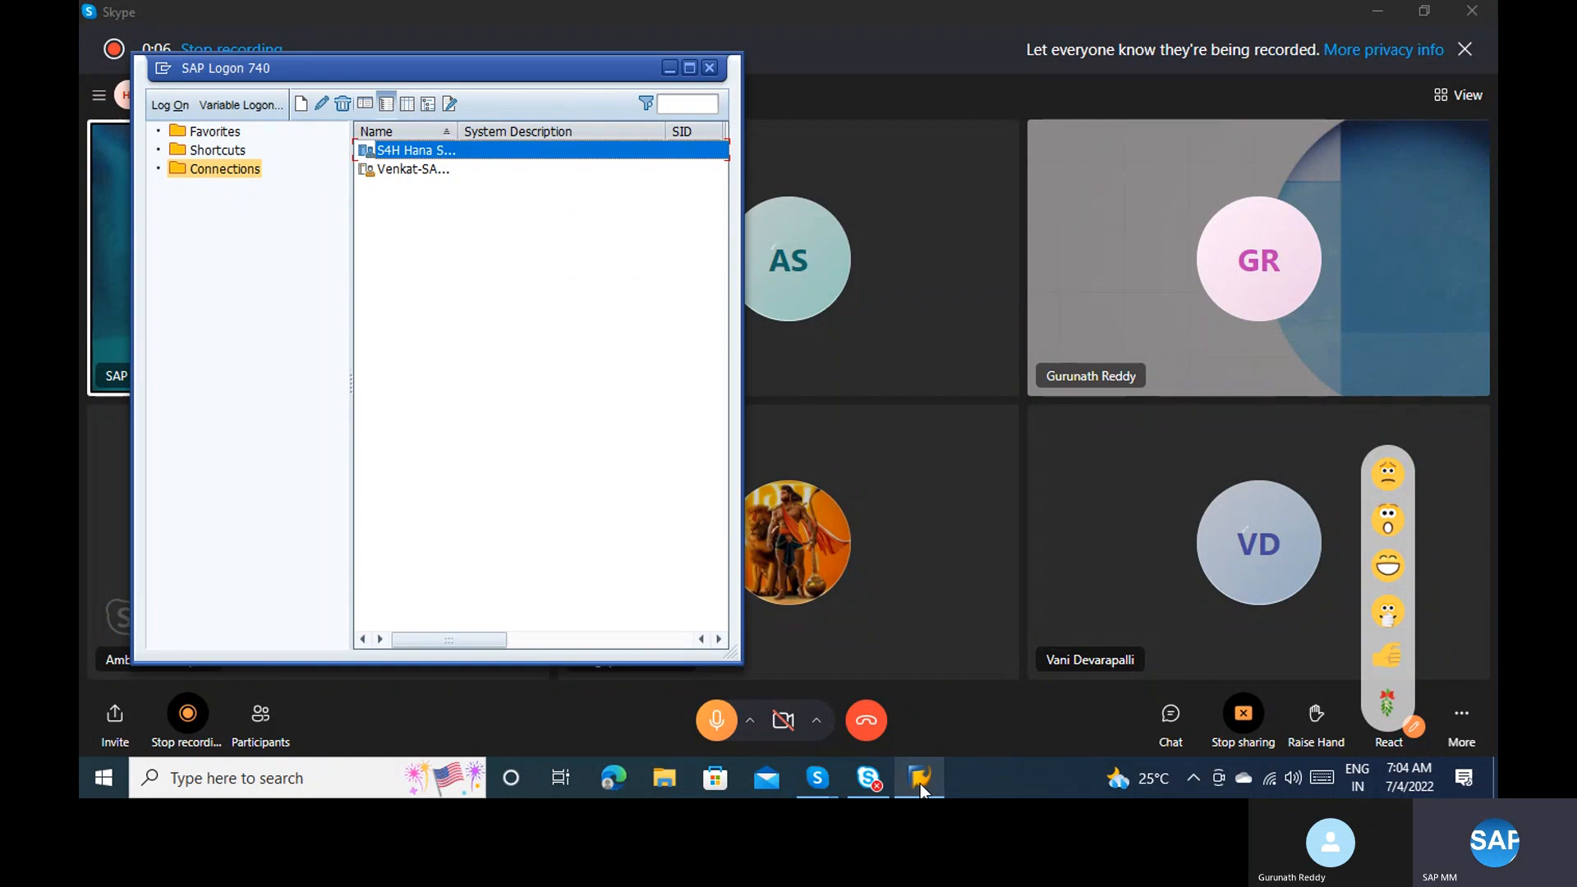
# Step: Open the second saved SAP system connection and log on to client 800 with the user ID and account password
pyautogui.click(416, 174)
pyautogui.doubleClick(416, 169)
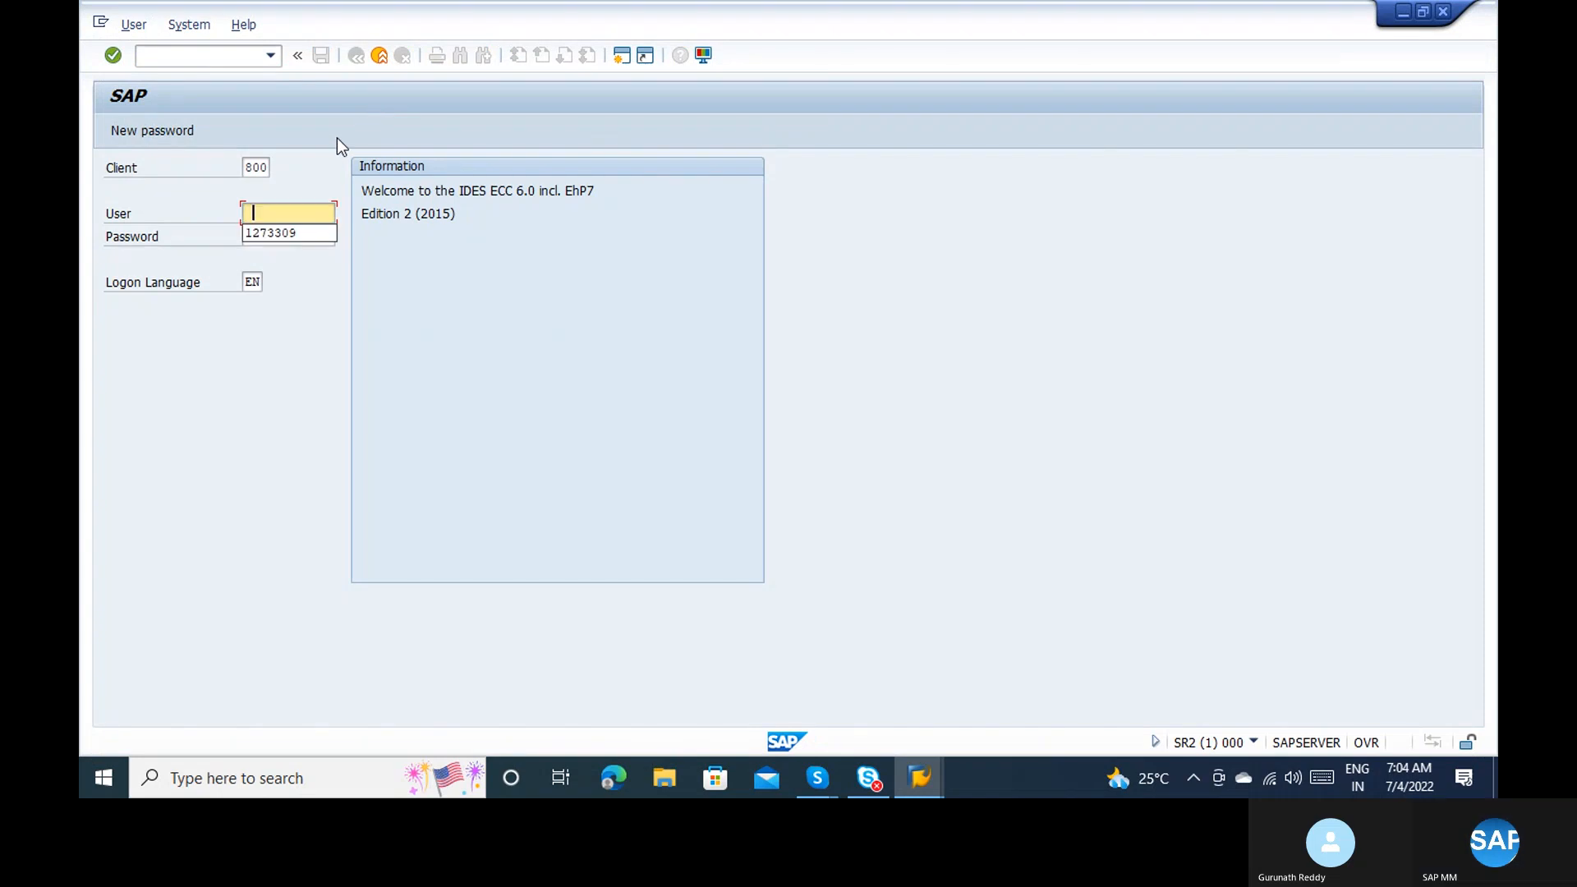
pyautogui.press('Down')
pyautogui.press('Tab')
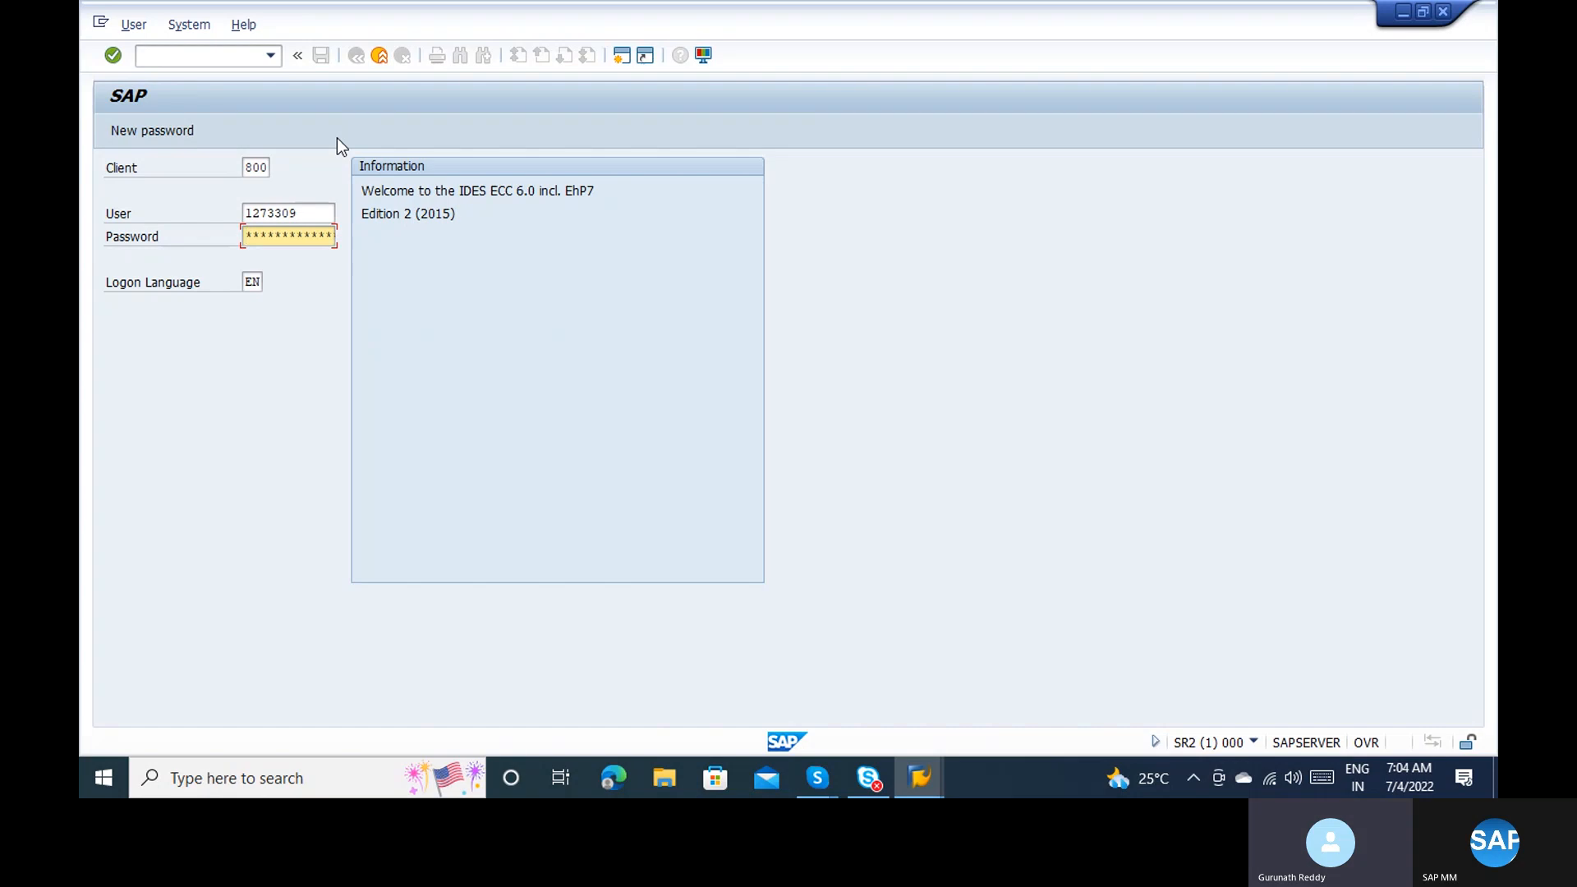
pyautogui.write('******')
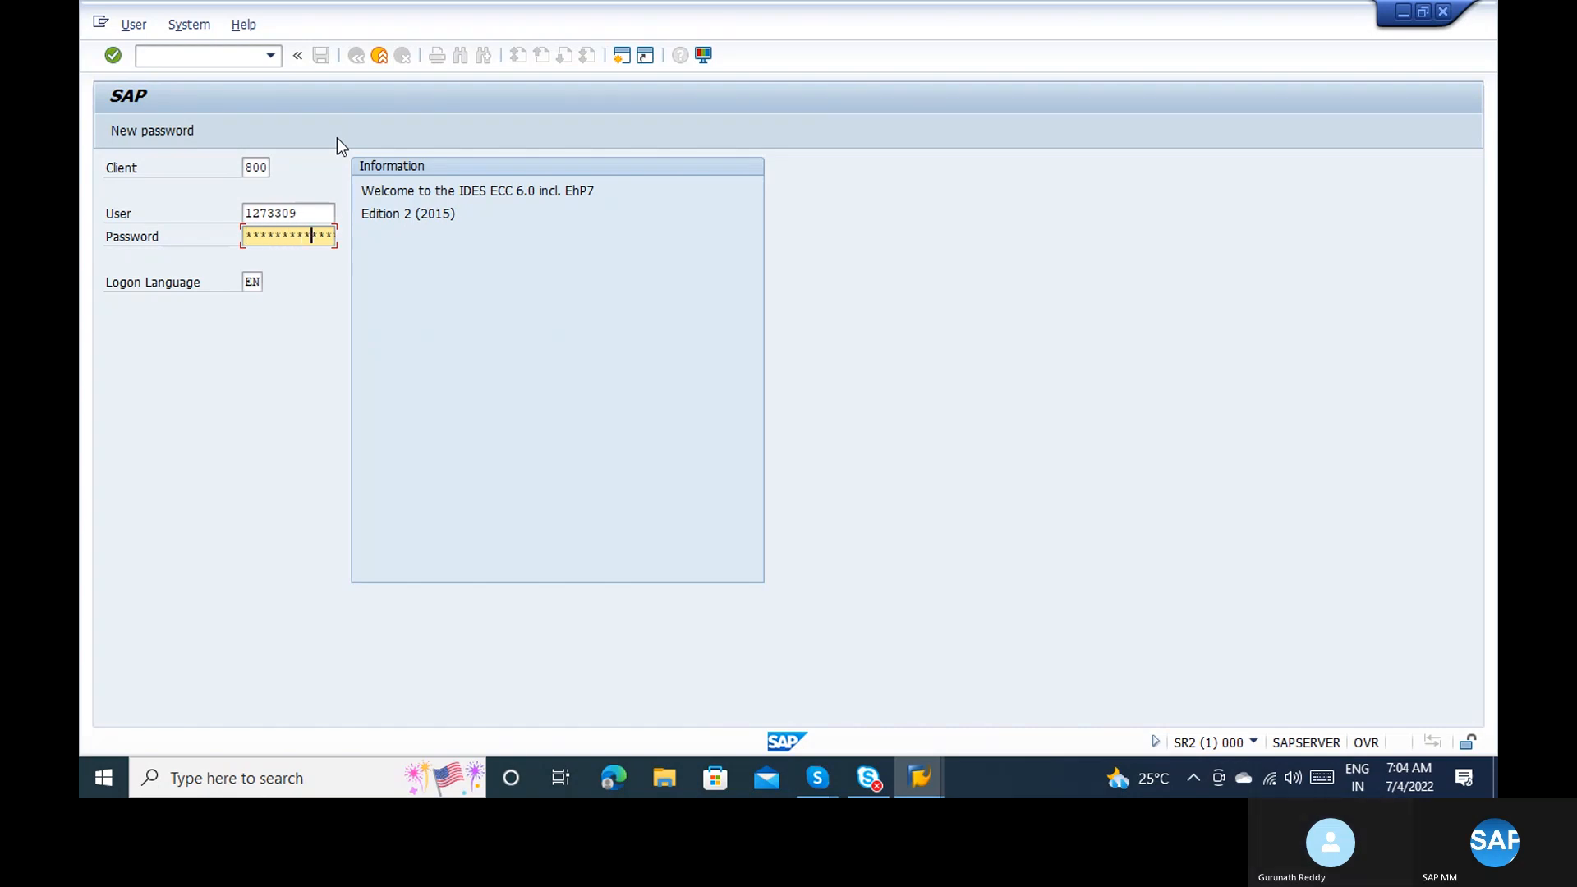
pyautogui.press('Return')
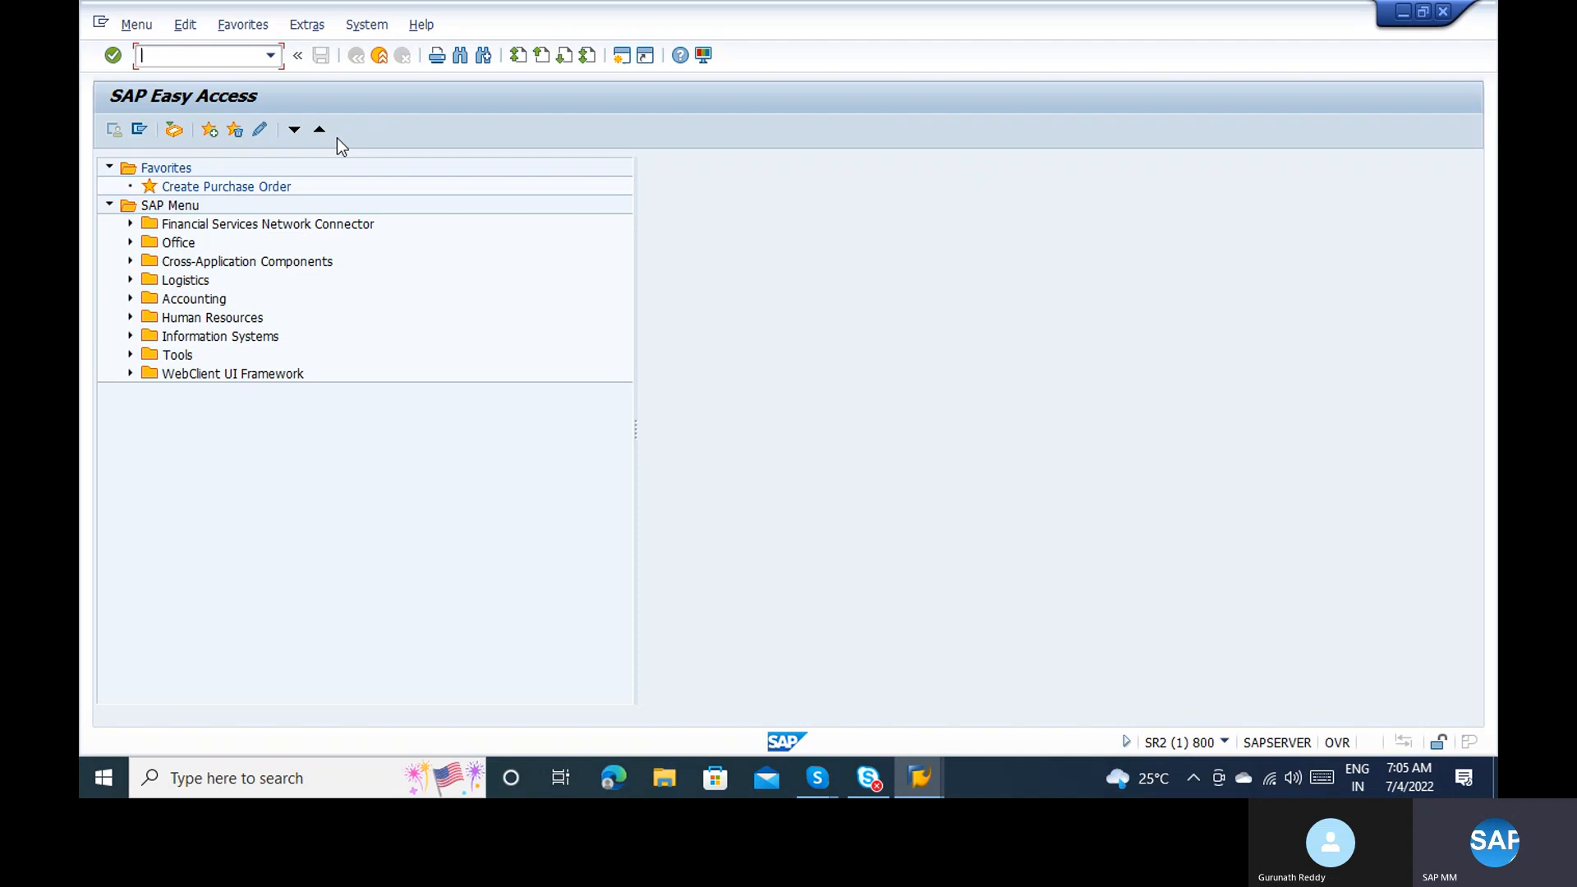
pyautogui.write('omsg')
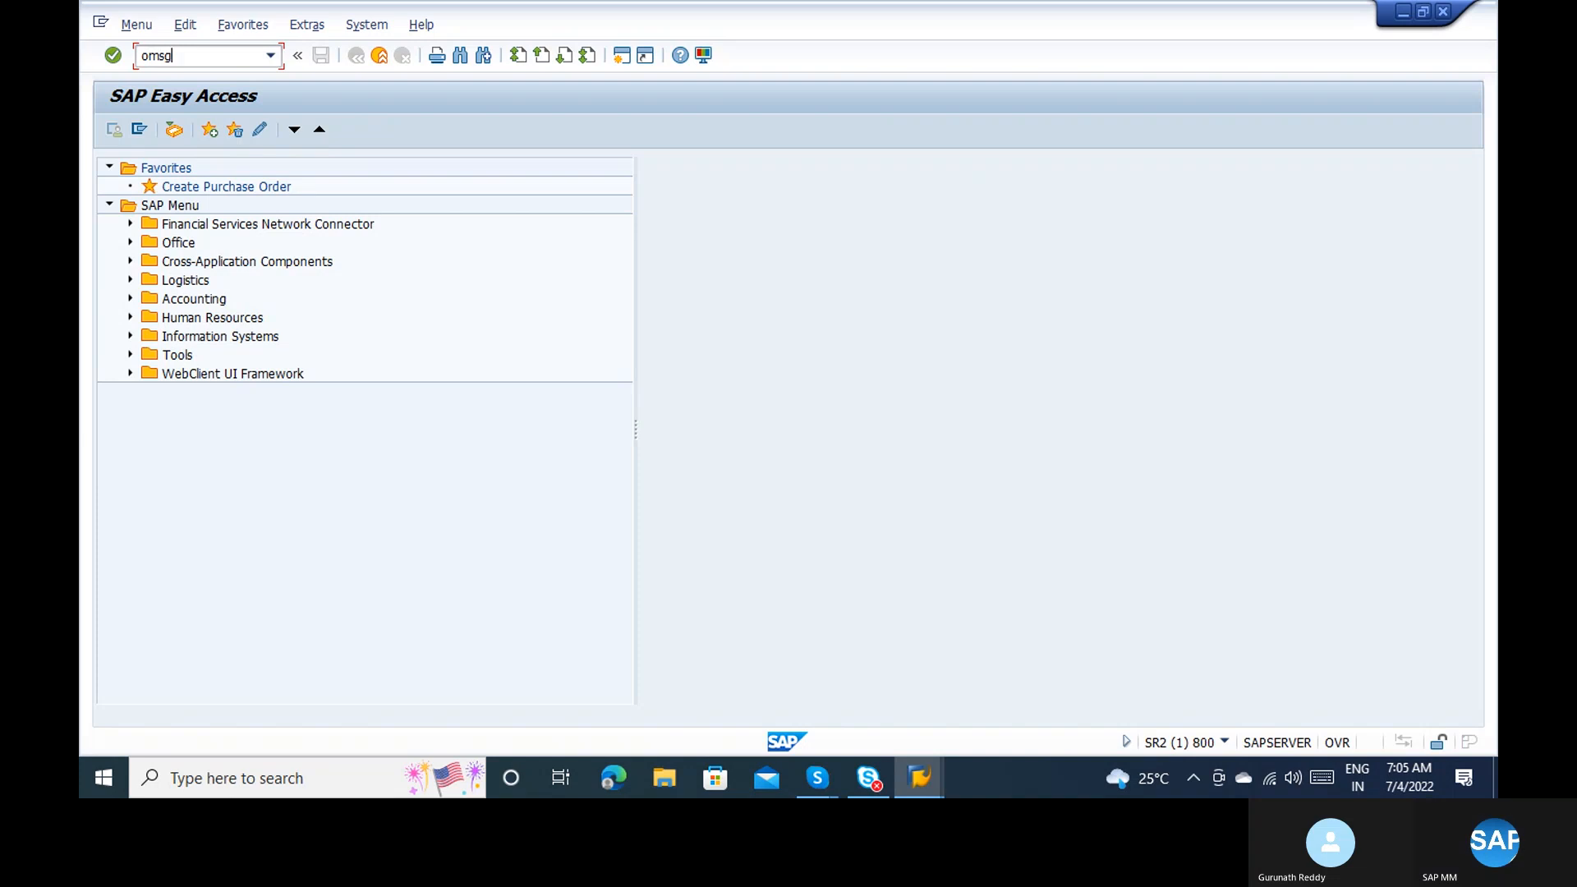
pyautogui.press('BackSpace')
pyautogui.press('BackSpace')
pyautogui.press('BackSpace')
pyautogui.press('BackSpace')
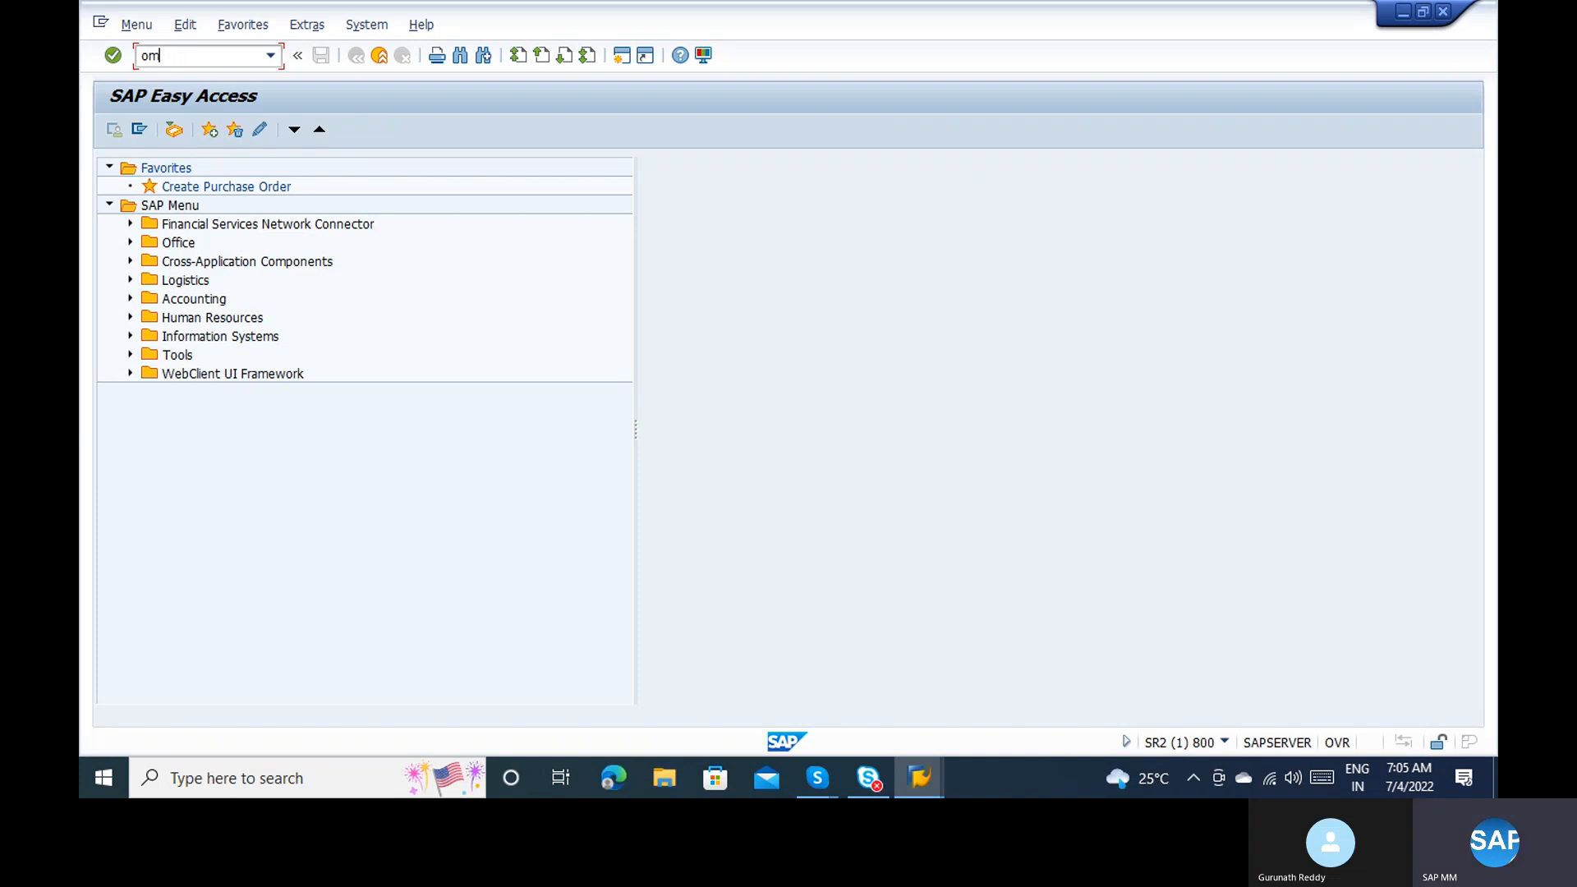
# Step: Run transaction SPRO and display the SAP Reference IMG
pyautogui.write('spro')
pyautogui.press('Return')
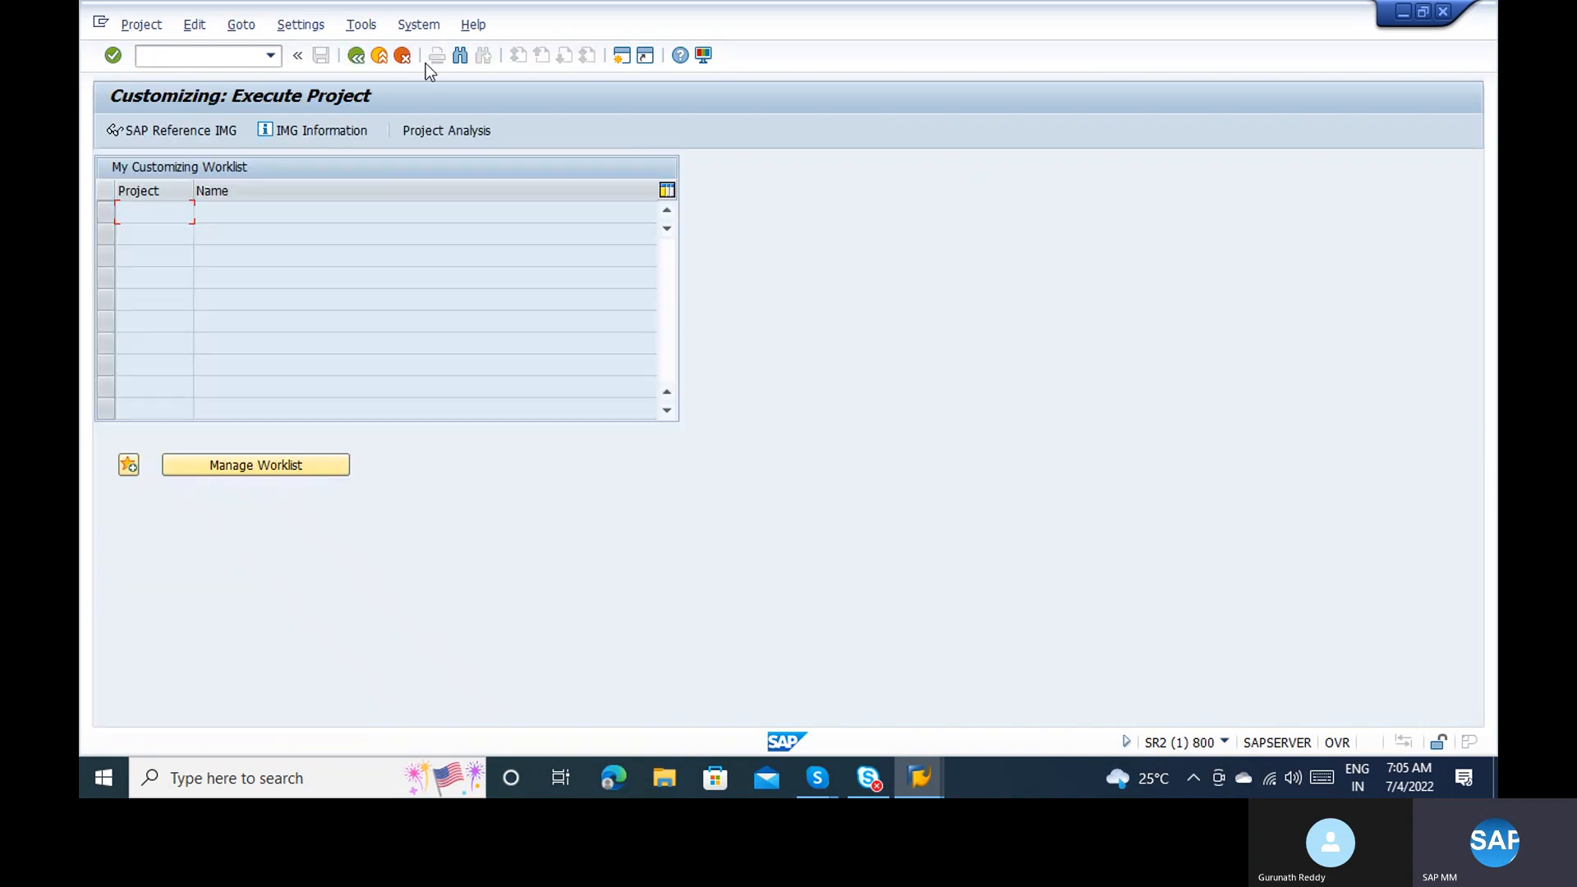
pyautogui.click(159, 134)
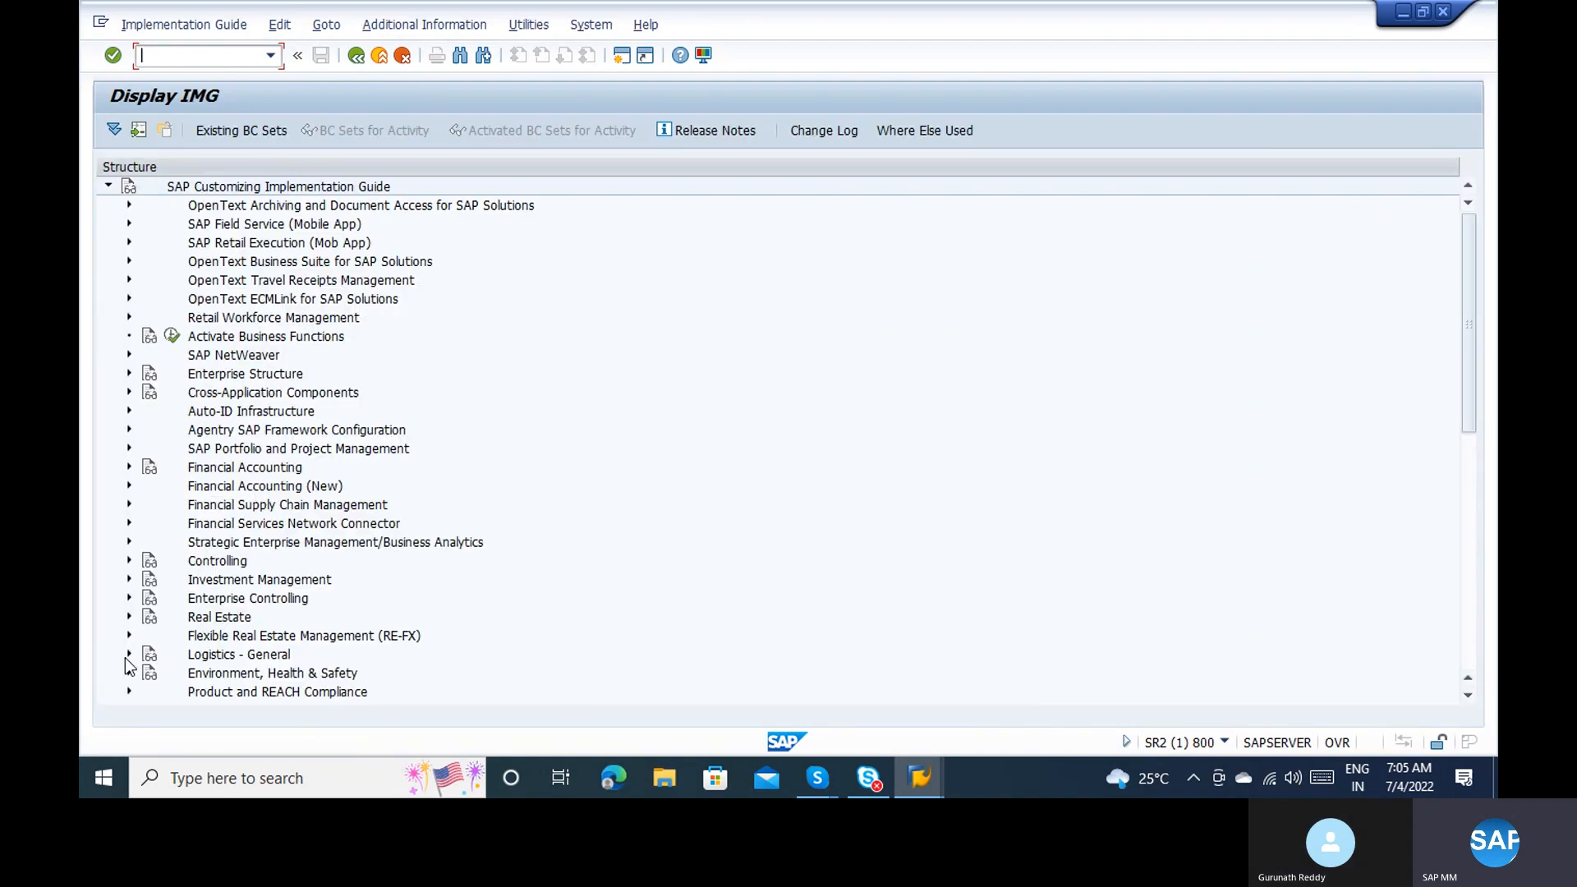
# Step: Open Define Account Groups and Field Selection (Vendor) under Logistics - General, Business Partner, Vendors, Control
pyautogui.click(128, 655)
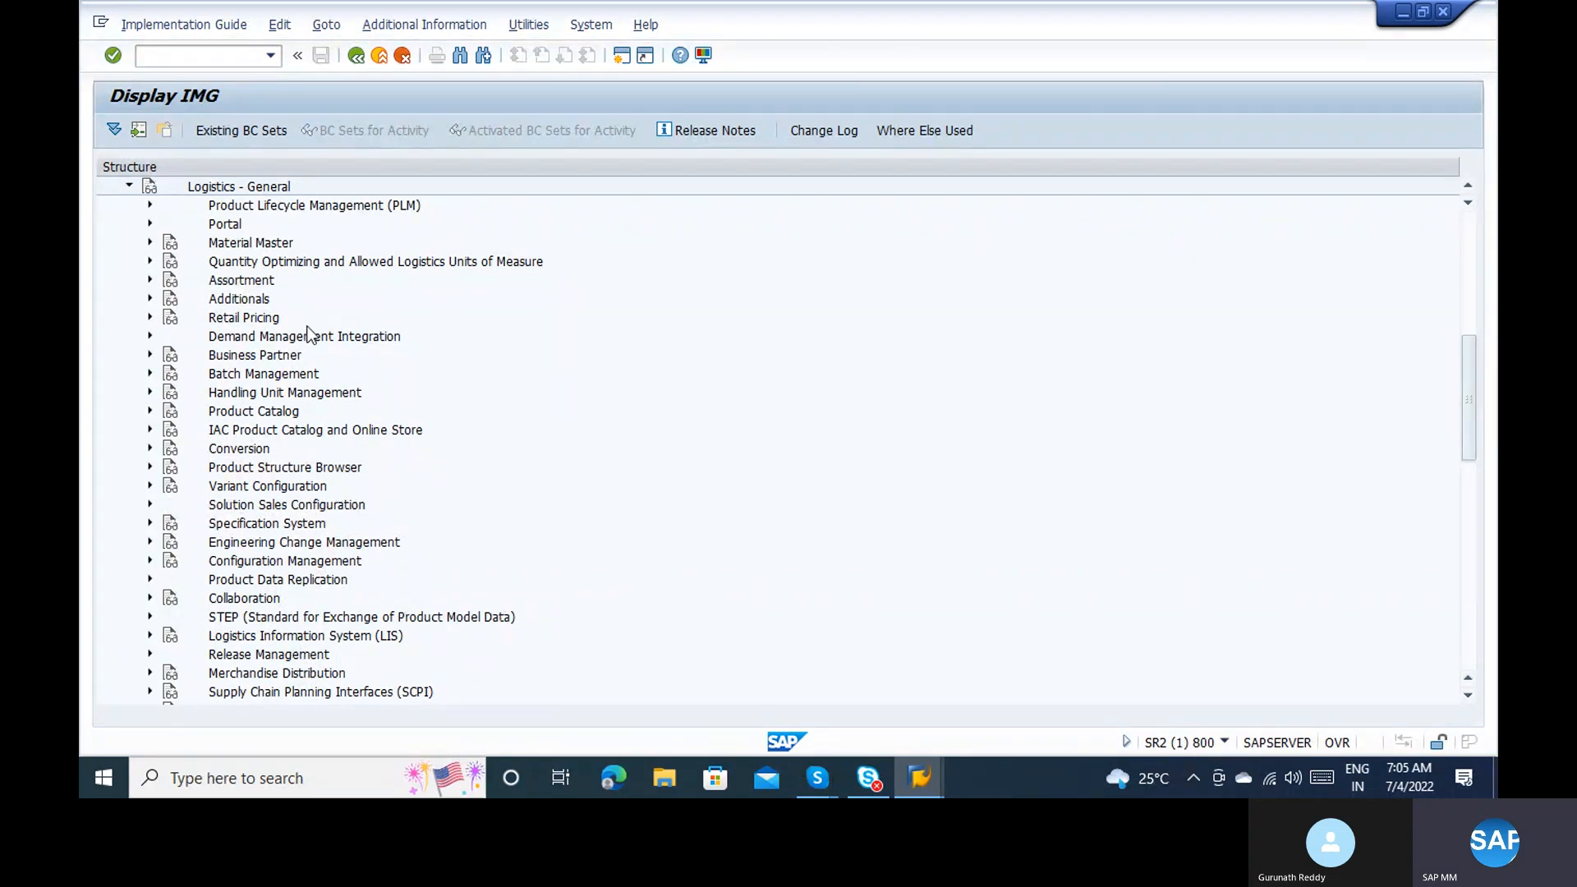
pyautogui.click(149, 358)
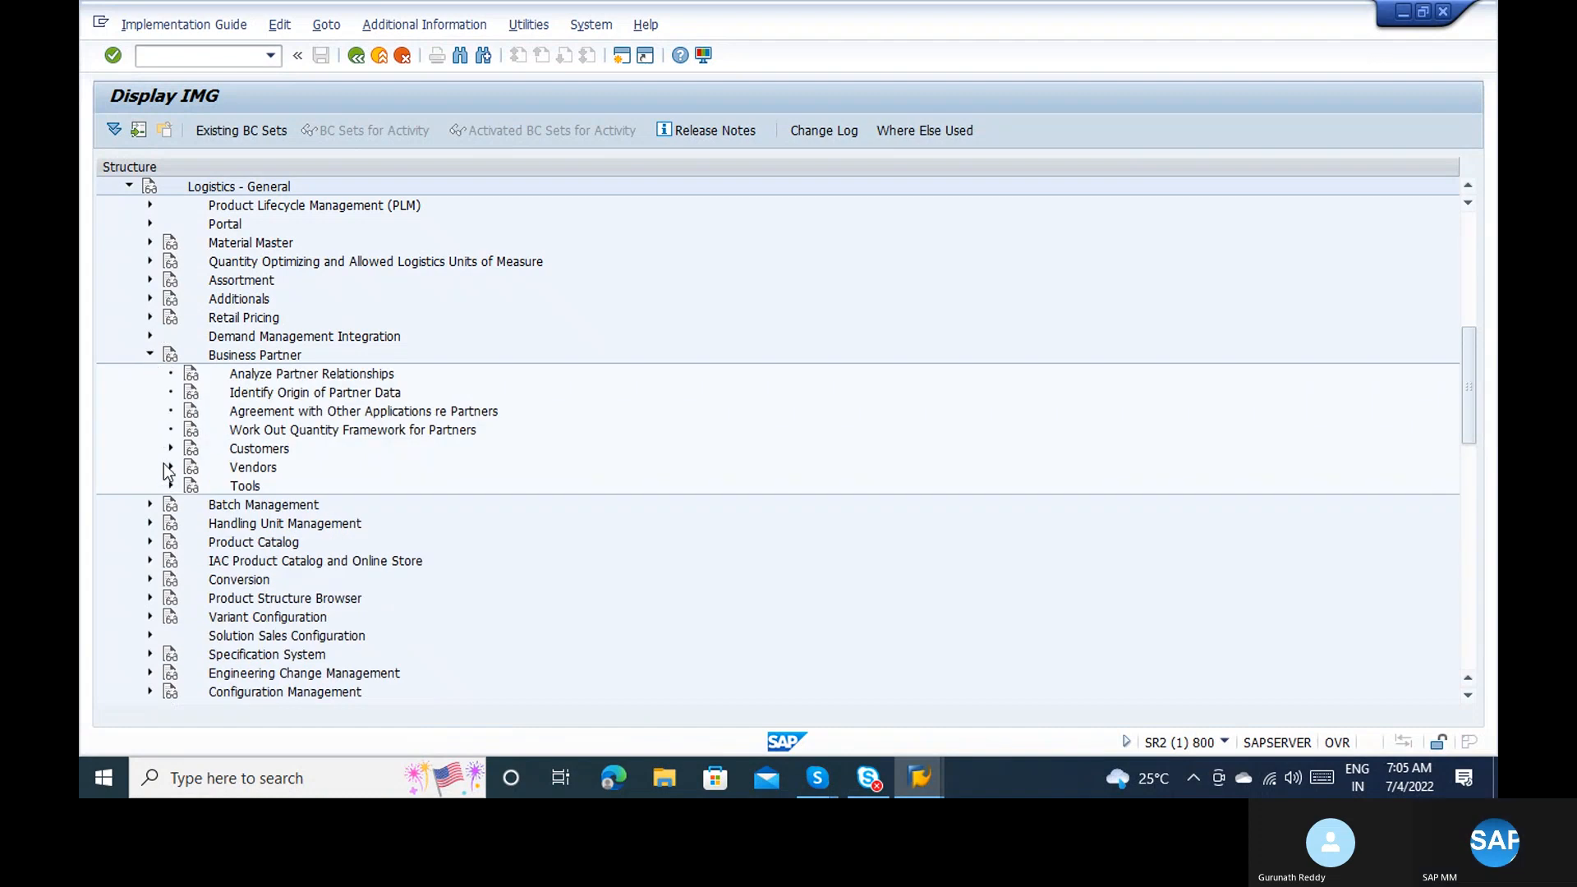
pyautogui.click(170, 468)
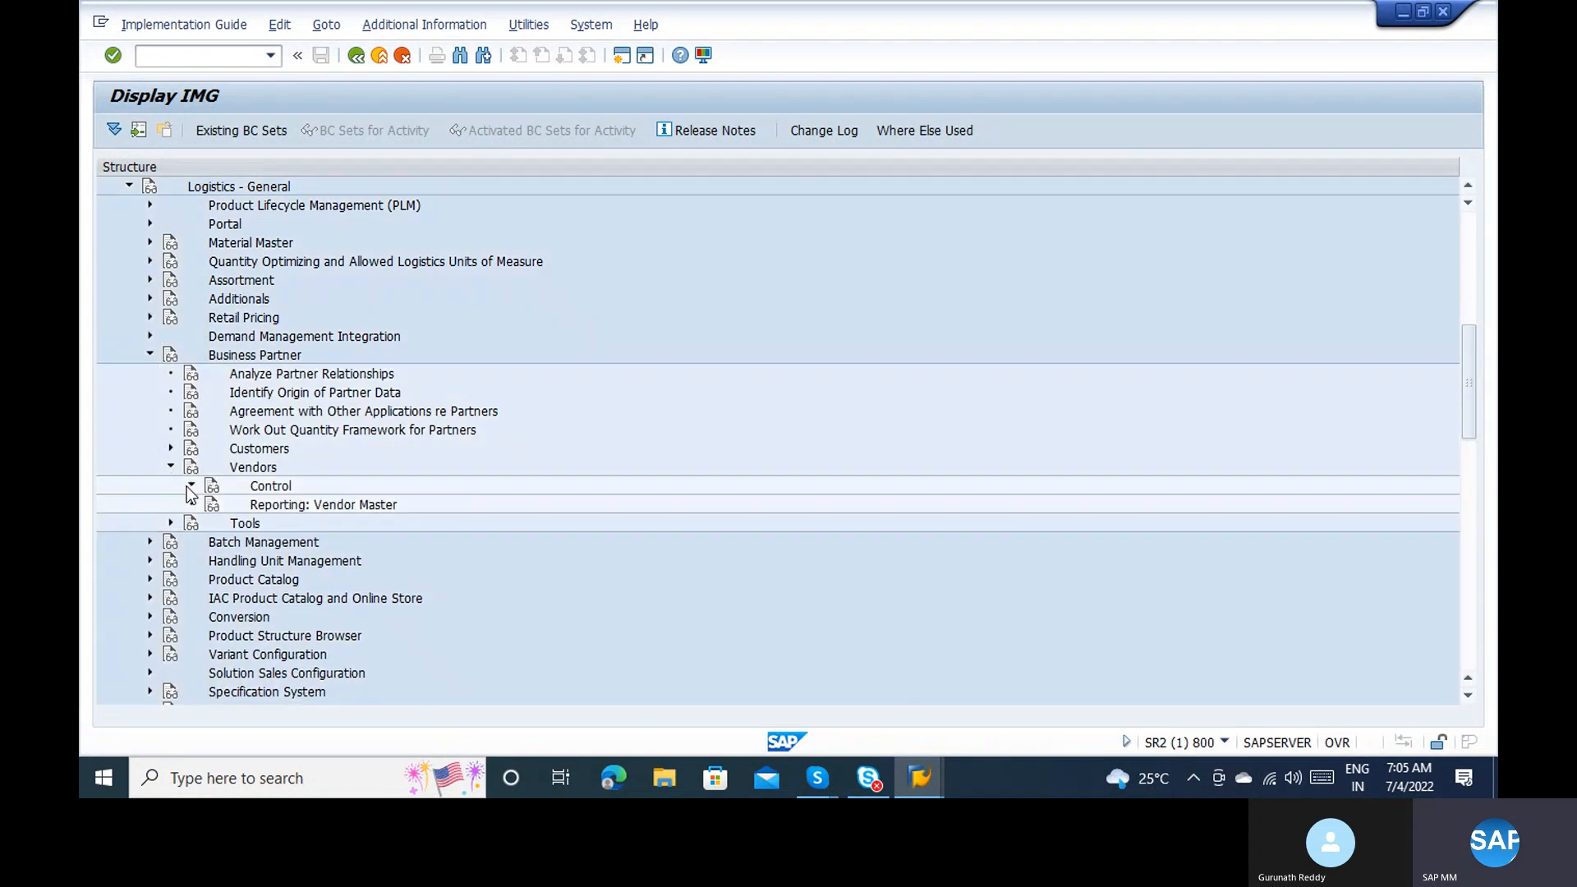
pyautogui.click(189, 486)
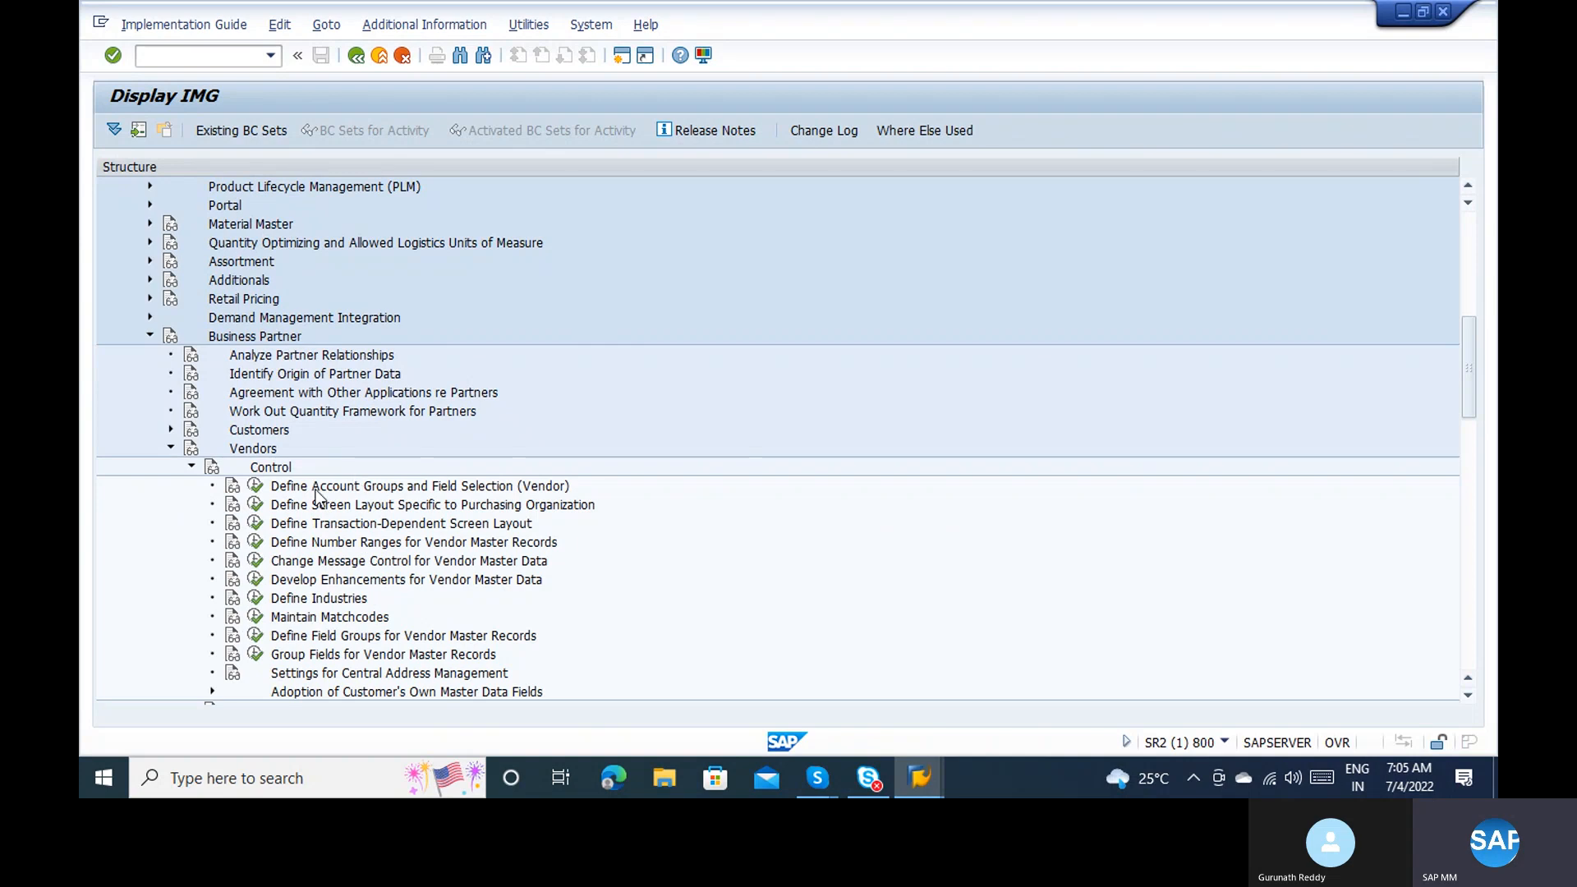
pyautogui.click(255, 486)
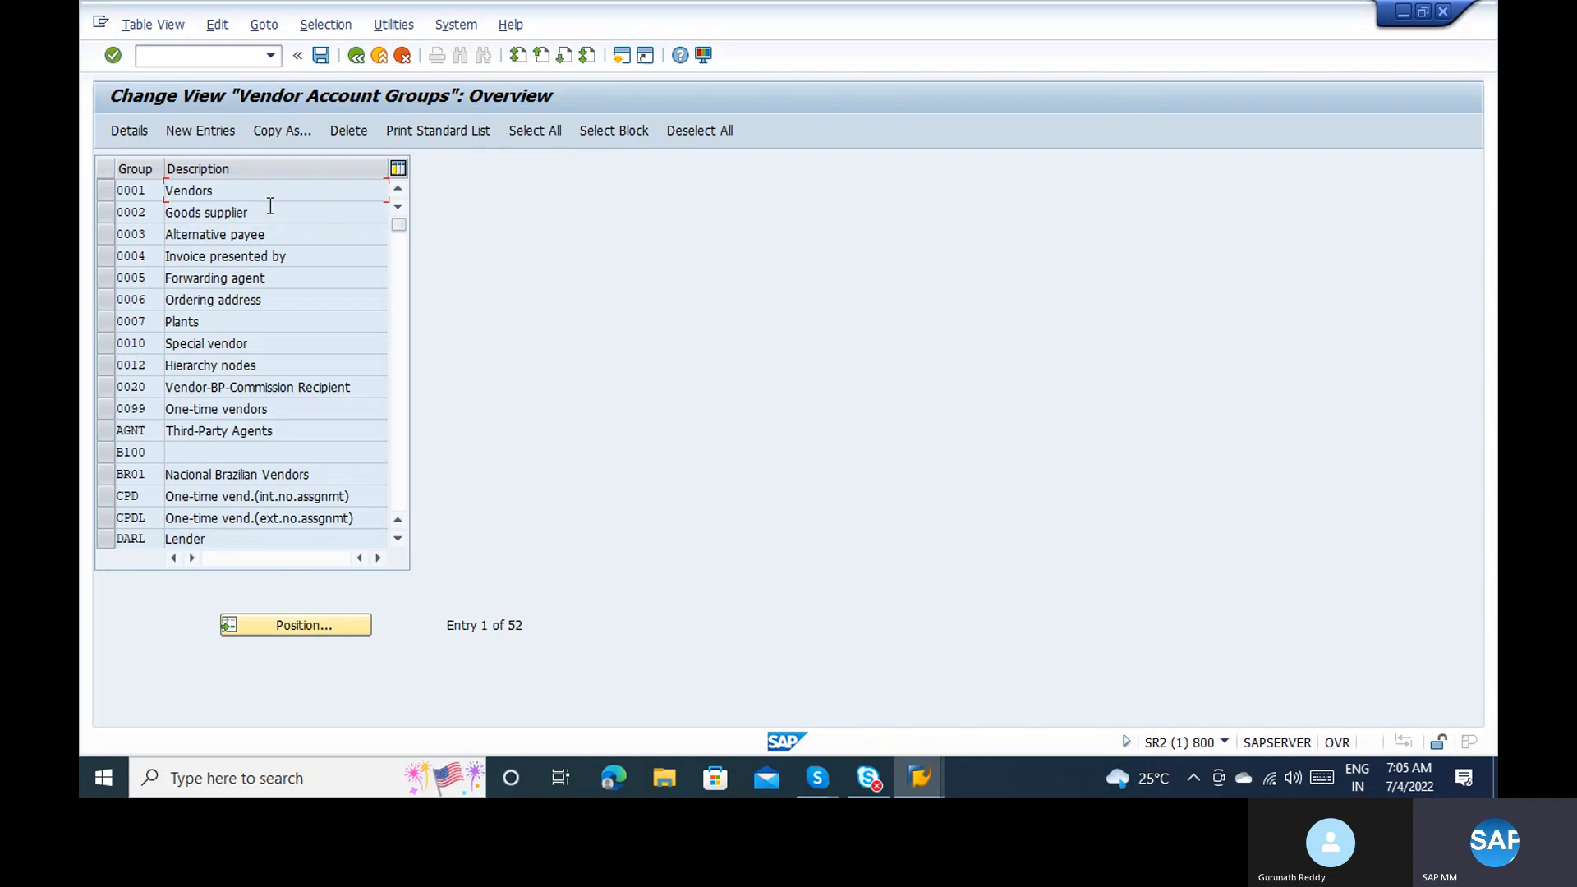
# Step: Examine the vendor account groups overview, in particular group 0001 Vendors and group 0099 One-time vendors
pyautogui.click(257, 183)
pyautogui.click(279, 410)
pyautogui.click(105, 192)
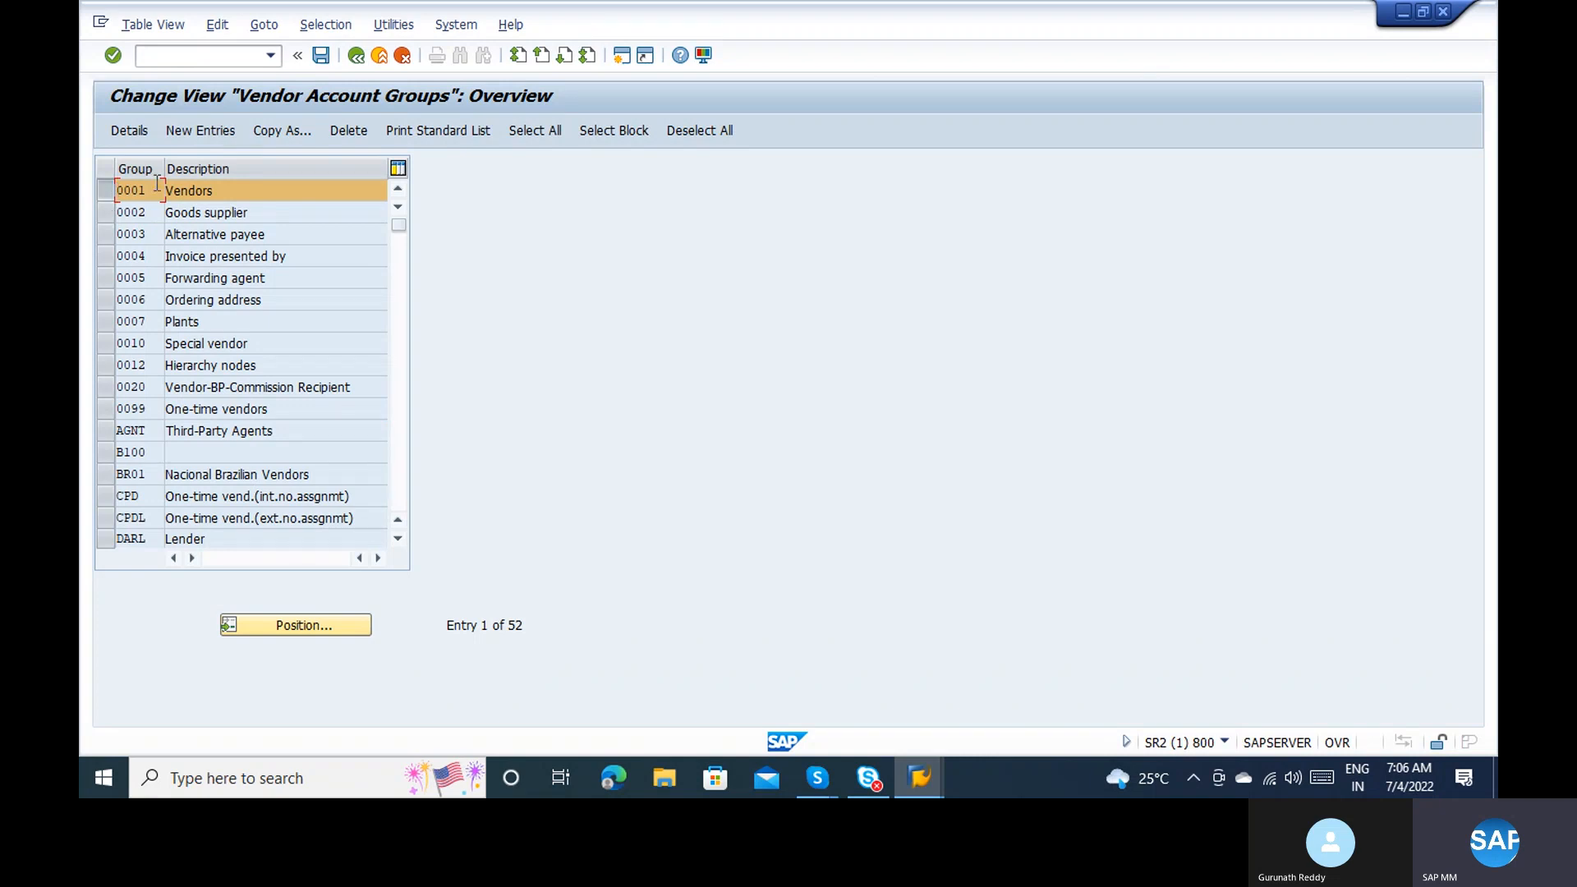
pyautogui.click(200, 190)
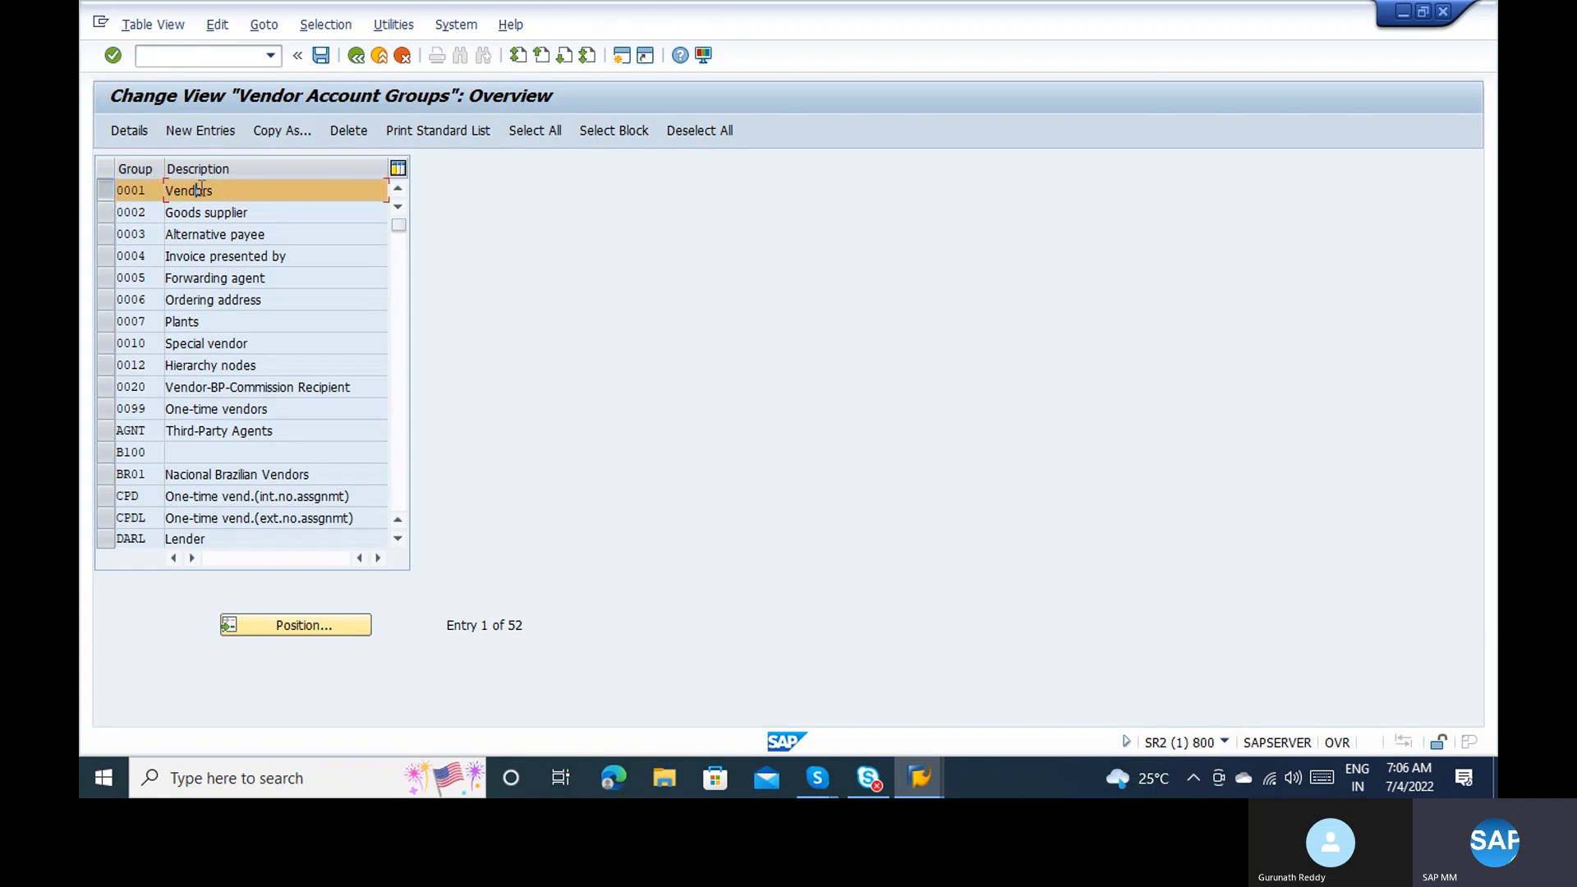
pyautogui.click(109, 191)
# Step: Switch to Word, dismiss the activation wizard and create a blank document
pyautogui.press('super+s')
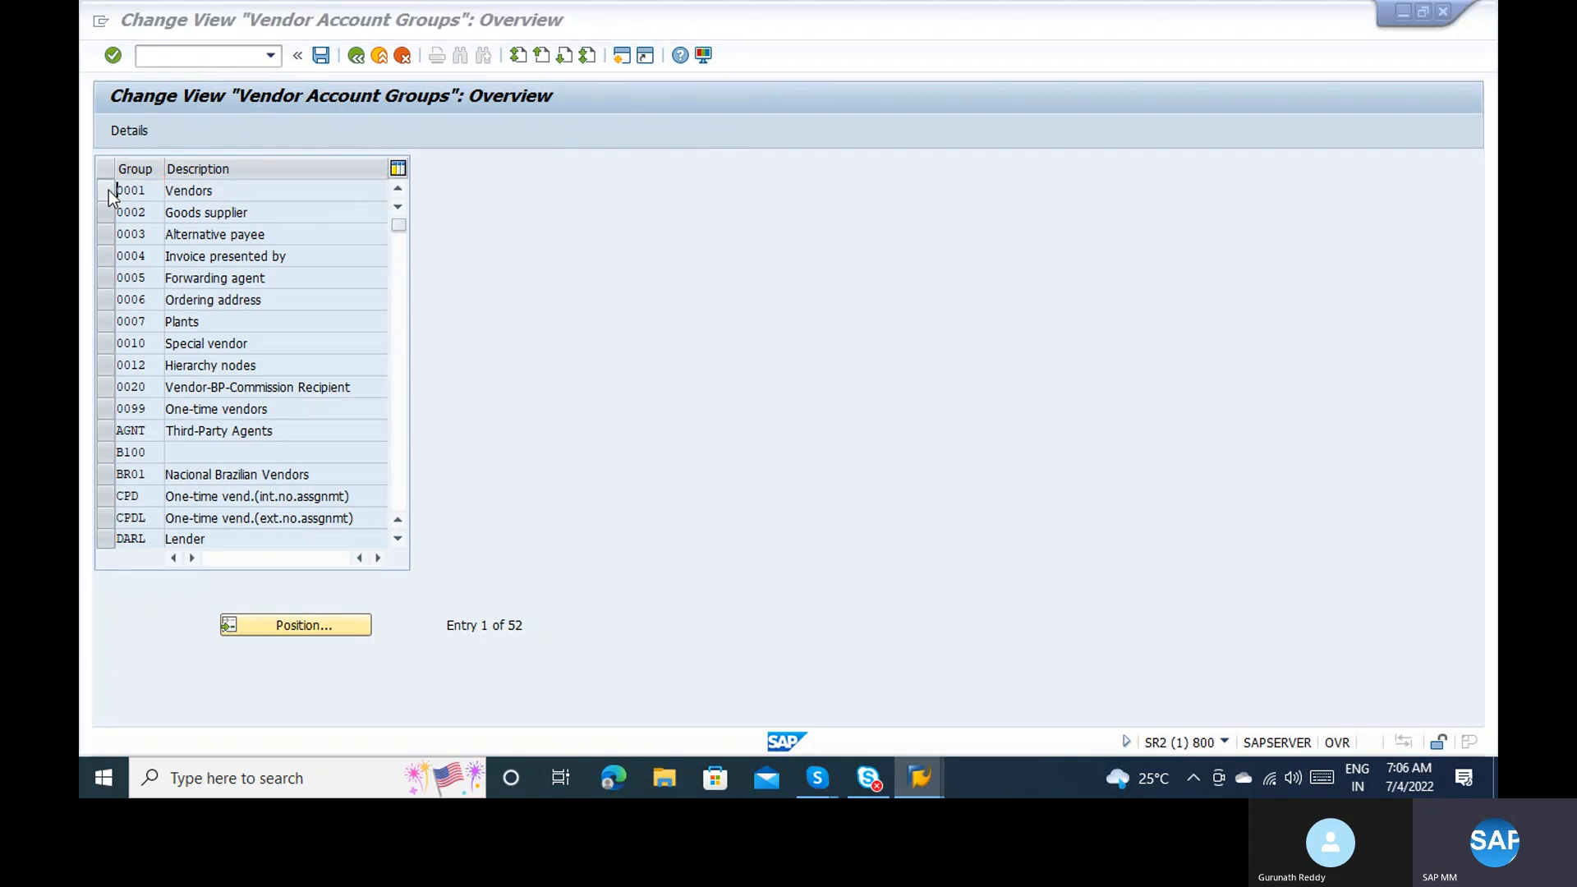
pyautogui.write('word')
pyautogui.press('Return')
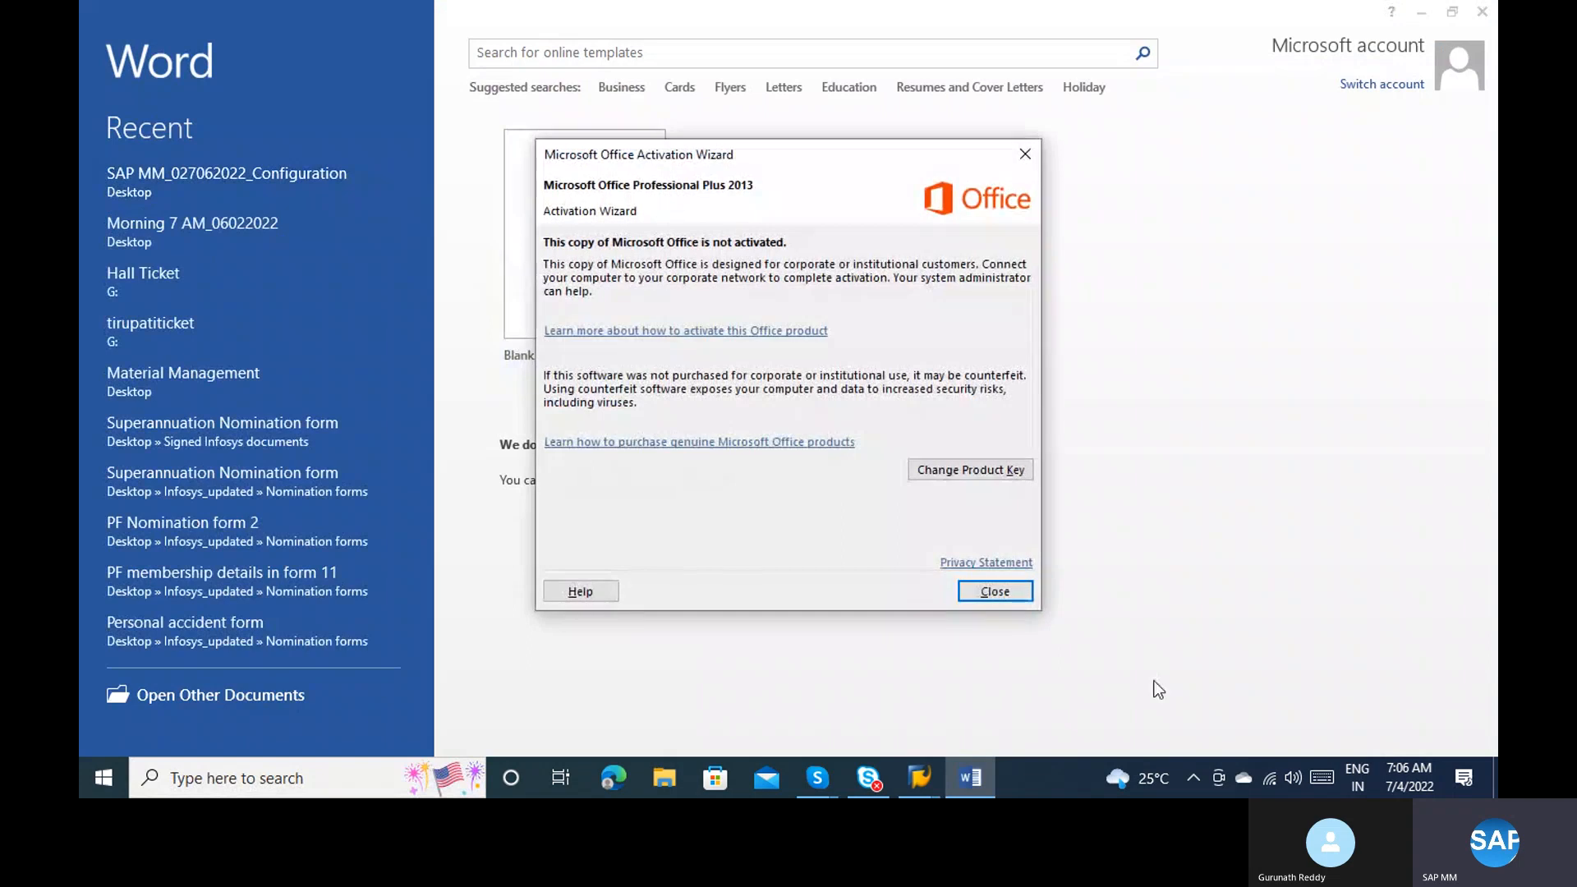
pyautogui.click(994, 591)
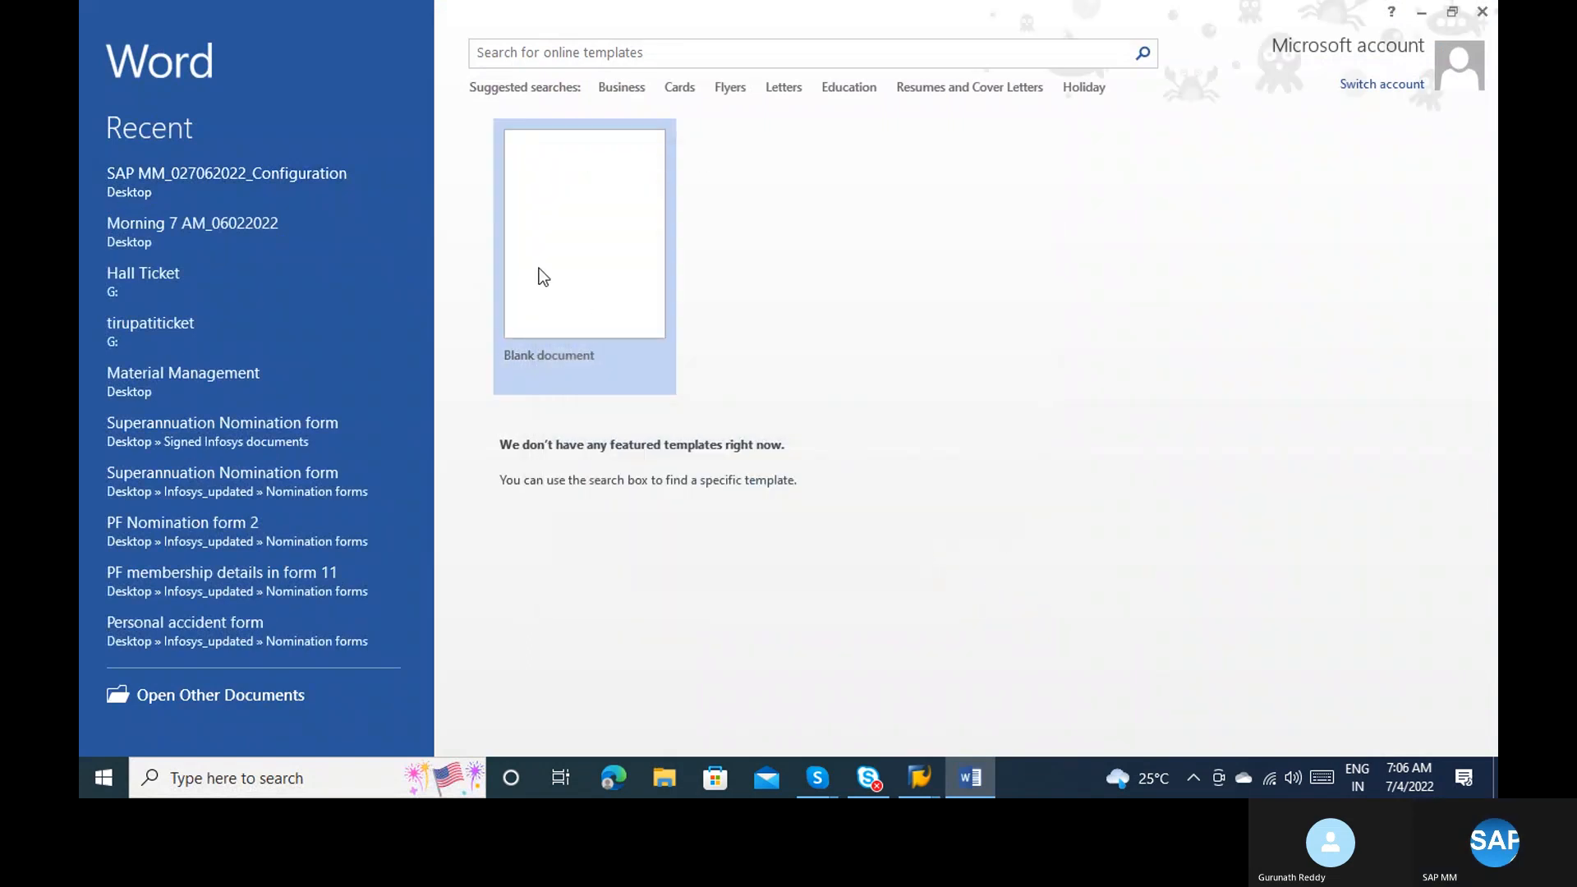
pyautogui.click(539, 269)
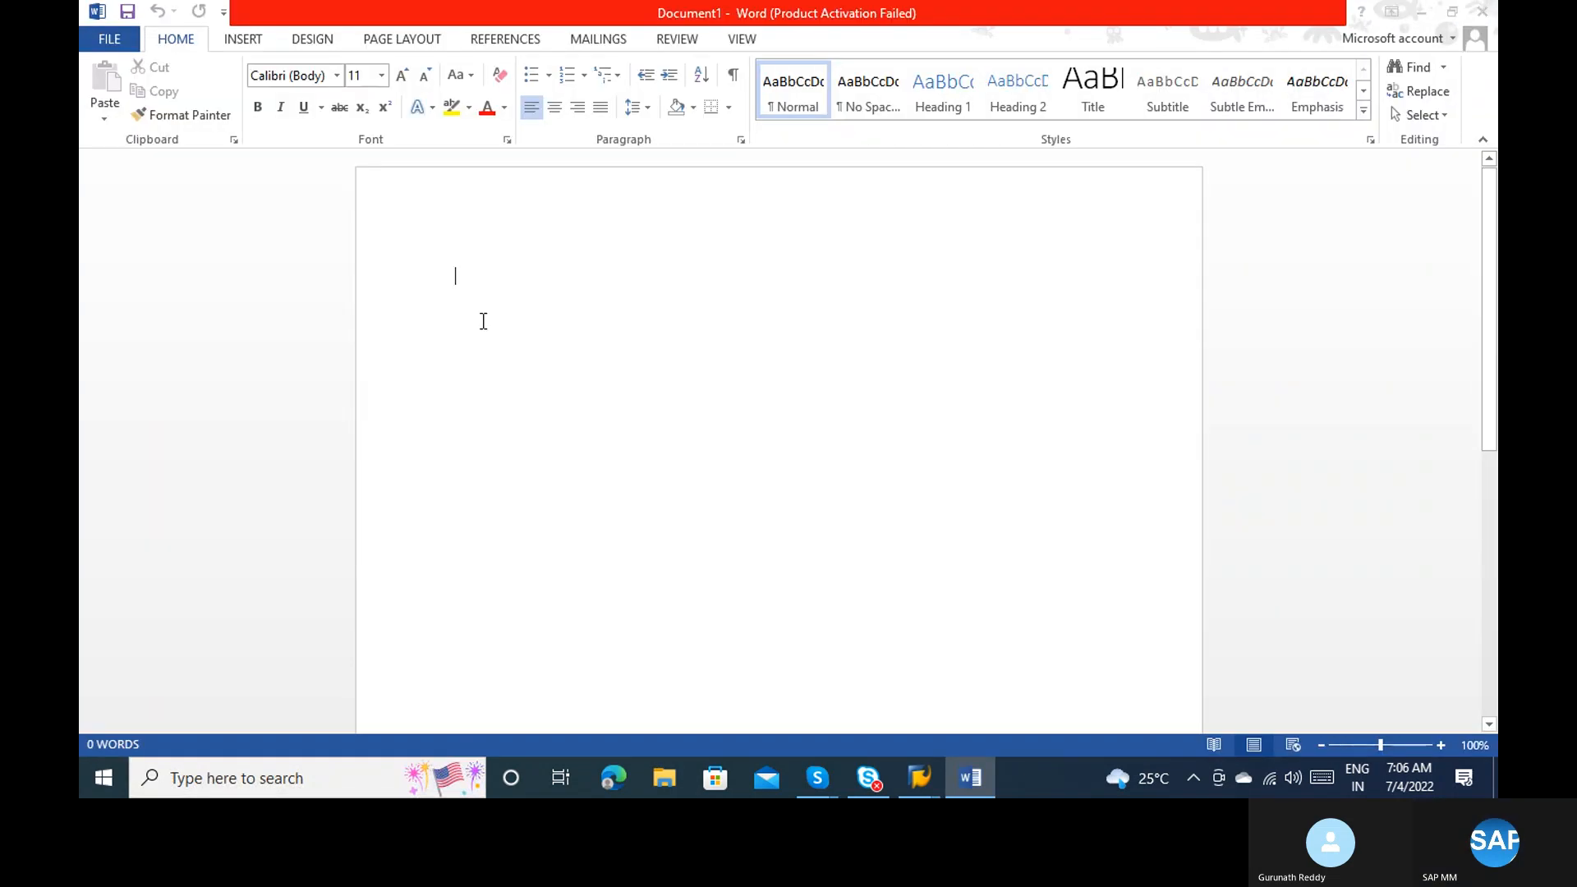
# Step: Start a numbered list in the document with the first item "Number Range -"
pyautogui.hotkey('alt', 'Tab')
pyautogui.hotkey('alt', 'Tab')
pyautogui.write('1) ')
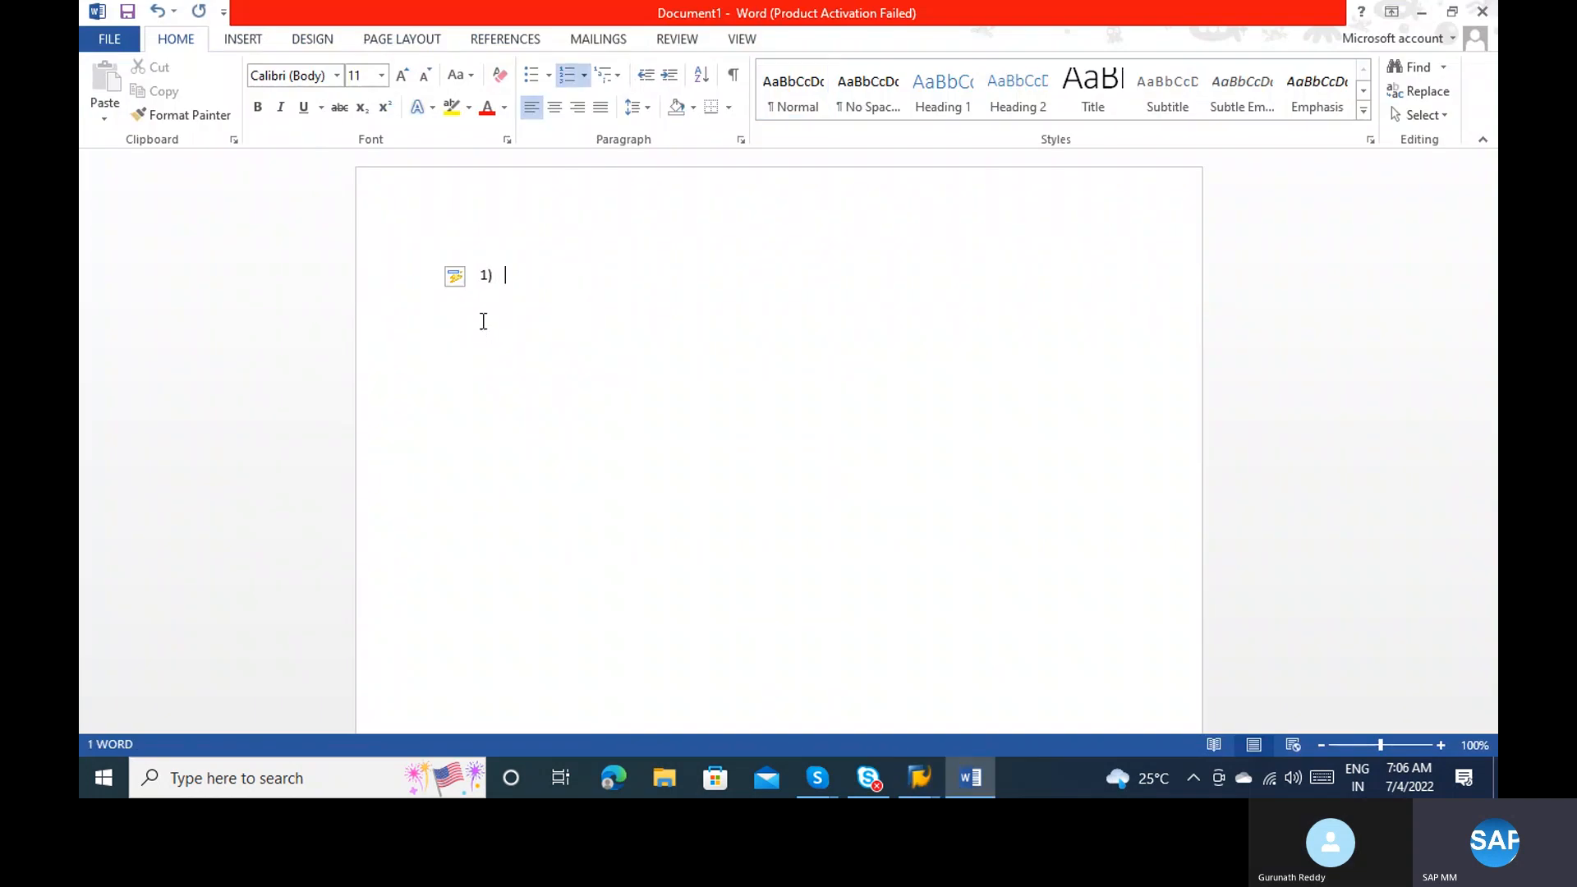
pyautogui.write('Number Range -')
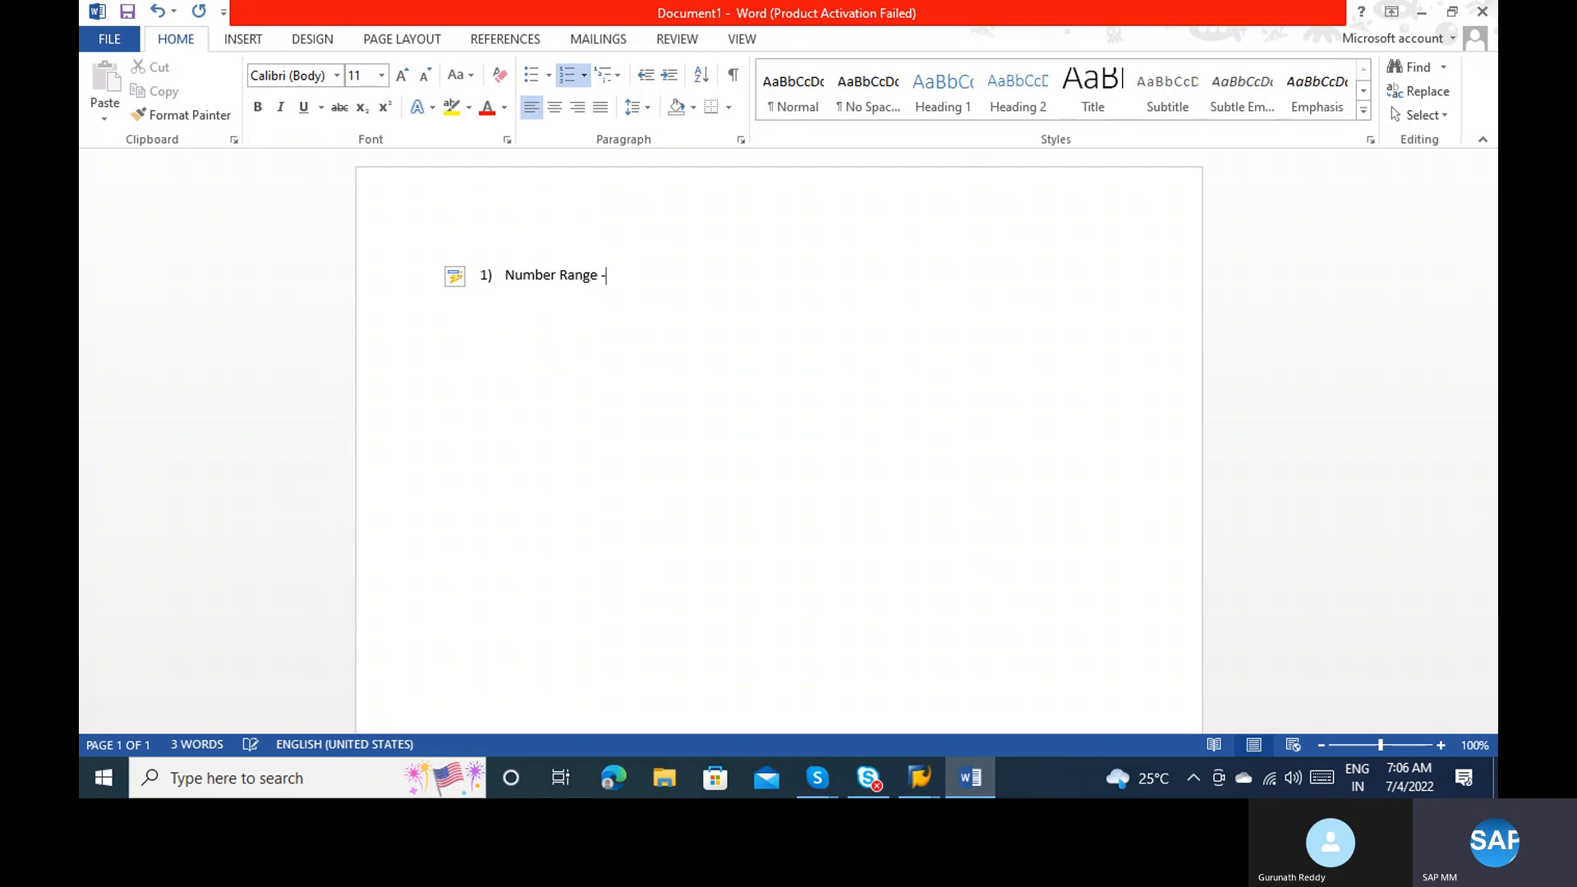
# Step: Switch back to SAP and run transaction OMSJ for vendor number ranges in a new session
pyautogui.hotkey('alt', 'Tab')
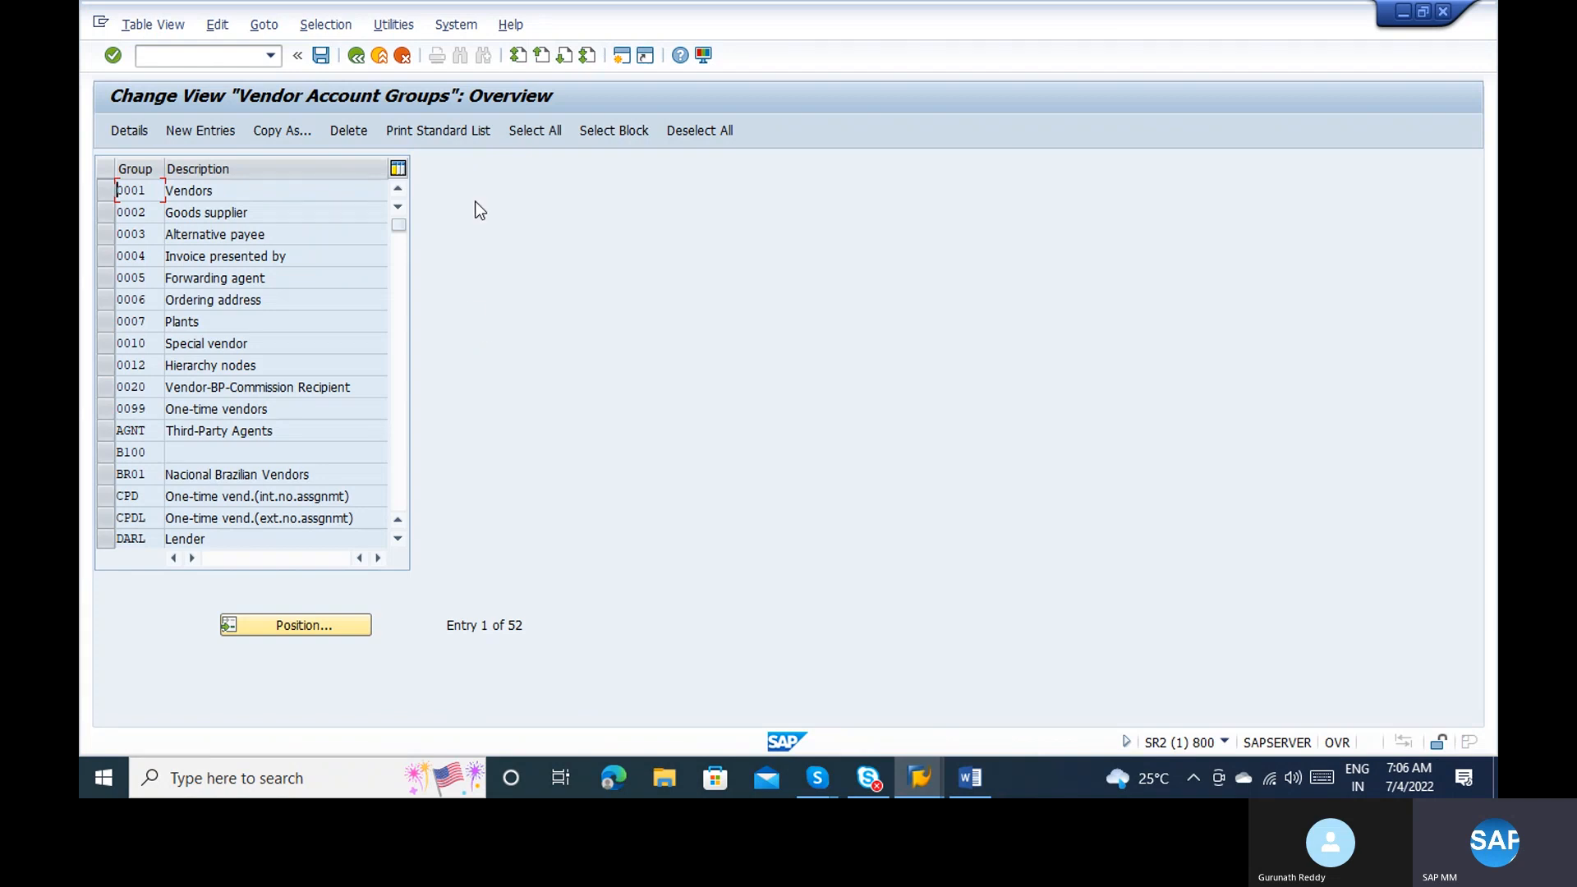
pyautogui.click(623, 55)
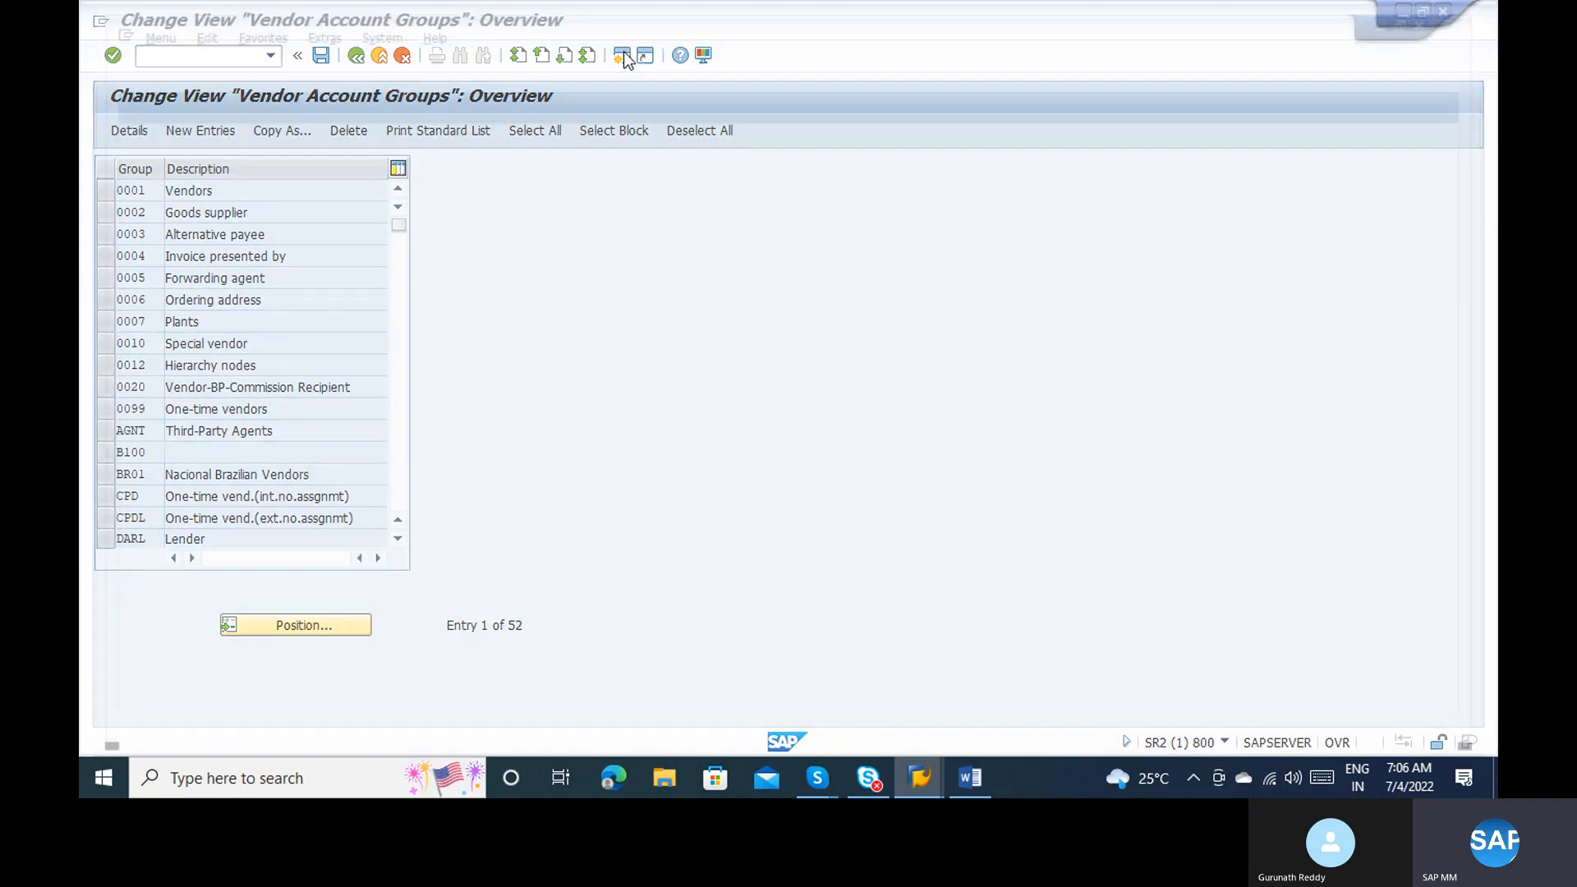
pyautogui.write('OMSJ')
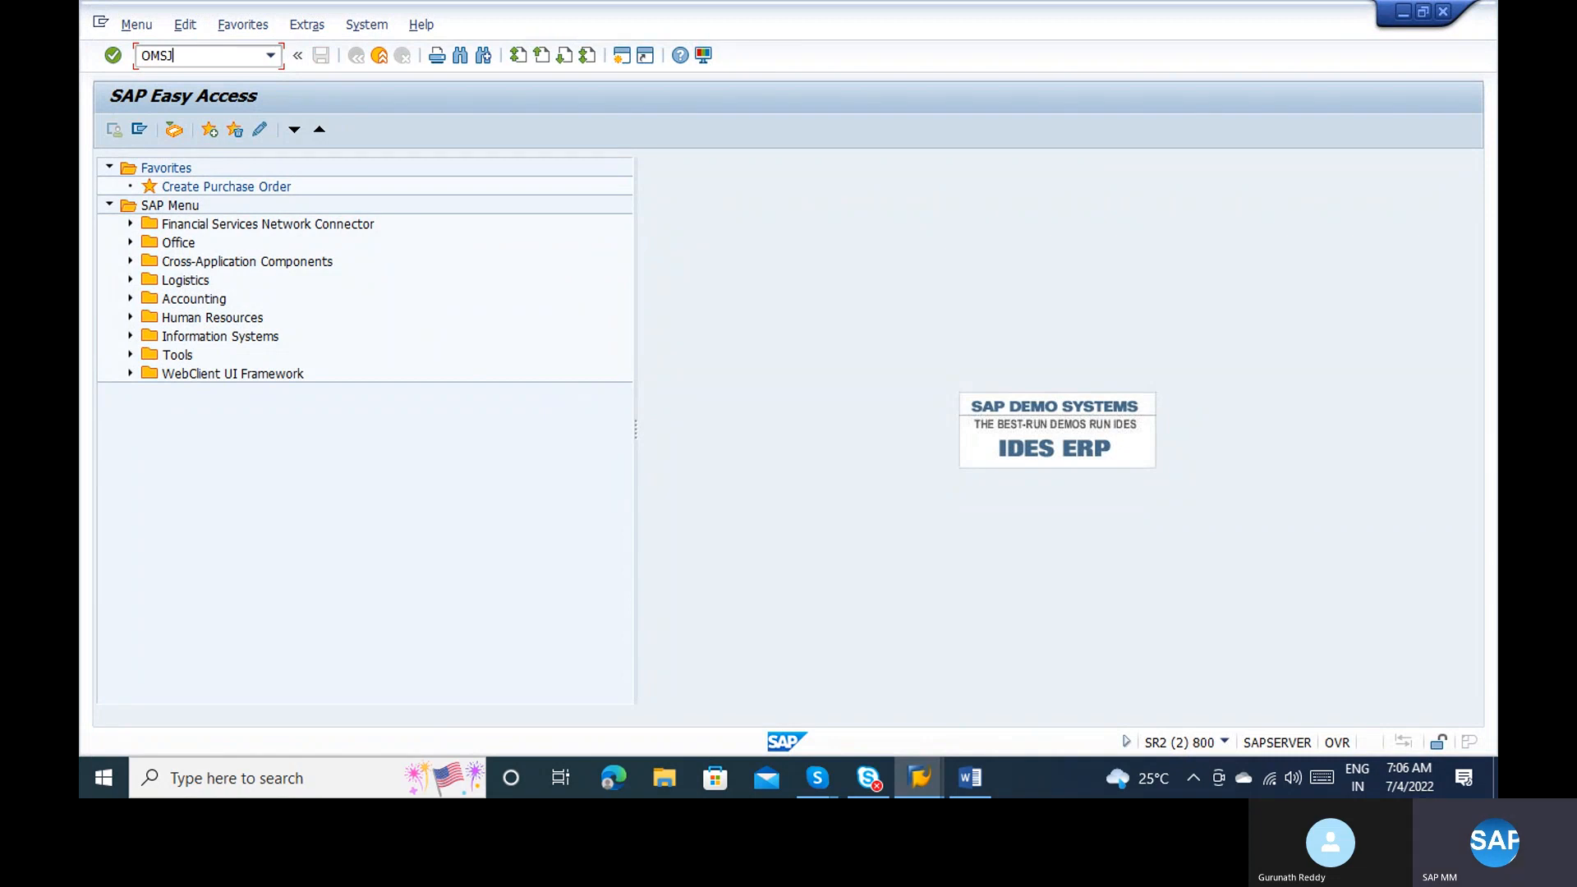
pyautogui.press('Return')
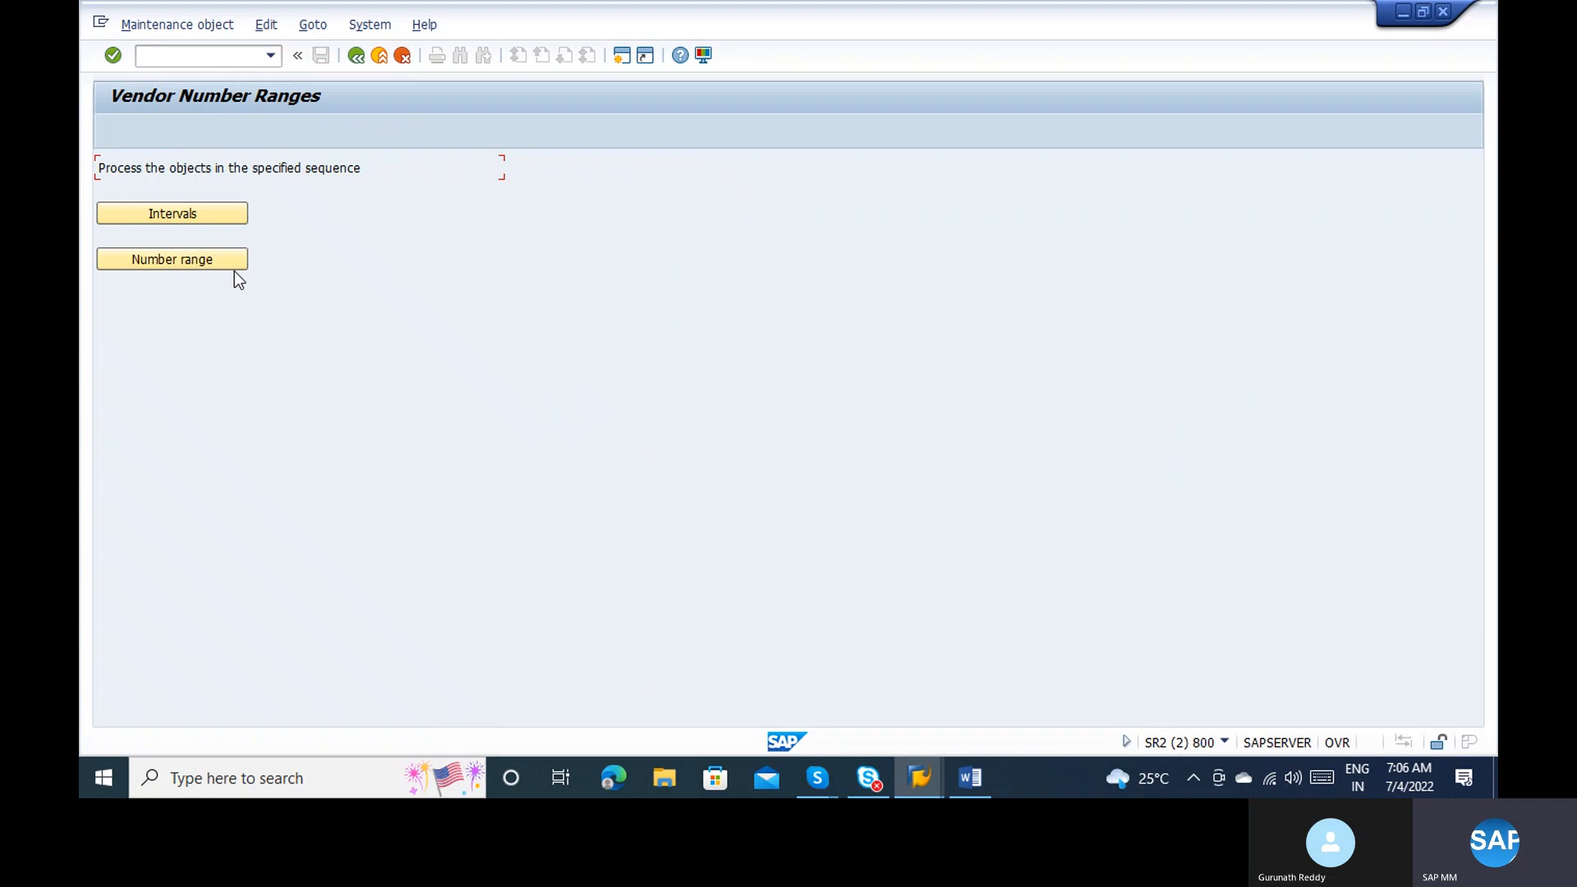
# Step: In the first session, leave the vendor account groups and open Define Number Ranges for Vendor Master Records from the IMG
pyautogui.hotkey('alt', 'Tab')
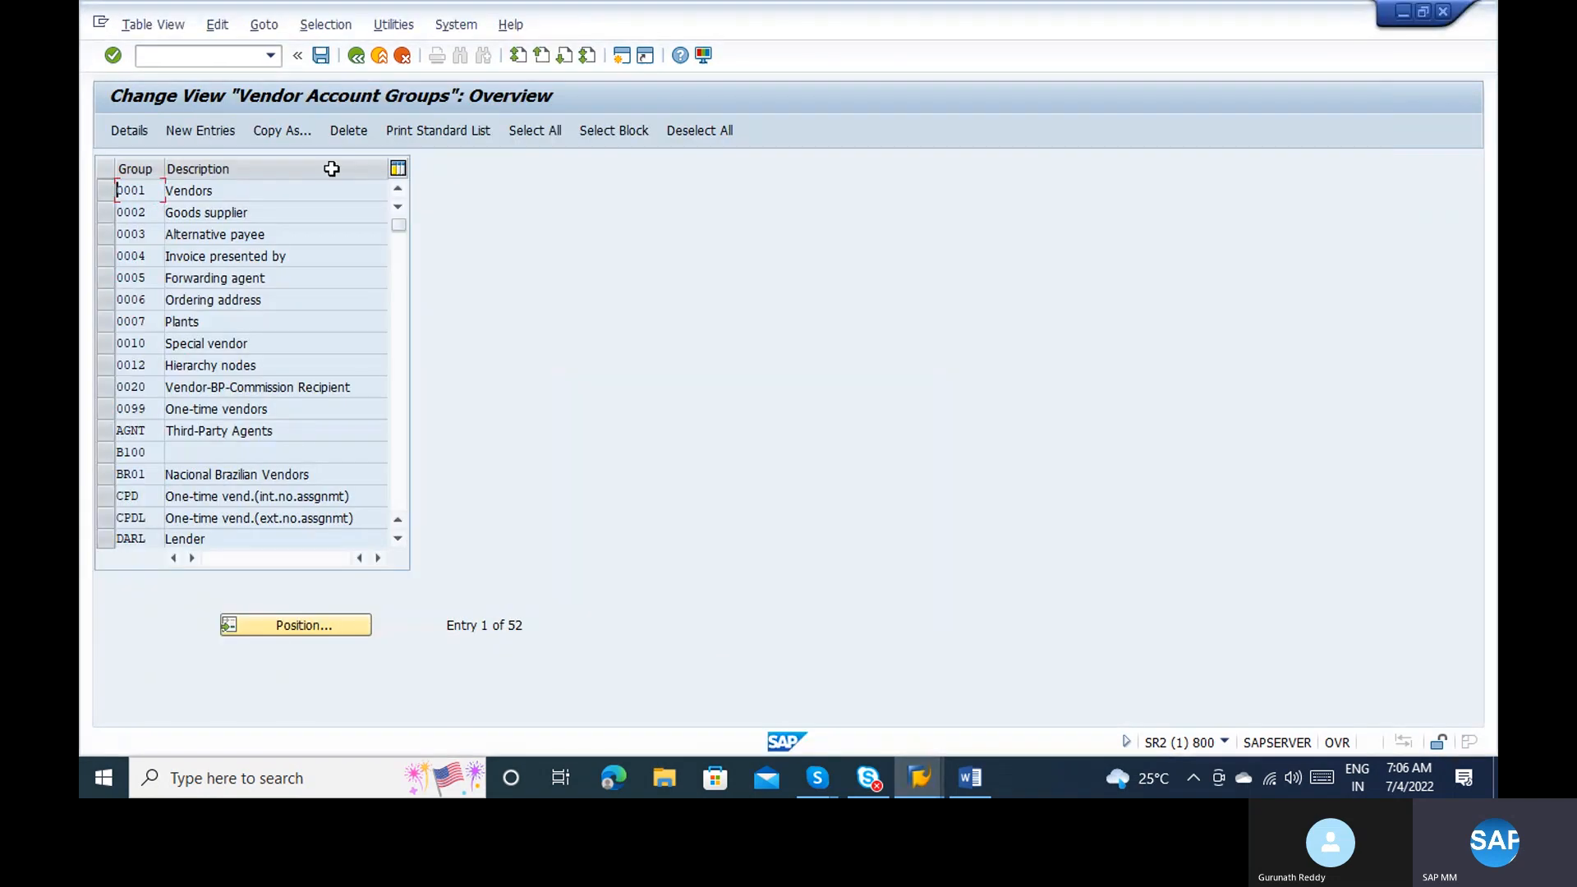
pyautogui.click(358, 63)
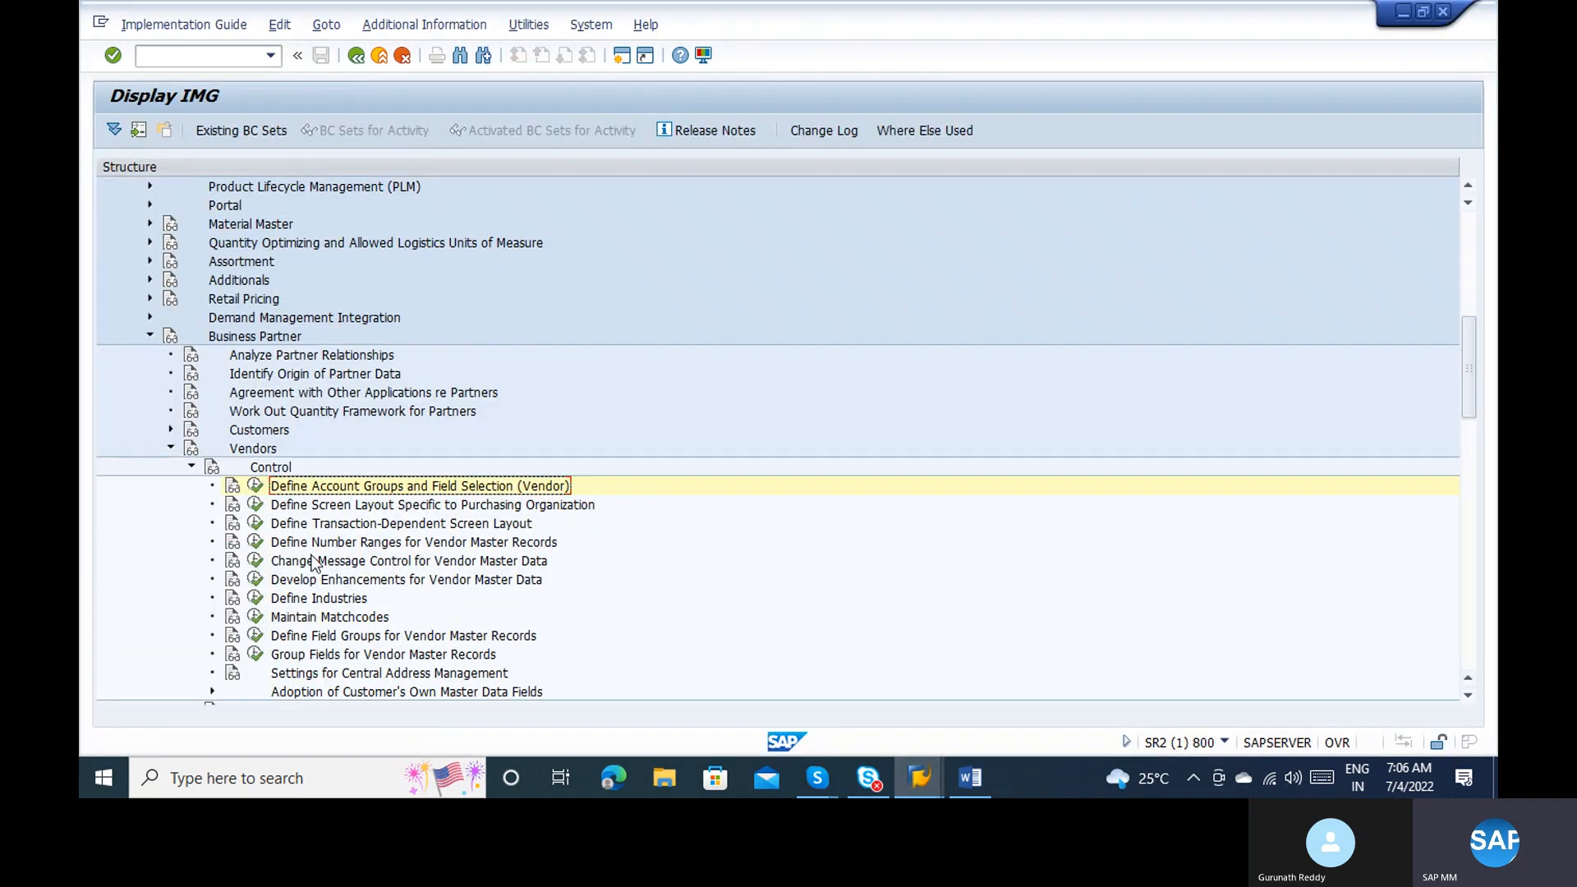
pyautogui.click(256, 543)
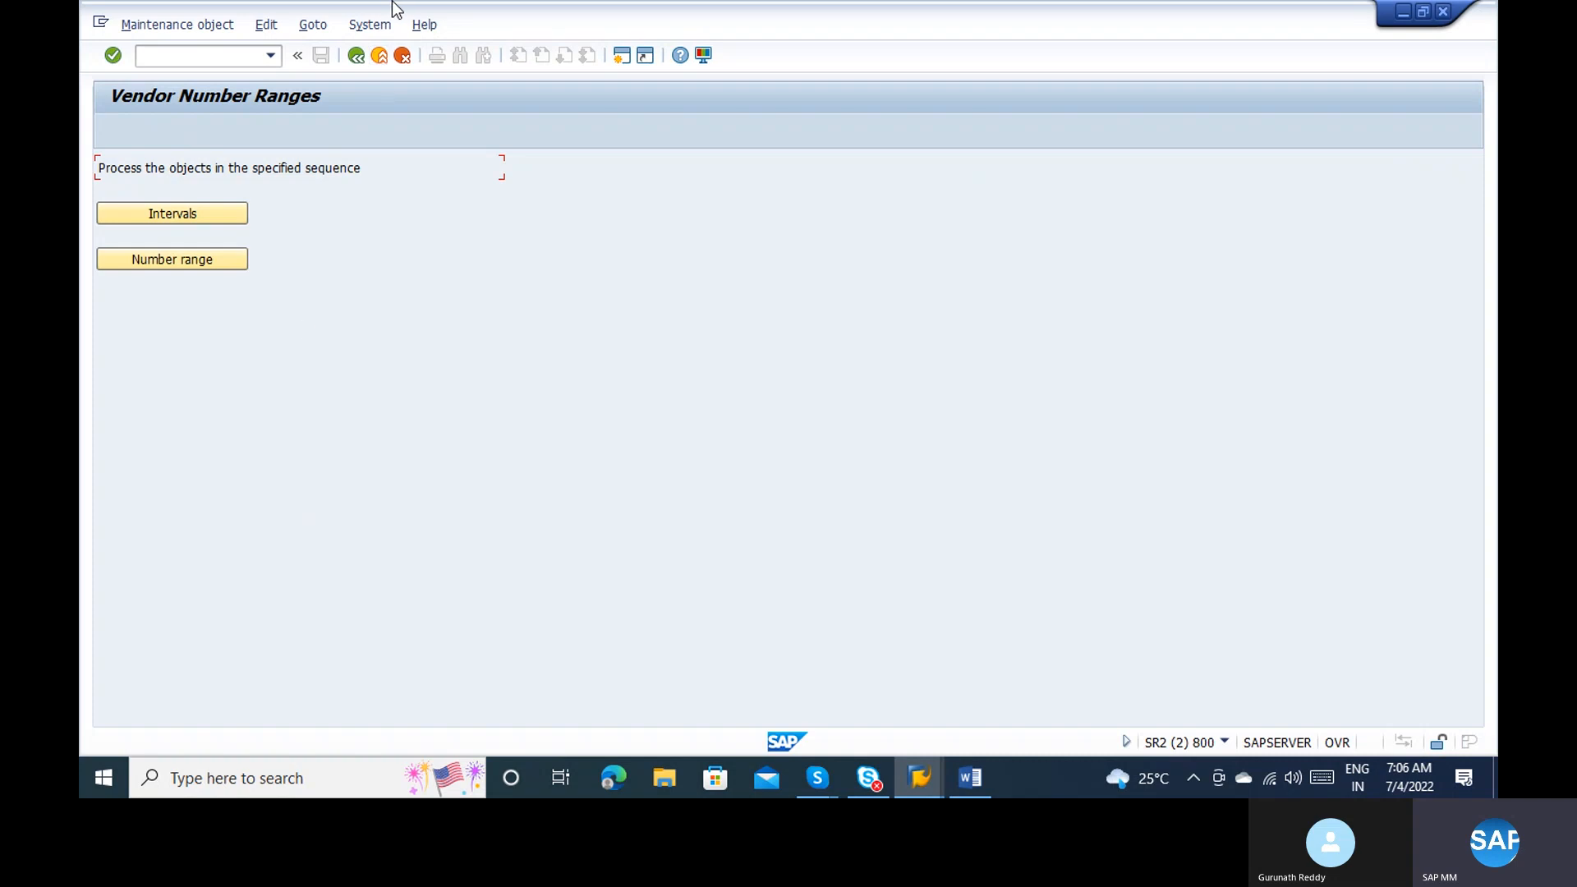
# Step: Exit the additional OMSJ session and return to the IMG structure in the first session
pyautogui.click(379, 55)
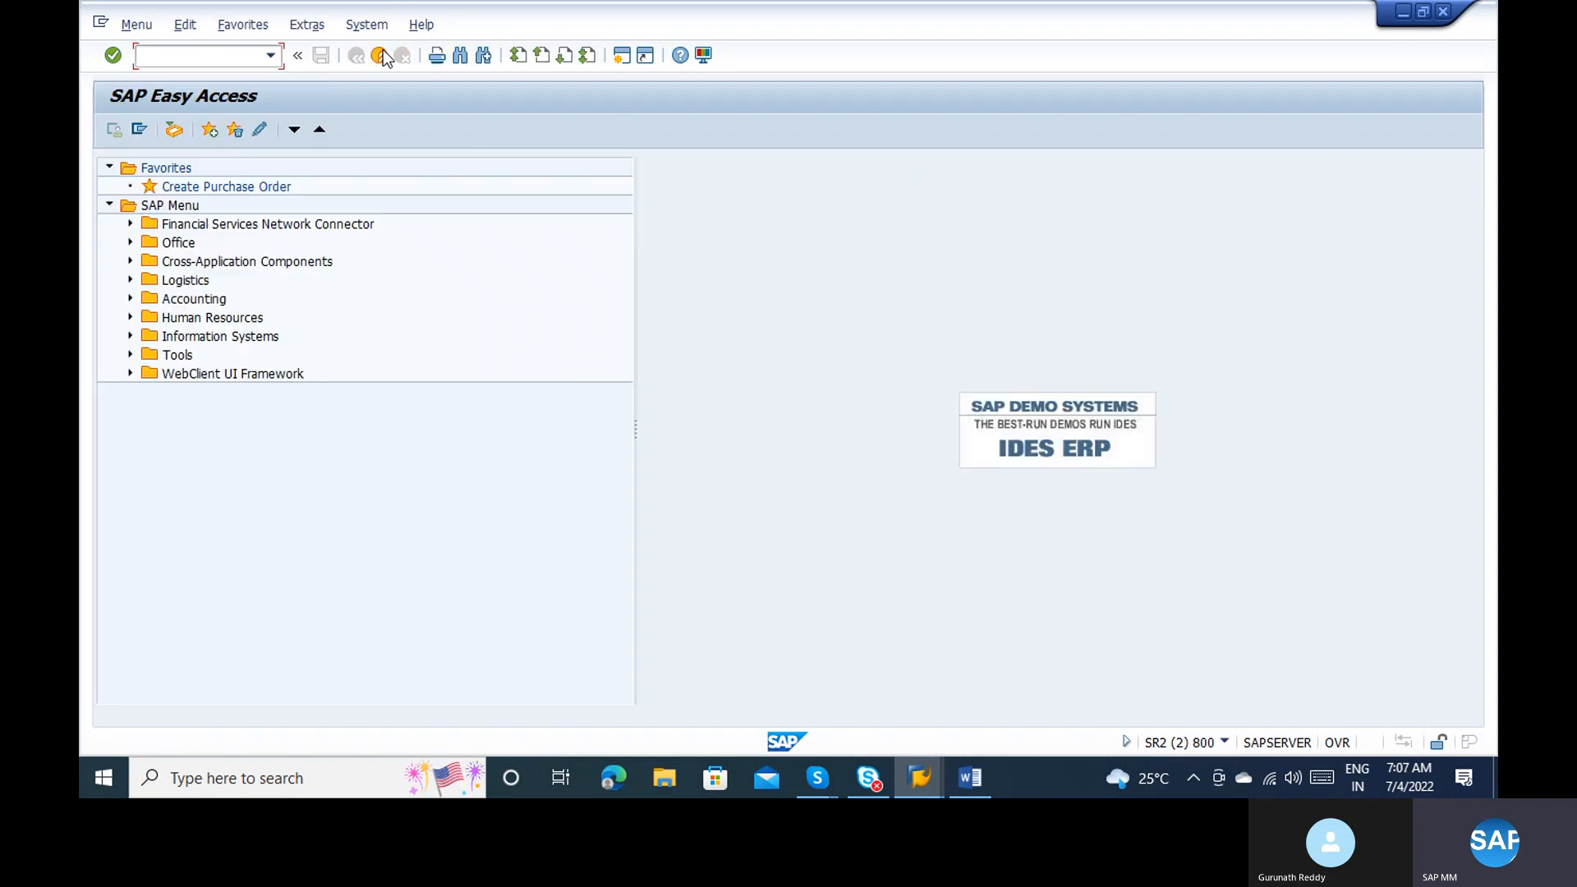
pyautogui.click(382, 52)
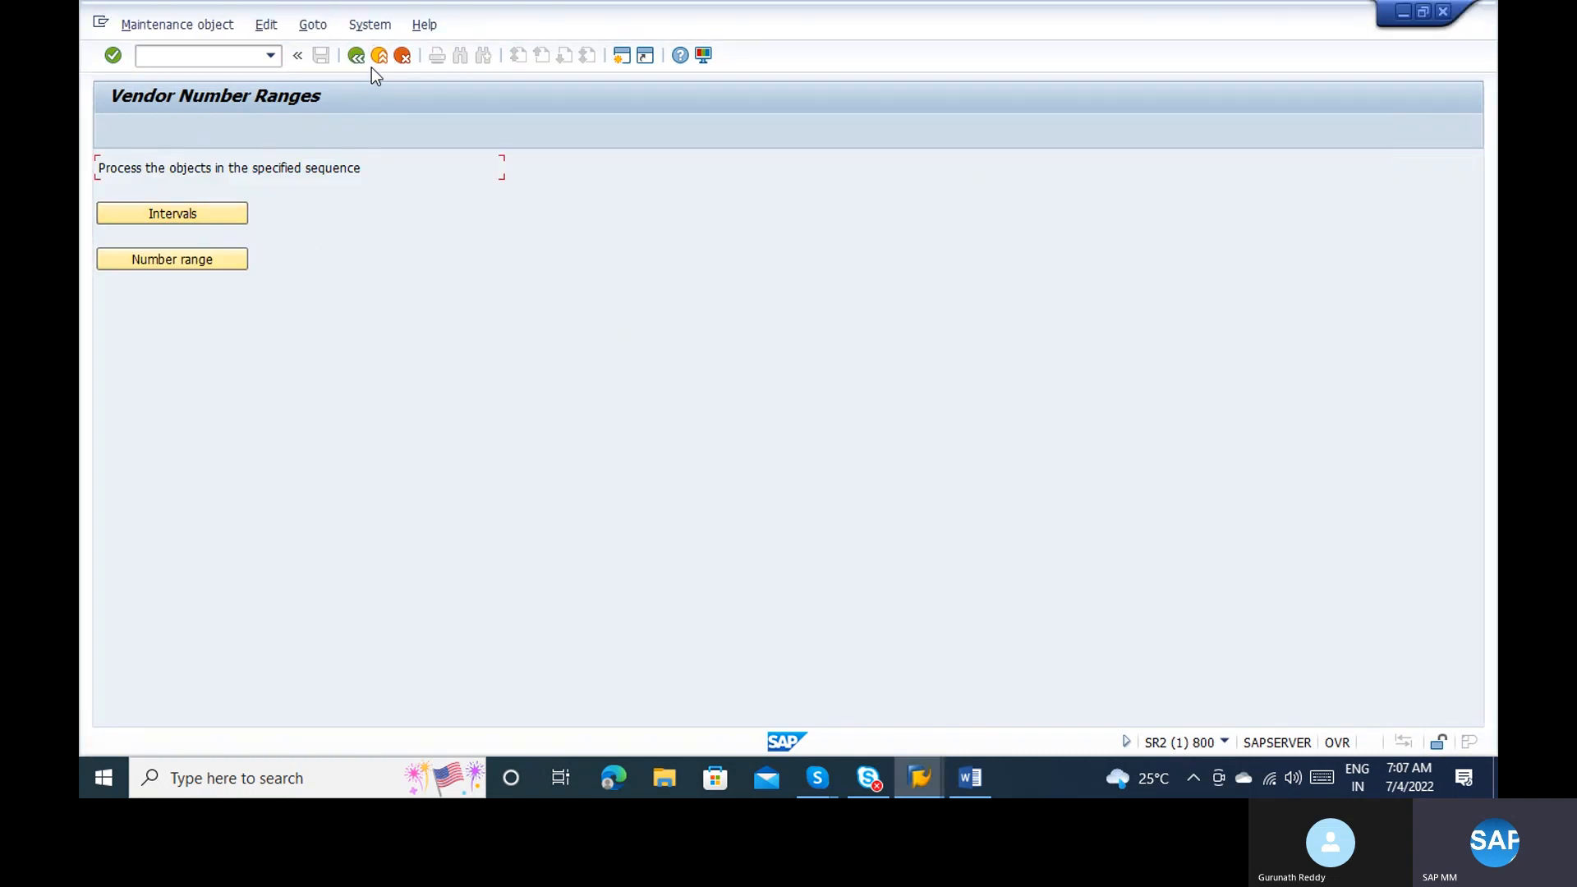
pyautogui.click(361, 59)
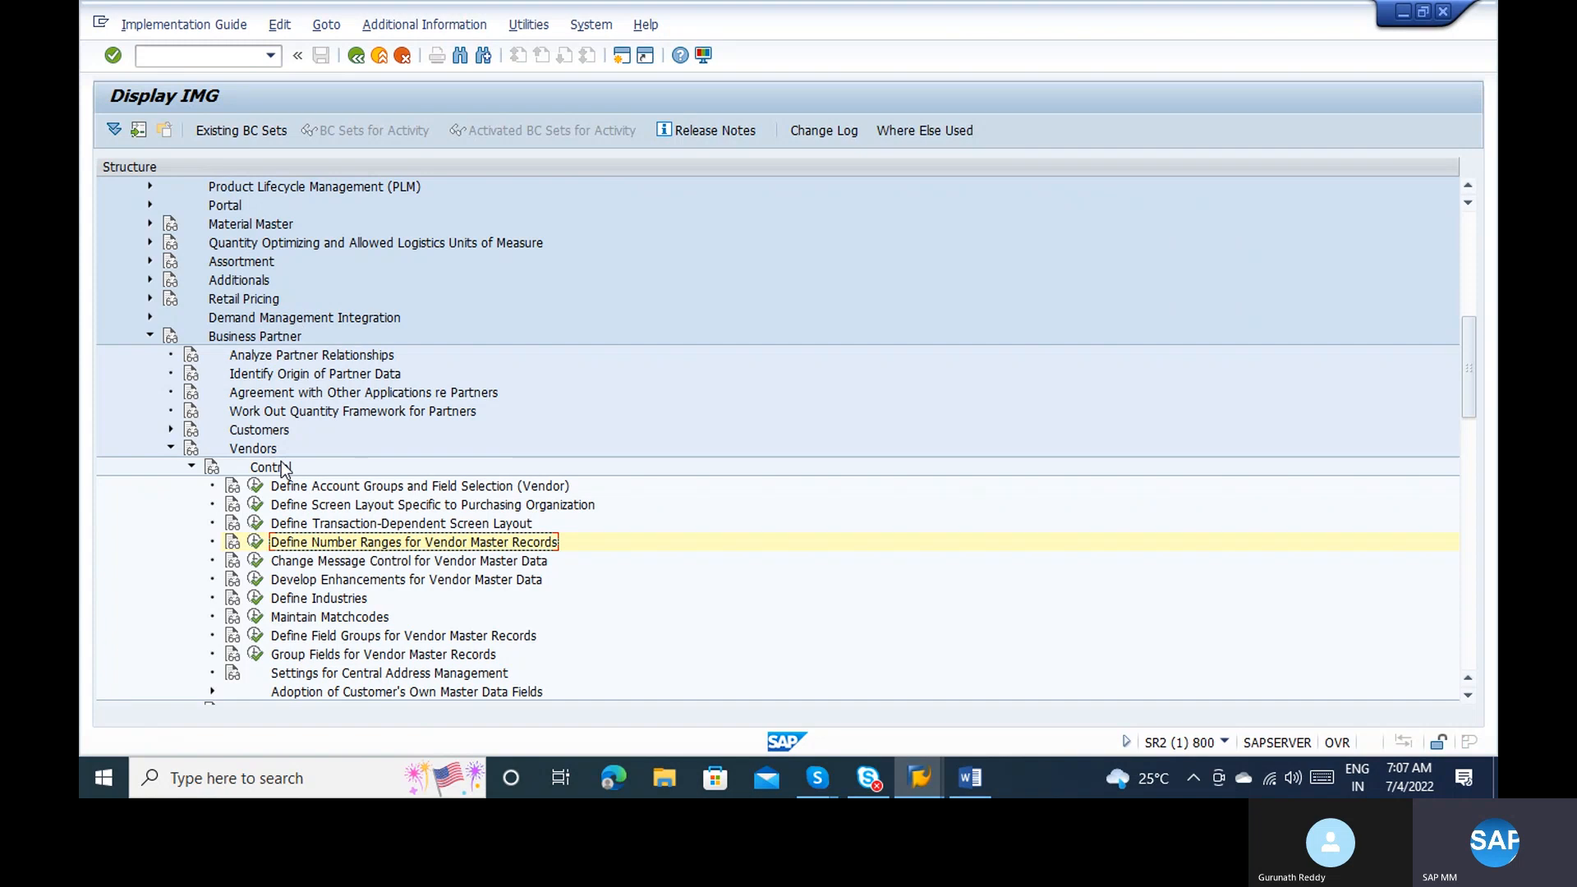
# Step: Open the vendor number range intervals for maintenance through Define Number Ranges for Vendor Master Records
pyautogui.click(256, 542)
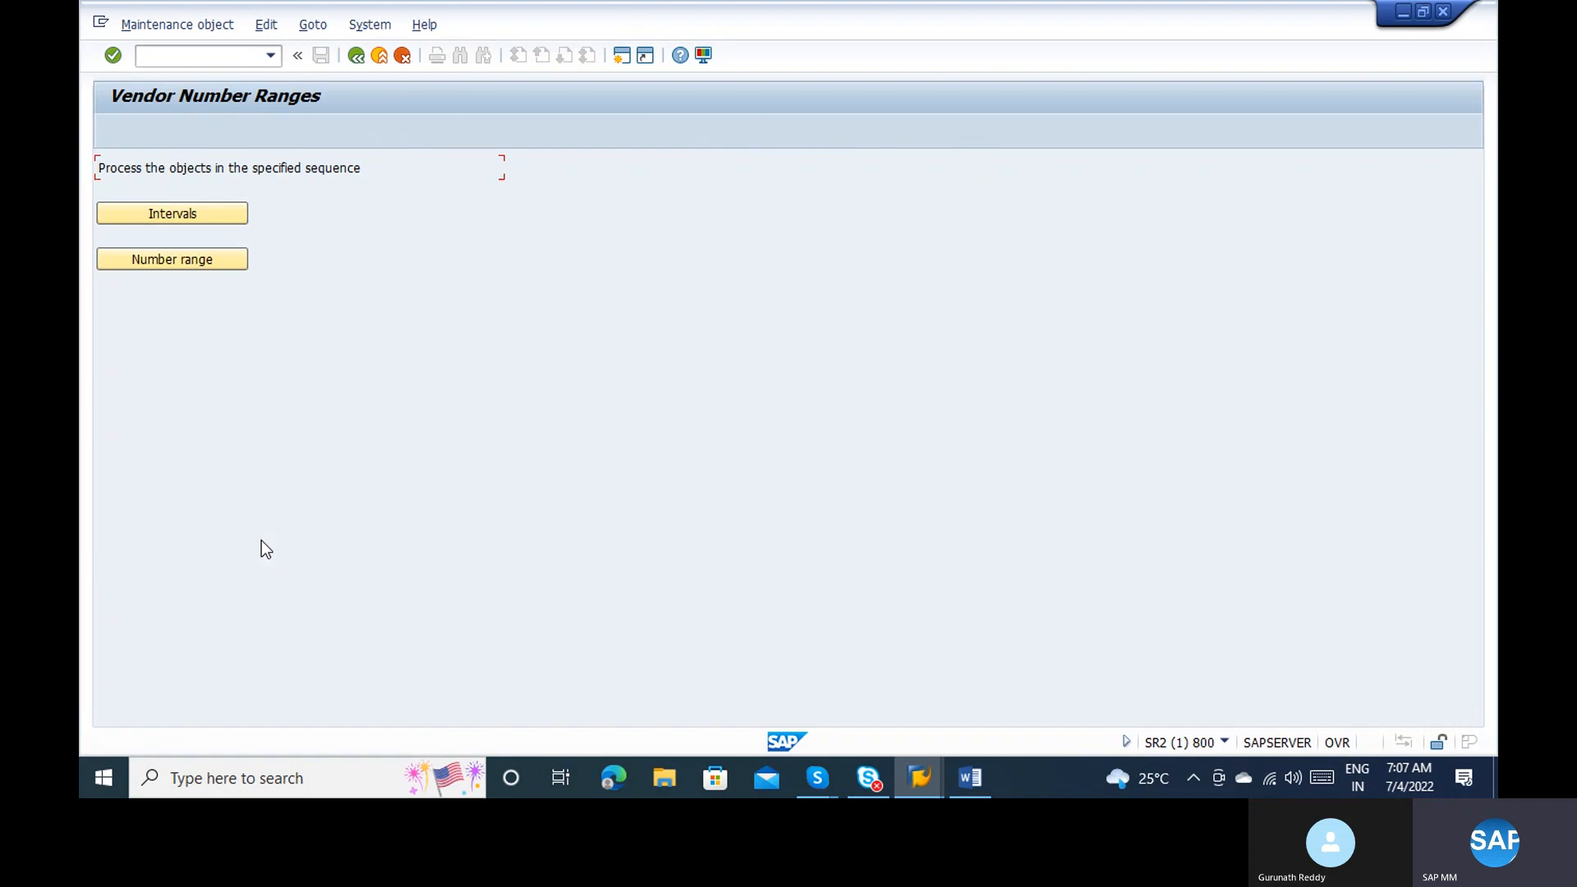
pyautogui.click(175, 212)
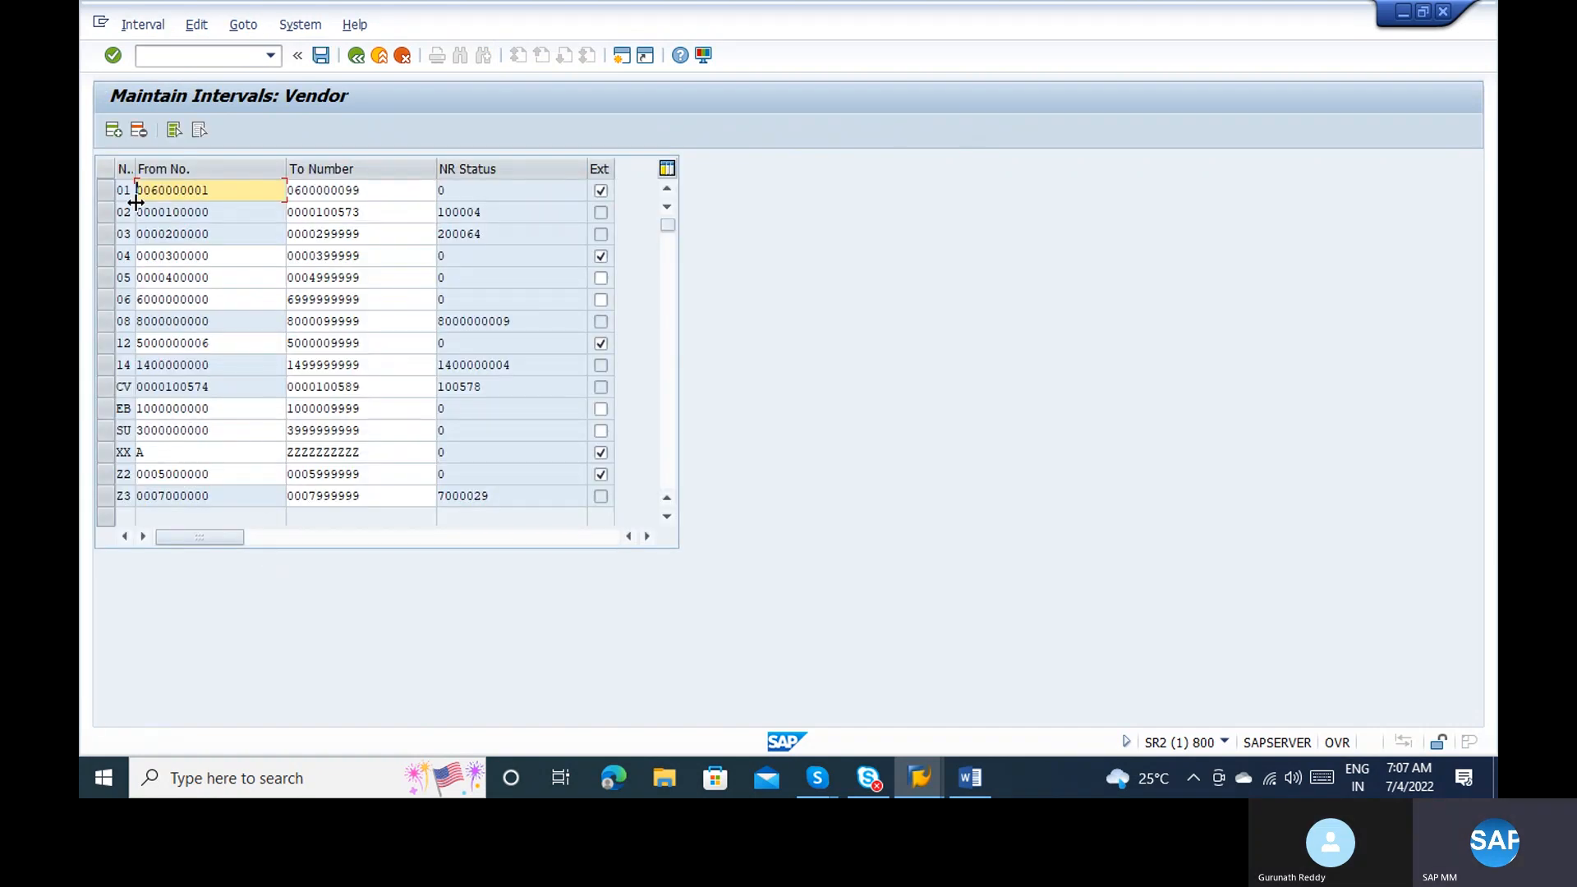
pyautogui.click(126, 214)
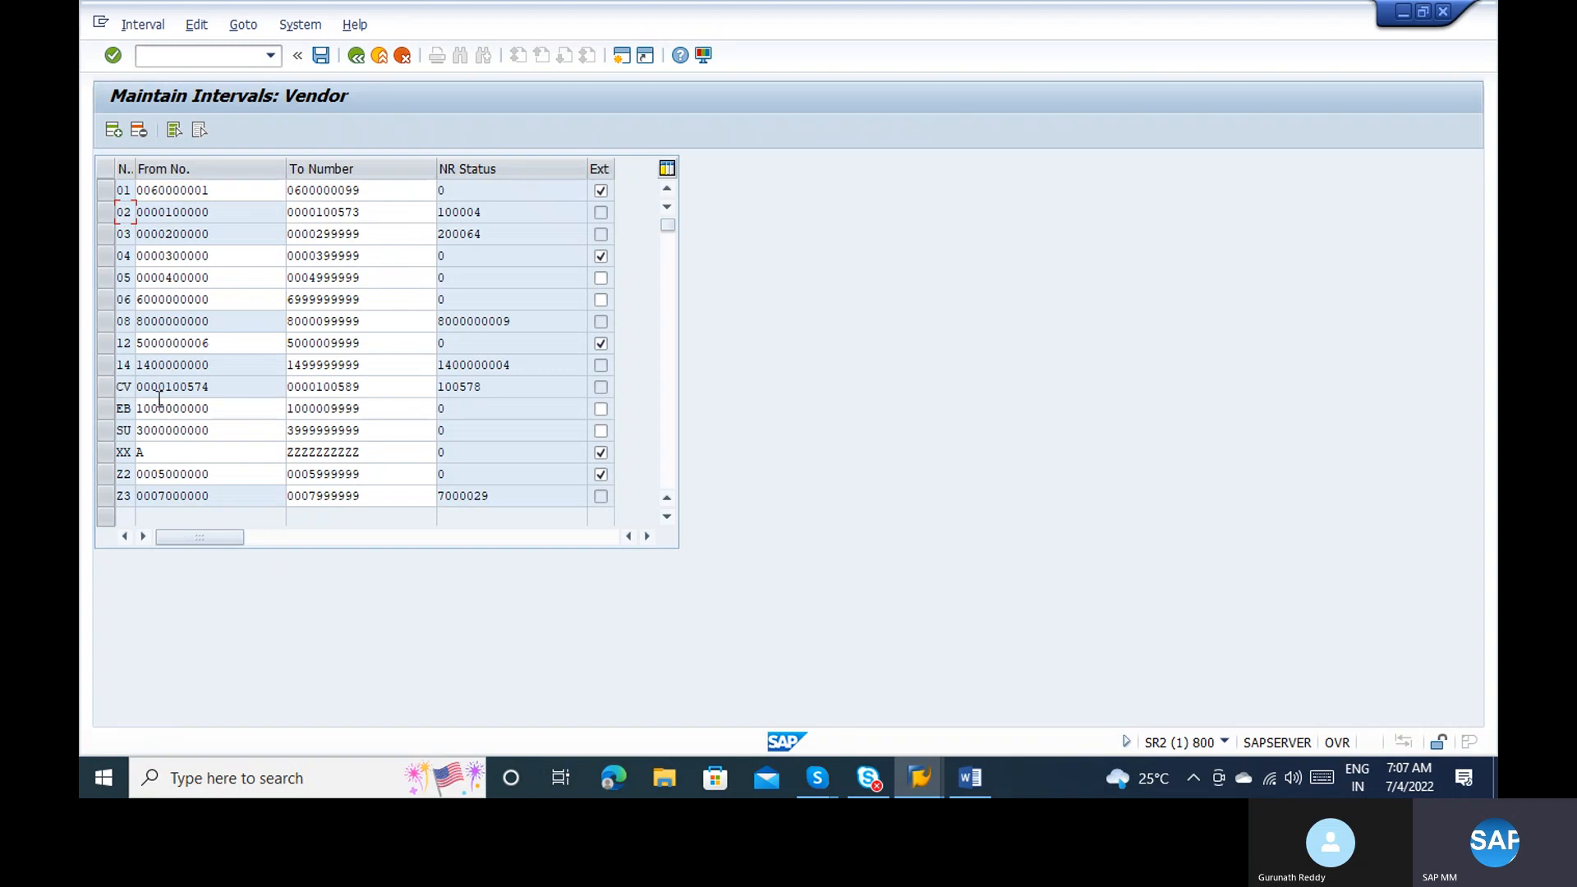
# Step: Try to add a new vendor number interval with the number 99
pyautogui.click(114, 130)
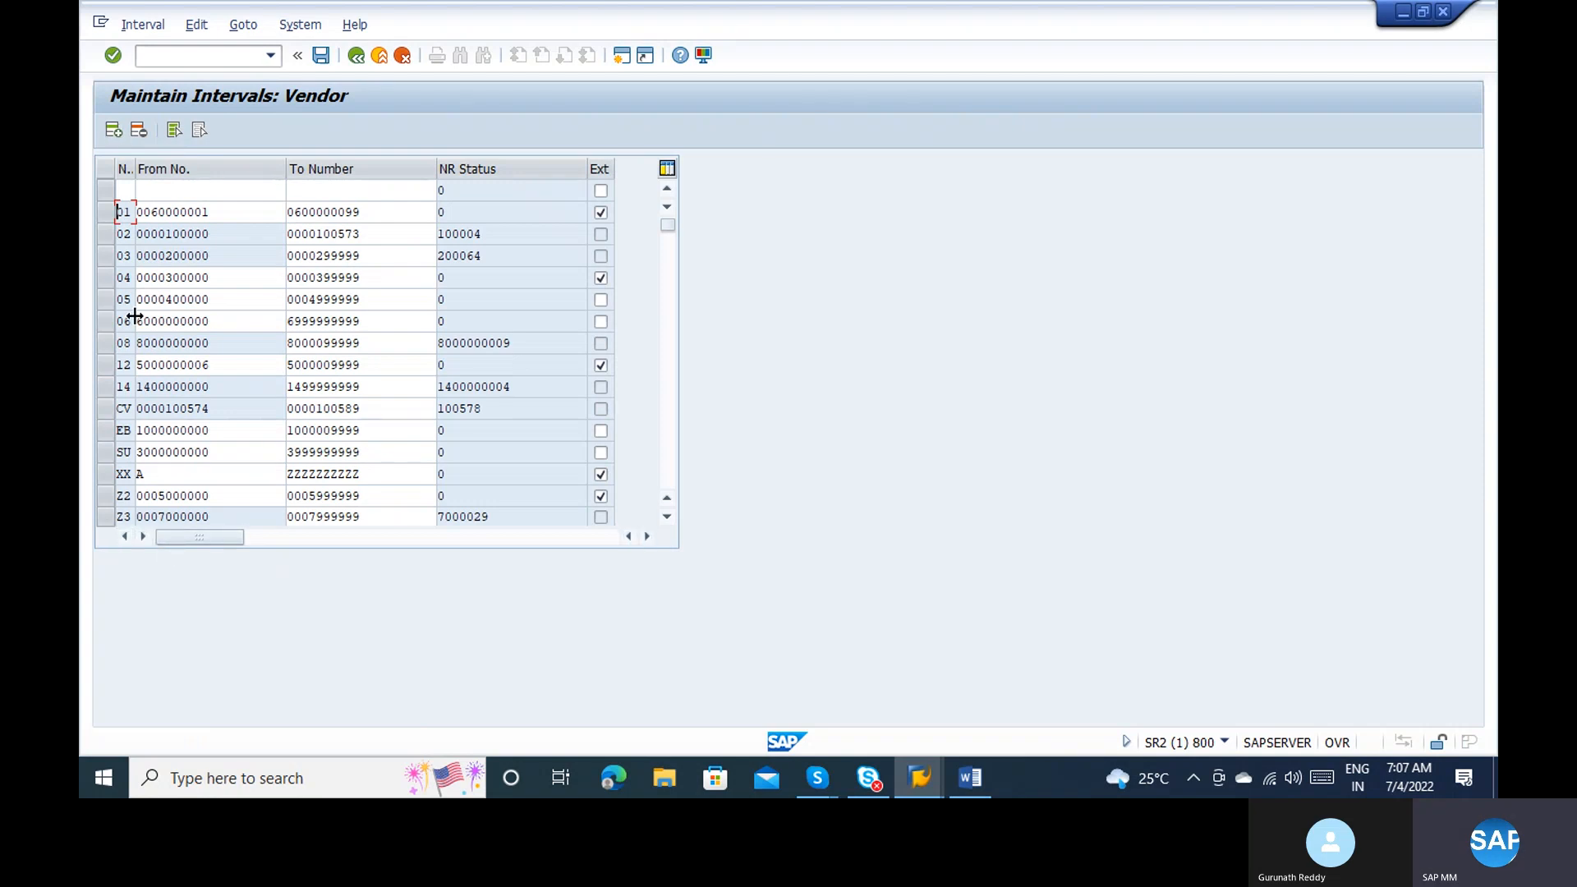
pyautogui.click(121, 189)
pyautogui.write('99')
pyautogui.click(186, 190)
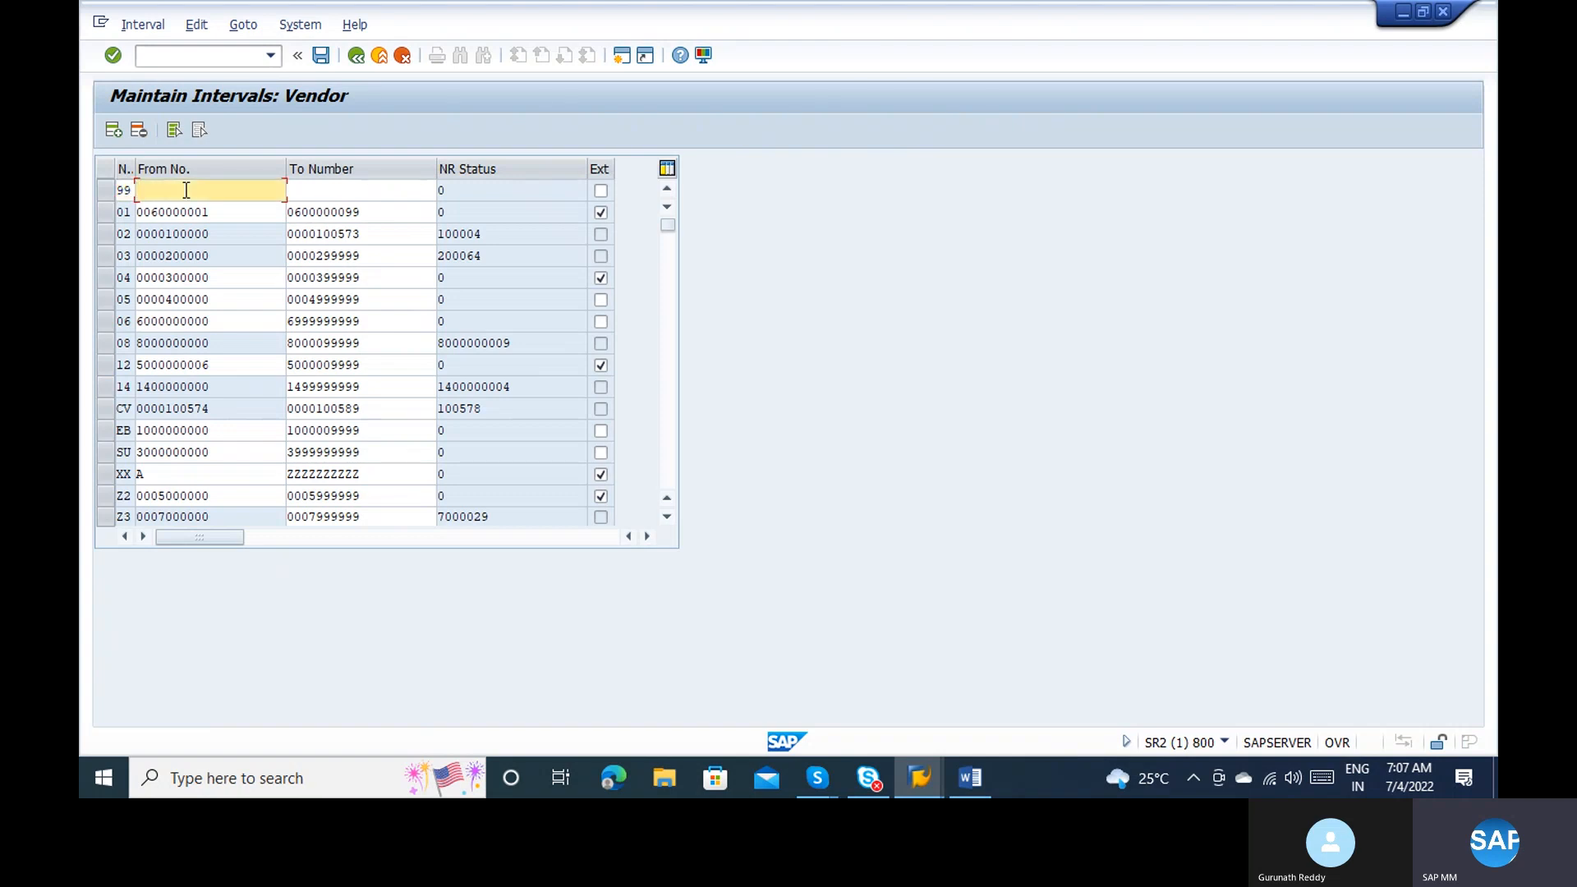
pyautogui.click(326, 188)
# Step: Examine the From numbers of the existing vendor intervals 01 to 05
pyautogui.click(205, 212)
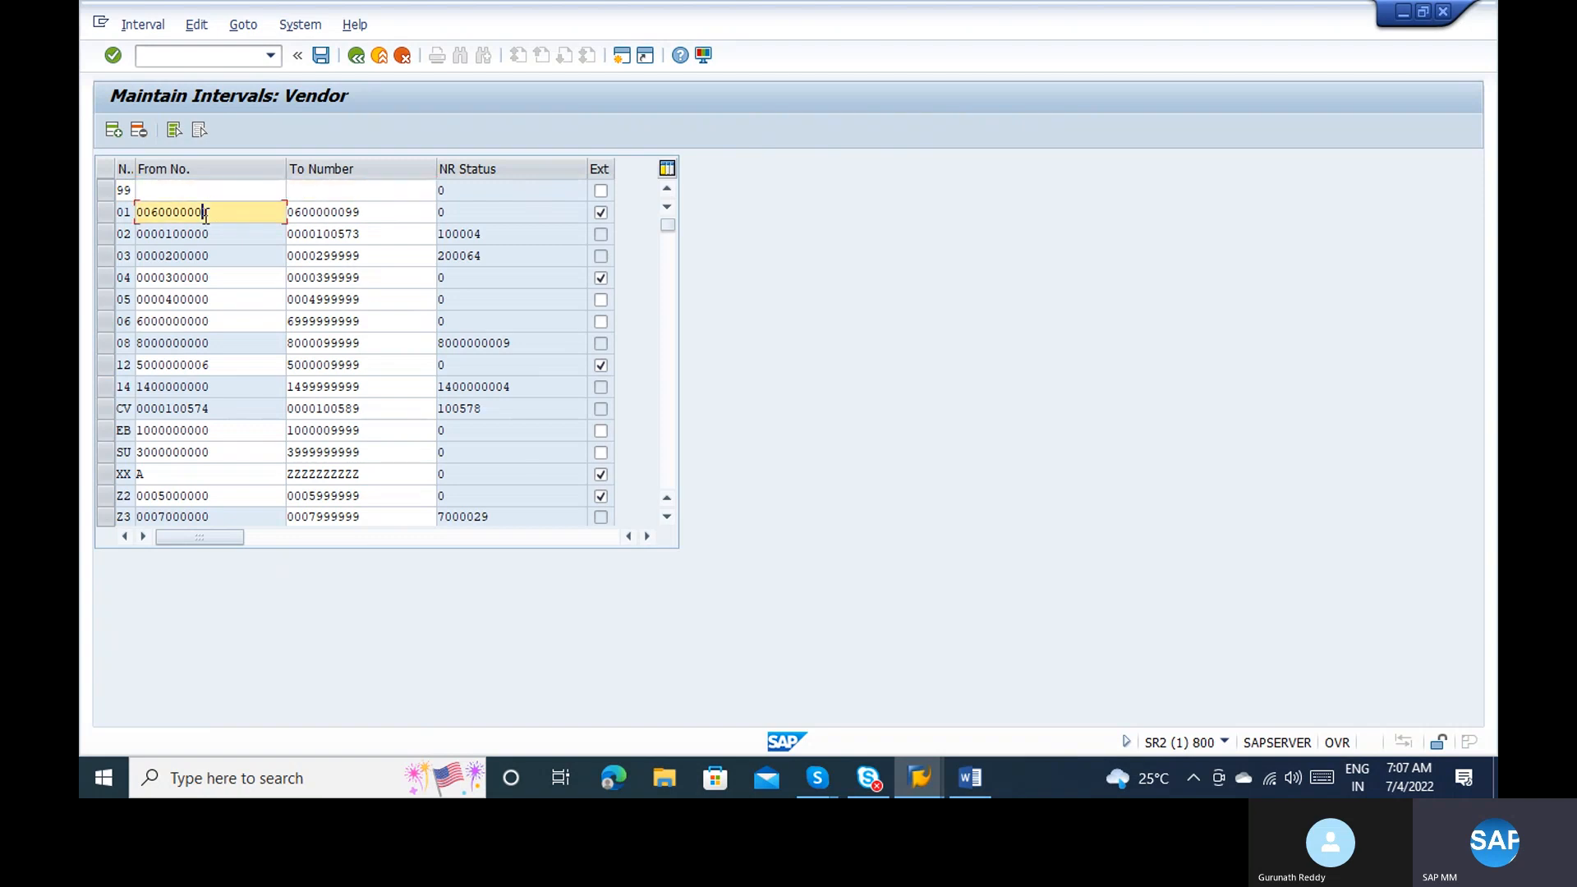
pyautogui.click(220, 258)
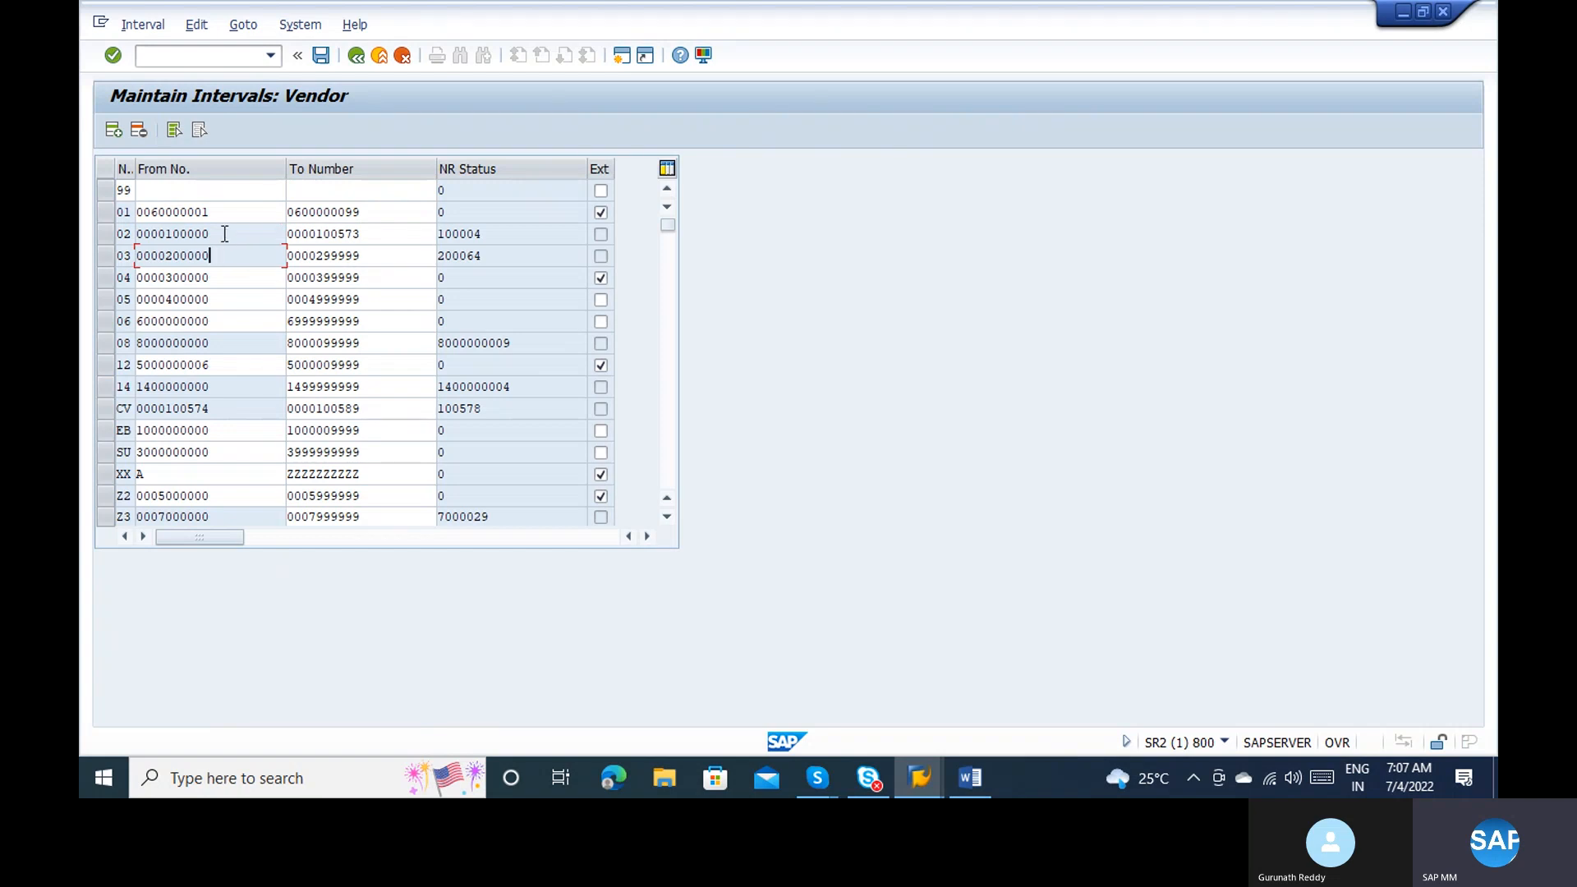
pyautogui.click(225, 234)
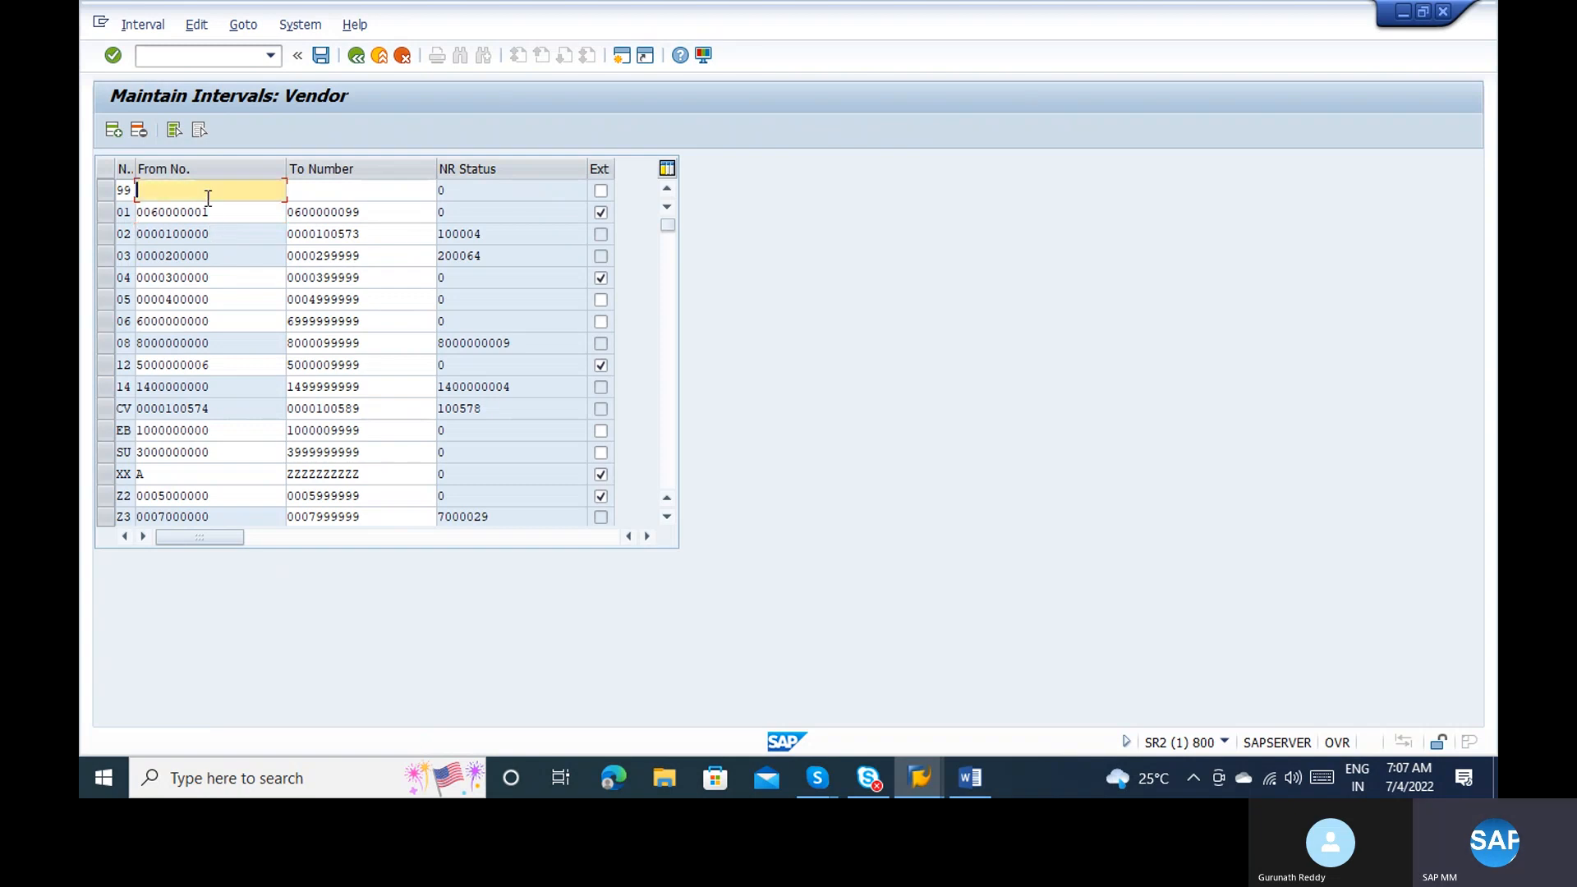
pyautogui.click(220, 212)
pyautogui.click(227, 234)
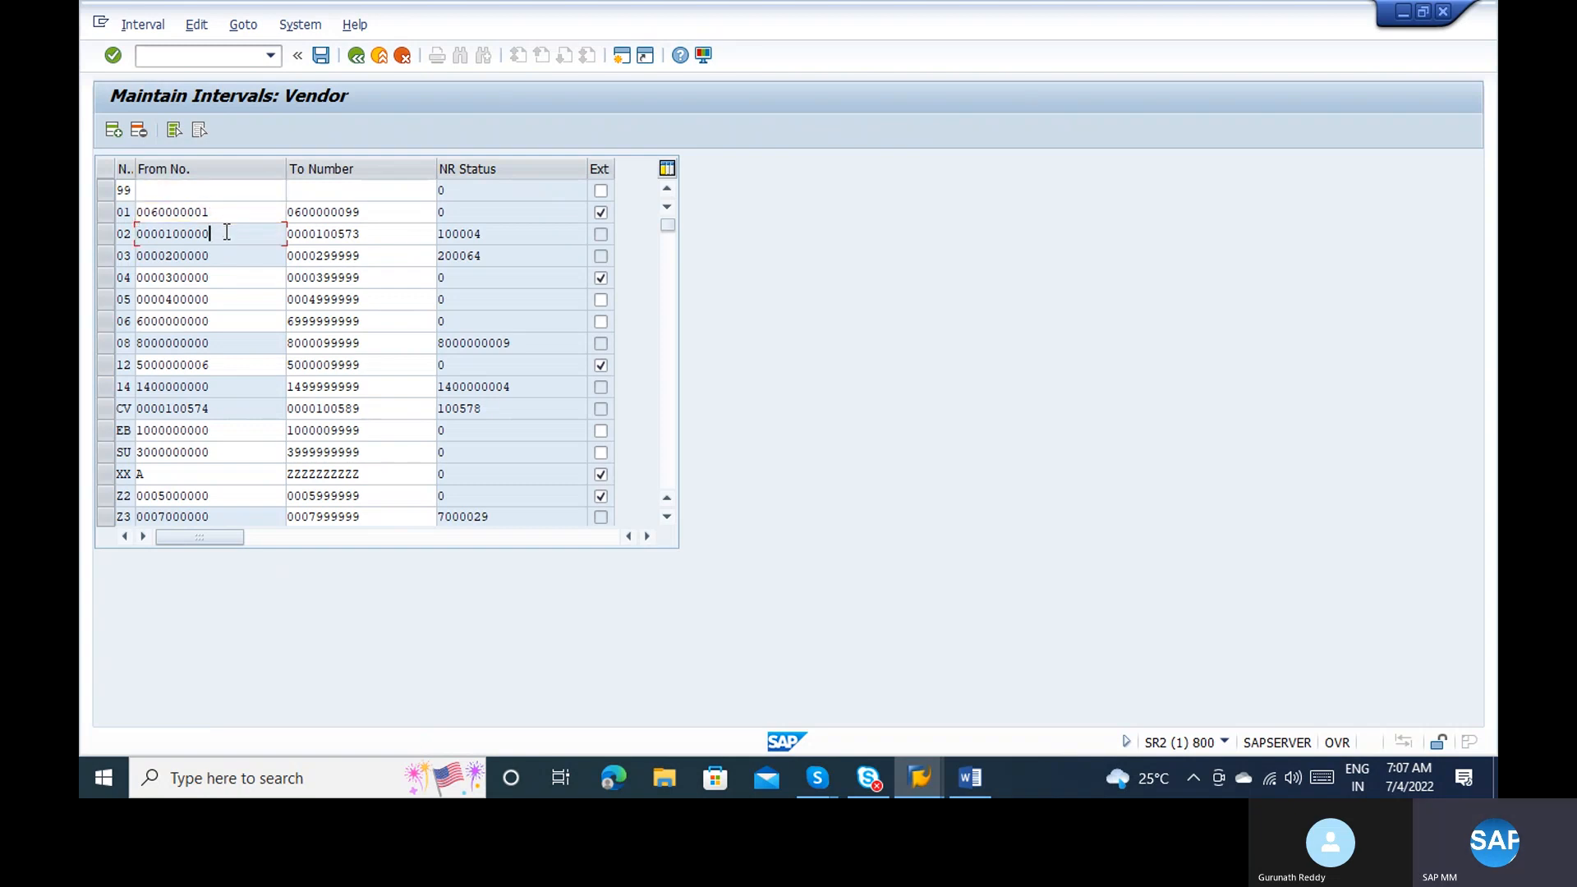
pyautogui.click(227, 257)
pyautogui.click(226, 277)
pyautogui.click(227, 299)
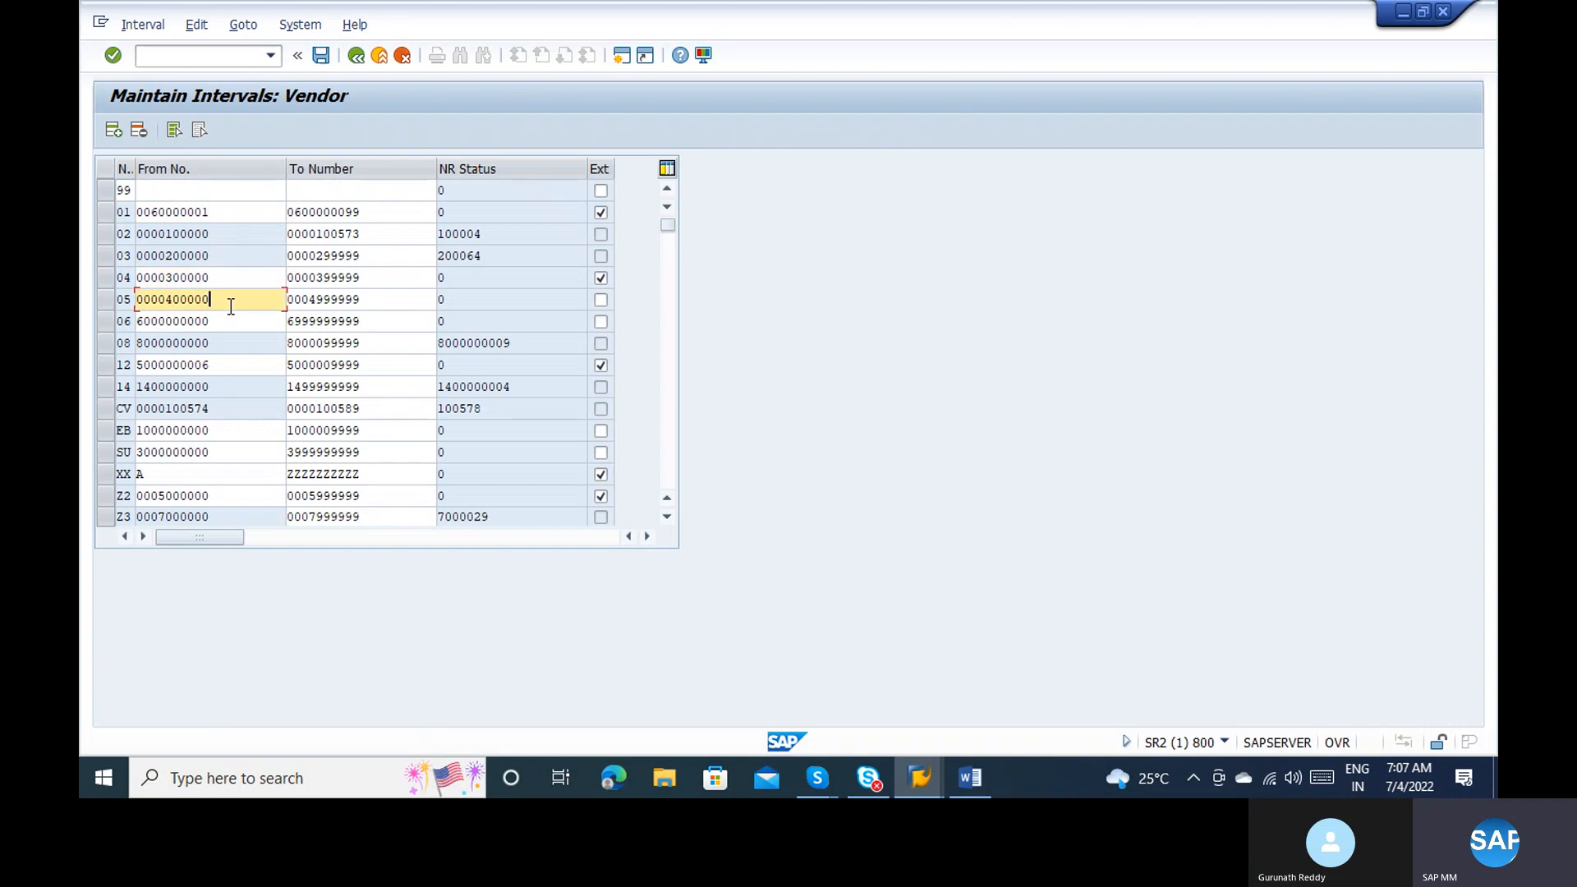
pyautogui.click(151, 29)
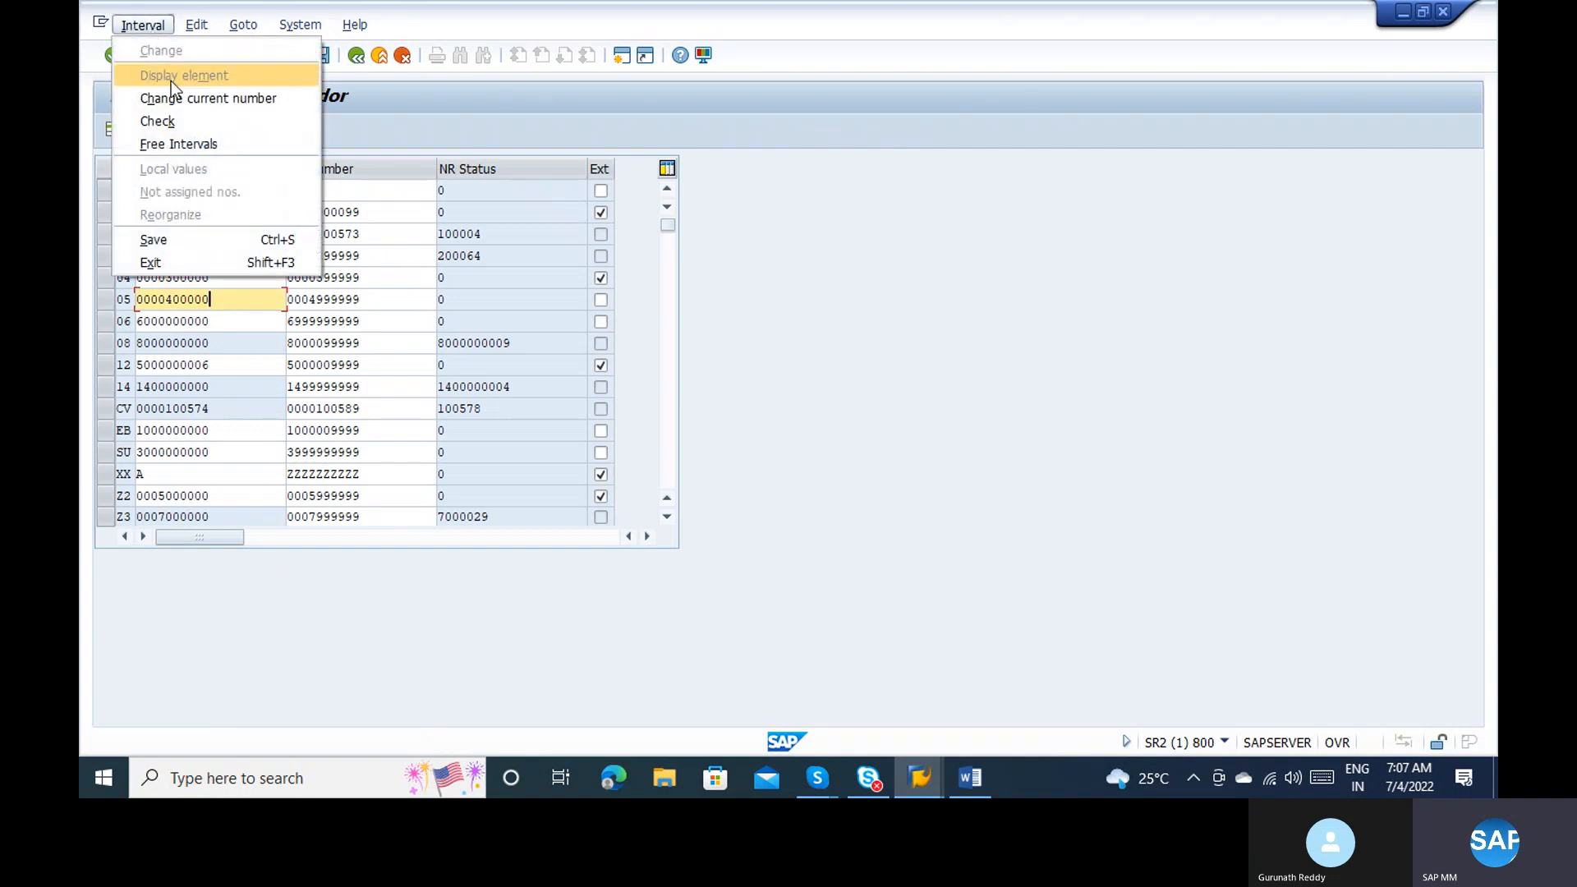
pyautogui.click(190, 149)
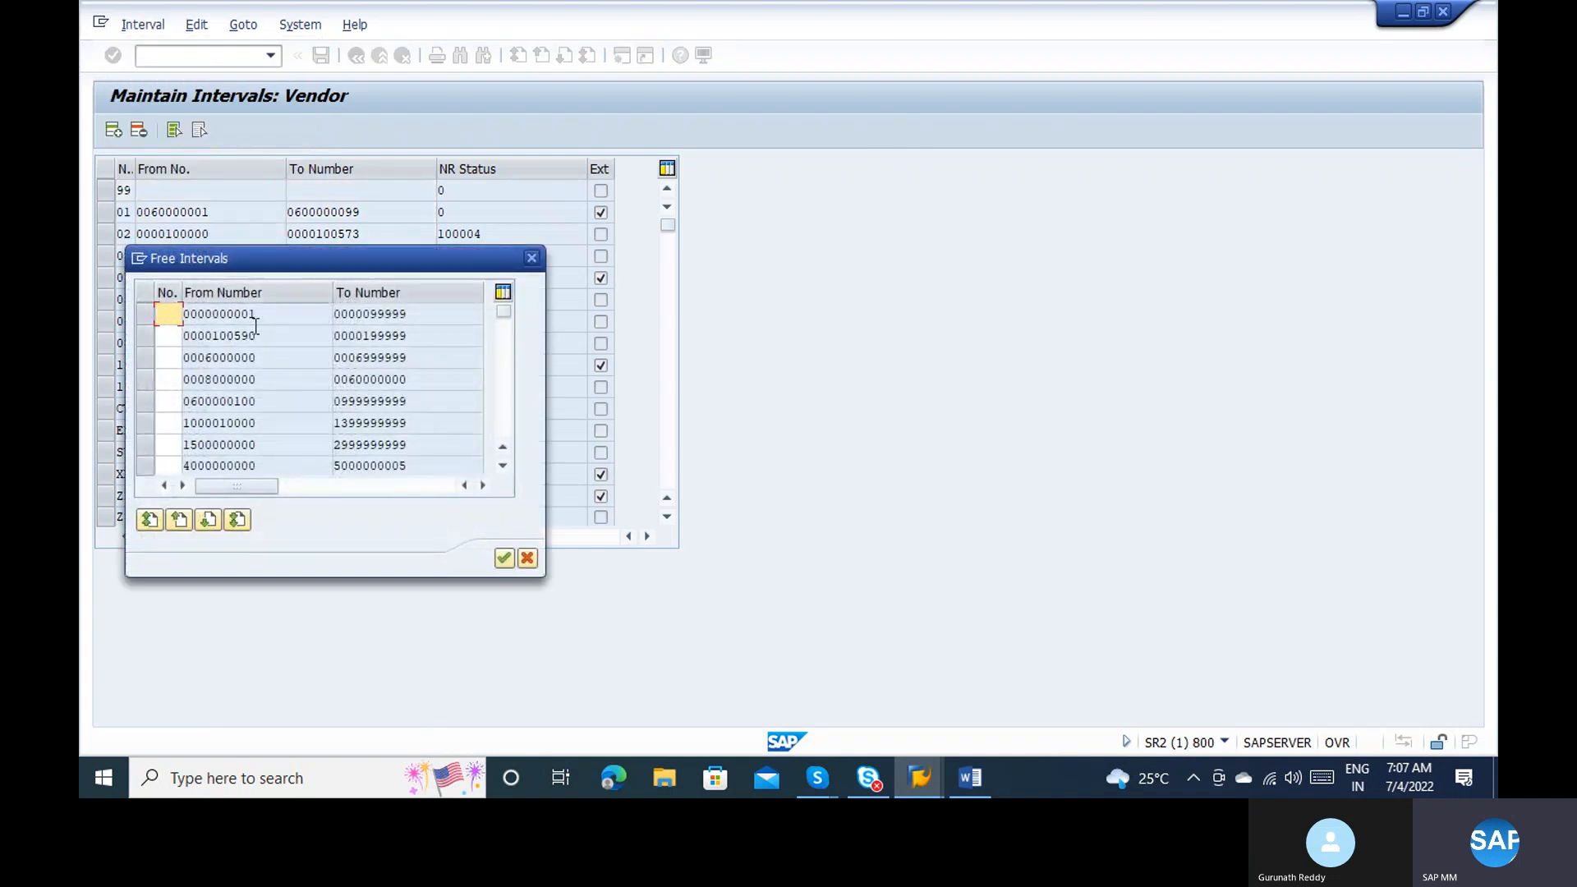
pyautogui.click(374, 314)
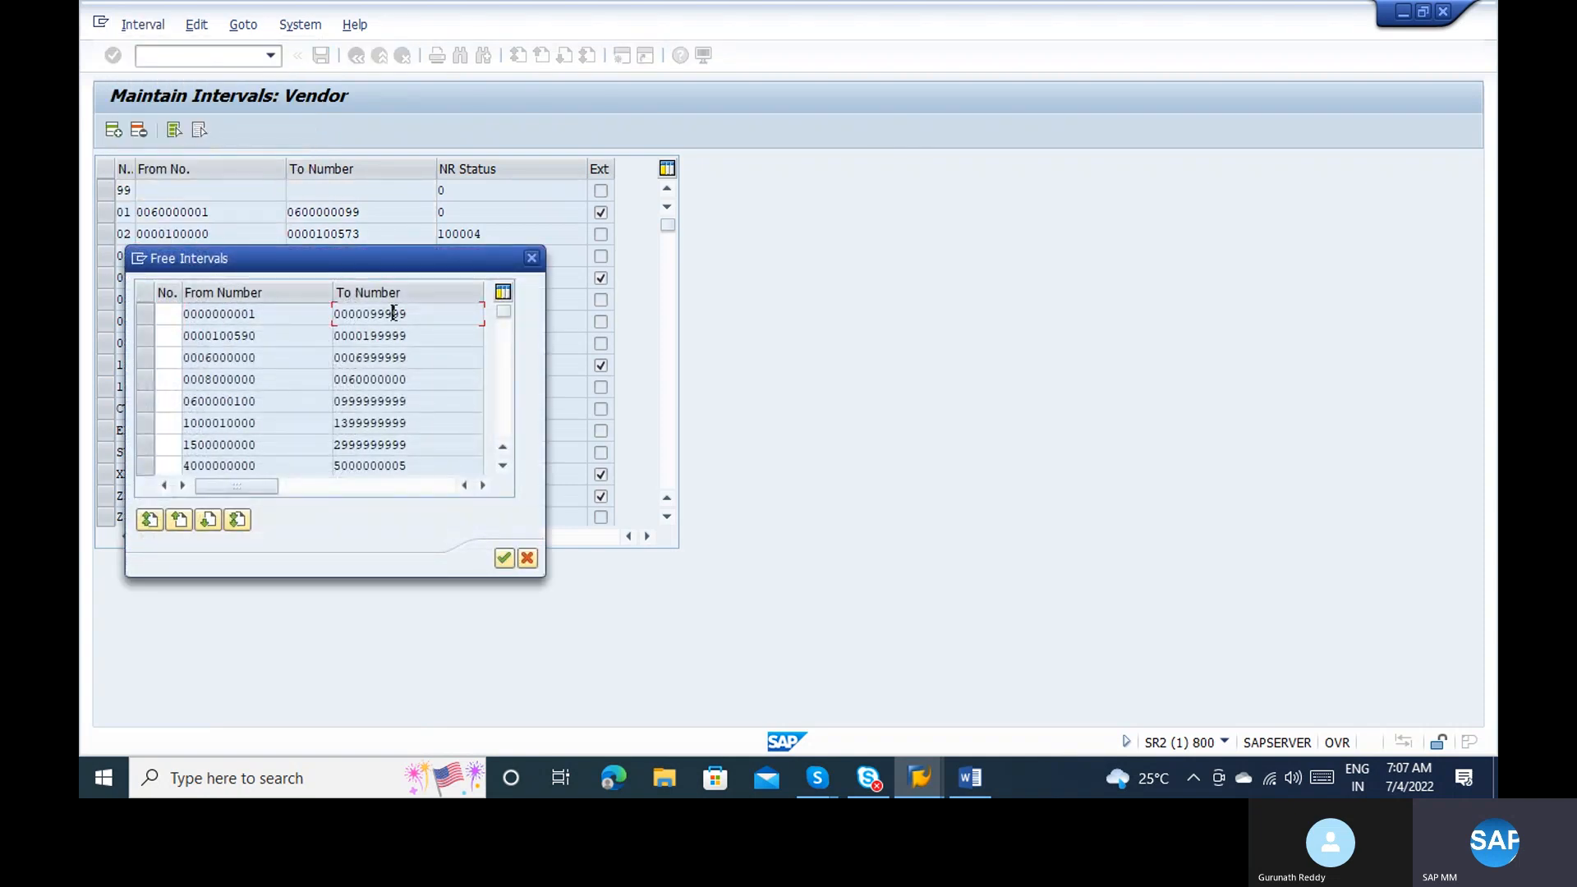
pyautogui.click(257, 312)
pyautogui.click(418, 313)
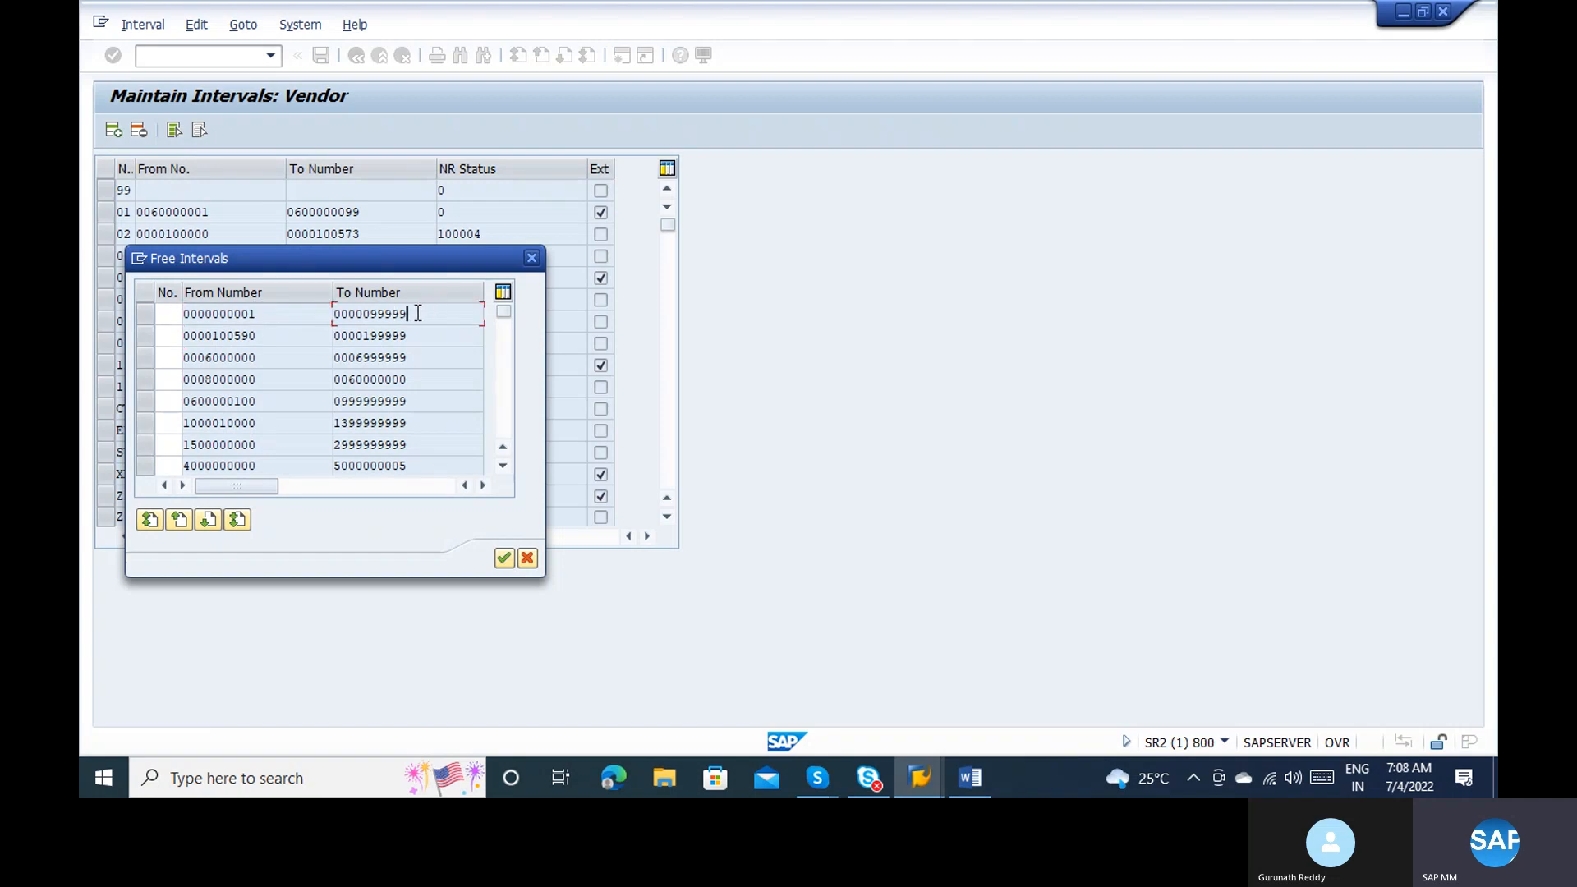
pyautogui.click(174, 313)
pyautogui.click(147, 315)
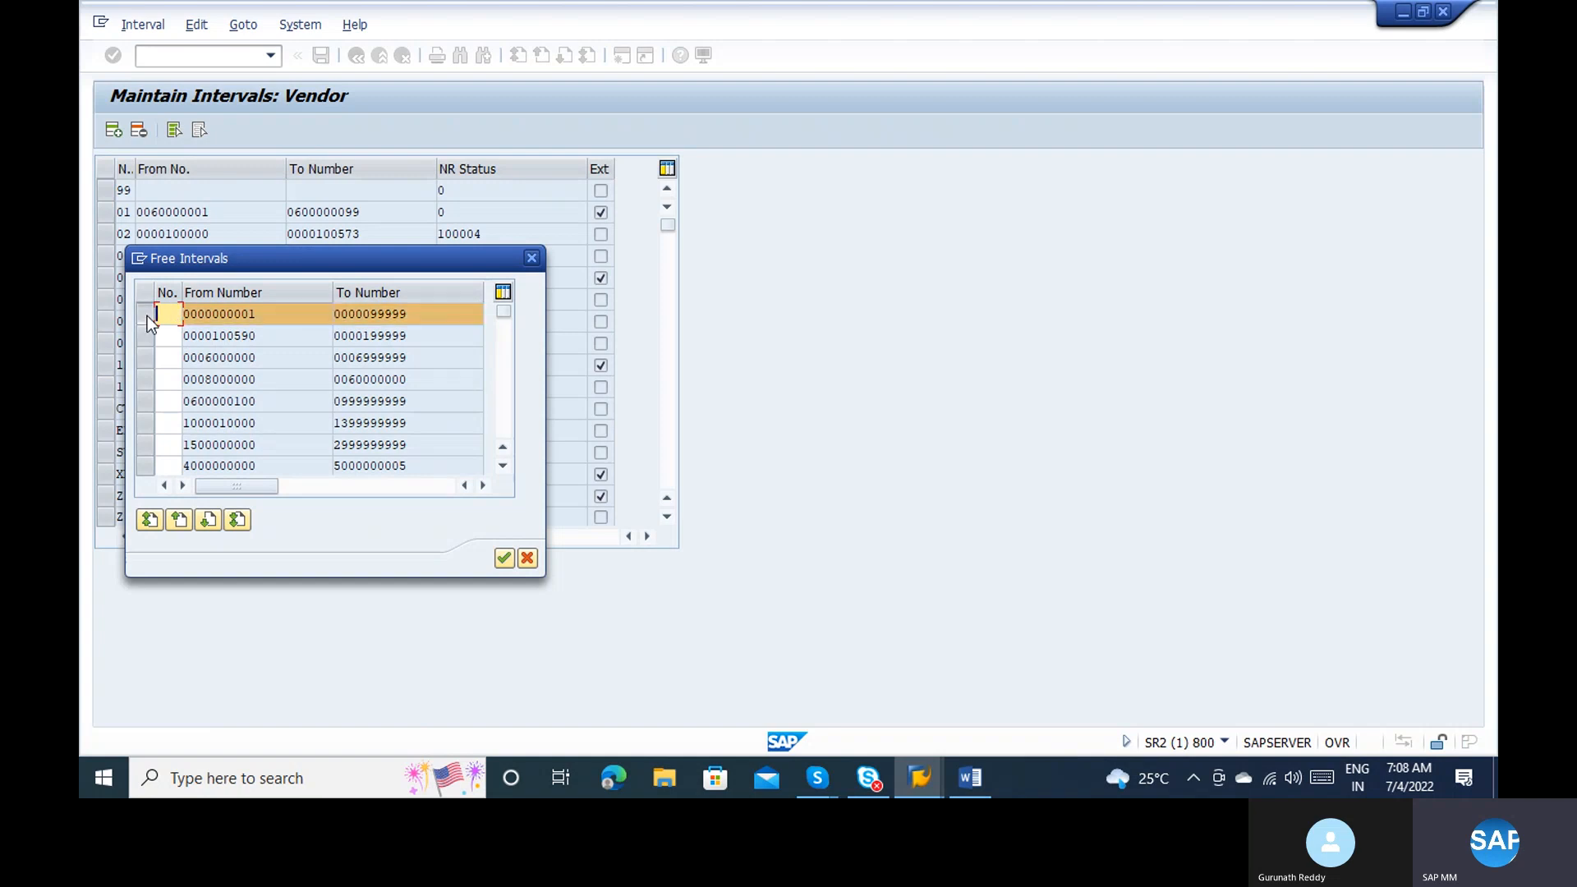
pyautogui.click(502, 560)
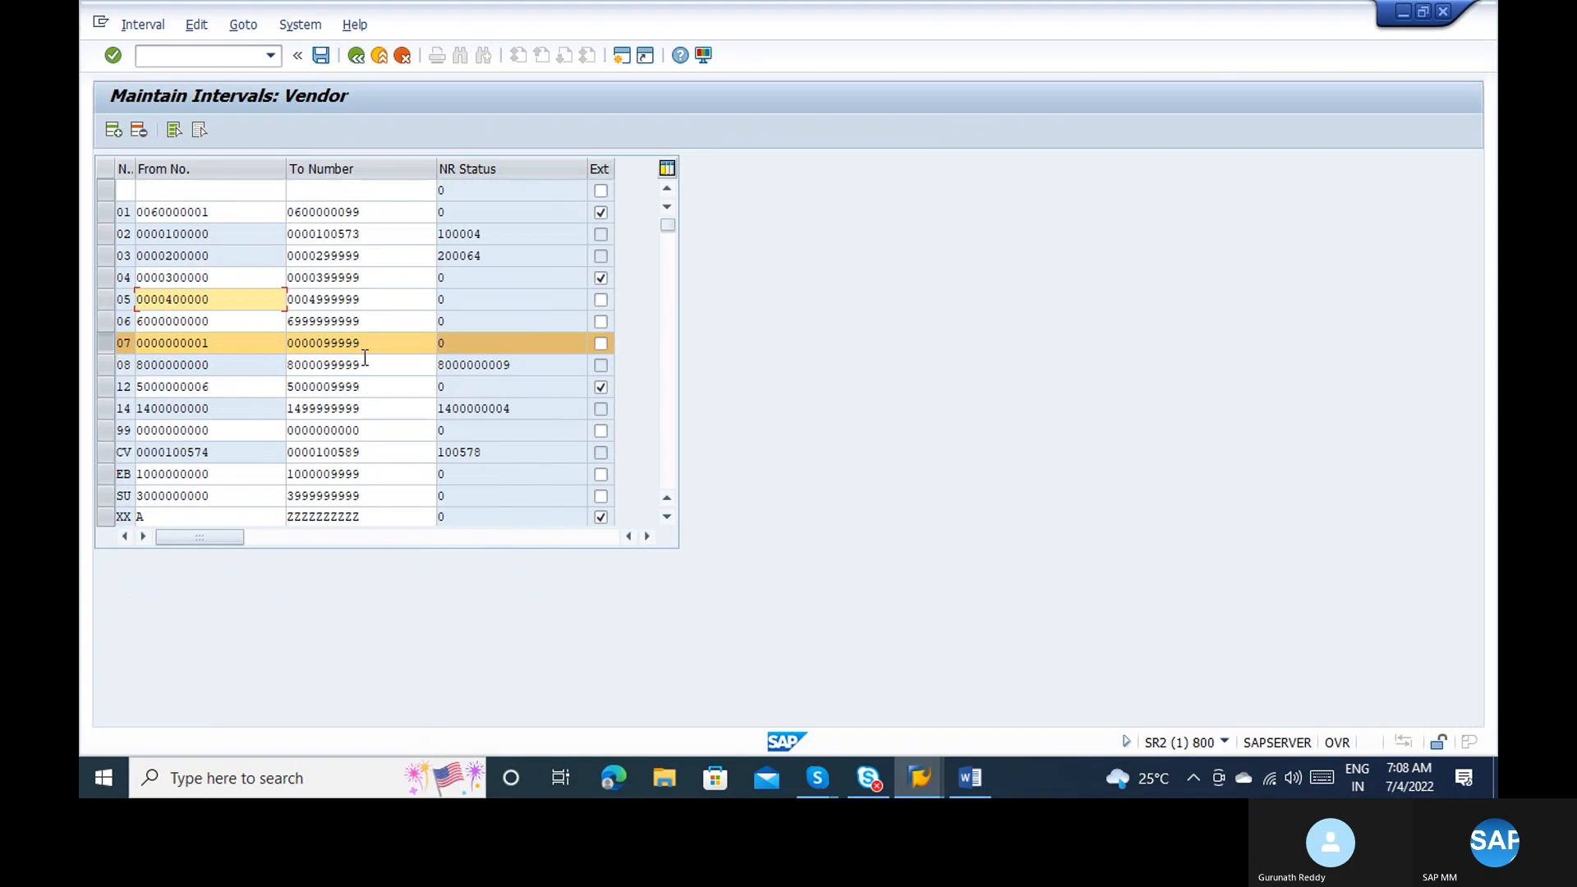
# Step: Examine the adopted interval 07 in the vendor interval list, including its number limits and external assignment option
pyautogui.click(662, 394)
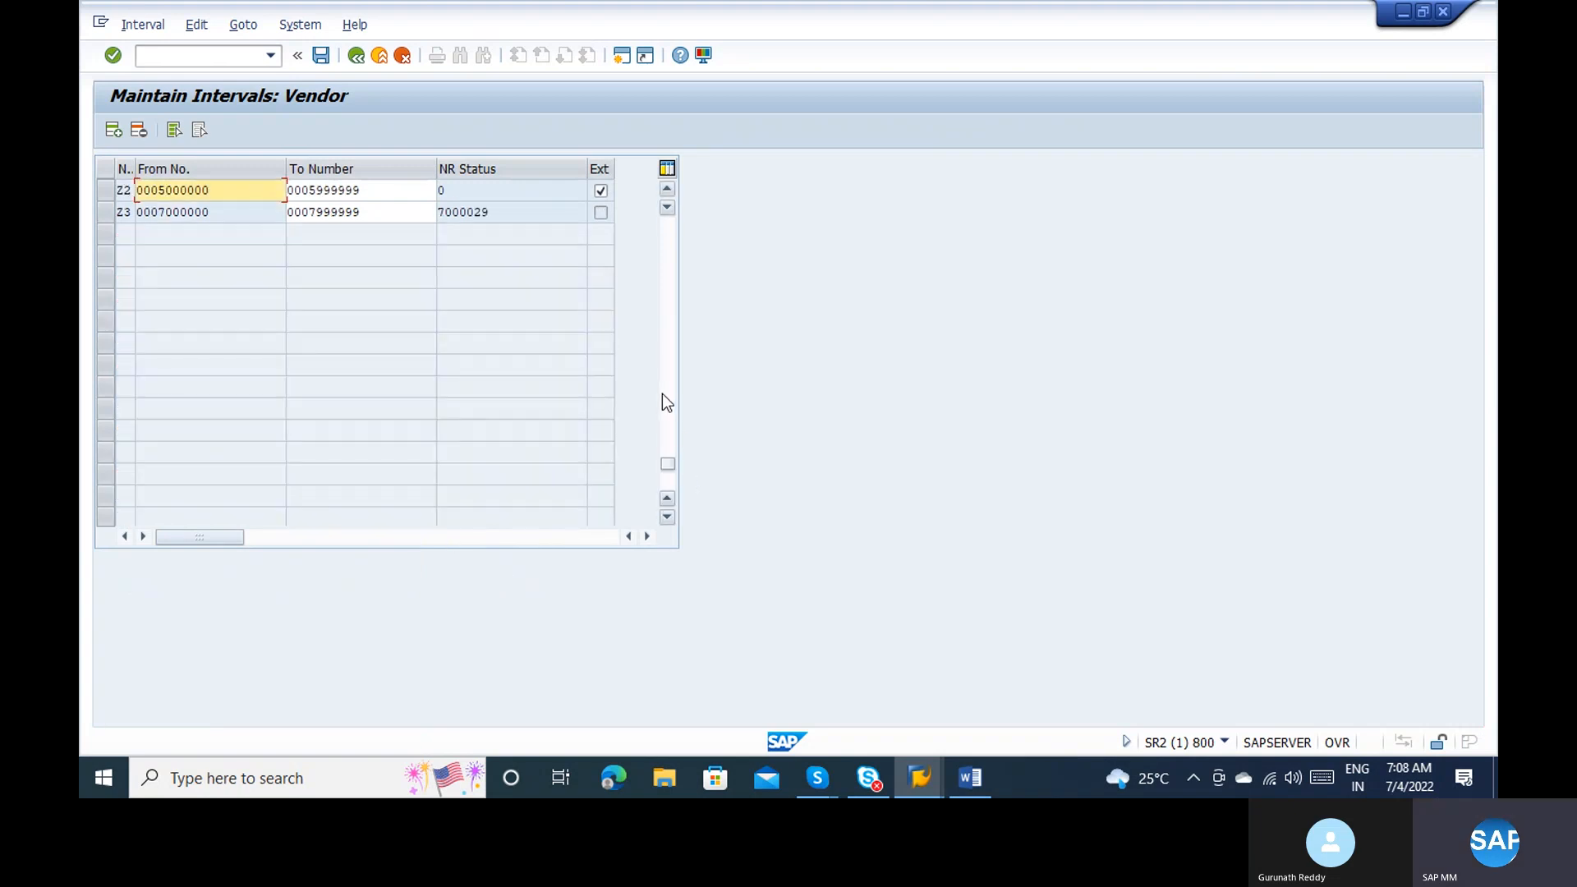
pyautogui.click(673, 275)
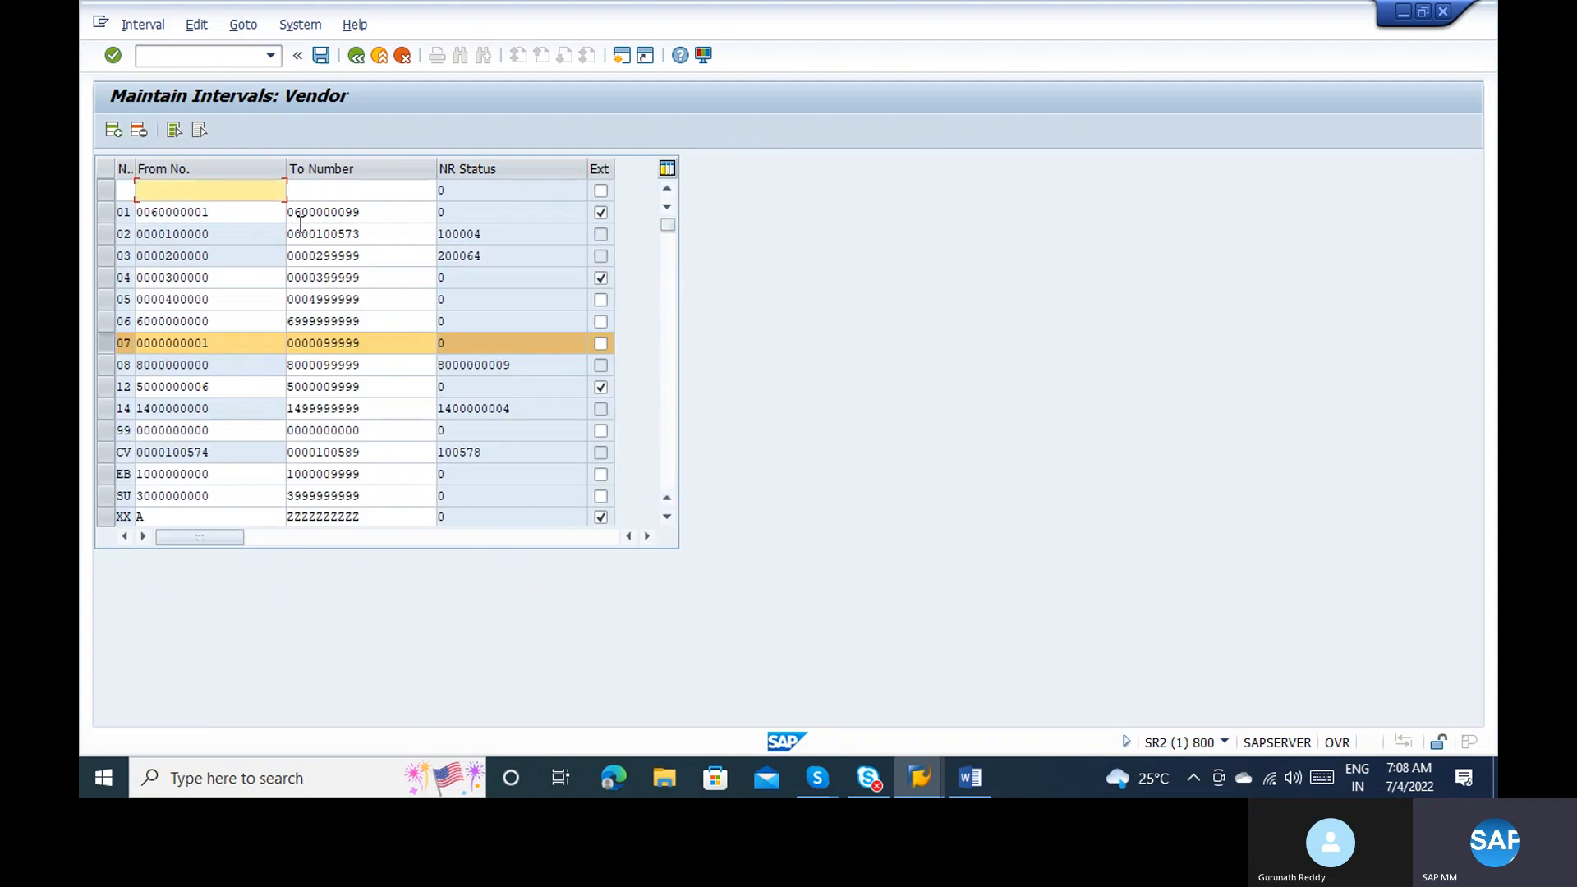
pyautogui.click(110, 345)
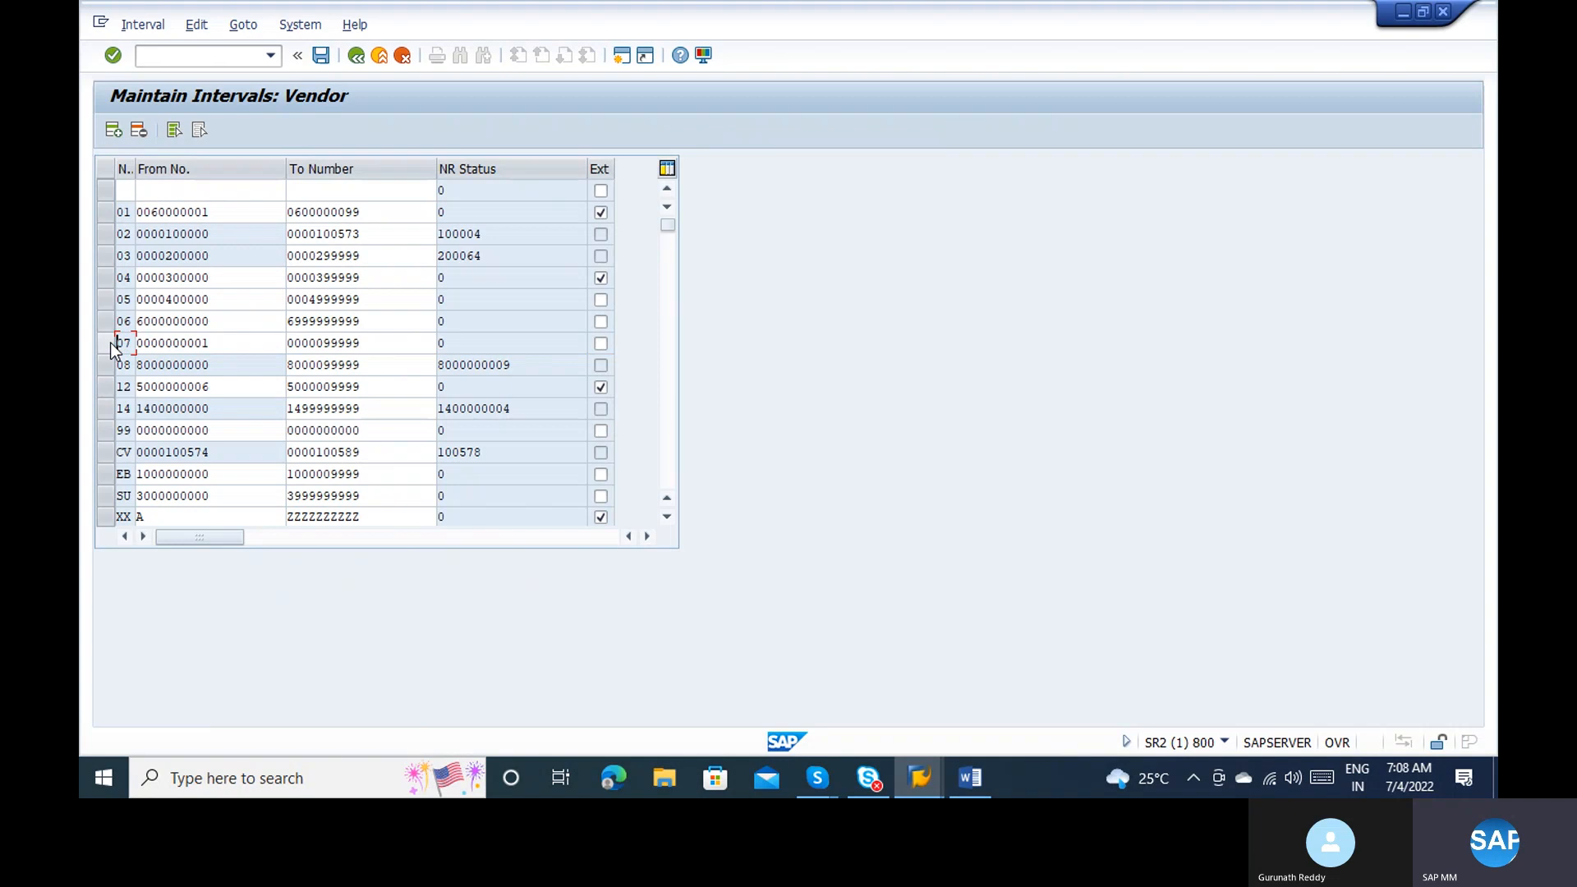
pyautogui.click(110, 343)
pyautogui.click(191, 343)
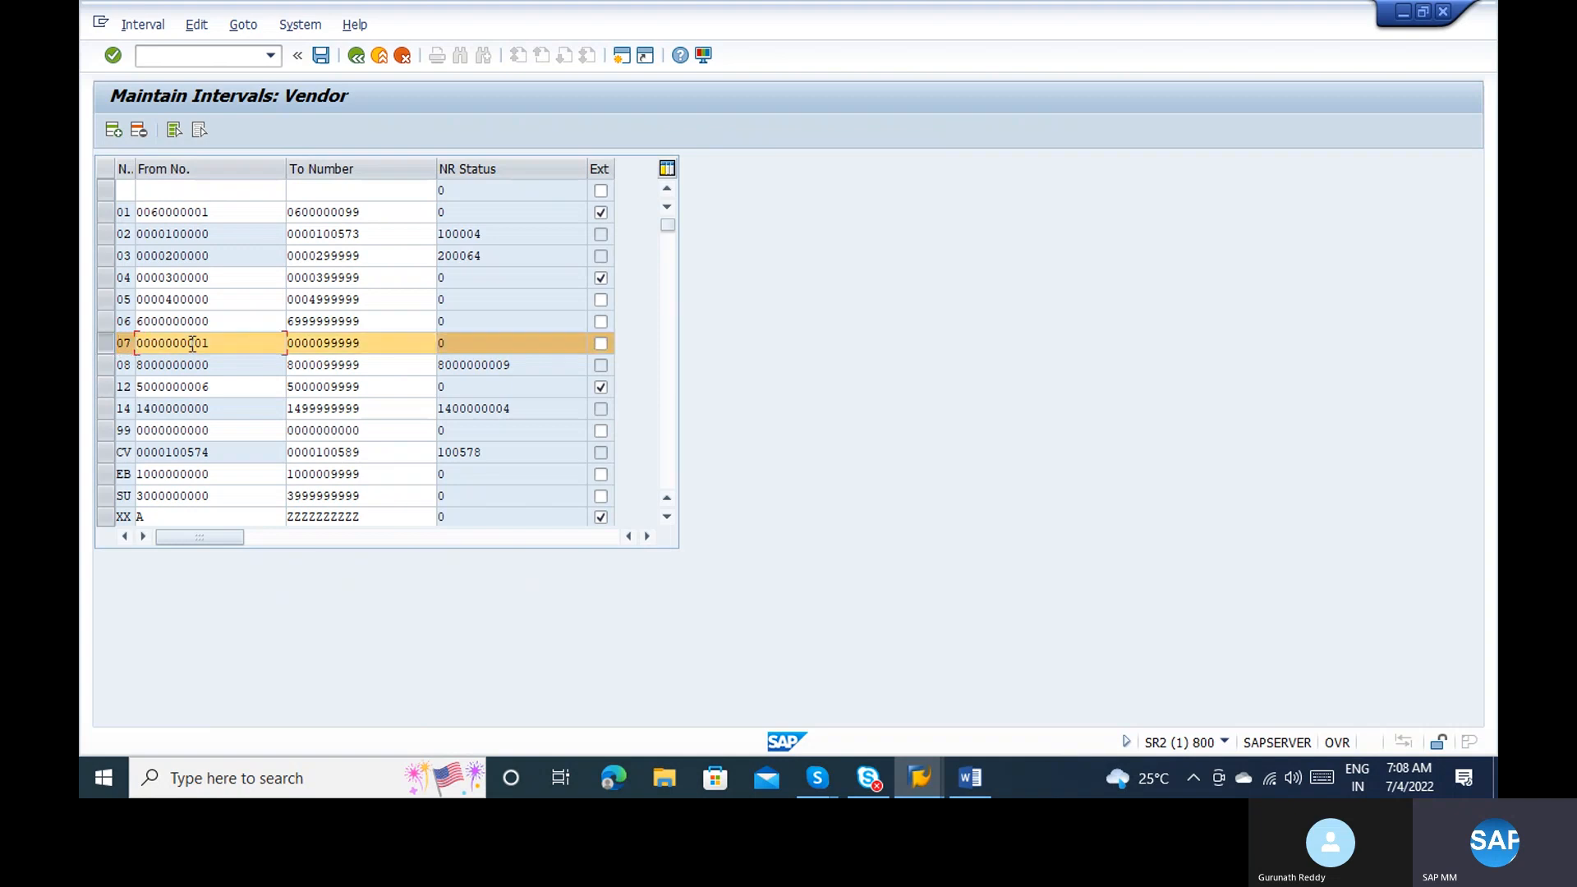
pyautogui.click(388, 346)
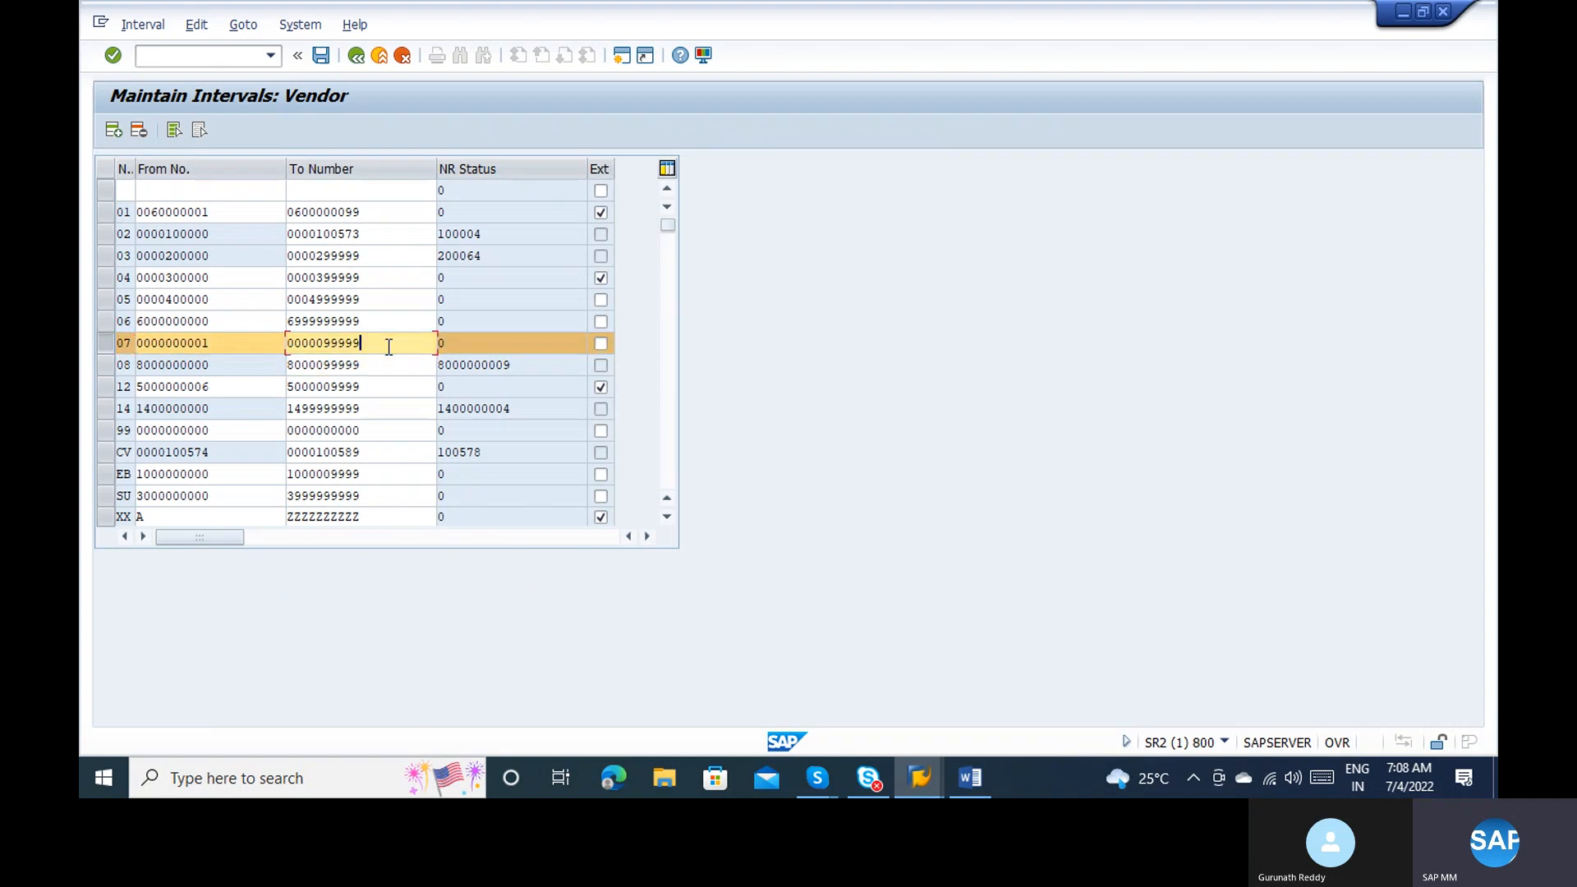
pyautogui.click(120, 344)
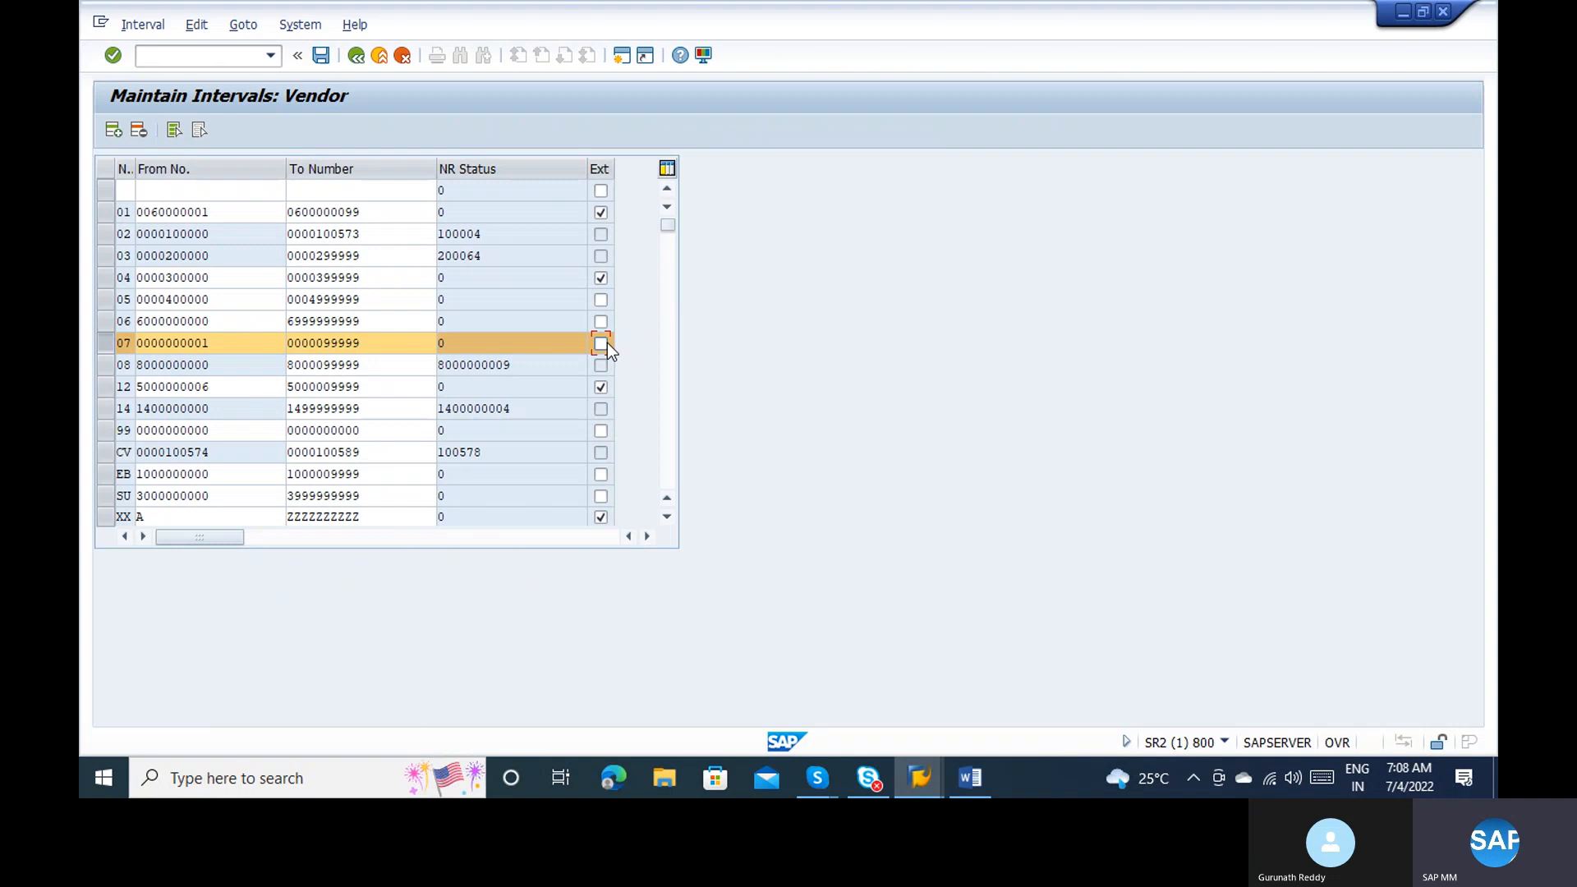
pyautogui.click(234, 337)
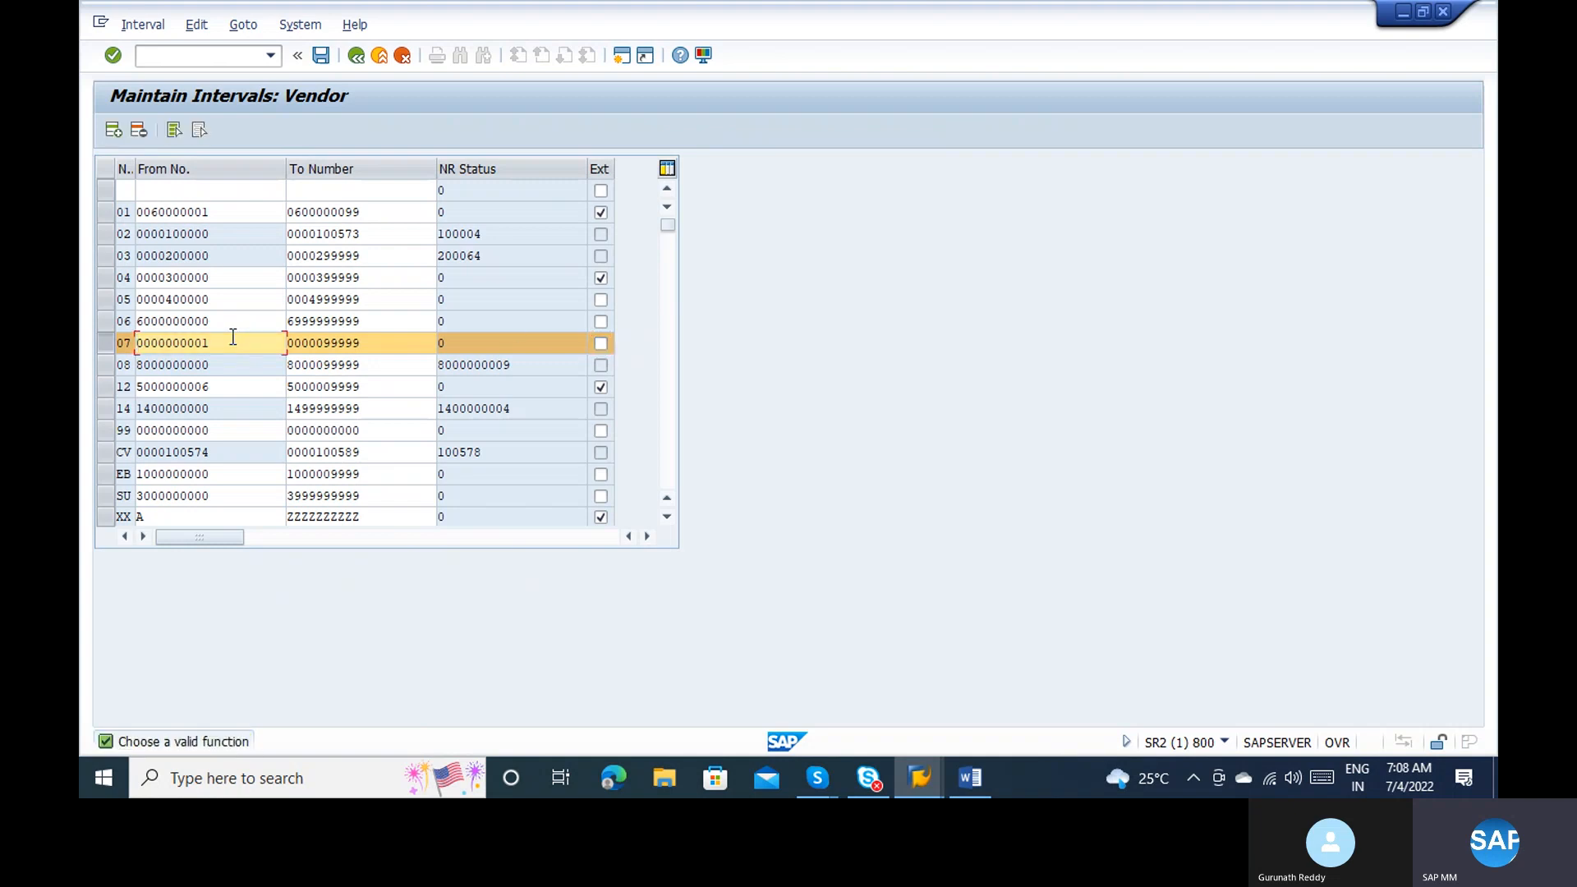
# Step: Try to save the vendor intervals, and leave interval maintenance without saving the changes
pyautogui.click(318, 57)
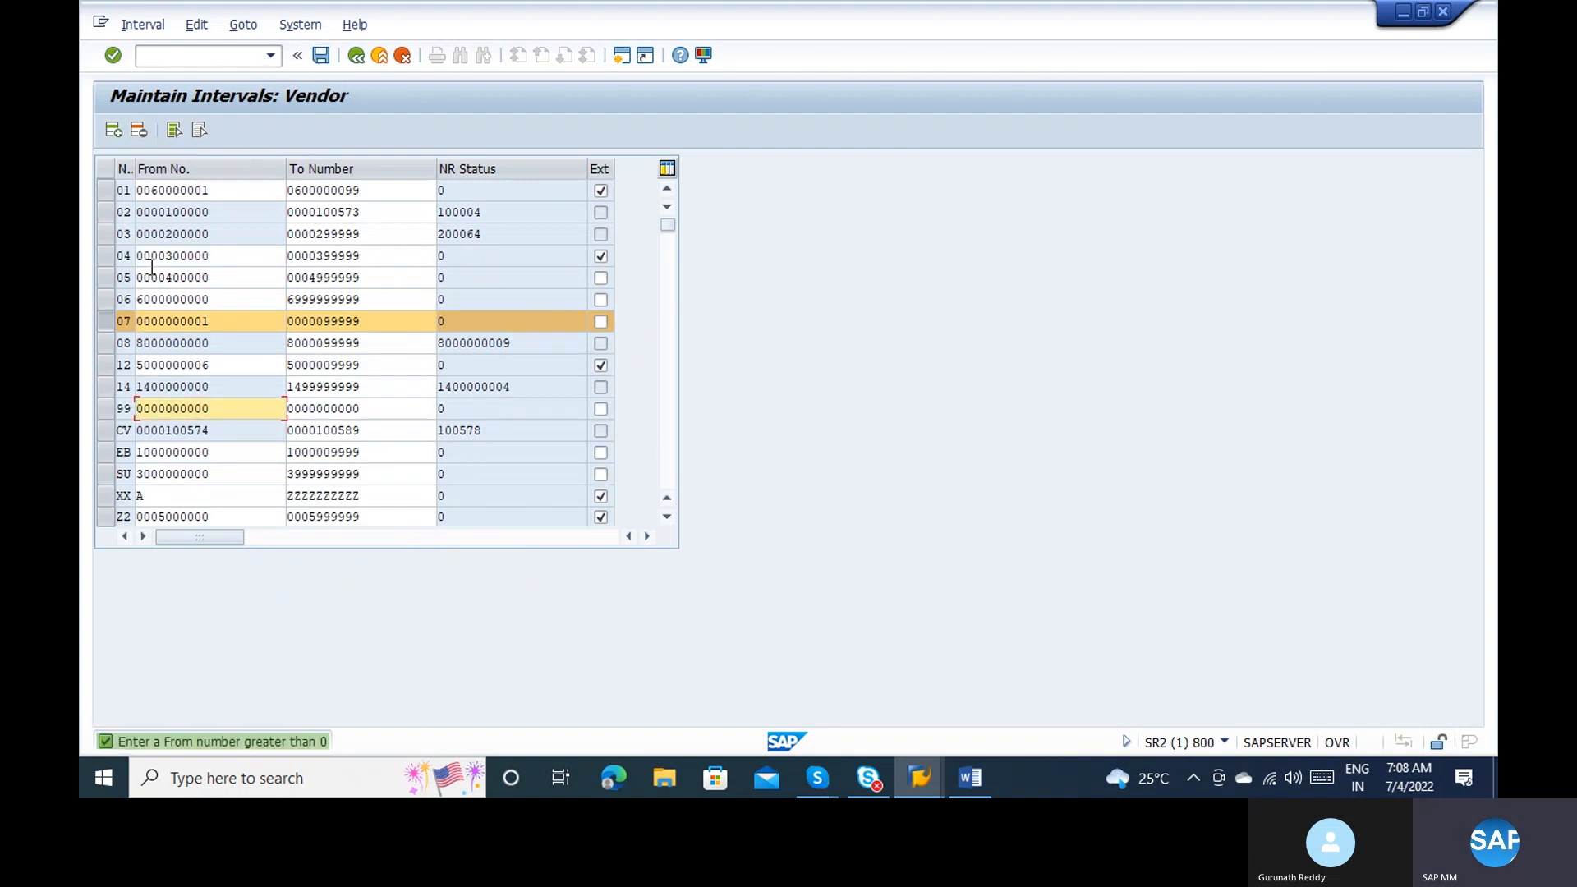
pyautogui.click(105, 321)
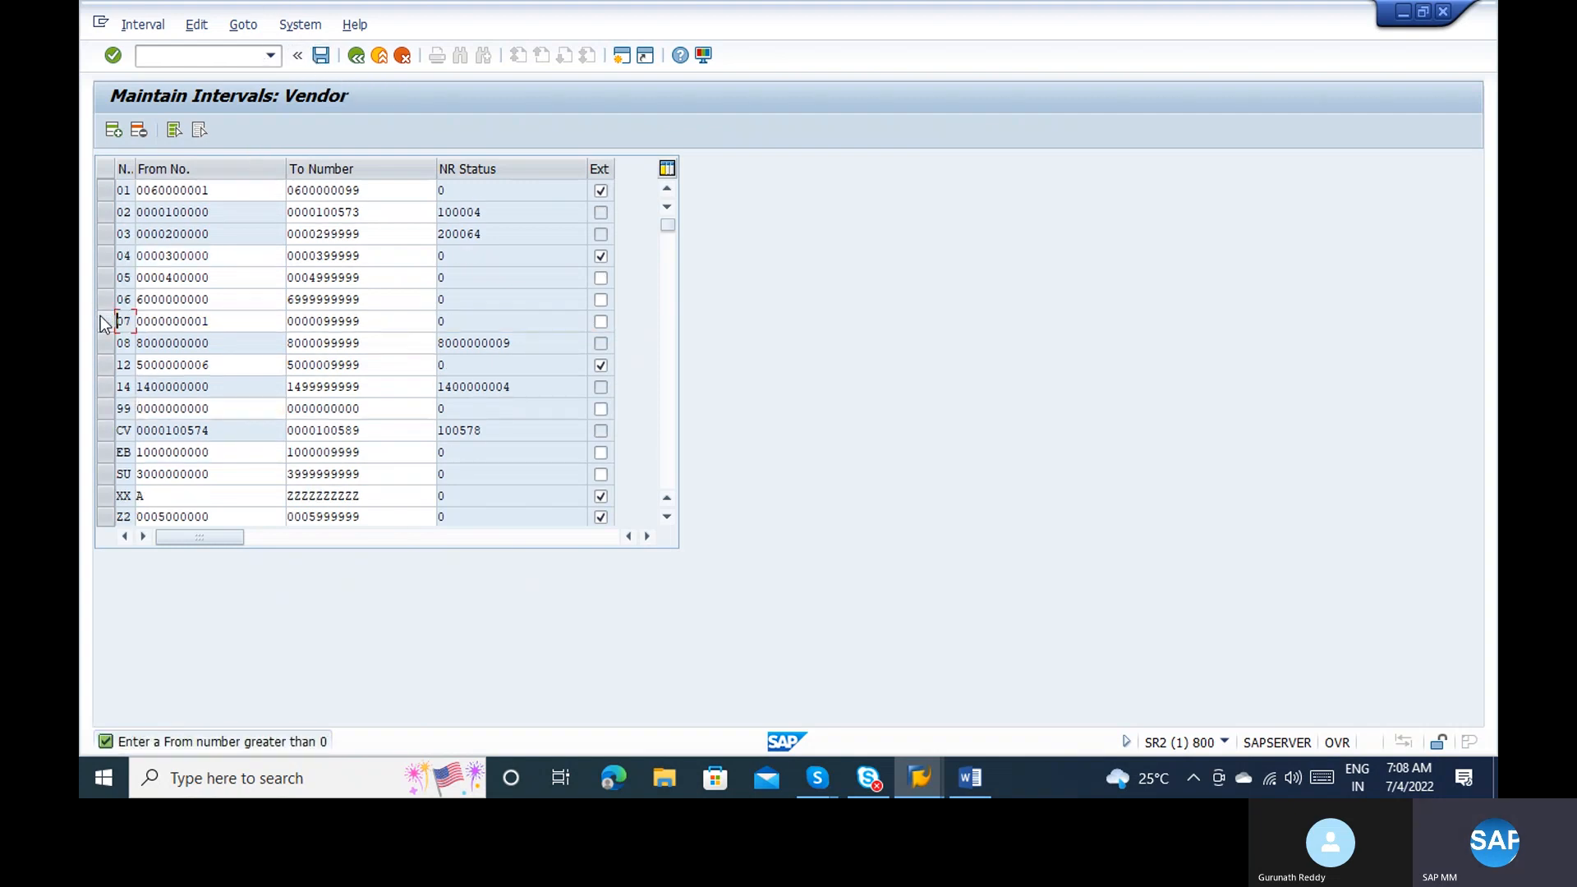
pyautogui.click(355, 56)
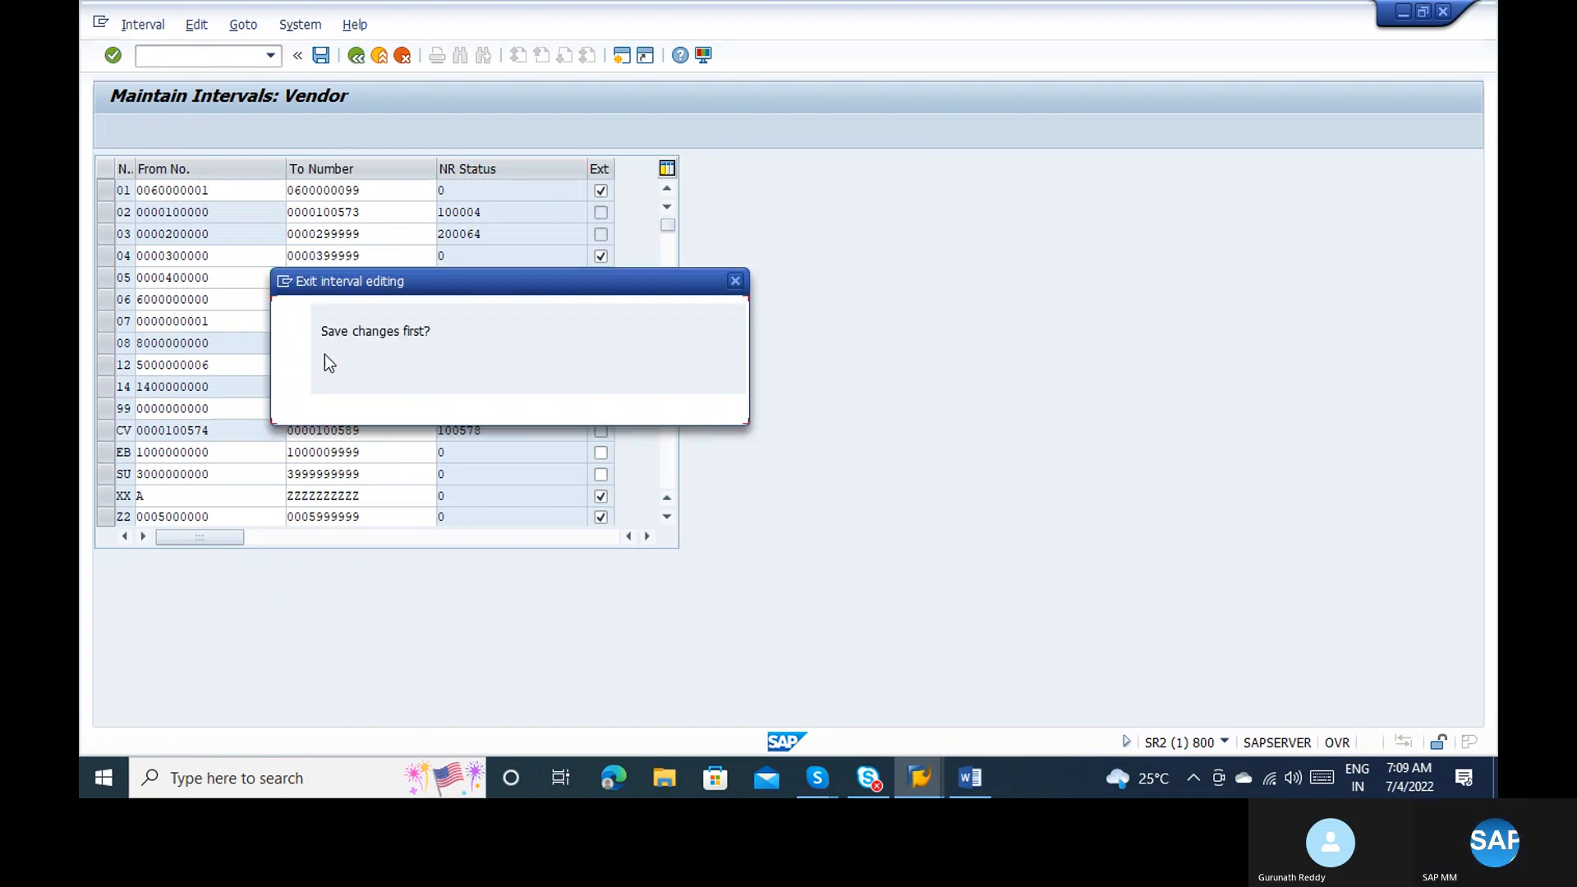
pyautogui.click(391, 404)
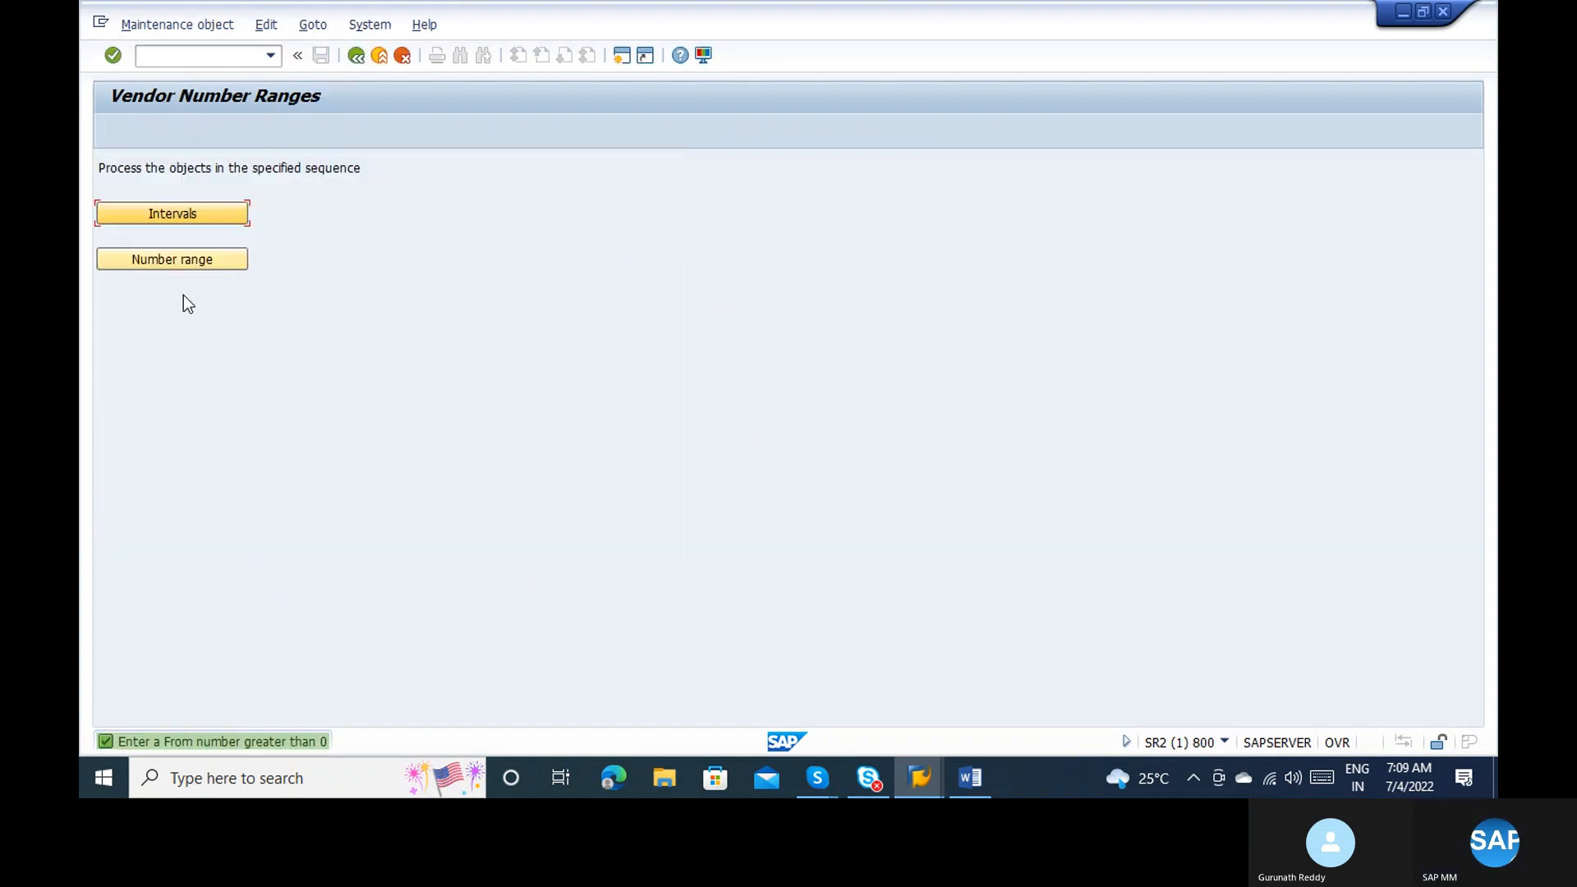
# Step: Open the number range assignment for vendor account groups and examine which ranges the groups use
pyautogui.click(148, 264)
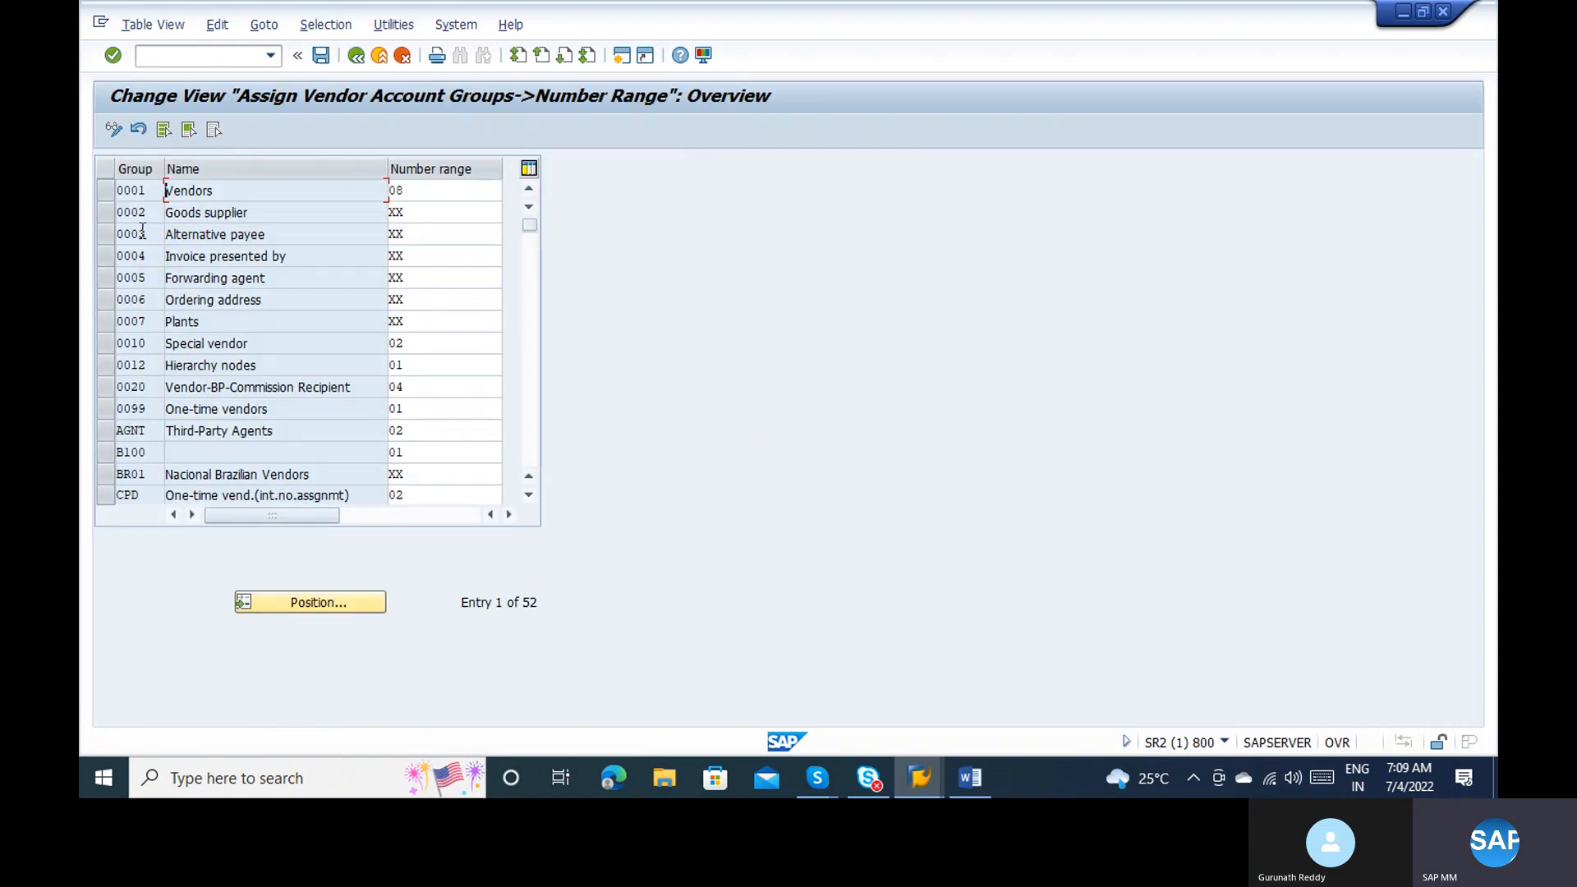
pyautogui.click(447, 233)
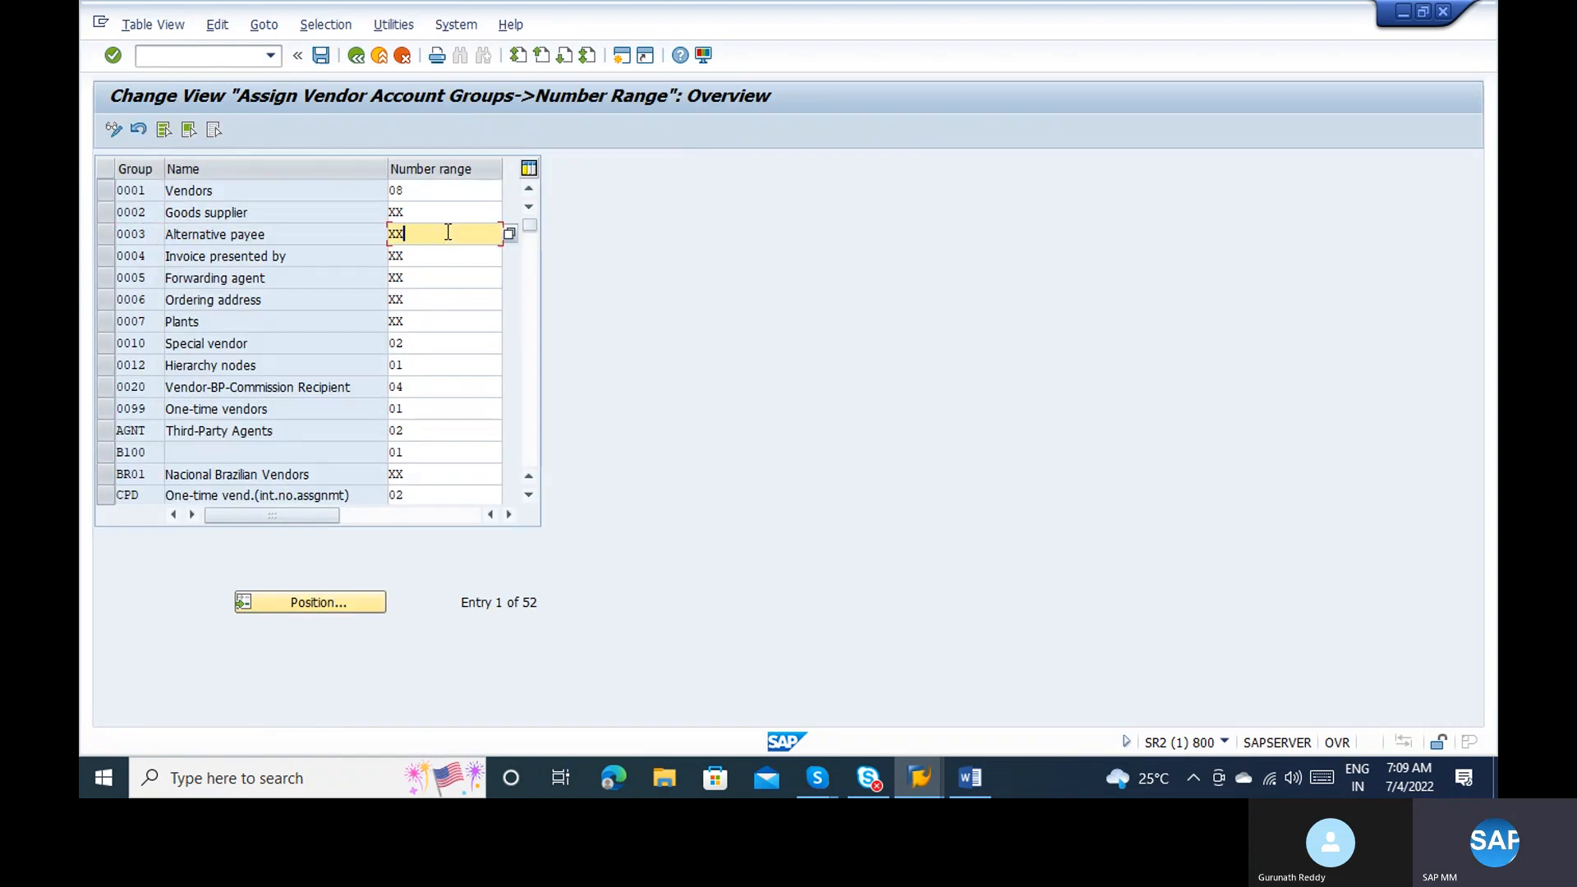
pyautogui.click(124, 233)
pyautogui.click(432, 276)
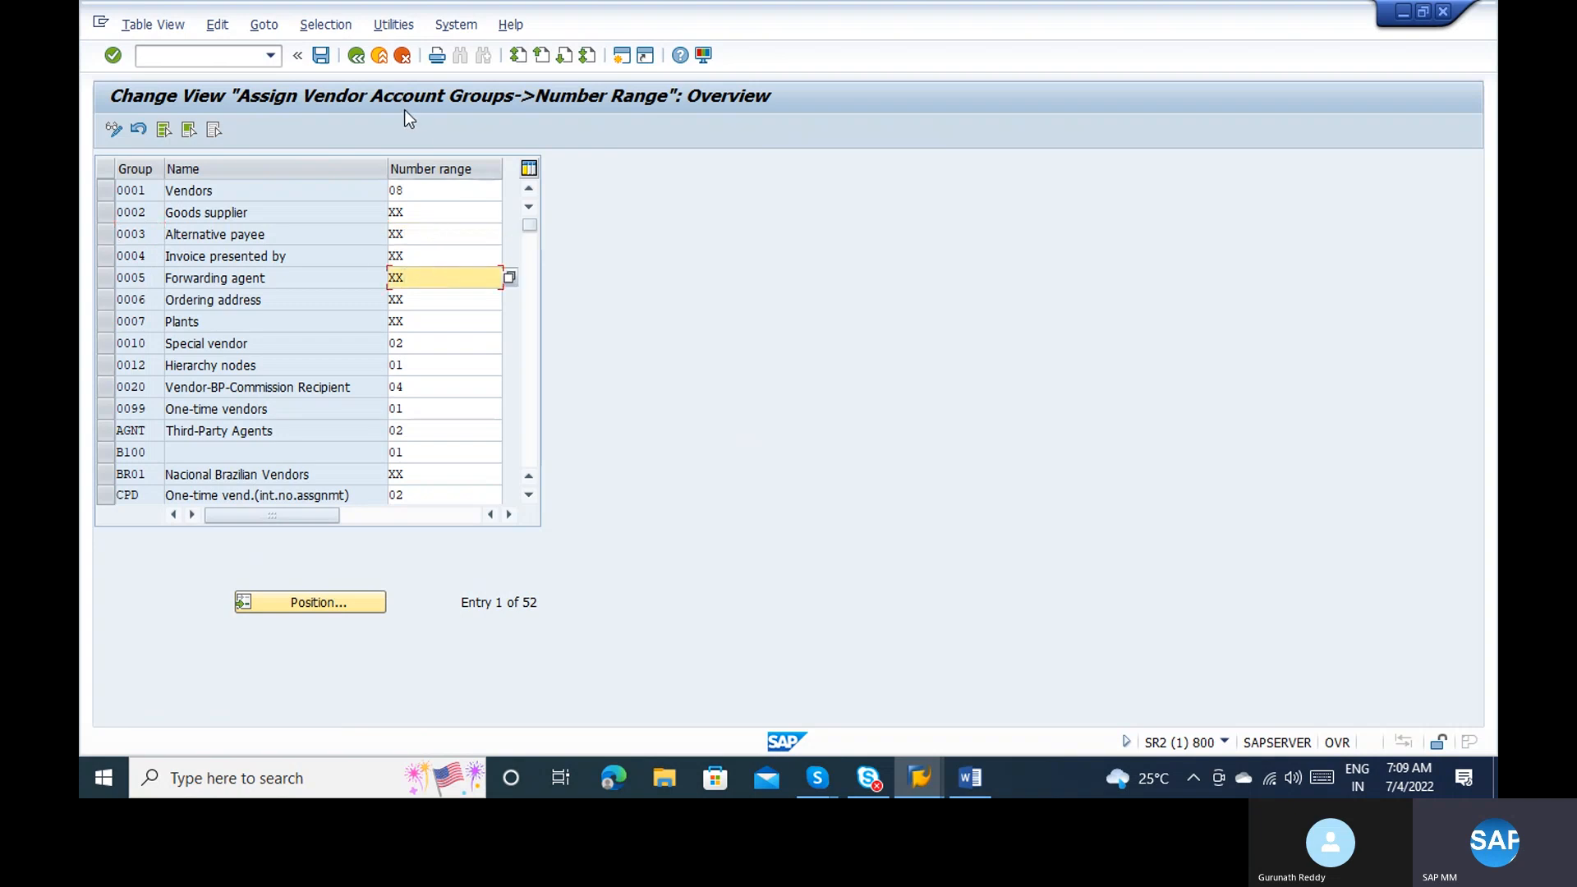
# Step: Return to the IMG structure and open Define Account Groups and Field Selection (Vendor)
pyautogui.click(355, 56)
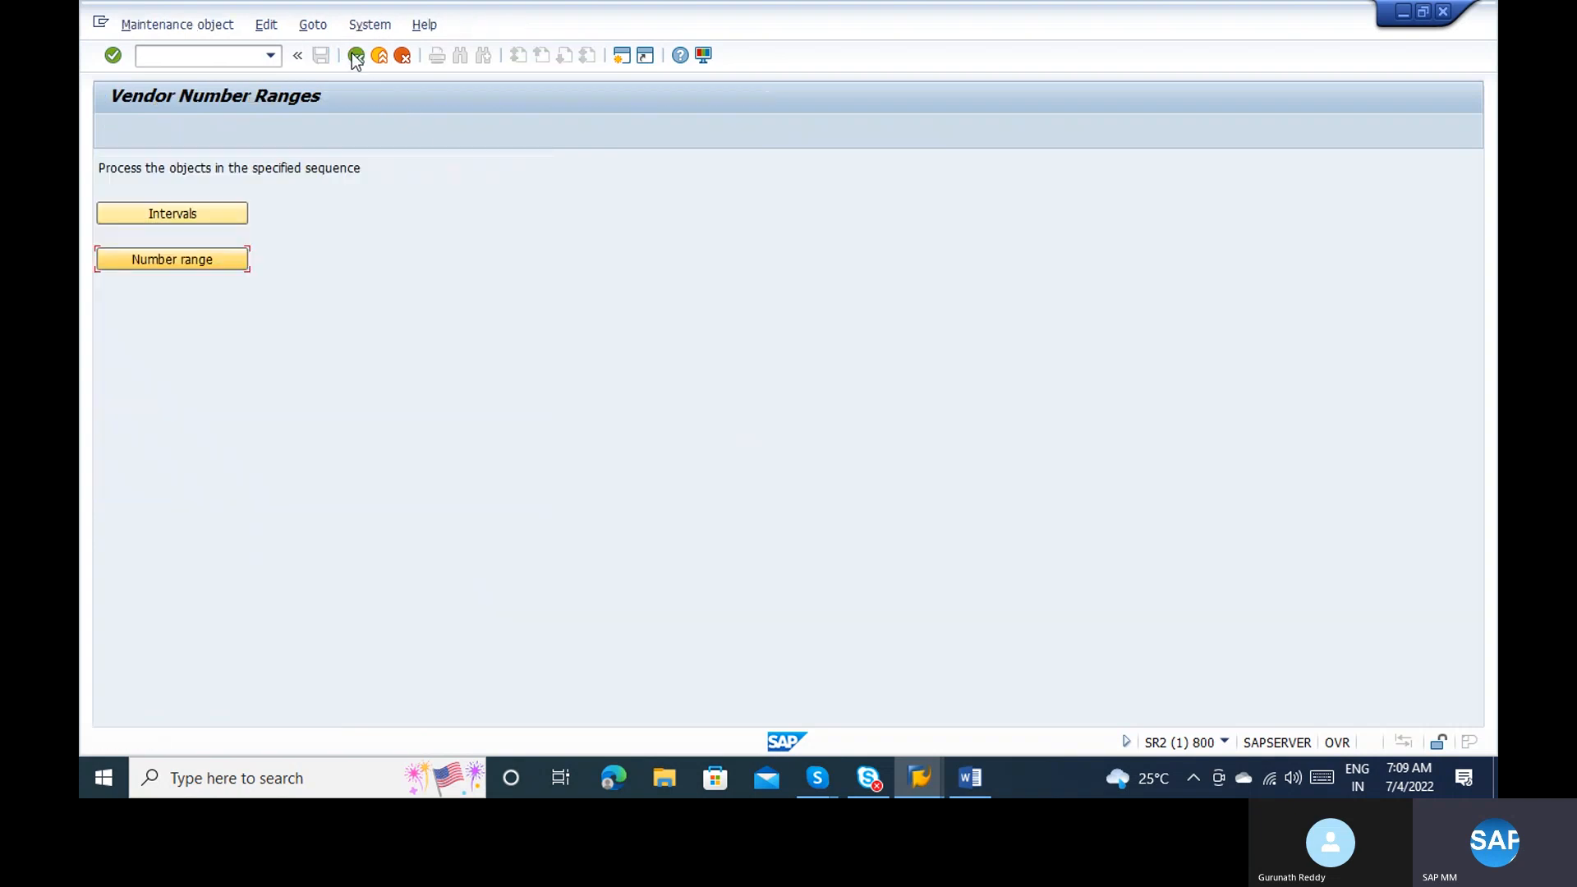
pyautogui.click(355, 56)
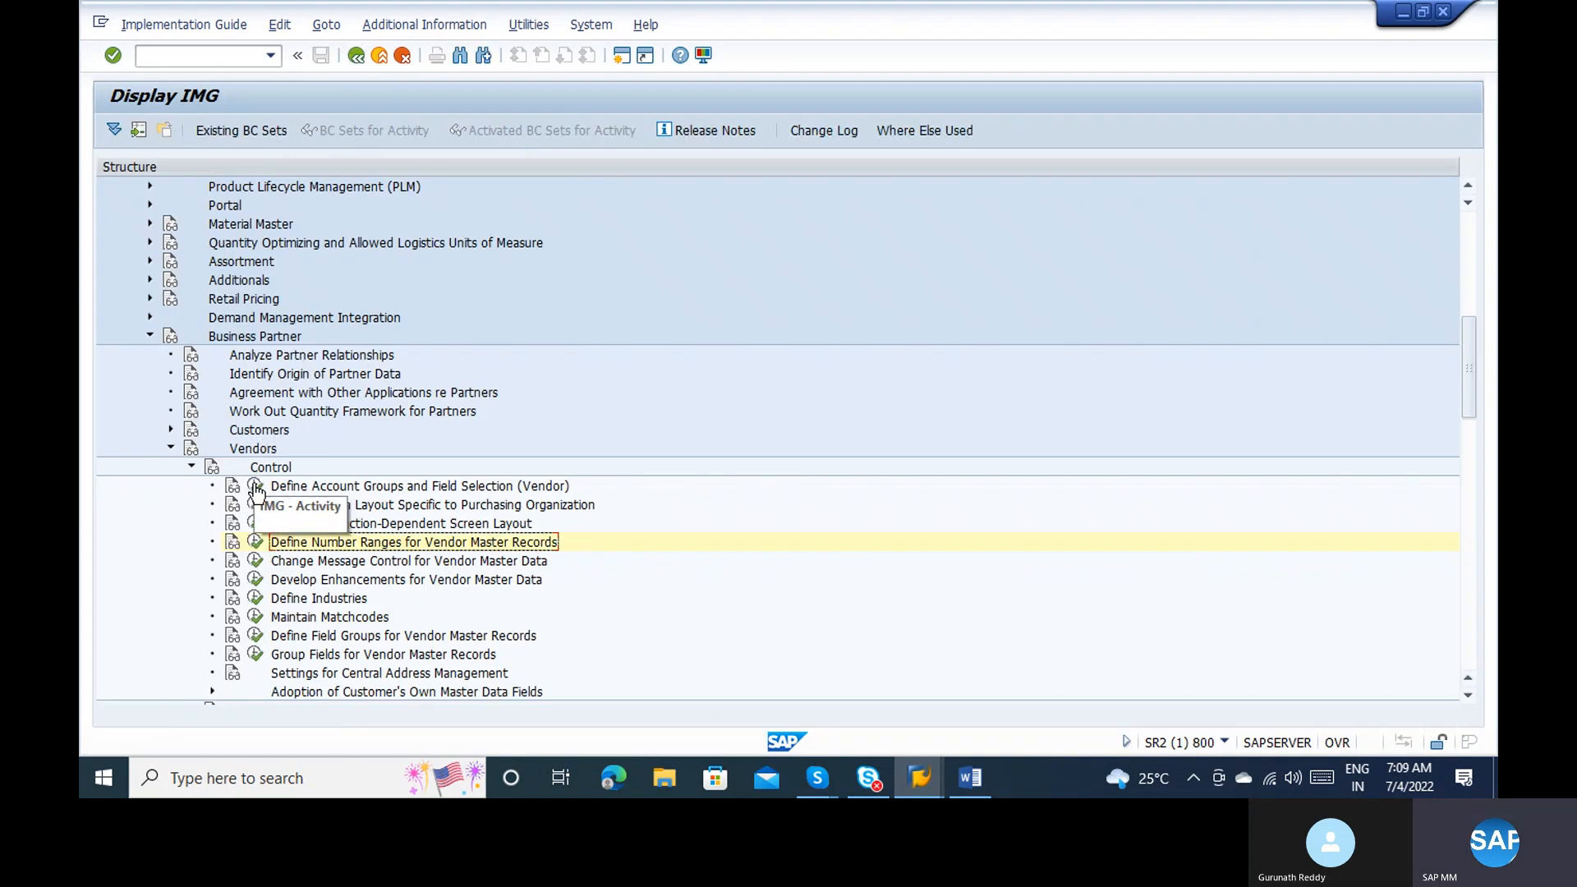
pyautogui.click(256, 487)
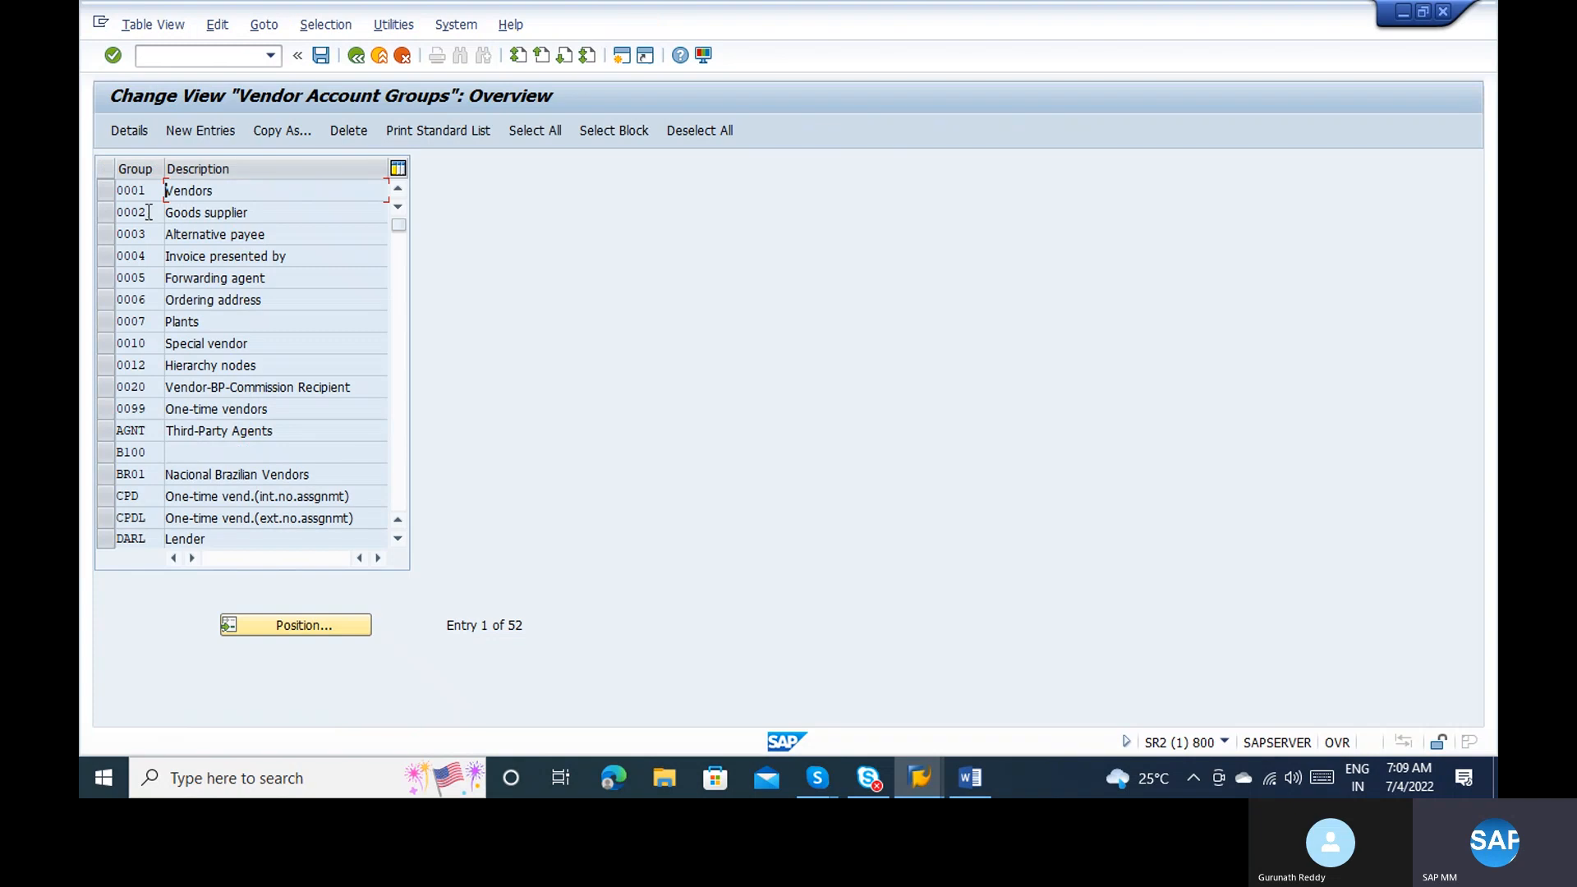
# Step: Copy vendor account group 0001 and enter ZABC as the new account group key
pyautogui.click(105, 193)
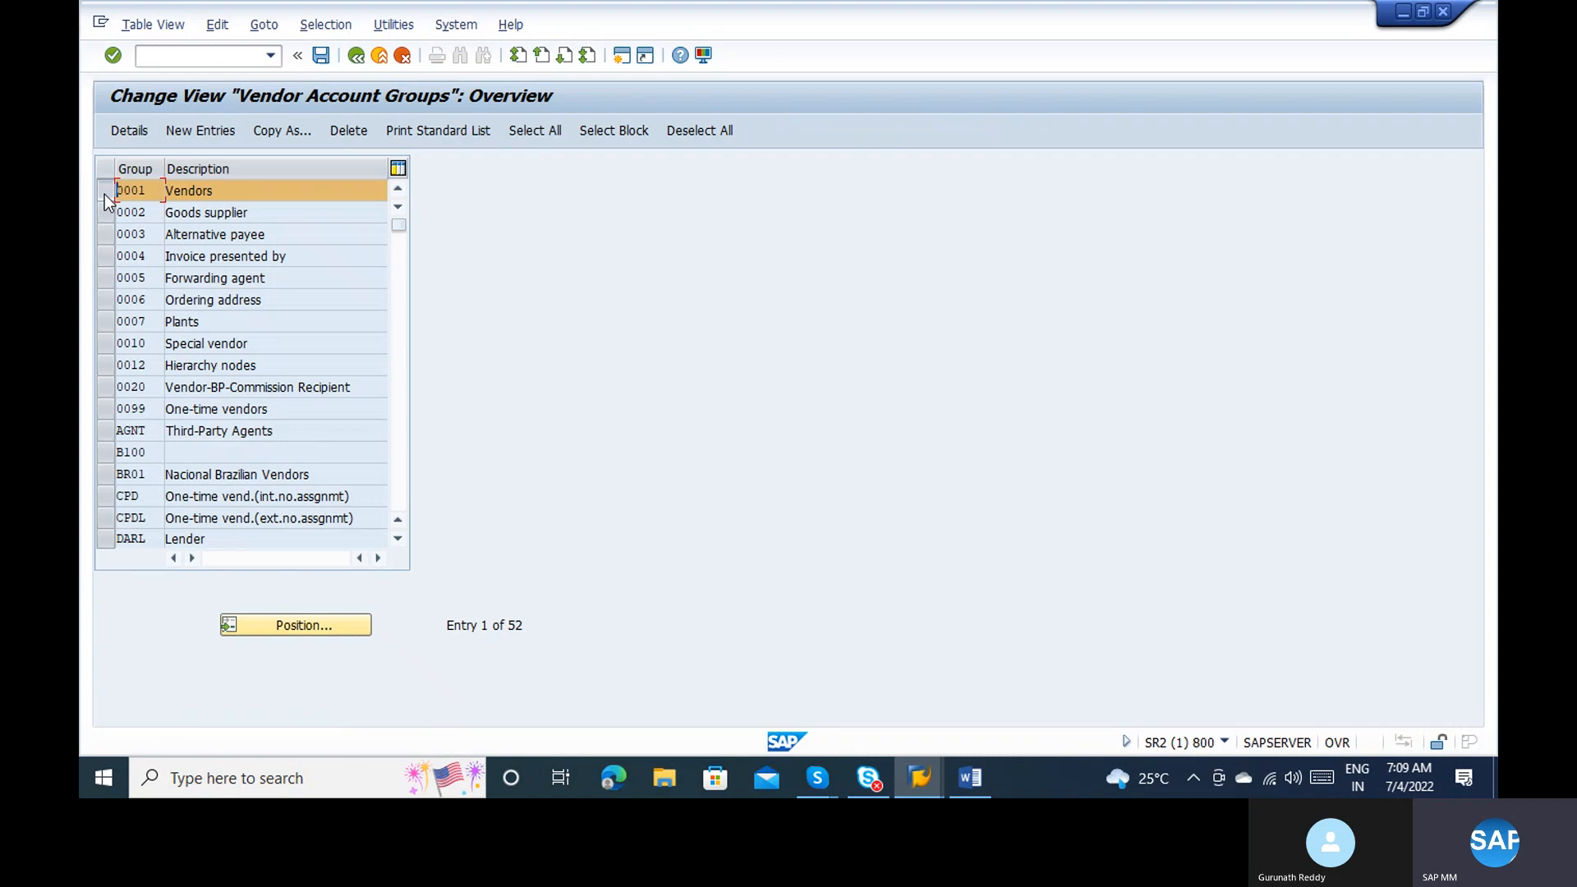
pyautogui.click(269, 131)
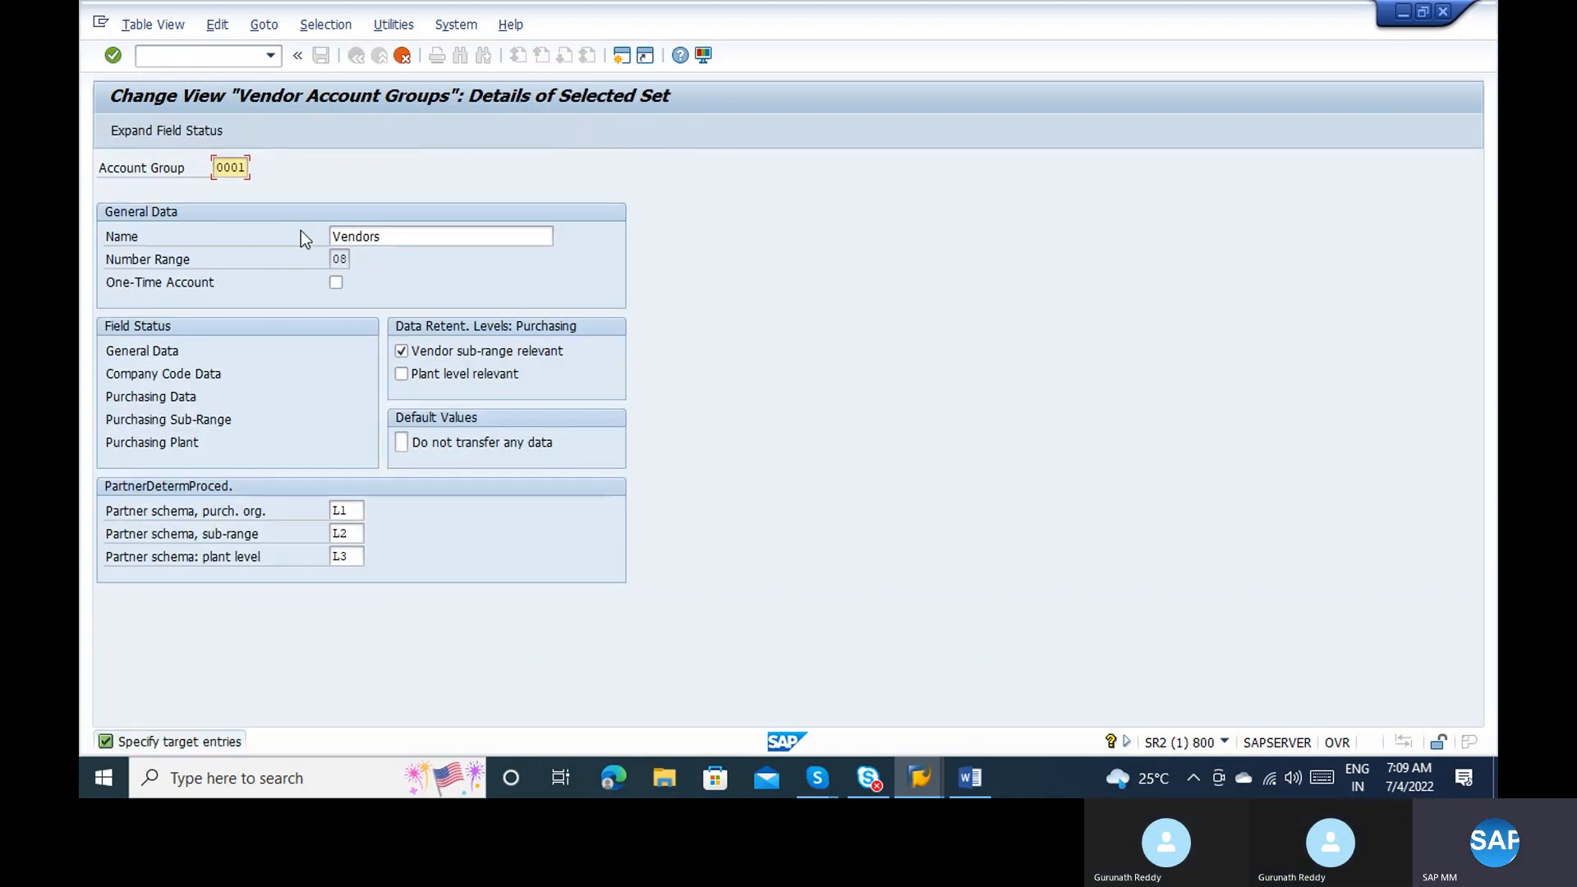
pyautogui.press('Delete')
pyautogui.press('Delete')
pyautogui.press('Delete')
pyautogui.press('Delete')
pyautogui.write('Z')
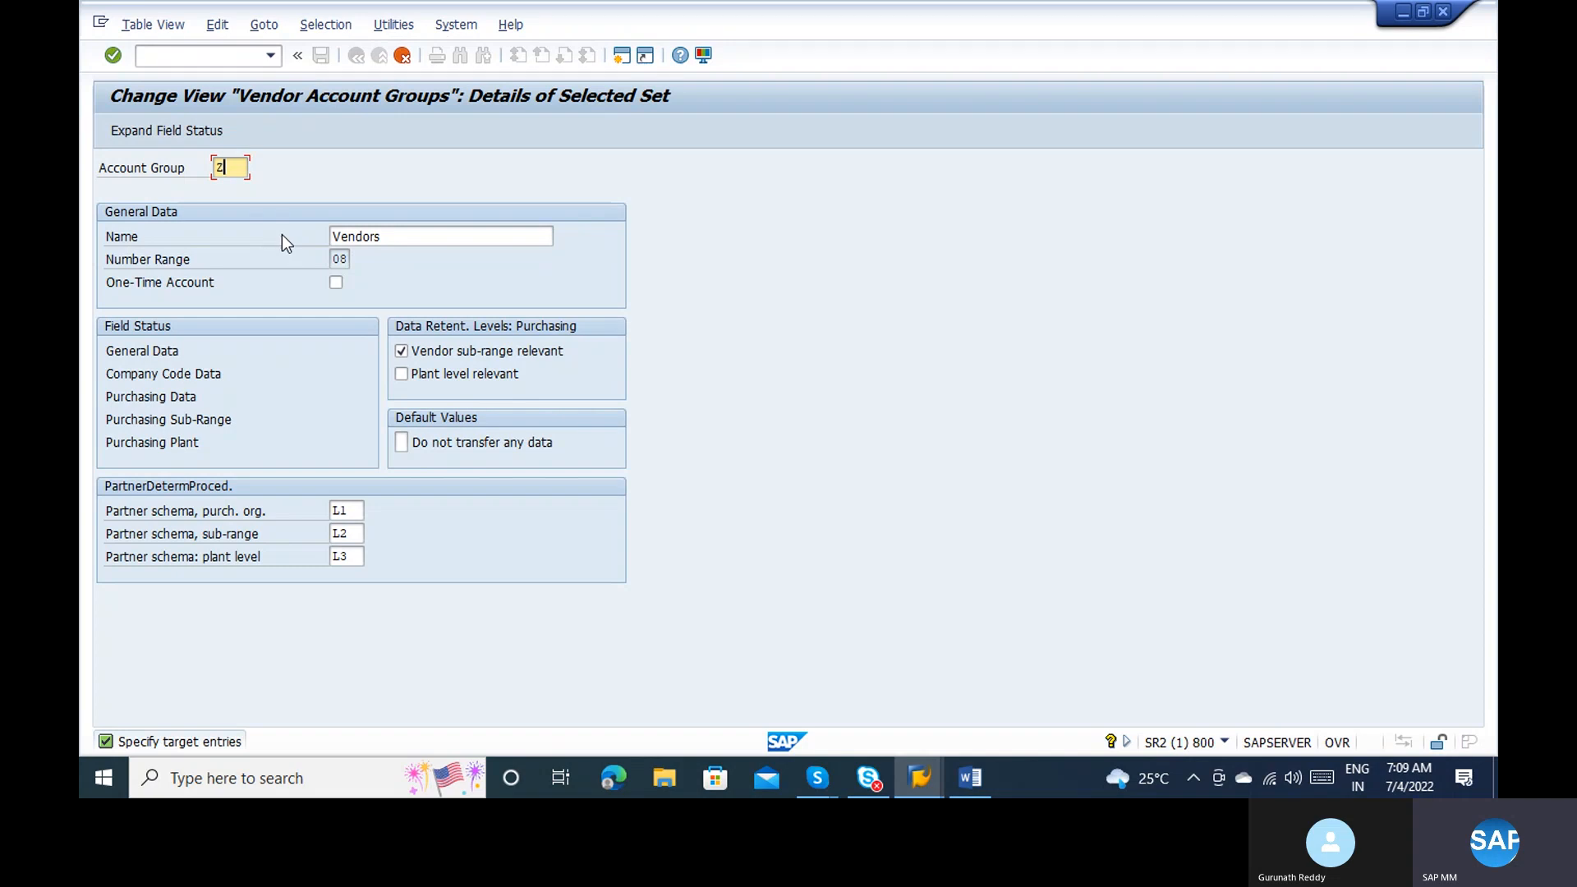
pyautogui.write('ABC')
# Step: Name the copied account group Domestic Vendor - India and confirm the copy
pyautogui.click(473, 238)
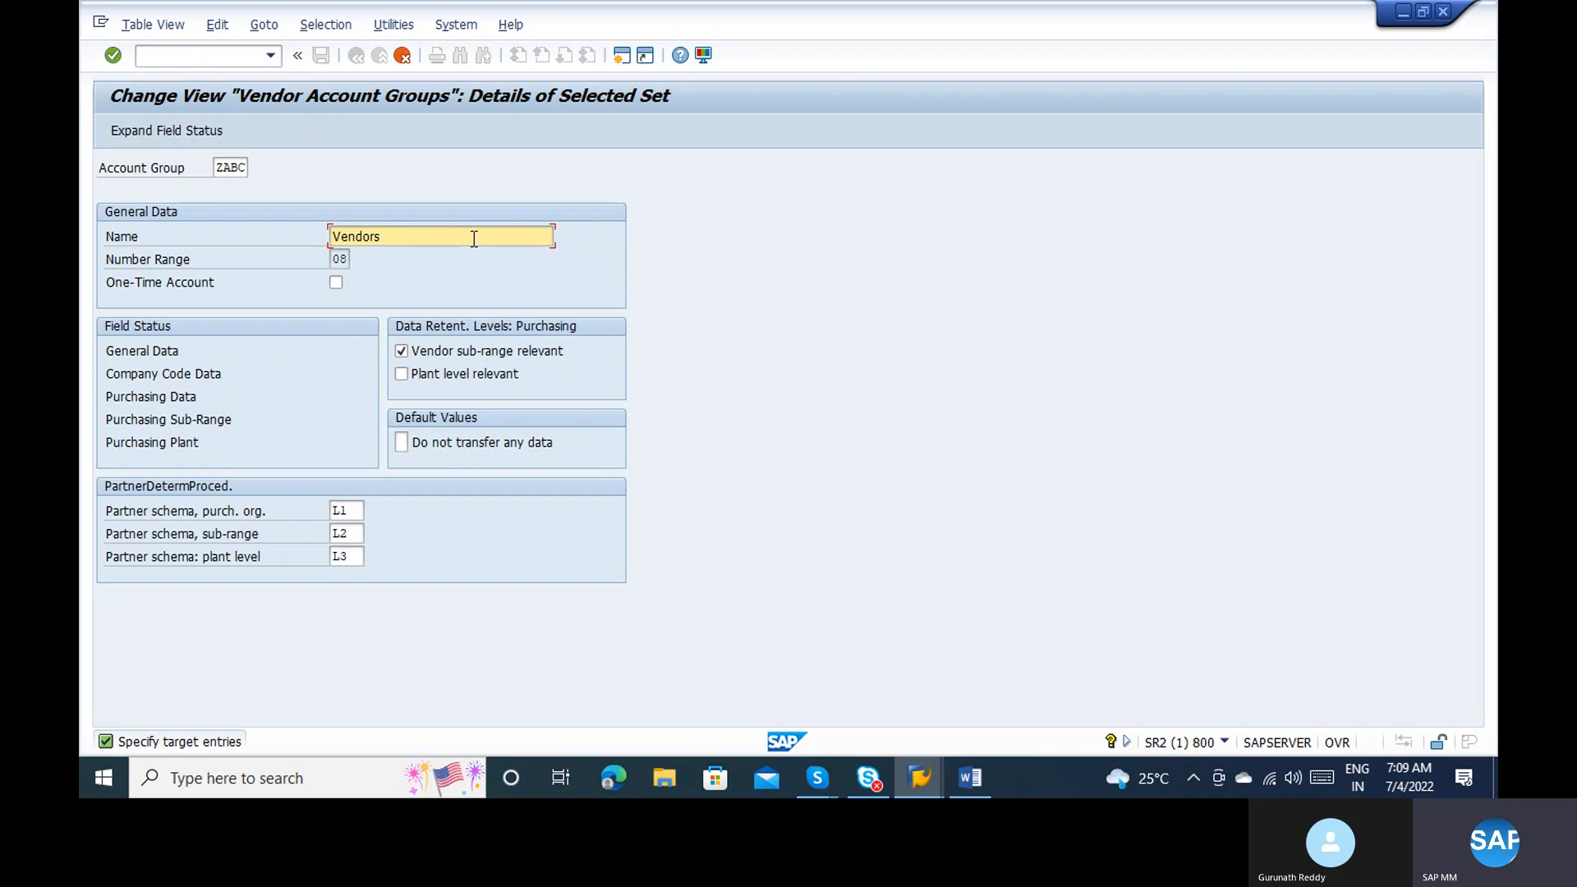
pyautogui.write('- ')
pyautogui.write('Dom')
pyautogui.press('BackSpace')
pyautogui.press('BackSpace')
pyautogui.press('BackSpace')
pyautogui.press('BackSpace')
pyautogui.press('BackSpace')
pyautogui.press('BackSpace')
pyautogui.press('BackSpace')
pyautogui.press('BackSpace')
pyautogui.press('BackSpace')
pyautogui.press('BackSpace')
pyautogui.press('BackSpace')
pyautogui.press('BackSpace')
pyautogui.write('Domestic Vendor - India')
pyautogui.press('Return')
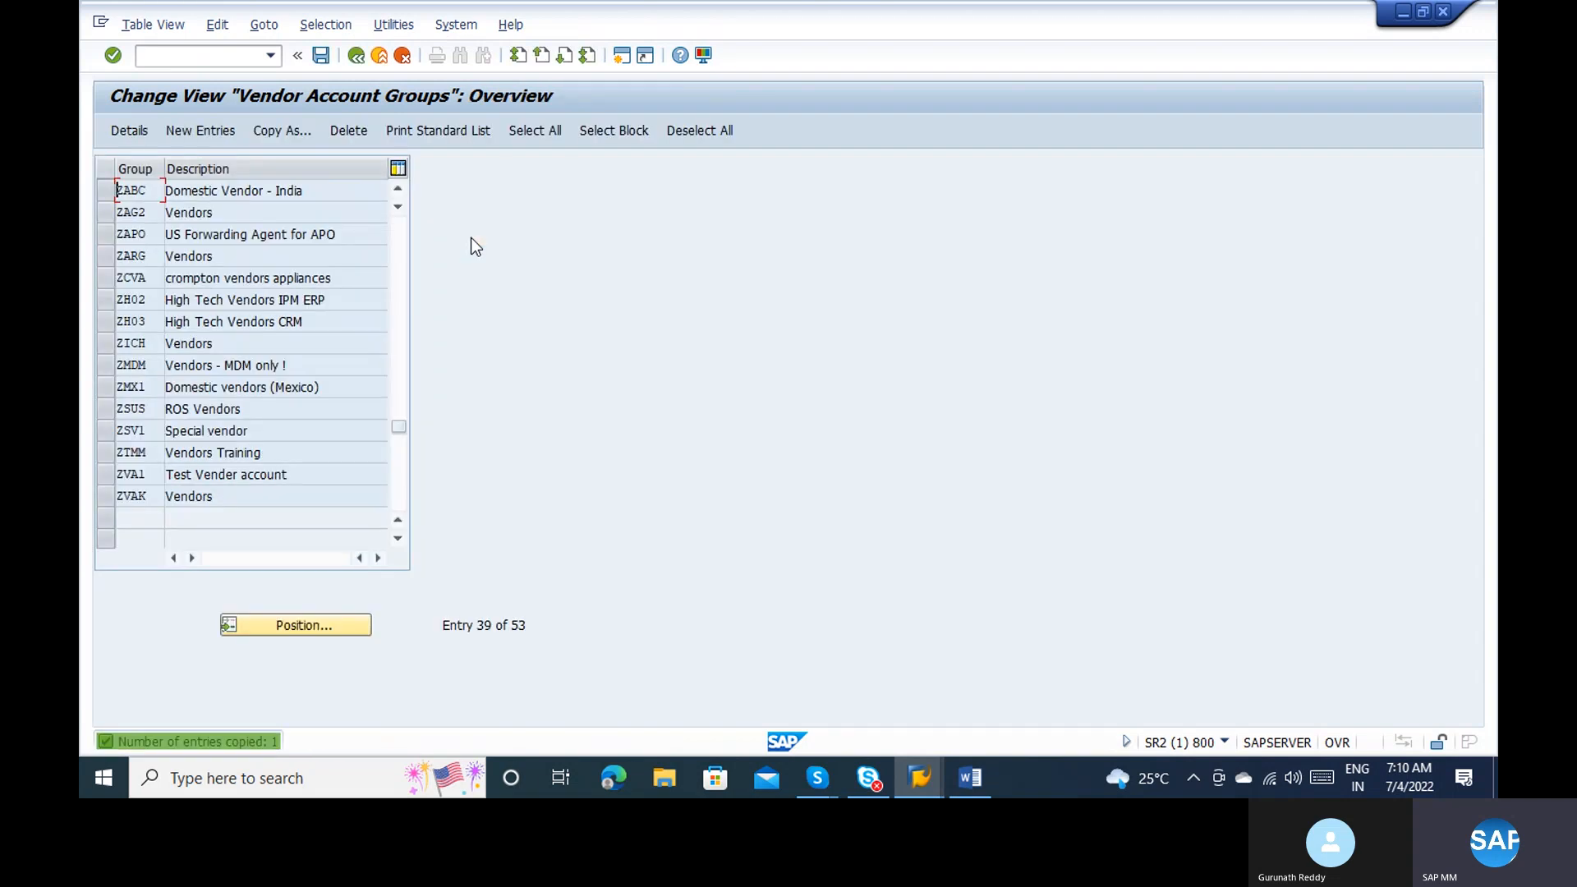
# Step: Save vendor account group ZABC to customizing request SR2K900048 and select its row in the overview
pyautogui.click(322, 56)
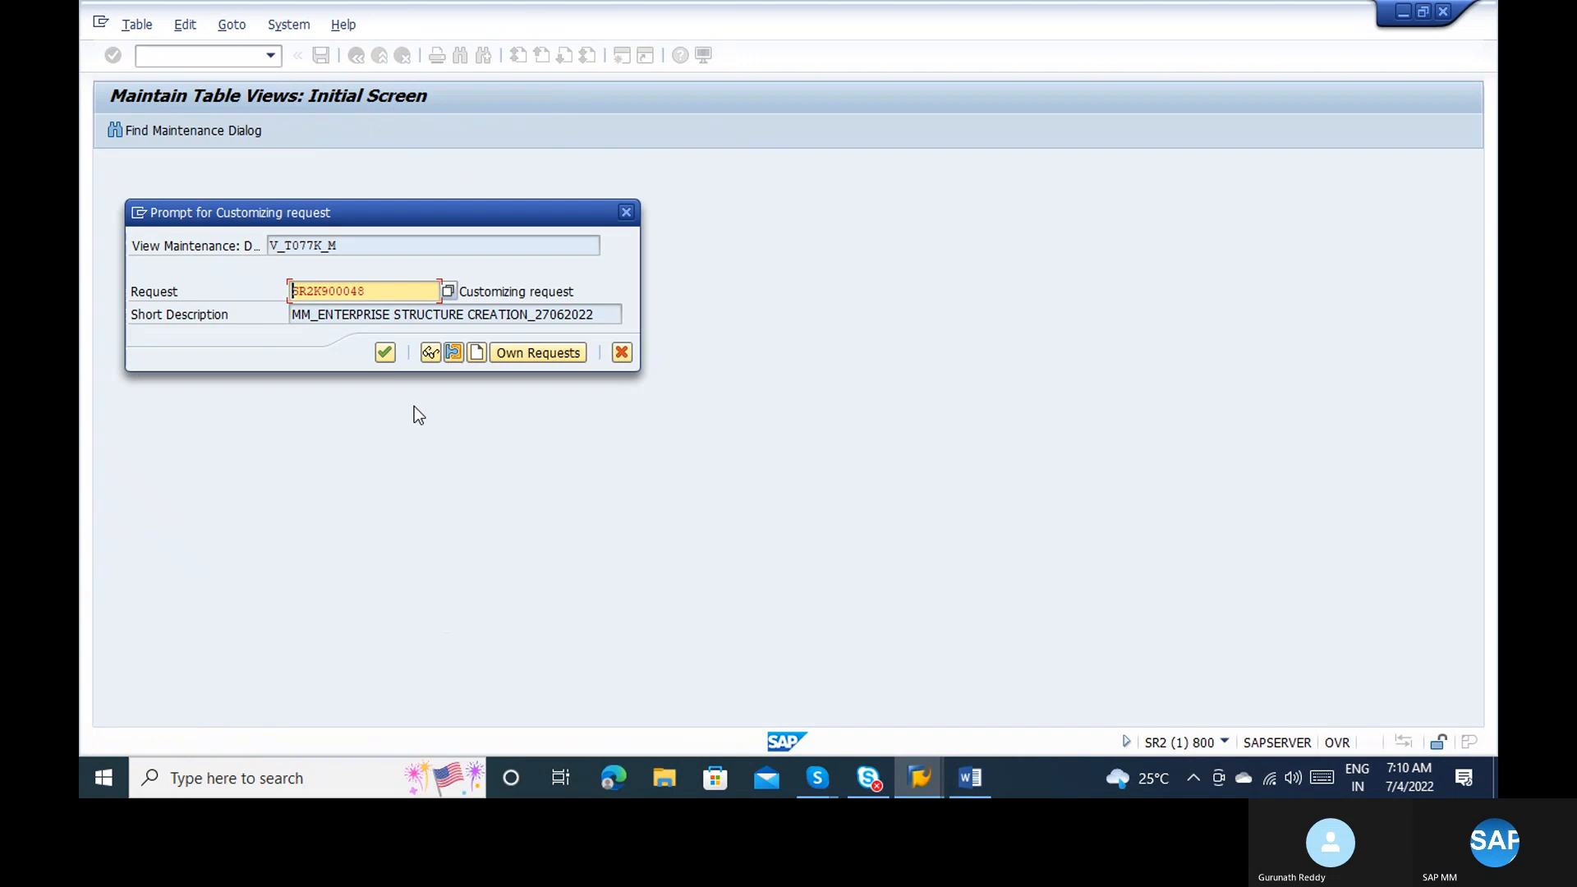
pyautogui.click(385, 353)
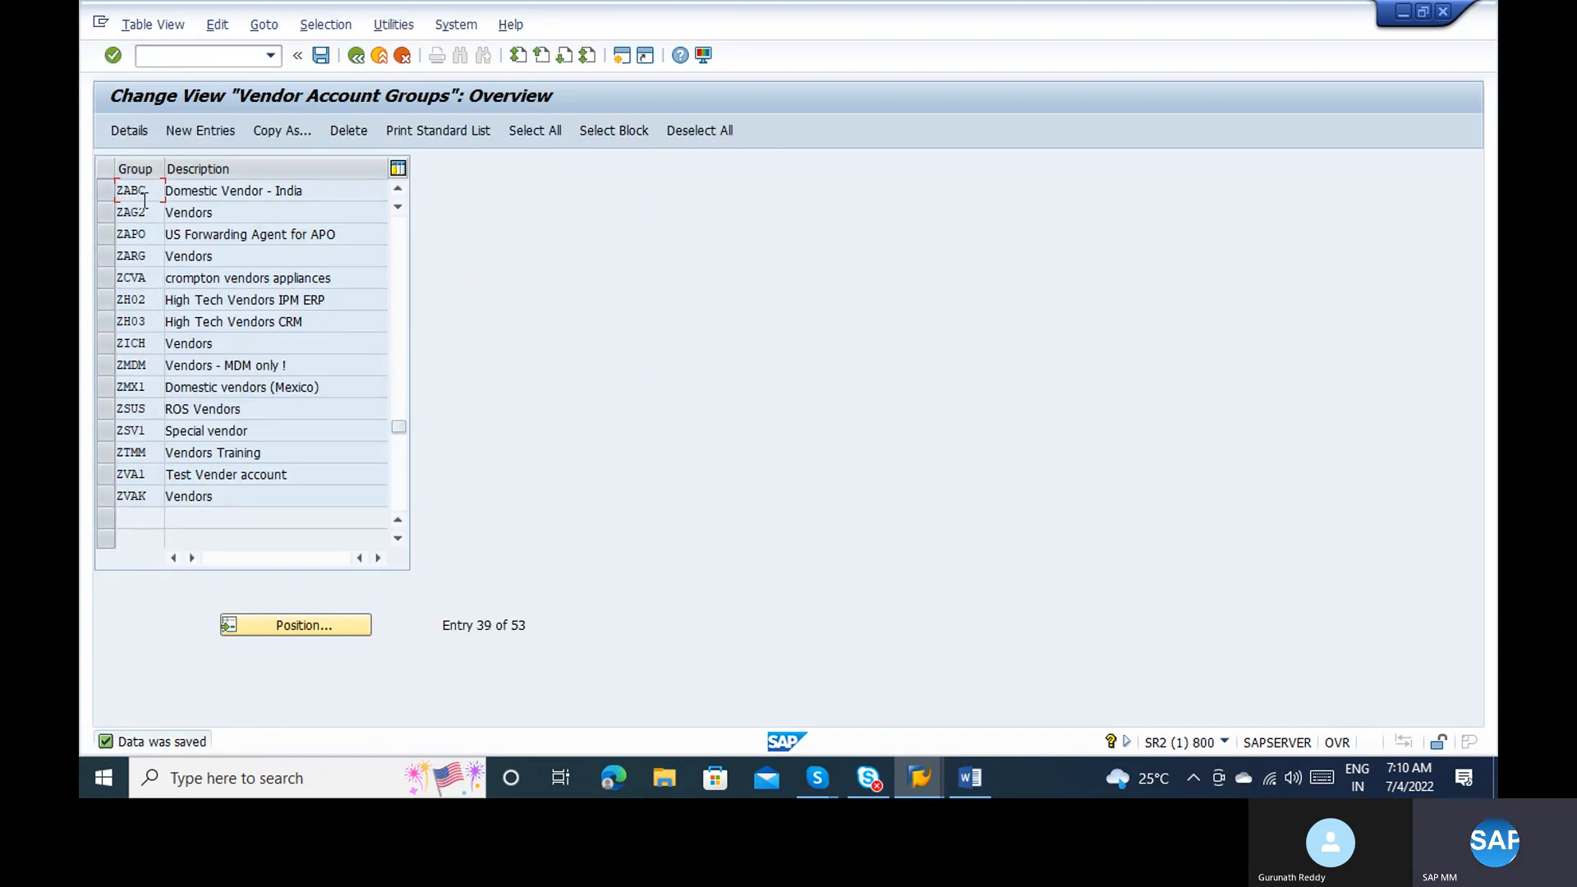
pyautogui.click(110, 193)
pyautogui.click(176, 196)
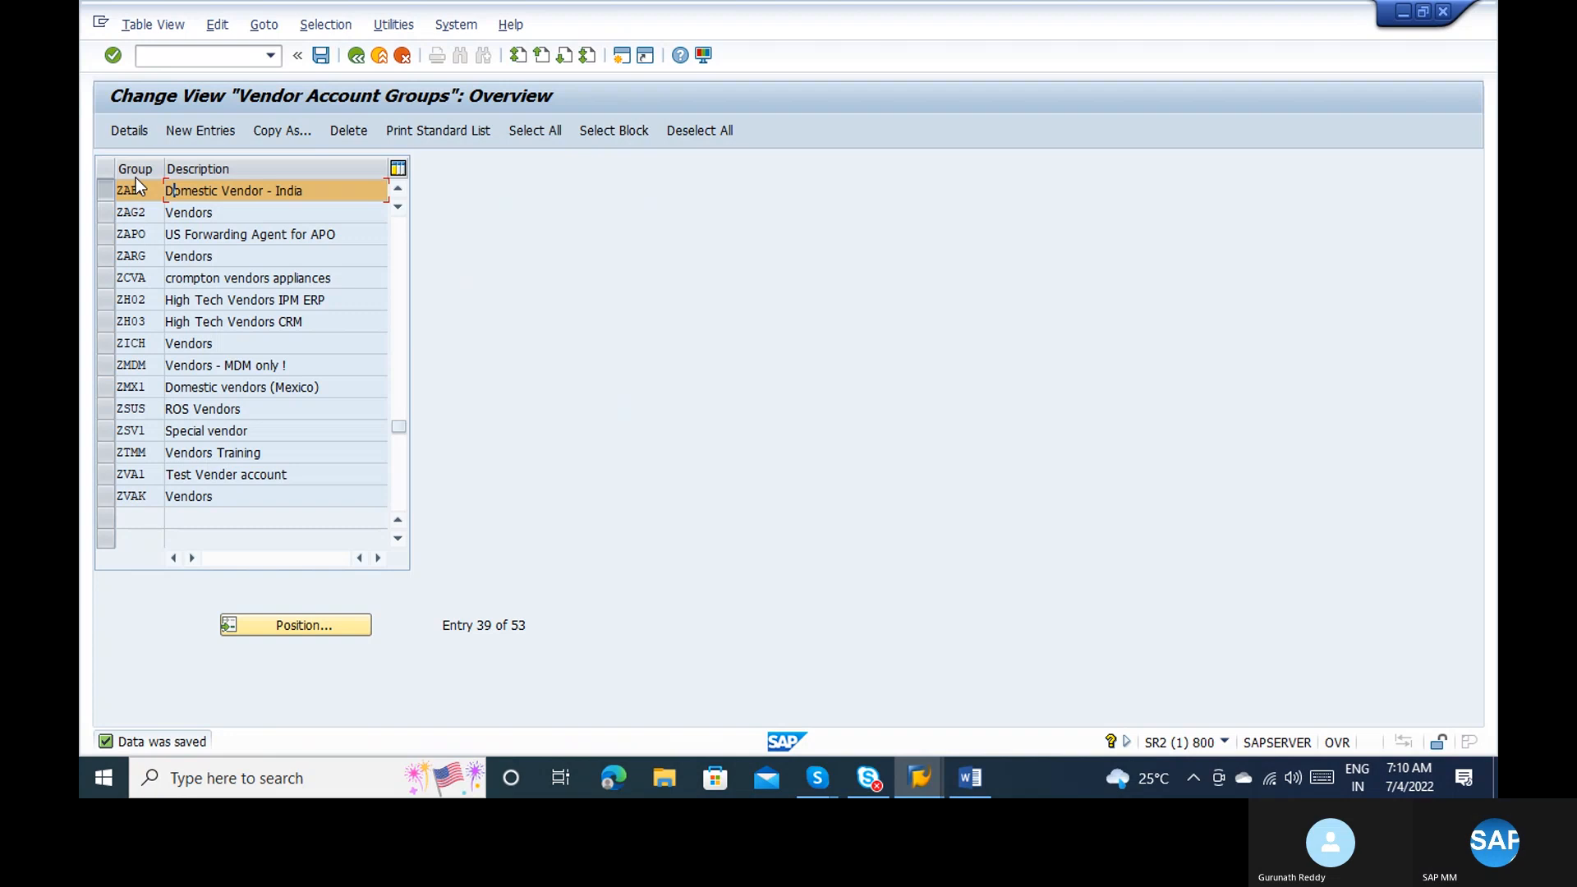
# Step: Open the number range assignment under Define Number Ranges for Vendor Master Records and go to account group ZABC
pyautogui.click(356, 55)
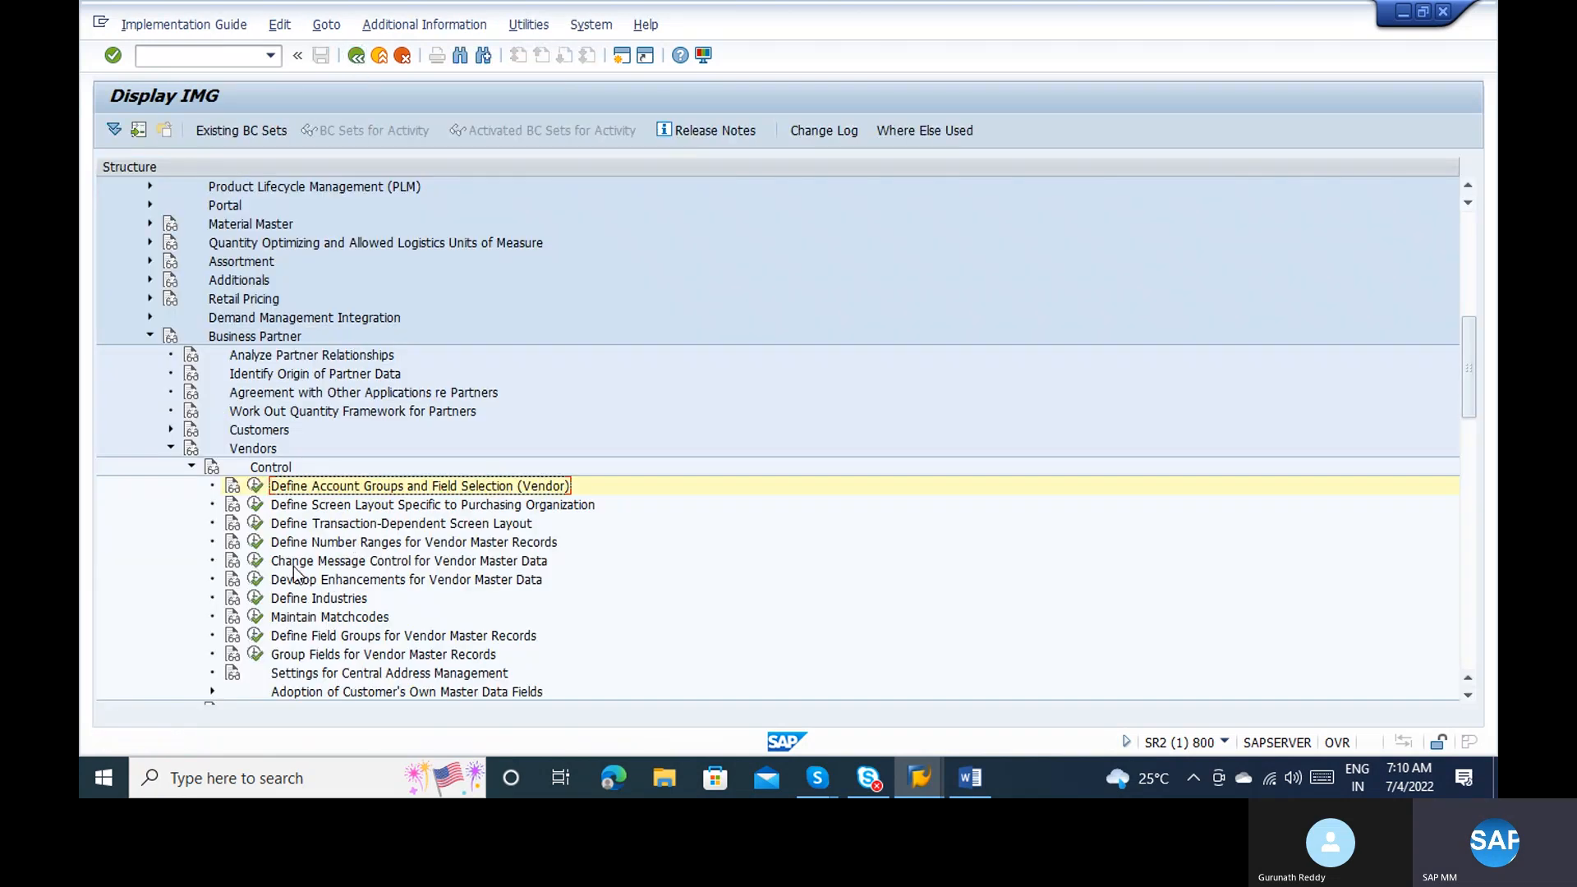
pyautogui.click(256, 544)
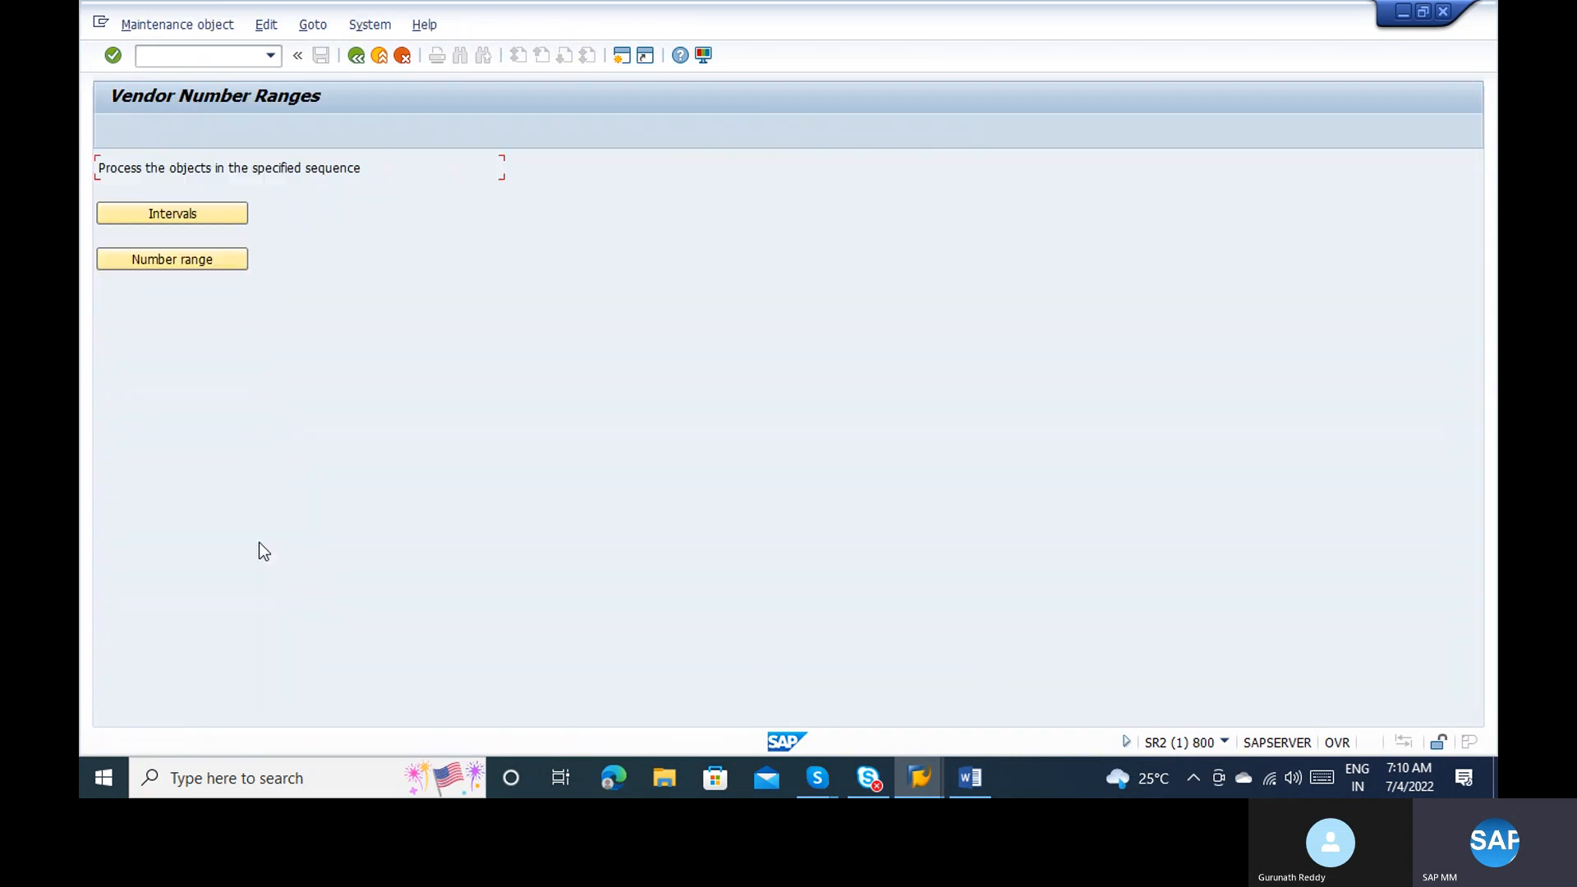
pyautogui.click(155, 259)
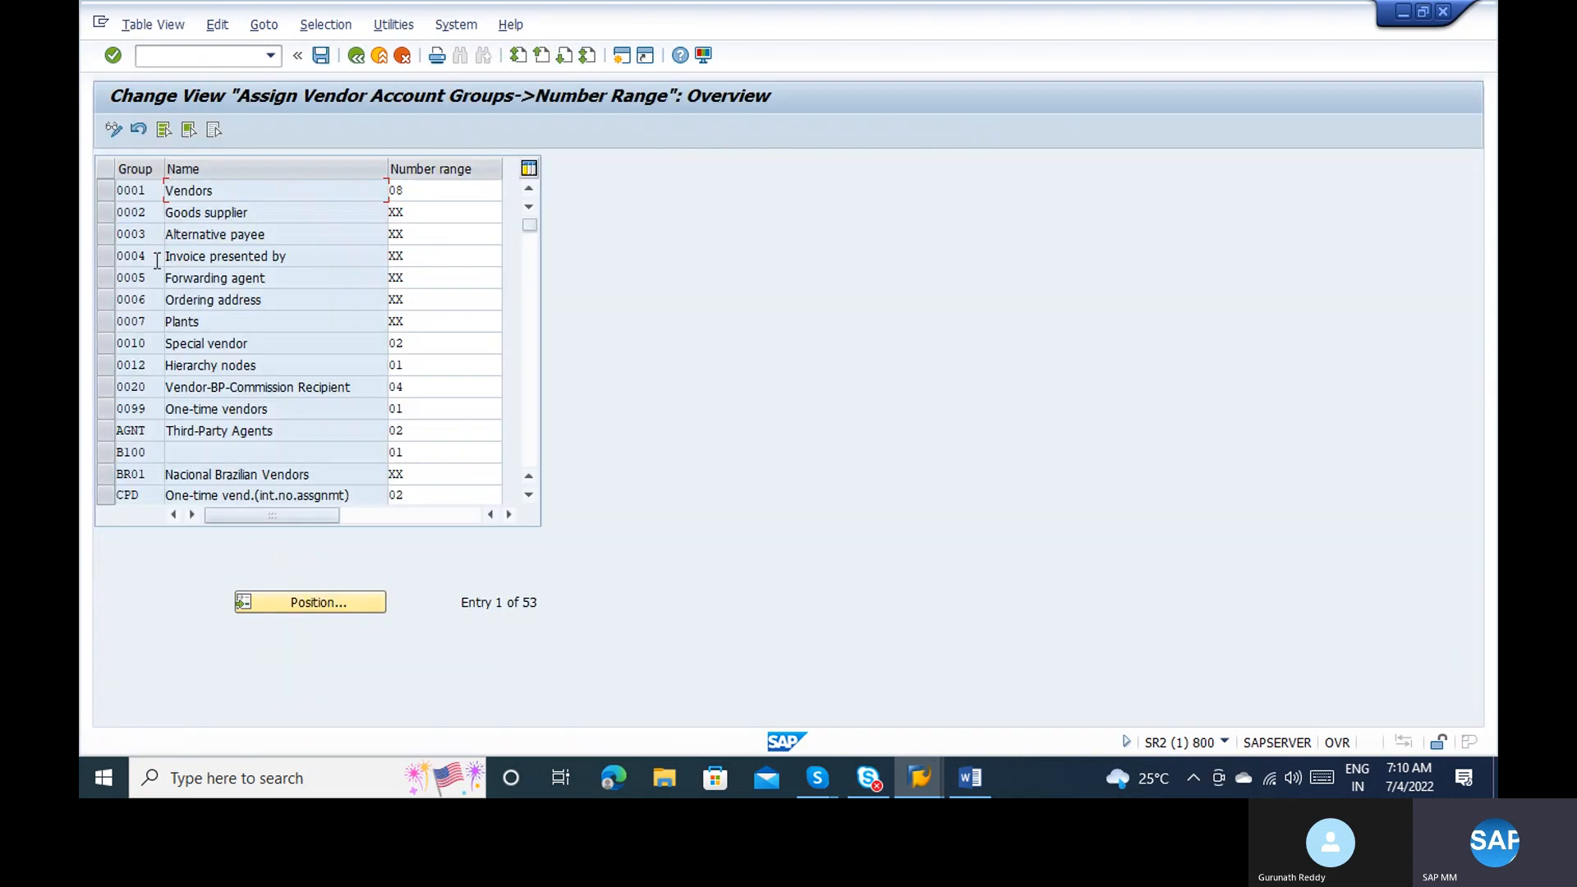
pyautogui.click(339, 604)
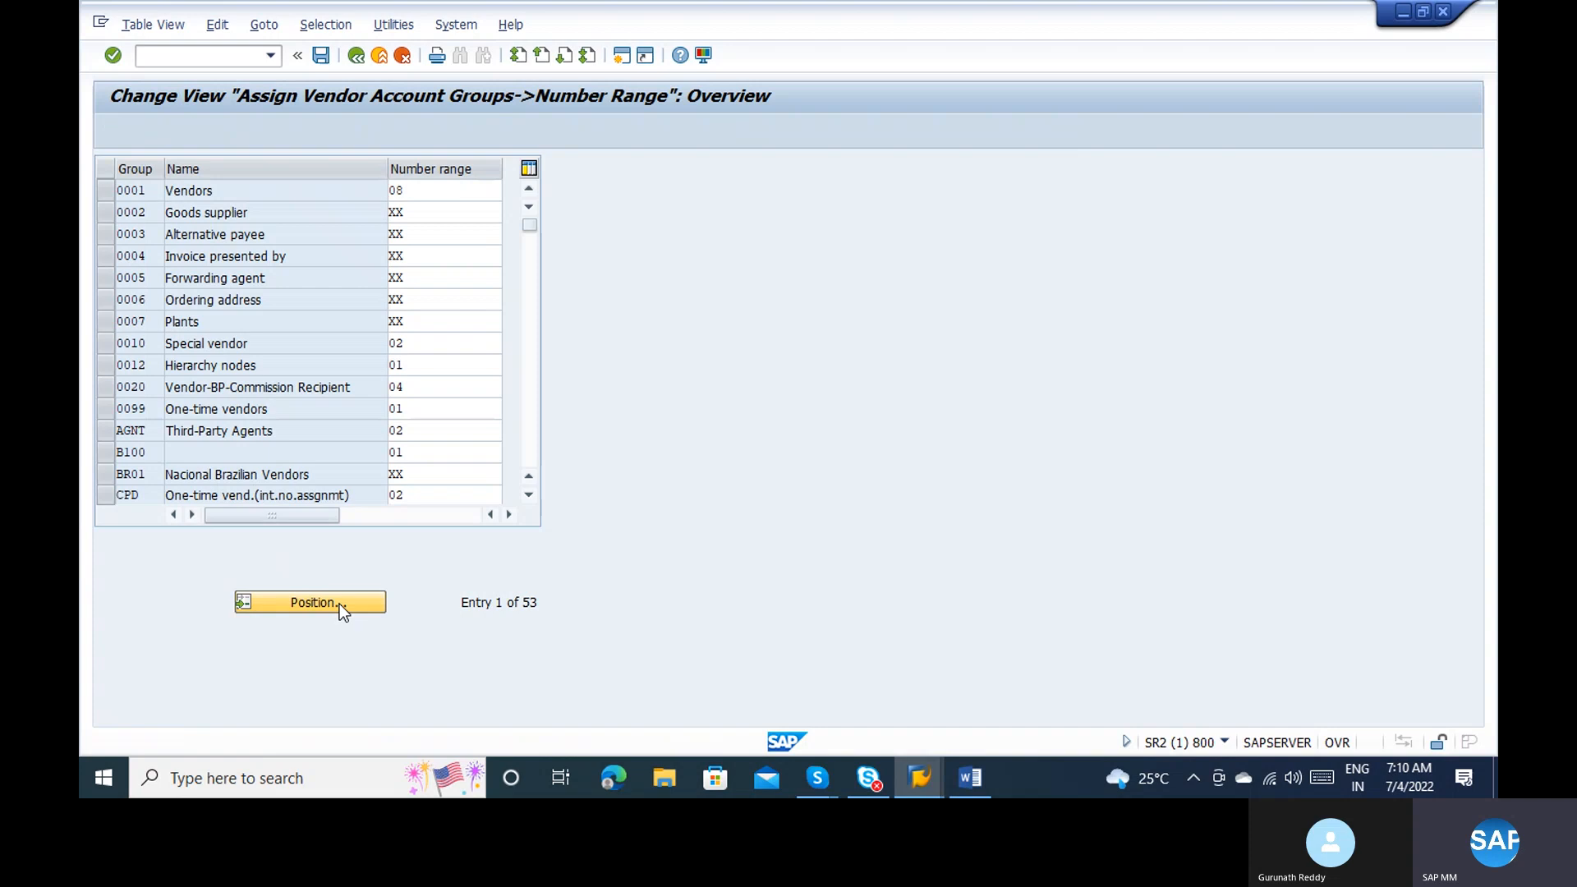
pyautogui.write('ZA')
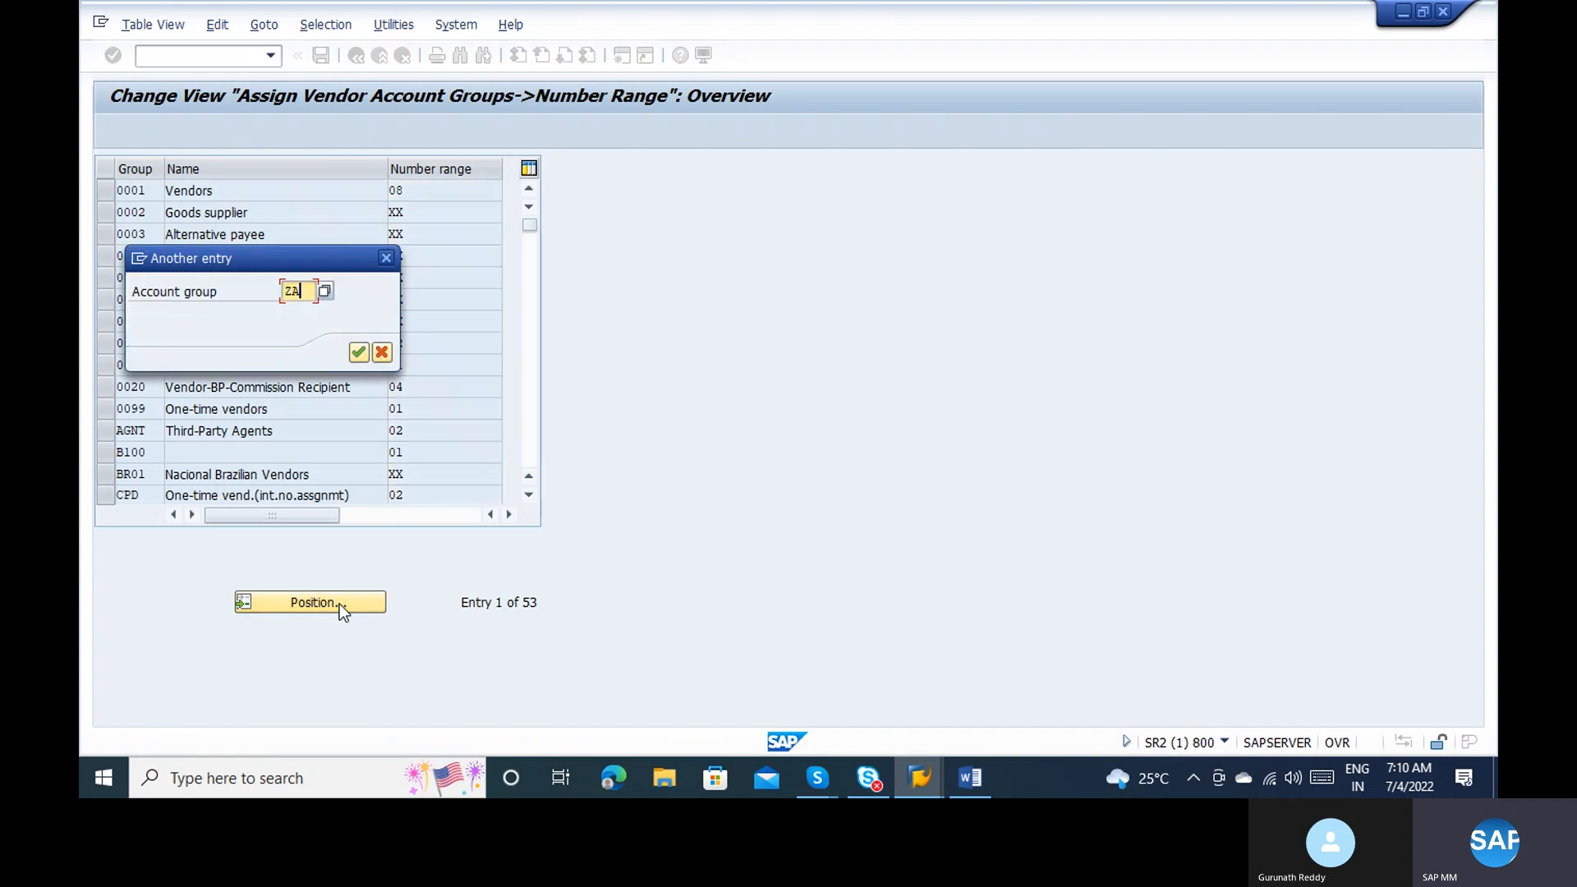
pyautogui.press('Return')
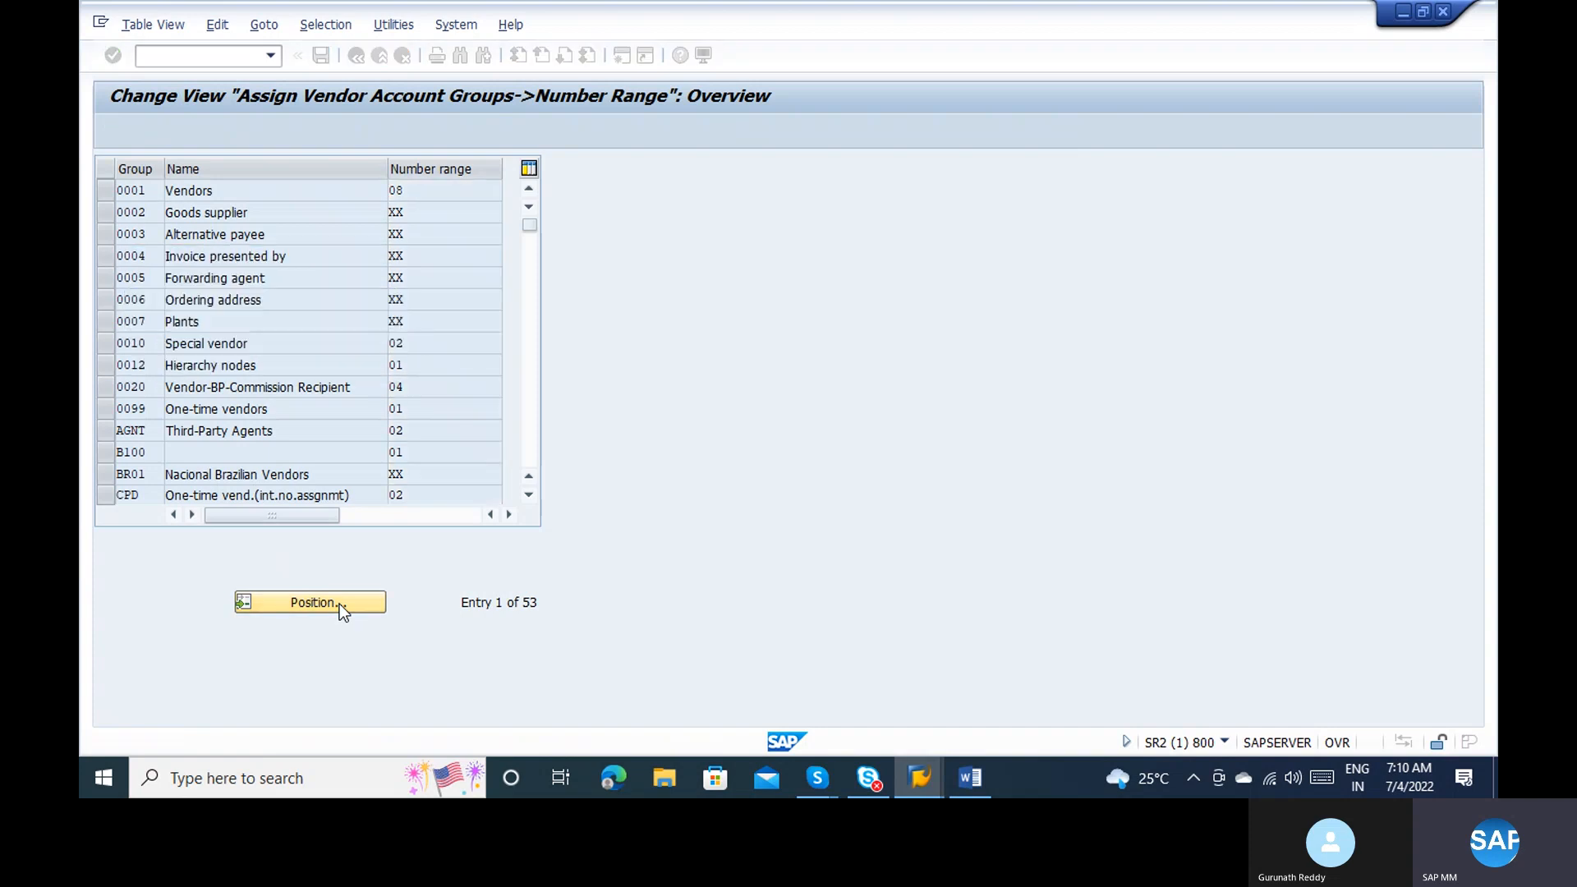
pyautogui.click(101, 191)
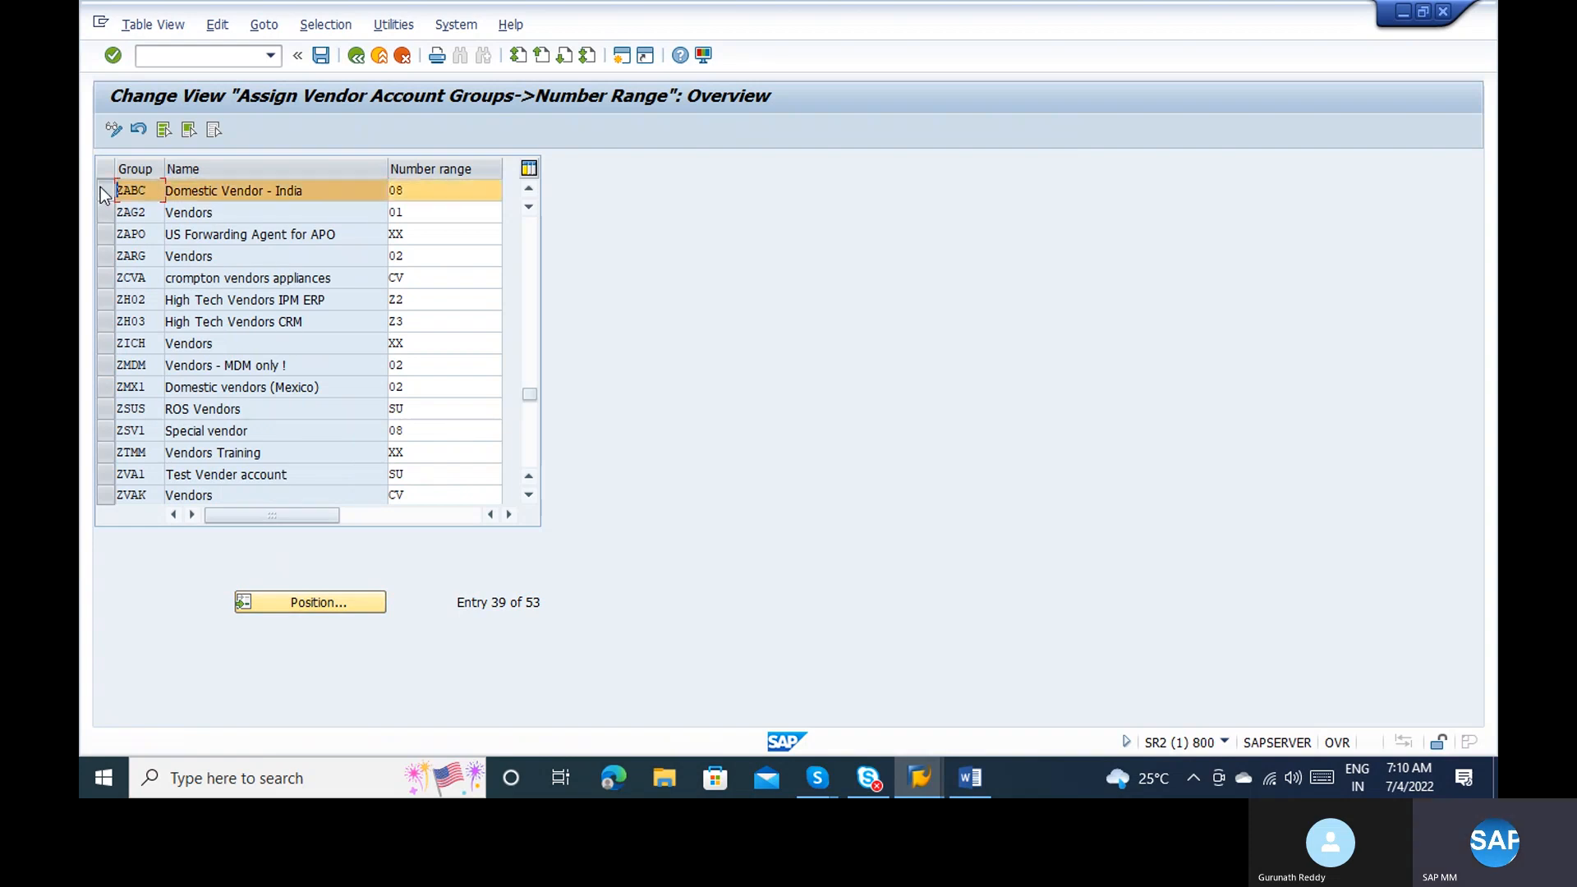
# Step: Clear the number range of account group ZABC, review the available ranges and save the change to customizing request SR2K900048
pyautogui.click(456, 189)
pyautogui.press('BackSpace')
pyautogui.press('BackSpace')
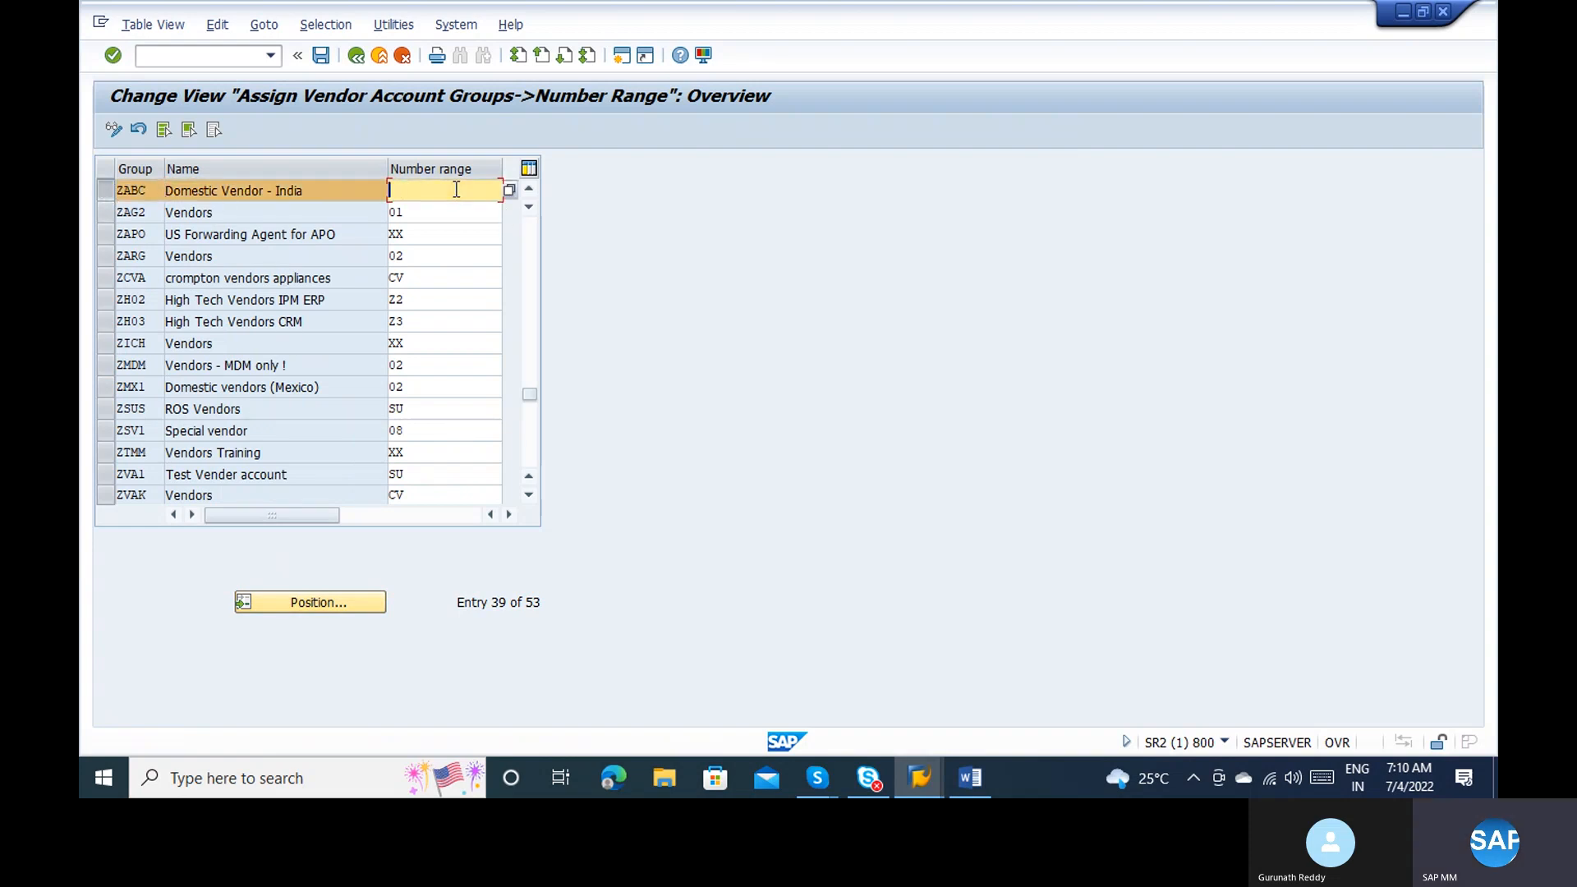
pyautogui.click(509, 193)
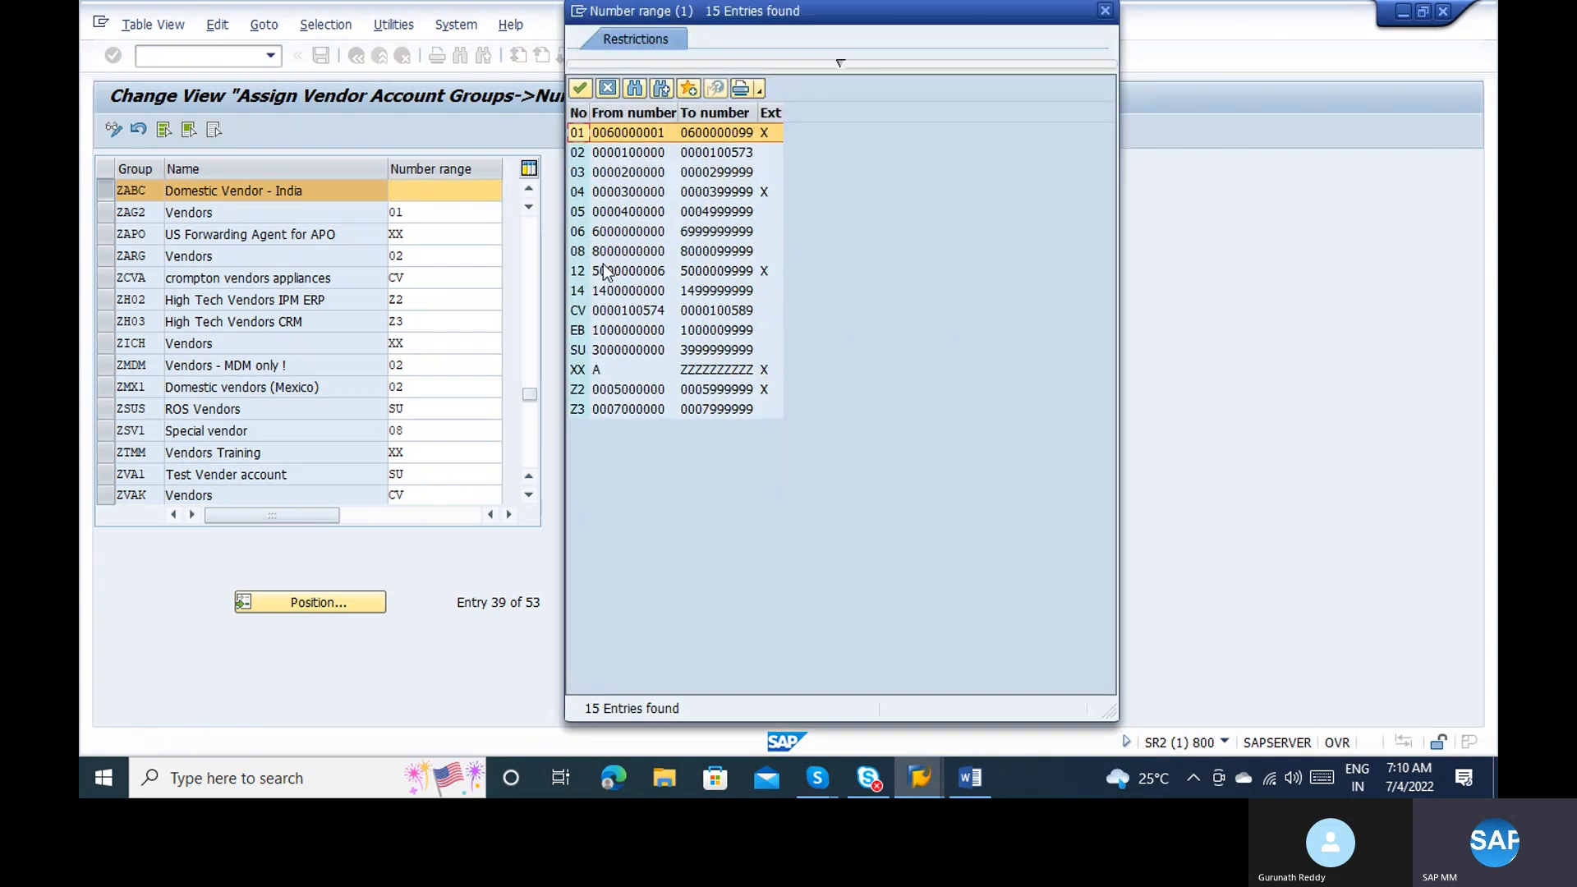
pyautogui.press('Escape')
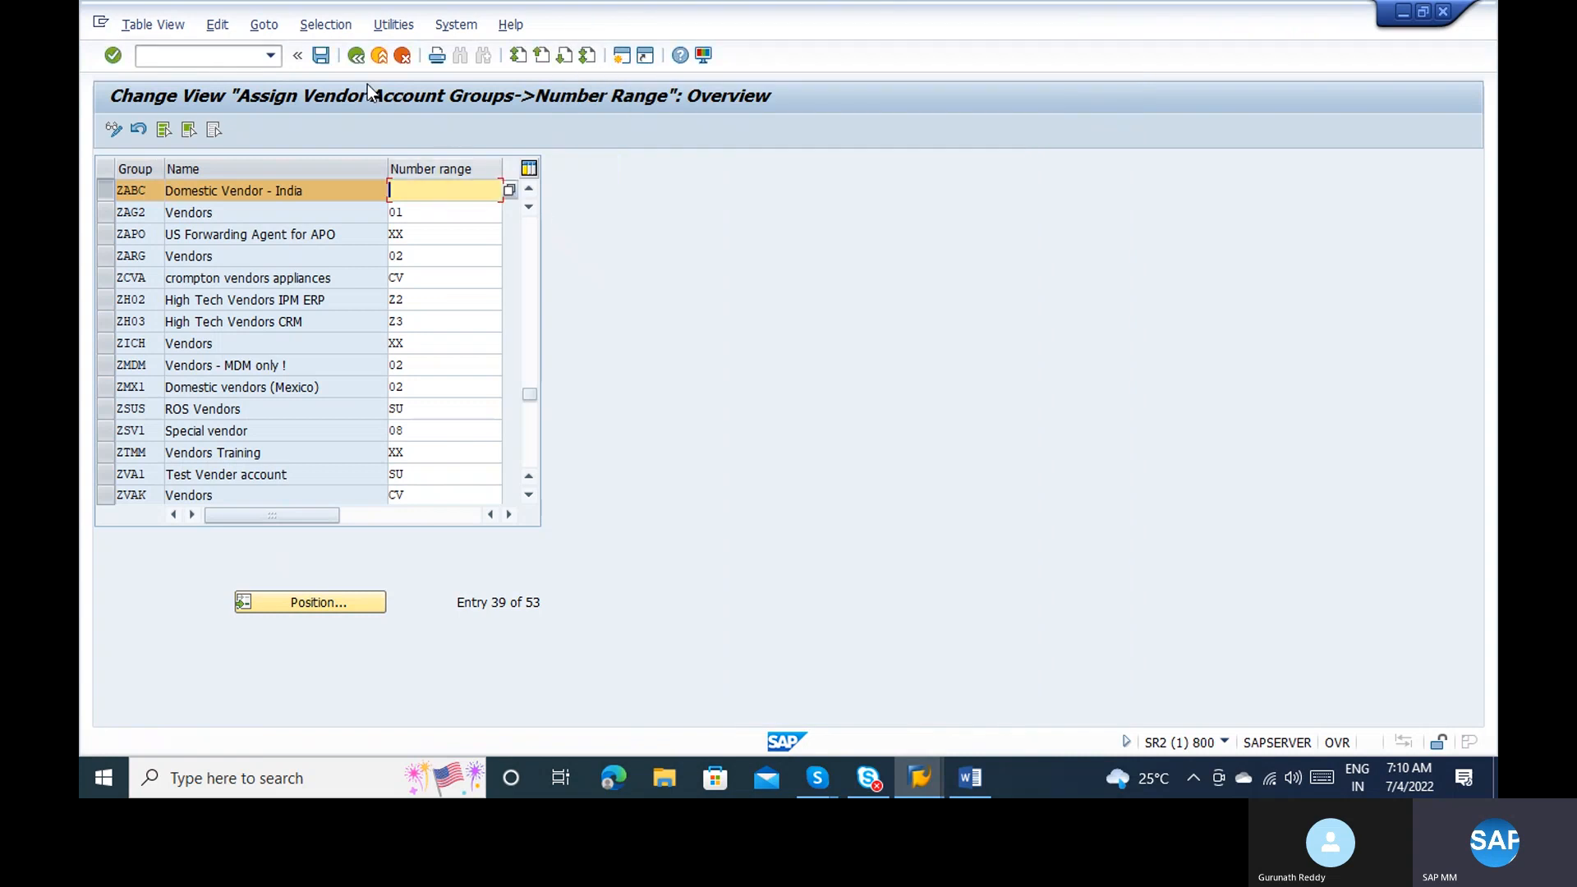
pyautogui.click(356, 55)
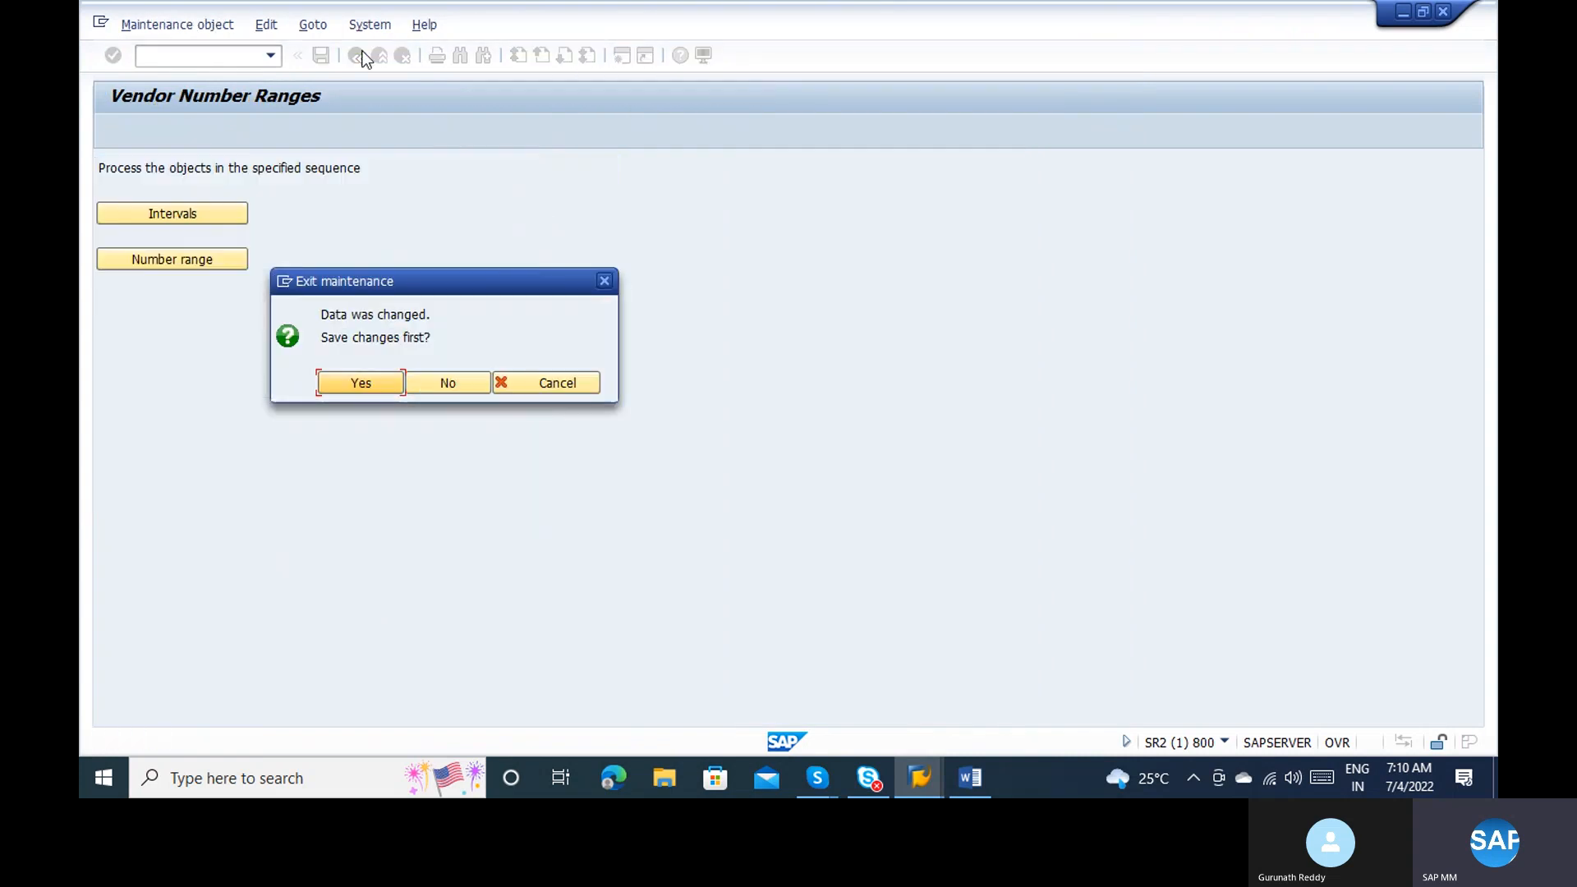
pyautogui.click(338, 382)
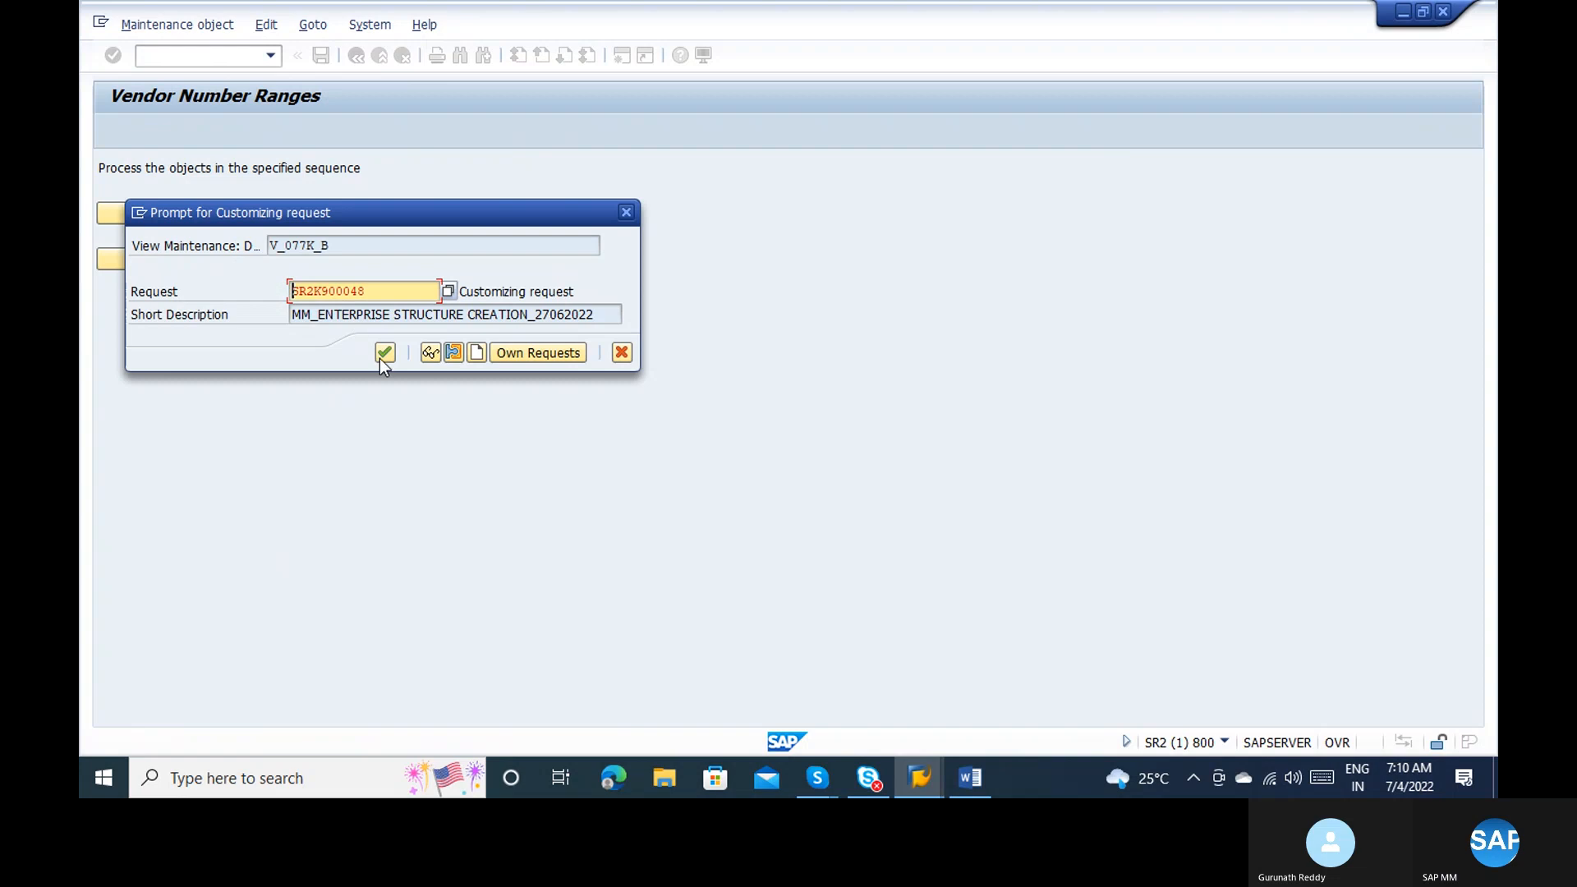
pyautogui.click(383, 356)
pyautogui.click(199, 217)
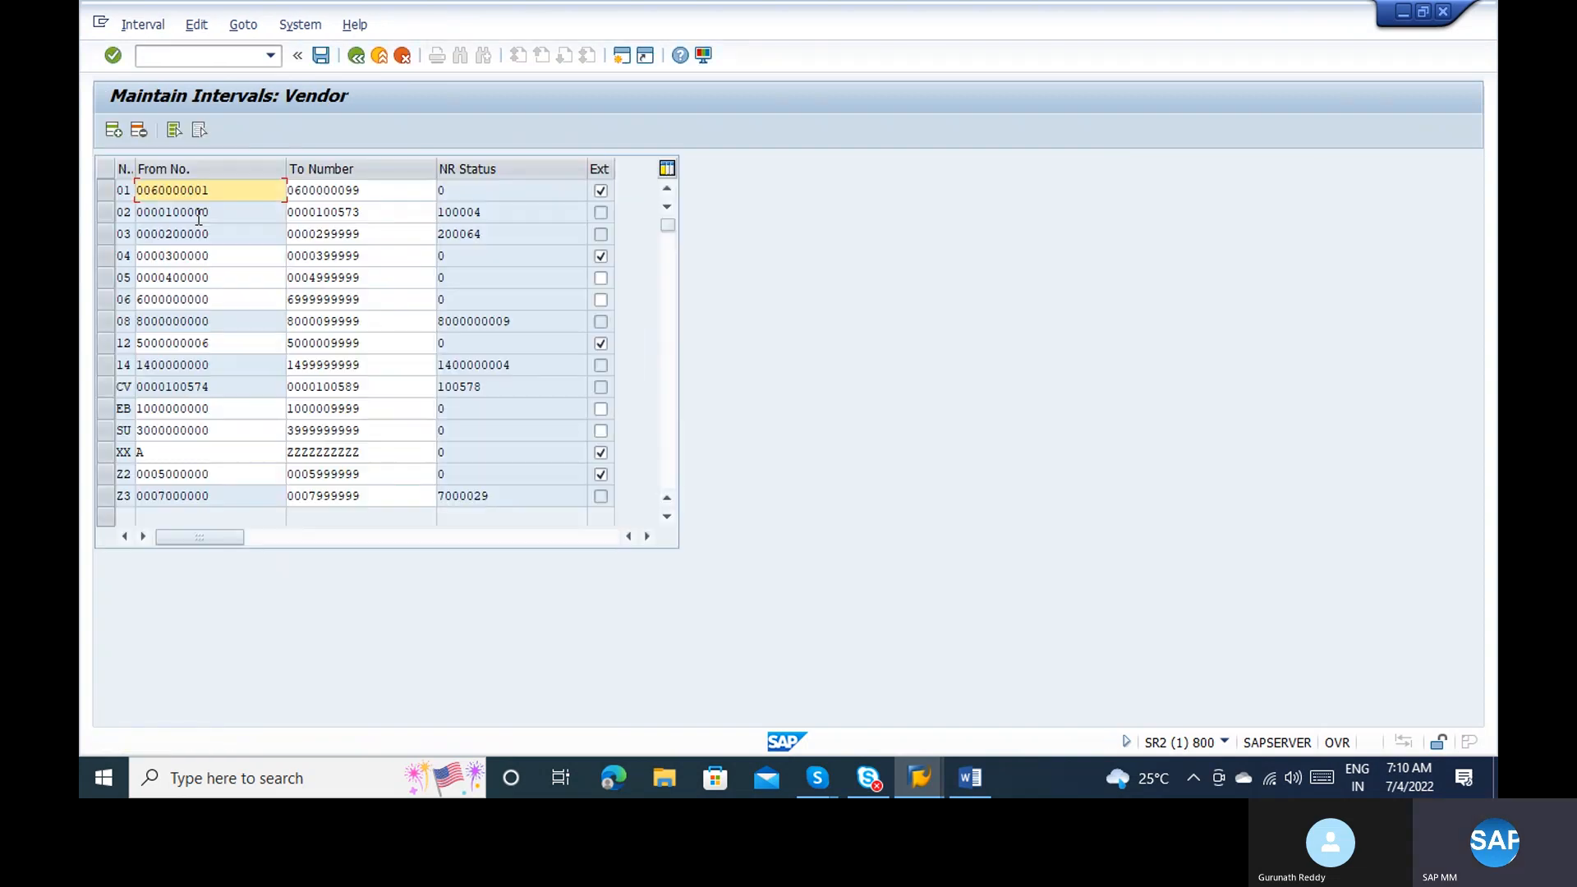
pyautogui.click(167, 277)
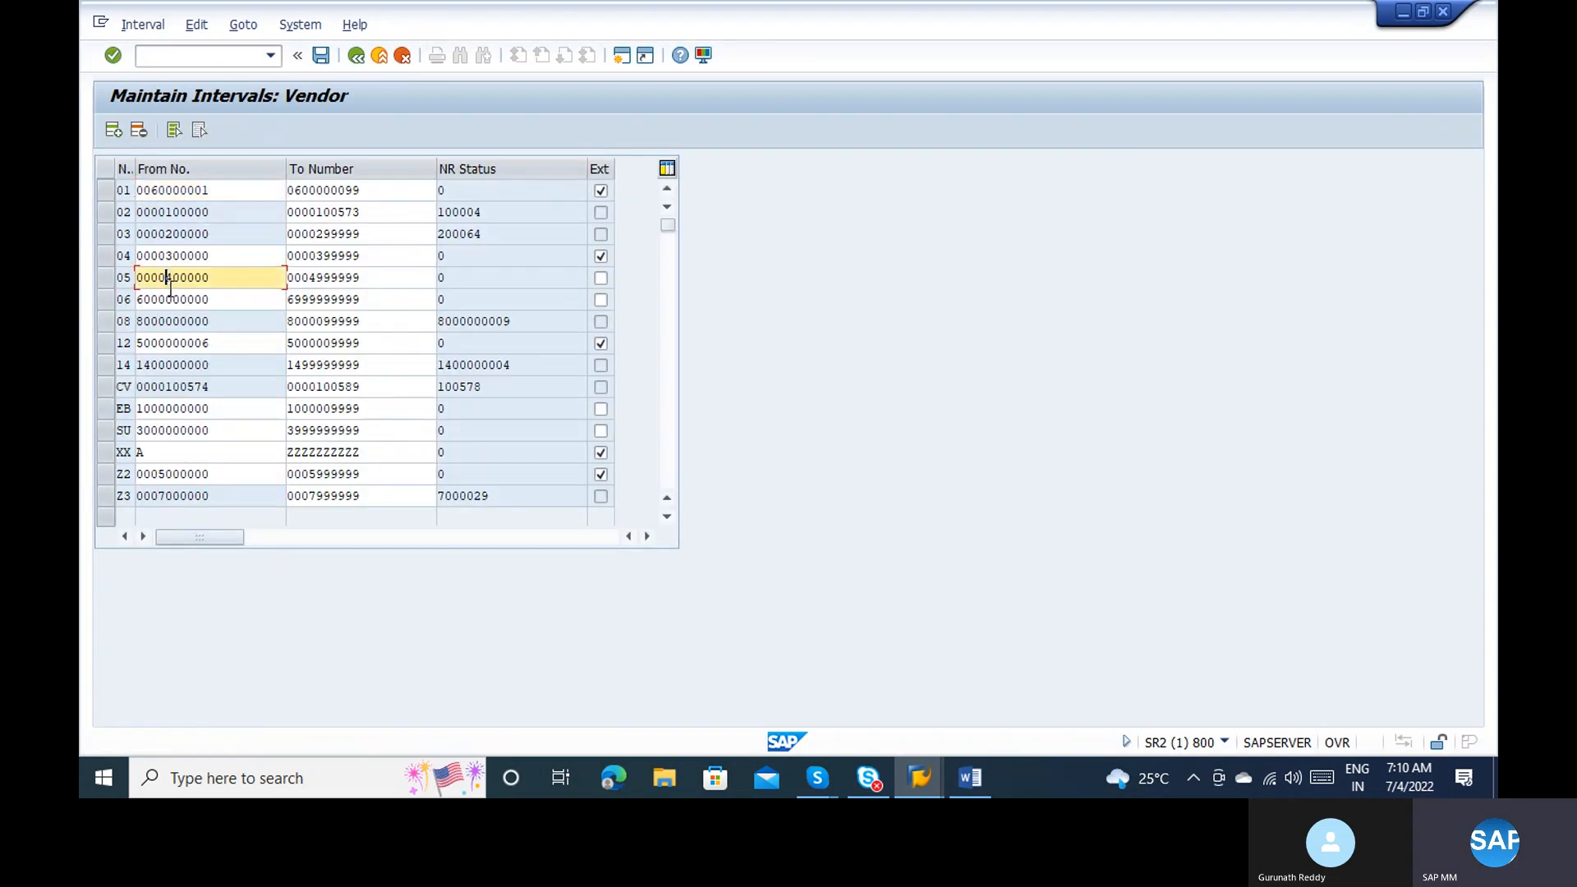
pyautogui.click(138, 24)
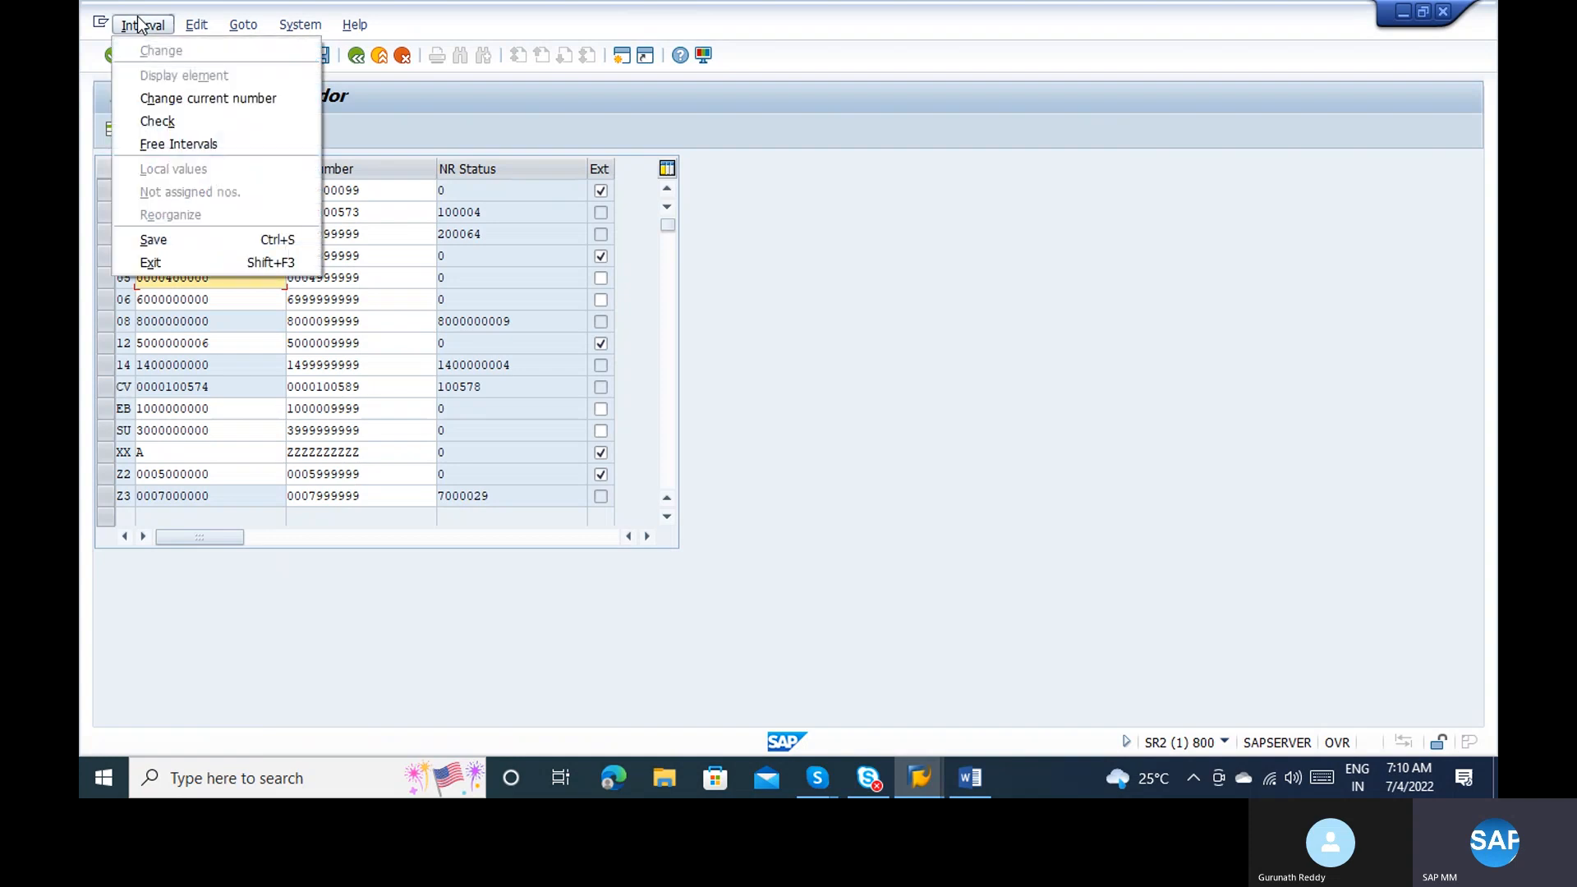
pyautogui.click(190, 139)
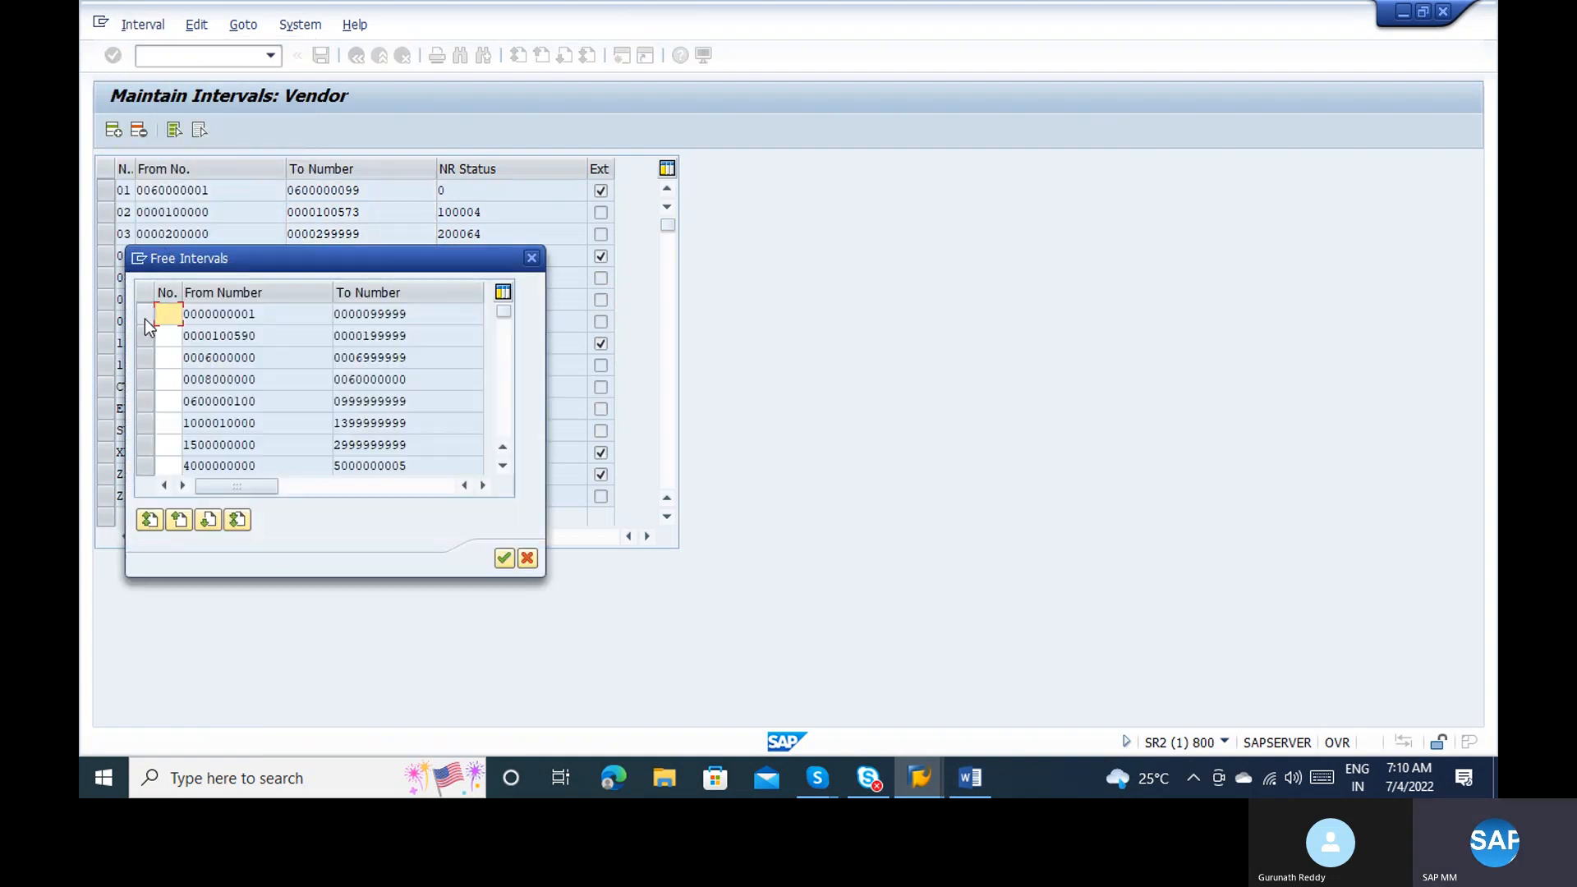
pyautogui.click(145, 317)
pyautogui.click(504, 558)
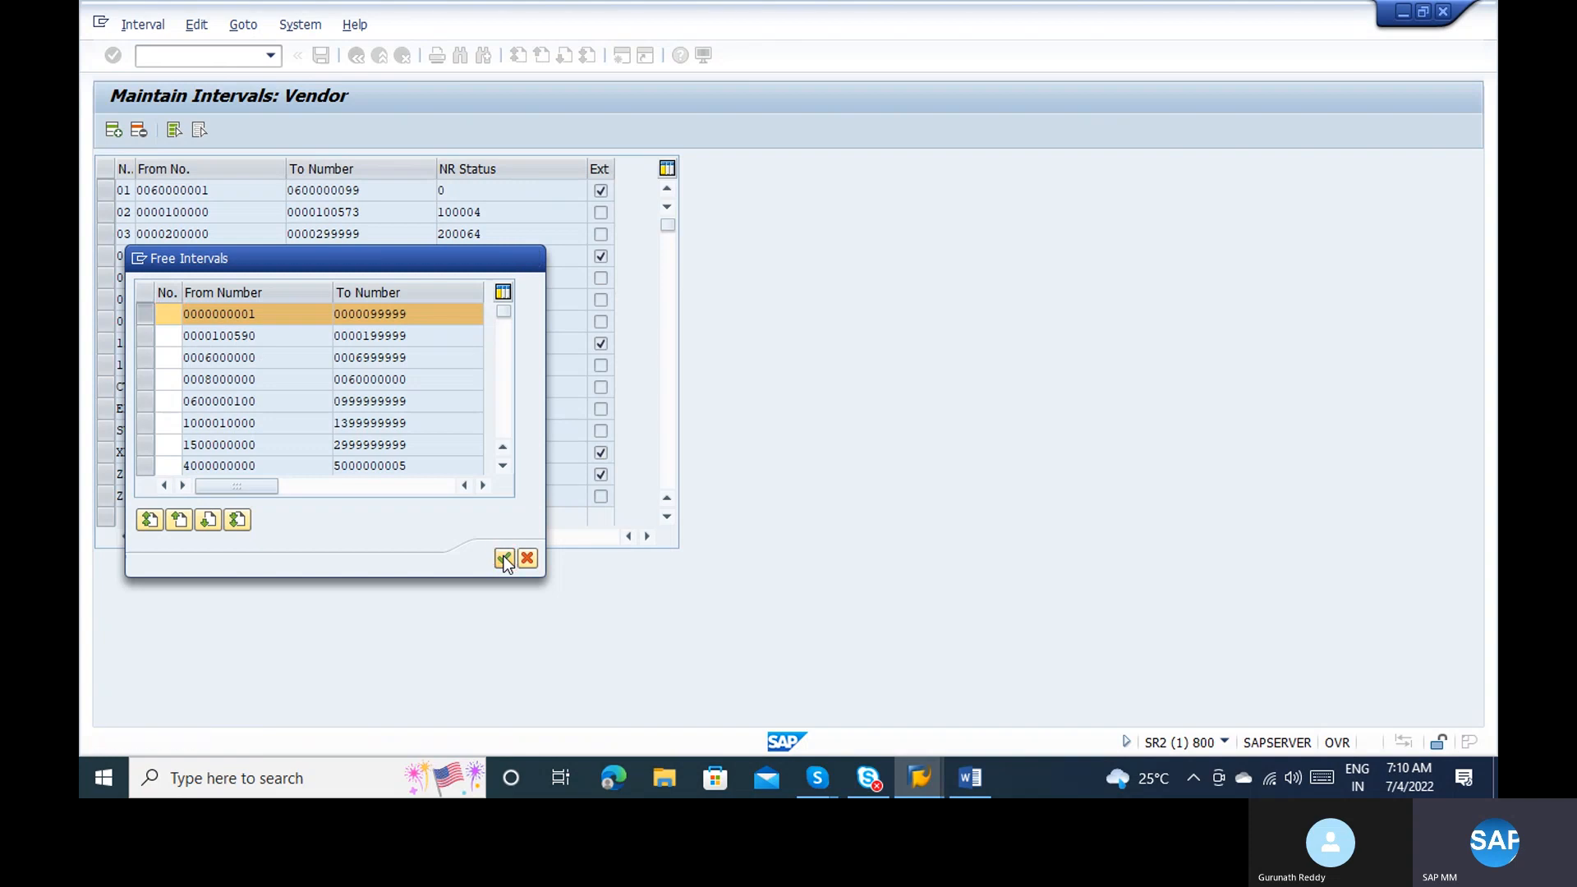
pyautogui.click(320, 54)
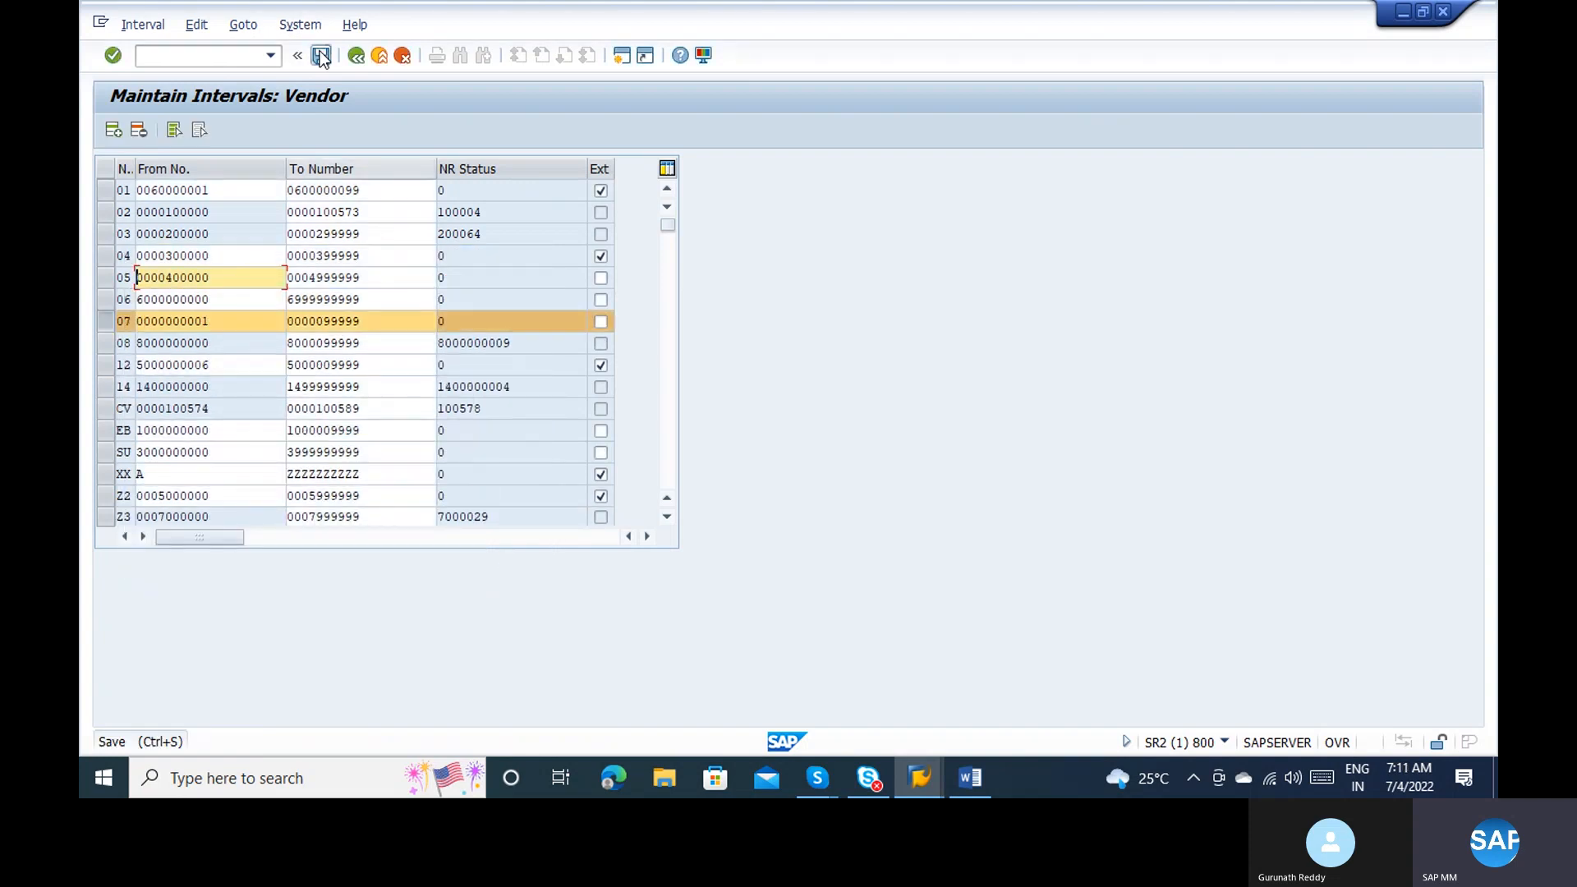
pyautogui.press('Return')
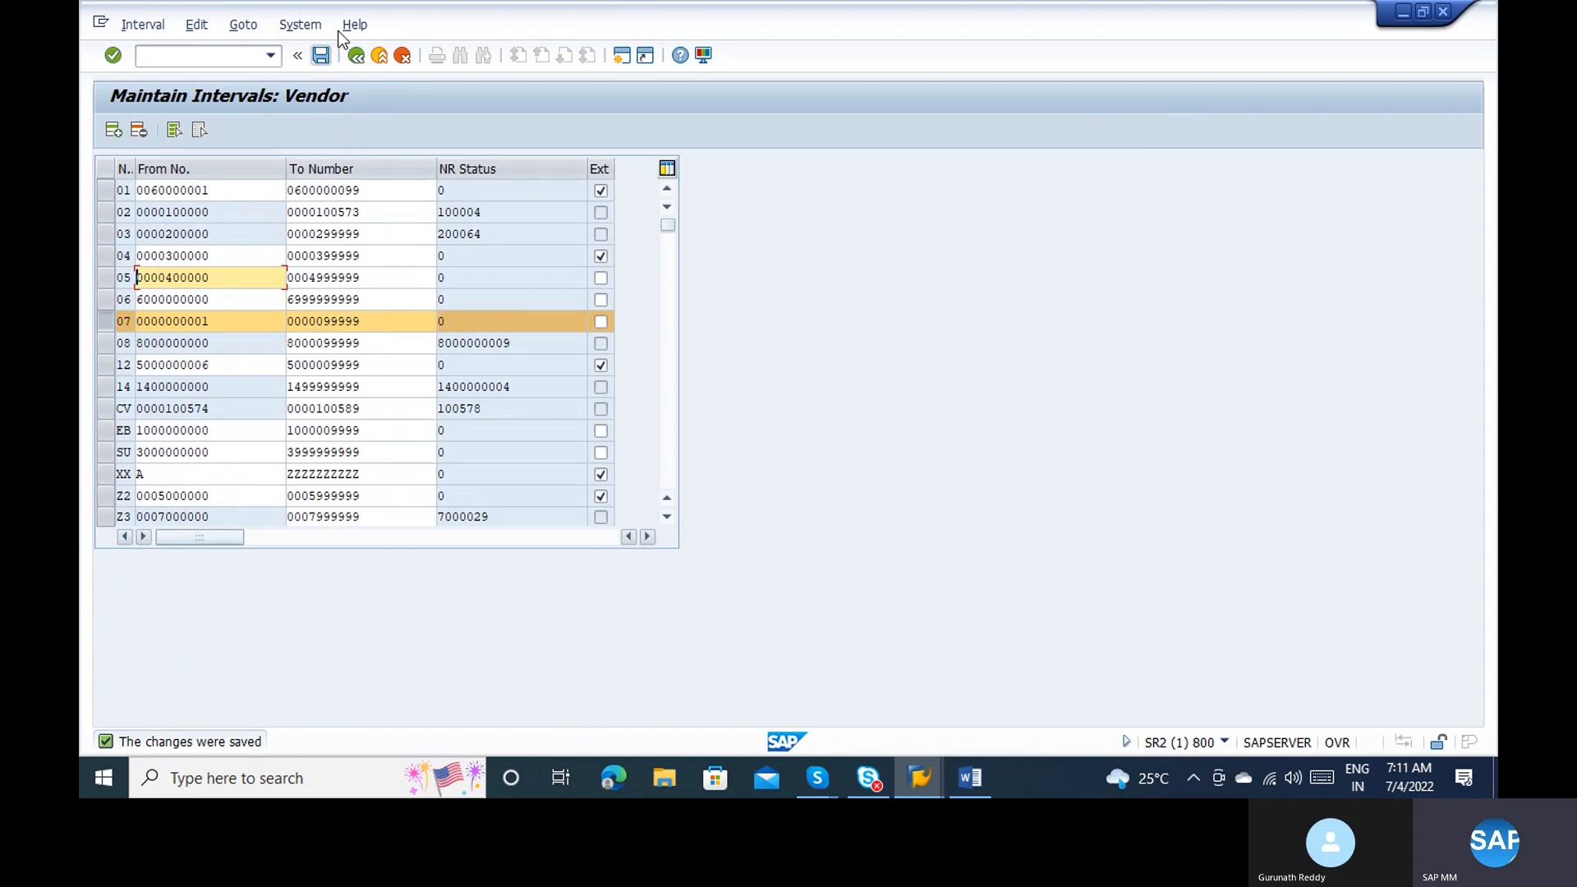
# Step: Assign number range 07 to account group ZABC and save the assignment to customizing request SR2K900048
pyautogui.click(356, 55)
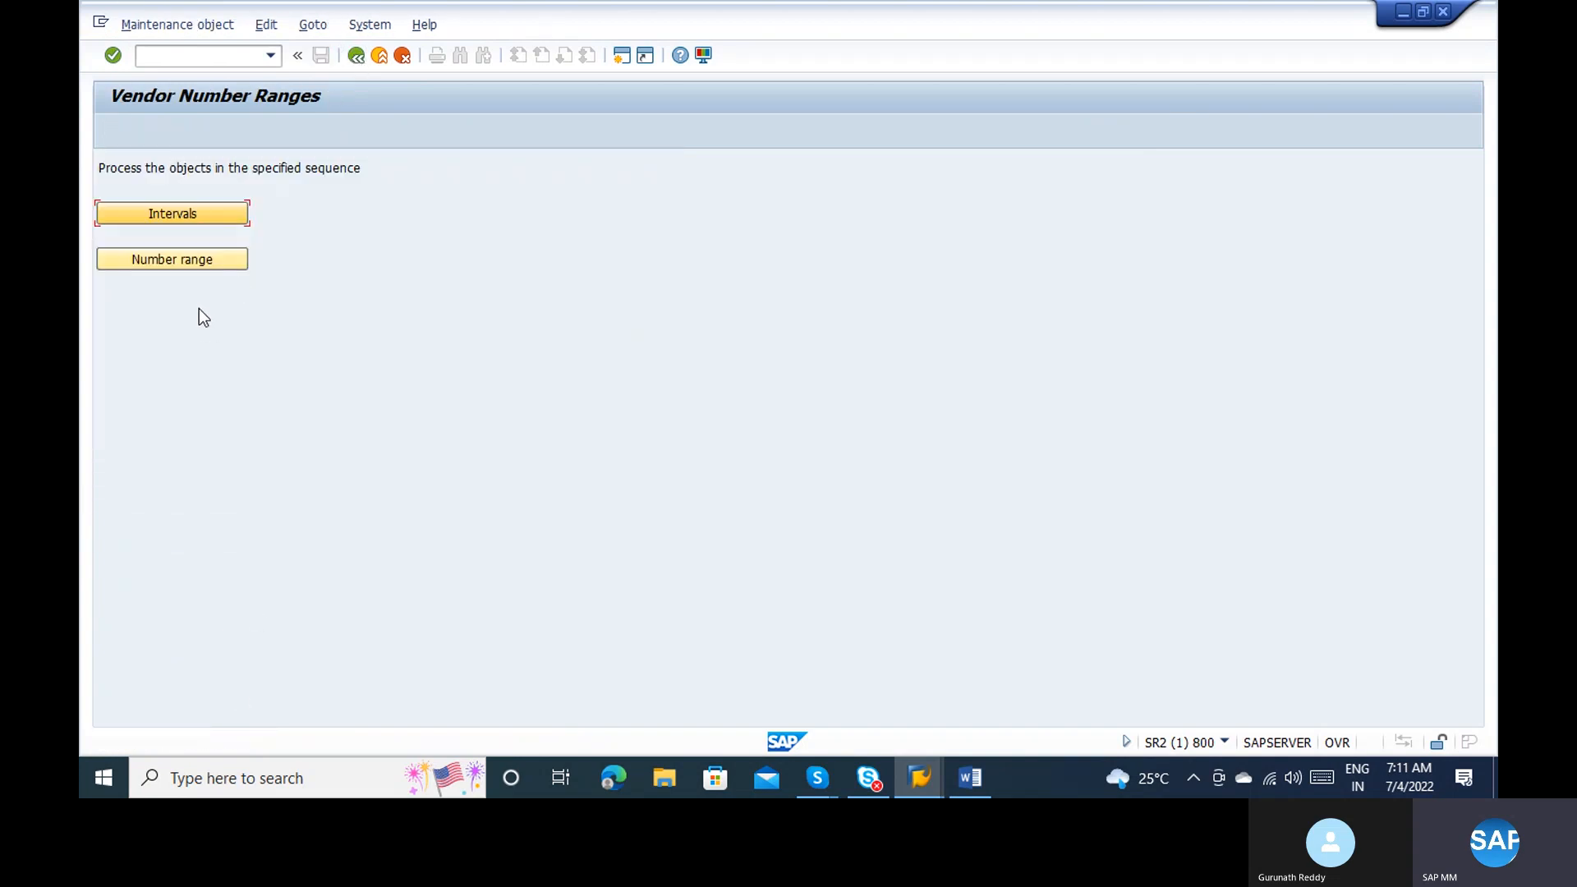
pyautogui.click(176, 262)
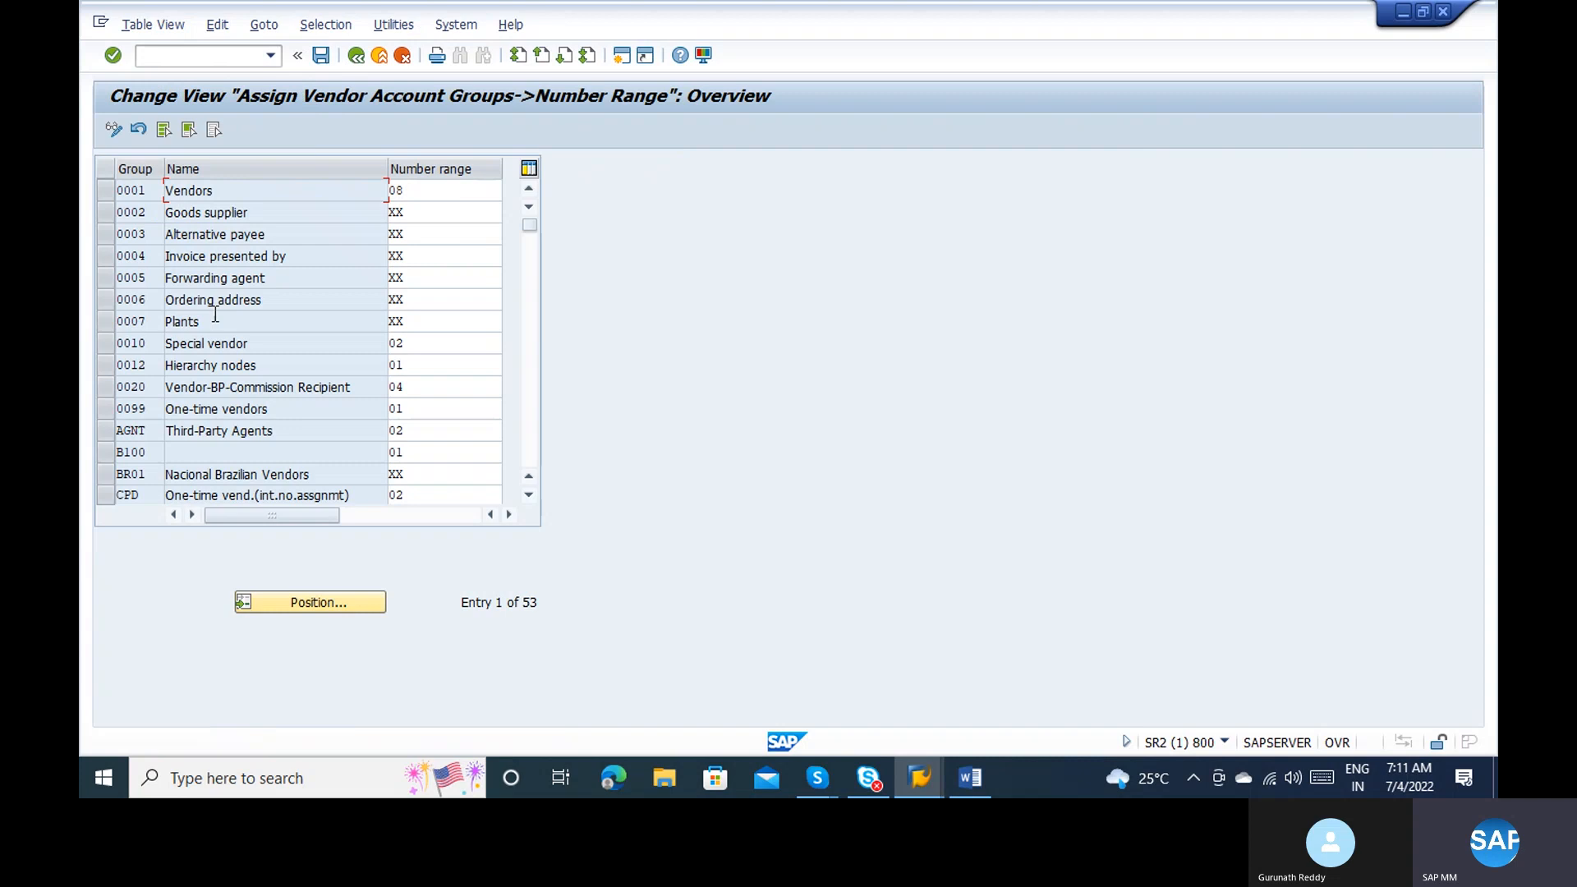
pyautogui.click(353, 612)
pyautogui.write('ZABC')
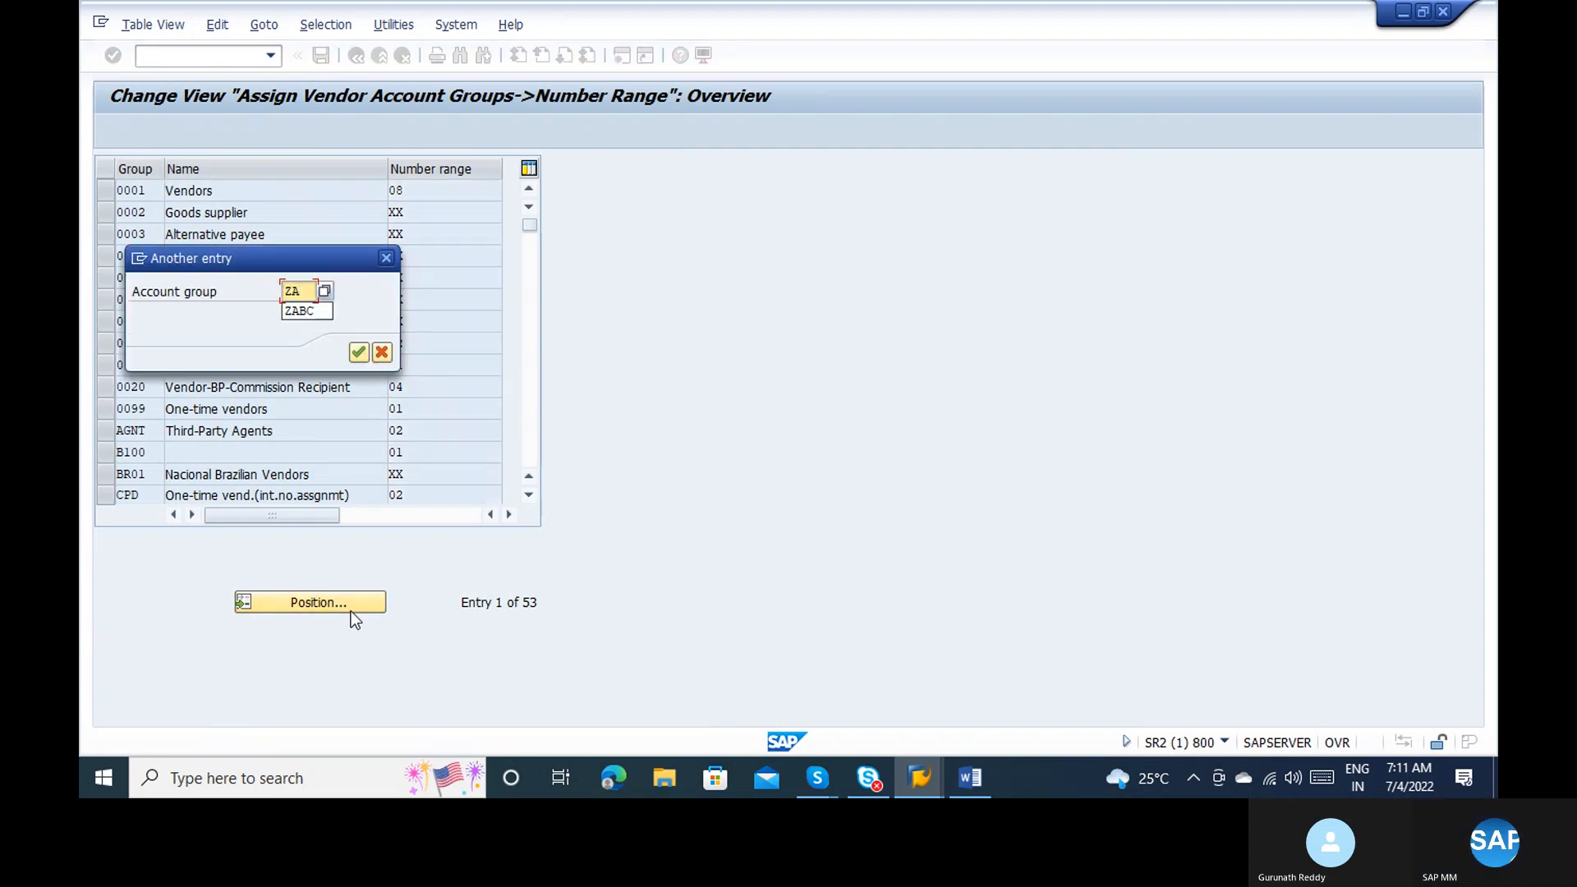
pyautogui.press('Return')
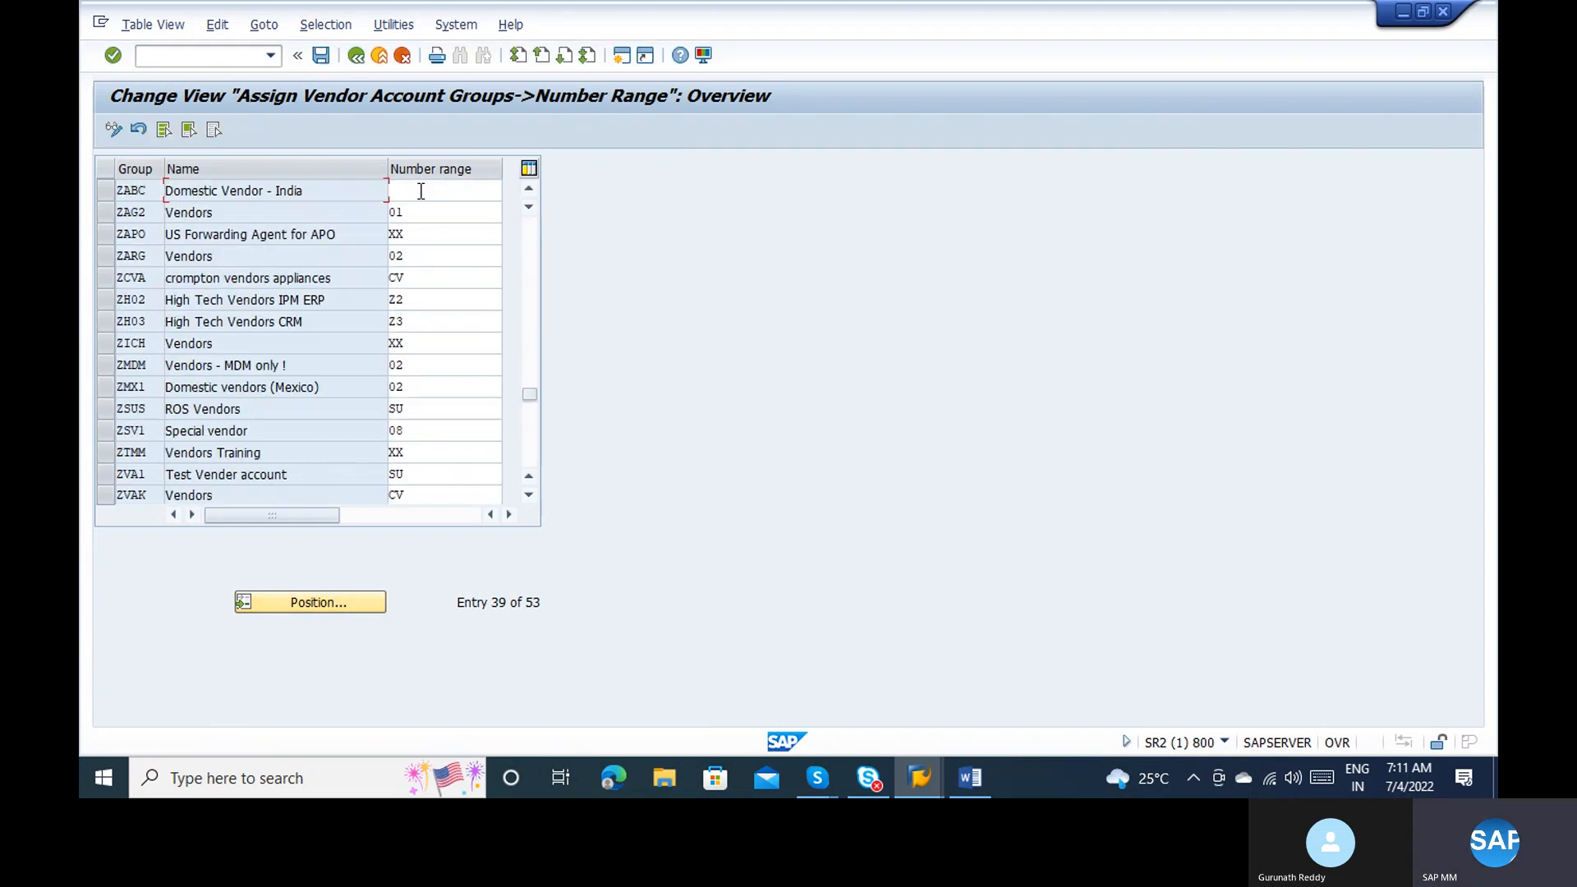
pyautogui.click(407, 191)
pyautogui.click(510, 191)
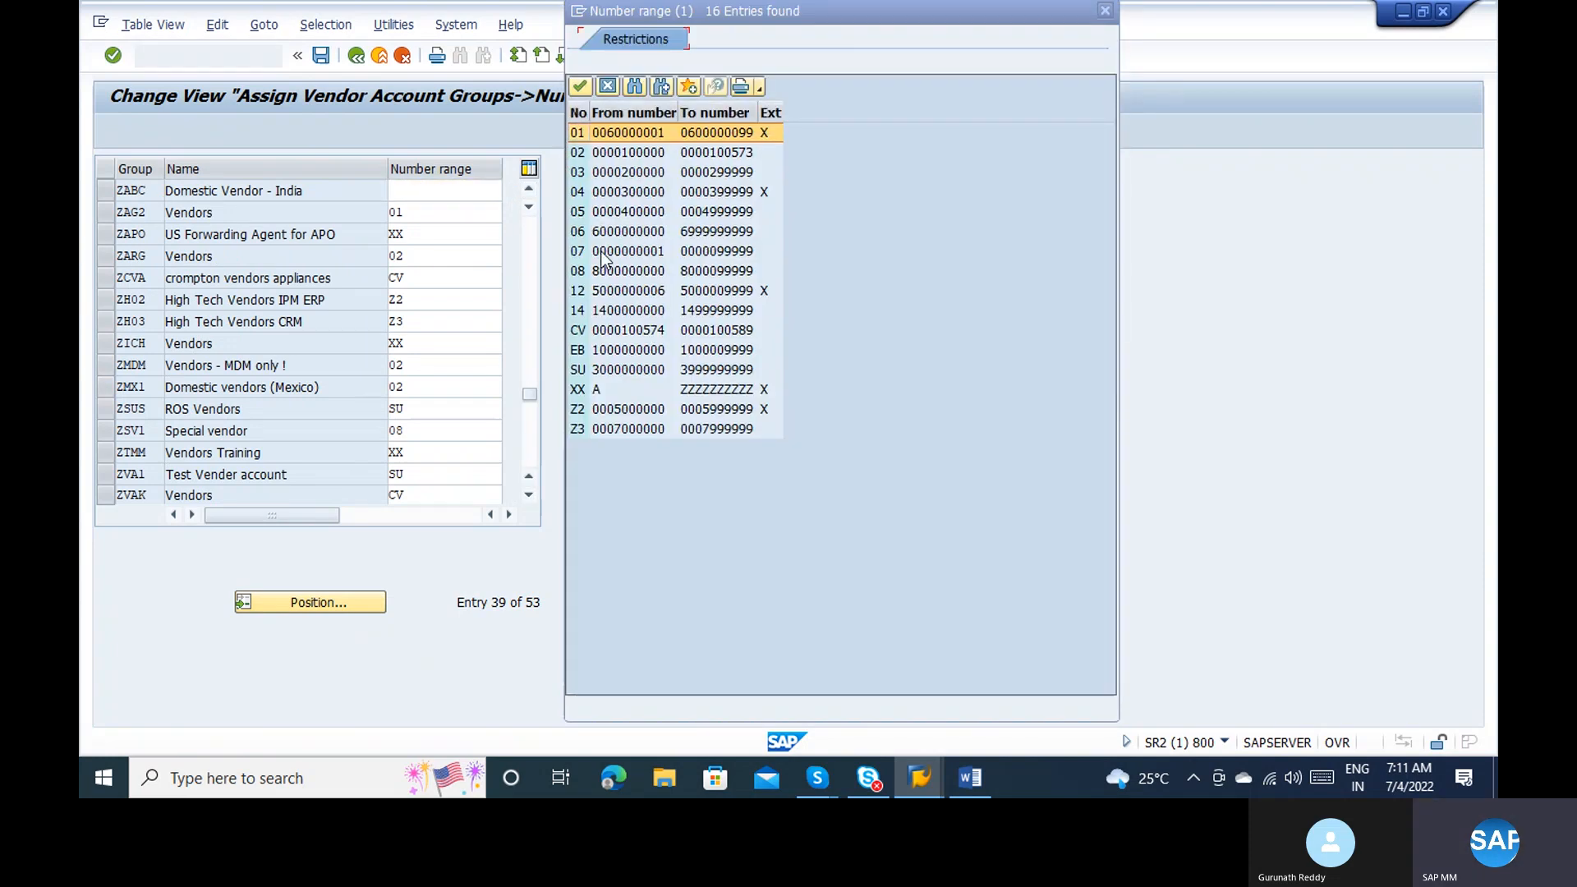
pyautogui.click(604, 255)
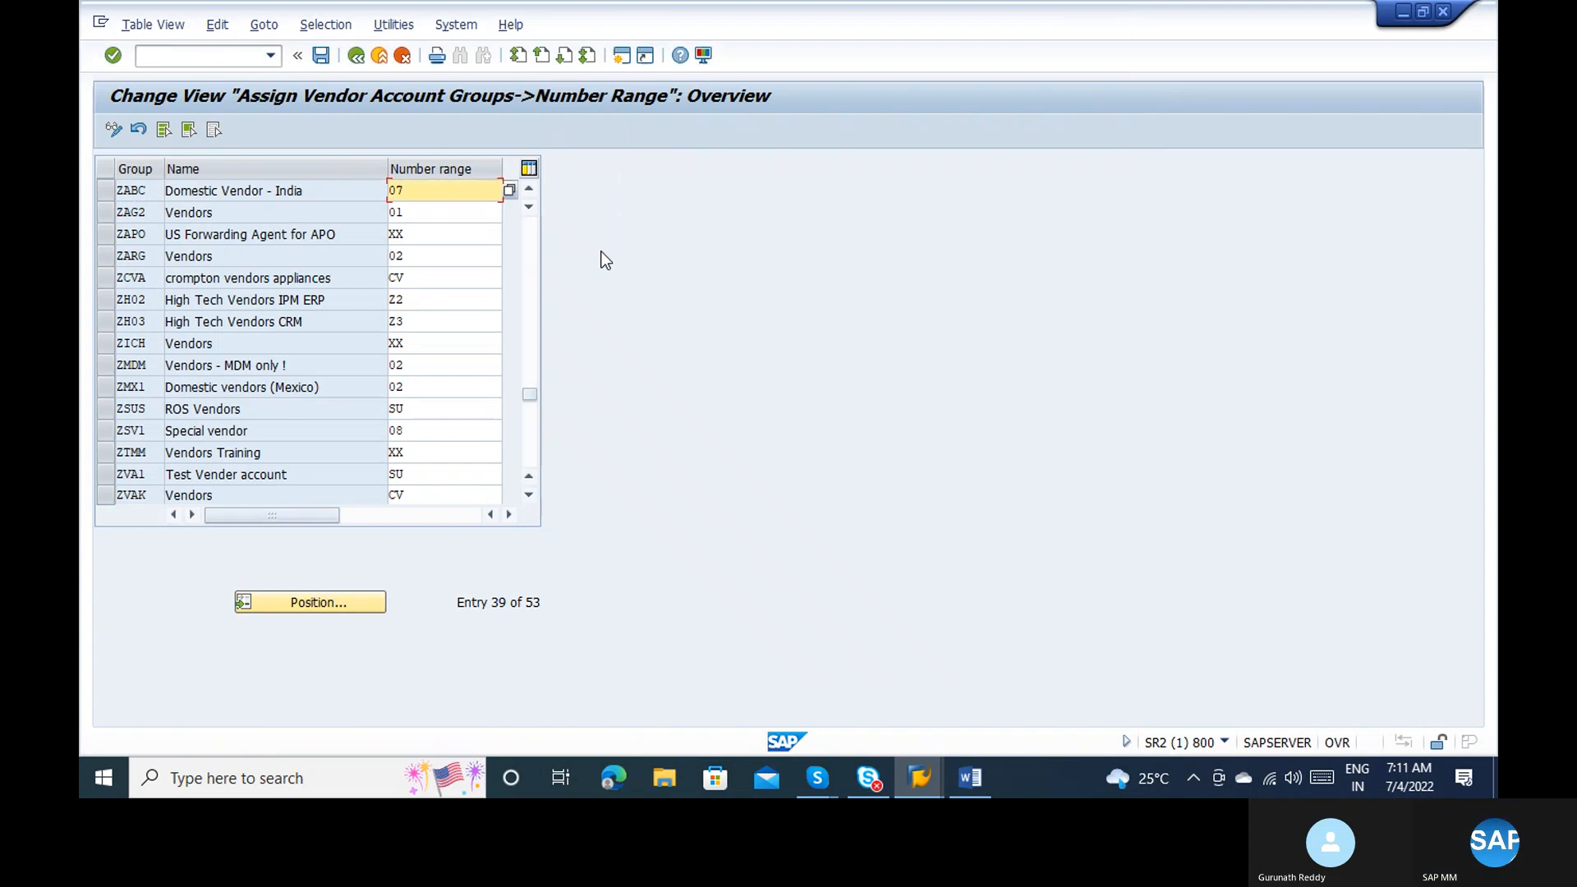
pyautogui.hotkey('ctrl', 's')
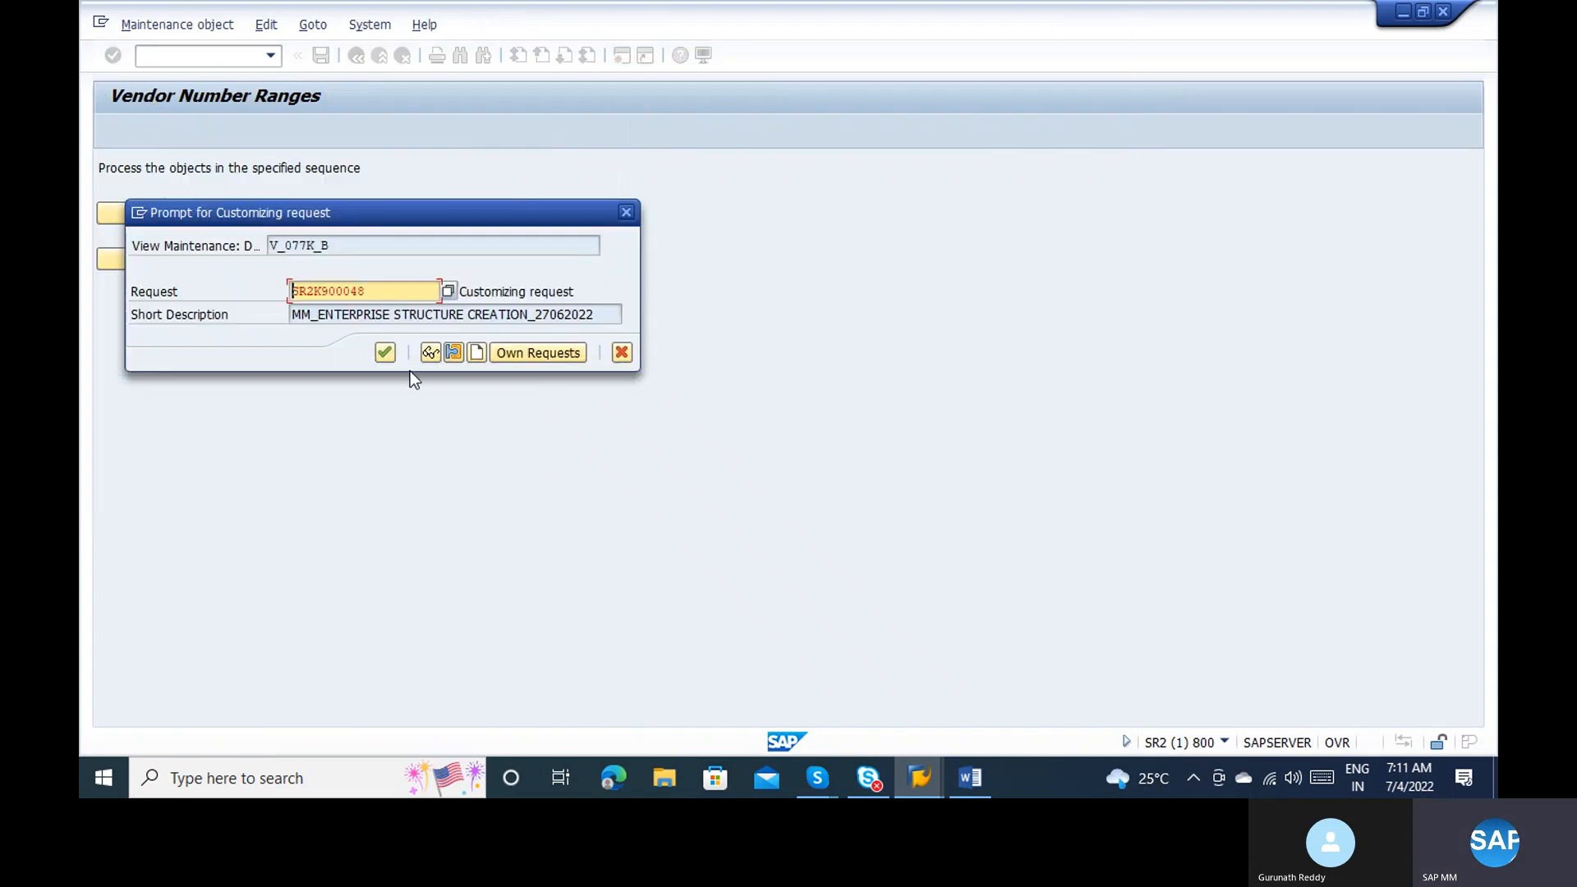
pyautogui.click(380, 358)
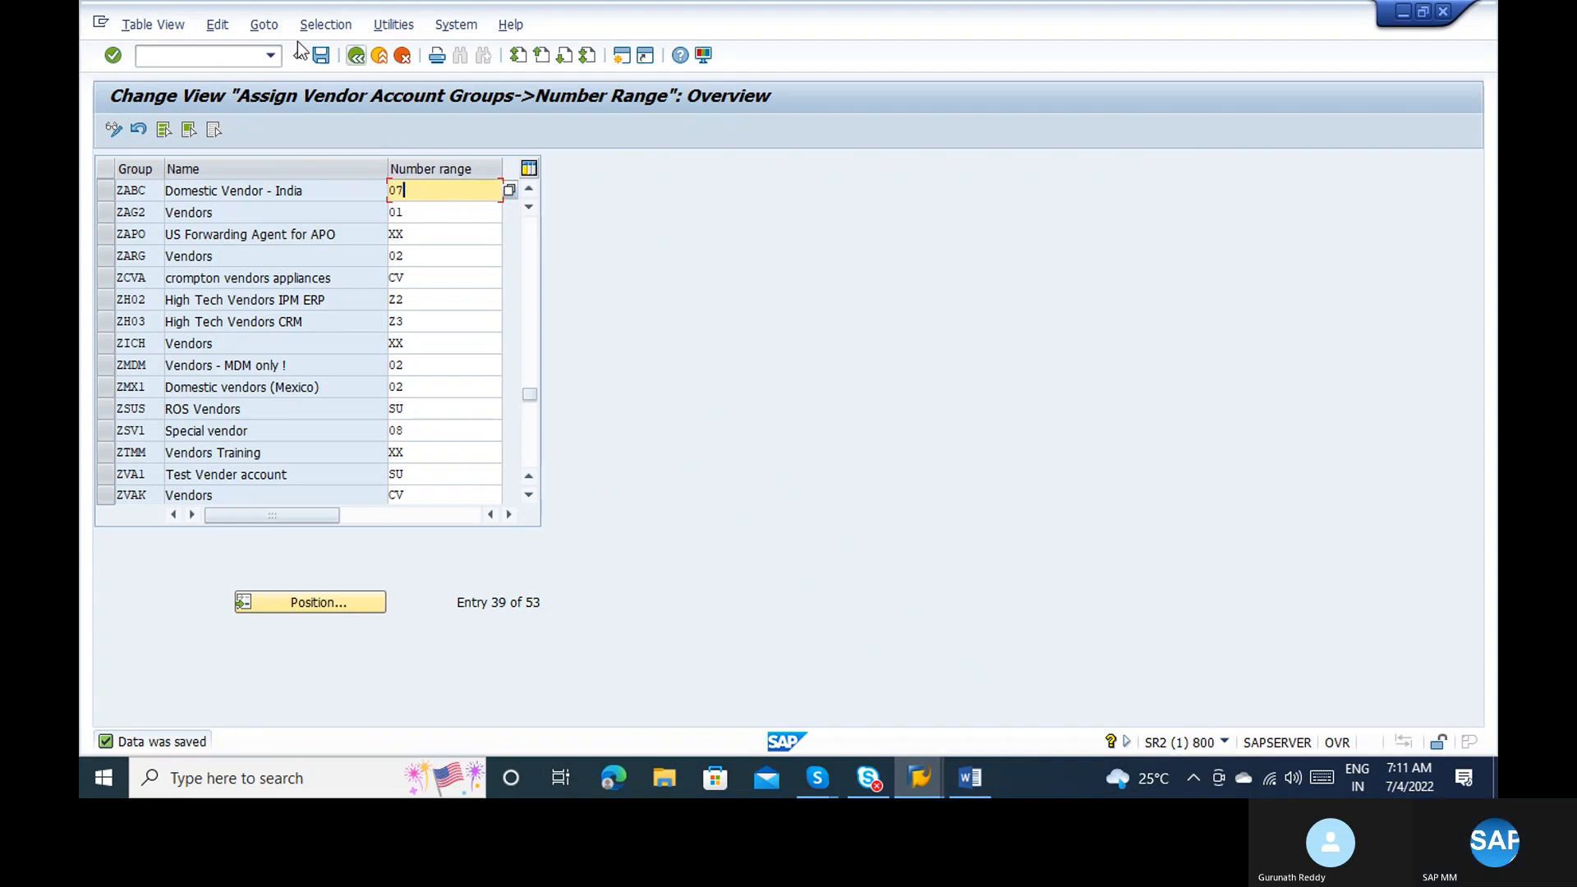
# Step: Open the vendor creation transaction XK01 in a new session and choose ZABC as the account group
pyautogui.click(235, 59)
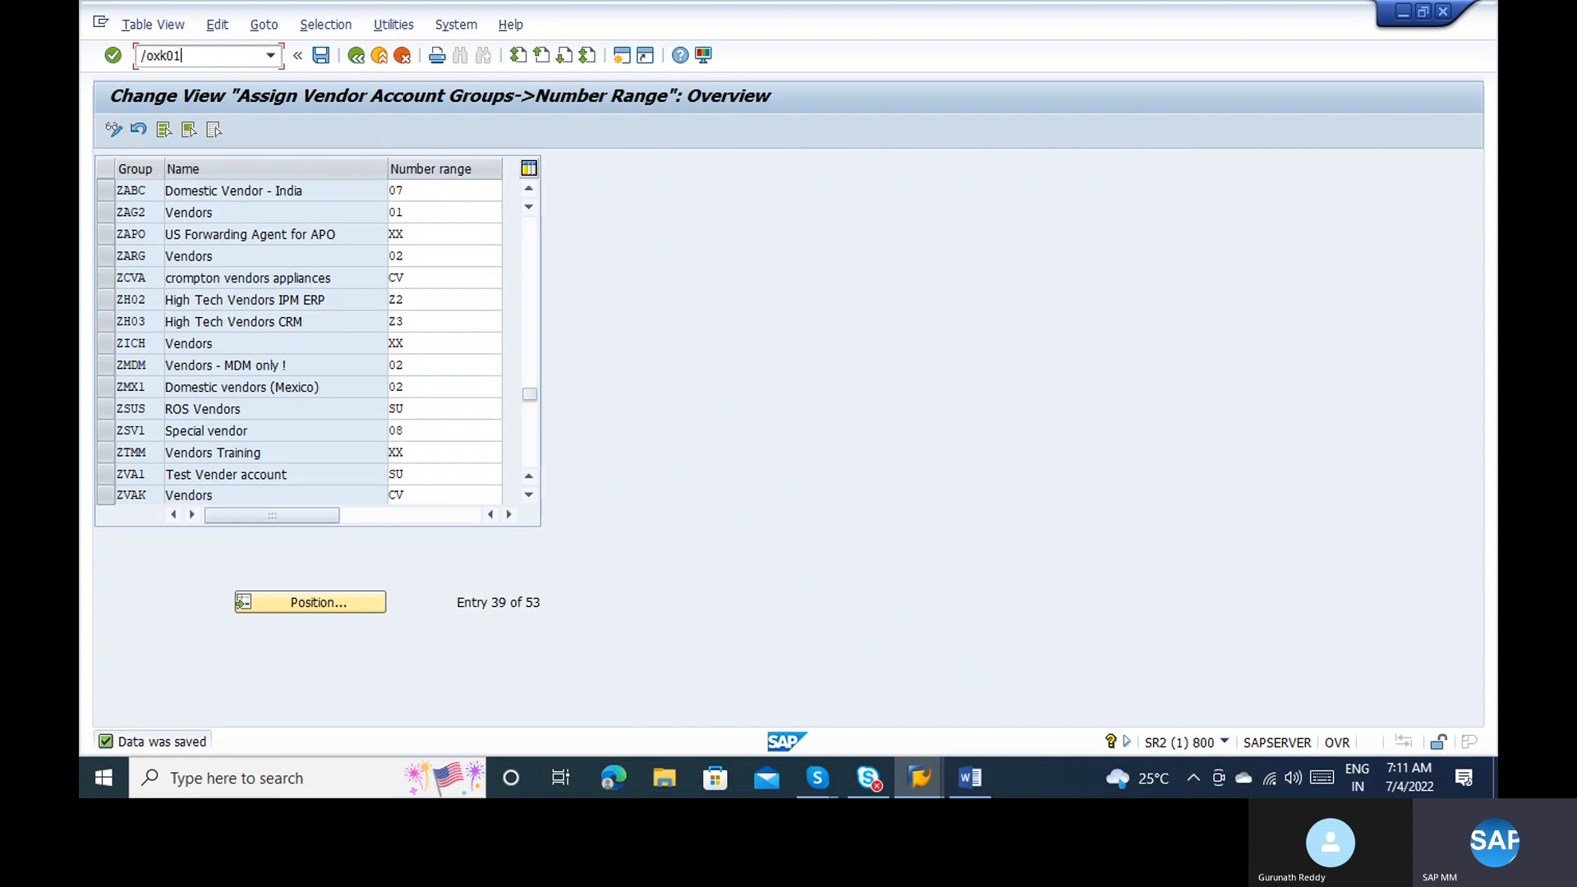
pyautogui.press('Return')
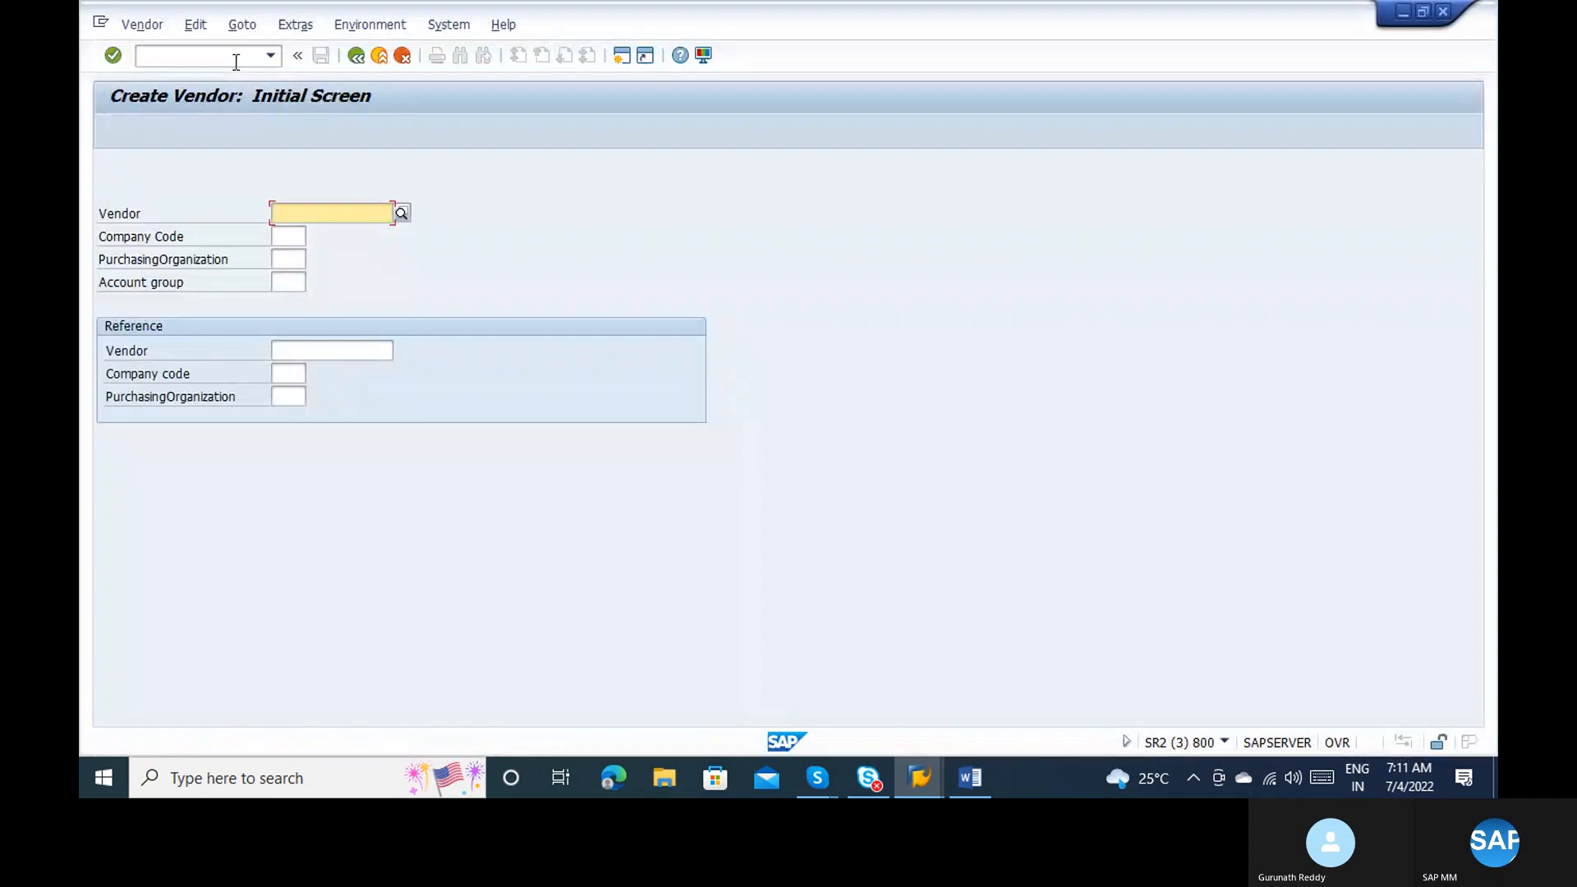
pyautogui.click(301, 284)
pyautogui.click(314, 283)
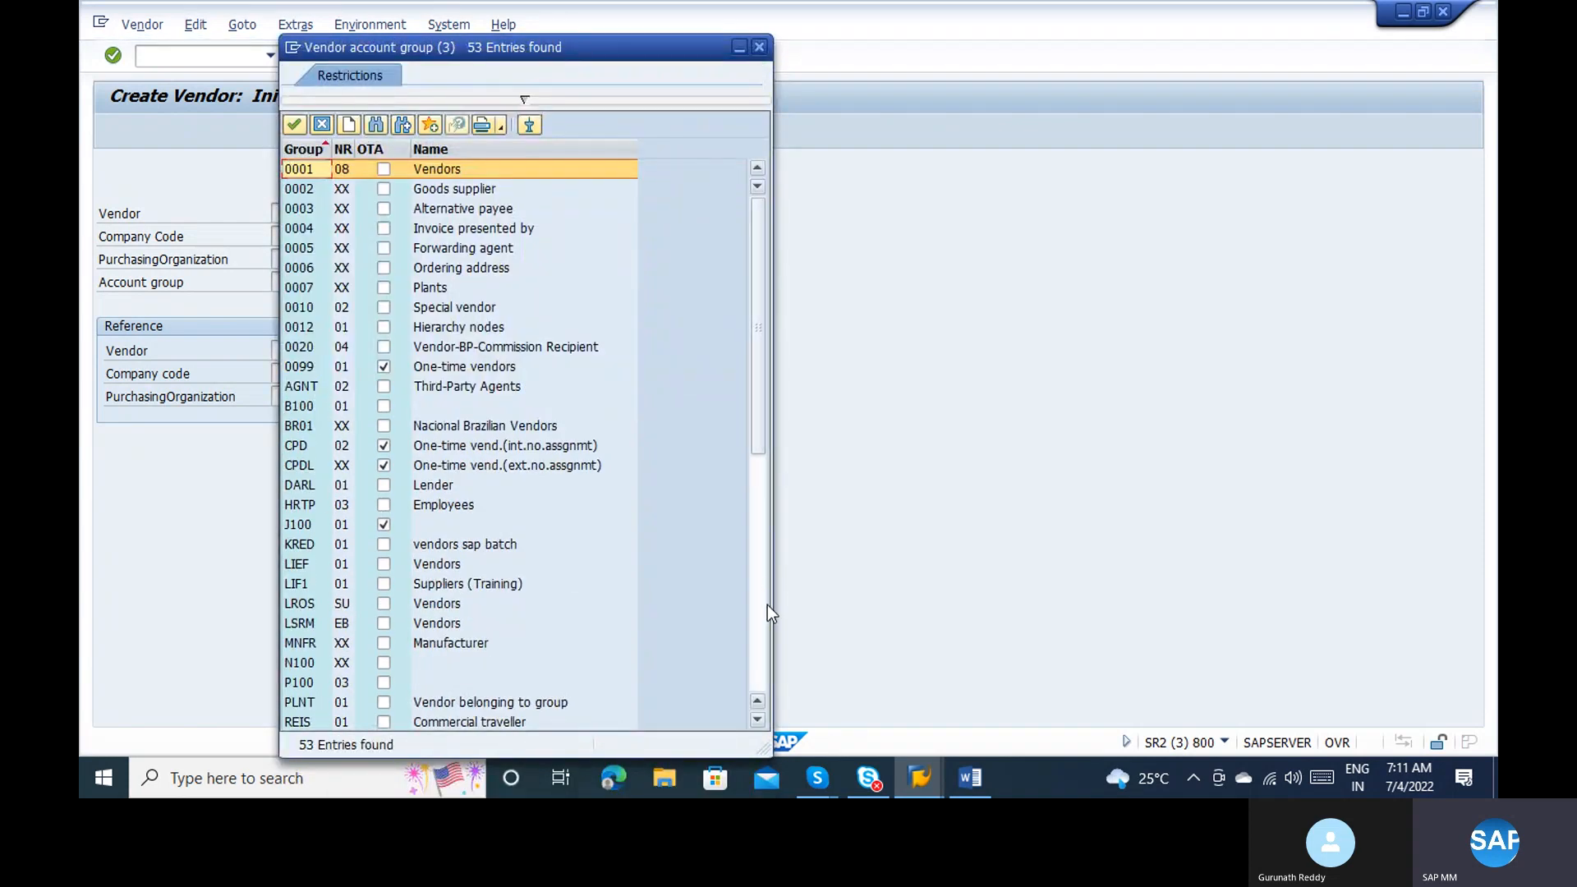
pyautogui.click(762, 629)
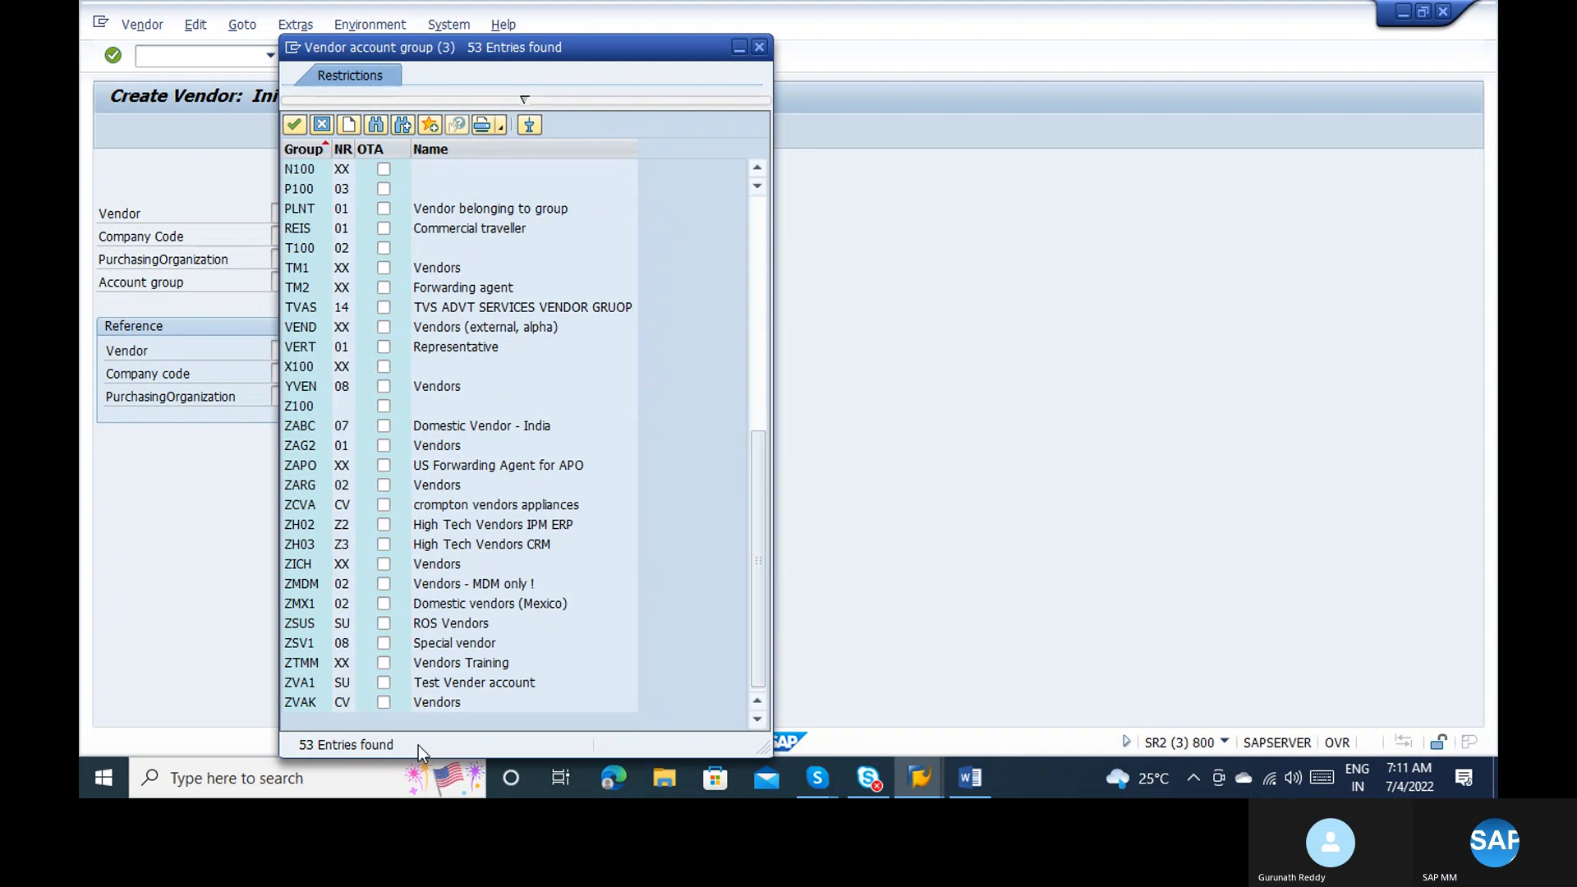
pyautogui.doubleClick(294, 427)
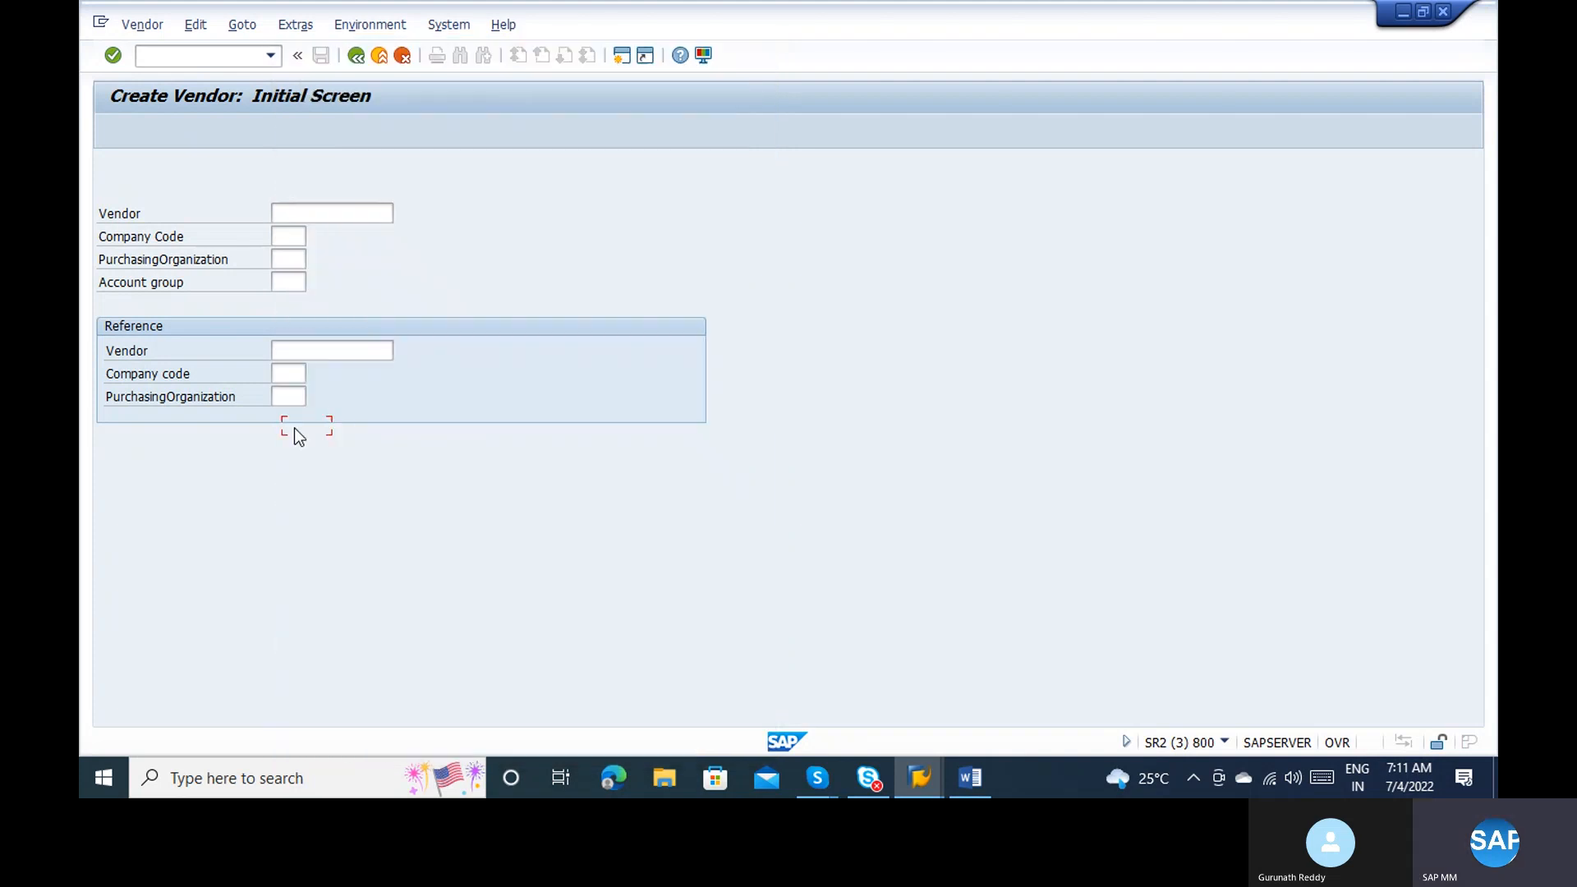
# Step: Set company code 1000 and purchasing organization 1000 for the ZABC vendor and continue to its address data
pyautogui.click(291, 237)
pyautogui.write('1000')
pyautogui.press('Tab')
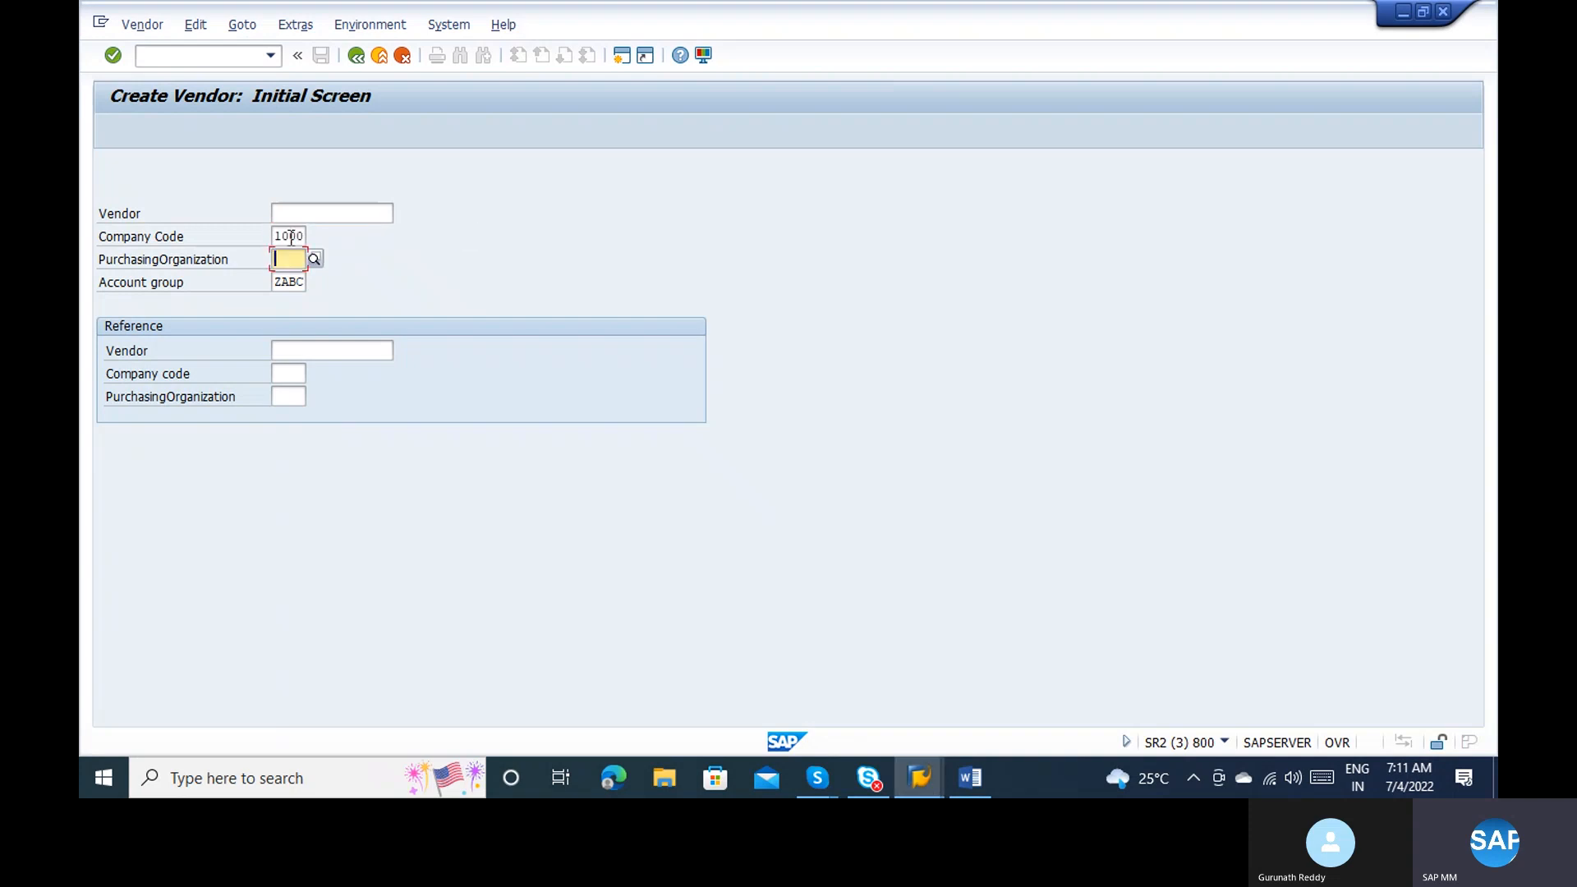
pyautogui.write('1000')
pyautogui.press('Return')
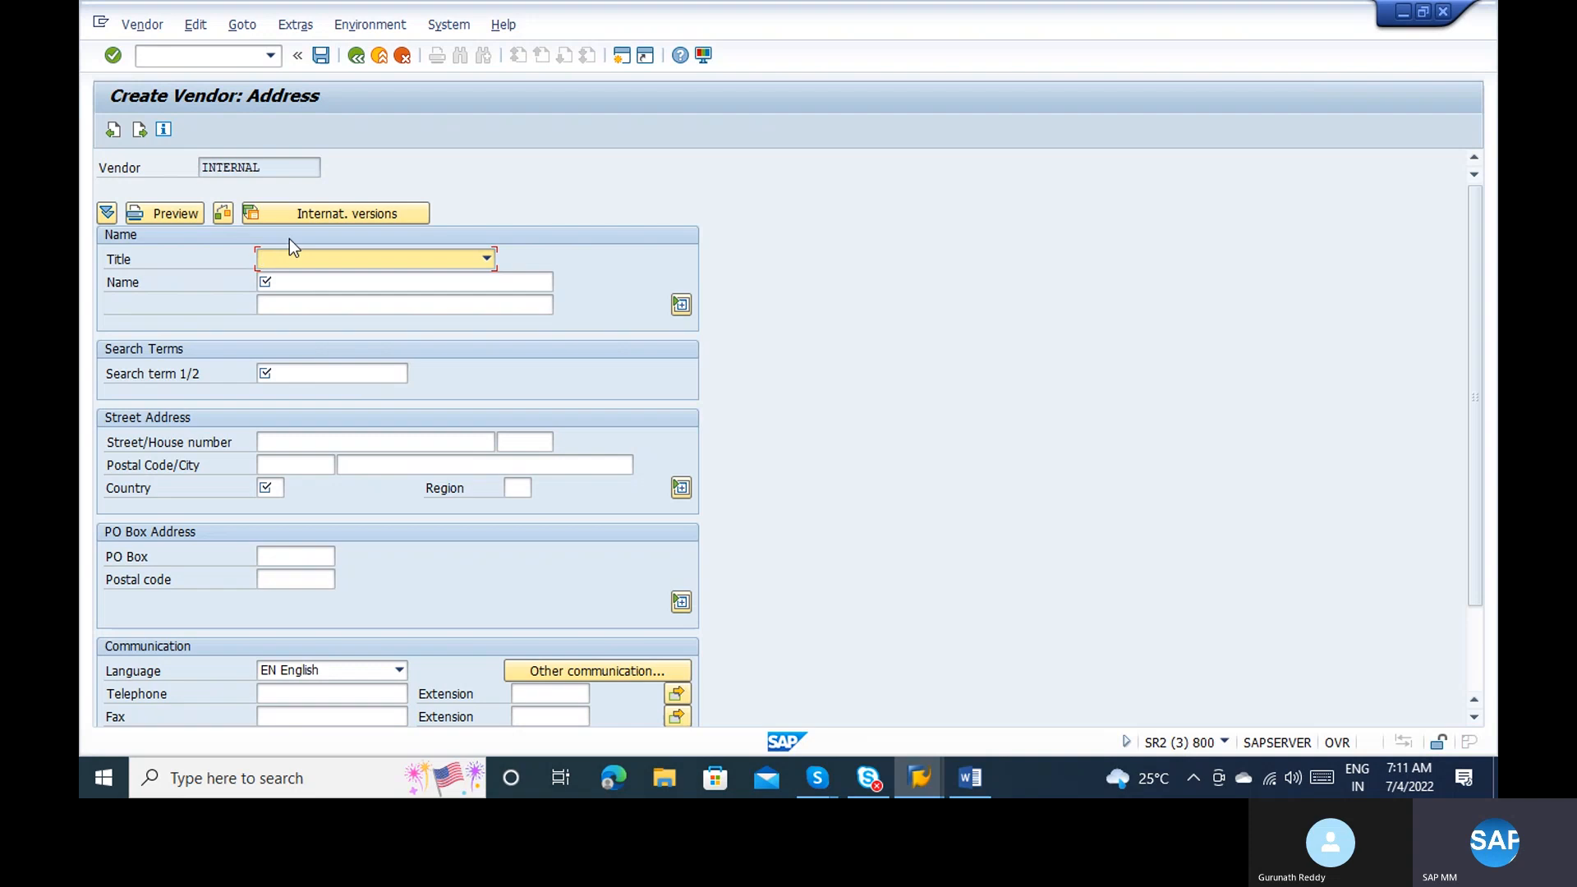
# Step: Enter the vendor name ABC Vendor, search term ABC and country IN, and continue to the accounting information
pyautogui.click(294, 273)
pyautogui.write('ABC')
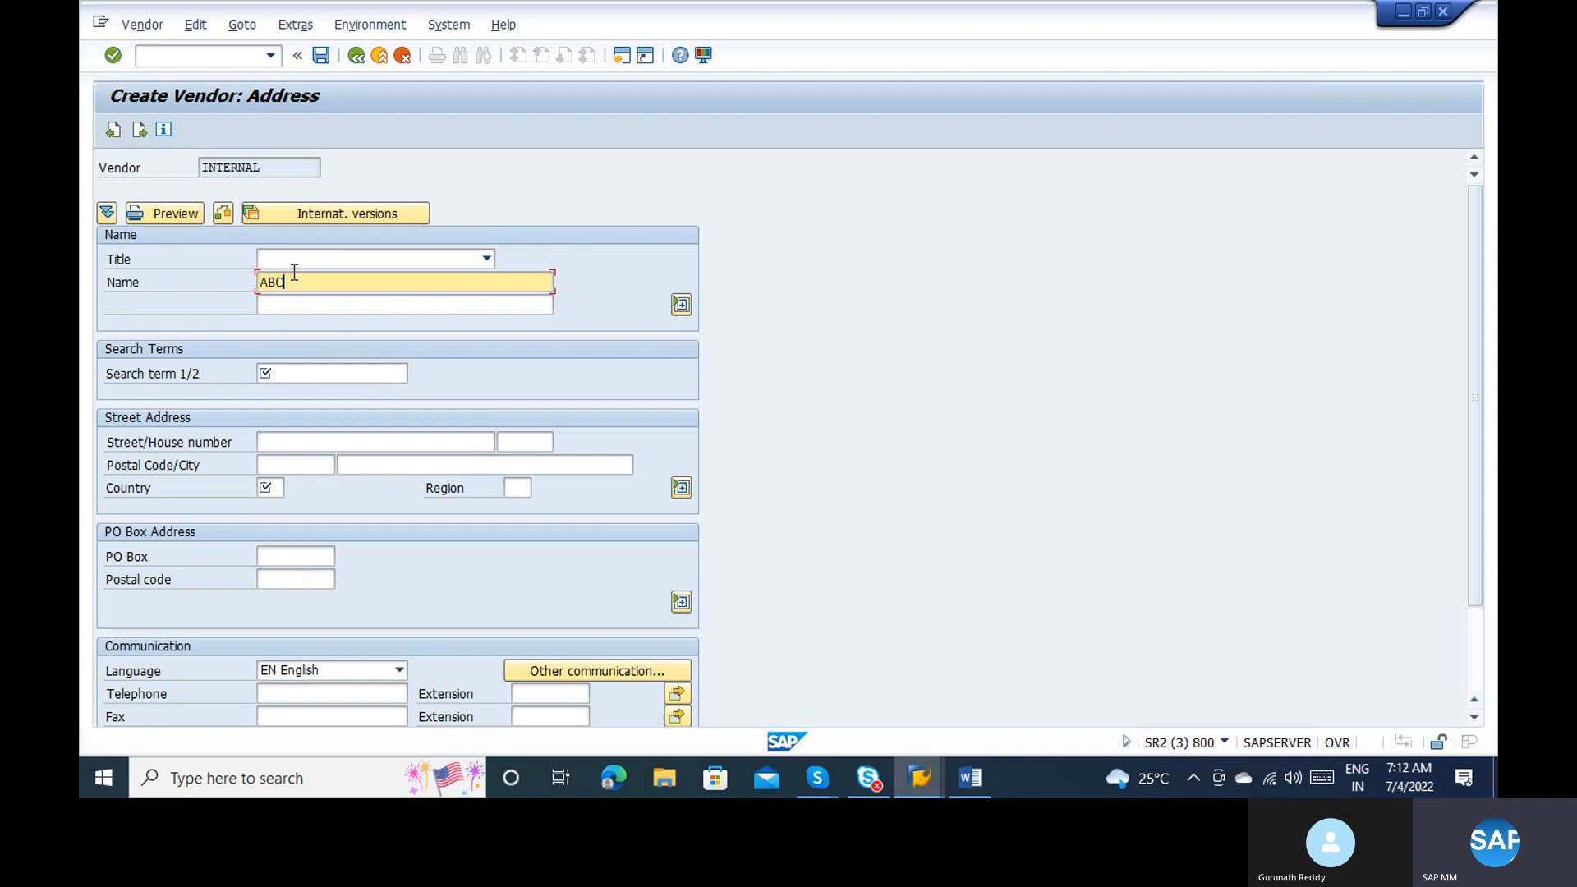
pyautogui.write(' Vendor')
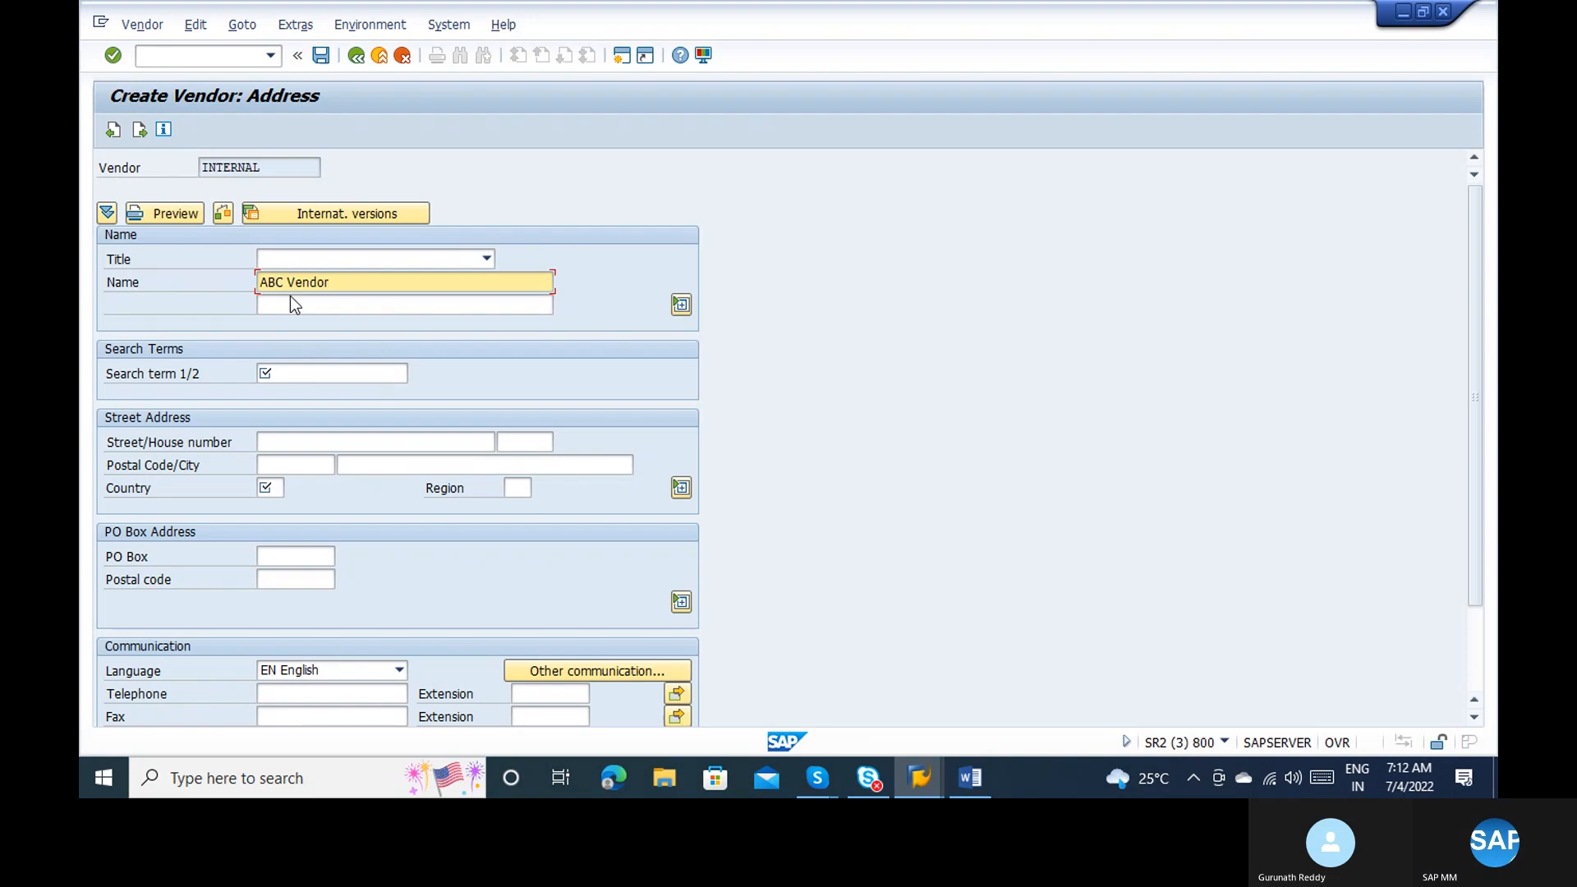
pyautogui.click(289, 371)
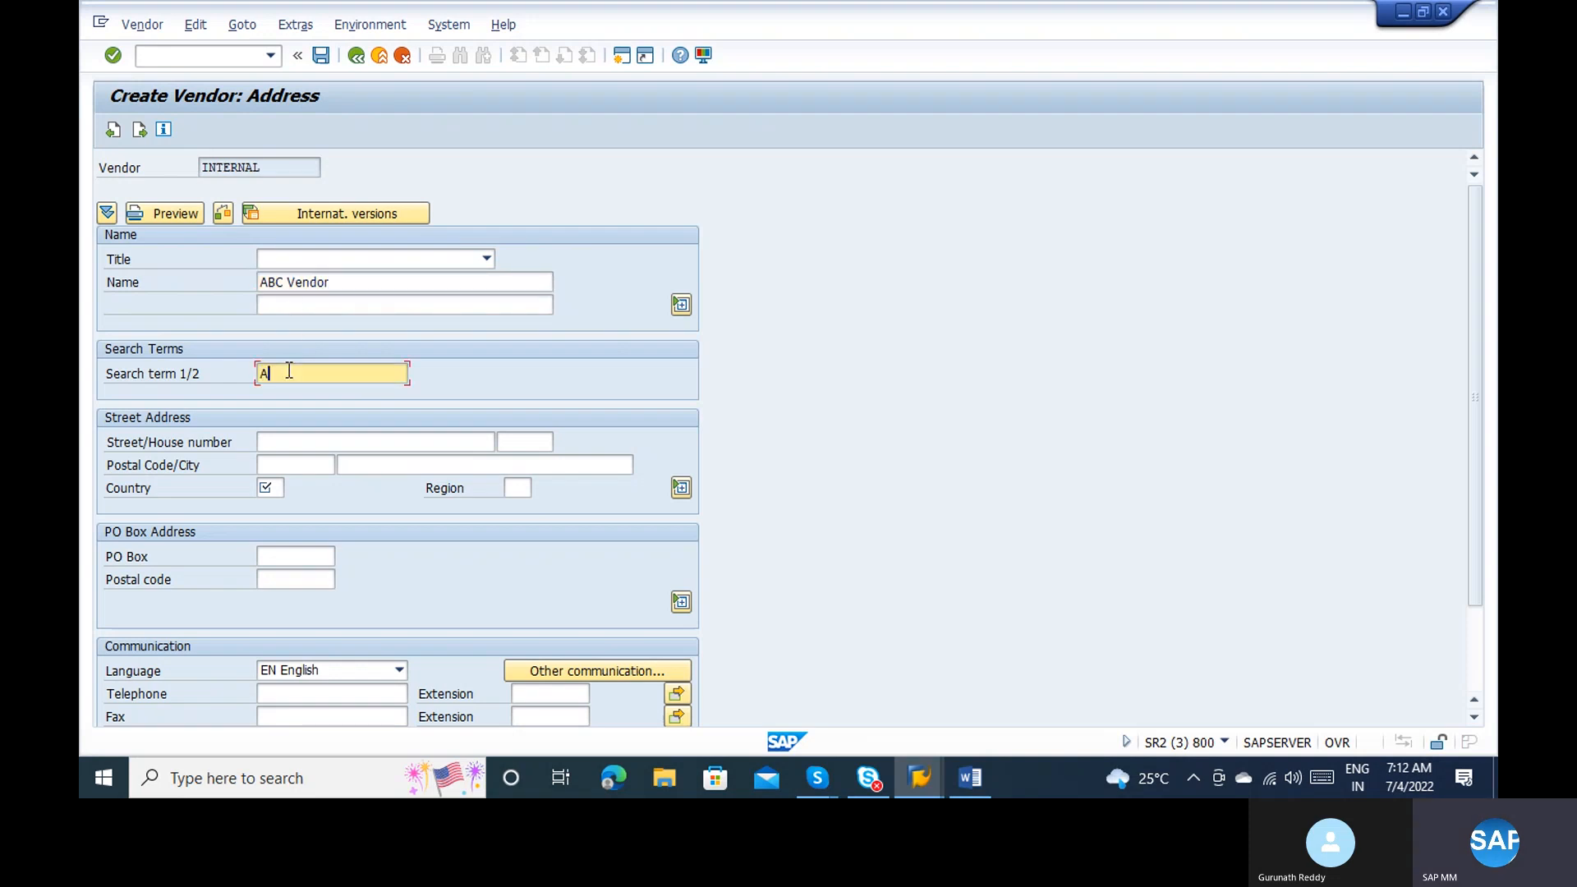
pyautogui.write('ABC')
pyautogui.click(271, 480)
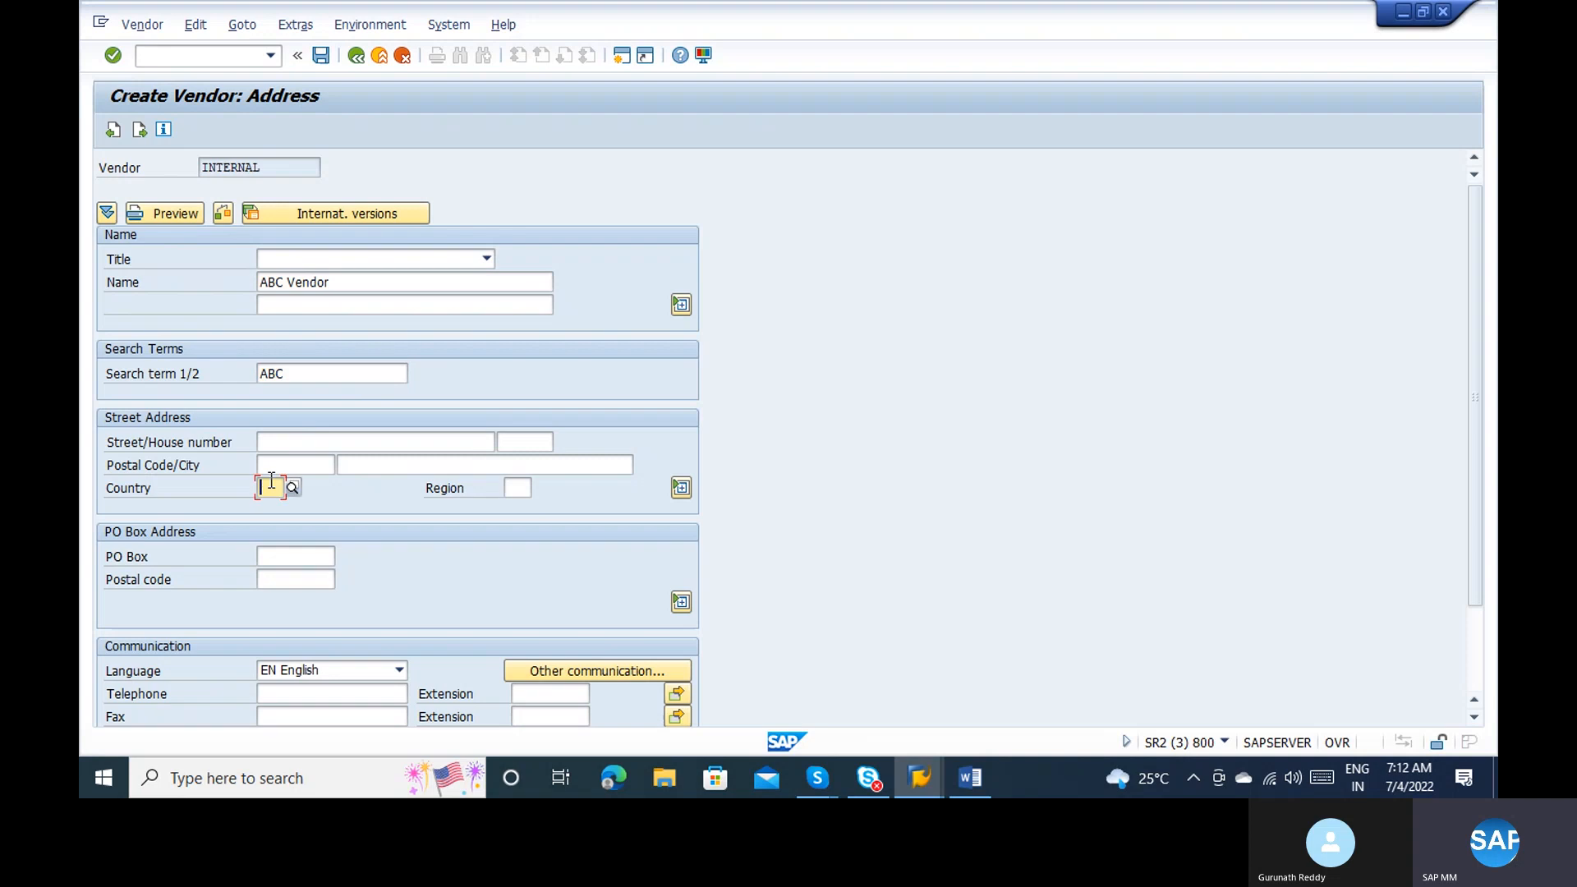
pyautogui.write('IN')
pyautogui.press('Return')
pyautogui.press('Return')
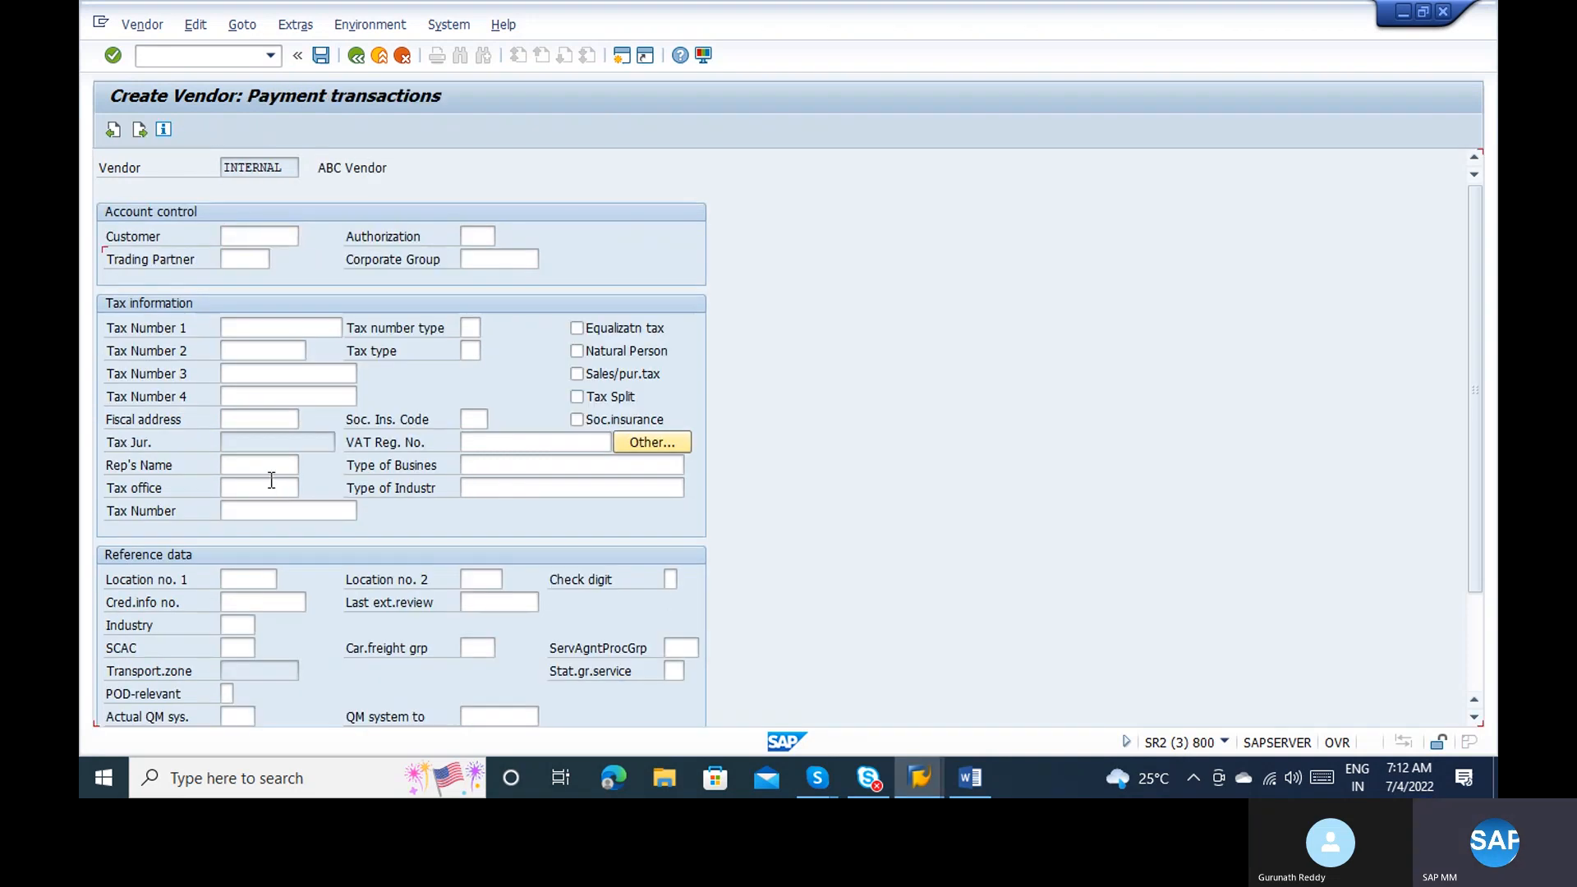
pyautogui.press('Return')
pyautogui.press('Return')
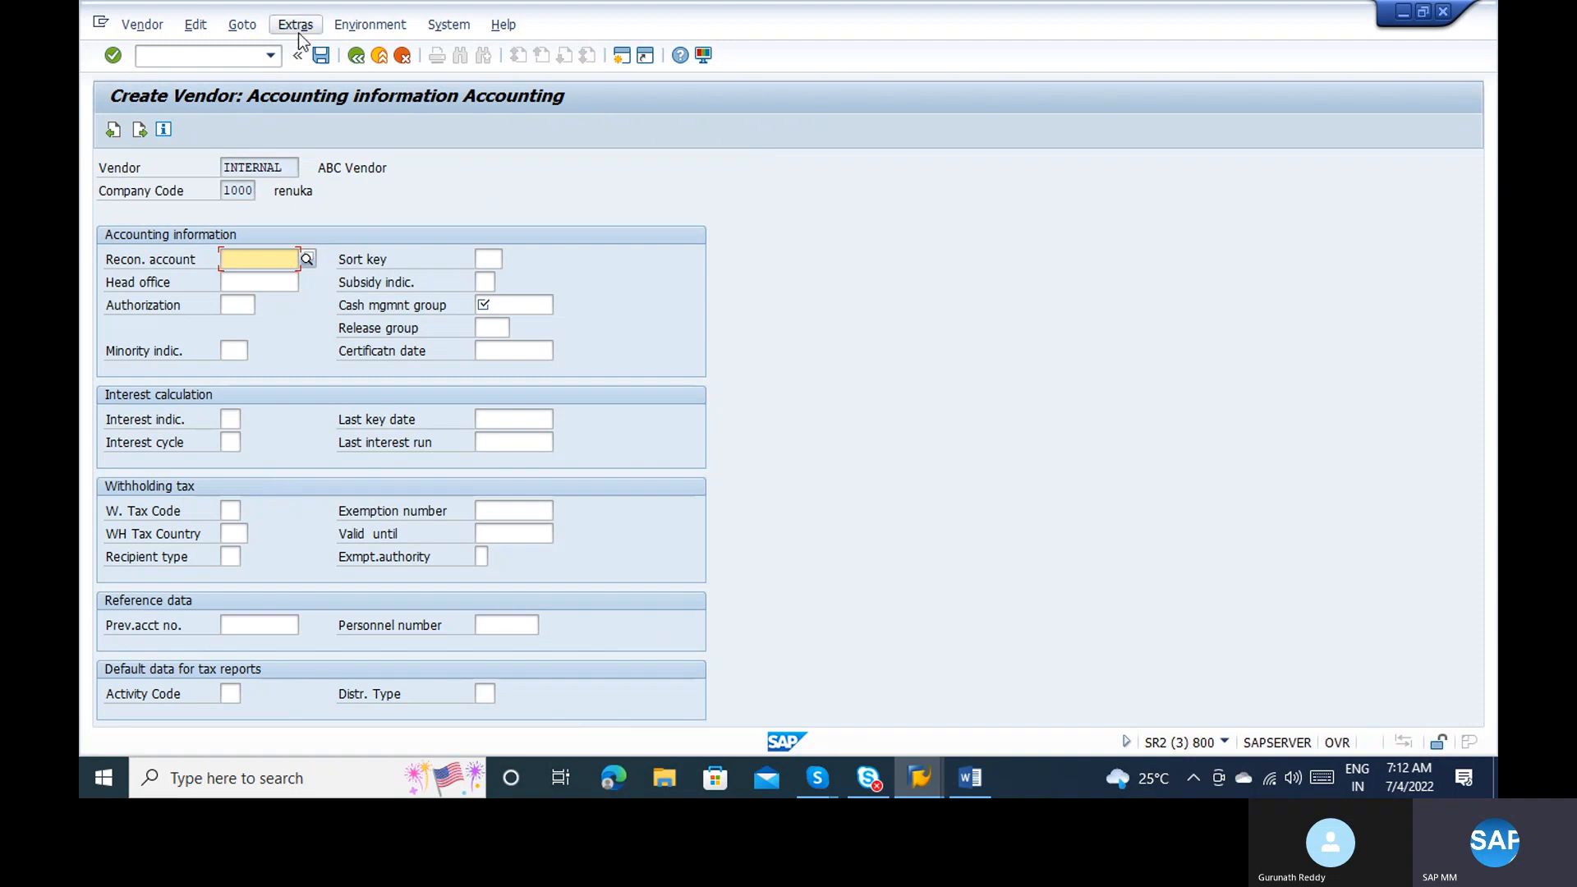
# Step: Choose reconciliation account 160000 (Trade Payables - domestic) and set the cash management group to A1
pyautogui.click(306, 259)
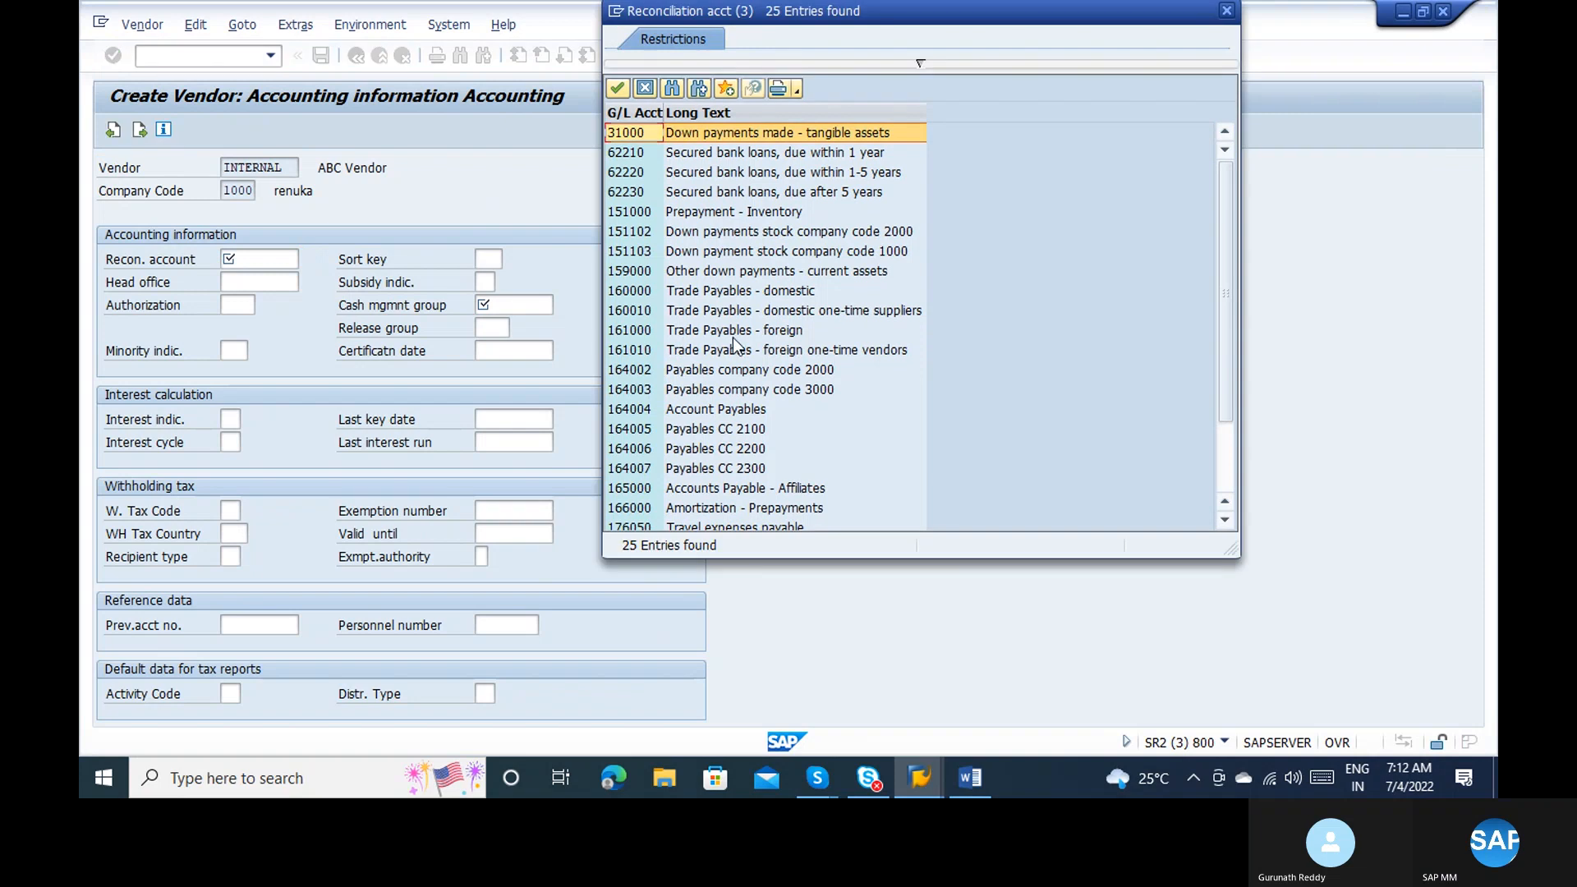
pyautogui.doubleClick(713, 291)
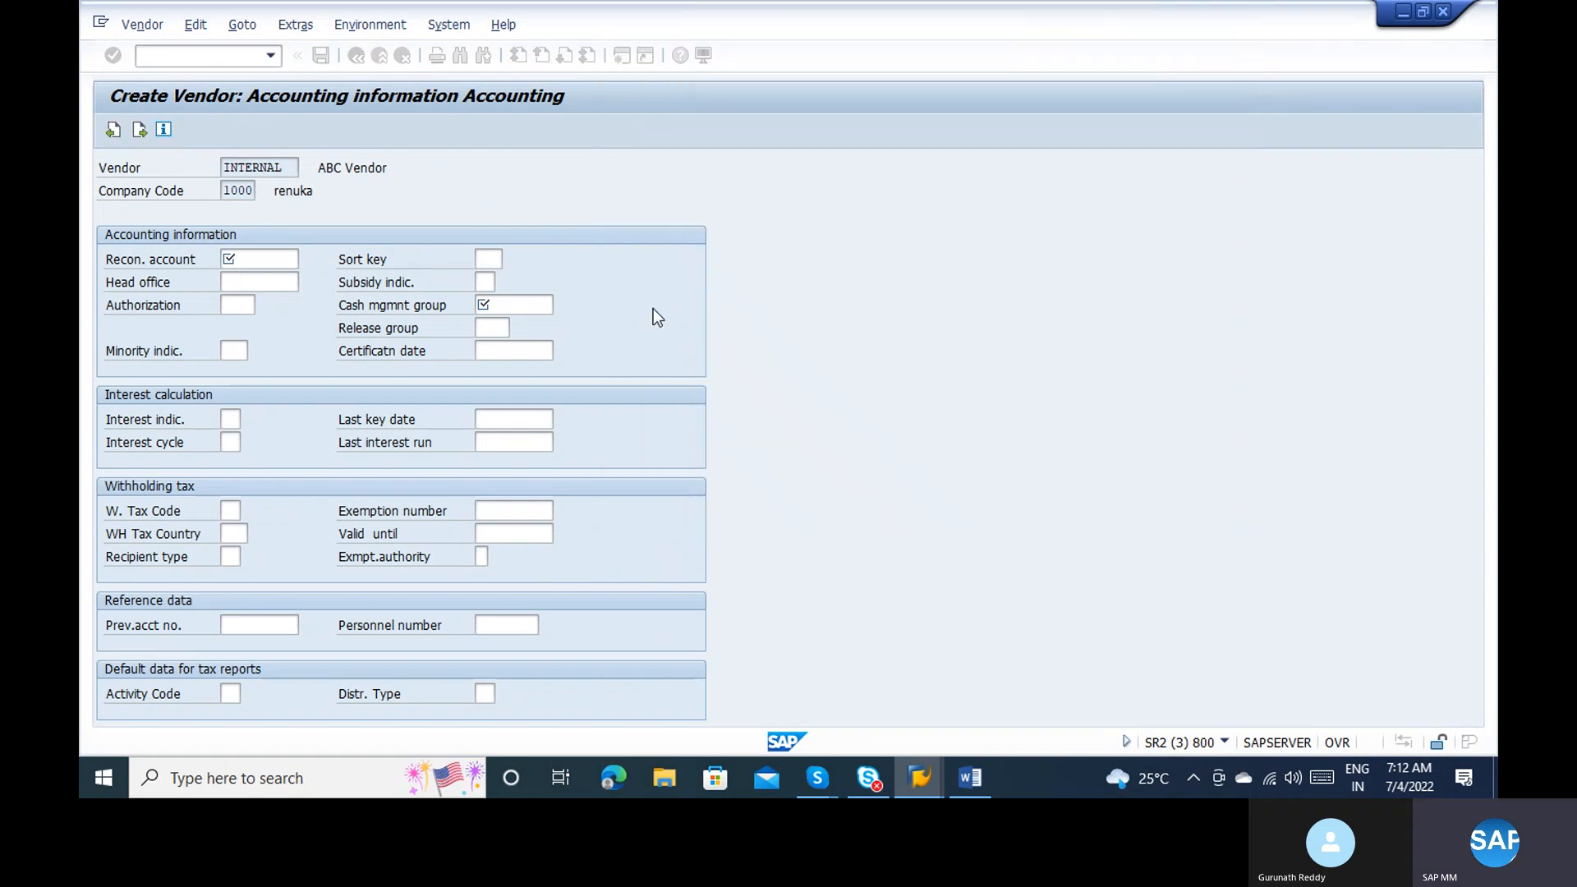
pyautogui.click(520, 305)
pyautogui.write('A1')
pyautogui.press('Return')
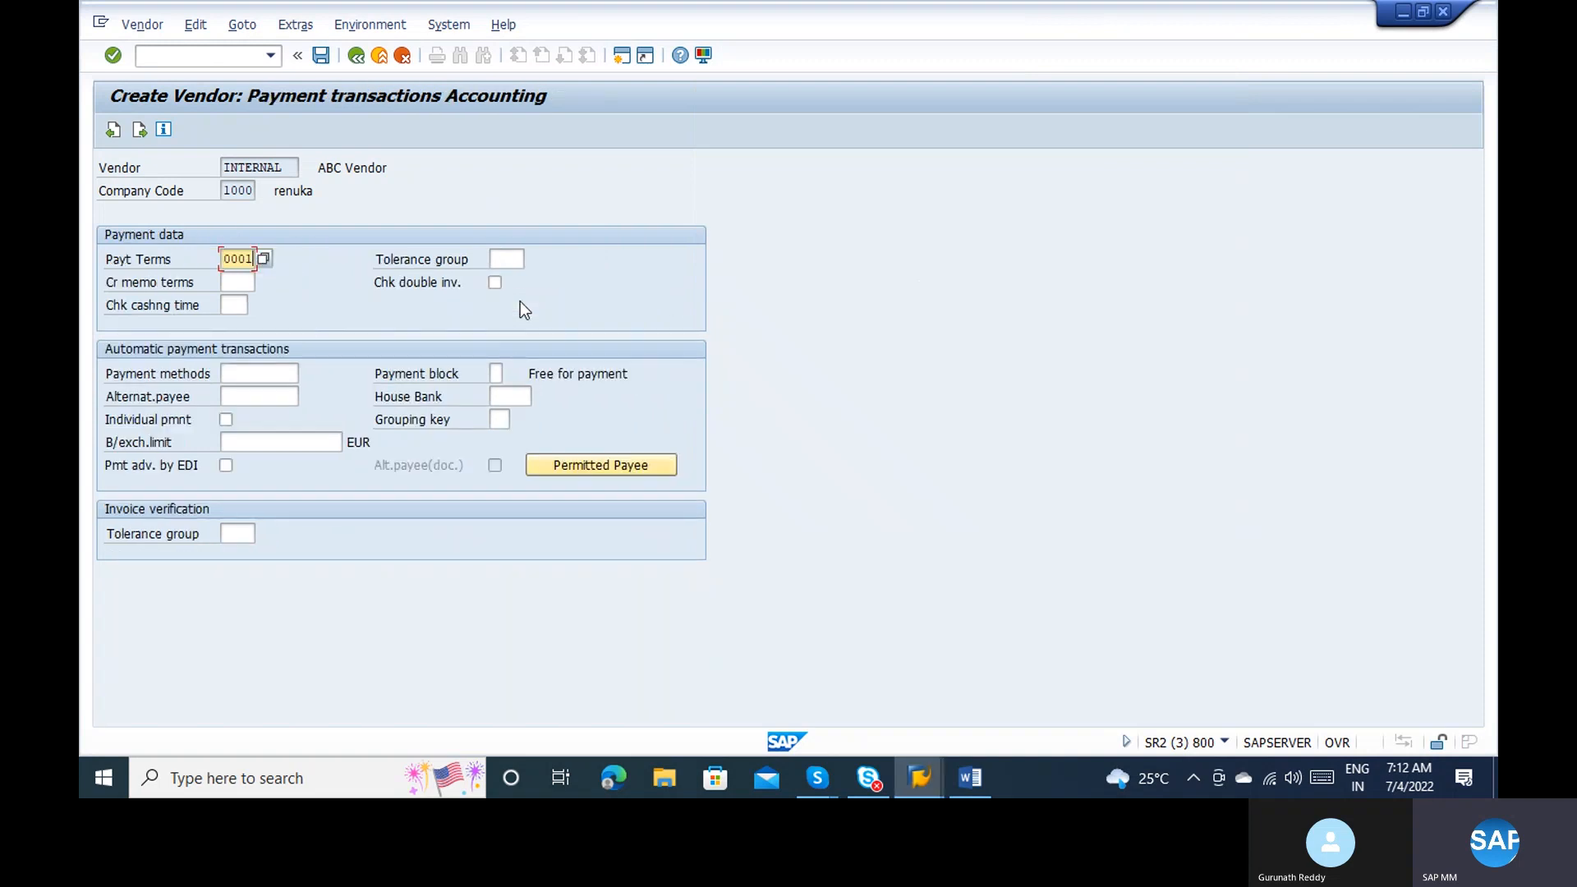
# Step: Accept the payment and correspondence data, enter the order currency in the purchasing data and continue to the partner functions
pyautogui.press('Return')
pyautogui.press('Return')
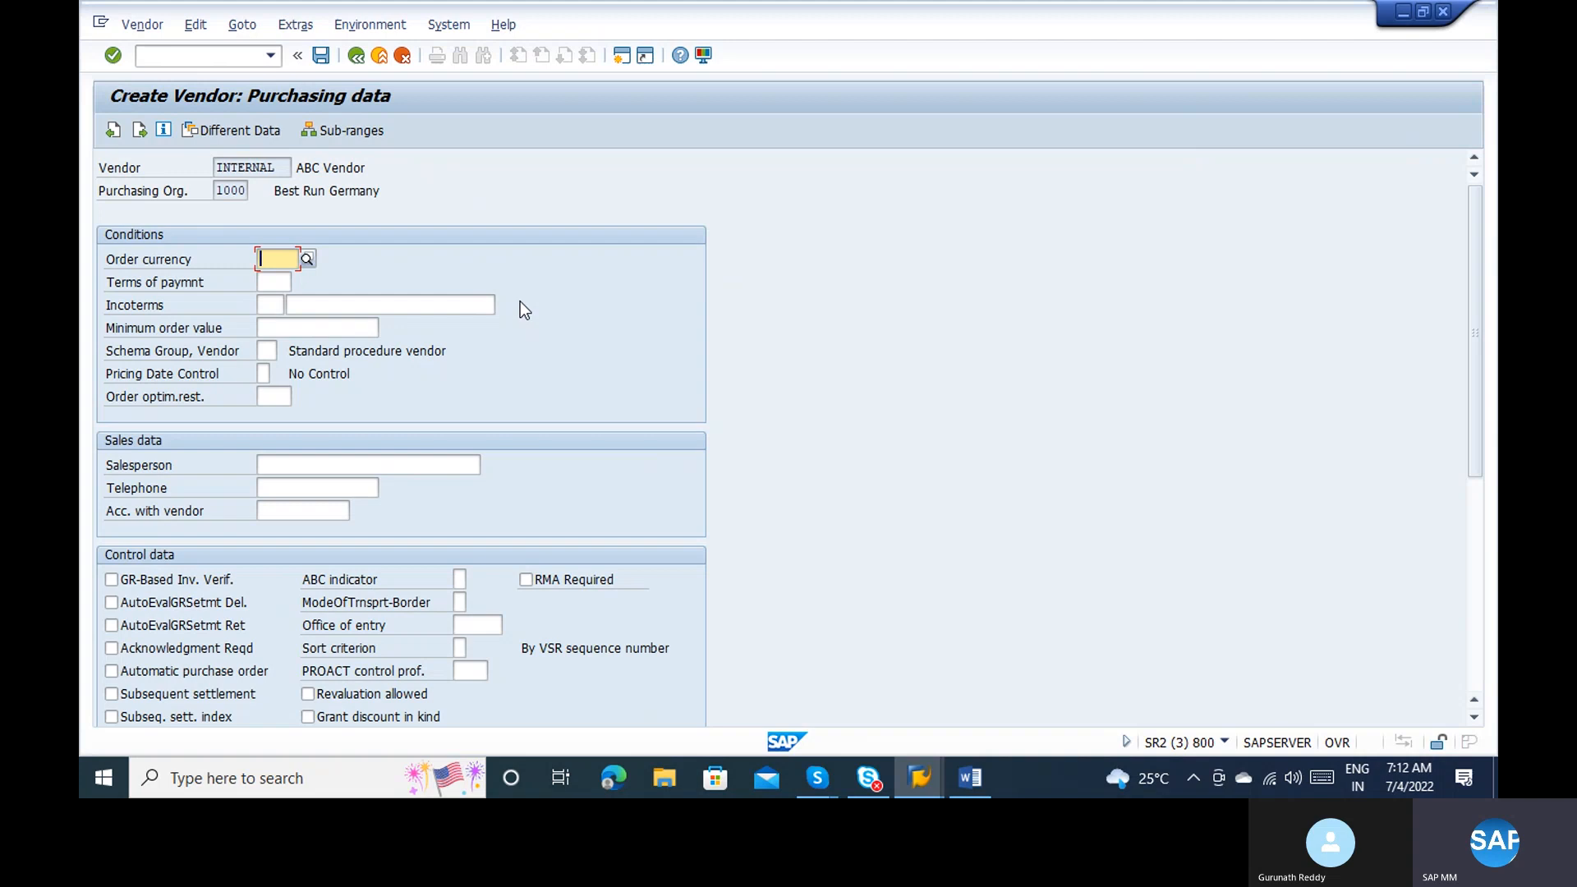
pyautogui.write('EUR')
pyautogui.press('Return')
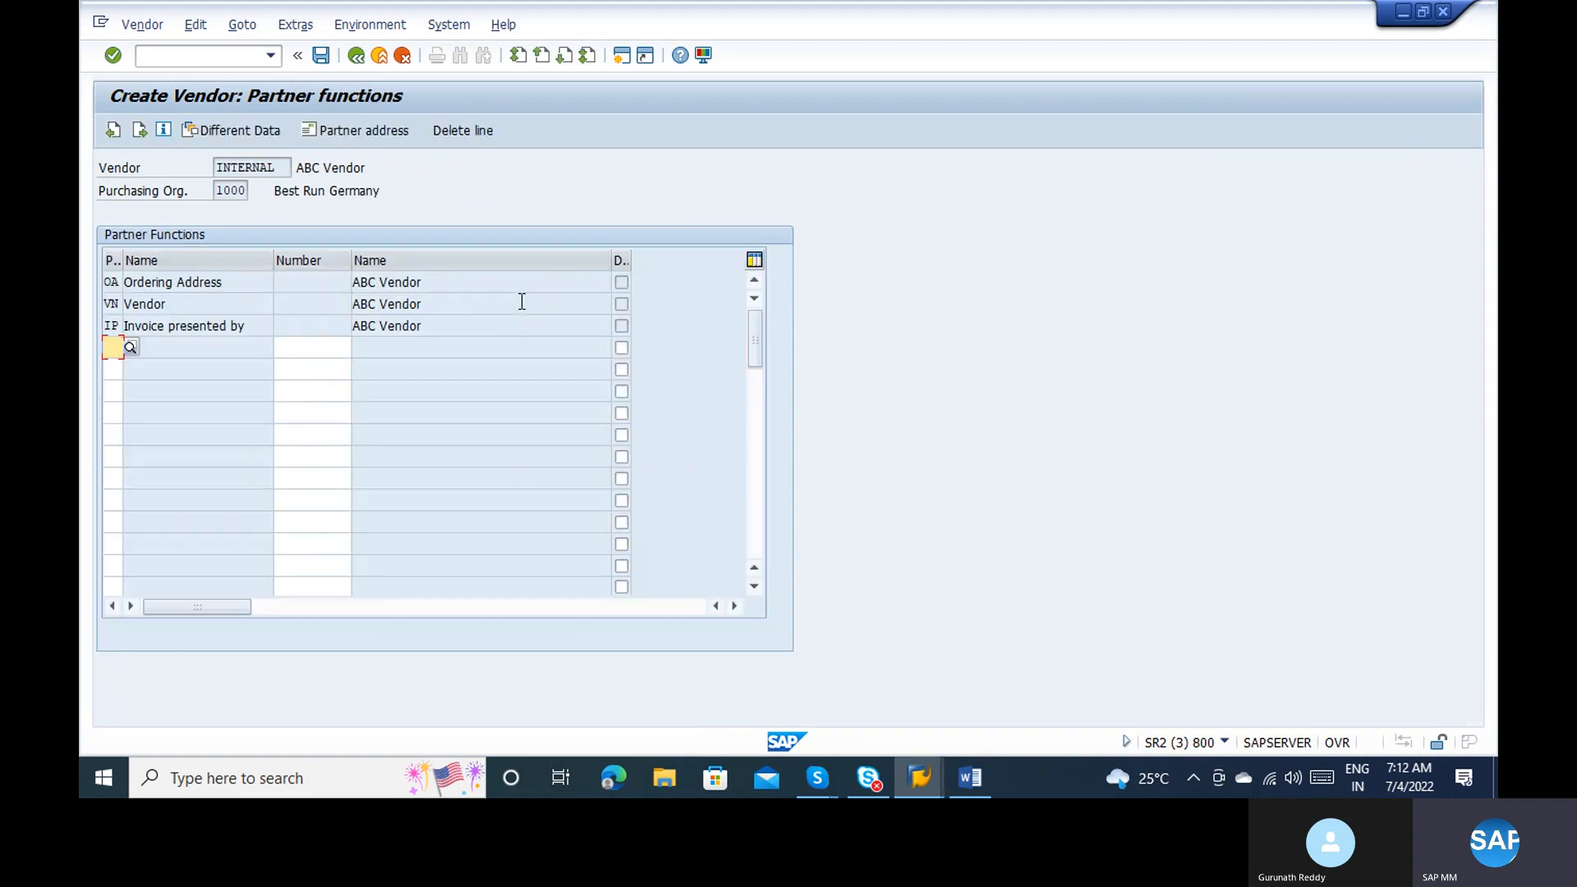
# Step: Try to save the new vendor from the partner functions, both directly and when exiting the entry
pyautogui.click(320, 57)
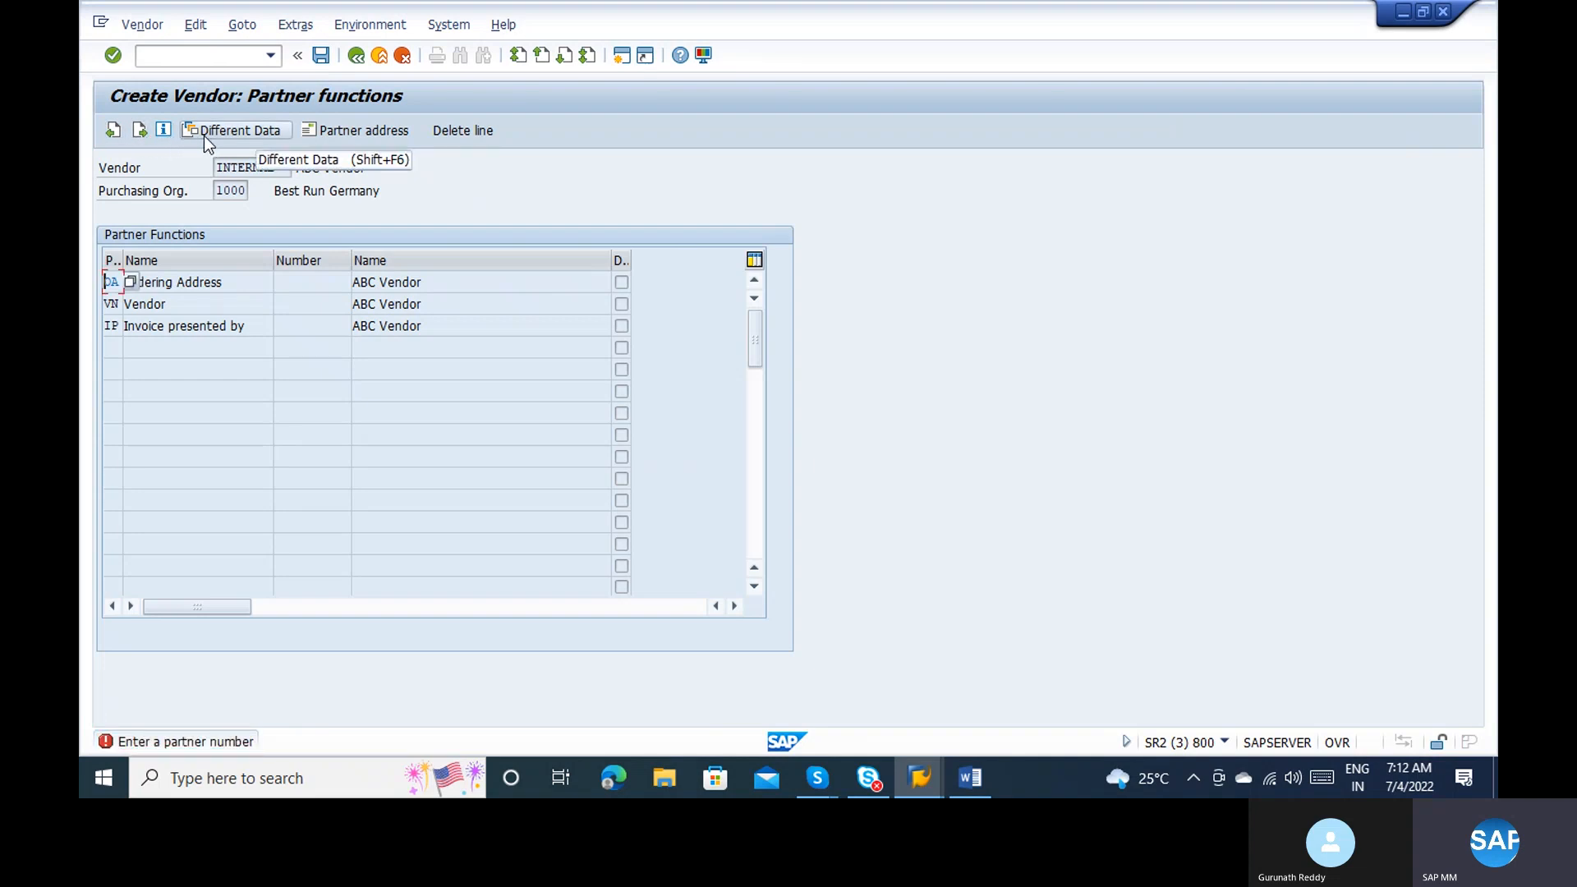
pyautogui.press('Return')
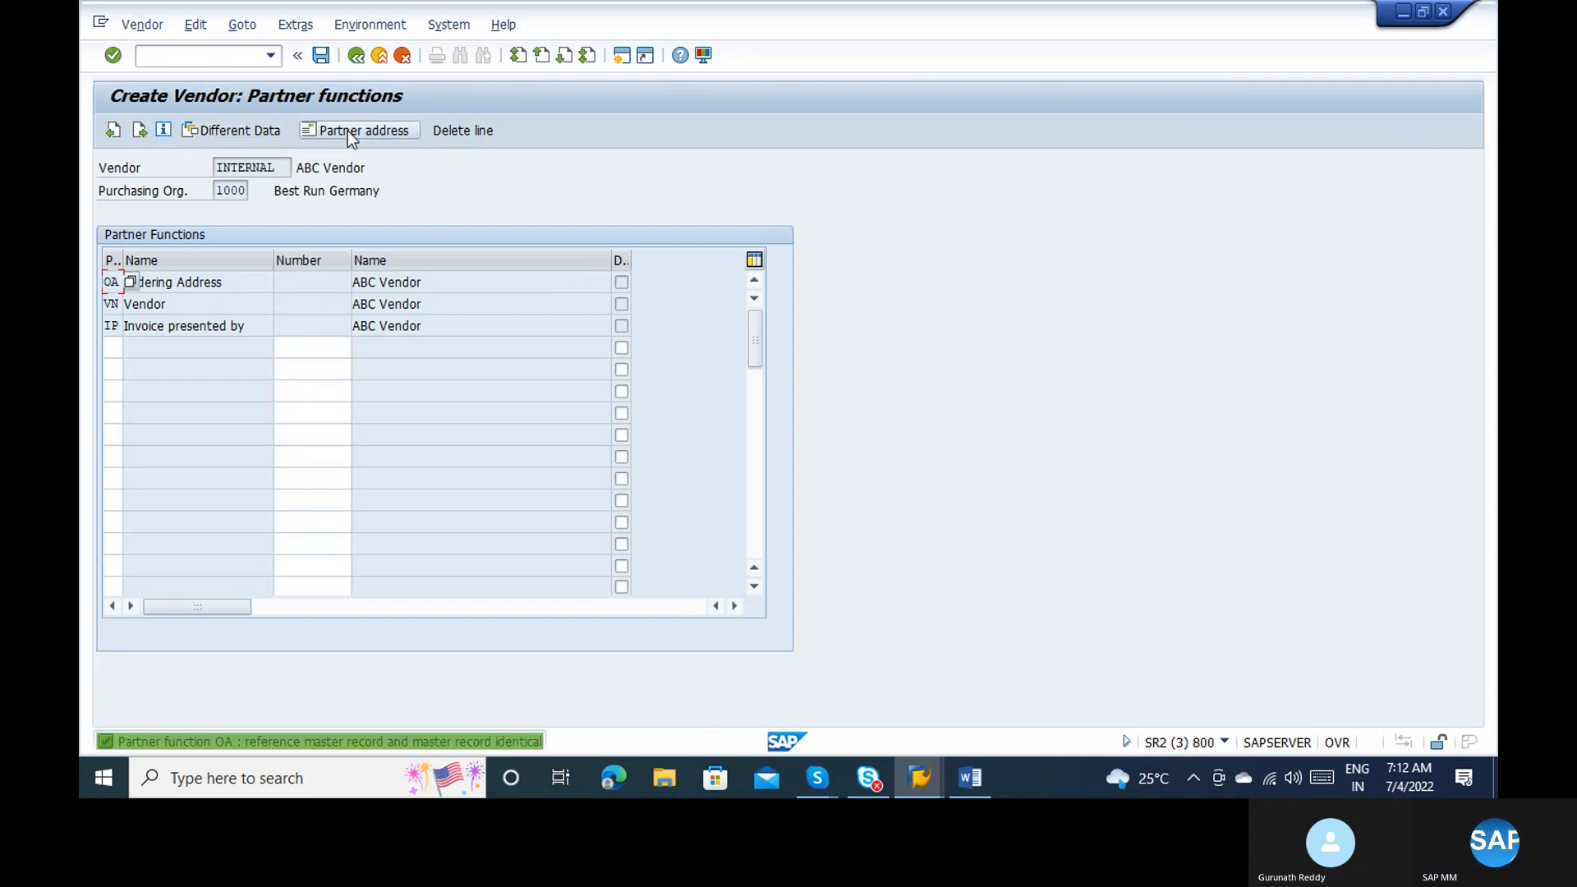
pyautogui.press('Return')
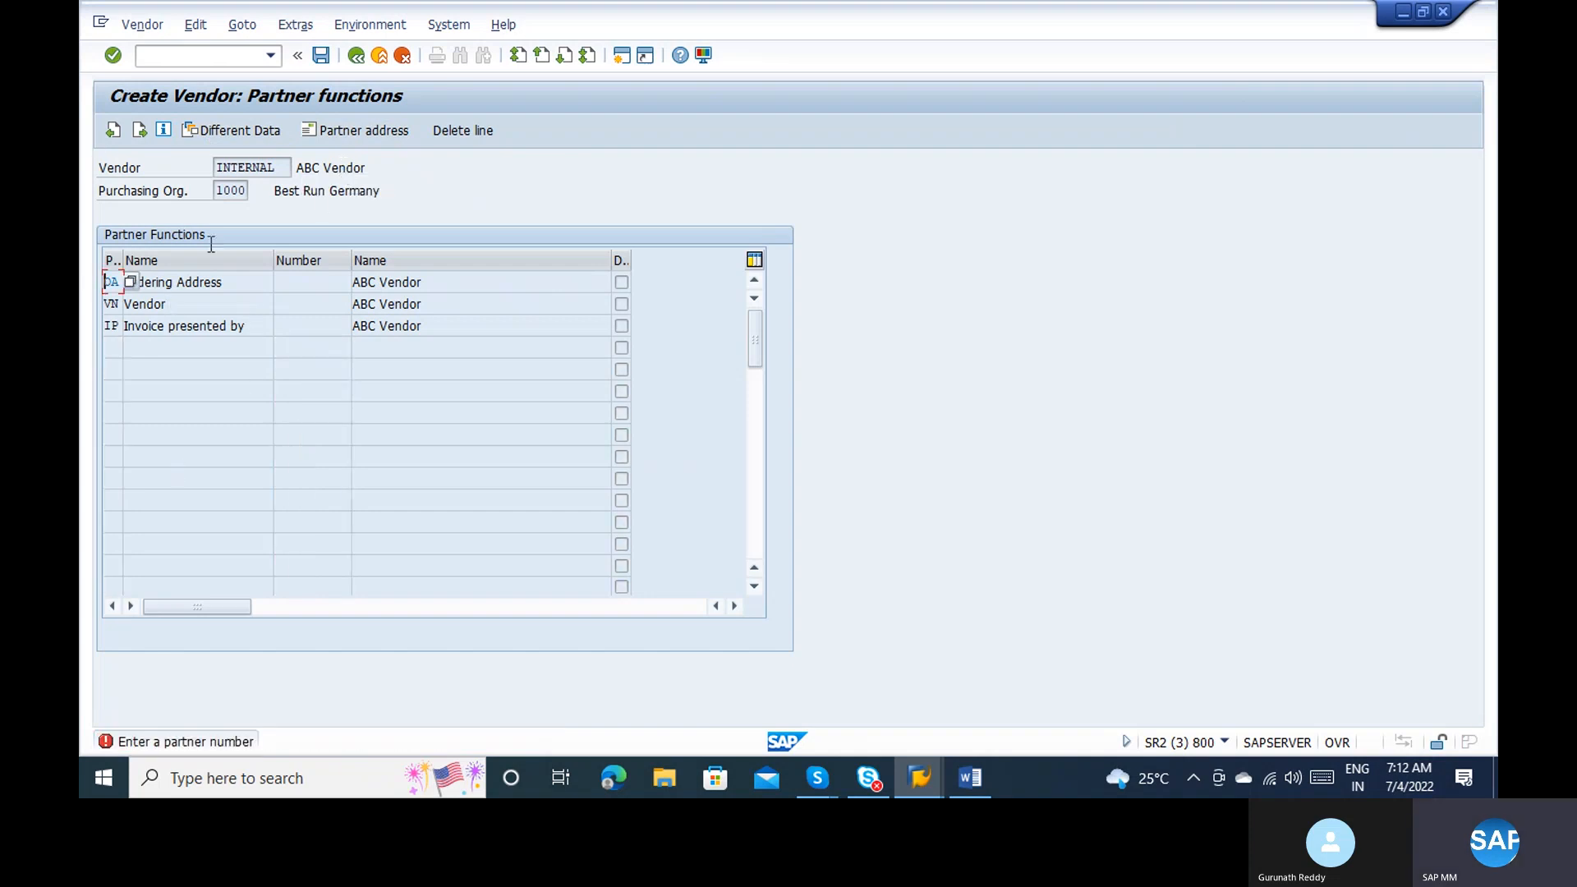
pyautogui.click(371, 59)
pyautogui.click(359, 383)
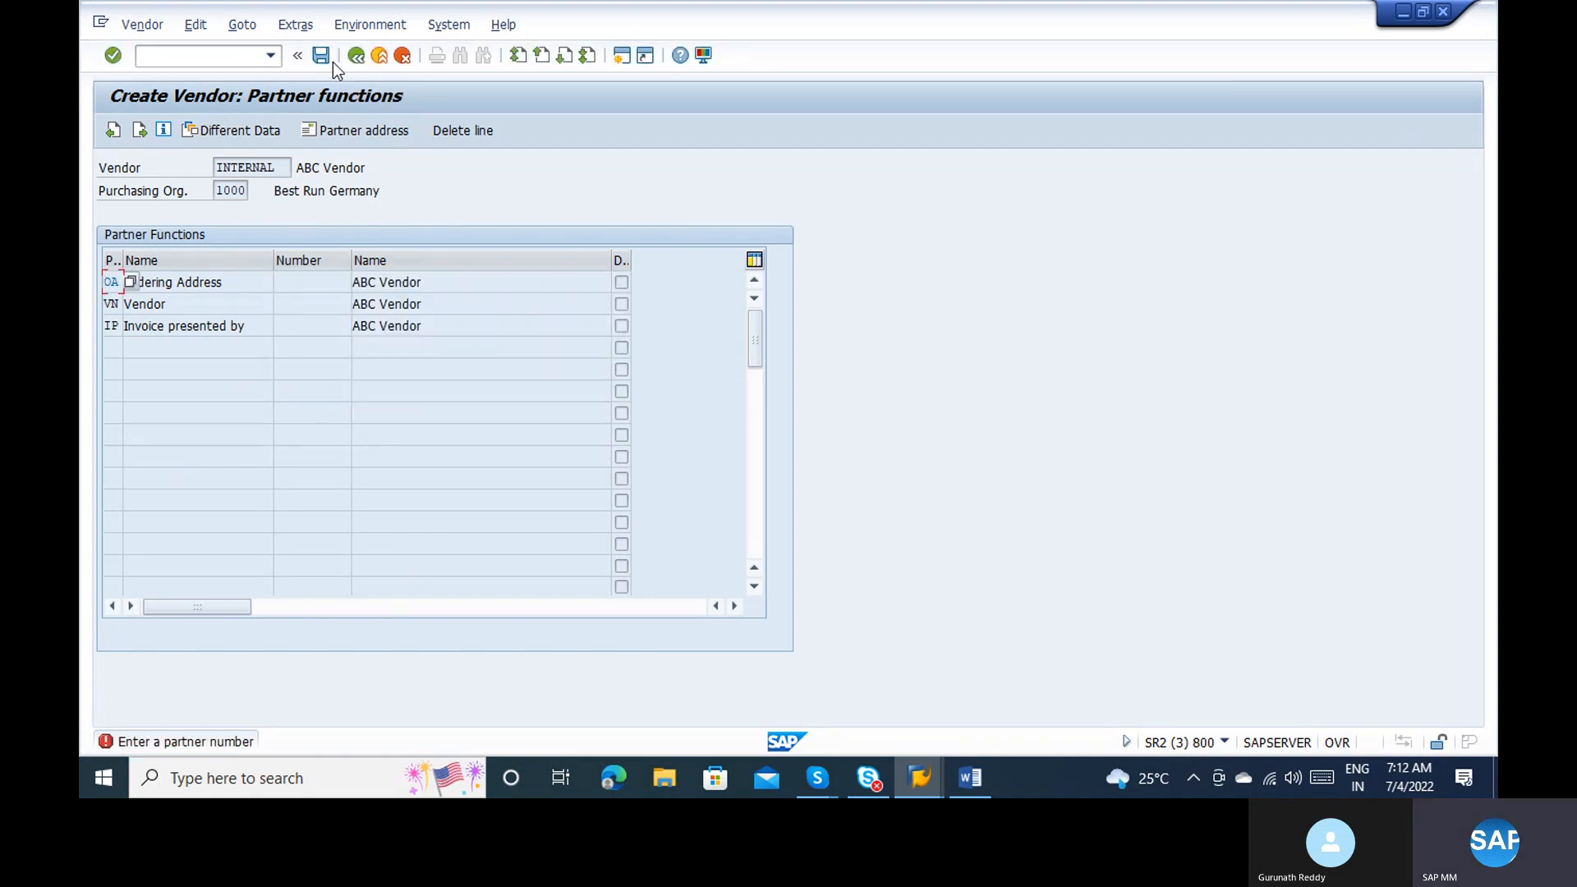
pyautogui.click(376, 58)
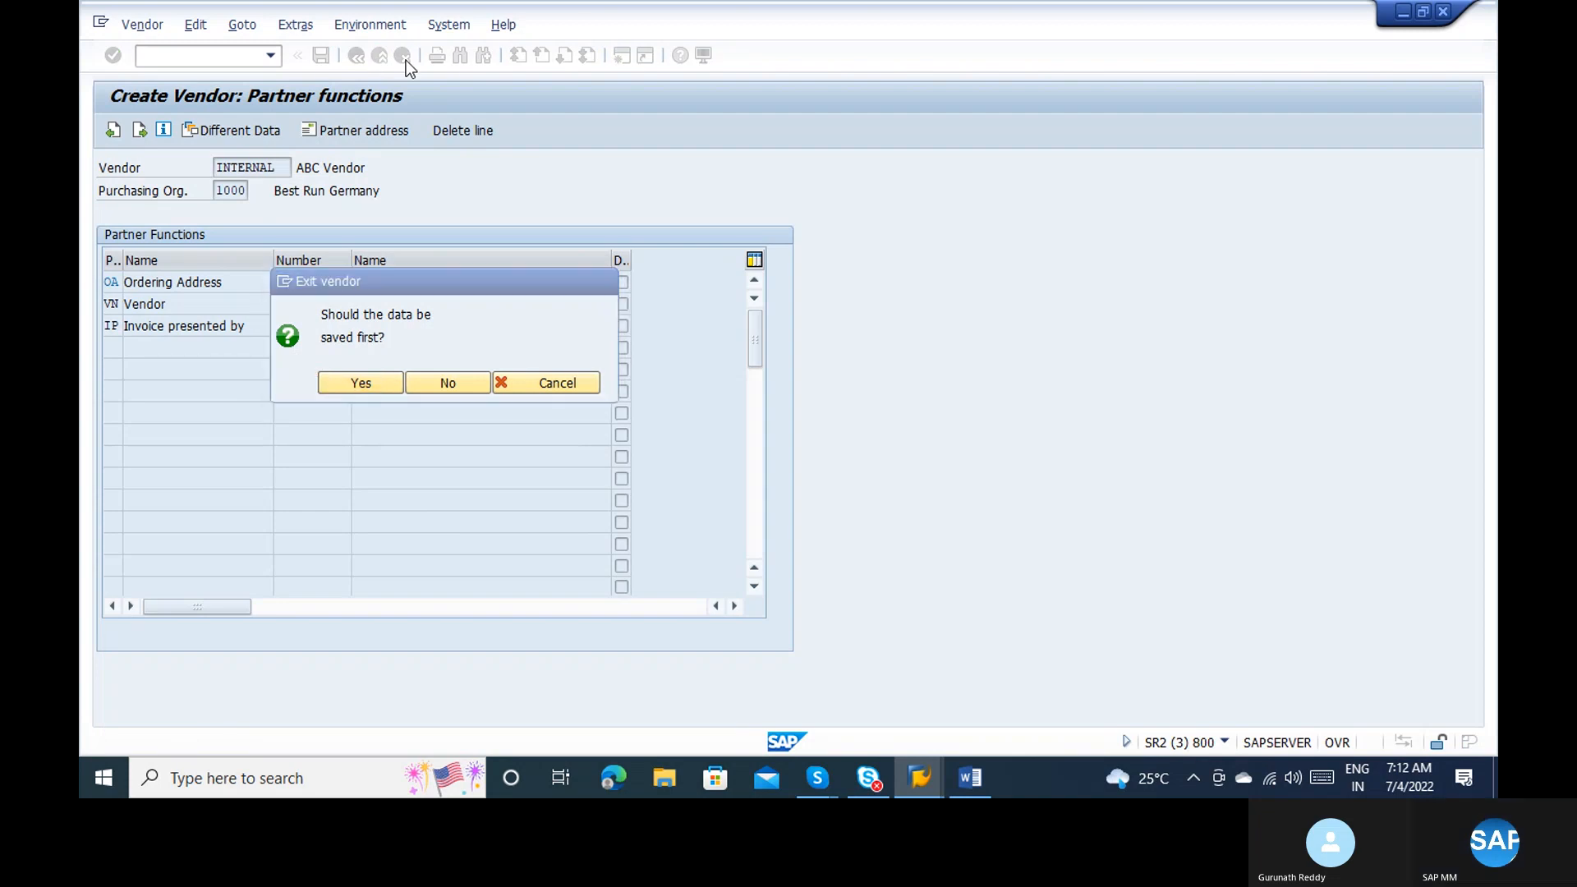
pyautogui.press('Return')
# Step: Discard the unsaved vendor entry and return to the initial vendor creation screen
pyautogui.click(406, 61)
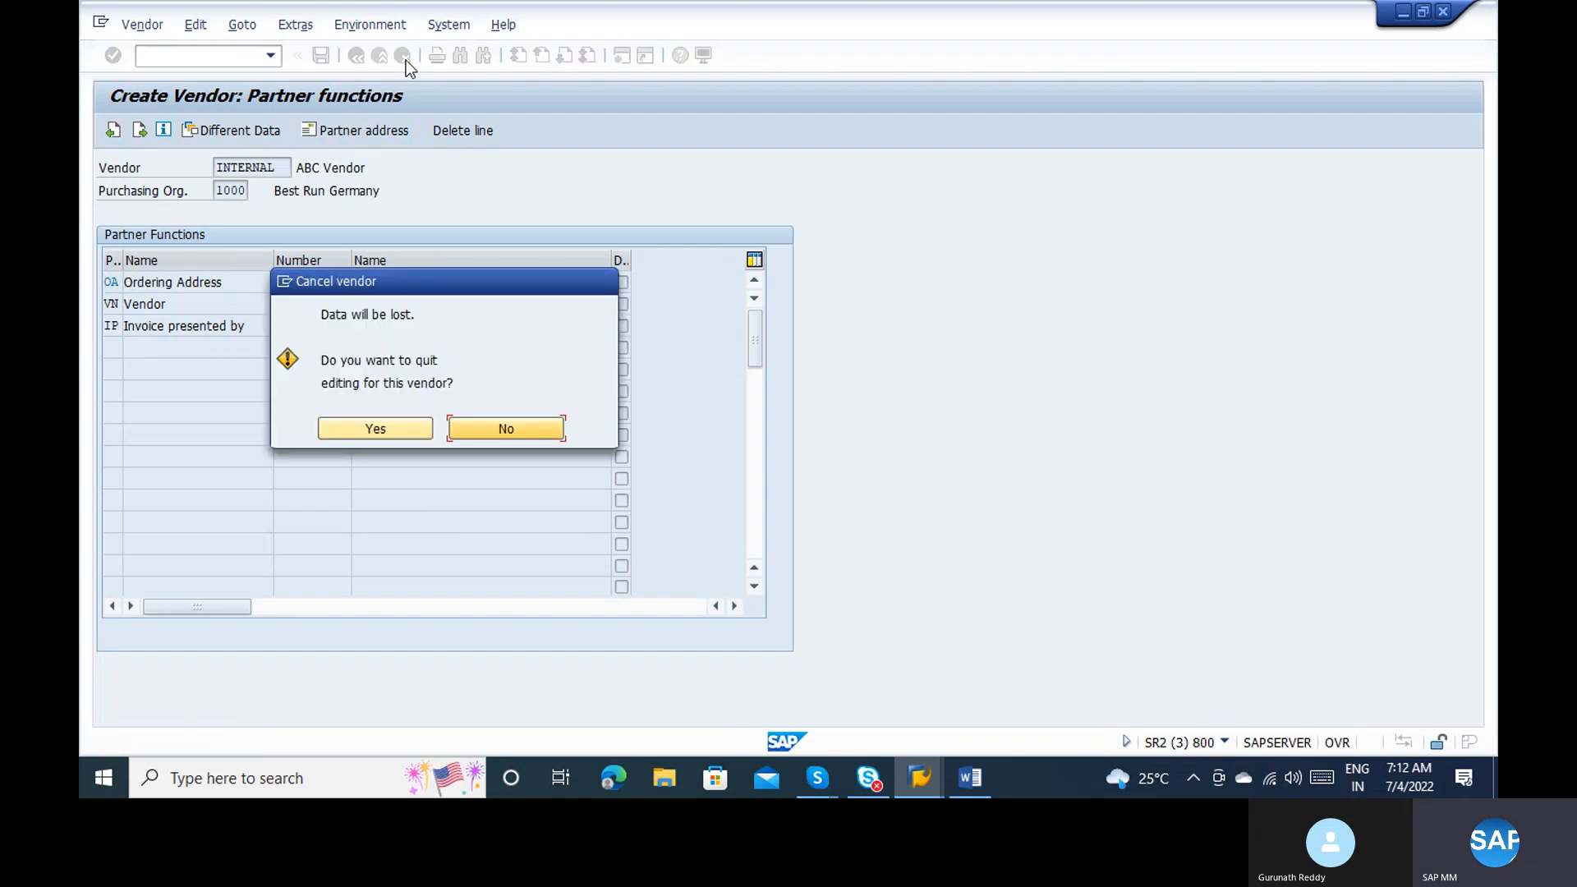
pyautogui.press('Tab')
pyautogui.press('Return')
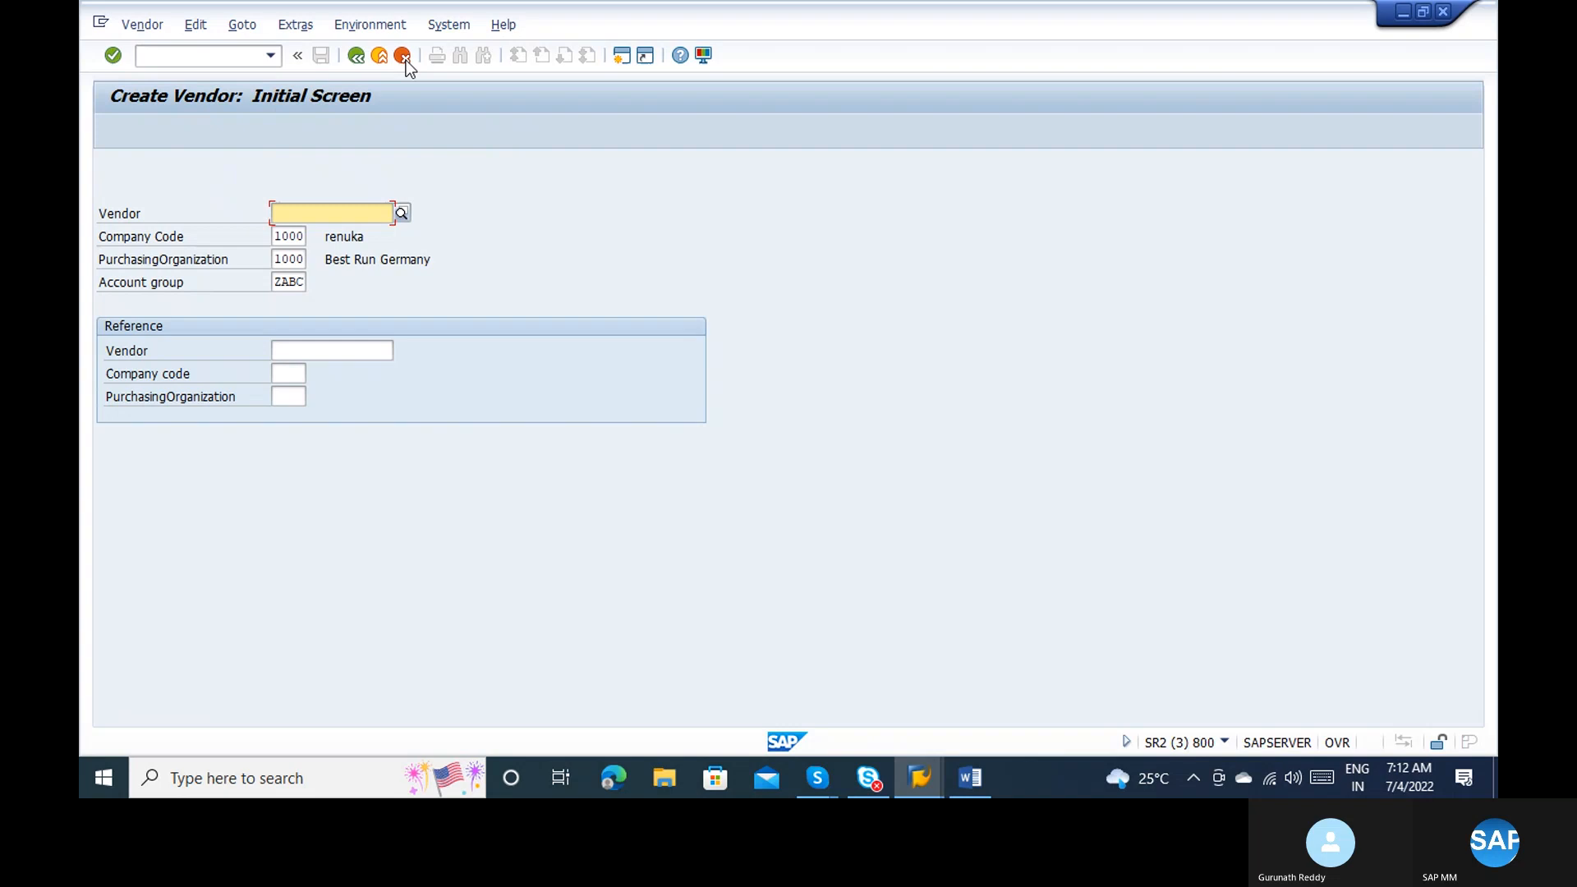
# Step: Restart the vendor entry with the same organizational data and fill in name ABC Vendor, search term ABC and country IN
pyautogui.press('Return')
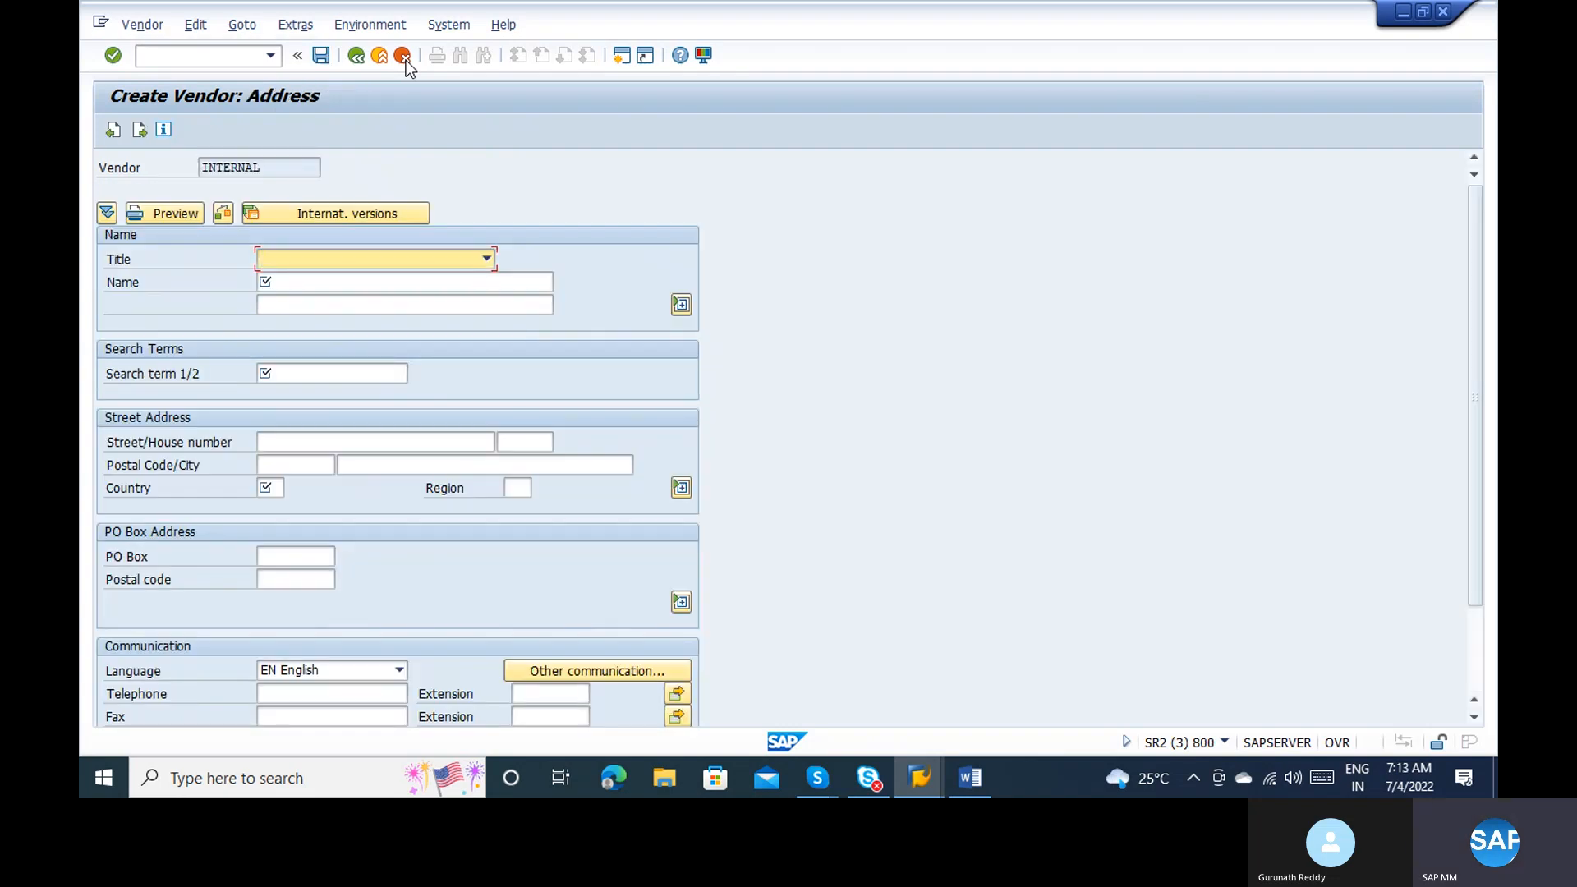
pyautogui.press('Tab')
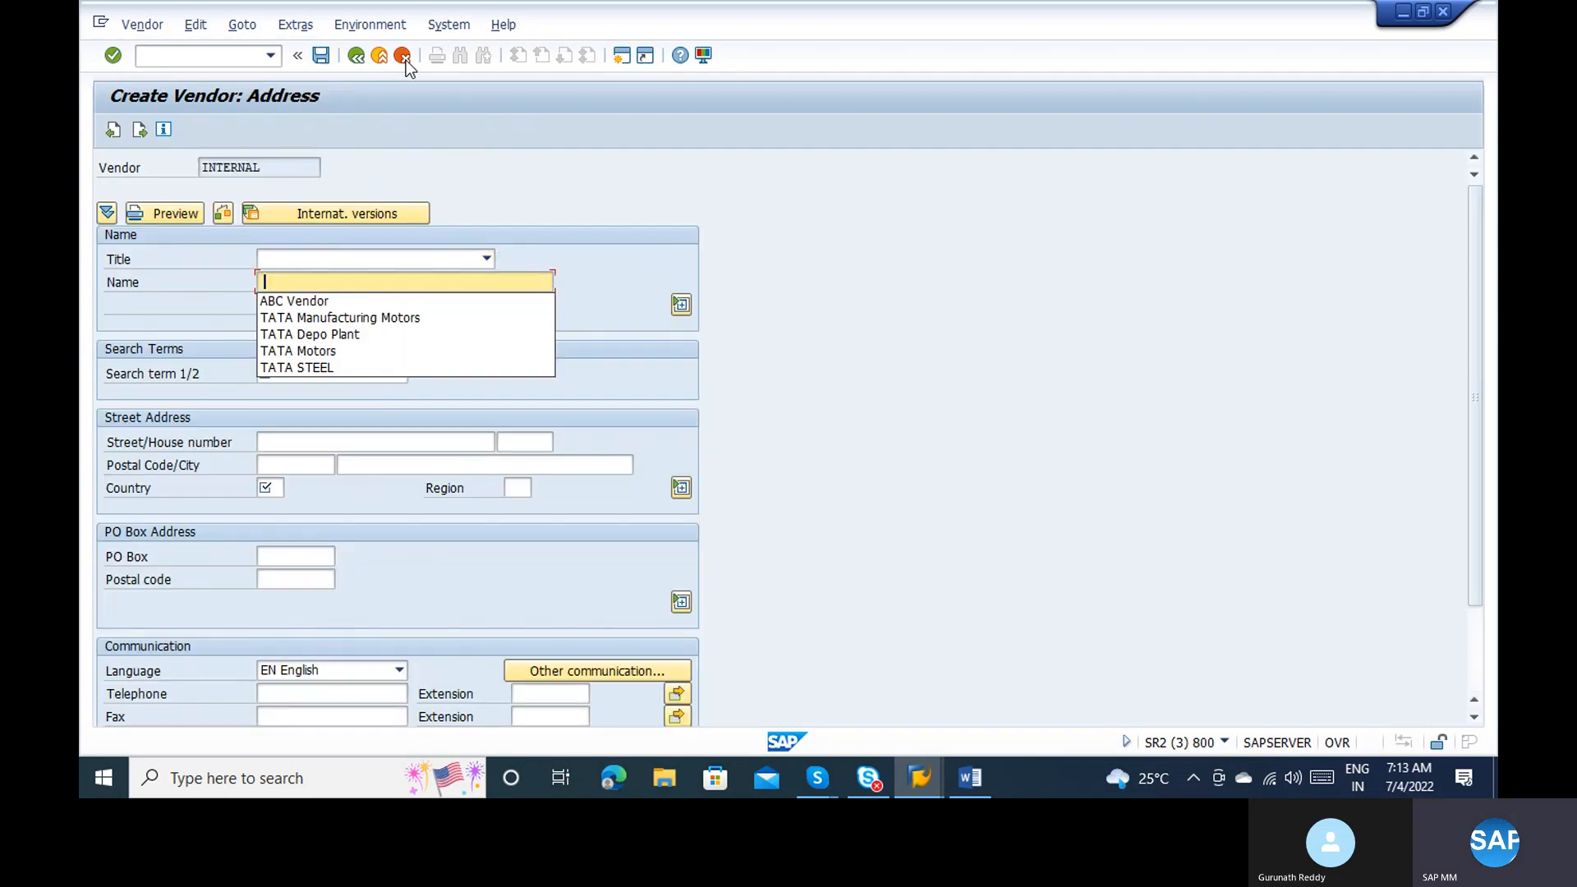
pyautogui.press('Down')
pyautogui.press('Tab')
pyautogui.press('Tab')
pyautogui.press('Tab')
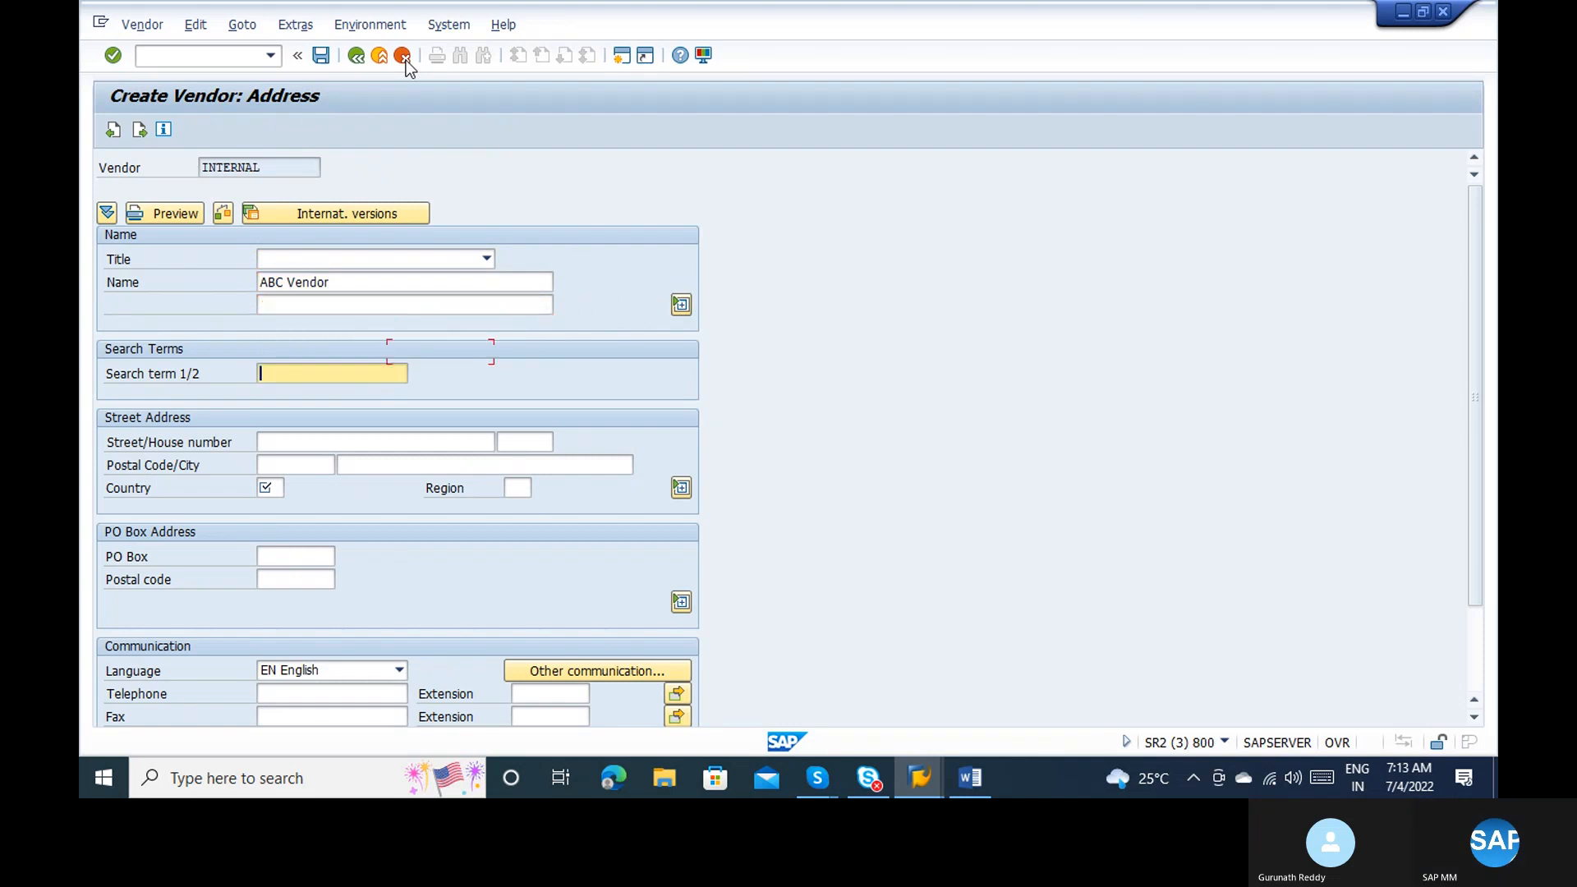
pyautogui.press('Down')
pyautogui.press('Tab')
pyautogui.press('Tab')
pyautogui.press('Tab')
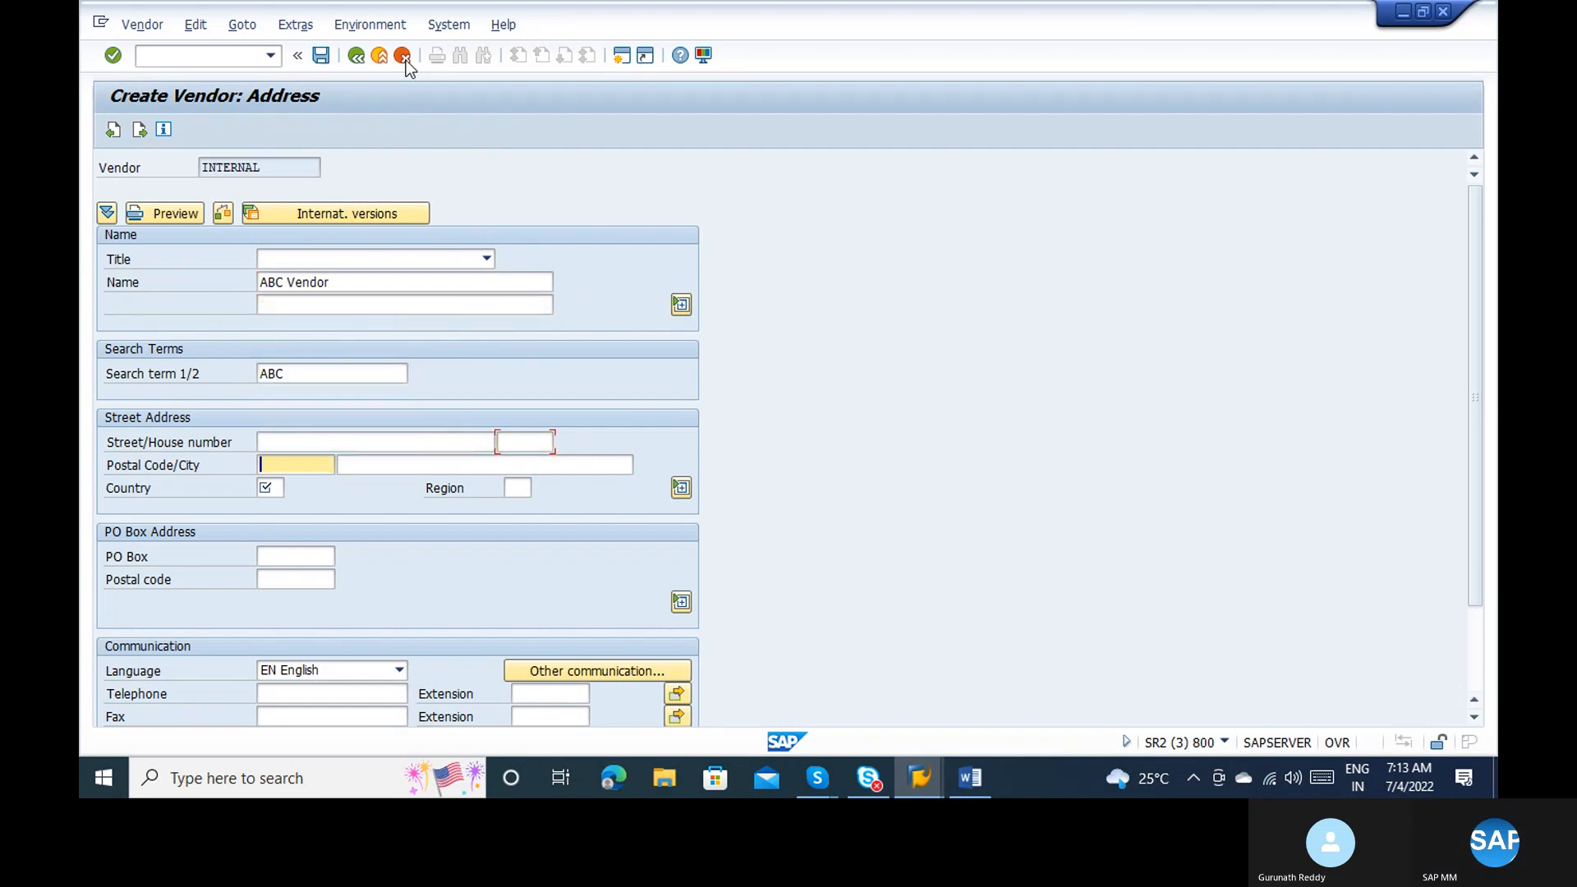
pyautogui.press('Tab')
pyautogui.press('Tab')
pyautogui.press('Down')
pyautogui.press('Return')
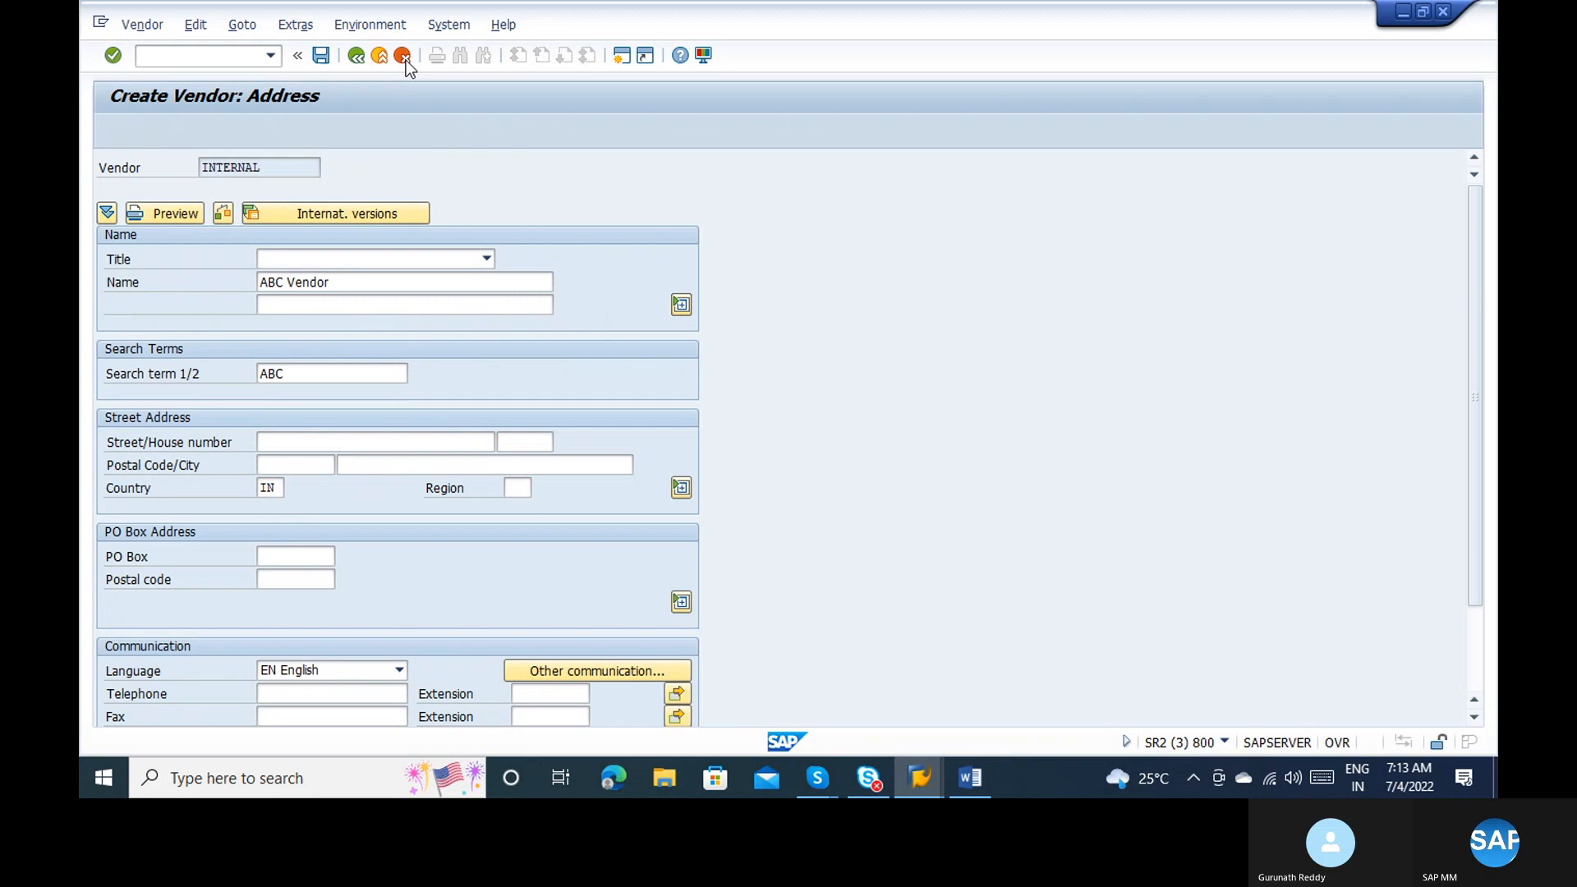
# Step: Set reconciliation account 160000 and the previously used cash management group in the accounting information, and continue past the payment data
pyautogui.press('Return')
pyautogui.press('Return')
pyautogui.press('Return')
pyautogui.press('Return')
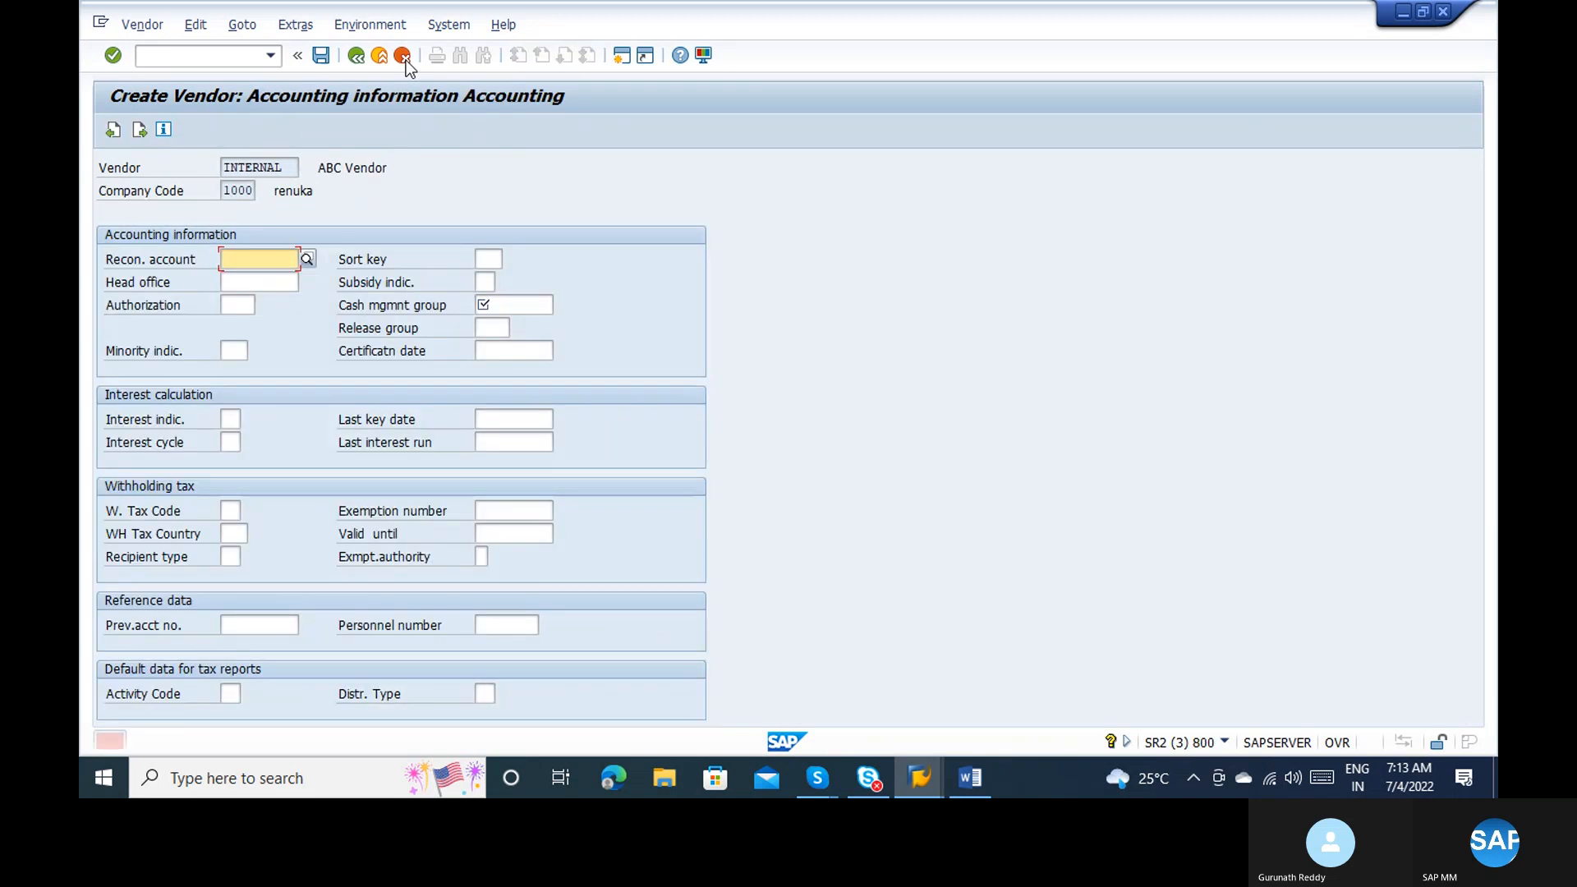
pyautogui.press('Down')
pyautogui.press('Tab')
pyautogui.press('Tab')
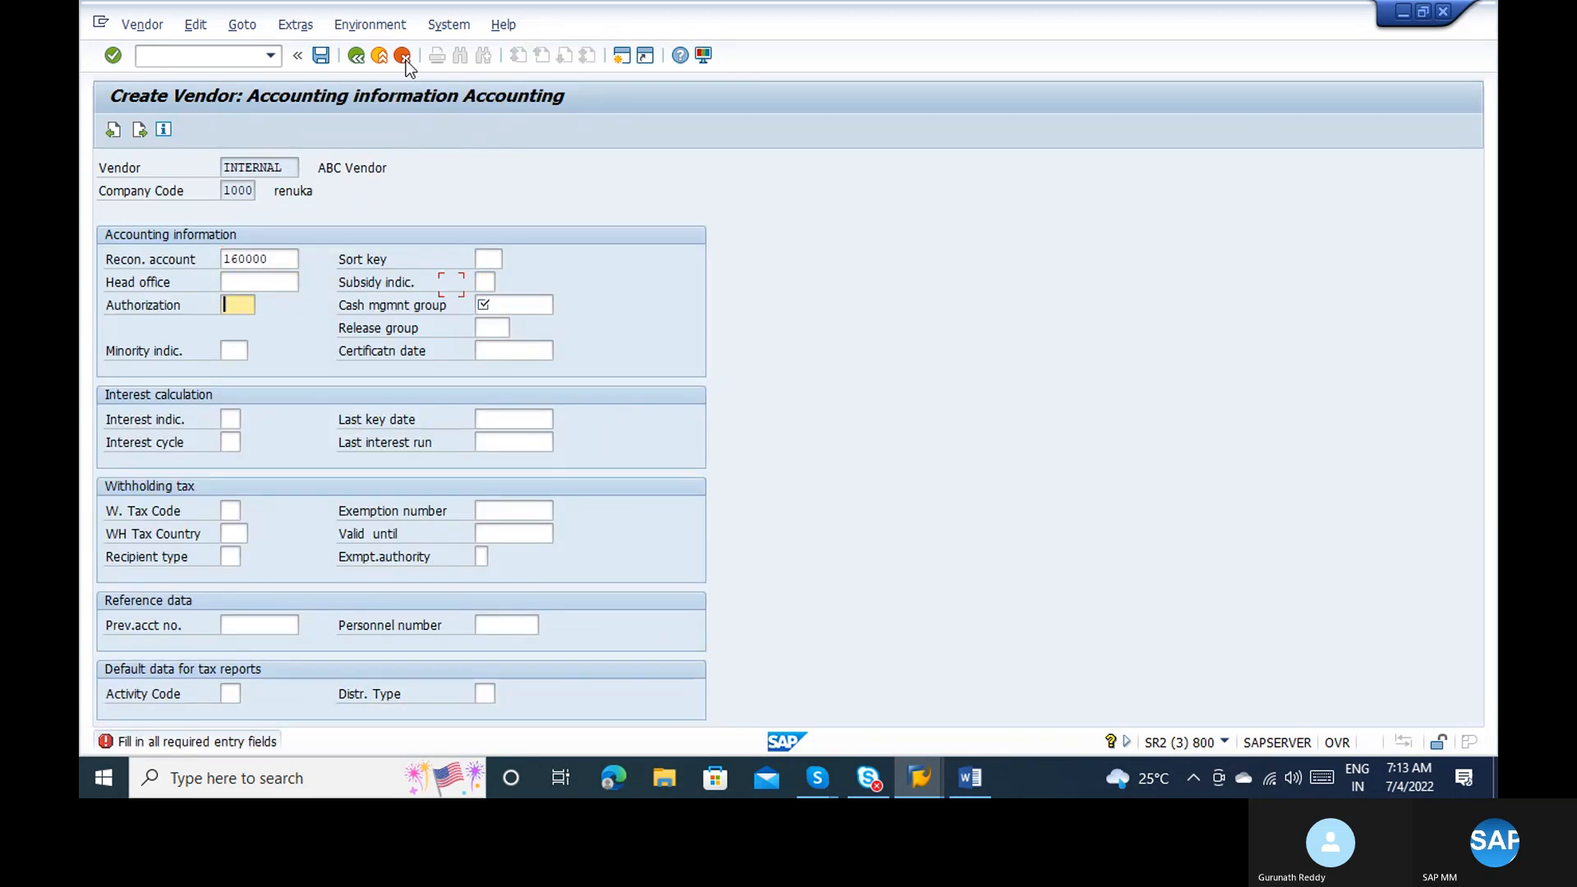
pyautogui.press('Tab')
pyautogui.press('Down')
pyautogui.press('Return')
pyautogui.press('Return')
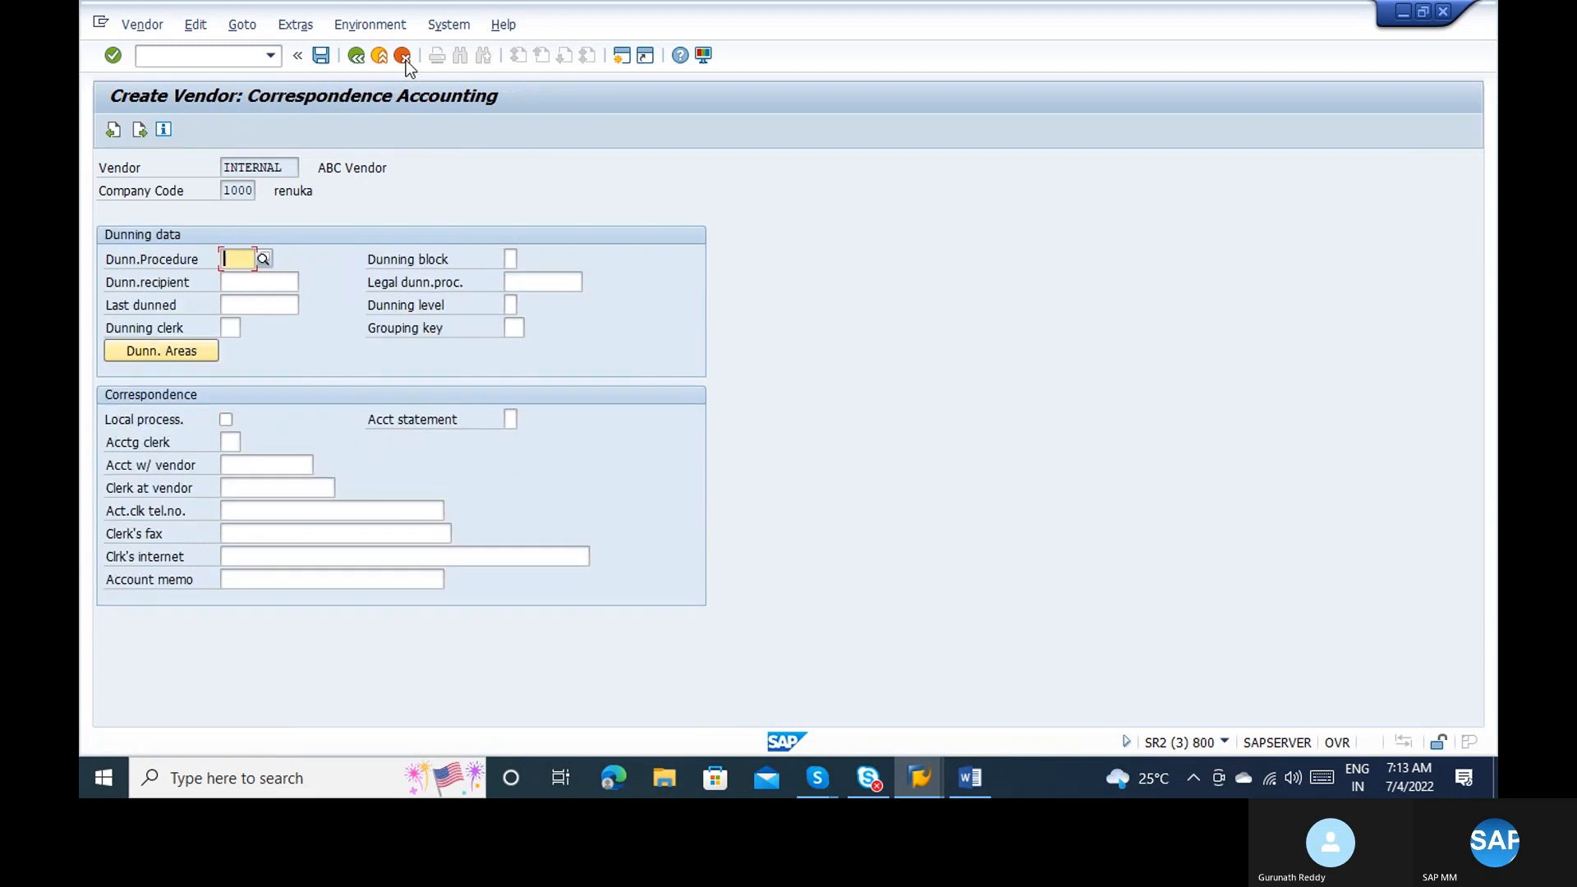
# Step: Set the order currency to INR in the purchasing data and try to save the vendor from the partner functions
pyautogui.press('Return')
pyautogui.press('Down')
pyautogui.press('Return')
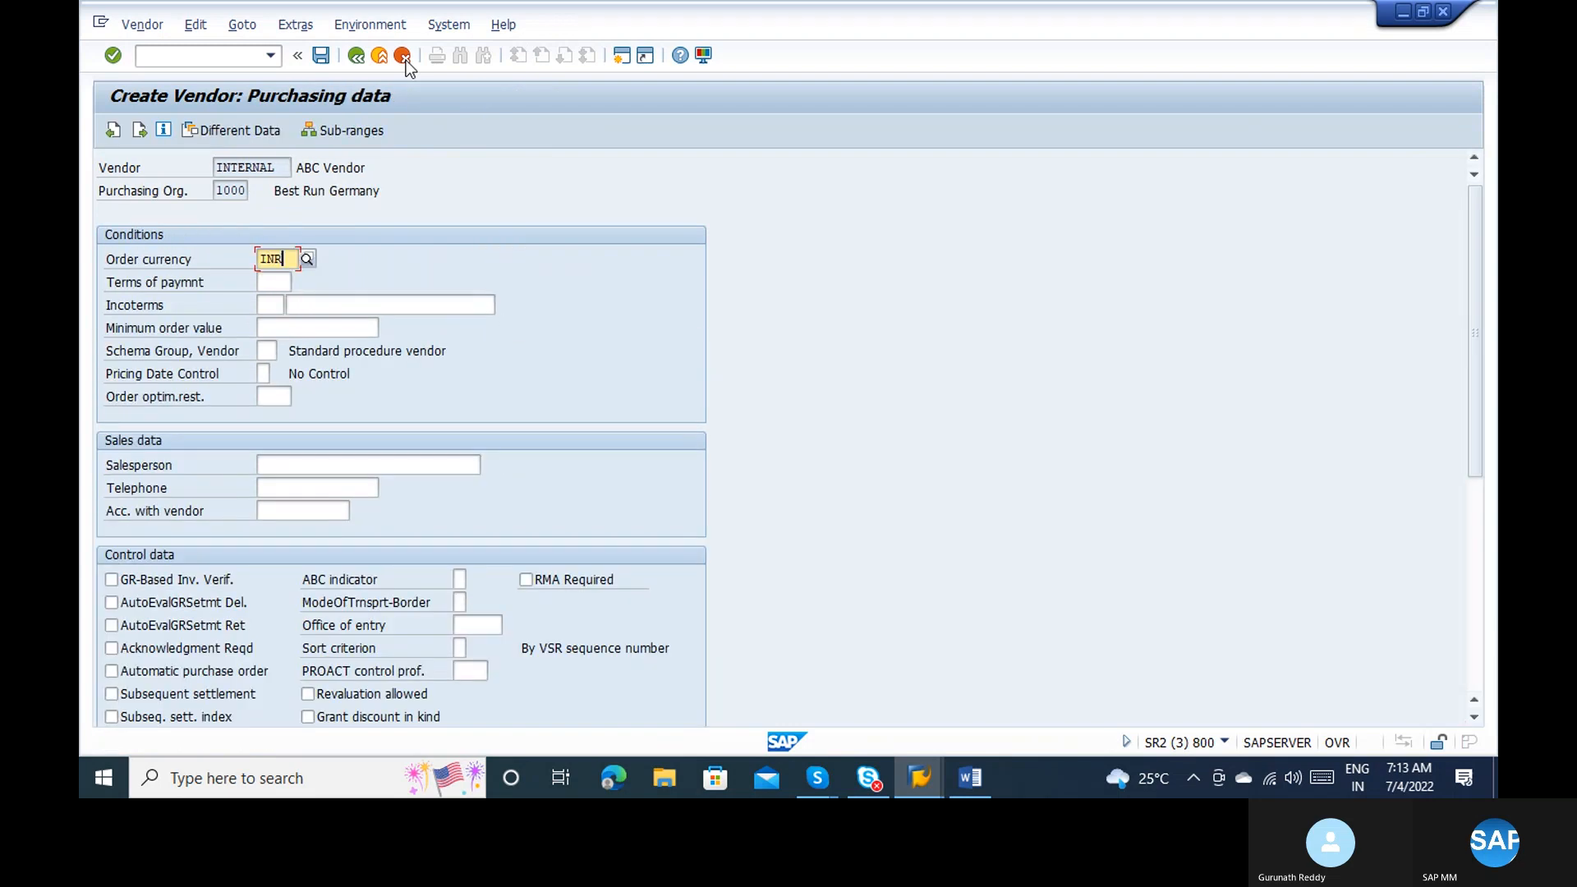
pyautogui.press('Return')
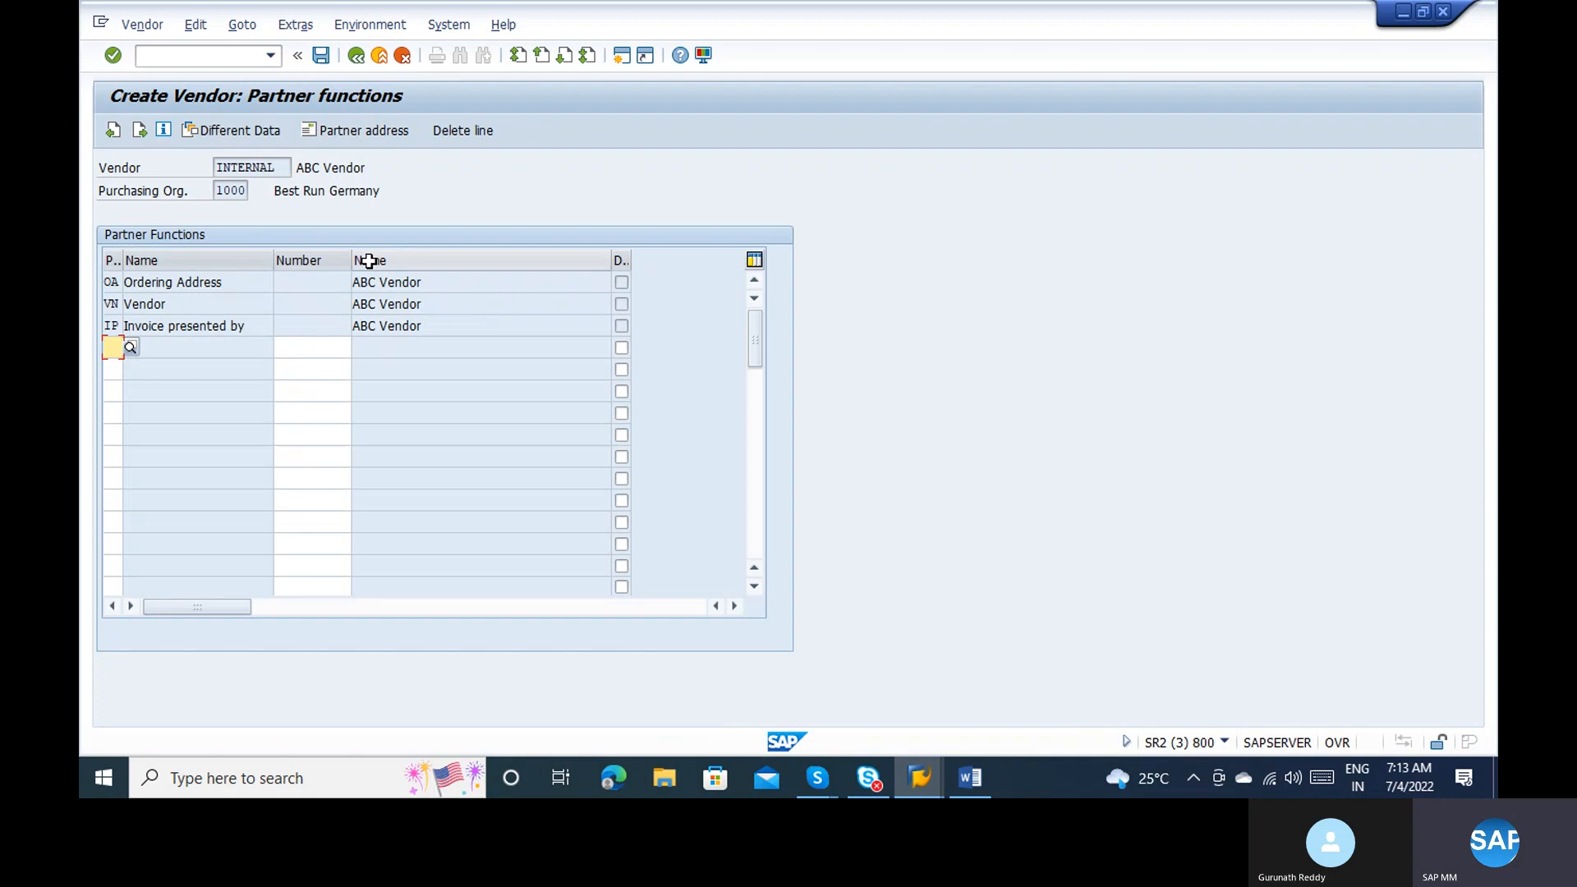
pyautogui.click(330, 283)
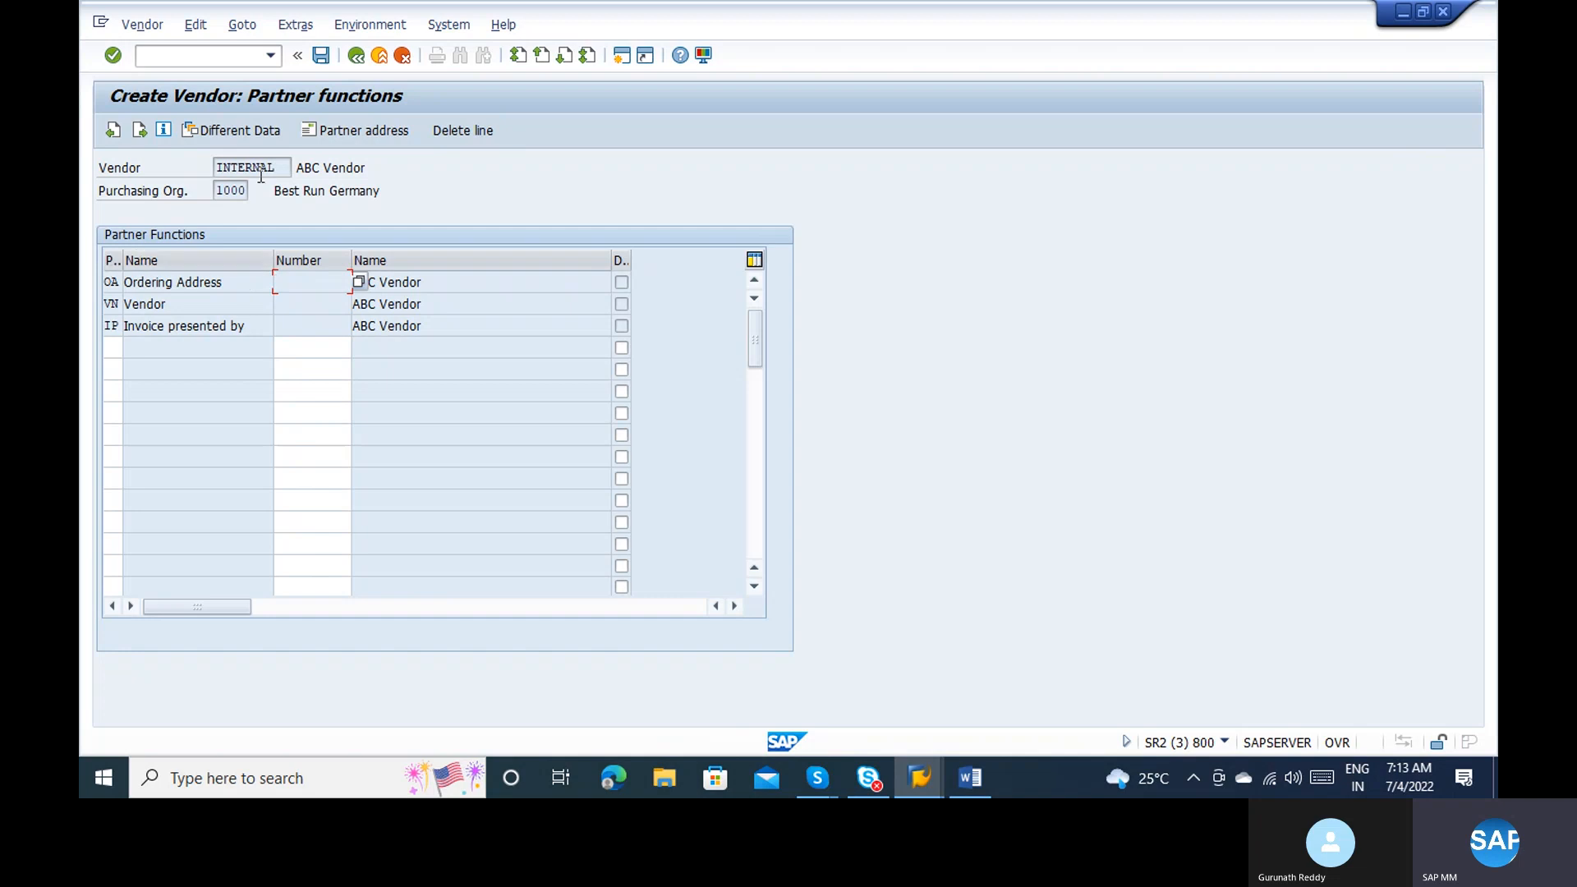
pyautogui.click(326, 55)
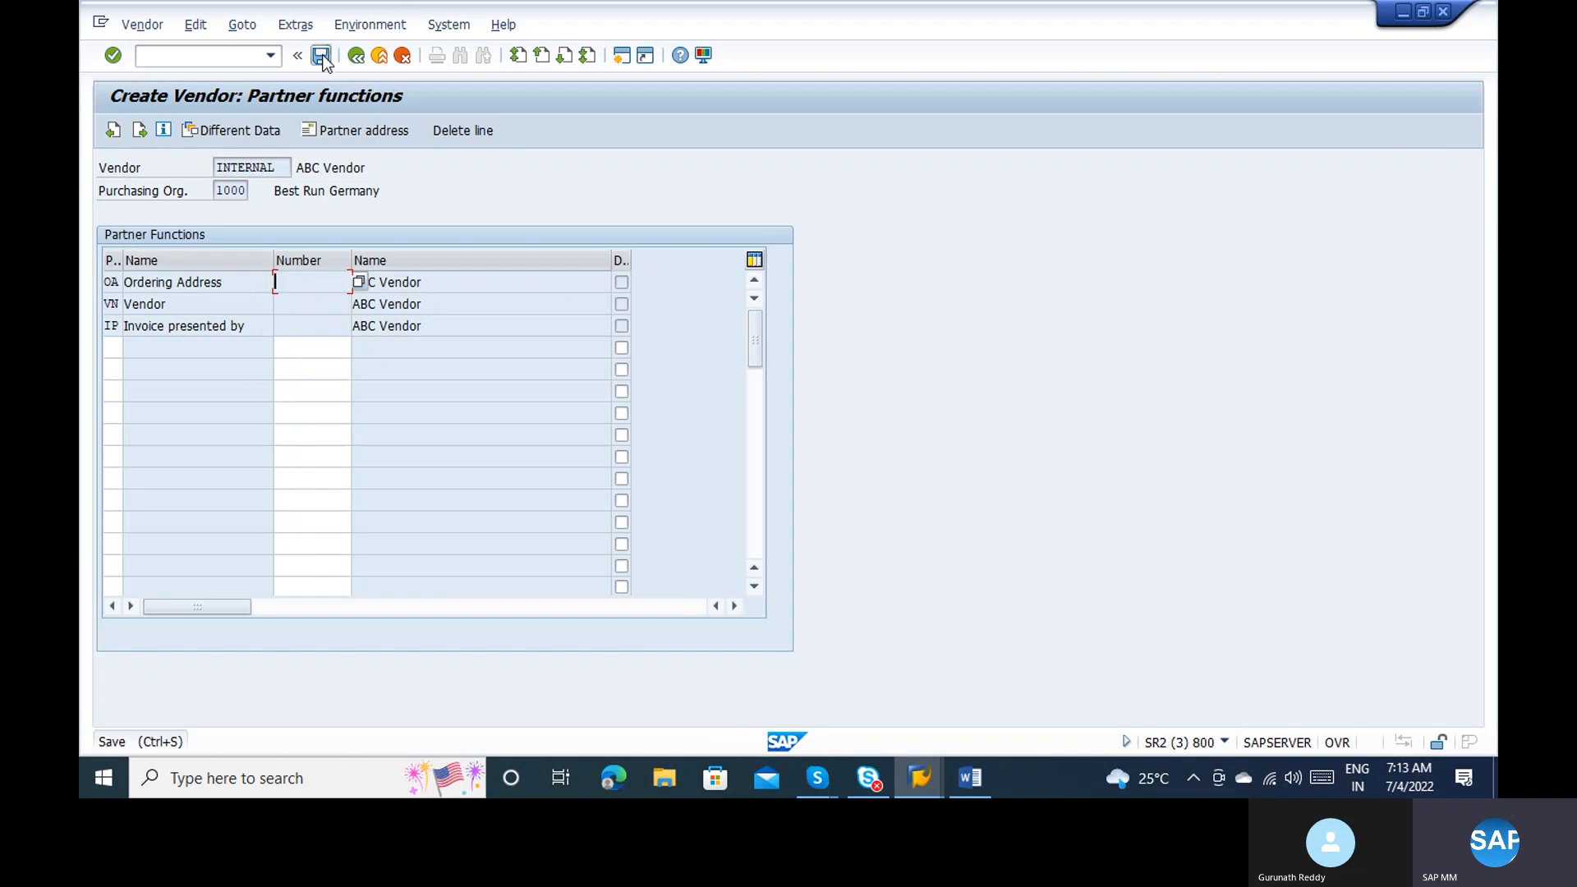
# Step: Leave the unsaved vendor entry and try to open the account group maintenance in this session, declining to display the locked data
pyautogui.click(154, 57)
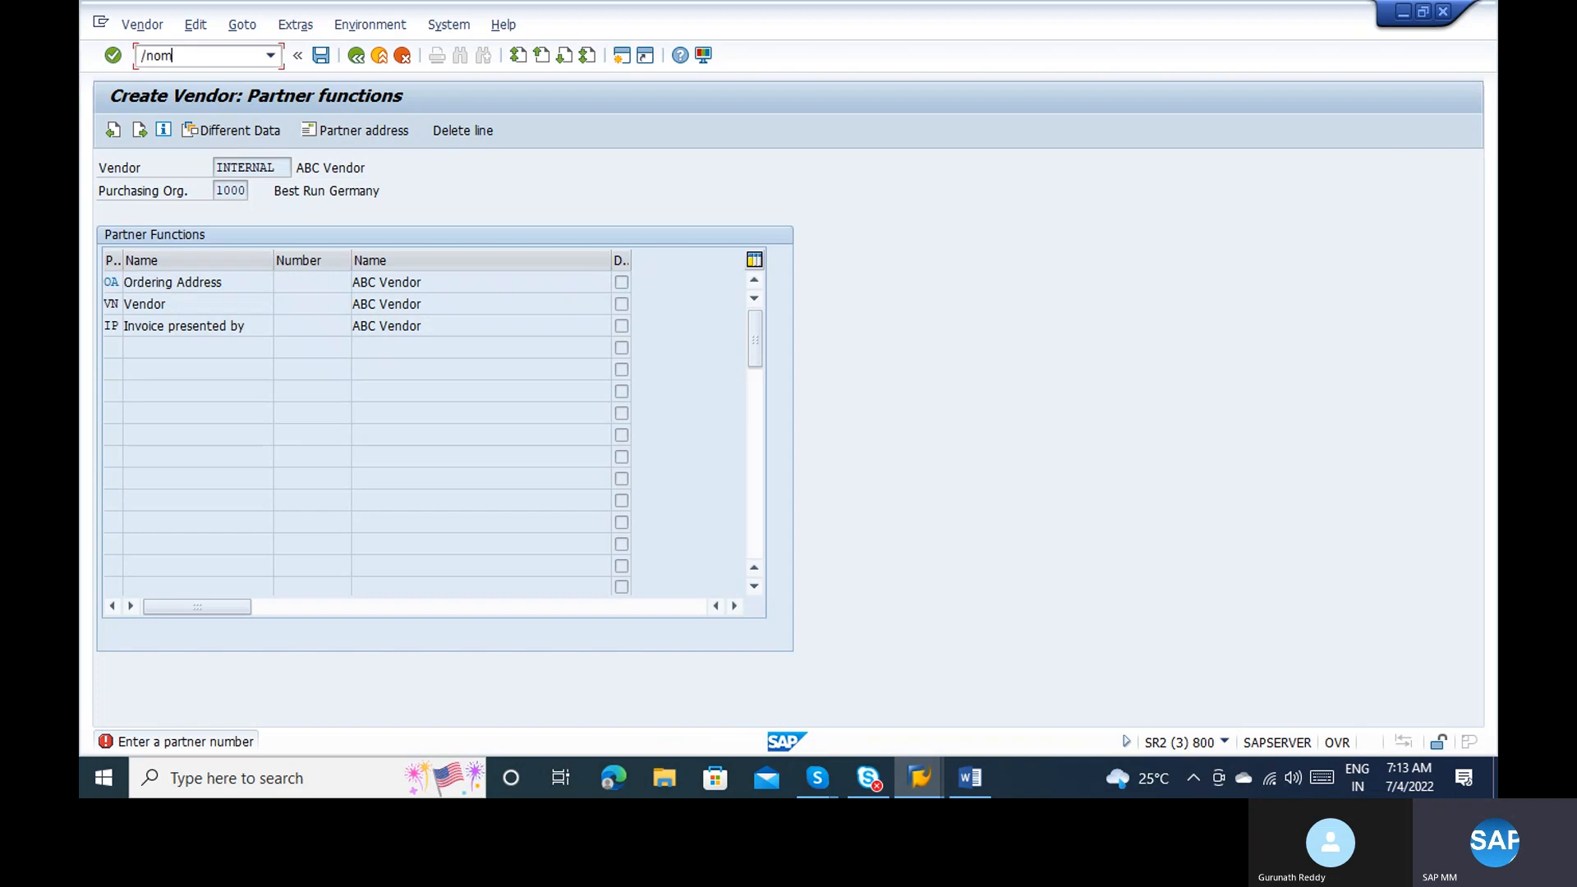
pyautogui.press('Return')
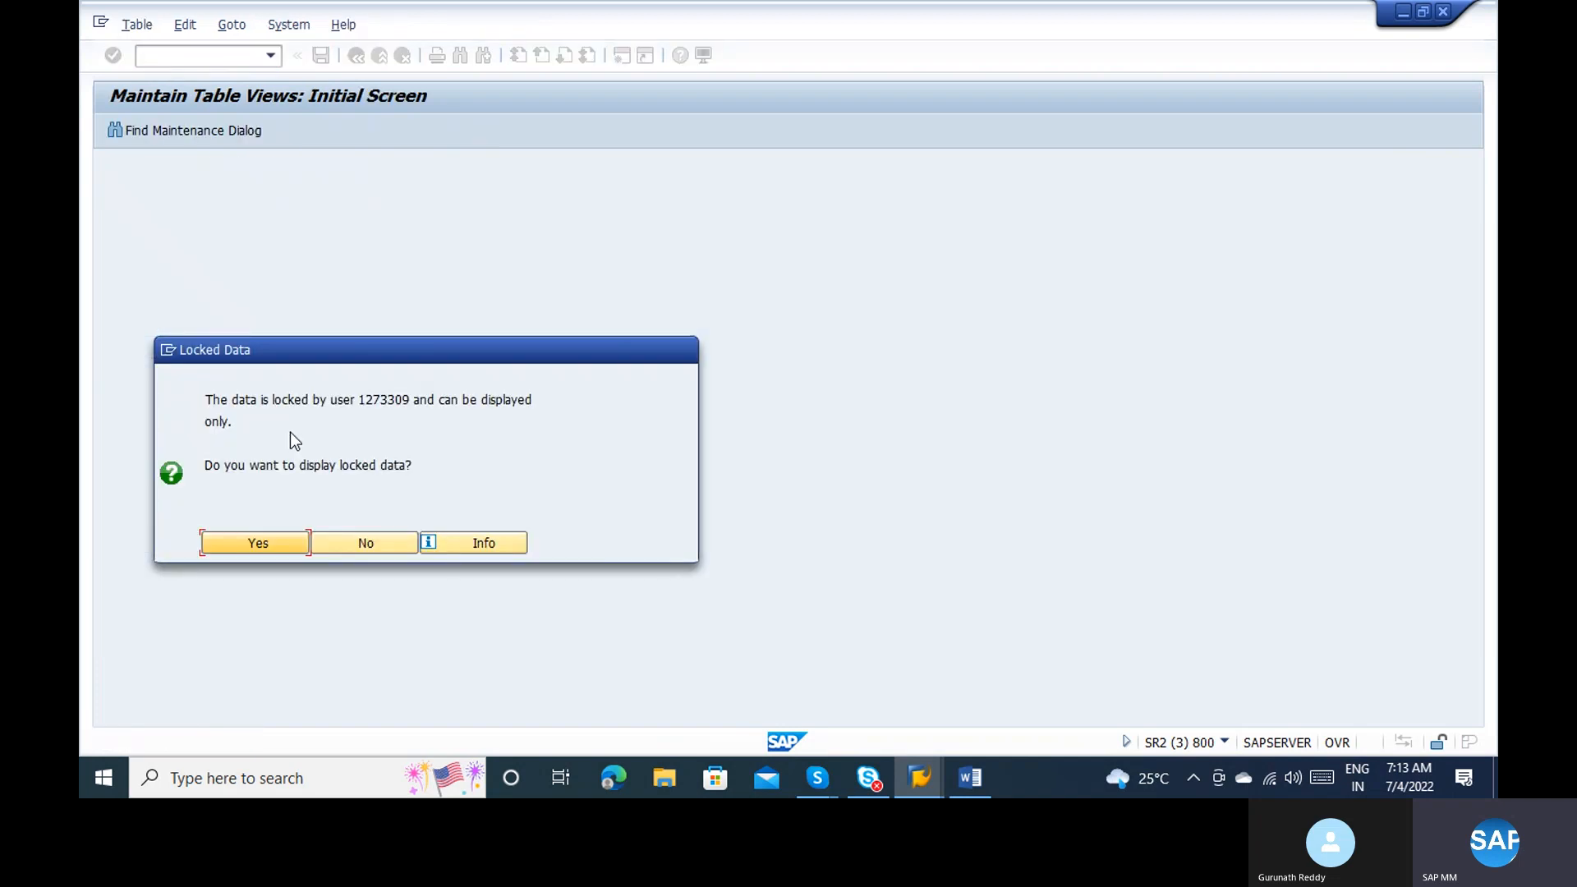
pyautogui.press('Tab')
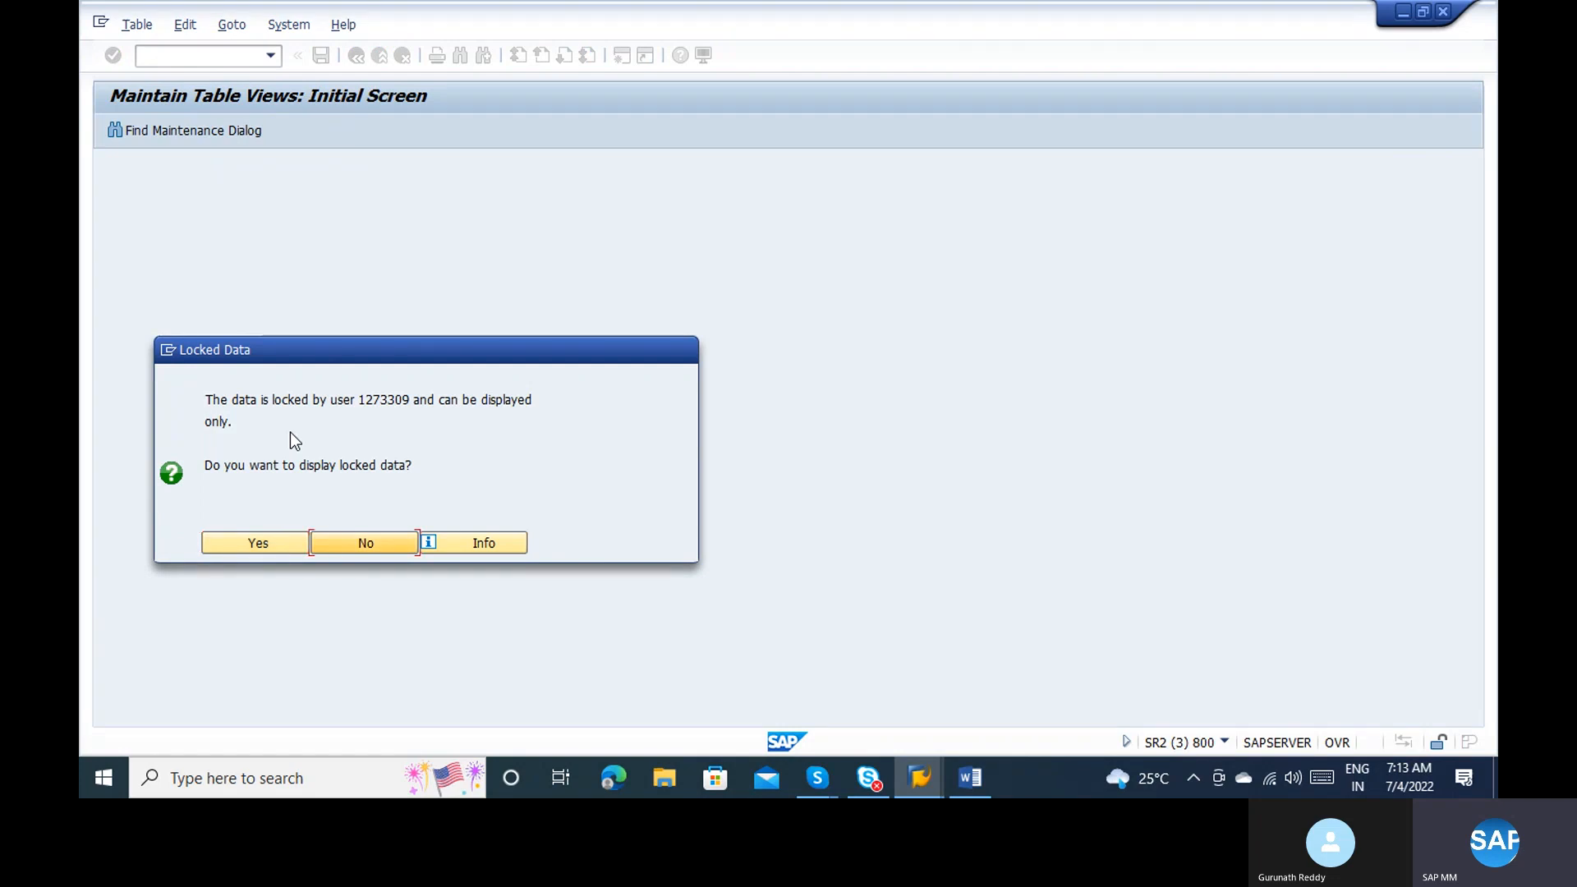
pyautogui.press('Return')
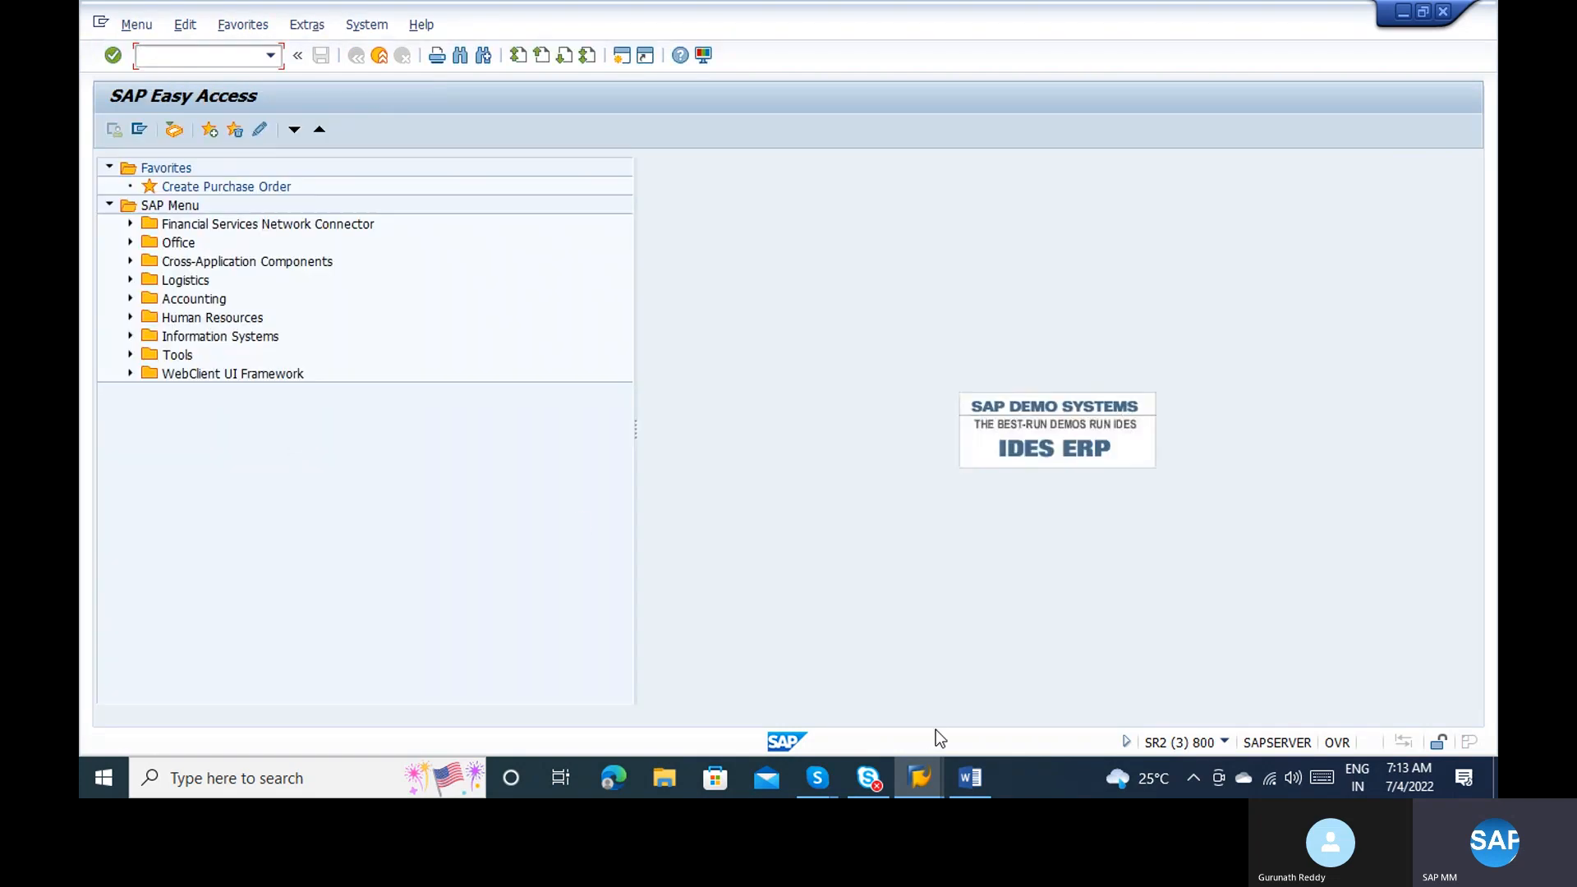
# Step: Switch to the session showing the vendor number range assignment and go back to the Display IMG structure
pyautogui.click(925, 767)
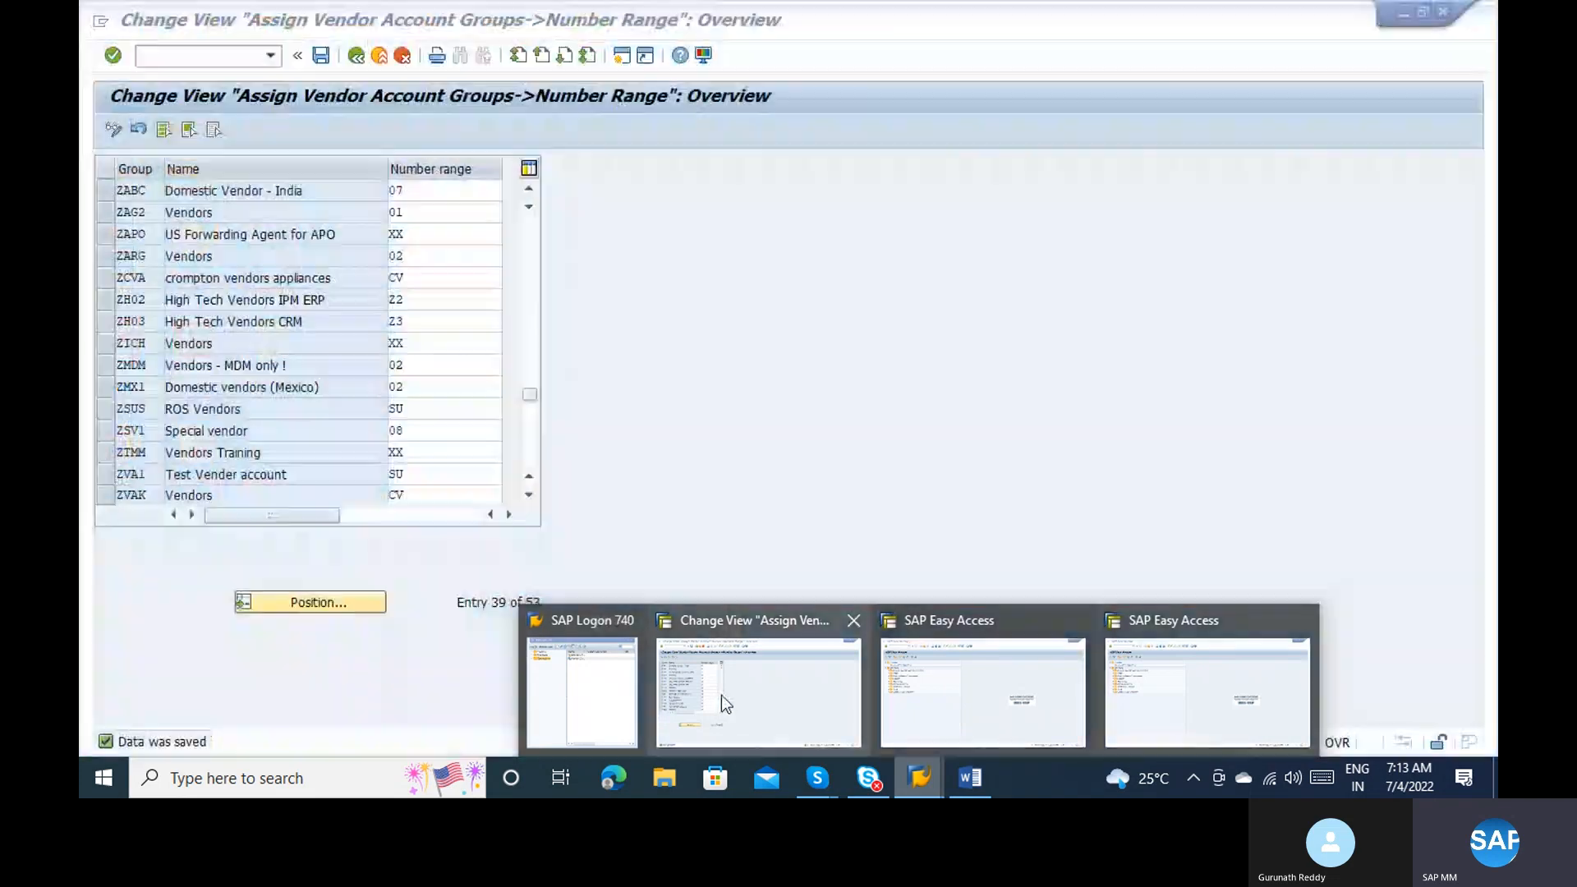
pyautogui.click(721, 695)
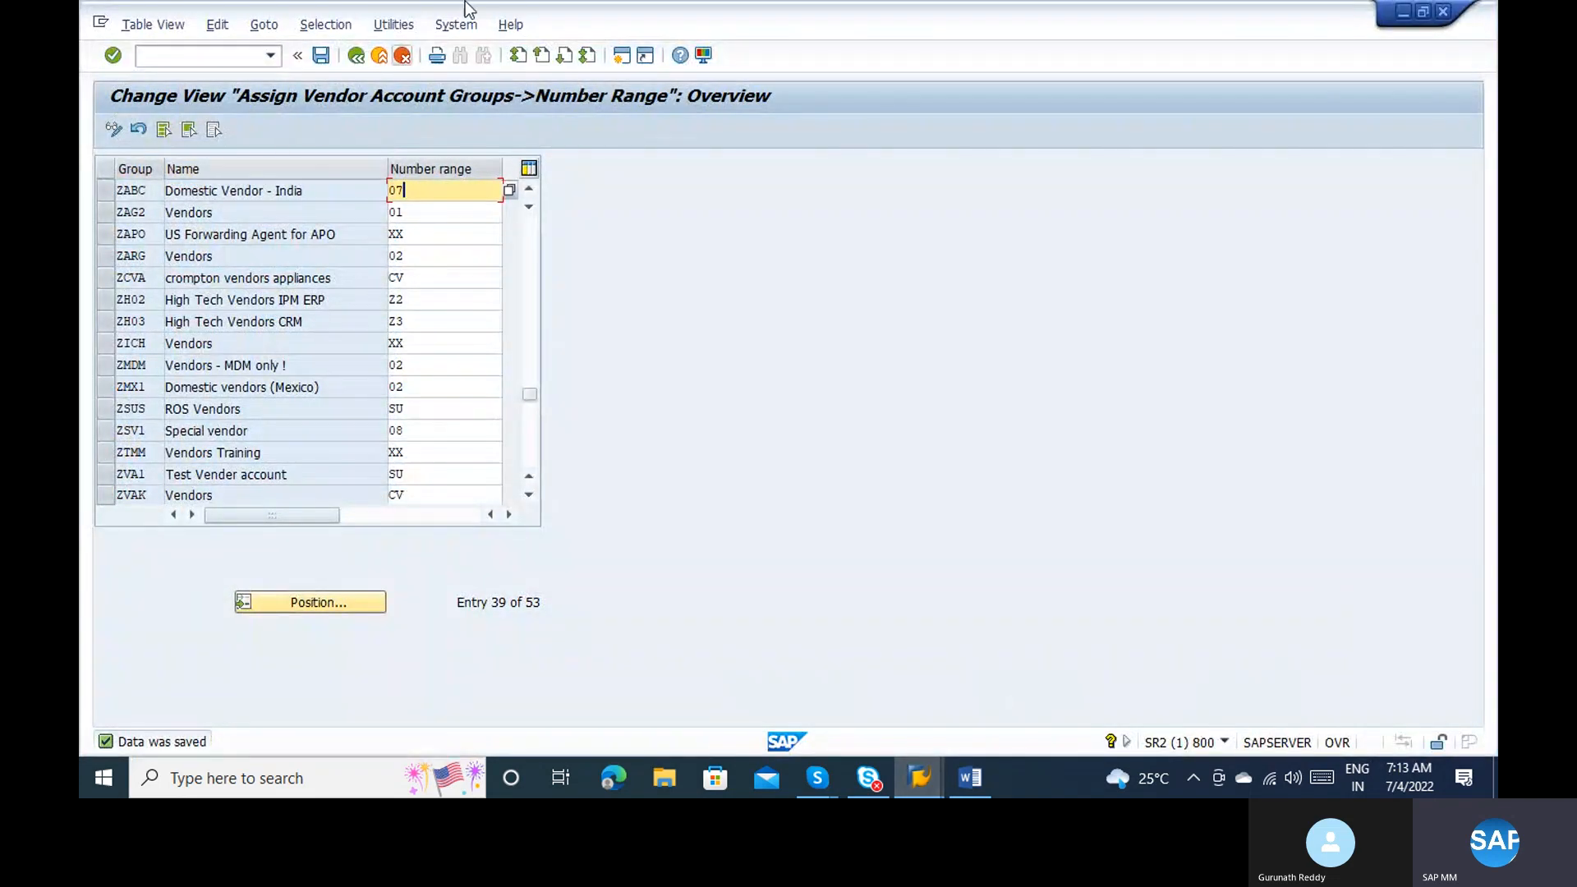
pyautogui.click(361, 56)
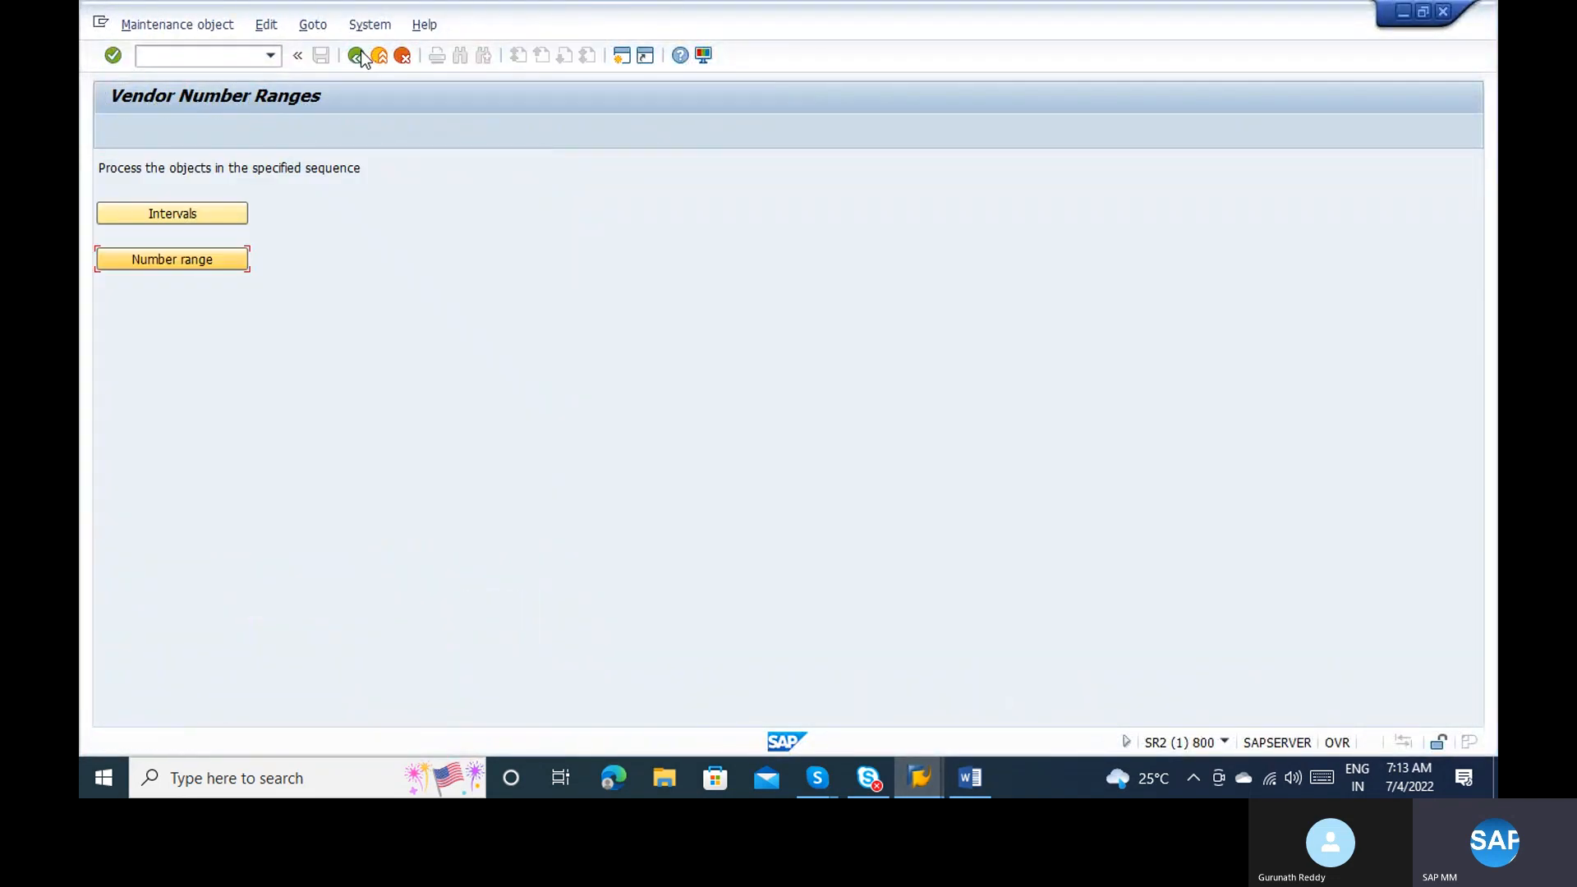
pyautogui.click(360, 56)
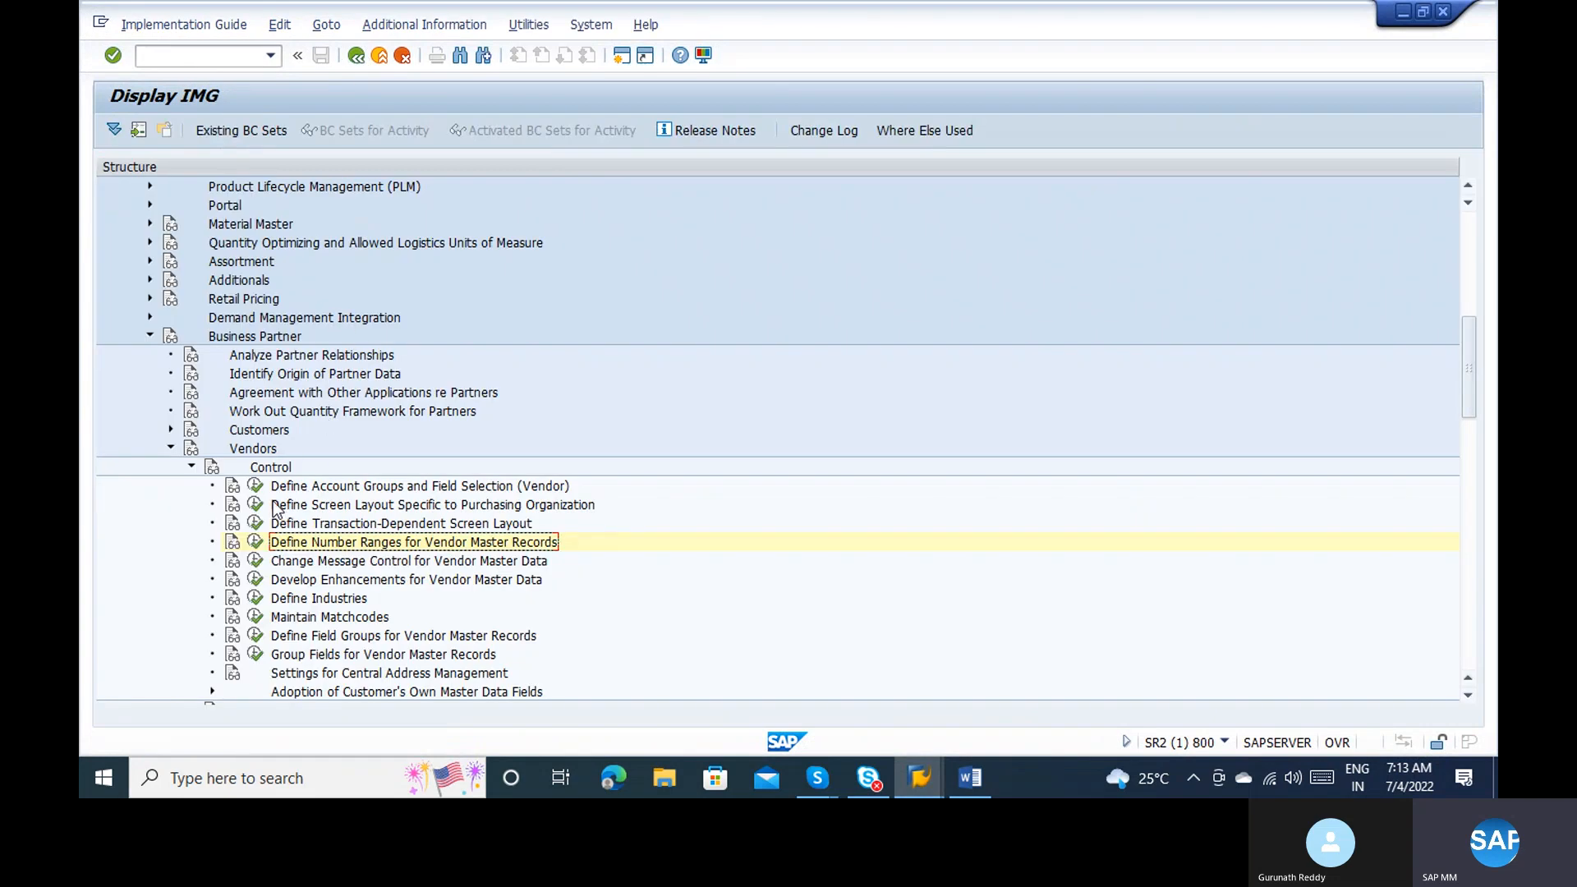
# Step: Open the details of account group ZABC under Define Account Groups and Field Selection (Vendor)
pyautogui.click(257, 489)
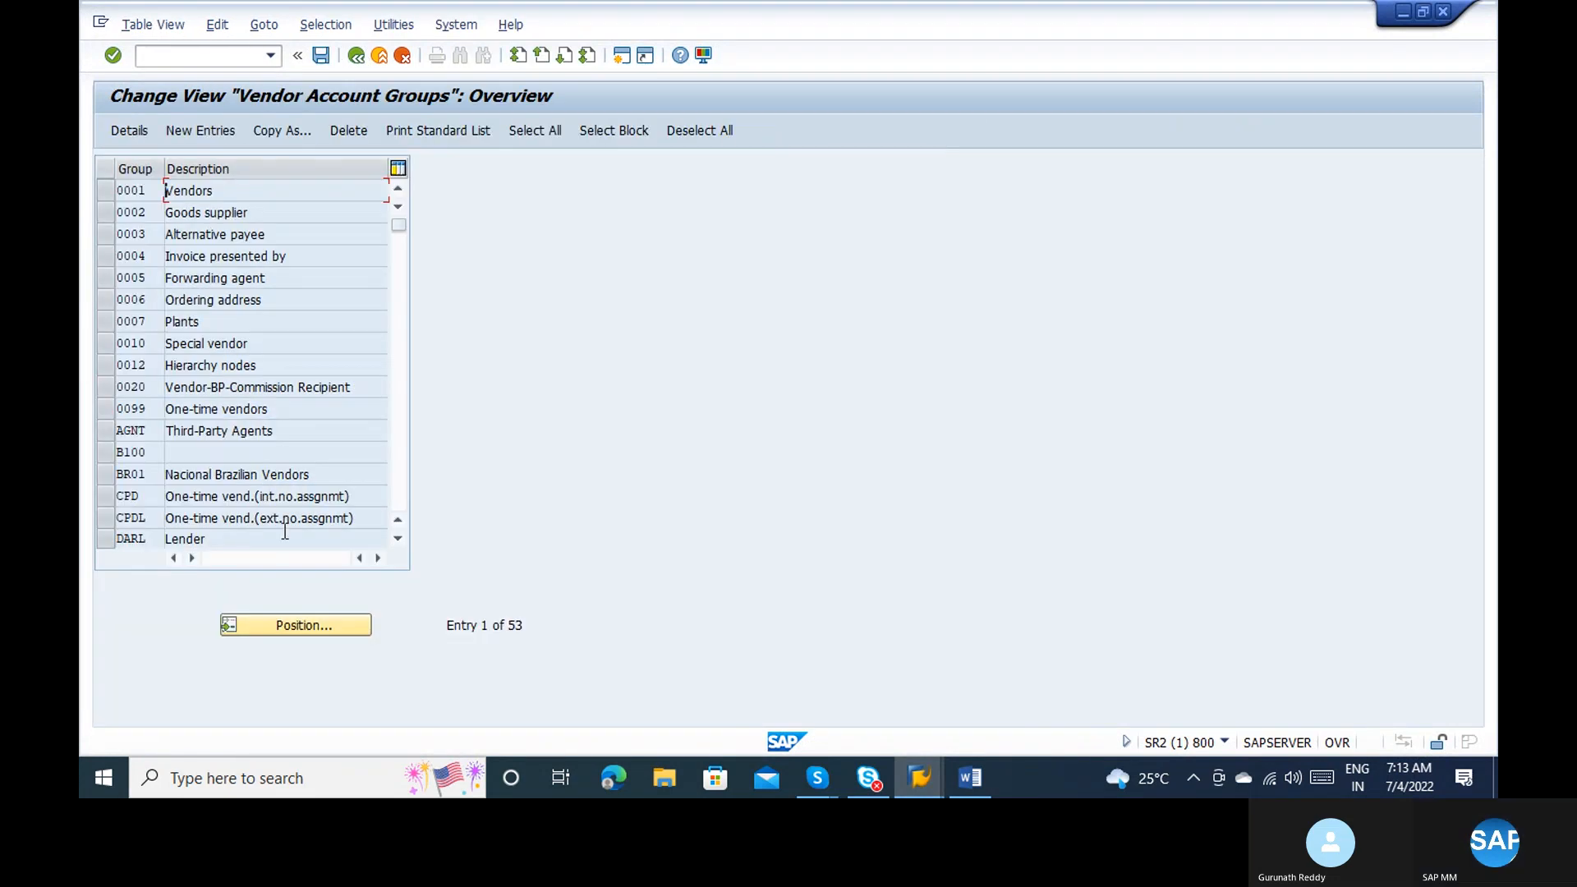
pyautogui.click(292, 624)
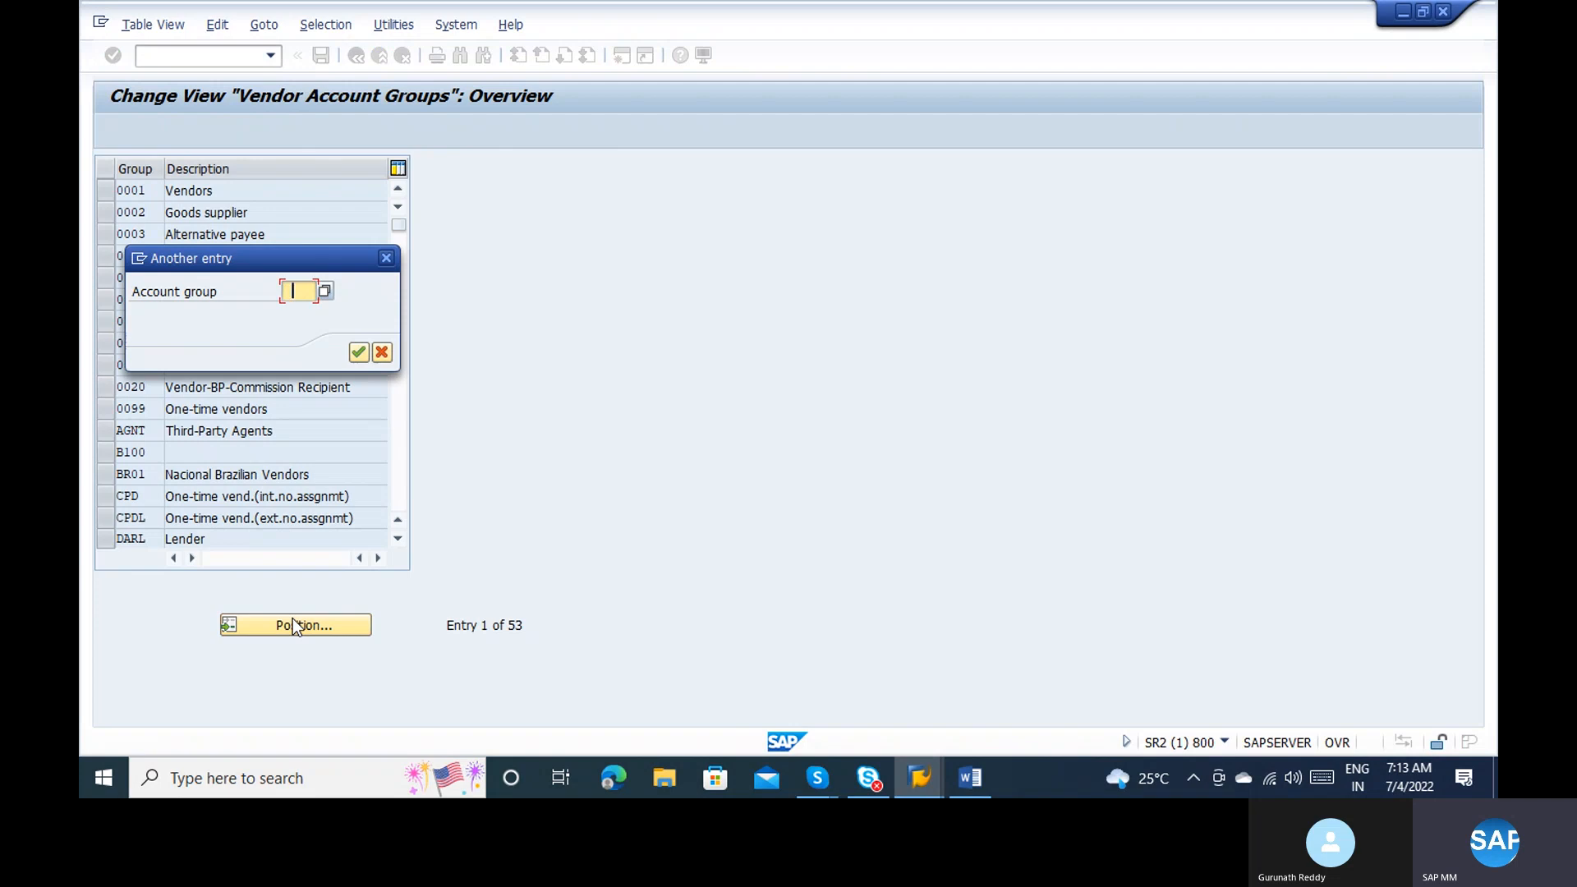
pyautogui.write('ZABC')
pyautogui.press('Return')
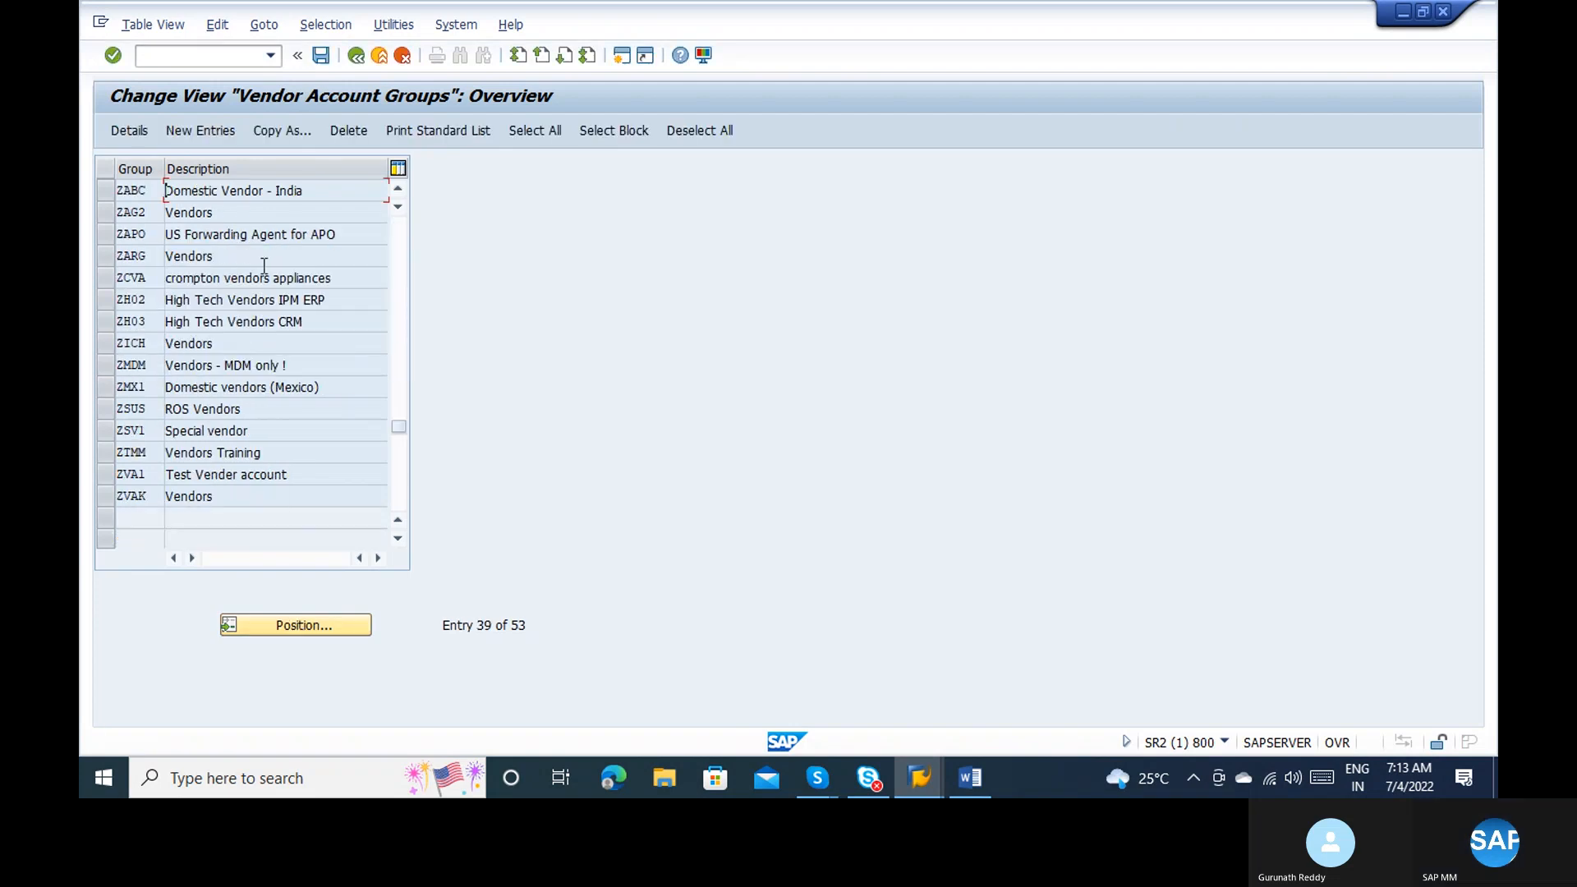
pyautogui.doubleClick(238, 190)
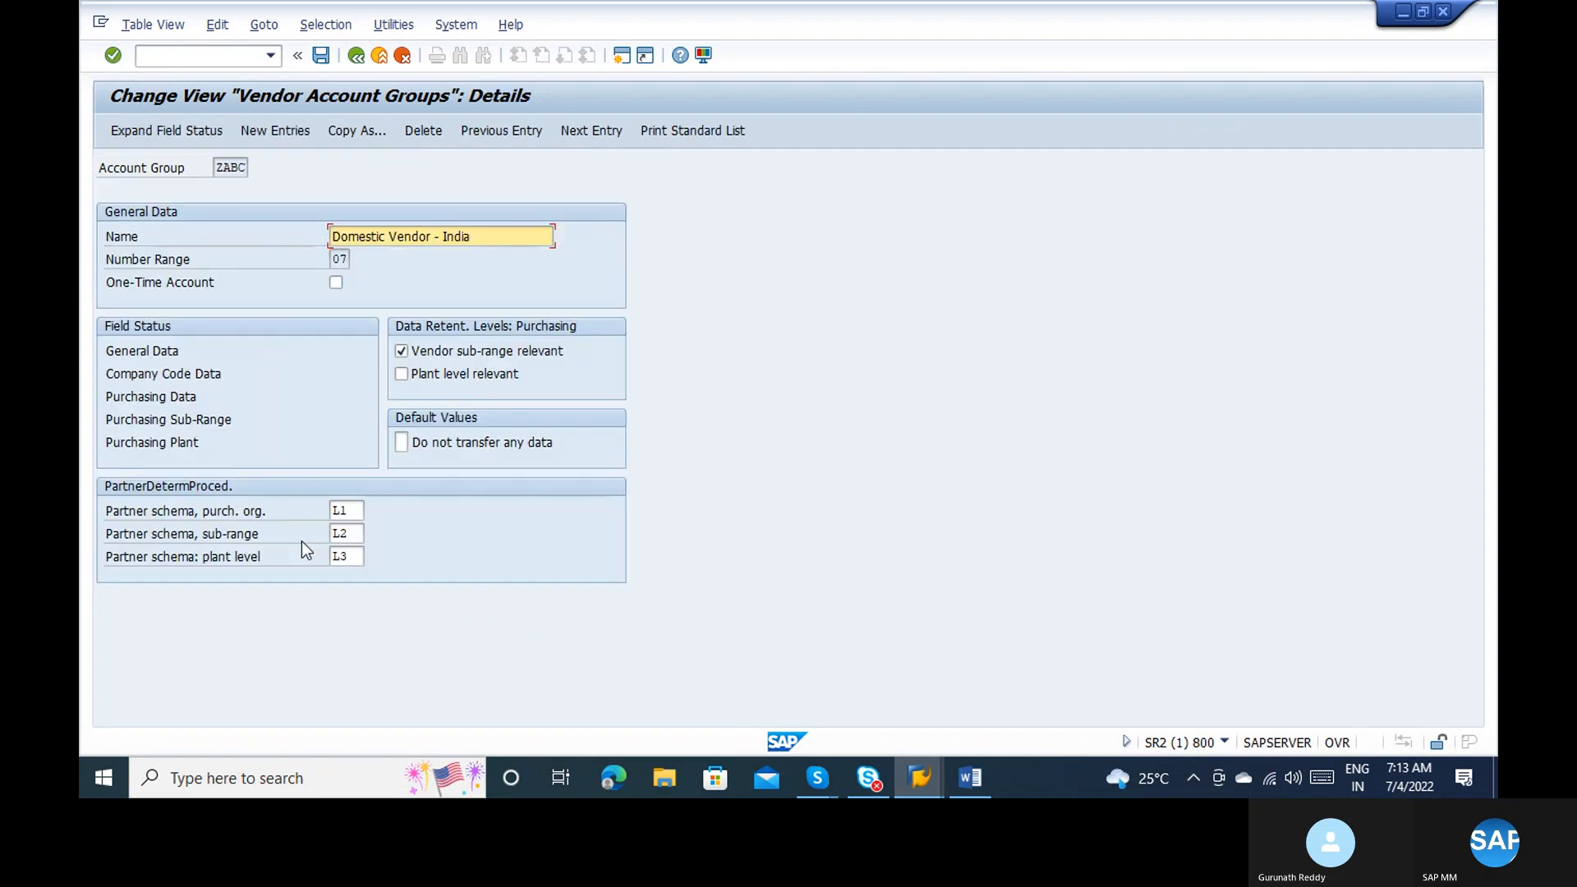
# Step: Clear the purchasing organization, sub-range and plant level partner schemas of account group ZABC and save with customizing request SR2K900048
pyautogui.click(346, 528)
pyautogui.click(356, 511)
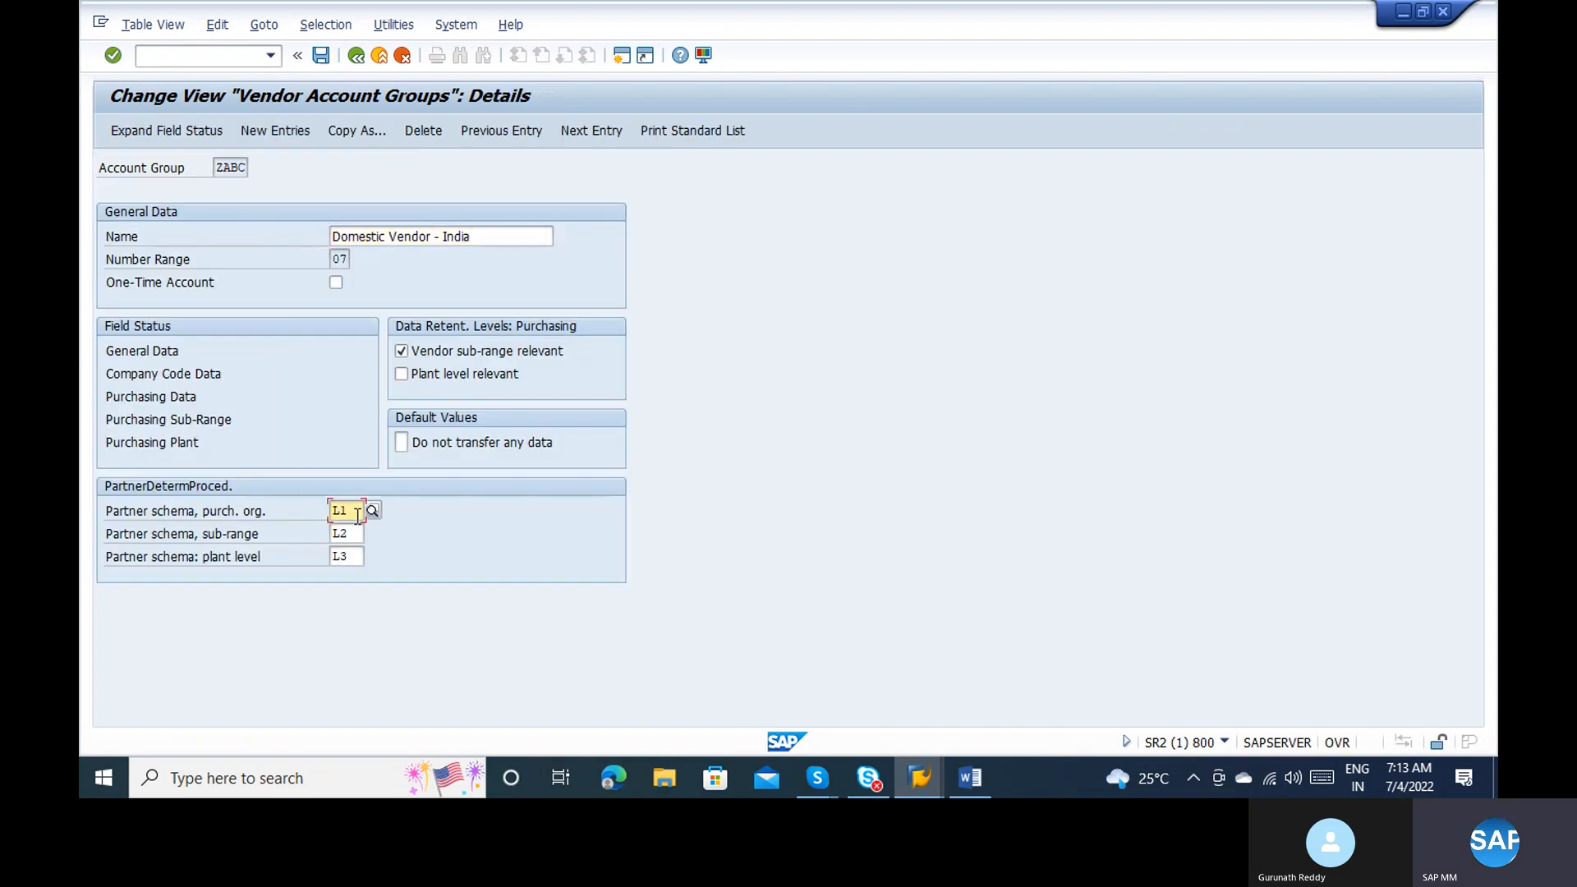
pyautogui.press('Delete')
pyautogui.press('Delete')
pyautogui.press('Tab')
pyautogui.press('Delete')
pyautogui.press('Delete')
pyautogui.press('Tab')
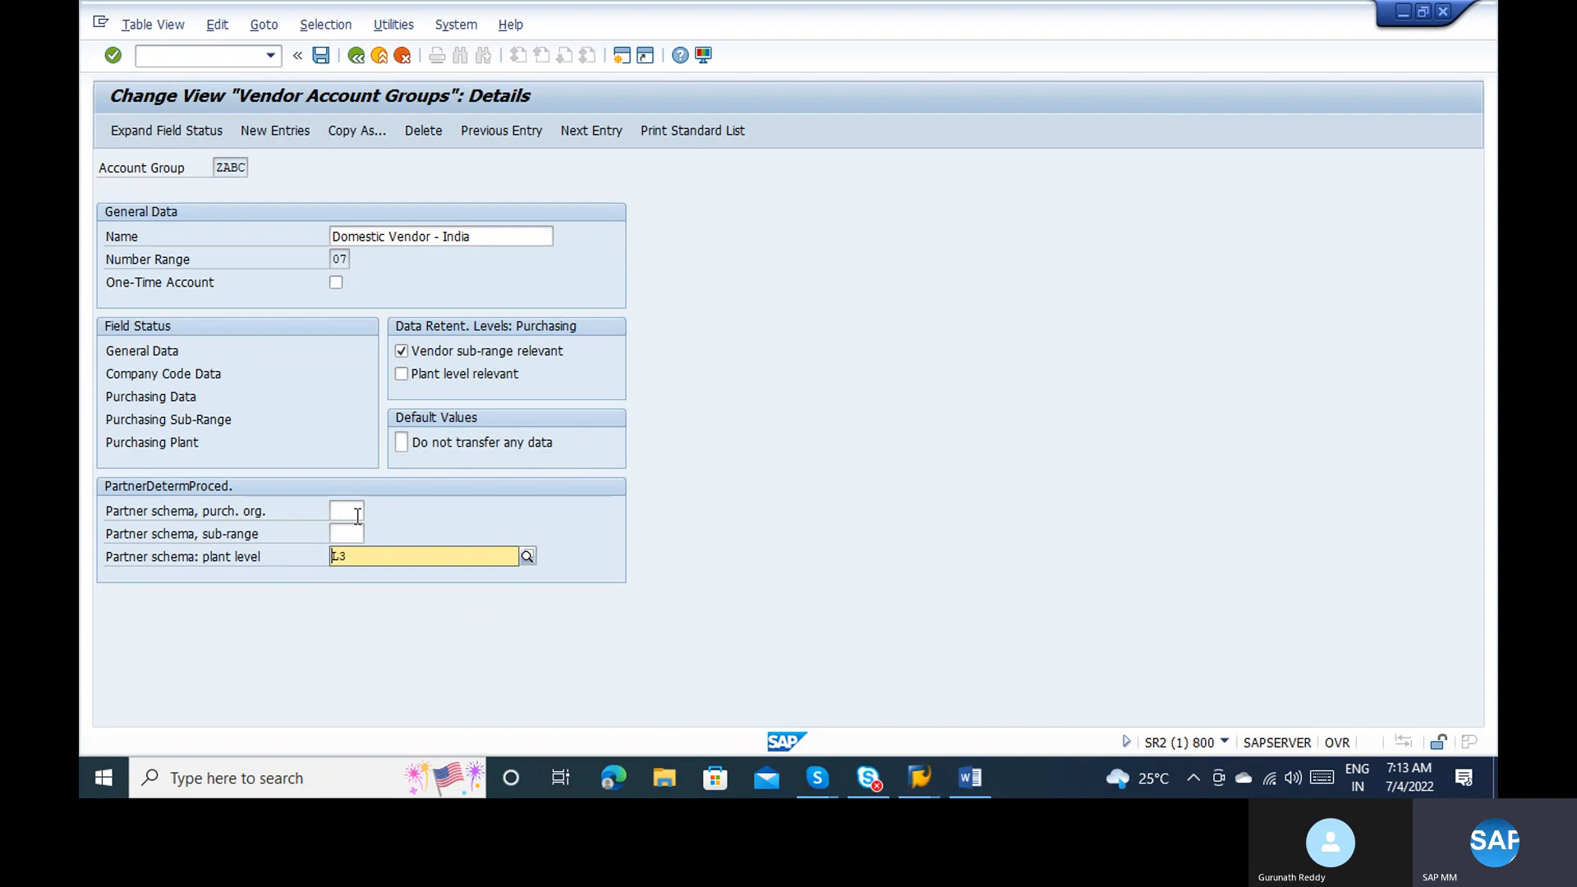
pyautogui.press('Delete')
pyautogui.press('Return')
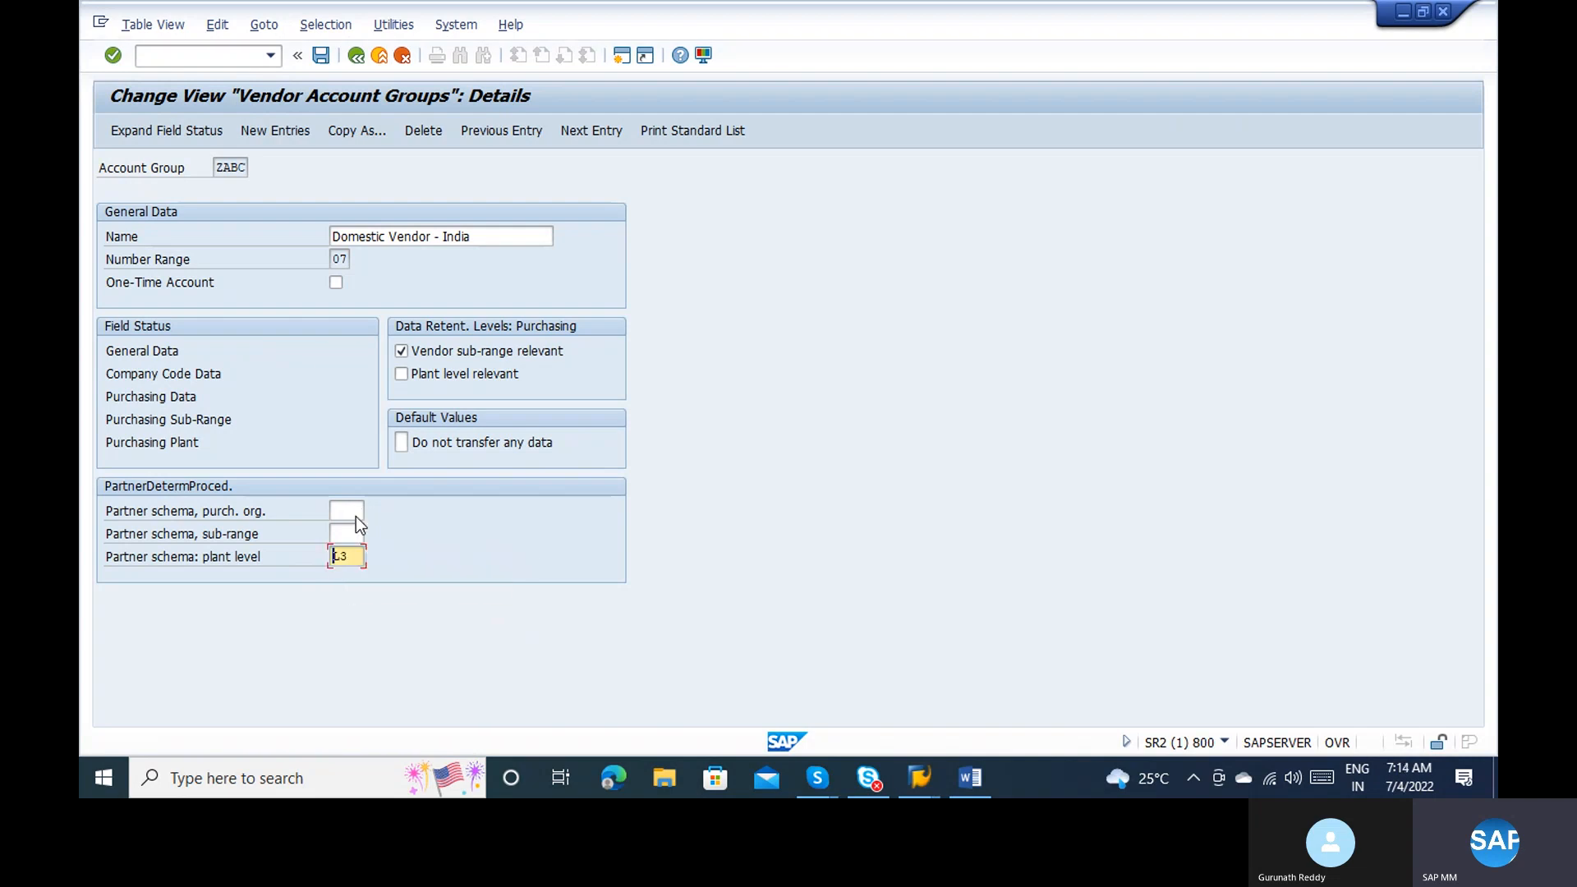
pyautogui.hotkey('ctrl', 's')
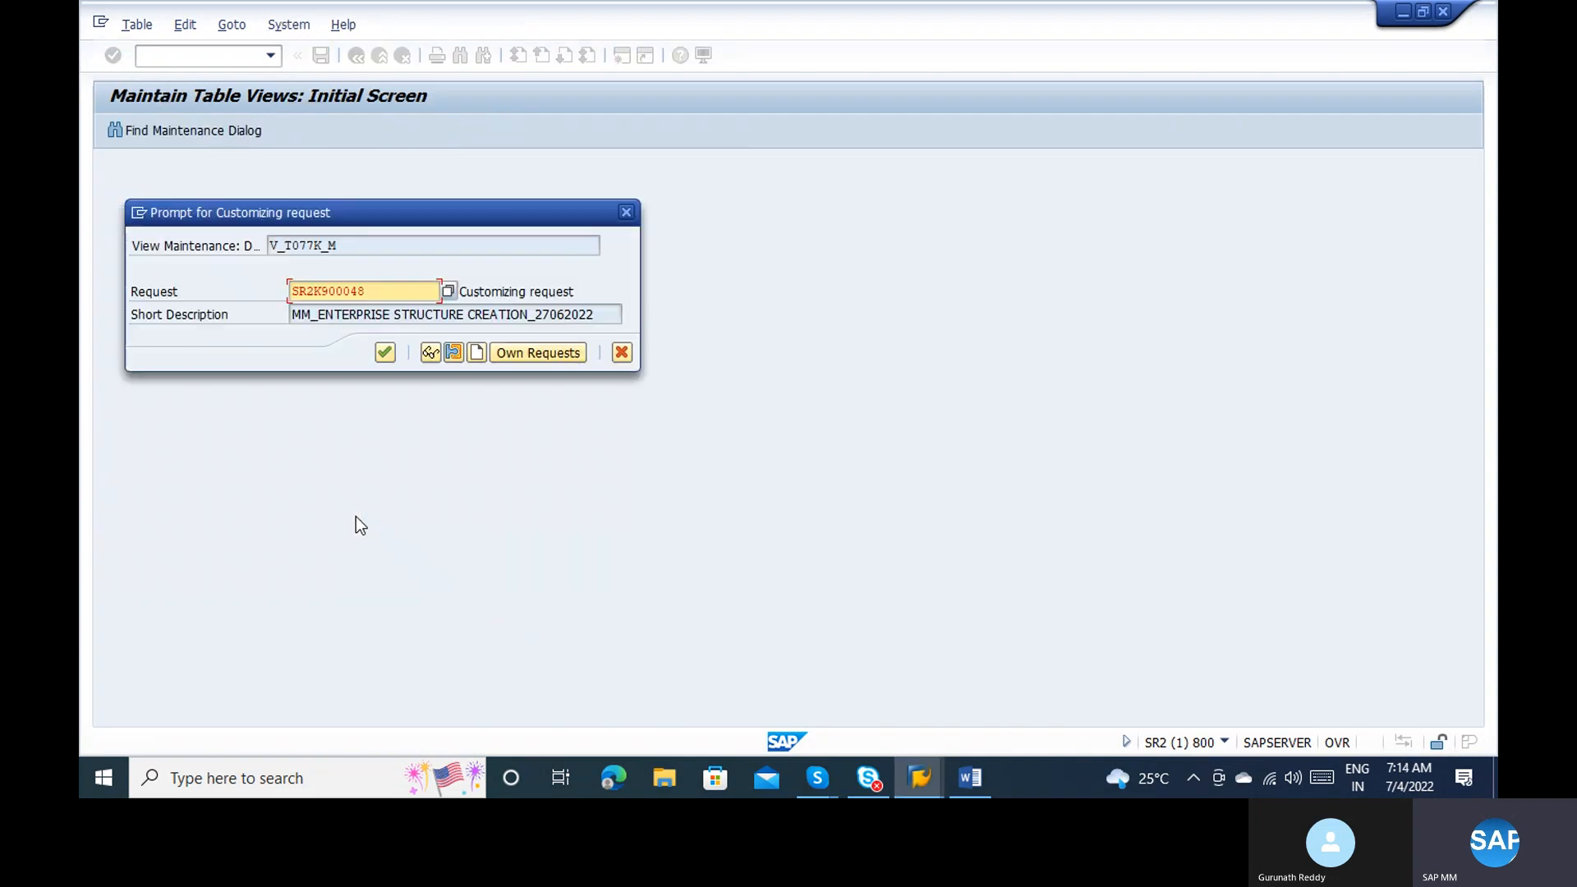
pyautogui.press('Return')
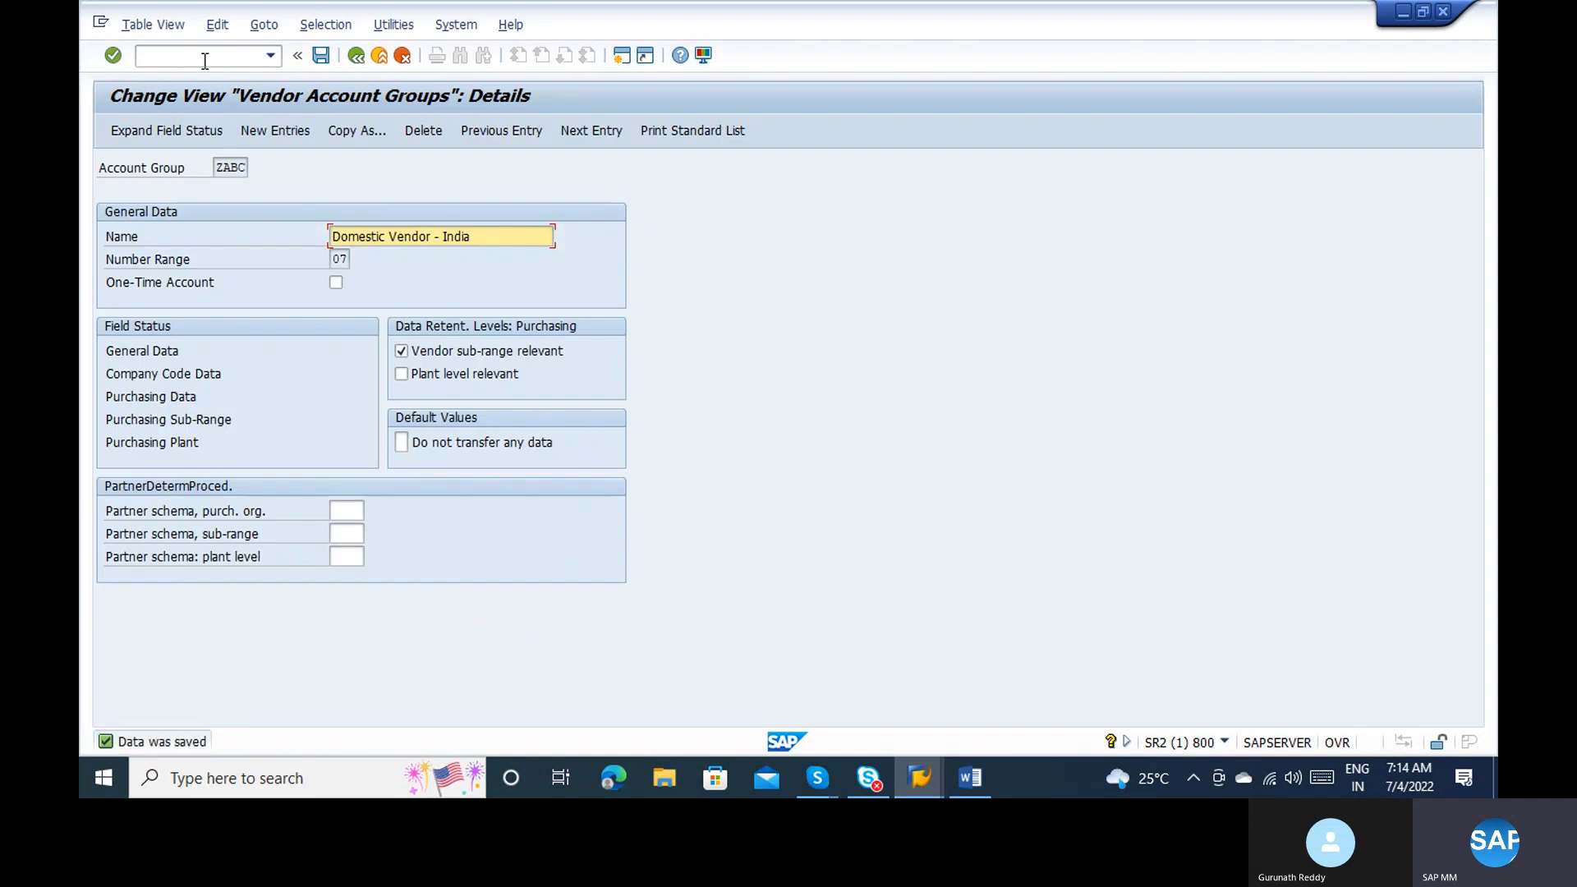
# Step: Start transaction XK01 with the same organizational data and enter name ABC Vendor and search term ABC
pyautogui.click(204, 61)
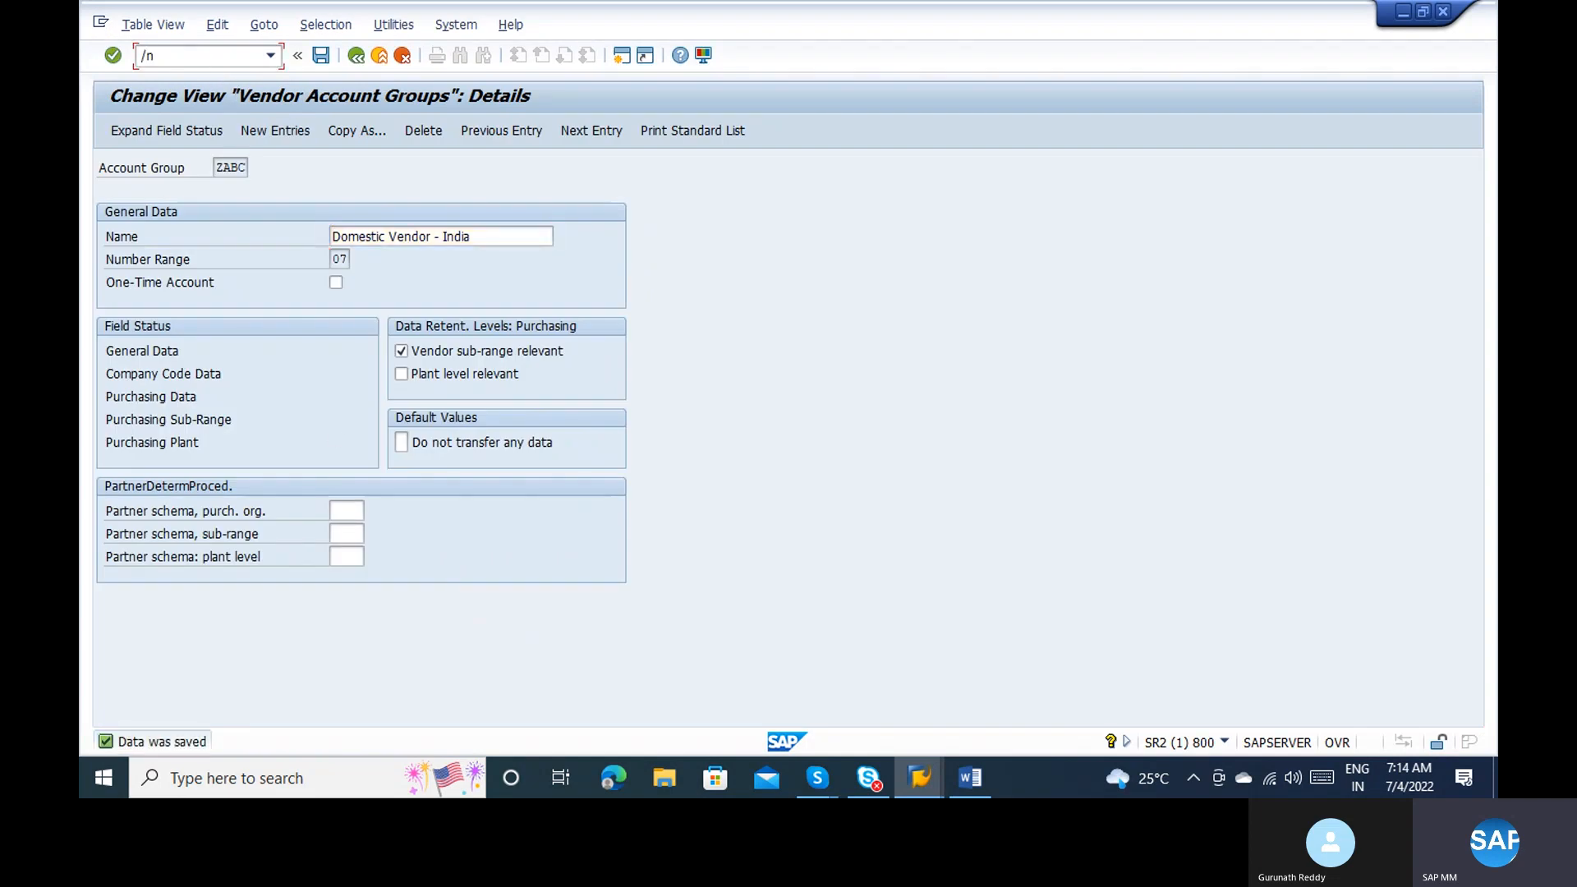
pyautogui.press('Return')
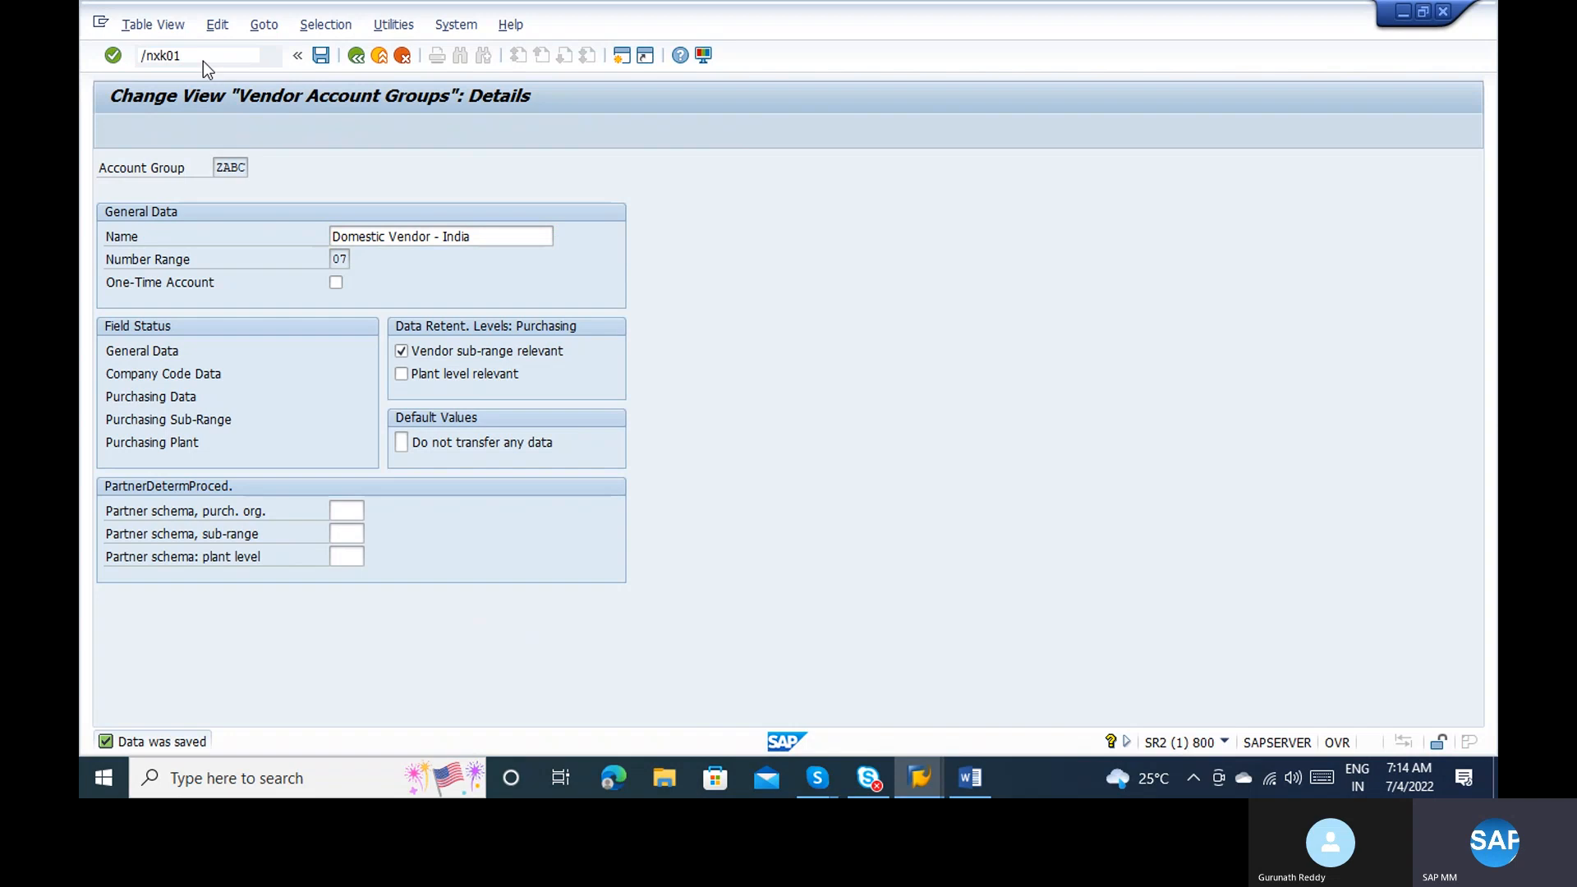
pyautogui.press('Return')
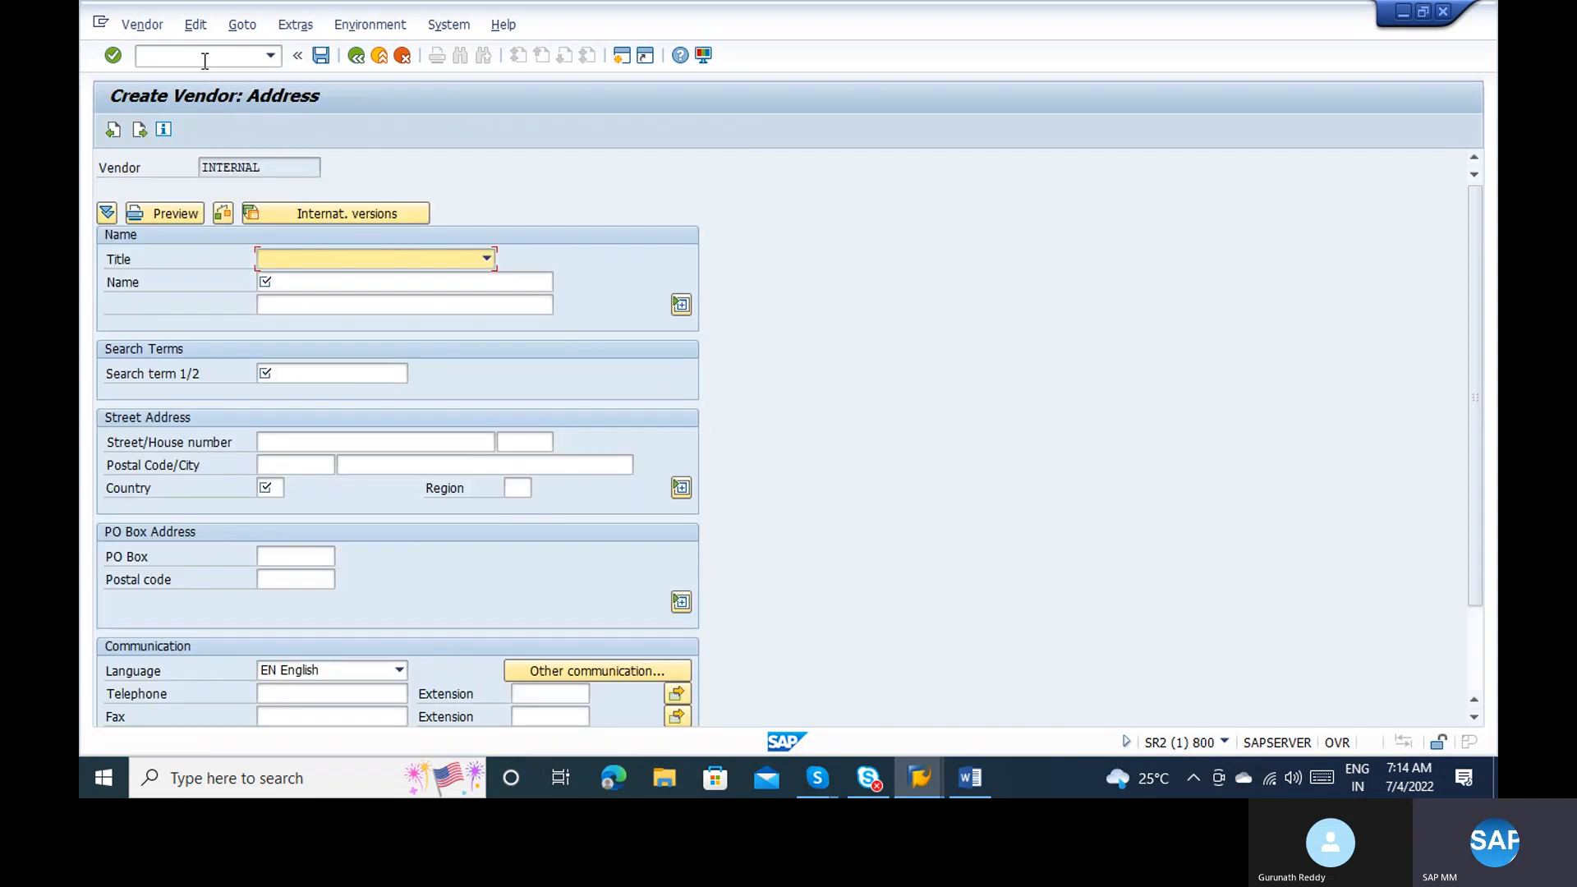
pyautogui.press('Down')
pyautogui.press('Return')
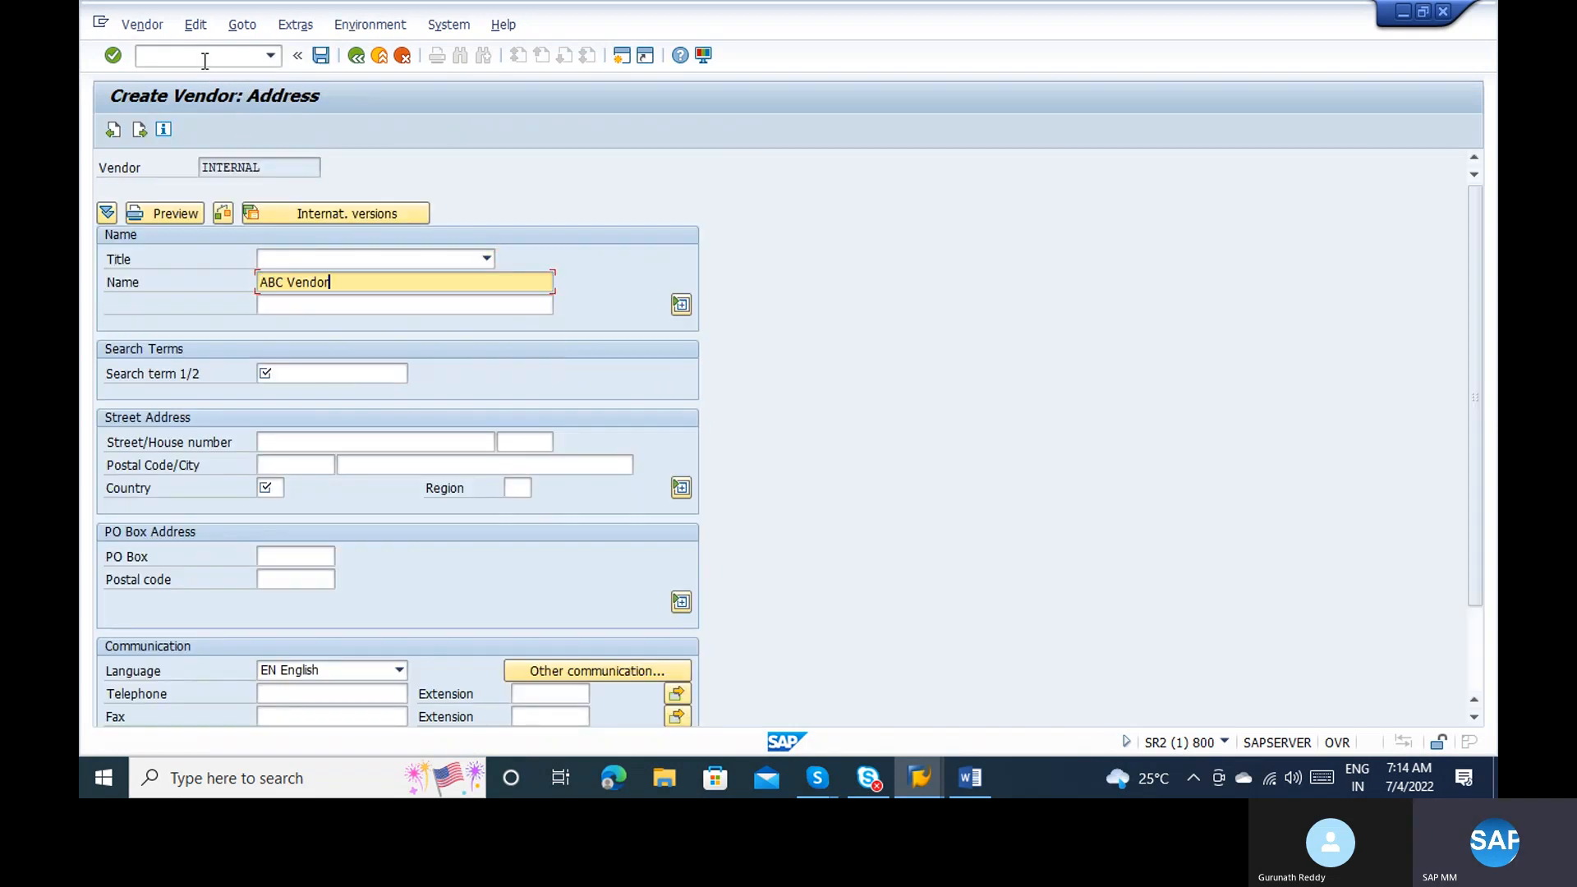
pyautogui.press('Tab')
pyautogui.press('Tab')
pyautogui.press('space')
pyautogui.press('Down')
pyautogui.press('Return')
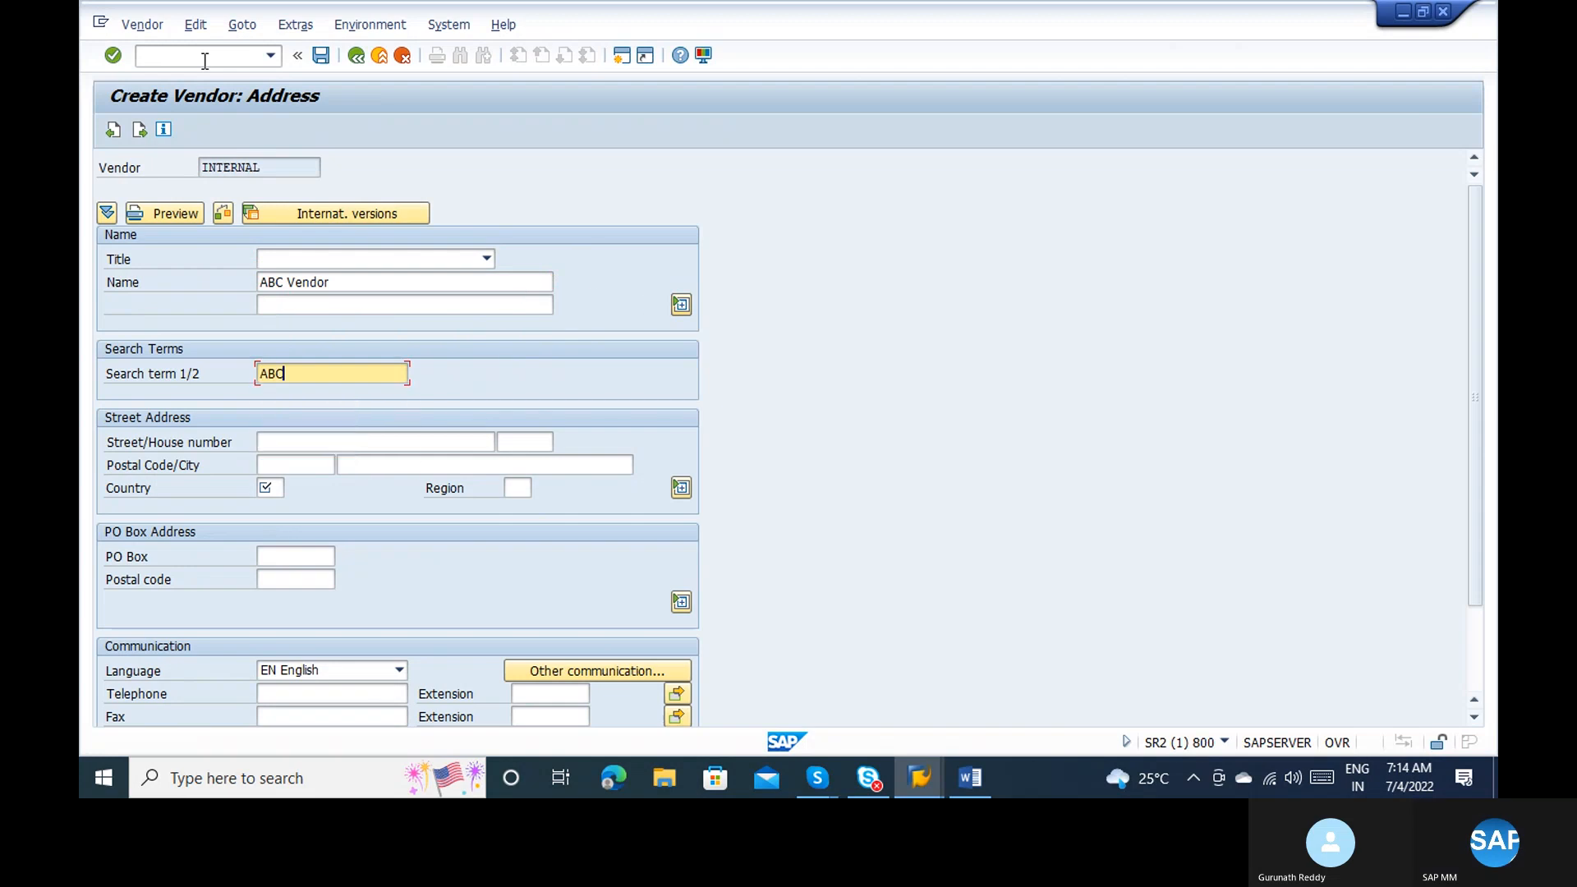
# Step: Set the country to IN and continue through the following vendor screens to the accounting information
pyautogui.press('Tab')
pyautogui.press('Tab')
pyautogui.press('Tab')
pyautogui.press('Tab')
pyautogui.press('Tab')
pyautogui.press('Down')
pyautogui.press('Return')
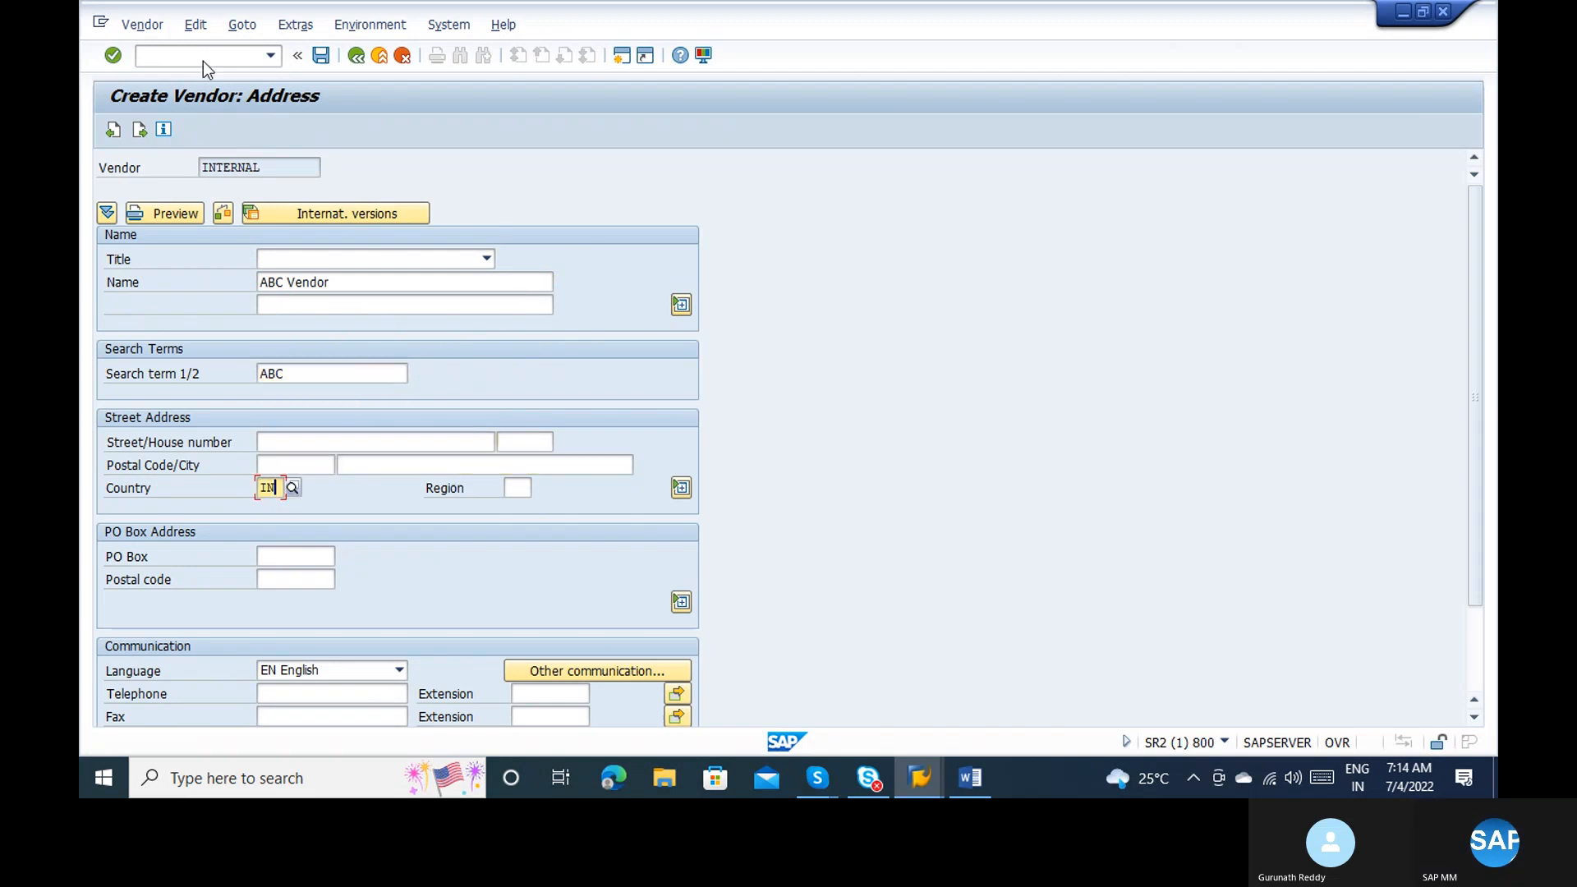
pyautogui.press('Return')
pyautogui.press('Return')
pyautogui.press('Return')
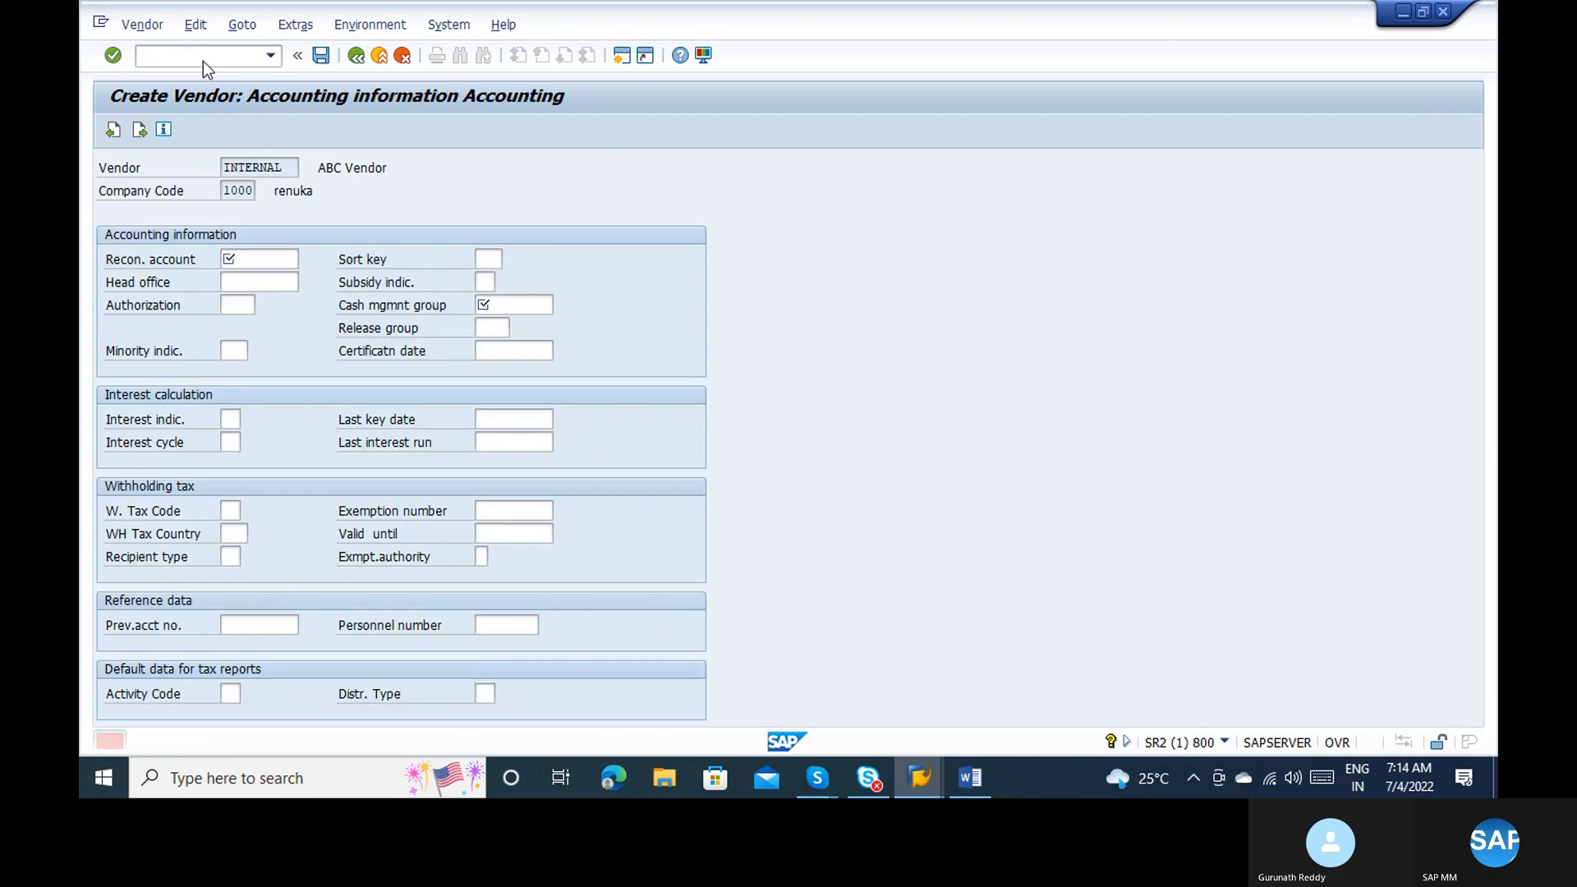
# Step: Set reconciliation account 160000 and the previously used cash management group, and continue to the purchasing data
pyautogui.press('Return')
pyautogui.press('space')
pyautogui.press('Down')
pyautogui.press('Return')
pyautogui.press('Tab')
pyautogui.press('Tab')
pyautogui.press('Tab')
pyautogui.press('Tab')
pyautogui.press('Tab')
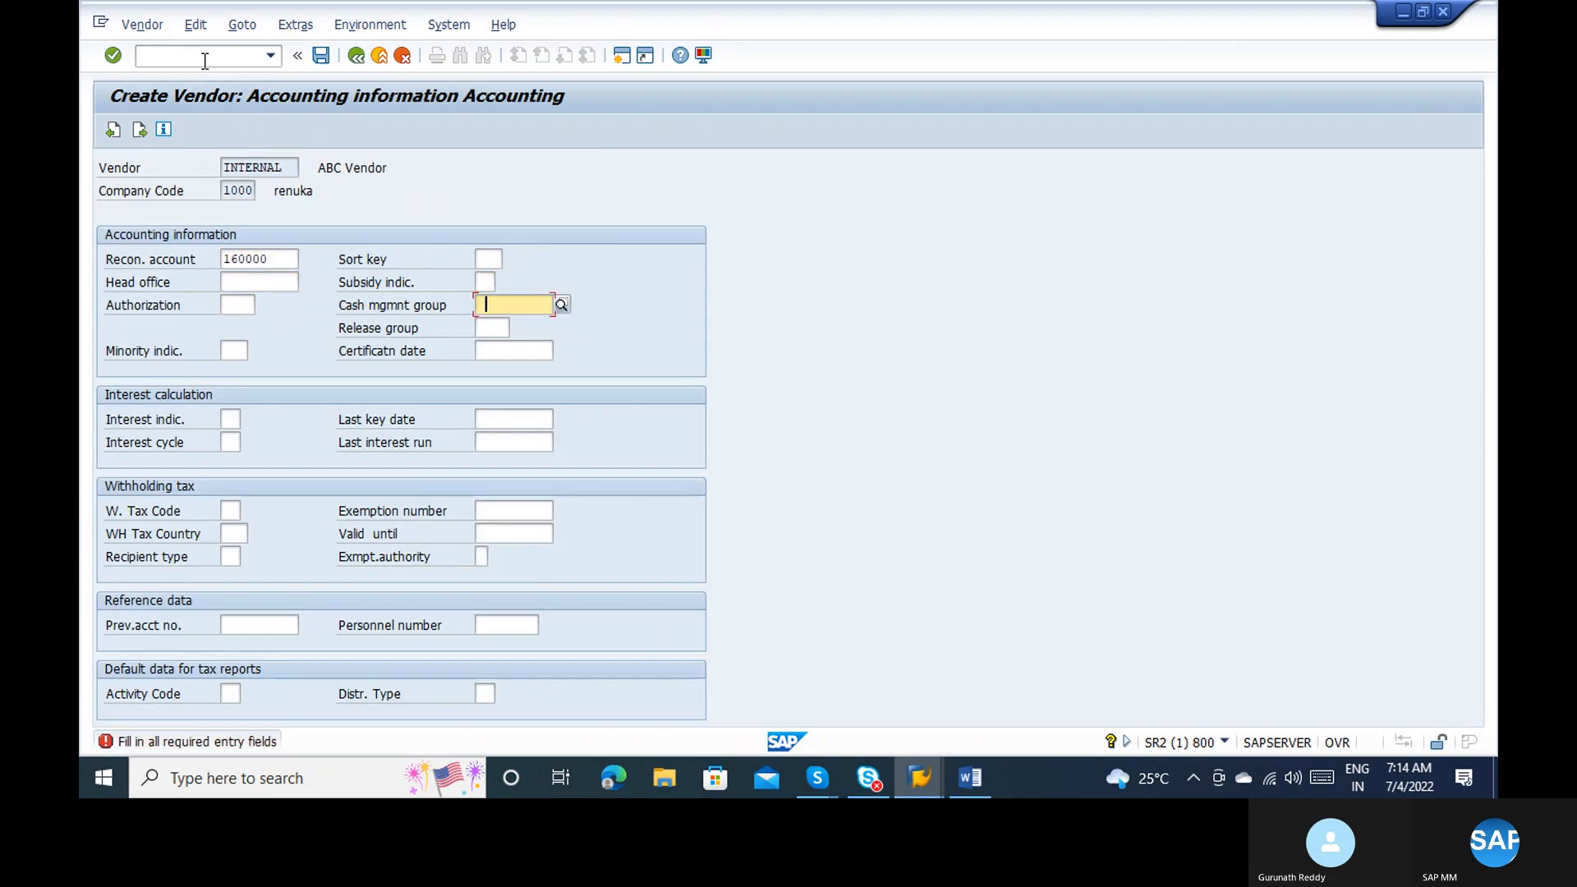
pyautogui.press('Down')
pyautogui.press('Return')
pyautogui.press('Return')
pyautogui.press('Return')
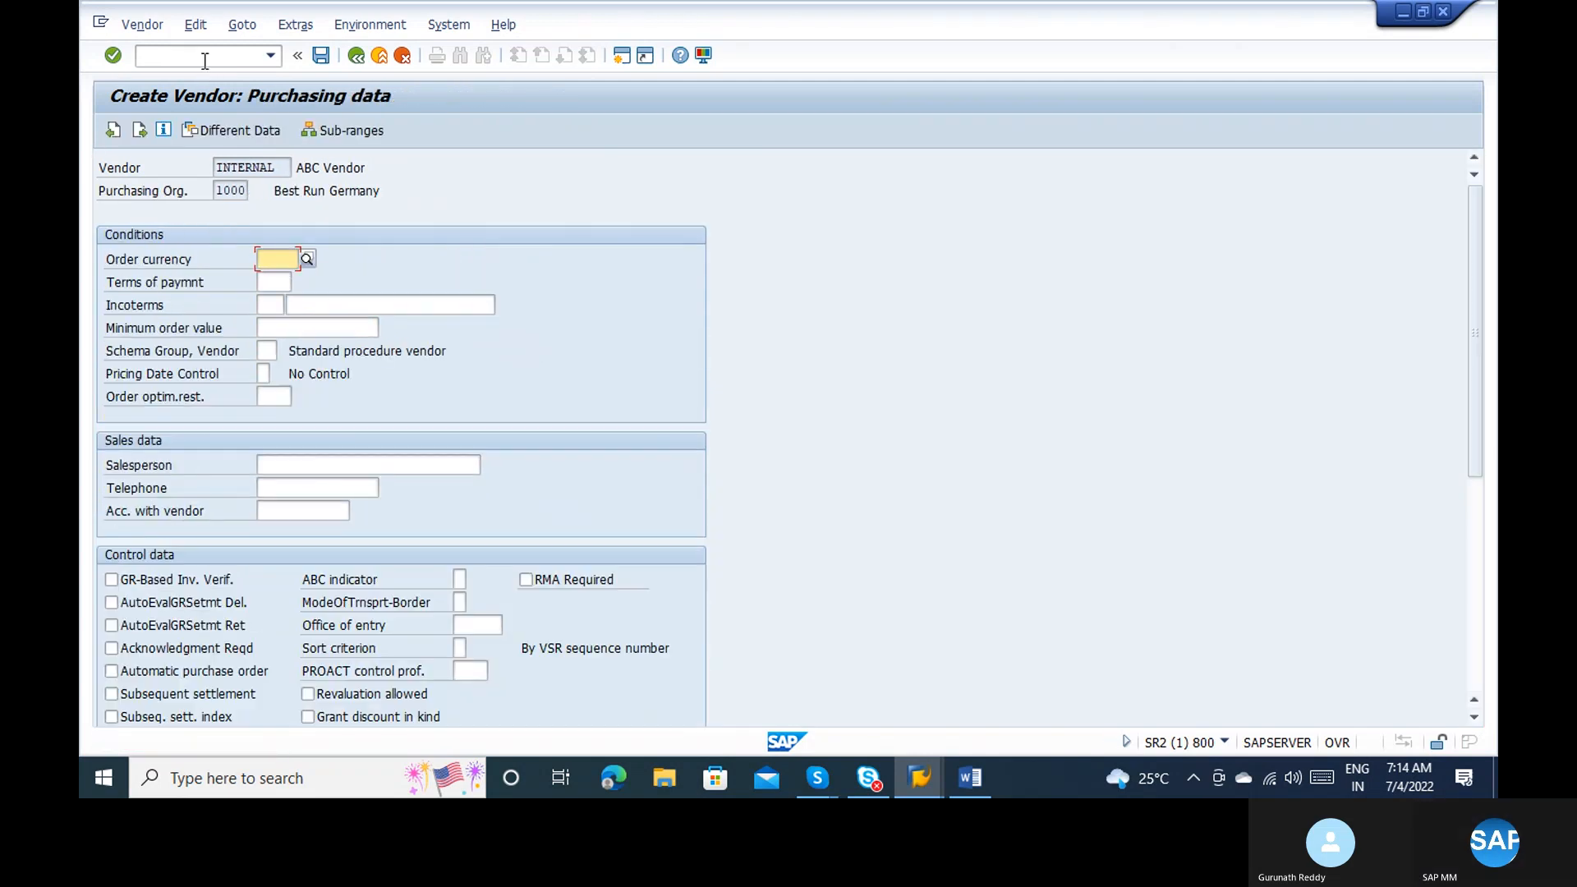
# Step: Set the previously used order currency and try to save the vendor from the empty partner functions, closing the resulting dialog
pyautogui.press('Down')
pyautogui.press('Return')
pyautogui.press('Return')
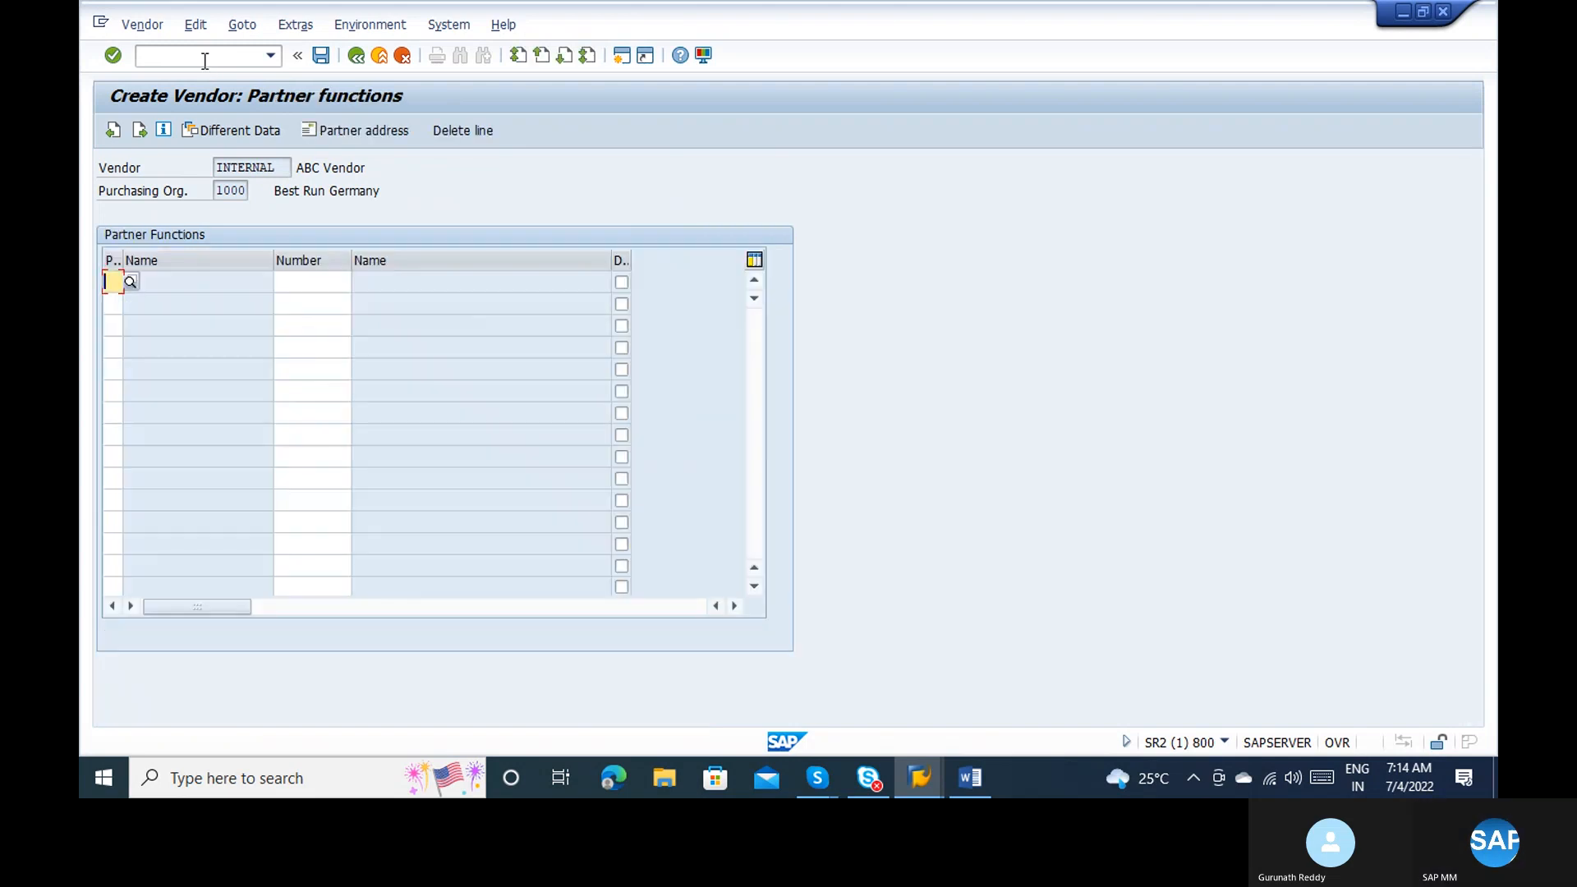
pyautogui.click(320, 56)
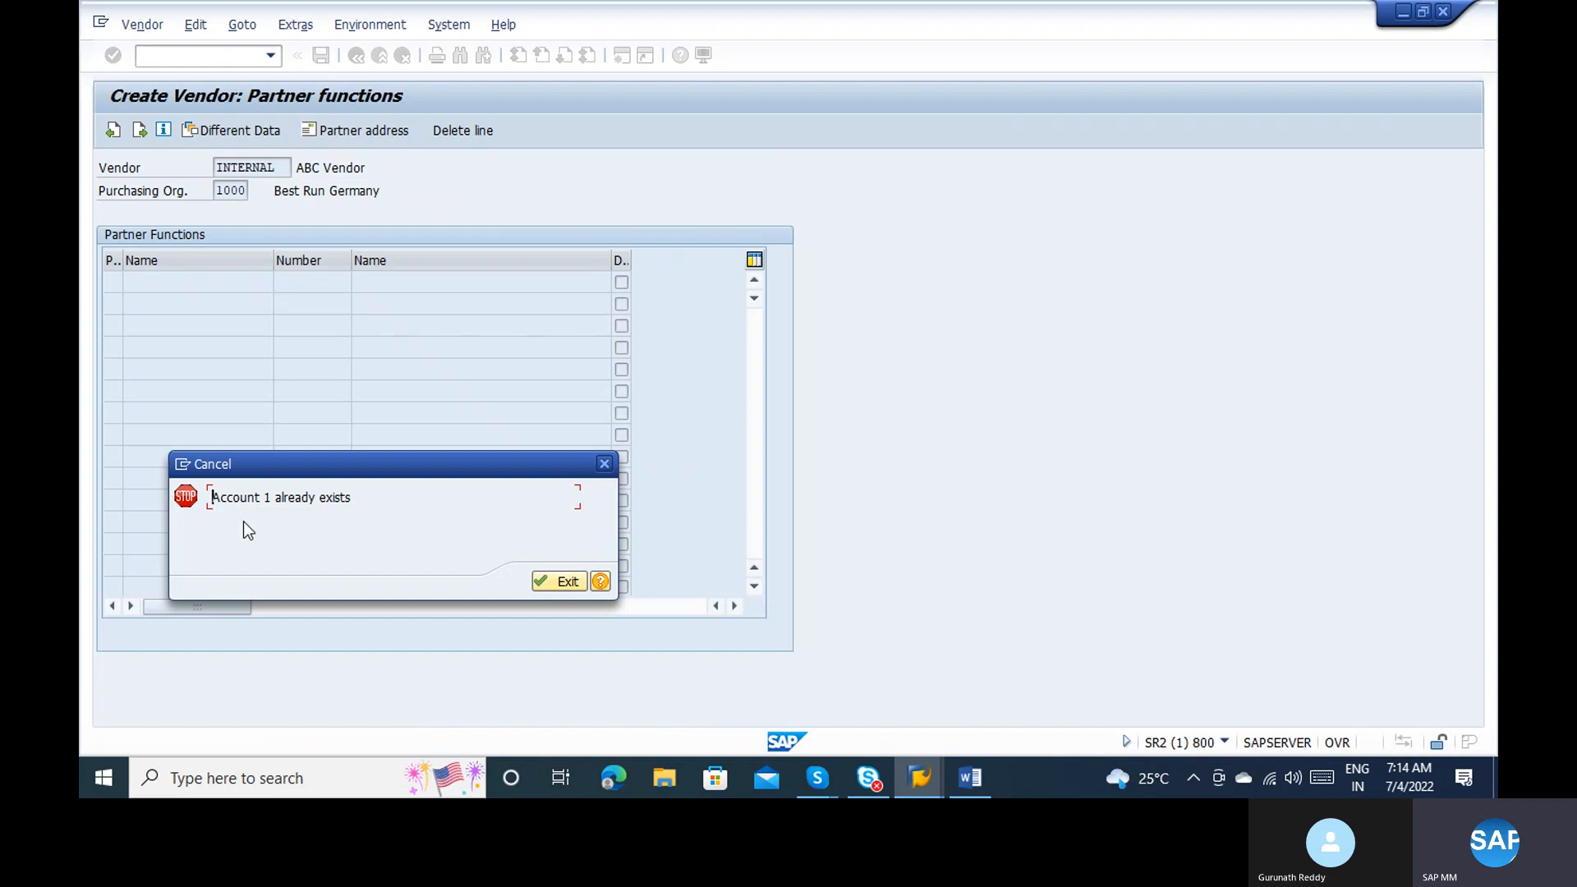
pyautogui.press('Return')
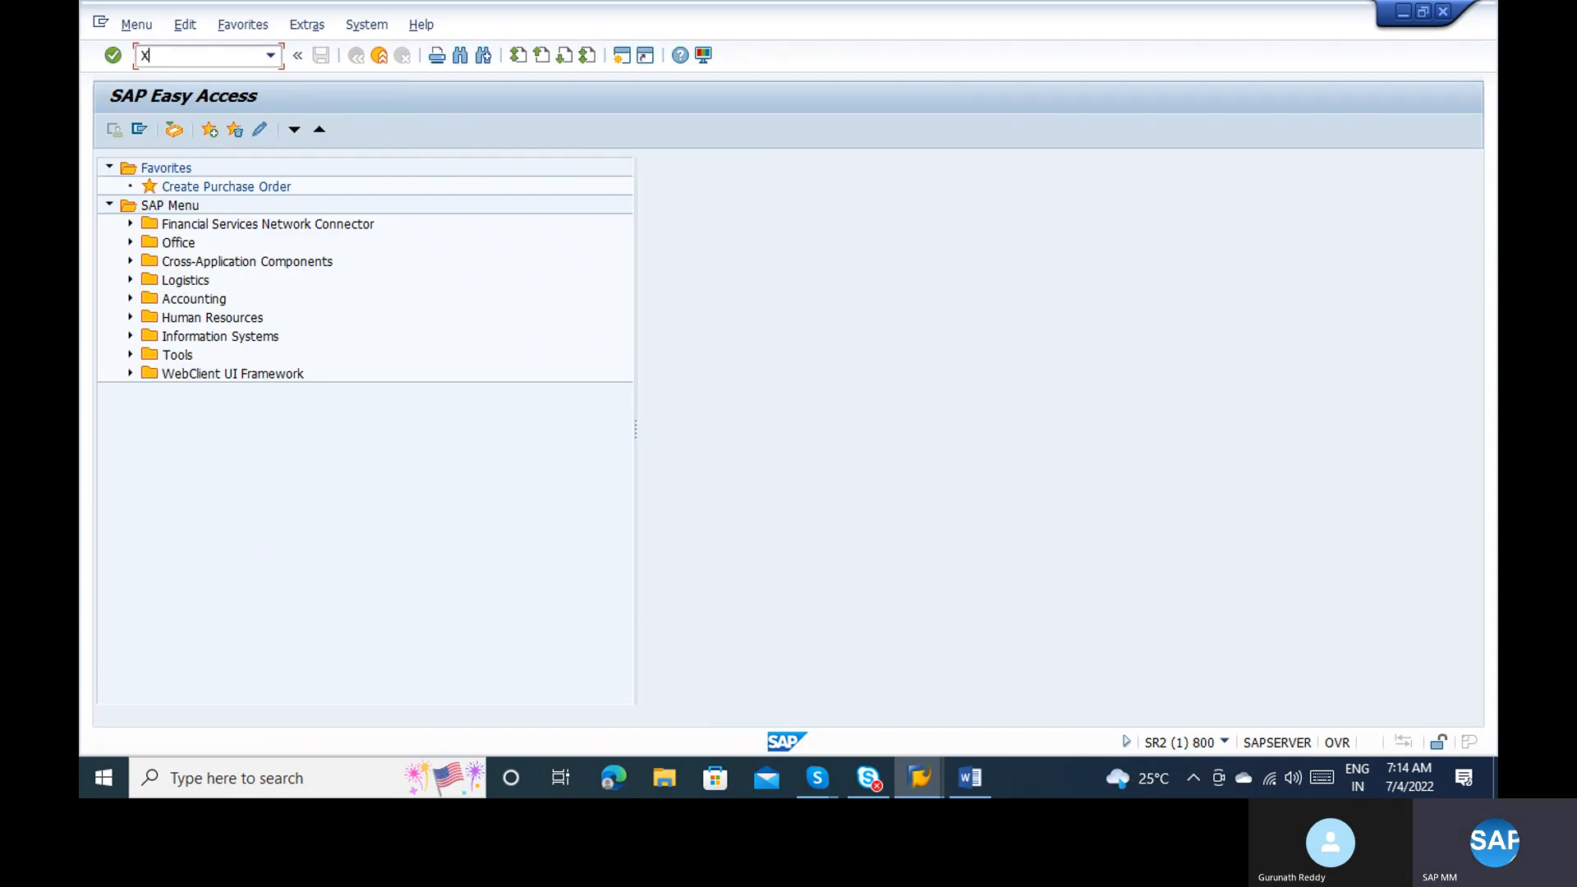
# Step: Restart the vendor creation with the unchanged organizational data and fill in name ABC Vendor and search term ABC
pyautogui.write('1')
pyautogui.press('Return')
pyautogui.press('Return')
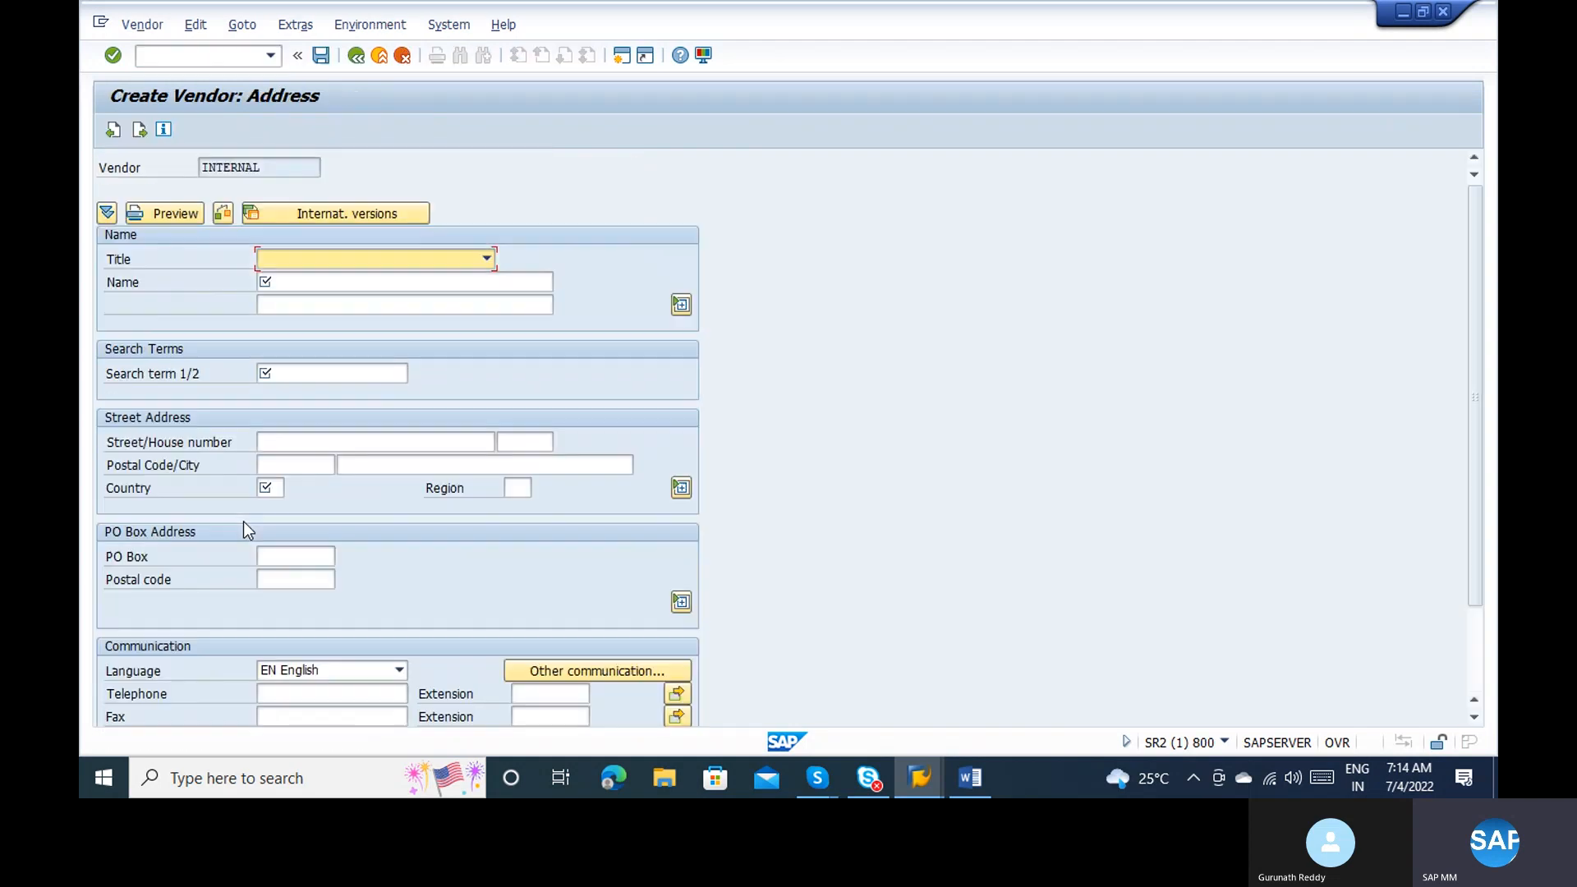
pyautogui.click(288, 273)
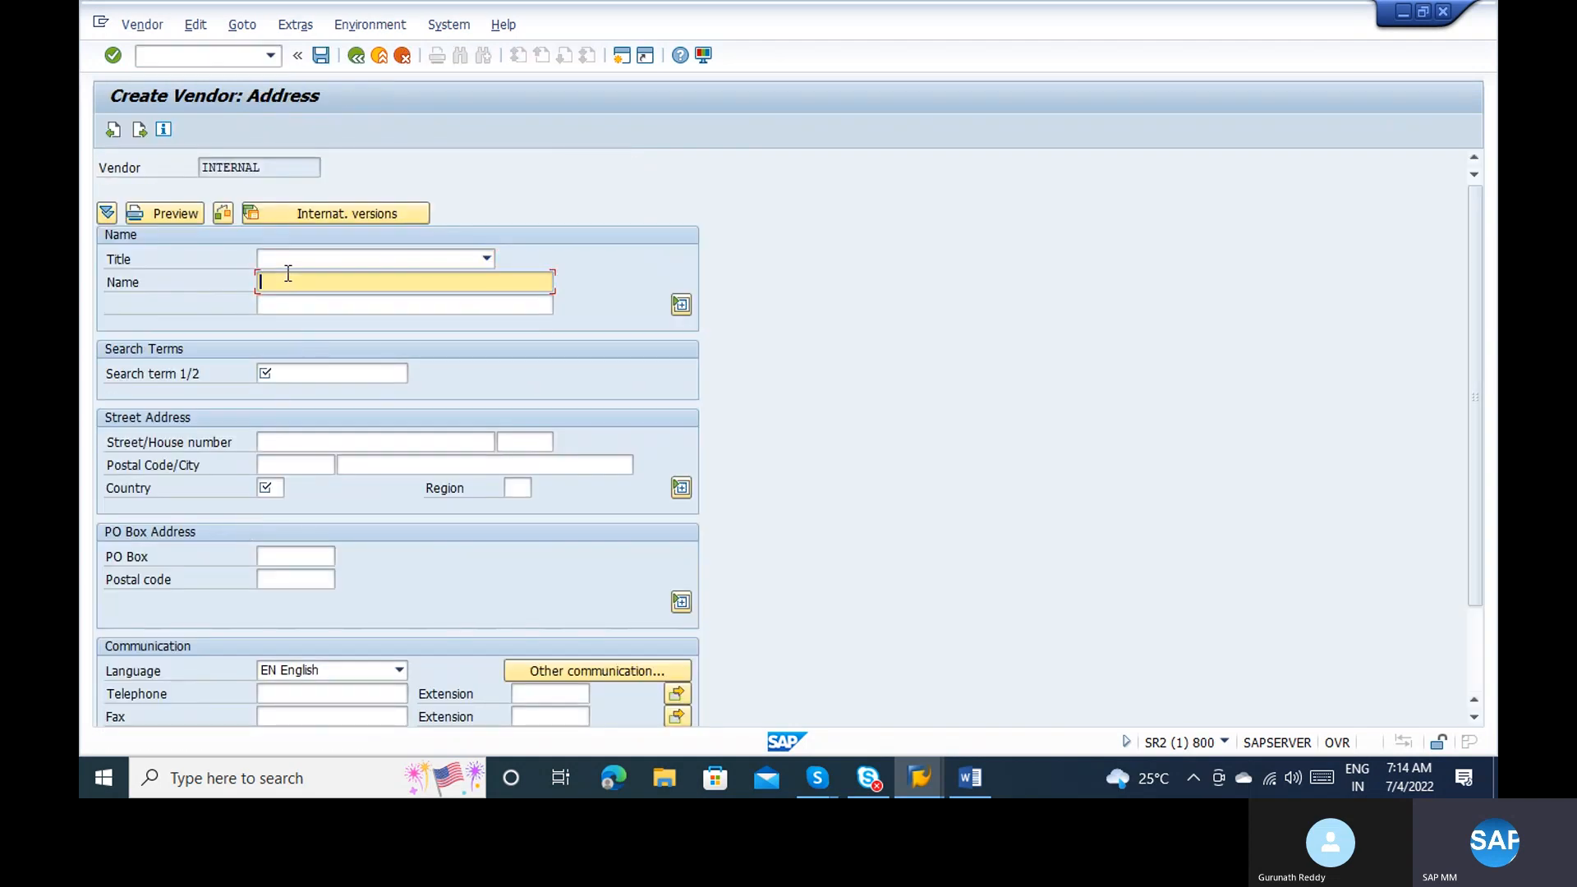
pyautogui.press('Down')
pyautogui.press('Return')
pyautogui.press('Tab')
pyautogui.press('Tab')
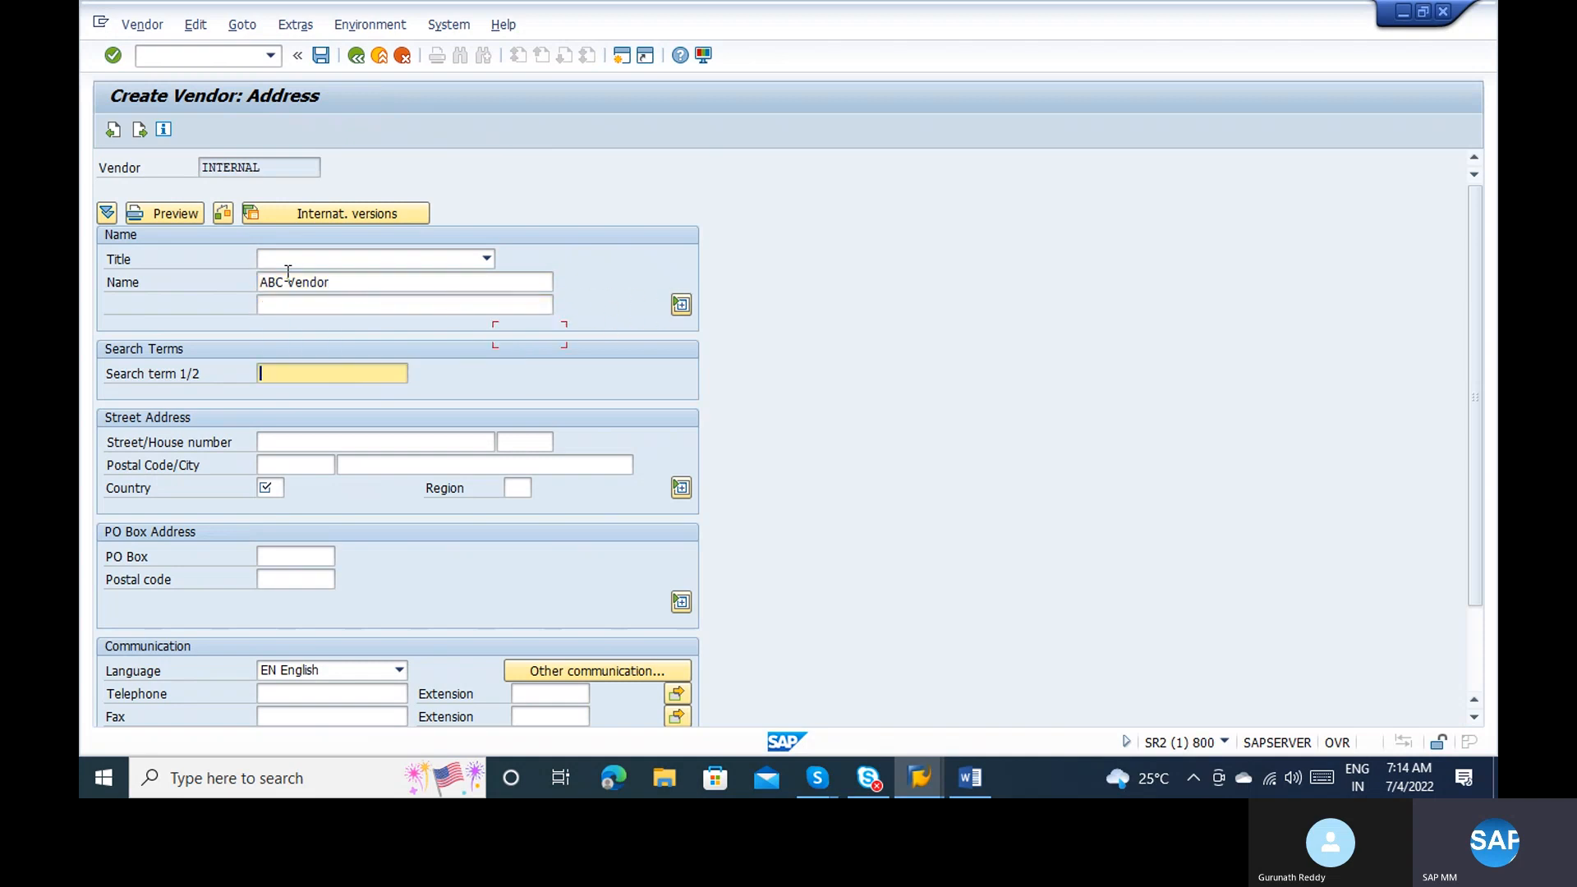
pyautogui.press('Down')
pyautogui.press('Return')
# Step: Fill in country IN in the street address and continue to the payment transactions
pyautogui.press('Tab')
pyautogui.press('Tab')
pyautogui.press('Tab')
pyautogui.press('Tab')
pyautogui.press('Tab')
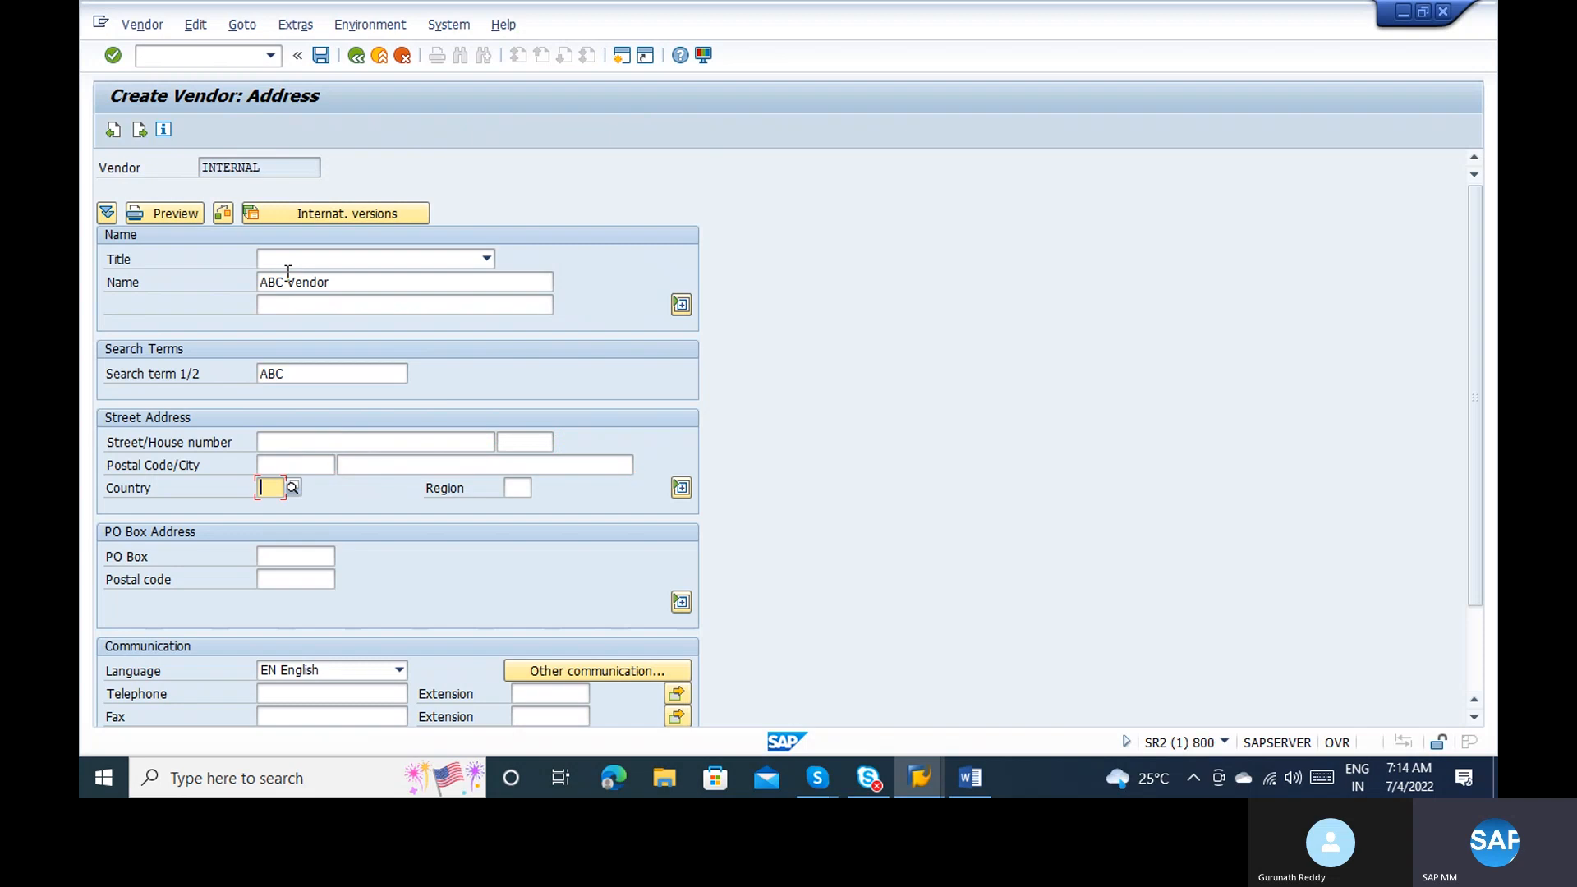
pyautogui.press('Down')
pyautogui.press('Return')
pyautogui.press('Return')
pyautogui.press('Return')
pyautogui.press('Return')
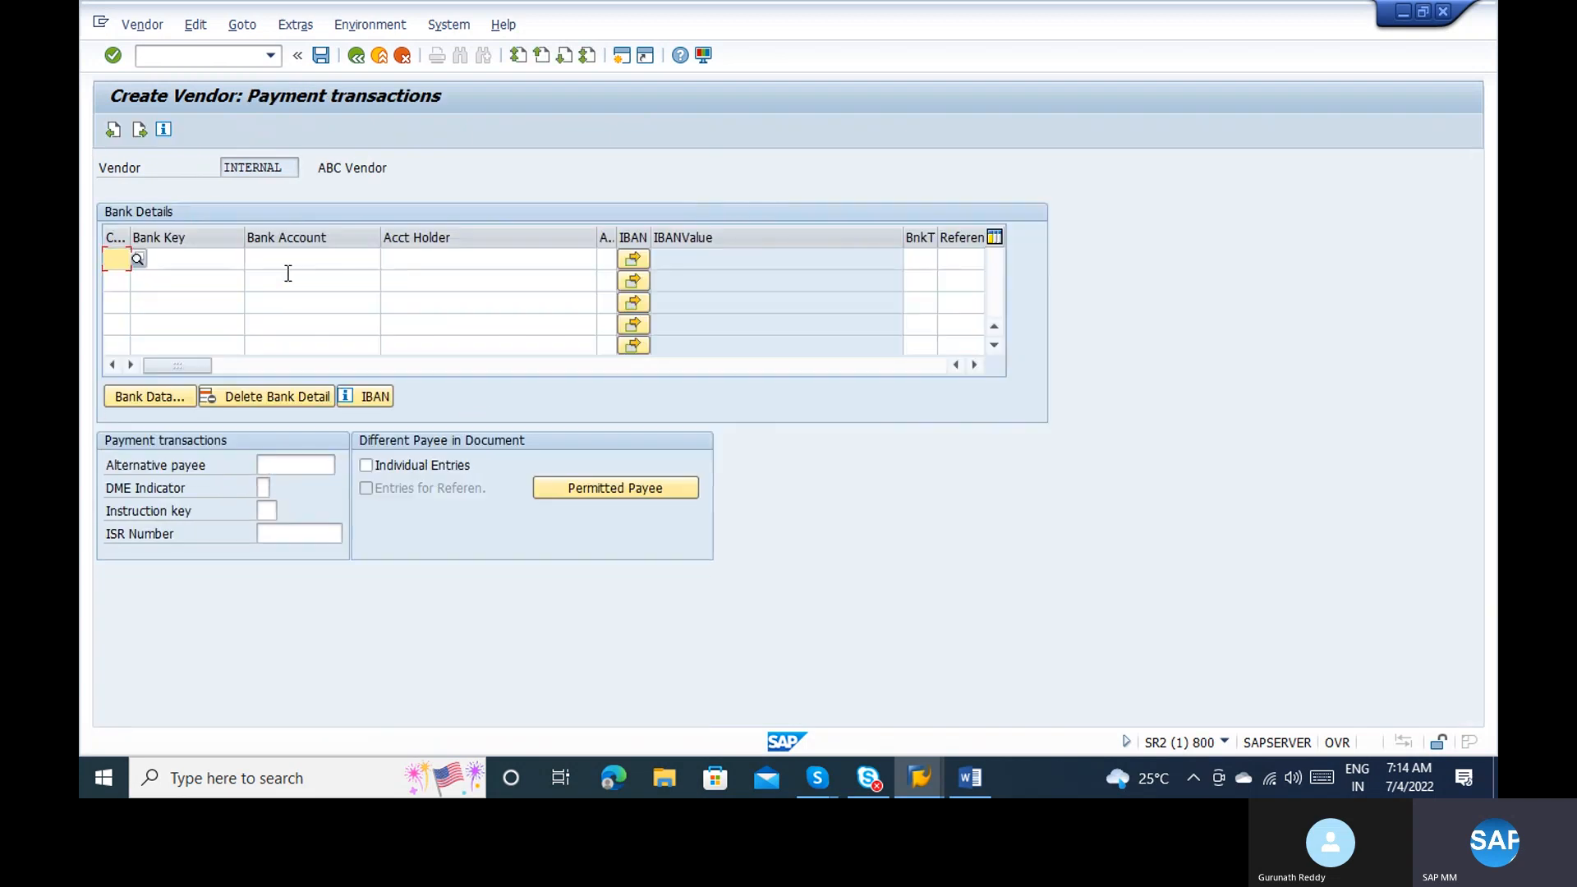
# Step: Set reconciliation account 160000 and cash management group A1 in the accounting information, and continue to the purchasing data
pyautogui.press('Return')
pyautogui.press('Return')
pyautogui.write('160000')
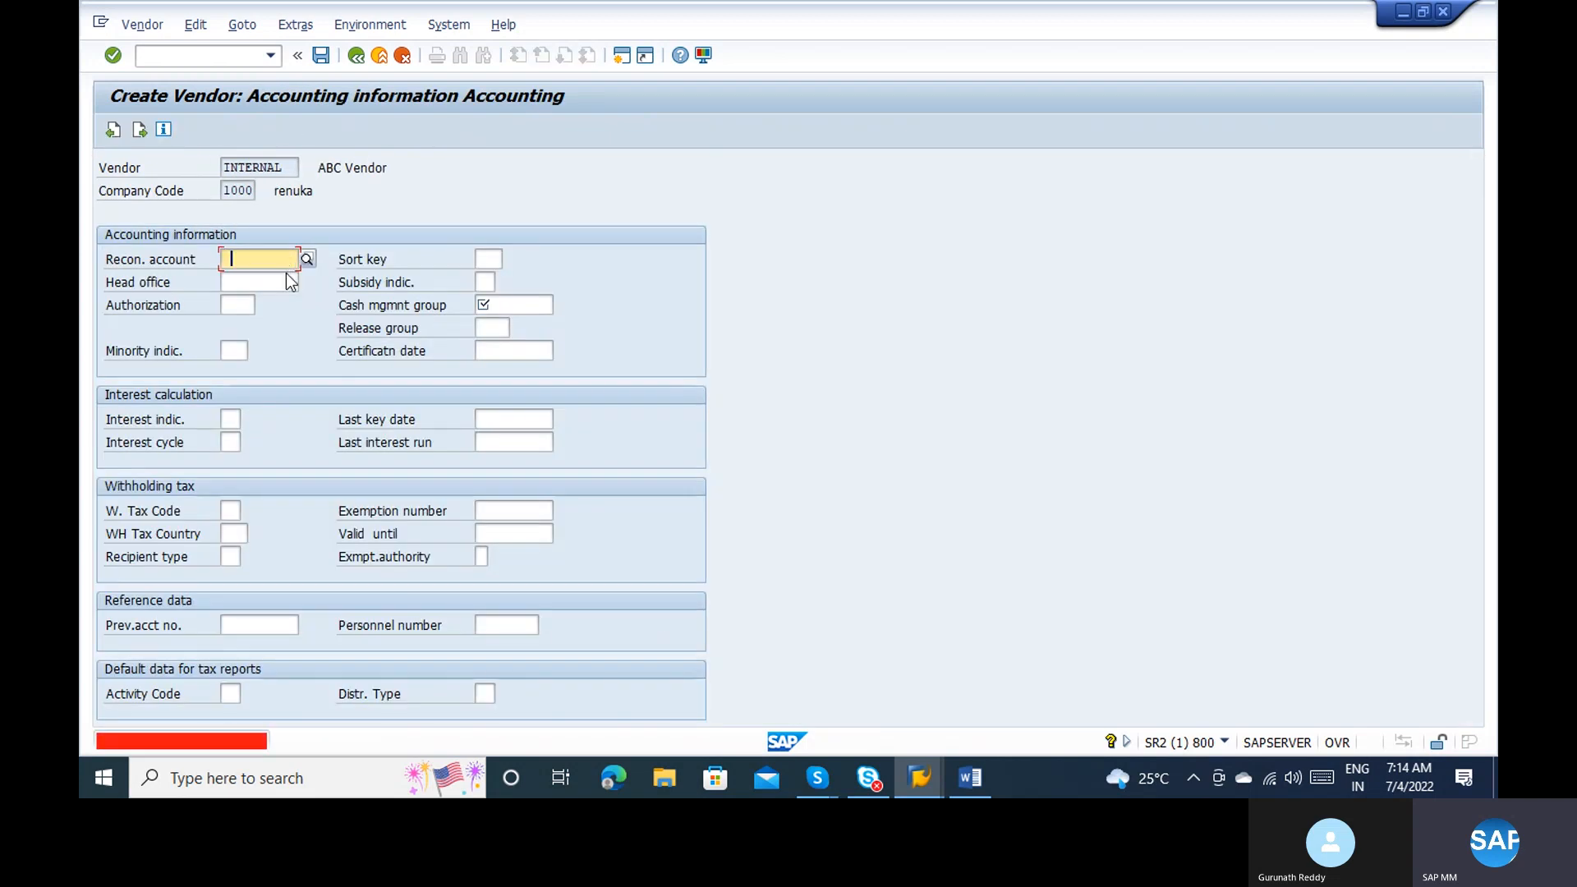
pyautogui.press('Tab')
pyautogui.press('Tab')
pyautogui.press('Tab')
pyautogui.press('Tab')
pyautogui.write('A1')
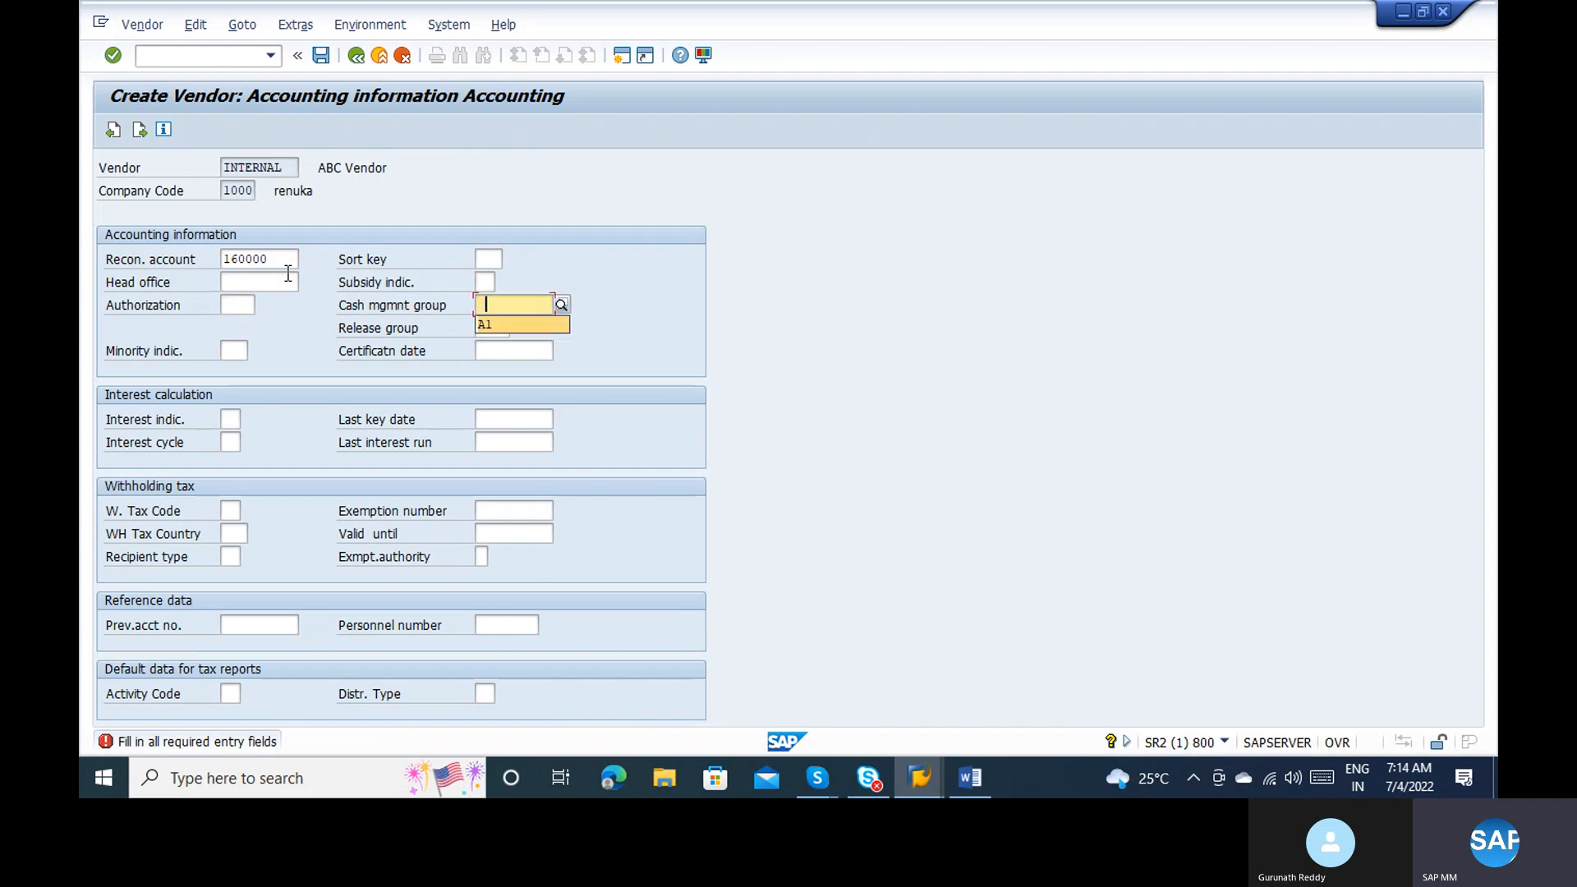
pyautogui.press('Return')
pyautogui.press('Return')
pyautogui.press('Return')
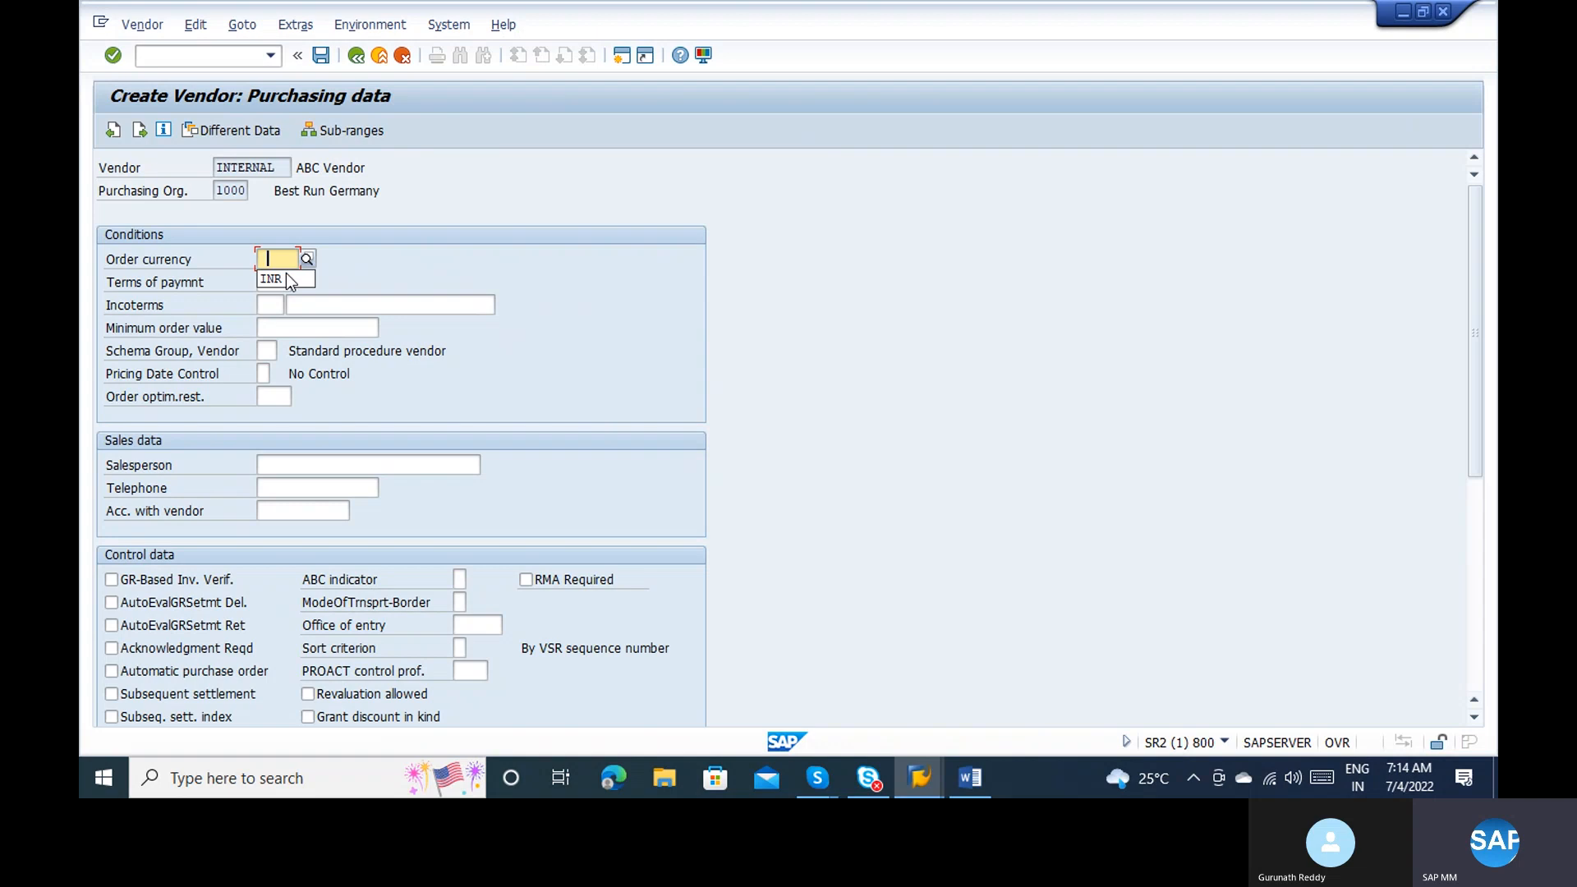
# Step: Set the order currency to INR and try to save the vendor from the empty partner functions, closing the resulting dialog
pyautogui.press('Return')
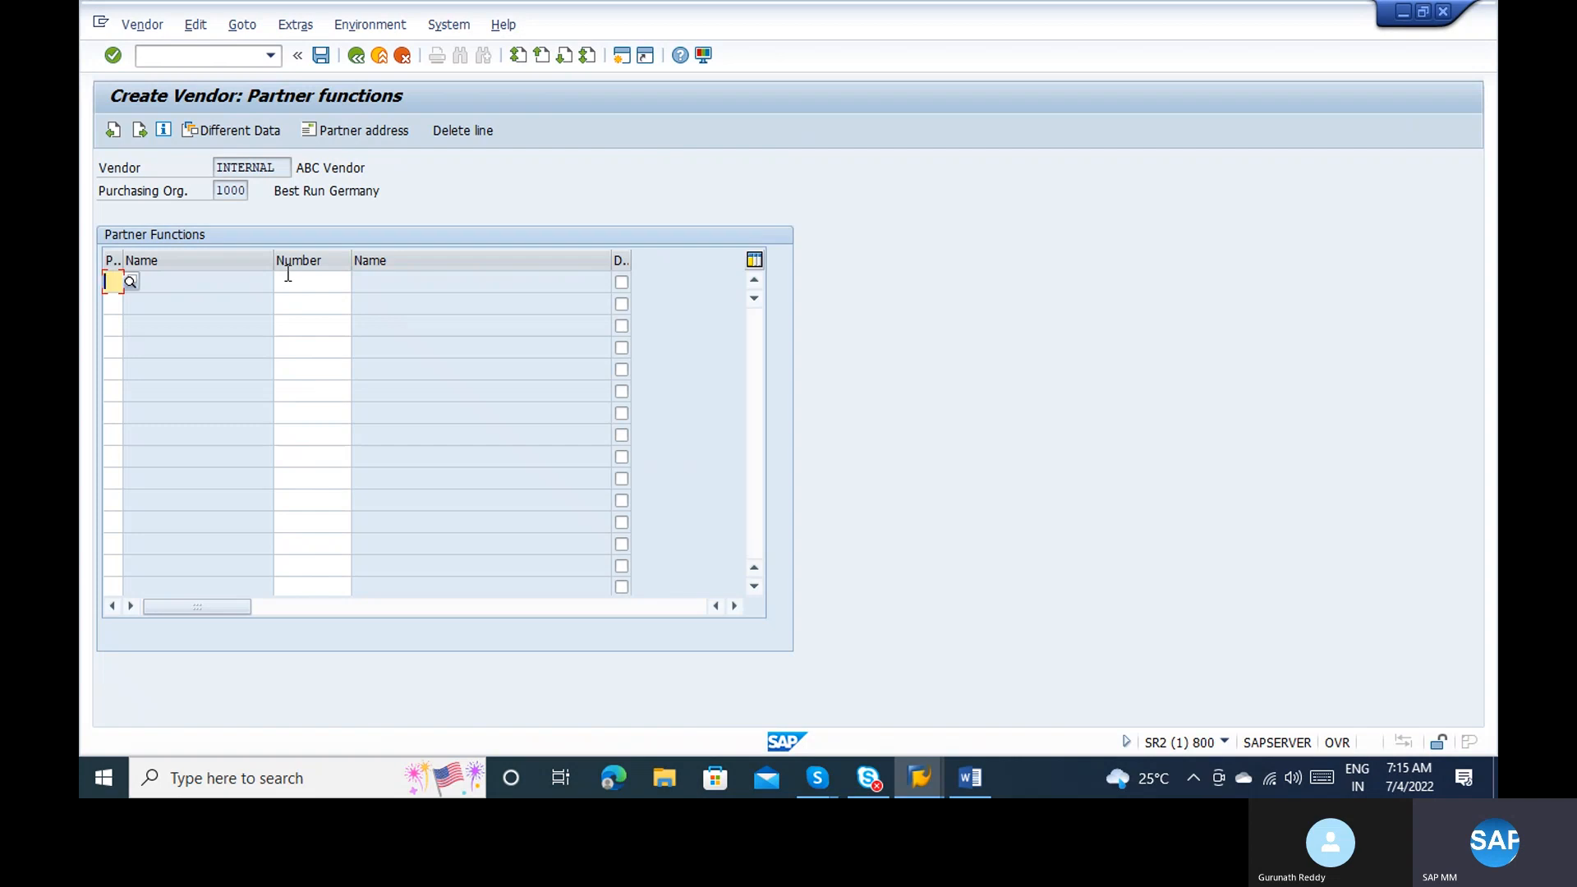
pyautogui.hotkey('ctrl', 's')
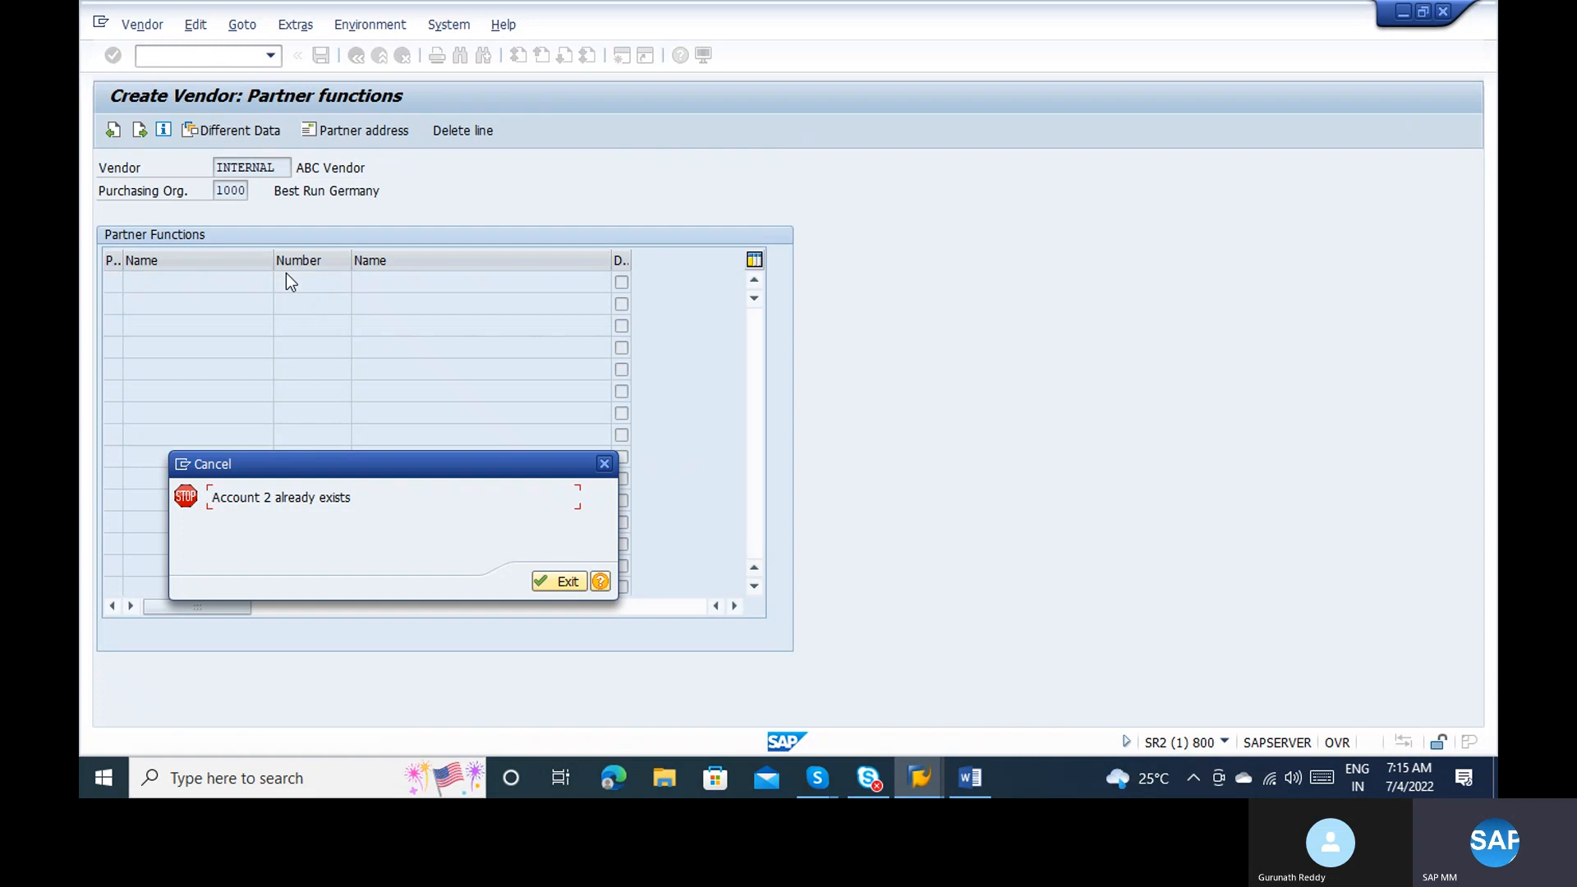
pyautogui.press('Return')
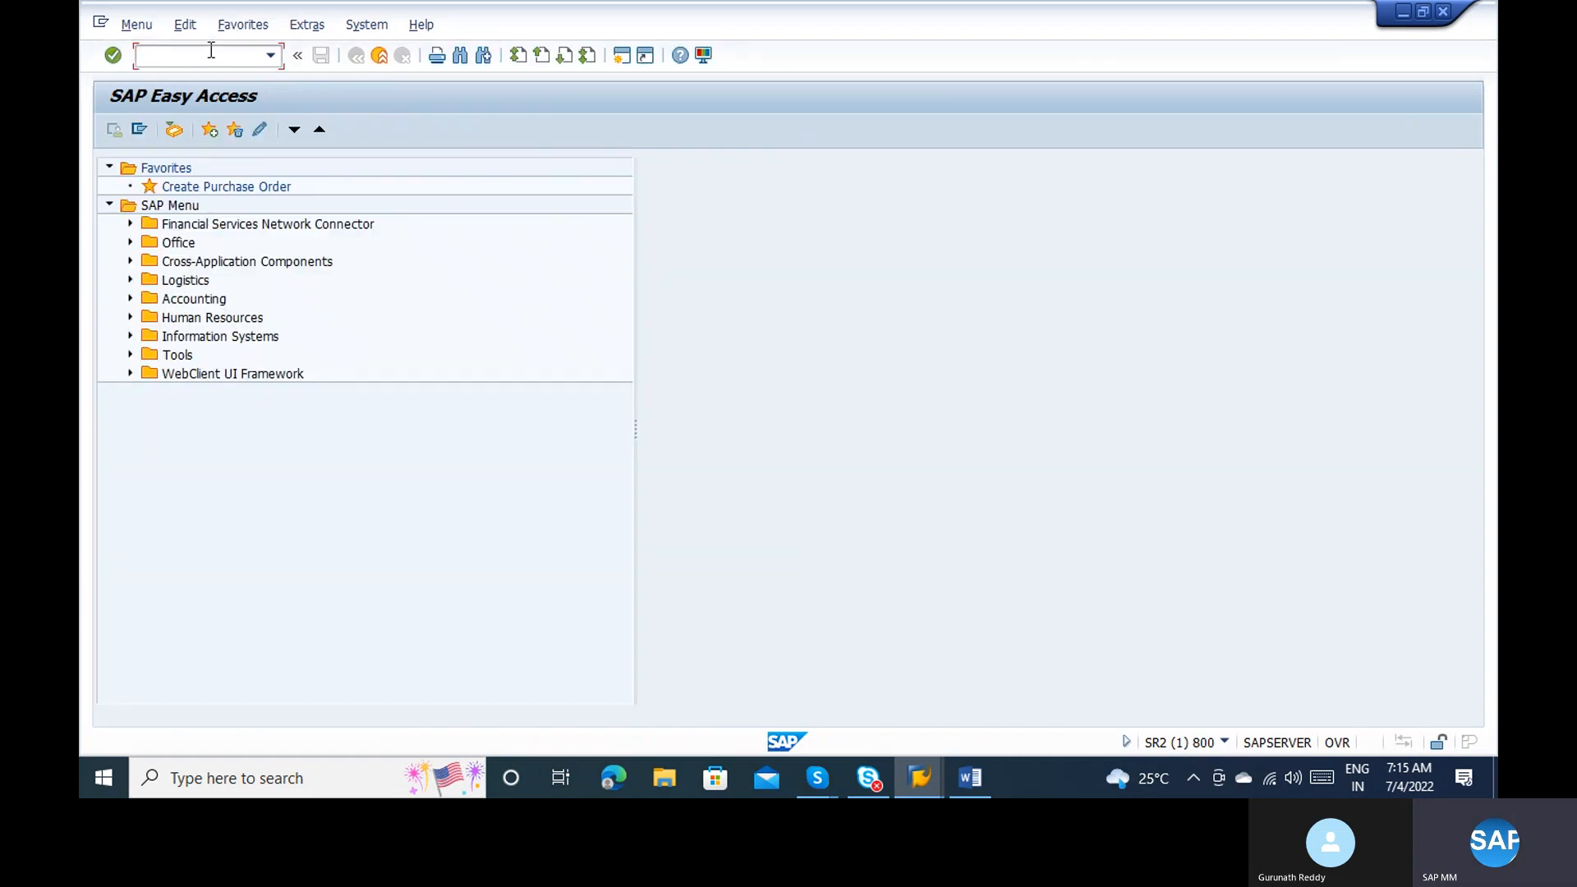
# Step: Open the vendor master table LFA1 in transaction SE16N
pyautogui.write('se16n')
pyautogui.press('Return')
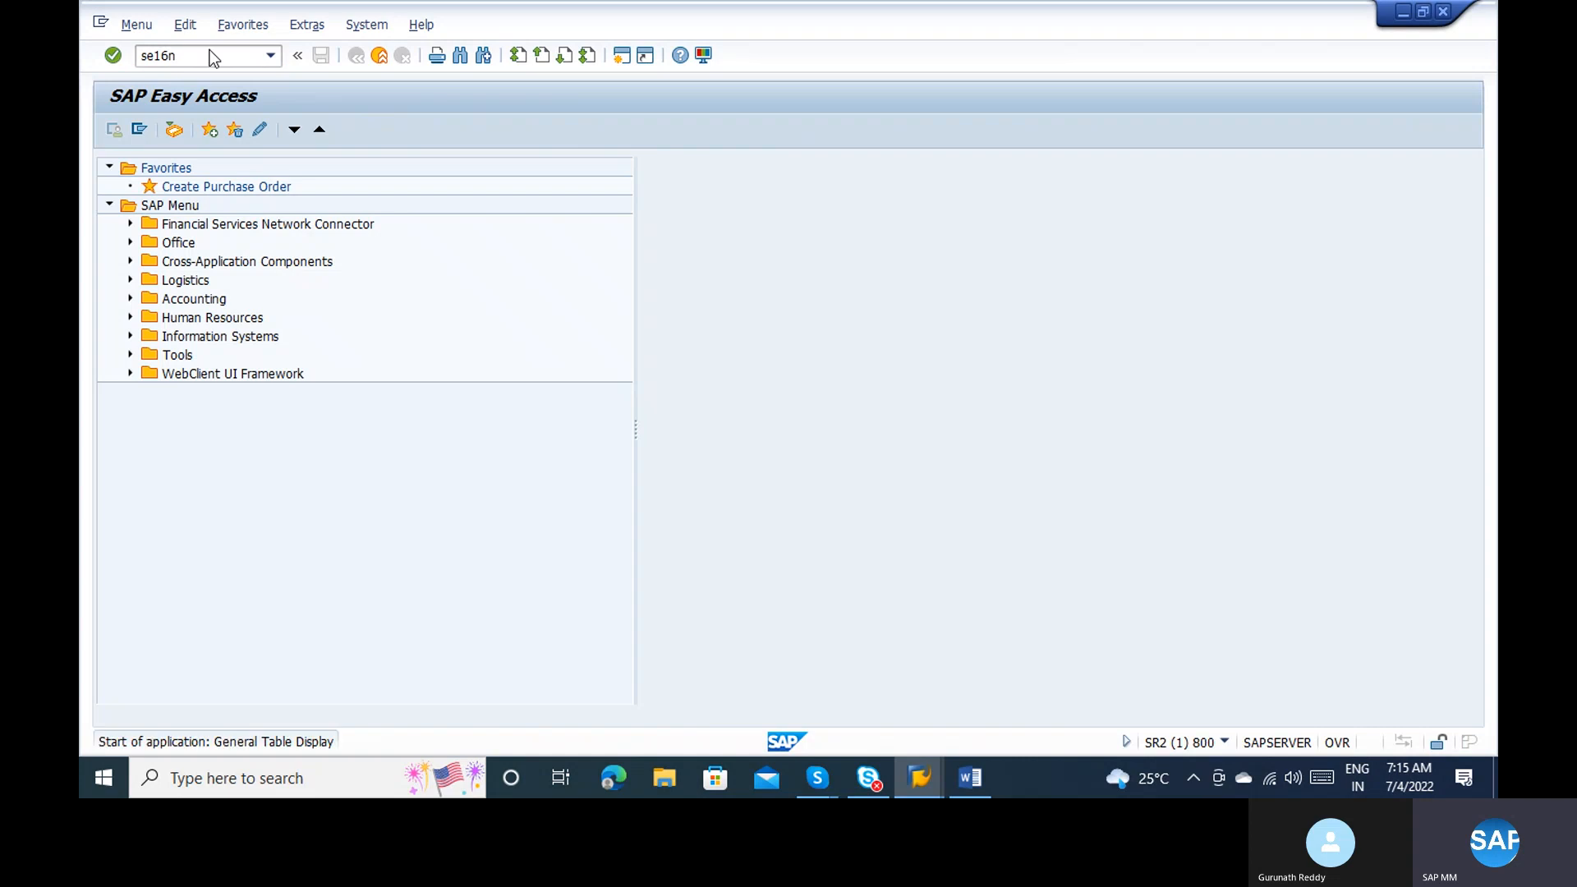
pyautogui.write('LFA1')
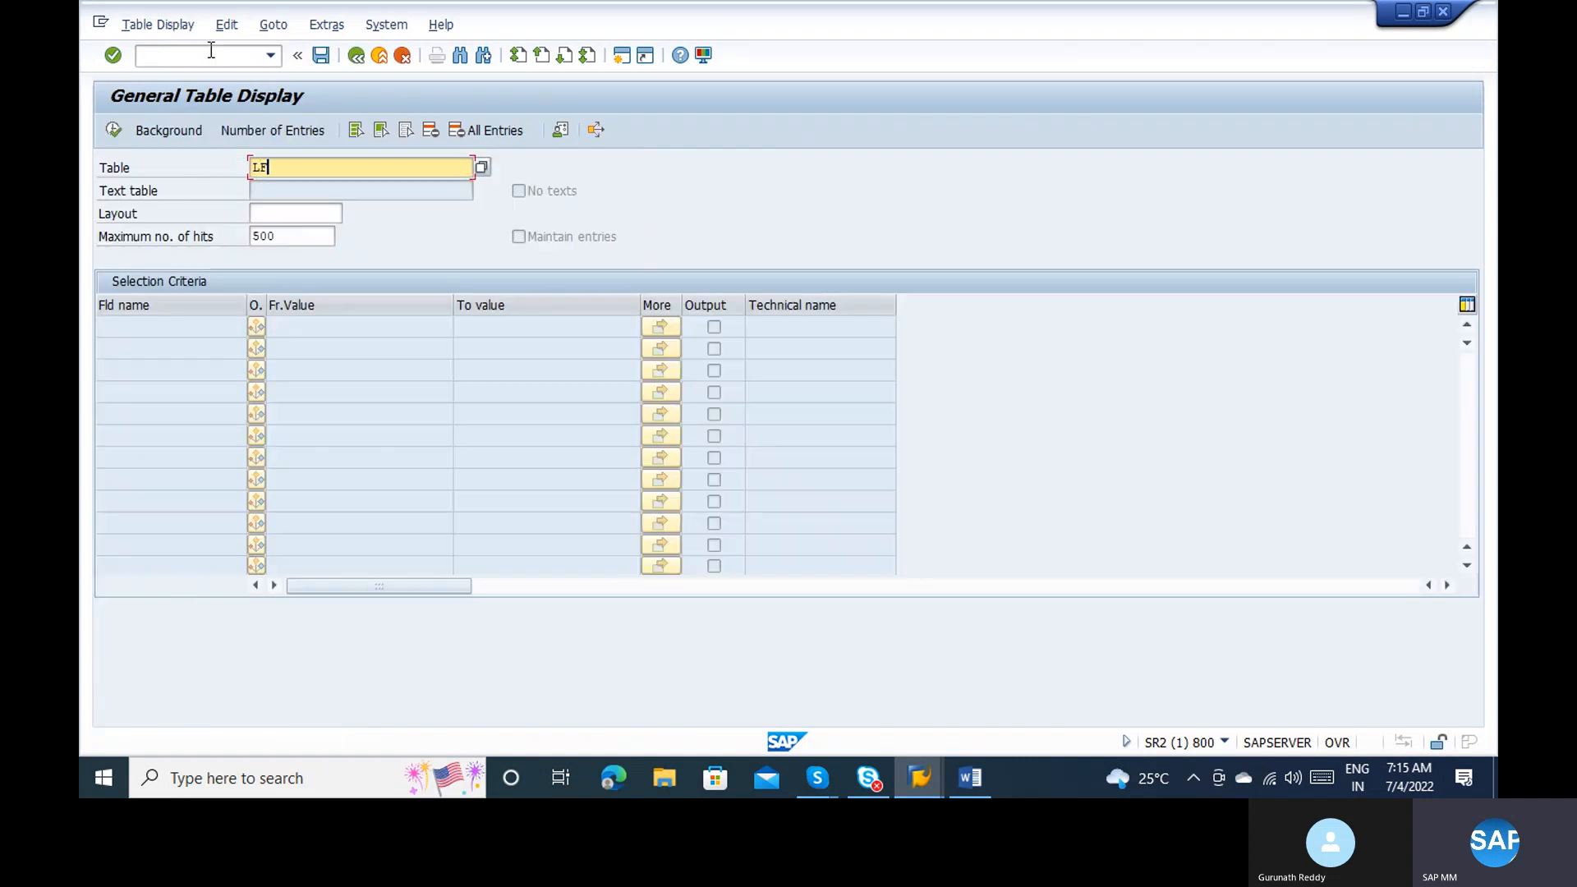
pyautogui.press('Return')
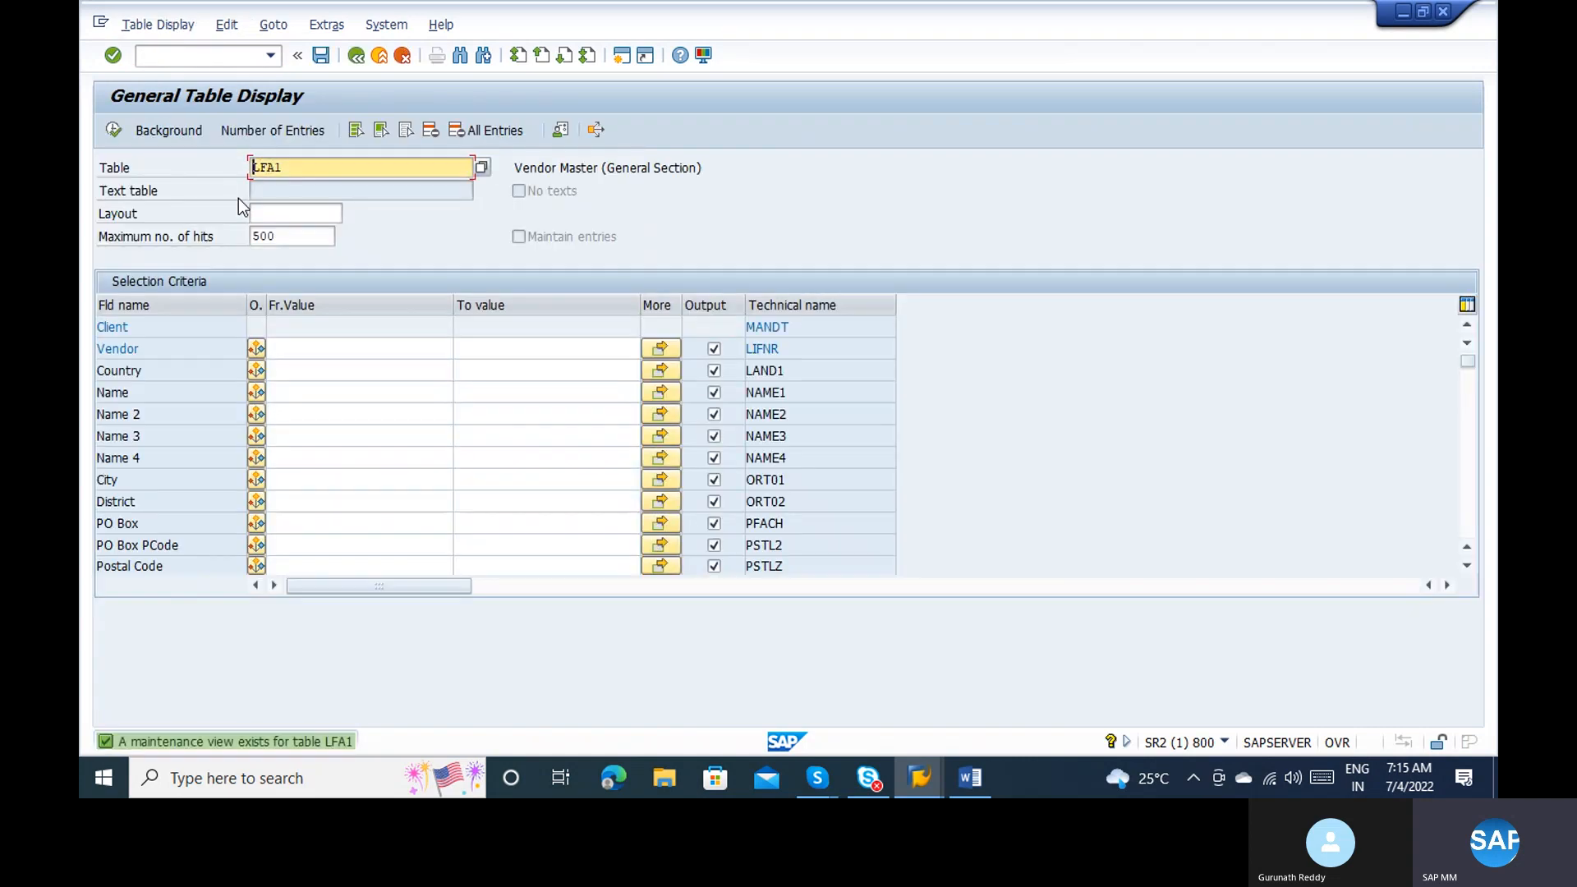
# Step: List the table entries for vendors 1 to 999999 and examine the lowest vendor numbers already in use
pyautogui.click(287, 365)
pyautogui.click(281, 346)
pyautogui.write('1')
pyautogui.press('Tab')
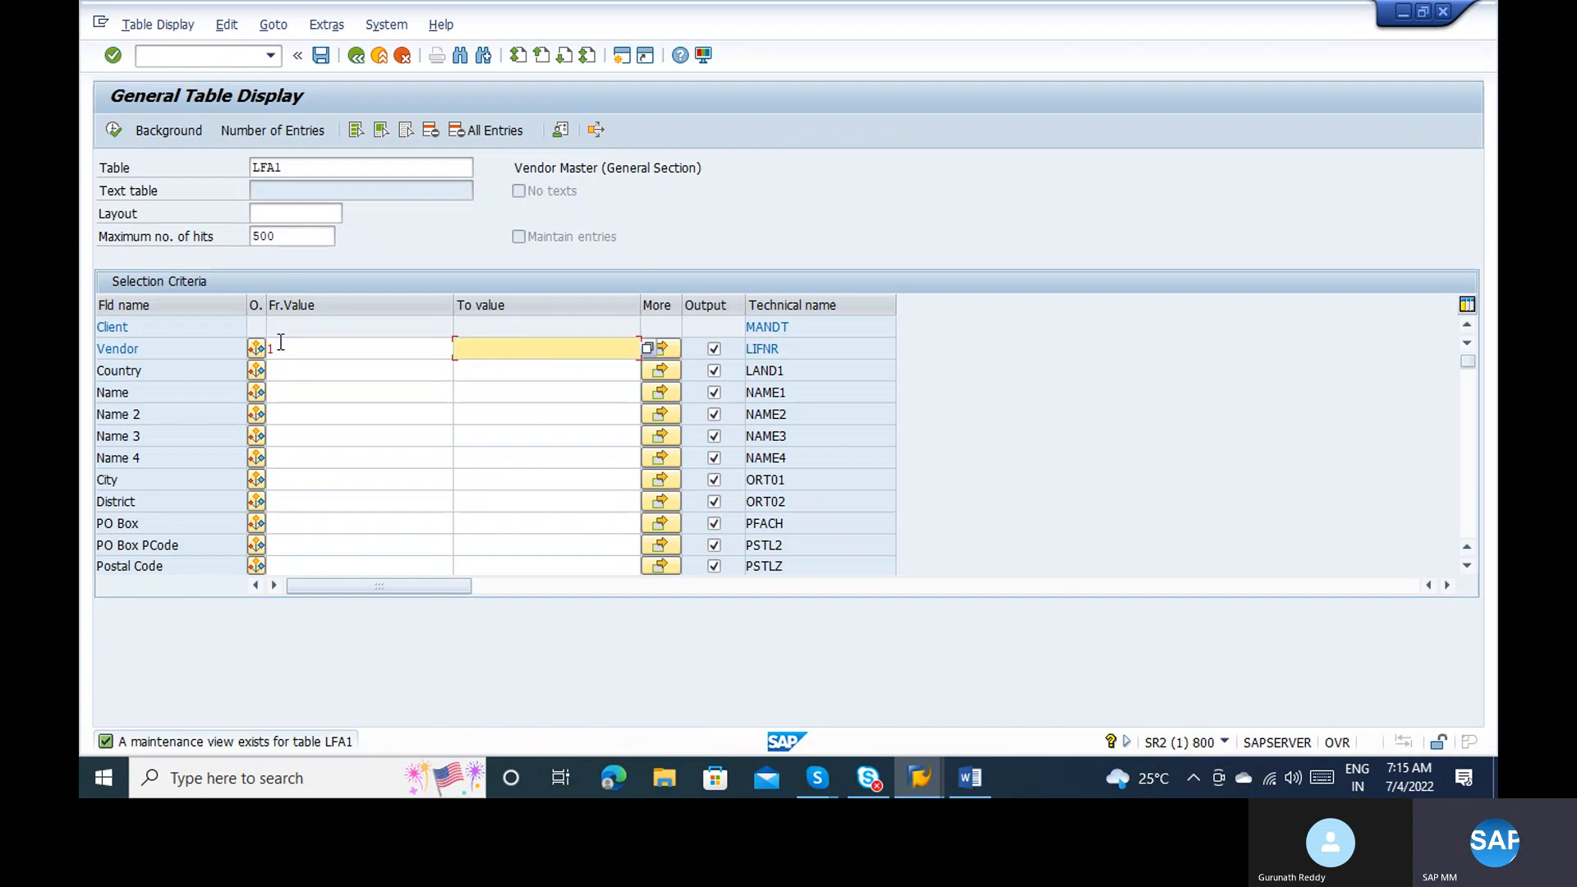
pyautogui.write('999999')
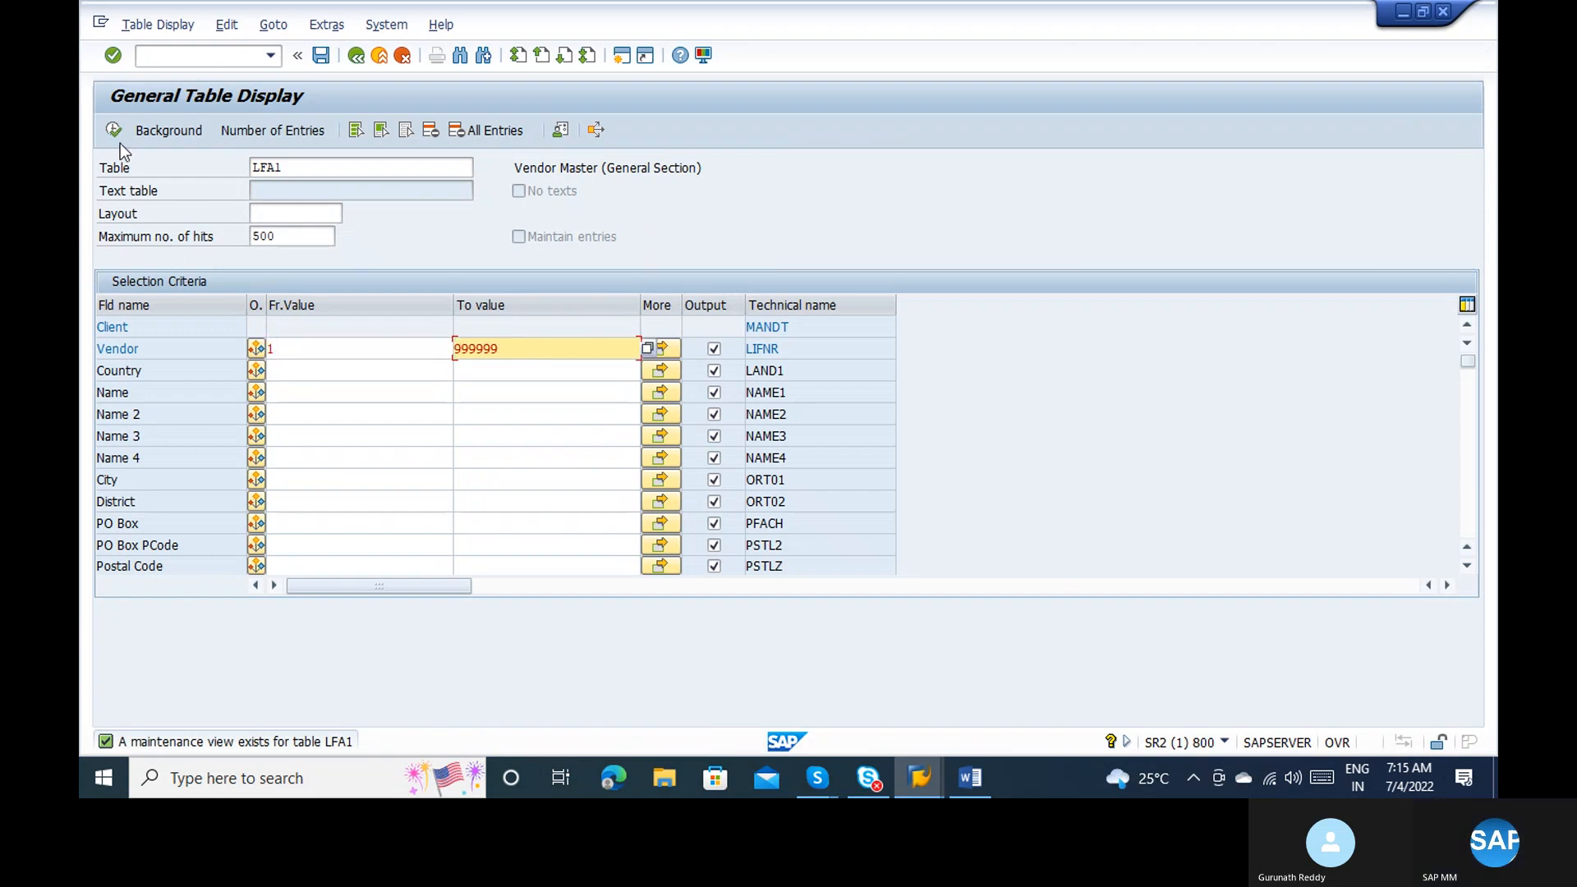
pyautogui.click(114, 126)
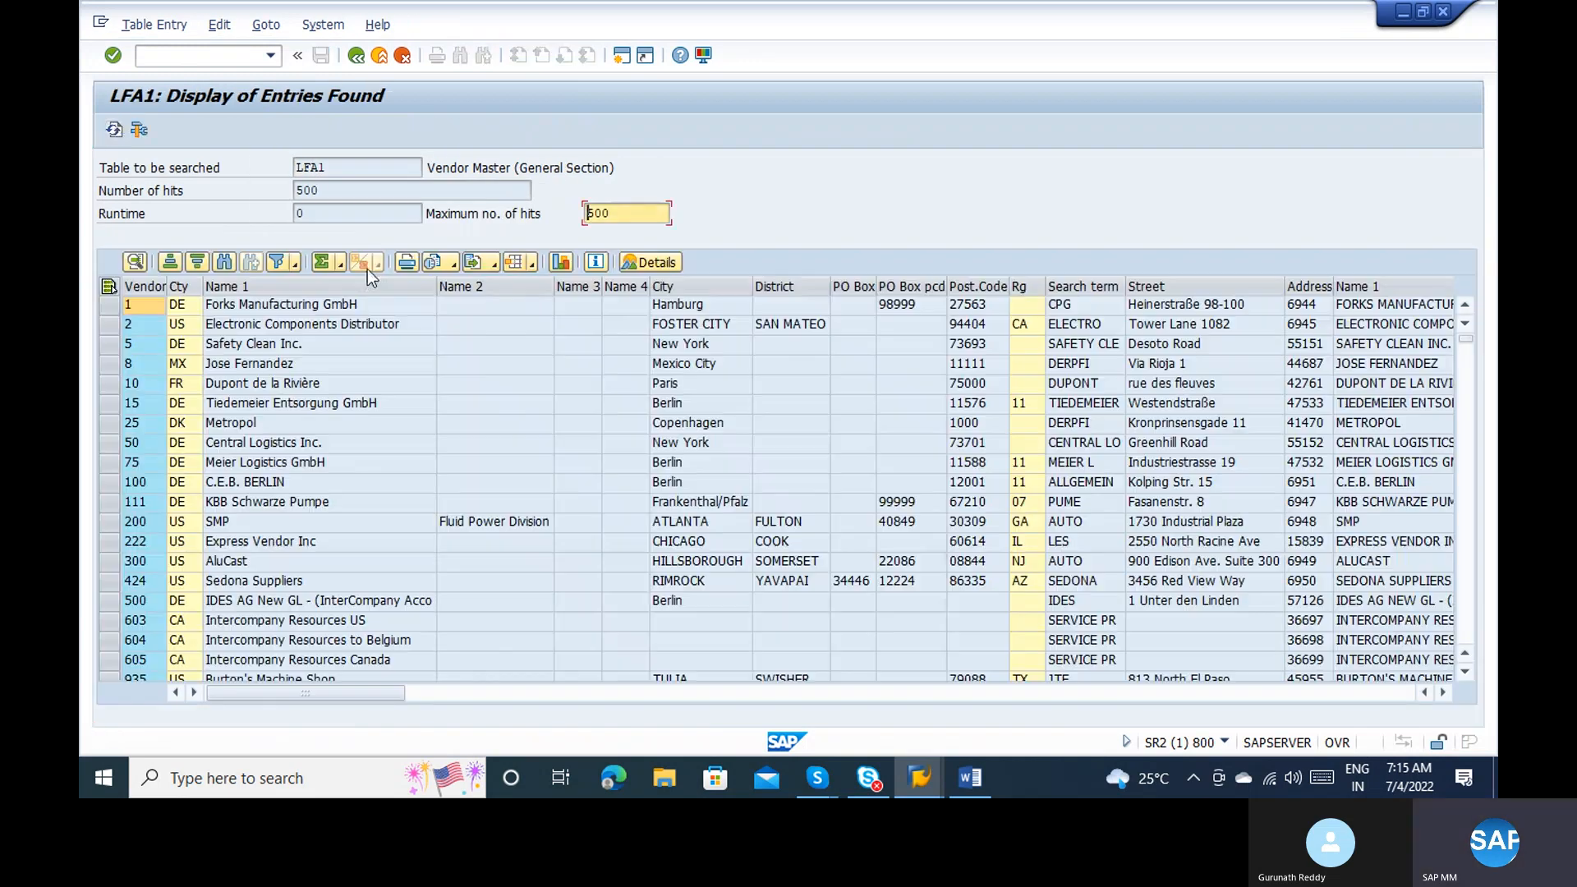
pyautogui.press('Delete')
pyautogui.press('Delete')
pyautogui.click(134, 334)
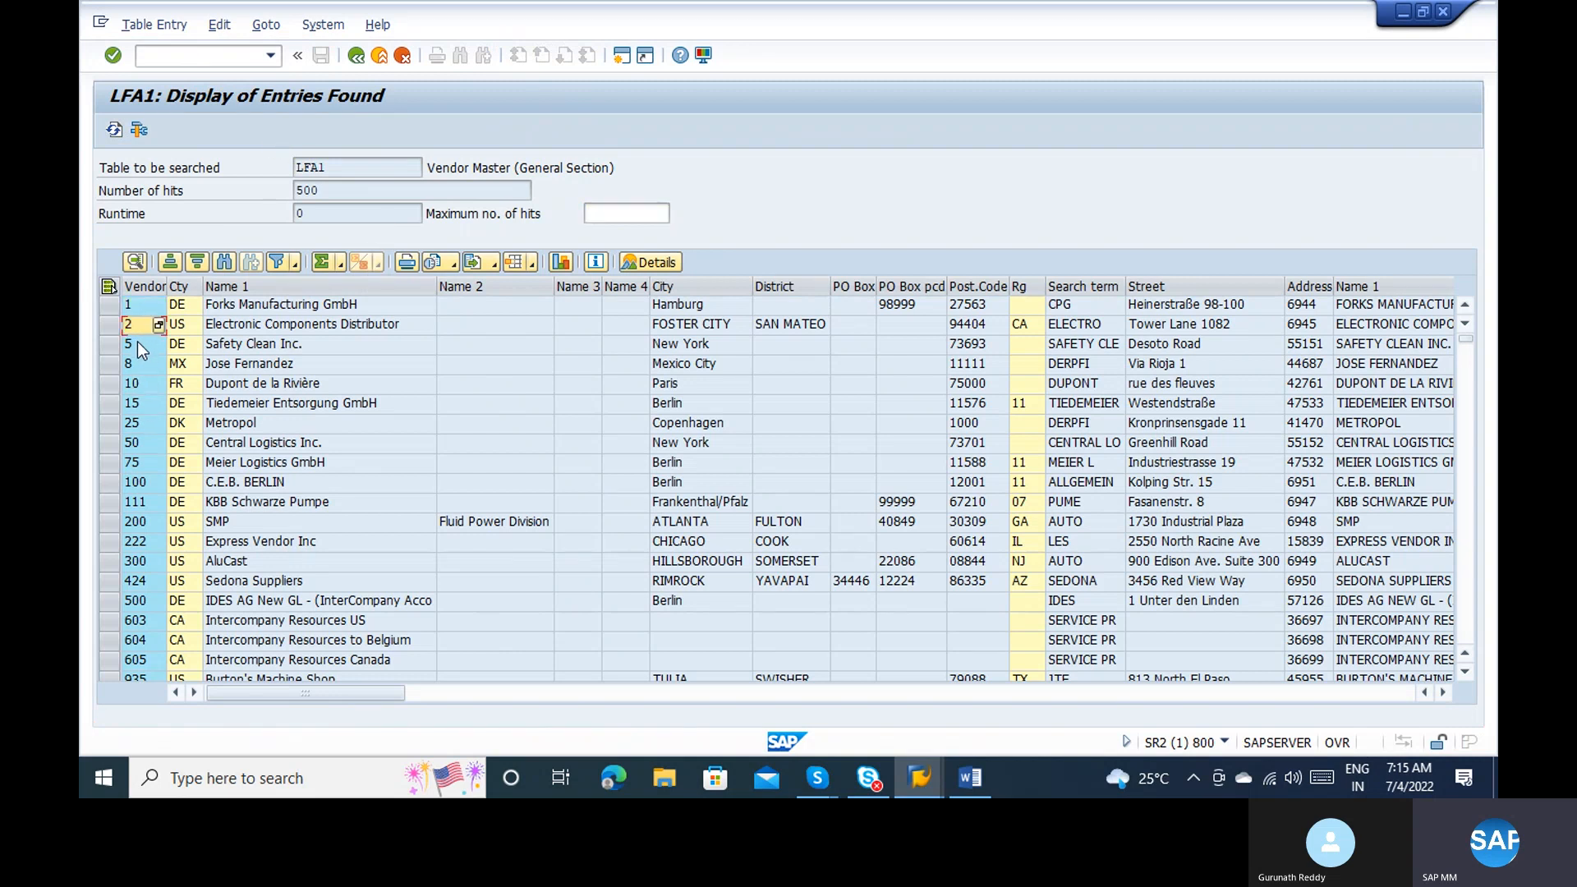
pyautogui.click(131, 308)
# Step: Restart vendor creation with transaction XK01, keeping company code 1000, purchasing organization 1000 and account group ZABC
pyautogui.click(171, 55)
pyautogui.write('/')
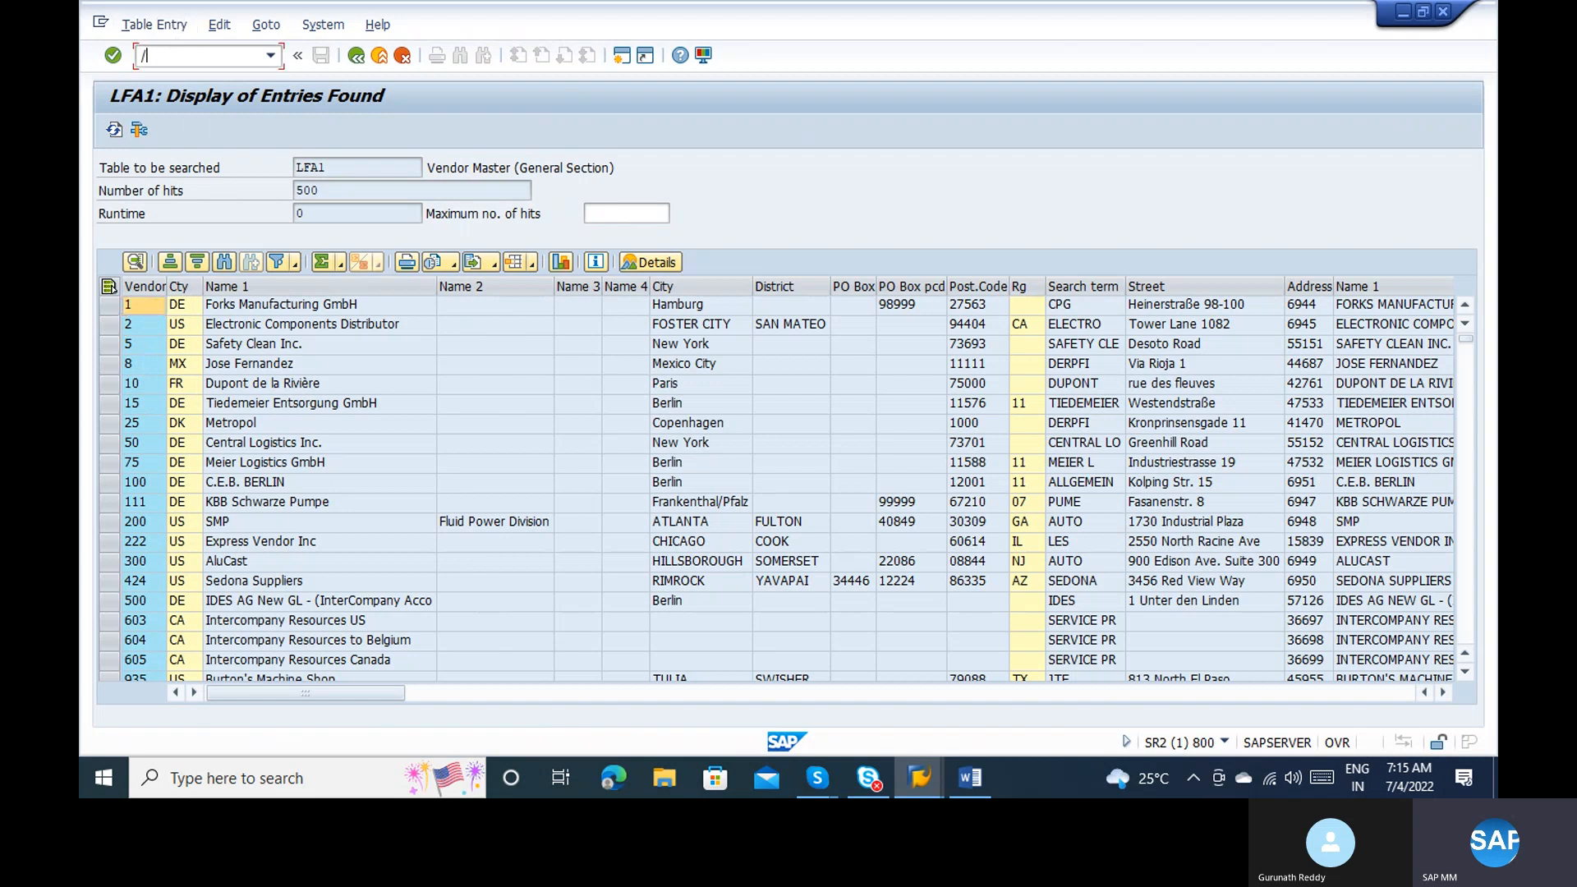
pyautogui.write('nxk01')
pyautogui.press('Return')
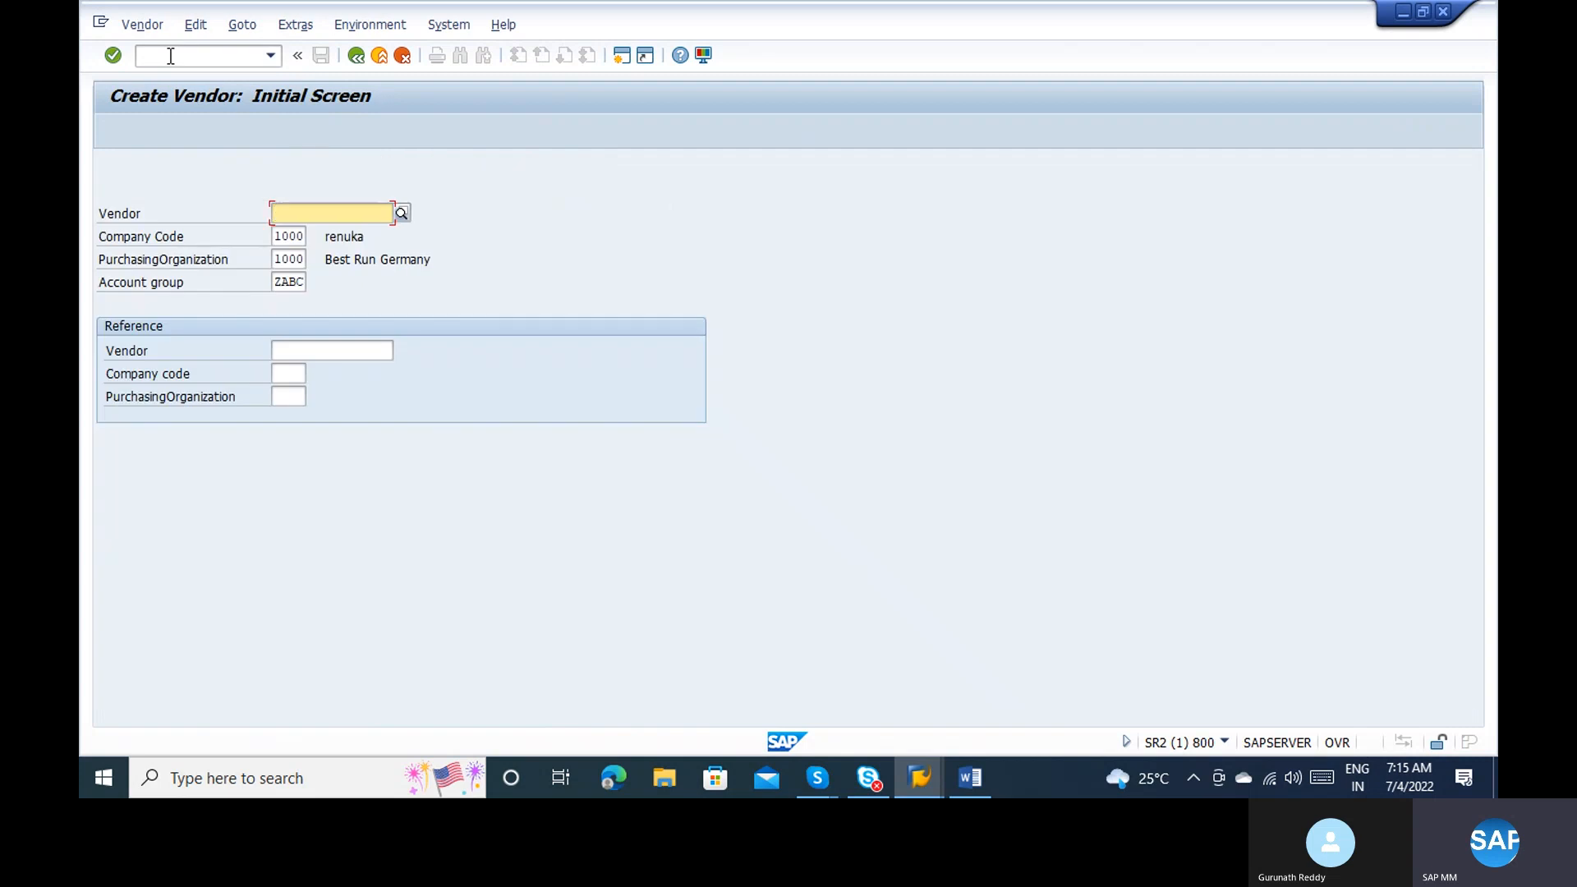
pyautogui.press('Return')
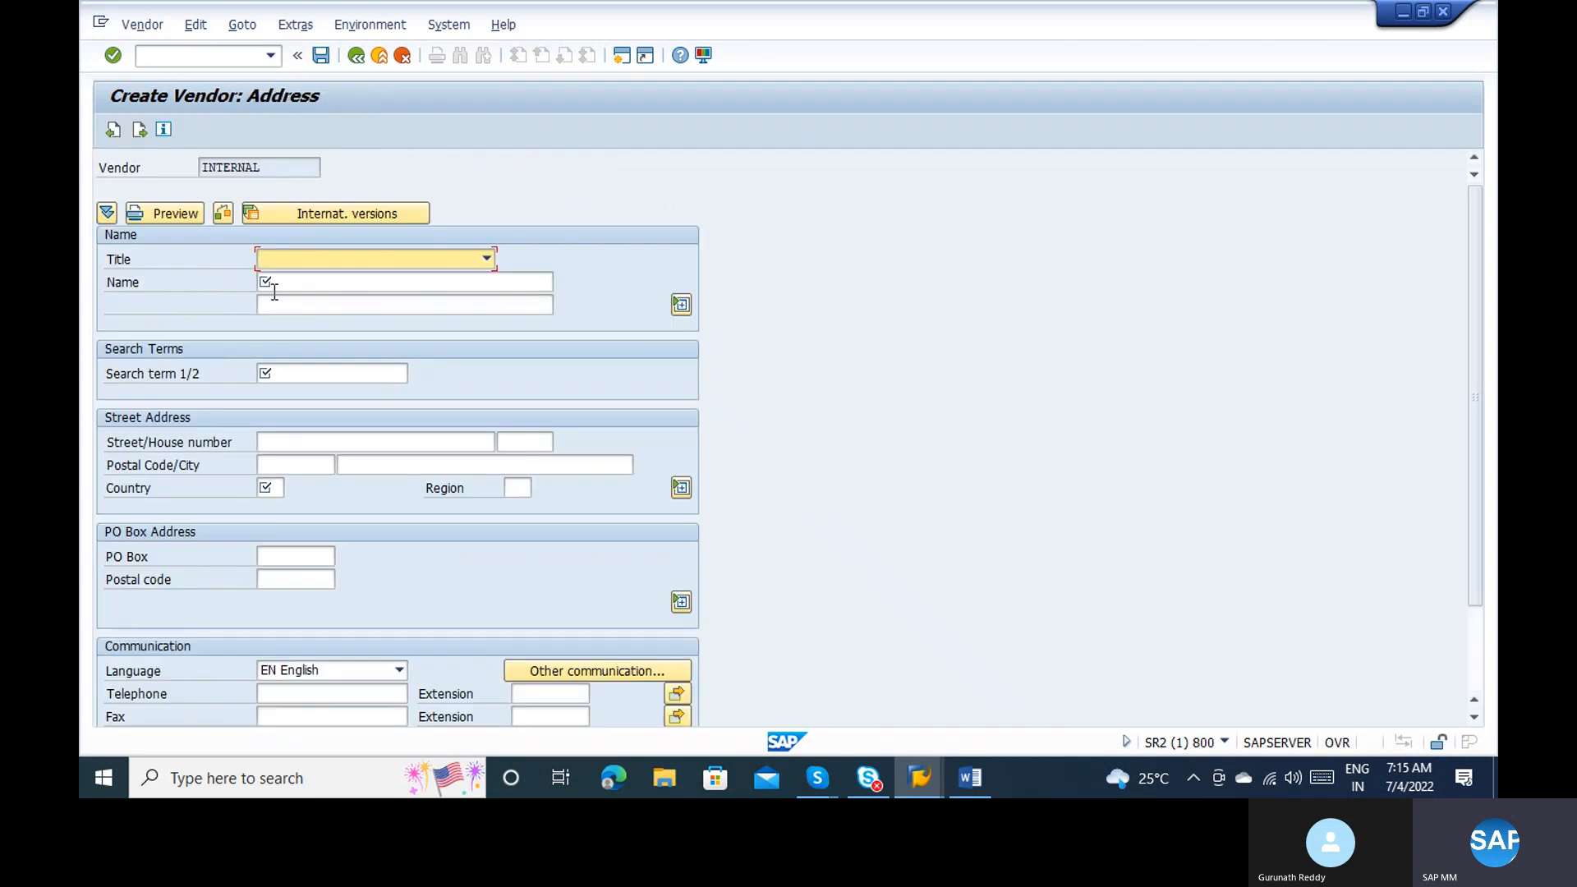
# Step: Fill in the vendor name ABC Vendor and the search term ABC in the address data
pyautogui.click(275, 292)
pyautogui.press('Down')
pyautogui.press('Down')
pyautogui.press('Return')
pyautogui.press('Tab')
pyautogui.press('Tab')
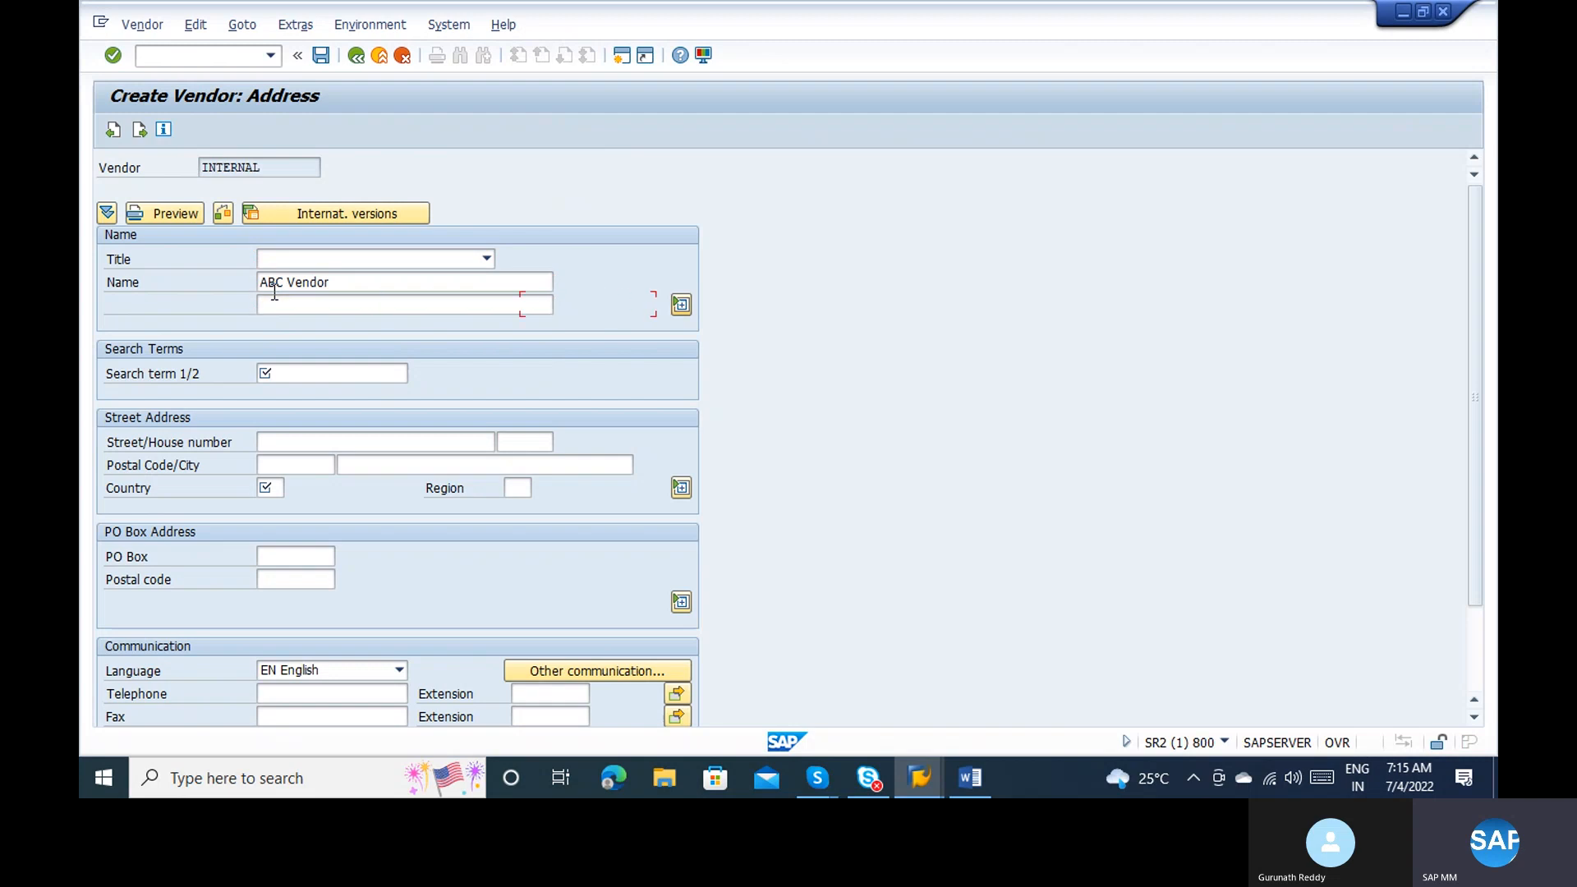
pyautogui.press('Tab')
pyautogui.press('Down')
pyautogui.press('Down')
pyautogui.press('Return')
pyautogui.press('Tab')
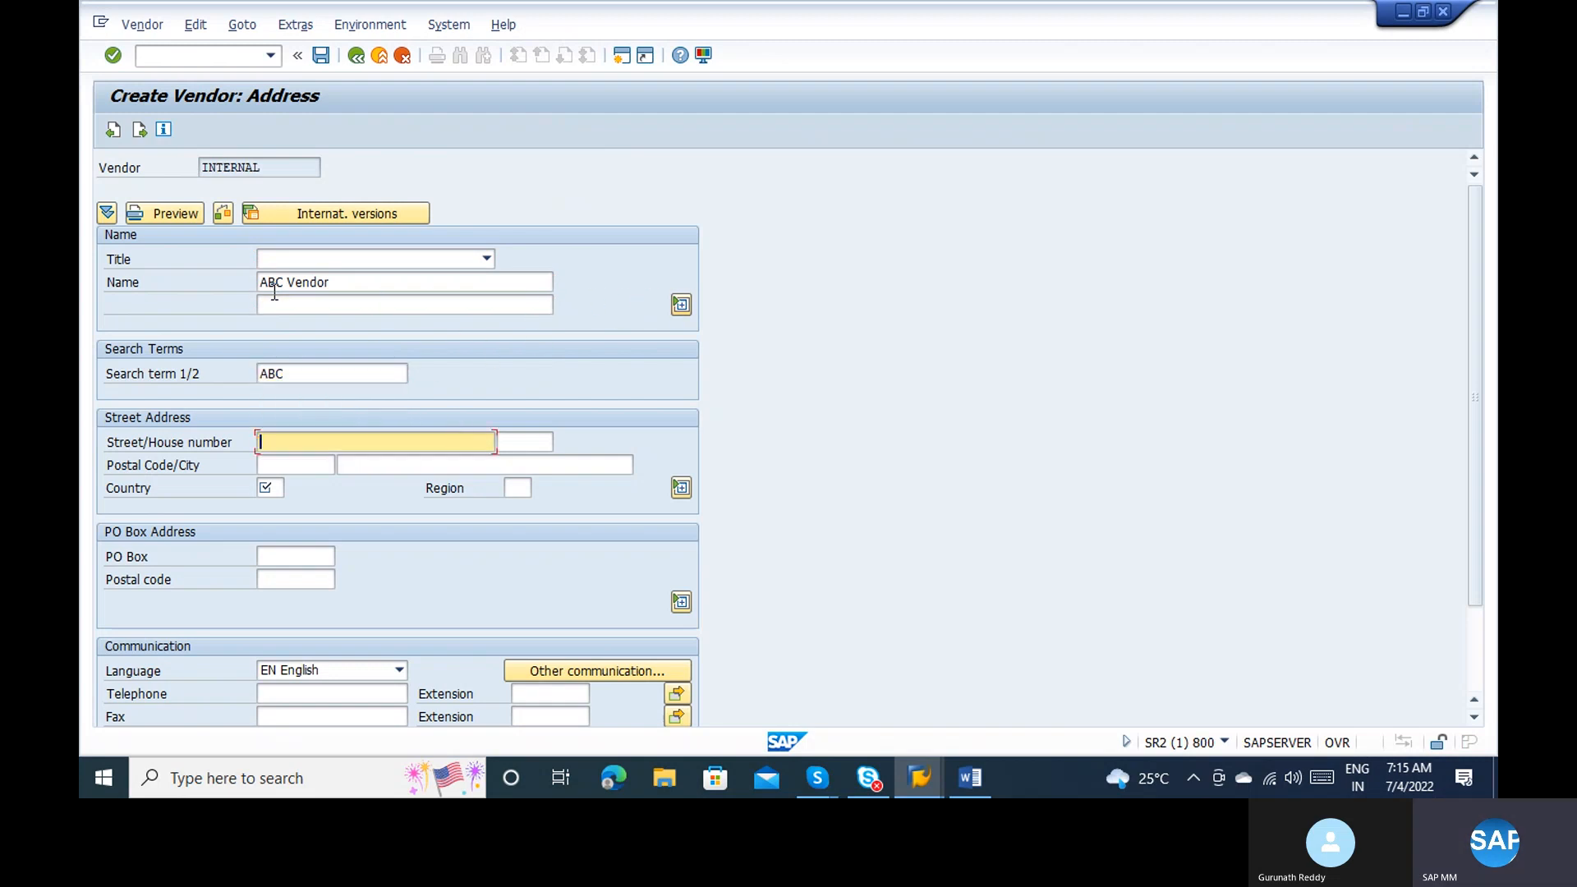
# Step: Set country IN in the street address and continue through control and payment transactions to the accounting information
pyautogui.press('Tab')
pyautogui.press('Tab')
pyautogui.press('Tab')
pyautogui.write('IN')
pyautogui.press('Return')
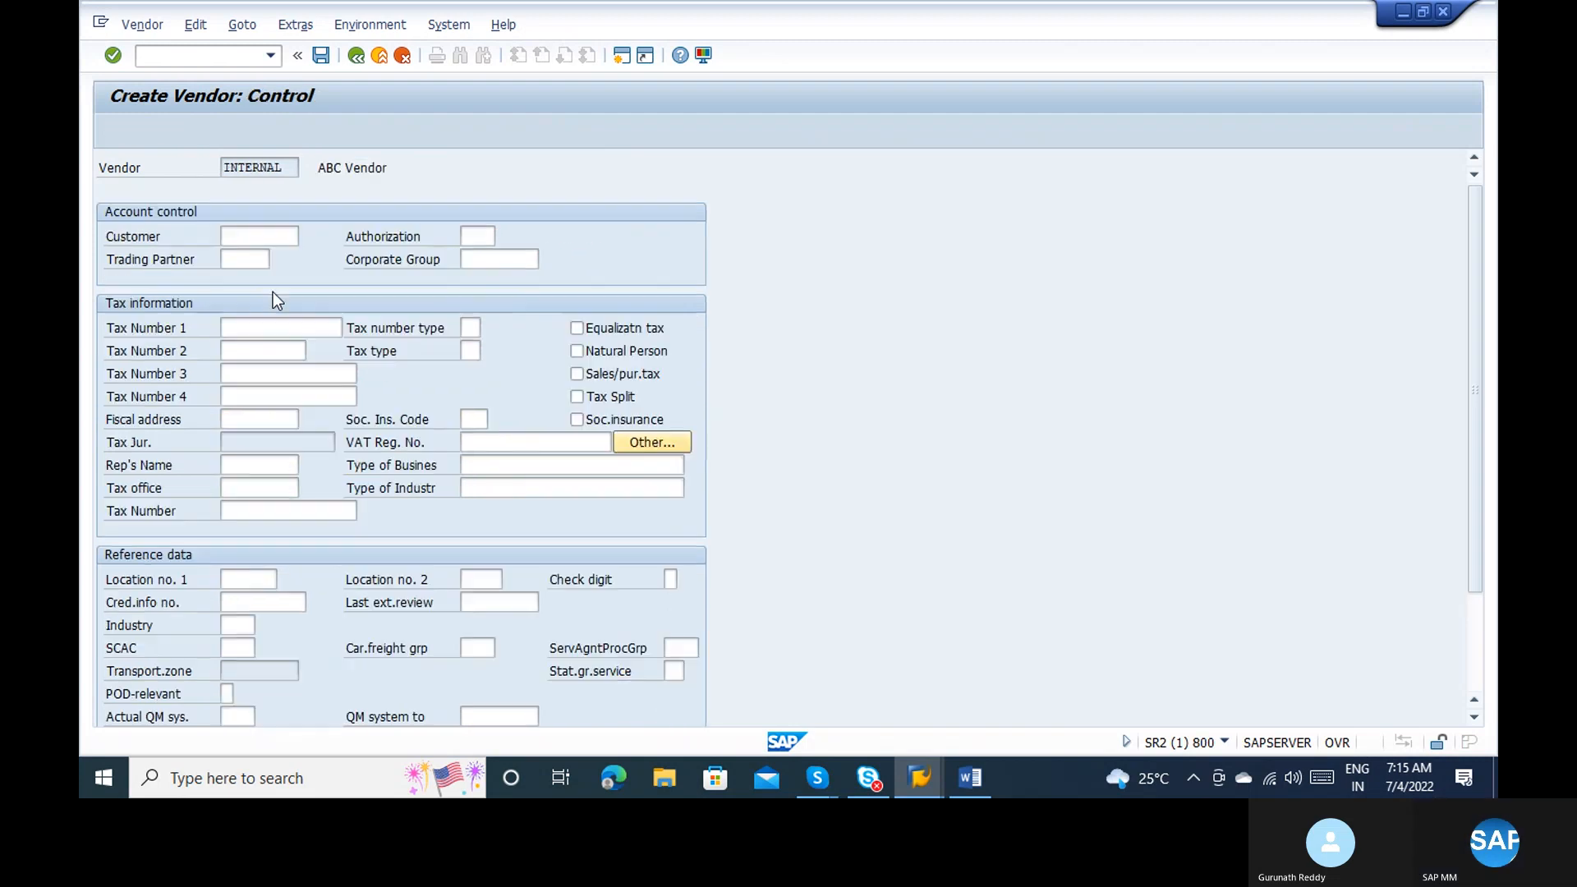
pyautogui.press('Return')
pyautogui.press('Return')
pyautogui.press('Return')
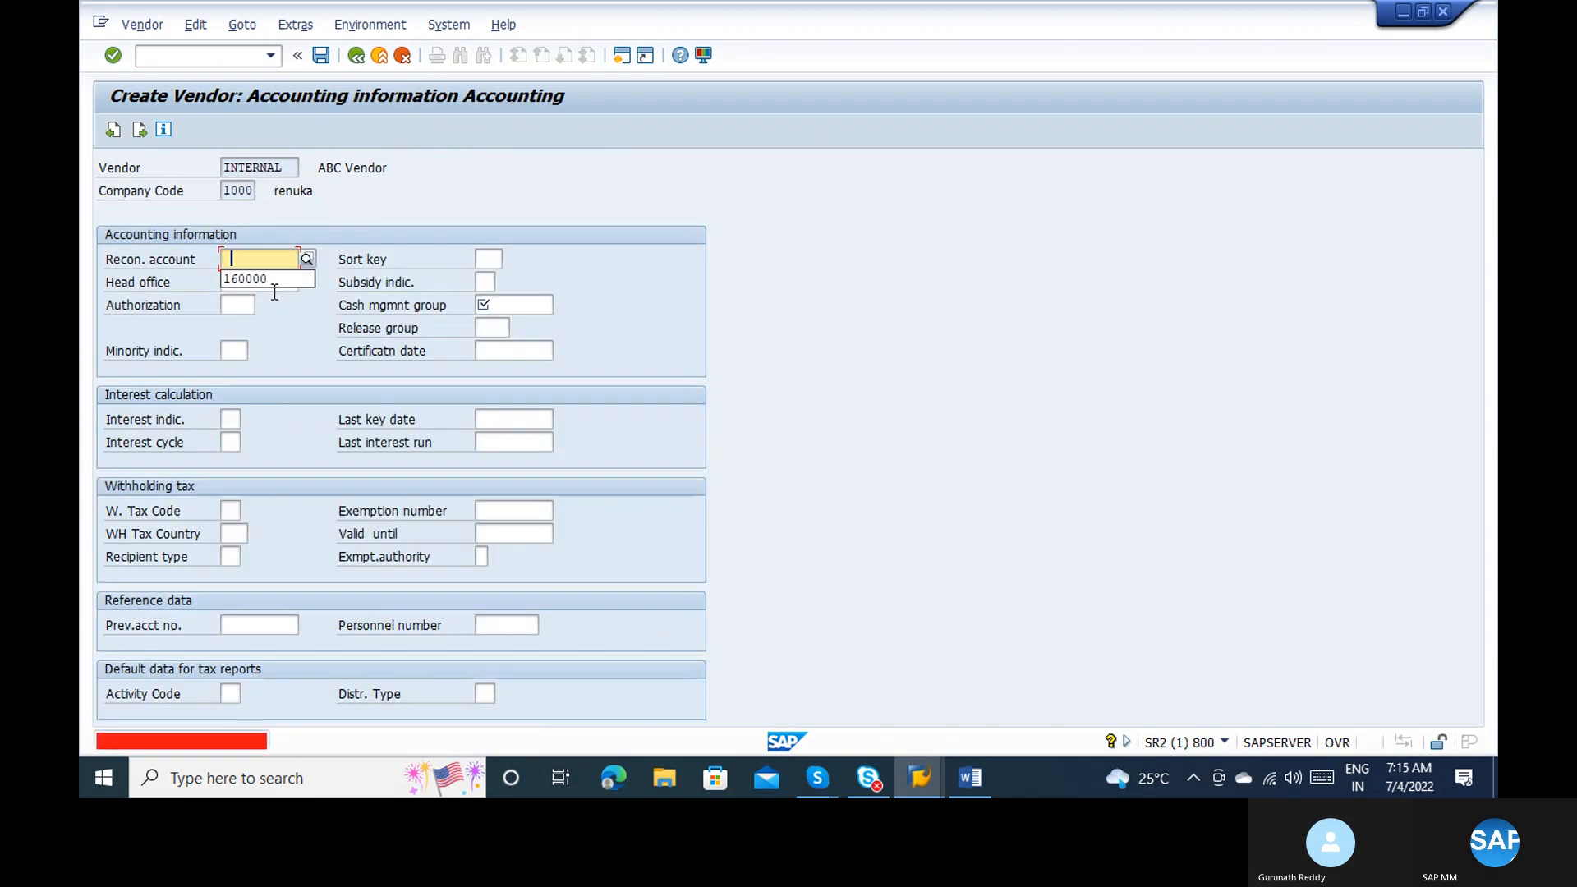
# Step: Enter reconciliation account 160000 and cash management group A1 for the new vendor, and proceed to its purchasing data
pyautogui.press('Down')
pyautogui.press('Return')
pyautogui.press('Tab')
pyautogui.press('Tab')
pyautogui.press('Tab')
pyautogui.press('Tab')
pyautogui.press('Tab')
pyautogui.write('A1')
pyautogui.press('Return')
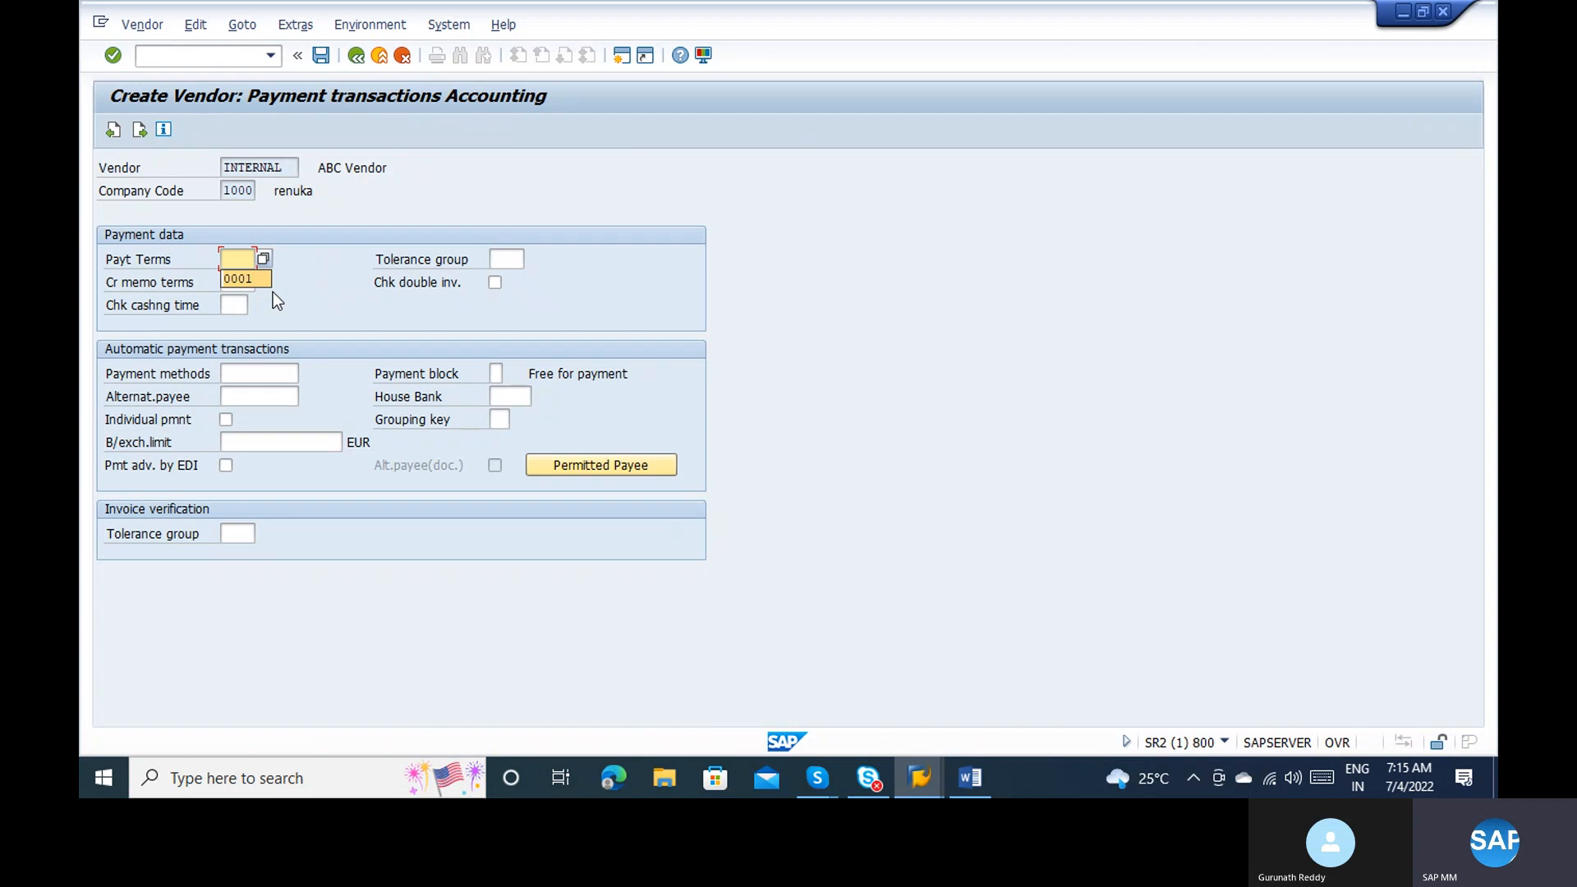
pyautogui.press('Return')
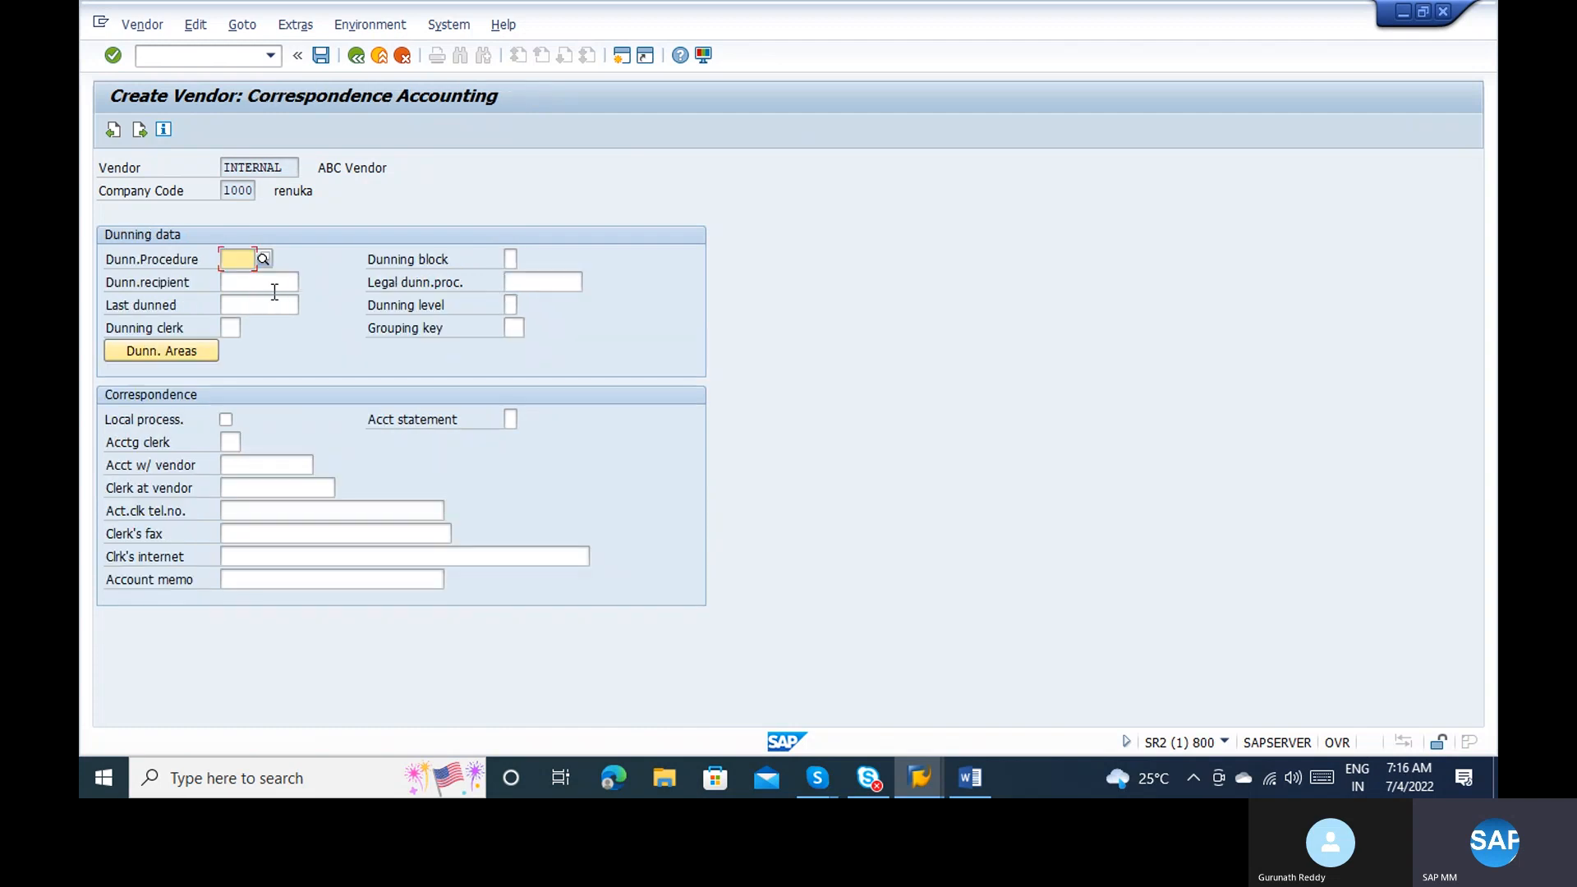
pyautogui.press('Return')
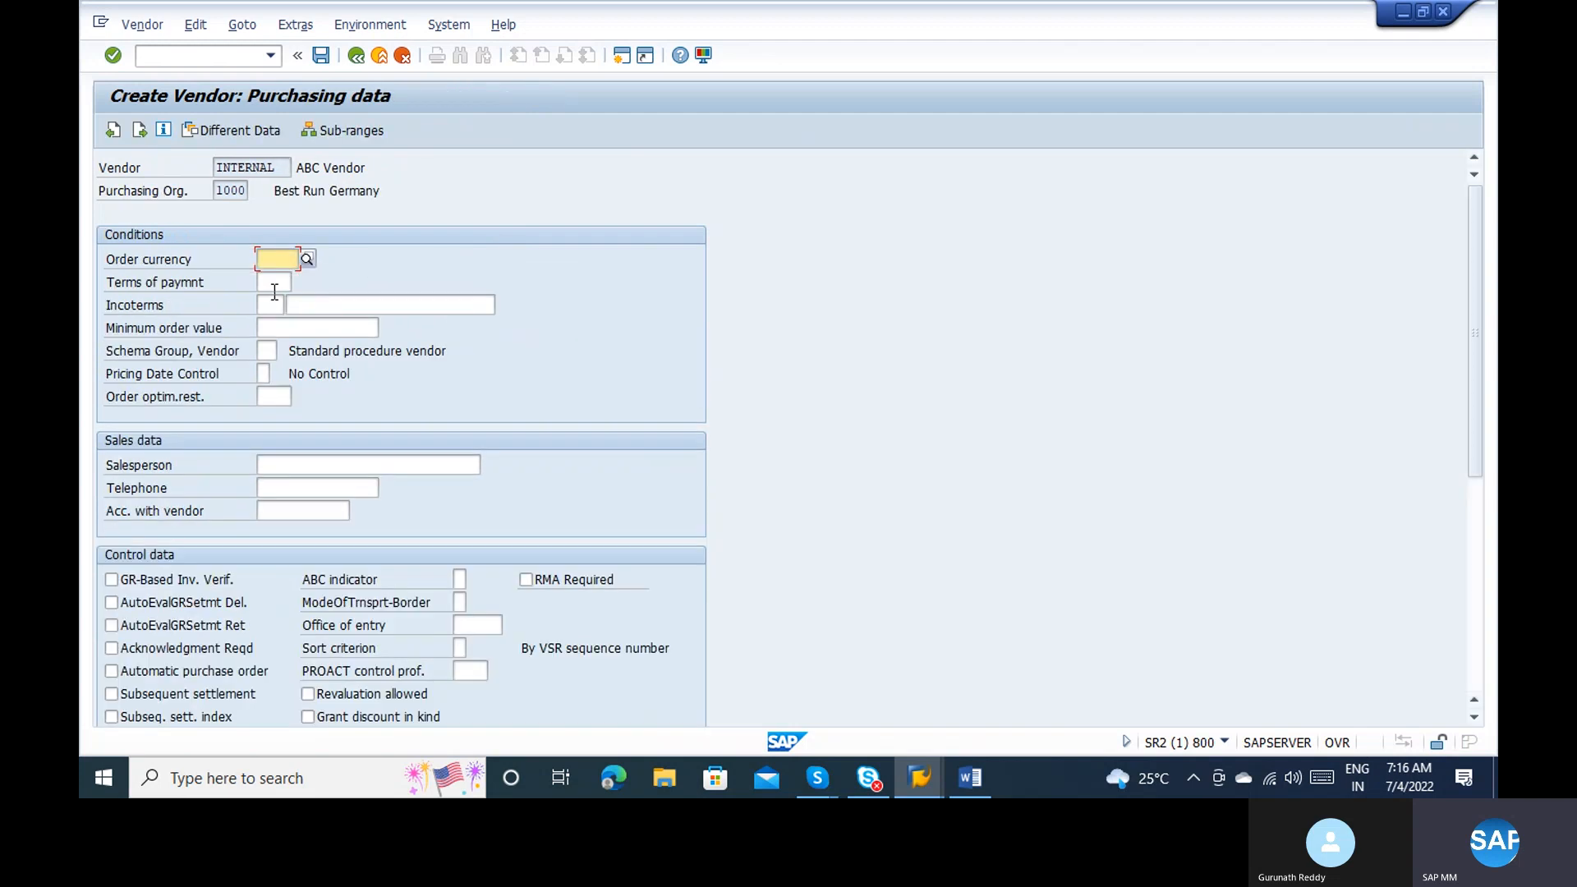
# Step: Pick the previously used order currency INR, continue to the partner functions and save the vendor without entering any partners
pyautogui.press('Down')
pyautogui.press('Return')
pyautogui.press('Return')
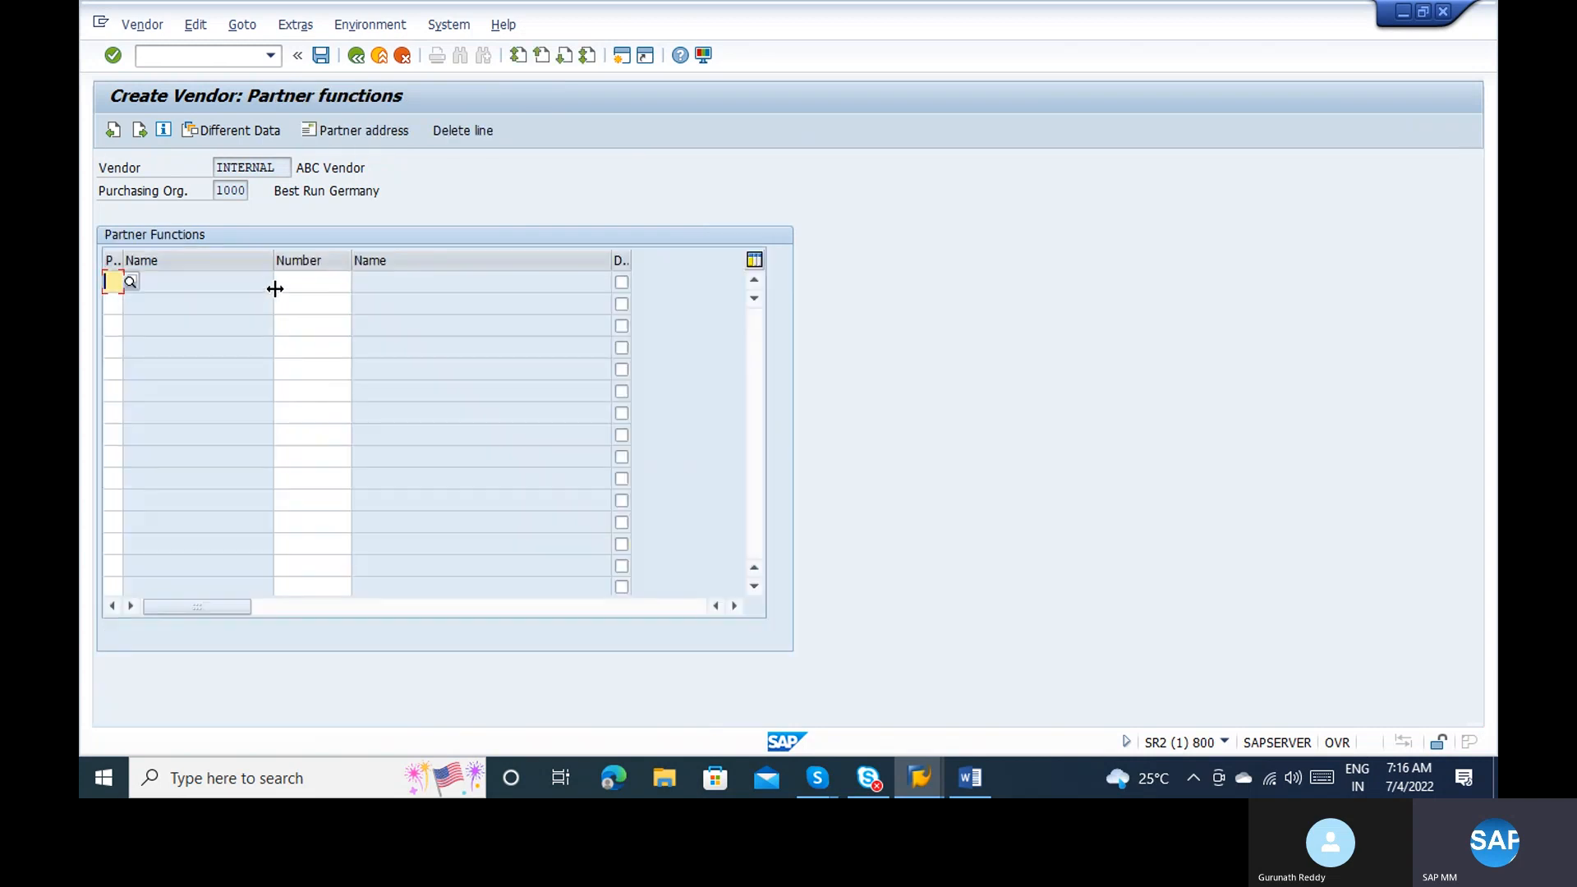
pyautogui.click(318, 57)
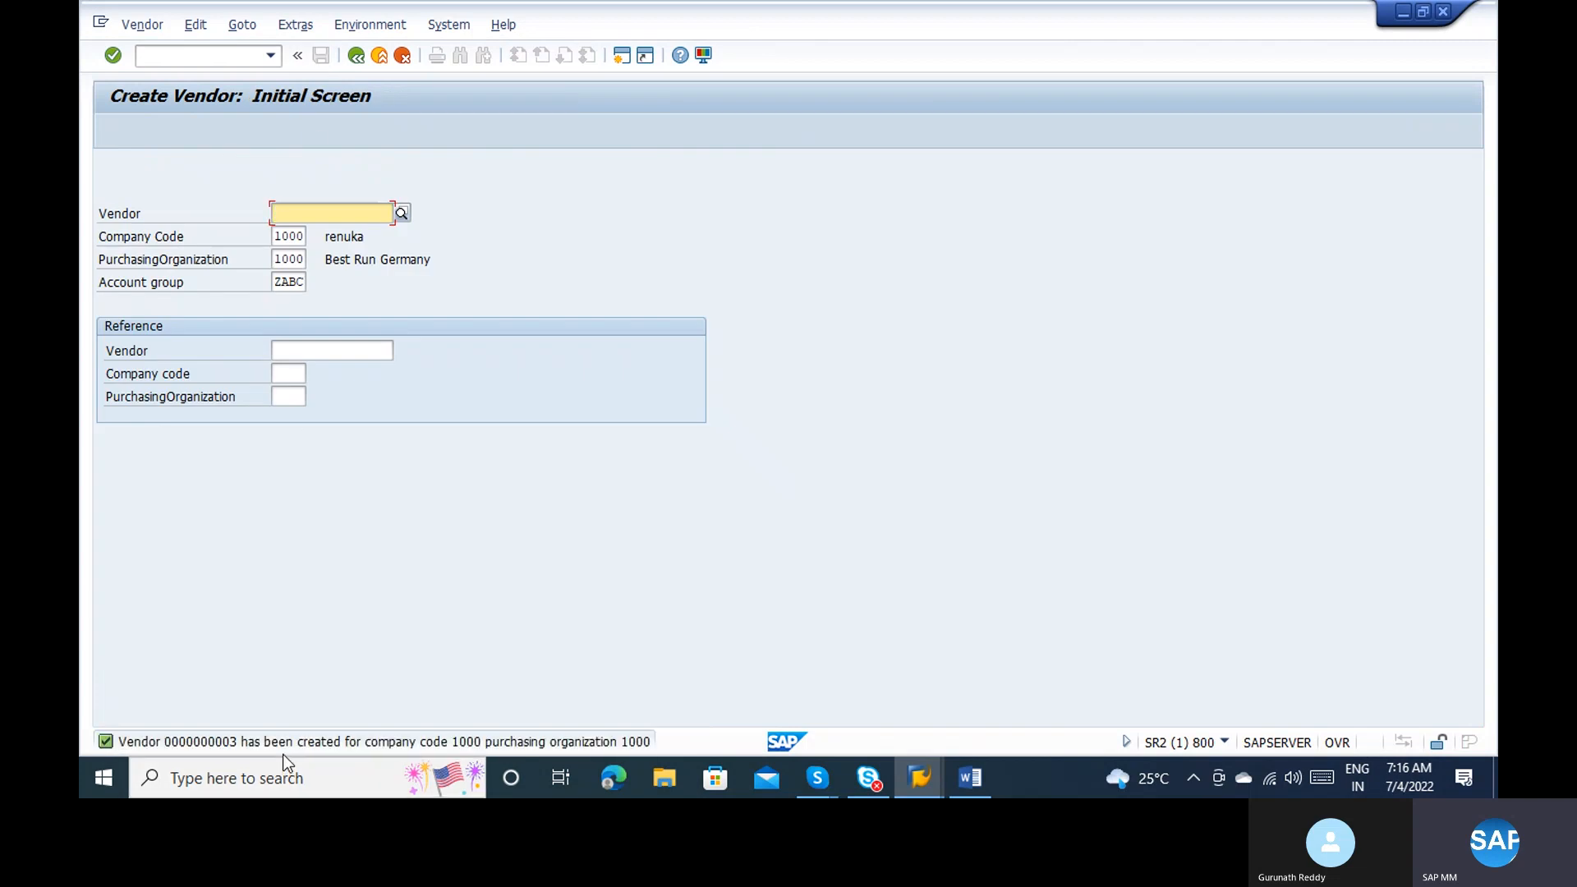
# Step: In another session, list the LFA1 entries with SE16N without a vendor restriction and select the ABC Vendor row
pyautogui.hotkey('alt', 'Tab')
pyautogui.write('xk03')
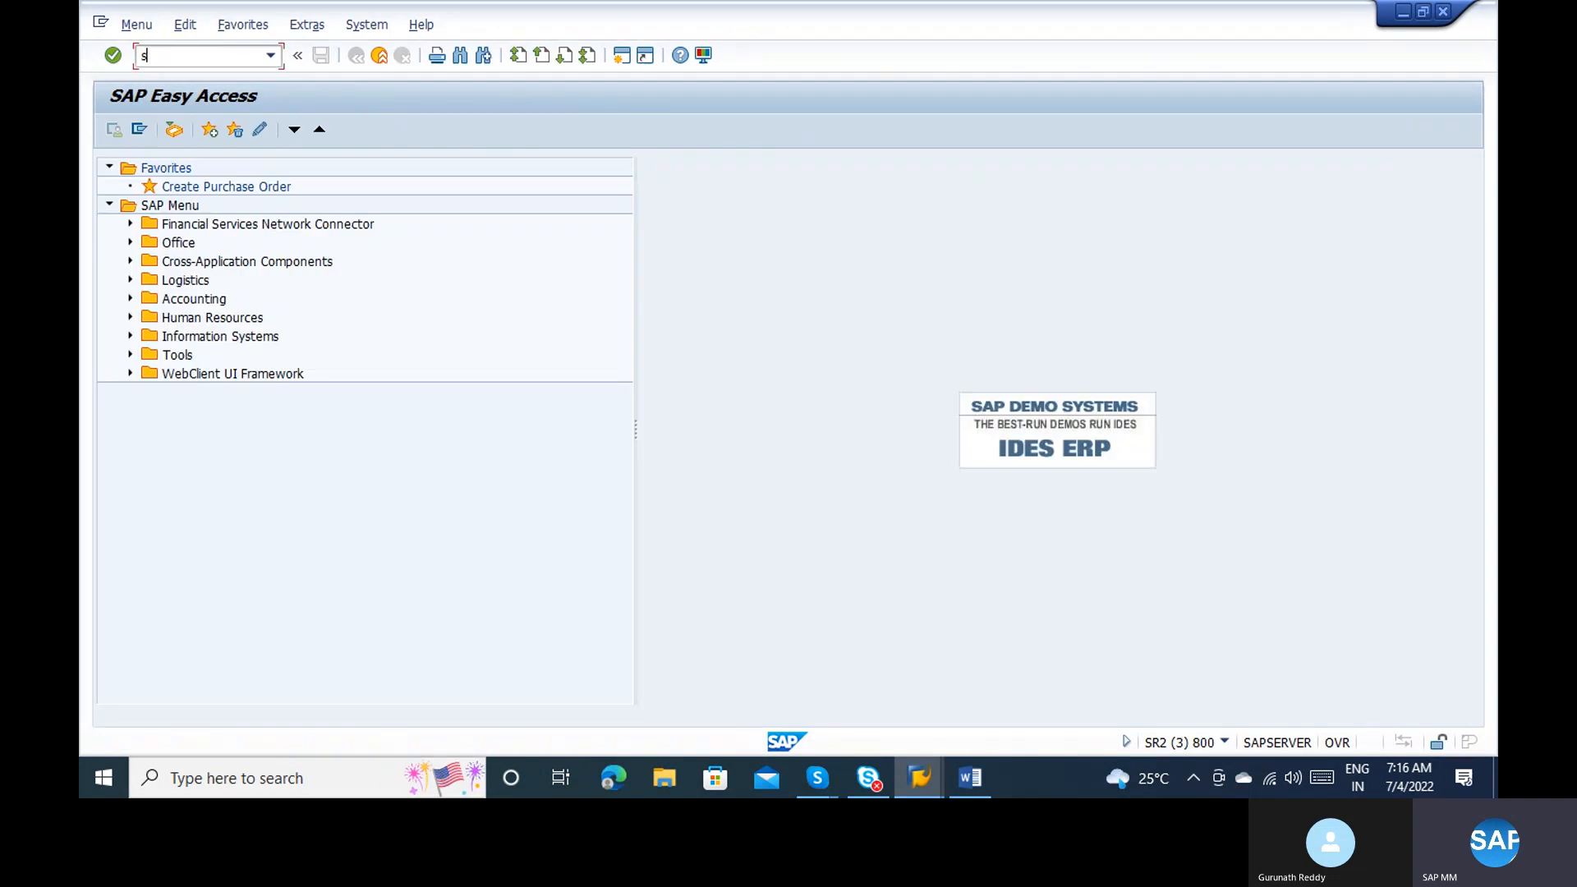
pyautogui.press('Return')
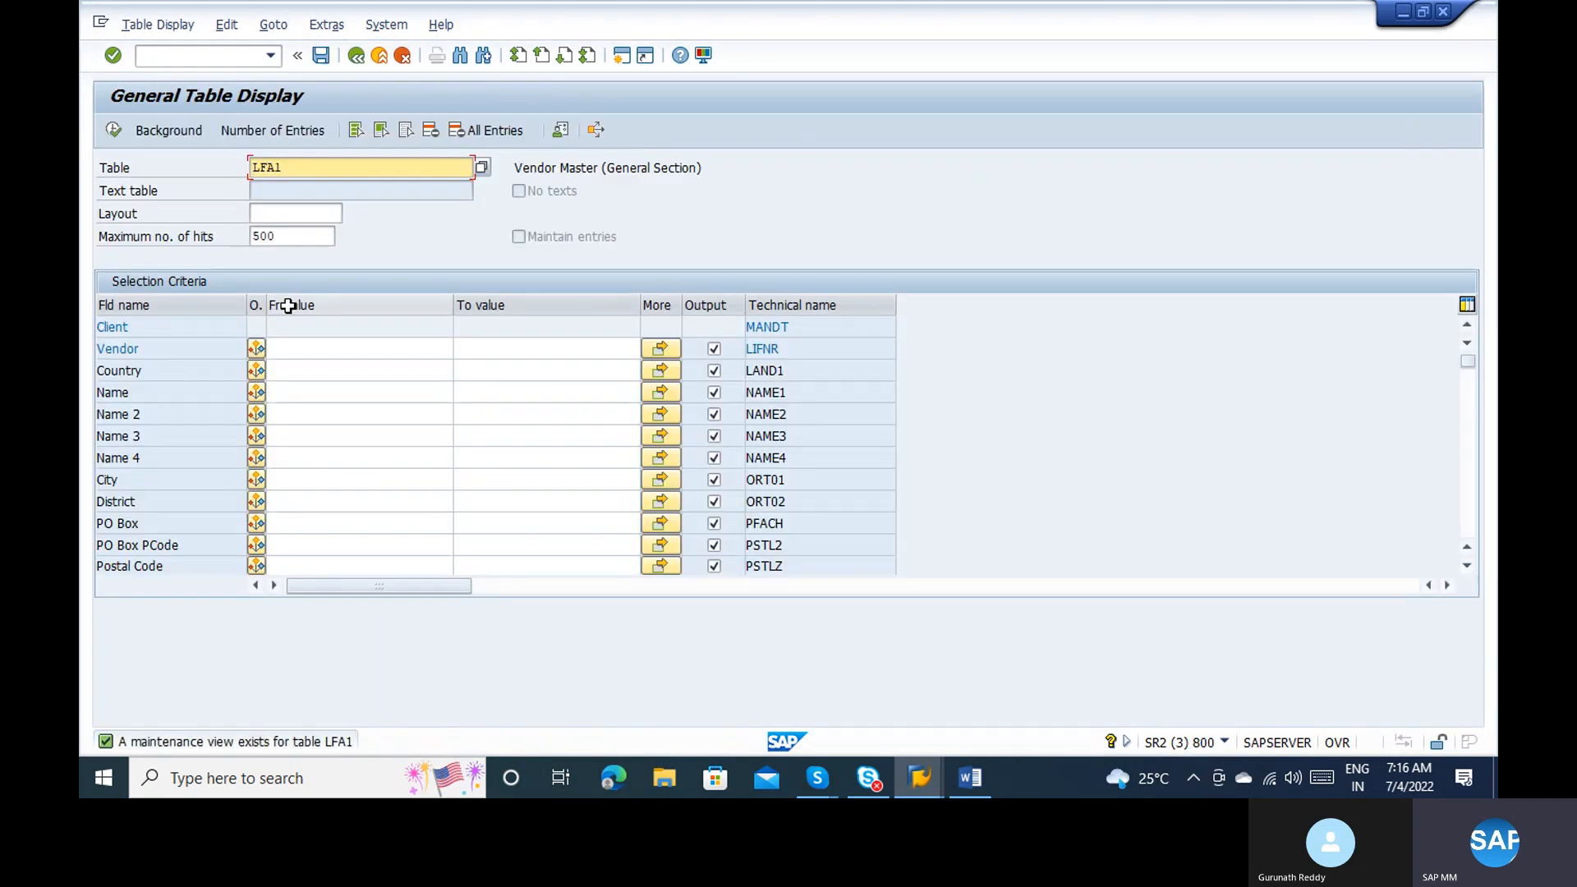
pyautogui.click(306, 342)
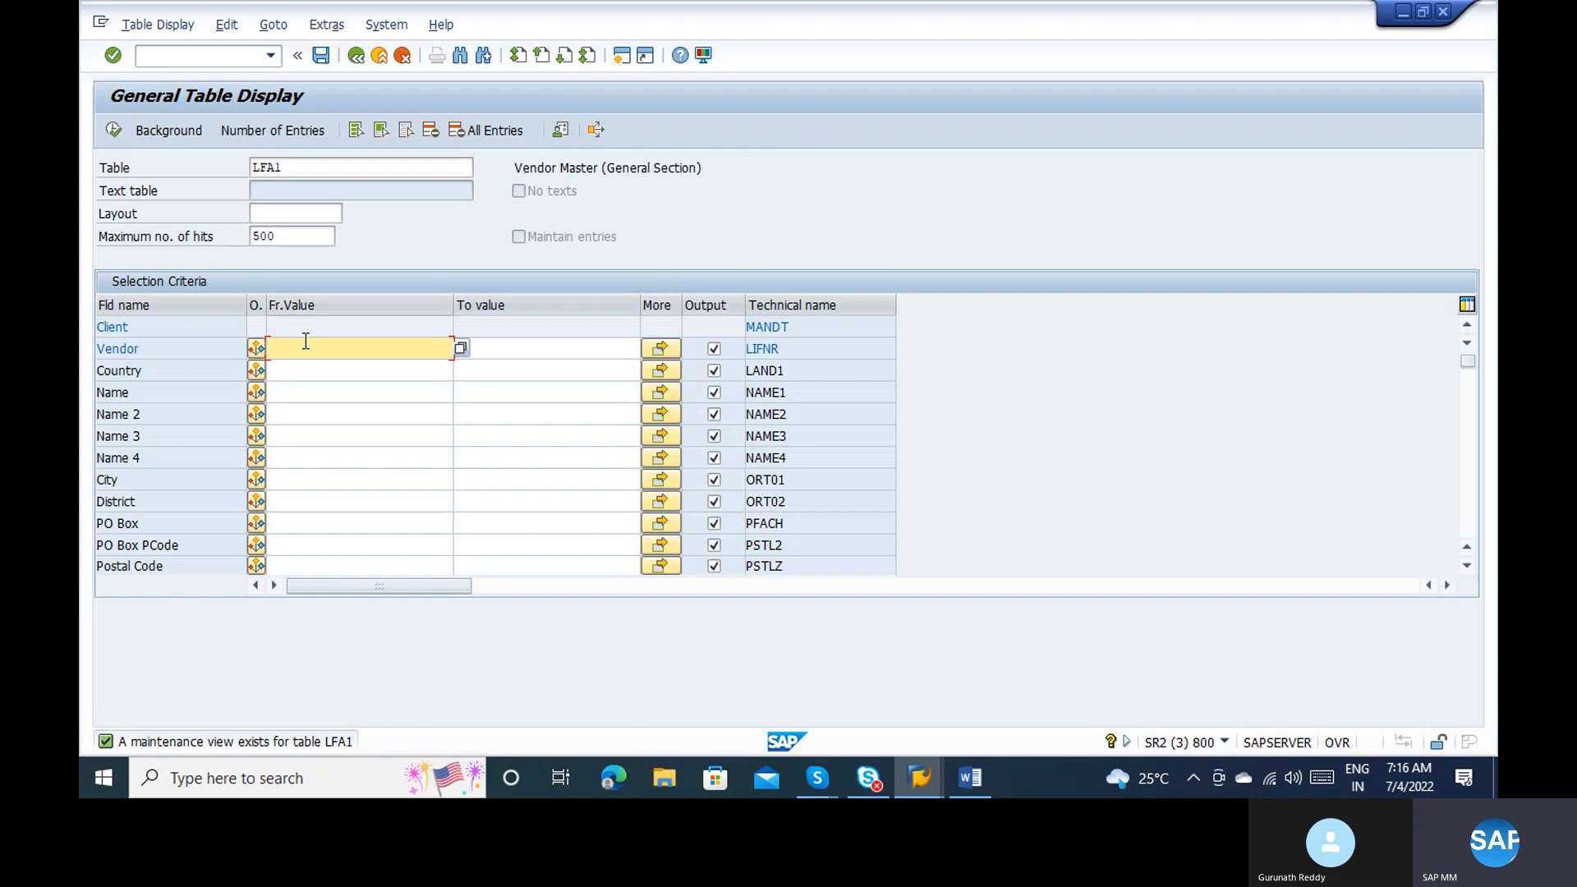
pyautogui.click(119, 132)
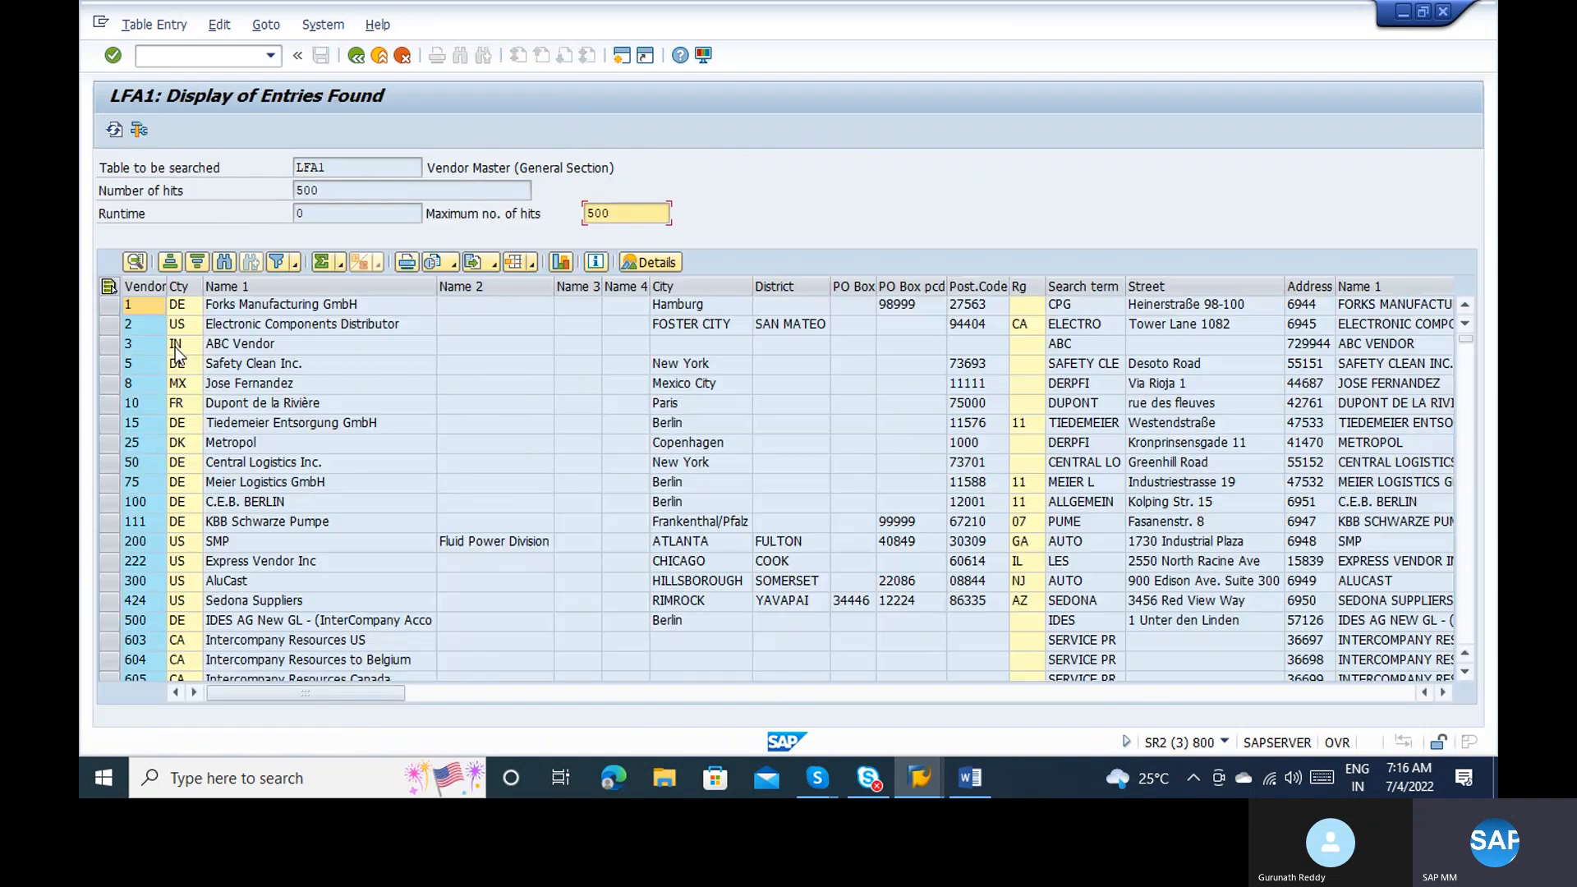
pyautogui.click(103, 346)
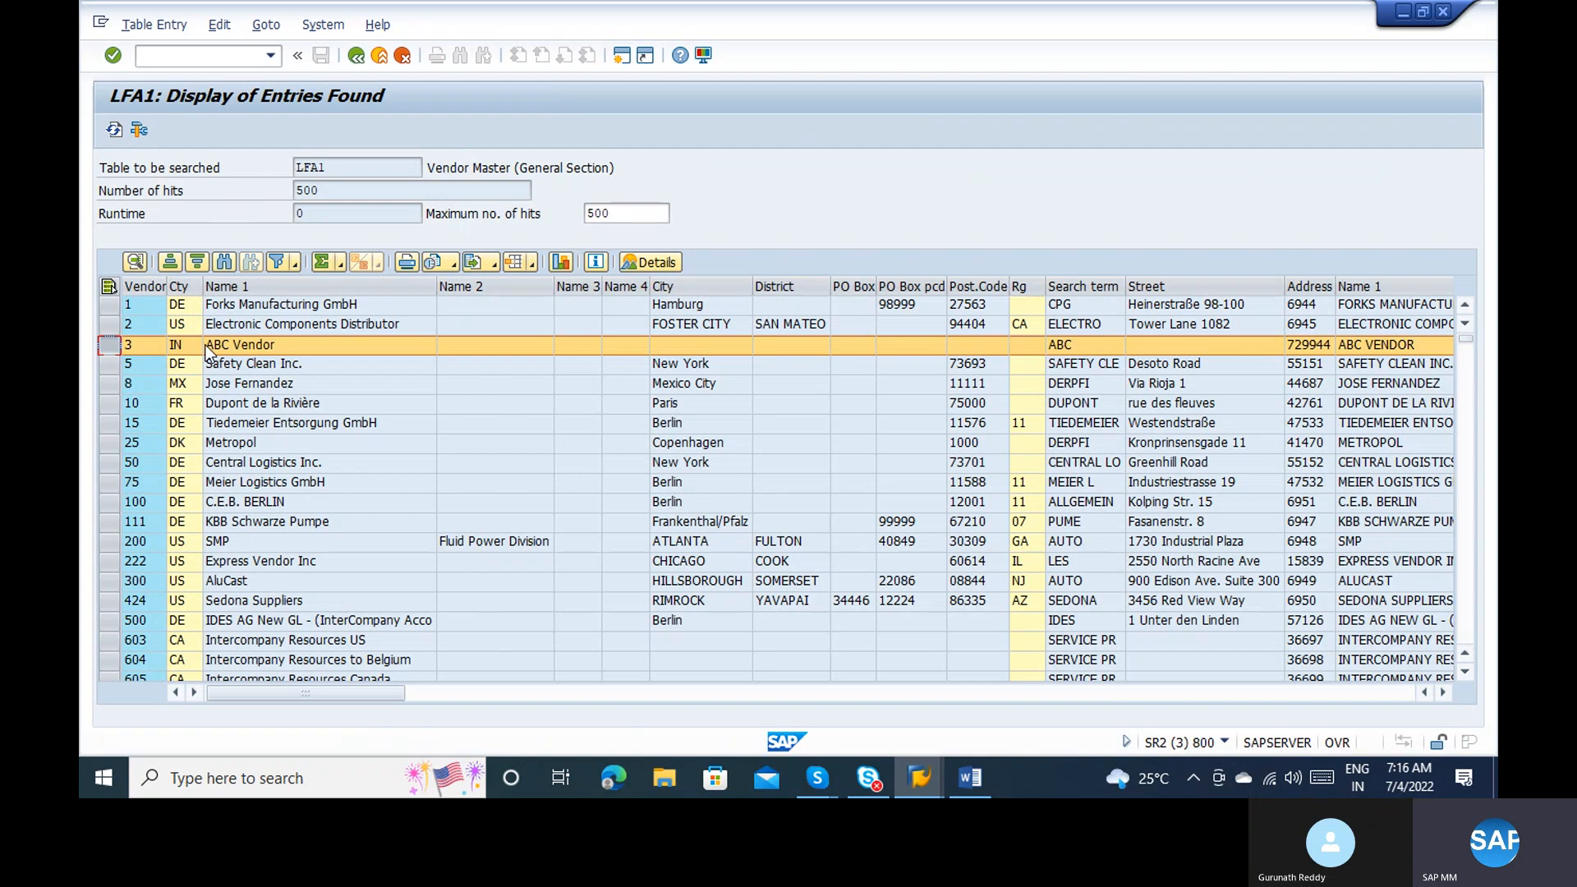
# Step: In a free session, open the vendor number range intervals with transaction OMSG and select interval 07 to check its status
pyautogui.hotkey('alt', 'Tab')
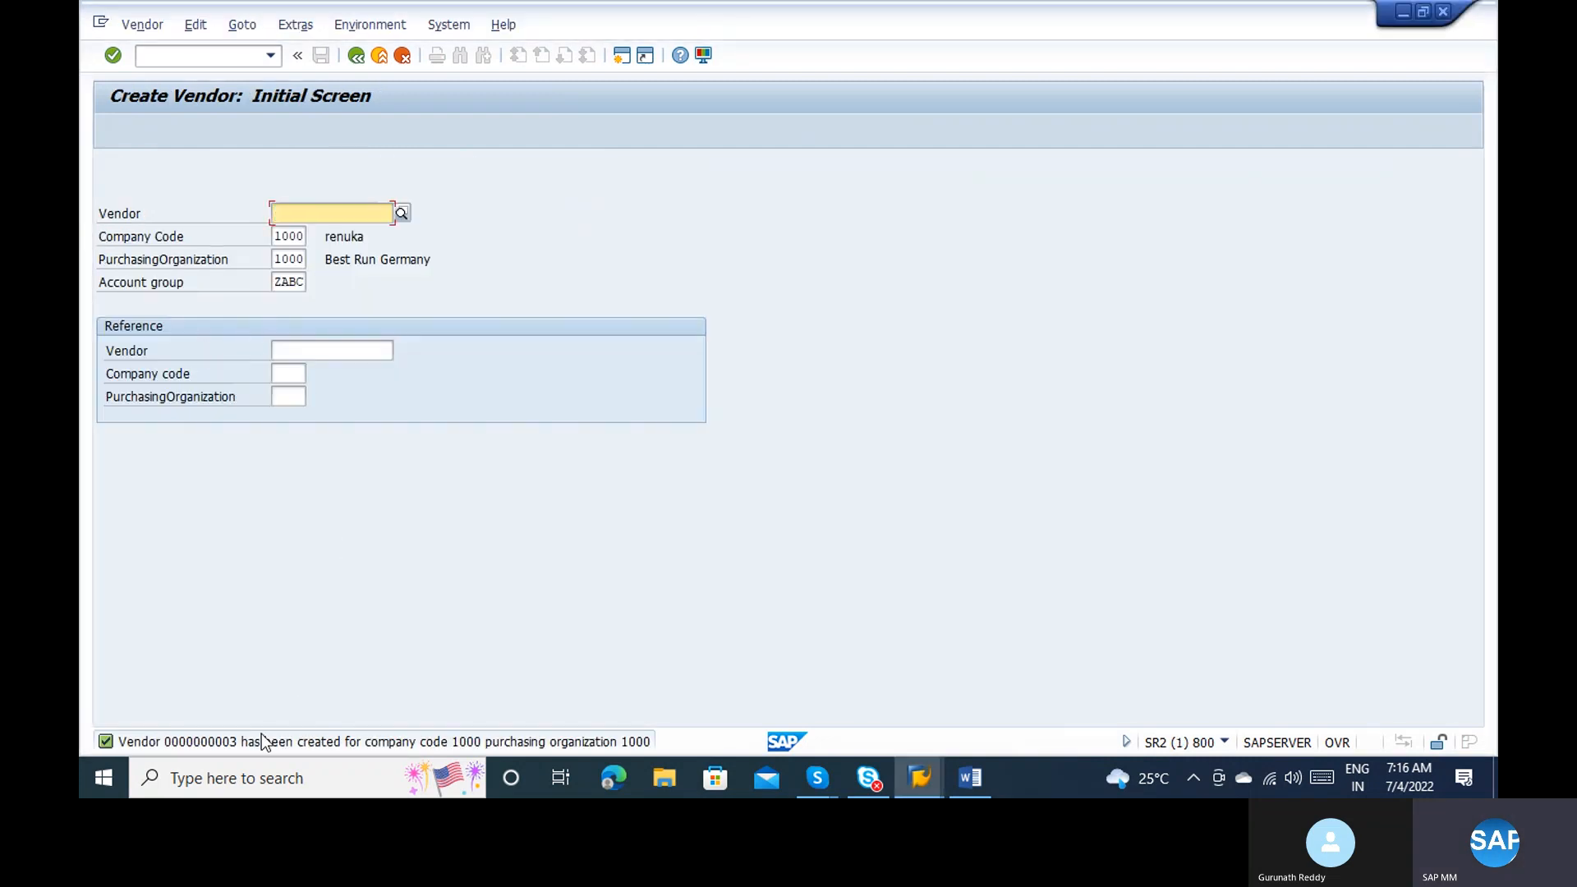
pyautogui.hotkey('alt', 'Tab')
pyautogui.hotkey('alt', 'Tab')
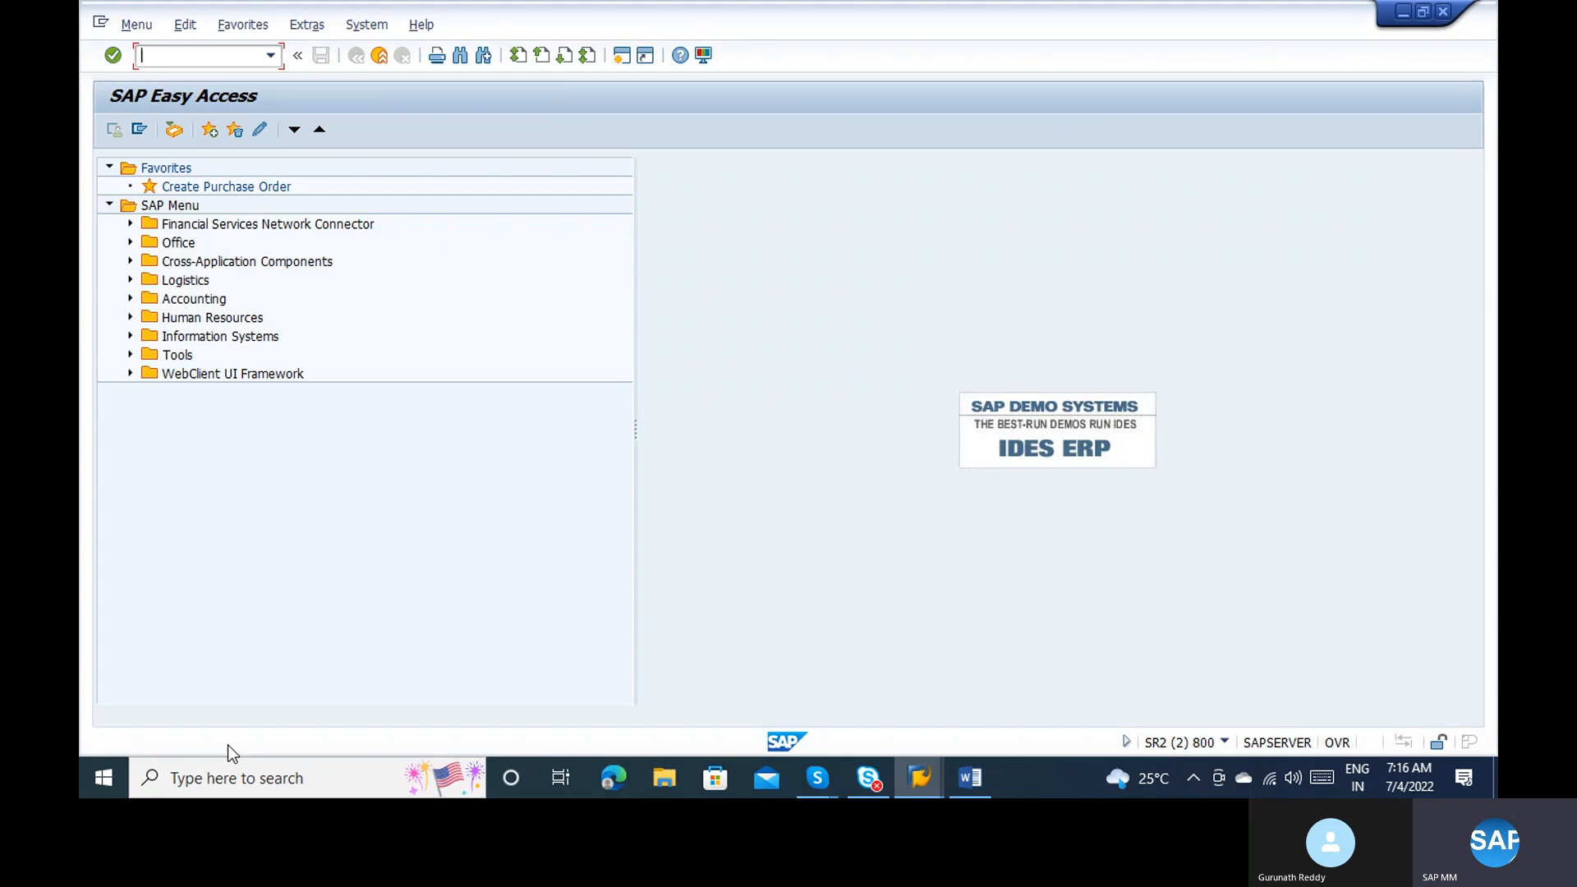
pyautogui.write('OM')
pyautogui.write('SG')
pyautogui.press('Return')
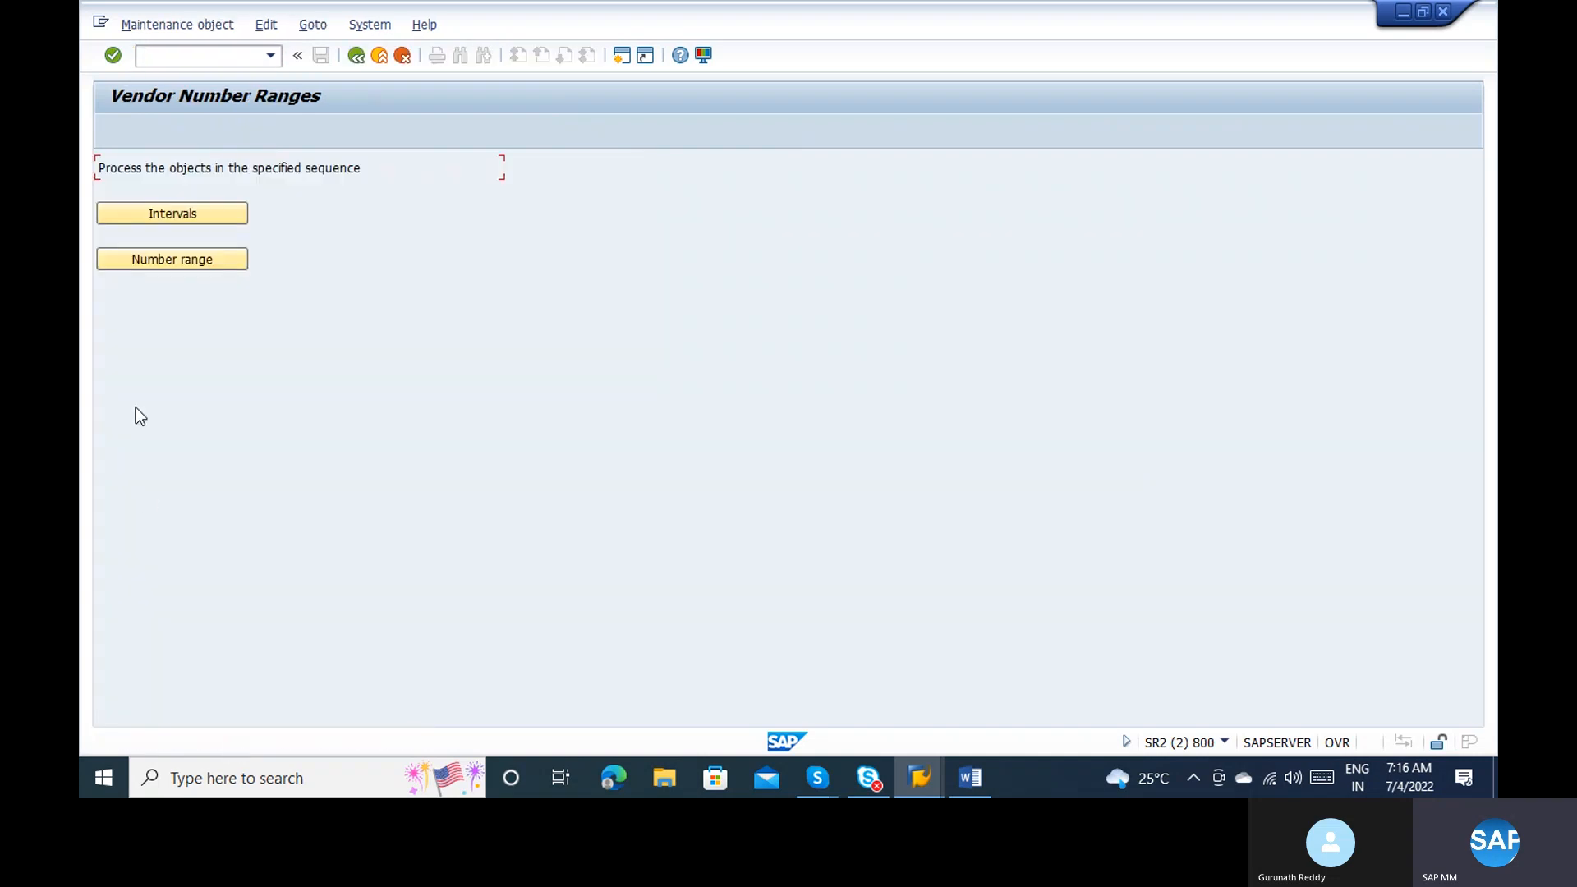
pyautogui.click(131, 214)
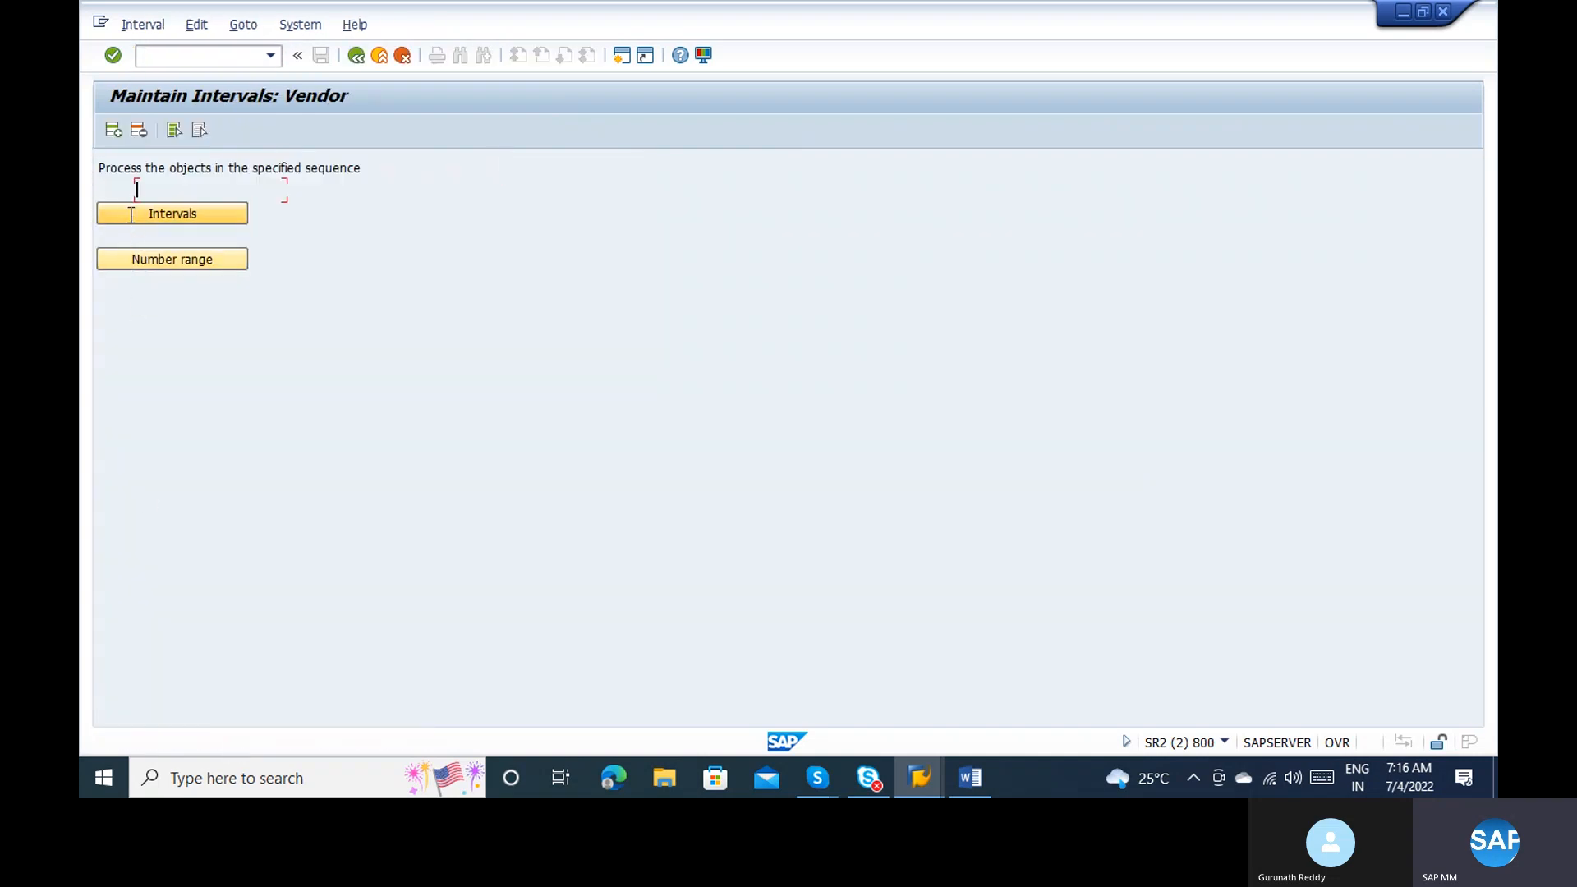
pyautogui.click(131, 214)
pyautogui.click(105, 320)
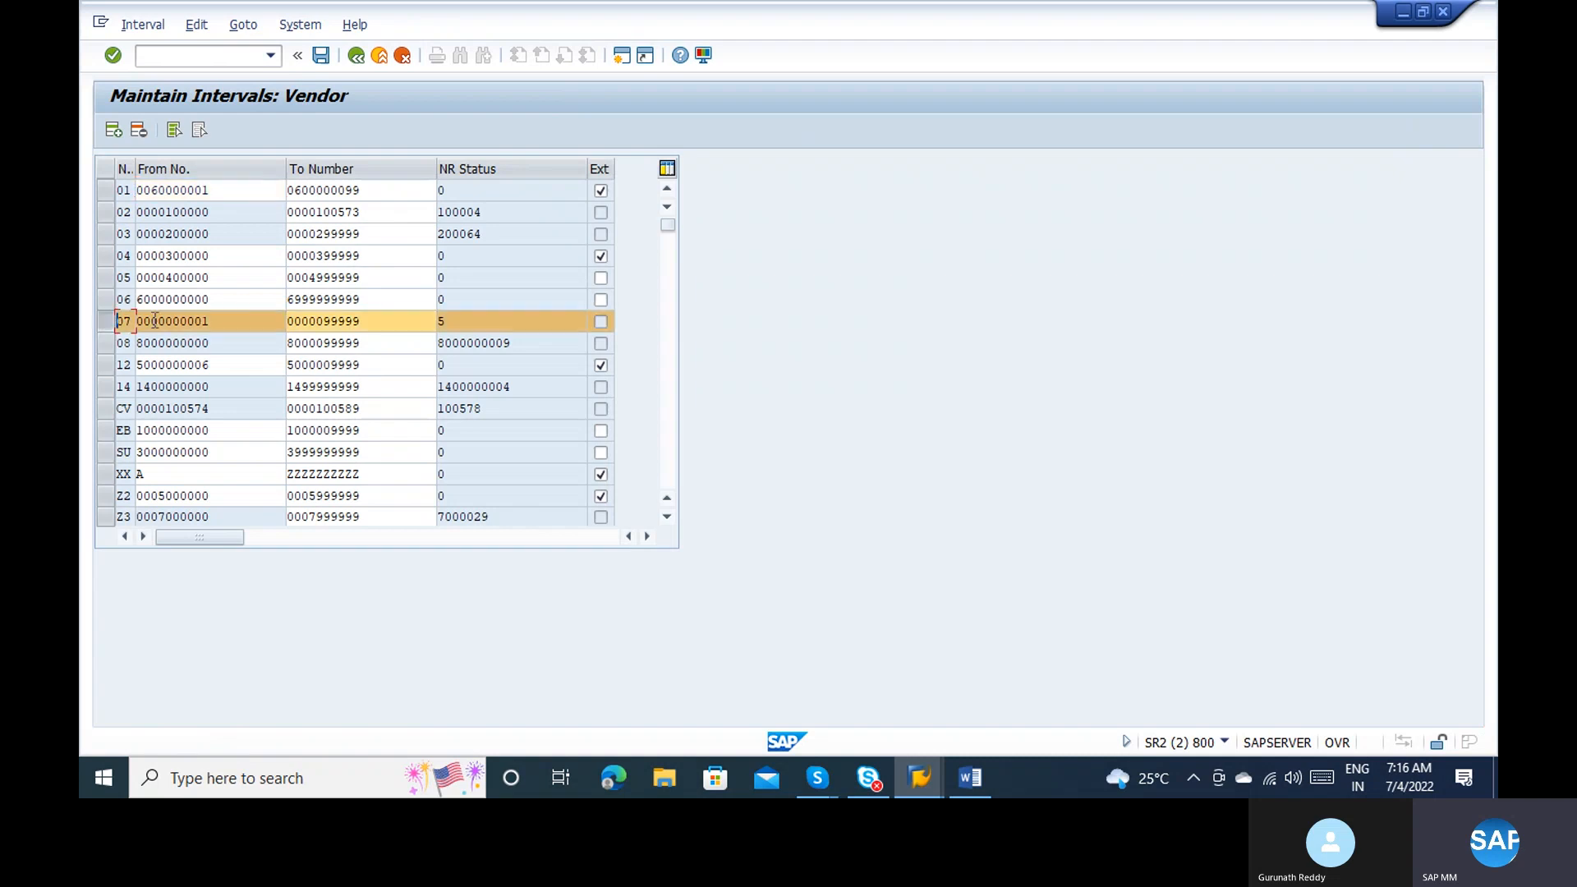
# Step: Check the upper limit of vendor number interval 07 and leave the number range maintenance for the SAP Easy Access screen
pyautogui.click(375, 320)
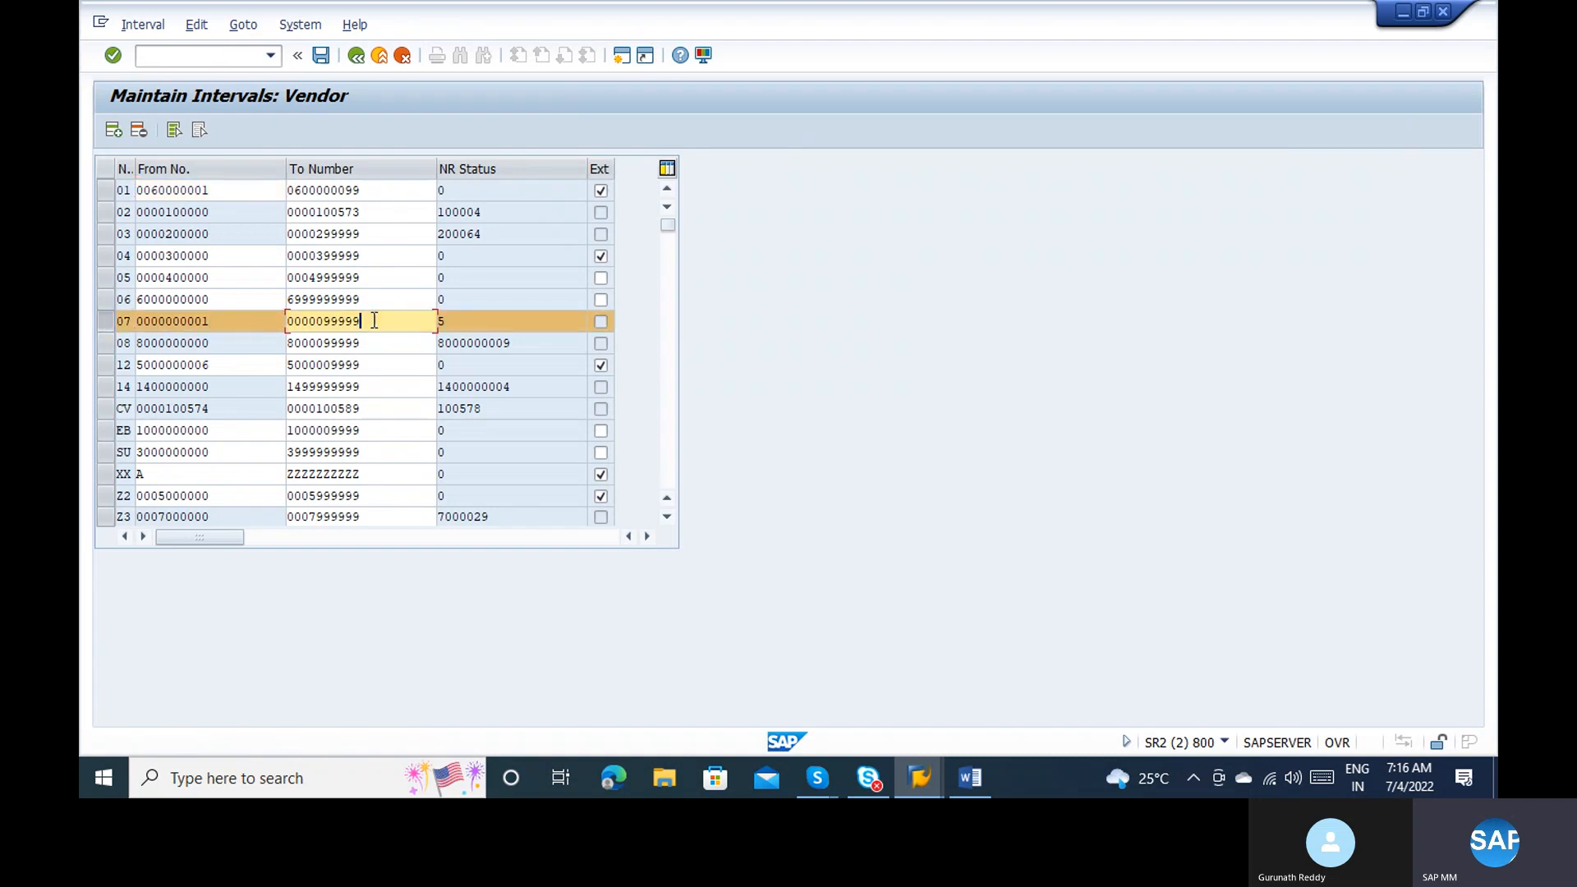
pyautogui.click(367, 54)
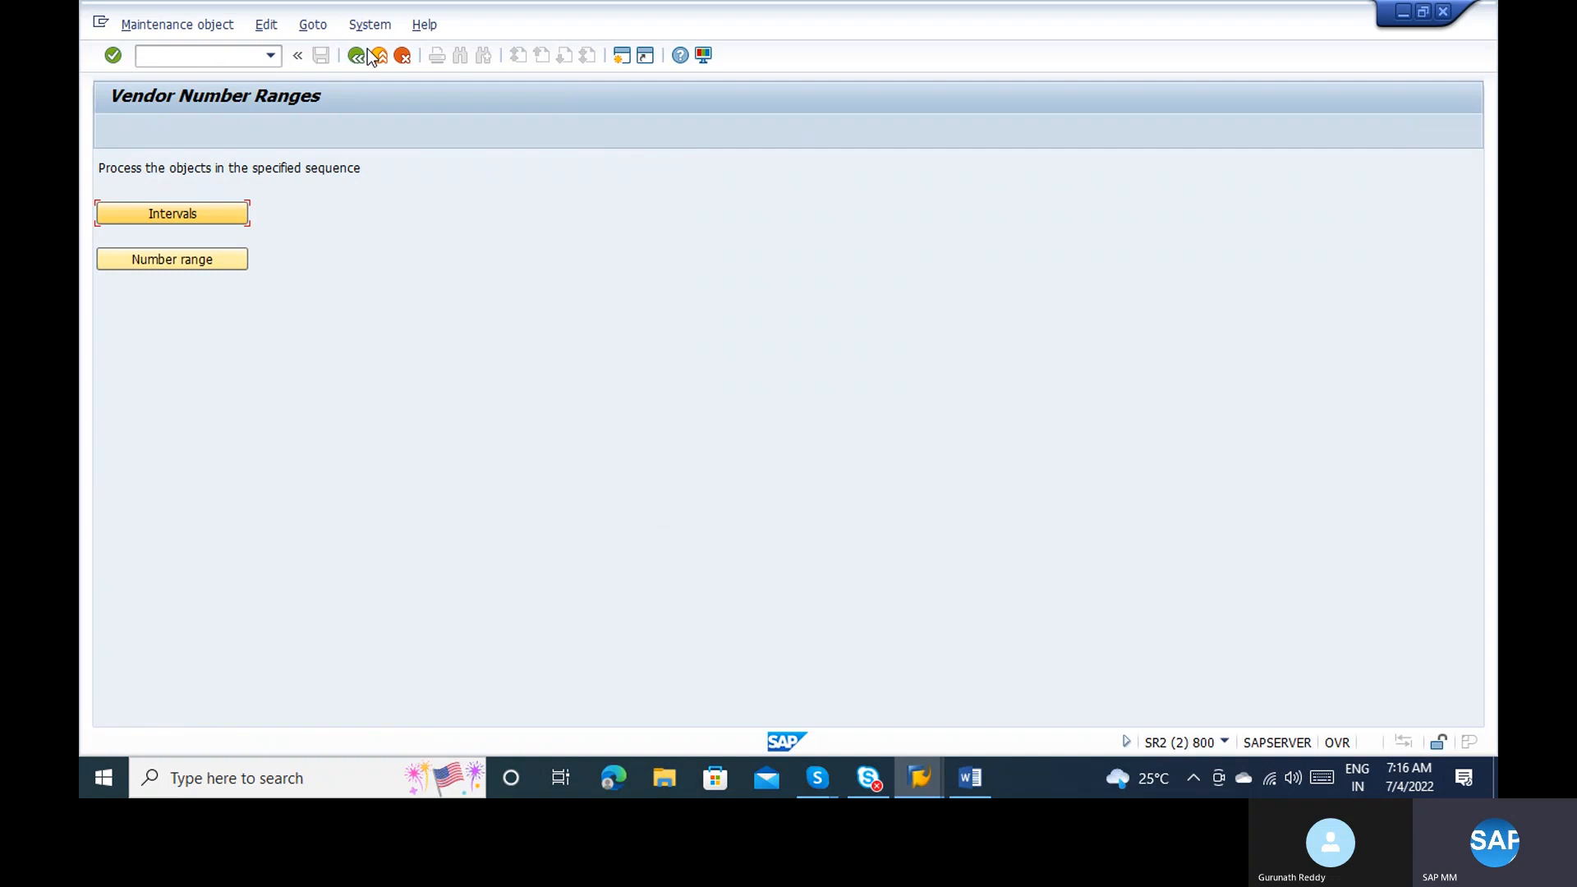
pyautogui.click(373, 54)
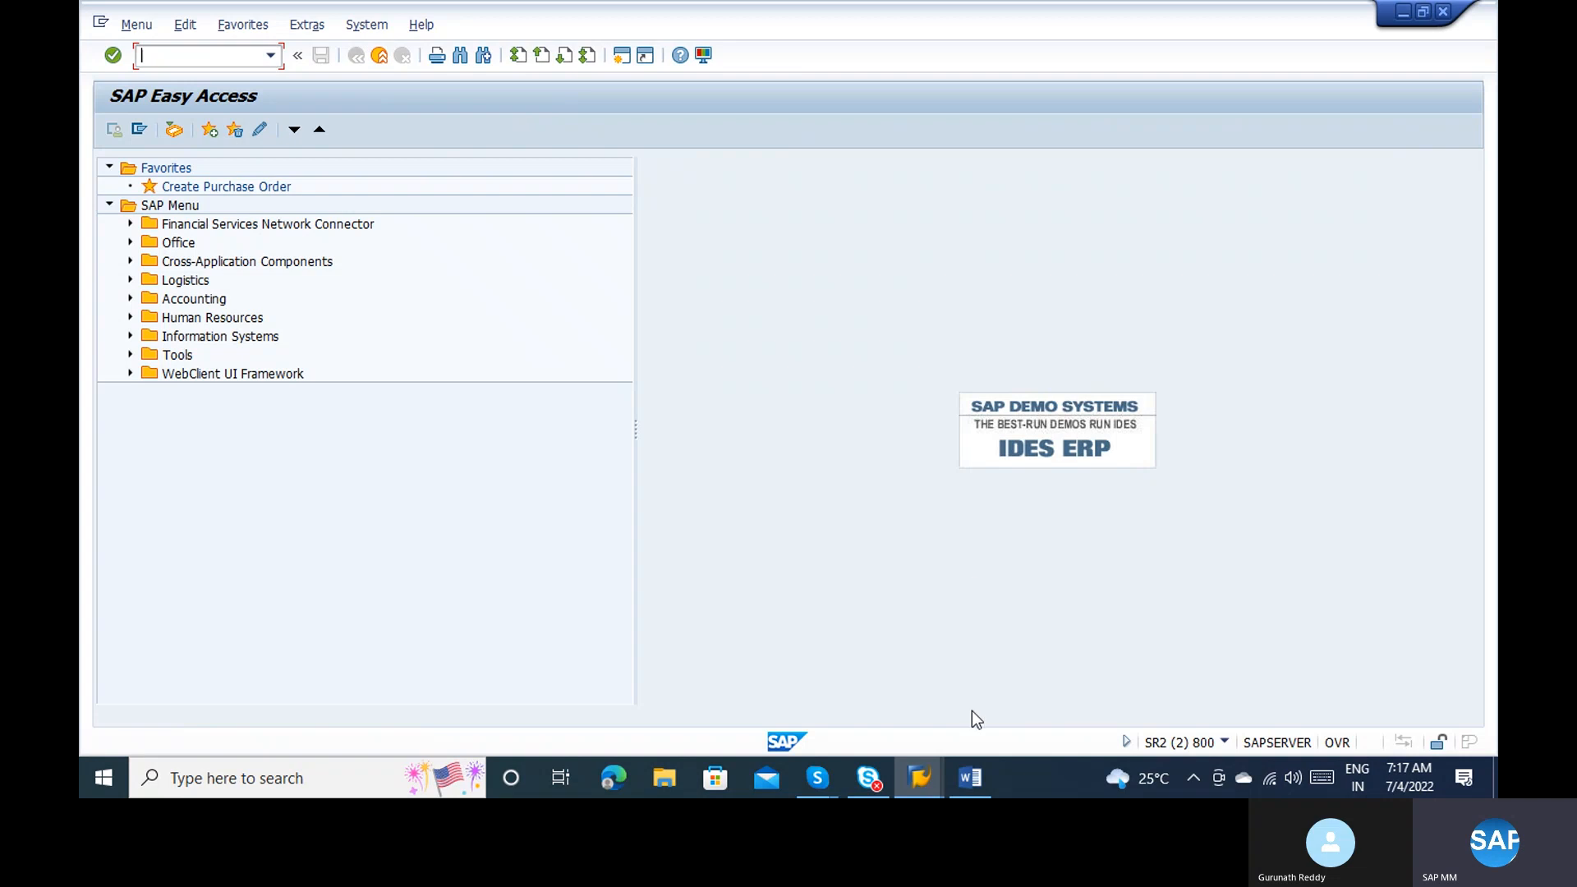
# Step: In the Word document, complete the first list item as "Number Range – Internal Number range or External number" and begin a new item
pyautogui.click(970, 777)
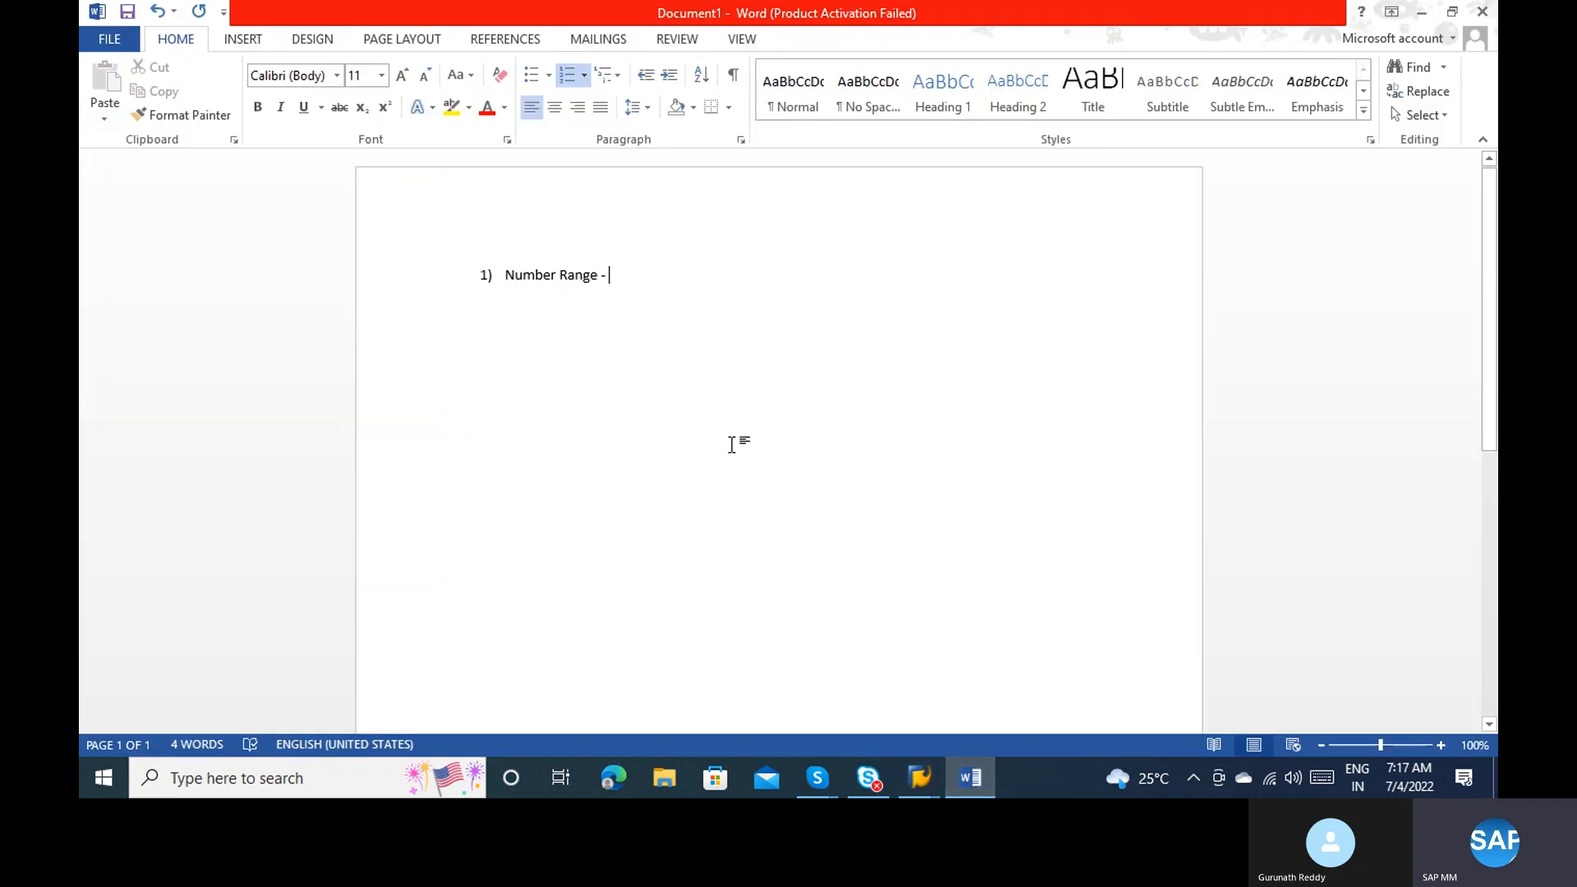
pyautogui.write('Internal N')
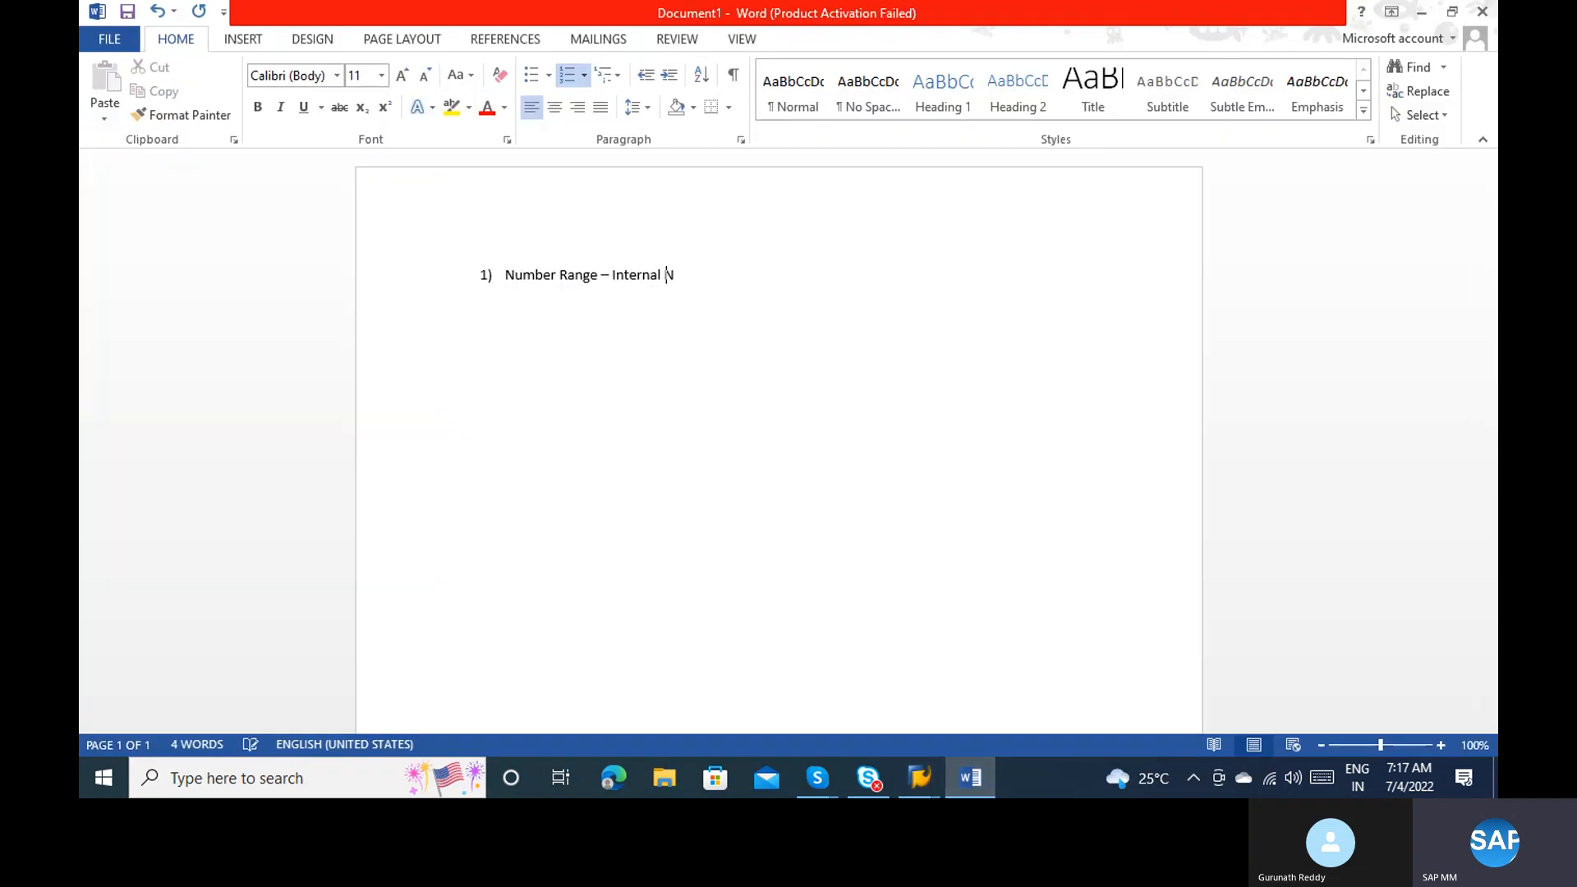
pyautogui.write('umber range ')
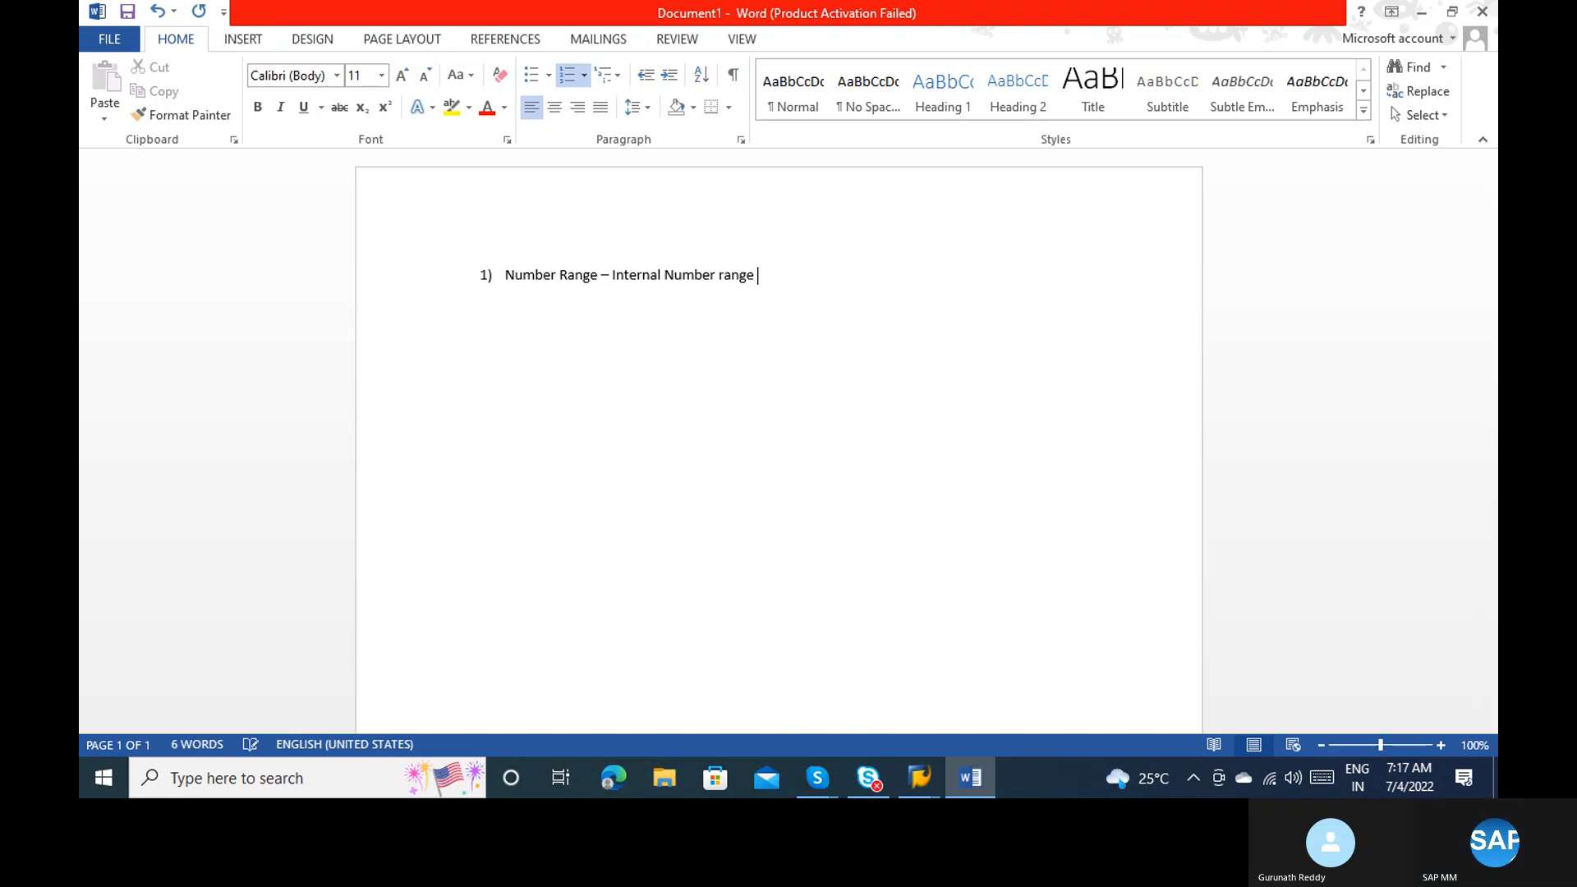
pyautogui.write('or Externaal')
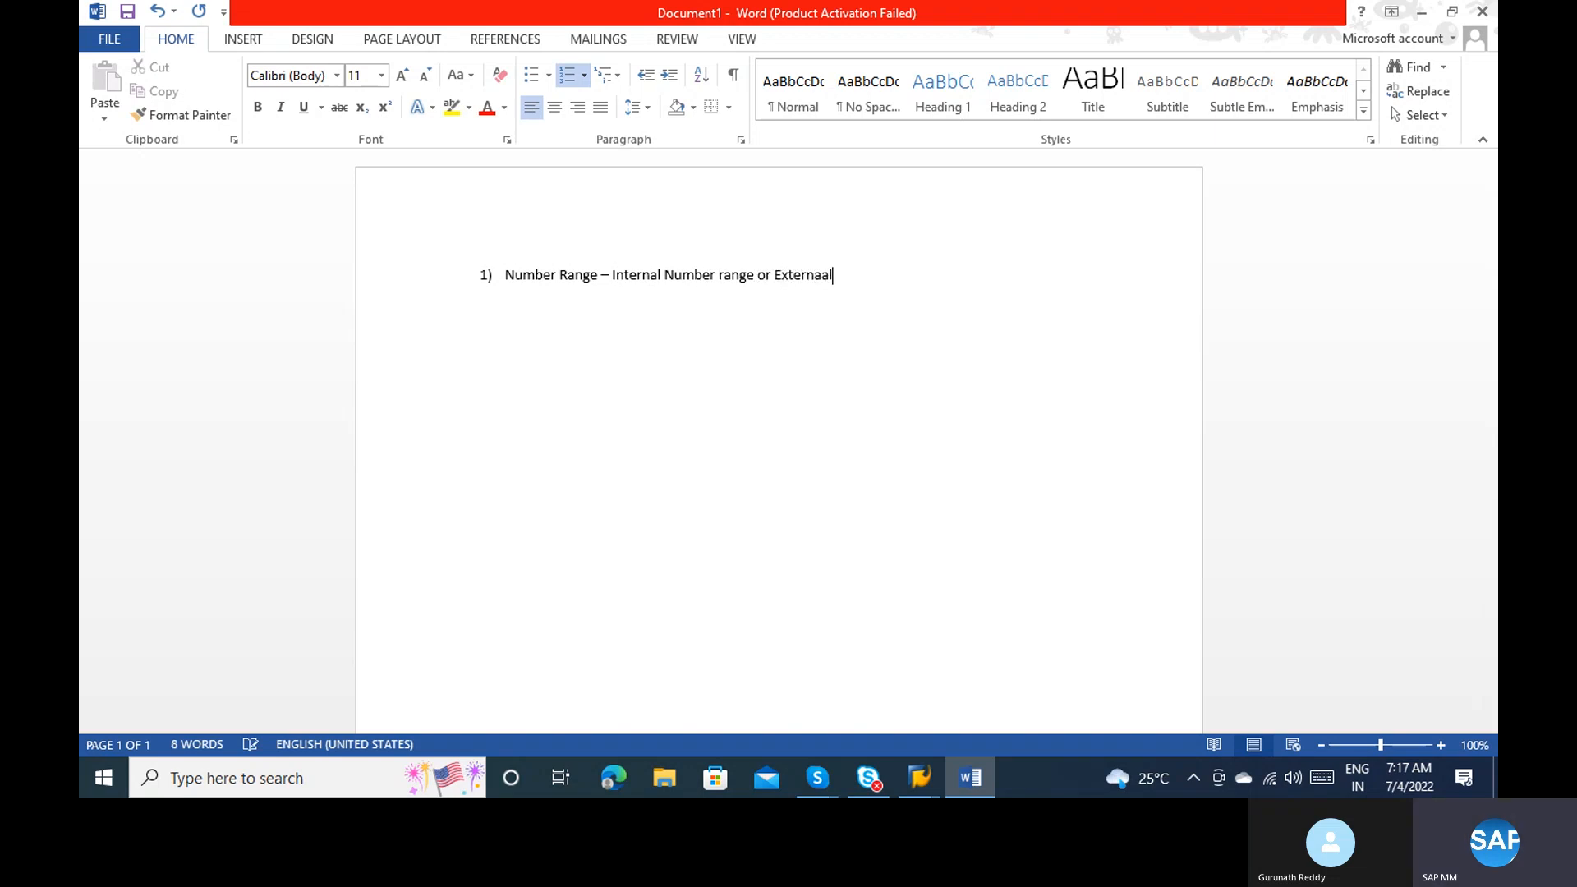
pyautogui.press('BackSpace')
pyautogui.press('BackSpace')
pyautogui.write('l number')
pyautogui.press('Return')
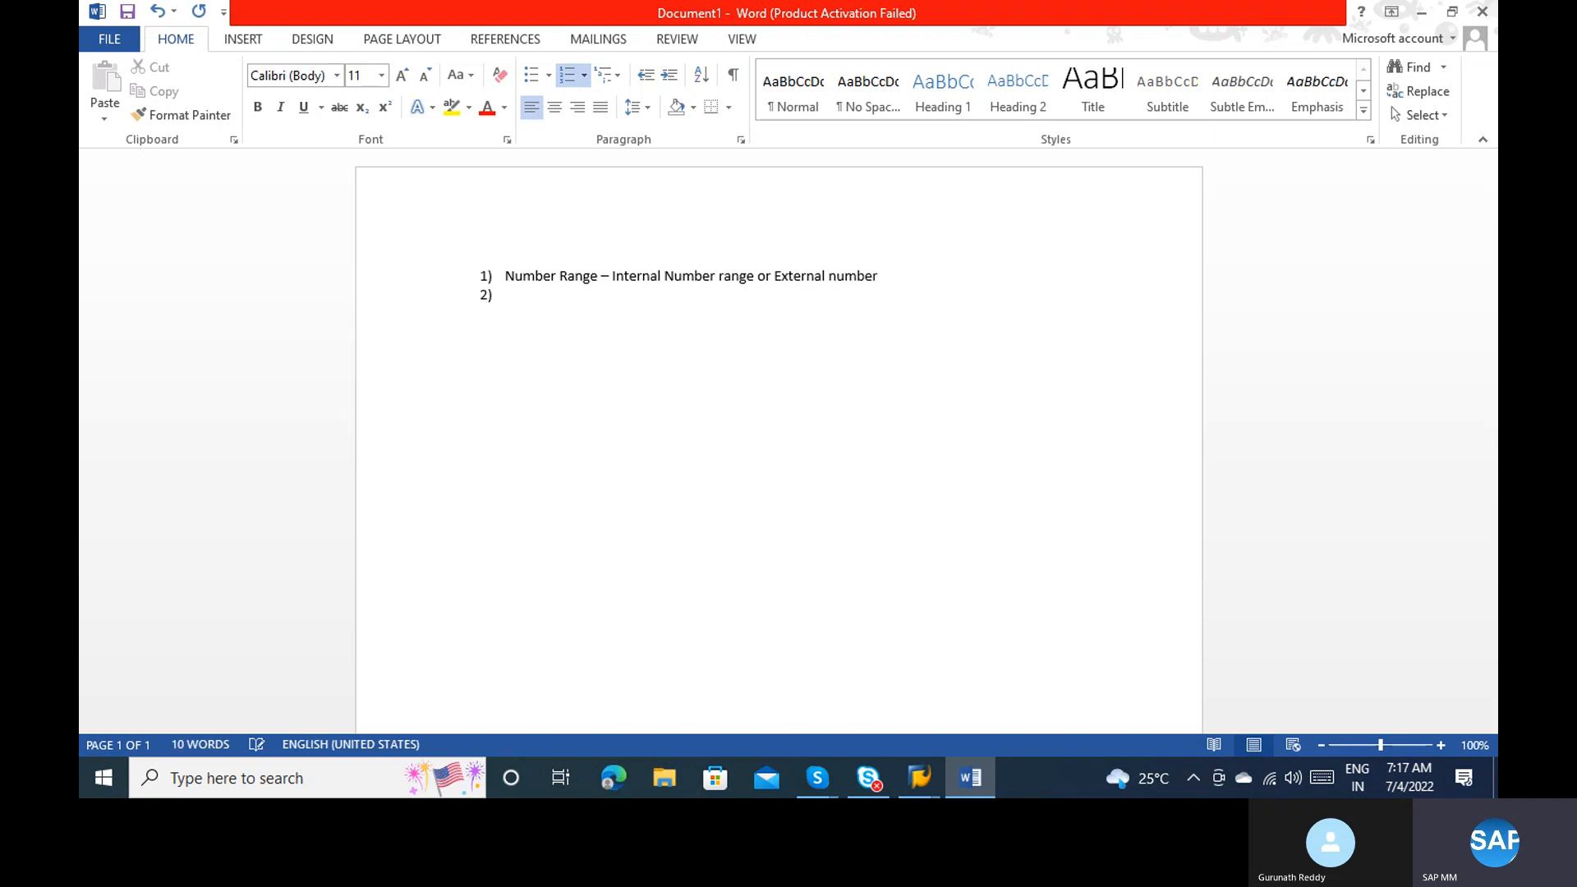
# Step: Write the second list item "Number range Interval ( Free intervals)", begin a third item and leave the document unsaved
pyautogui.write('Numbe')
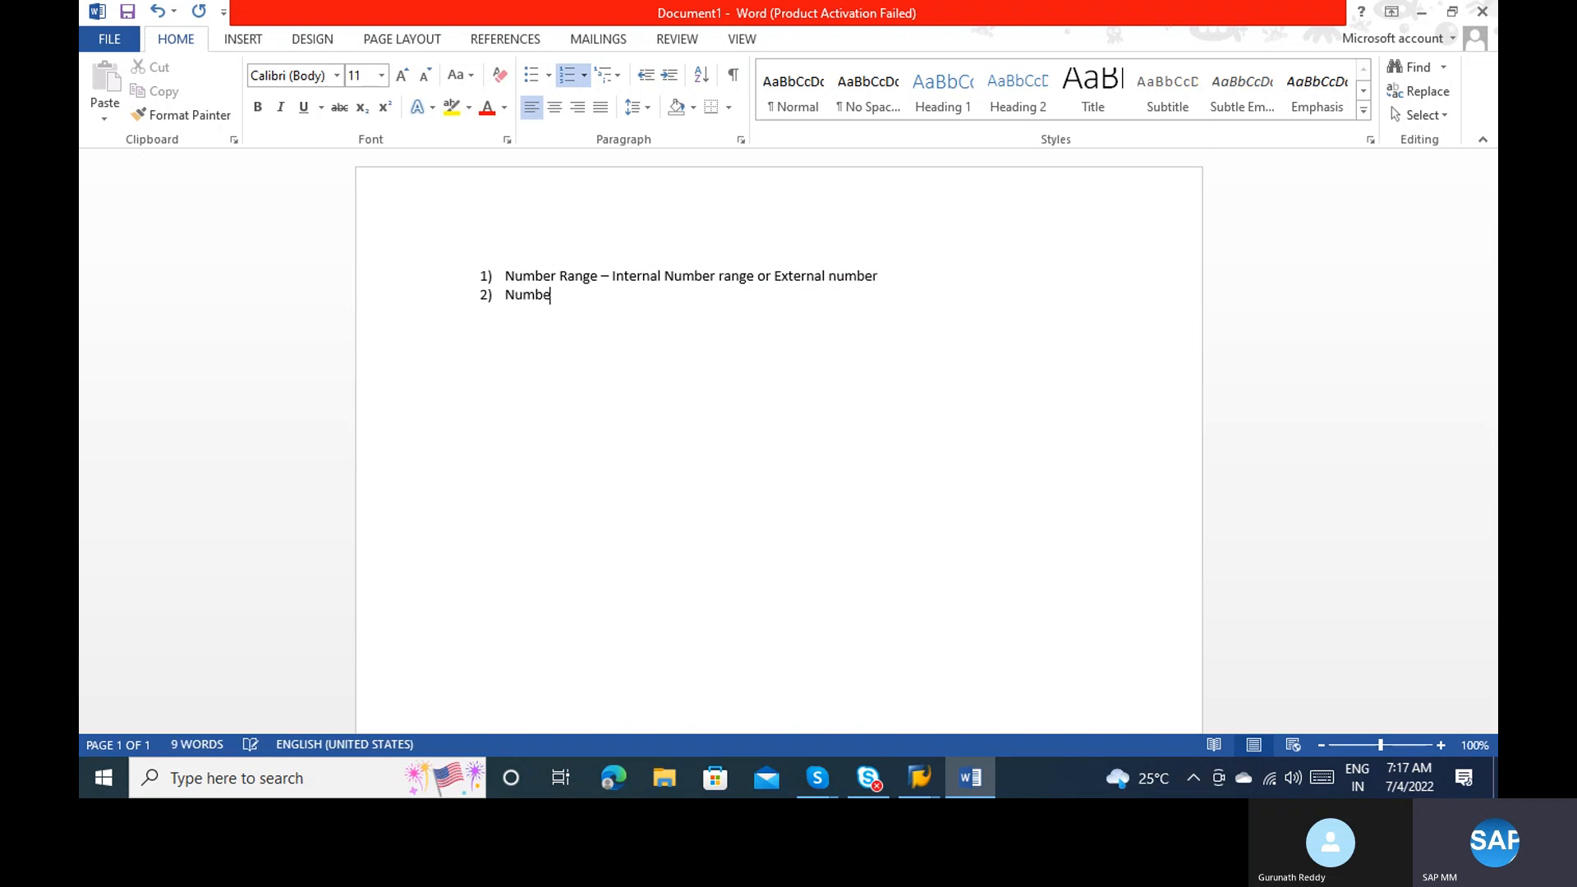
pyautogui.write('r range In')
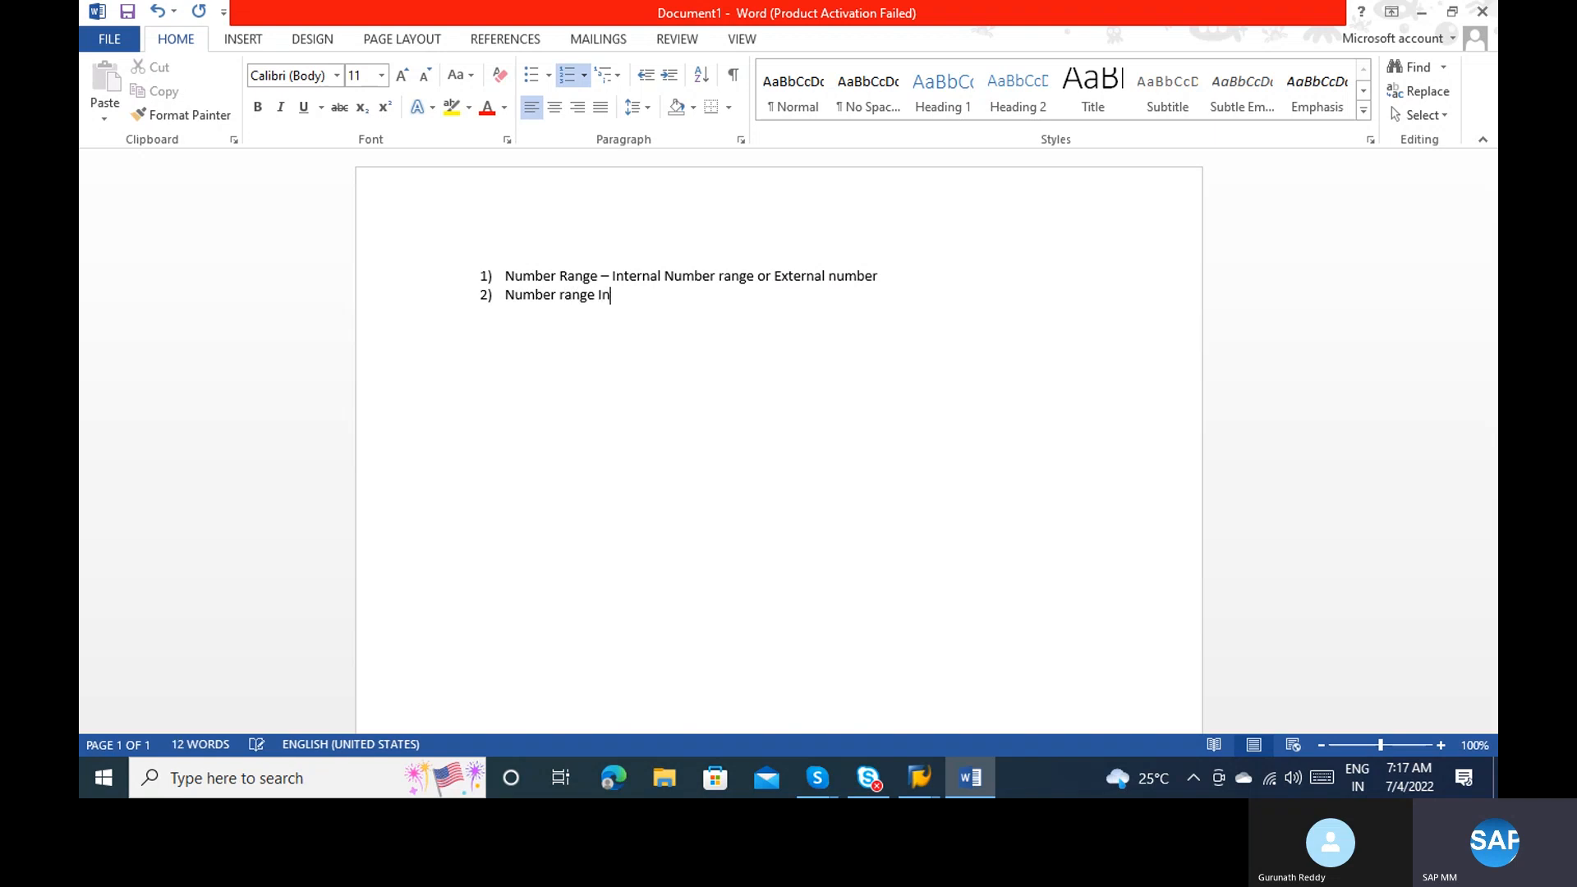
pyautogui.write('terval ( Free intervals)')
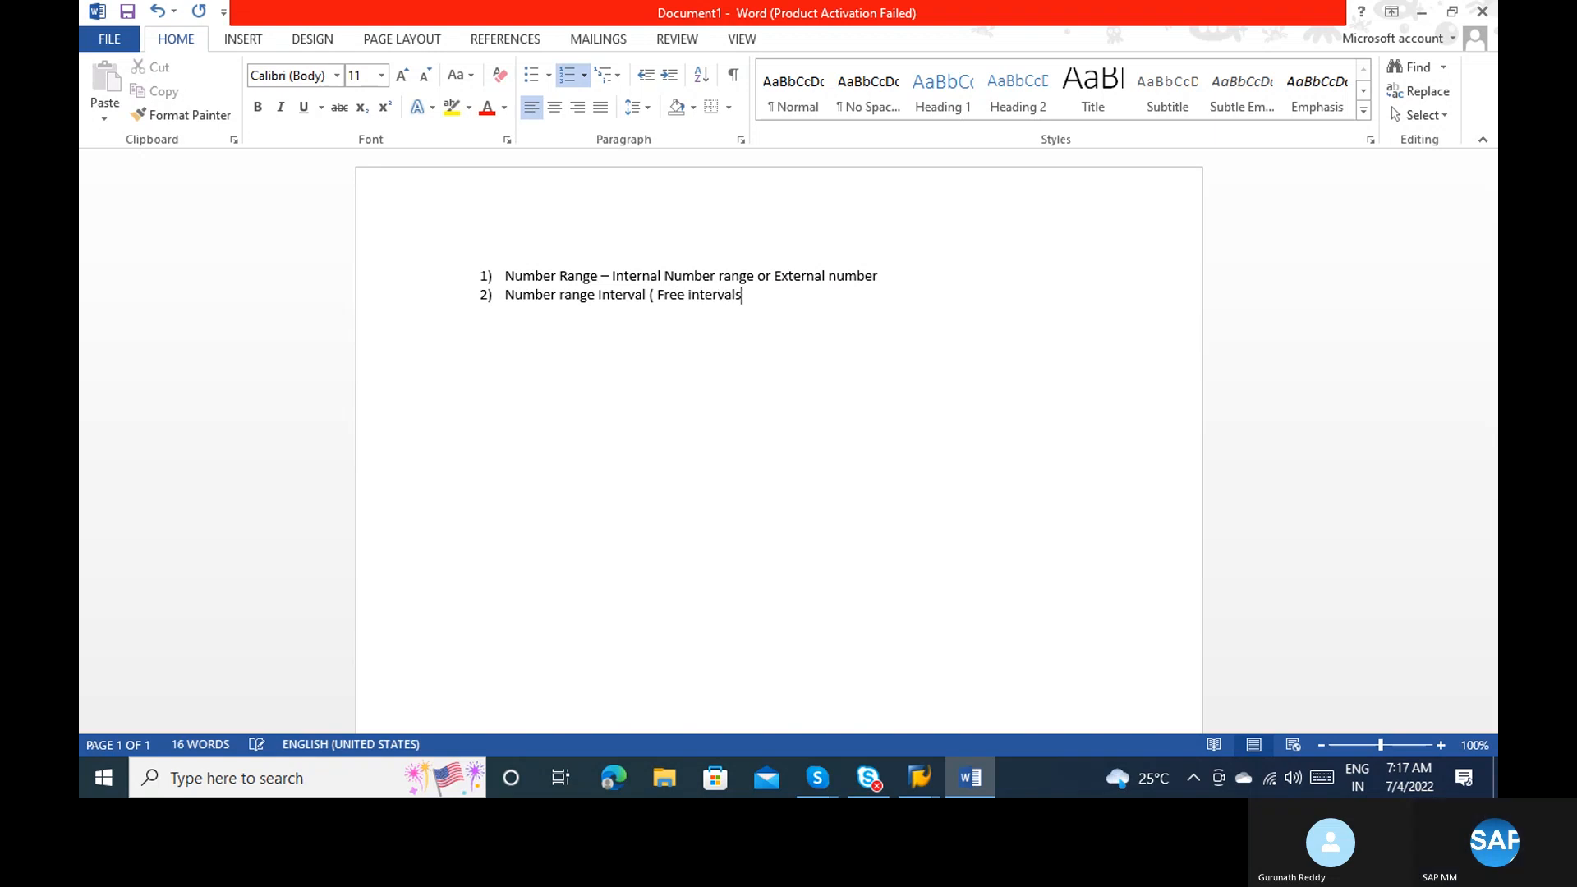
pyautogui.press('Return')
pyautogui.hotkey('ctrl', 's')
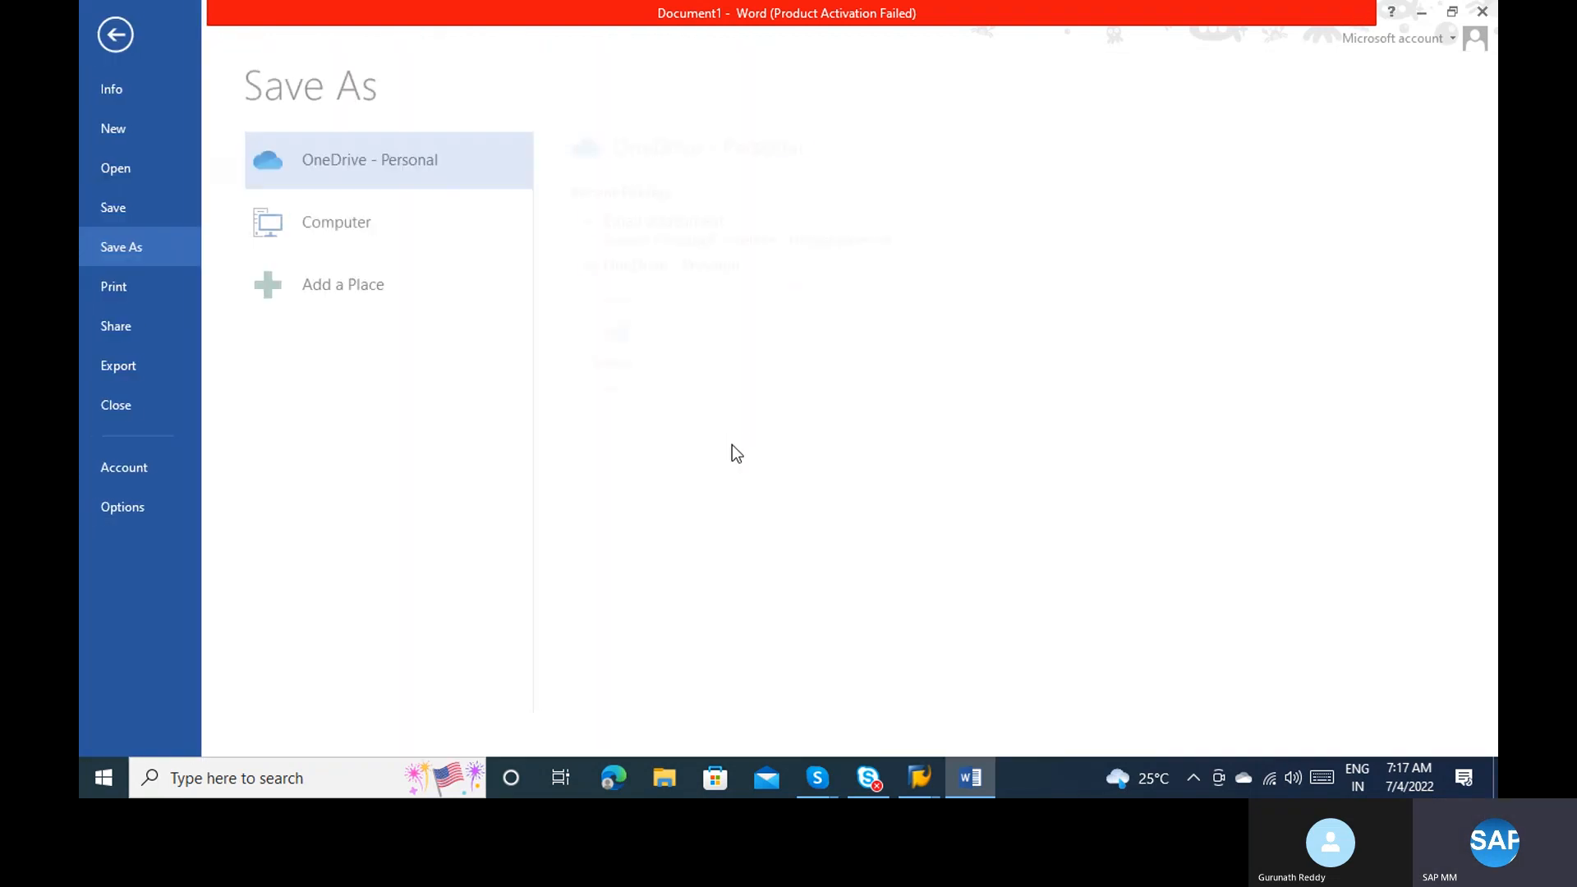
pyautogui.press('Escape')
# Step: Switch to SAP, open the vendor account groups with transaction OBD3 and display the details of account group ZABC
pyautogui.hotkey('alt', 'Tab')
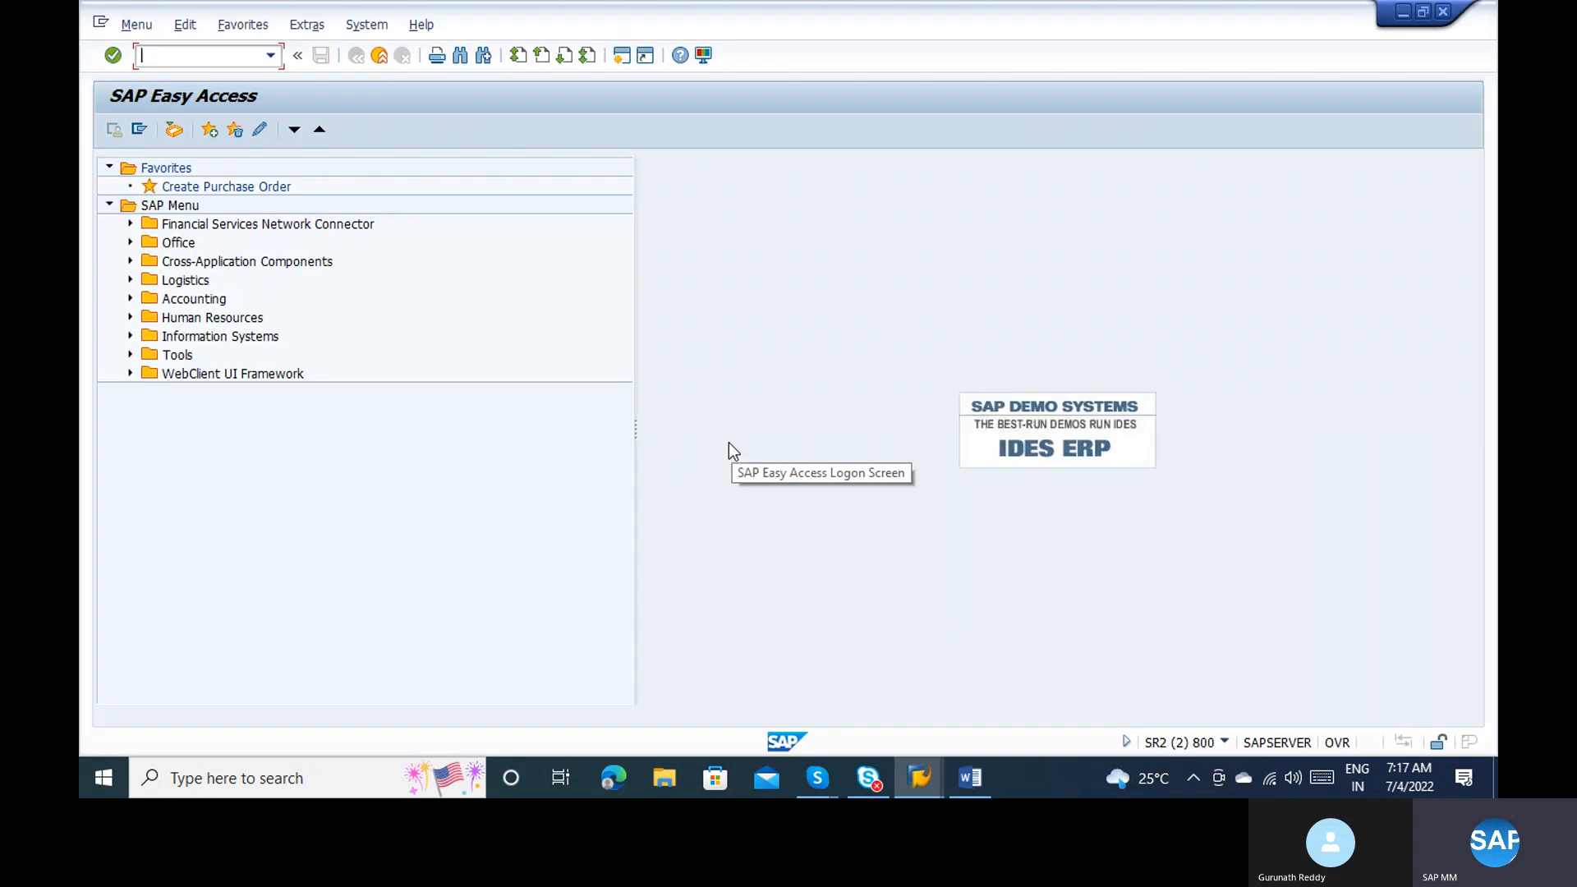
pyautogui.write('obd3')
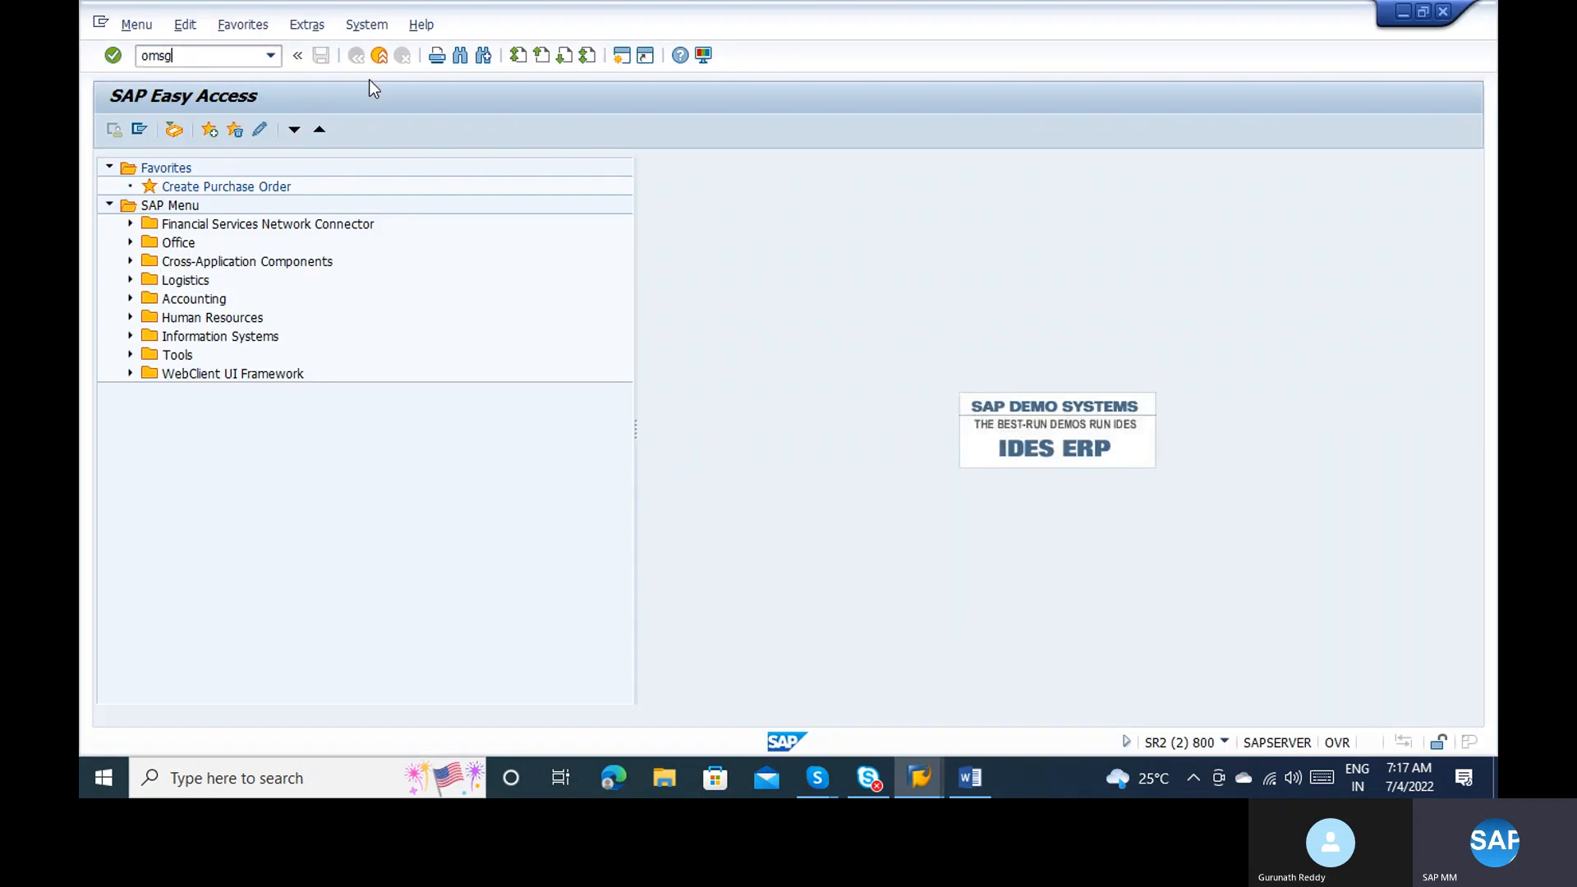
pyautogui.press('Return')
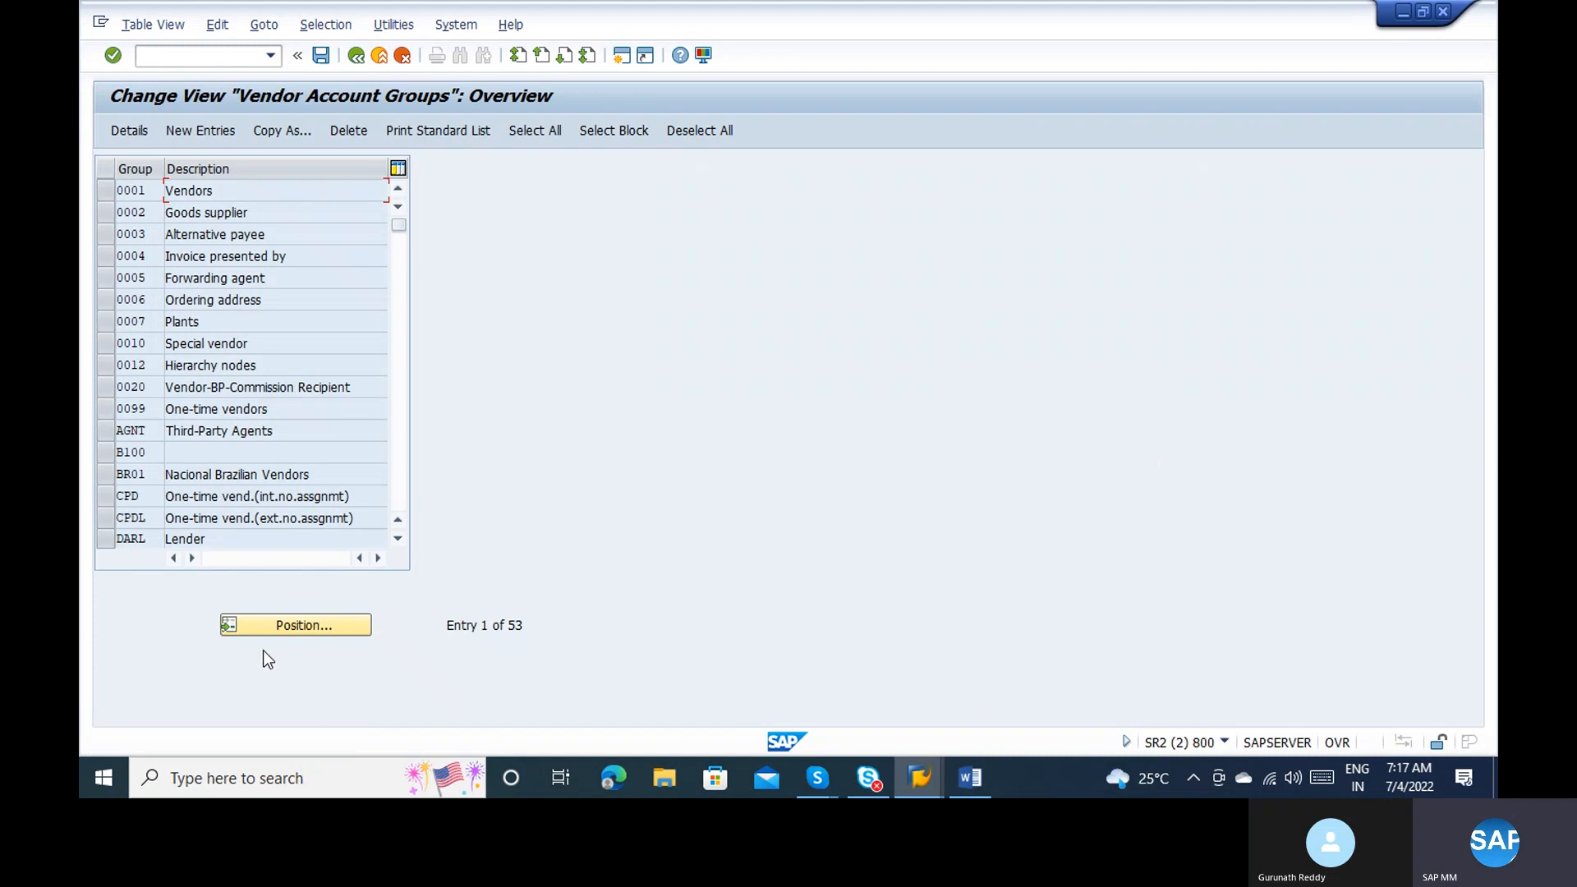
pyautogui.click(254, 622)
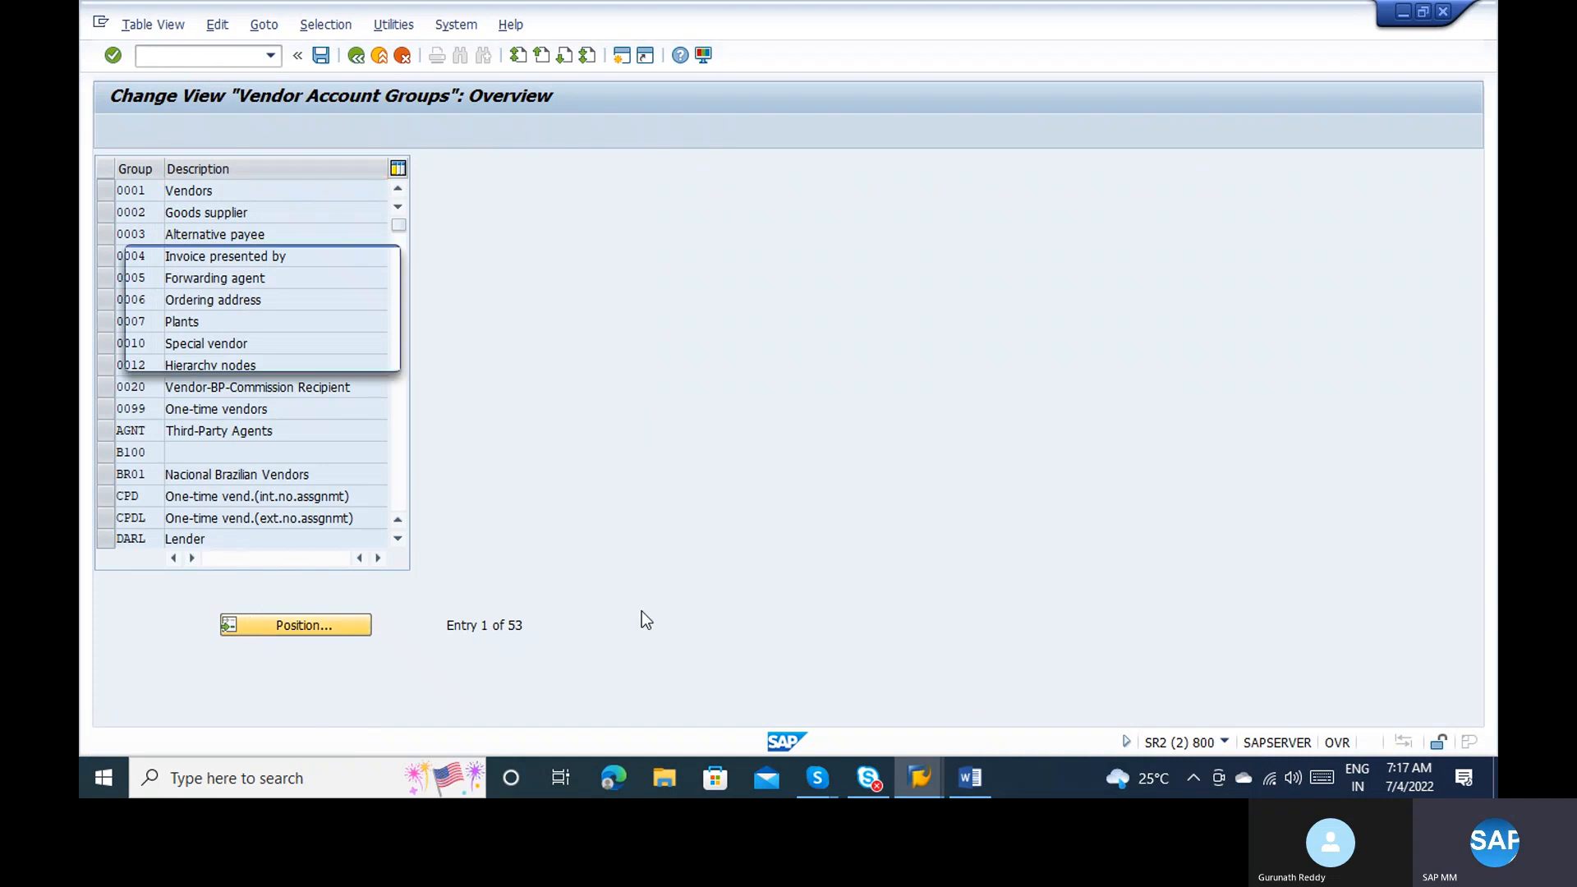
pyautogui.write('ZABC')
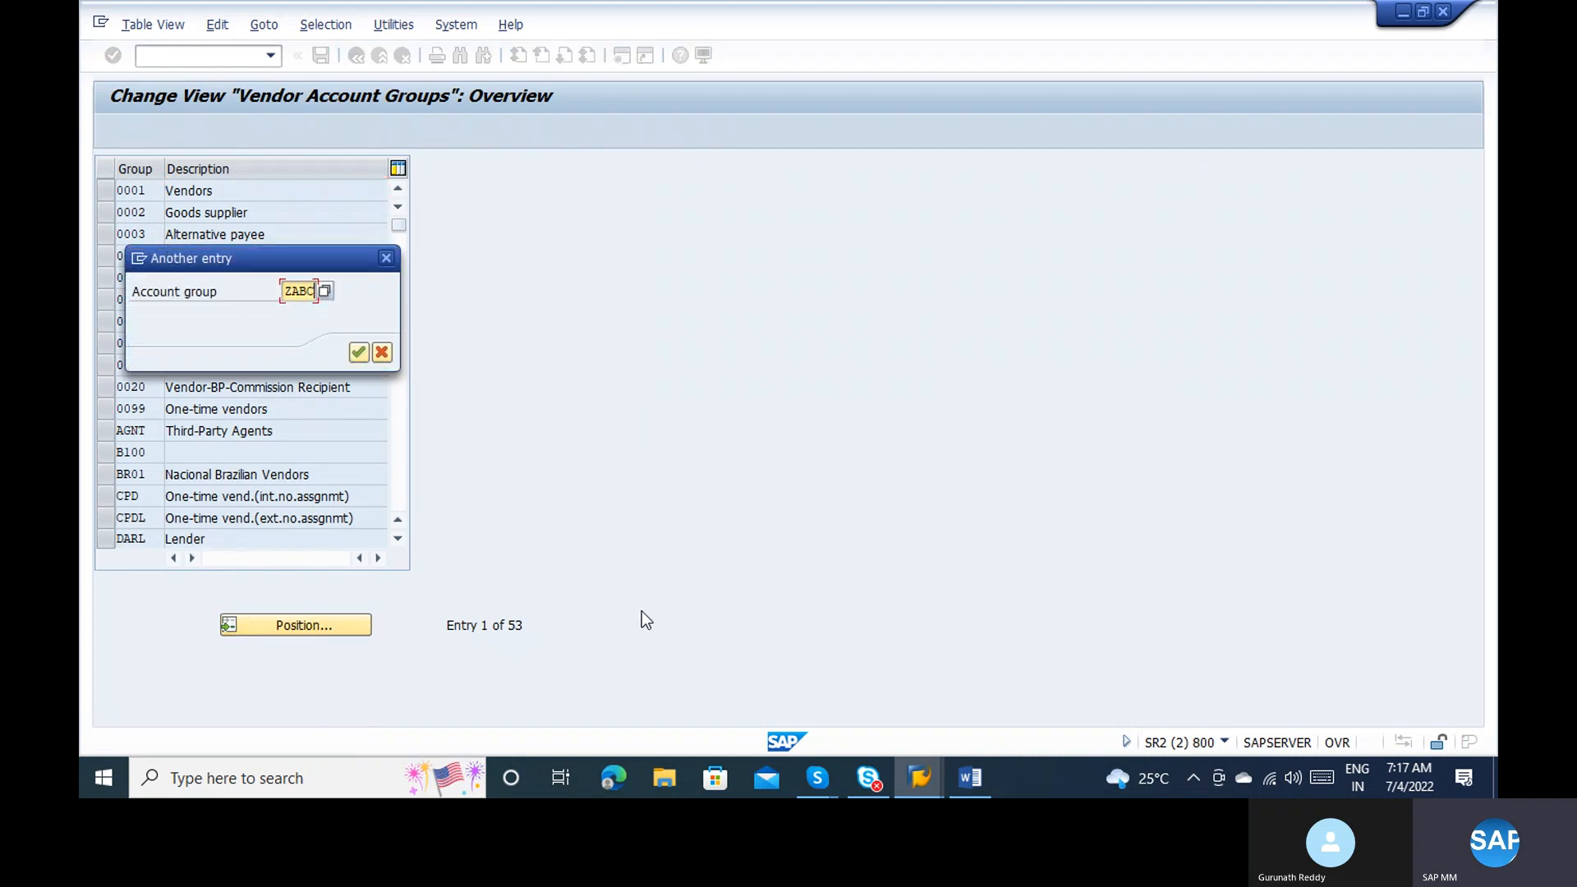
pyautogui.press('Return')
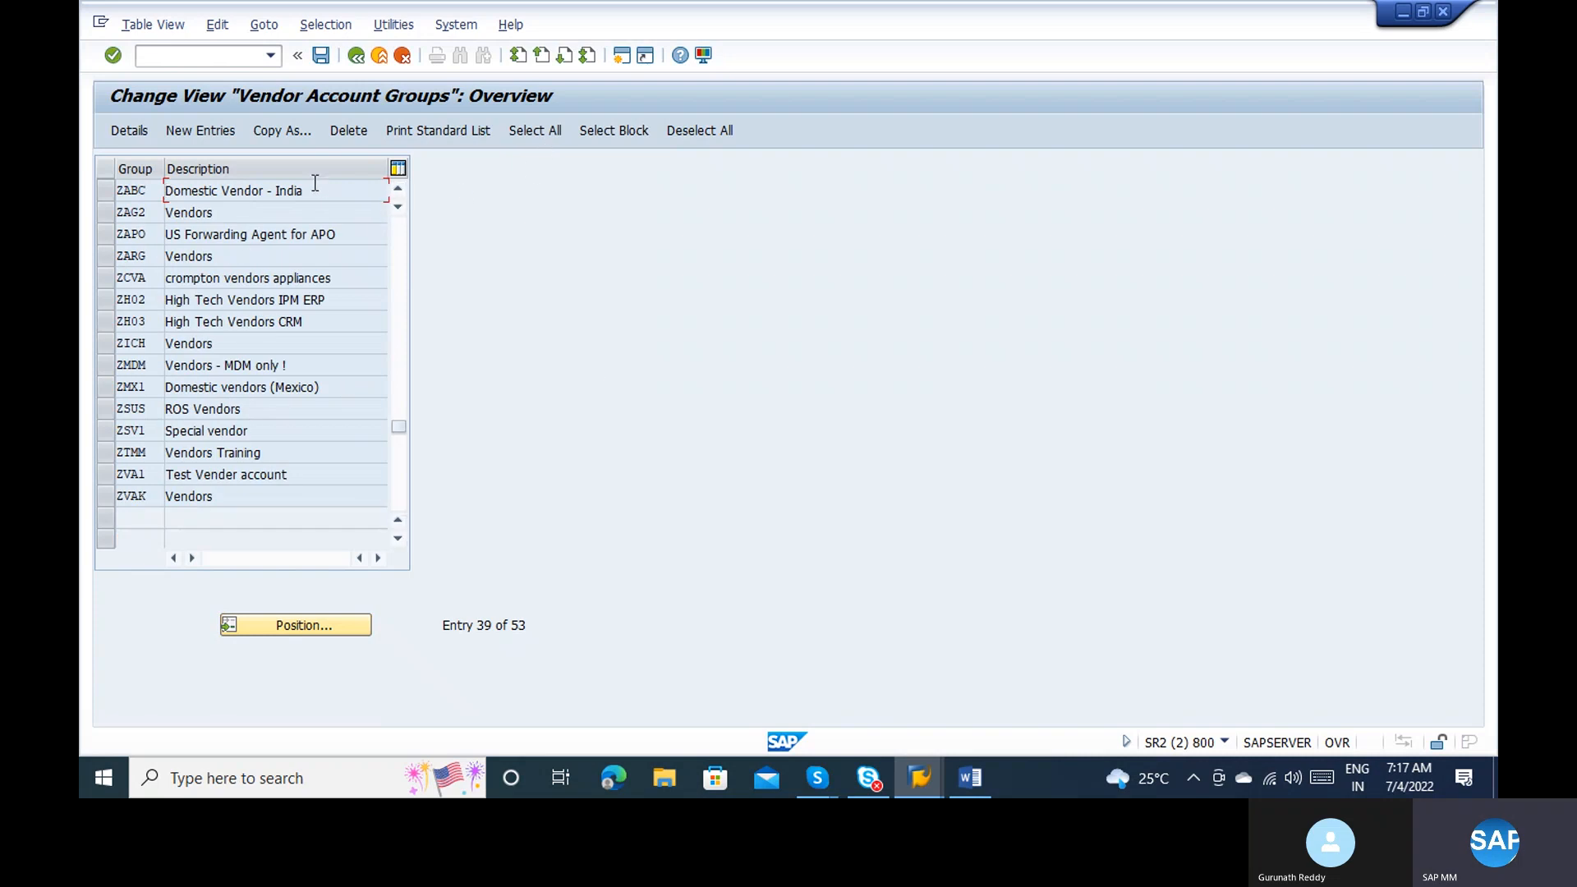
pyautogui.doubleClick(314, 183)
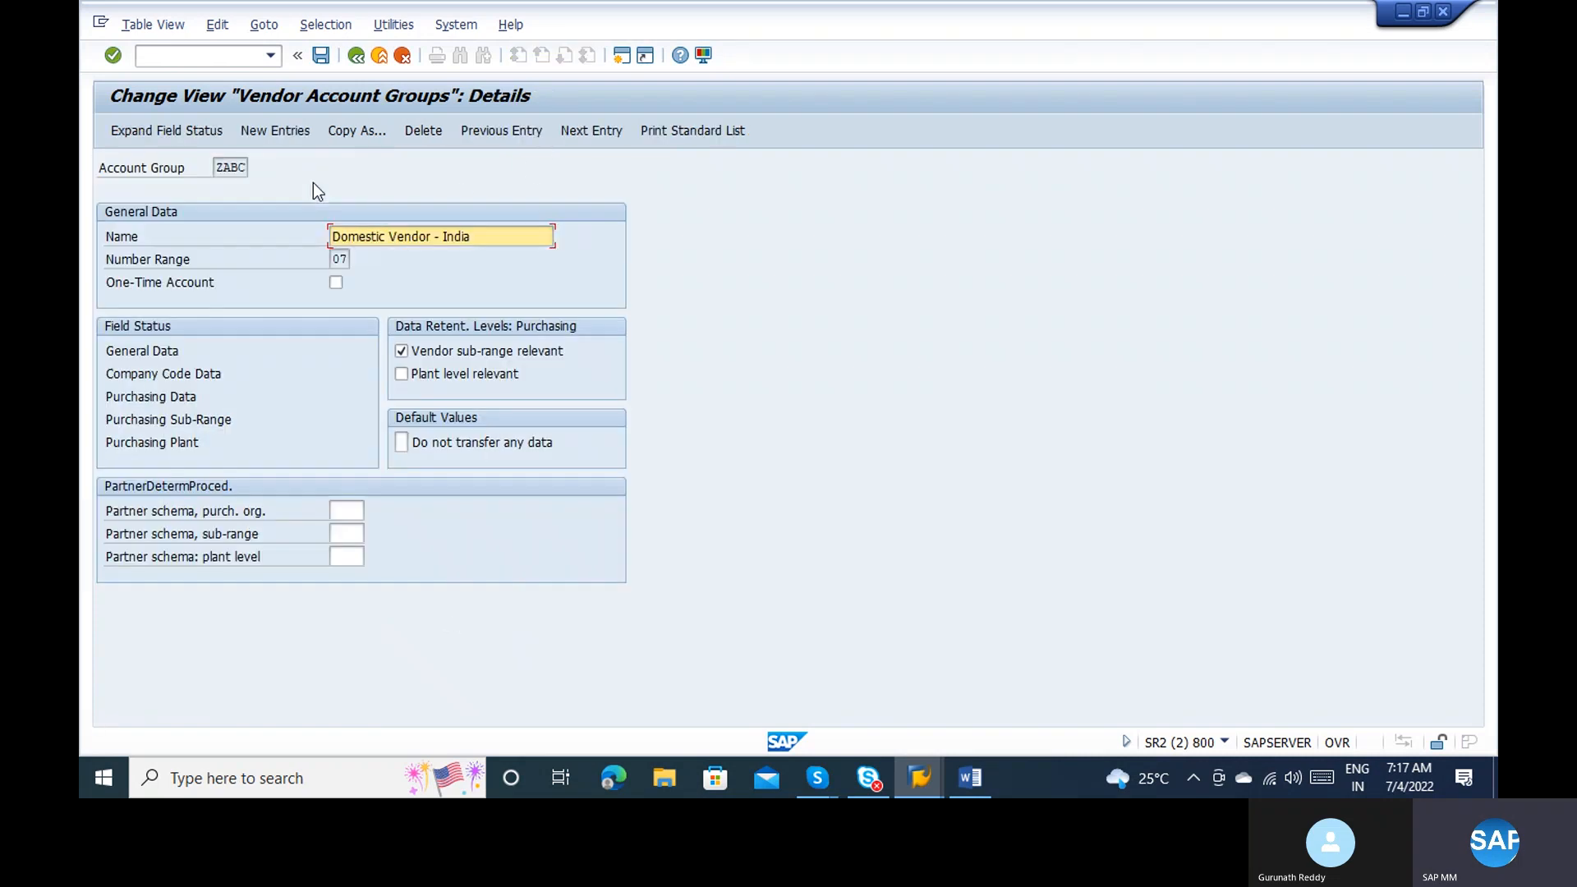
# Step: Reopen account group ZABC's details from the overview, check its number range and tick One-Time Account
pyautogui.click(357, 56)
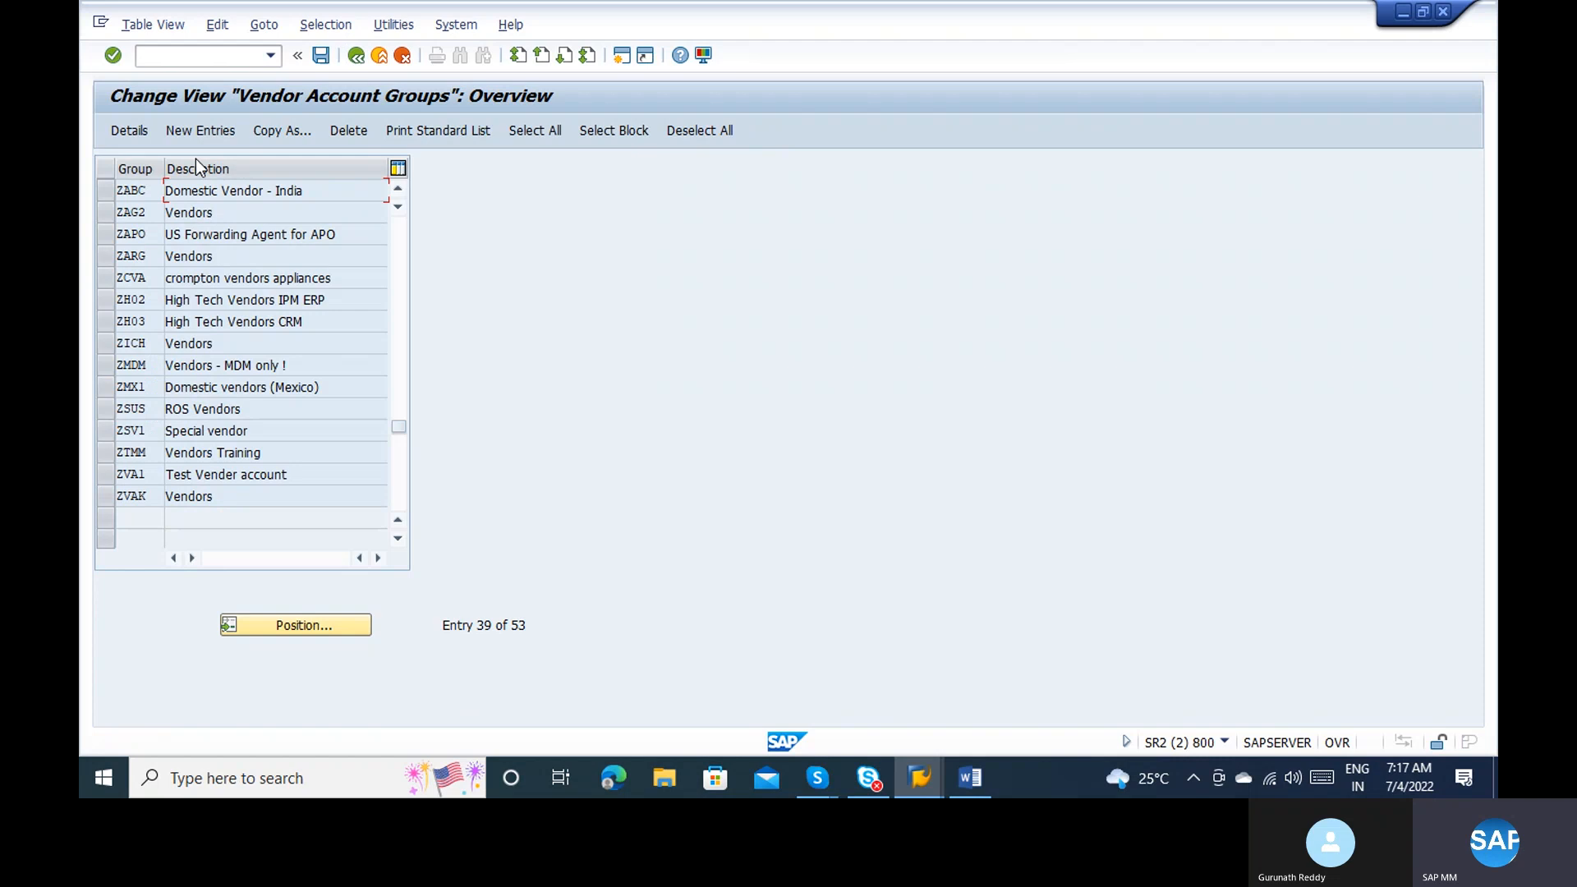
pyautogui.click(110, 200)
pyautogui.click(129, 130)
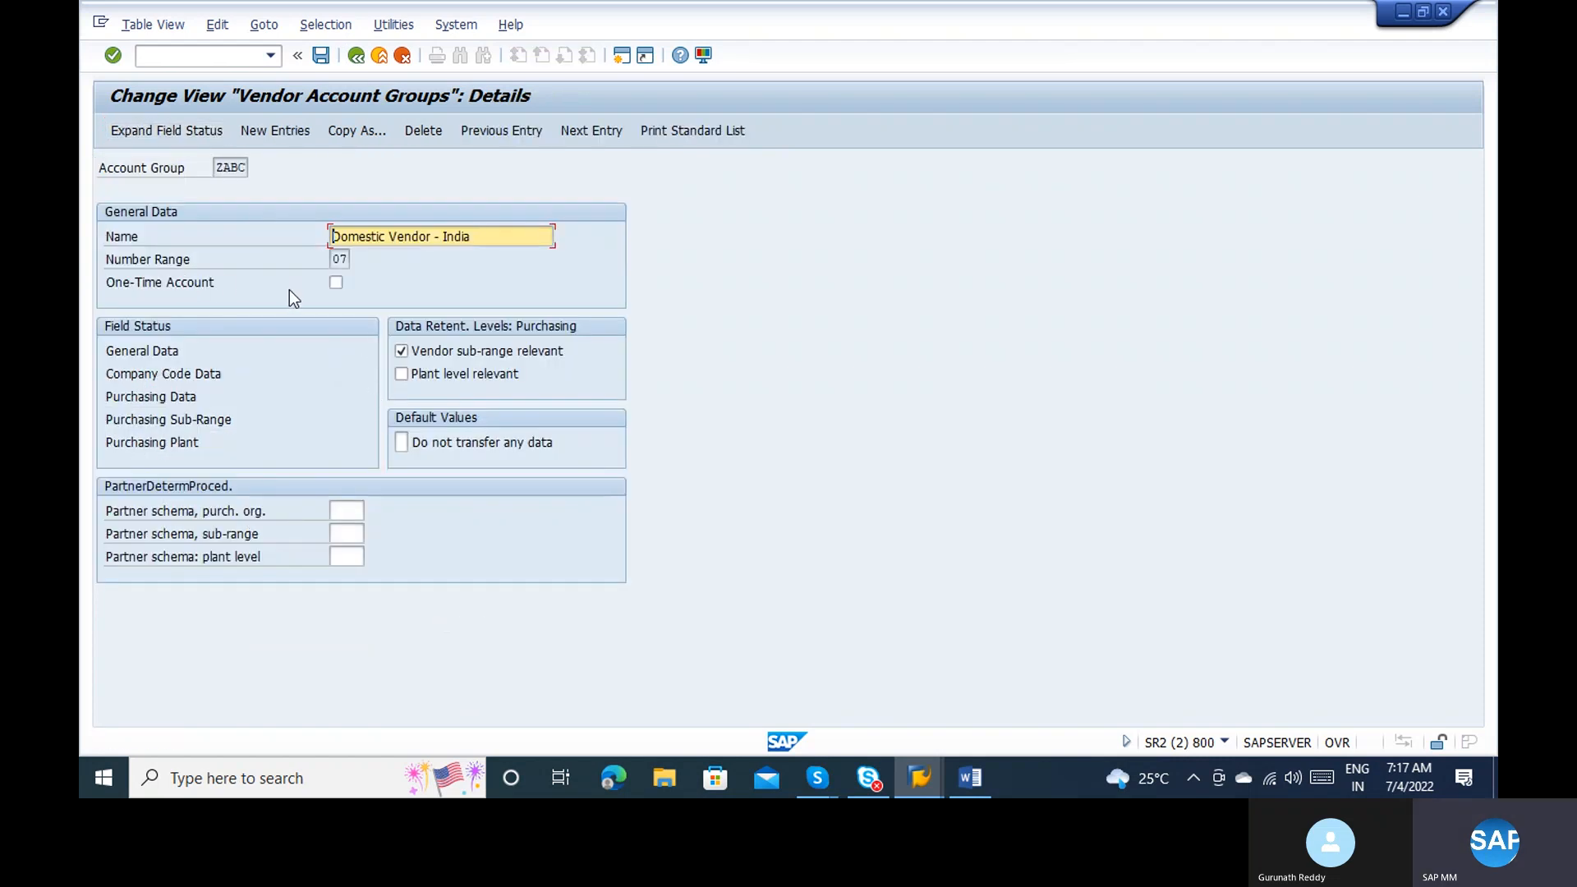
pyautogui.doubleClick(340, 258)
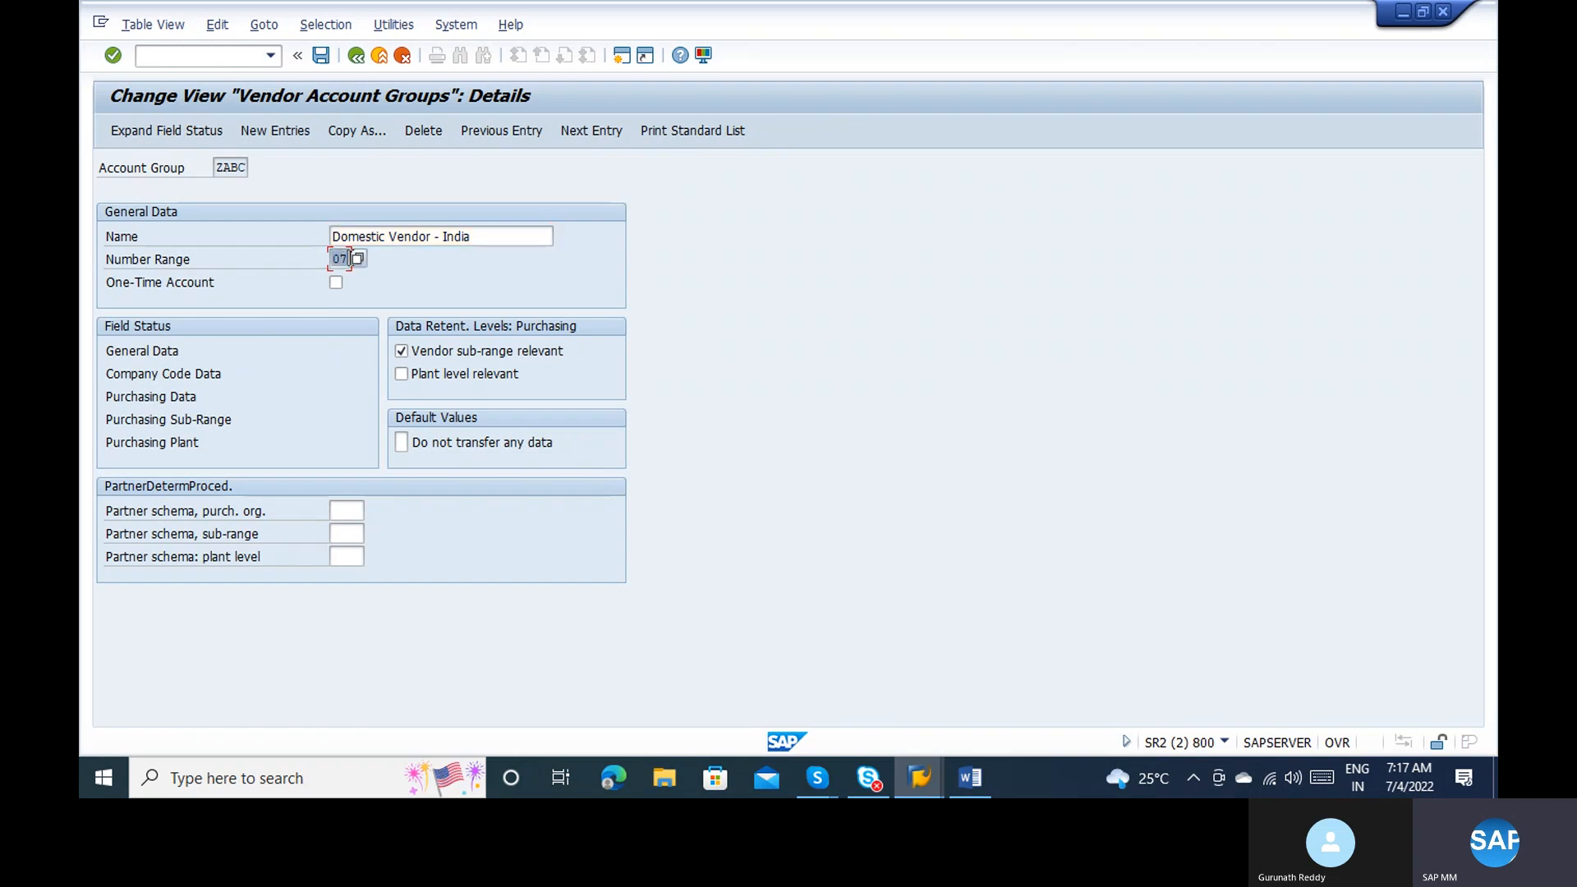
pyautogui.click(336, 285)
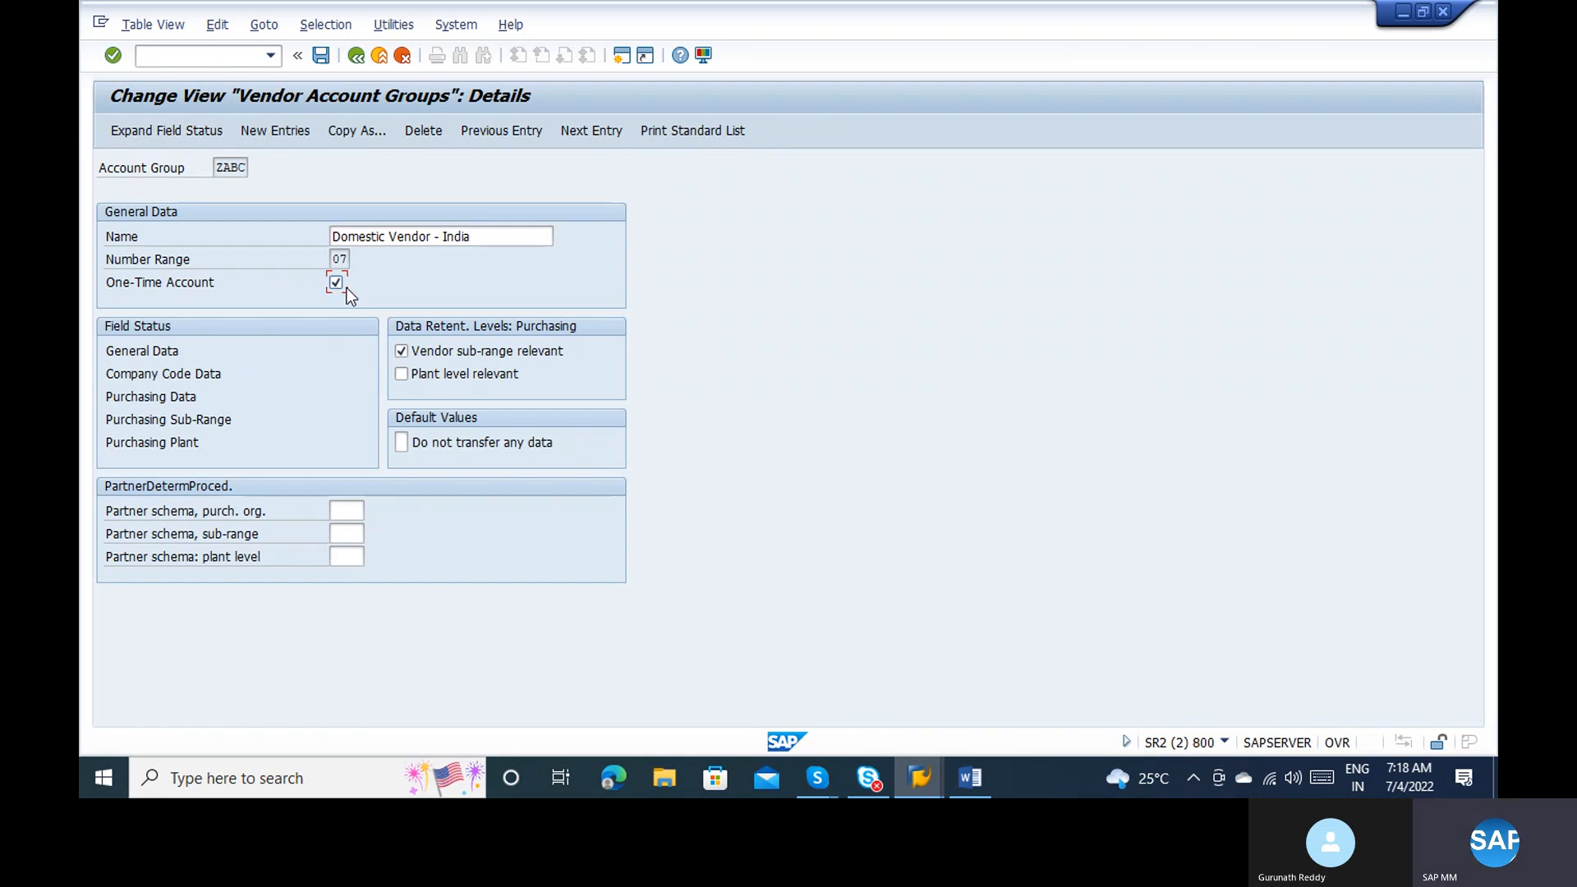
# Step: Switch to the Create Vendor session and exit it to the SAP Easy Access screen
pyautogui.hotkey('alt', 'Tab')
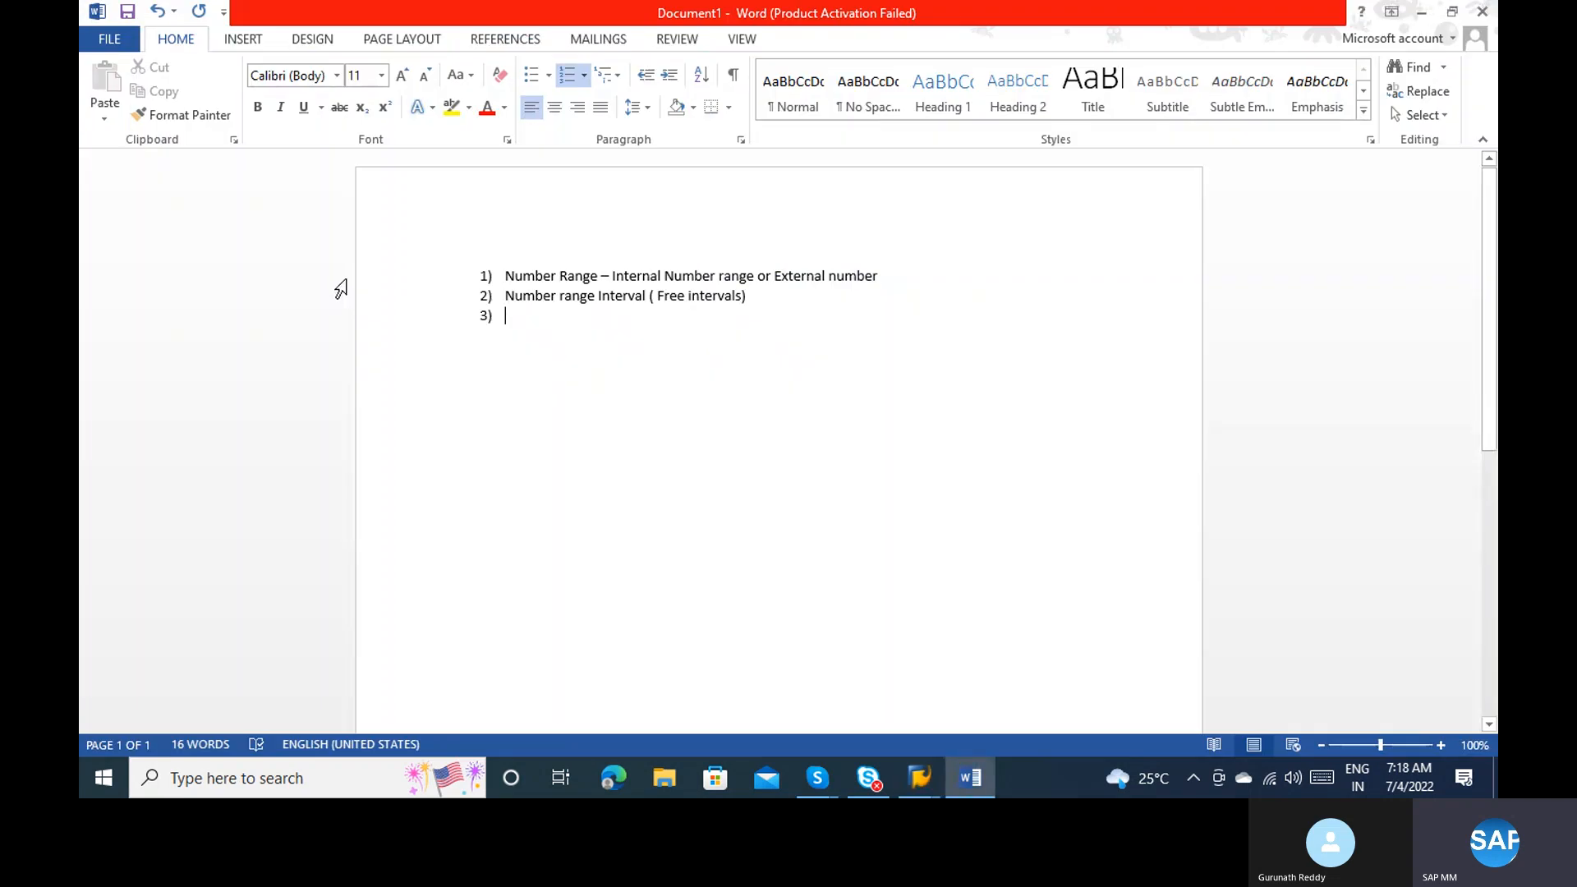
pyautogui.hotkey('alt', 'Tab')
pyautogui.hotkey('alt', 'Tab')
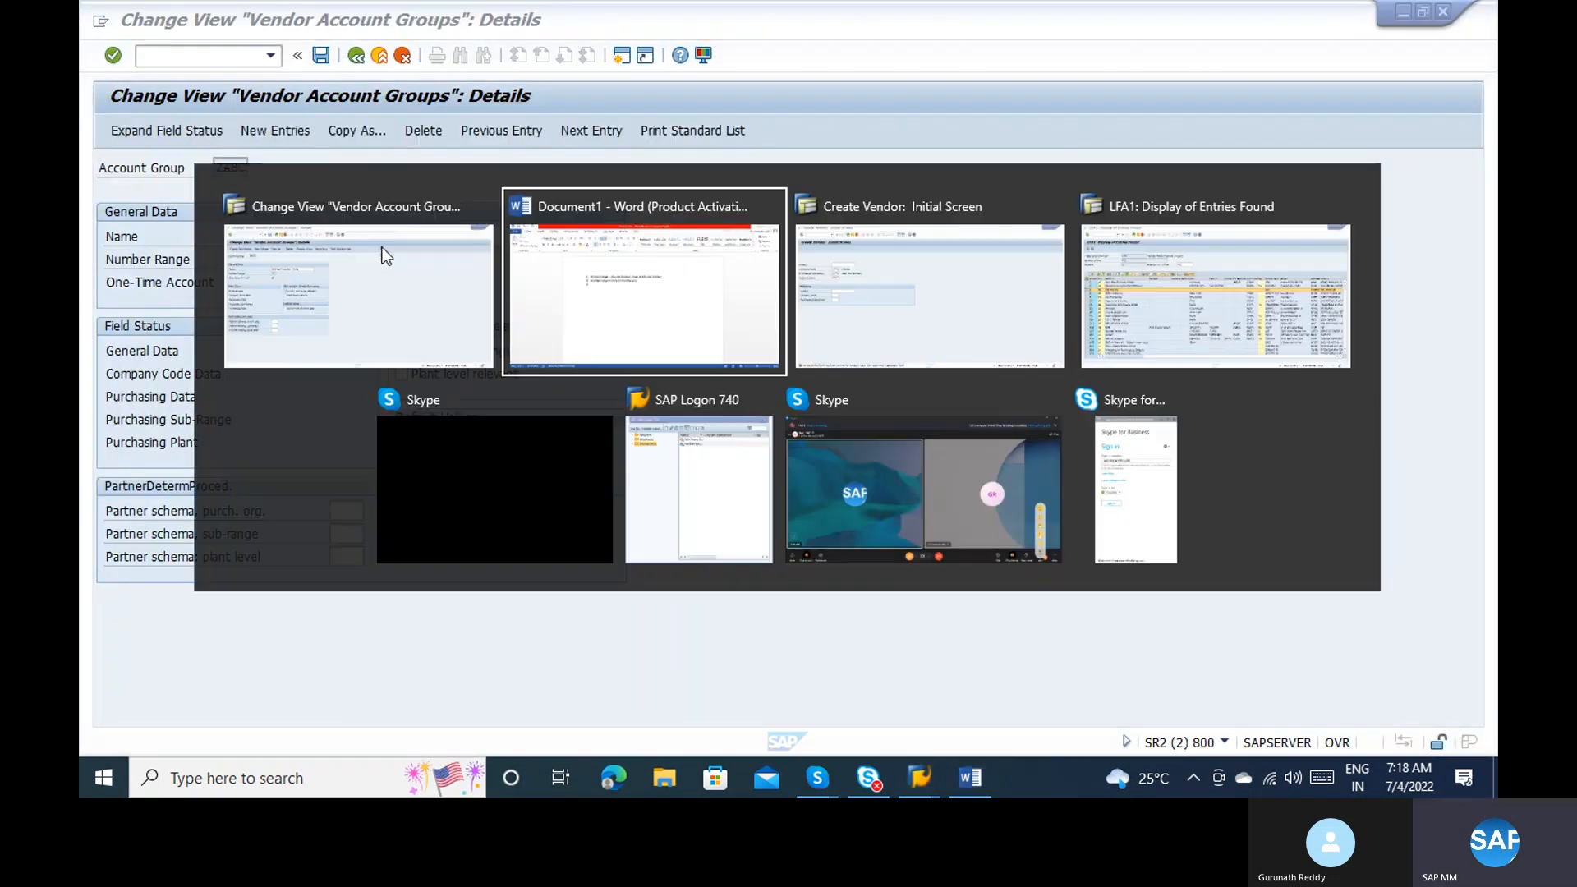
pyautogui.hotkey('alt', 'Tab')
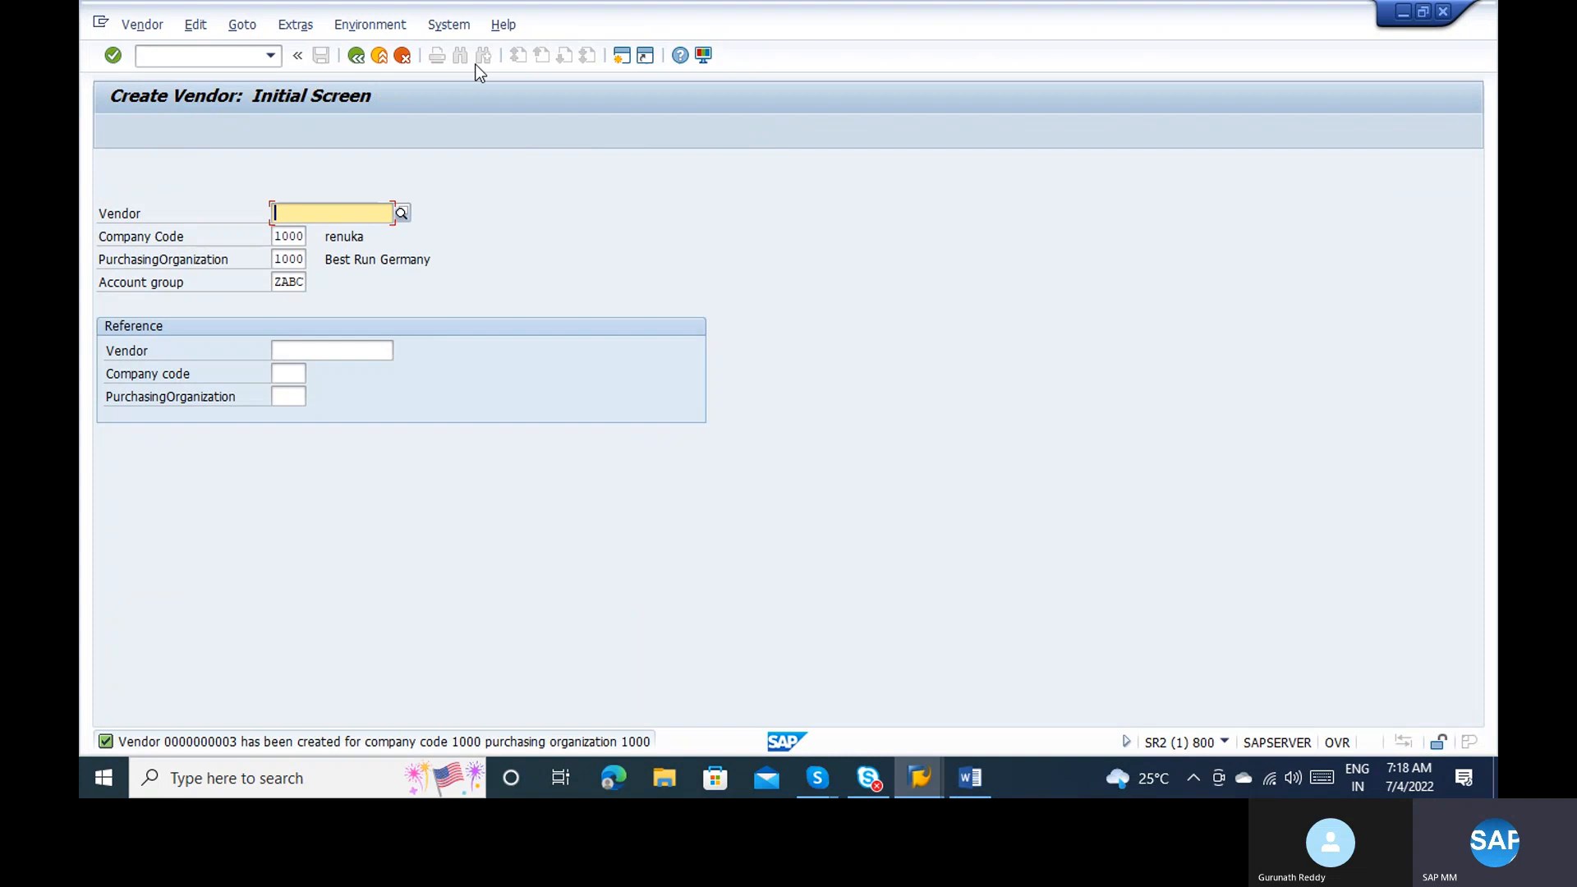
pyautogui.click(379, 55)
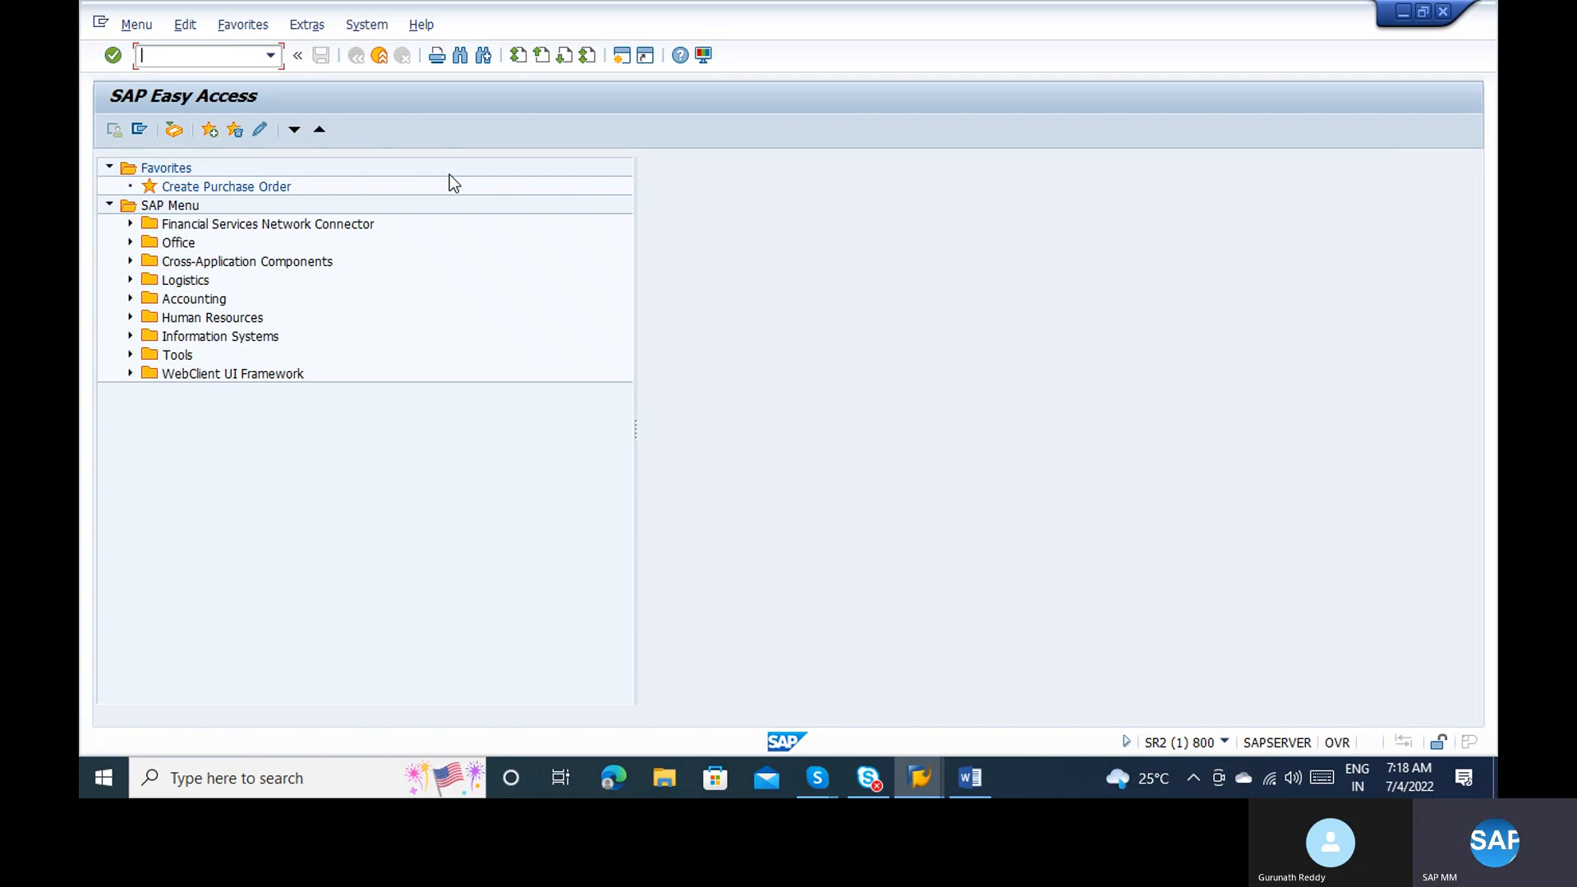
# Step: Return to the ZABC account group details, examine the group key and switch One-Time Account on and off again
pyautogui.hotkey('alt', 'Tab')
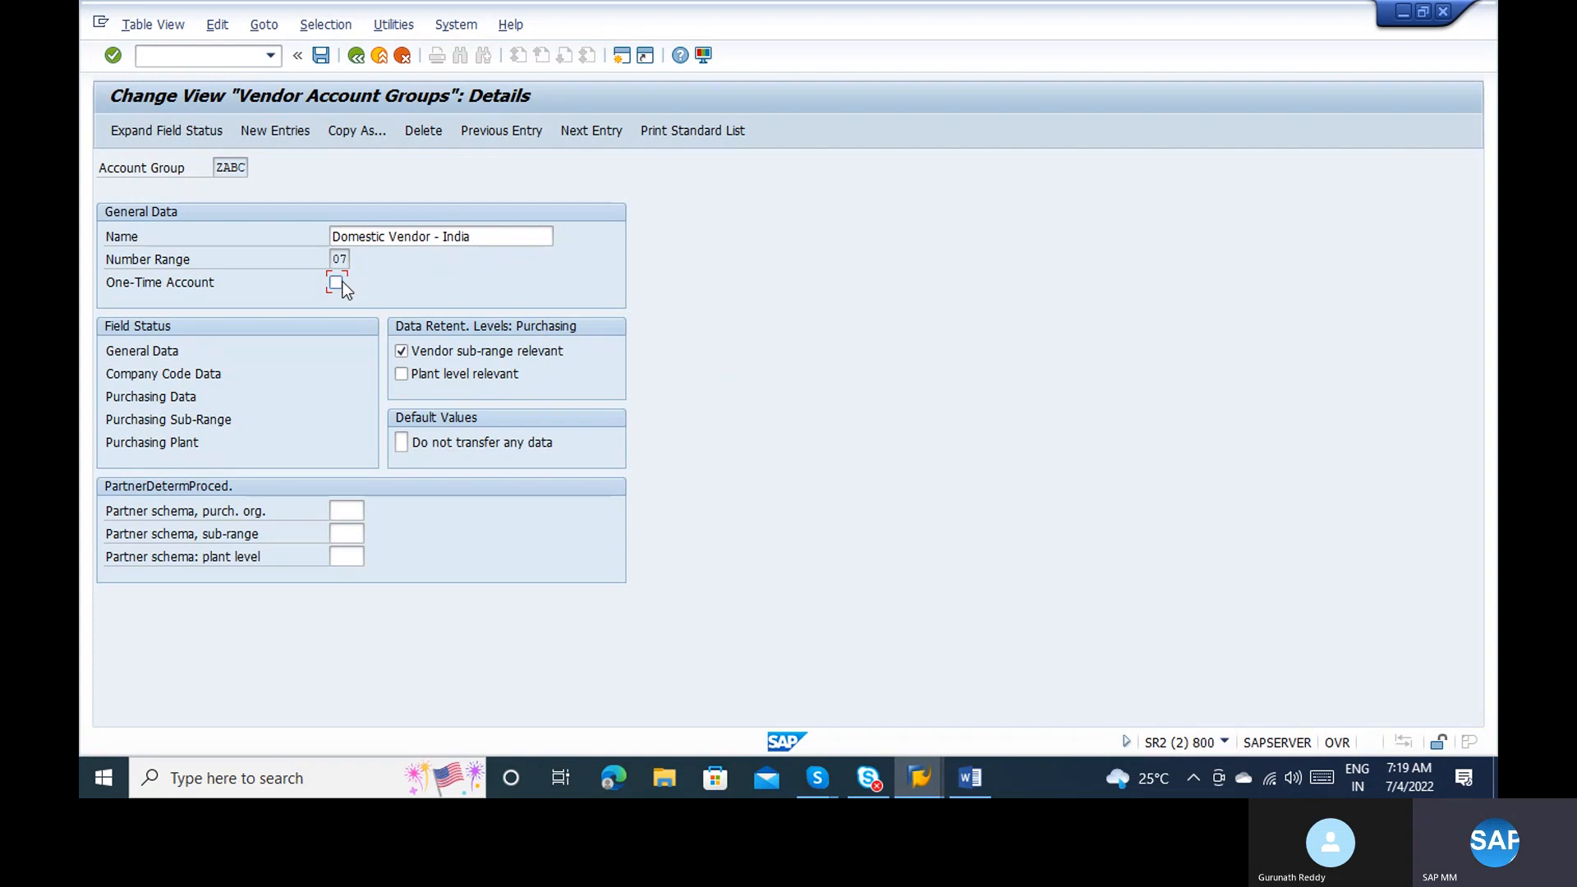
pyautogui.click(217, 169)
pyautogui.moveTo(217, 168); pyautogui.dragTo(261, 167)
pyautogui.click(335, 280)
pyautogui.click(335, 280)
# Step: Switch to the Word document, write the third list item "One time account vendor" and begin a fourth item
pyautogui.hotkey('alt', 'Tab')
pyautogui.hotkey('alt', 'Tab')
pyautogui.hotkey('alt', 'Tab')
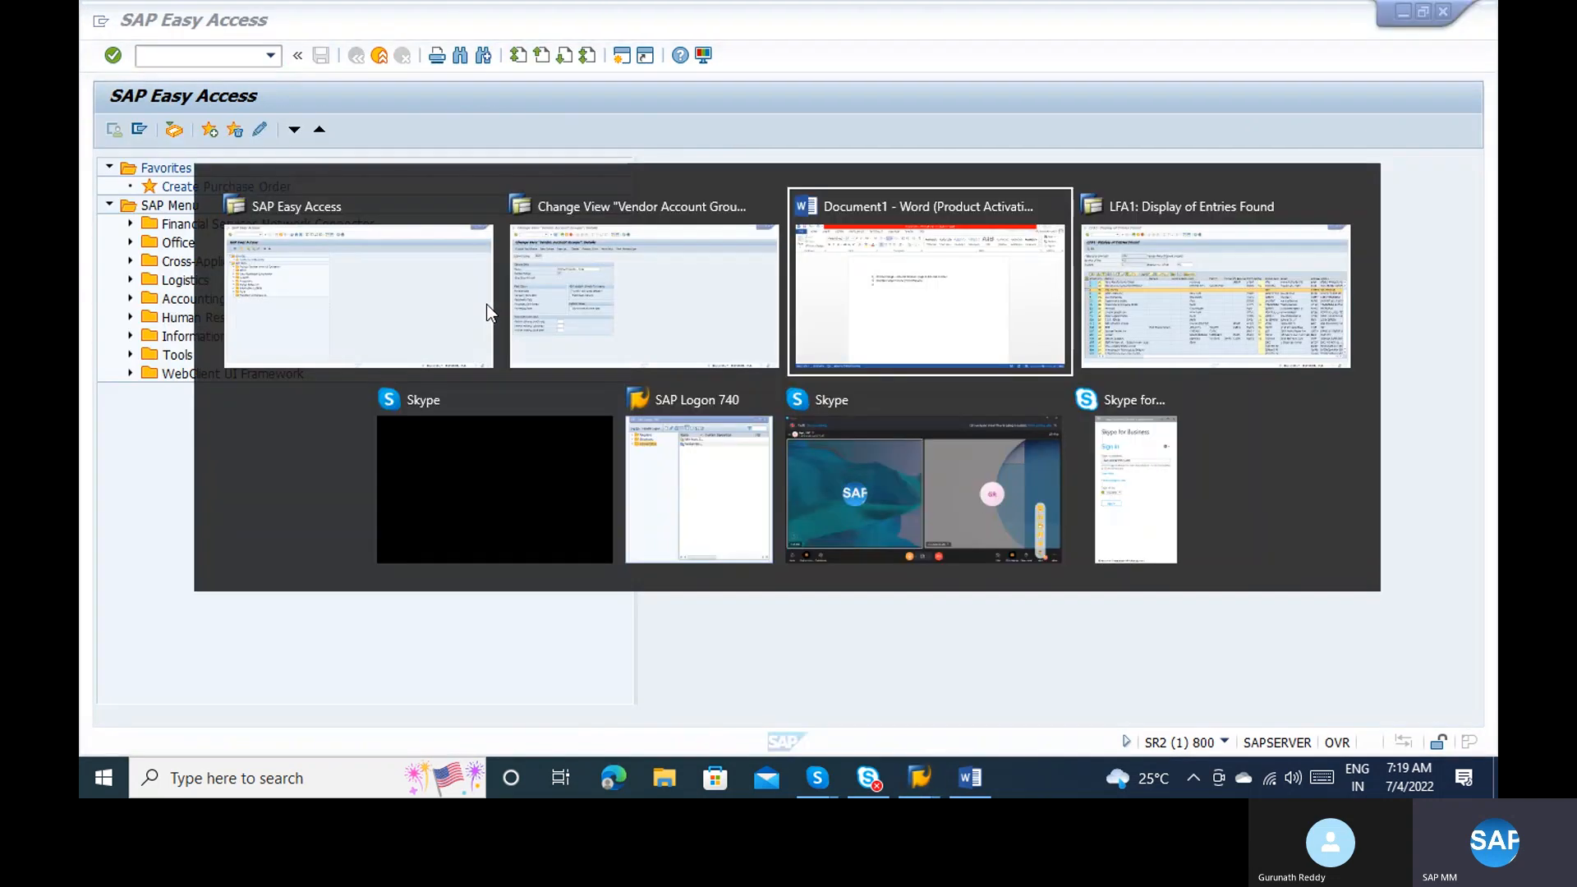
pyautogui.write('On')
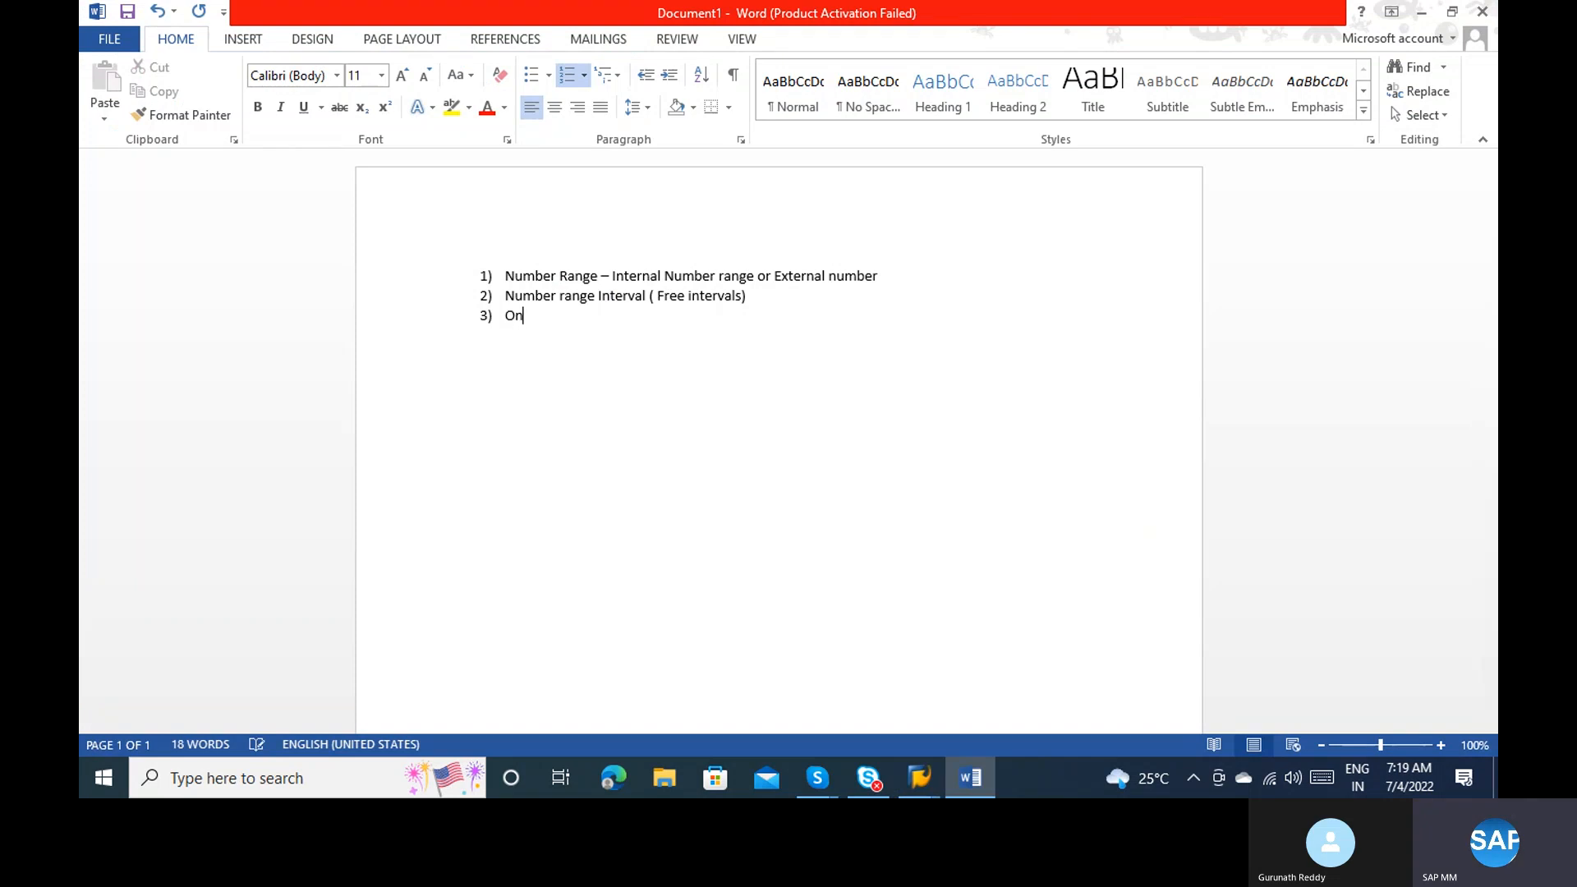
pyautogui.write('e tim')
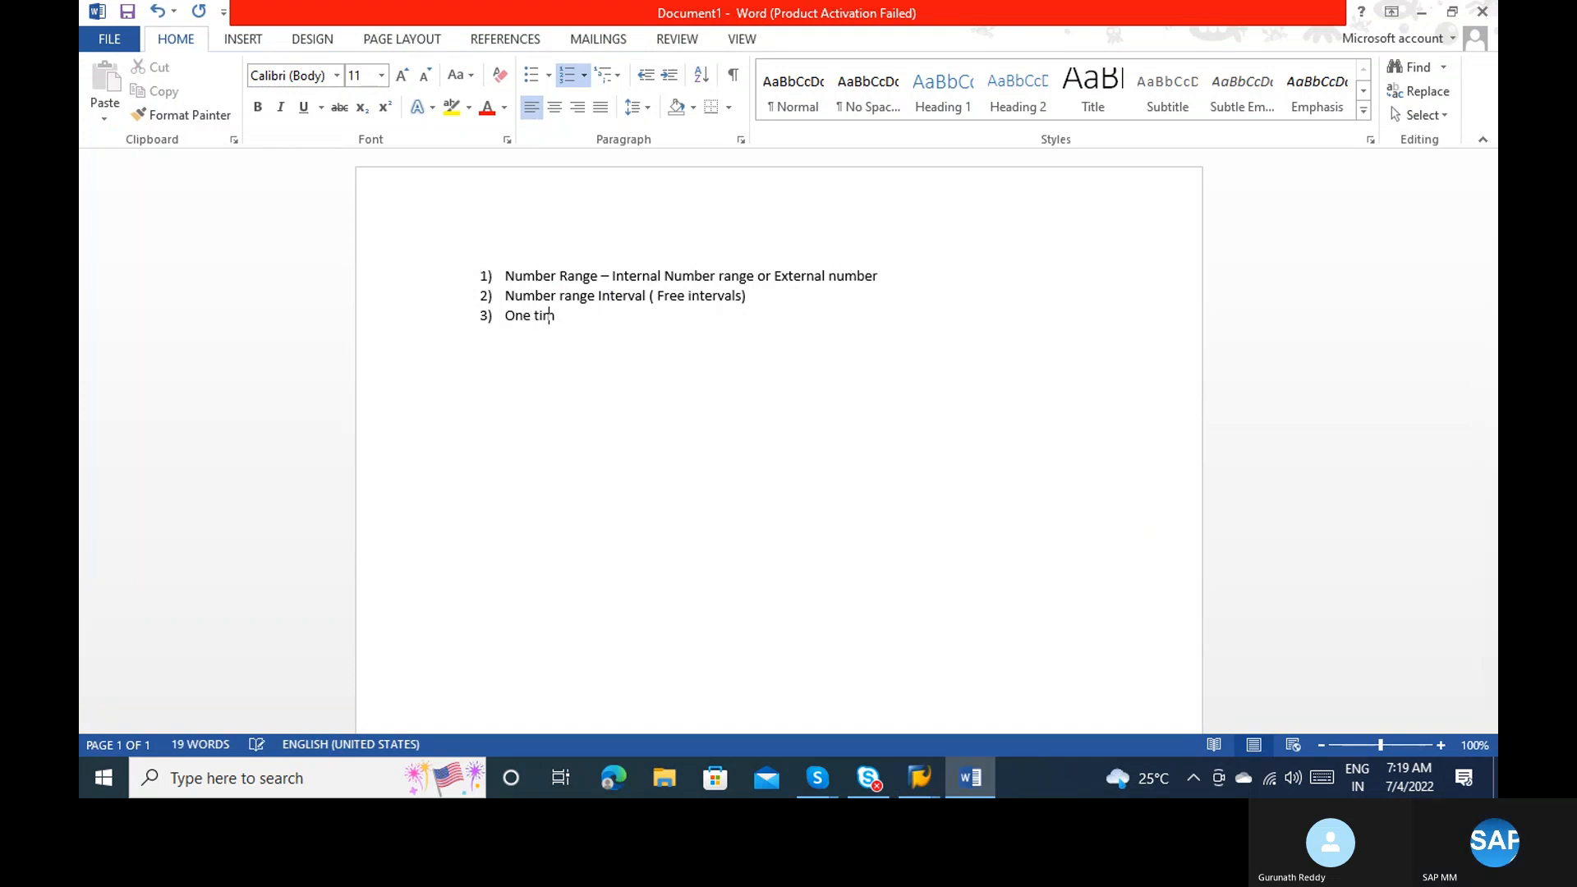
pyautogui.write('e account')
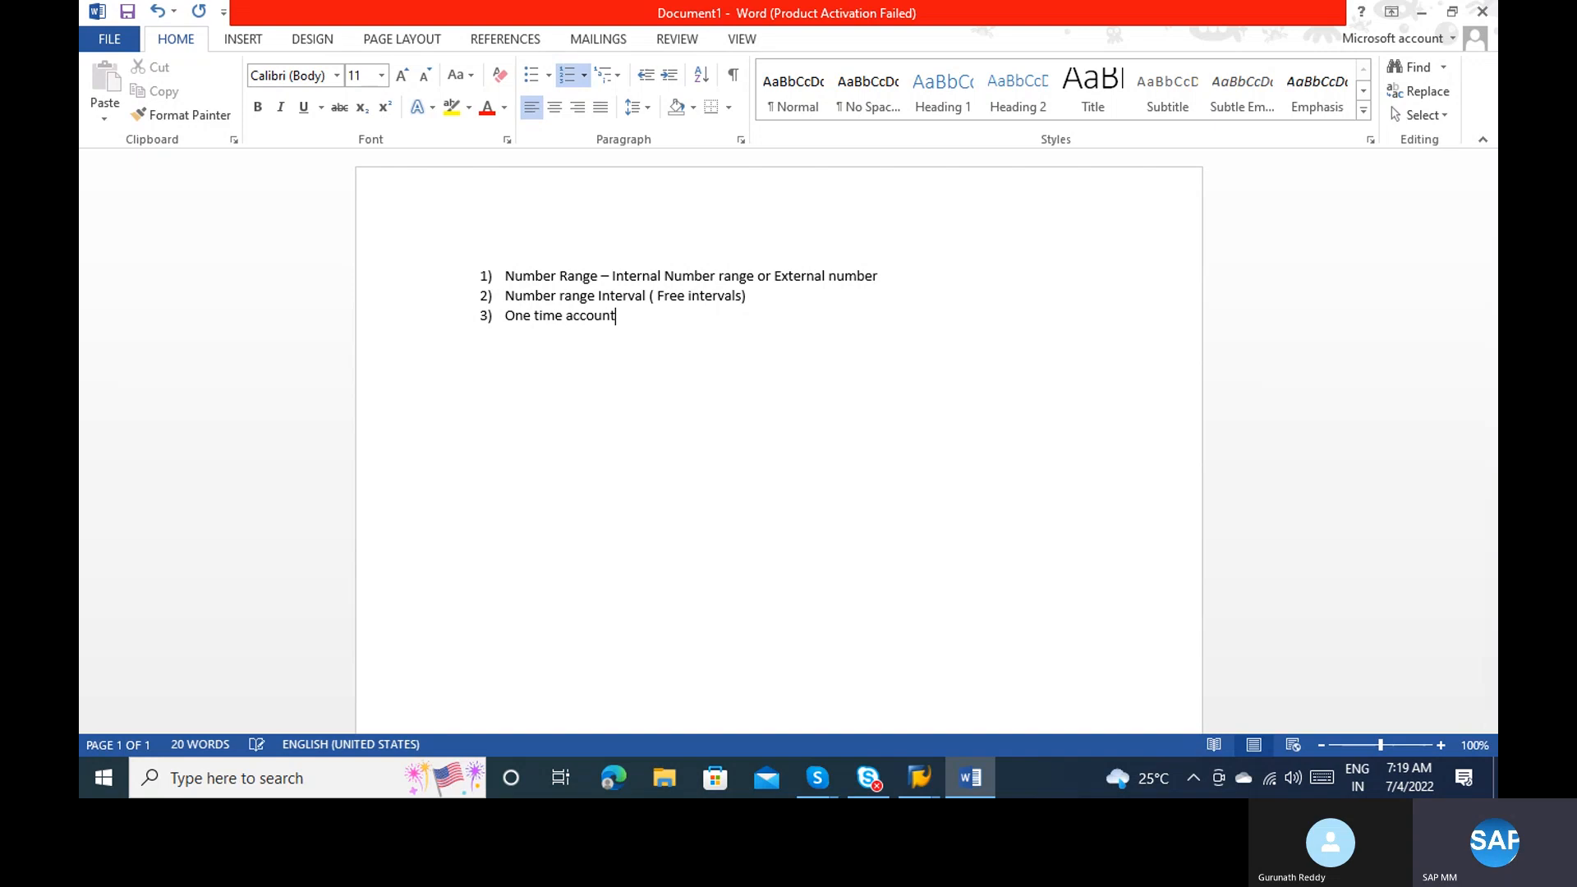
pyautogui.write(' vendor')
pyautogui.press('Return')
# Step: Return to the Word document and write "Vendor Subrange -" as the fourth list item
pyautogui.hotkey('alt', 'Tab')
pyautogui.hotkey('alt', 'Tab')
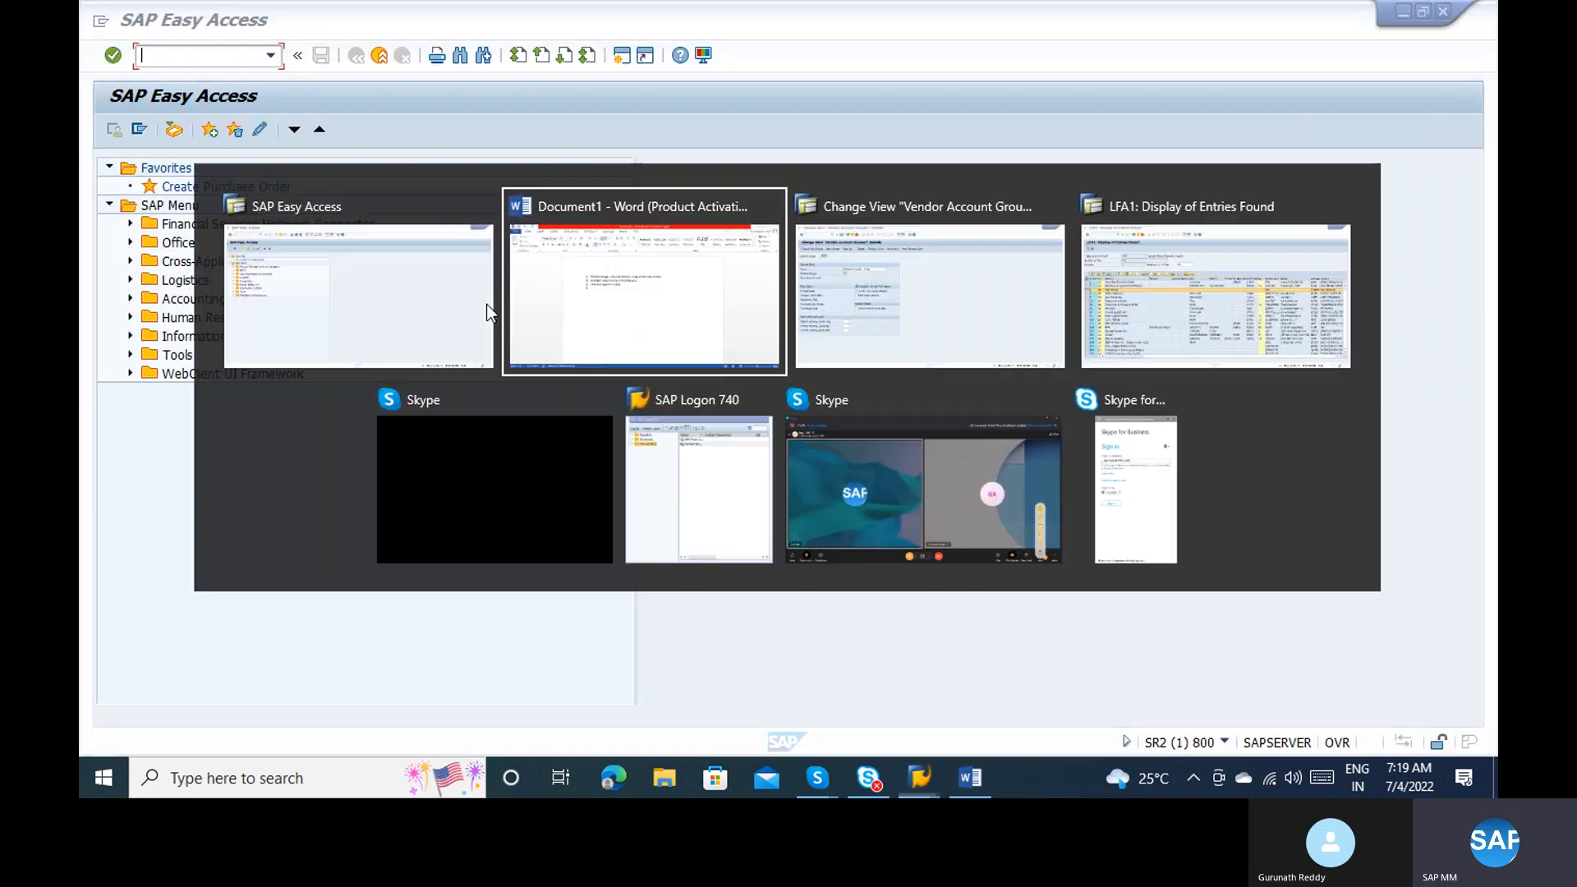
pyautogui.hotkey('alt', 'Tab')
pyautogui.hotkey('alt', 'Tab')
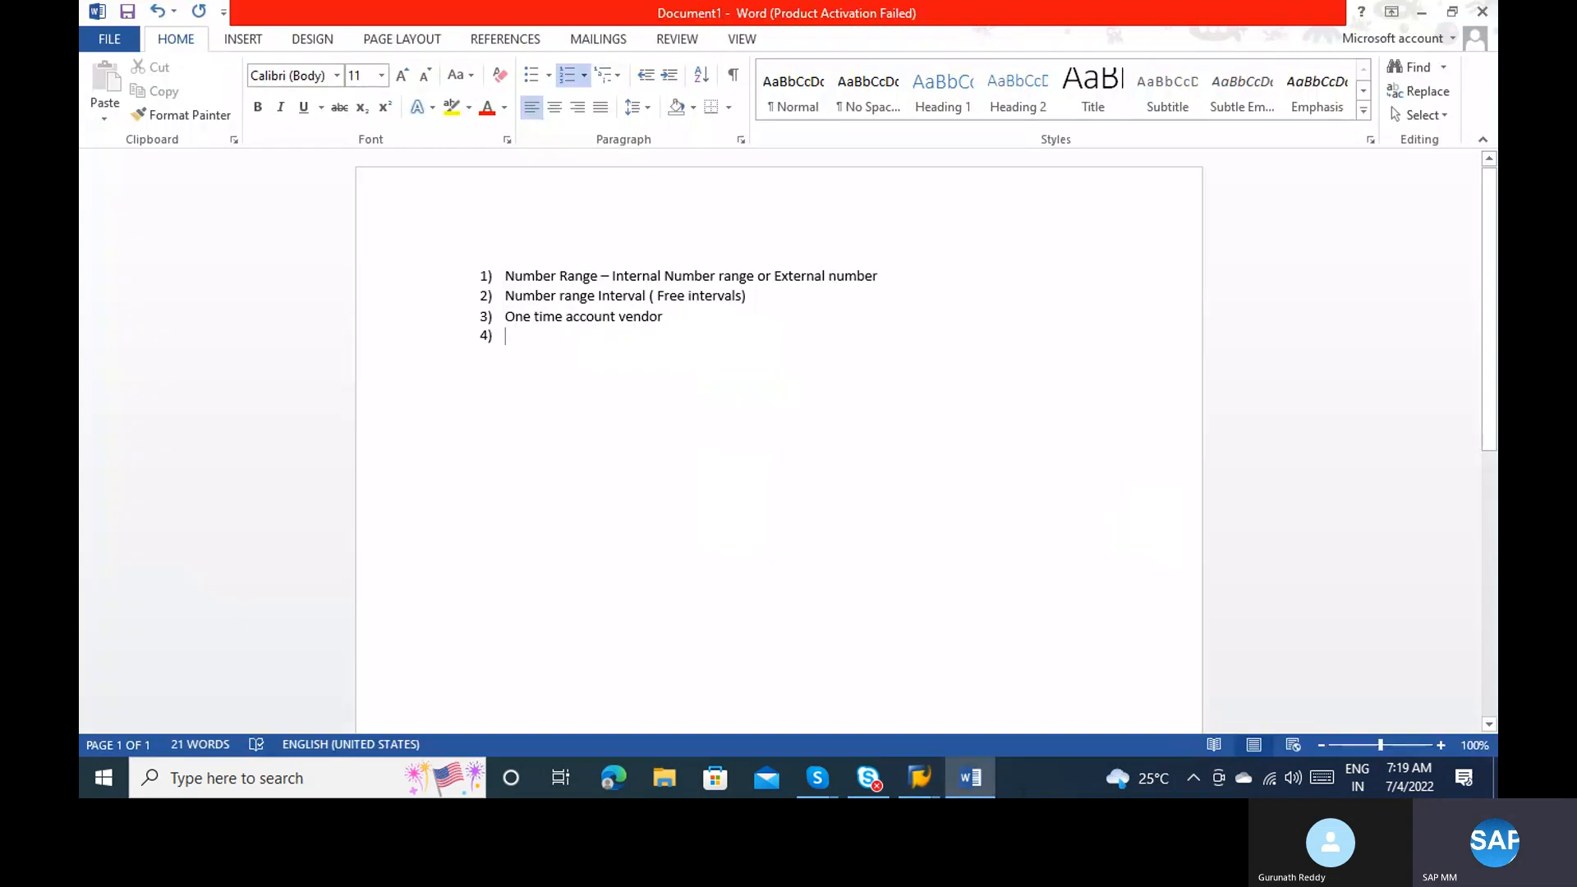
pyautogui.write('Vendor Subrane')
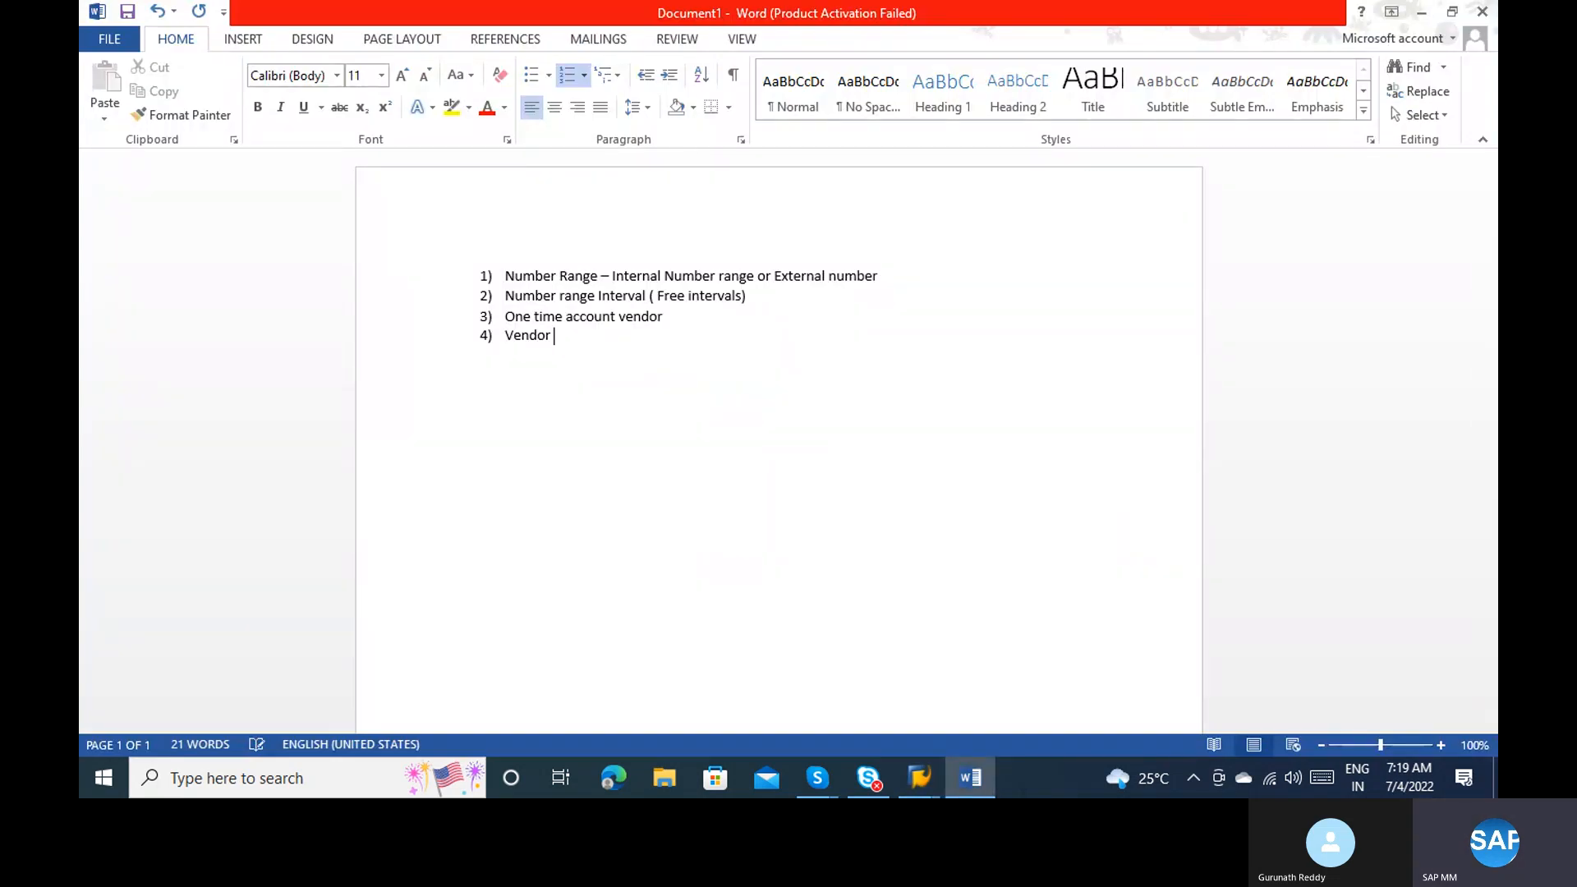
pyautogui.press('BackSpace')
pyautogui.press('BackSpace')
pyautogui.write('ge -')
pyautogui.hotkey('ctrl', 's')
pyautogui.press('Escape')
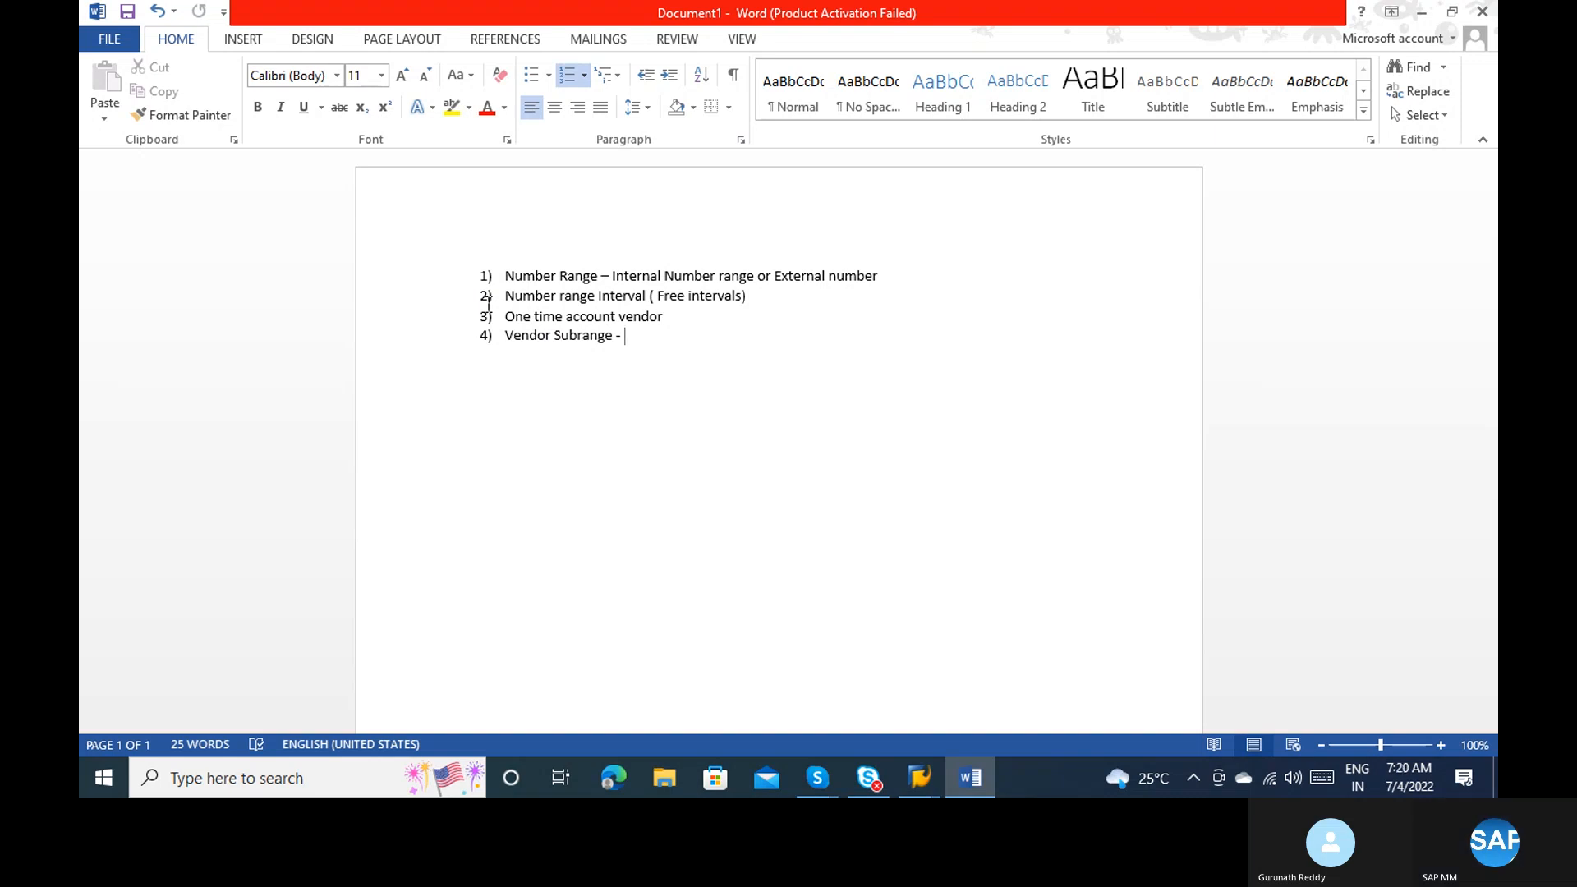
# Step: Switch to the SAP Easy Access session, run transaction xk01 and continue to the vendor address screen for account group ZABC
pyautogui.hotkey('alt', 'Tab')
pyautogui.write('xk')
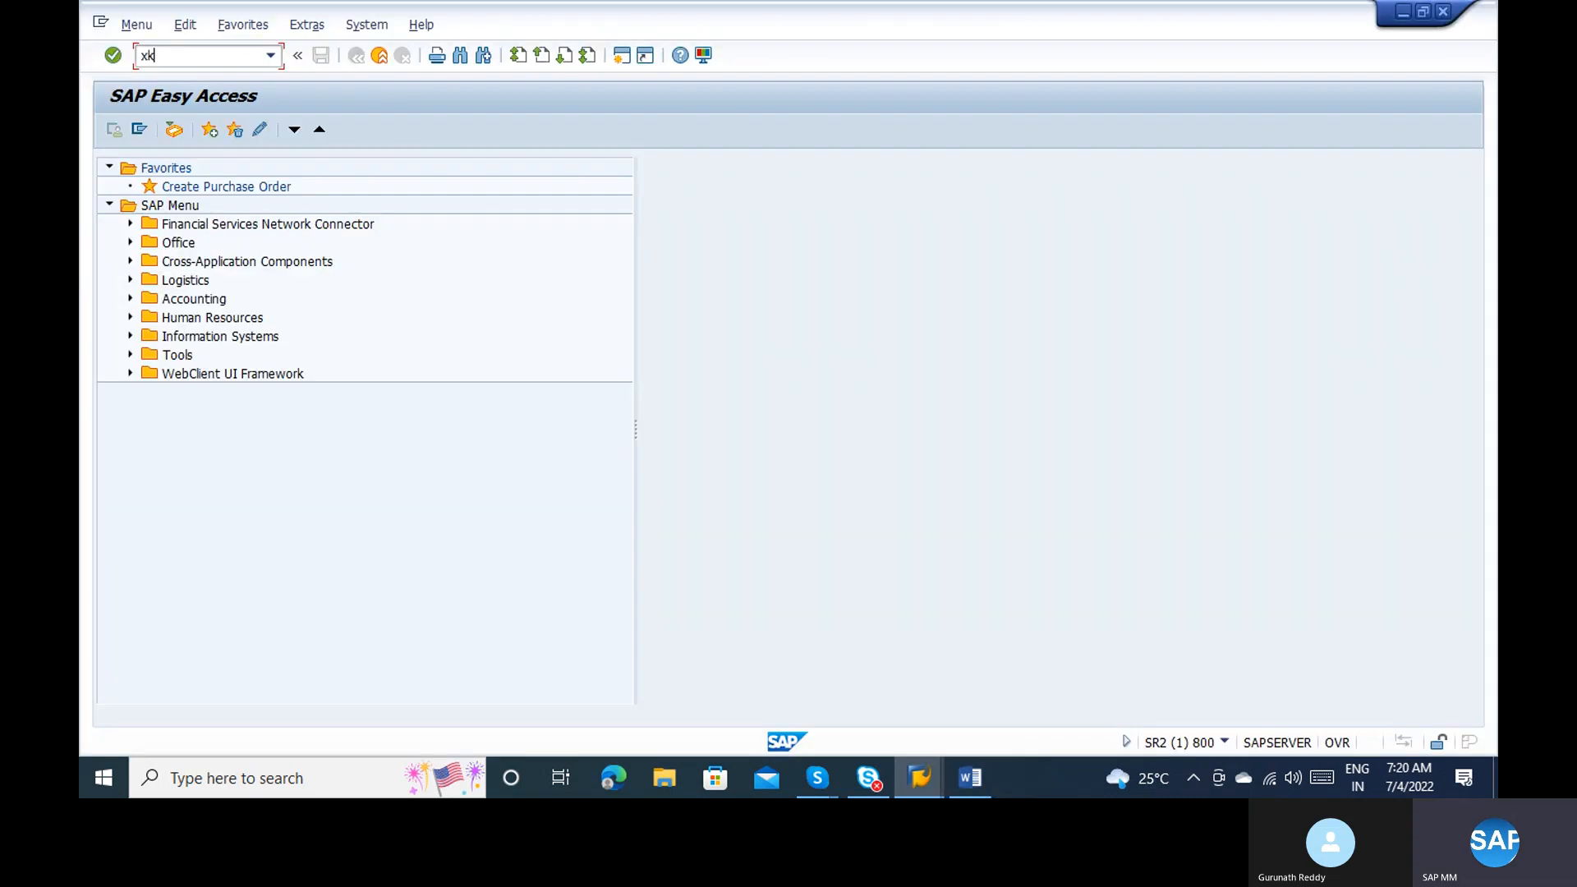
pyautogui.write('01')
pyautogui.press('Return')
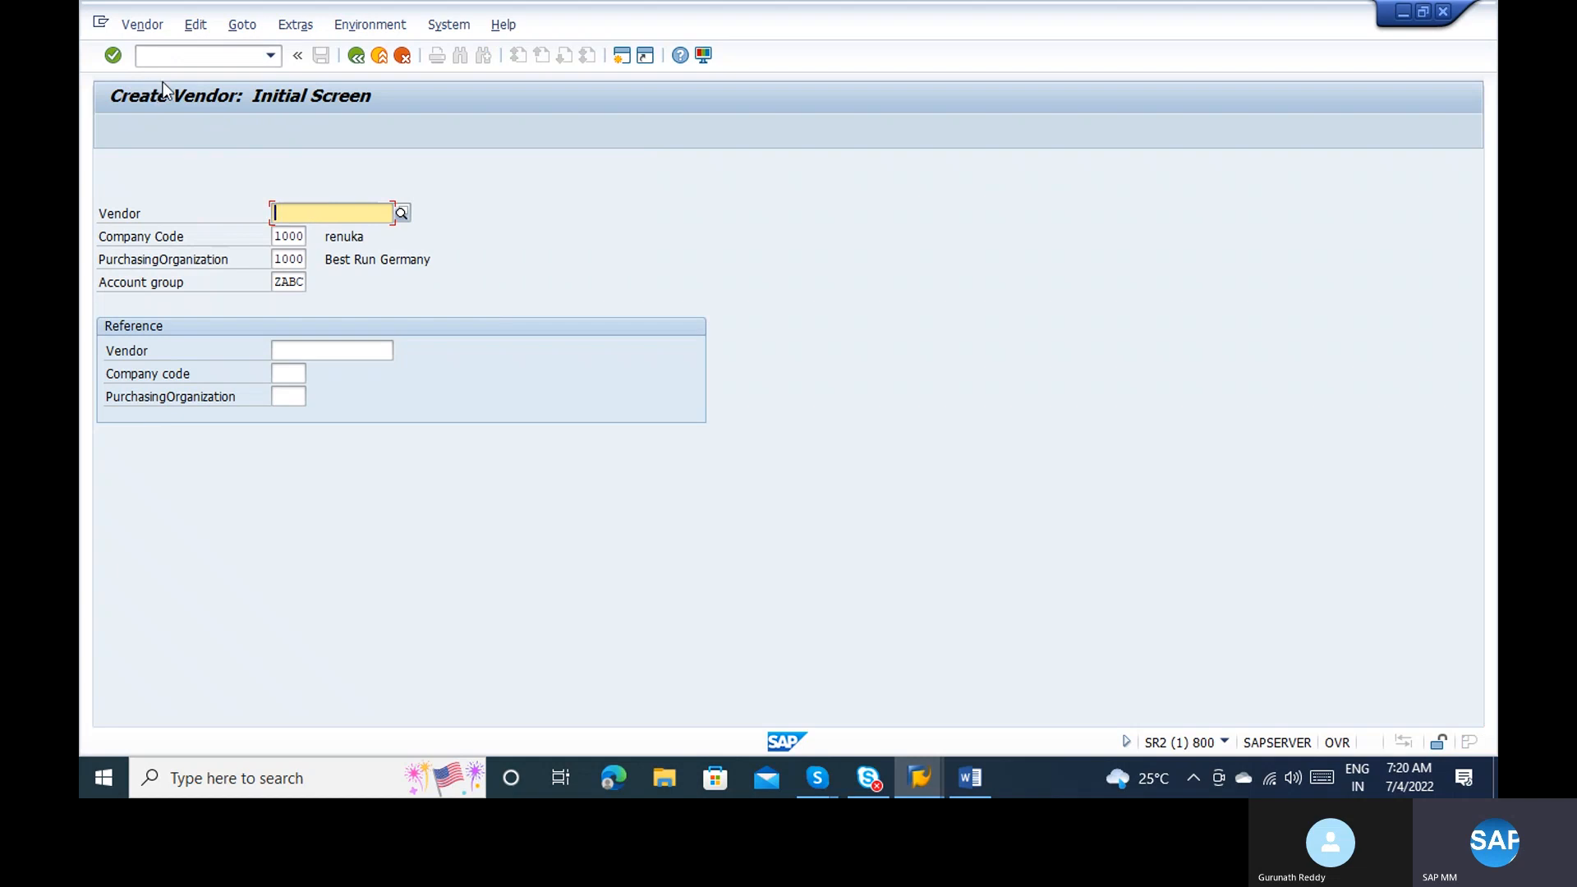
pyautogui.press('Return')
pyautogui.press('Tab')
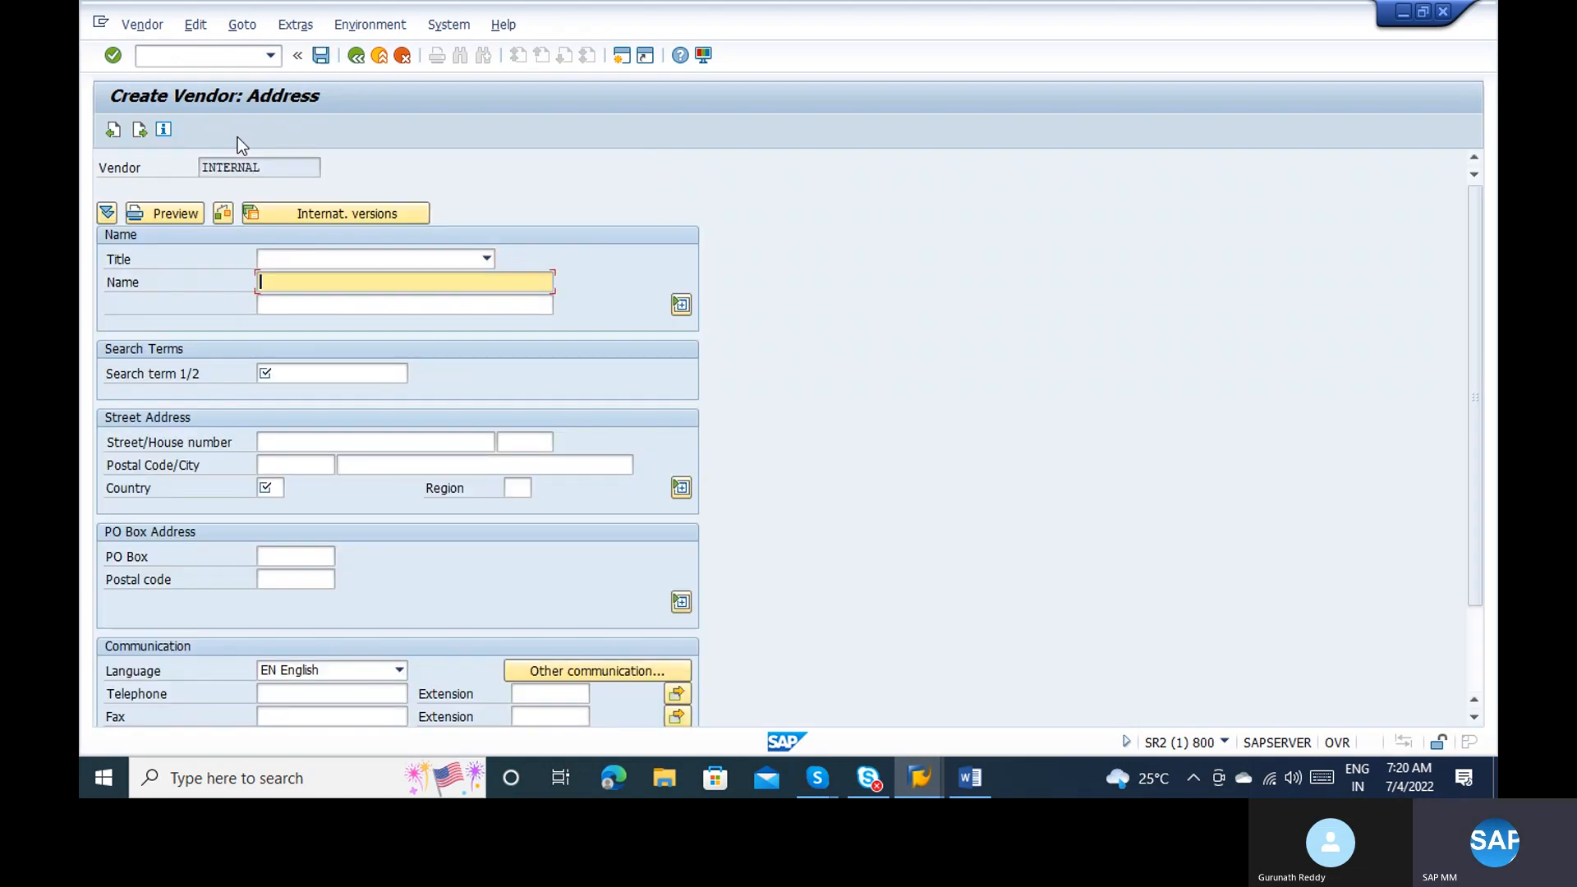
pyautogui.press('Down')
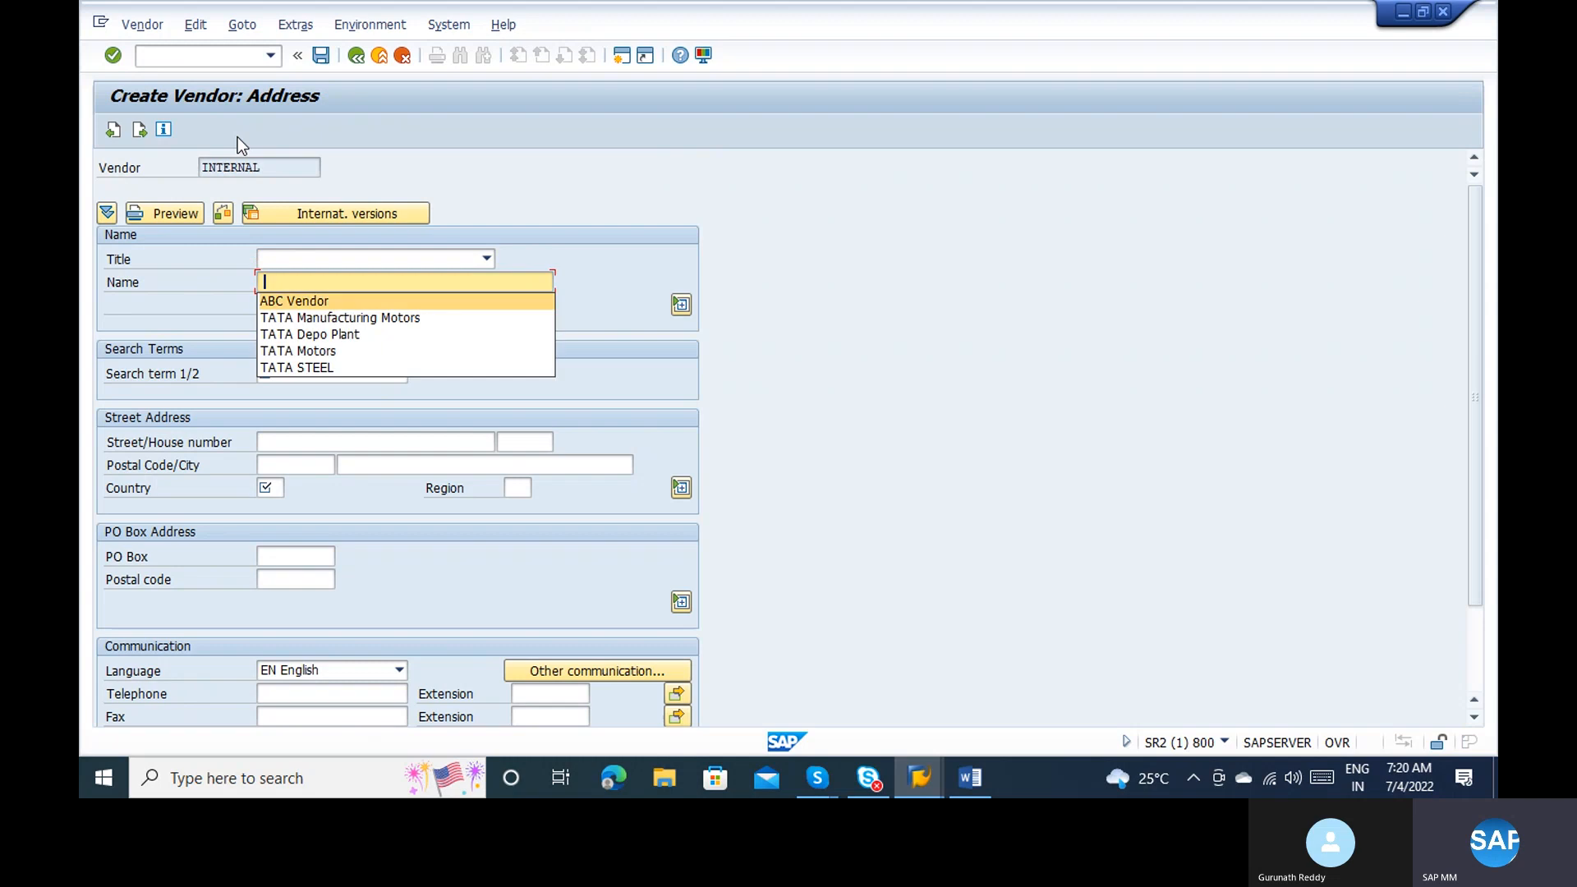
pyautogui.press('Return')
pyautogui.click(289, 282)
pyautogui.press('BackSpace')
pyautogui.press('BackSpace')
pyautogui.press('BackSpace')
pyautogui.press('BackSpace')
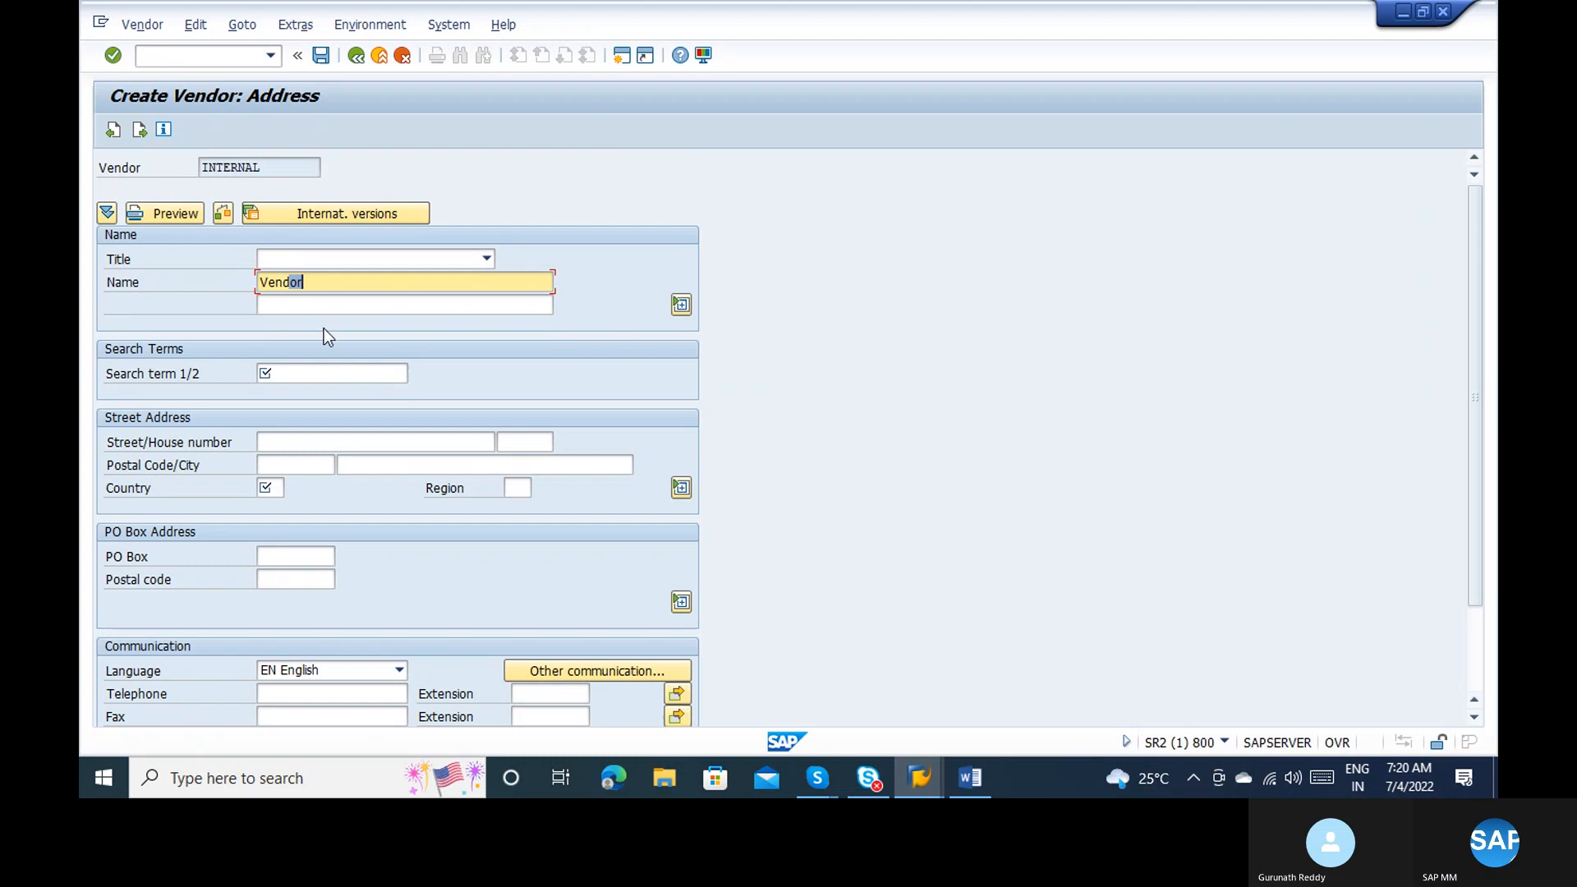
pyautogui.click(308, 281)
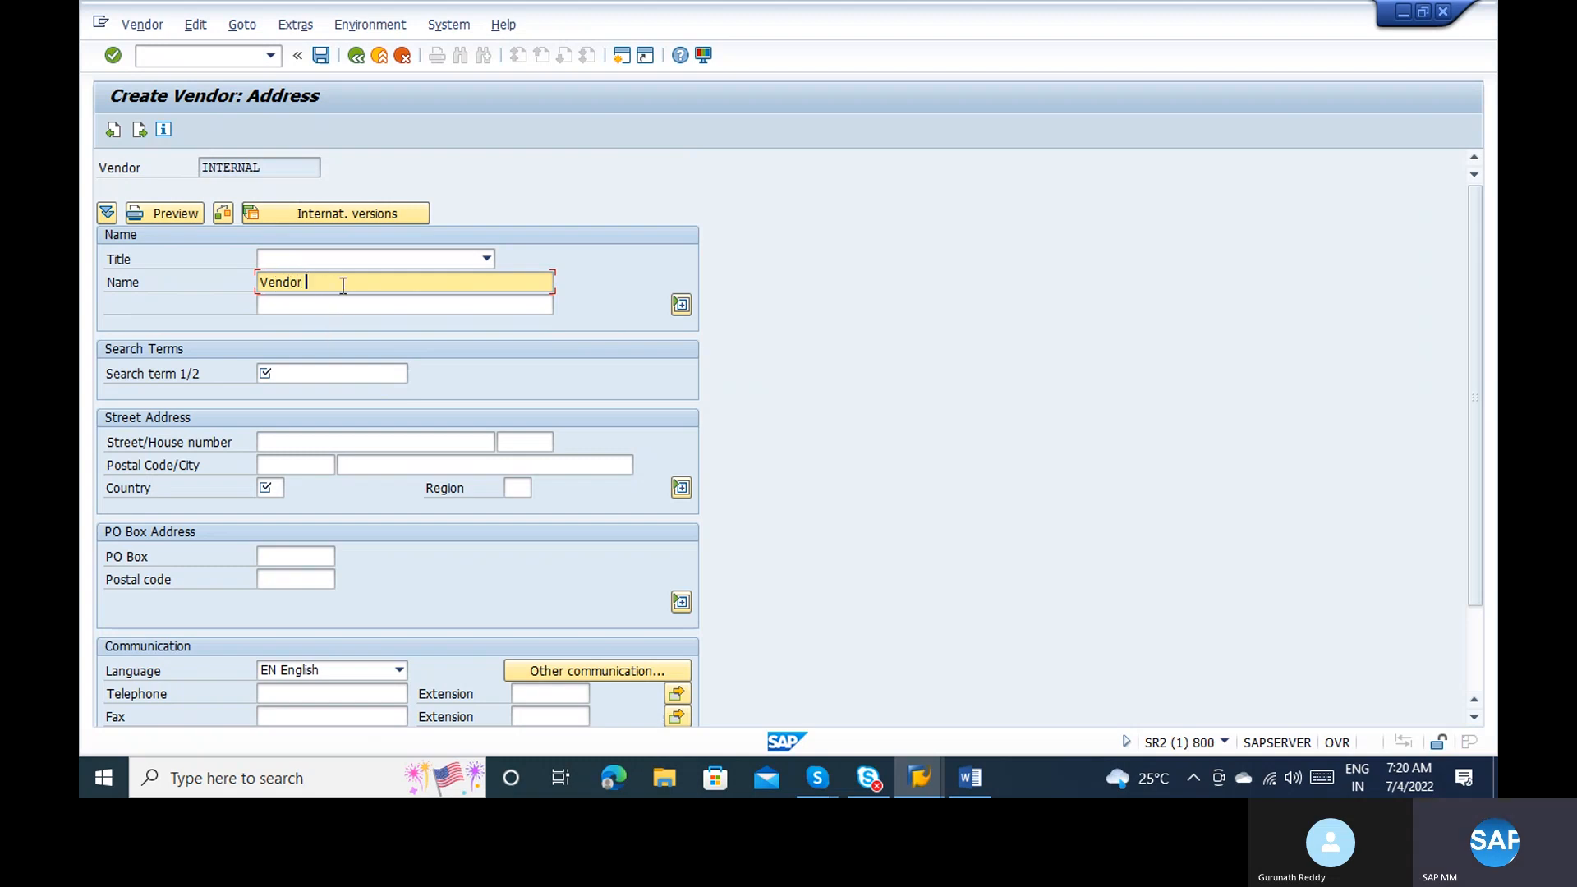
pyautogui.press('BackSpace')
pyautogui.press('BackSpace')
pyautogui.press('BackSpace')
pyautogui.press('BackSpace')
pyautogui.press('BackSpace')
pyautogui.press('BackSpace')
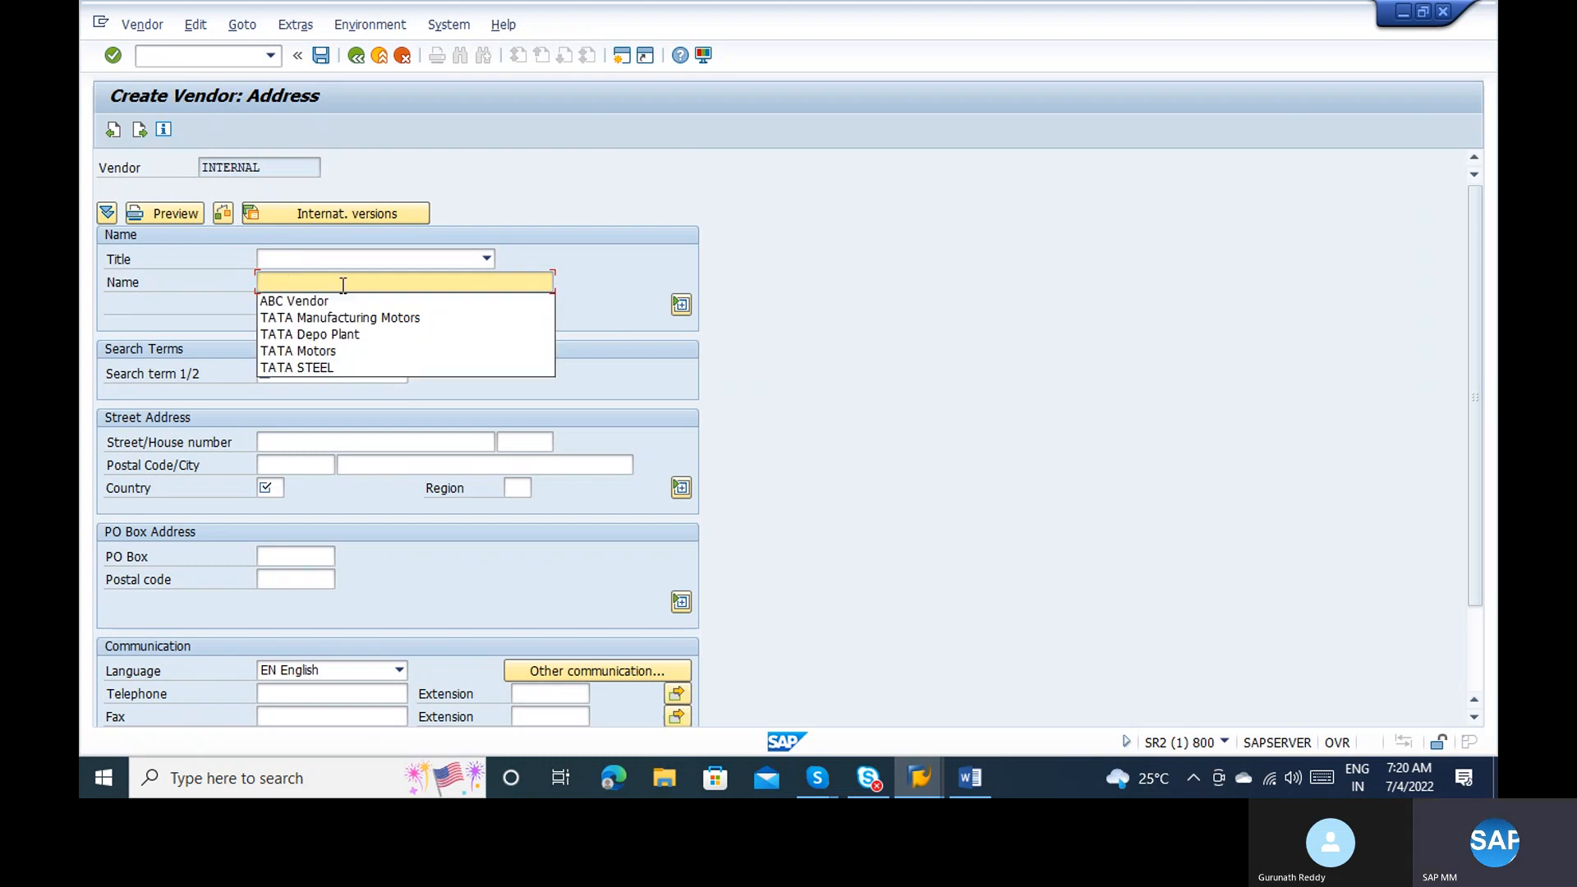
# Step: Enter vendor name "Hero Show room", search term "Hero" and country IN, and continue past the address screen
pyautogui.write('Hero Sho')
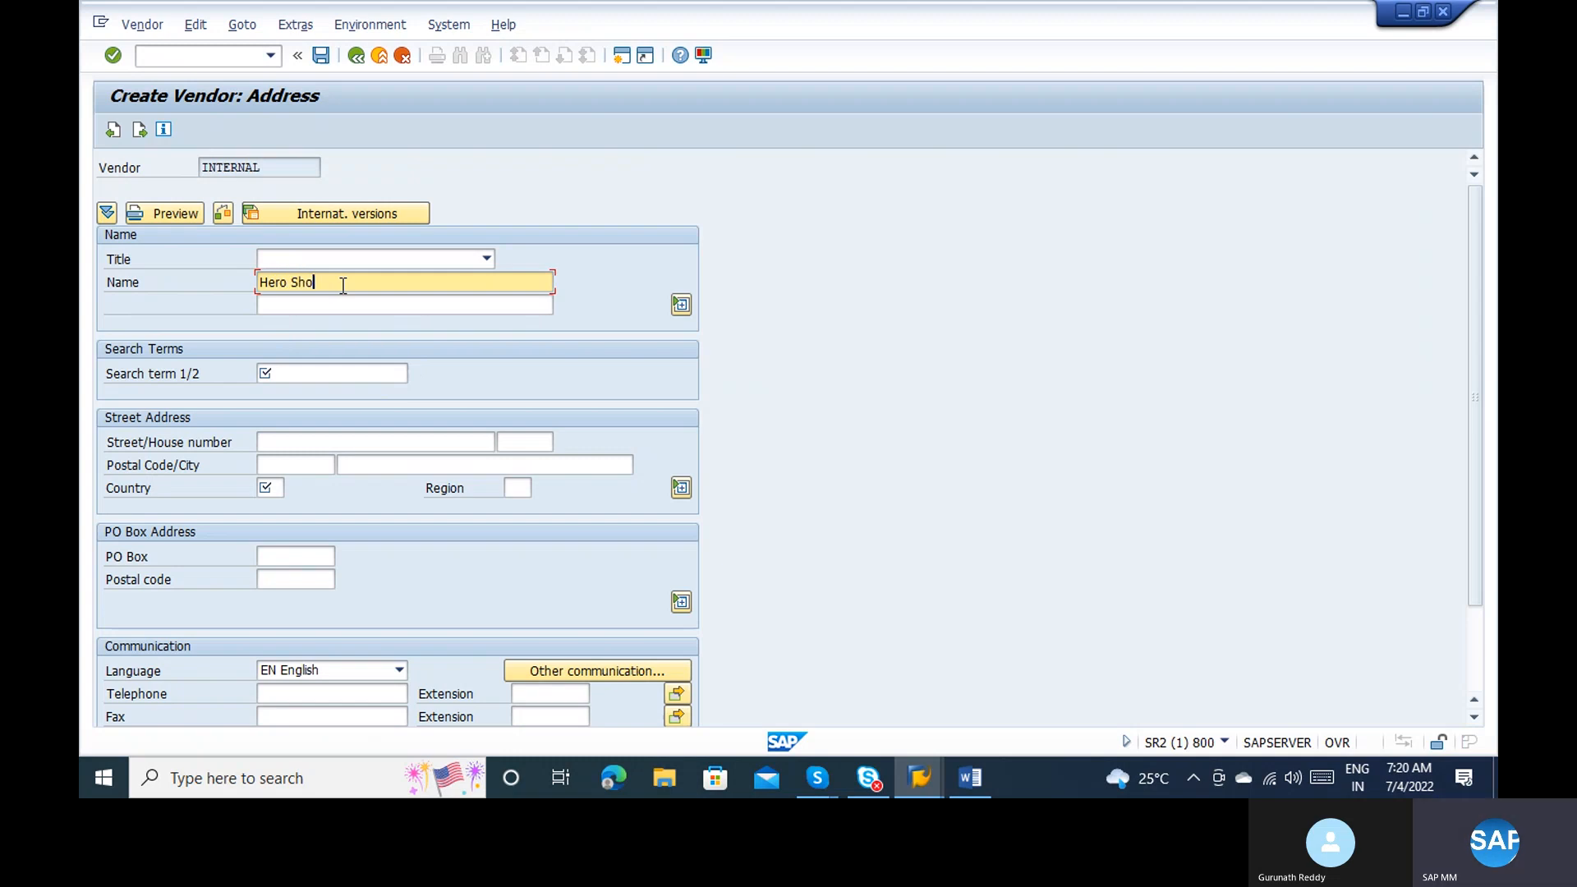
pyautogui.write('w room')
pyautogui.click(308, 368)
pyautogui.write('Hero')
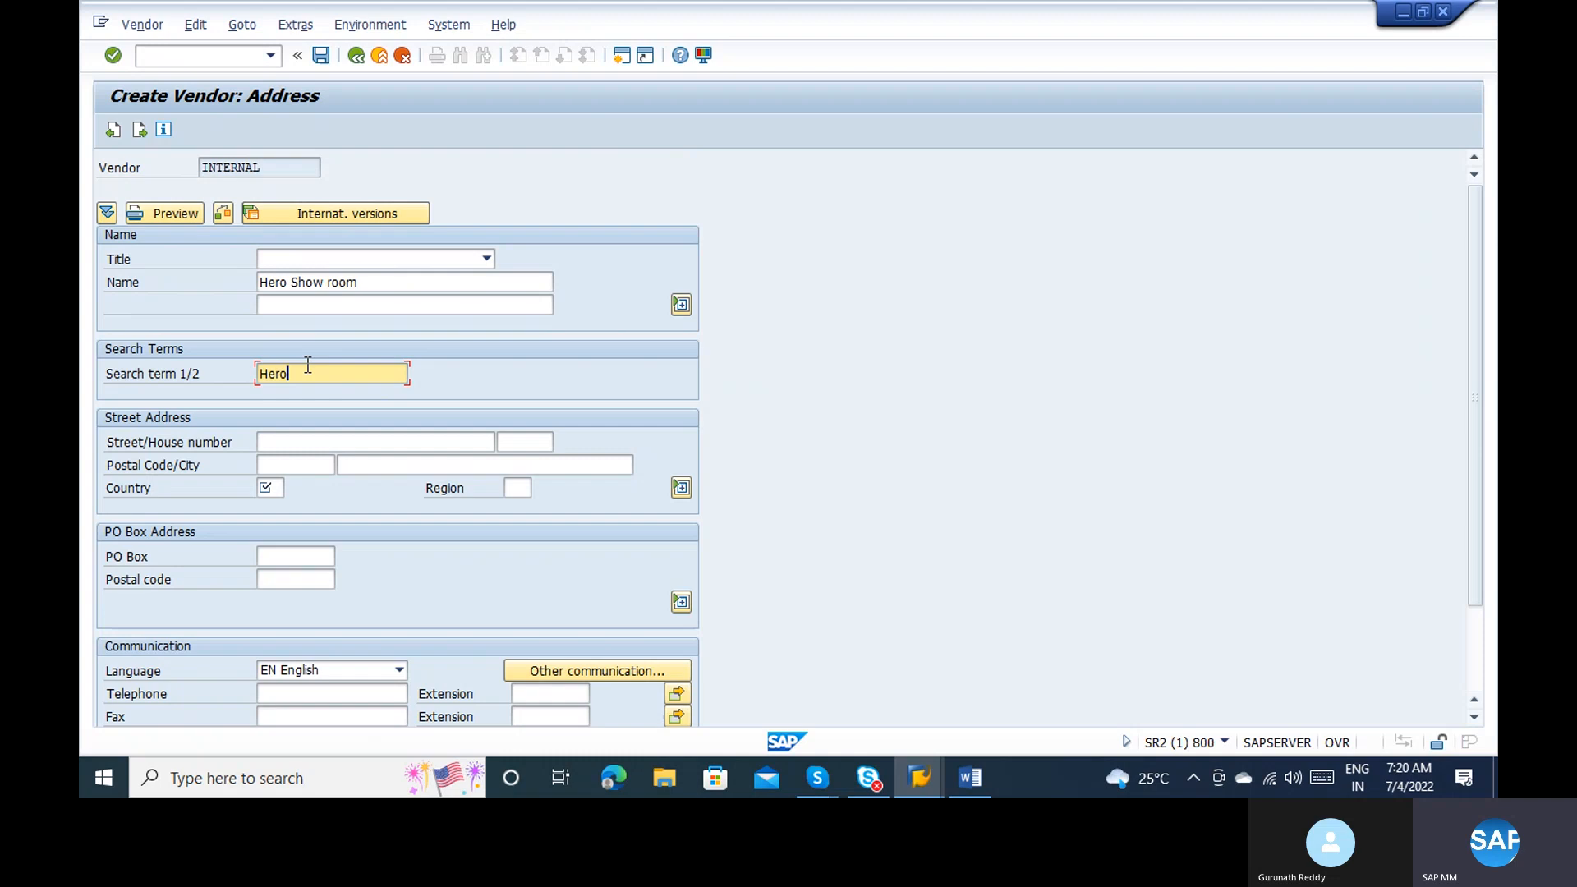
pyautogui.click(267, 487)
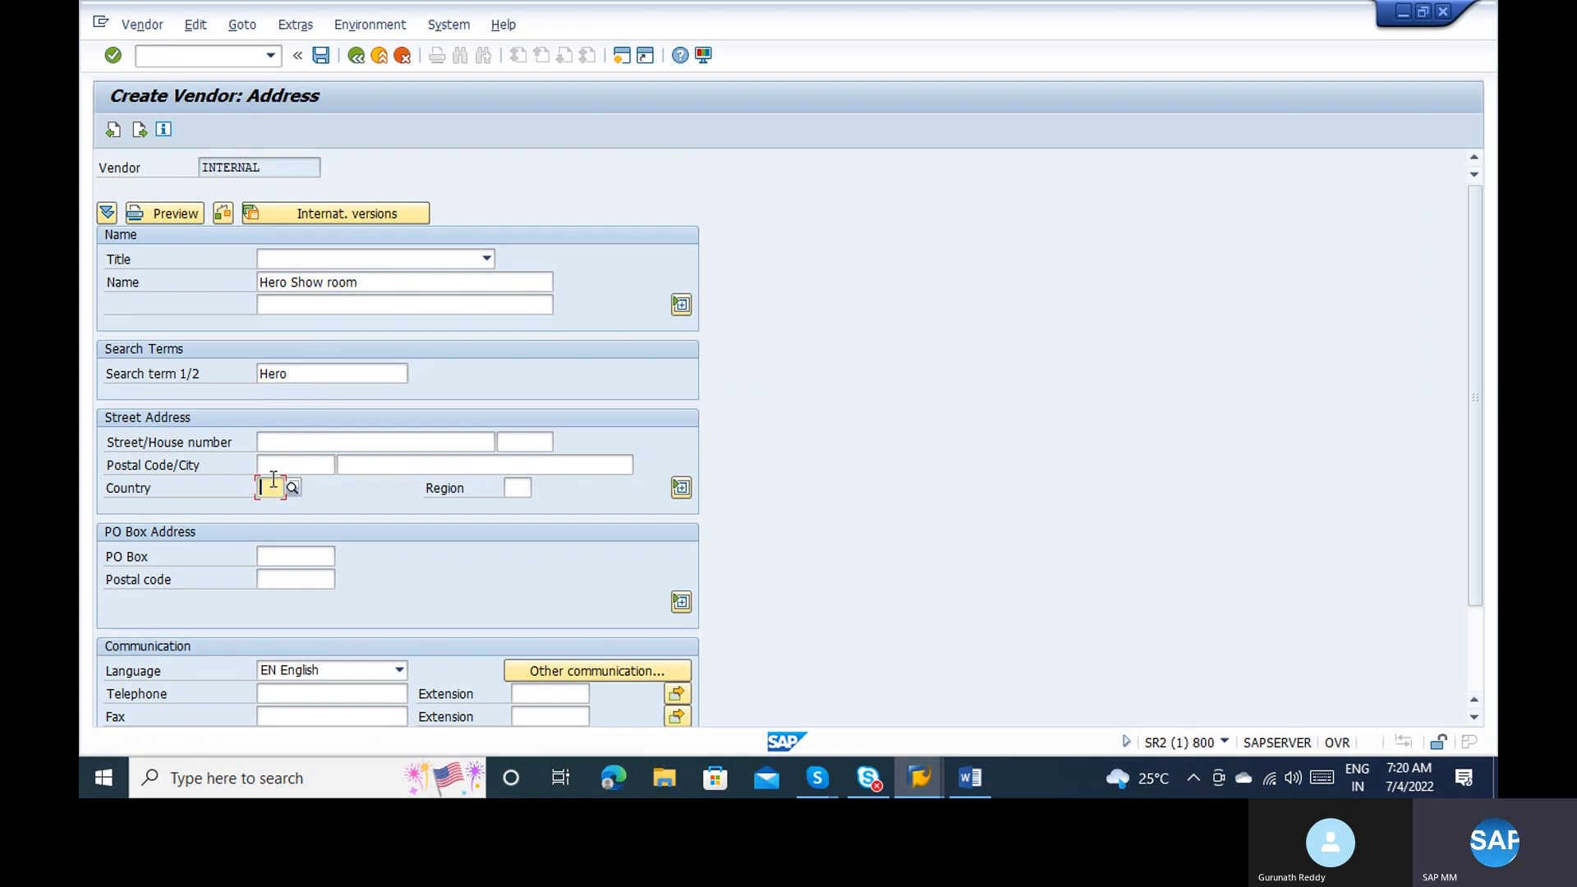
pyautogui.write('In')
pyautogui.press('Return')
pyautogui.press('Return')
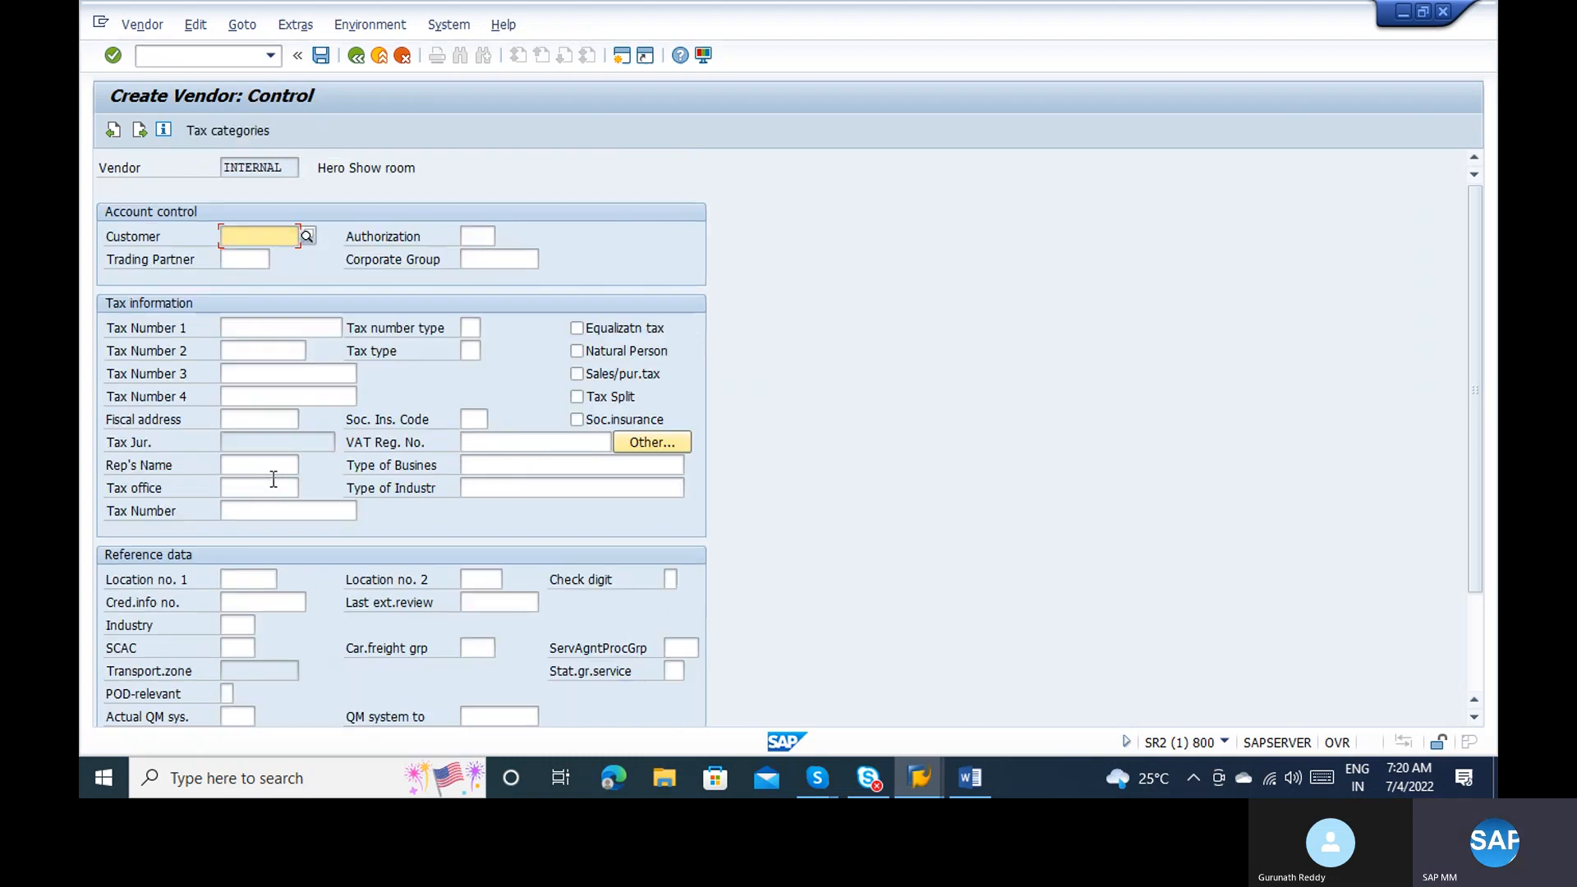
# Step: Advance to the vendor's accounting information and set reconciliation account 160000 and cash management group A1
pyautogui.press('Return')
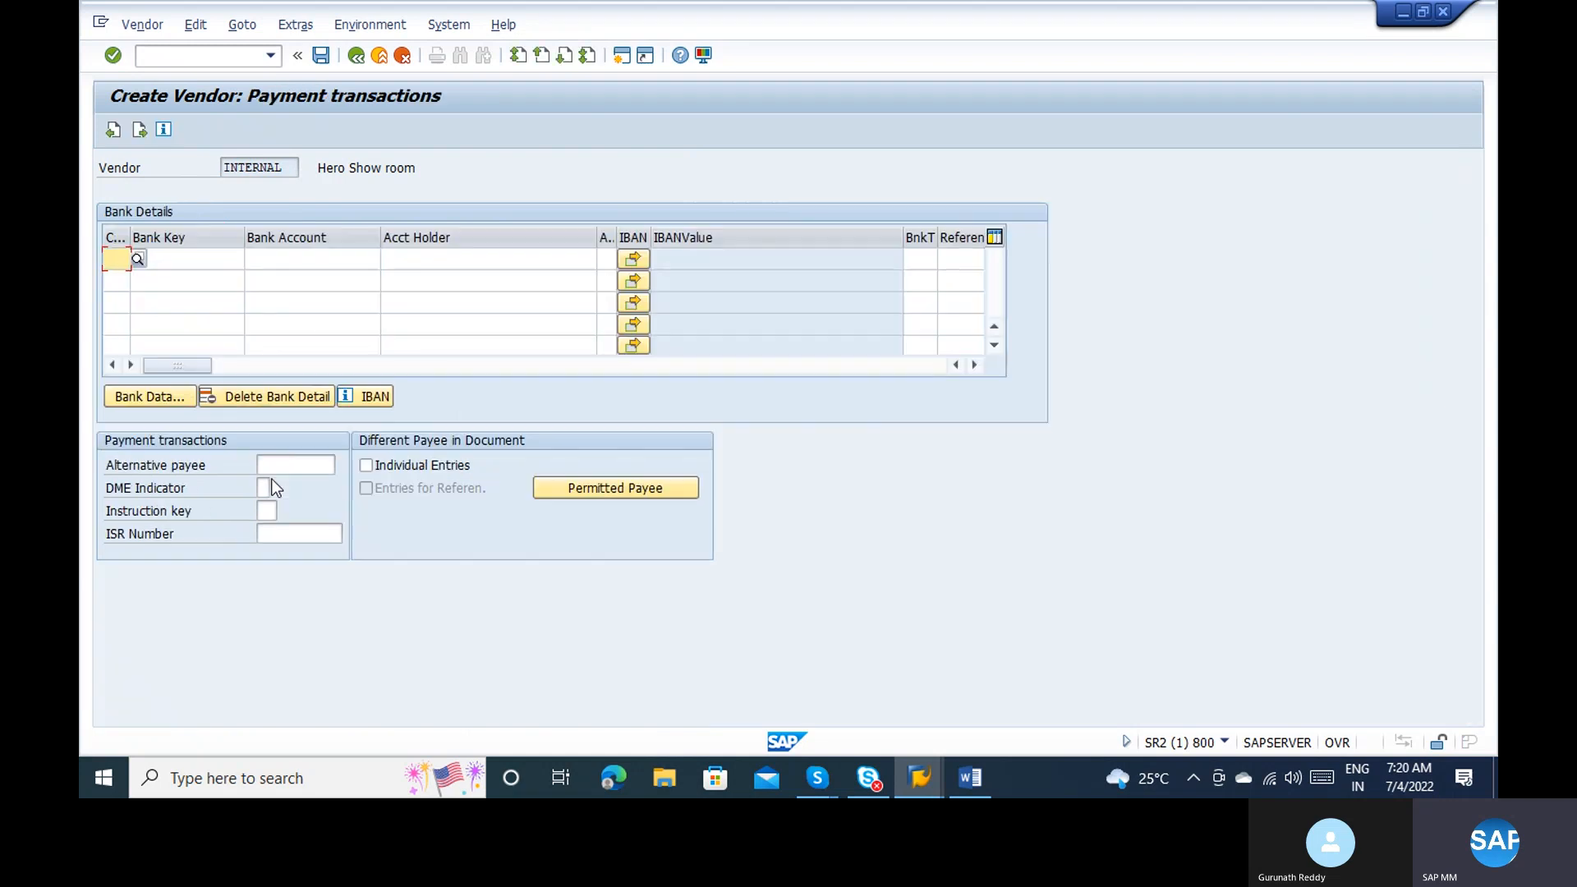
pyautogui.press('Return')
pyautogui.press('Return')
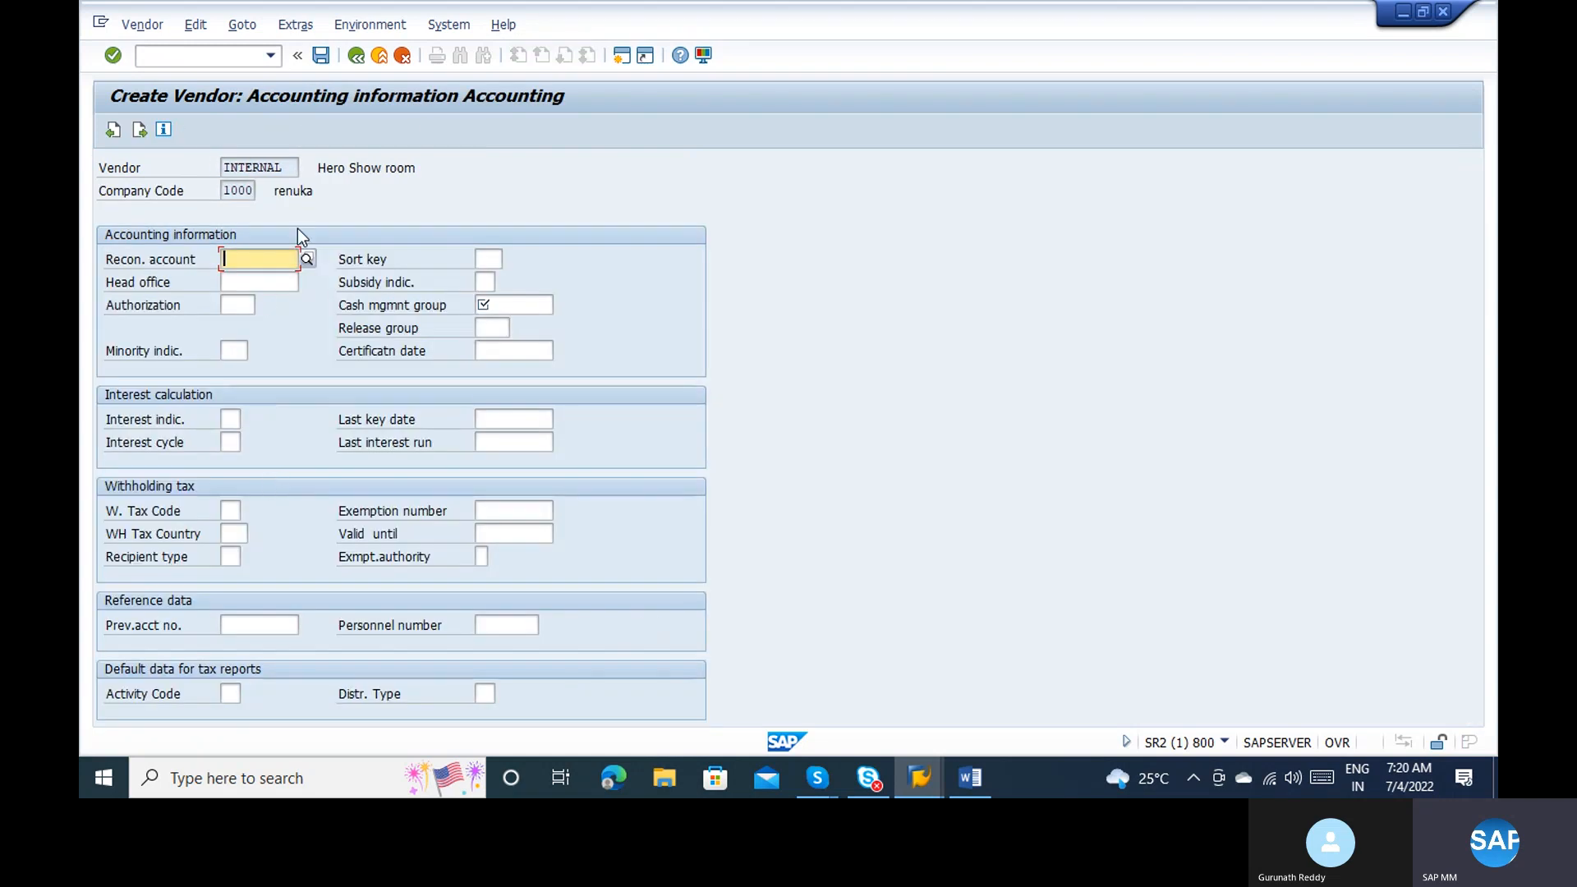
pyautogui.press('space')
pyautogui.press('Down')
pyautogui.press('Return')
pyautogui.press('Tab')
pyautogui.press('Tab')
pyautogui.press('Tab')
pyautogui.press('Tab')
pyautogui.press('Tab')
pyautogui.press('space')
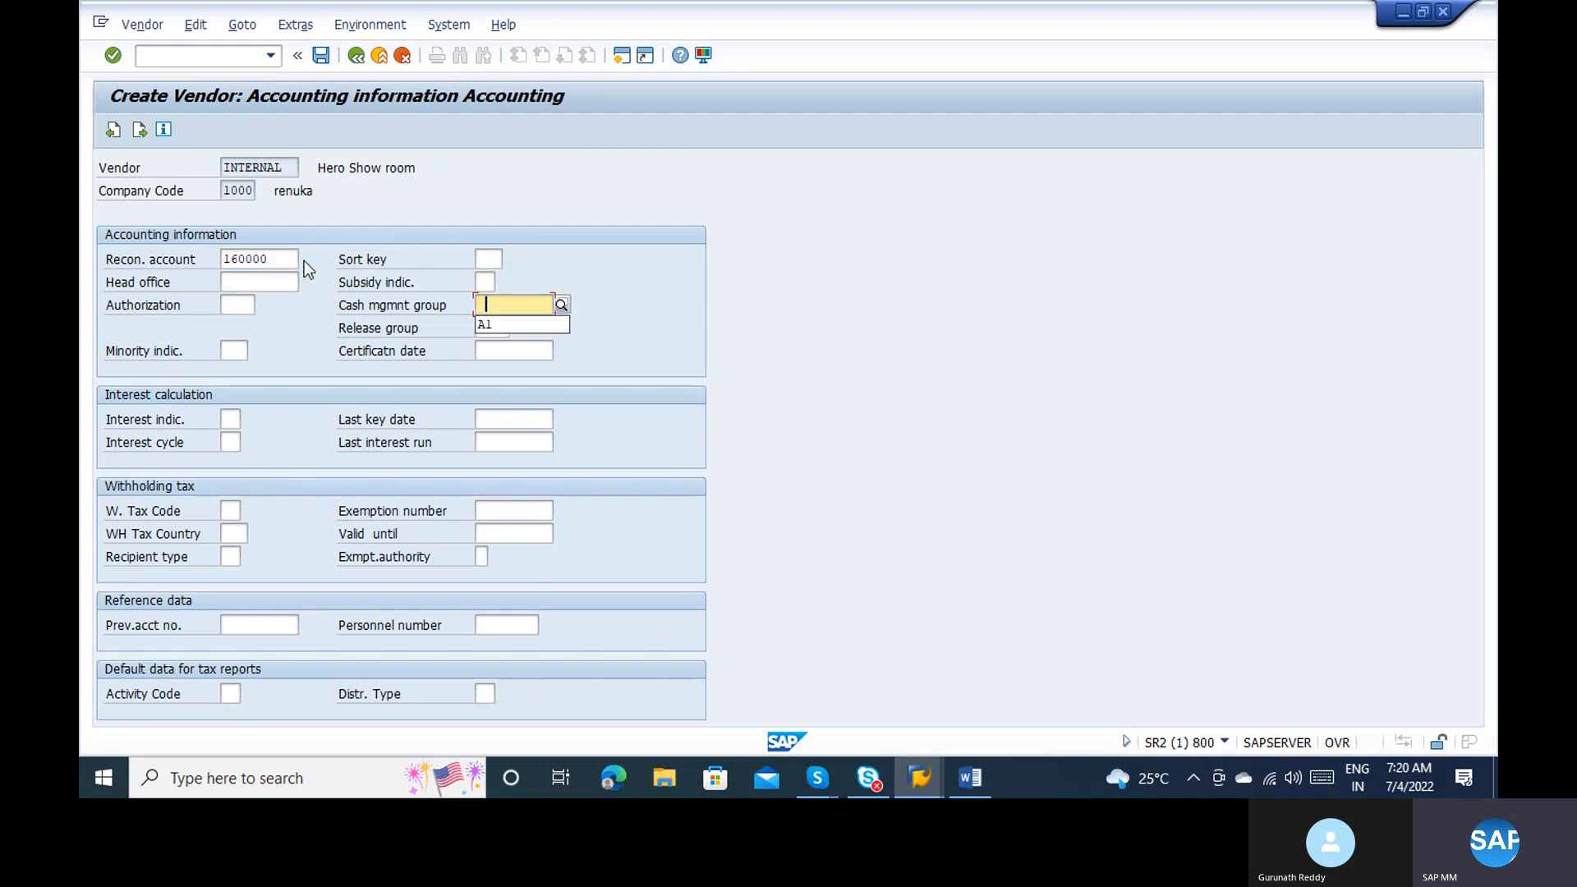
pyautogui.press('Return')
pyautogui.press('Return')
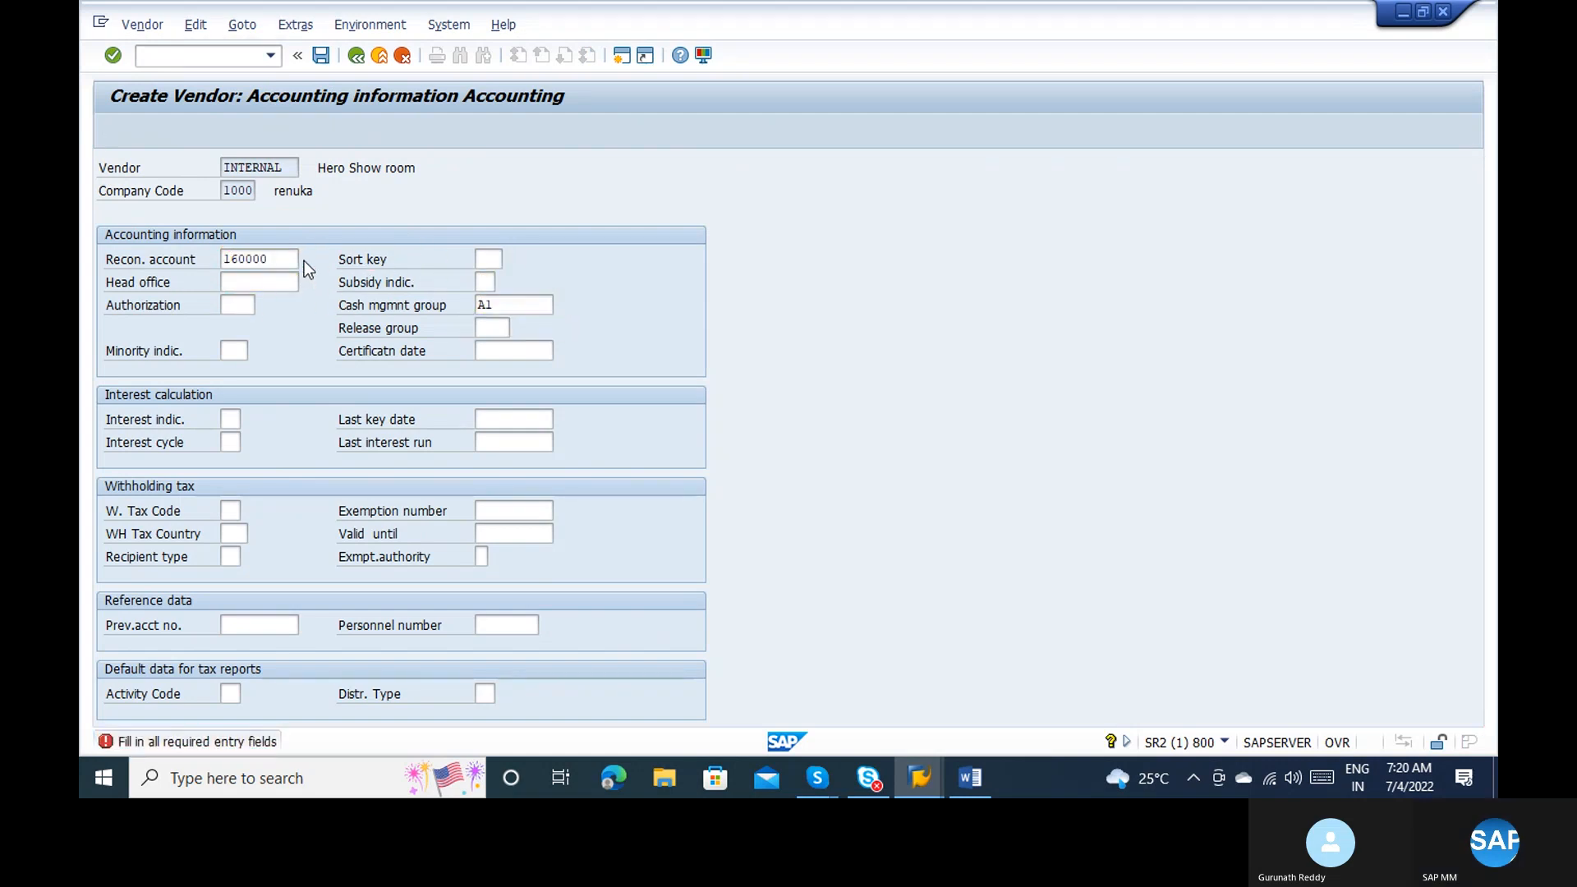
pyautogui.press('Return')
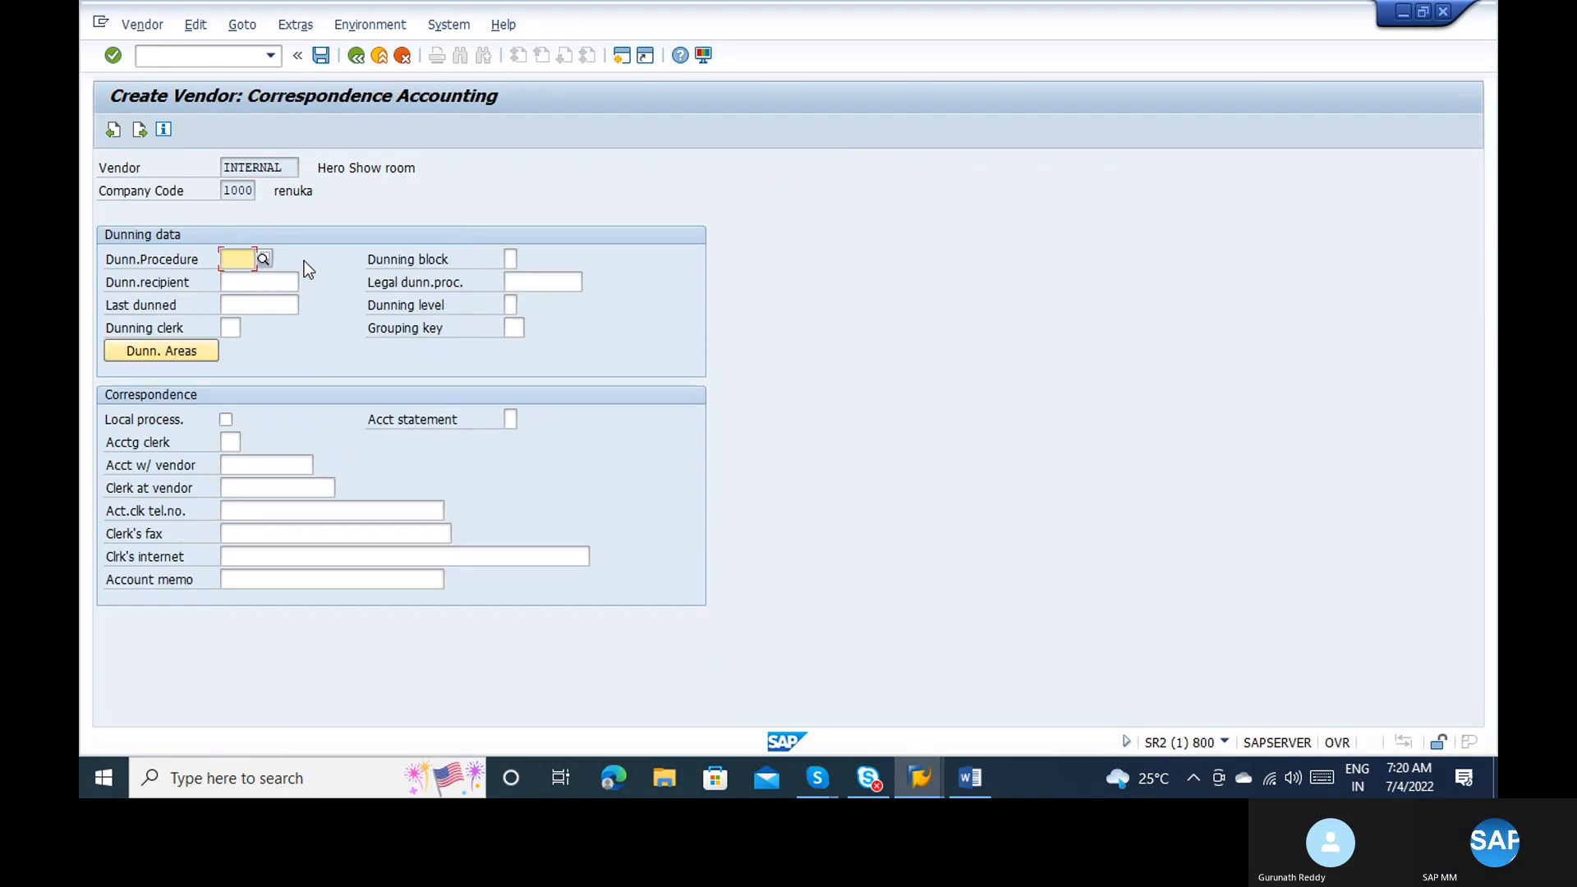
# Step: Continue to the vendor's purchasing data, set the order currency to INR and open the sub-ranges
pyautogui.press('Return')
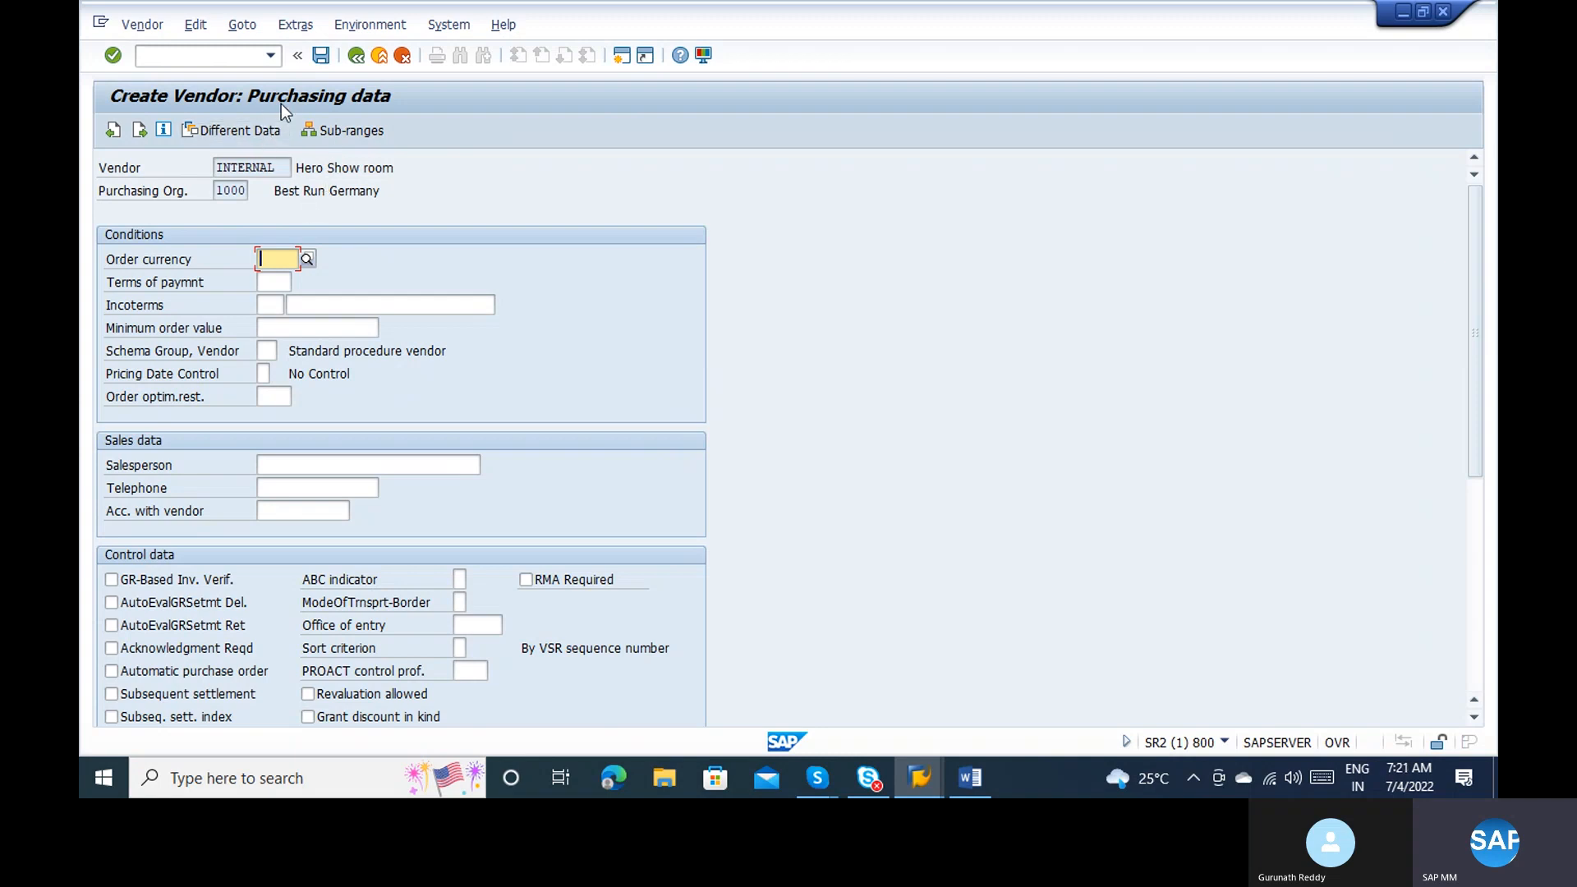
pyautogui.click(241, 188)
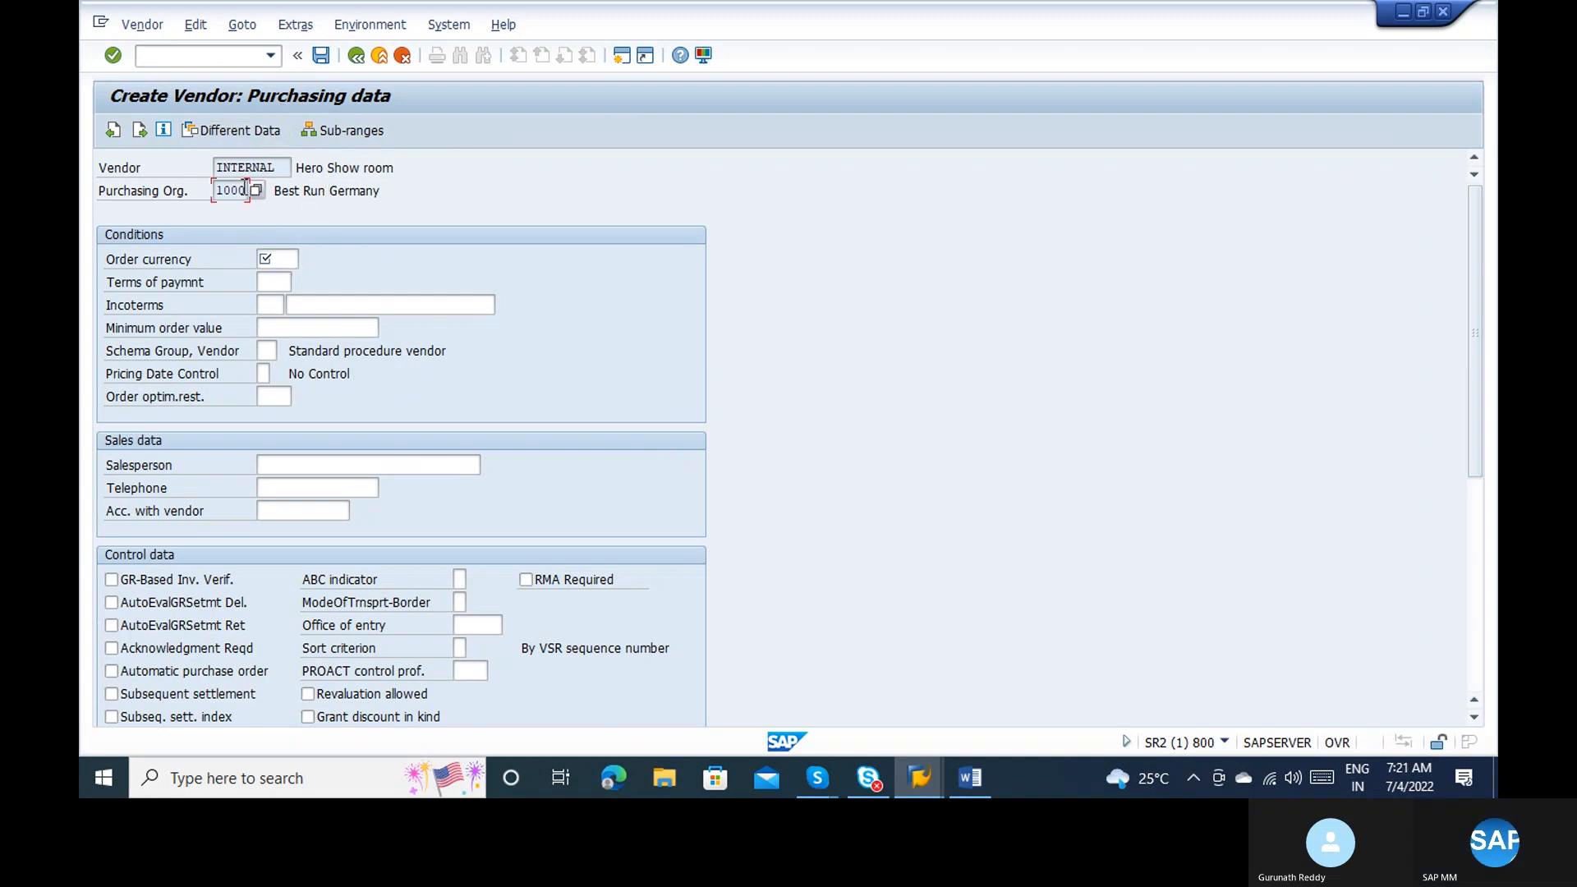
pyautogui.click(270, 258)
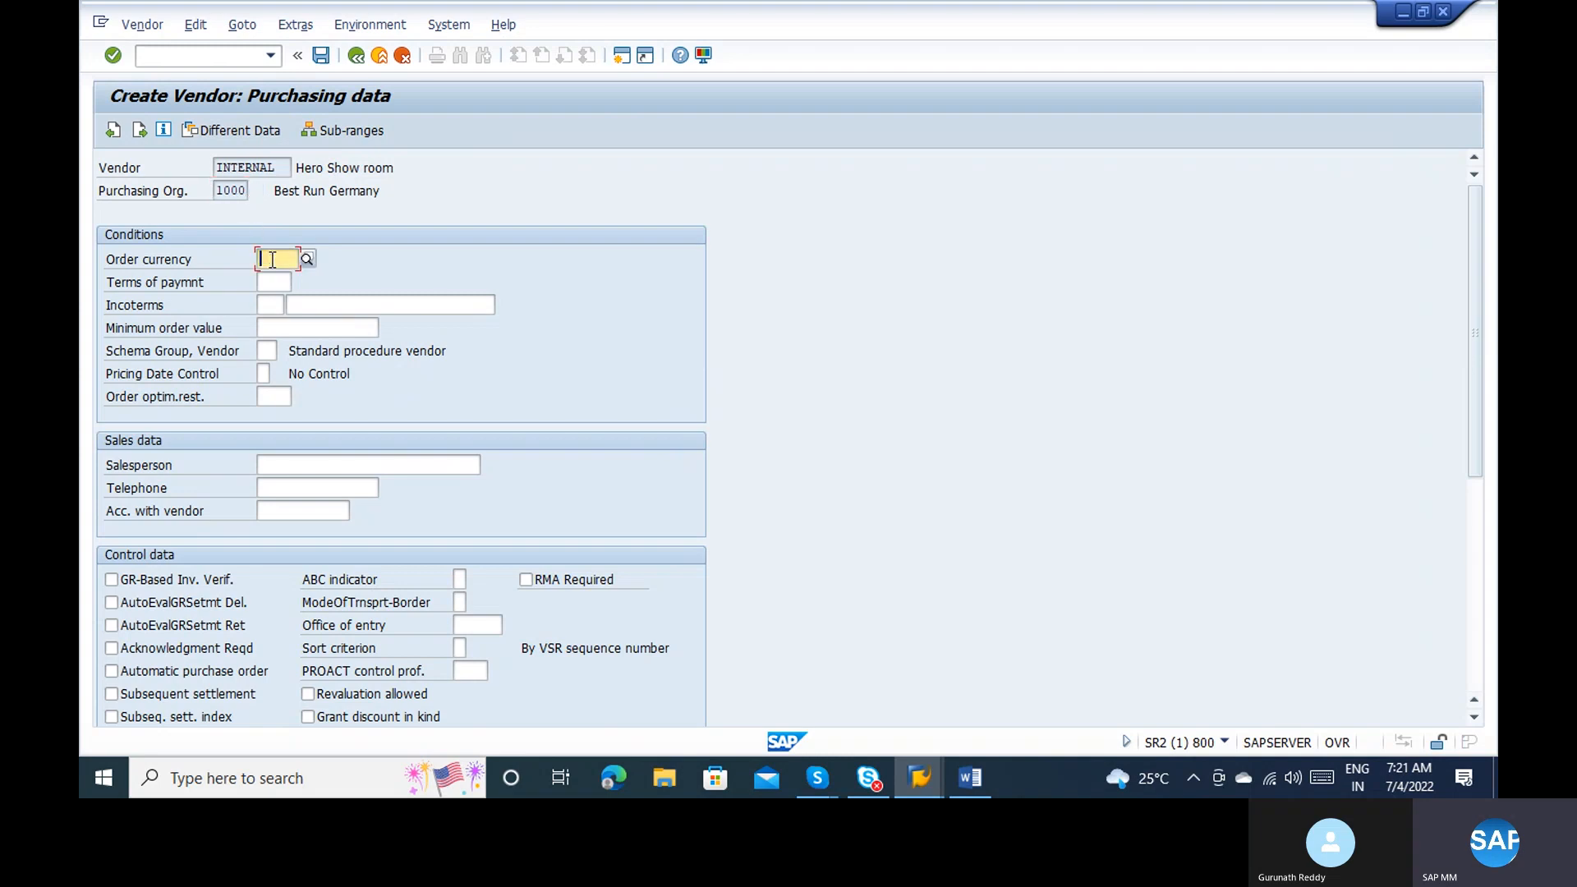
pyautogui.click(345, 137)
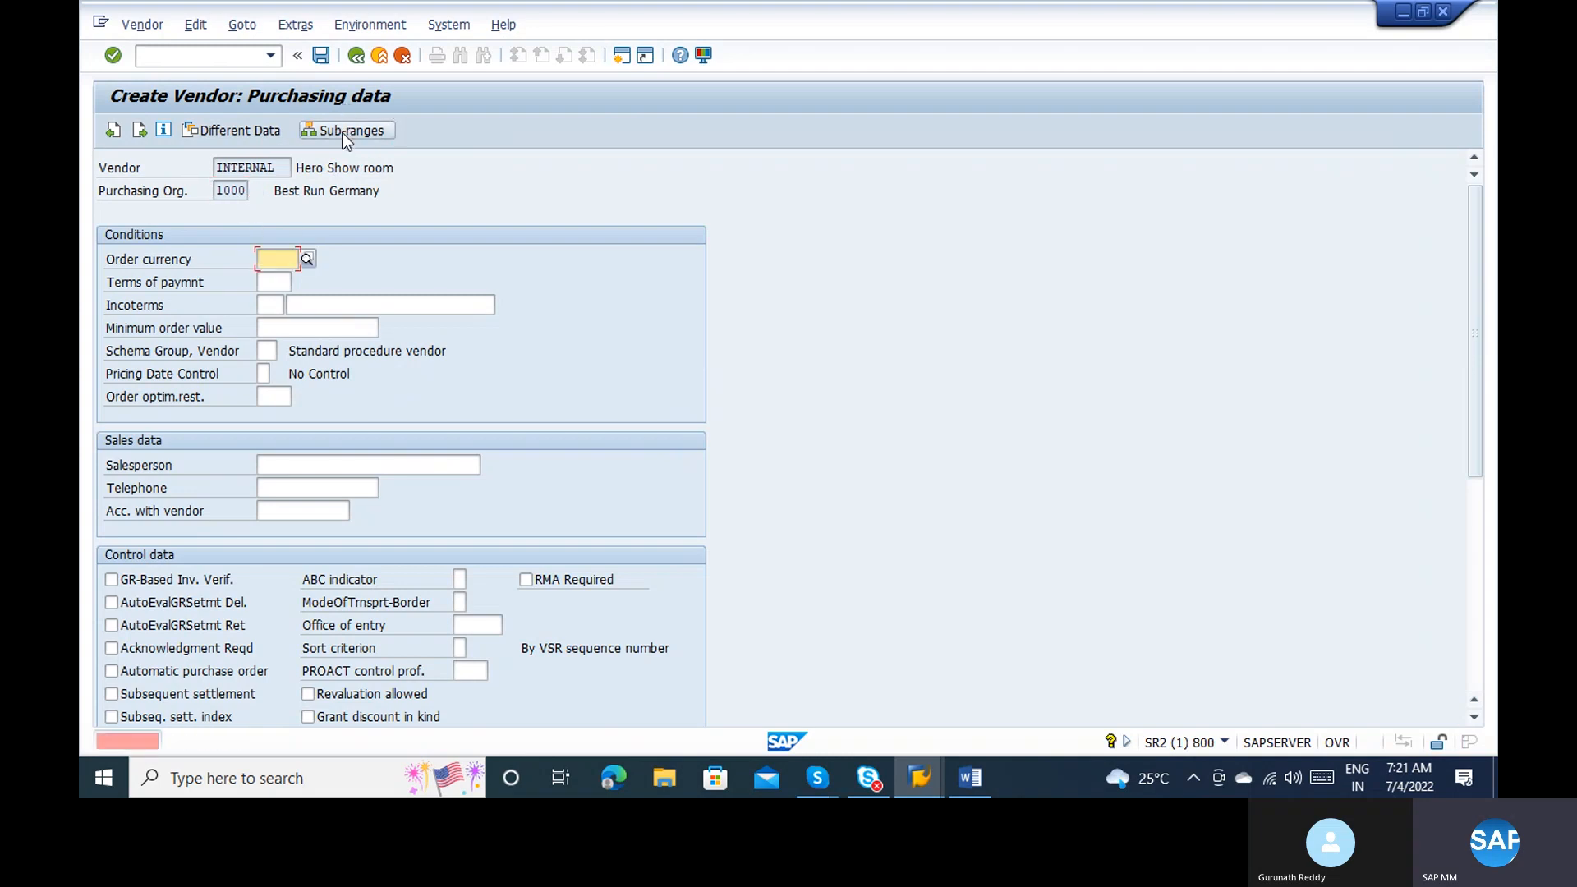
pyautogui.write('INR')
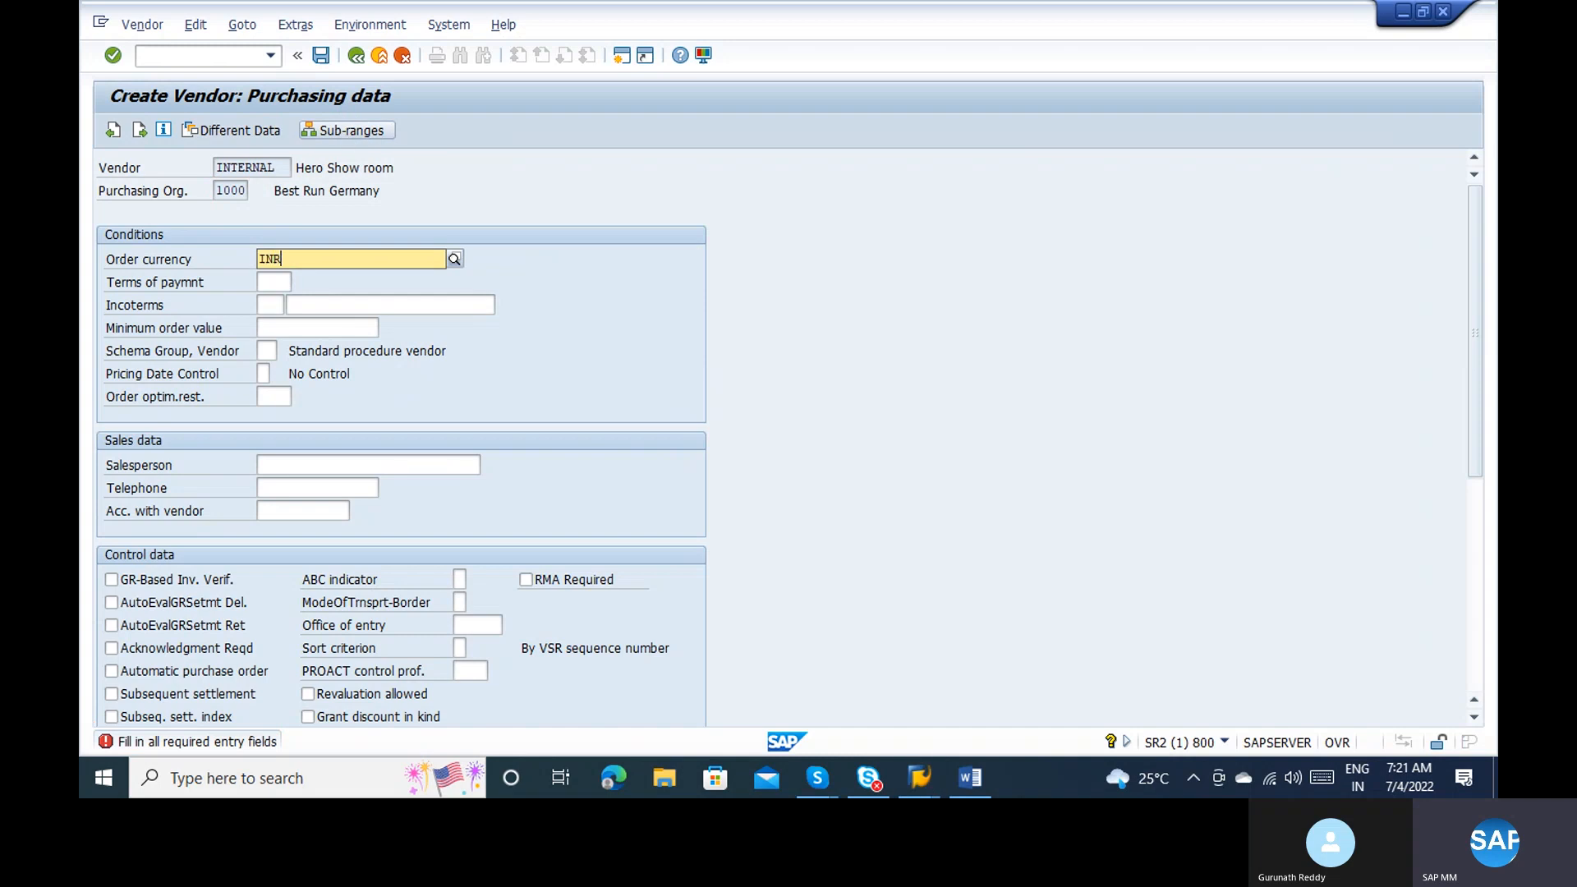
pyautogui.click(345, 137)
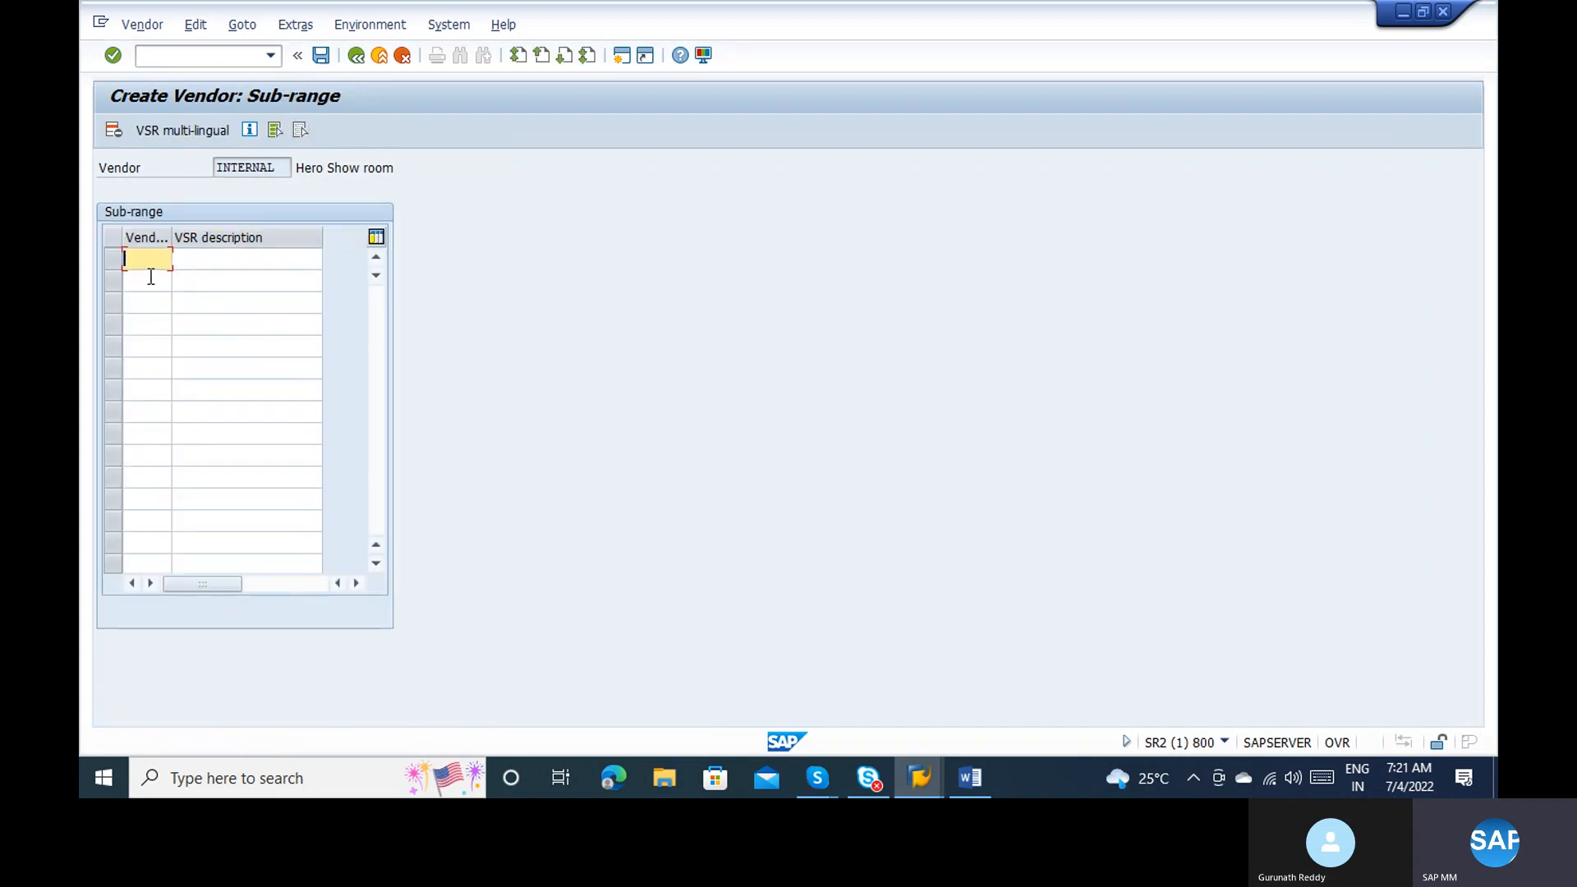
# Step: Add vendor sub-range US with the description "US Region"
pyautogui.write('US')
pyautogui.press('Tab')
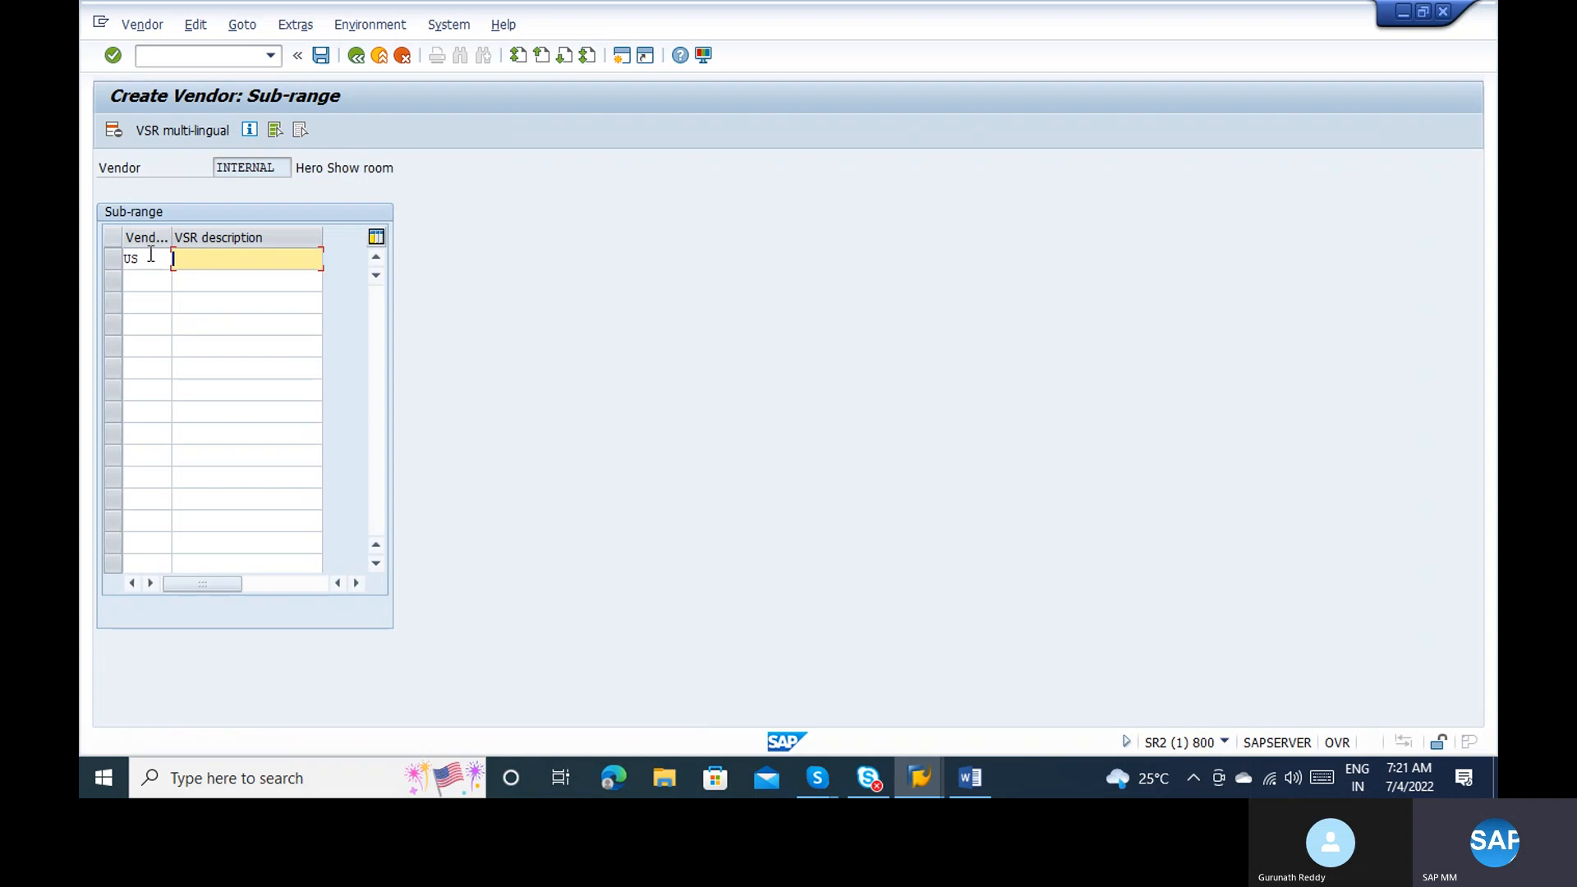
pyautogui.write('US')
pyautogui.write(' sub')
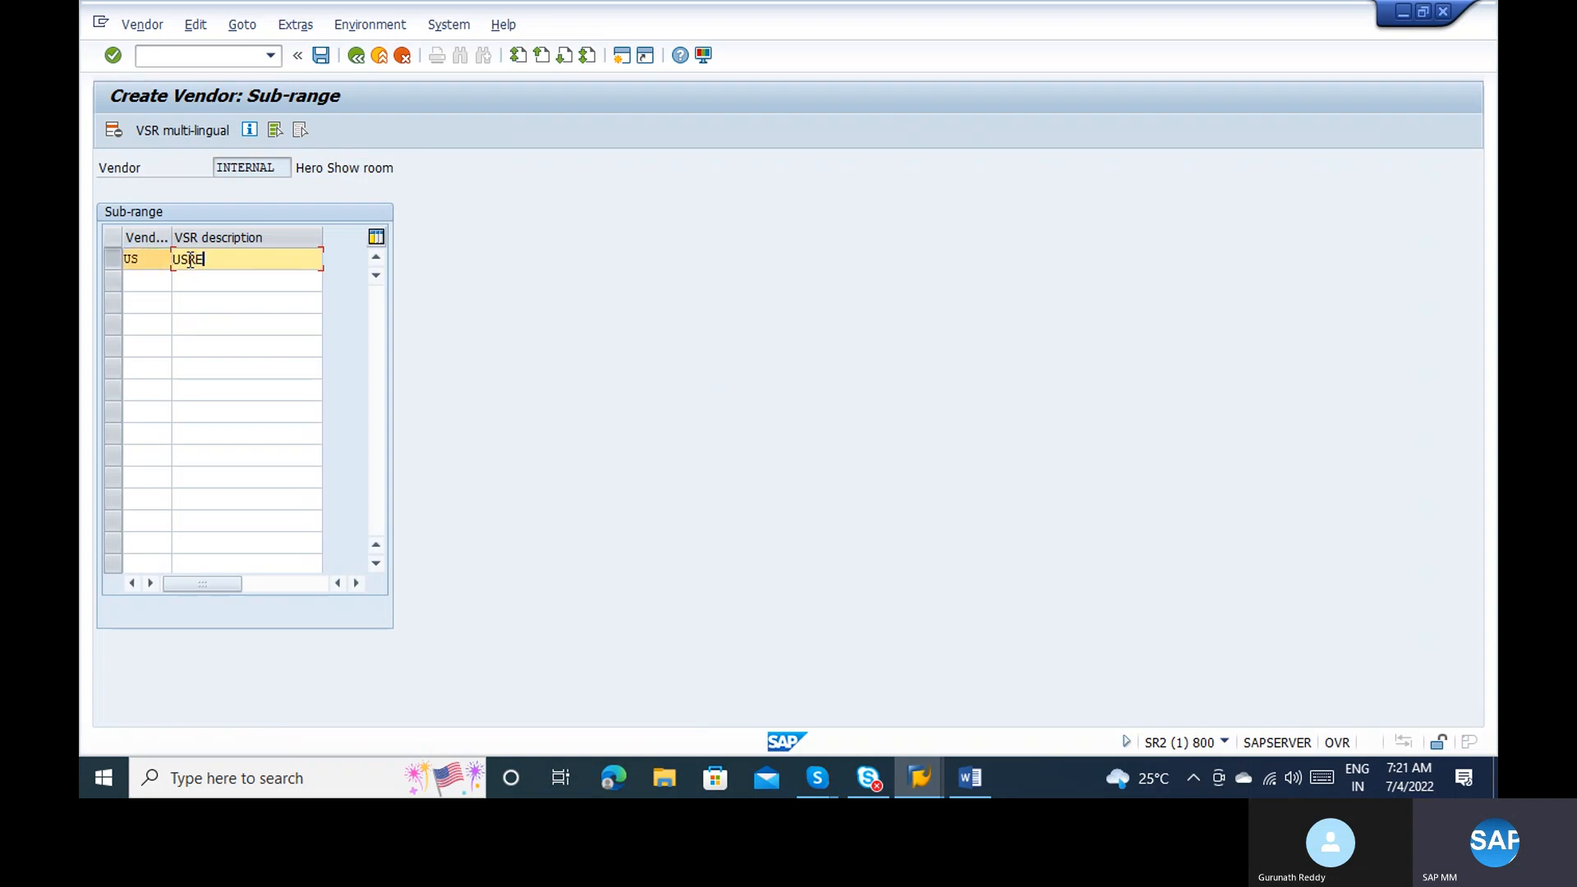
pyautogui.press('BackSpace')
pyautogui.press('BackSpace')
pyautogui.press('BackSpace')
# Step: Add a second vendor sub-range Er with the description "Europe region" and confirm the entries
pyautogui.click(157, 277)
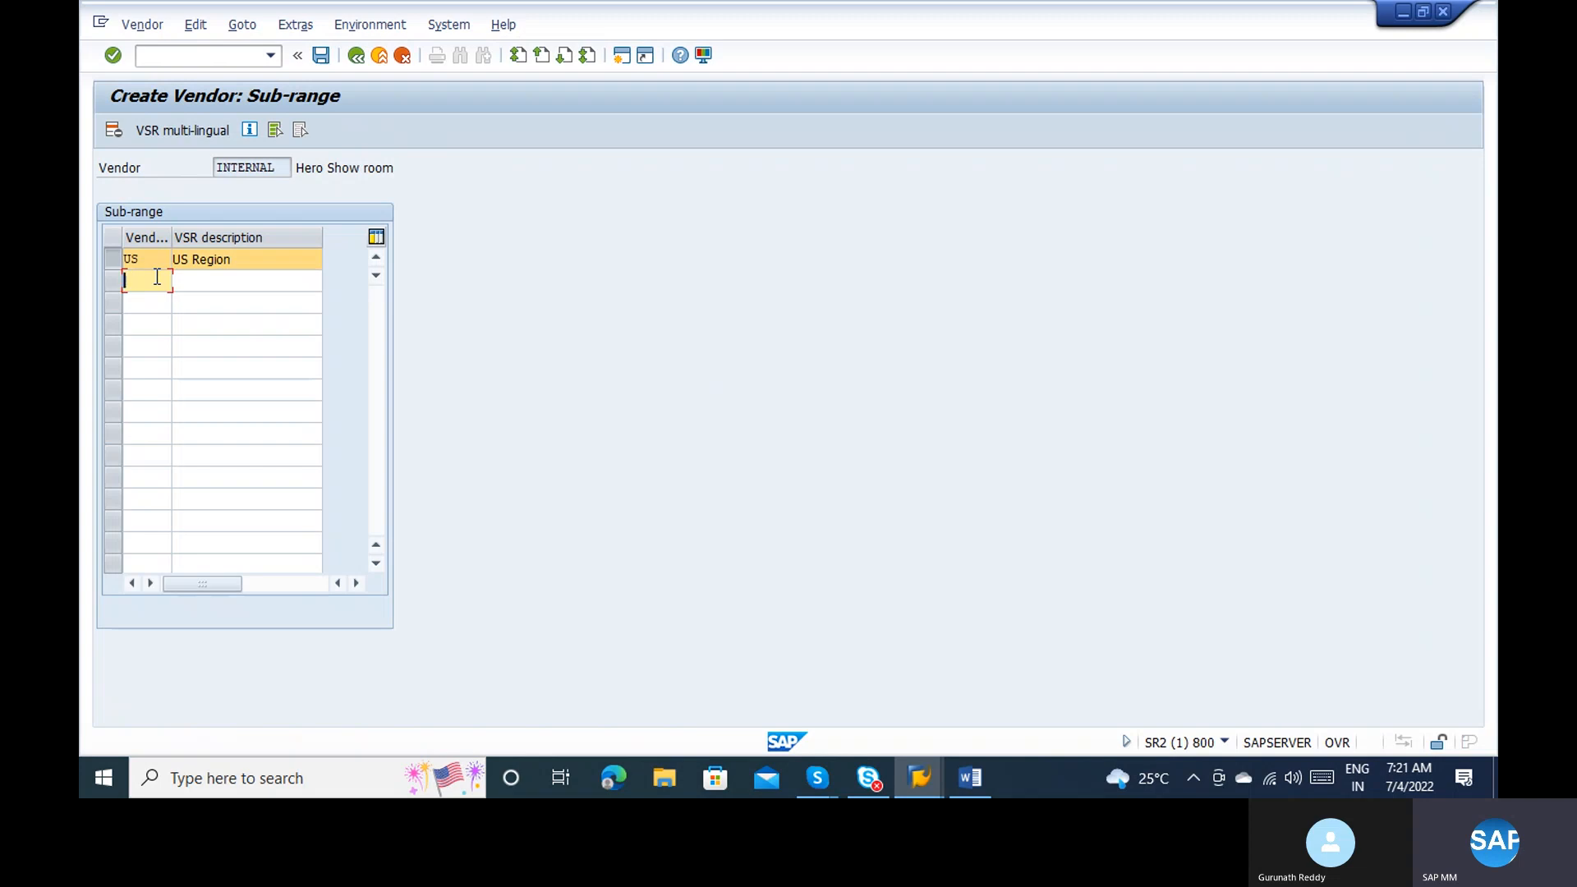
pyautogui.write('E')
pyautogui.write('D')
pyautogui.press('BackSpace')
pyautogui.write('Er')
pyautogui.press('Tab')
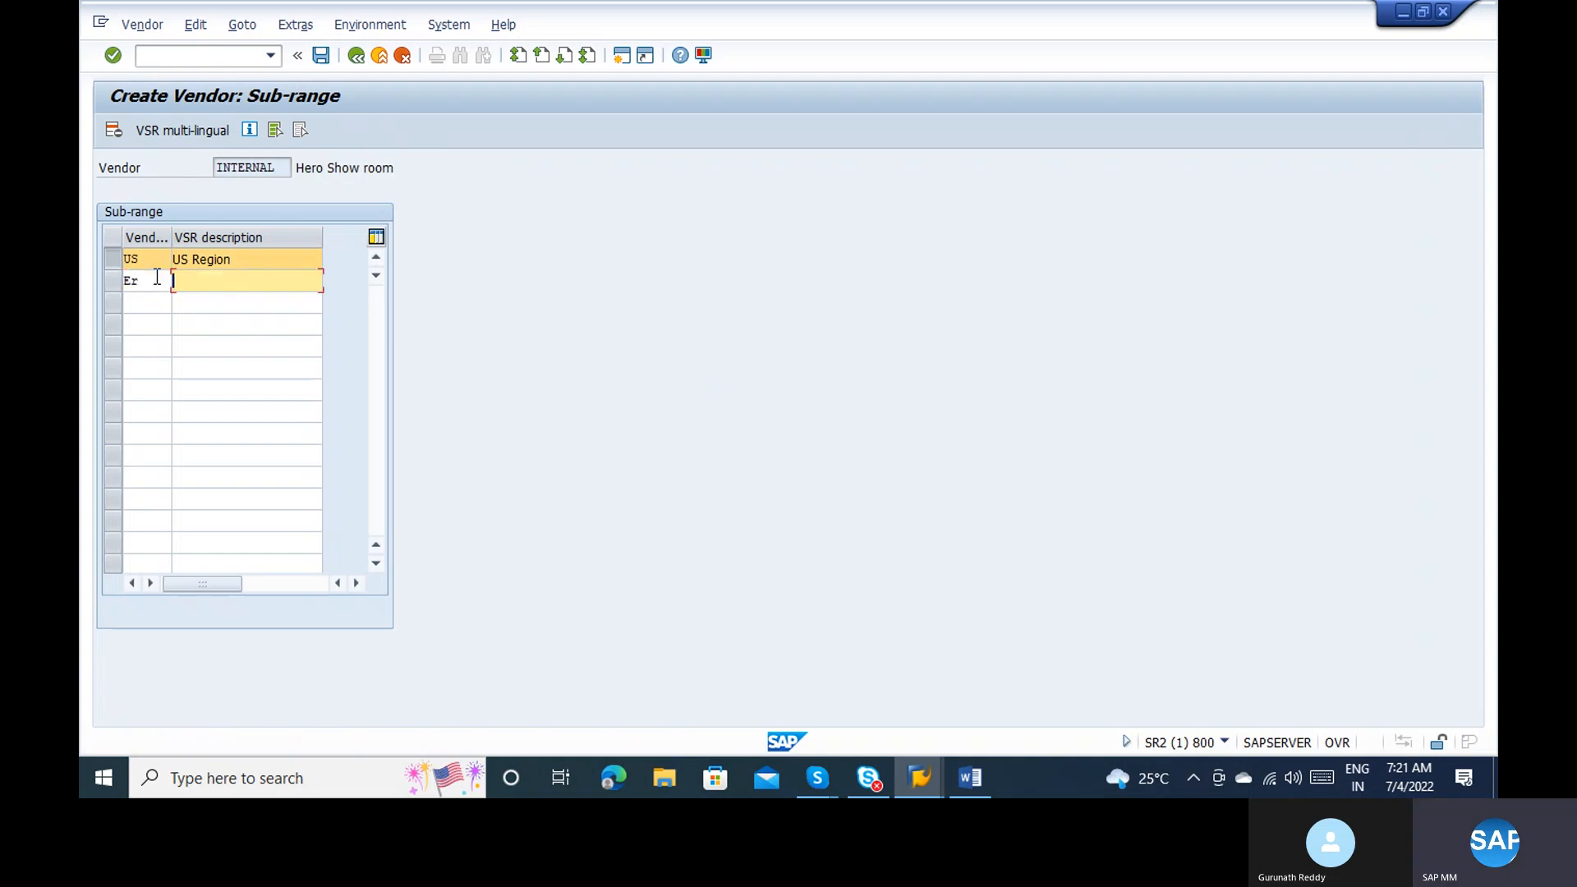
pyautogui.write('Europe regio')
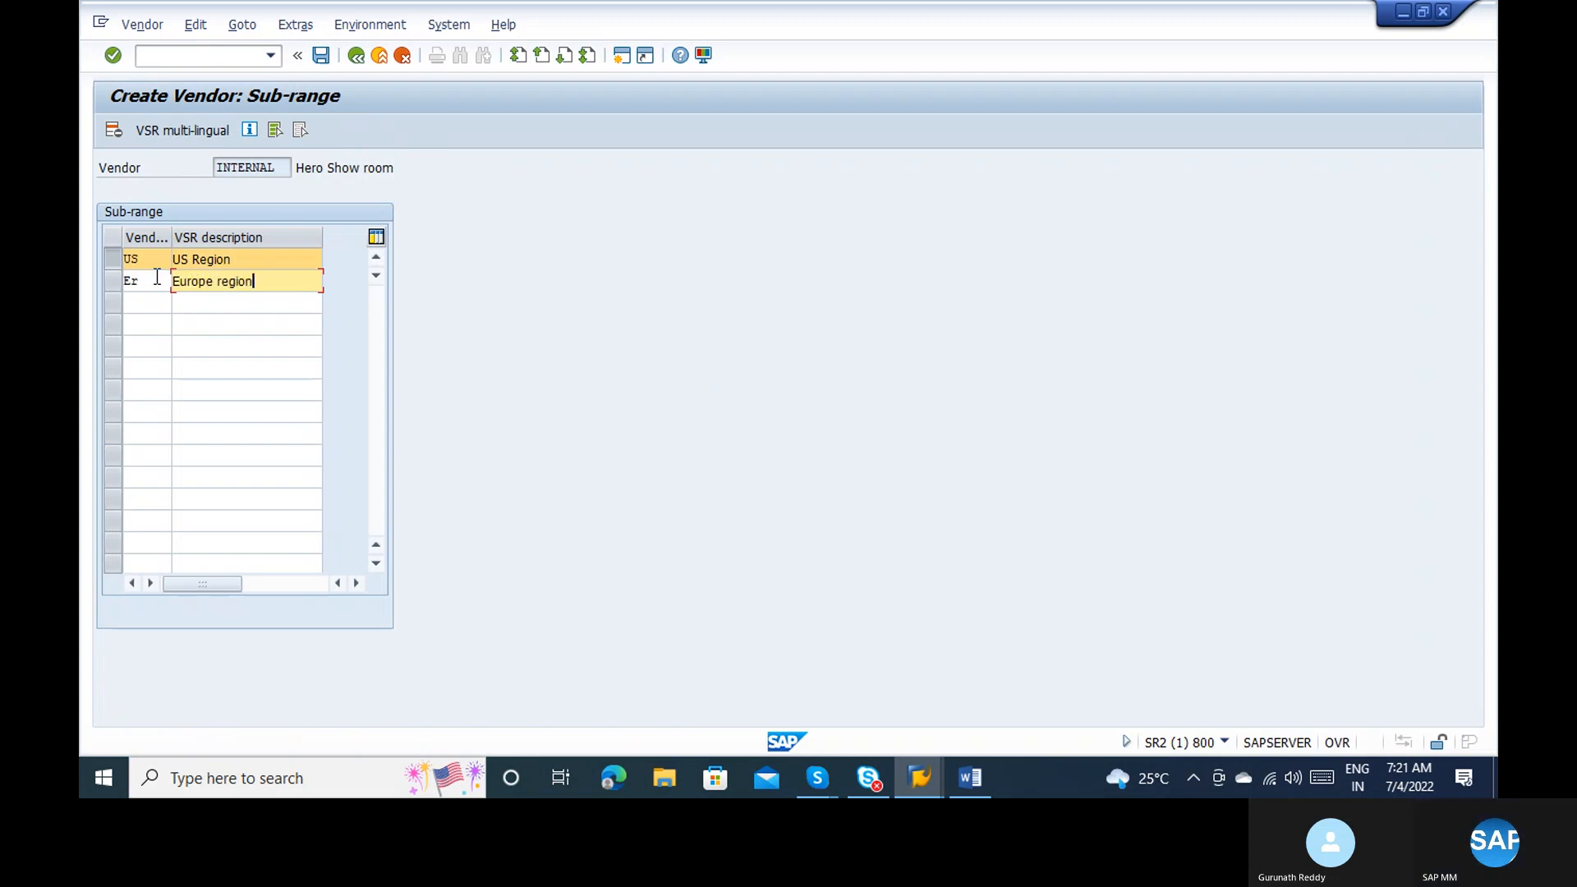
pyautogui.write('n')
pyautogui.press('Return')
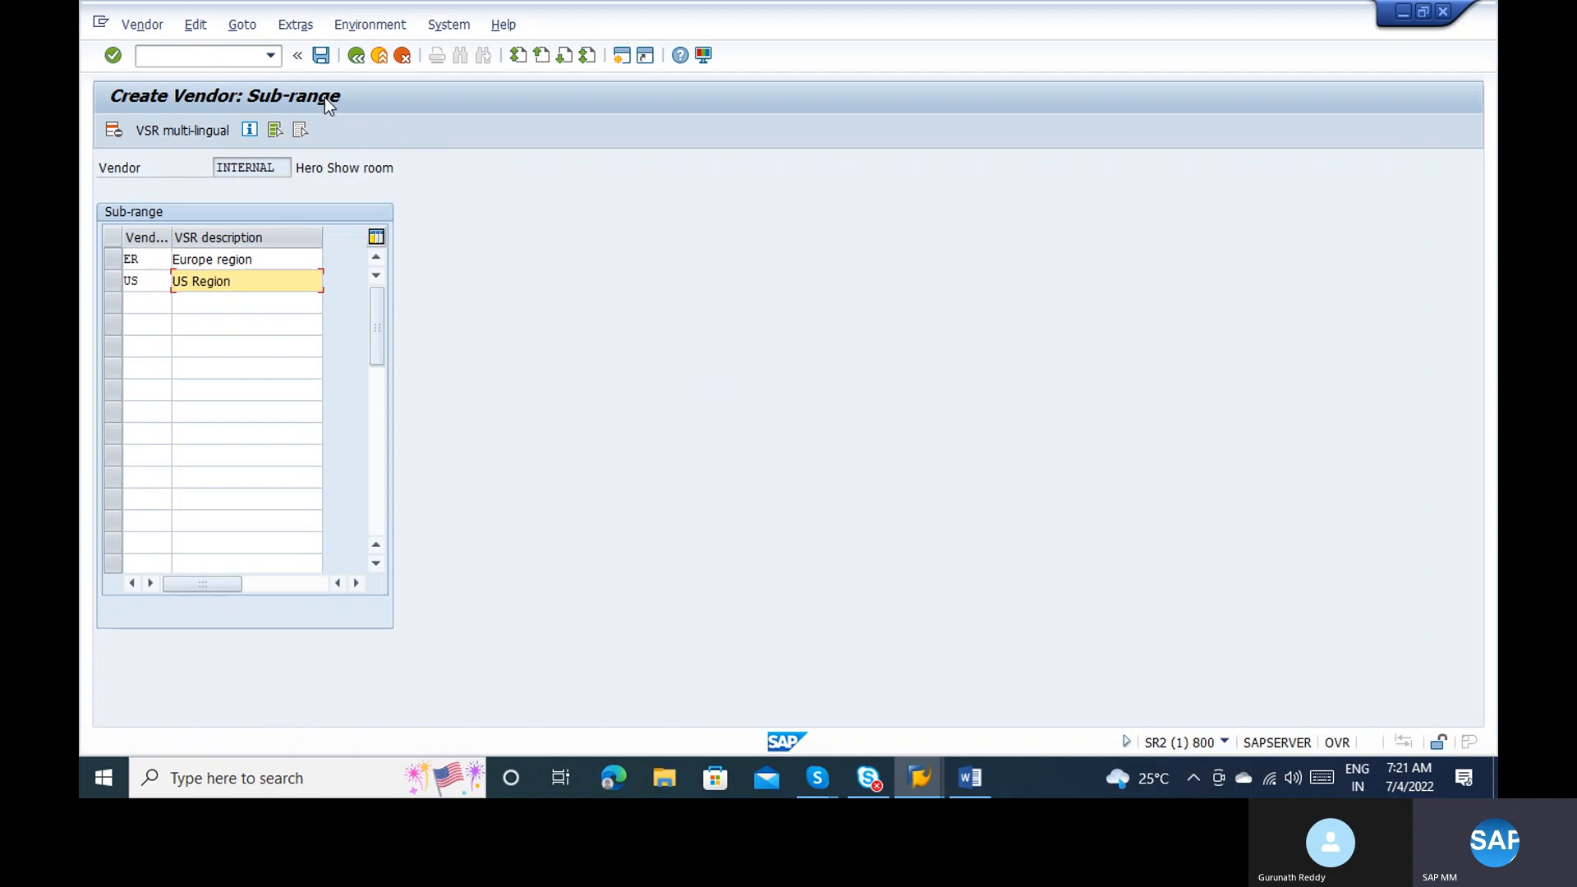
# Step: Save the new vendor and open it in the Change Vendor transaction
pyautogui.click(321, 55)
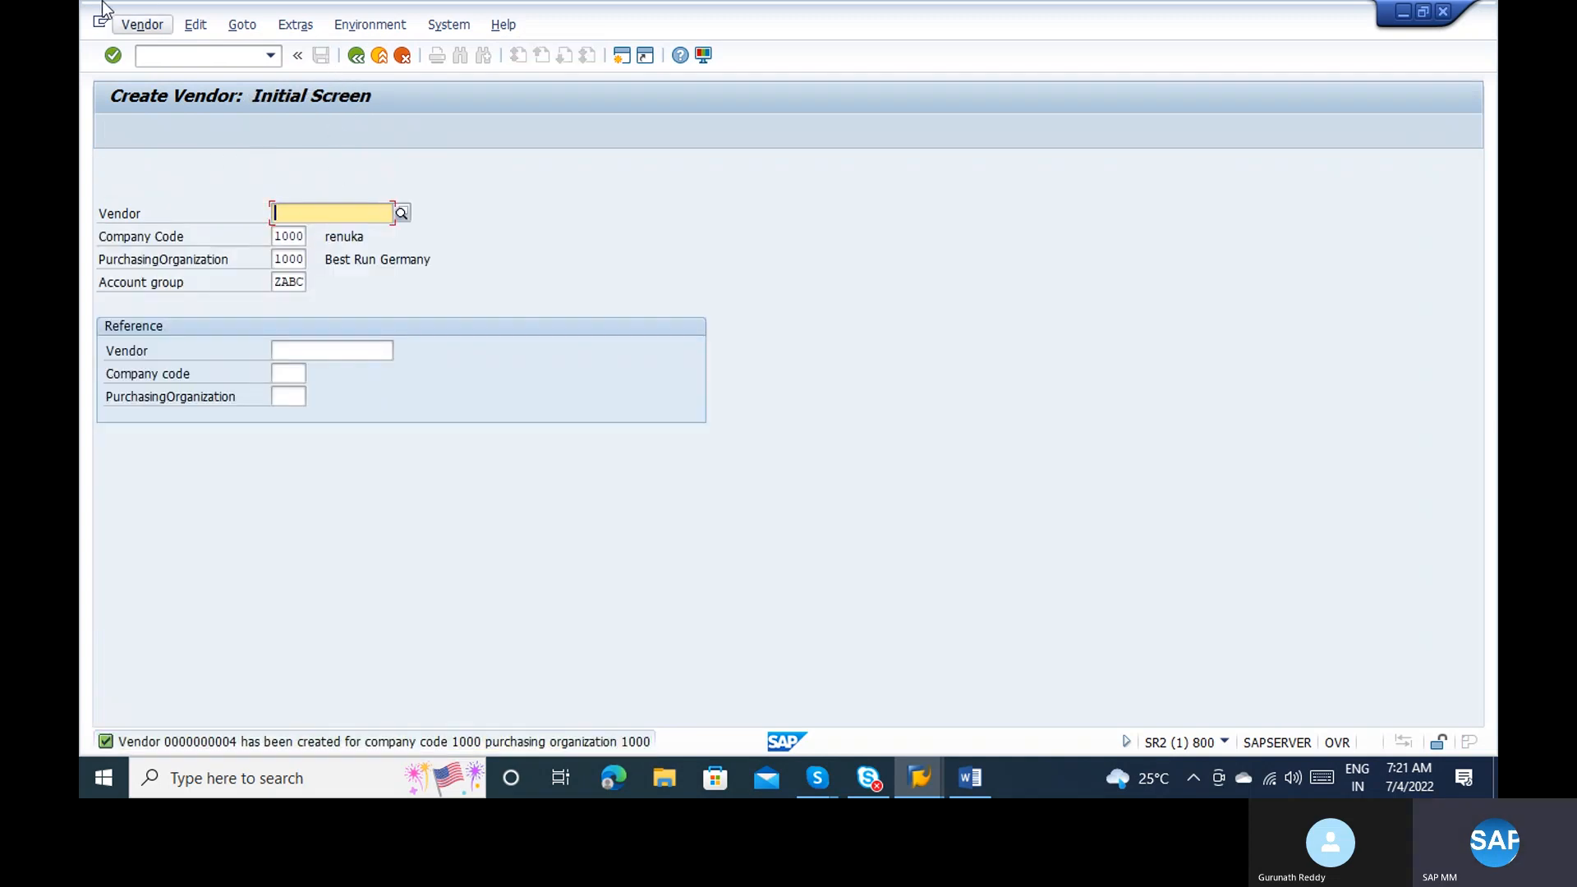
pyautogui.click(131, 27)
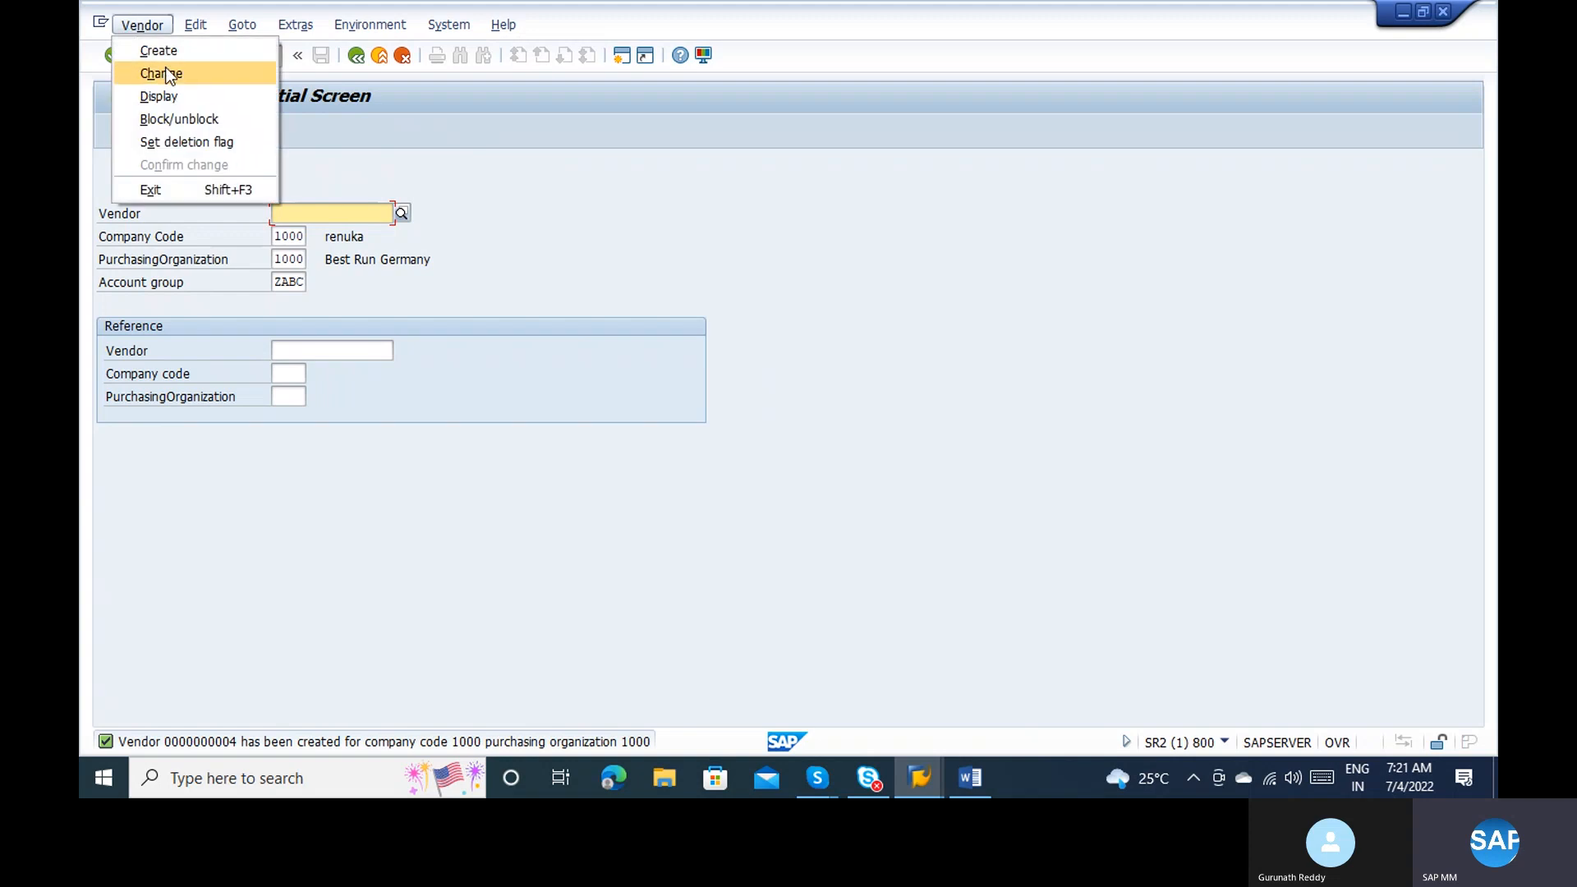
pyautogui.click(162, 73)
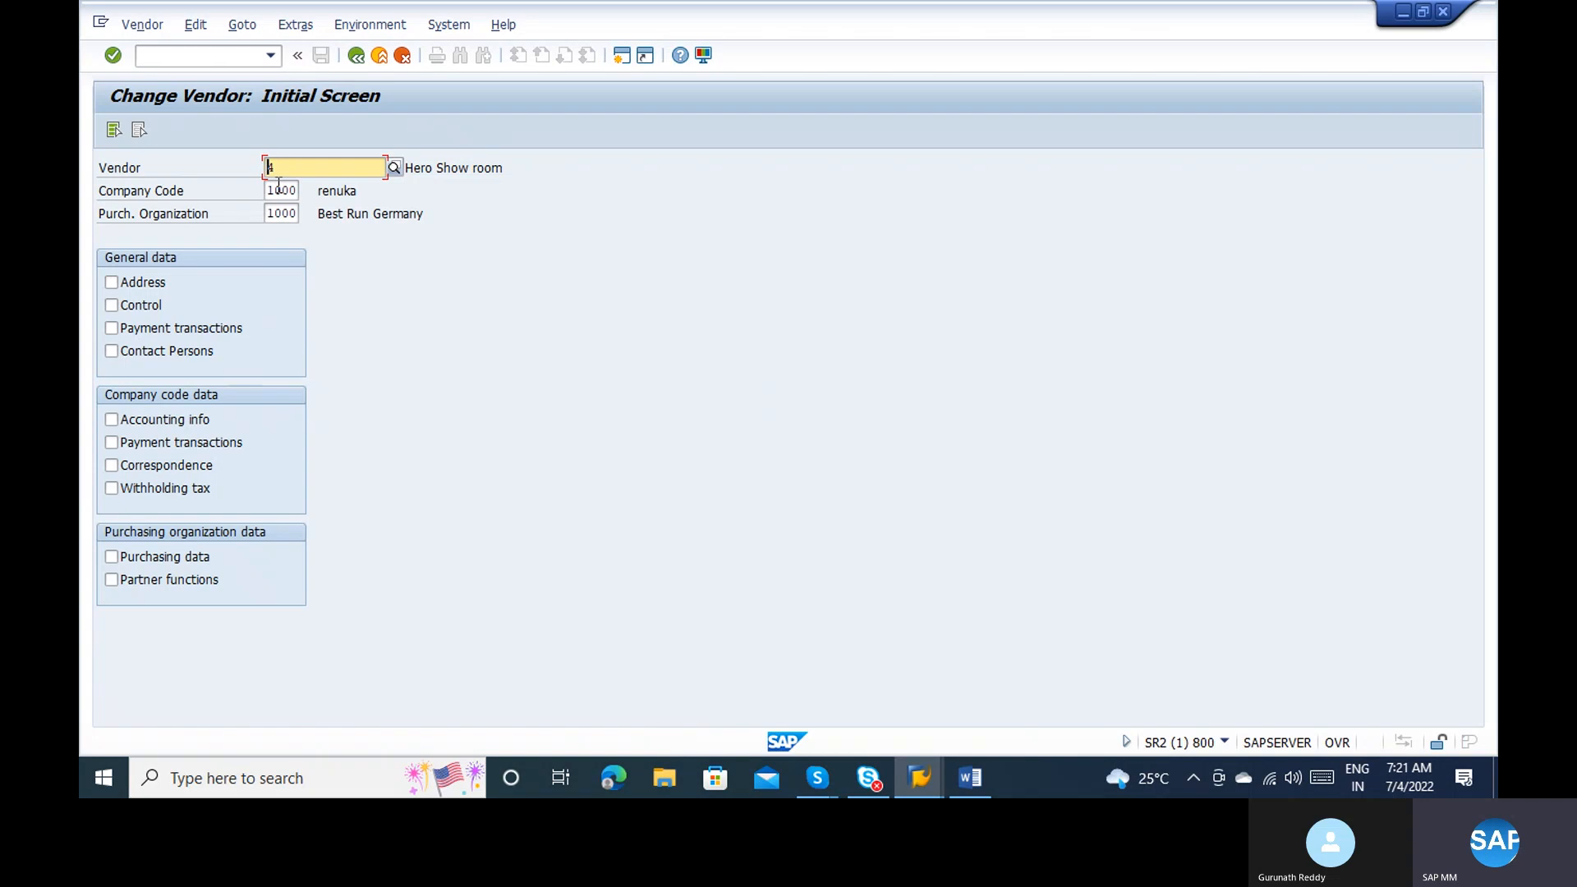
# Step: Open the vendor's purchasing data in change mode and display its sub-ranges
pyautogui.click(164, 558)
pyautogui.press('Return')
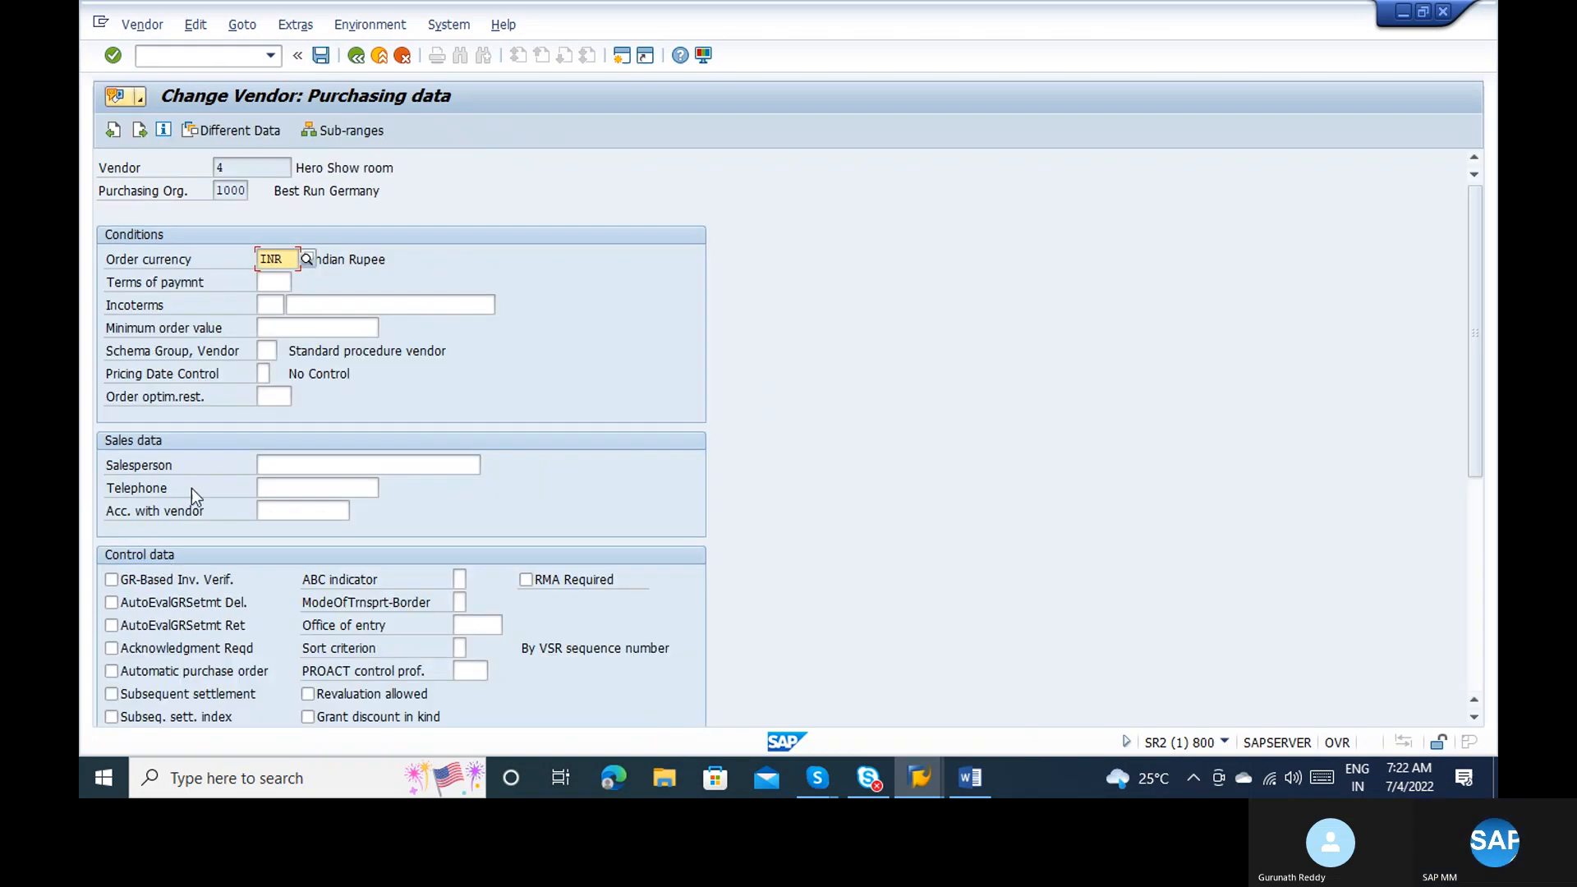
pyautogui.click(349, 132)
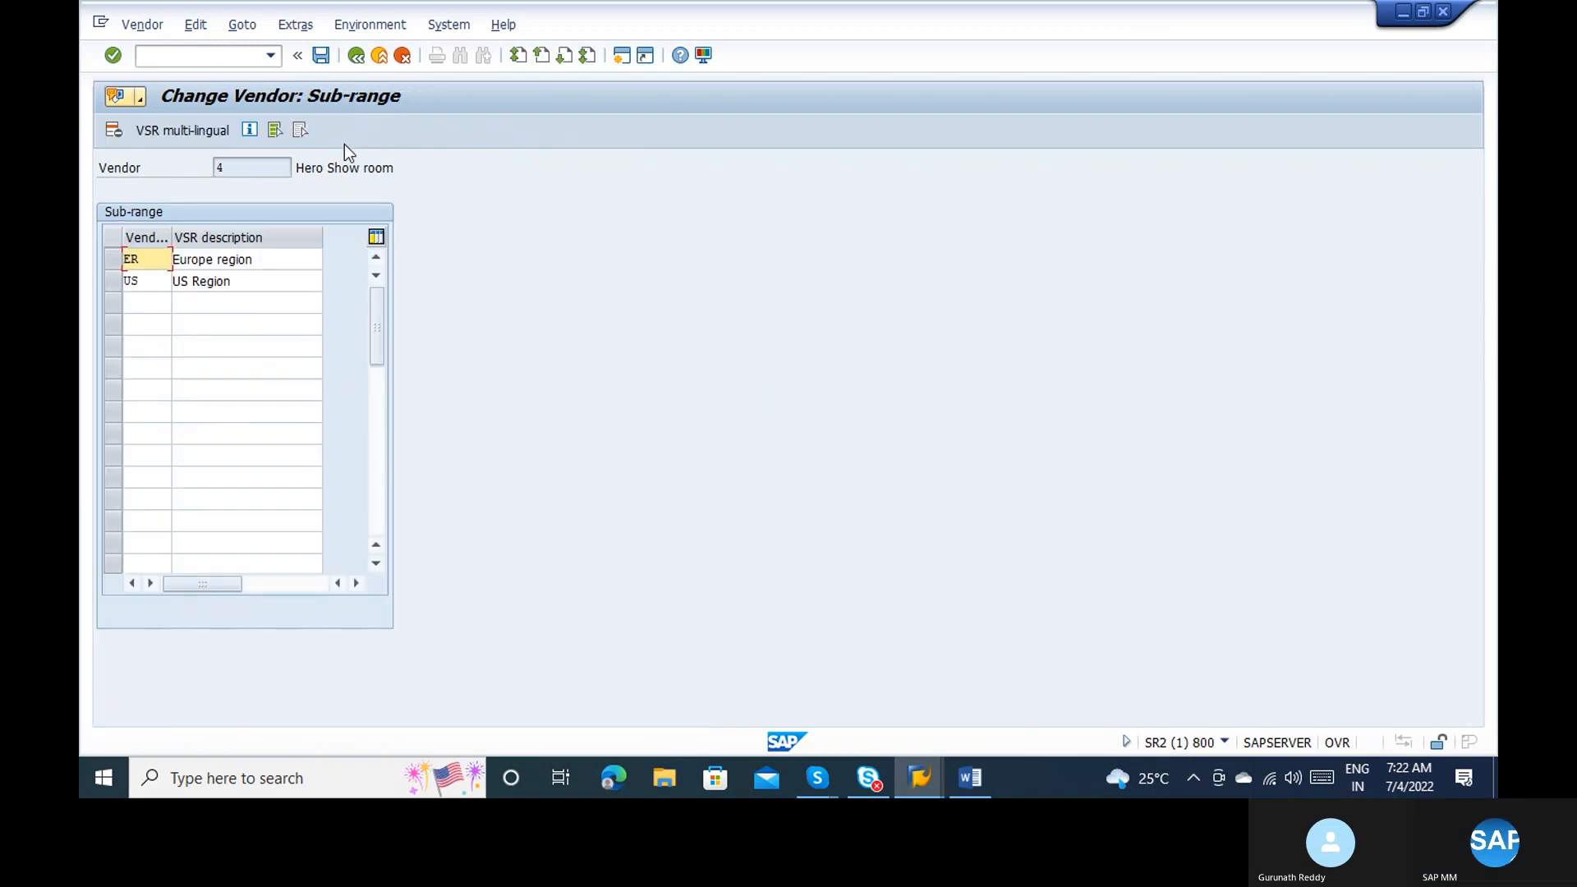
# Step: Examine the multilingual description maintenance for vendor sub-range US and return to the sub-range list
pyautogui.click(115, 282)
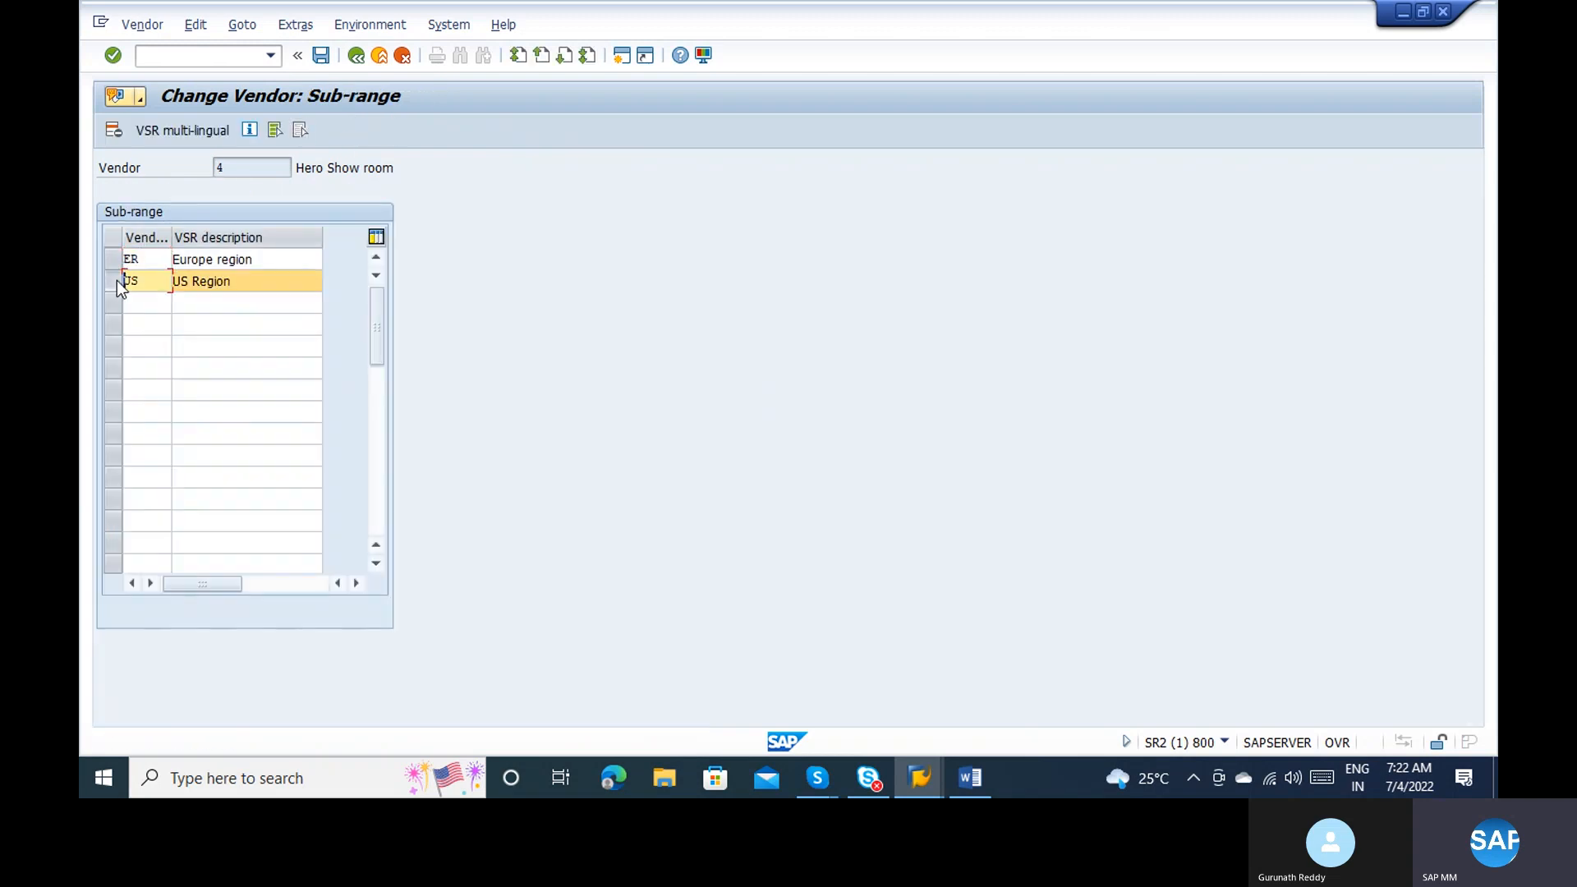
pyautogui.click(210, 134)
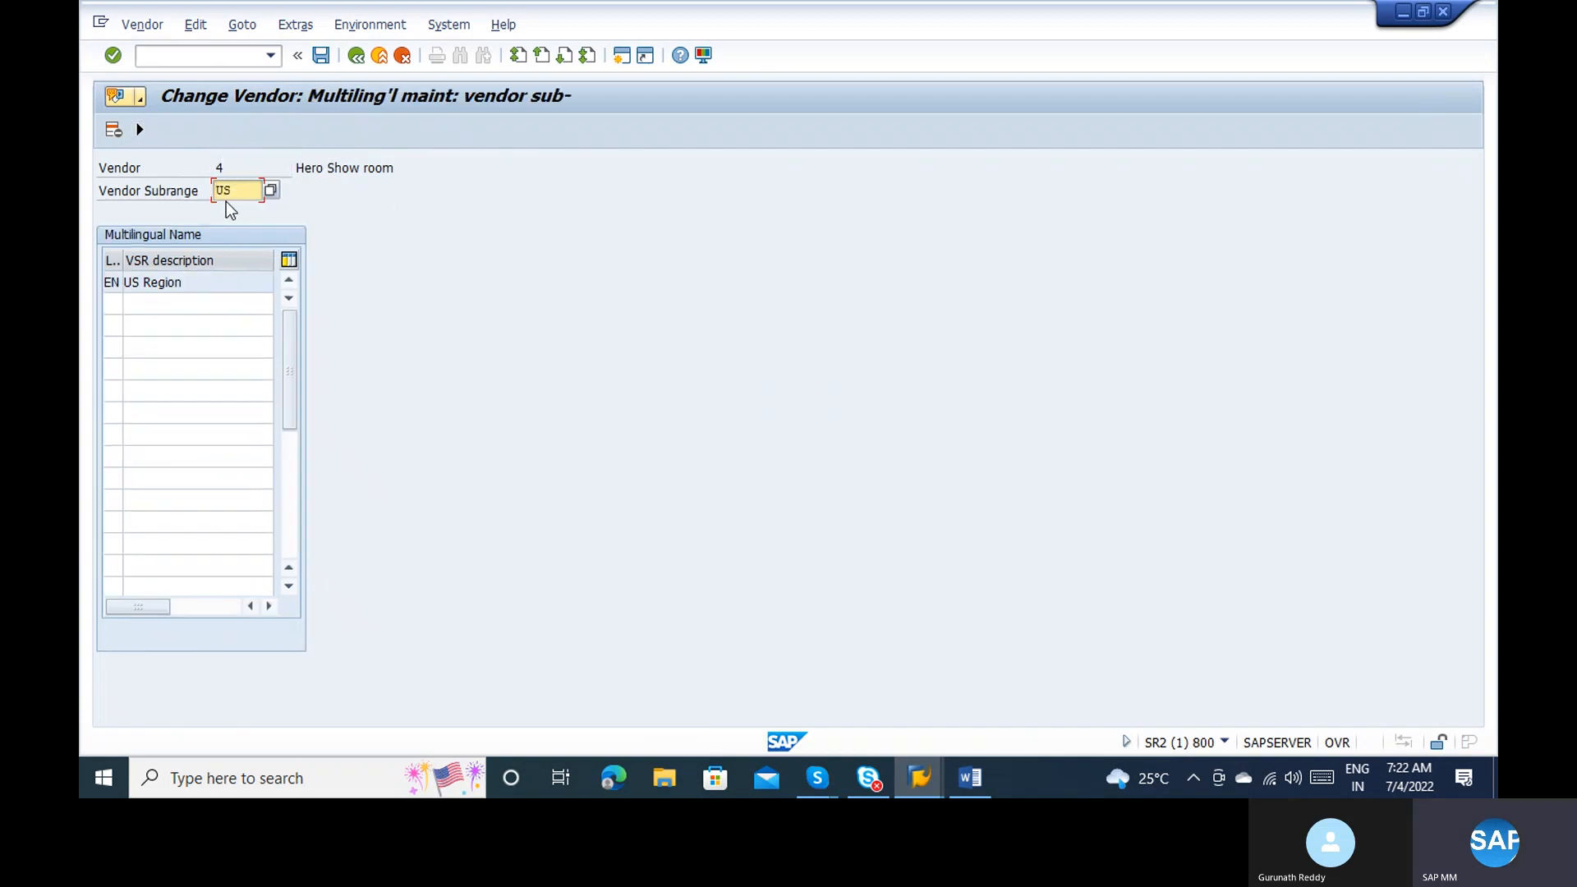
pyautogui.click(109, 304)
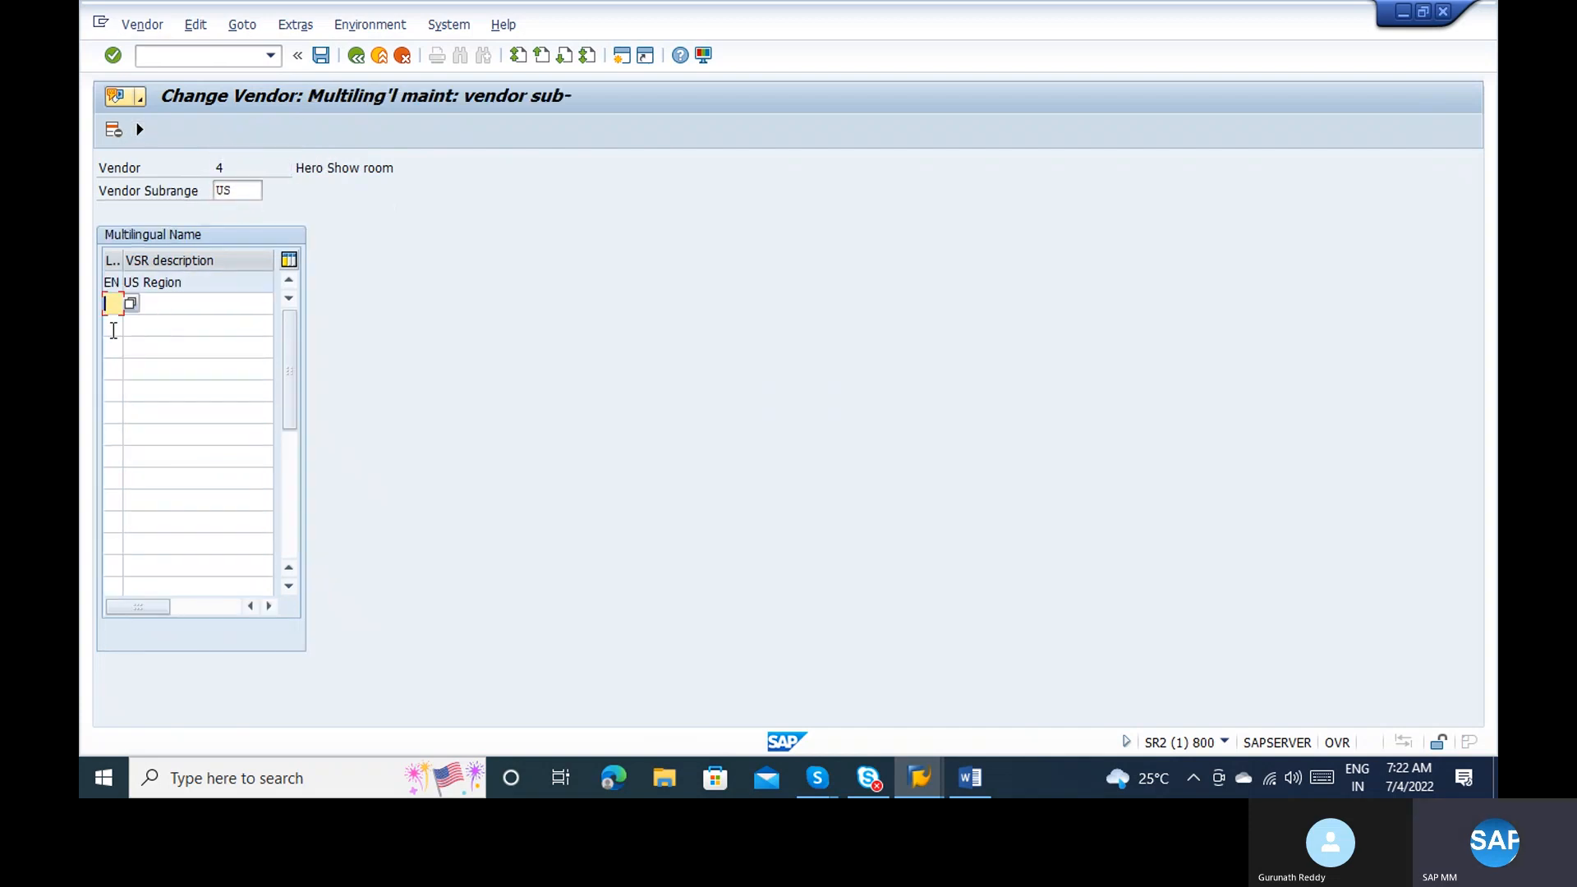
pyautogui.click(355, 55)
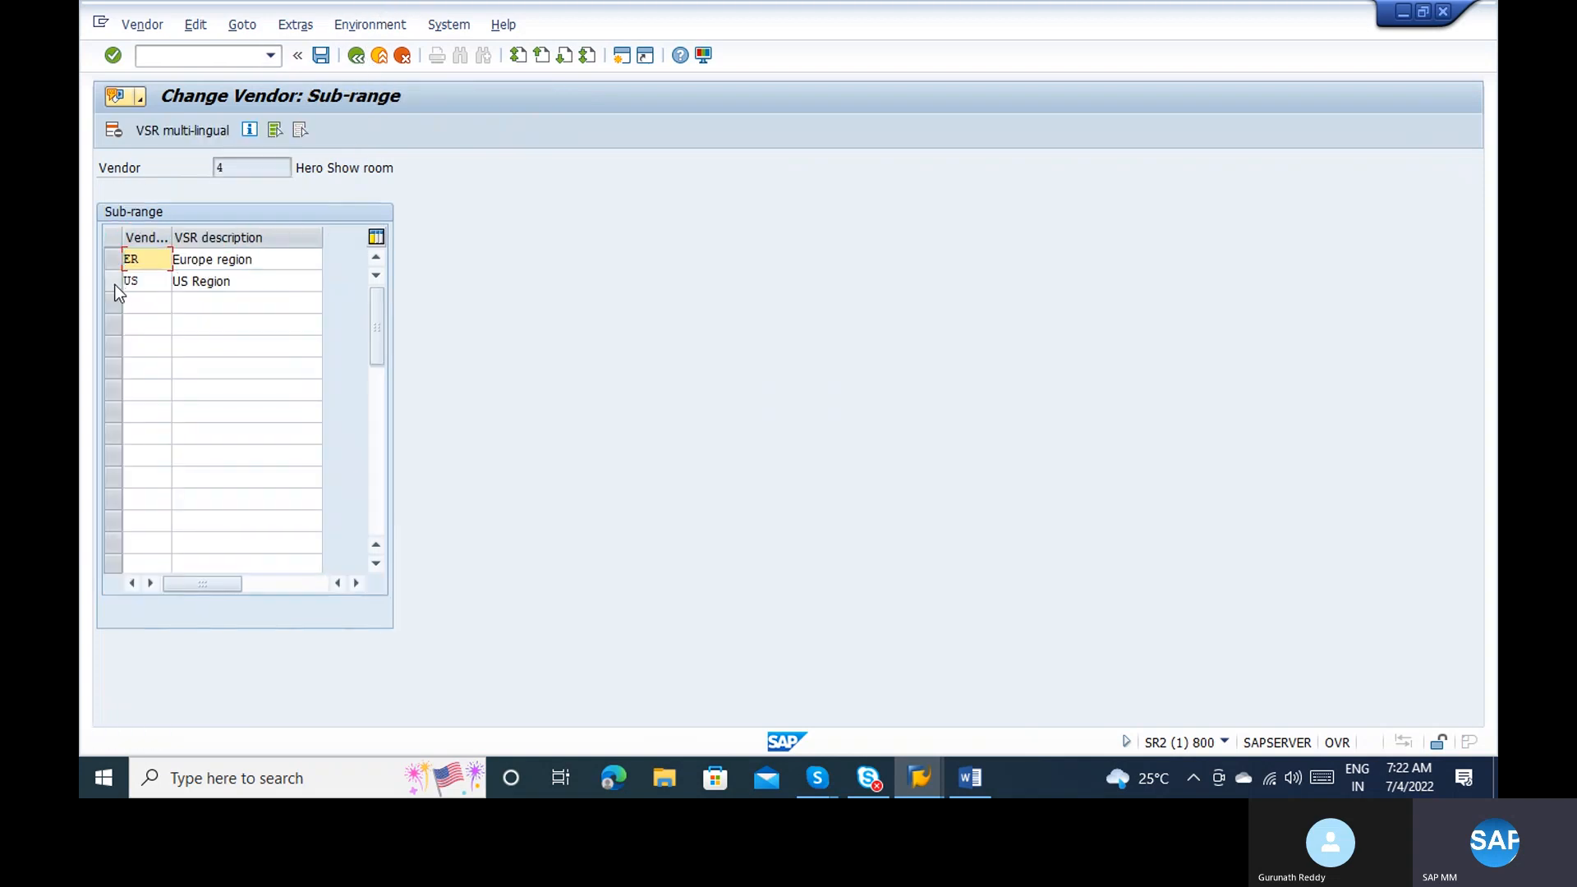
pyautogui.click(184, 283)
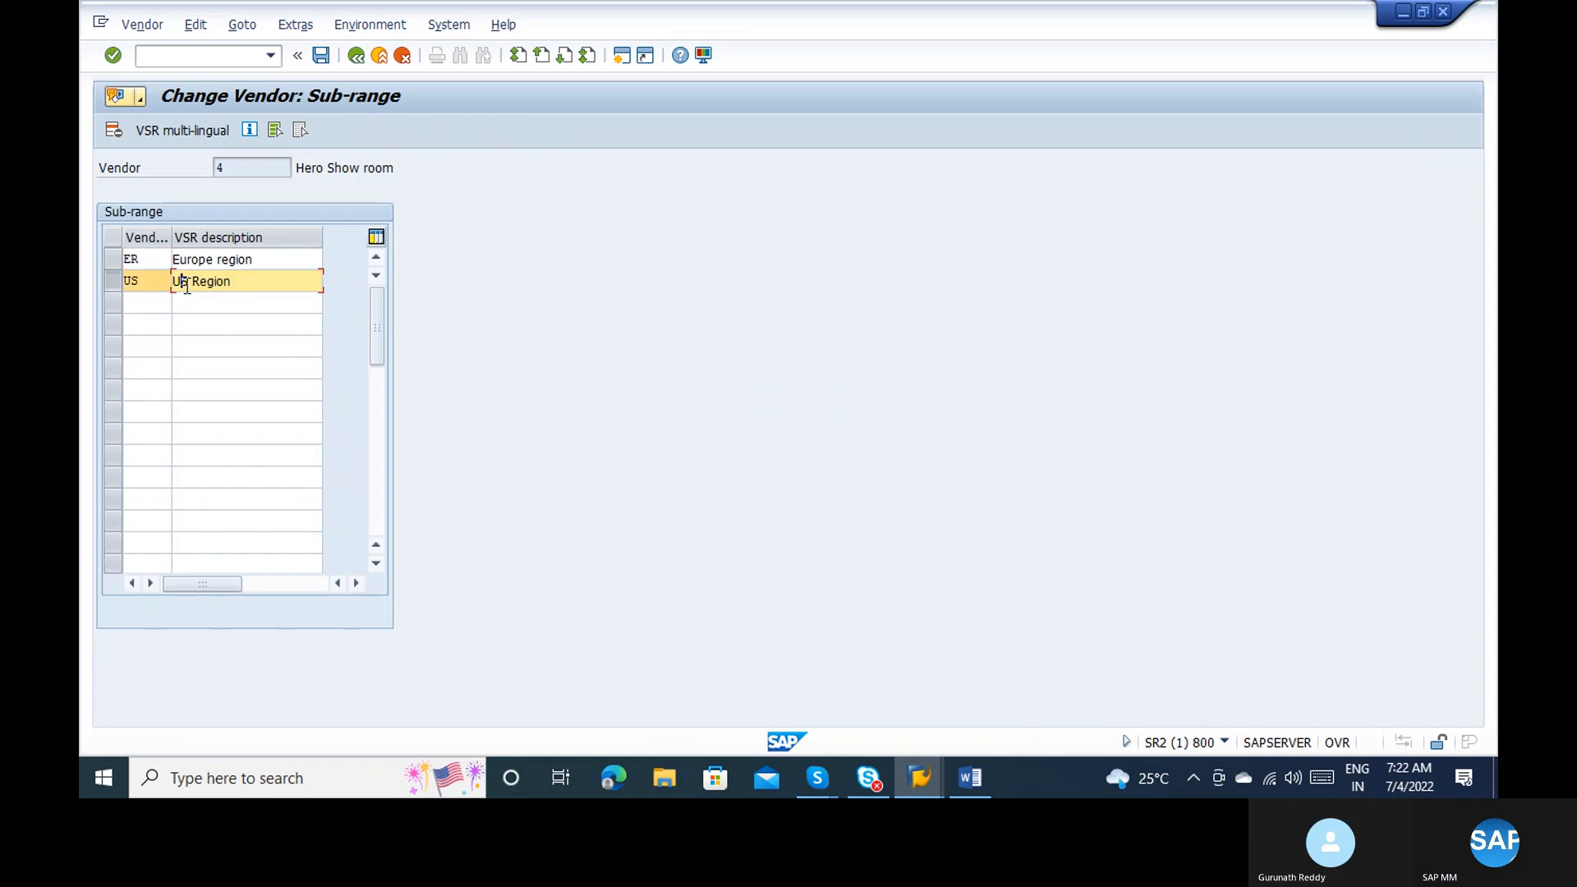
pyautogui.doubleClick(187, 285)
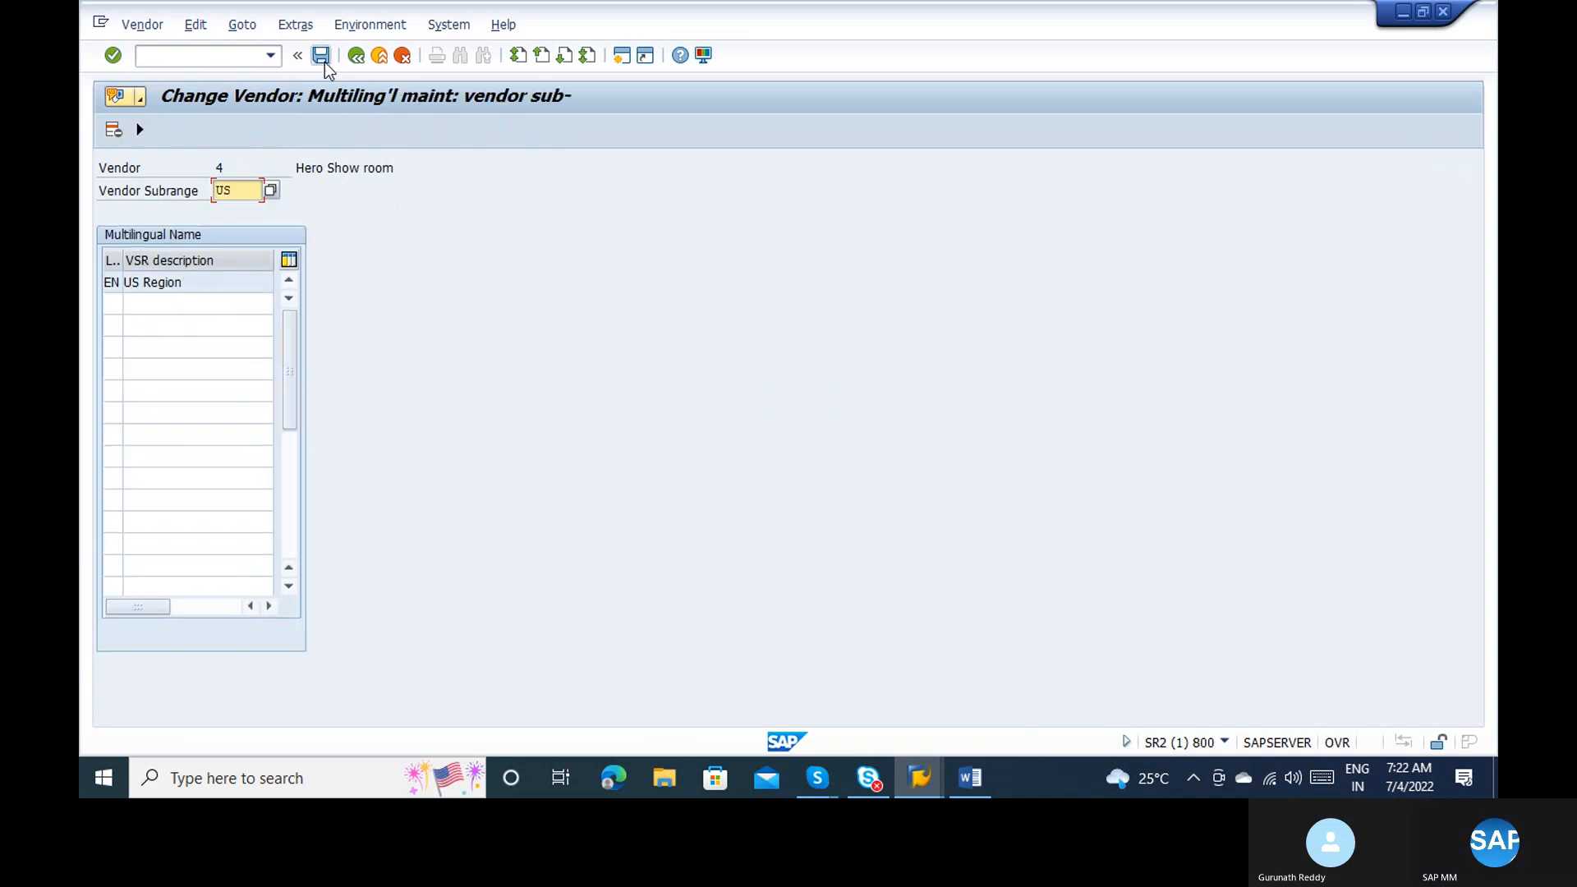
pyautogui.click(355, 55)
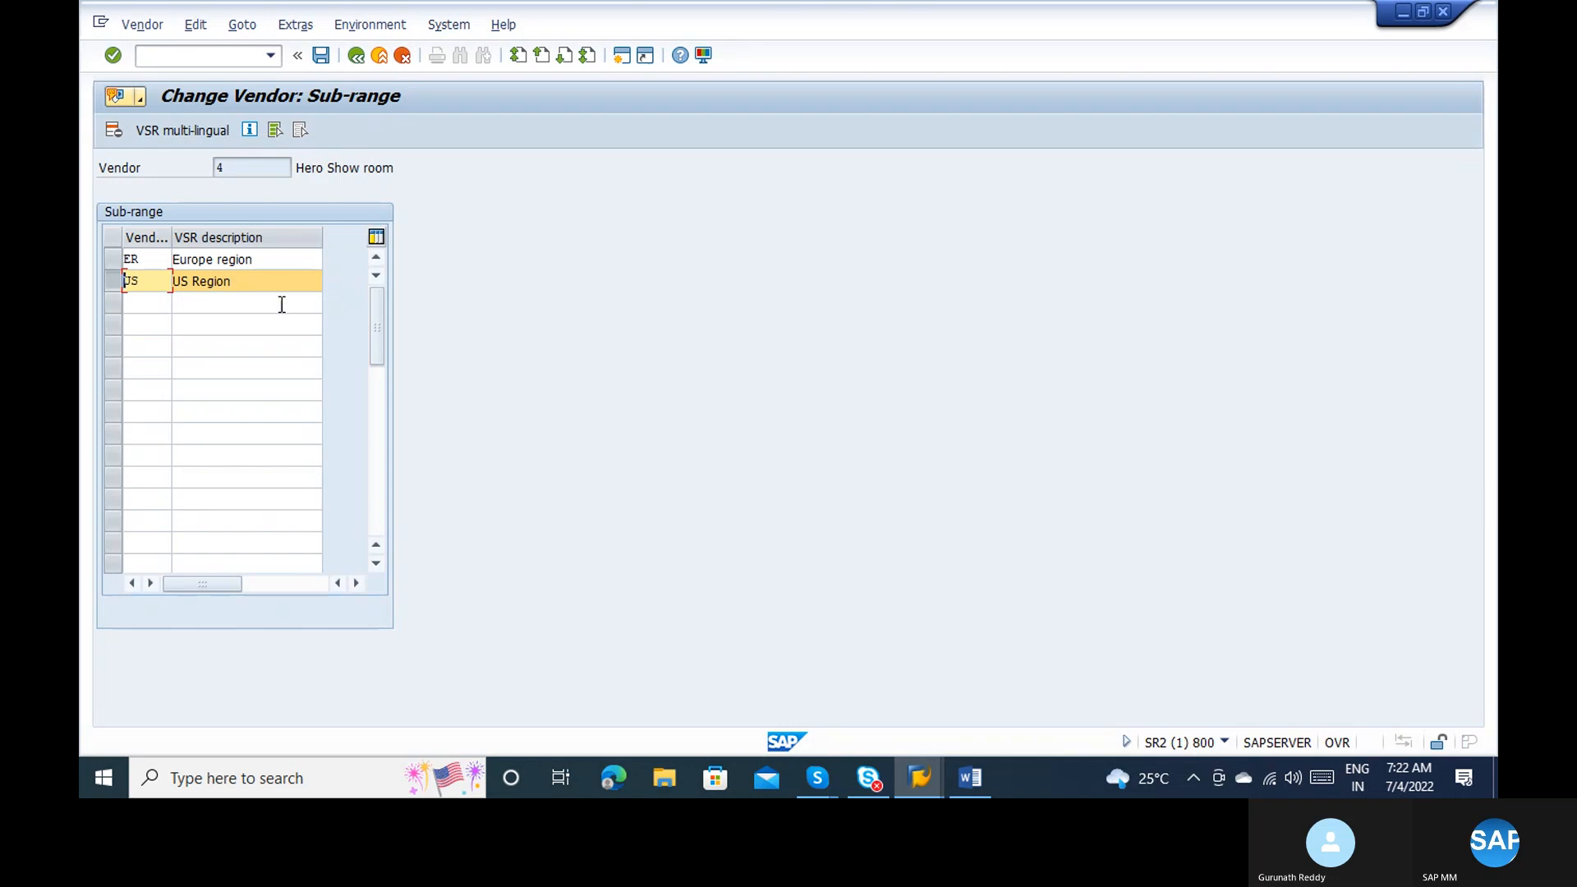
# Step: View the multilingual descriptions of the US sub-range and return to the vendor's sub-range list
pyautogui.doubleClick(239, 287)
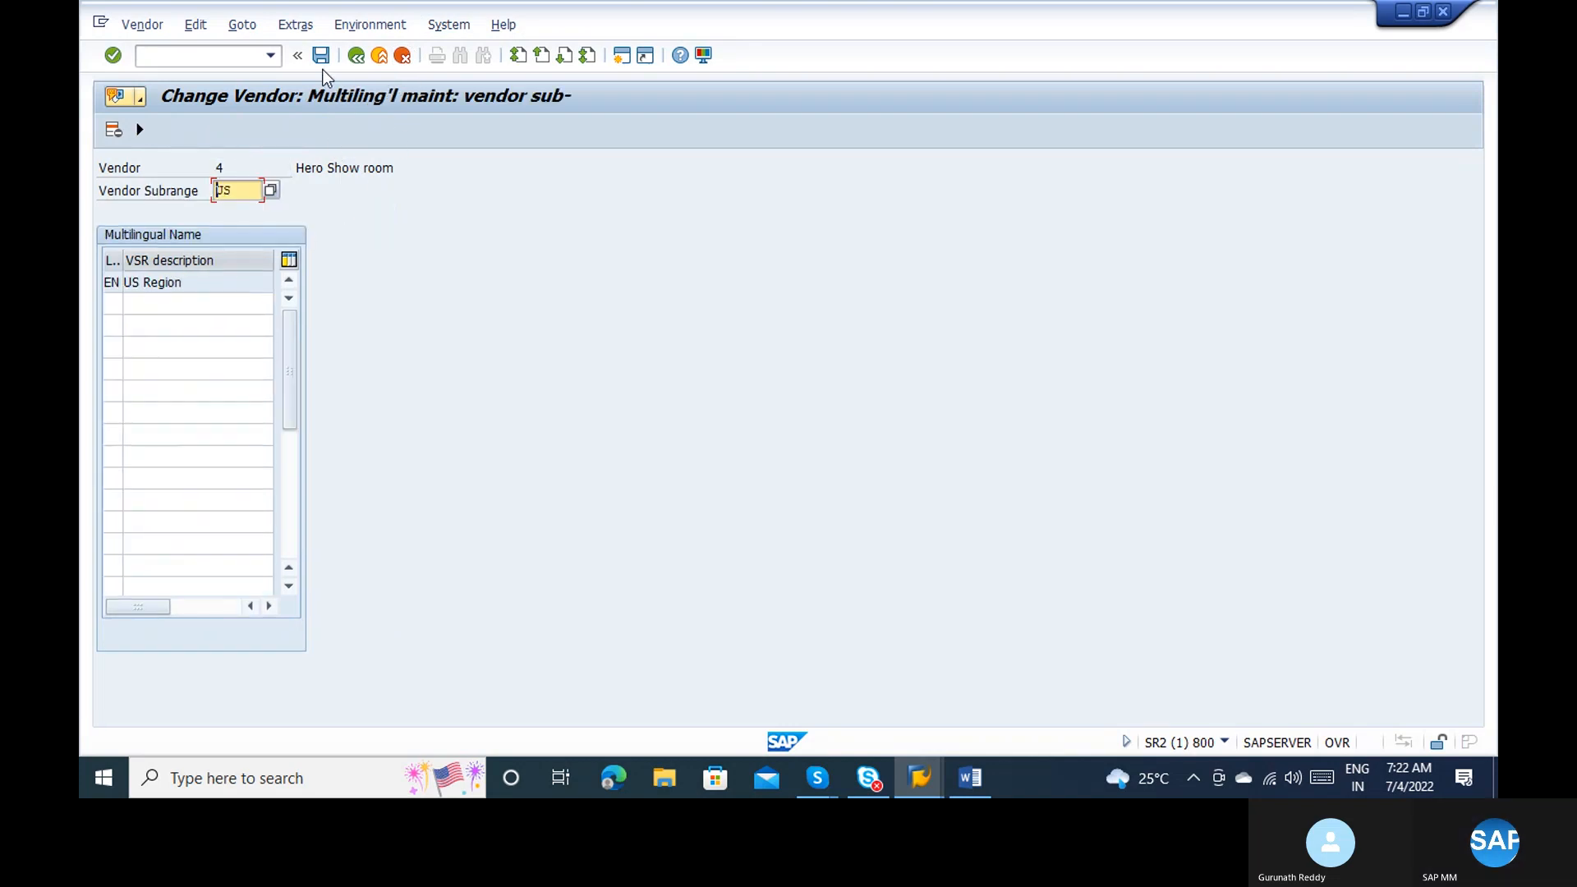
pyautogui.click(292, 33)
pyautogui.moveTo(337, 30)
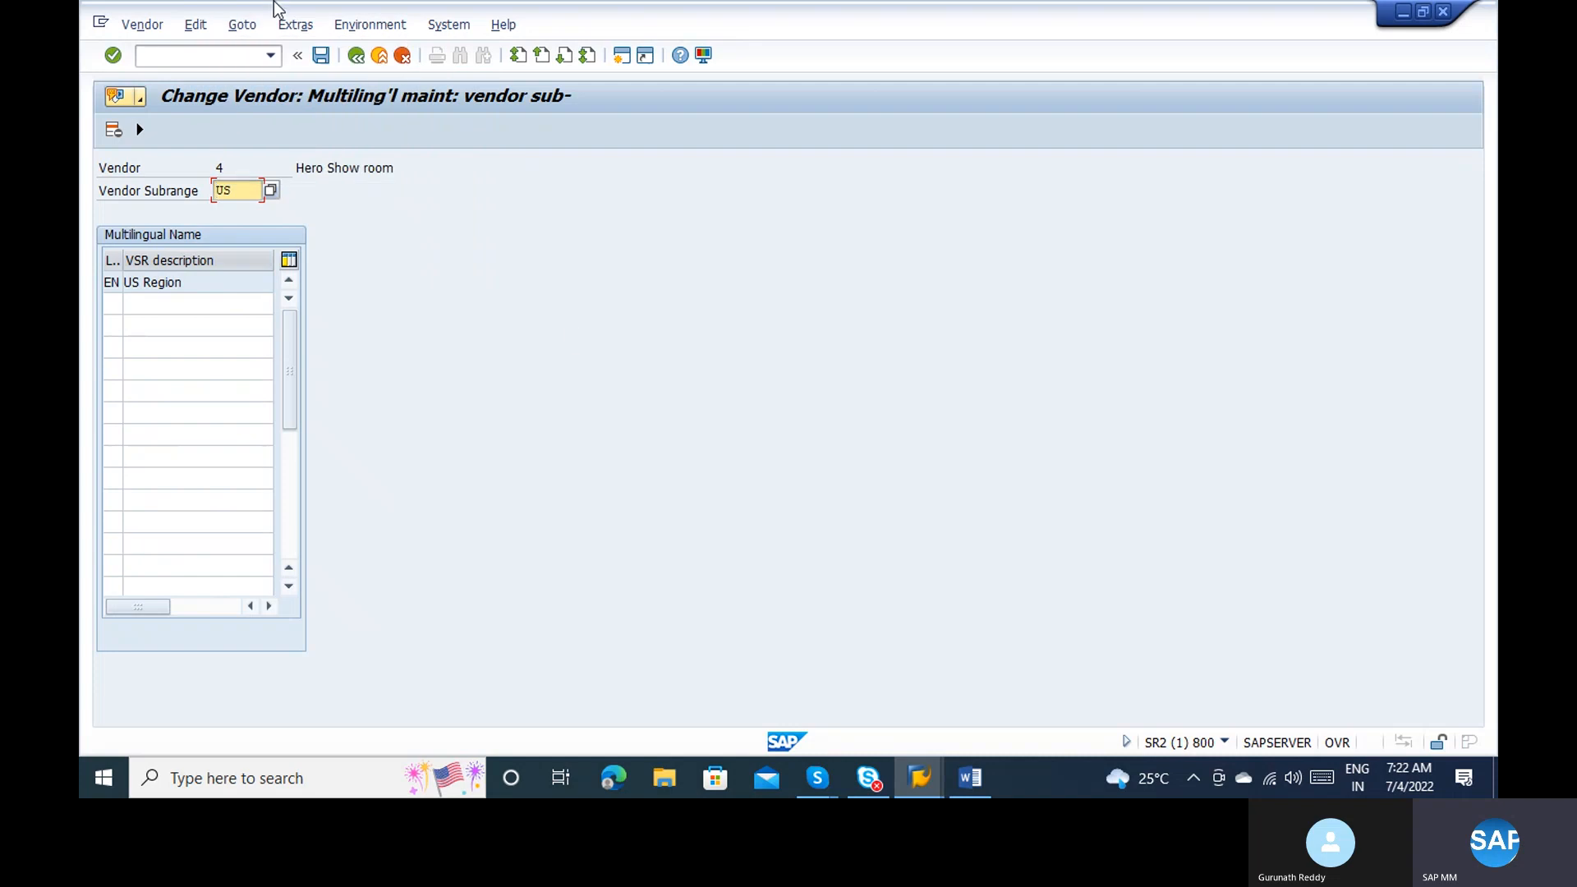
pyautogui.click(355, 55)
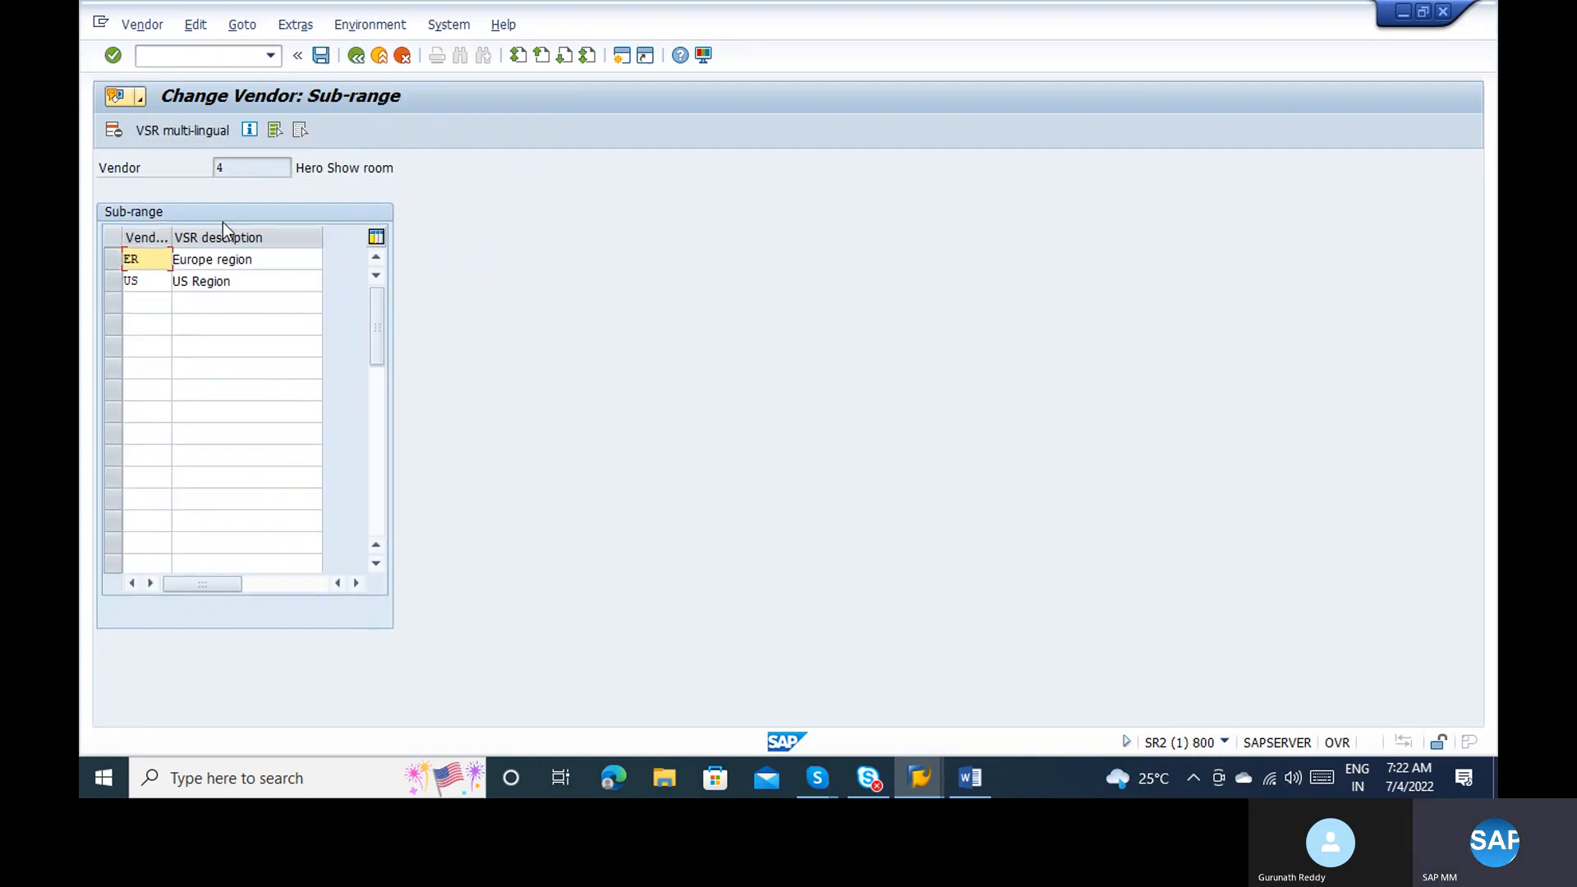
# Step: Select the US sub-range row and go to the vendor's purchasing organization purchasing data
pyautogui.click(124, 280)
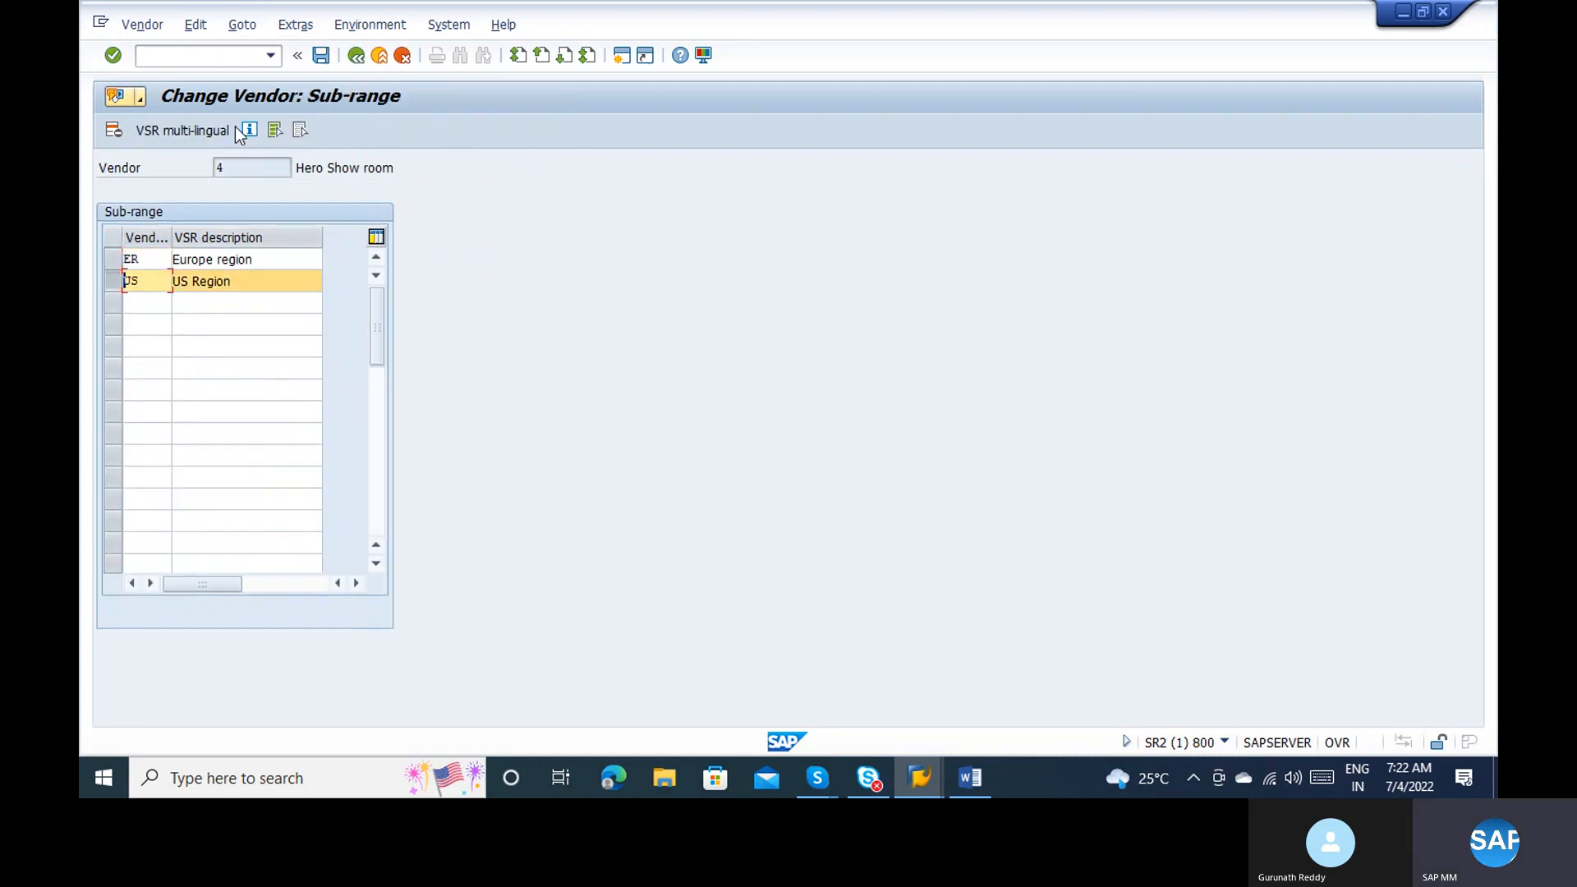
pyautogui.click(342, 28)
pyautogui.click(316, 27)
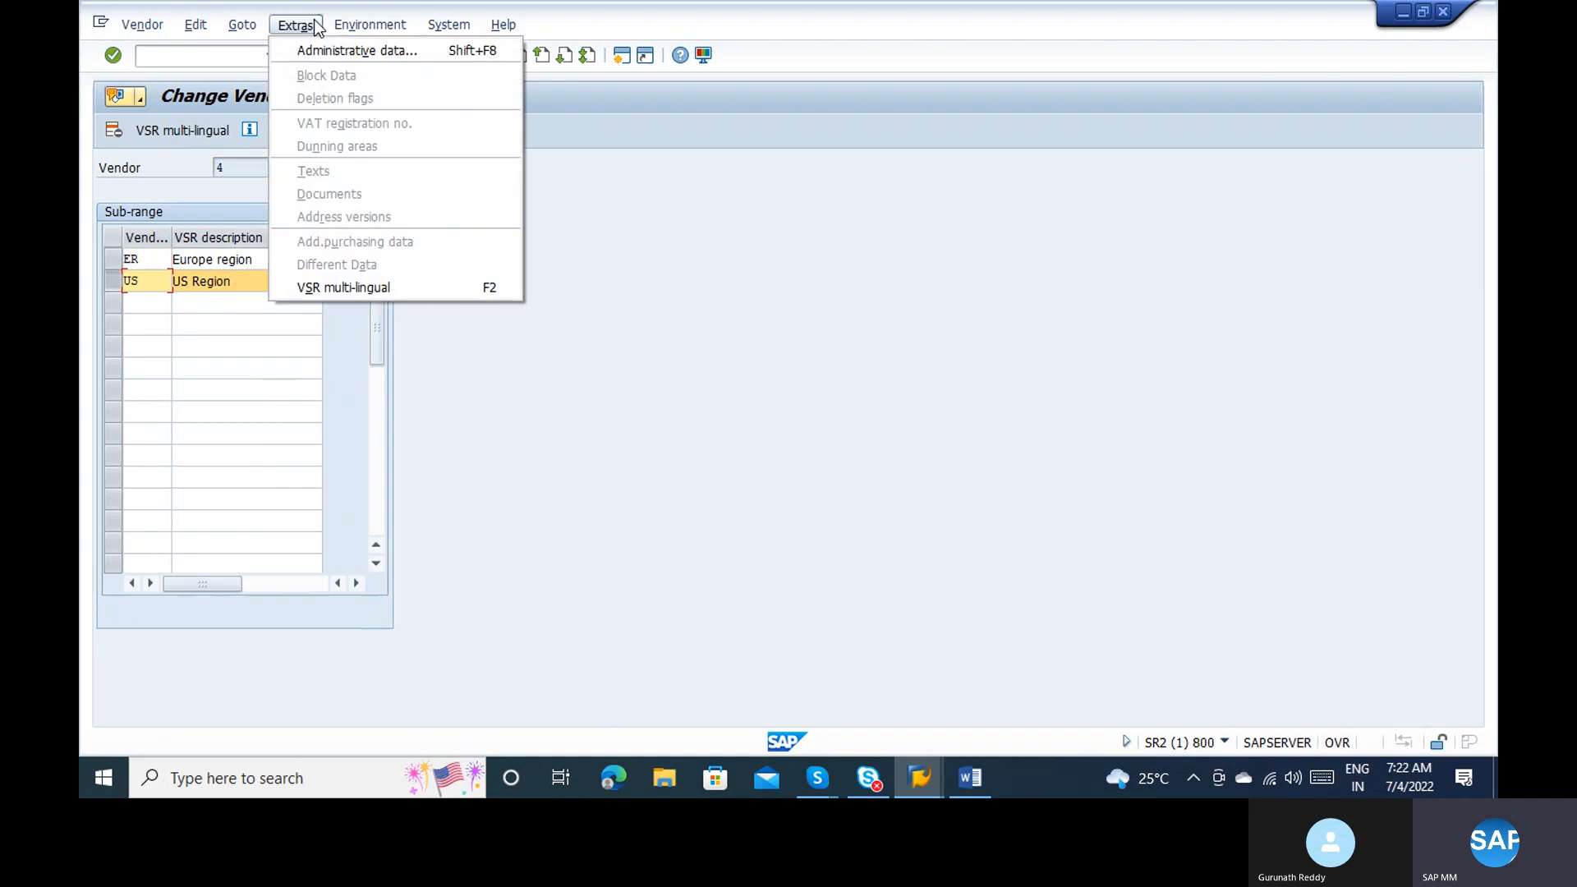
pyautogui.click(261, 30)
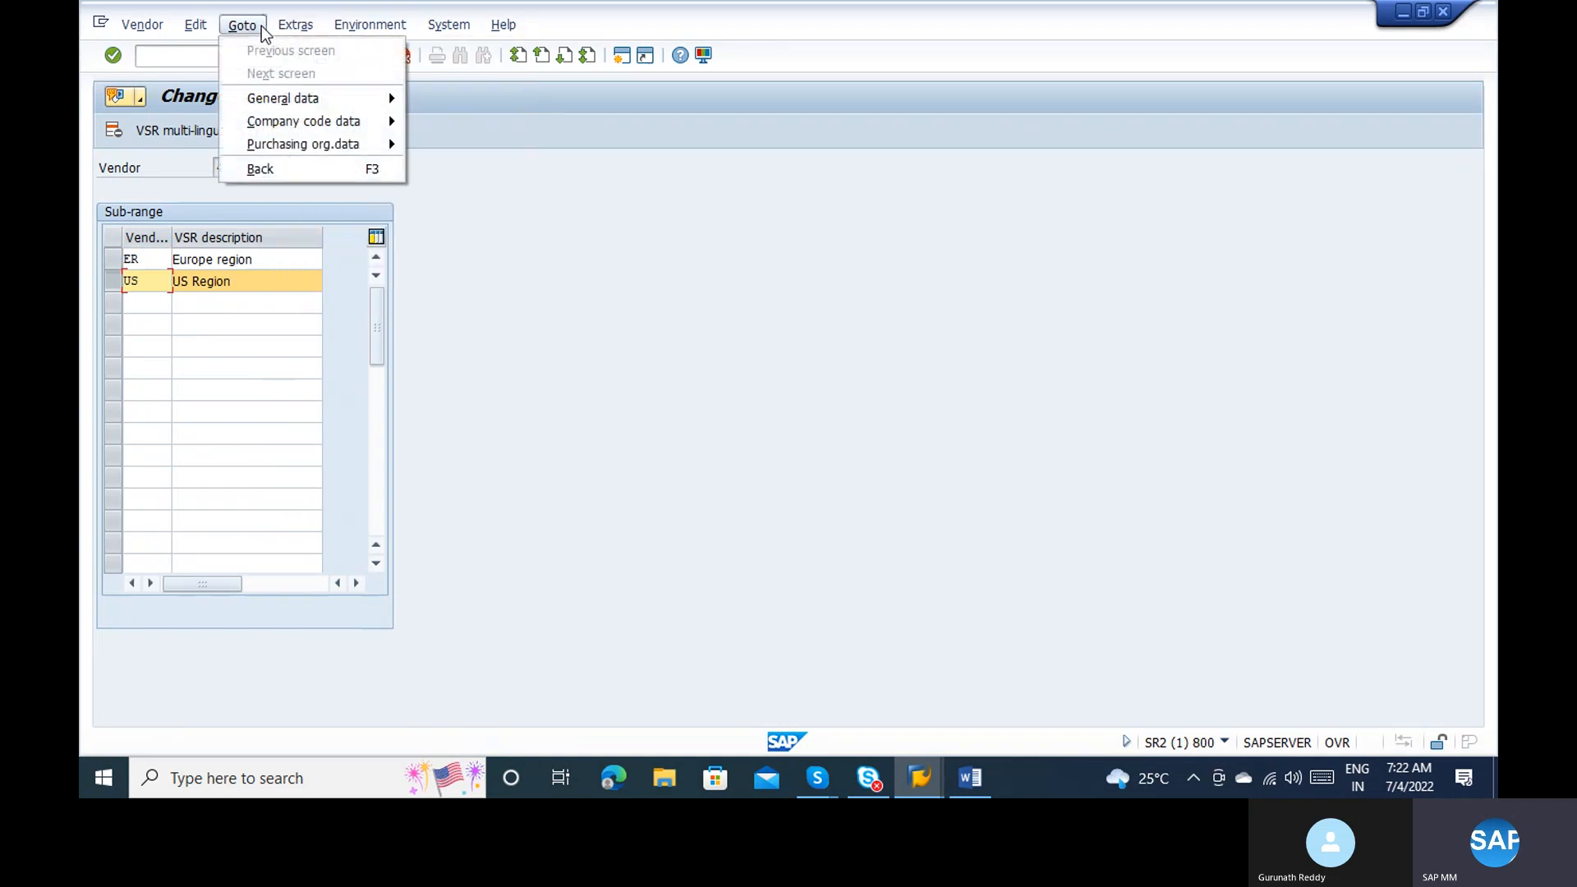
pyautogui.moveTo(316, 141)
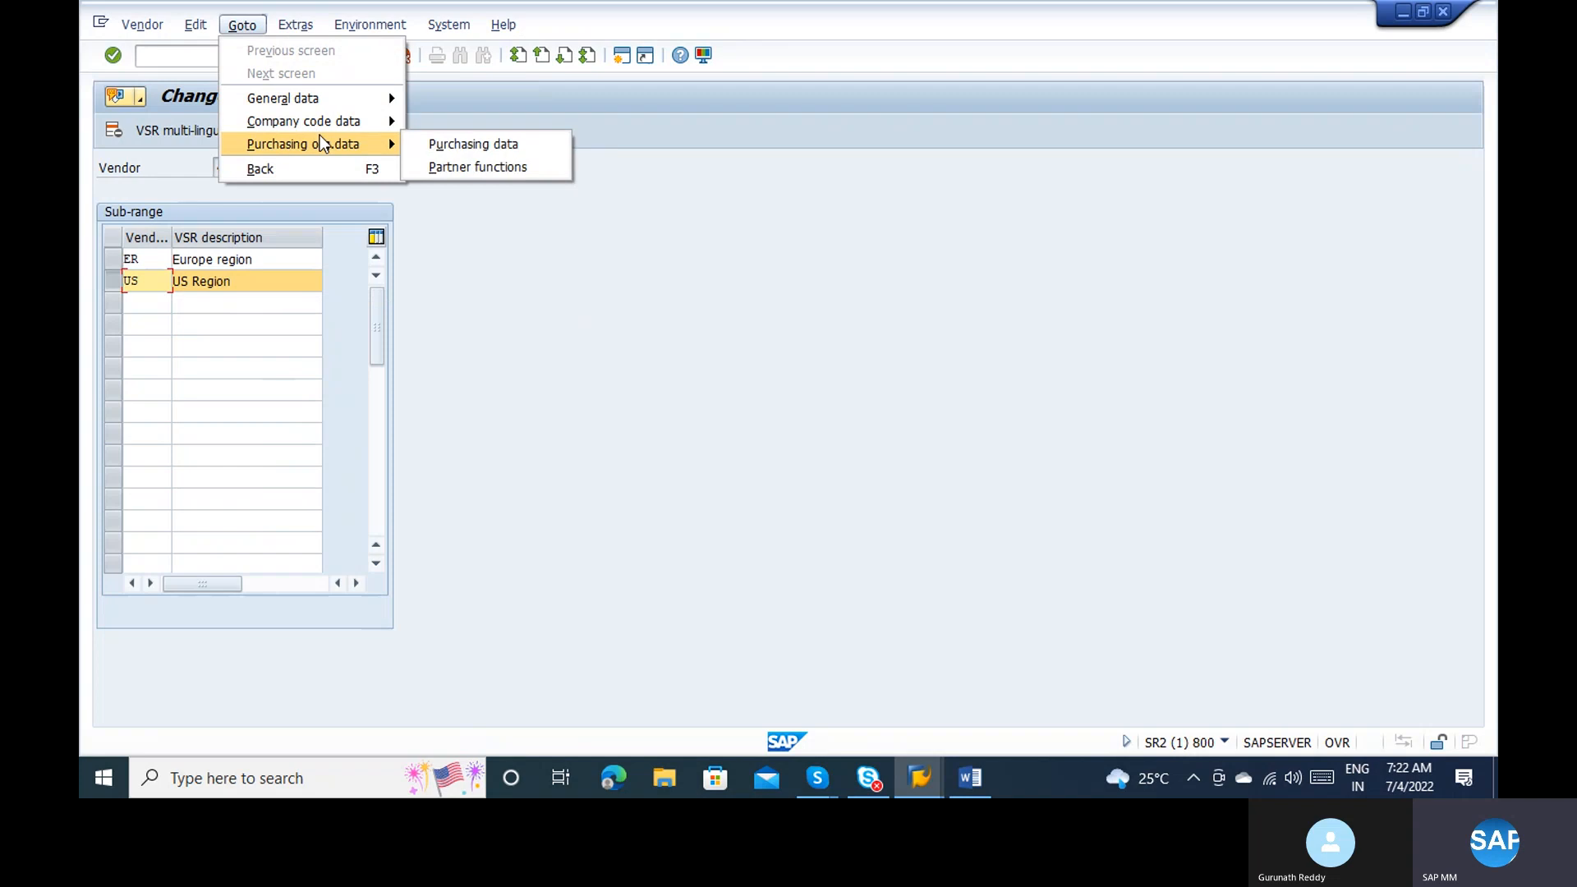
pyautogui.click(467, 148)
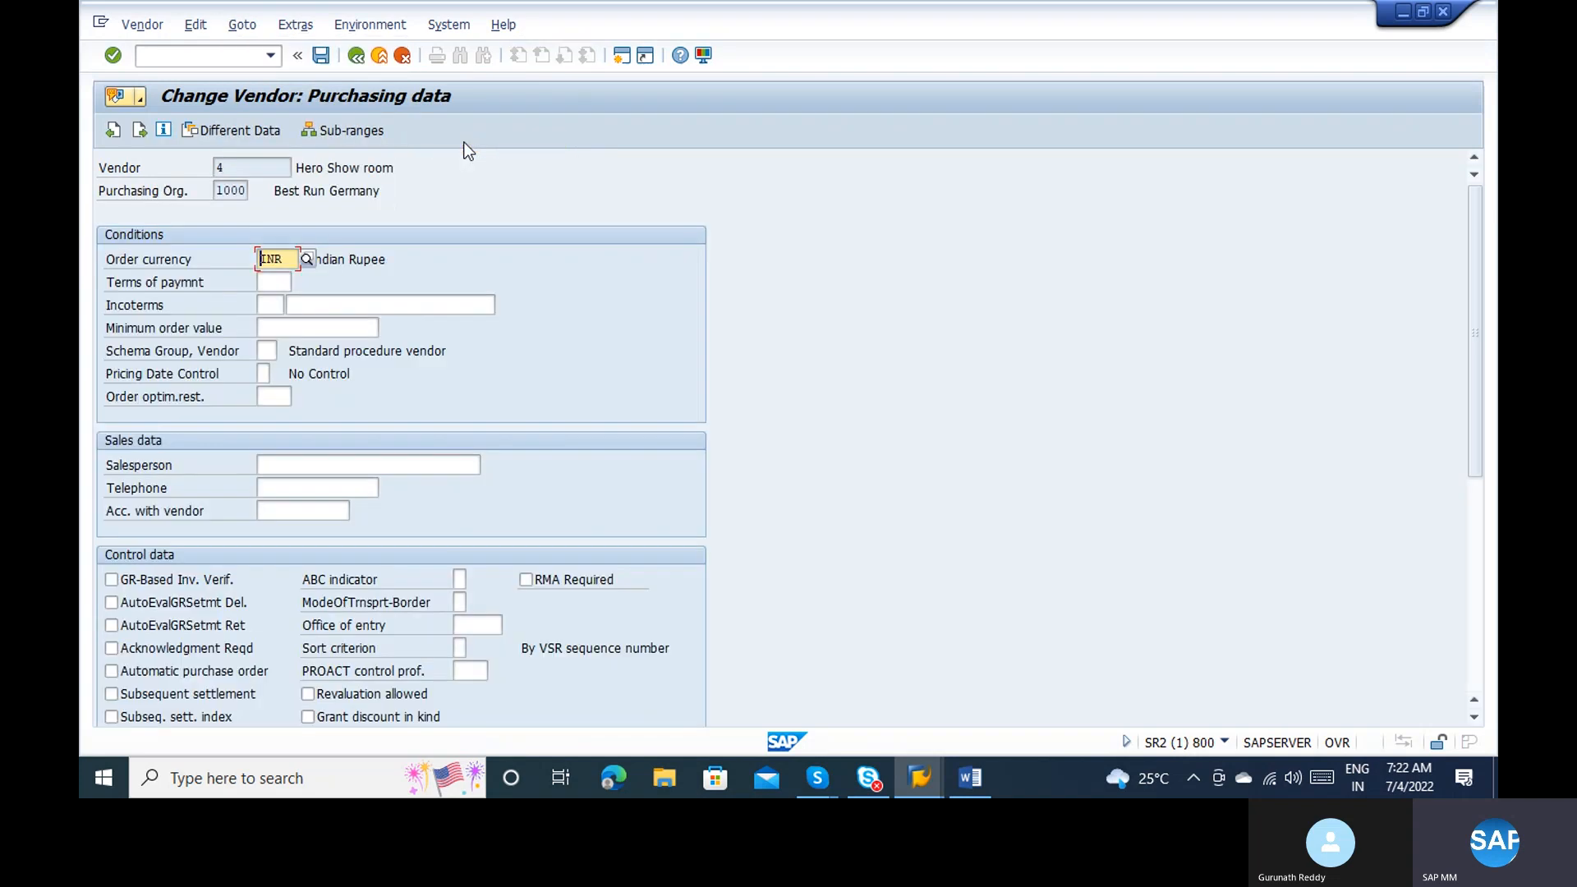
# Step: Set the order currency in the vendor's purchasing data to USD
pyautogui.press('BackSpace')
pyautogui.press('BackSpace')
pyautogui.press('BackSpace')
pyautogui.press('super+space')
pyautogui.write('USD')
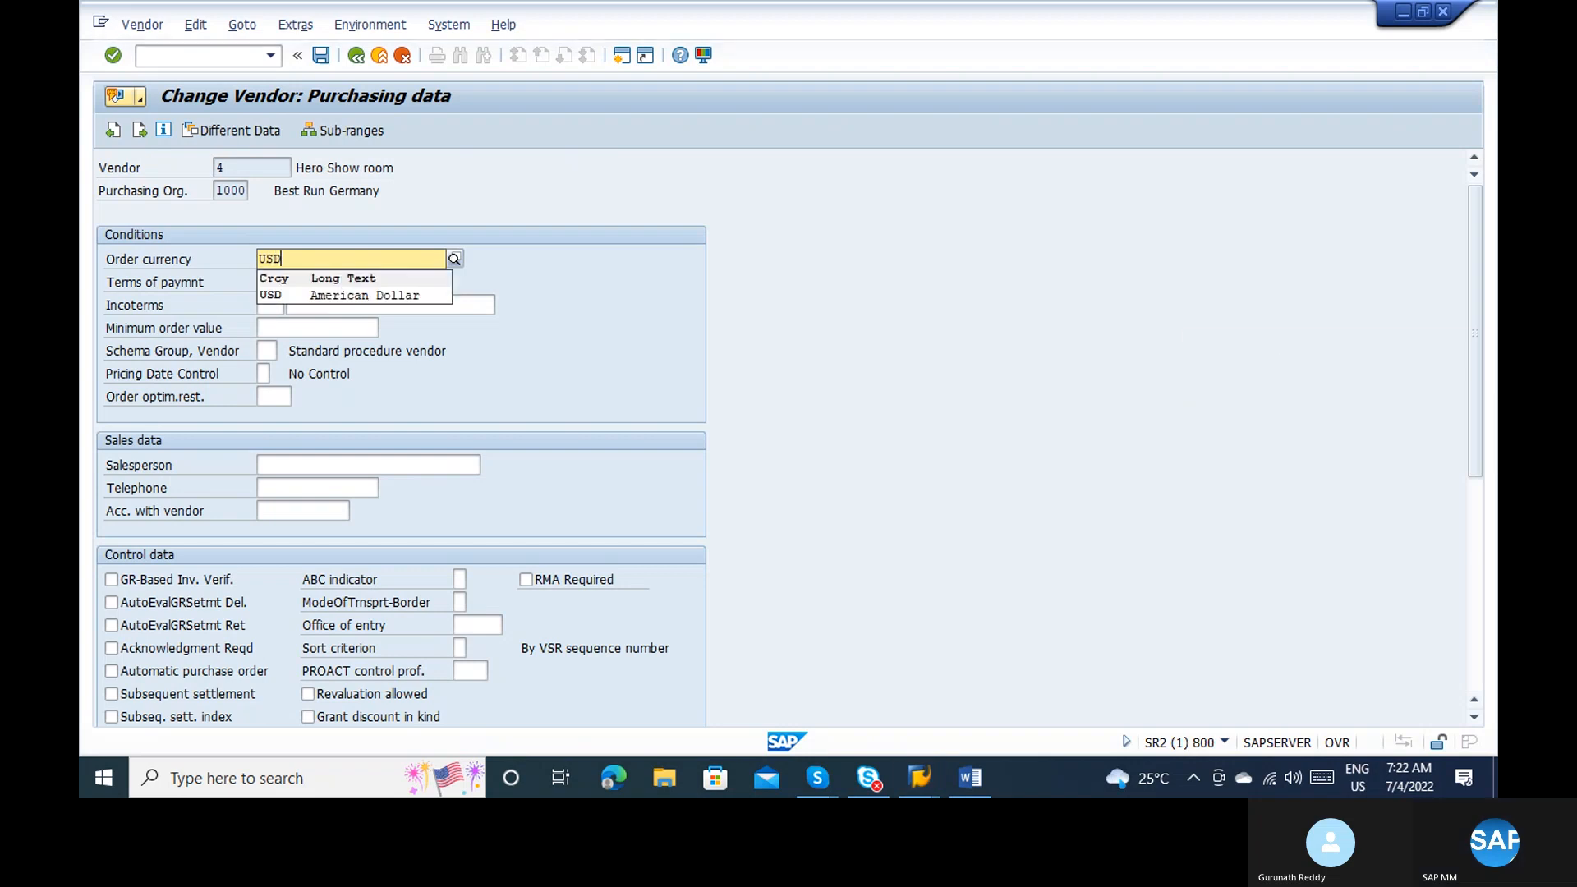
pyautogui.click(310, 294)
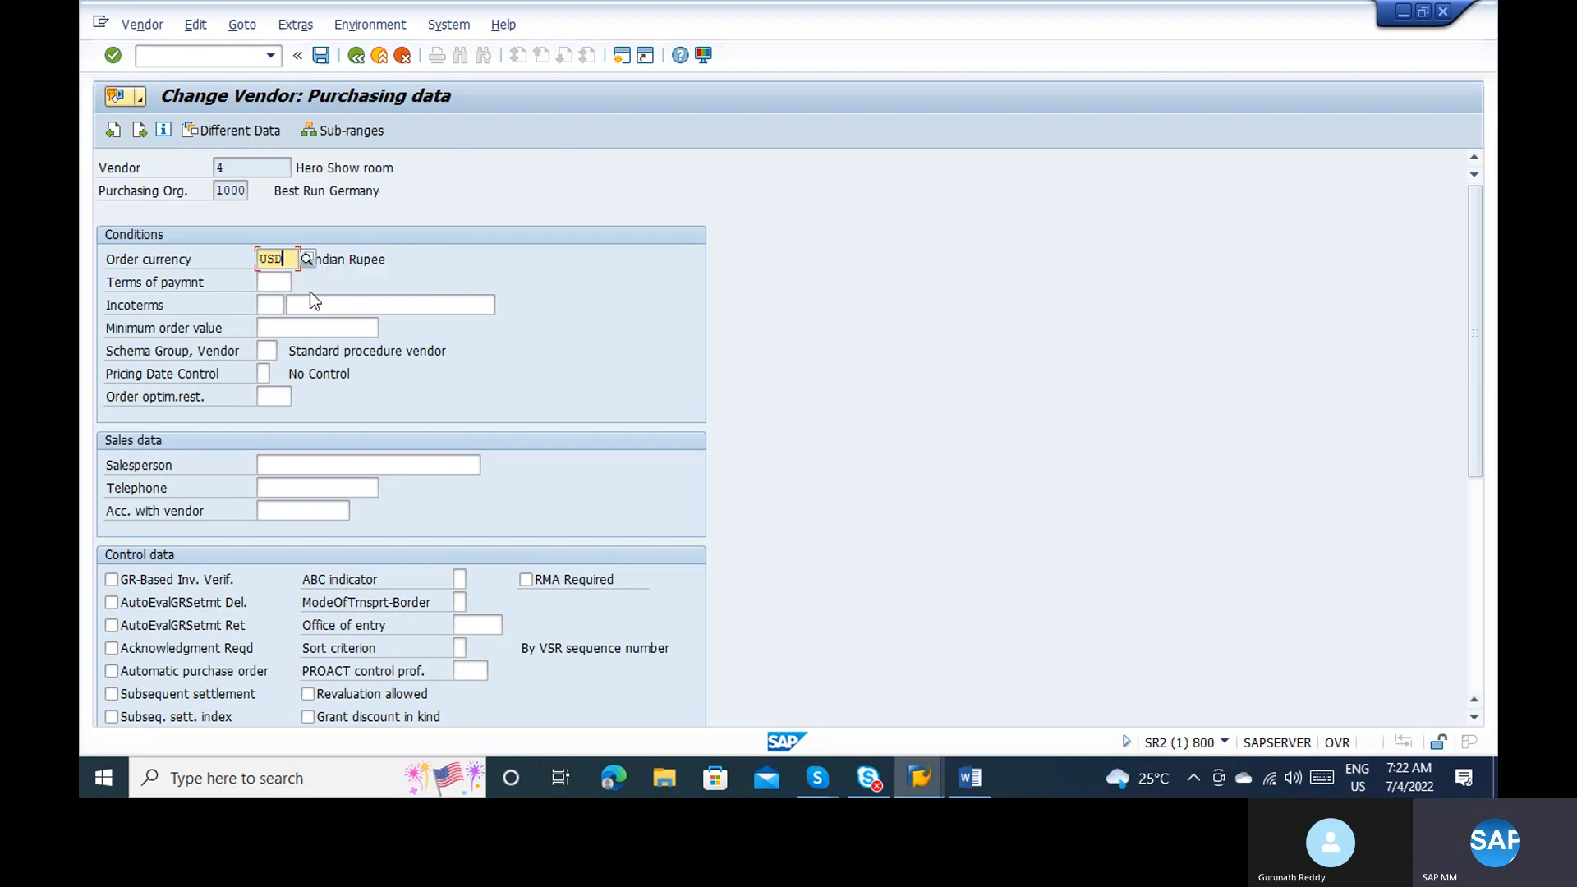
pyautogui.click(241, 167)
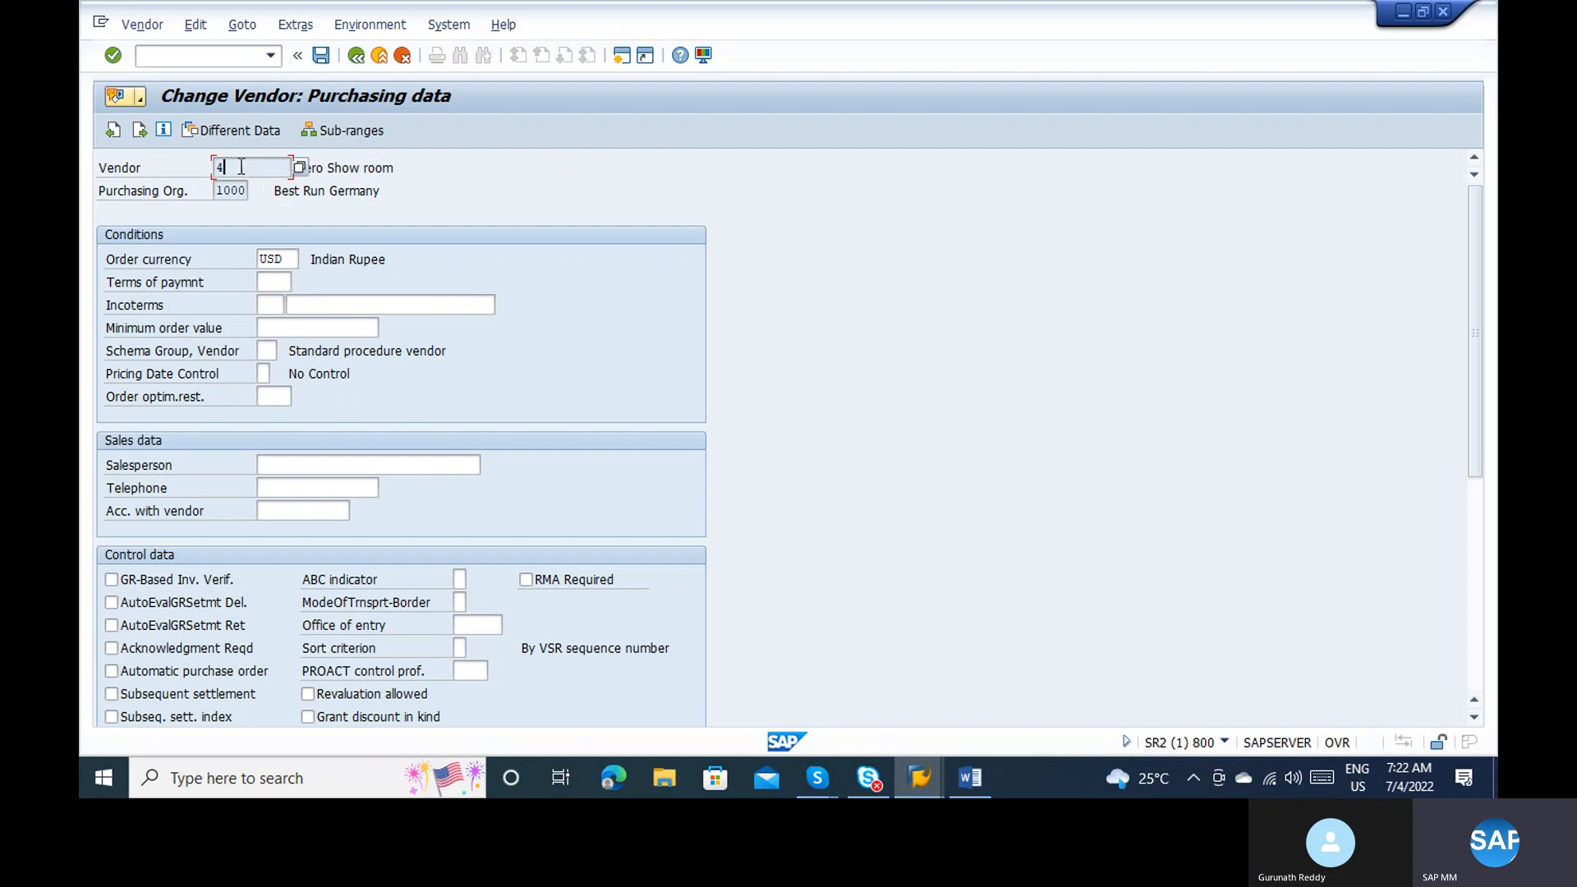
# Step: Go back to the sub-ranges, select the Europe region row, and reopen the vendor's purchasing data
pyautogui.click(306, 134)
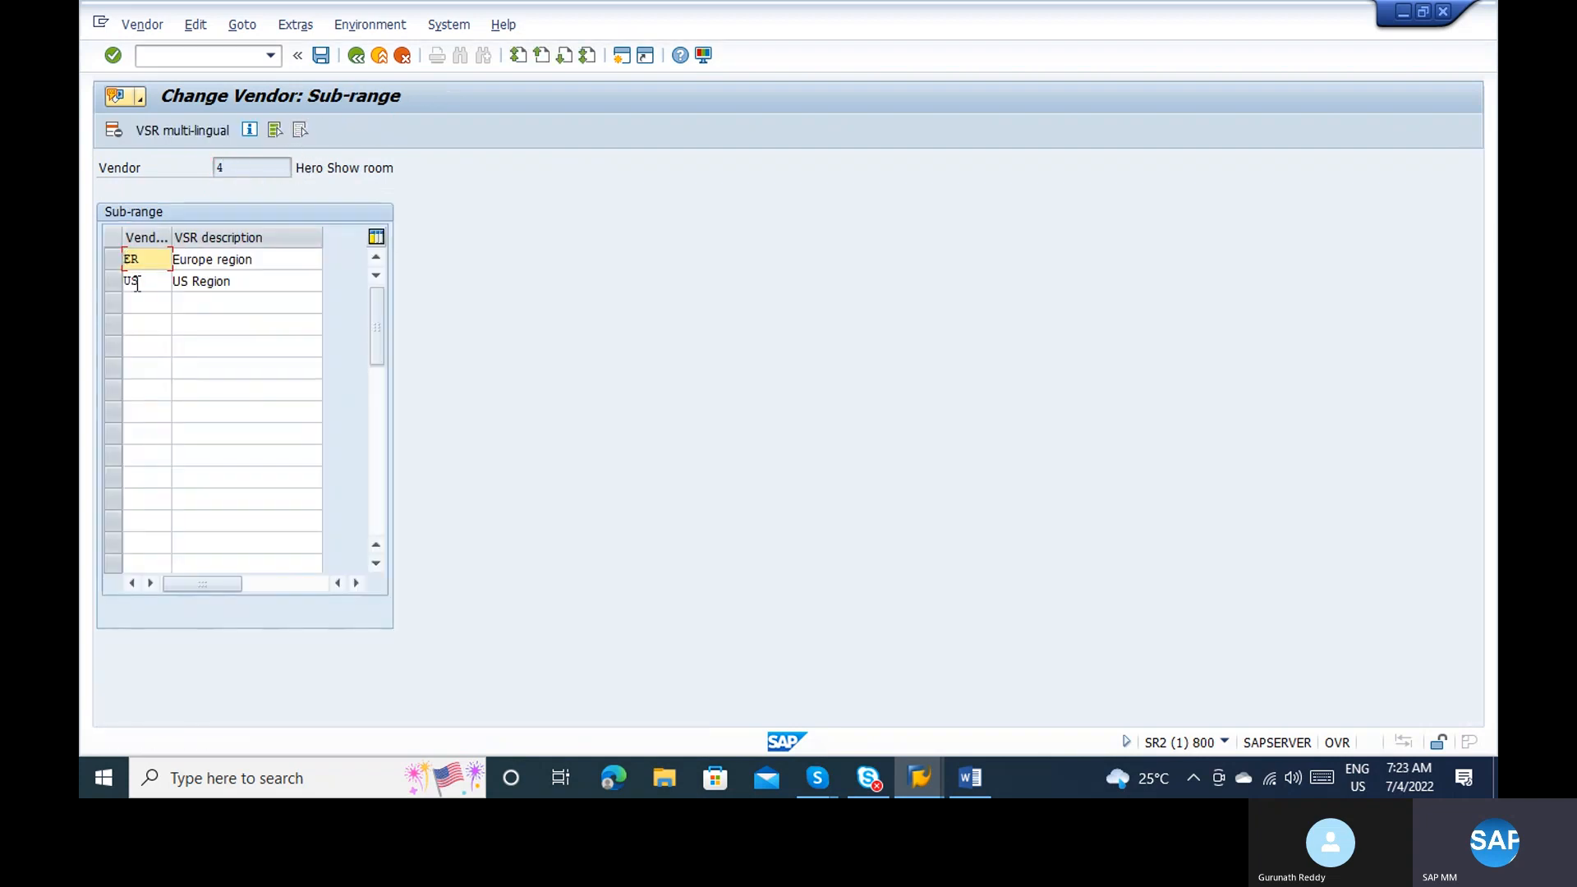
pyautogui.click(113, 259)
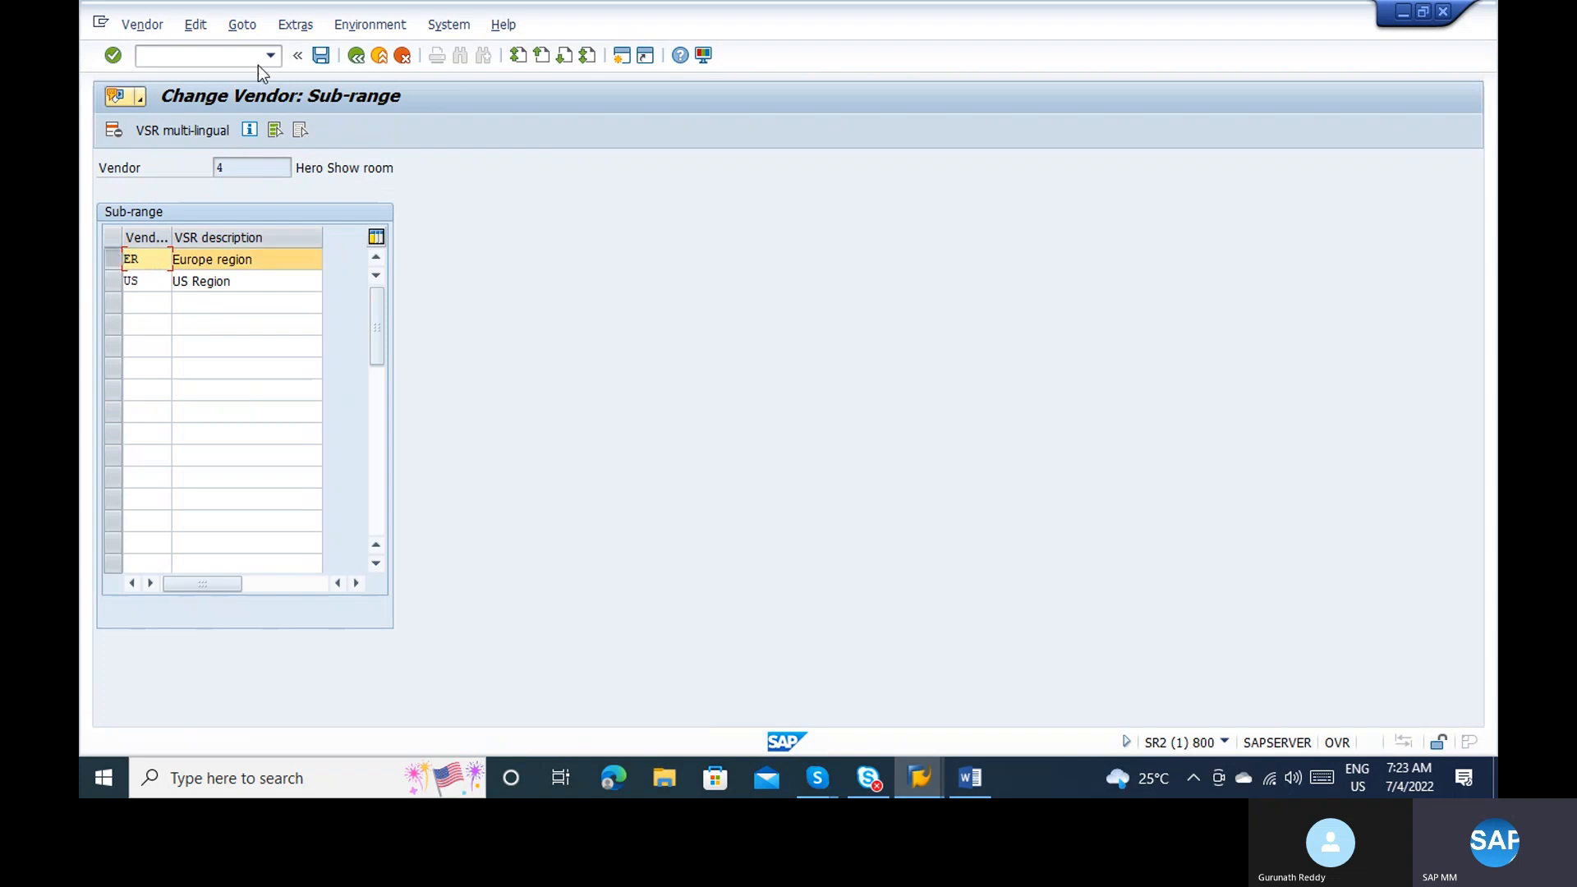
pyautogui.click(241, 28)
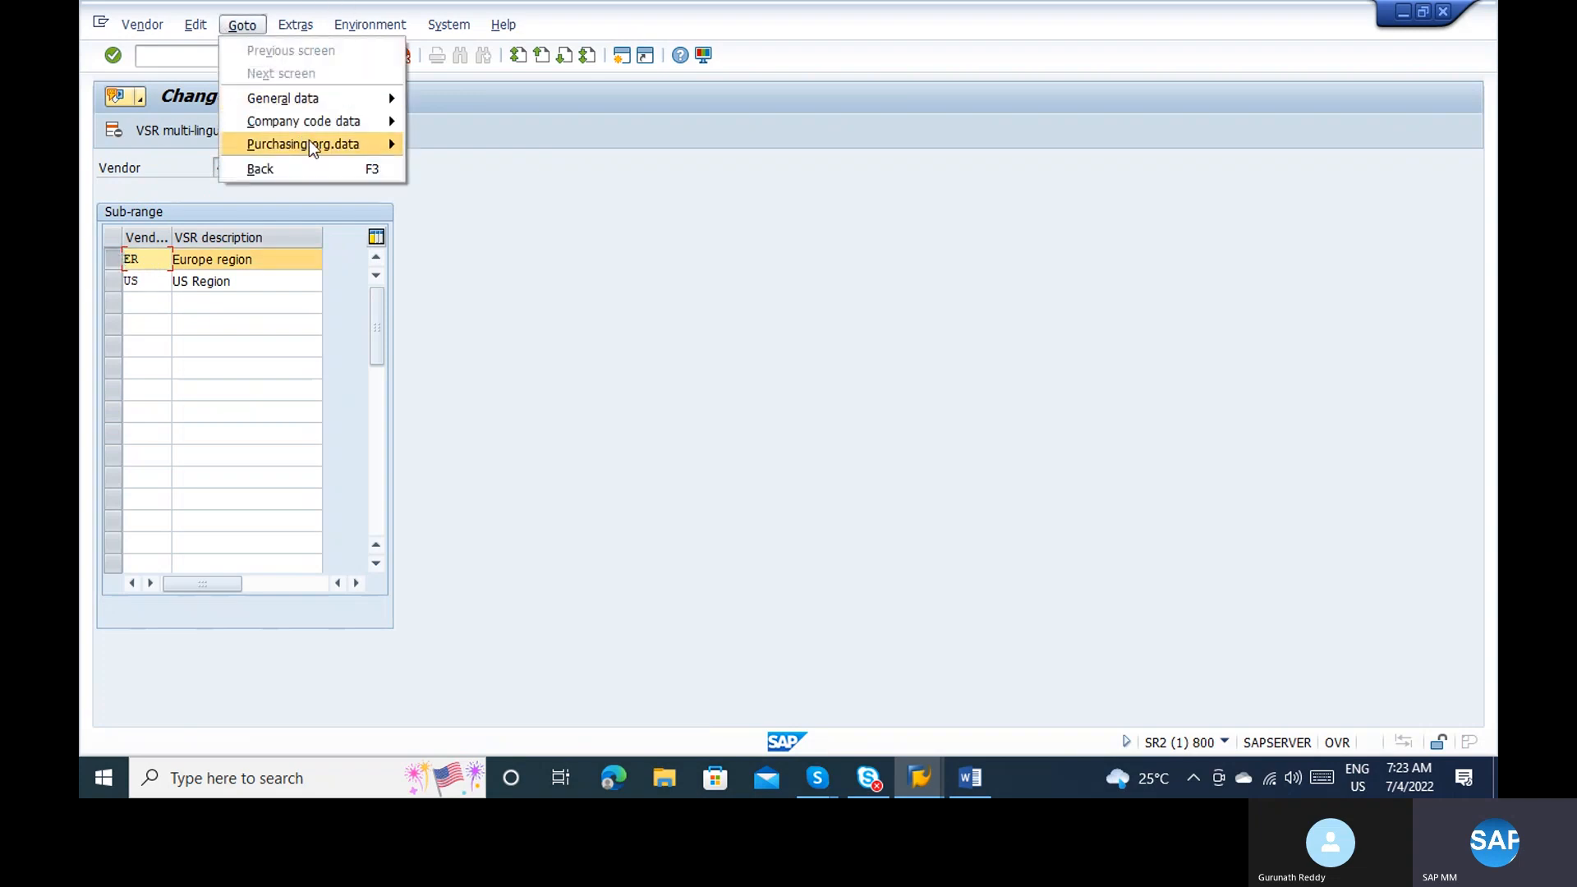
pyautogui.click(419, 145)
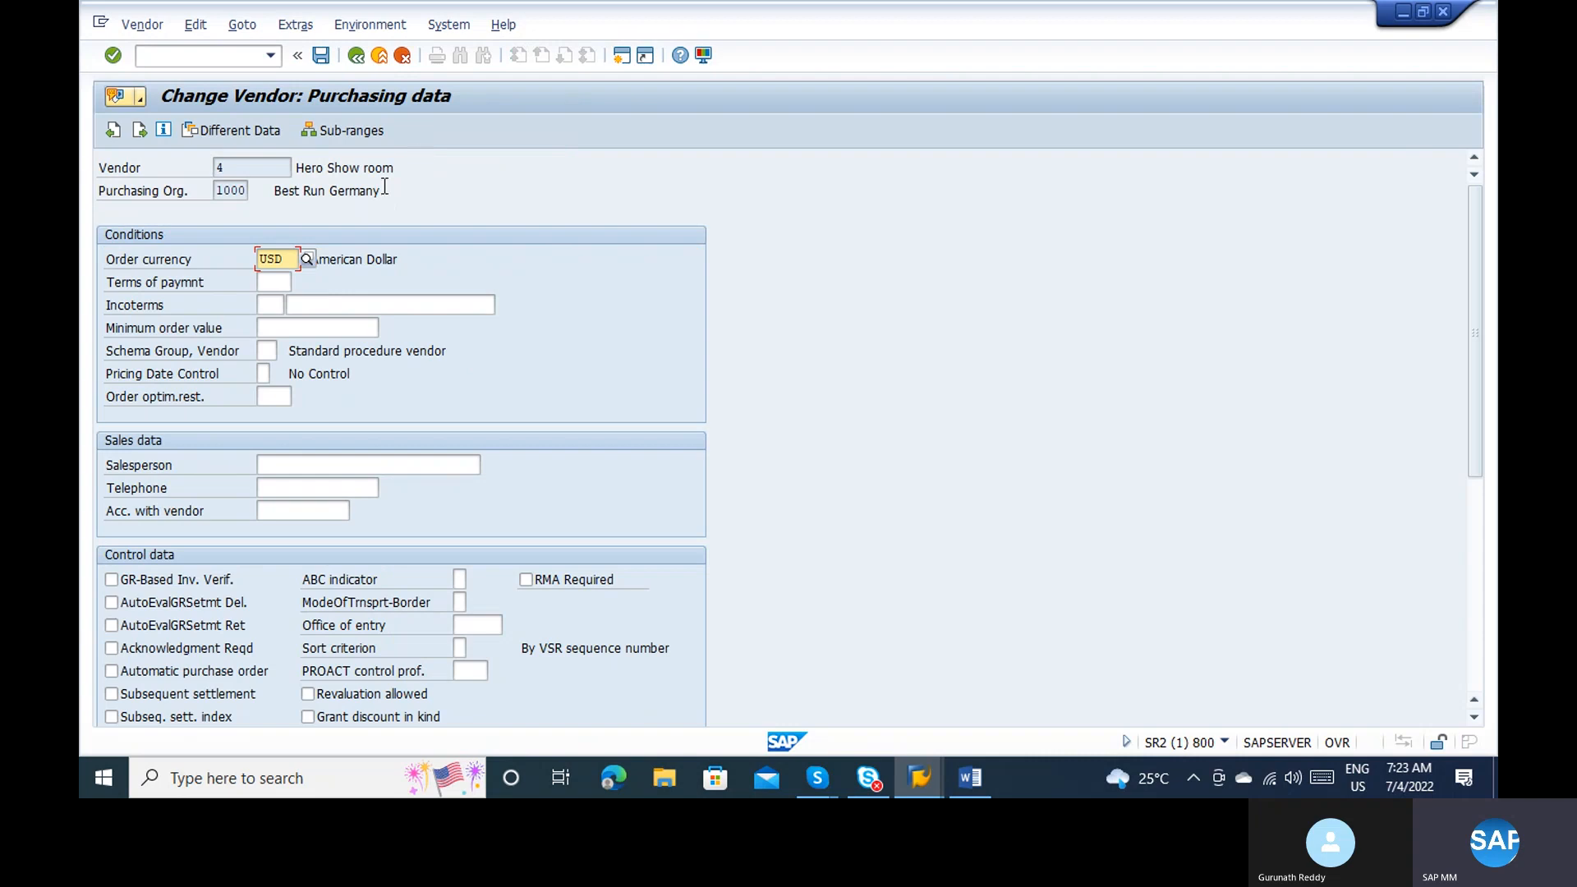
# Step: Set the order currency in the vendor's general purchasing data to EUR
pyautogui.press('Delete')
pyautogui.press('Delete')
pyautogui.press('Delete')
pyautogui.write('EUR')
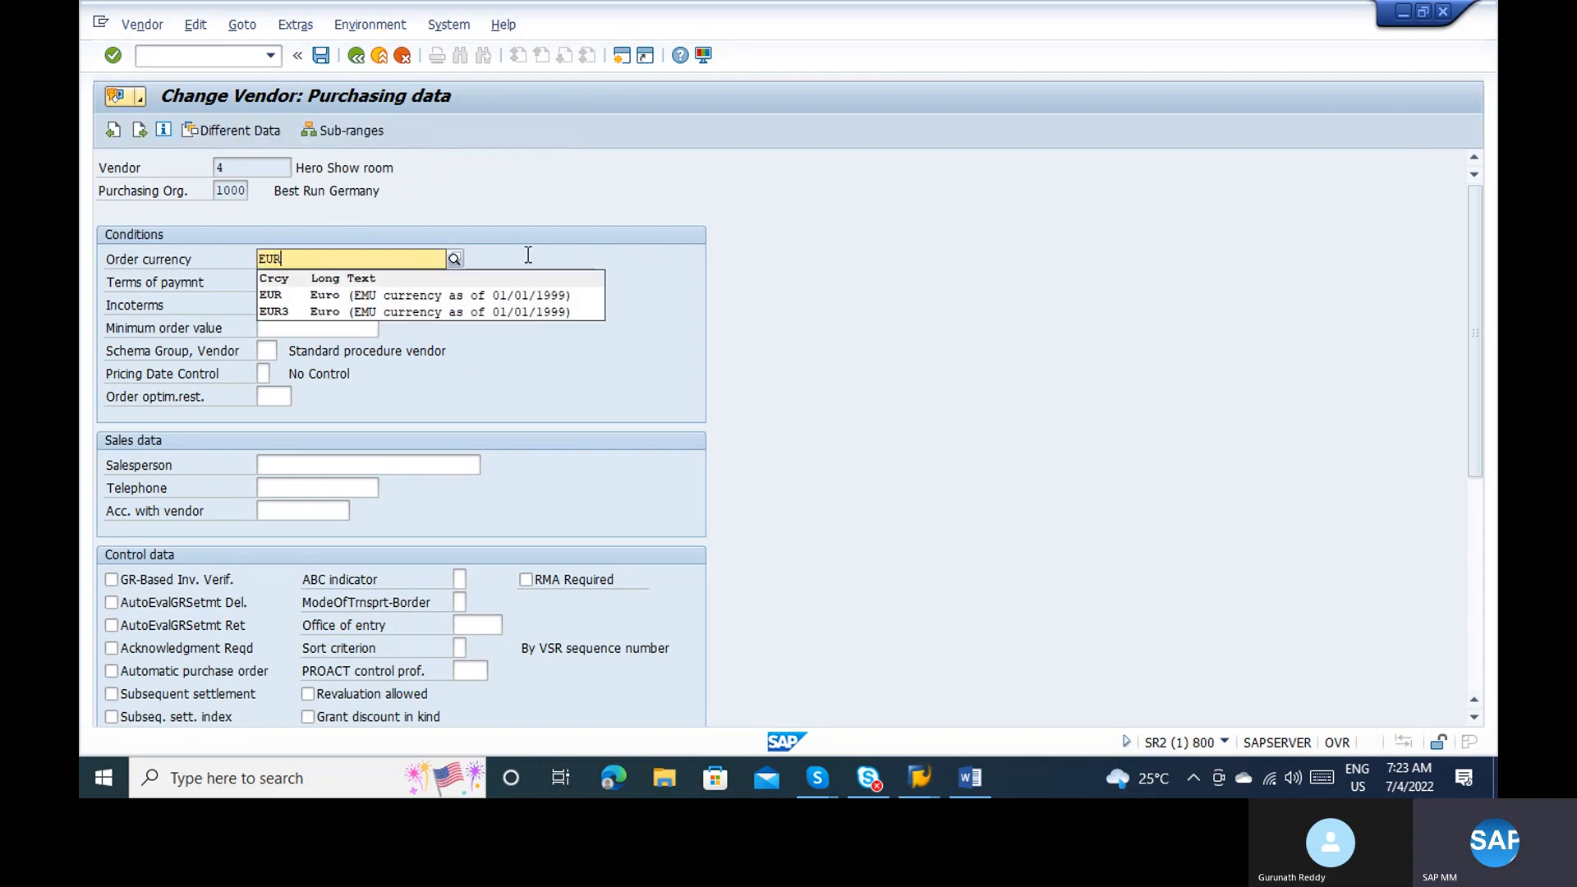
pyautogui.click(359, 290)
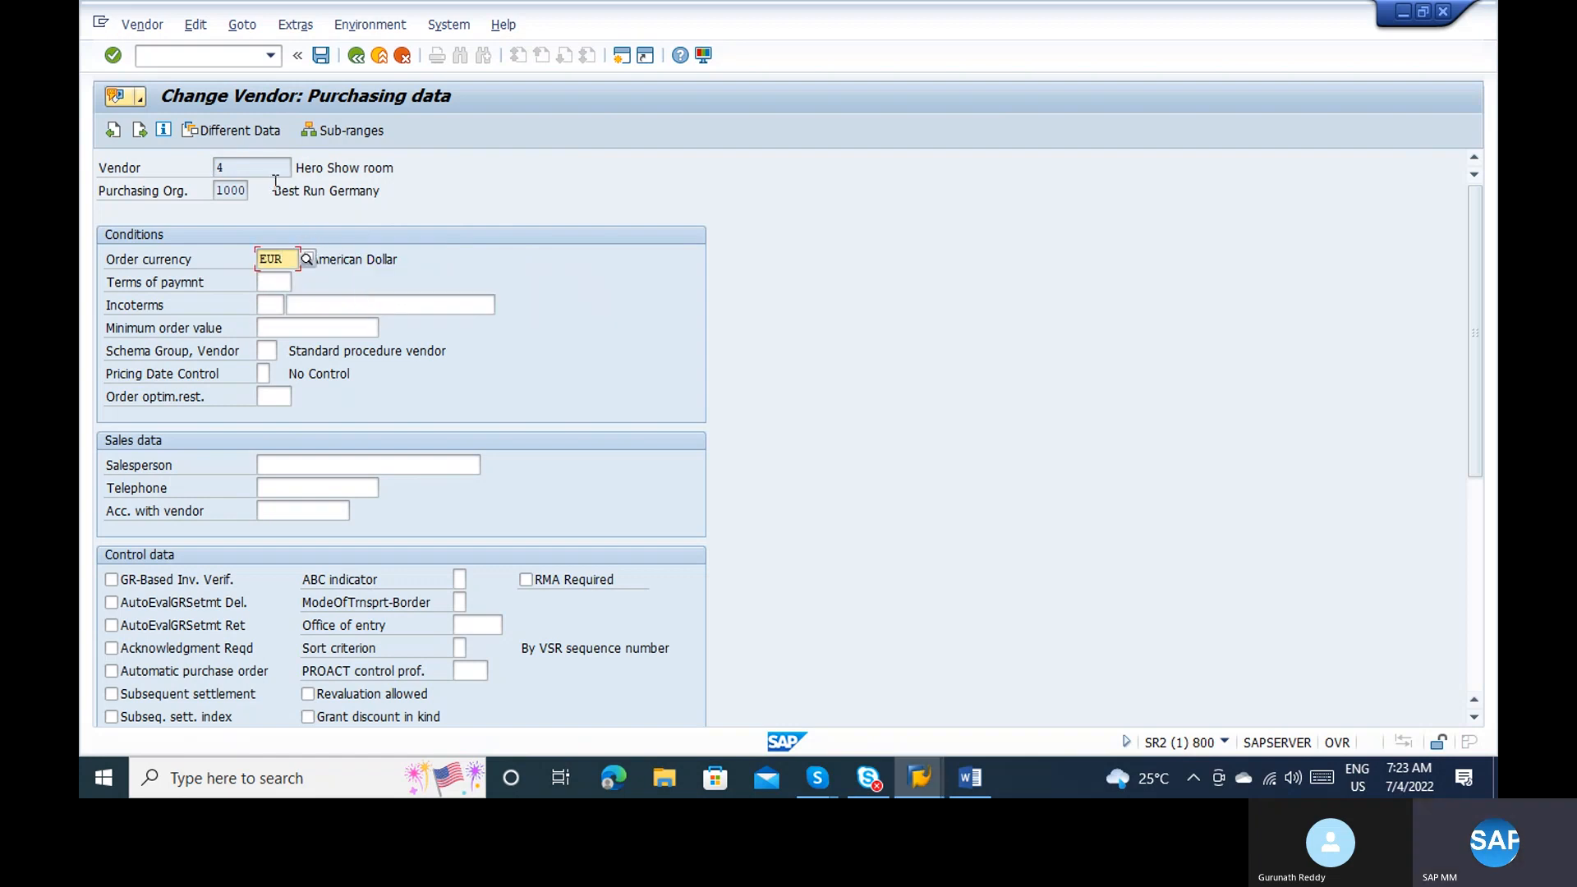
# Step: Create different data for the US vendor subrange with Purchasing data enabled as alternative data
pyautogui.click(229, 123)
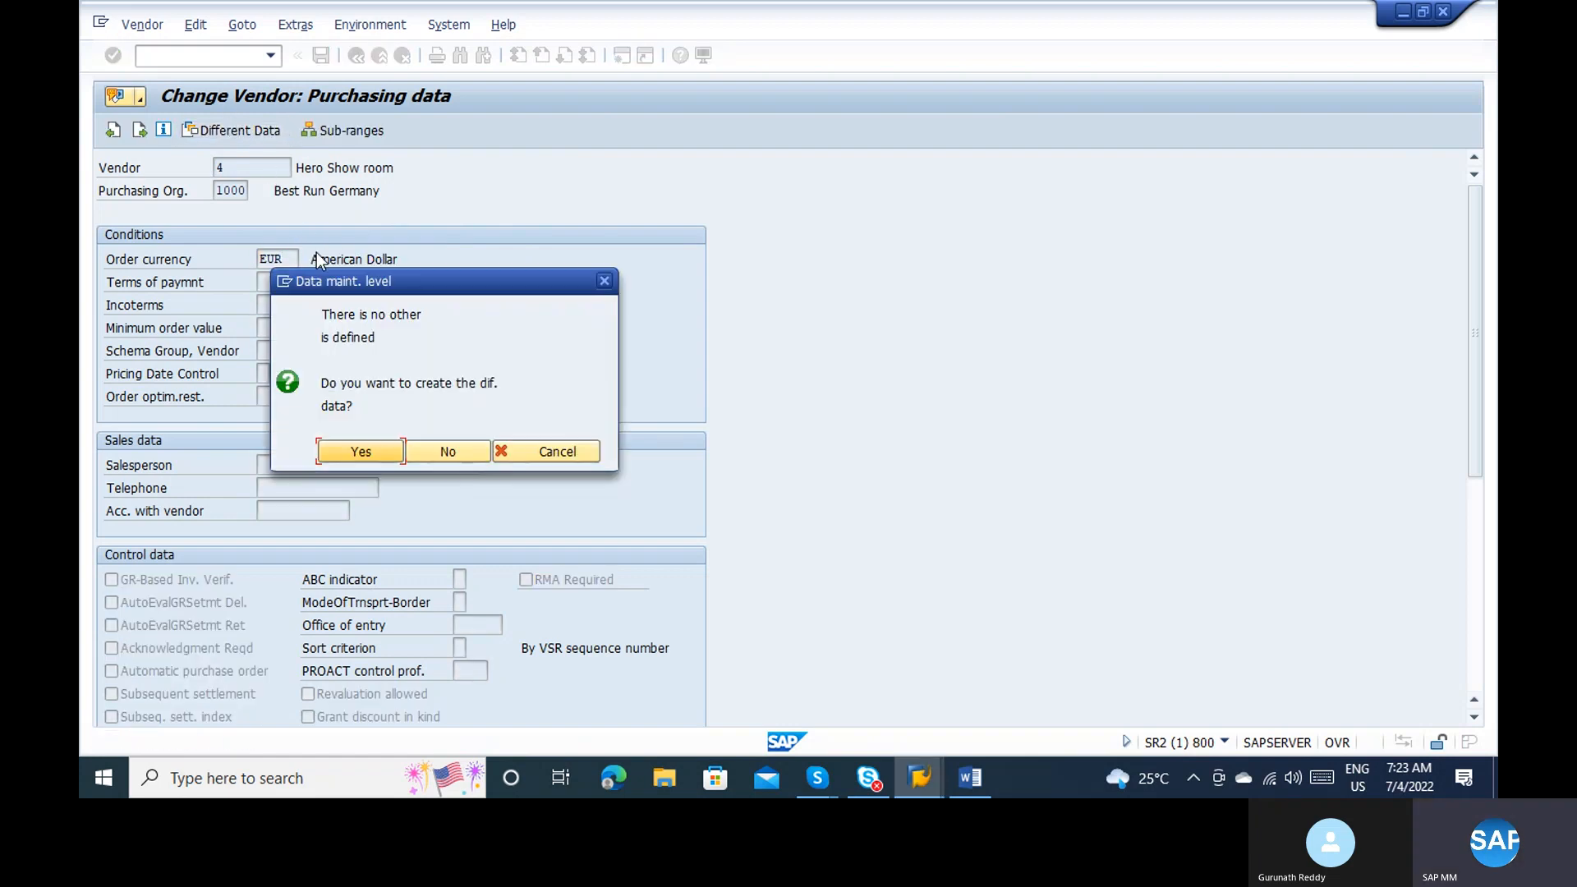
pyautogui.click(369, 450)
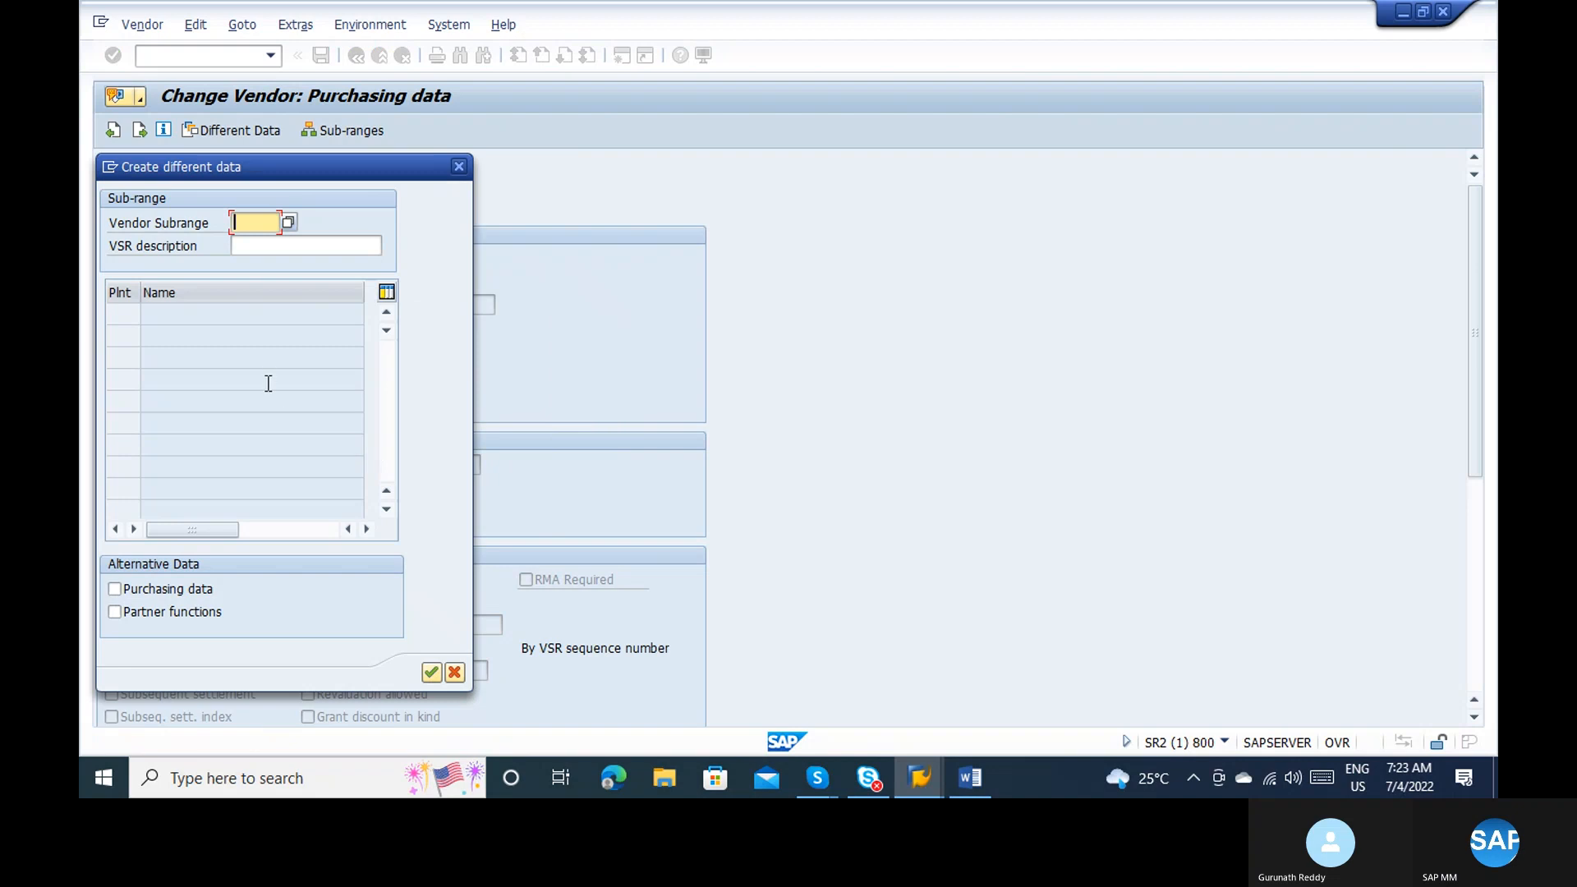
pyautogui.click(289, 215)
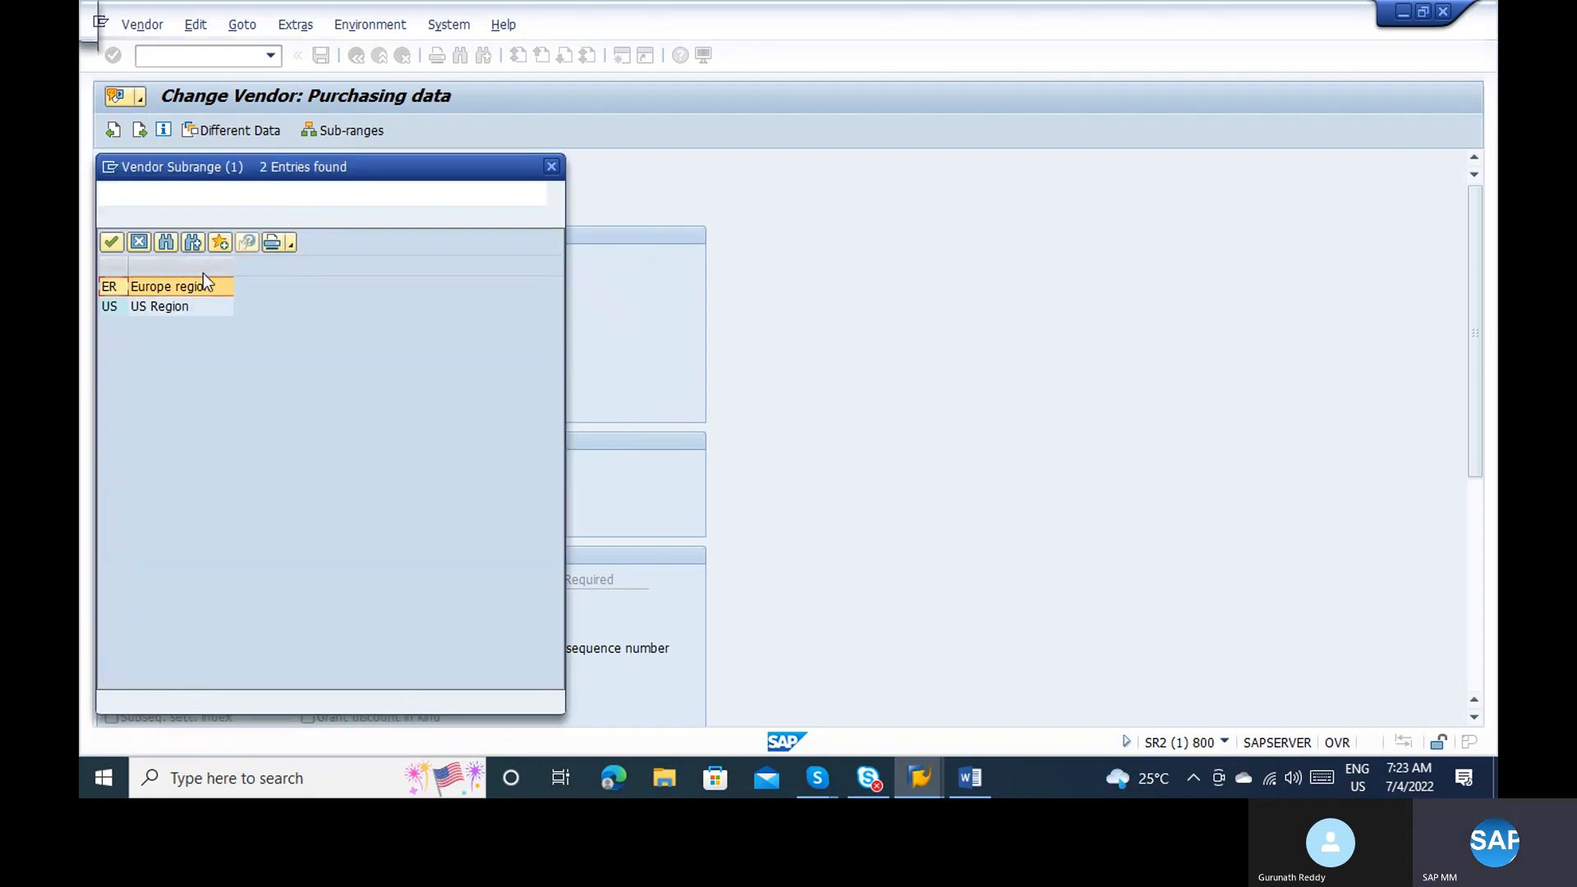
pyautogui.doubleClick(134, 311)
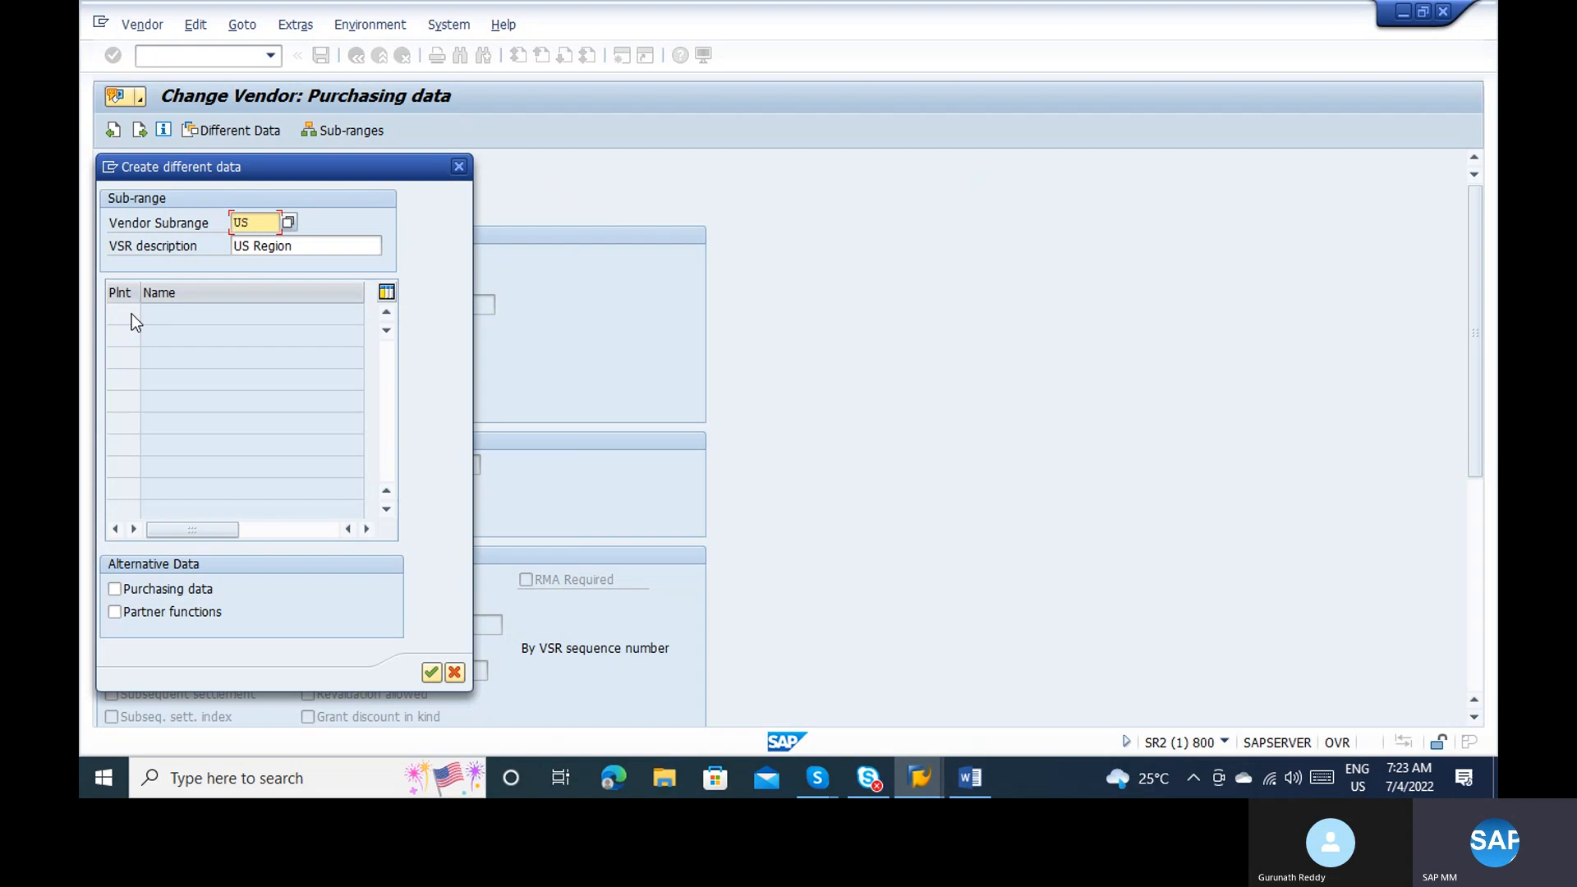
pyautogui.click(131, 587)
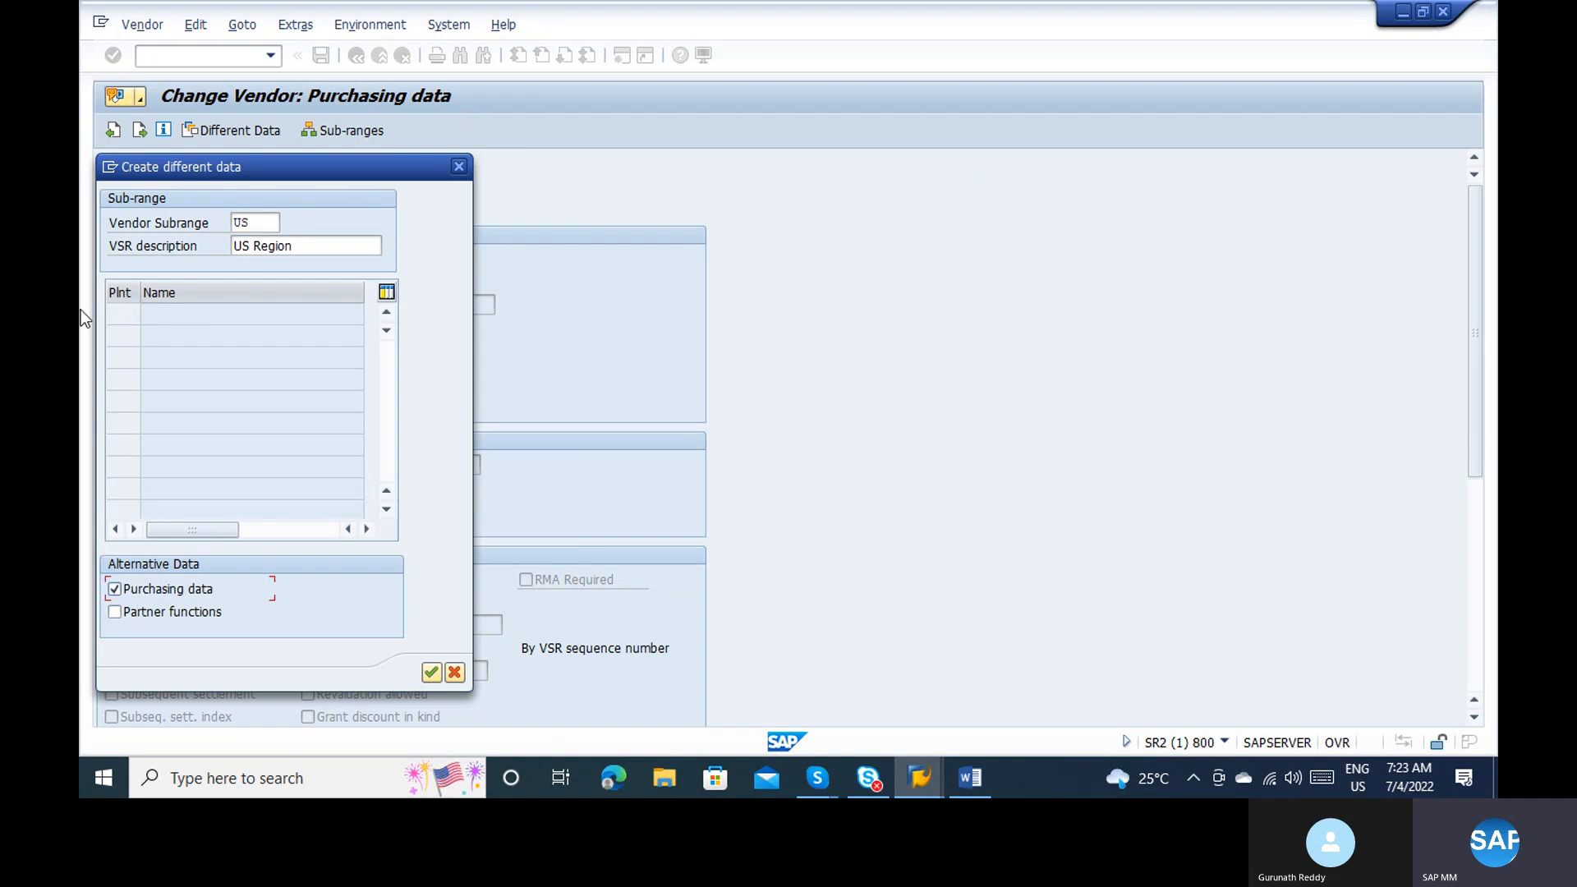
pyautogui.click(433, 672)
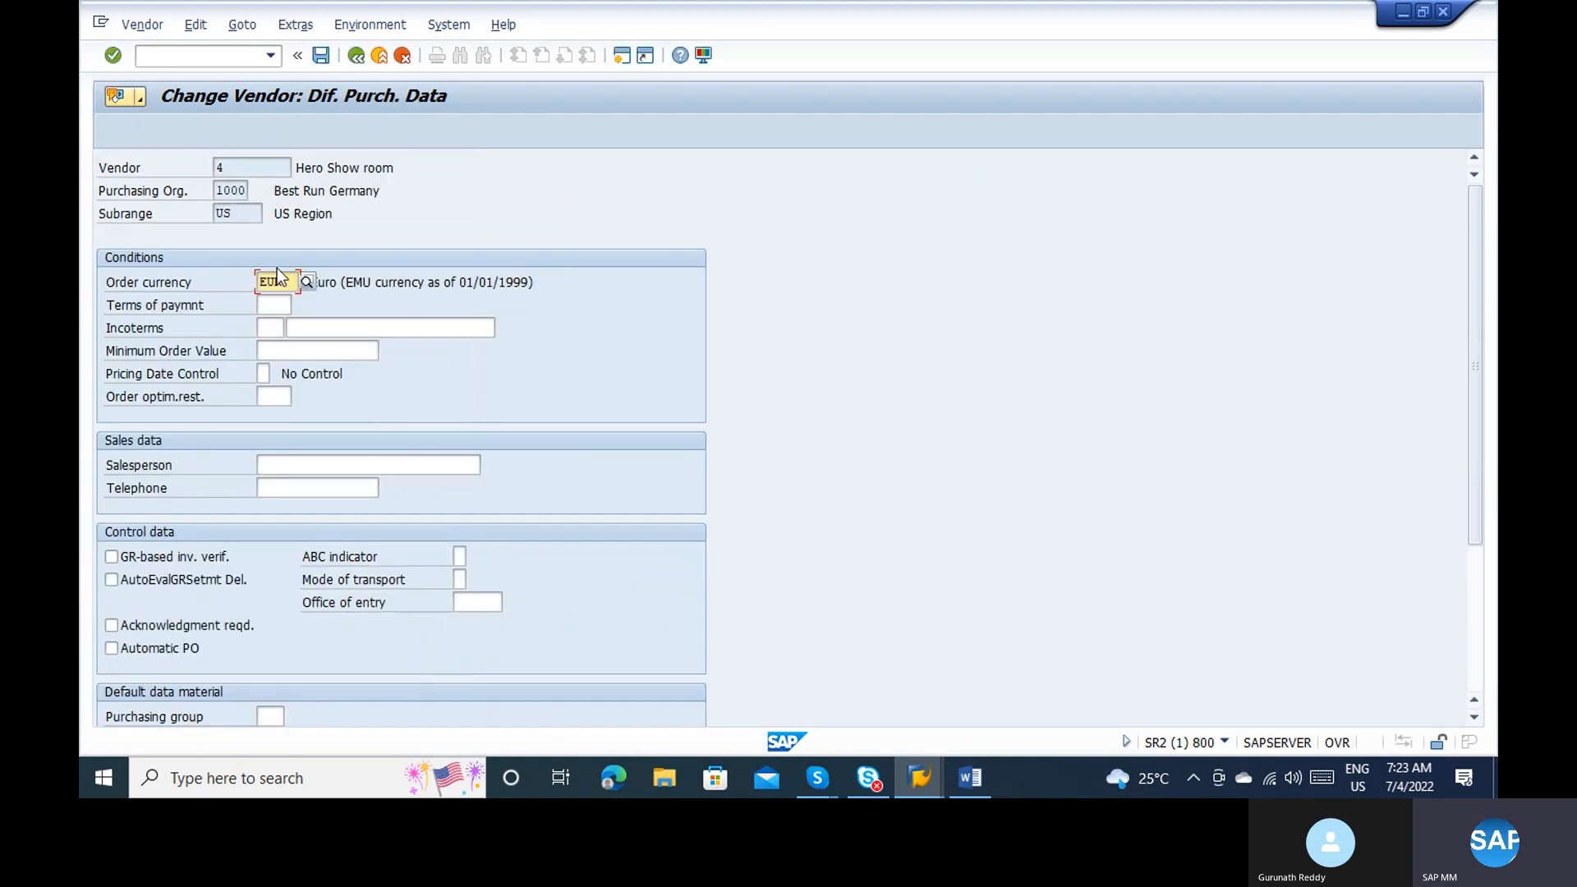
# Step: Set the order currency for the US subrange's different purchasing data to USD and confirm it
pyautogui.press('BackSpace')
pyautogui.press('BackSpace')
pyautogui.press('BackSpace')
pyautogui.click(289, 285)
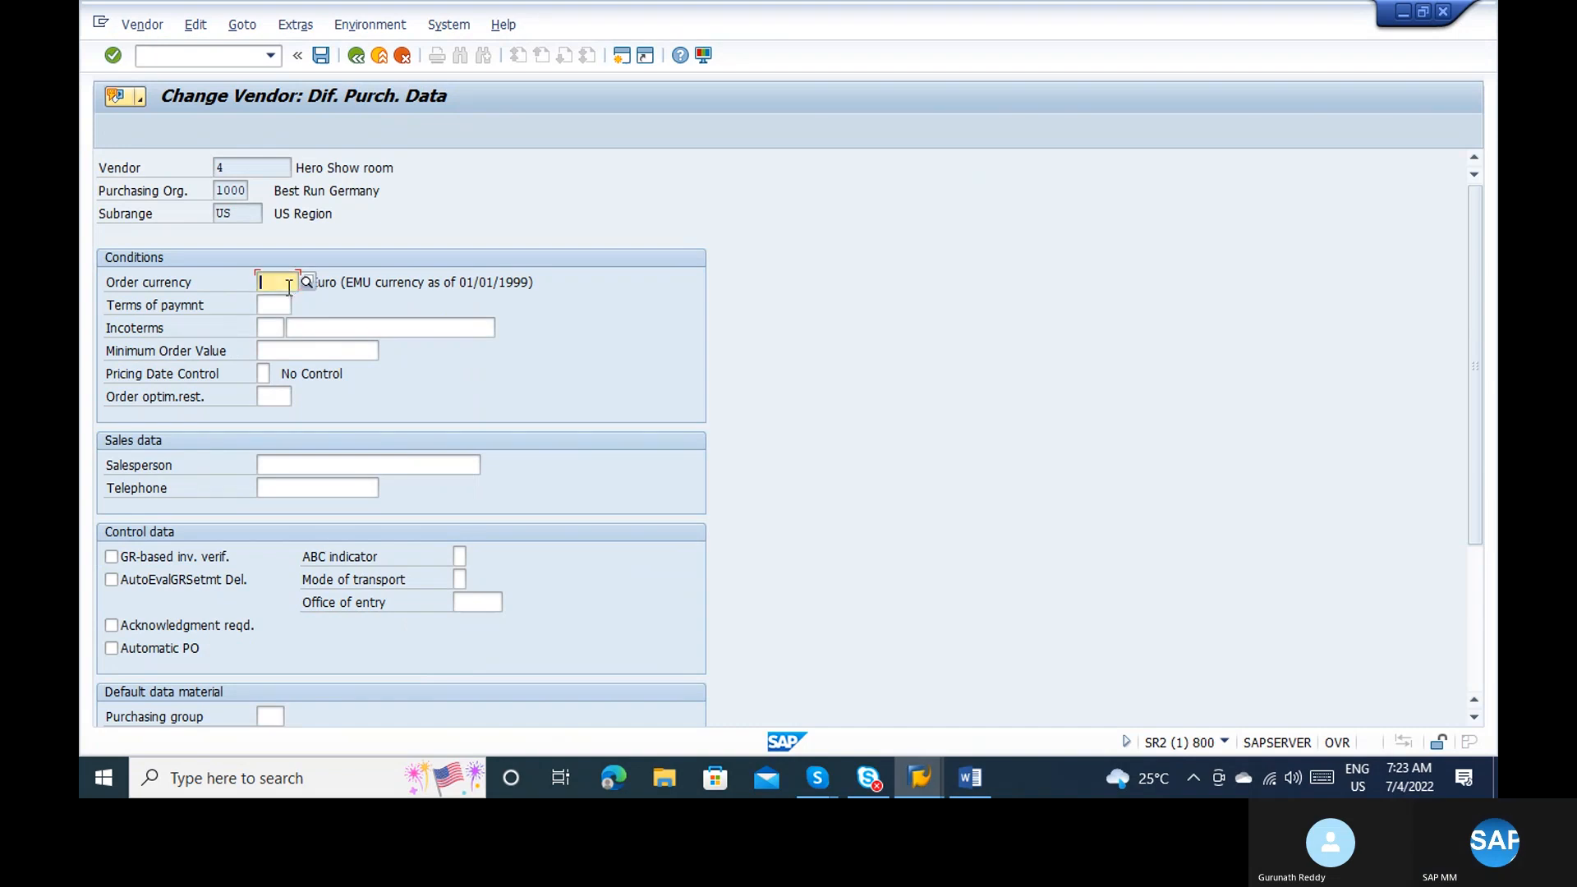
pyautogui.write('USD')
pyautogui.press('Return')
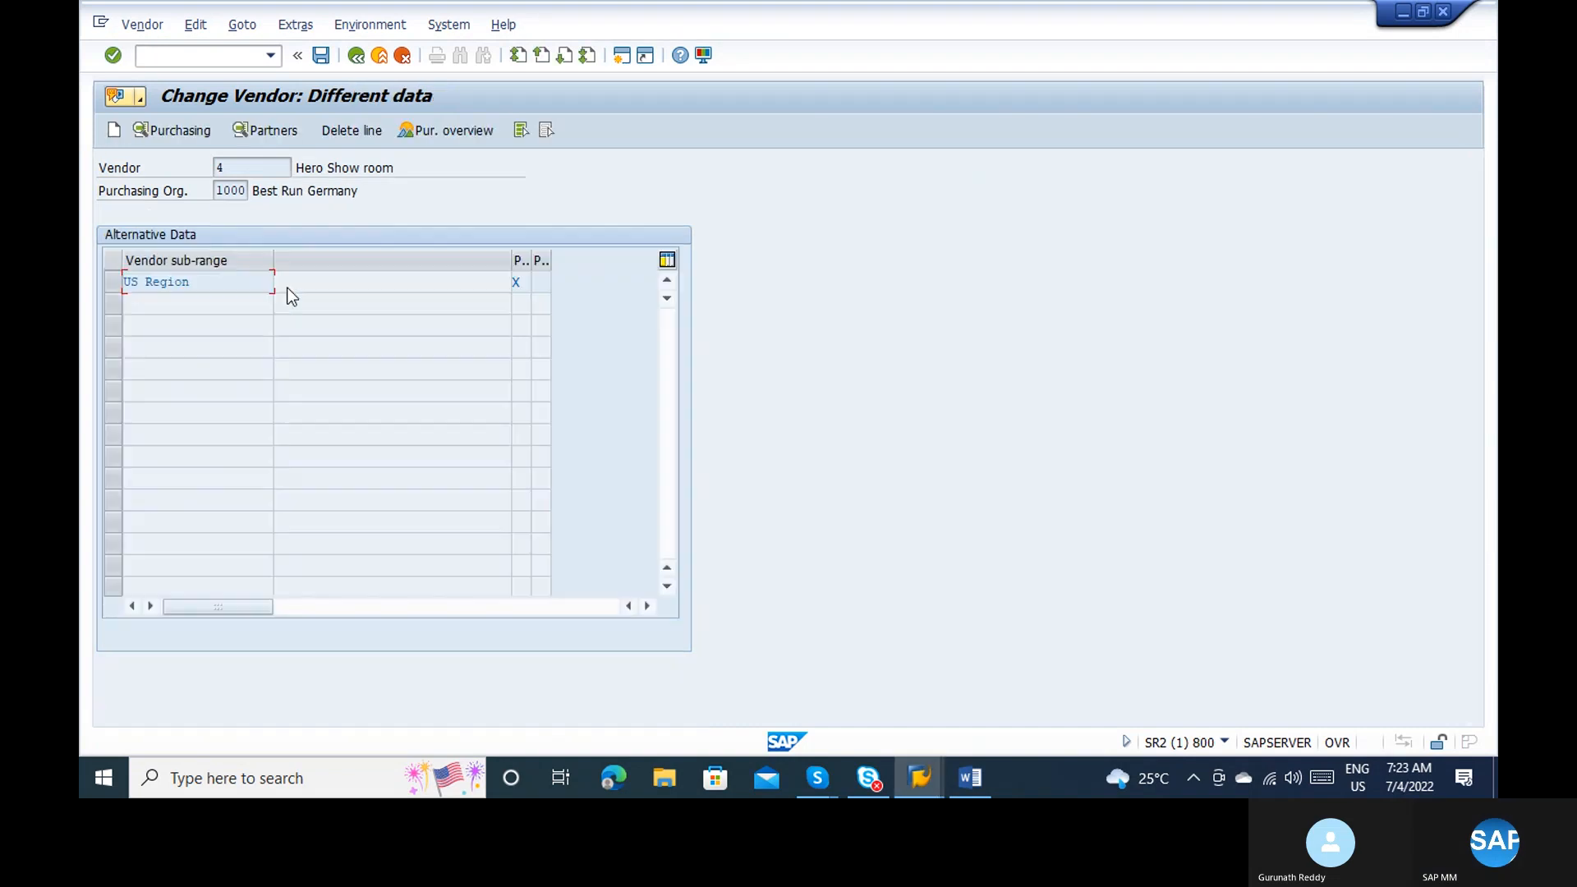
# Step: Start a new different data entry and try to create it with purchasing data for the US subrange
pyautogui.click(120, 276)
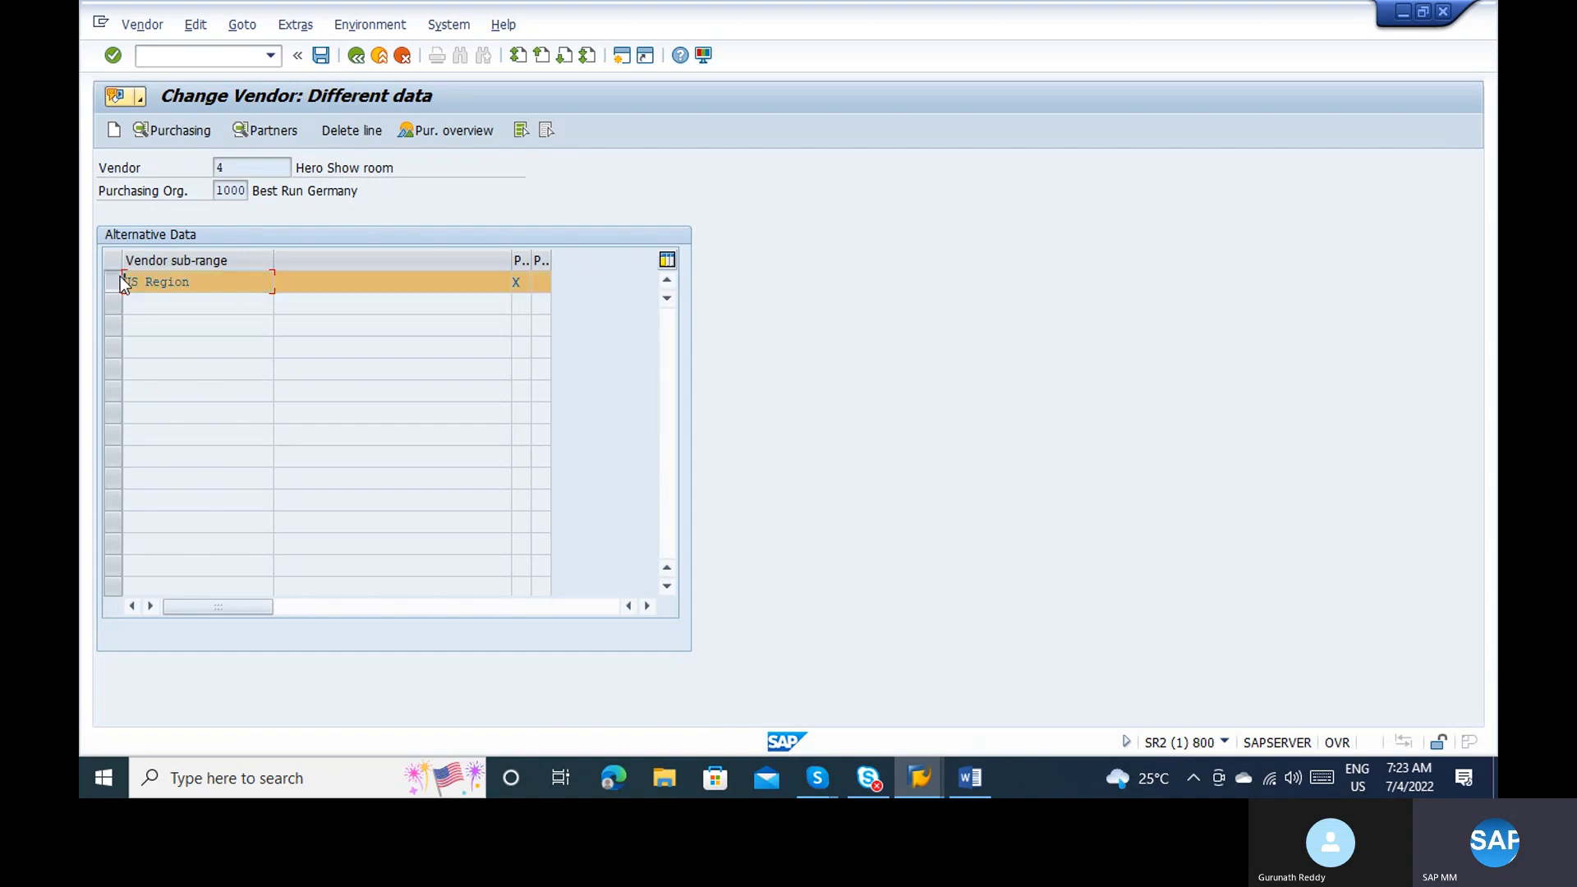
pyautogui.click(112, 135)
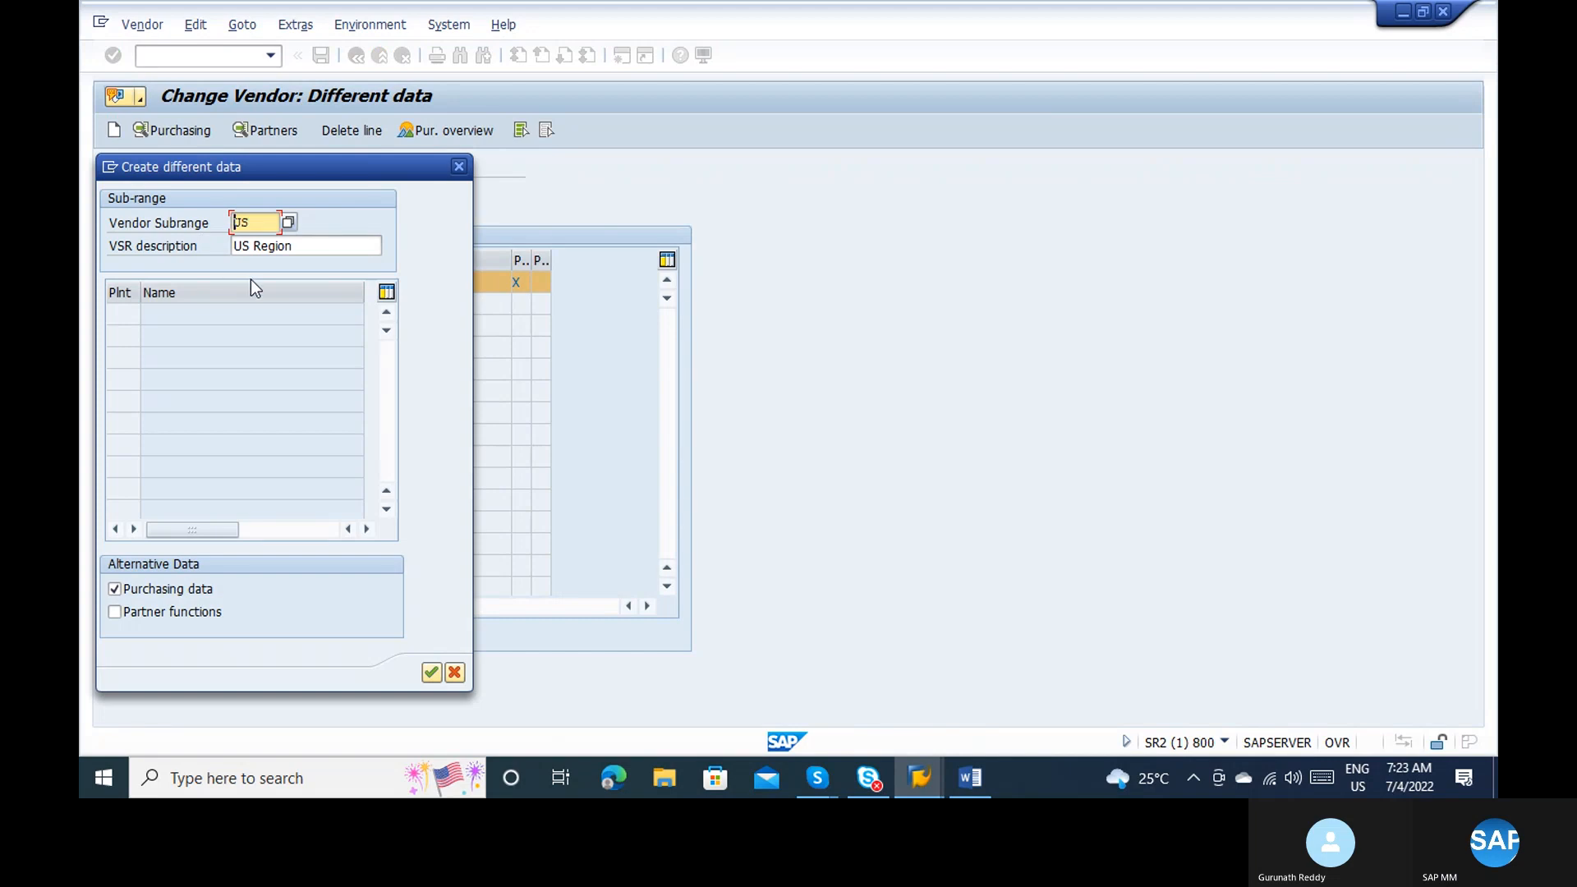
pyautogui.click(432, 673)
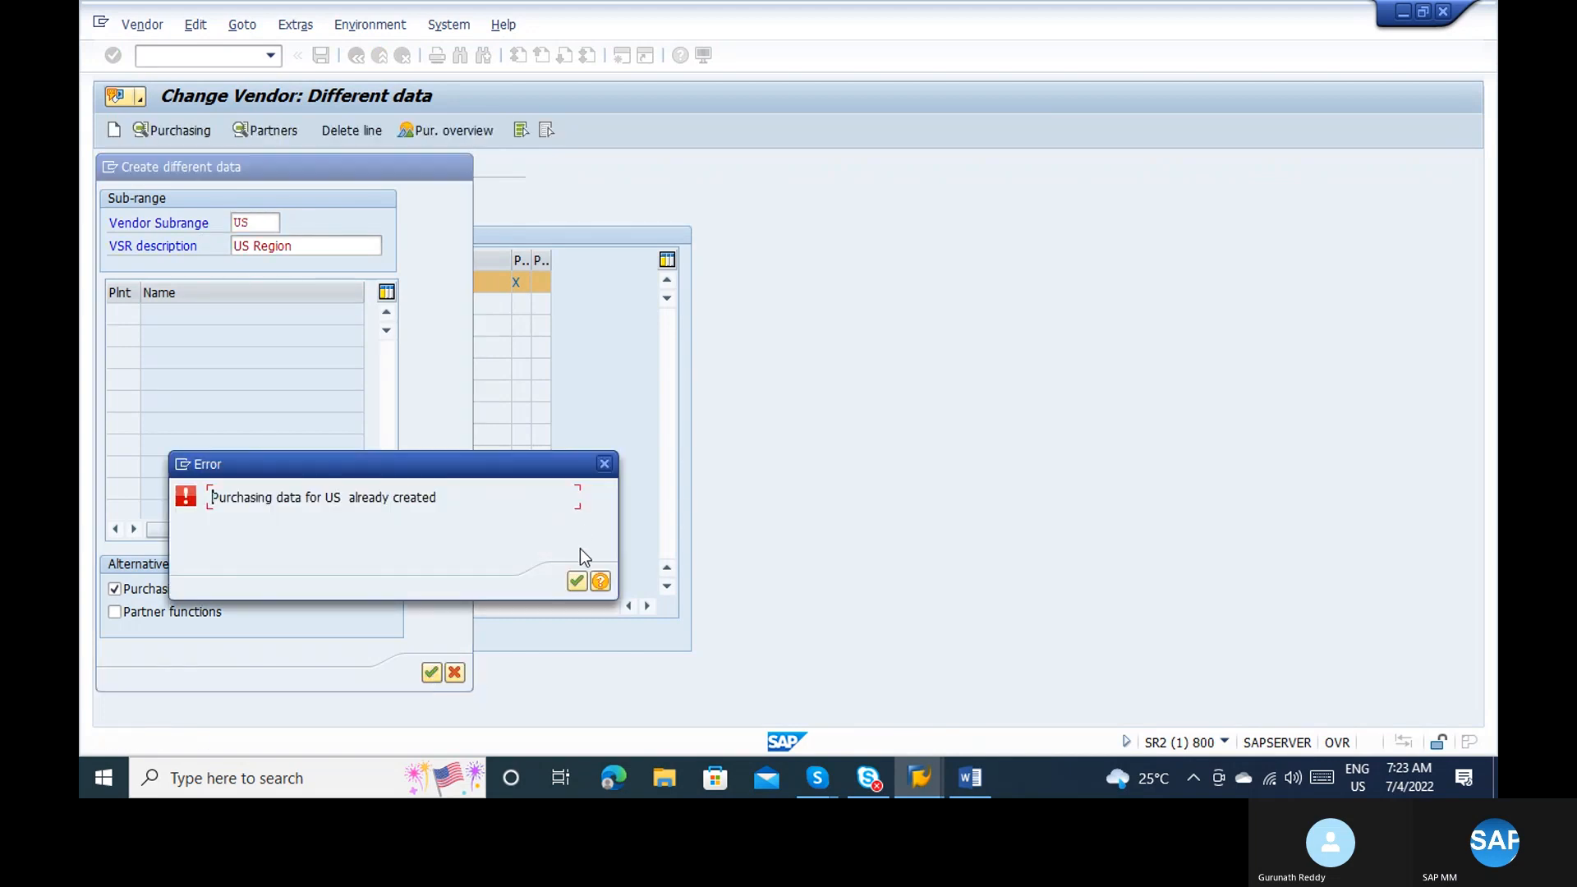
pyautogui.click(577, 582)
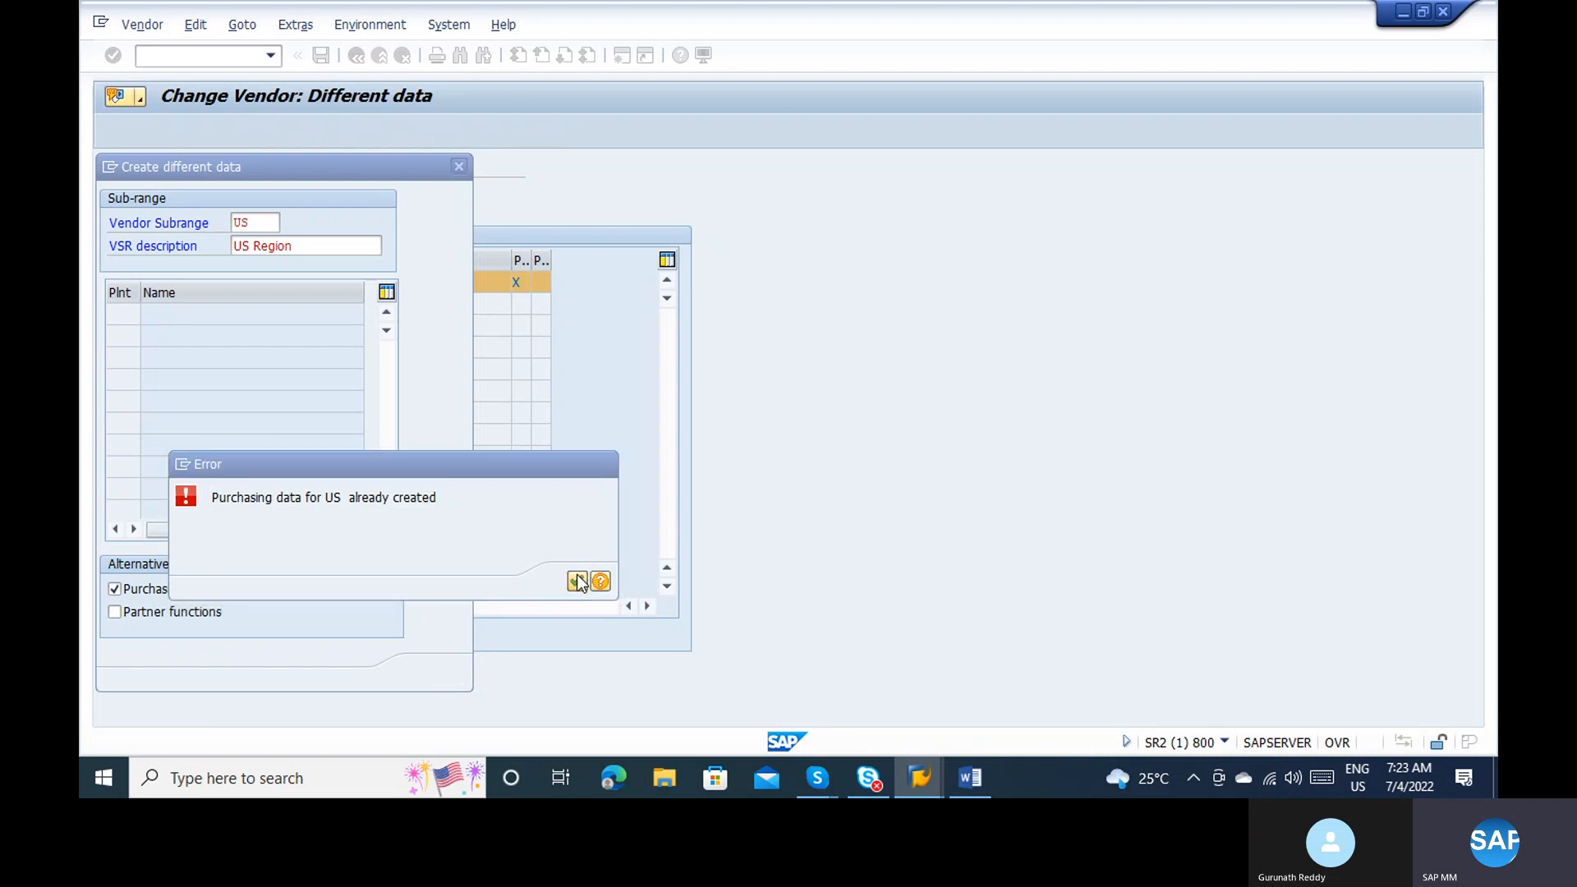
# Step: Replace the vendor subrange in the new entry with ER and clear the VSR description
pyautogui.click(258, 225)
pyautogui.press('BackSpace')
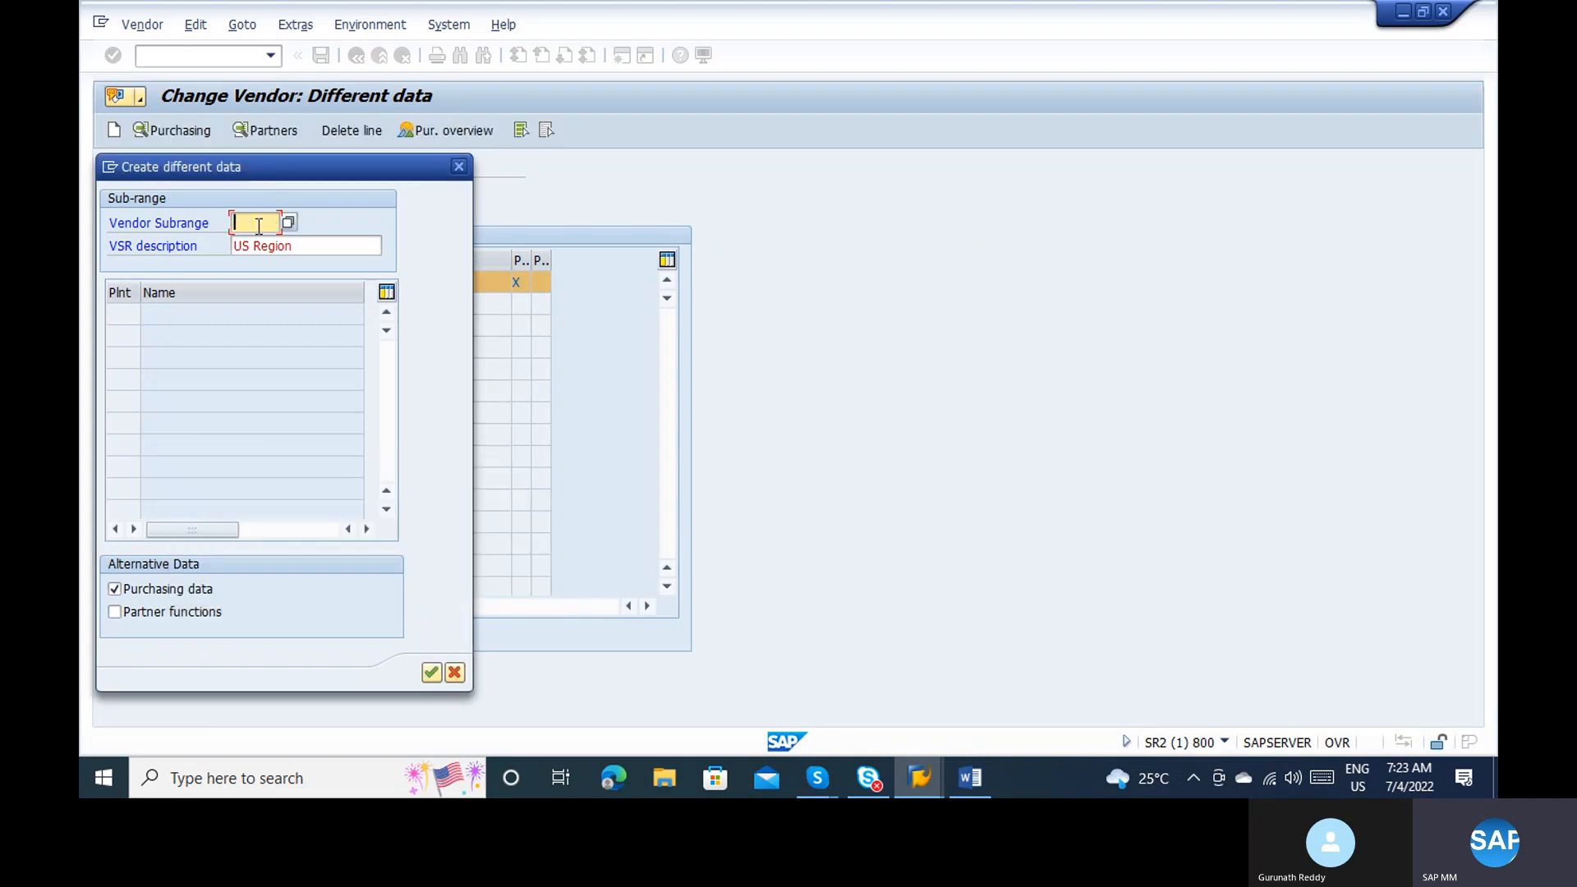
pyautogui.click(302, 244)
pyautogui.press('BackSpace')
pyautogui.press('BackSpace')
pyautogui.press('BackSpace')
pyautogui.press('BackSpace')
pyautogui.press('BackSpace')
pyautogui.press('BackSpace')
pyautogui.press('BackSpace')
pyautogui.press('BackSpace')
pyautogui.press('BackSpace')
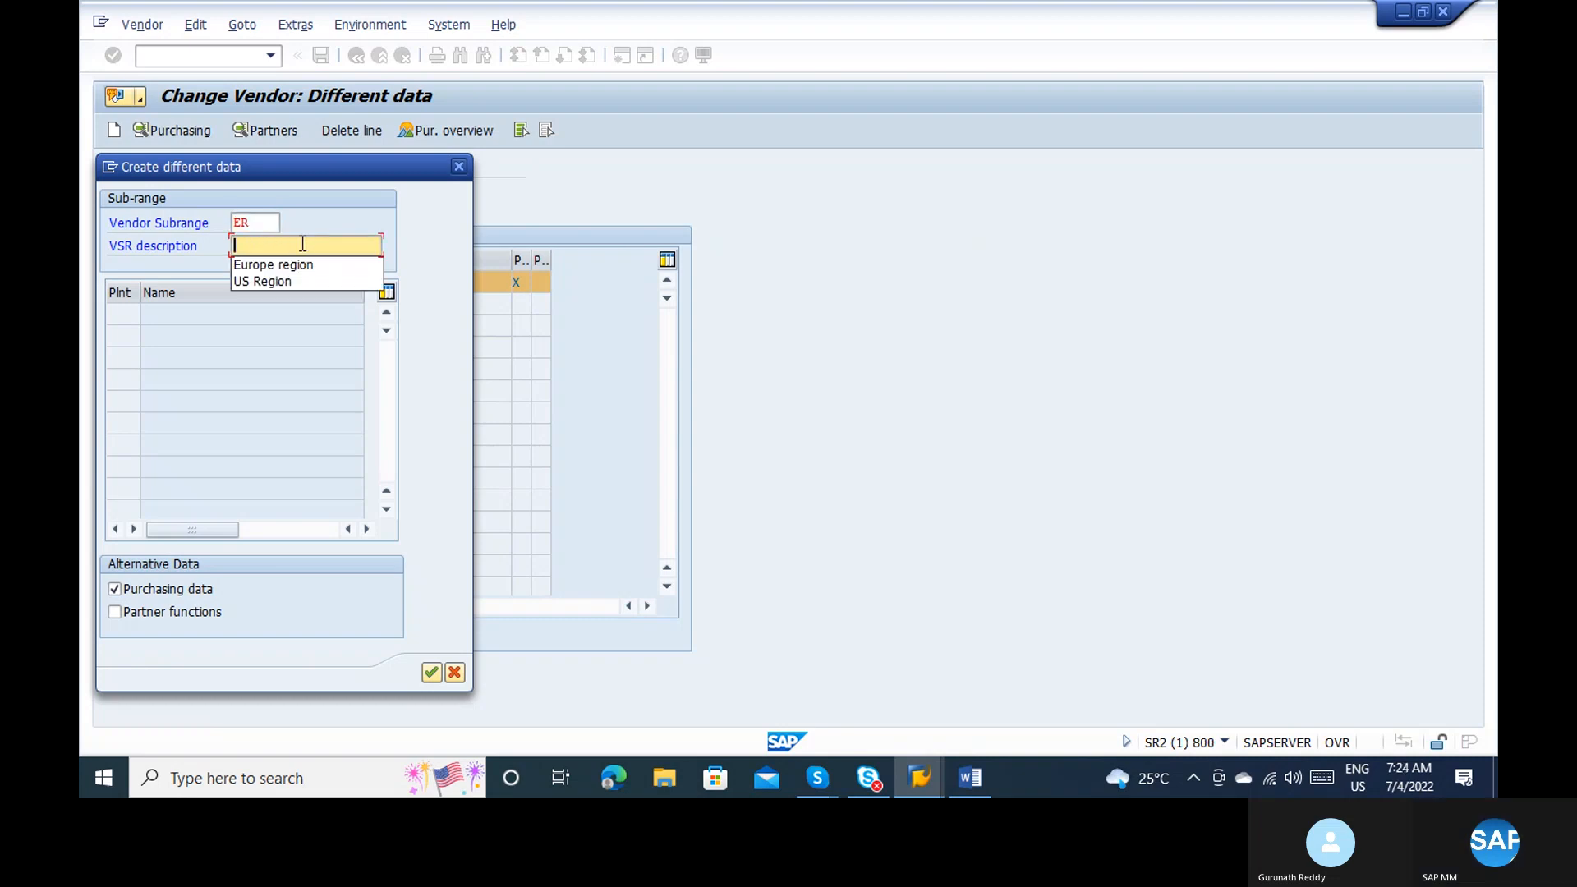
# Step: Choose the ER Europe region subrange from the possible entries and create its different purchasing data
pyautogui.click(280, 223)
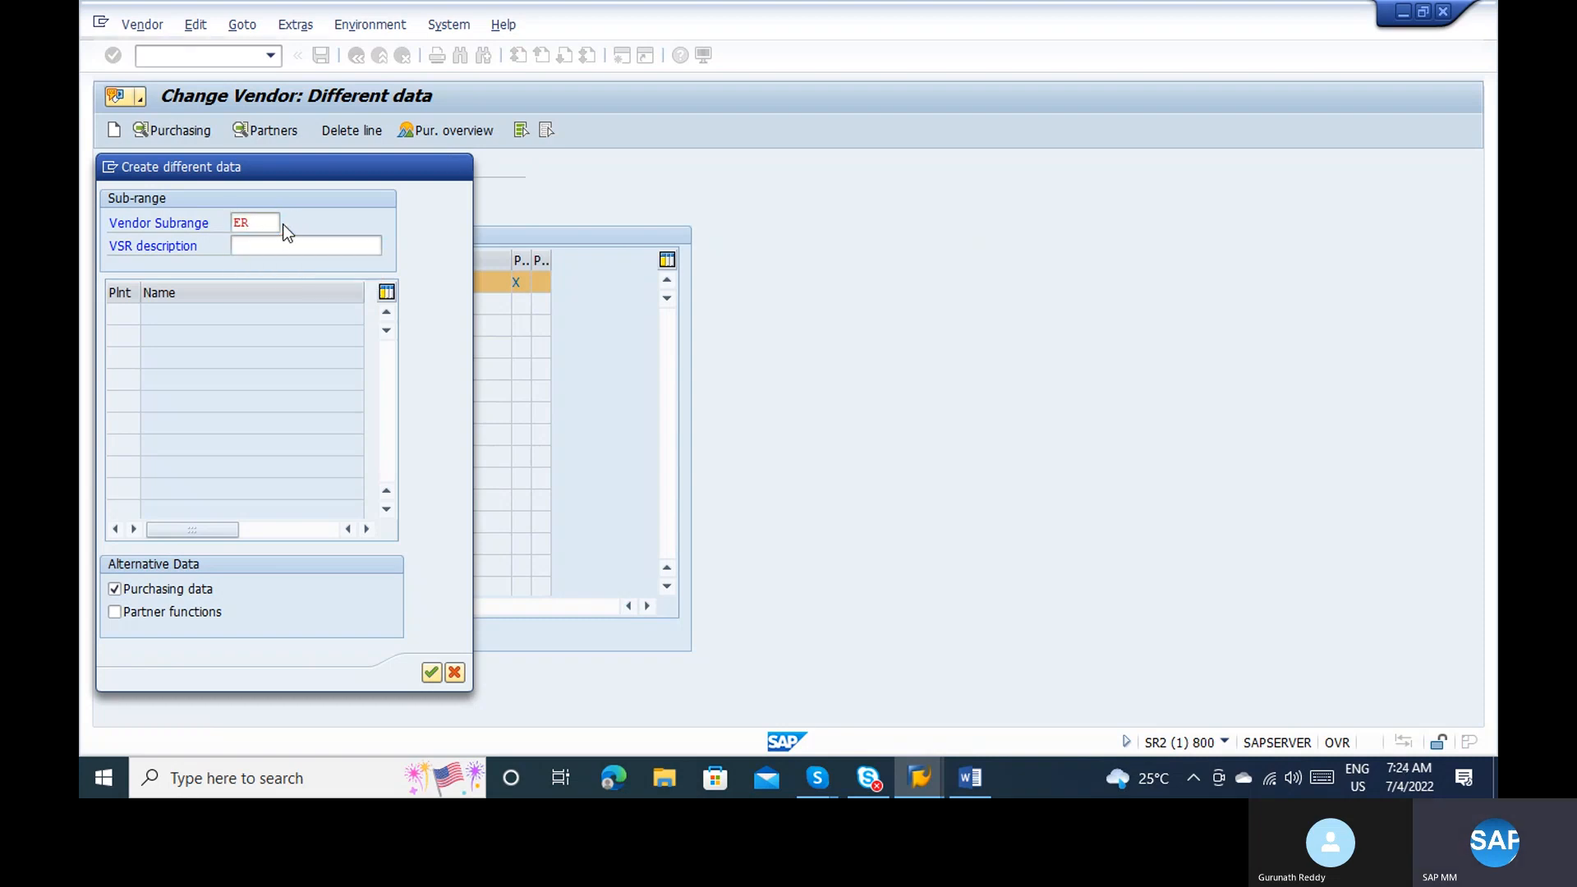
pyautogui.click(280, 225)
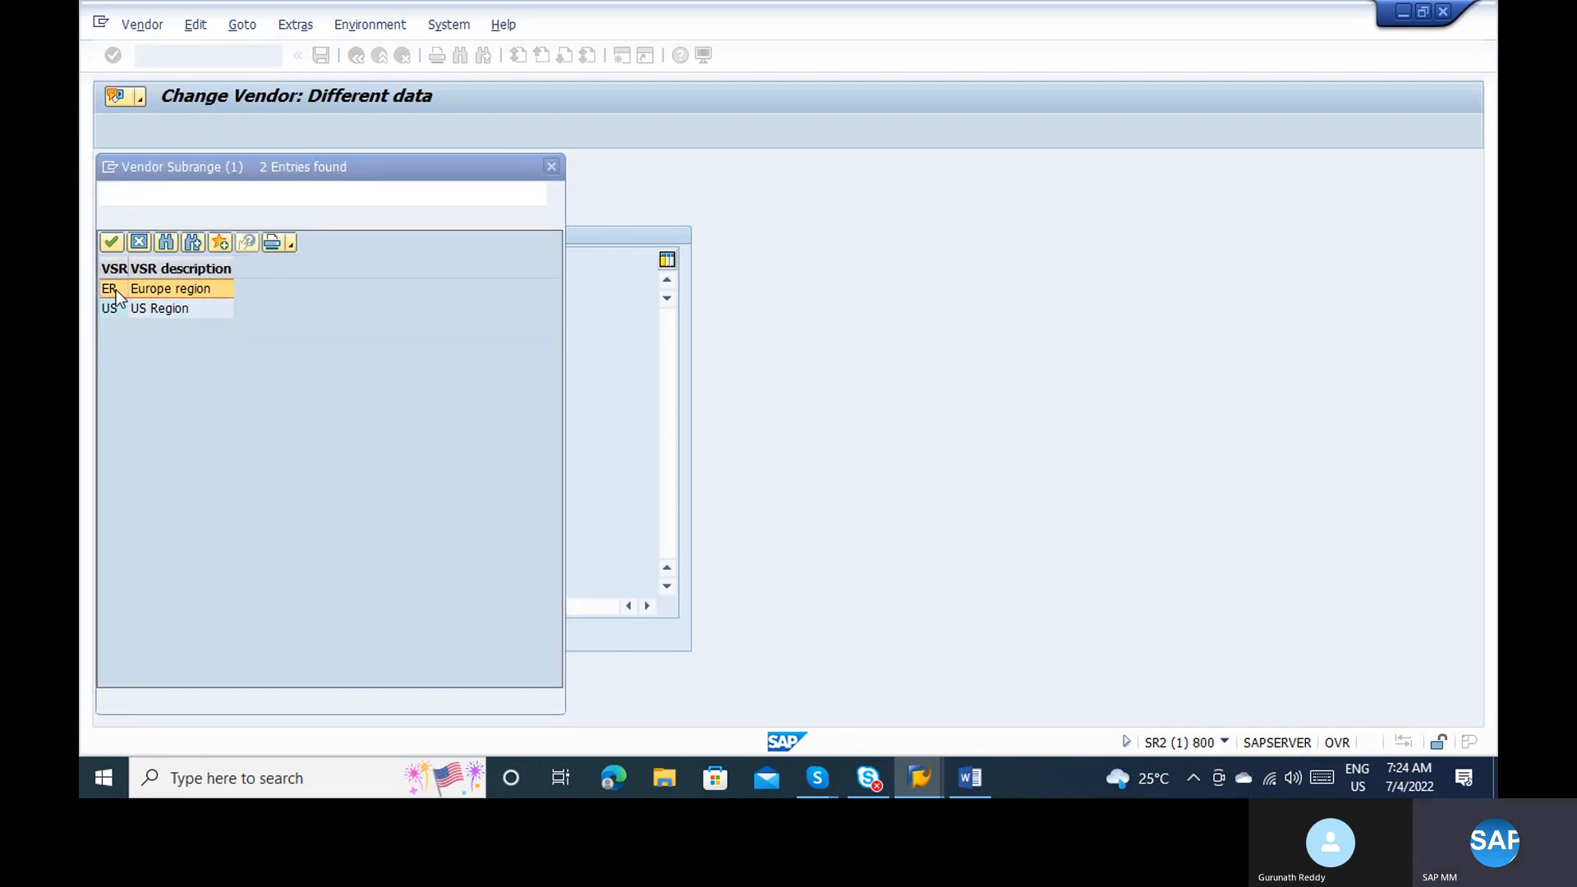
pyautogui.click(116, 289)
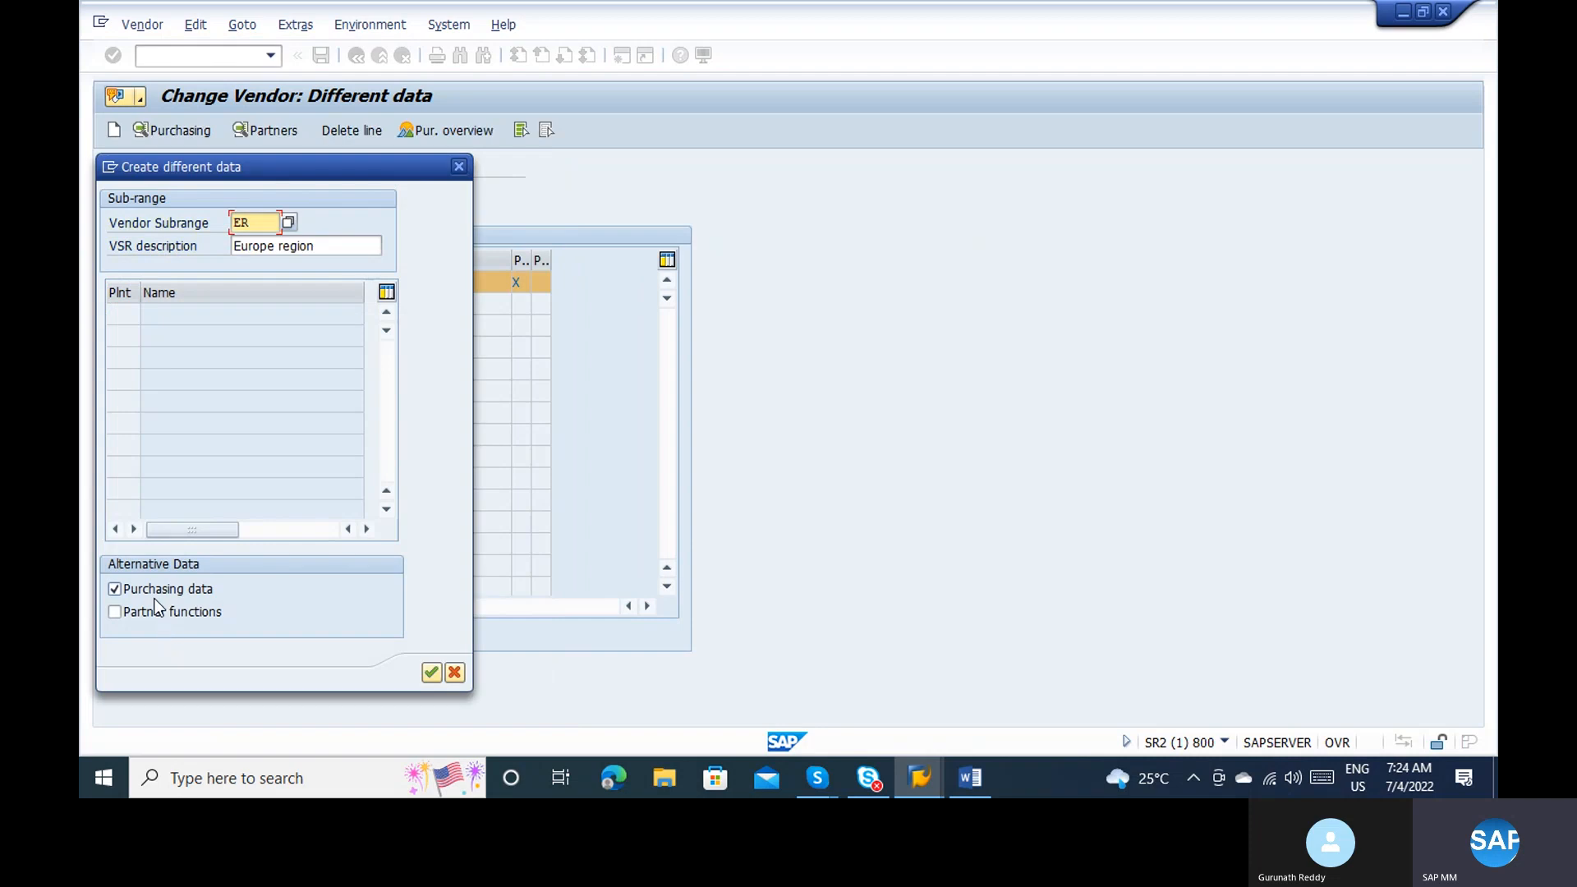
pyautogui.press('Return')
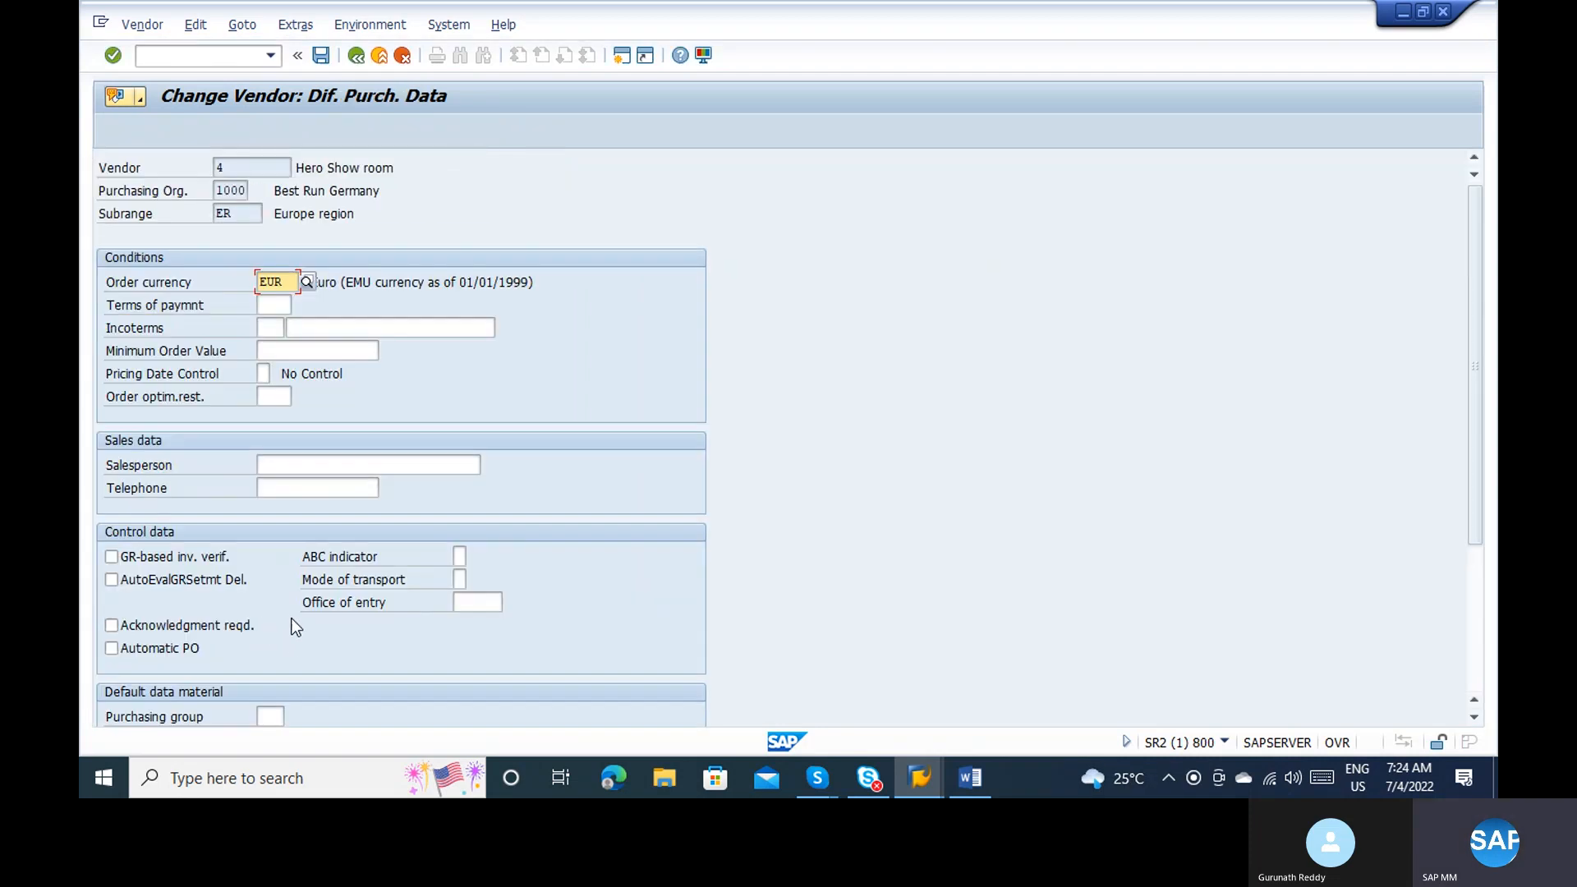
# Step: Save the vendor changes and open the vendor's purchasing data in display mode through transaction XK03
pyautogui.click(320, 56)
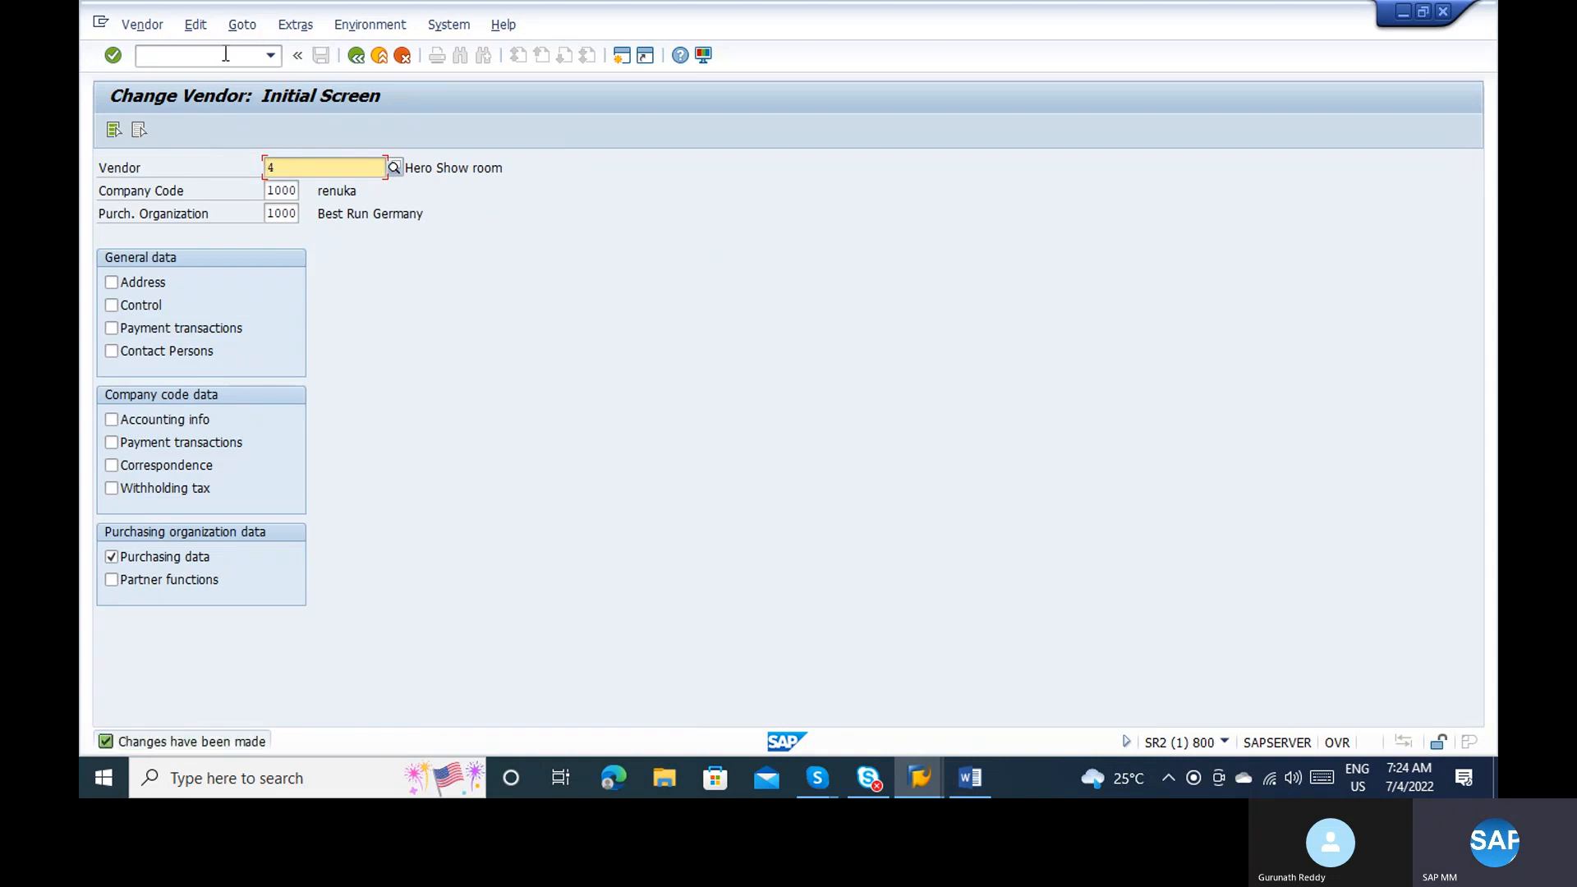
pyautogui.click(226, 53)
pyautogui.write('/nx')
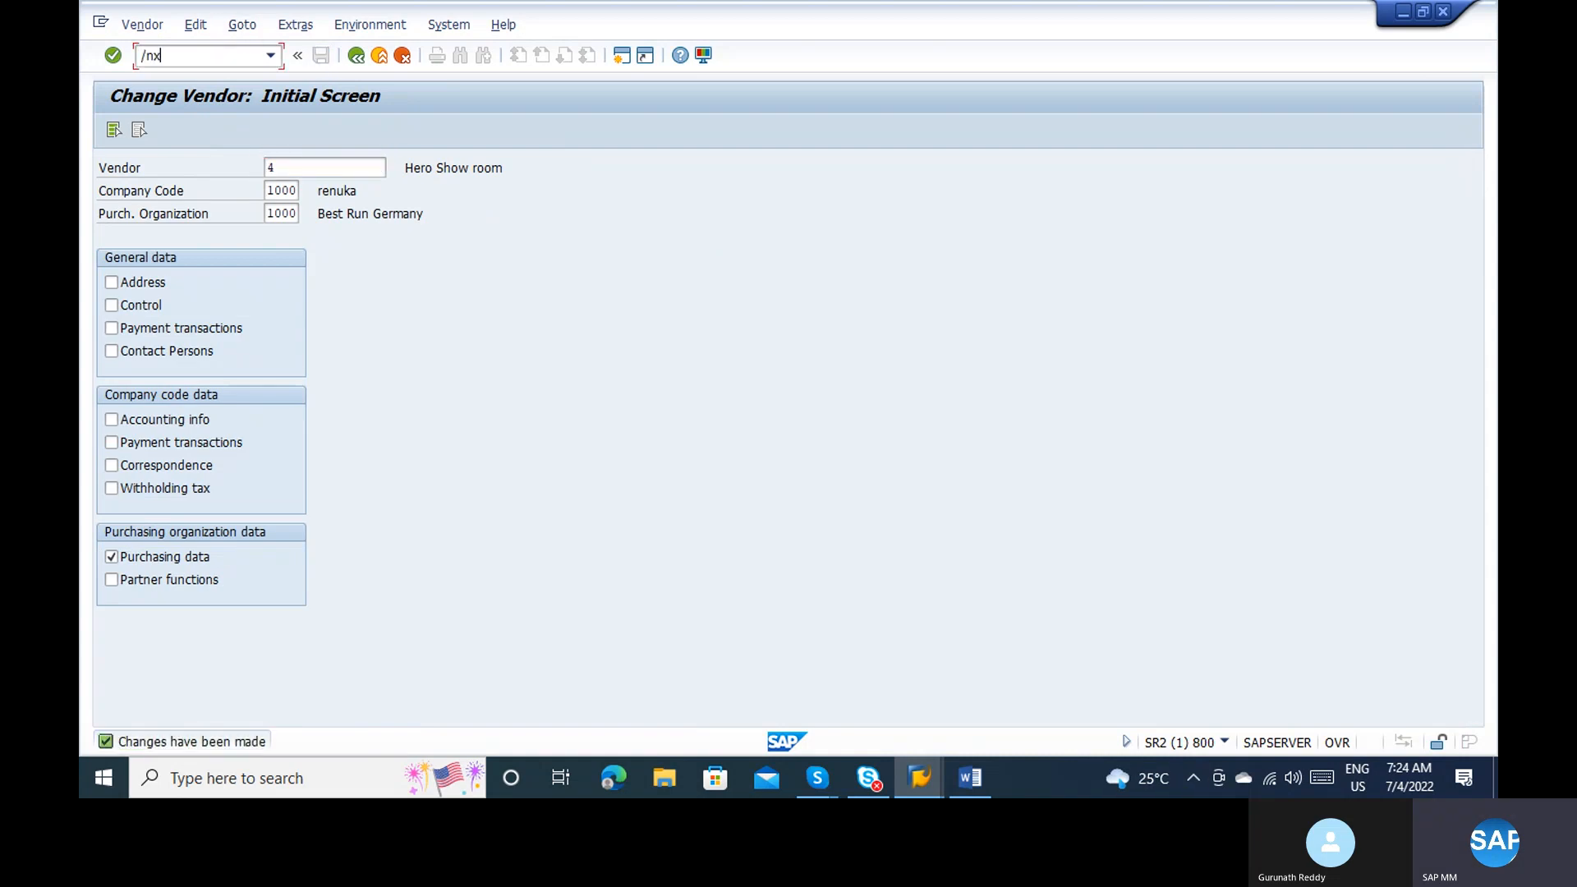
pyautogui.write('k03')
pyautogui.press('Return')
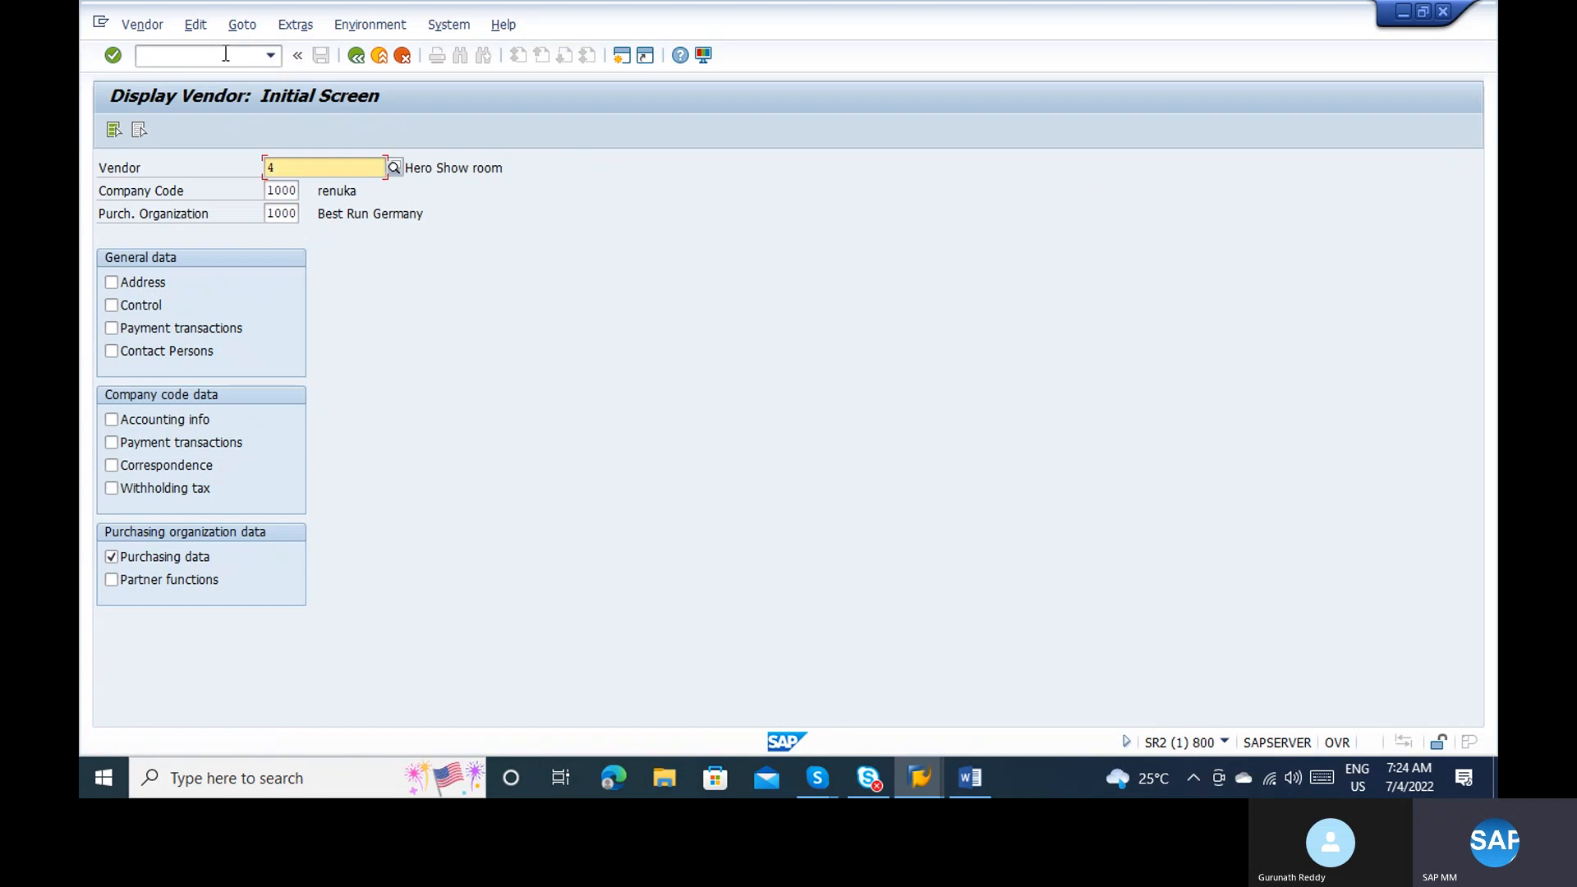
pyautogui.doubleClick(163, 552)
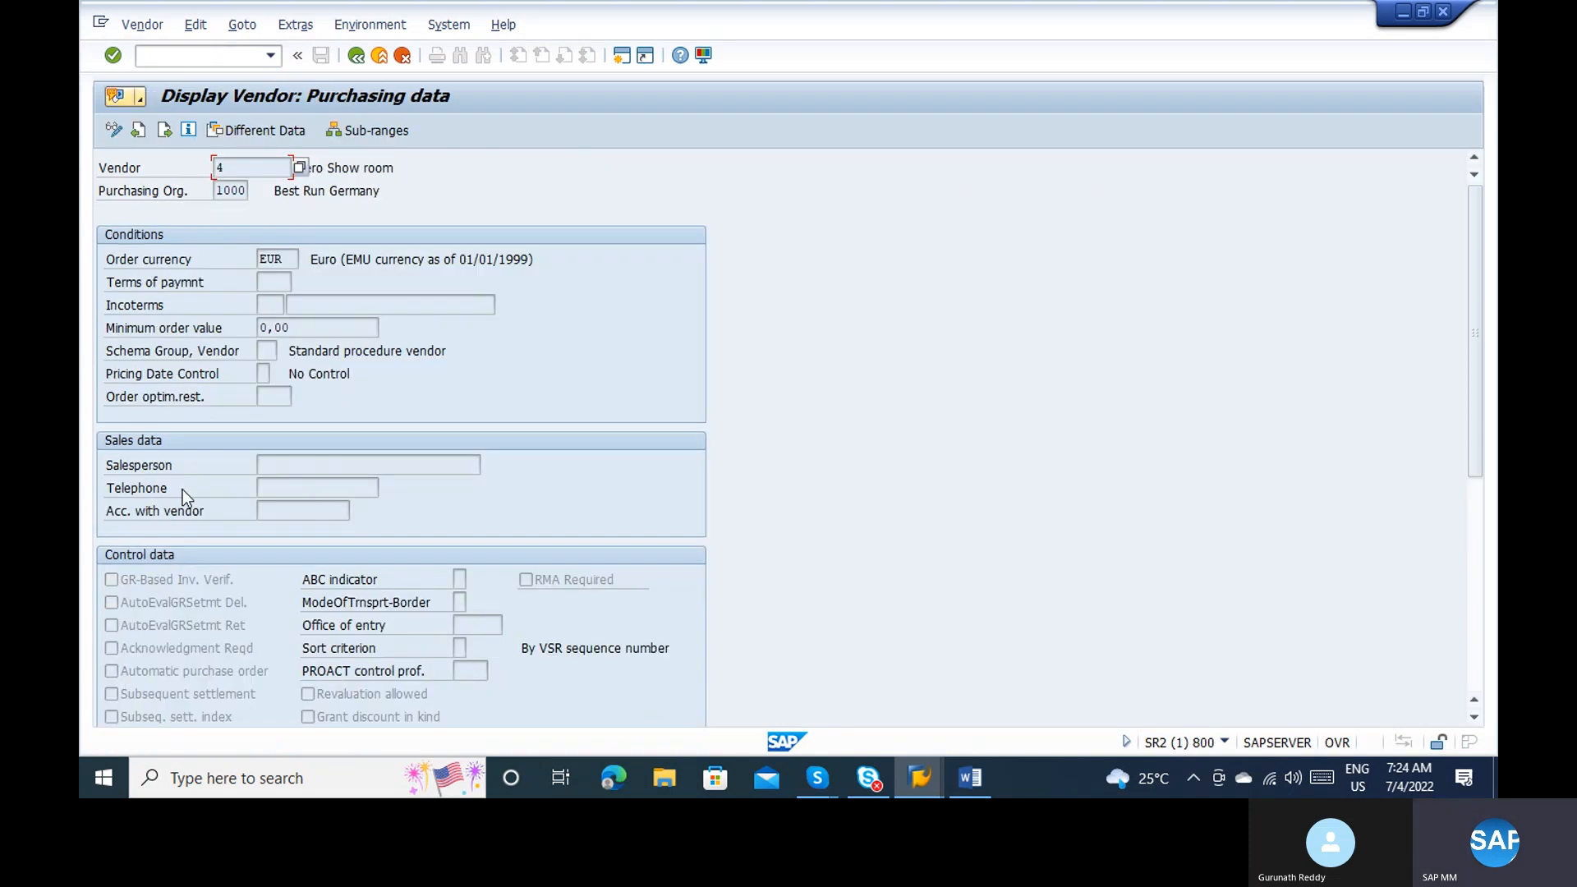
# Step: View the vendor's sub-ranges and the multilingual description of the US subrange, and return to the purchasing data
pyautogui.click(368, 129)
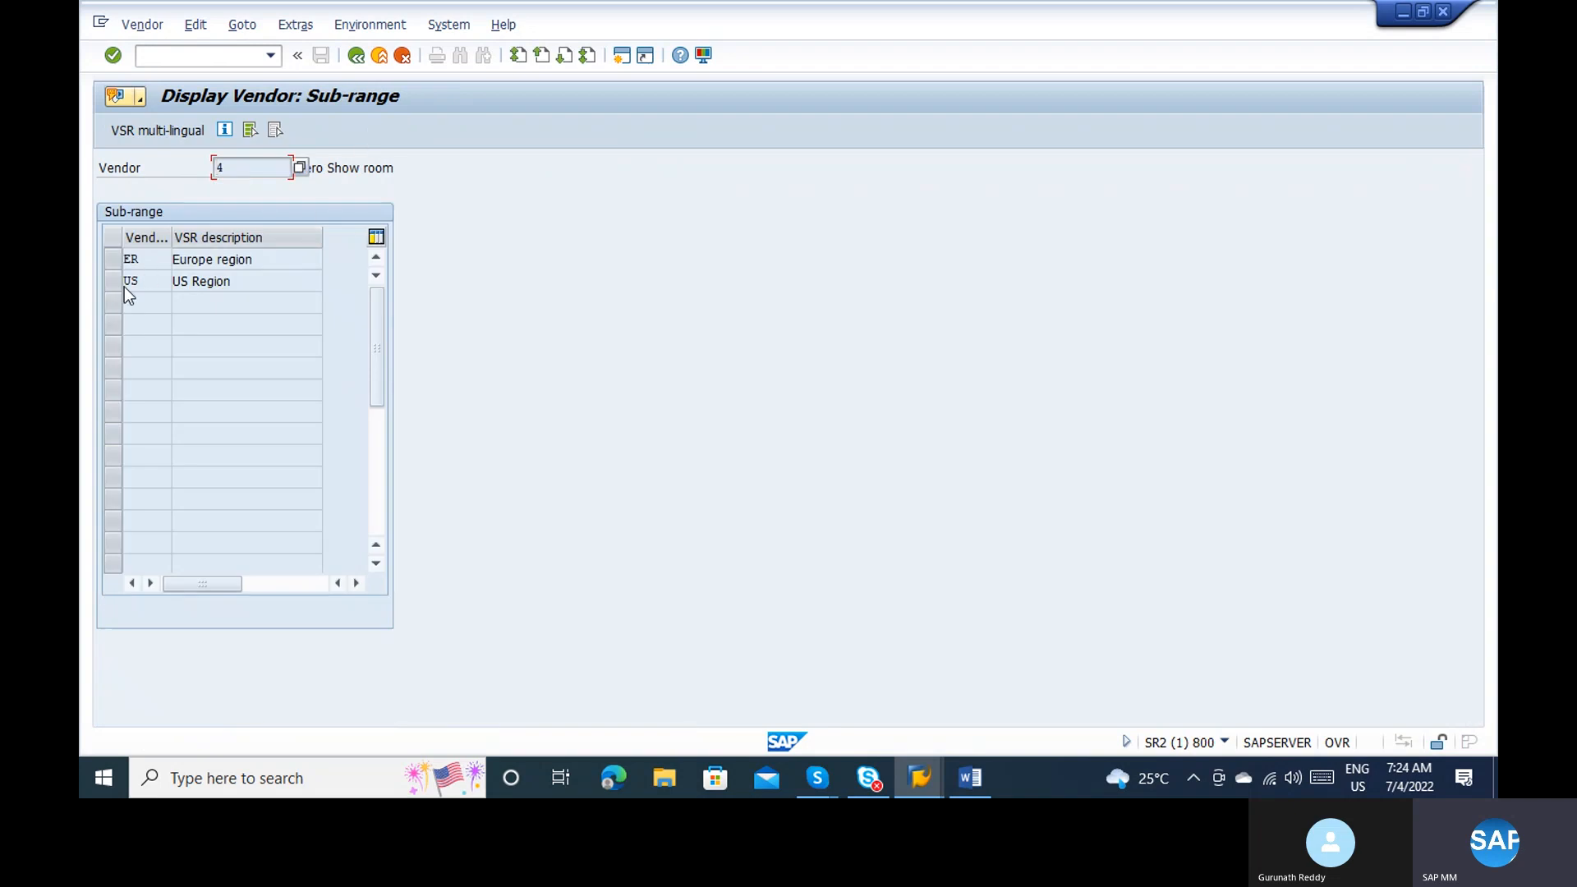
pyautogui.click(114, 284)
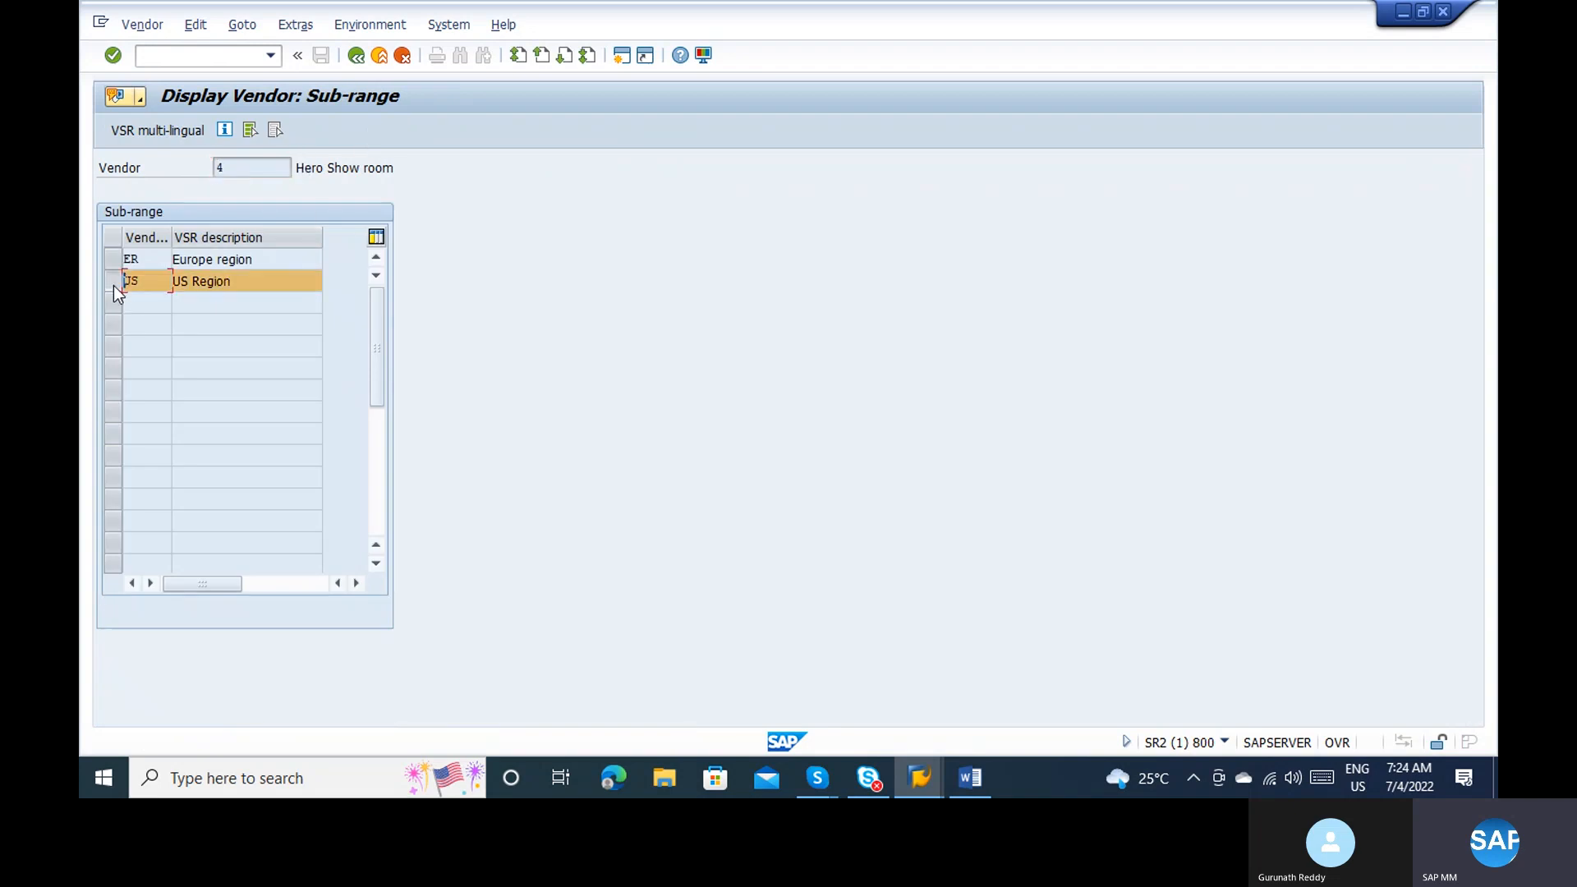
pyautogui.doubleClick(207, 279)
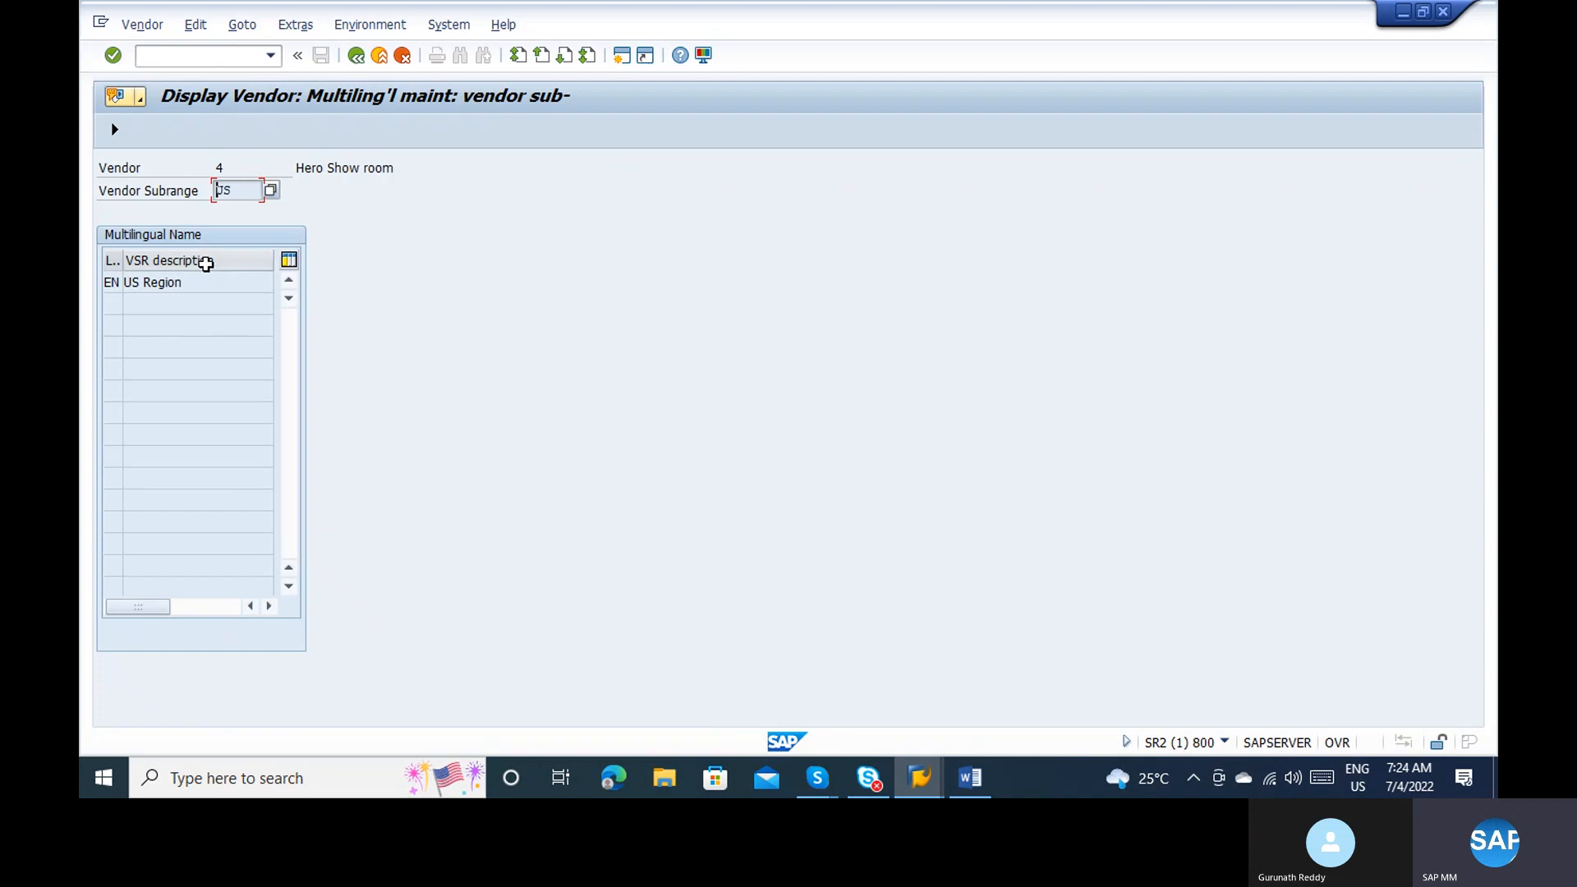
pyautogui.click(356, 55)
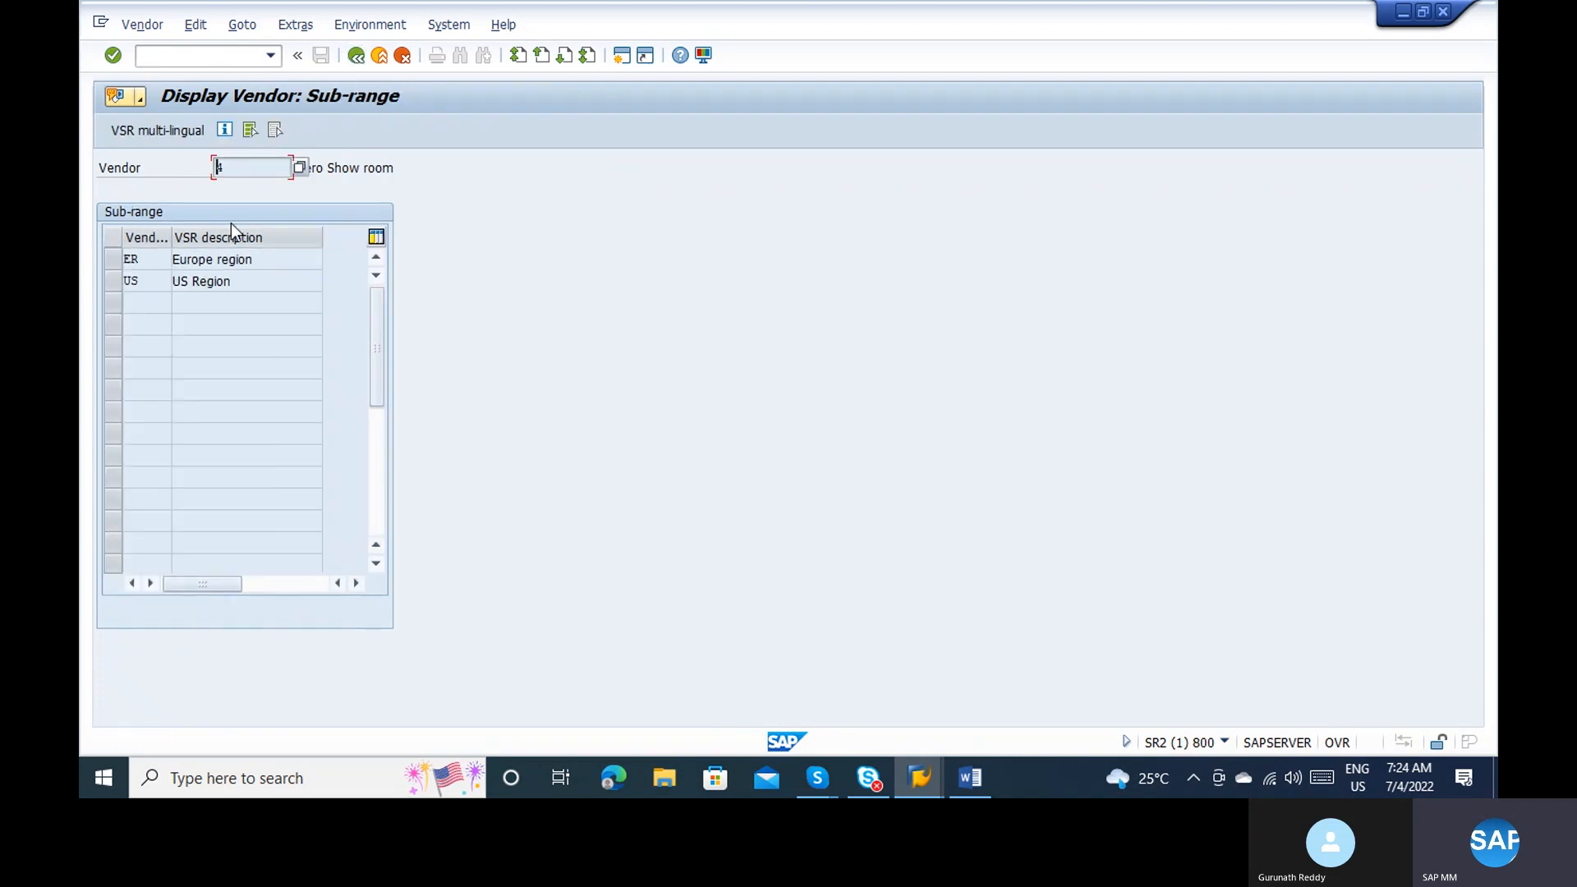
pyautogui.click(357, 55)
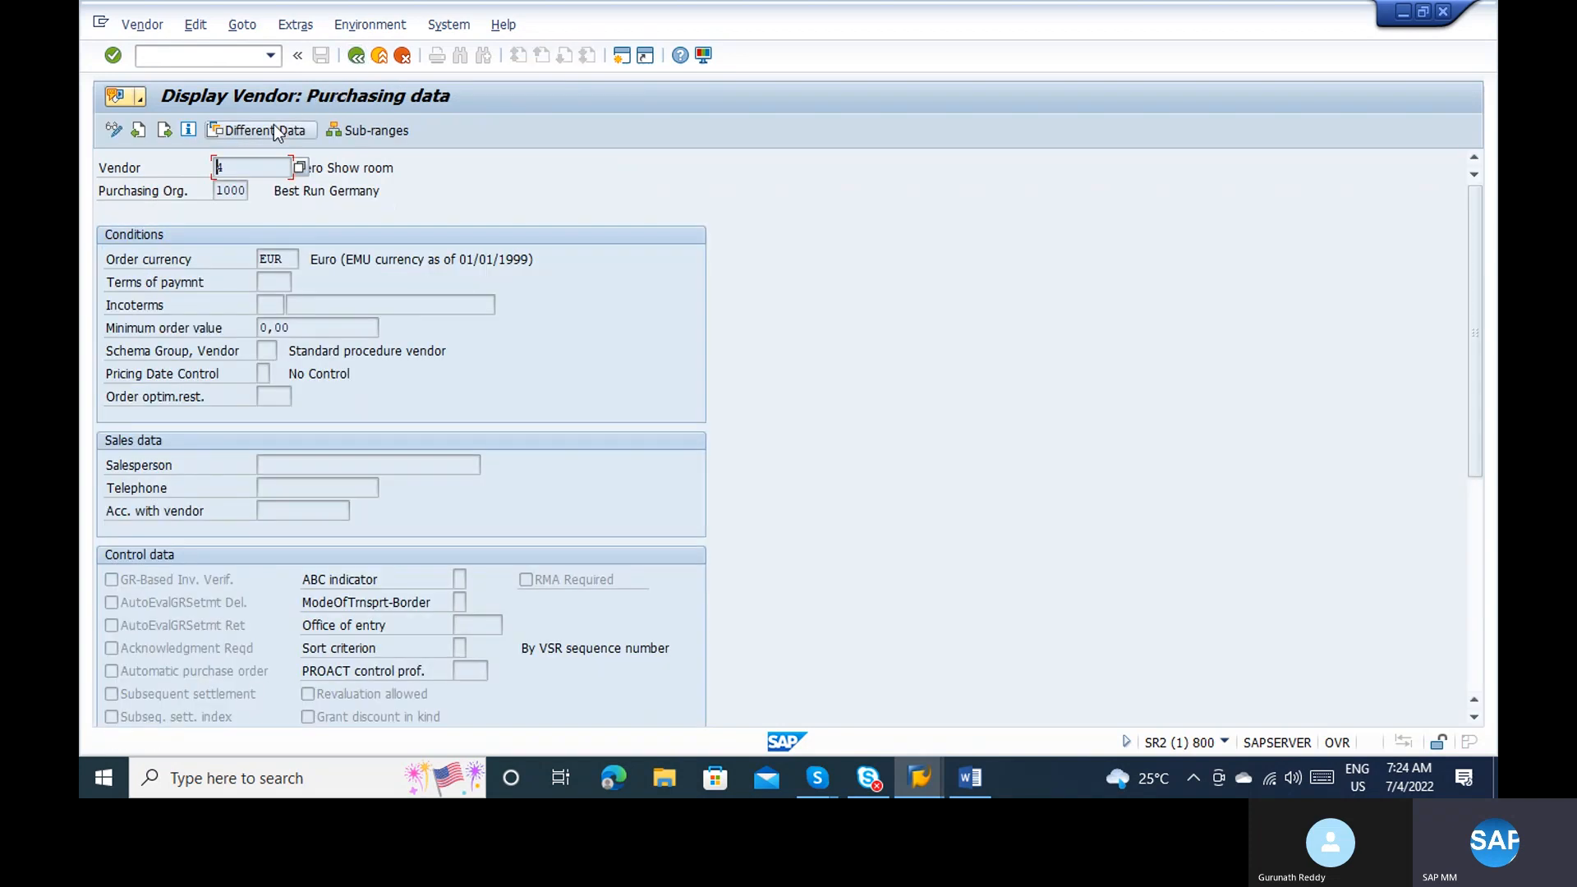
# Step: Open the different data list and check the order currency in the US Region subrange's purchasing data
pyautogui.click(274, 130)
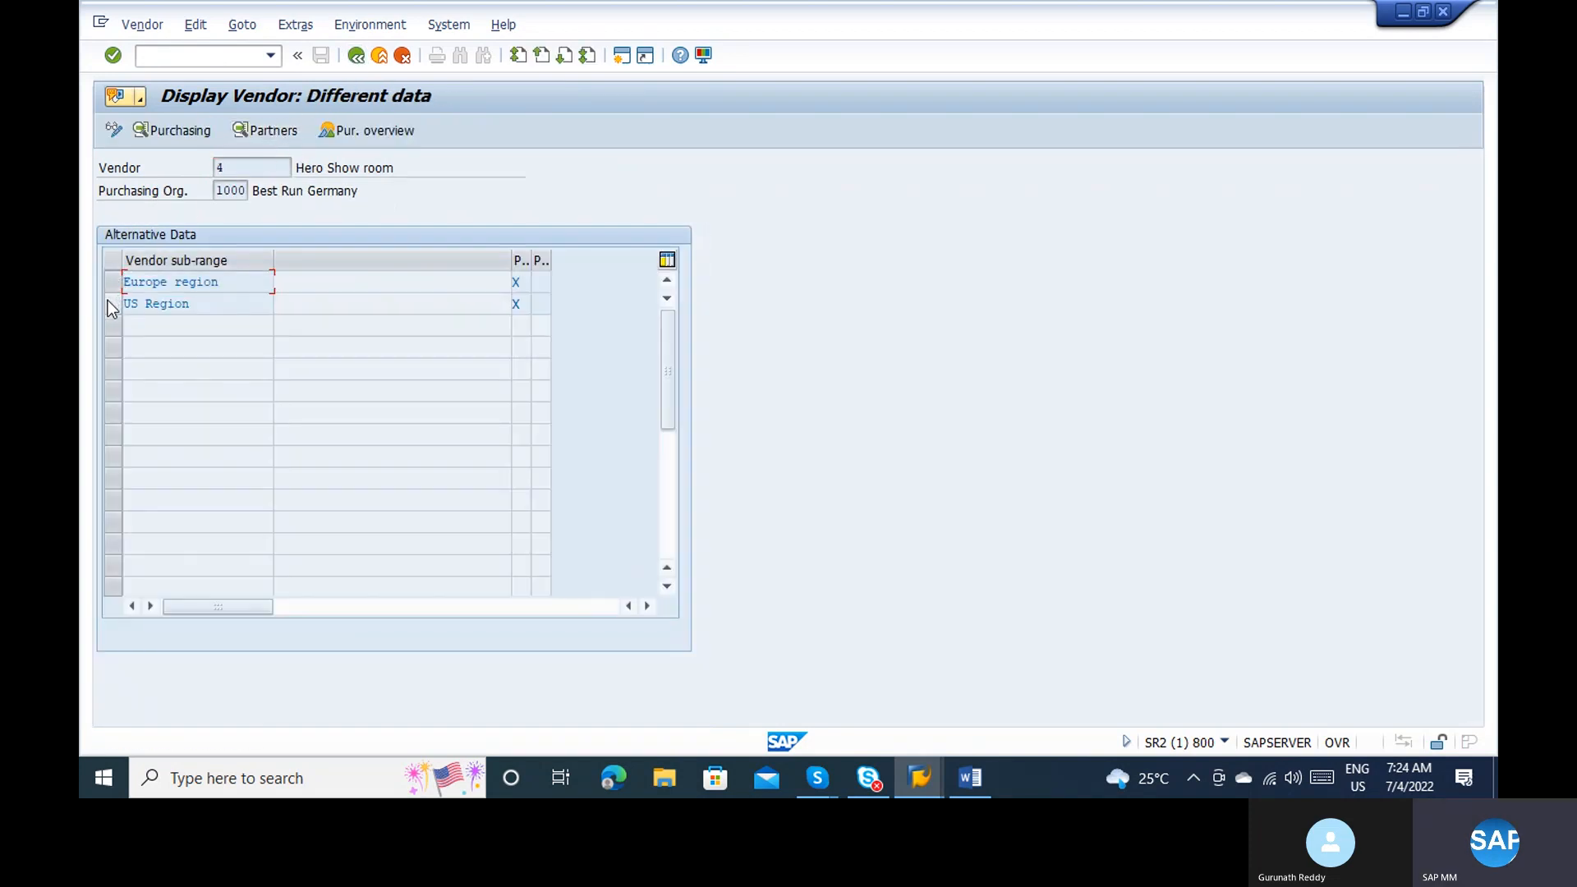
pyautogui.click(109, 301)
pyautogui.click(179, 129)
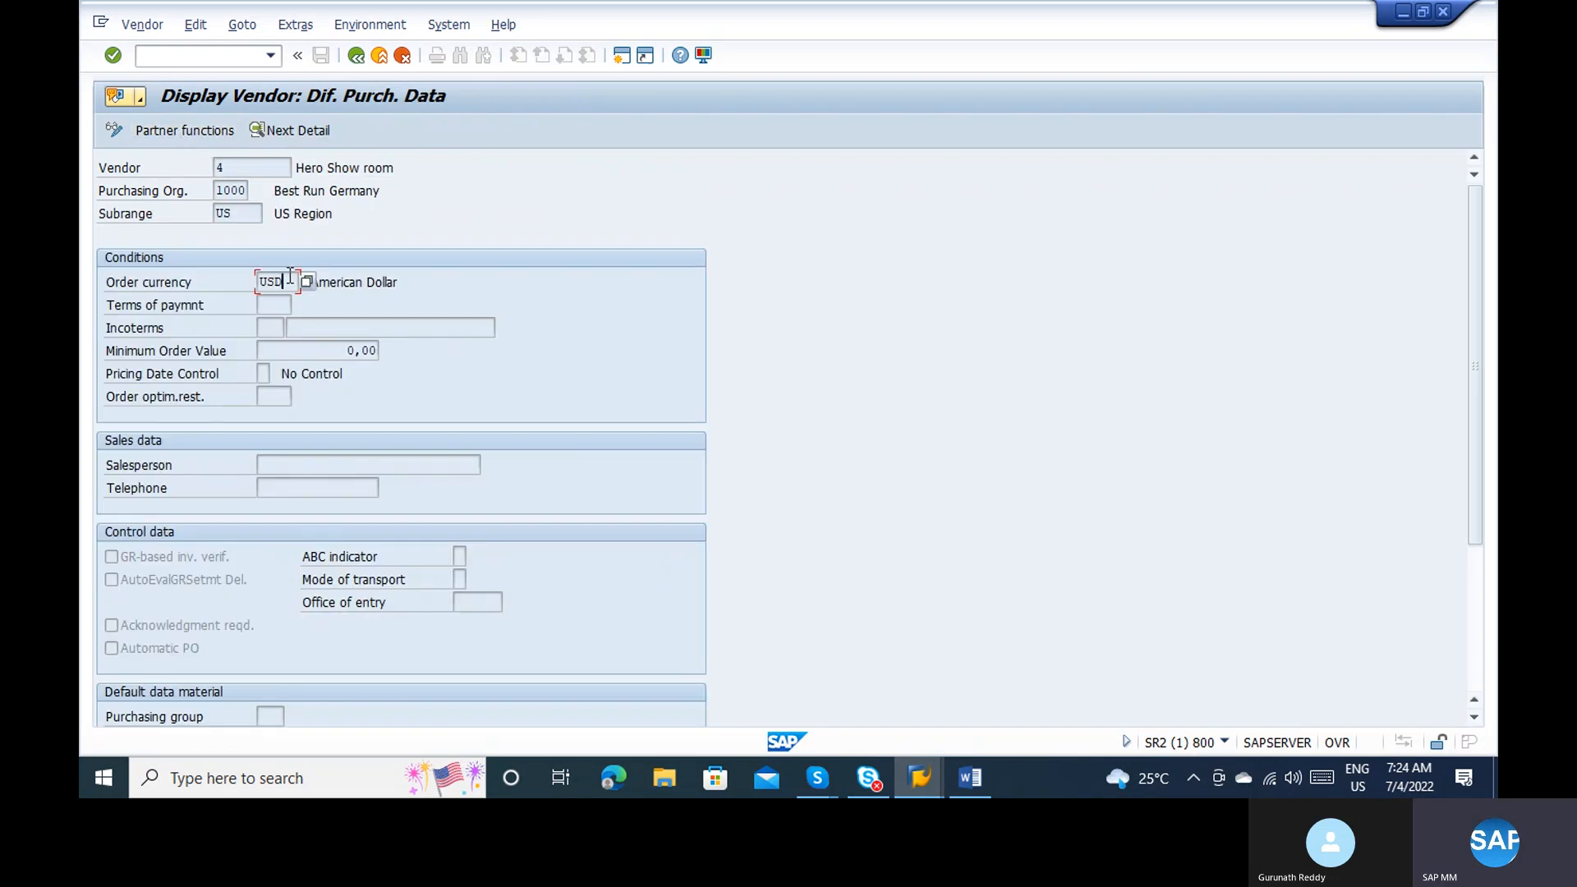
pyautogui.click(355, 58)
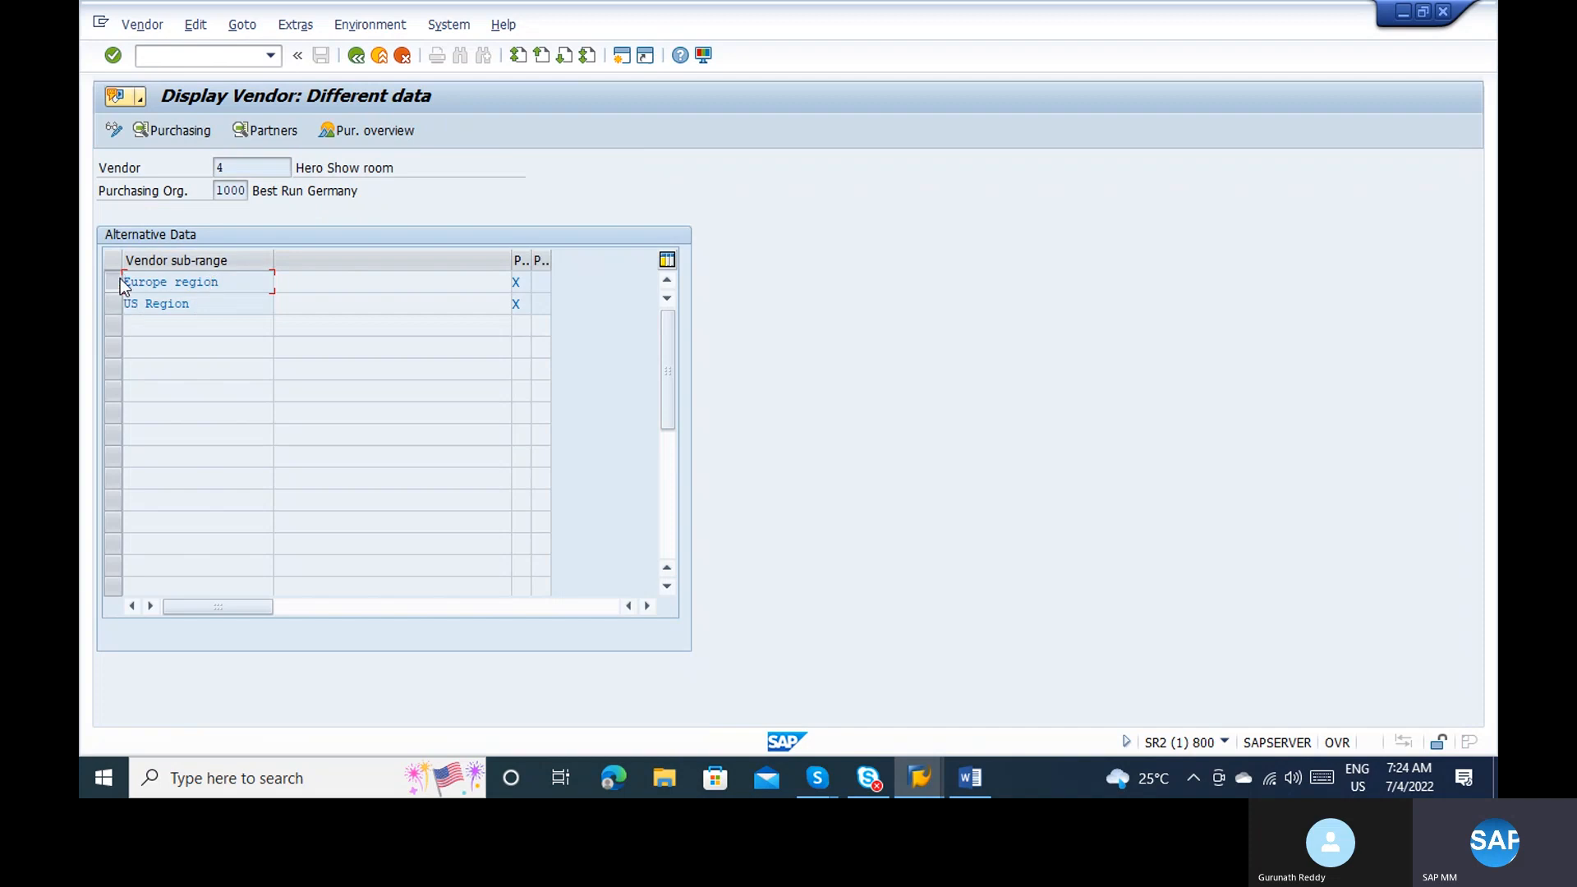
# Step: Check the Europe region subrange's different purchasing data, return to the initial screen and redisplay the vendor's general purchasing data
pyautogui.click(119, 280)
pyautogui.click(180, 131)
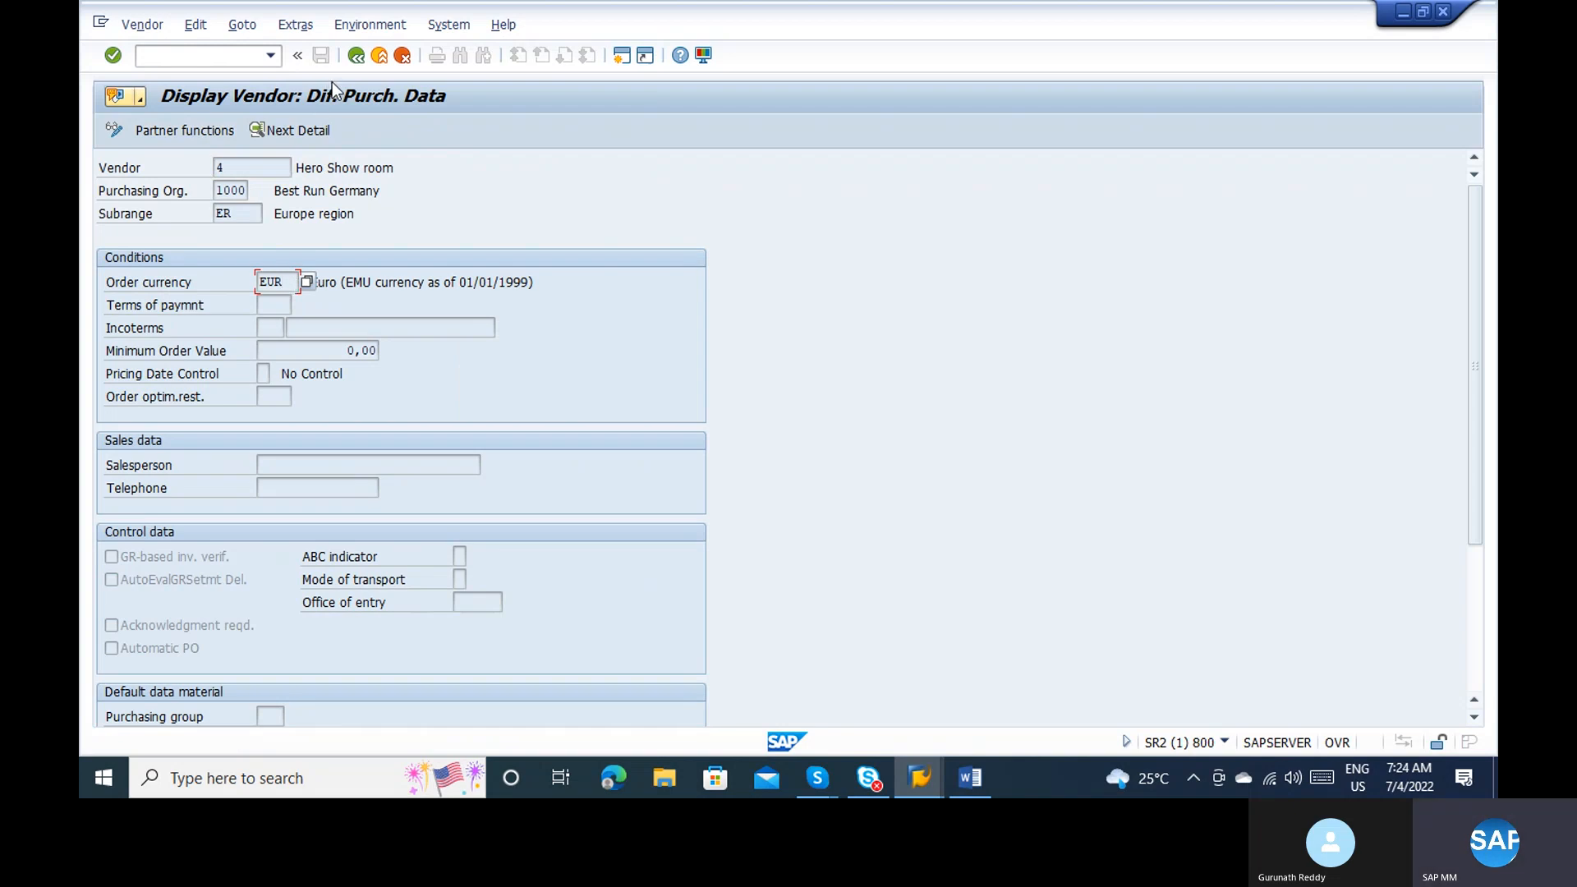
pyautogui.click(355, 55)
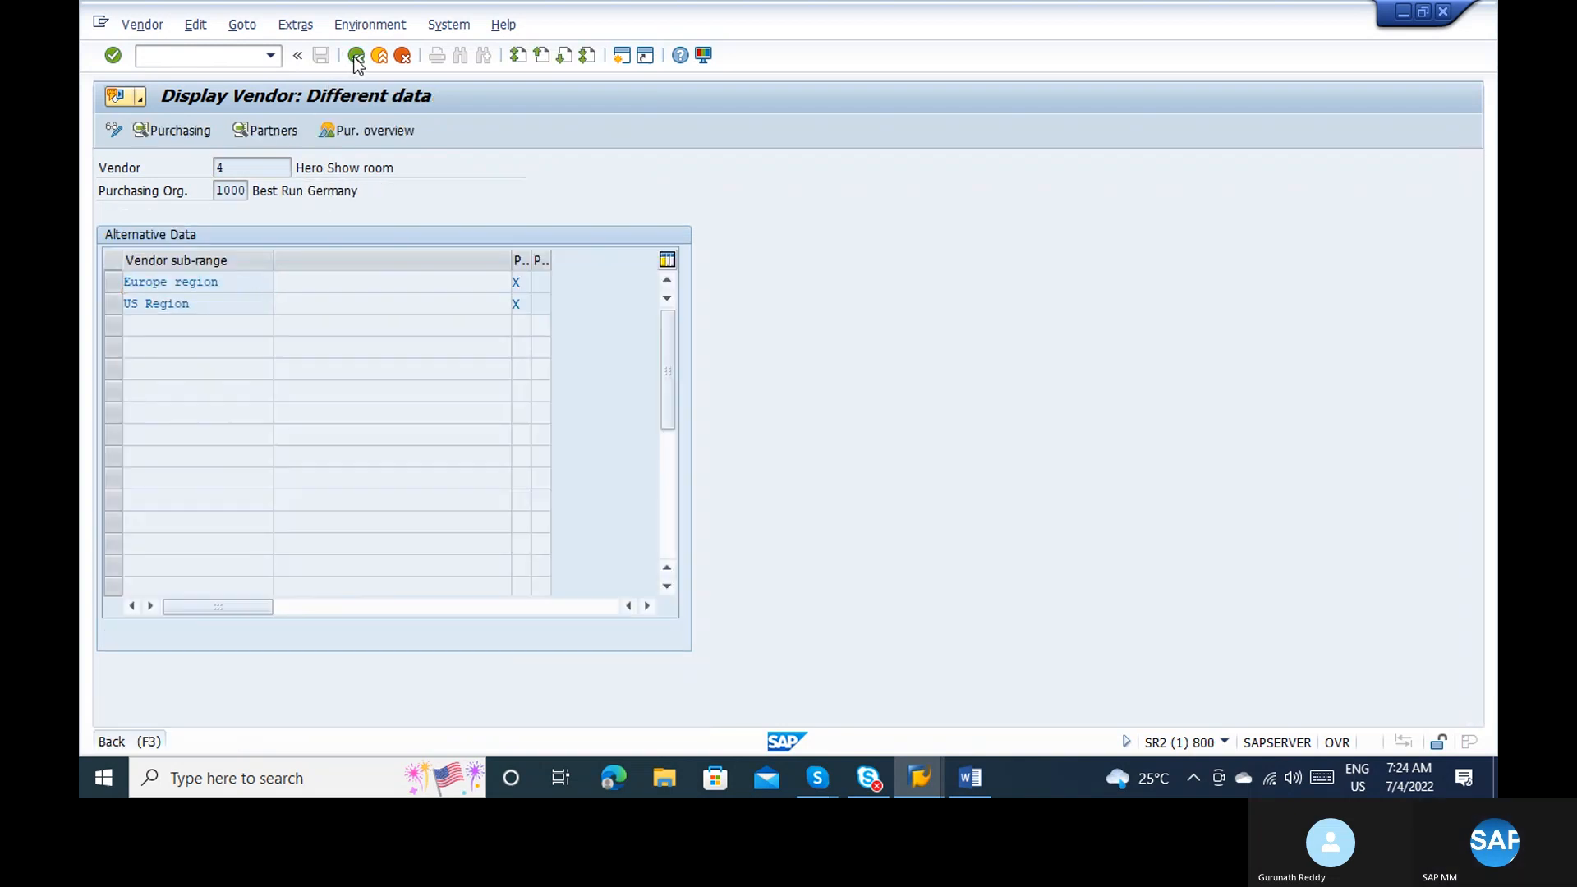
pyautogui.click(356, 55)
pyautogui.click(356, 55)
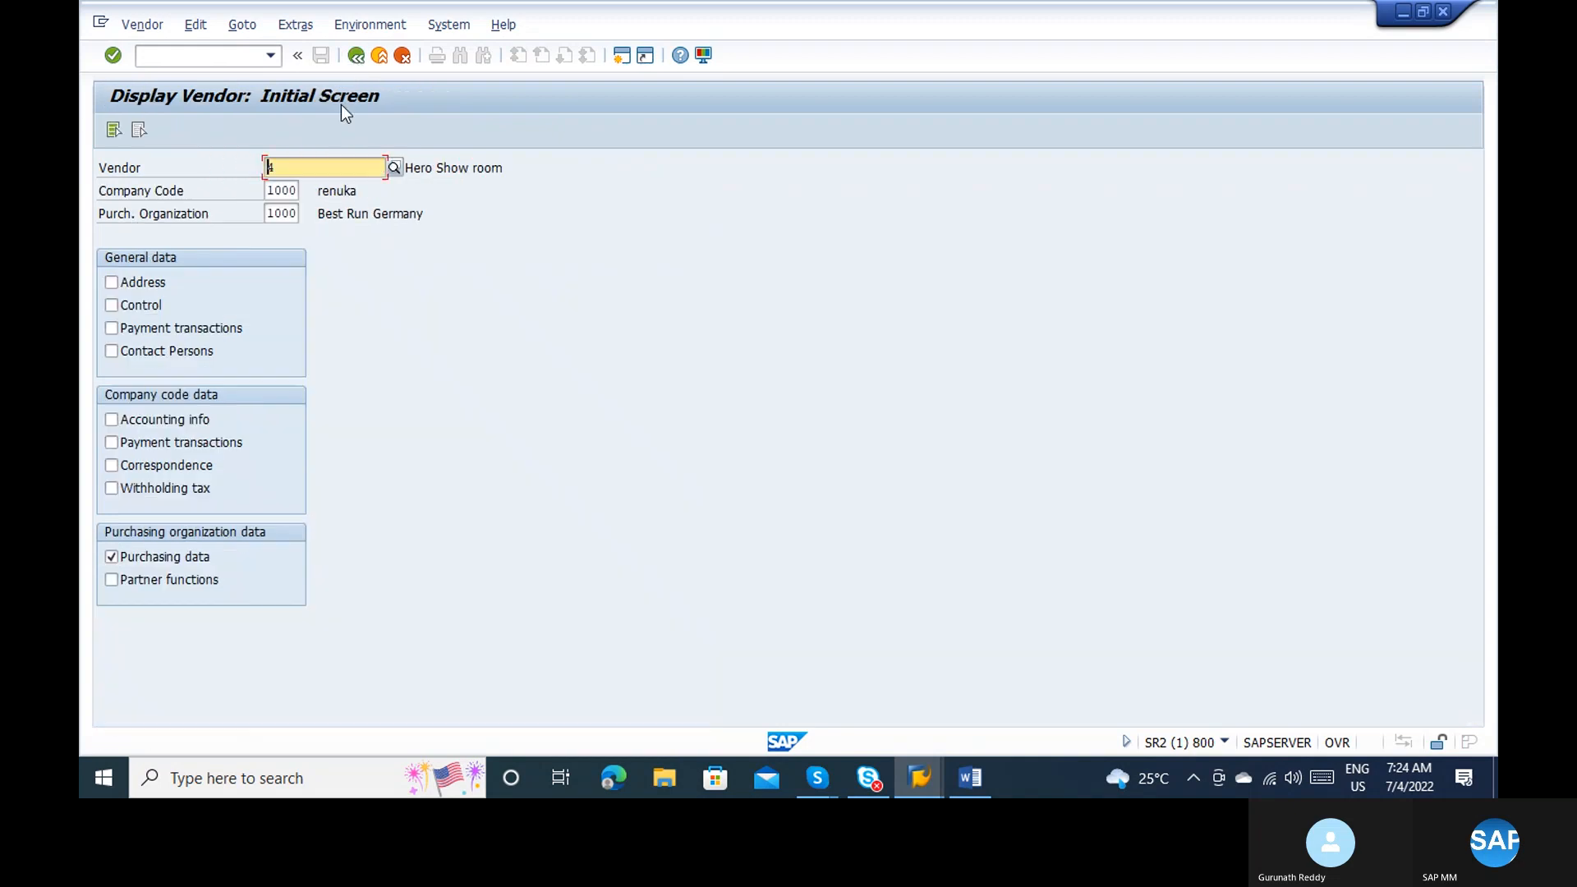
pyautogui.press('Return')
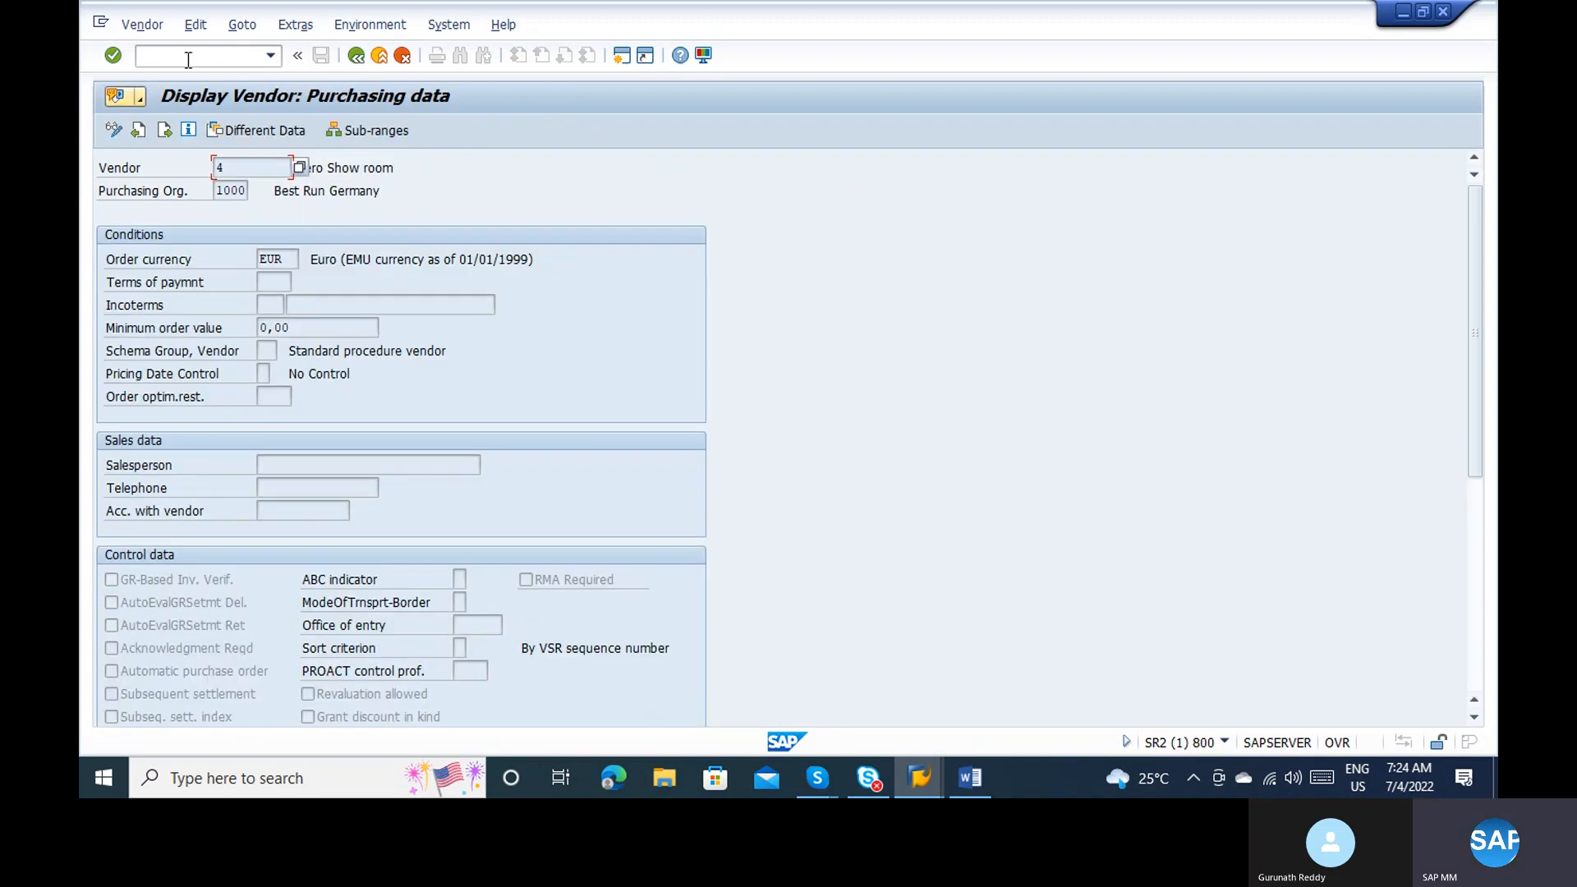
# Step: Open the vendor's purchasing data for editing through transaction XK02
pyautogui.click(177, 54)
pyautogui.write('/nxk02')
pyautogui.press('Return')
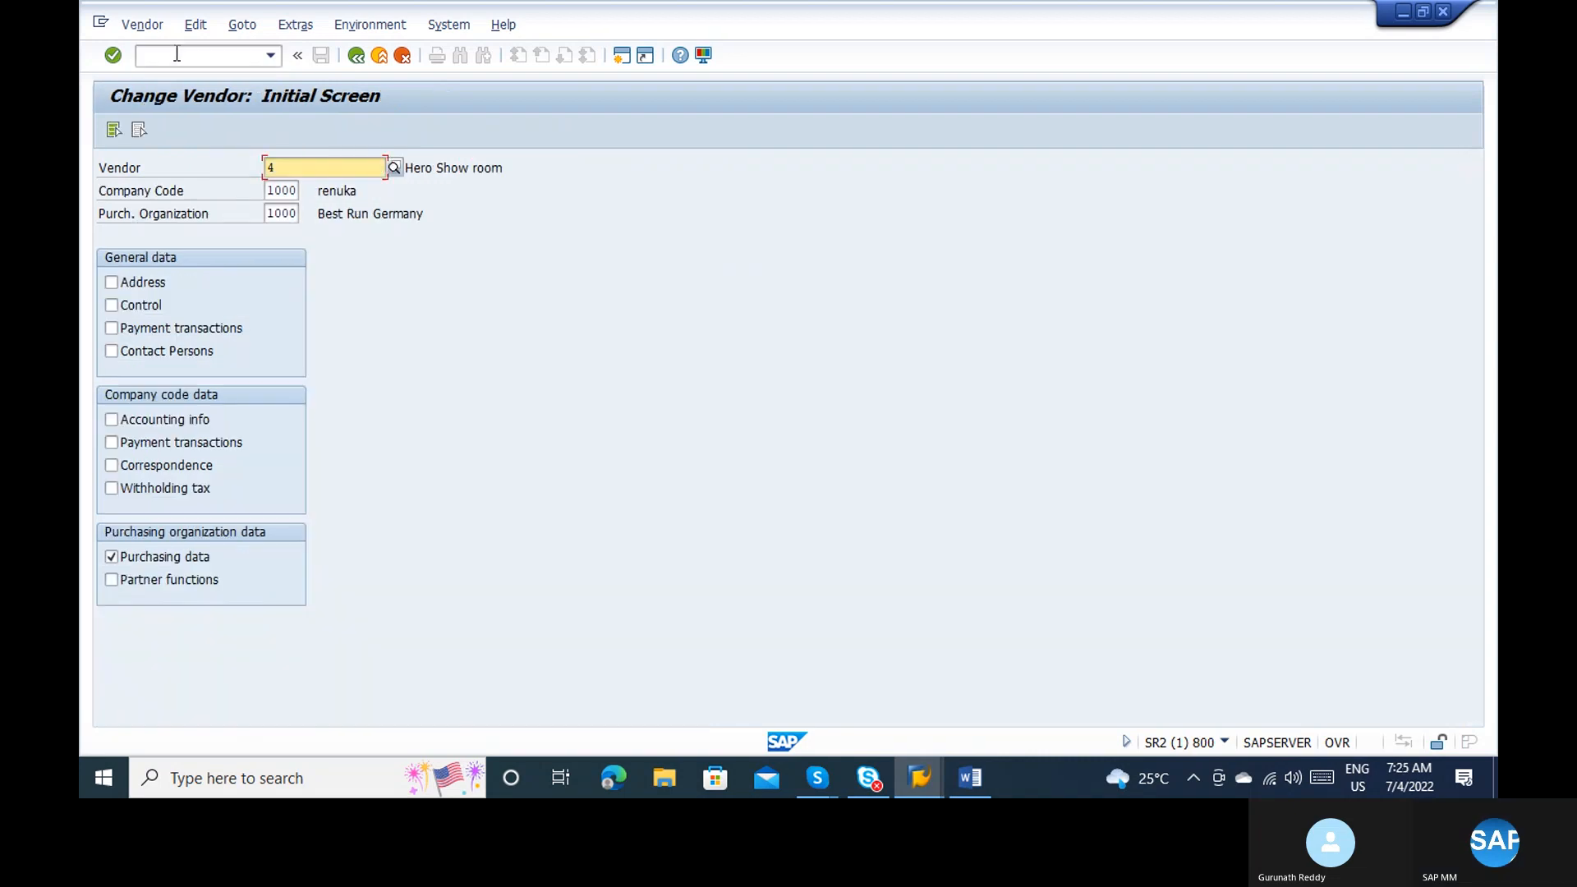
pyautogui.press('Return')
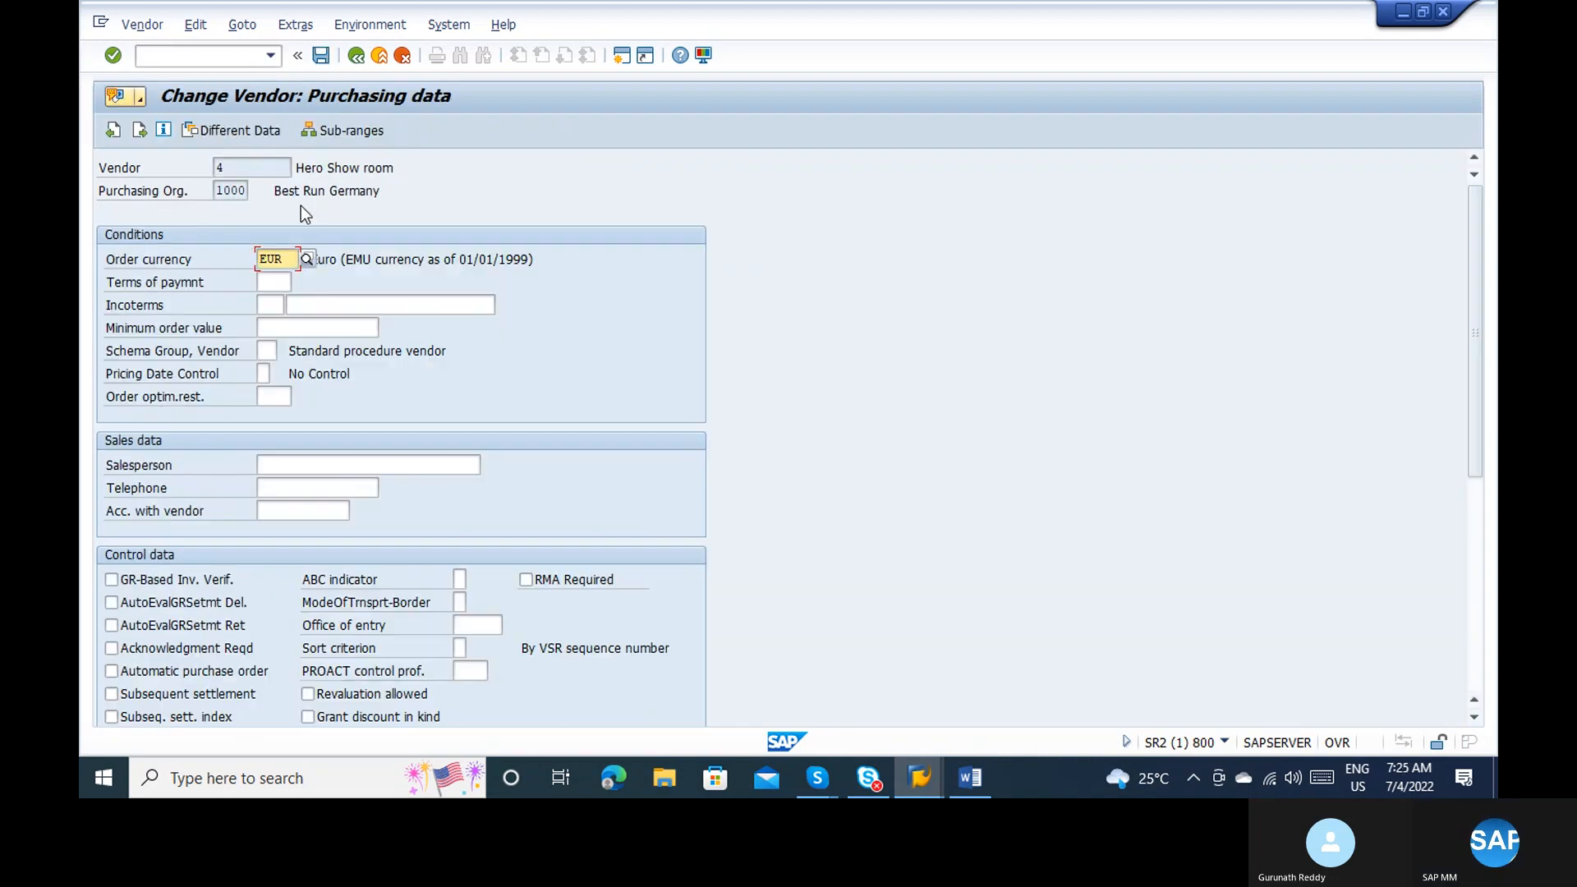
# Step: Set the order currency in the vendor's general purchasing data to INR and save the change
pyautogui.click(292, 251)
pyautogui.press('BackSpace')
pyautogui.press('BackSpace')
pyautogui.press('BackSpace')
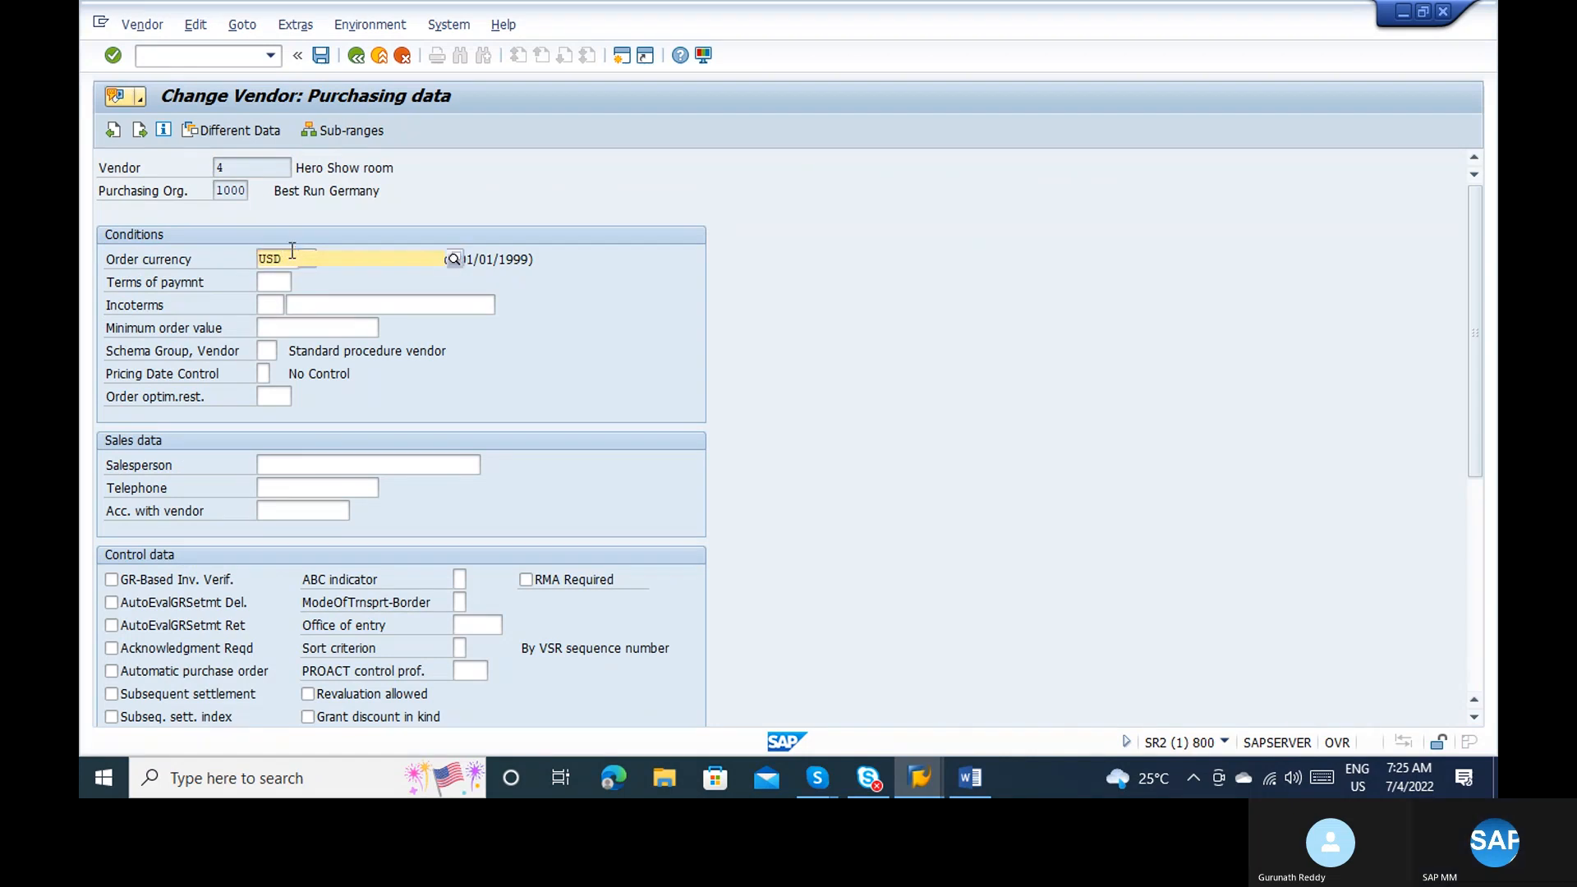
pyautogui.write('INR')
pyautogui.press('Return')
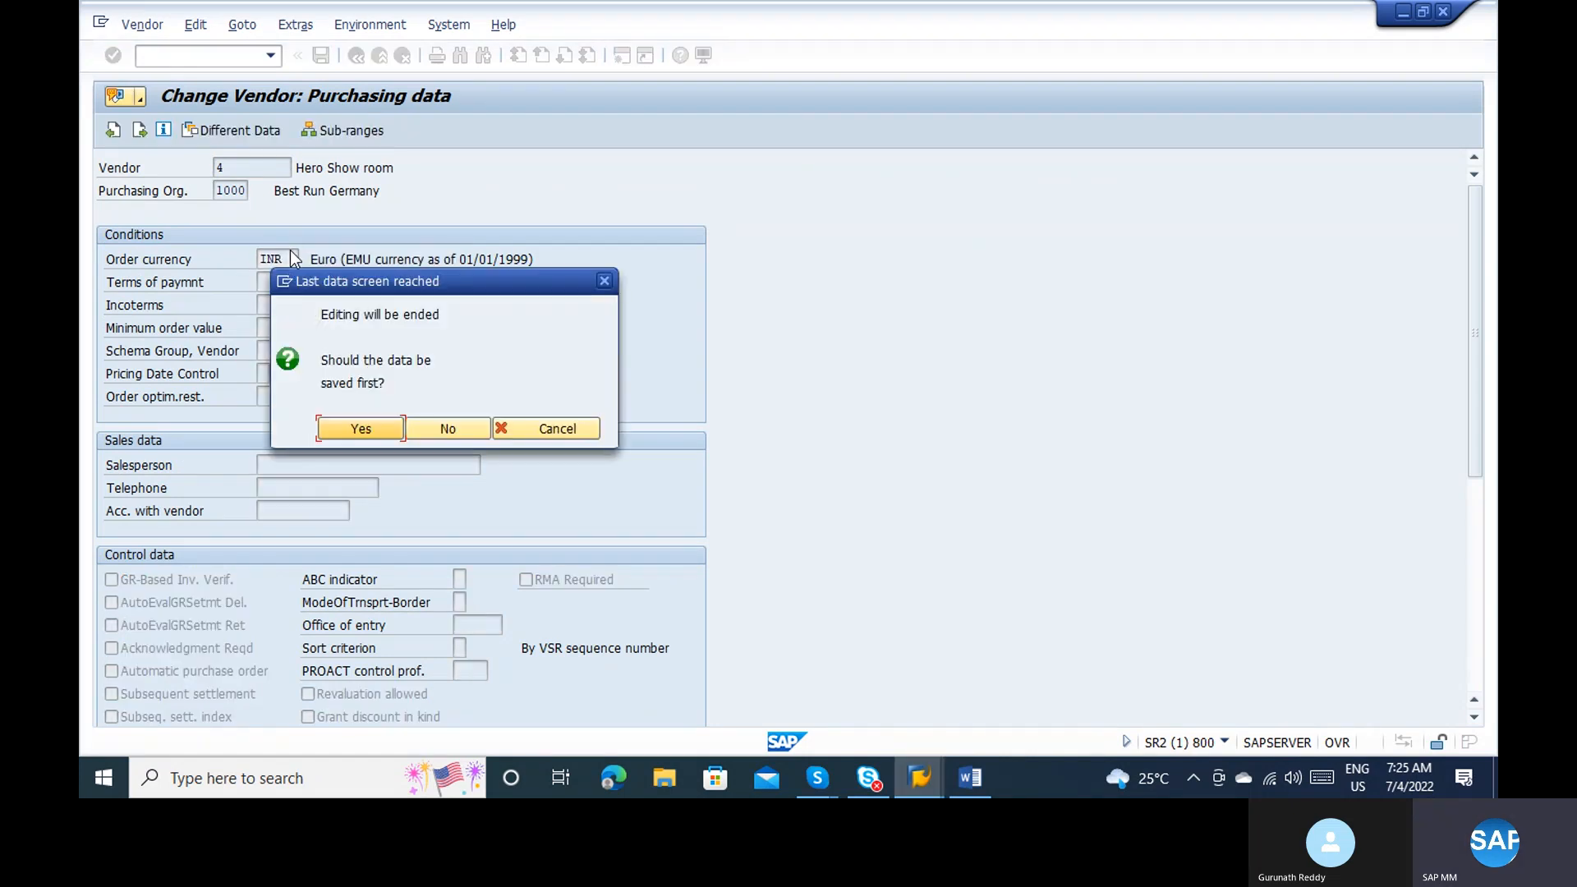
pyautogui.press('Return')
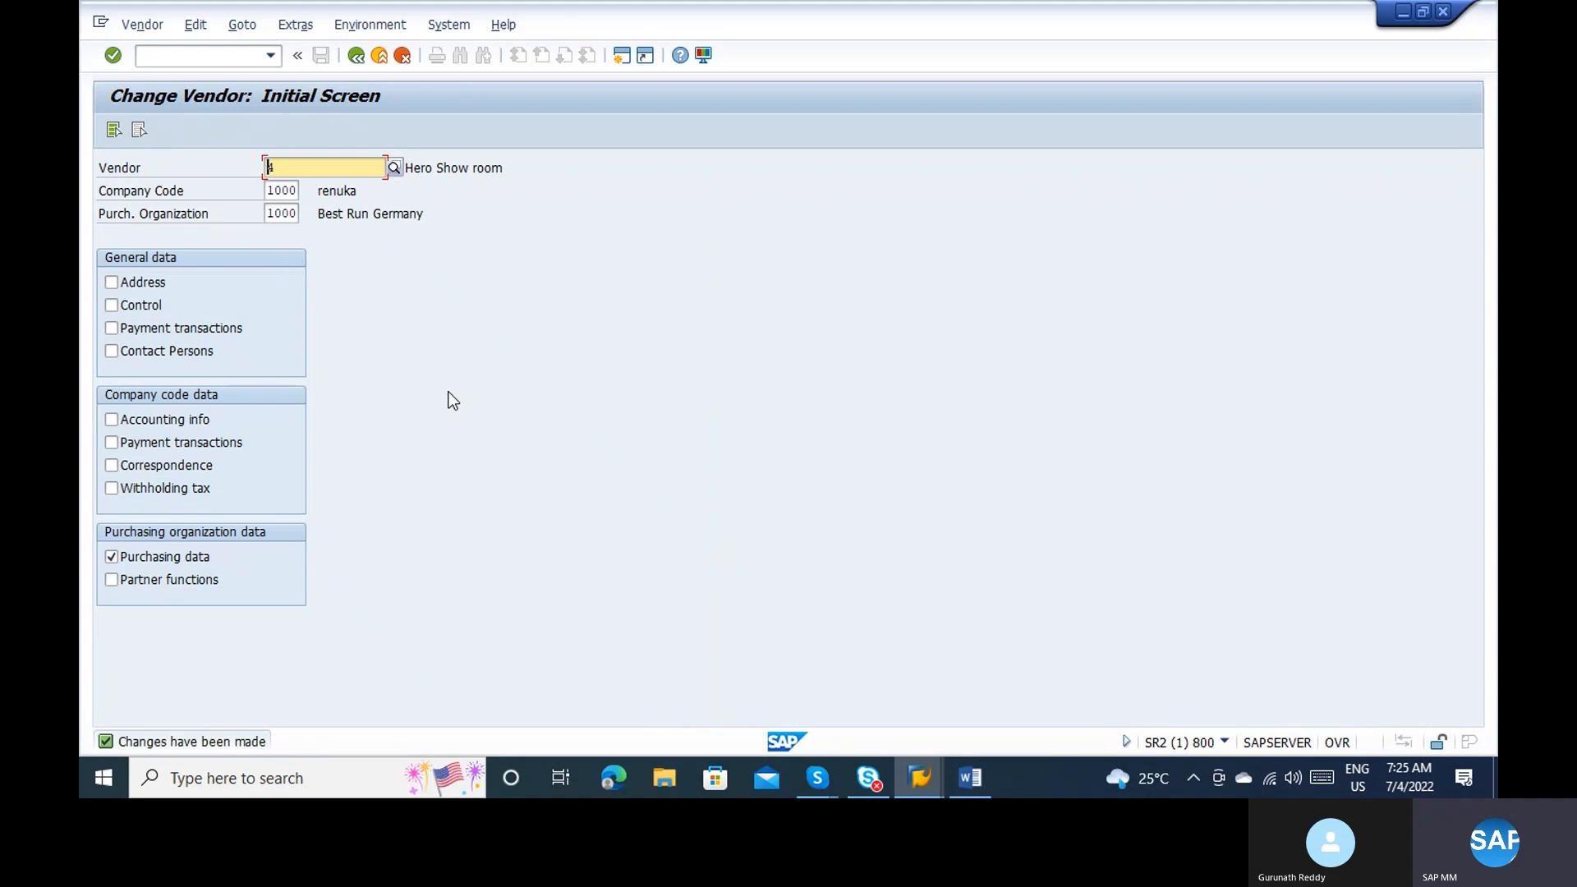
# Step: Display the vendor's purchasing data through transaction XK03 and check the order currency
pyautogui.click(172, 59)
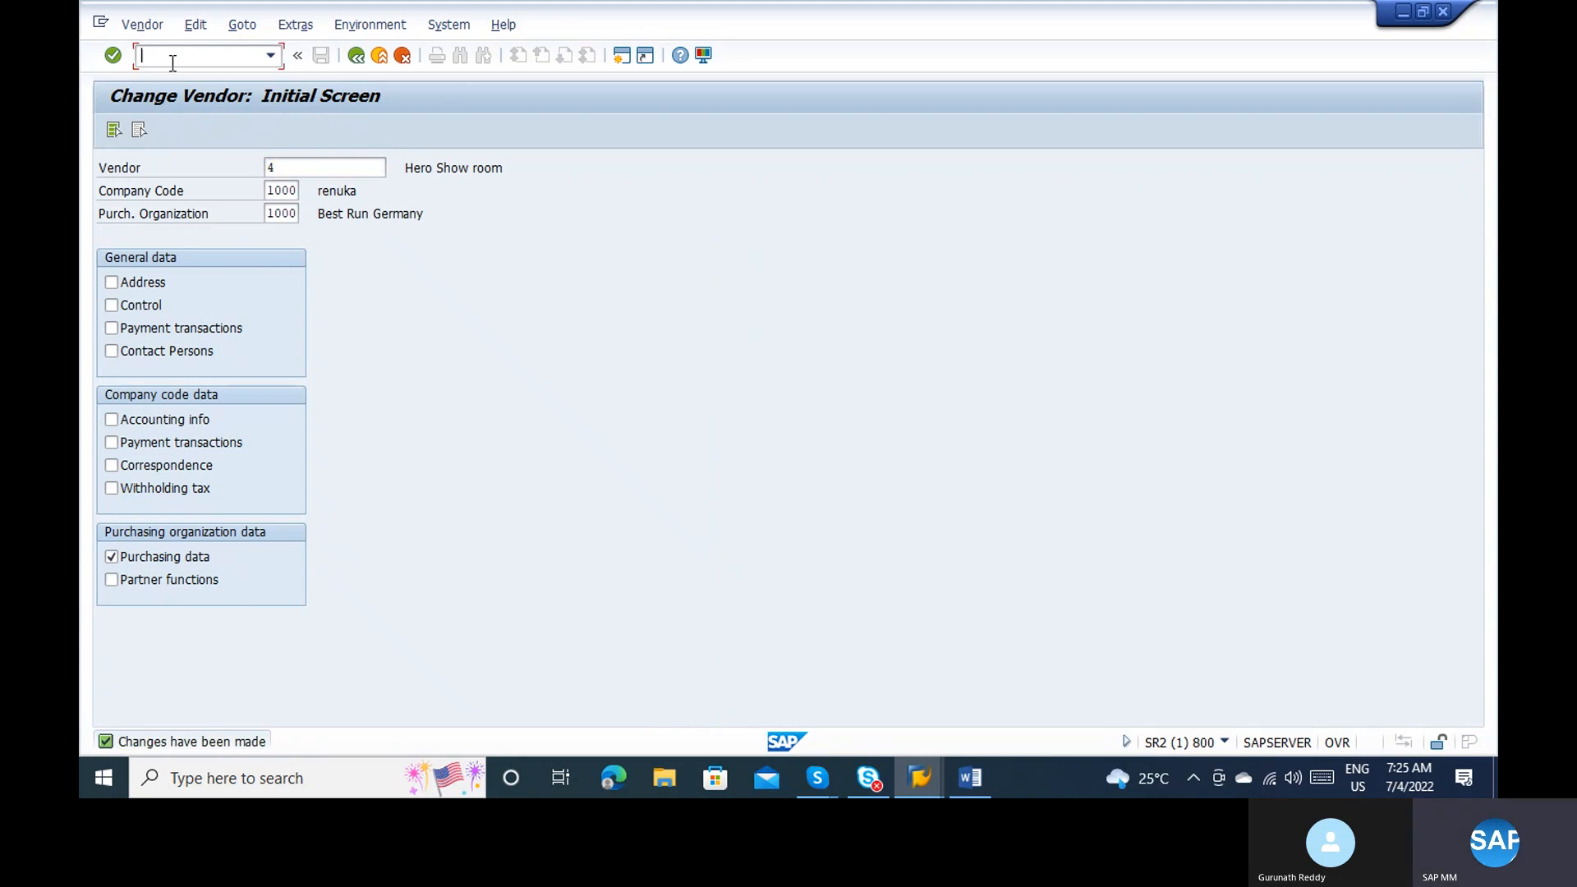
pyautogui.write('/nxk03')
pyautogui.press('Return')
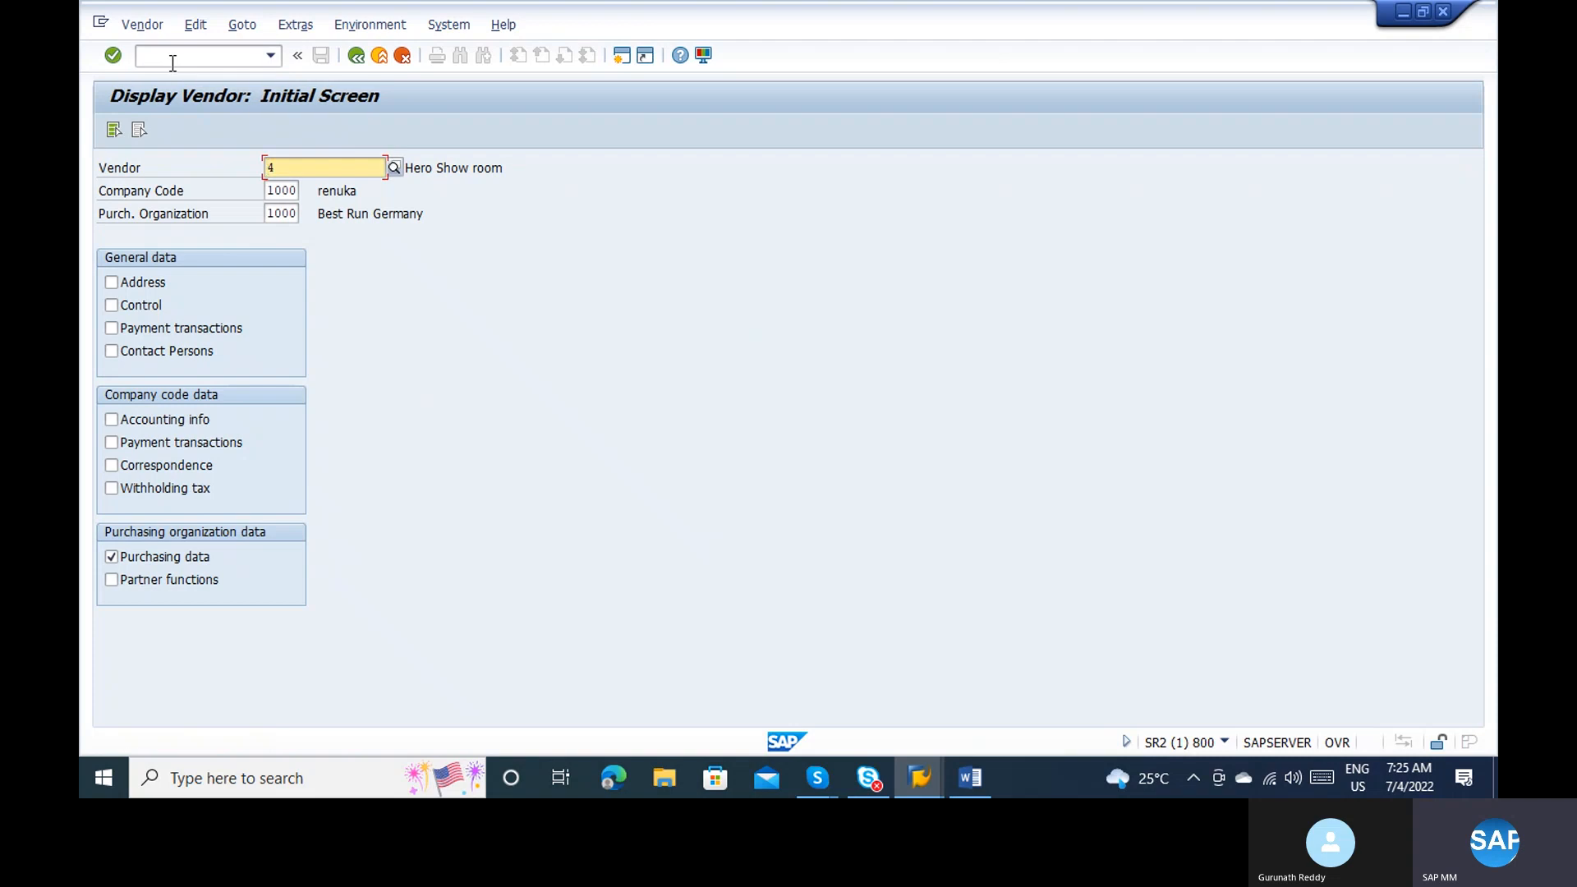
pyautogui.press('Return')
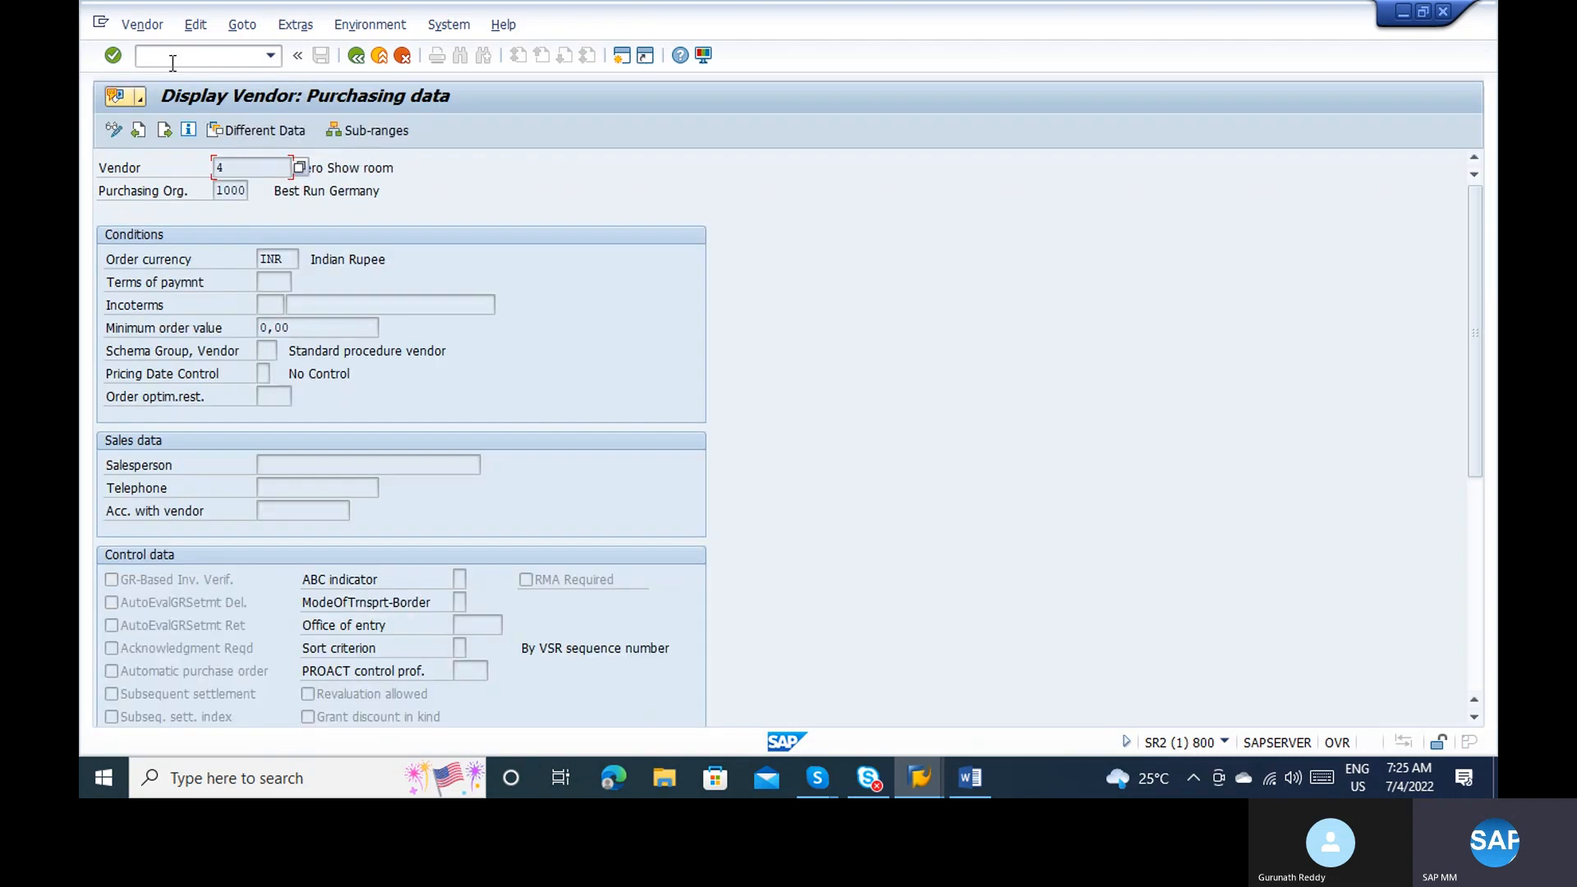
pyautogui.click(289, 257)
# Step: Open the different data list and view the US Region subrange's purchasing data and order currency
pyautogui.click(232, 130)
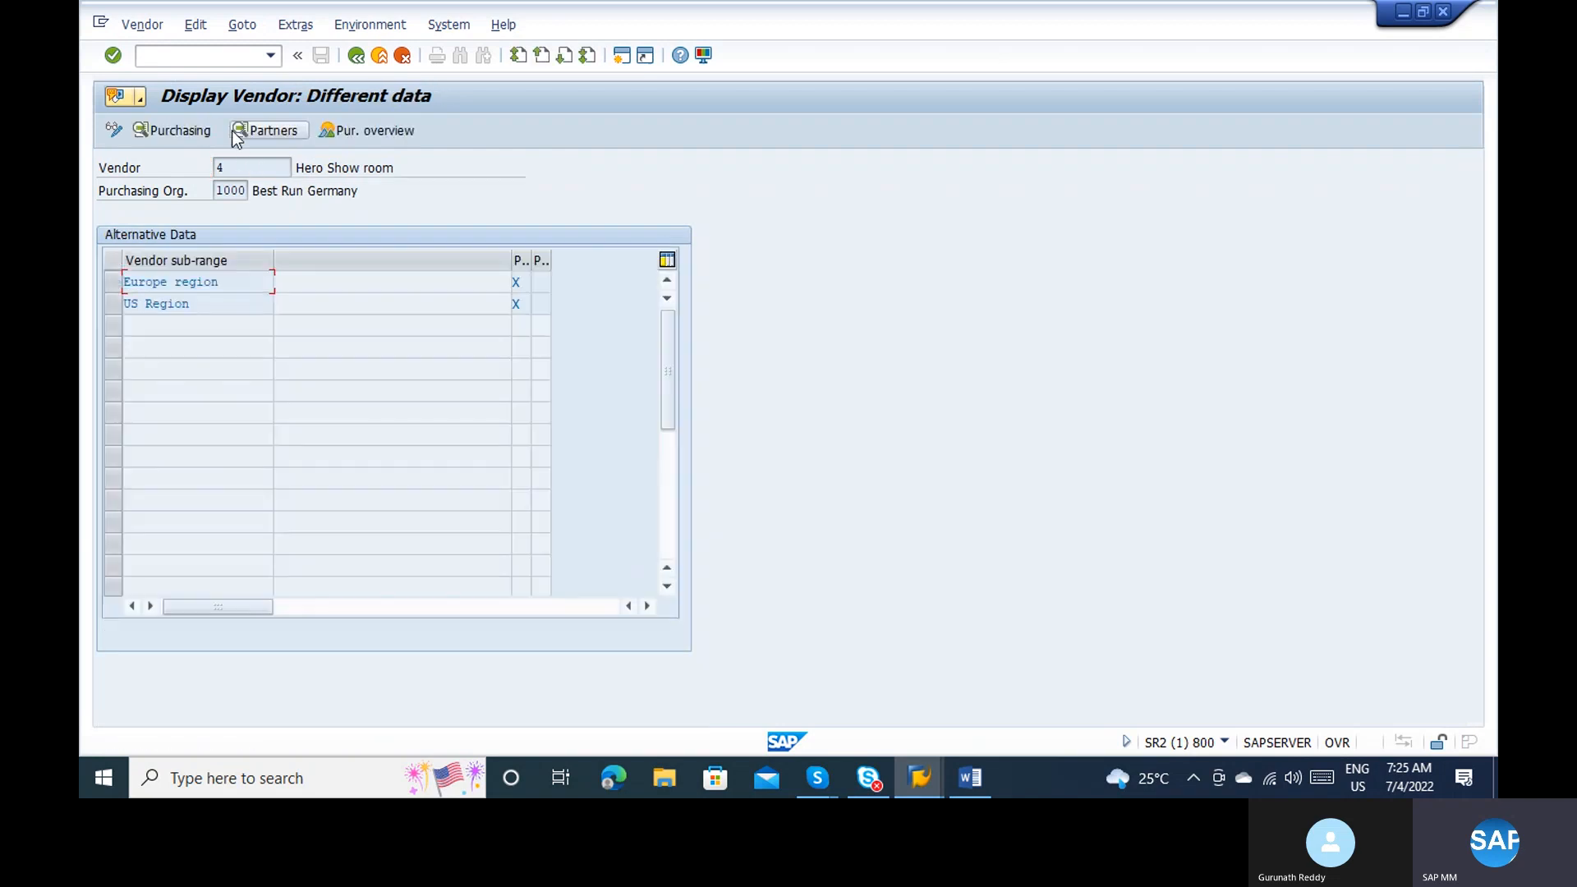
pyautogui.click(115, 304)
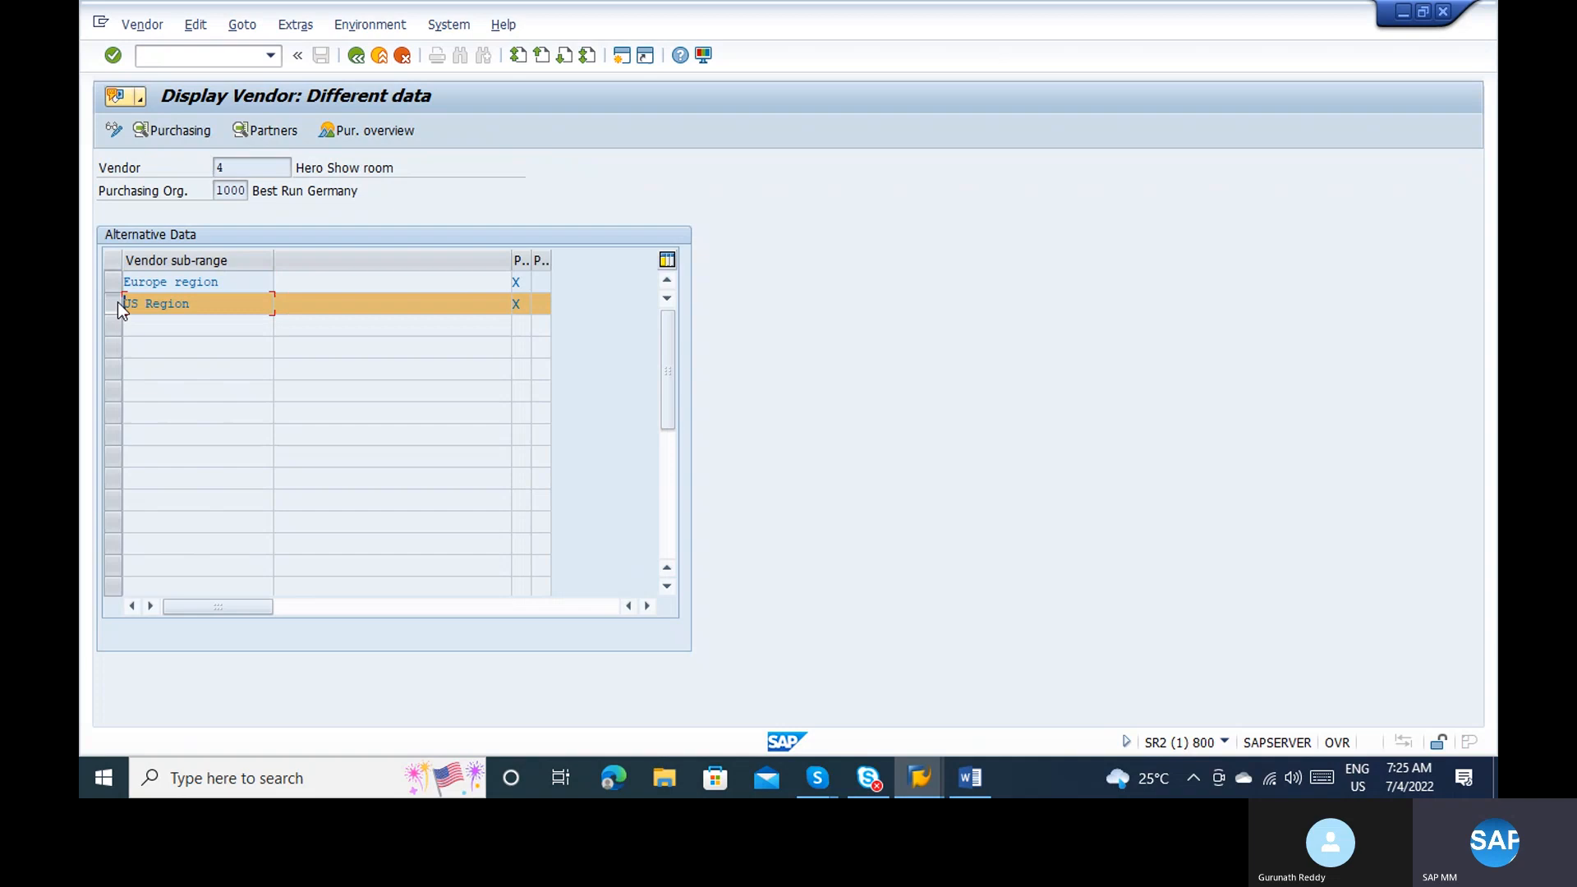
pyautogui.click(148, 138)
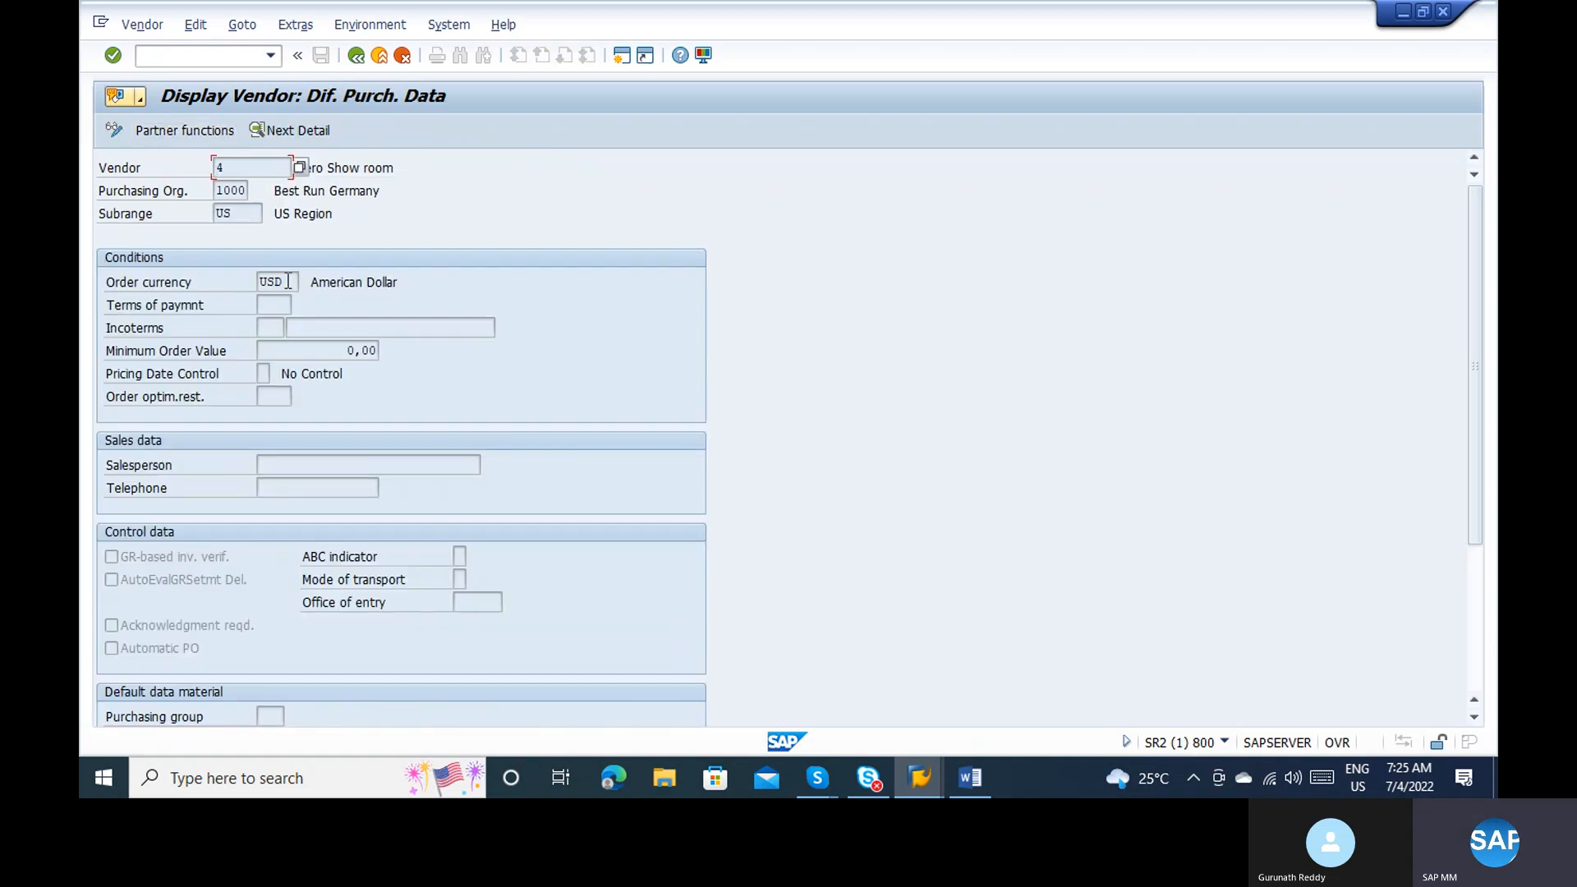
pyautogui.click(356, 55)
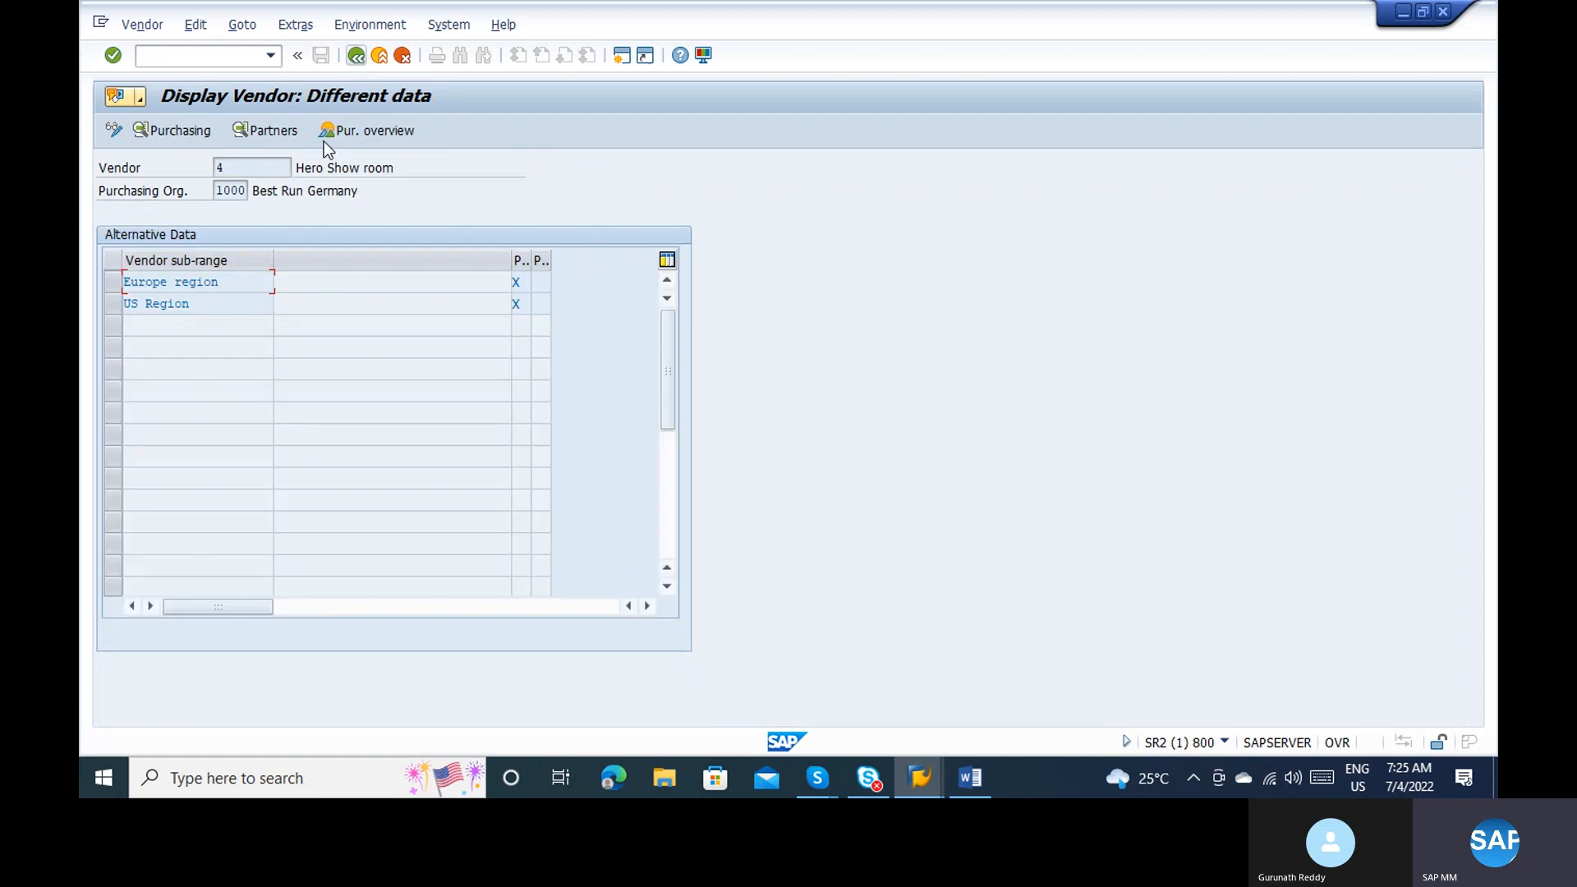
# Step: View the Europe region subrange's purchasing data and order currency, and return to the vendor's general purchasing data
pyautogui.click(113, 281)
pyautogui.click(180, 131)
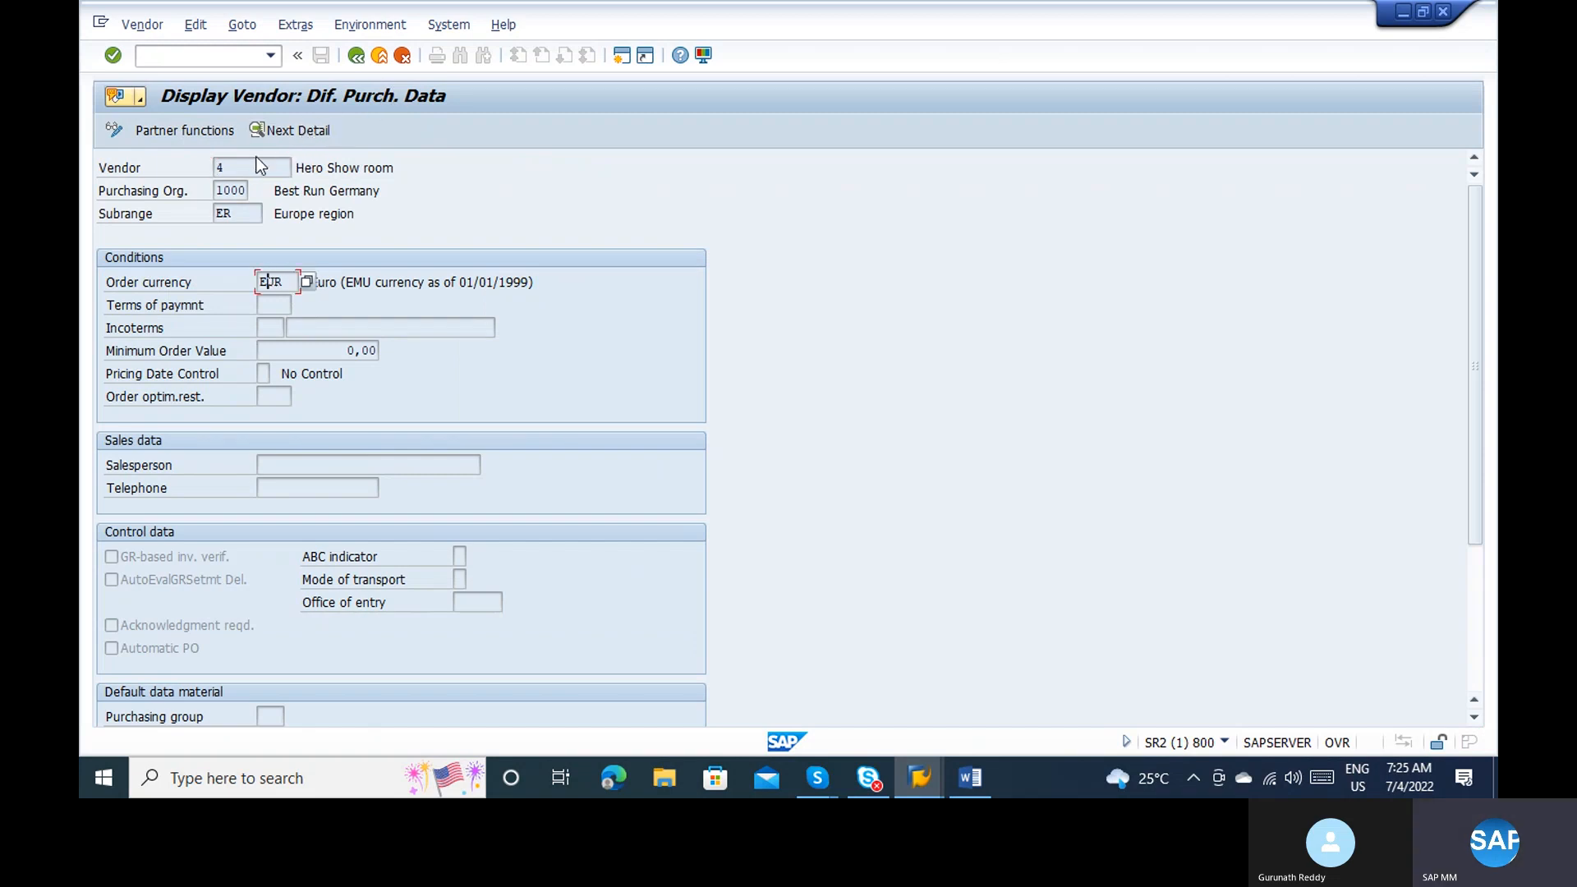
pyautogui.click(242, 168)
pyautogui.click(271, 279)
pyautogui.click(356, 55)
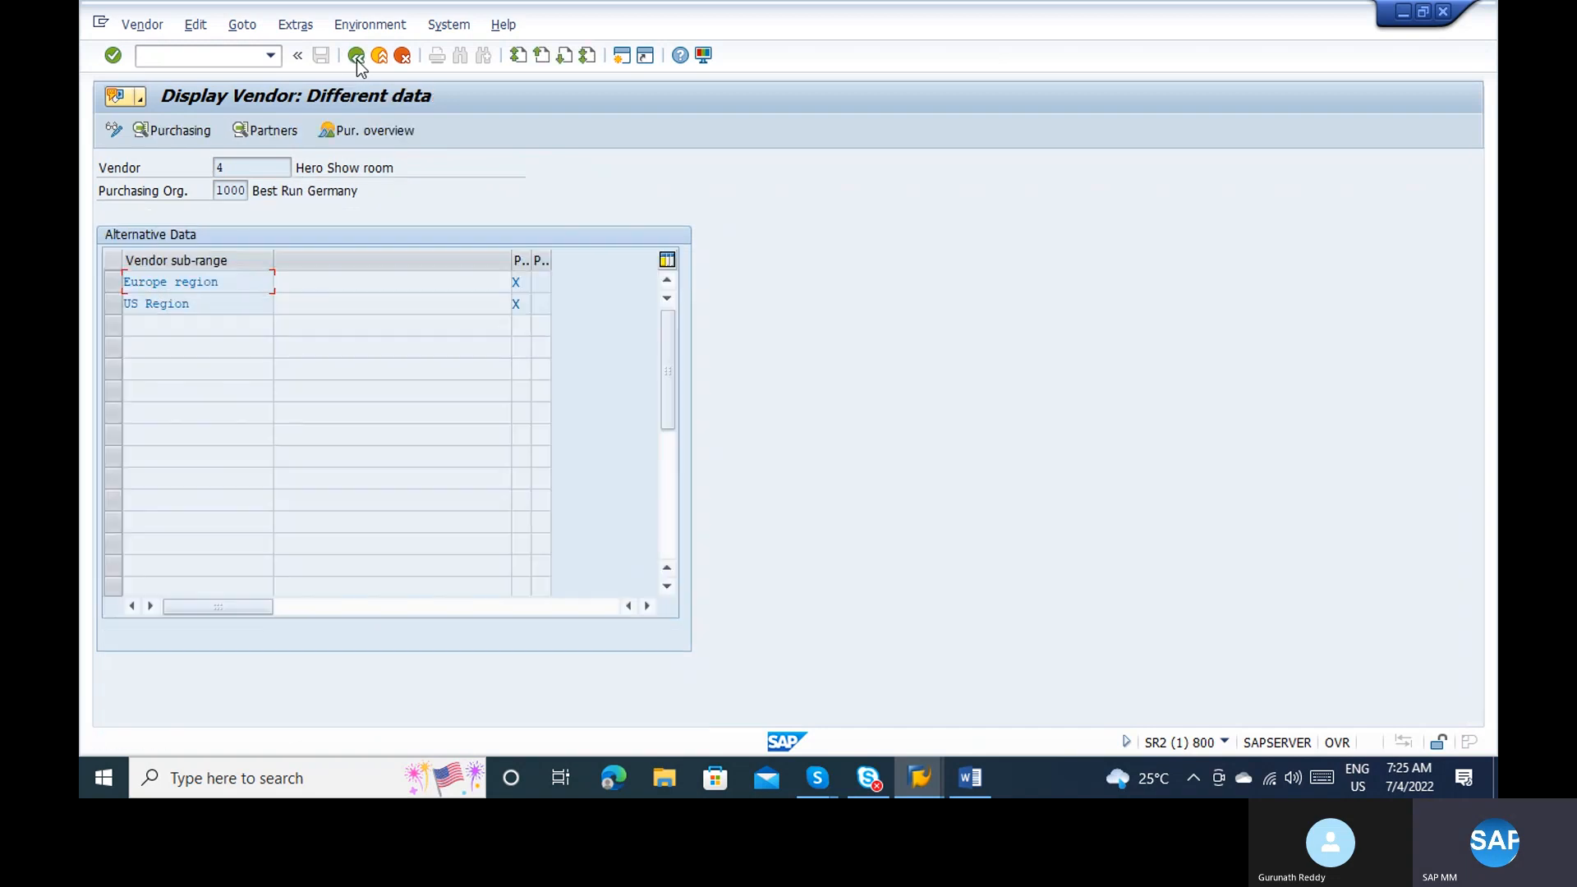
pyautogui.click(356, 55)
# Step: Switch to the Word notes and complete the Vendor Subrange item with "Multiple Purchasing data for the same vendor, you can use Vendor subrange"
pyautogui.hotkey('alt', 'Tab')
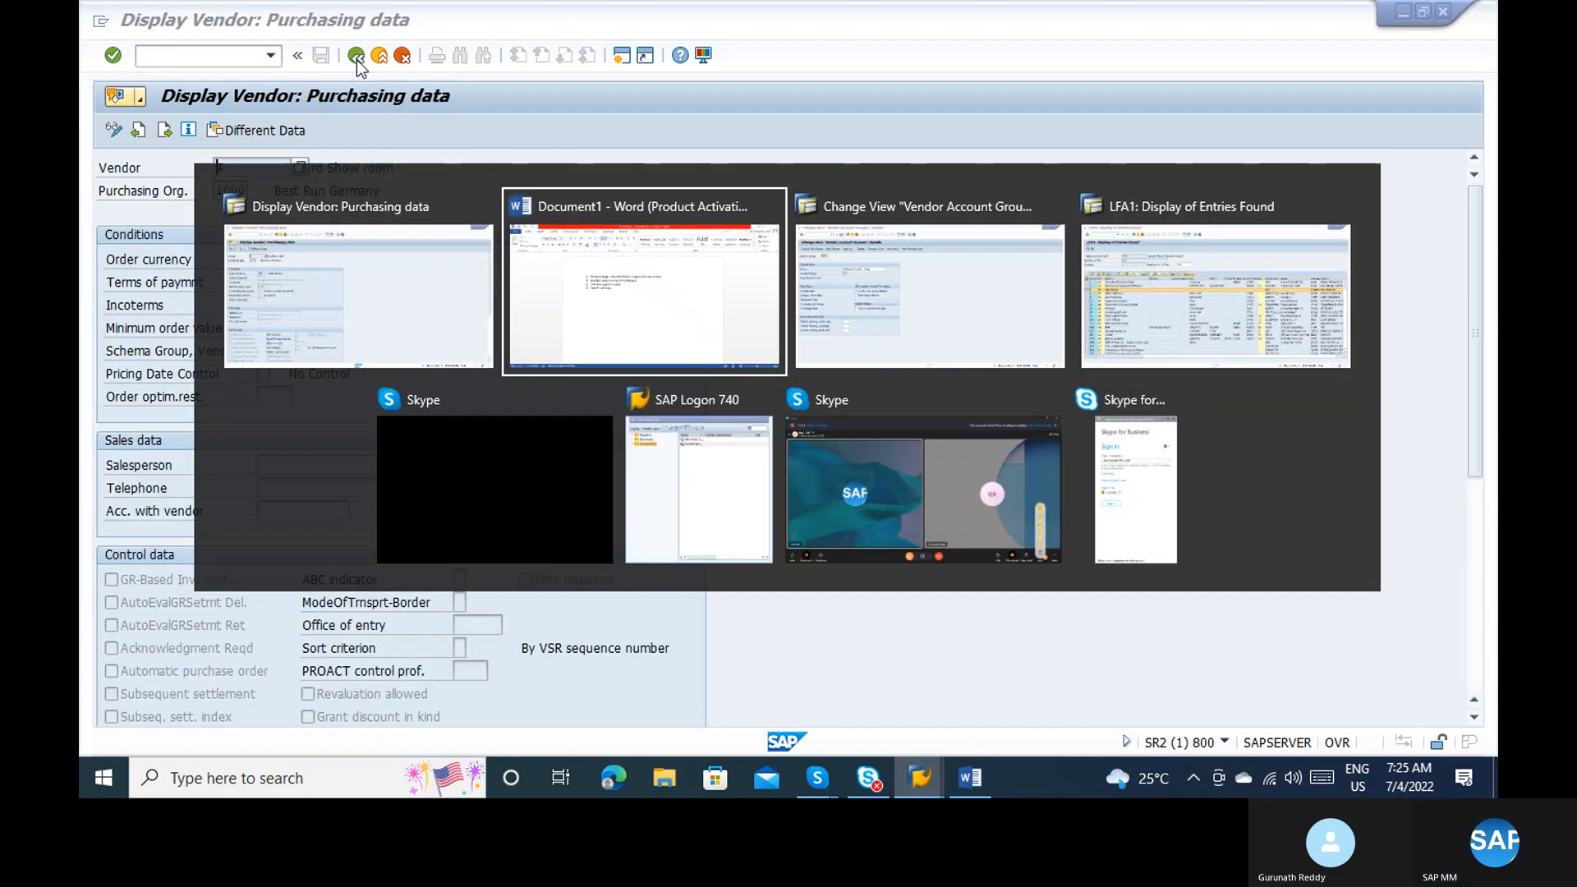
pyautogui.write('Mu')
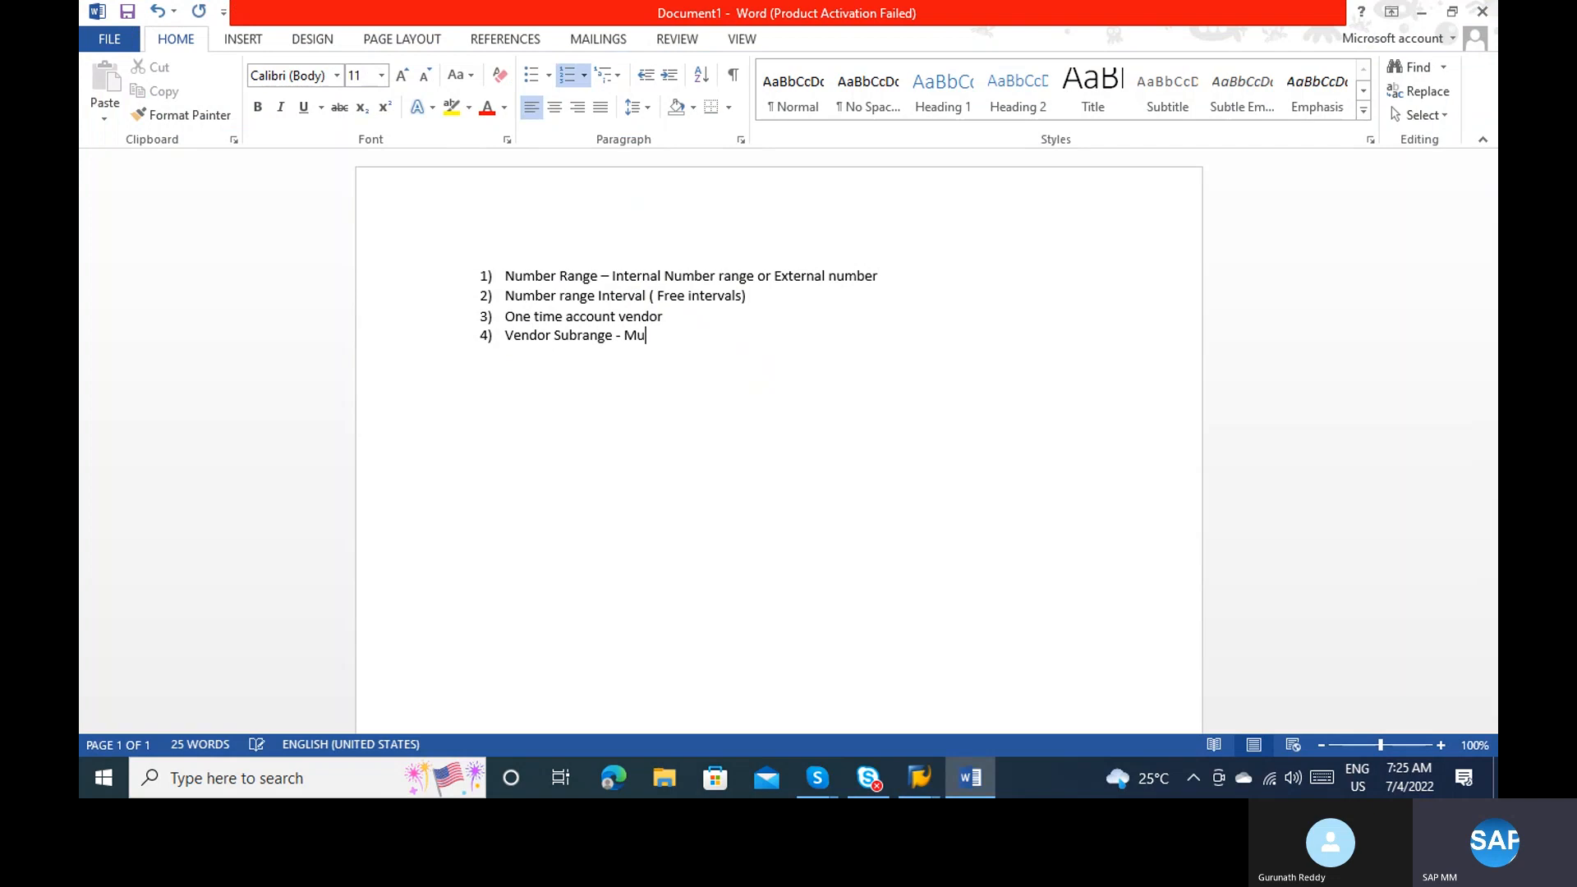
pyautogui.write('ltiple Purchasing data ')
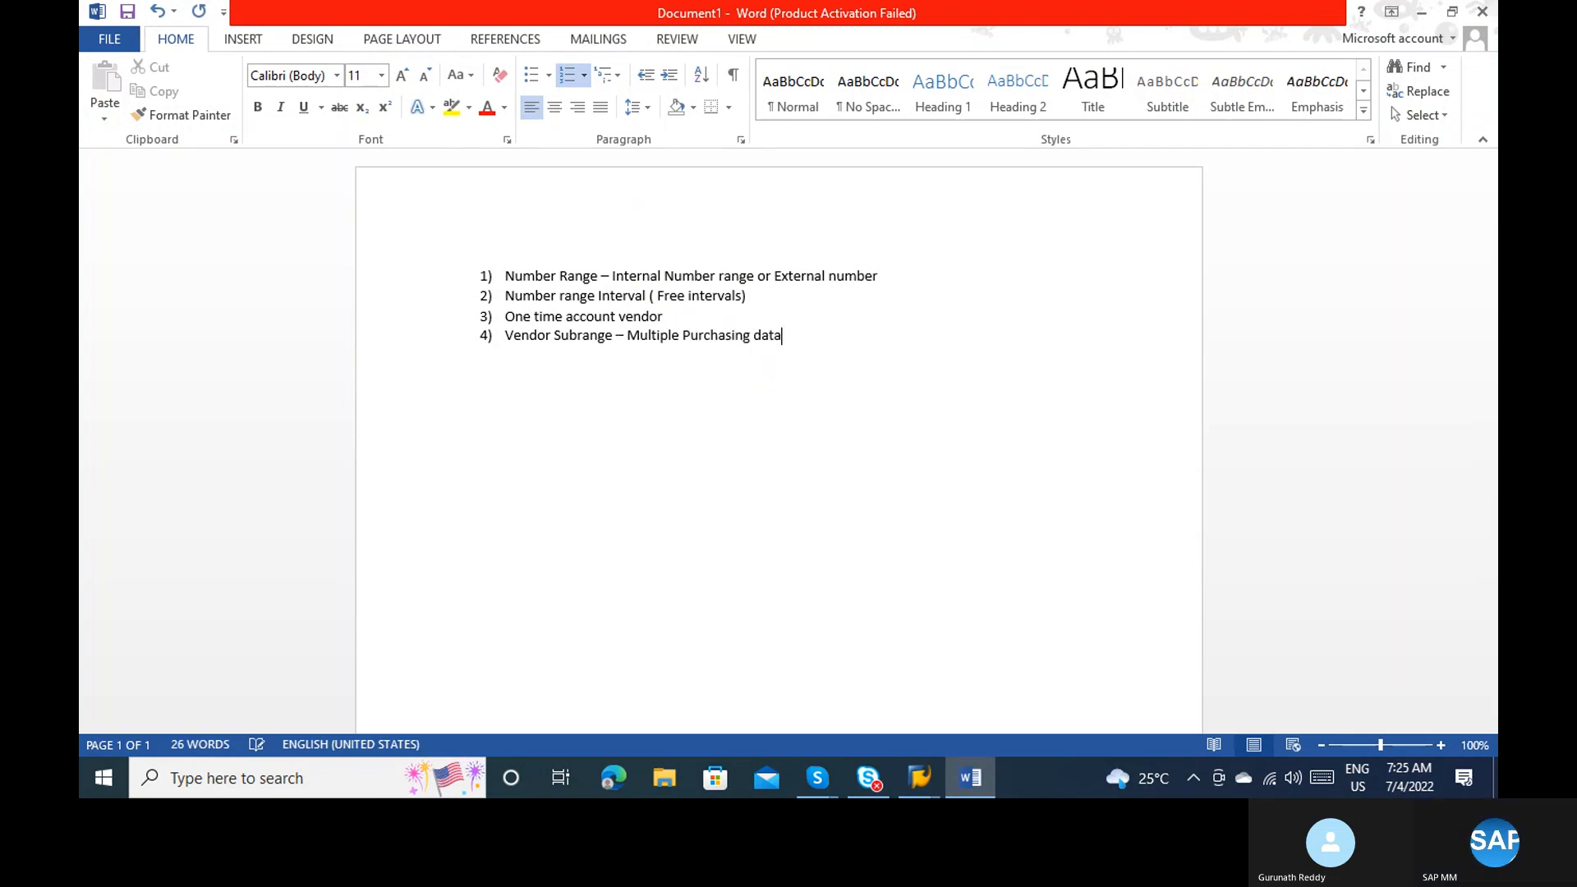
pyautogui.write('for the s')
pyautogui.press('BackSpace')
pyautogui.write('the same vendor')
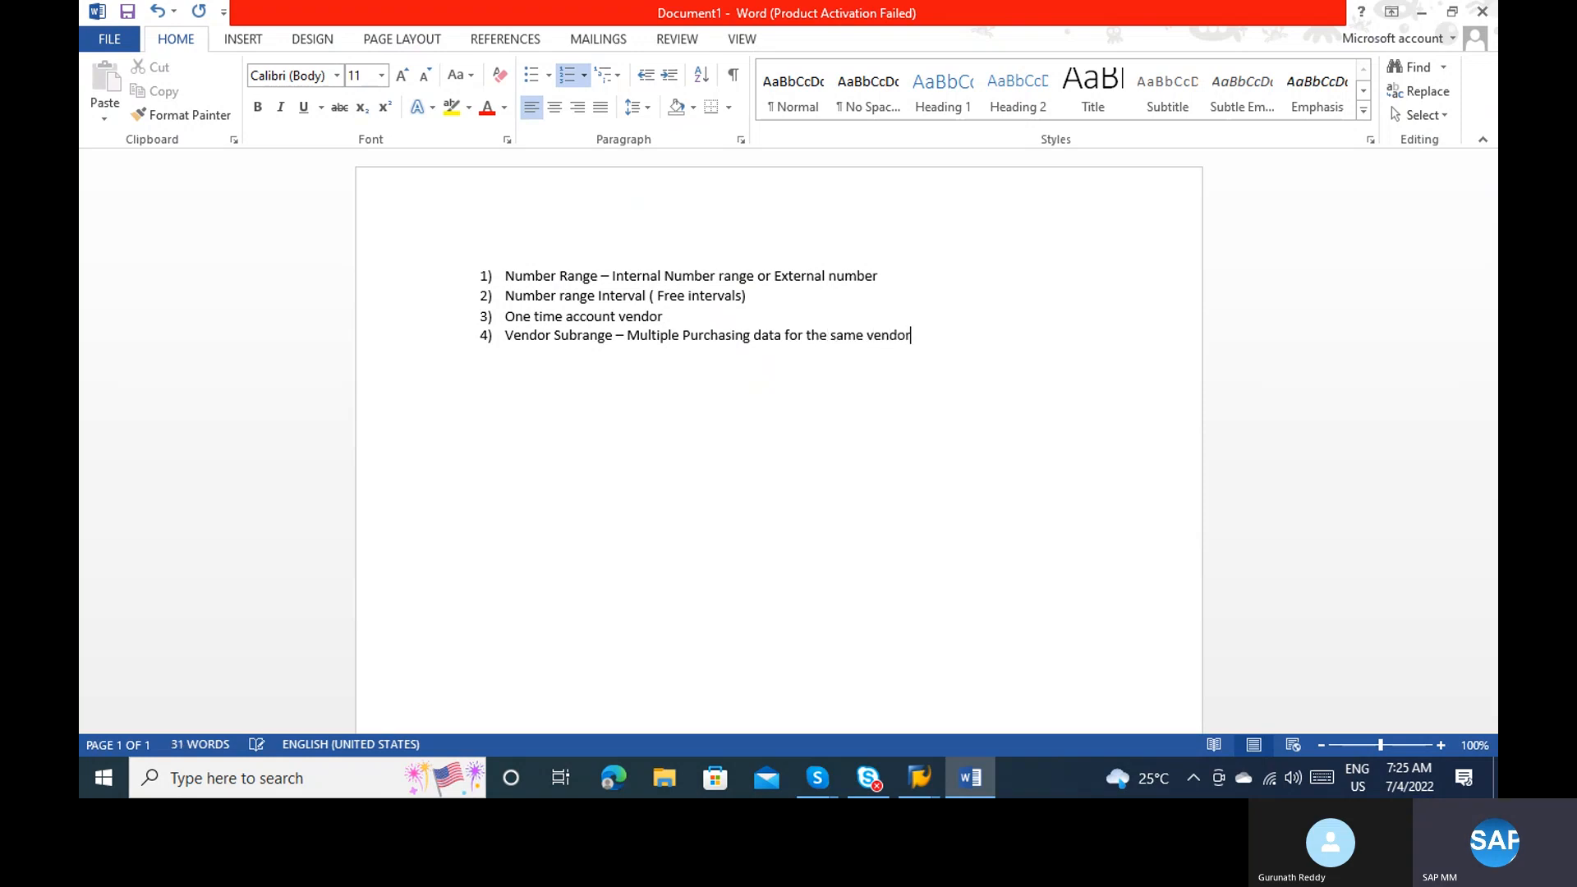
pyautogui.write(', you can user')
pyautogui.press('BackSpace')
pyautogui.write('Vendor subrange')
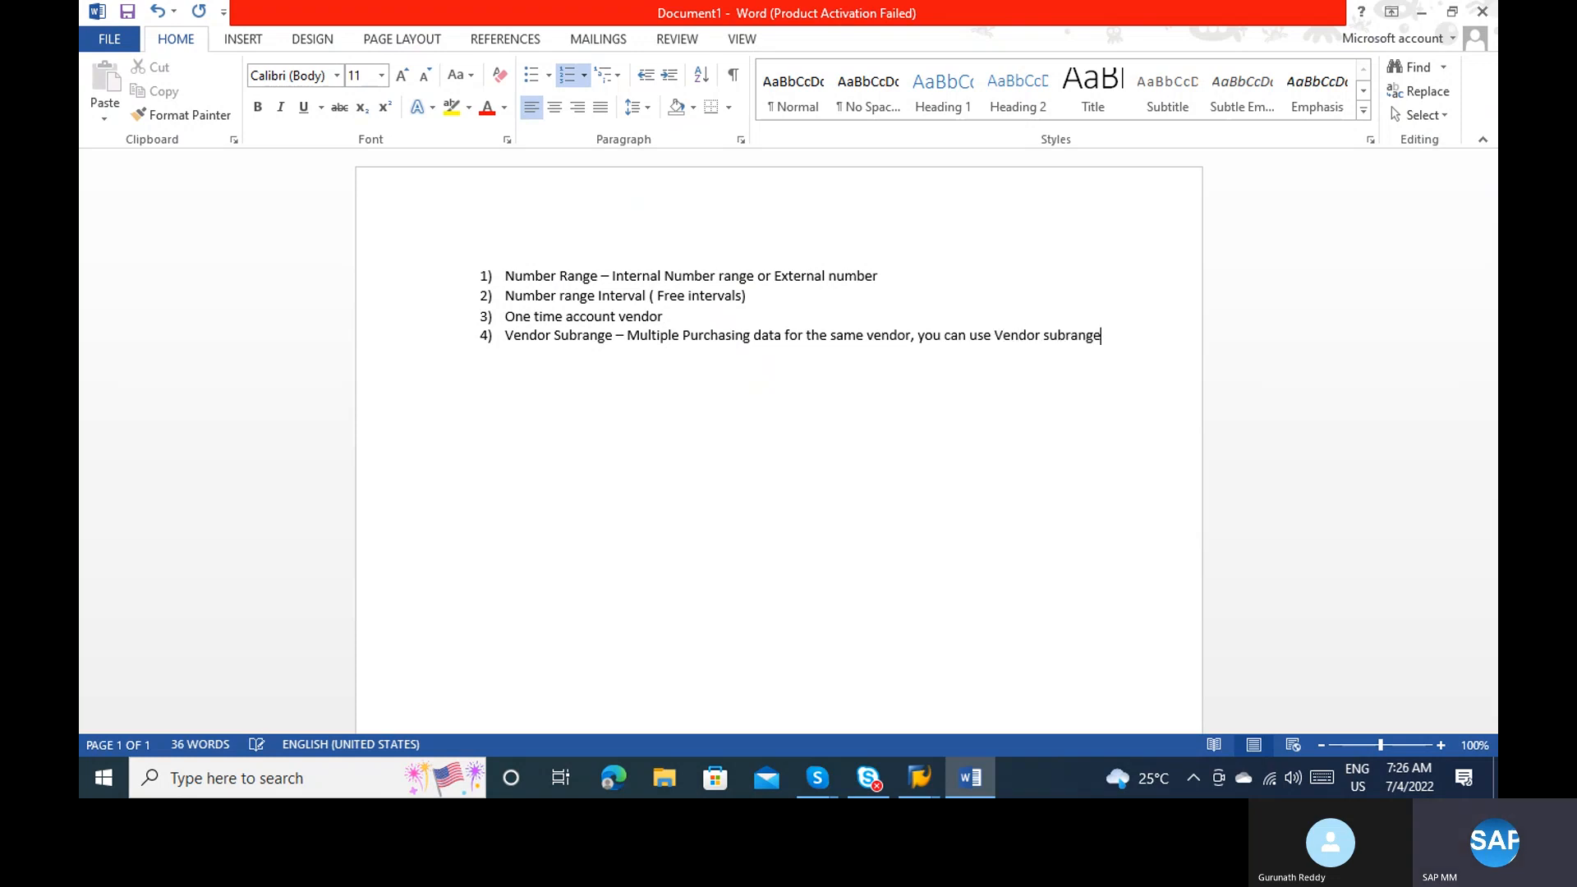
# Step: Extend the Vendor Subrange note with "to maintain multiple purchasing information"
pyautogui.write(' t m')
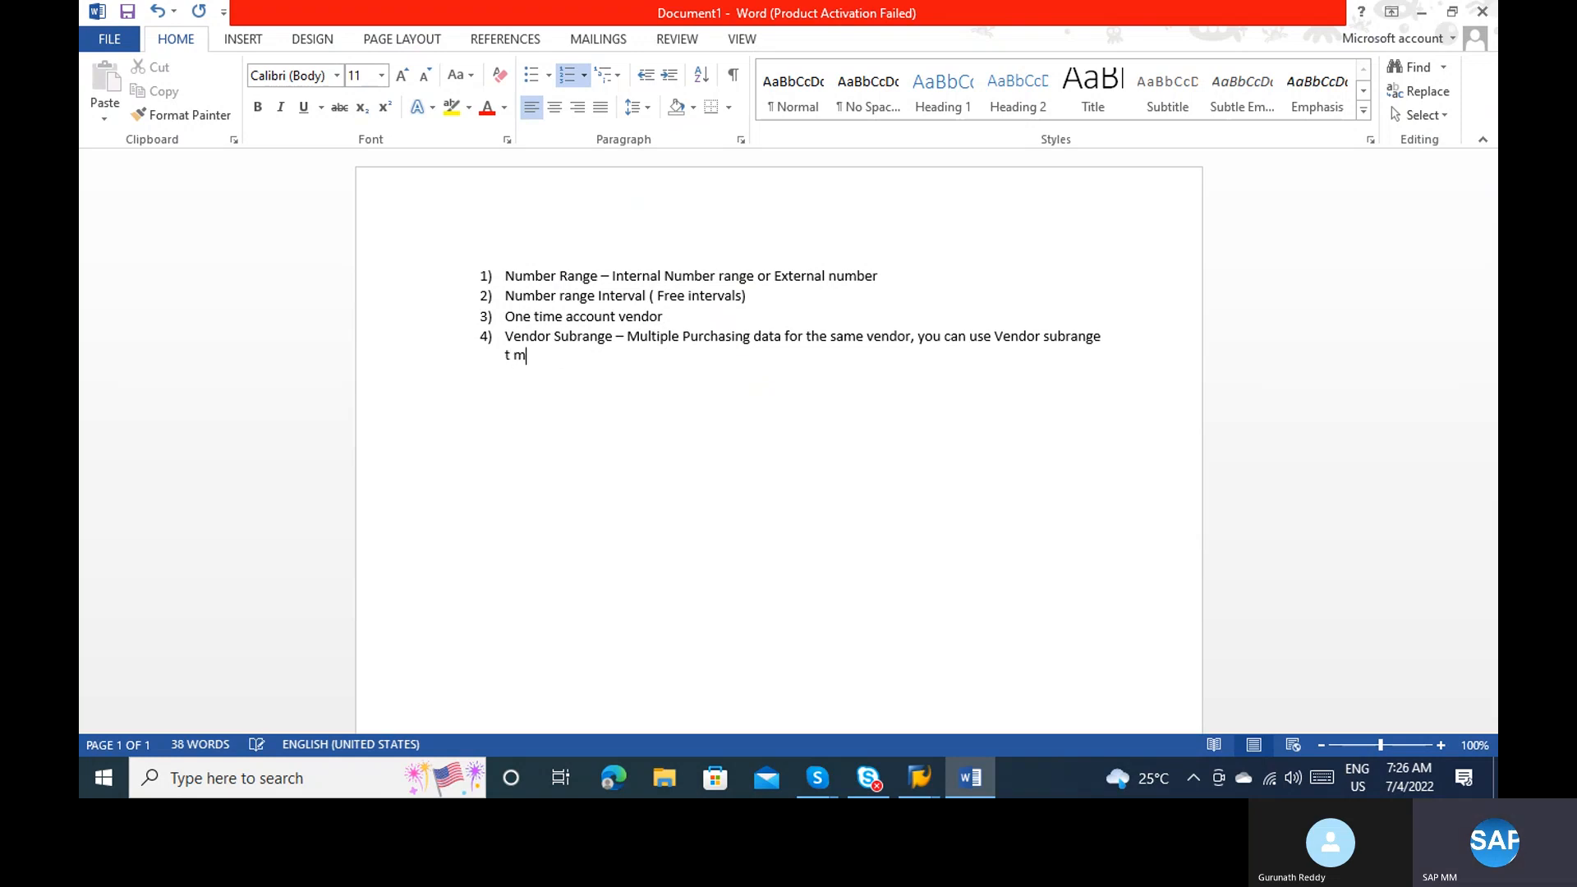
pyautogui.press('BackSpace')
pyautogui.press('BackSpace')
pyautogui.write('o main')
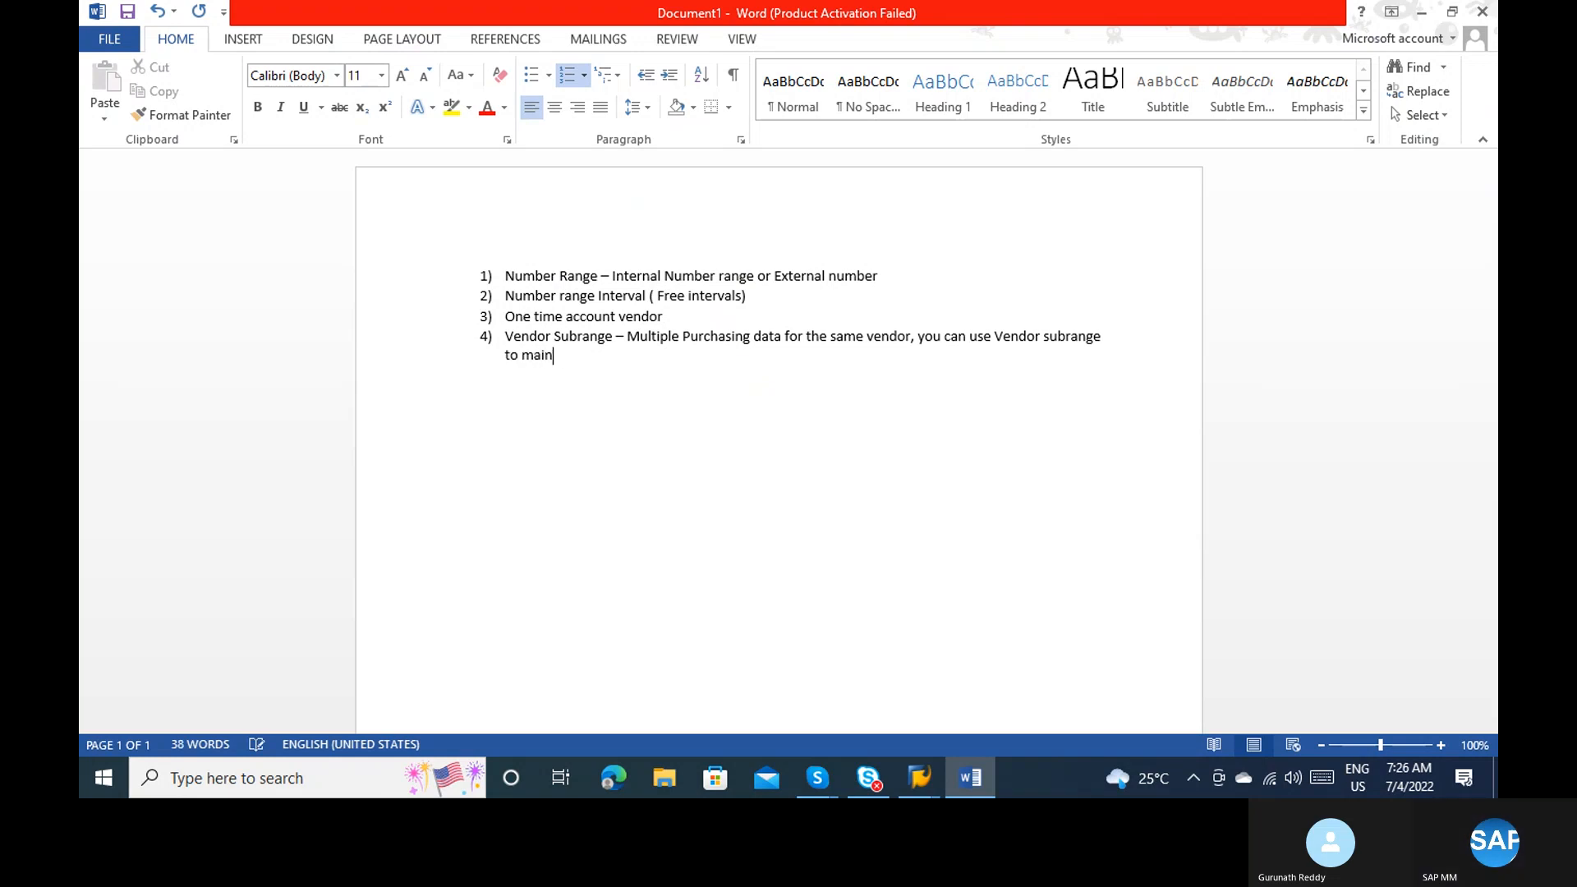
pyautogui.write('tain m')
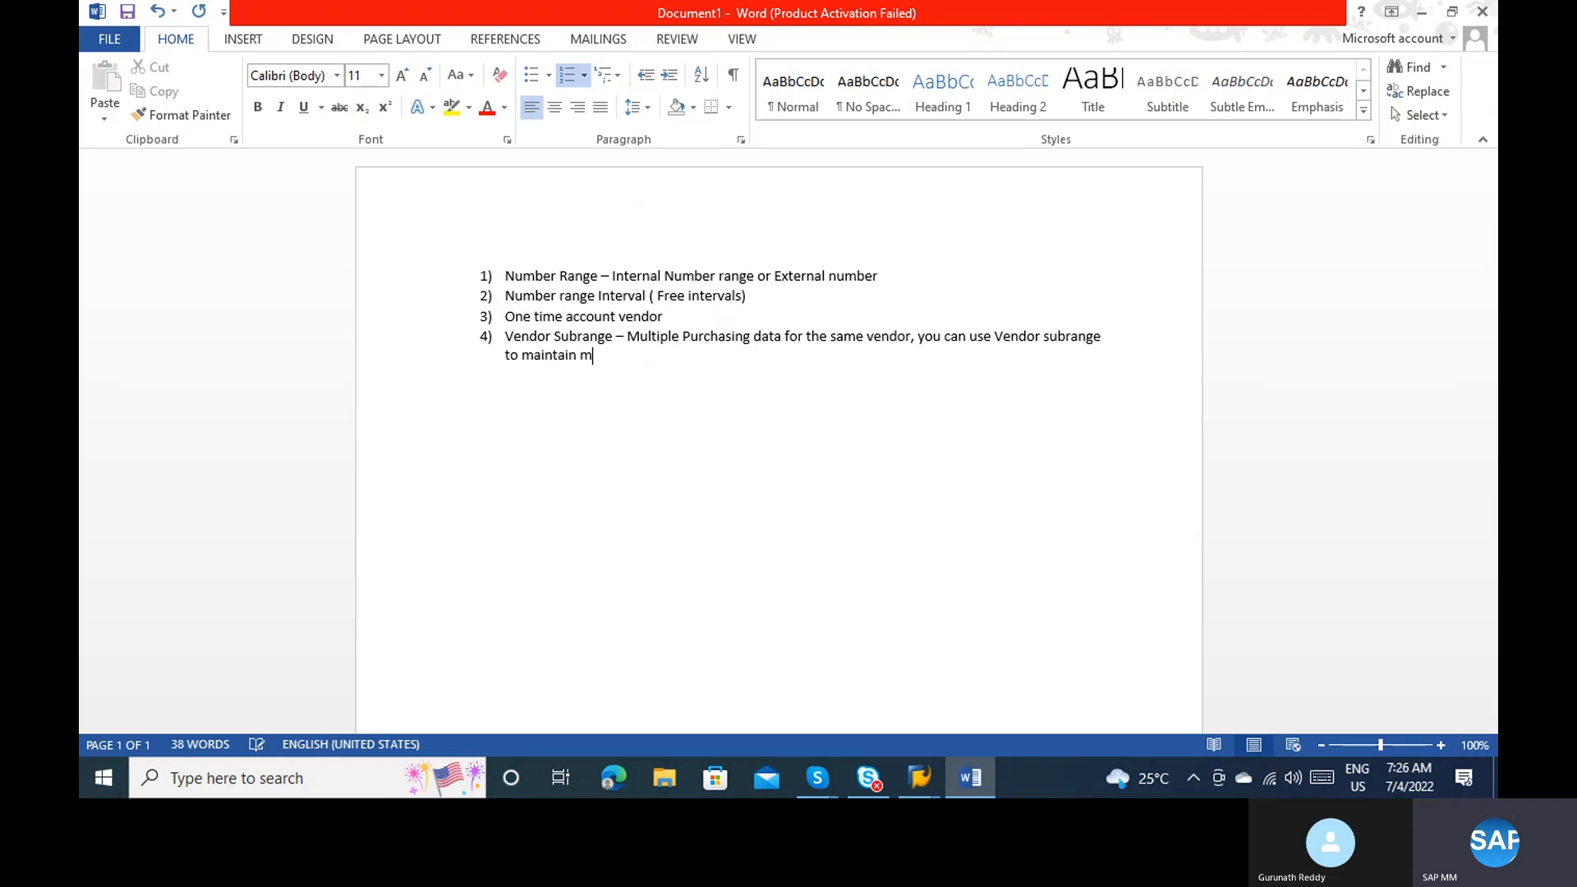
pyautogui.write('ultup')
pyautogui.press('BackSpace')
pyautogui.press('BackSpace')
pyautogui.write('o')
pyautogui.press('BackSpace')
pyautogui.press('BackSpace')
pyautogui.press('BackSpace')
pyautogui.write('ipl')
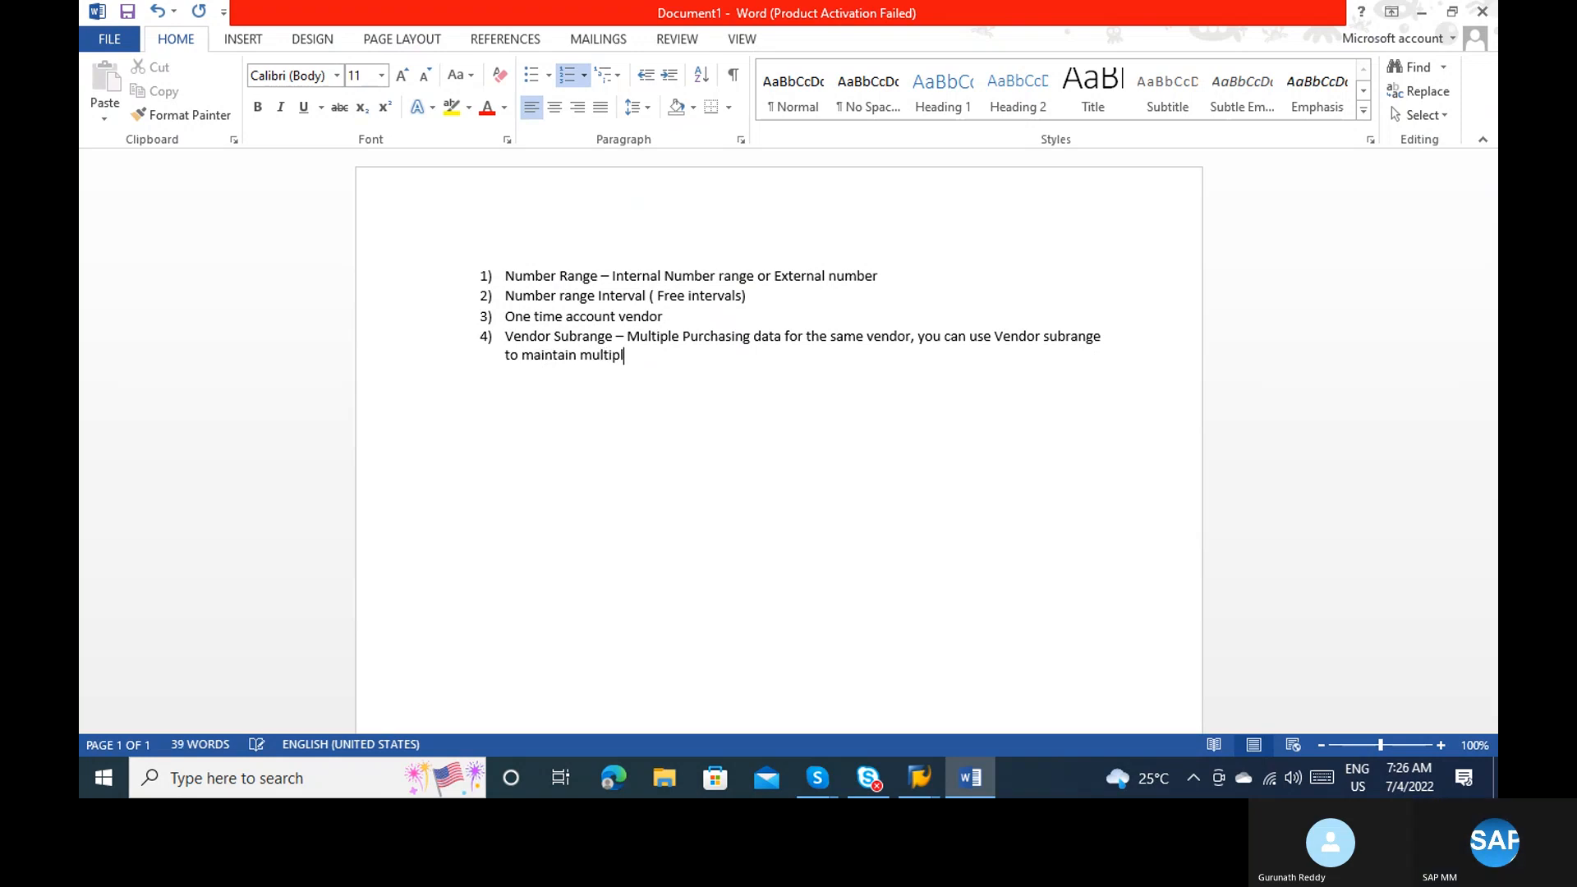
pyautogui.write('e purchasing informaatin')
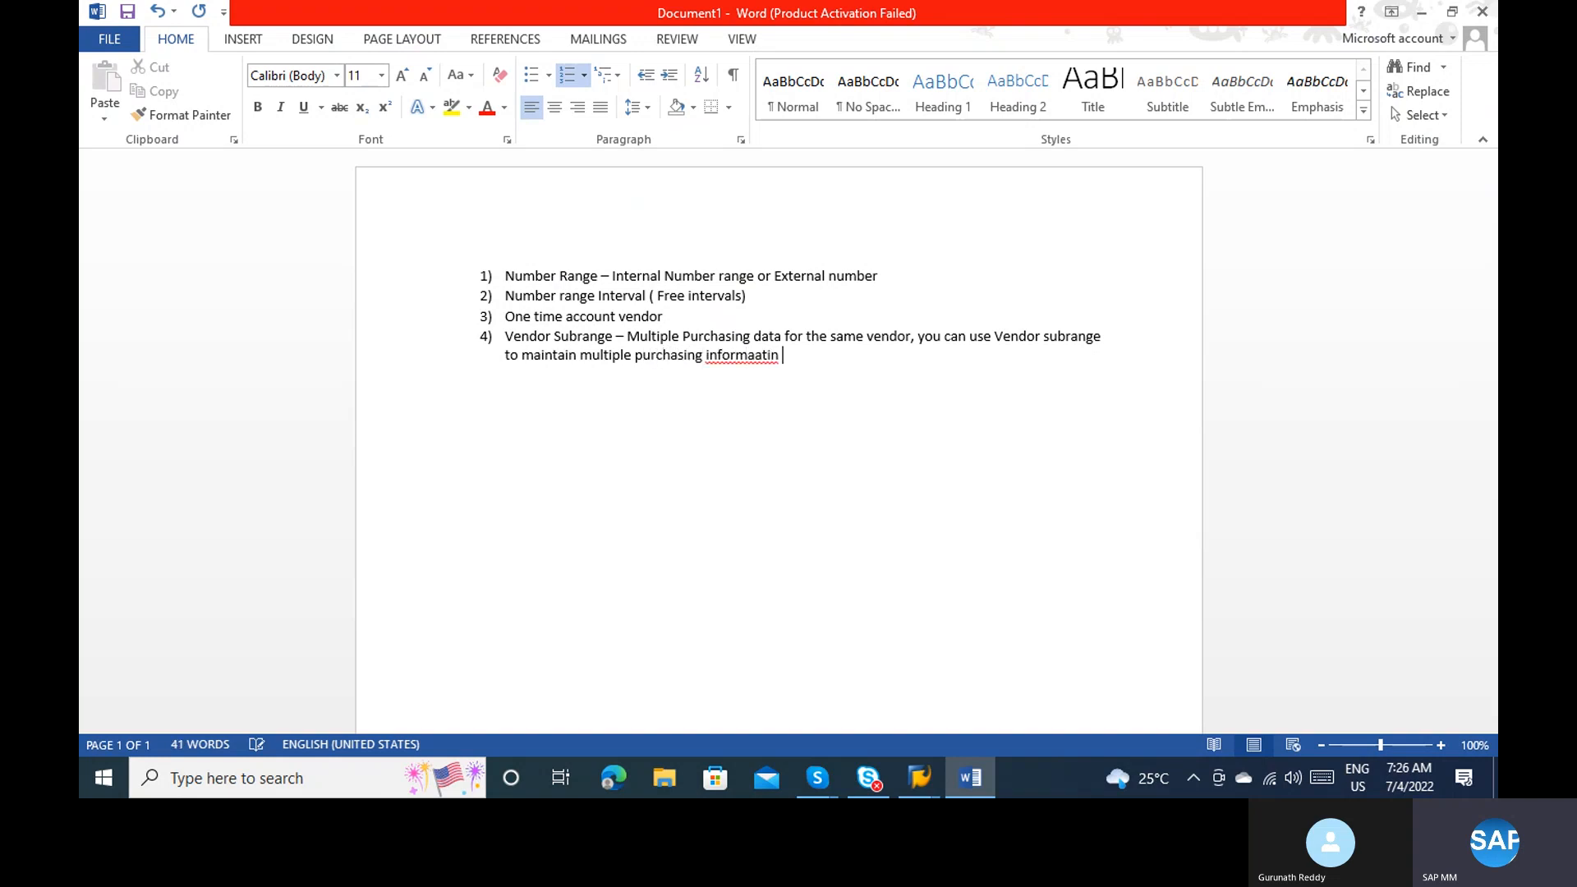
pyautogui.press('BackSpace')
pyautogui.press('BackSpace')
pyautogui.press('BackSpace')
pyautogui.write('on')
pyautogui.press('BackSpace')
pyautogui.press('BackSpace')
pyautogui.press('BackSpace')
pyautogui.press('BackSpace')
pyautogui.press('BackSpace')
pyautogui.write('tion ')
# Step: Finish the Vendor Subrange note with "– Like example you can maintain multiple currencies for the same vendor with different subranges."
pyautogui.write('- Like example yo')
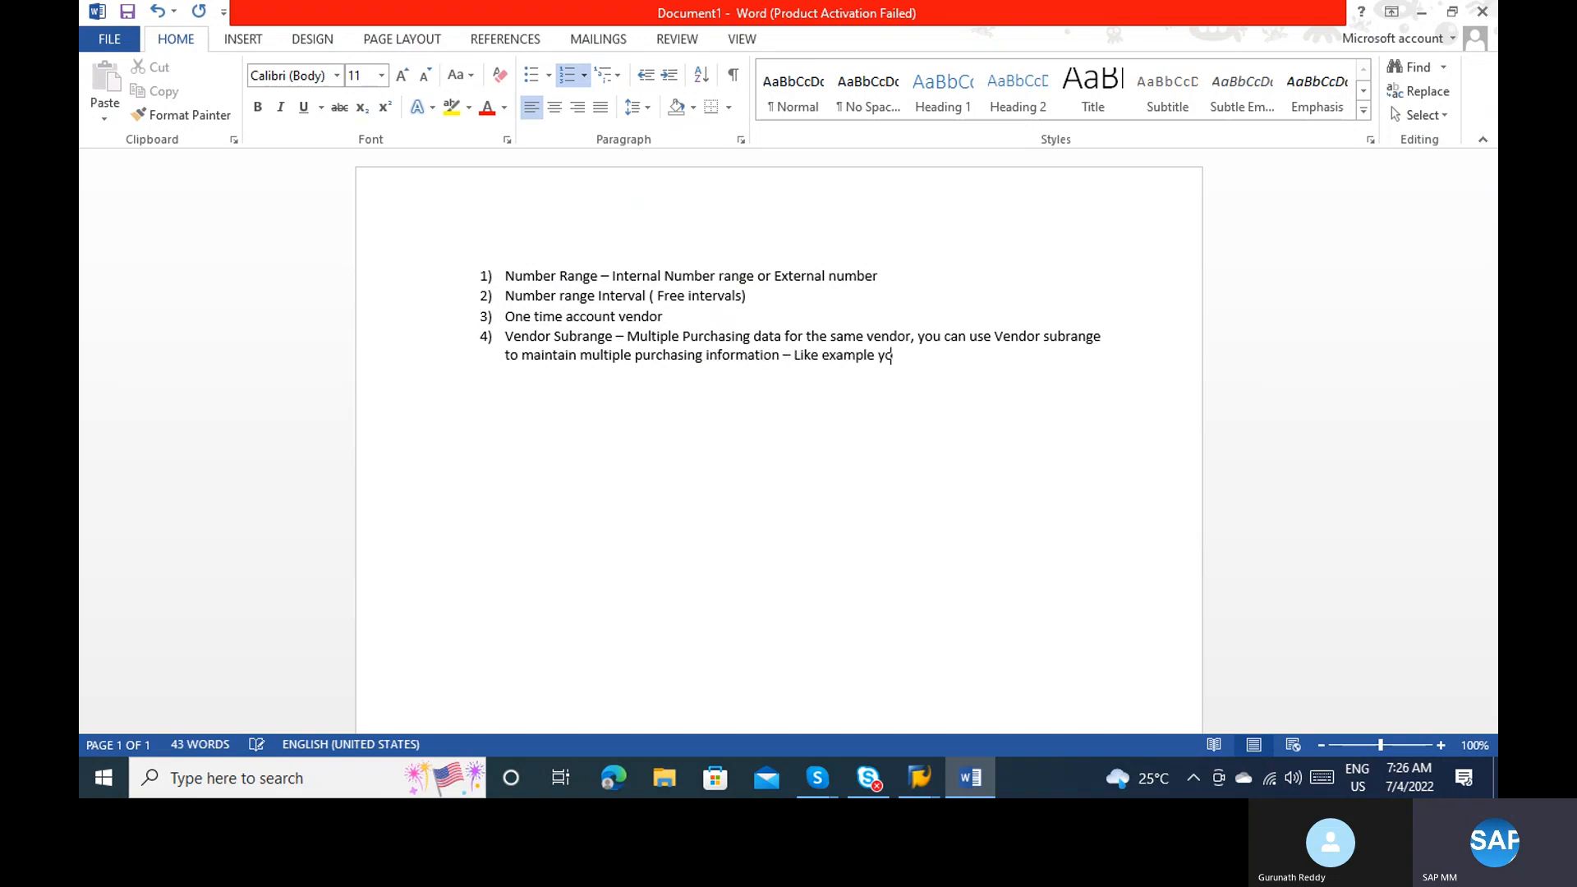
pyautogui.write('u can maintain ')
pyautogui.write('multiple c')
pyautogui.write('urrencly')
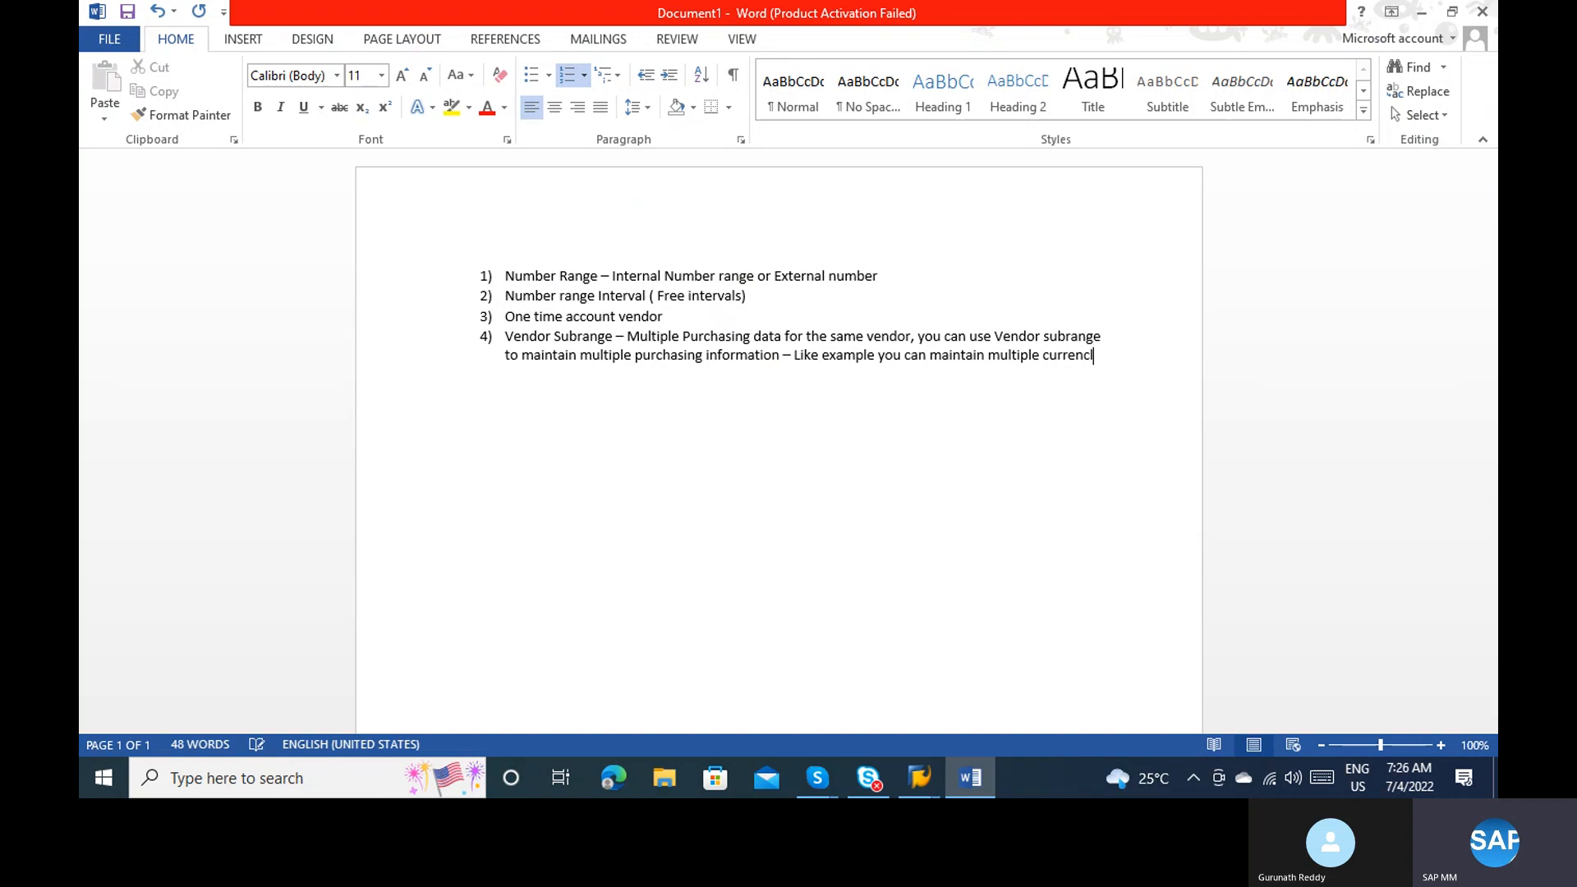
pyautogui.write('ies ')
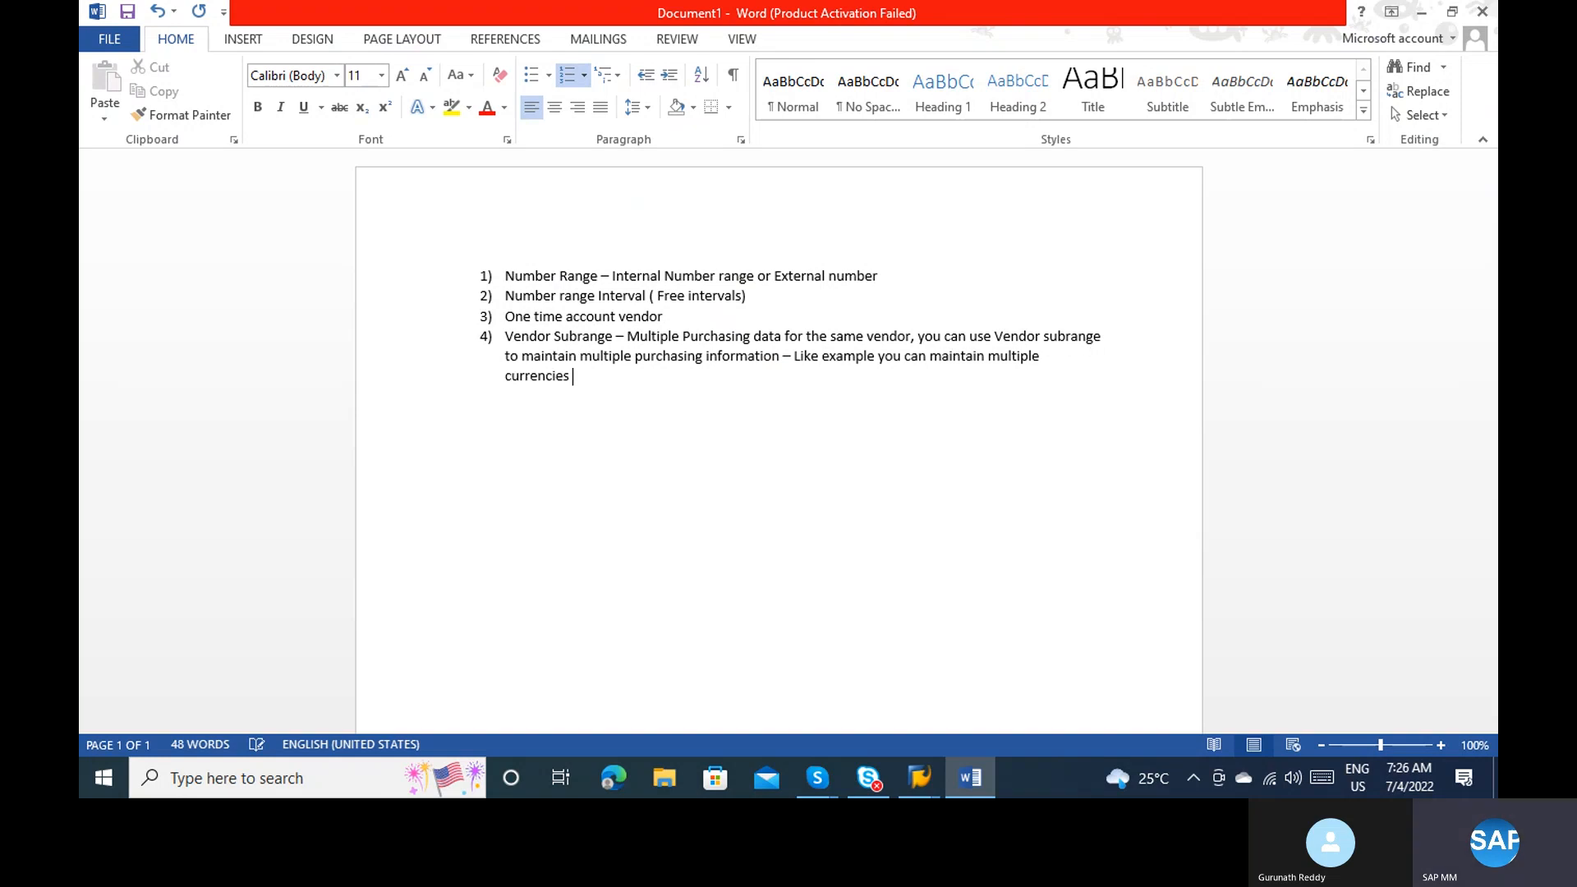
pyautogui.write('for the same vendor with')
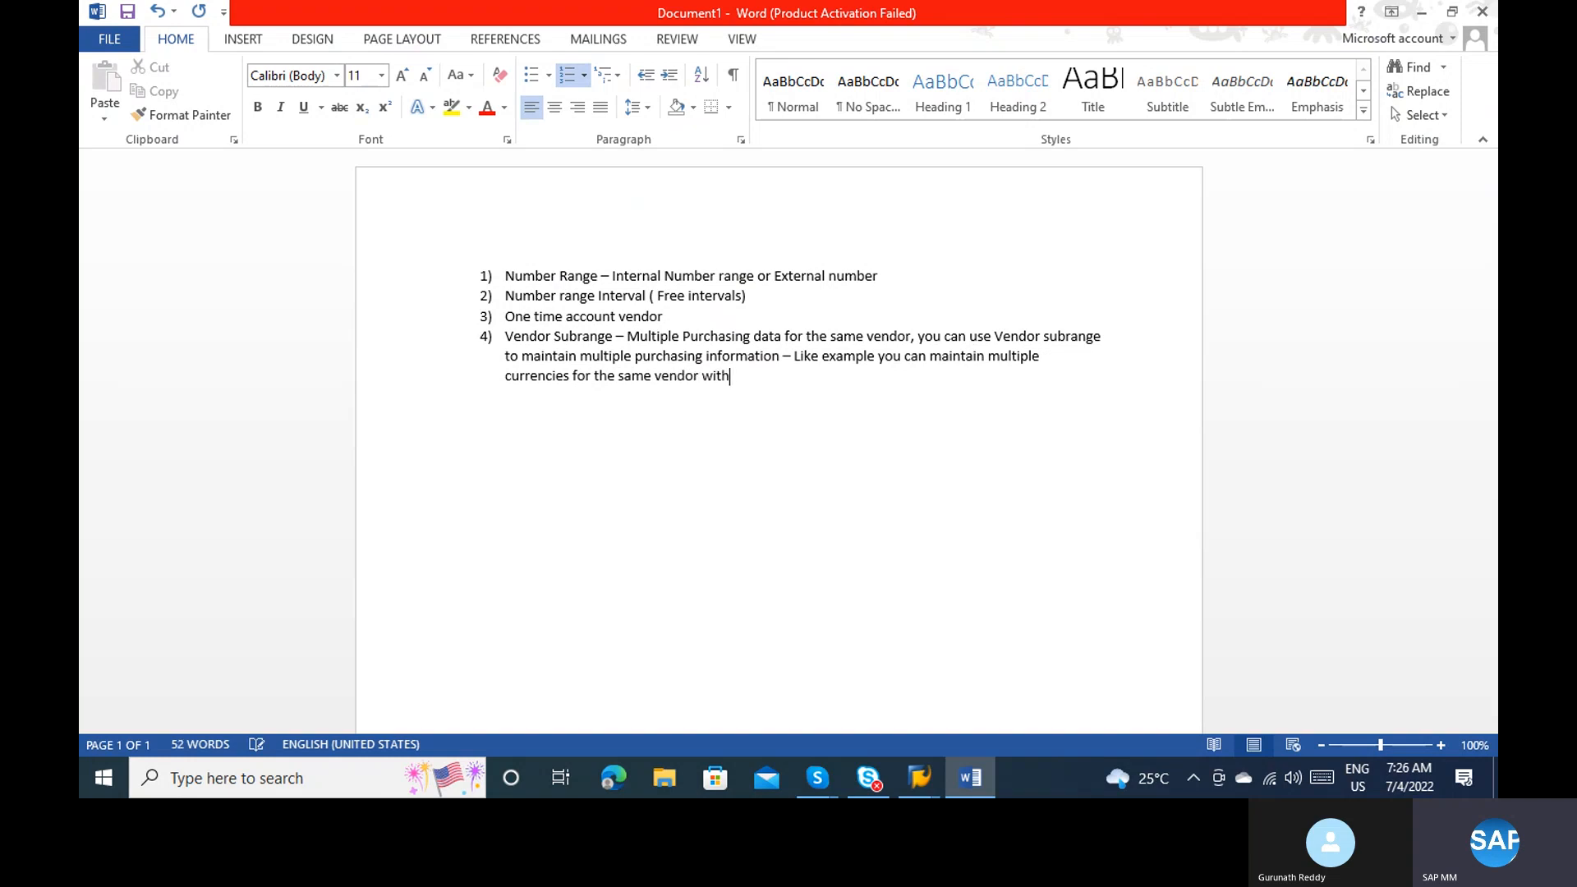
pyautogui.write(' different dsubranges.')
# Step: Switch to SAP and review the incoterms and minimum order value in the vendor's purchasing conditions
pyautogui.hotkey('alt', 'Tab')
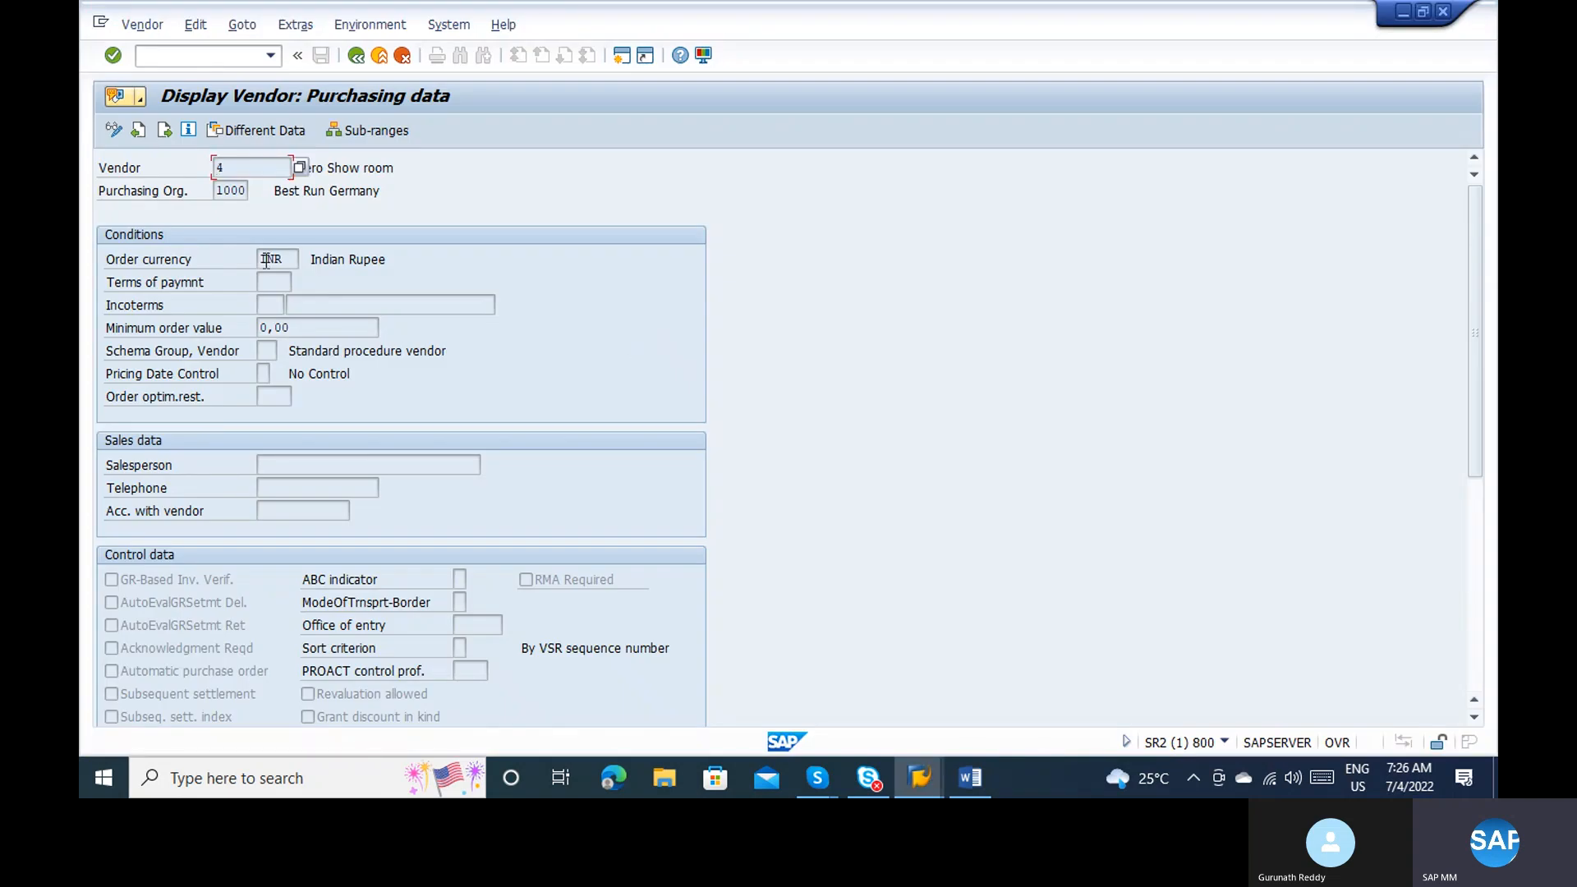
pyautogui.click(273, 302)
pyautogui.click(269, 327)
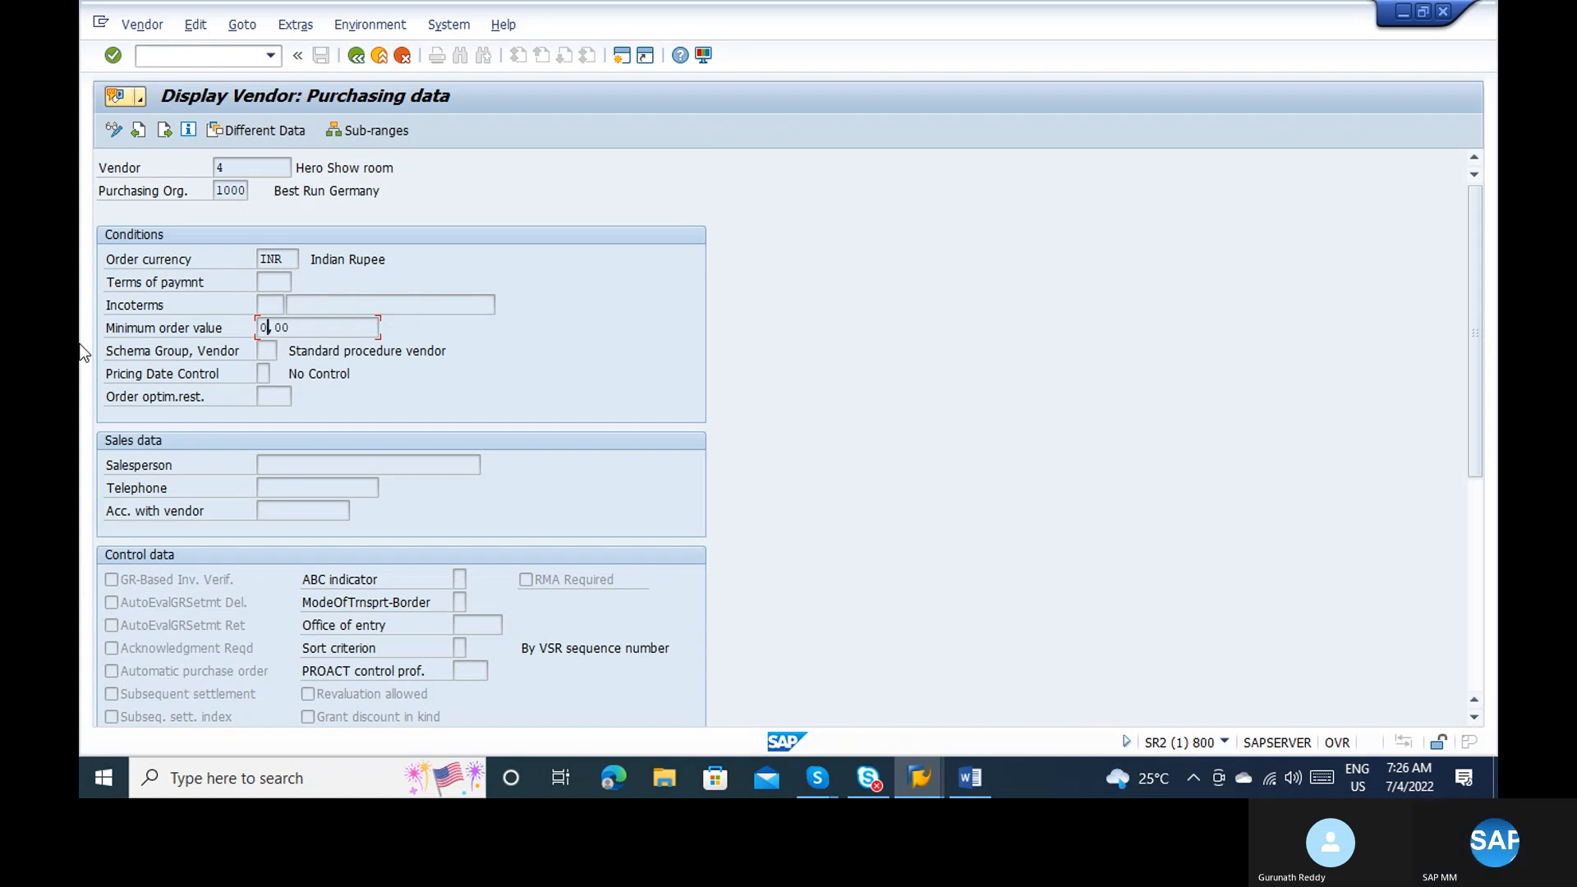
# Step: Switch to the Vendor Account Groups session, return to the overview and reopen the details of group ZABC
pyautogui.hotkey('alt', 'Tab')
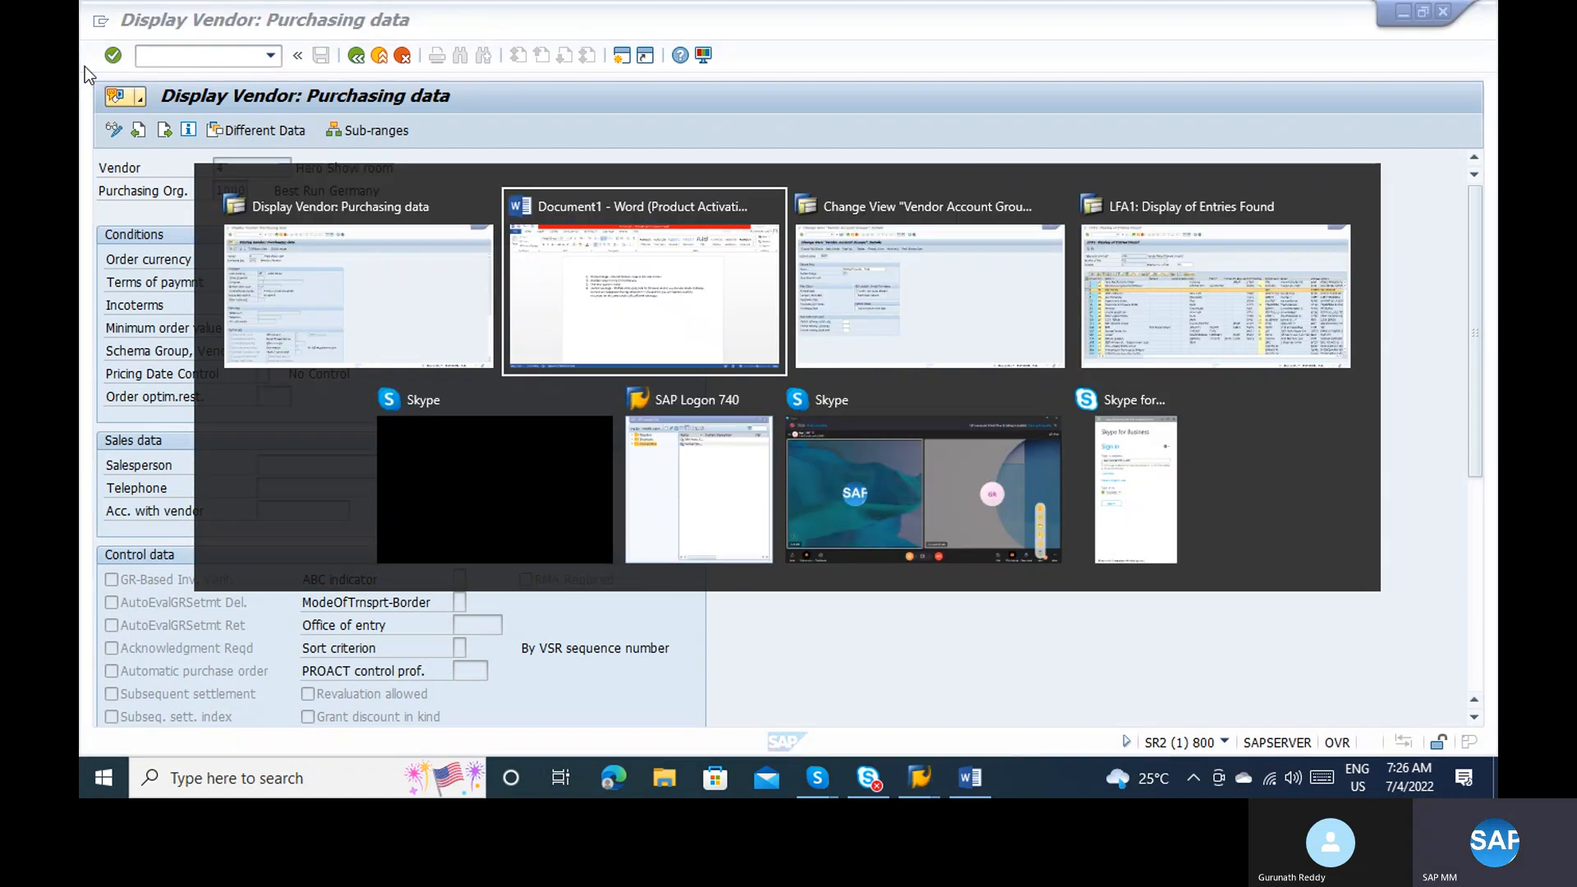
pyautogui.hotkey('alt', 'Tab')
pyautogui.hotkey('alt', 'Tab')
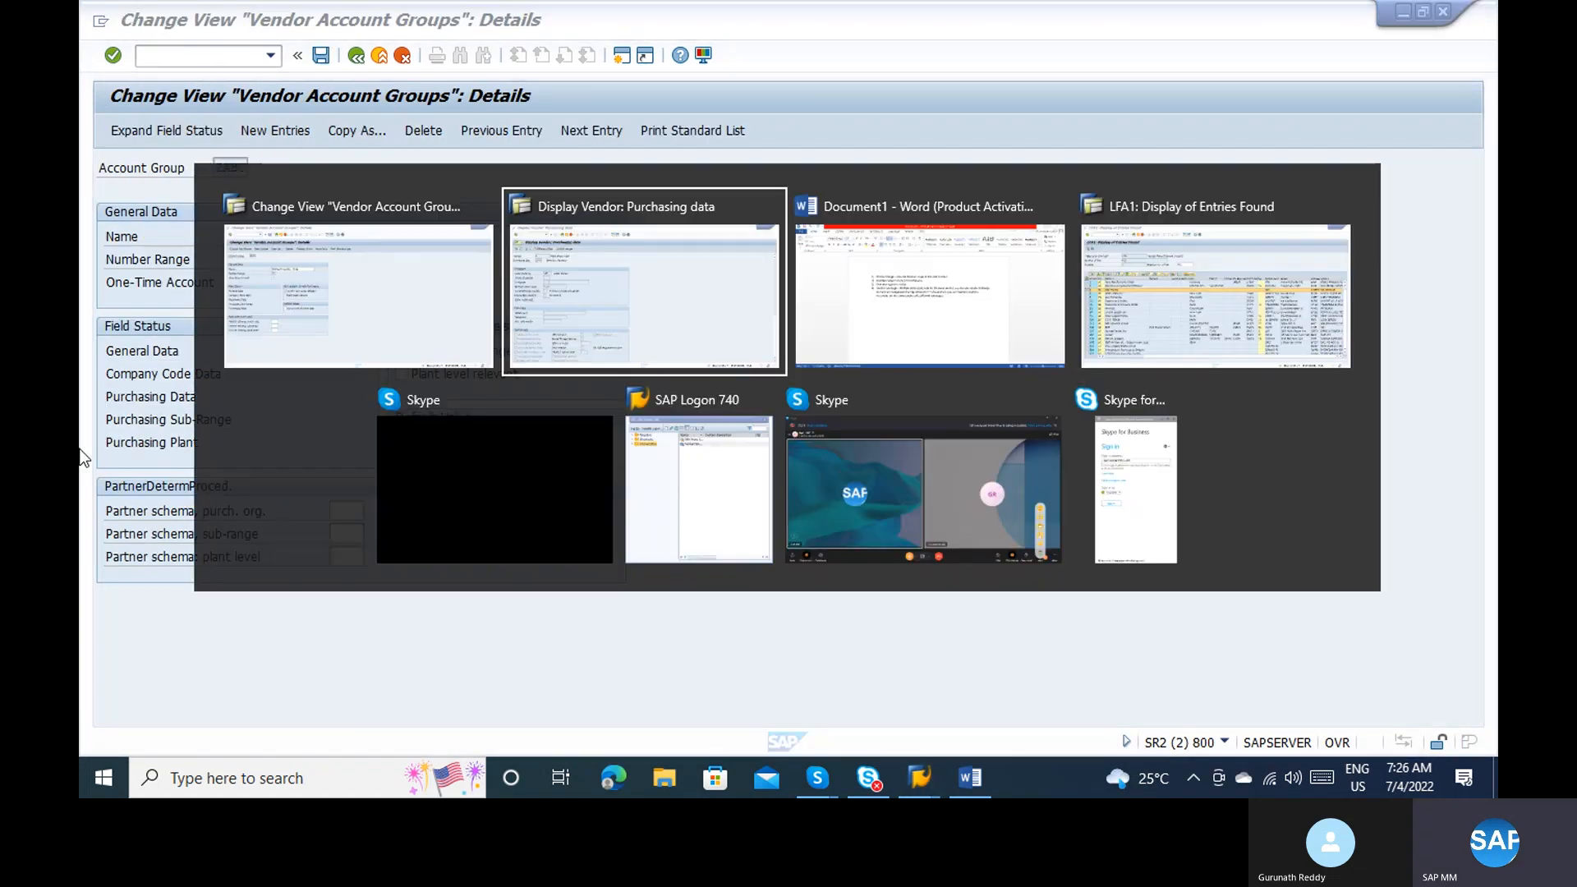
pyautogui.hotkey('alt', 'Tab')
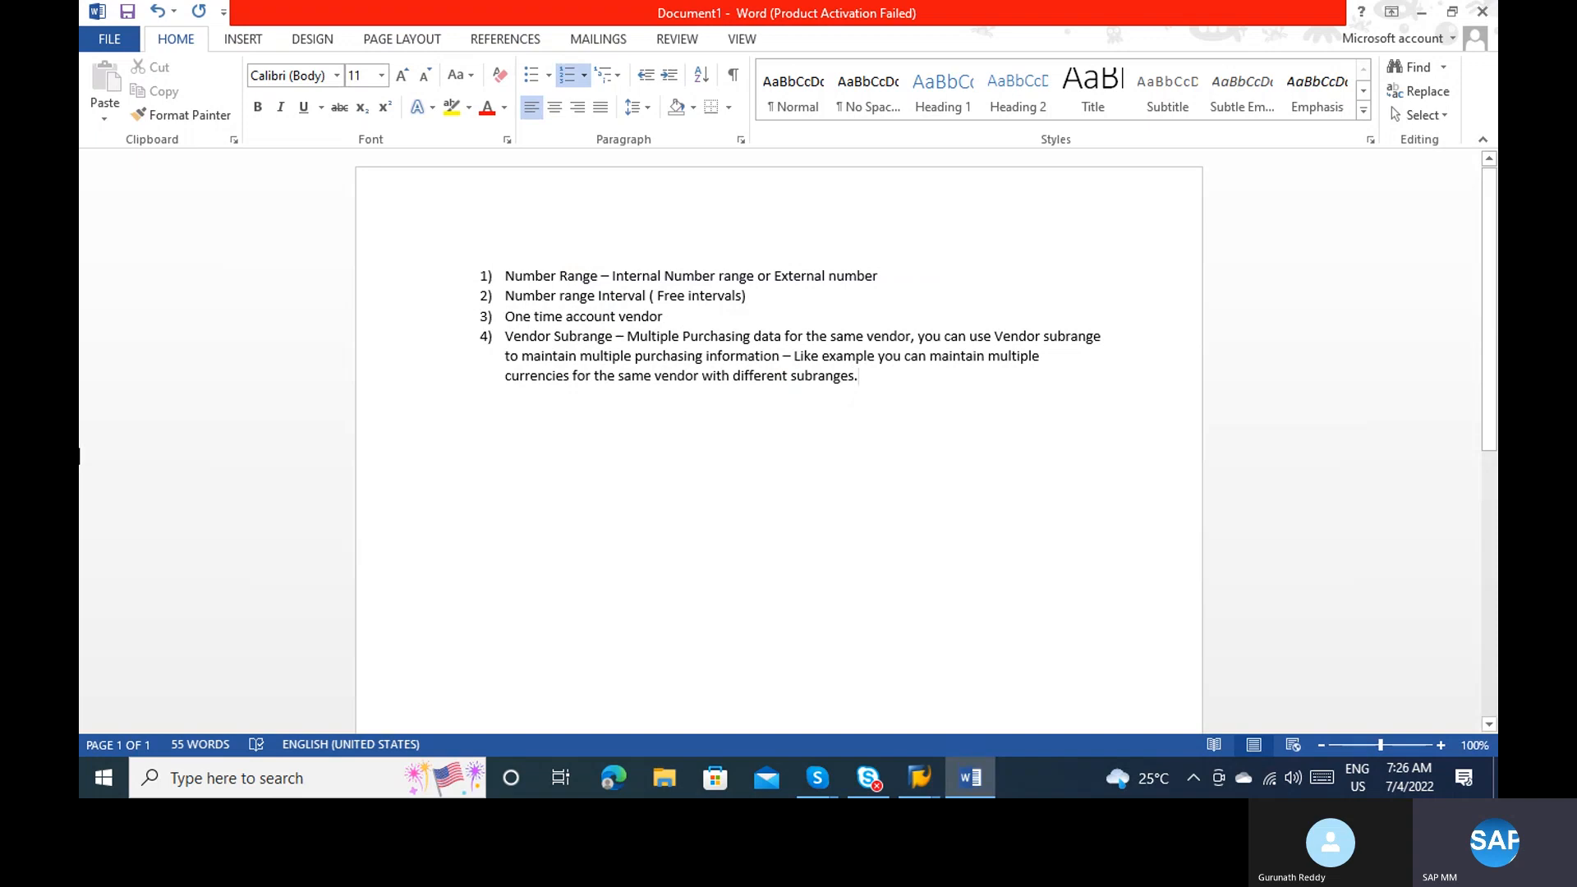
pyautogui.hotkey('alt', 'Tab')
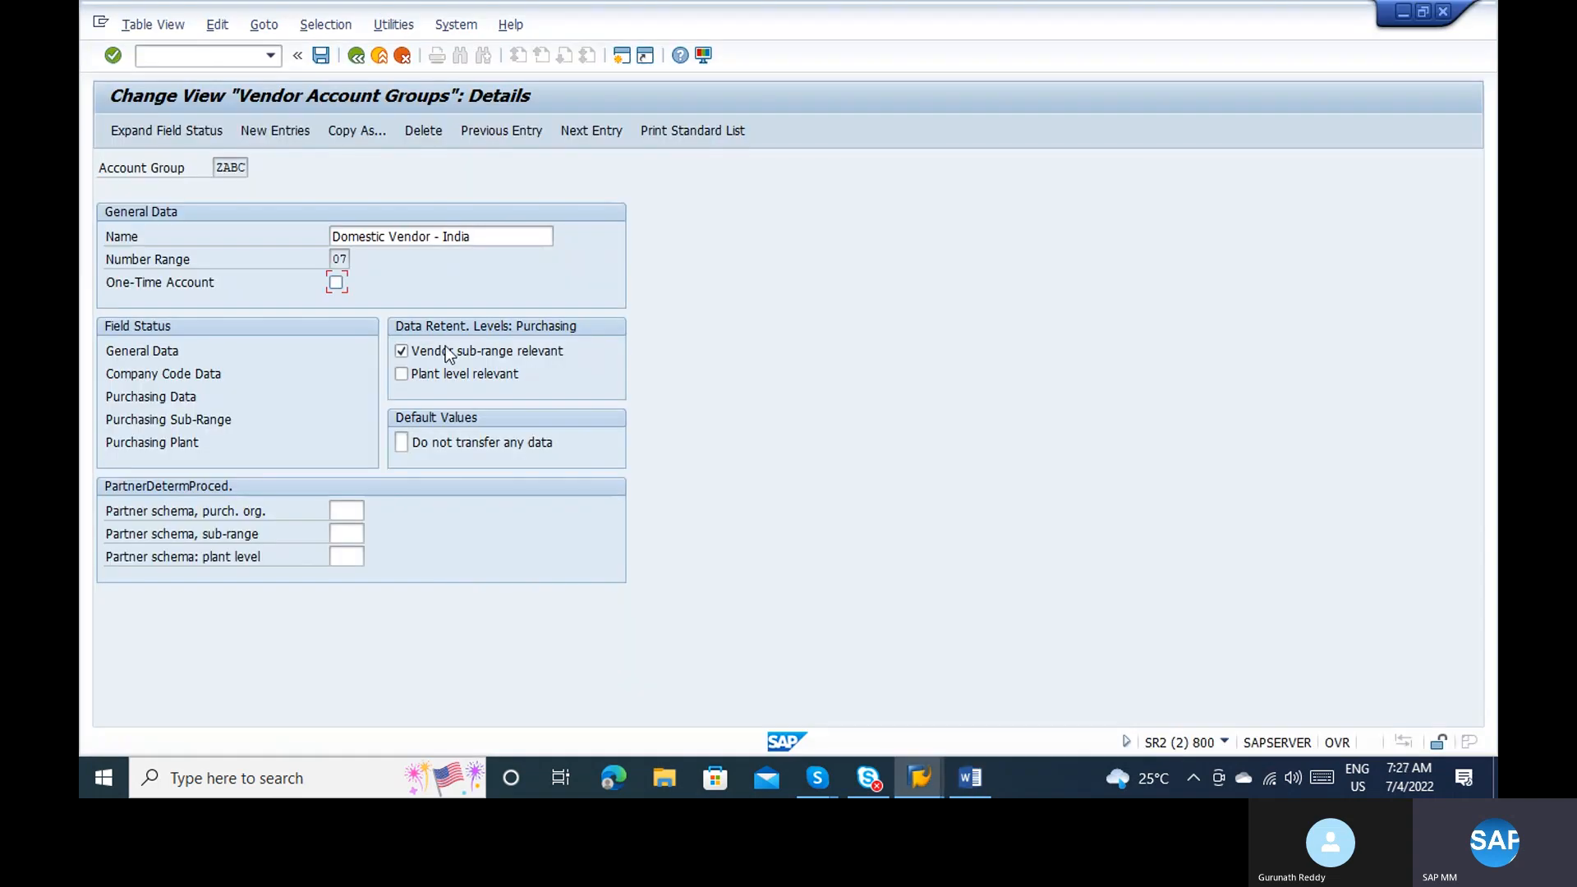
pyautogui.click(357, 58)
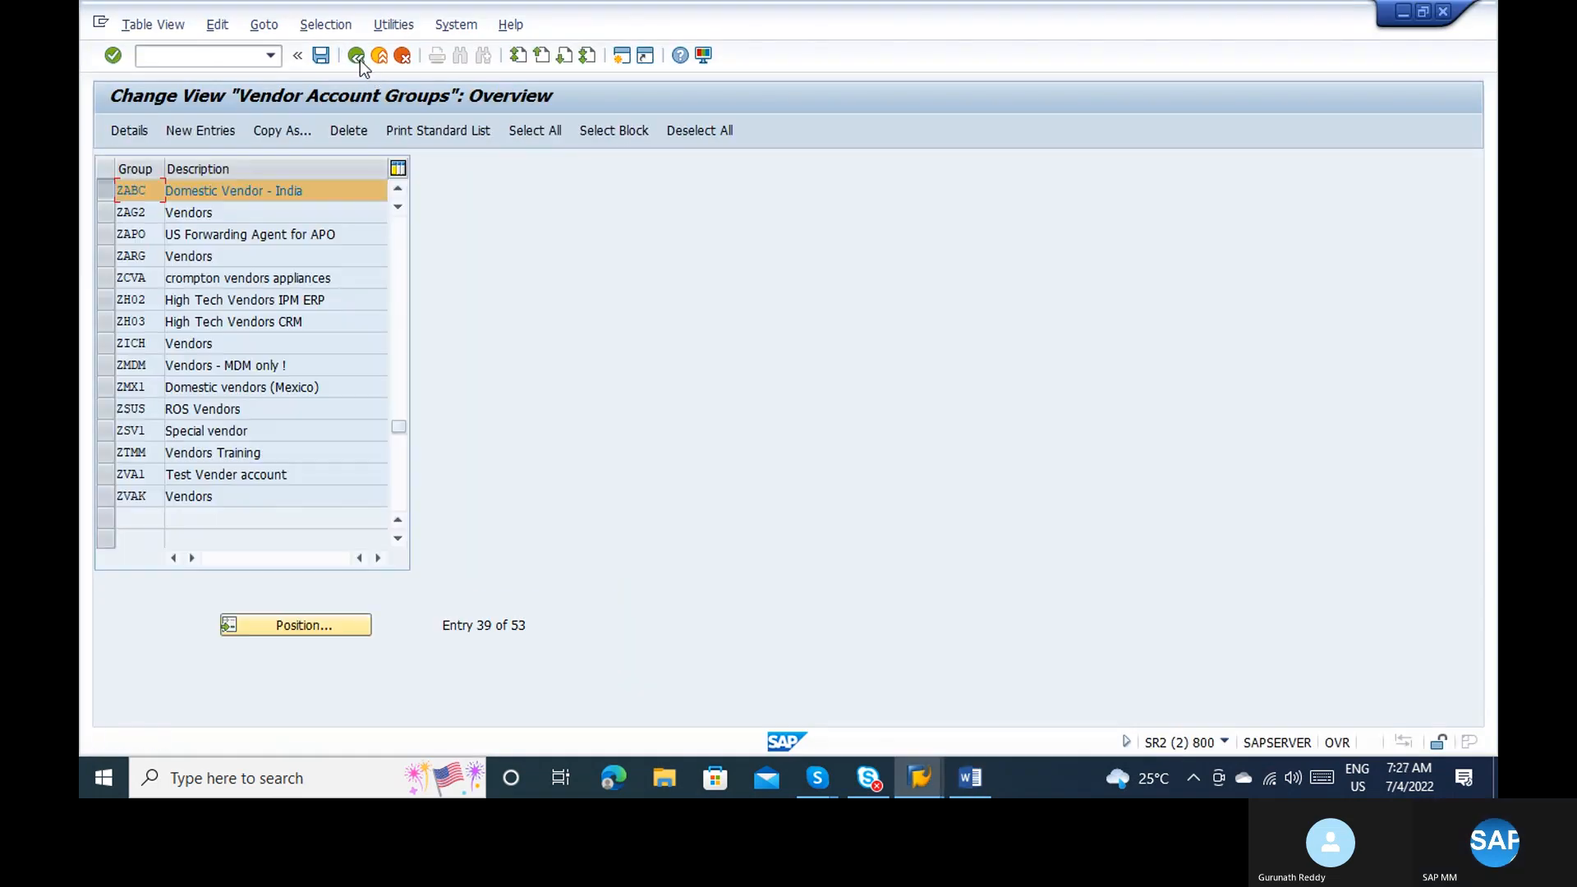
pyautogui.click(97, 194)
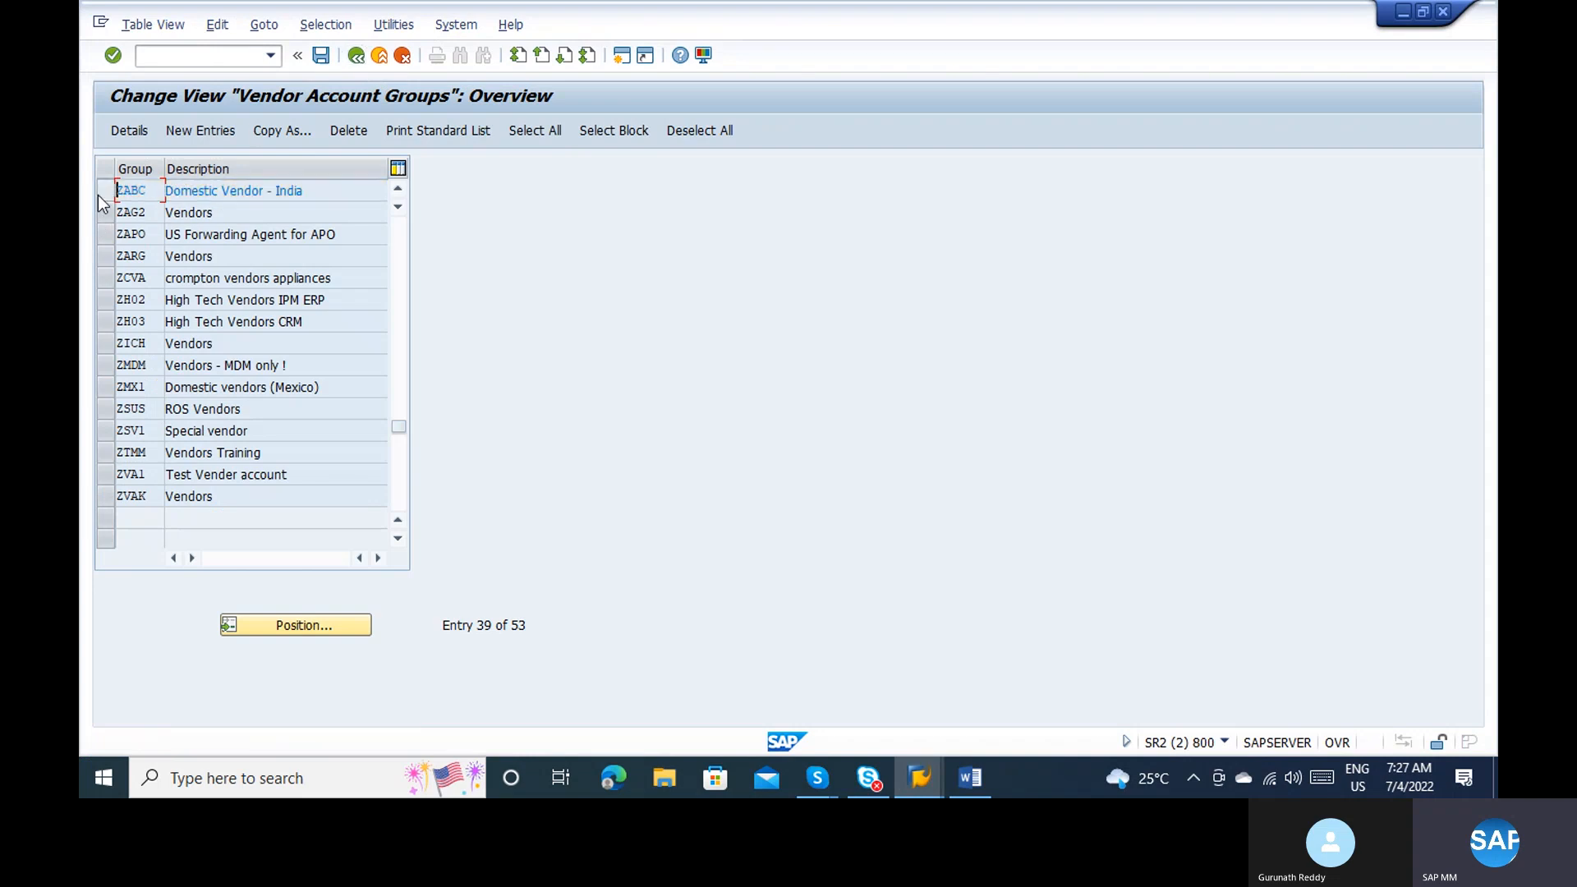
pyautogui.click(96, 194)
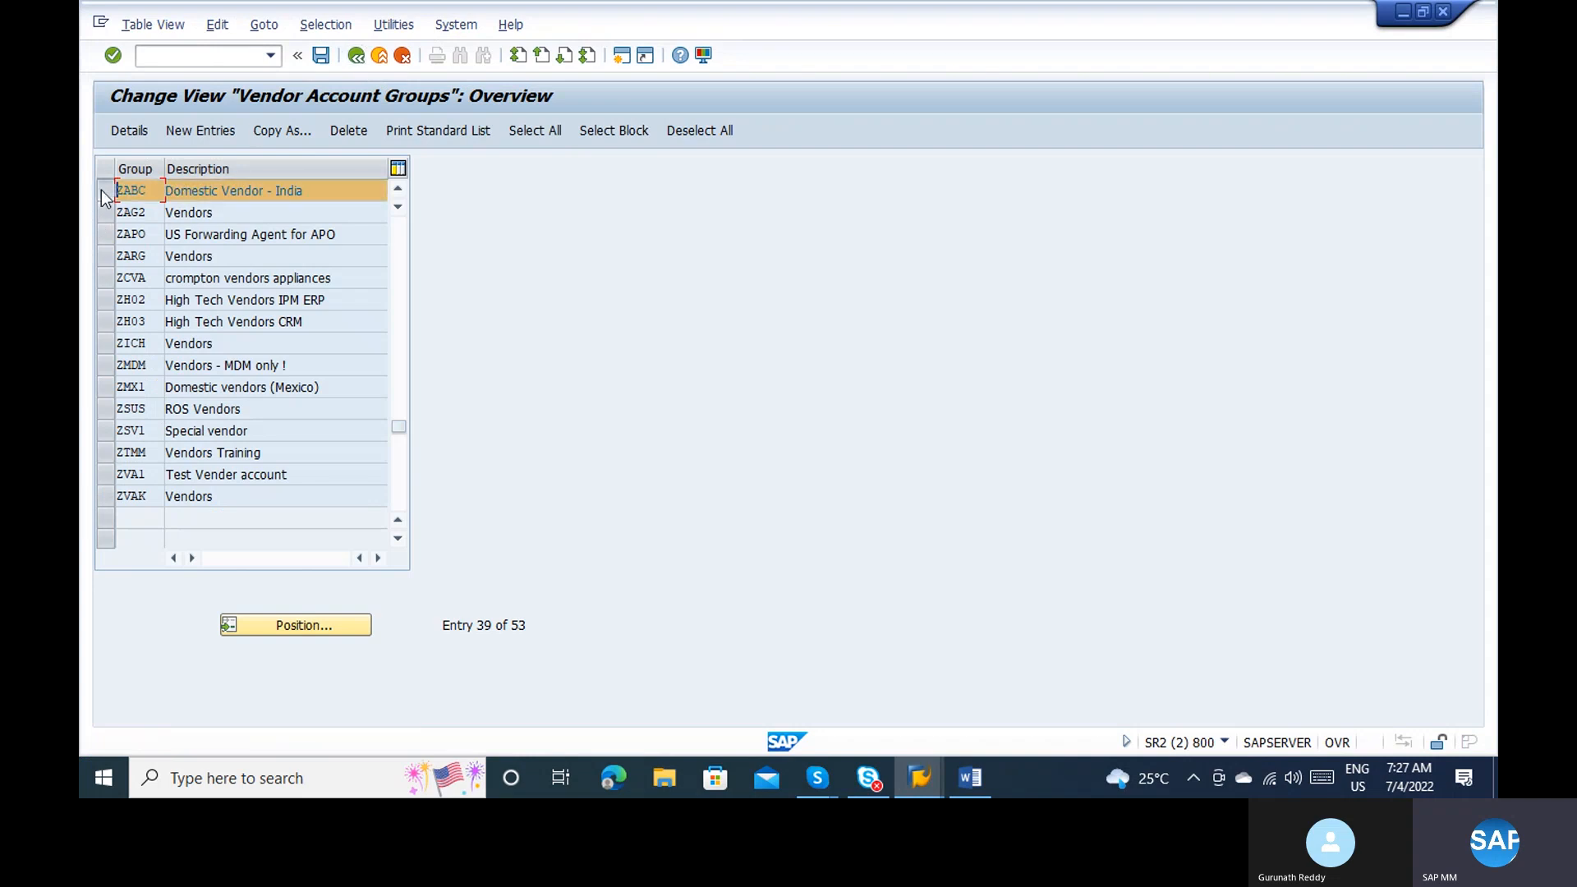
pyautogui.click(127, 131)
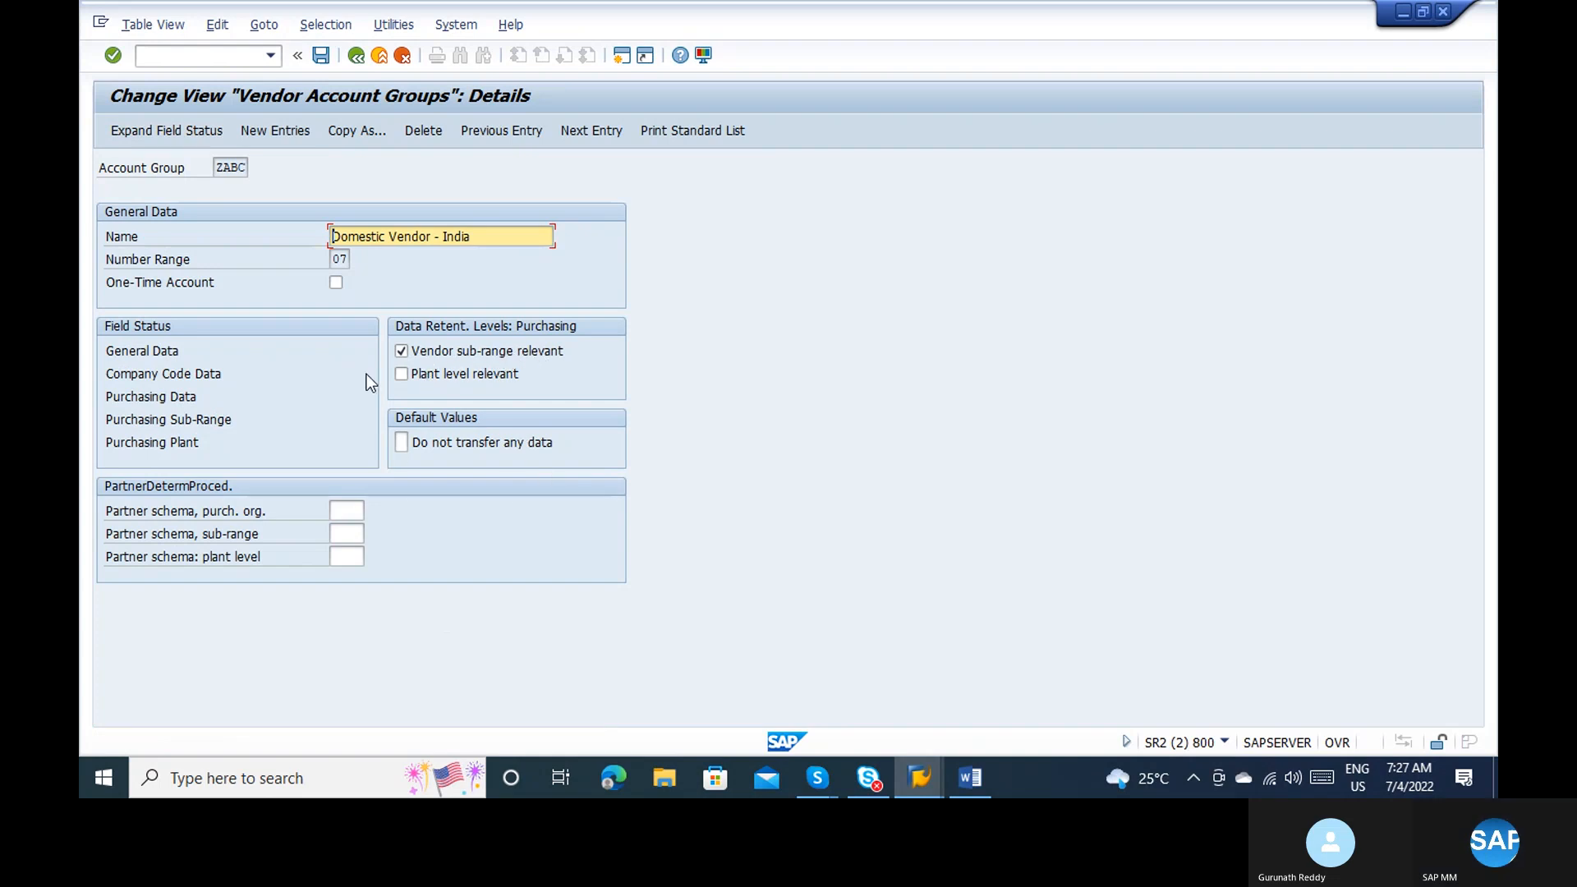
# Step: Deselect and reselect Vendor sub-range relevant for account group ZABC, and save the entry
pyautogui.click(401, 354)
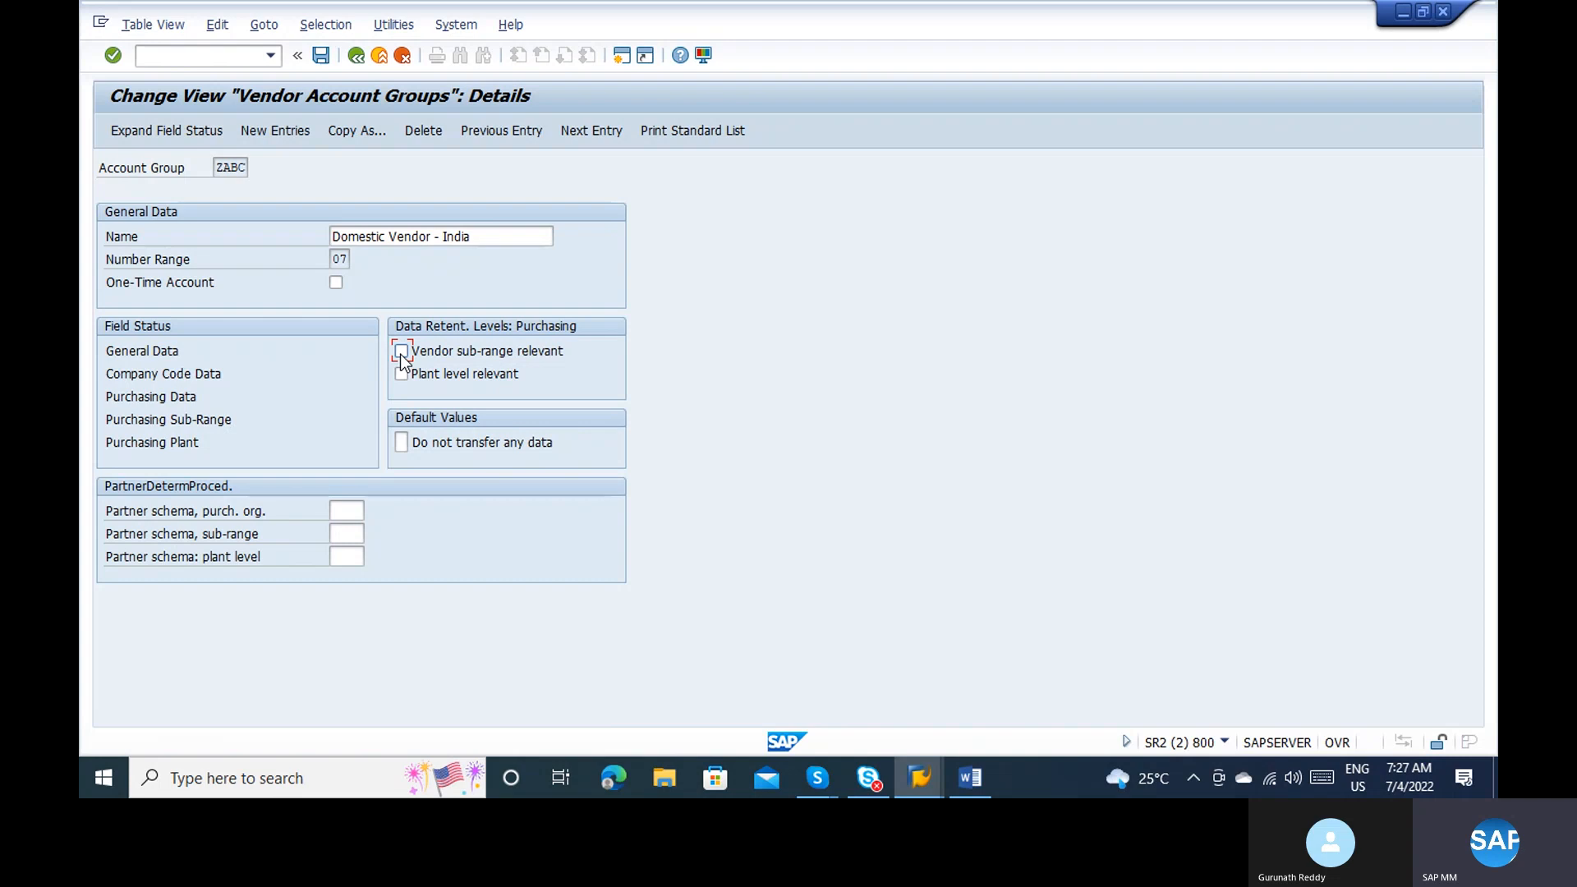
pyautogui.click(402, 353)
pyautogui.hotkey('alt', 'Tab')
pyautogui.hotkey('alt', 'Tab')
pyautogui.hotkey('ctrl', 's')
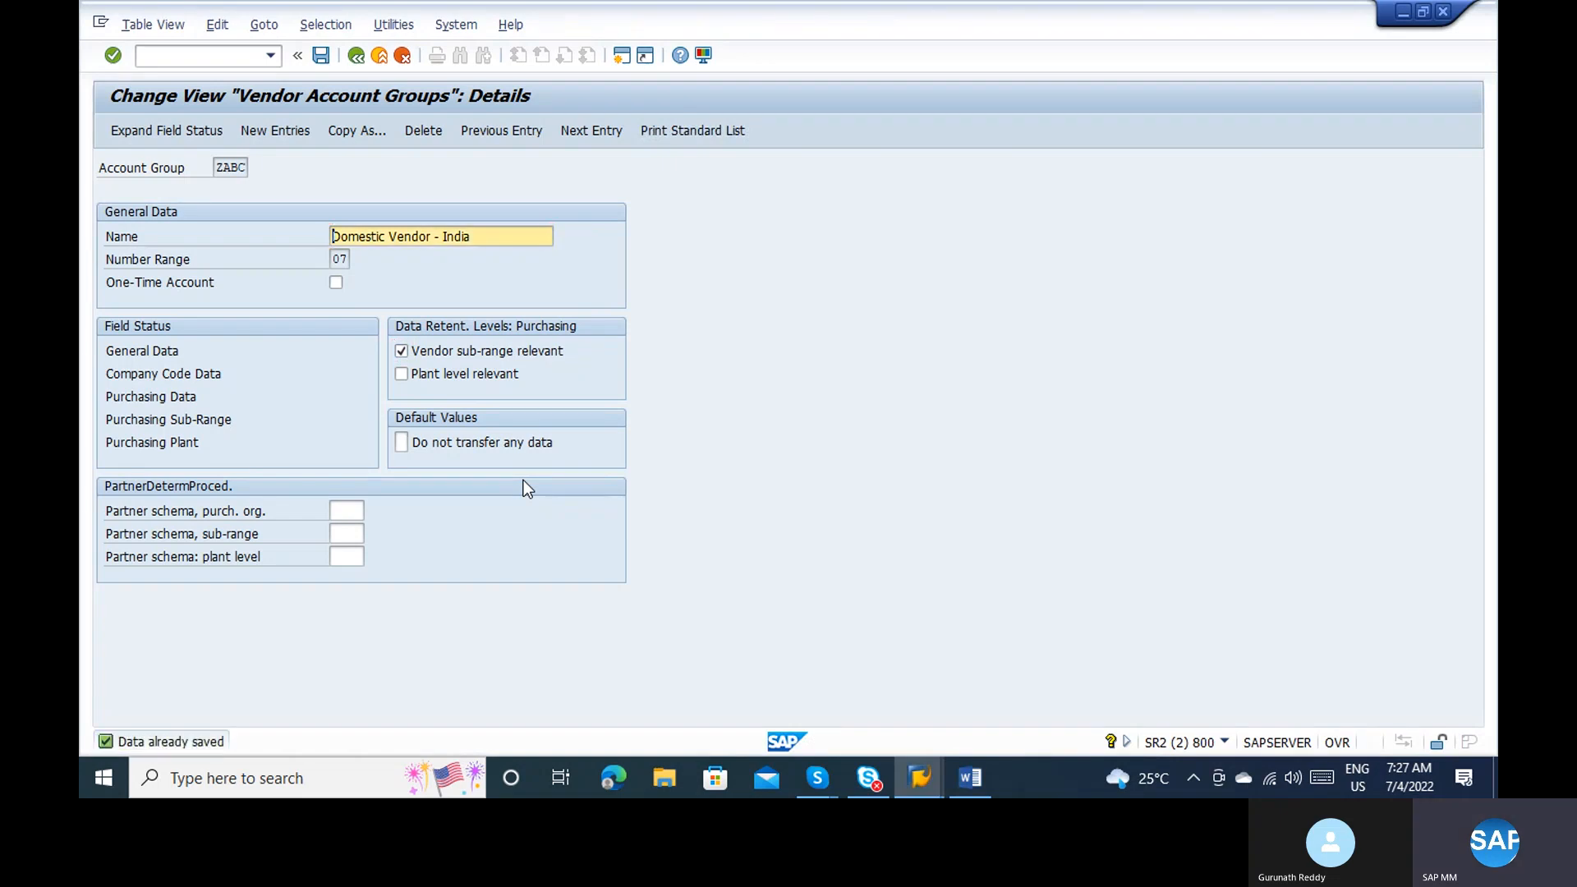
# Step: Switch to the Word notes and add a fifth list item, "Plant level relevant"
pyautogui.hotkey('alt', 'Tab')
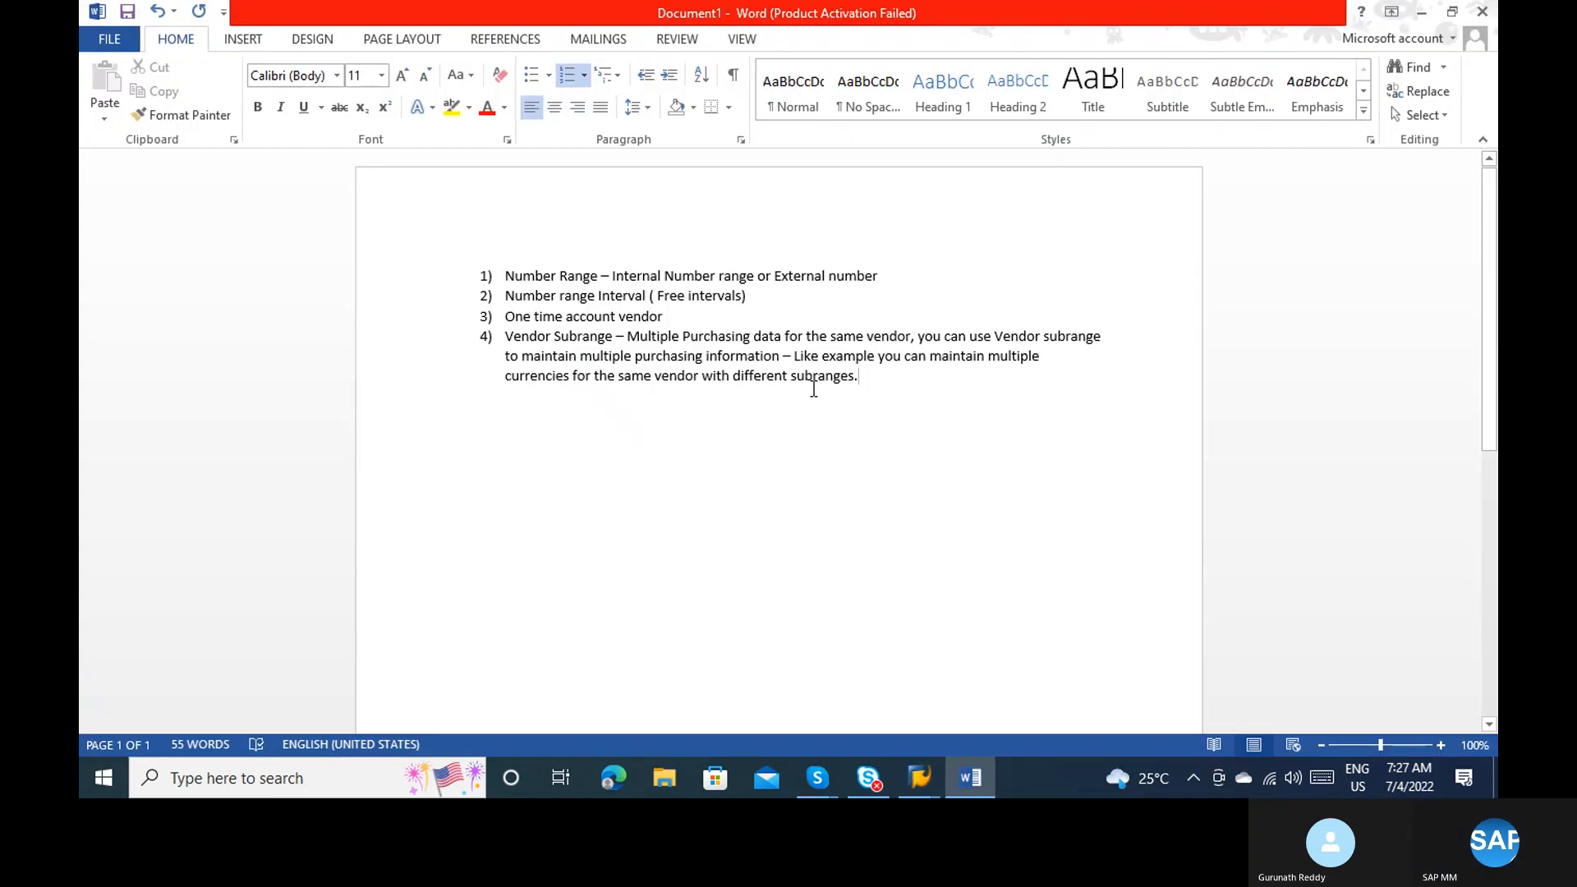
pyautogui.press('Return')
pyautogui.hotkey('alt', 'Tab')
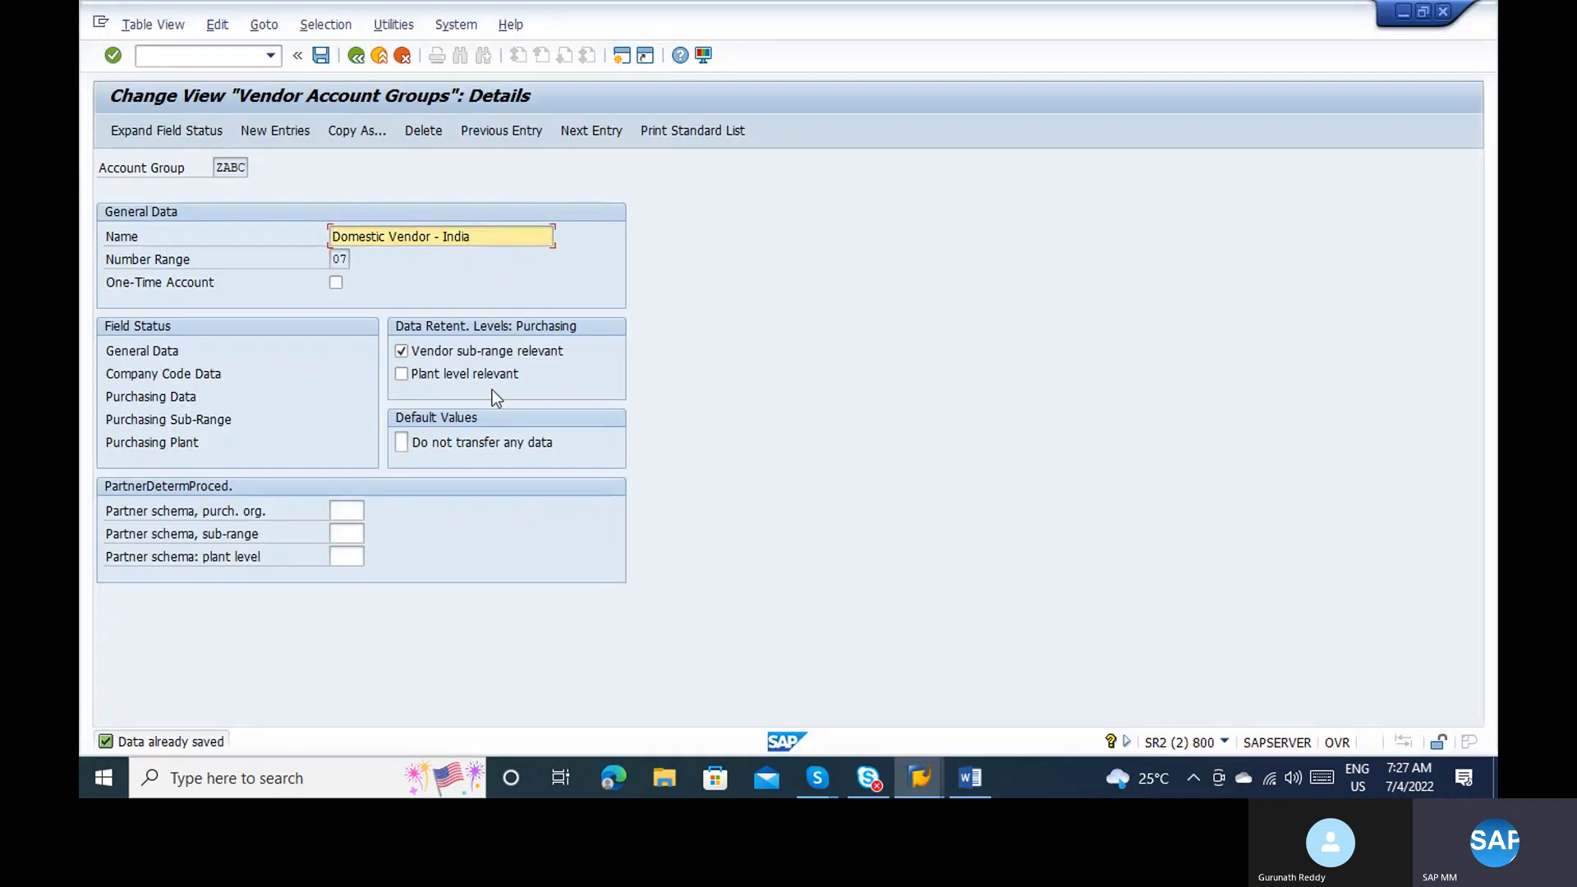
pyautogui.hotkey('alt', 'Tab')
pyautogui.write('Plant ')
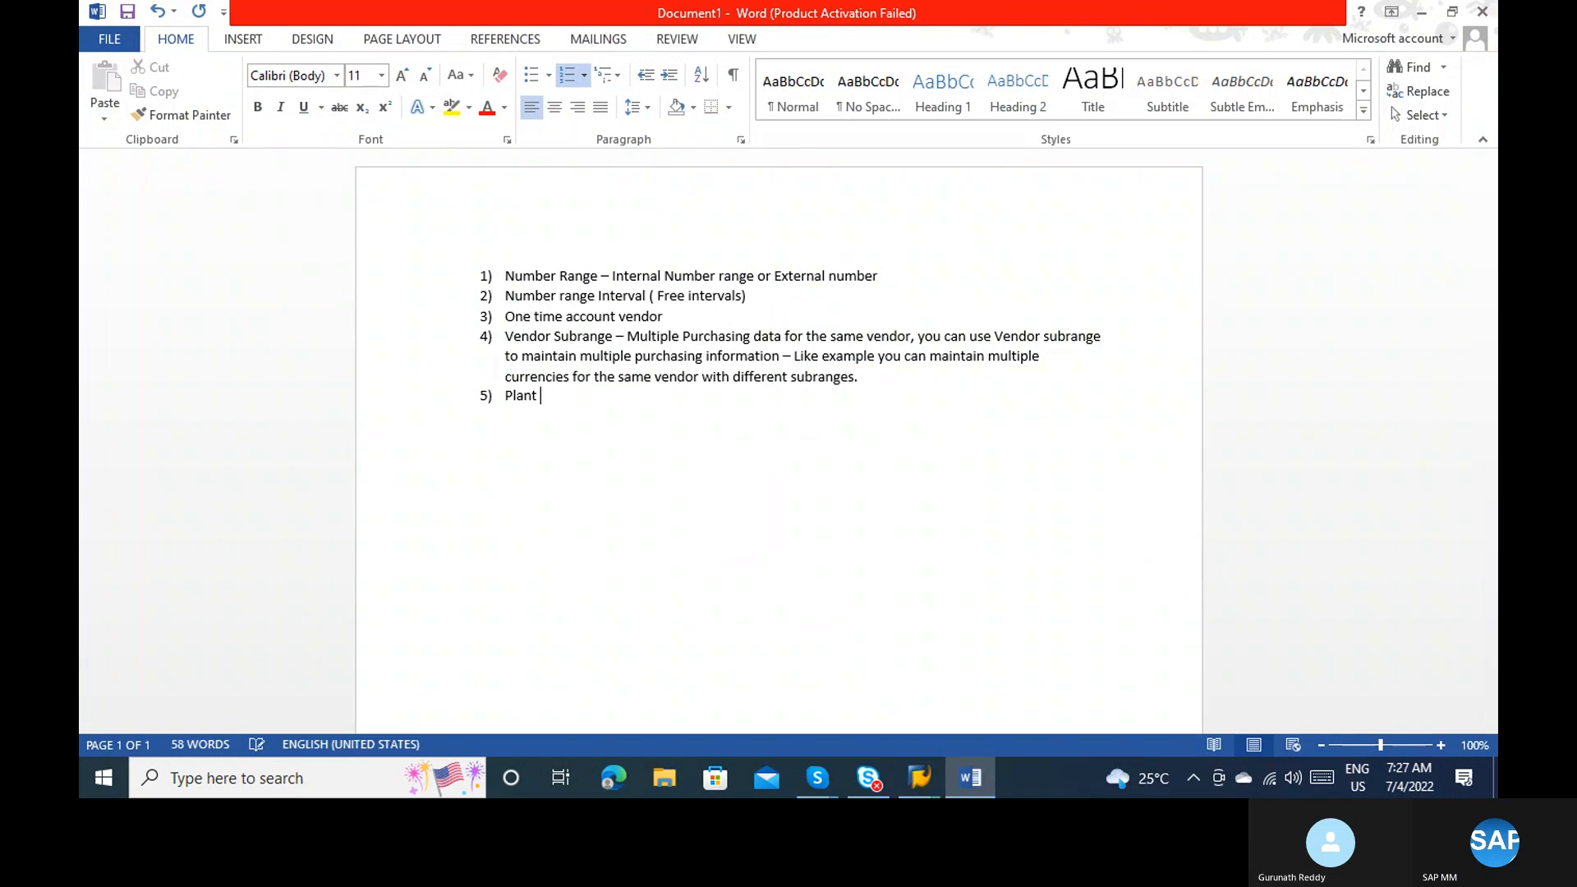
pyautogui.write('relevel relv')
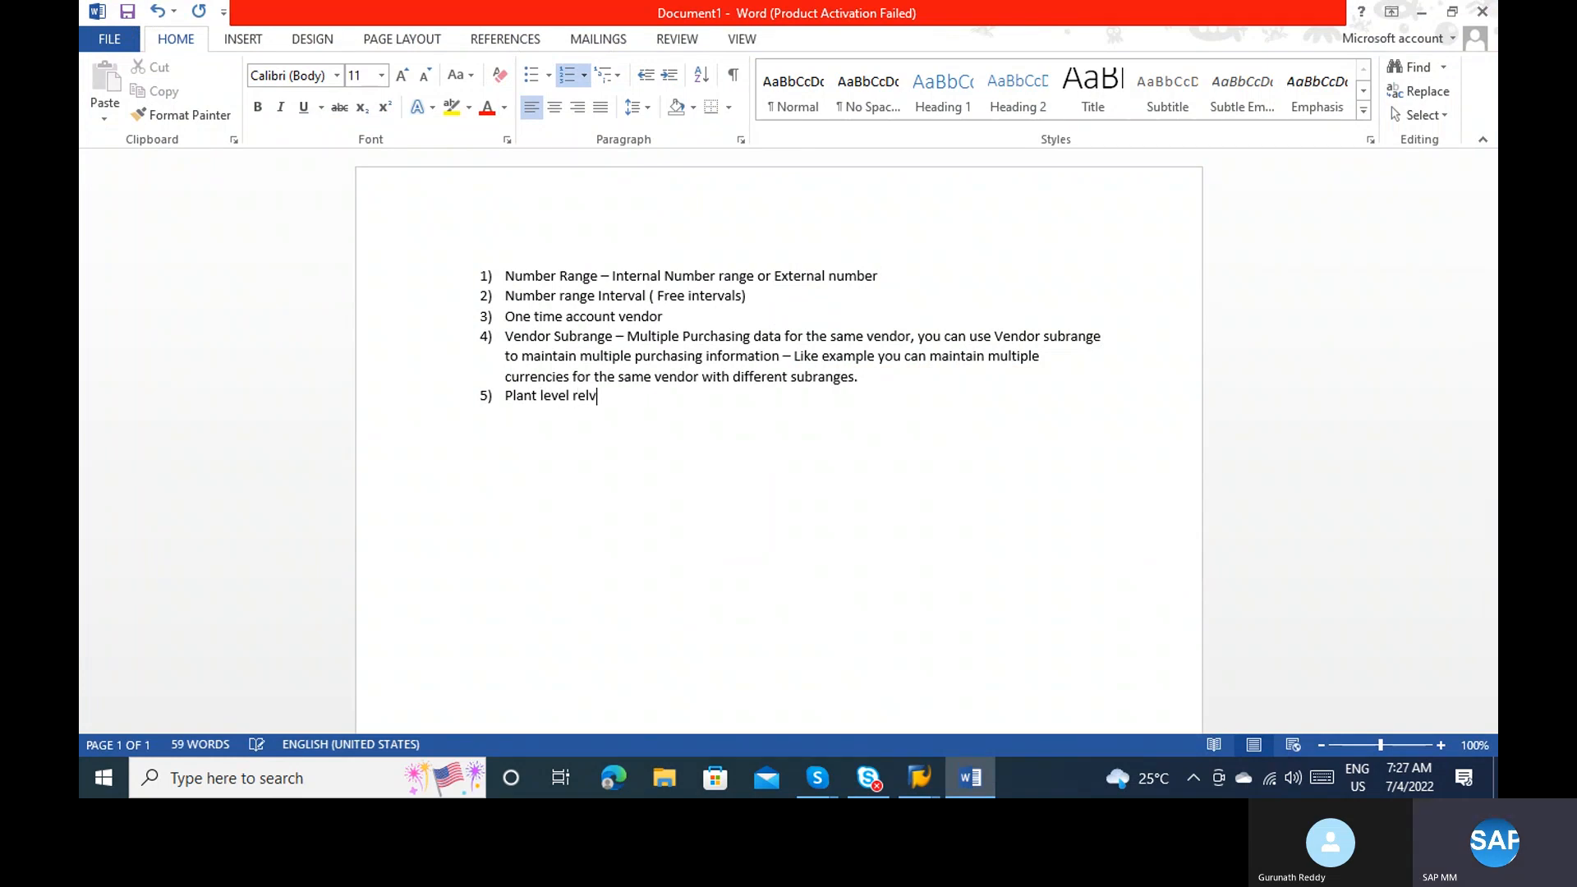
pyautogui.write('ant')
pyautogui.press('BackSpace')
pyautogui.press('BackSpace')
pyautogui.press('BackSpace')
pyautogui.press('BackSpace')
pyautogui.press('BackSpace')
pyautogui.write('evant')
# Step: Switch to SAP, enable Plant level relevant for account group ZABC, read its field help, and save to customizing request SR2K900048
pyautogui.hotkey('alt', 'Tab')
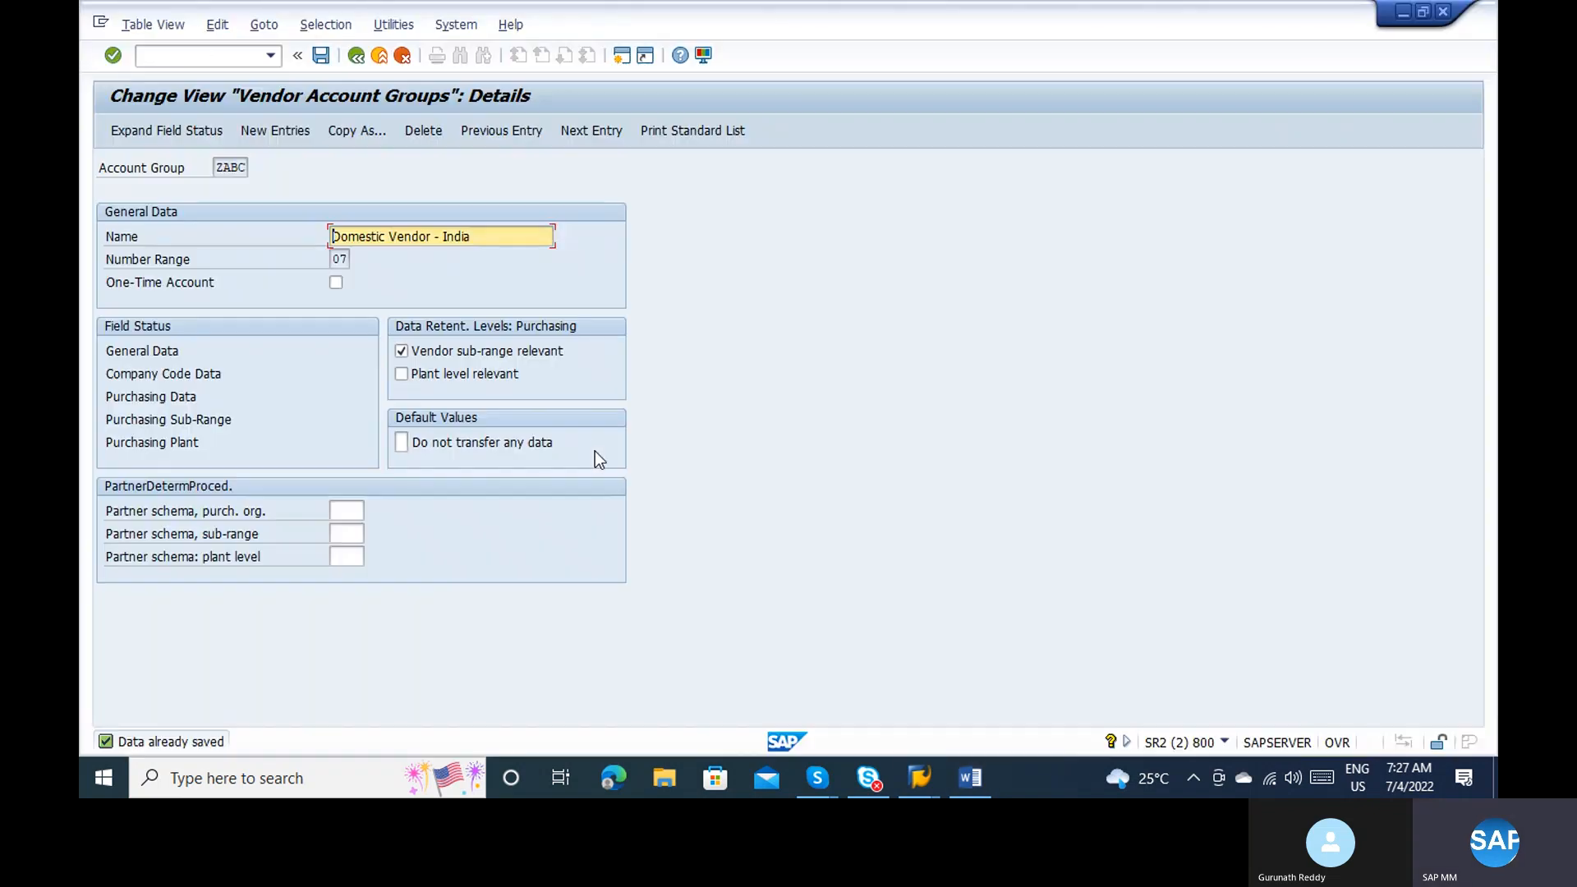
pyautogui.click(401, 374)
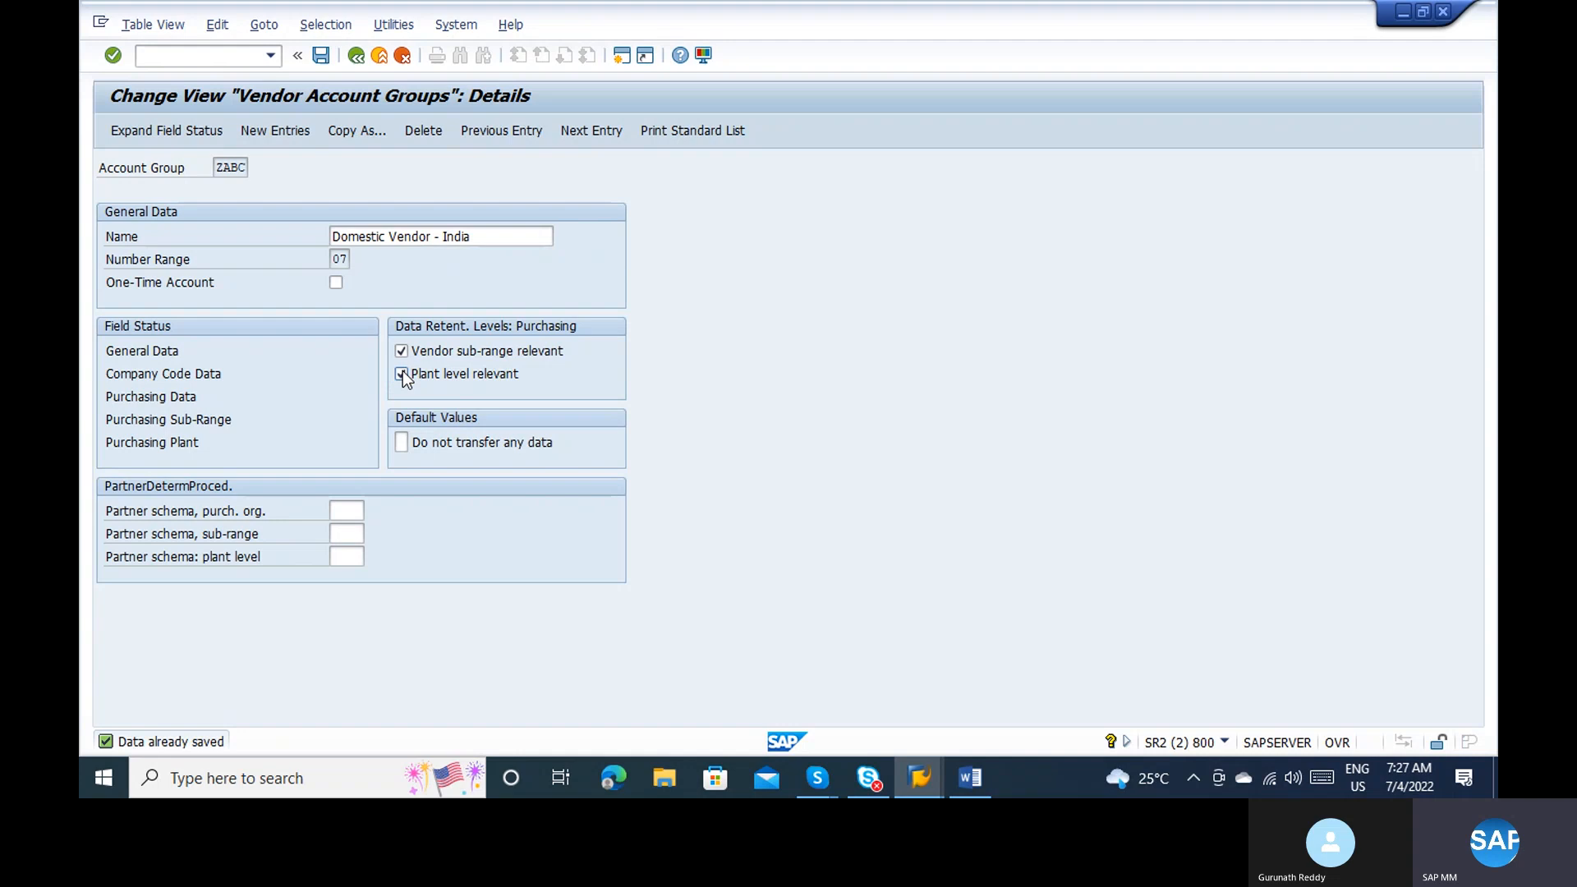
pyautogui.press('F1')
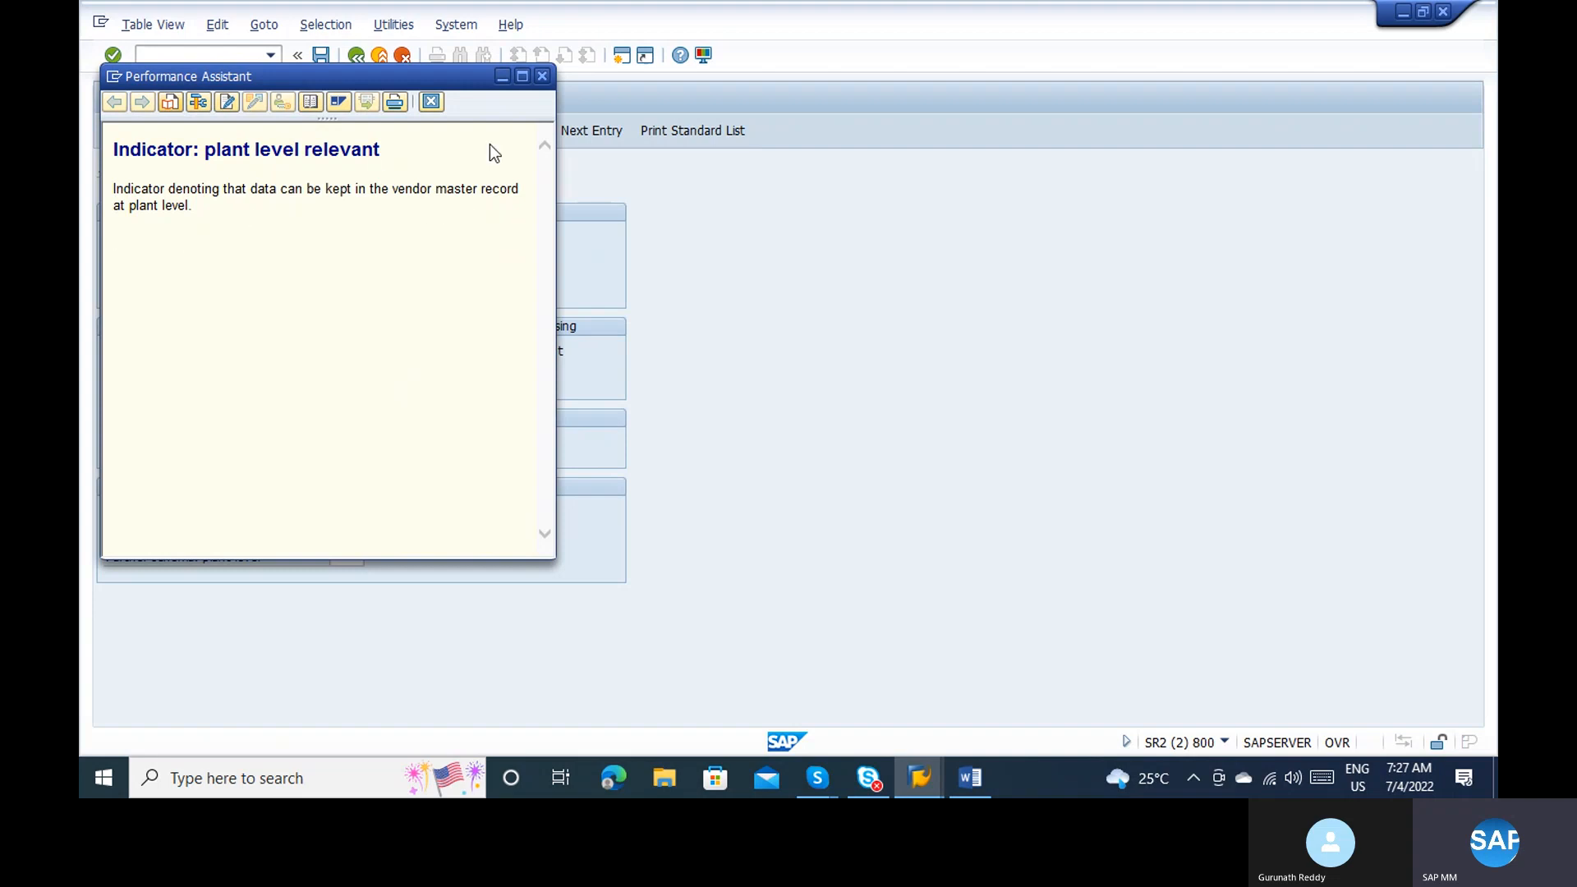
pyautogui.click(542, 77)
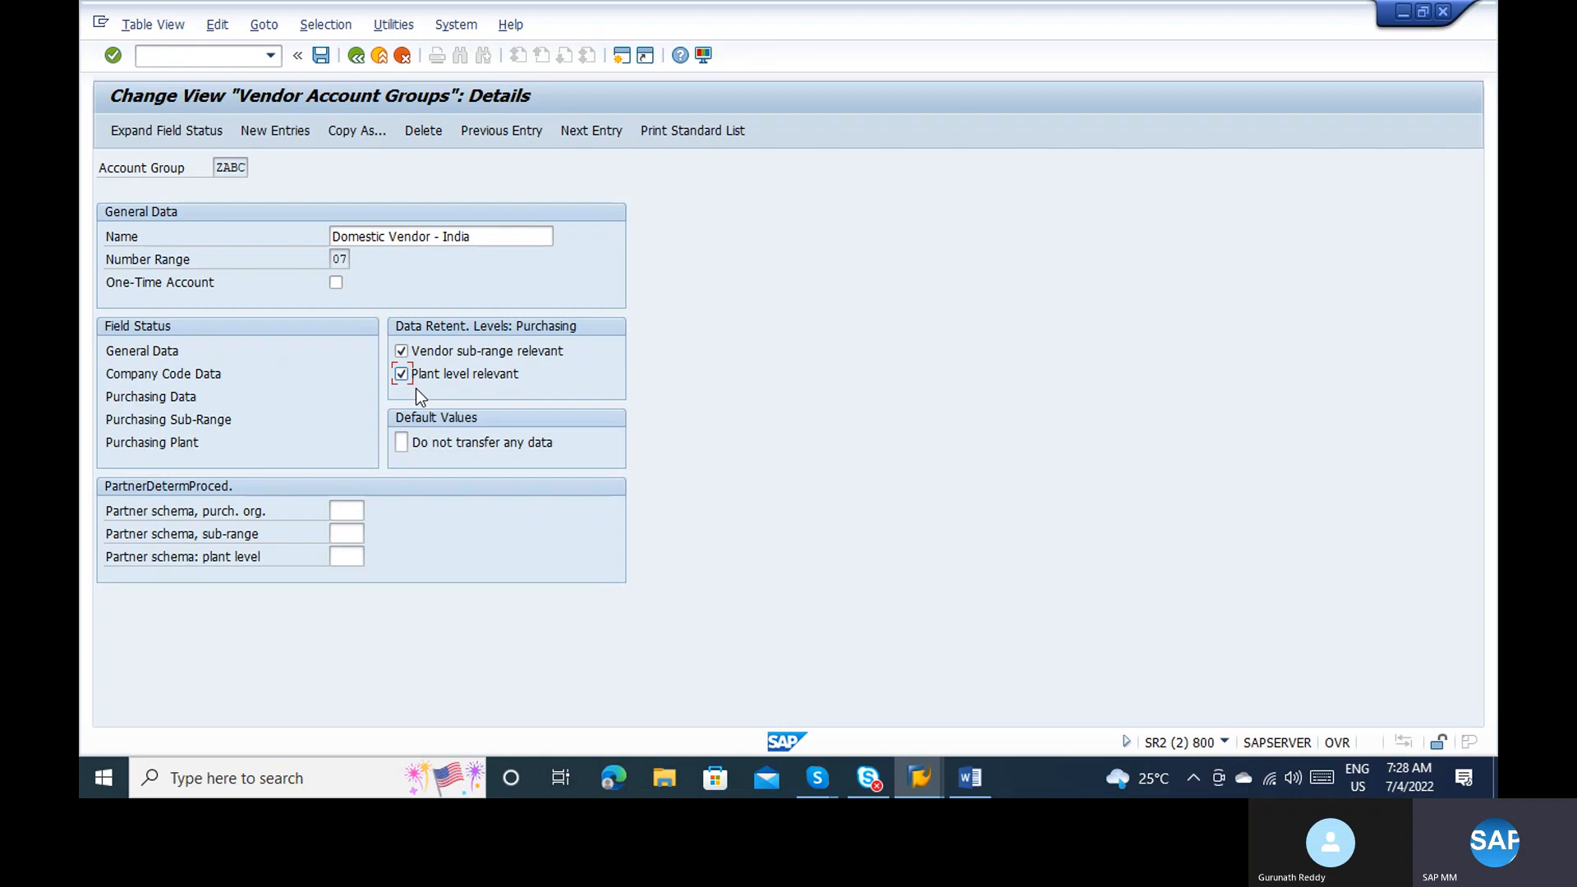
pyautogui.click(320, 56)
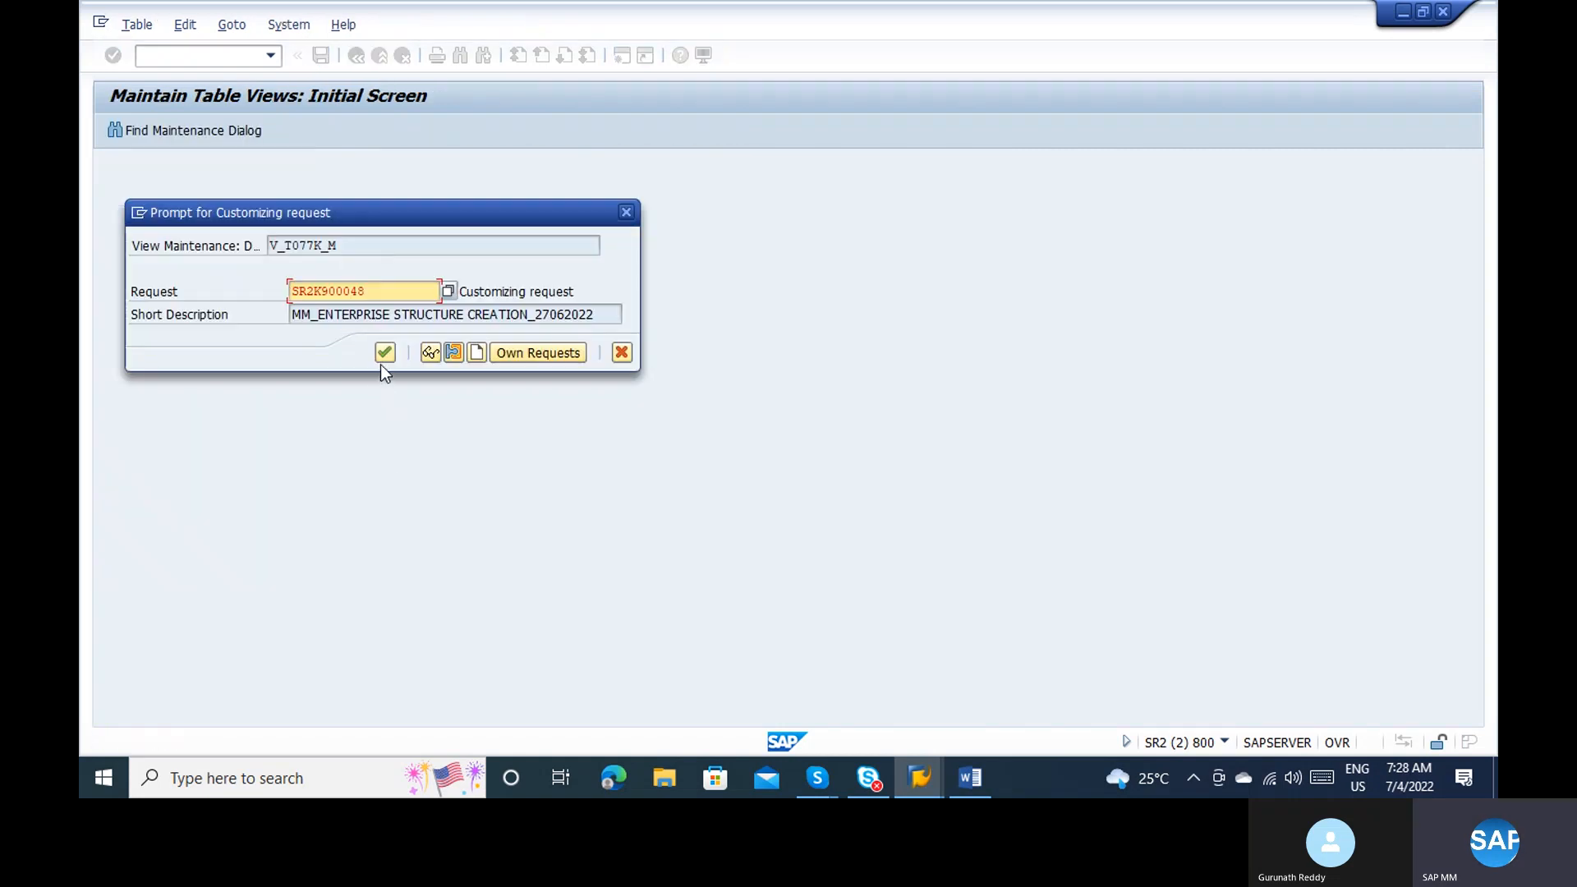
pyautogui.click(385, 353)
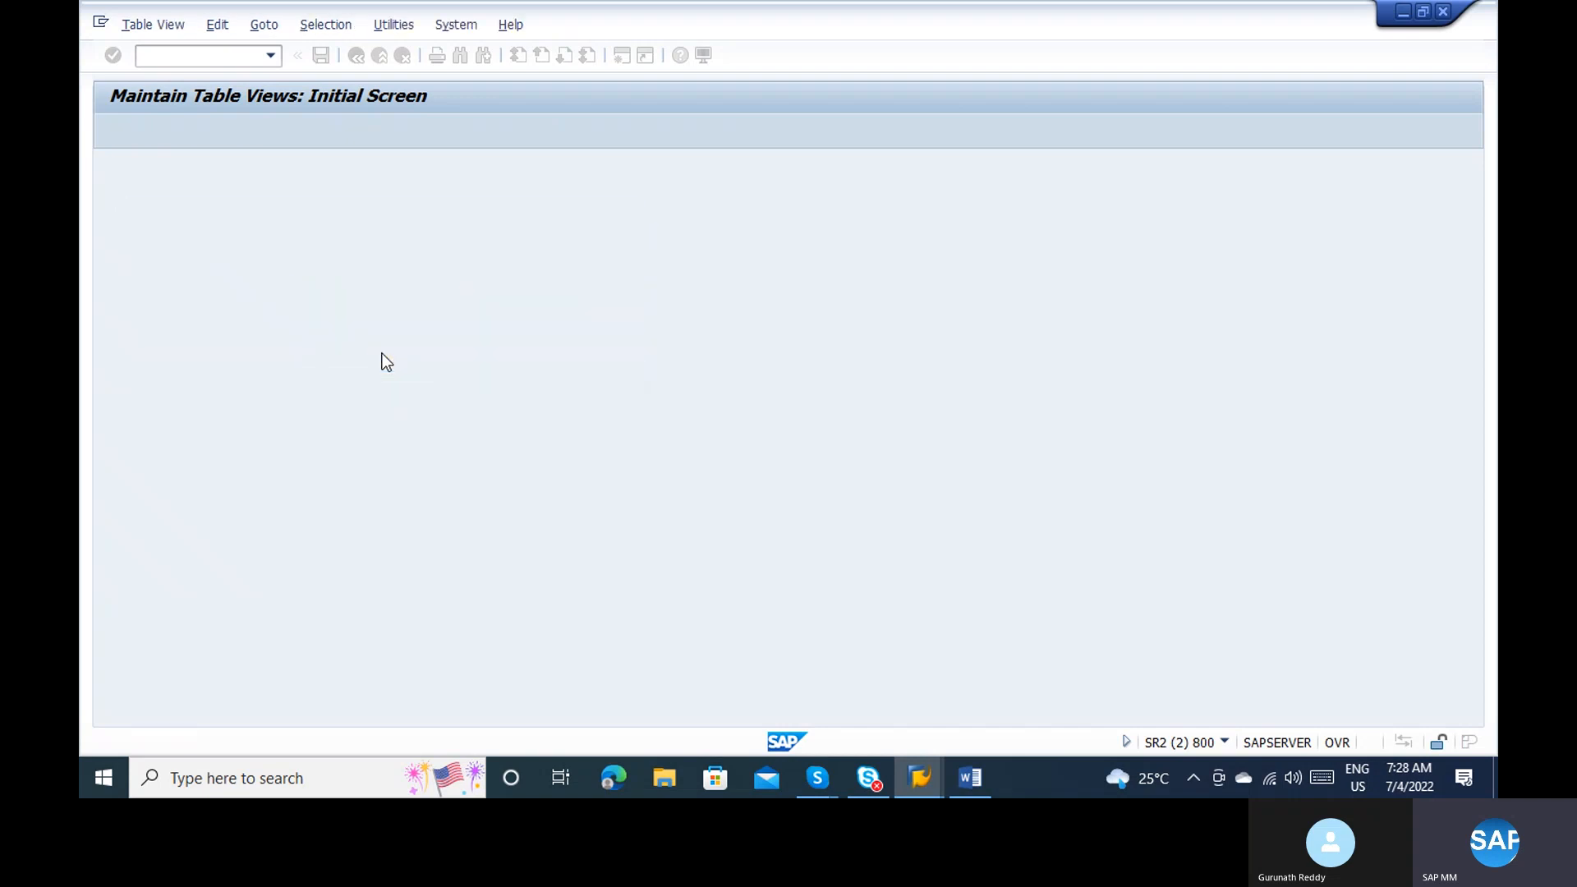
# Step: Switch to the vendor display session and open the Change Vendor transaction XK02
pyautogui.hotkey('alt', 'Tab')
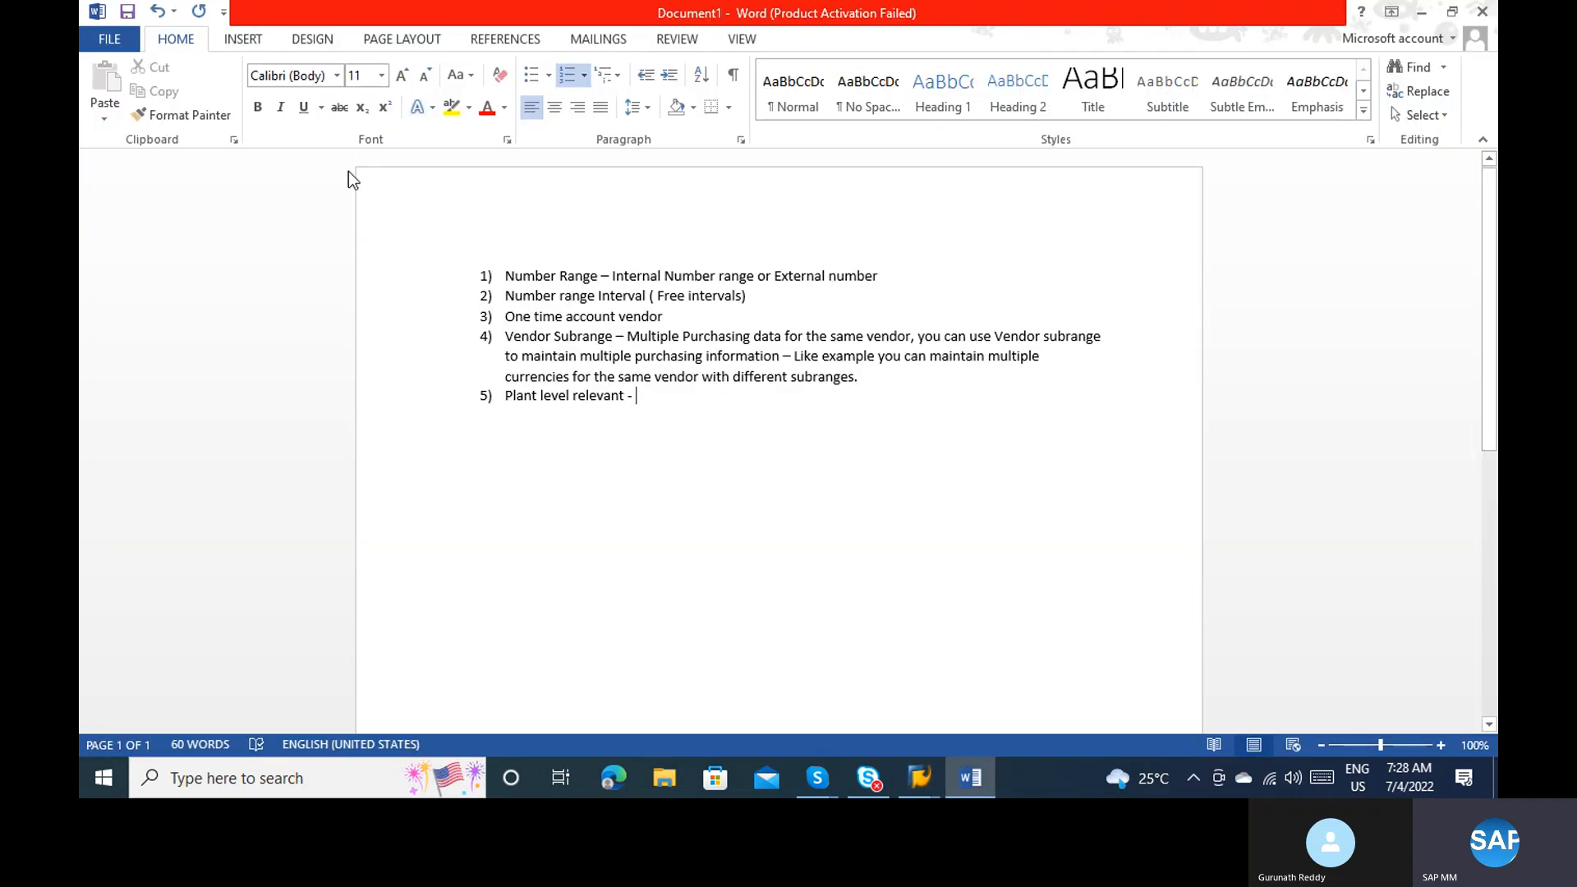
pyautogui.hotkey('alt', 'Tab')
pyautogui.press('Tab')
pyautogui.click(152, 55)
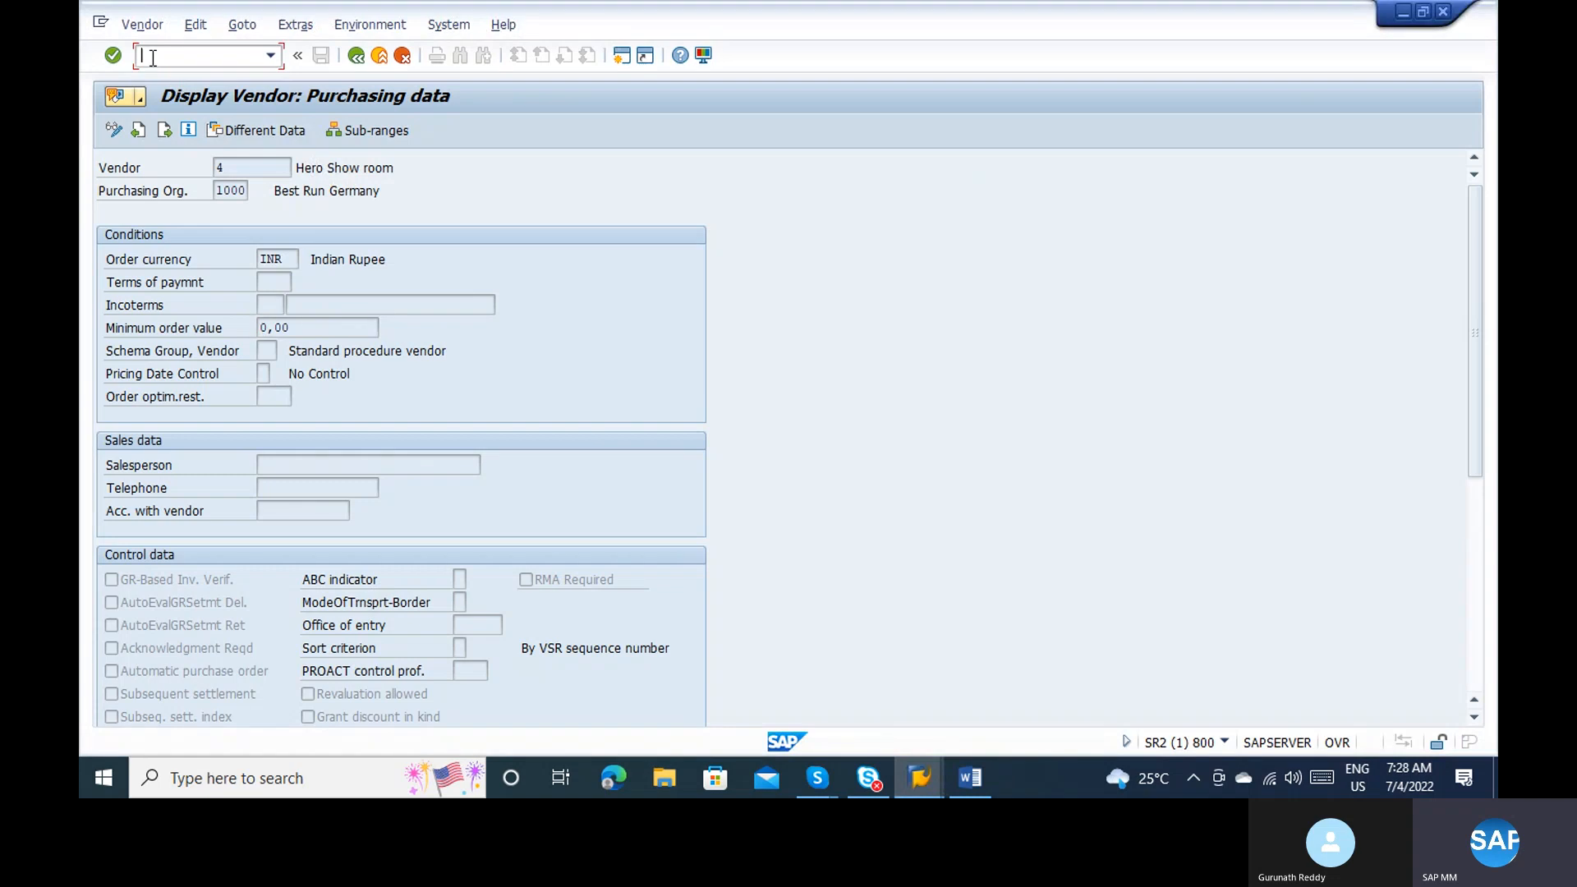
pyautogui.write('/nxk01')
pyautogui.press('Return')
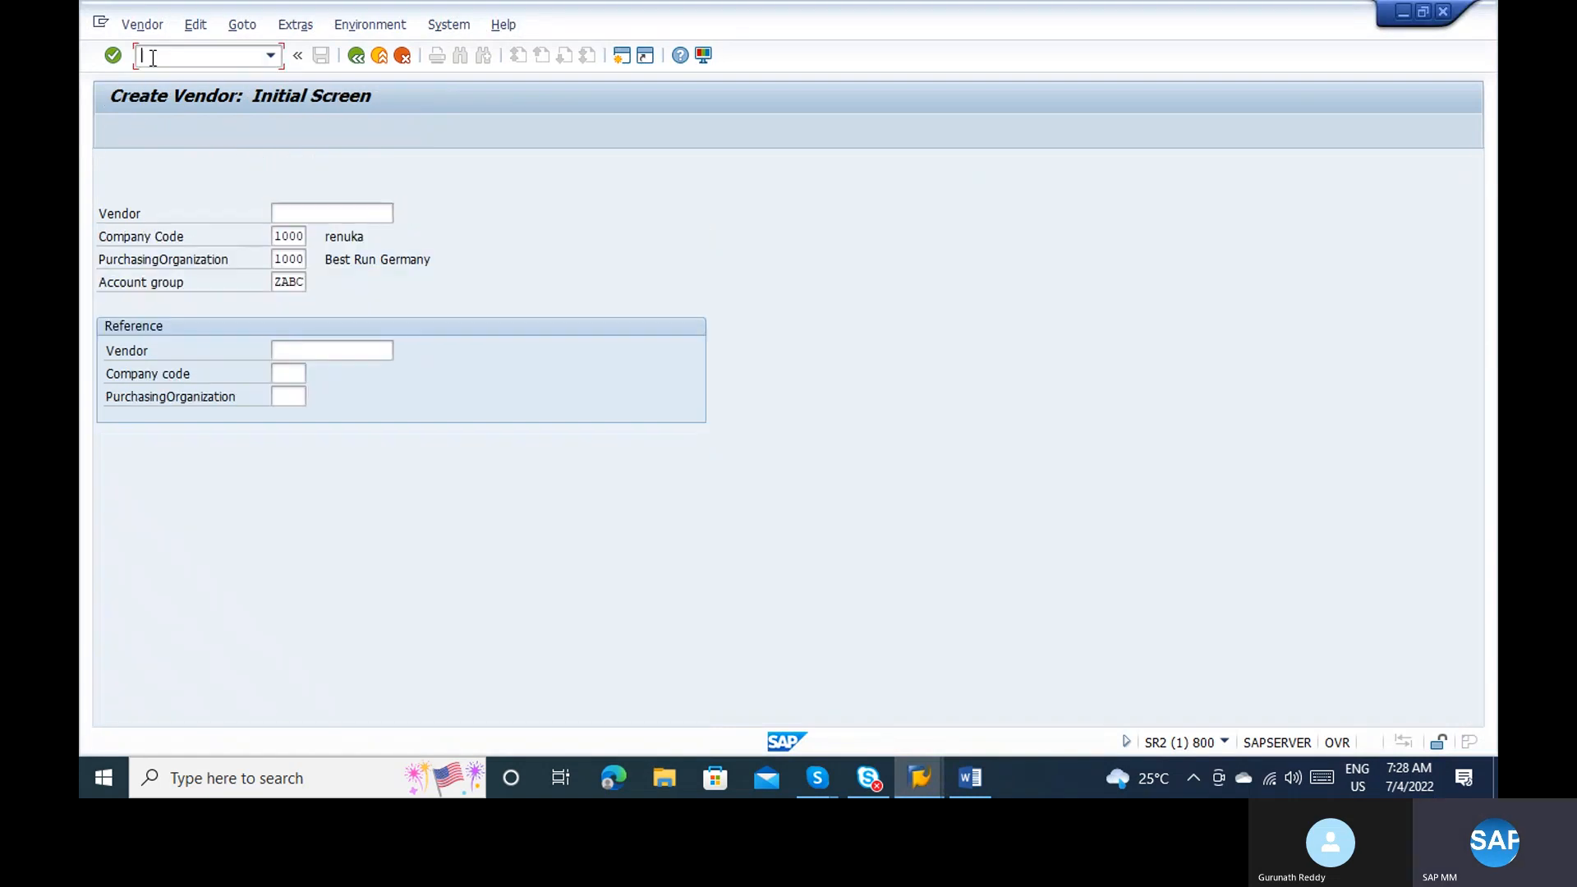
pyautogui.write('/nxk02')
pyautogui.press('Return')
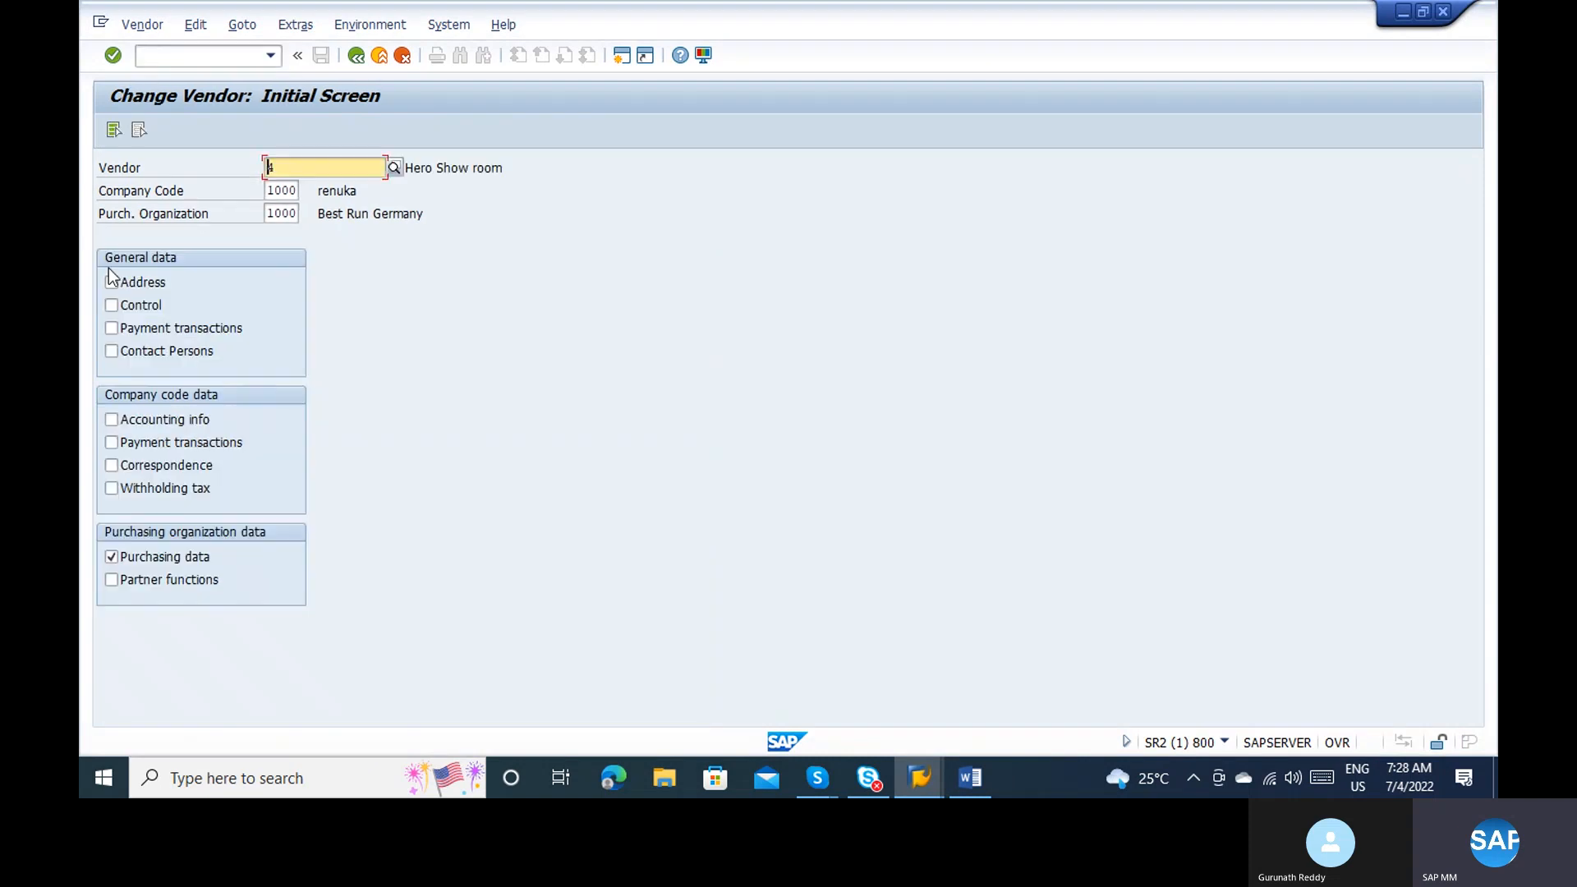
# Step: Check the different purchasing data of vendor Hero Show room and the form for creating another record, leaving without adding one
pyautogui.press('Return')
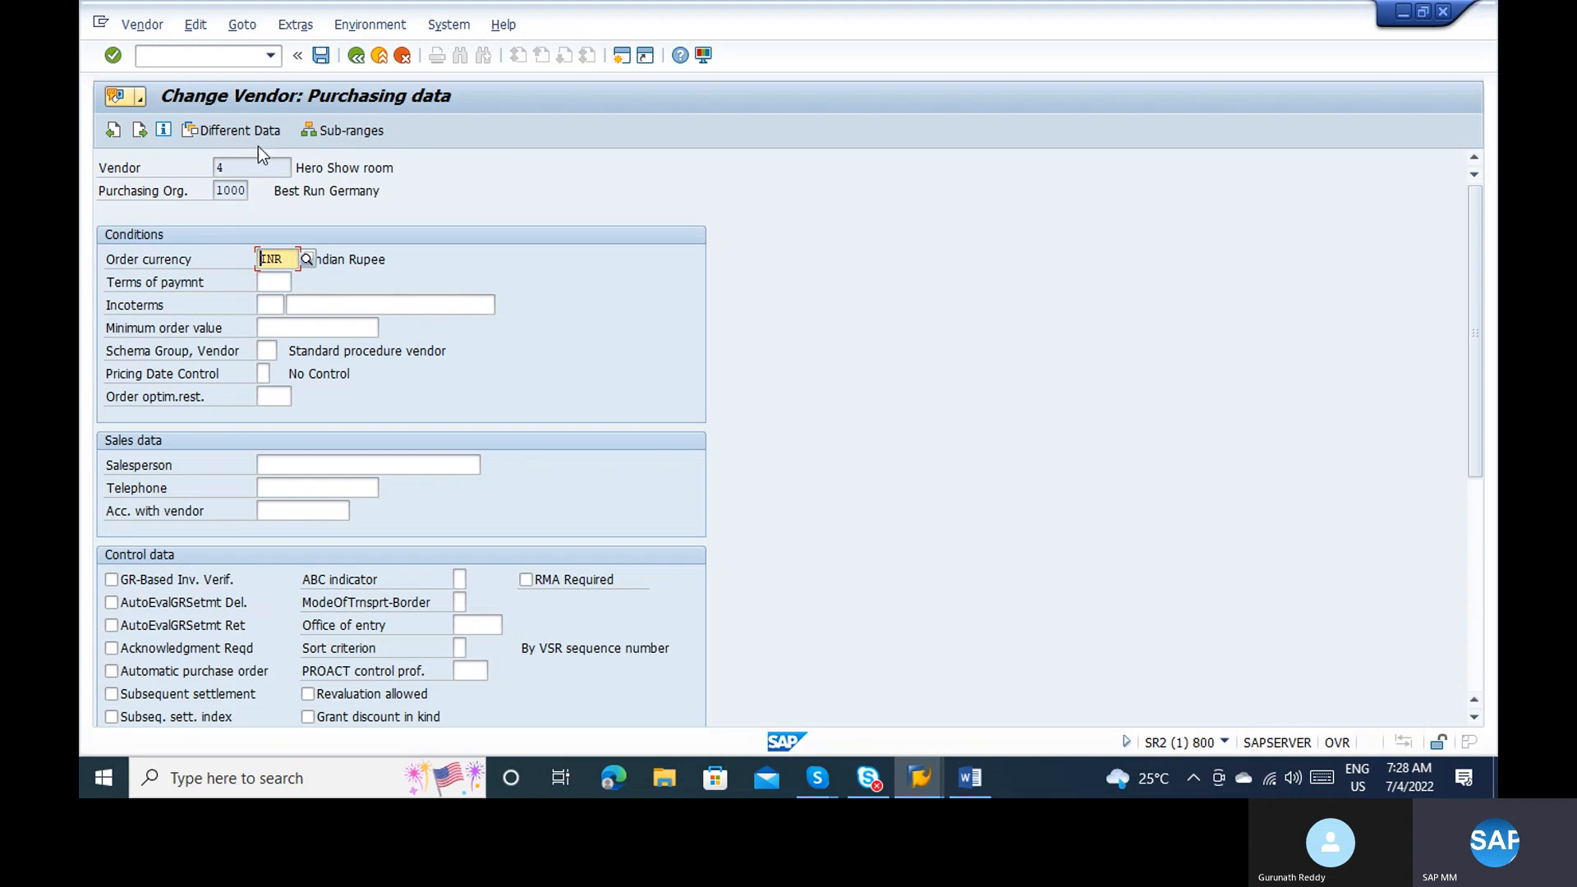
pyautogui.click(258, 138)
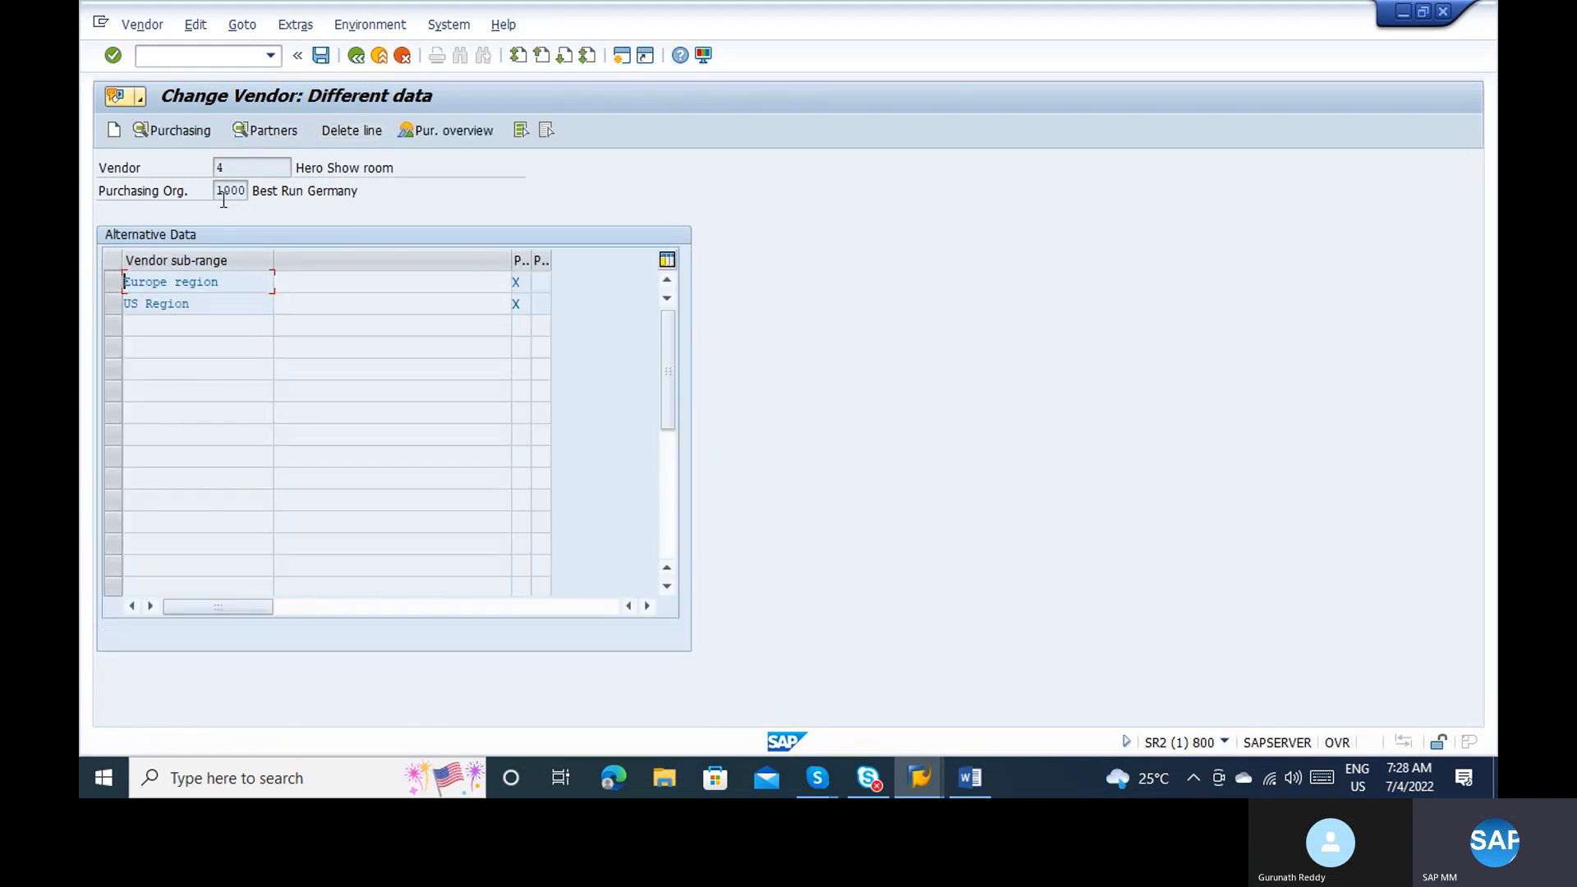
pyautogui.click(118, 303)
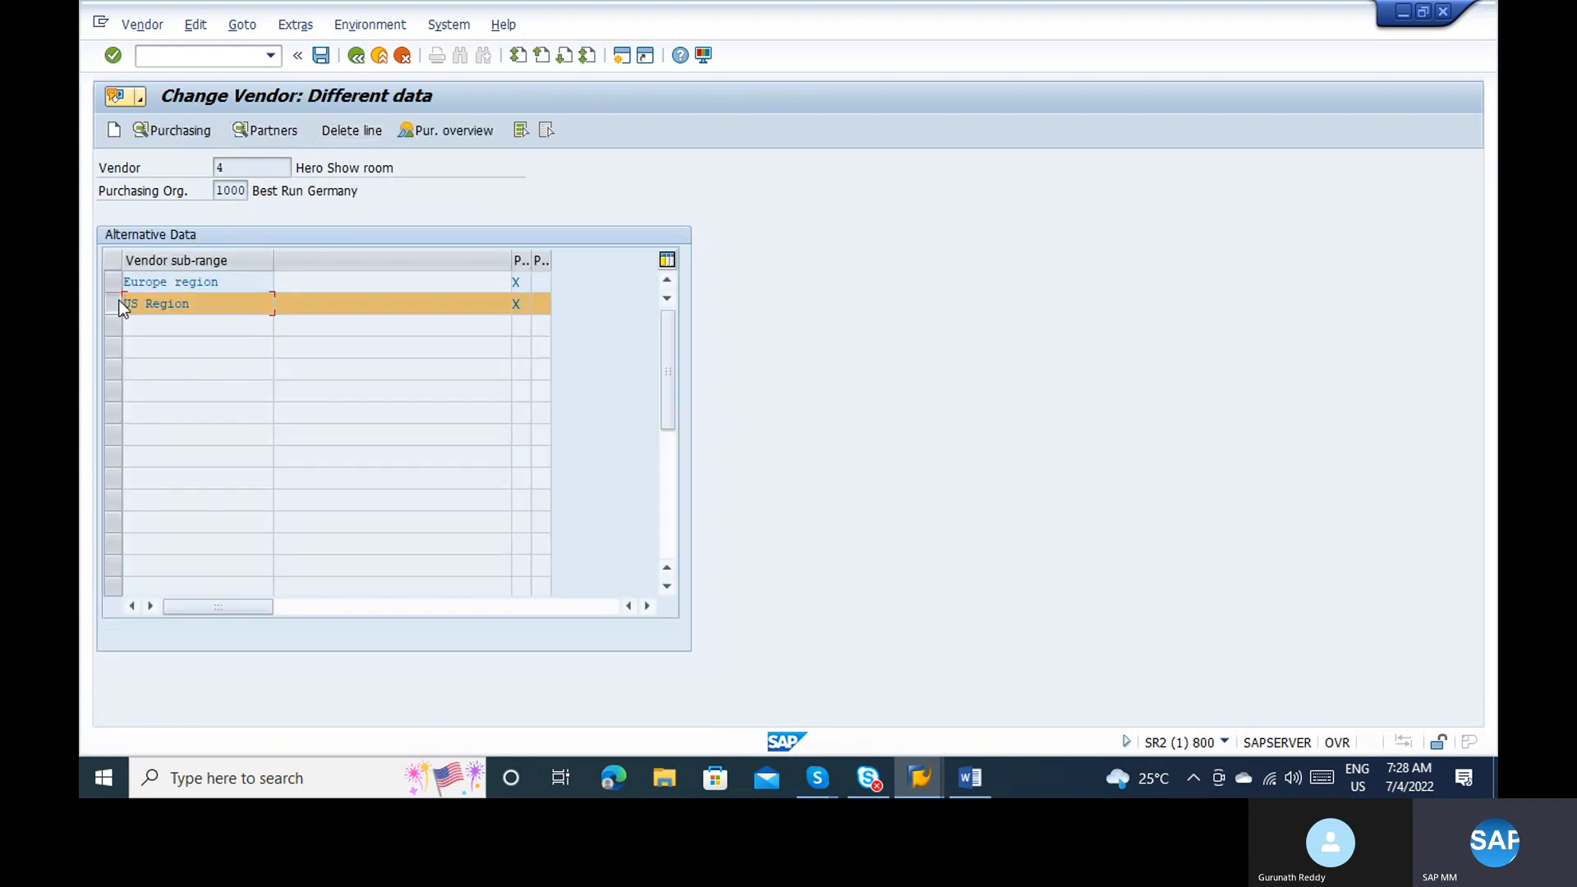
pyautogui.click(115, 130)
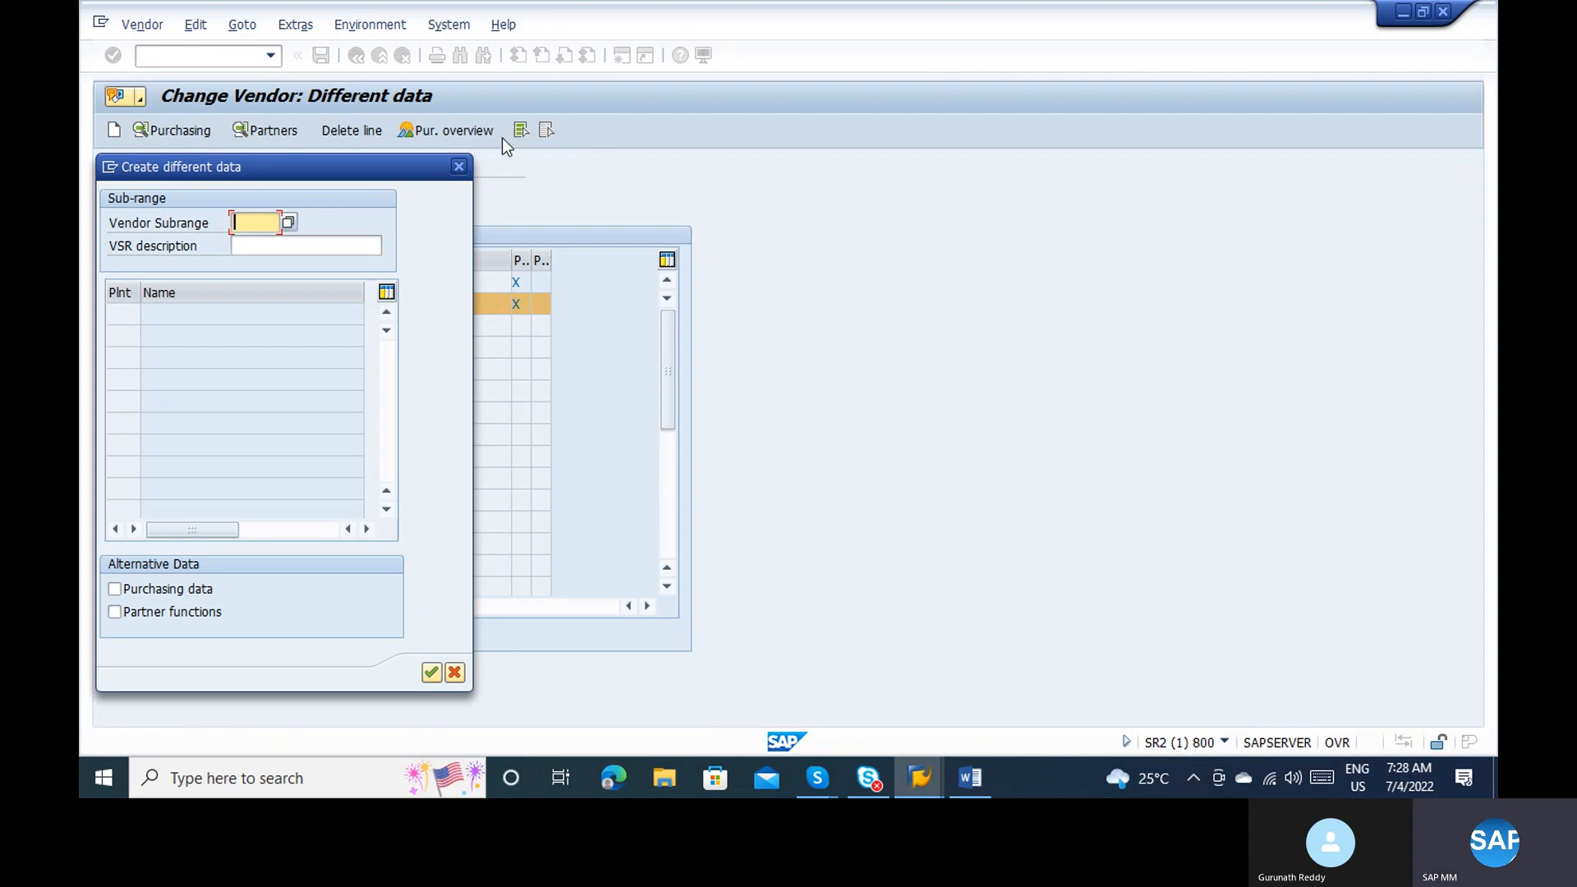
pyautogui.click(461, 166)
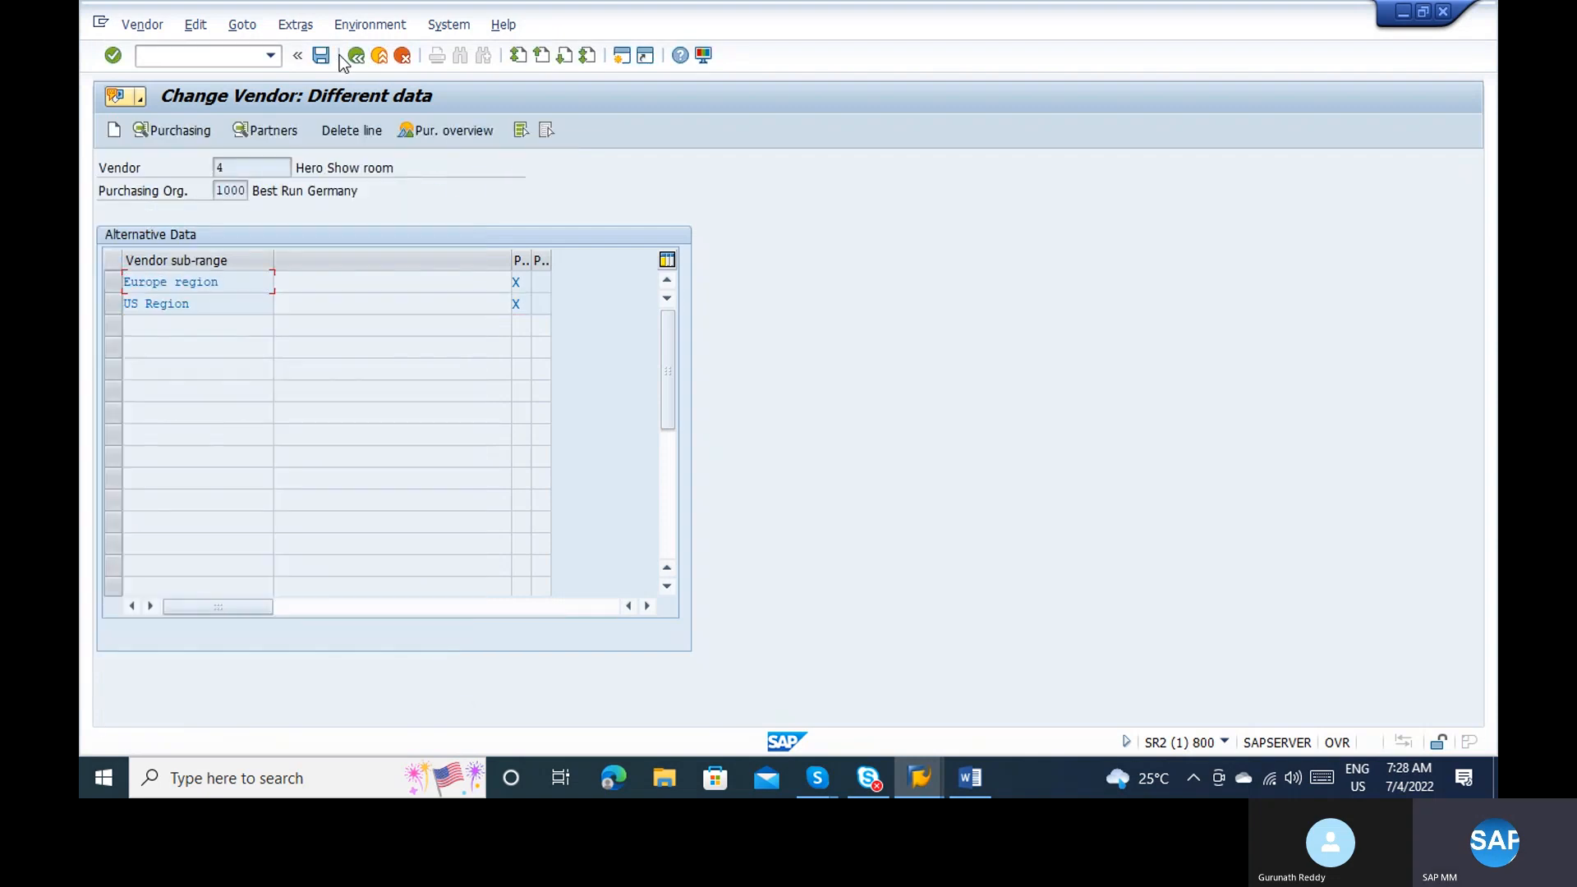
pyautogui.click(370, 58)
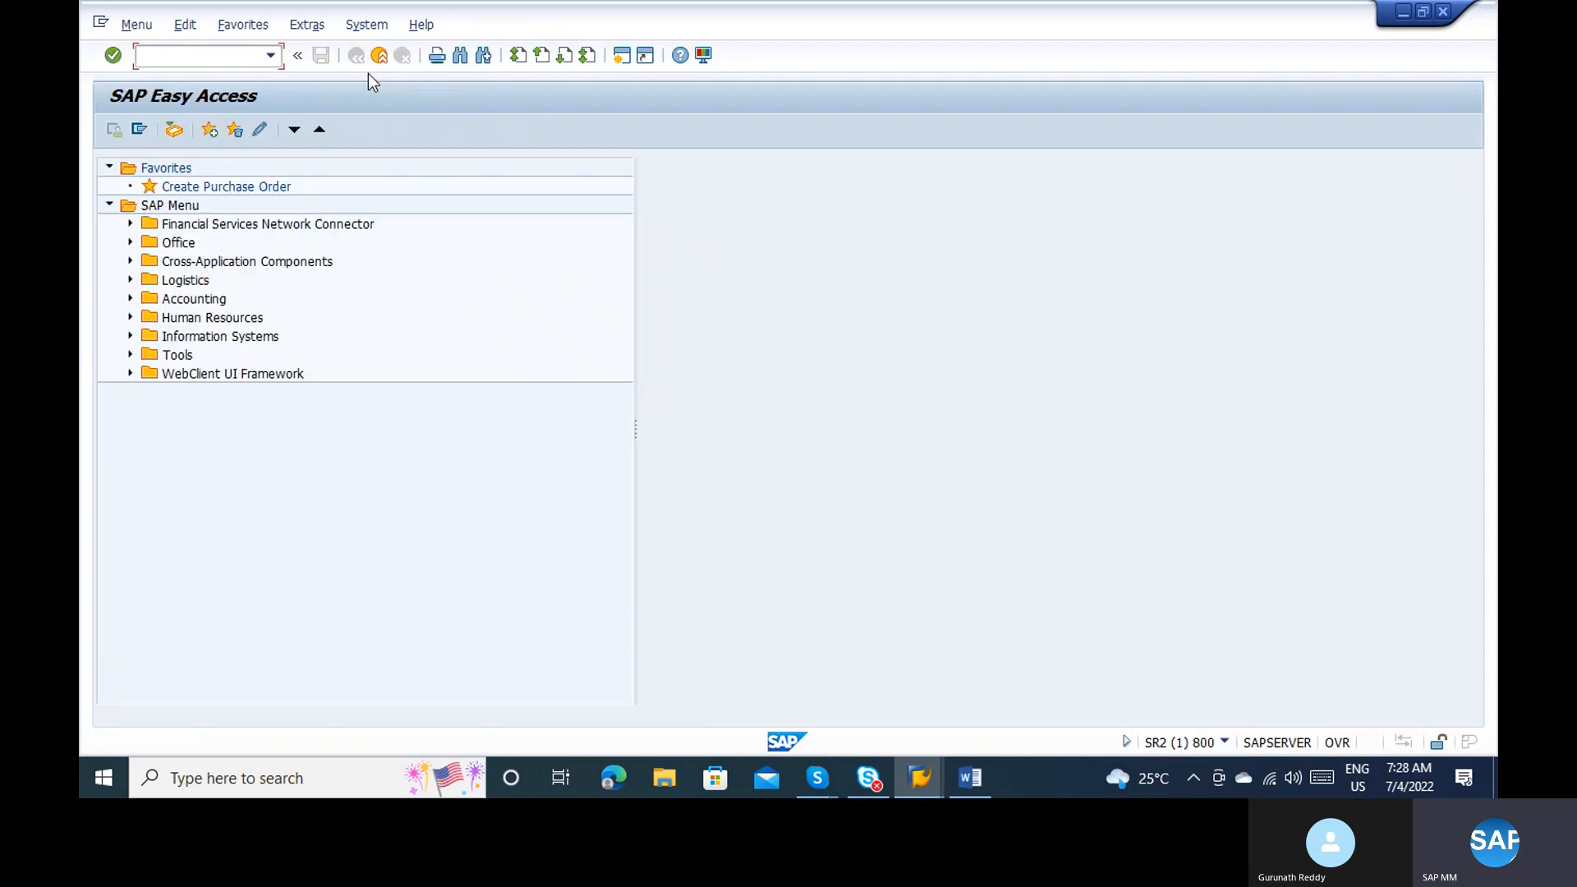
# Step: Start the Create Vendor transaction XK01 and proceed to the new vendor's address data
pyautogui.write('xk02')
pyautogui.press('Return')
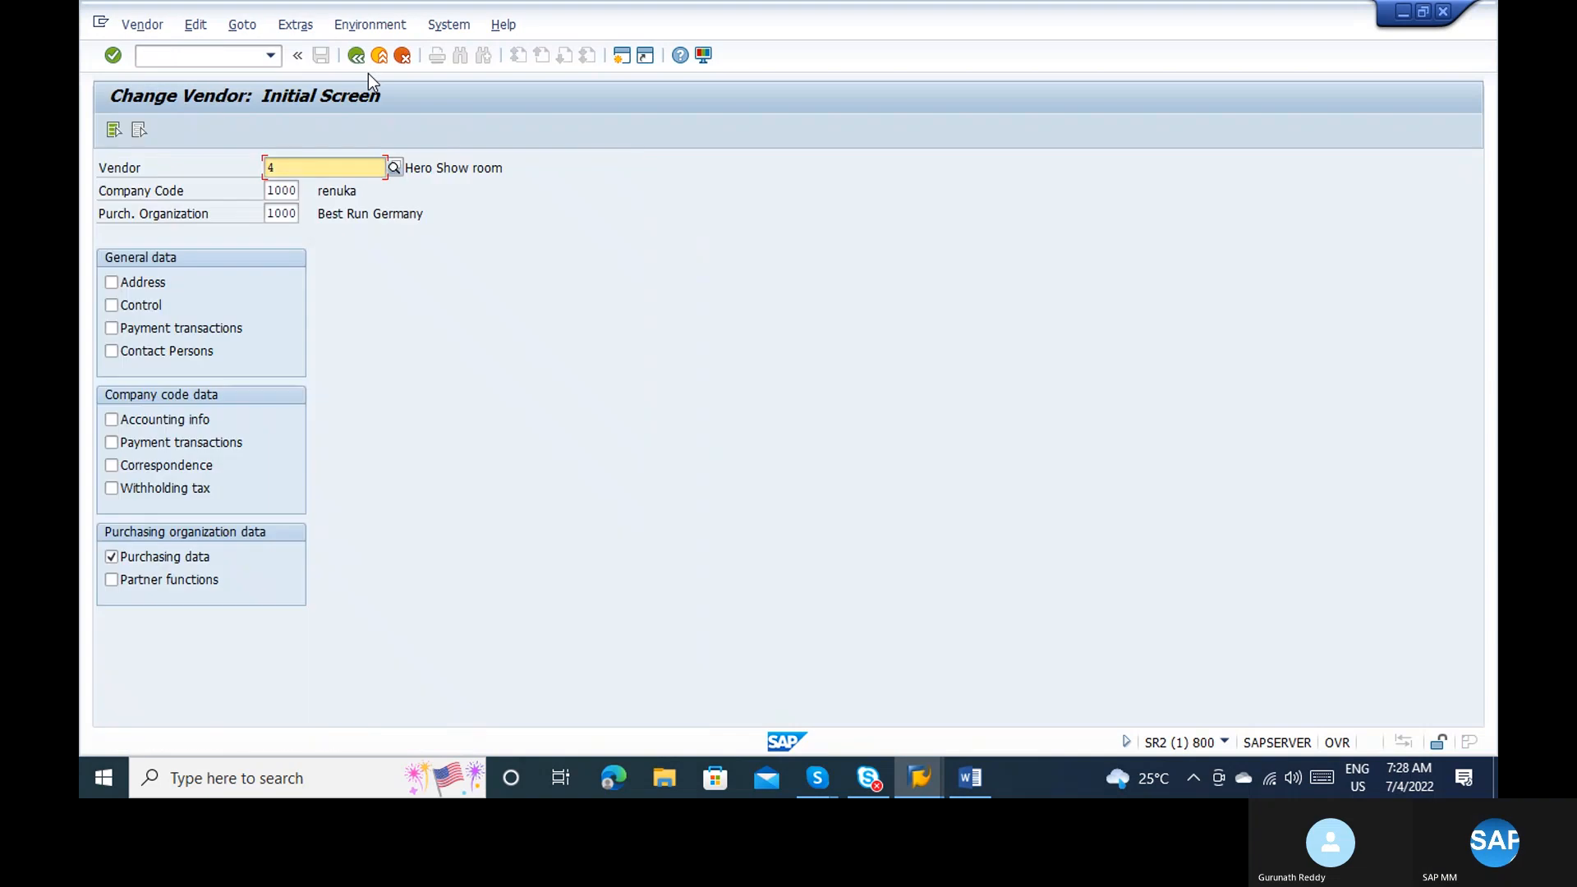
pyautogui.click(145, 53)
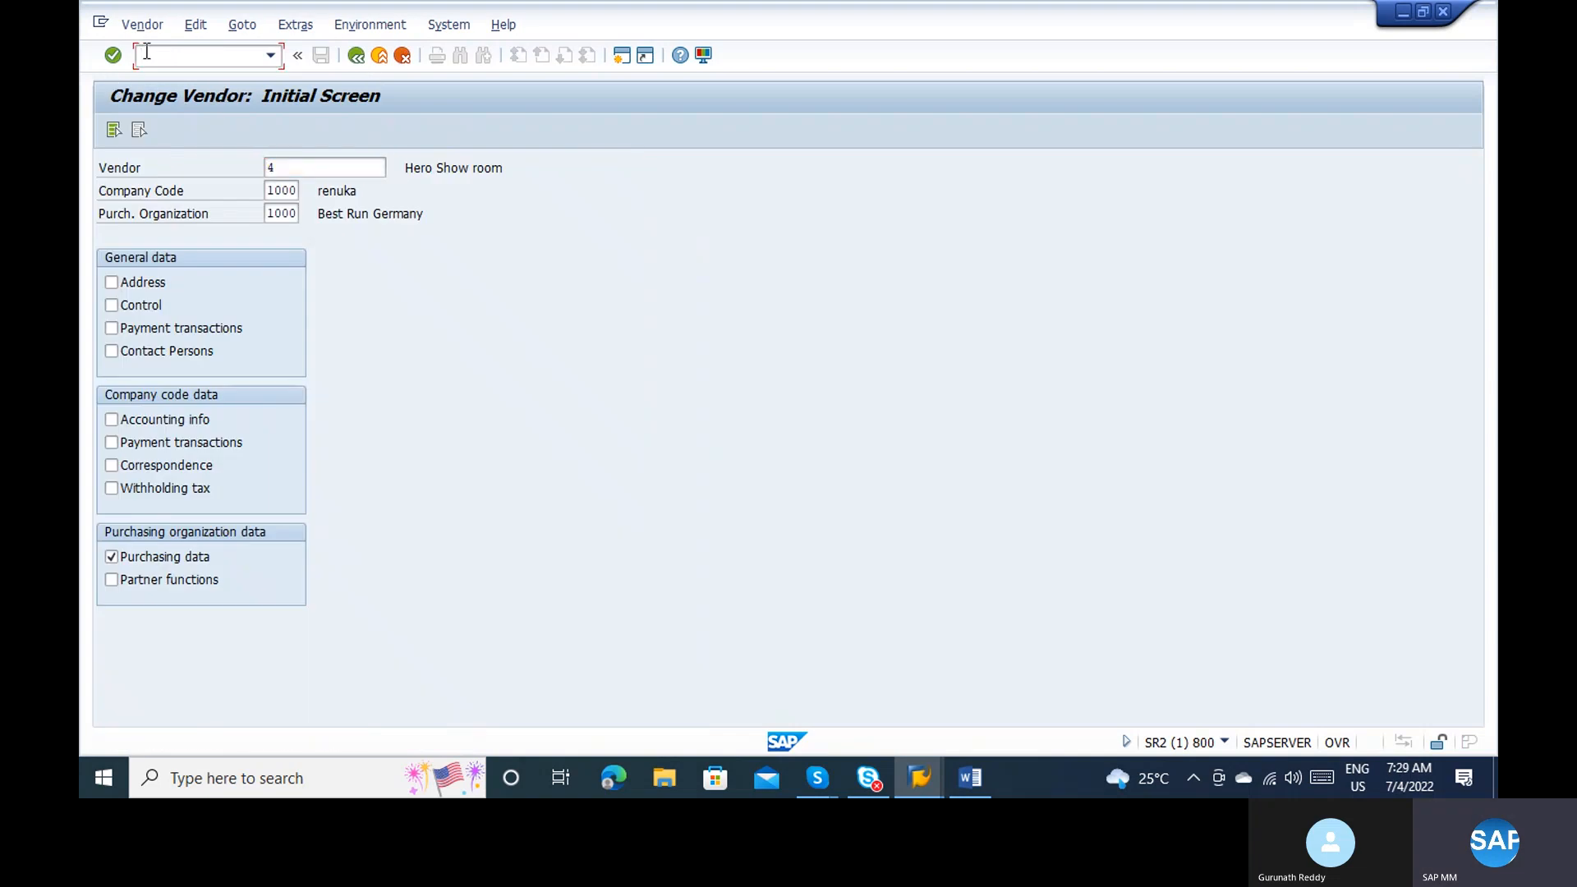
pyautogui.write('/nxk01')
pyautogui.press('Return')
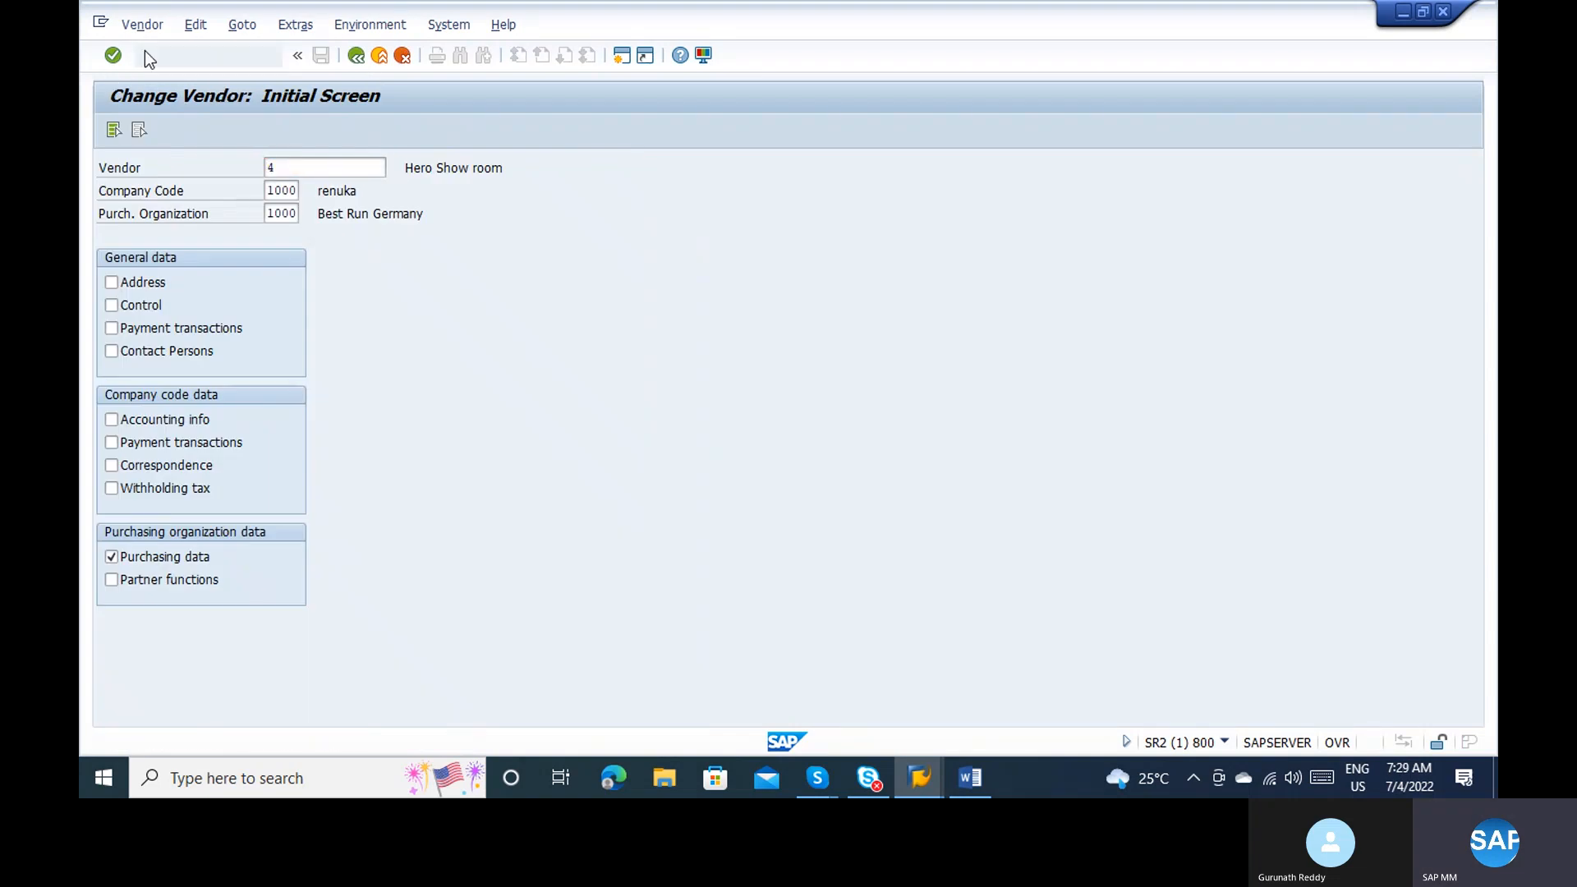
pyautogui.press('Return')
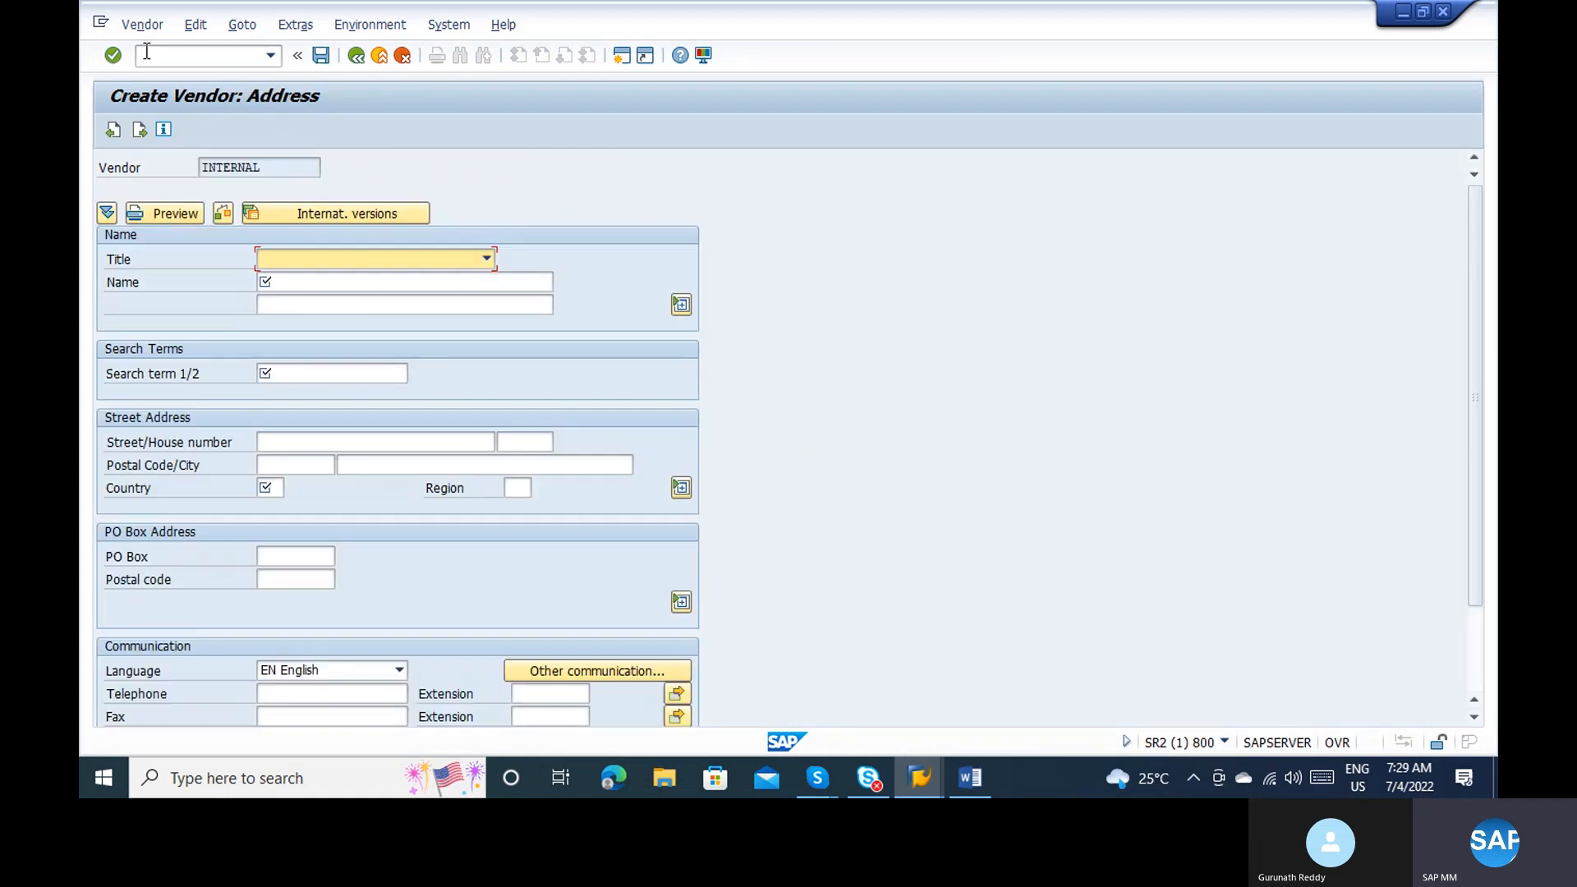
# Step: Enter ABC as the vendor's name and search term, set the country to IN, and continue to the control data
pyautogui.press('Tab')
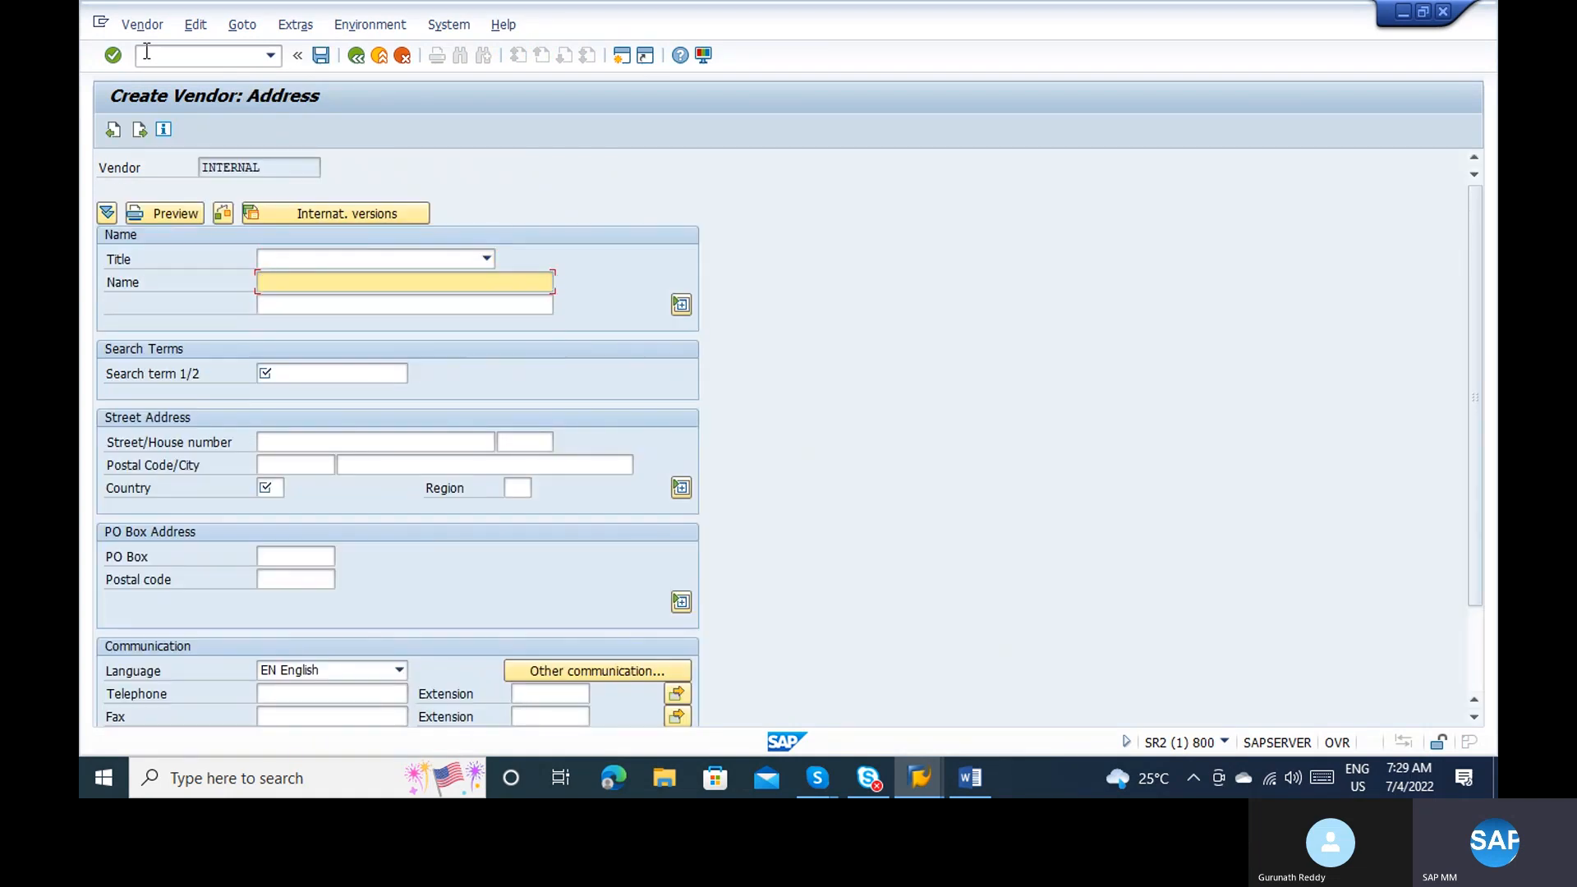
pyautogui.write('ABC')
pyautogui.press('Tab')
pyautogui.press('Tab')
pyautogui.press('Tab')
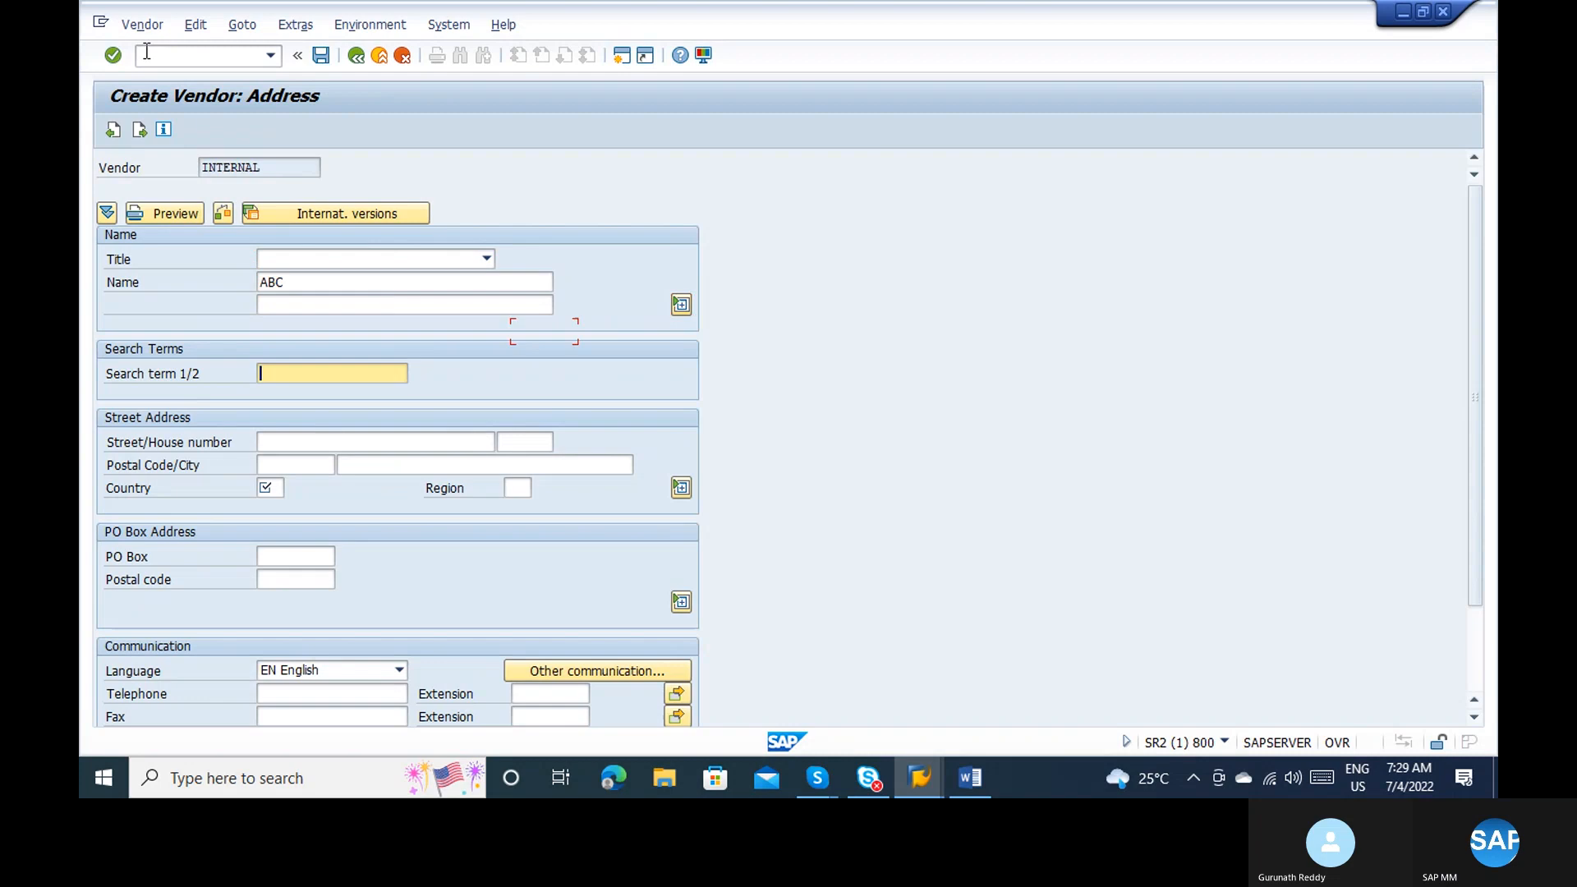
pyautogui.write('ABC')
pyautogui.press('Tab')
pyautogui.press('Tab')
pyautogui.press('Tab')
pyautogui.press('Tab')
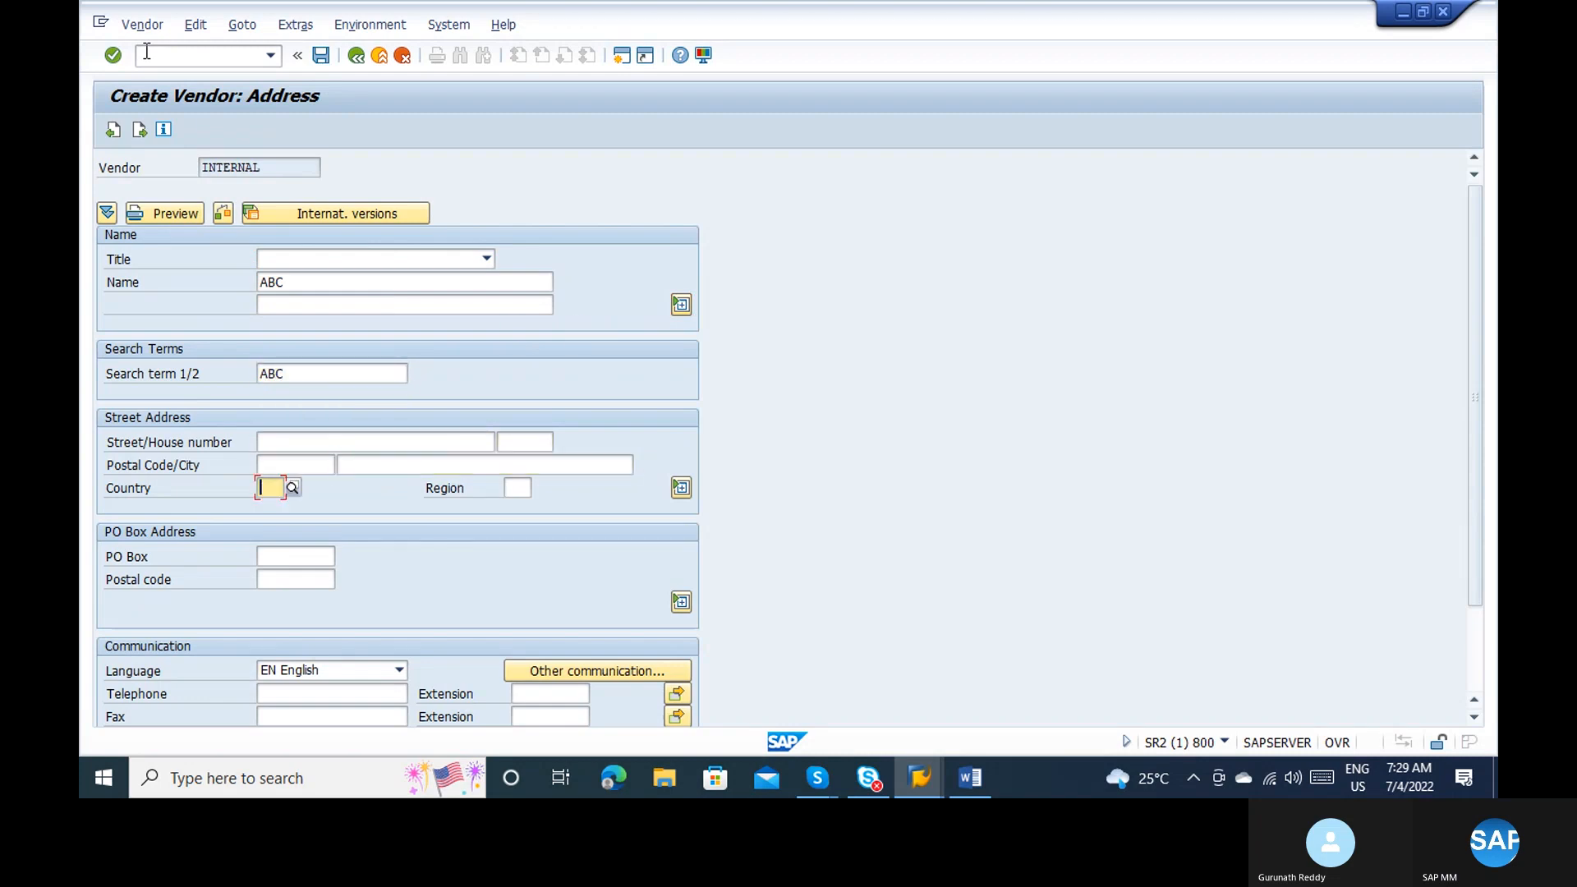
pyautogui.write('IN')
pyautogui.press('Return')
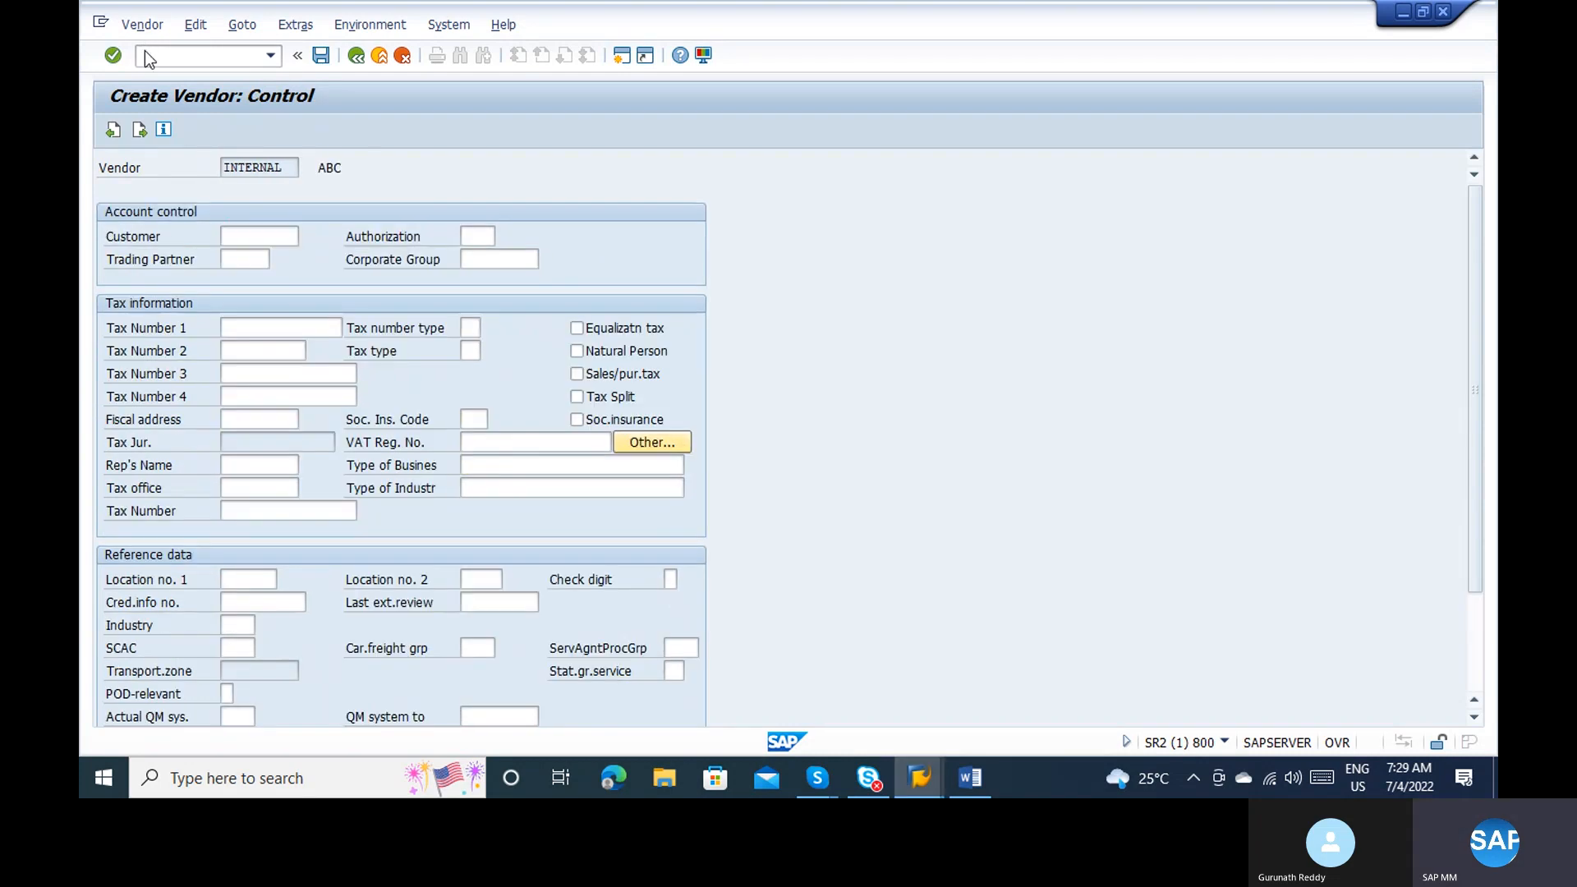
# Step: Proceed to the accounting information and set the reconciliation account to 160000
pyautogui.press('Return')
pyautogui.press('Return')
pyautogui.press('space')
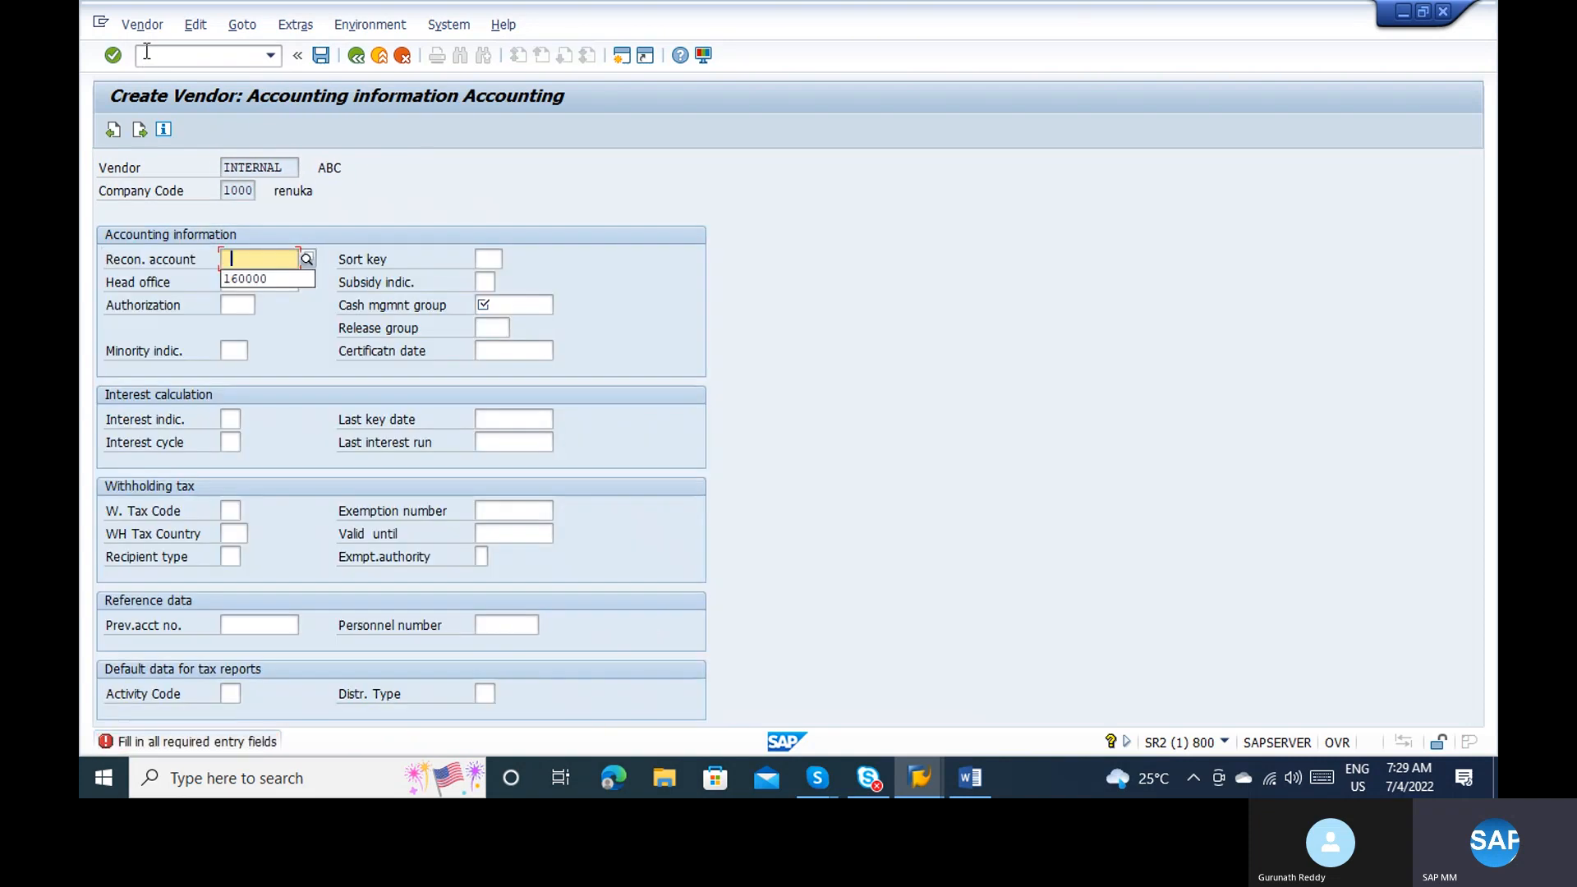
pyautogui.press('Down')
pyautogui.press('Return')
# Step: Fill in the cash management group with its previously used entry and proceed through the payment transactions to the purchasing data
pyautogui.press('Tab')
pyautogui.press('Tab')
pyautogui.press('Tab')
pyautogui.press('Tab')
pyautogui.press('Tab')
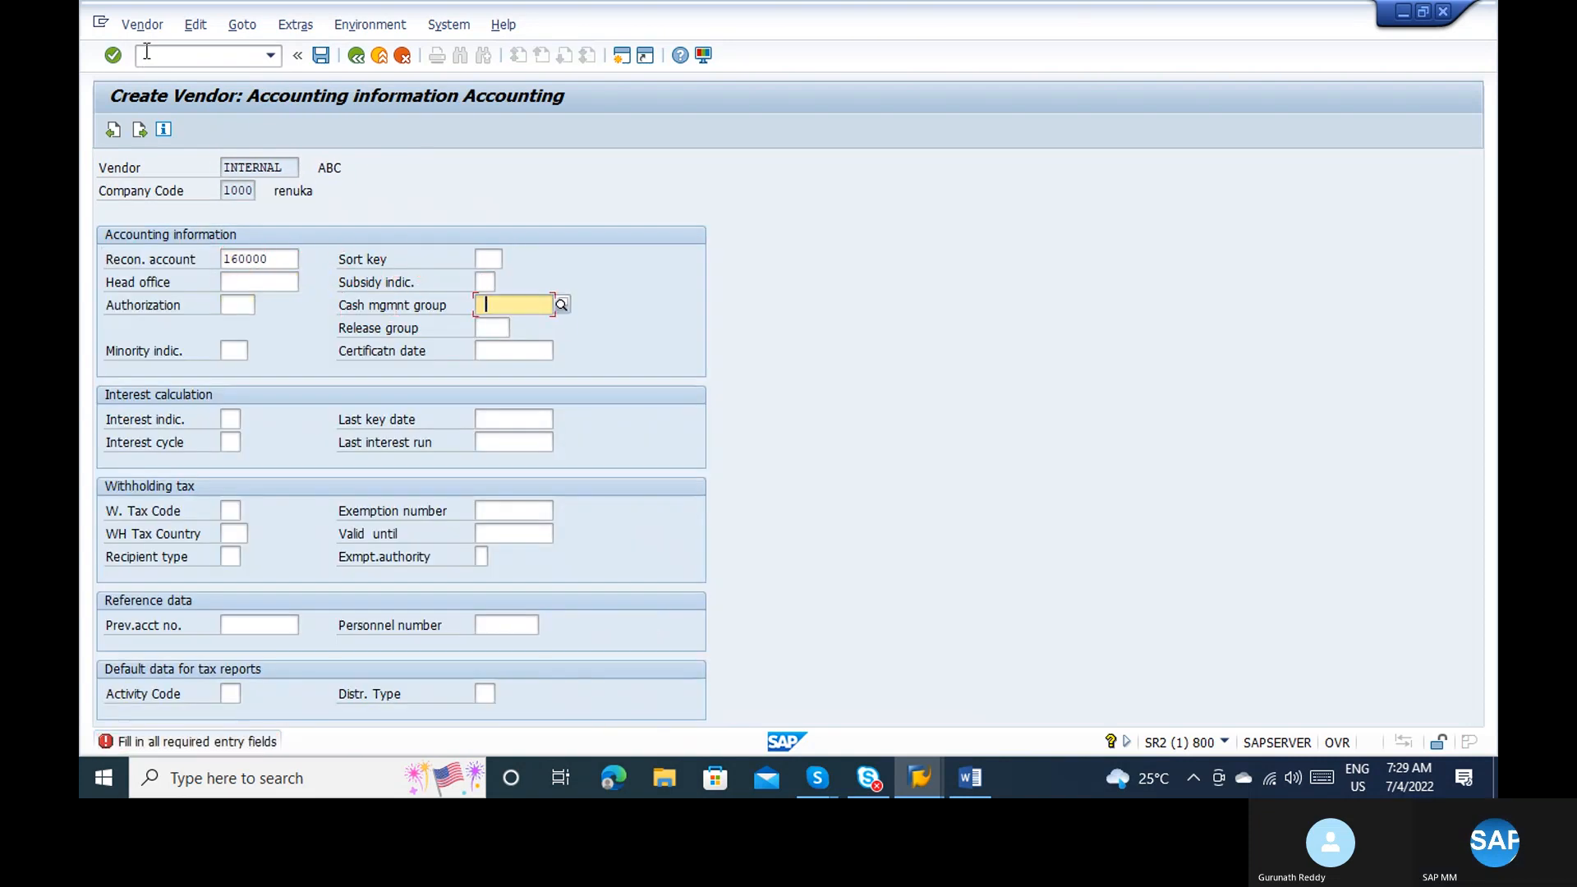
pyautogui.press('space')
pyautogui.press('Down')
pyautogui.press('Return')
pyautogui.press('Return')
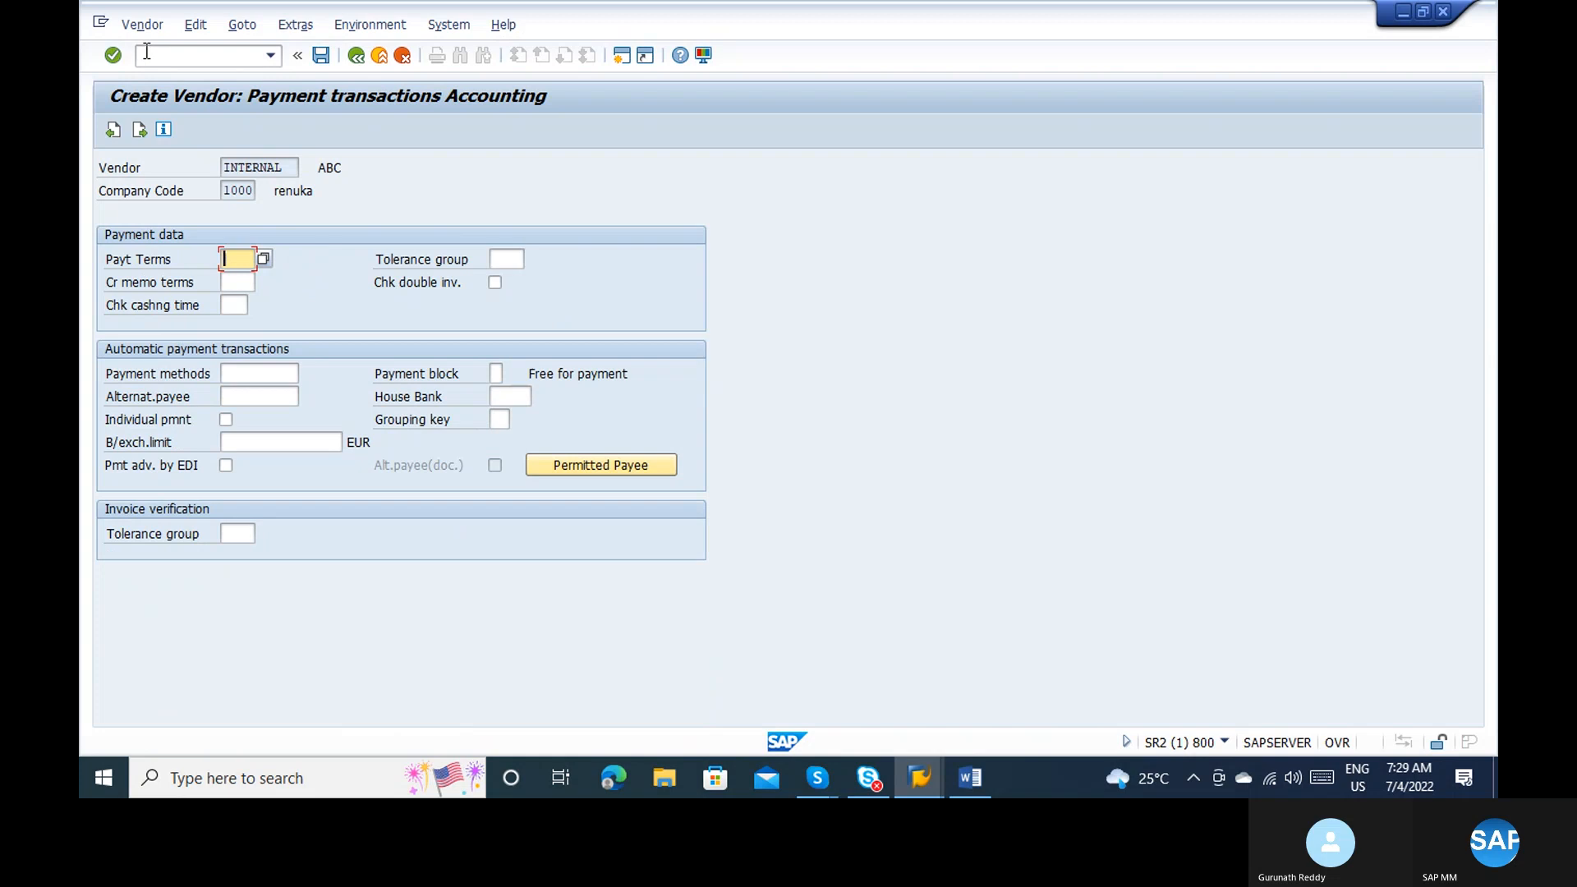
pyautogui.press('Return')
pyautogui.press('Return')
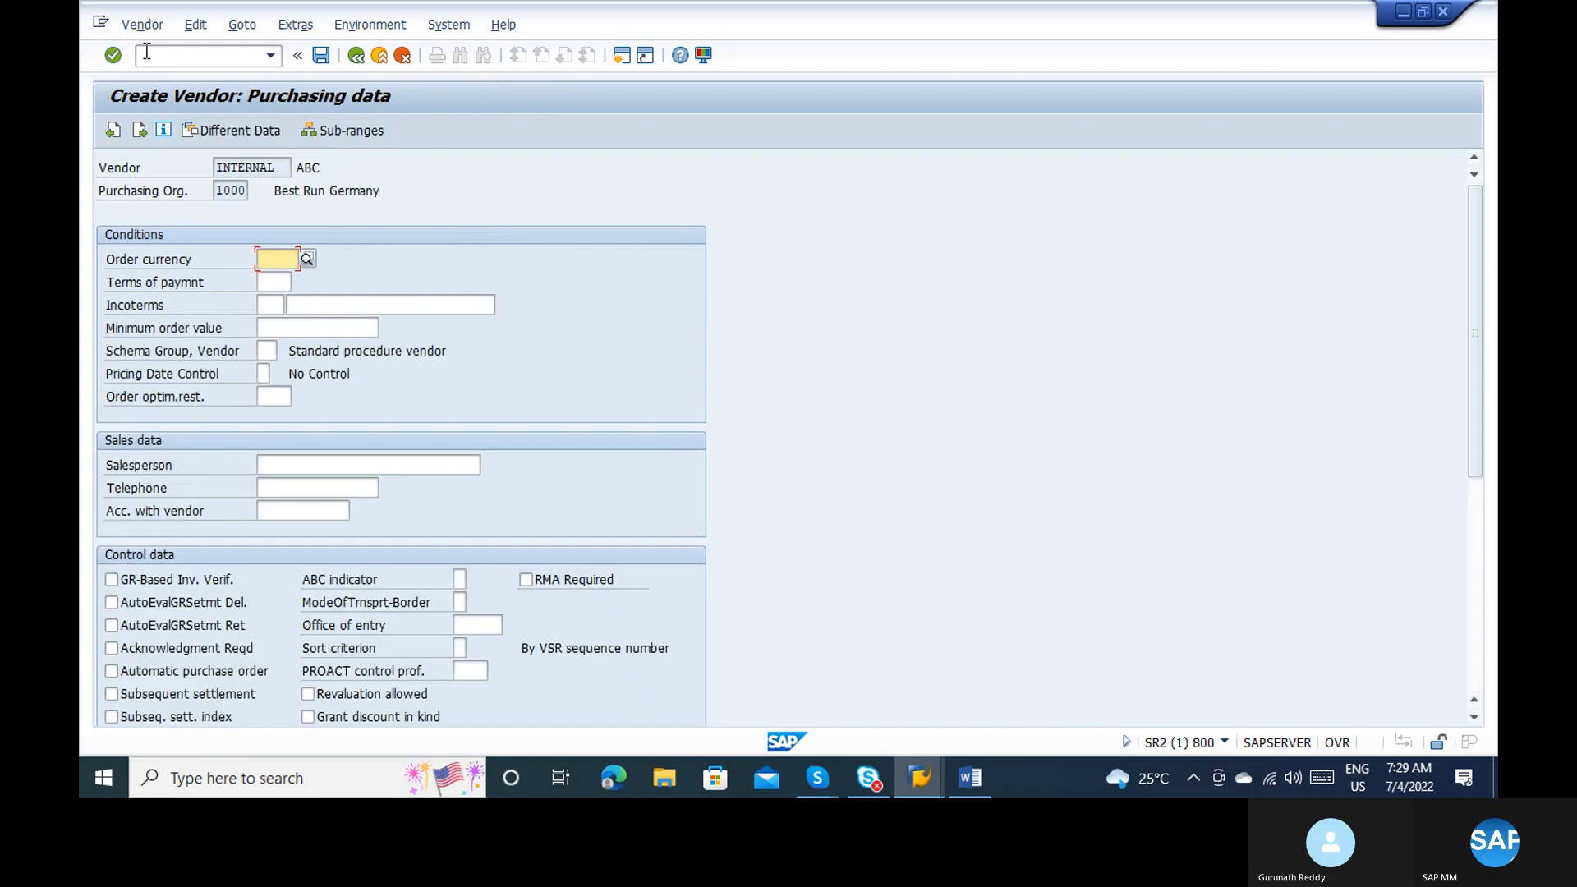
# Step: Set the order currency to INR and agree to create different data for vendor ABC
pyautogui.click(262, 138)
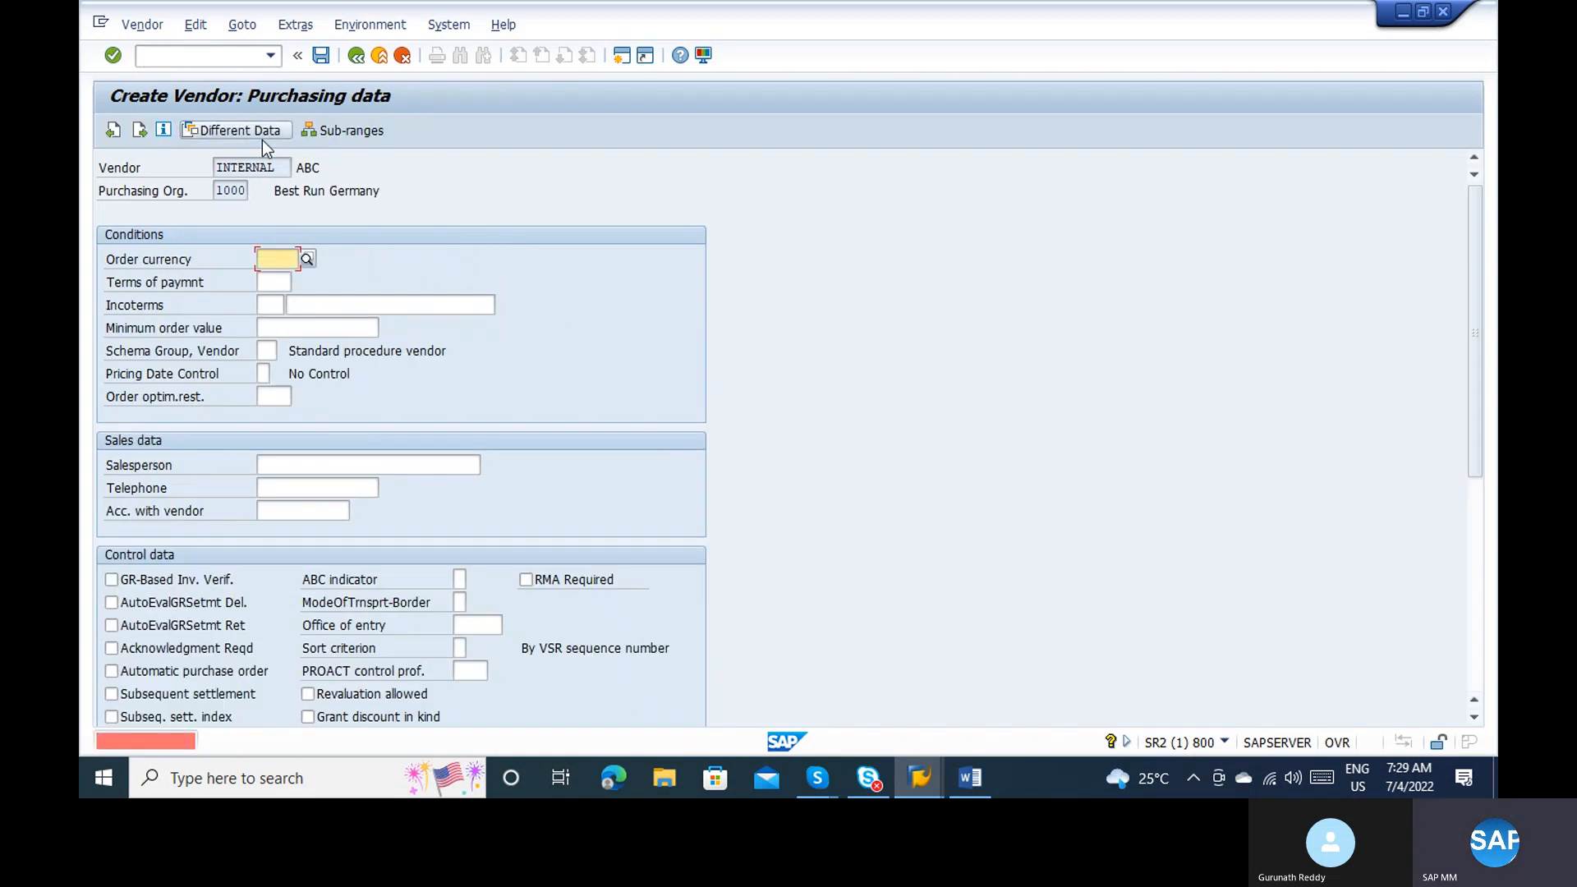
pyautogui.write('inr')
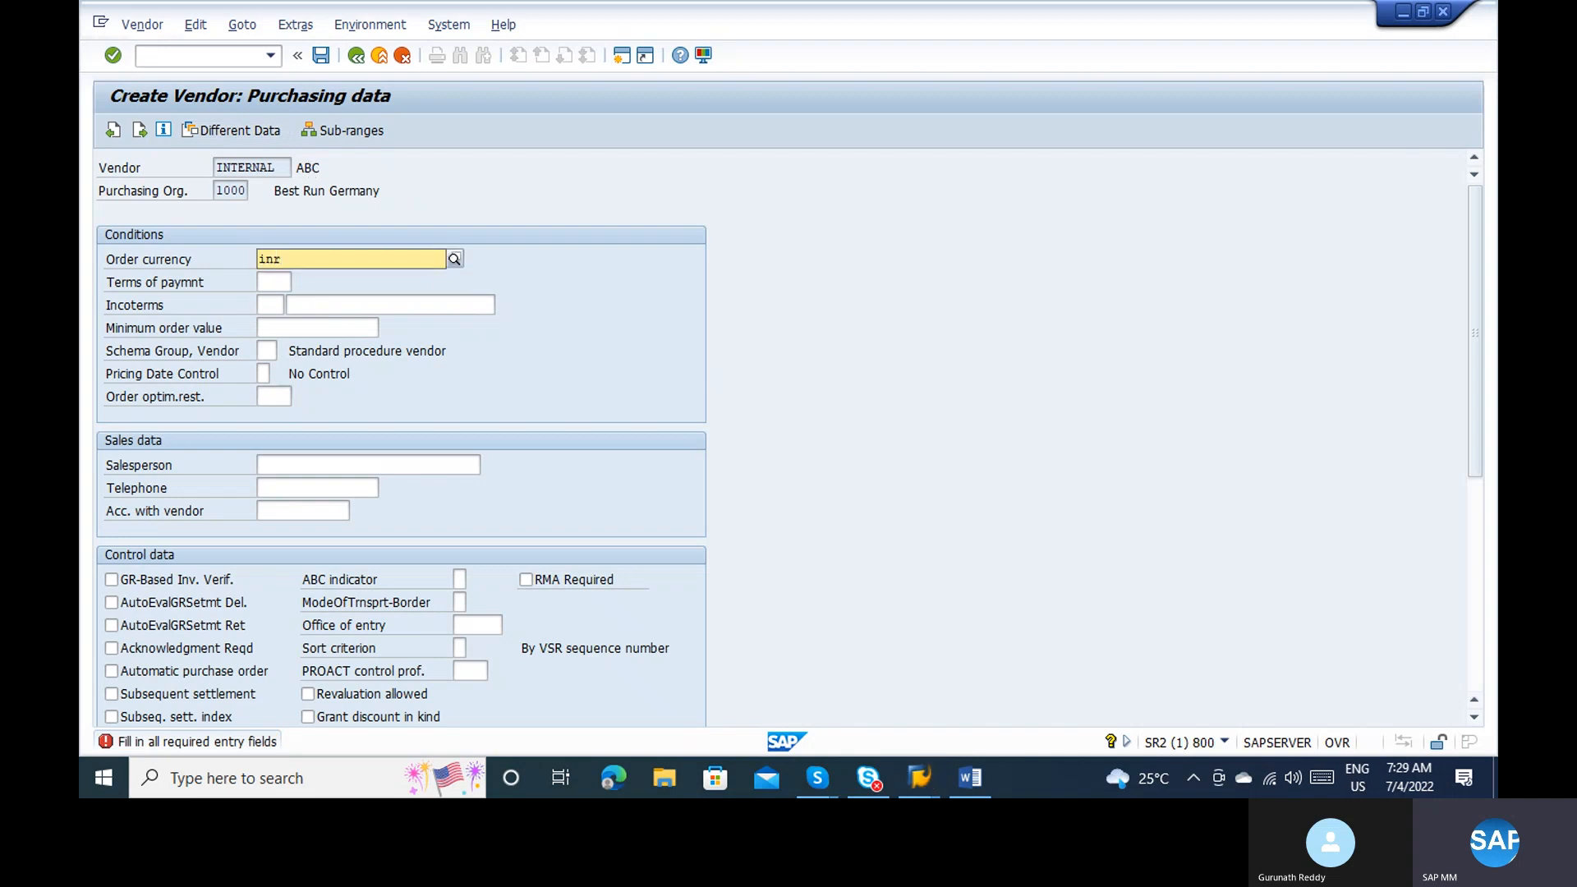
pyautogui.click(253, 134)
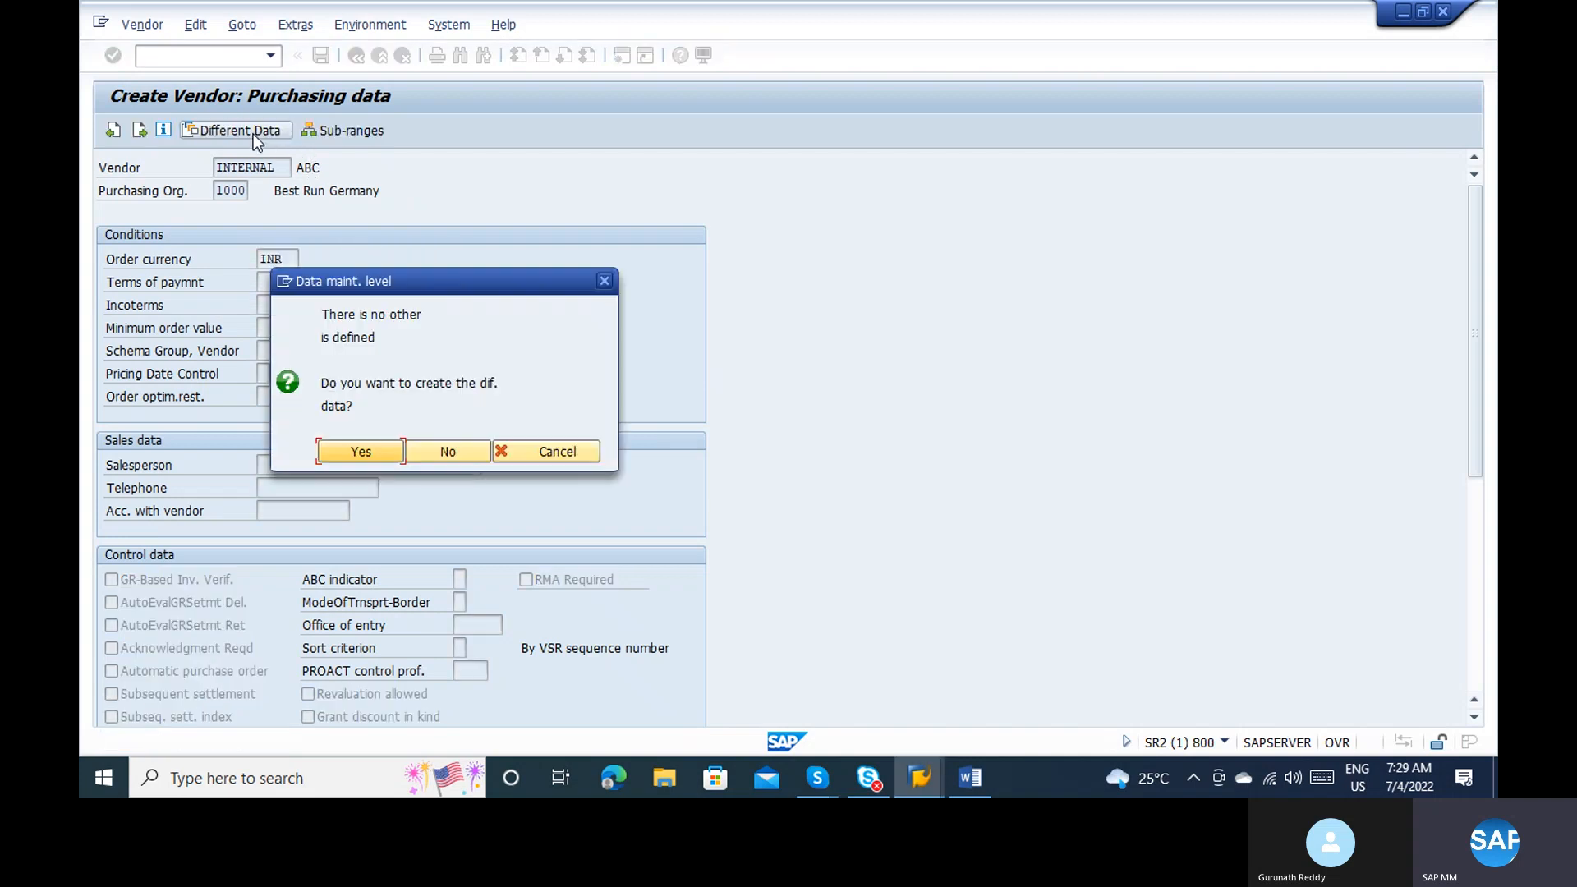
pyautogui.click(354, 452)
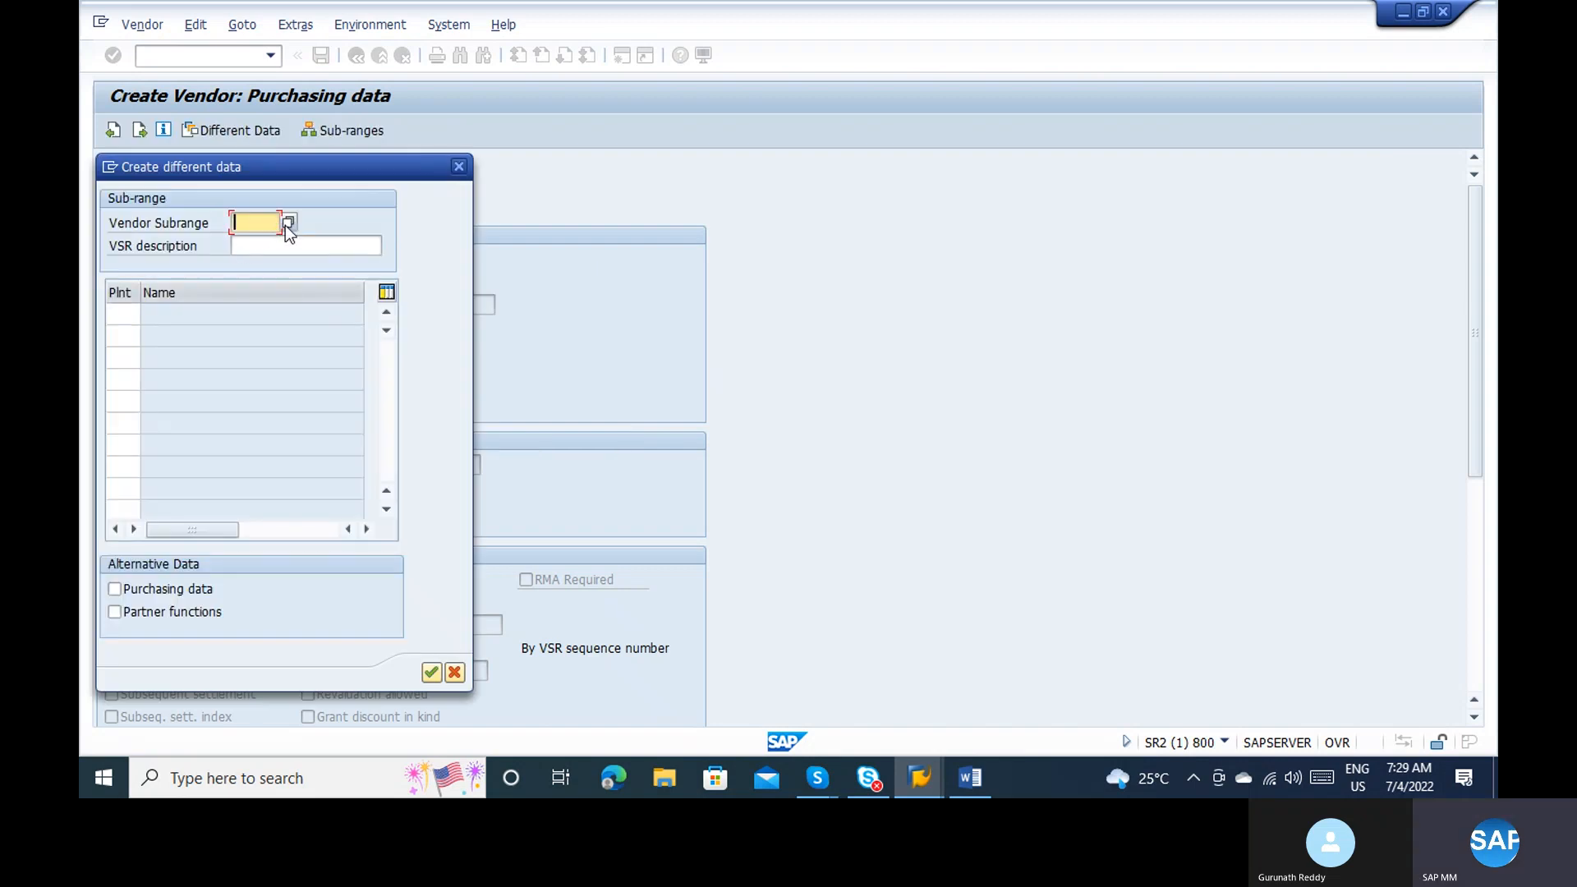
# Step: Create different data for plant 1000 with Purchasing data selected as the alternative data
pyautogui.click(119, 317)
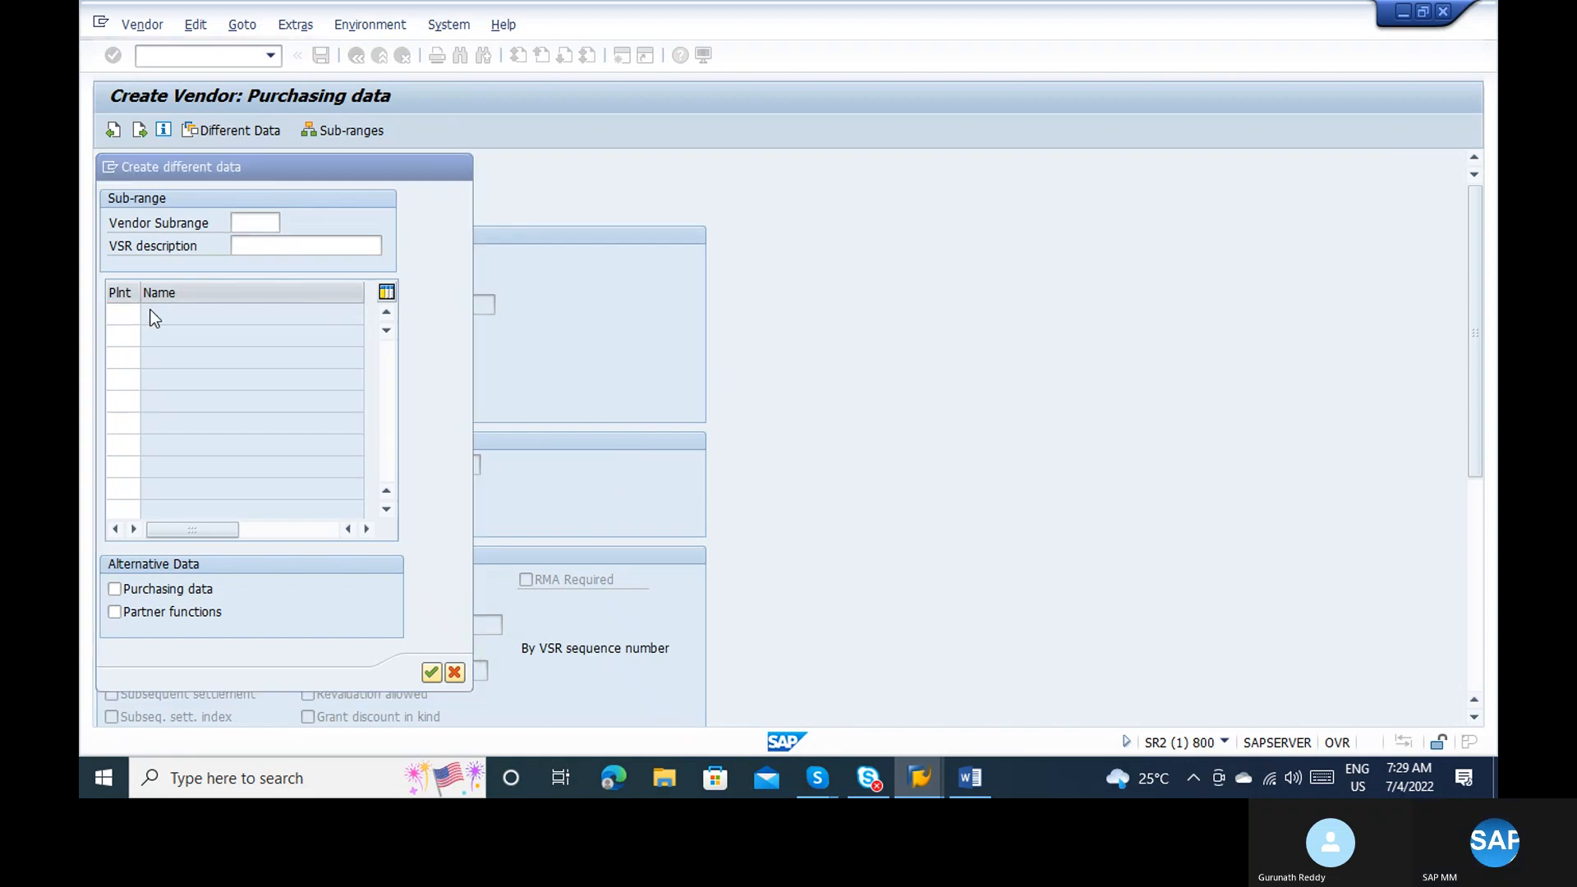
pyautogui.press('F4')
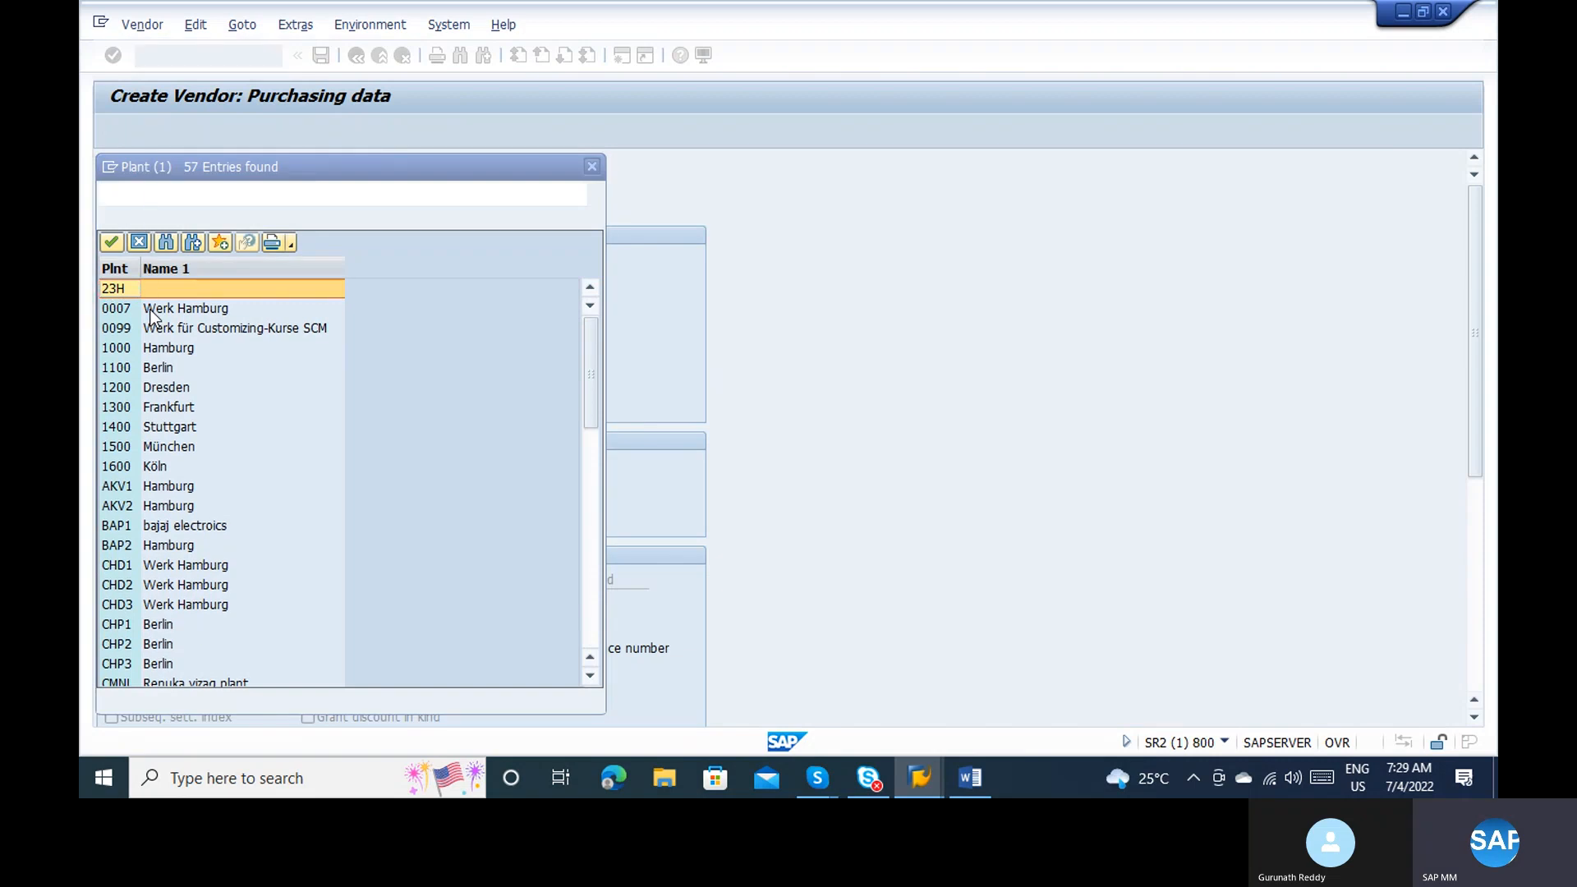
pyautogui.click(592, 165)
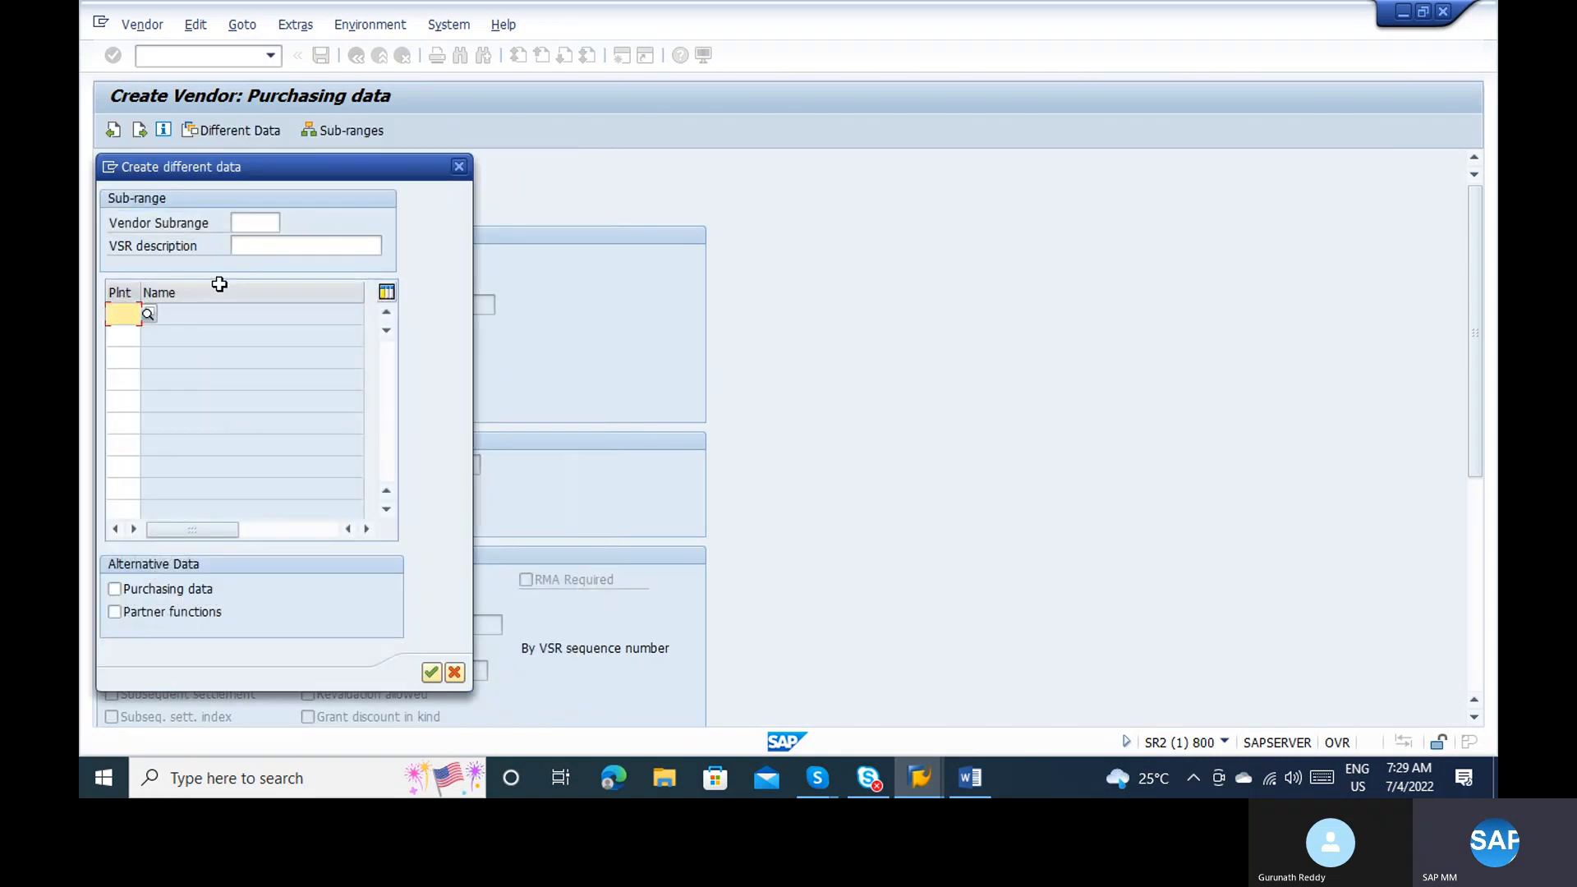
pyautogui.write('1000')
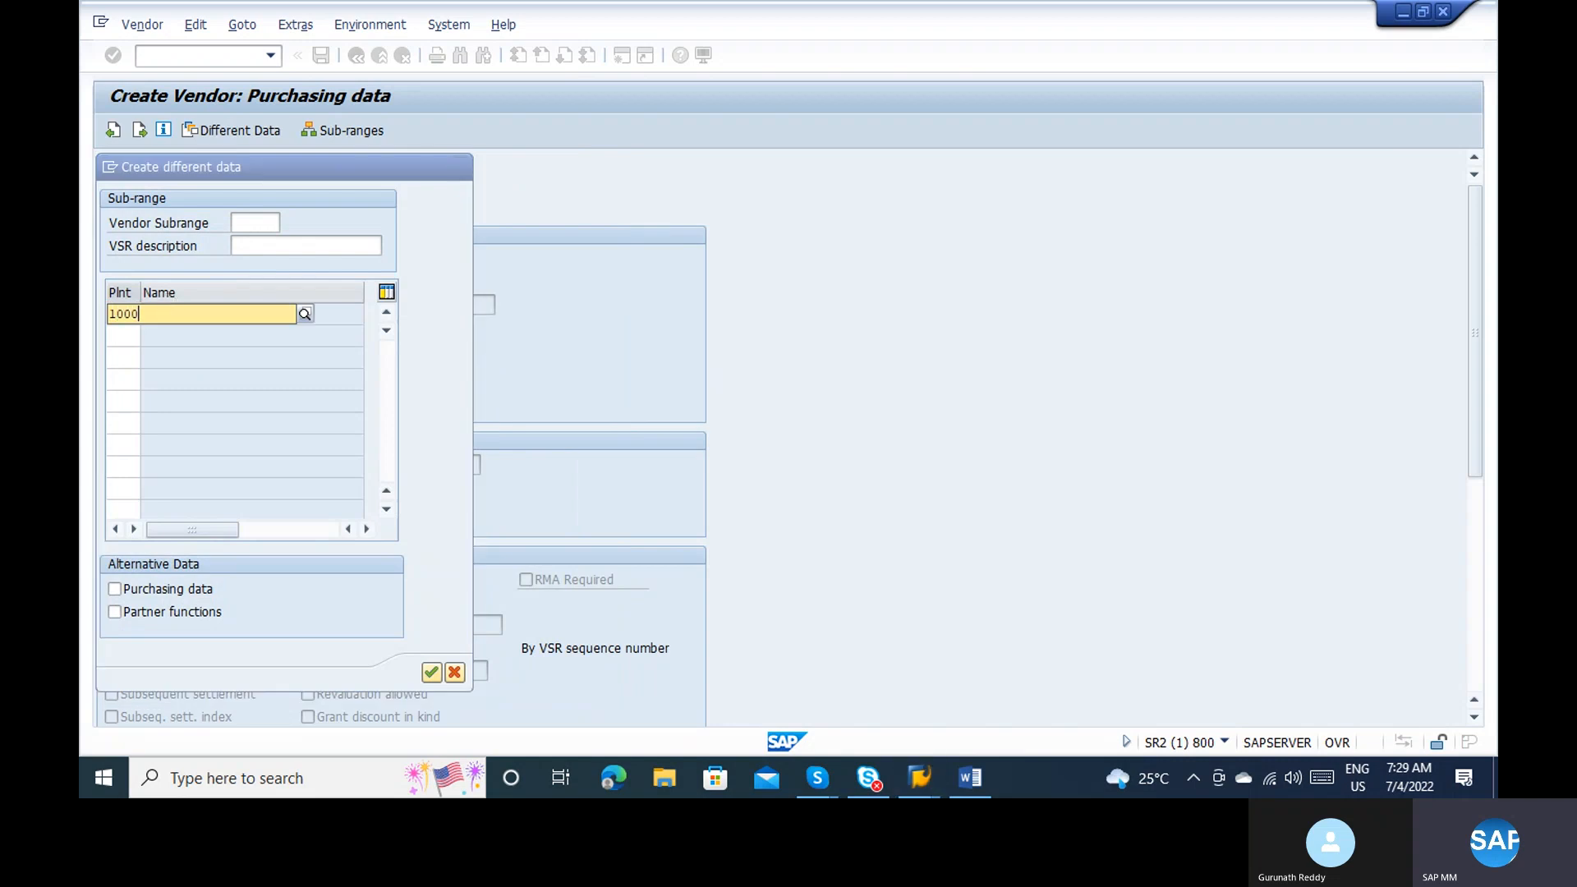
pyautogui.click(135, 352)
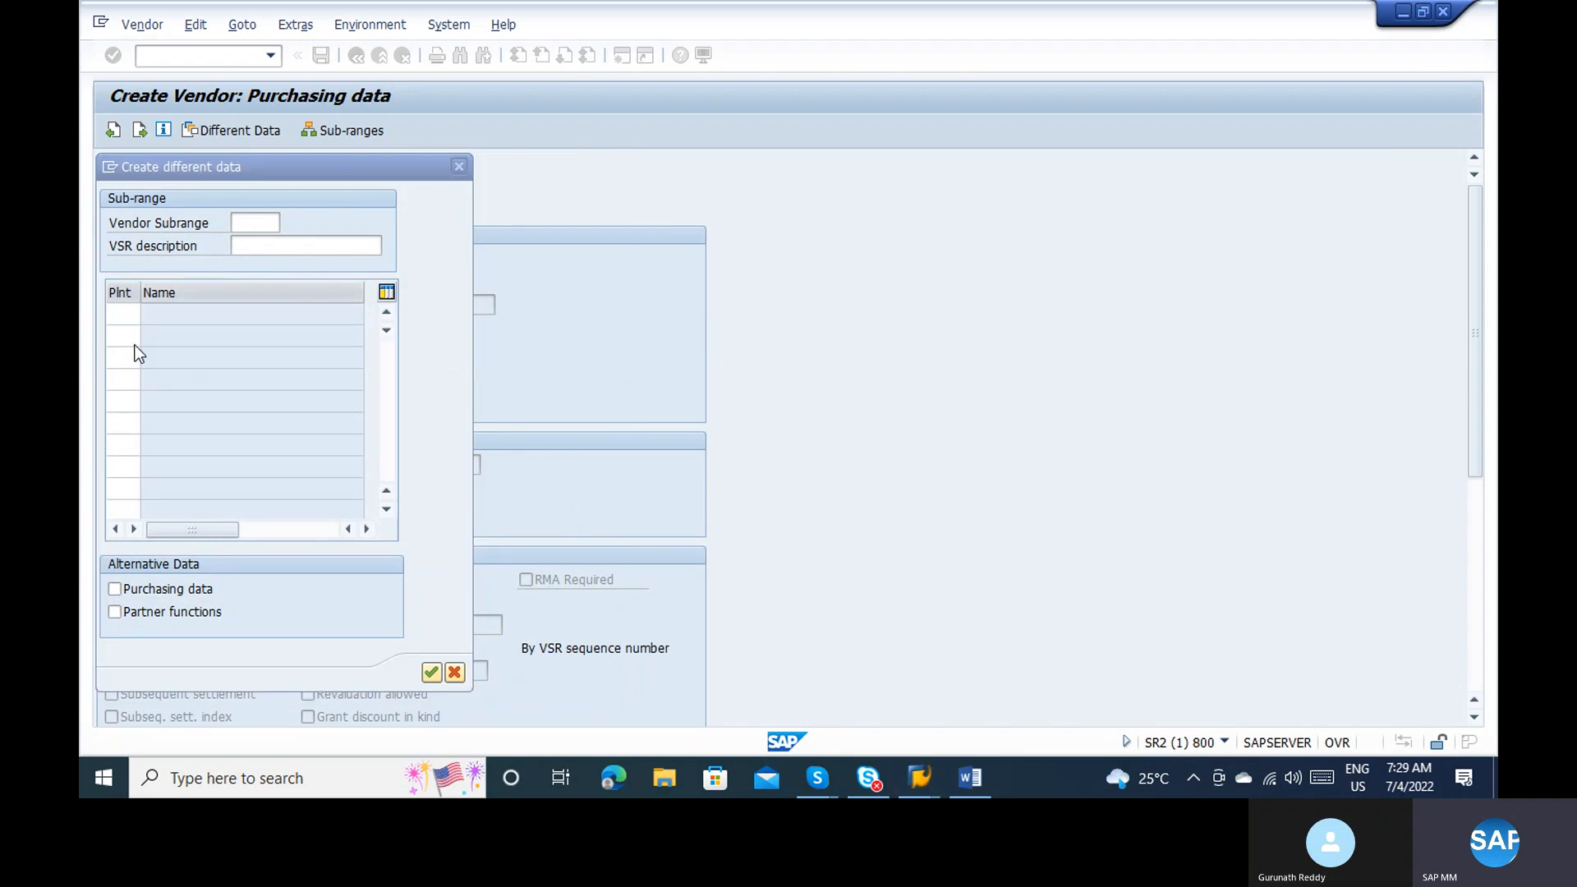
pyautogui.click(199, 591)
pyautogui.press('Return')
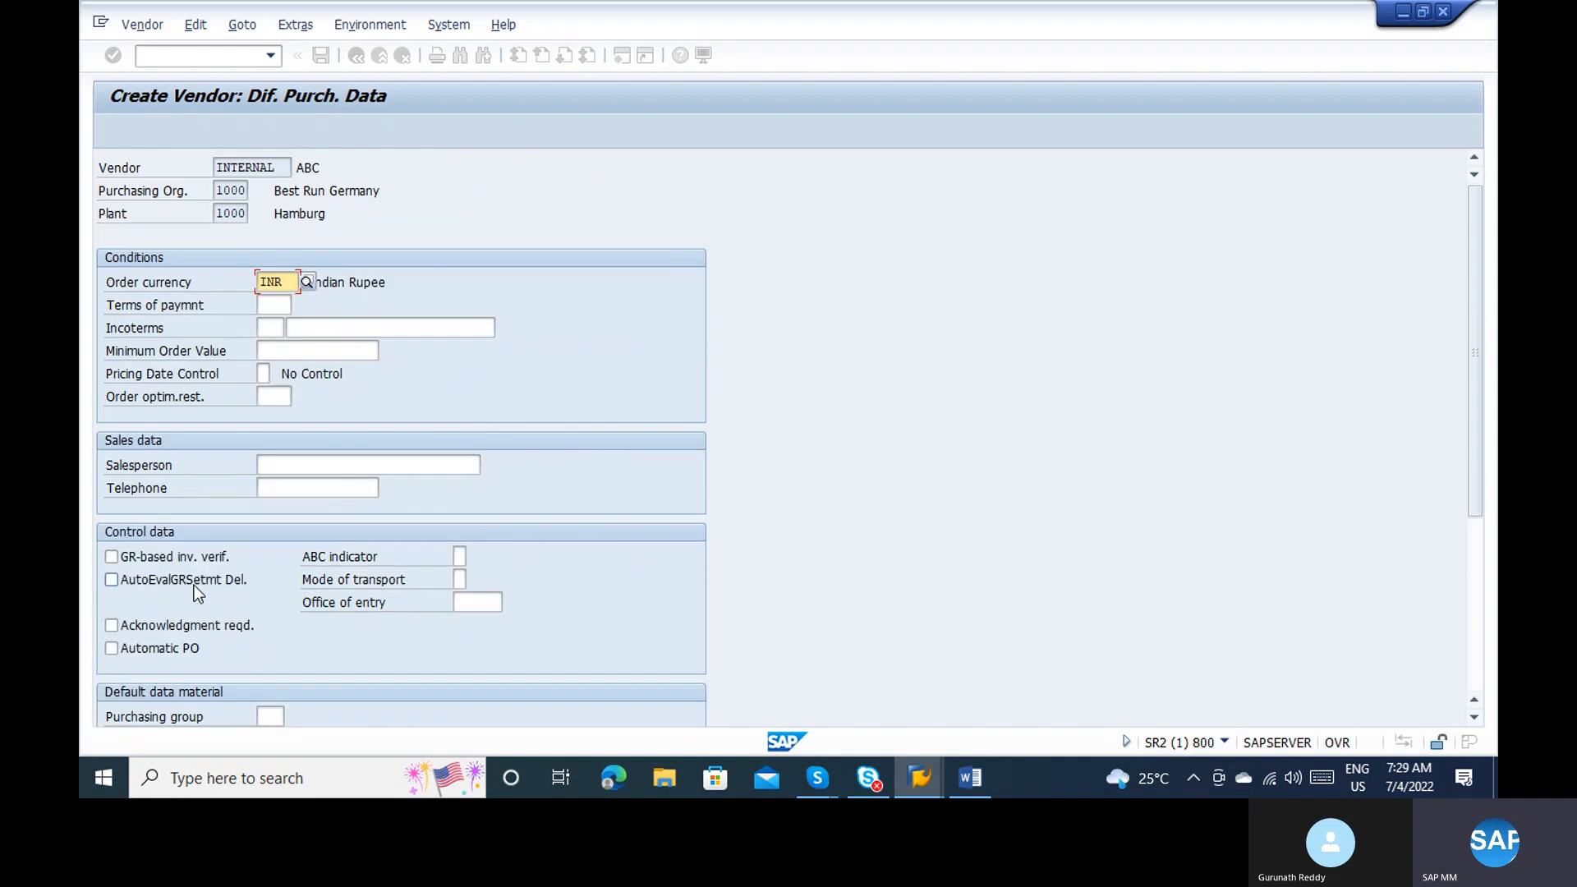
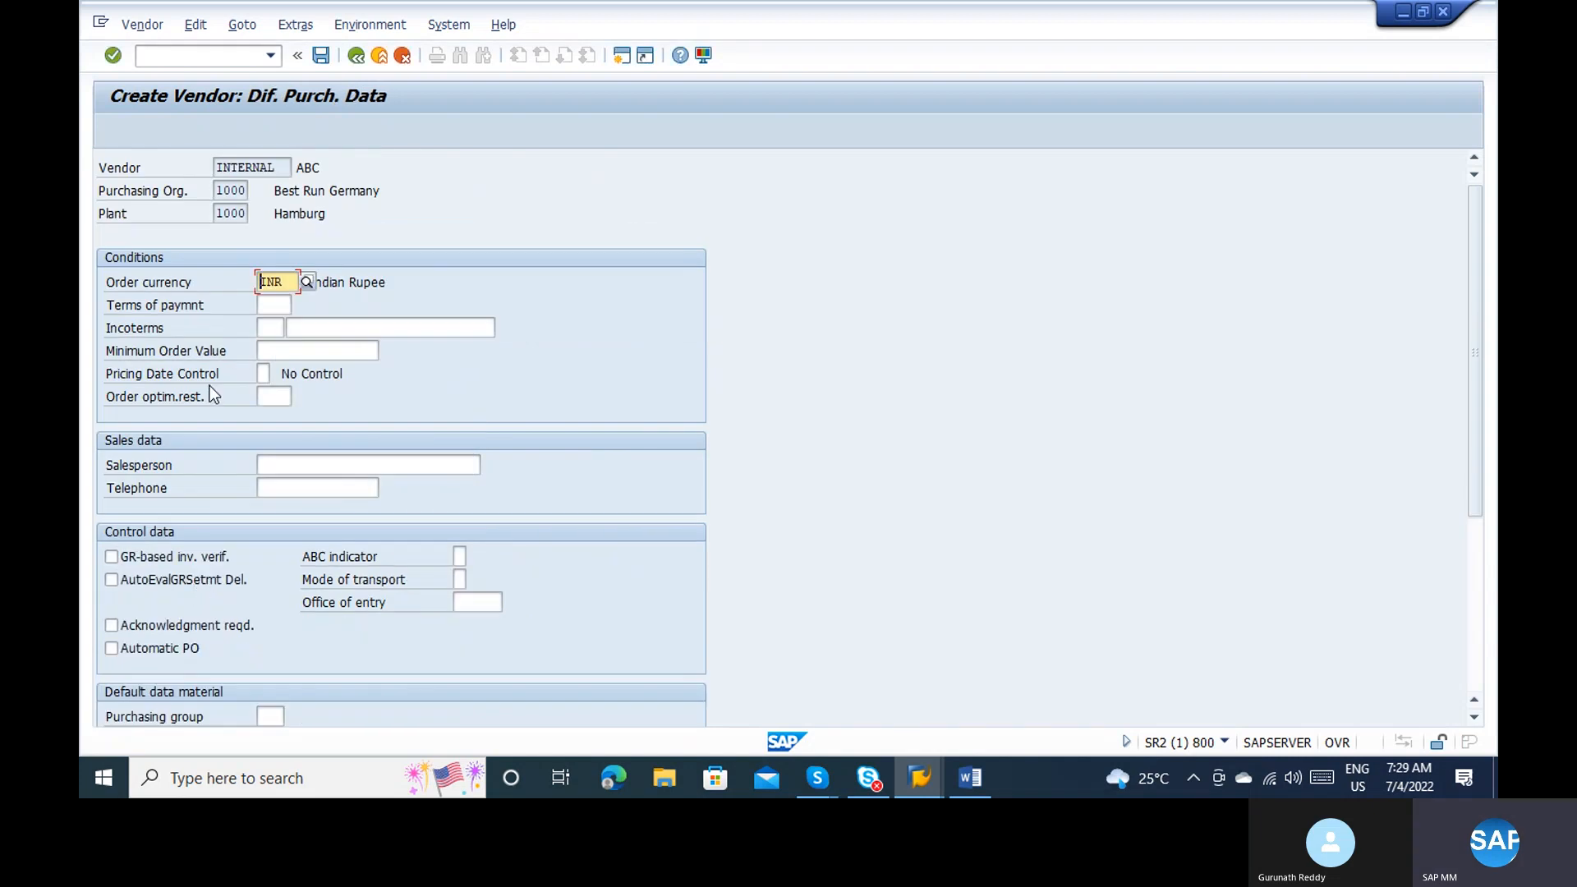
# Step: Set the Hamburg plant's Incoterms to CFR with the description COST FREIGHT RATE, confirm, and select the plant's entry in the alternative data
pyautogui.click(272, 326)
pyautogui.write('CFR')
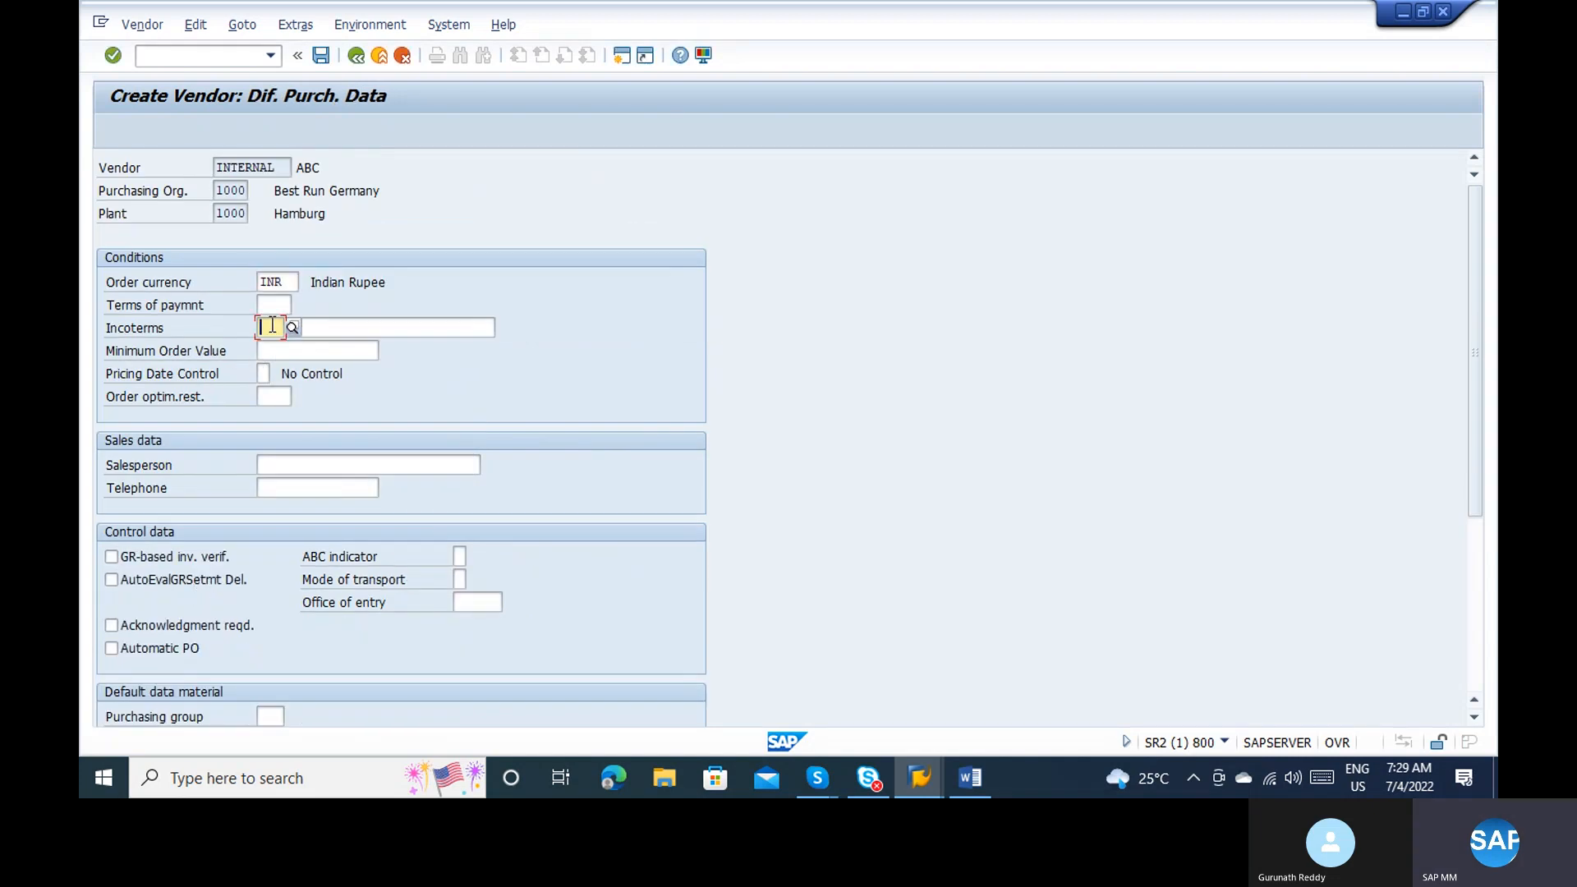
pyautogui.press('Return')
pyautogui.click(337, 328)
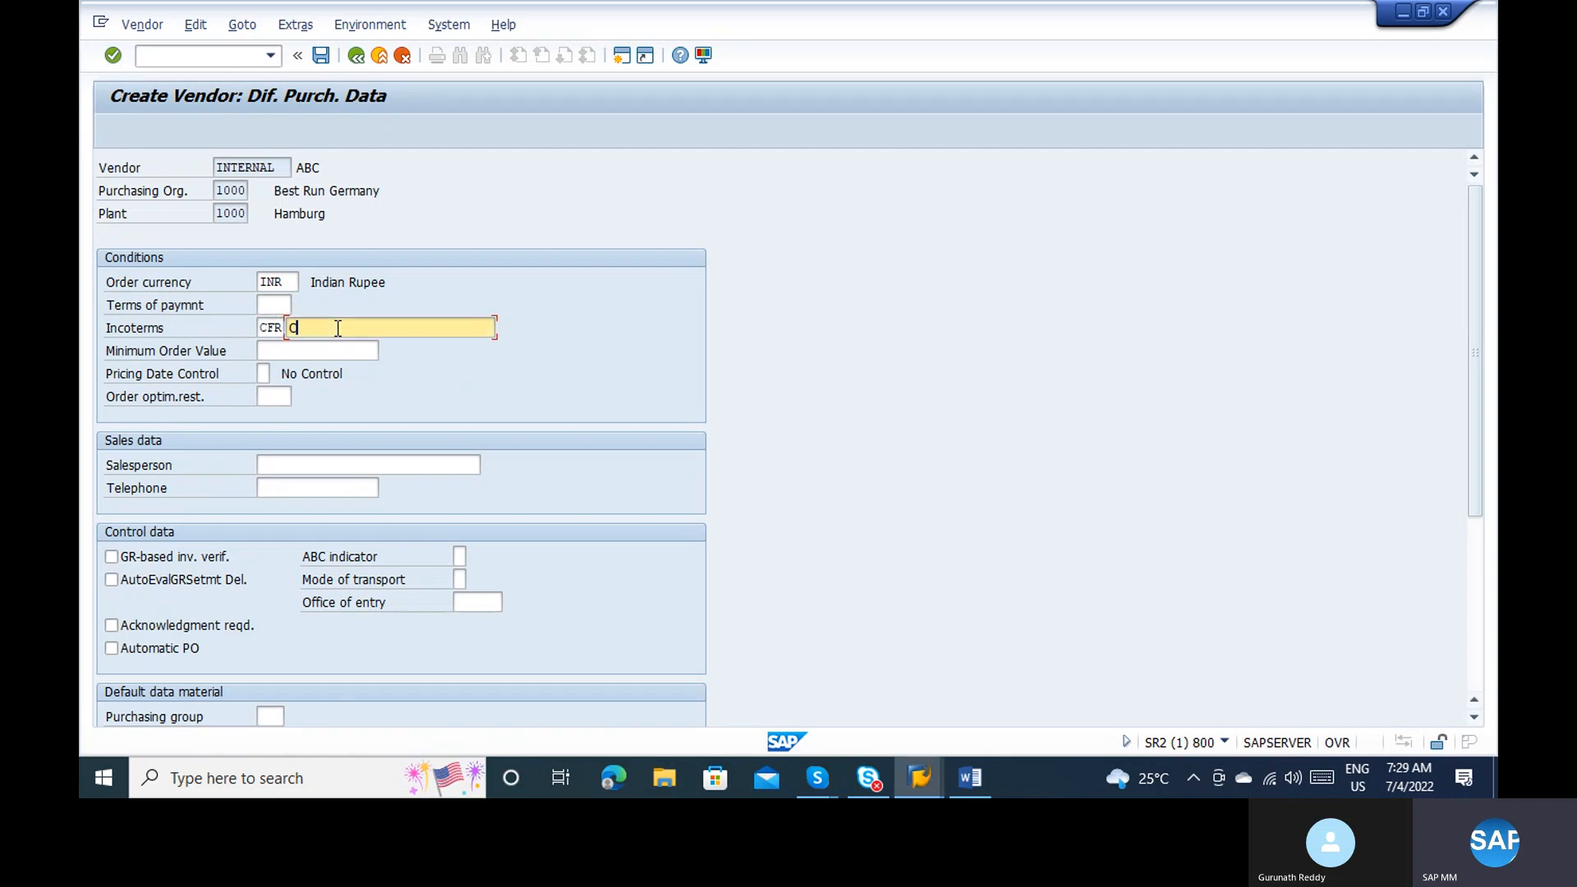
pyautogui.write('COST FREIG')
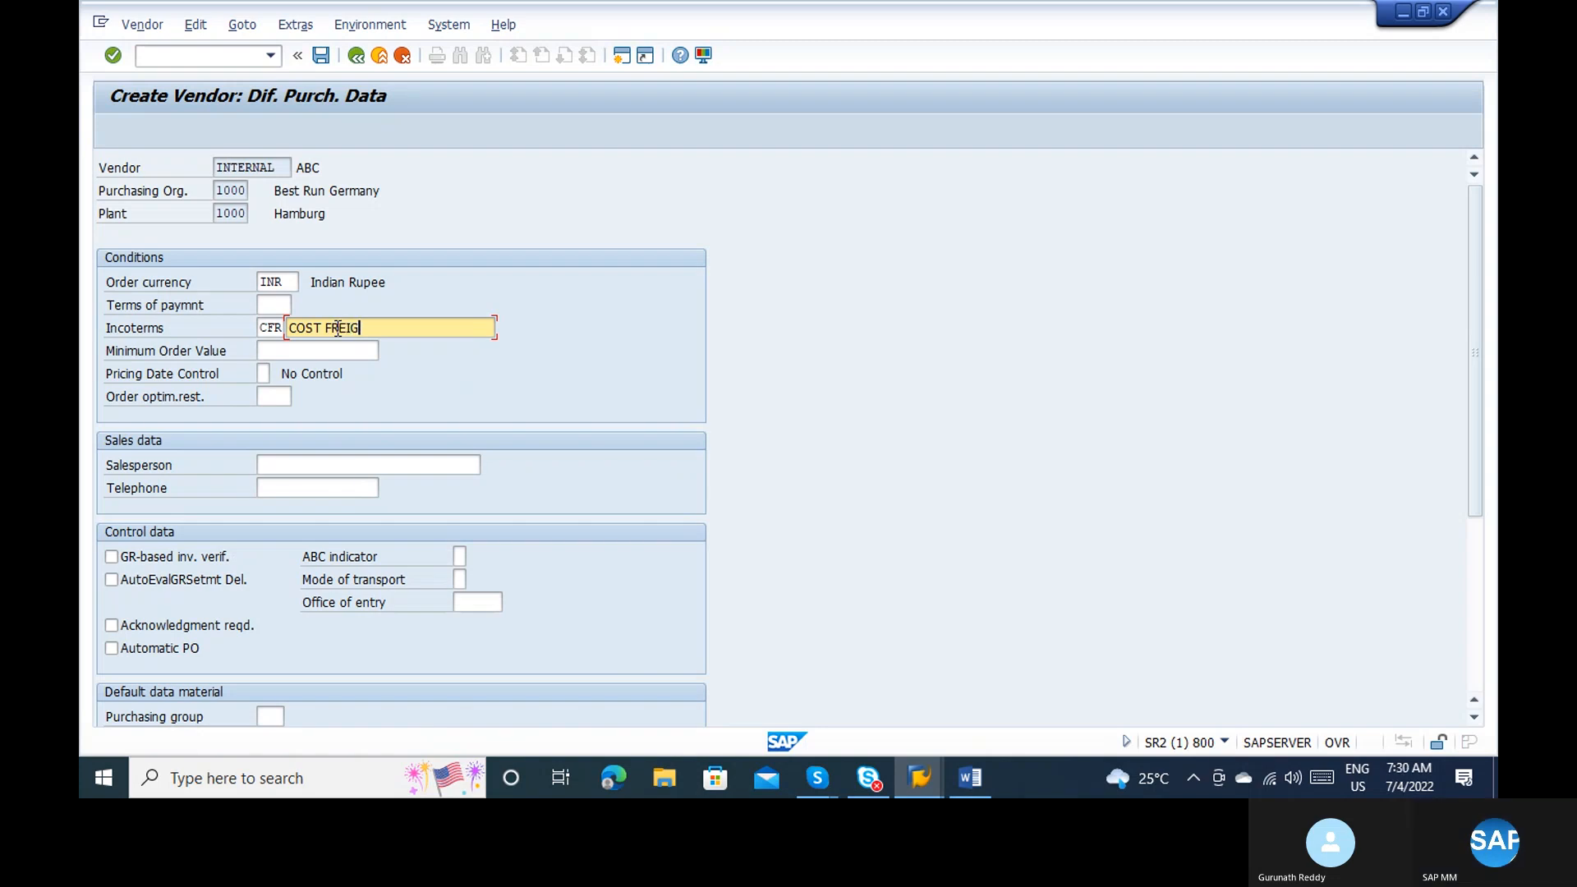
pyautogui.write('HT RATE')
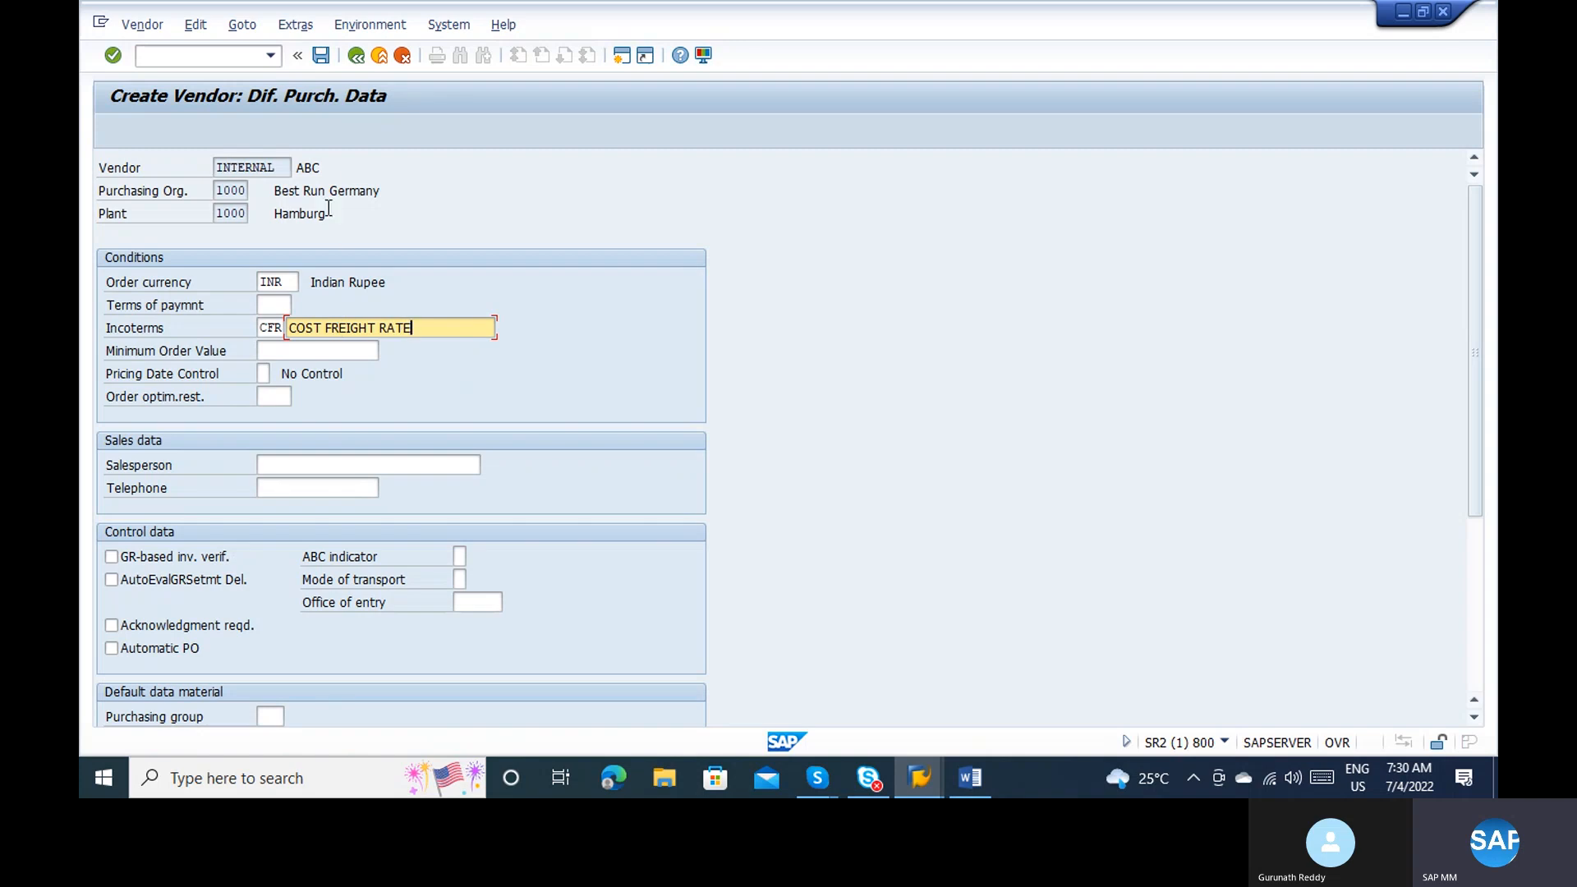
pyautogui.press('Return')
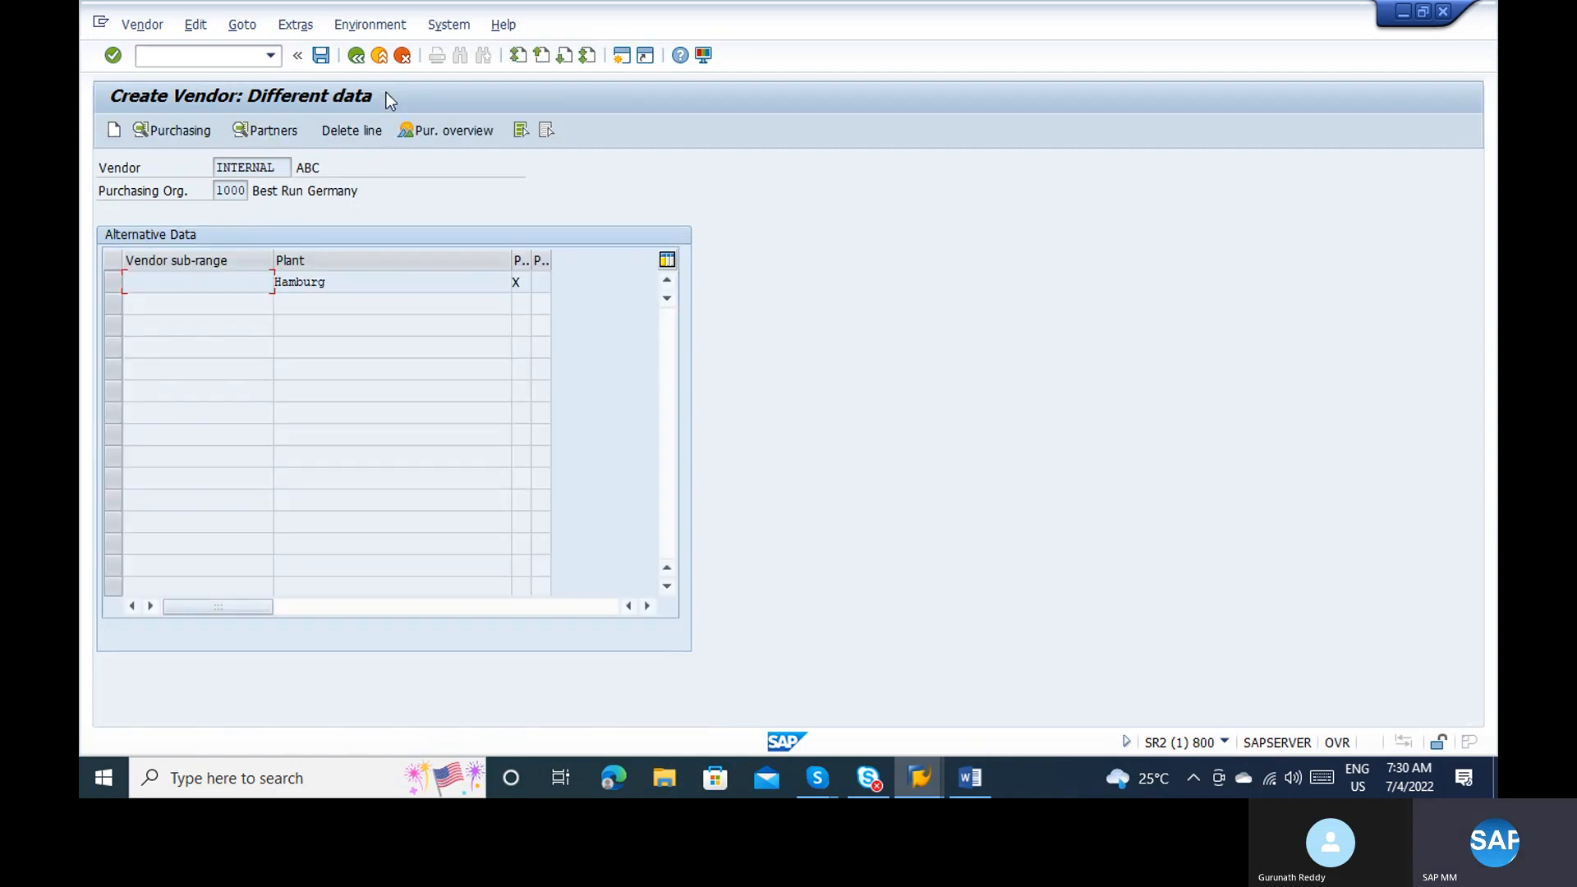
pyautogui.click(112, 281)
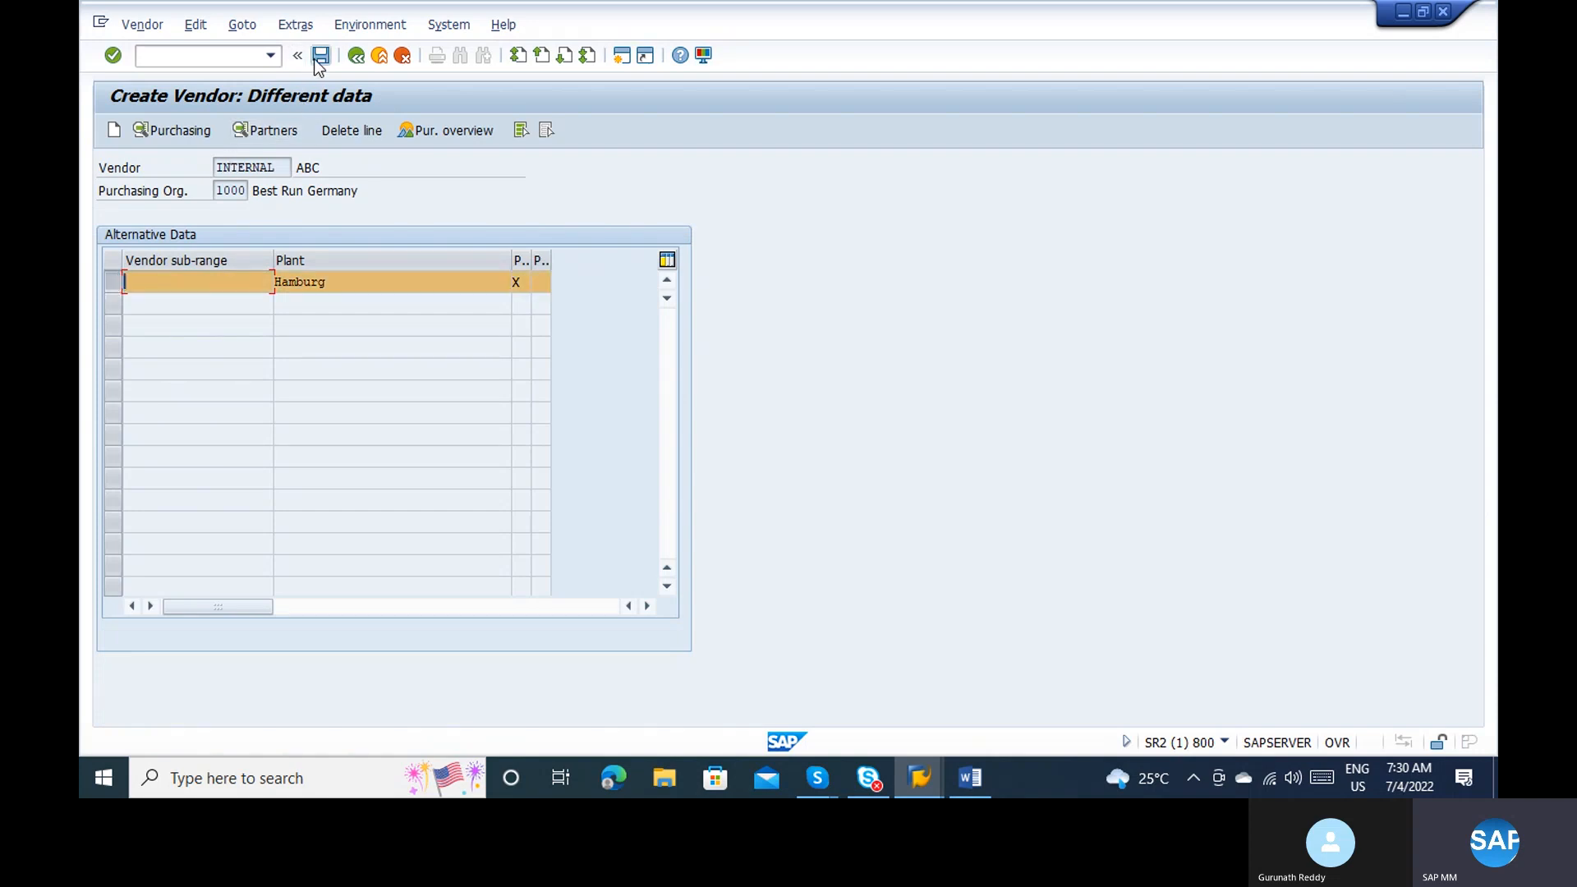
# Step: Leave the Hamburg plant's different data, try to save vendor ABC, and exit the transaction
pyautogui.click(356, 55)
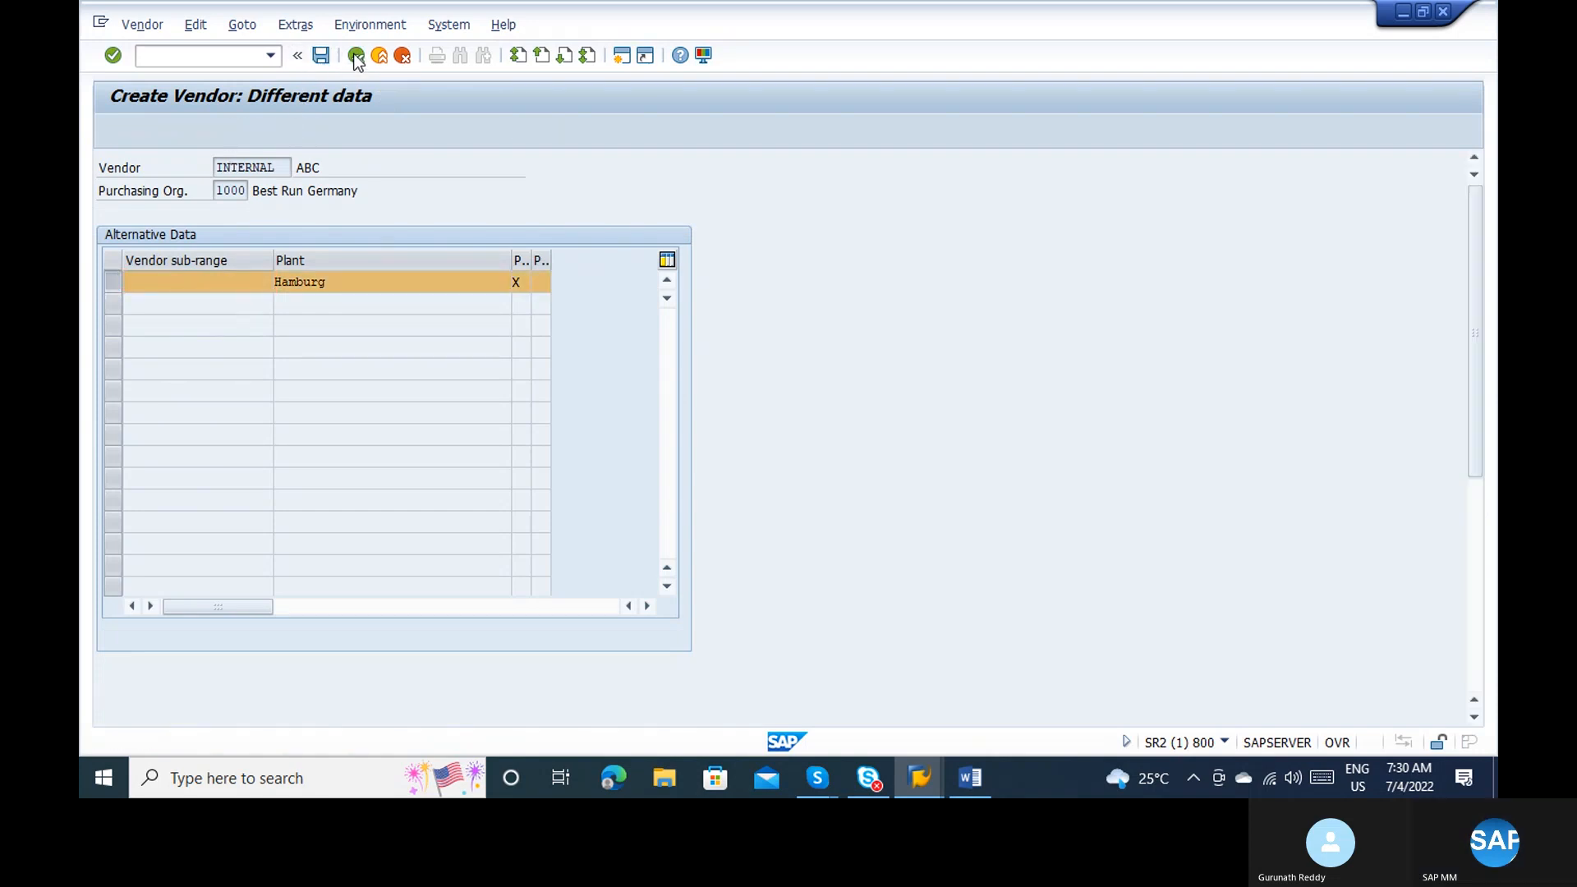
pyautogui.click(223, 133)
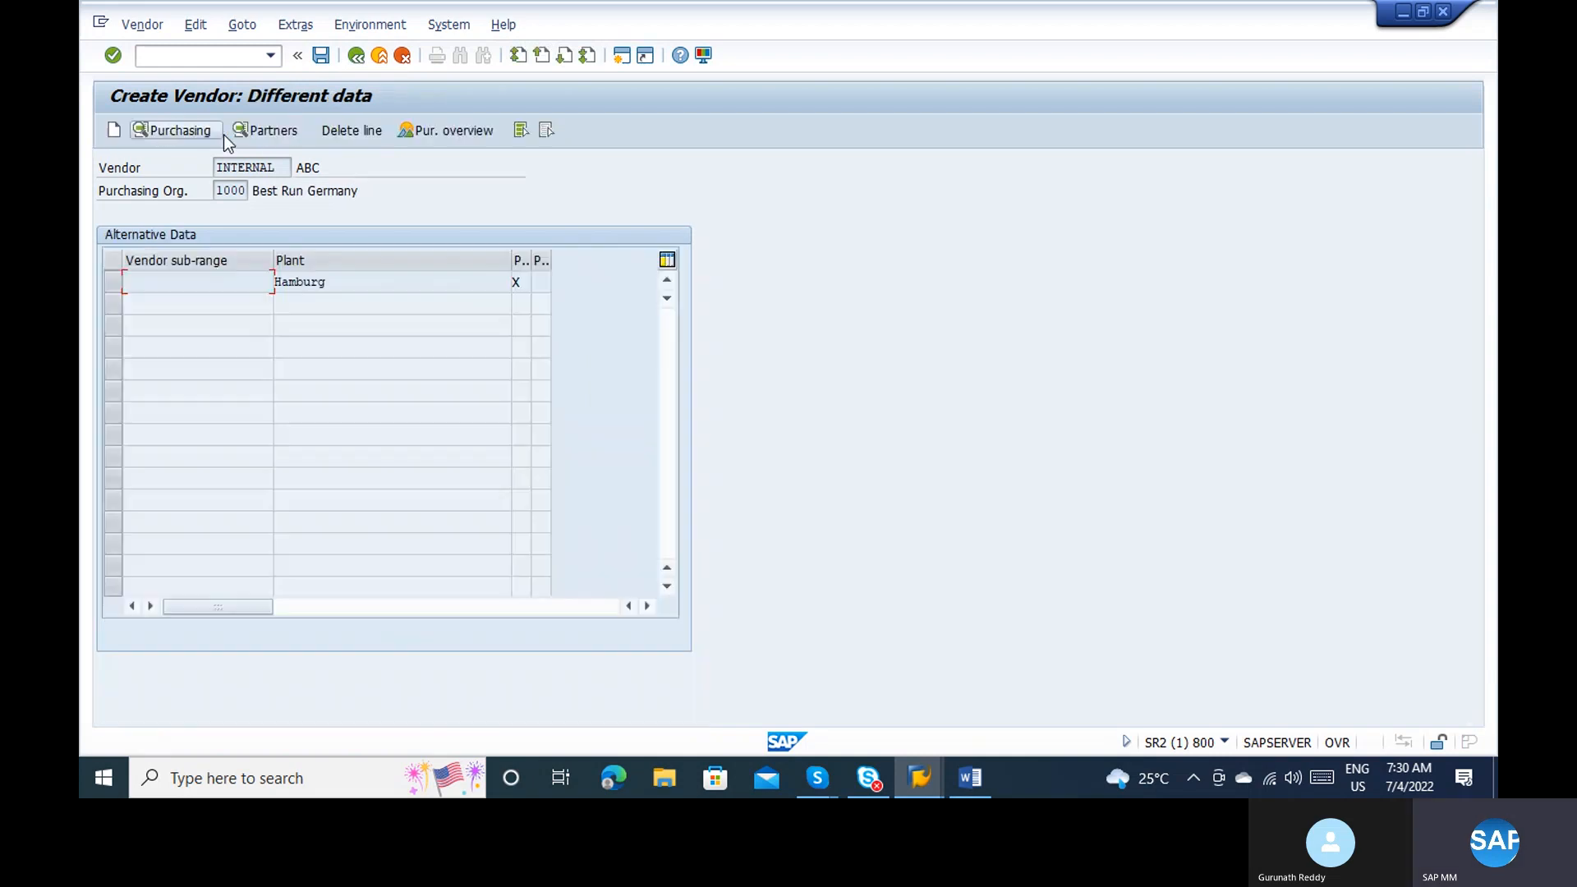
pyautogui.click(349, 58)
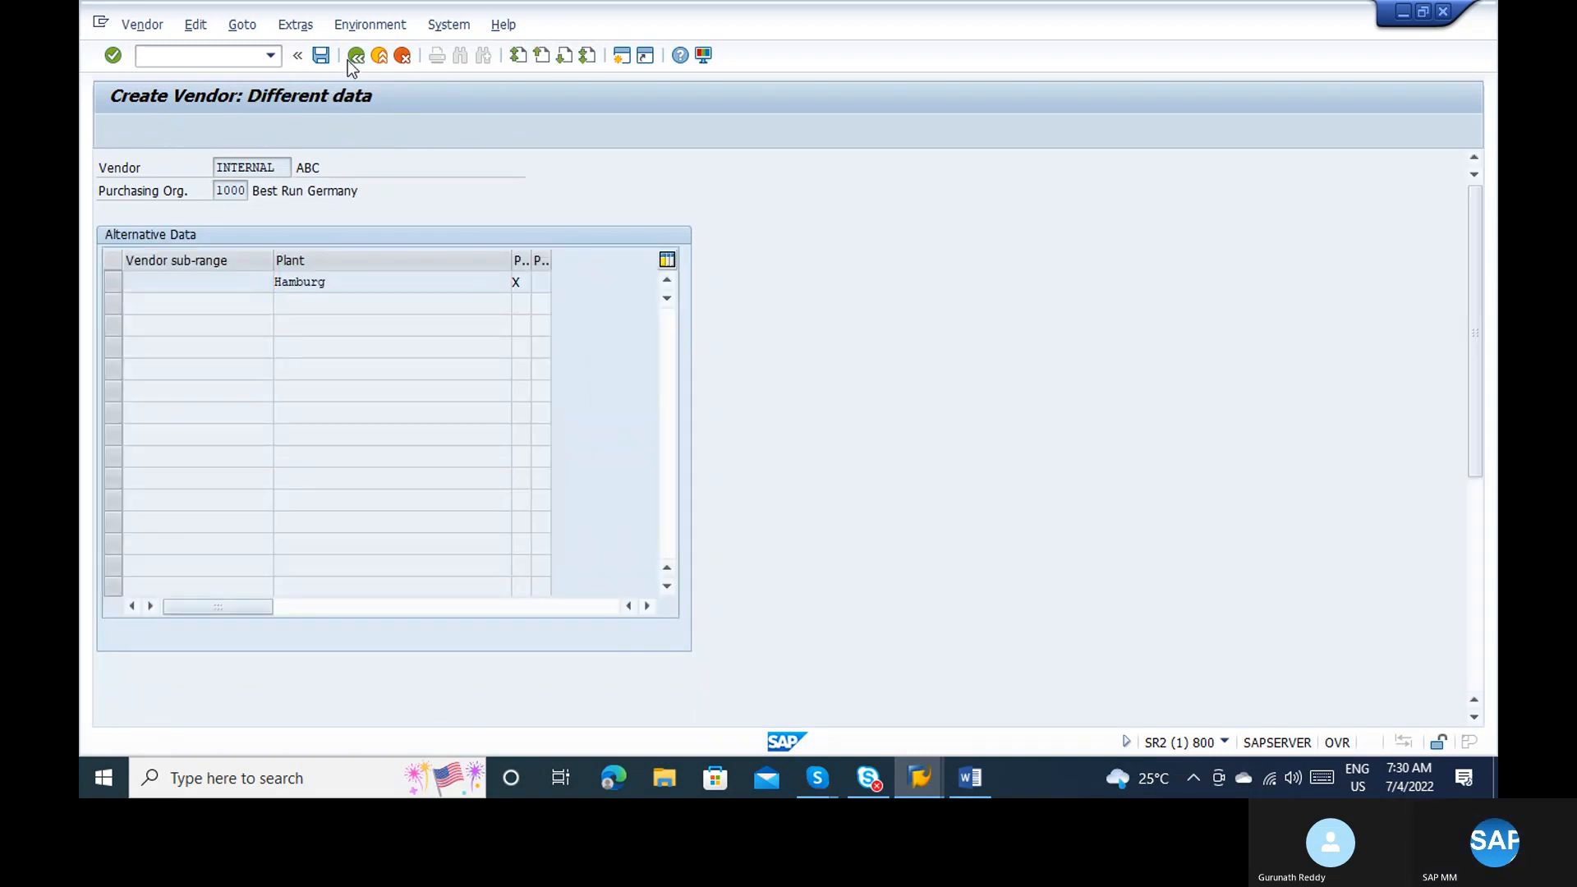
pyautogui.click(331, 58)
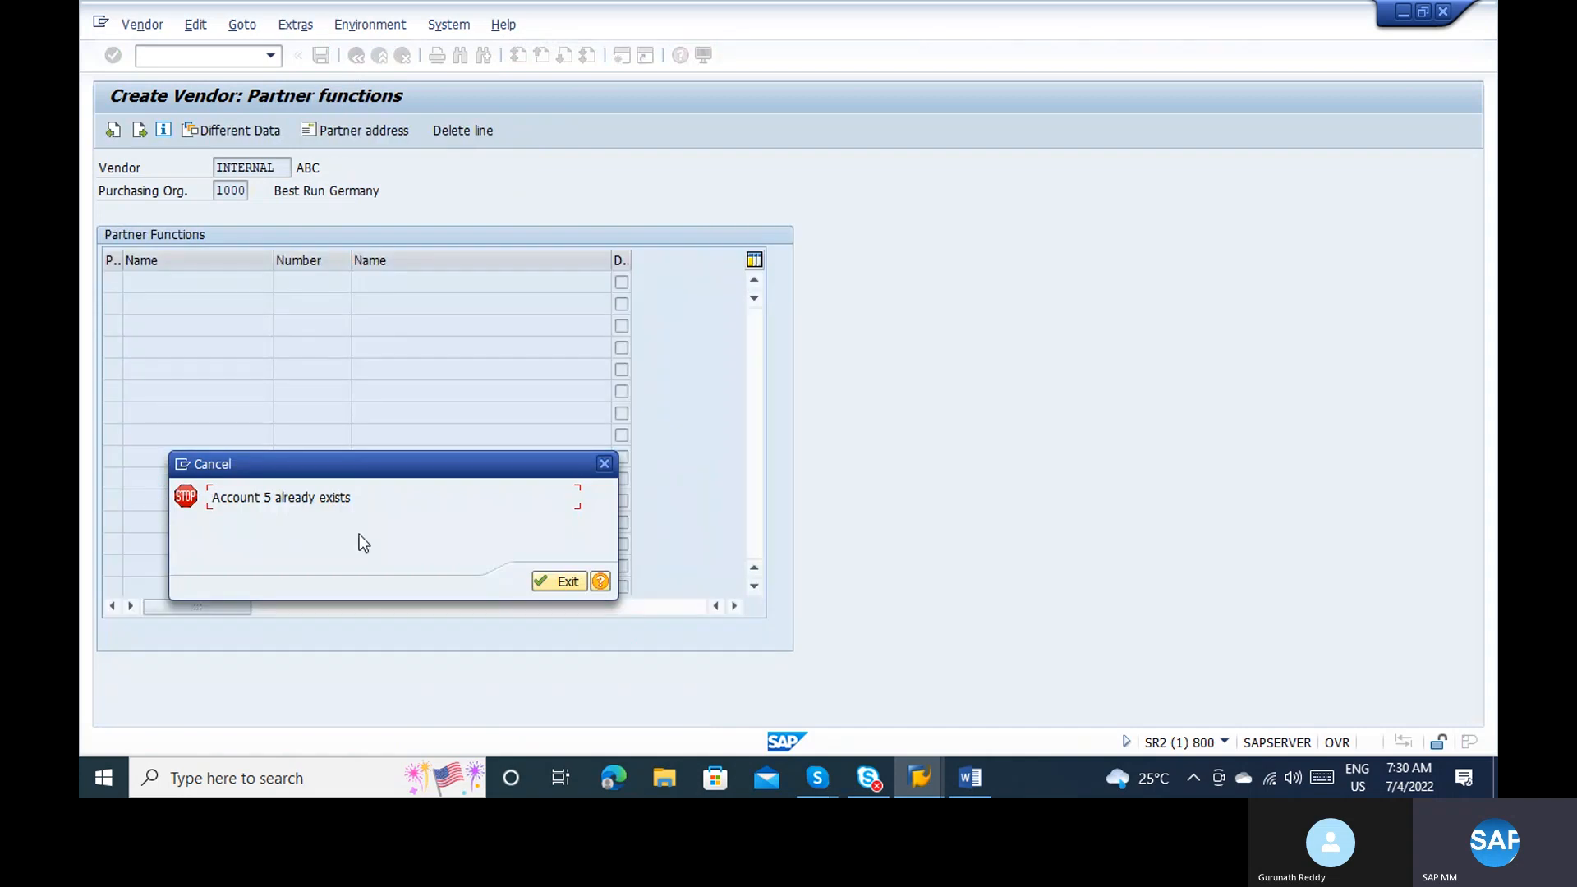
pyautogui.click(565, 585)
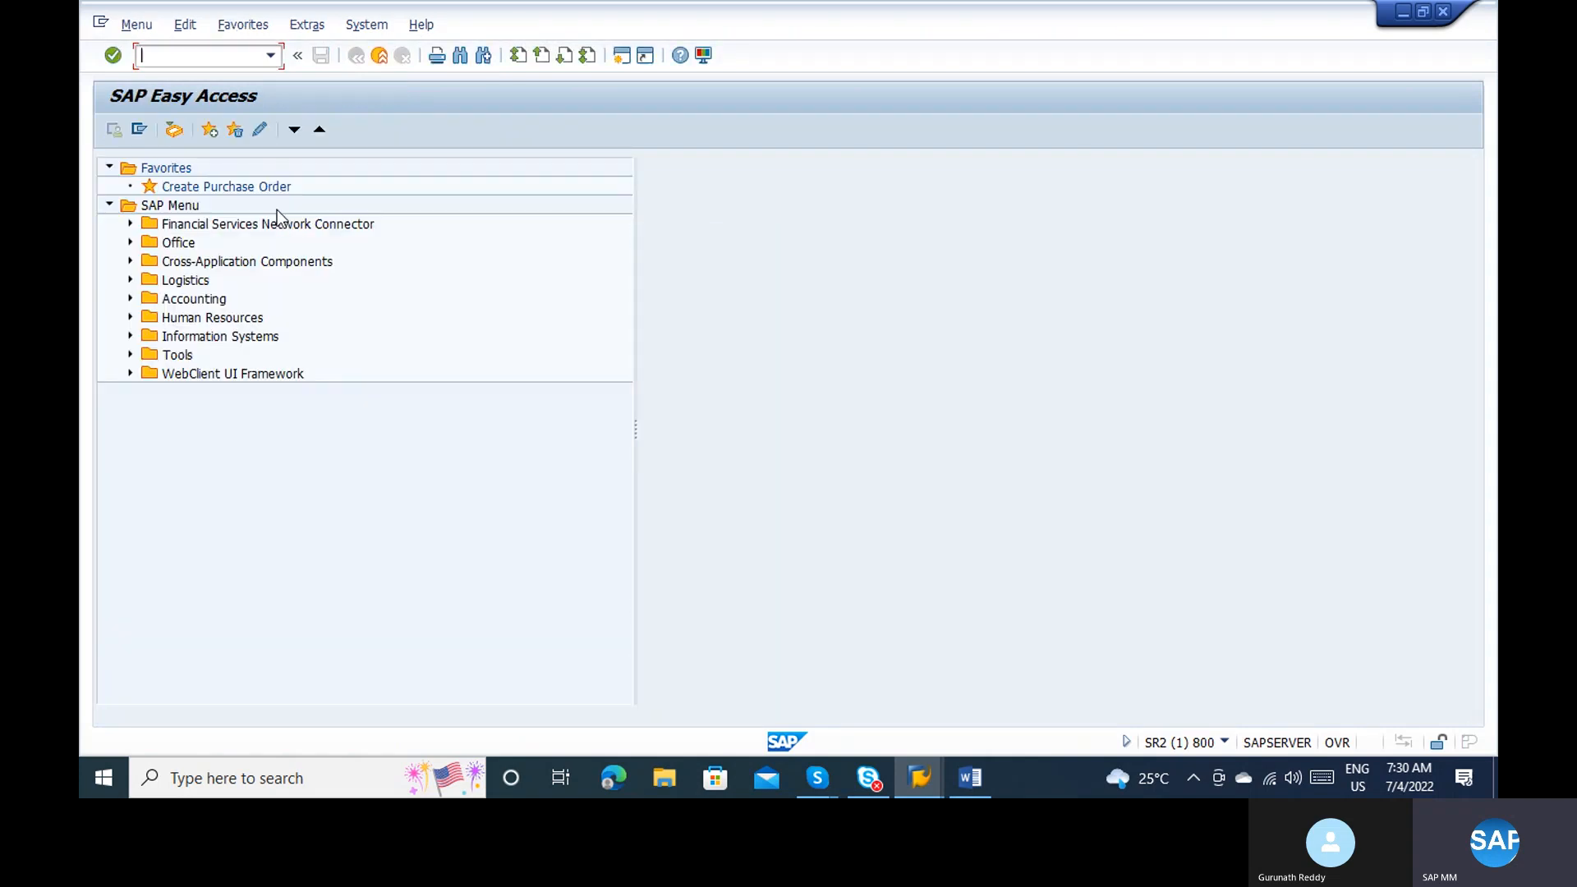
# Step: Start creating a vendor with transaction XK01, keep the initial screen's defaults, and enter ABC as the vendor name
pyautogui.write('xk01')
pyautogui.press('Return')
pyautogui.press('Return')
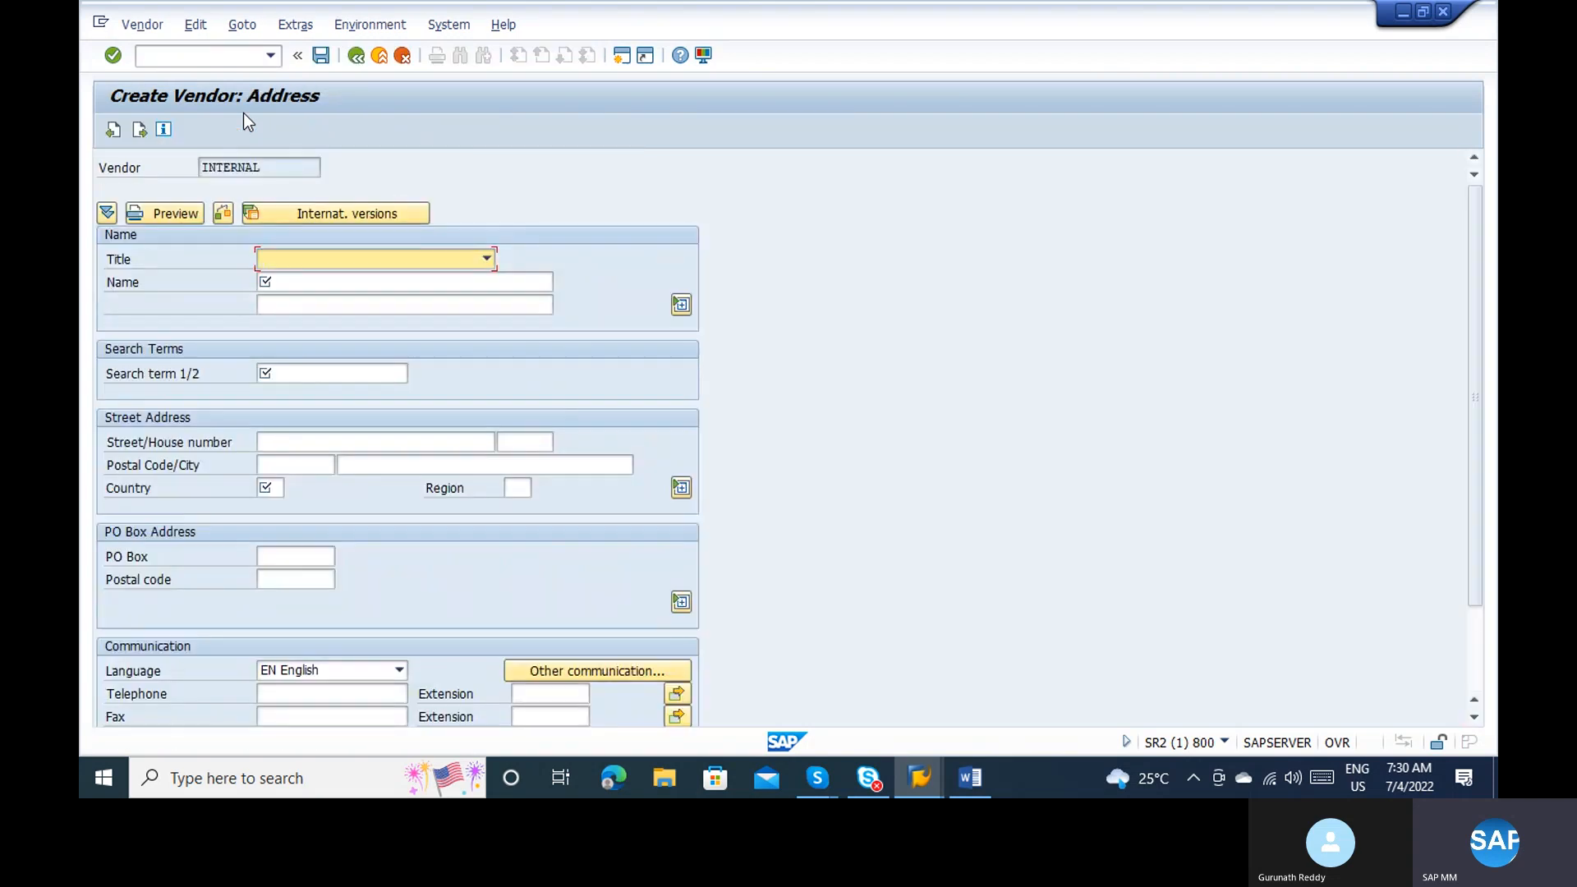
pyautogui.press('Tab')
pyautogui.press('Down')
pyautogui.press('Down')
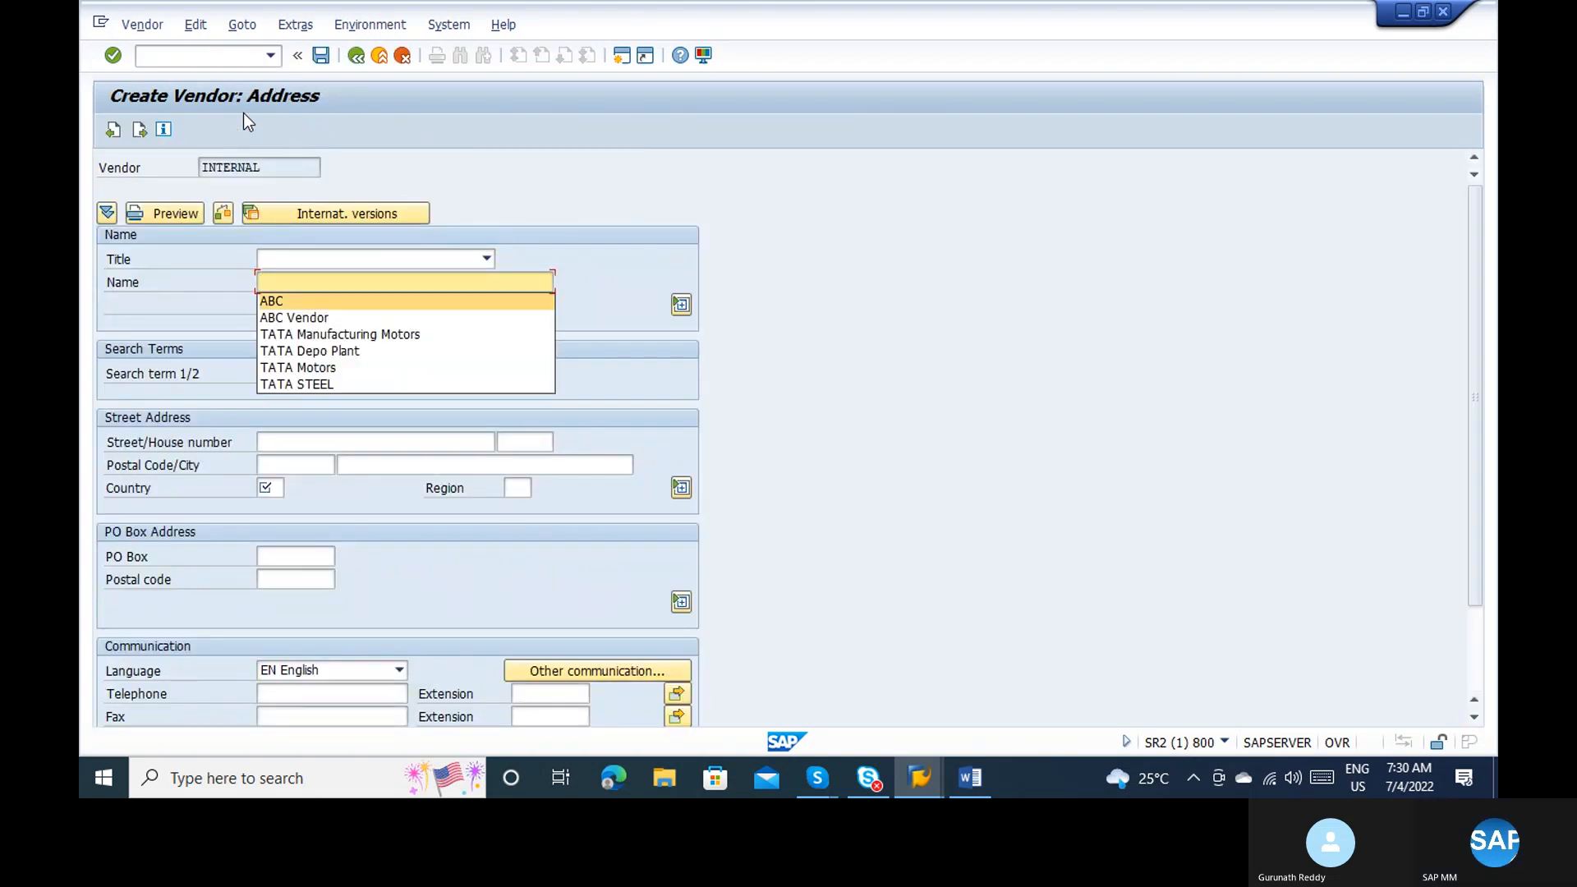
pyautogui.press('Tab')
# Step: Set the search term to ABC and the country to IN, and continue to the vendor's control data
pyautogui.press('Tab')
pyautogui.press('Down')
pyautogui.press('Down')
pyautogui.press('Tab')
pyautogui.press('Tab')
pyautogui.press('Tab')
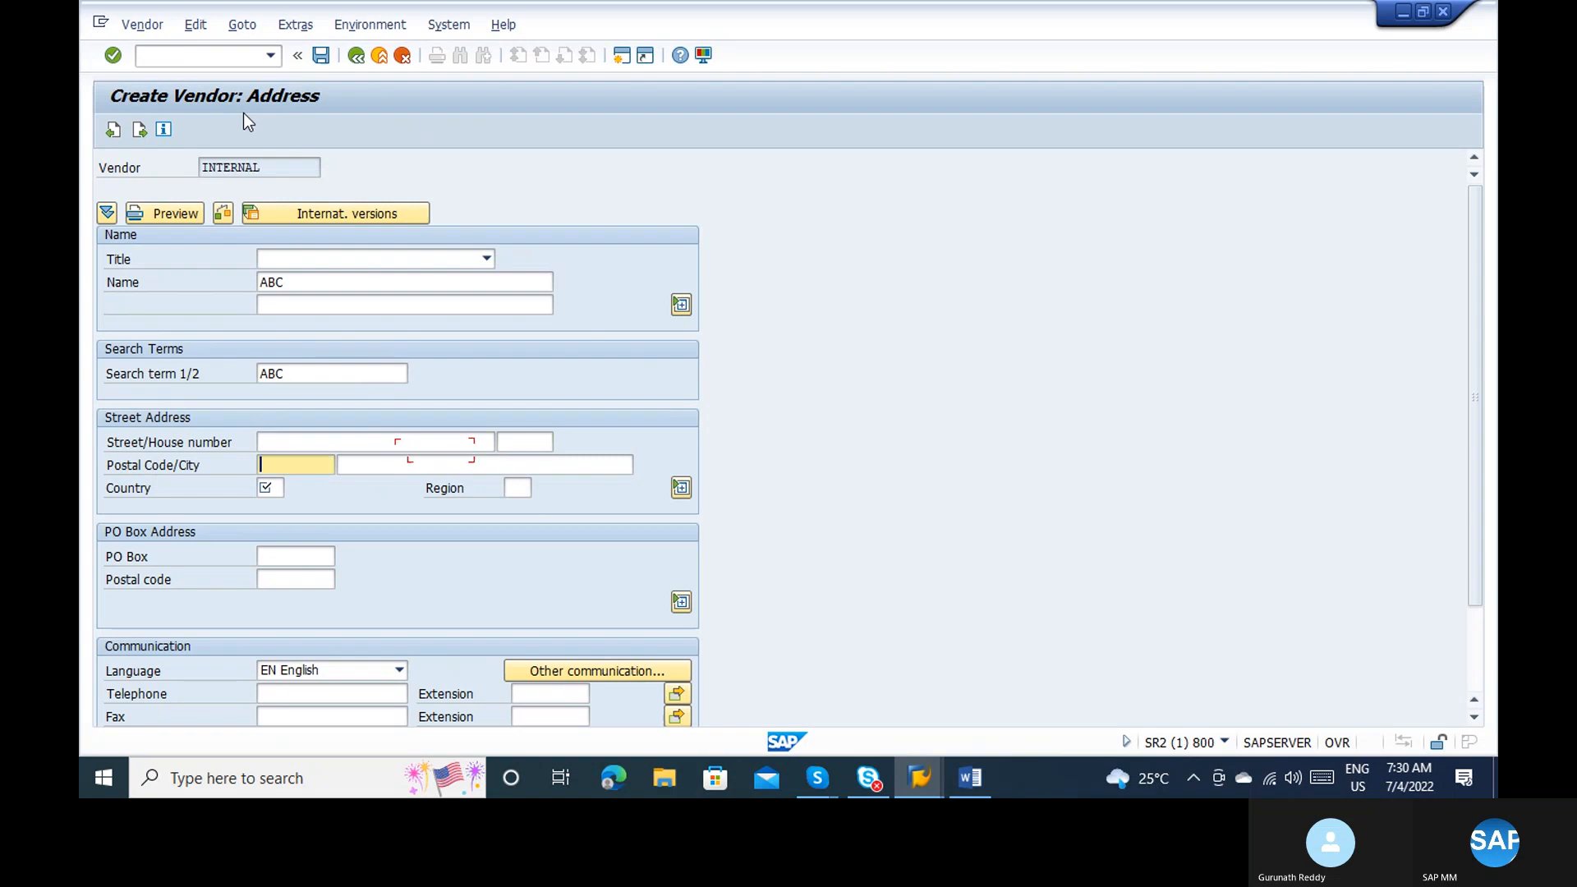
pyautogui.press('Tab')
pyautogui.press('Down')
pyautogui.press('Down')
pyautogui.press('Return')
pyautogui.press('Return')
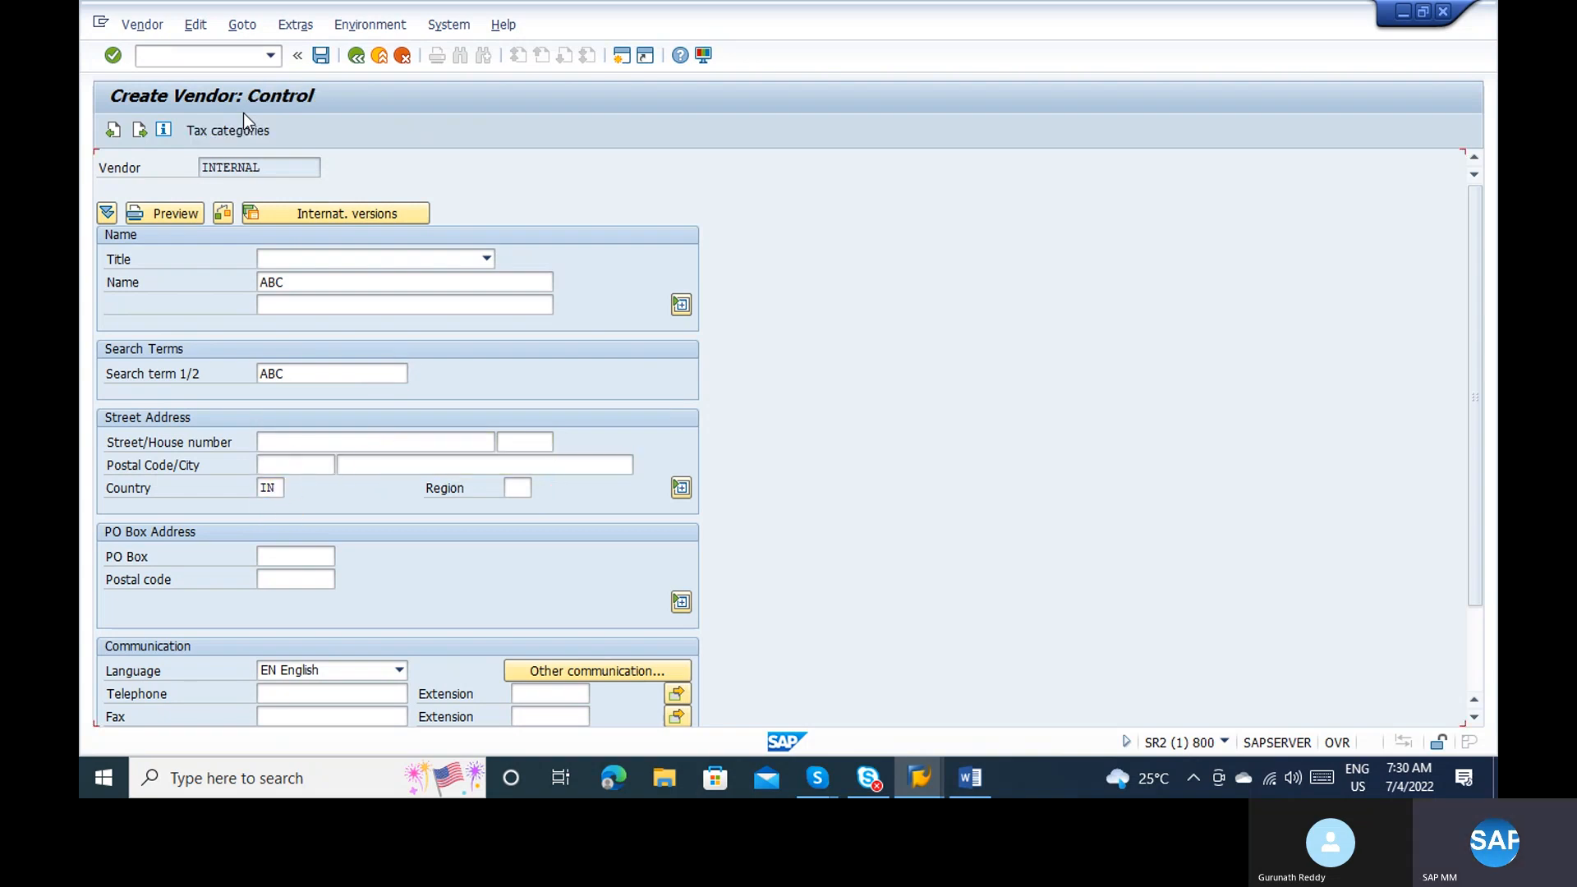
# Step: Continue past the control, payment and contact person data, and set the reconciliation account to 160000
pyautogui.press('Return')
pyautogui.press('Return')
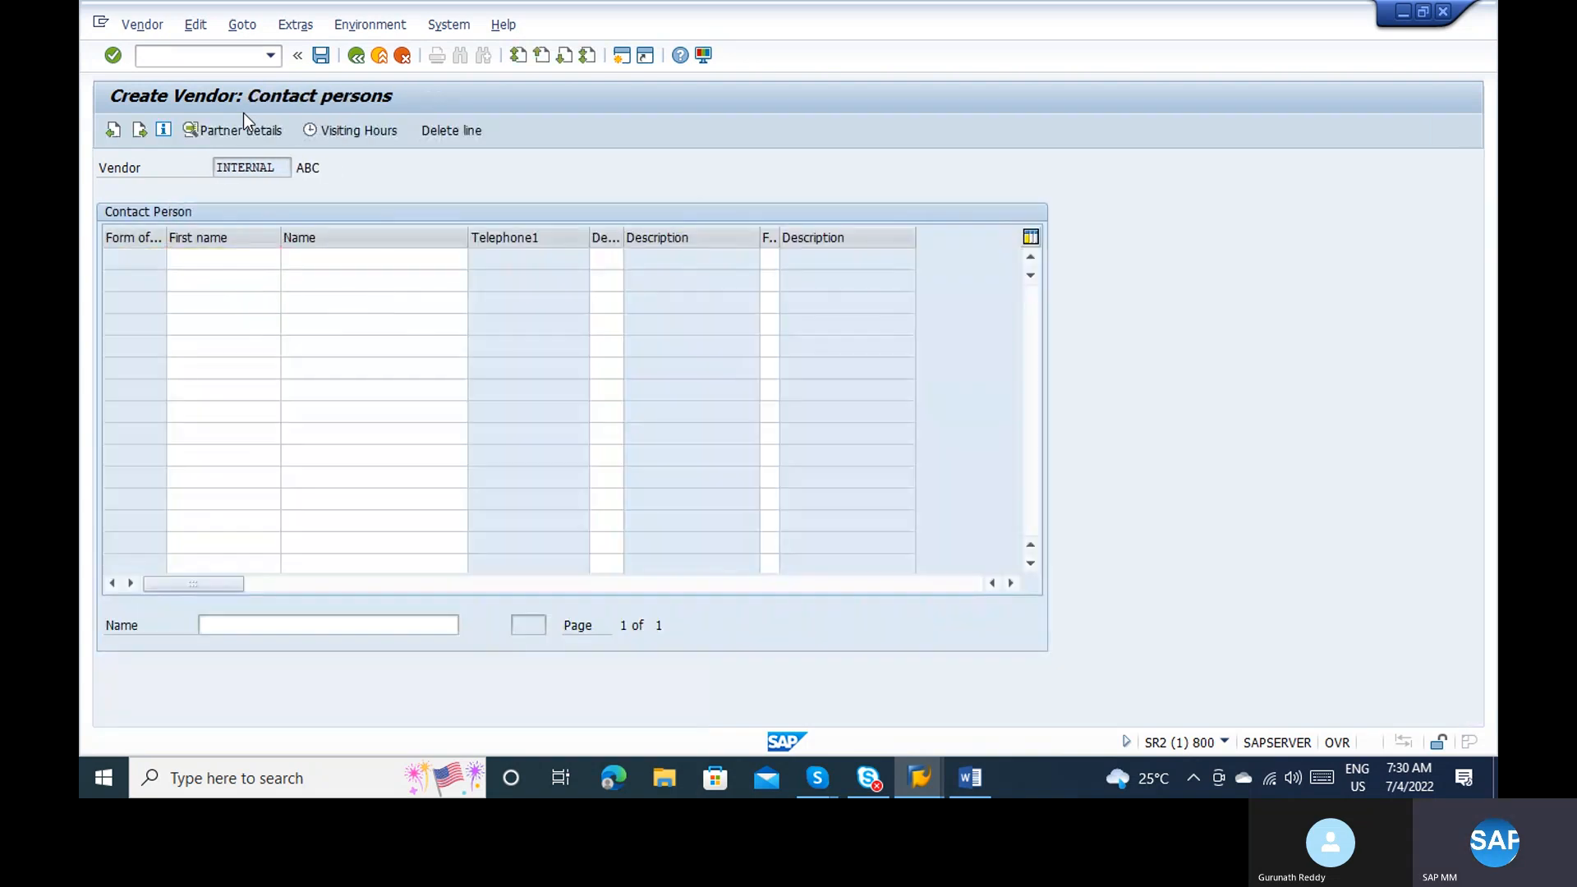
pyautogui.press('Return')
pyautogui.press('Return')
pyautogui.press('space')
pyautogui.press('Down')
pyautogui.press('Tab')
pyautogui.press('Tab')
pyautogui.press('Tab')
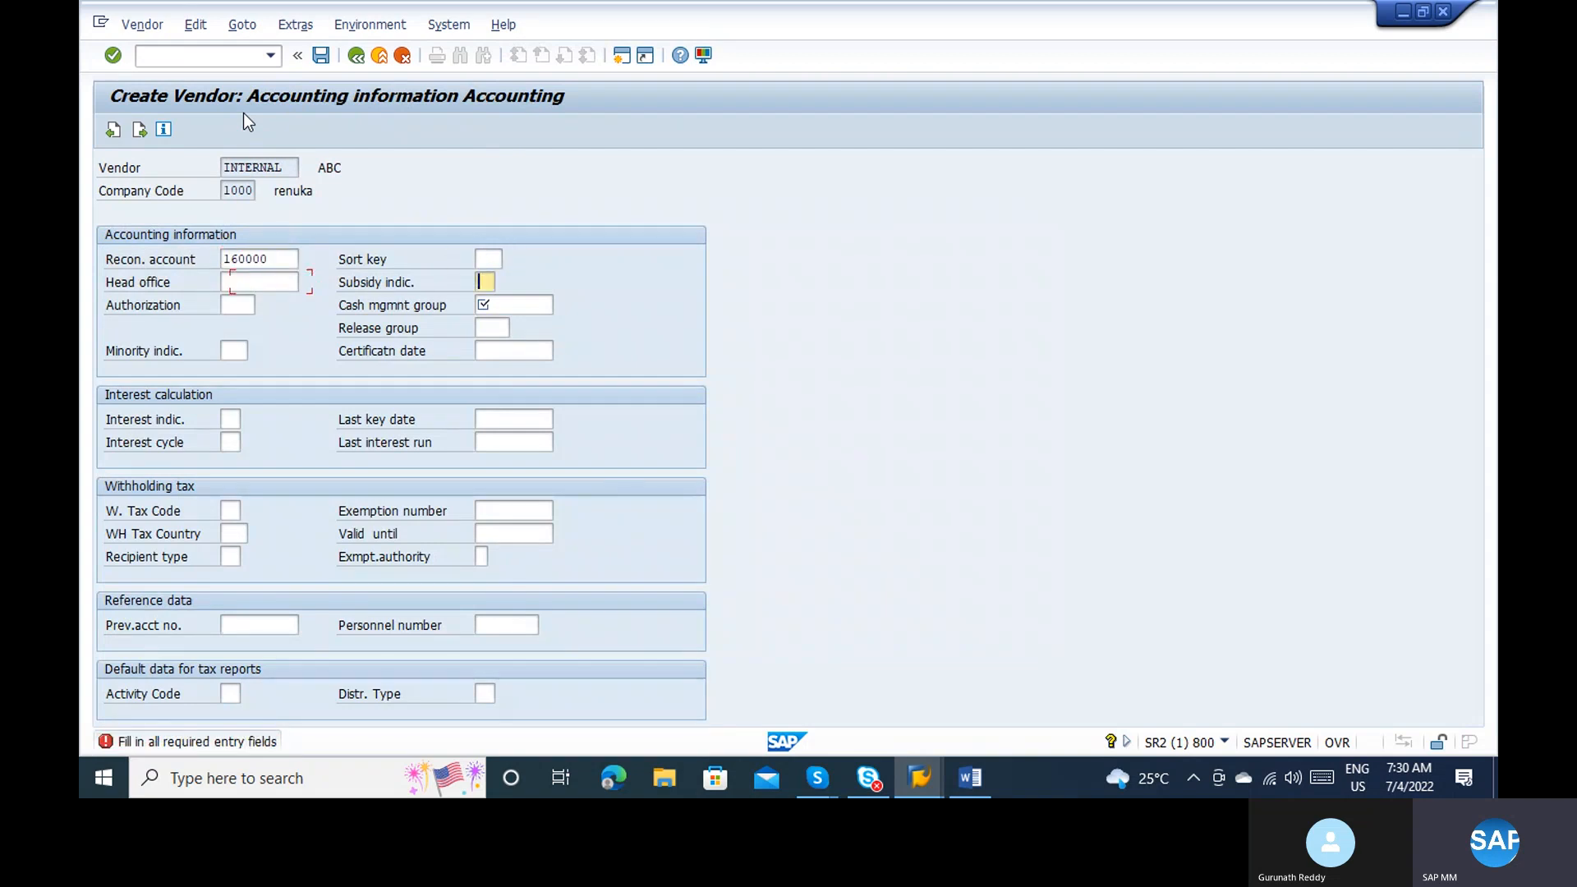
# Step: Fill in the cash management group with its previously used entry and continue to the accounting payment transactions
pyautogui.press('Tab')
pyautogui.press('Tab')
pyautogui.press('space')
pyautogui.press('Down')
pyautogui.press('Return')
pyautogui.press('Return')
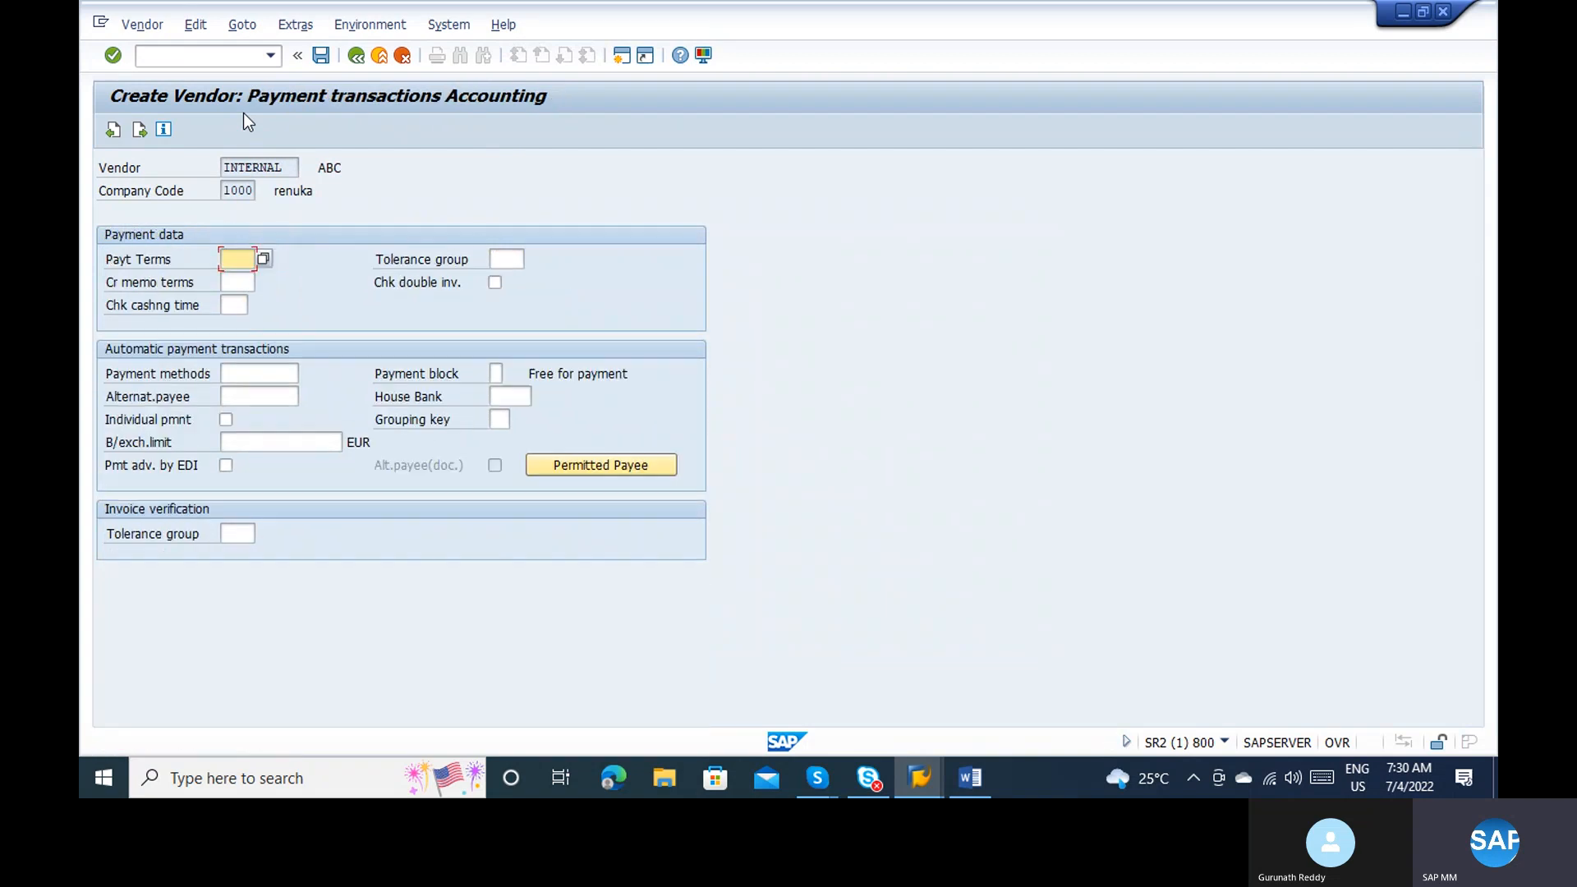
# Step: Proceed to the purchasing data and set the vendor's order currency to INR
pyautogui.press('Return')
pyautogui.press('Return')
pyautogui.press('space')
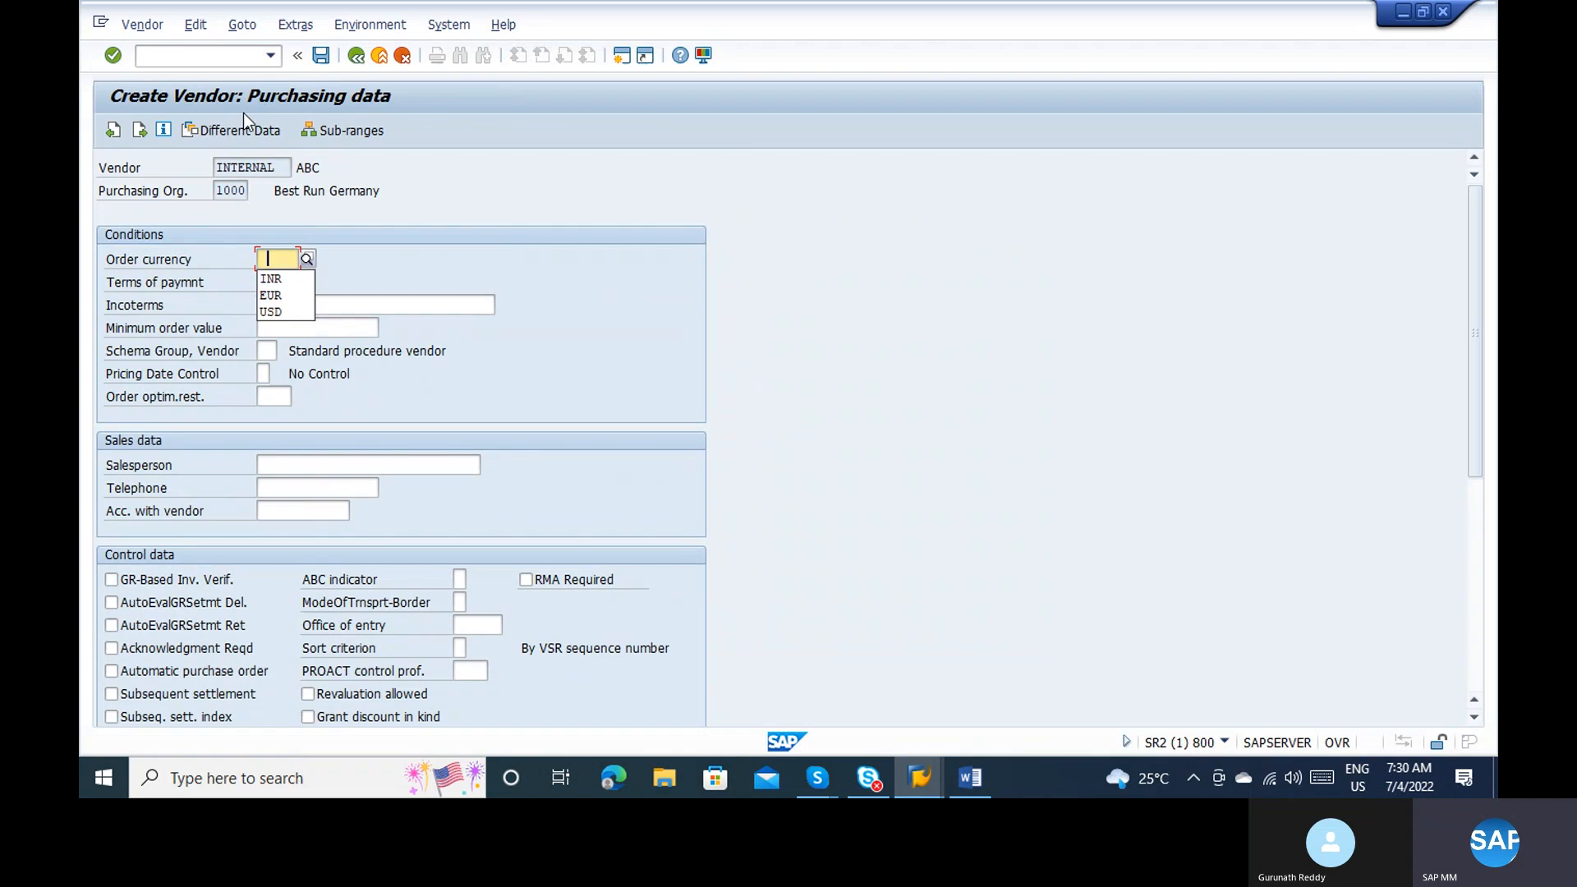
pyautogui.press('Down')
pyautogui.press('Return')
pyautogui.press('Return')
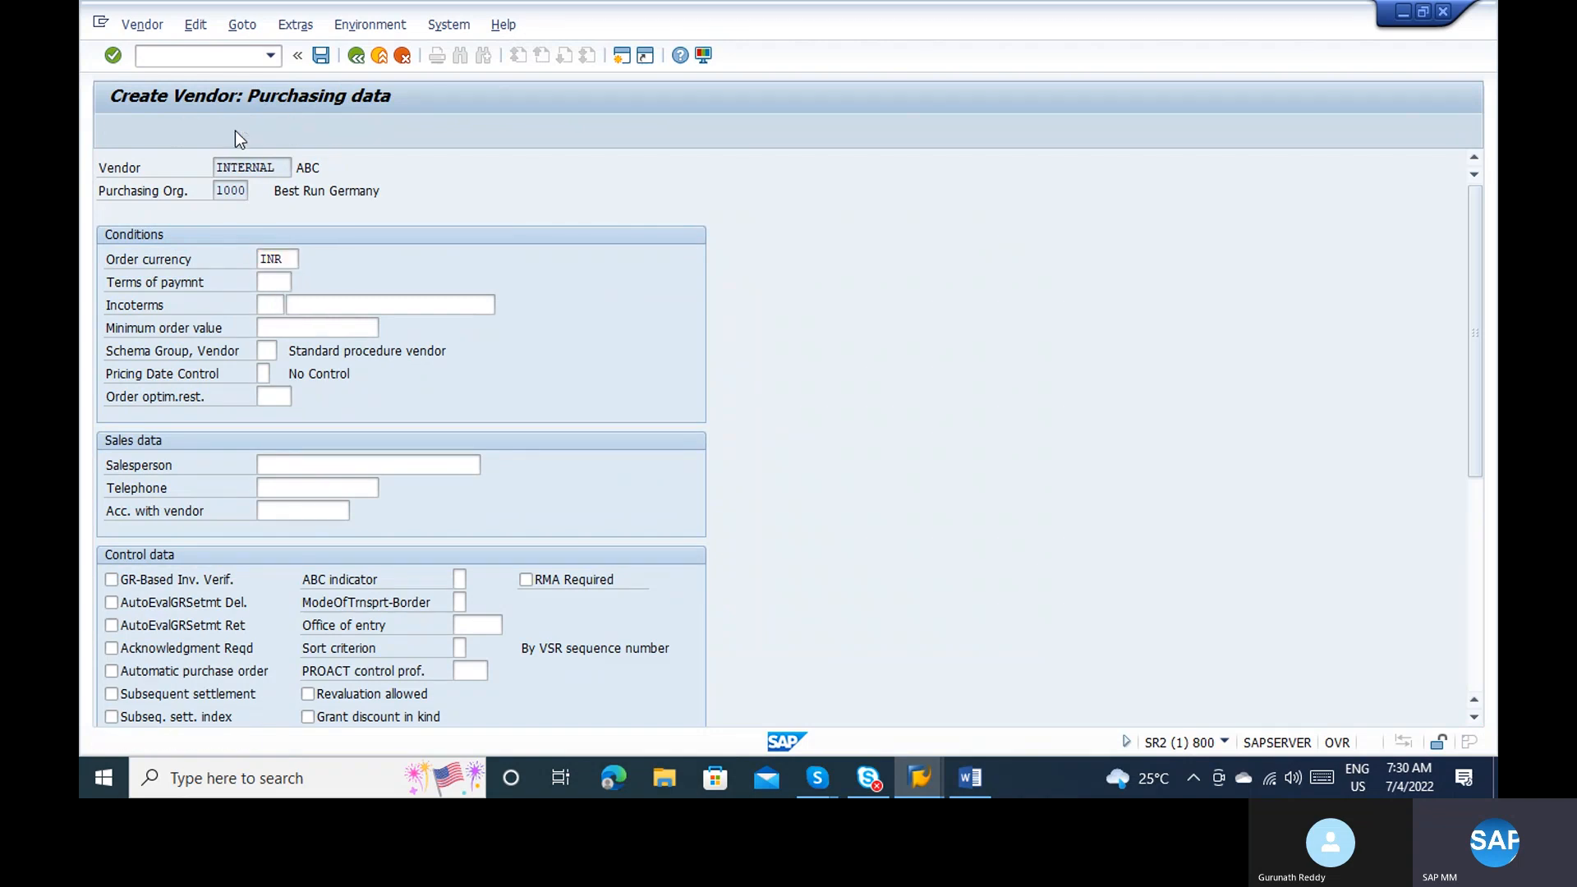
pyautogui.press('Return')
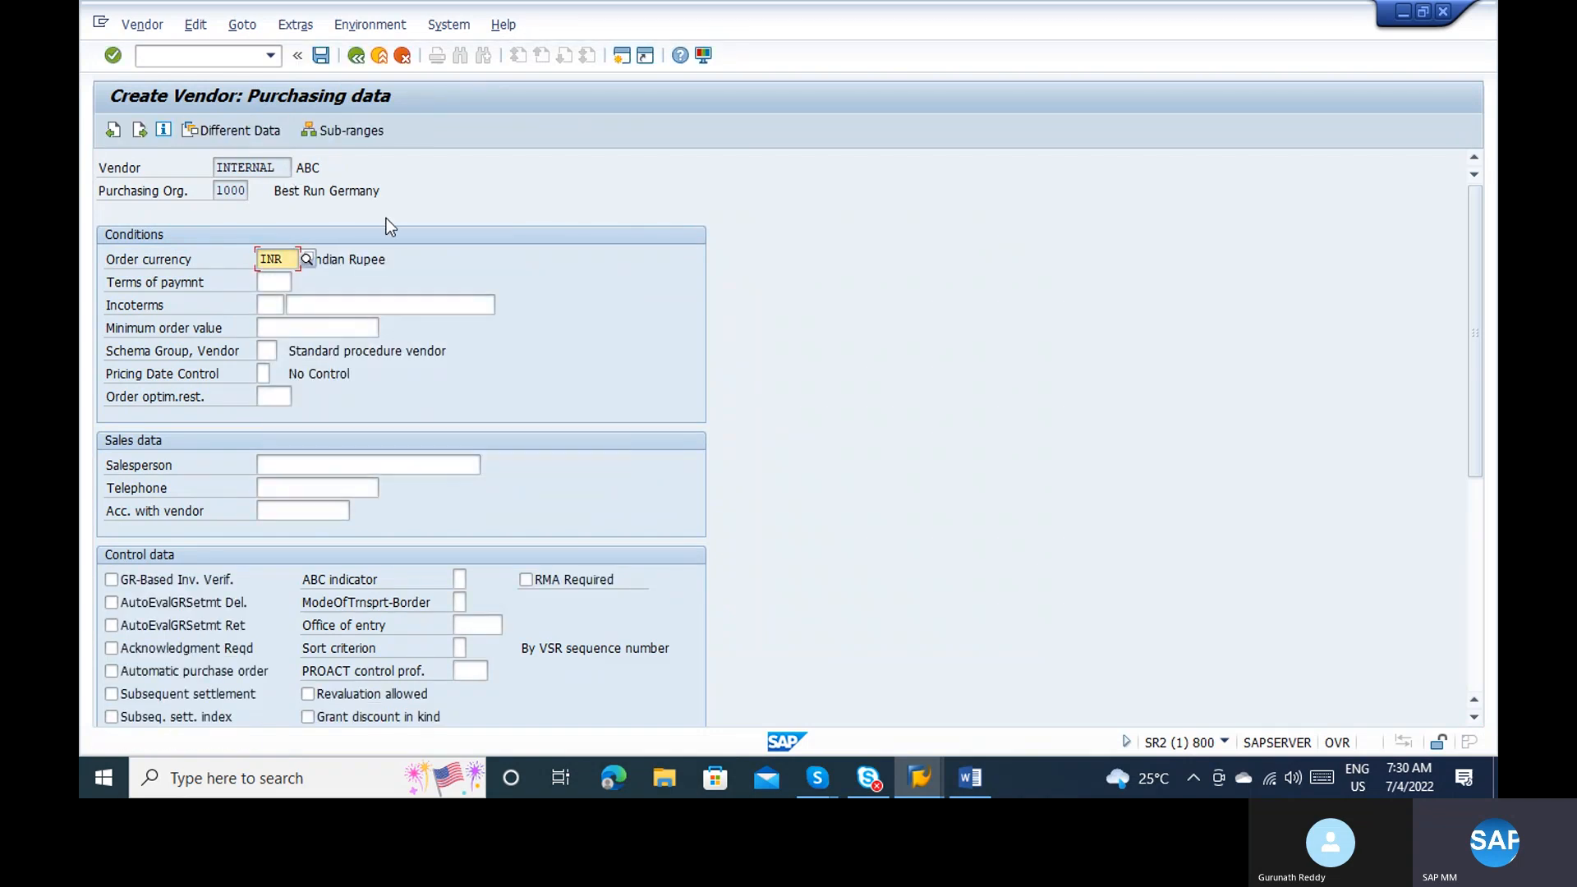
# Step: Add vendor subrange US with the description US and return to the purchasing data
pyautogui.click(344, 131)
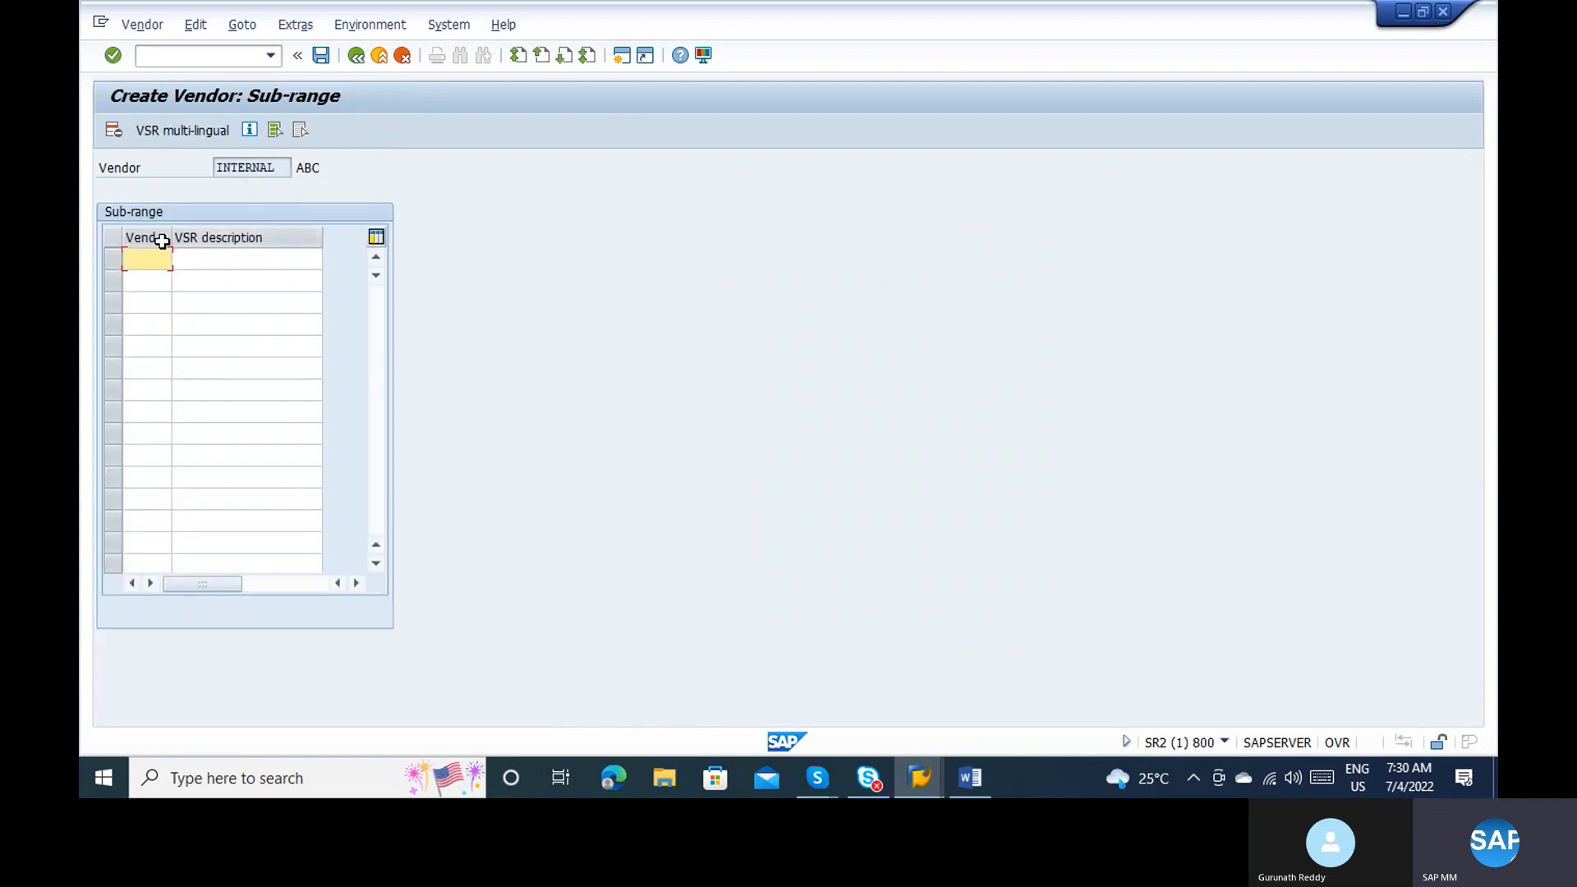
pyautogui.write('US')
pyautogui.press('Tab')
pyautogui.write('U')
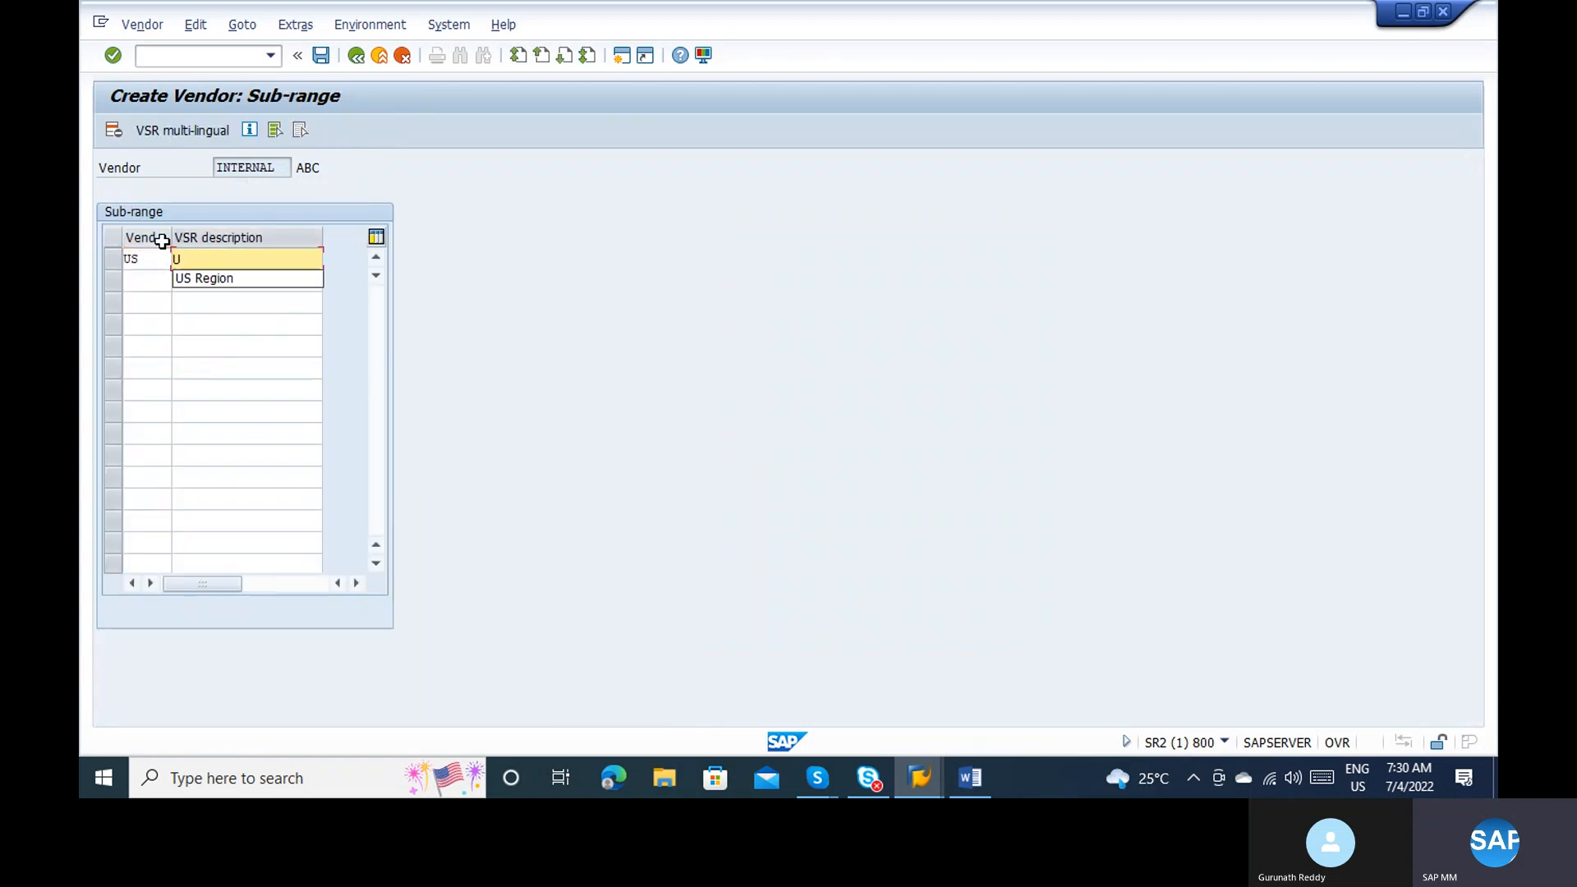
pyautogui.write('S')
pyautogui.press('Tab')
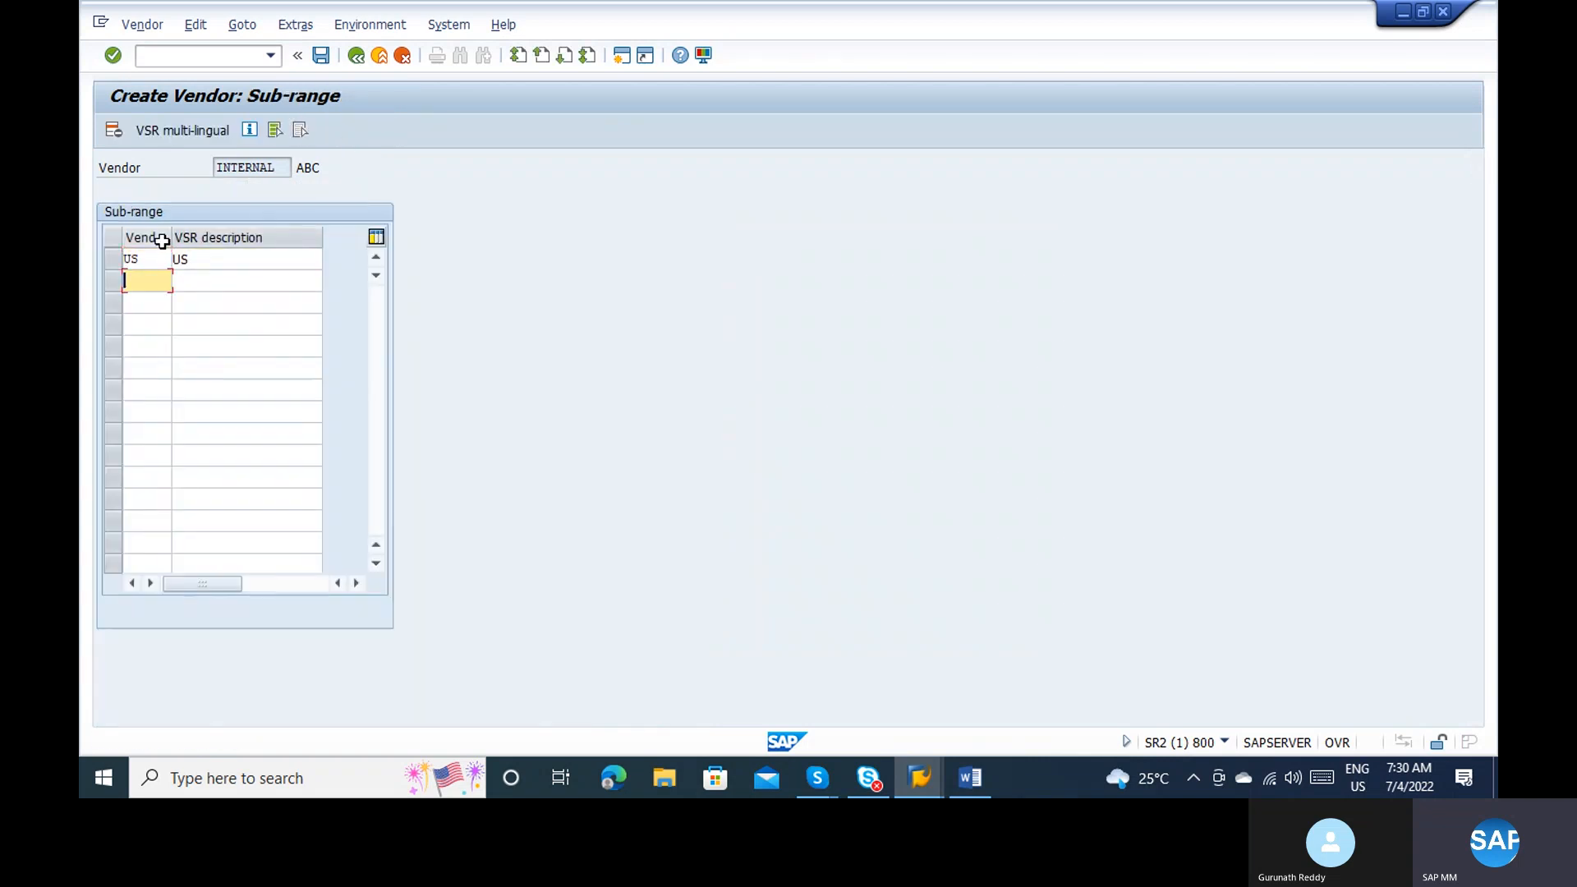
pyautogui.click(357, 55)
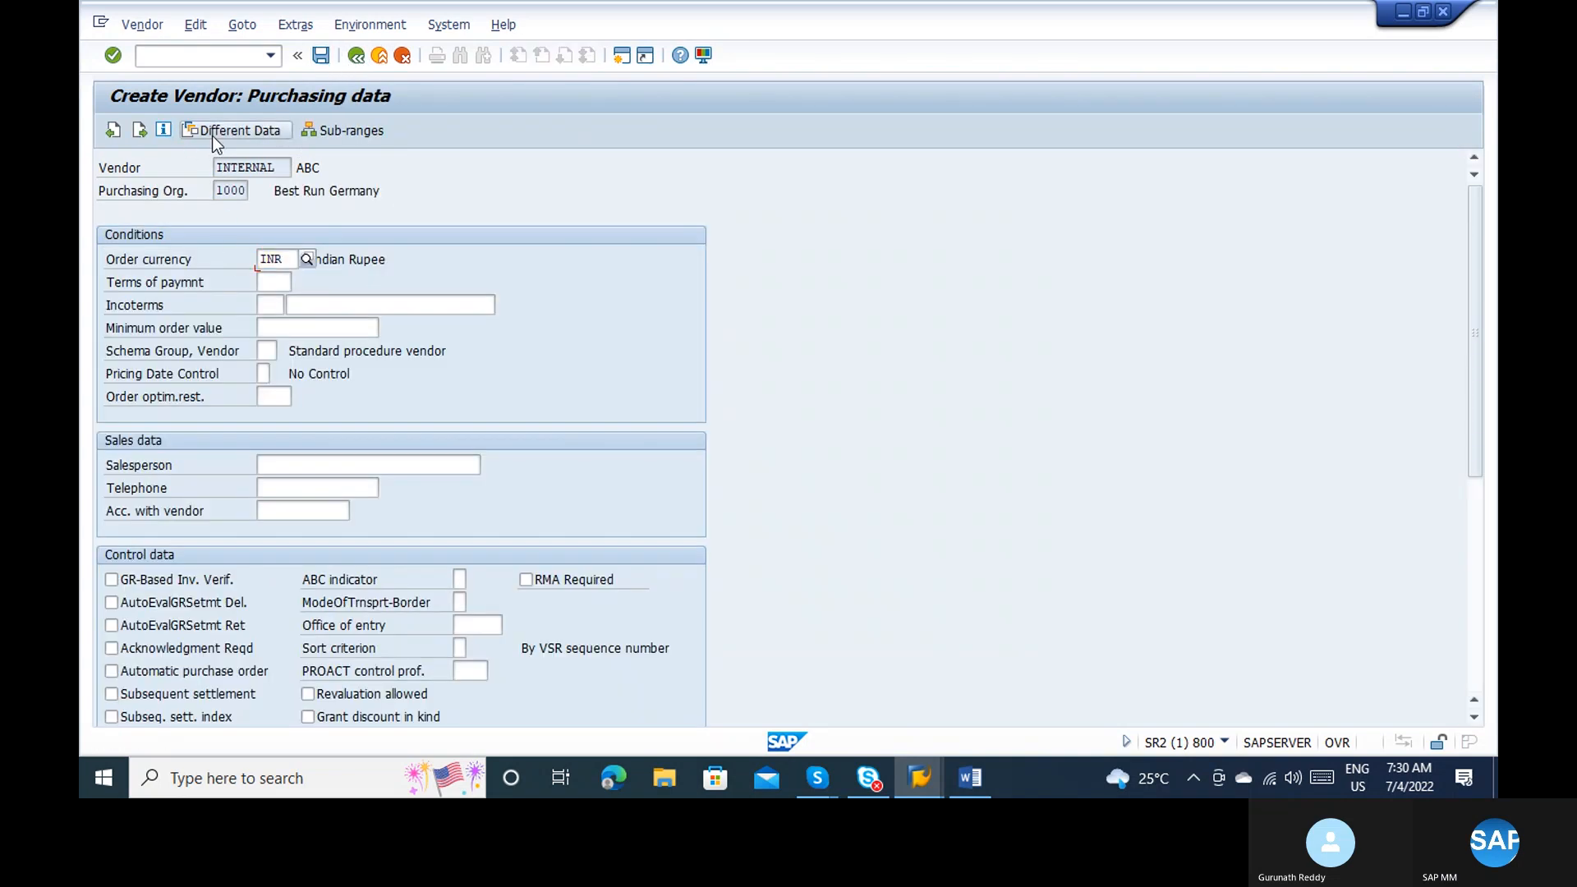
# Step: Agree to create different data for vendor ABC and enter US as the vendor subrange
pyautogui.click(213, 137)
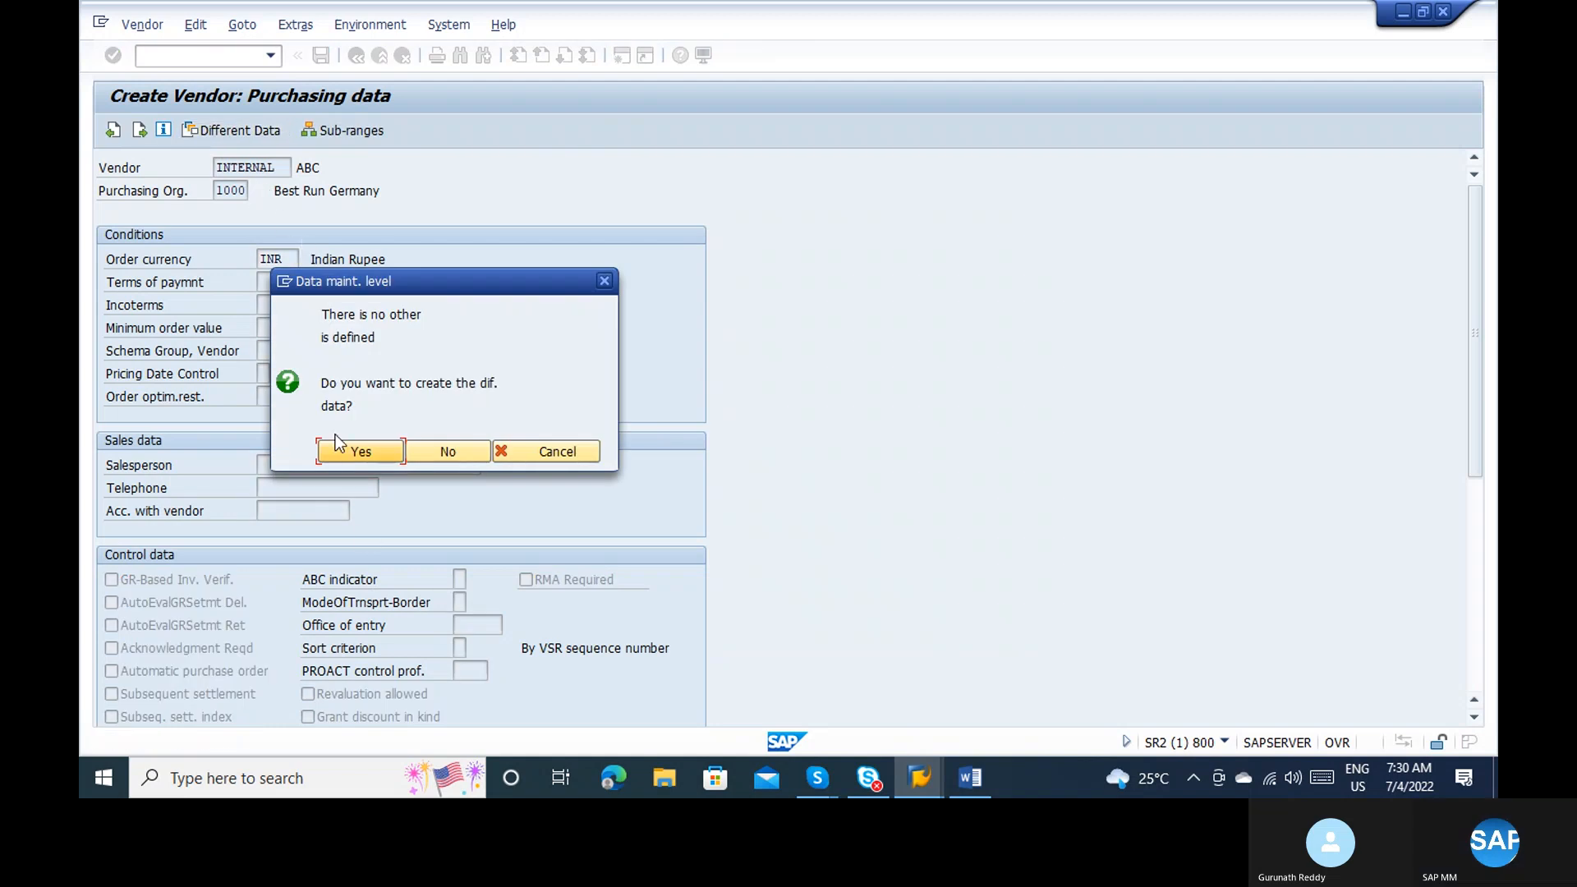
pyautogui.click(337, 448)
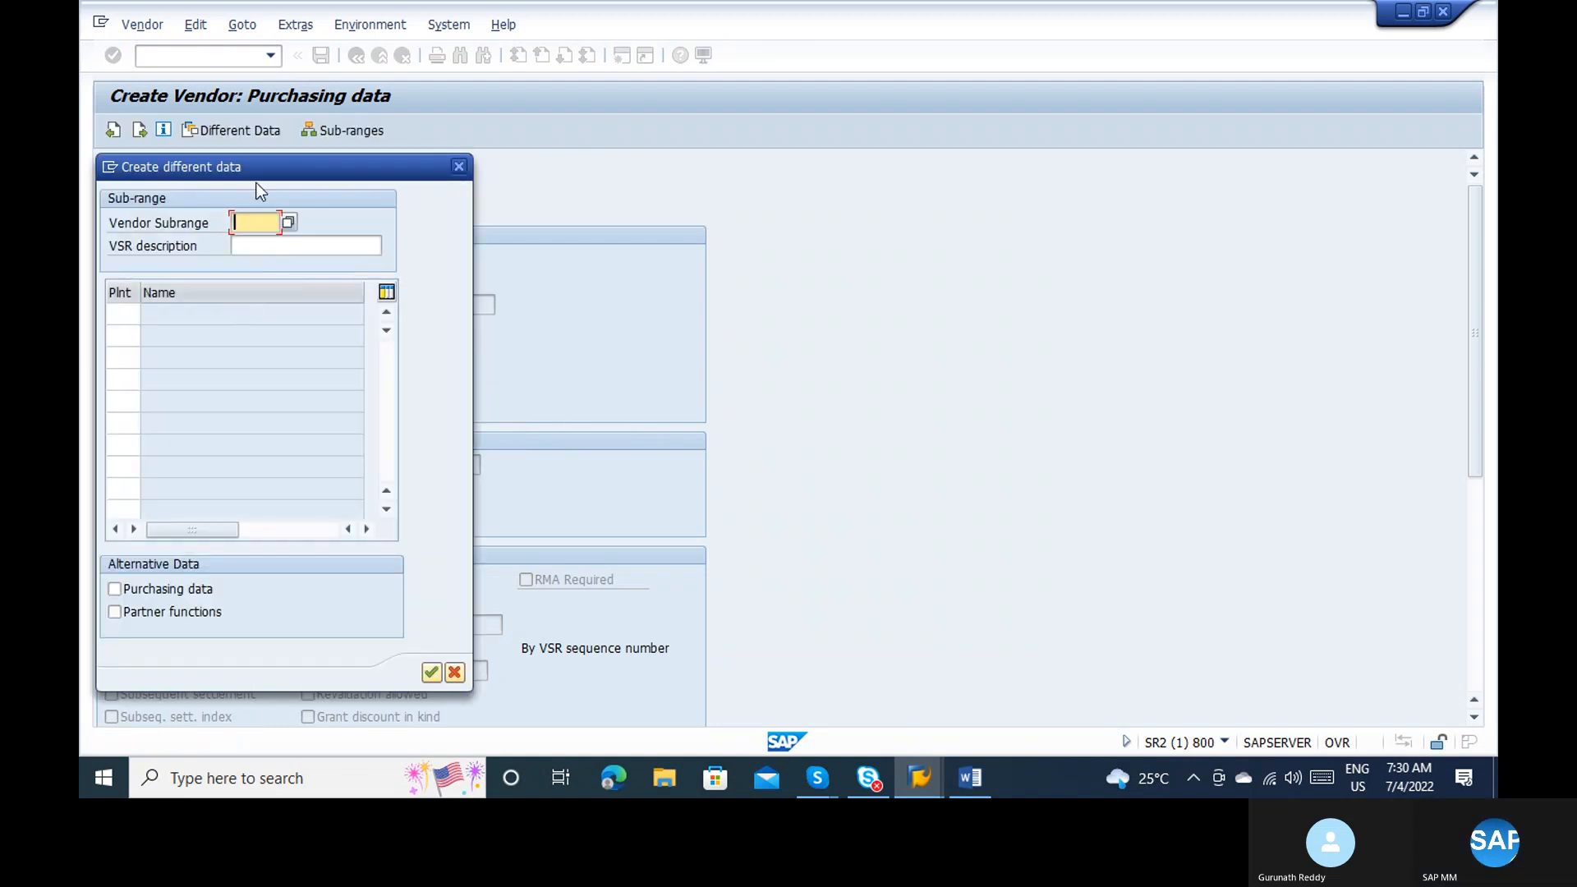
pyautogui.write('US')
pyautogui.press('Return')
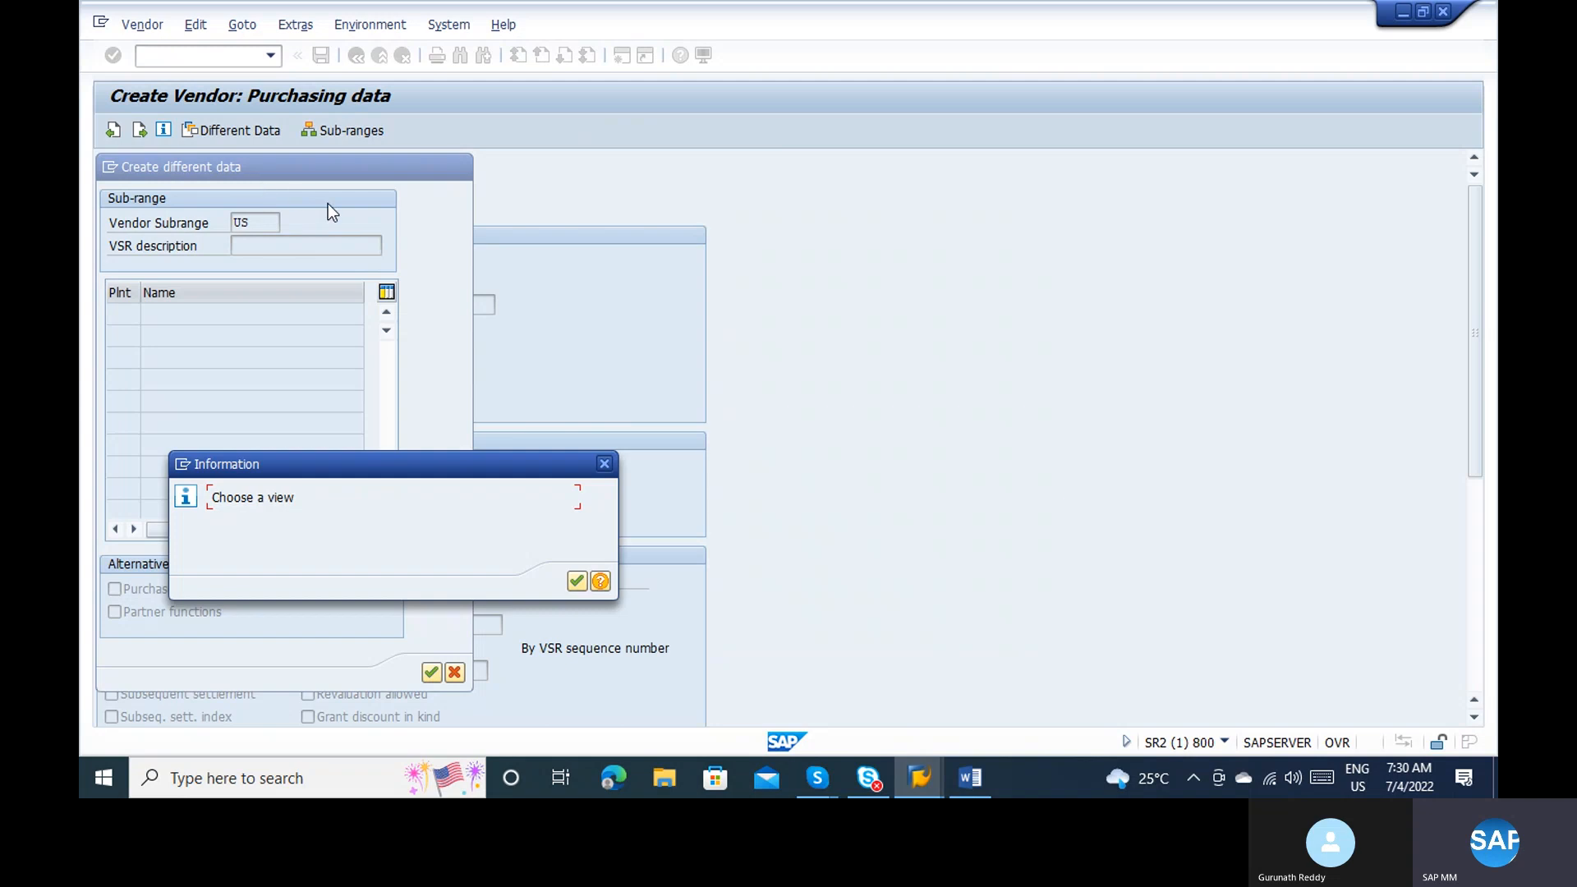
pyautogui.press('Return')
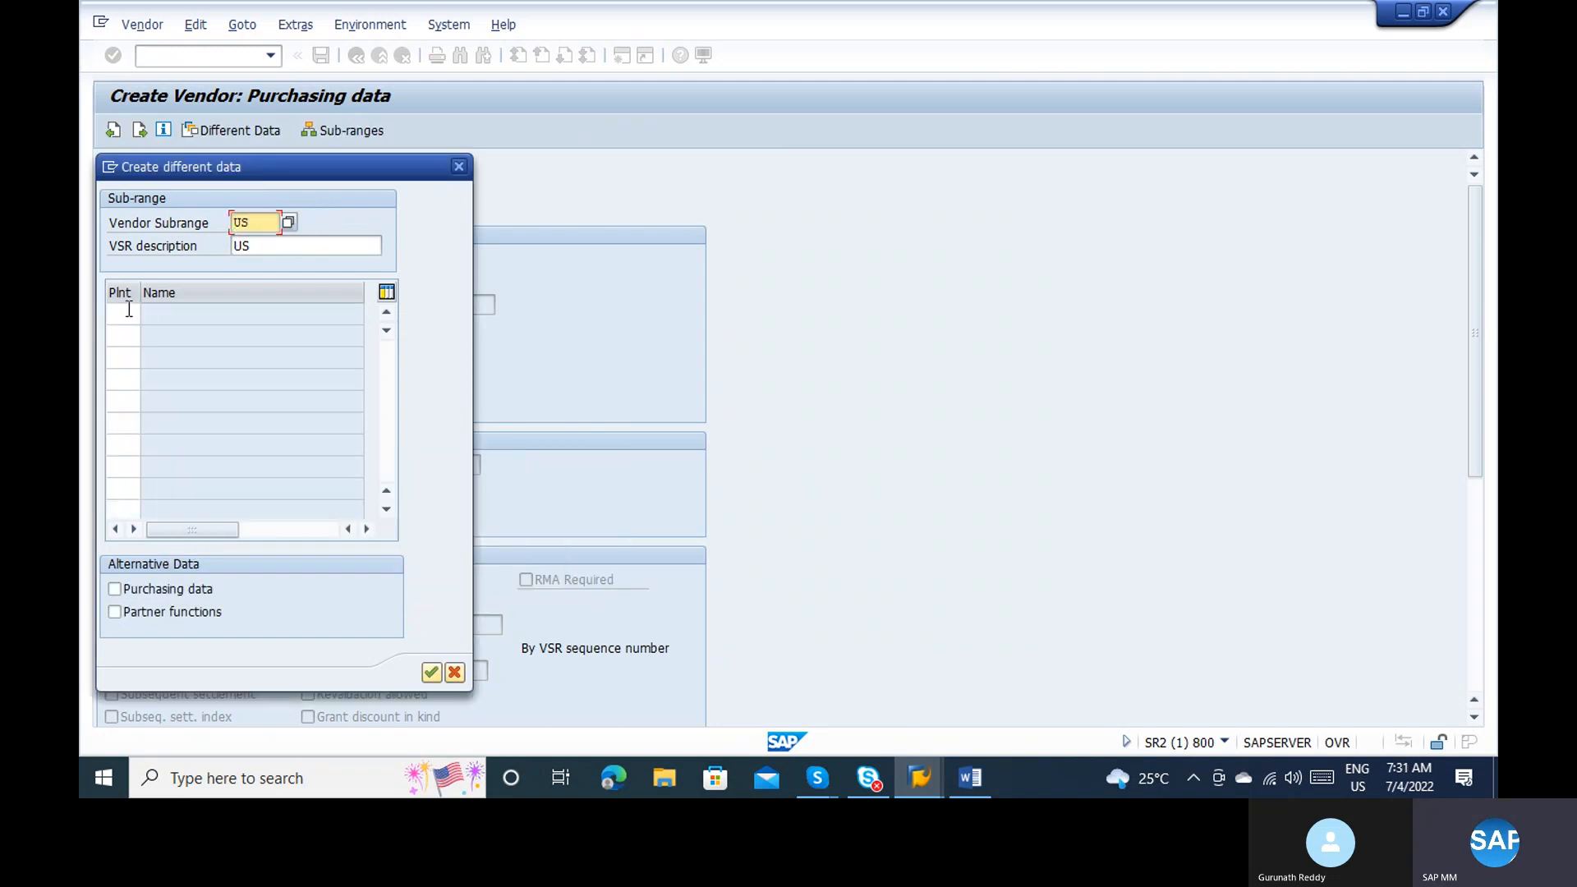
# Step: Assign plant 1000 to the different data, select Purchasing data as the alternative data, and confirm
pyautogui.click(129, 310)
pyautogui.write('1000')
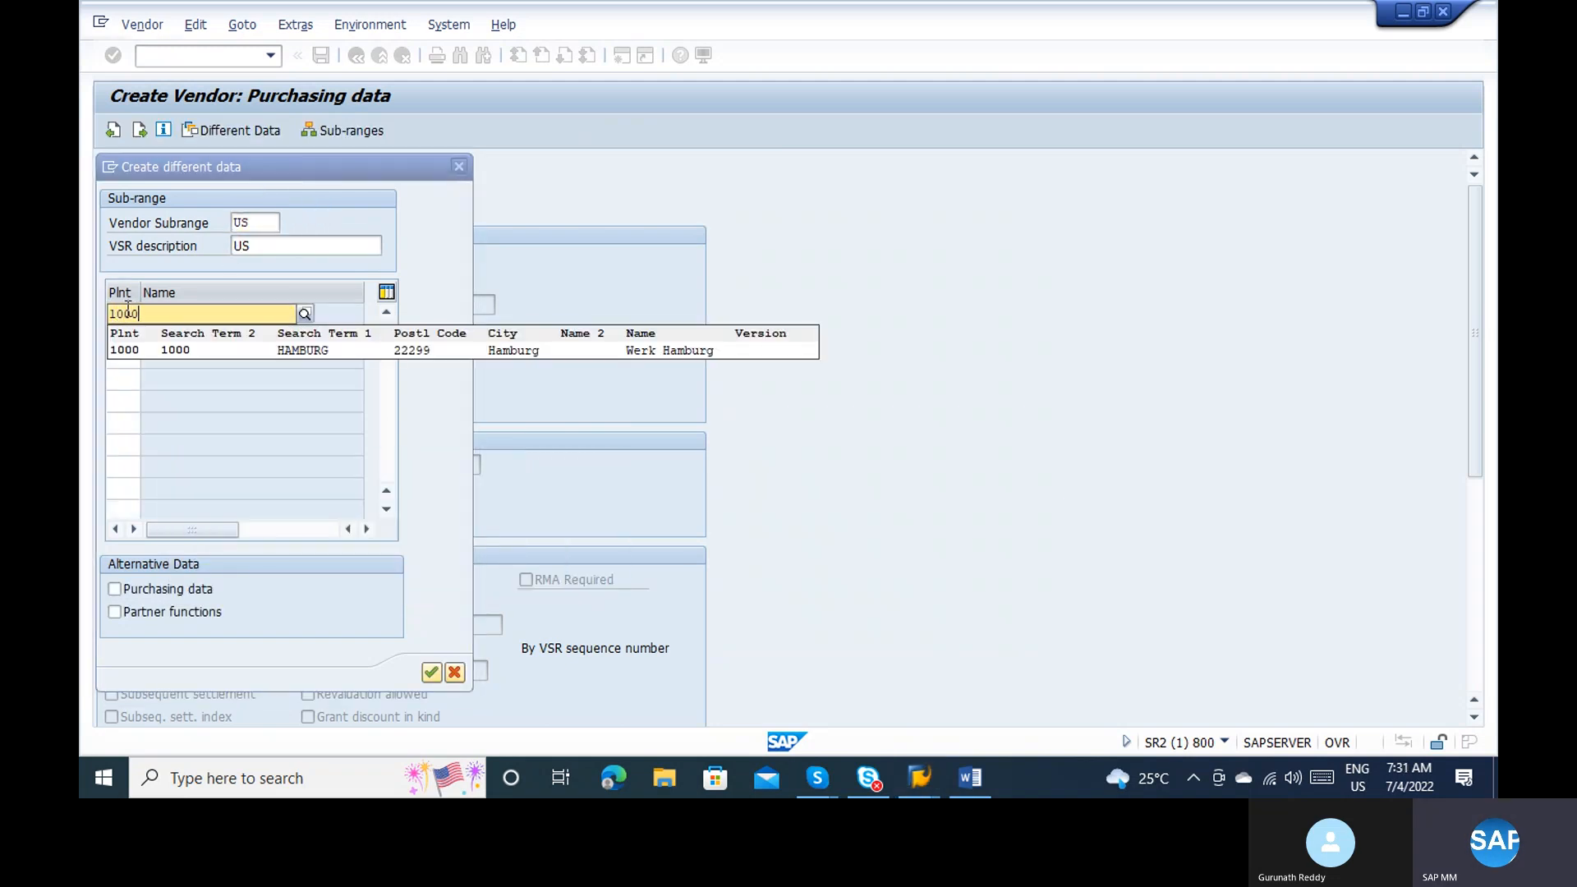
pyautogui.click(125, 343)
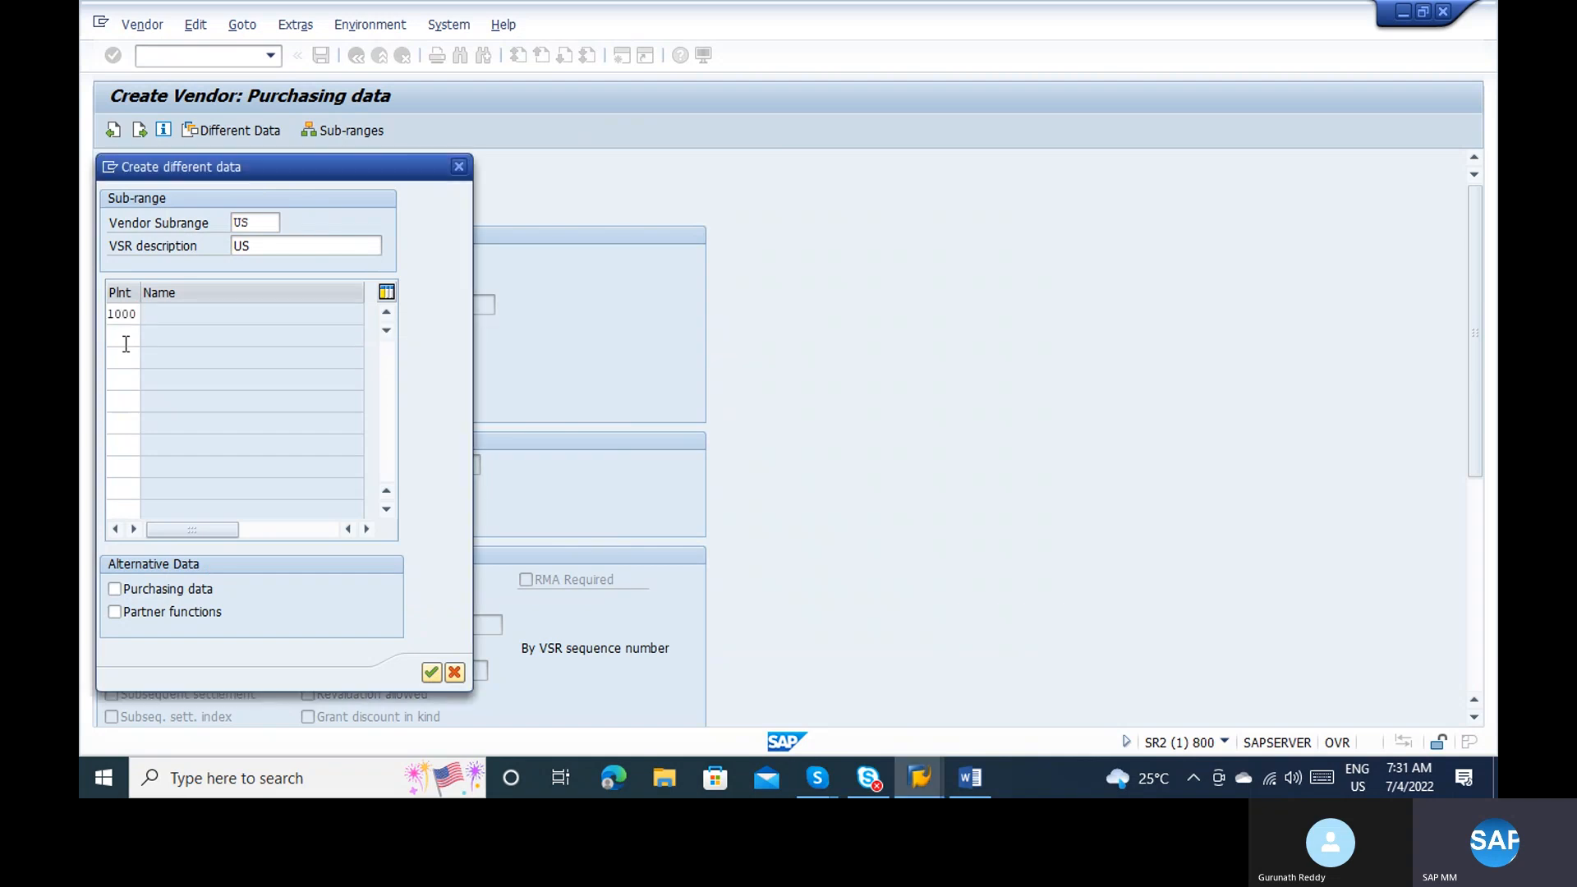
pyautogui.click(126, 342)
pyautogui.click(144, 590)
pyautogui.click(431, 673)
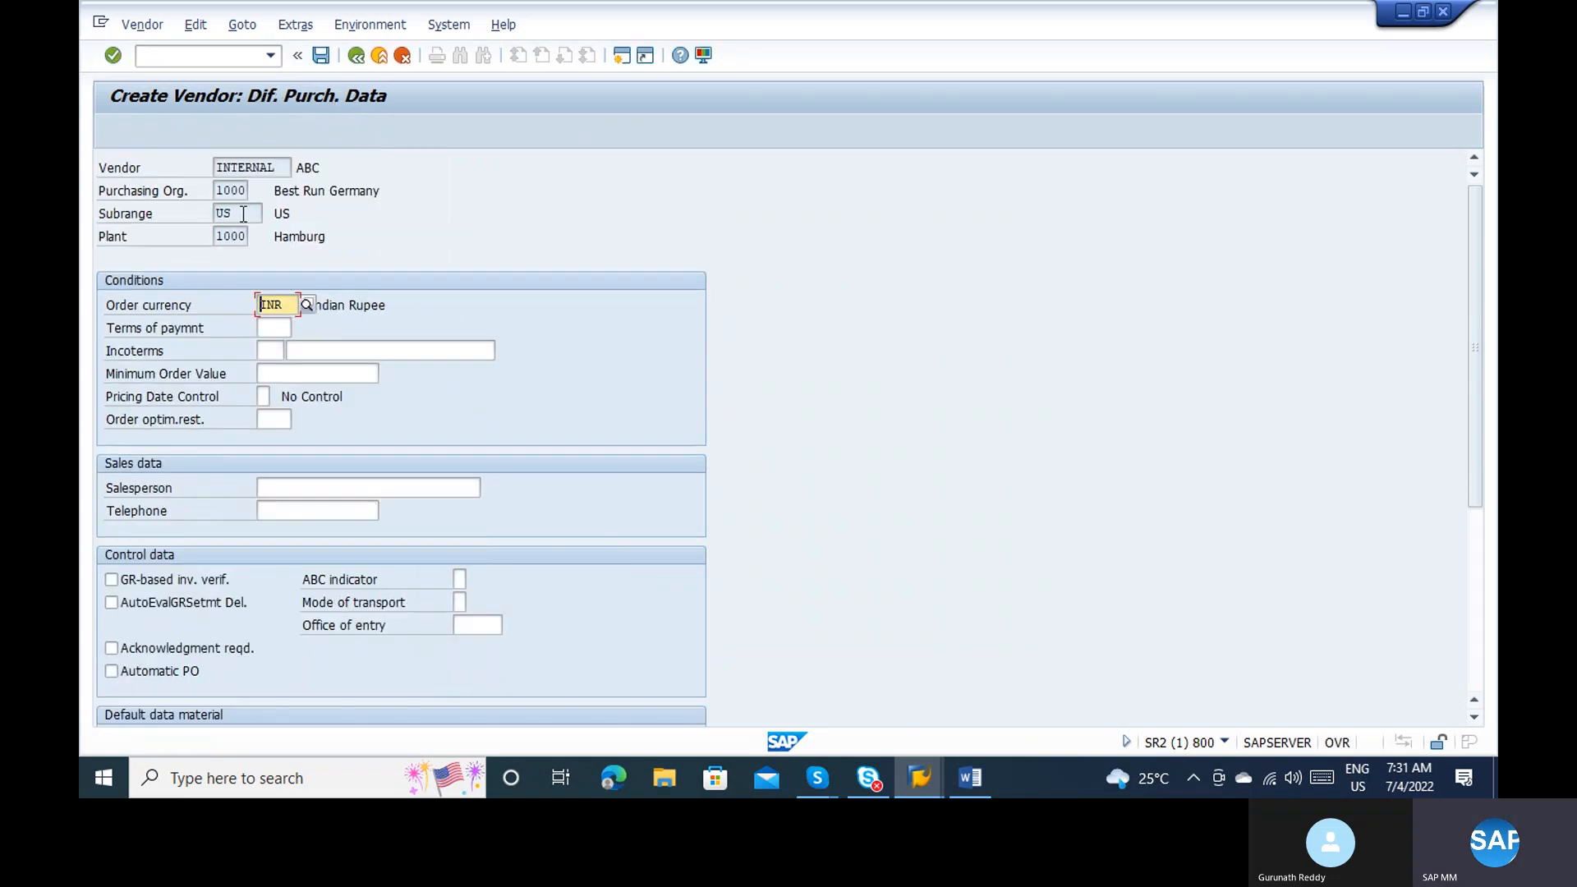
pyautogui.click(261, 167)
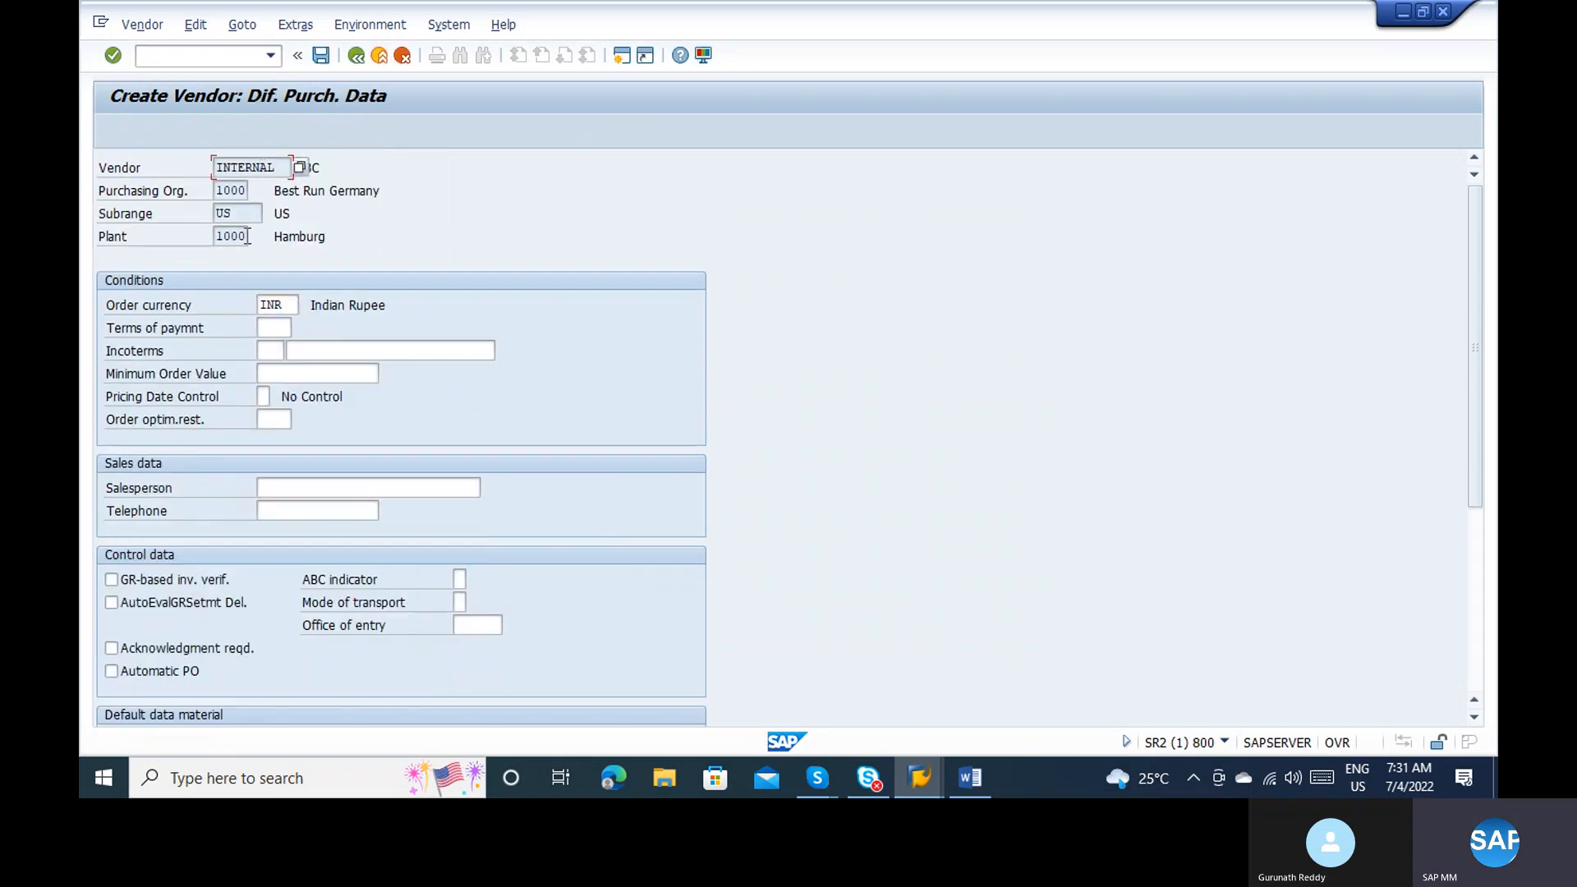
pyautogui.moveTo(221, 238); pyautogui.dragTo(263, 235)
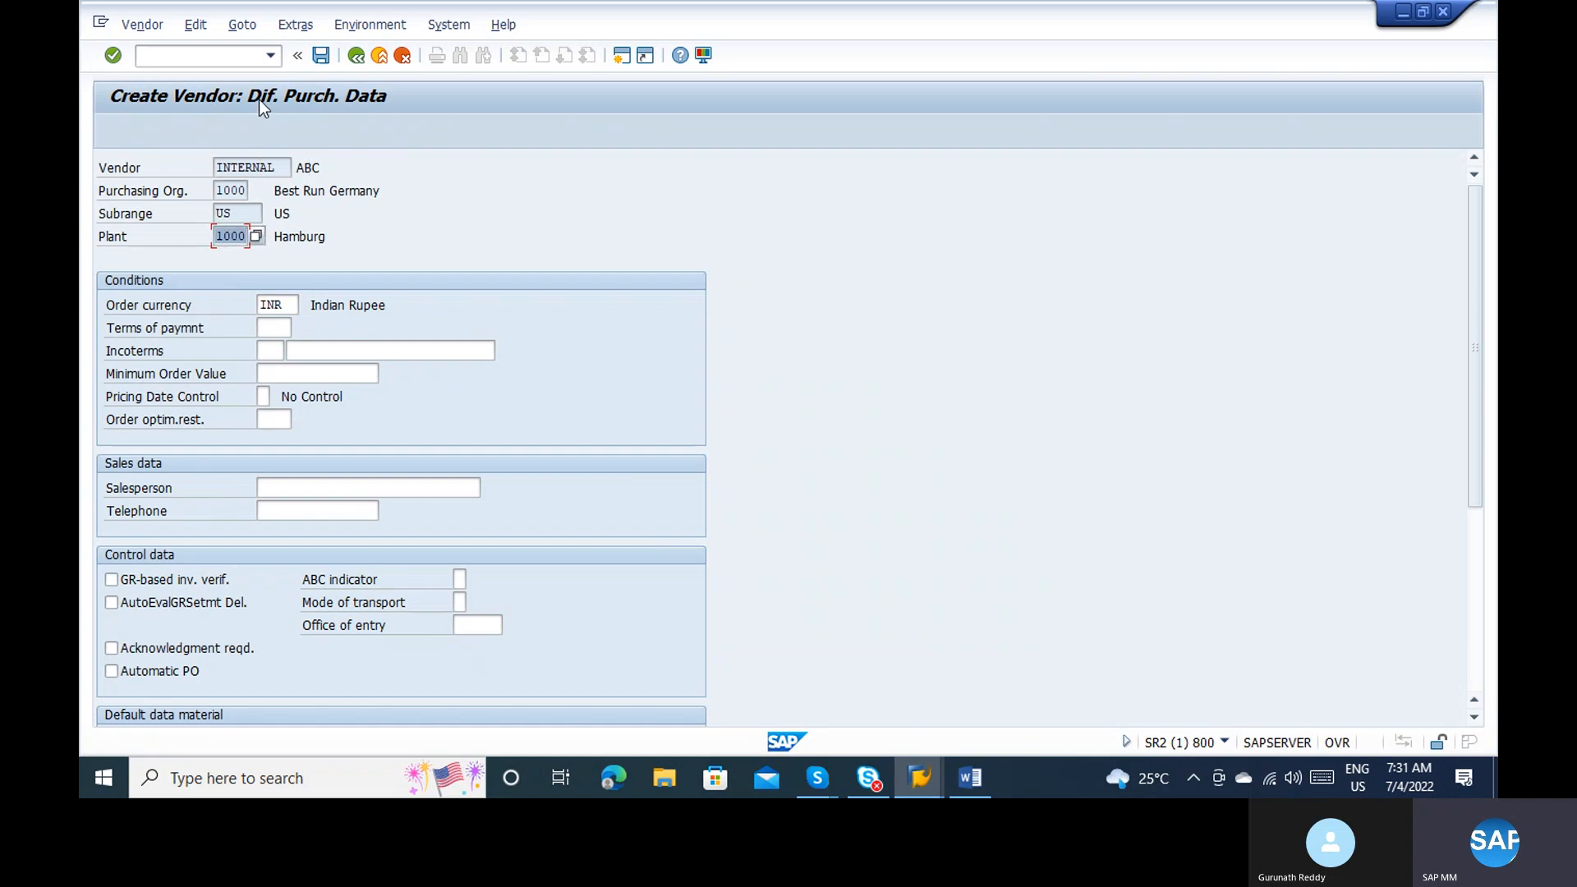
pyautogui.click(248, 214)
pyautogui.moveTo(248, 214)
pyautogui.mouseDown()
pyautogui.moveTo(212, 216)
pyautogui.moveTo(248, 237)
pyautogui.mouseUp()
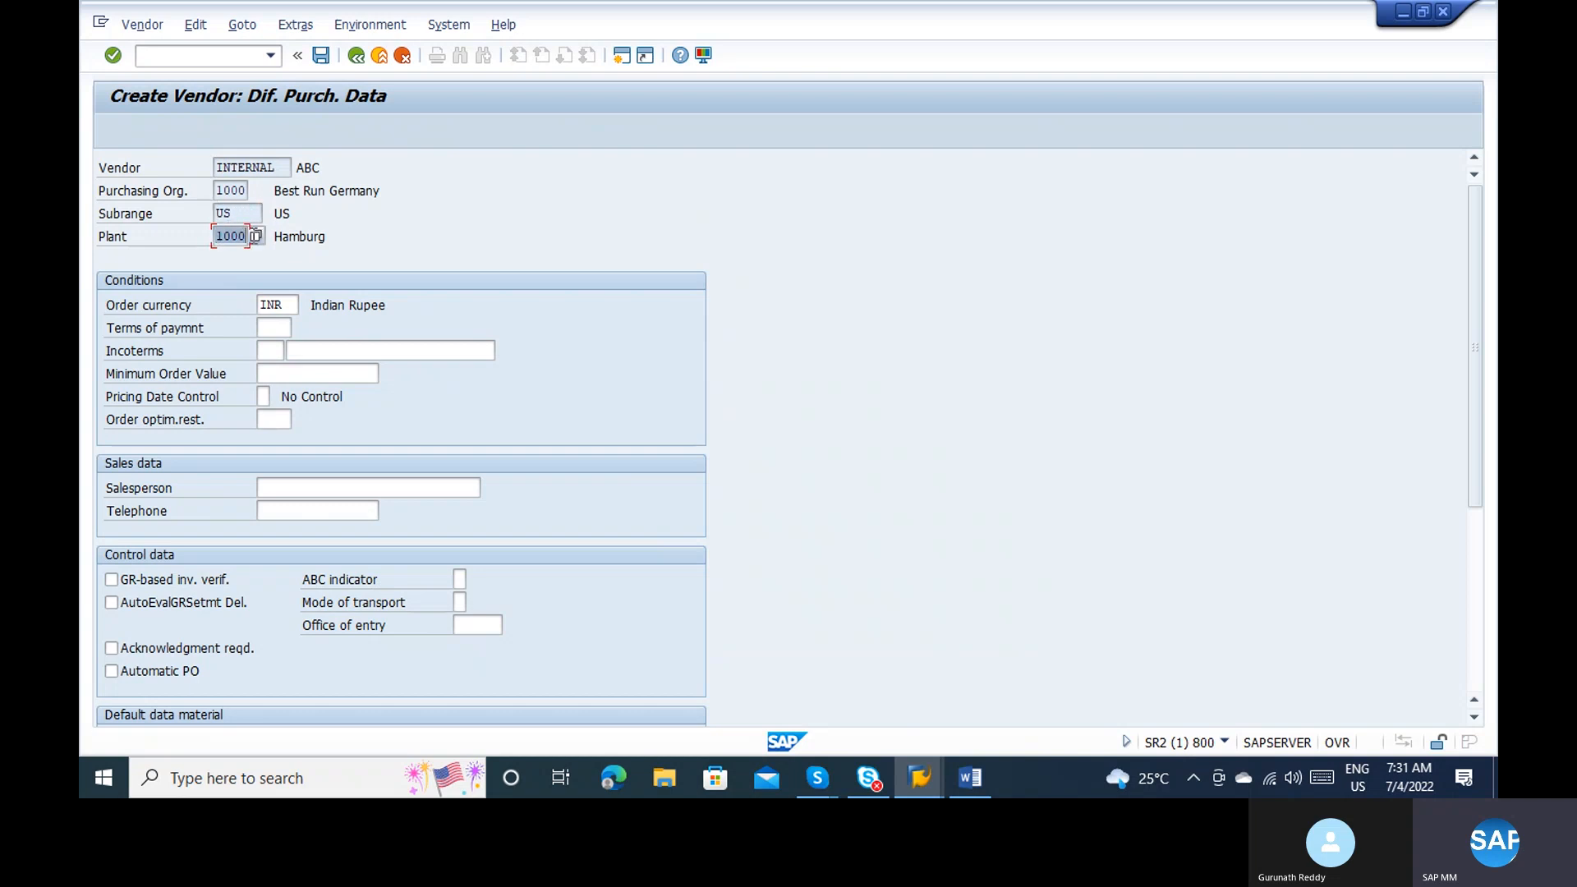
# Step: Set the Incoterms for subrange US and plant 1000 to CFR with the description COST FREIGHT RATE, and save the vendor
pyautogui.click(276, 350)
pyautogui.write('CFR')
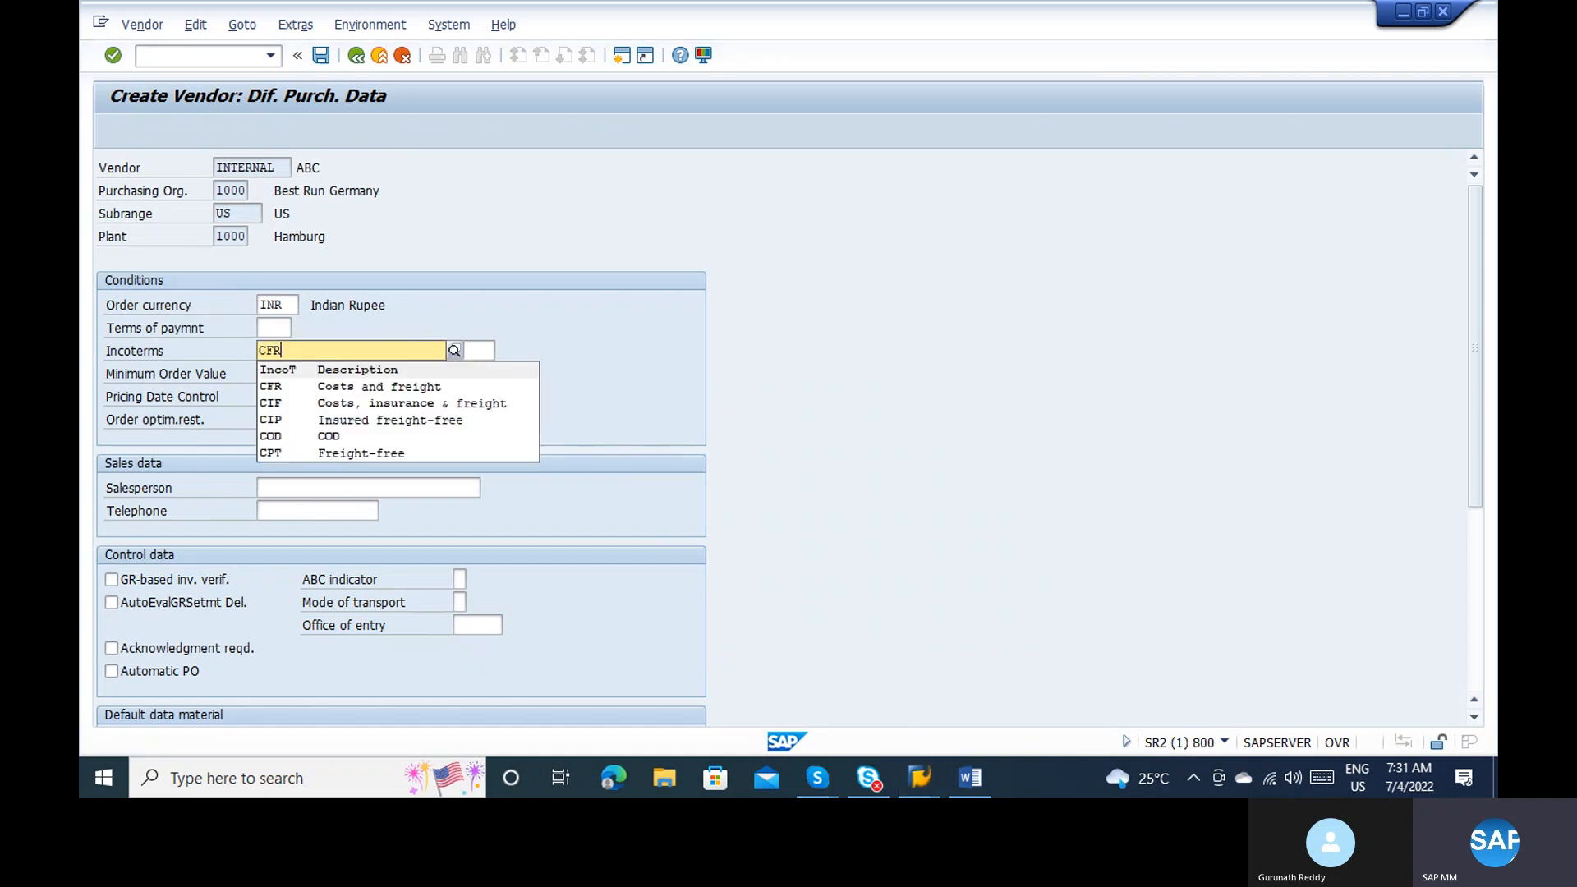
pyautogui.press('Return')
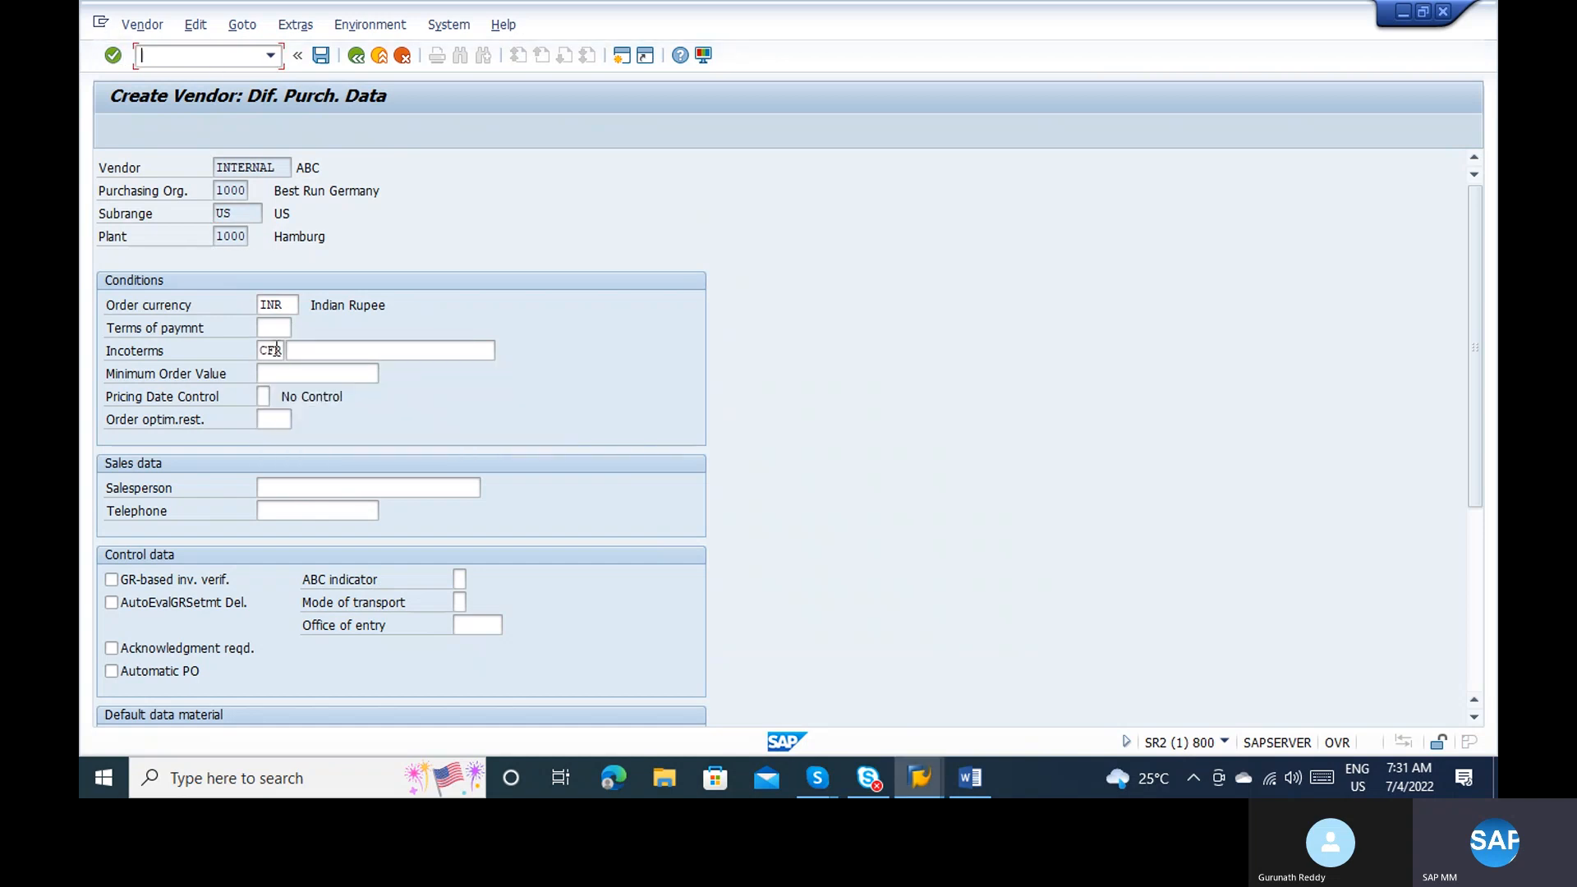
pyautogui.click(333, 351)
pyautogui.write('COST')
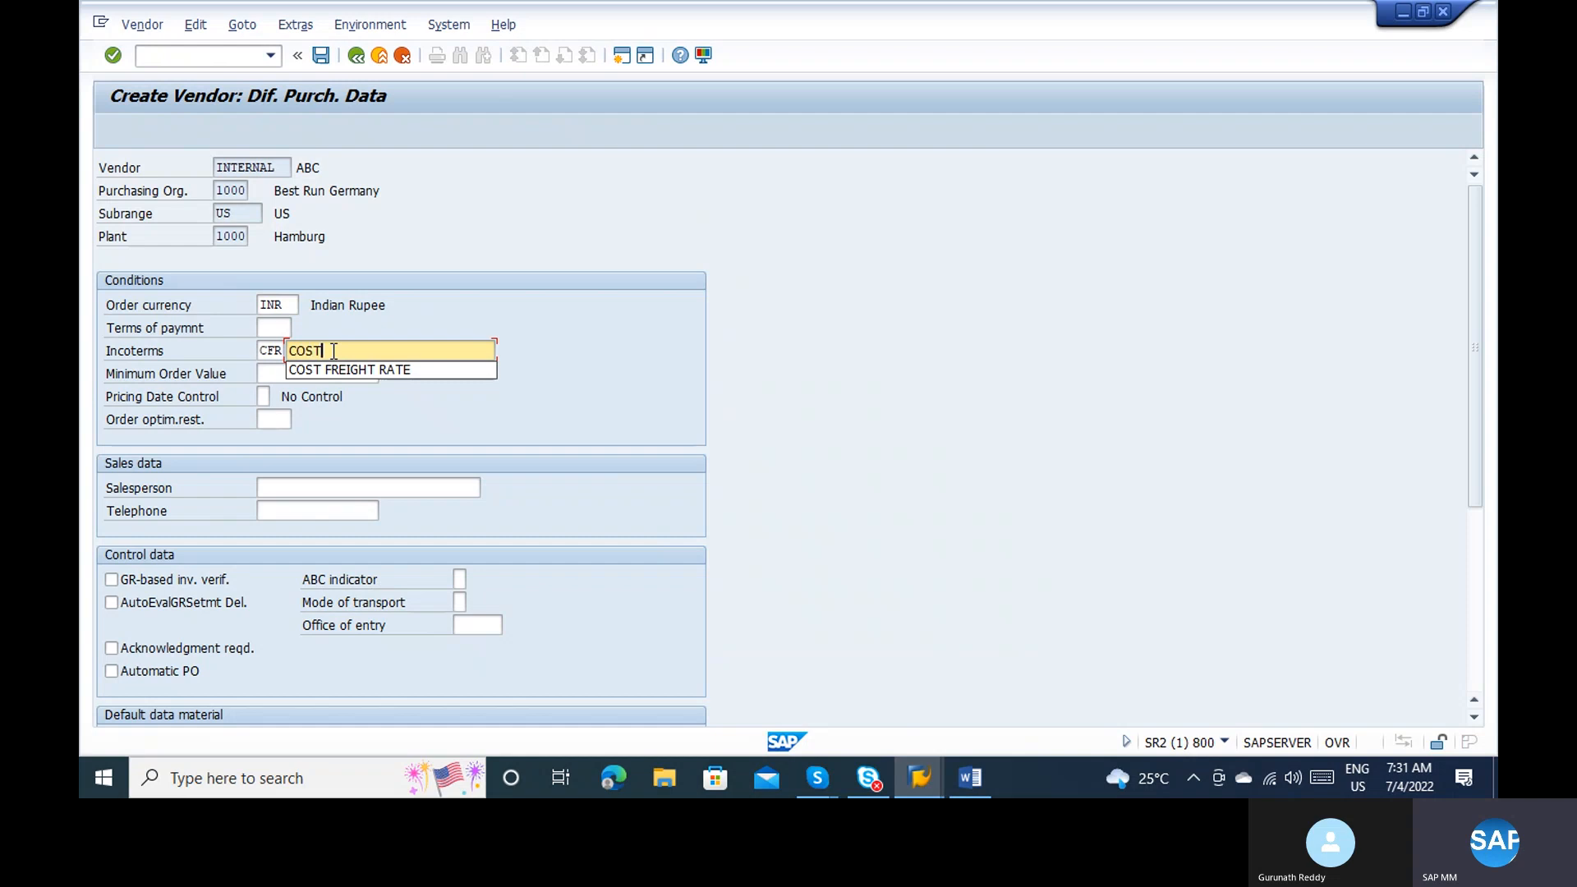
pyautogui.click(345, 370)
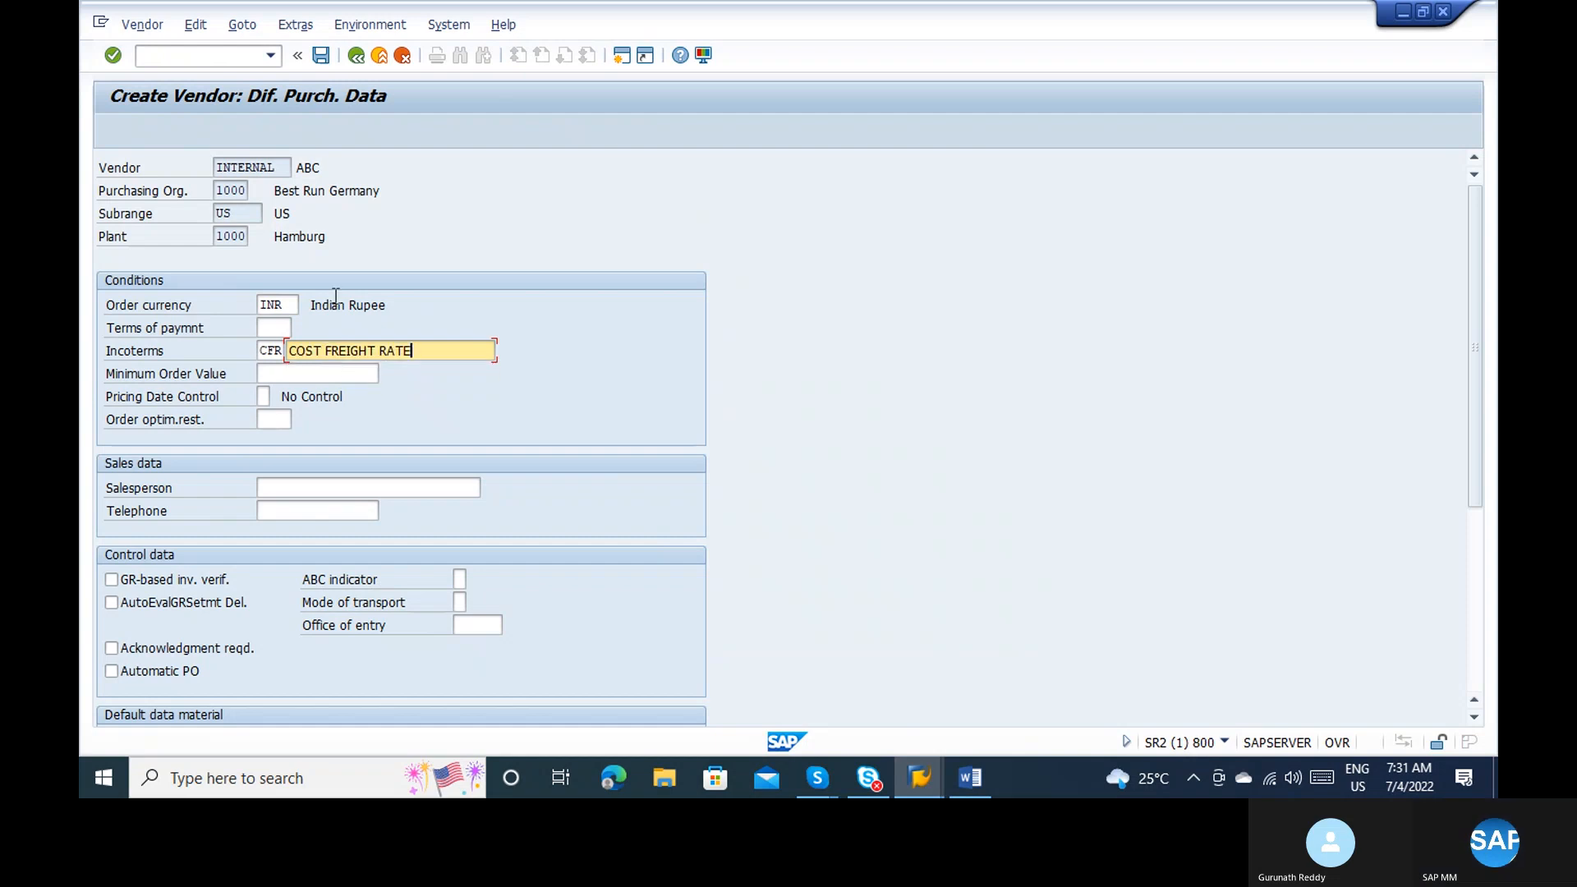
pyautogui.press('Return')
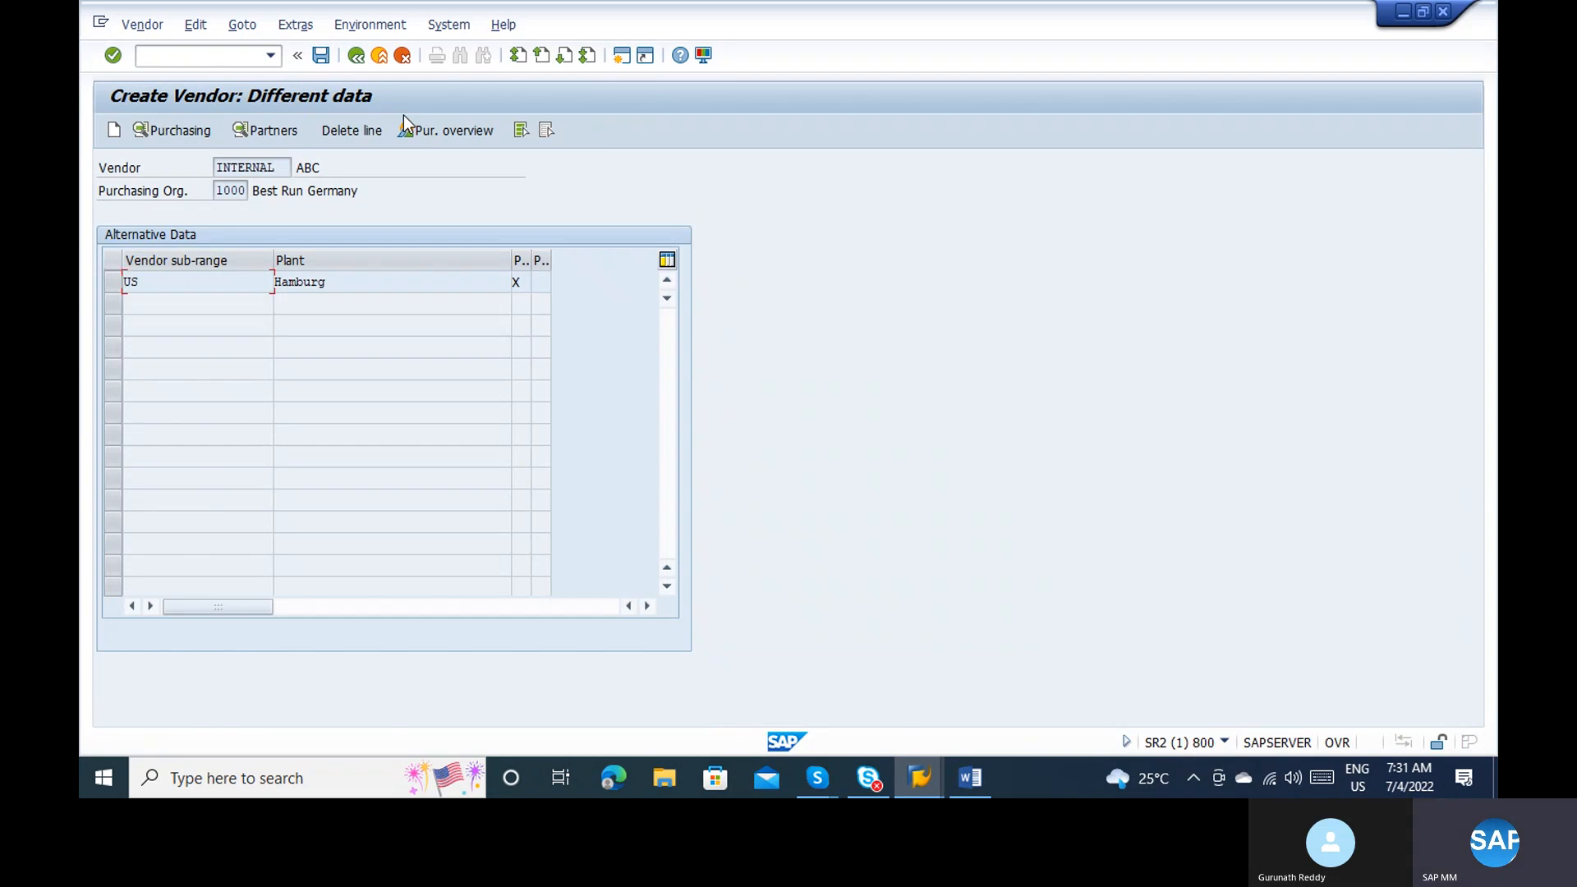
pyautogui.click(320, 55)
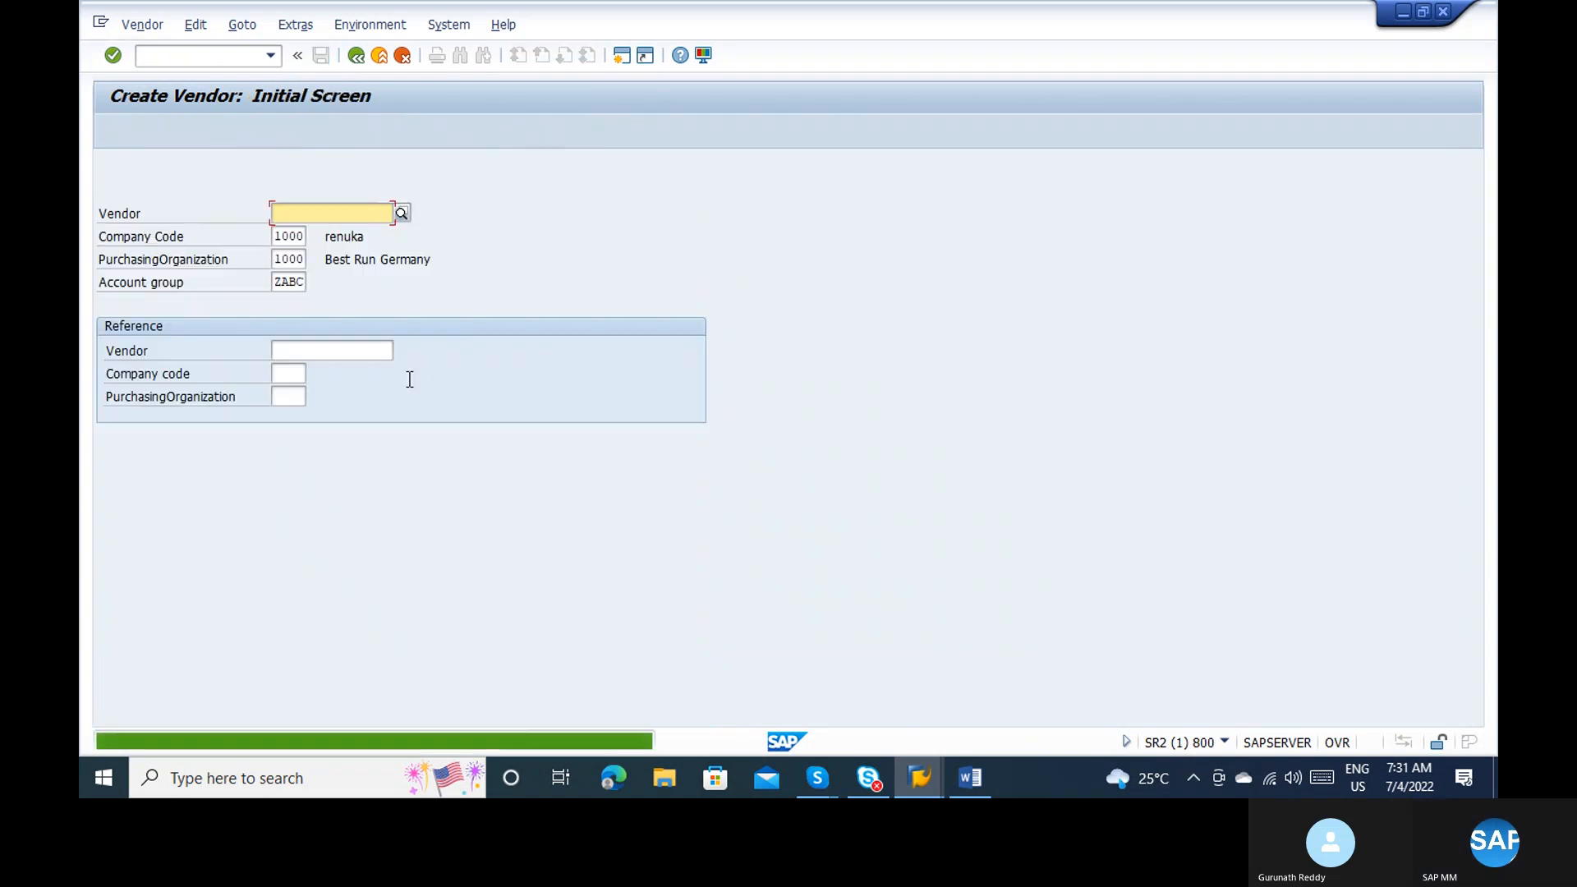
# Step: Open the newly created vendor ABC for changing and go to its different data
pyautogui.click(144, 26)
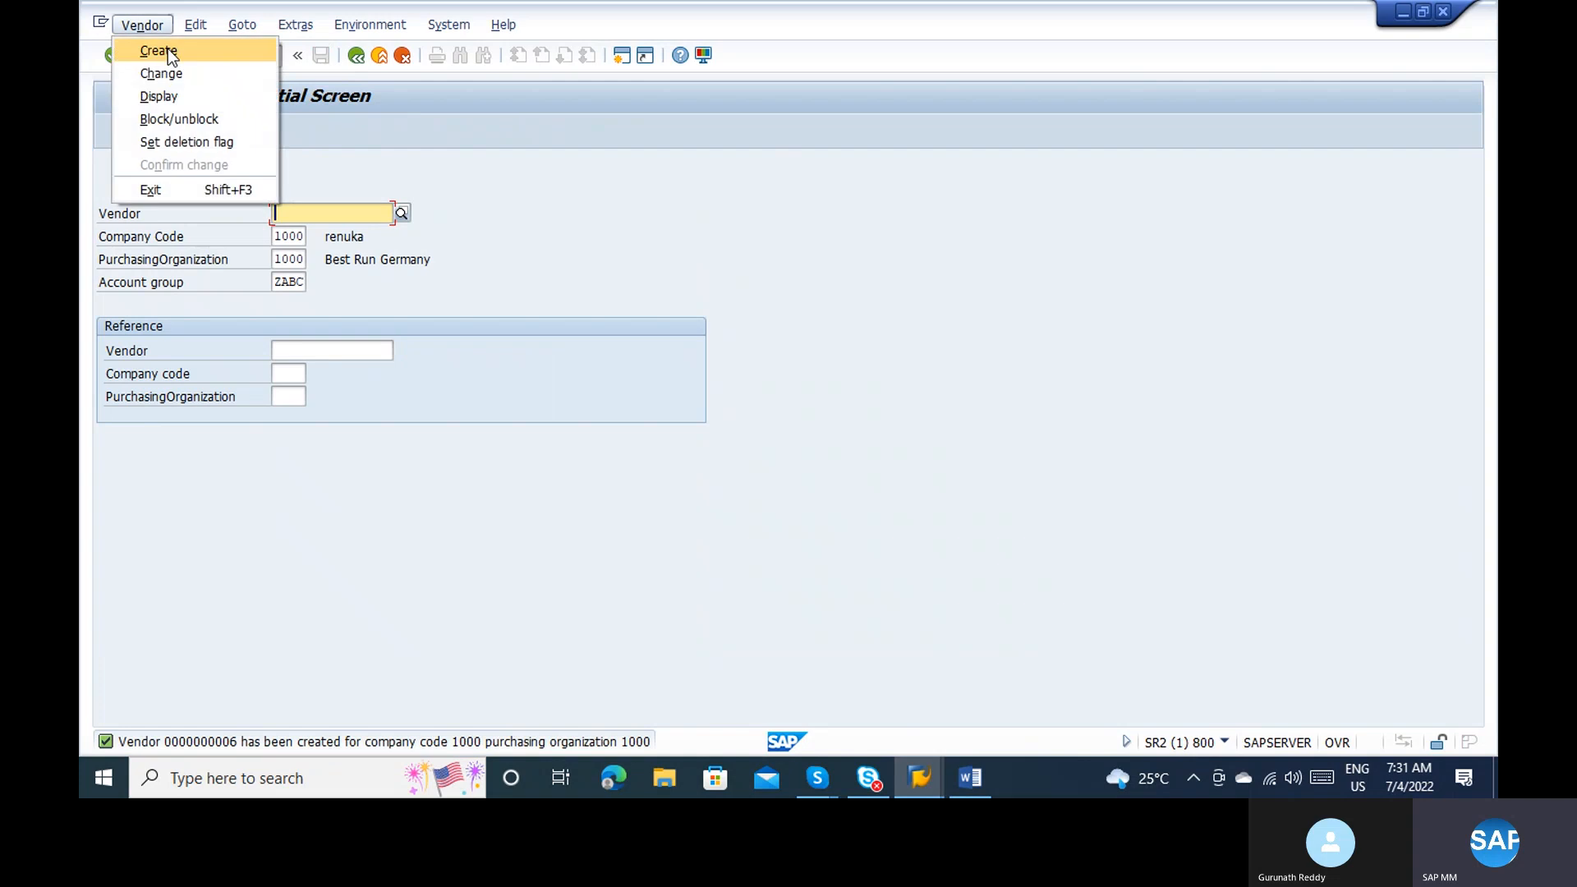
pyautogui.click(172, 59)
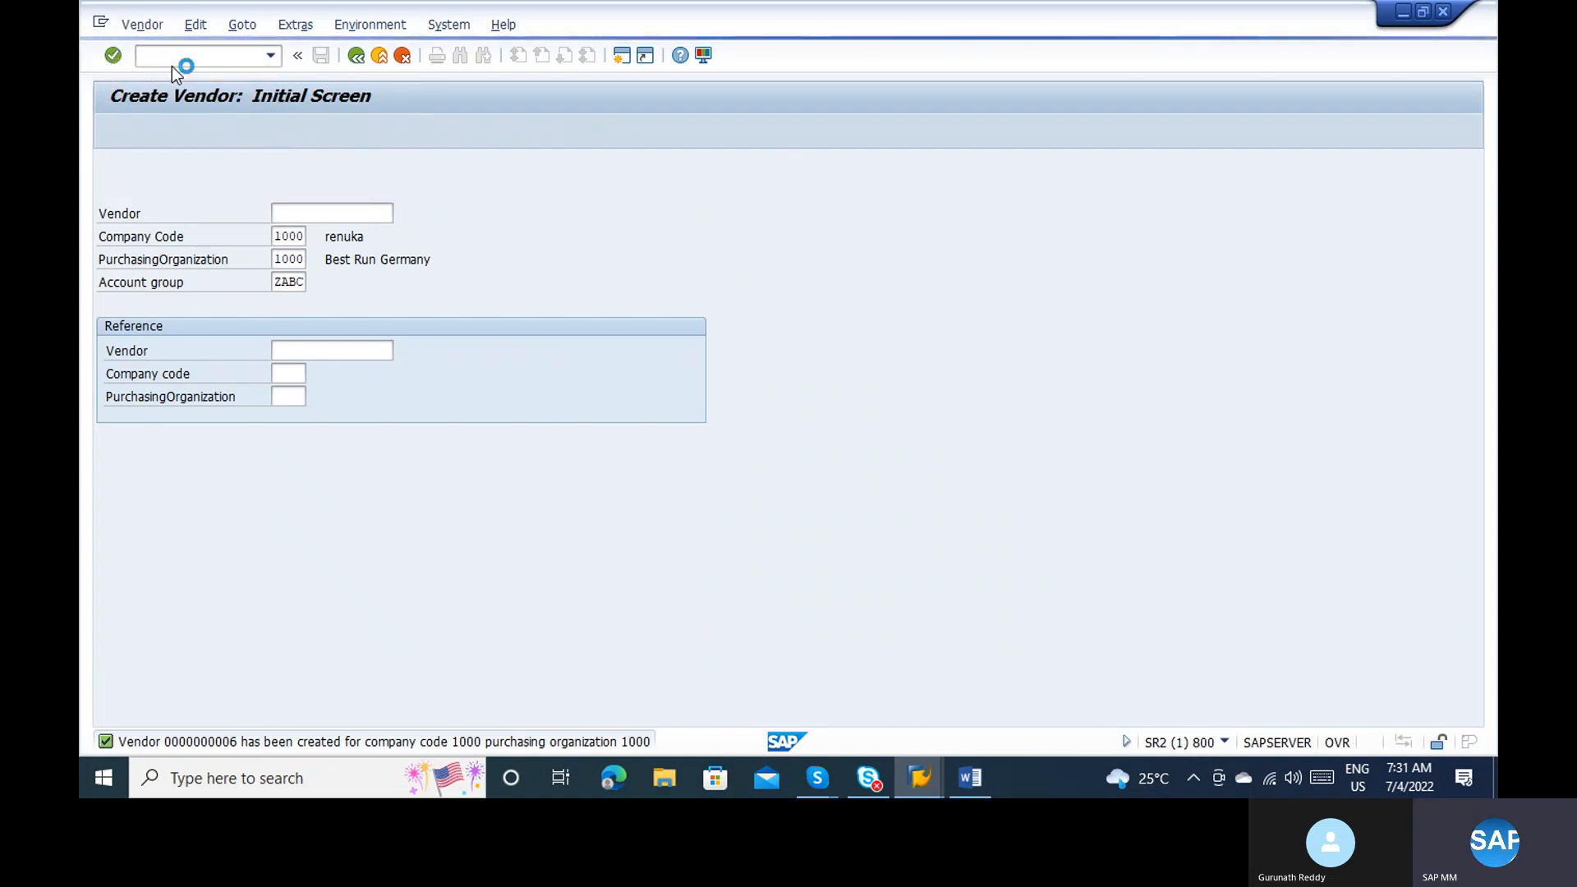
pyautogui.press('Return')
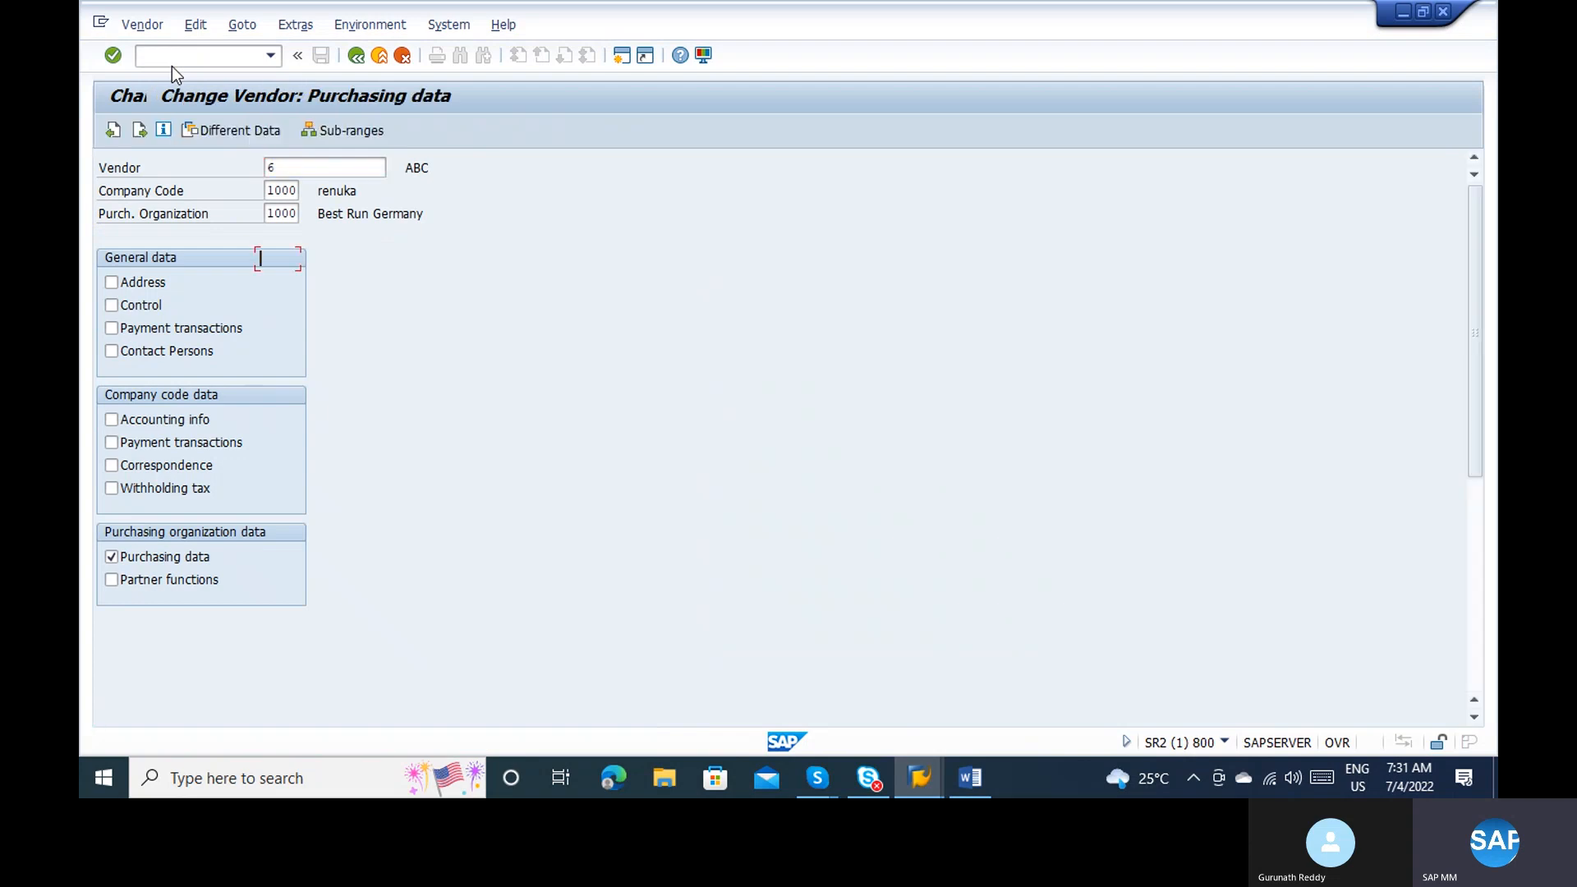
pyautogui.click(243, 133)
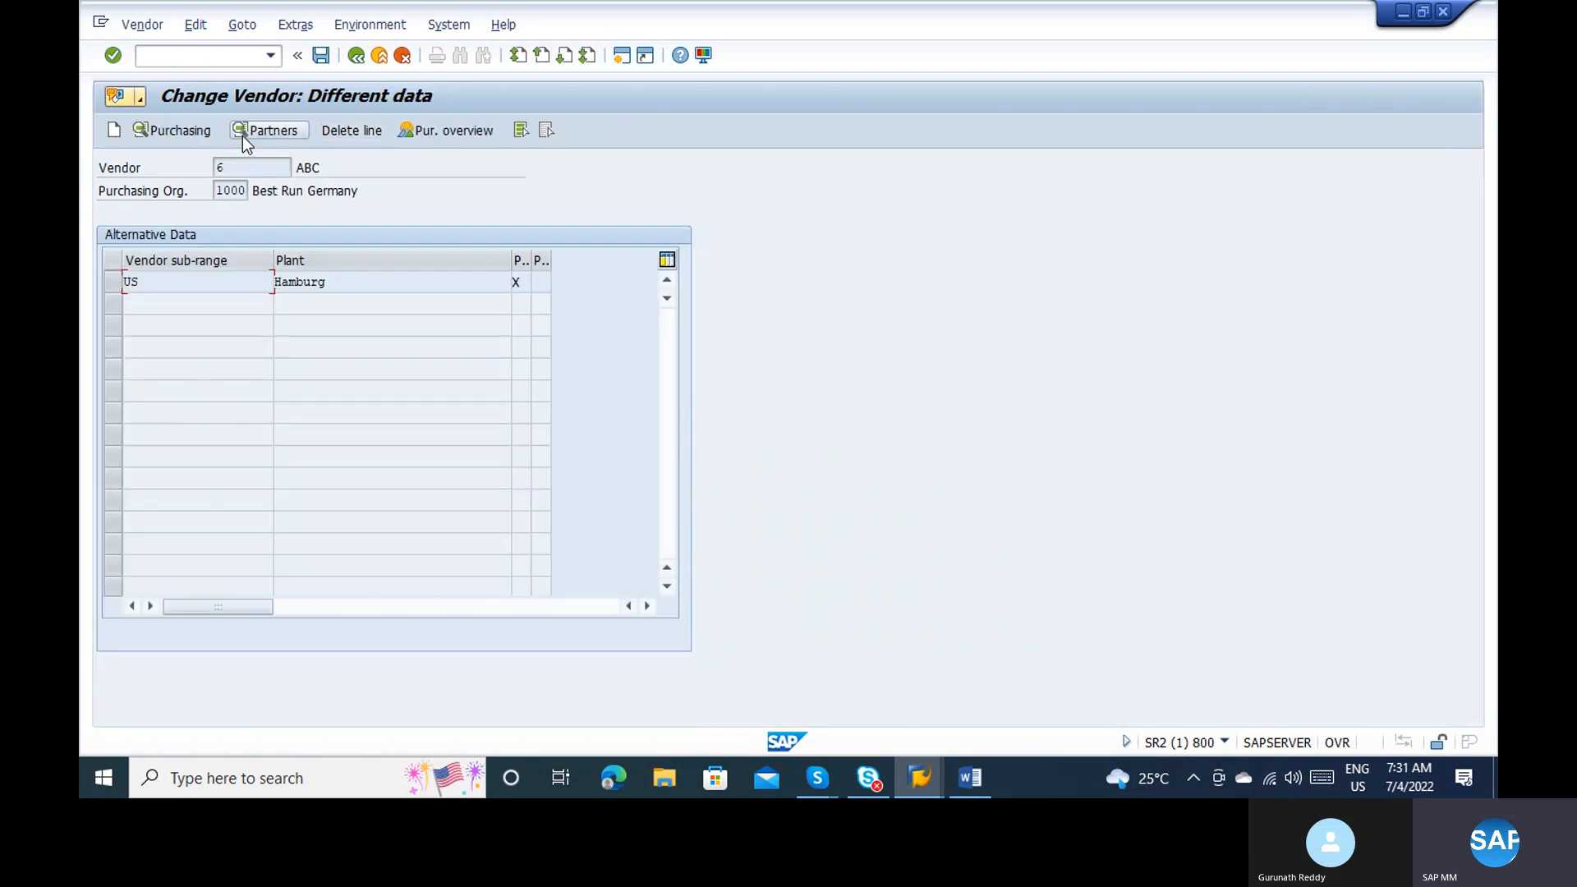
# Step: Review the different purchasing data, including the Incoterms, for subrange US and plant Hamburg, and return to the main purchasing data
pyautogui.click(120, 285)
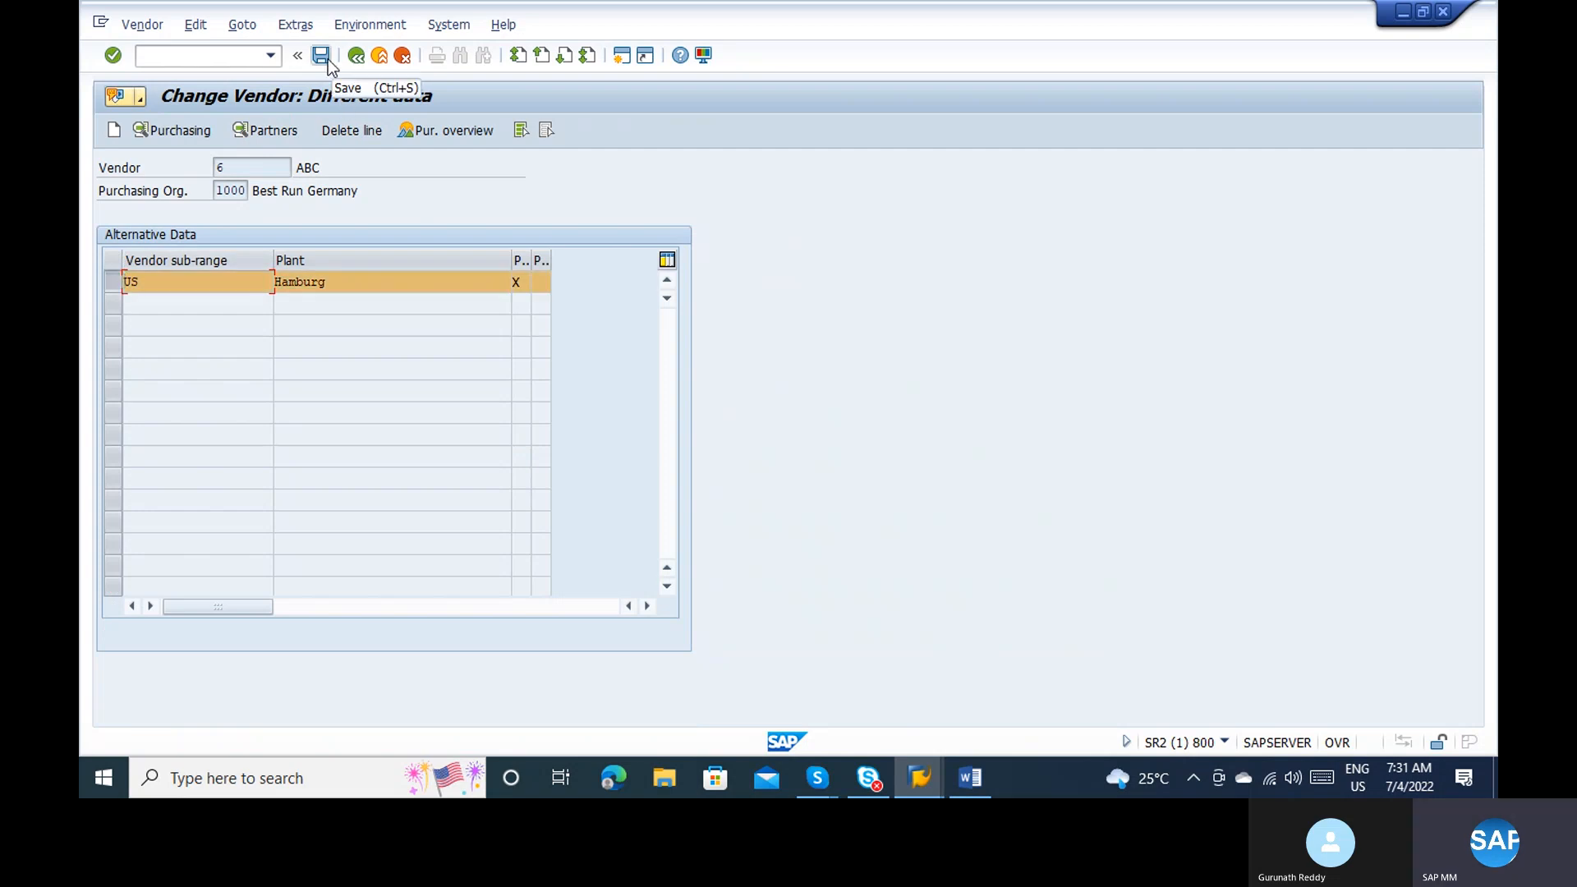
pyautogui.click(187, 131)
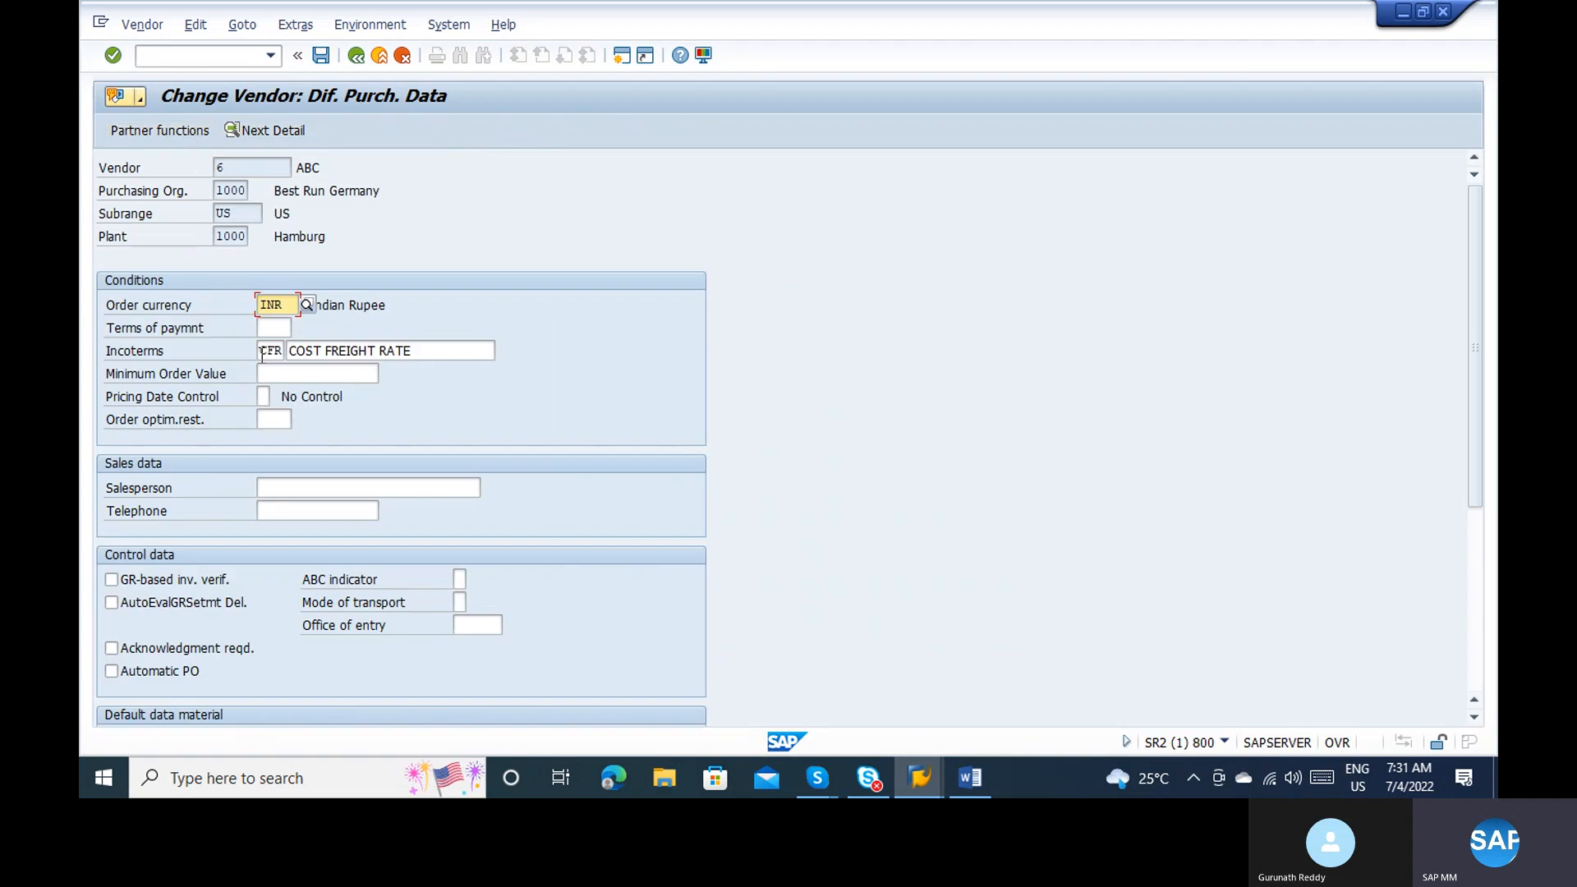
pyautogui.click(261, 351)
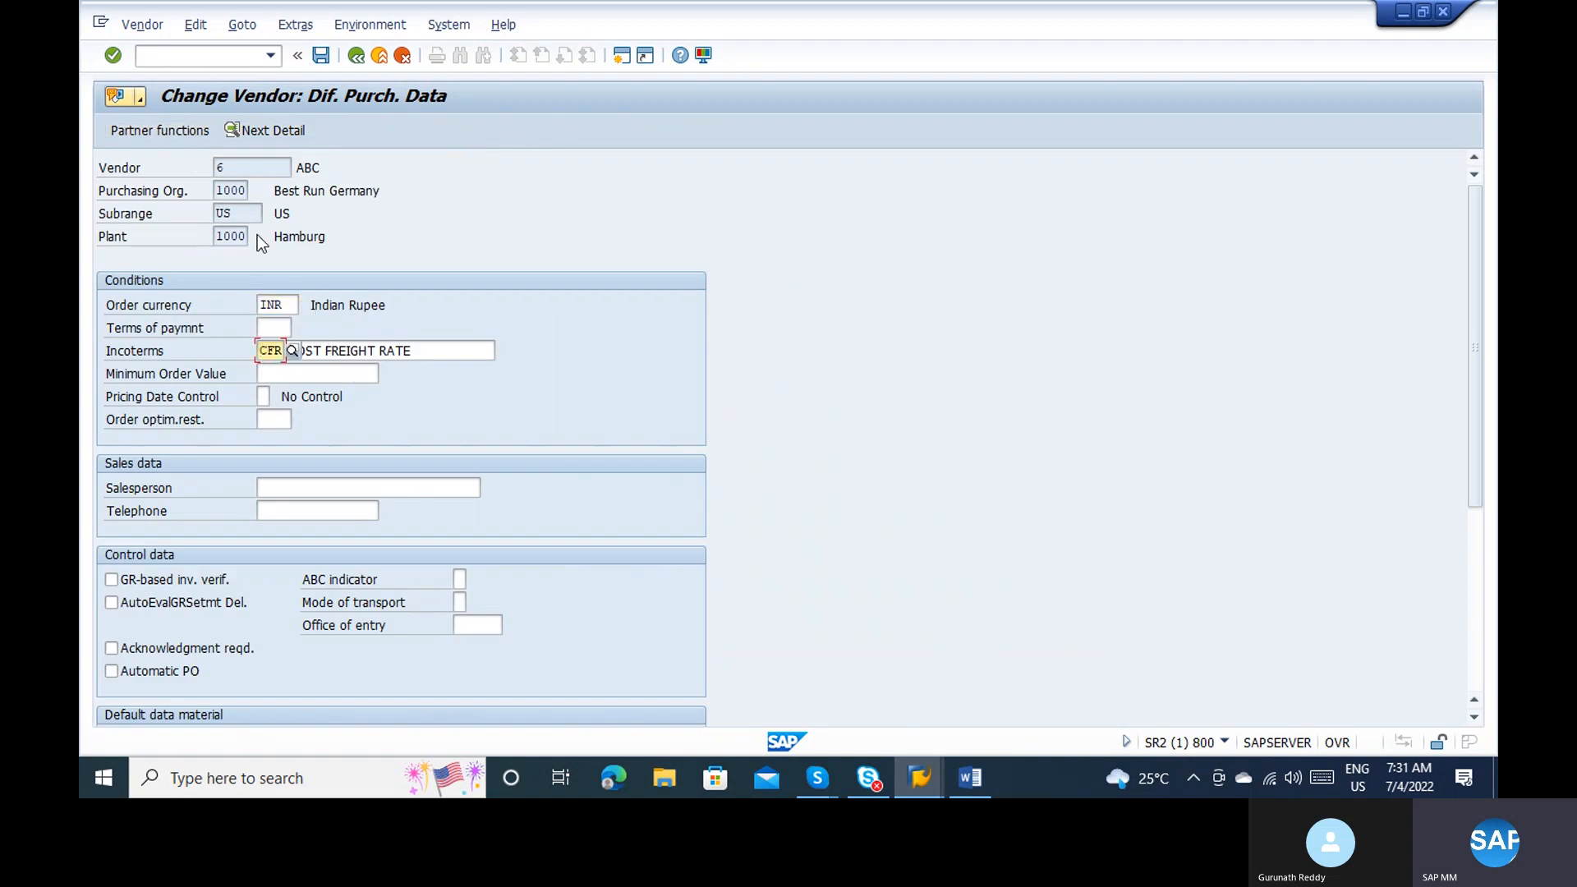
pyautogui.click(352, 55)
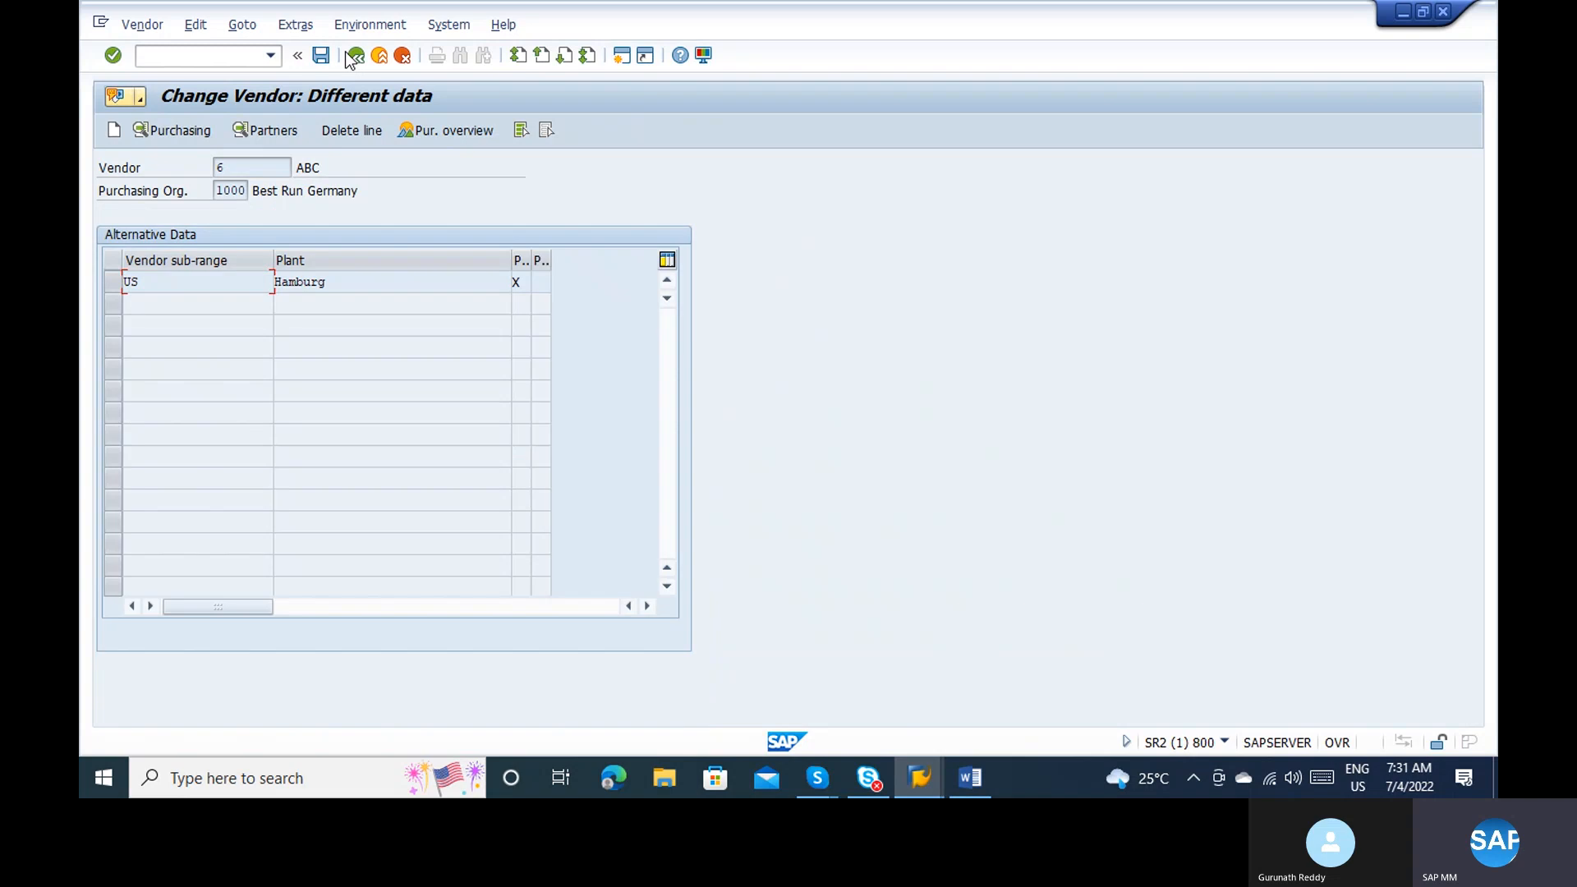
pyautogui.click(352, 55)
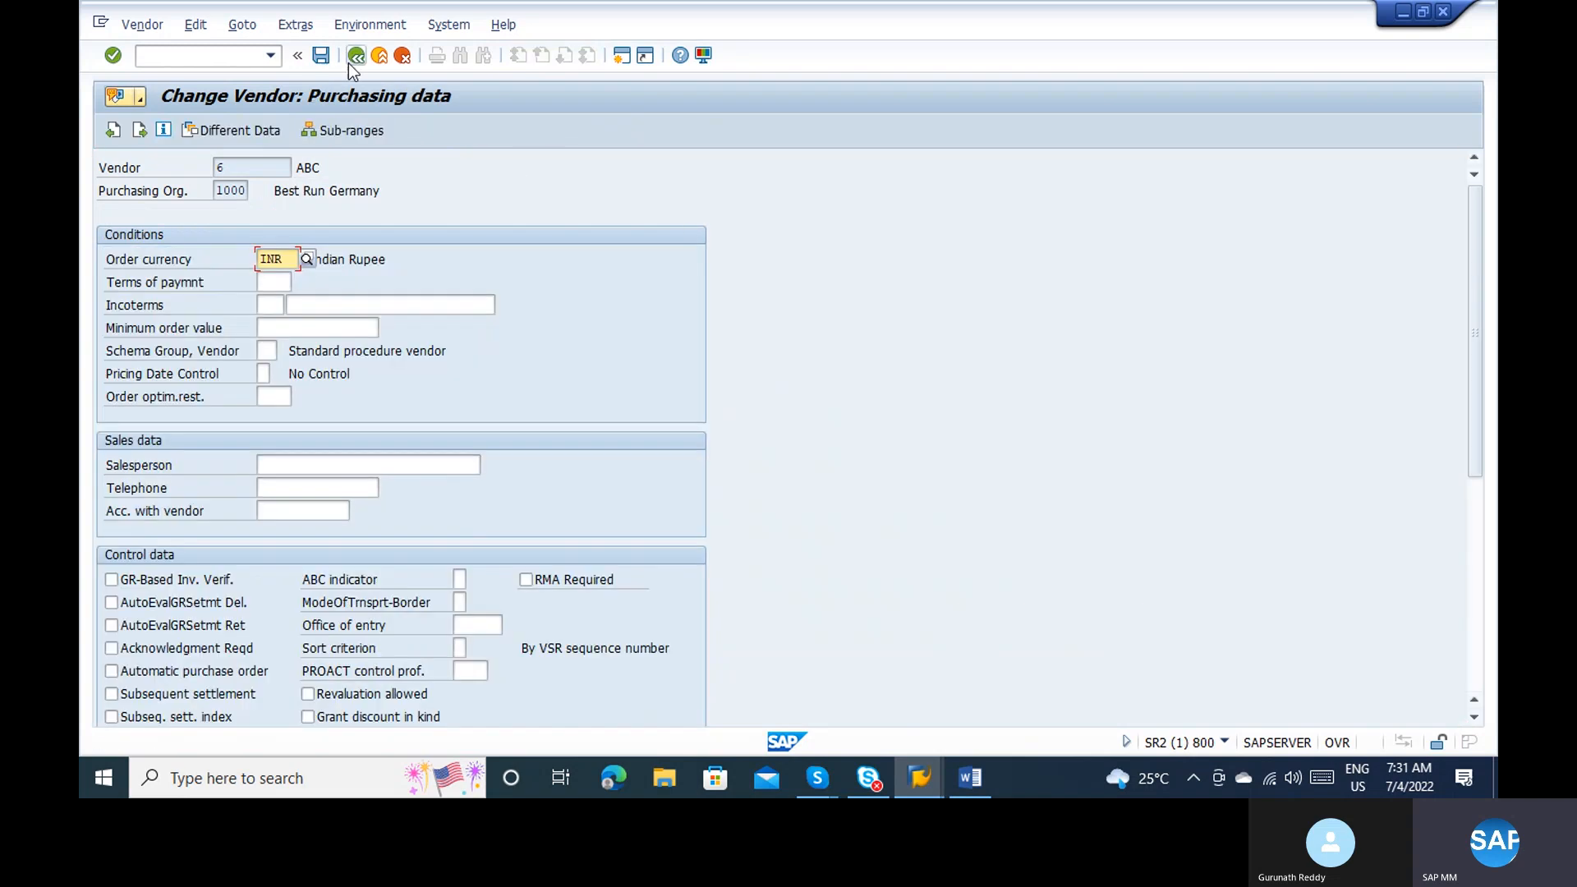
# Step: Create different data for subrange US and plant 1100, with Purchasing data as the alternative data
pyautogui.click(219, 133)
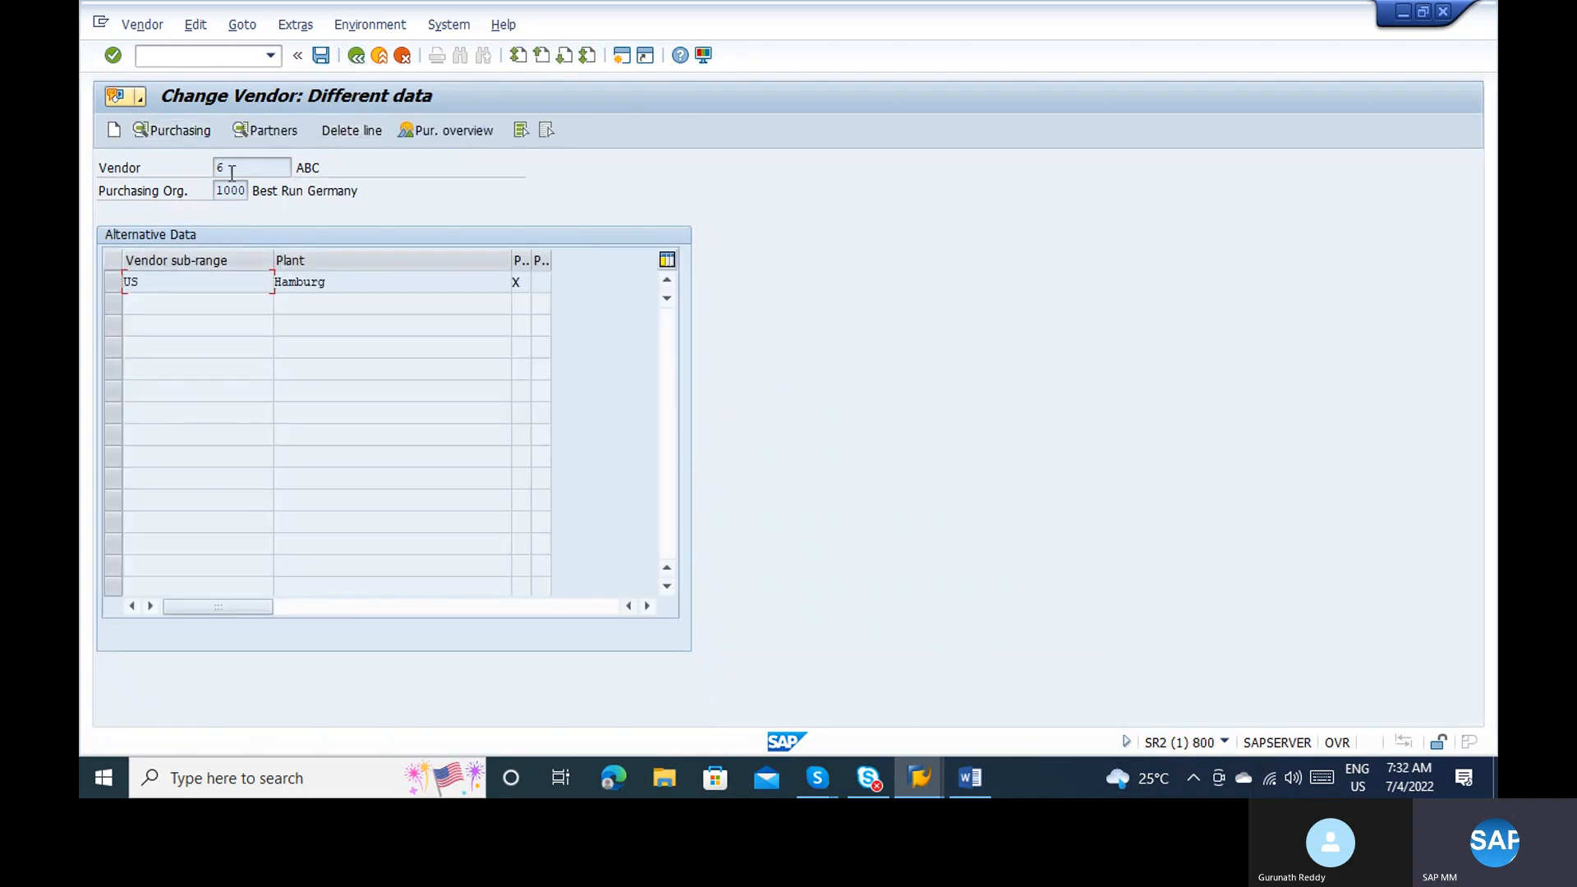
pyautogui.click(112, 131)
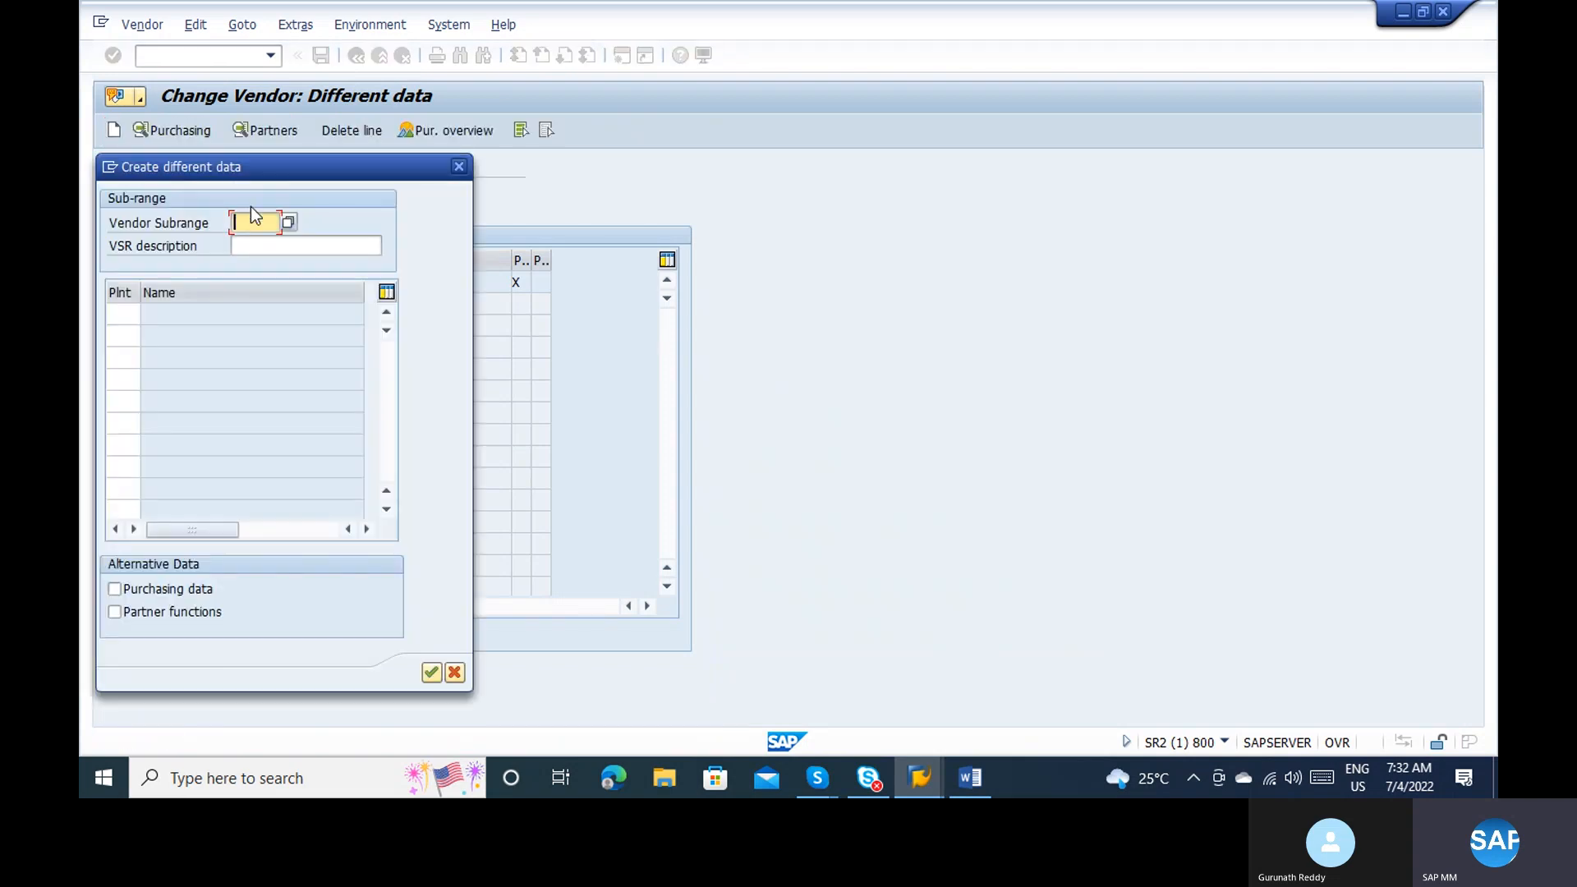
pyautogui.press('Tab')
pyautogui.press('Tab')
pyautogui.write('1100')
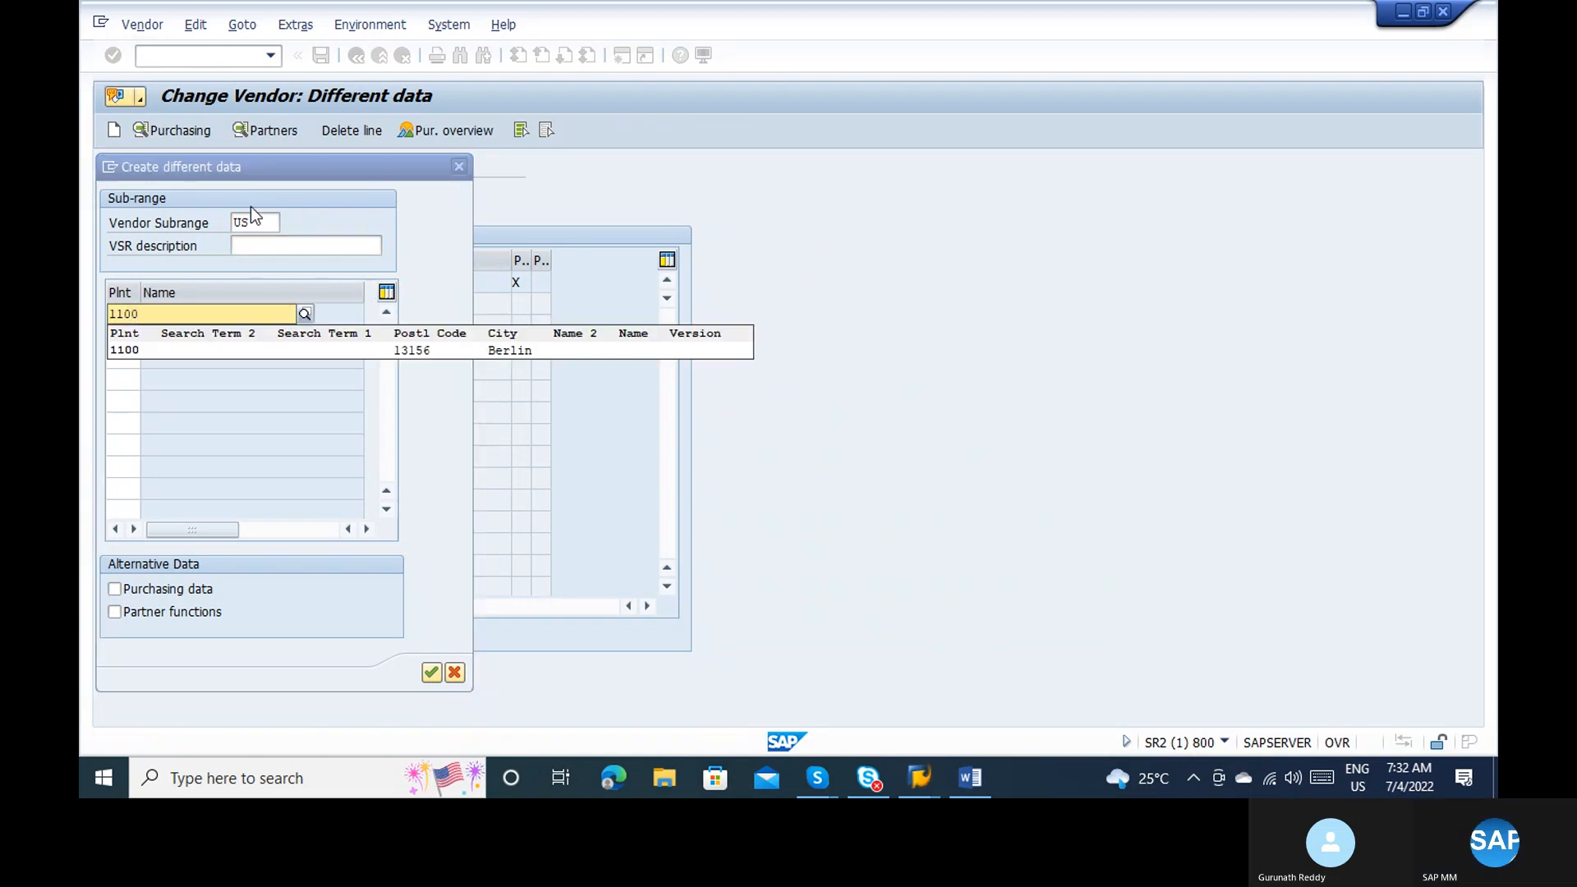
pyautogui.press('Return')
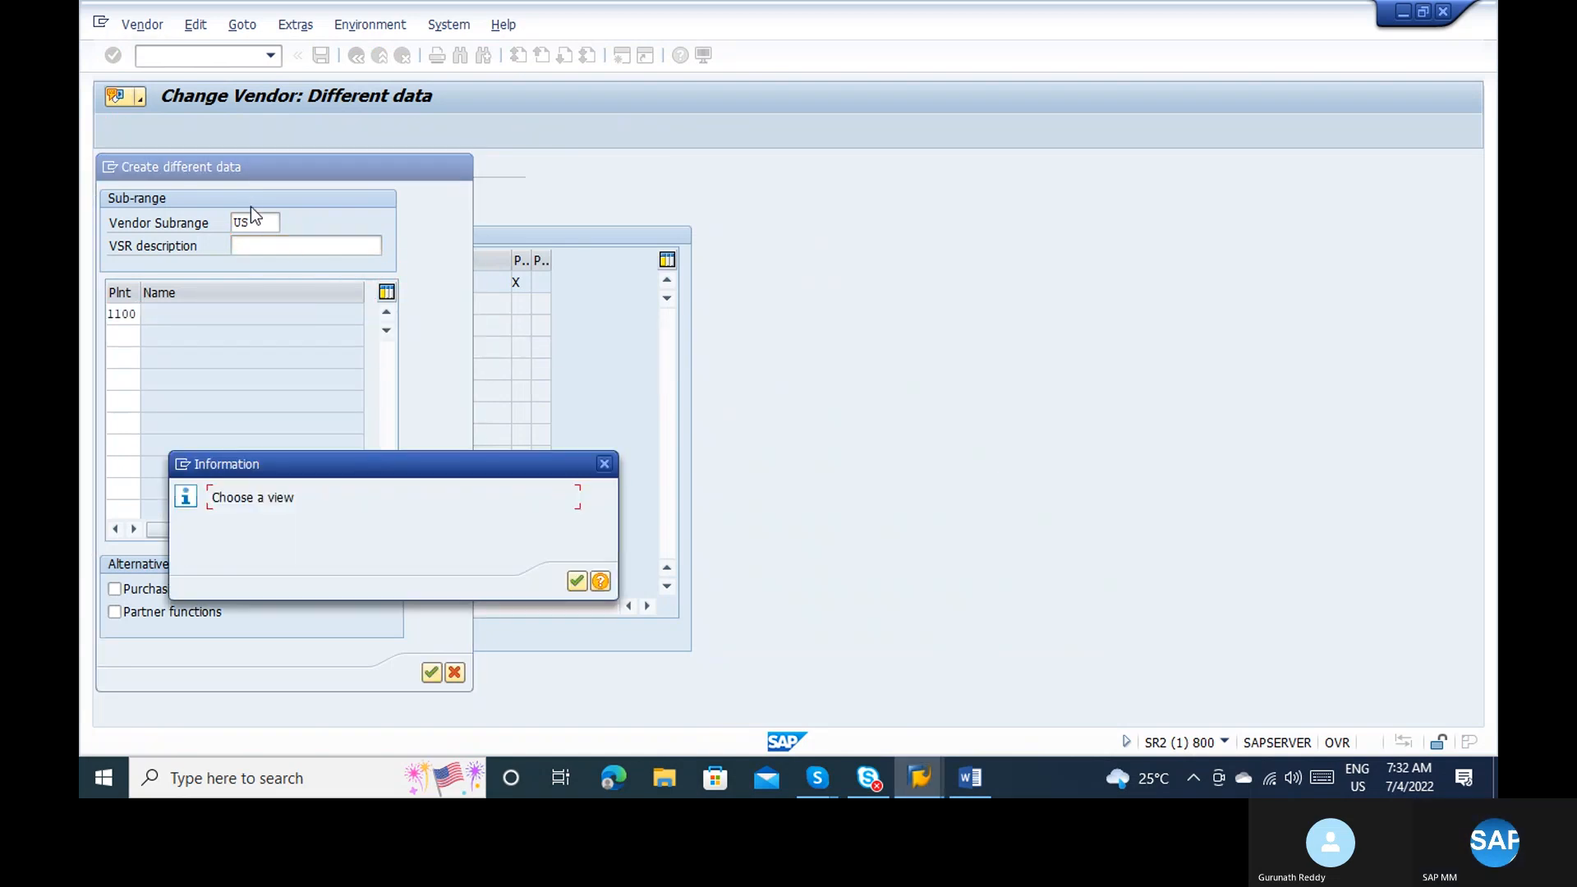
pyautogui.press('Return')
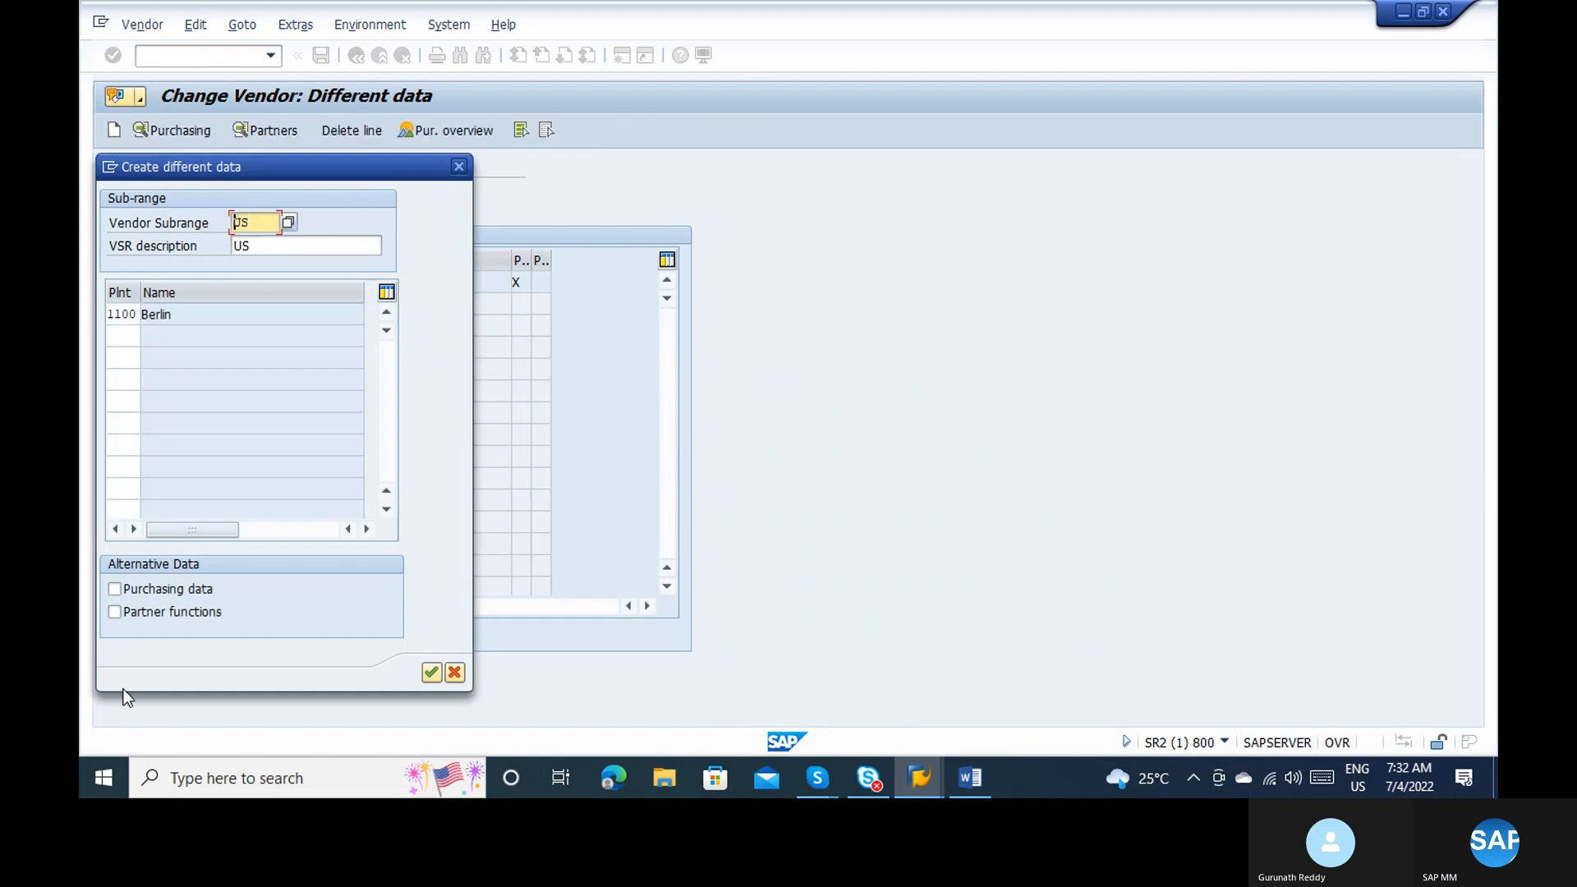
pyautogui.click(125, 596)
pyautogui.press('Return')
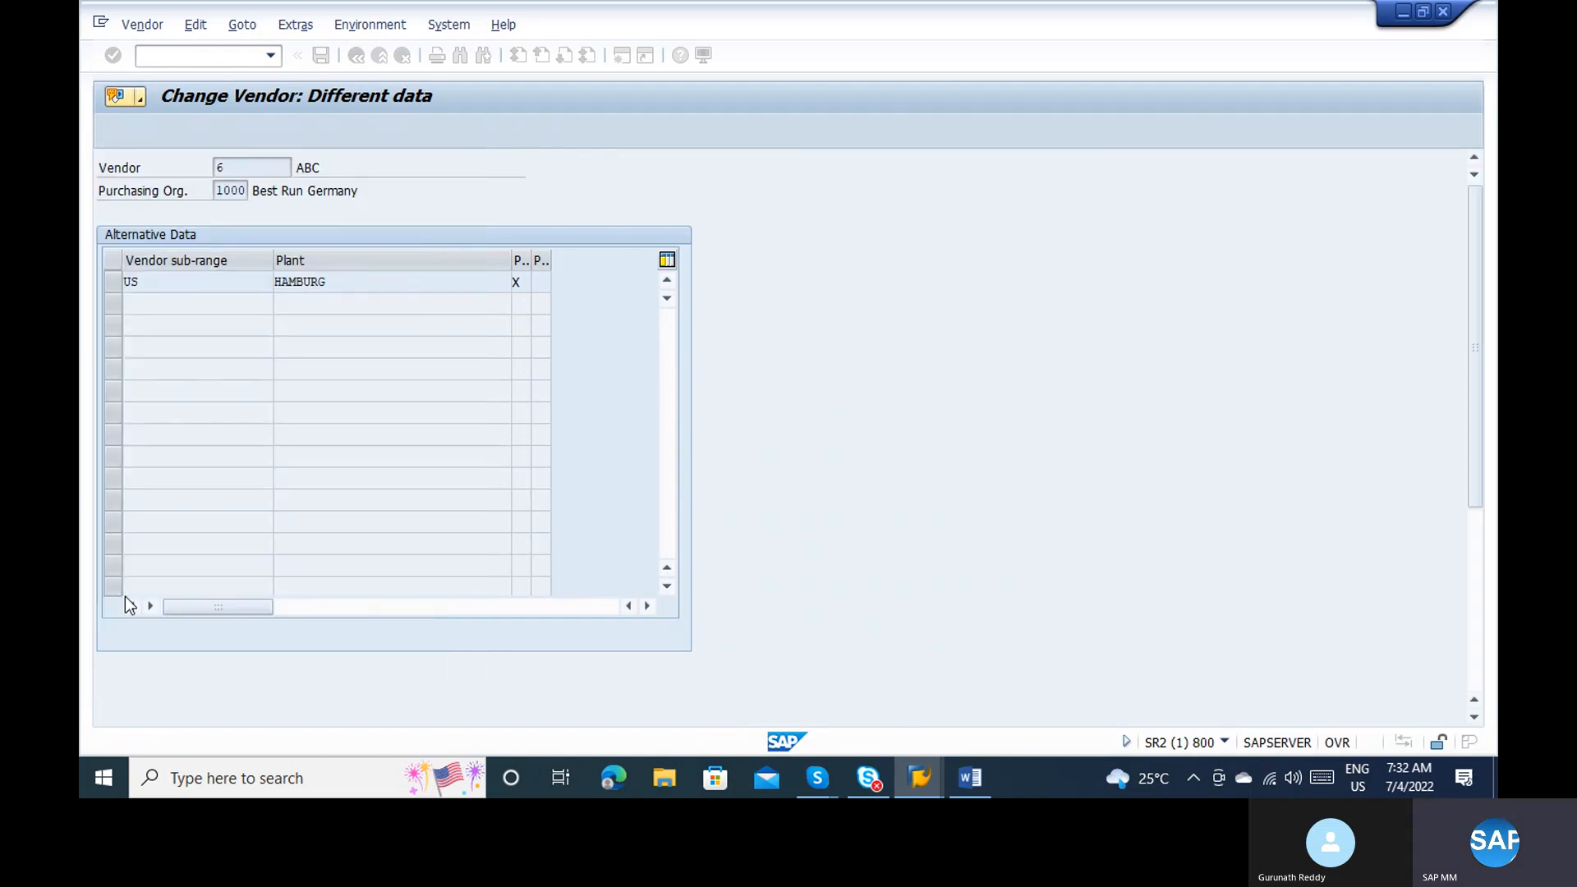
# Step: Set the order currency for subrange US and plant 1100 to USD
pyautogui.click(280, 344)
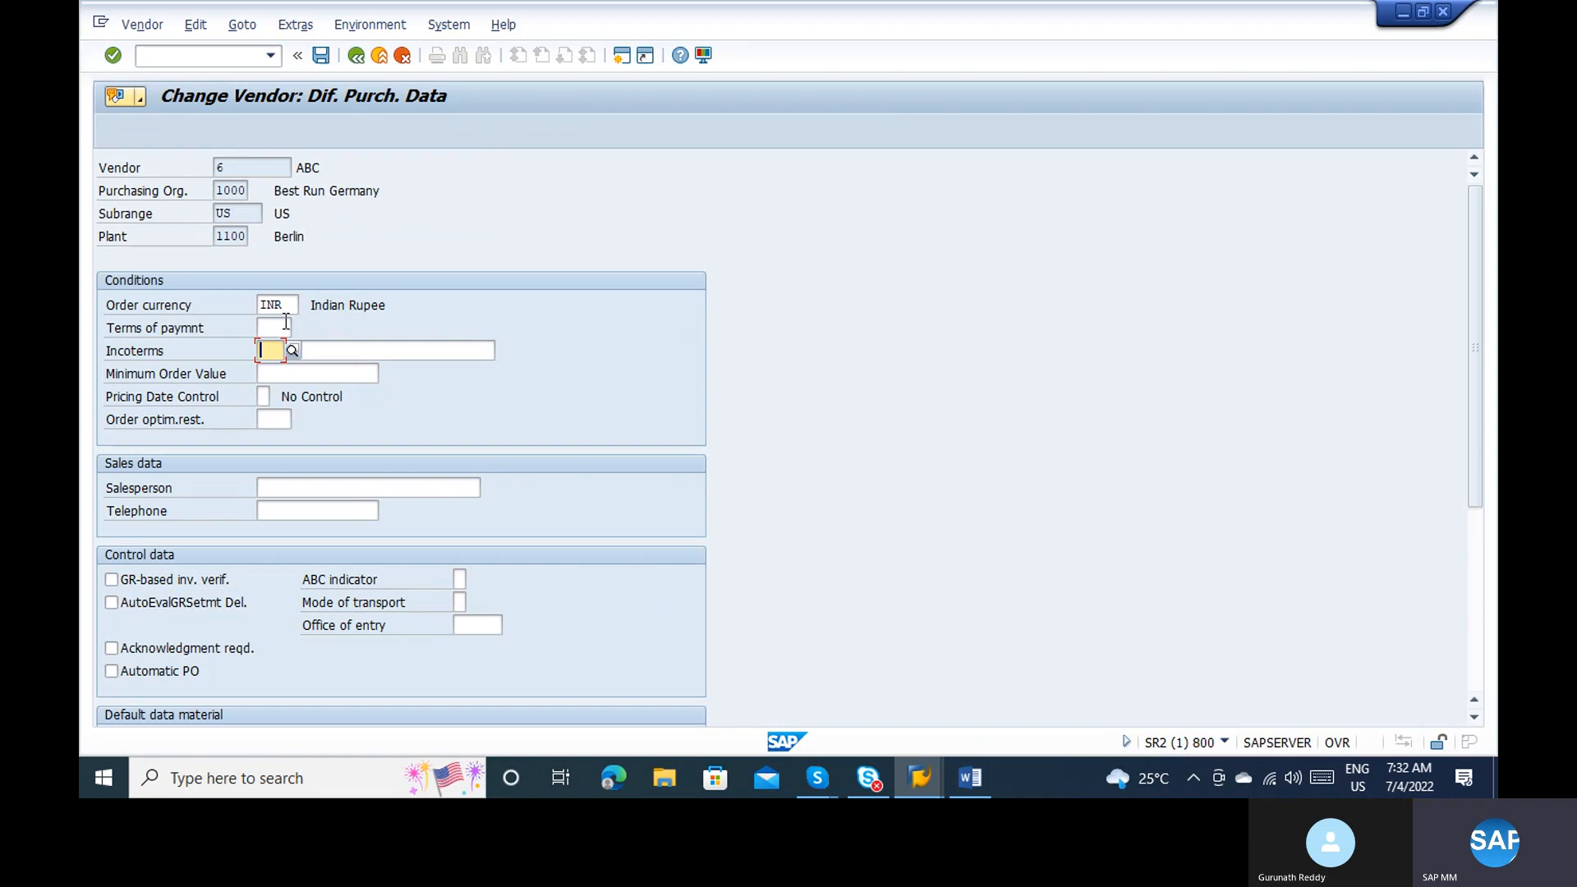
pyautogui.click(286, 305)
pyautogui.press('BackSpace')
pyautogui.press('BackSpace')
pyautogui.press('BackSpace')
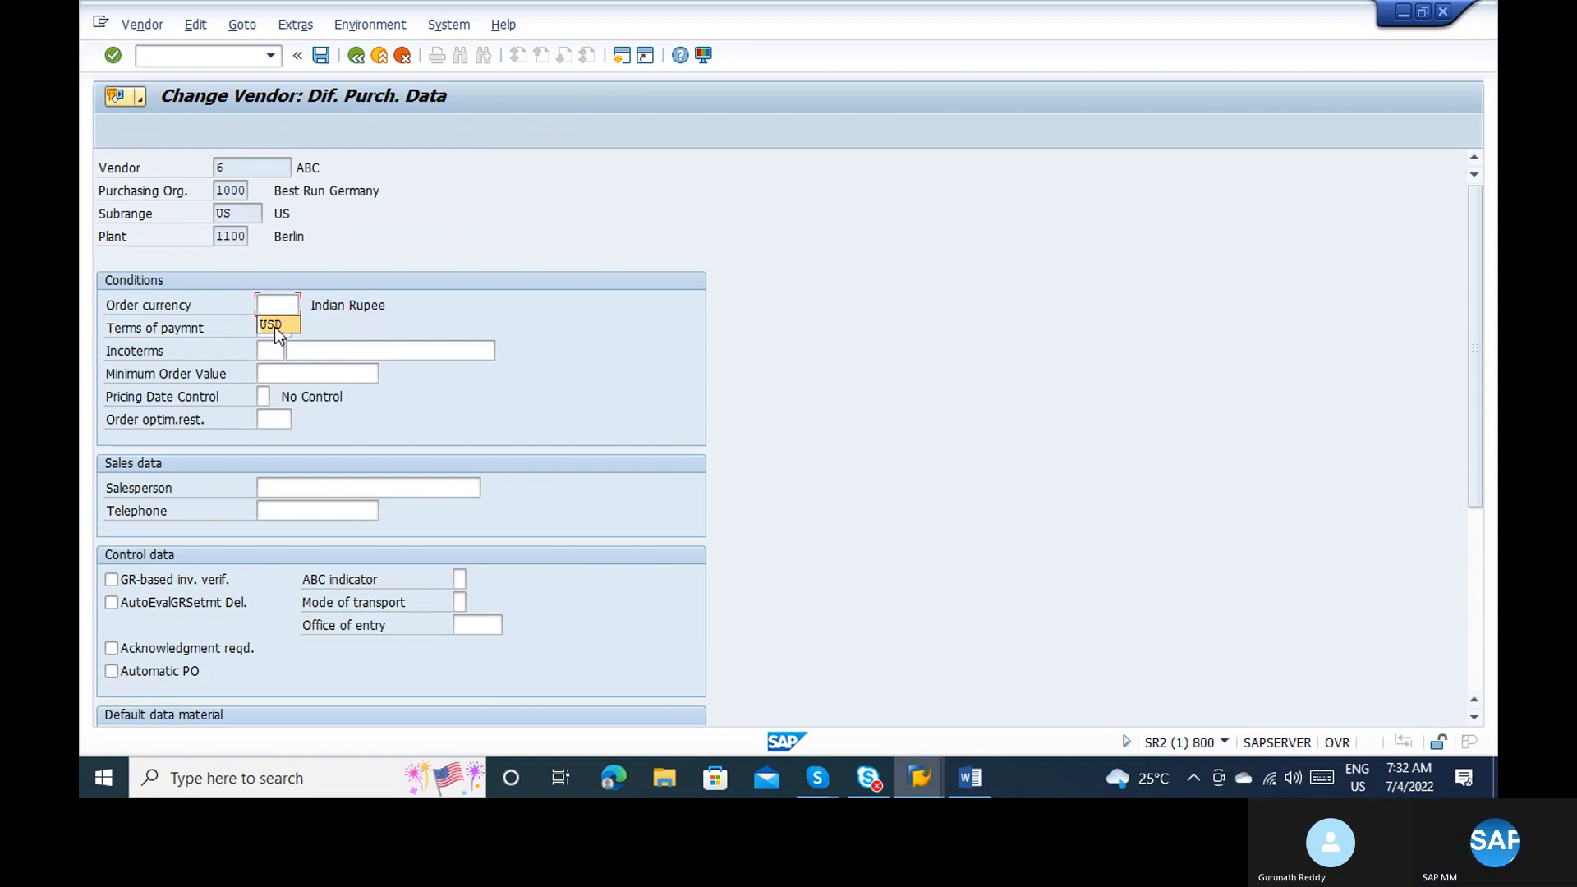
pyautogui.click(274, 325)
# Step: Enter Incoterms FCR with the description Free cost Rate - Freight for plant 1100 and try to save the vendor
pyautogui.click(280, 348)
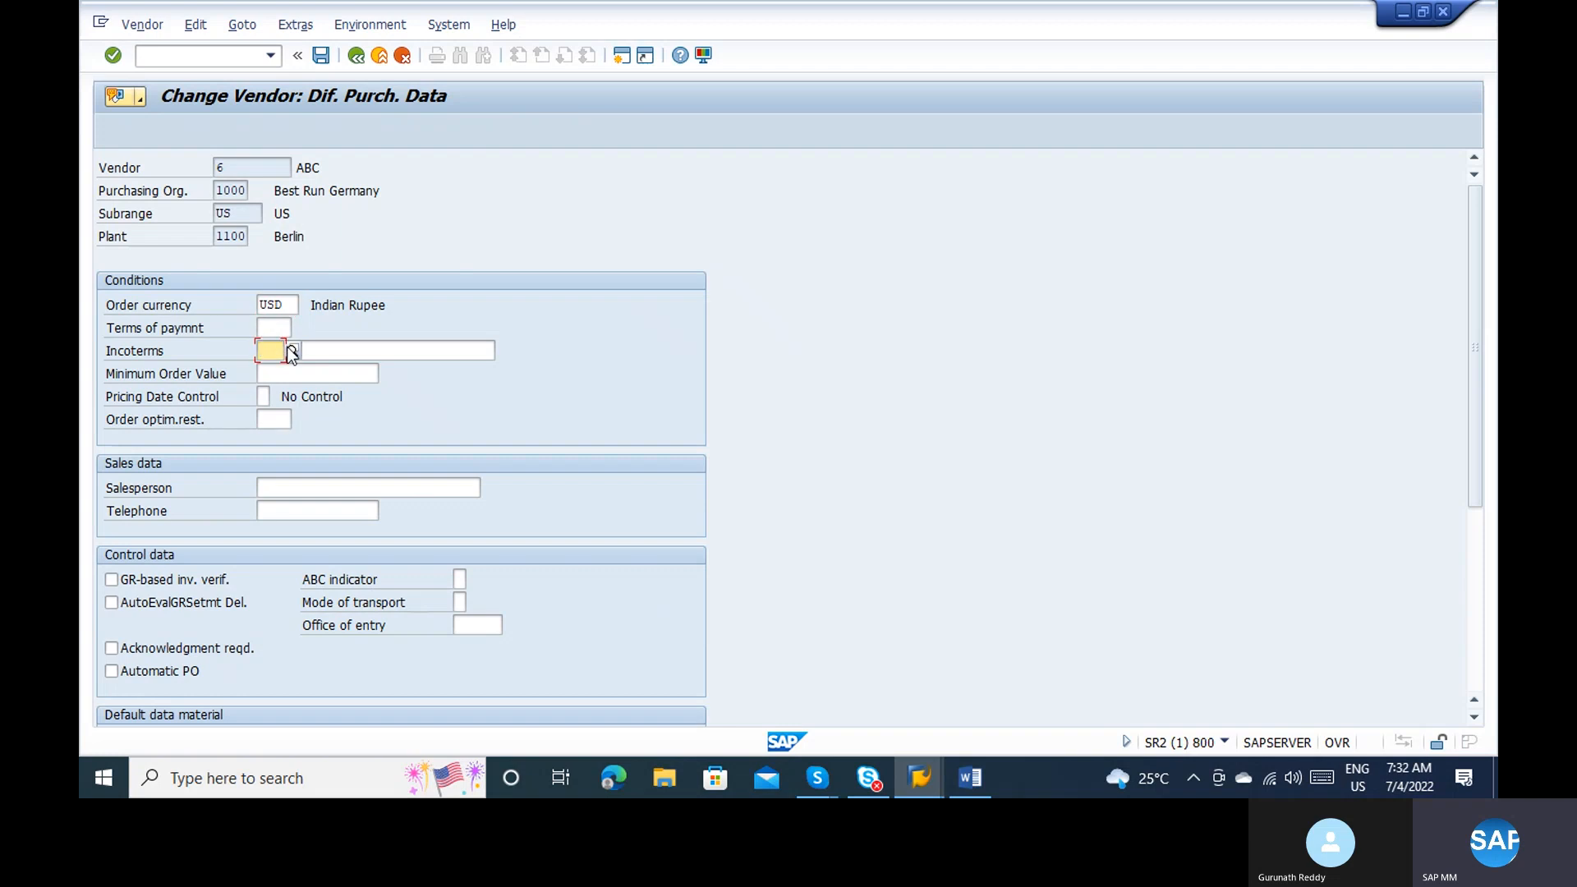
pyautogui.write('F')
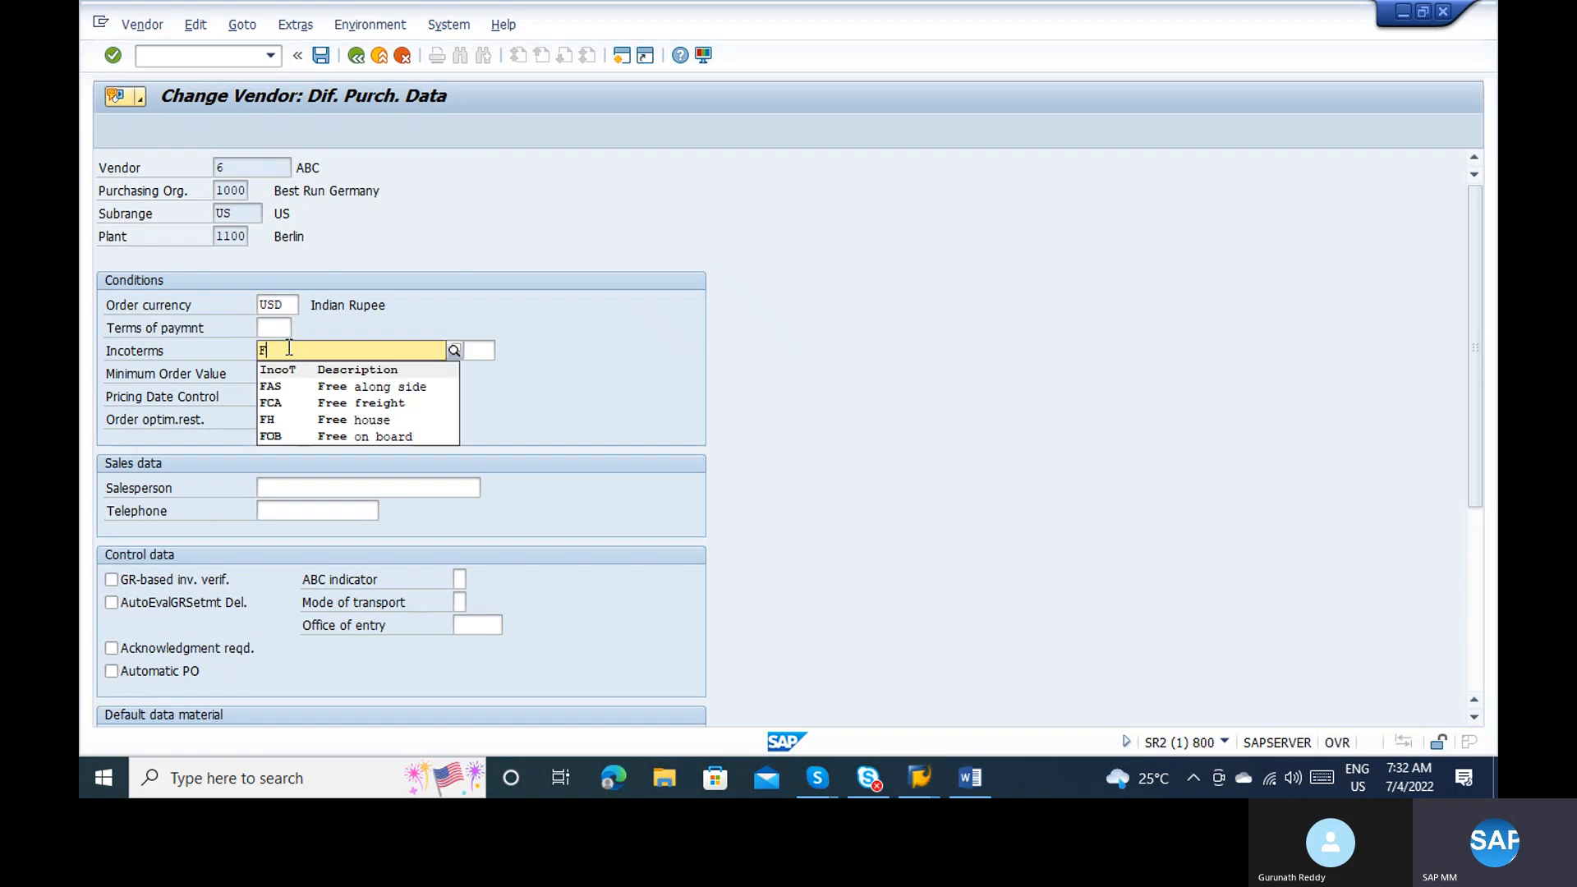
pyautogui.write('CR')
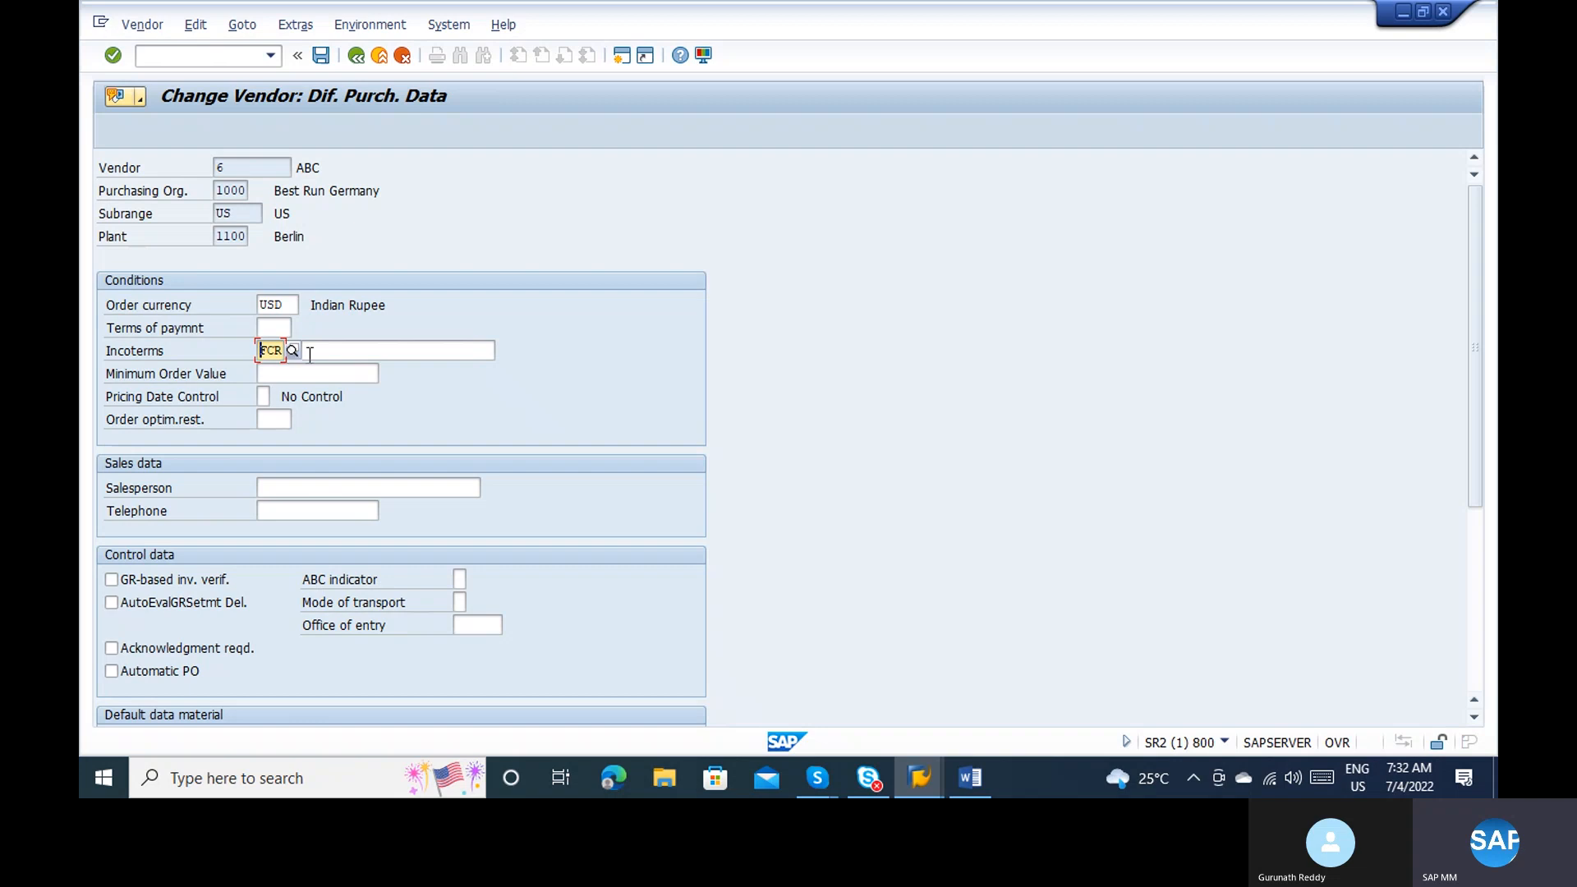
pyautogui.click(318, 356)
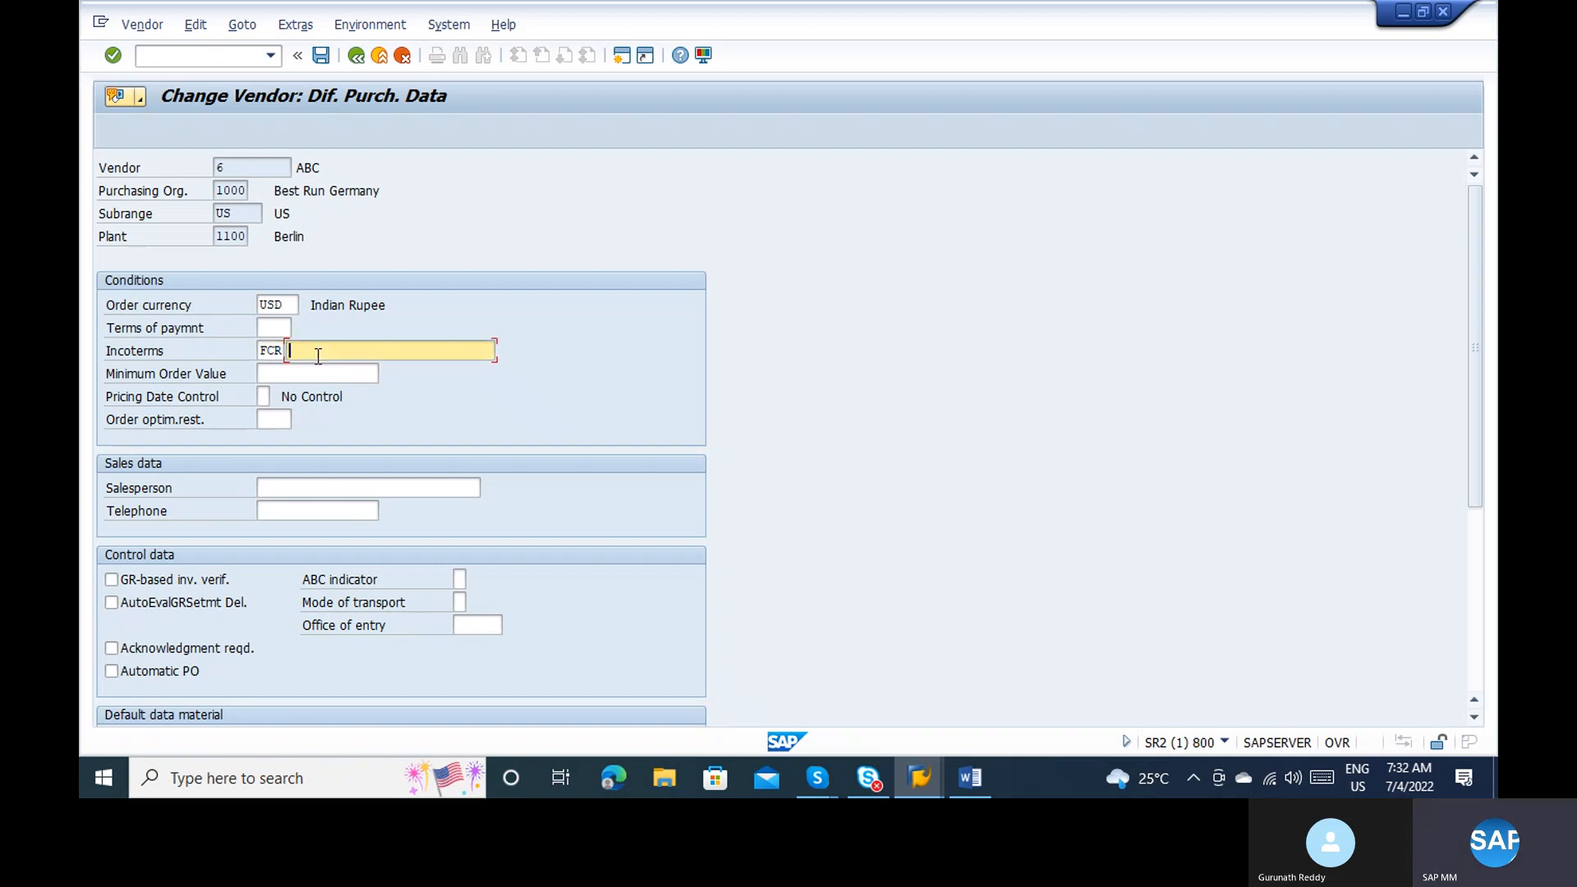
pyautogui.write('Free cost o')
pyautogui.write('ate - Freight')
pyautogui.click(320, 56)
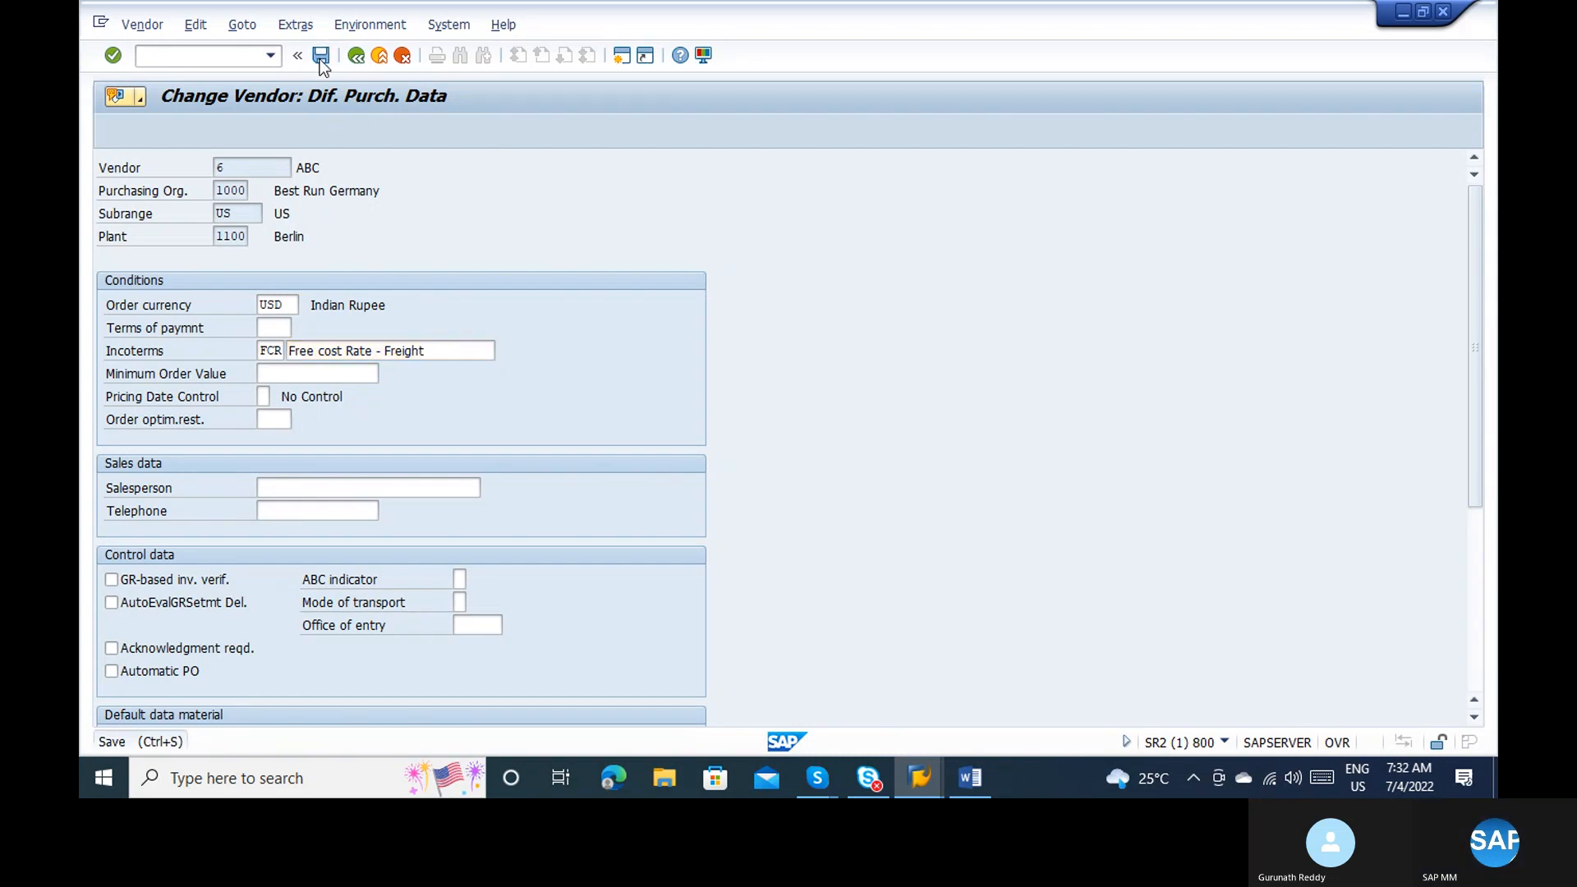
# Step: Replace the Incoterms code for plant 1100 with FCA (Free freight) from the value list and save the vendor
pyautogui.click(292, 352)
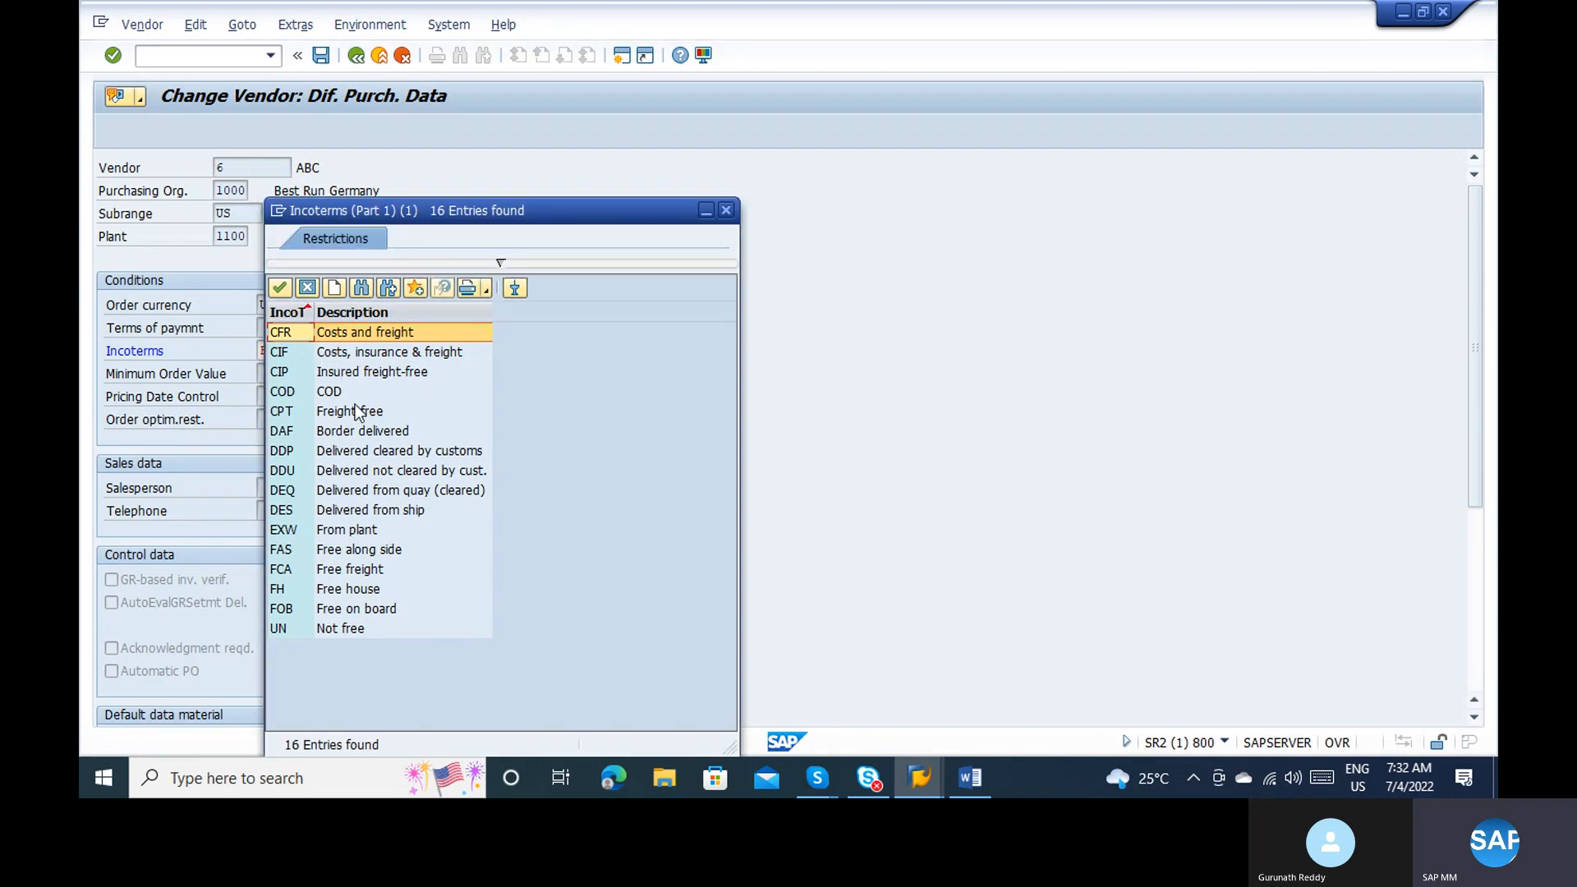
pyautogui.click(369, 569)
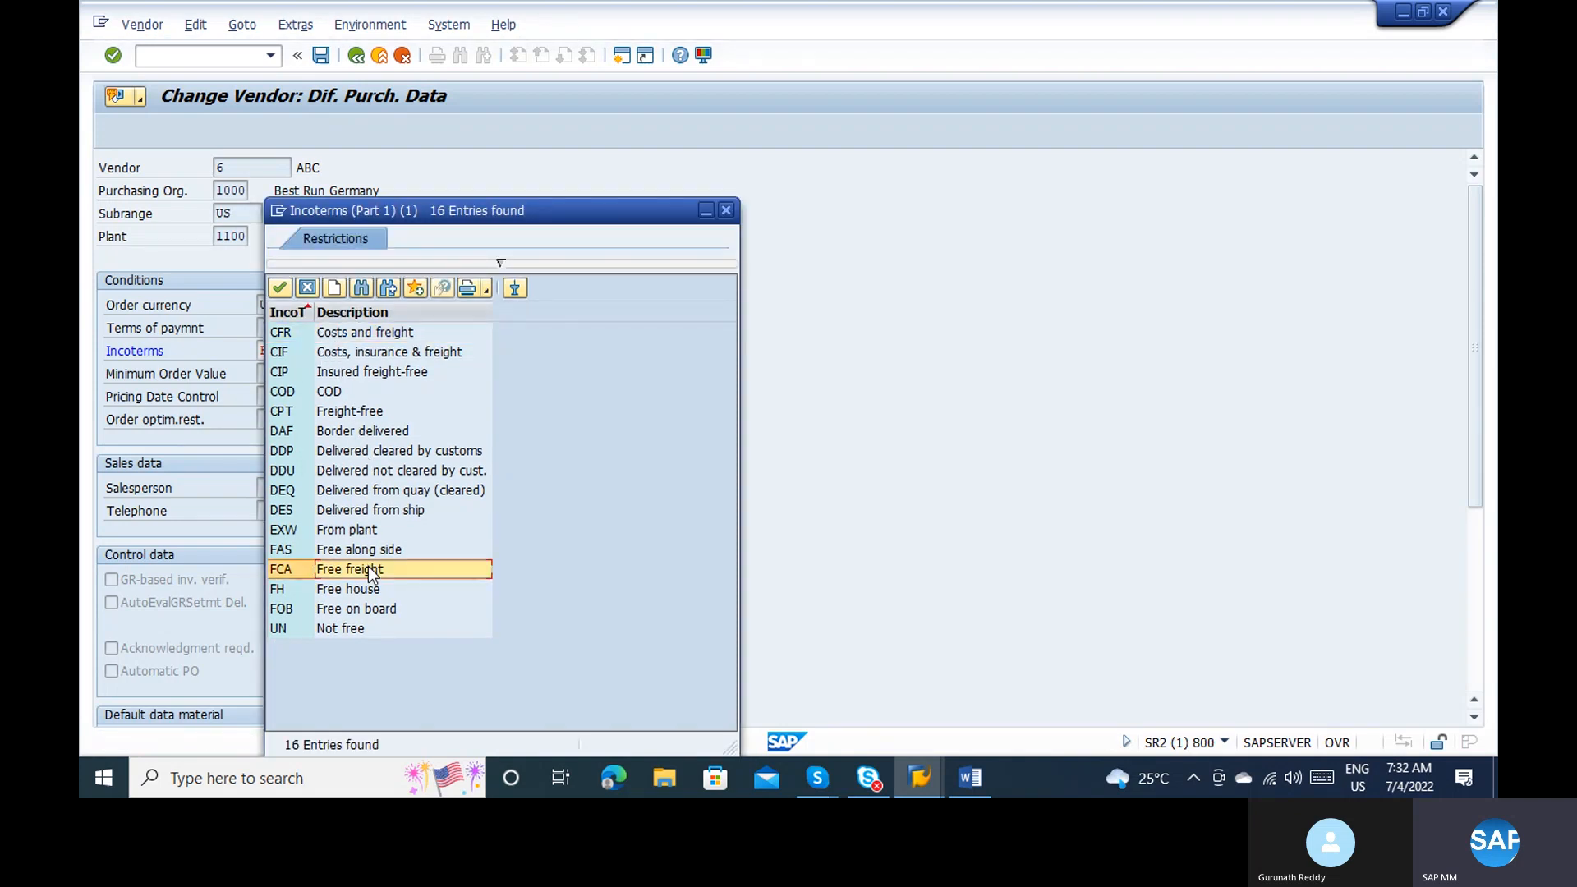
pyautogui.doubleClick(367, 568)
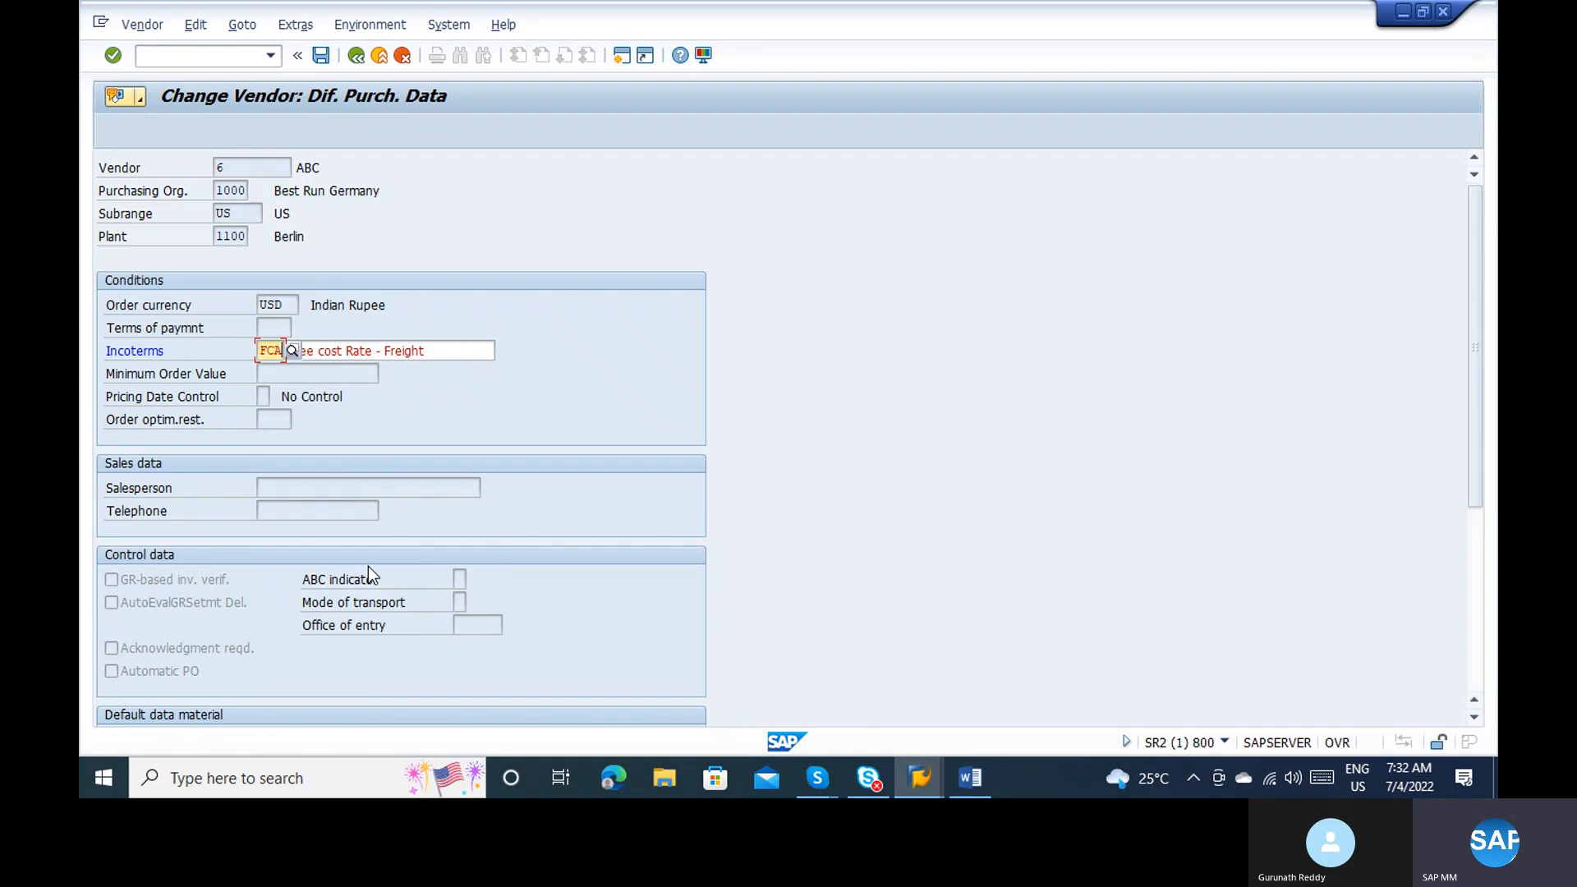
pyautogui.hotkey('ctrl', 's')
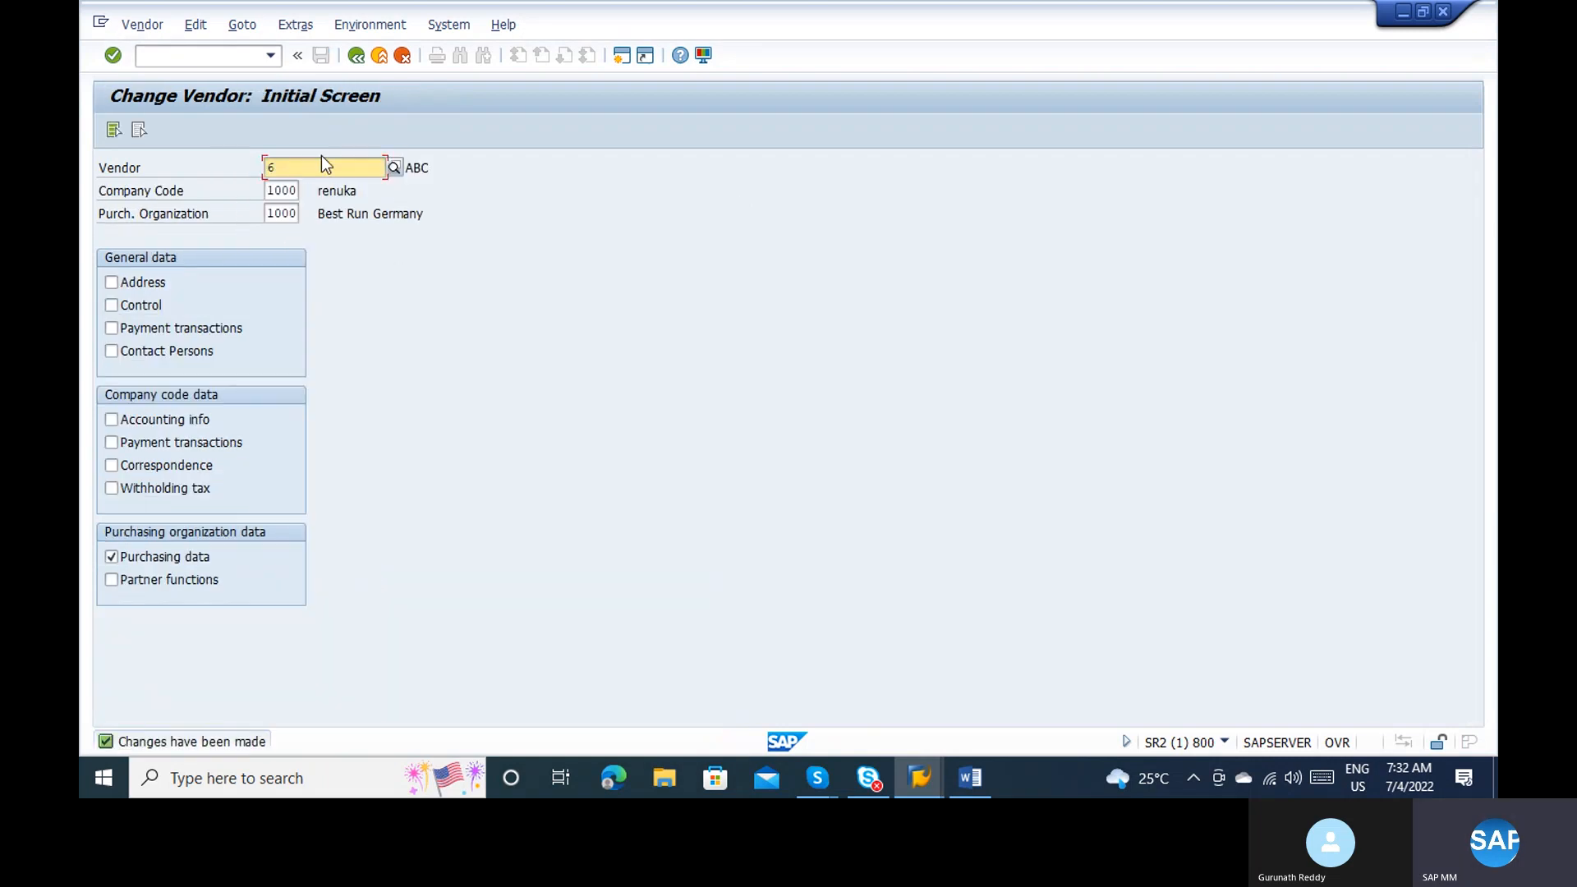
# Step: Restart the change vendor transaction XK02 and open the different data of vendor ABC
pyautogui.click(201, 57)
pyautogui.write('/n')
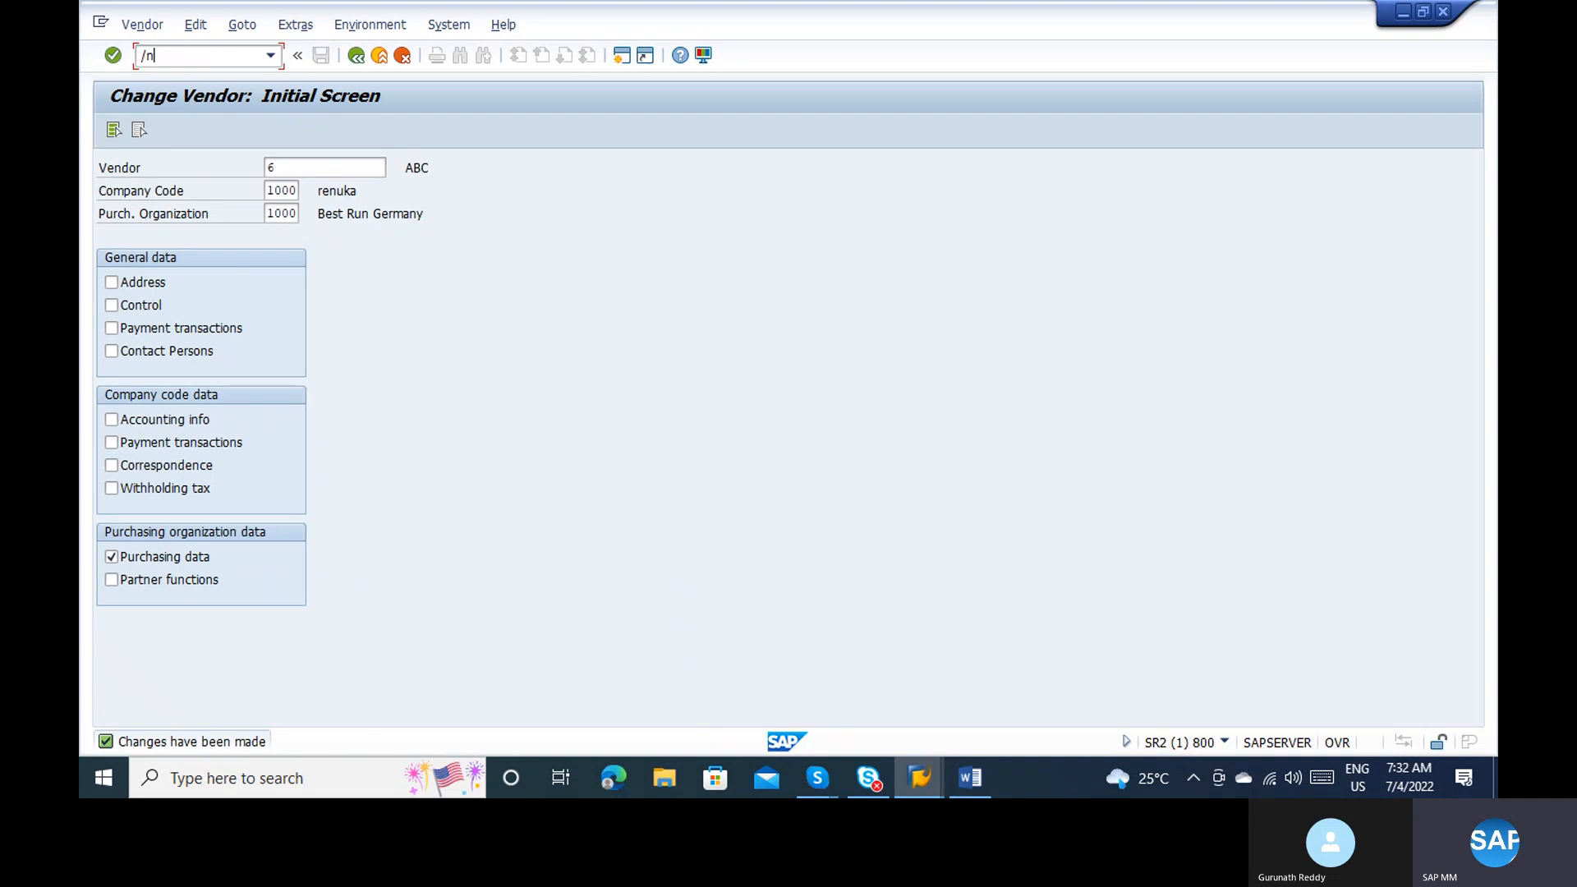
pyautogui.write('xk02')
pyautogui.press('Return')
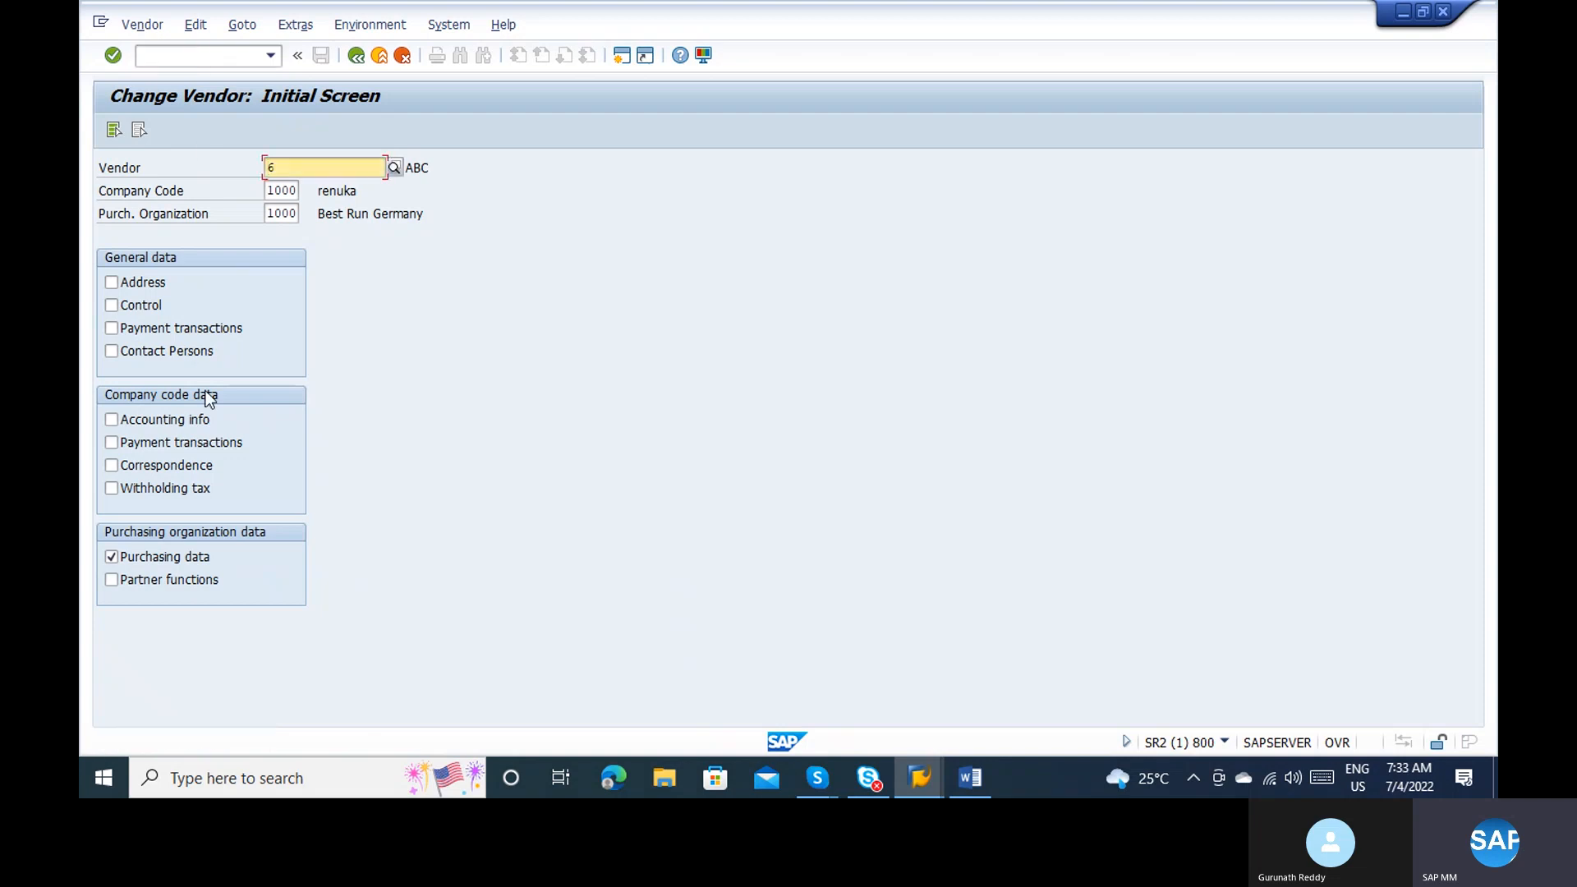
pyautogui.press('Return')
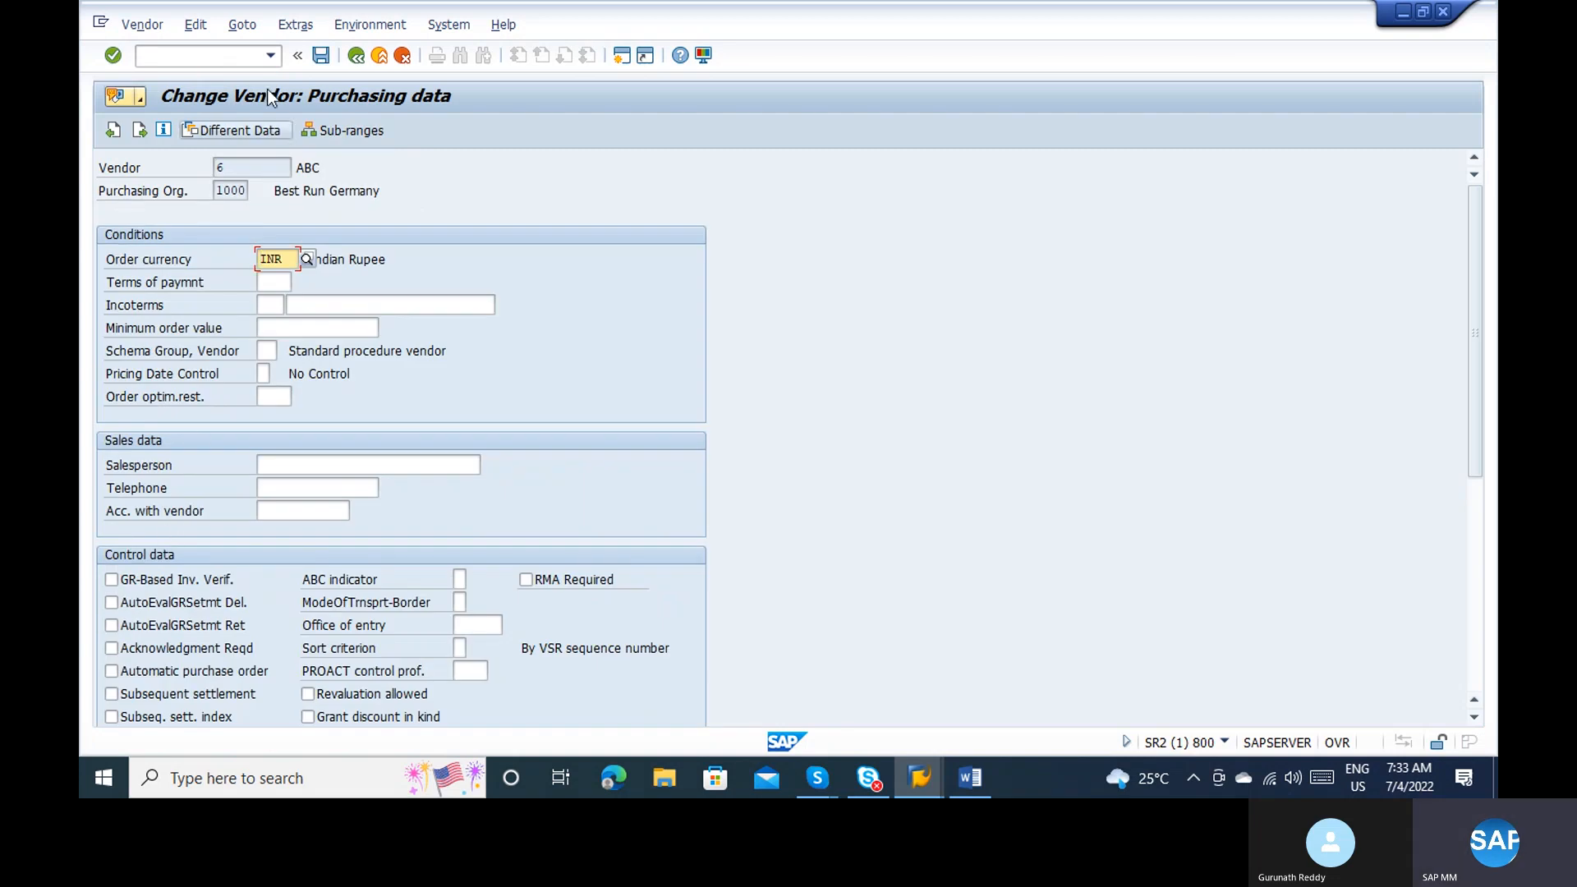
pyautogui.click(253, 129)
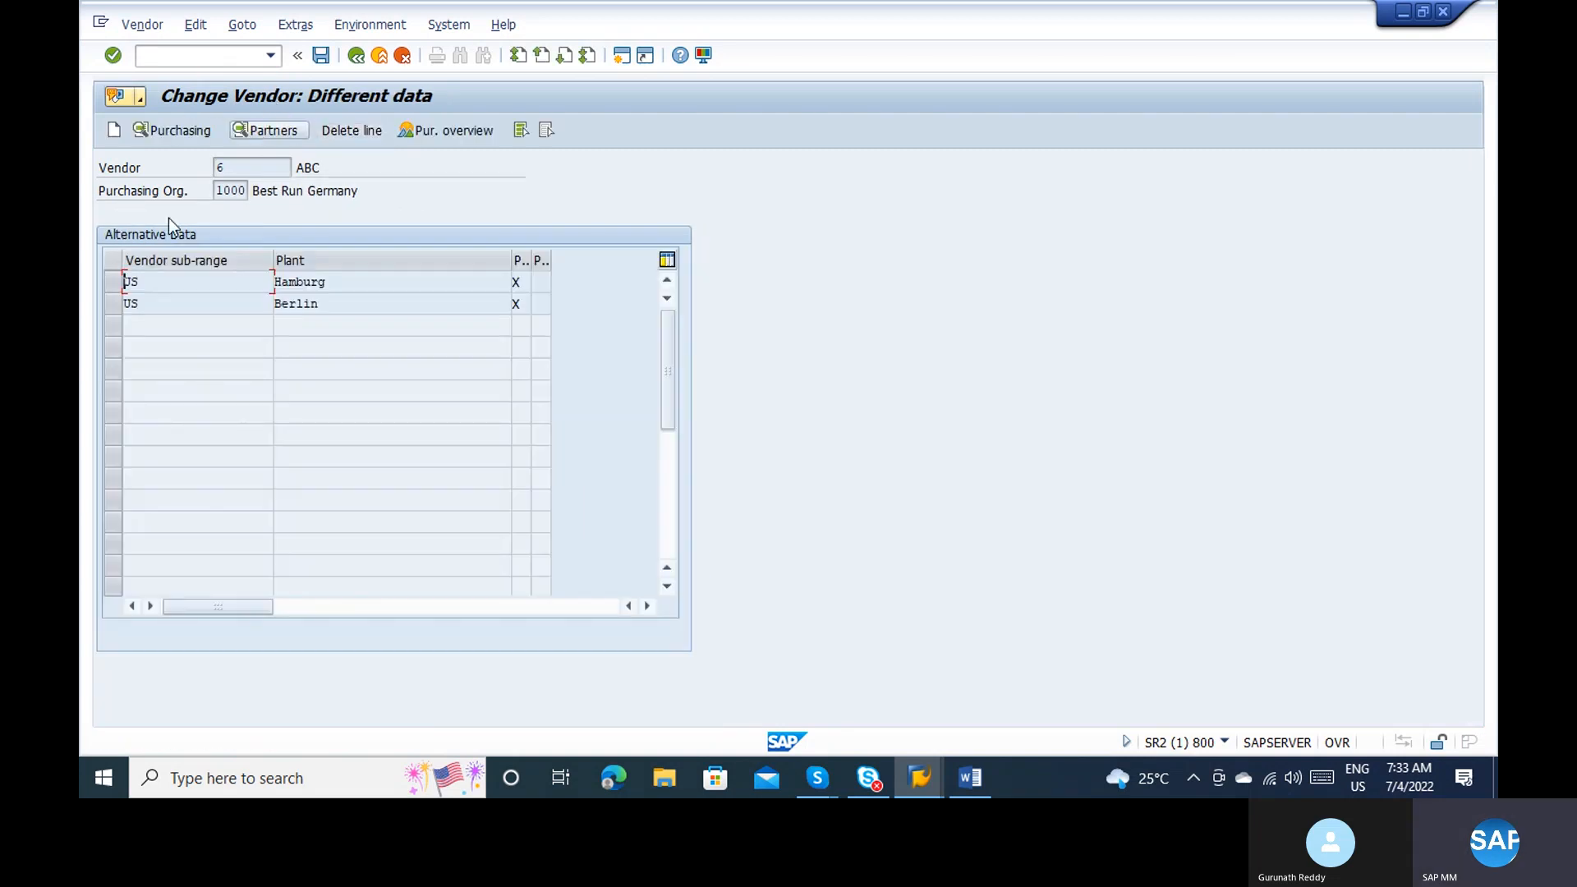
# Step: Check the currency and Incoterms of the US entry for plant Hamburg and return to the different data list
pyautogui.click(120, 288)
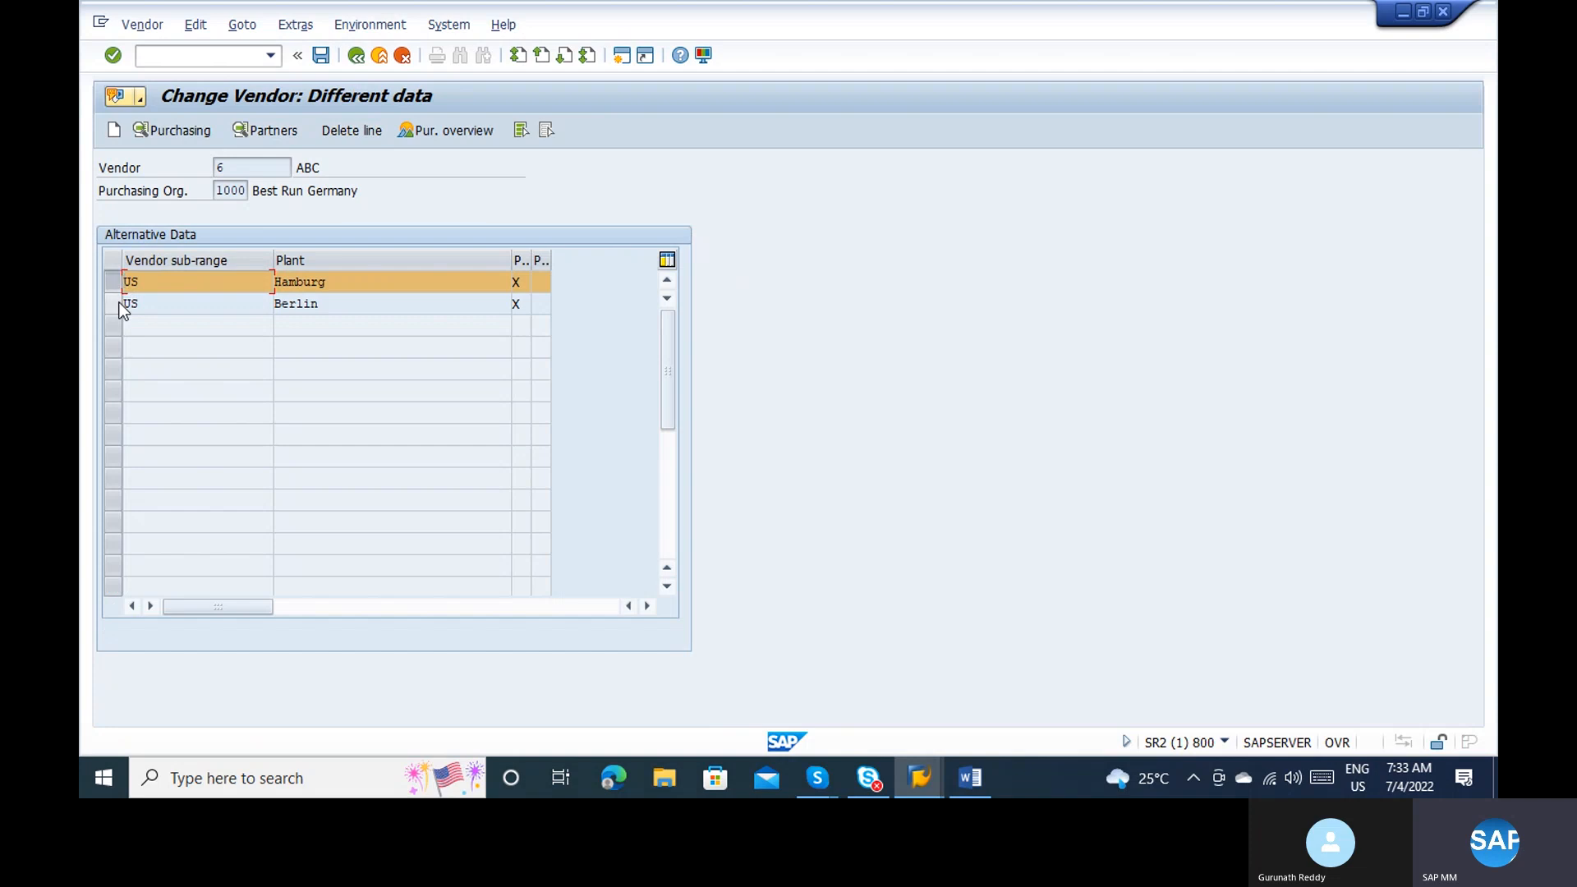
pyautogui.click(201, 133)
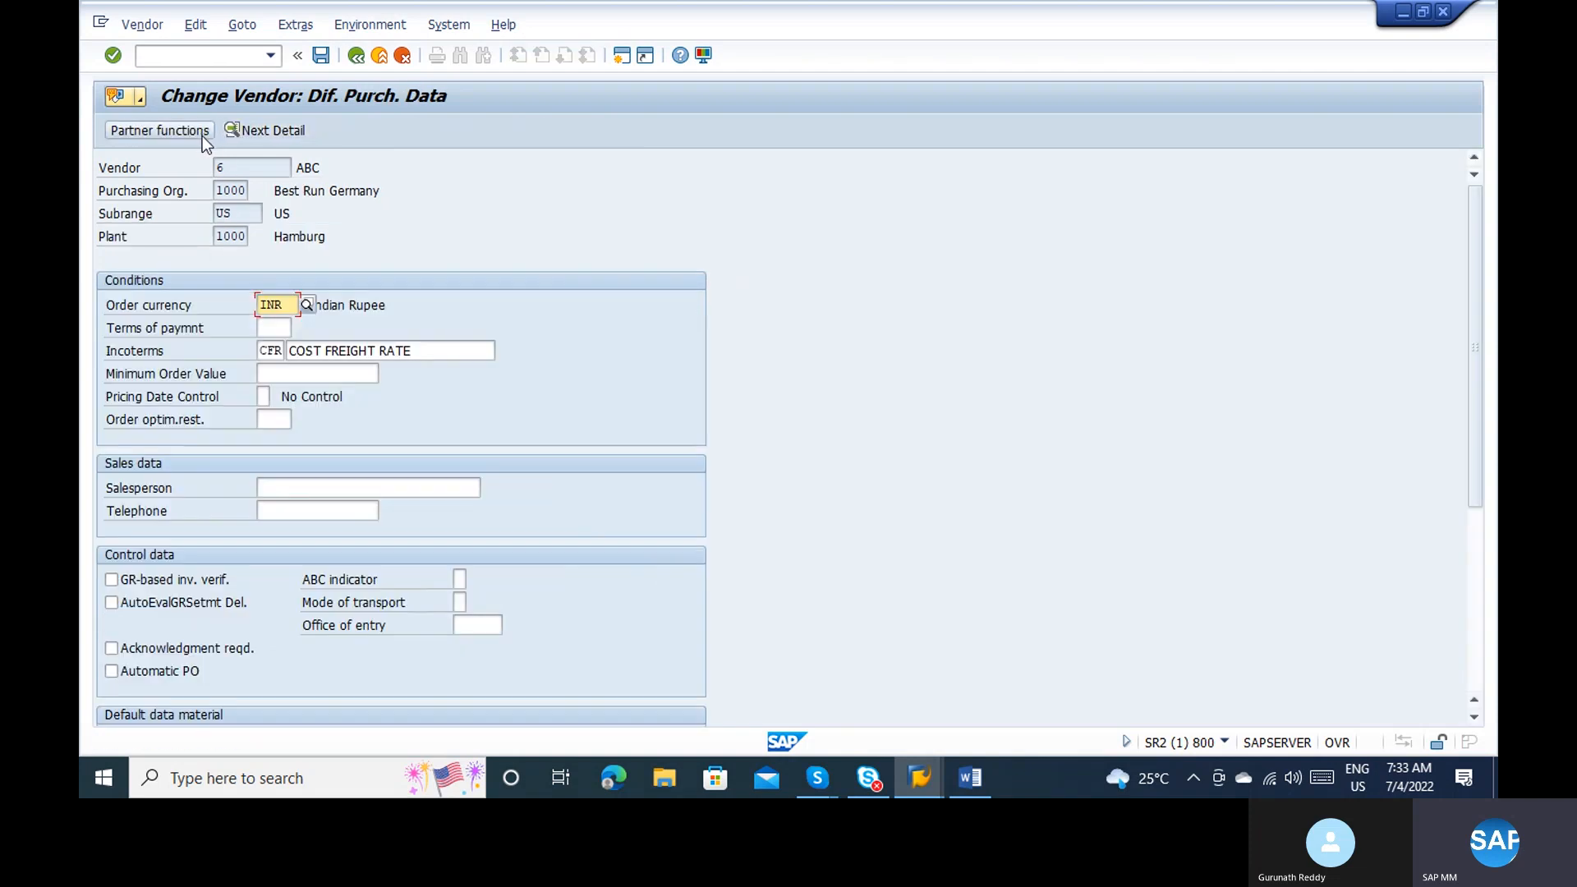
pyautogui.click(290, 351)
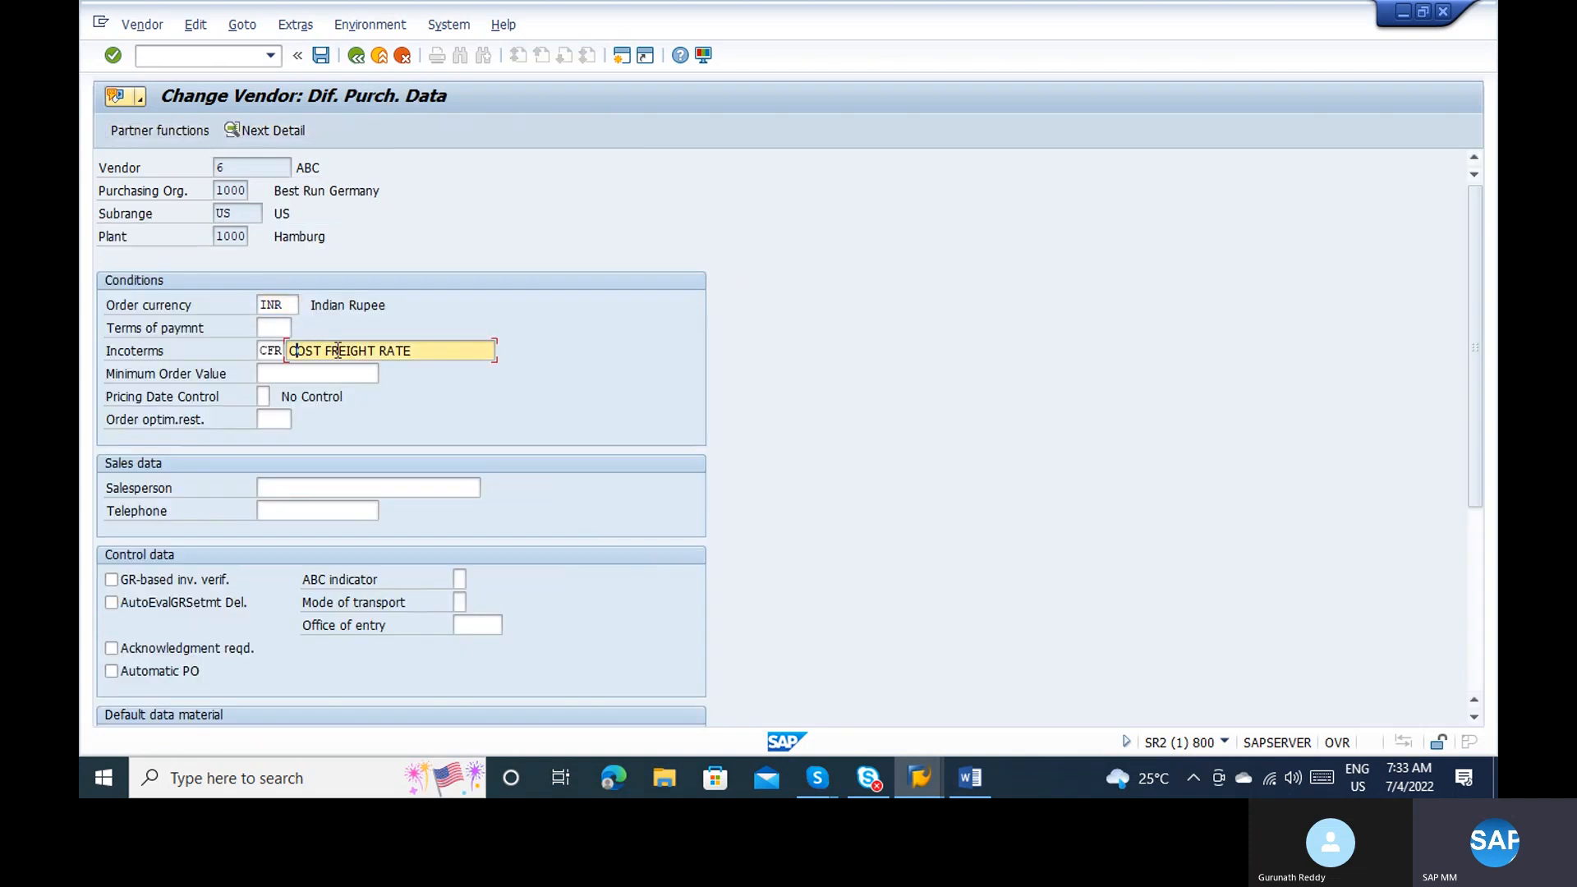
pyautogui.click(356, 55)
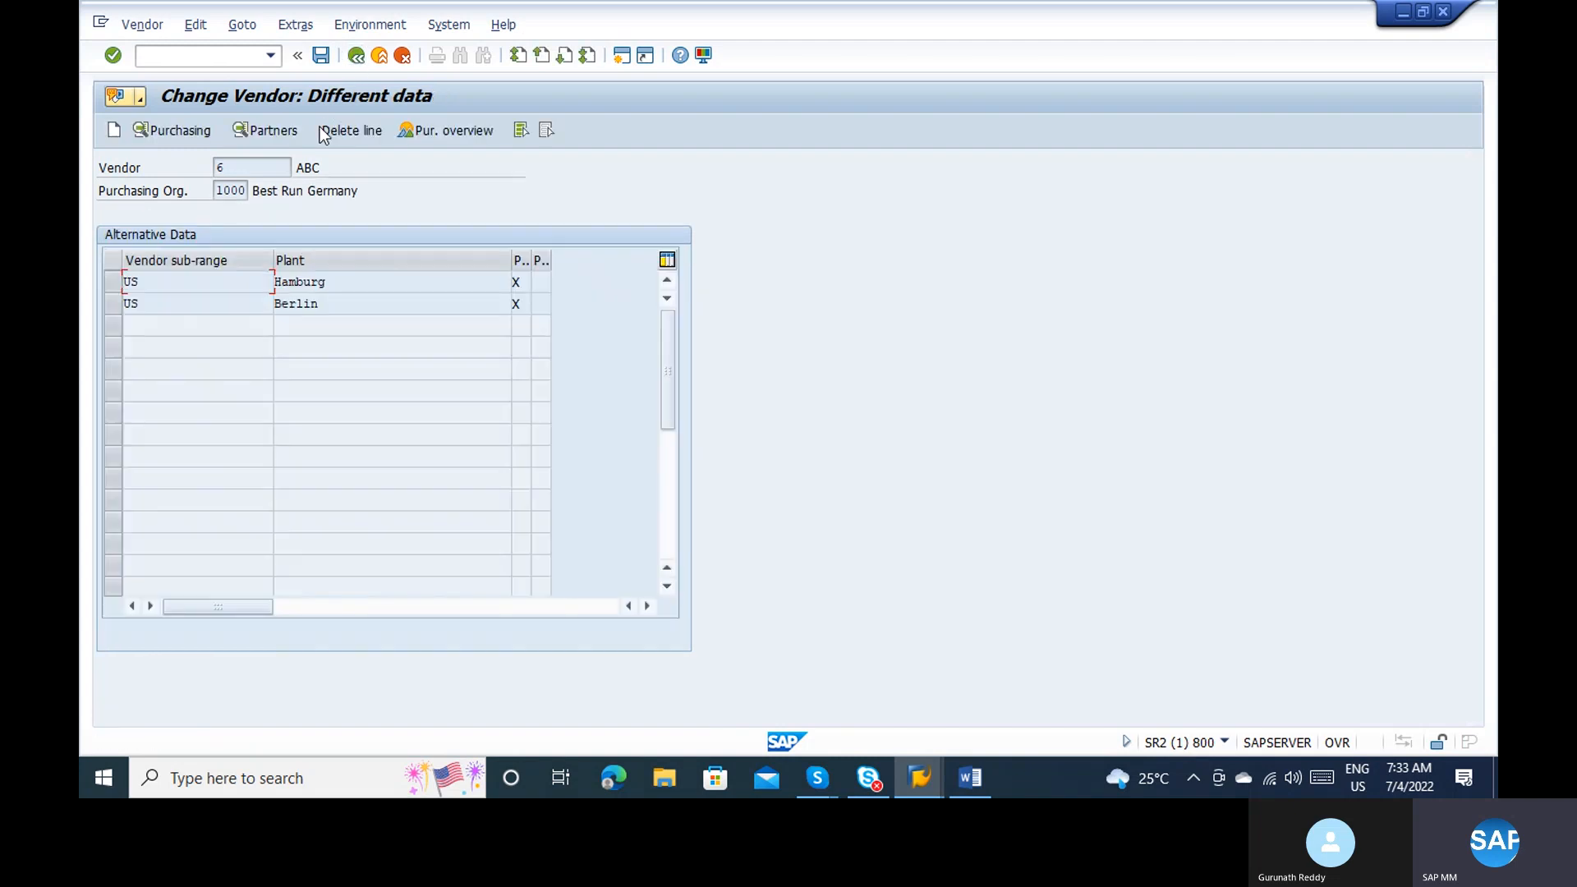
# Step: Check the Incoterms of the US entry for plant Berlin and return to the different data list
pyautogui.click(114, 305)
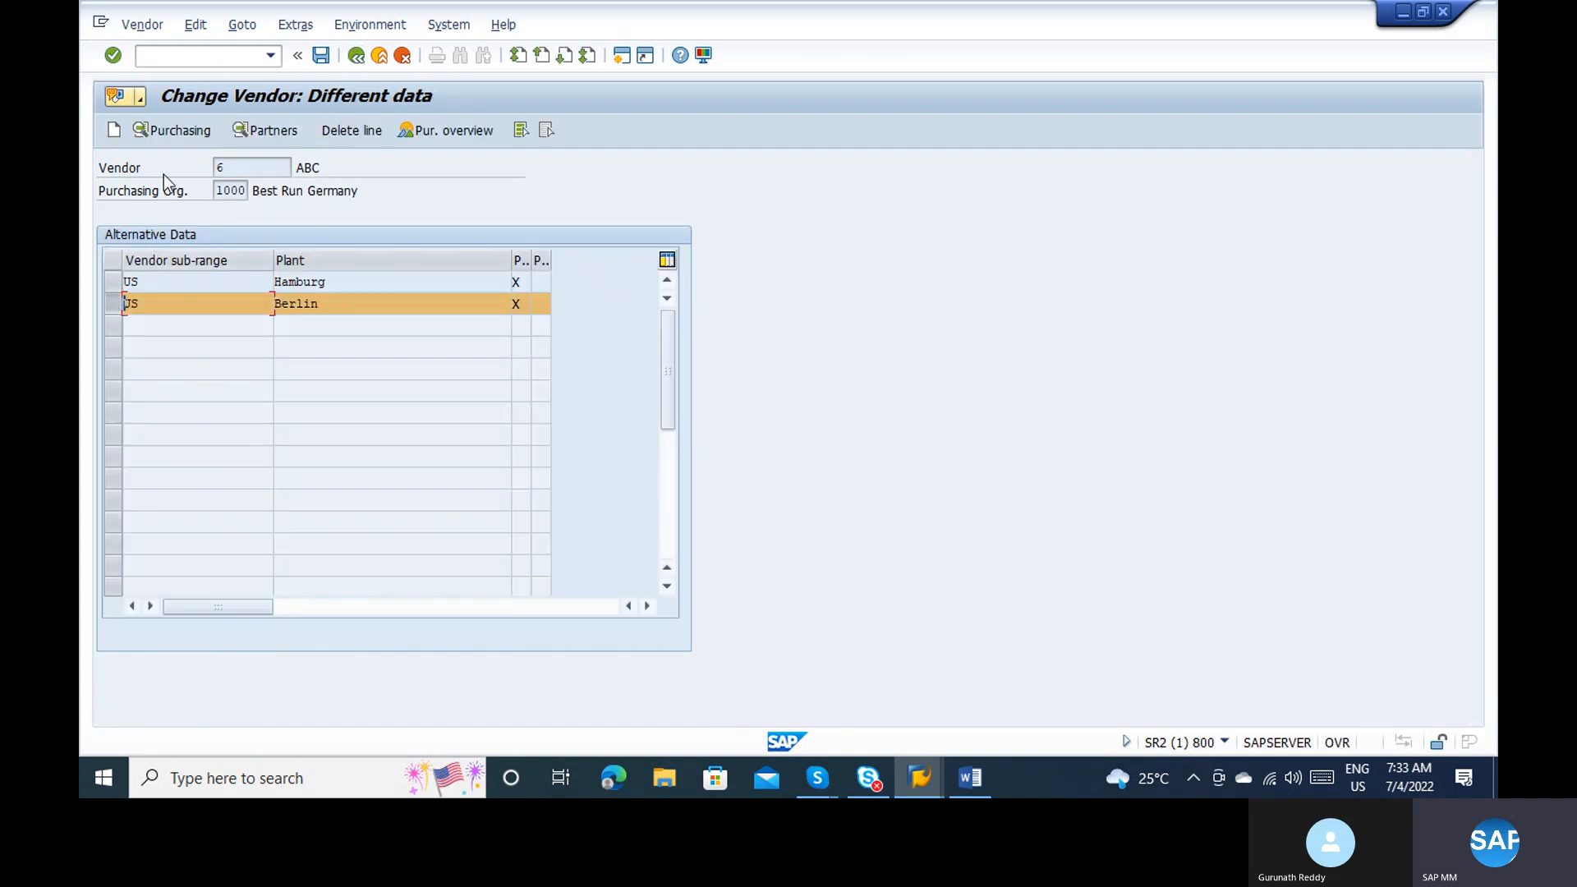
pyautogui.click(173, 131)
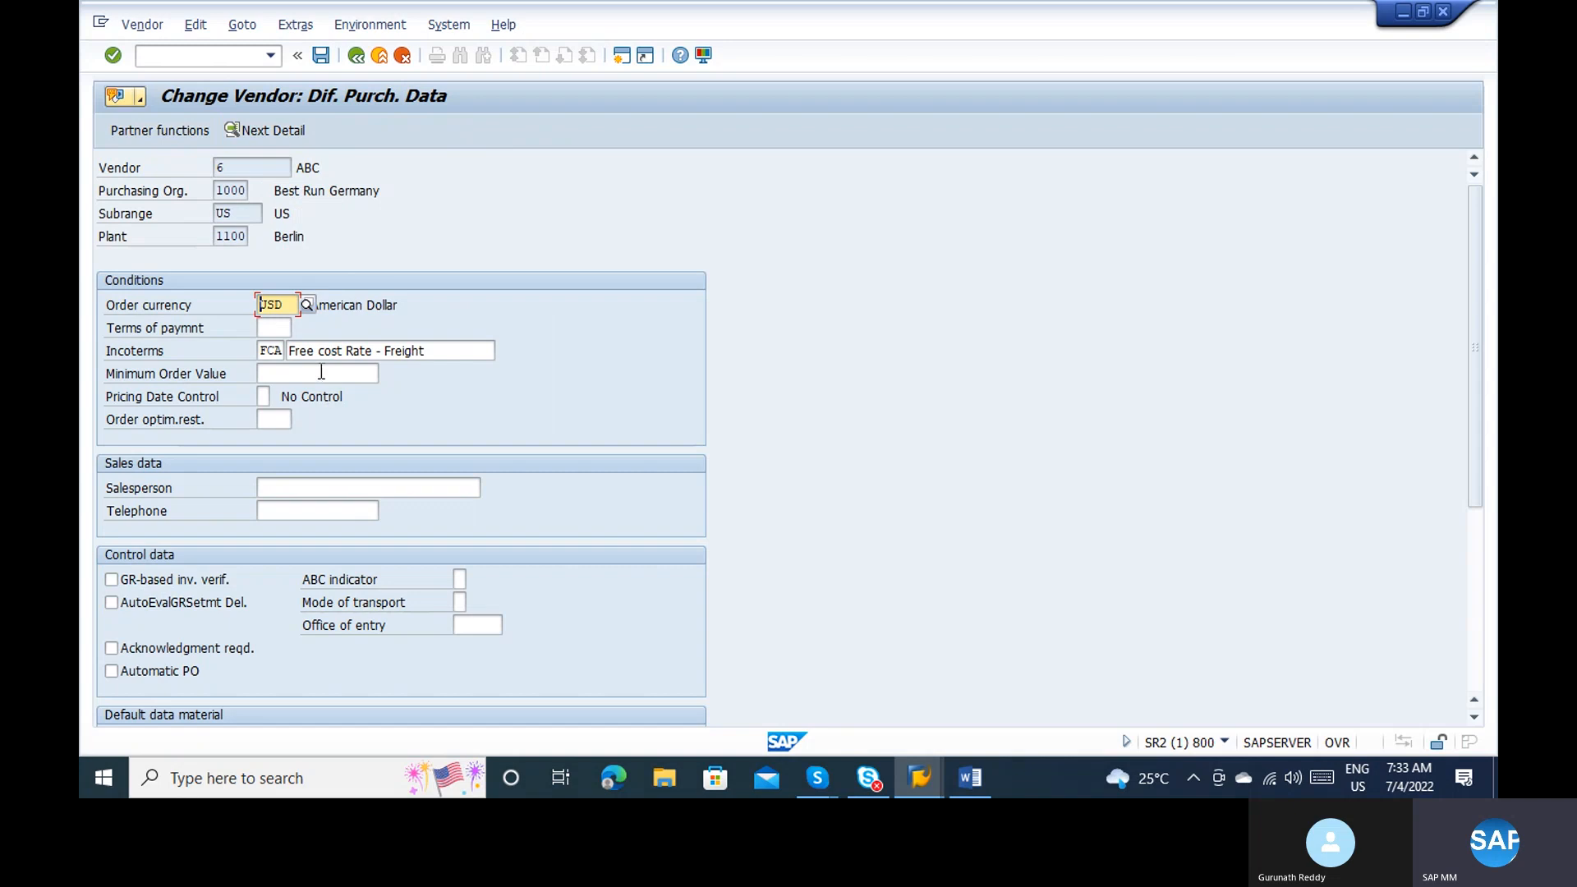
pyautogui.click(346, 352)
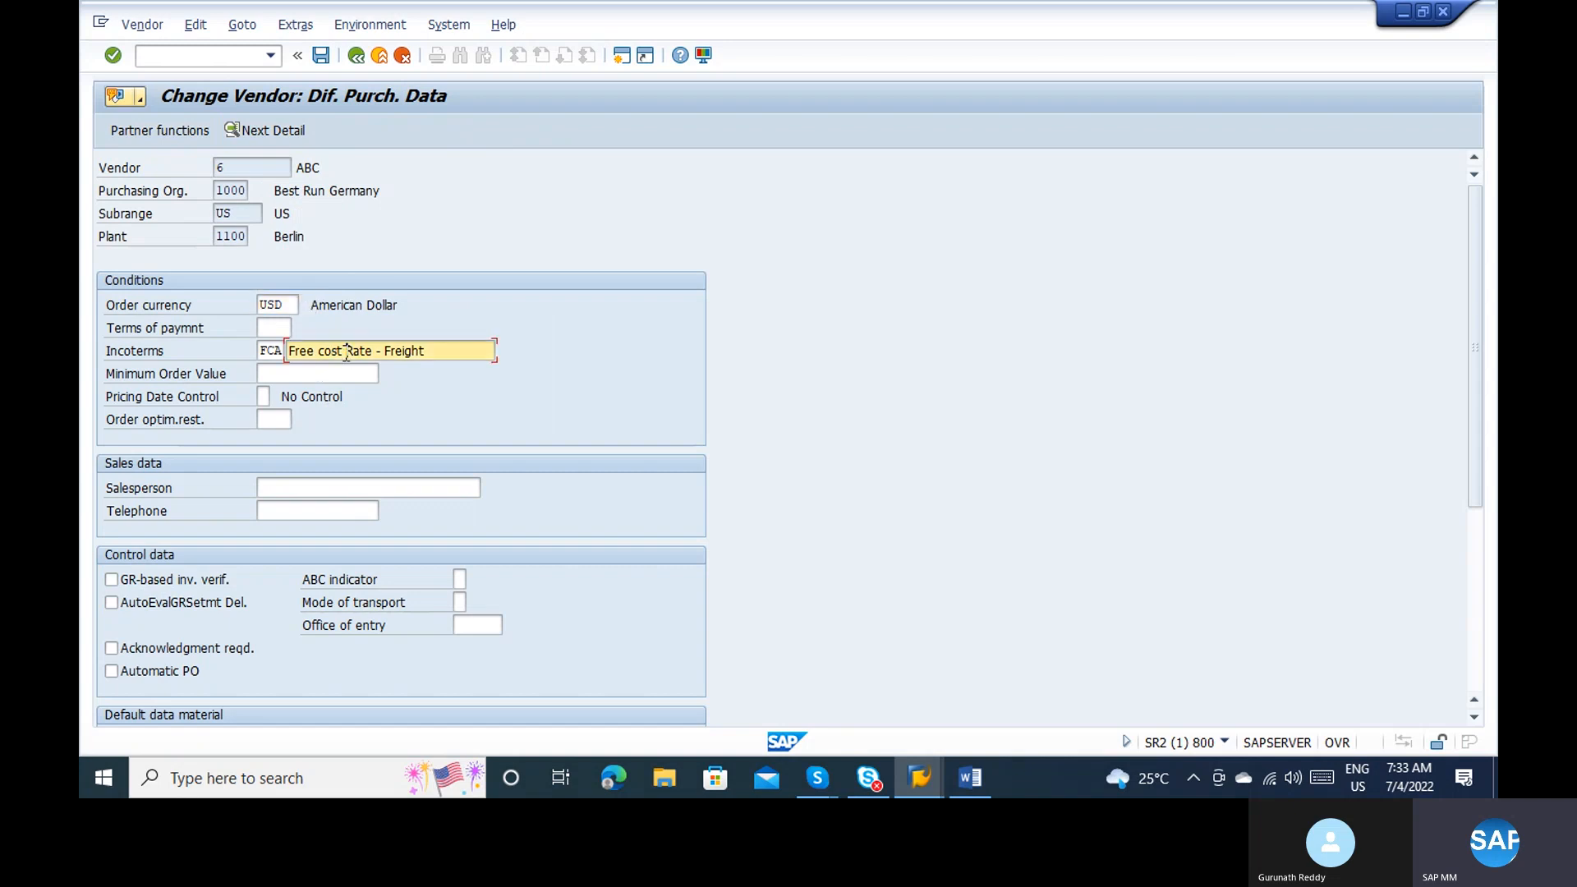
pyautogui.click(351, 63)
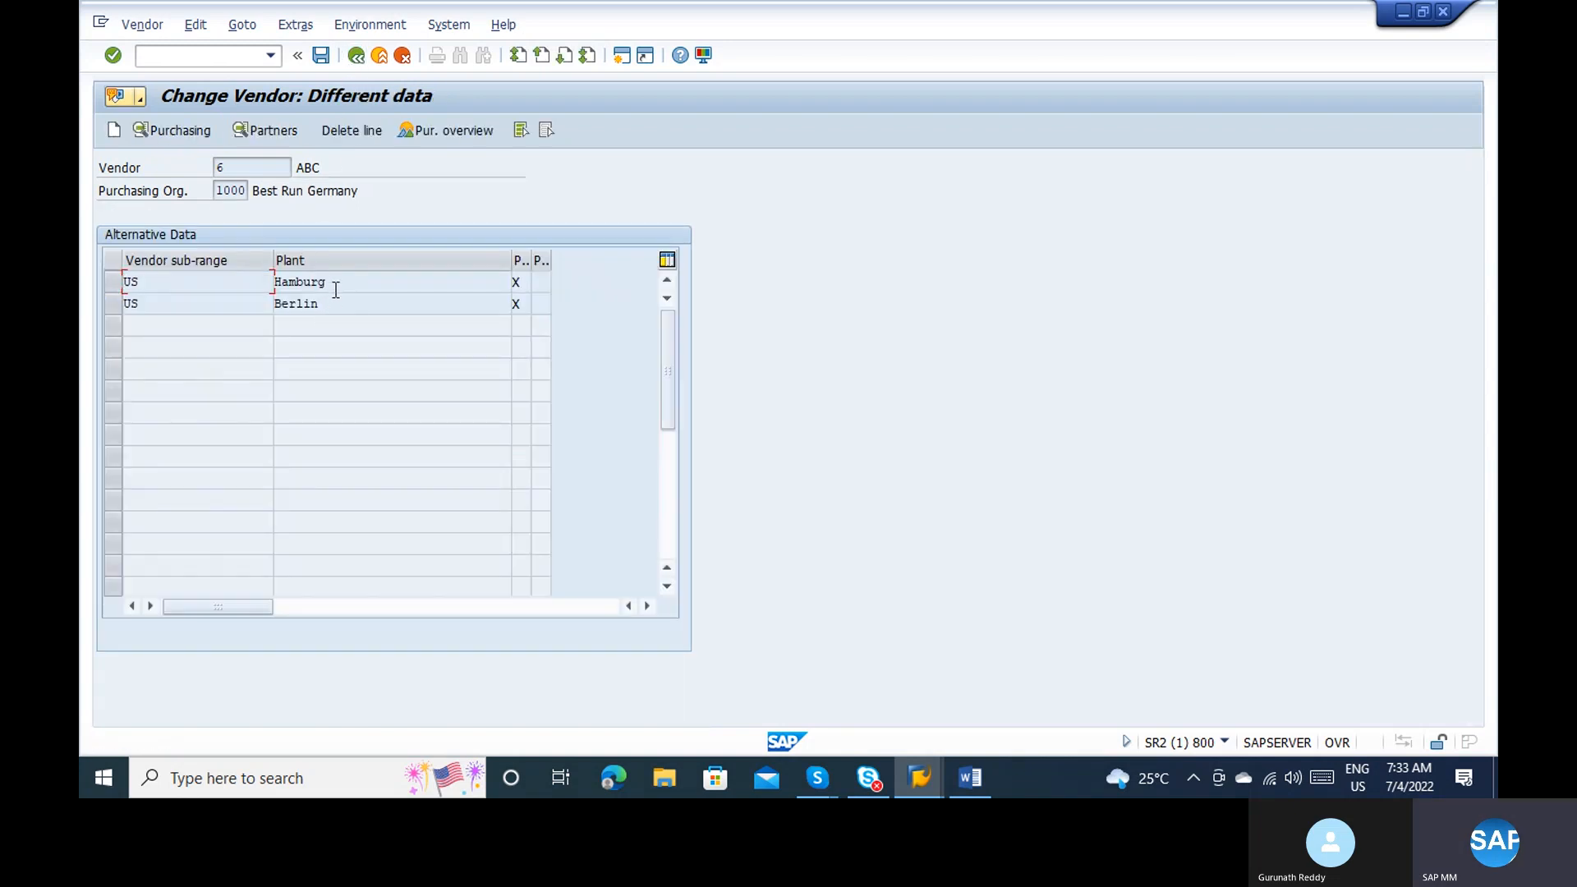
# Step: Compare the vendor sub-range and plant of the Hamburg and Berlin entries in the alternative data
pyautogui.moveTo(328, 282); pyautogui.dragTo(270, 307)
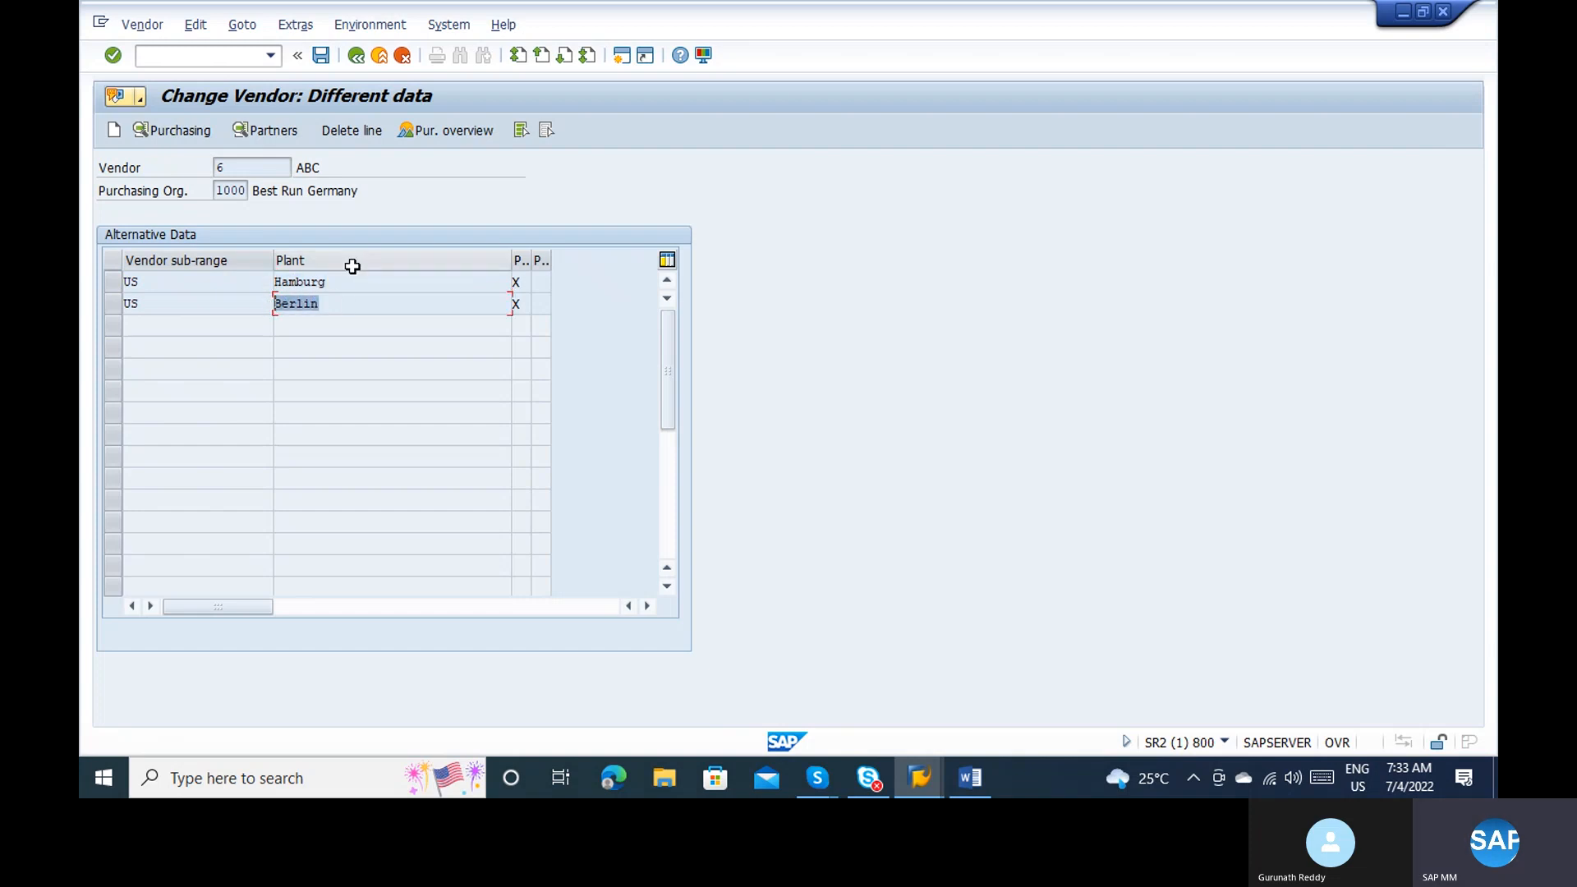
pyautogui.click(183, 282)
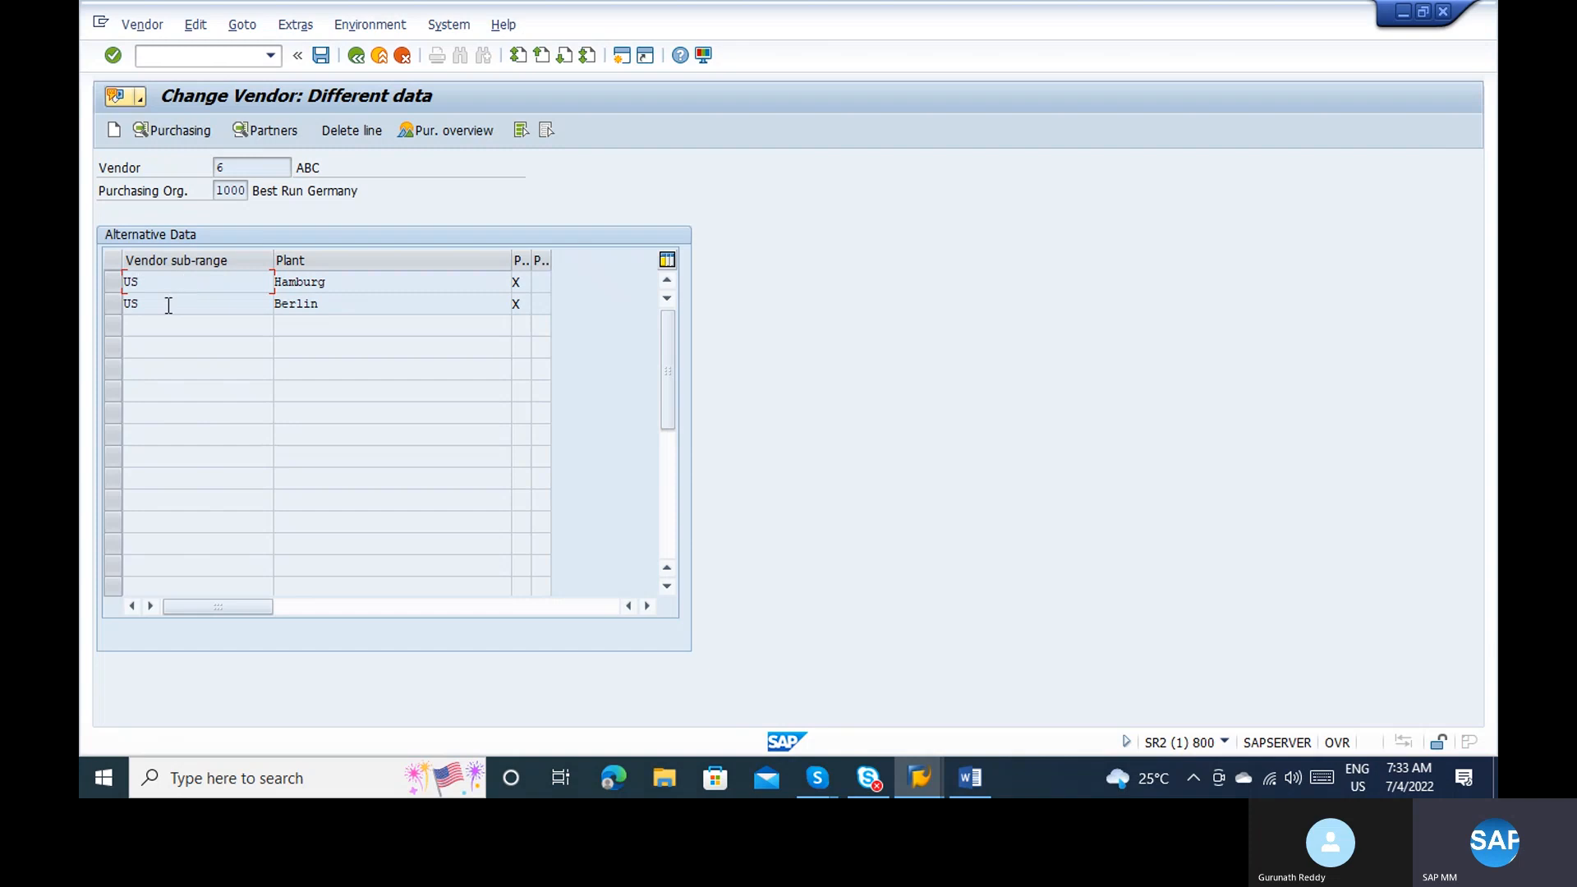
pyautogui.click(169, 305)
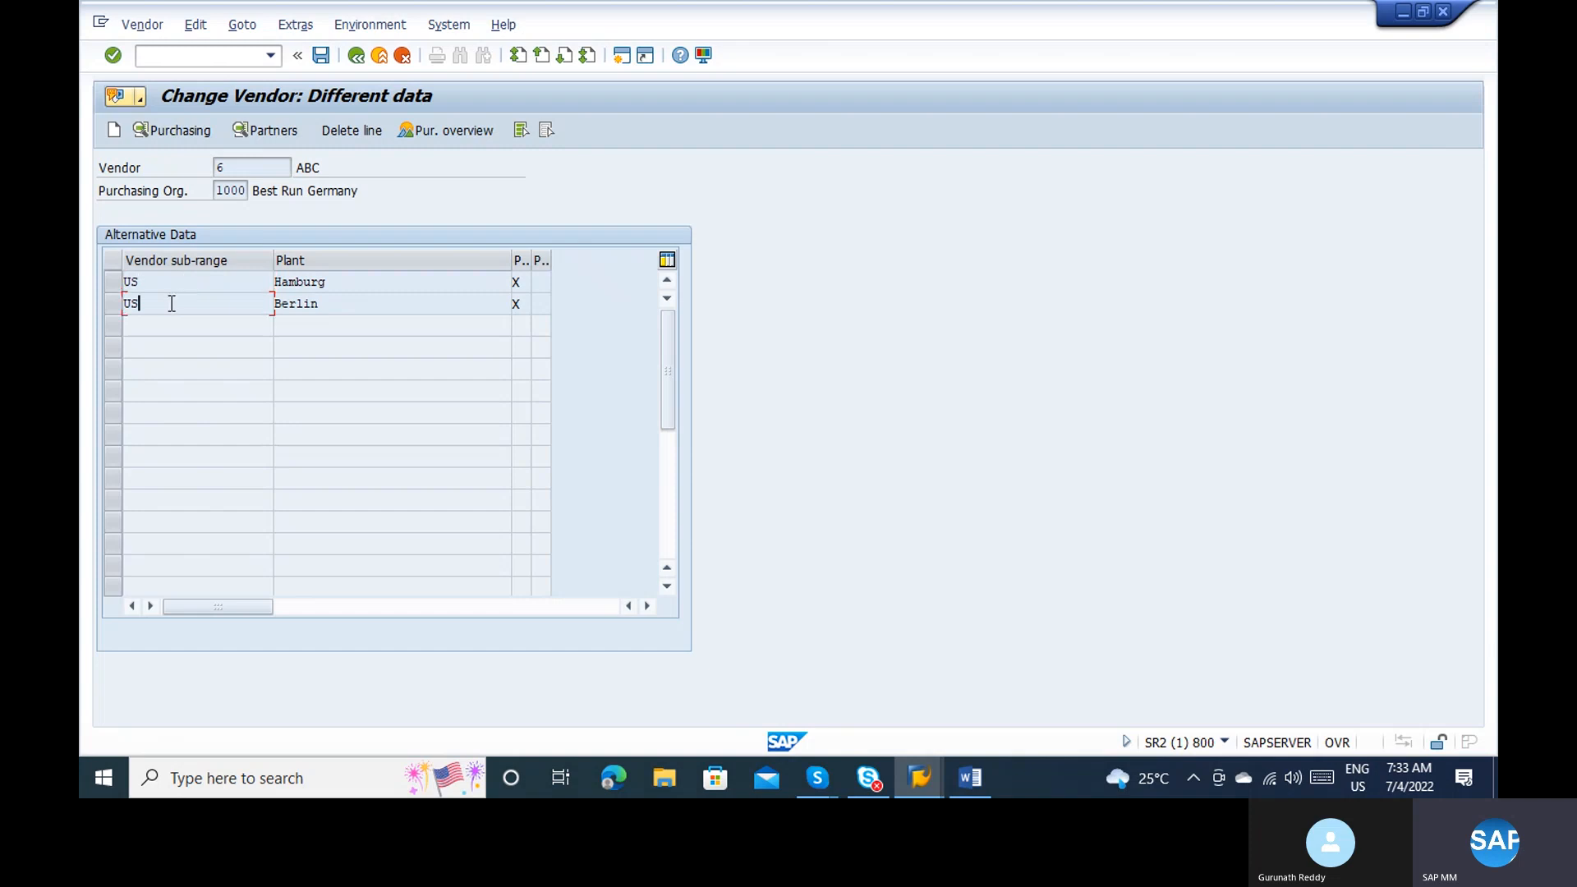
pyautogui.click(363, 280)
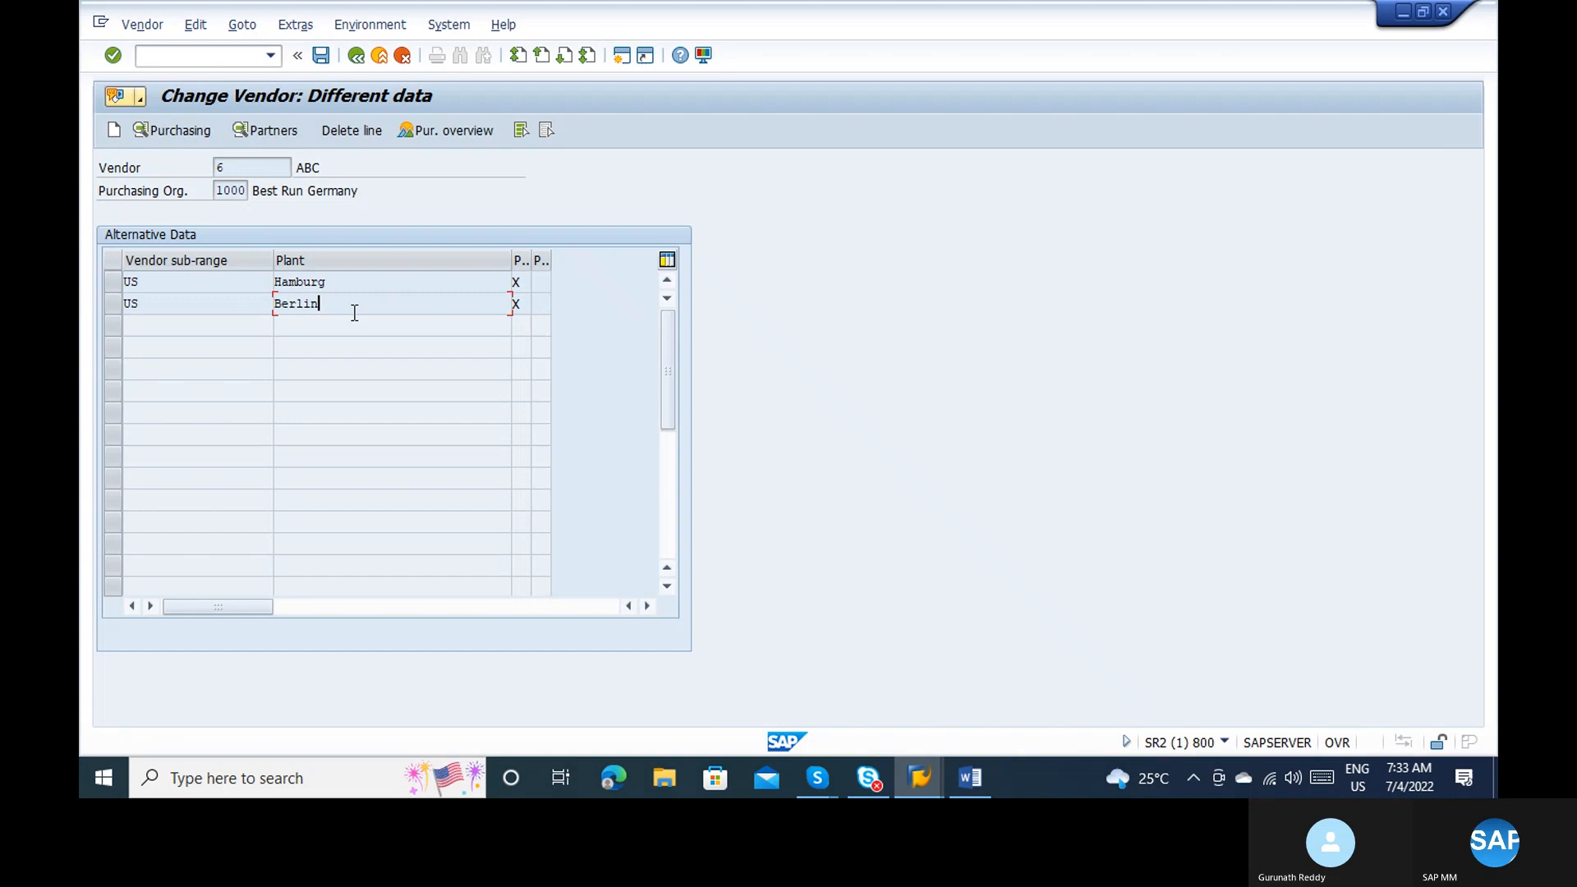
pyautogui.click(114, 283)
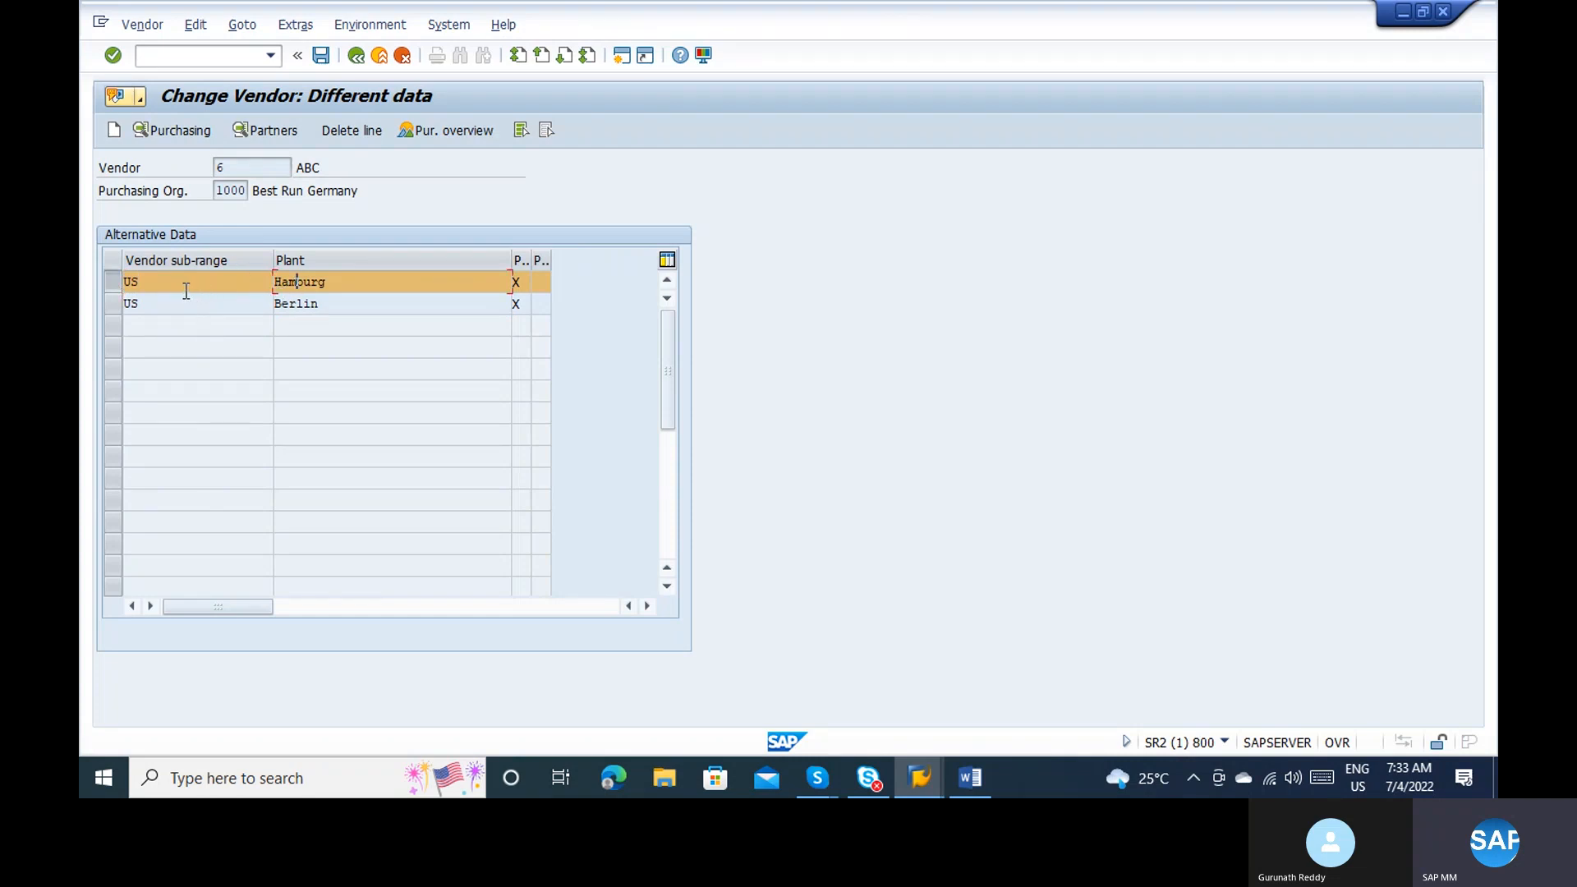
pyautogui.moveTo(327, 280); pyautogui.dragTo(270, 282)
pyautogui.click(175, 276)
pyautogui.moveTo(328, 282); pyautogui.dragTo(267, 286)
pyautogui.click(112, 279)
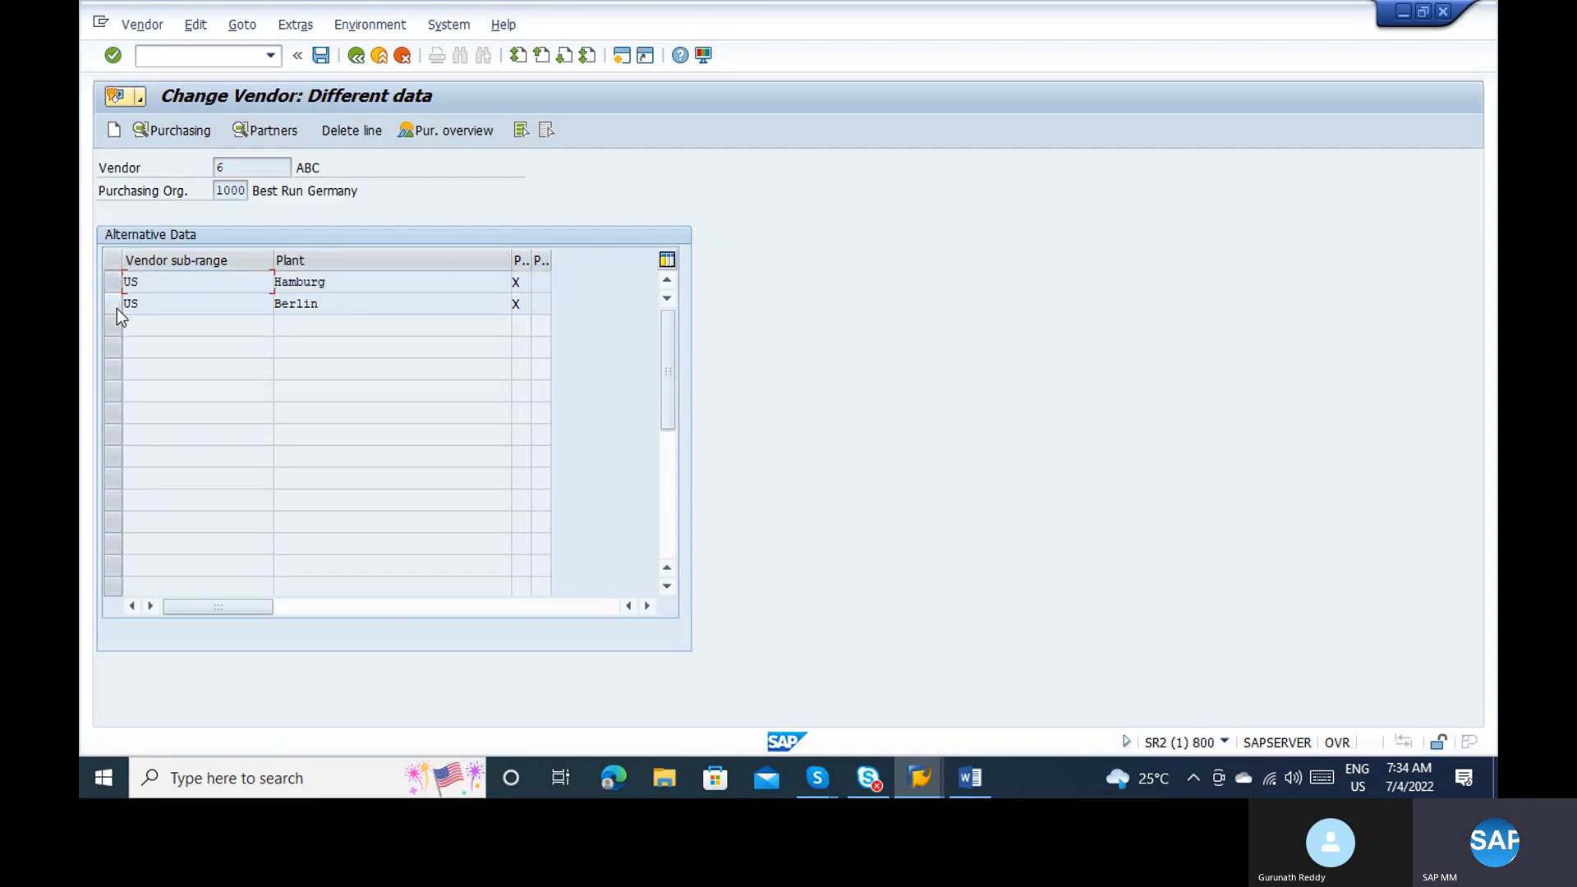
# Step: Open the purchasing data of the US entry for plant Berlin and review its Incoterms, order currency and terms of payment
pyautogui.click(117, 308)
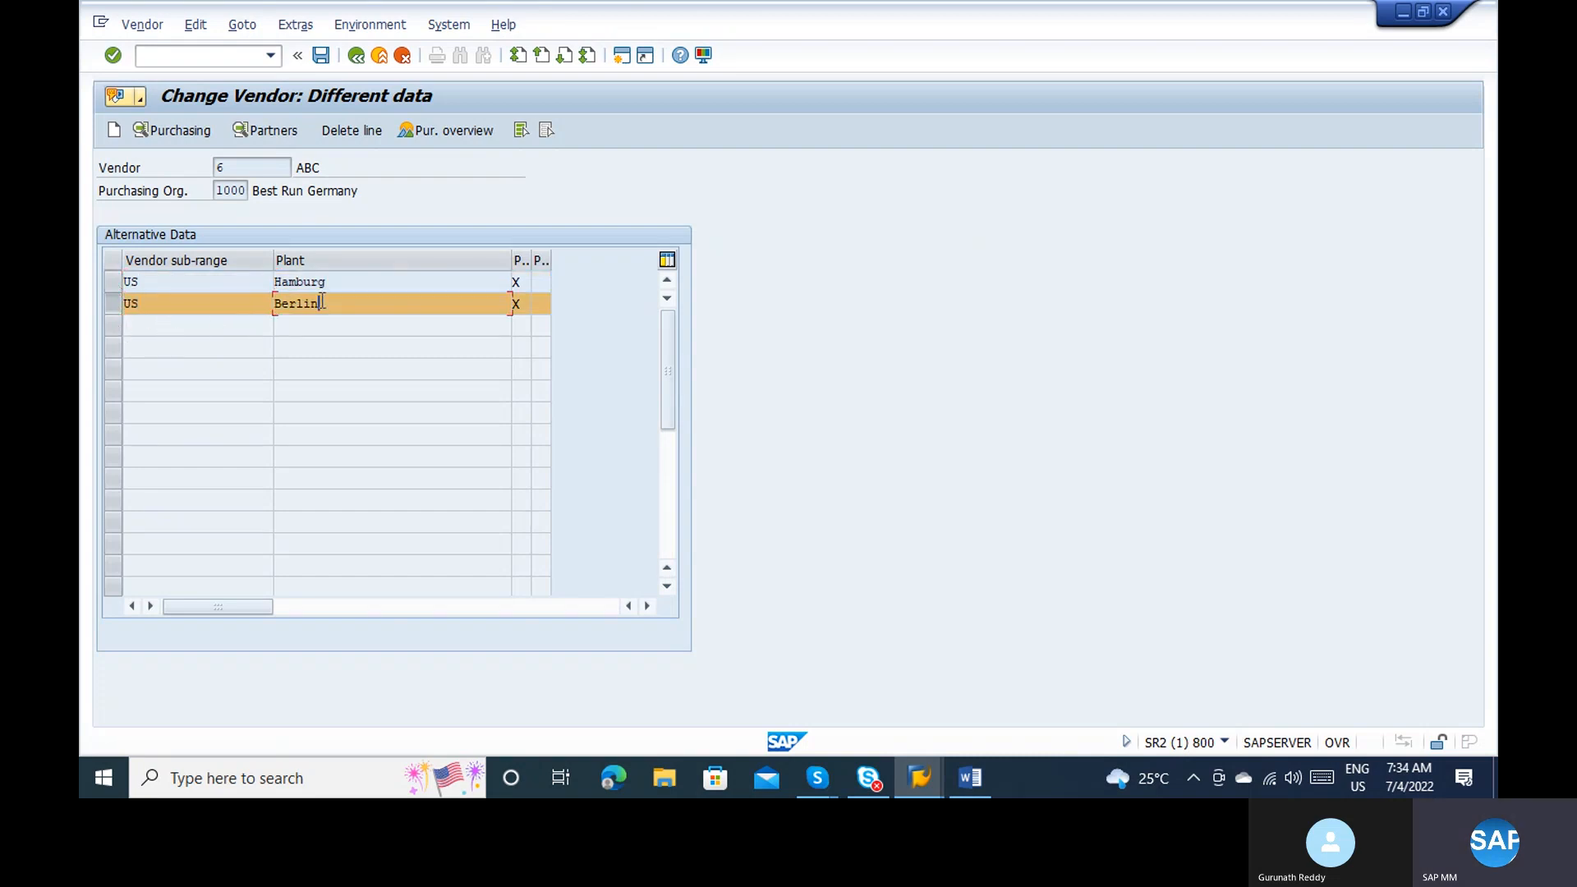
pyautogui.moveTo(320, 303); pyautogui.dragTo(259, 301)
pyautogui.click(180, 130)
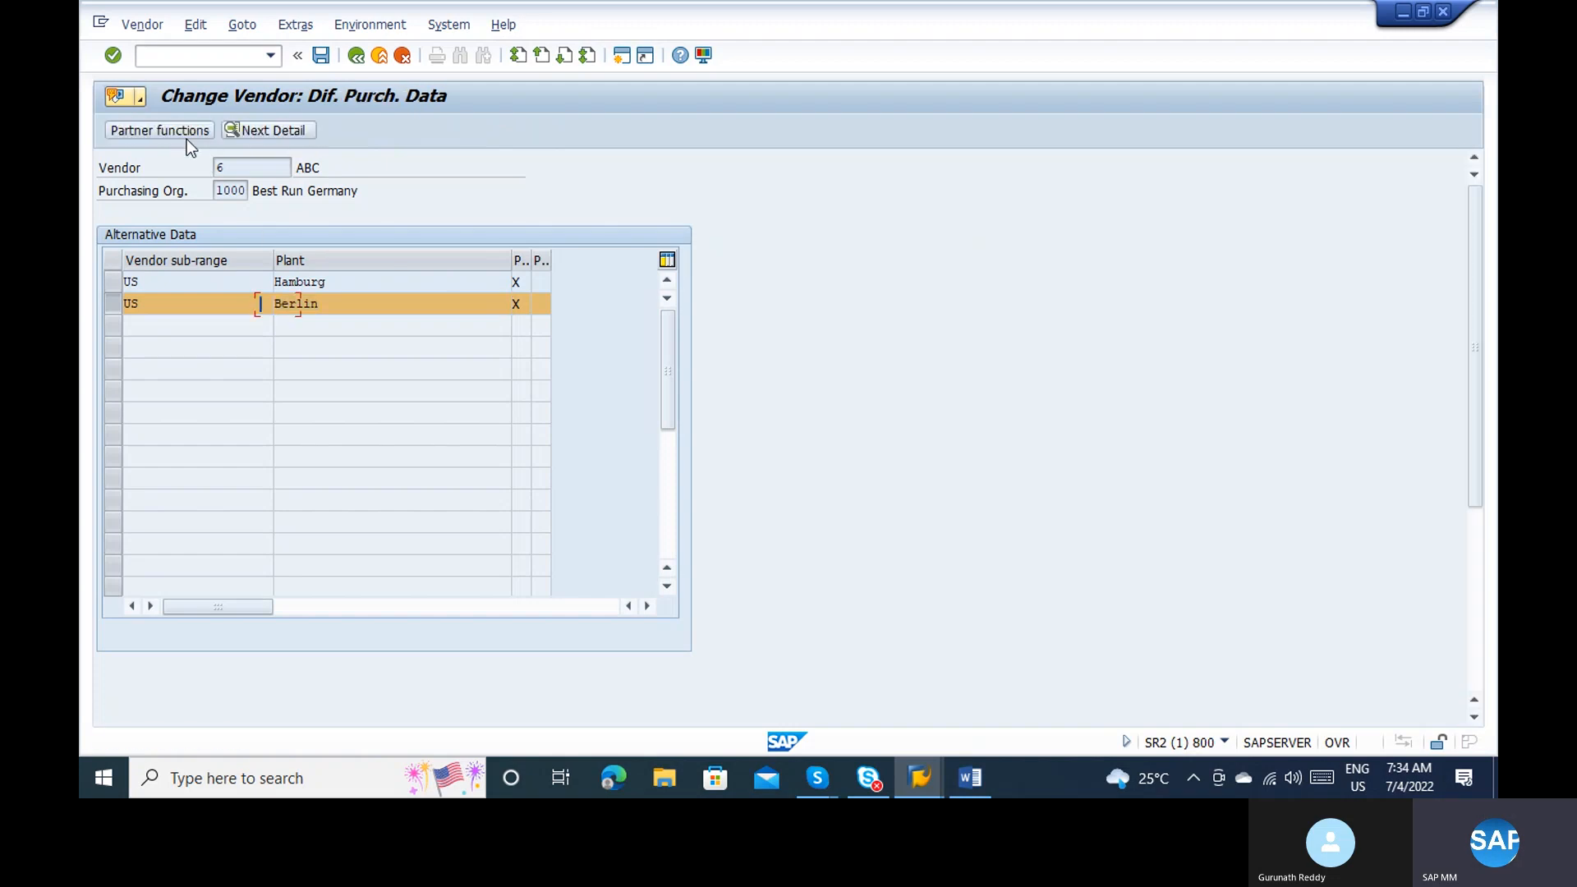
pyautogui.click(291, 377)
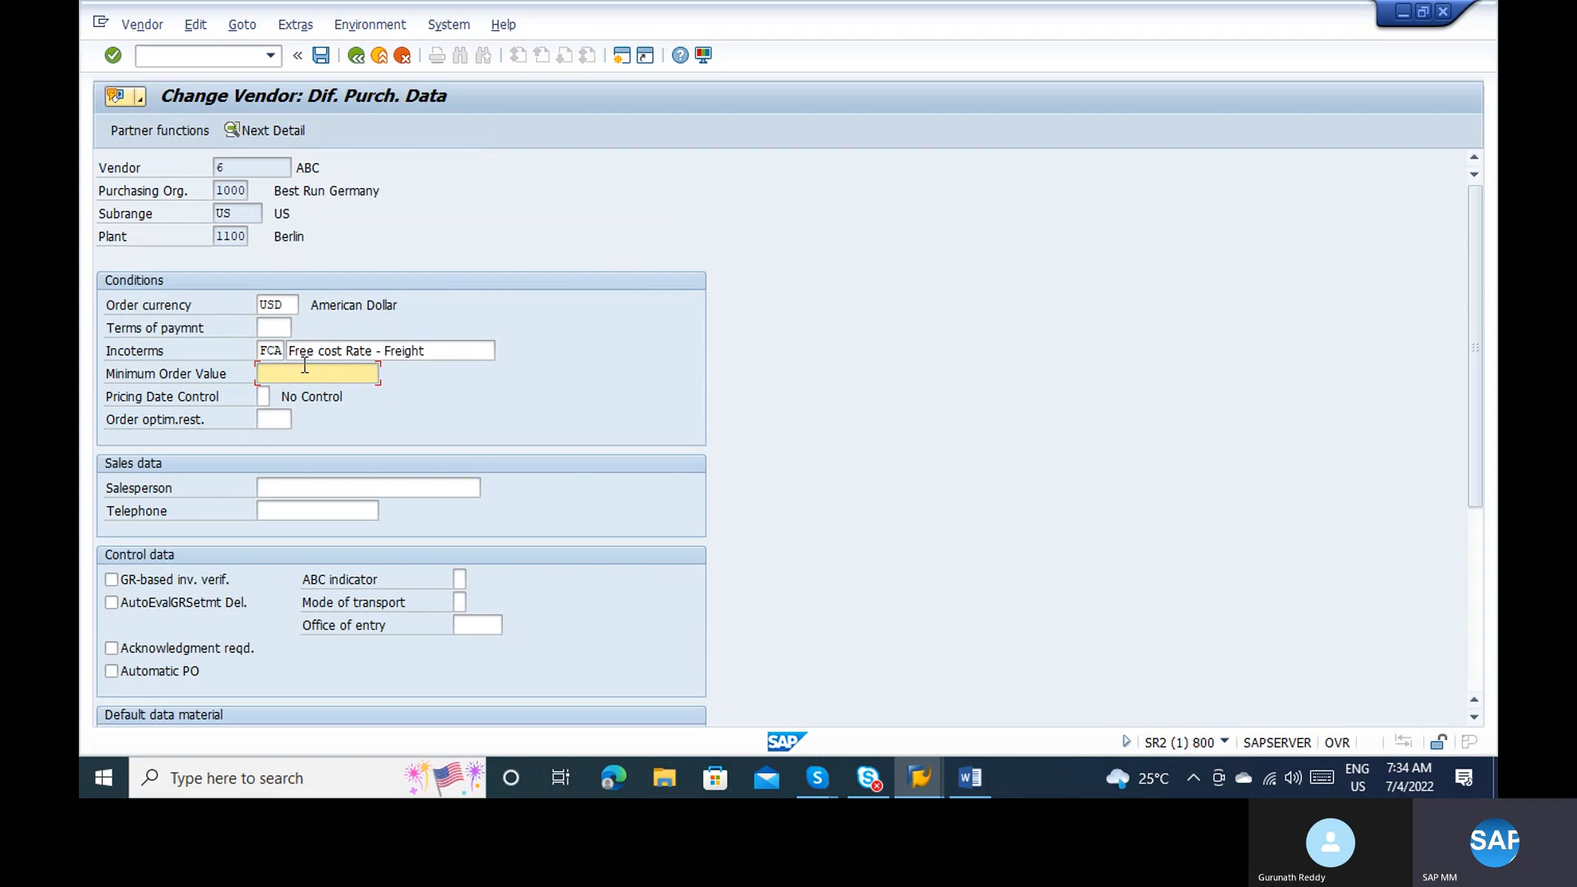
pyautogui.click(303, 352)
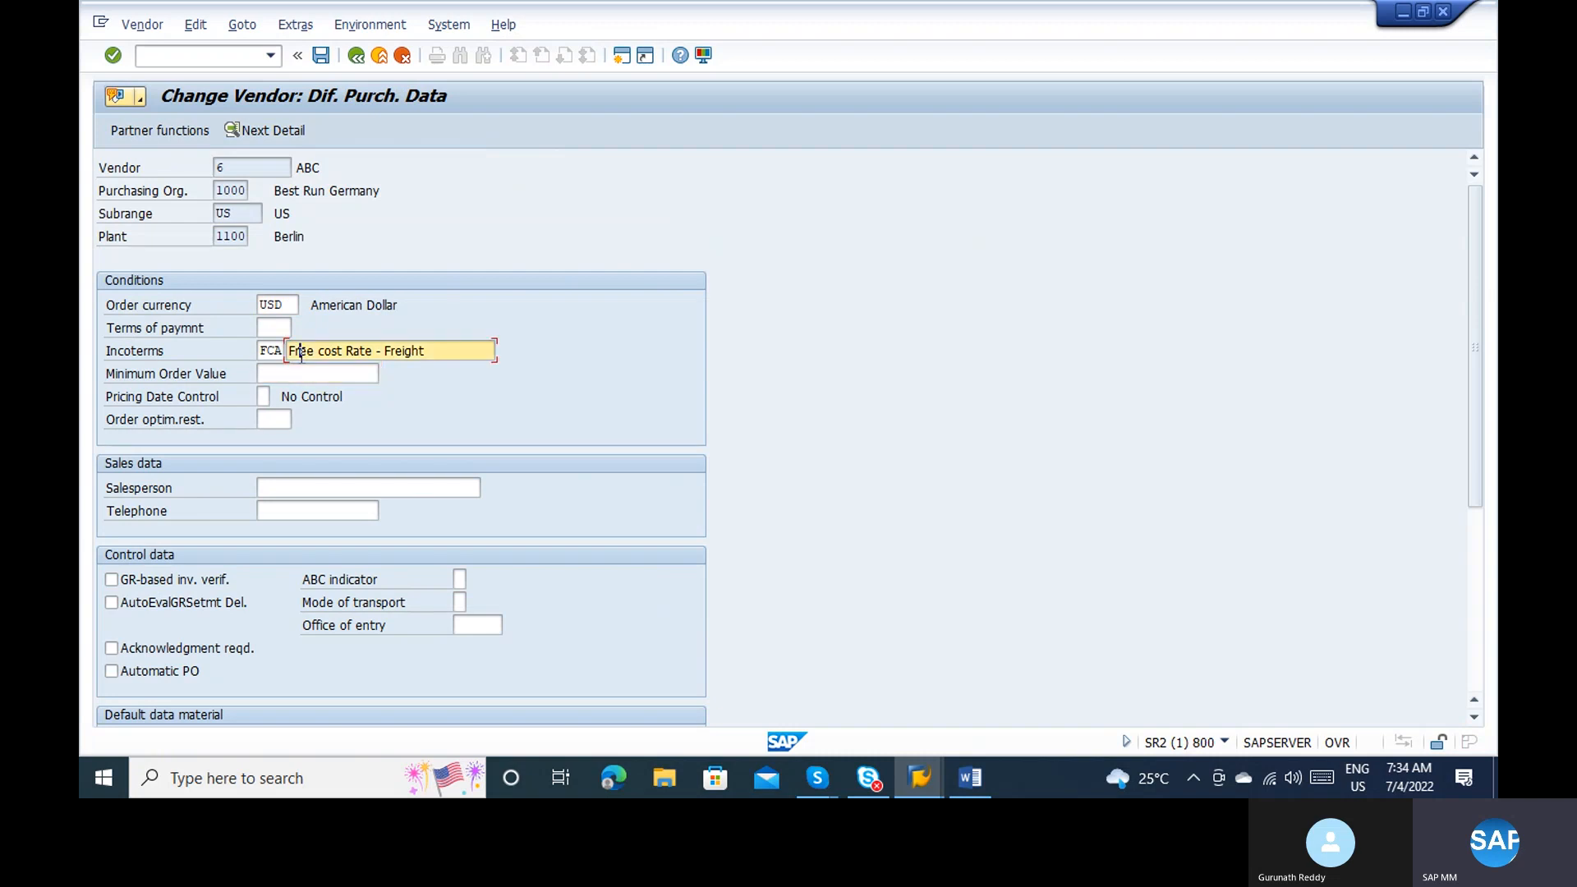
pyautogui.click(276, 304)
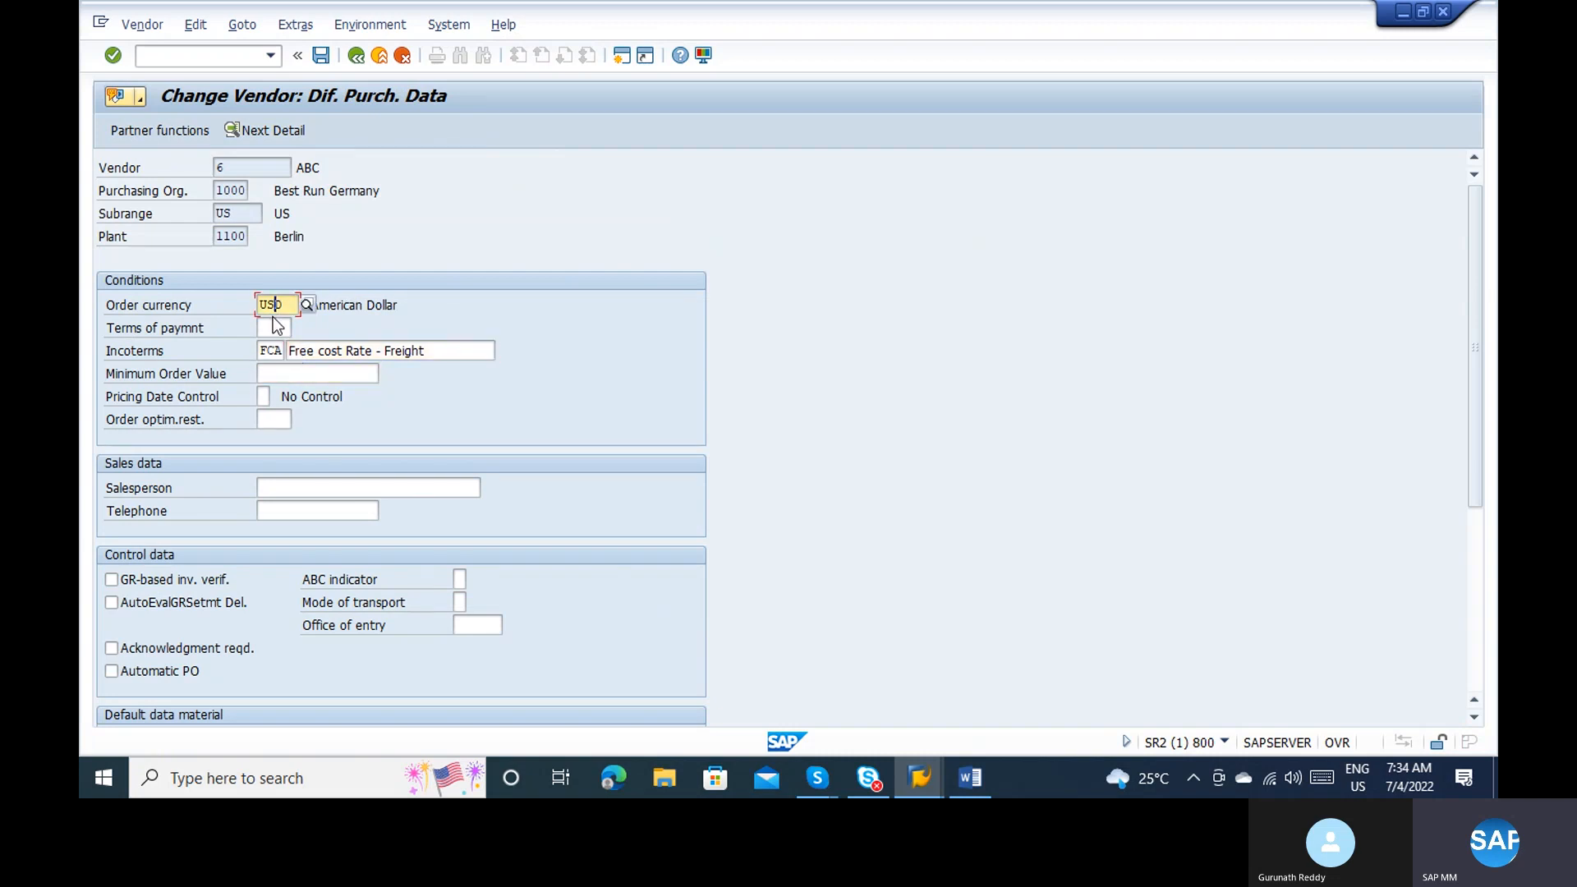
pyautogui.click(267, 327)
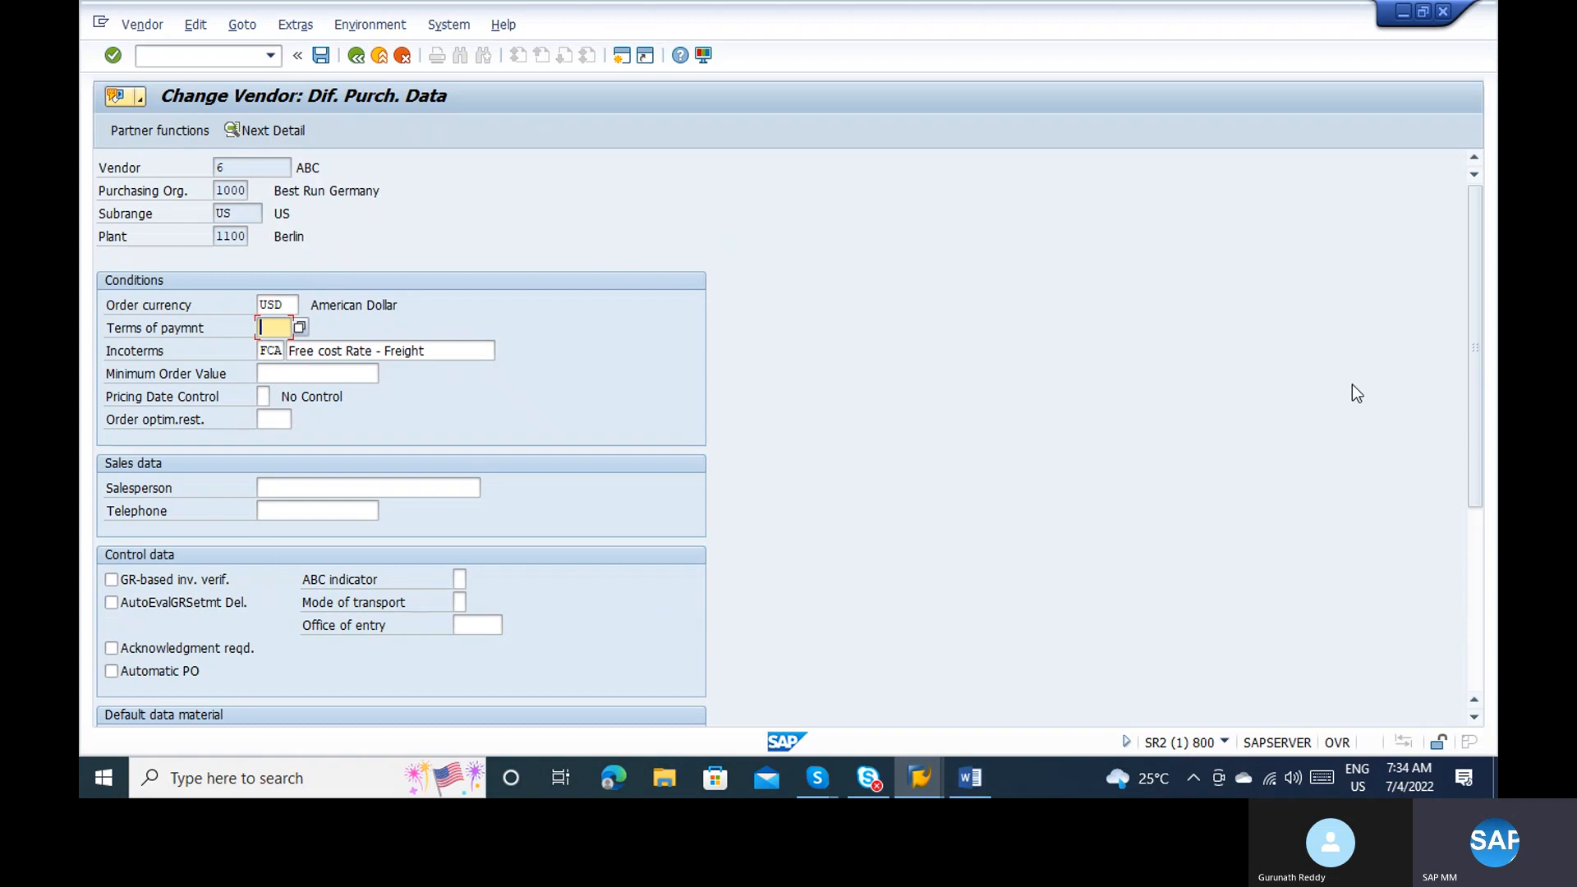
# Step: Review the purchasing group, MRP controller and planned delivery time fields for plant Berlin, and return to the different data list
pyautogui.click(1475, 567)
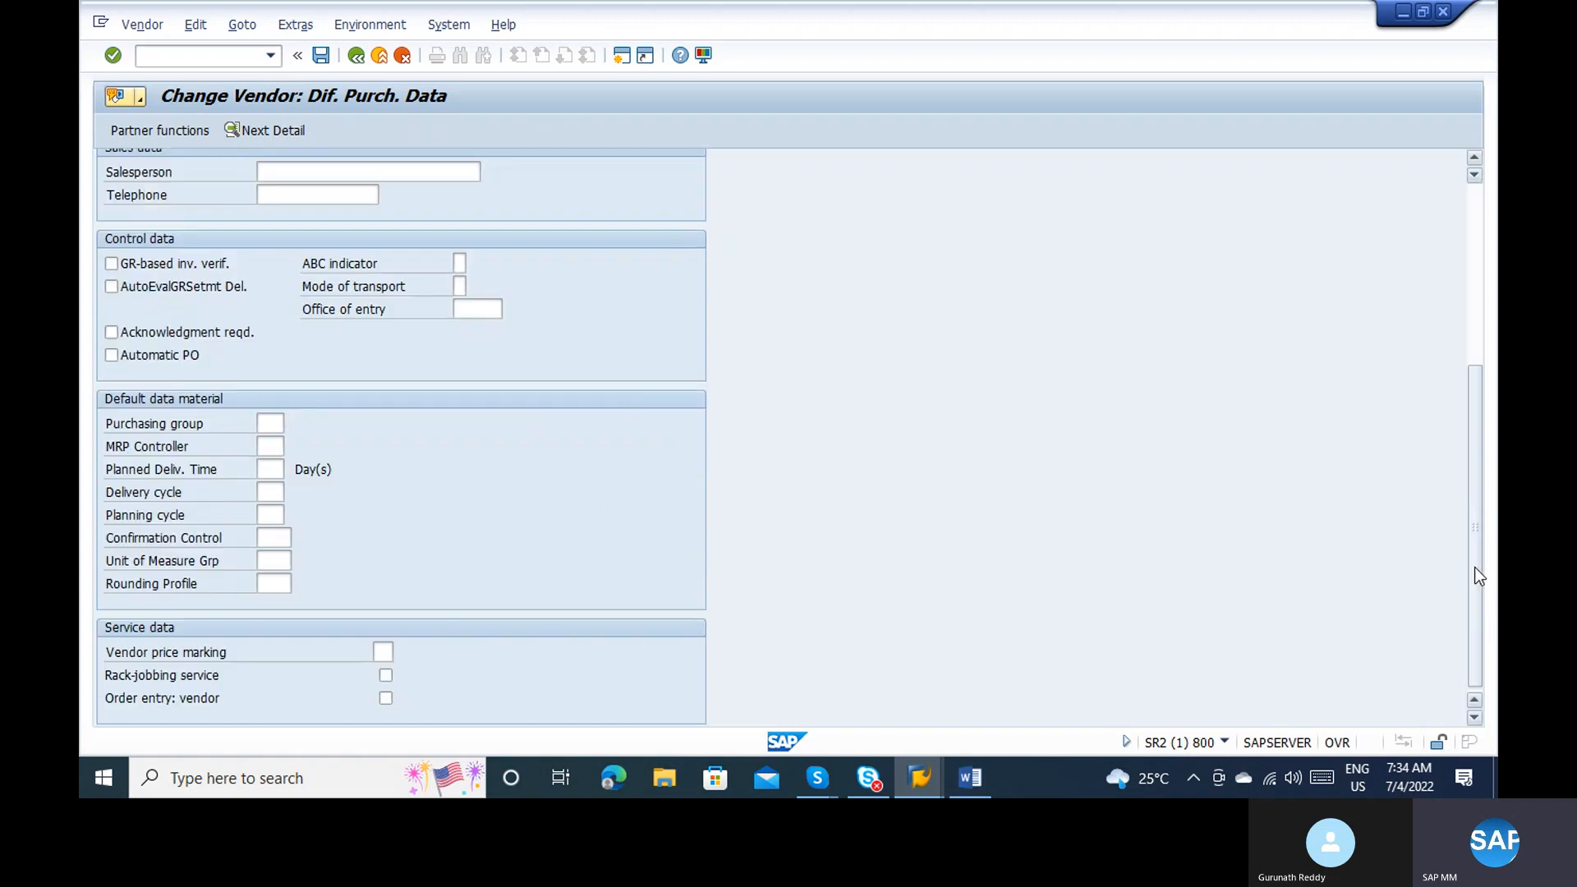
pyautogui.click(280, 420)
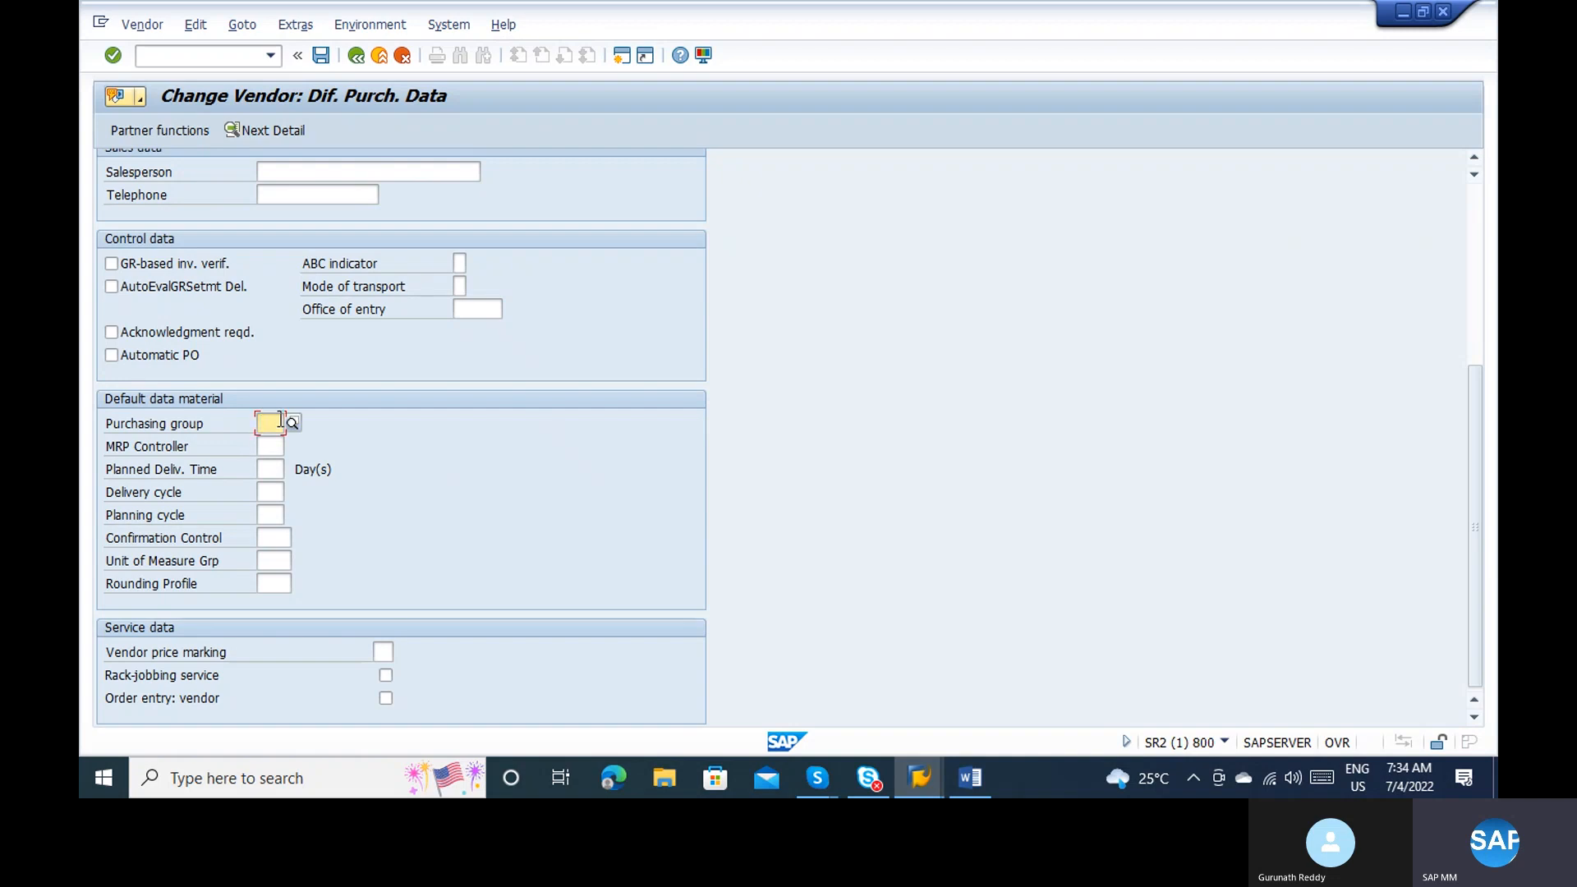
pyautogui.click(274, 446)
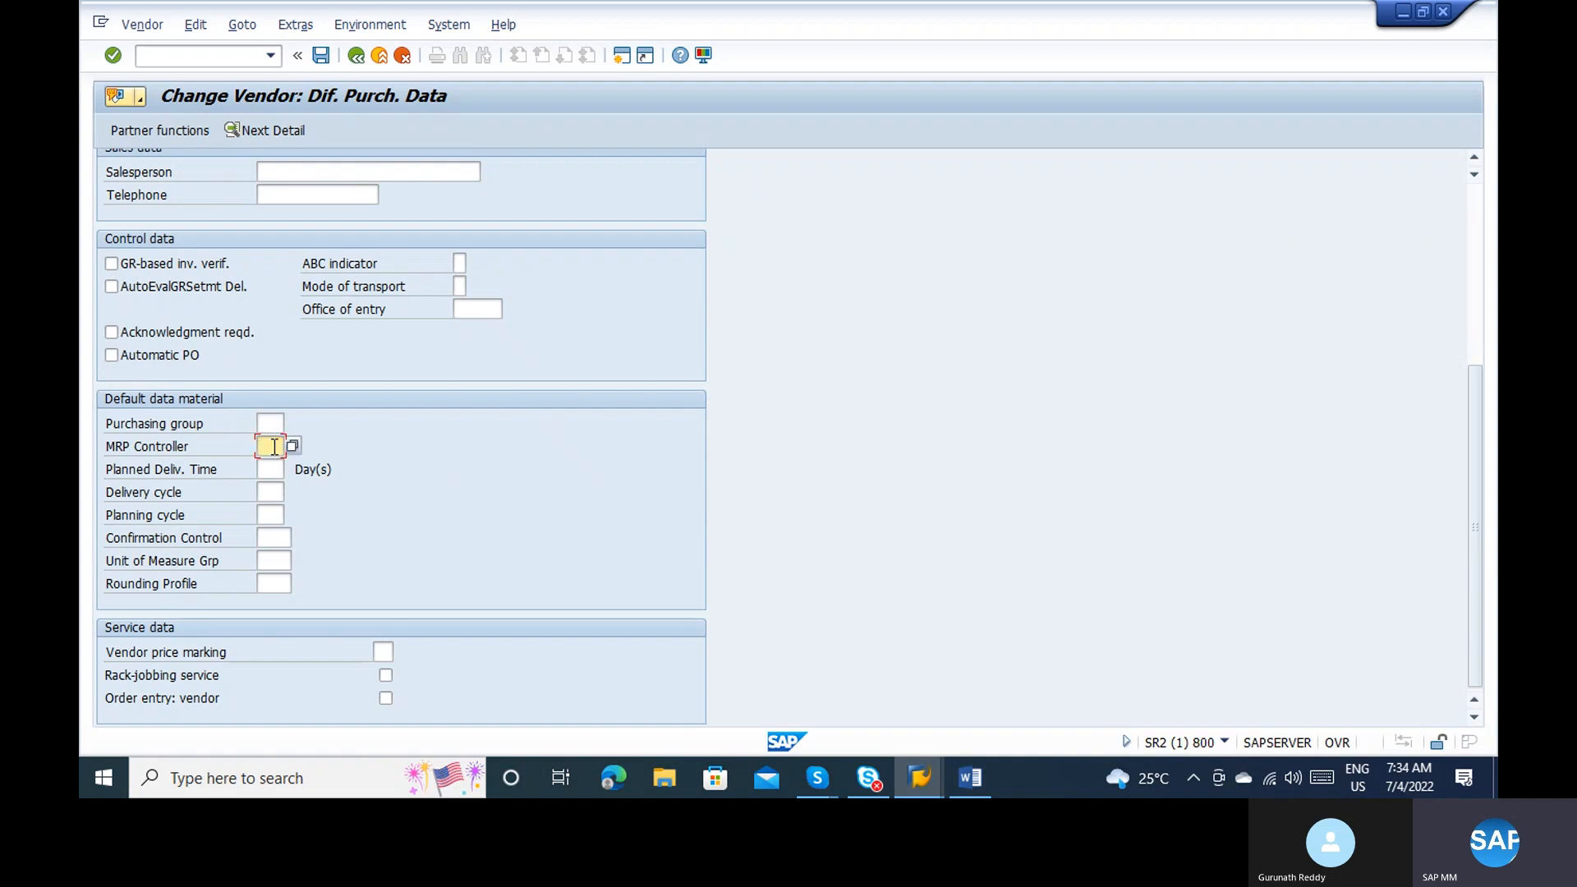
pyautogui.click(271, 472)
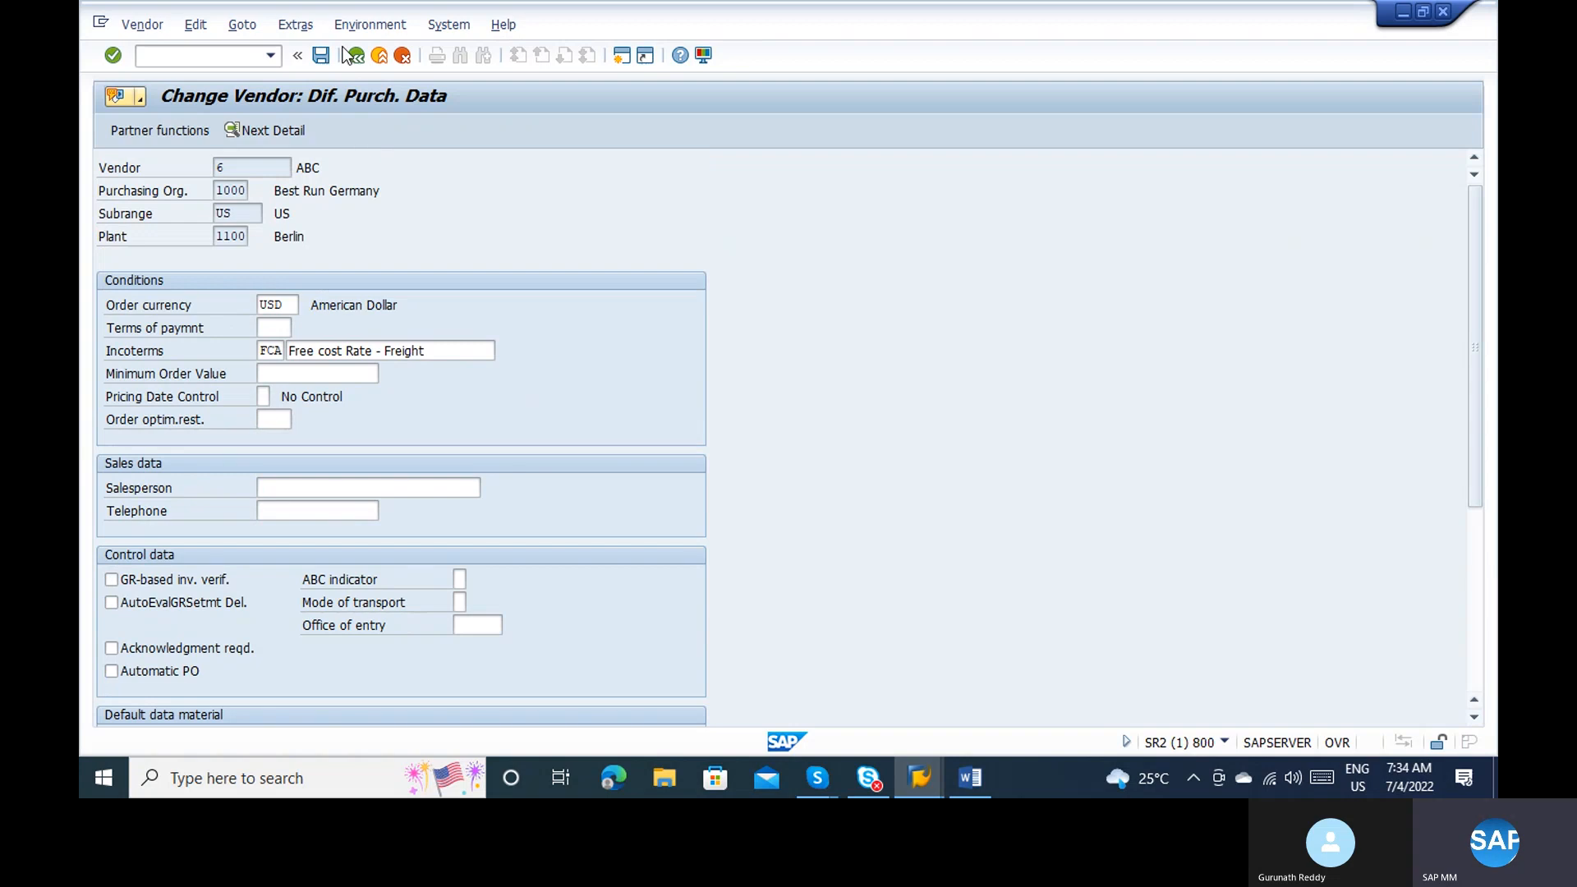
pyautogui.click(358, 56)
pyautogui.click(359, 56)
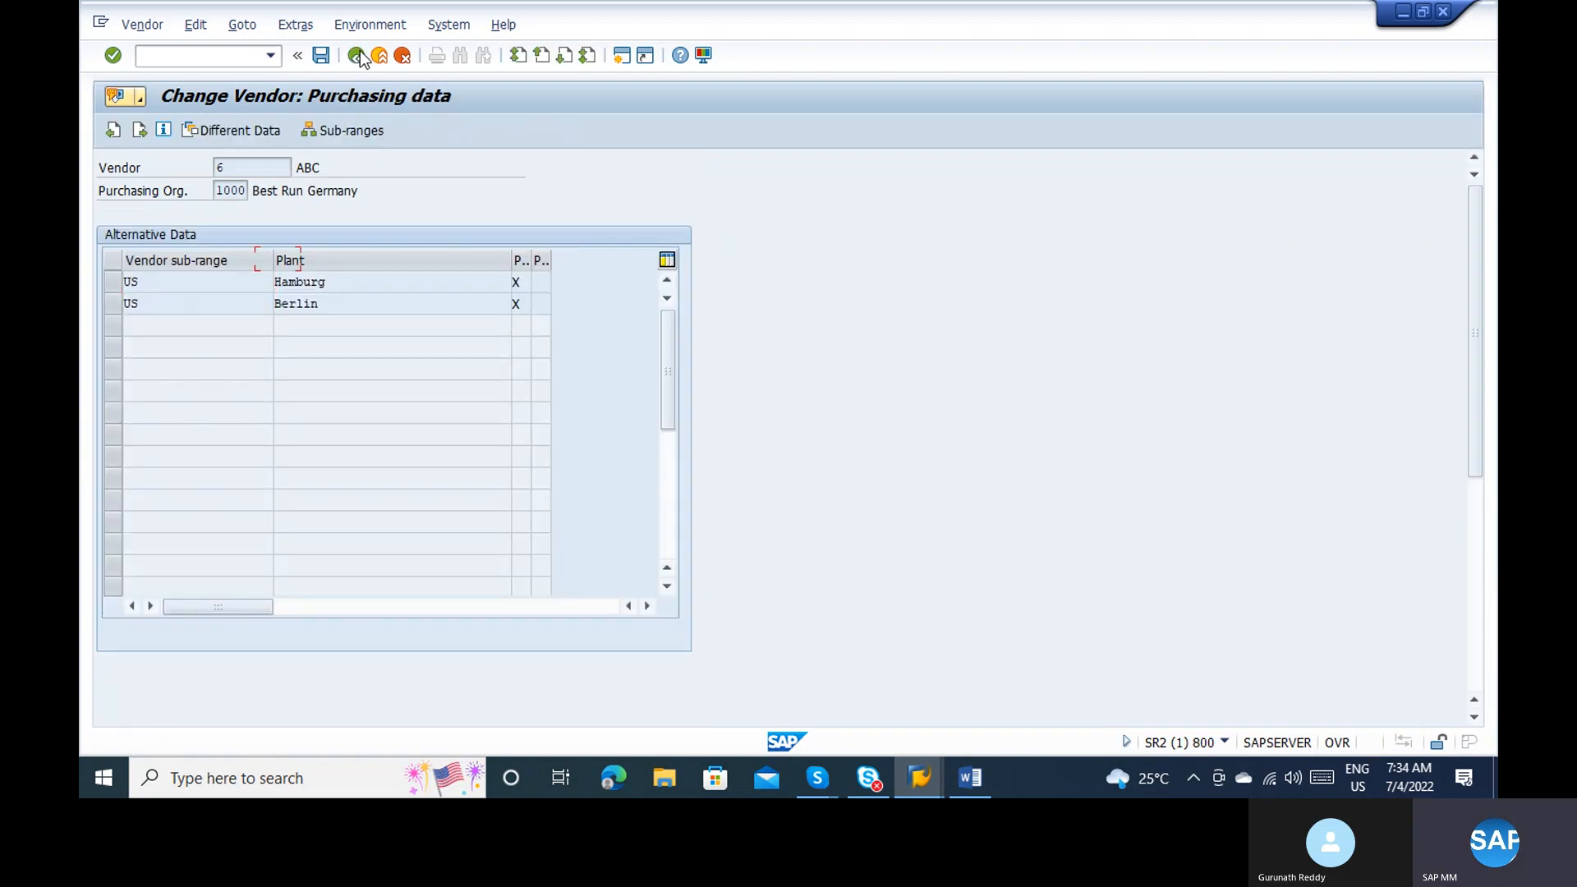
pyautogui.click(218, 130)
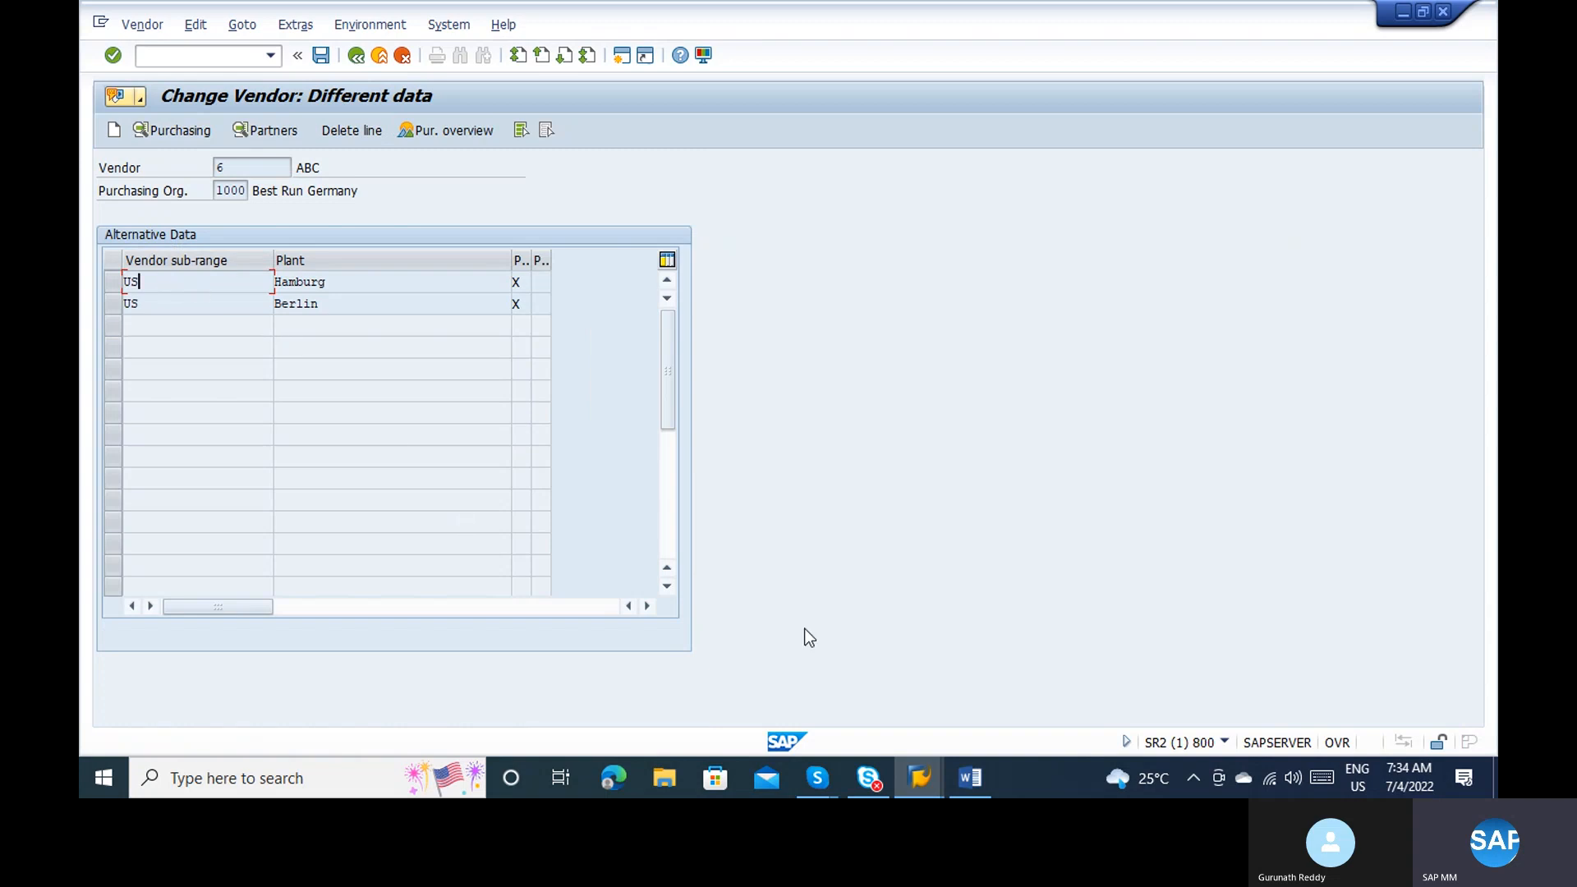
# Step: Check account group ZABC's data retention levels, switch to Word and complete the plant level relevant note with "Maintain data at each plant level"
pyautogui.click(921, 774)
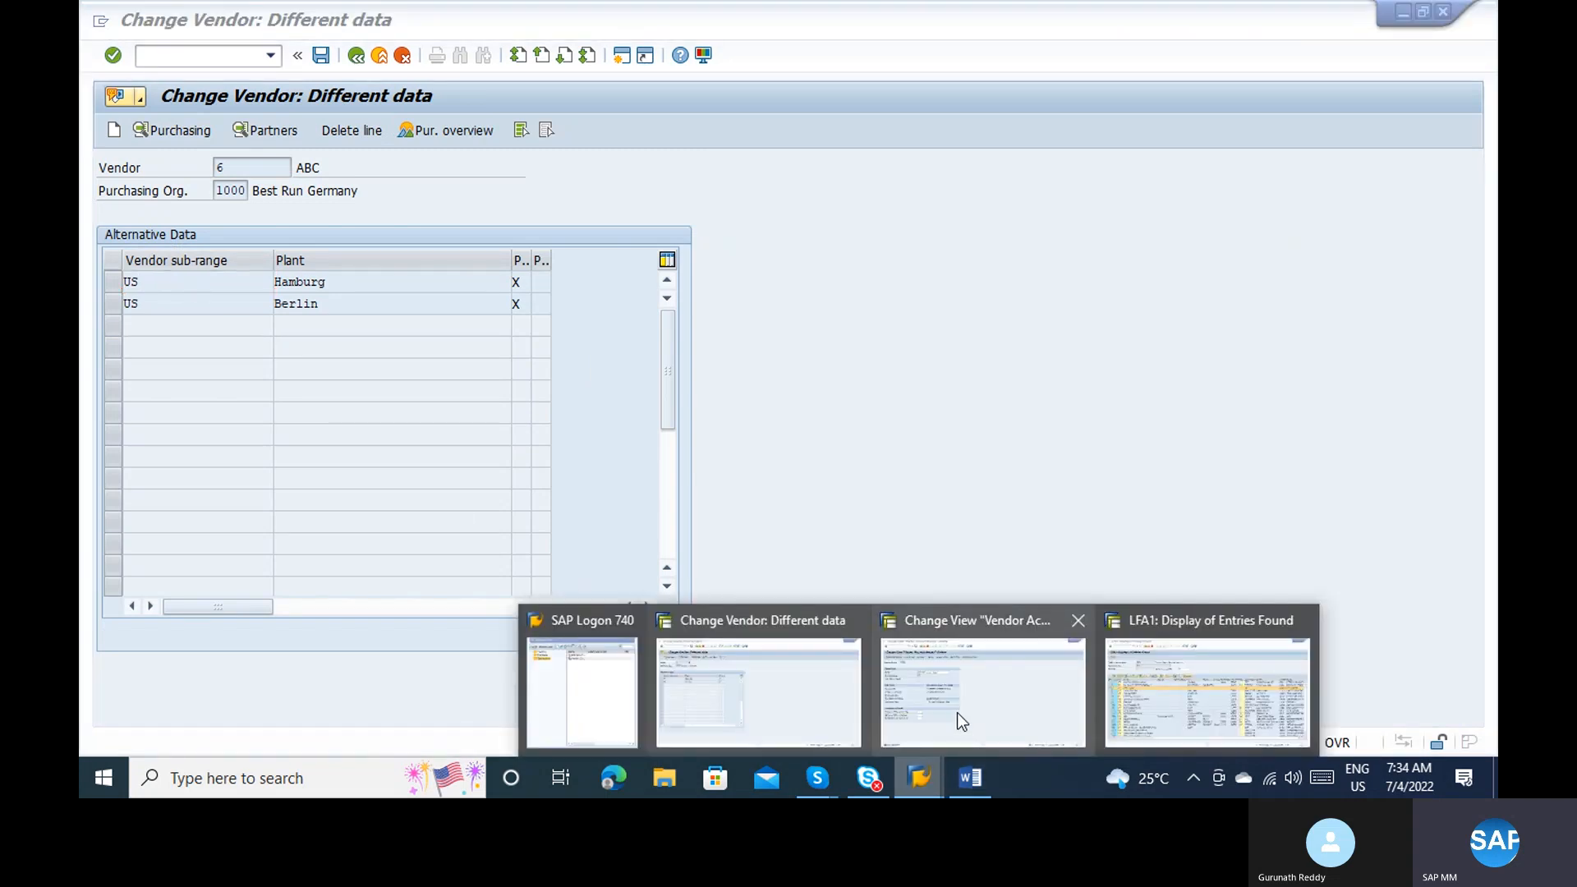
pyautogui.click(958, 712)
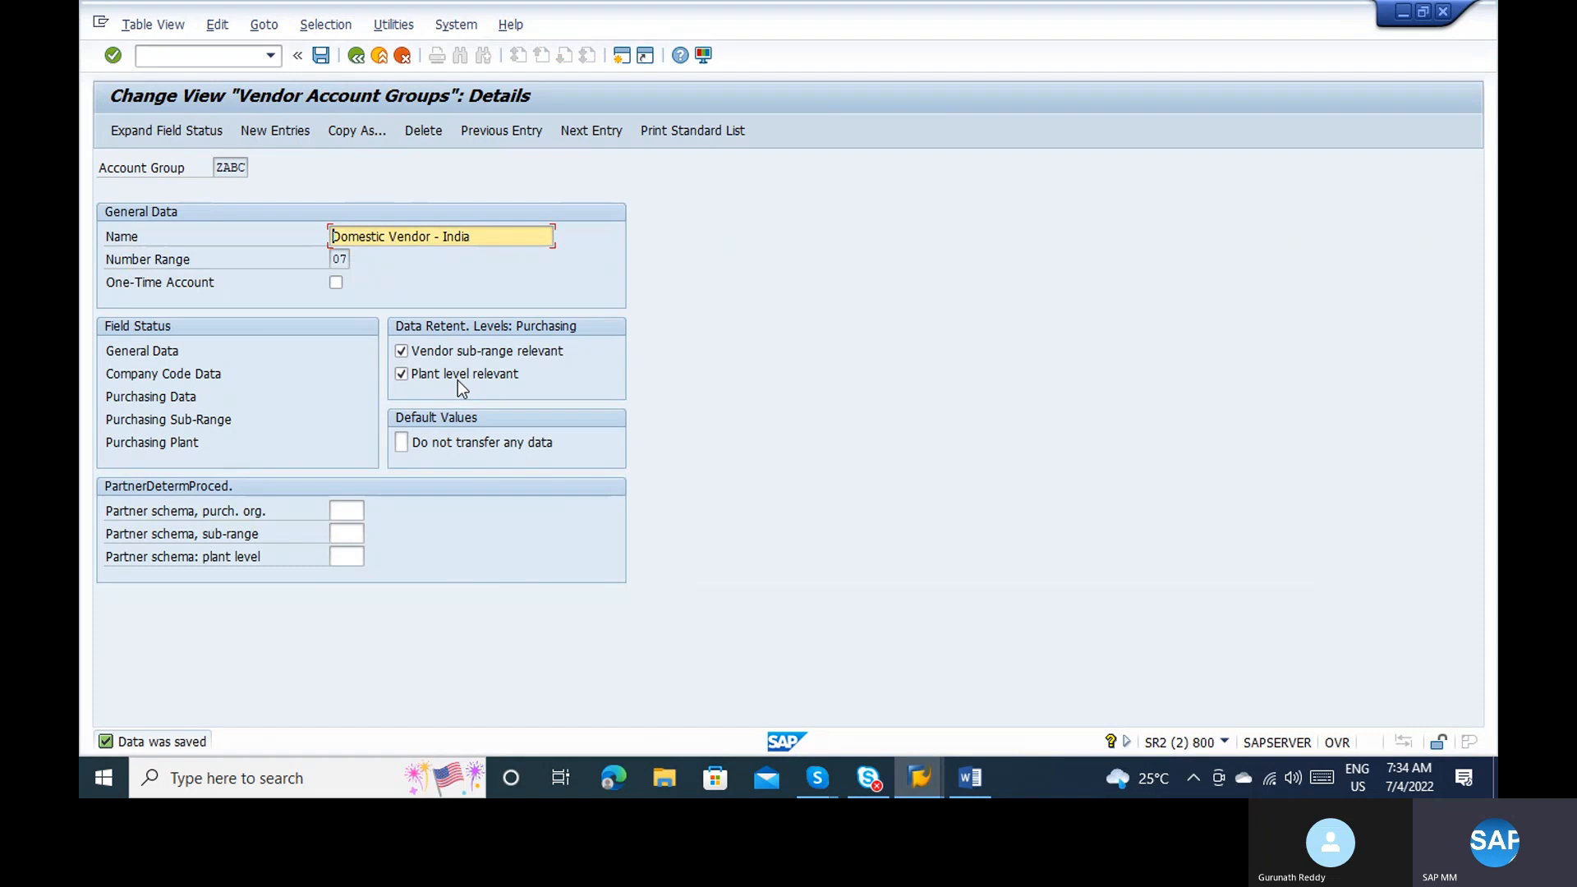
pyautogui.click(971, 777)
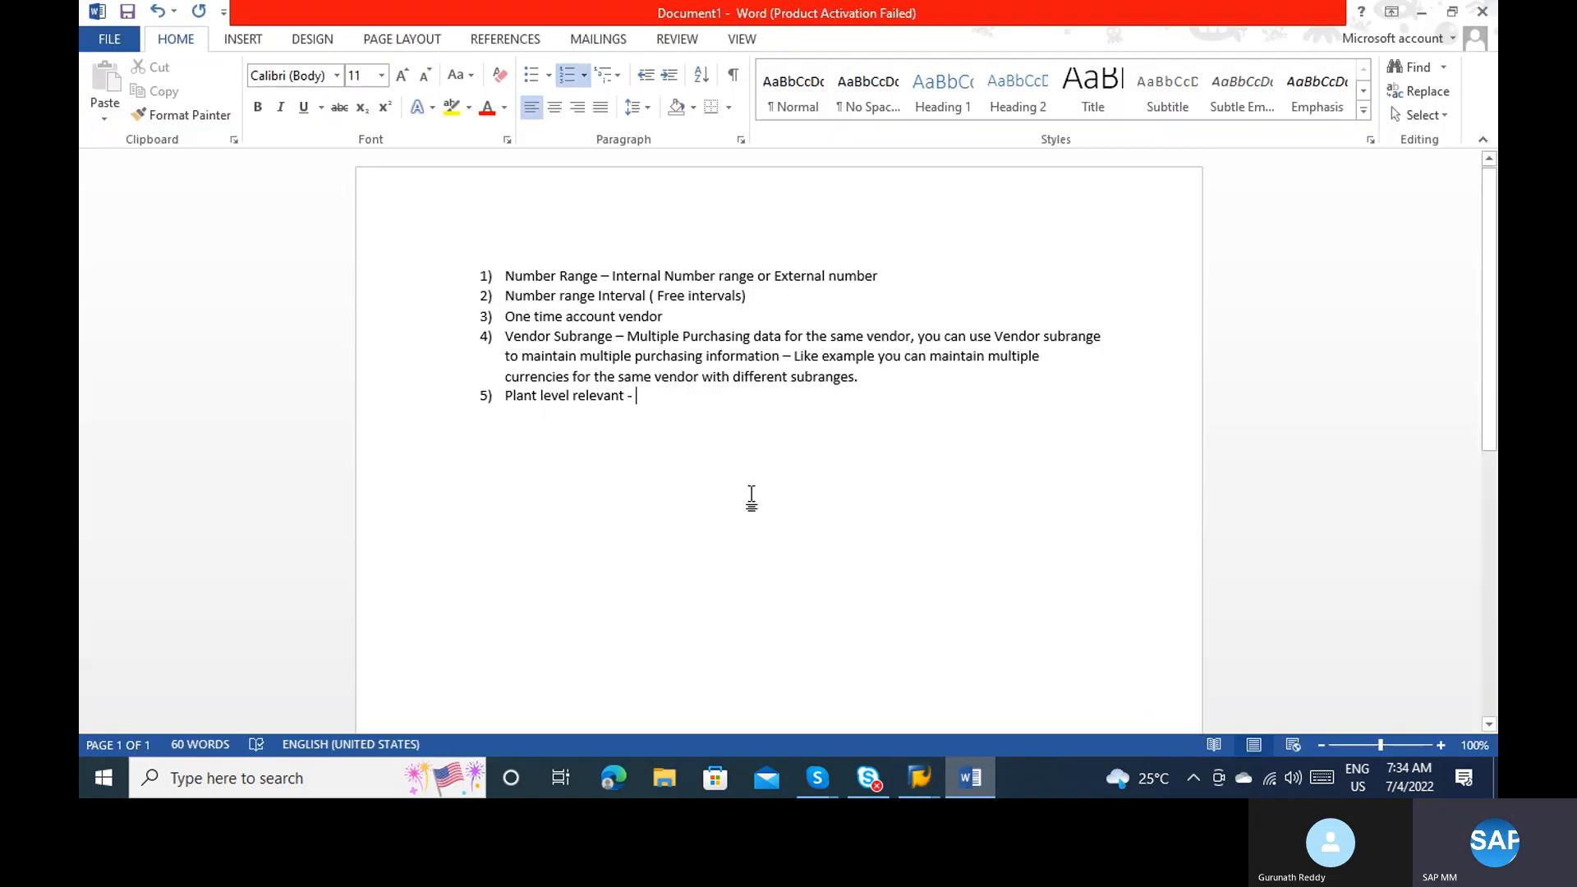
pyautogui.write('Mu')
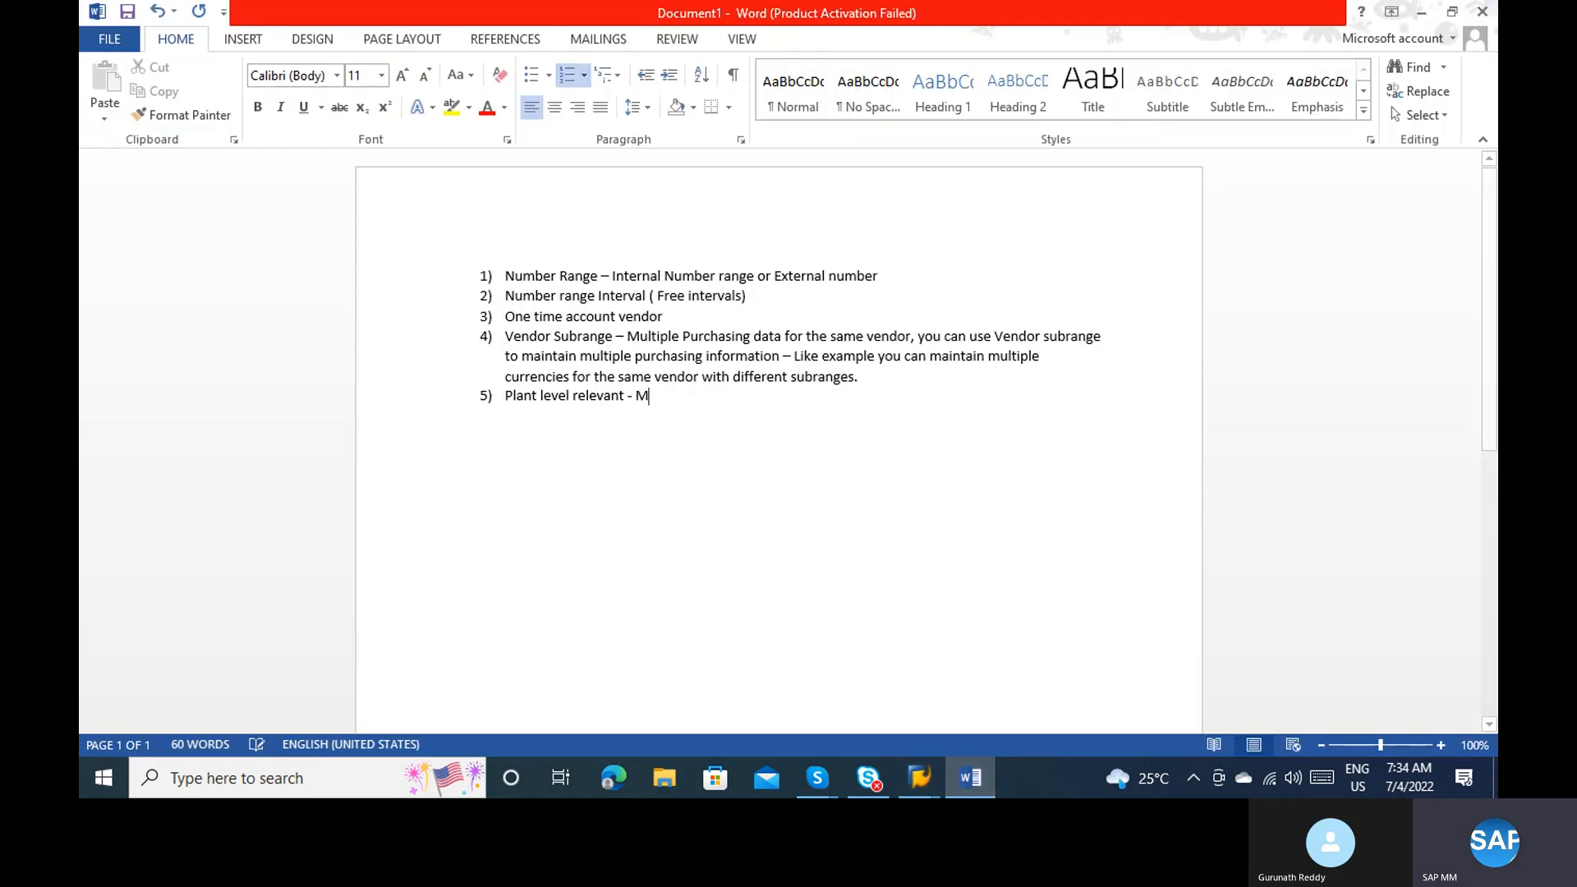
pyautogui.press('BackSpace')
pyautogui.press('BackSpace')
pyautogui.write('Maintian')
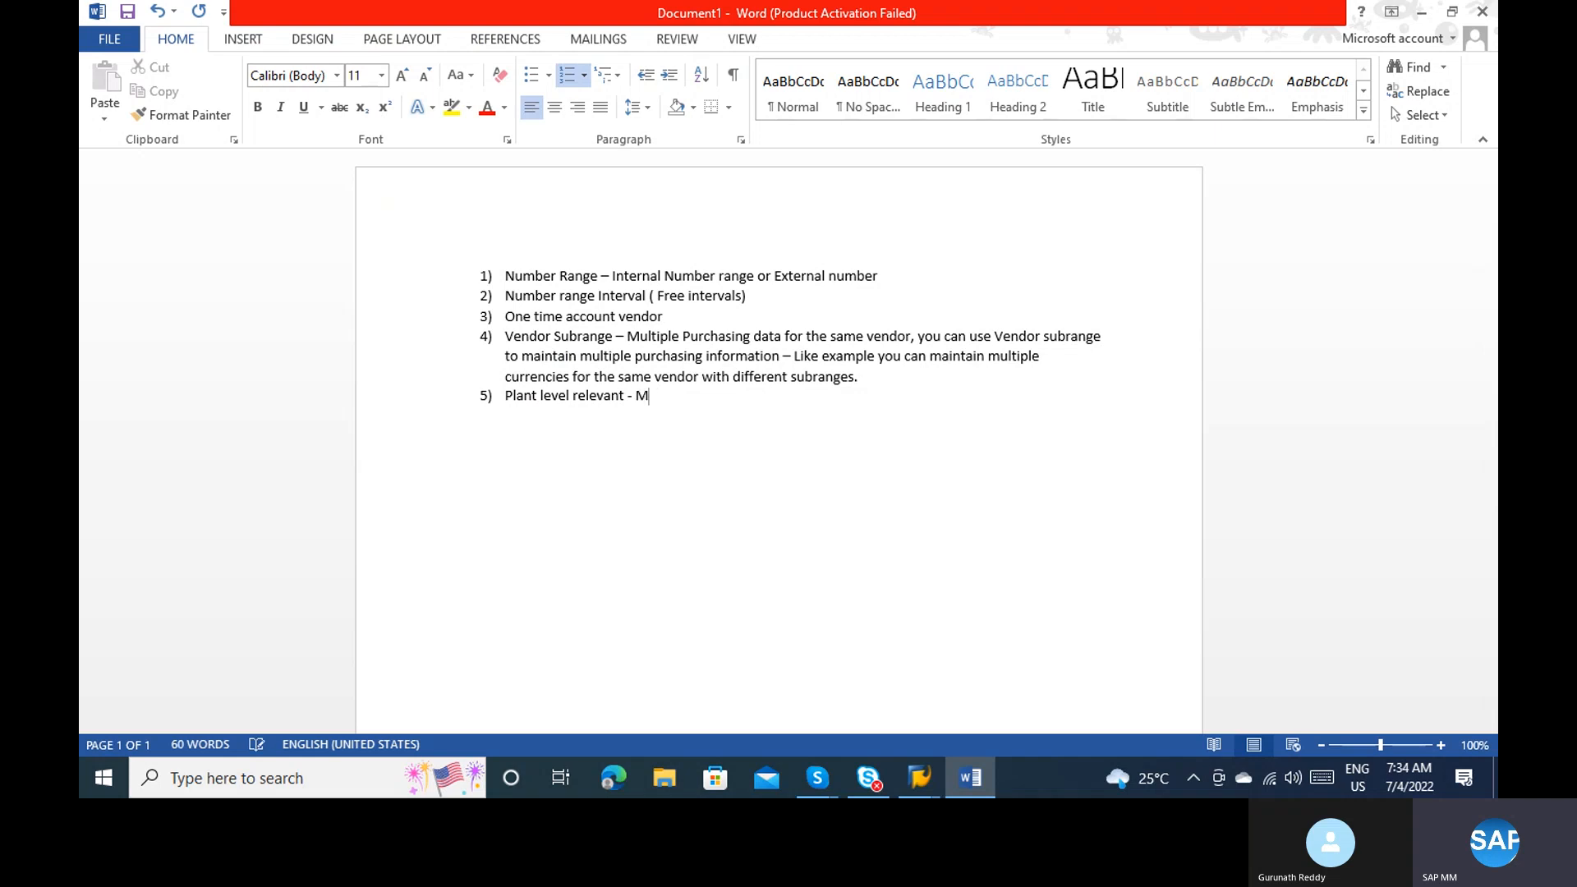
pyautogui.press('BackSpace')
pyautogui.press('BackSpace')
pyautogui.write('an purcha')
pyautogui.press('BackSpace')
pyautogui.press('BackSpace')
pyautogui.press('BackSpace')
pyautogui.press('BackSpace')
pyautogui.press('BackSpace')
pyautogui.press('BackSpace')
pyautogui.press('BackSpace')
pyautogui.write('data at each palnt l')
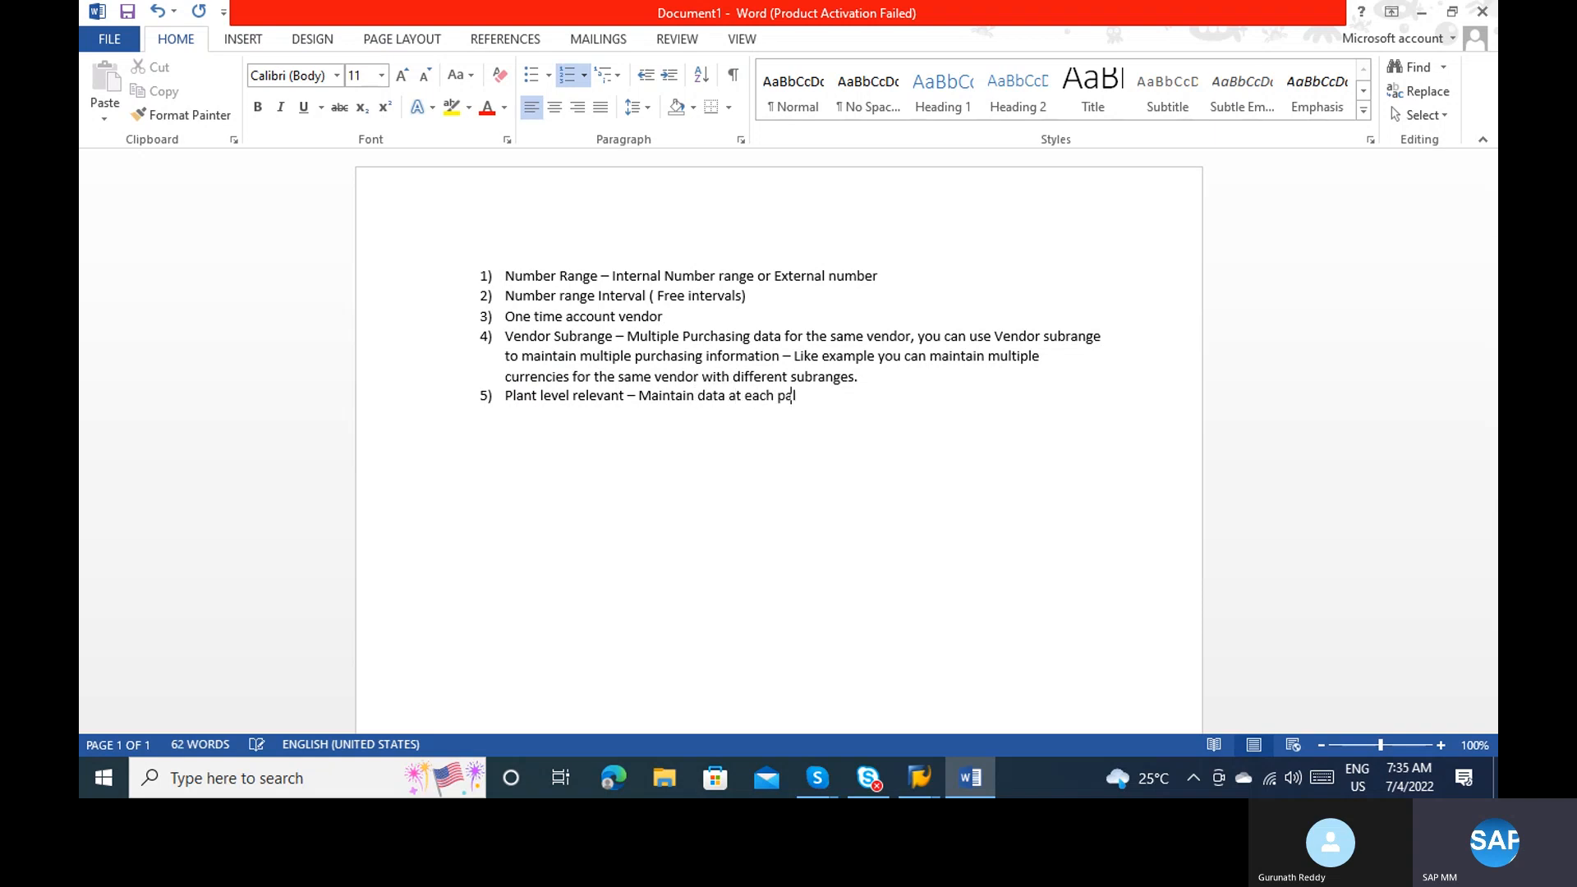
pyautogui.press('BackSpace')
pyautogui.press('BackSpace')
pyautogui.press('BackSpace')
pyautogui.press('BackSpace')
pyautogui.press('BackSpace')
pyautogui.press('BackSpace')
pyautogui.write('lant lev')
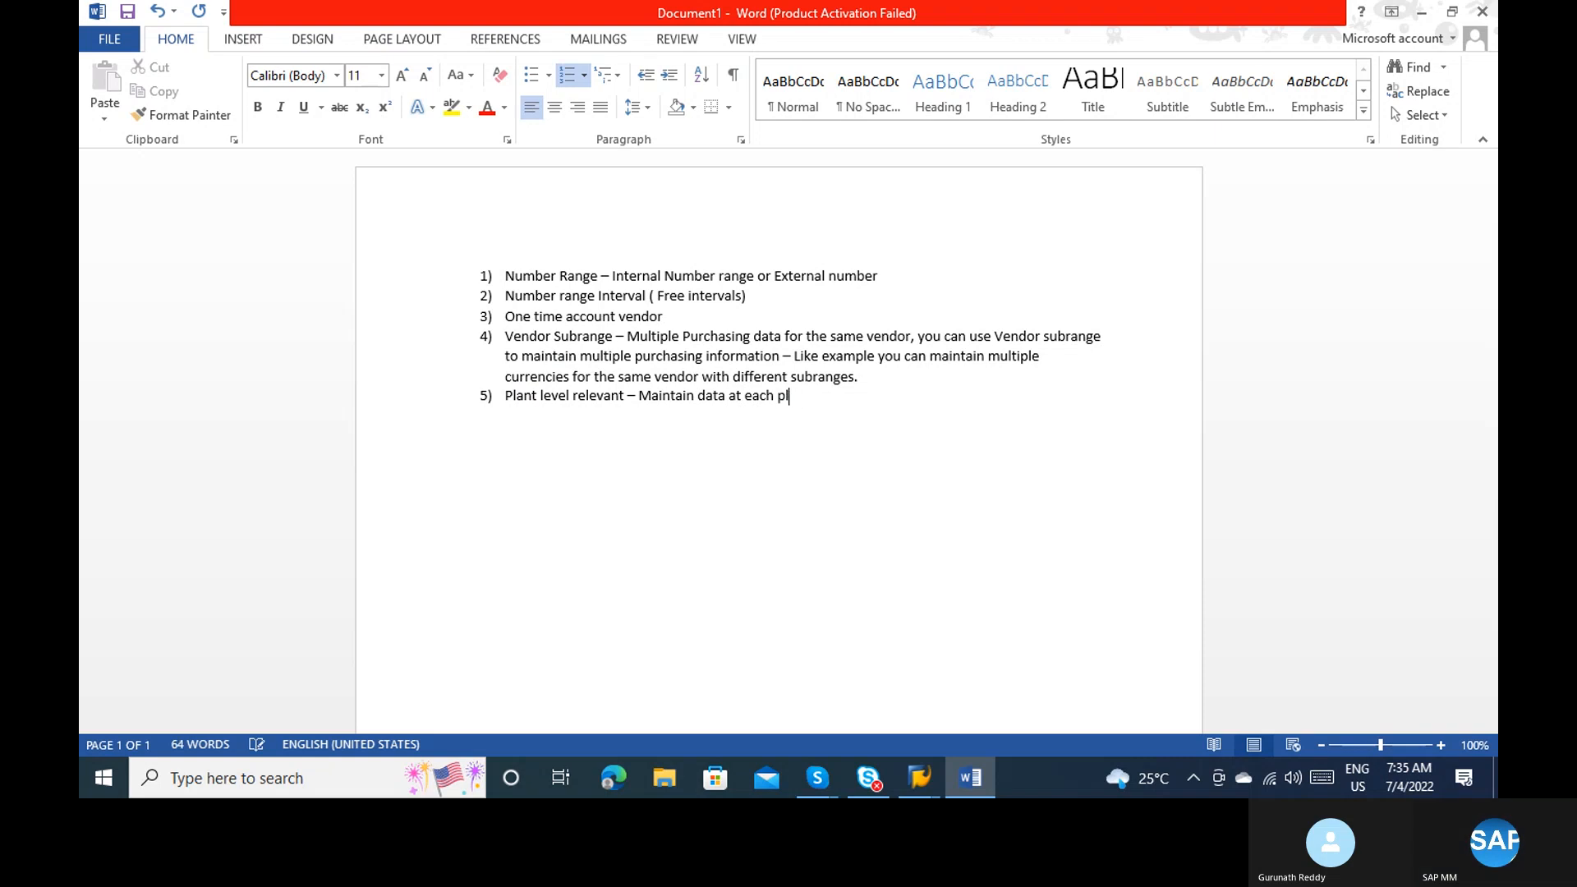
pyautogui.write('el')
pyautogui.press('Return')
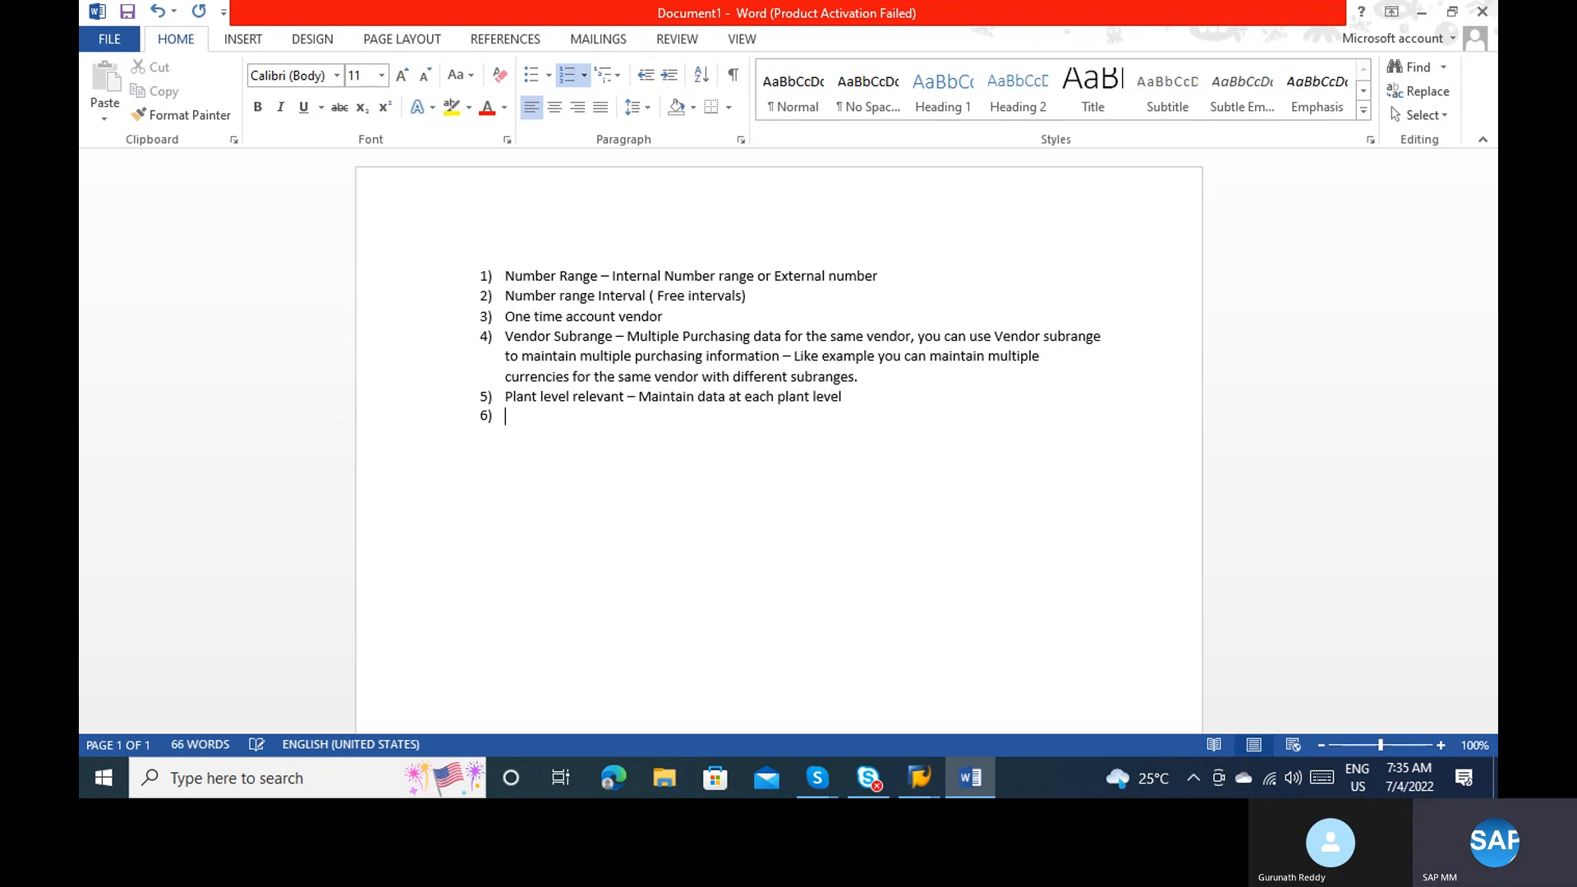
pyautogui.hotkey('ctrl', 's')
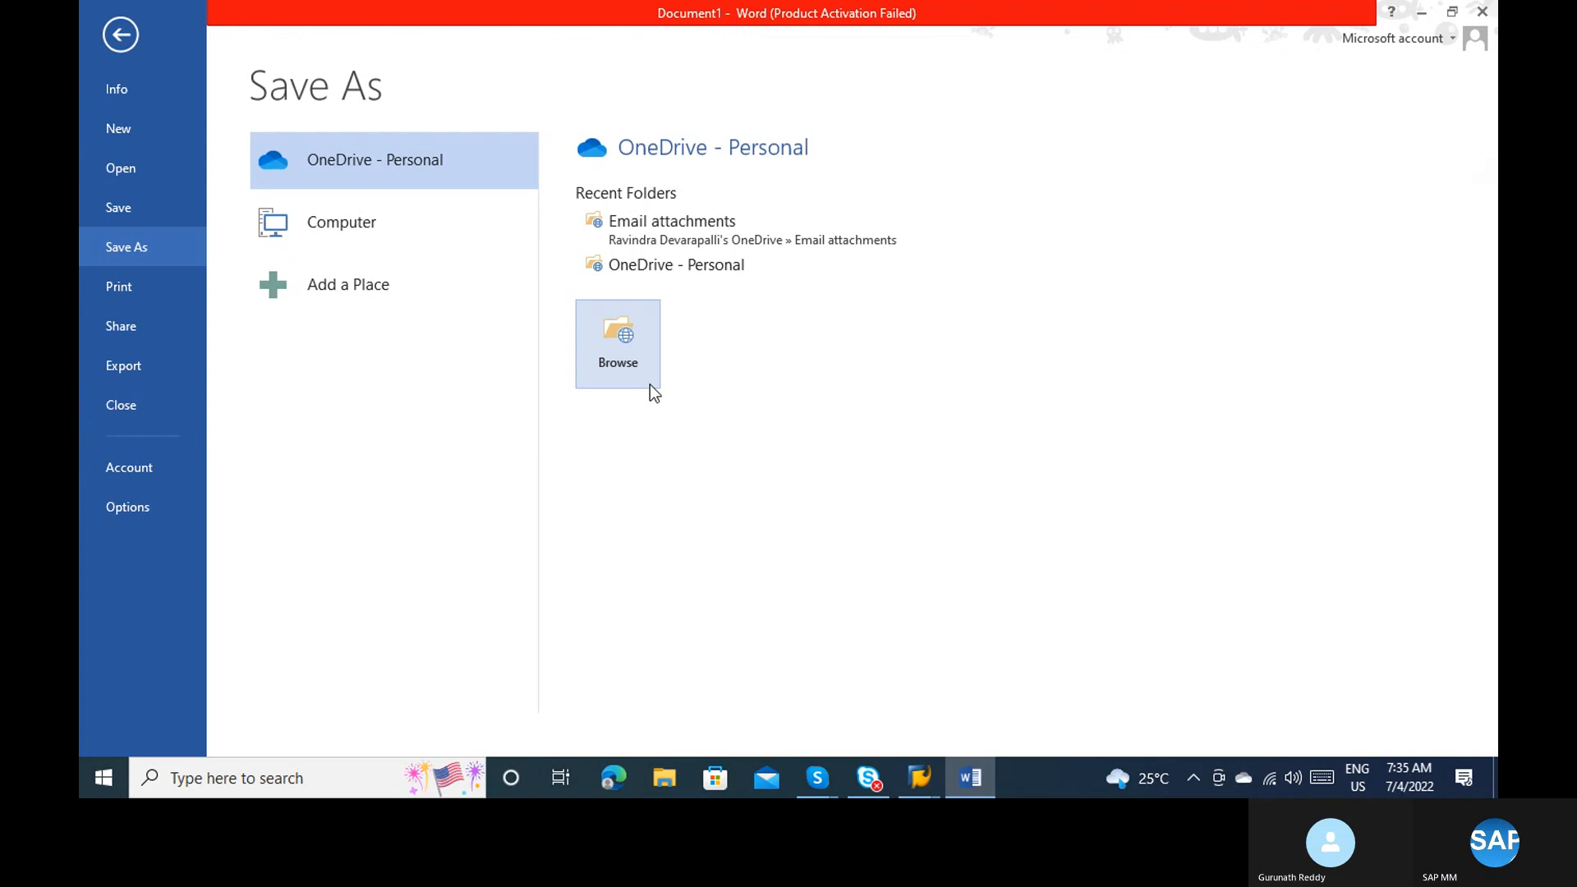
pyautogui.press('Escape')
# Step: Add item 6 to the Word notes reading "Field selection control – Which is field is mandatory and Optional & Hide"
pyautogui.hotkey('alt', 'Tab')
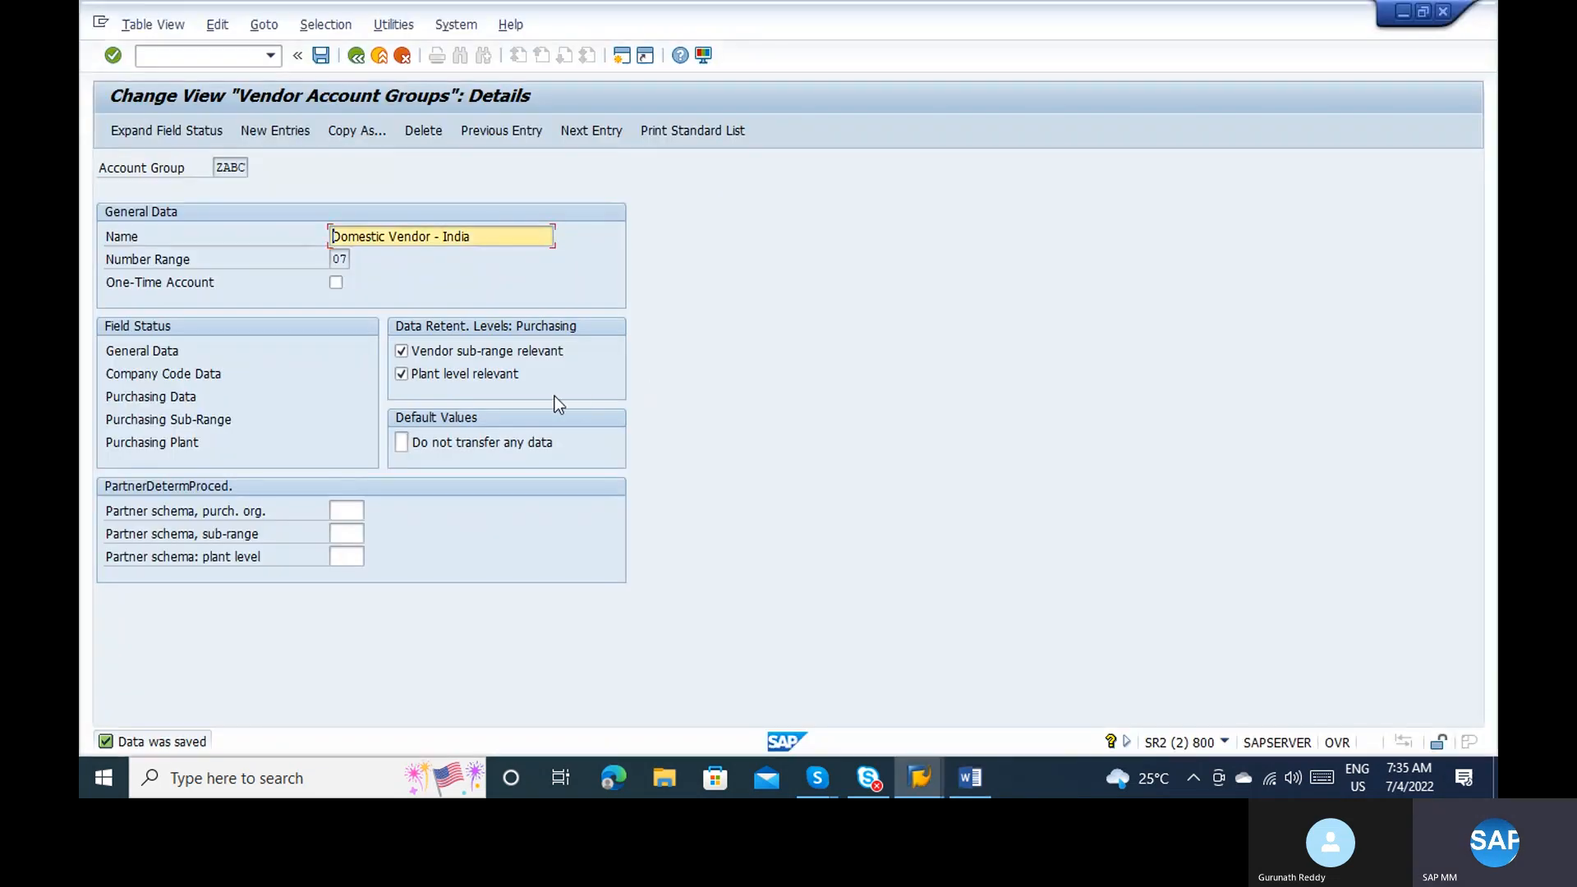
pyautogui.hotkey('alt', 'Tab')
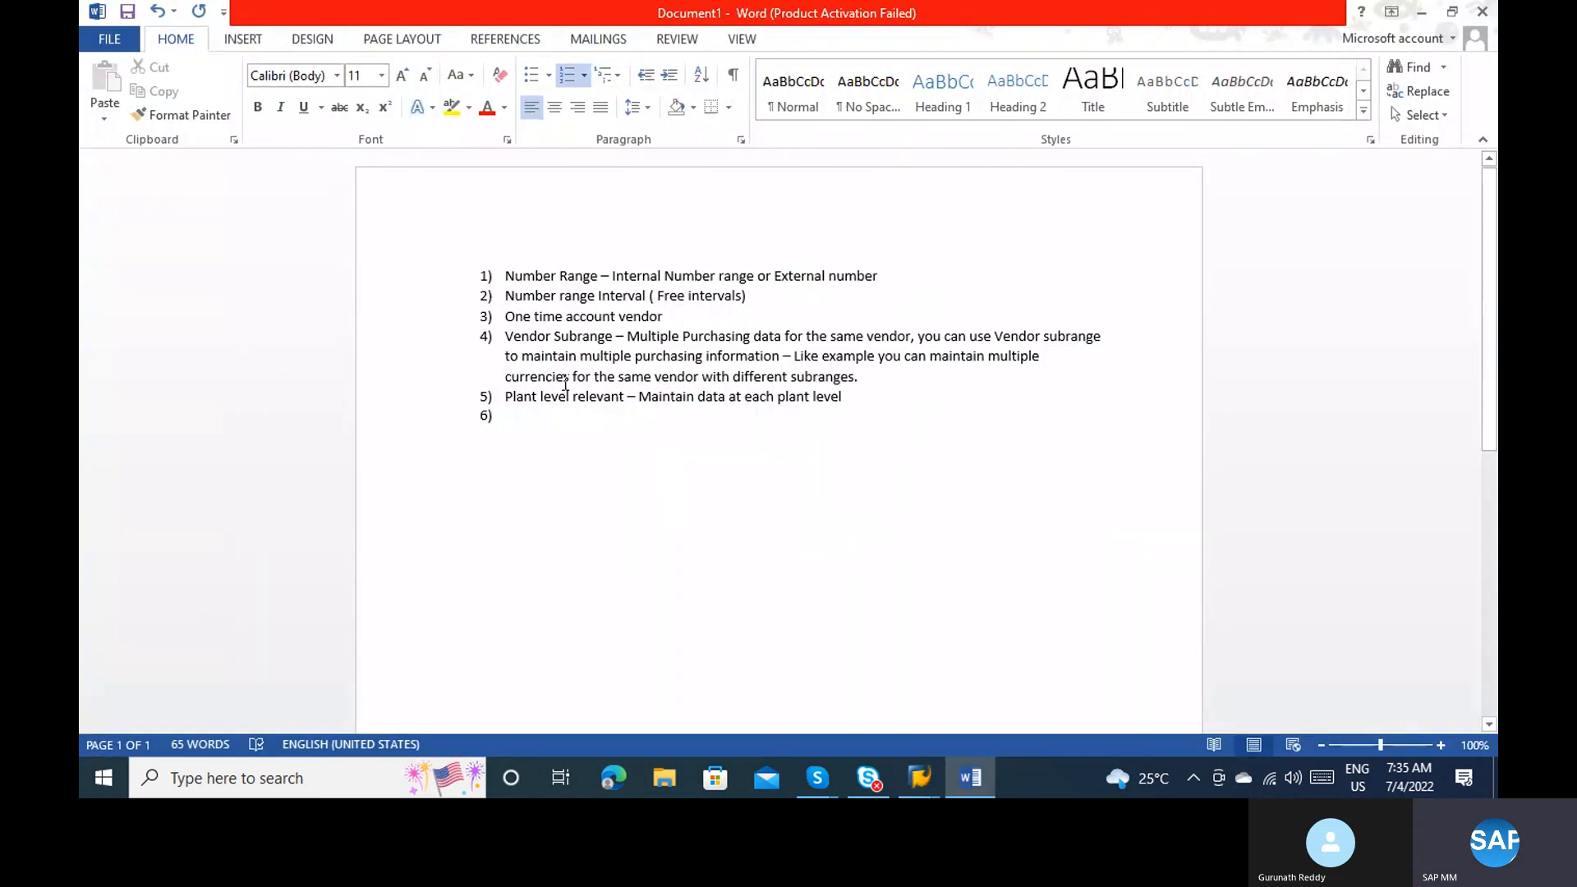
pyautogui.write('Field seldct')
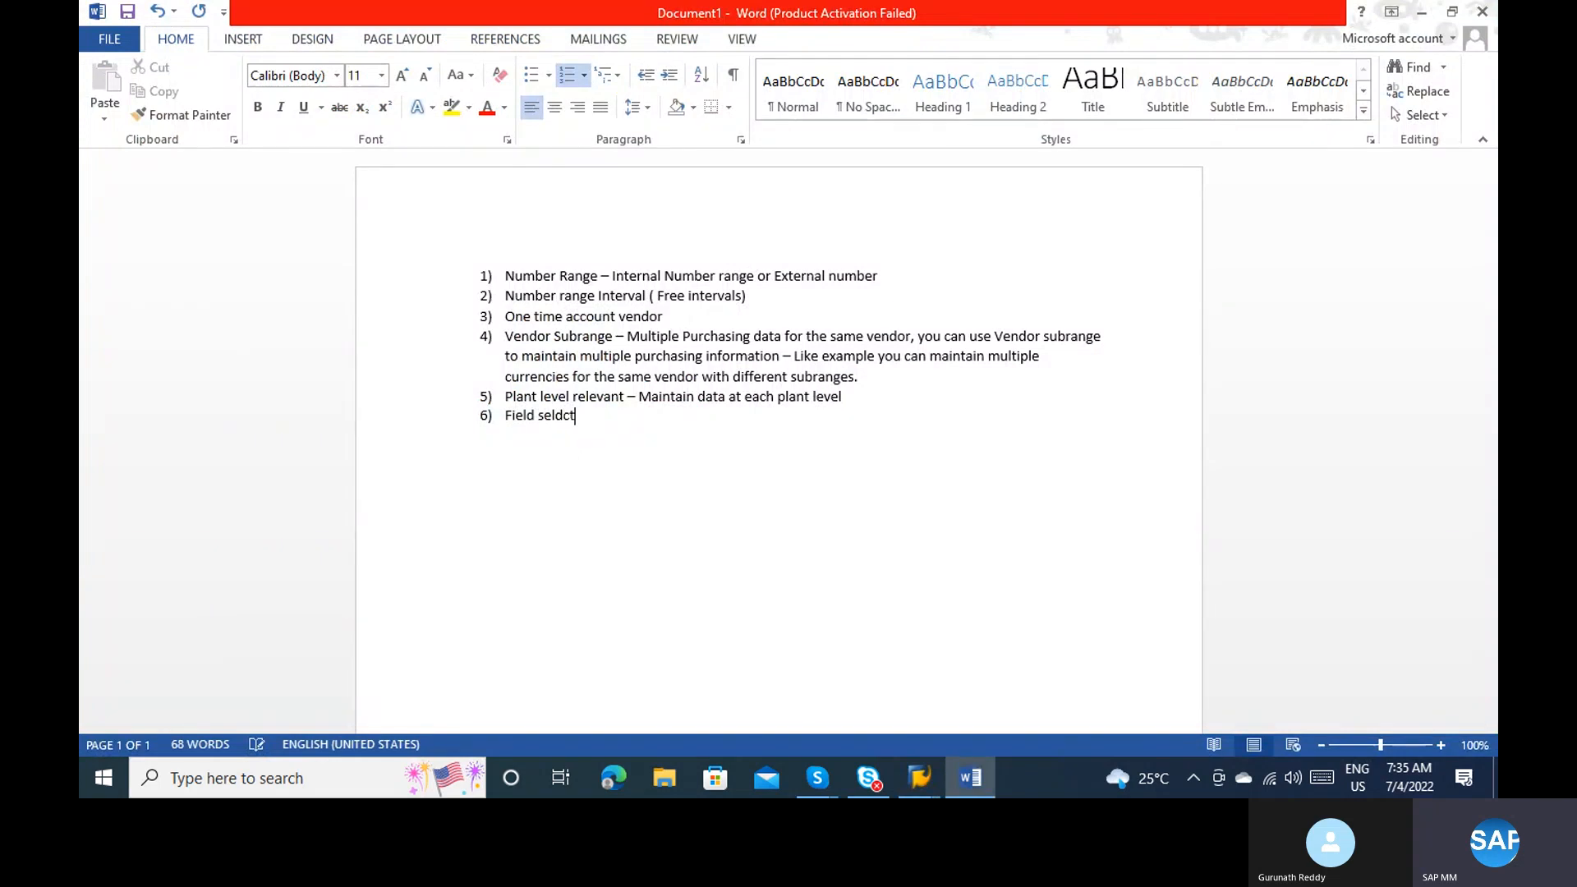
pyautogui.press('BackSpace')
pyautogui.press('BackSpace')
pyautogui.press('BackSpace')
pyautogui.write('ection control -')
pyautogui.write(' Which is field is mand')
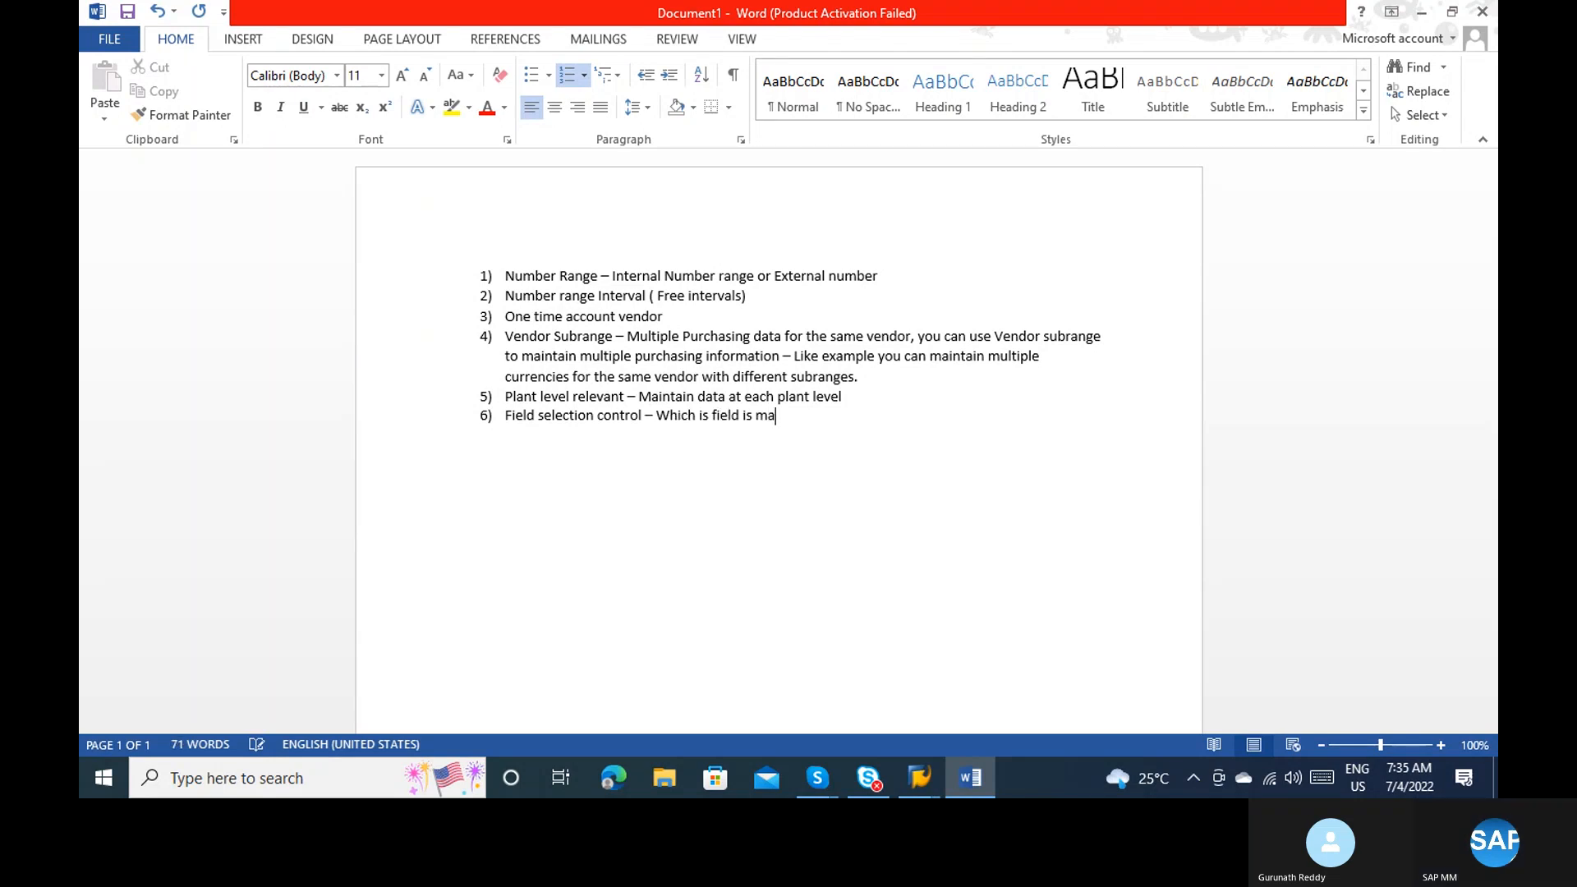
pyautogui.press('BackSpace')
pyautogui.press('BackSpace')
pyautogui.write('ndatory and Opti')
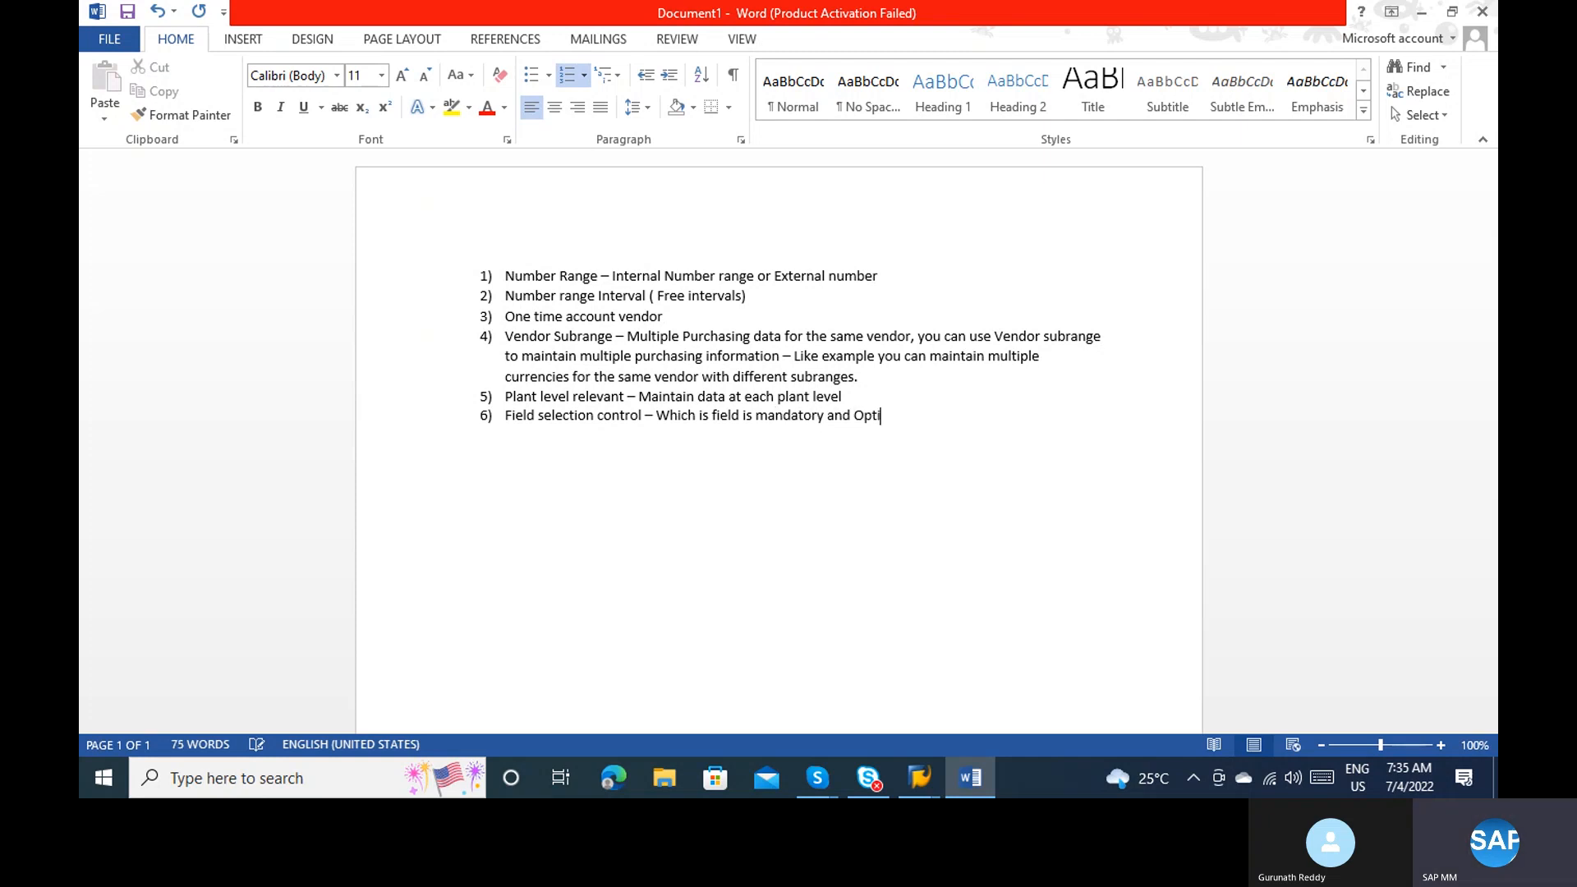
pyautogui.write('onal & Hide')
# Step: Switch to SAP and start transaction XK01, opening the address data of a new vendor in account group ZABC
pyautogui.hotkey('alt', 'Tab')
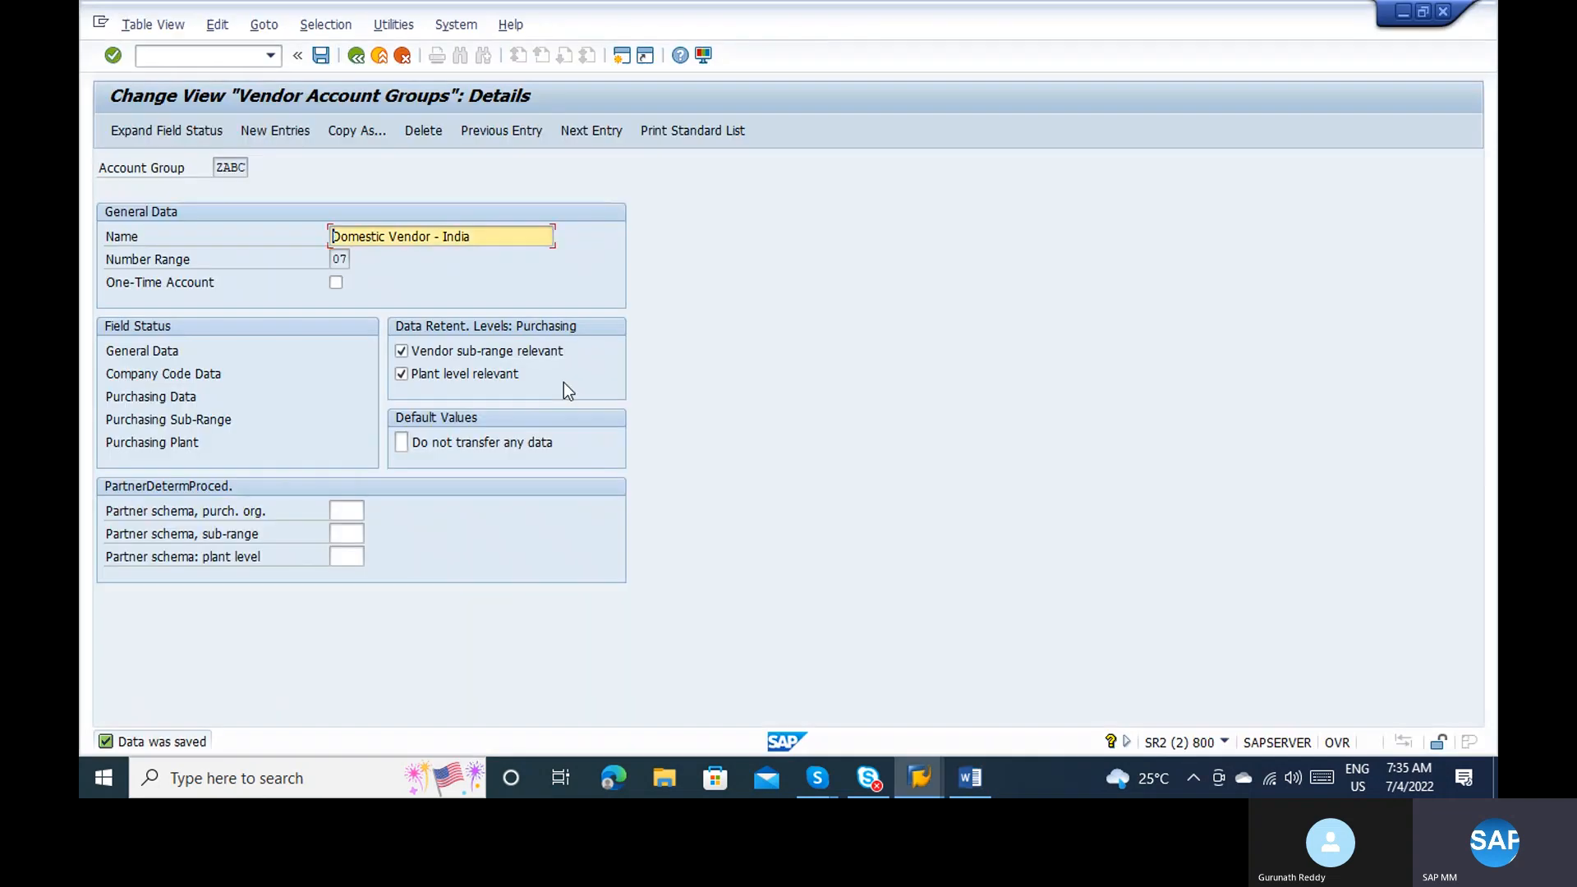
pyautogui.hotkey('alt', 'Tab')
pyautogui.hotkey('alt', 'Tab')
pyautogui.press('Tab')
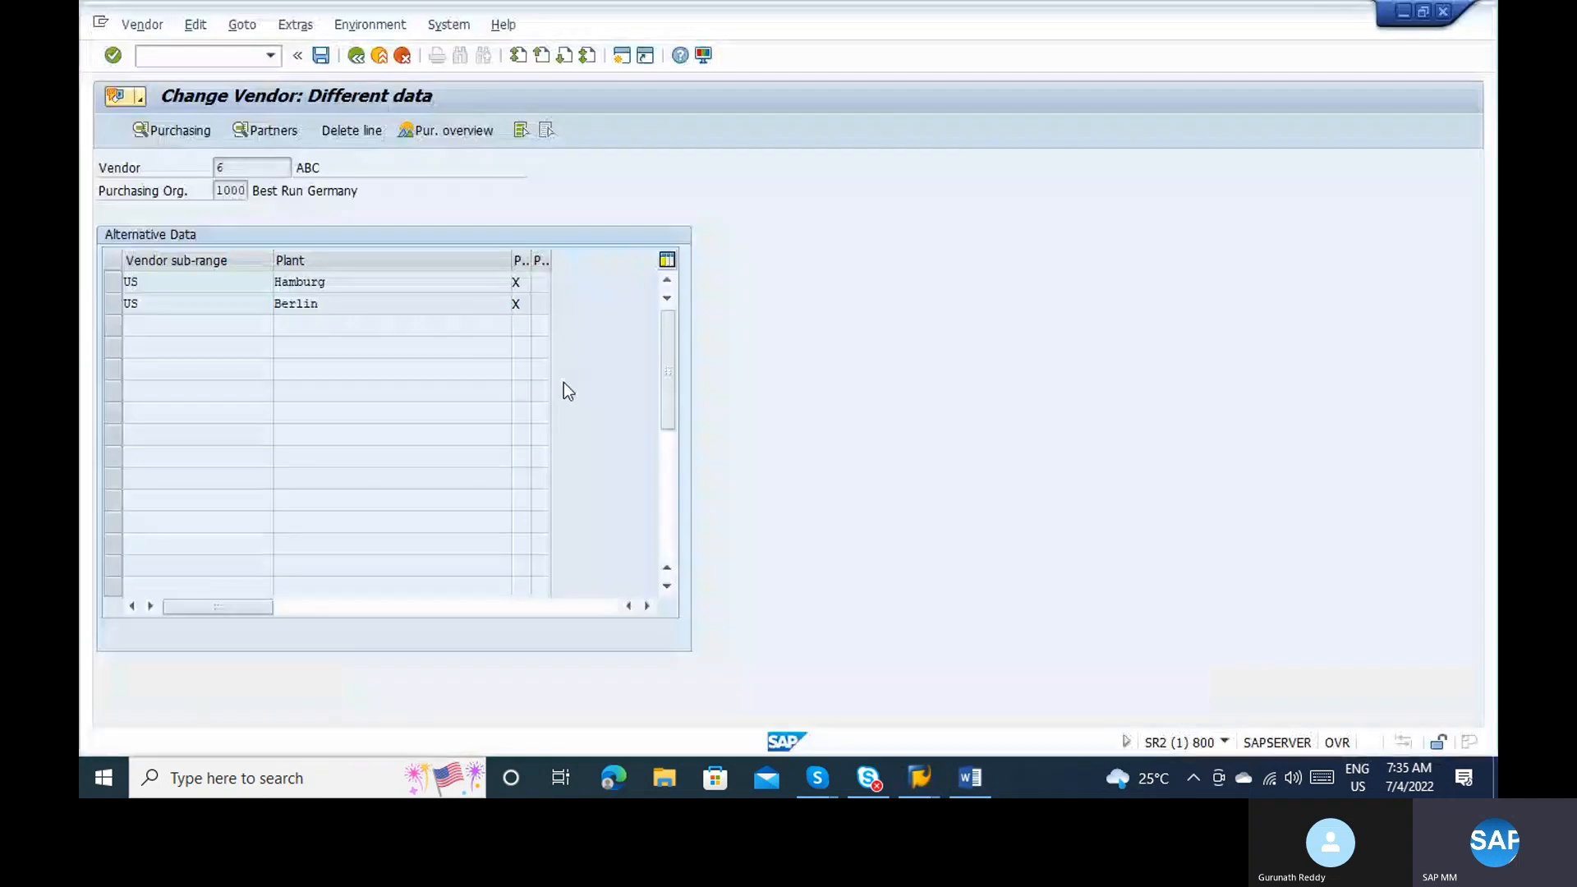
pyautogui.write('/')
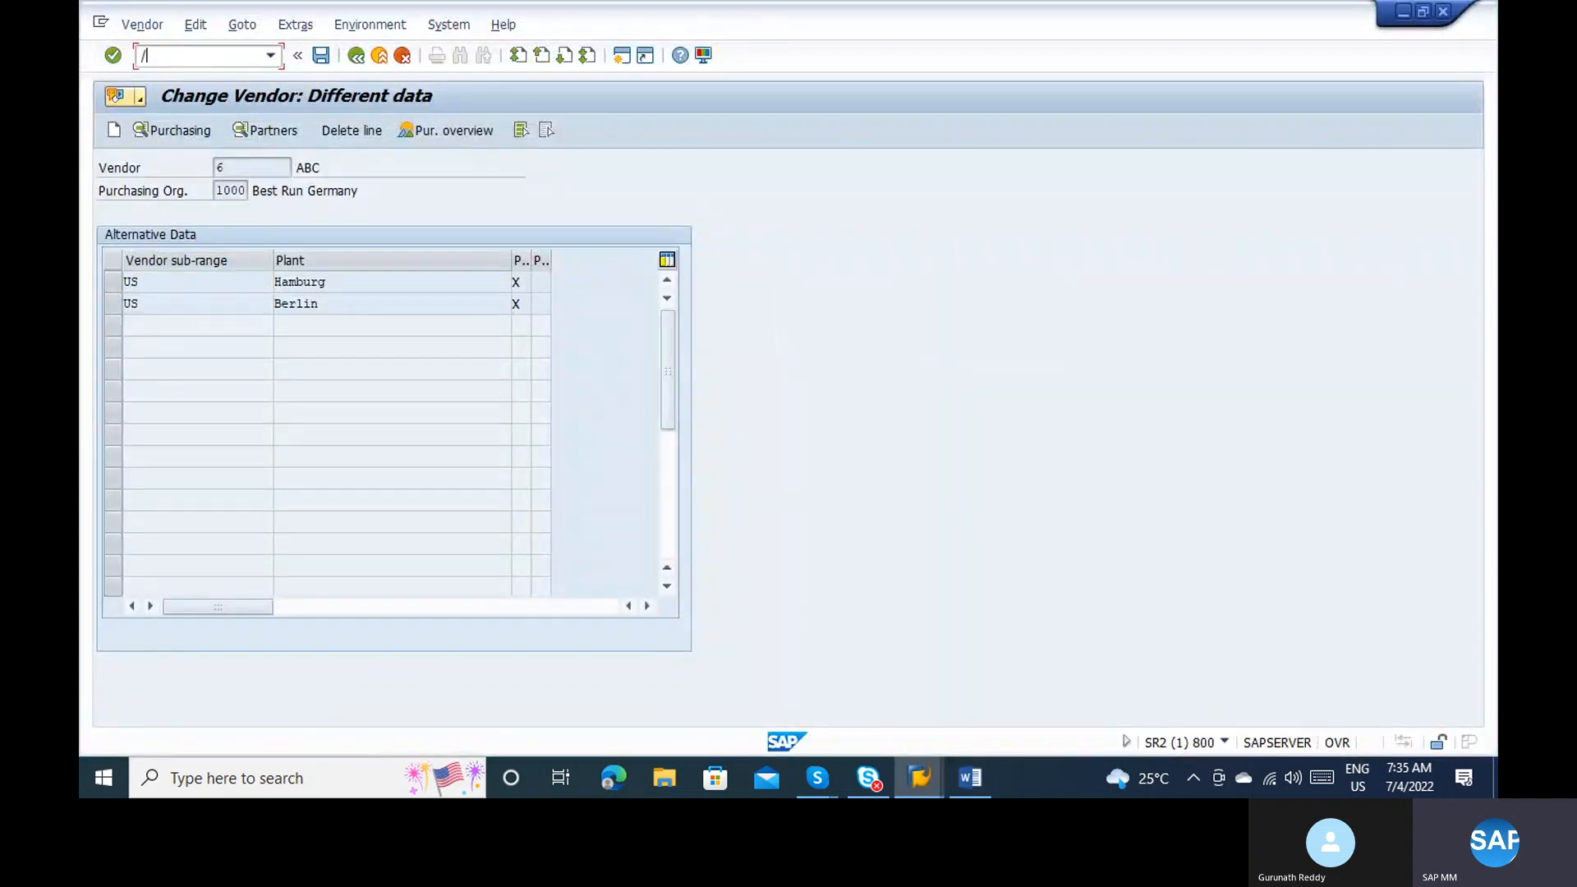
pyautogui.write('nxk01')
pyautogui.press('Return')
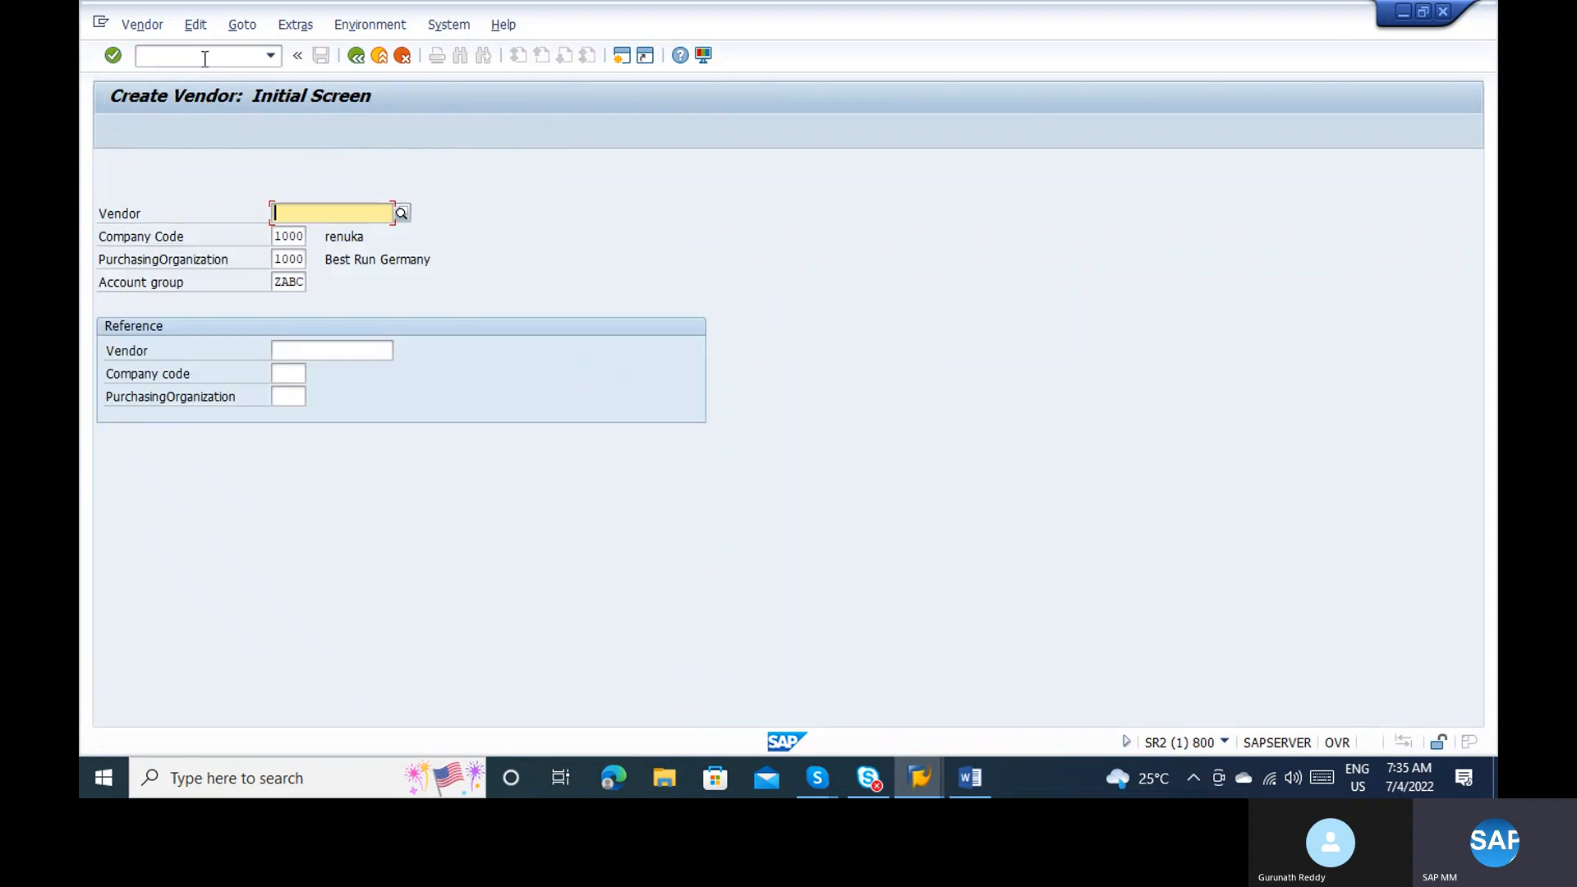
pyautogui.press('Return')
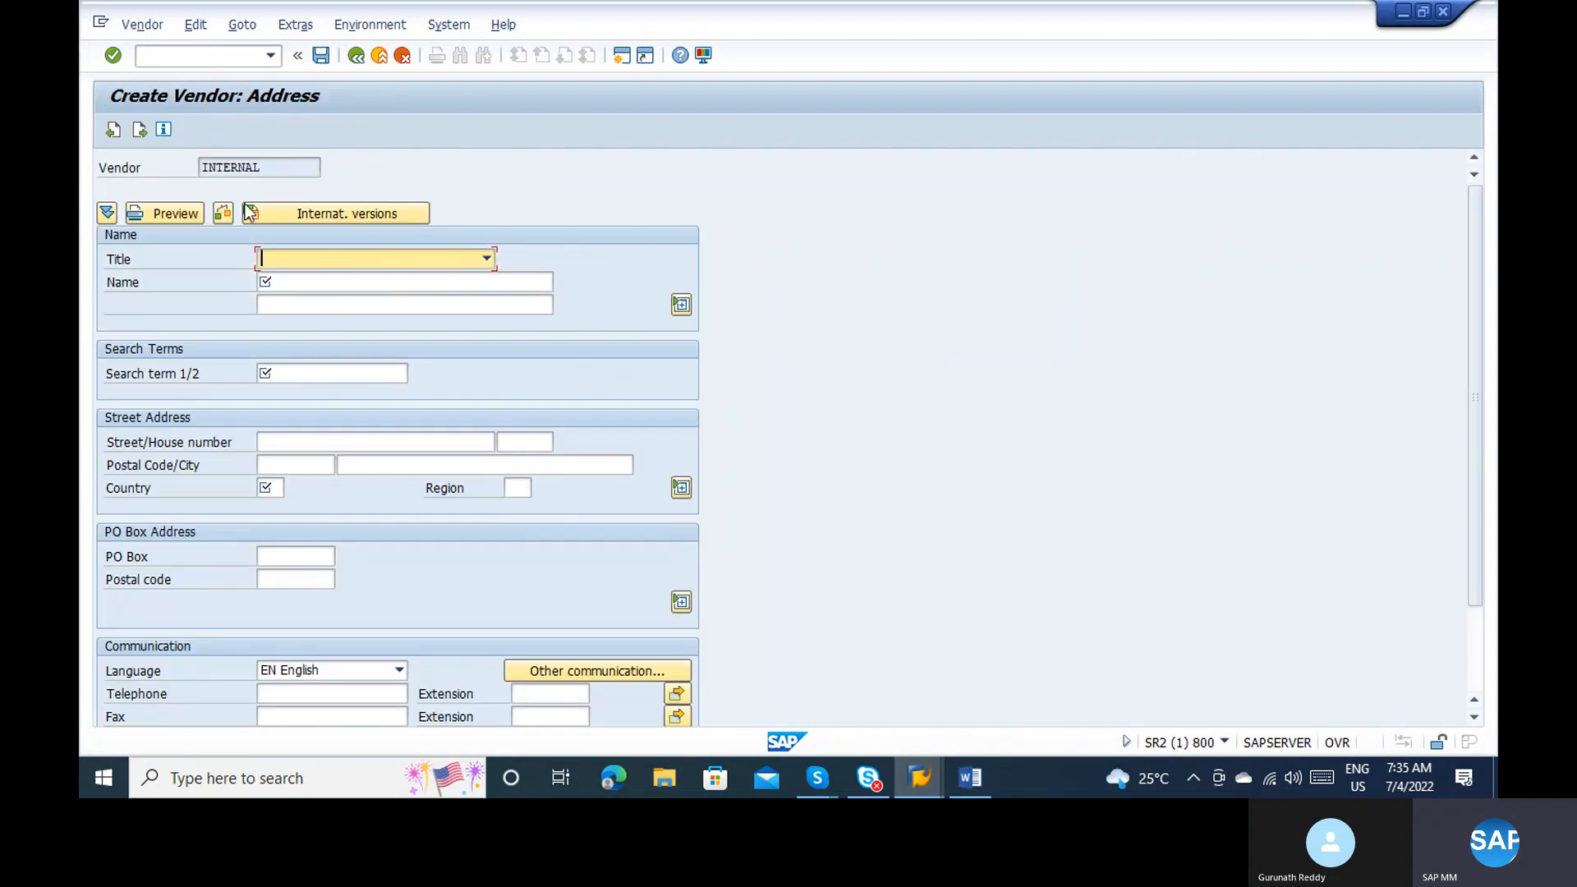
# Step: Examine which address fields are mandatory, including name, search term and country, and exit the vendor creation without saving
pyautogui.click(272, 282)
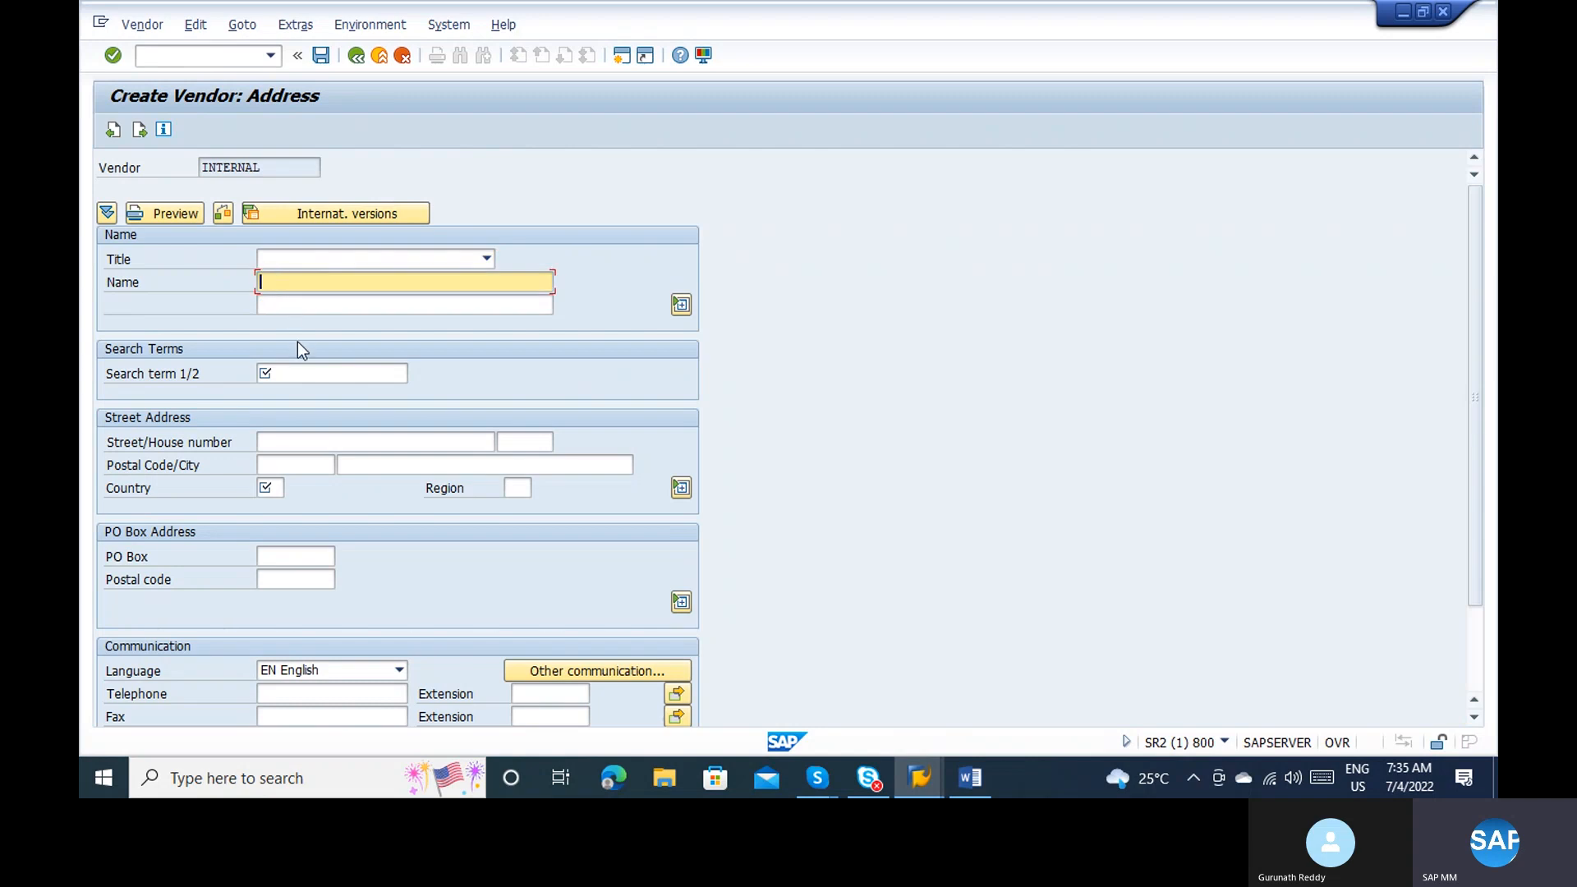
pyautogui.click(288, 376)
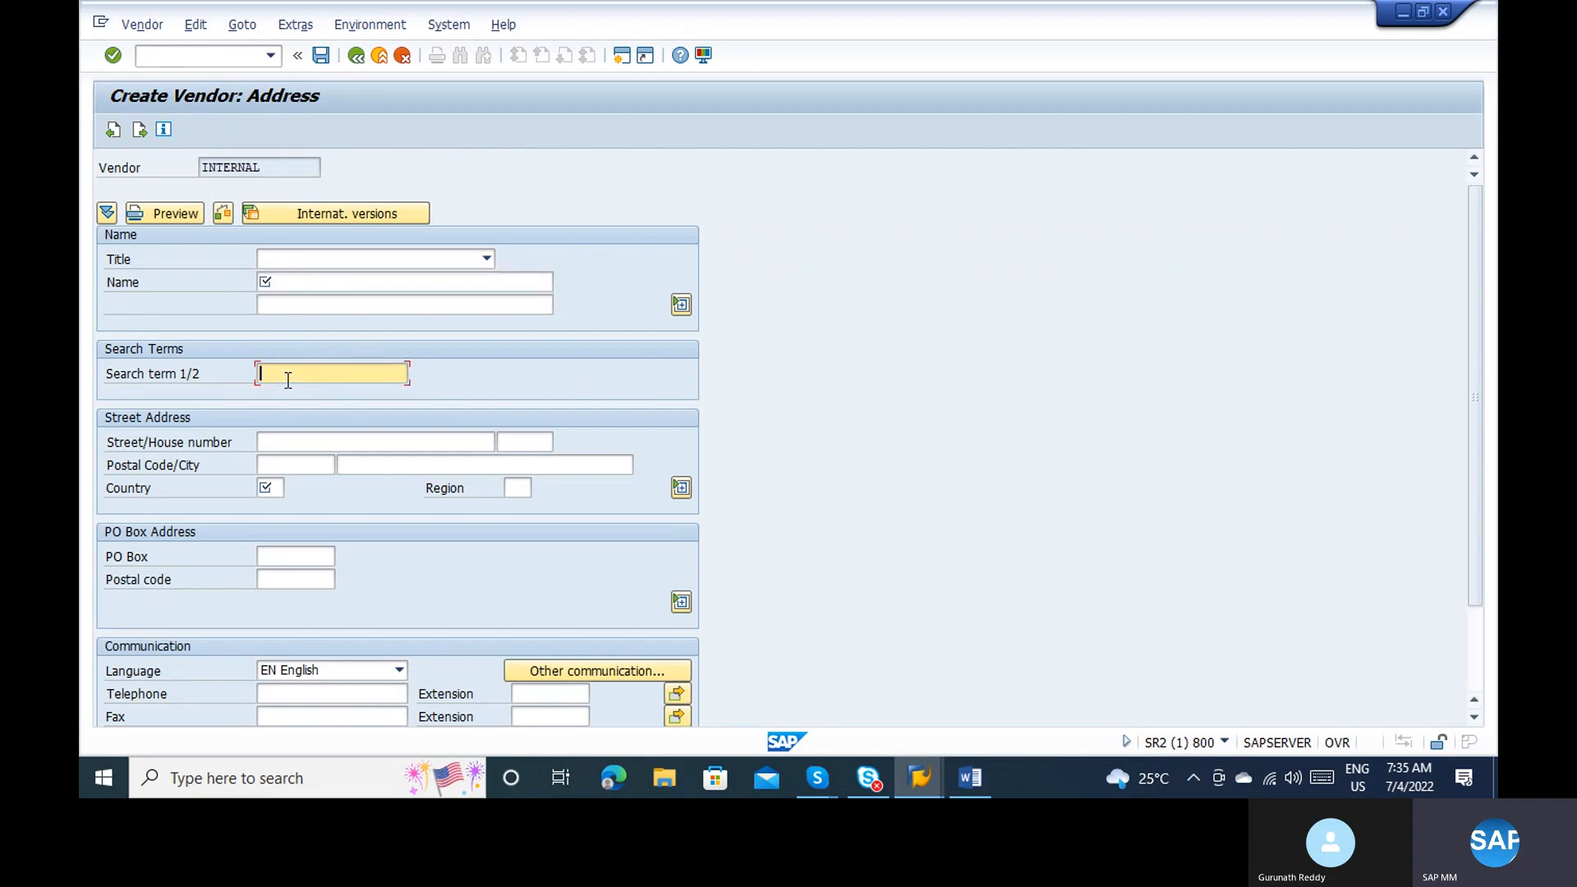
pyautogui.click(276, 491)
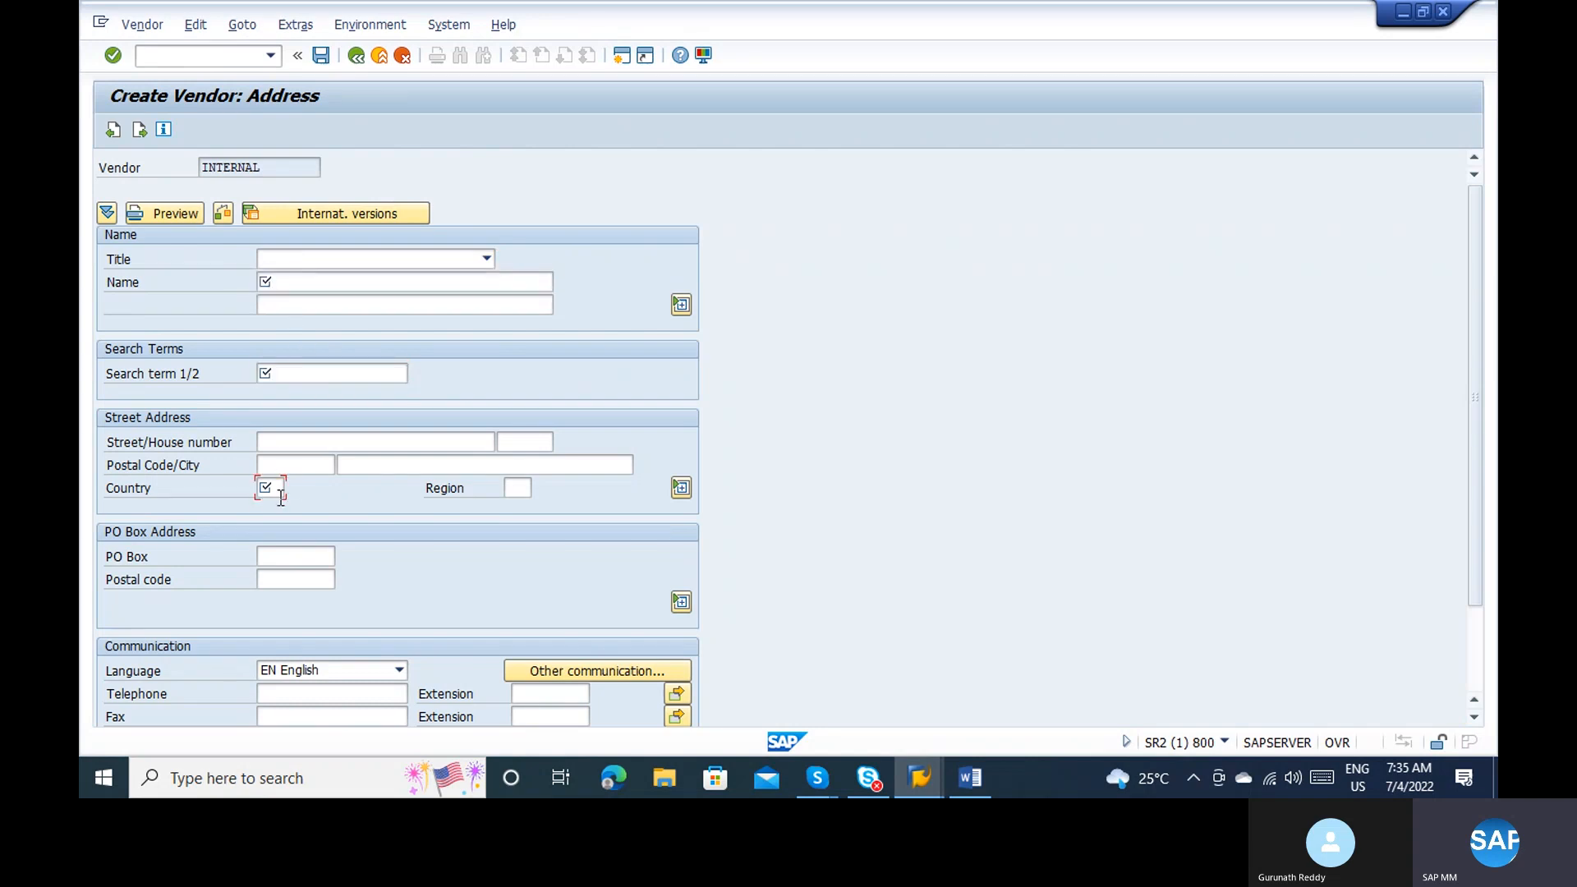
pyautogui.click(289, 374)
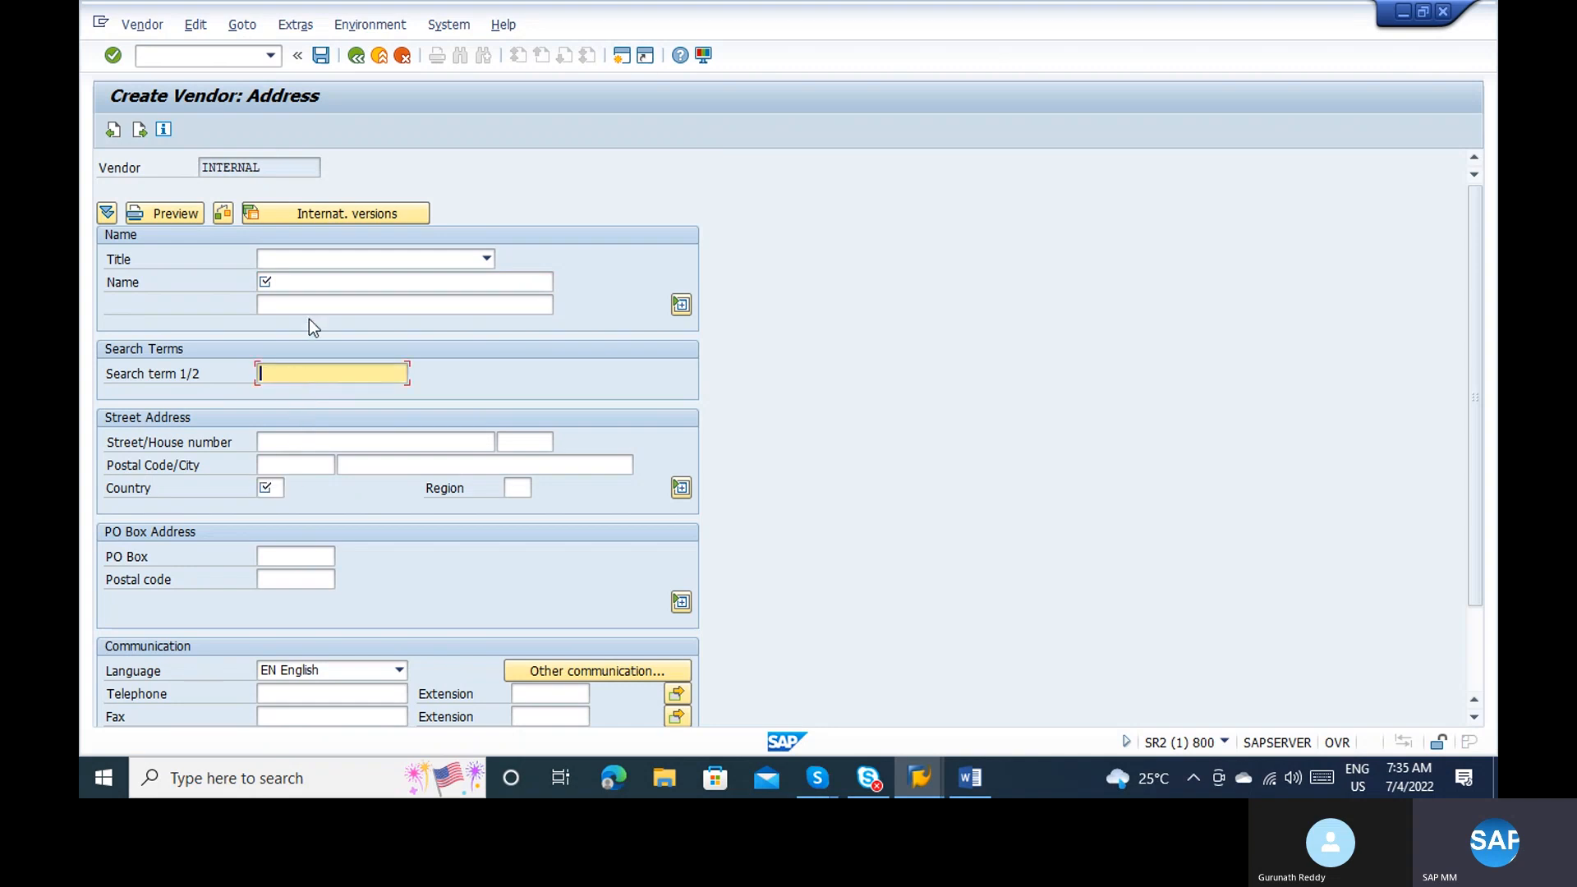
pyautogui.click(307, 306)
pyautogui.click(284, 374)
pyautogui.click(337, 303)
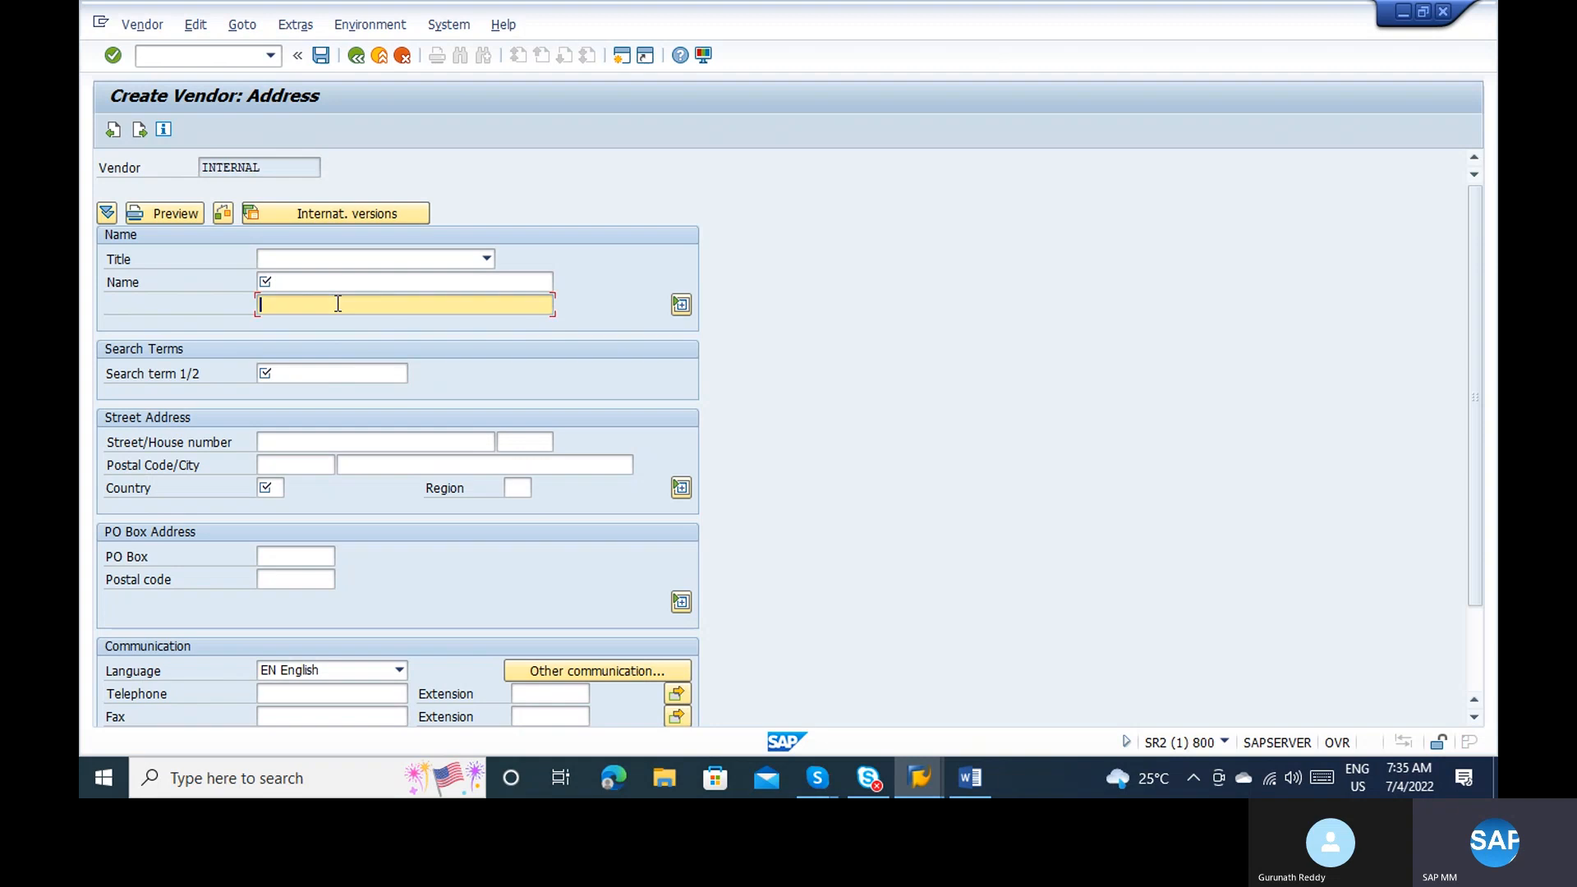
pyautogui.click(297, 370)
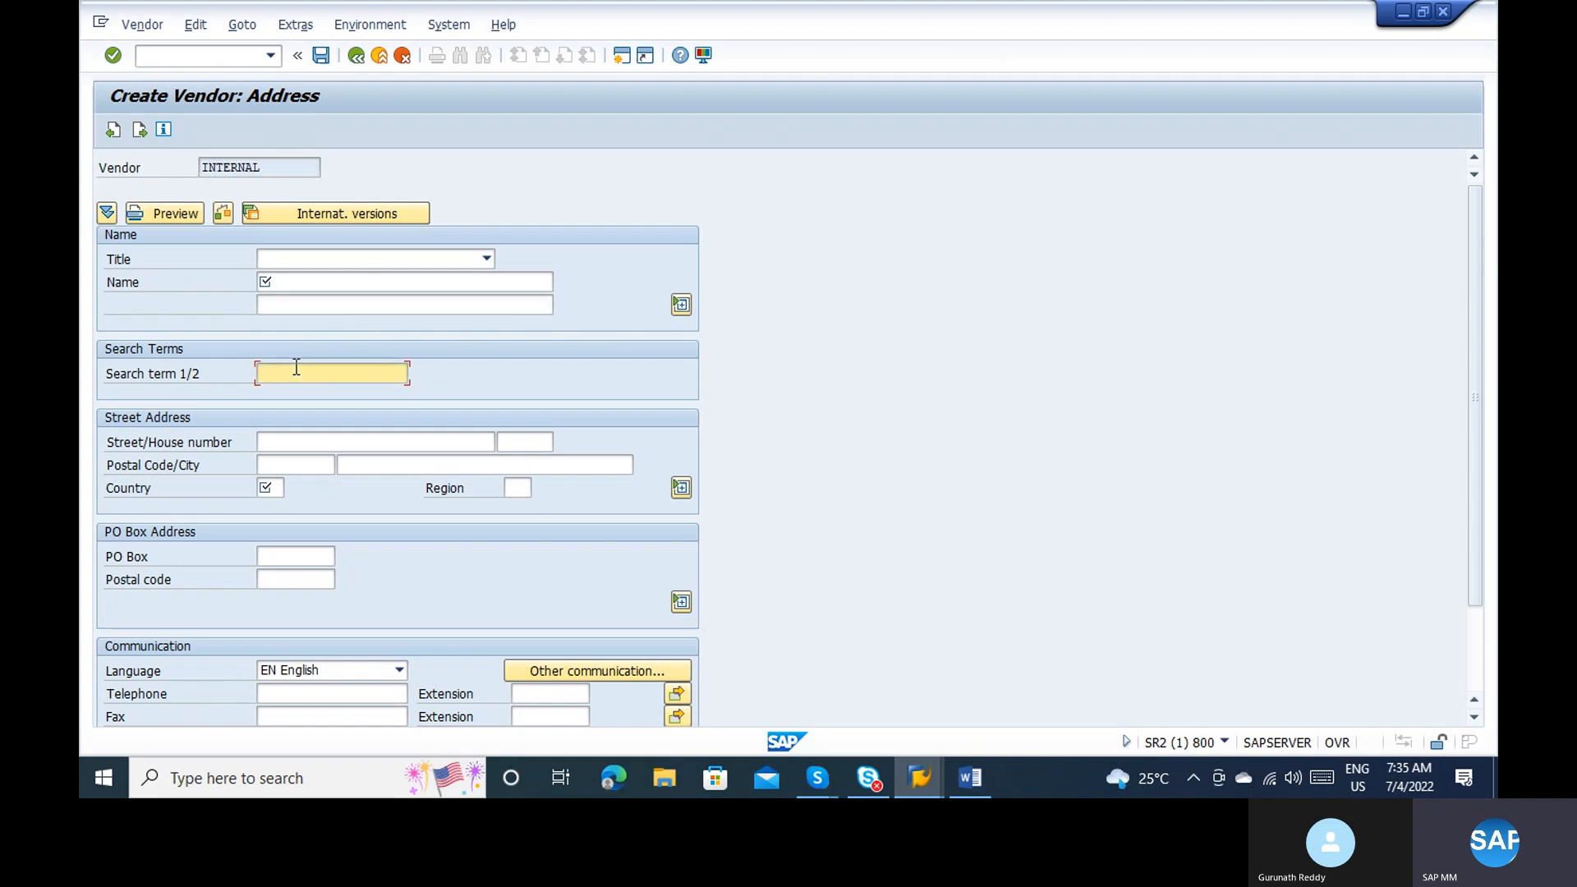
pyautogui.click(247, 371)
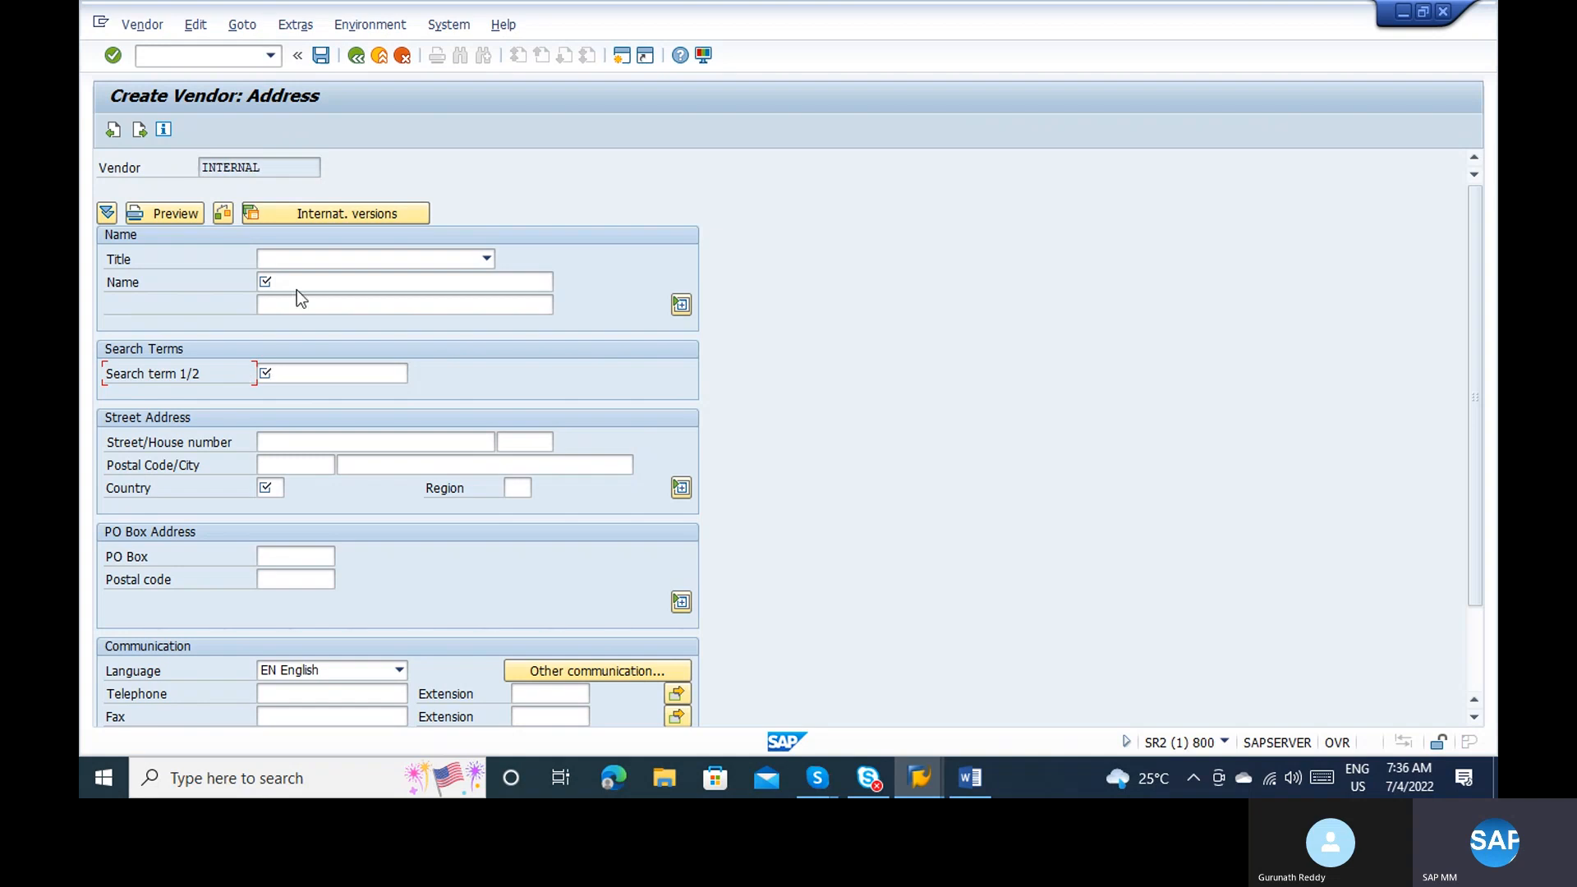
pyautogui.click(379, 55)
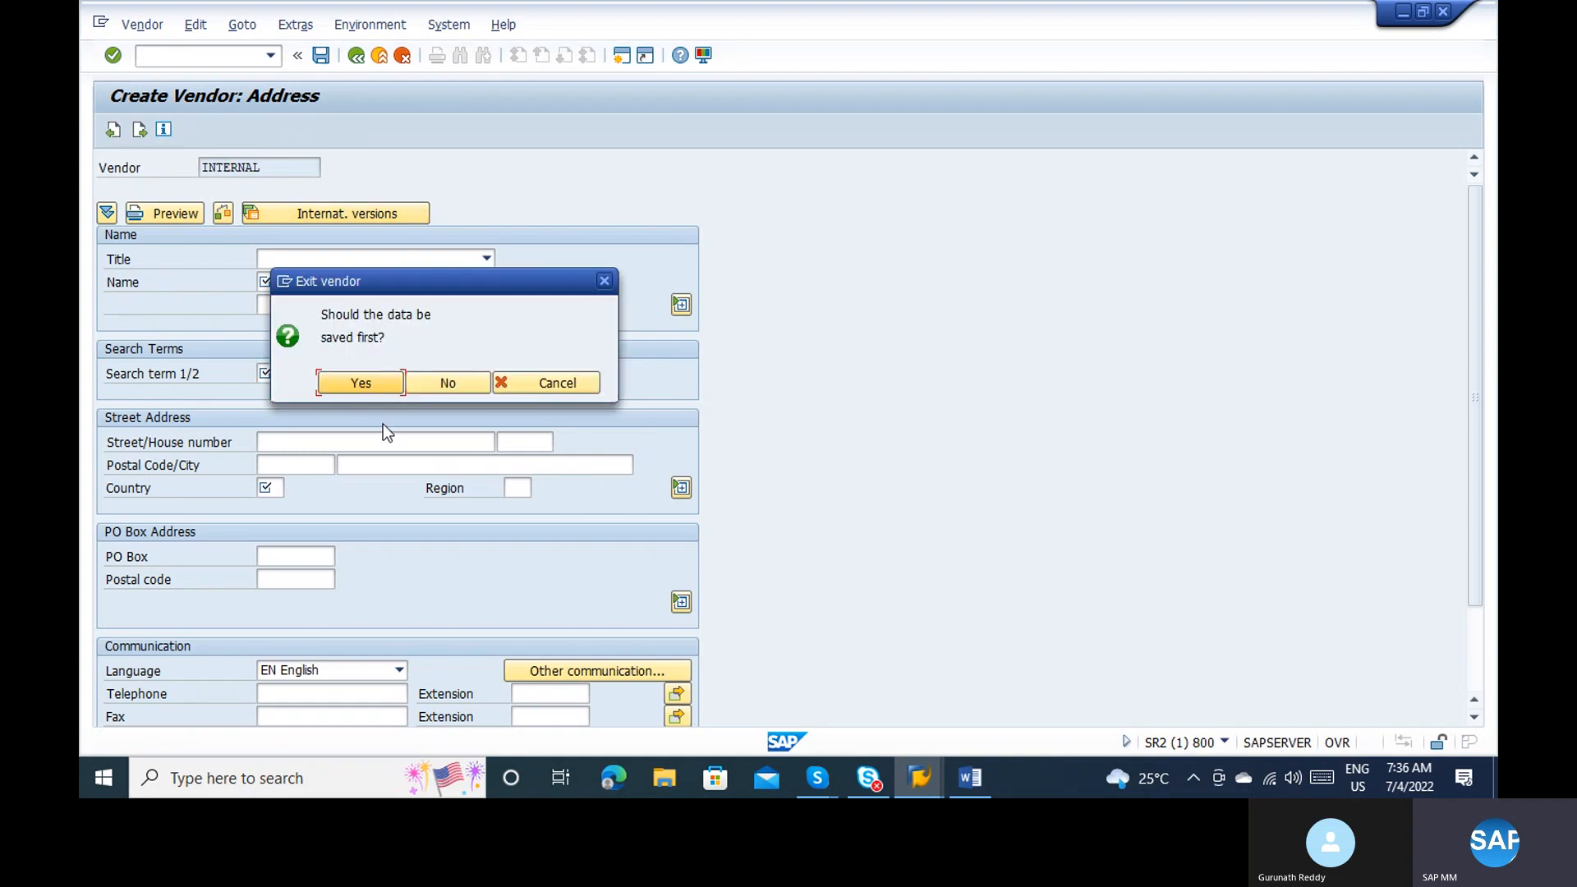
pyautogui.click(433, 386)
# Step: Try to open the vendor account groups with transaction OMSG in this session, declining the display-only access
pyautogui.hotkey('alt', 'Tab')
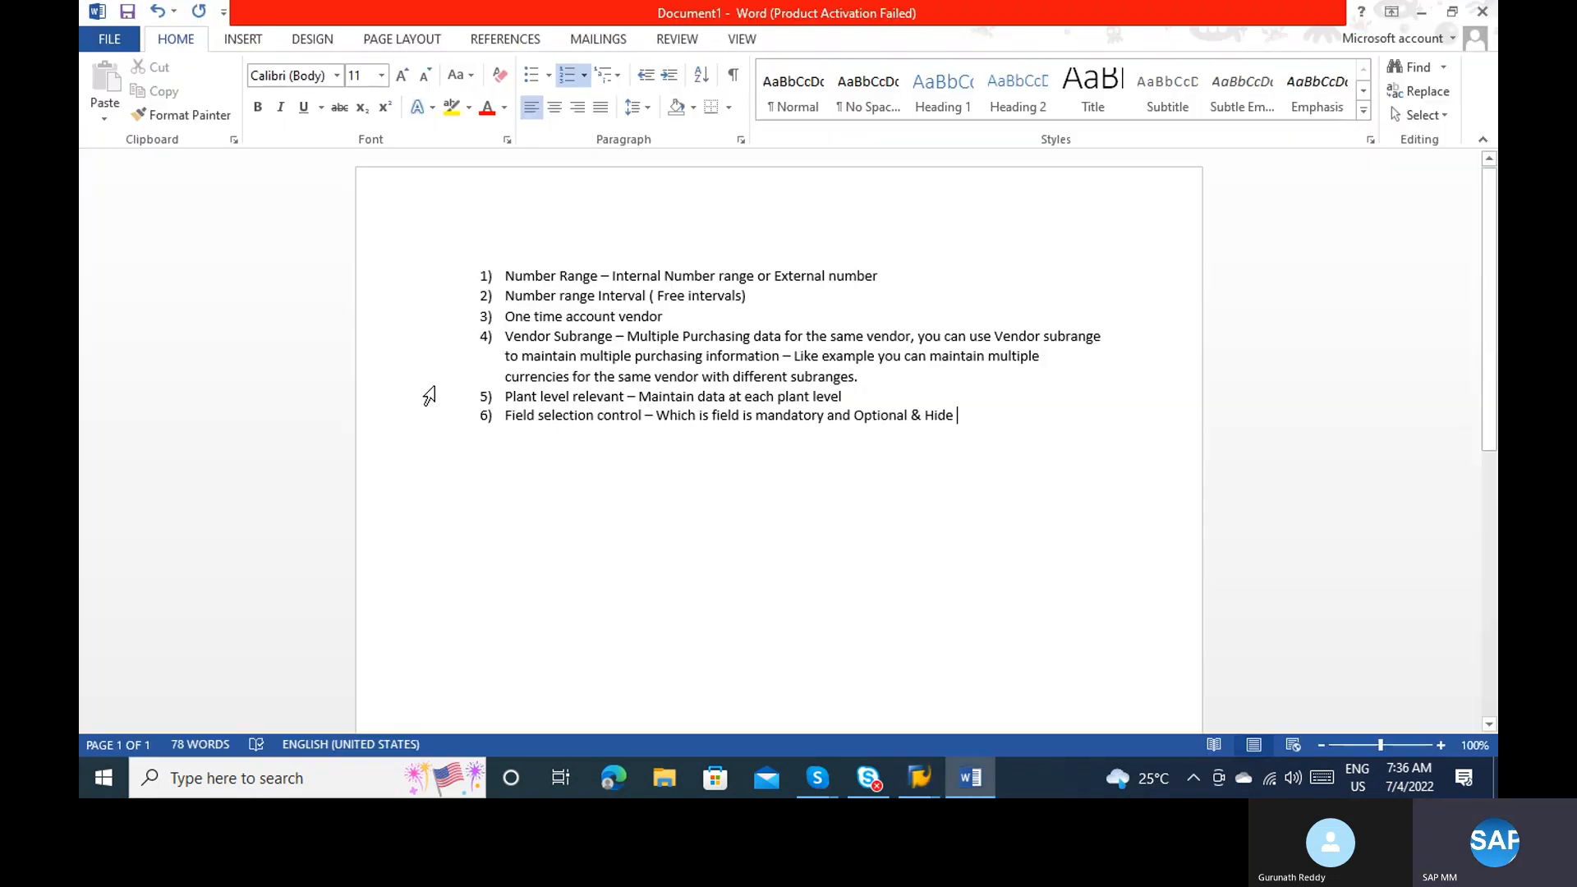
pyautogui.hotkey('alt', 'Tab')
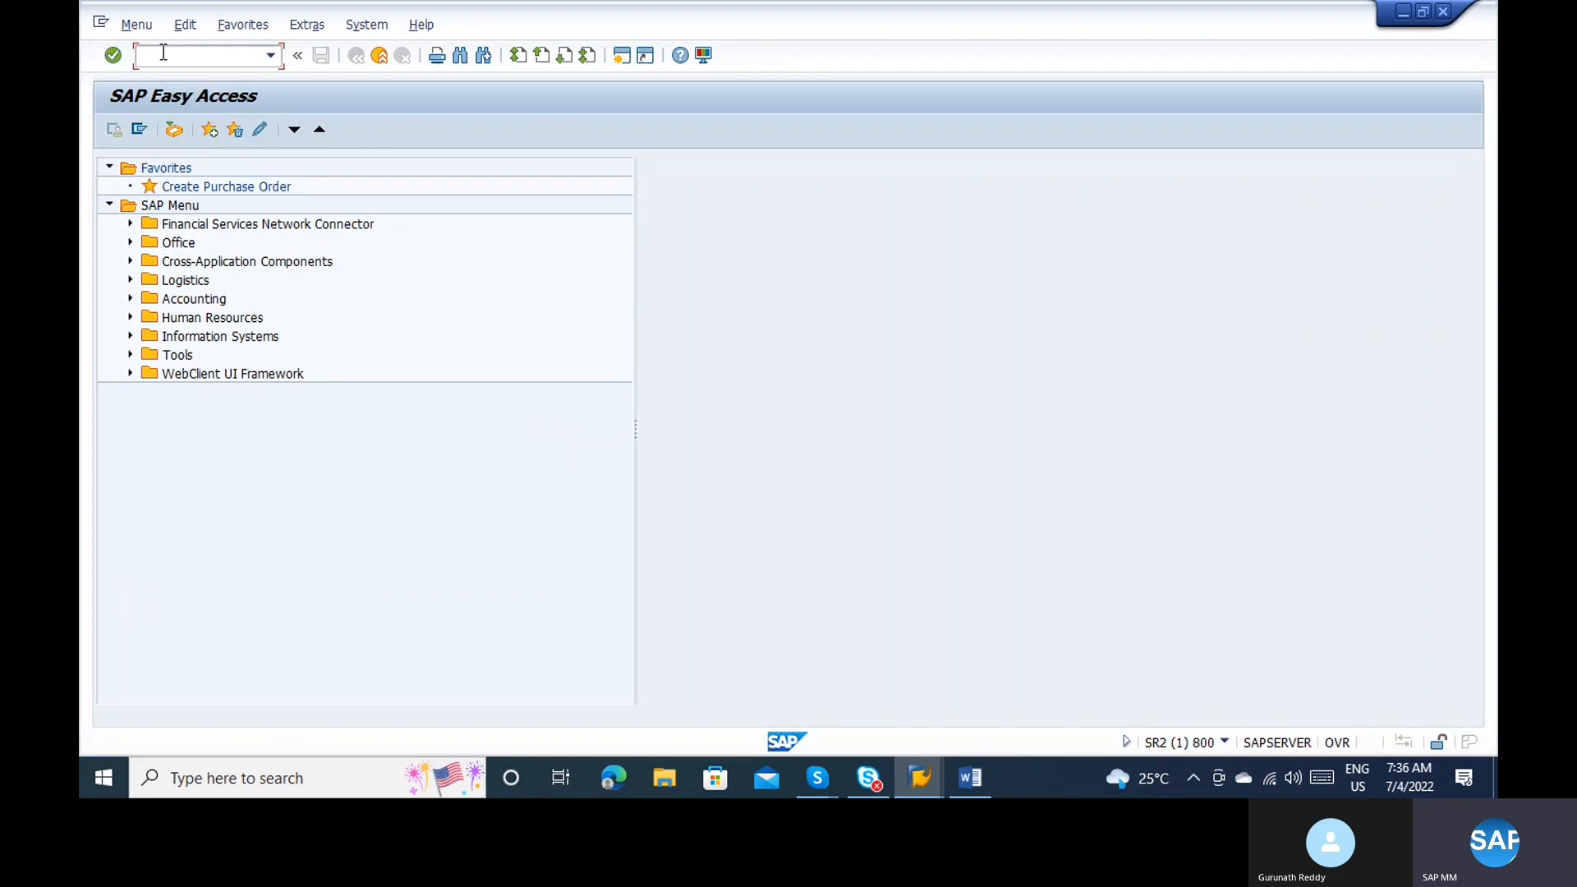
pyautogui.write('OMSG')
pyautogui.press('Return')
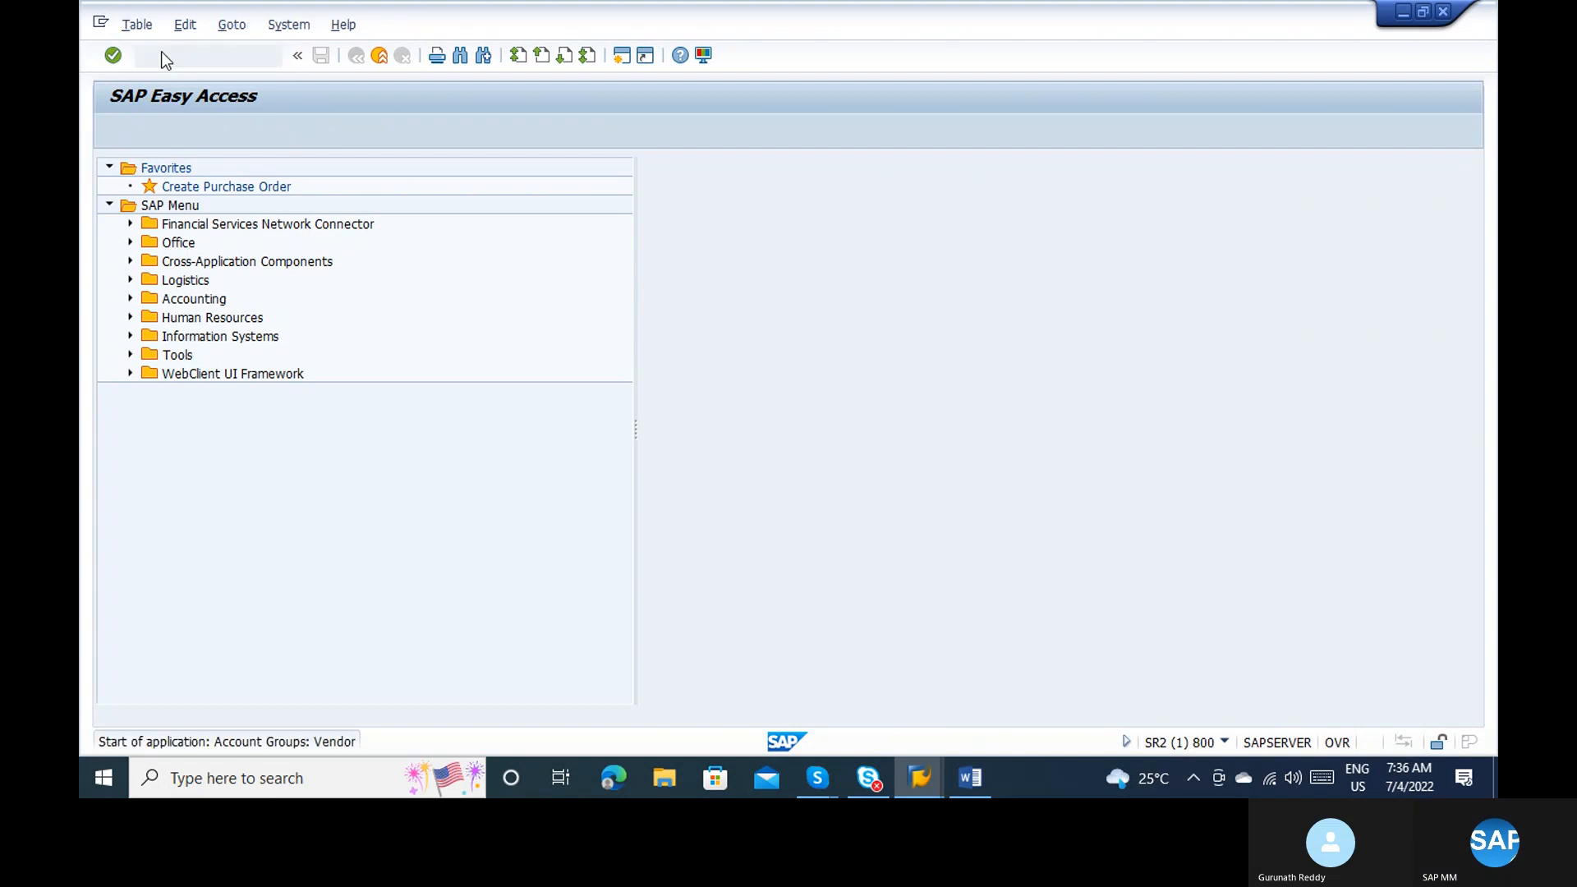
pyautogui.click(164, 59)
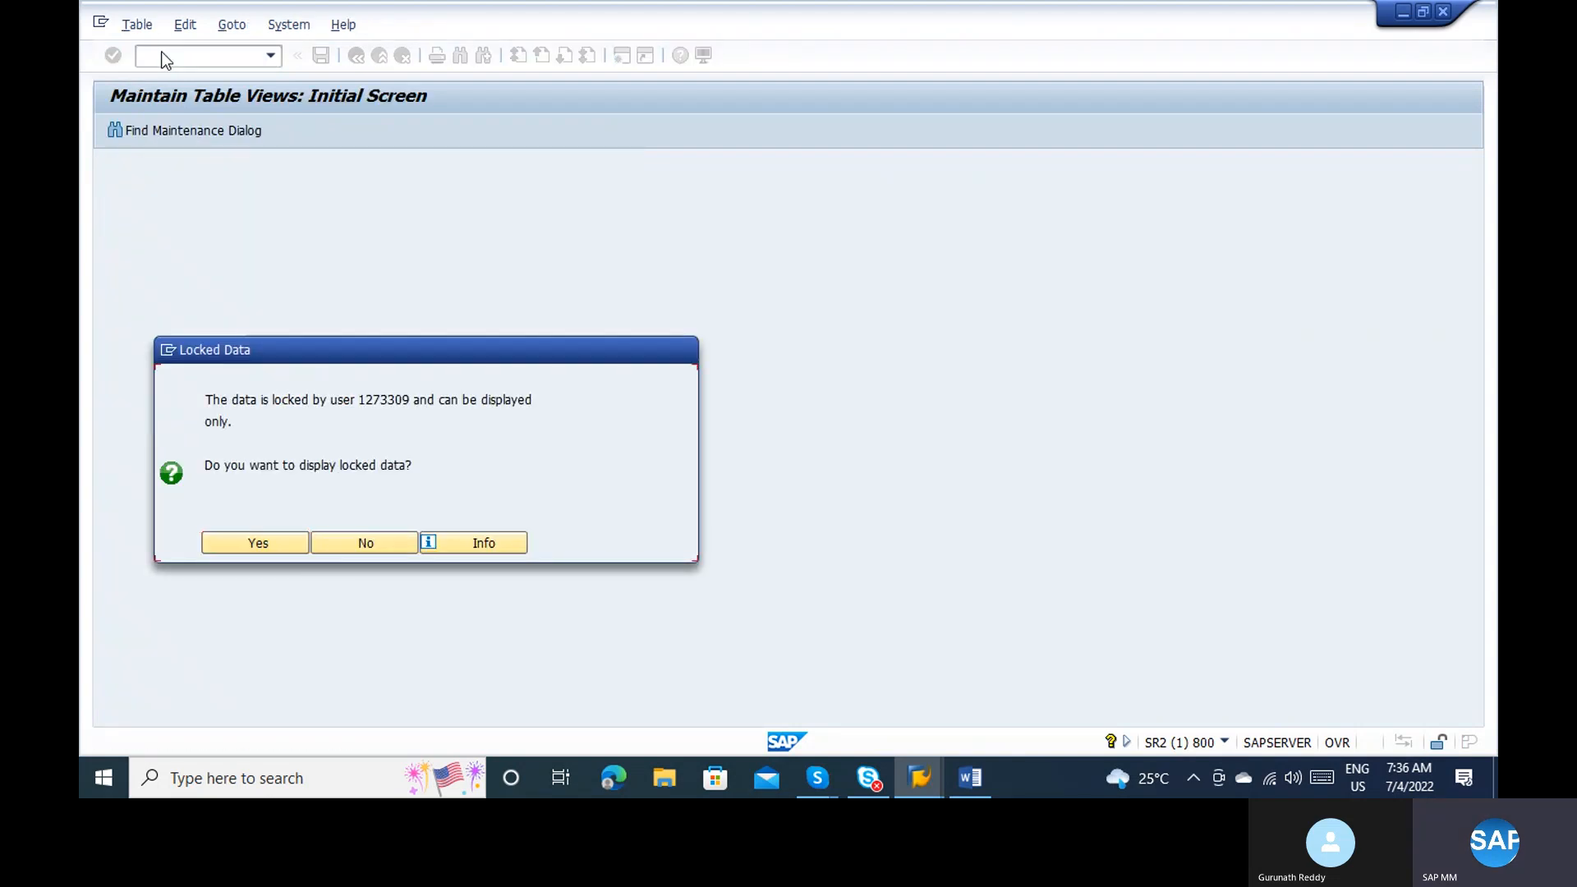
pyautogui.click(365, 541)
# Step: Switch to the session with the ZABC account group details, exit them and restart transaction OMSG there
pyautogui.moveTo(937, 775)
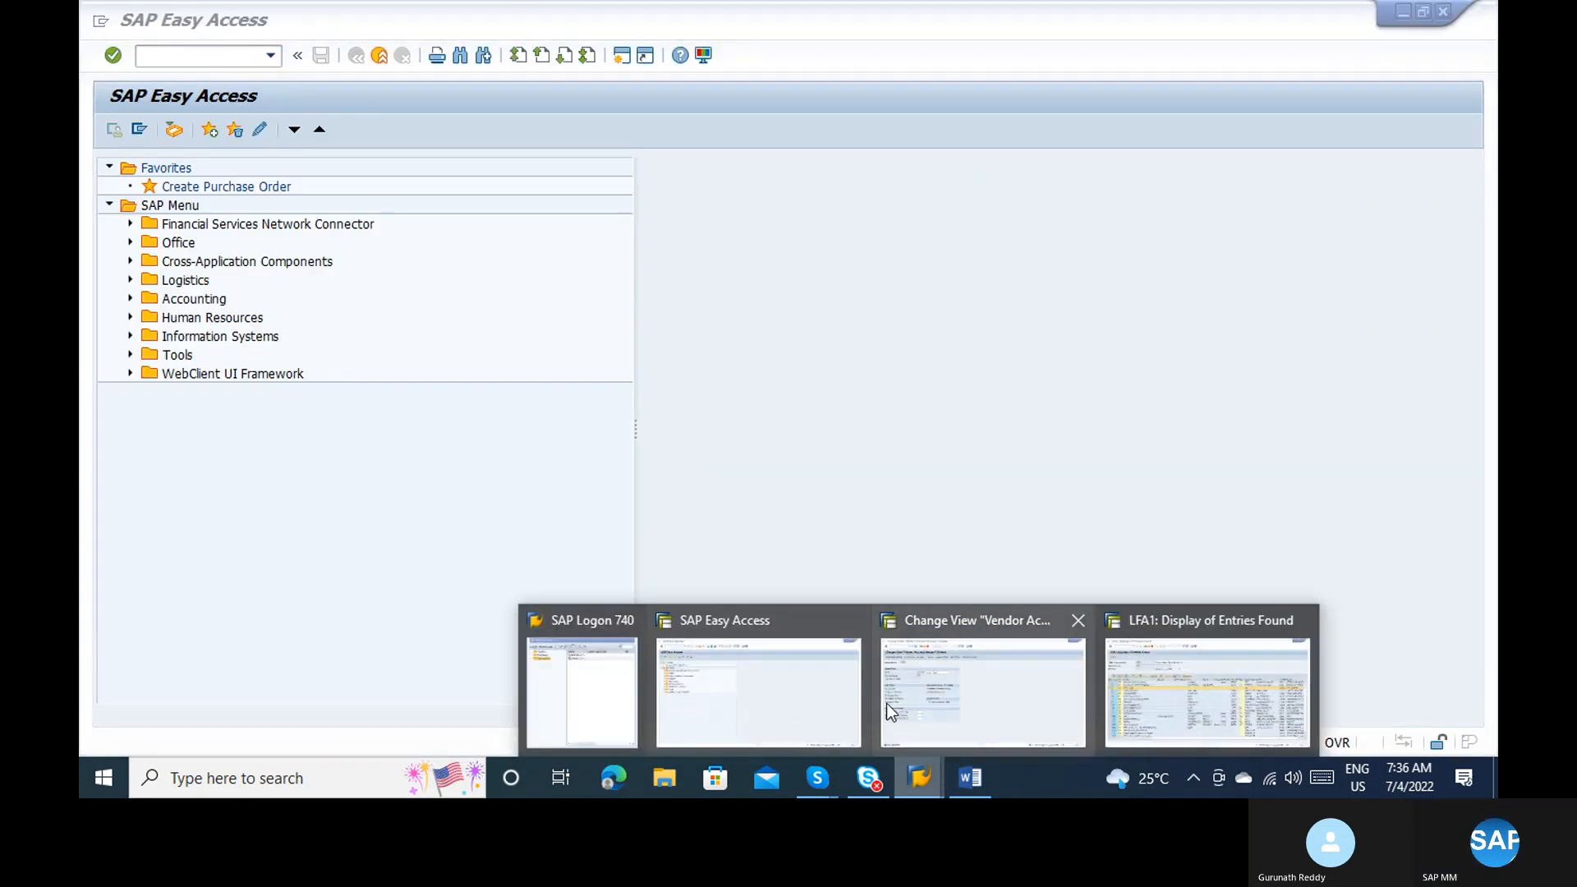
pyautogui.click(944, 698)
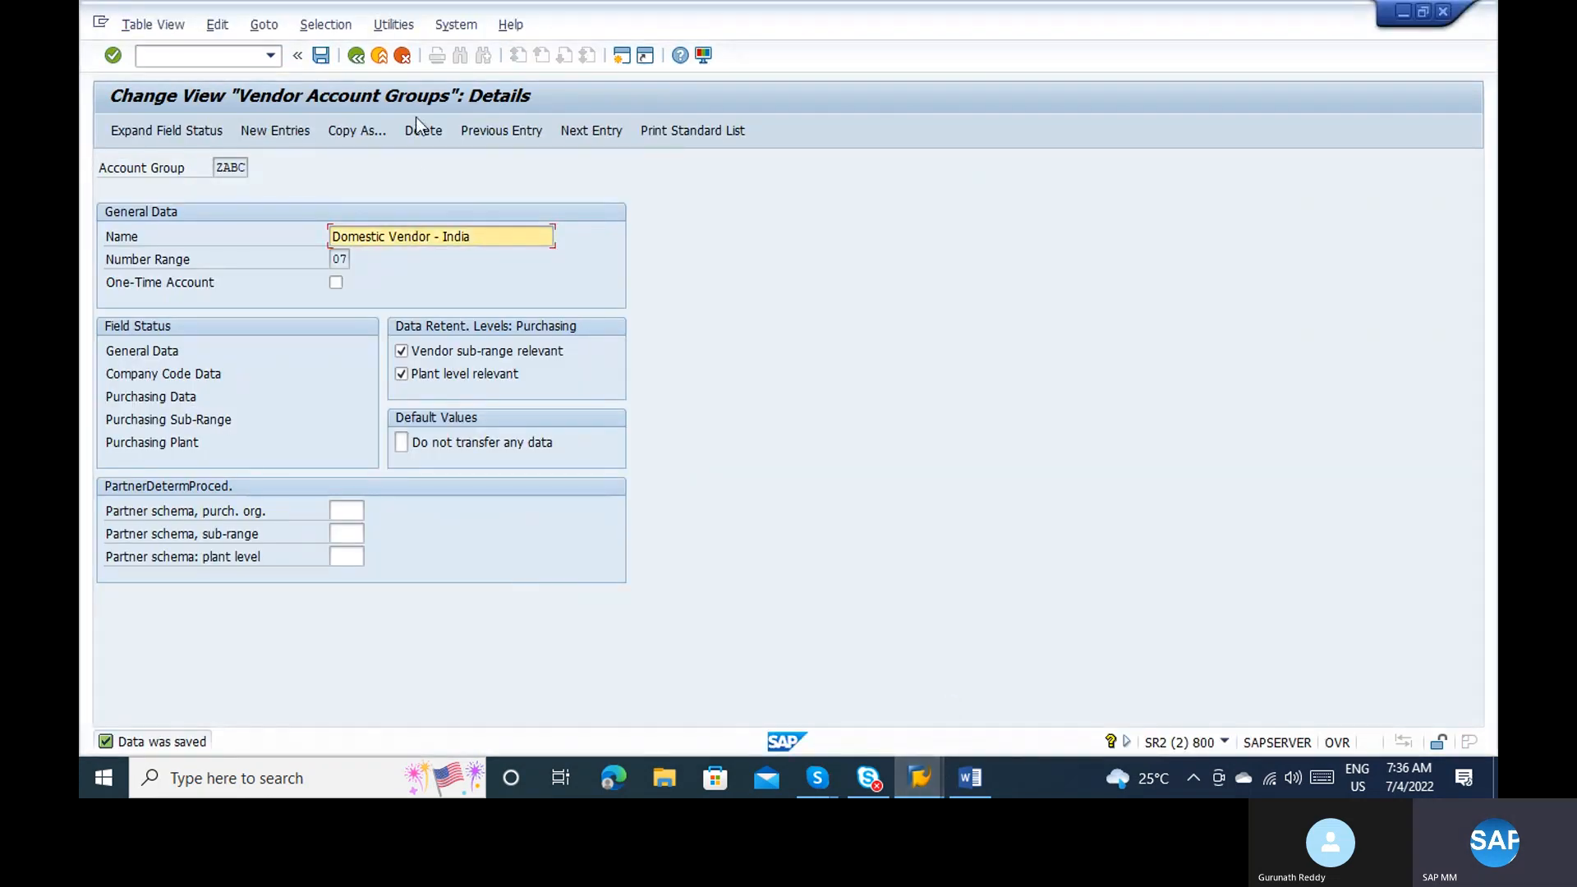
pyautogui.click(356, 55)
pyautogui.click(356, 55)
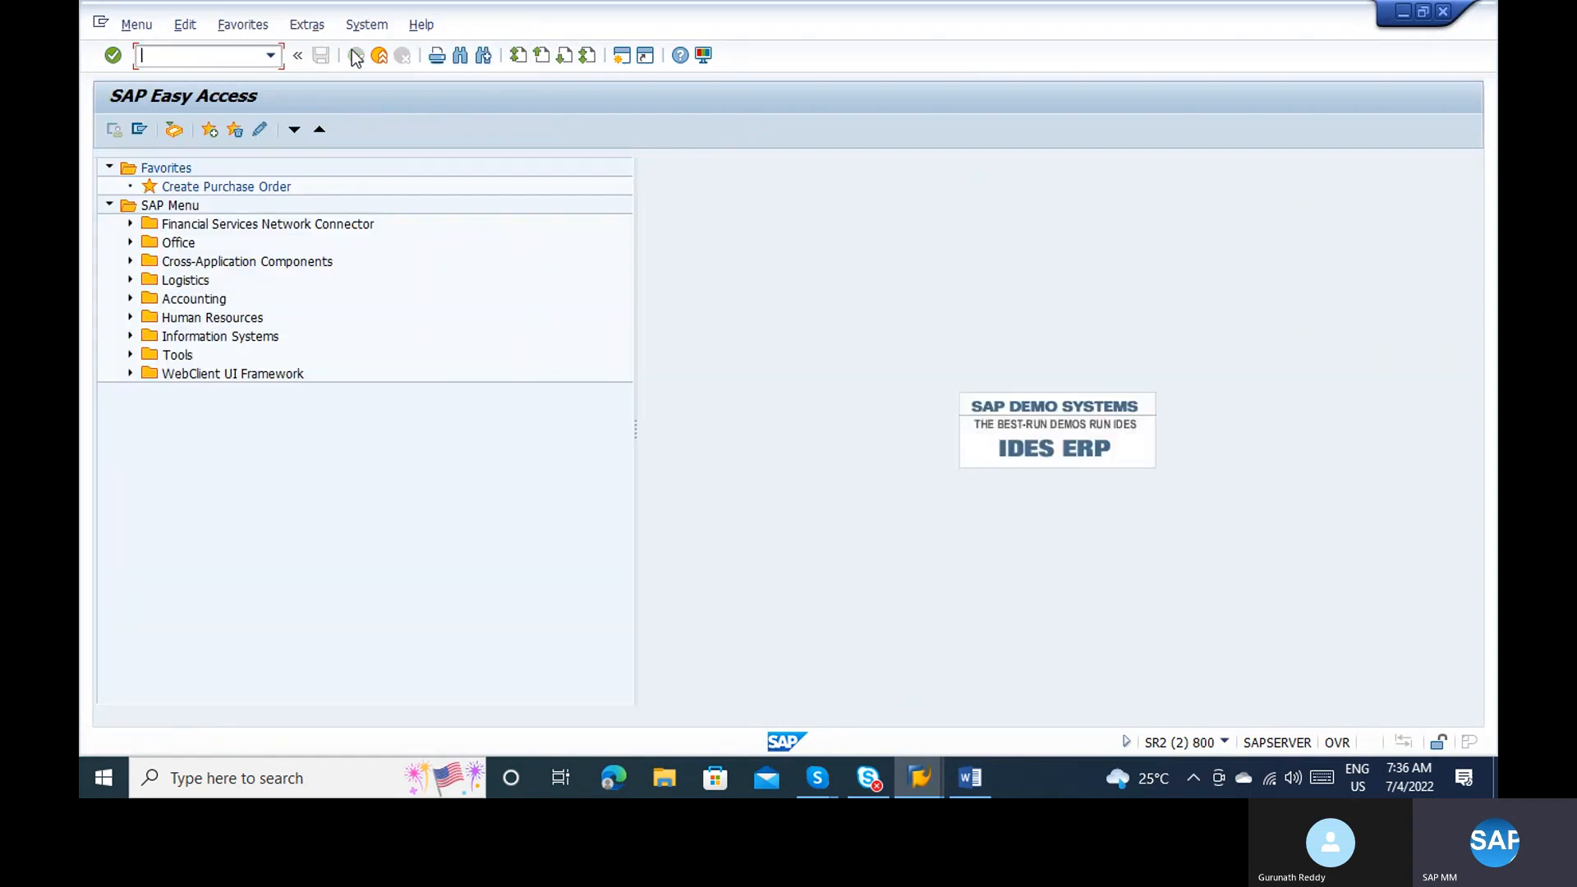
pyautogui.write('omsg')
pyautogui.press('Return')
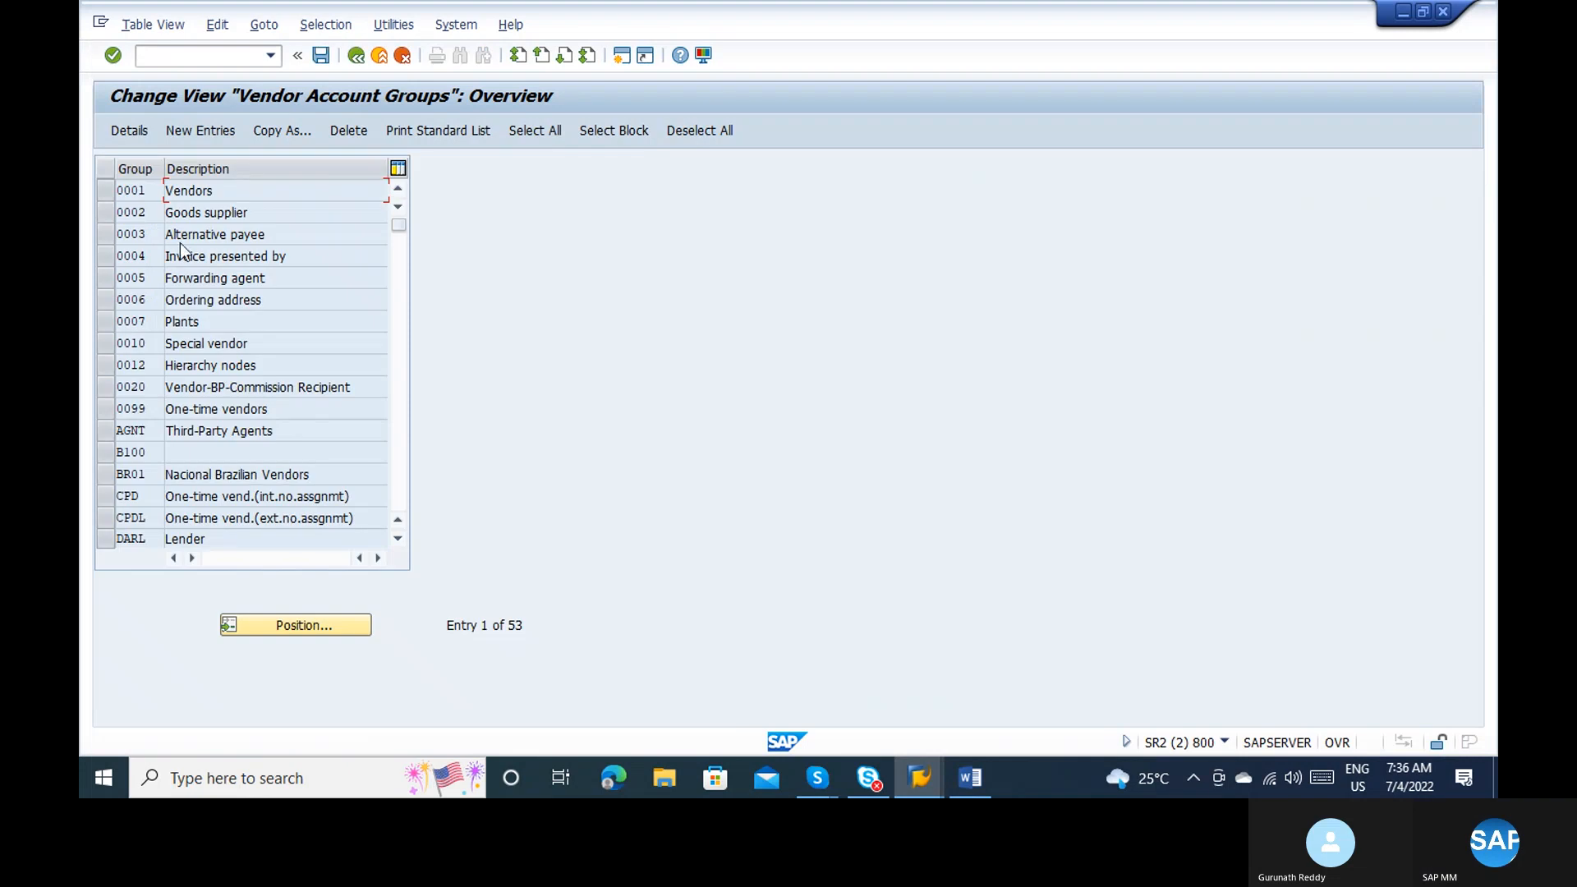
# Step: Position the vendor account groups list at ZABC and open that group's details
pyautogui.click(276, 627)
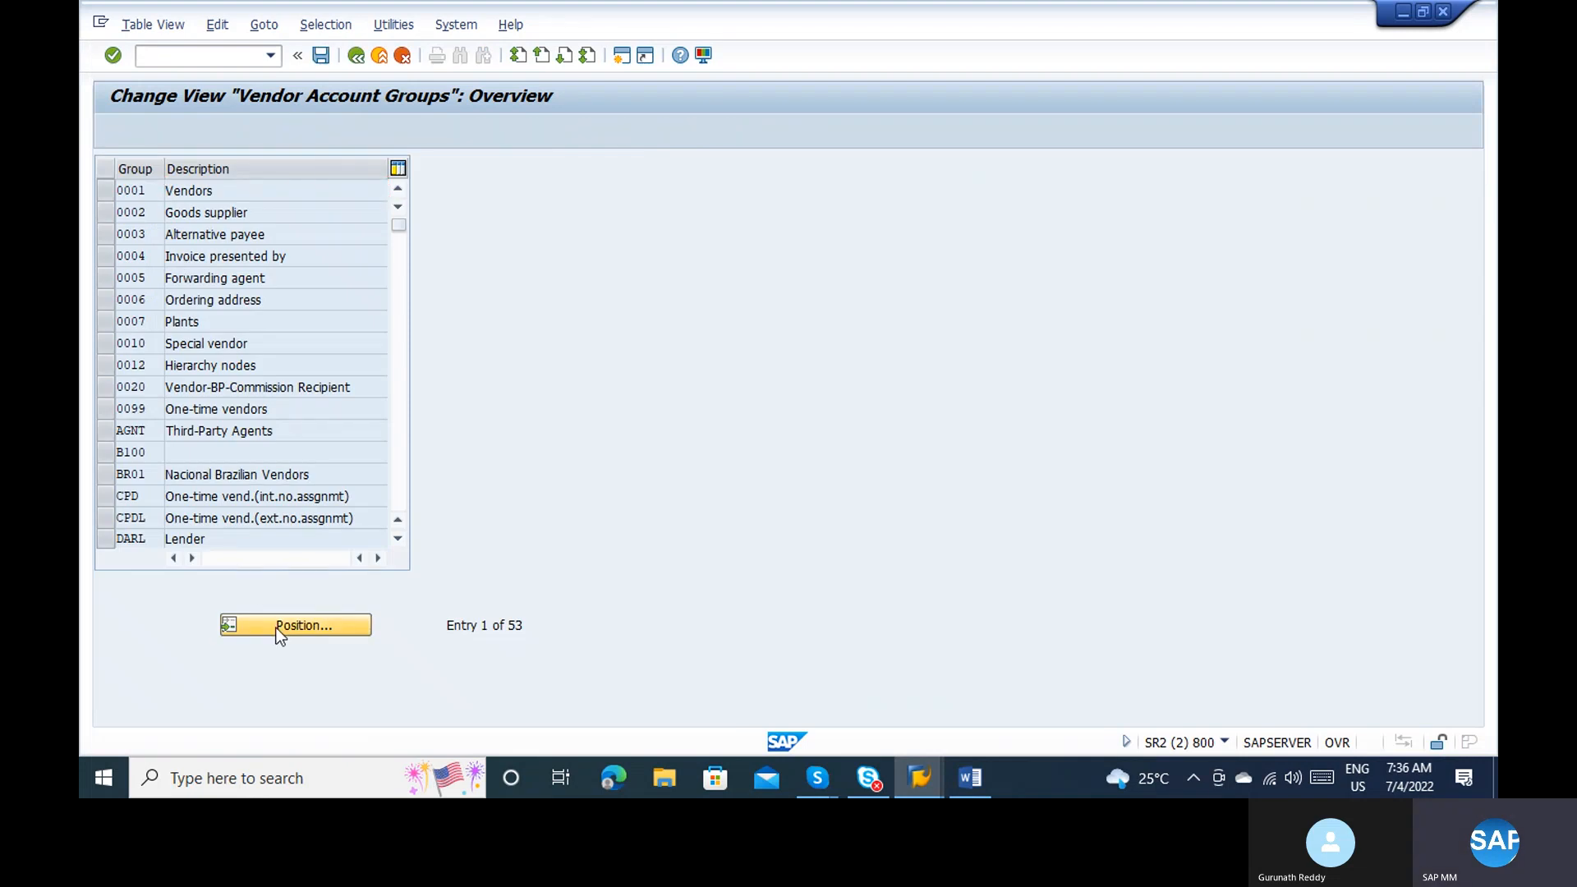
pyautogui.write('ZA')
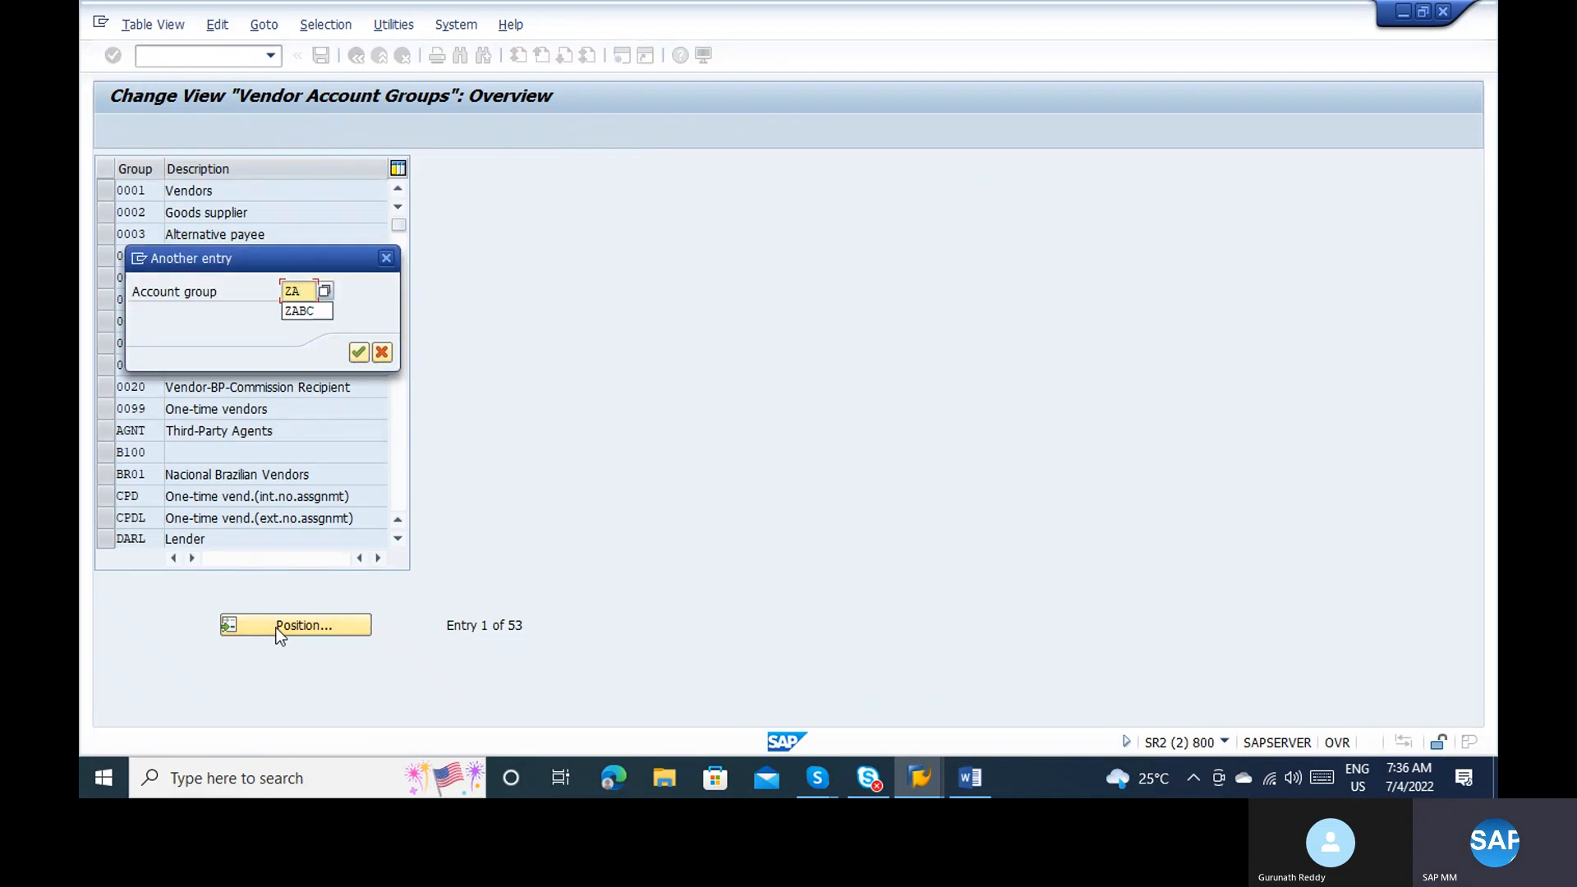
pyautogui.write('BC')
pyautogui.press('Return')
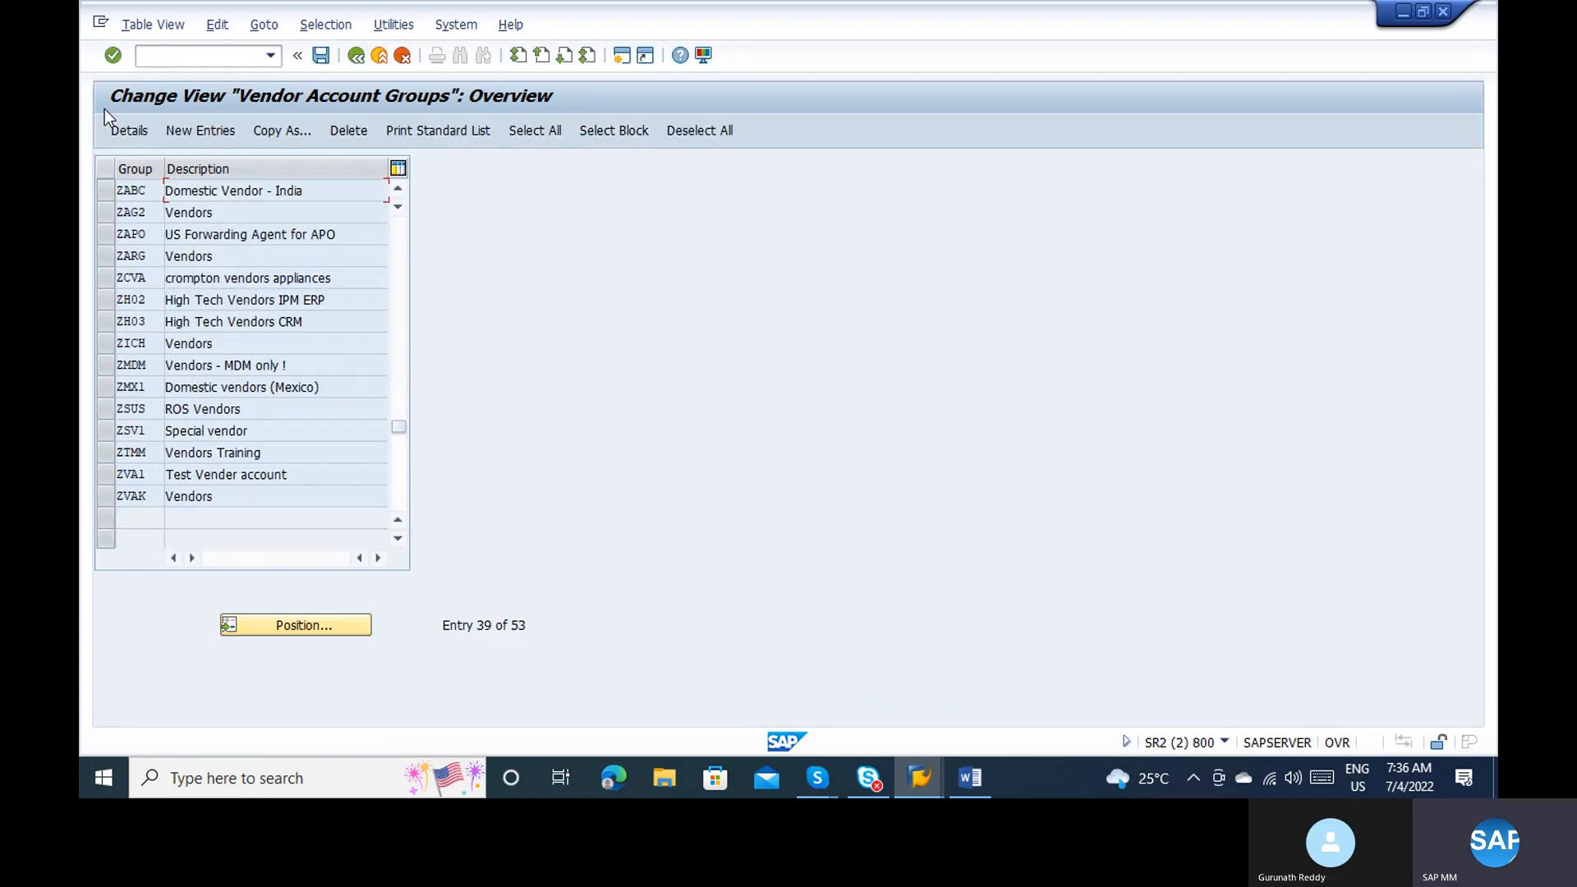
pyautogui.click(103, 191)
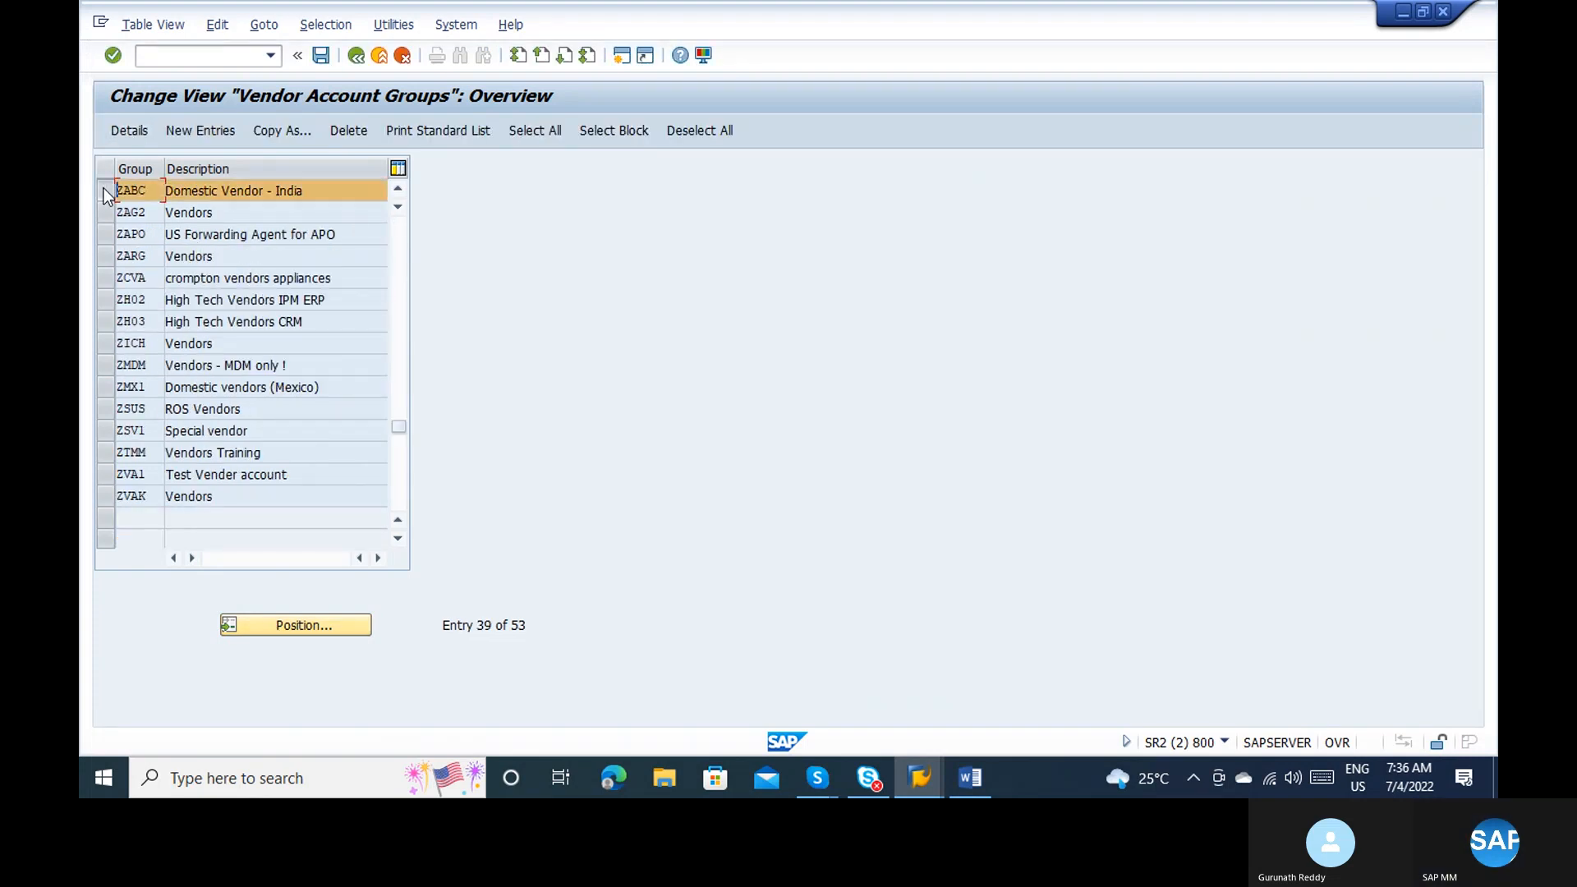
pyautogui.click(125, 133)
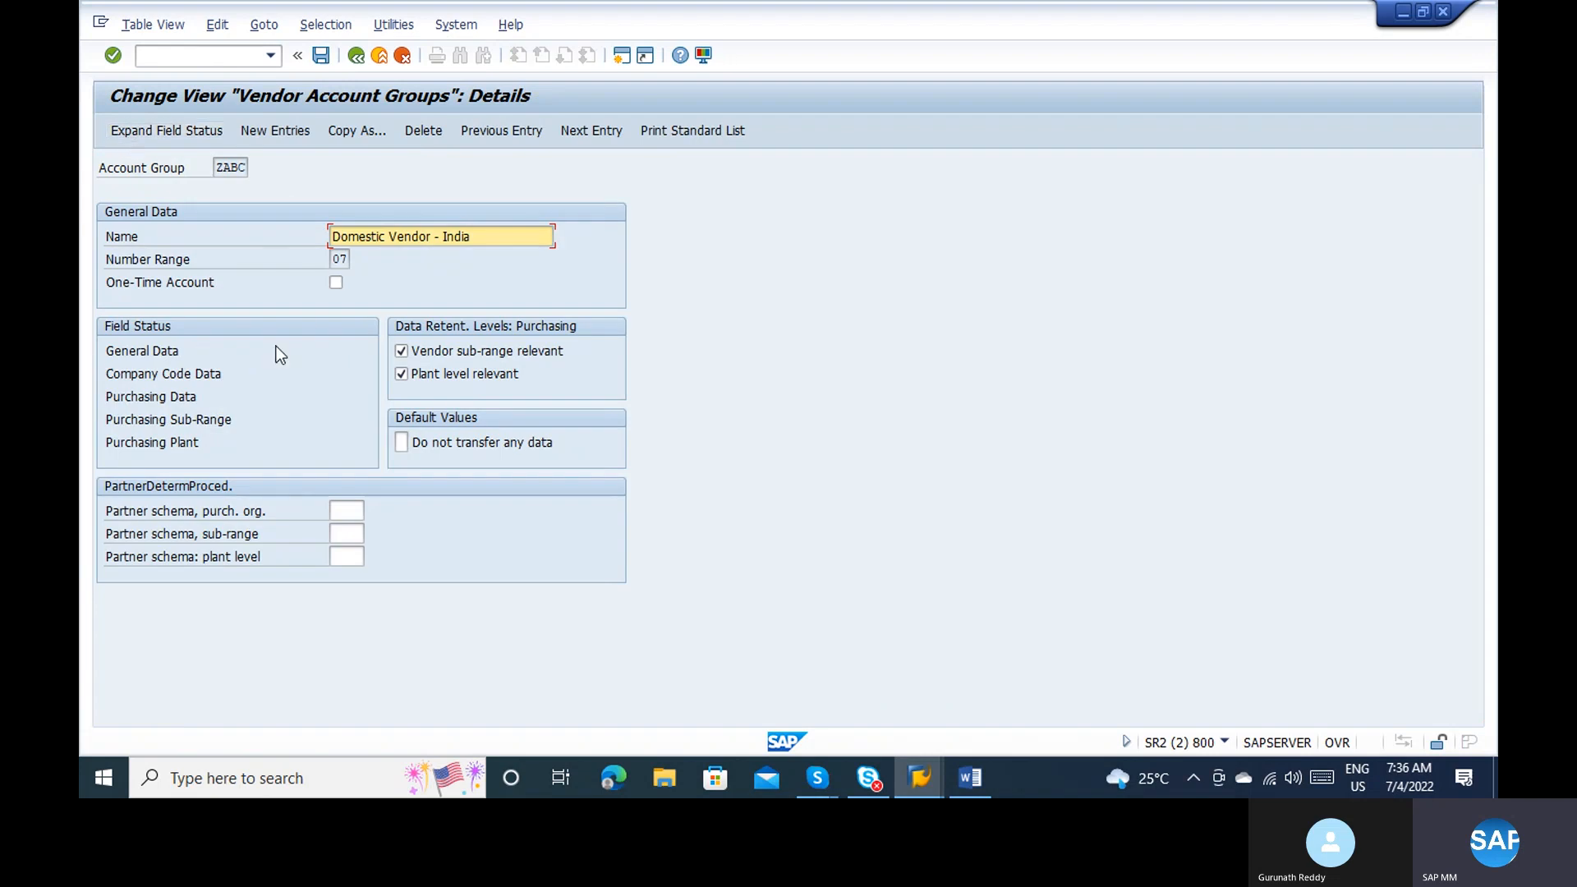
# Step: Open the General Data field status of account group ZABC and display its Address field group
pyautogui.click(124, 373)
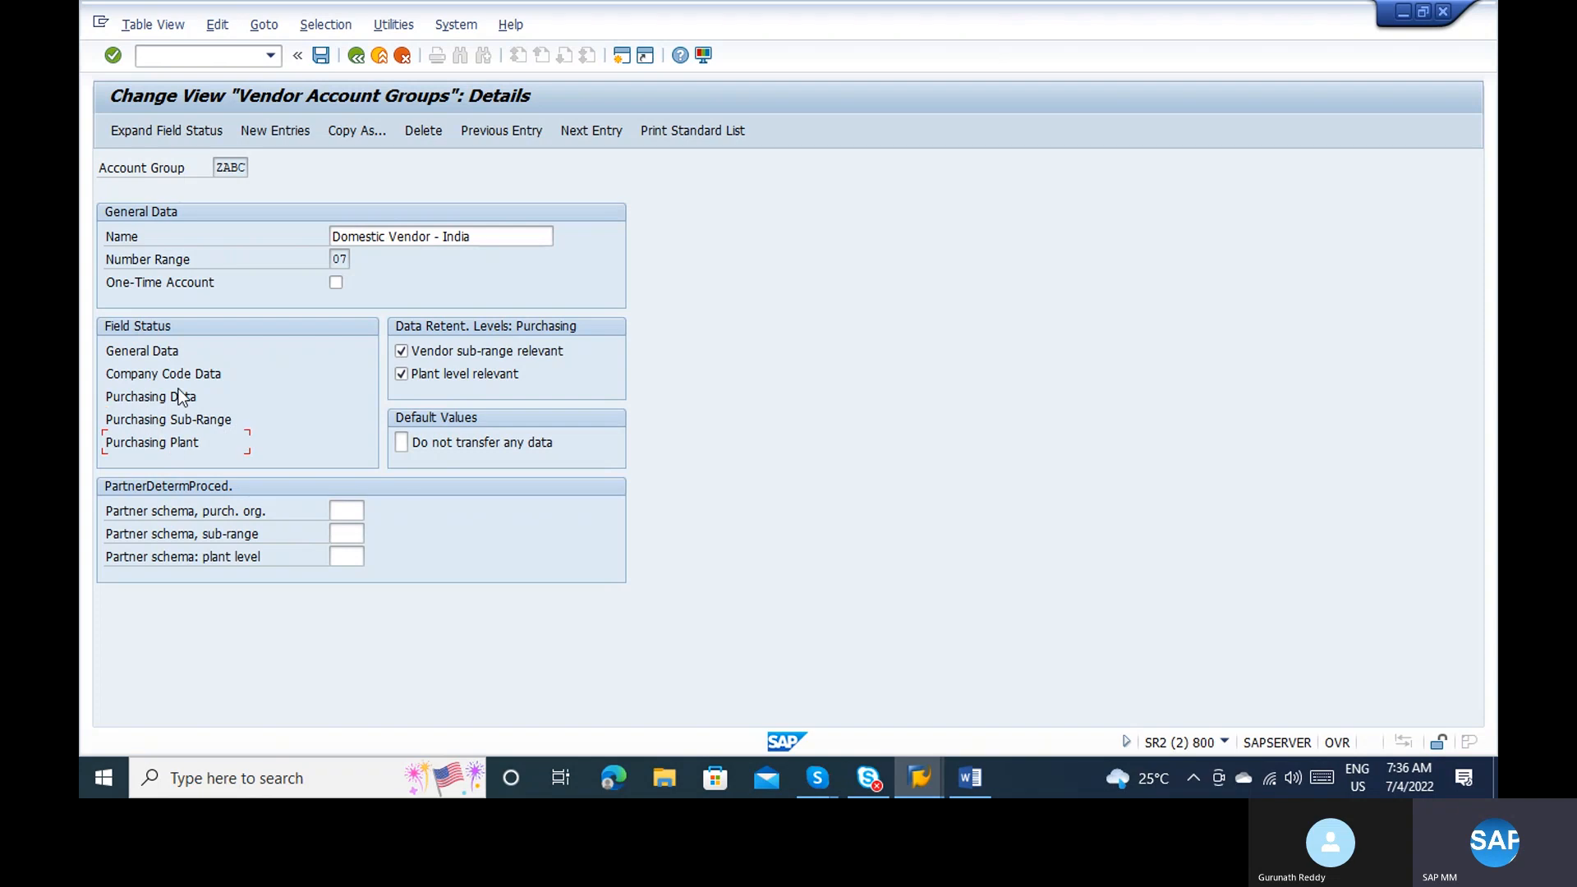
pyautogui.doubleClick(148, 353)
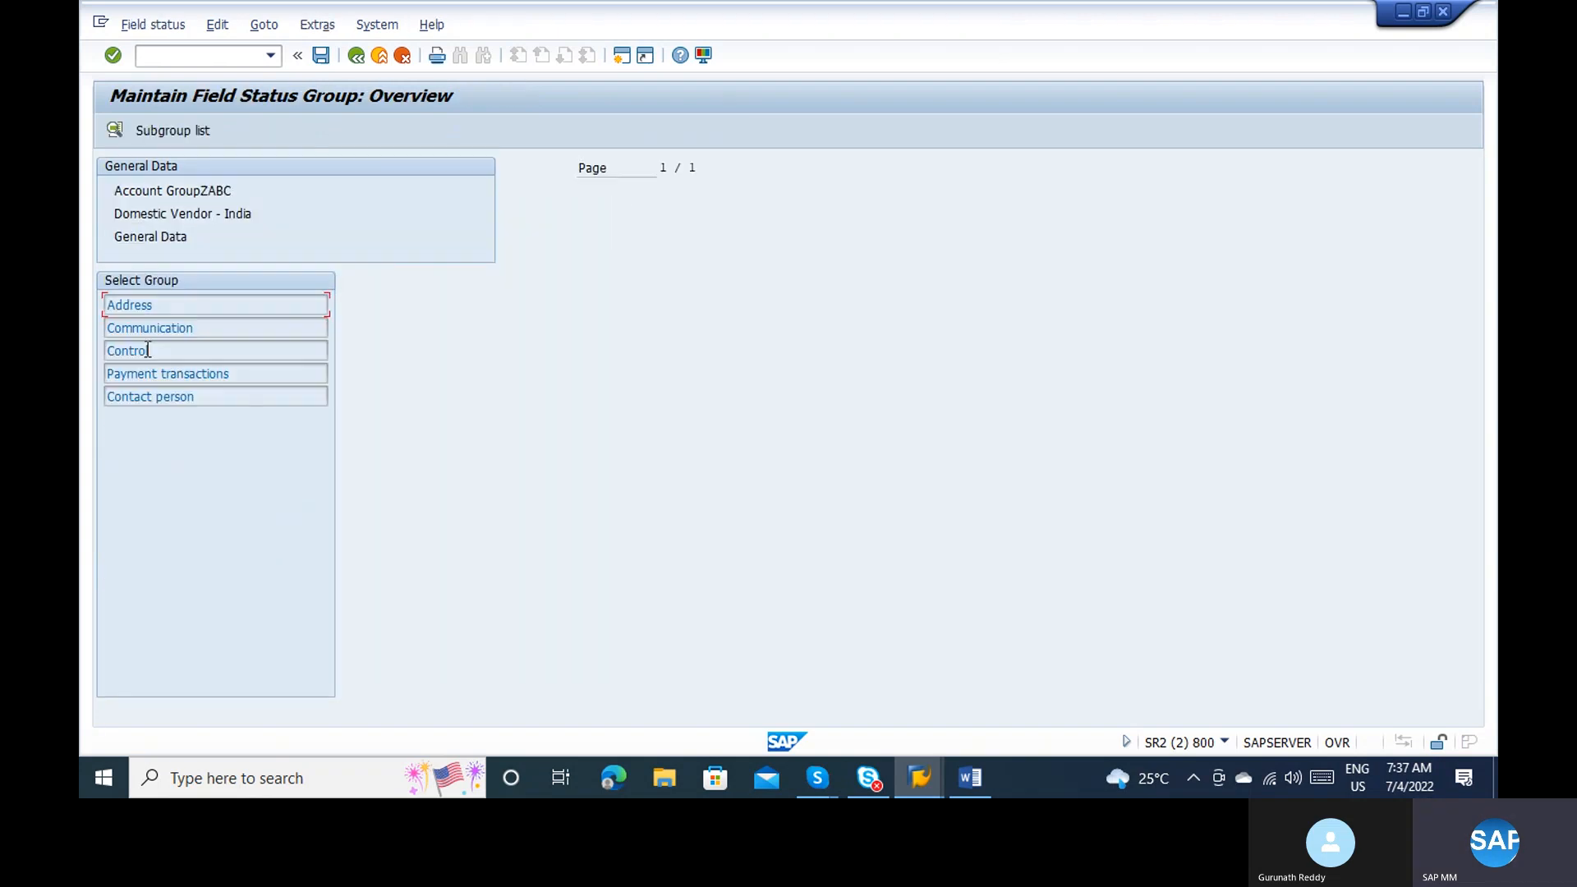
pyautogui.doubleClick(140, 307)
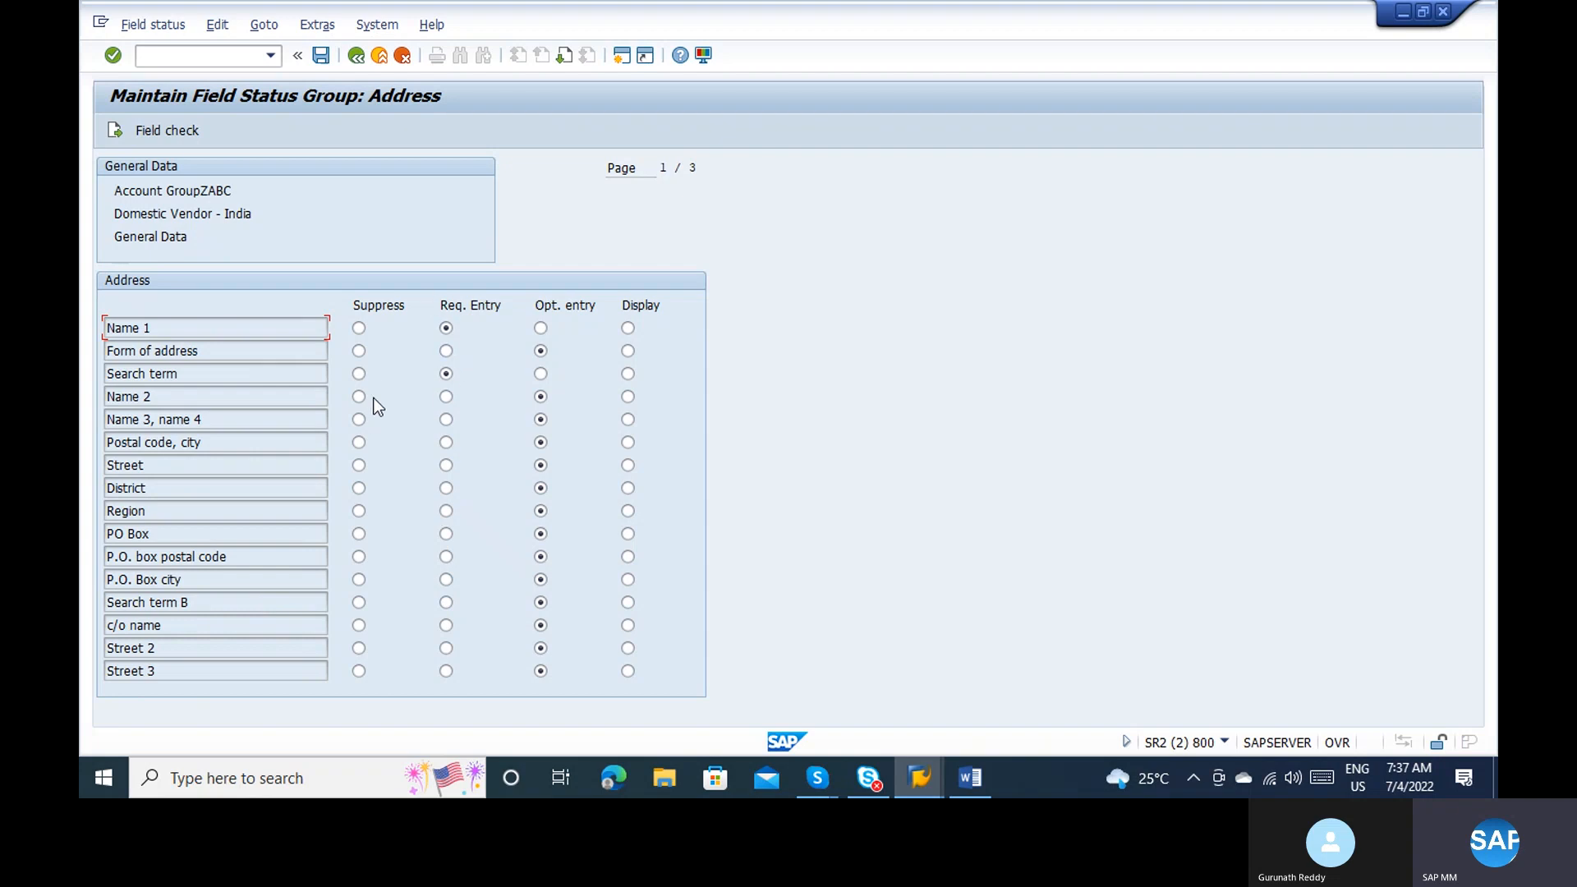
# Step: Review the field status settings on all pages of the Address group and in the Communication group, returning to the group overview
pyautogui.click(564, 56)
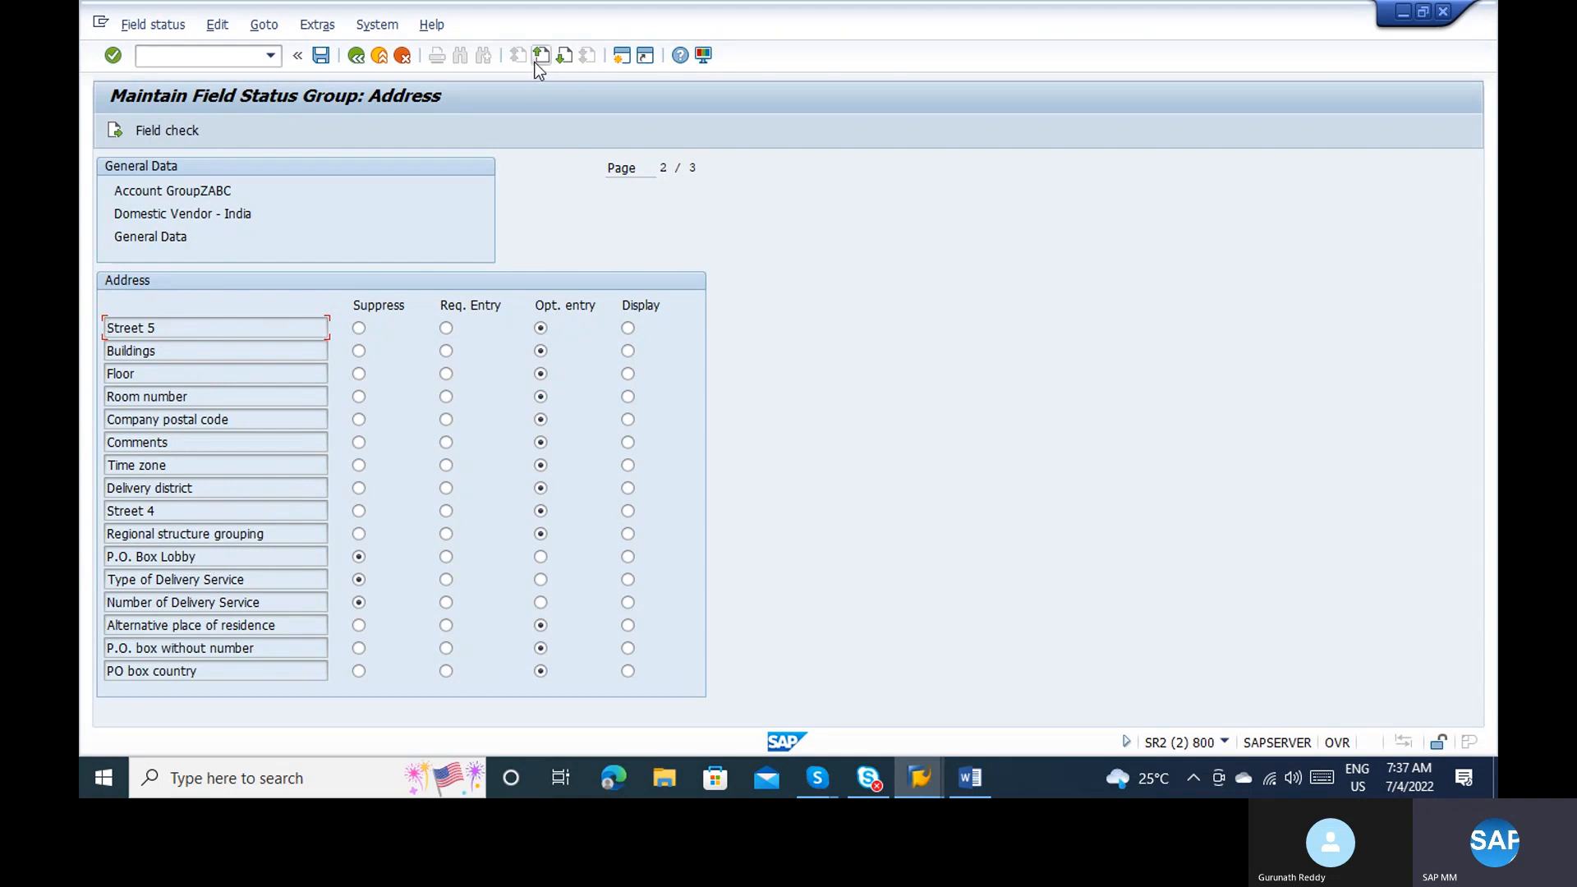
pyautogui.click(555, 60)
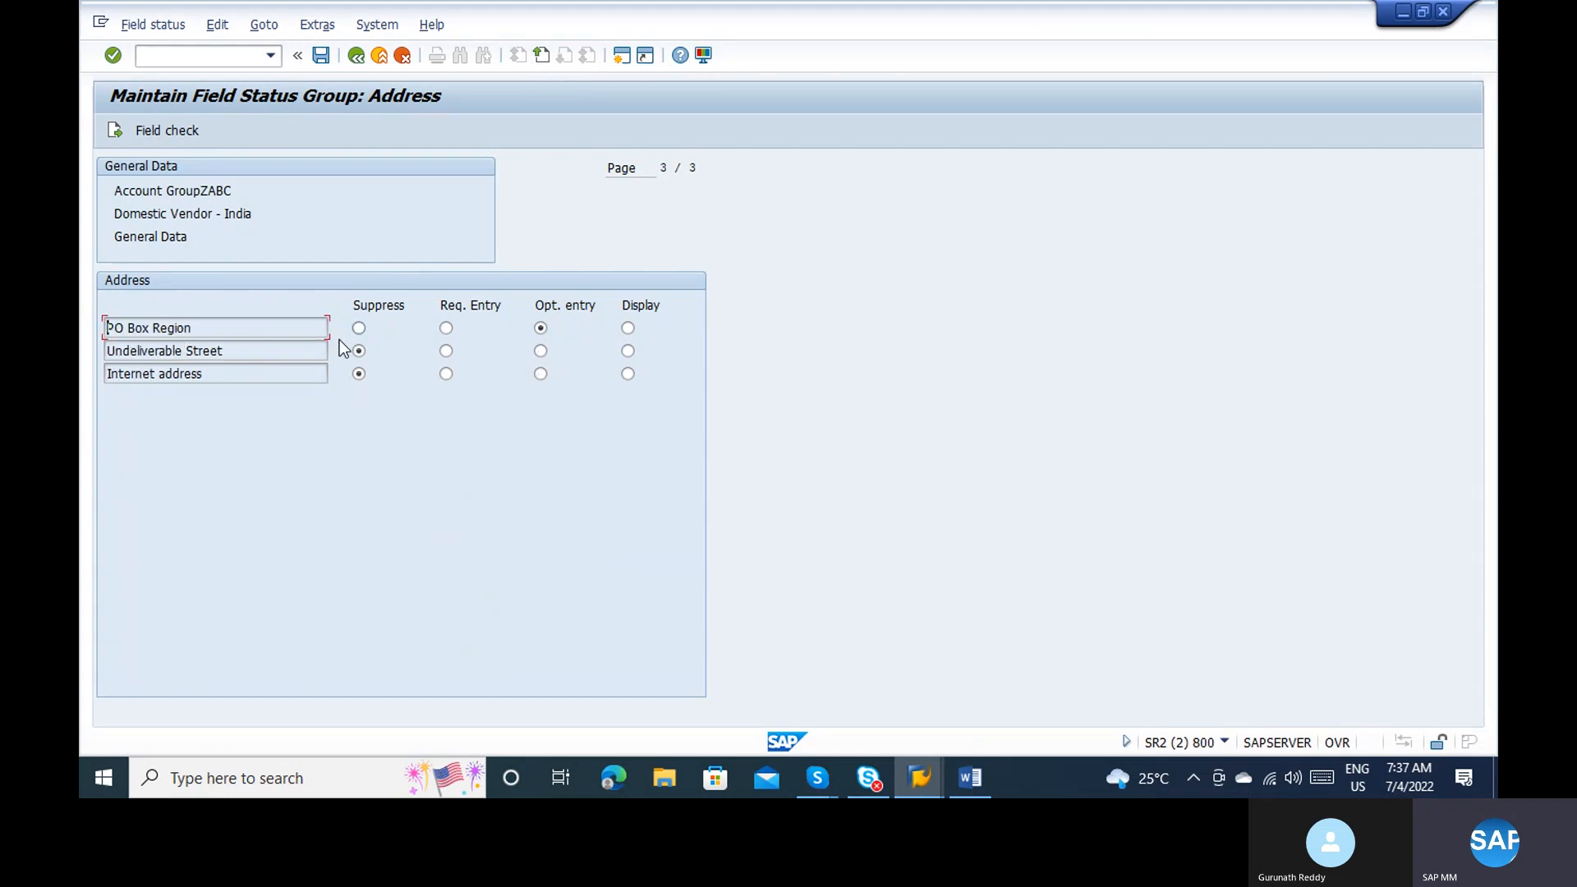
pyautogui.click(542, 56)
pyautogui.click(542, 56)
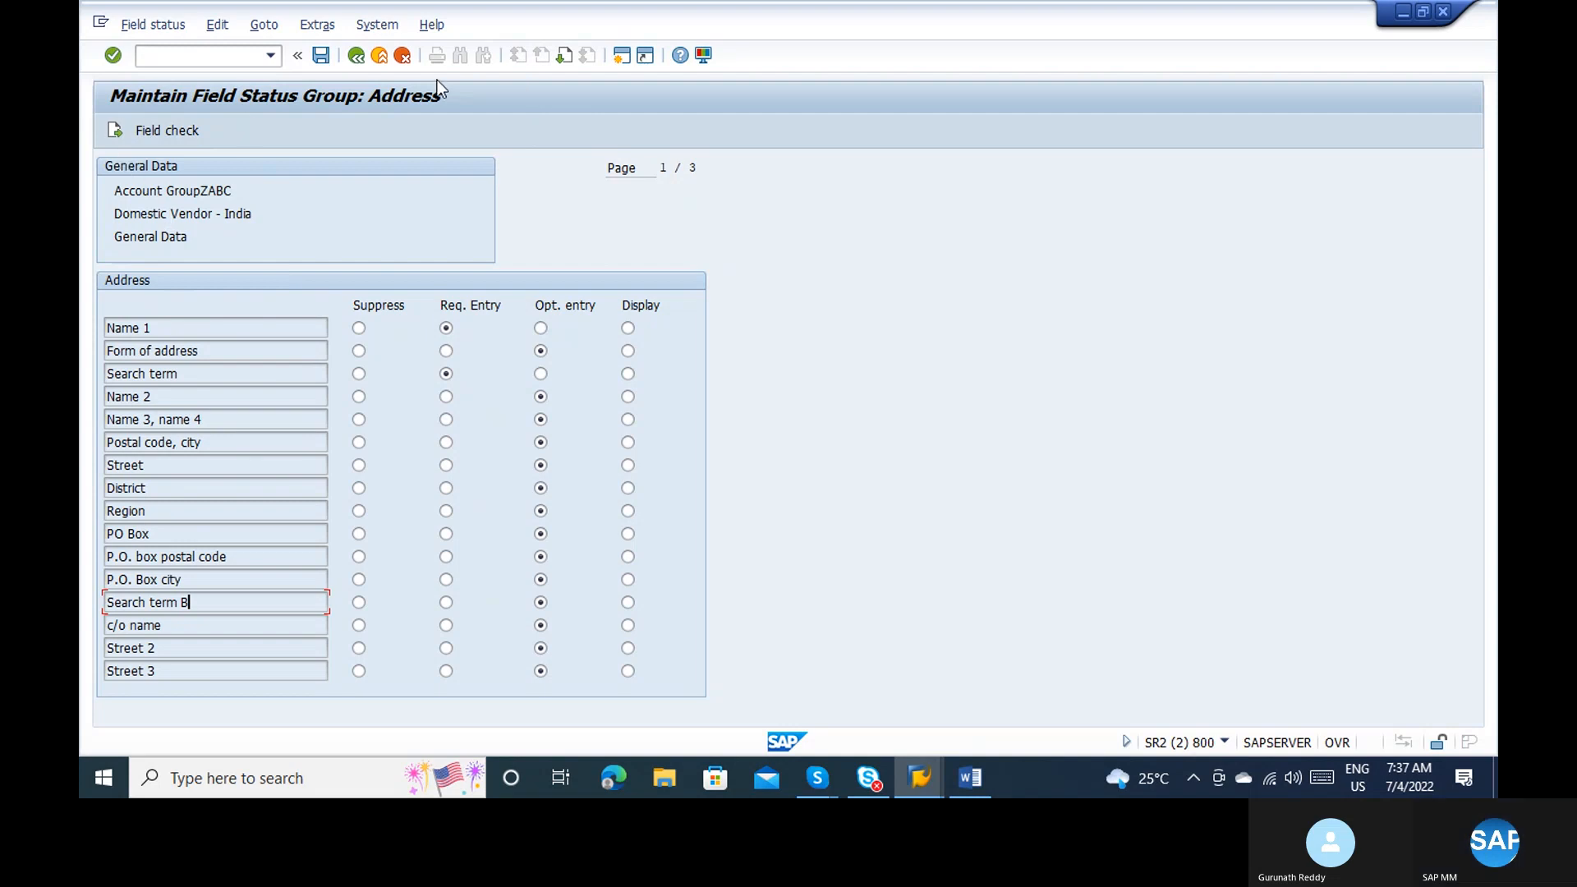
pyautogui.click(356, 55)
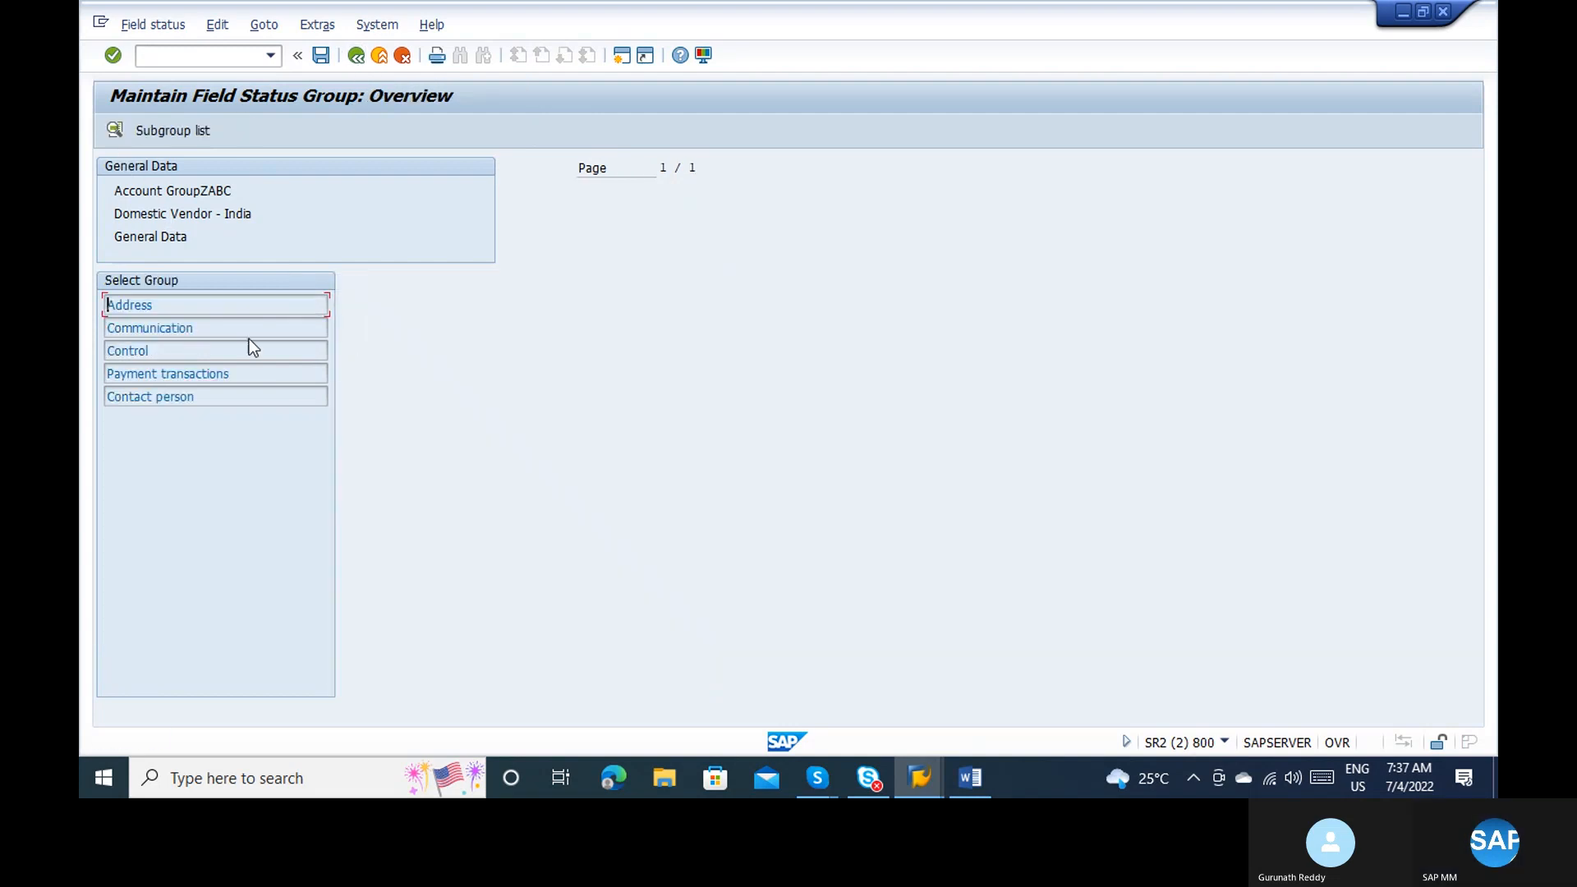
pyautogui.doubleClick(191, 330)
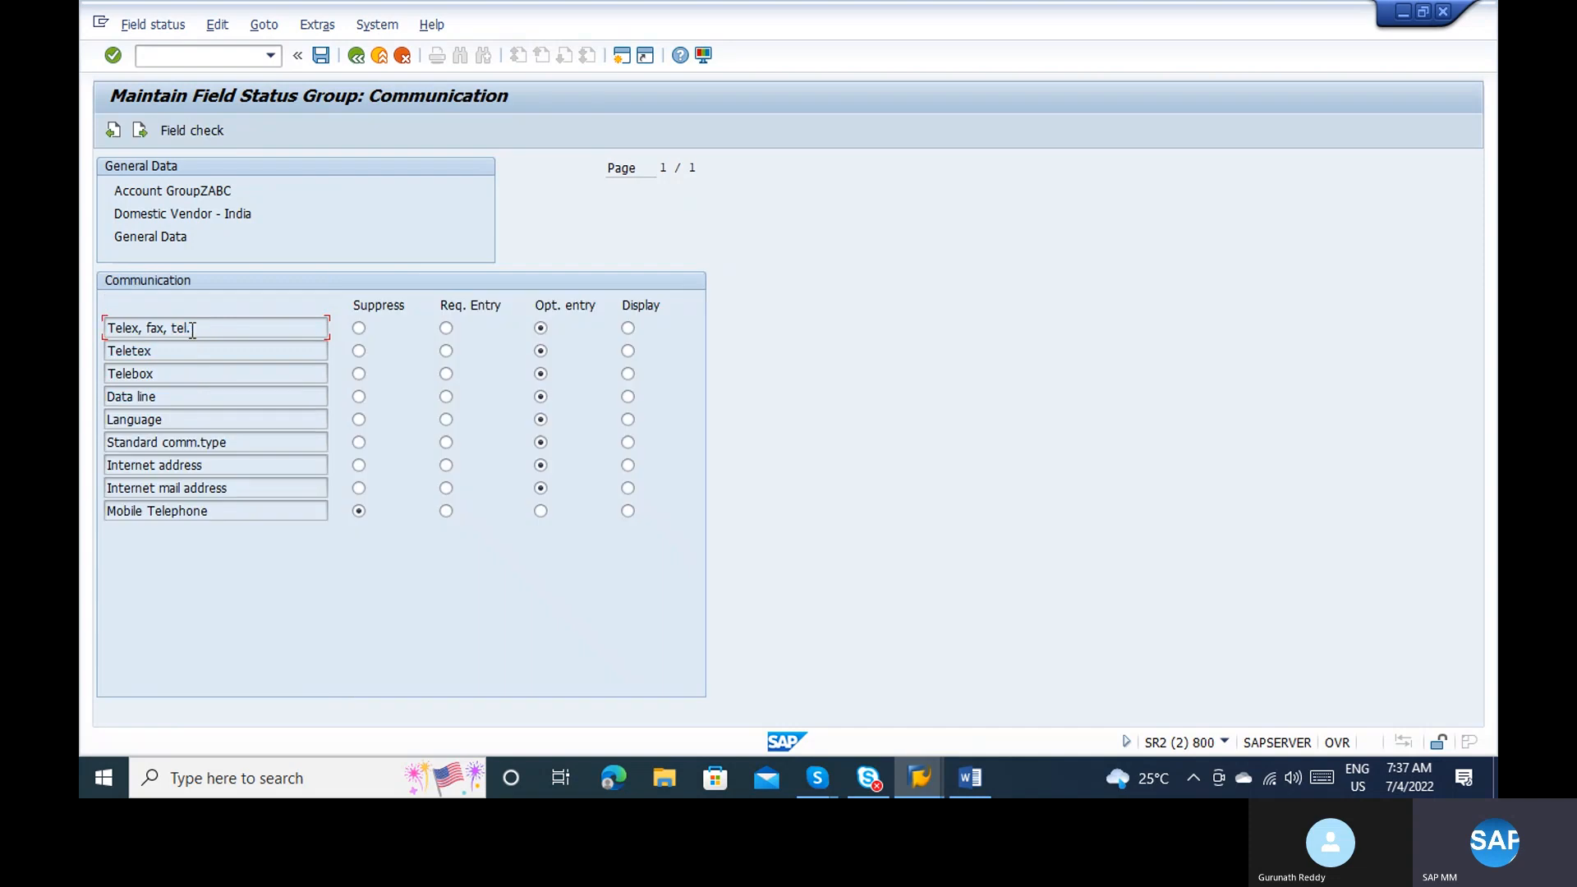
pyautogui.click(358, 57)
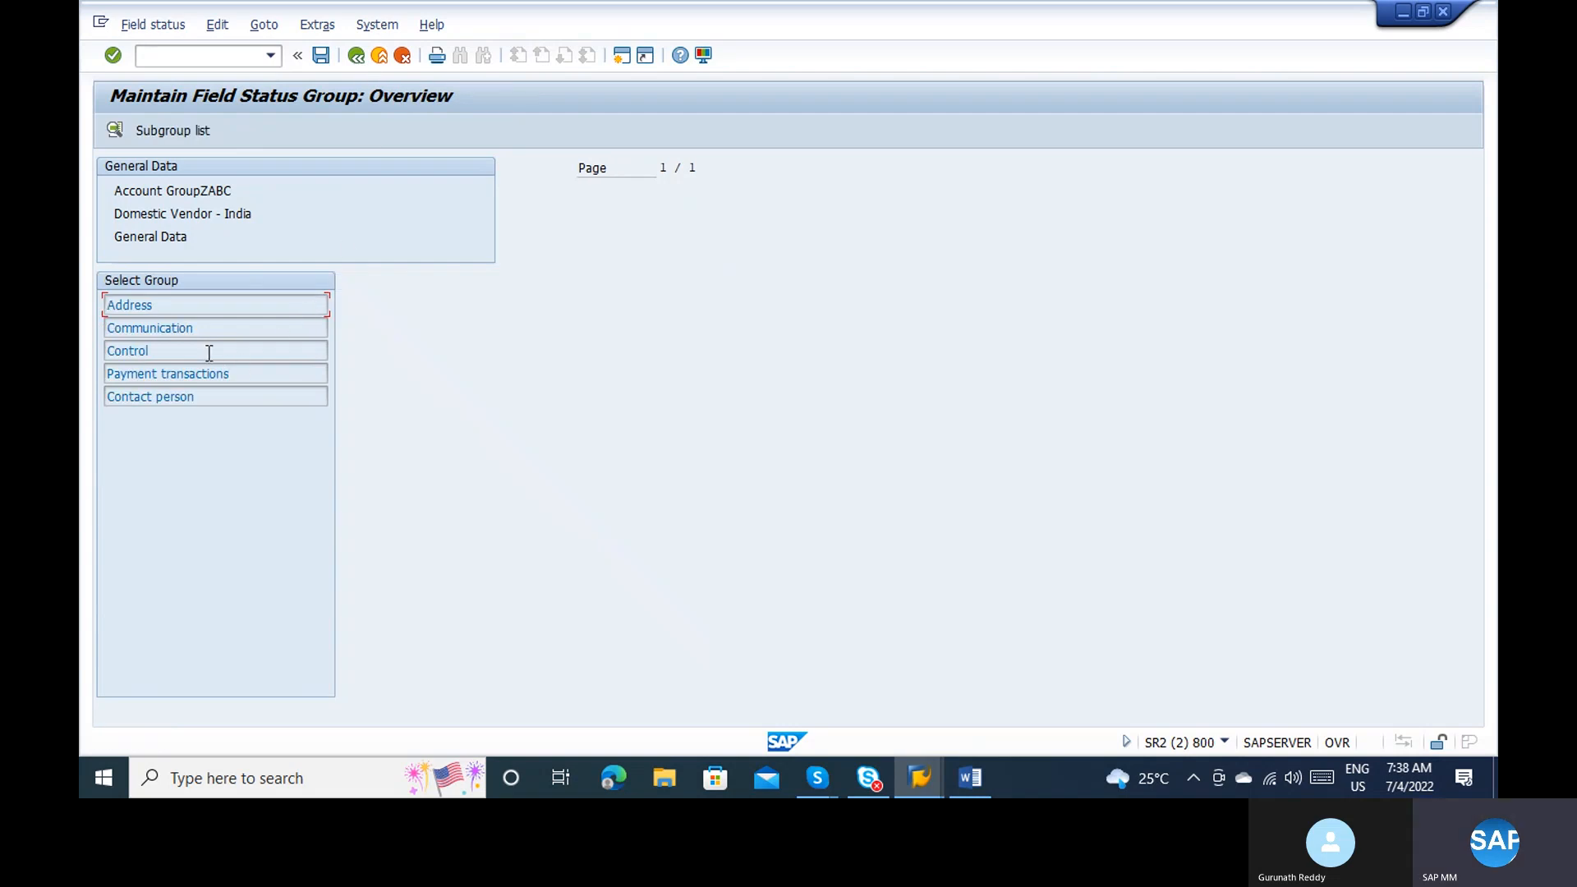
# Step: Make the Search term address field optional in account group ZABC's general data and save it to the customizing request
pyautogui.doubleClick(207, 352)
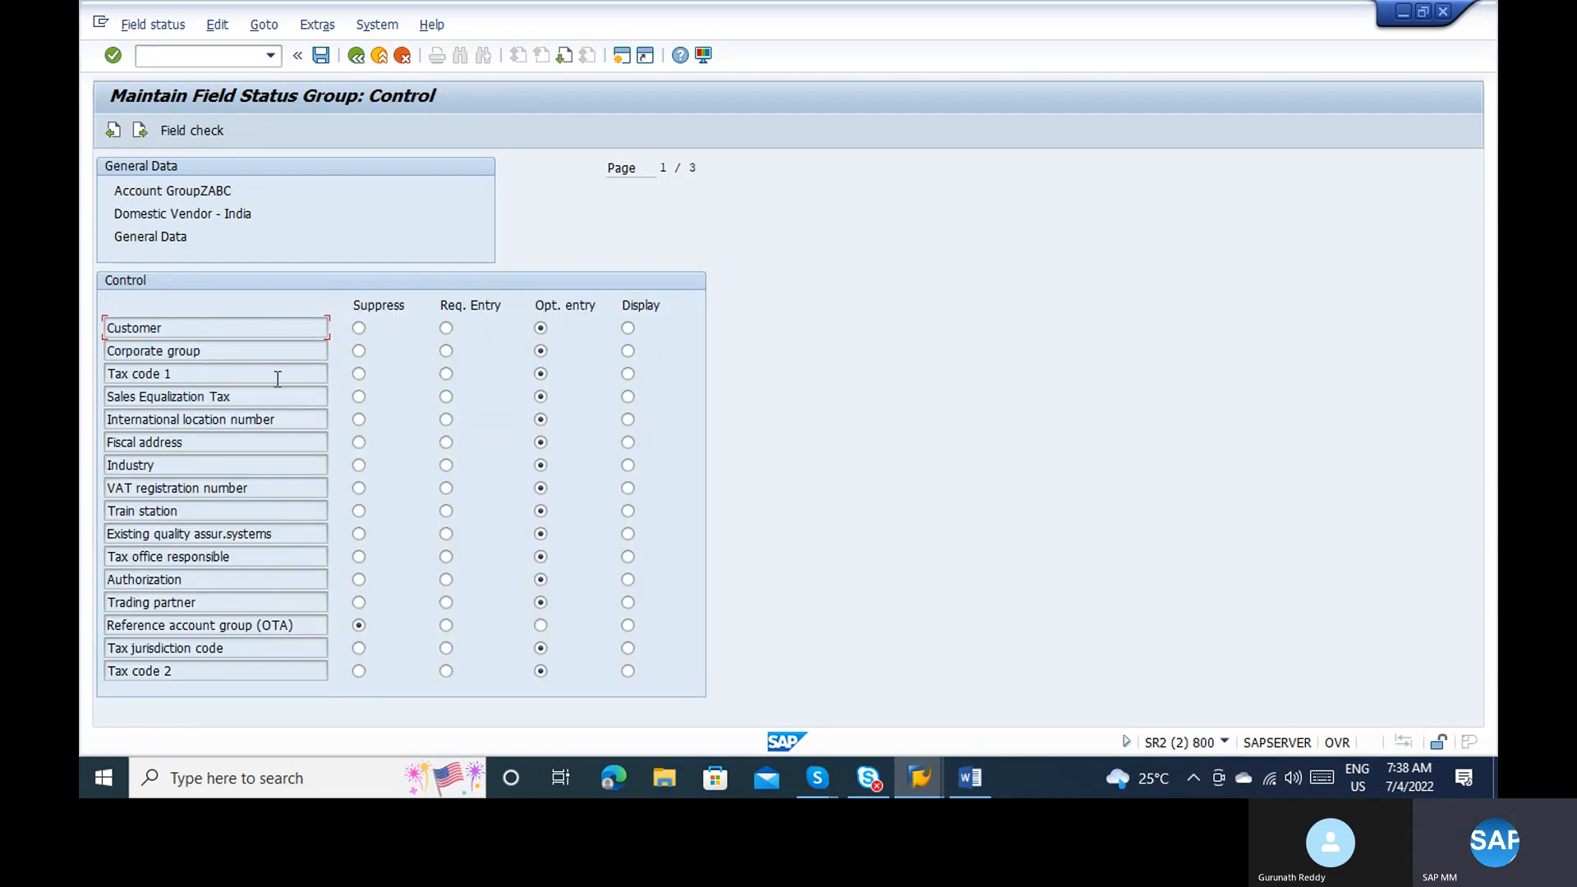
pyautogui.click(361, 55)
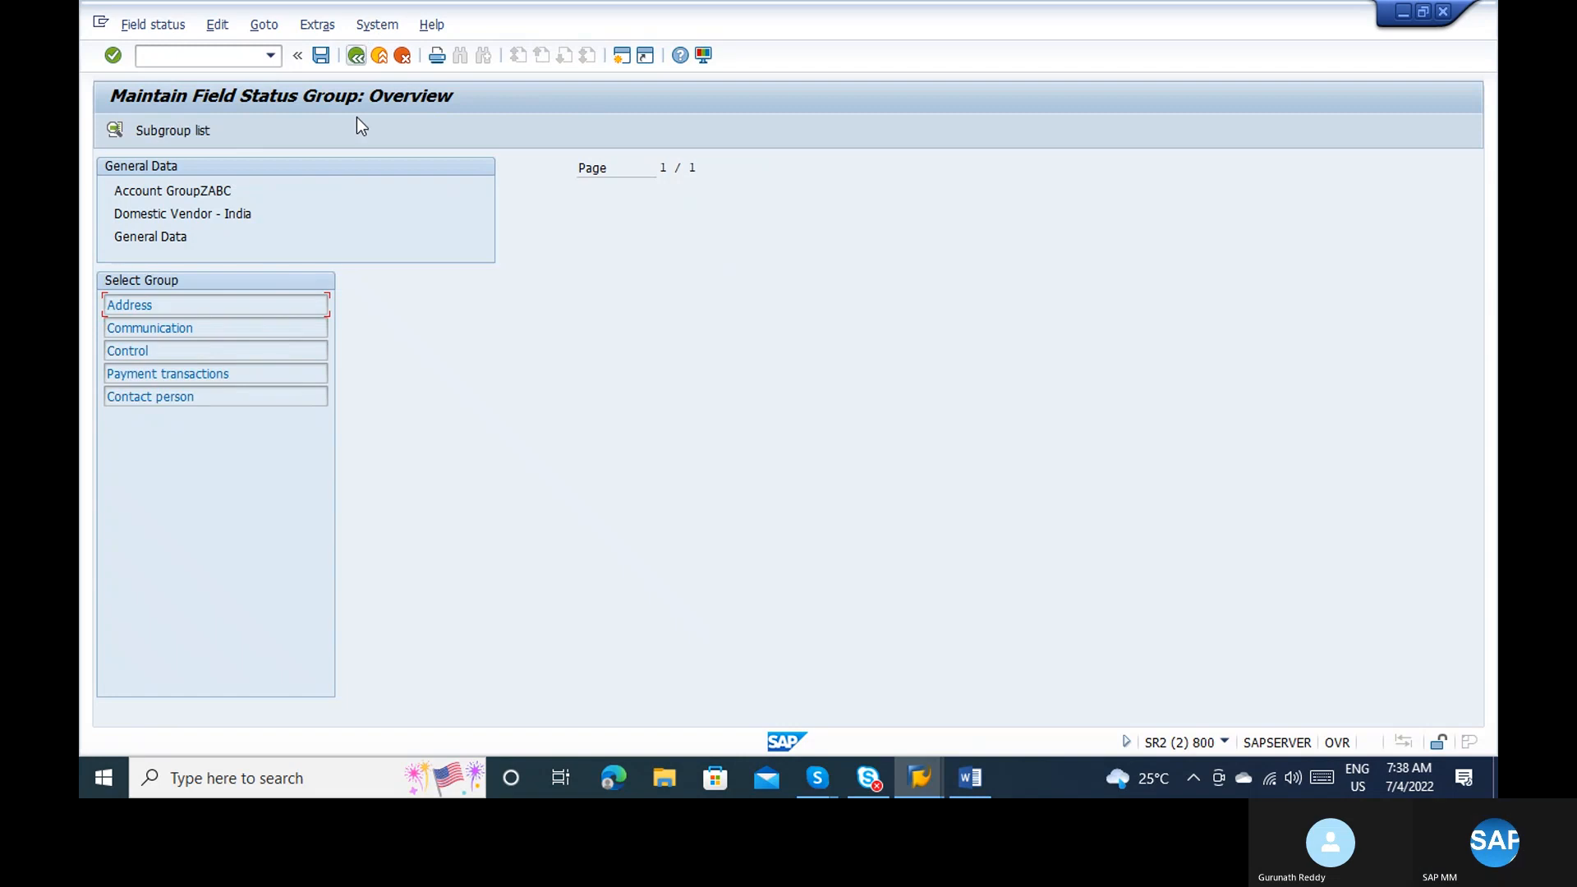
pyautogui.doubleClick(177, 374)
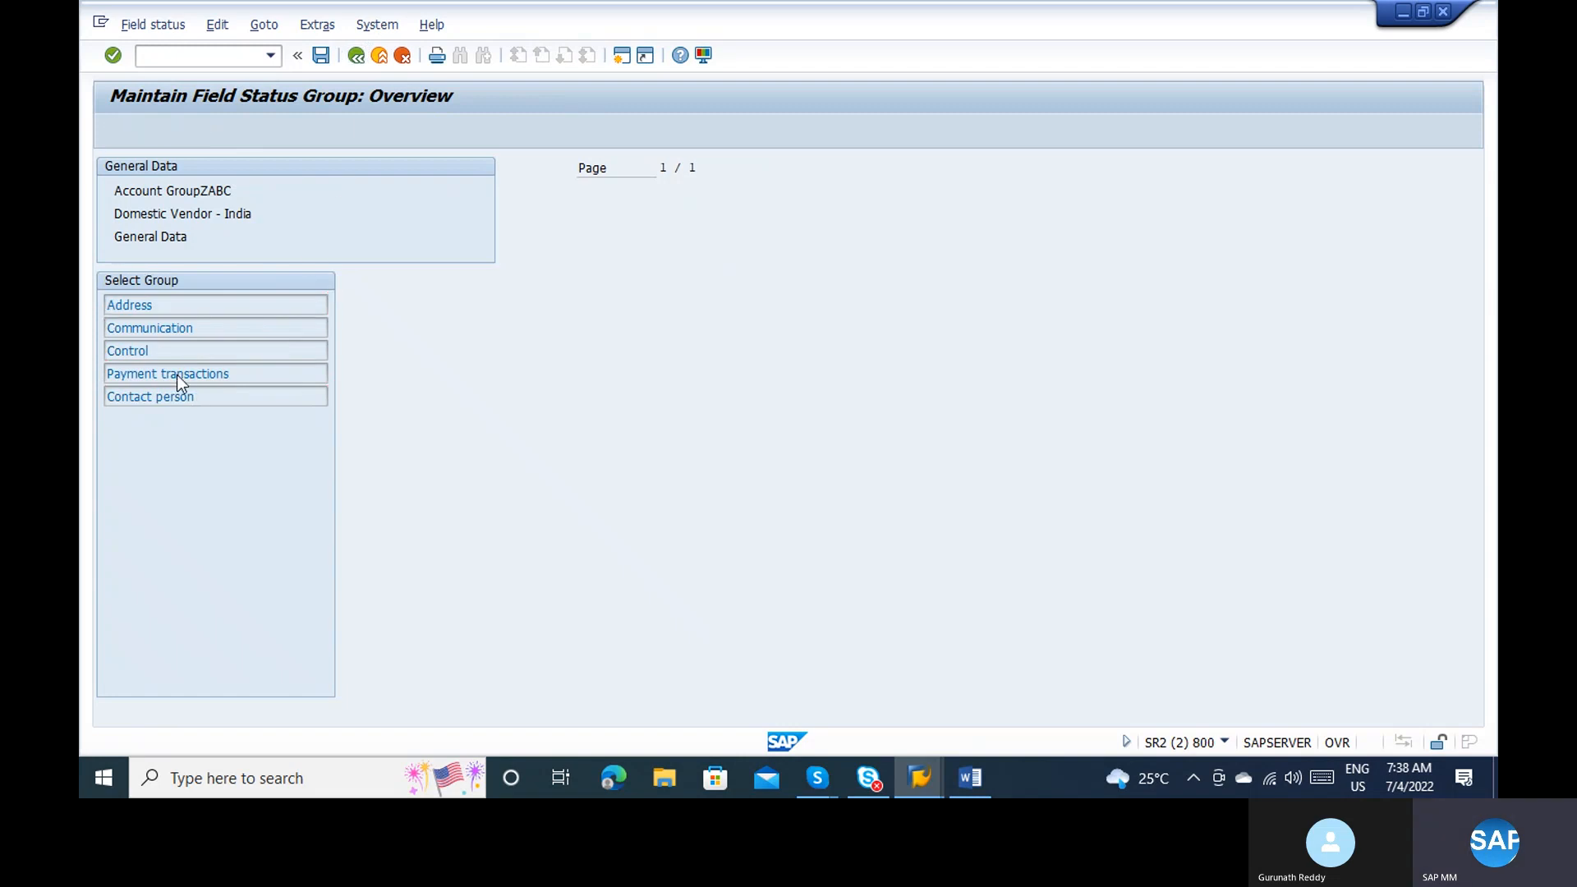
pyautogui.click(360, 58)
pyautogui.doubleClick(193, 310)
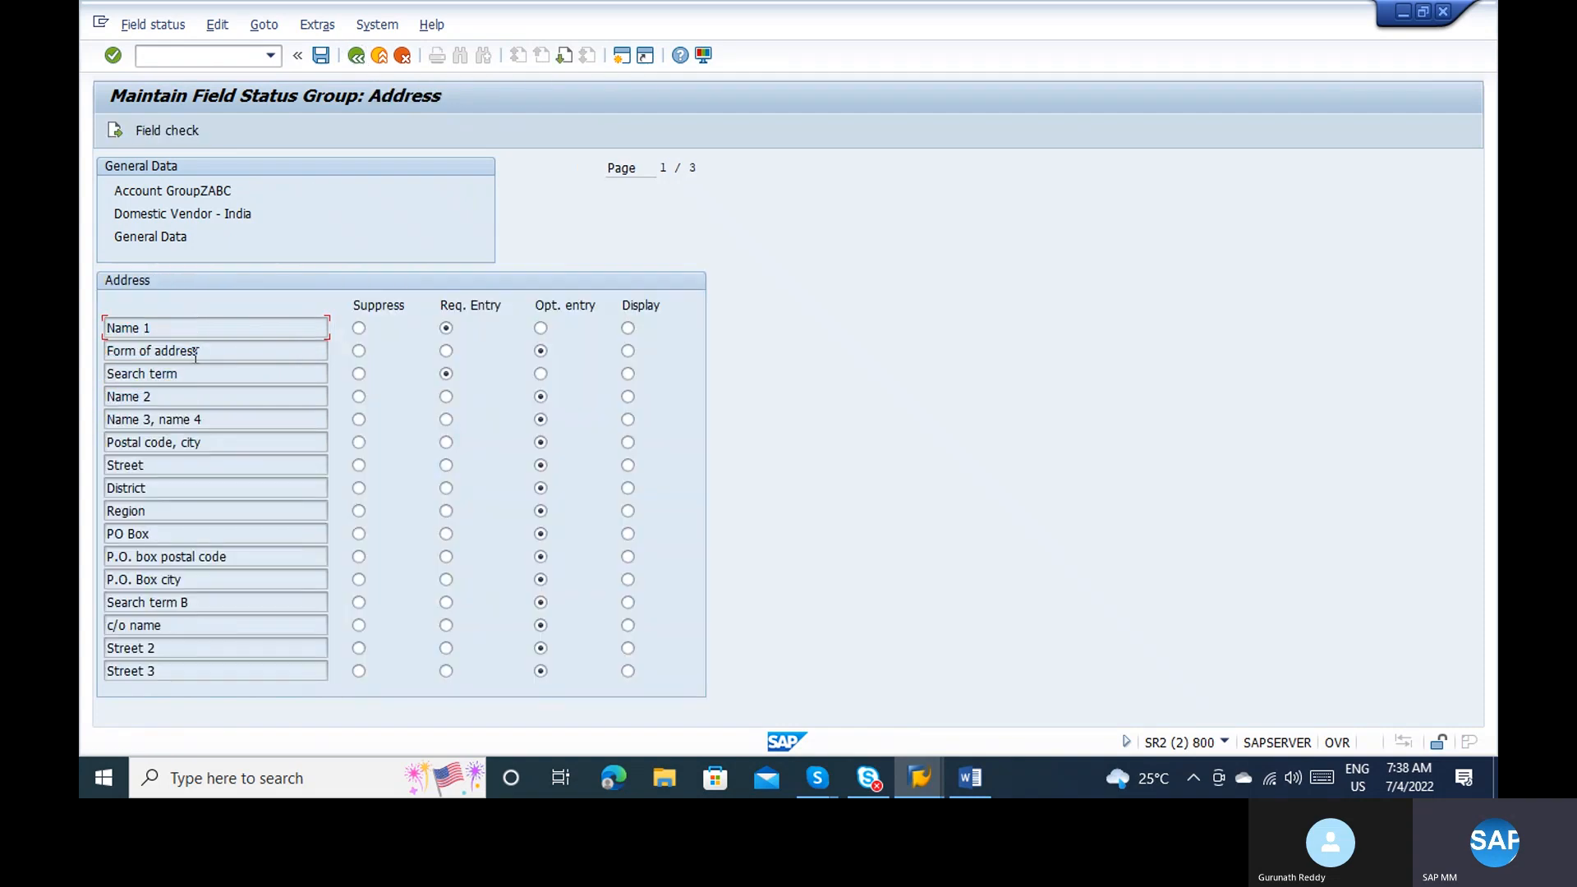
pyautogui.click(154, 374)
pyautogui.click(189, 374)
pyautogui.click(324, 58)
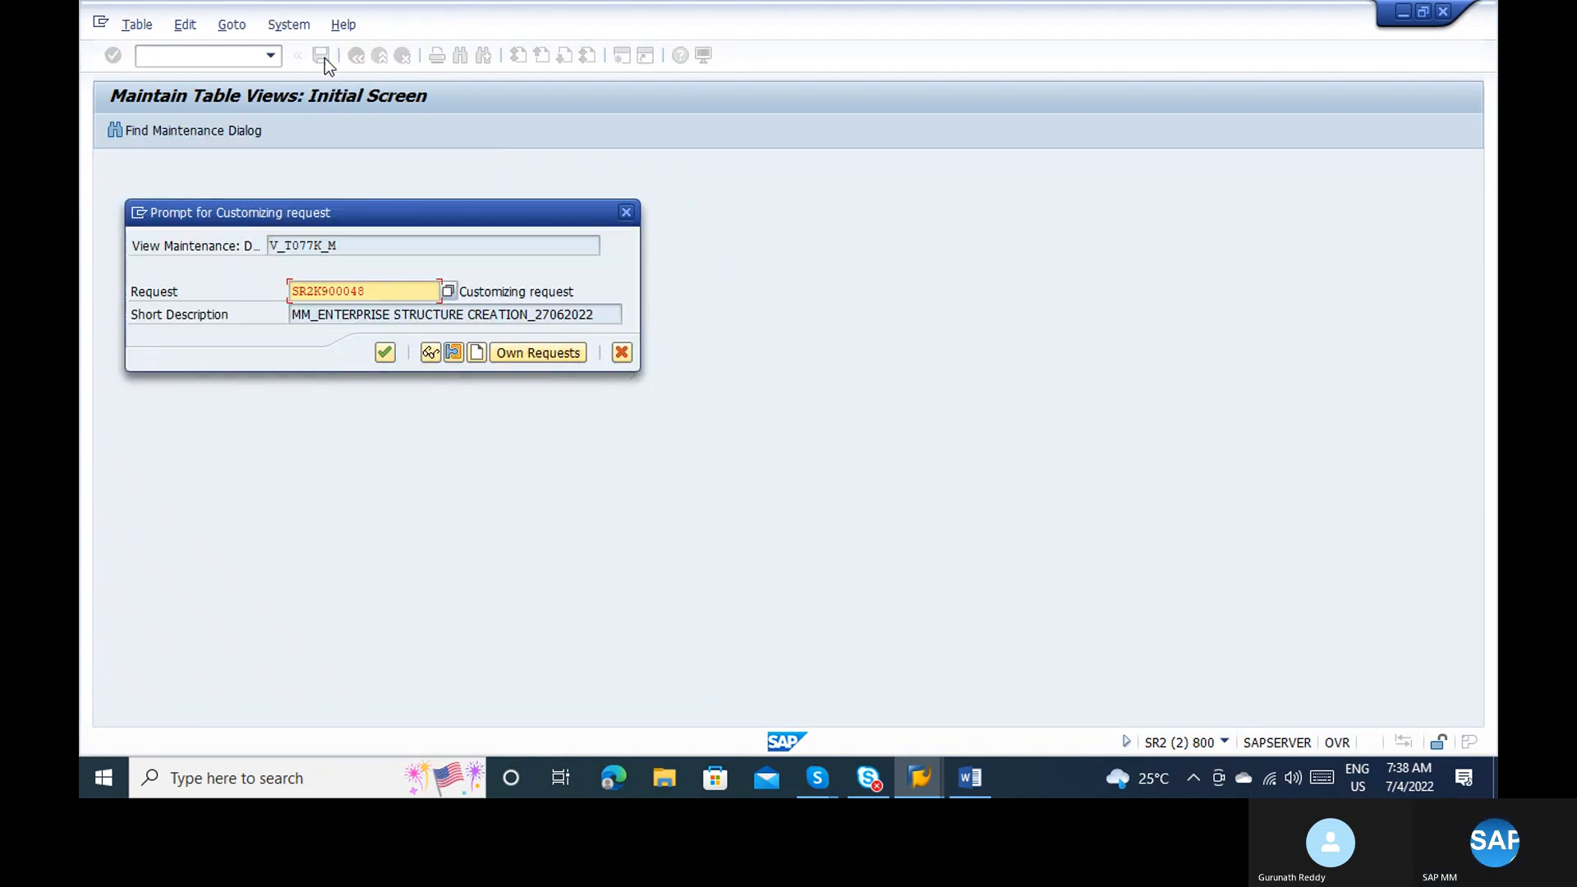
pyautogui.press('Return')
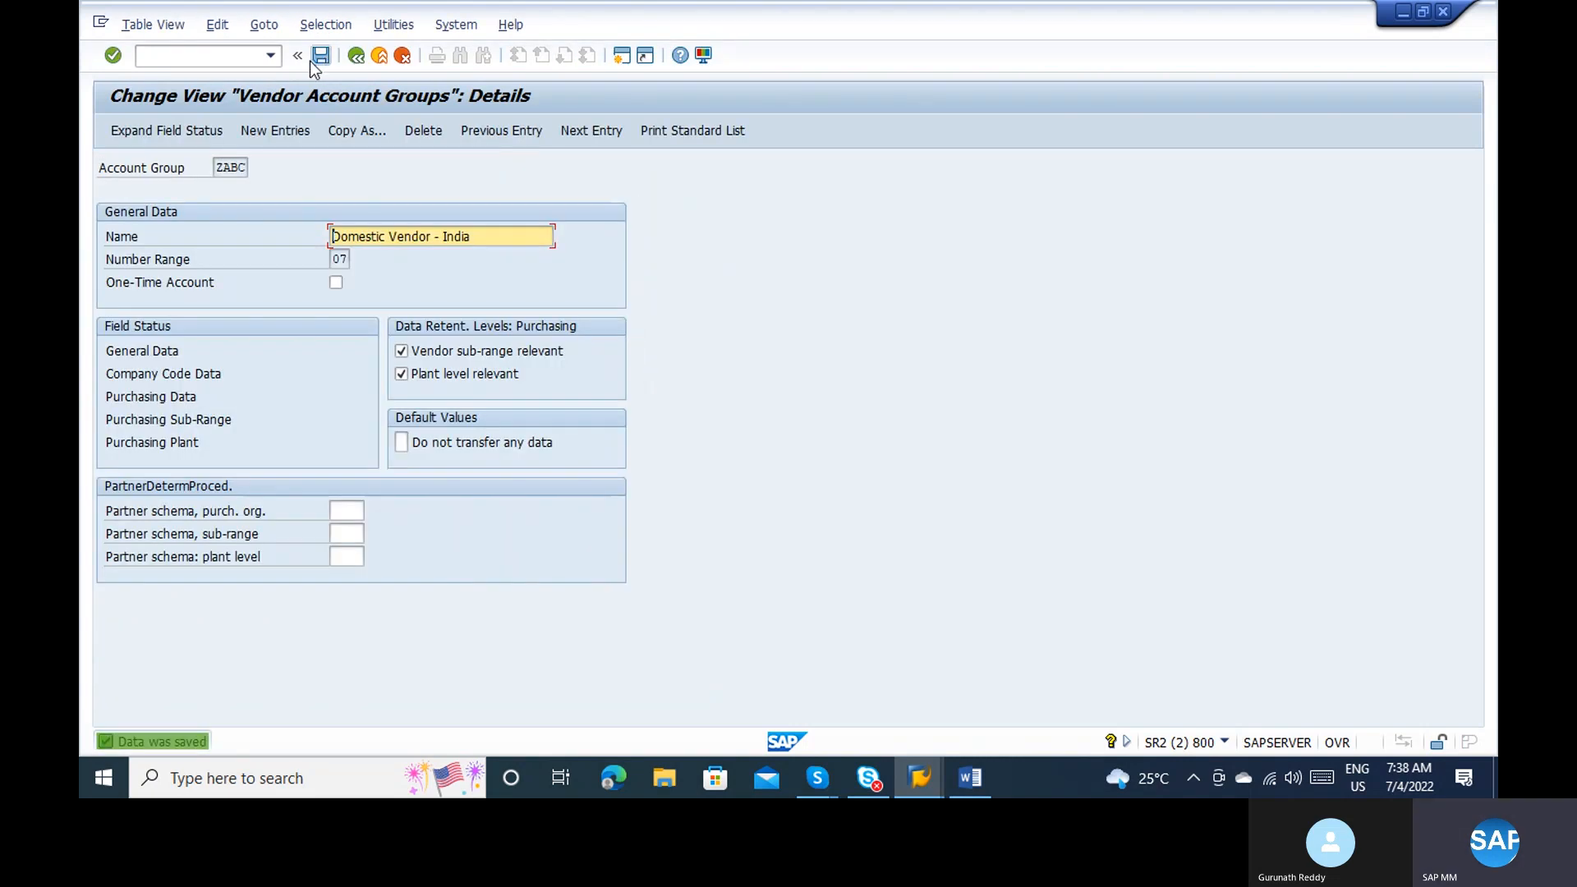
# Step: Start vendor creation with XK01 in the other SAP session for account group ZABC and check the address screen's search term field
pyautogui.click(356, 56)
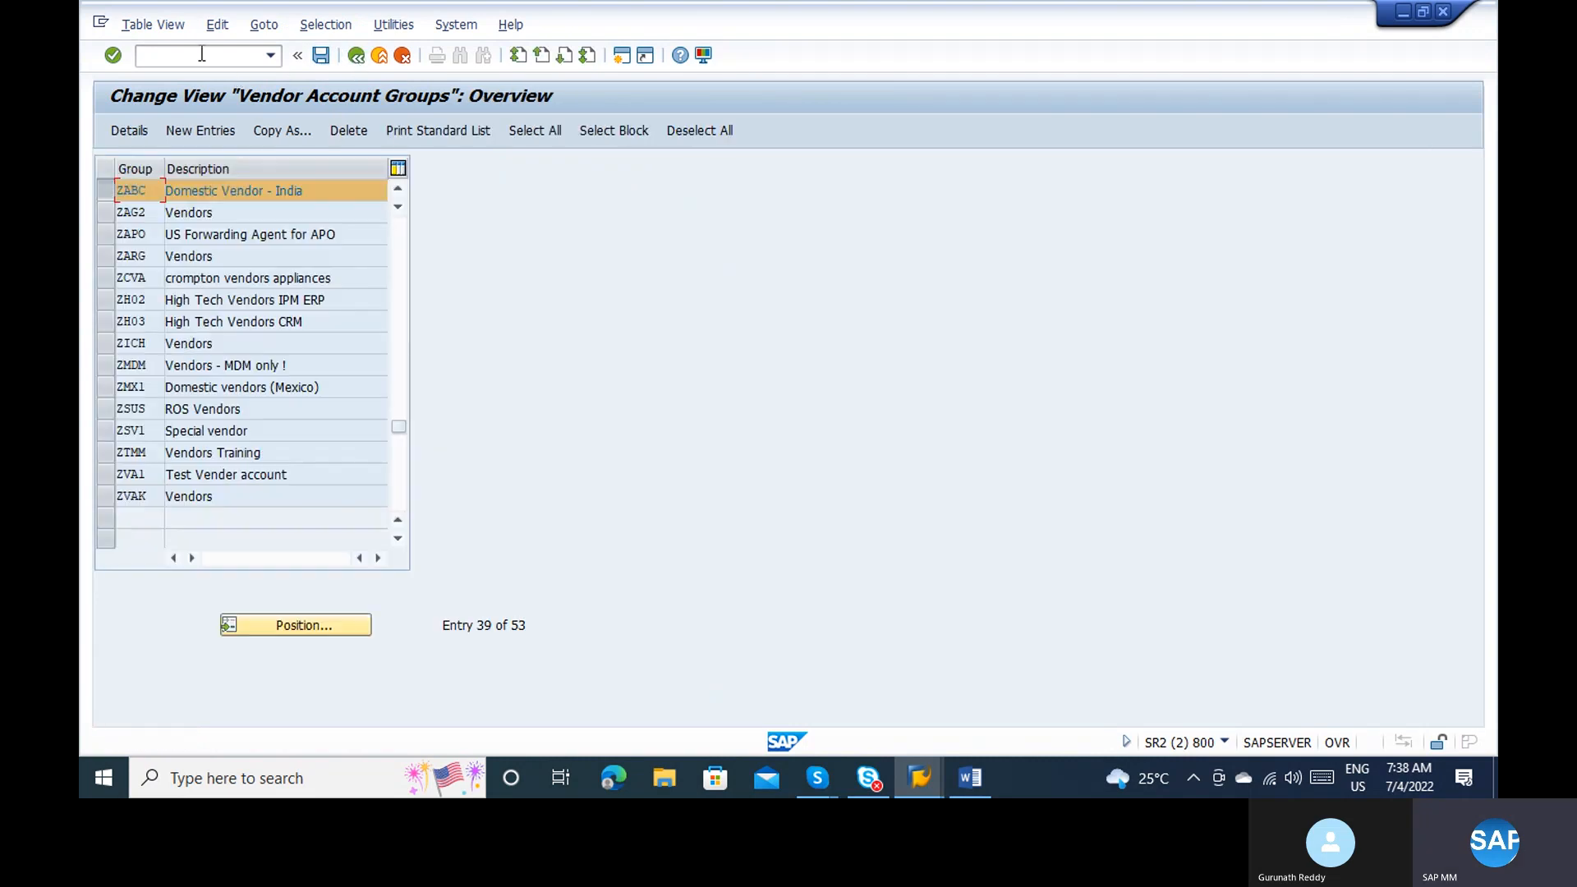
pyautogui.hotkey('alt', 'Tab')
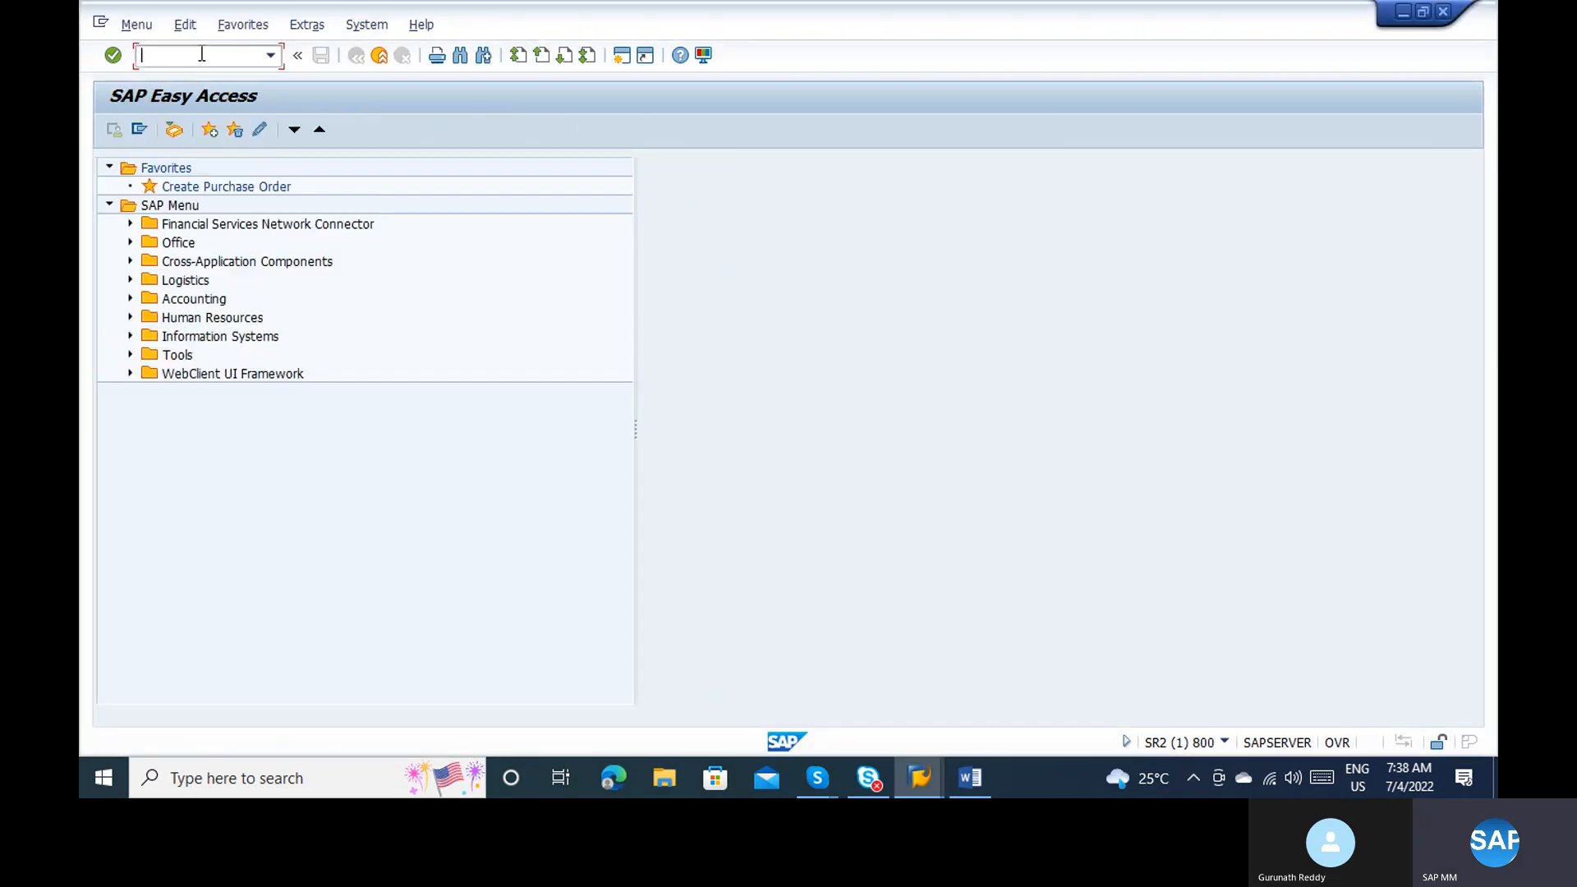
pyautogui.write('xk01')
pyautogui.press('Return')
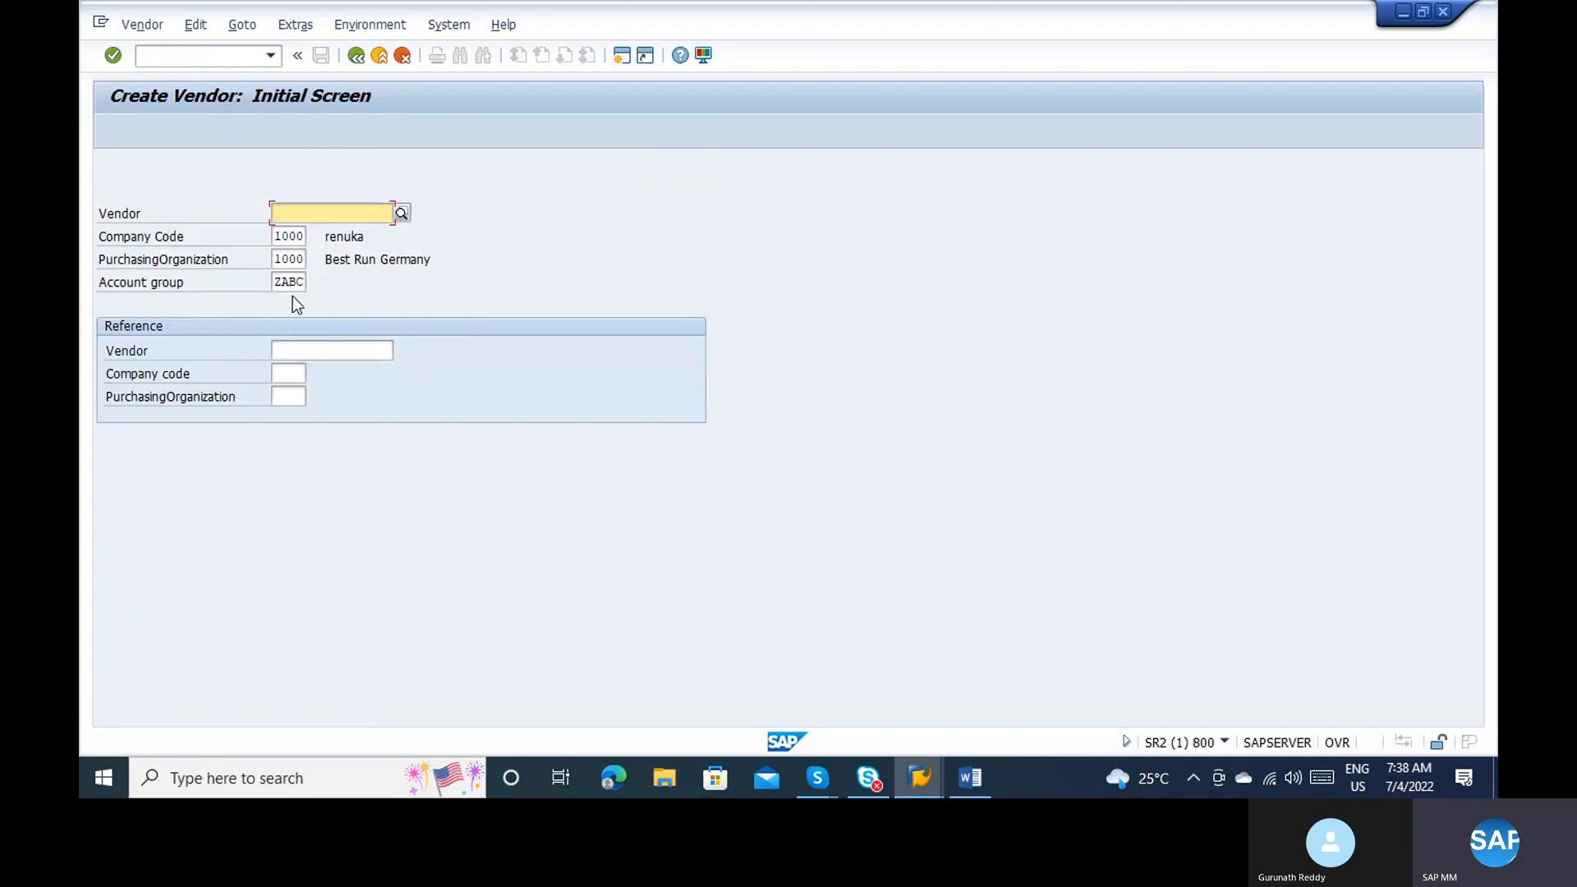
pyautogui.press('Return')
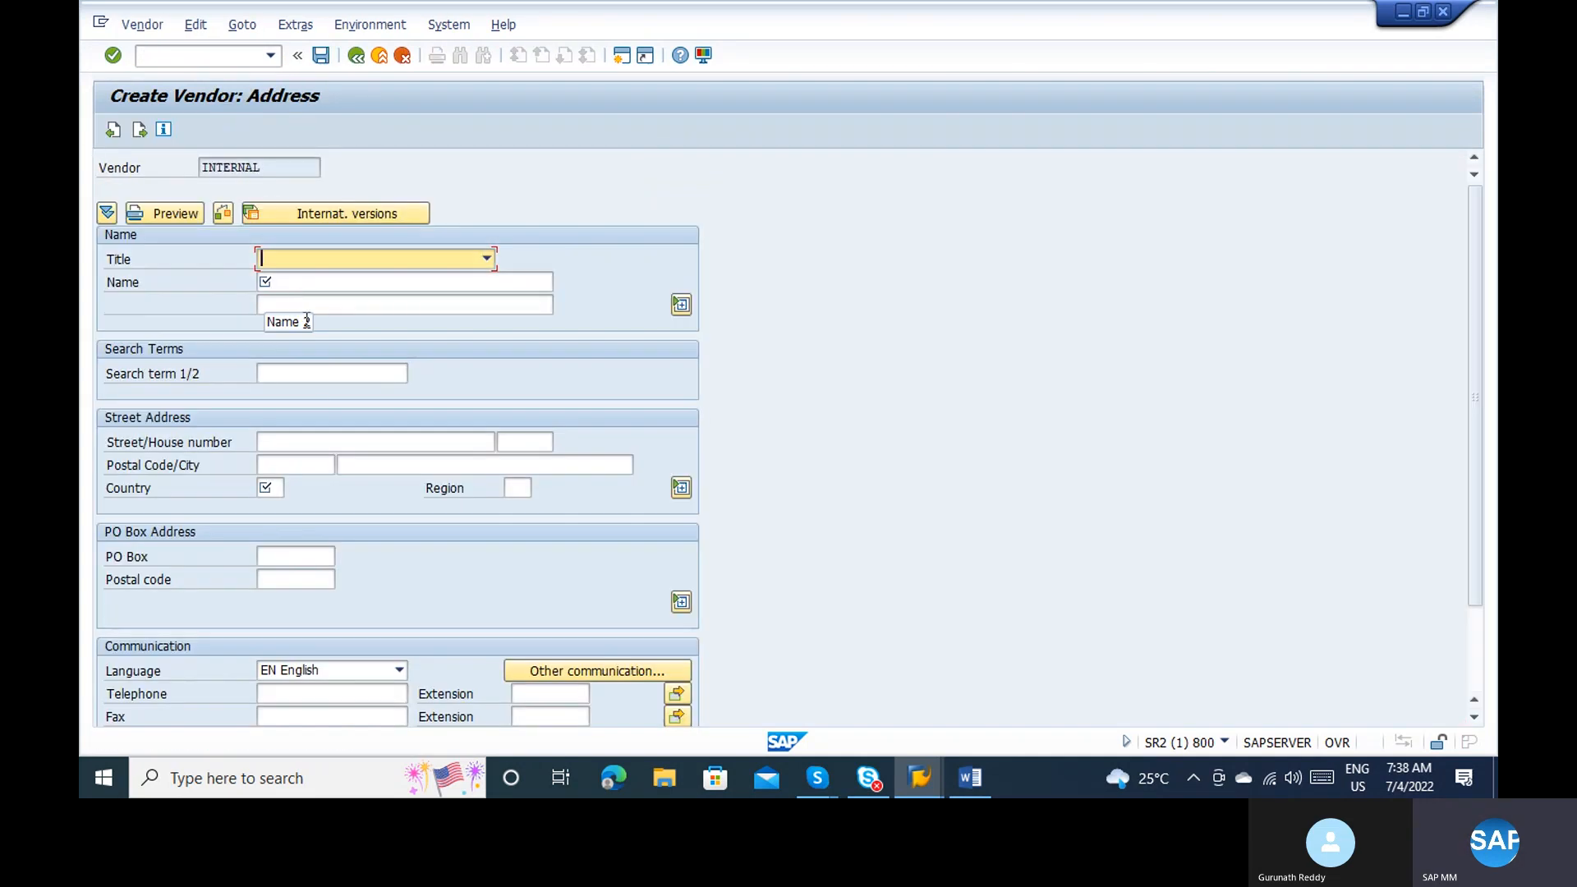
pyautogui.click(336, 373)
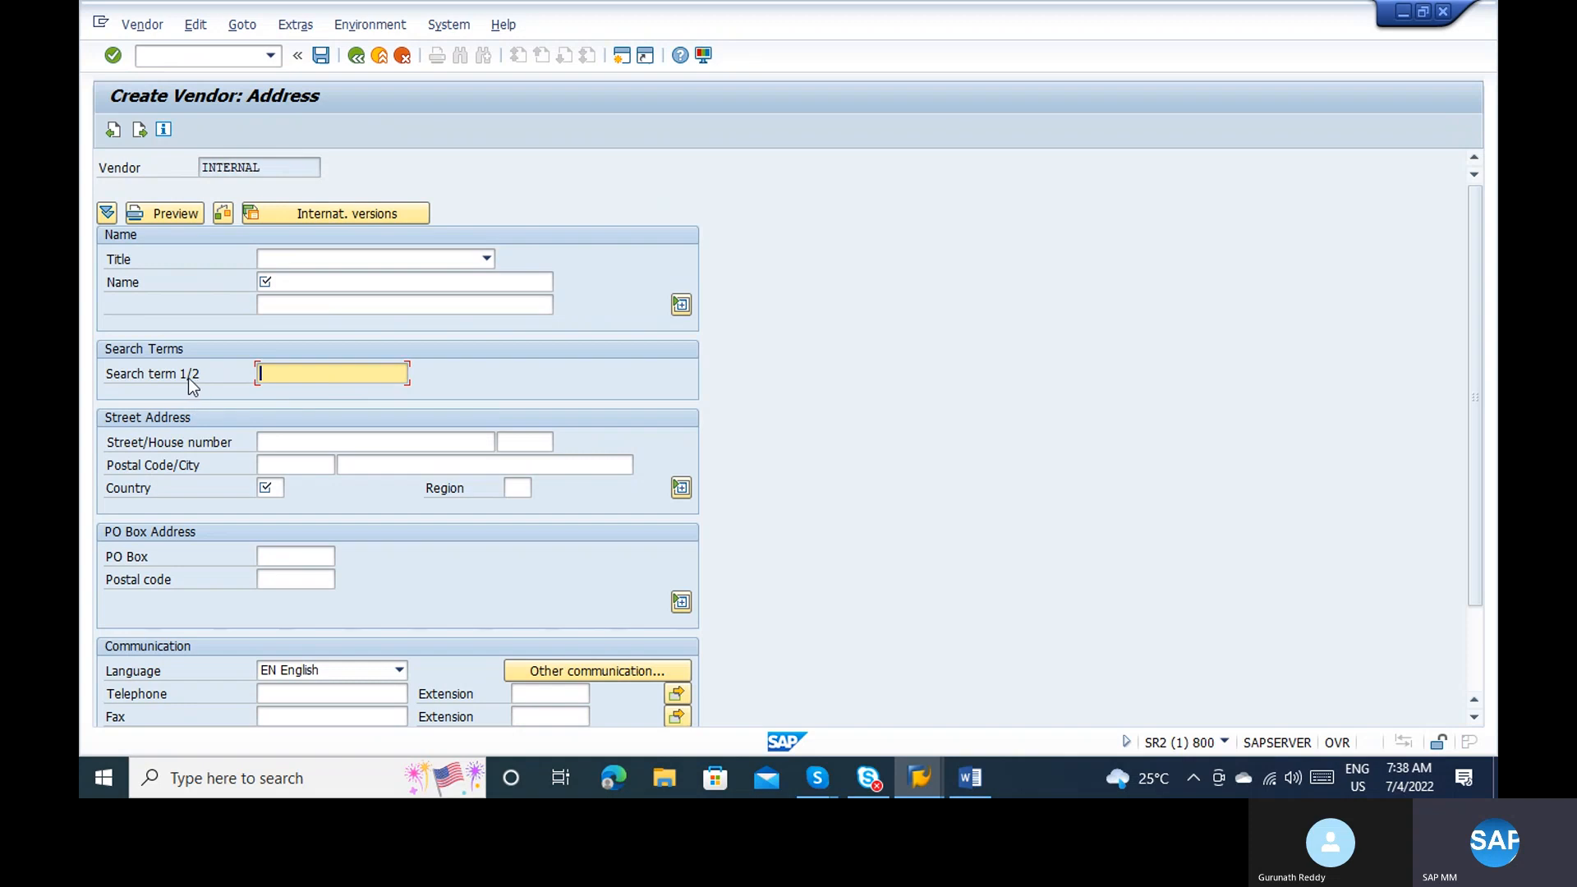
# Step: In the customizing session, make Search term B a required entry in account group ZABC's general address data and save
pyautogui.hotkey('alt', 'Tab')
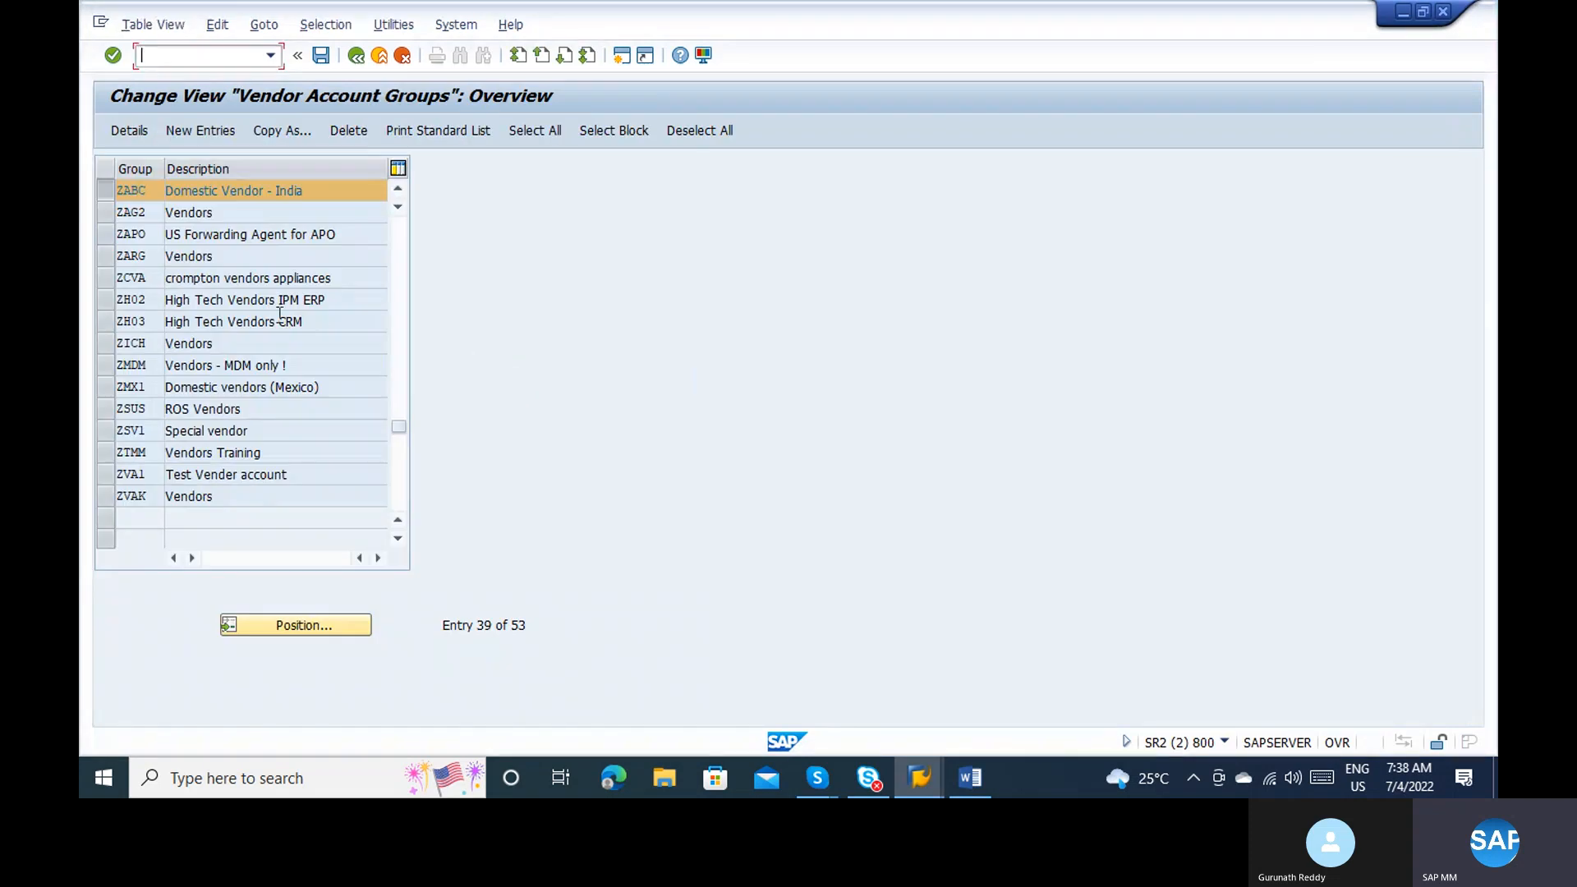
pyautogui.doubleClick(226, 182)
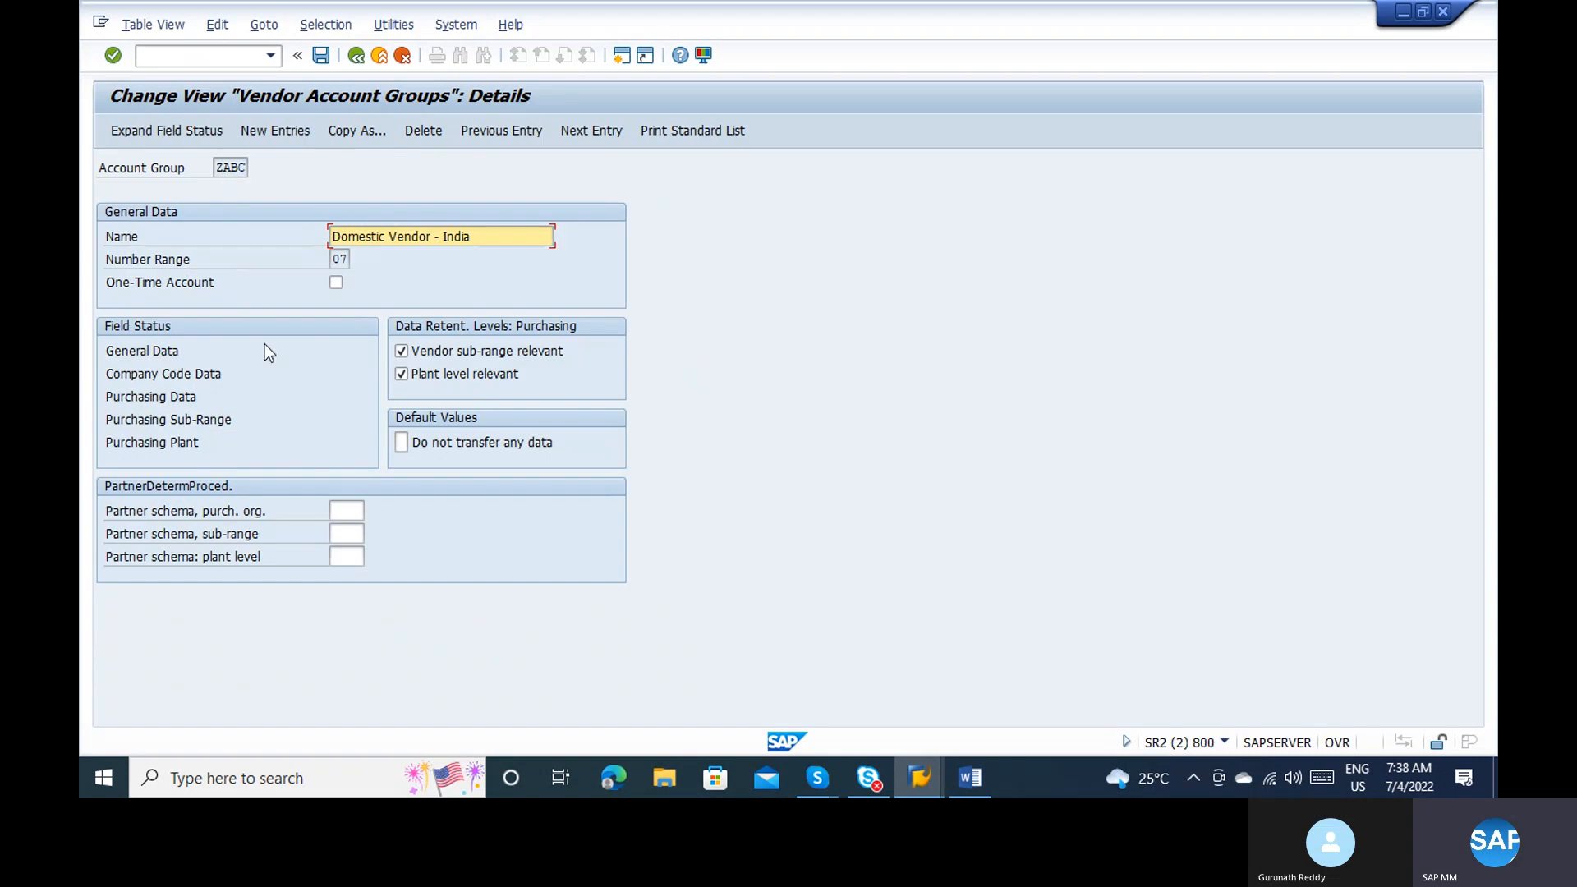
pyautogui.doubleClick(160, 351)
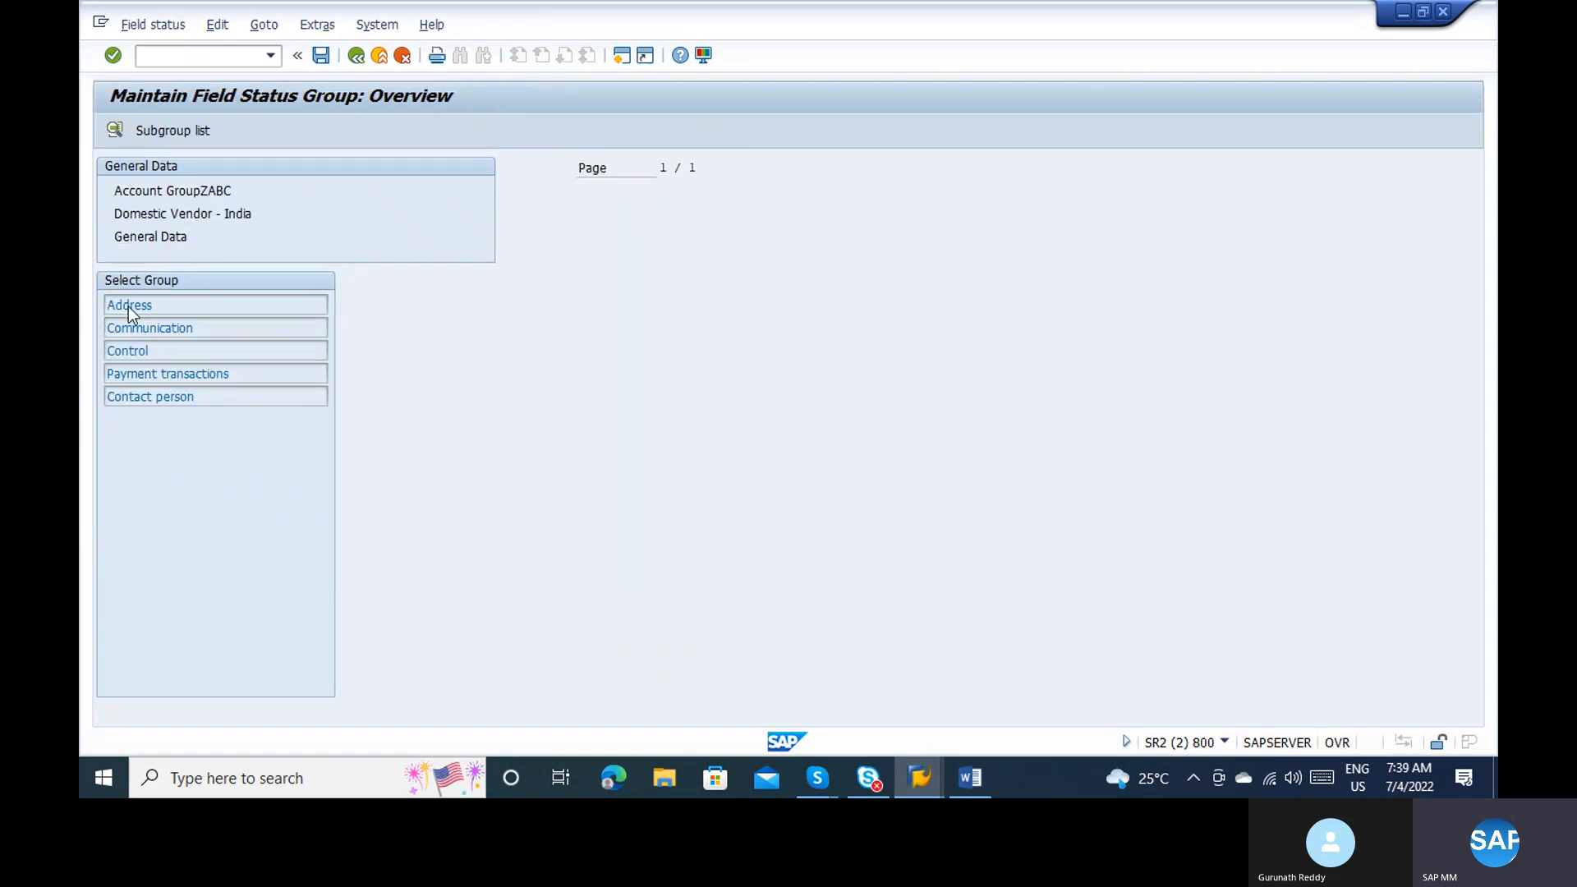
pyautogui.doubleClick(128, 306)
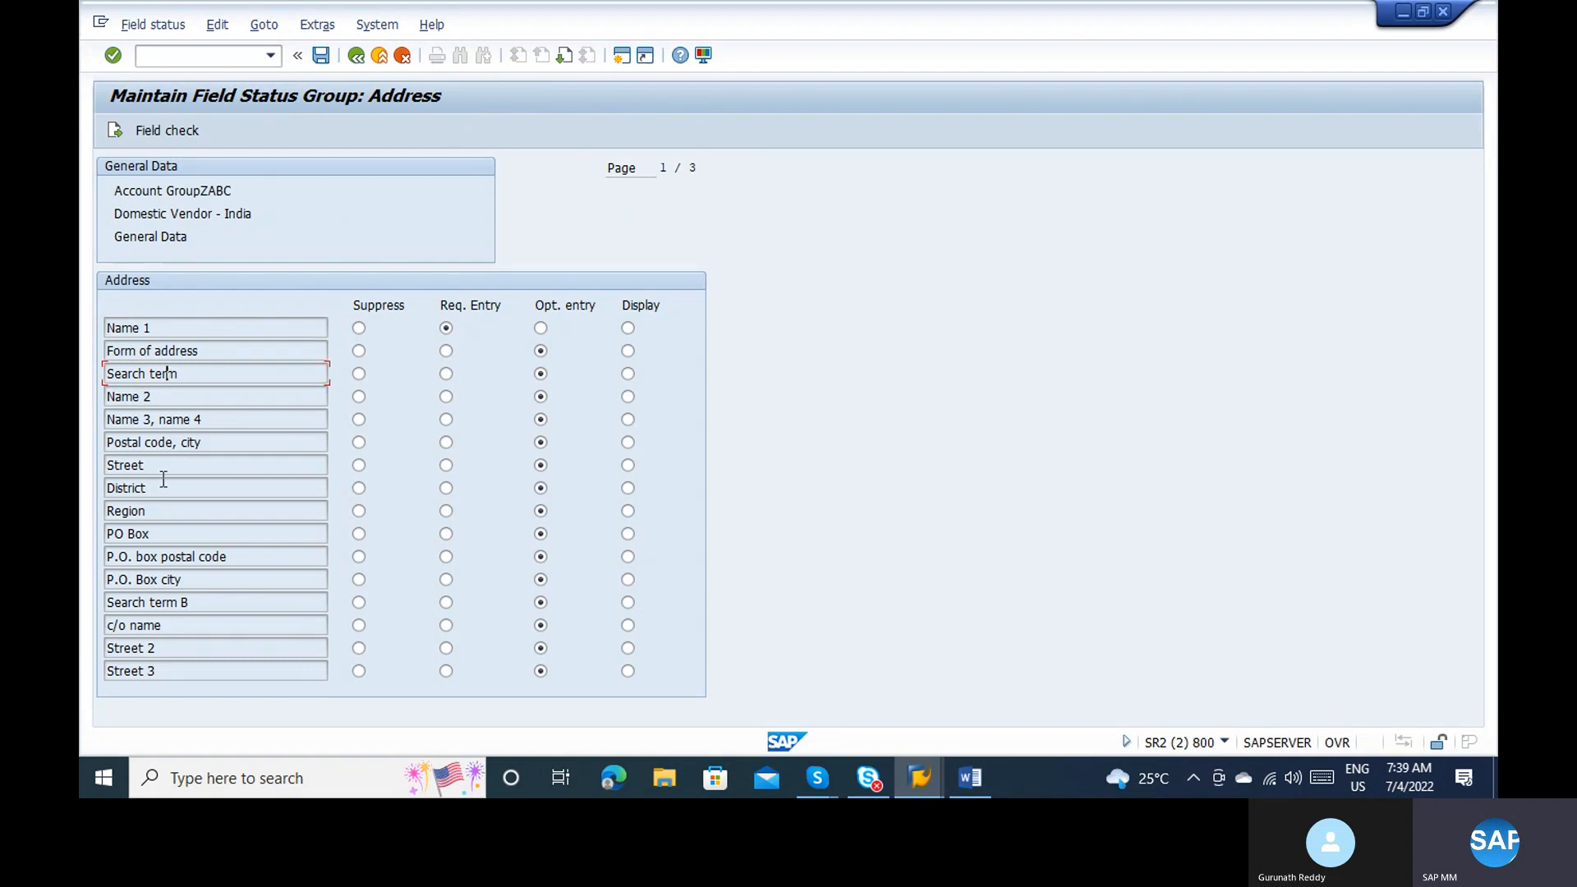
pyautogui.click(184, 604)
pyautogui.hotkey('ctrl', 's')
# Step: Restart vendor creation with XK01 for account group ZABC and check which address fields require an entry
pyautogui.hotkey('alt', 'Tab')
pyautogui.click(201, 59)
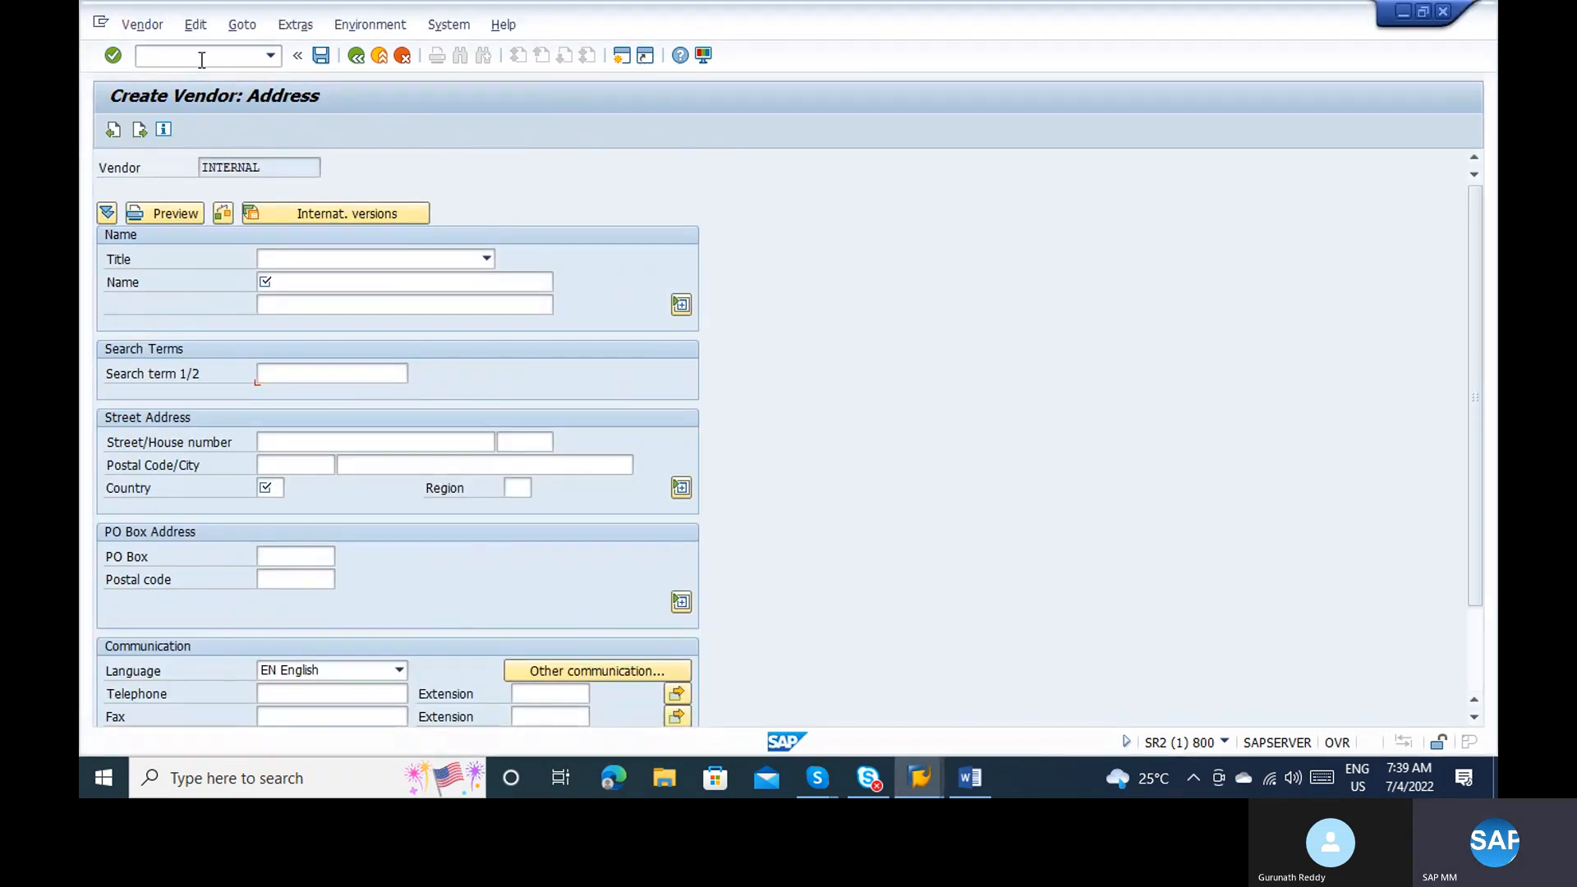
pyautogui.write('/nxk0')
pyautogui.press('Return')
pyautogui.press('Return')
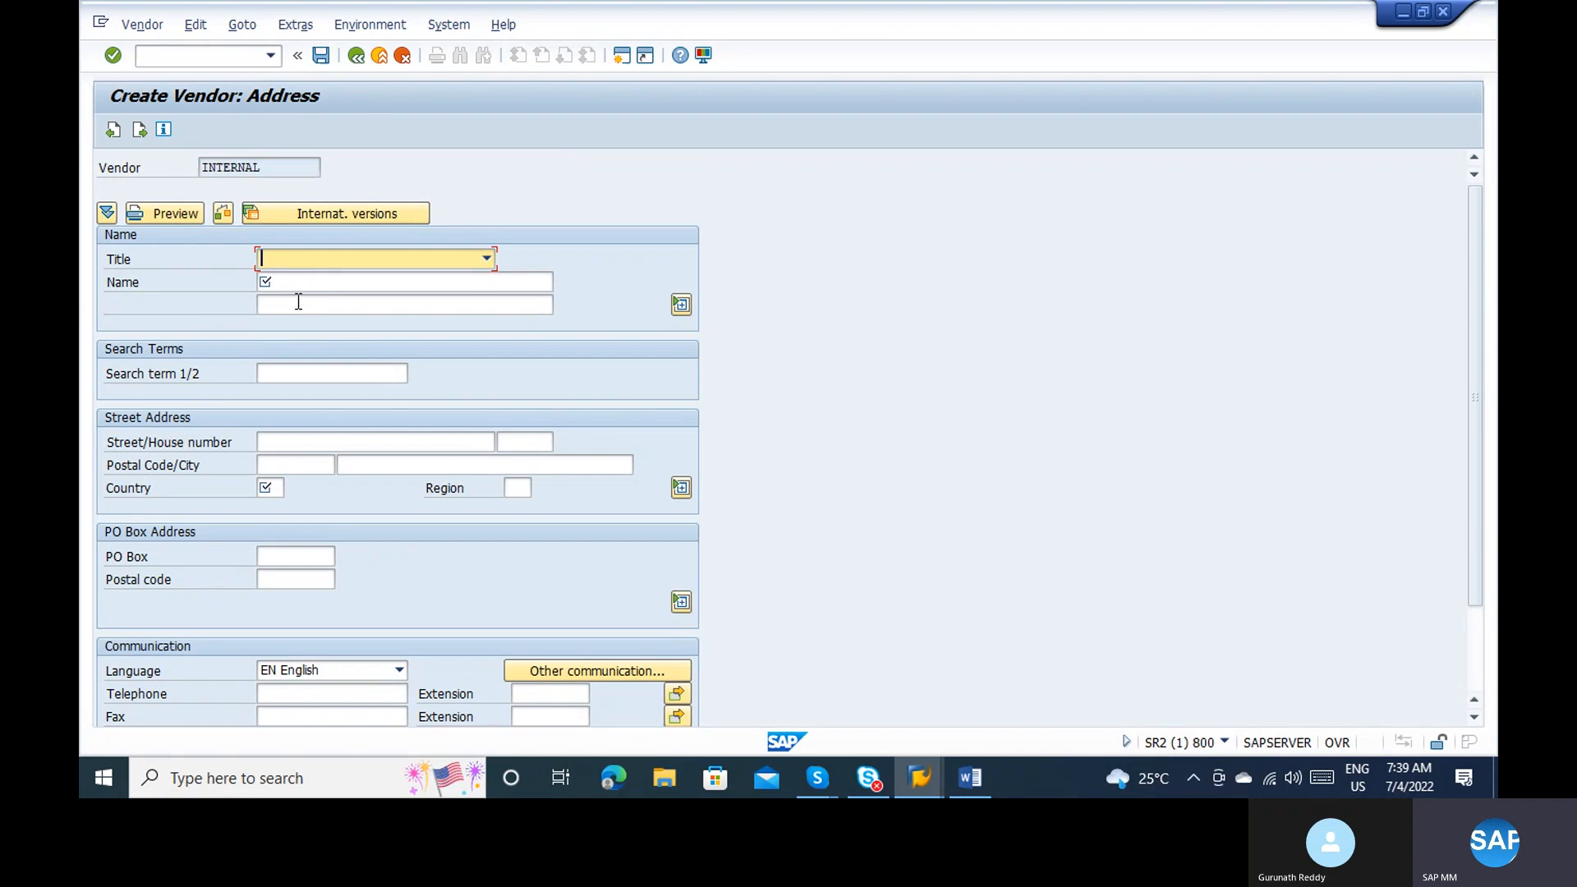
pyautogui.click(1471, 634)
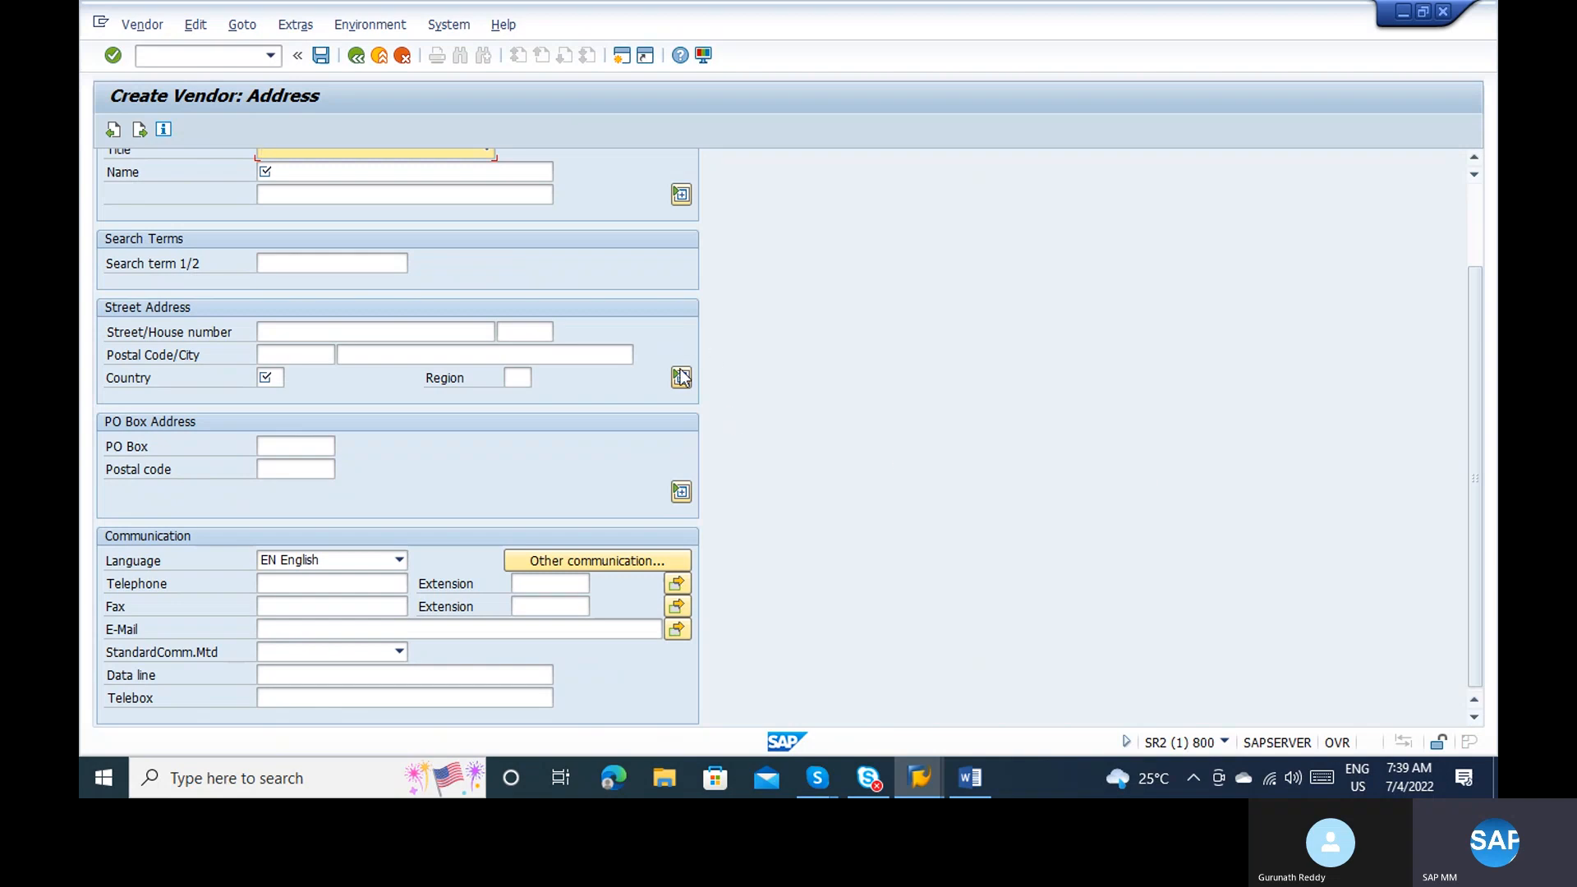
pyautogui.press('Return')
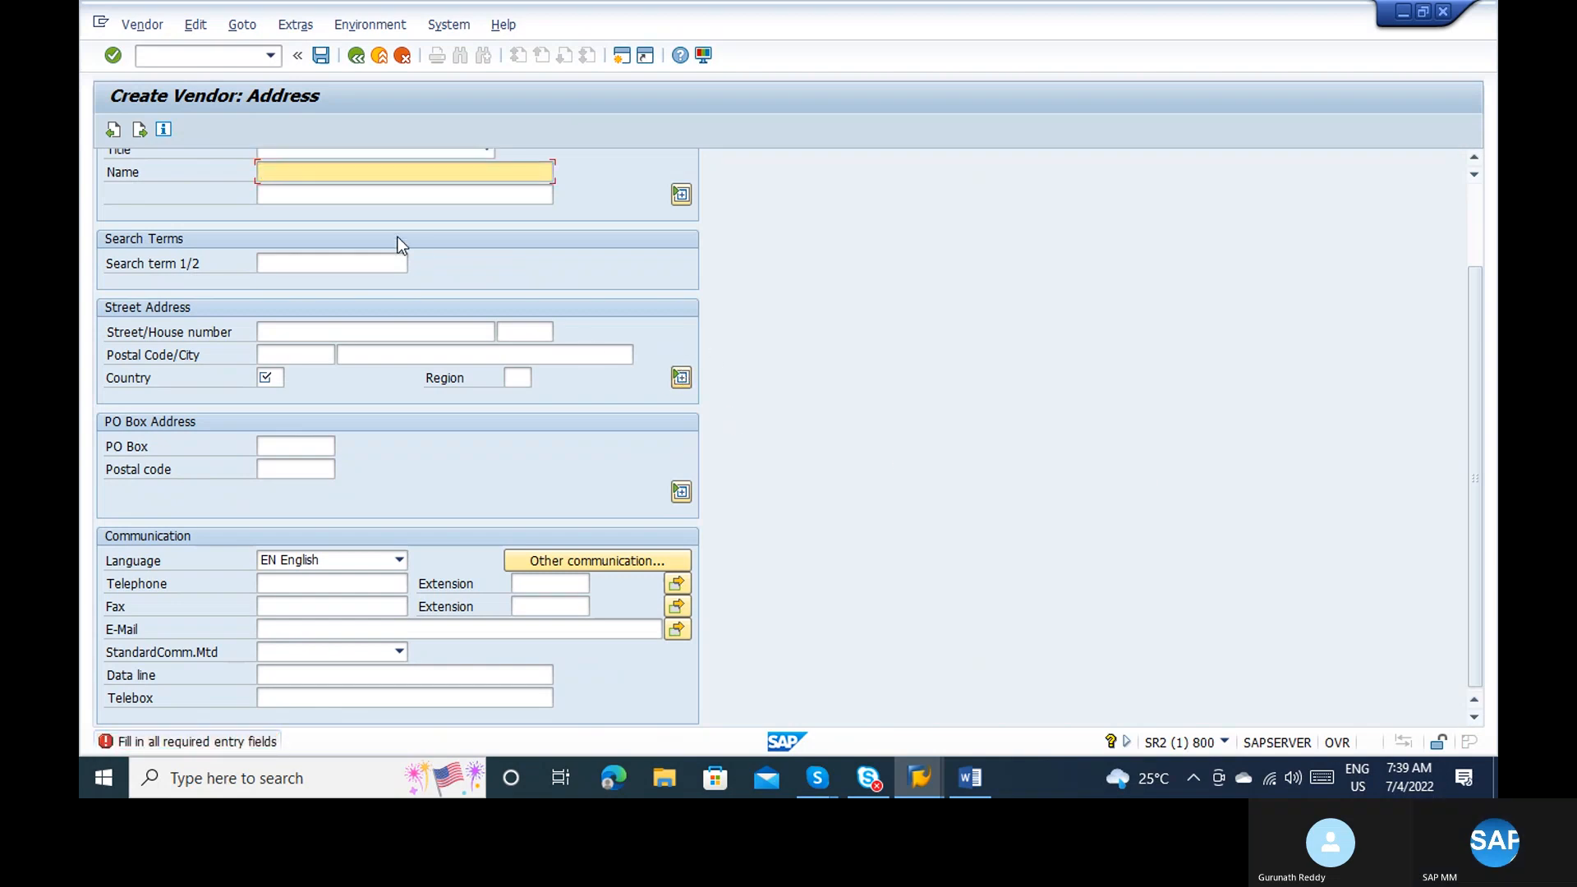
# Step: Enter ABC as the vendor name and IN as the country, then collapse the extra street fields and expand the additional name lines
pyautogui.press('Down')
pyautogui.press('Down')
pyautogui.press('Tab')
pyautogui.press('Tab')
pyautogui.press('Tab')
pyautogui.press('Tab')
pyautogui.press('Tab')
pyautogui.press('Tab')
pyautogui.press('Tab')
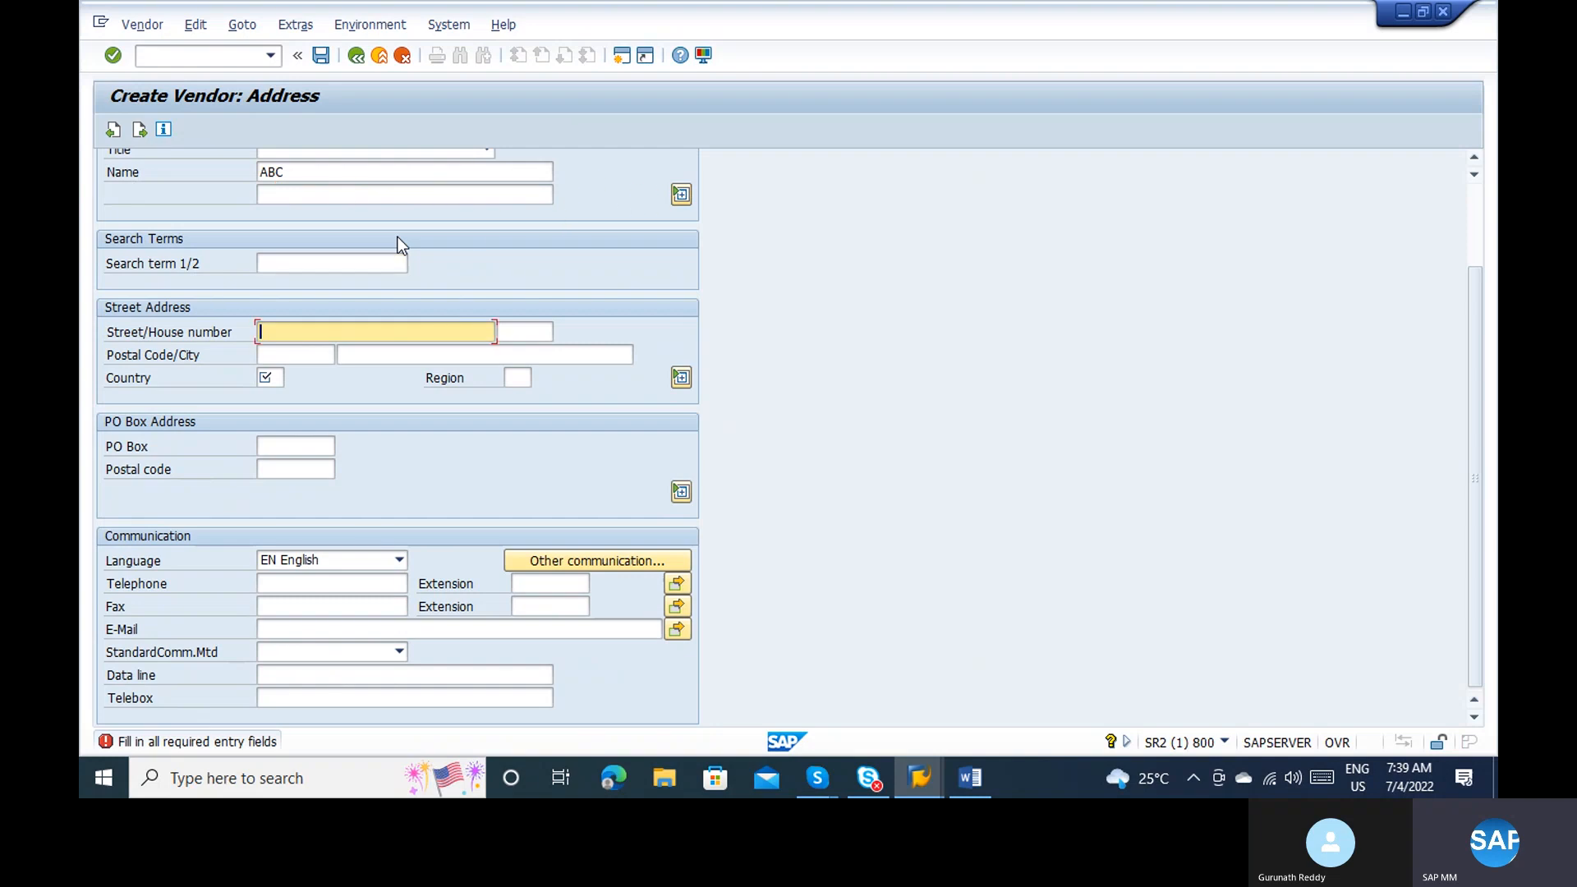
pyautogui.press('Down')
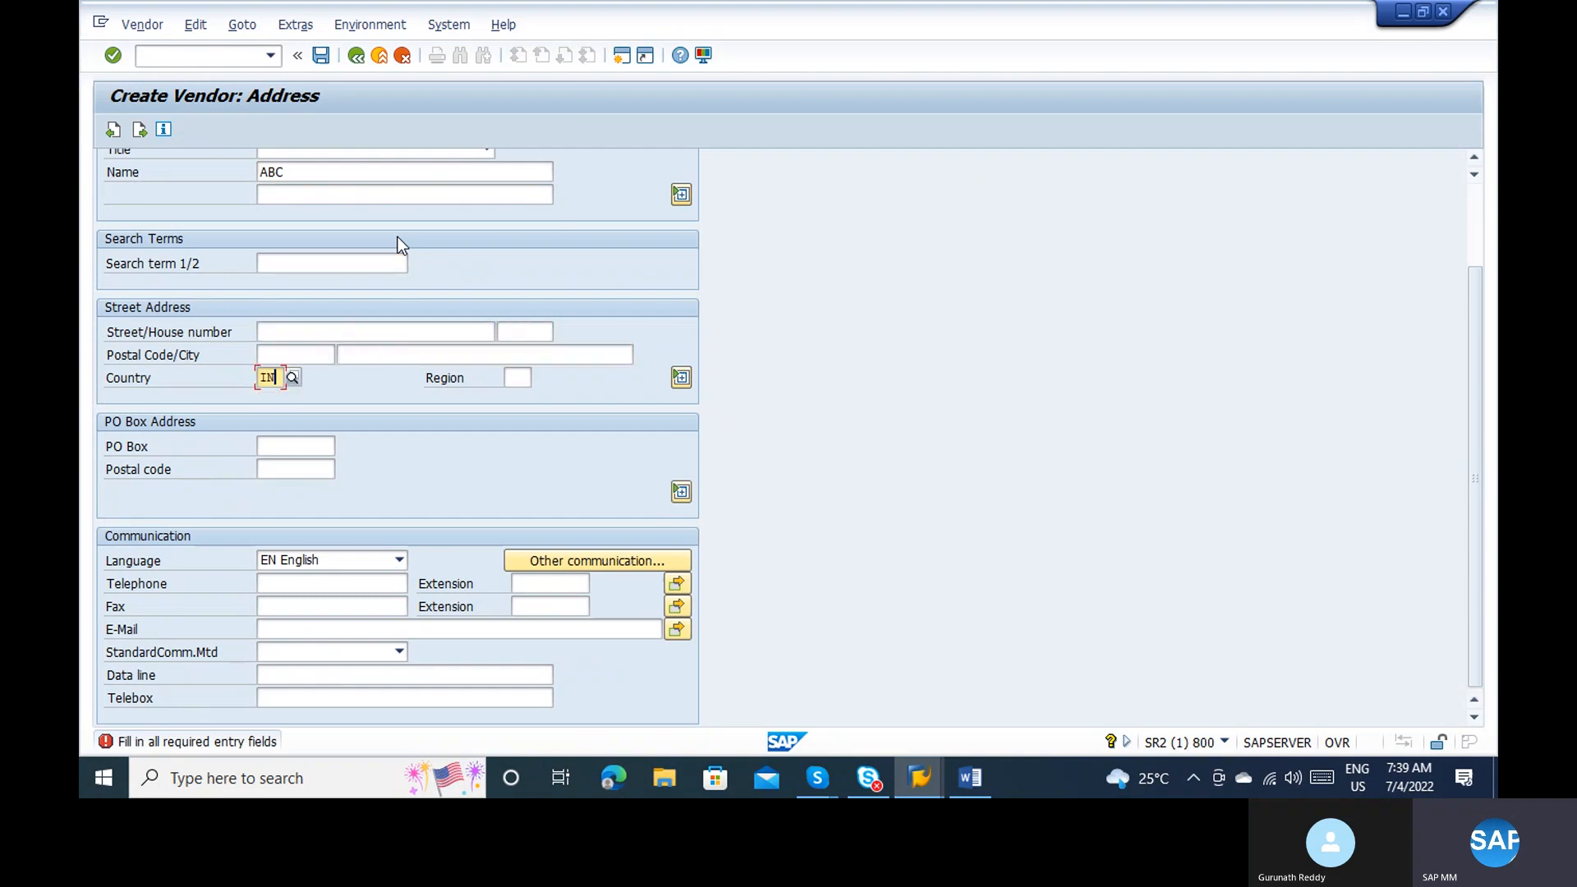
pyautogui.press('Return')
pyautogui.press('Return')
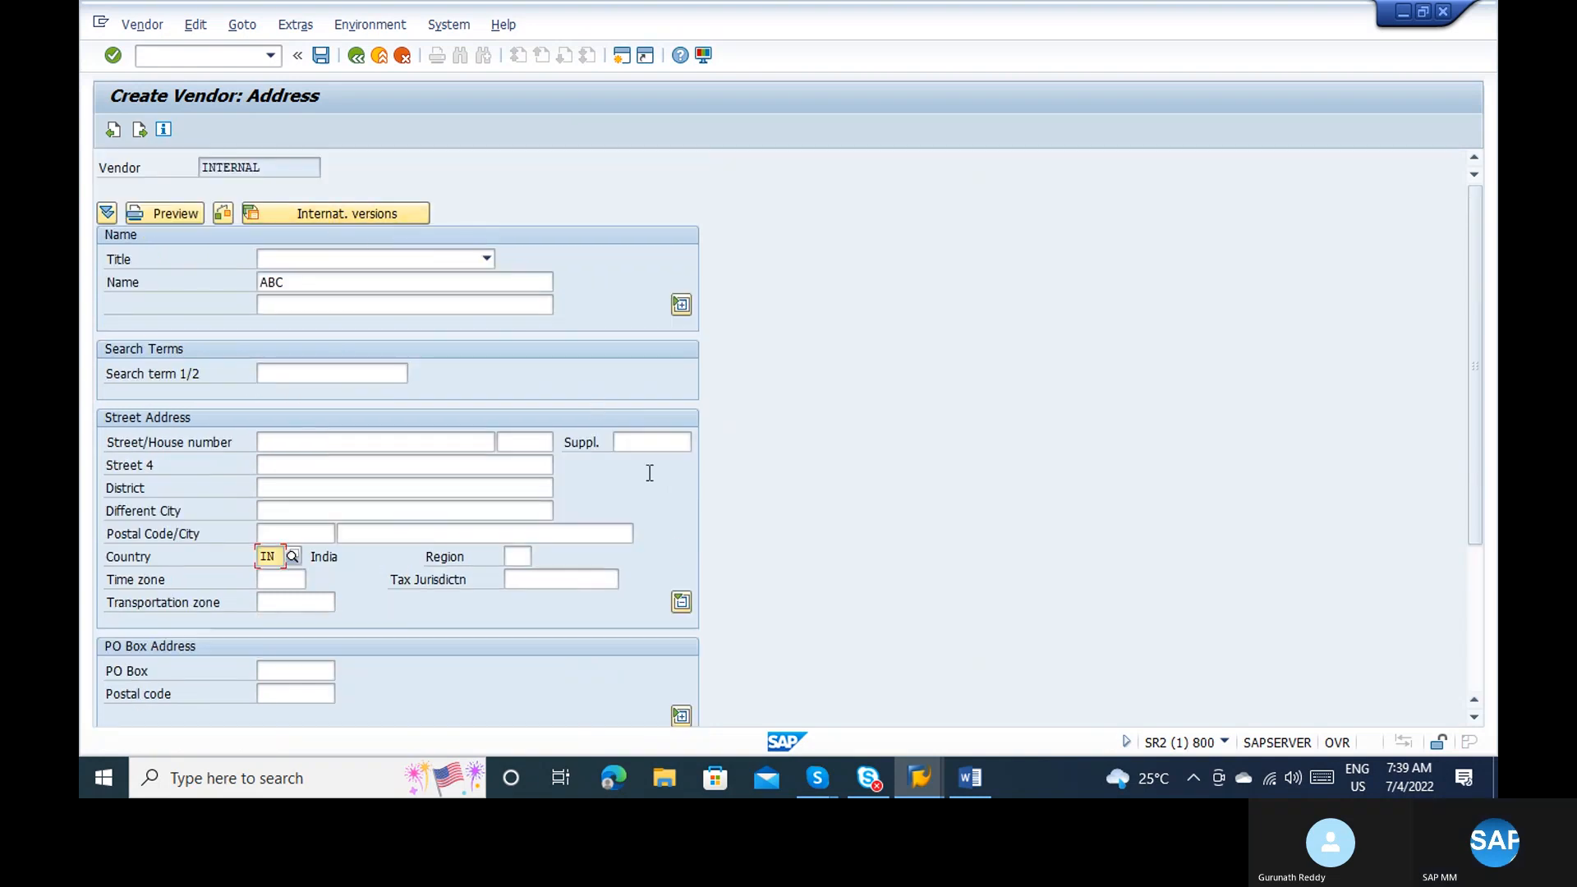
pyautogui.click(681, 602)
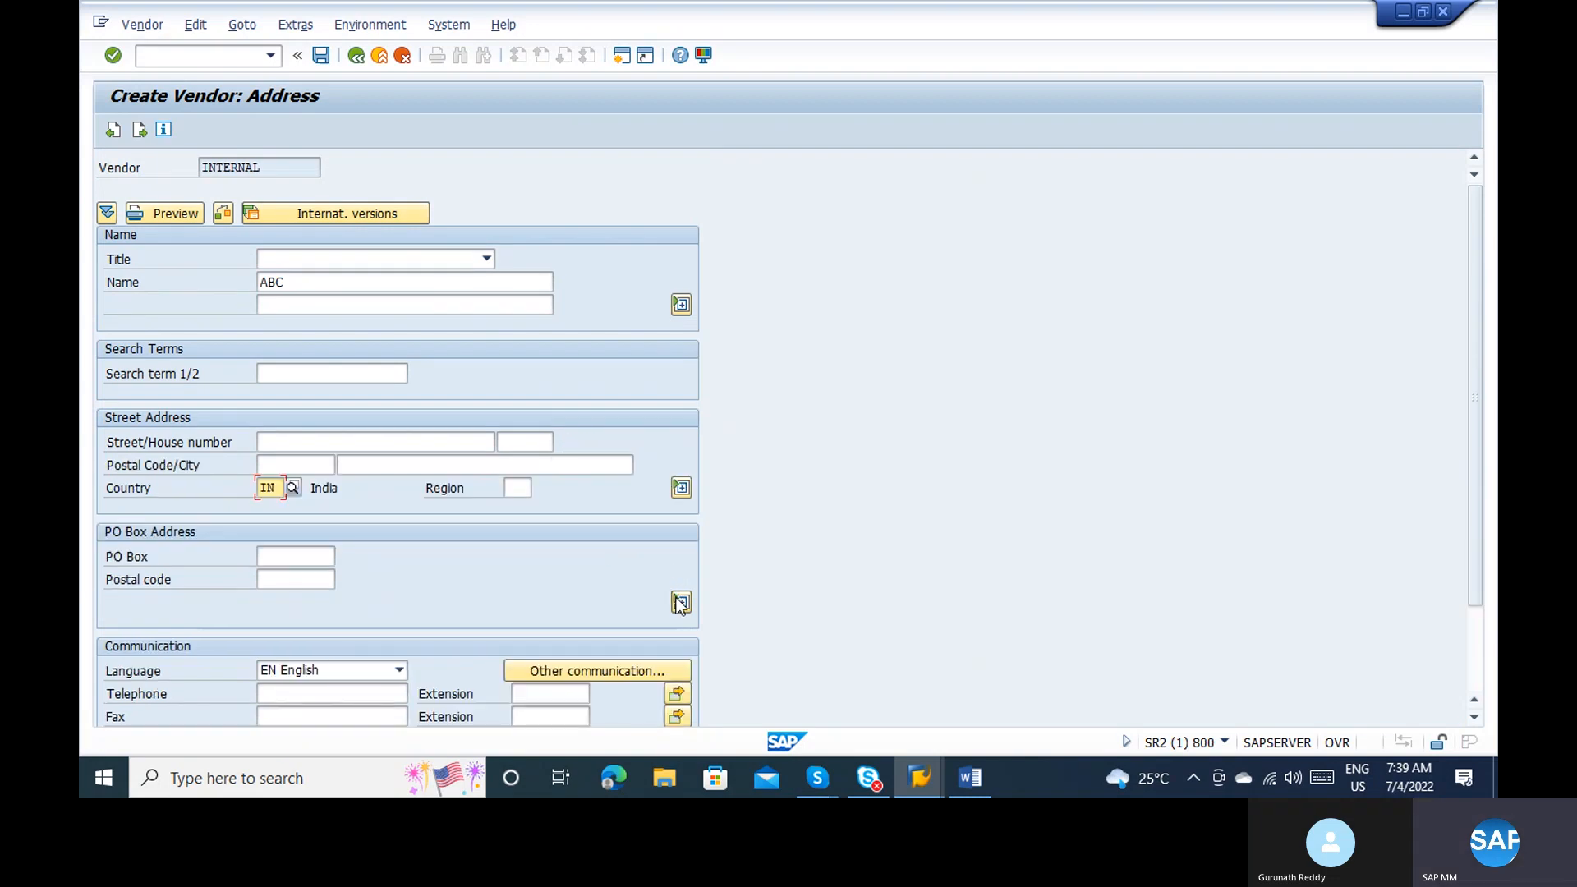
pyautogui.click(680, 306)
# Step: Make Search term a required entry and Search term B optional in account group ZABC's general address data, and save
pyautogui.hotkey('alt', 'Tab')
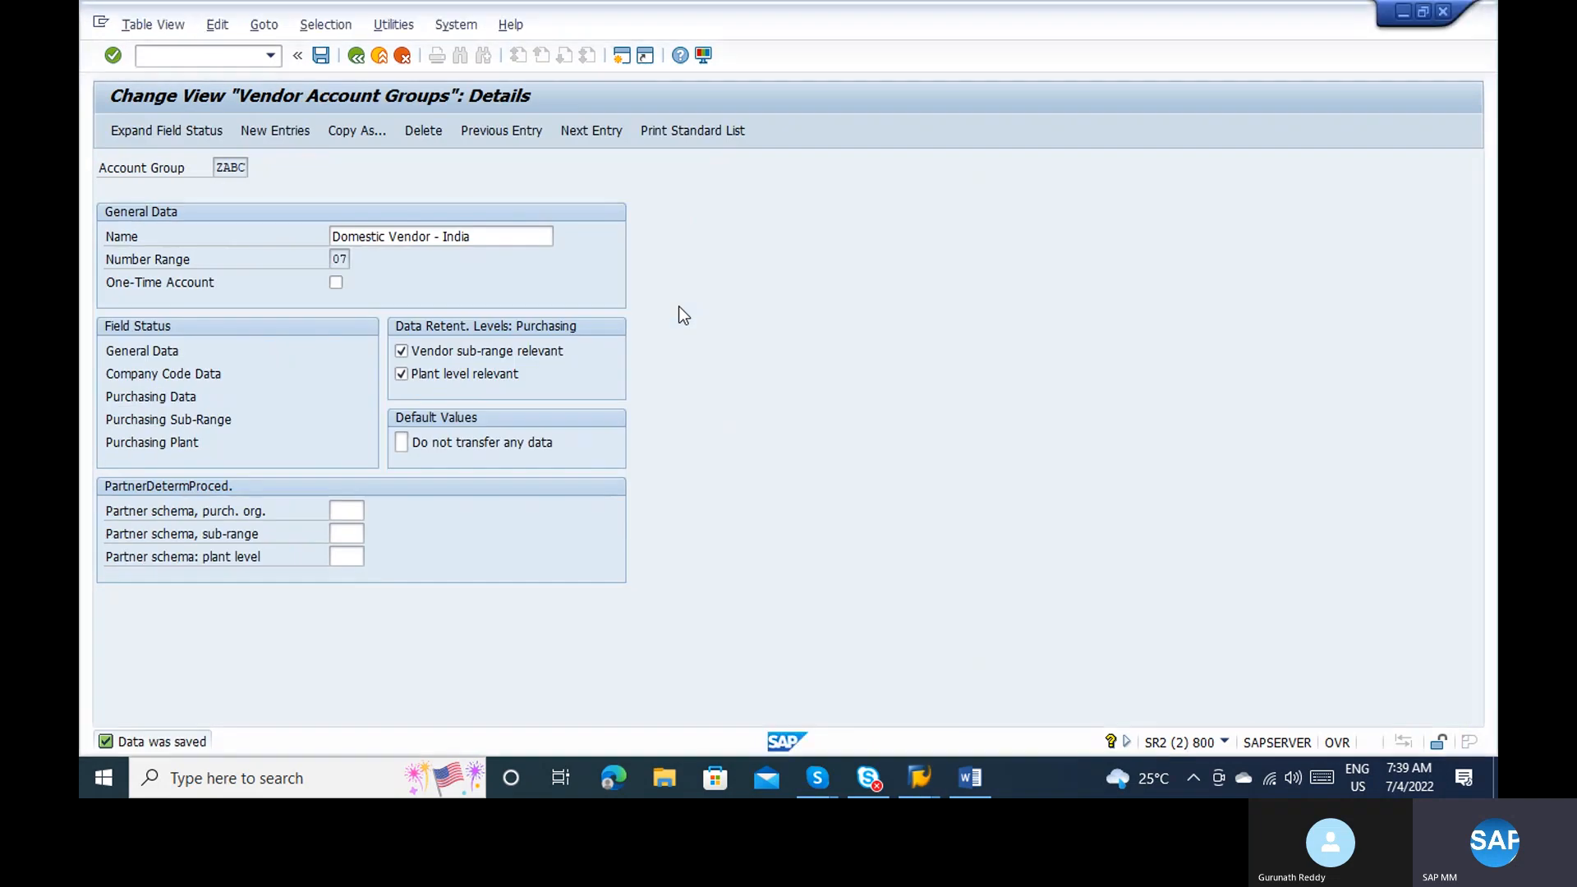
pyautogui.doubleClick(148, 353)
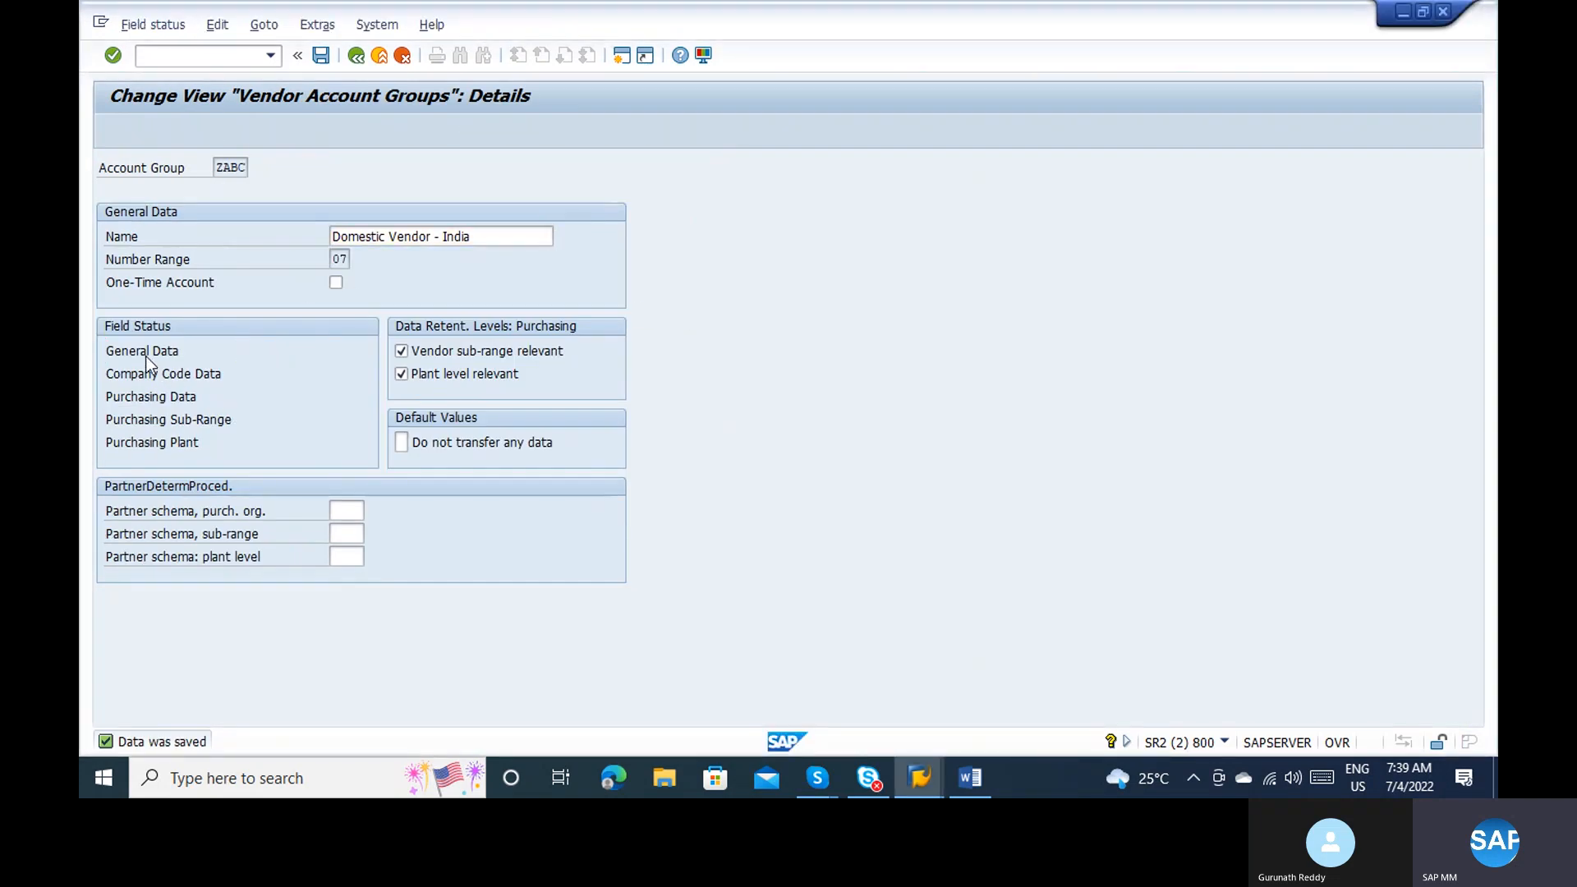
pyautogui.doubleClick(141, 310)
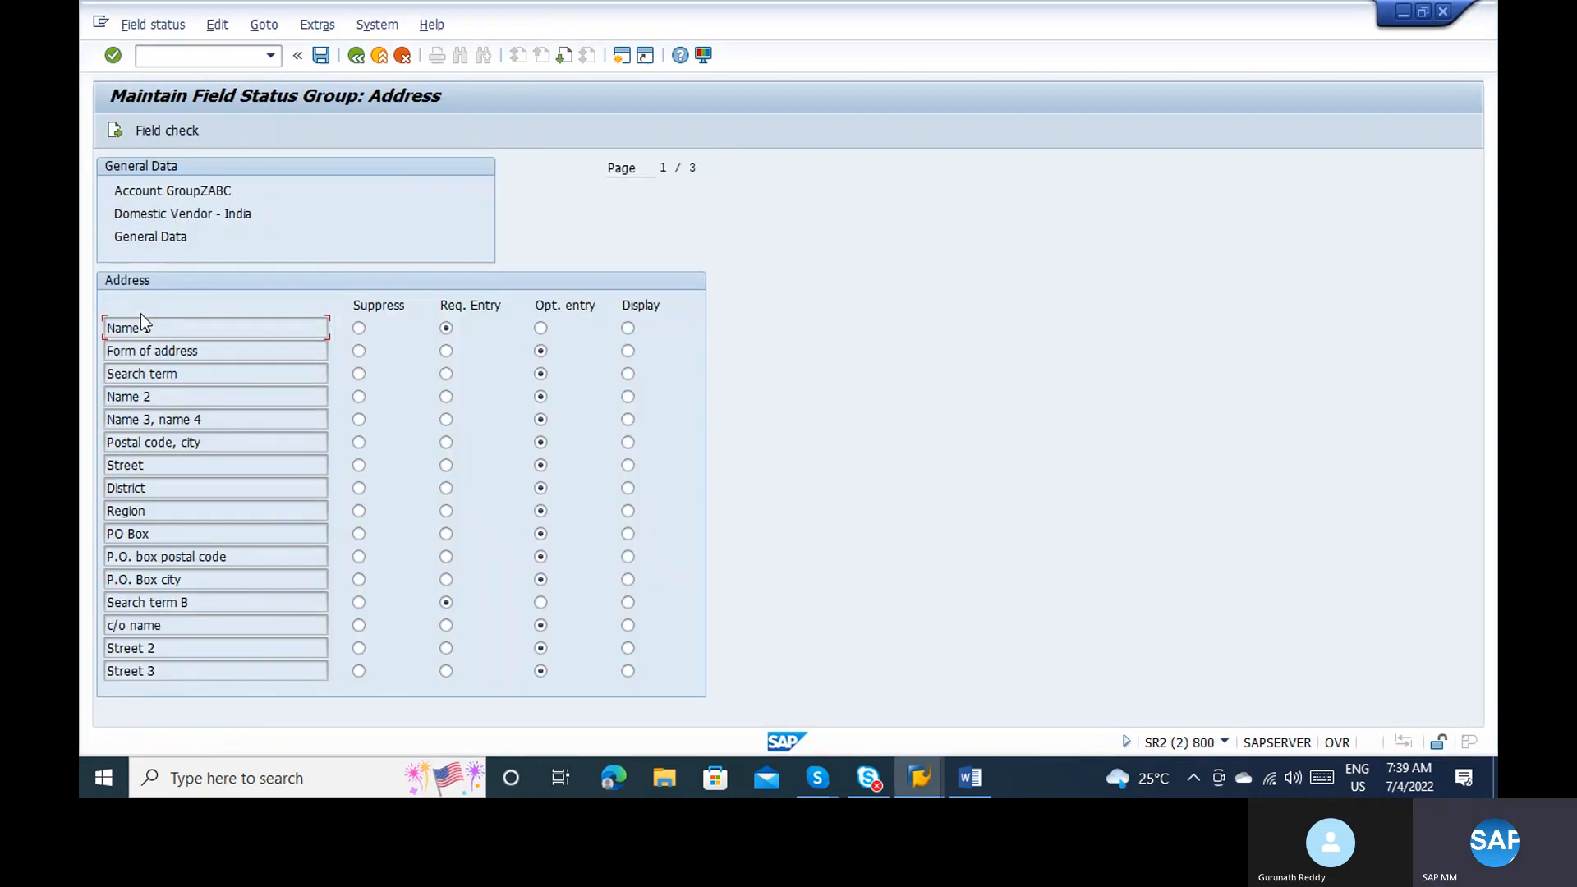
pyautogui.click(190, 601)
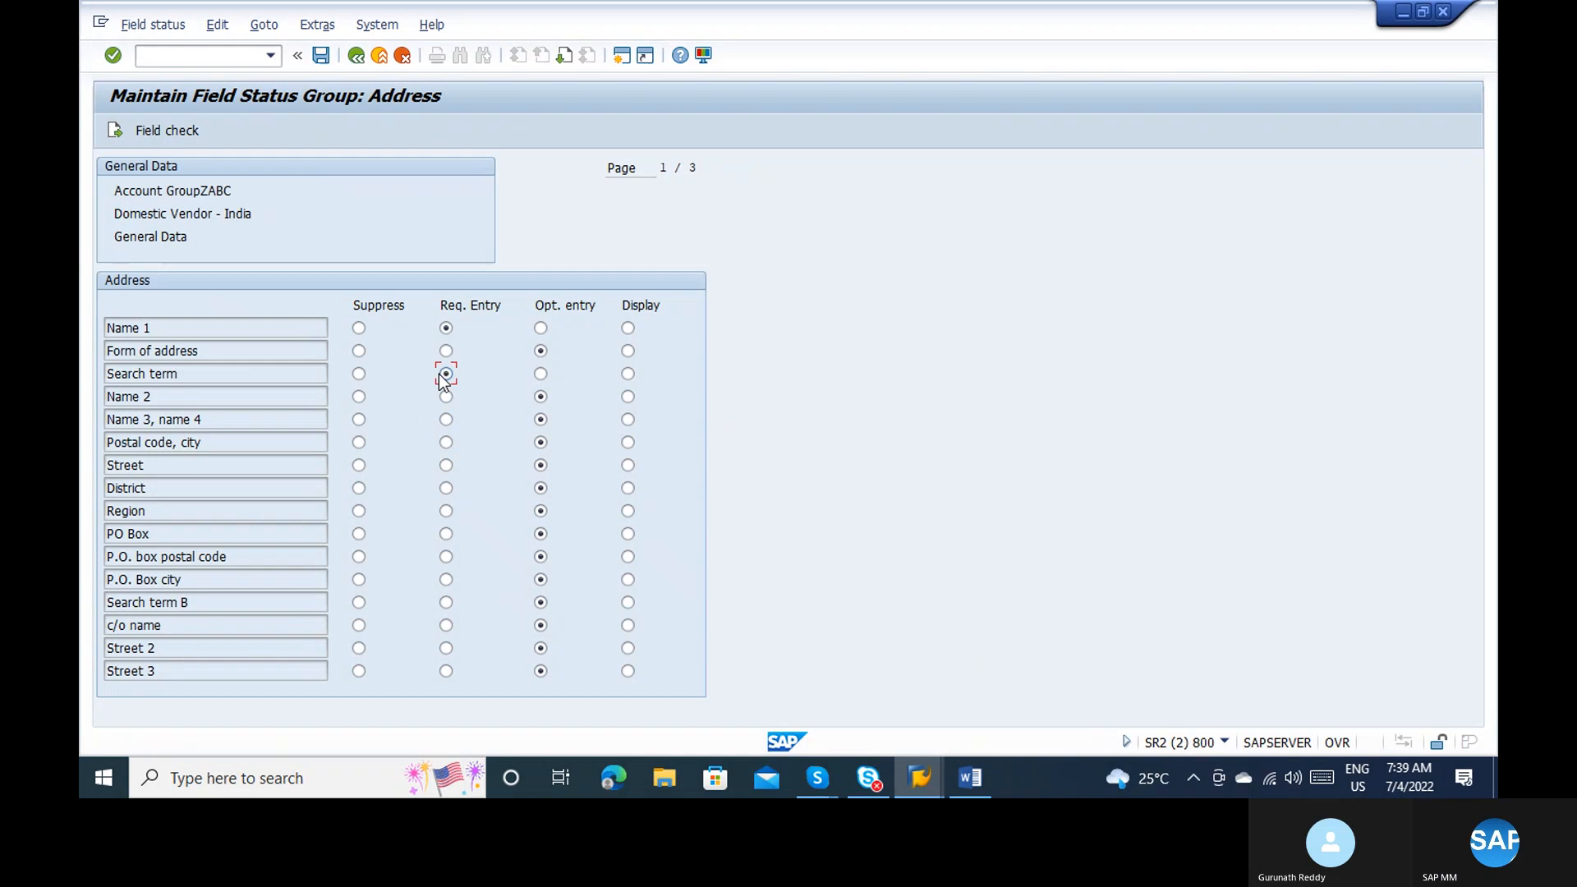
pyautogui.hotkey('ctrl', 's')
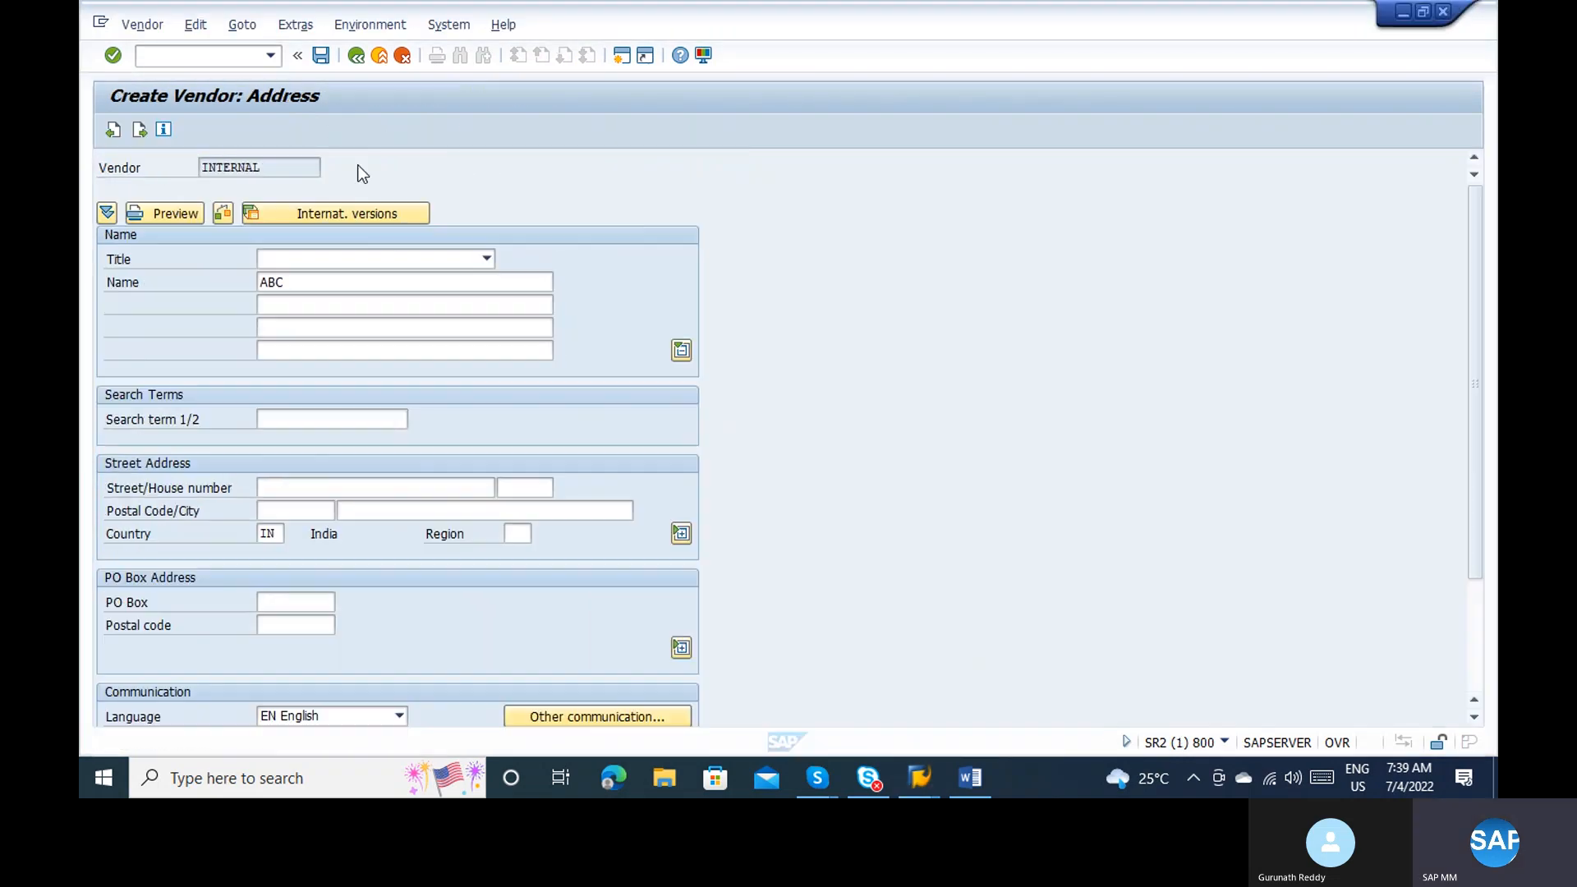
# Step: Restart vendor creation with XK01 for account group ZABC and check the search term field on the address screen
pyautogui.click(201, 55)
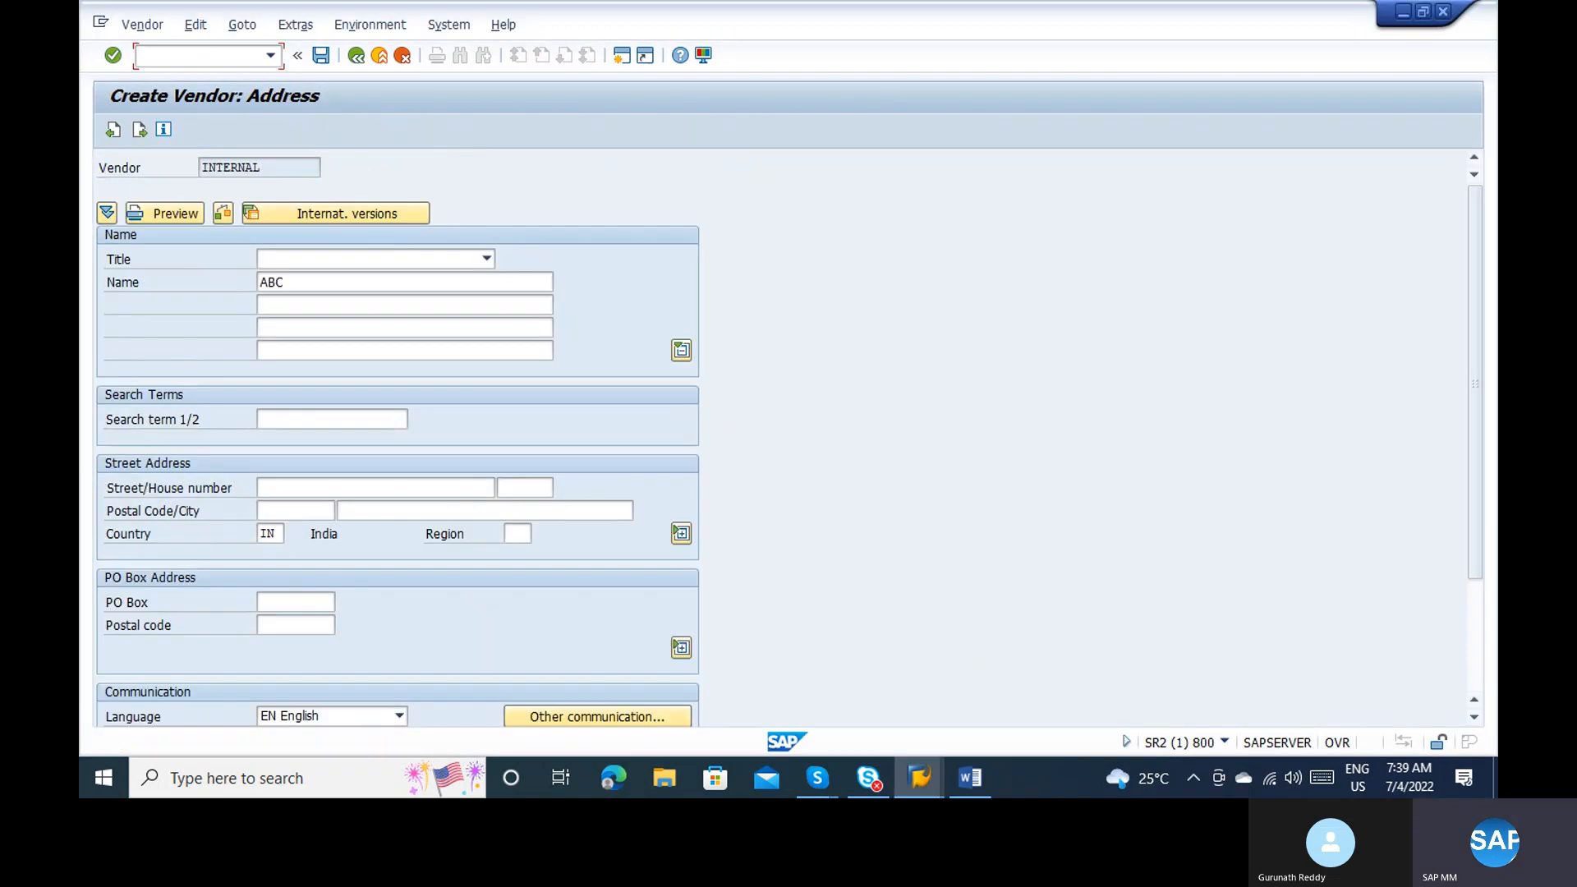
pyautogui.write('/nxk01')
pyautogui.press('Return')
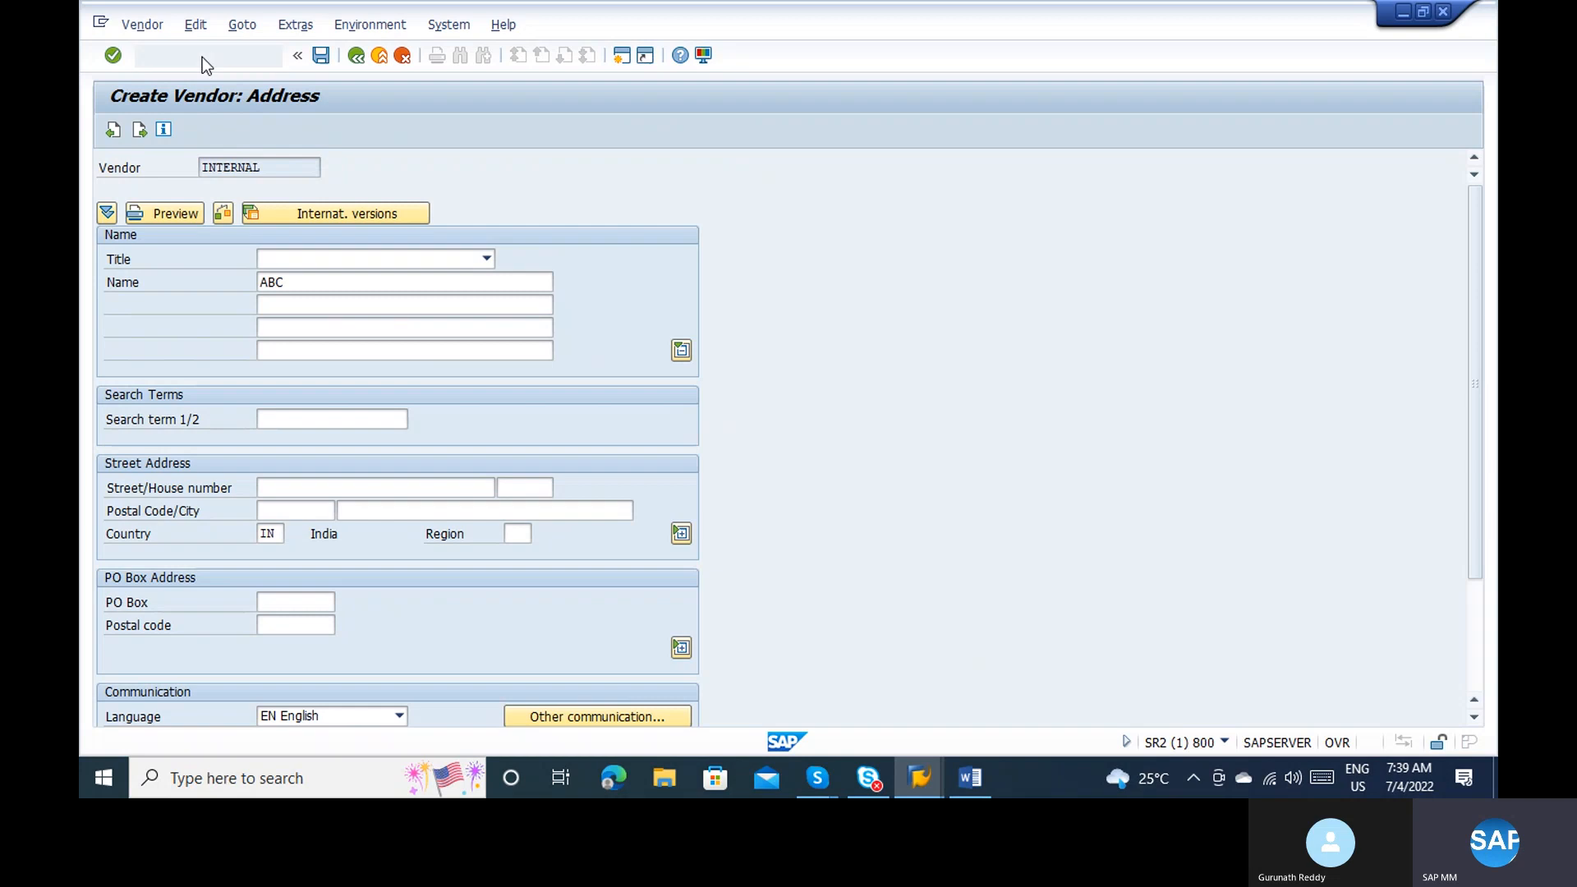
pyautogui.press('Return')
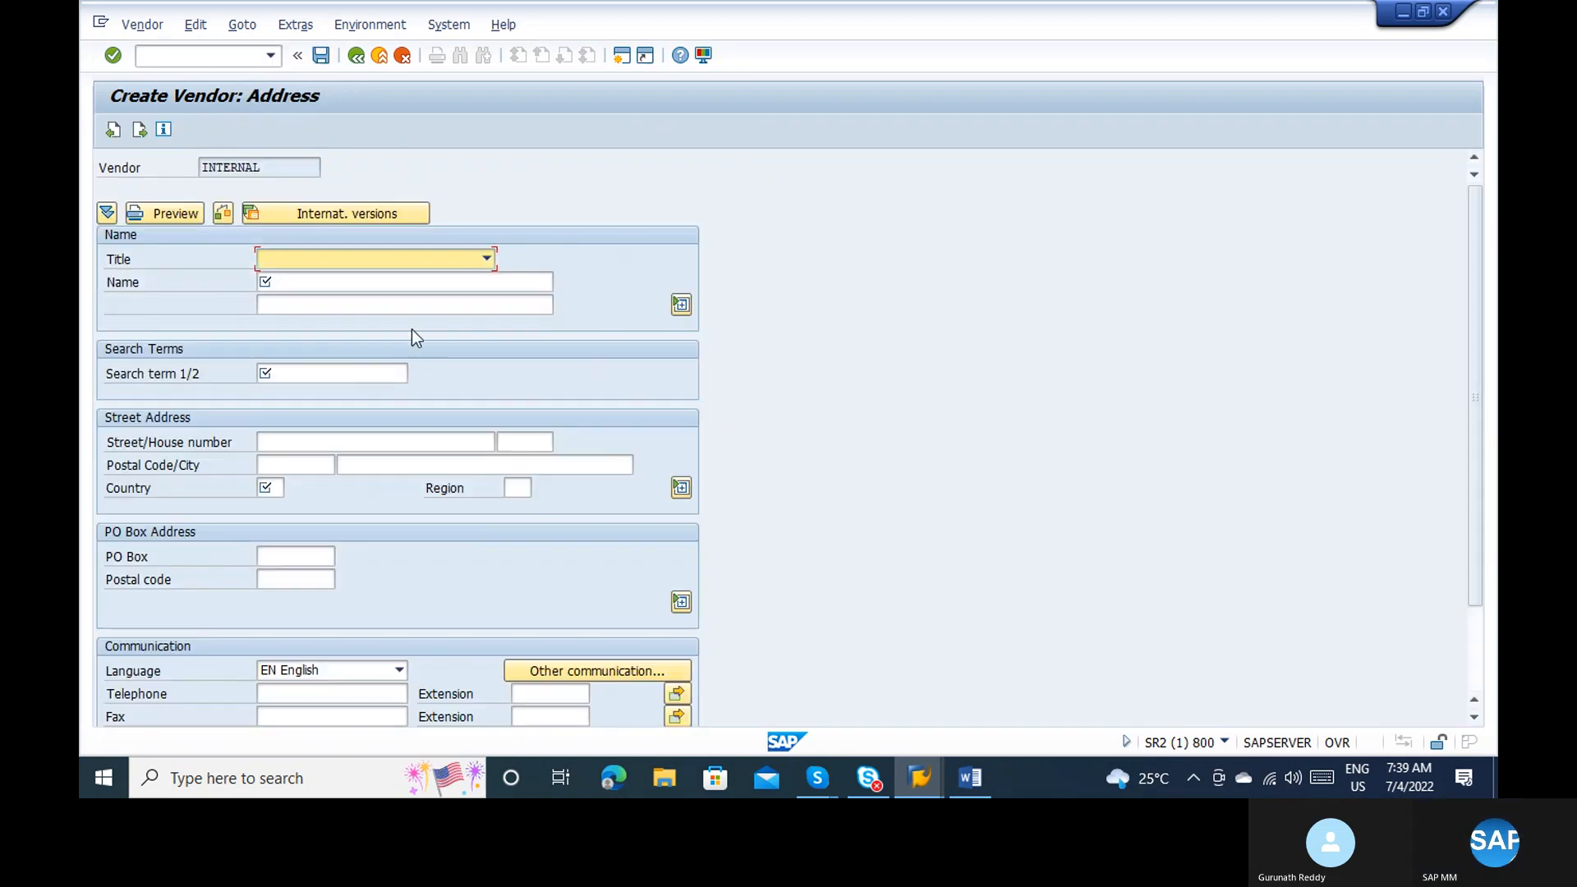
pyautogui.click(336, 377)
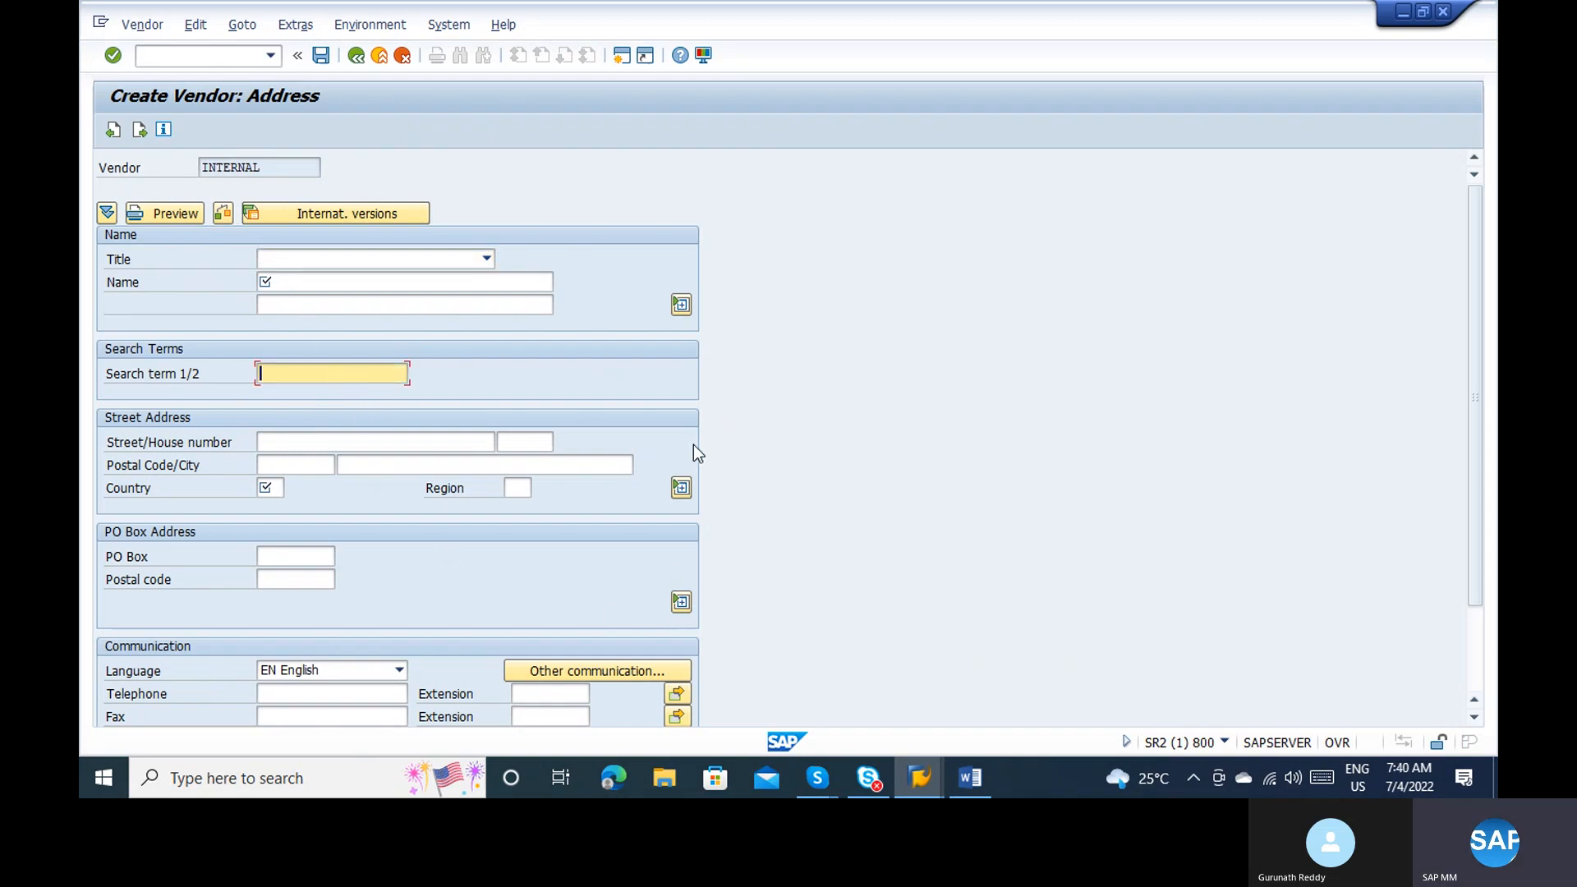
pyautogui.click(339, 260)
pyautogui.click(710, 217)
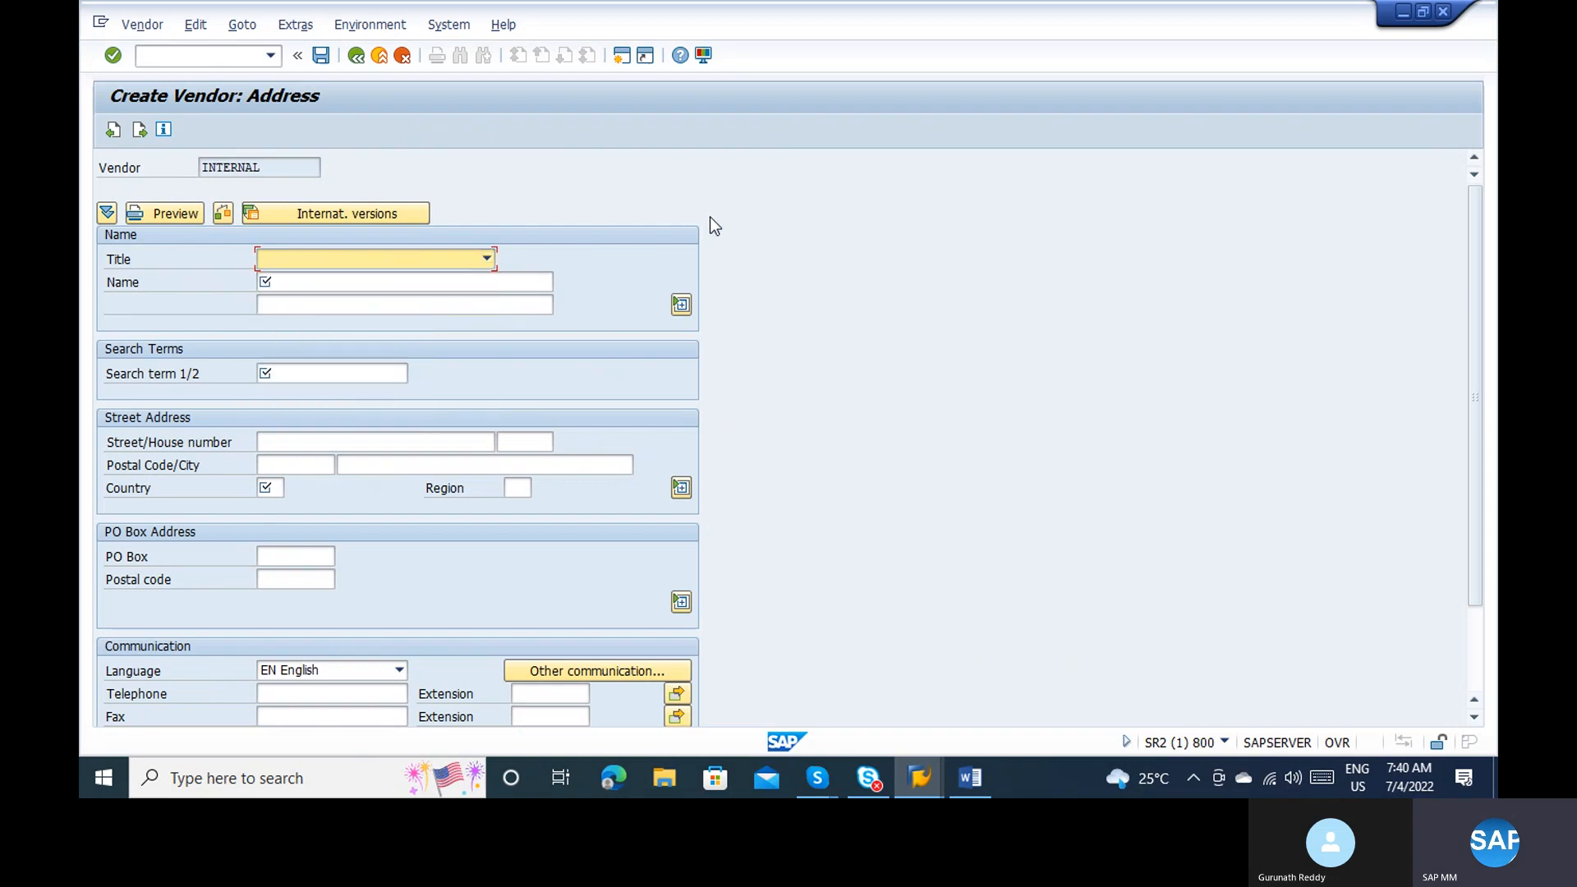
# Step: Enter ABC as both the vendor name and the search term on the address screen
pyautogui.click(361, 283)
pyautogui.write('ABC')
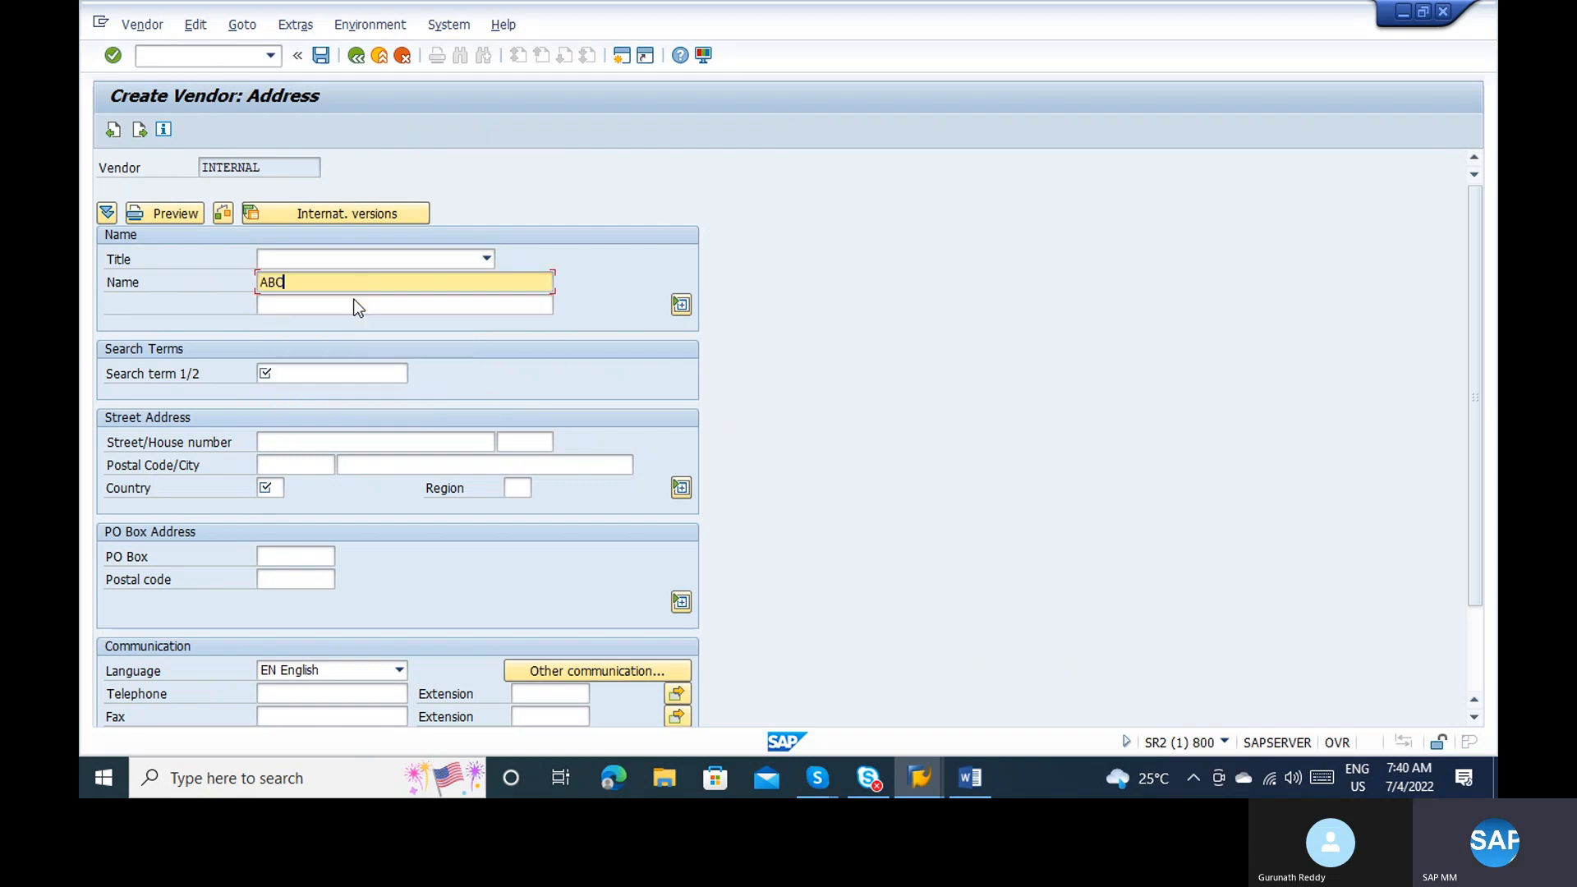
pyautogui.click(306, 373)
pyautogui.click(292, 394)
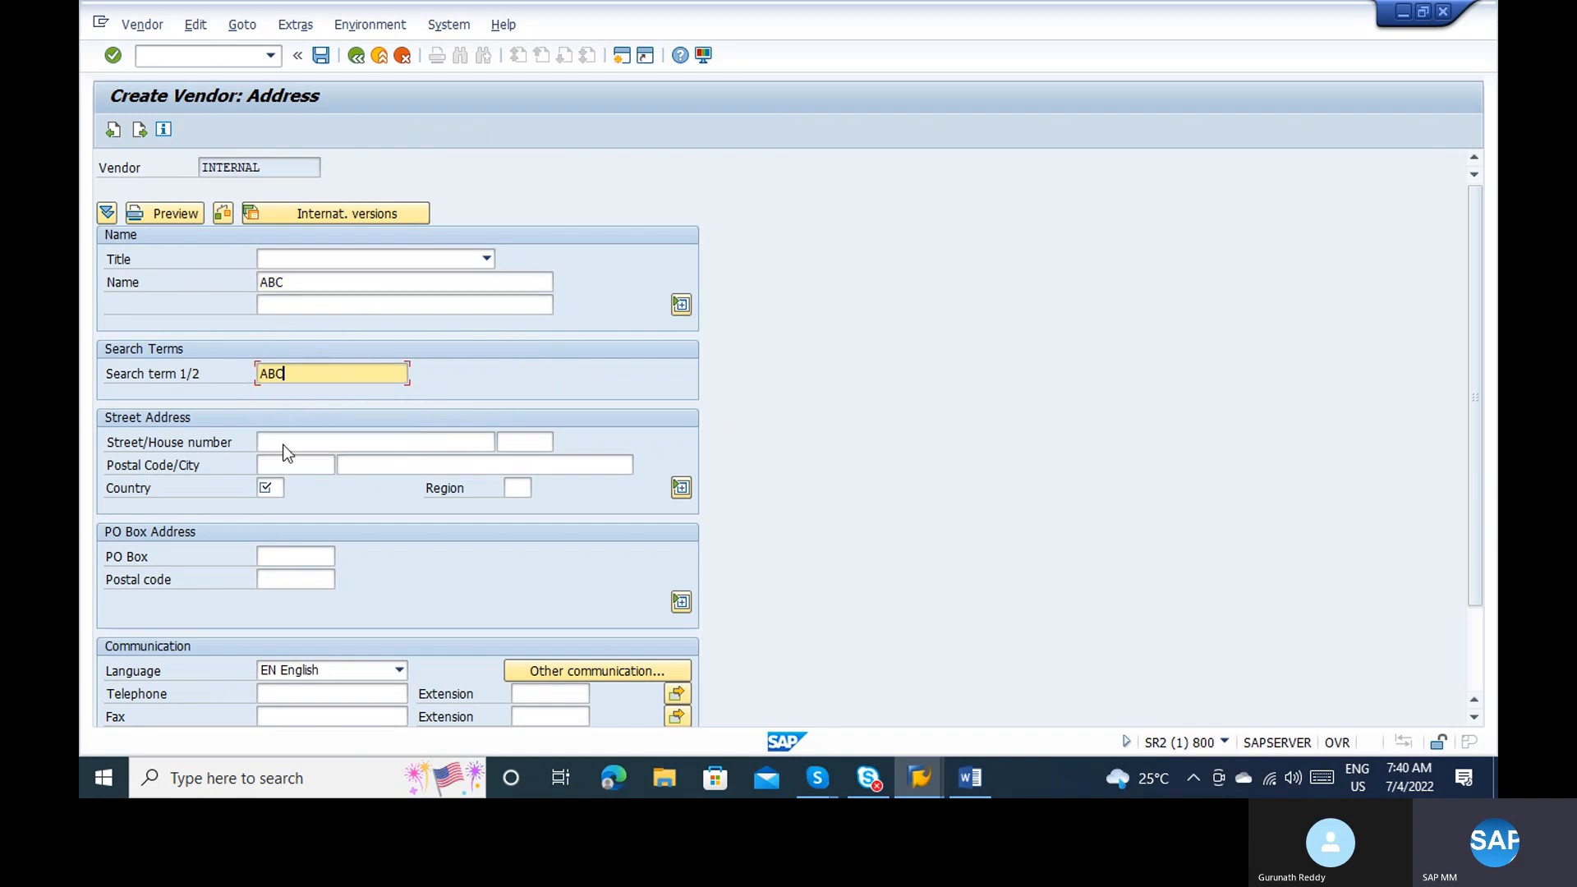
# Step: Enter IN as the country and expand the street address section to reach the Street 4 and District fields
pyautogui.click(279, 485)
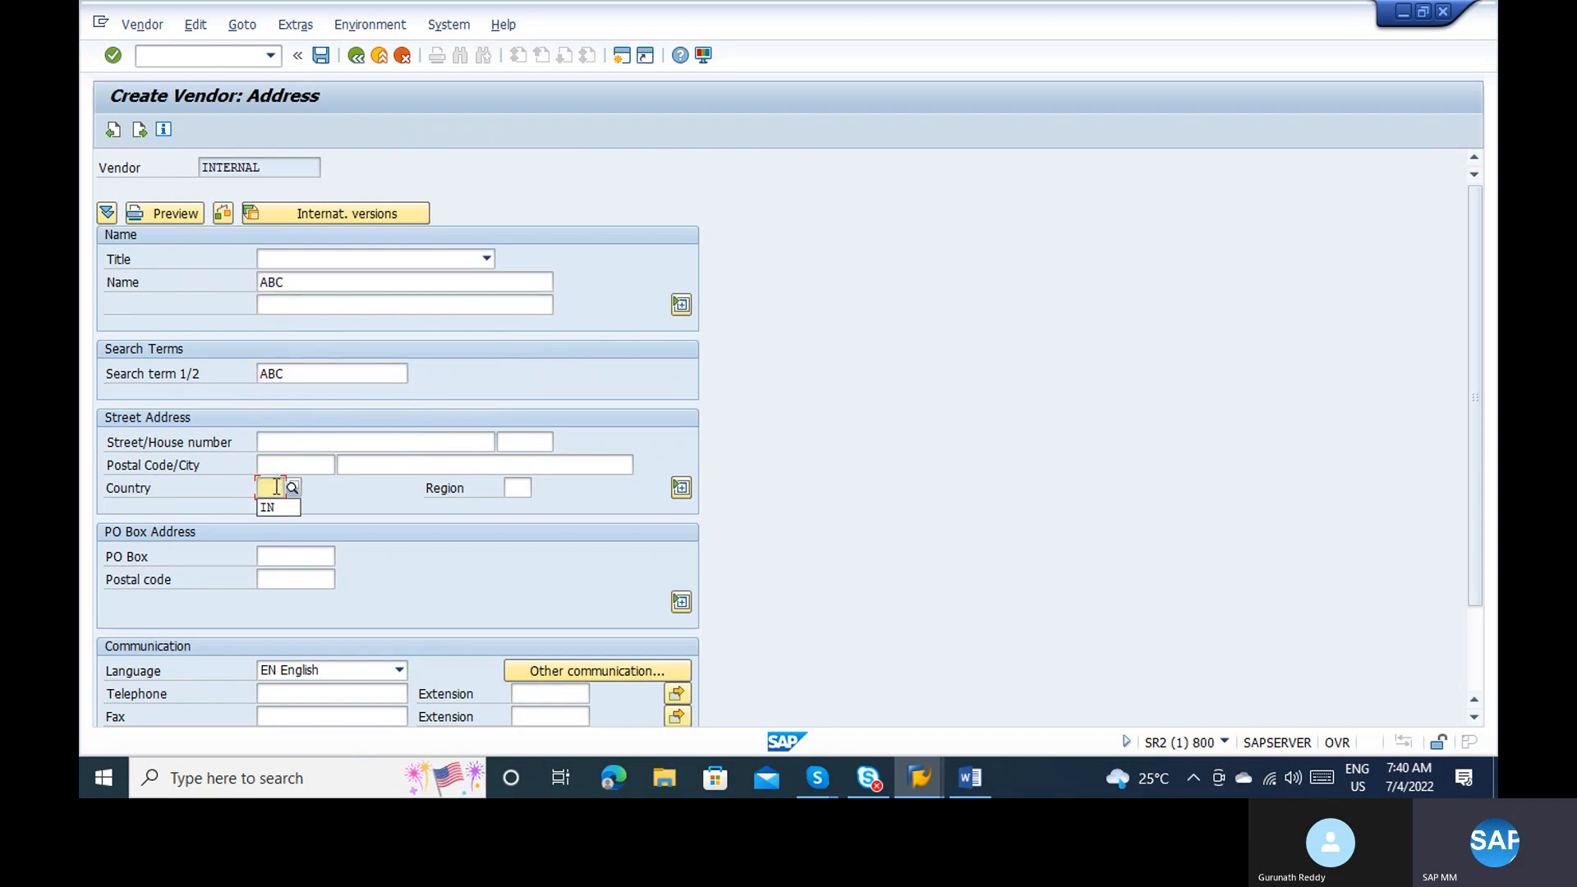
pyautogui.click(683, 488)
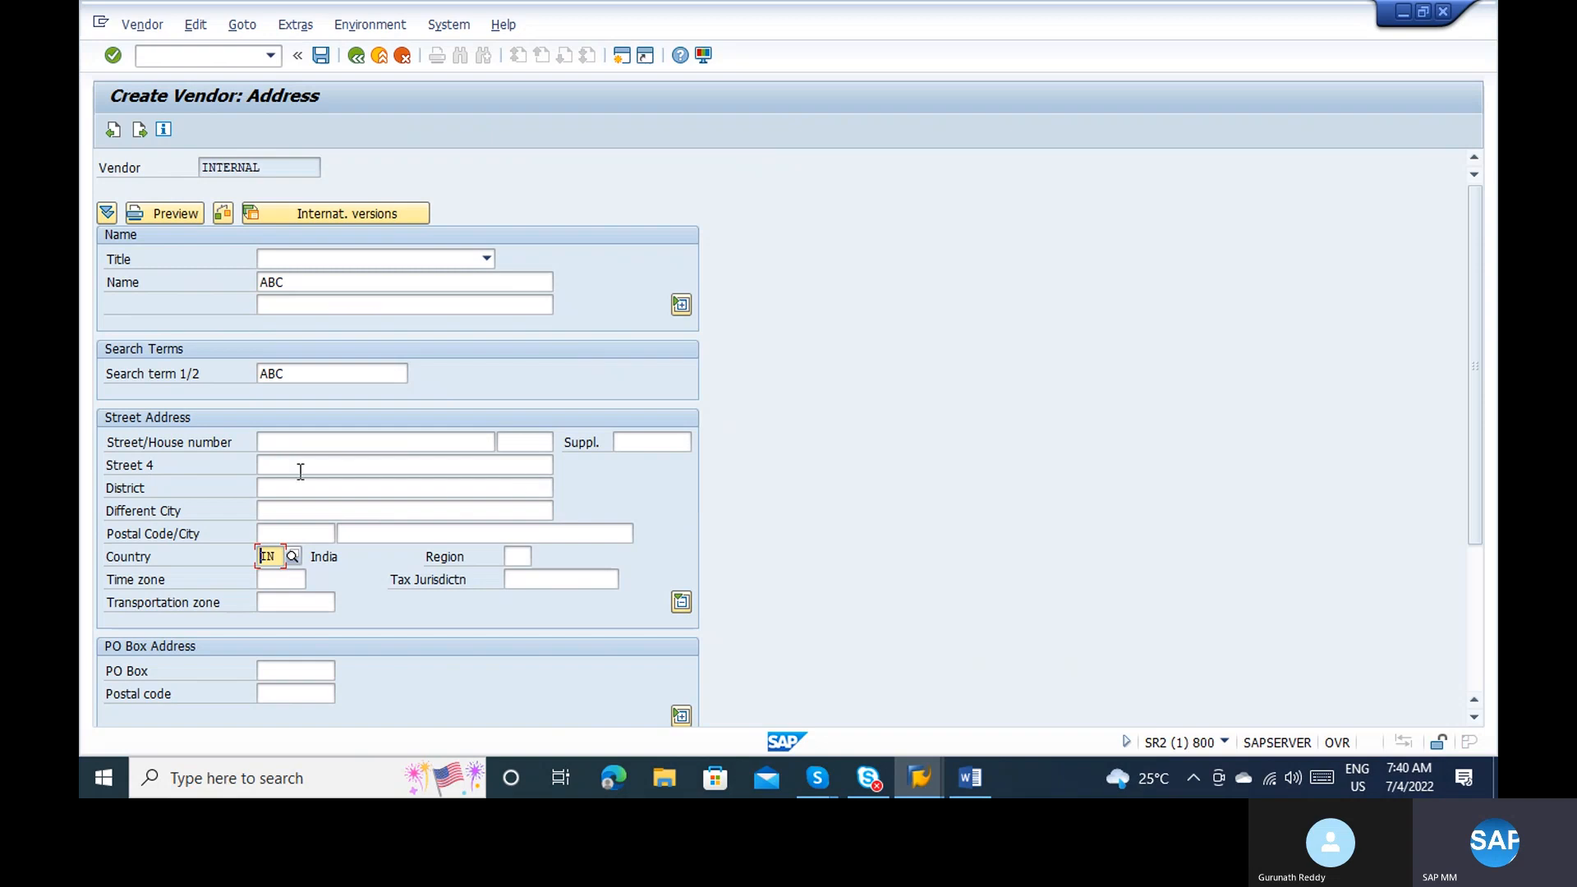
pyautogui.click(264, 465)
pyautogui.click(261, 487)
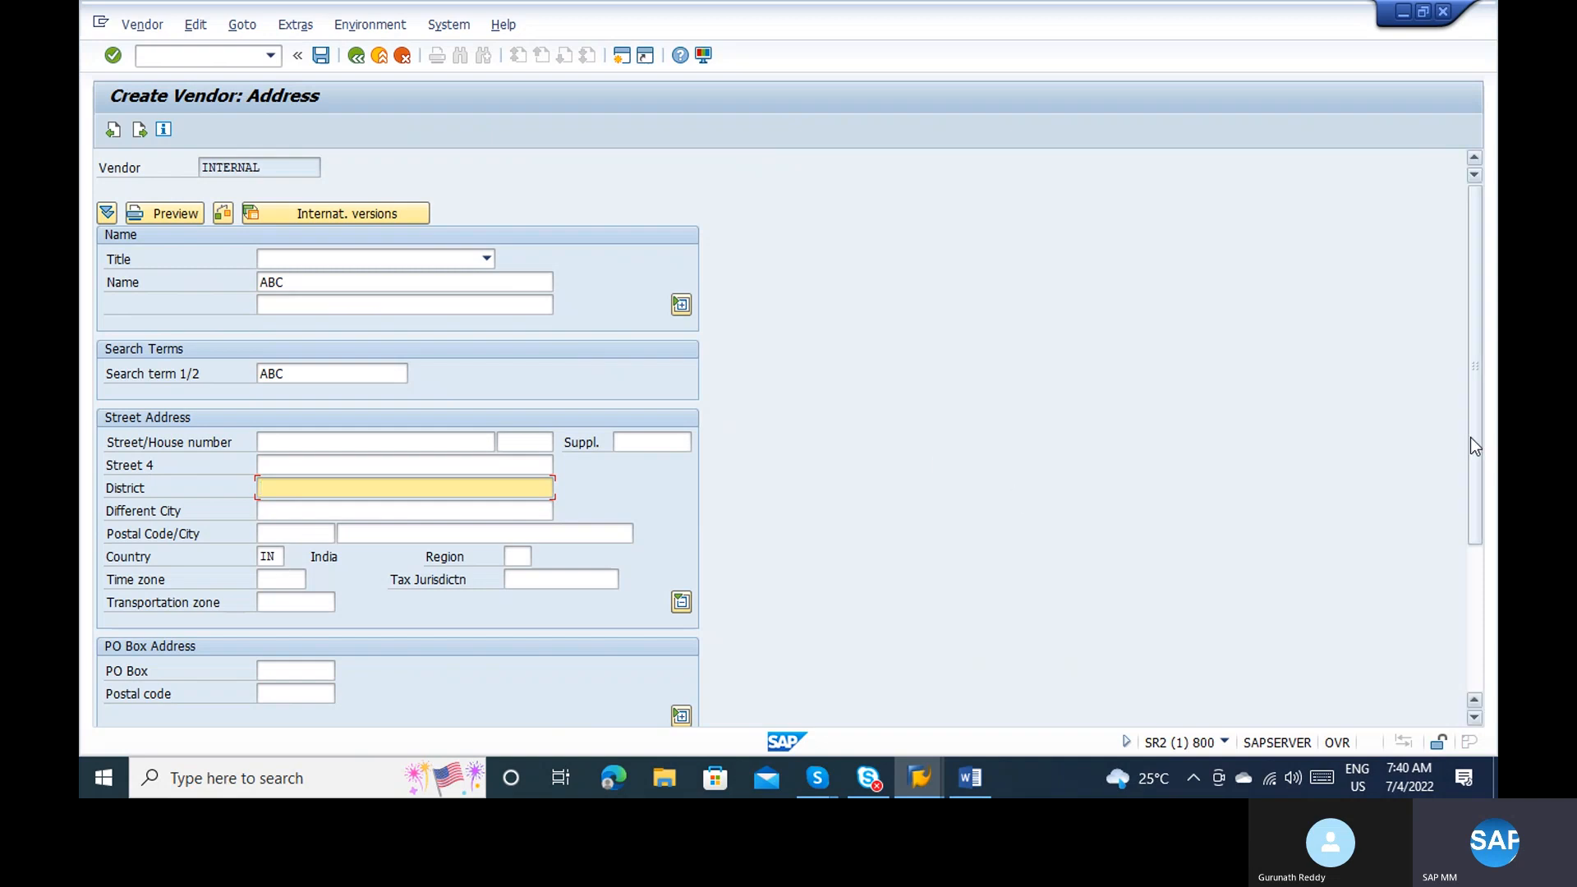
# Step: Examine the communication fields and the expanded additional name lines on the address screen, and exit vendor creation without saving
pyautogui.moveTo(1470, 437); pyautogui.dragTo(1489, 633)
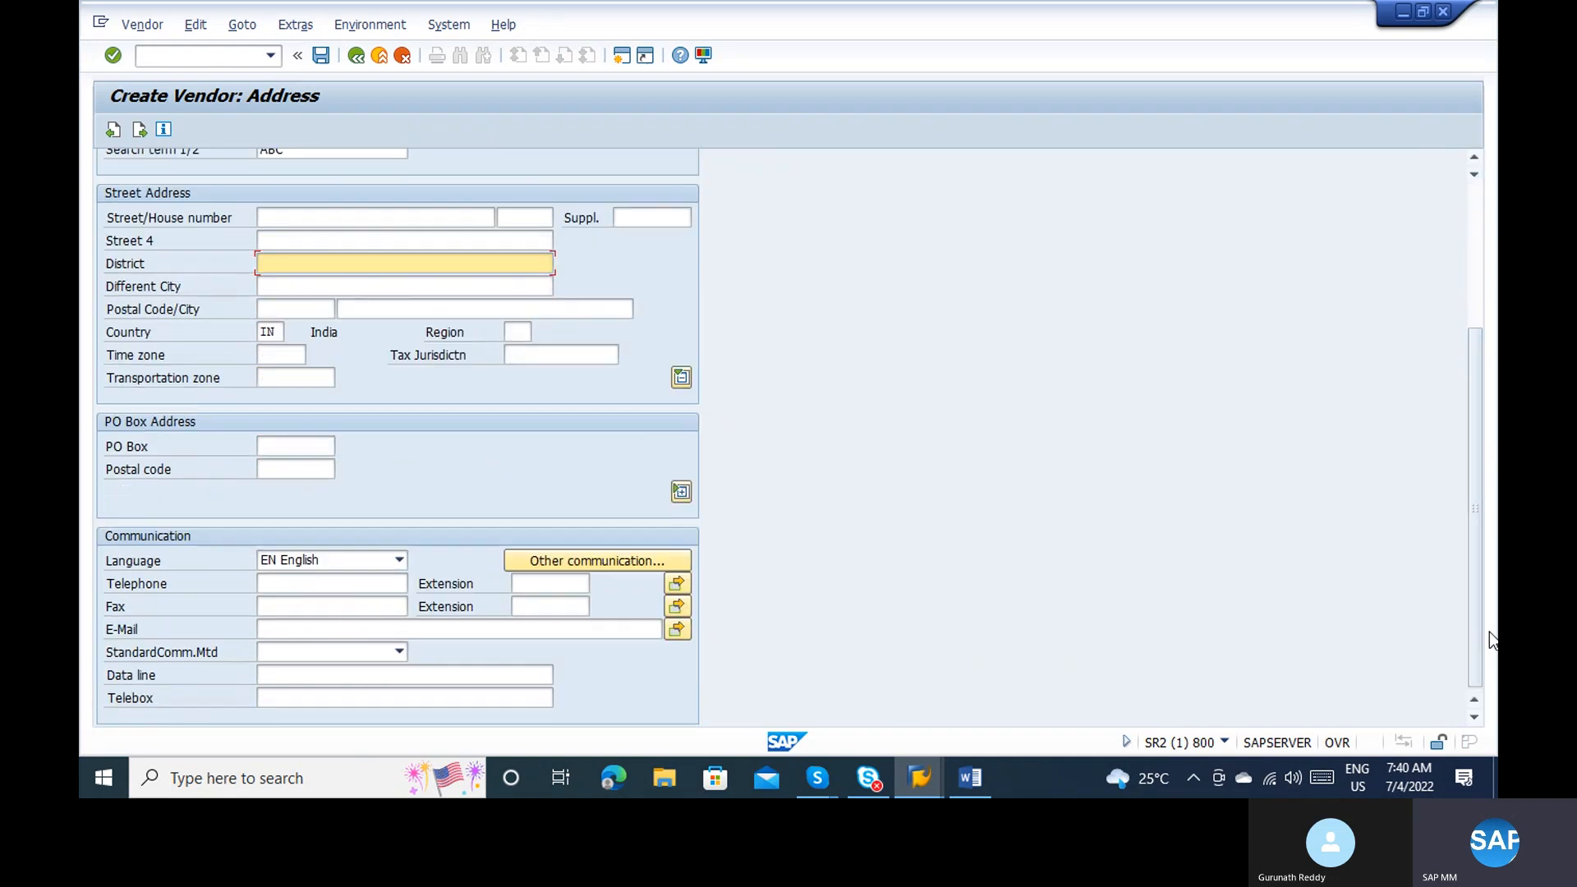
pyautogui.click(271, 591)
pyautogui.click(280, 610)
pyautogui.click(284, 649)
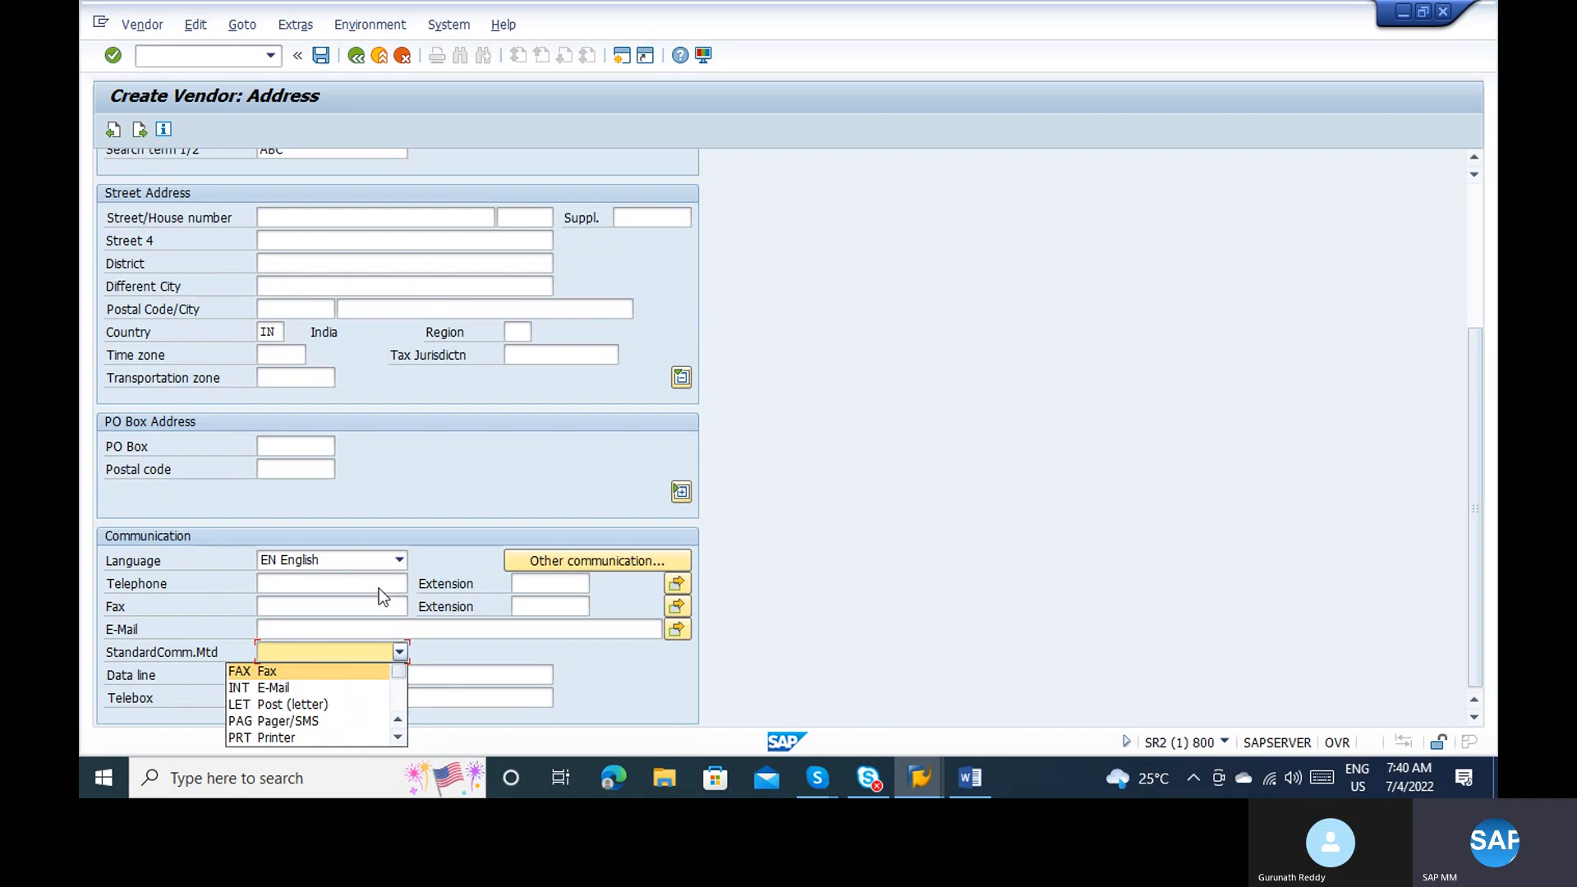
pyautogui.click(1483, 209)
pyautogui.click(1476, 217)
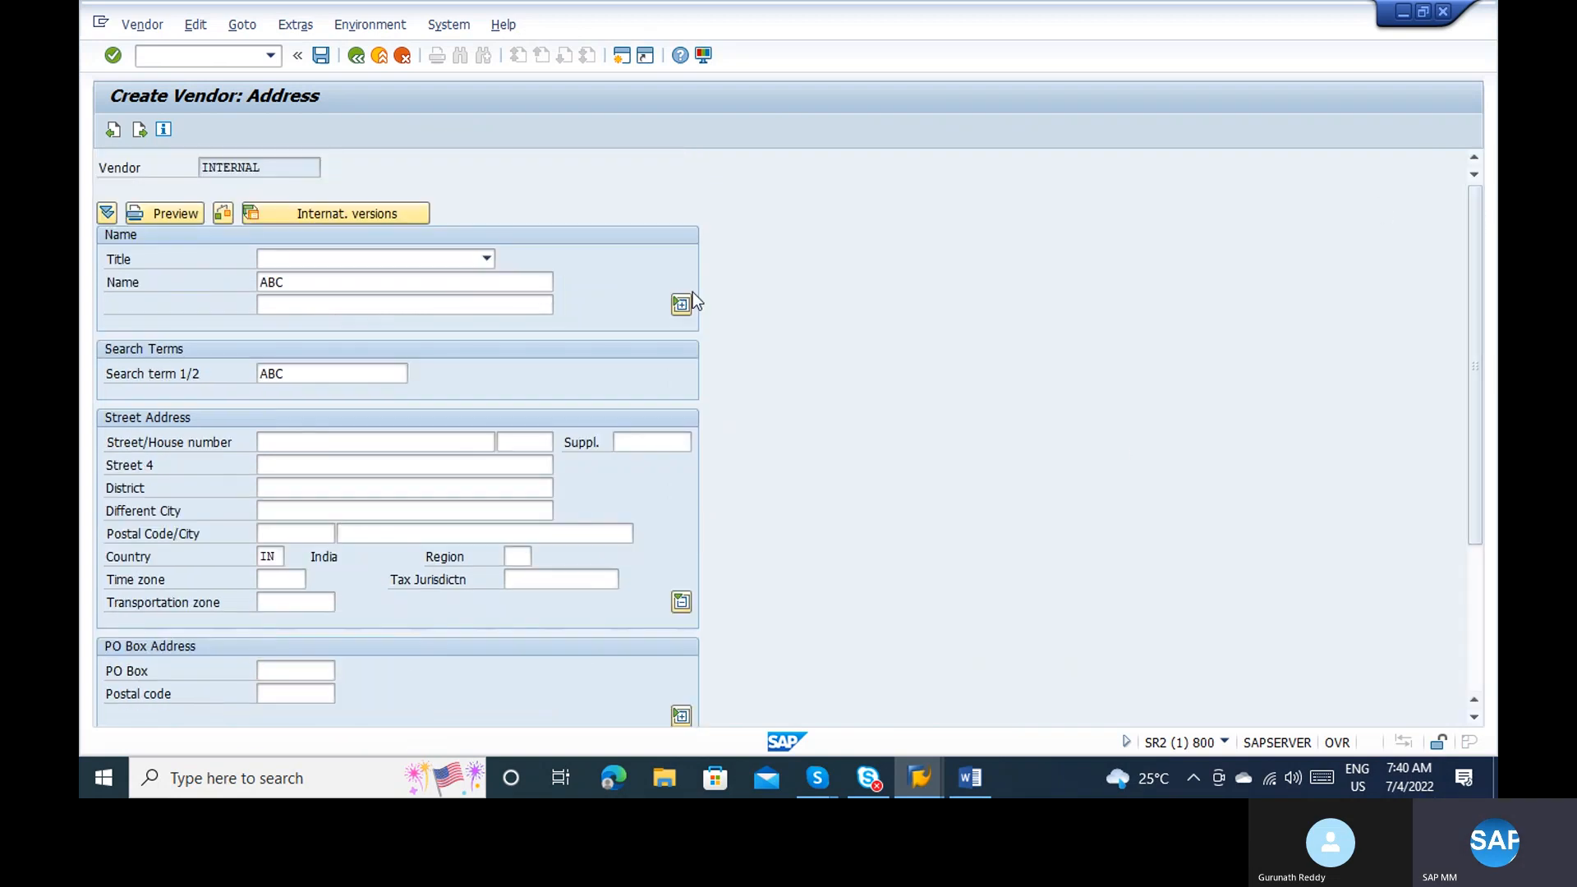
pyautogui.scroll(-3, 429, 299)
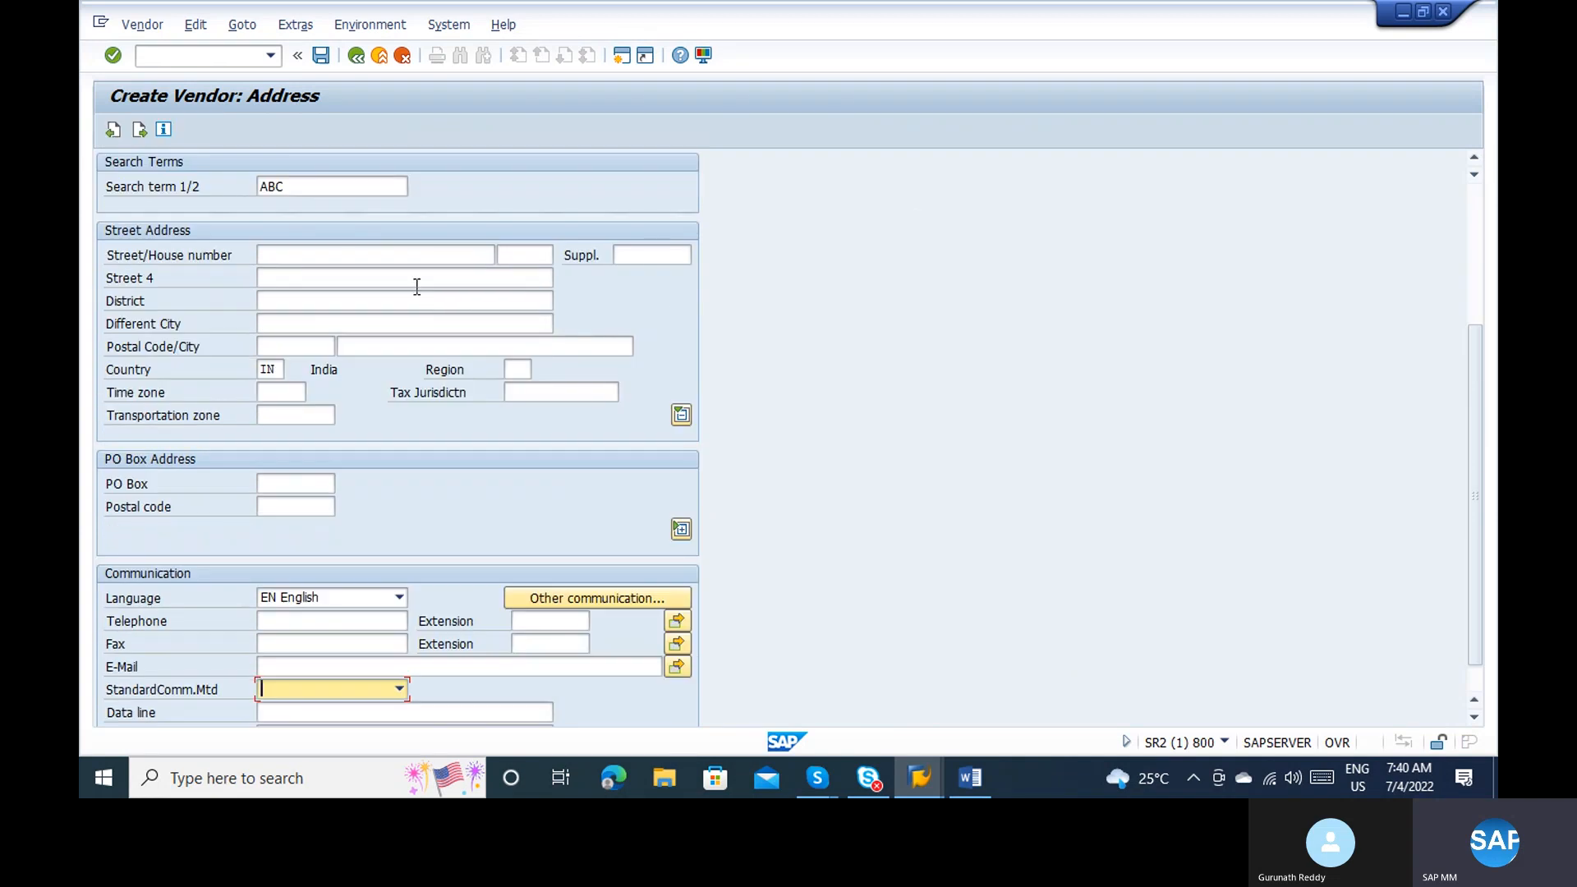
pyautogui.click(1473, 210)
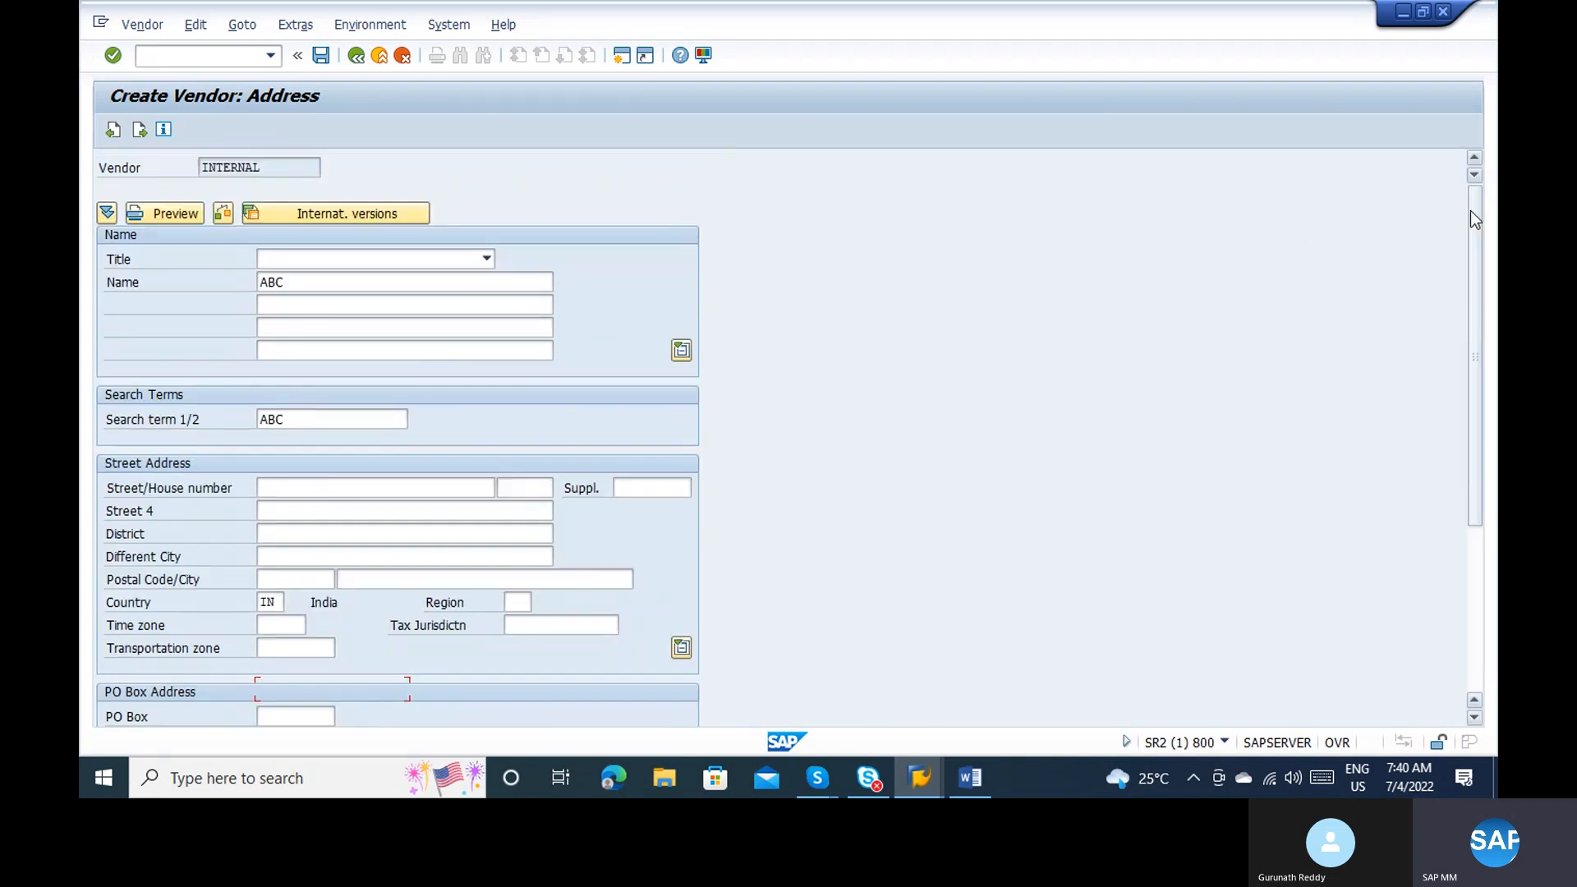
pyautogui.click(358, 308)
pyautogui.click(358, 327)
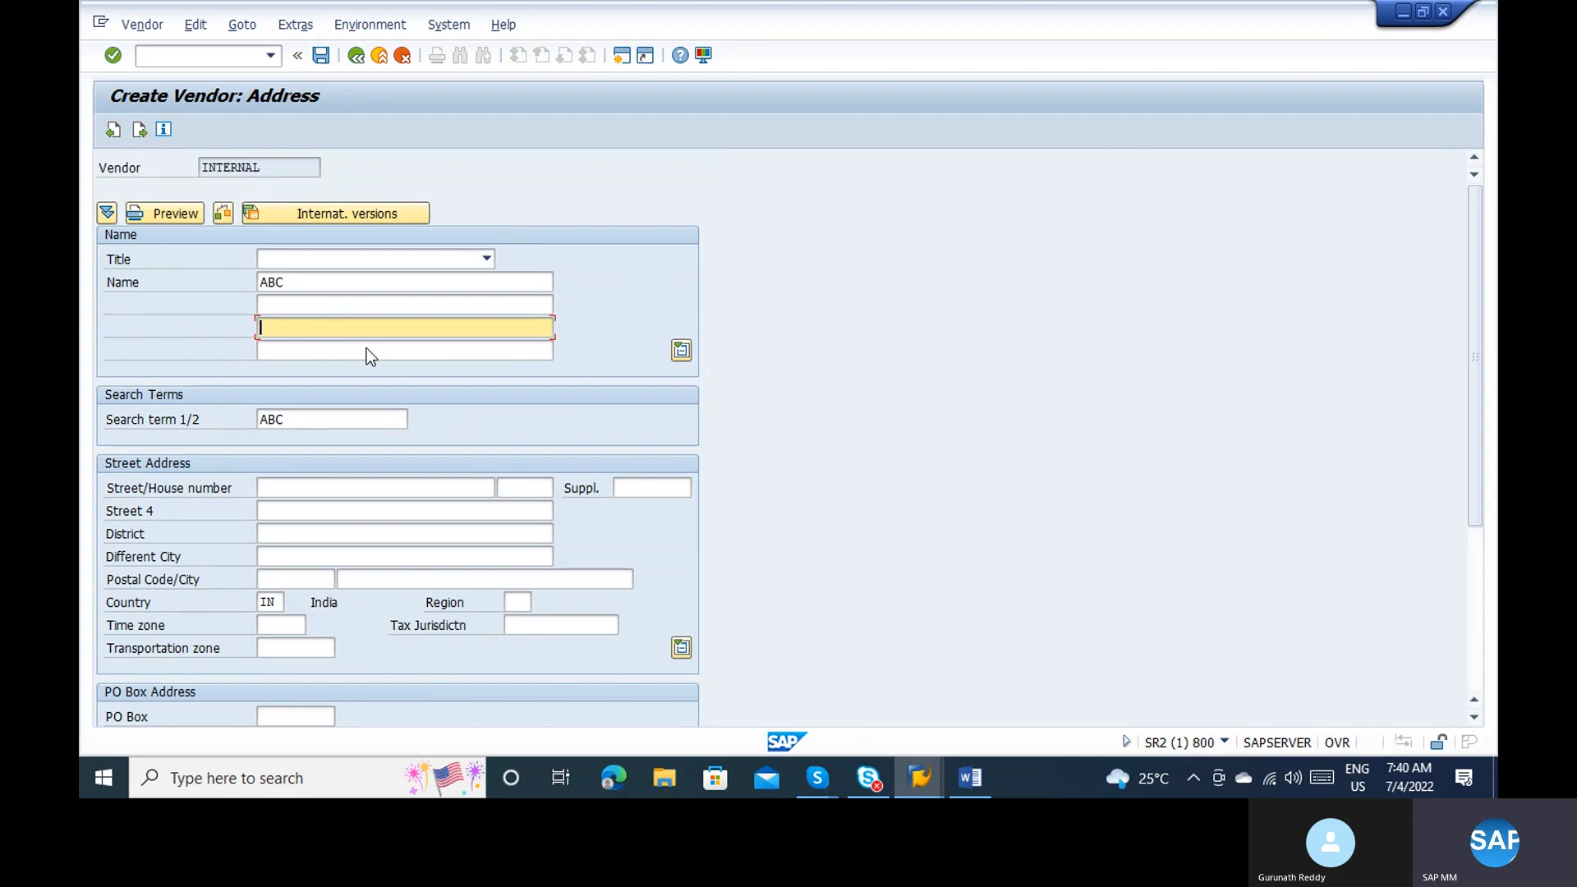
pyautogui.click(368, 349)
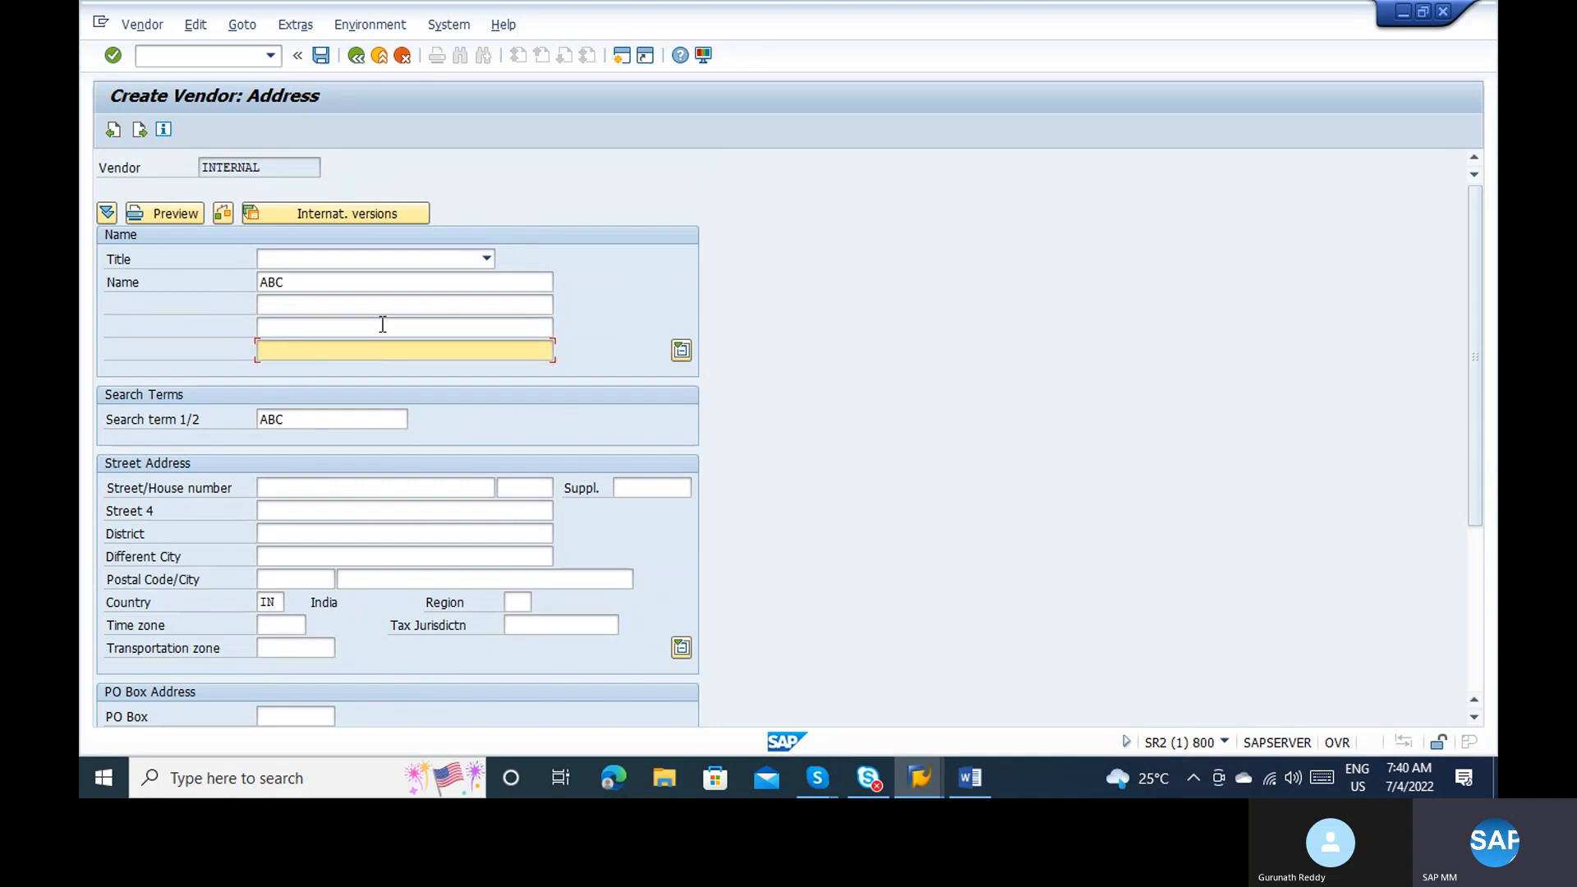
pyautogui.click(374, 56)
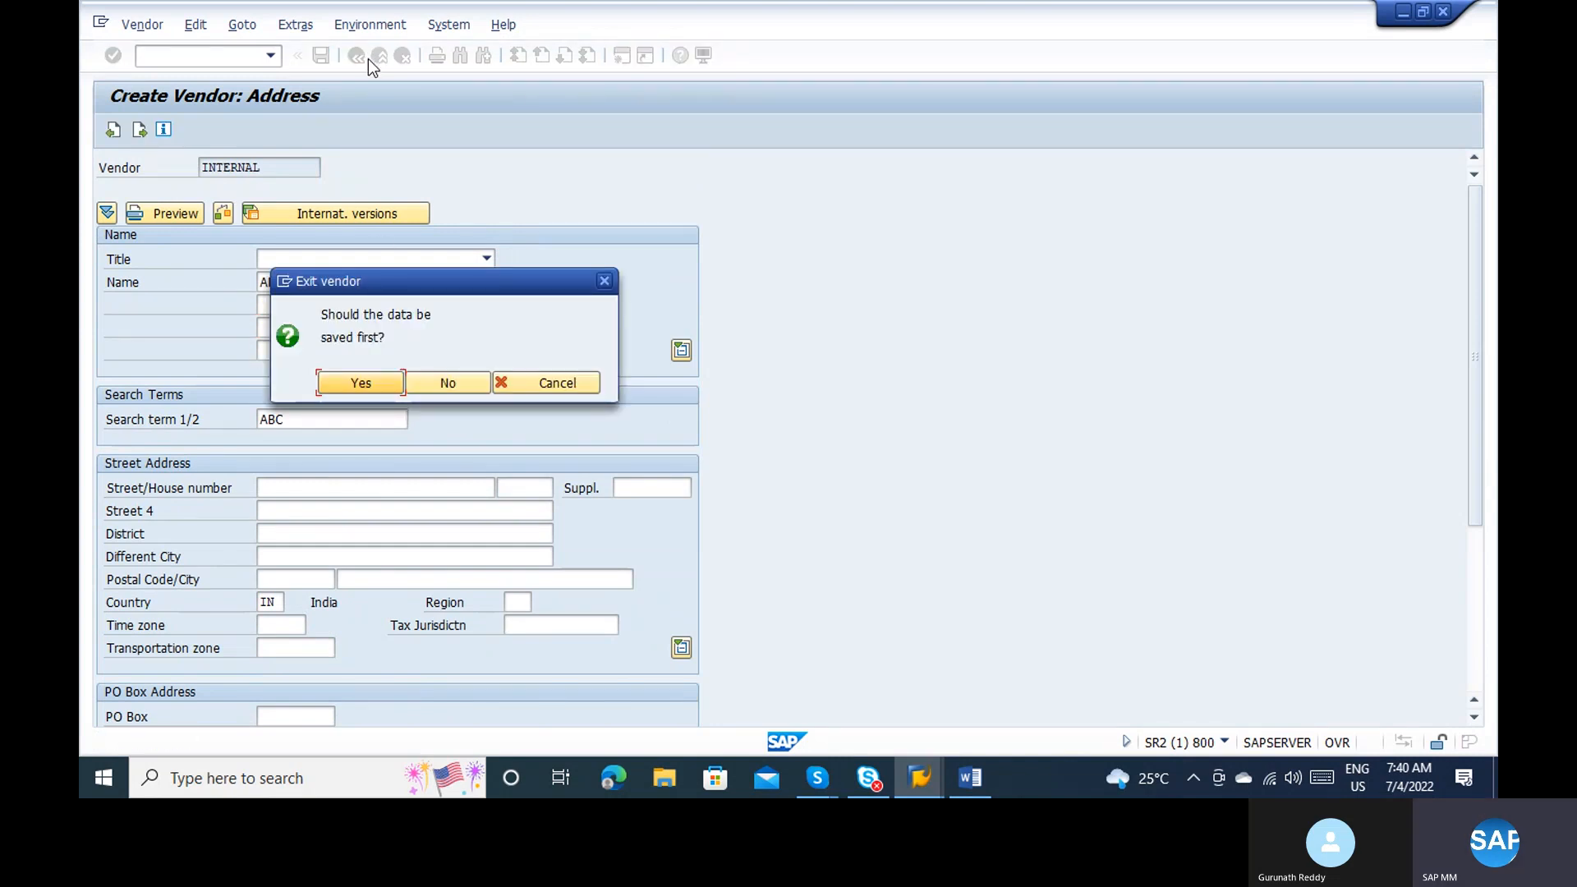
pyautogui.click(425, 383)
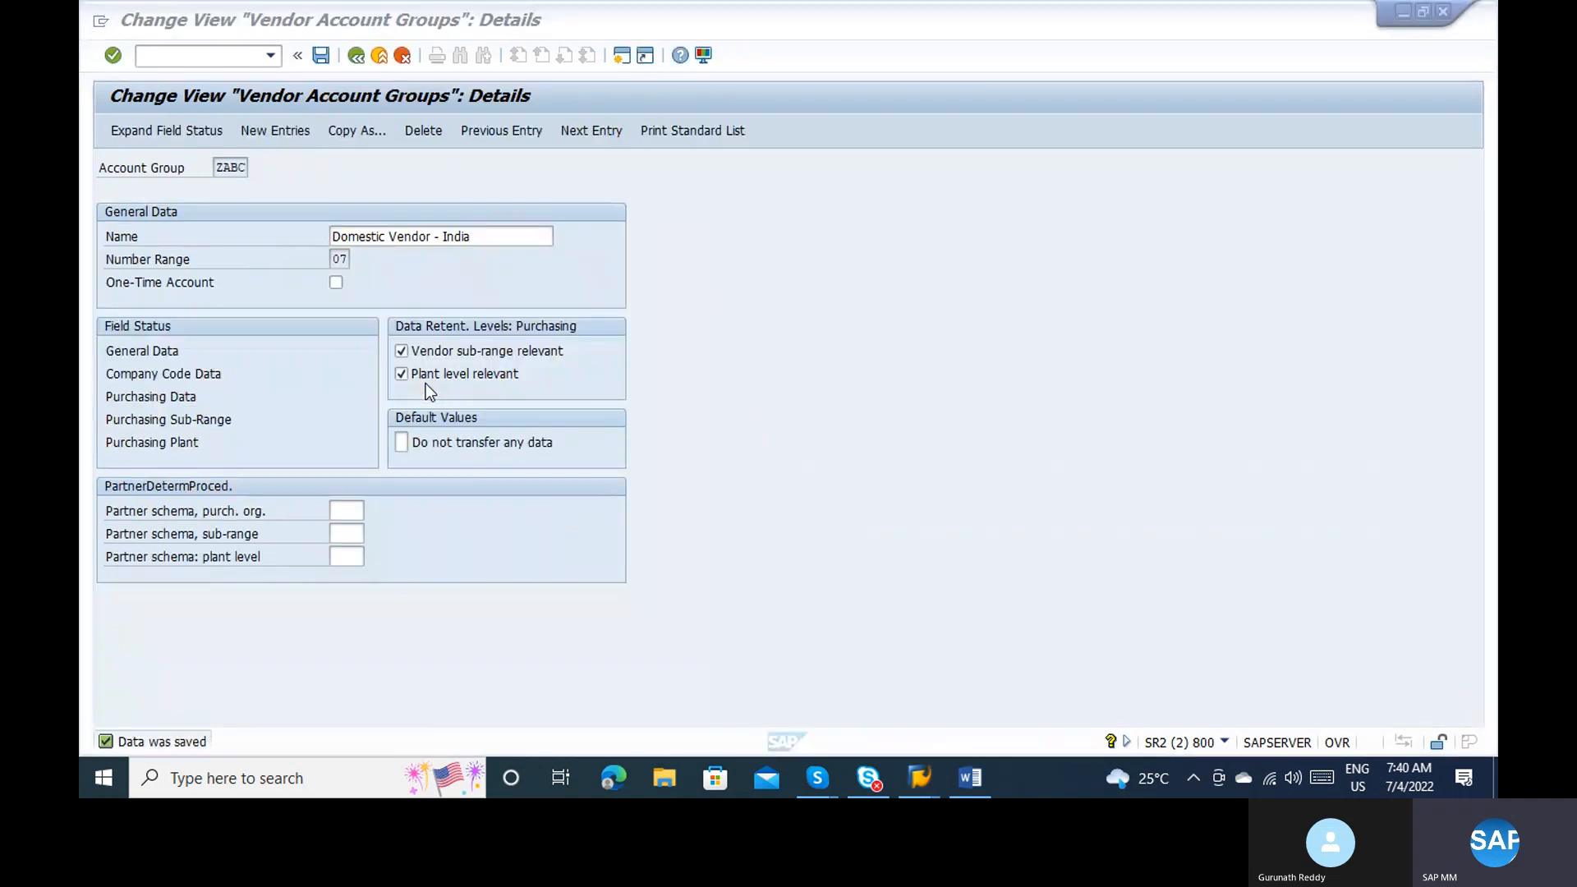
# Step: View the field status groups for company code data and purchasing plant in account group ZABC, returning to its details
pyautogui.click(205, 378)
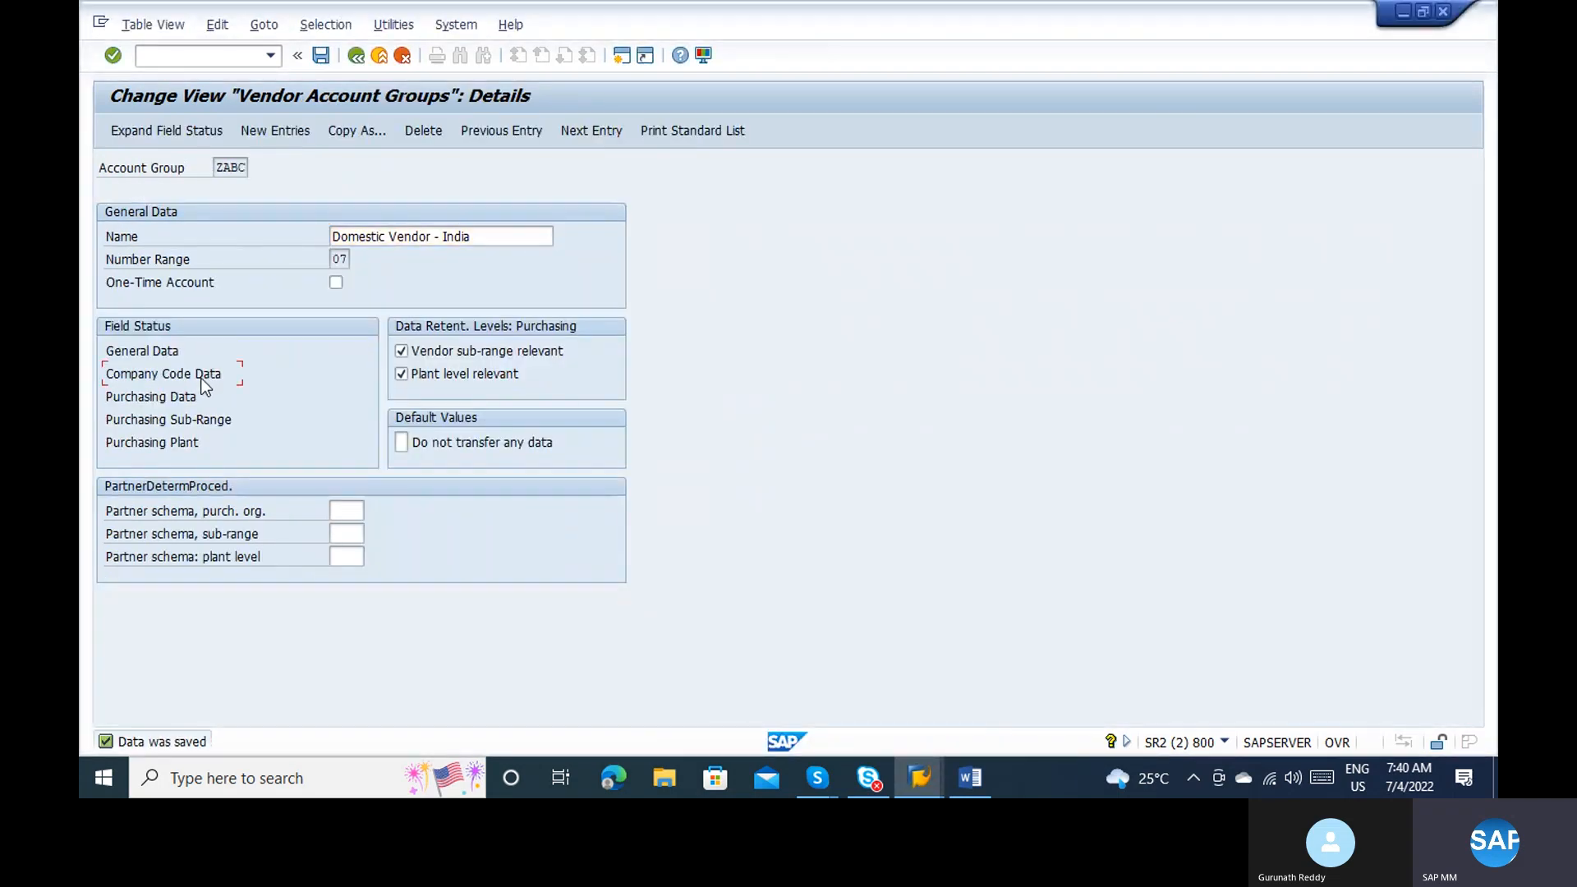
pyautogui.doubleClick(204, 378)
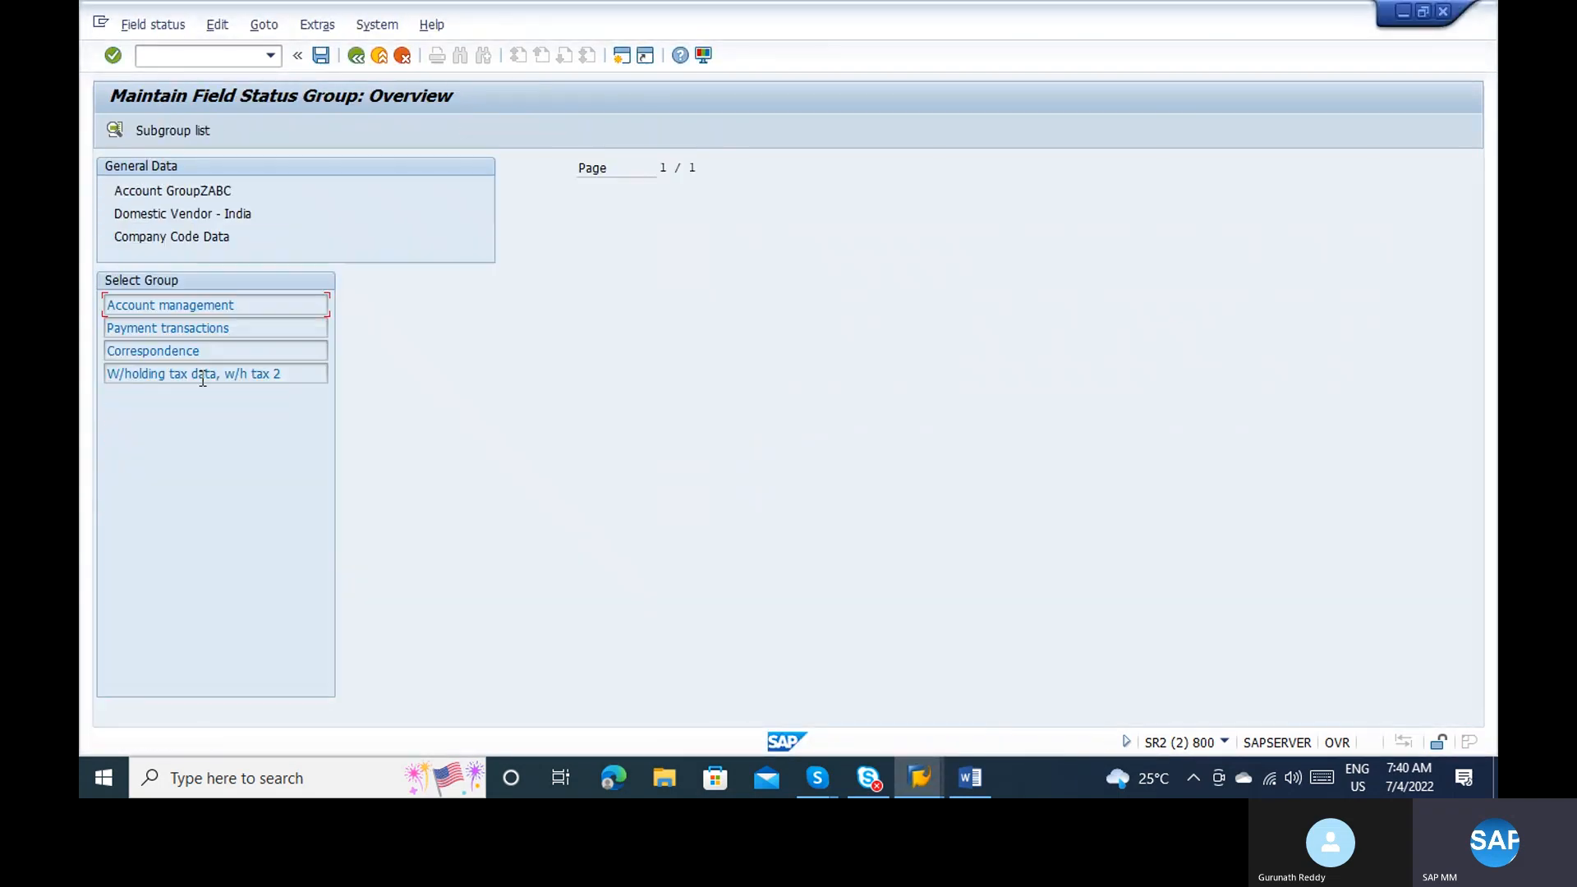
pyautogui.click(356, 55)
pyautogui.doubleClick(148, 443)
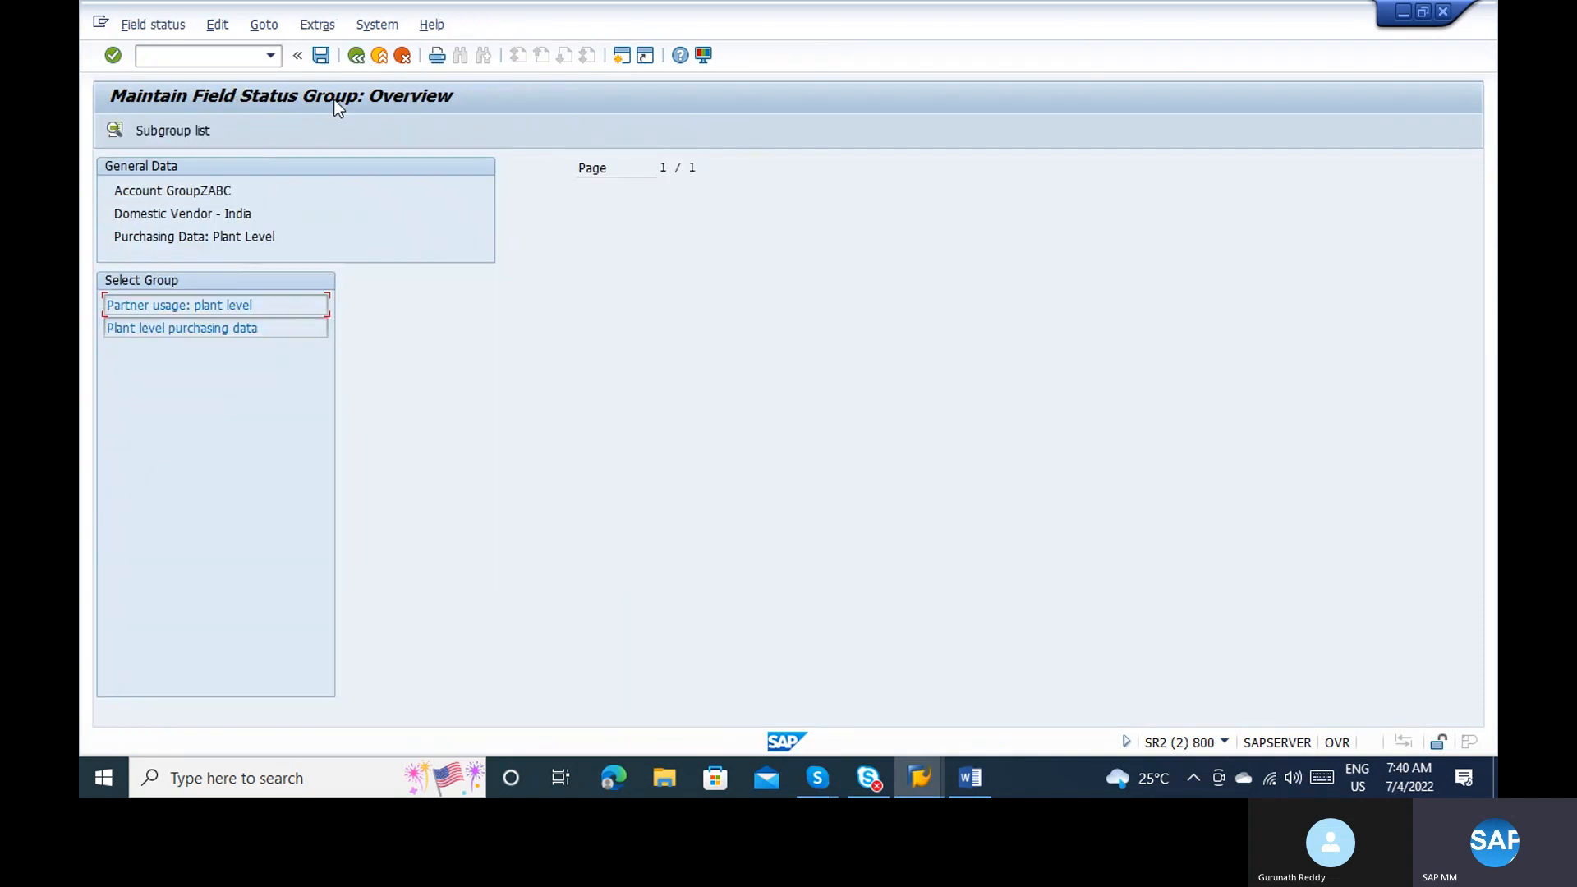
pyautogui.click(356, 56)
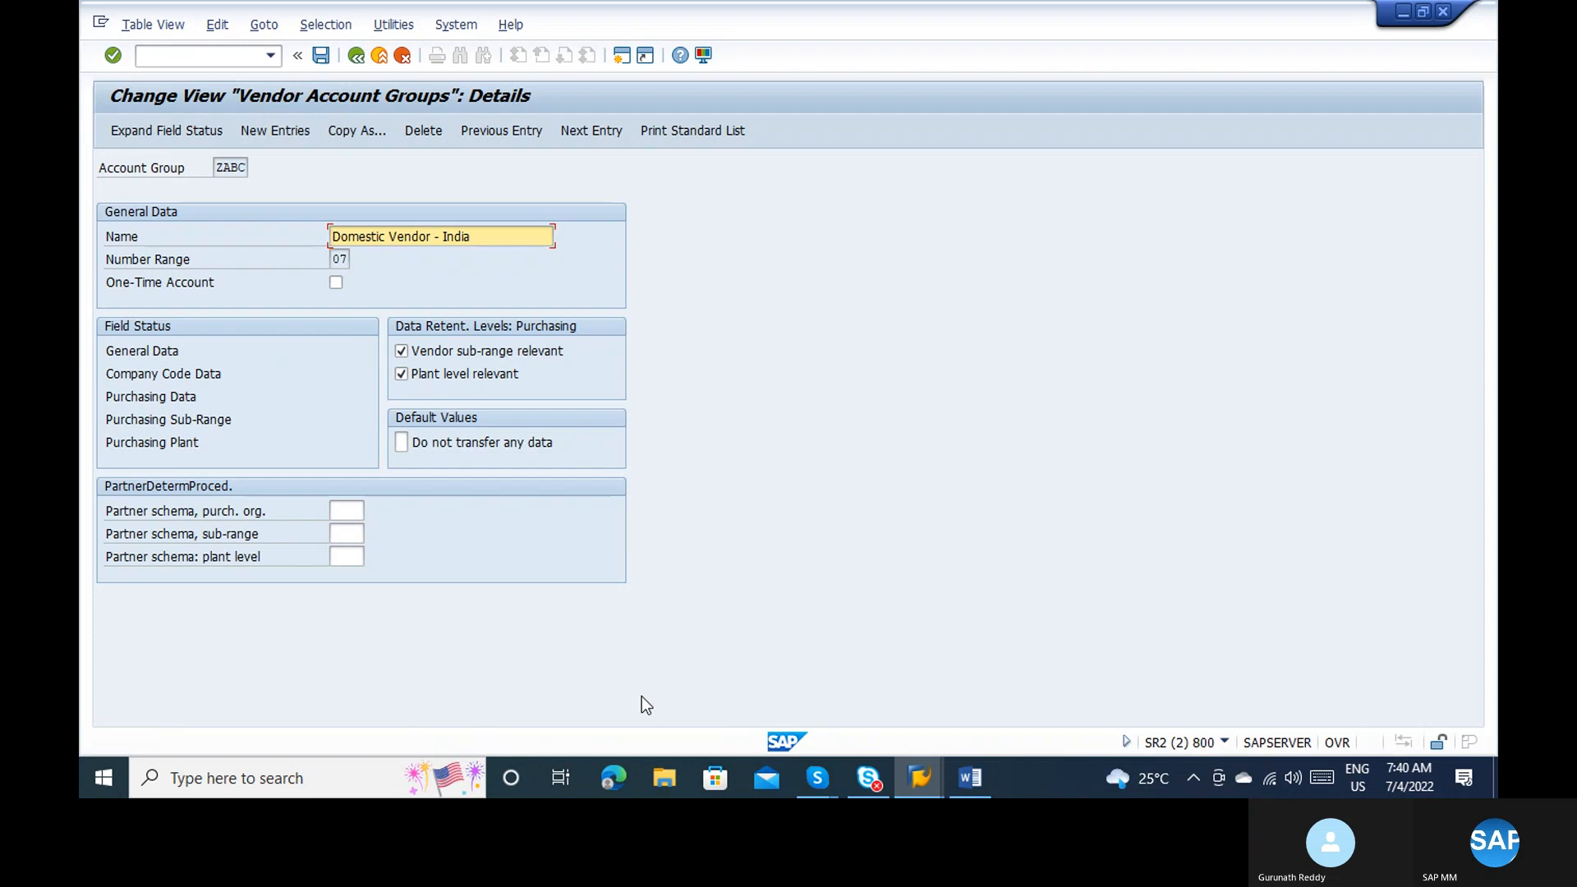
# Step: Switch to the Word notes and add "Partner determination" as item 7 of the numbered list
pyautogui.click(970, 777)
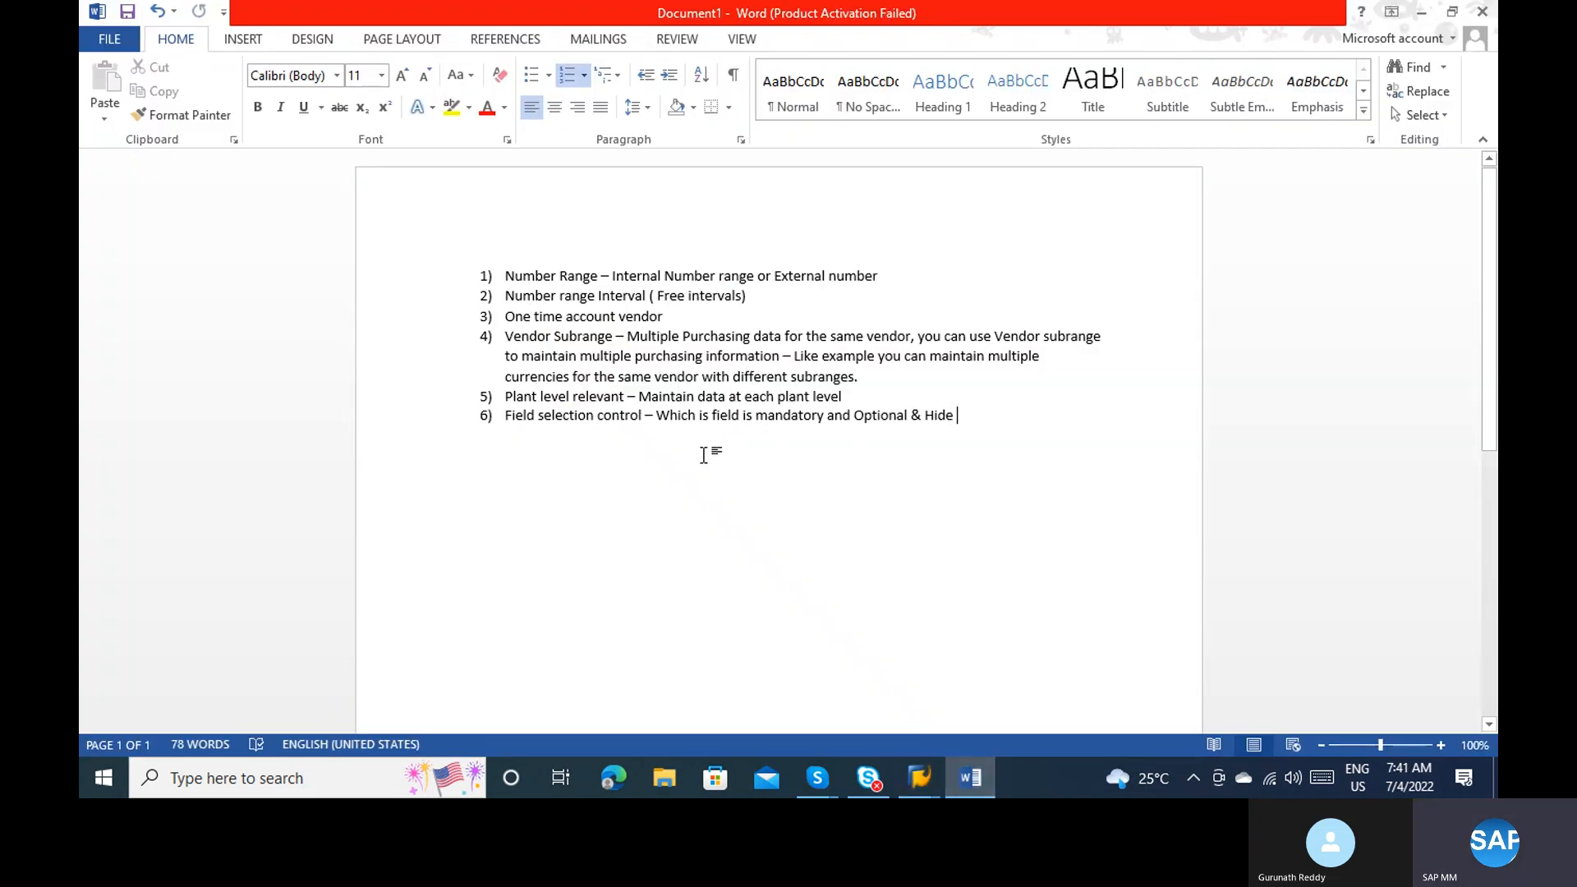
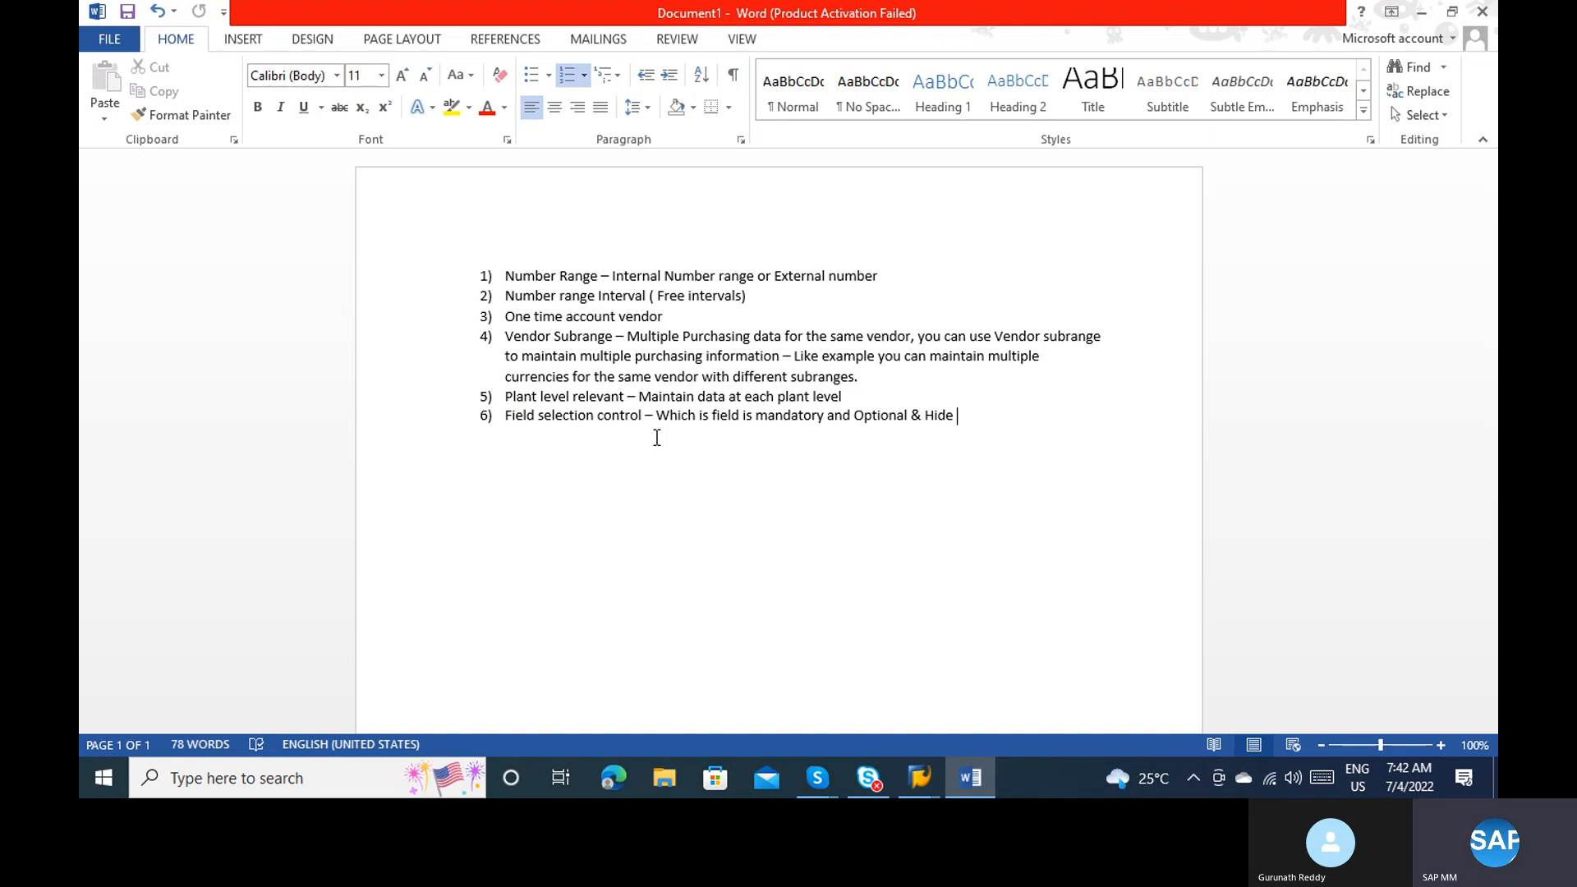
pyautogui.press('Return')
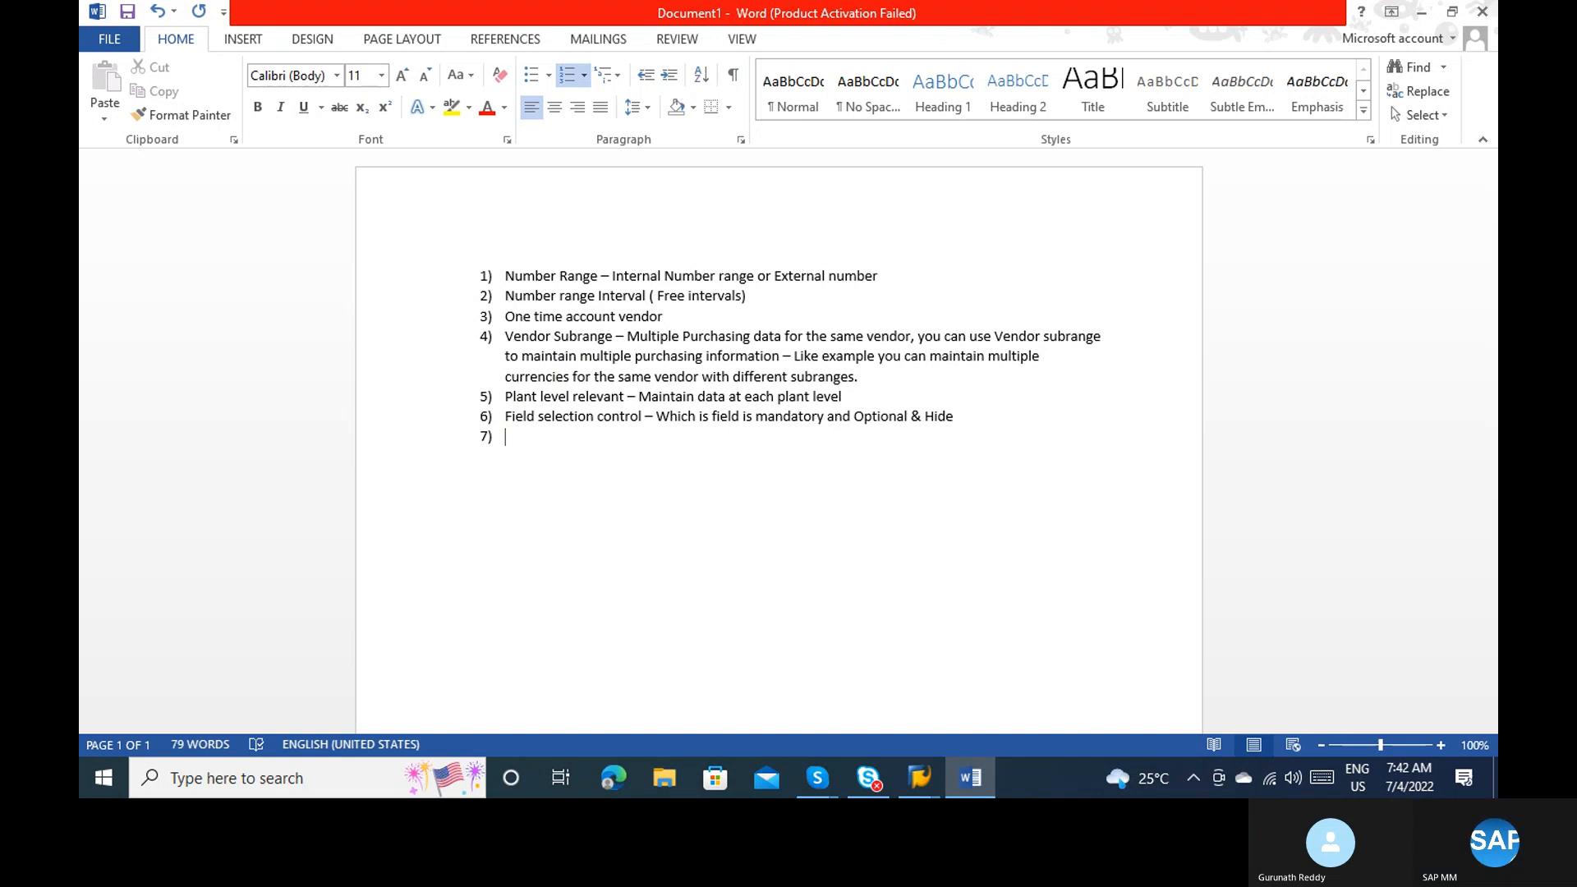
pyautogui.write('Partn')
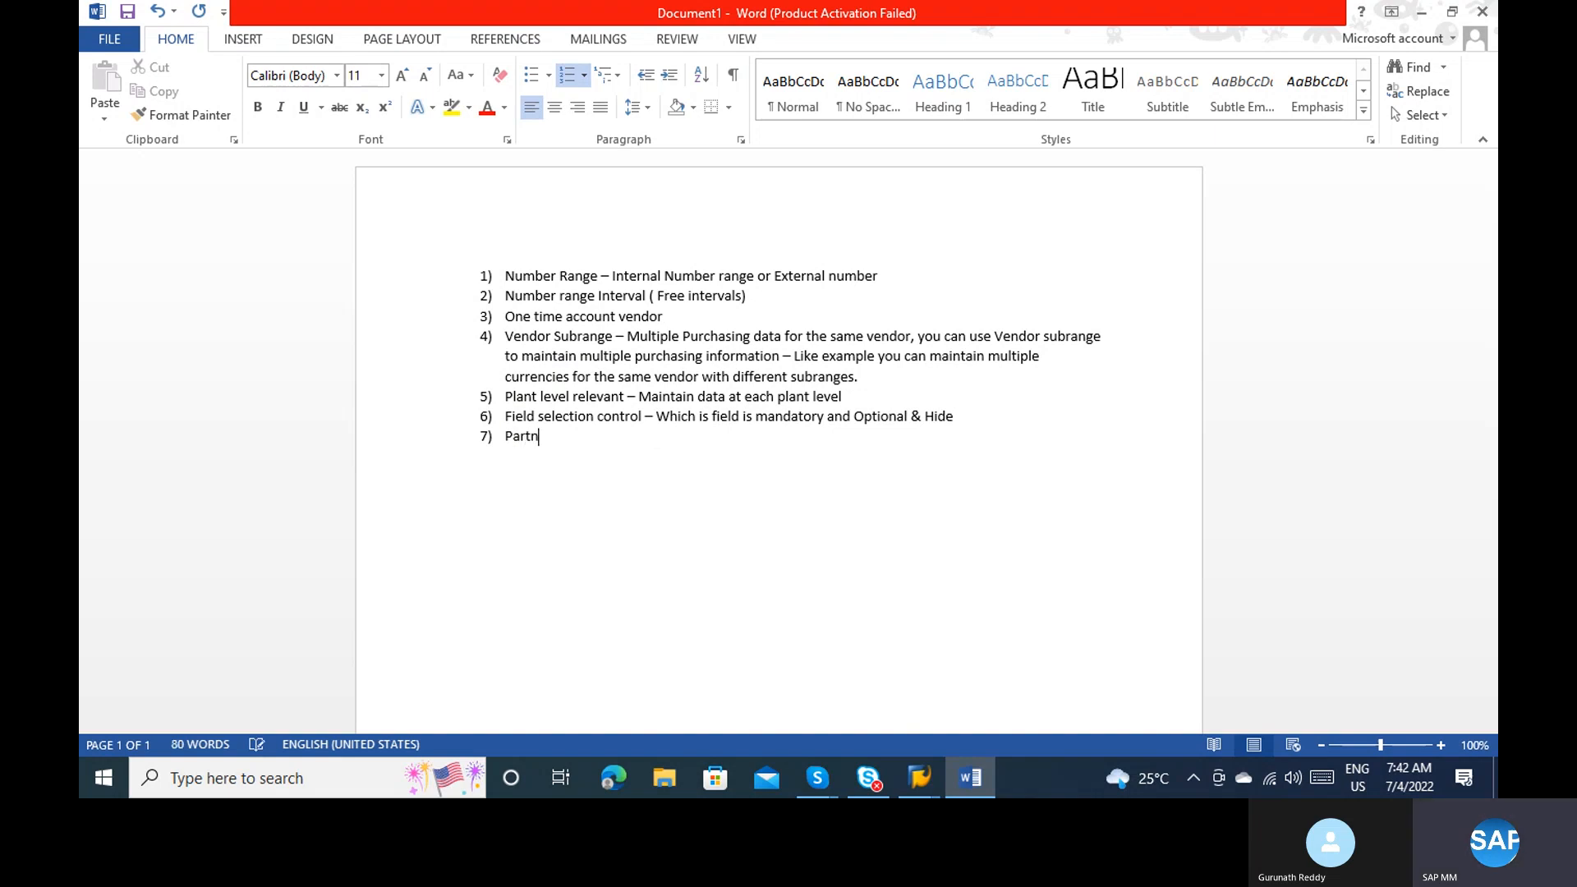
pyautogui.write('er dter')
pyautogui.press('BackSpace')
pyautogui.press('BackSpace')
pyautogui.press('BackSpace')
pyautogui.write('etermination')
# Step: Switch back to SAP and assign IDE1 as the purchasing organization partner schema of account group ZABC
pyautogui.hotkey('alt', 'Tab')
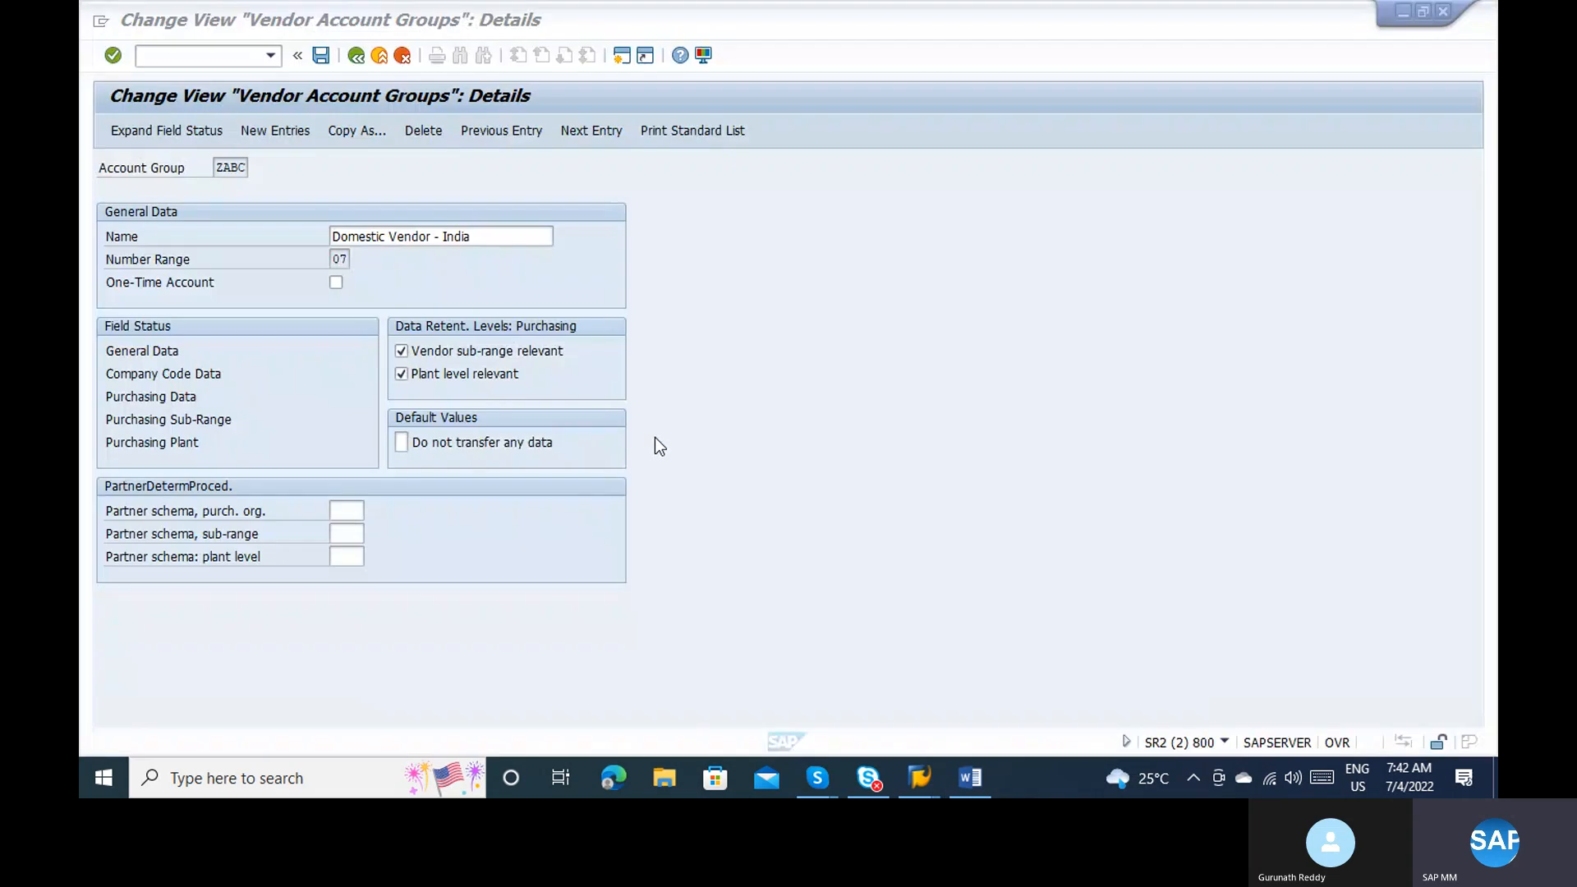
pyautogui.click(346, 510)
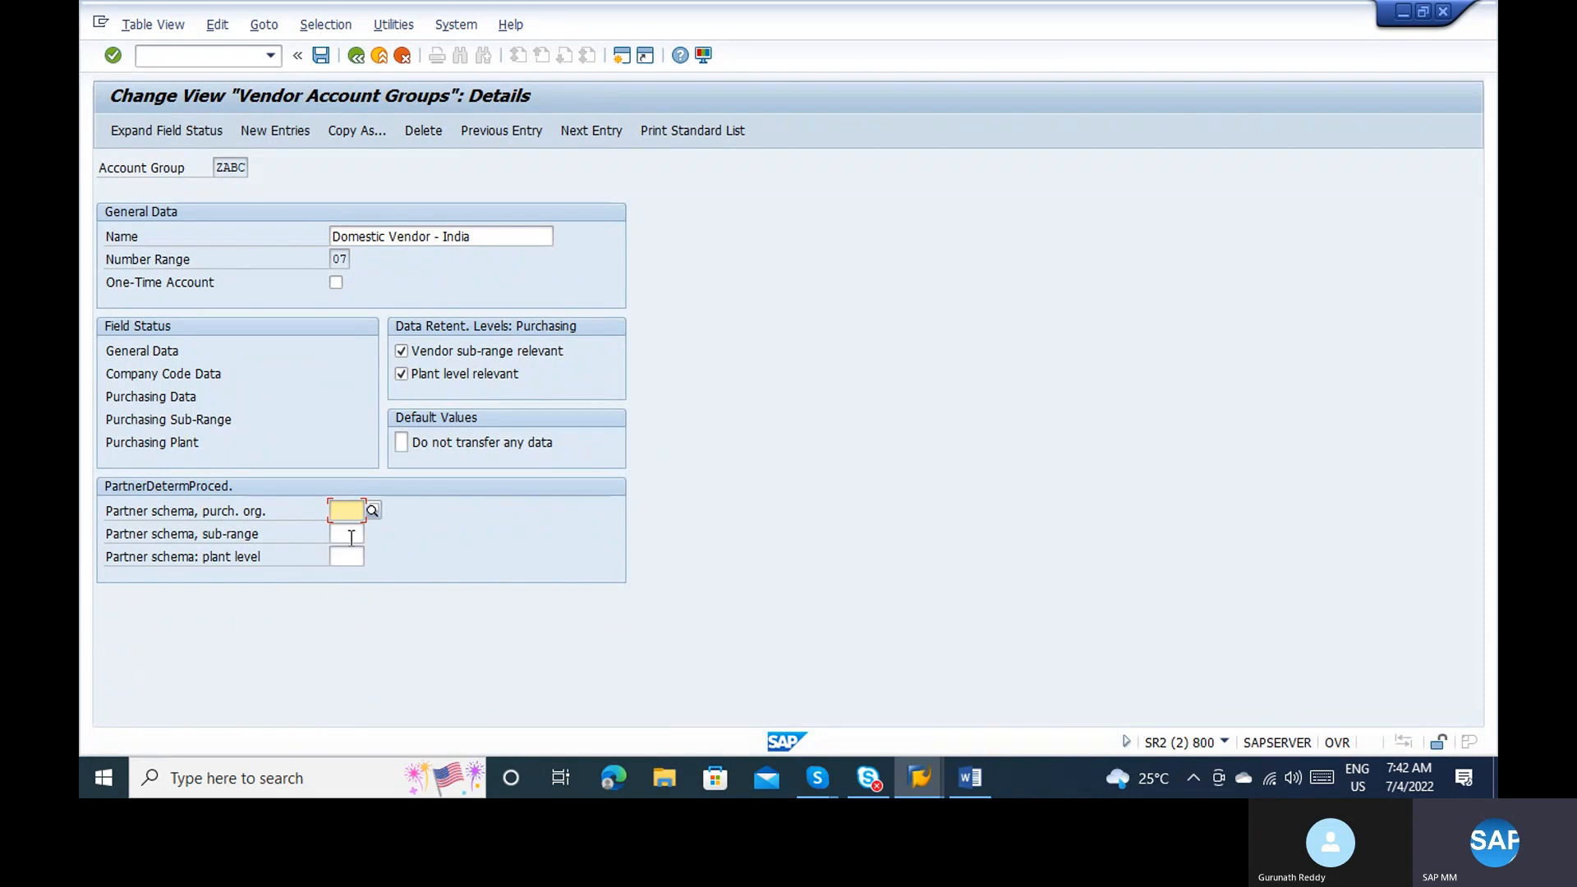
pyautogui.click(369, 515)
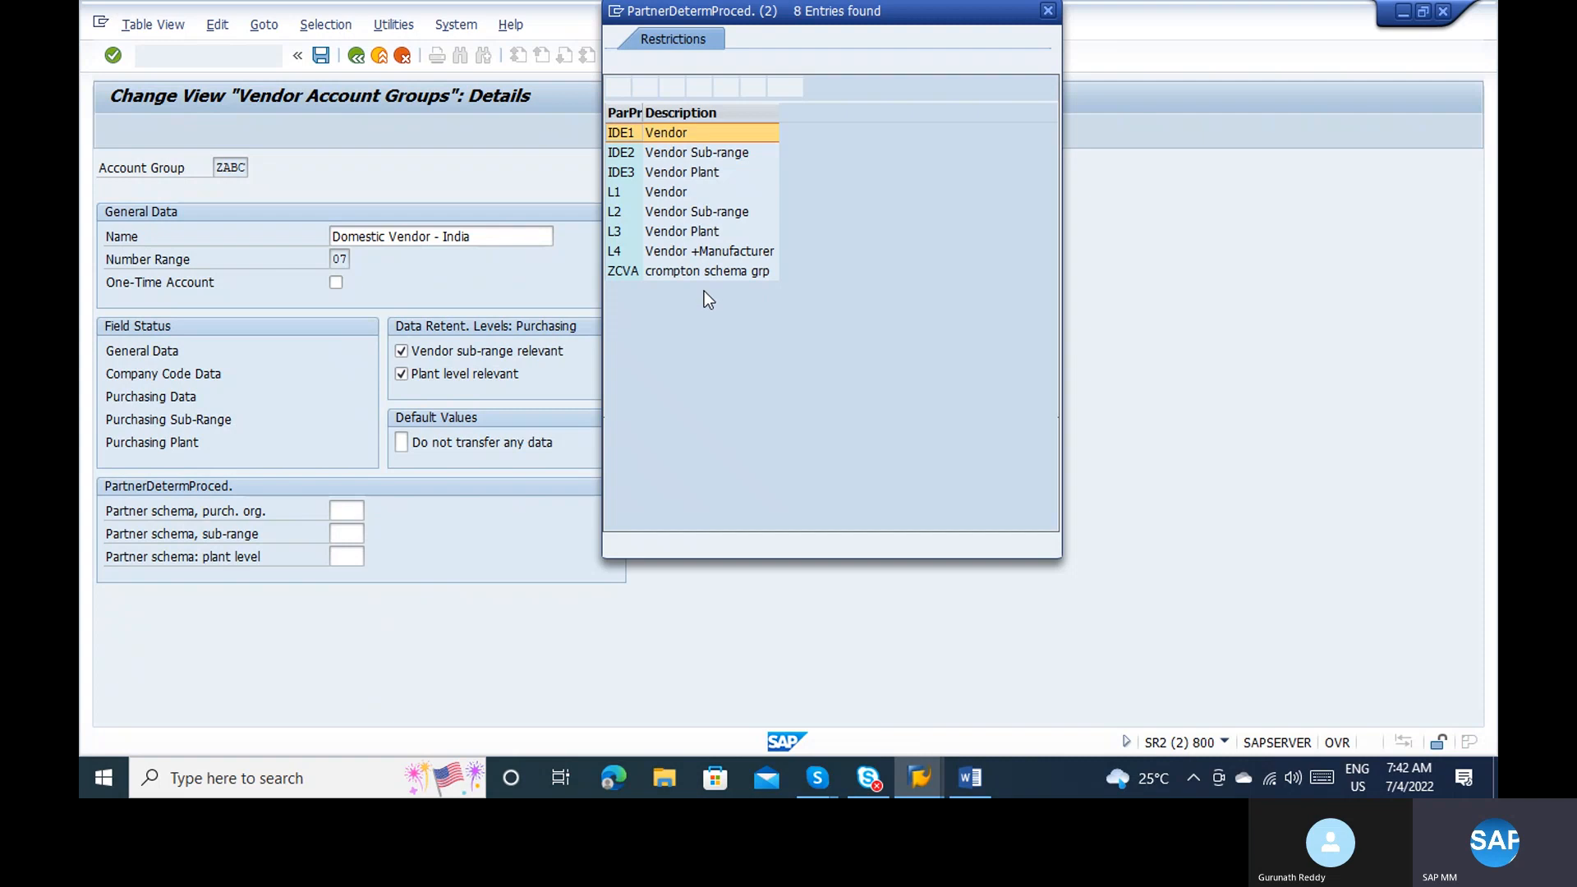
pyautogui.click(675, 194)
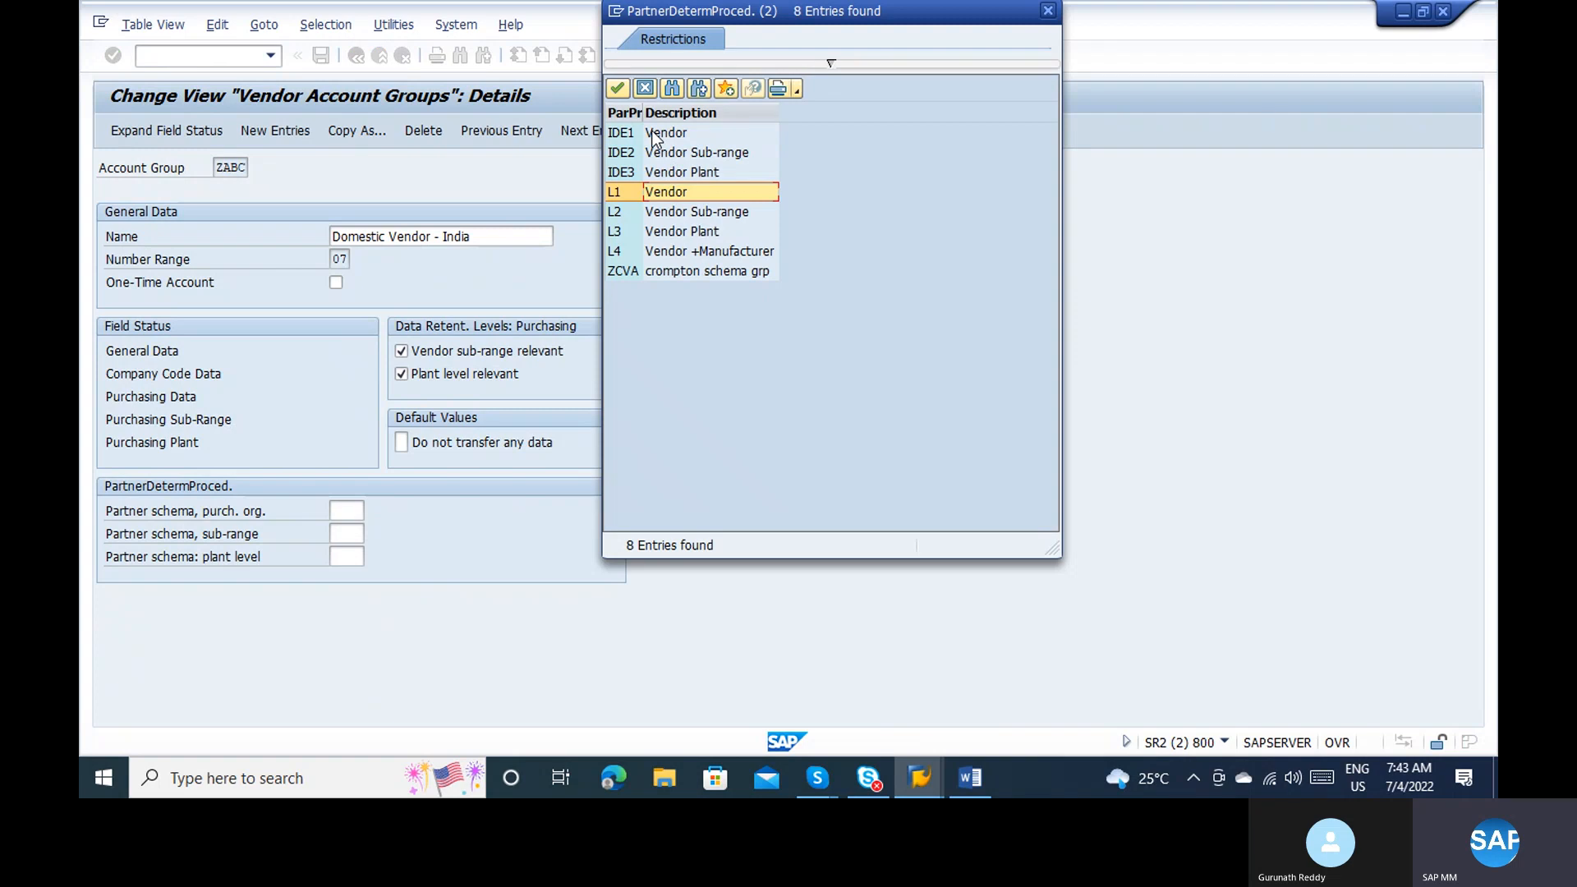
pyautogui.doubleClick(653, 134)
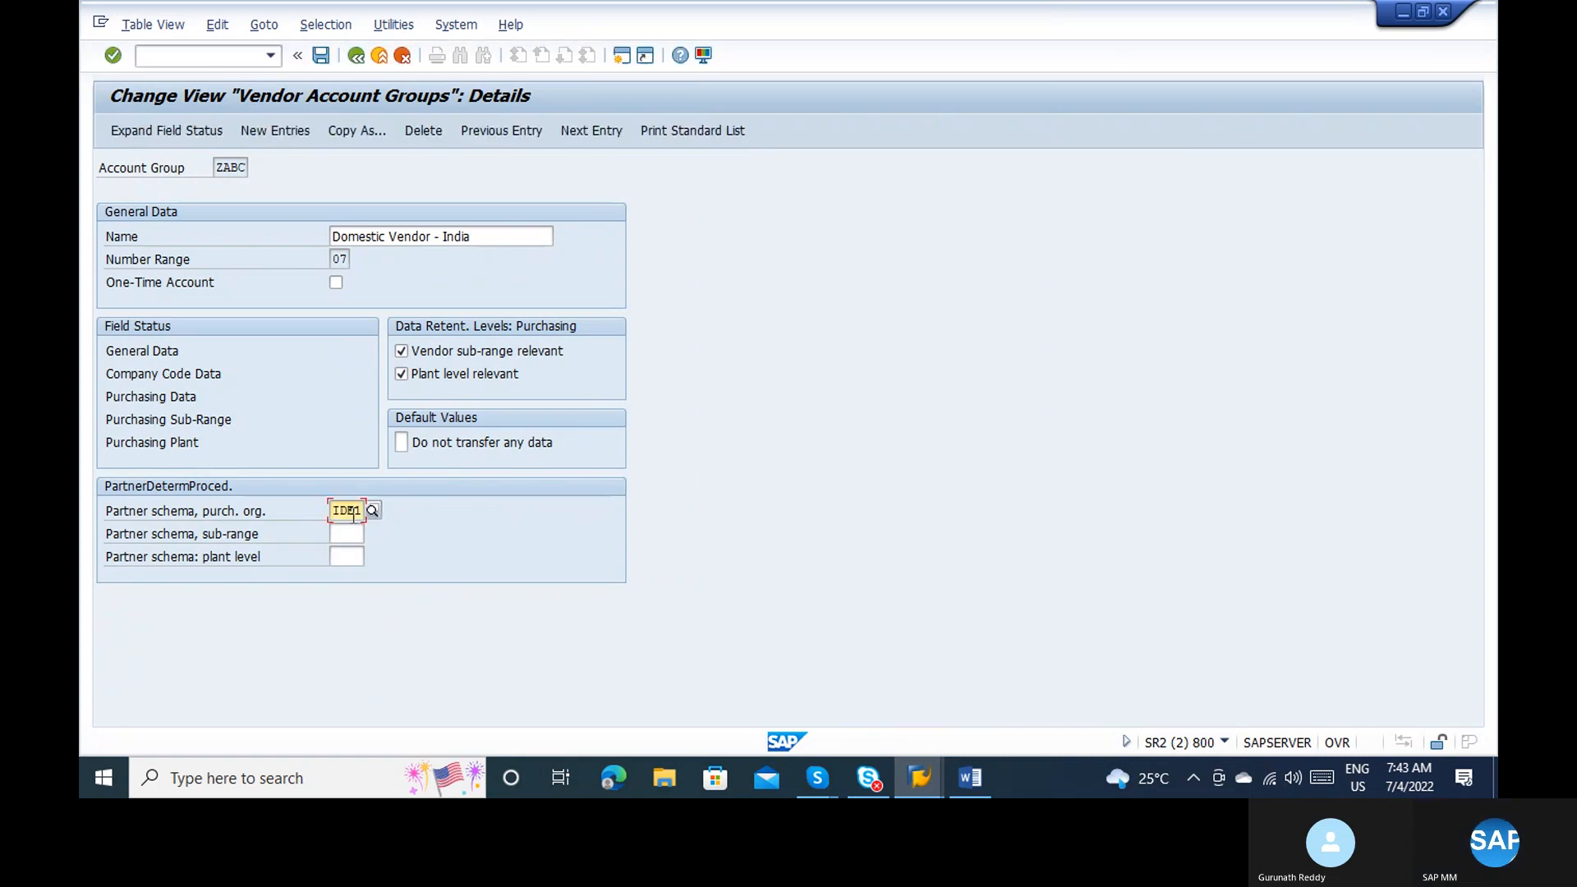
# Step: Set the sub-range and plant level partner schemas to IDE1 as well, and save the account group
pyautogui.click(321, 55)
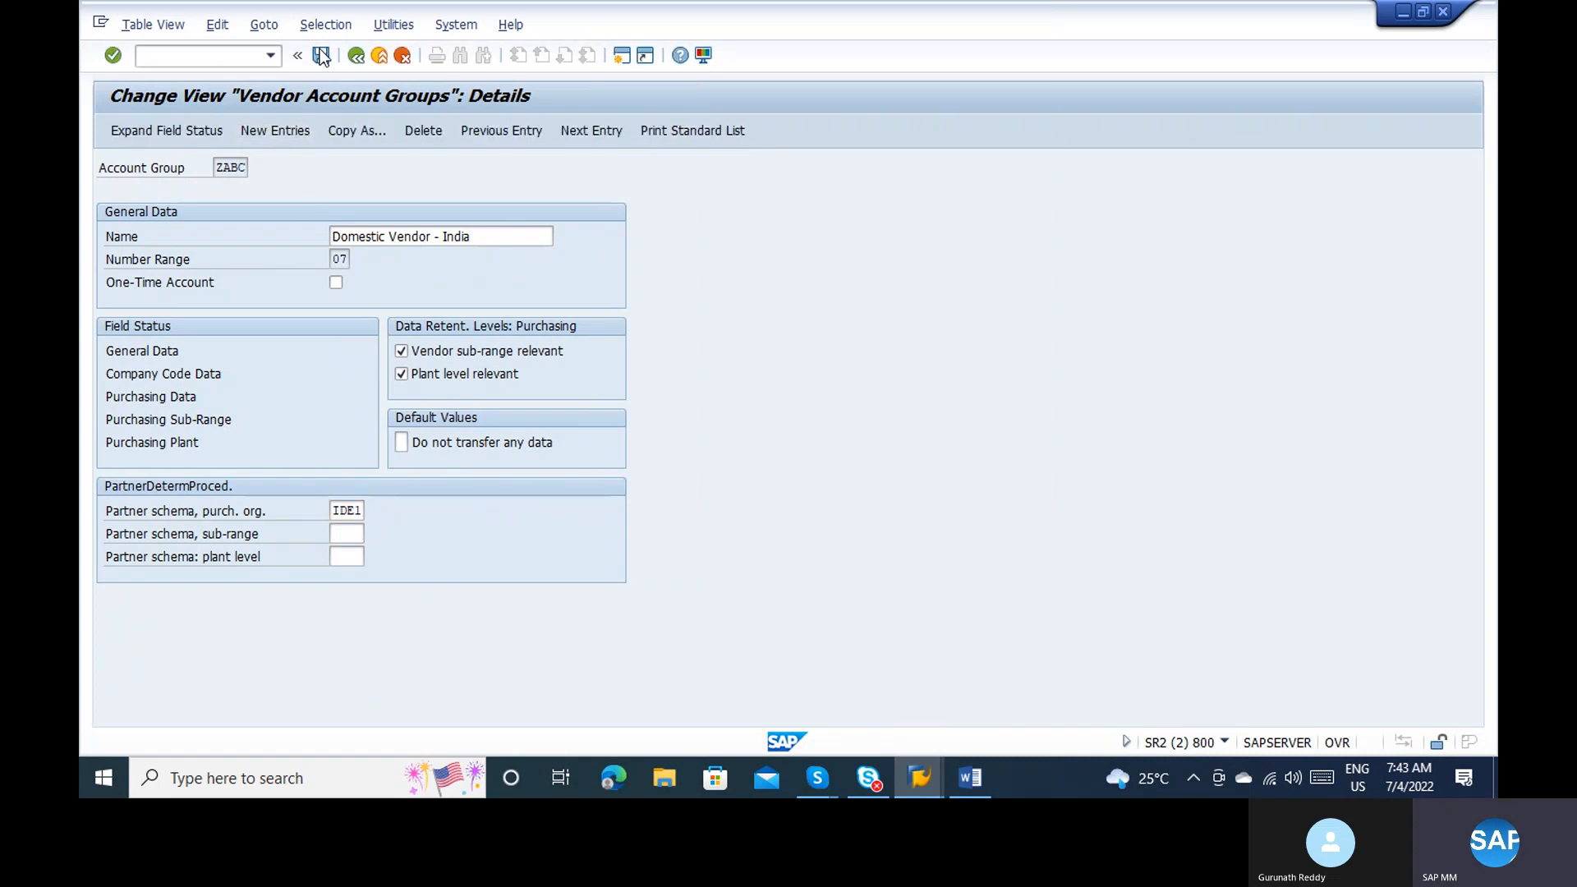
pyautogui.click(348, 531)
pyautogui.click(343, 510)
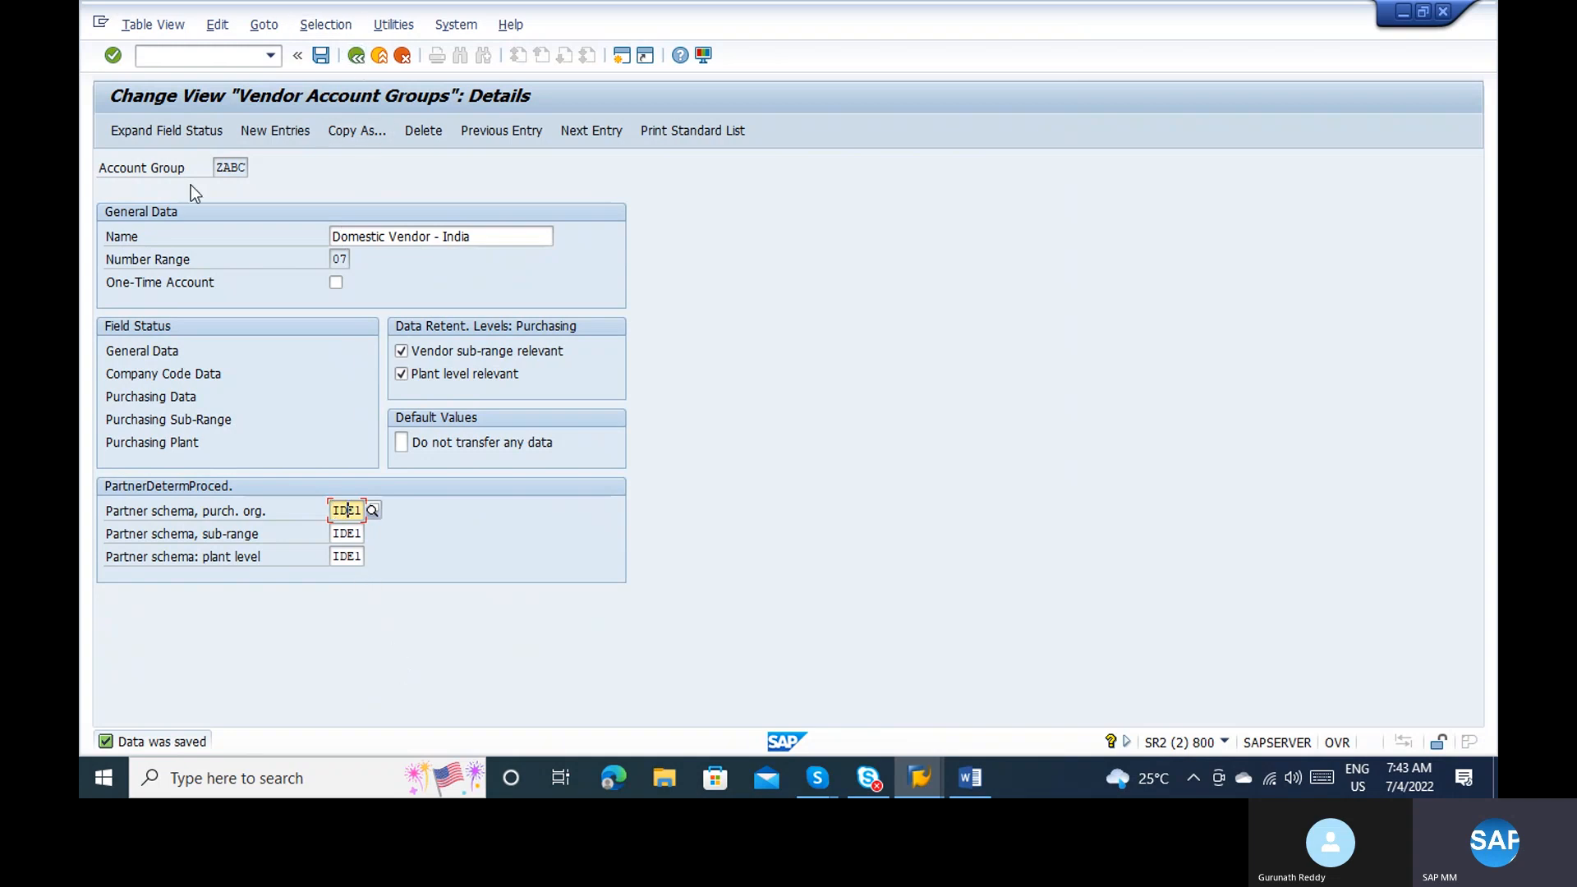
# Step: Start vendor creation with XK01 for account group ZABC and continue to the address screen
pyautogui.click(155, 57)
pyautogui.write('/nxk0')
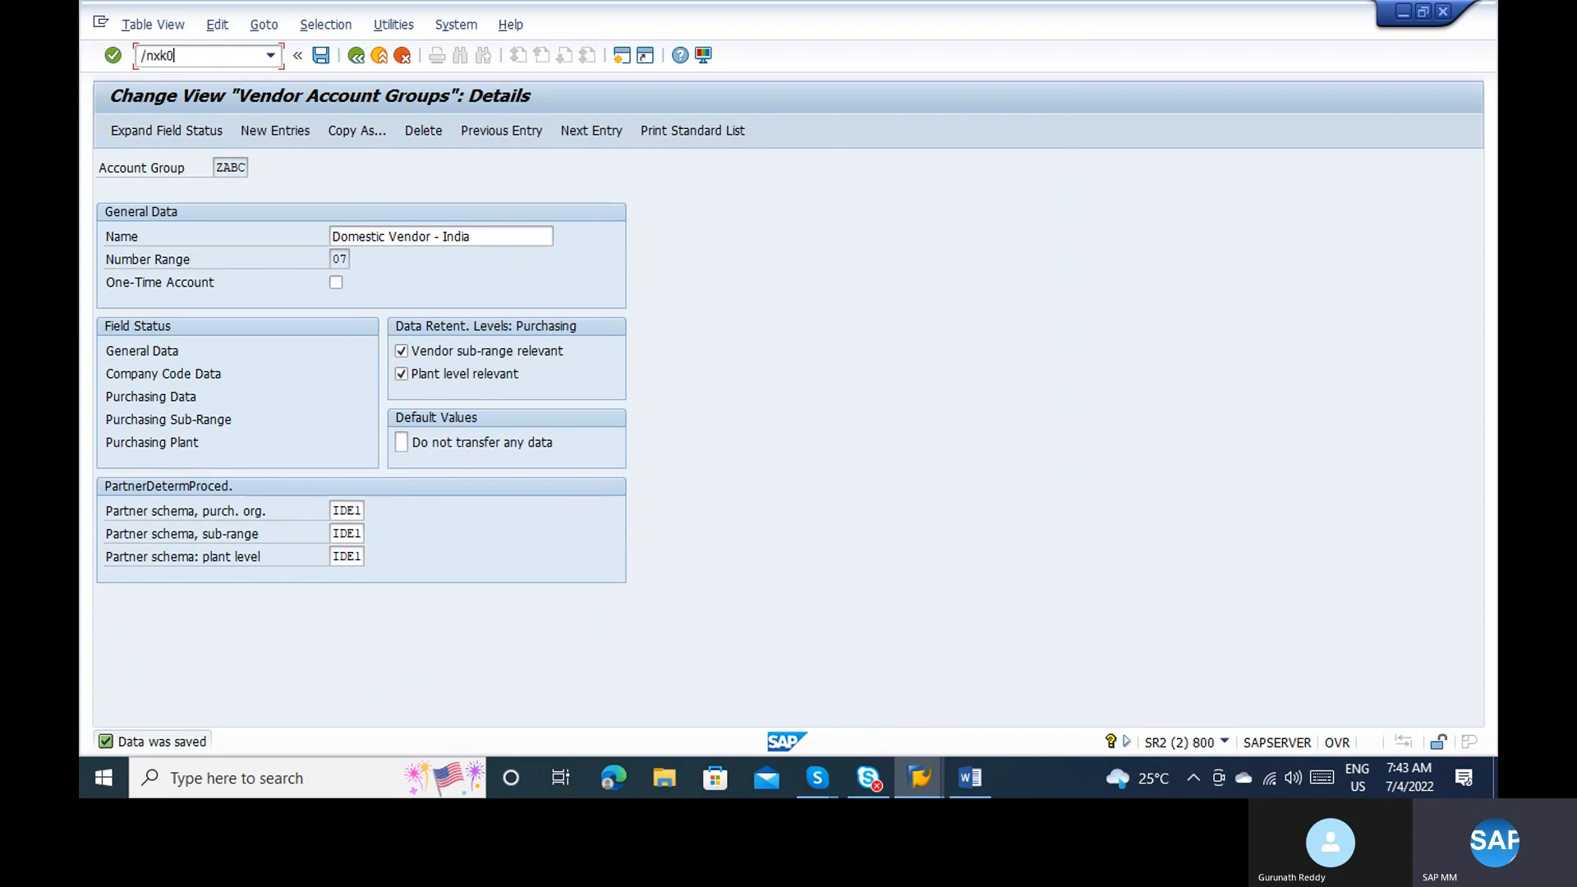
pyautogui.press('Return')
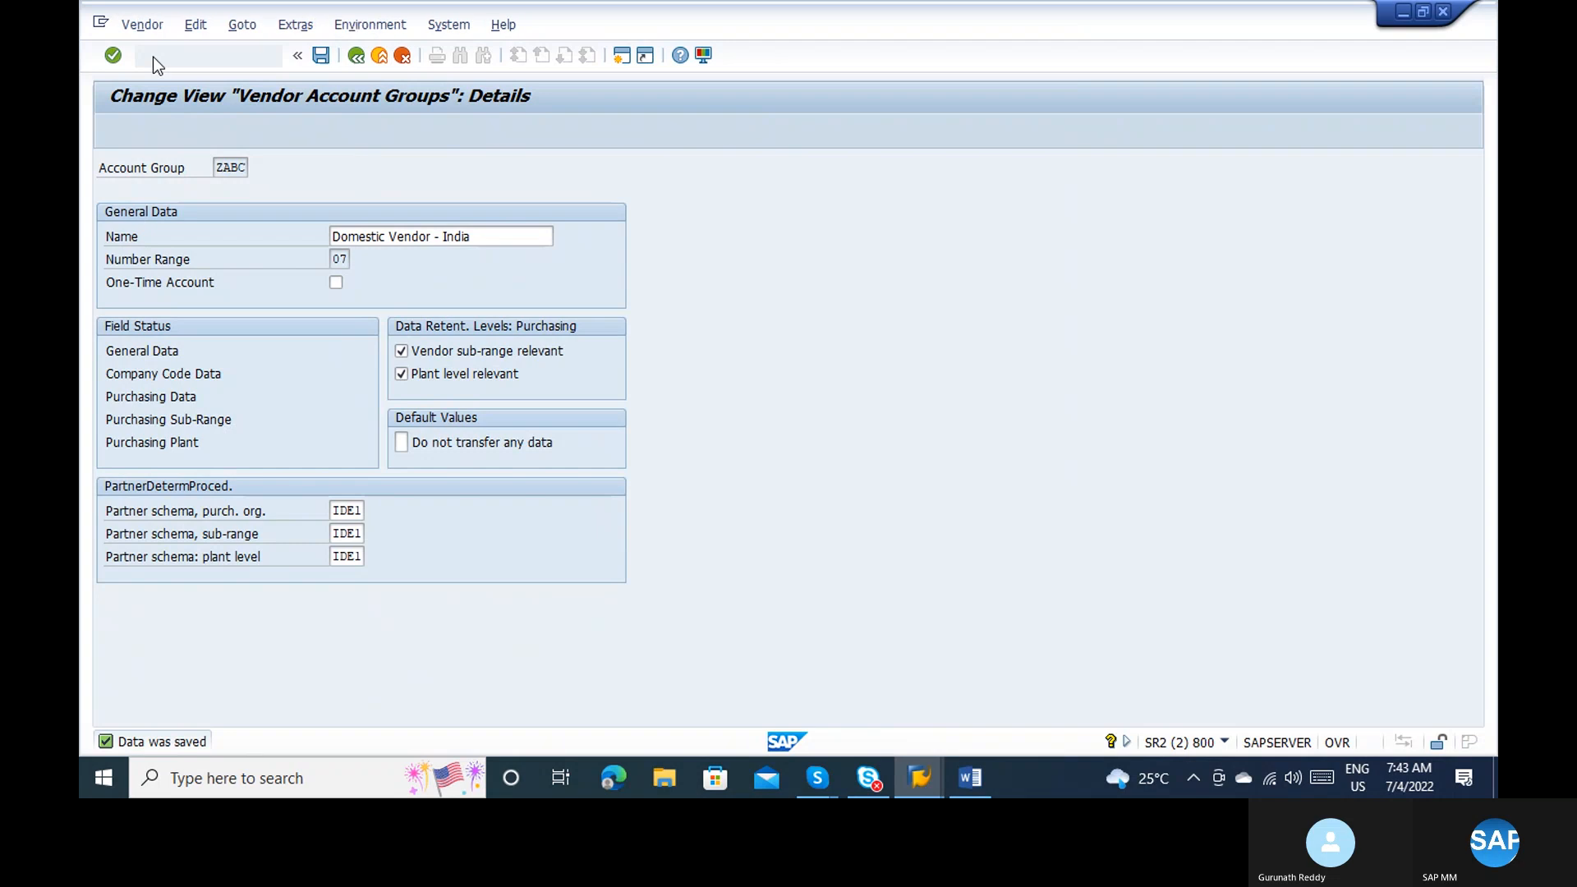
pyautogui.press('Return')
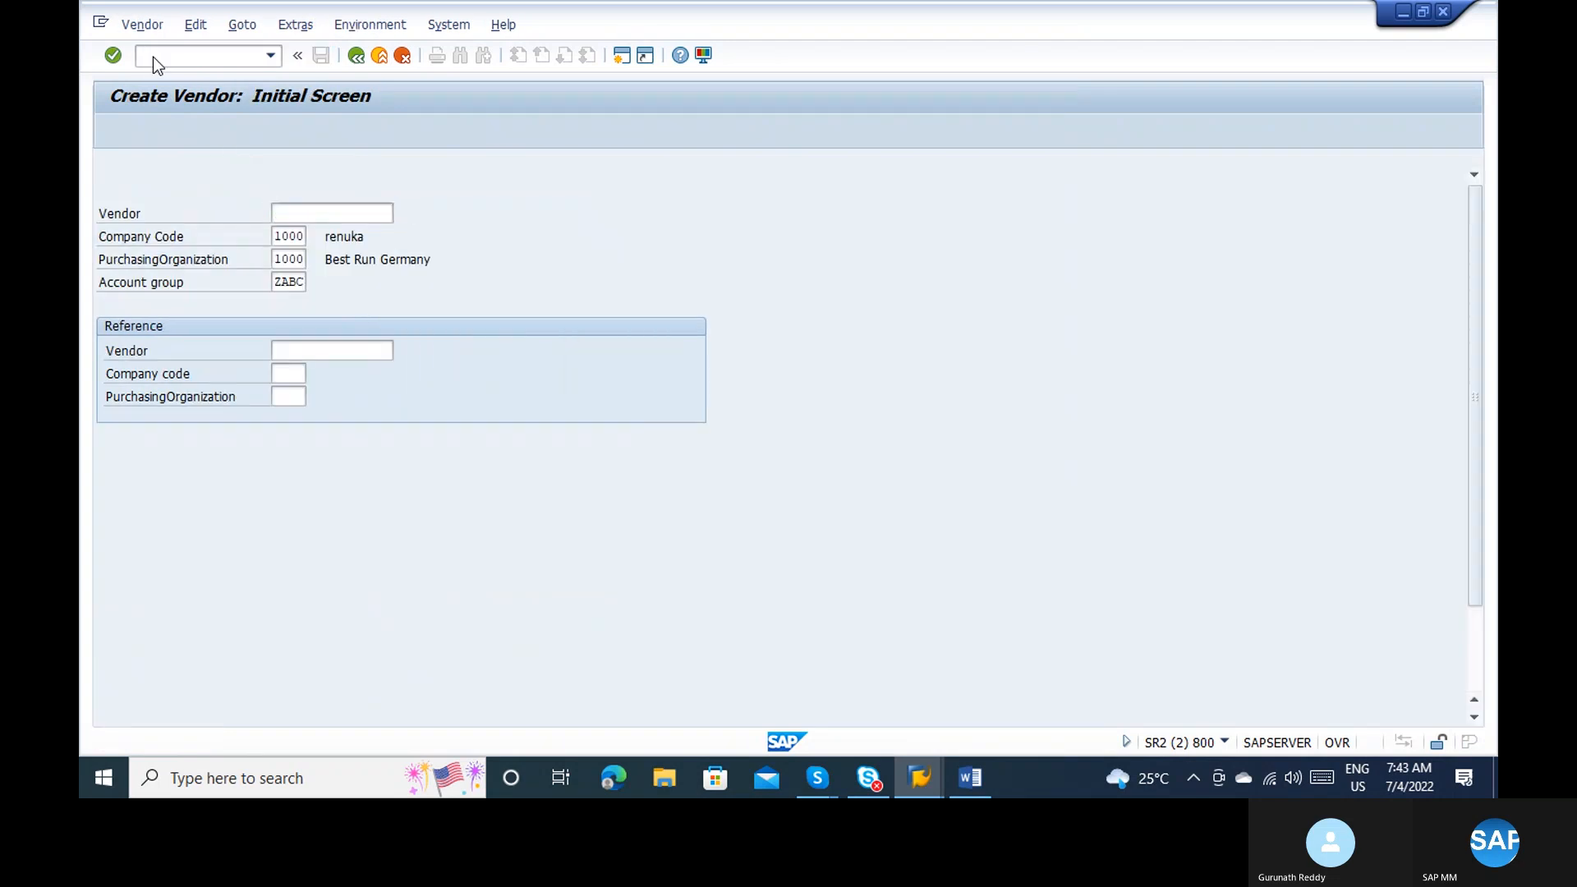
# Step: Enter dooi as the vendor name and pdjpj as the search term on the address screen
pyautogui.click(343, 284)
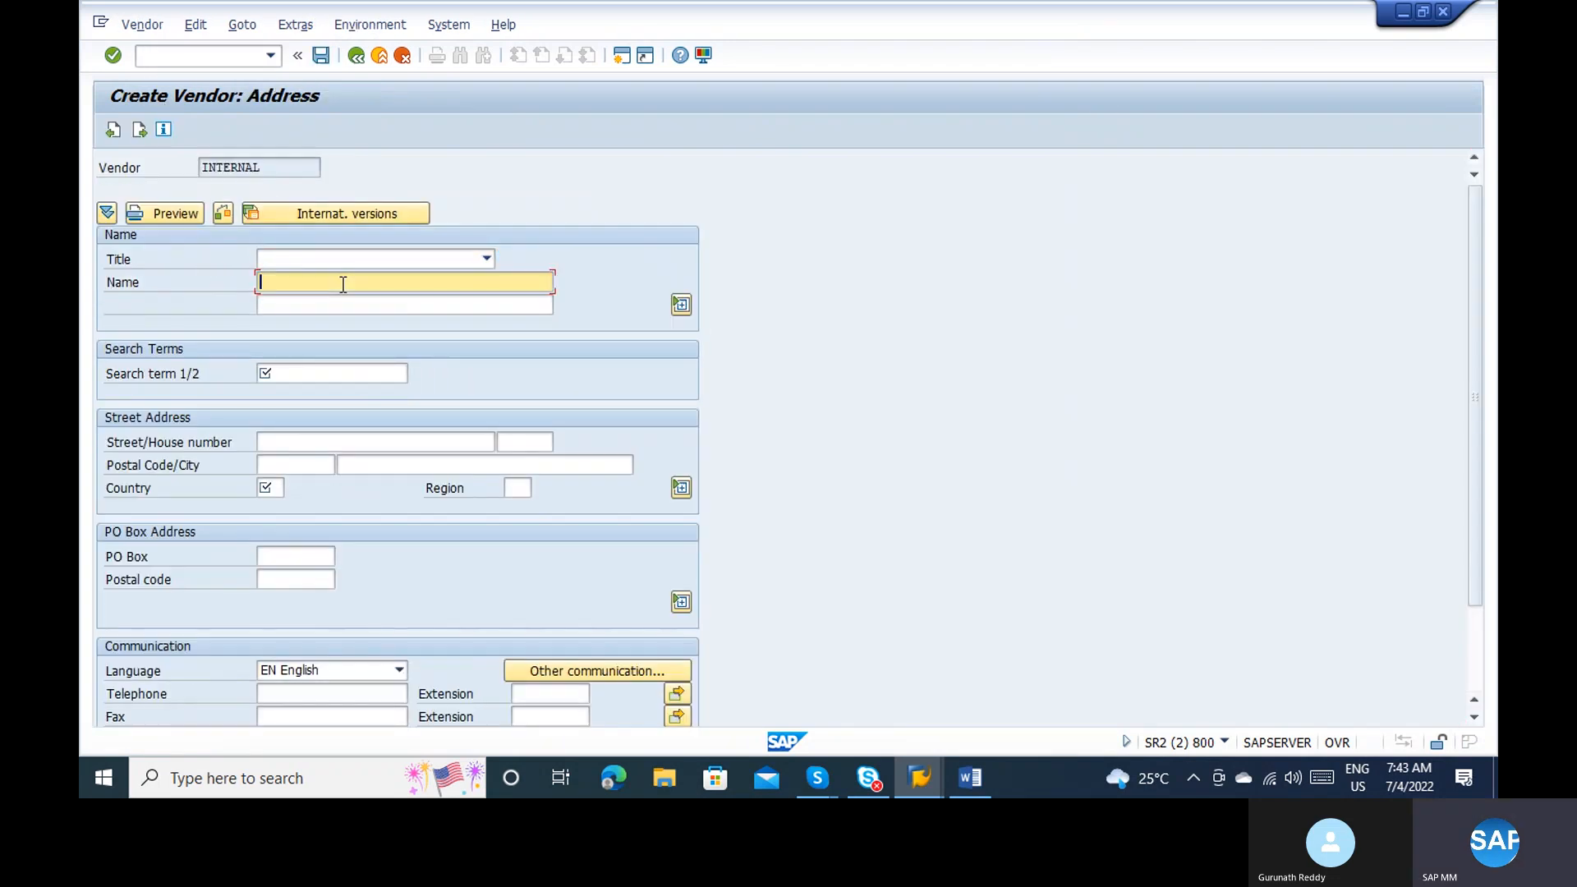
pyautogui.write('dooi')
pyautogui.press('Tab')
pyautogui.press('Tab')
pyautogui.press('Tab')
pyautogui.press('Tab')
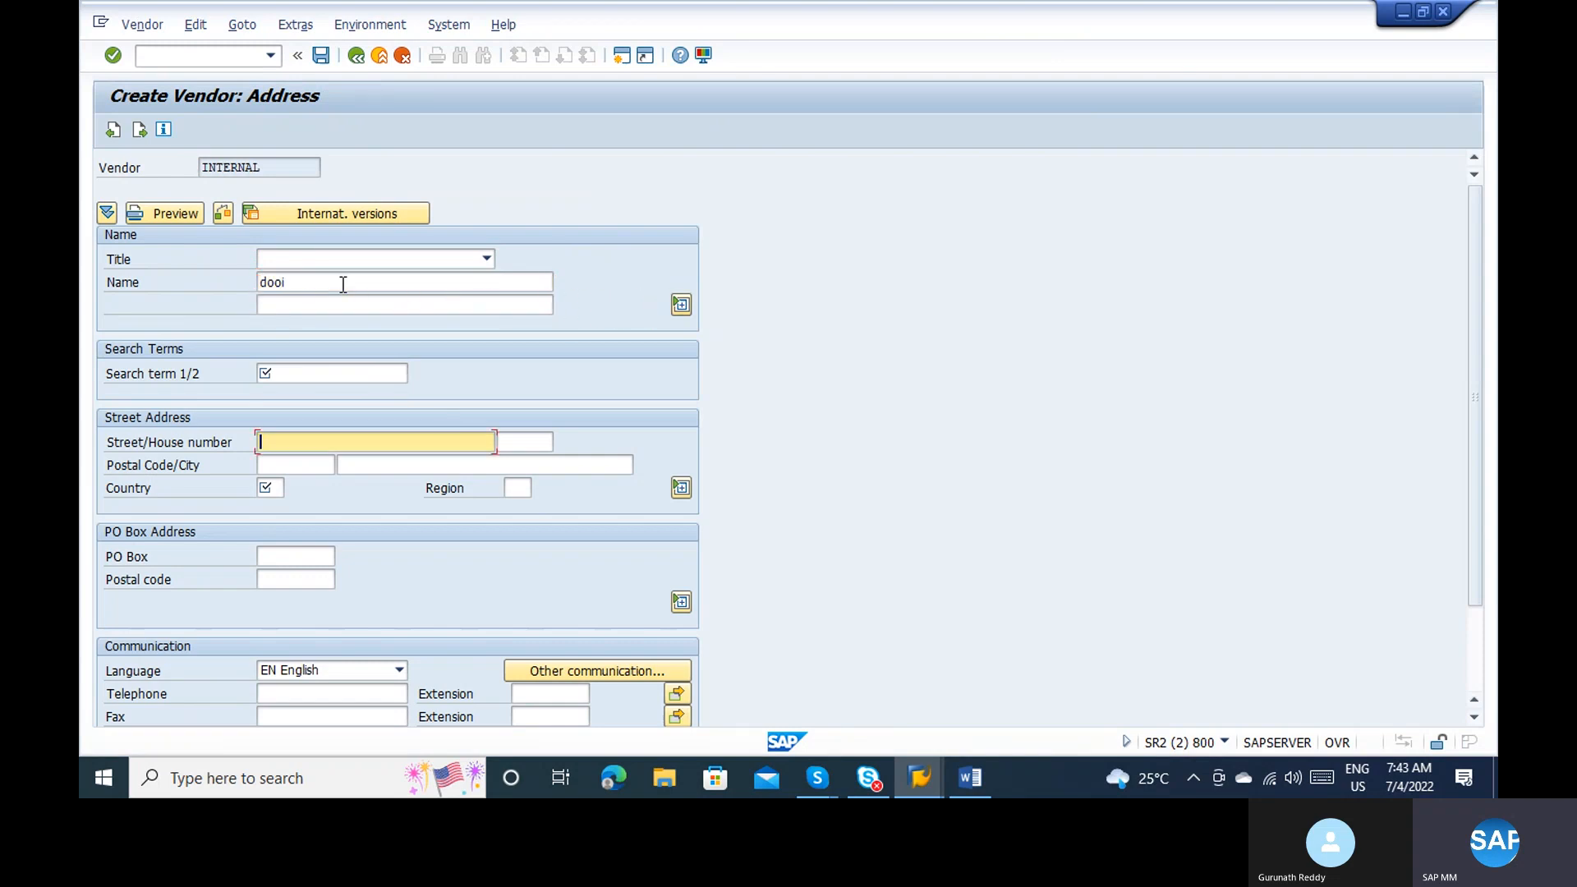
pyautogui.hotkey('shift', 'Tab')
pyautogui.write('pdjpj')
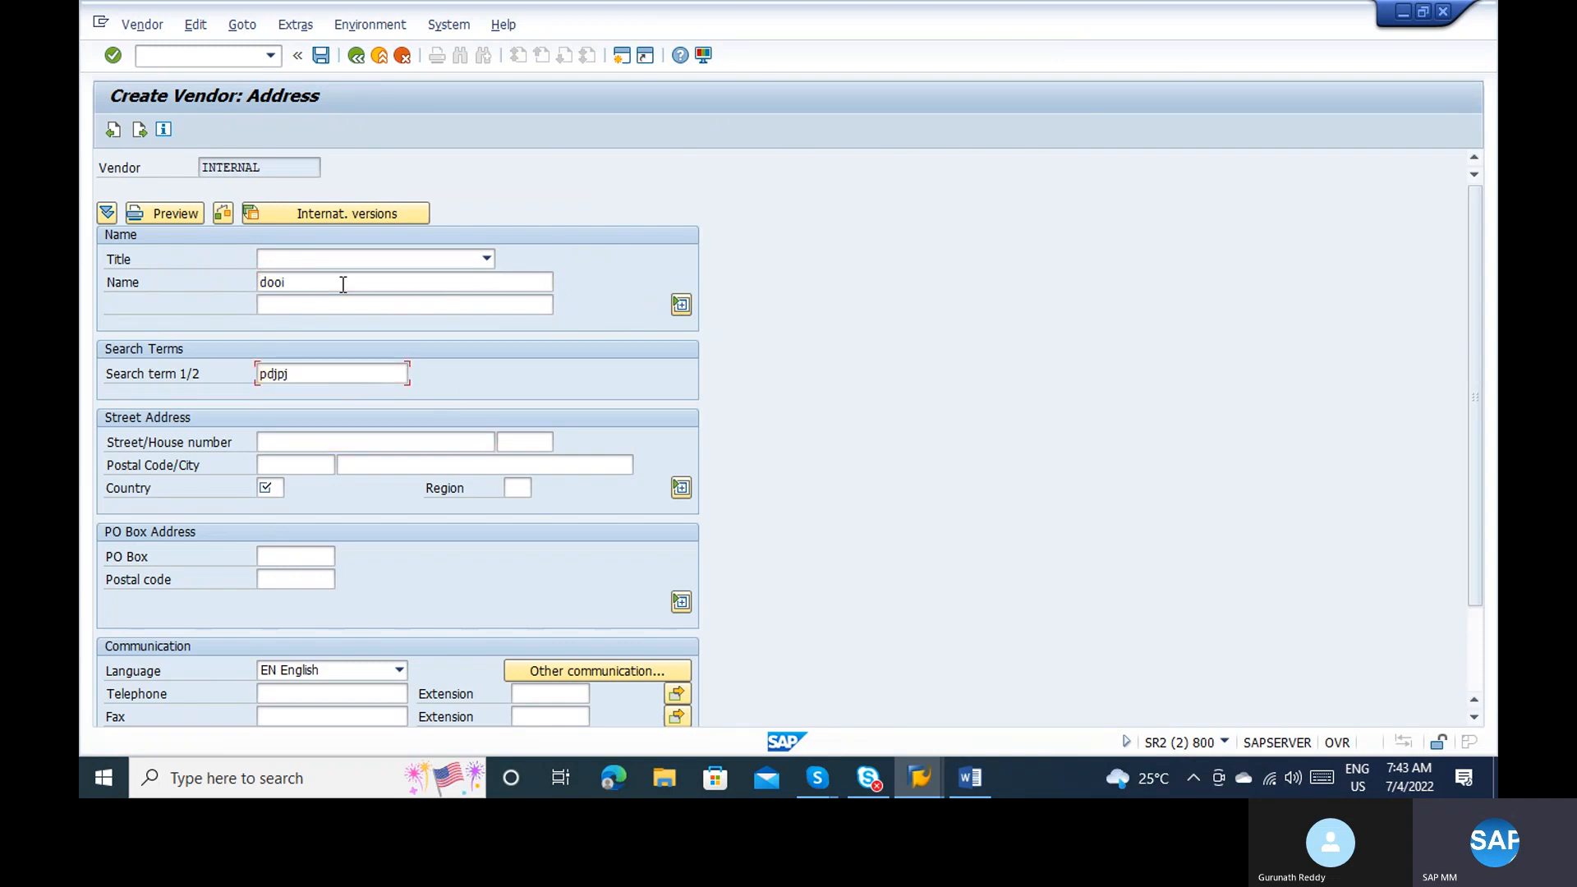
# Step: Enter IN as the vendor's country and continue to the Control screen
pyautogui.press('Tab')
pyautogui.press('Tab')
pyautogui.press('Tab')
pyautogui.press('Tab')
pyautogui.press('Tab')
pyautogui.write('in')
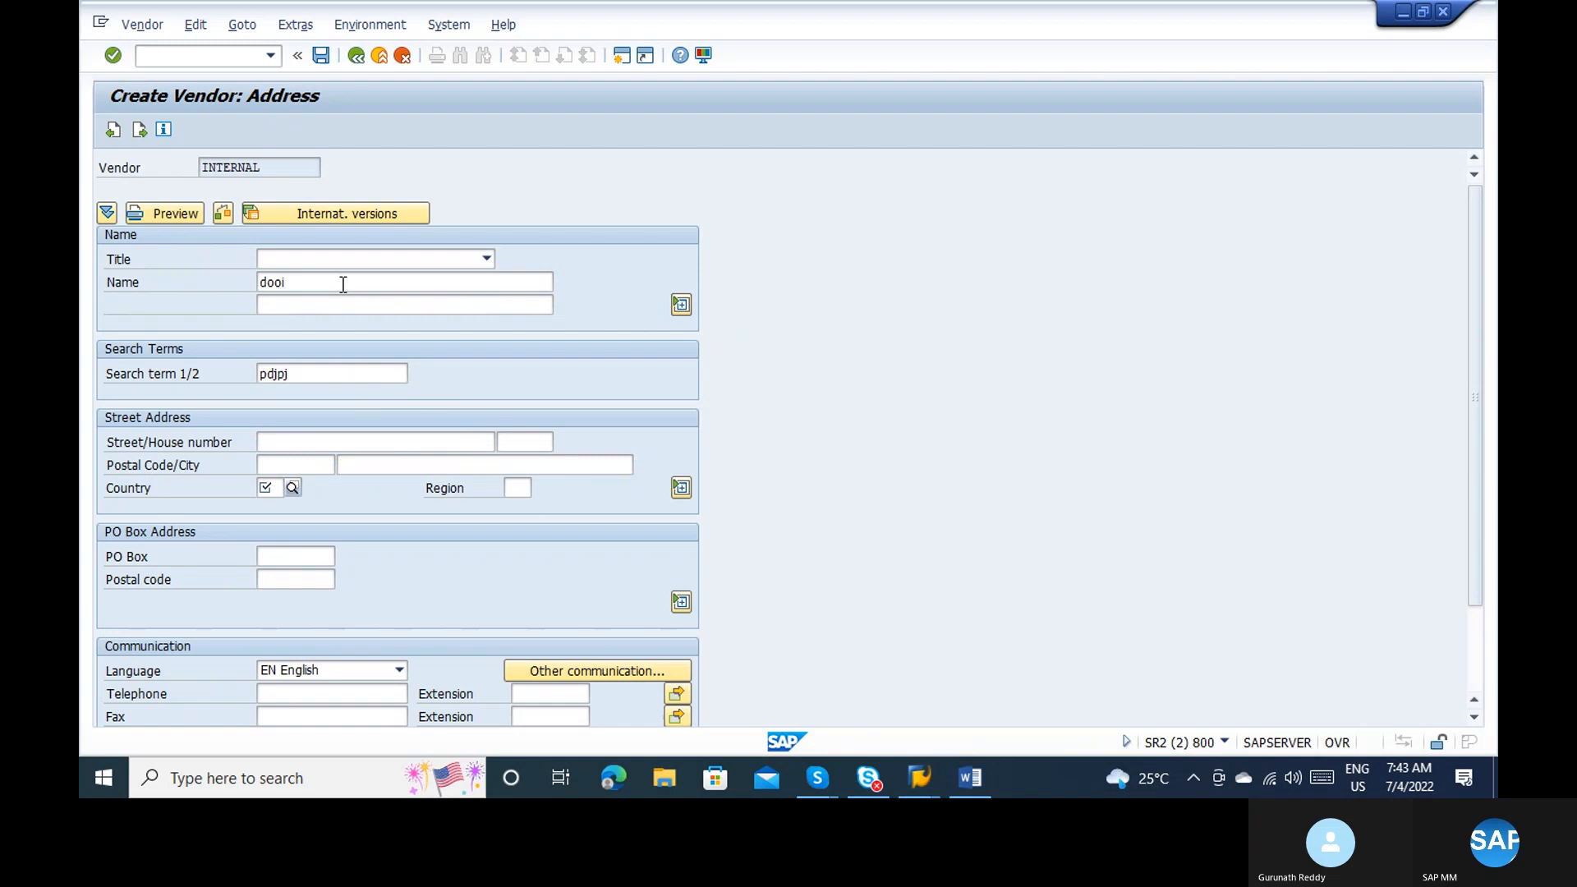
pyautogui.press('Return')
pyautogui.press('Return')
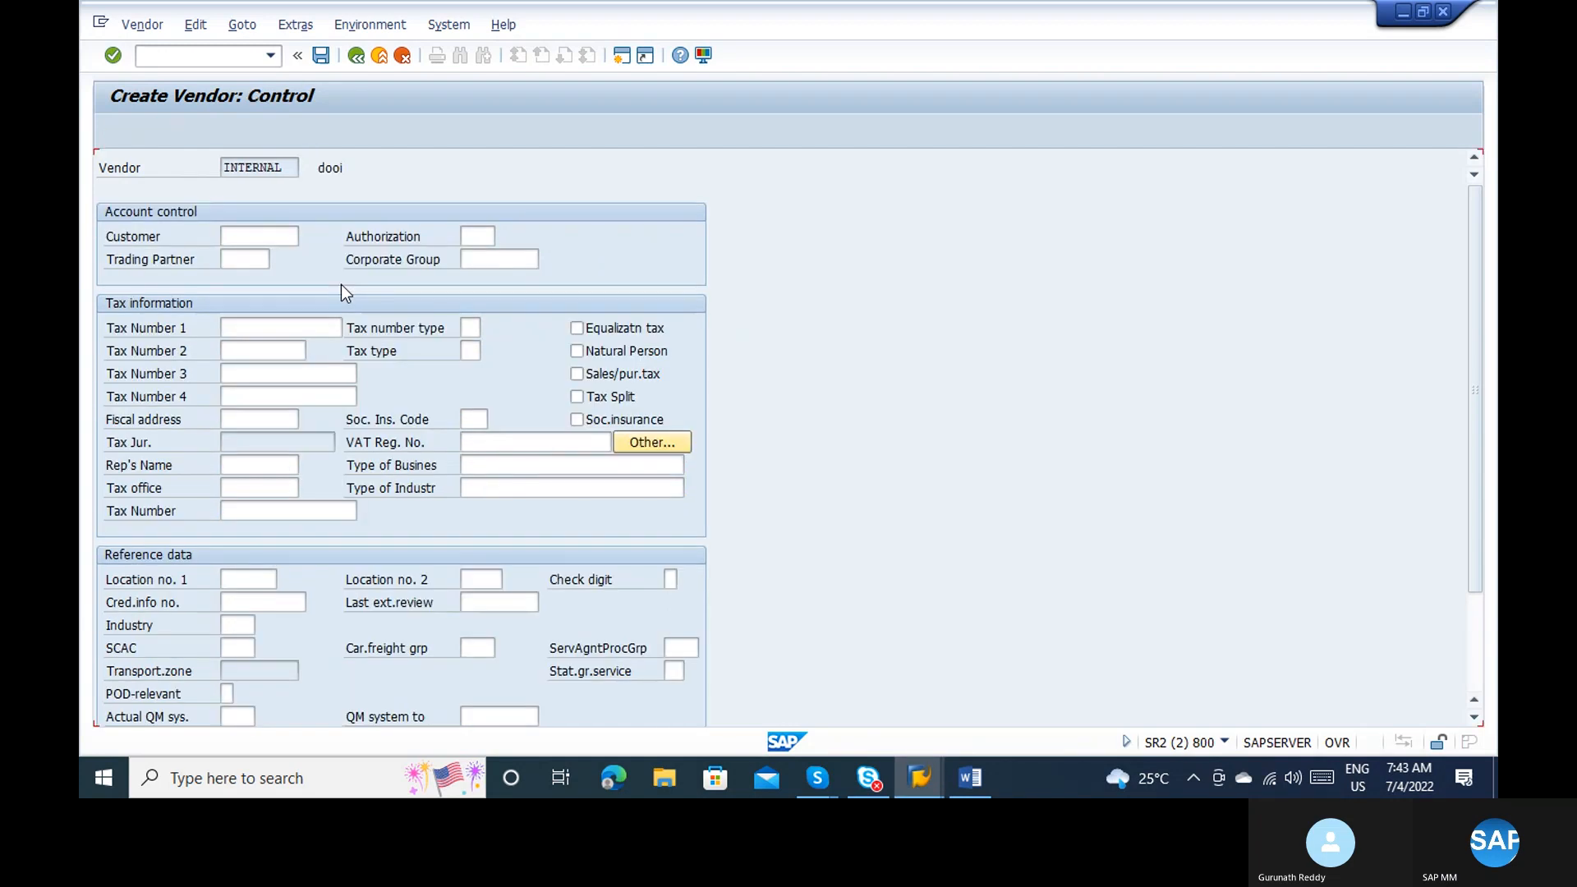
# Step: Continue past the Control and Contact Person screens and enter 160000 as the reconciliation account
pyautogui.press('Return')
pyautogui.press('Return')
pyautogui.press('Return')
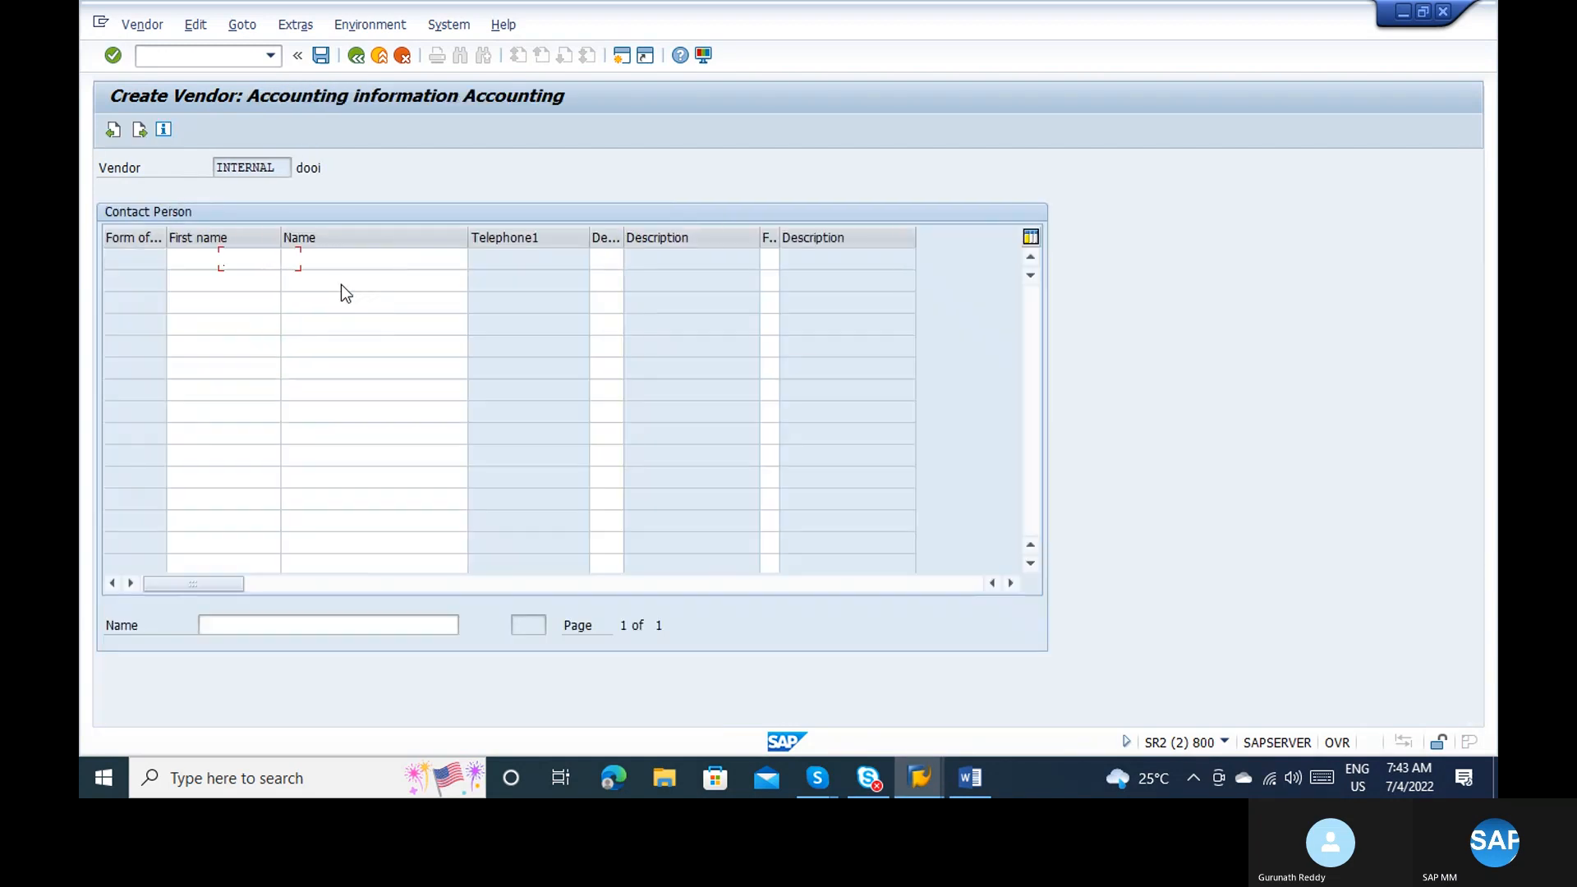
pyautogui.write('160000')
pyautogui.press('Down')
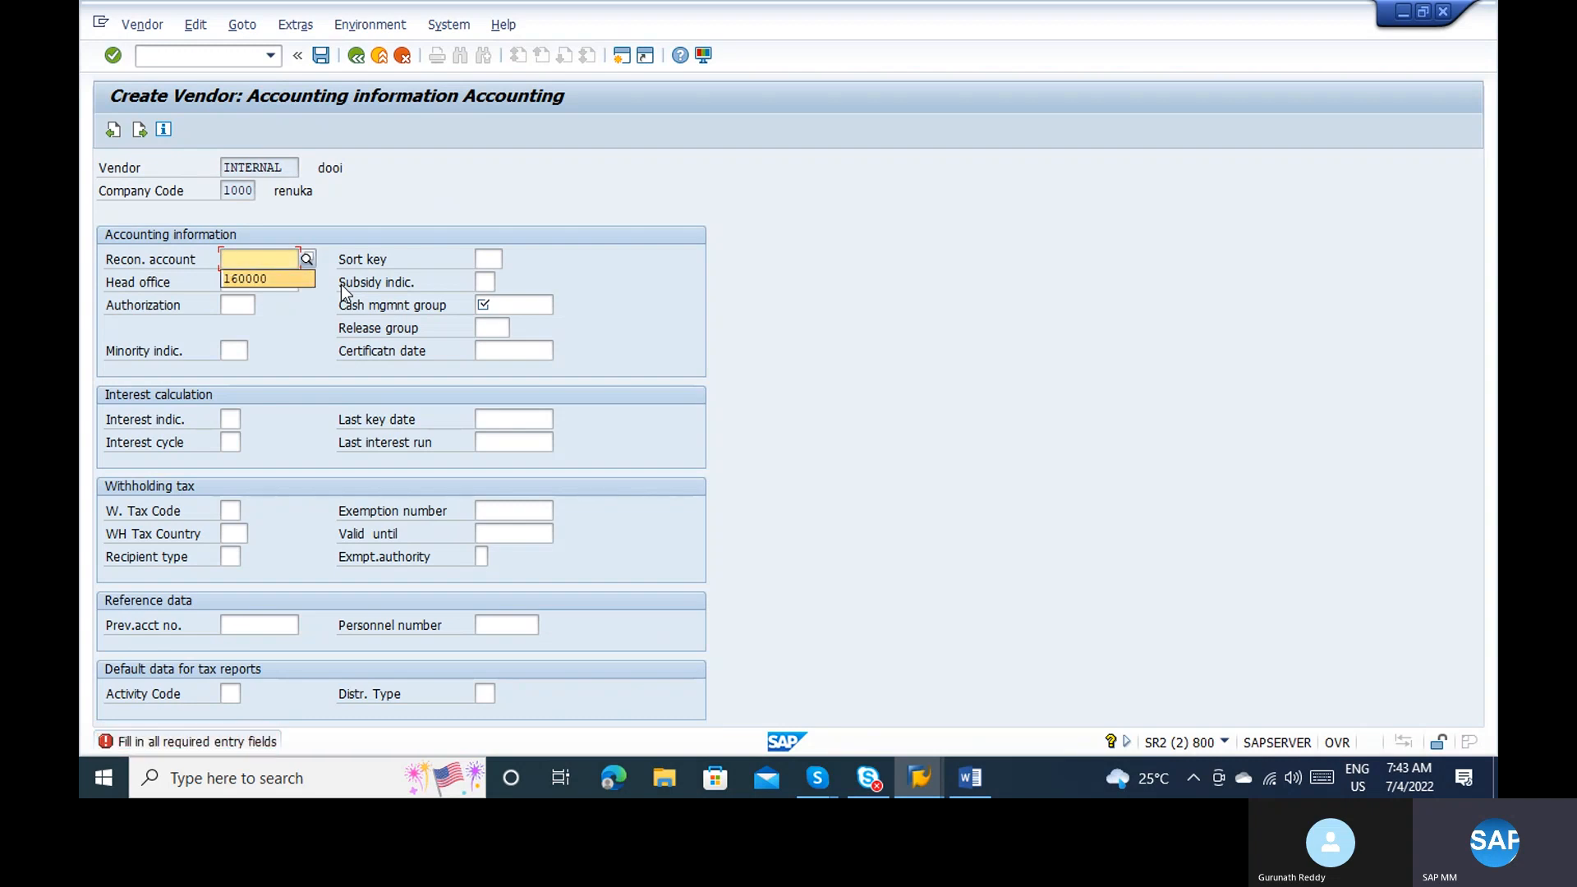
# Step: Set the cash management group to A1 and continue to the payment transactions screen
pyautogui.press('Tab')
pyautogui.press('Tab')
pyautogui.press('Tab')
pyautogui.press('Tab')
pyautogui.press('Tab')
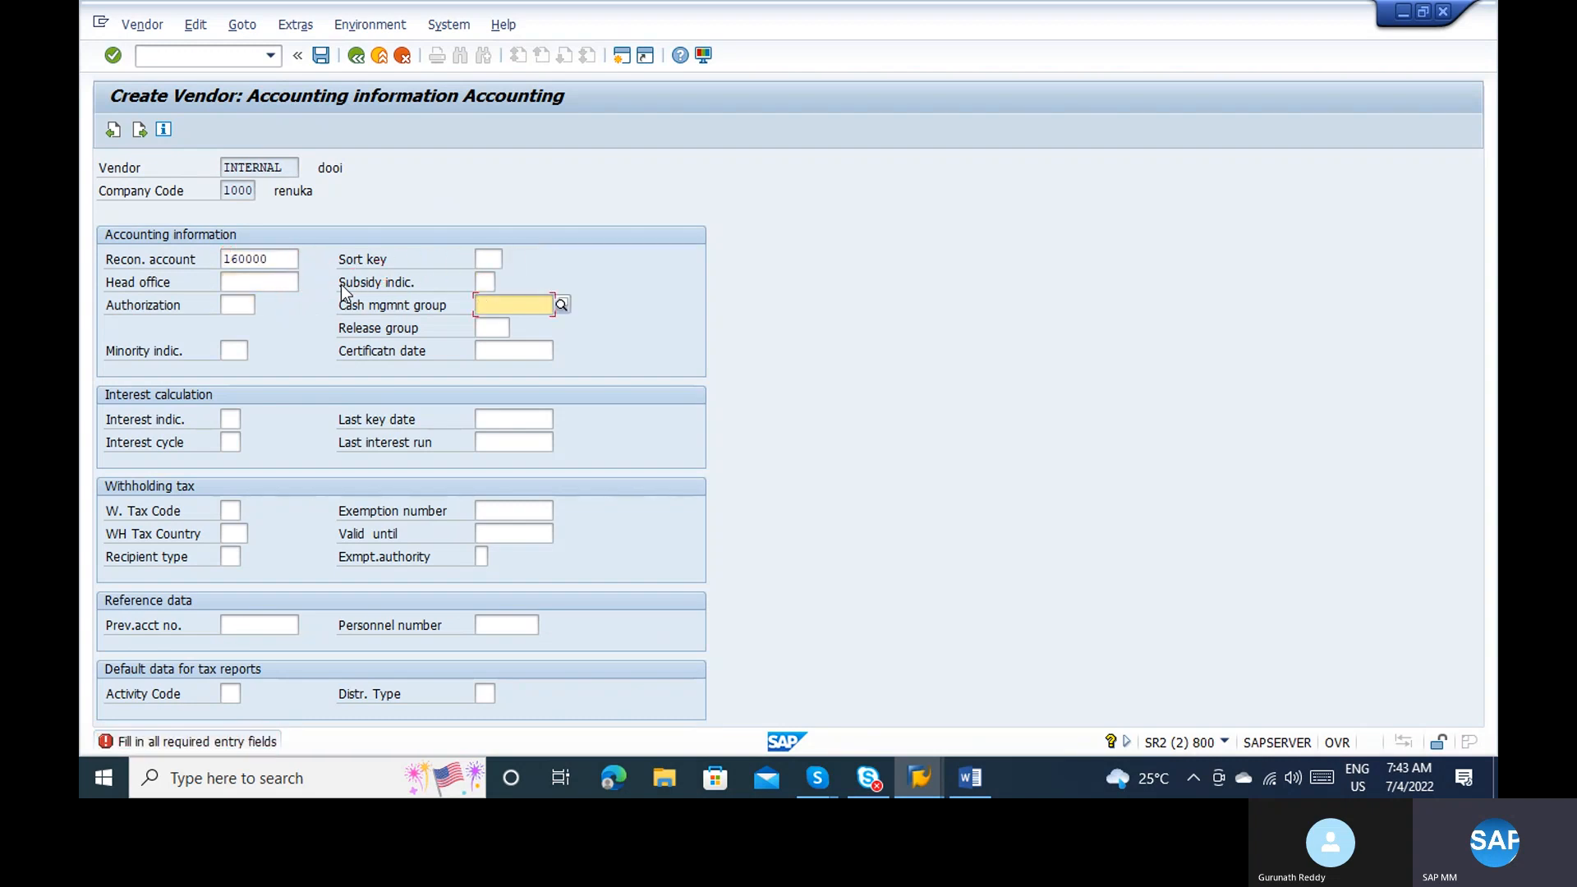
pyautogui.write('A1')
pyautogui.press('Down')
pyautogui.press('Return')
pyautogui.press('Return')
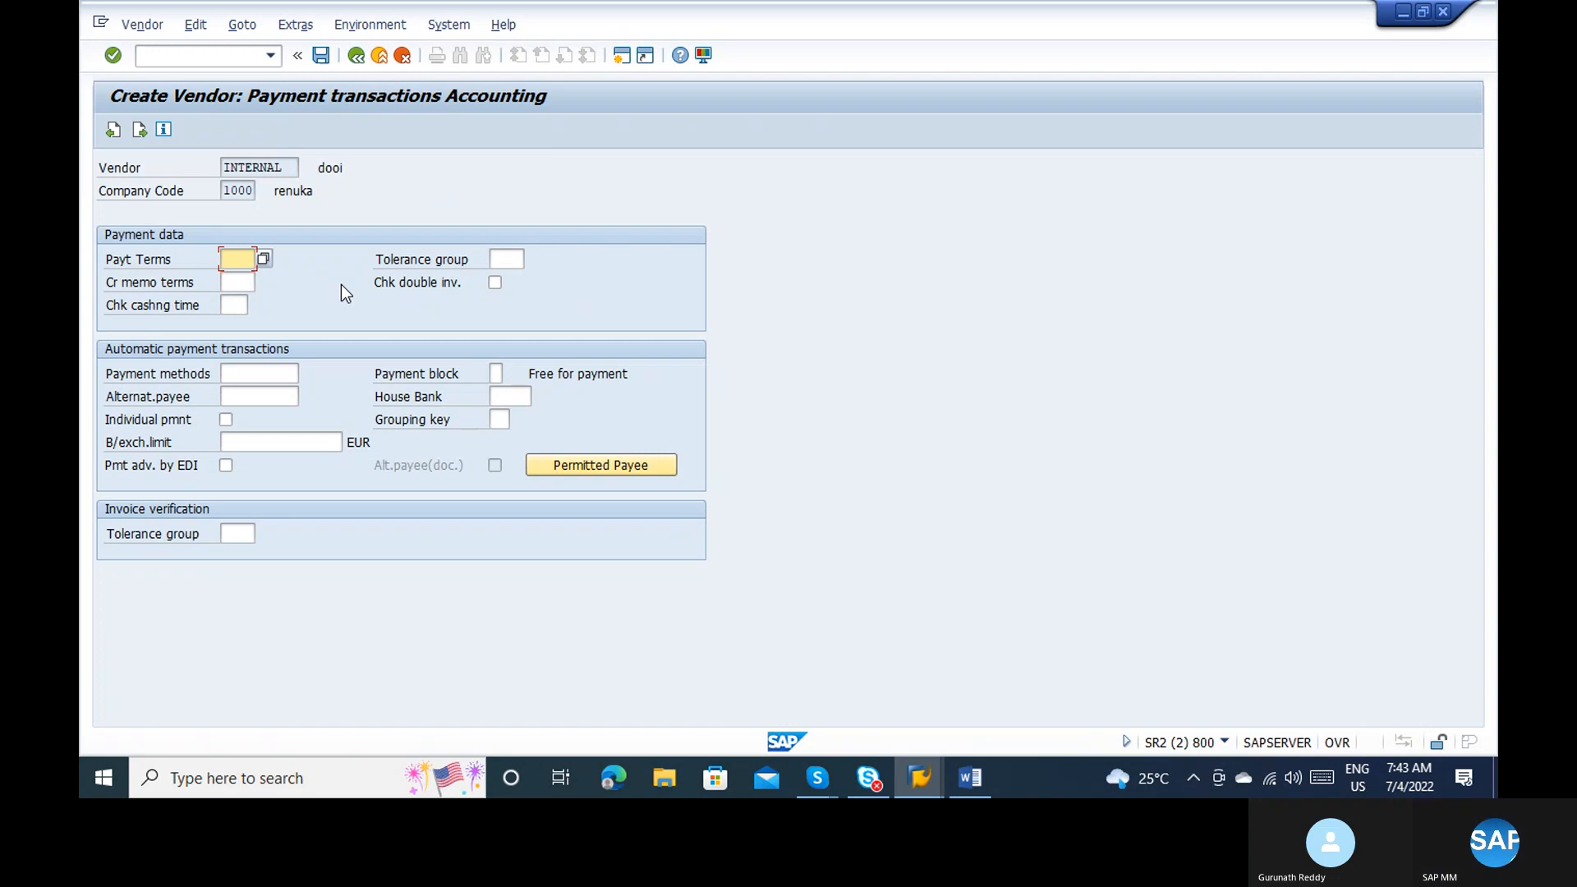
# Step: Skip the payment and correspondence screens, set the order currency to INR, and continue to the partner functions
pyautogui.press('Return')
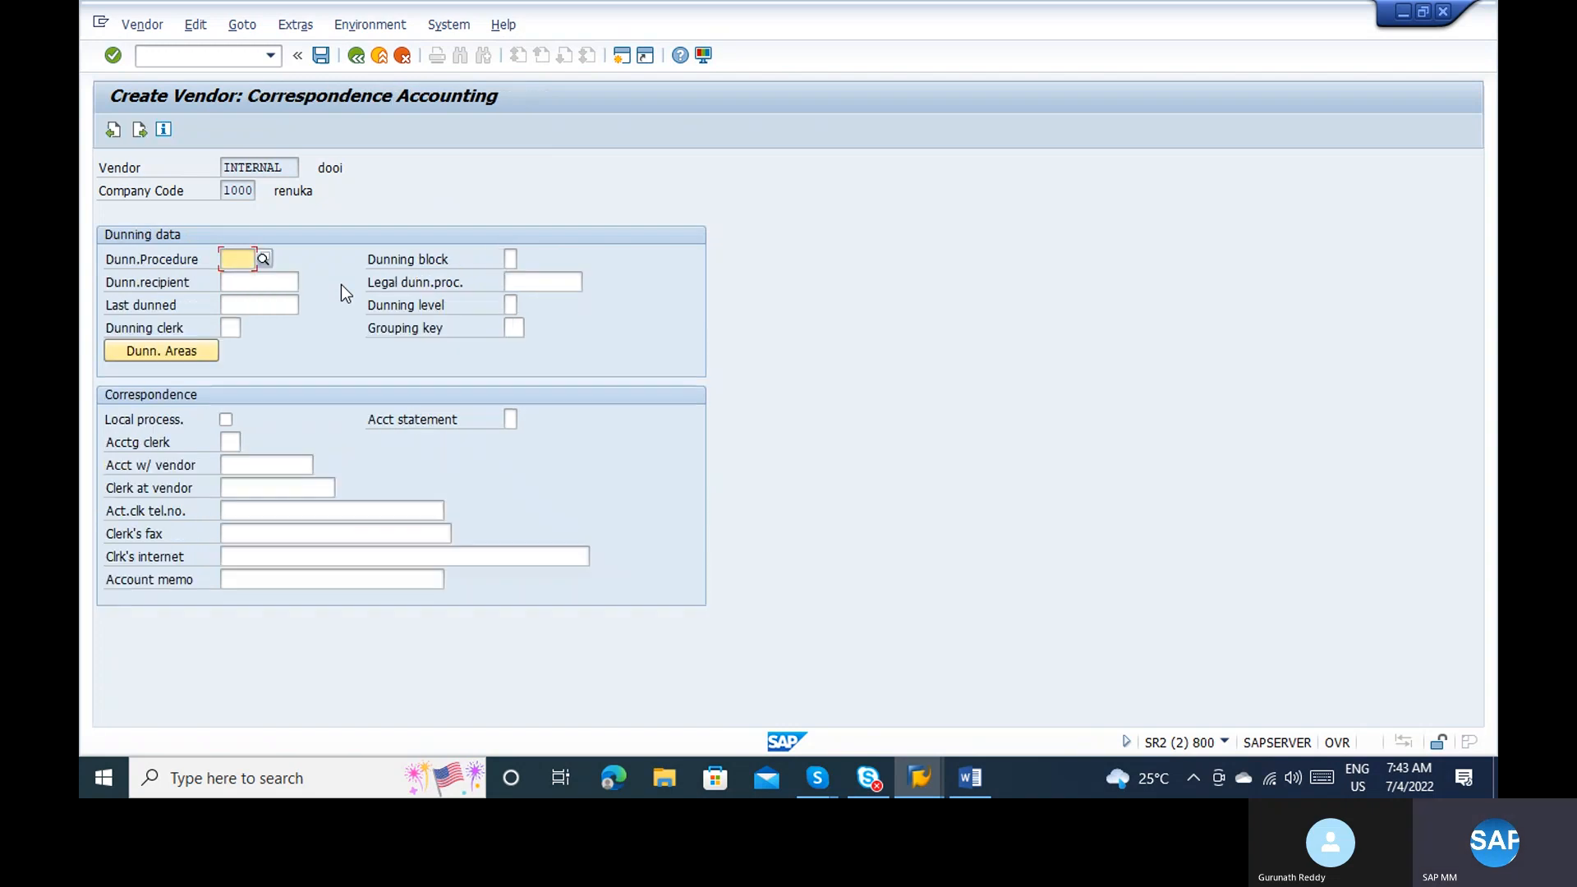
pyautogui.press('Return')
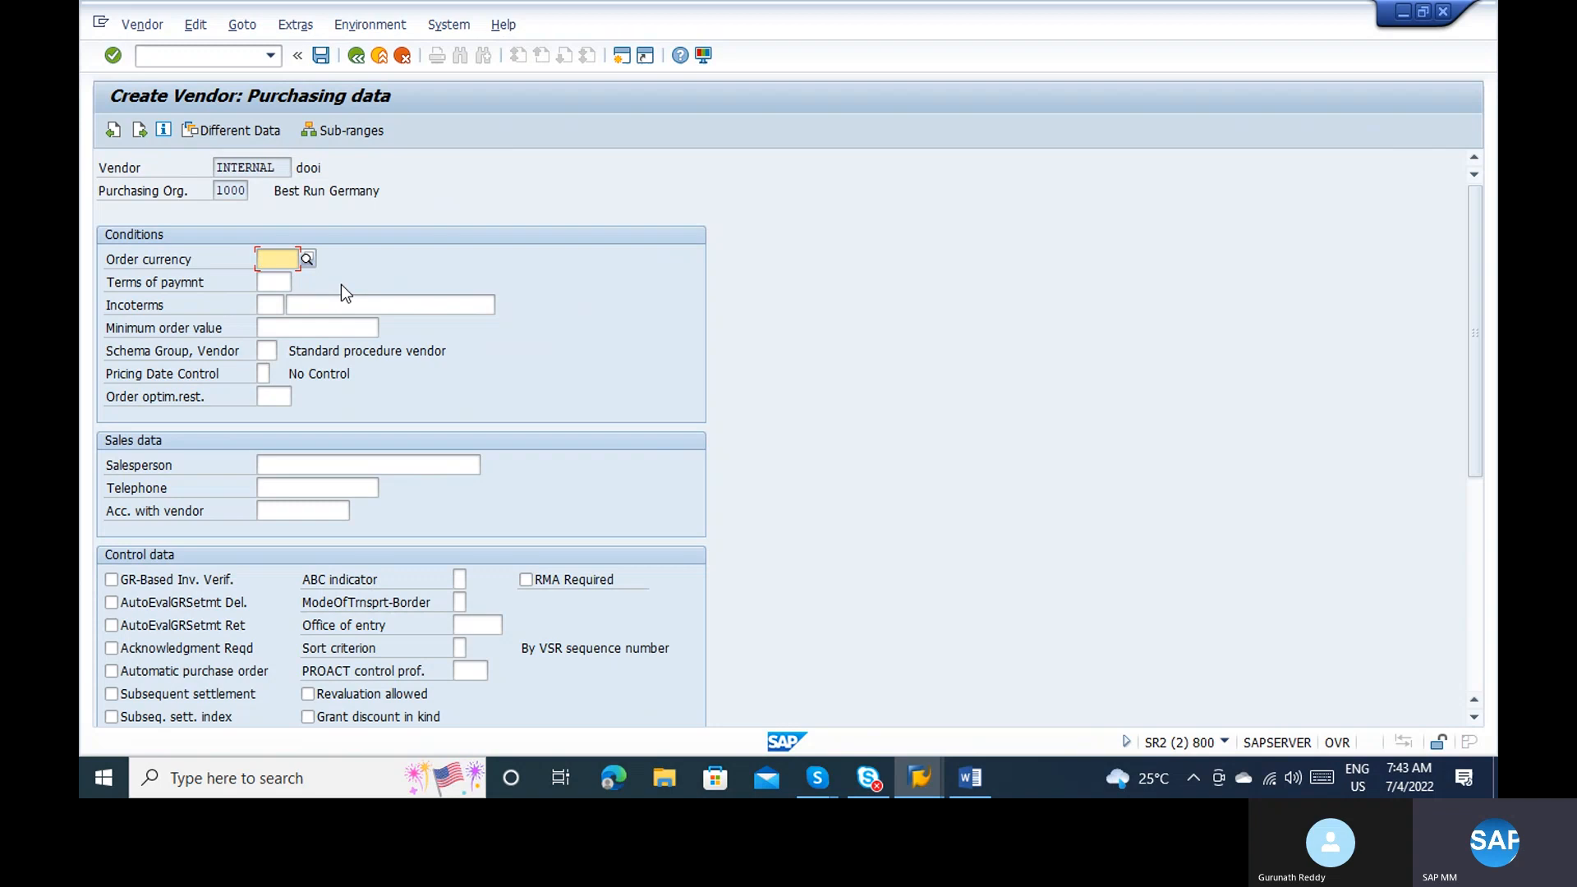
pyautogui.write('inr')
pyautogui.press('Return')
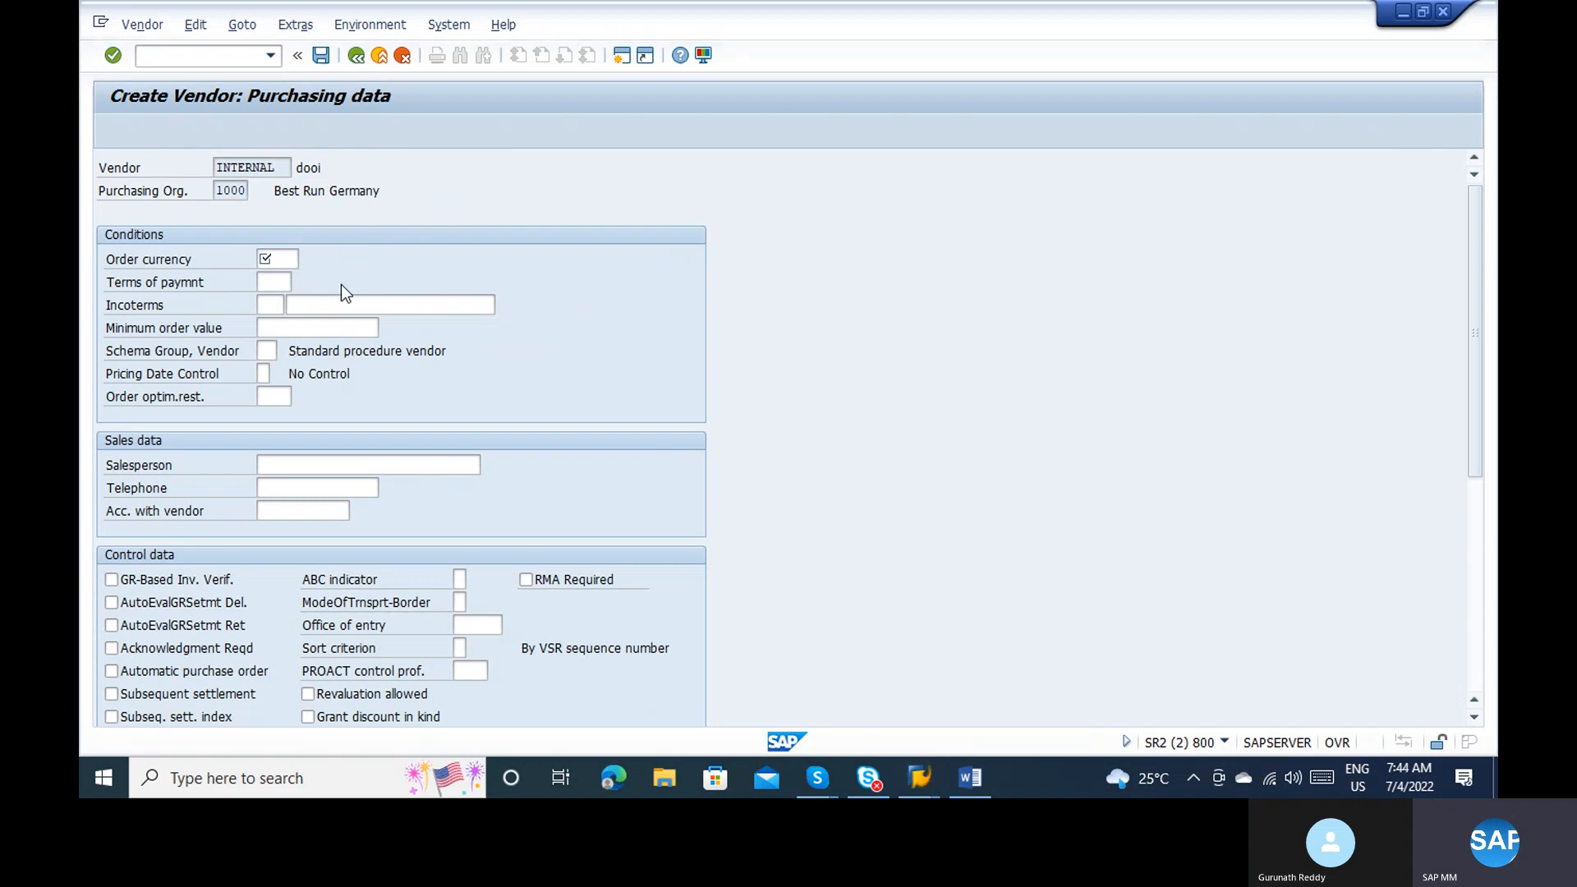
pyautogui.press('Return')
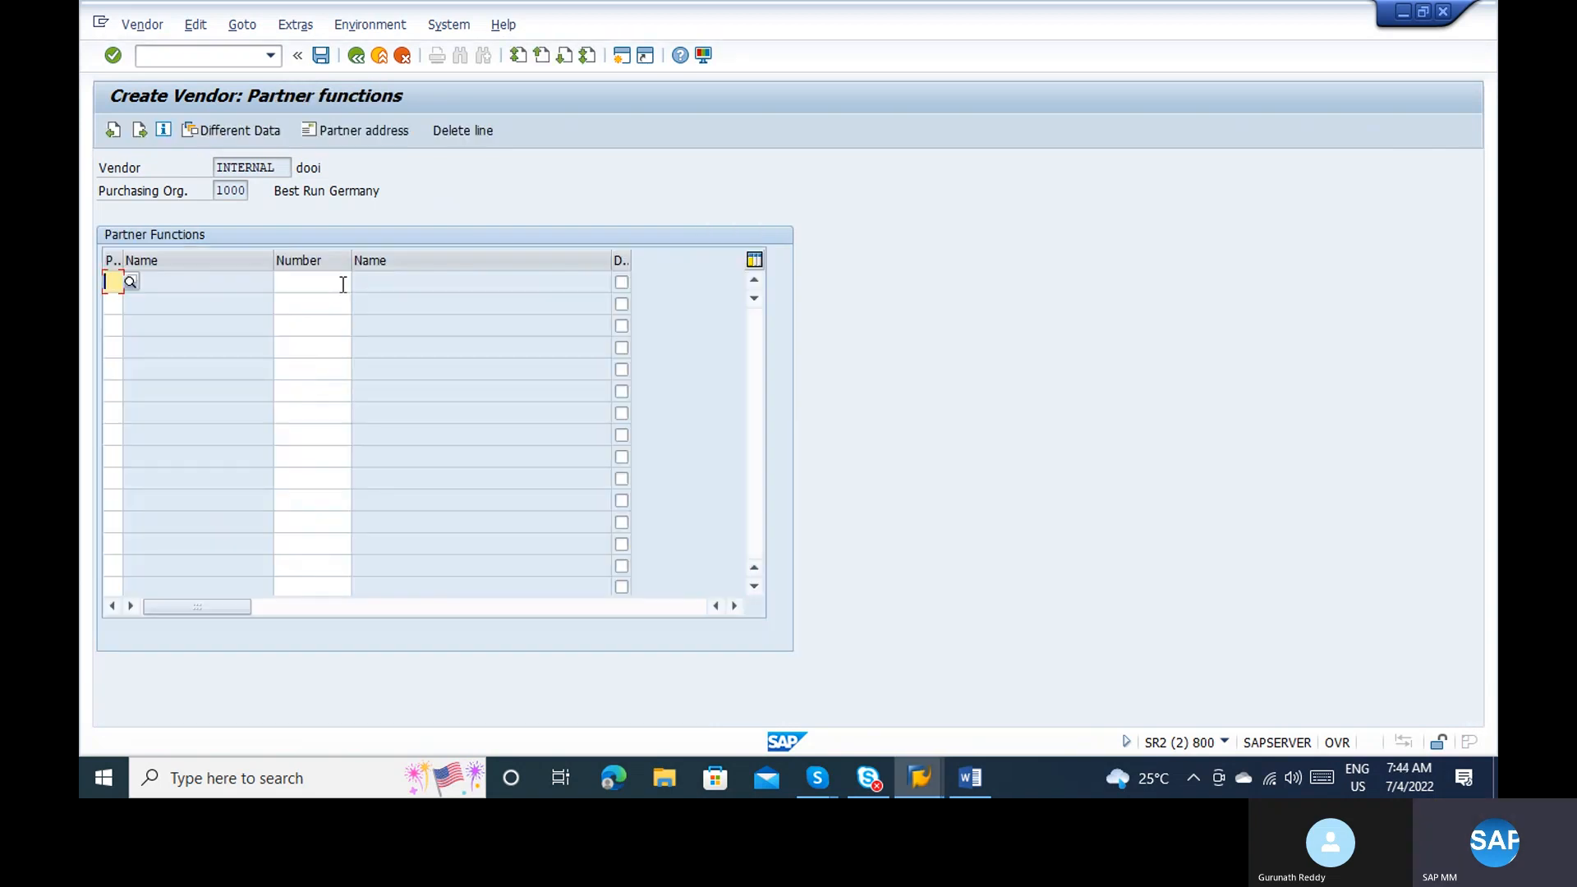
# Step: Try to assign partner function VN (Vendor) to ABC Vendor in the first partner row
pyautogui.click(130, 281)
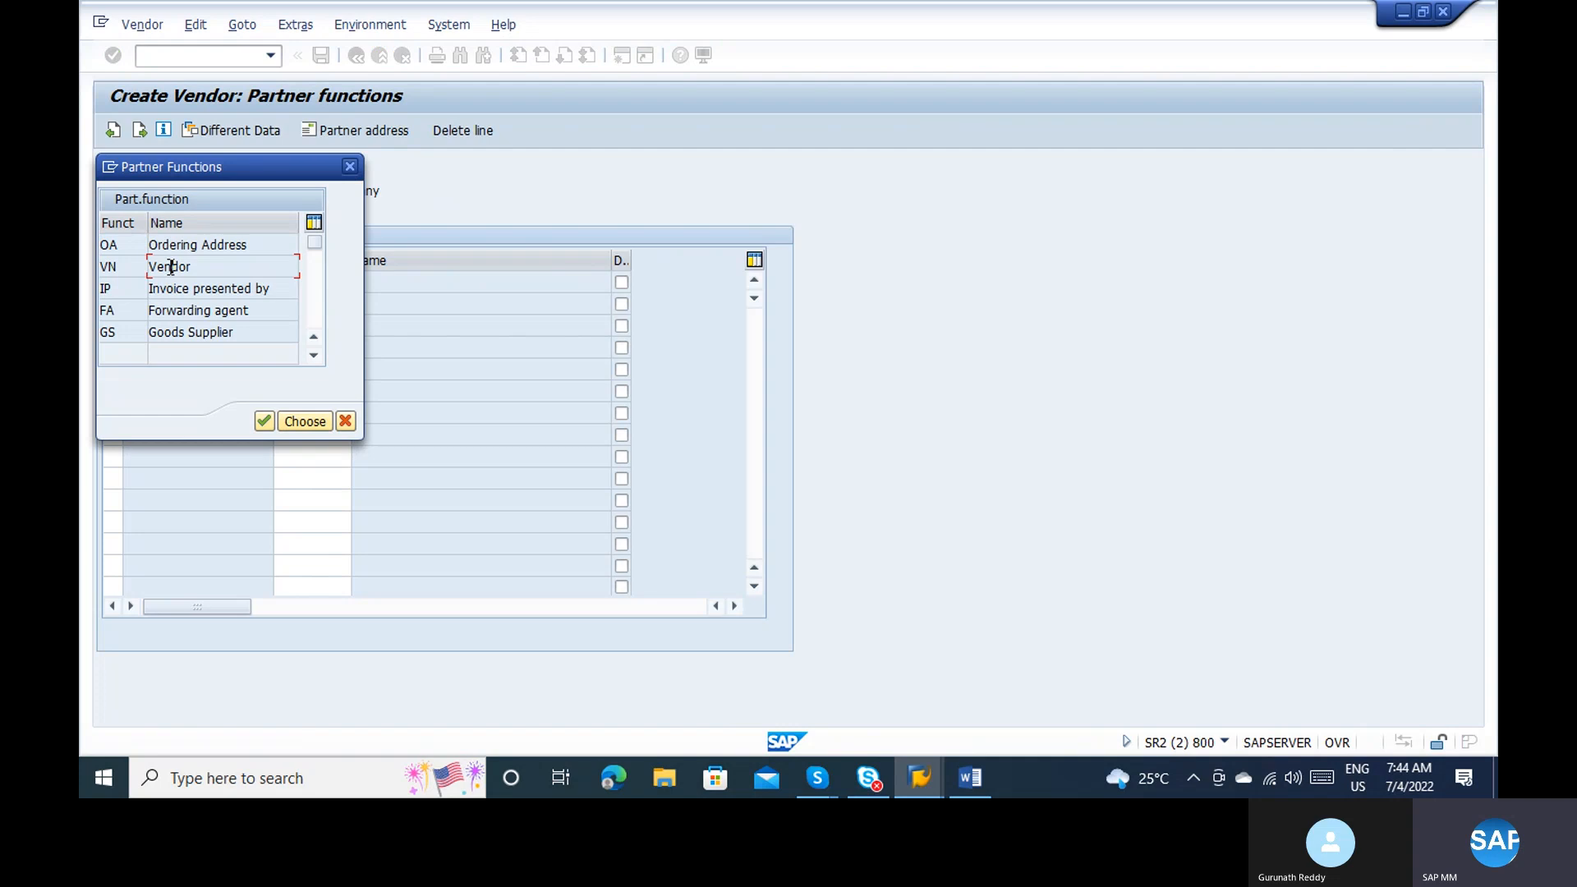
pyautogui.doubleClick(109, 269)
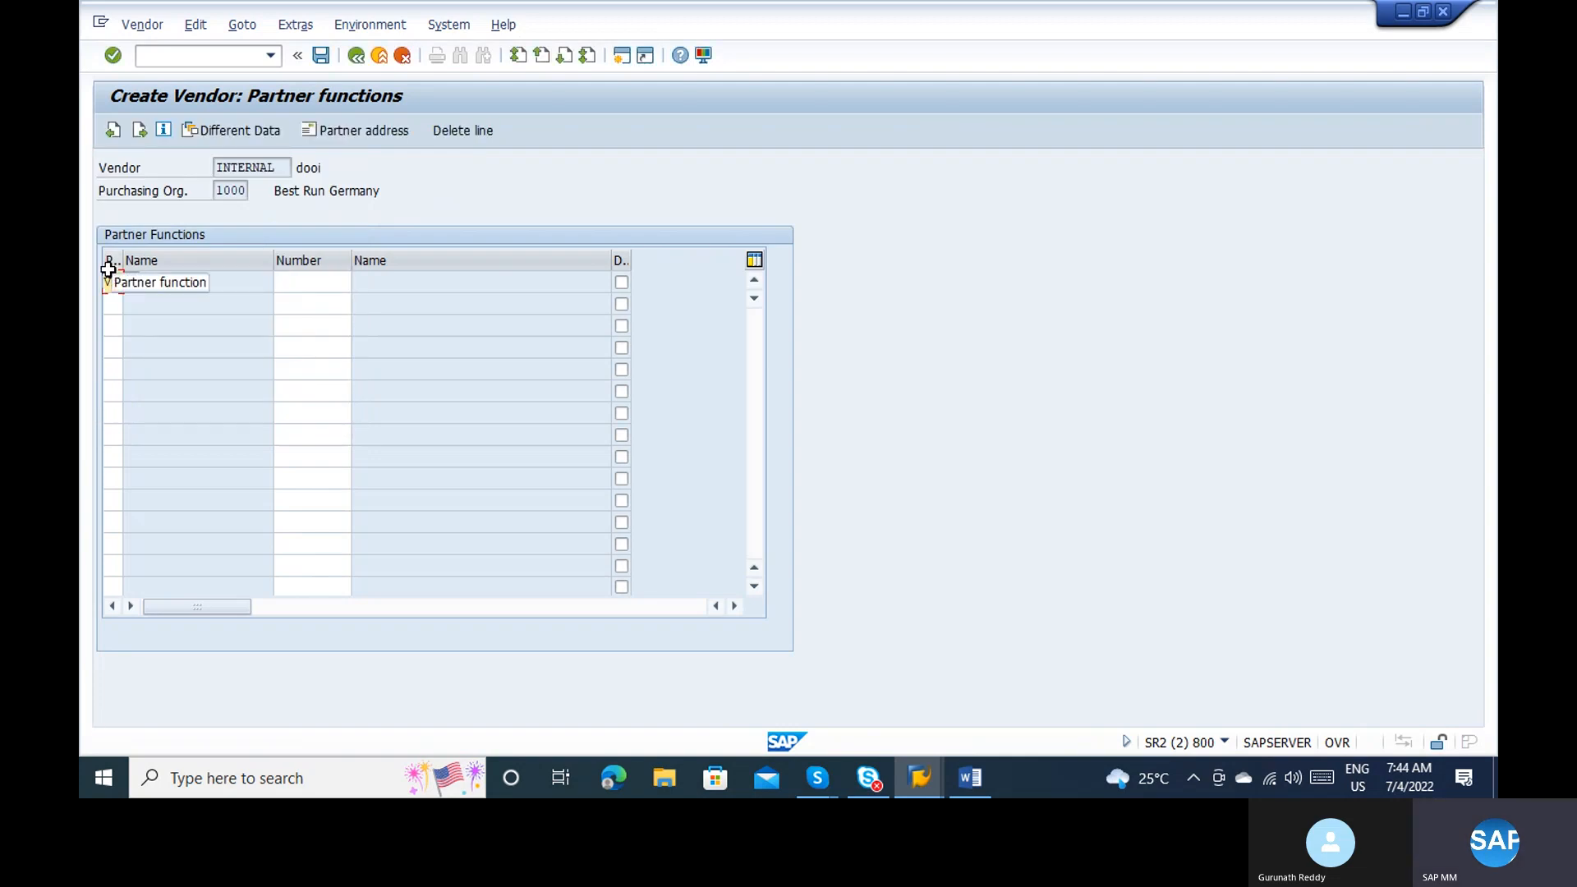
pyautogui.press('Return')
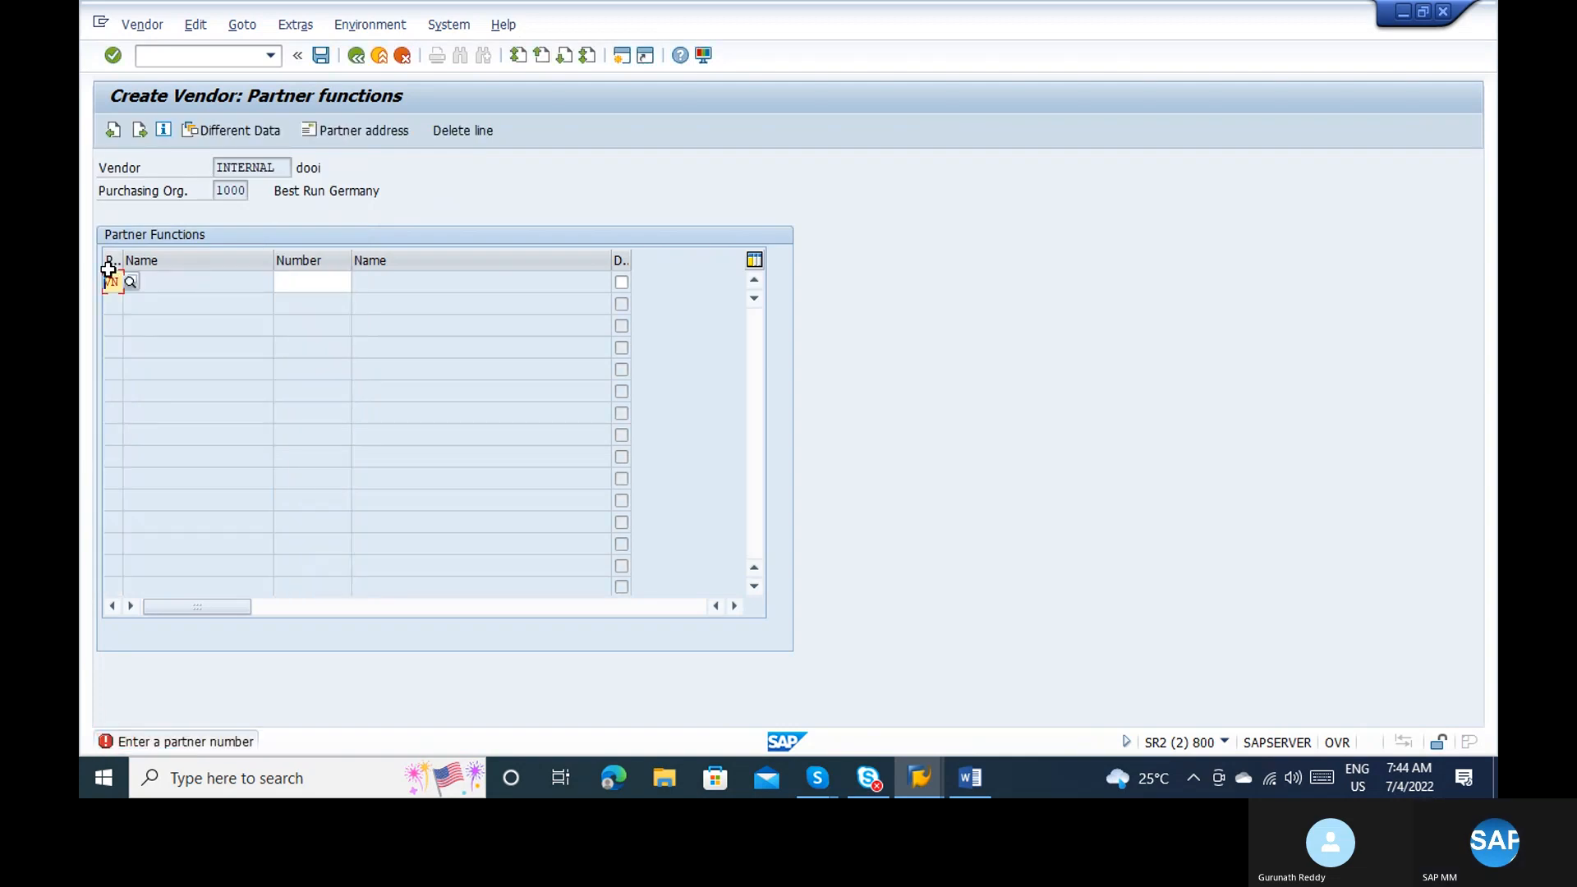
pyautogui.click(303, 280)
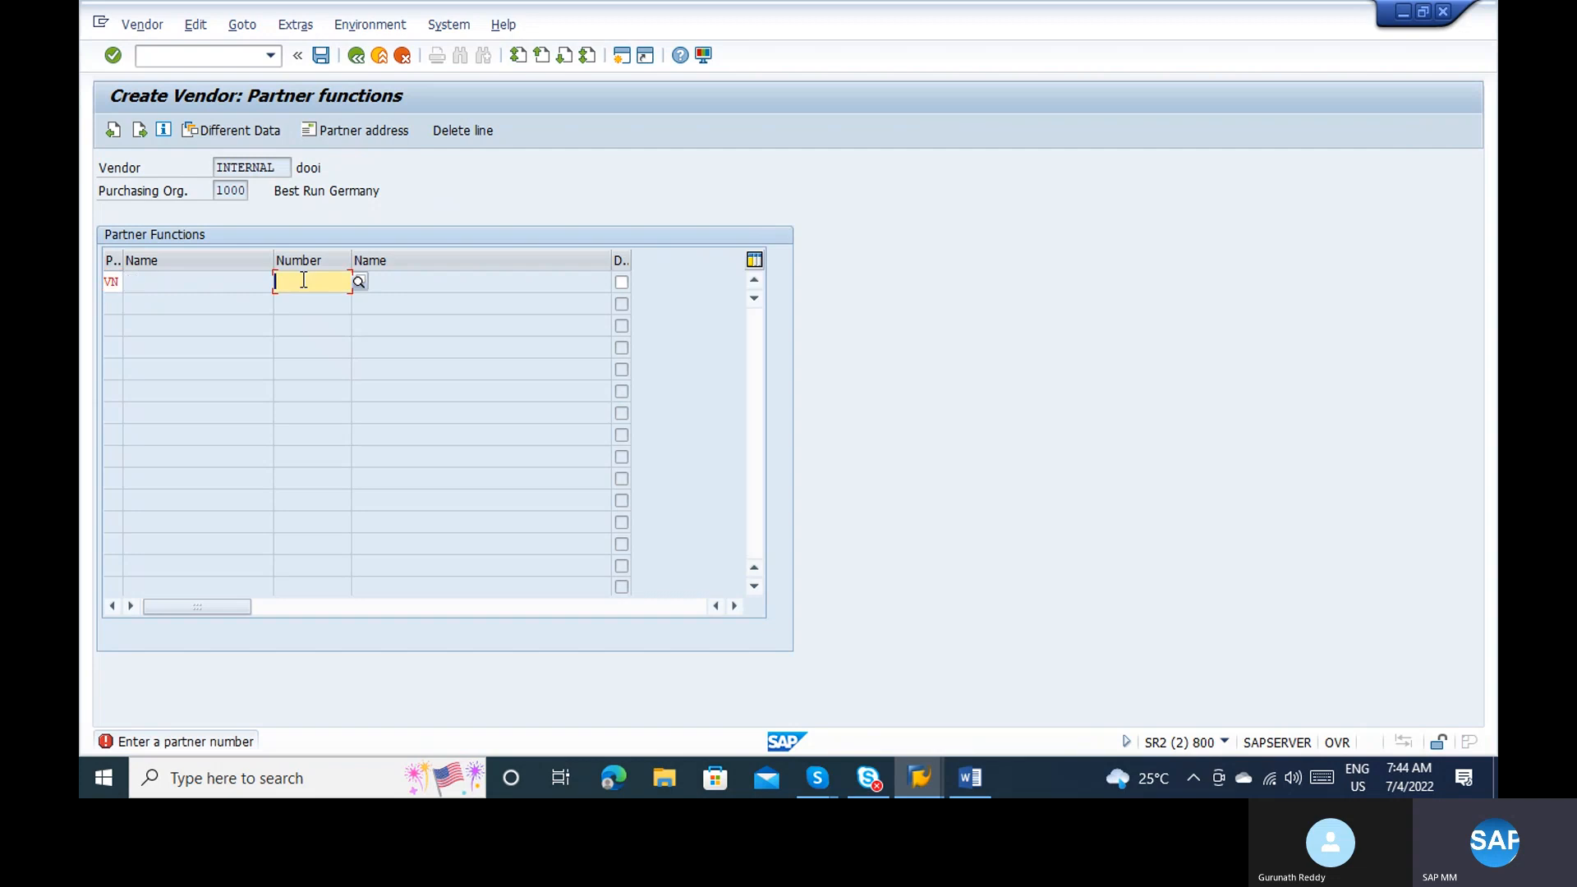
pyautogui.write('3')
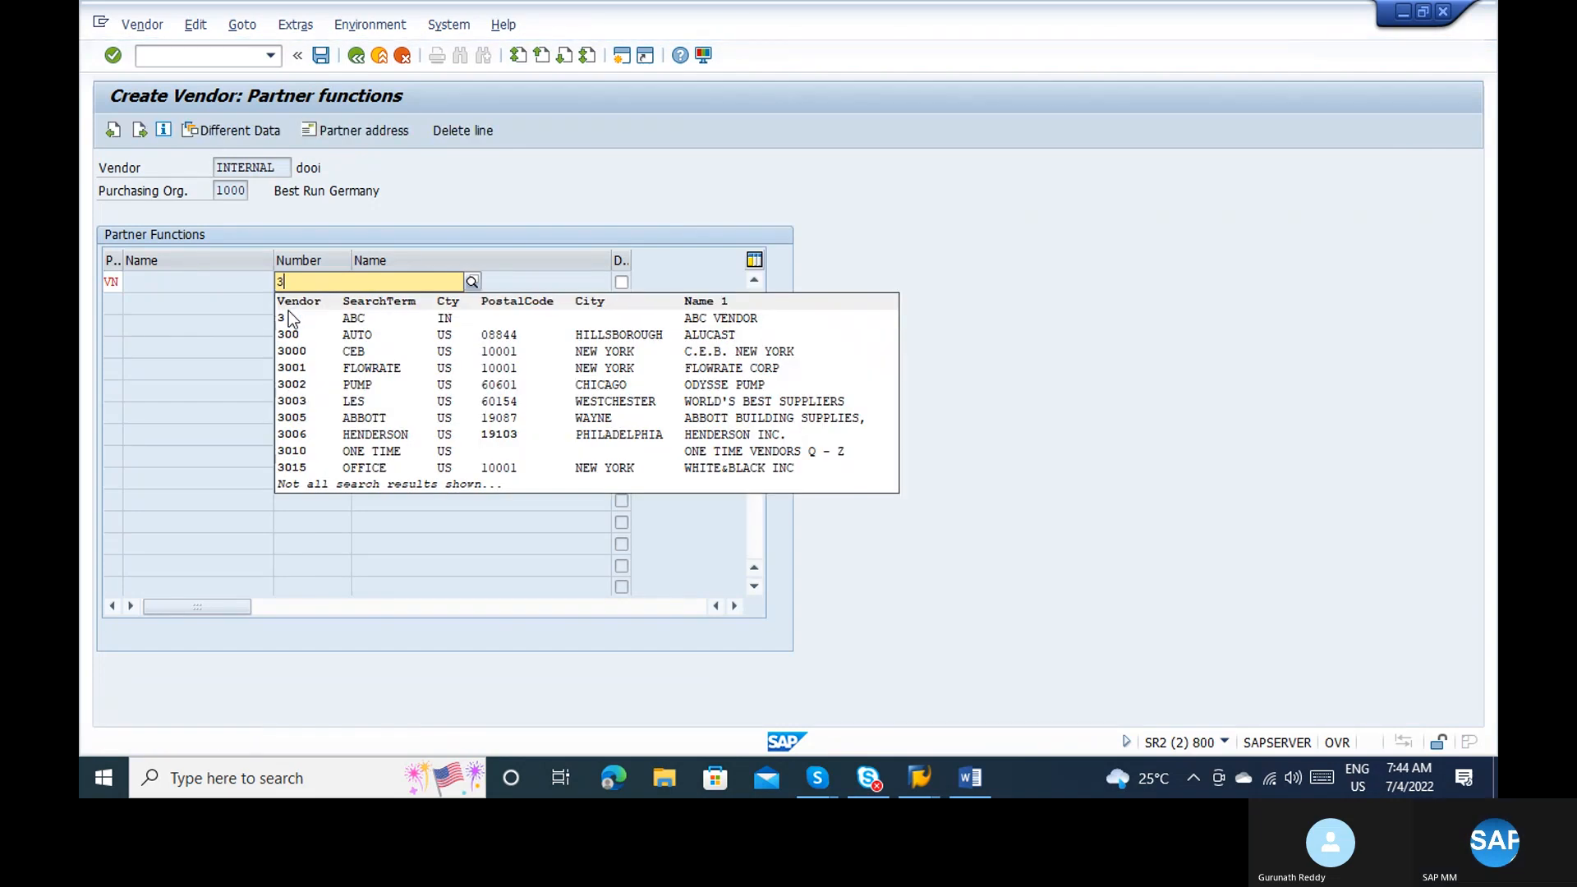
pyautogui.click(287, 314)
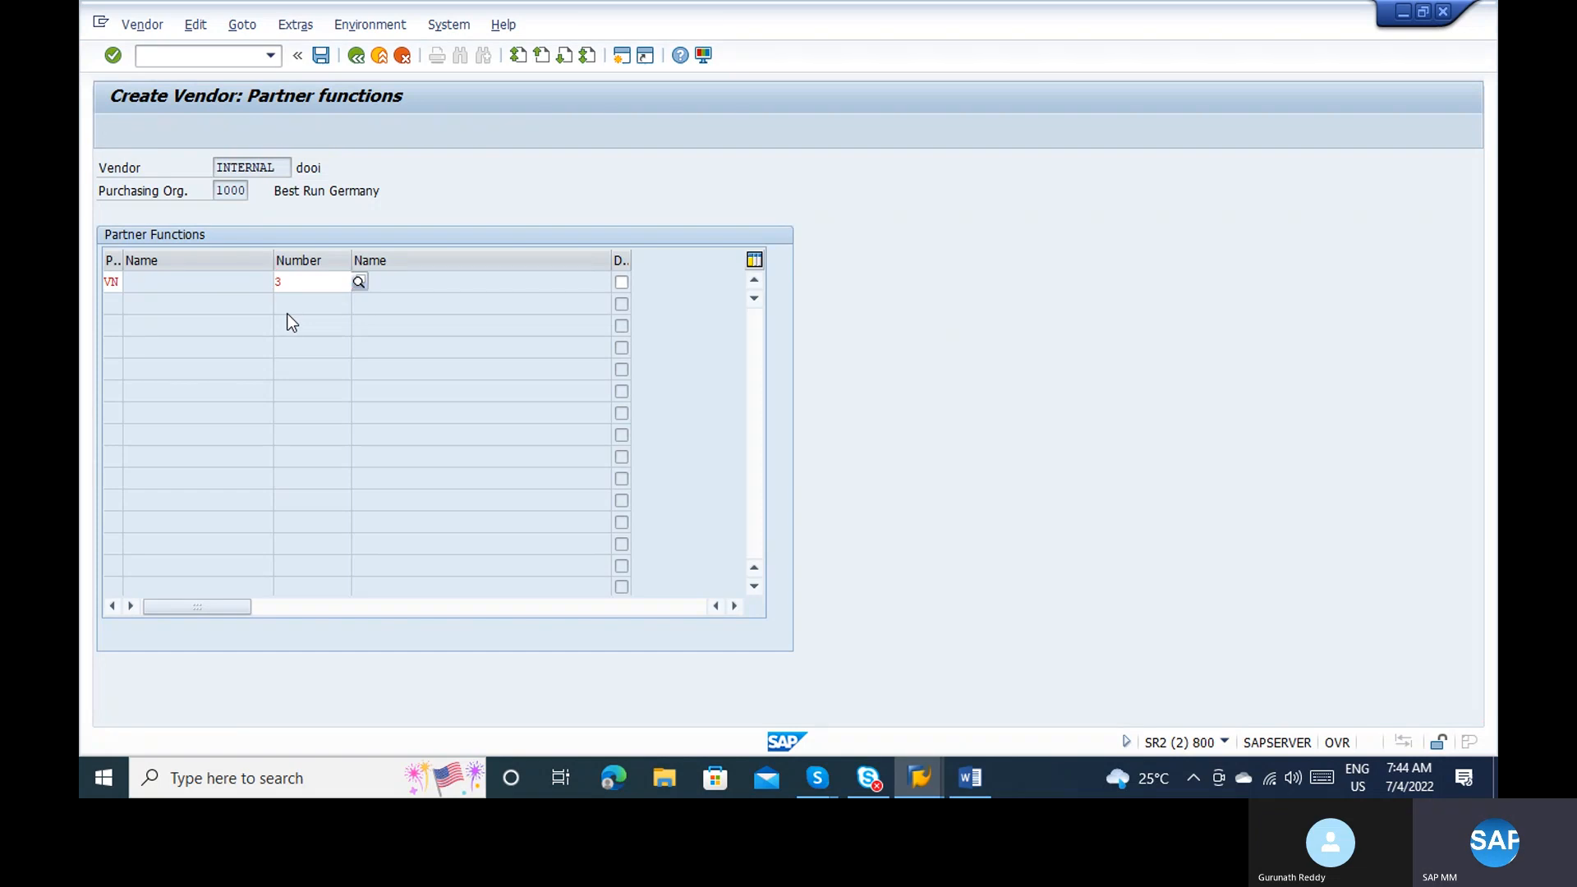
pyautogui.press('Return')
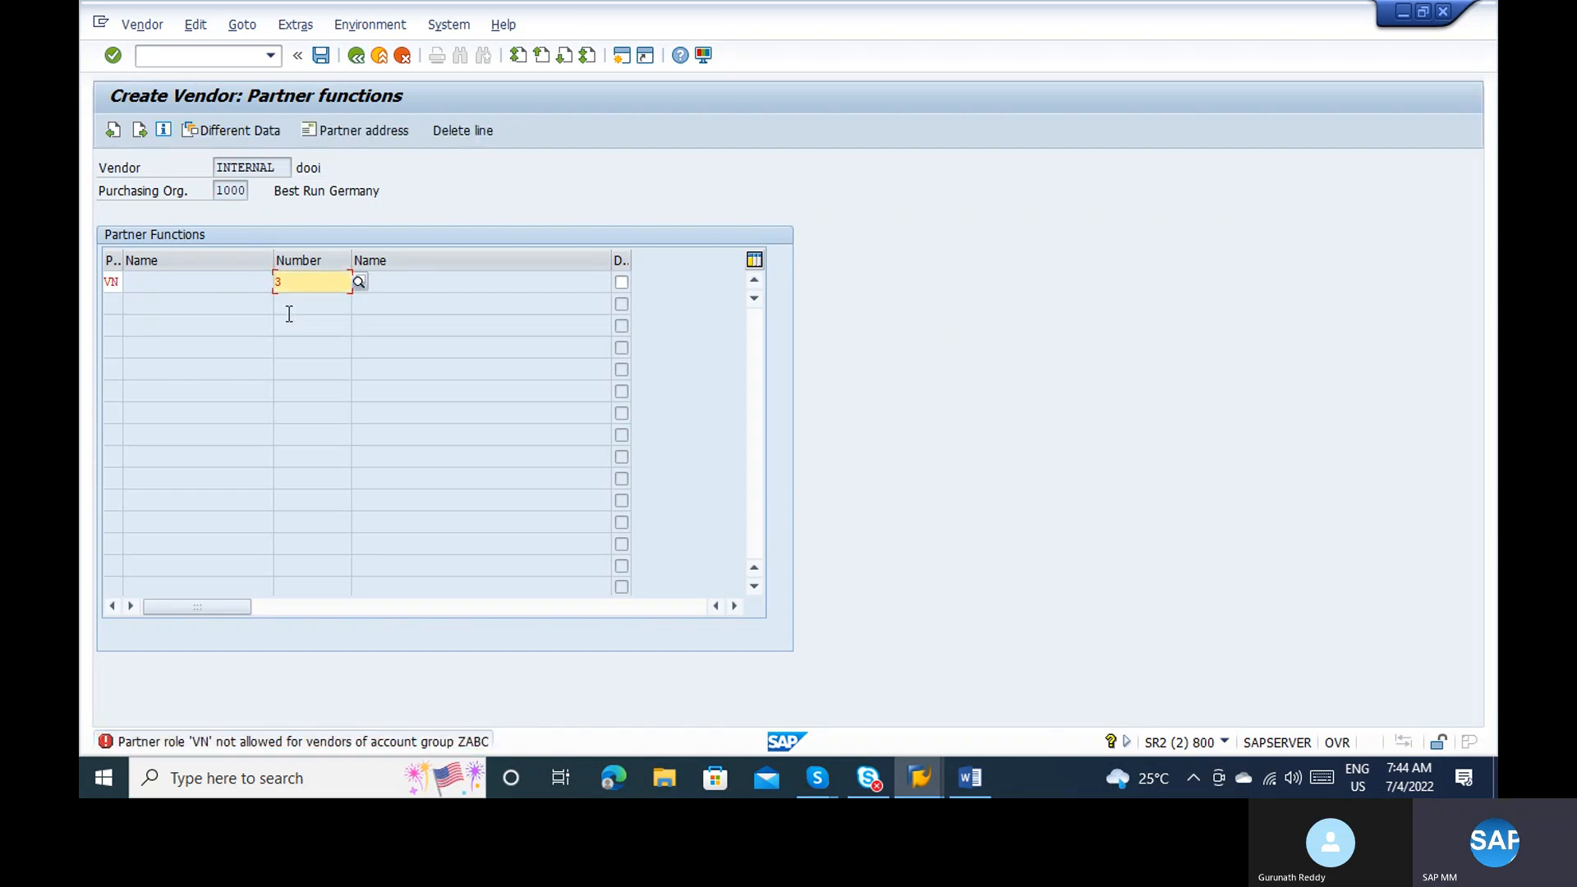
pyautogui.click(294, 297)
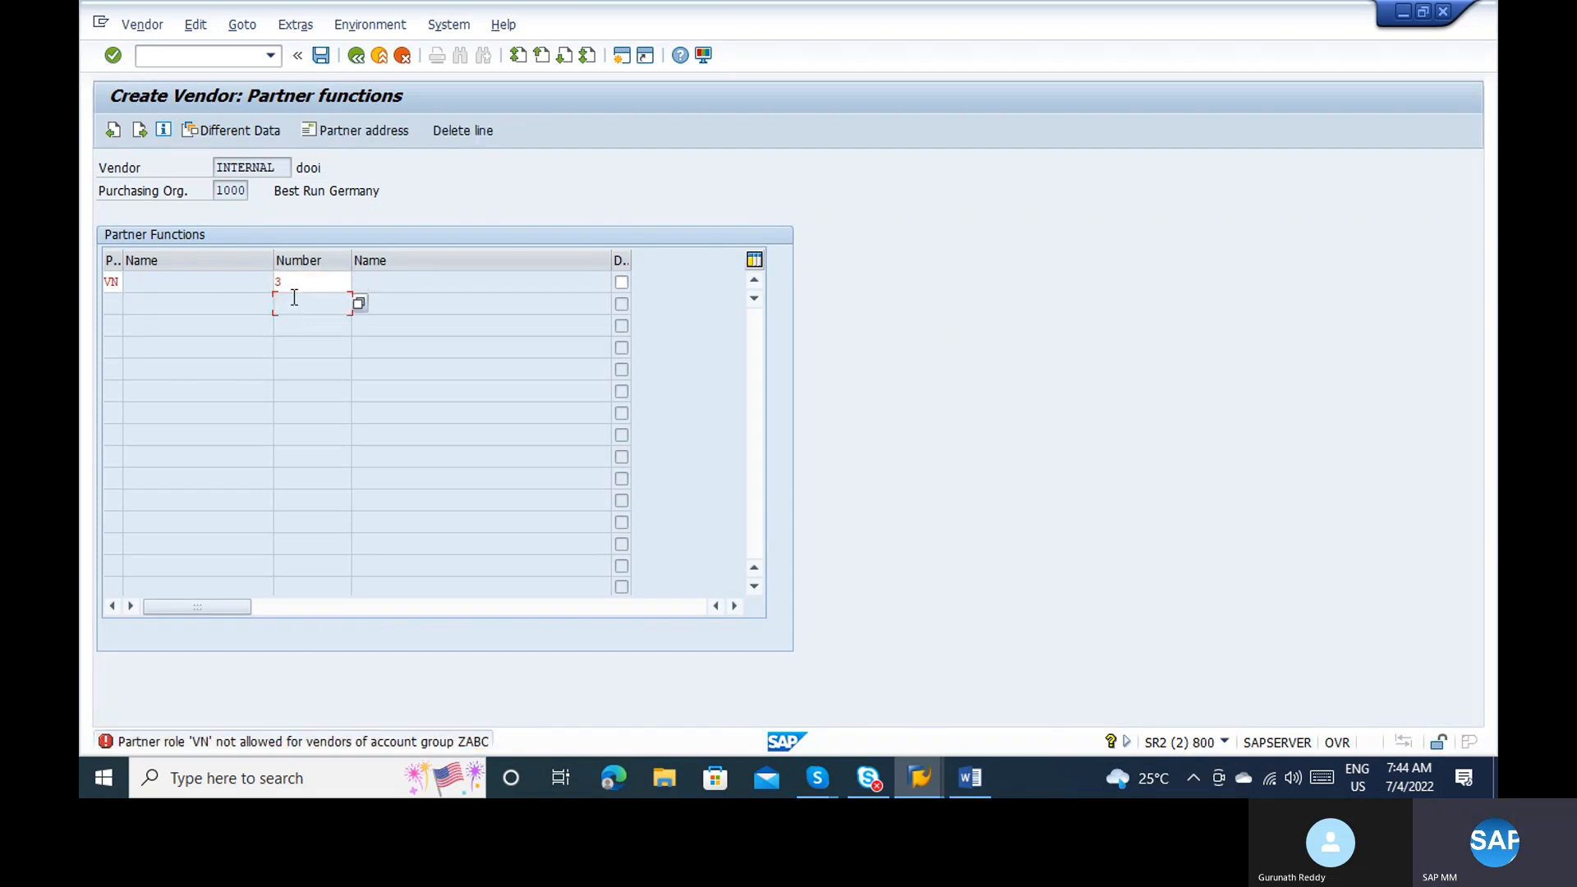
pyautogui.hotkey('alt', 'Tab')
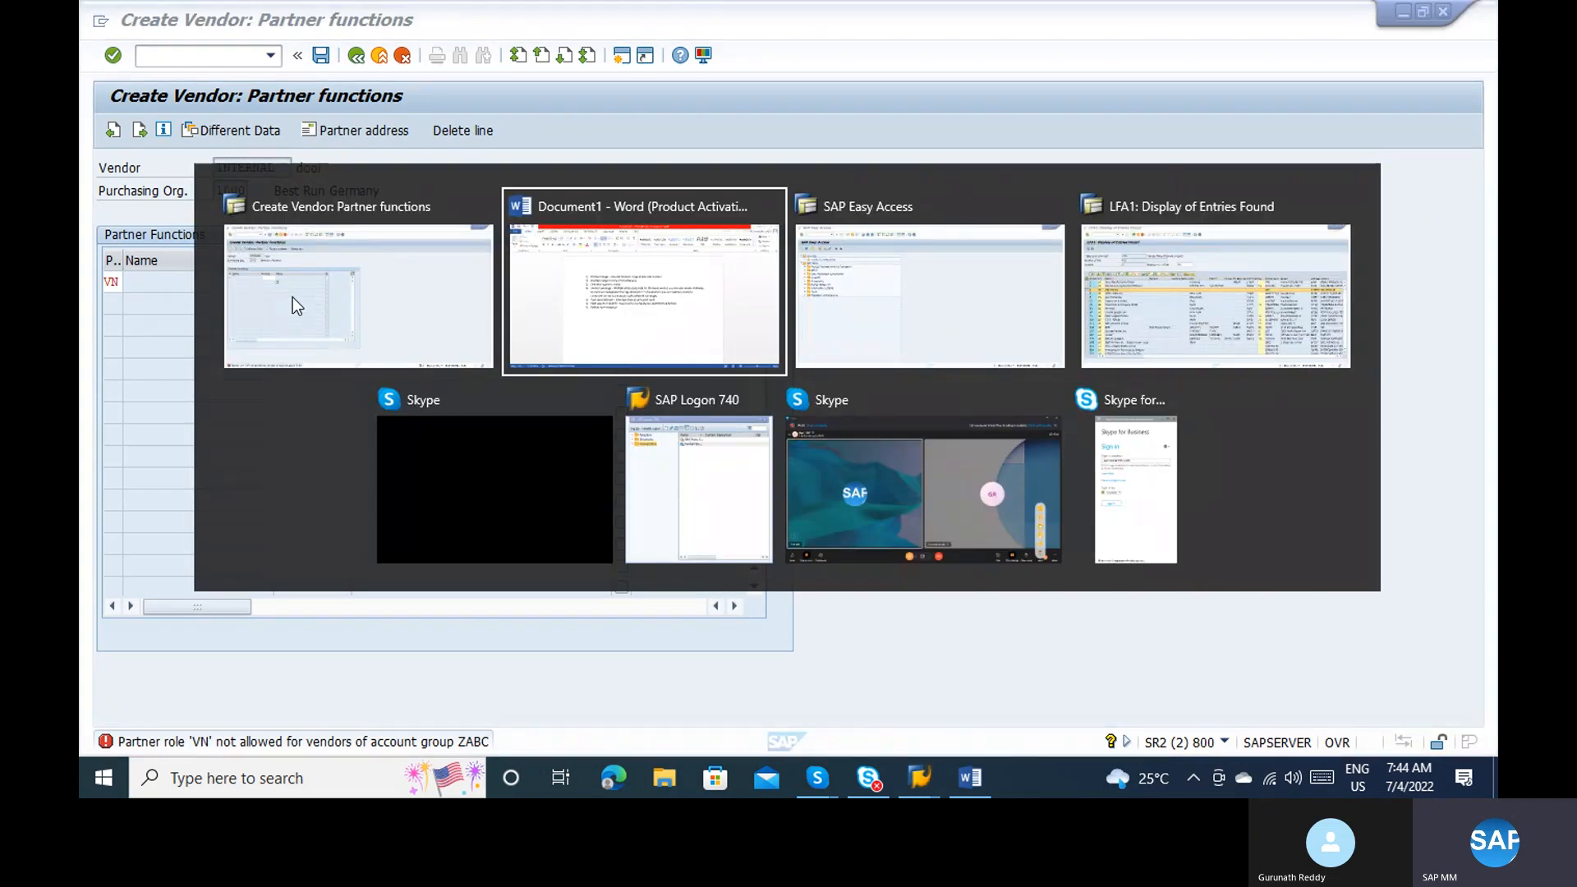
pyautogui.press('Tab')
pyautogui.press('Tab')
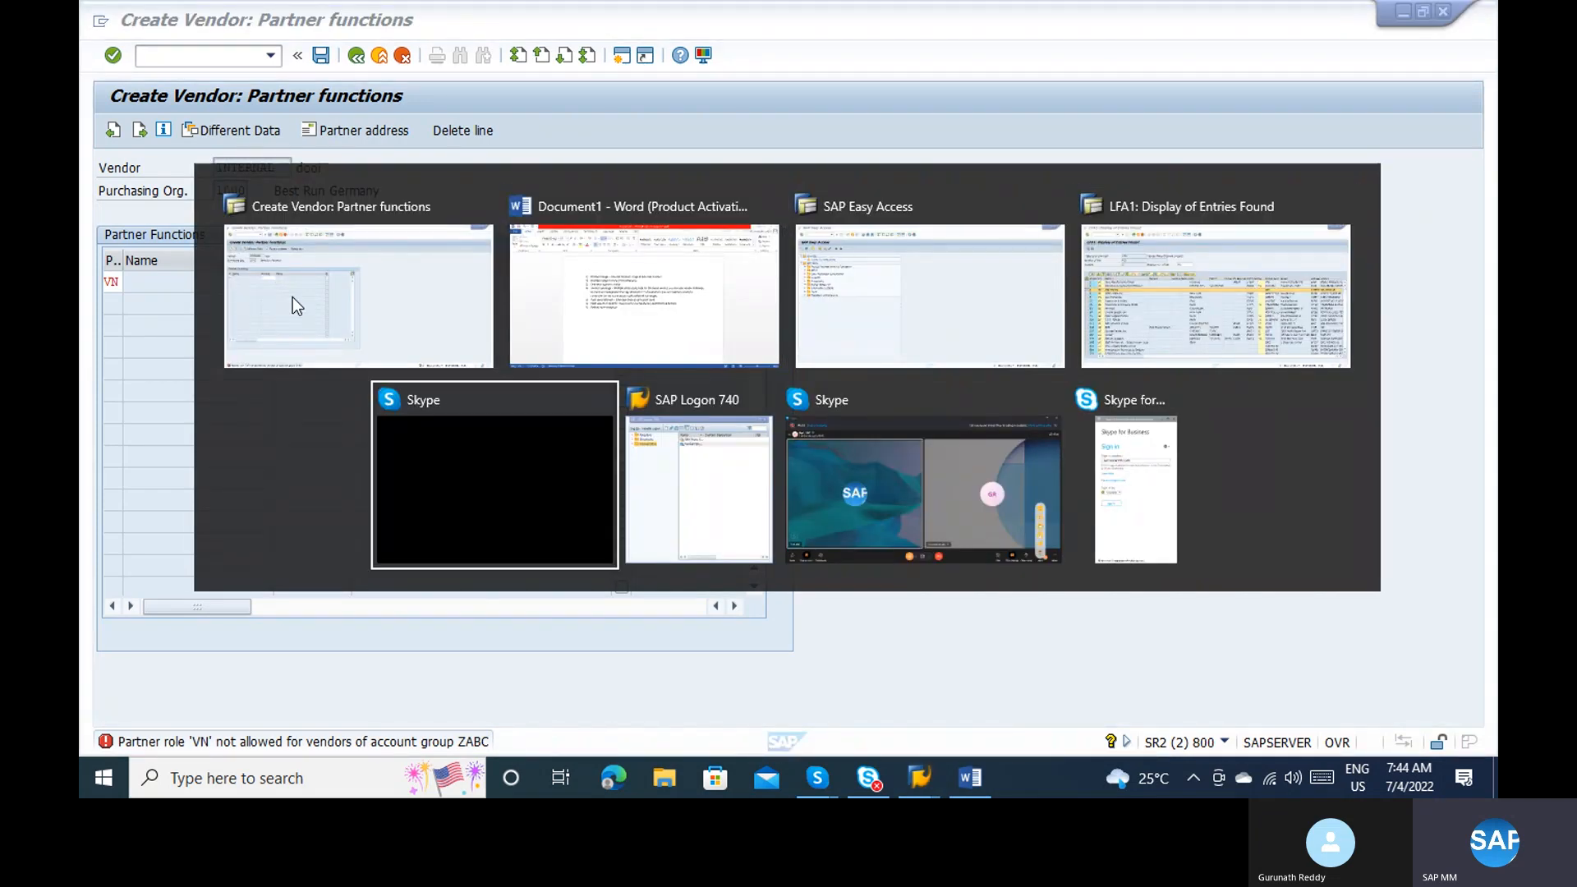
pyautogui.hotkey('shift', 'Tab')
pyautogui.hotkey('shift', 'Tab')
pyautogui.hotkey('shift', 'Tab')
pyautogui.hotkey('alt', 'Tab')
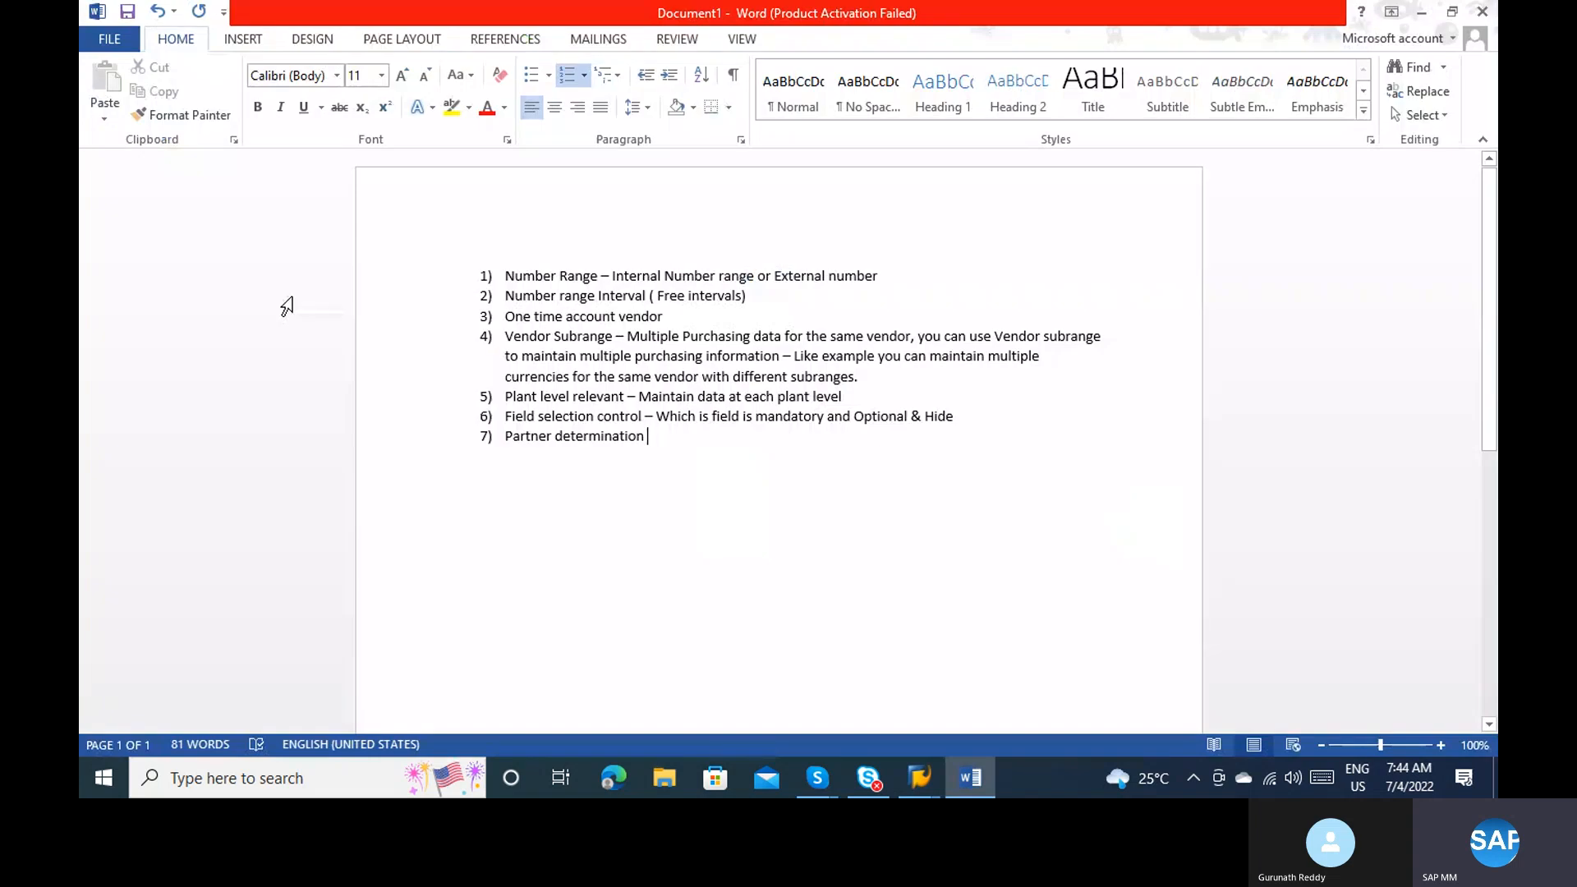
pyautogui.hotkey('alt', 'Tab')
# Step: Try to replace the partner function of the ABC Vendor row with OA (Ordering Address)
pyautogui.click(122, 282)
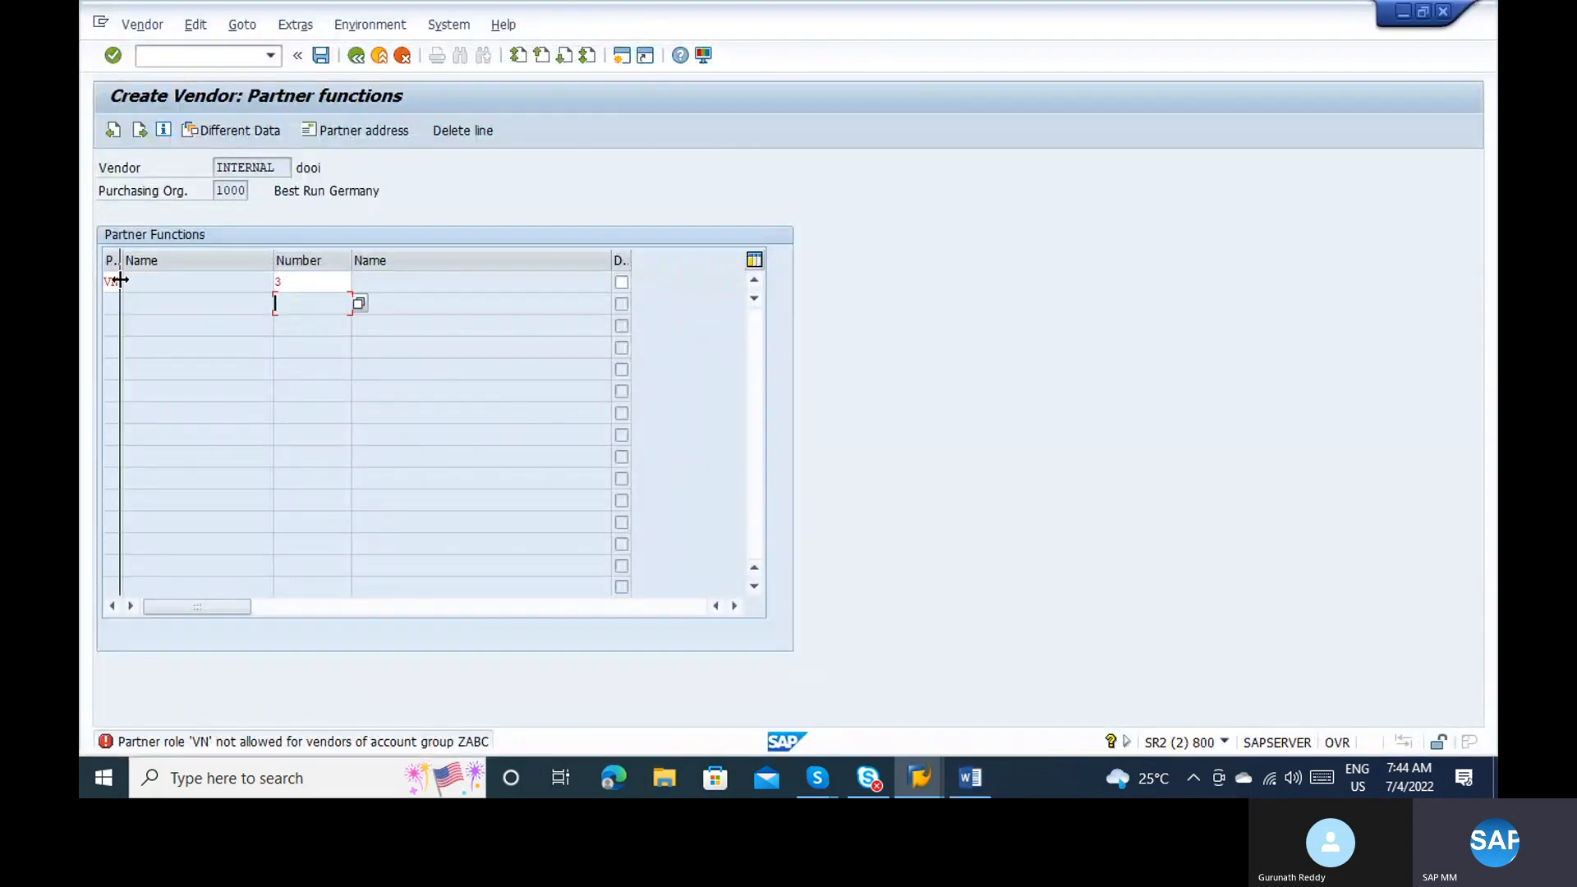
pyautogui.click(119, 282)
pyautogui.press('F4')
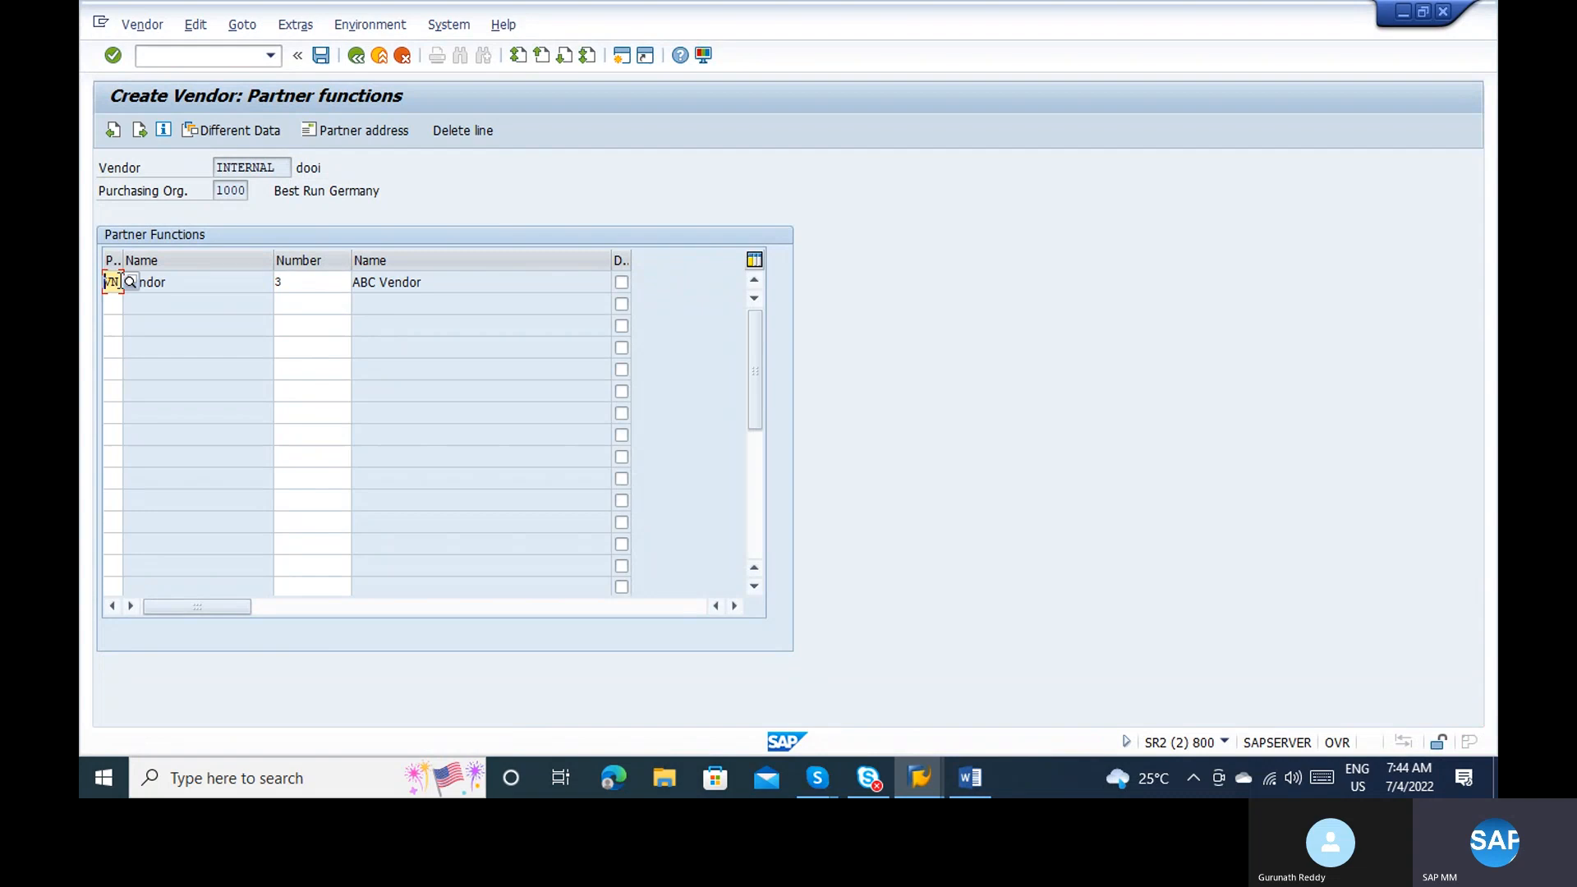
pyautogui.click(116, 302)
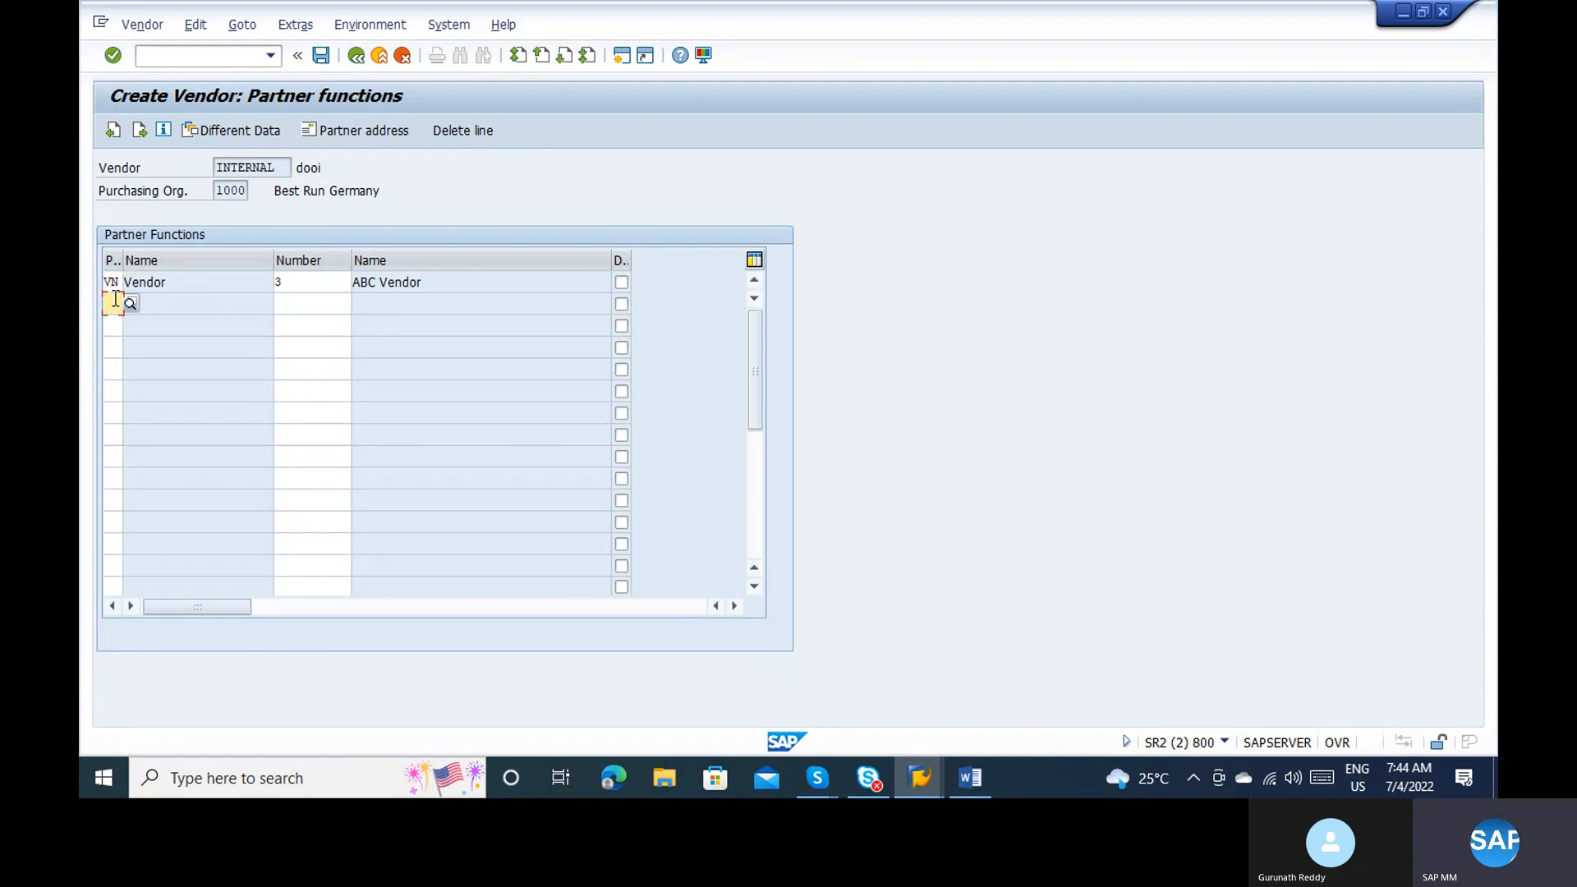
pyautogui.press('Up')
pyautogui.press('Delete')
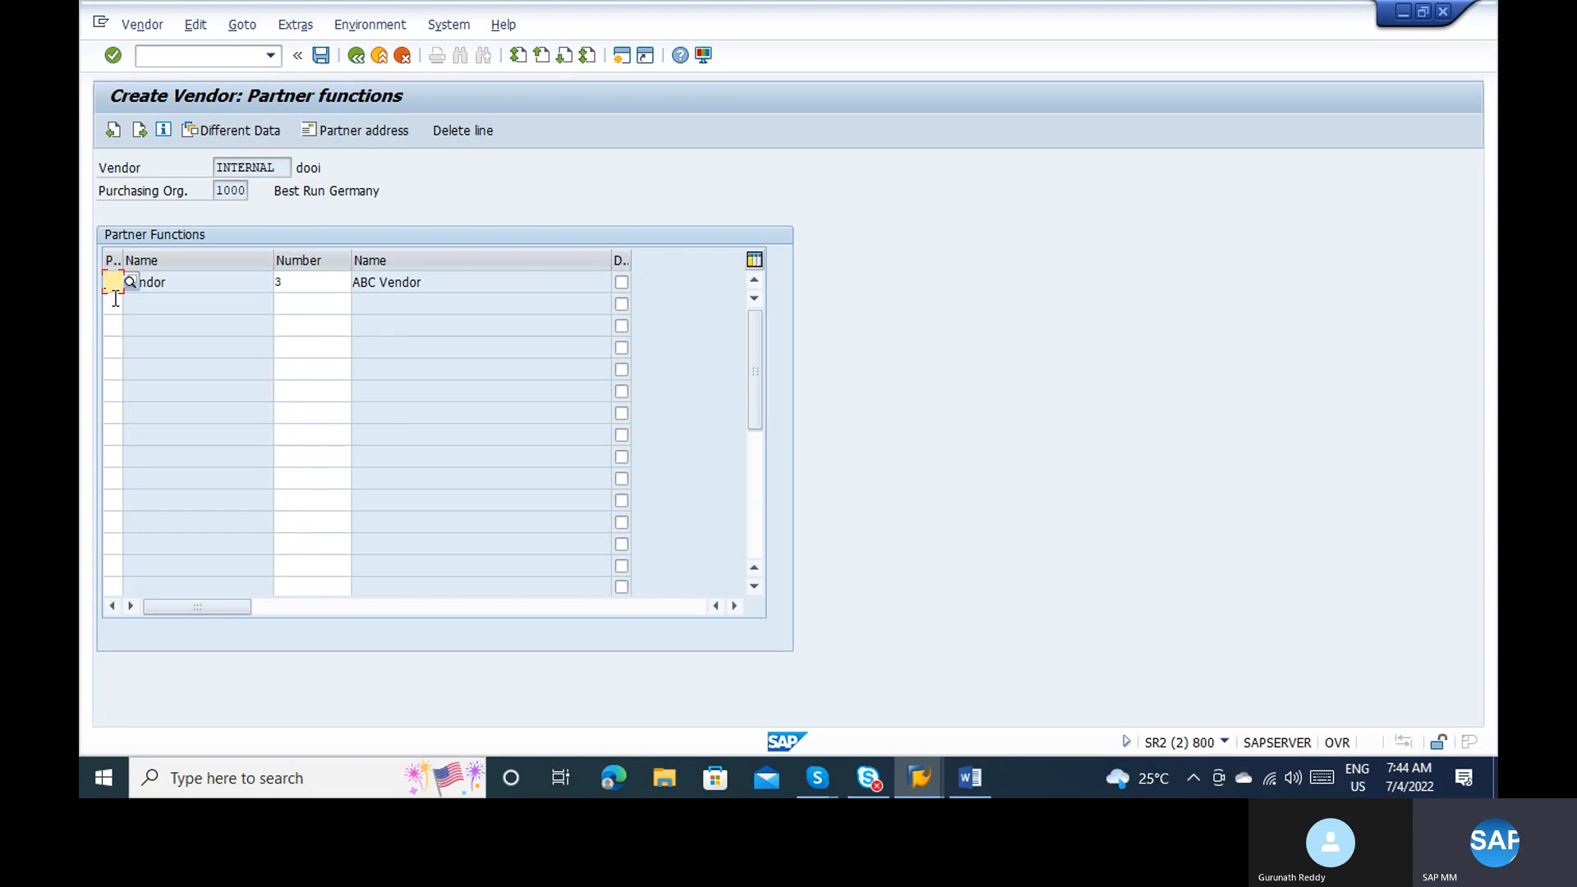
pyautogui.write('oa')
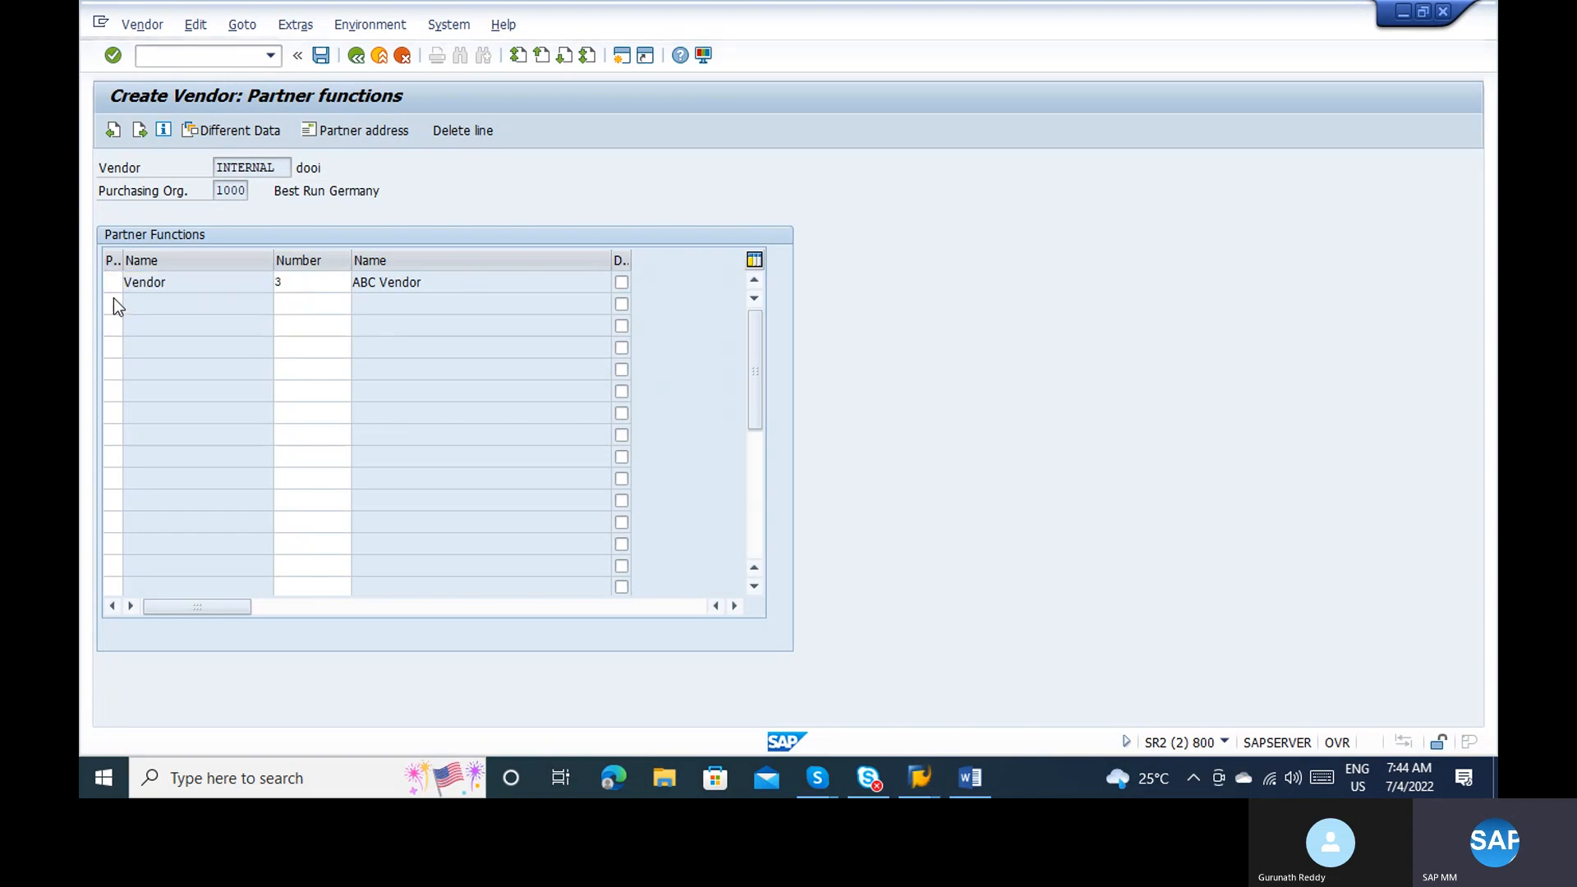
pyautogui.write('oa')
pyautogui.press('Return')
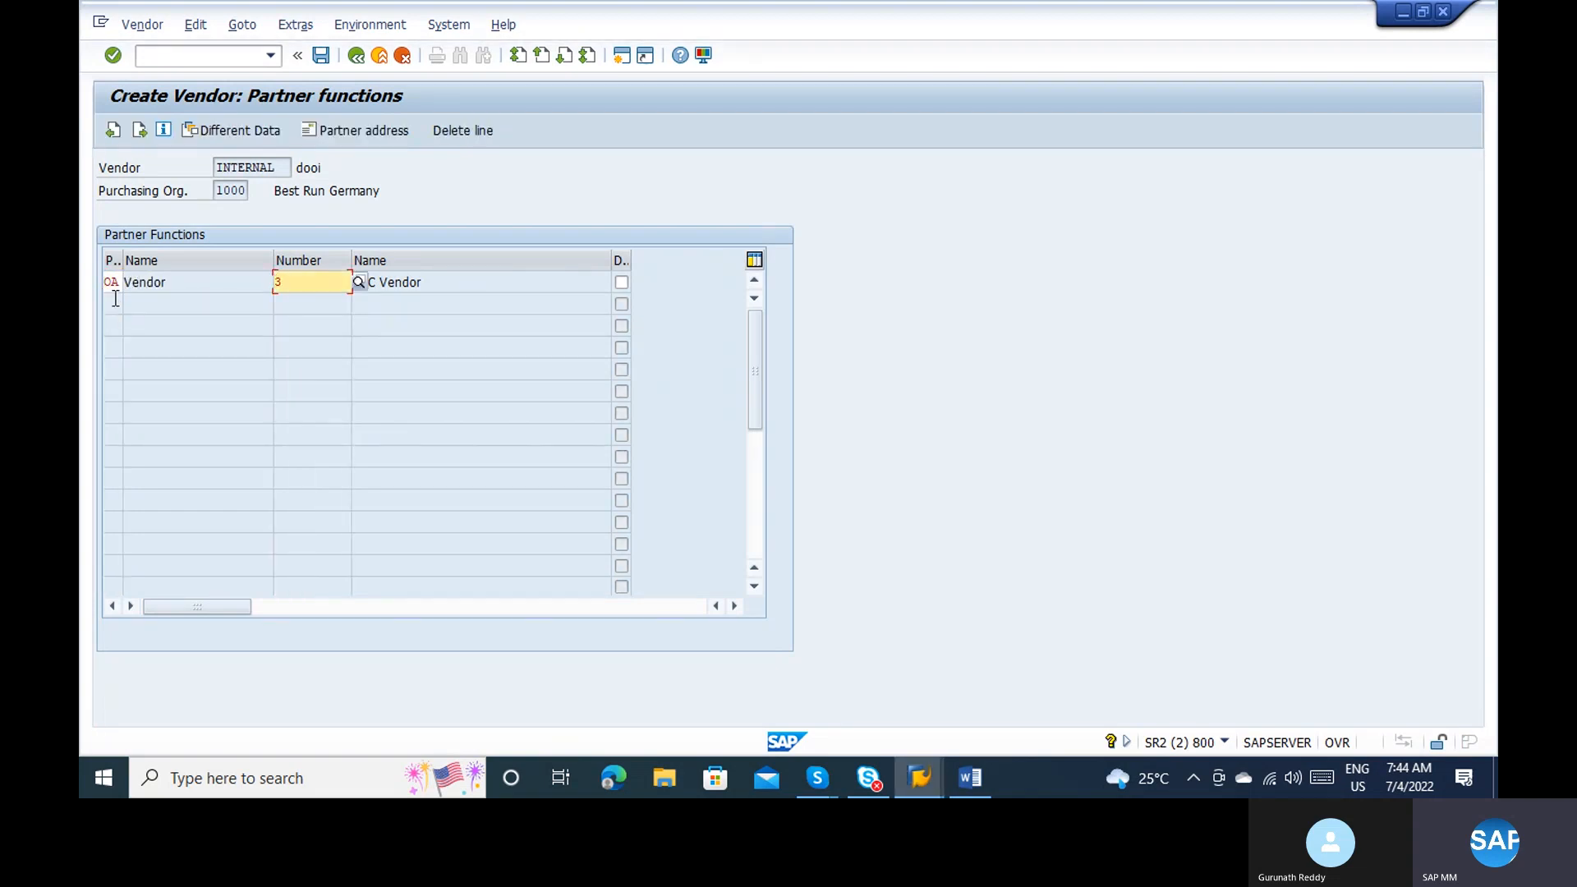
pyautogui.press('Return')
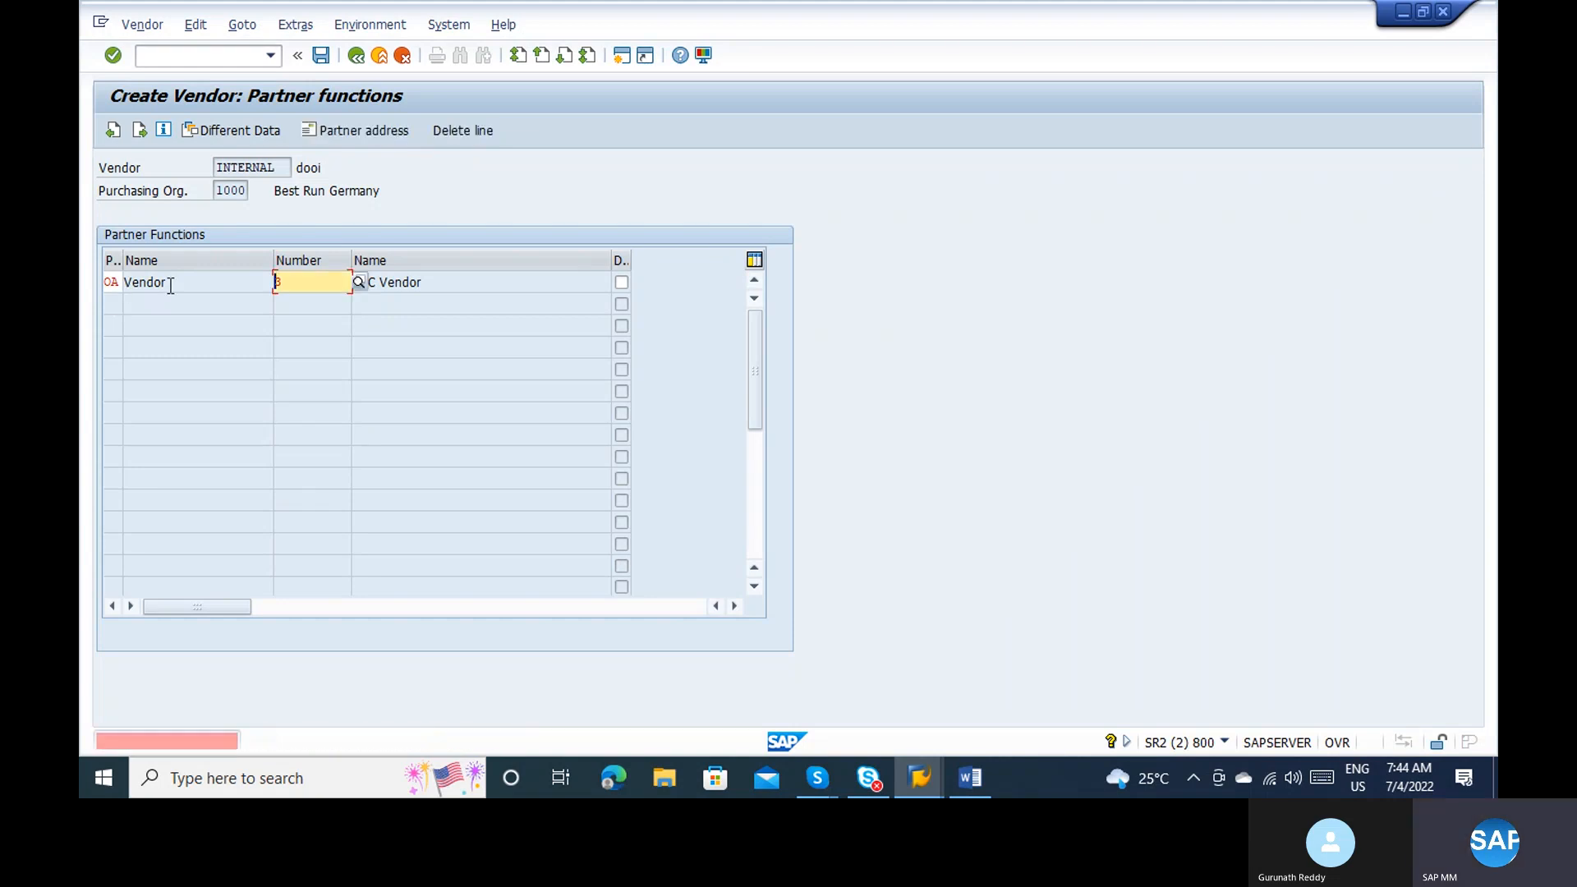
# Step: Exit the vendor creation without saving the entered data
pyautogui.click(110, 133)
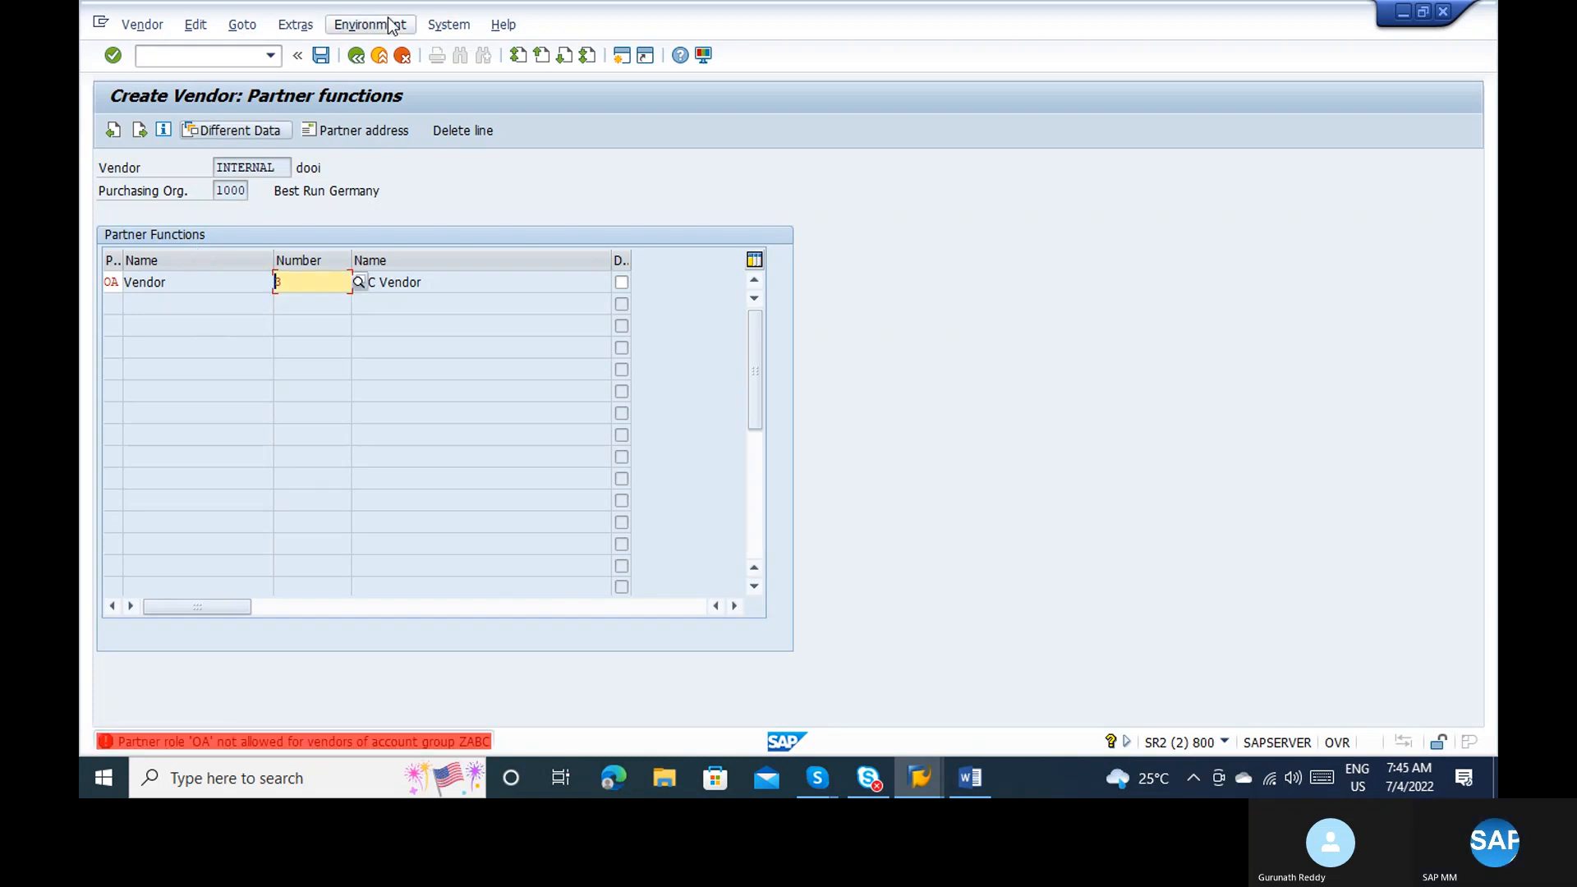
pyautogui.click(380, 56)
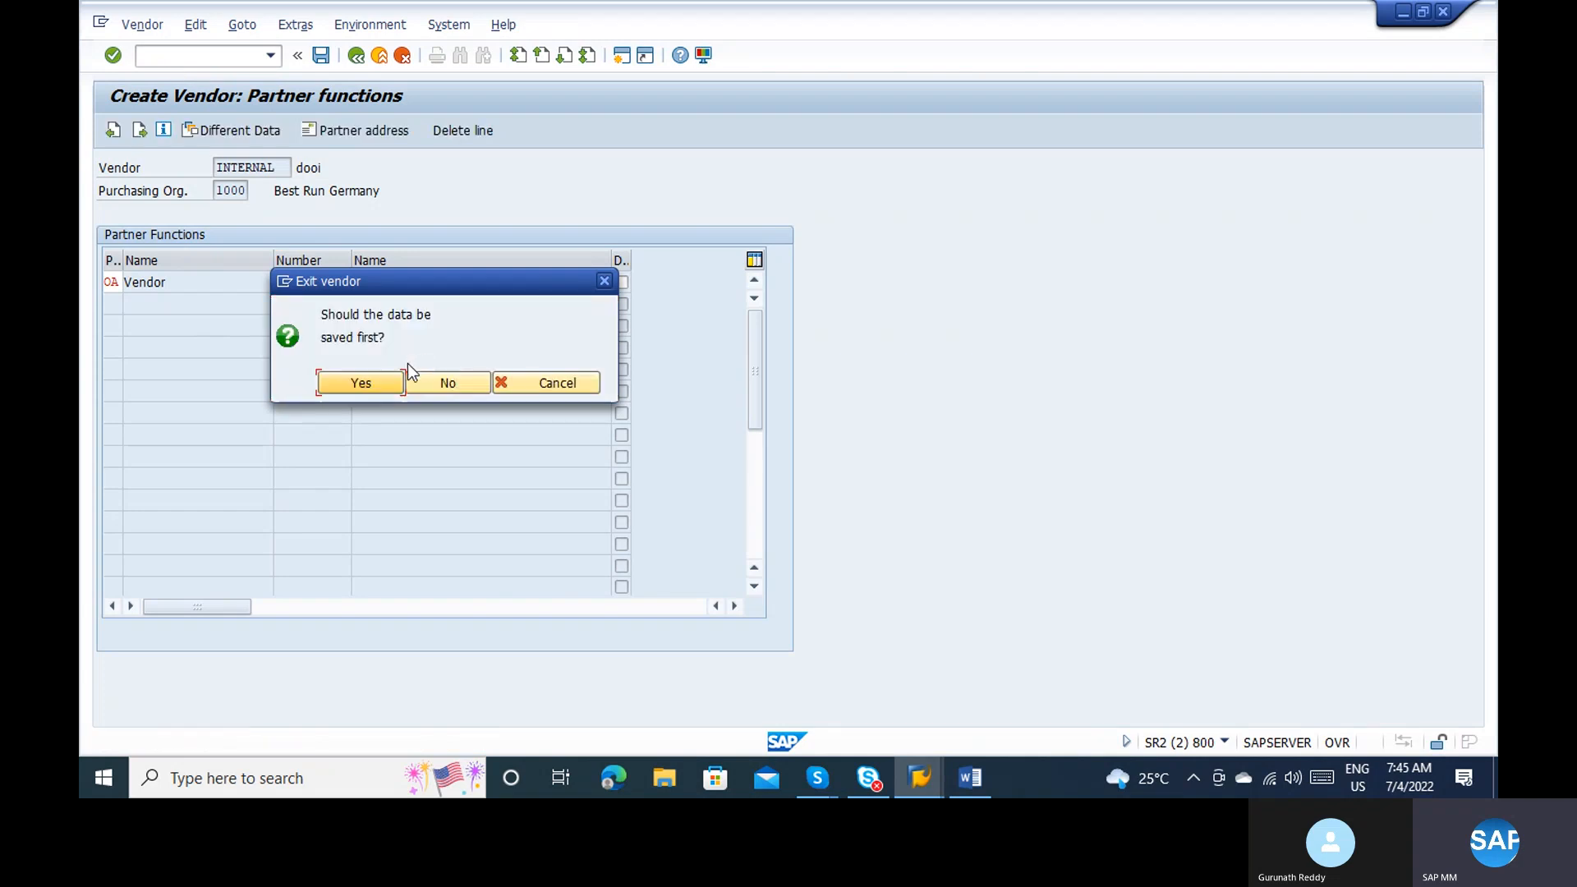
pyautogui.click(465, 384)
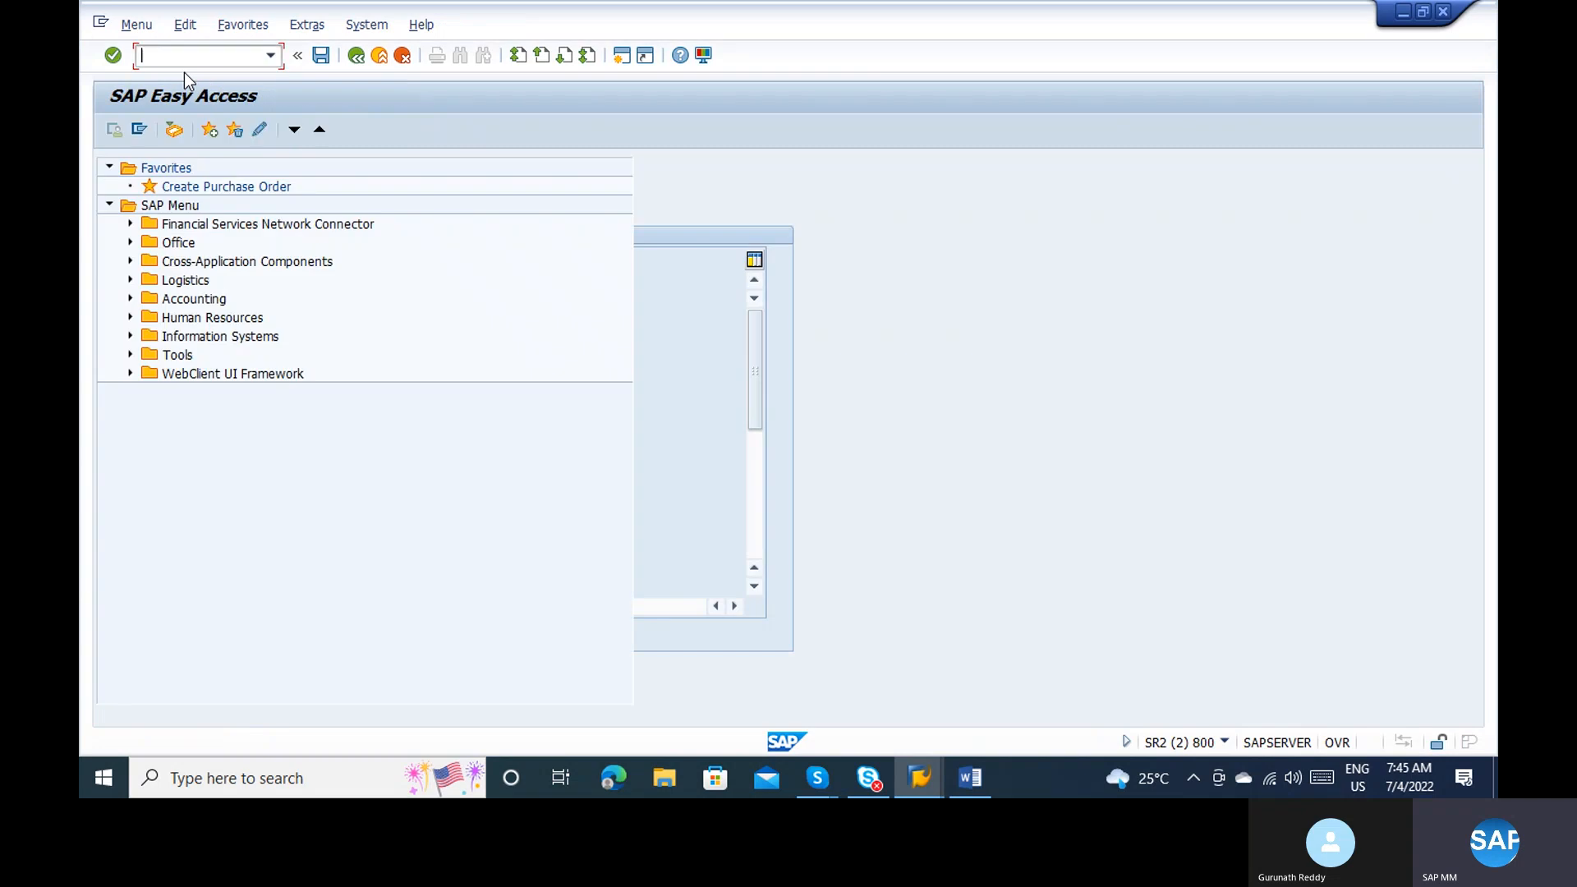
# Step: Run transaction SPRO and display the SAP Reference IMG
pyautogui.write('spro')
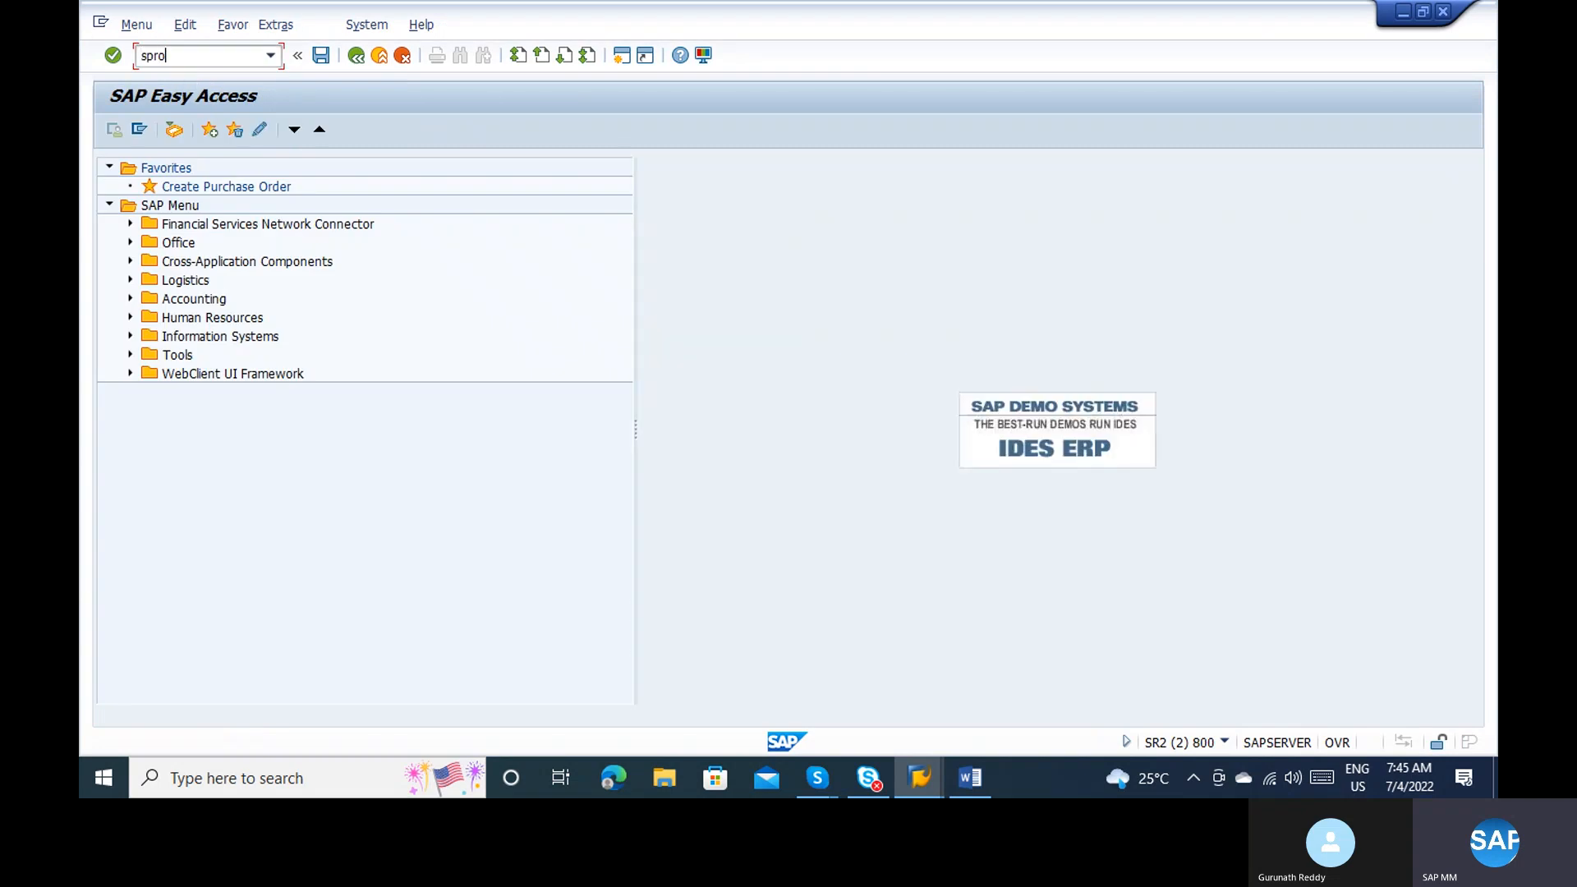
pyautogui.press('Return')
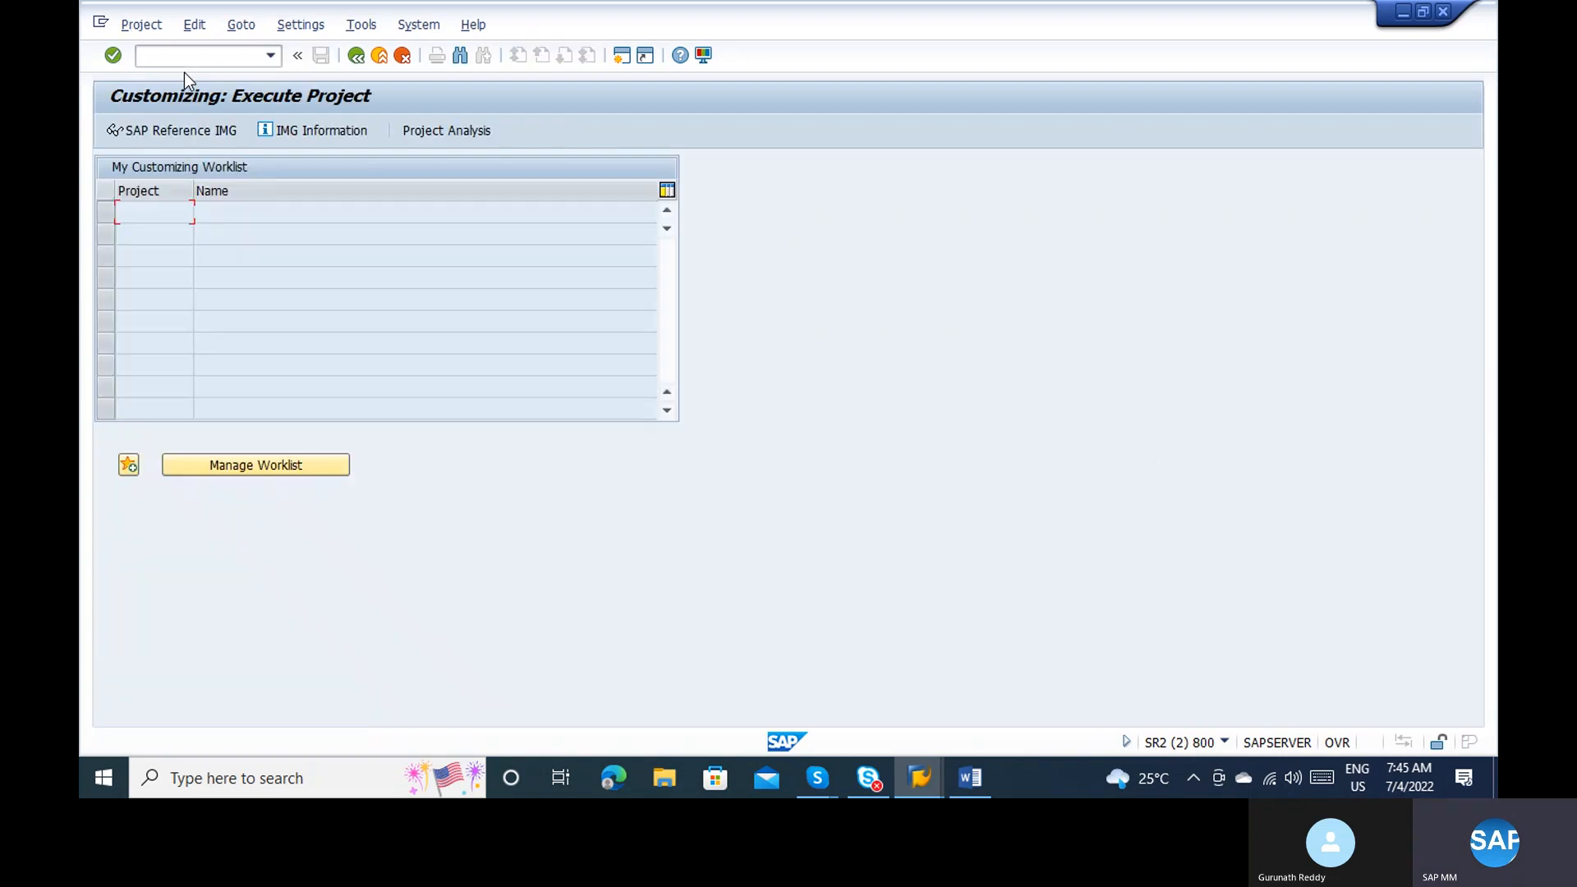
pyautogui.click(160, 131)
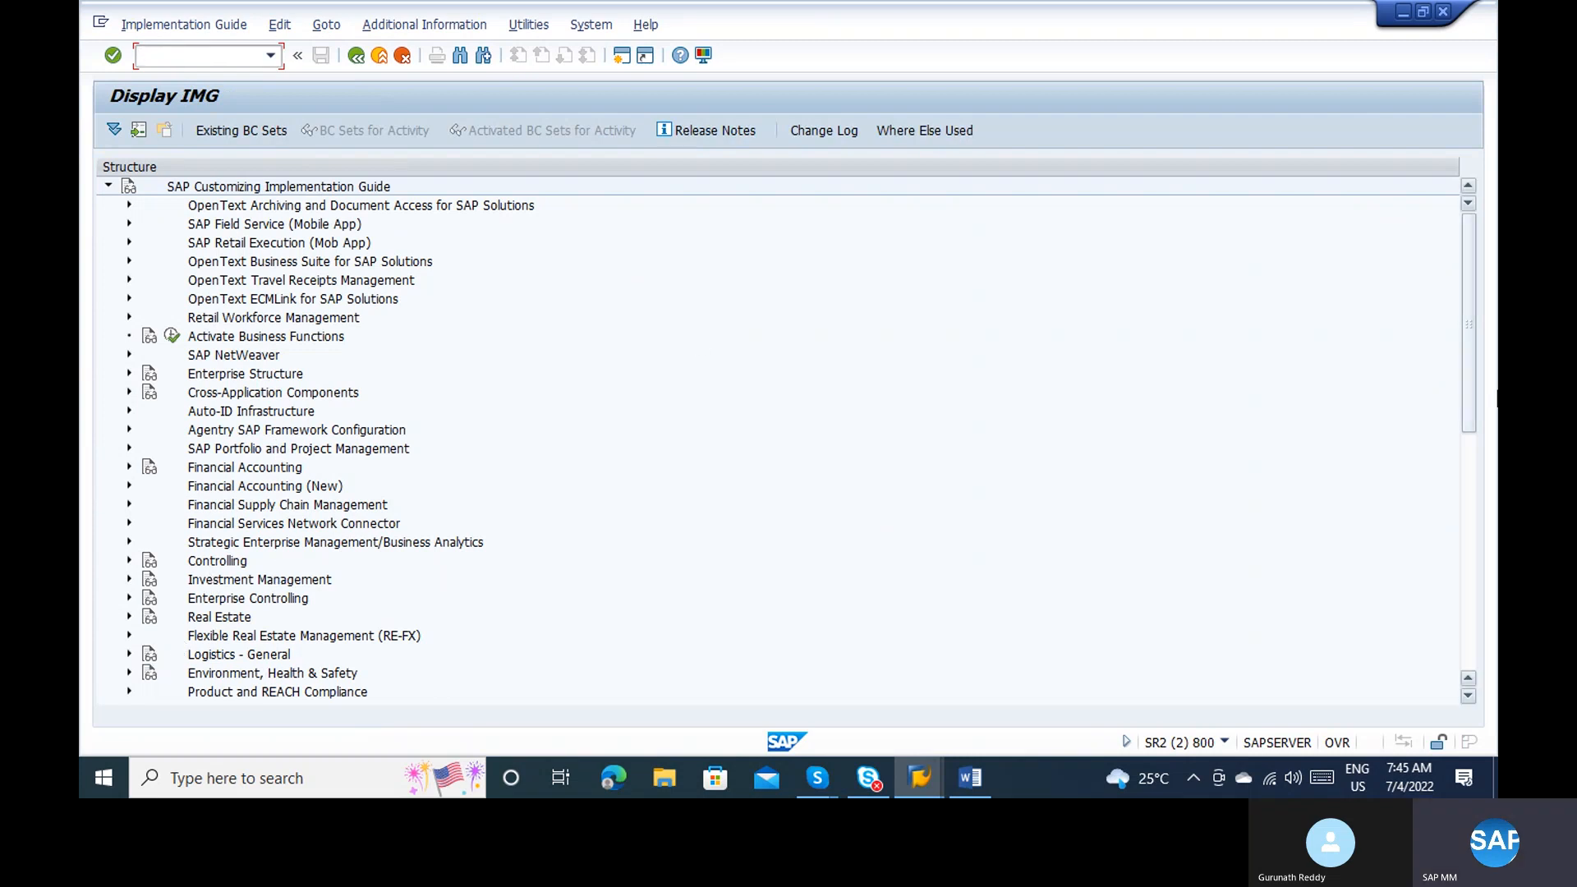
# Step: Open the Define Partner Roles activity within Partner Roles, under Partner Determination in Materials Management's Purchasing settings
pyautogui.click(1475, 467)
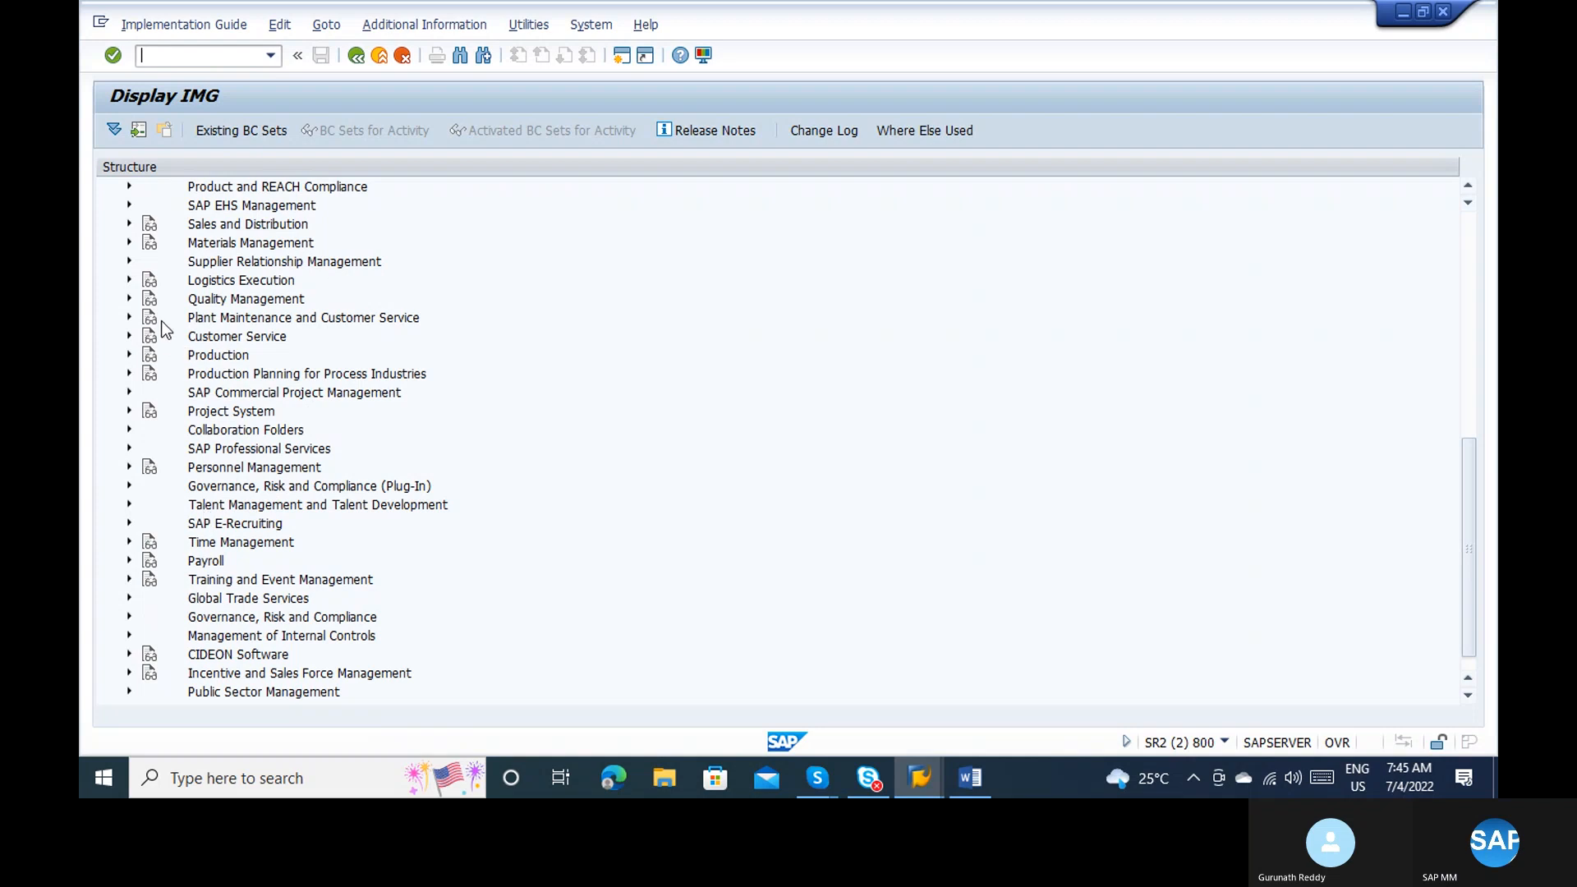
pyautogui.click(128, 242)
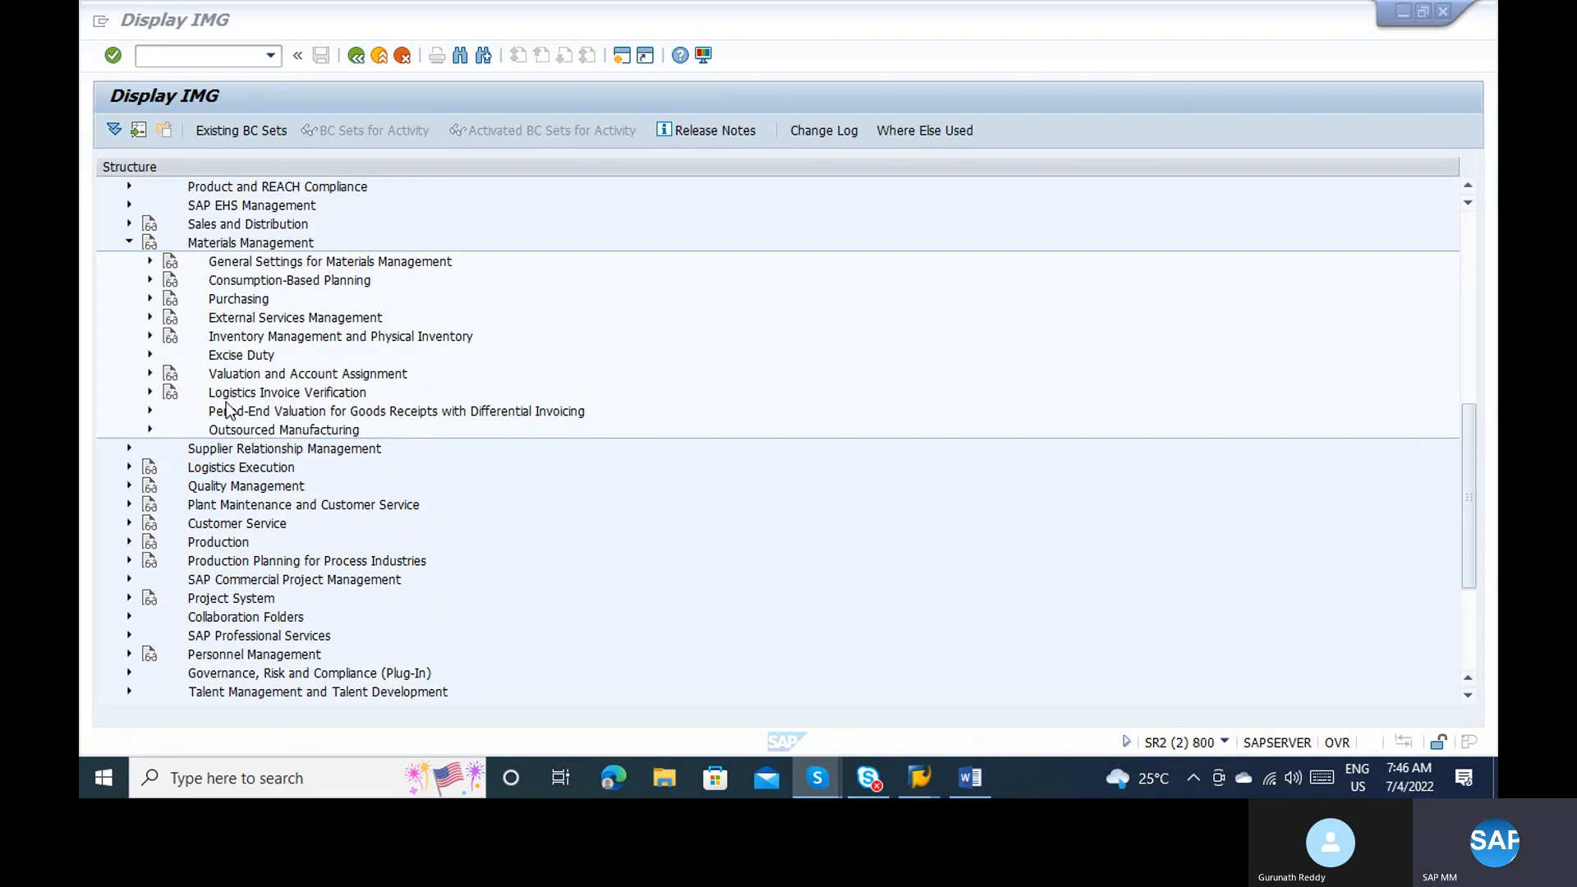
pyautogui.click(150, 299)
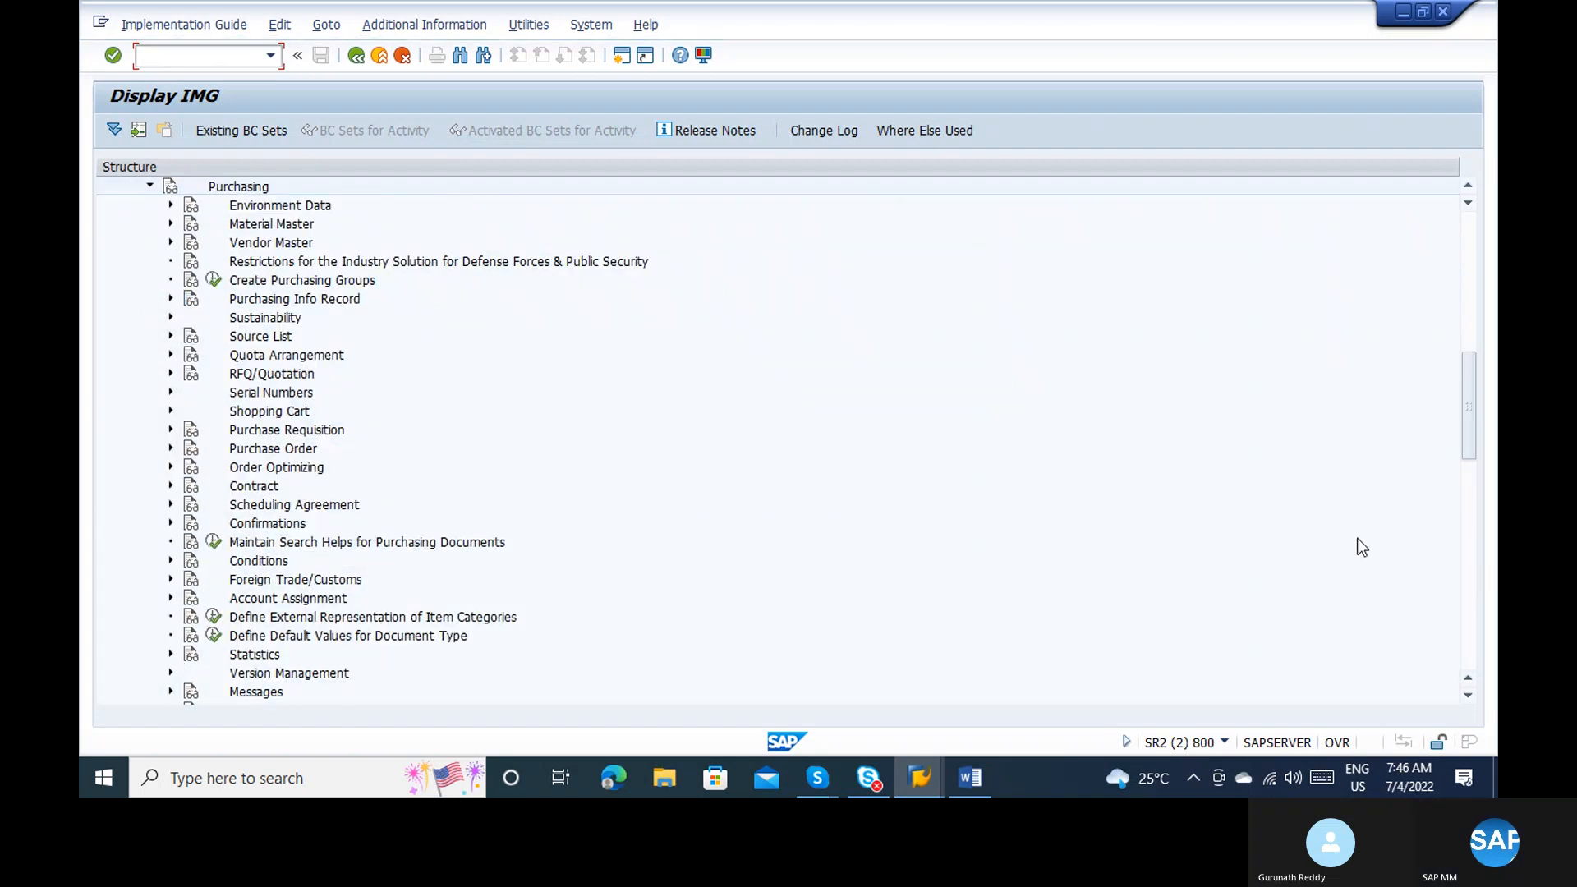
pyautogui.click(1473, 584)
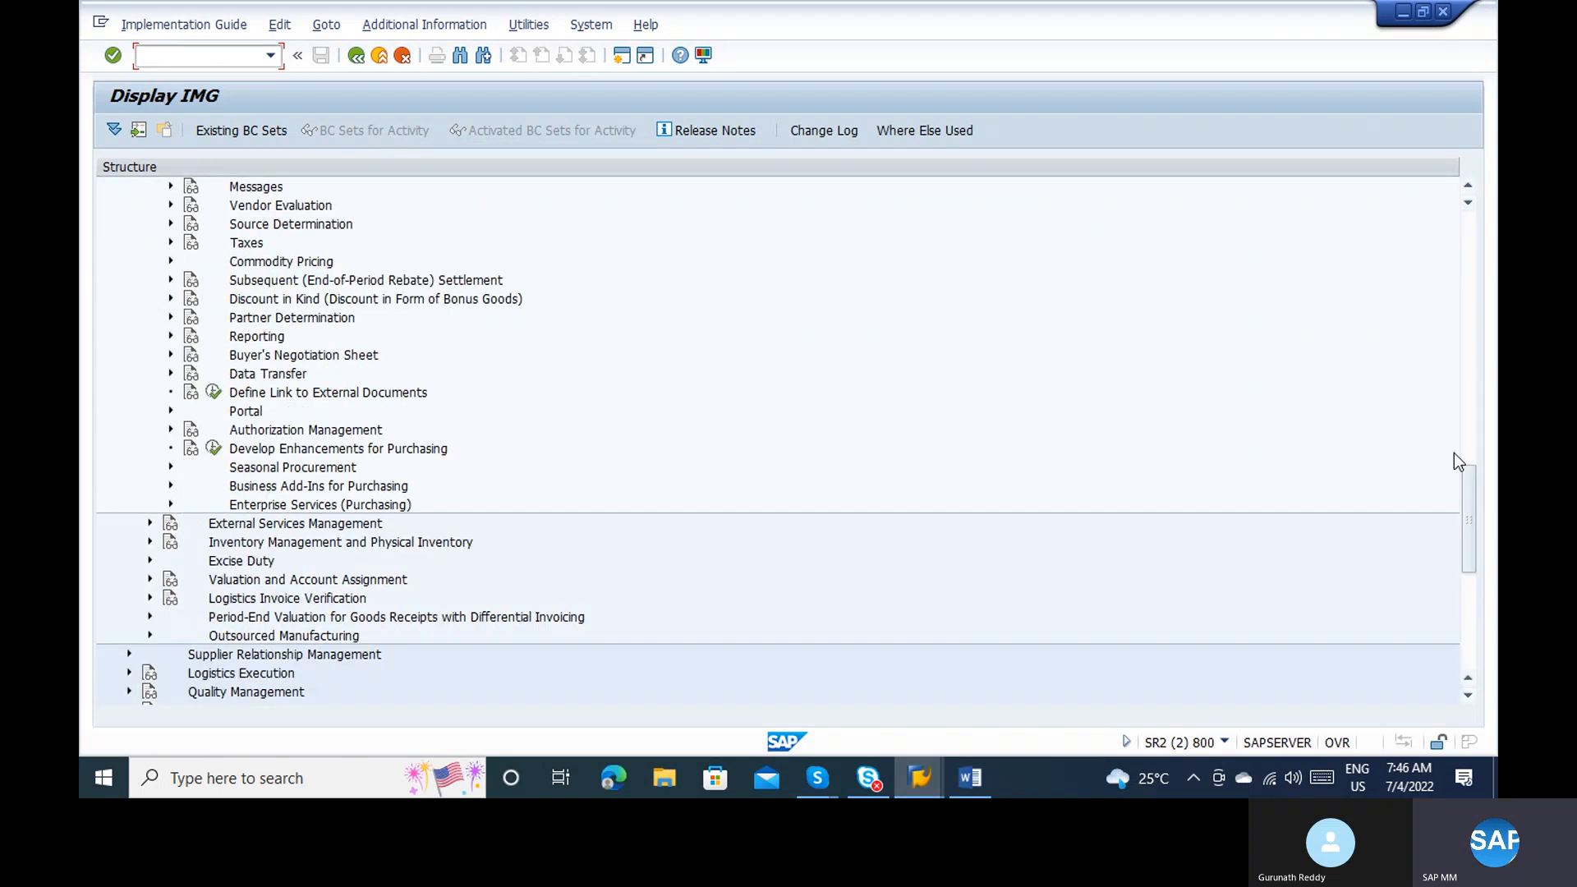
pyautogui.click(170, 318)
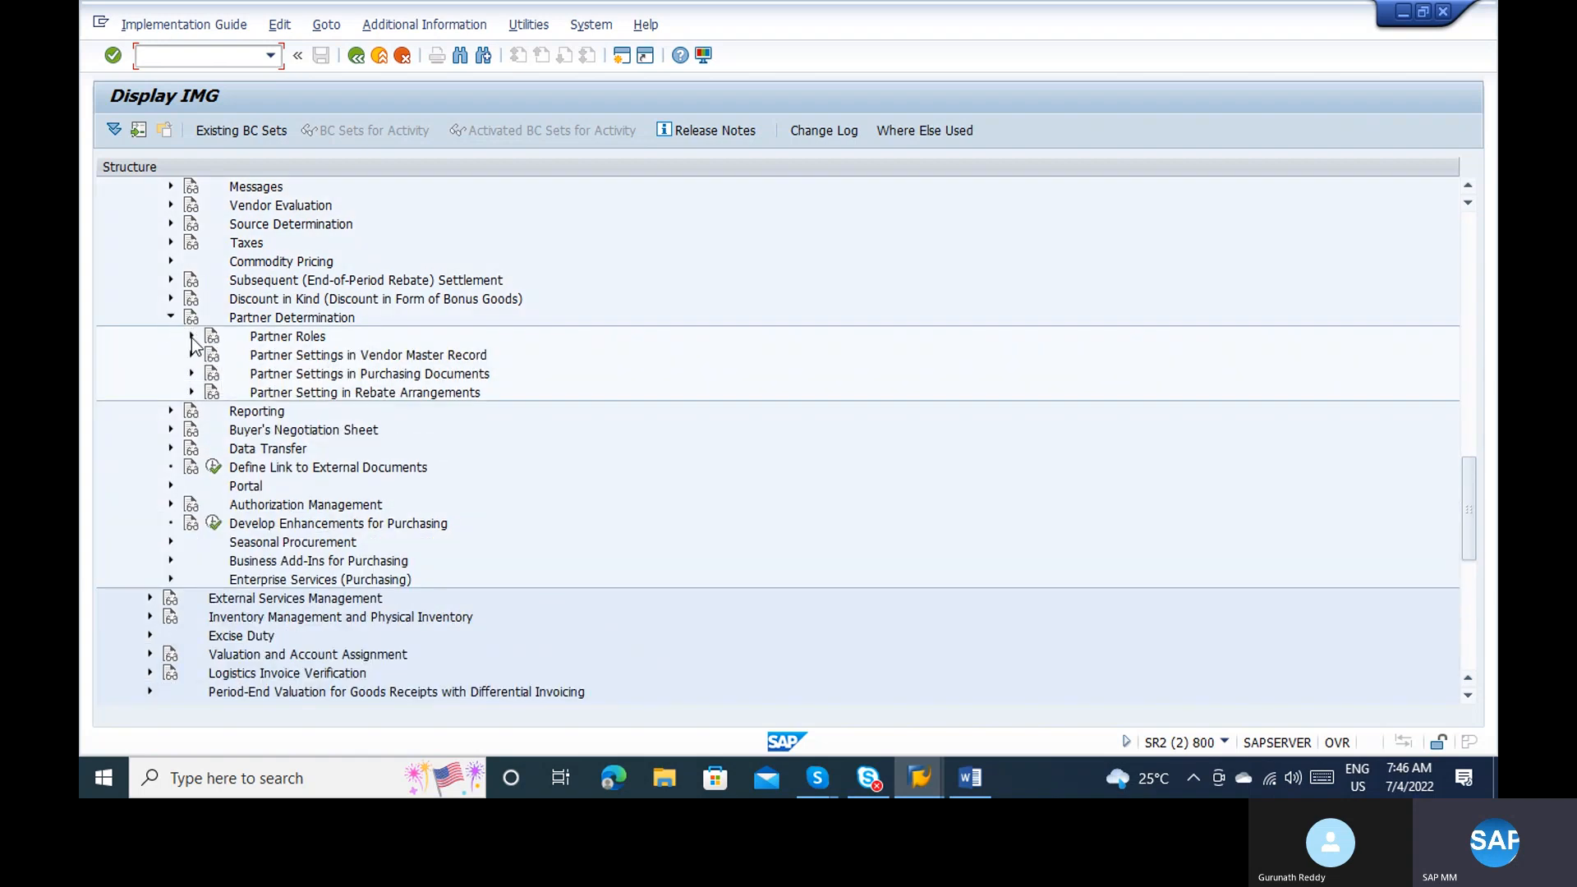
pyautogui.click(191, 337)
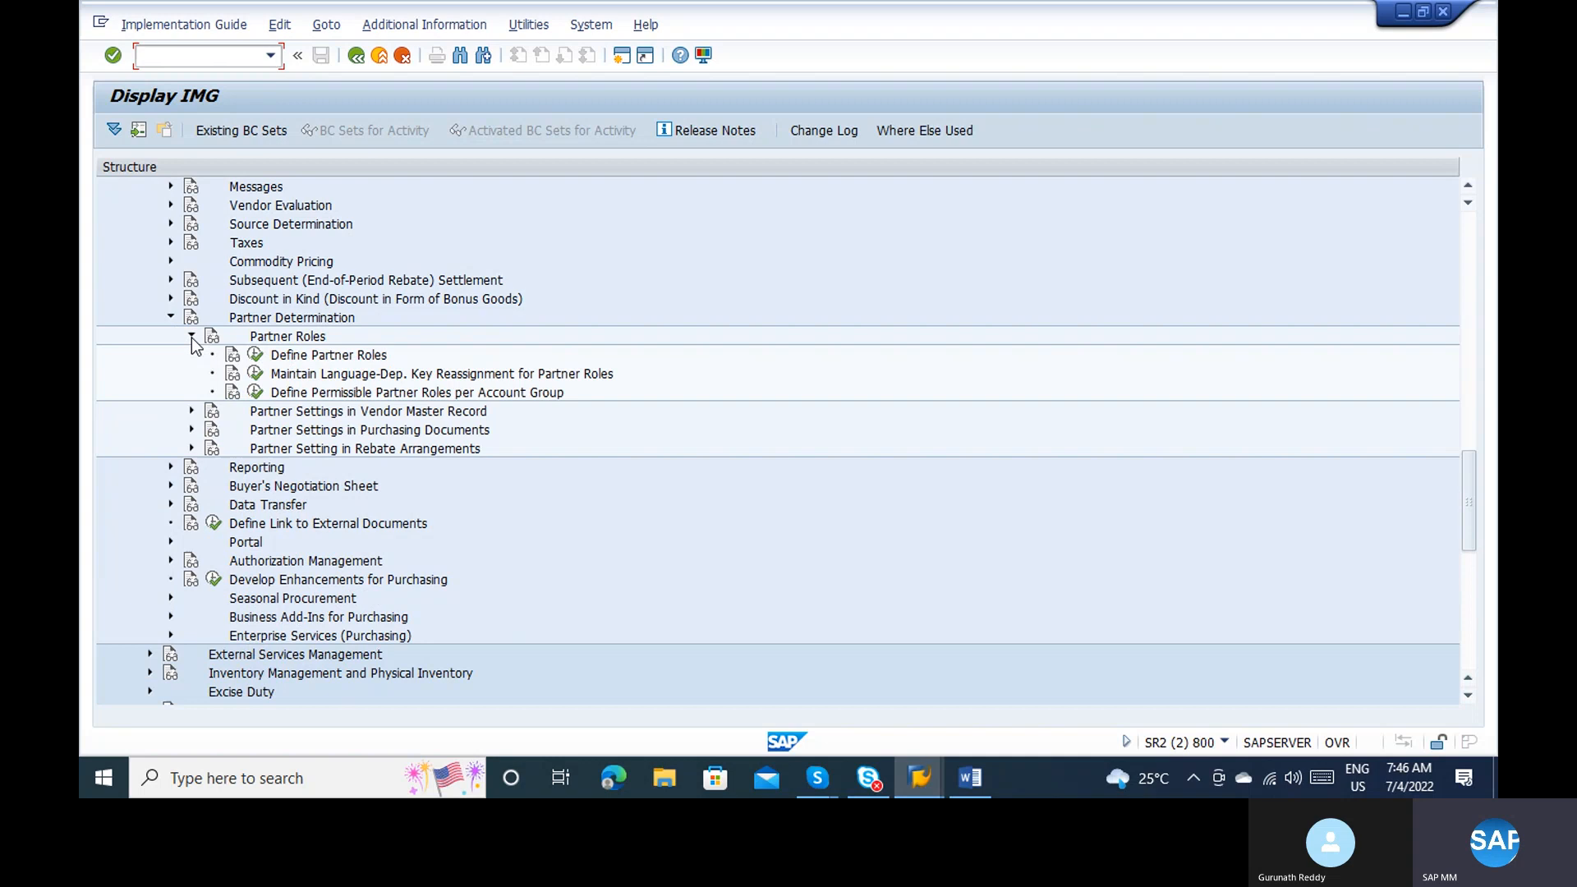
pyautogui.click(256, 356)
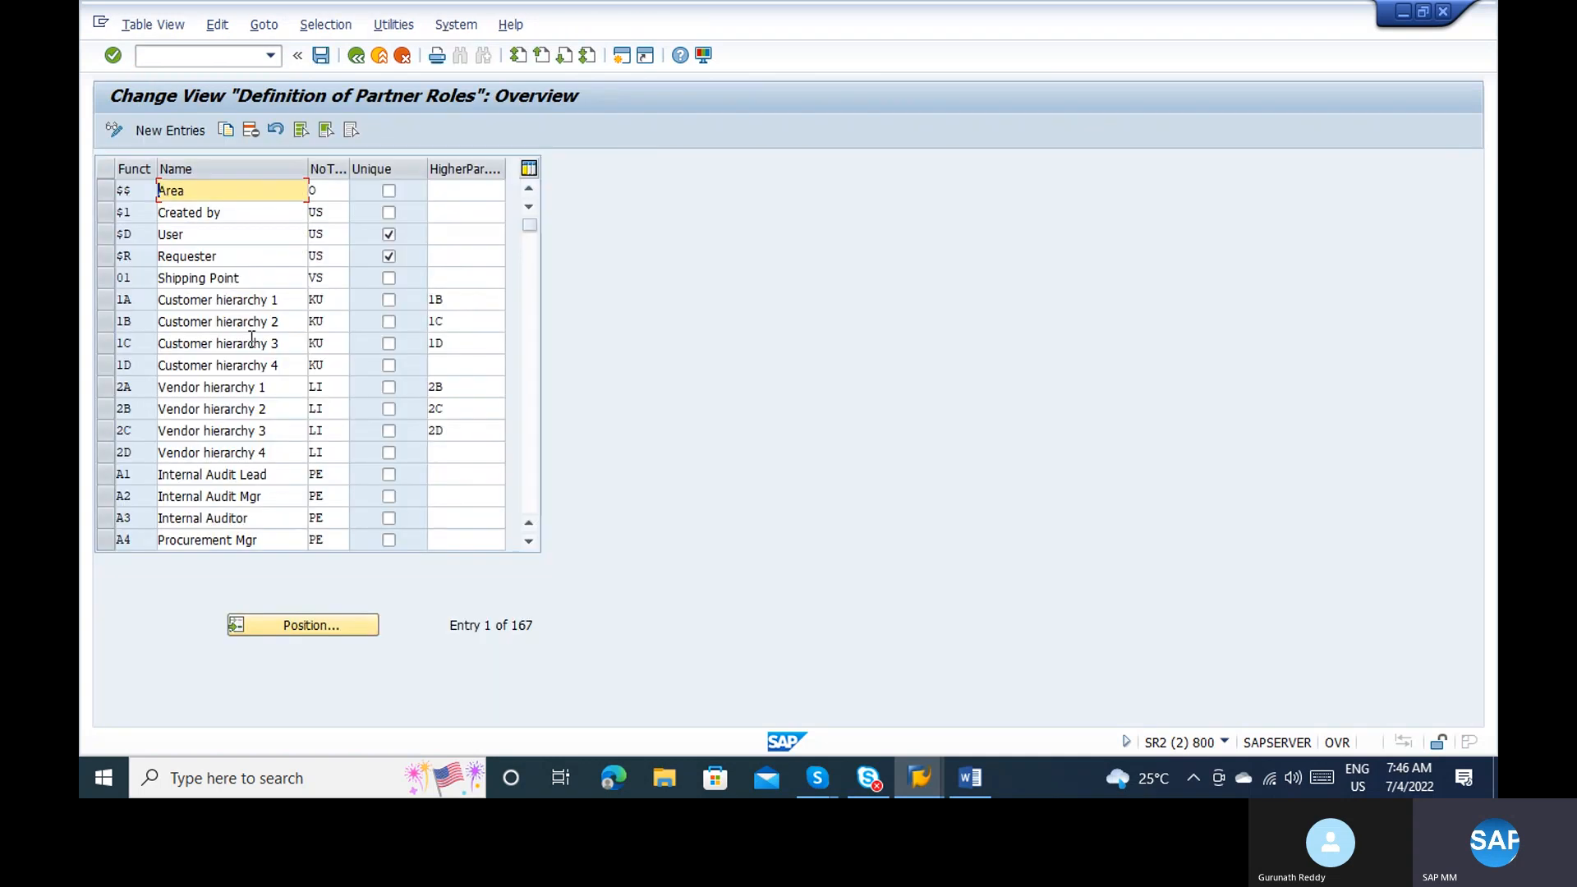
# Step: Look up partner functions VN (Vendor) and OA (Ordering Address) in the partner role definitions, selecting each entry
pyautogui.click(335, 622)
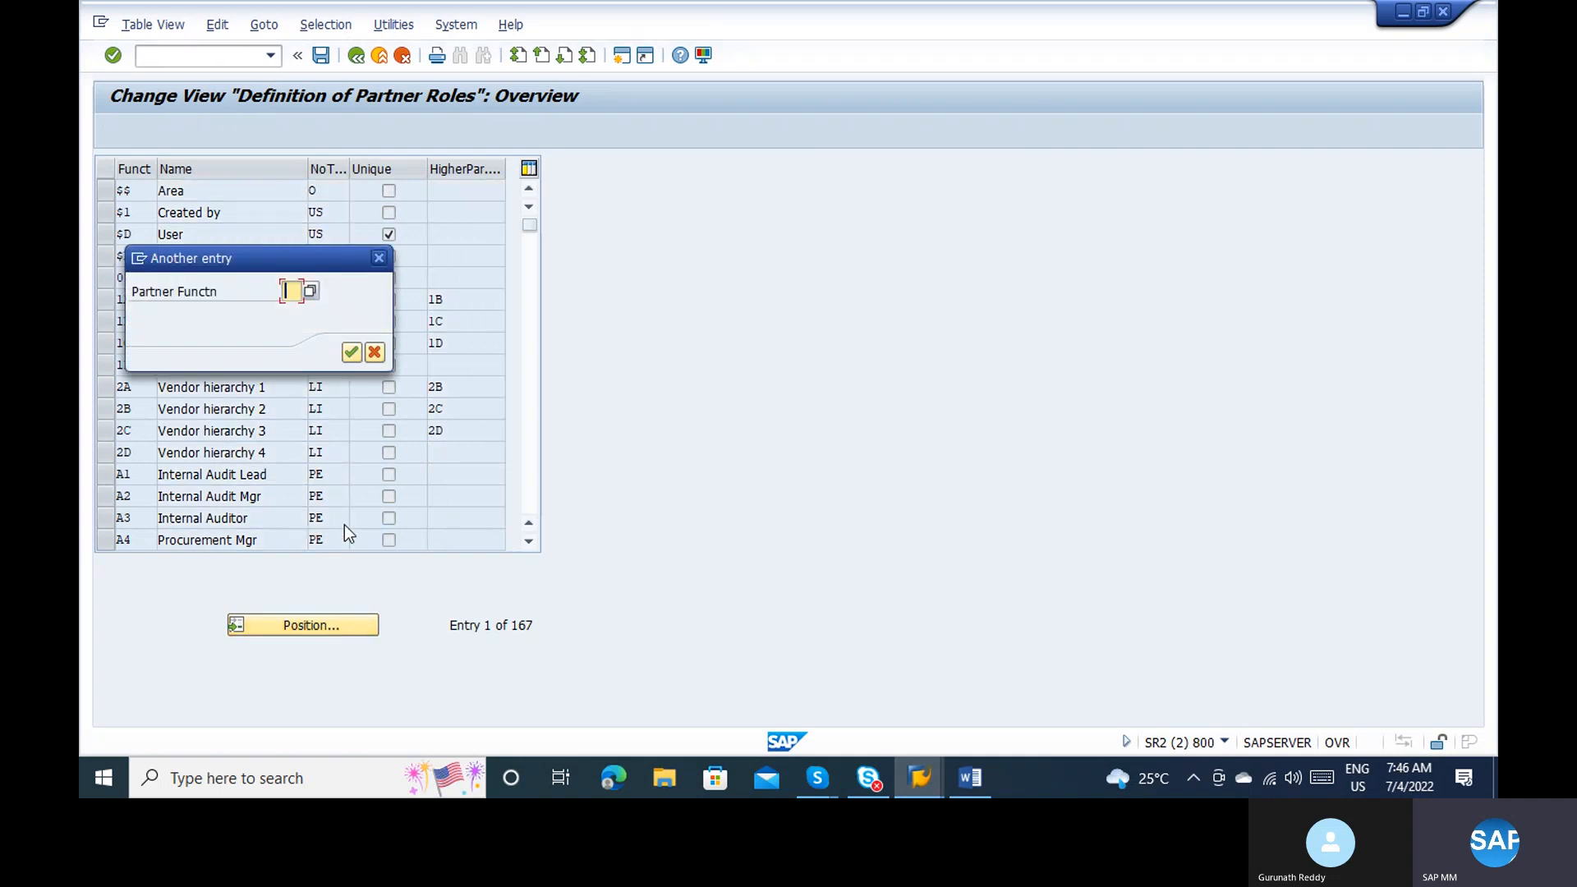
pyautogui.write('CVN')
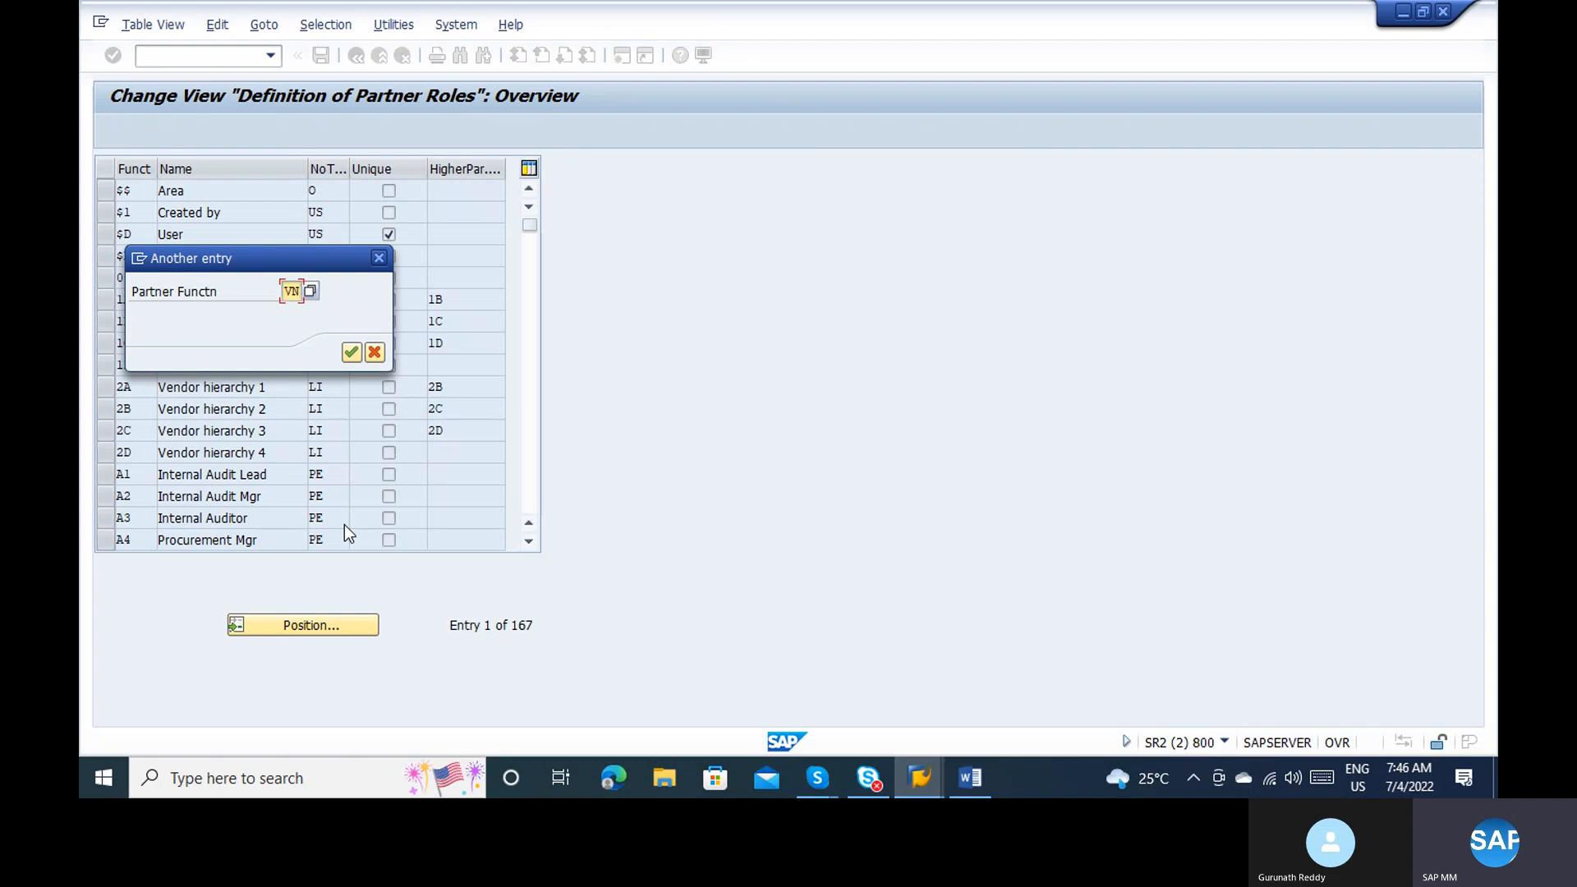
pyautogui.press('Return')
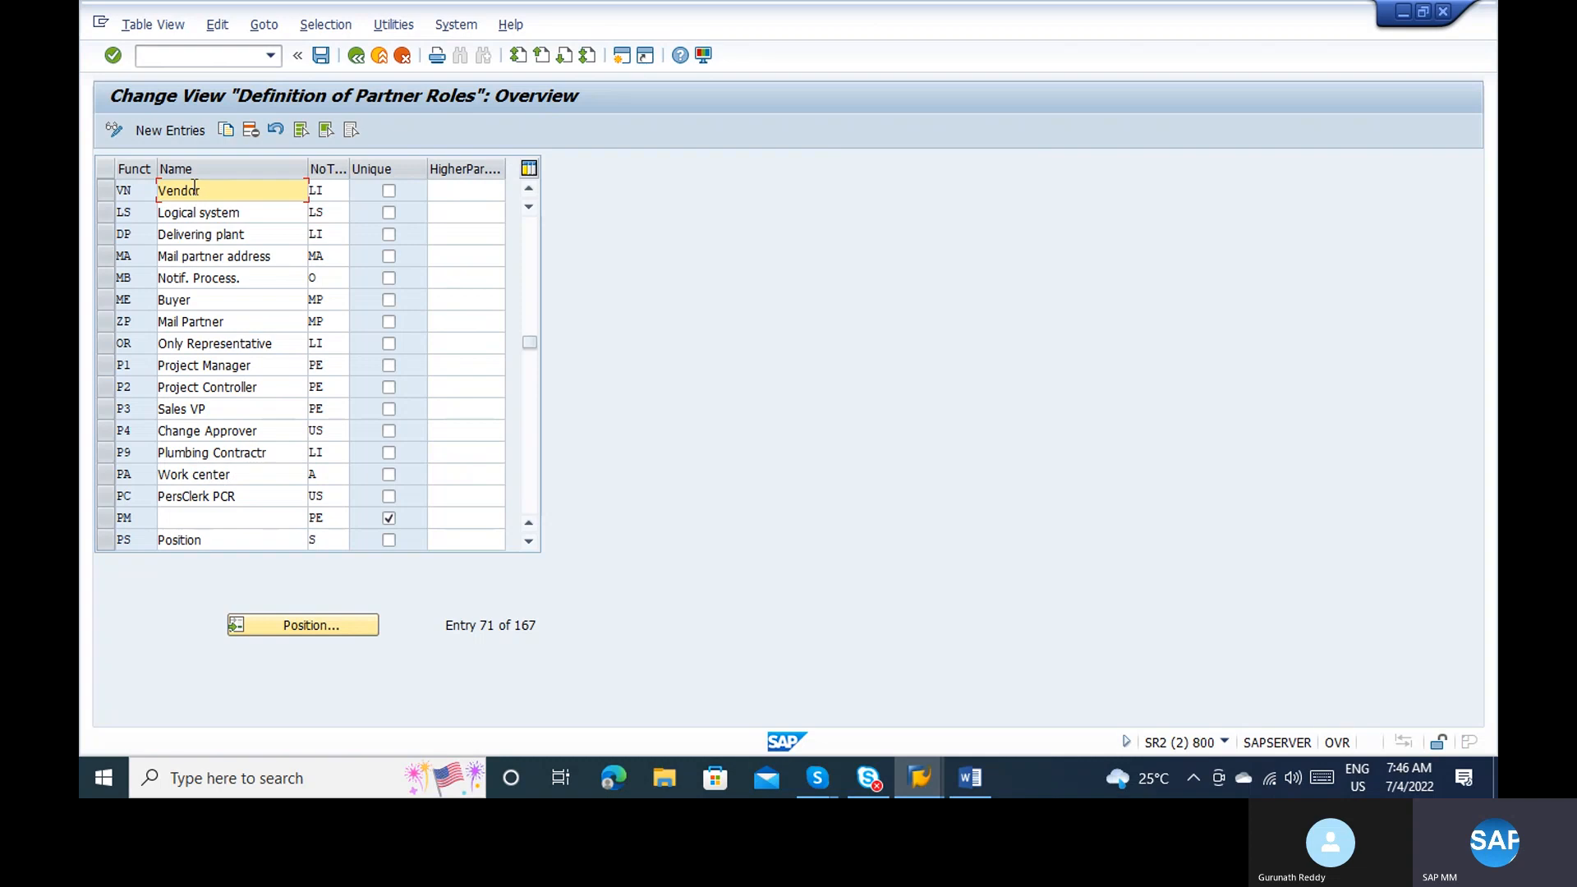
pyautogui.click(106, 187)
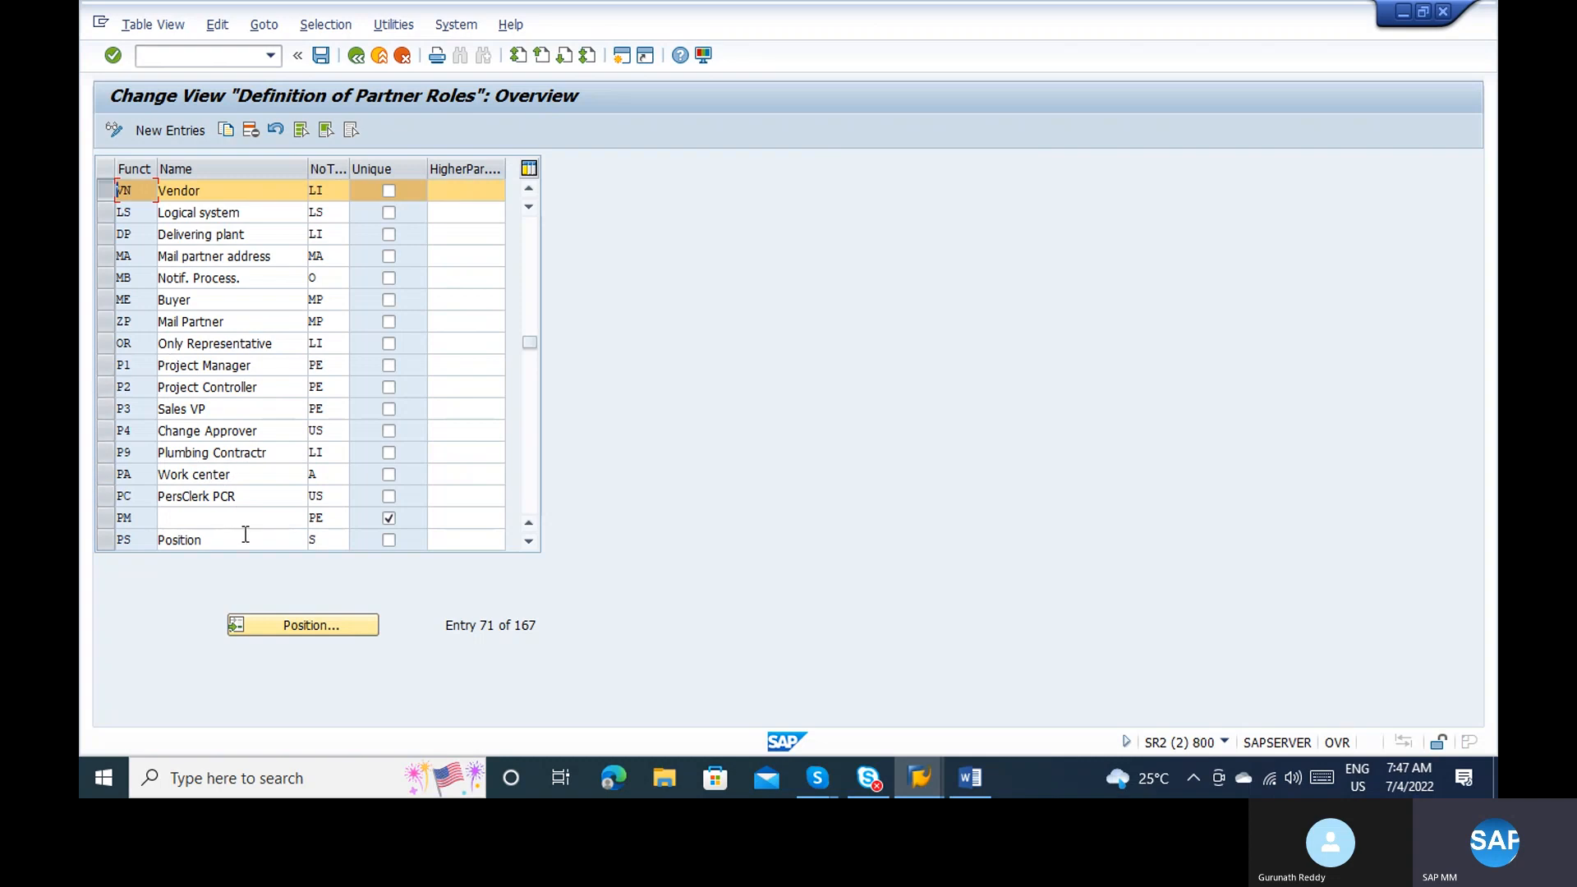
pyautogui.click(273, 620)
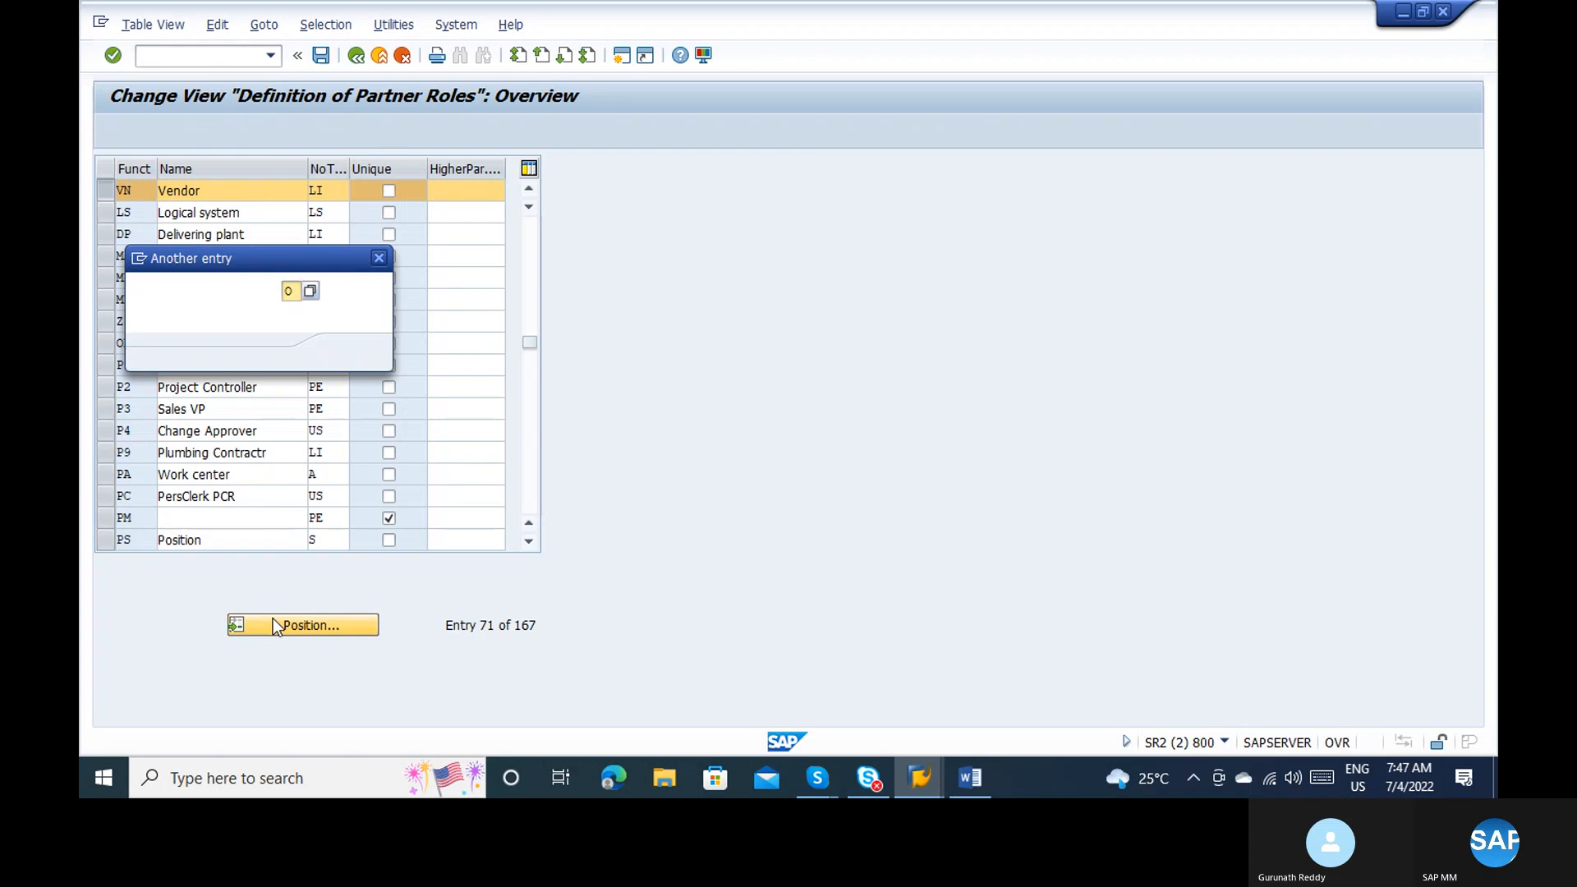
pyautogui.write('OA')
pyautogui.press('Return')
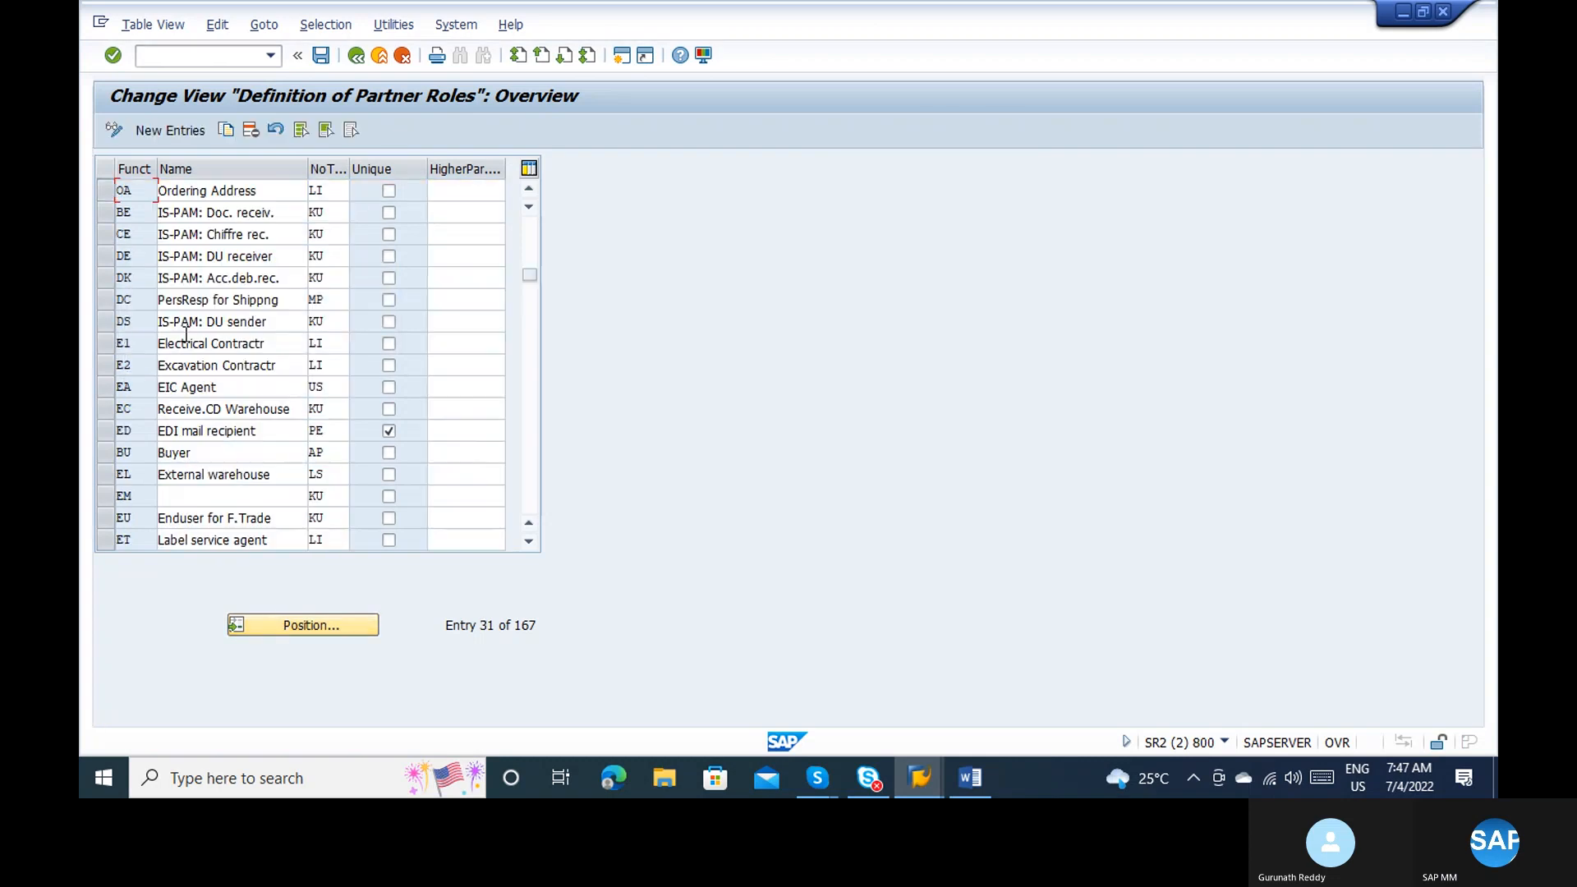
pyautogui.click(106, 194)
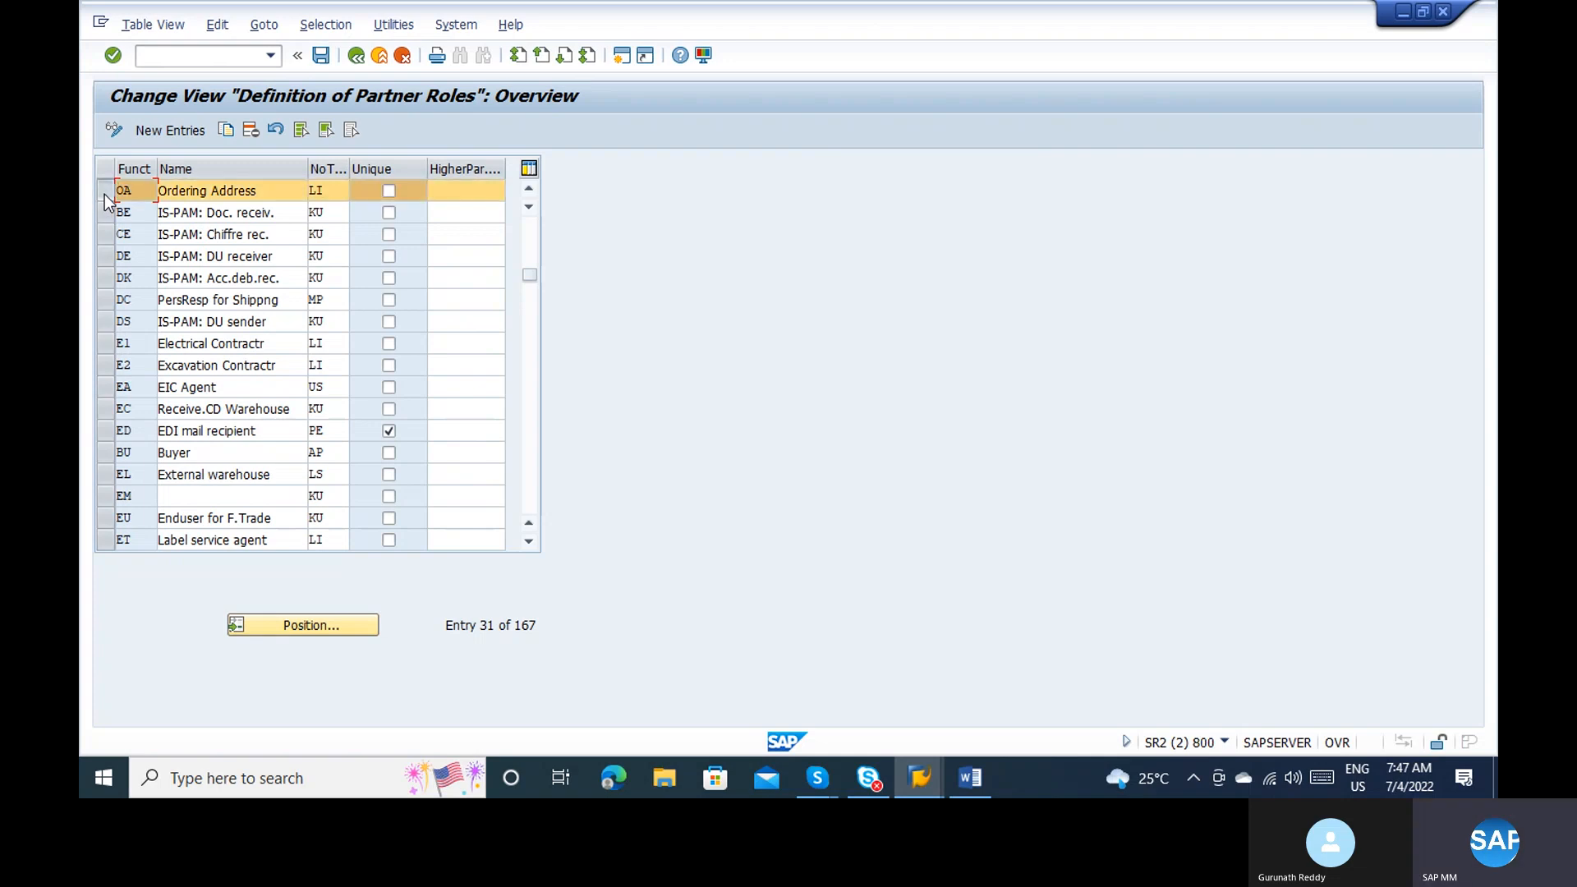
# Step: Look up and select partner functions GS (Goods Supplier) and IP (Invoice presented by), and return to the IMG structure
pyautogui.click(348, 632)
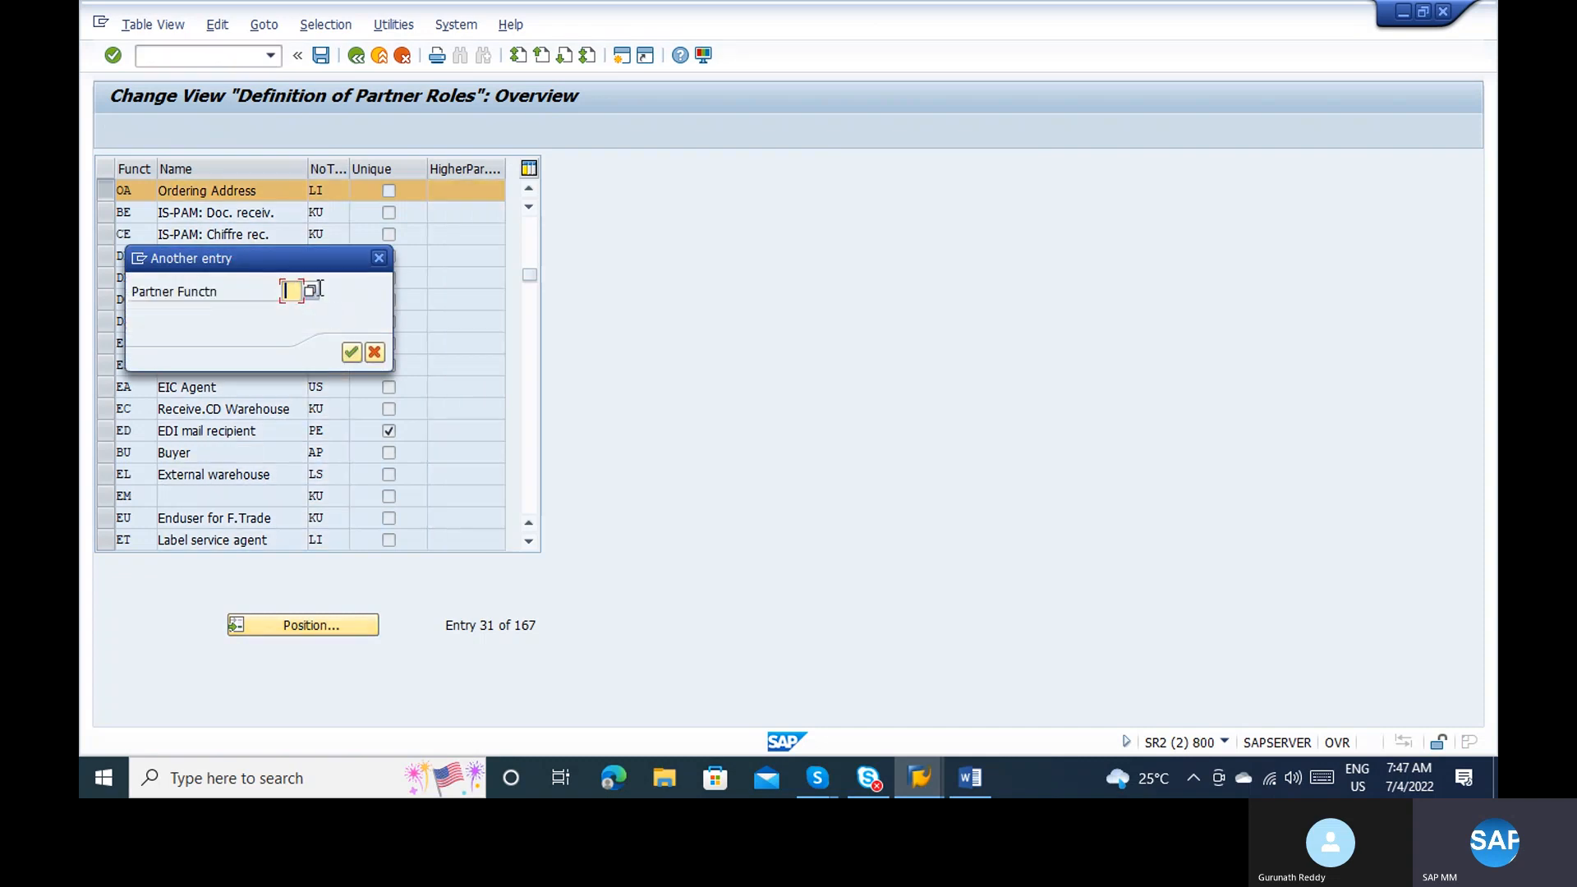
pyautogui.write('GS')
pyautogui.press('Return')
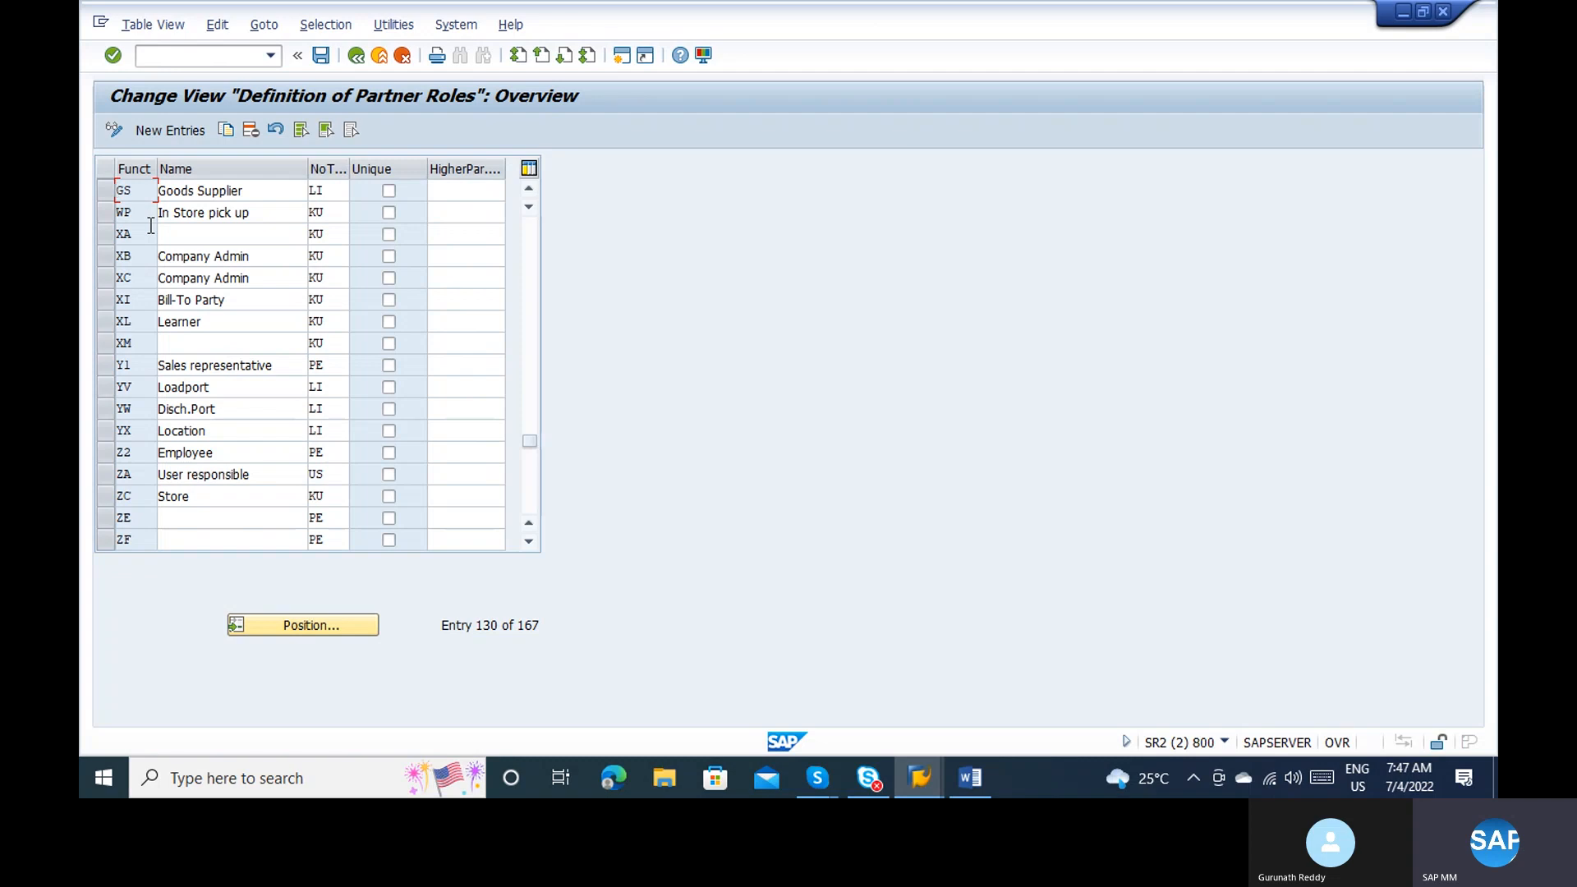
pyautogui.click(110, 190)
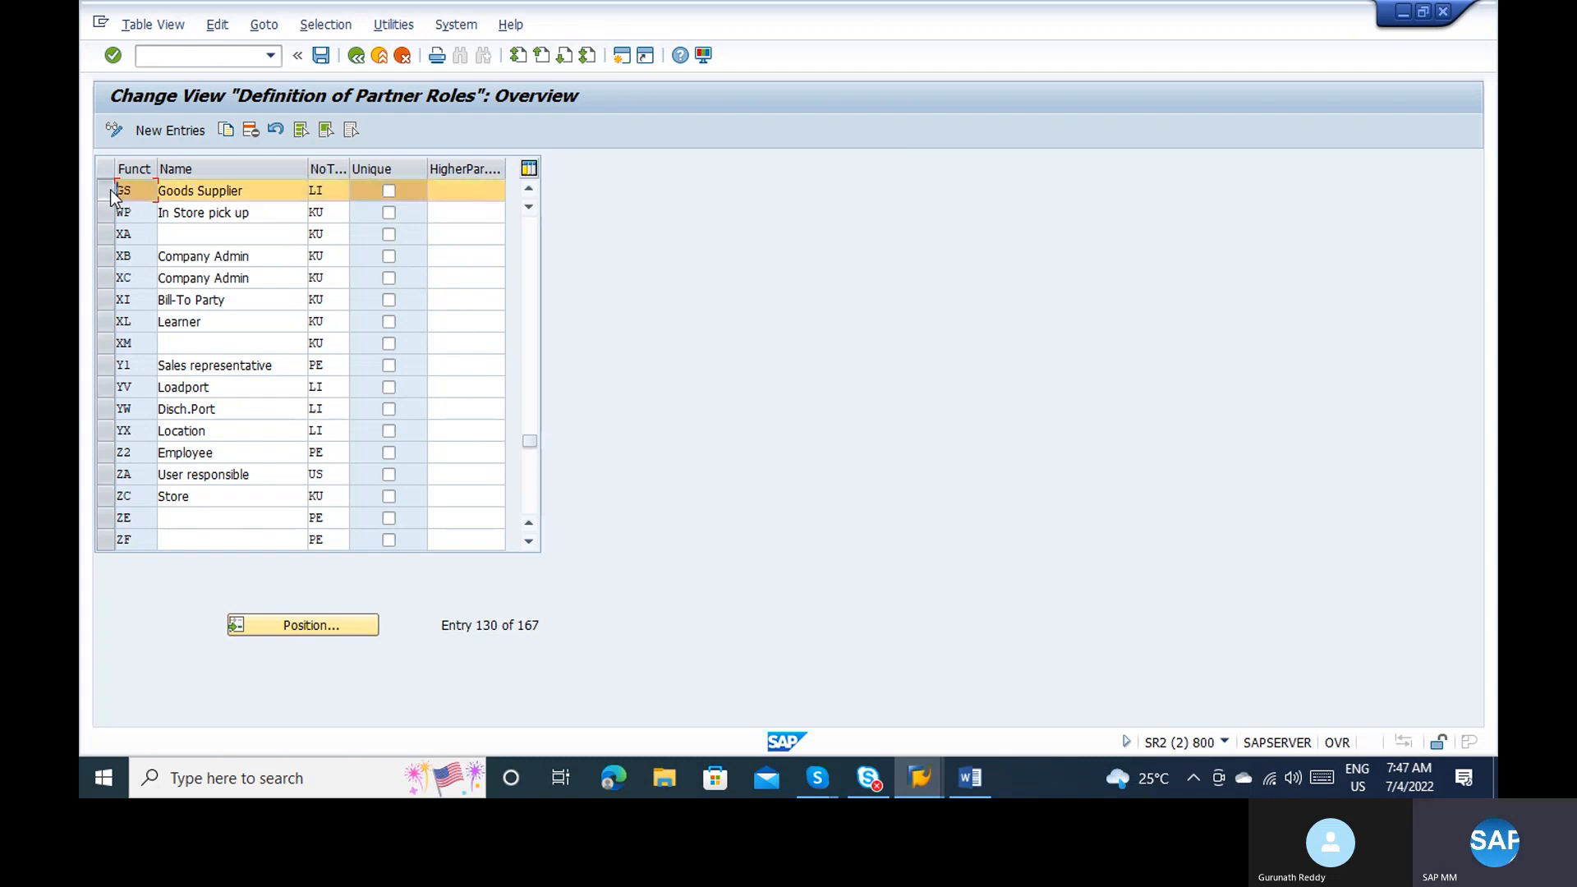
pyautogui.click(321, 627)
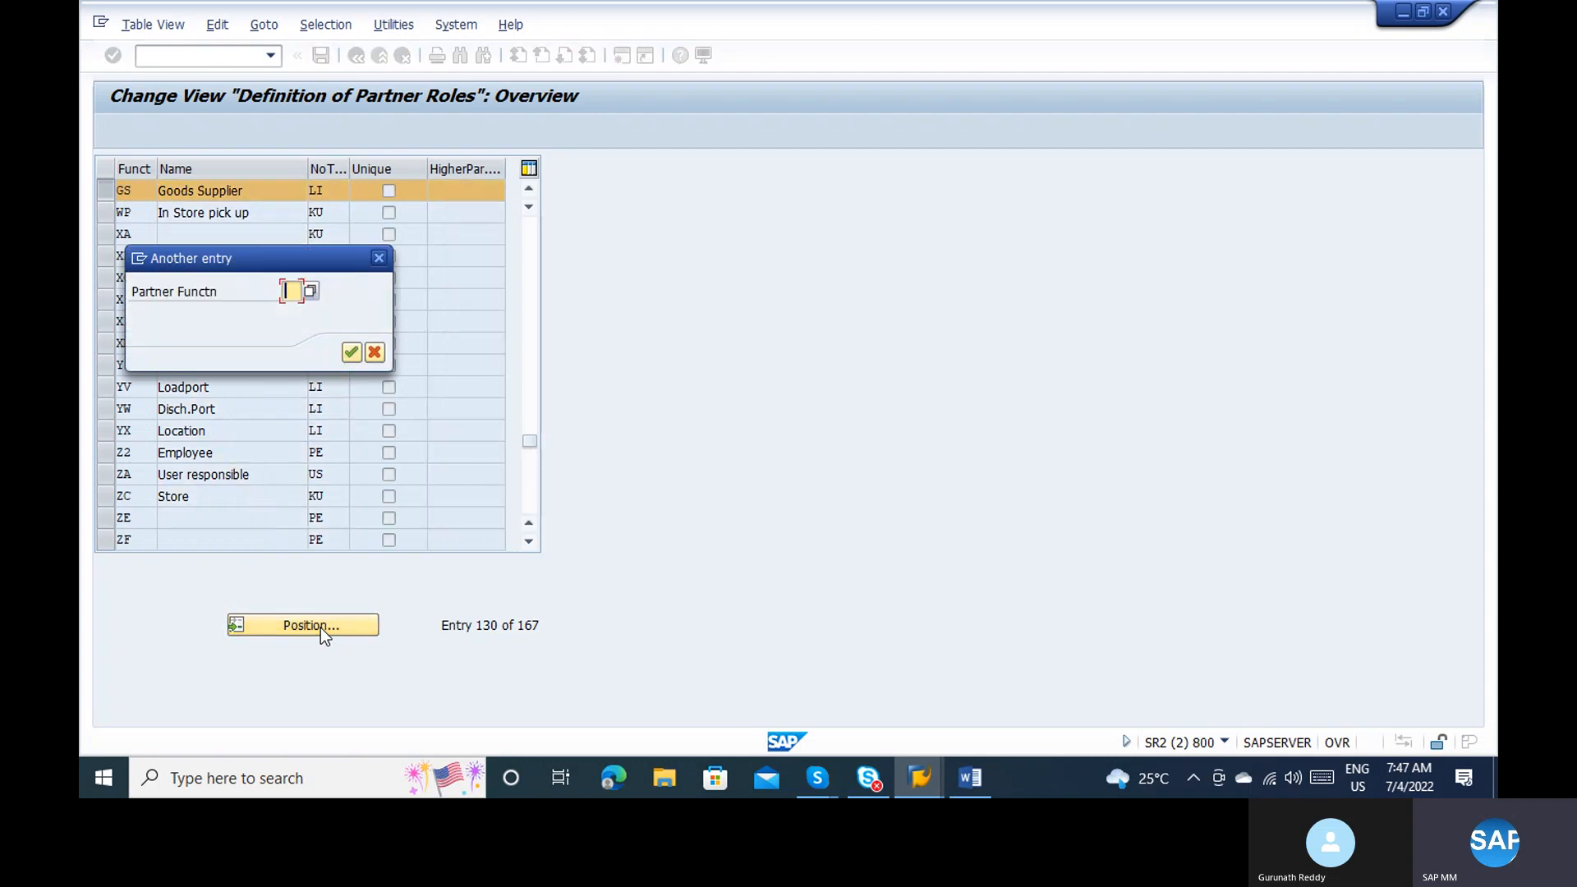
pyautogui.write('IP')
pyautogui.press('Return')
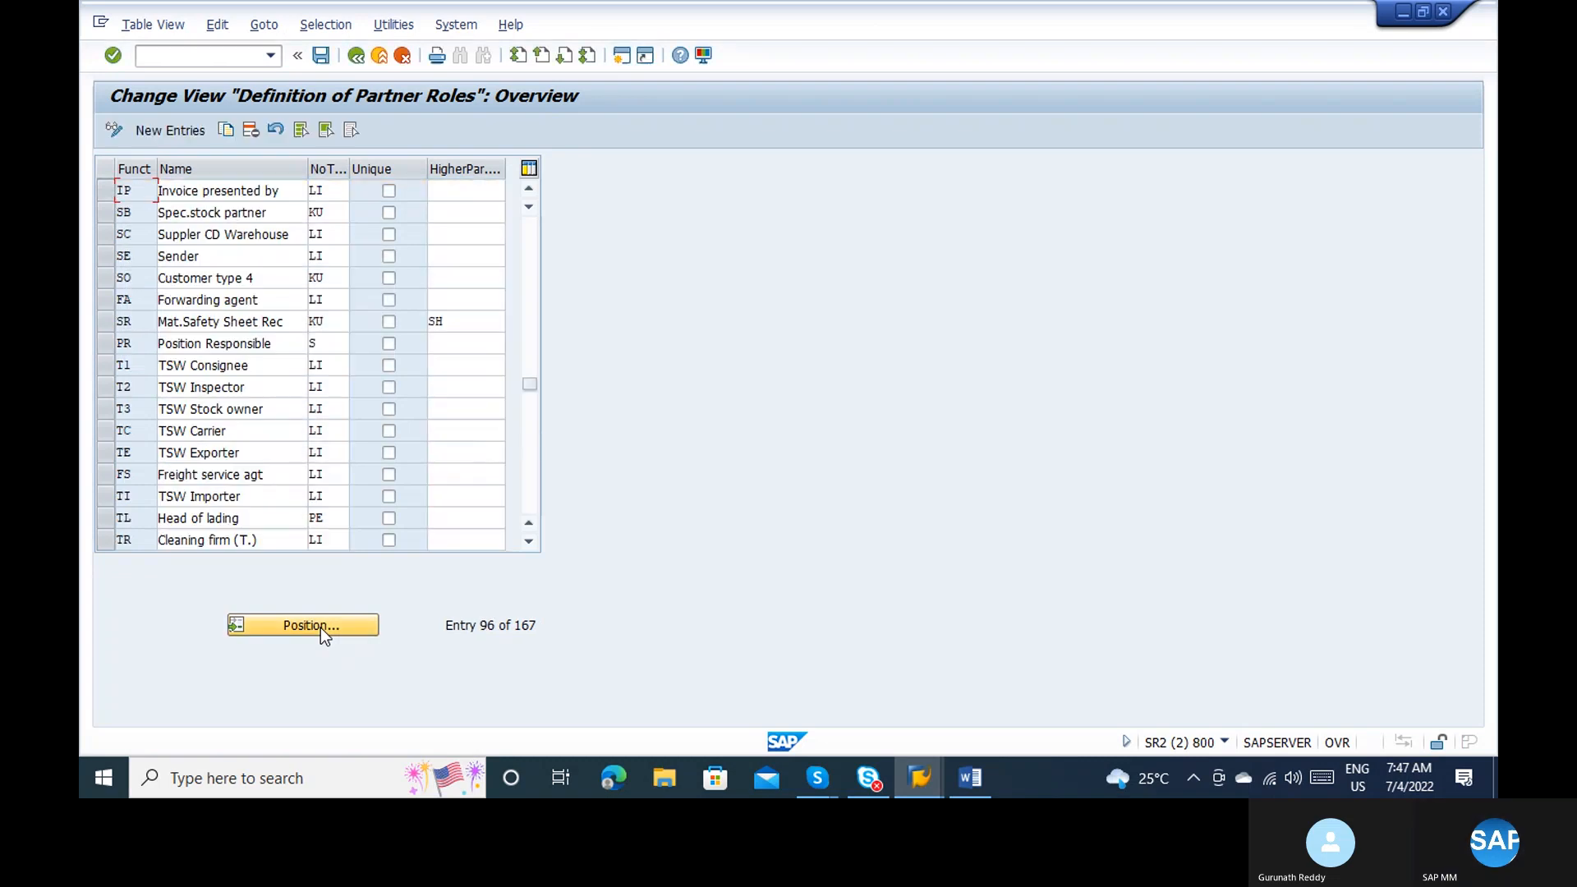
pyautogui.click(106, 190)
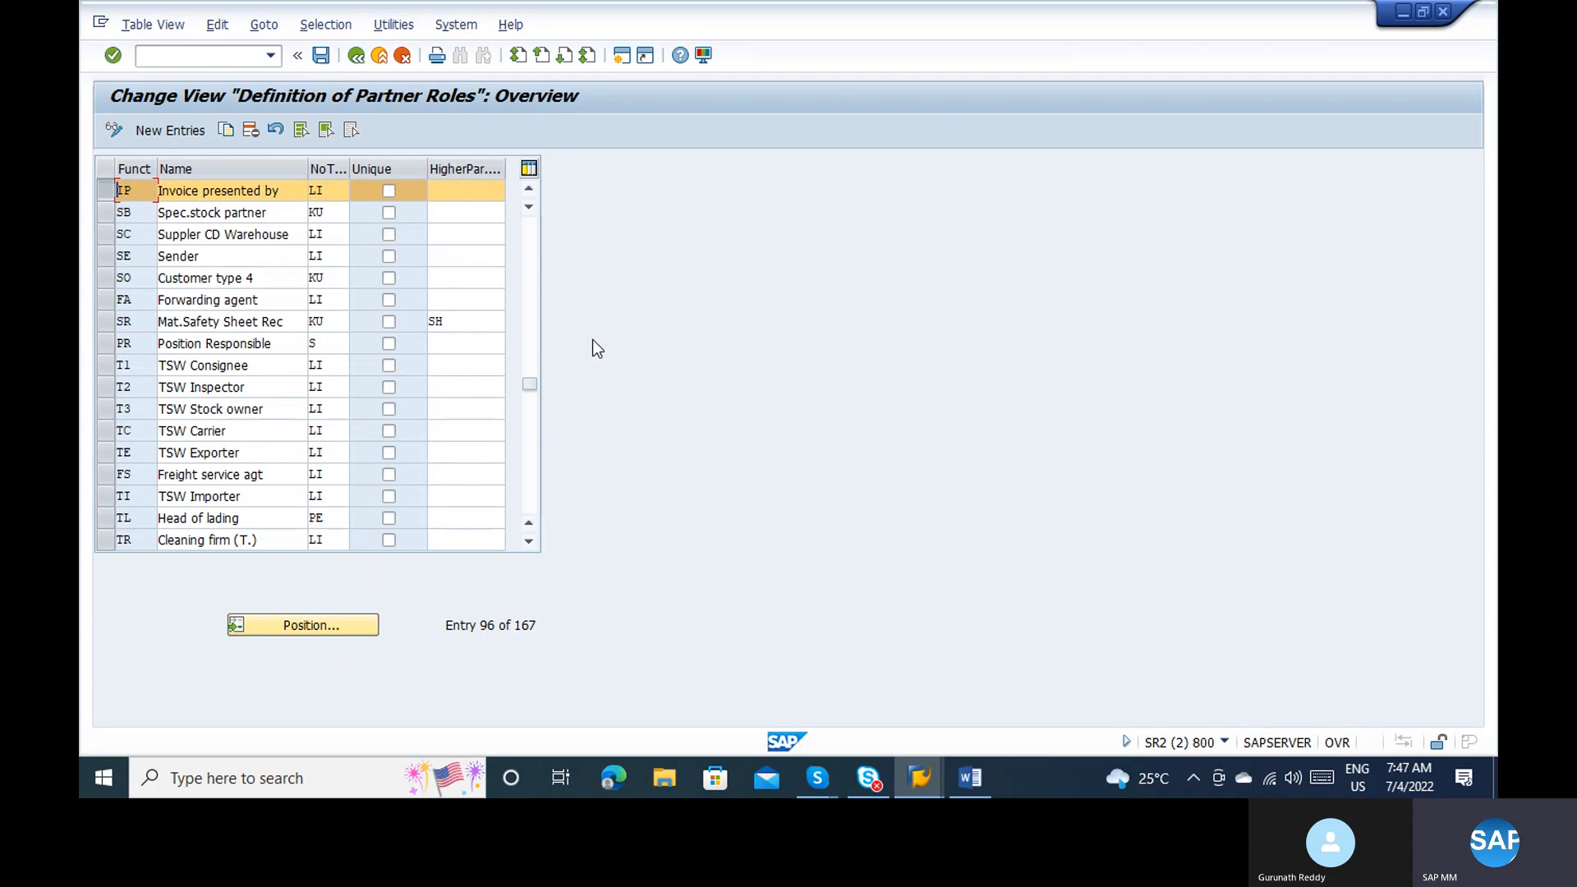
pyautogui.click(533, 311)
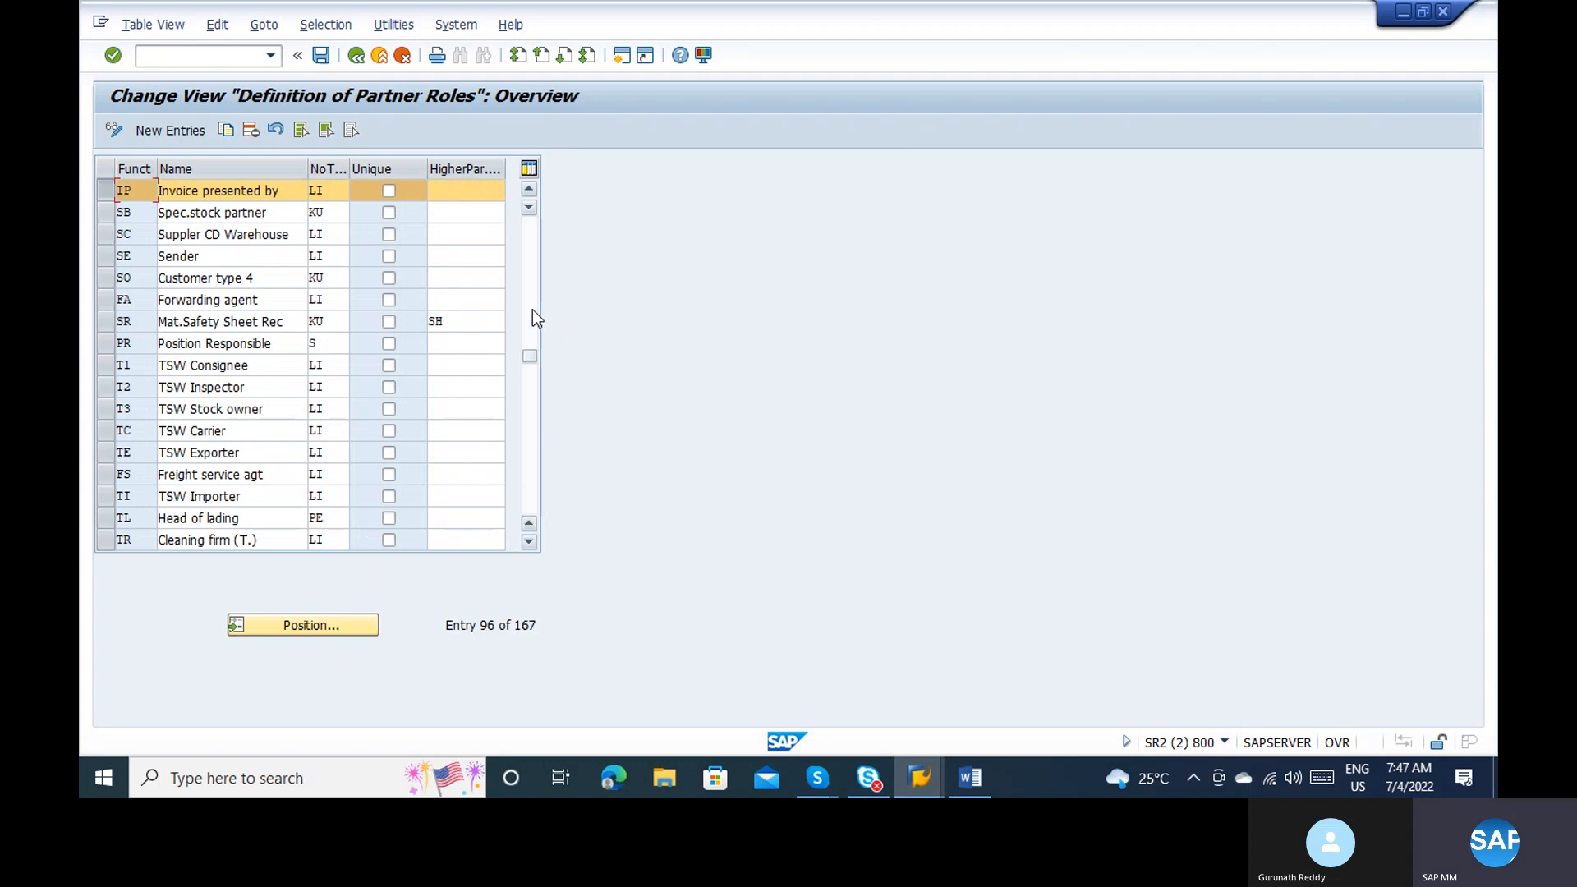
pyautogui.click(356, 56)
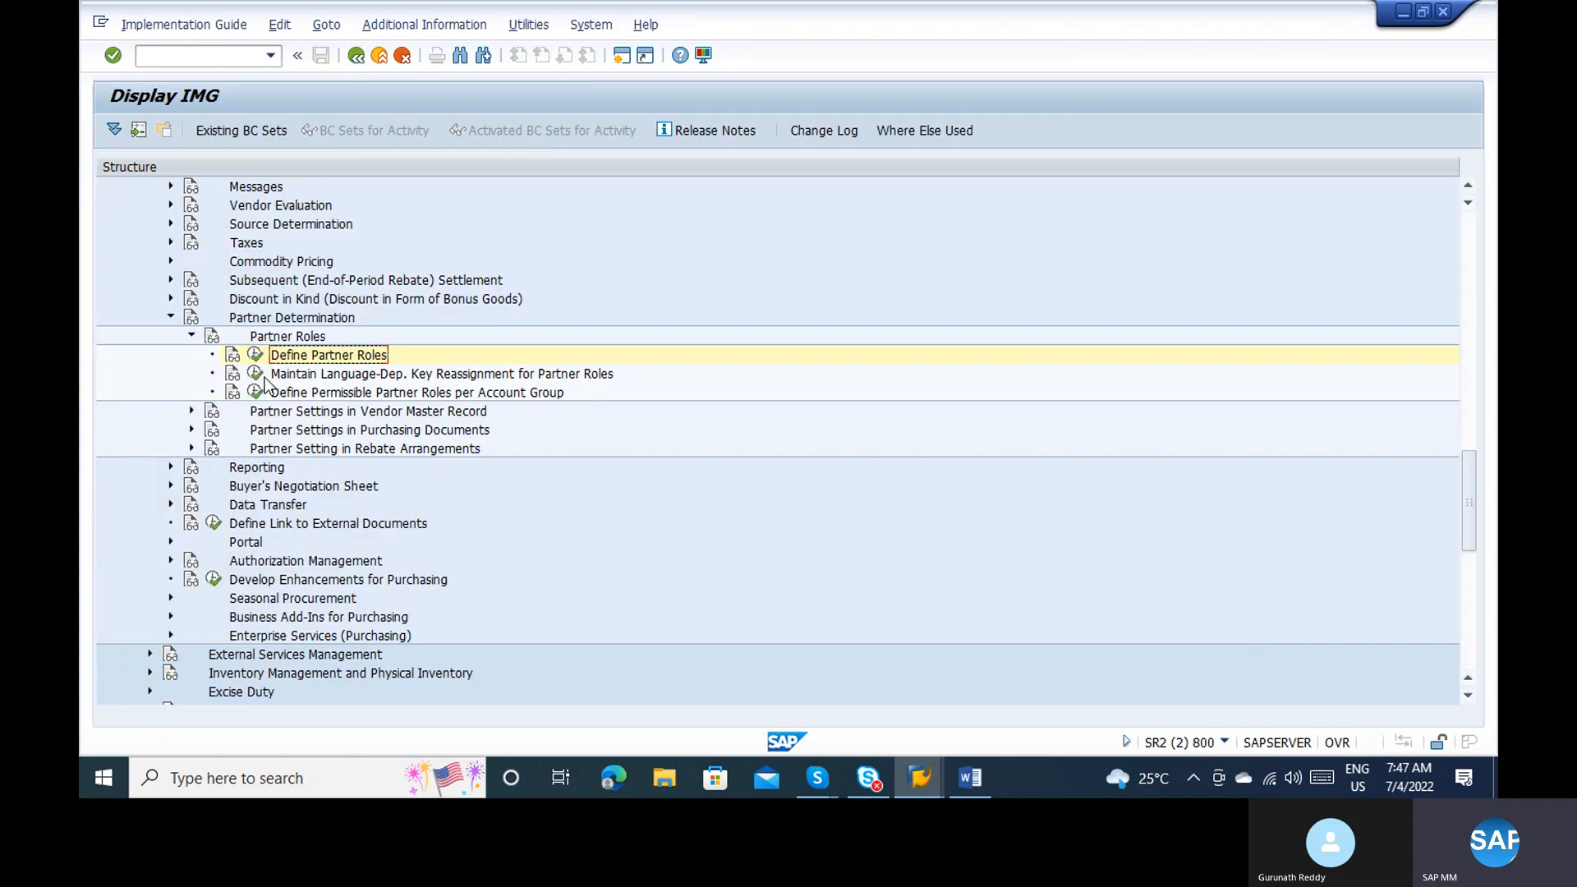
# Step: Open the partner functions of schema IDE1 through Define Partner Schemas in the vendor master partner settings
pyautogui.click(191, 411)
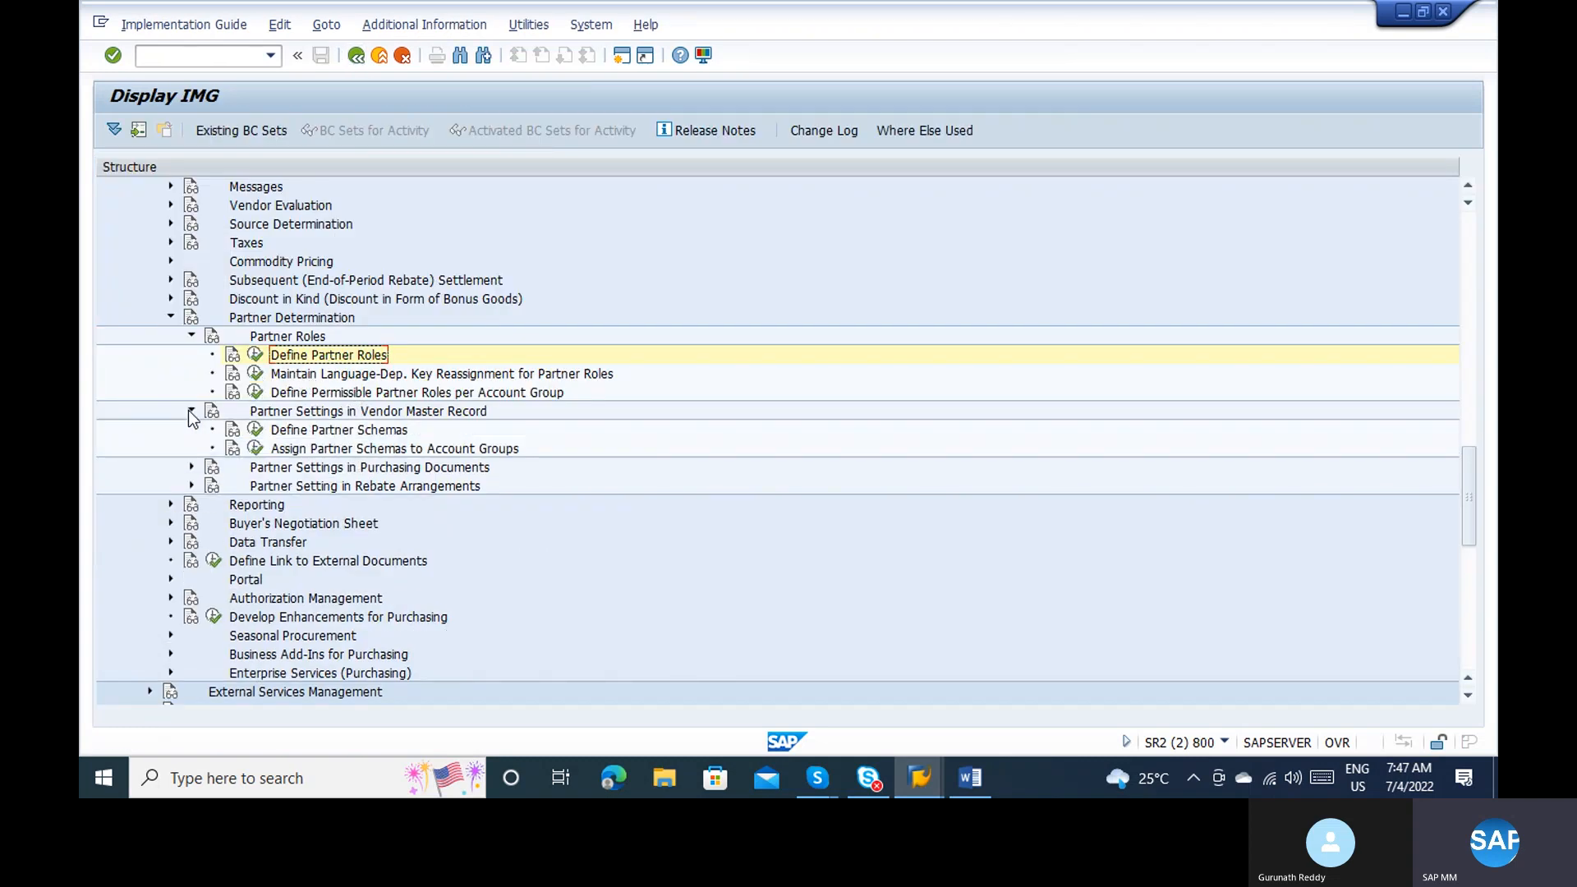
pyautogui.click(255, 432)
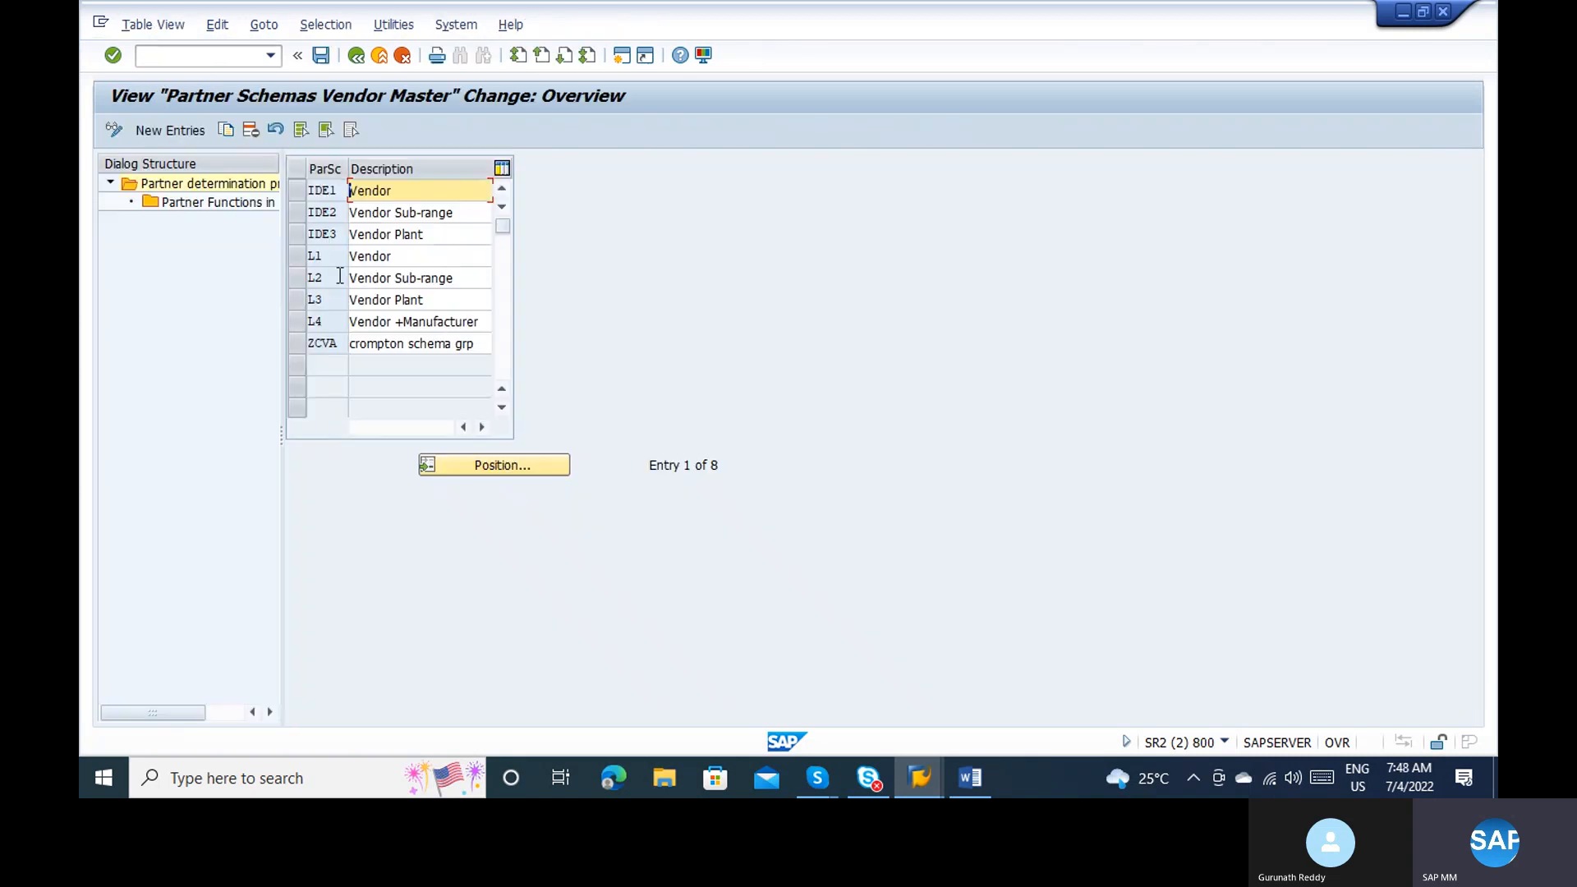
pyautogui.click(302, 194)
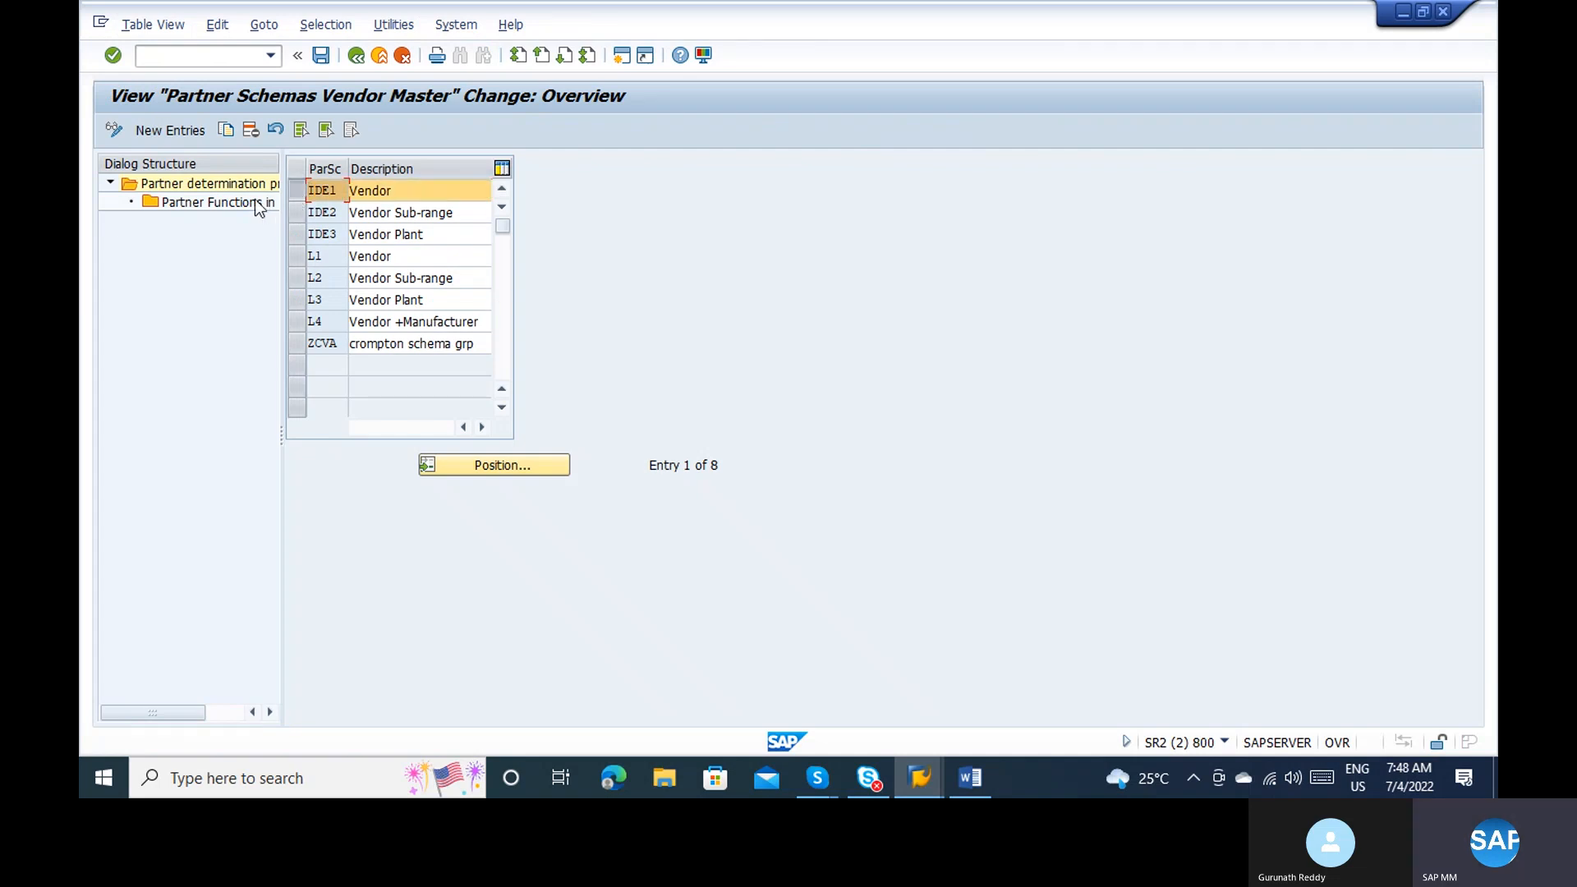
pyautogui.doubleClick(233, 205)
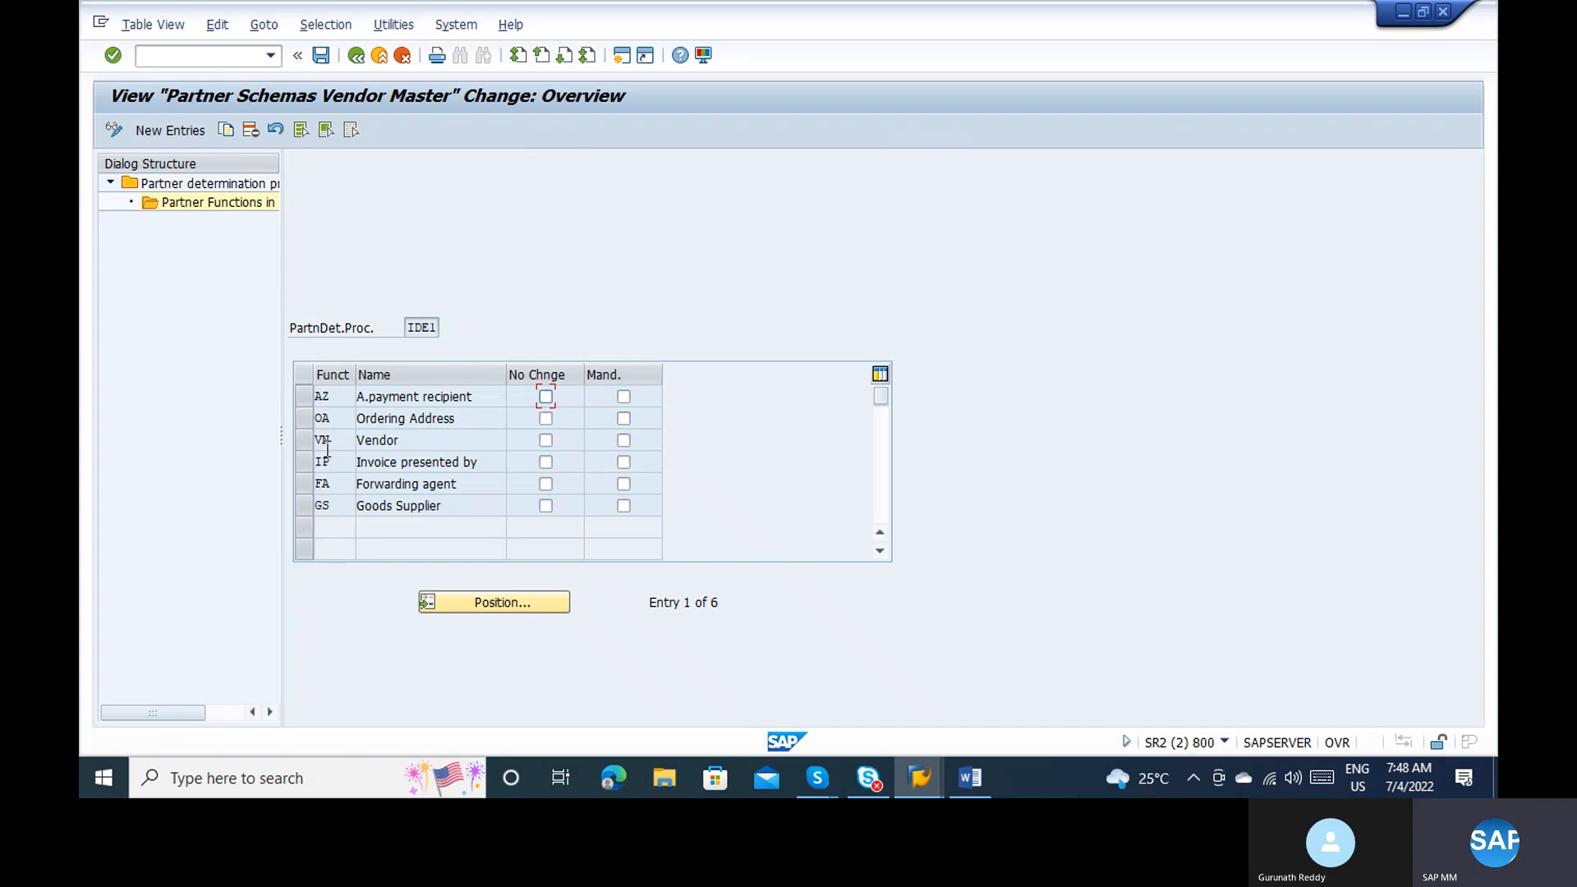
# Step: Mark partner functions VN, IP, FA and GS as mandatory in schema IDE1, save to the Customizing request, and return to the schema list
pyautogui.click(610, 438)
pyautogui.click(554, 445)
pyautogui.click(623, 484)
pyautogui.click(321, 55)
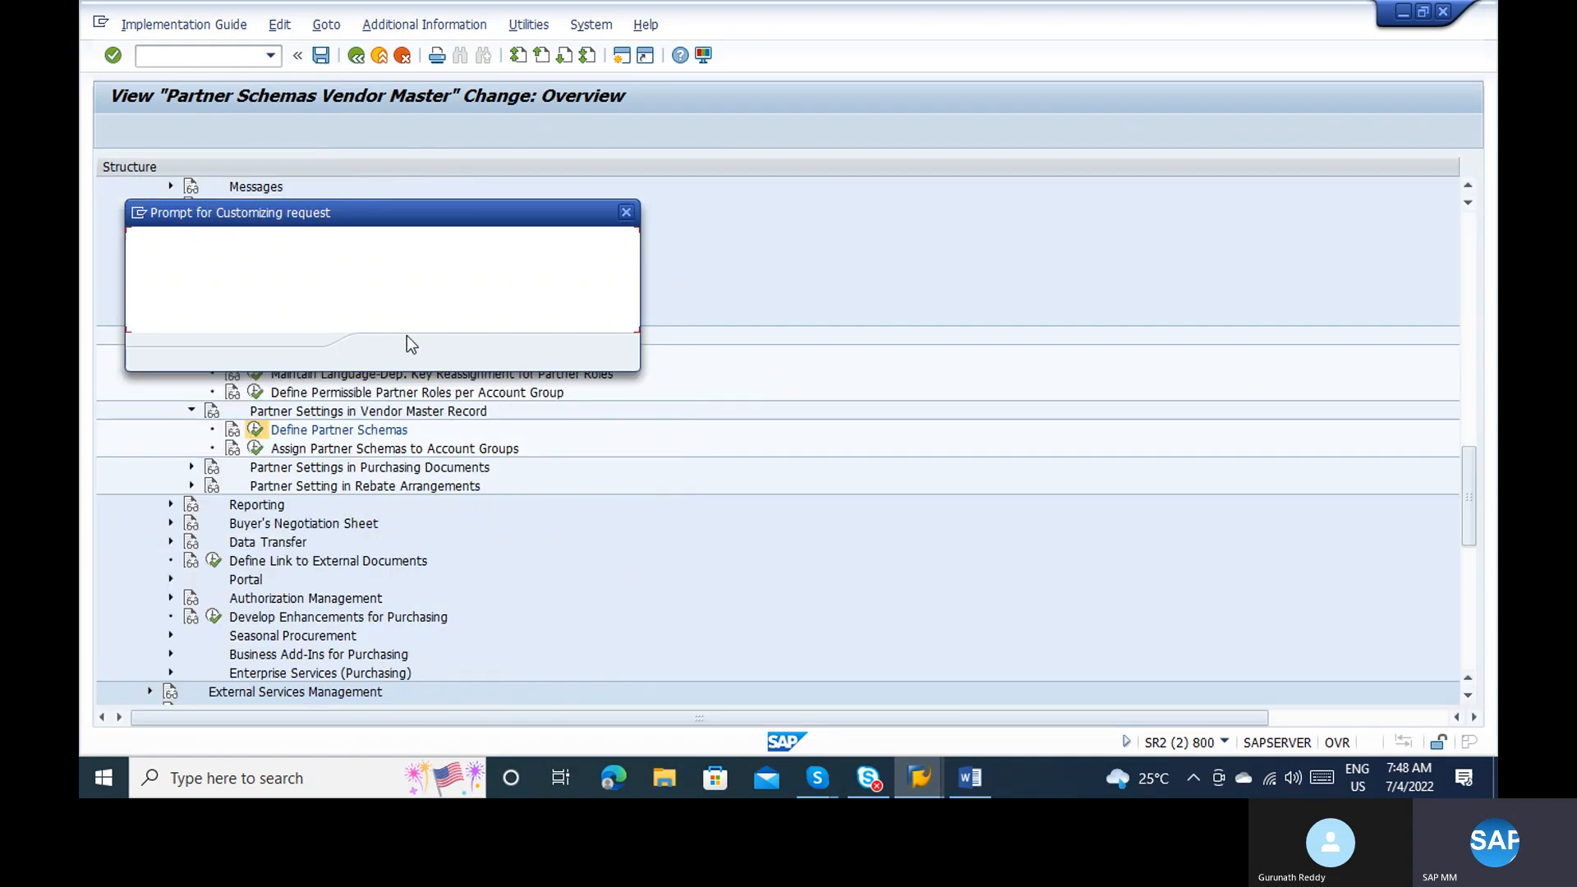
pyautogui.click(390, 354)
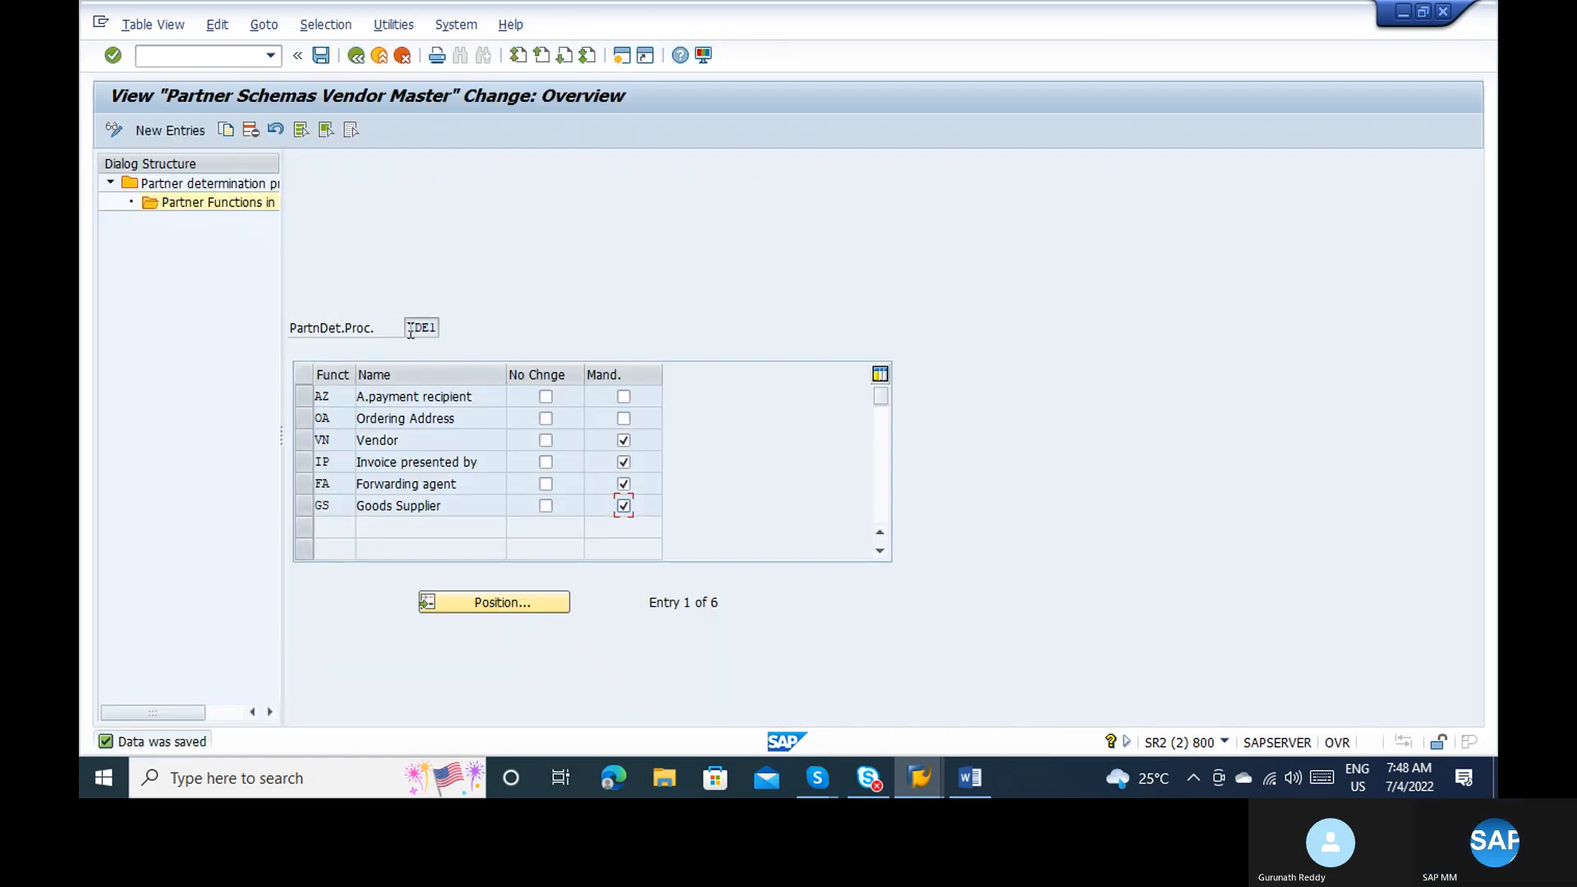
pyautogui.click(413, 442)
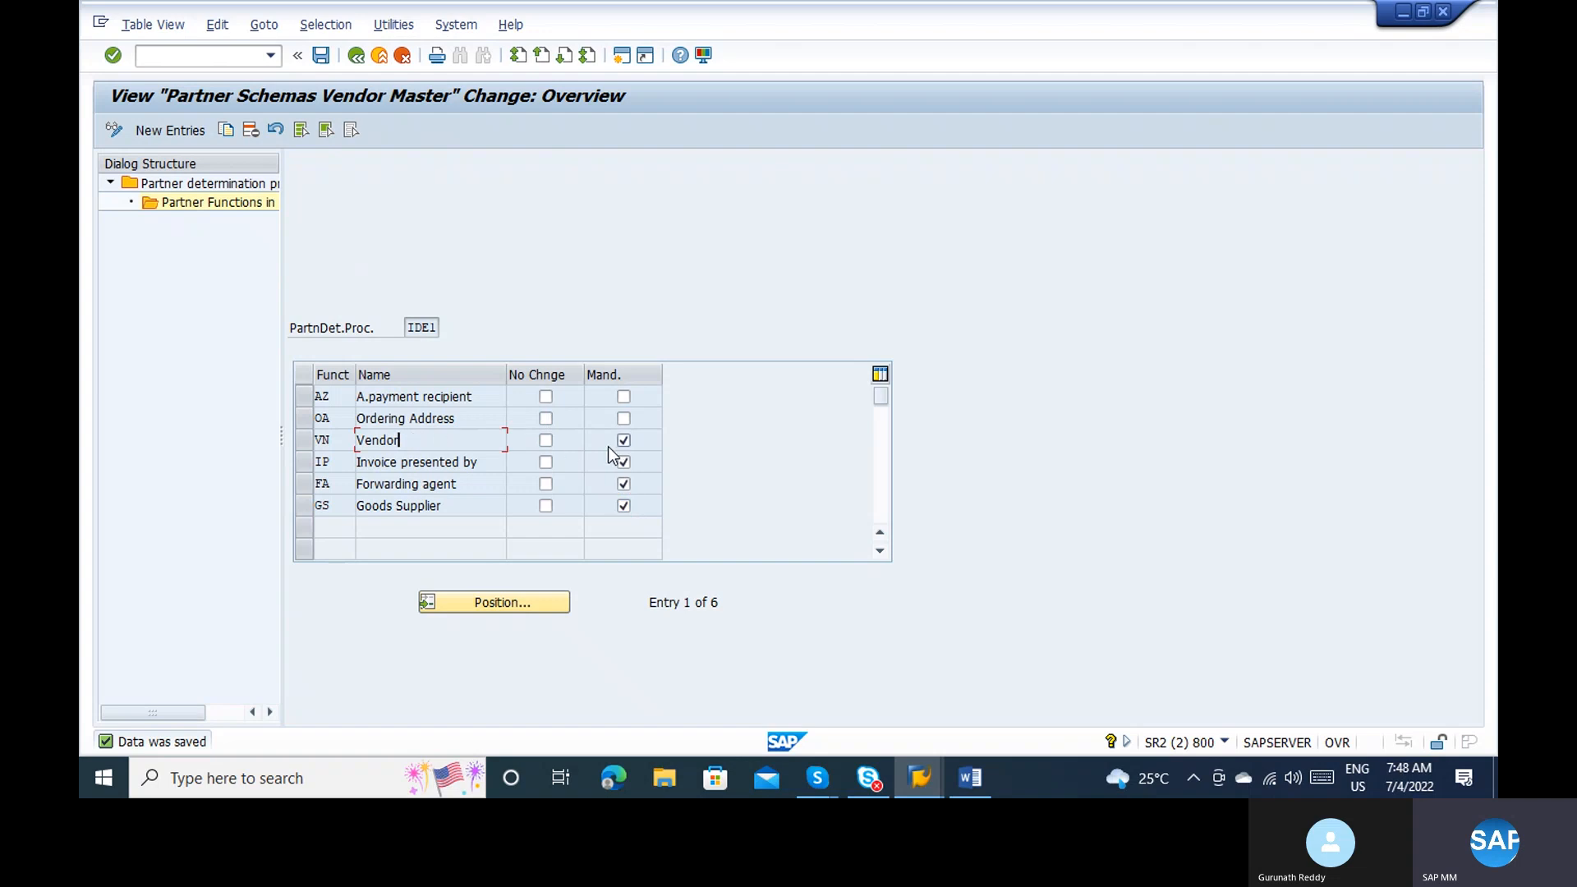
pyautogui.doubleClick(328, 458)
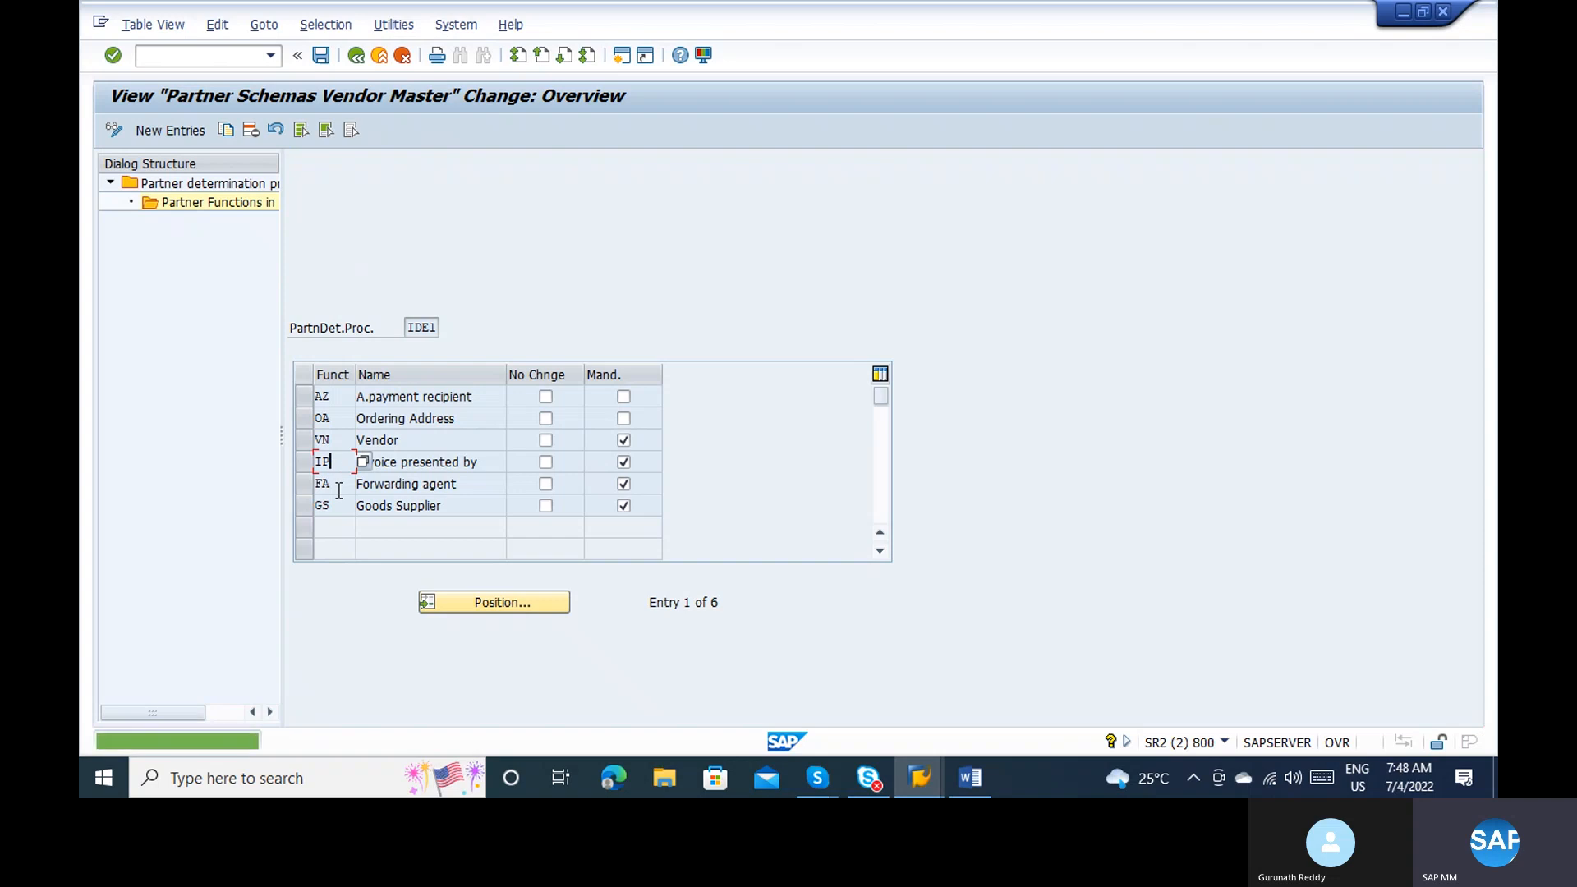
pyautogui.click(339, 488)
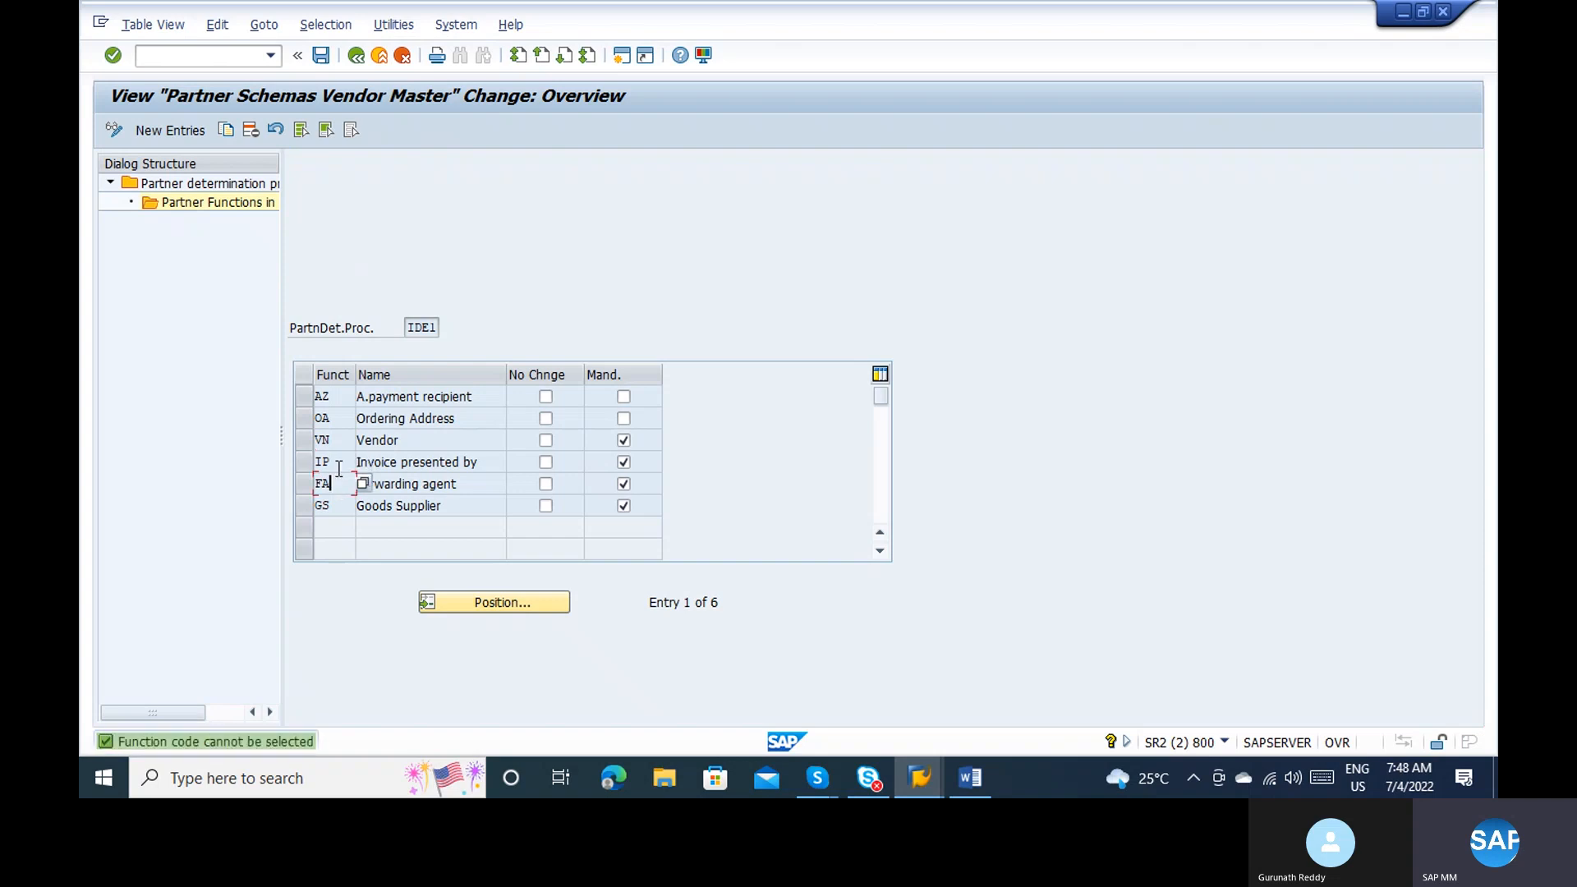
pyautogui.click(356, 56)
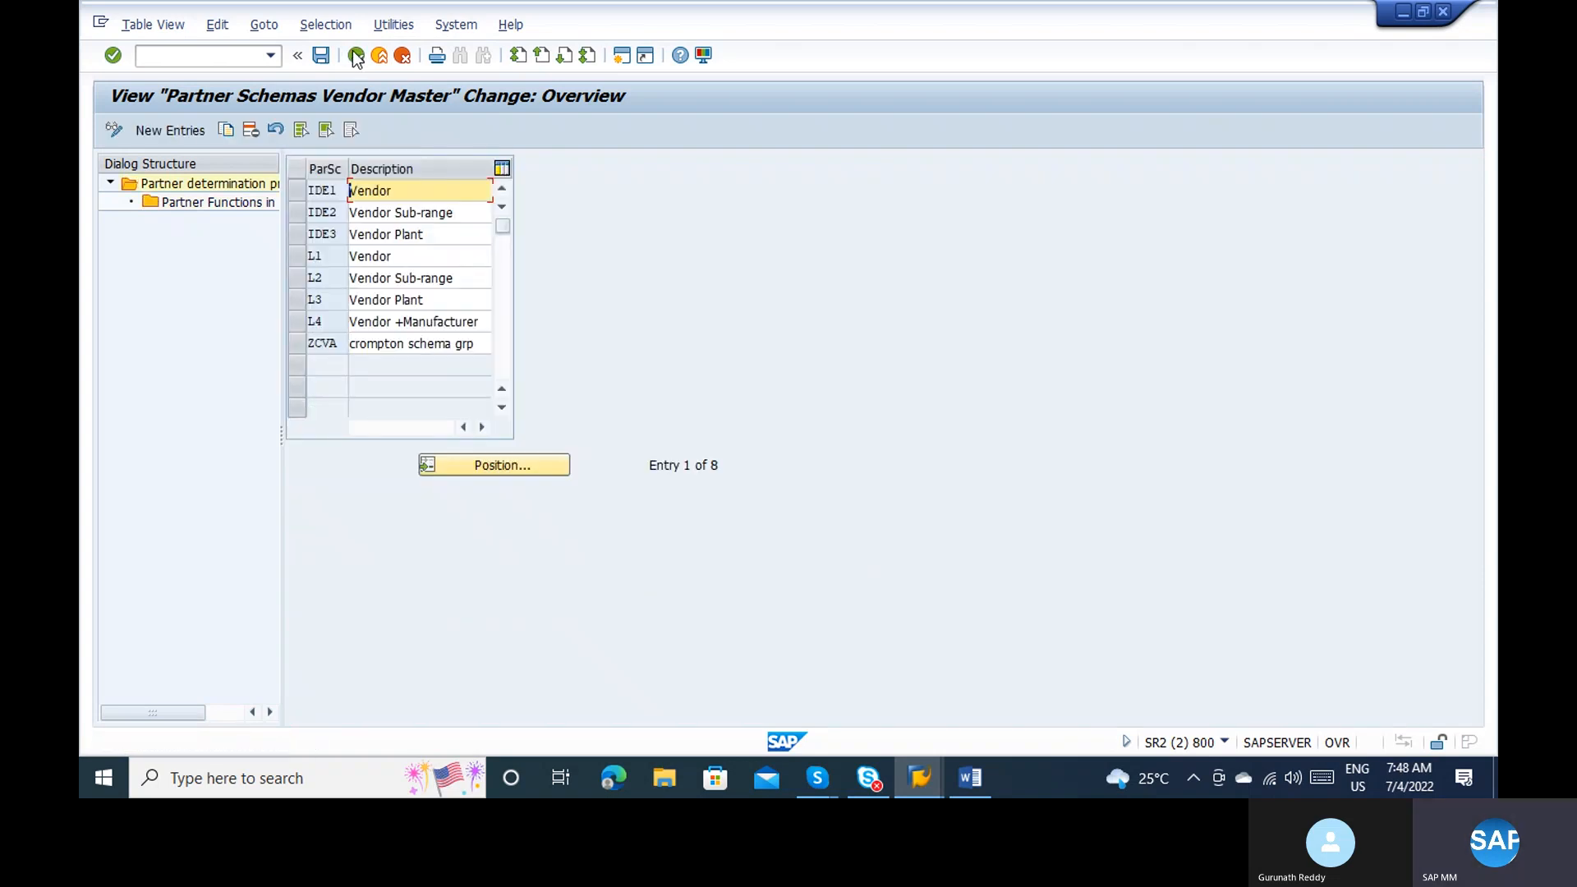
# Step: Open the assignment of partner schemas to account groups and position the list at account group ZABC
pyautogui.click(356, 56)
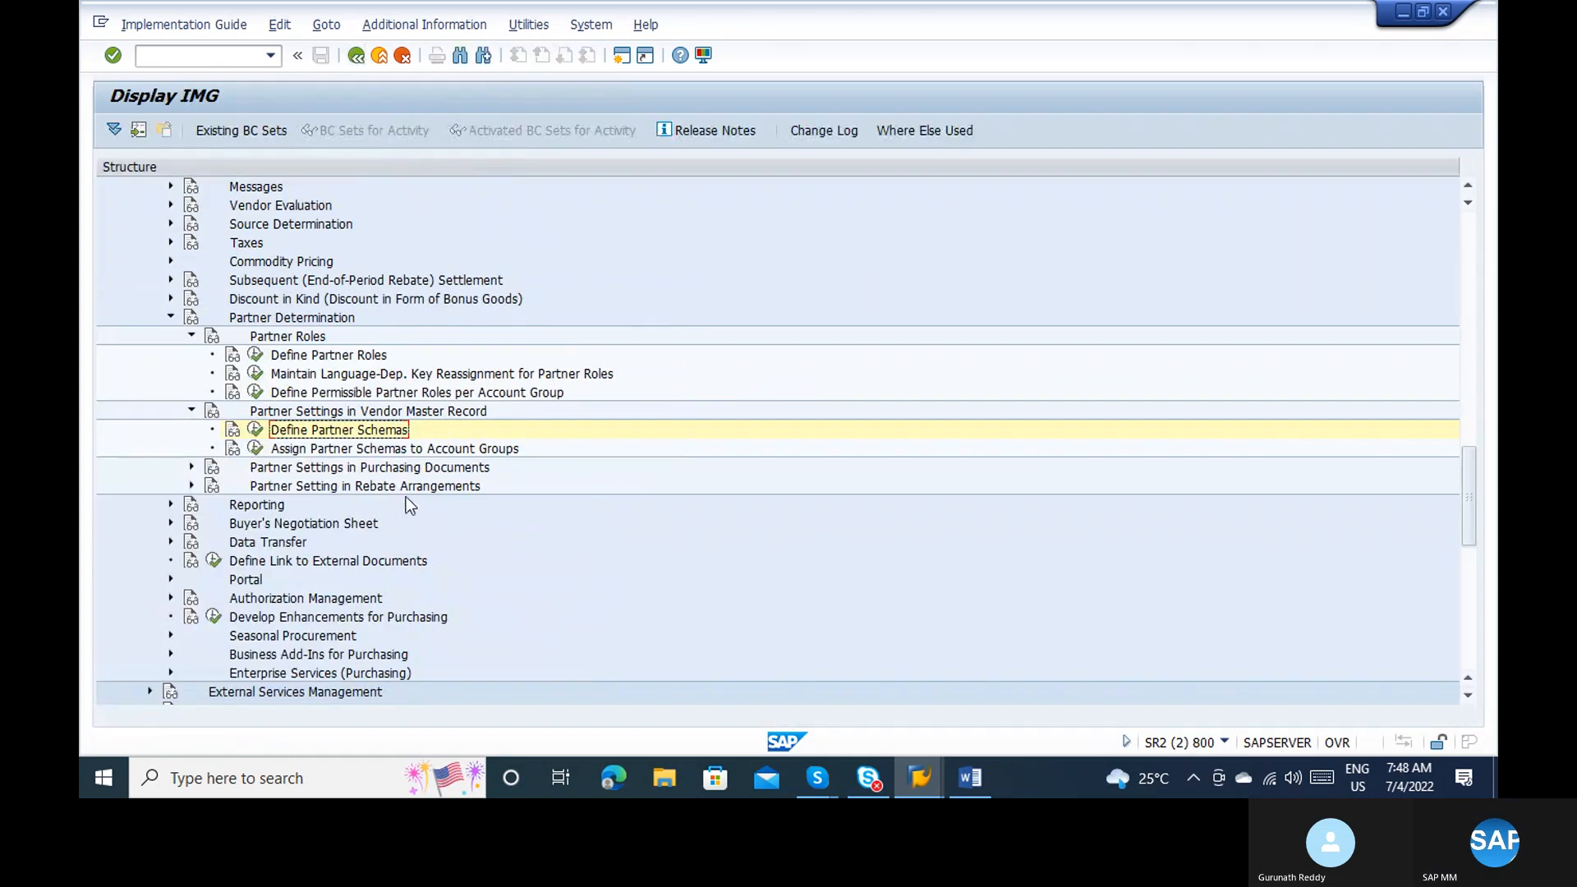
pyautogui.click(264, 449)
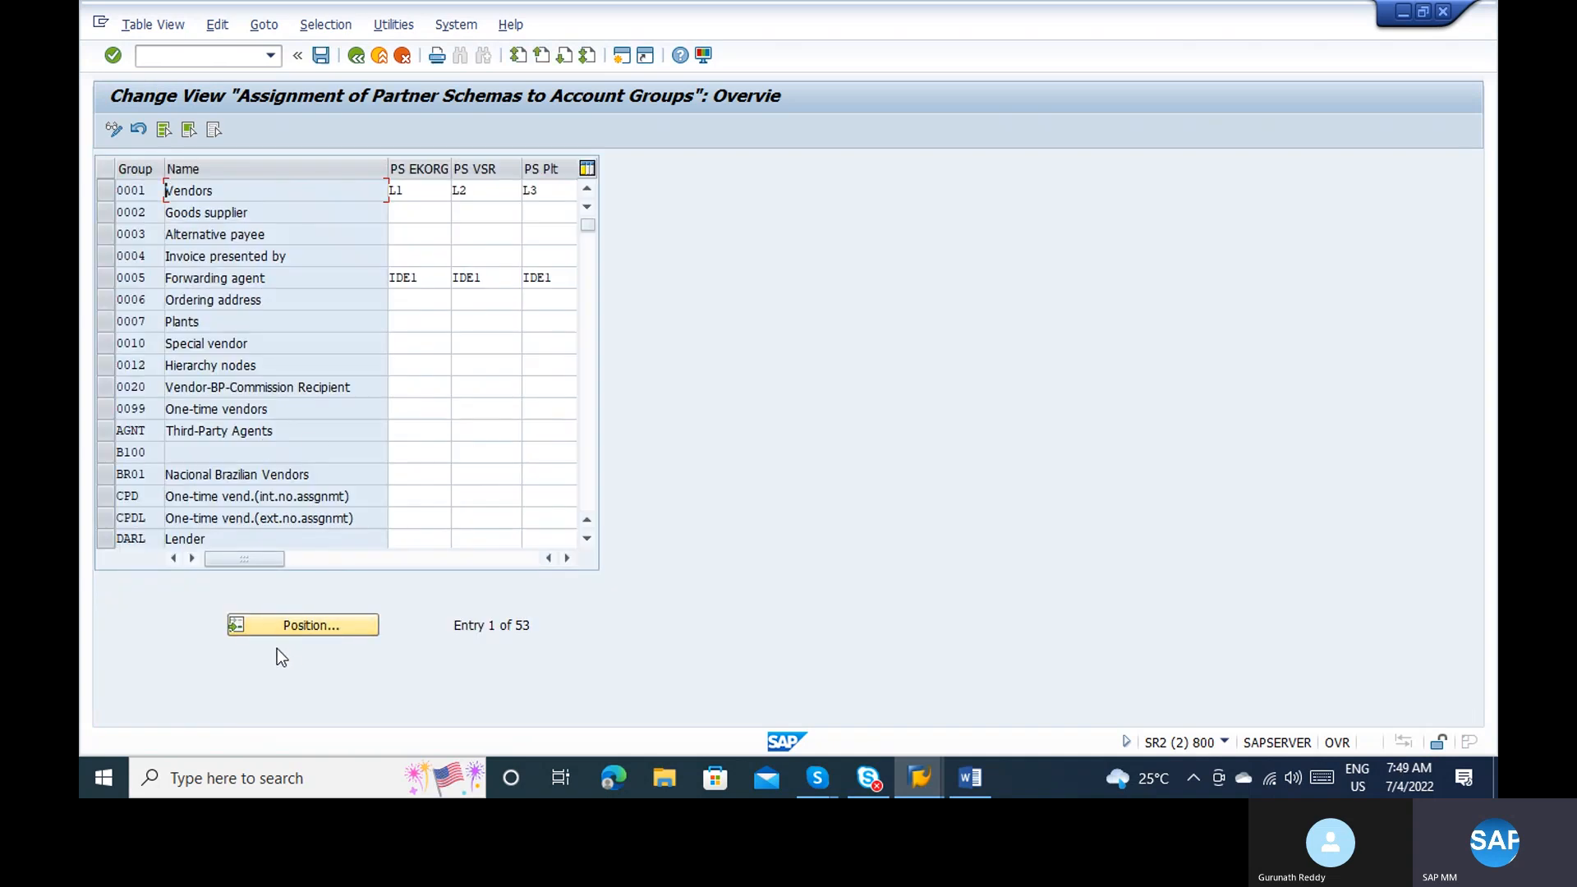
pyautogui.click(266, 627)
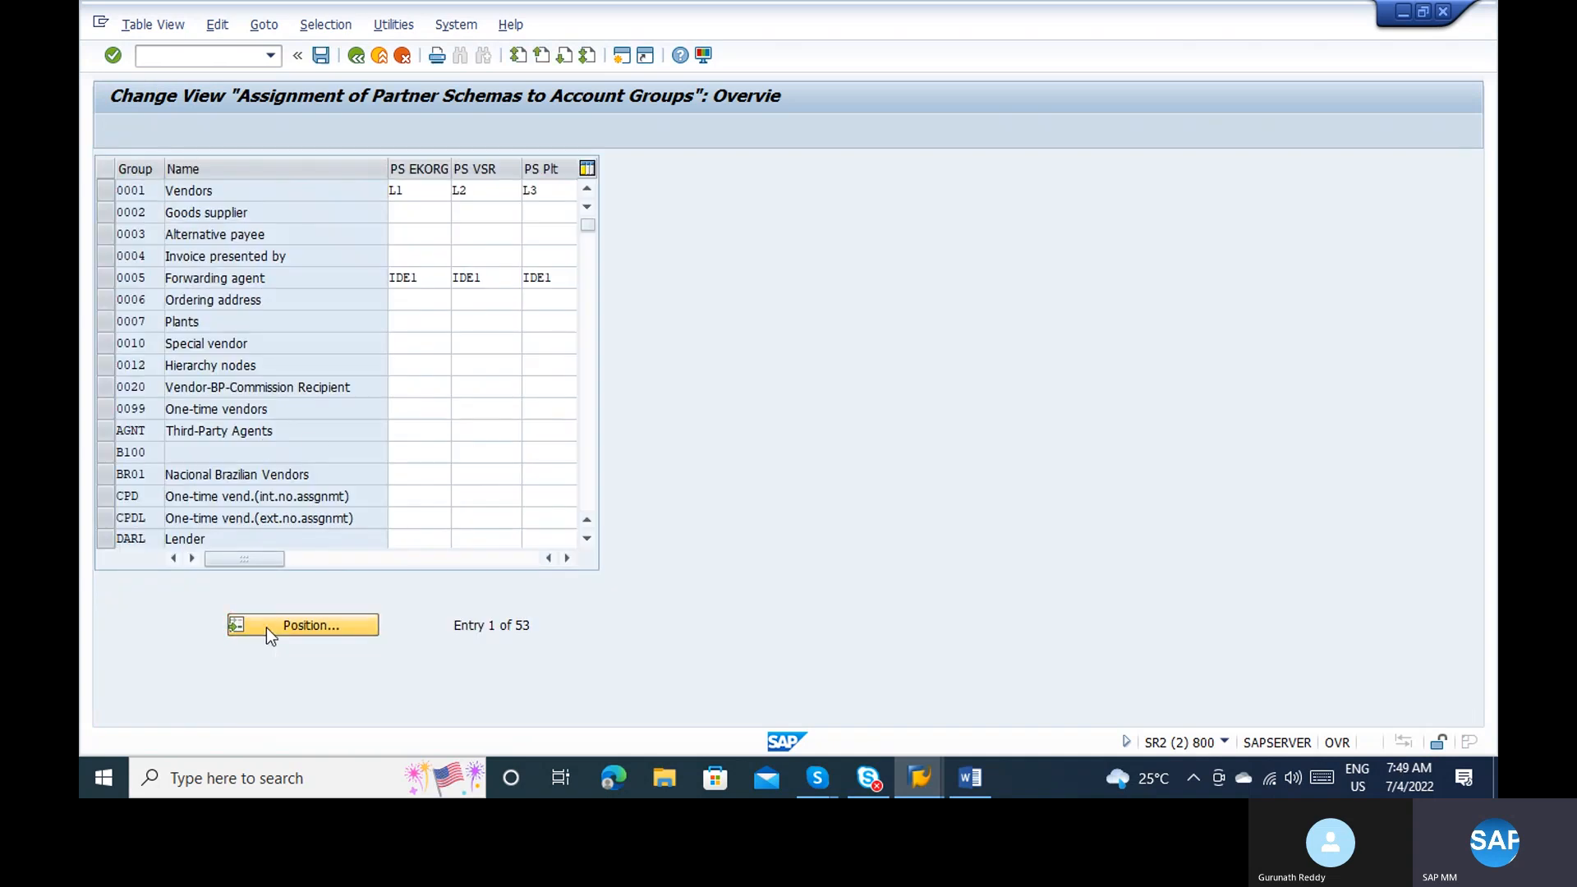
pyautogui.write('ZZ')
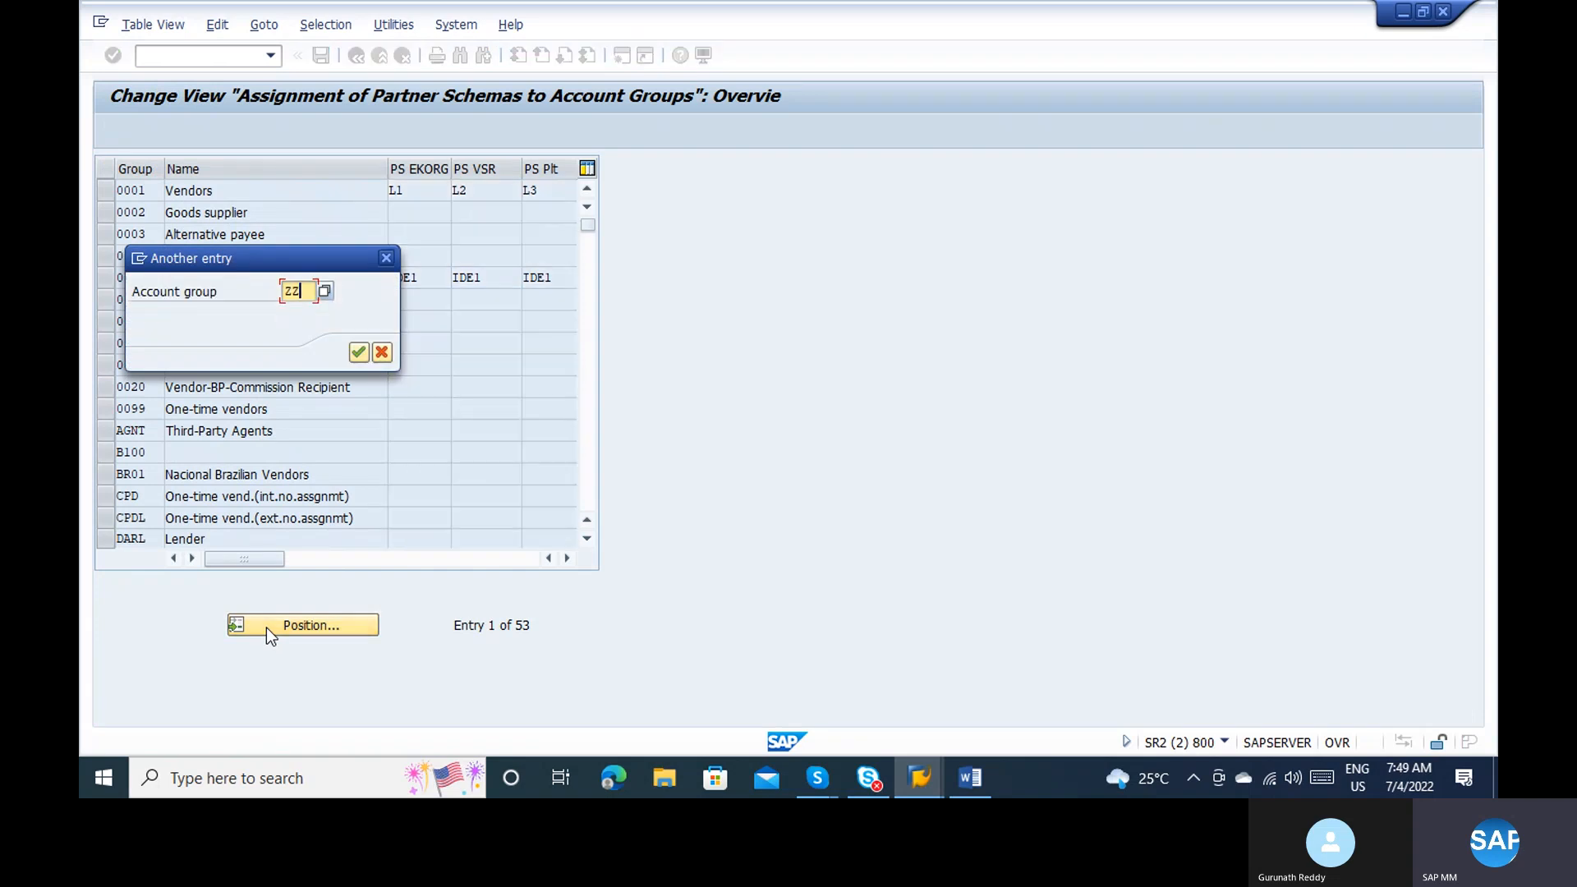
pyautogui.press('BackSpace')
pyautogui.press('Down')
pyautogui.press('Return')
pyautogui.press('Return')
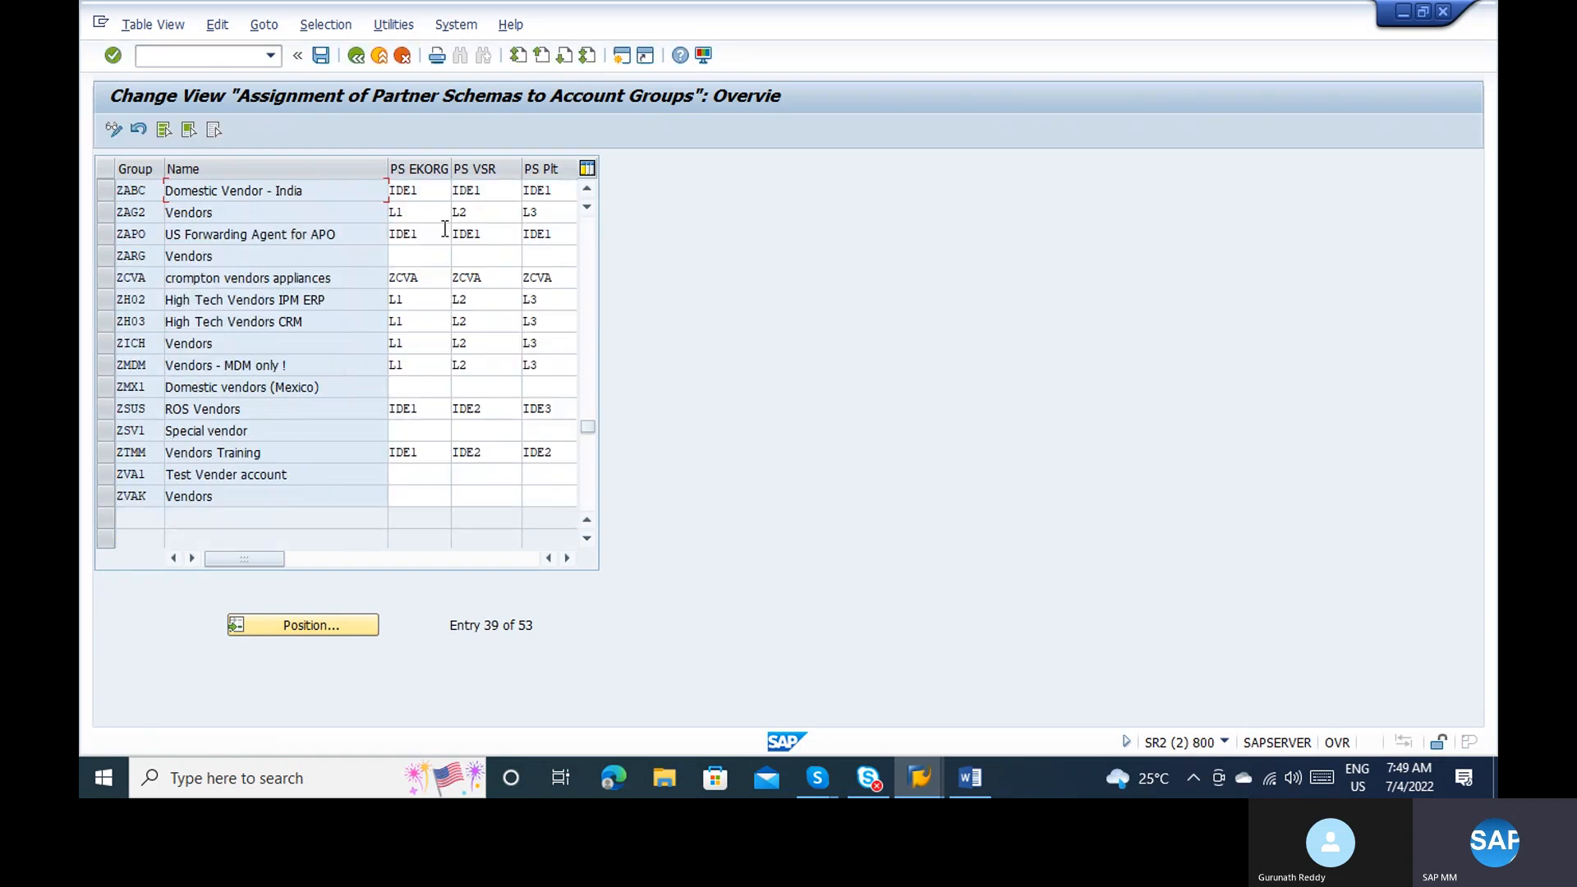
# Step: Check the purchasing organization, vendor sub-range and plant partner schemas assigned to account group ZABC
pyautogui.click(419, 190)
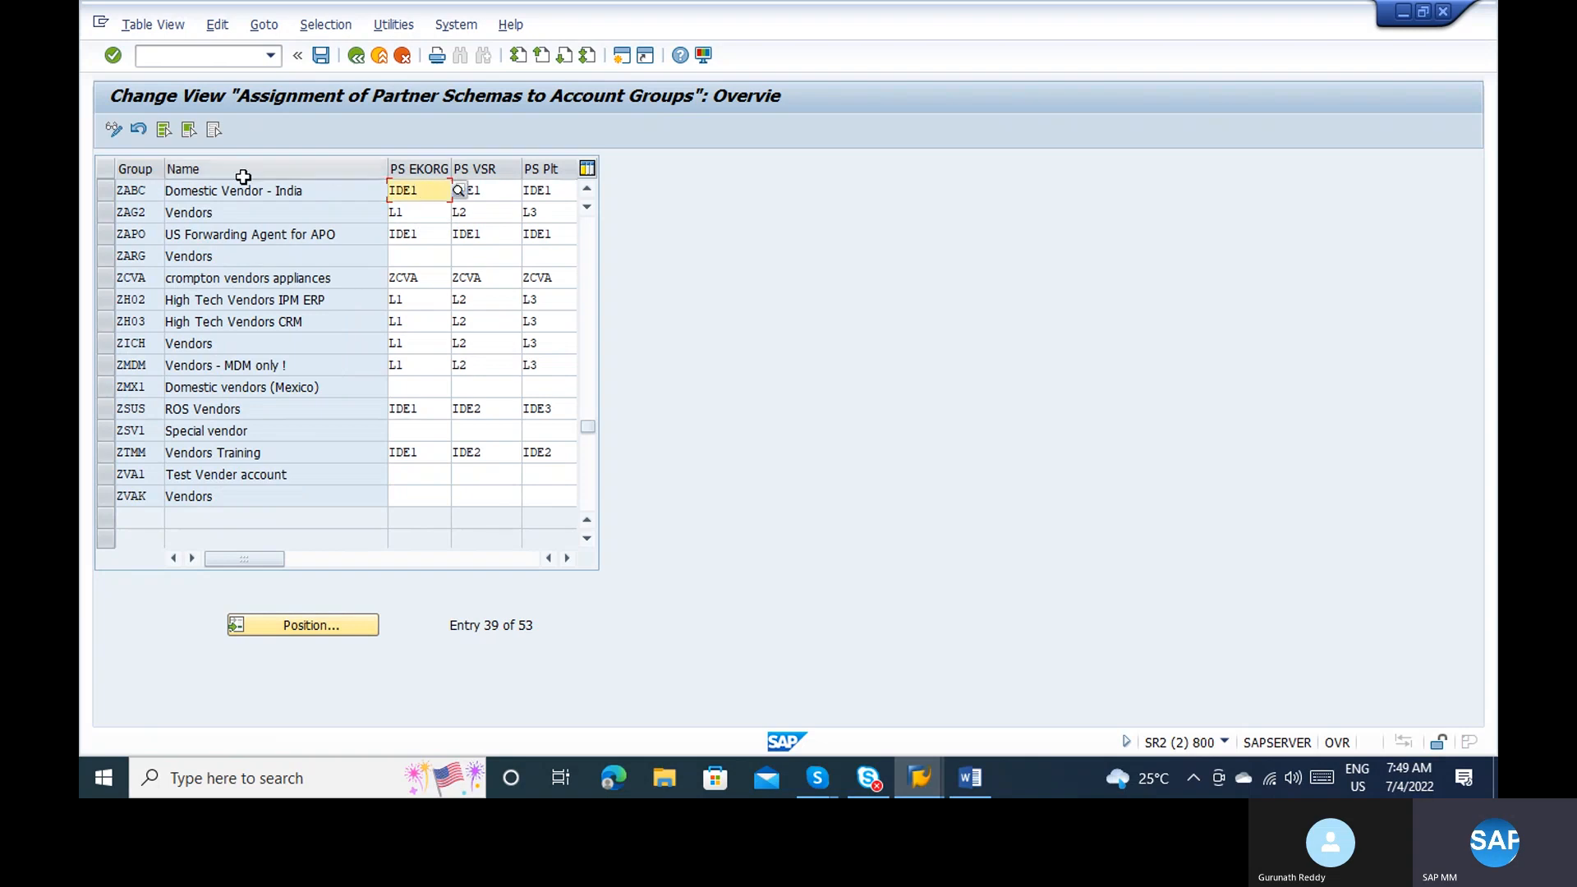
pyautogui.click(105, 191)
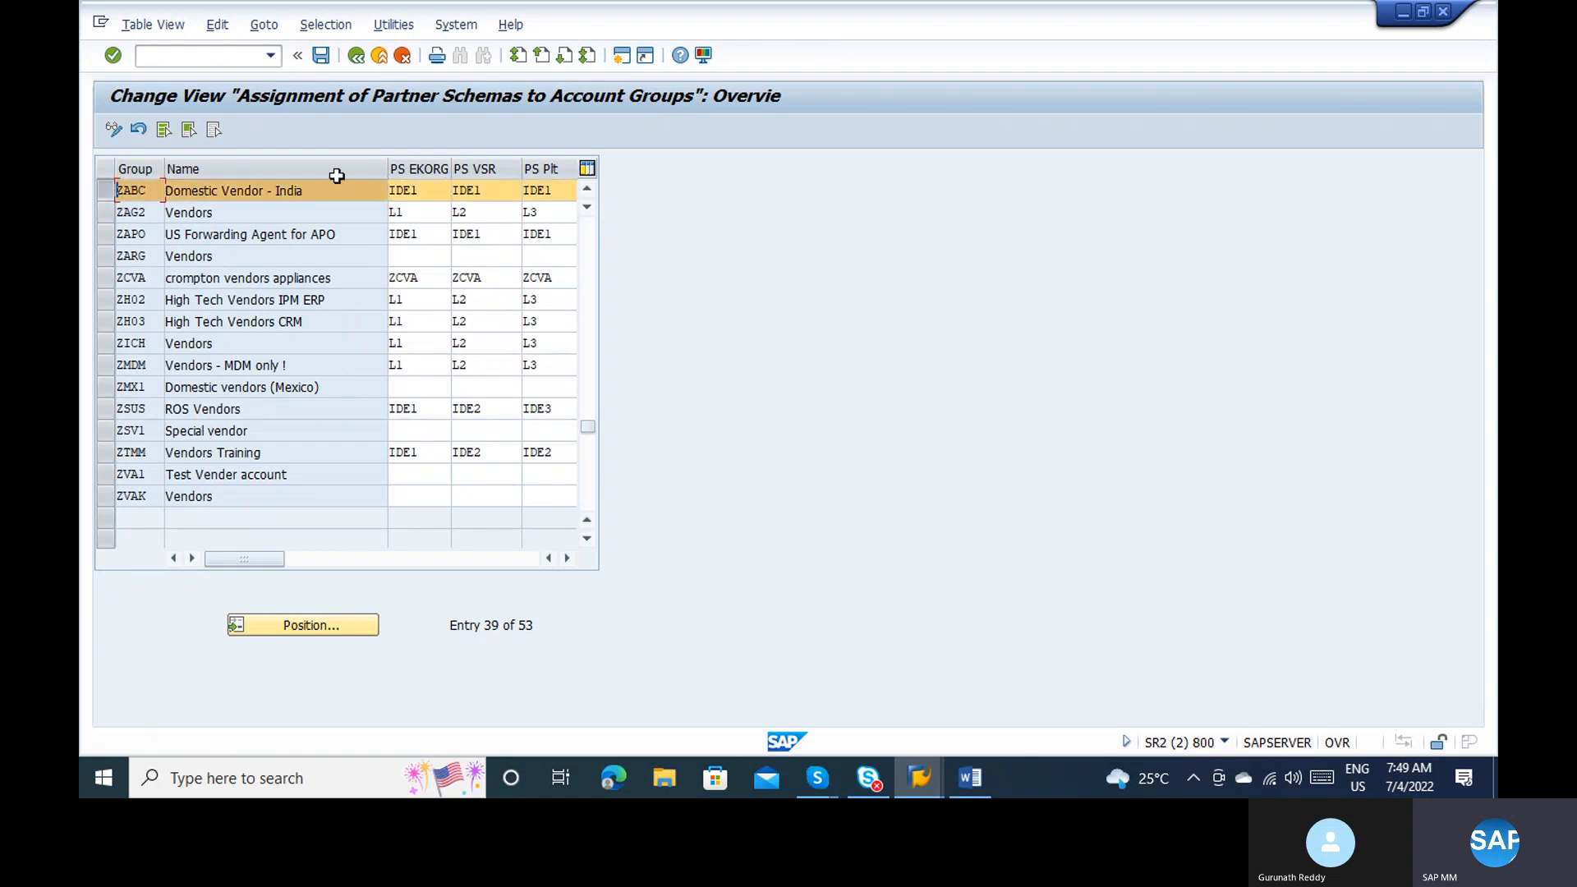
pyautogui.click(422, 191)
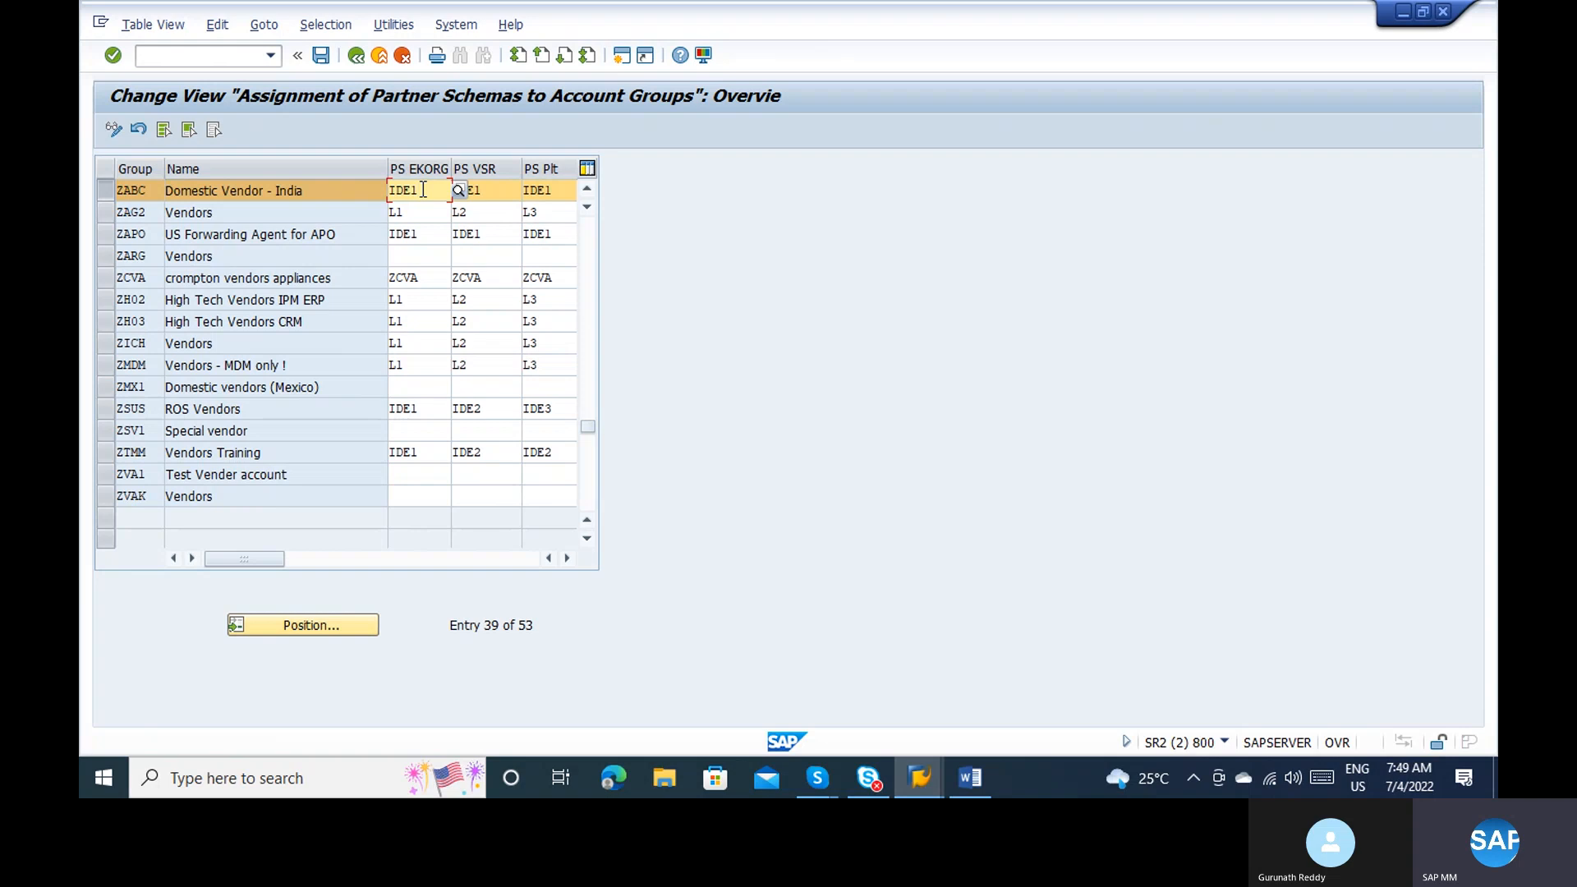
pyautogui.click(485, 189)
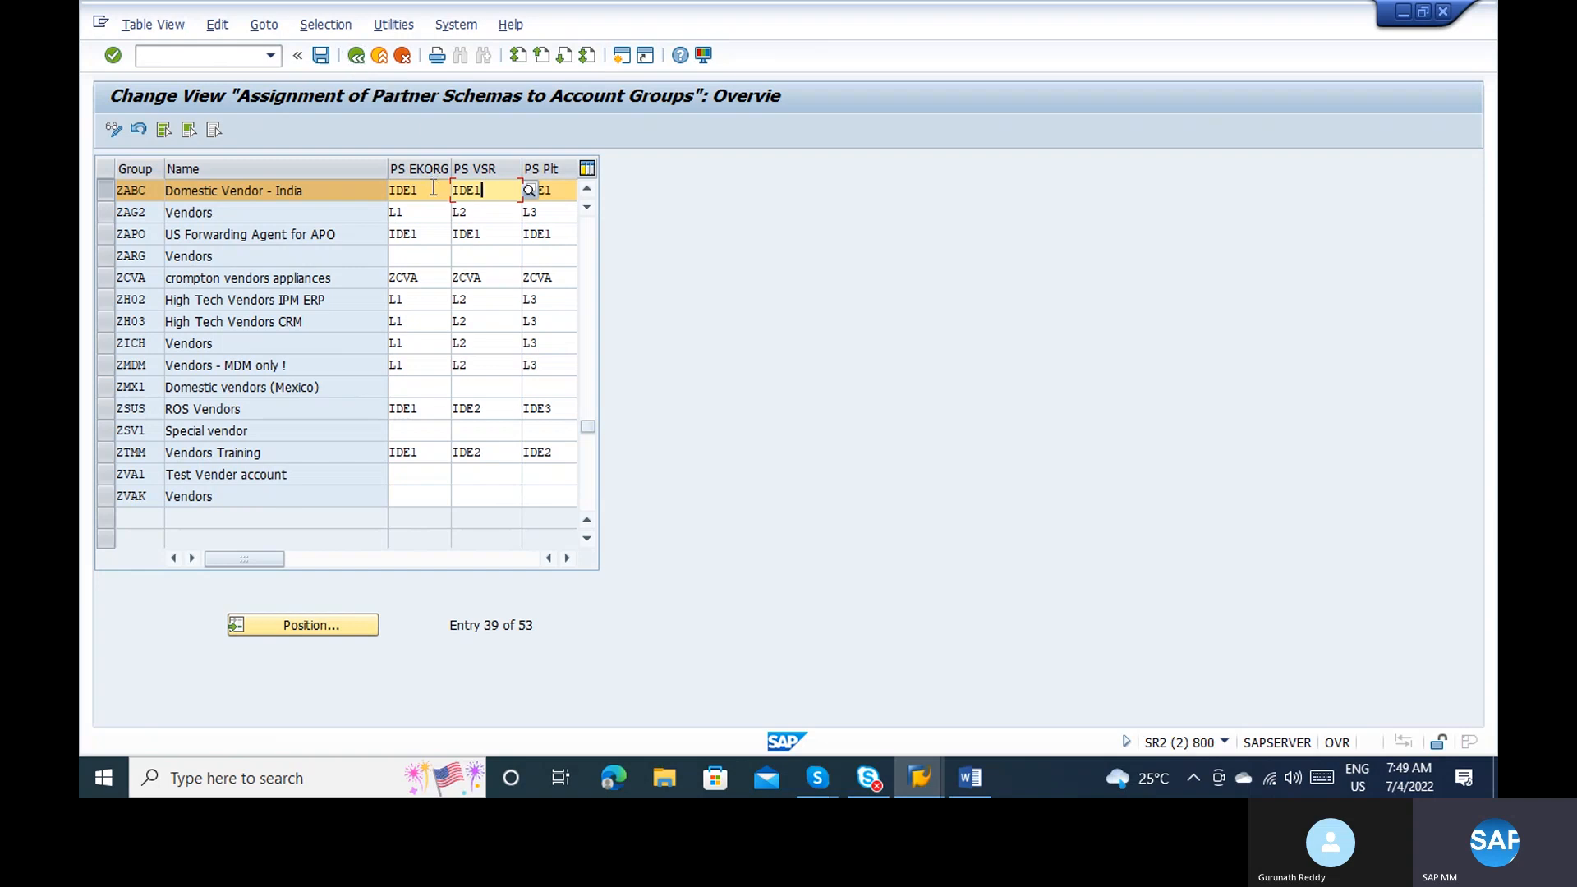
# Step: Open the vendor account groups in a new session with transaction OMSG, accepting display of the locked data
pyautogui.click(195, 55)
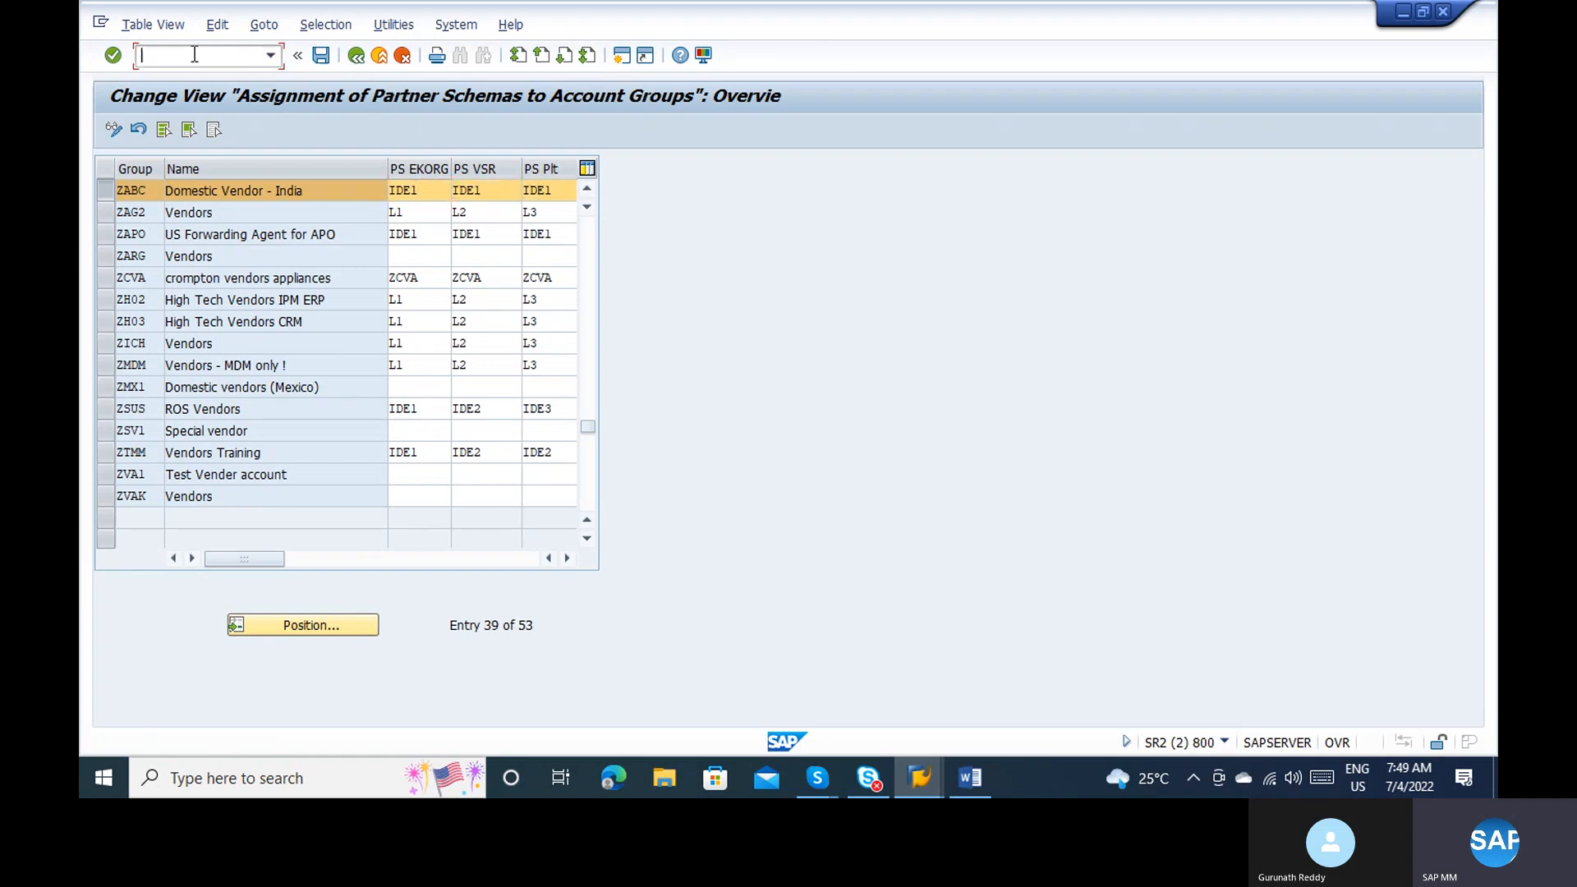
pyautogui.write('/oomsg')
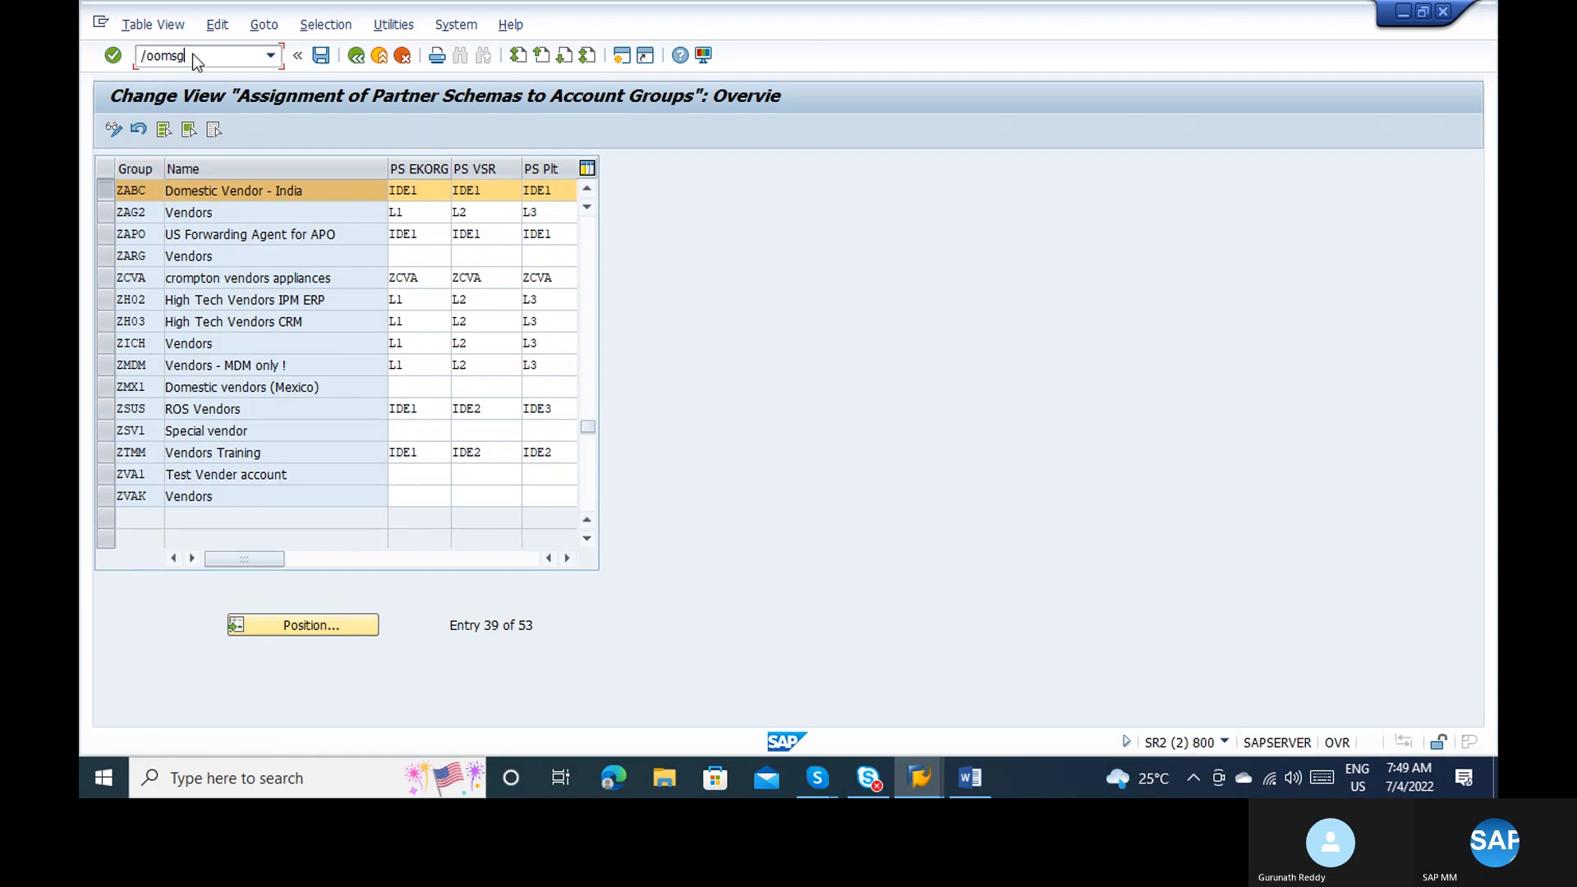
pyautogui.press('Return')
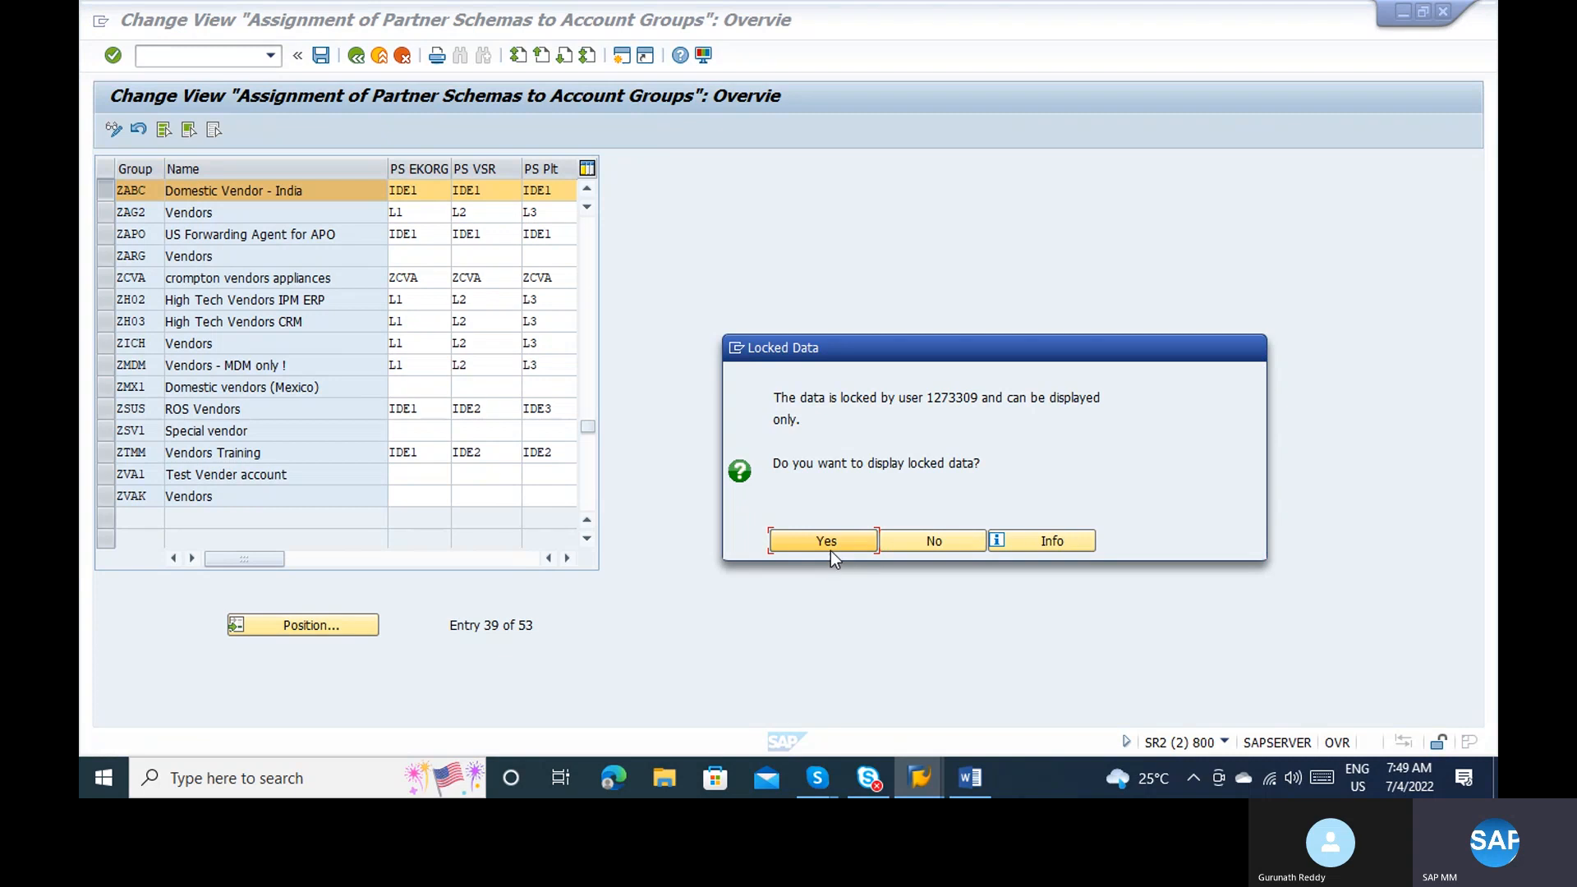
pyautogui.click(826, 542)
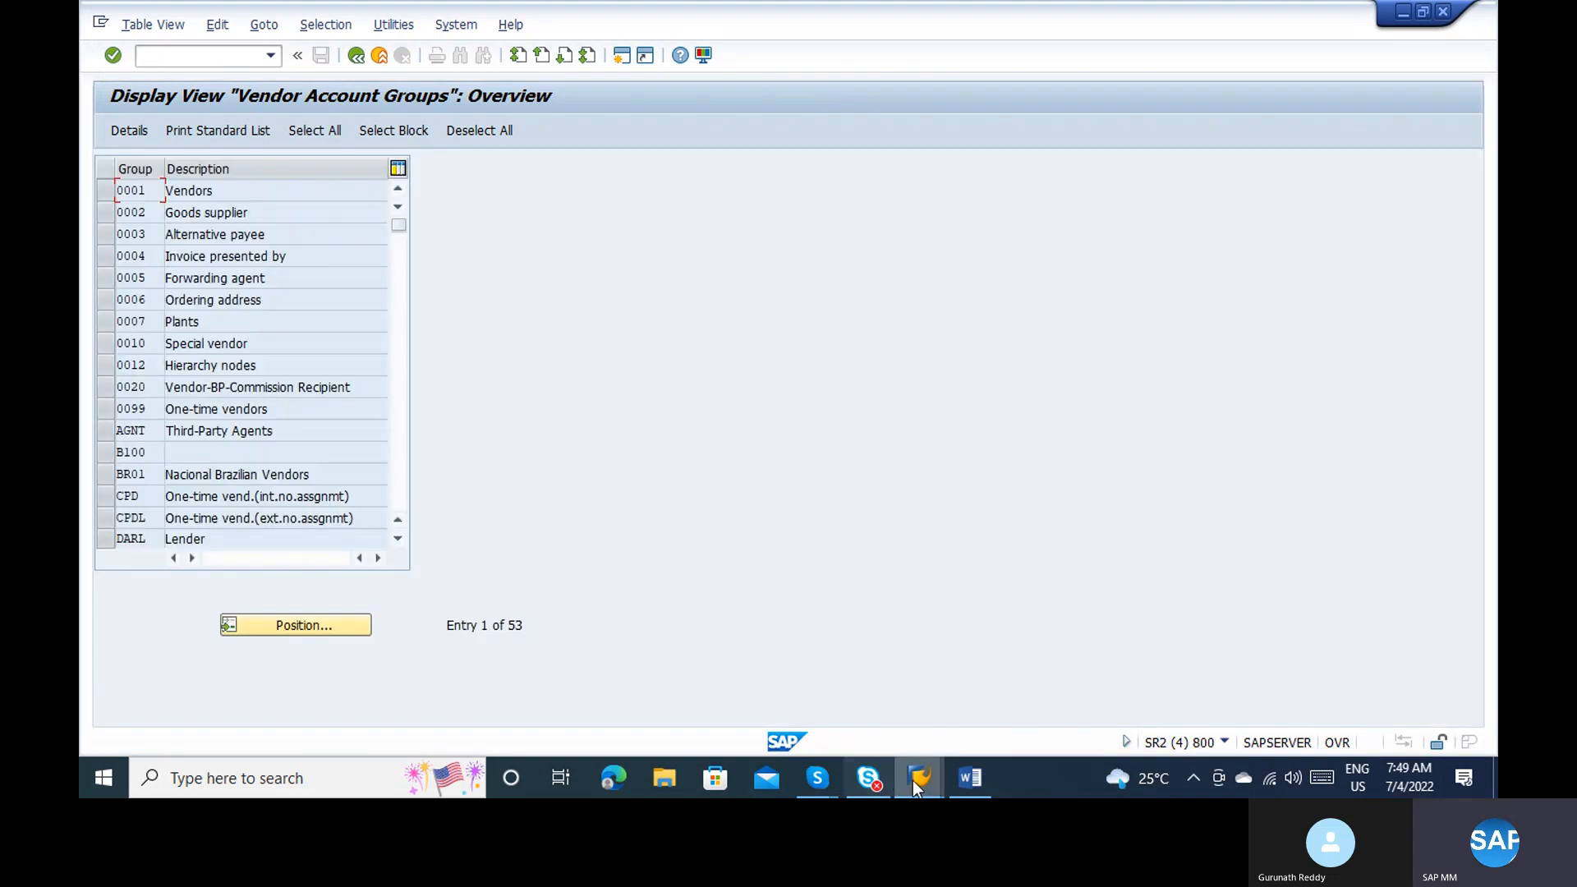
pyautogui.moveTo(919, 780)
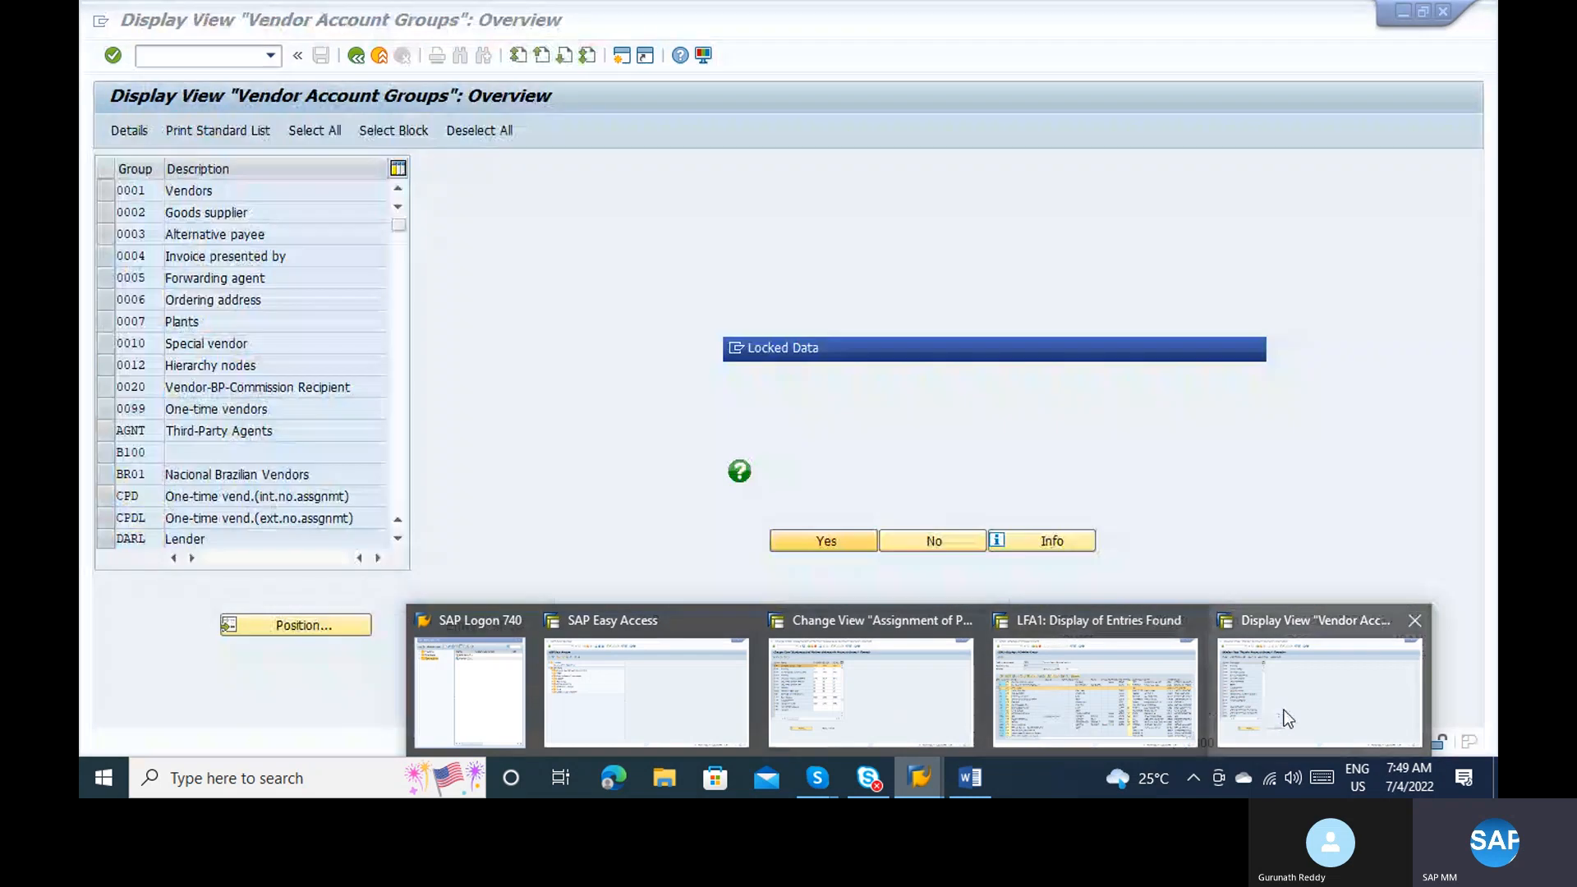
pyautogui.click(1283, 709)
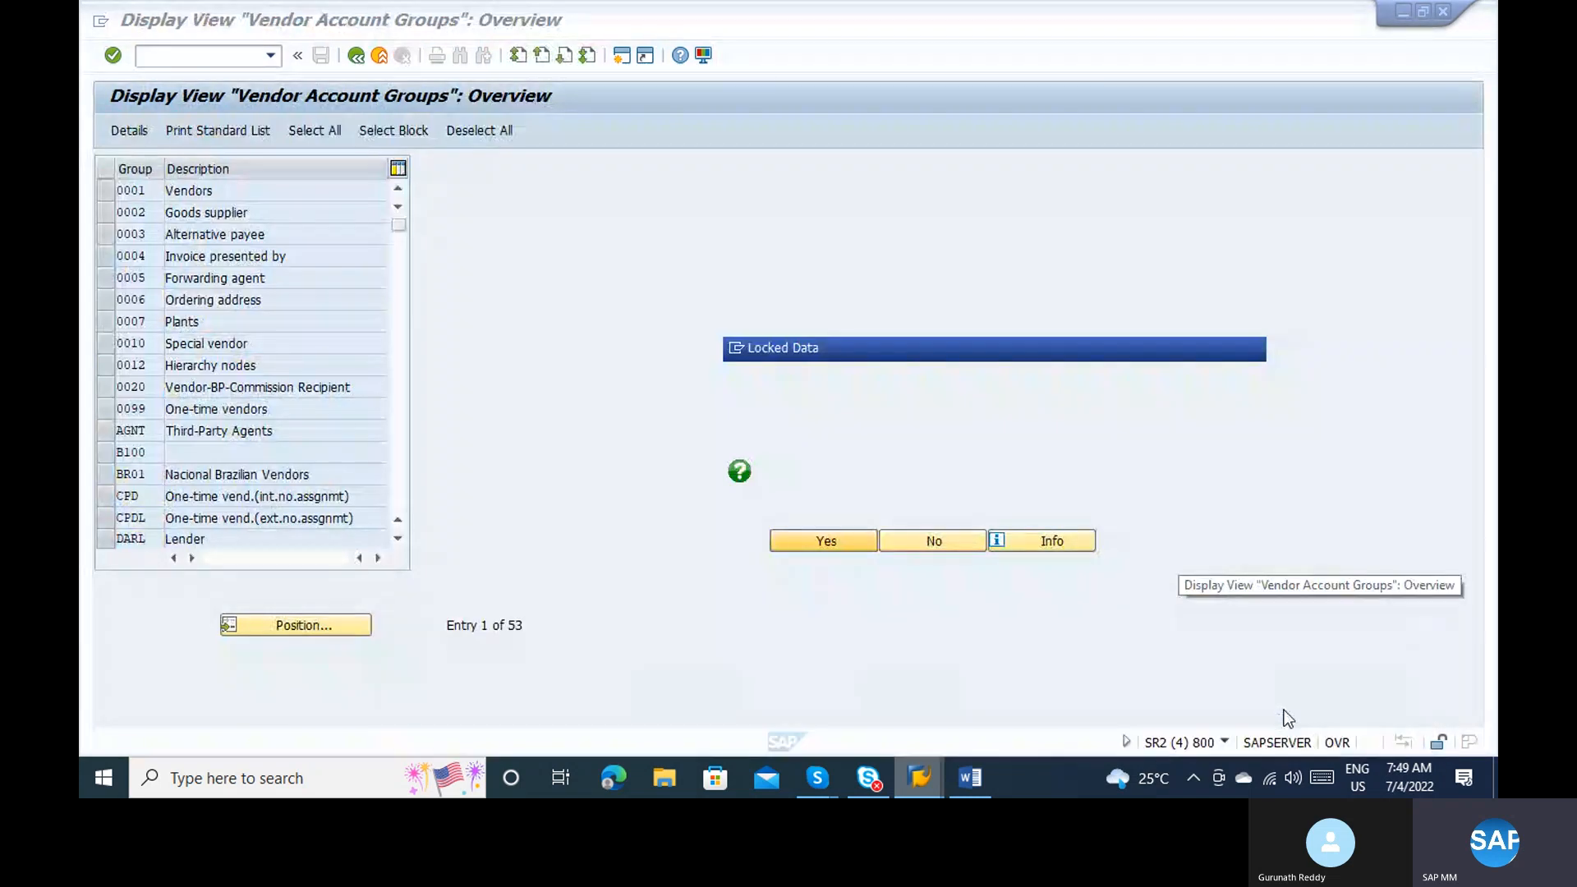
# Step: Start transaction XK01 in this session and continue with company code 1000, purchasing organization 1000 and account group ZABC
pyautogui.click(160, 56)
pyautogui.write('/nxk0')
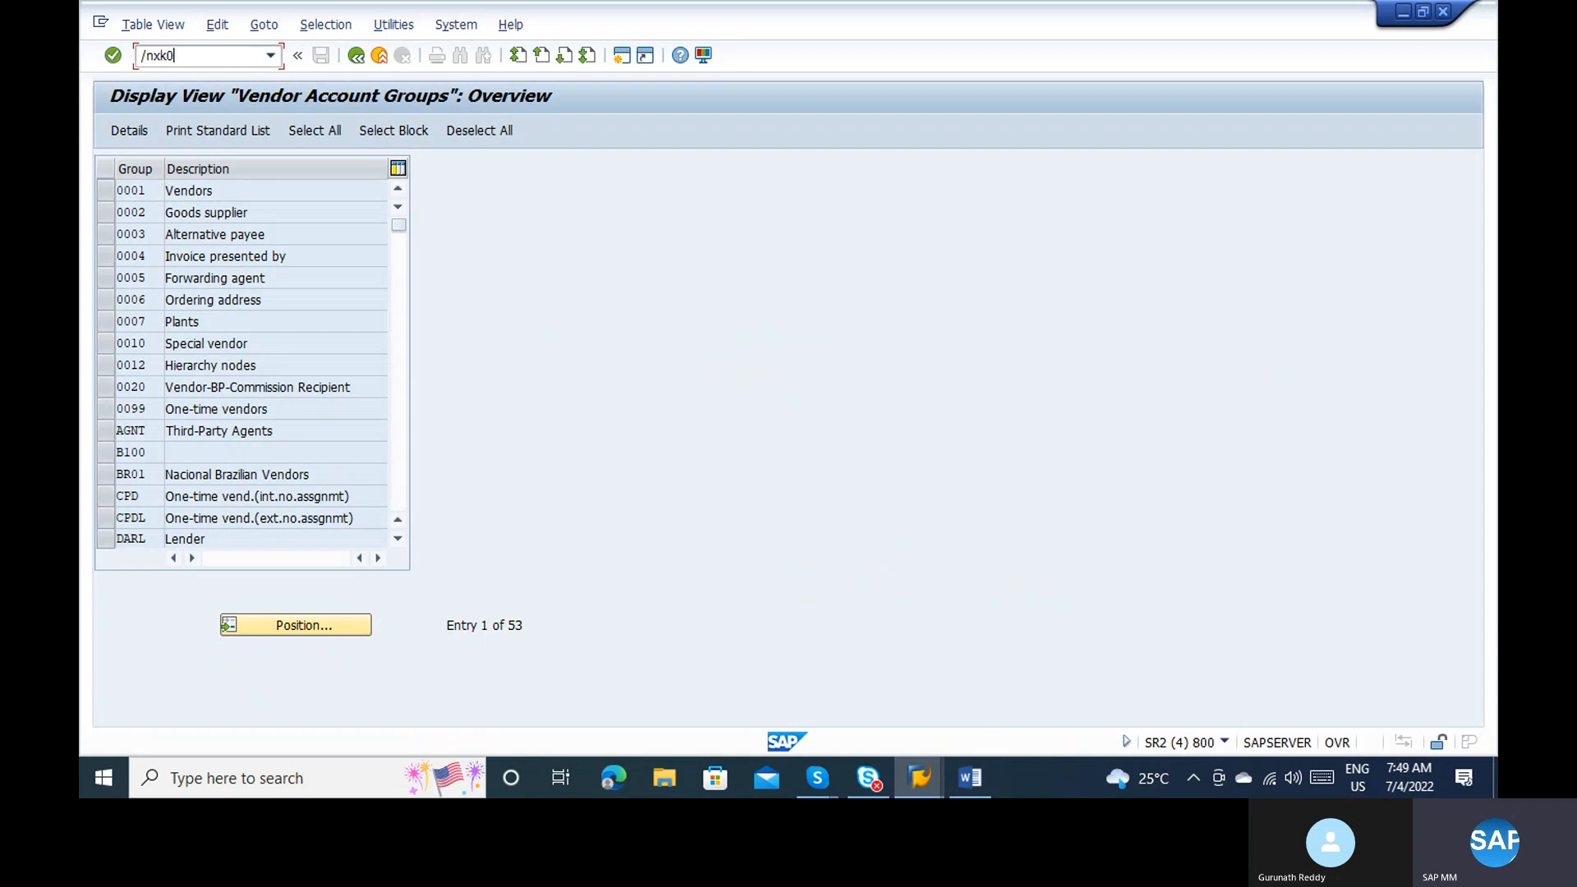
pyautogui.press('Return')
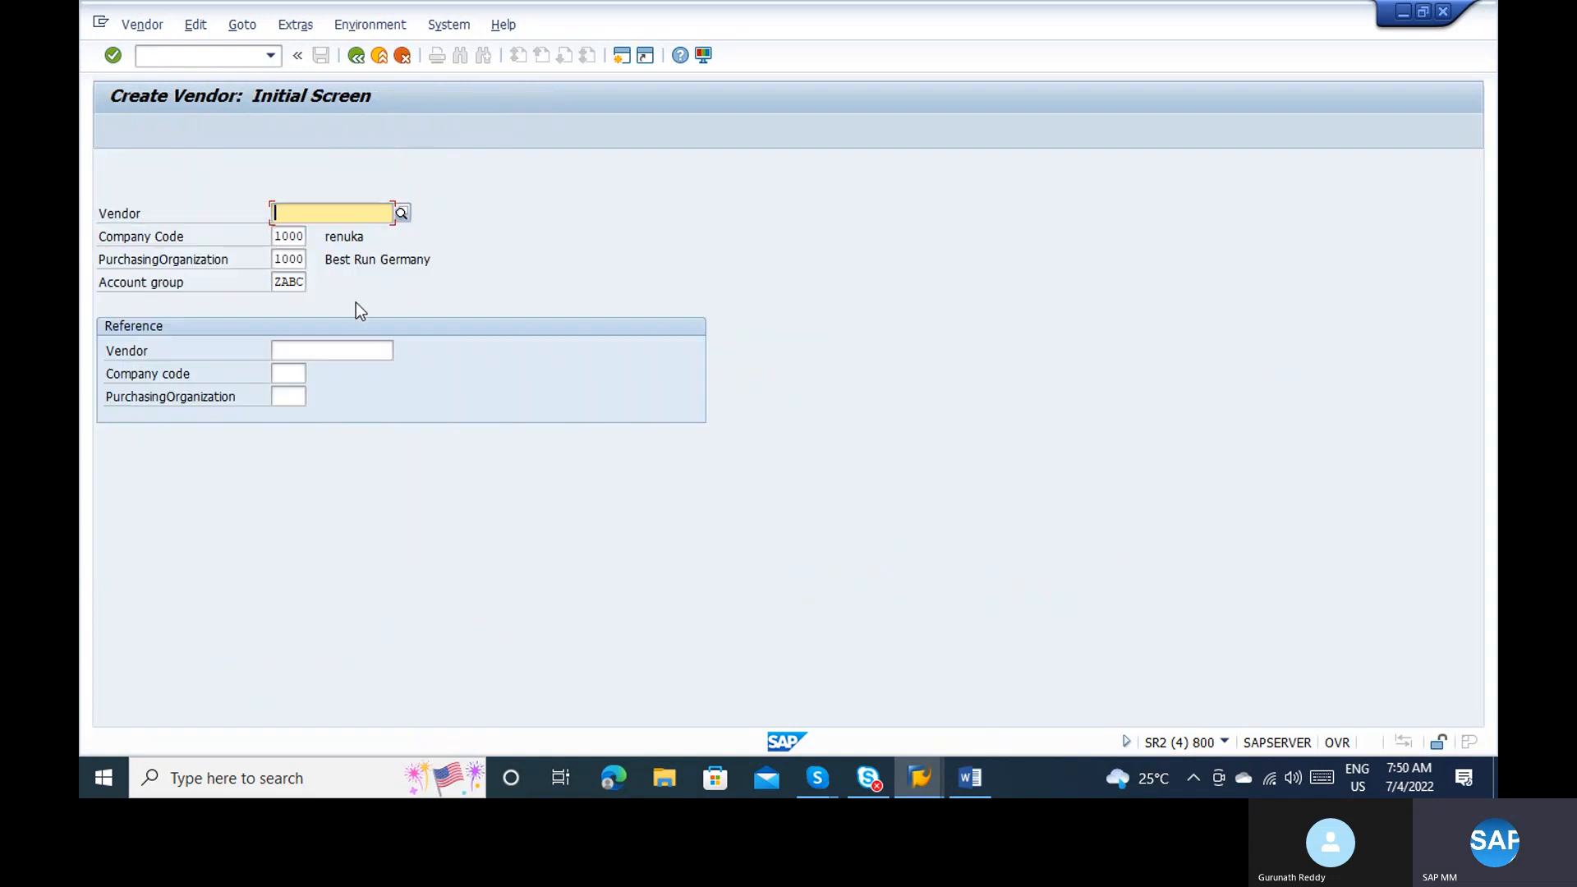
pyautogui.press('Return')
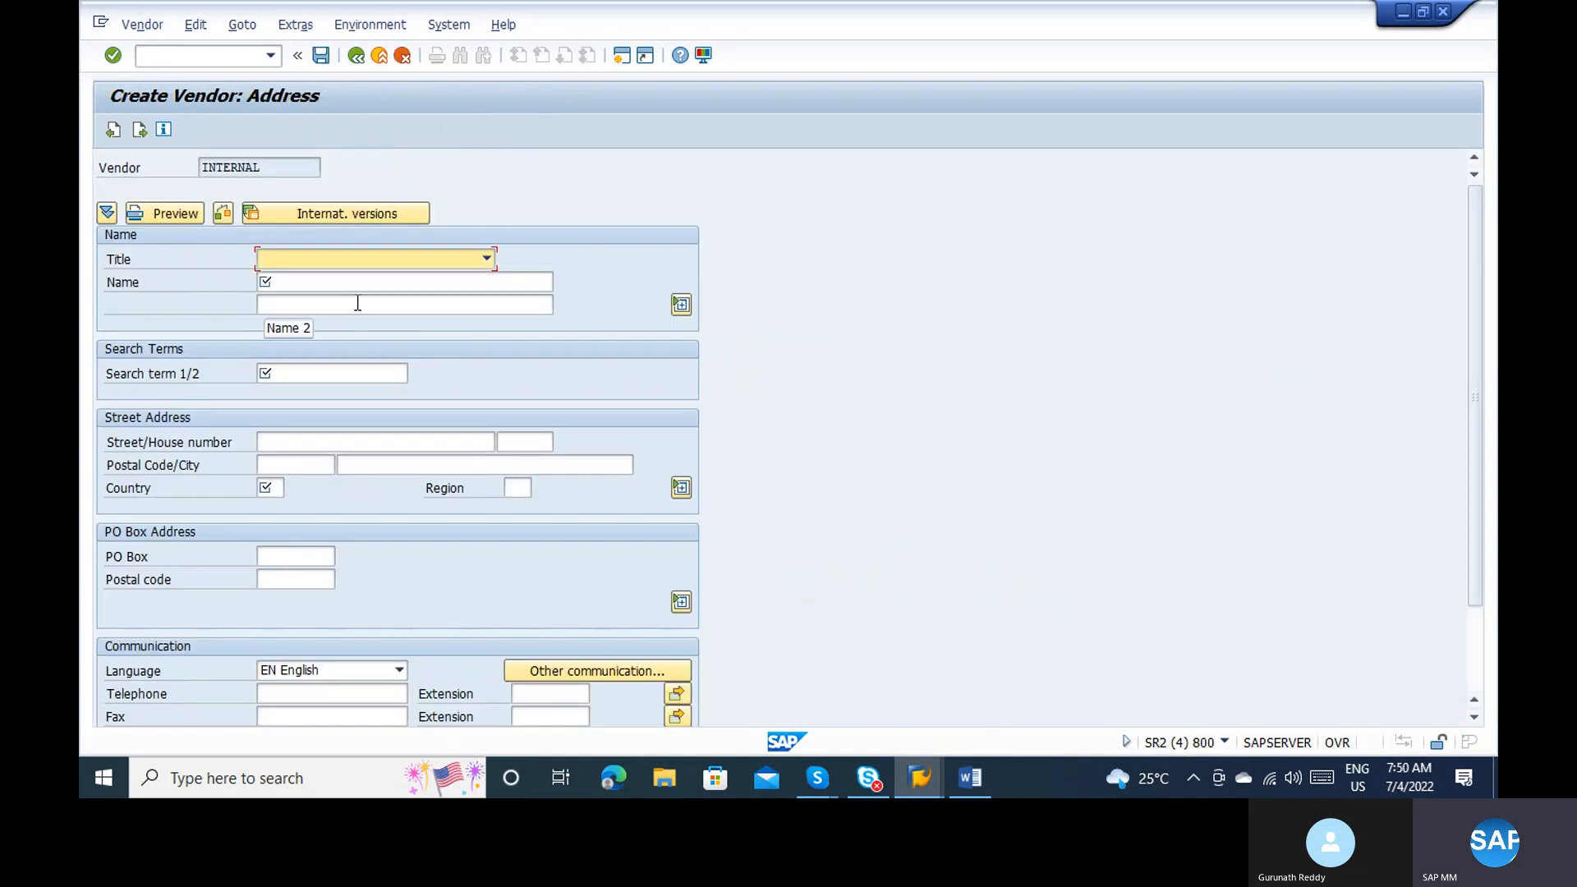
# Step: Fill in the vendor address with name ABC, search term STEEL Depo and country IN, and acknowledge the duplicates check
pyautogui.click(327, 282)
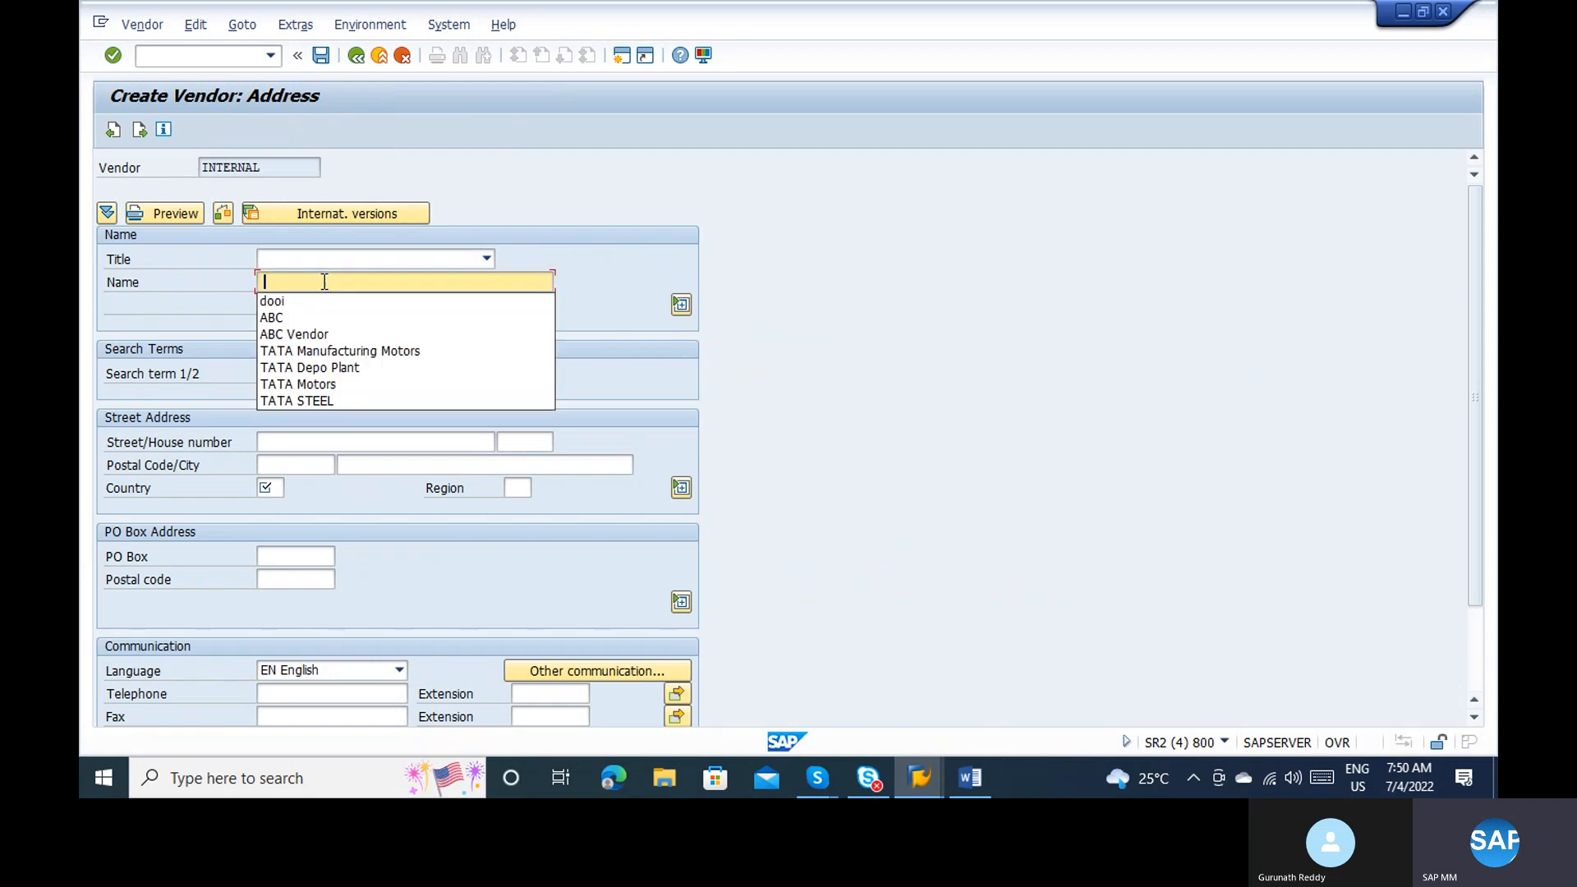
pyautogui.click(306, 318)
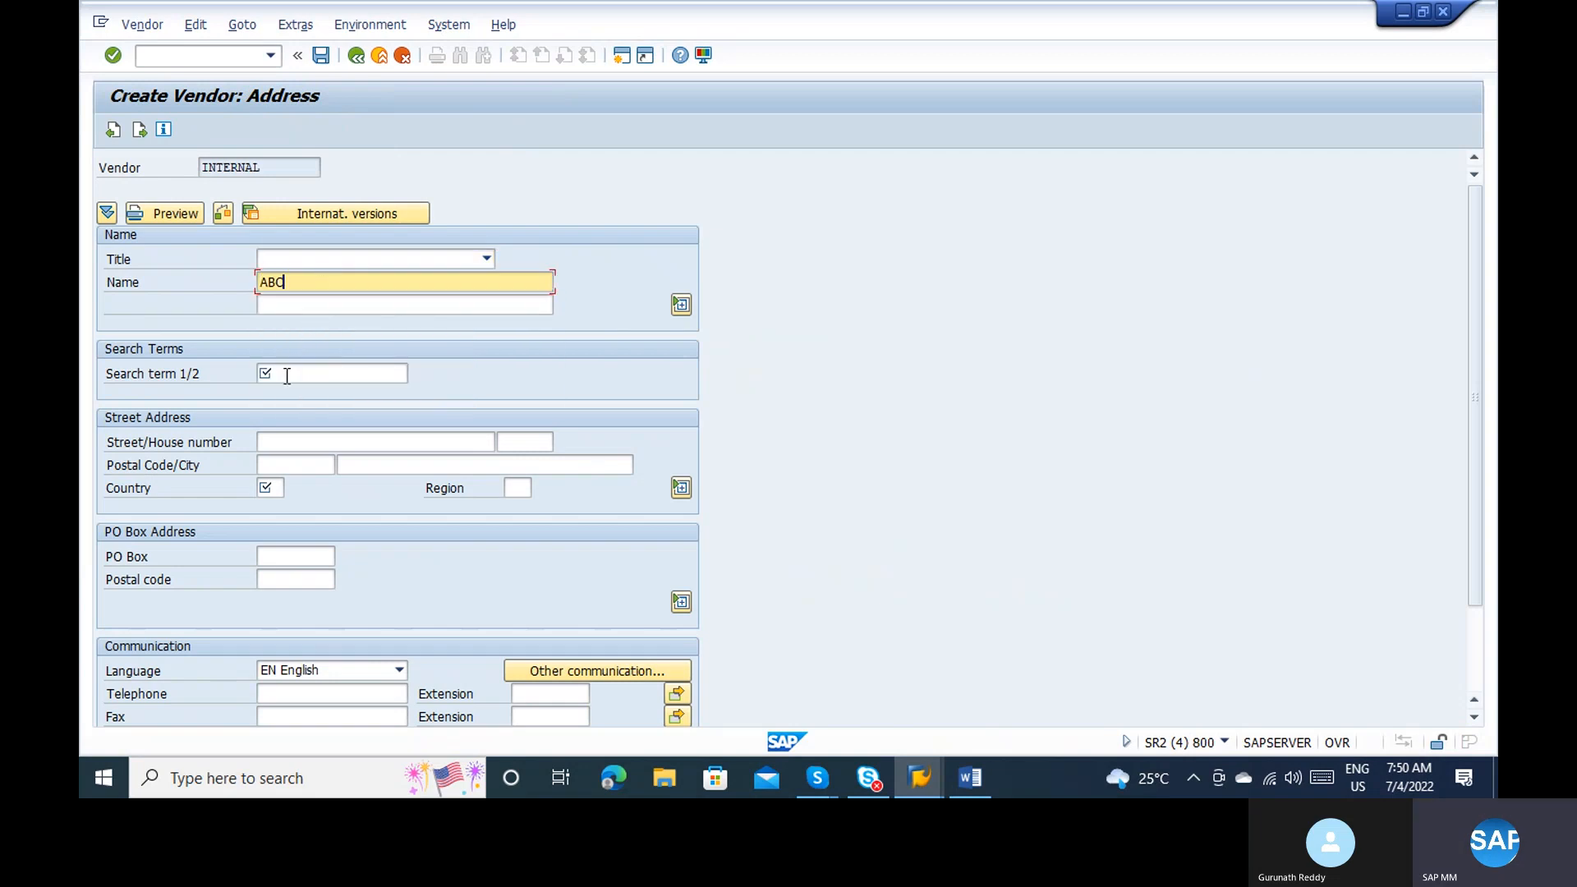
pyautogui.click(286, 375)
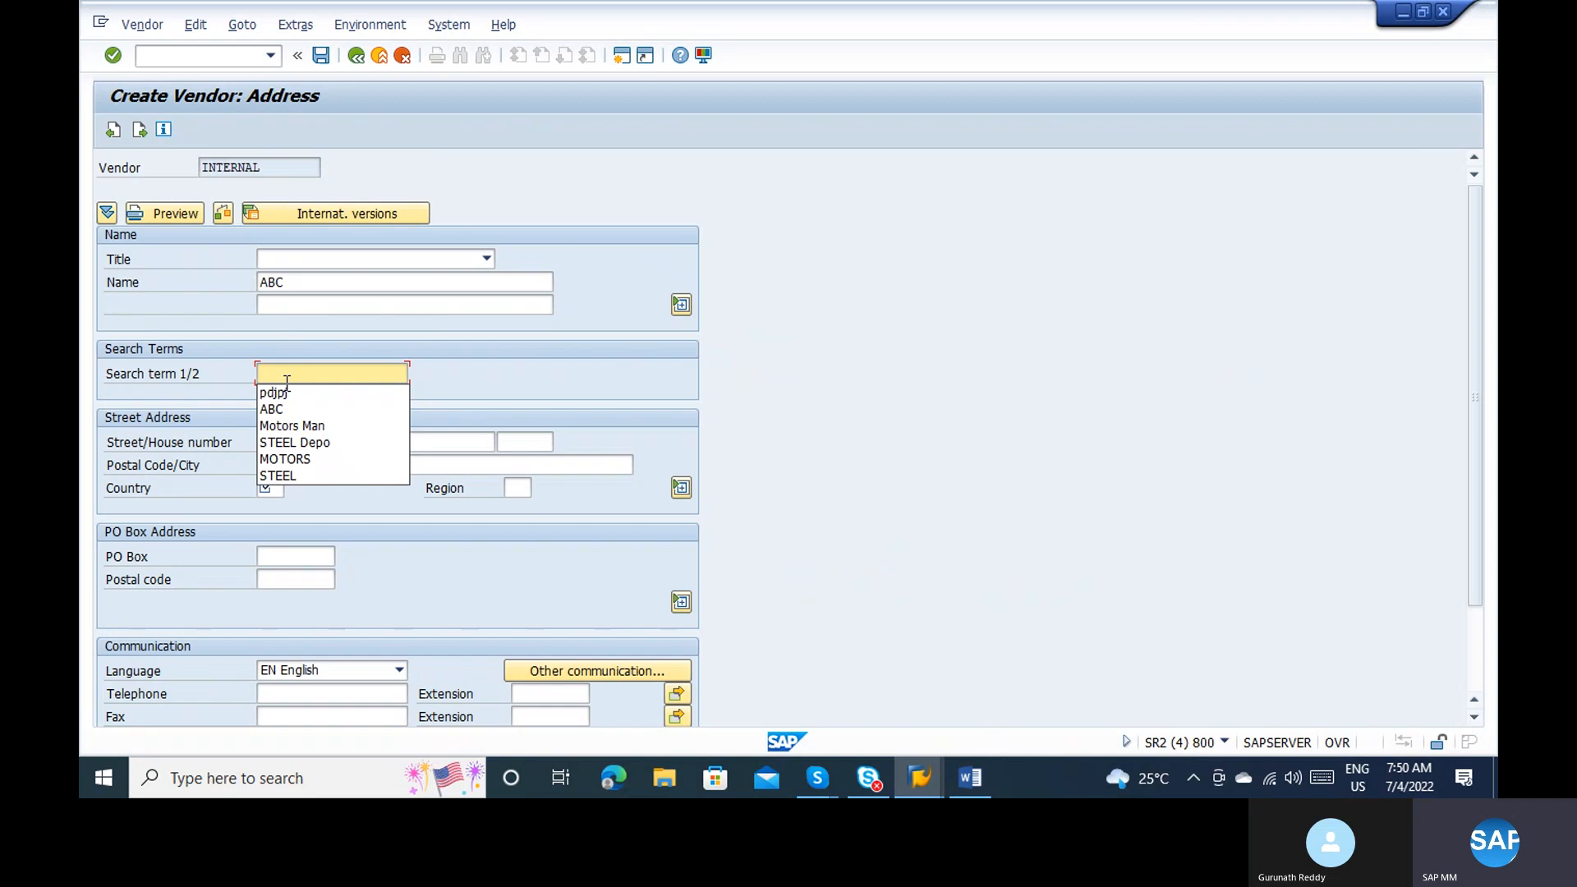
pyautogui.click(289, 444)
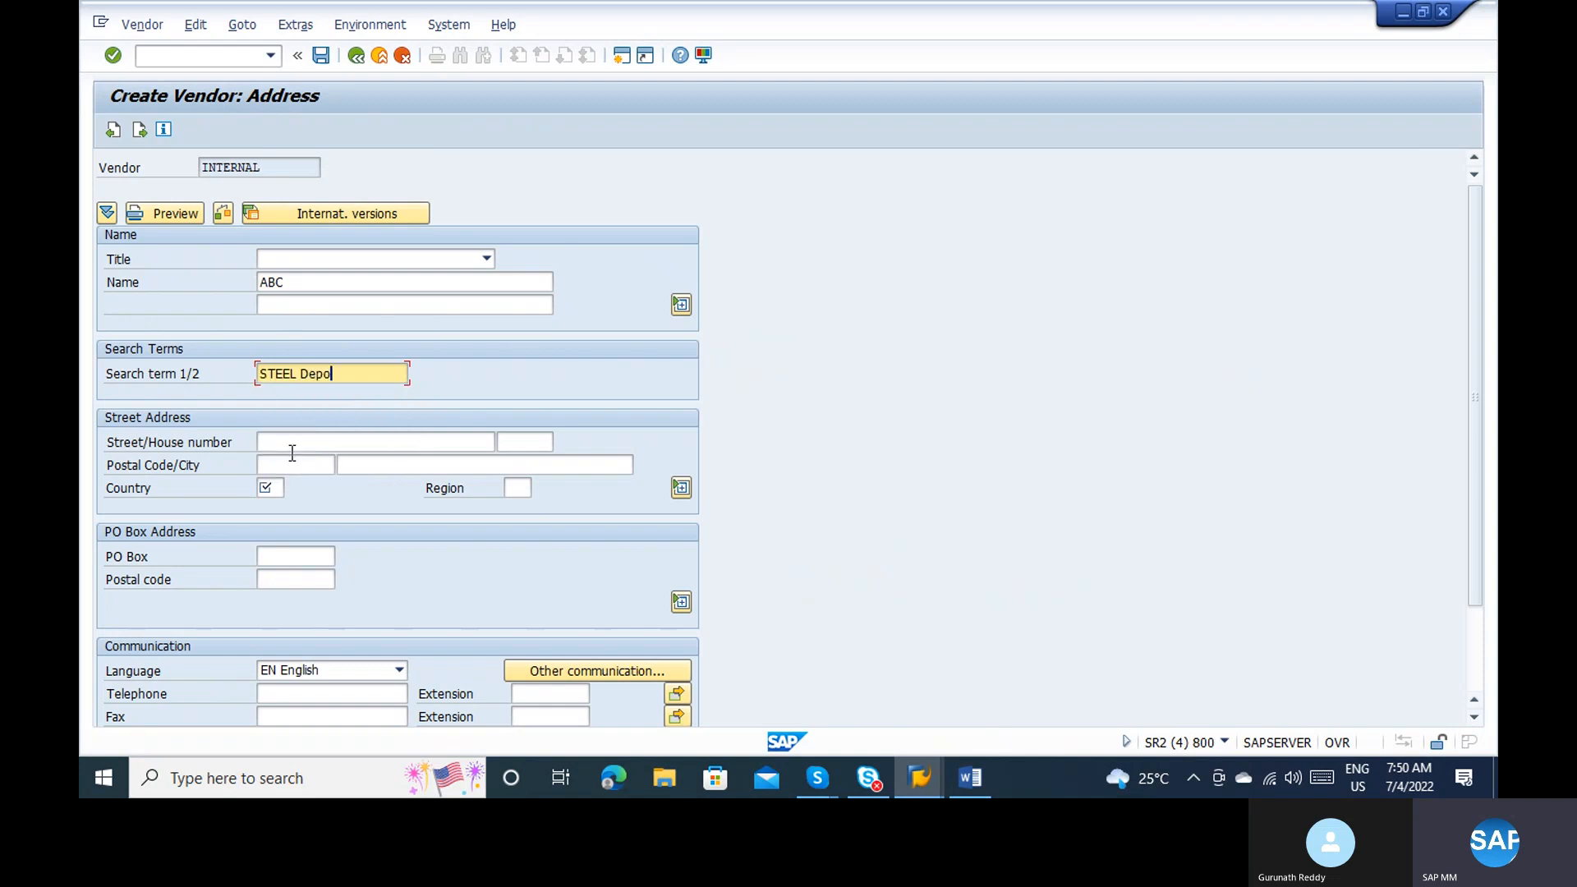
pyautogui.click(270, 488)
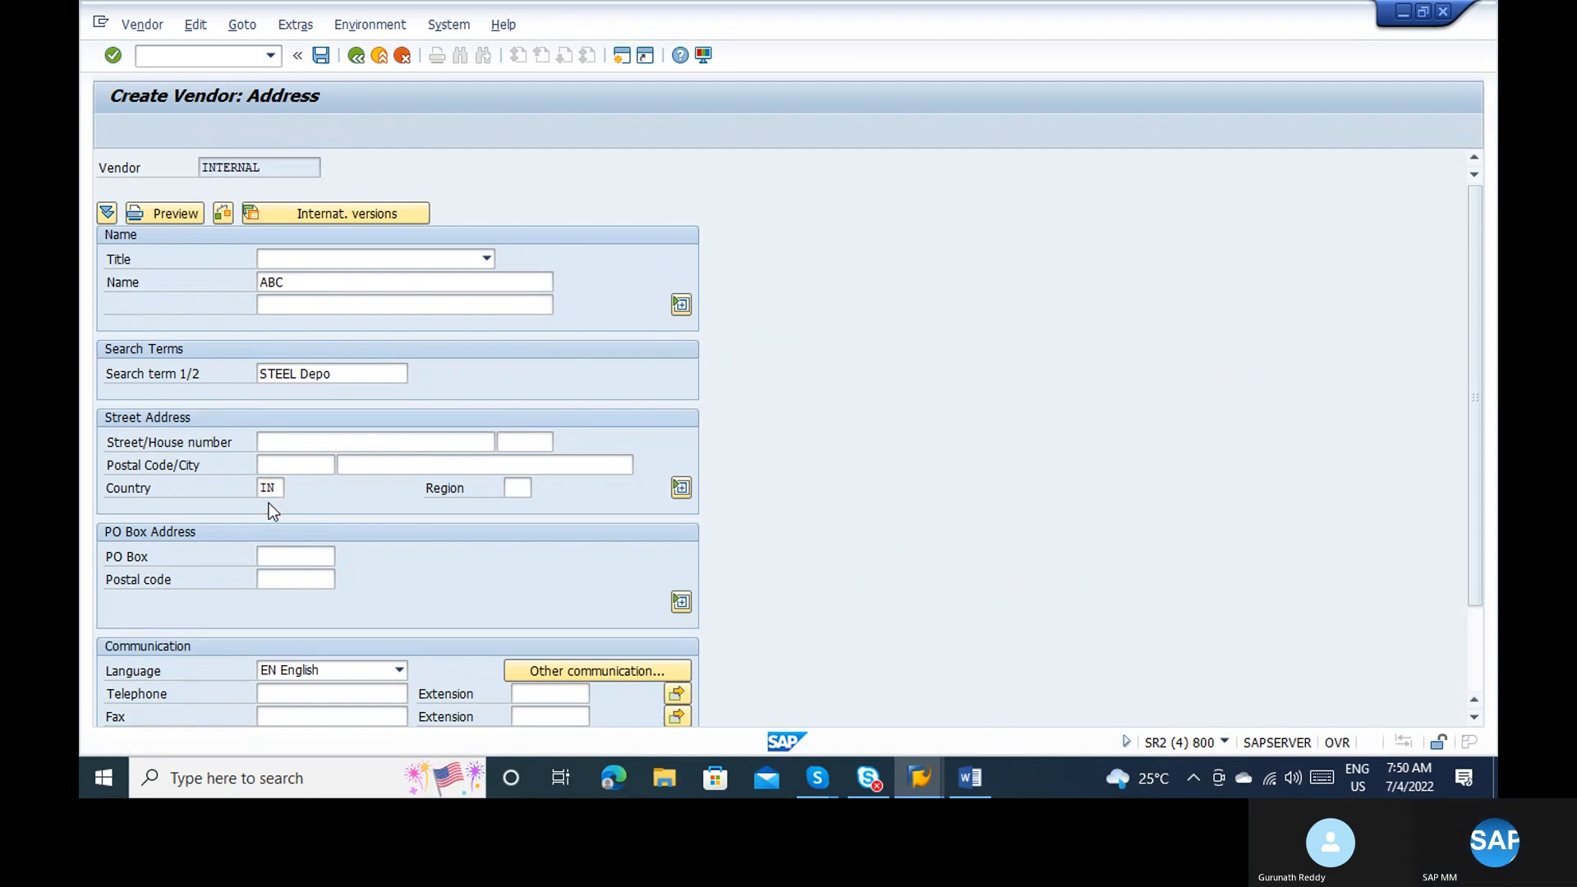
pyautogui.press('Return')
pyautogui.press('Return')
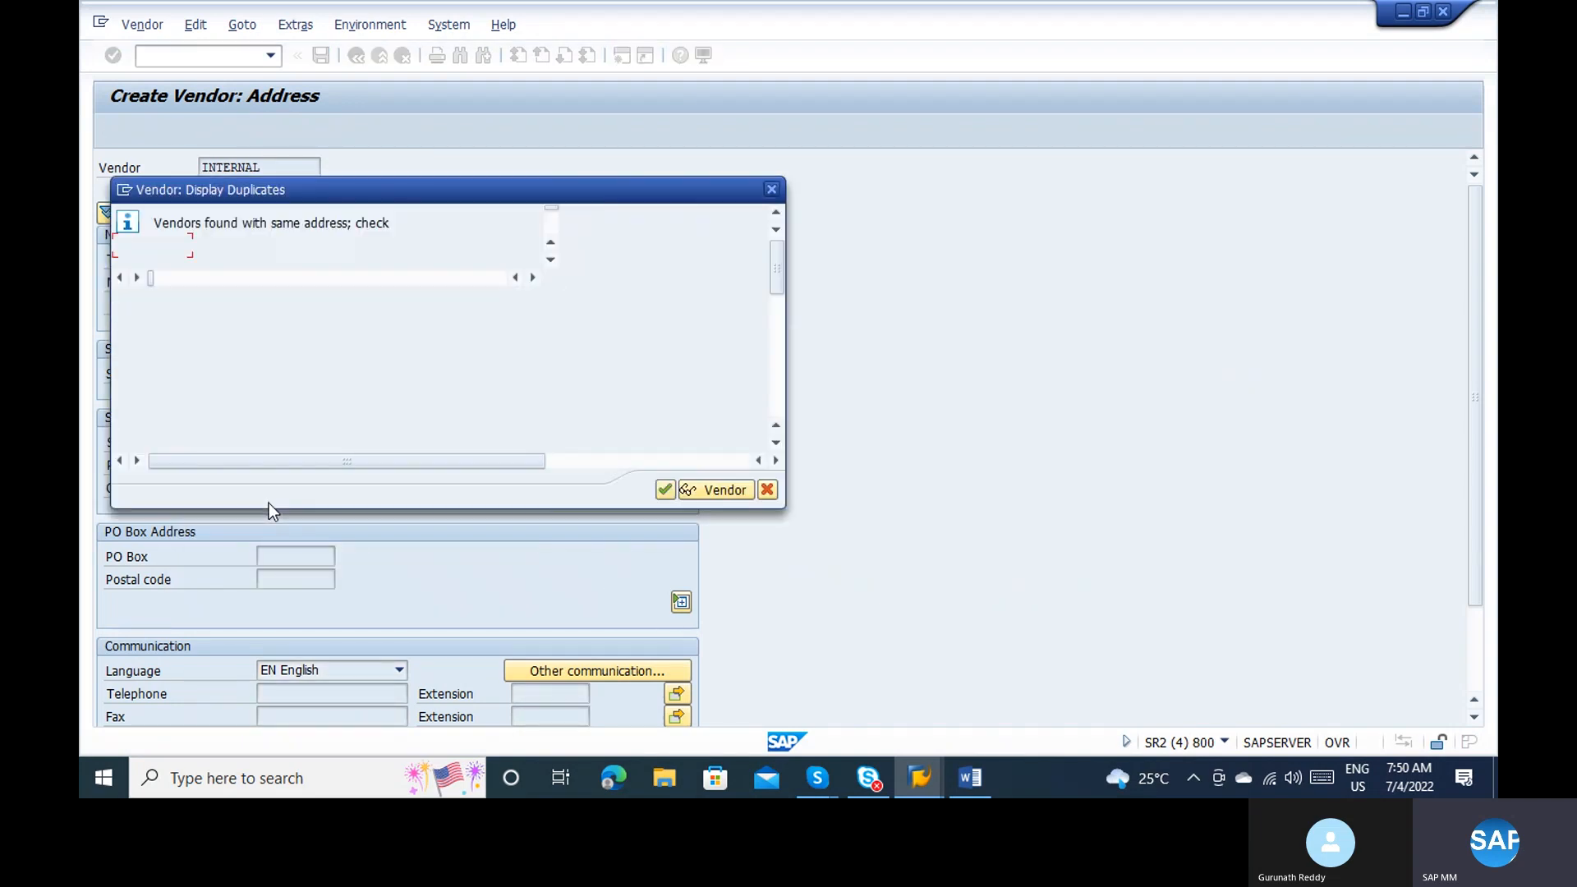
pyautogui.press('Return')
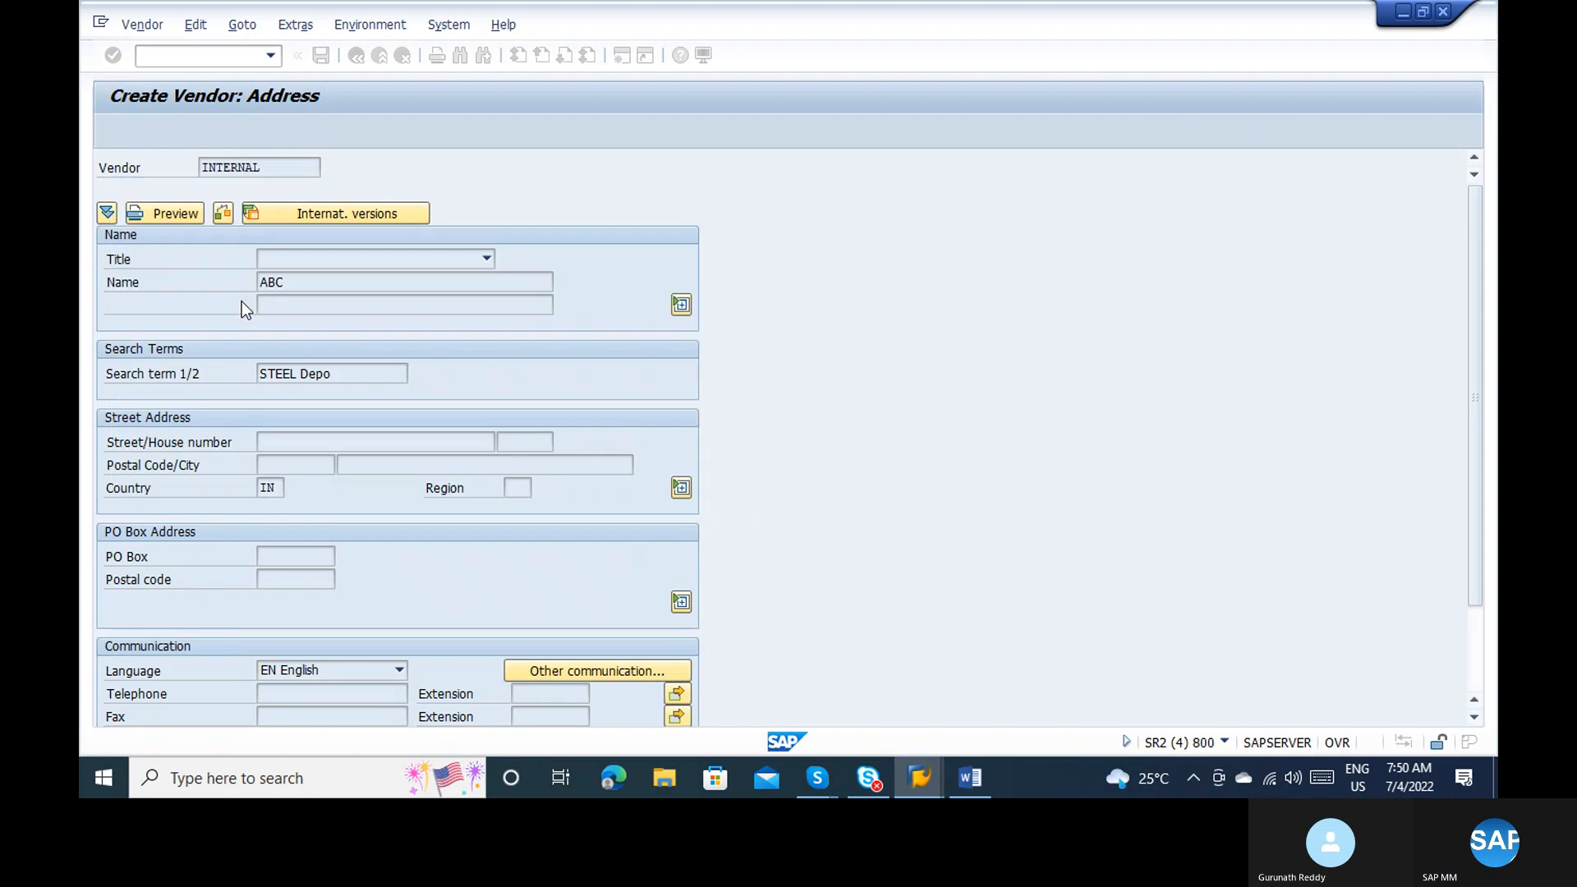
# Step: Change the vendor name to ABCD and proceed past the control and payment data to the accounting information
pyautogui.click(310, 285)
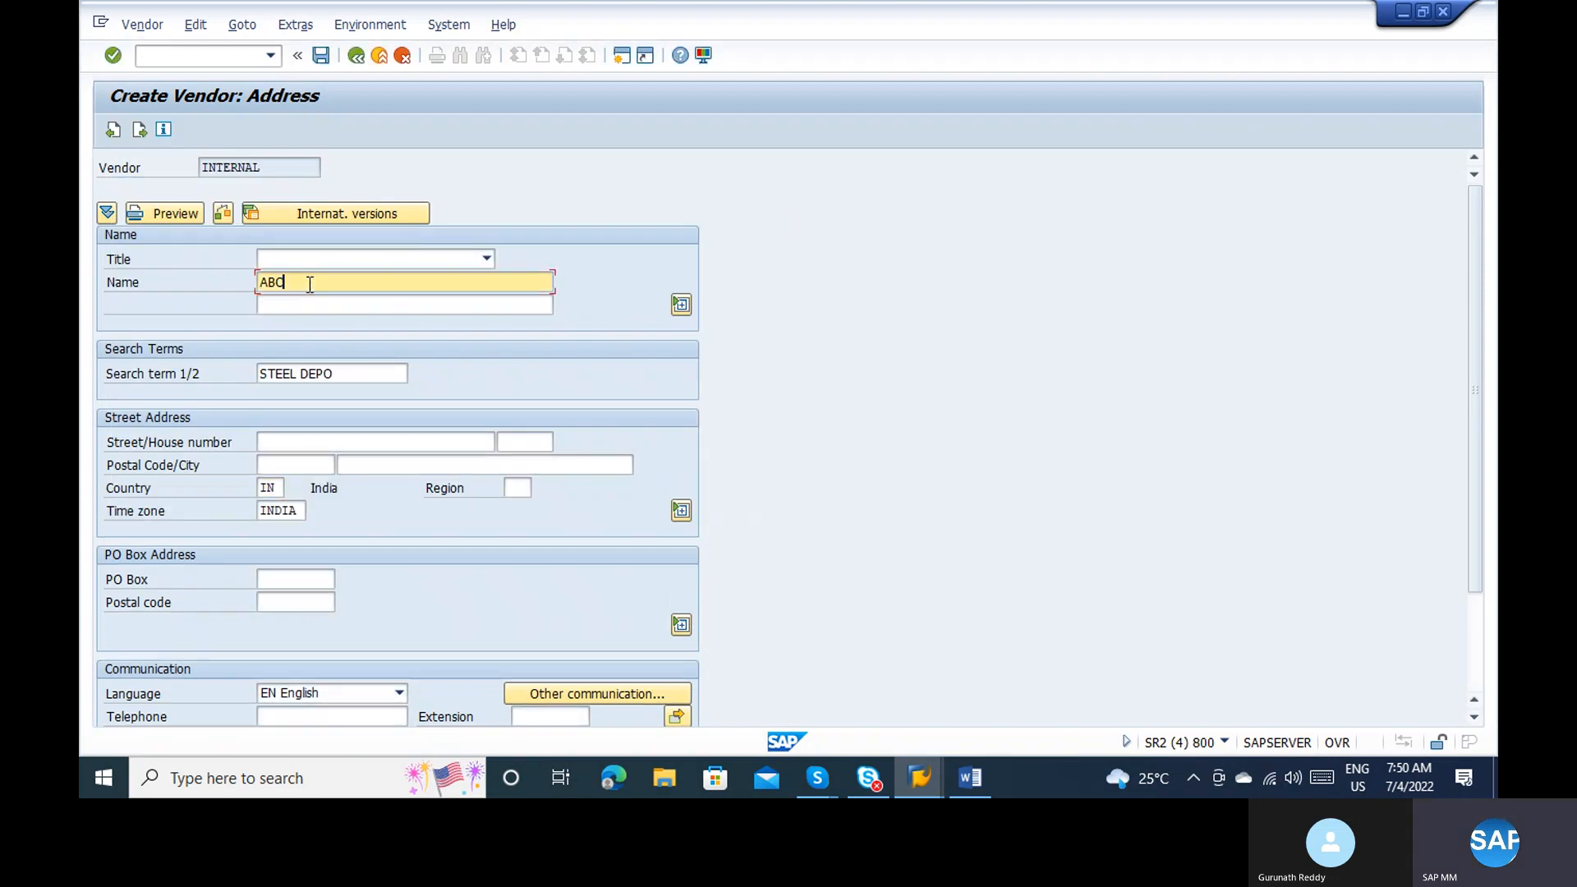
pyautogui.write('D')
pyautogui.press('Return')
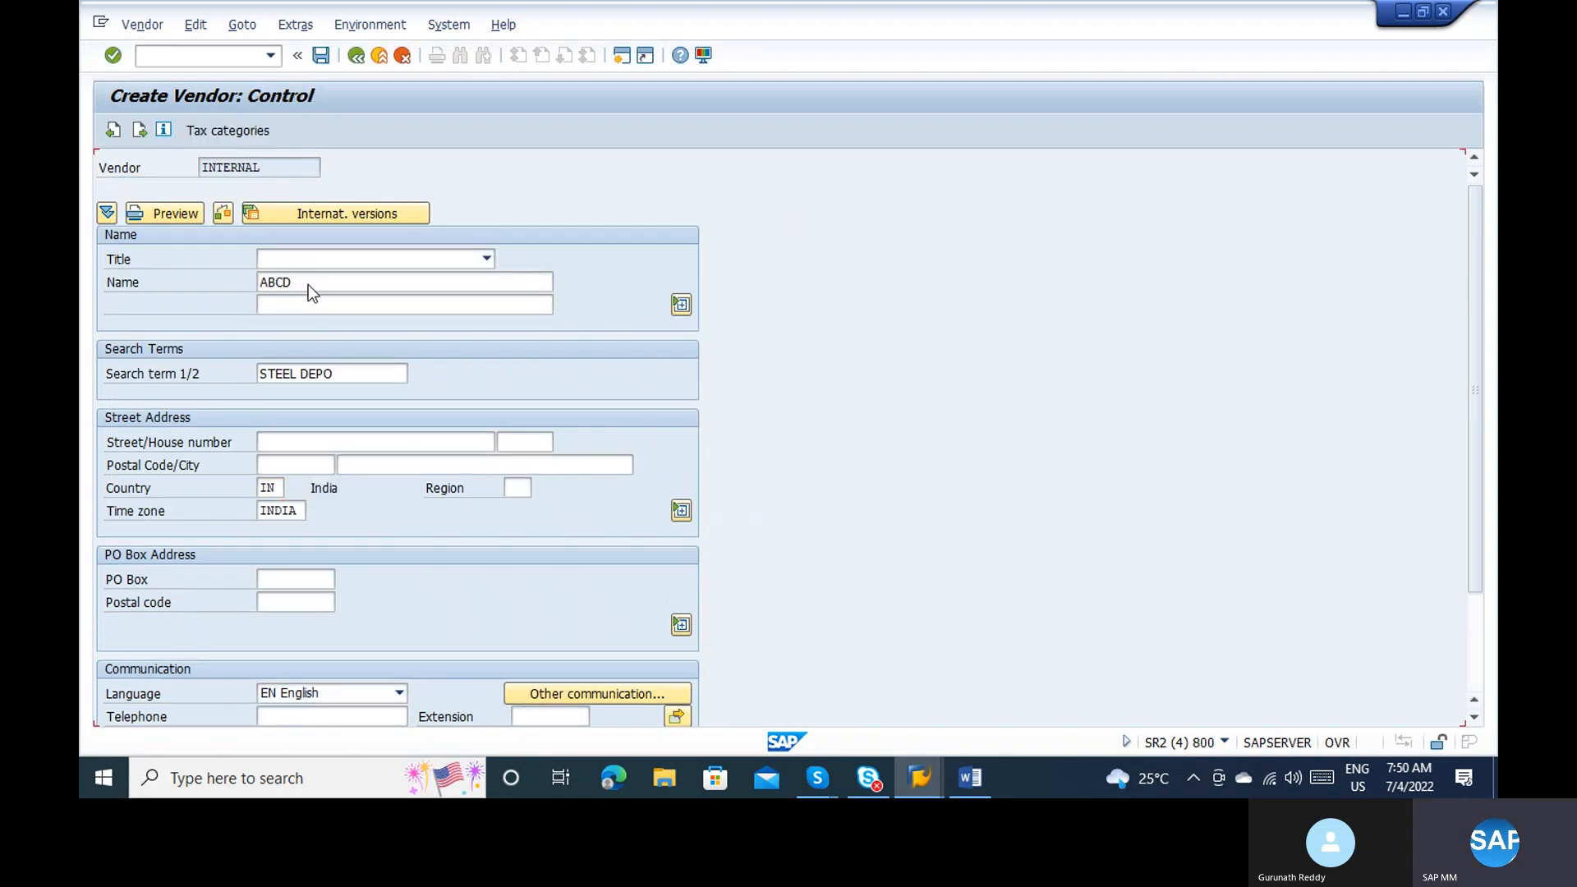
pyautogui.press('Return')
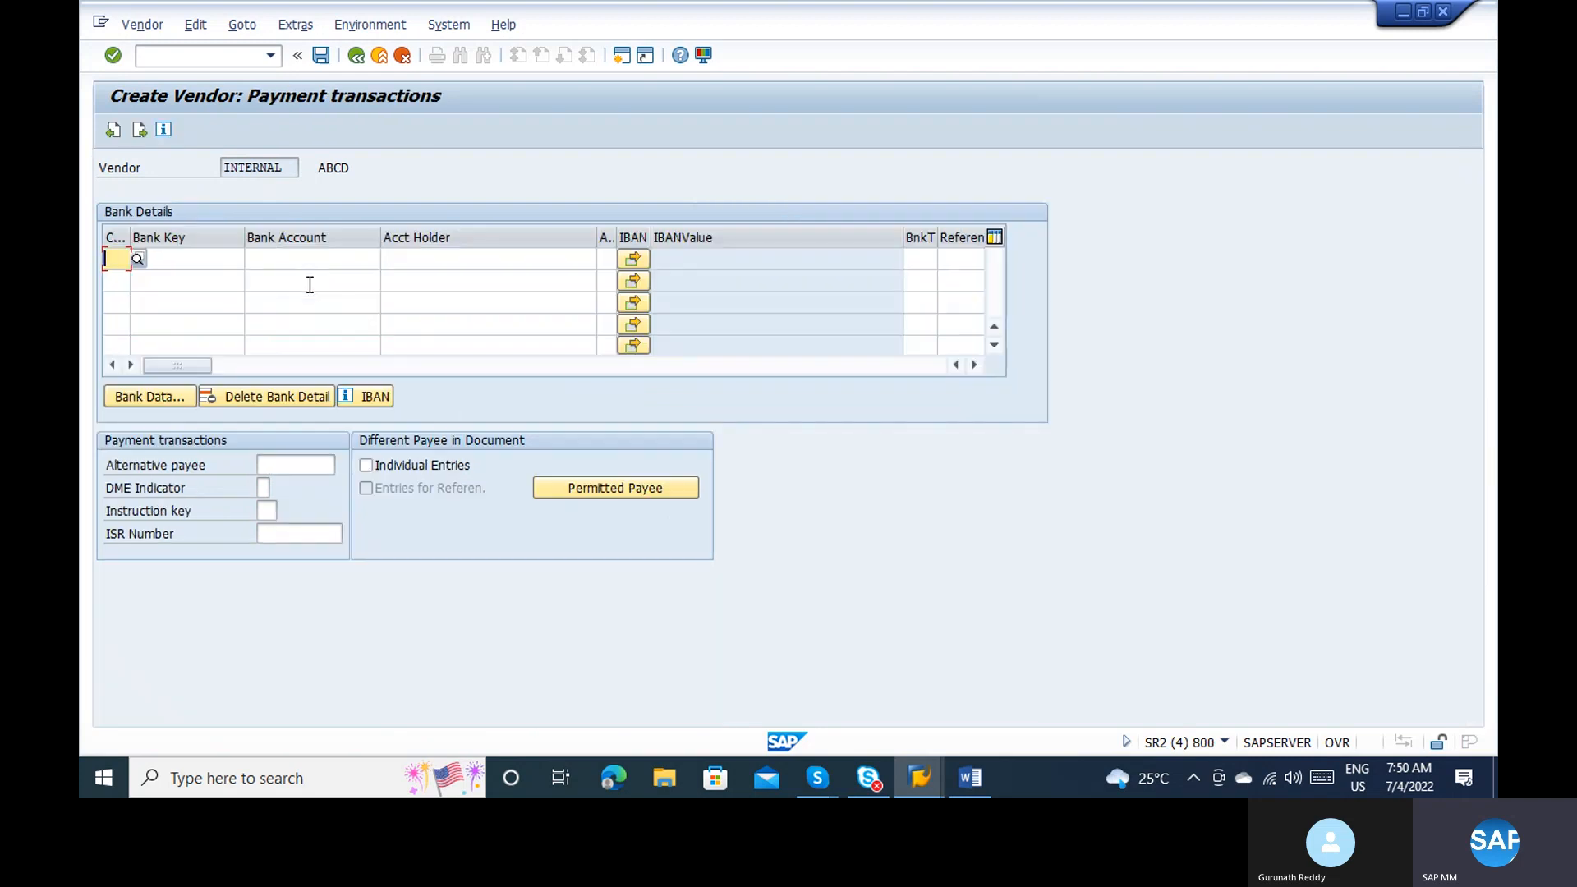
pyautogui.press('Return')
pyautogui.press('Return')
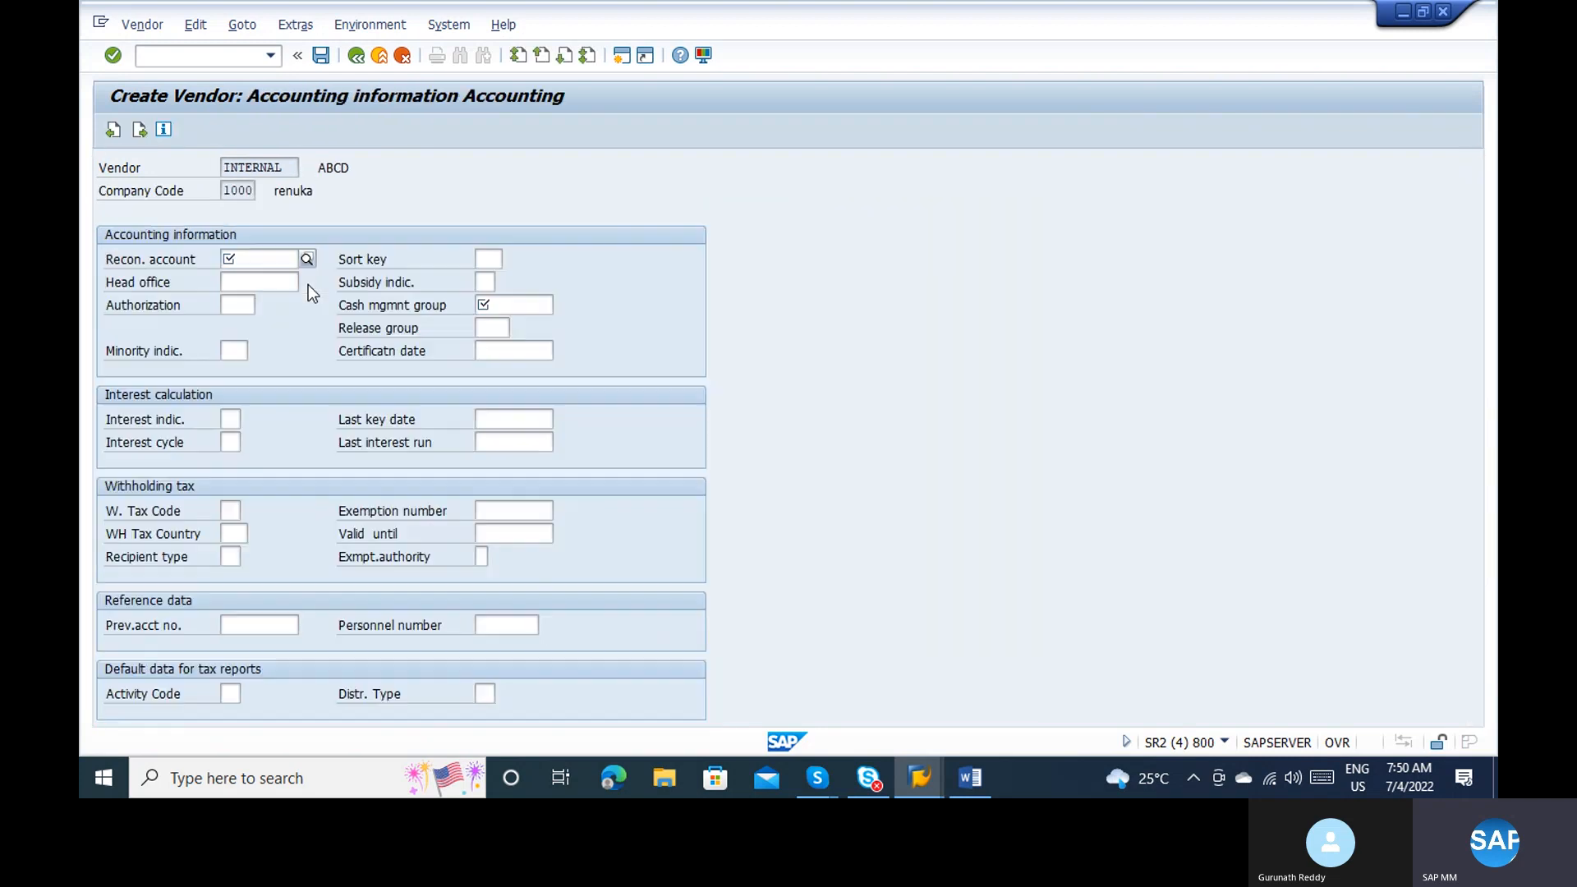
# Step: Enter reconciliation account 160000 and cash management group A1, and proceed to the correspondence data
pyautogui.write('160000')
pyautogui.press('Down')
pyautogui.press('Tab')
pyautogui.press('Tab')
pyautogui.press('Tab')
pyautogui.press('Tab')
pyautogui.press('Tab')
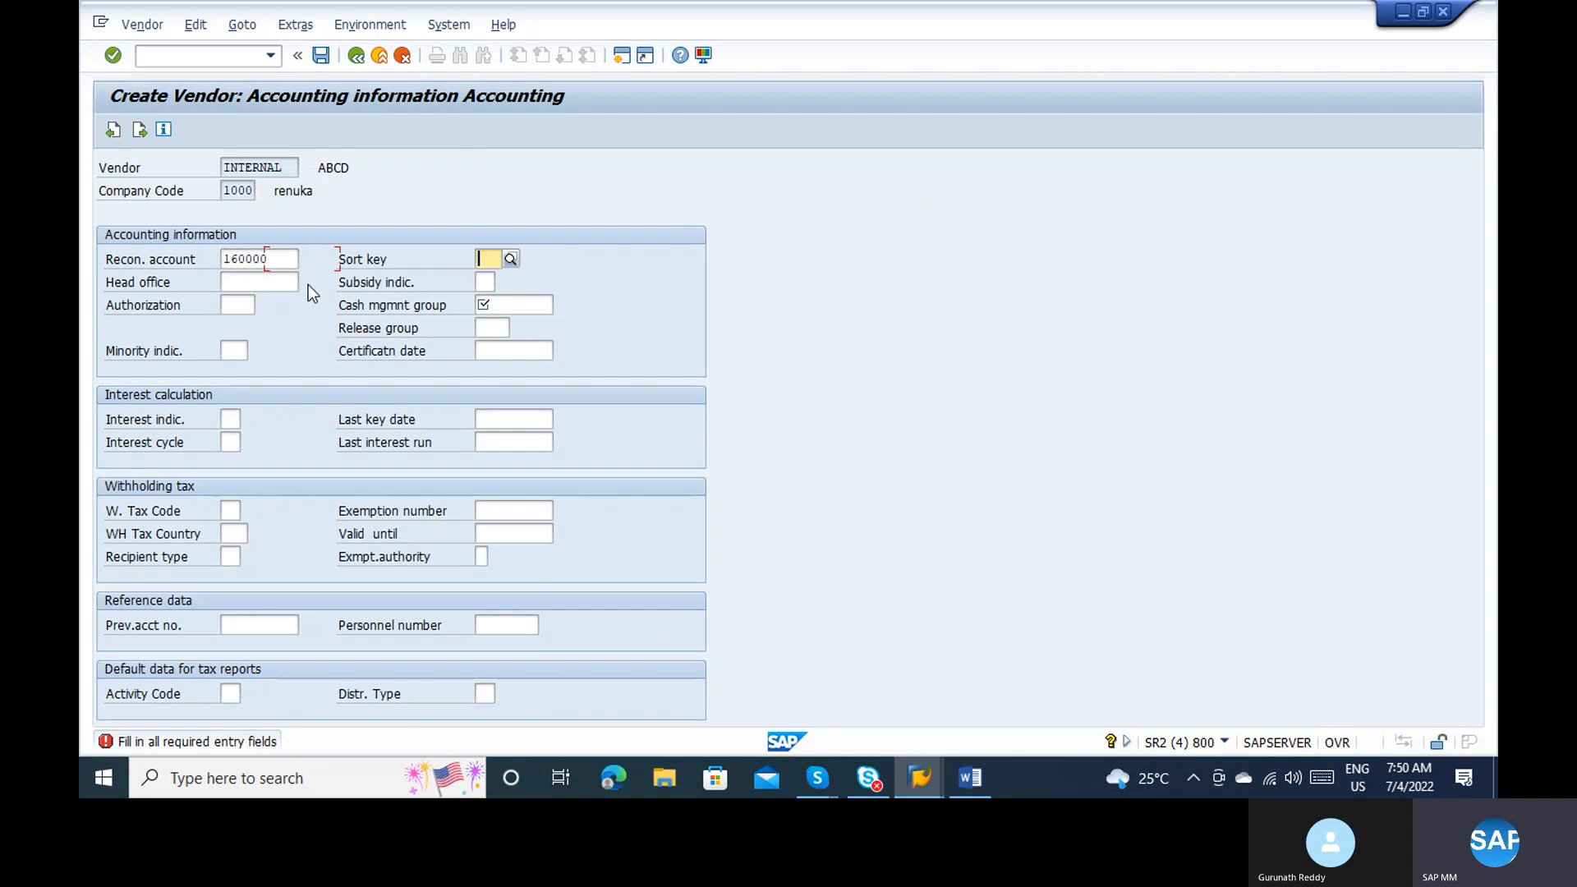
pyautogui.press('Tab')
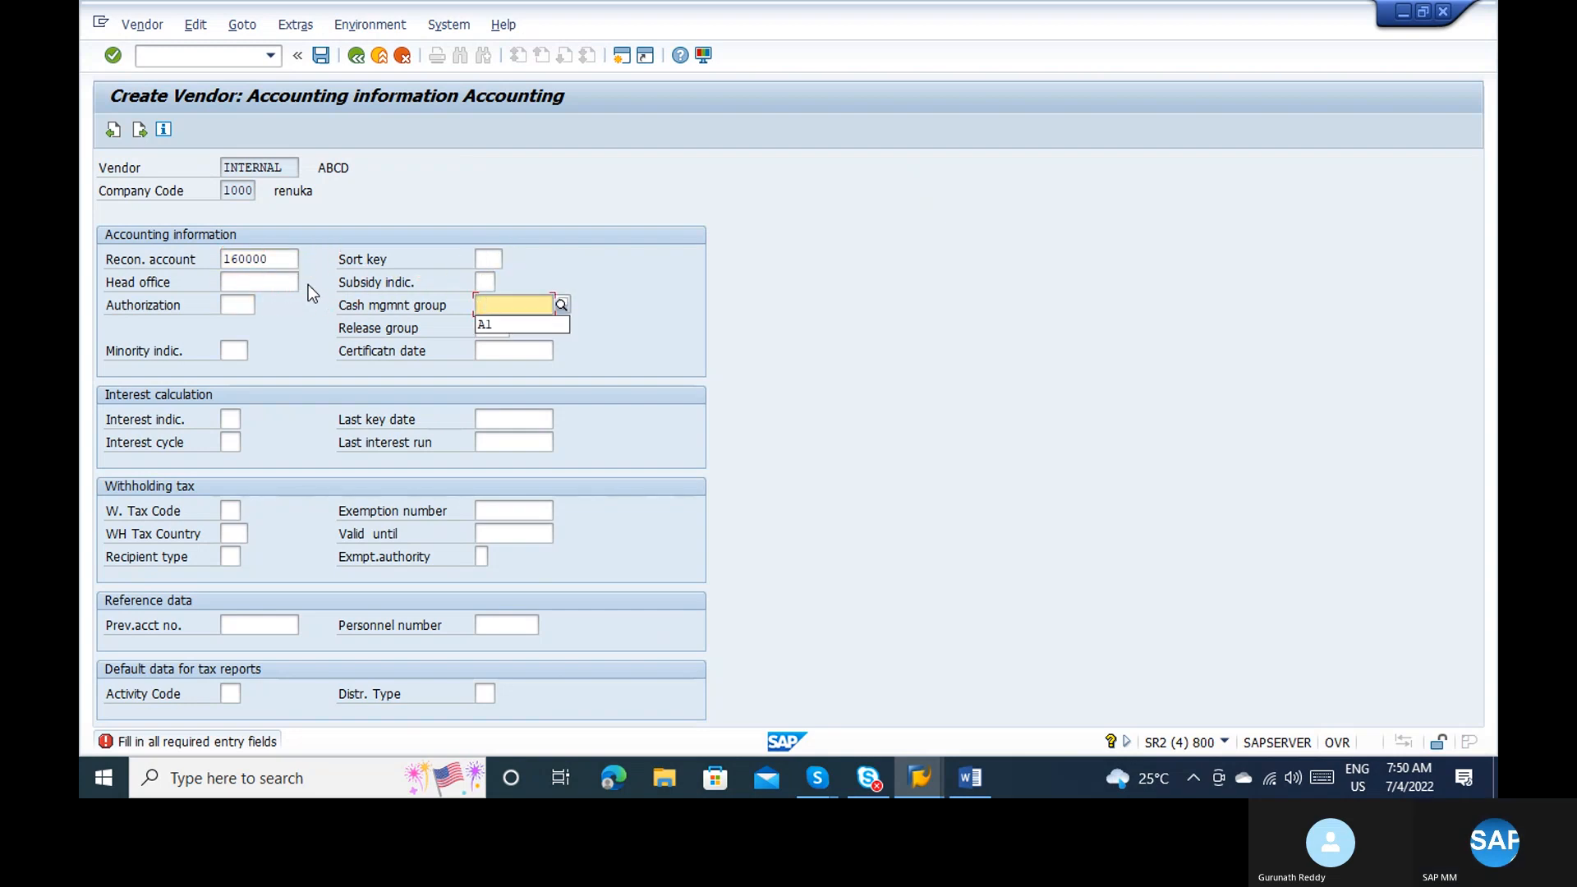
pyautogui.press('Return')
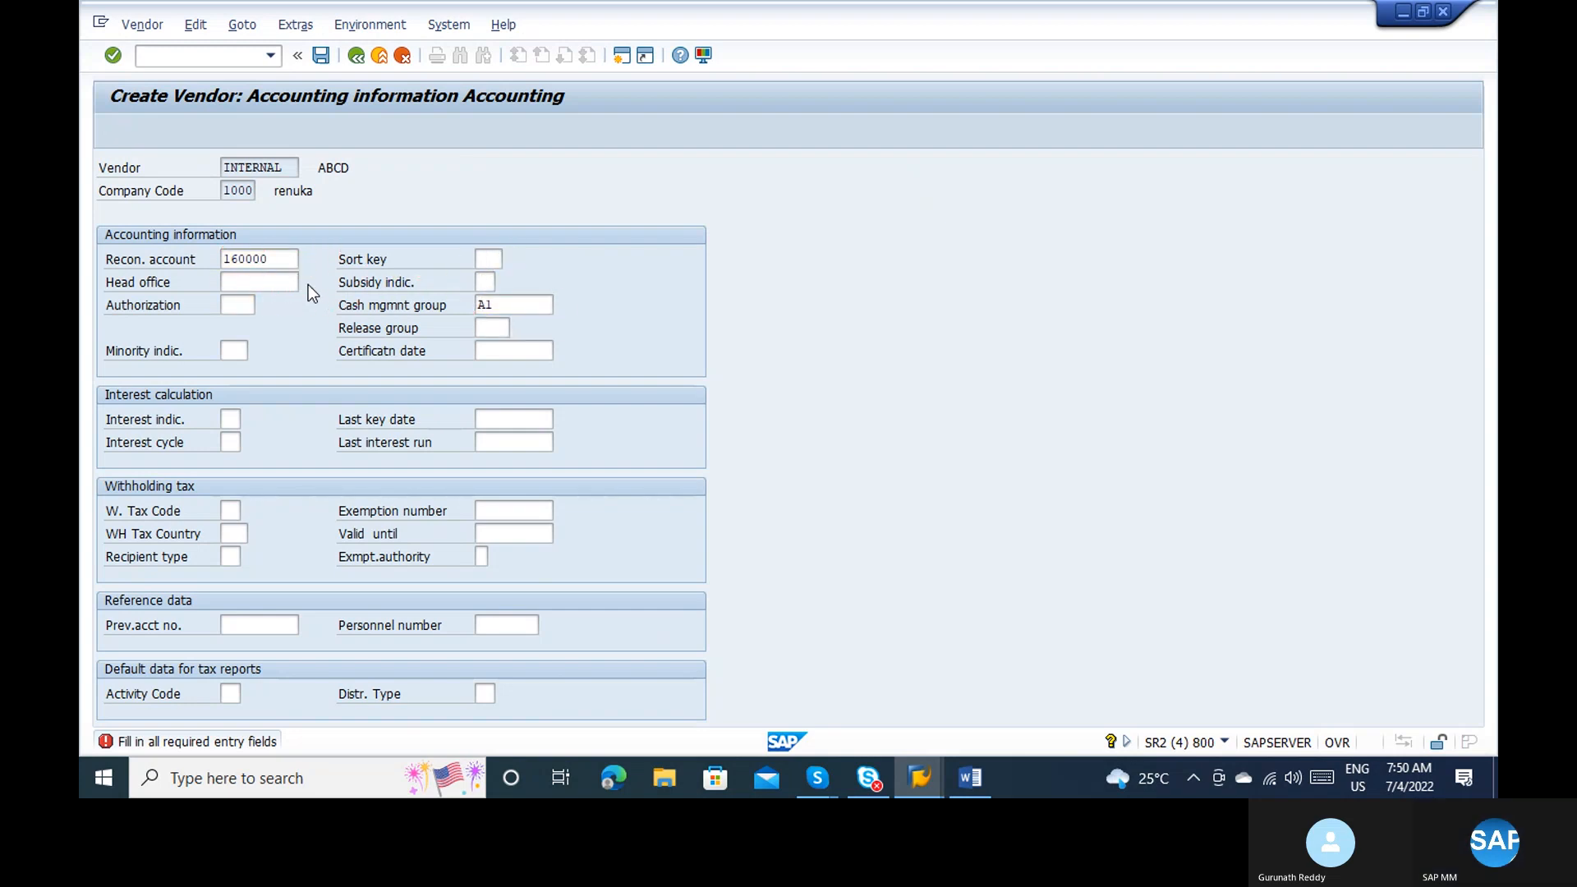
pyautogui.press('Return')
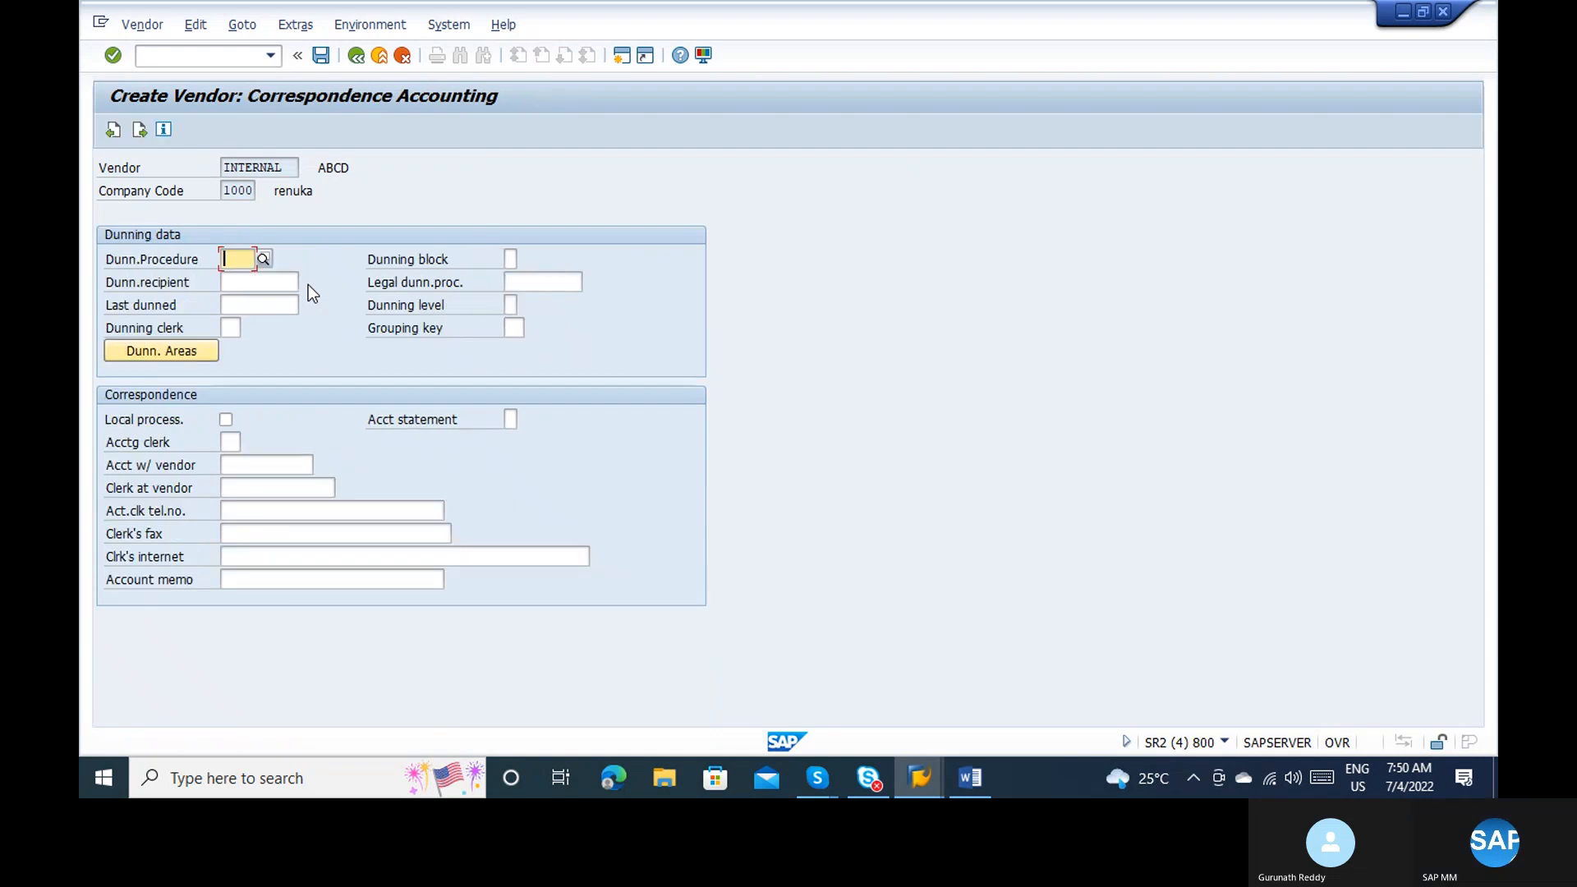
# Step: Proceed past the correspondence data, set the order currency to INR, and continue to the partner functions
pyautogui.press('Return')
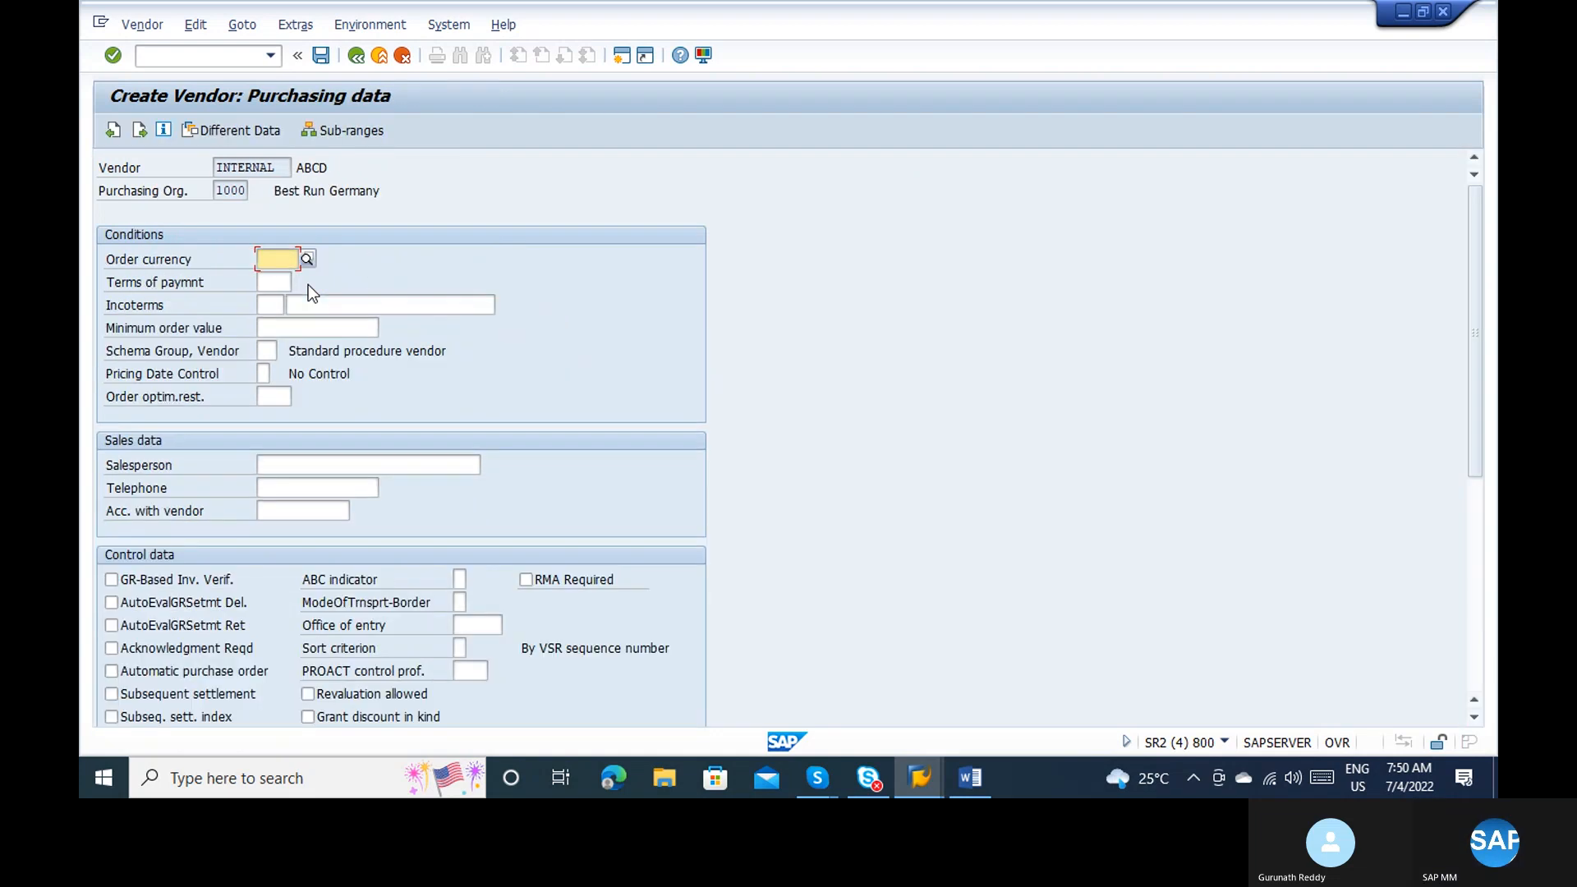
pyautogui.write('INR')
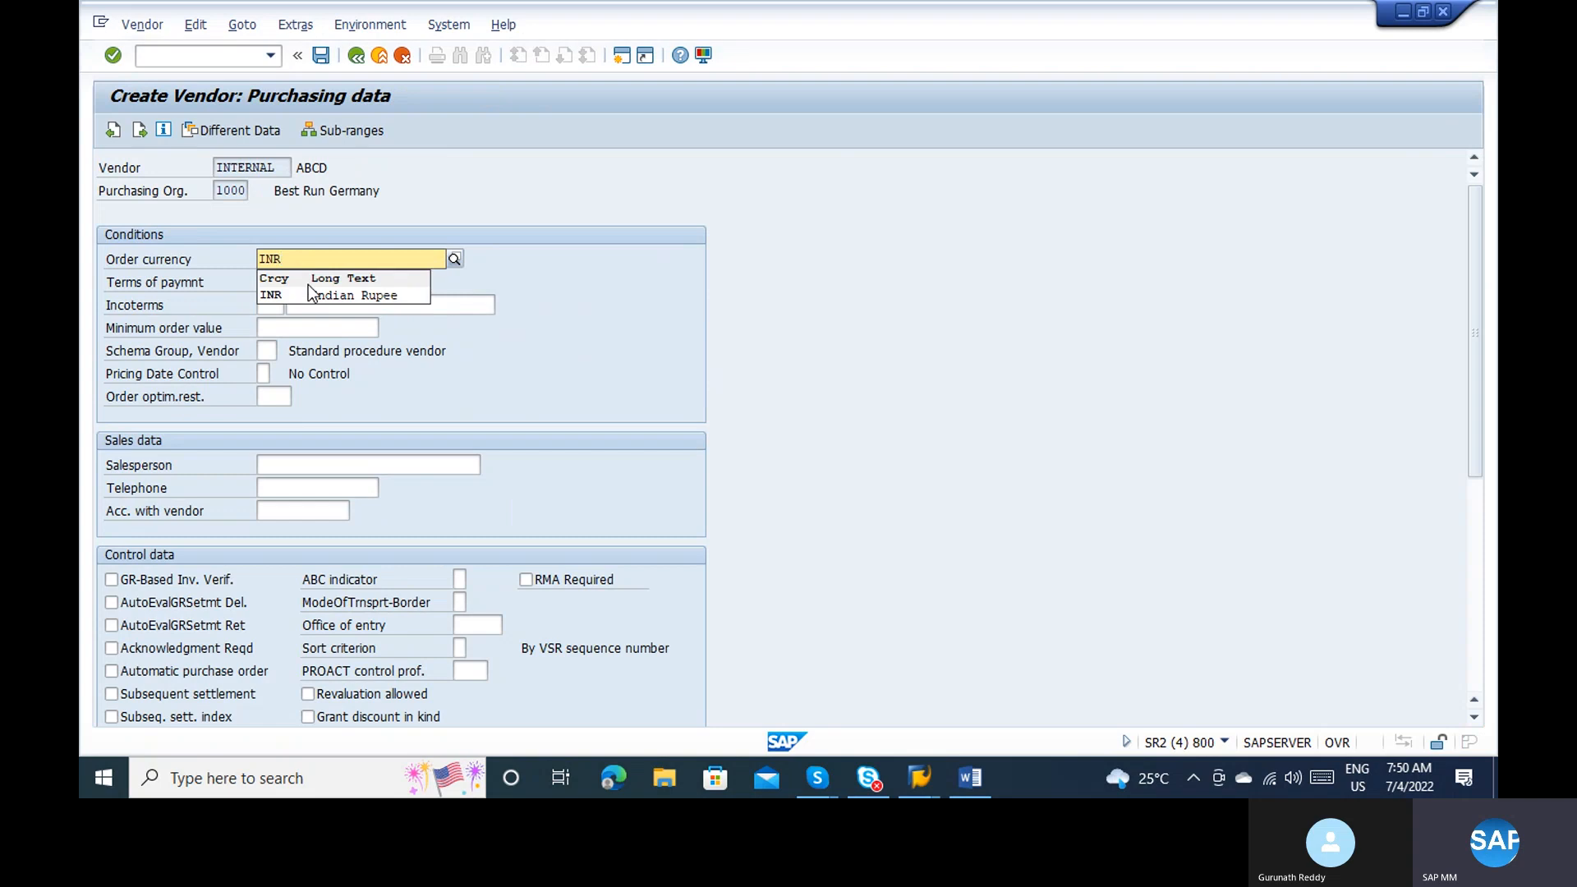
pyautogui.press('Return')
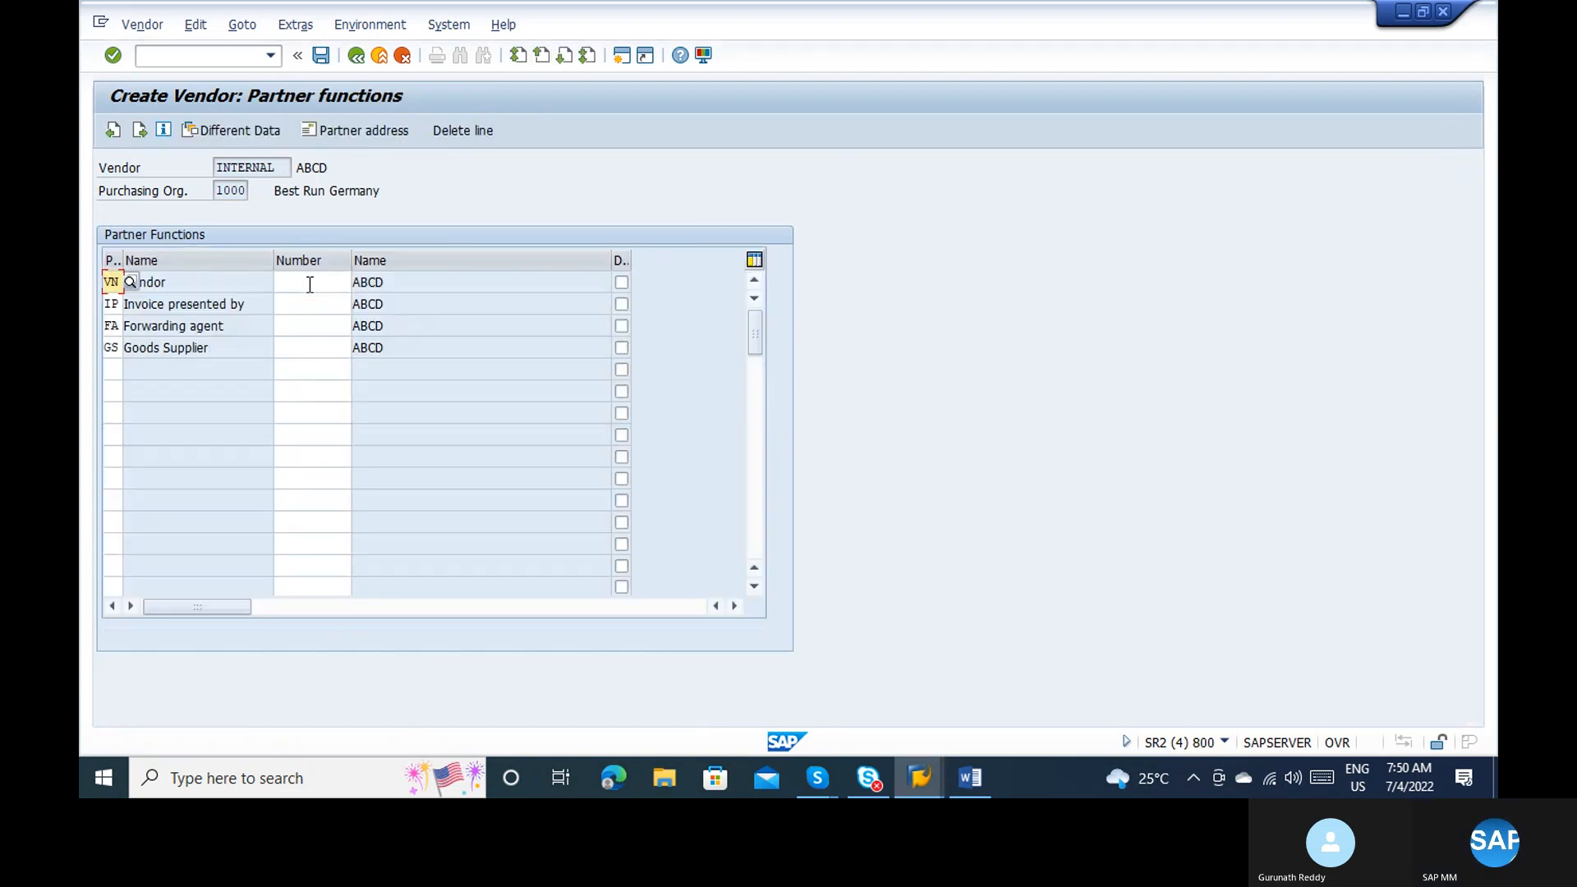
# Step: Assign partner number 3 to Invoice presented by, 1 to Forwarding agent and 2 to Goods Supplier, and confirm the entries
pyautogui.click(160, 285)
pyautogui.click(293, 308)
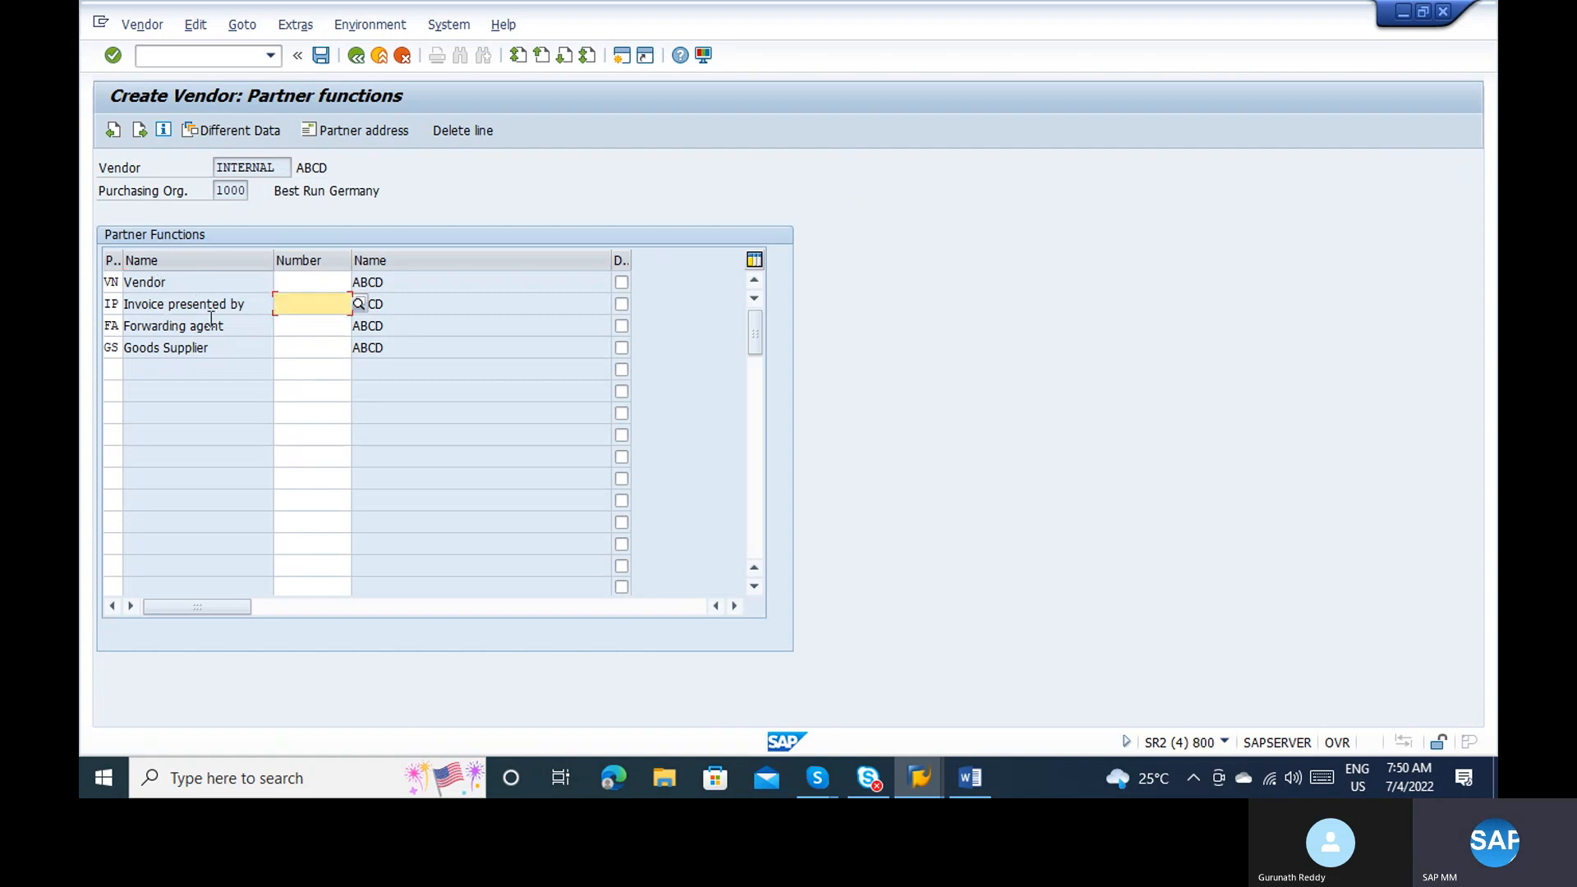
pyautogui.moveTo(280, 170); pyautogui.dragTo(204, 169)
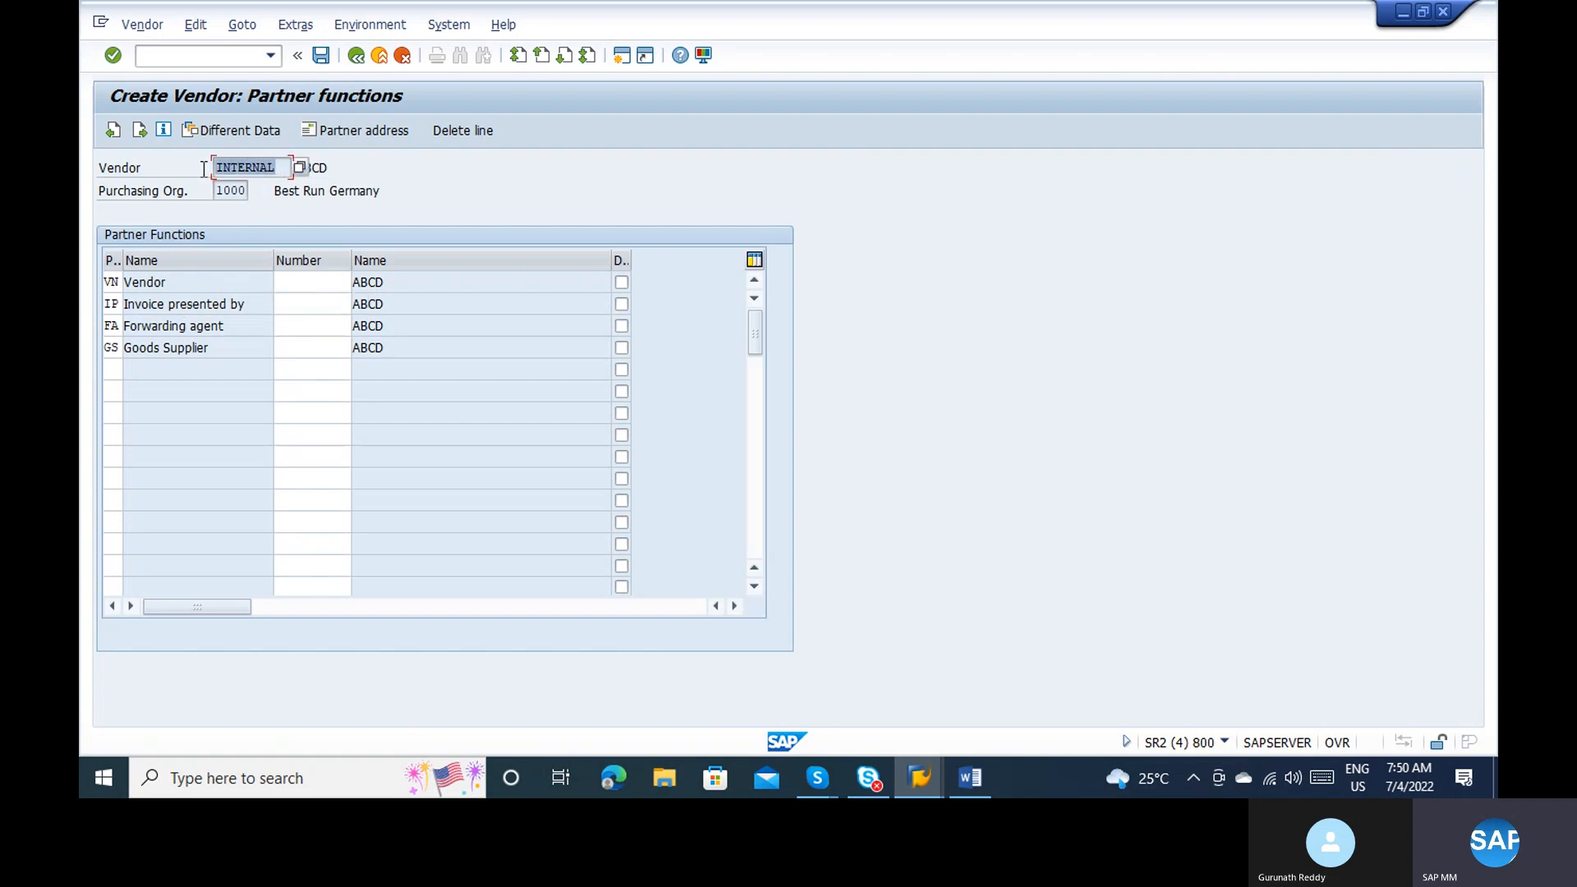
pyautogui.click(315, 305)
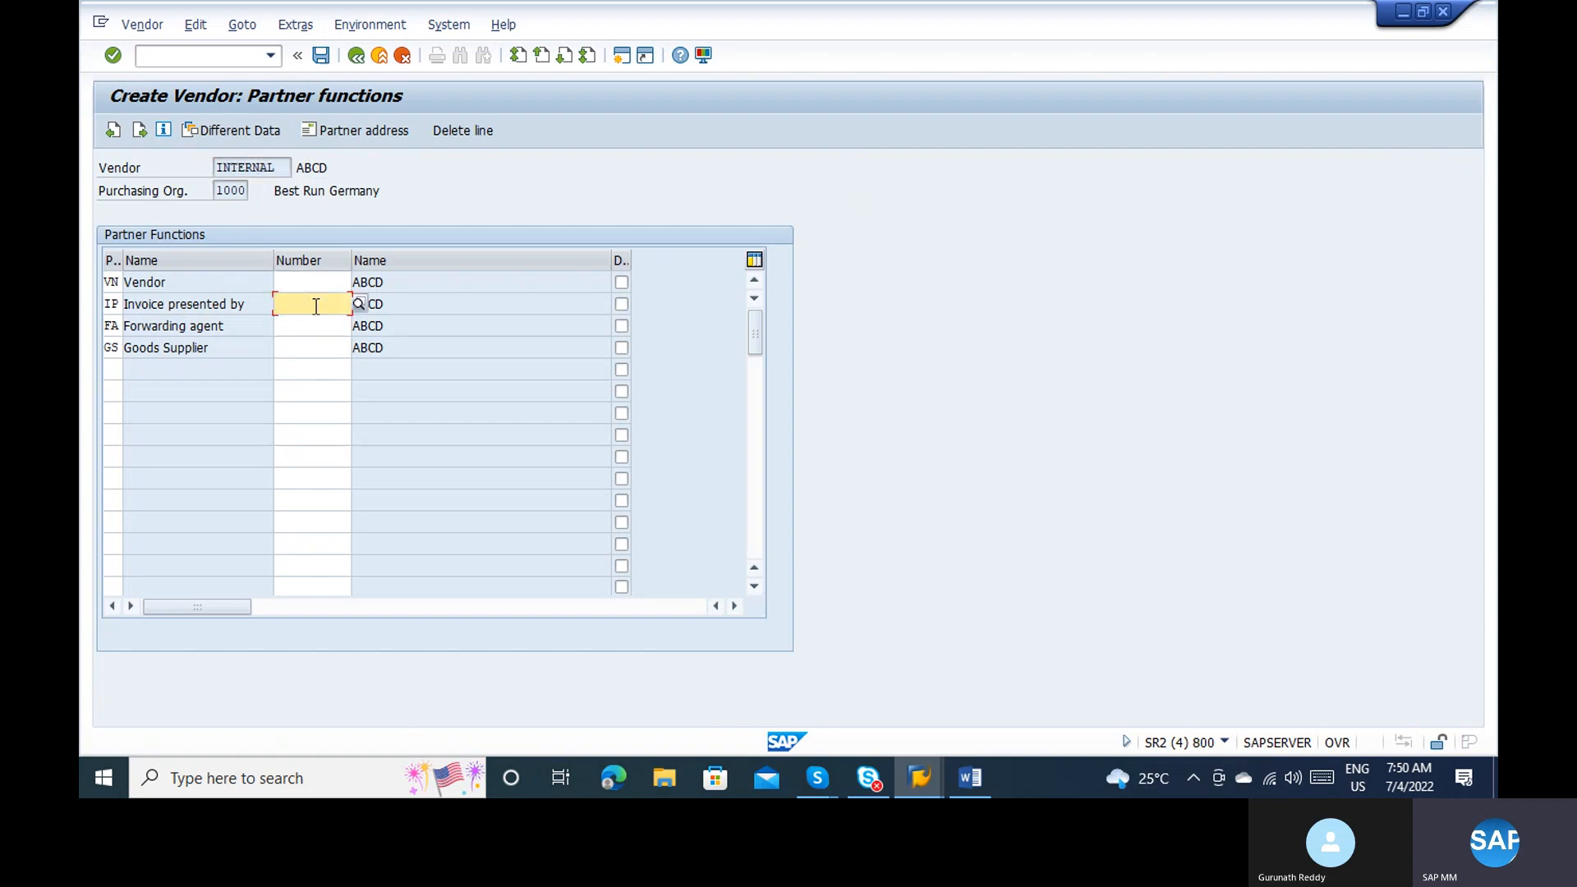
pyautogui.write('3')
pyautogui.press('Return')
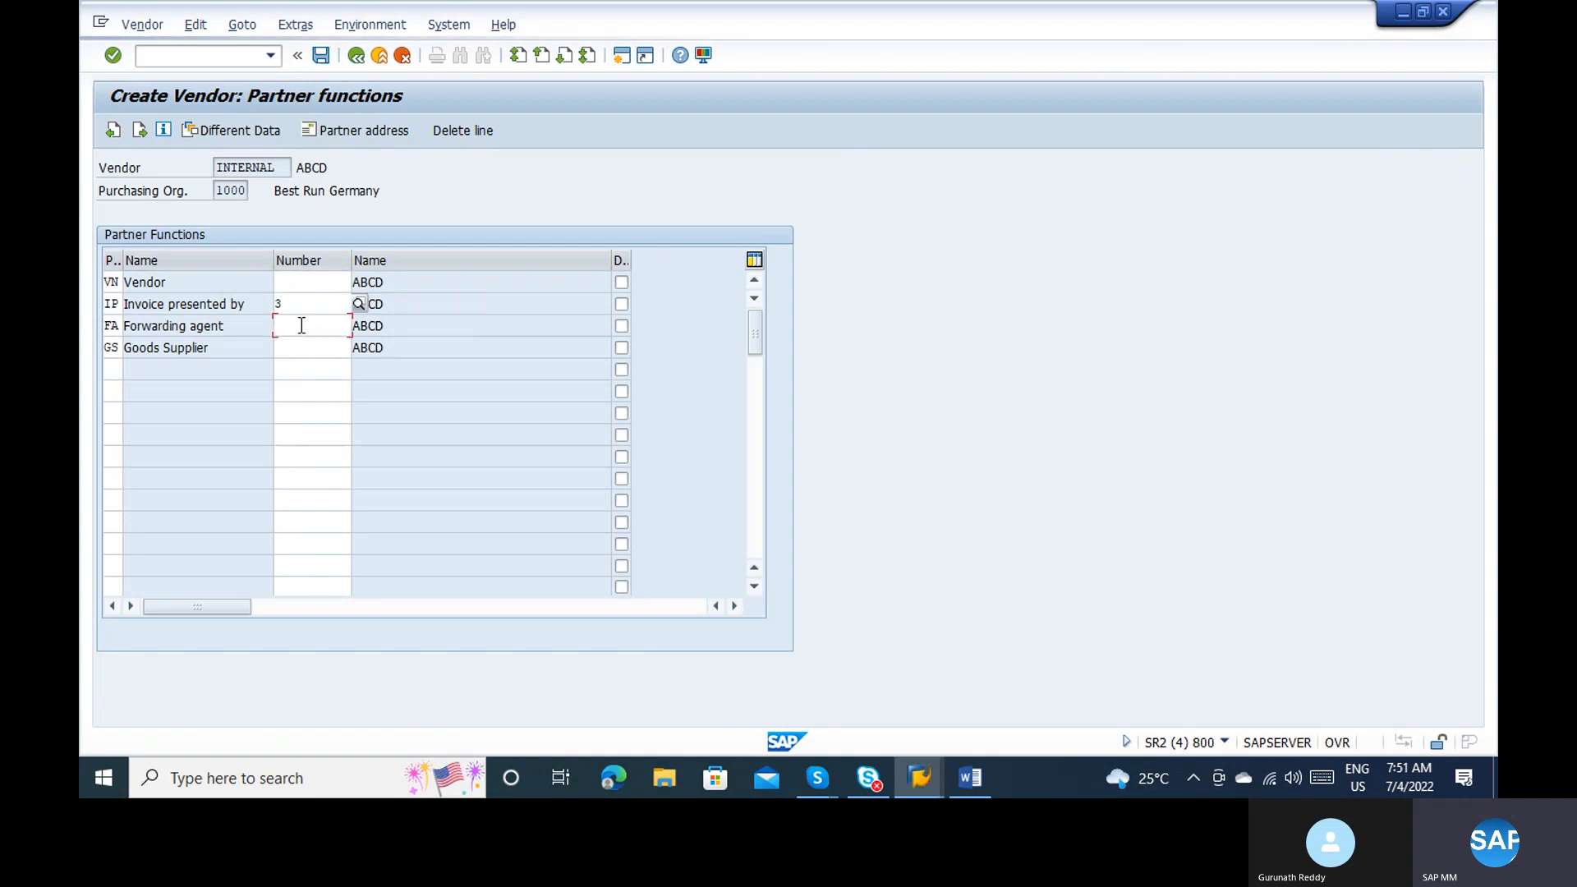
pyautogui.click(301, 325)
pyautogui.write('1')
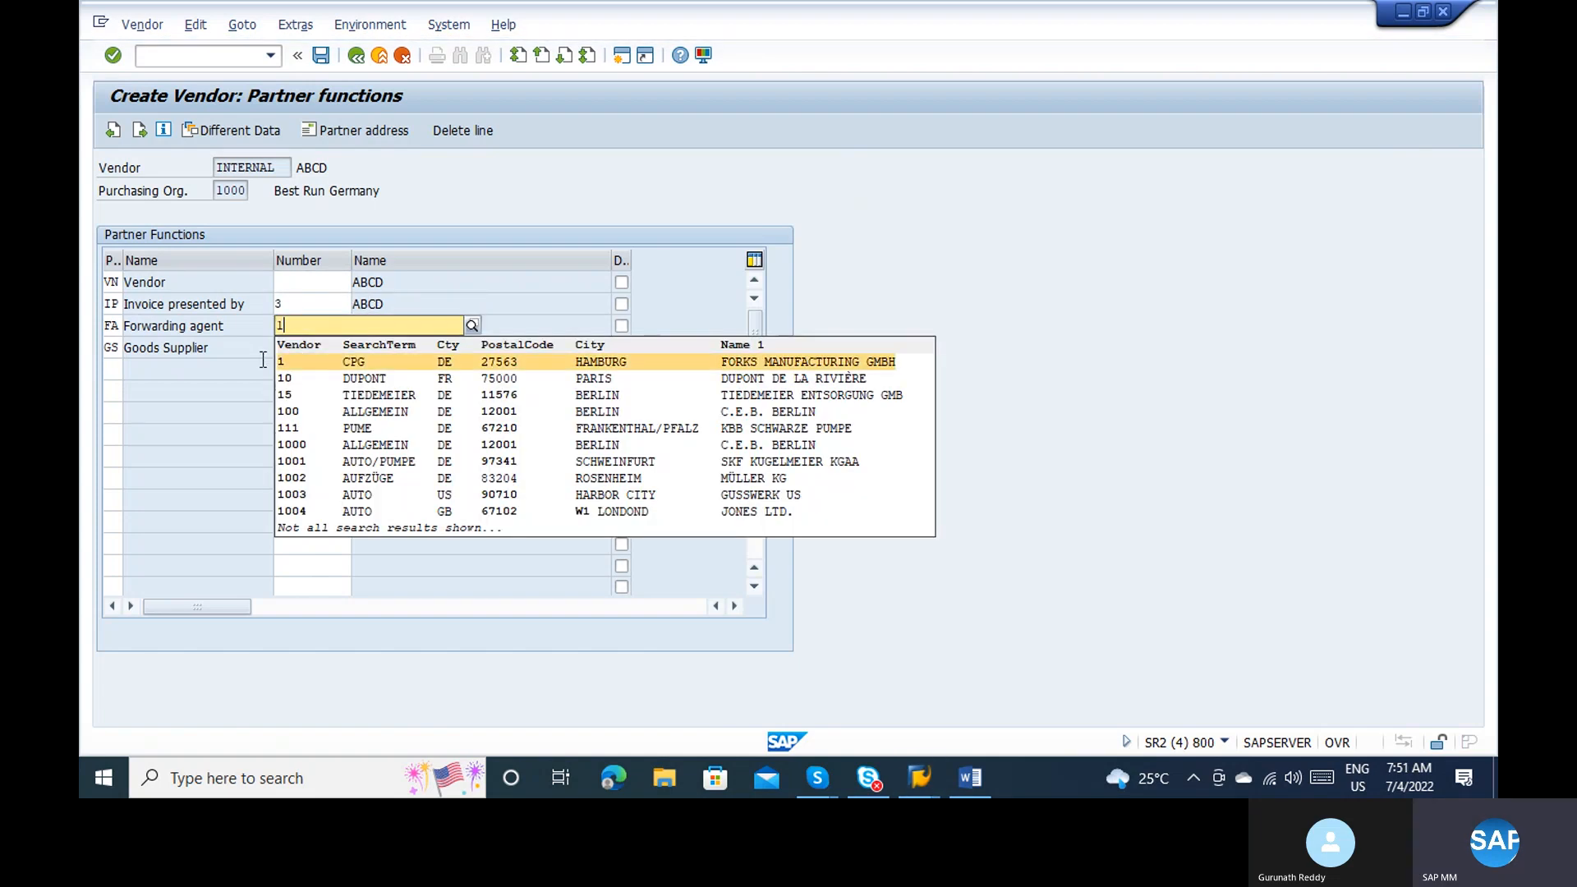
pyautogui.click(256, 353)
pyautogui.click(291, 355)
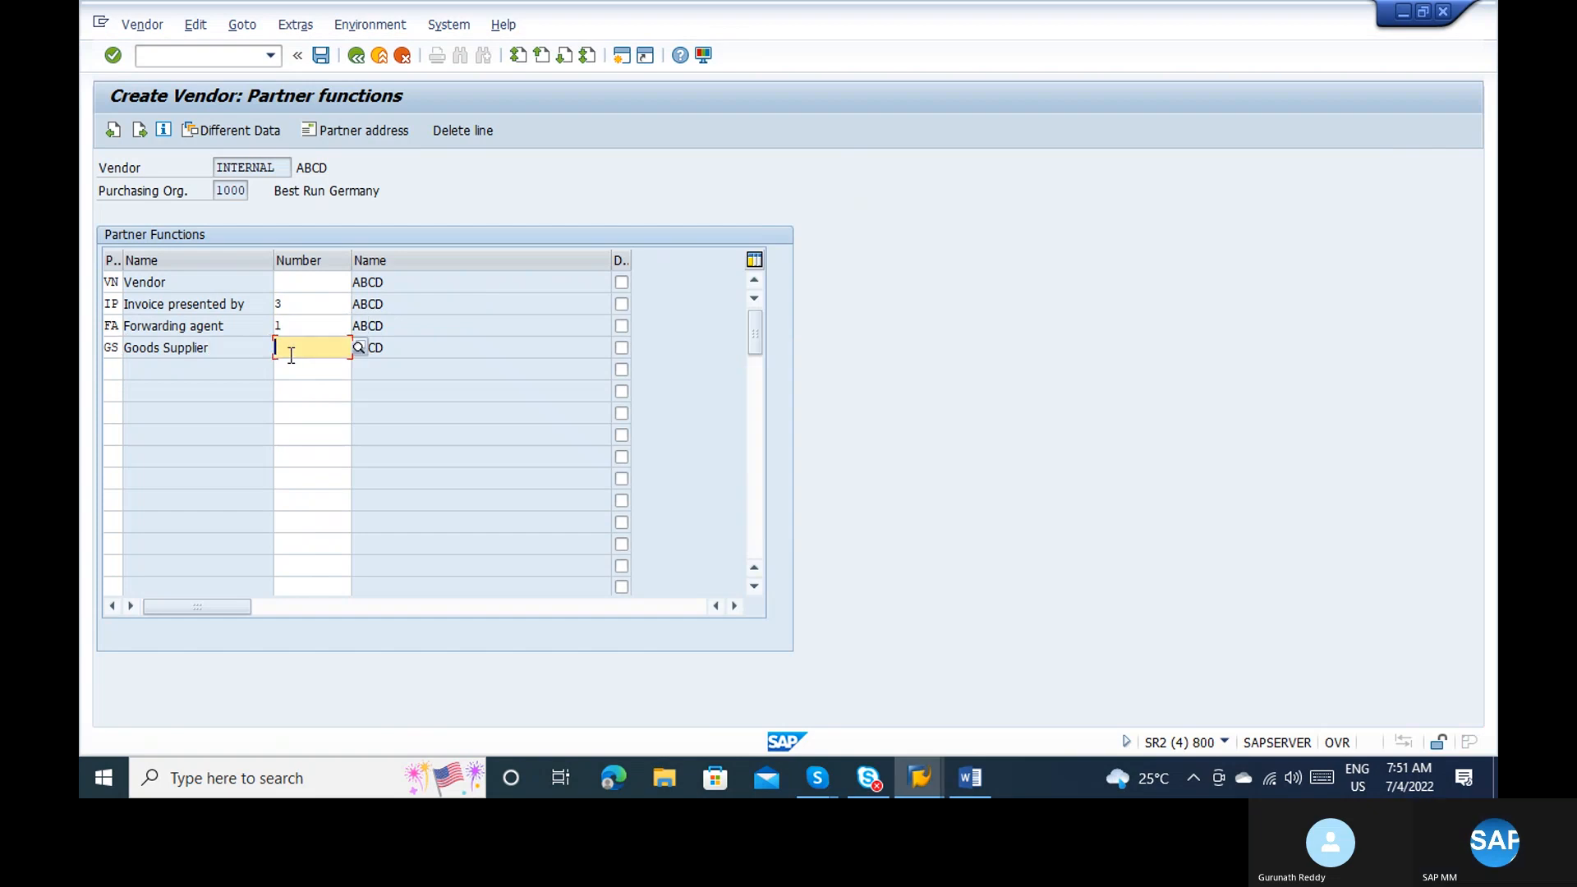
pyautogui.write('2')
pyautogui.click(283, 284)
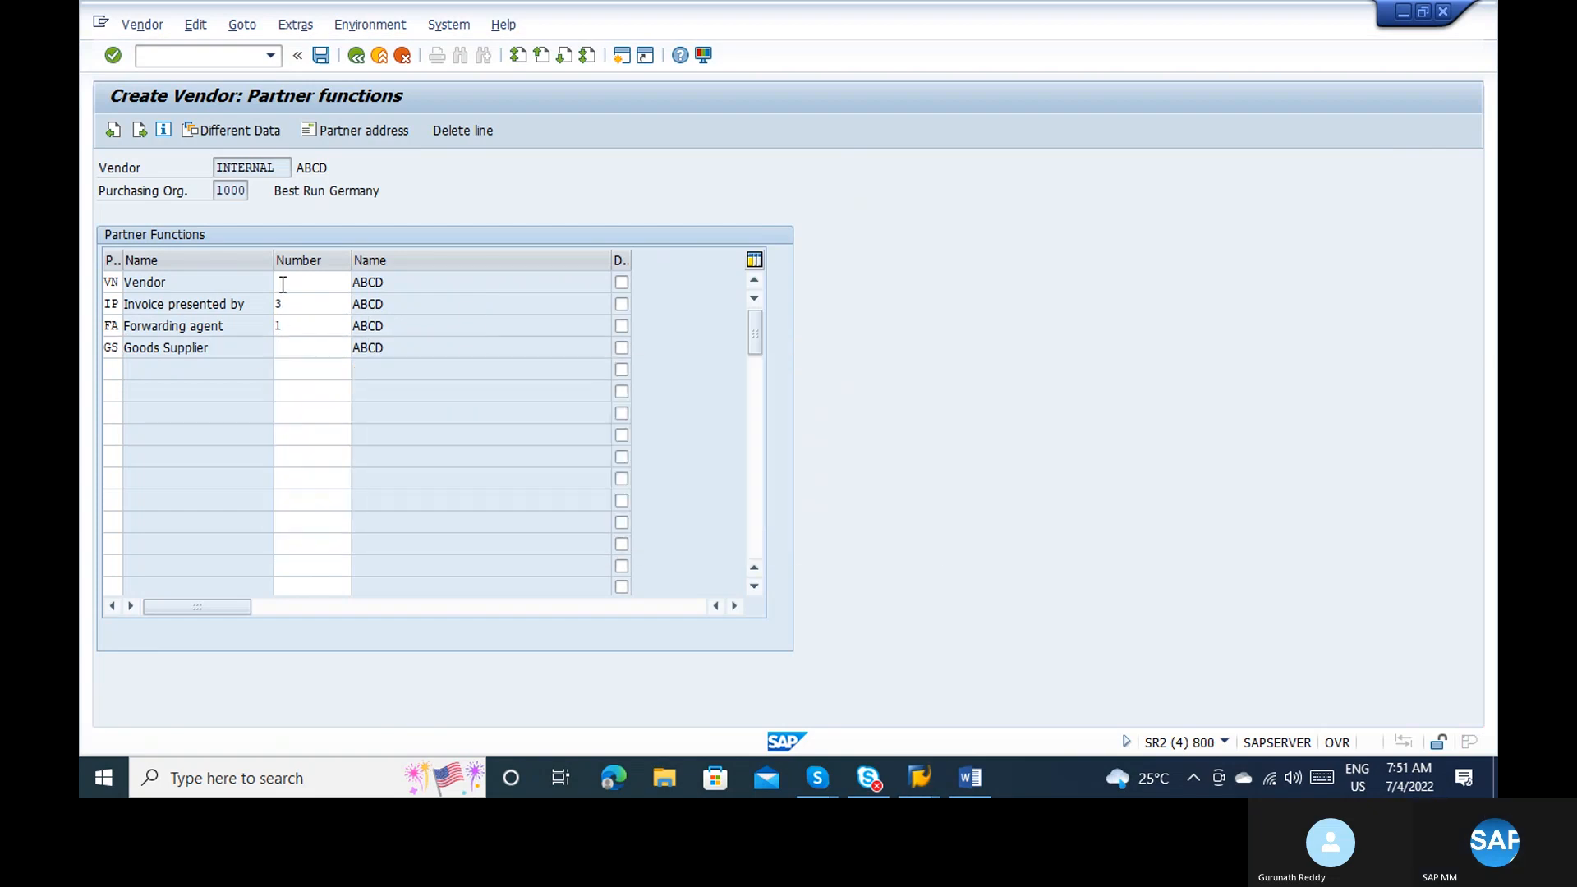
pyautogui.press('Return')
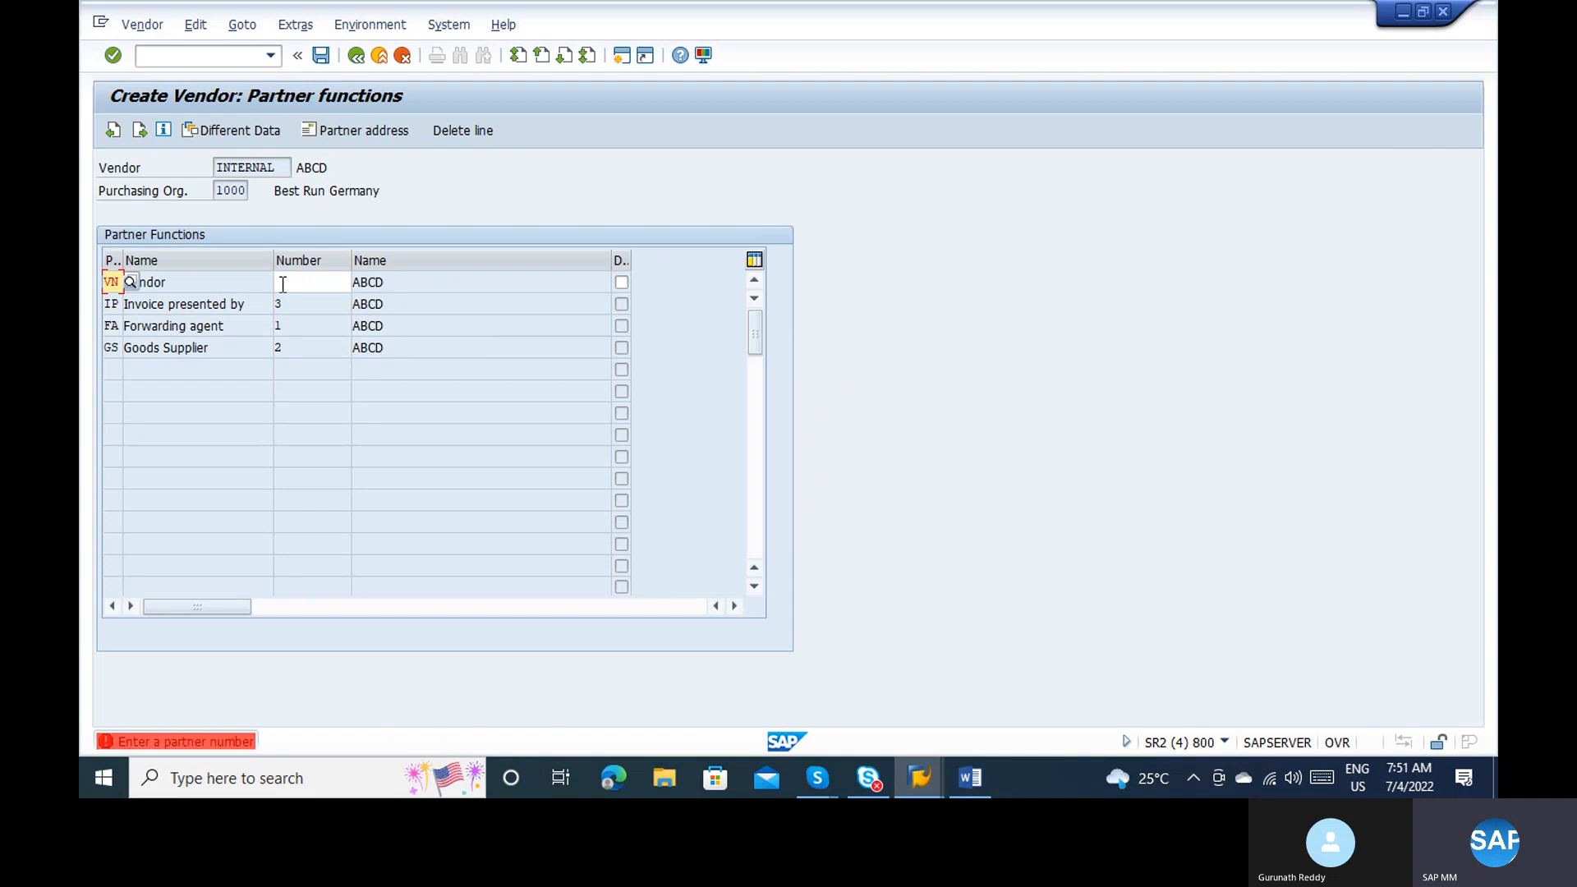
# Step: Try to assign partner number 5 to the Vendor (VN) function
pyautogui.click(283, 284)
pyautogui.write('5')
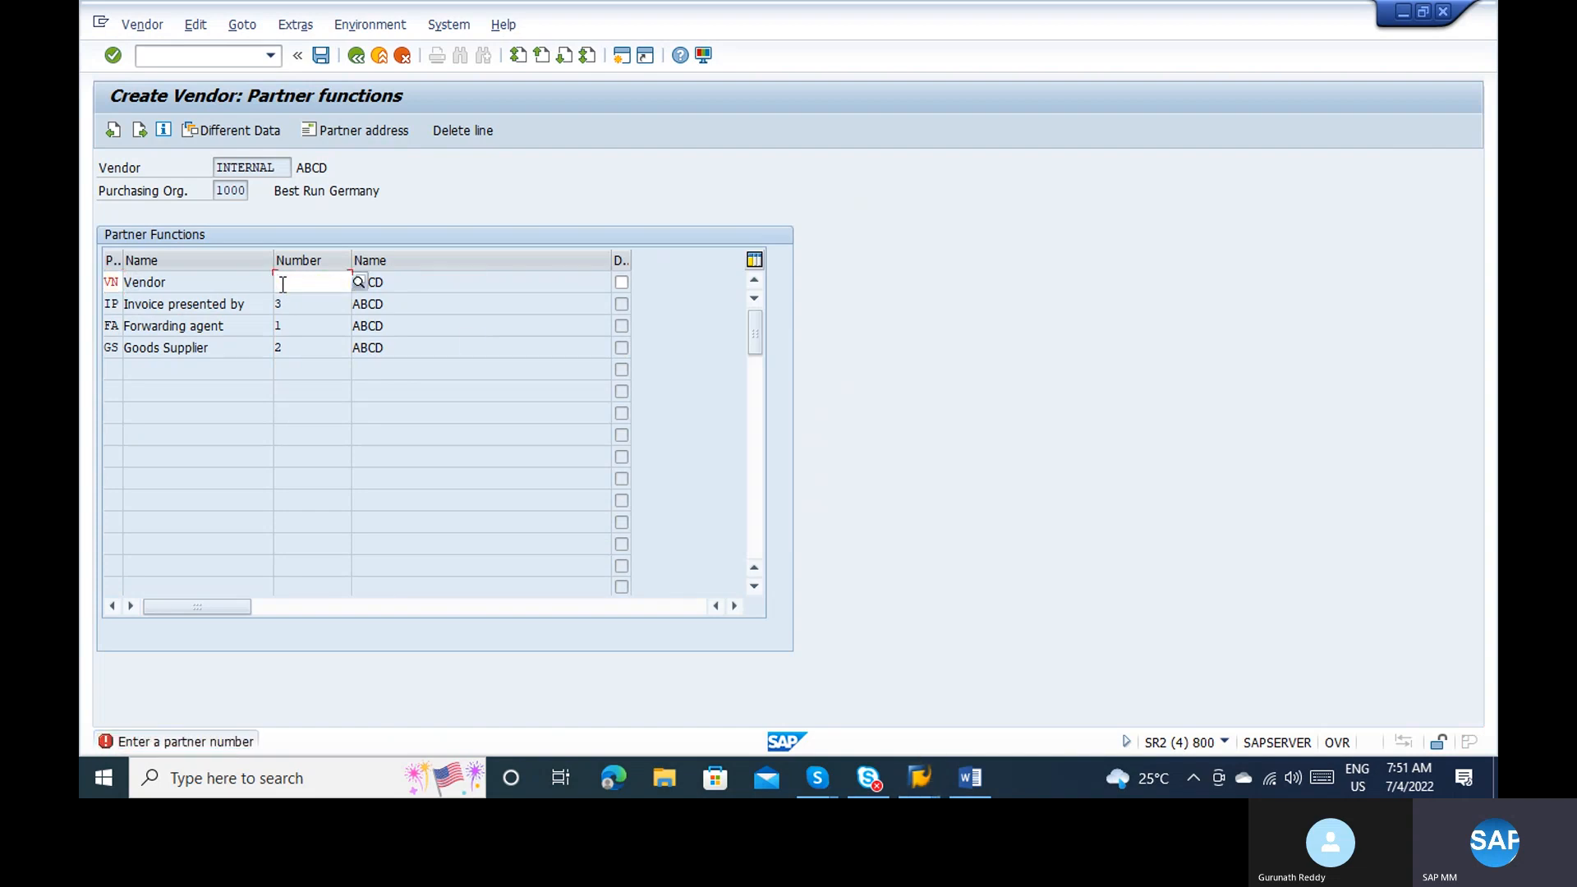
pyautogui.press('Return')
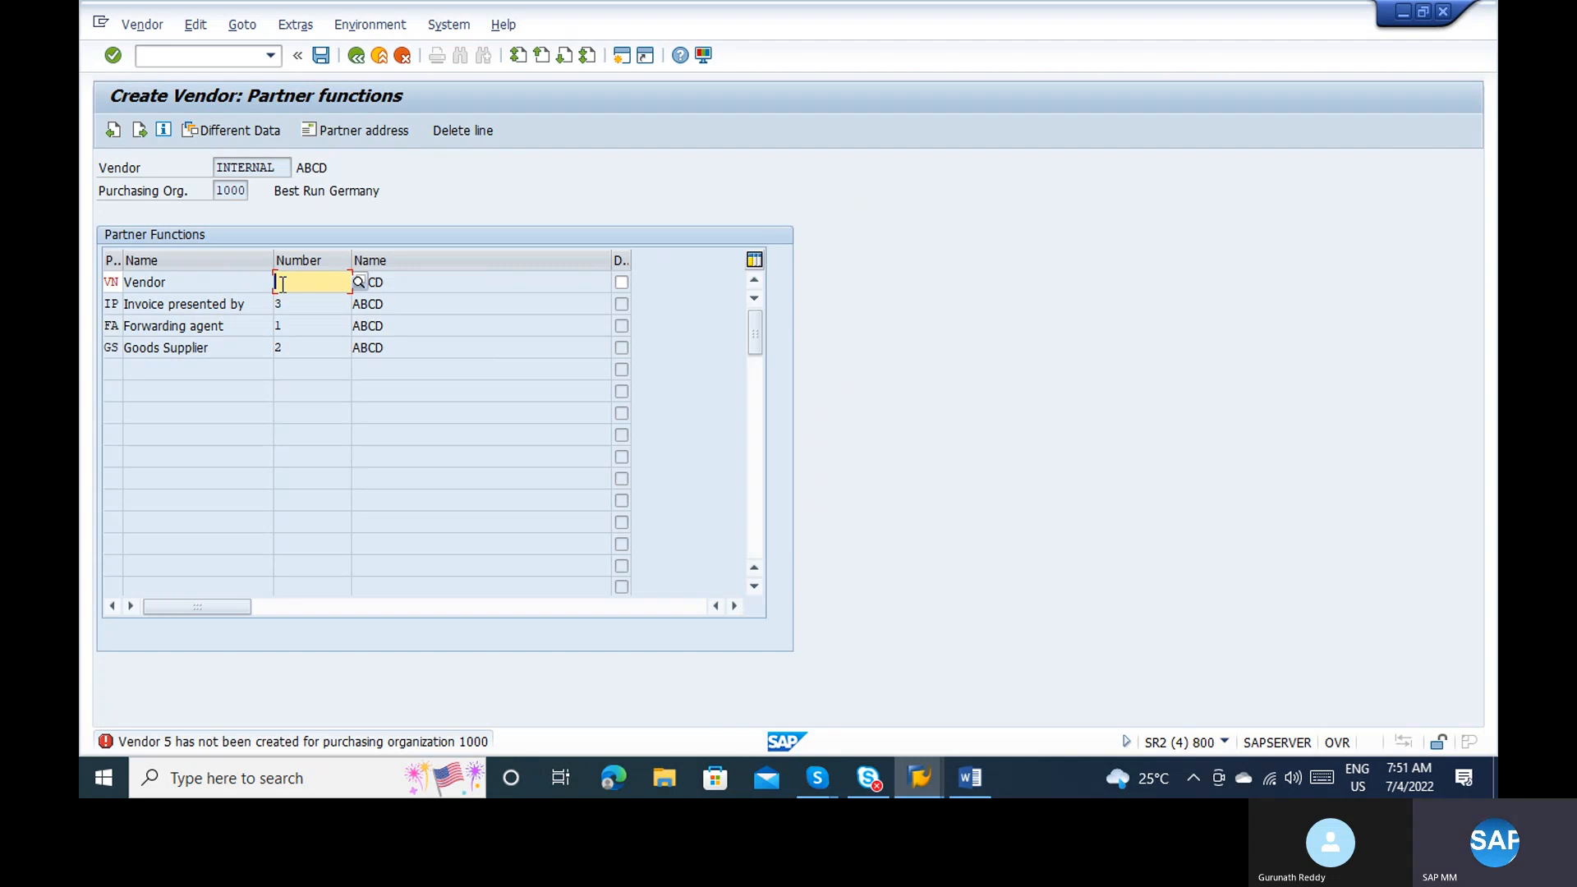
pyautogui.press('BackSpace')
# Step: Search vendors by purchasing organization 1000 and try to assign ABC VENDOR to the Vendor (VN) function
pyautogui.click(360, 283)
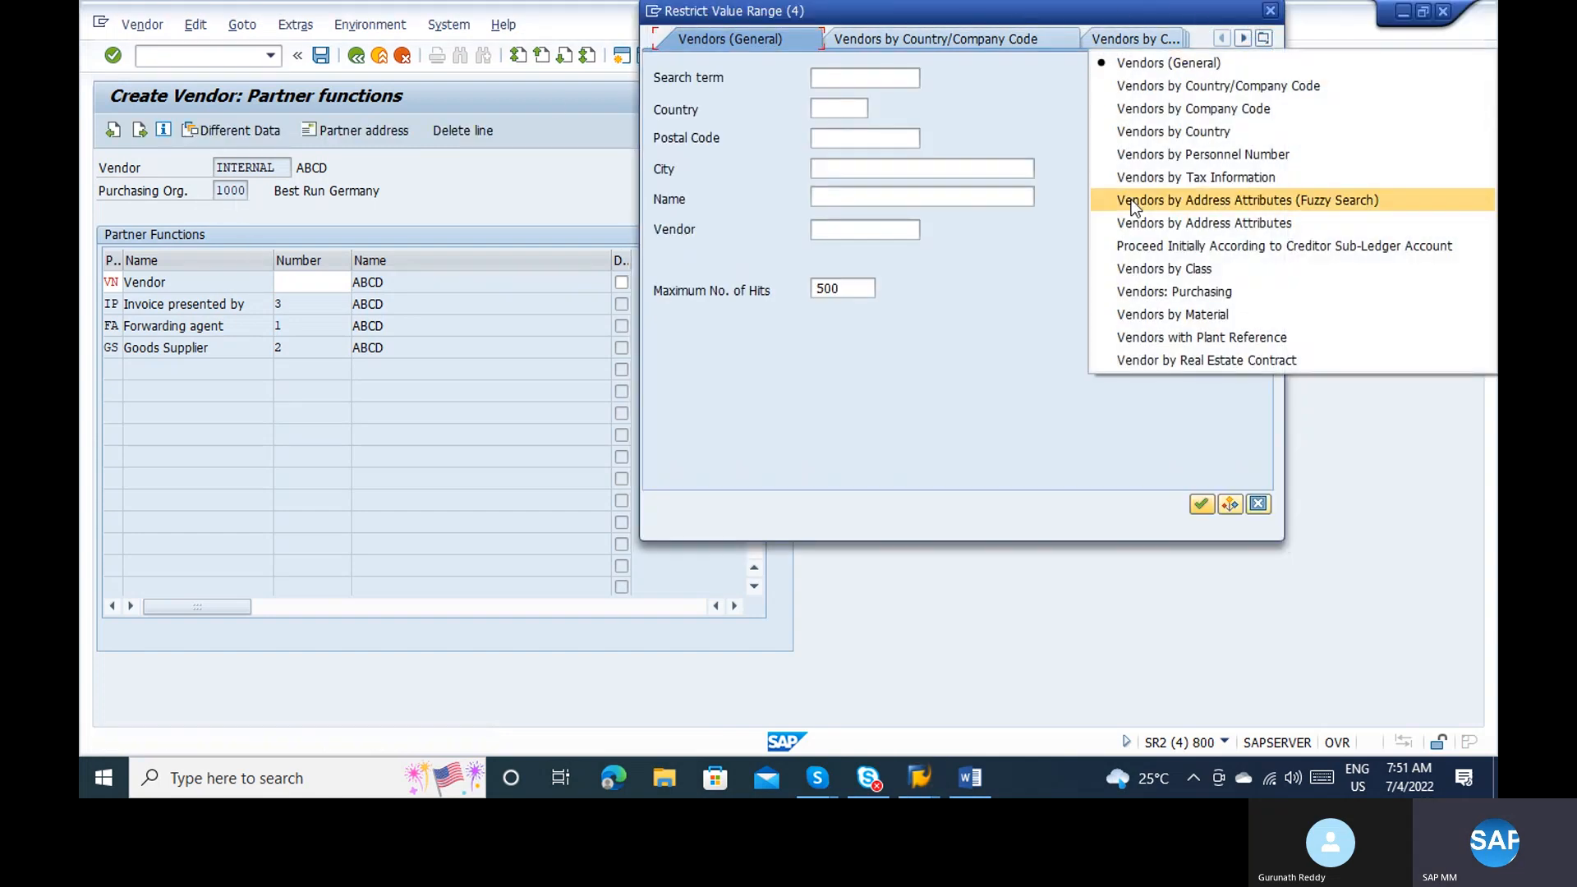
pyautogui.click(1172, 293)
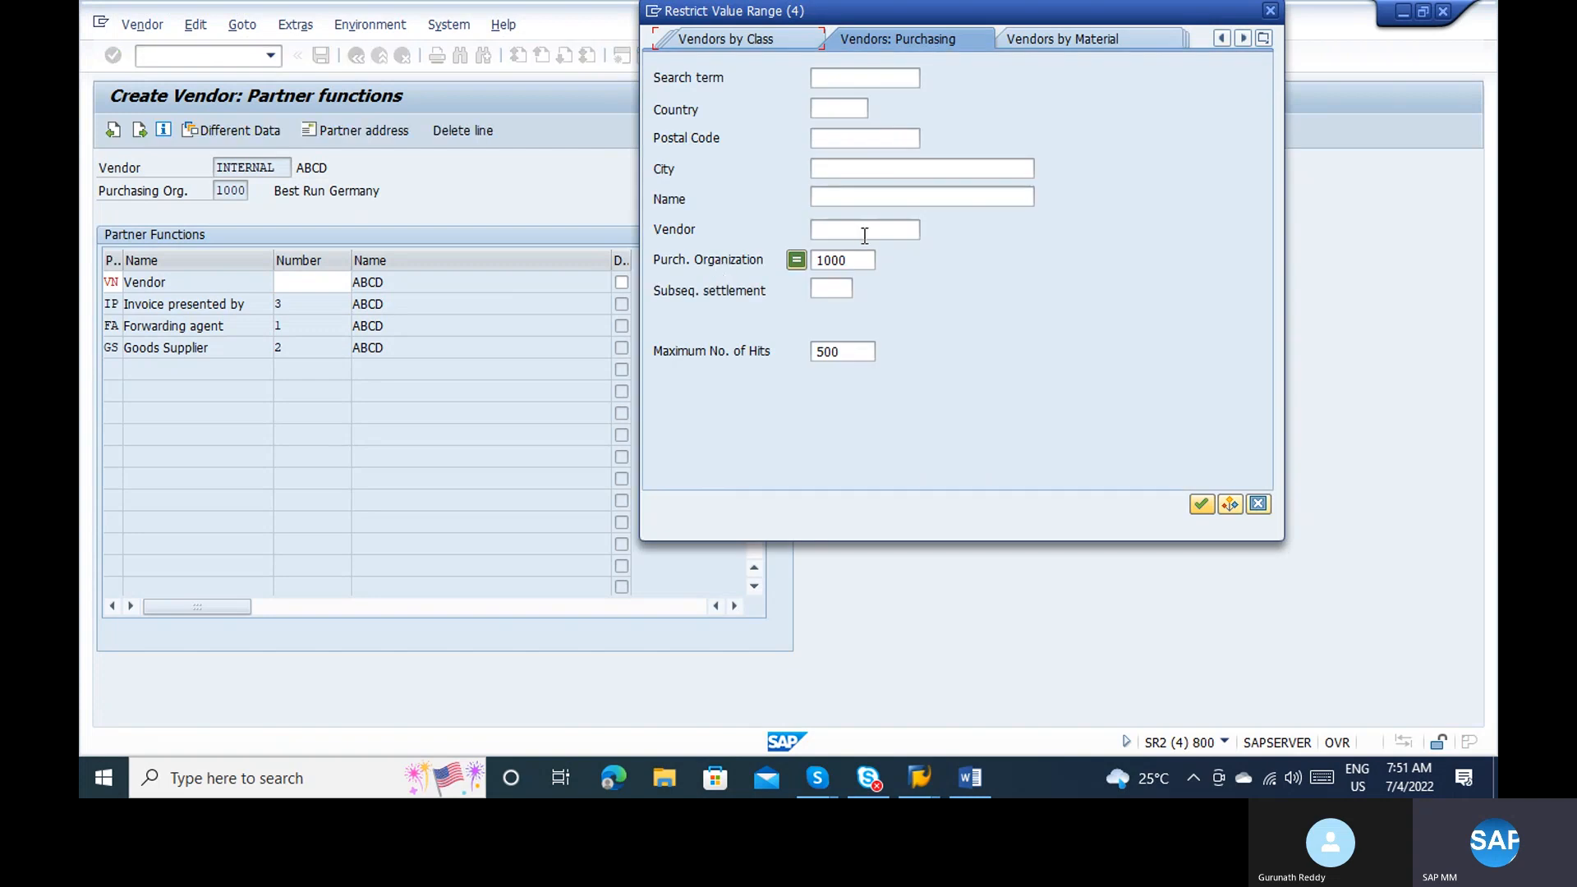
pyautogui.press('Return')
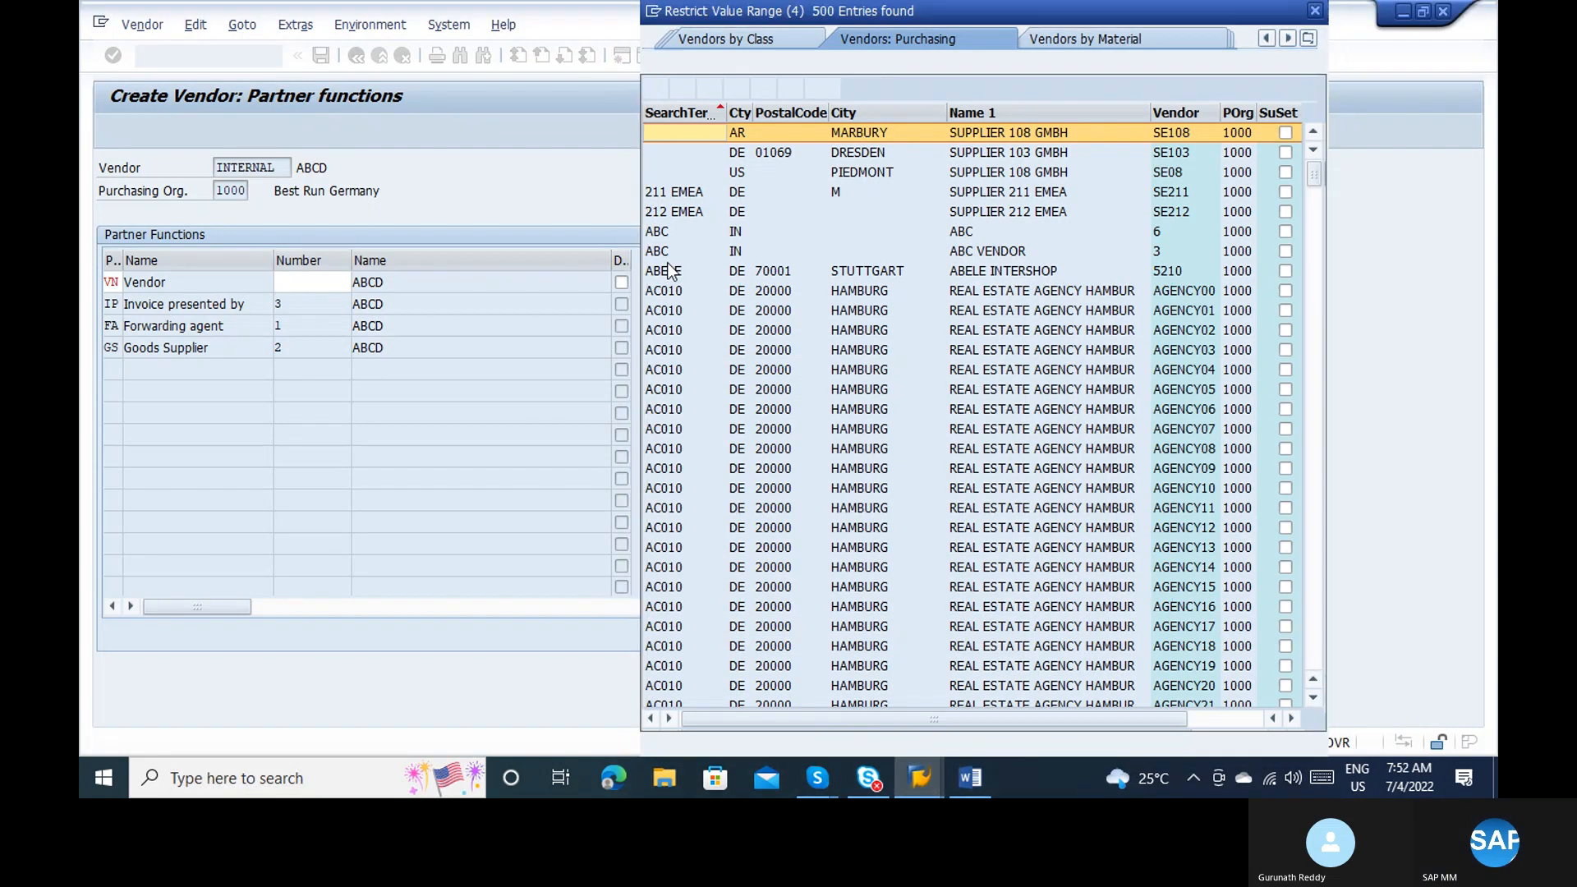
pyautogui.click(663, 256)
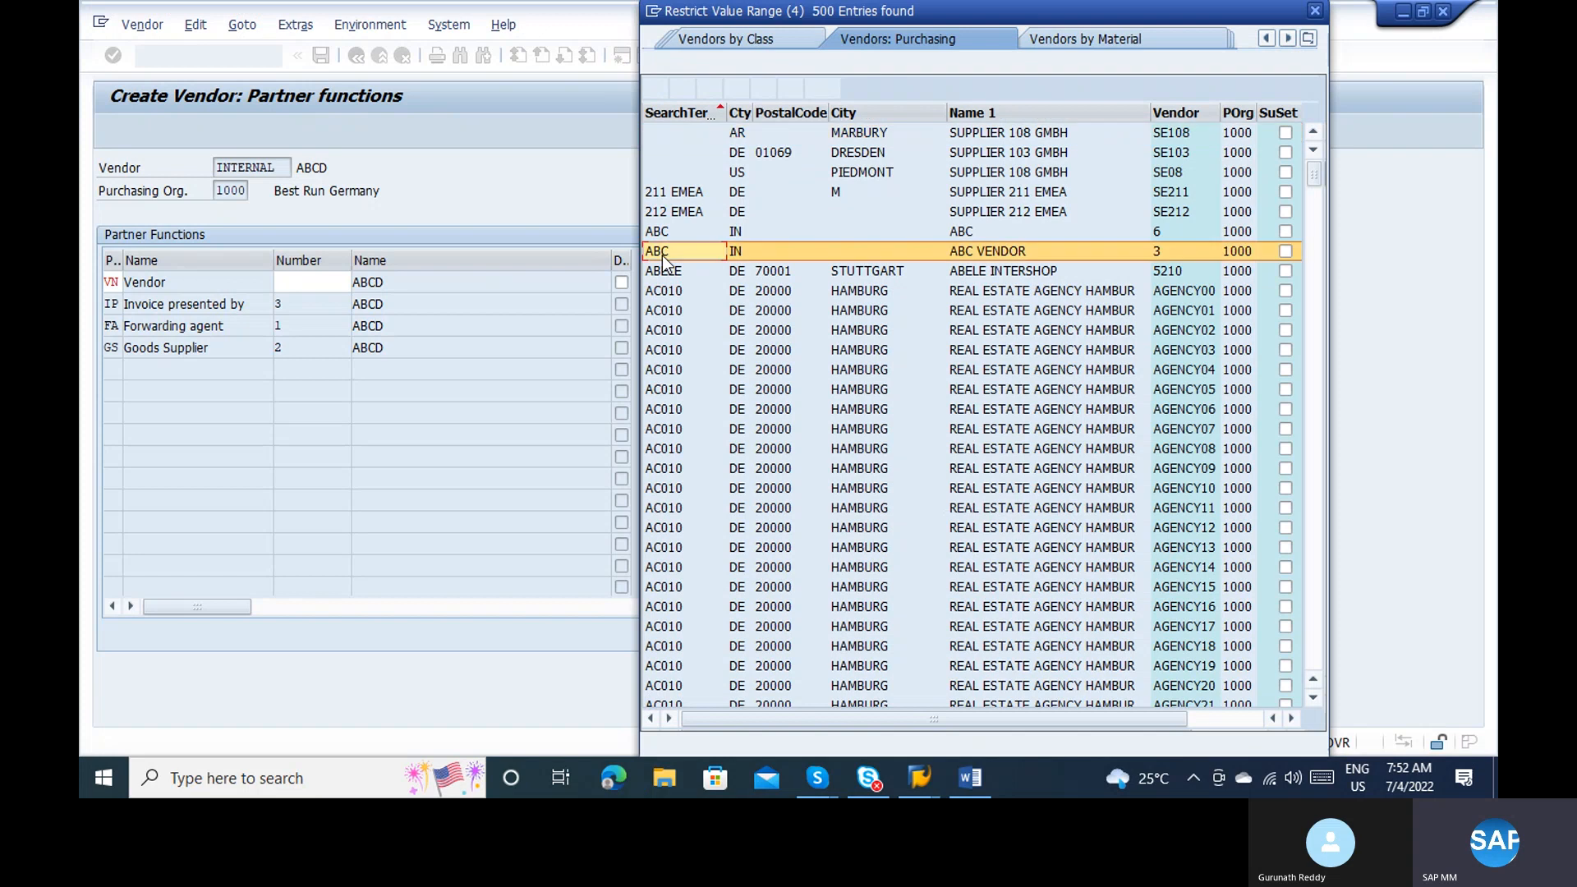
pyautogui.doubleClick(663, 257)
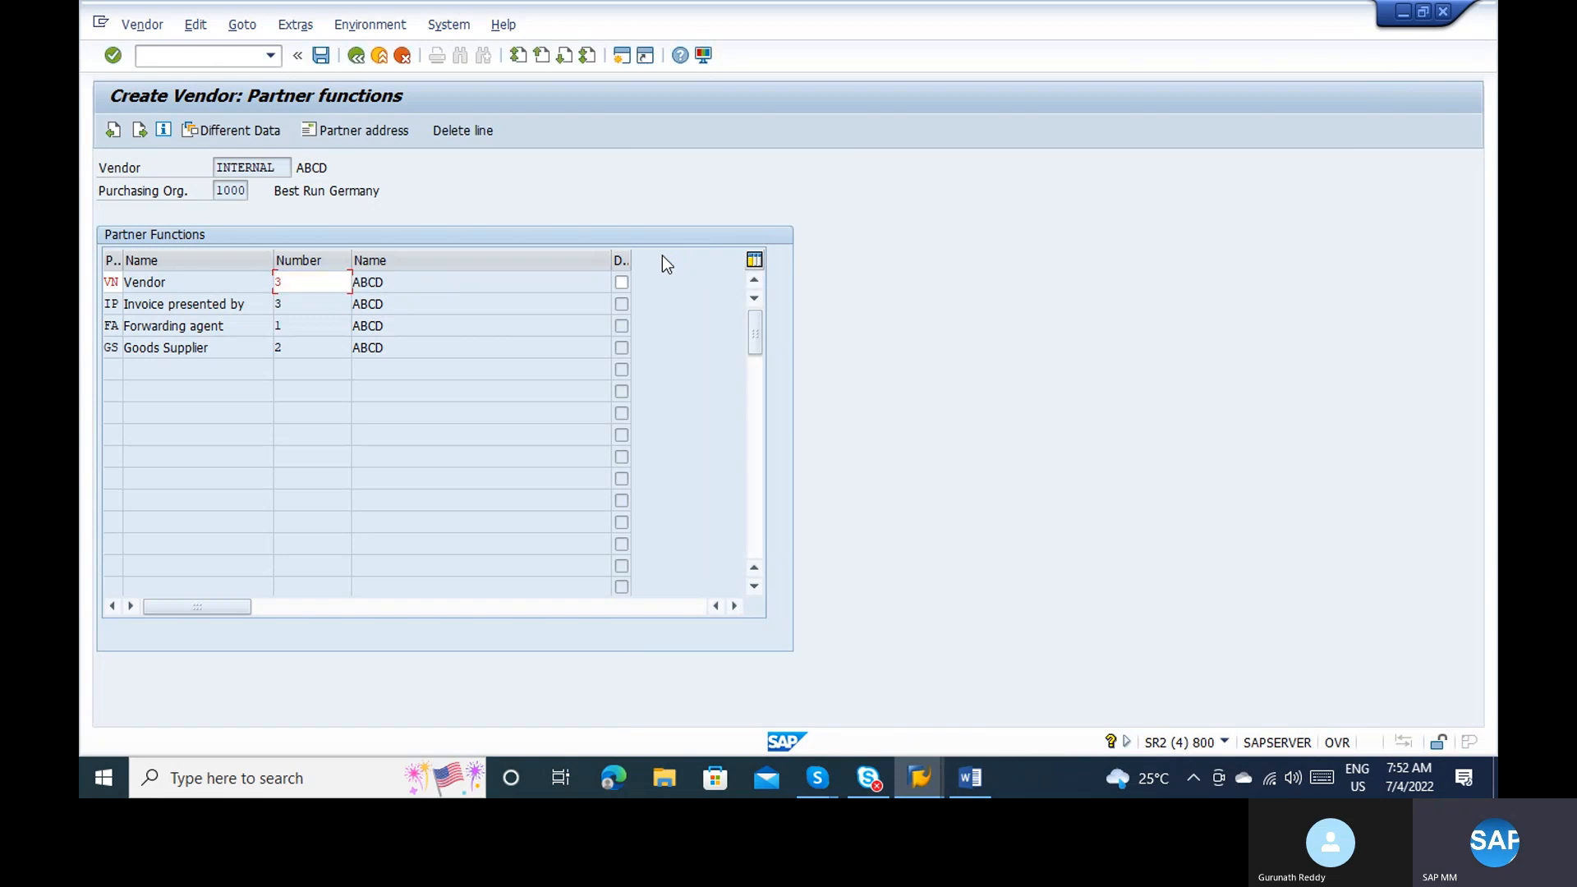
pyautogui.press('Return')
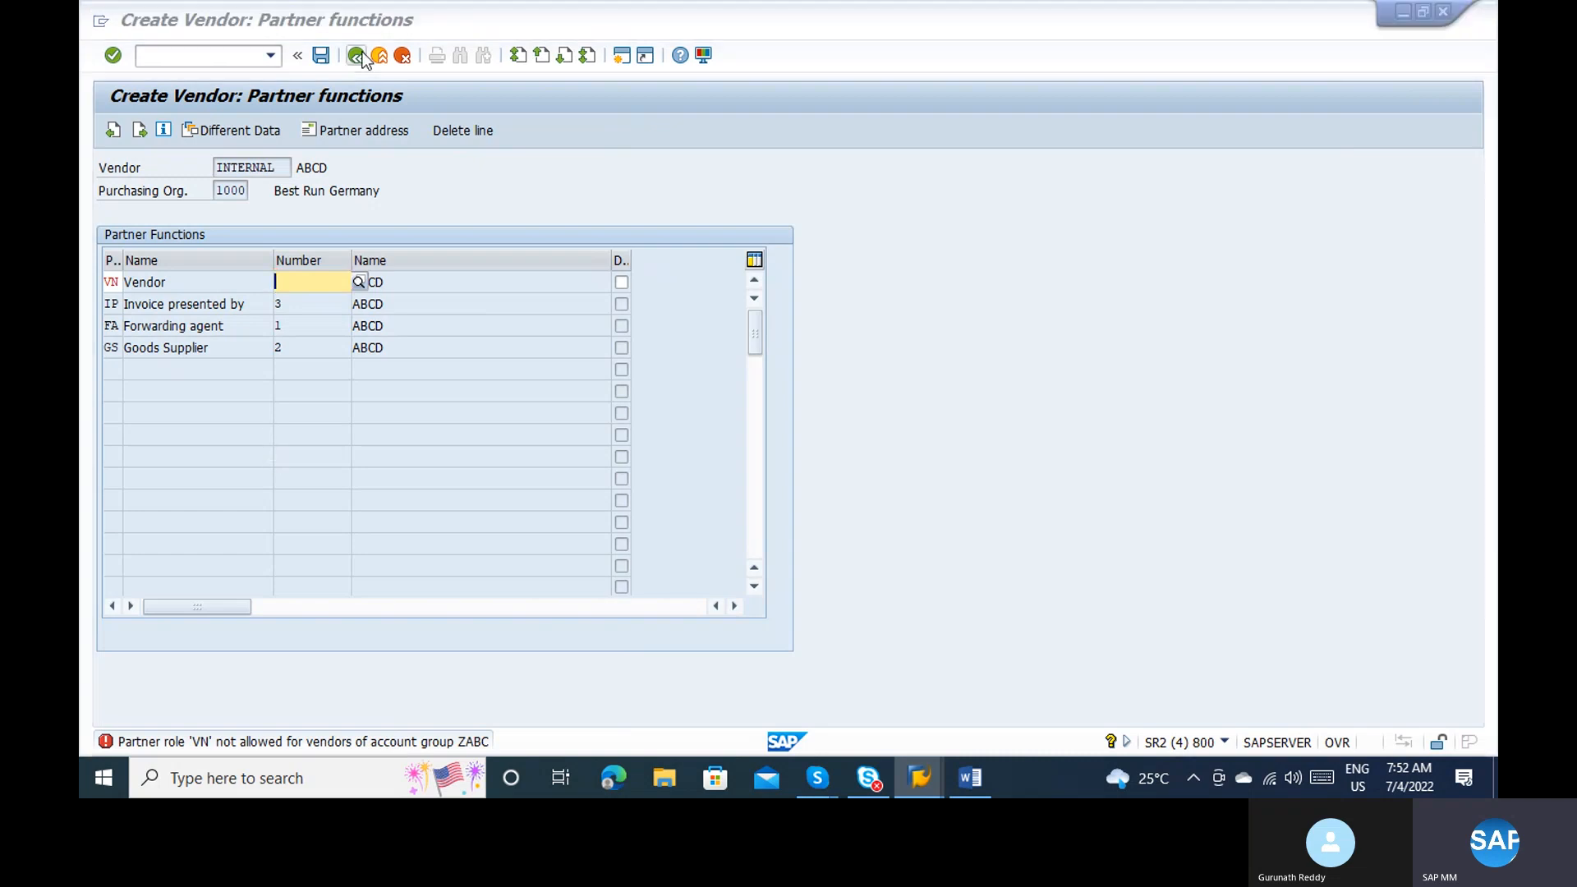
pyautogui.hotkey('alt', 'Tab')
pyautogui.hotkey('alt', 'Tab')
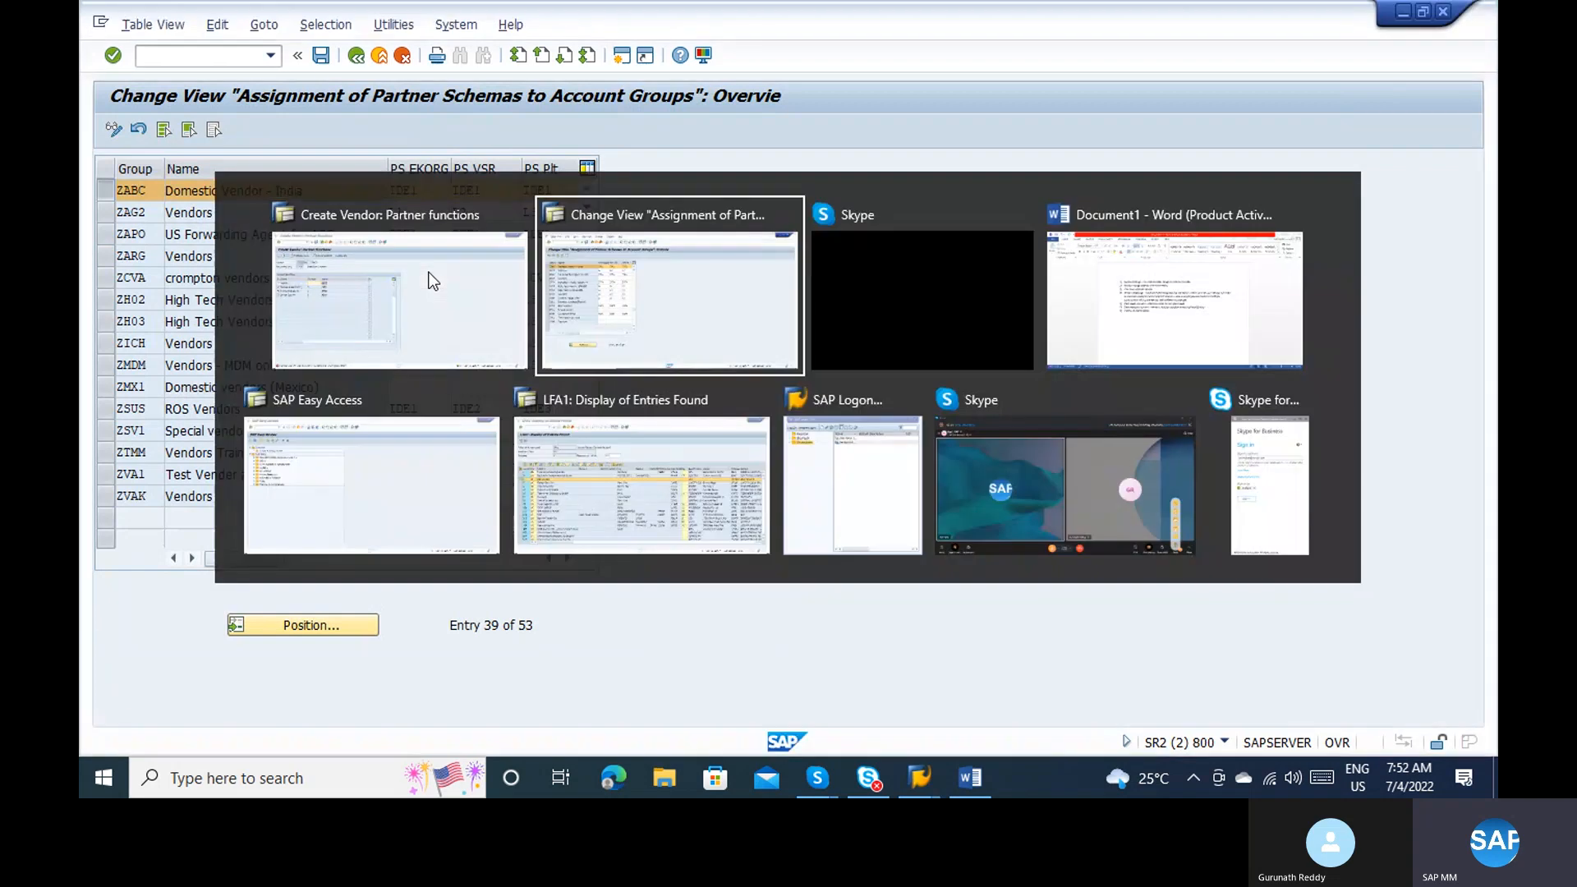
pyautogui.hotkey('alt', 'Tab')
pyautogui.hotkey('alt', 'Tab')
pyautogui.hotkey('alt', 'Tab')
pyautogui.hotkey('alt', 'Tab')
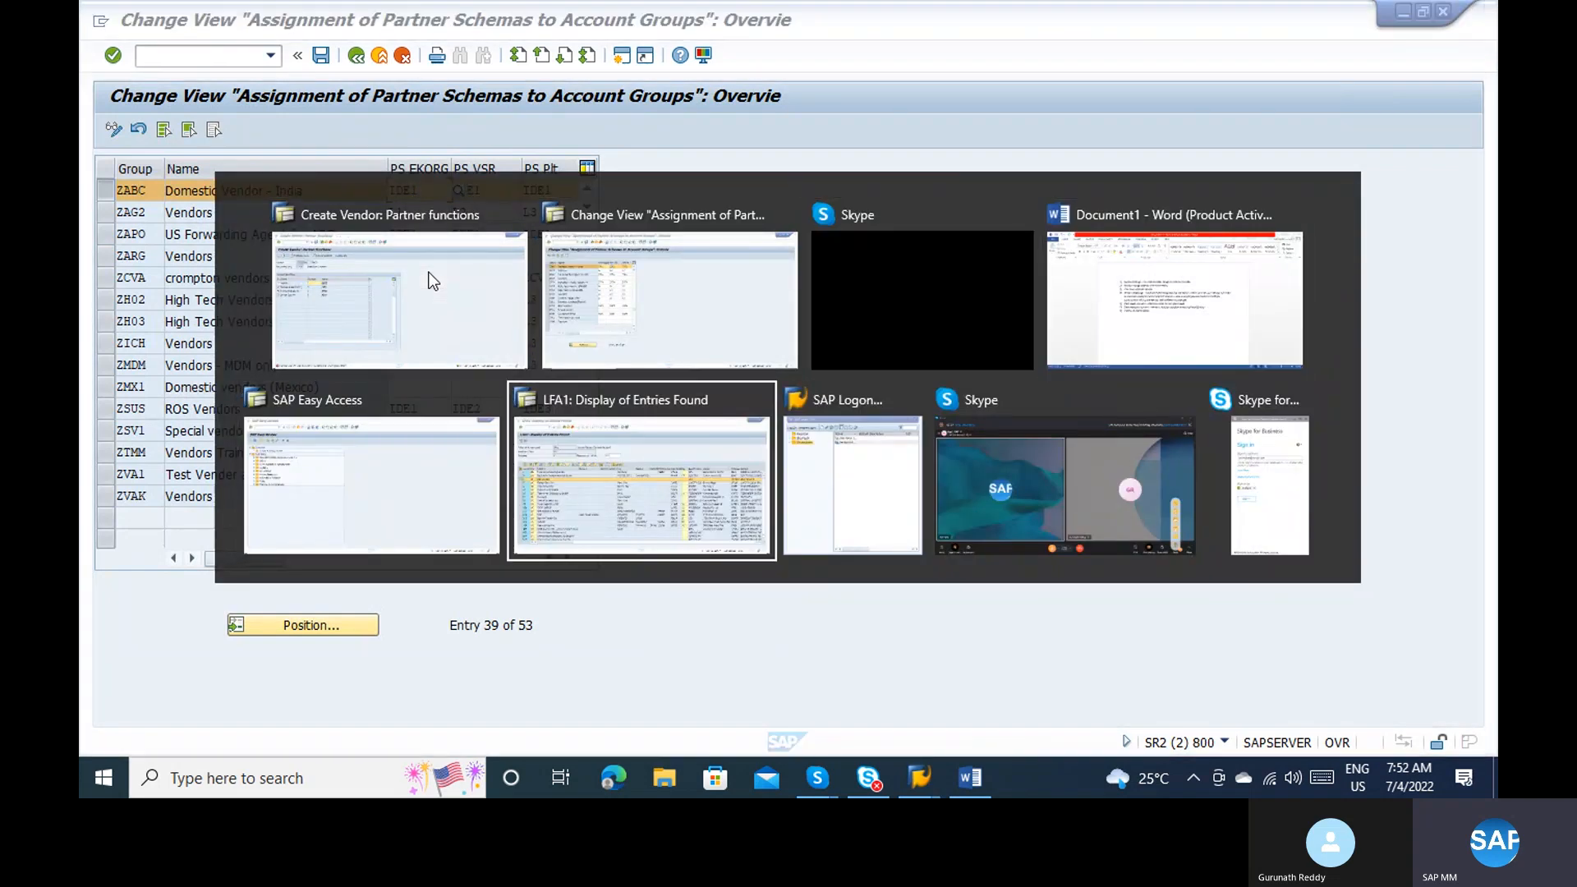
pyautogui.hotkey('alt', 'Tab')
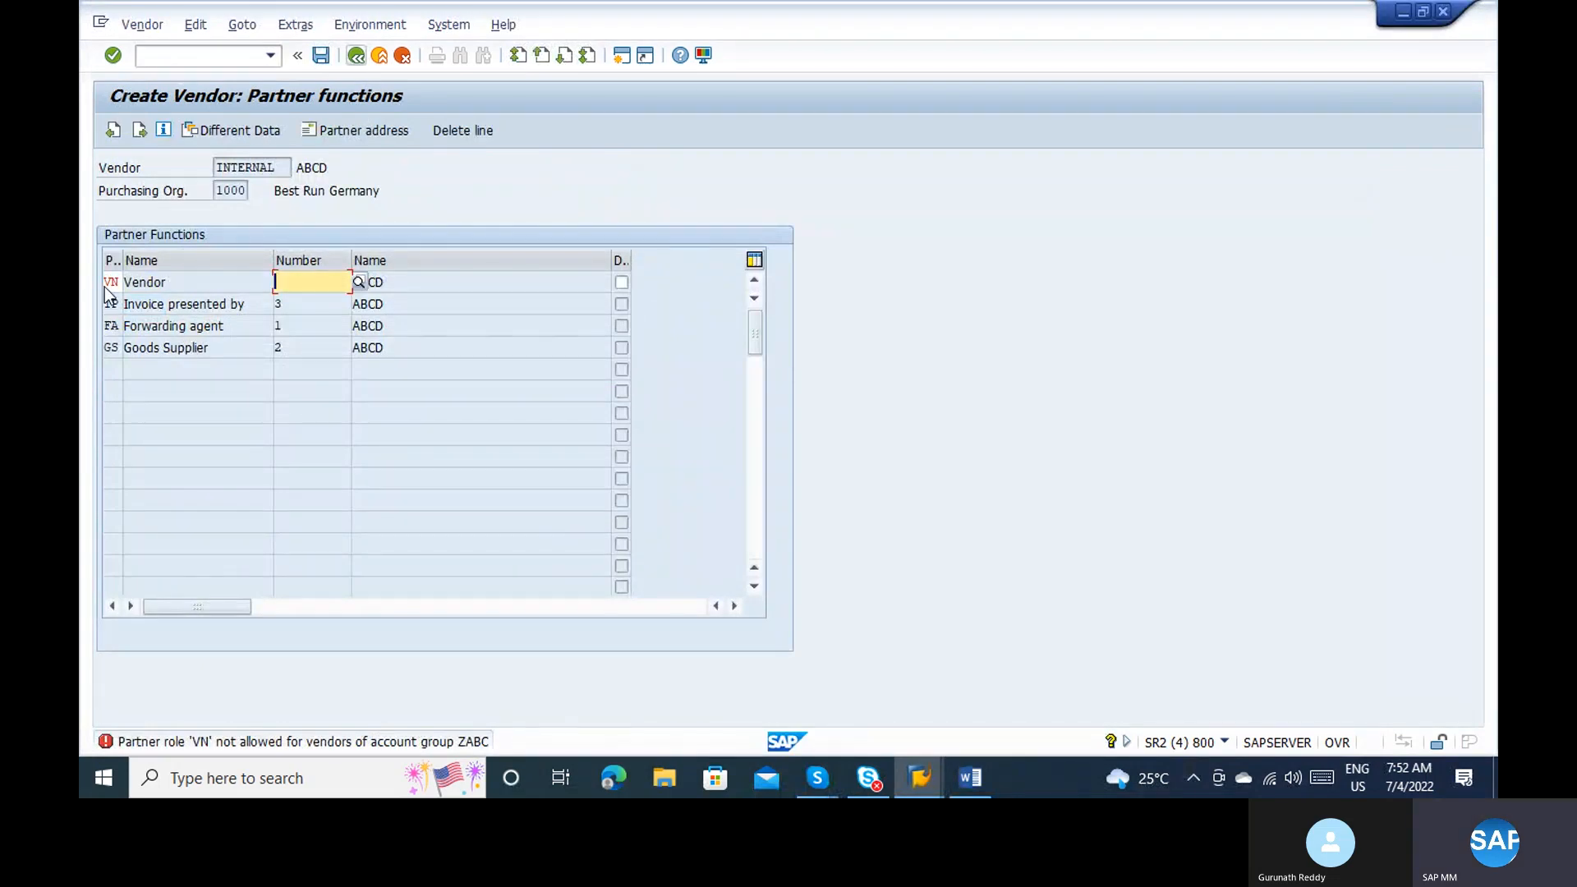
# Step: Leave the vendor creation for Customizing: Execute Project and display the SAP Reference IMG
pyautogui.click(110, 282)
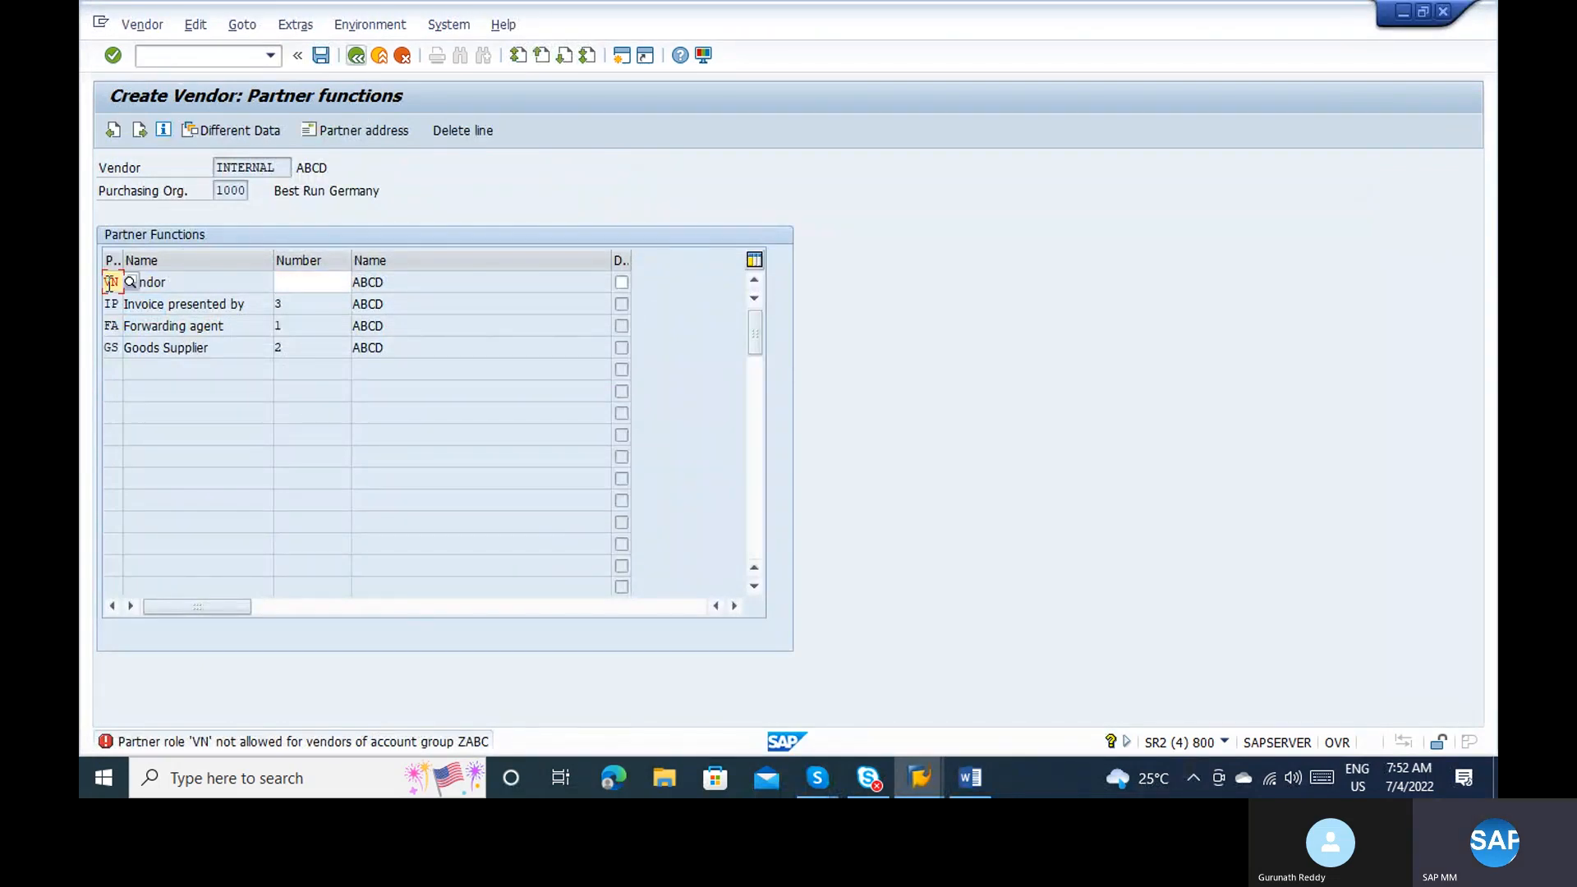
pyautogui.click(205, 54)
pyautogui.press('Return')
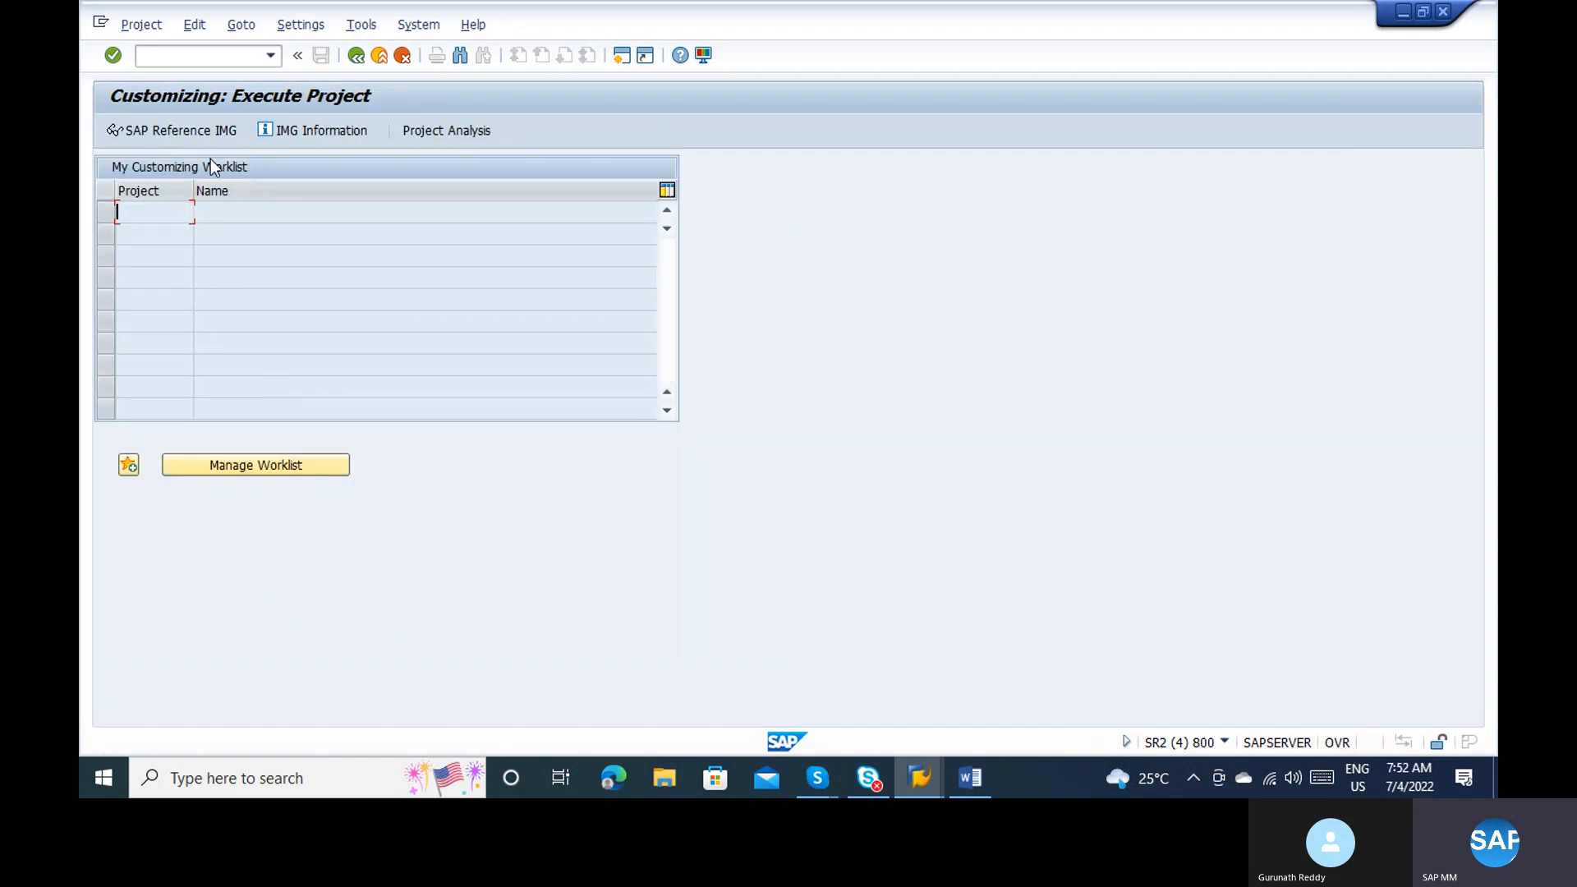
pyautogui.click(144, 123)
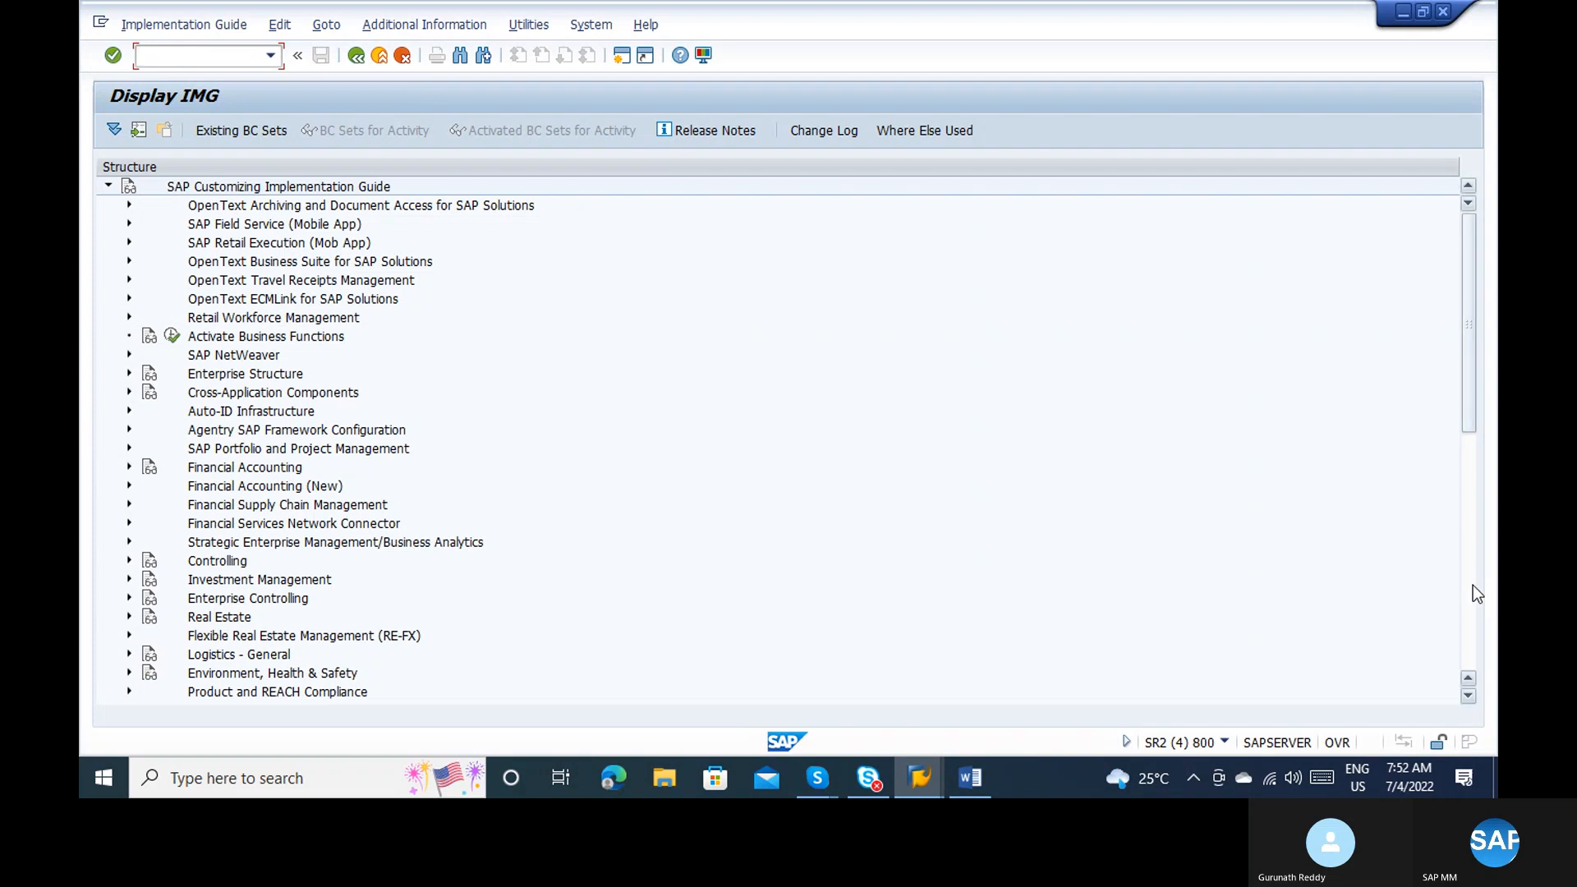
# Step: Open the Define Partner Schemas activity for the vendor master record under Materials Management, Purchasing, Partner Determination
pyautogui.click(1472, 585)
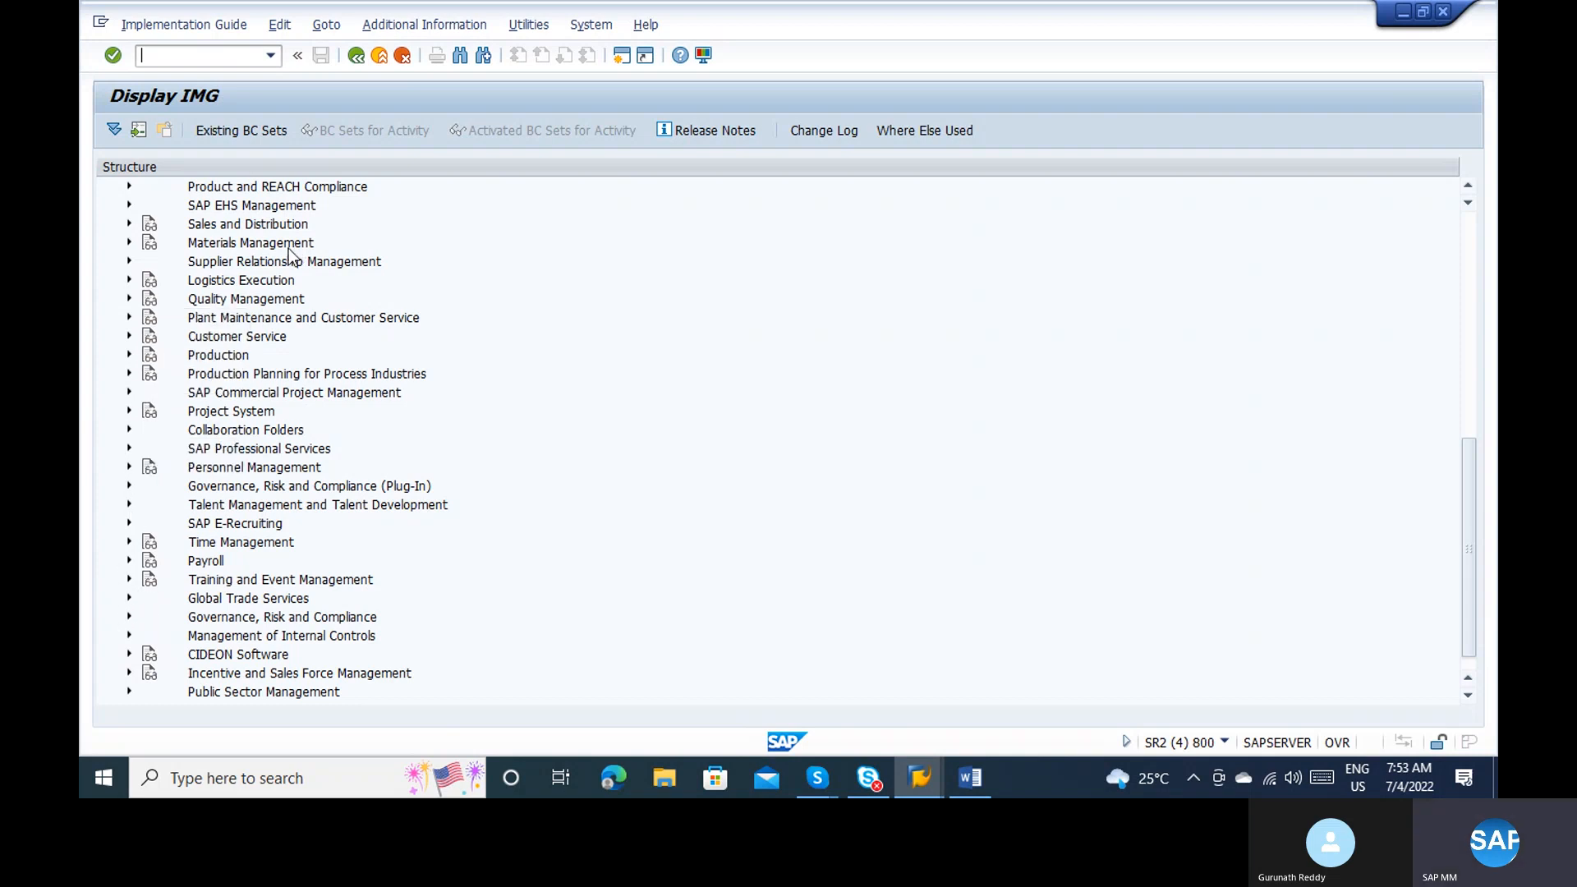
pyautogui.click(128, 243)
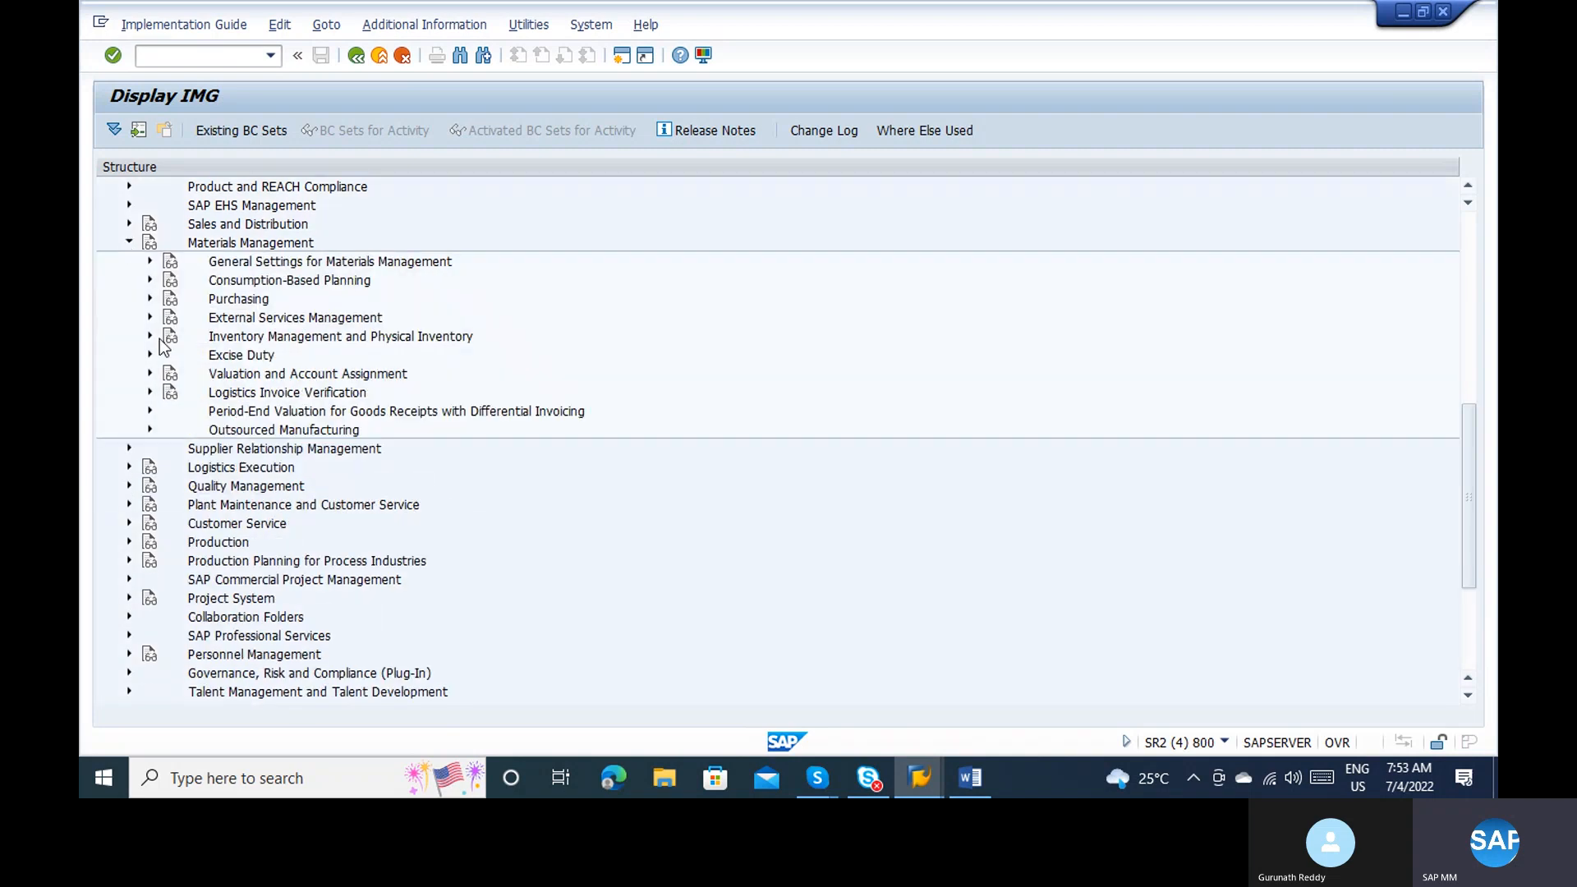
pyautogui.click(149, 300)
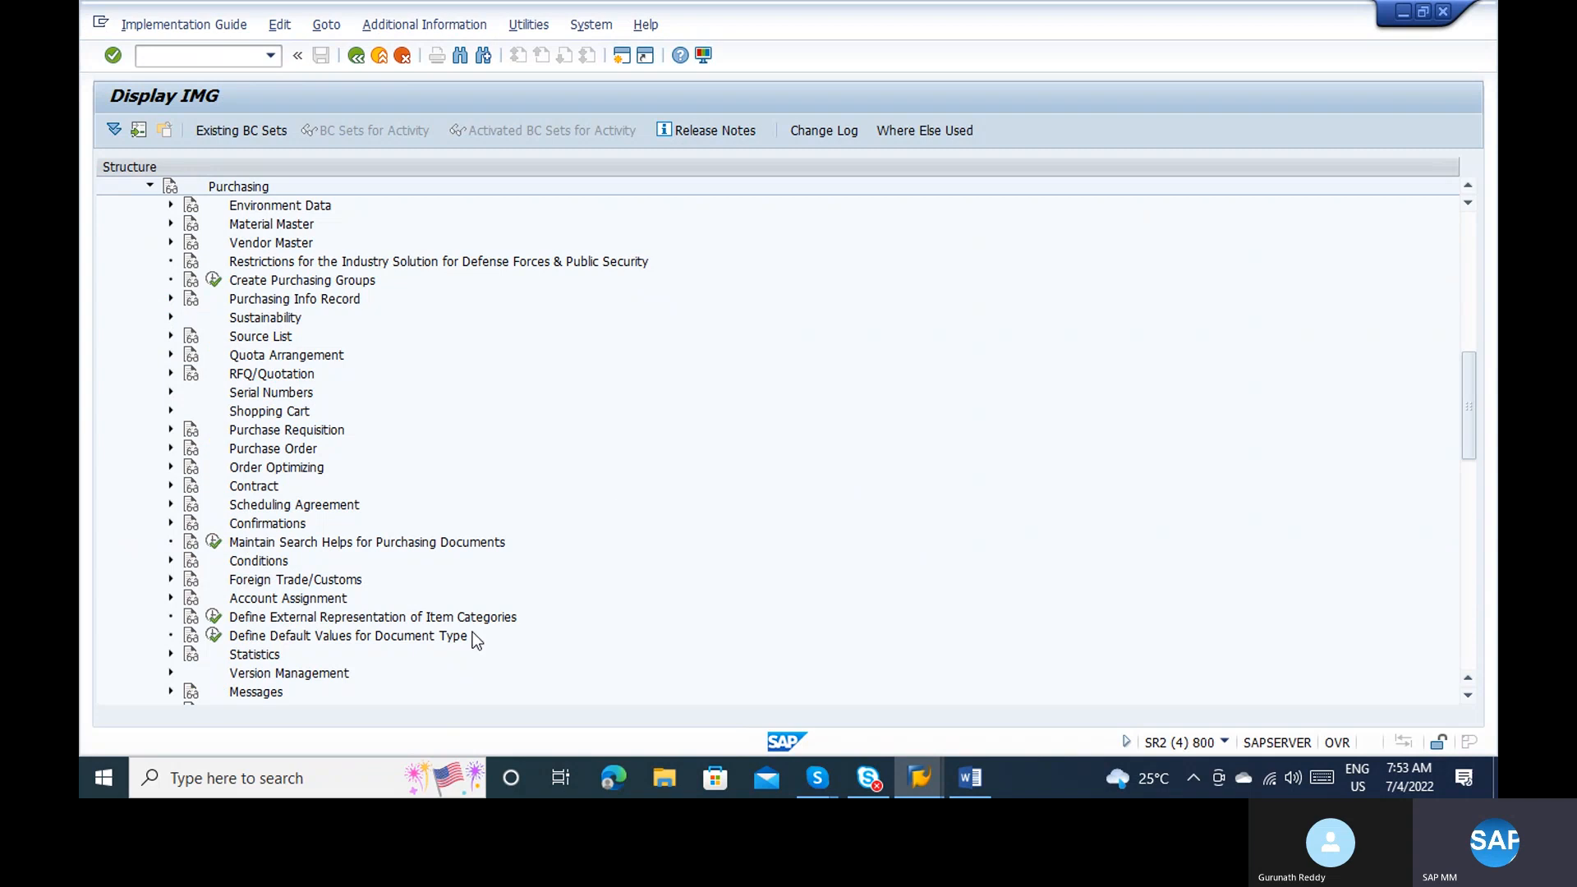
pyautogui.click(1466, 600)
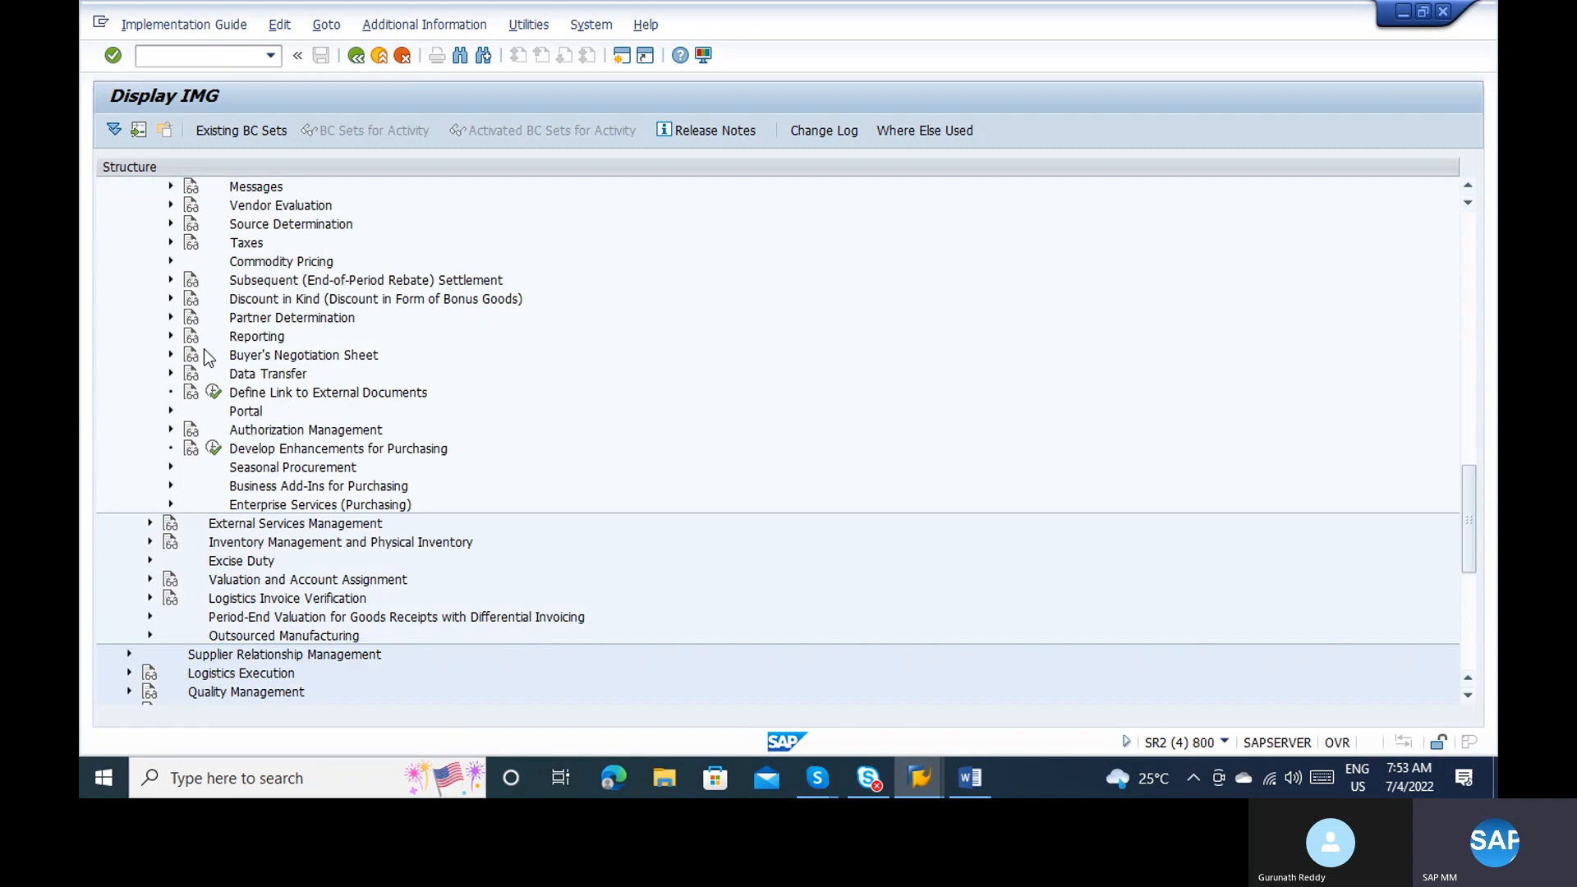
pyautogui.click(170, 317)
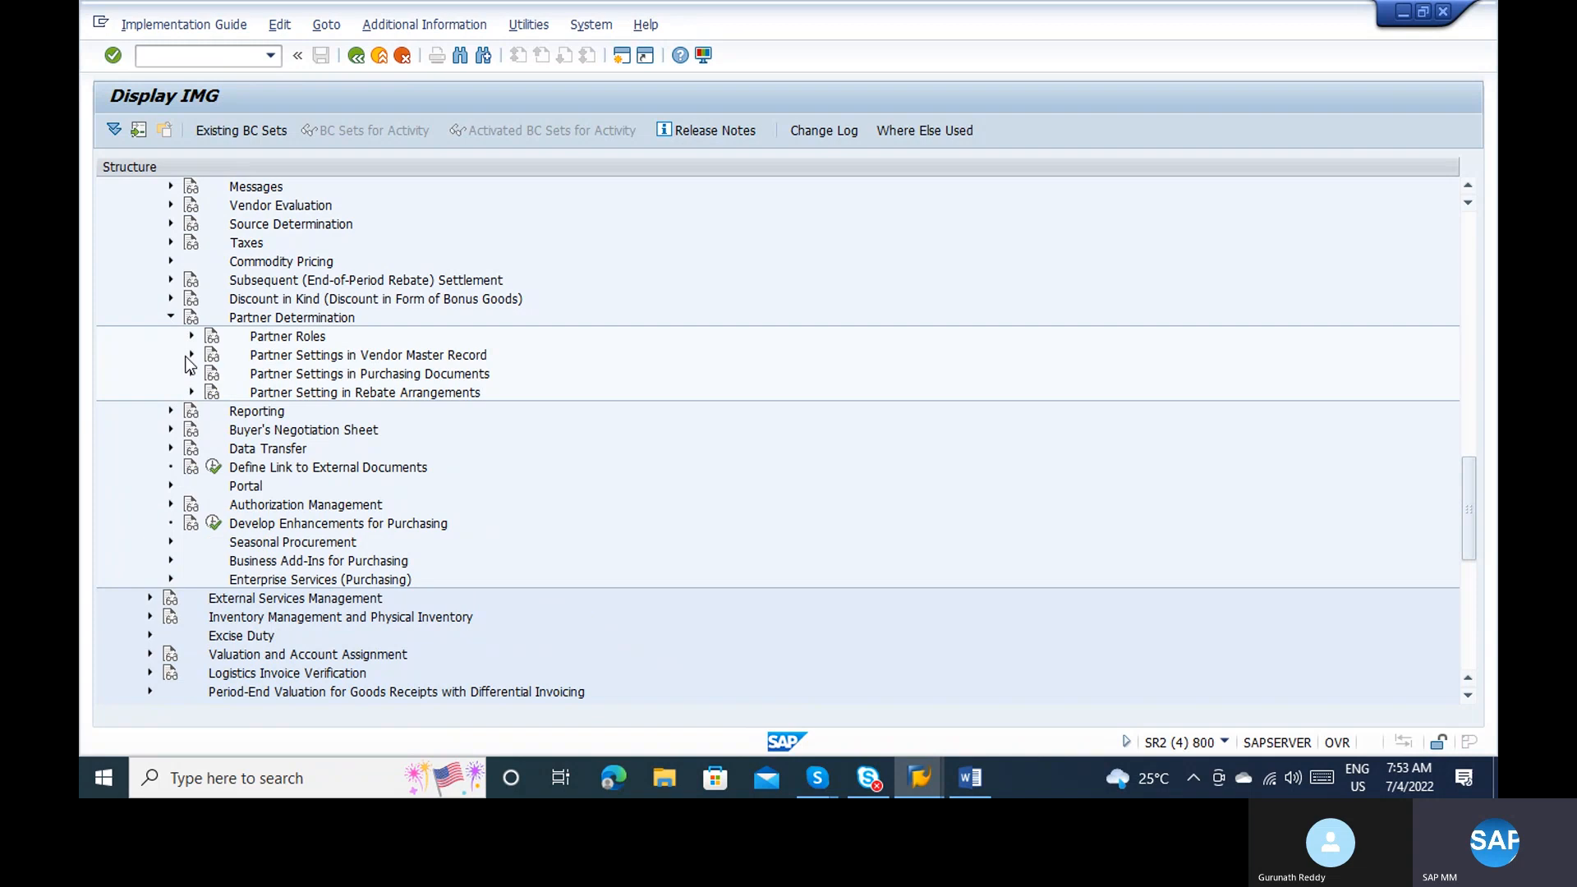
pyautogui.click(189, 355)
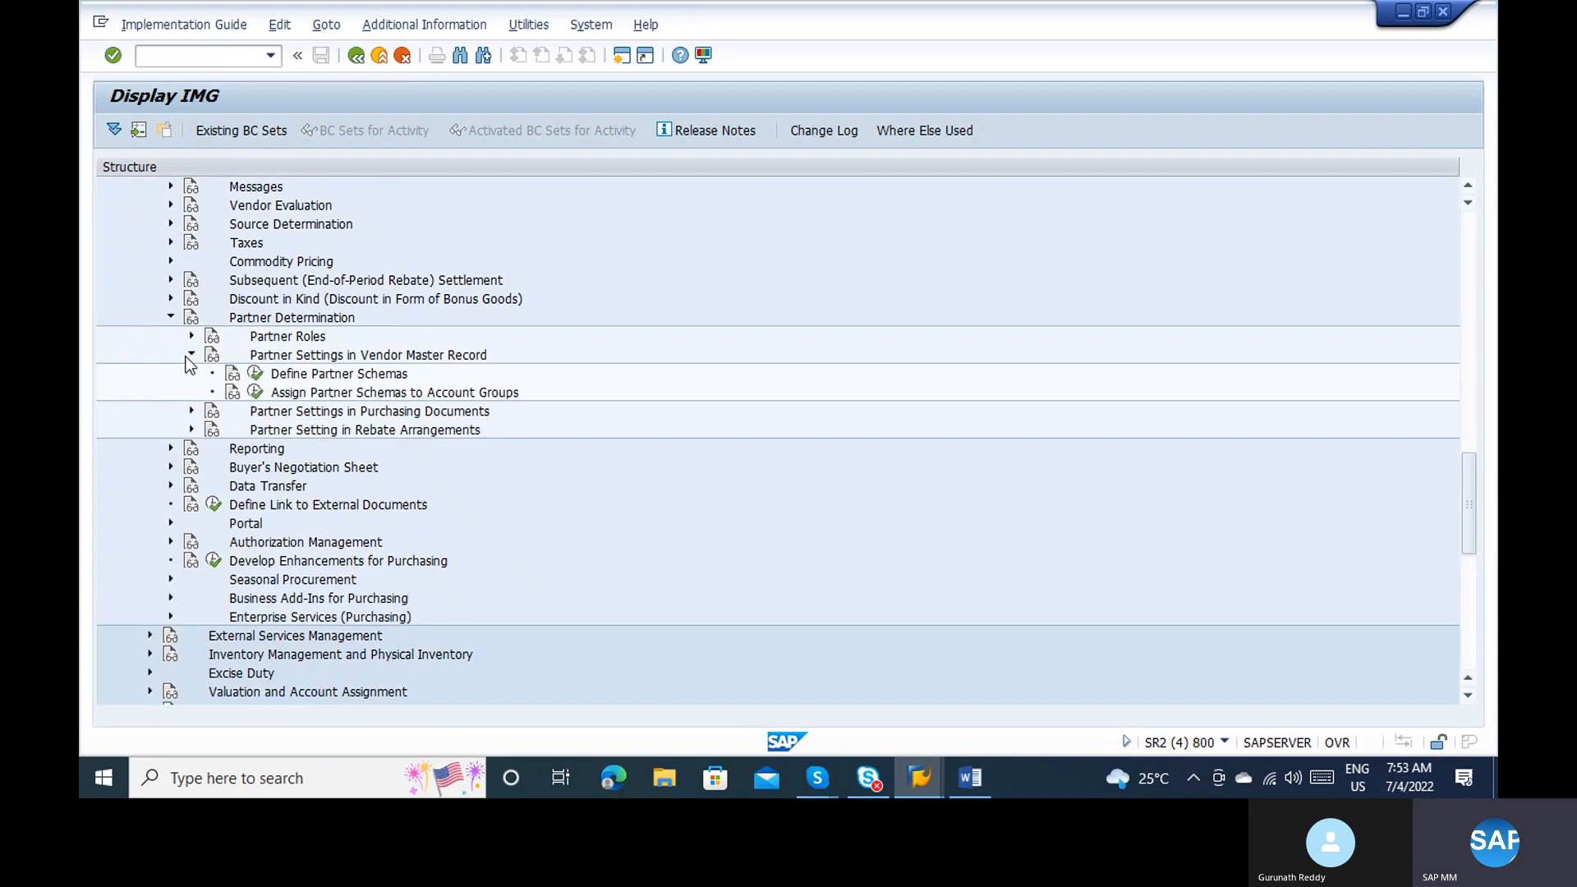
pyautogui.click(256, 374)
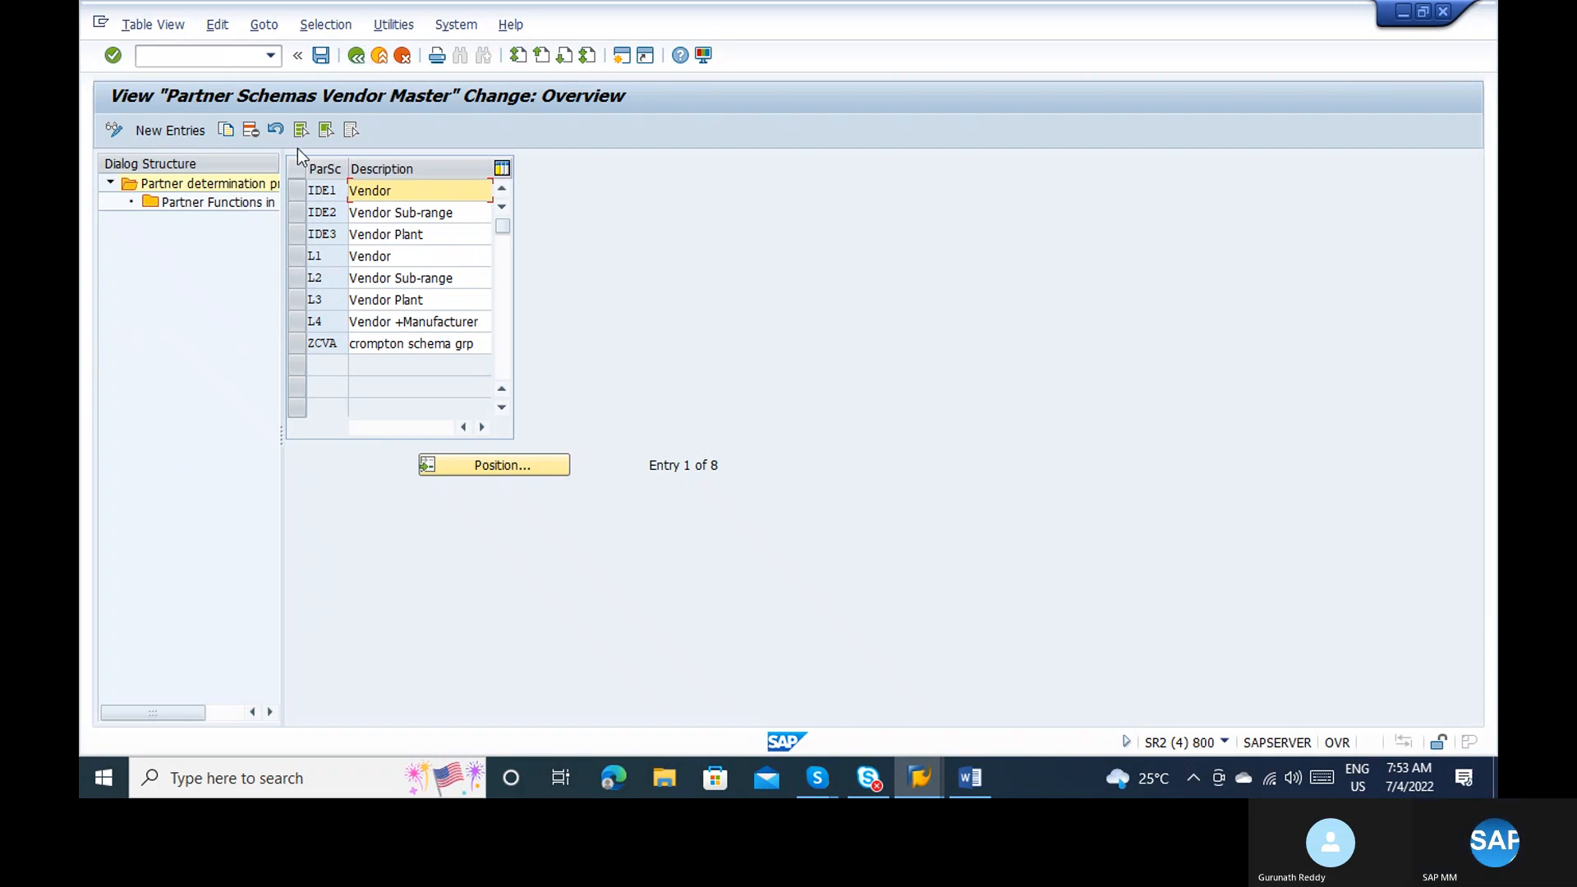
# Step: Make the Vendor (VN) function non-mandatory in partner schema IDE1 and save the change with the customizing request
pyautogui.click(304, 188)
pyautogui.doubleClick(229, 205)
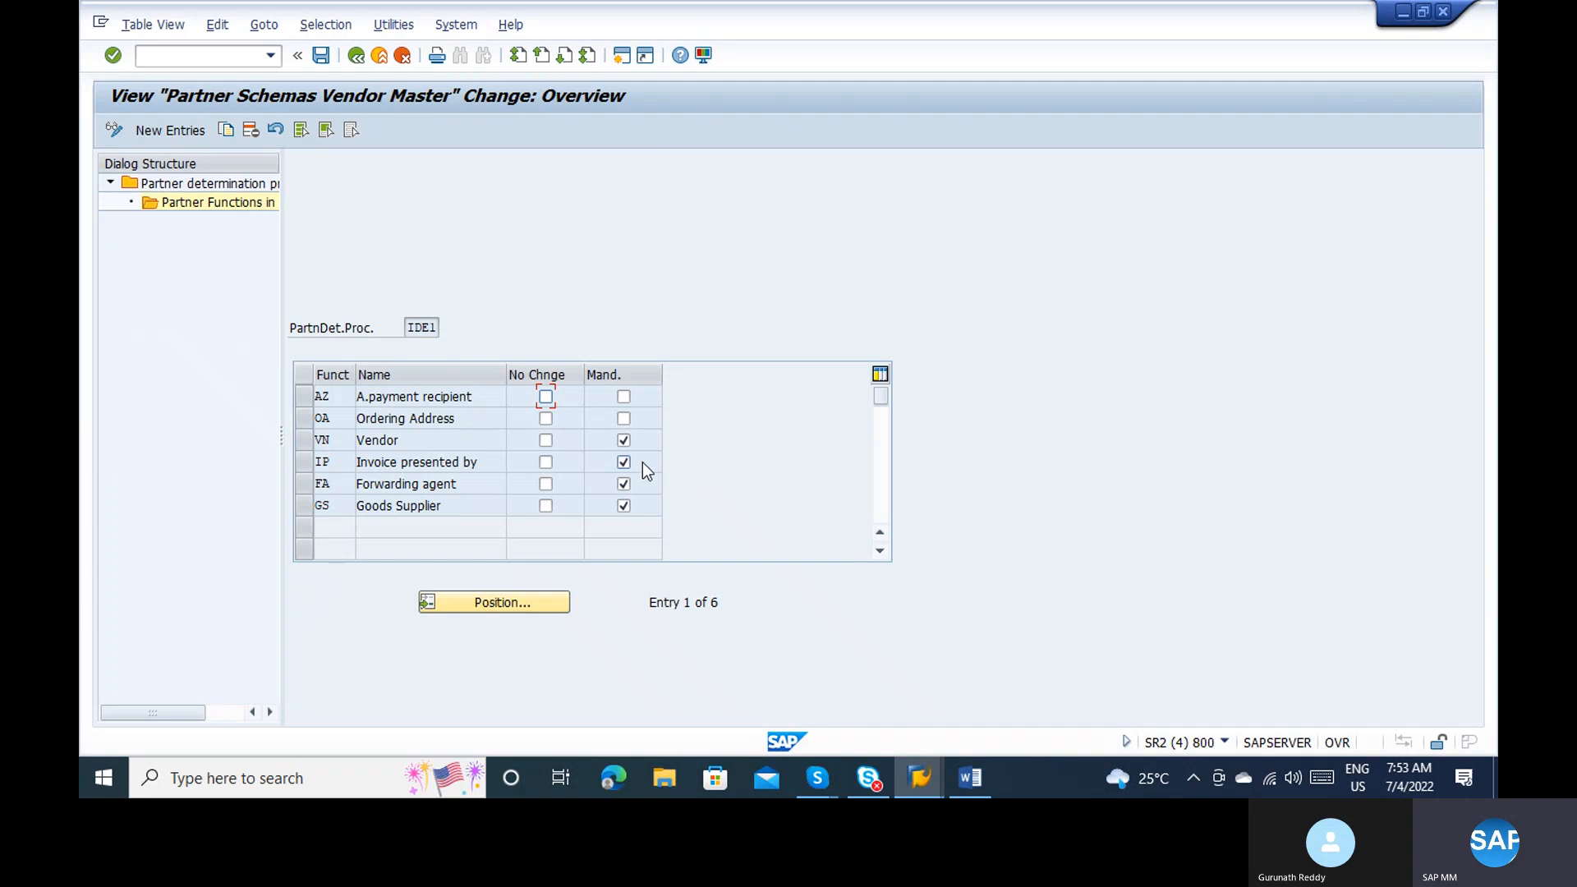
pyautogui.press('F3')
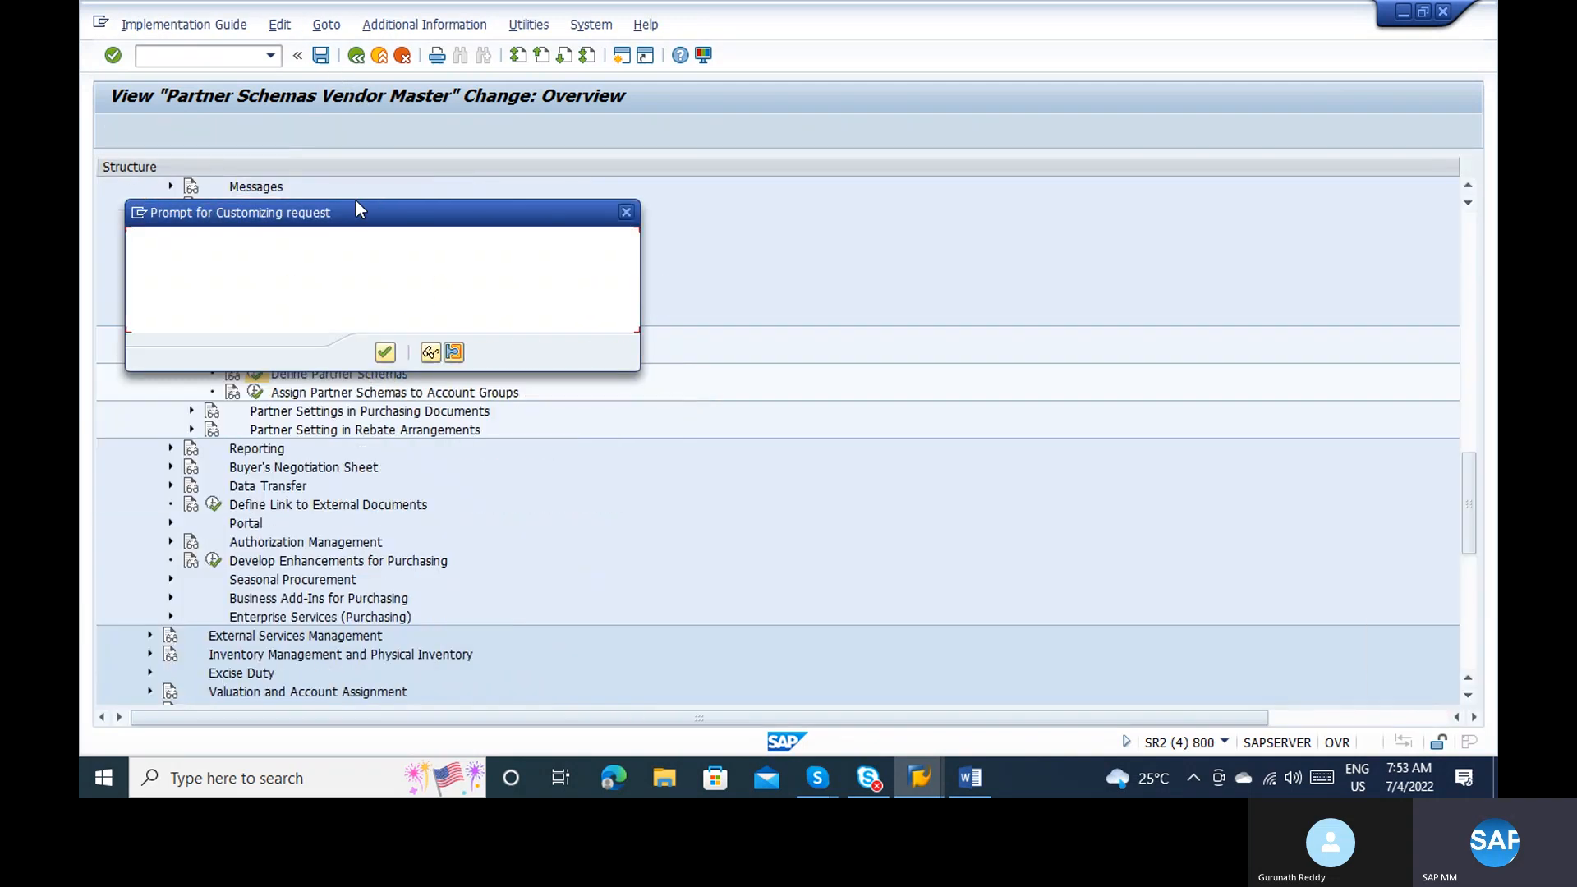
pyautogui.press('Return')
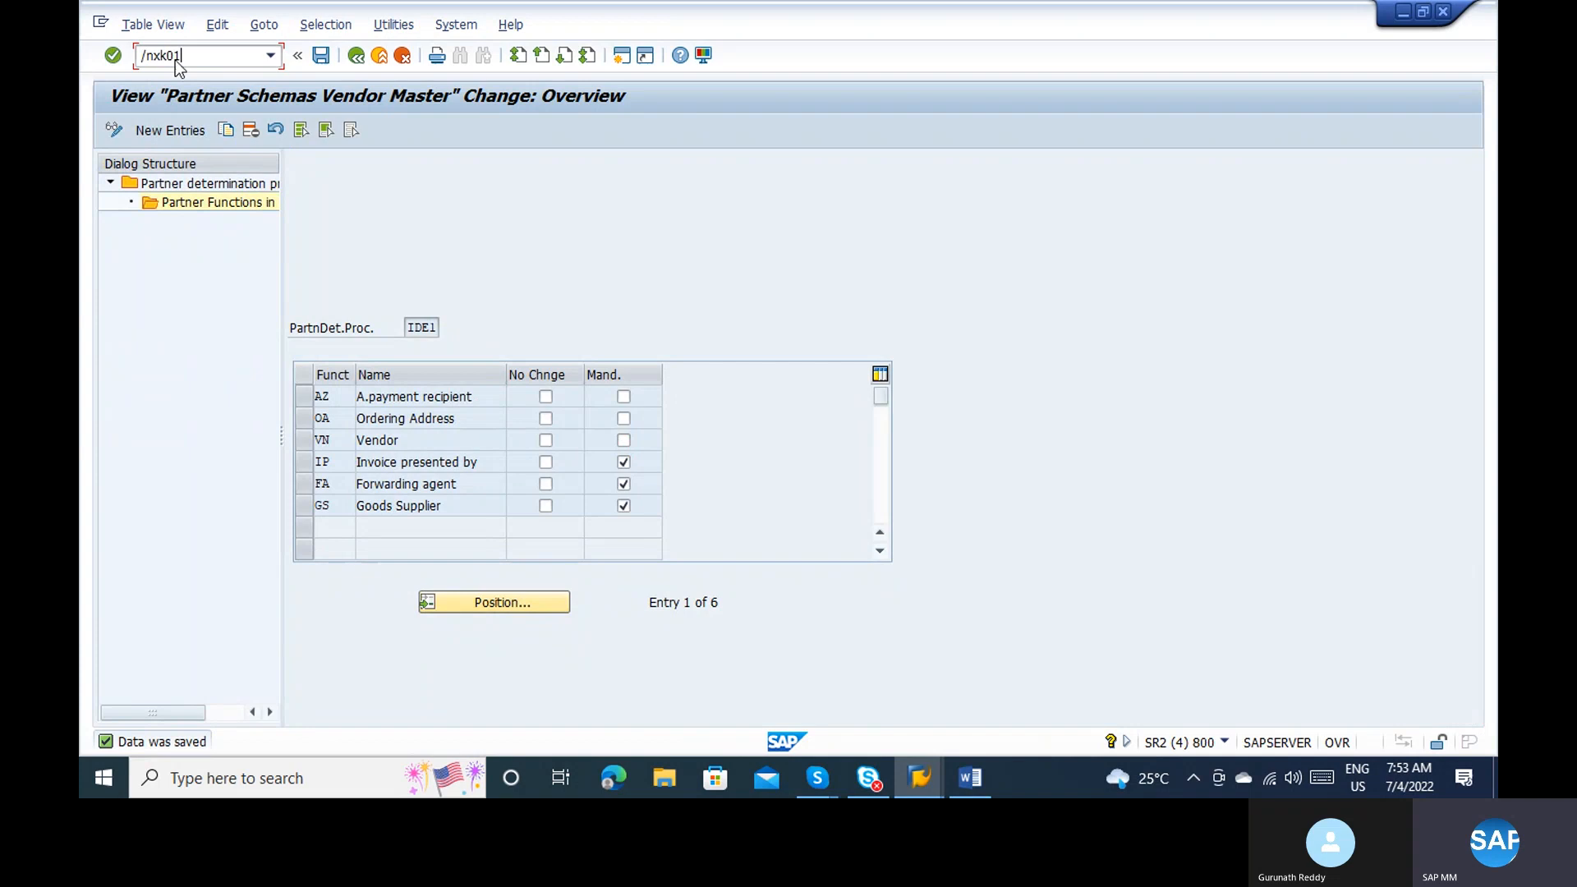
# Step: Start a ZABC vendor in XK01 and fill in its address with name ABCD, search term STEEL Depo and country IN
pyautogui.press('Return')
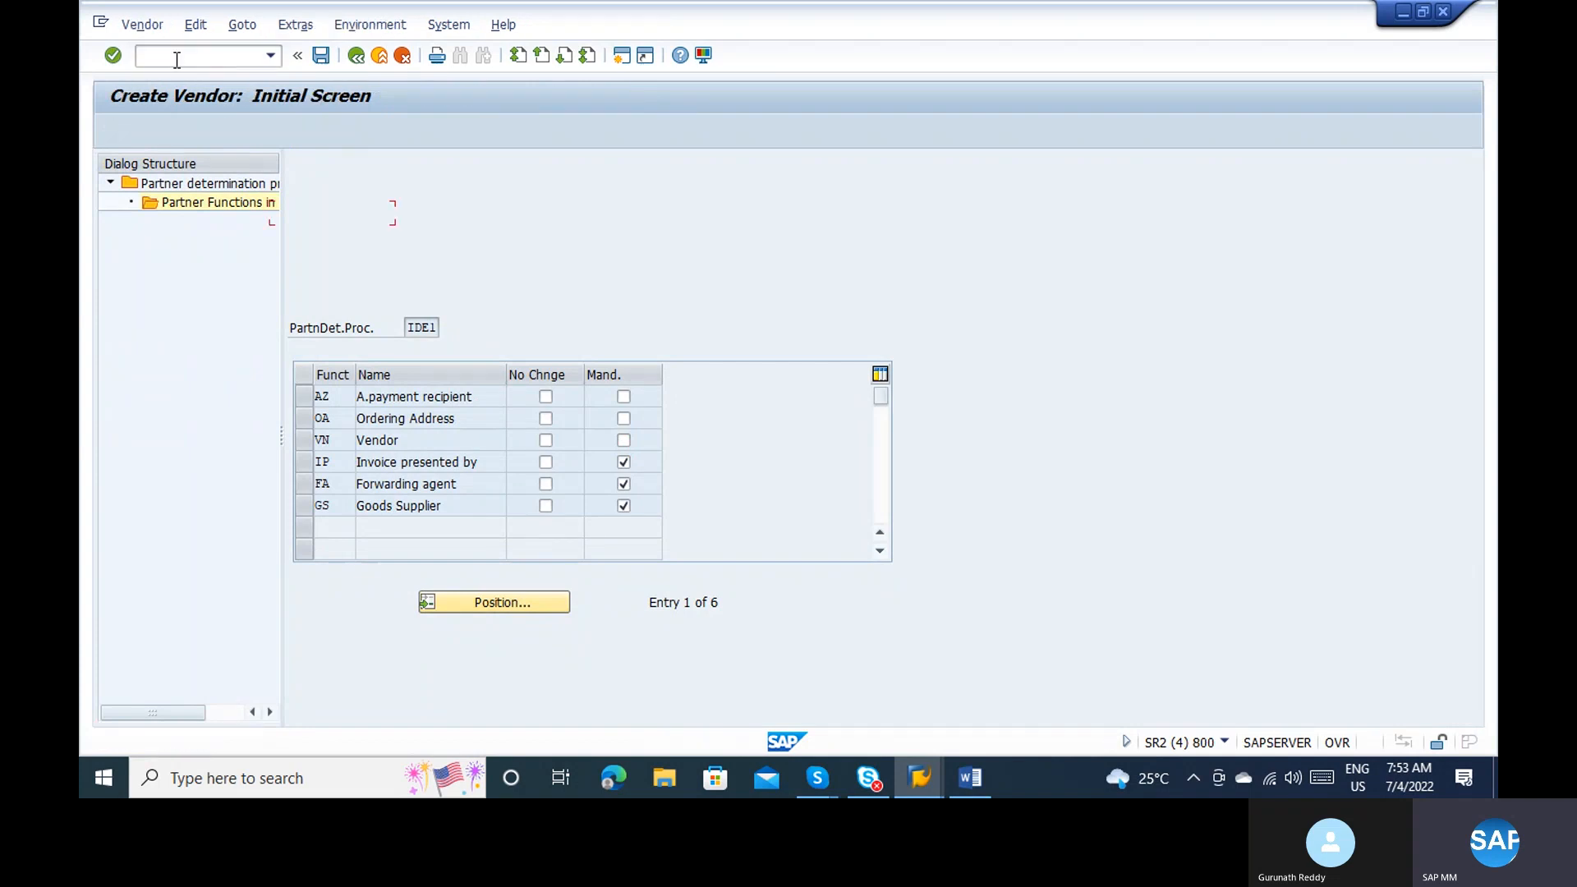
pyautogui.press('Return')
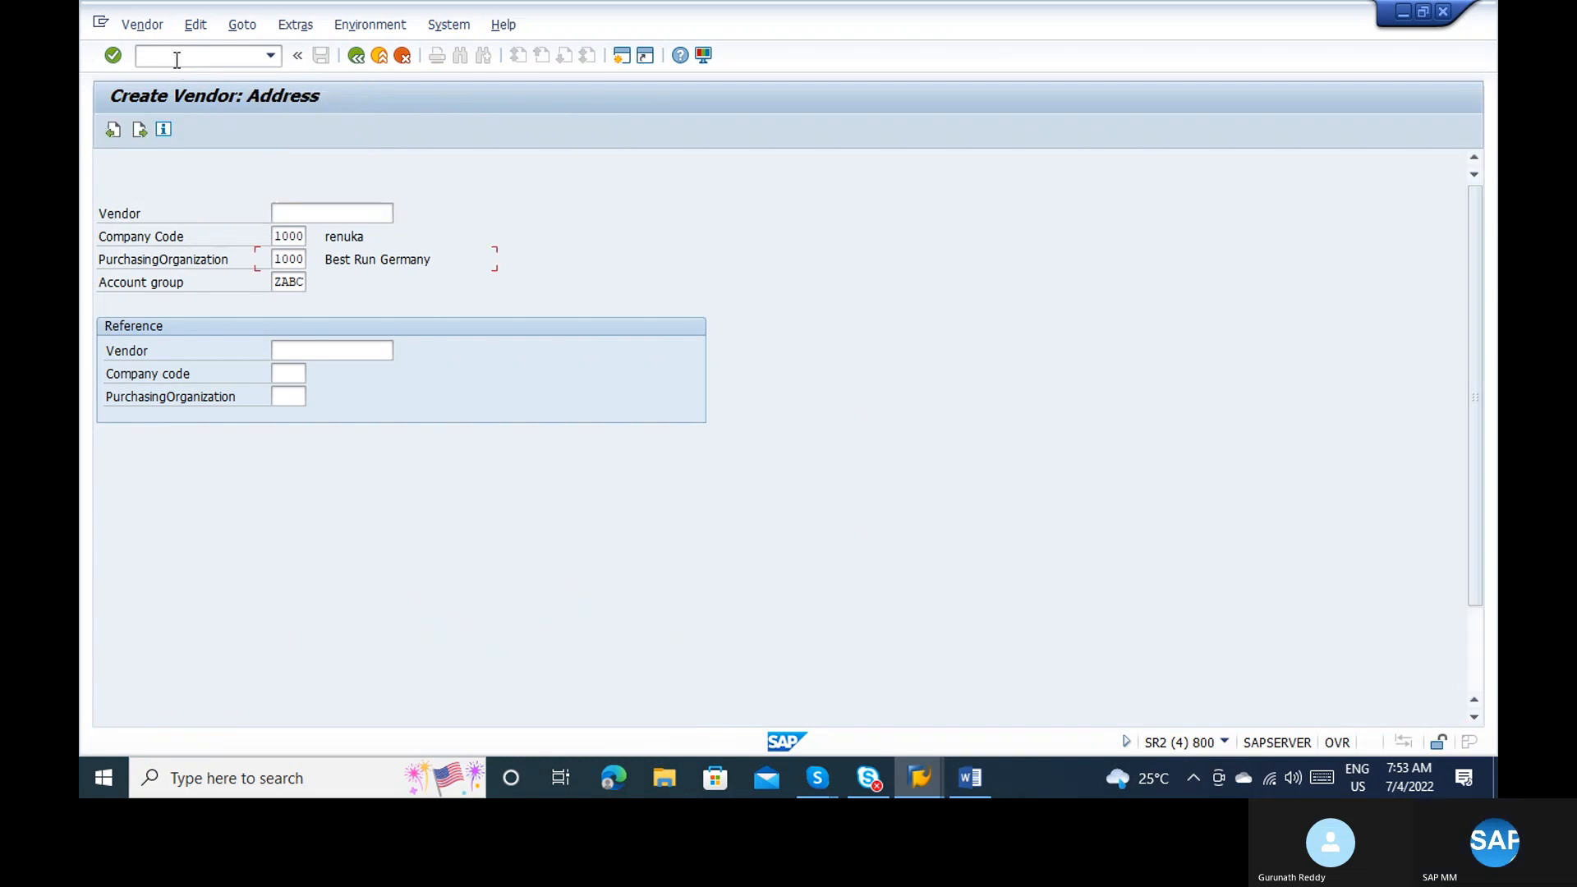
pyautogui.click(352, 275)
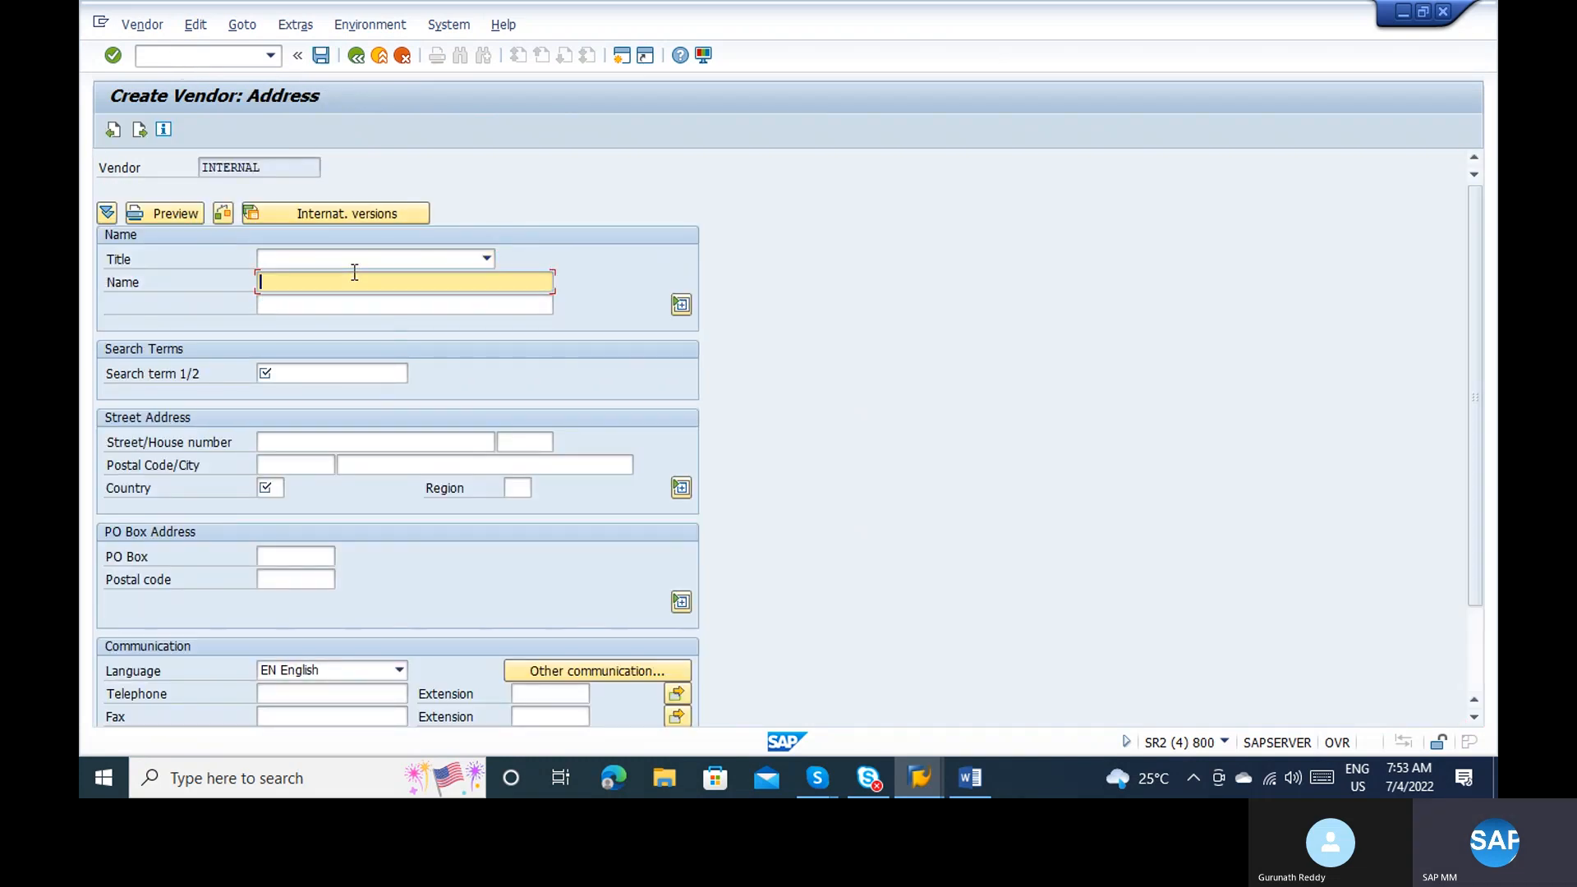
pyautogui.press('Return')
pyautogui.click(298, 378)
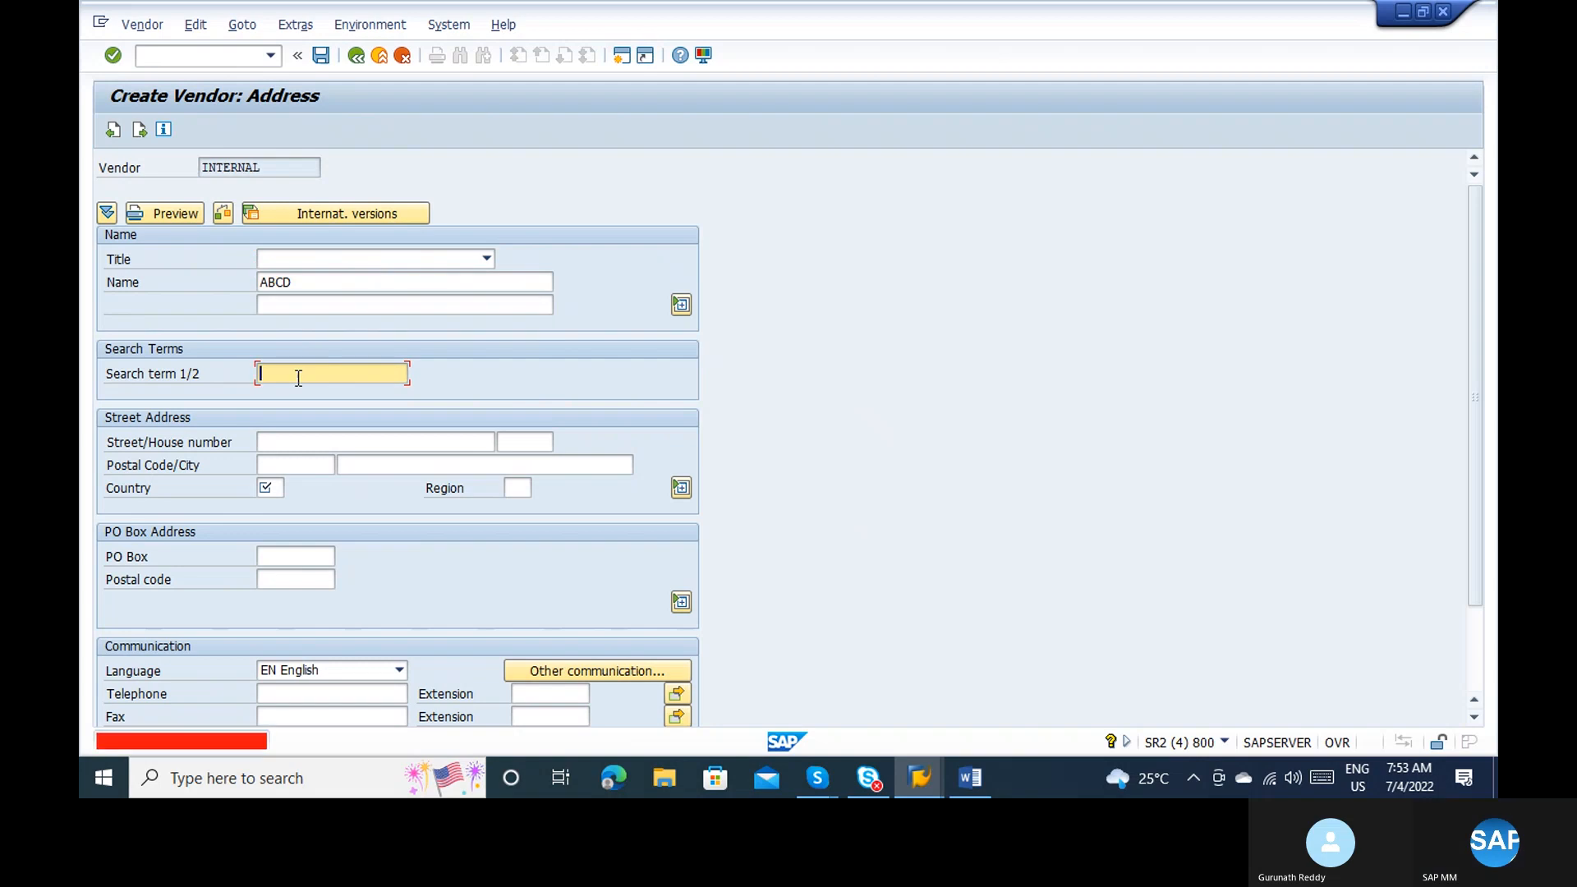
pyautogui.press('Return')
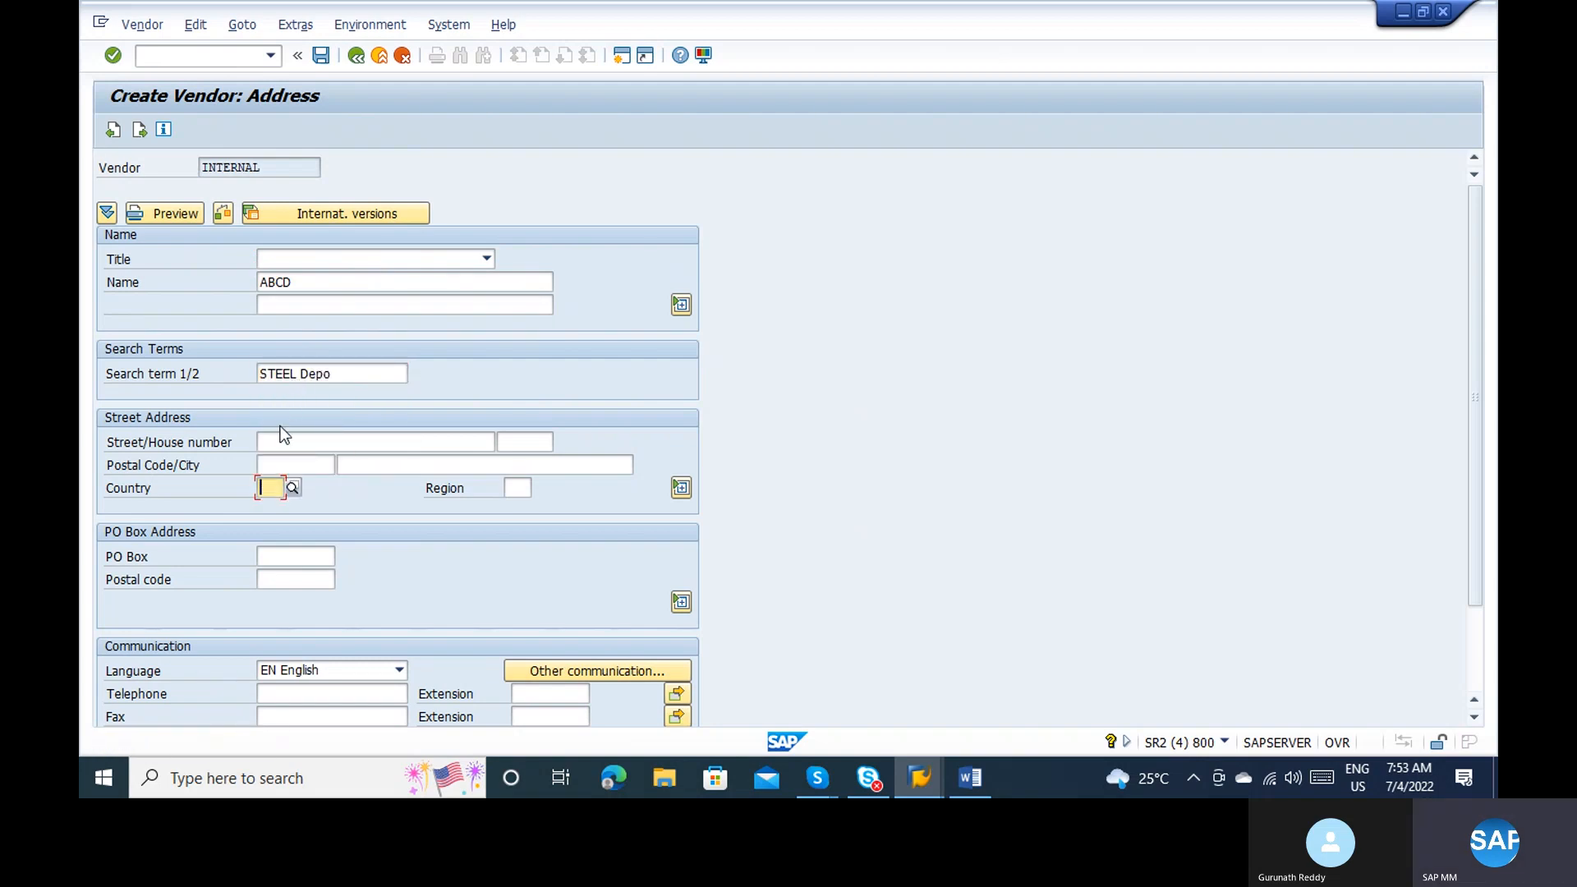
pyautogui.press('Return')
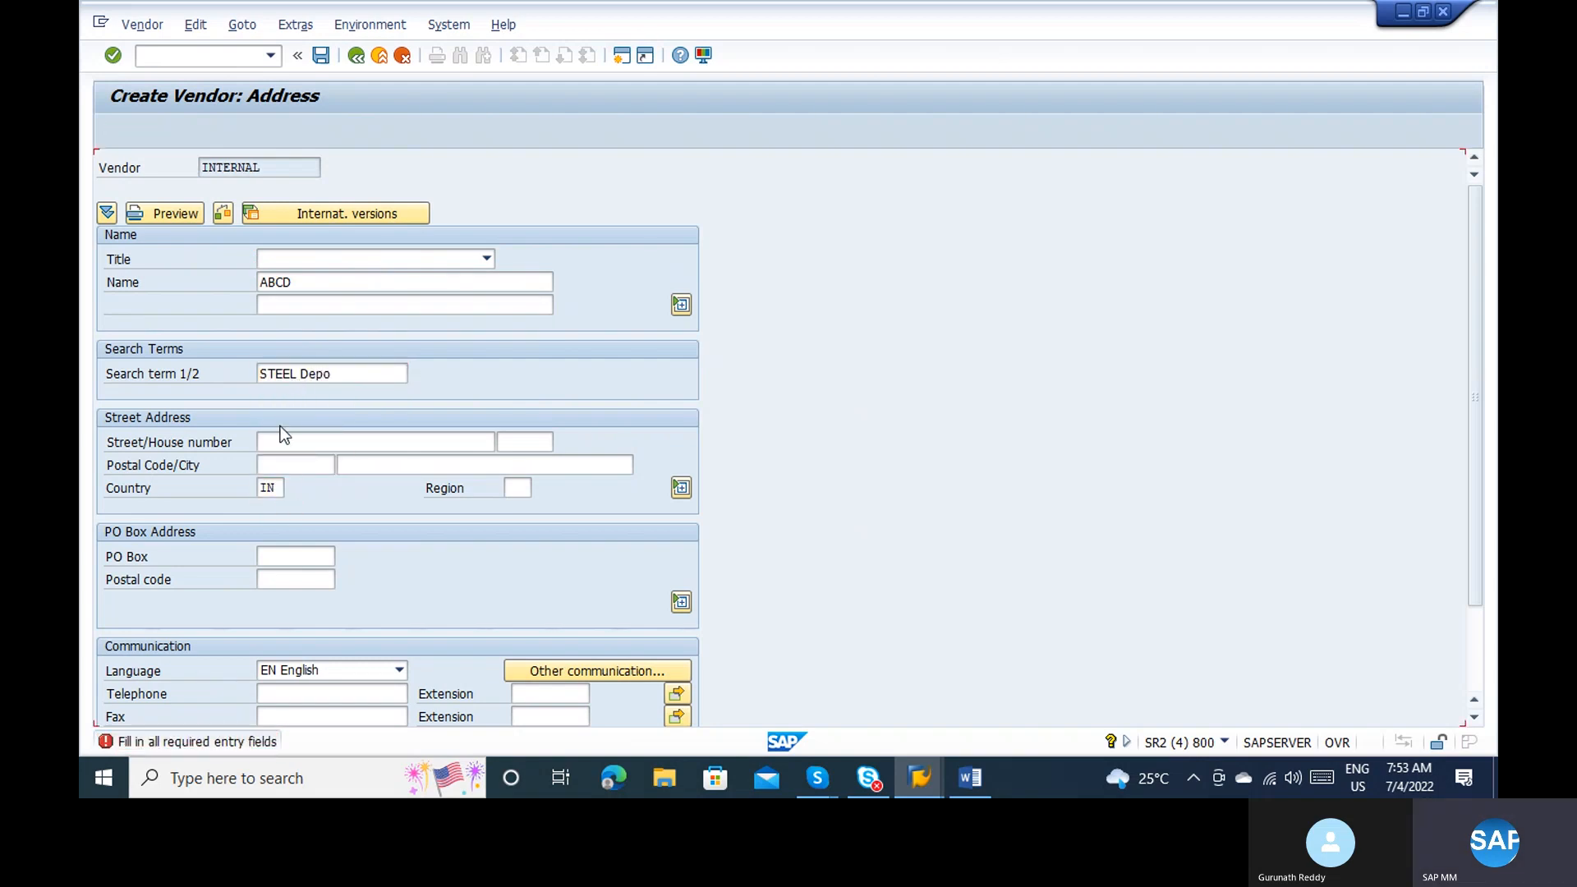
pyautogui.press('Return')
# Step: Set the vendor's reconciliation account to 160000 and cash management group to A1 in the accounting information
pyautogui.press('Return')
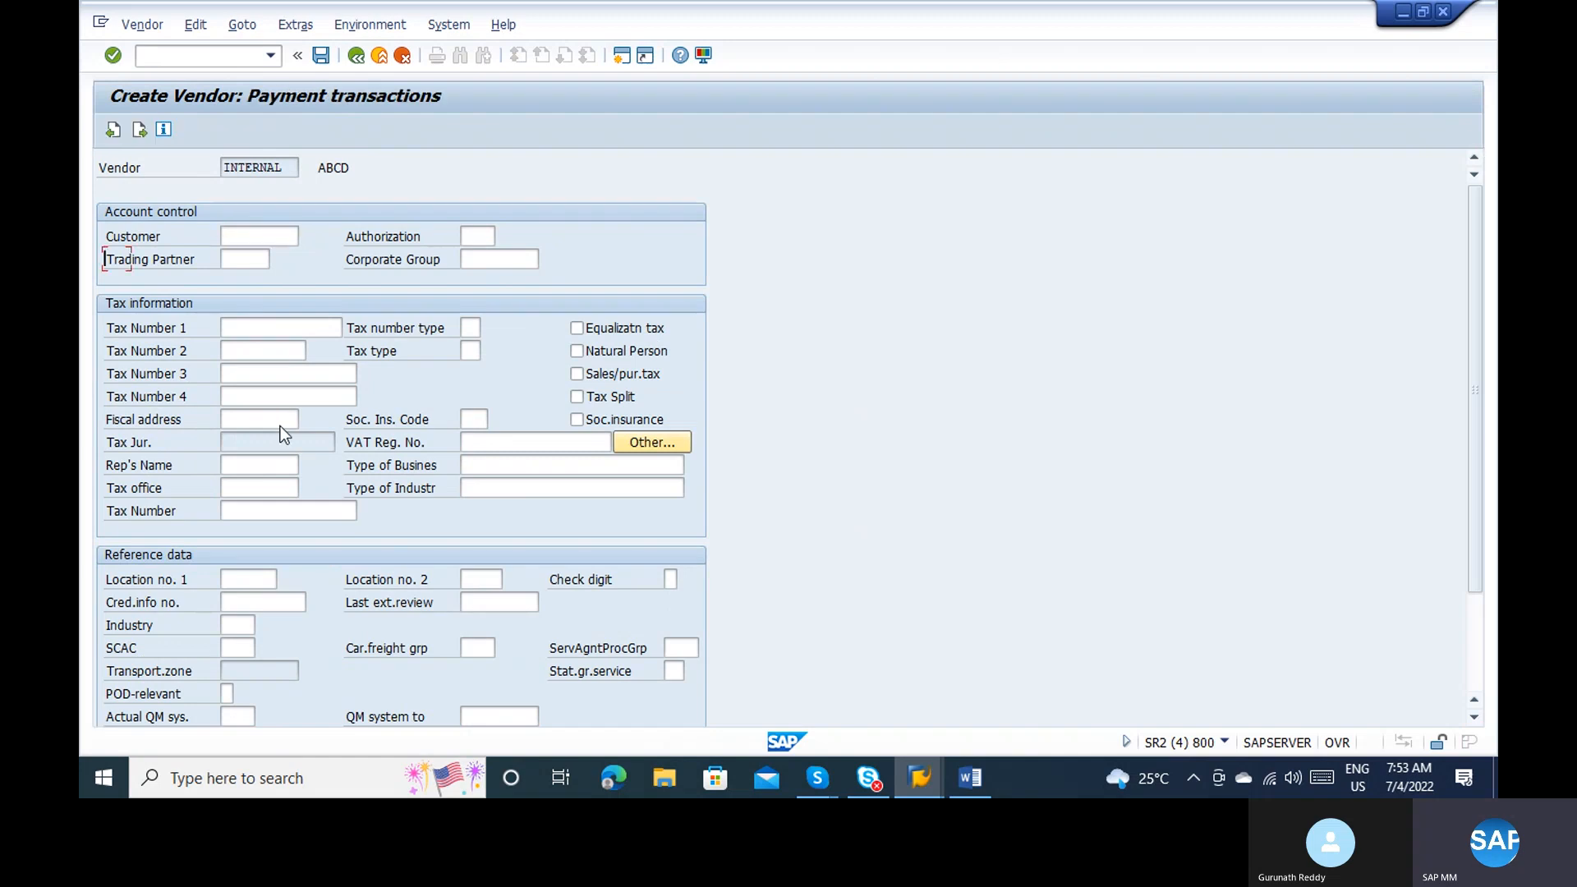
pyautogui.press('Return')
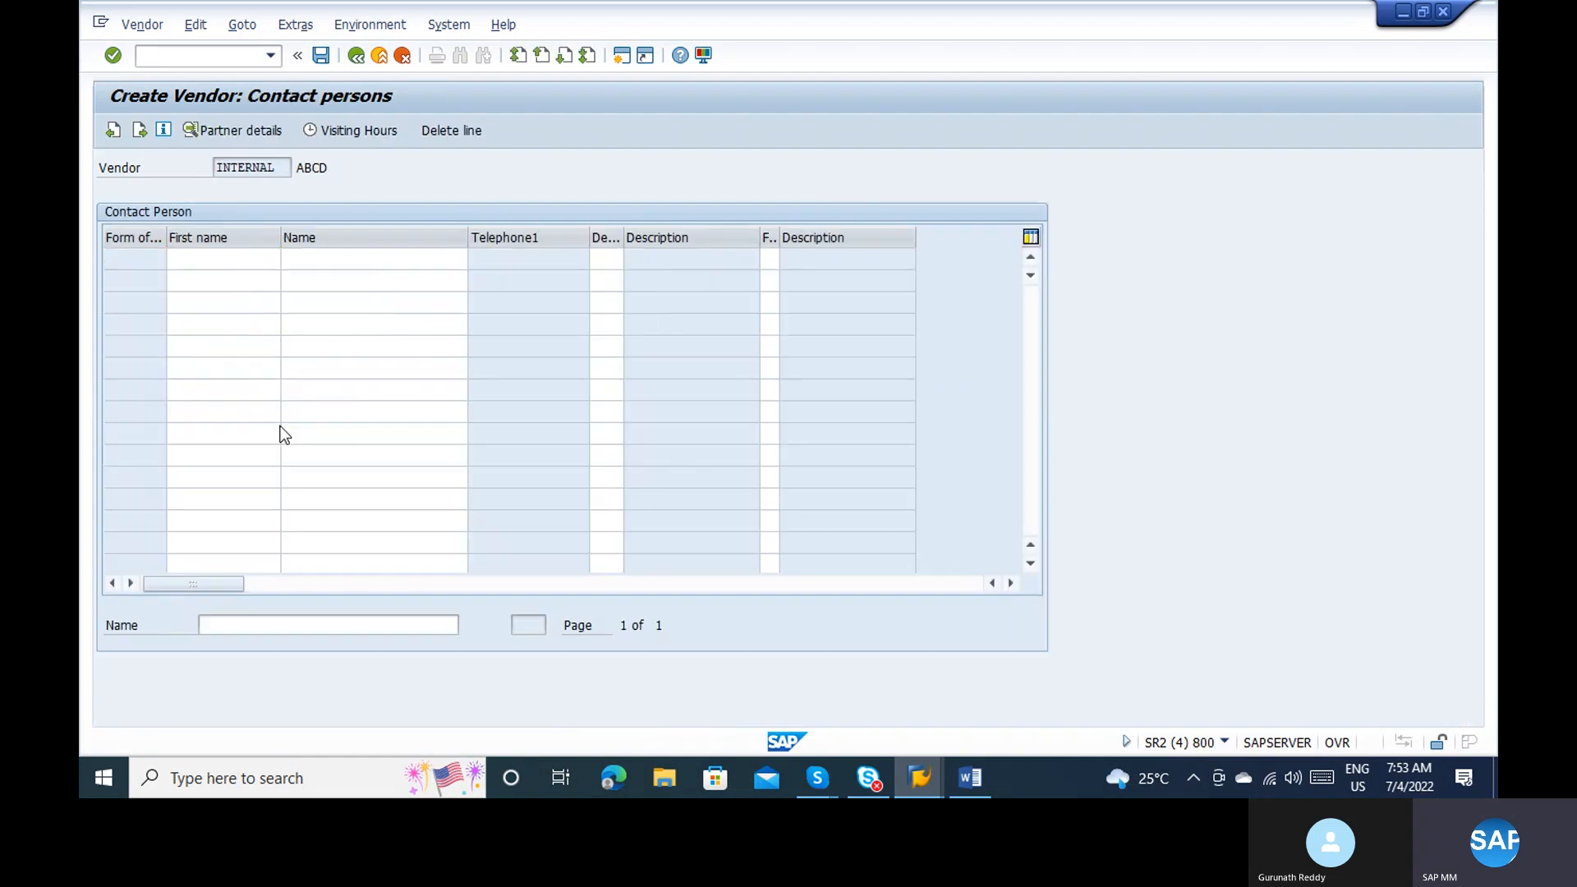
pyautogui.press('Return')
pyautogui.press('Return')
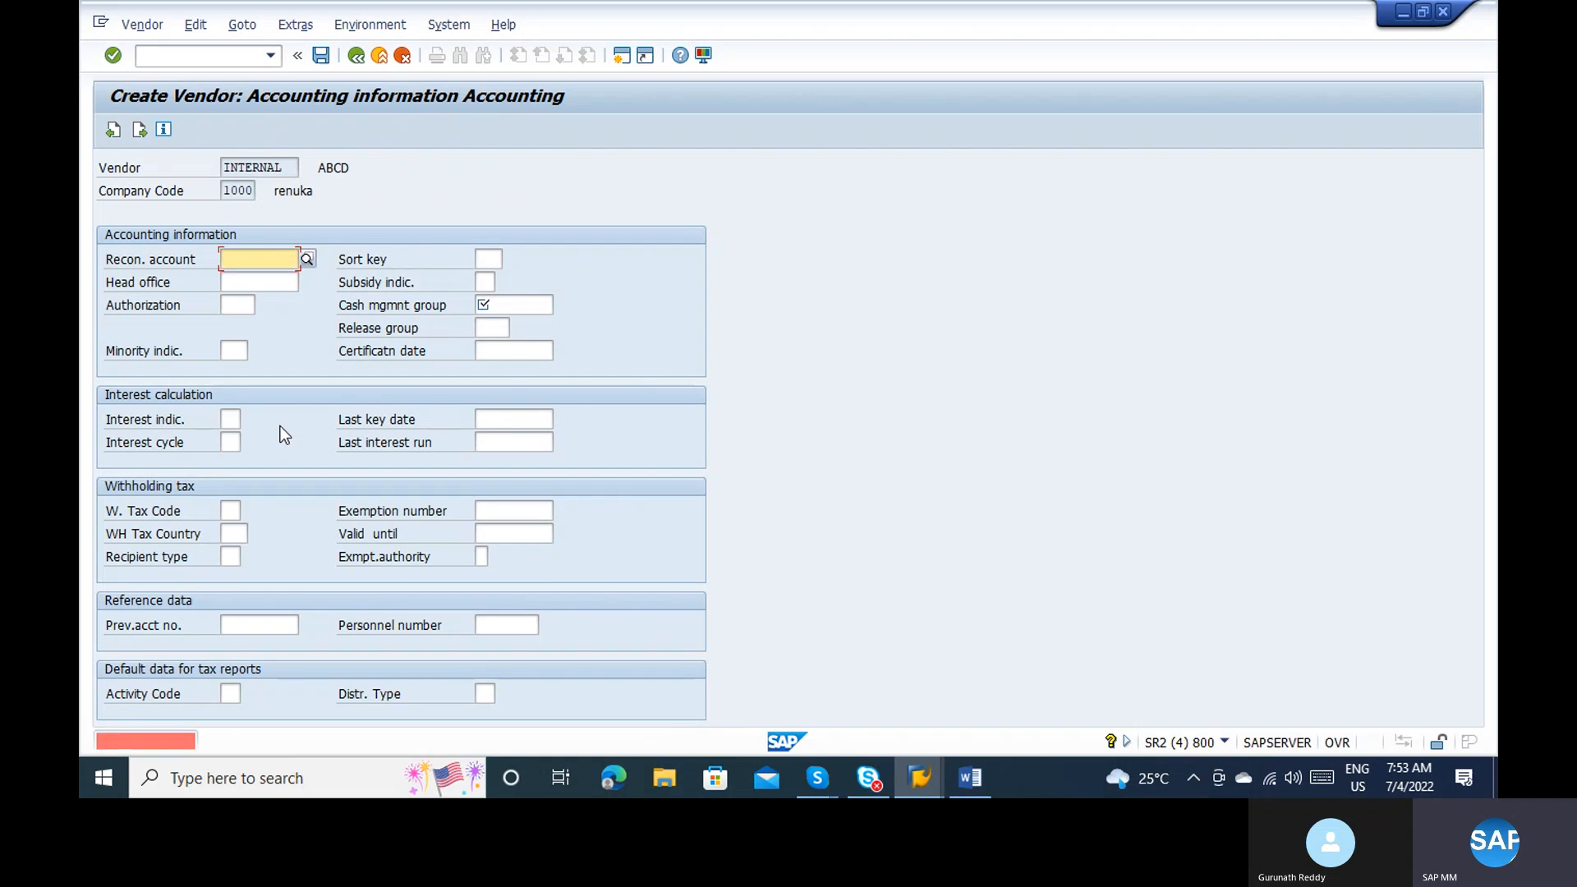
pyautogui.write('160000')
pyautogui.press('Down')
pyautogui.press('Tab')
pyautogui.press('Tab')
pyautogui.press('Tab')
pyautogui.press('Tab')
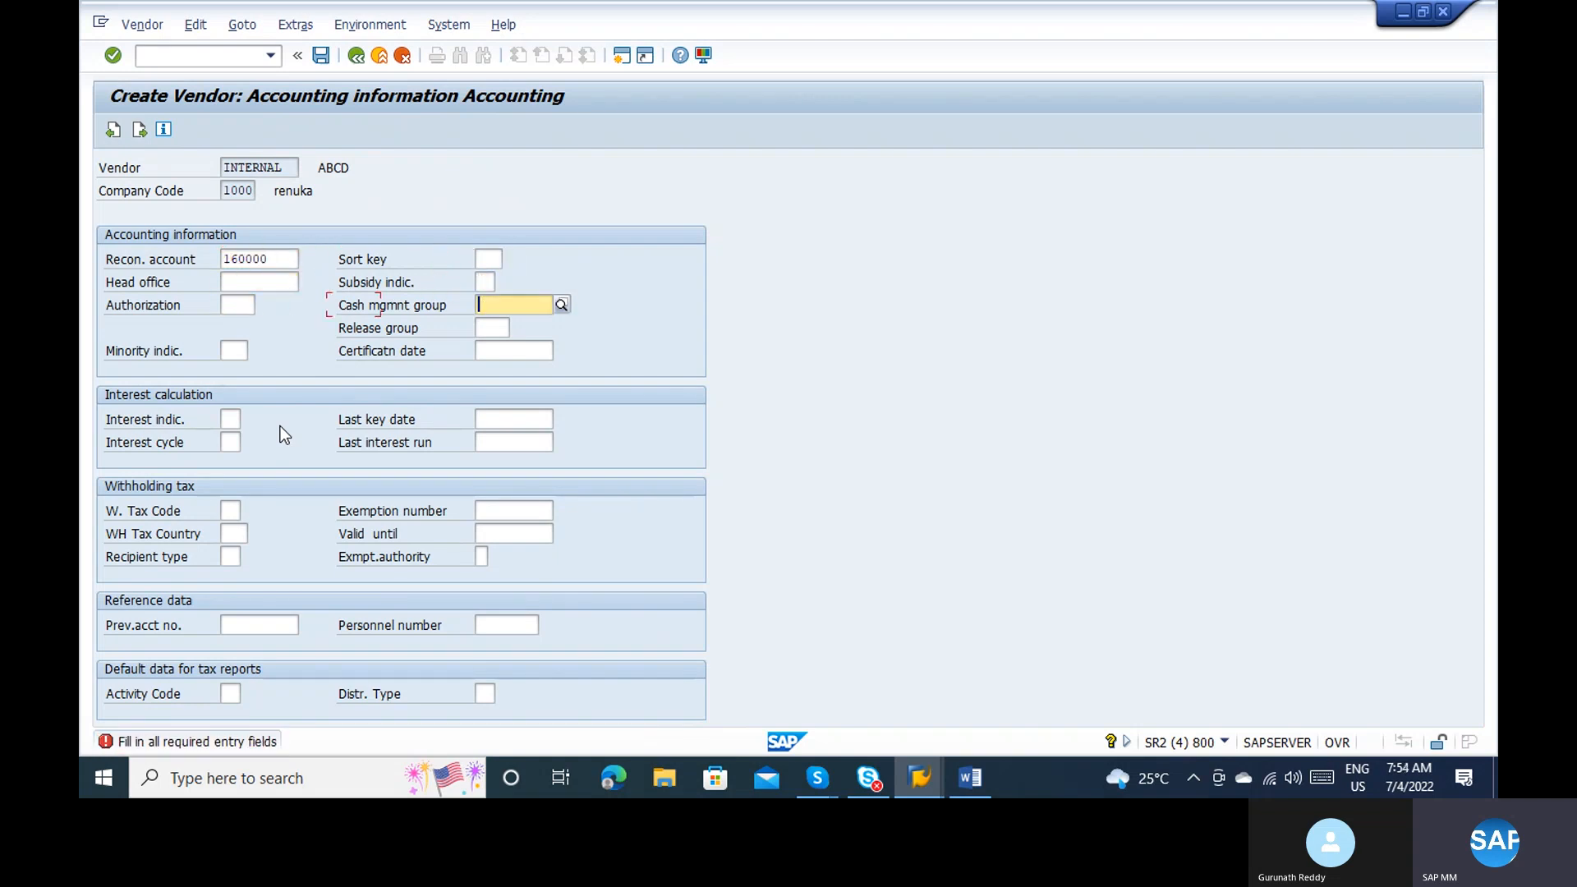
pyautogui.write('A1')
pyautogui.press('Return')
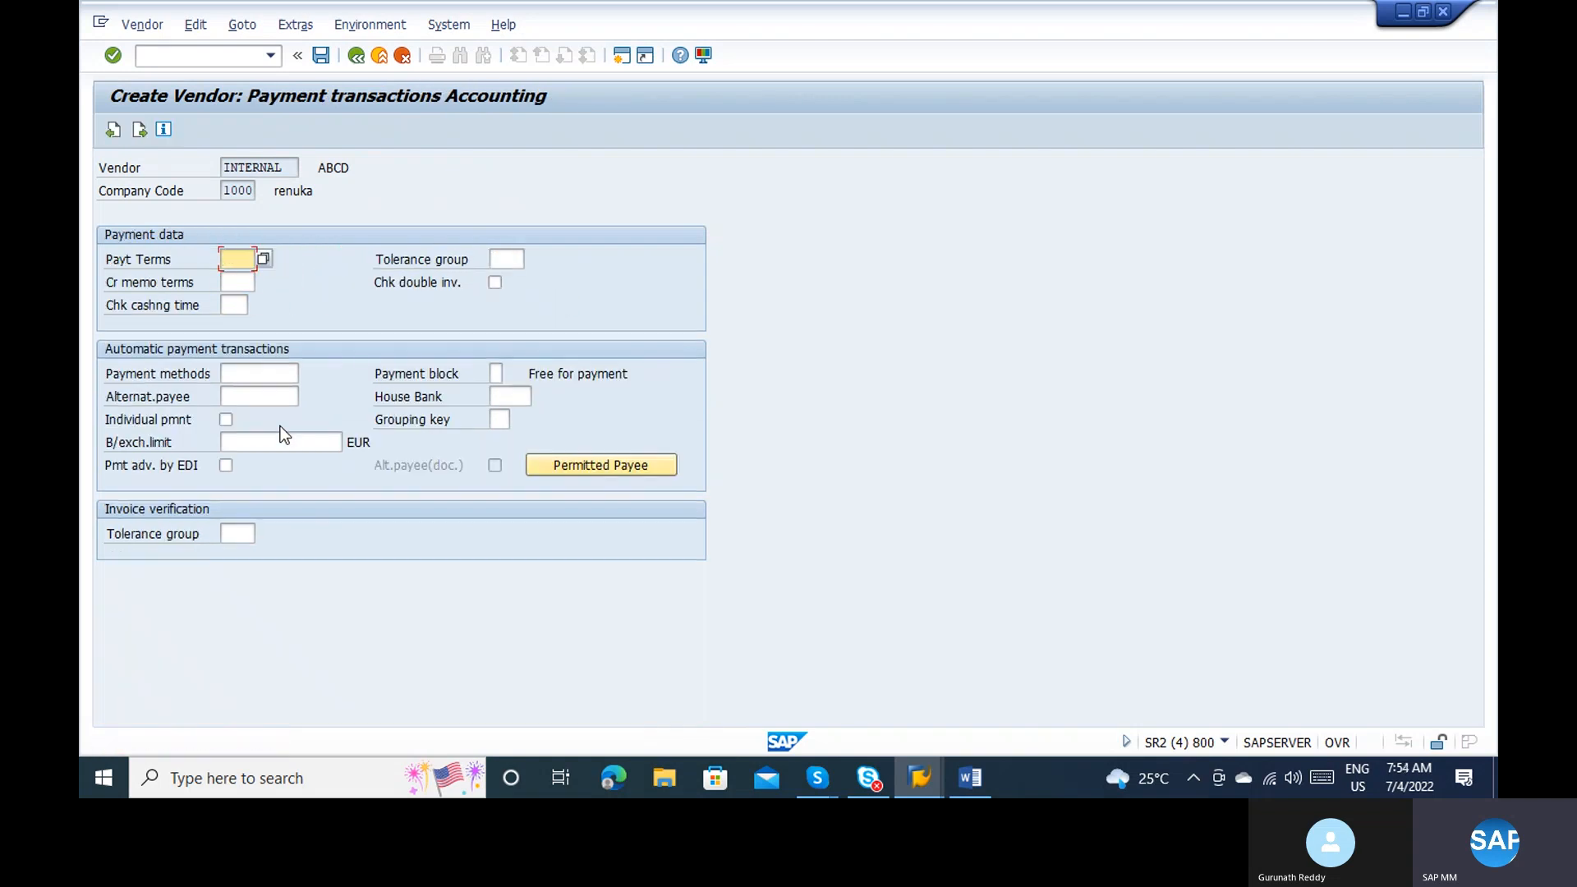
# Step: Skip the payment transactions and correspondence data, and set the order currency to INR in the purchasing data
pyautogui.press('Return')
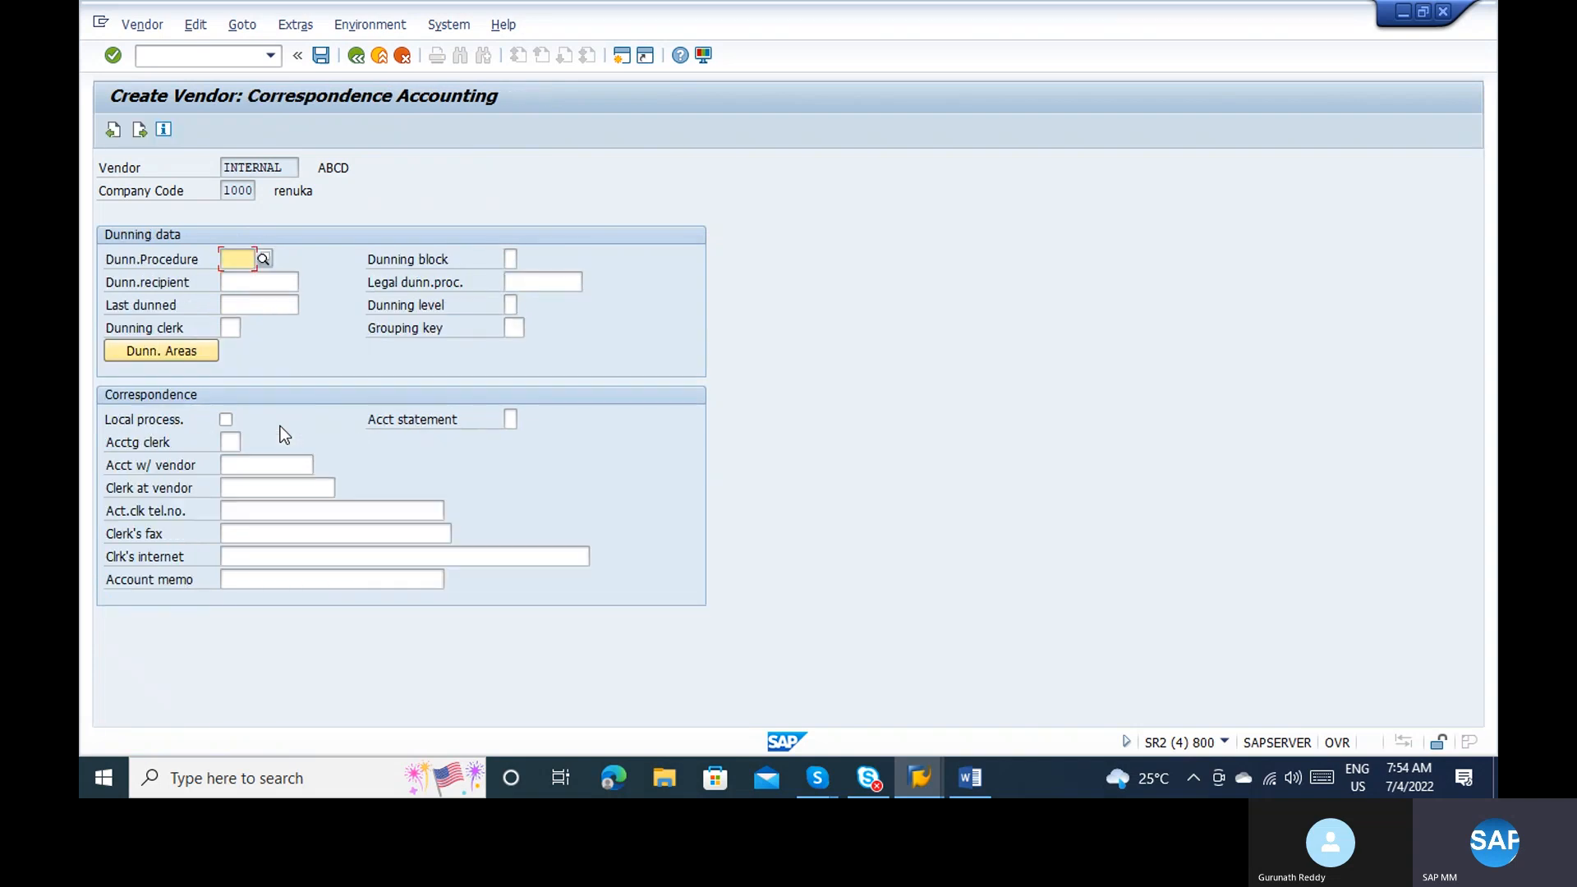
pyautogui.press('Return')
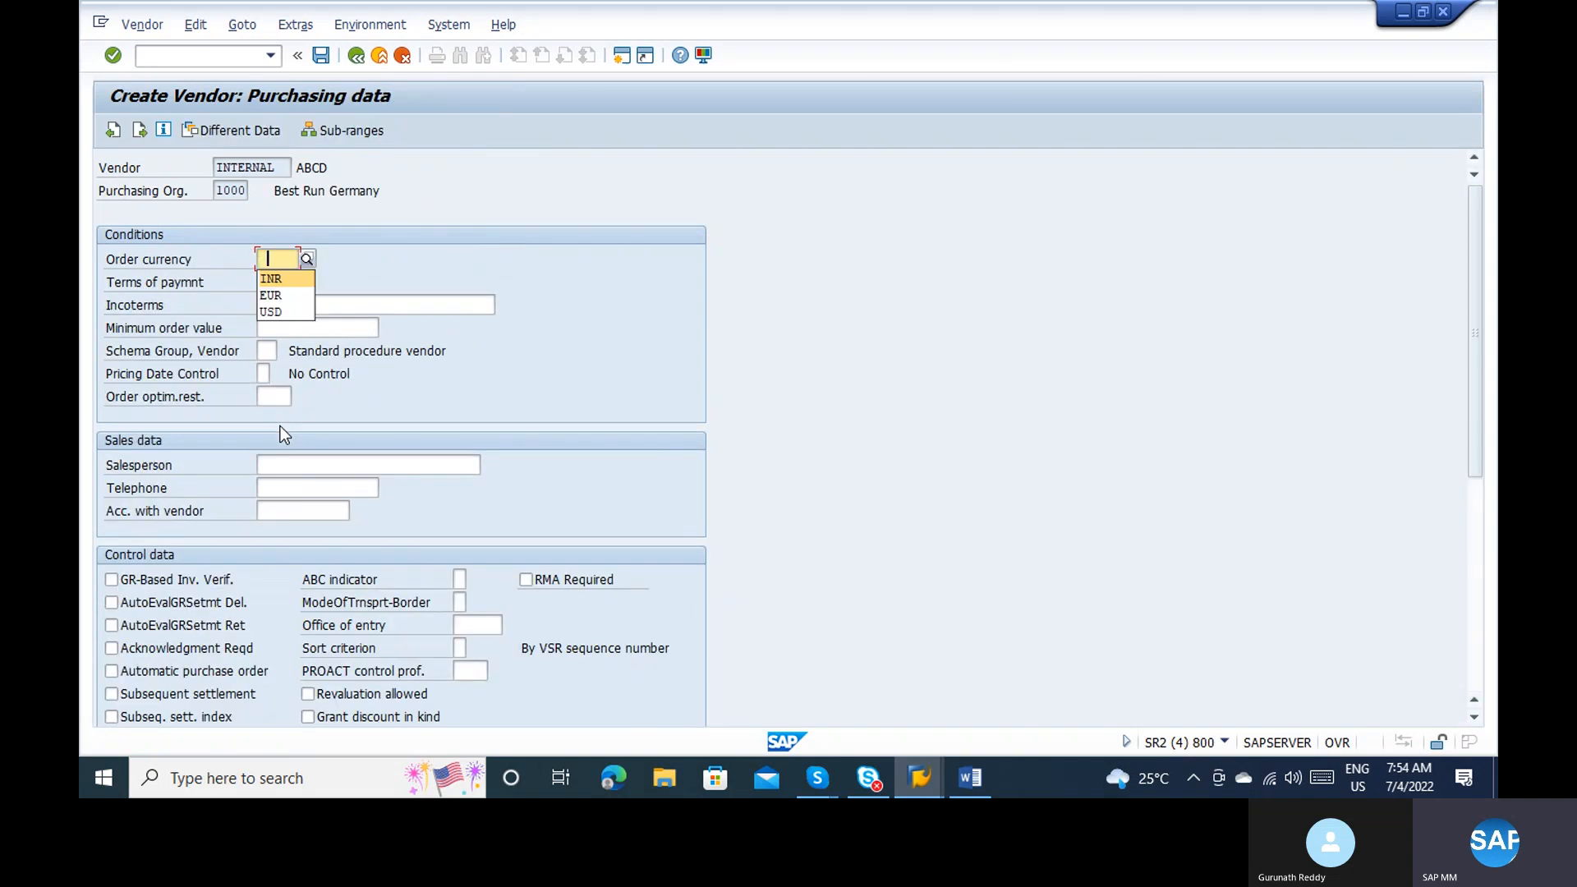
pyautogui.write('INR')
pyautogui.press('Return')
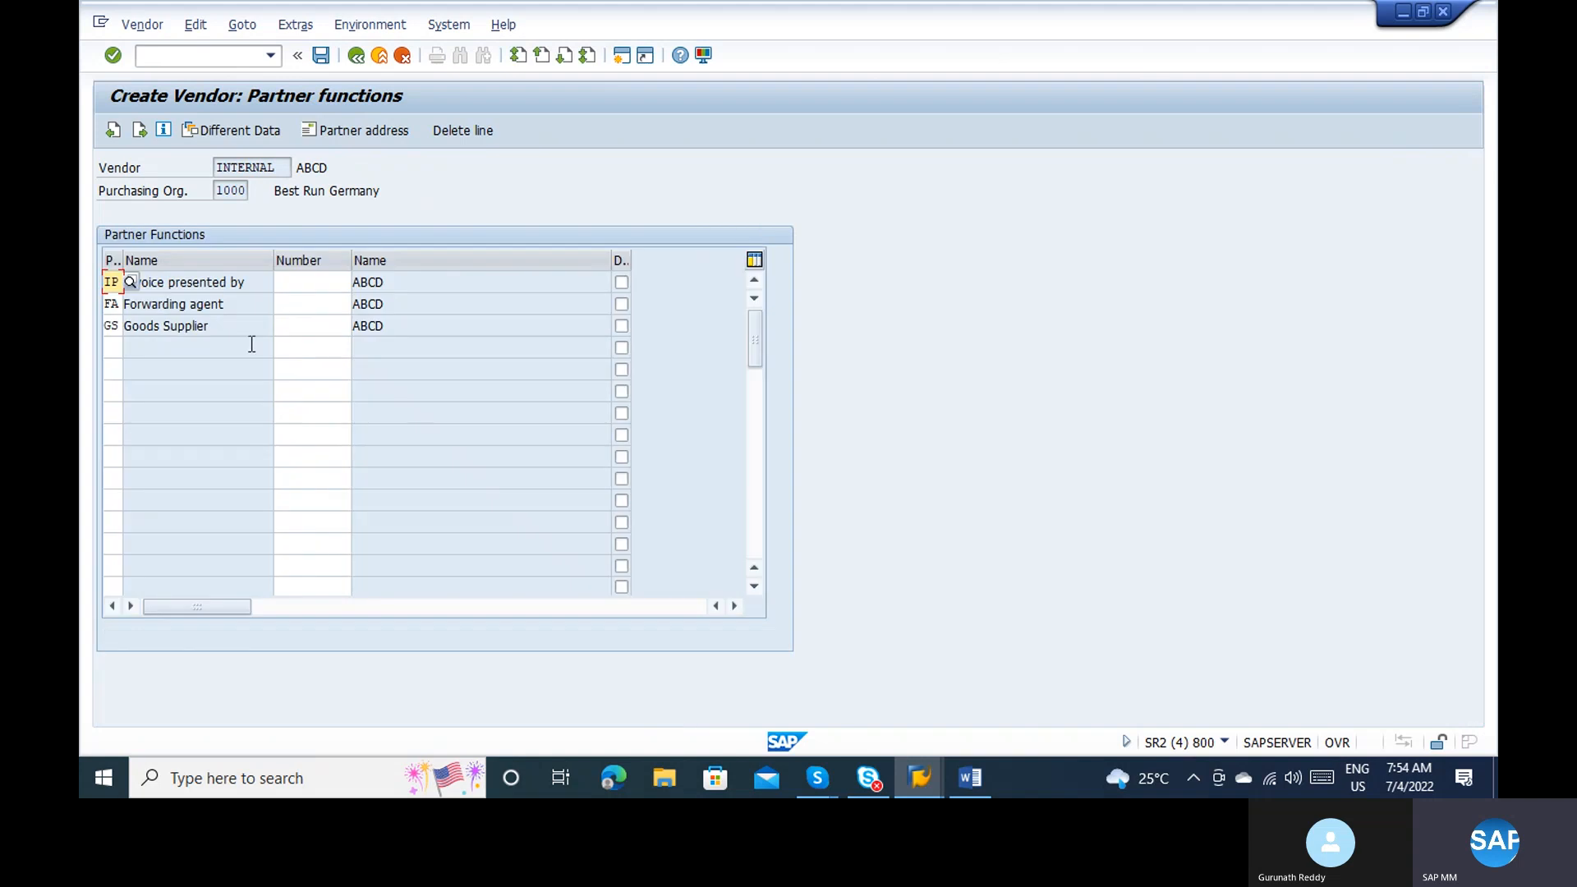
# Step: Assign partner number 1 to Invoice presented by (IP) and number 2 to Forwarding agent (FA)
pyautogui.click(307, 285)
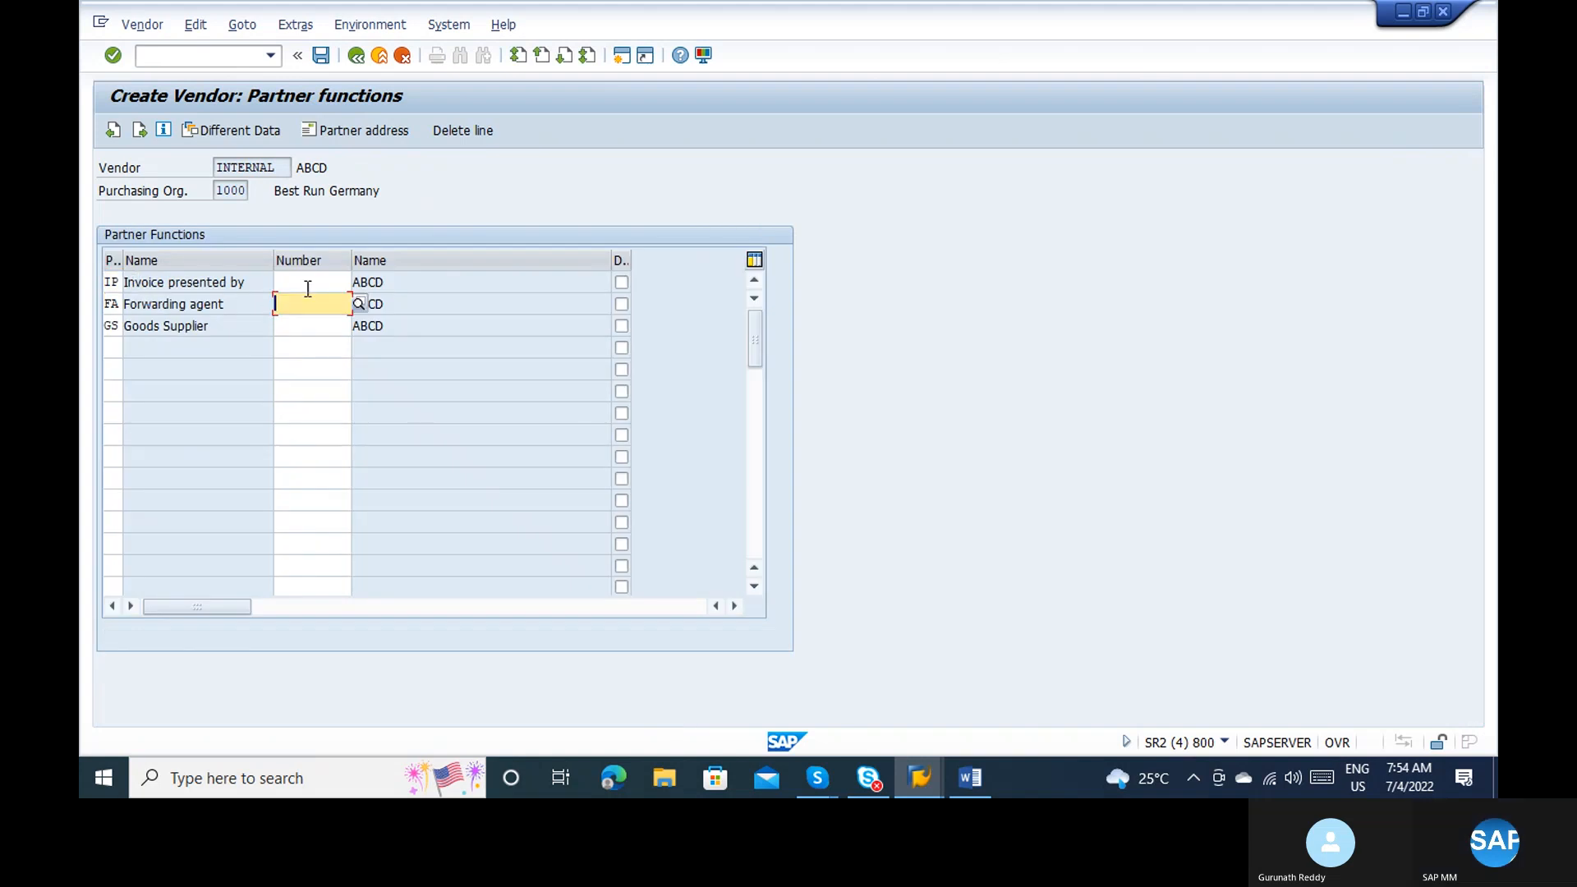
pyautogui.write('1')
pyautogui.press('Return')
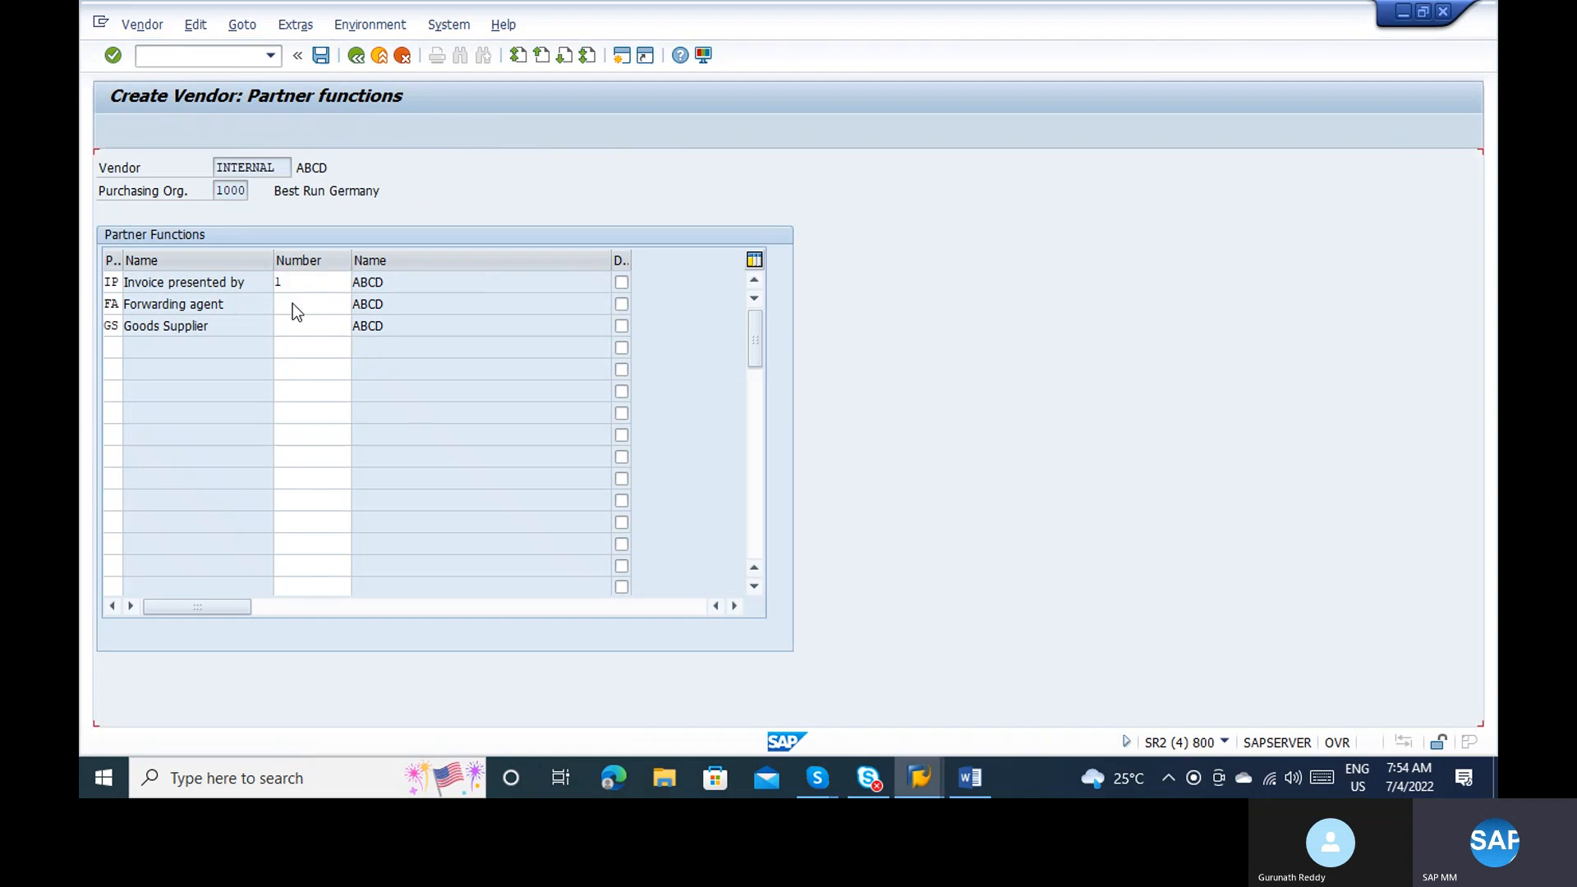
pyautogui.click(294, 304)
pyautogui.write('1')
pyautogui.press('BackSpace')
pyautogui.write('2')
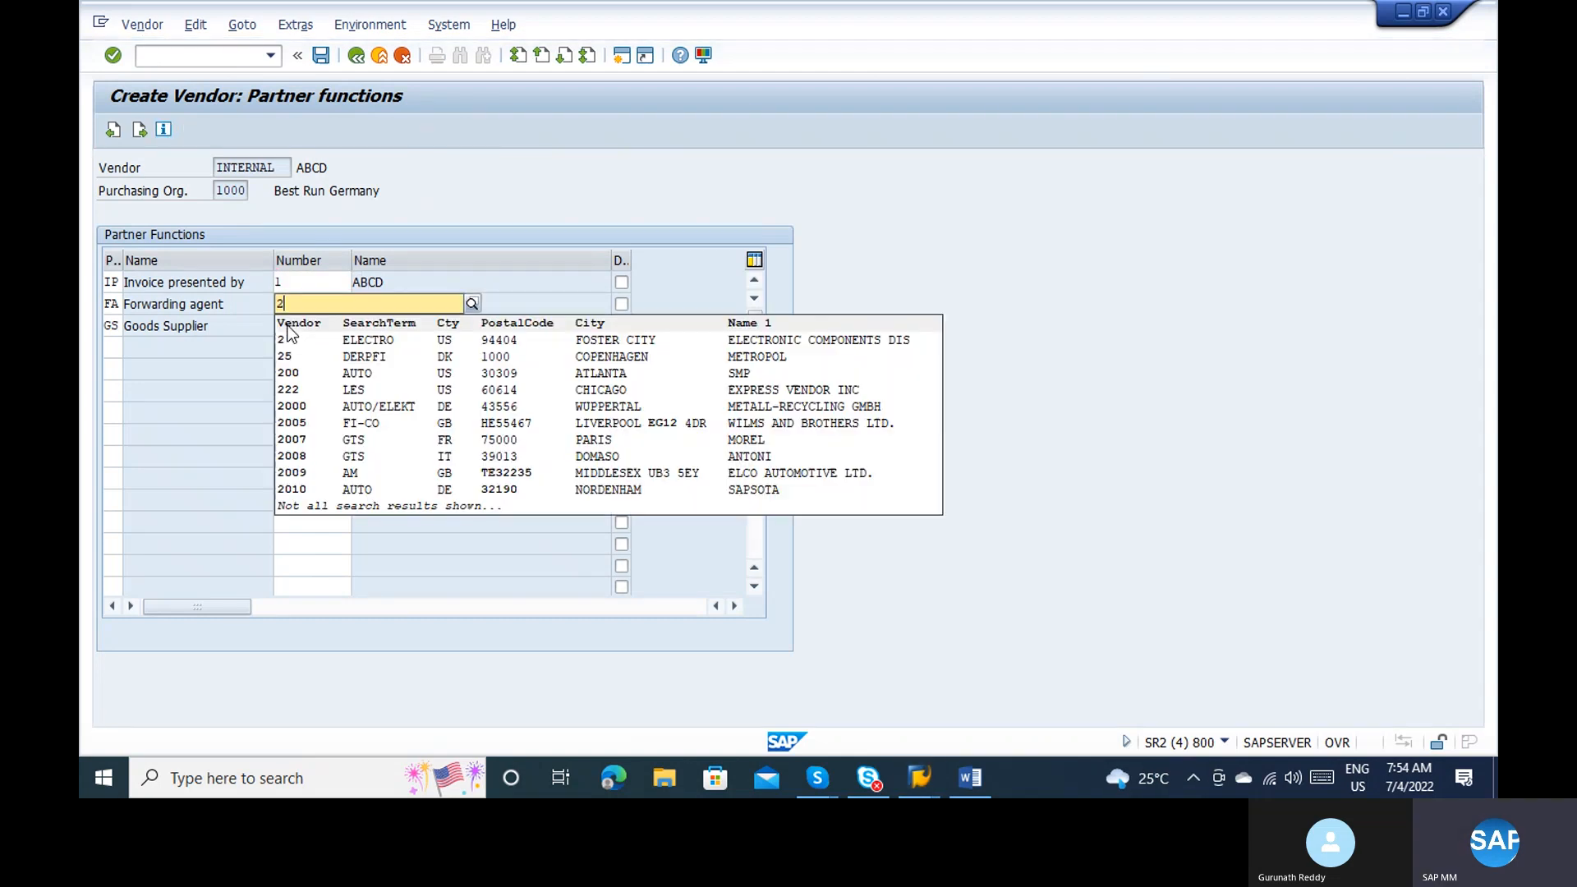
pyautogui.click(286, 337)
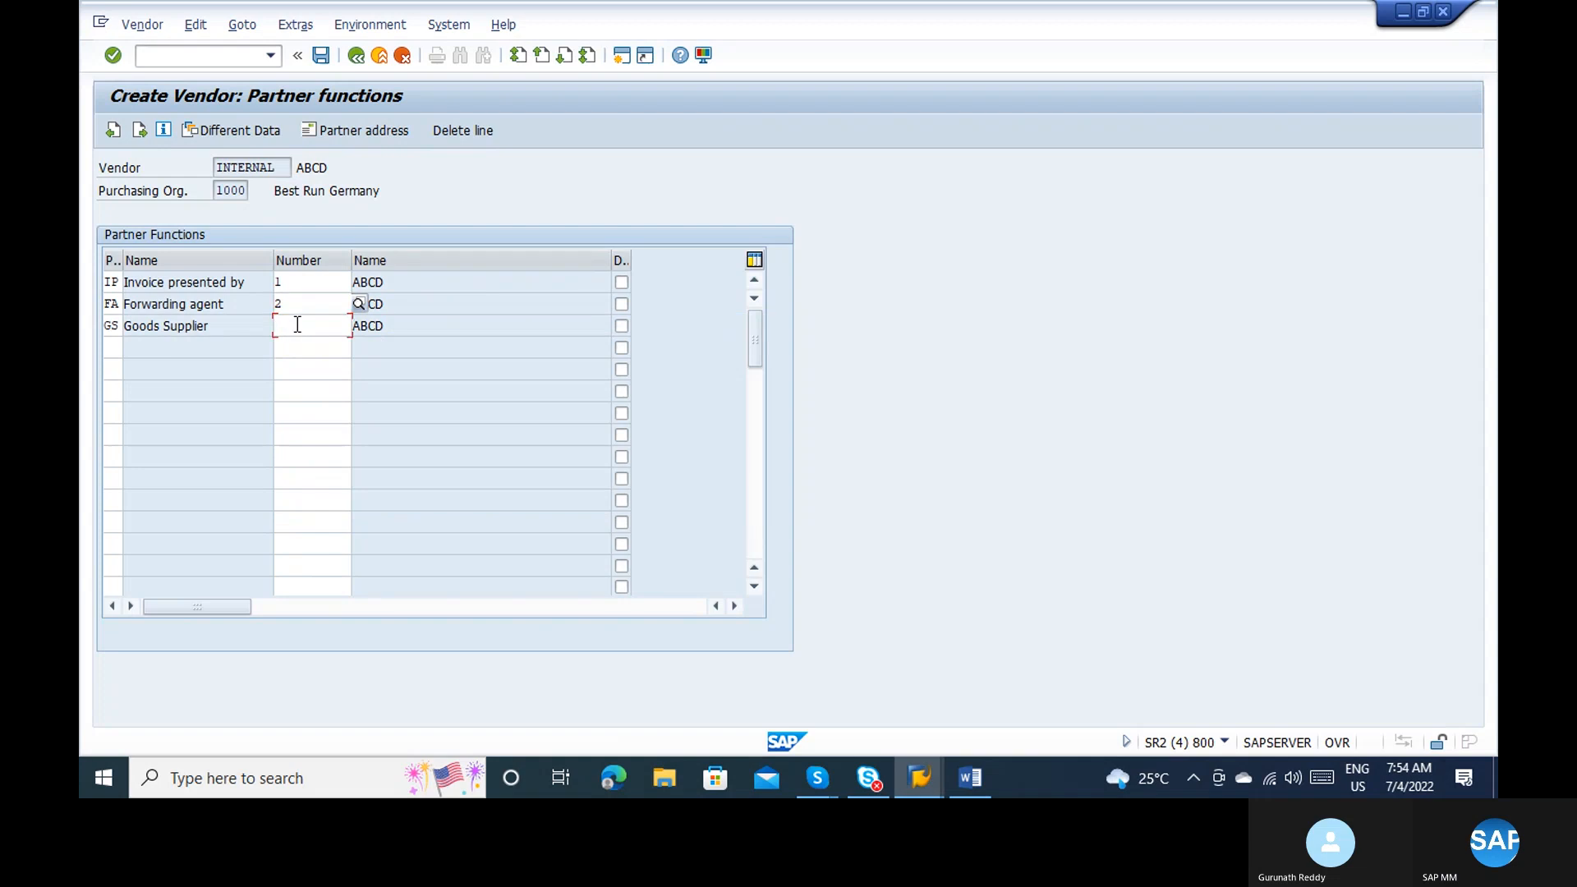
# Step: Try to assign partner number 3 to the Goods Supplier (GS) function
pyautogui.click(297, 325)
pyautogui.write('3')
pyautogui.press('Return')
pyautogui.press('Return')
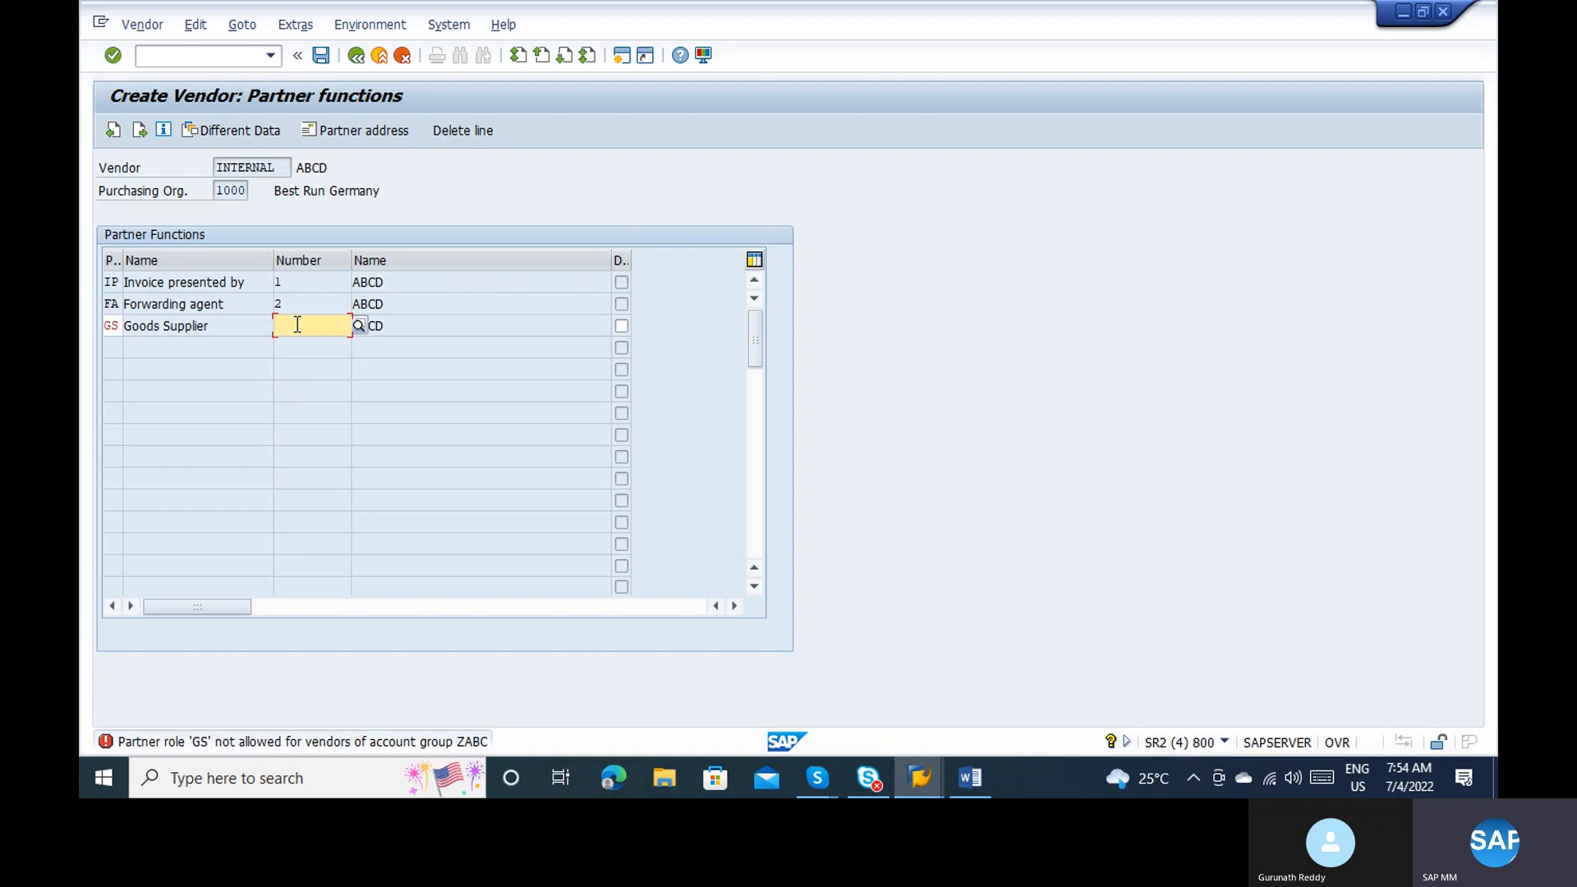
pyautogui.press('Return')
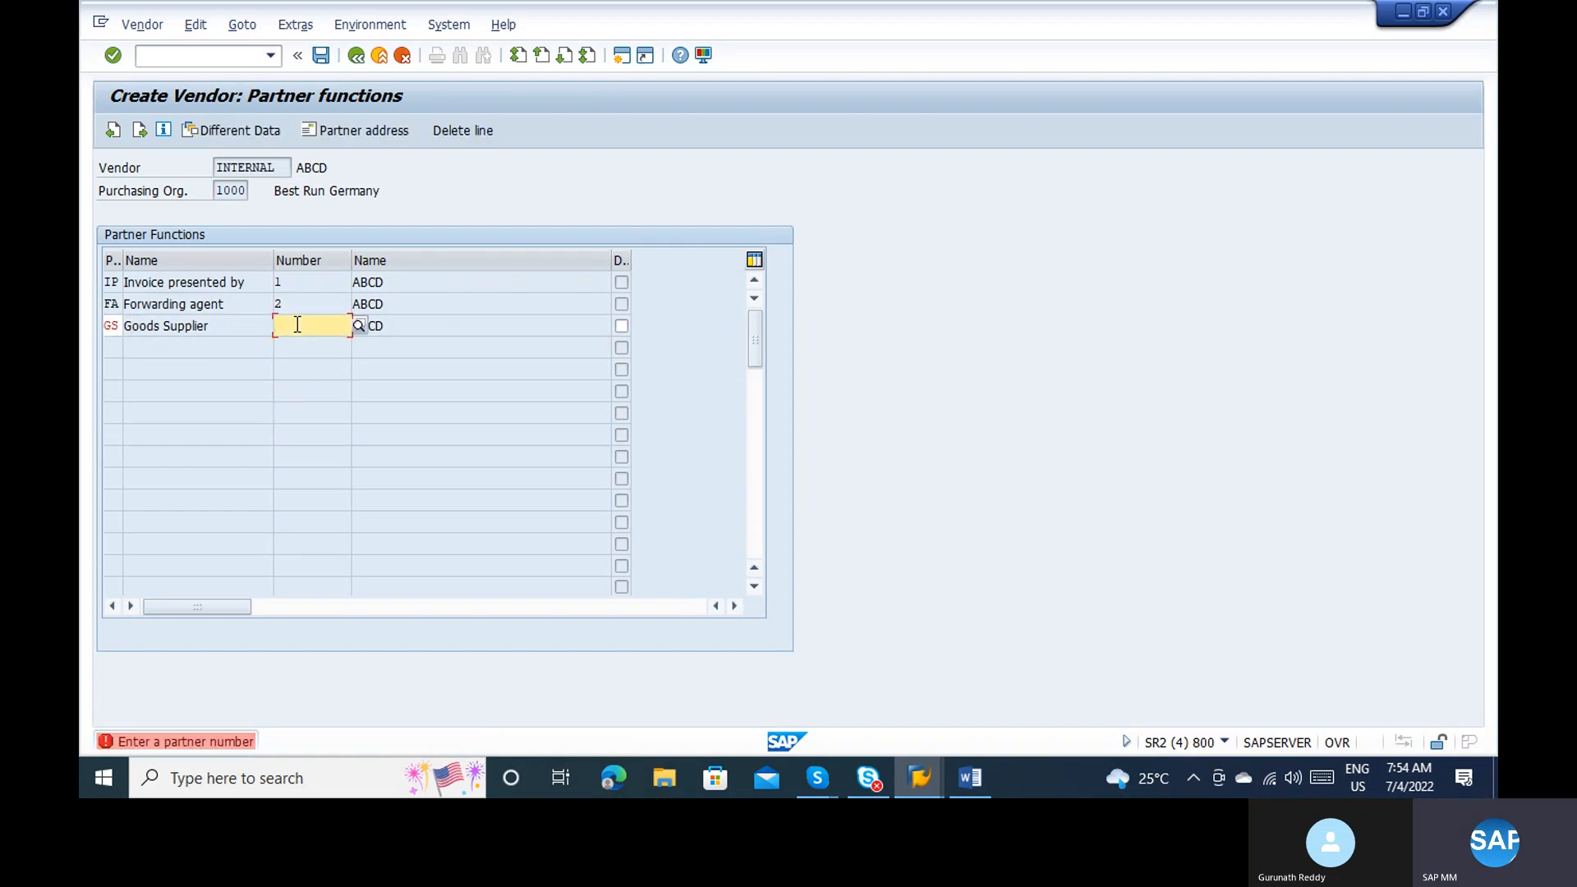
pyautogui.write('3')
pyautogui.press('Return')
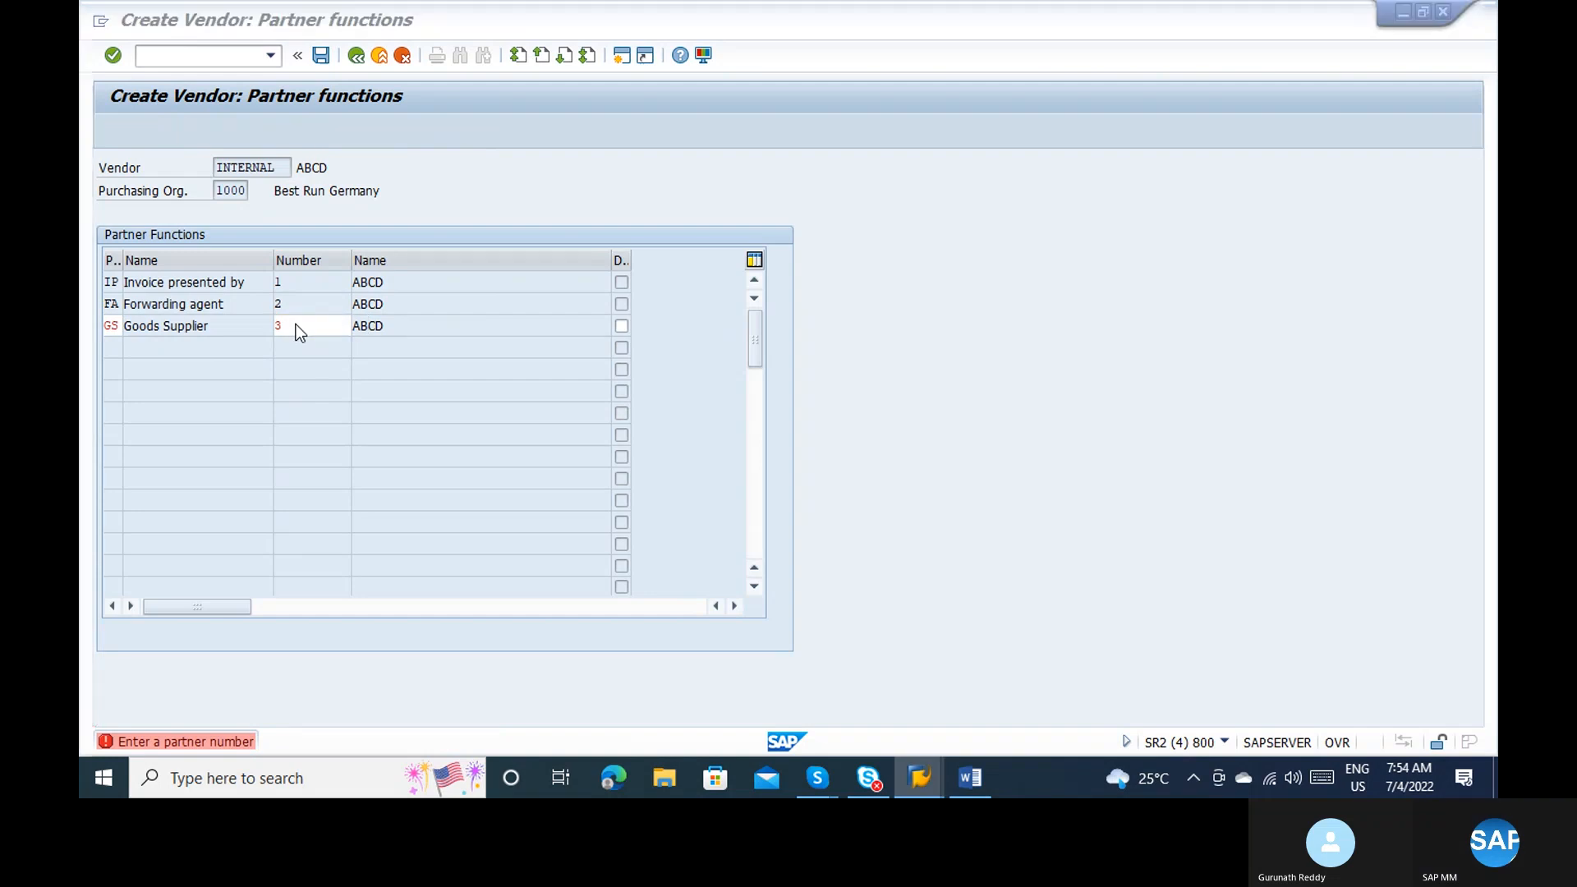
# Step: Switch to the Customizing session, leave the schema assignment view and open Define Permissible Partner Roles per Account Group
pyautogui.hotkey('alt', 'Tab')
pyautogui.hotkey('alt', 'Tab')
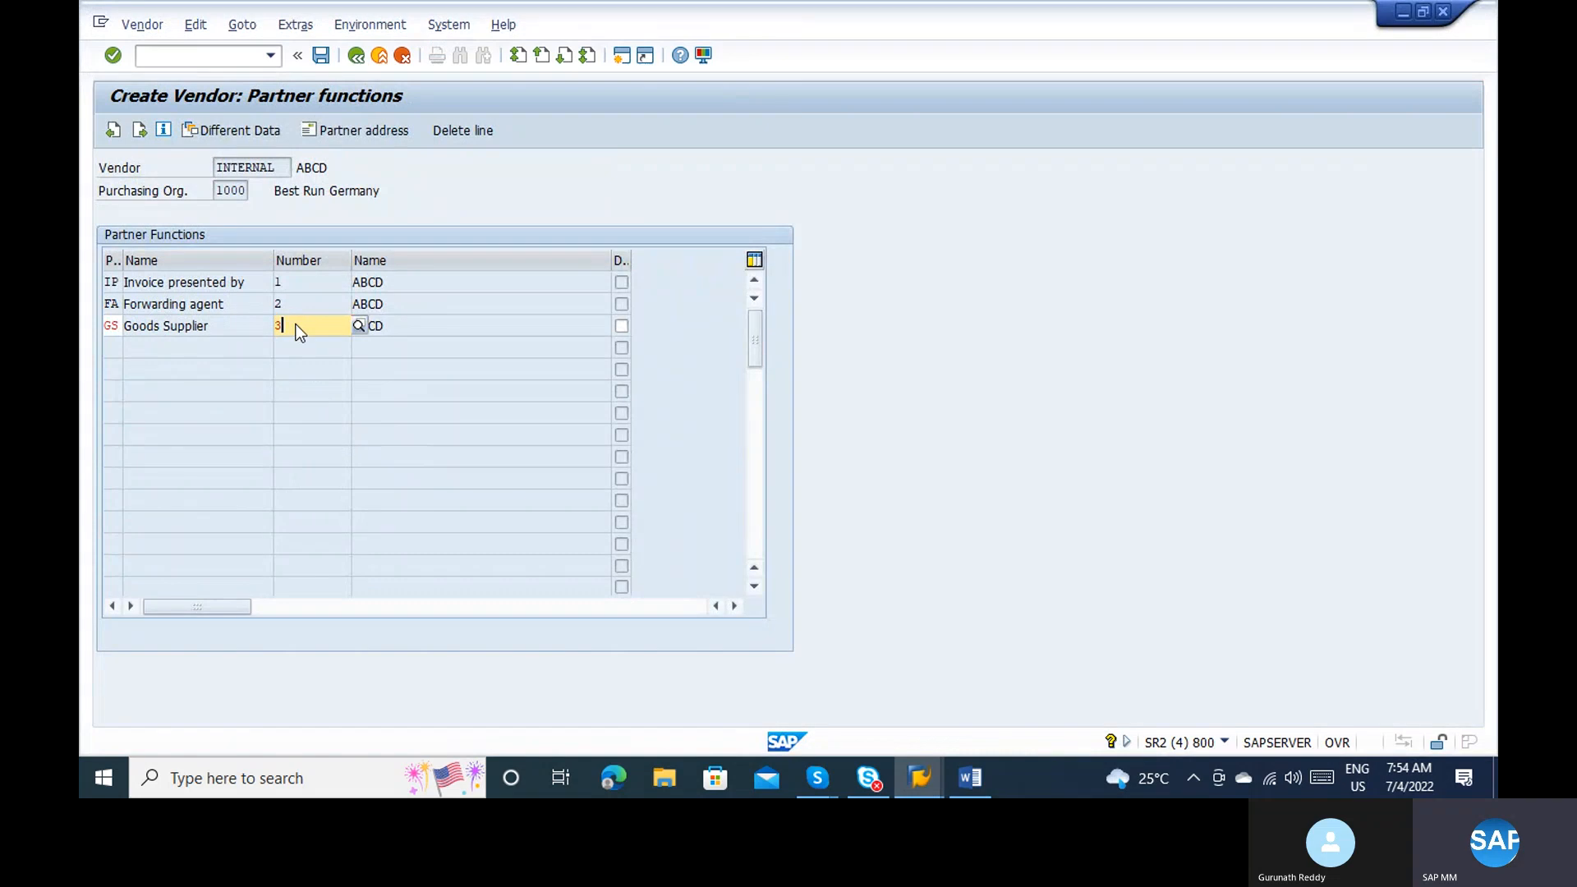
pyautogui.hotkey('alt', 'Tab')
pyautogui.hotkey('alt', 'Tab')
pyautogui.hotkey('alt', 'Tab')
pyautogui.hotkey('alt', 'Tab')
pyautogui.hotkey('alt', 'shift', 'Tab')
pyautogui.hotkey('alt', 'shift', 'Tab')
pyautogui.hotkey('alt', 'shift', 'Tab')
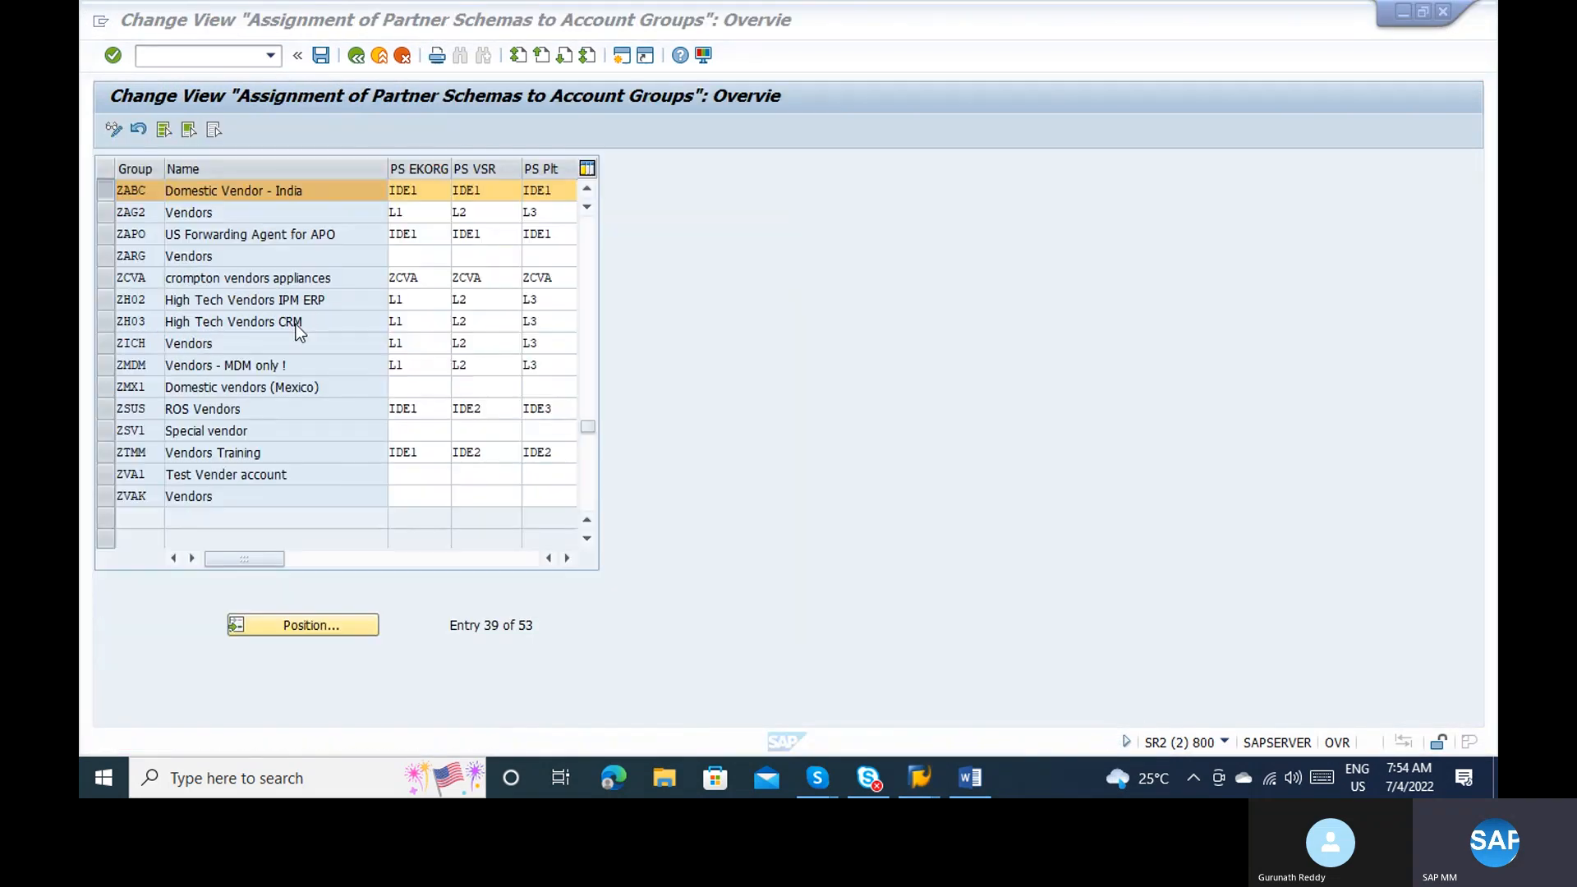
pyautogui.click(369, 61)
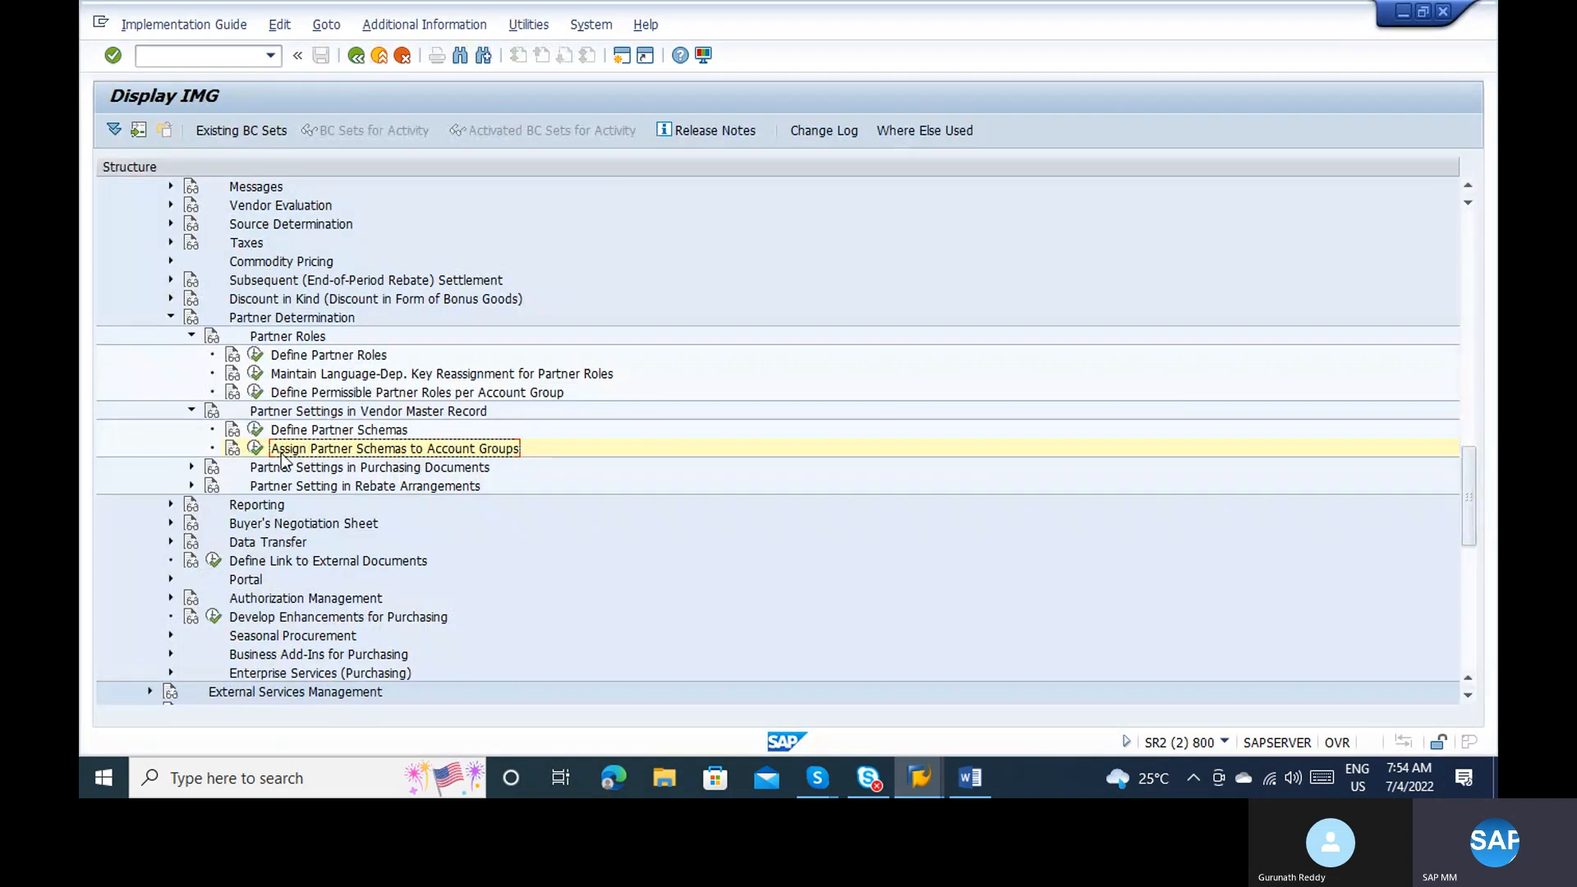
pyautogui.hotkey('alt', 'Tab')
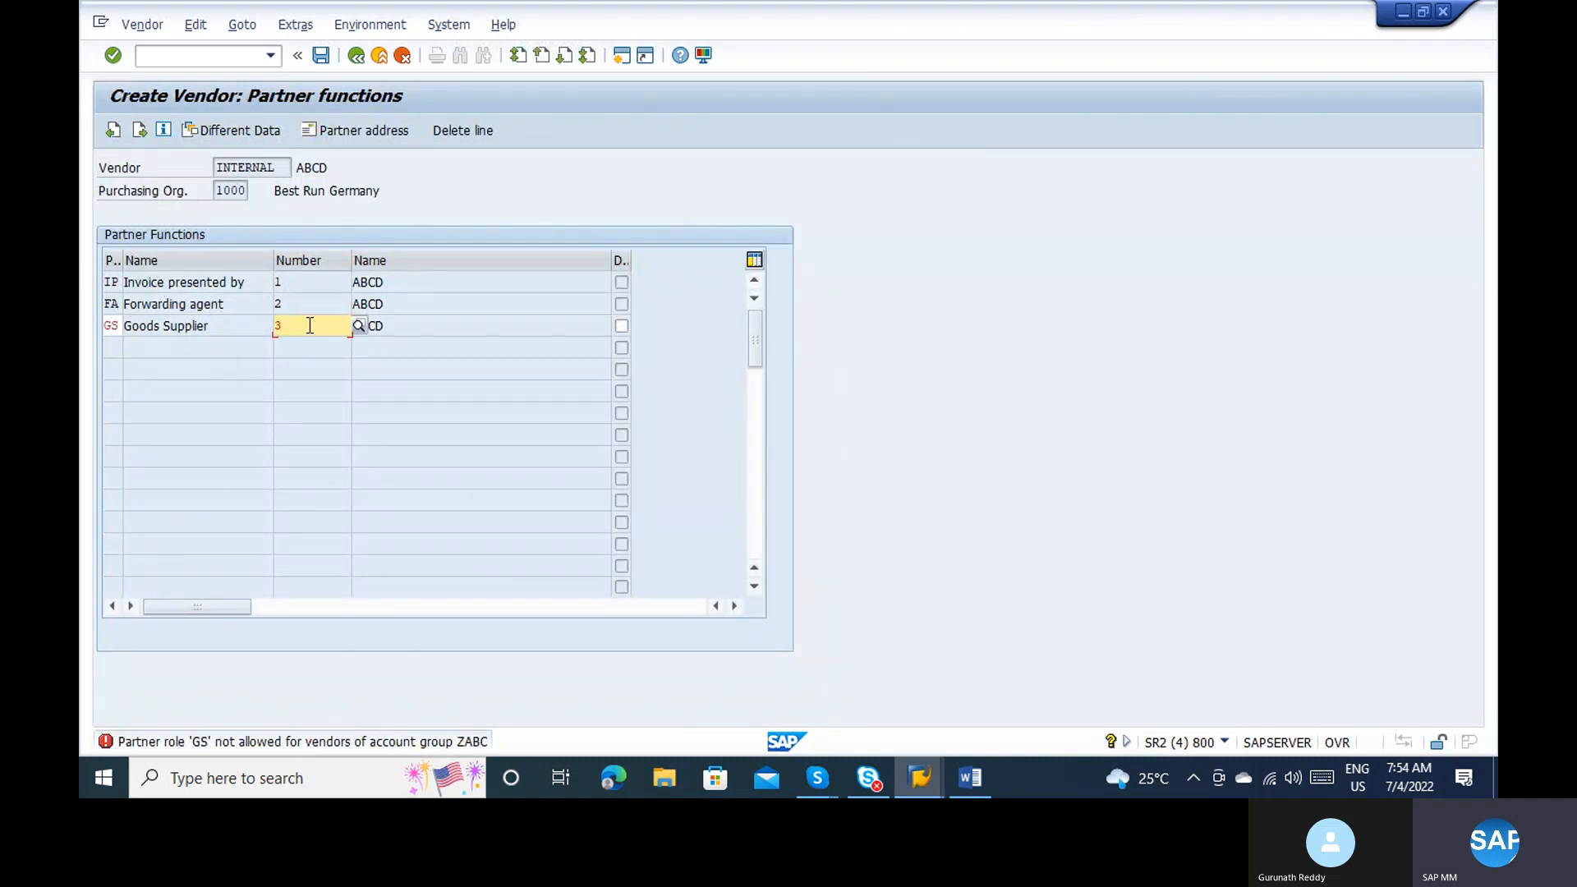
pyautogui.hotkey('alt', 'Tab')
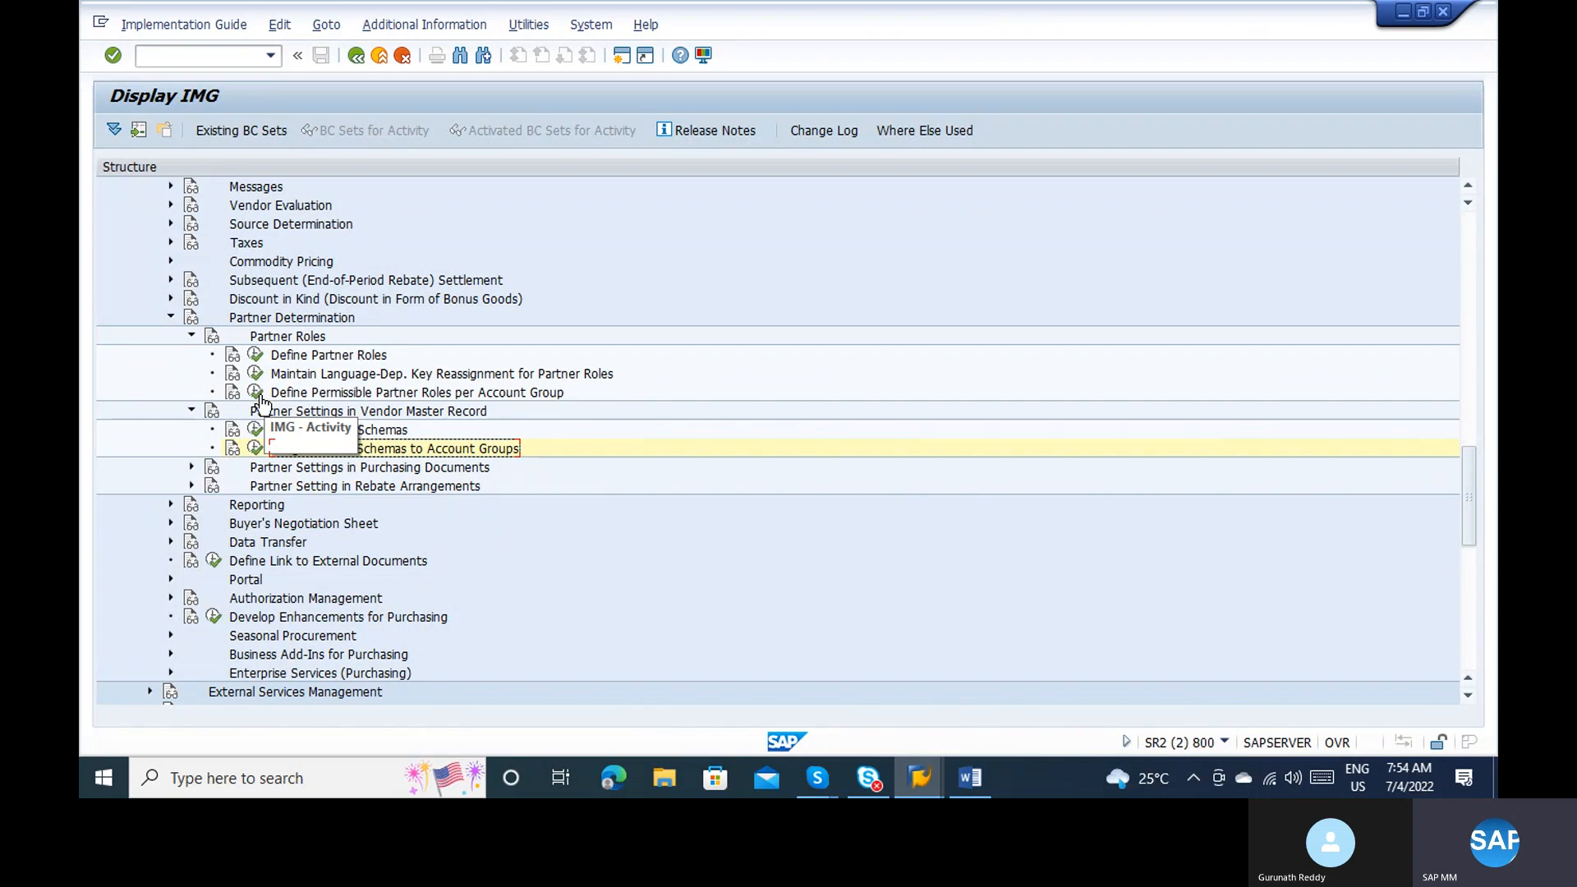
pyautogui.click(258, 394)
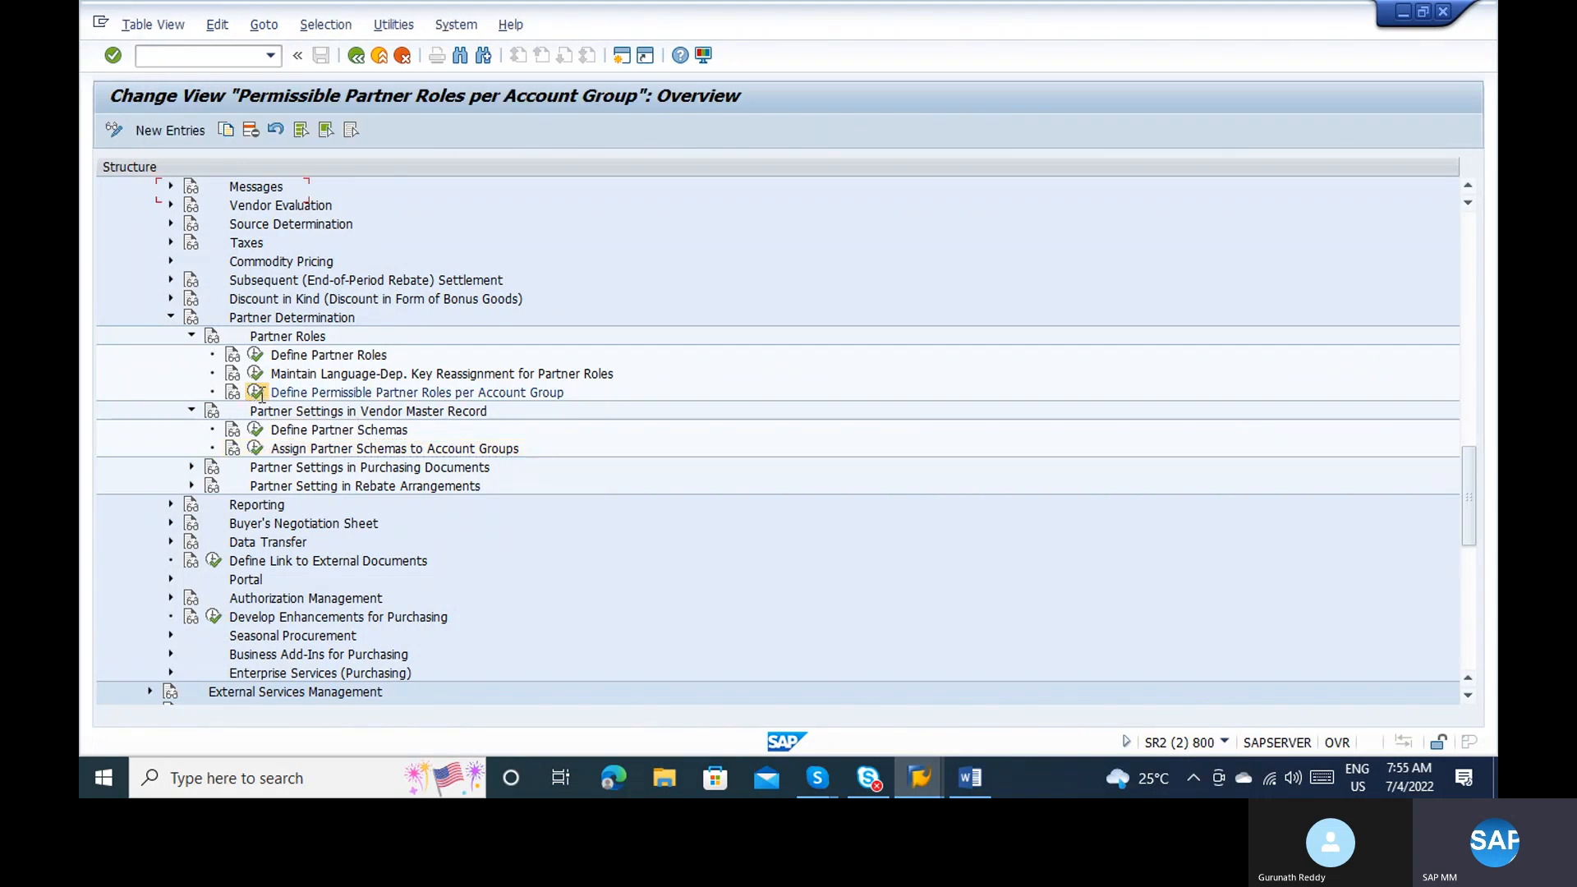
# Step: Position the permissible partner roles list at partner function GS and account group ZABC
pyautogui.click(308, 621)
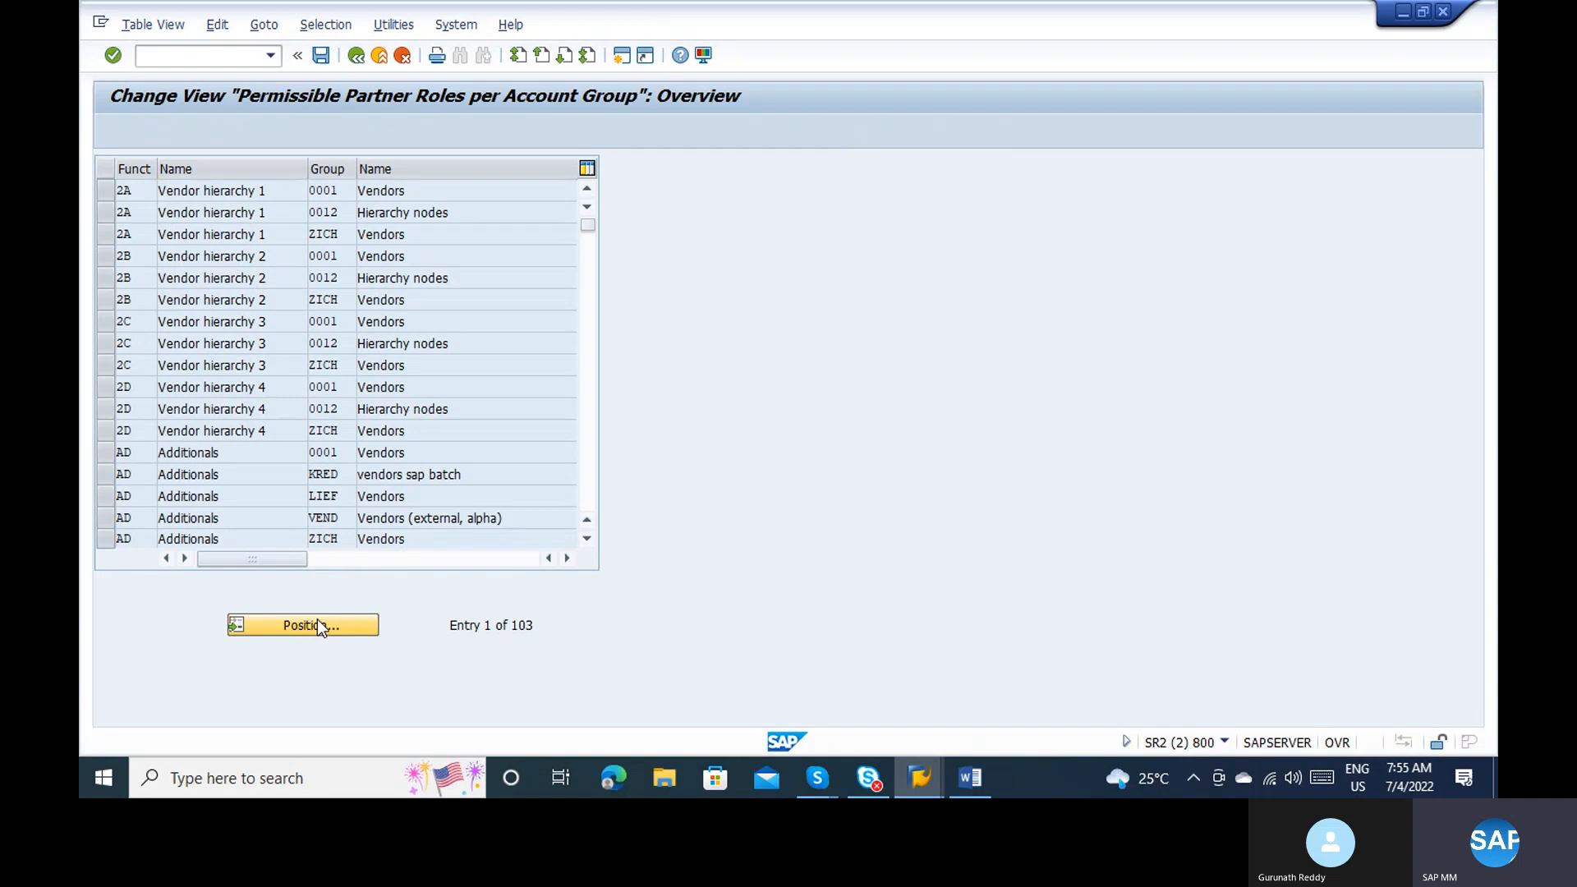
pyautogui.write('G')
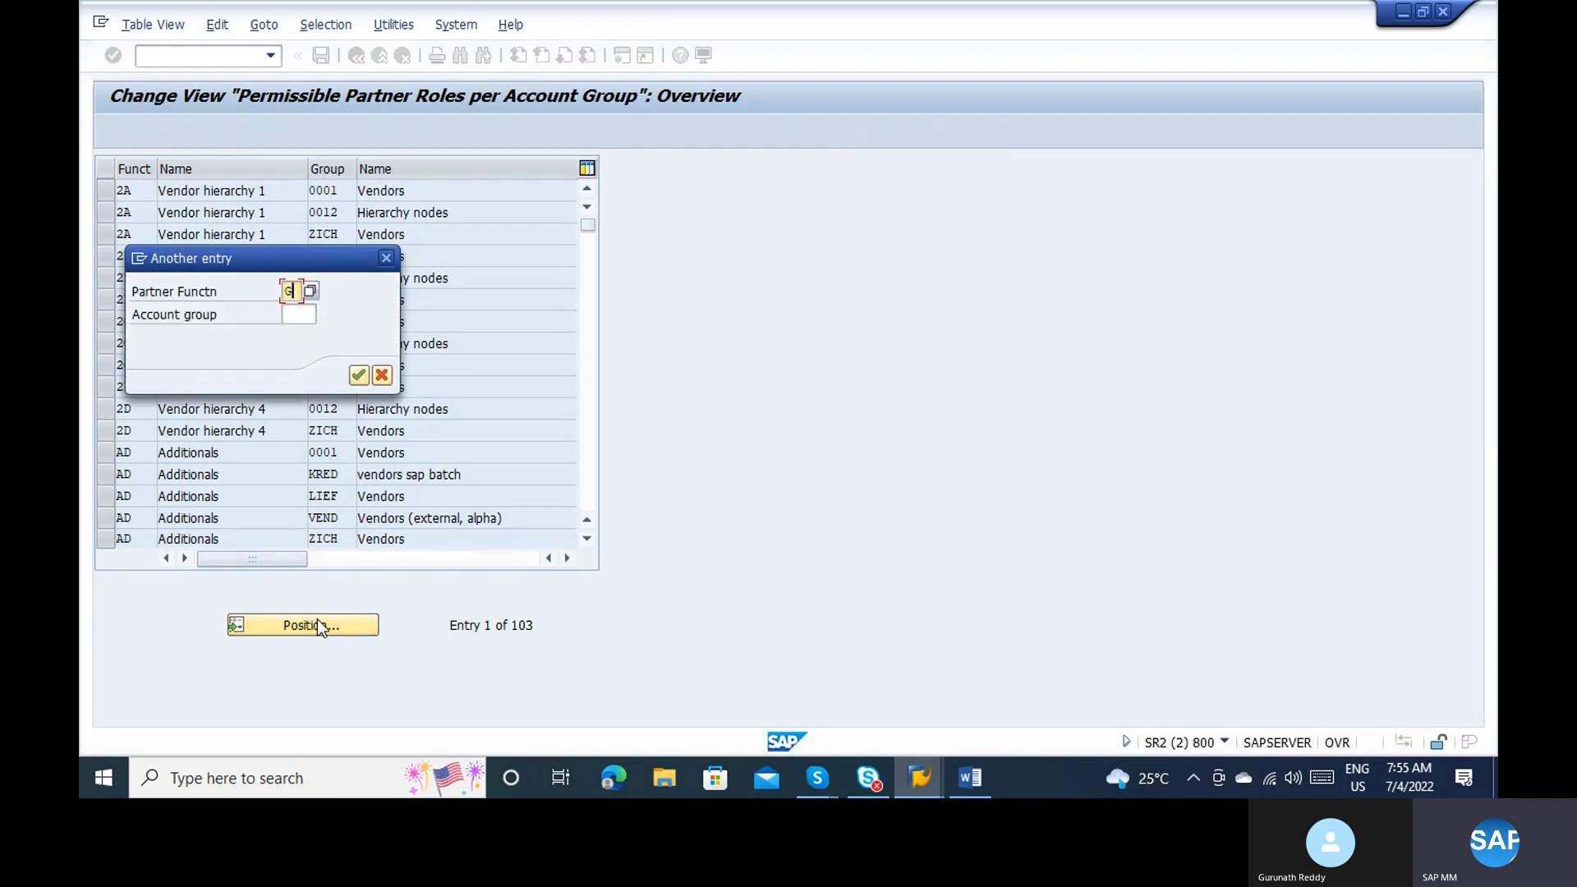
pyautogui.write('S')
pyautogui.press('Tab')
pyautogui.write('Z')
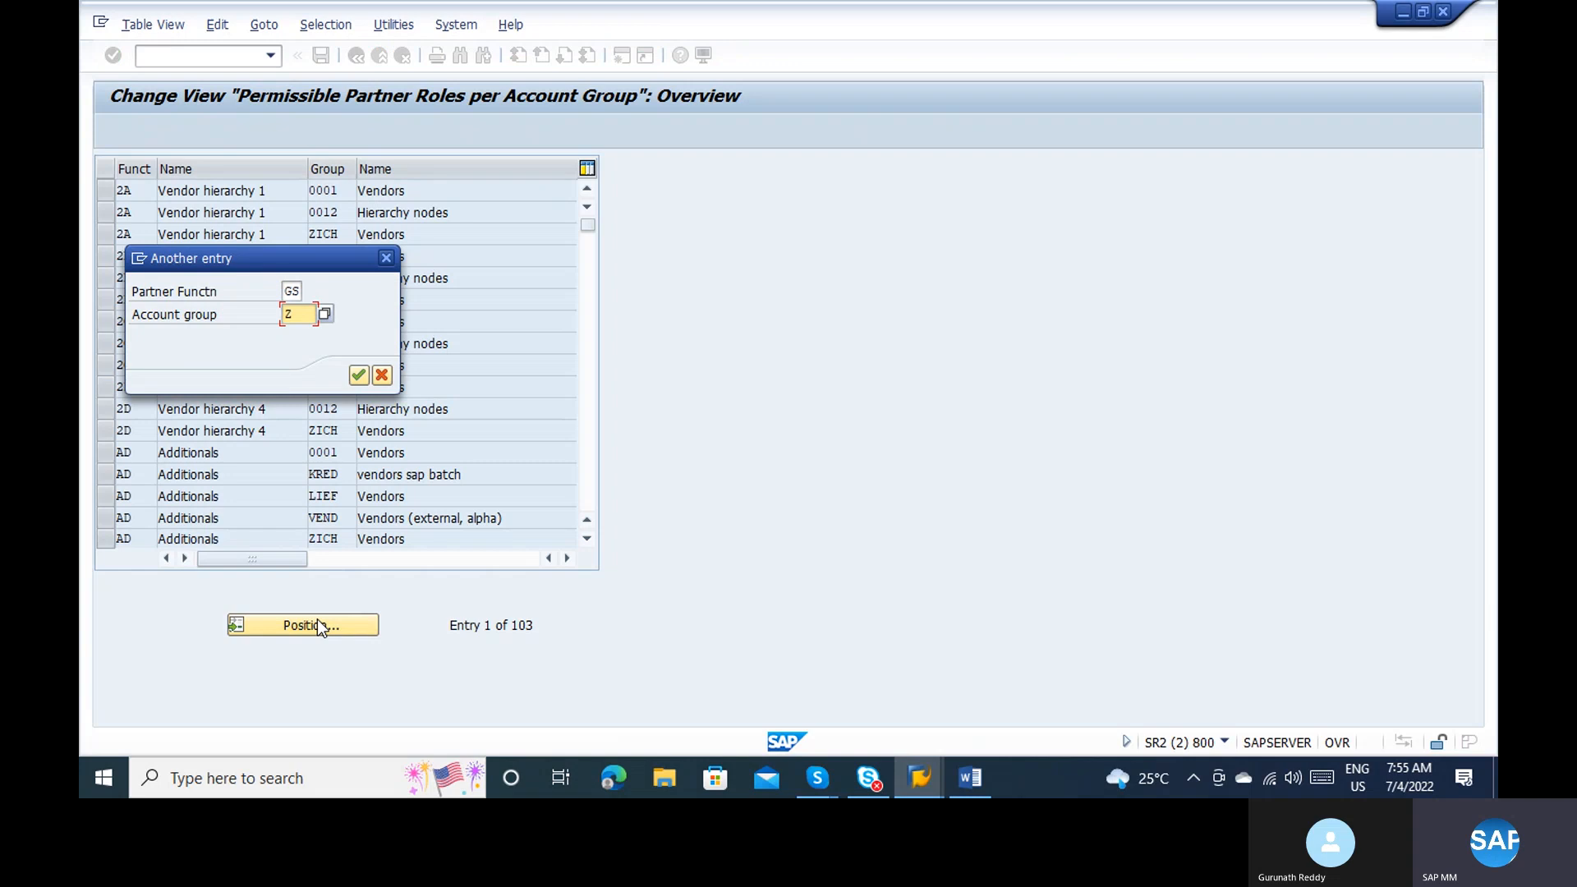
pyautogui.write('ABC')
pyautogui.press('Return')
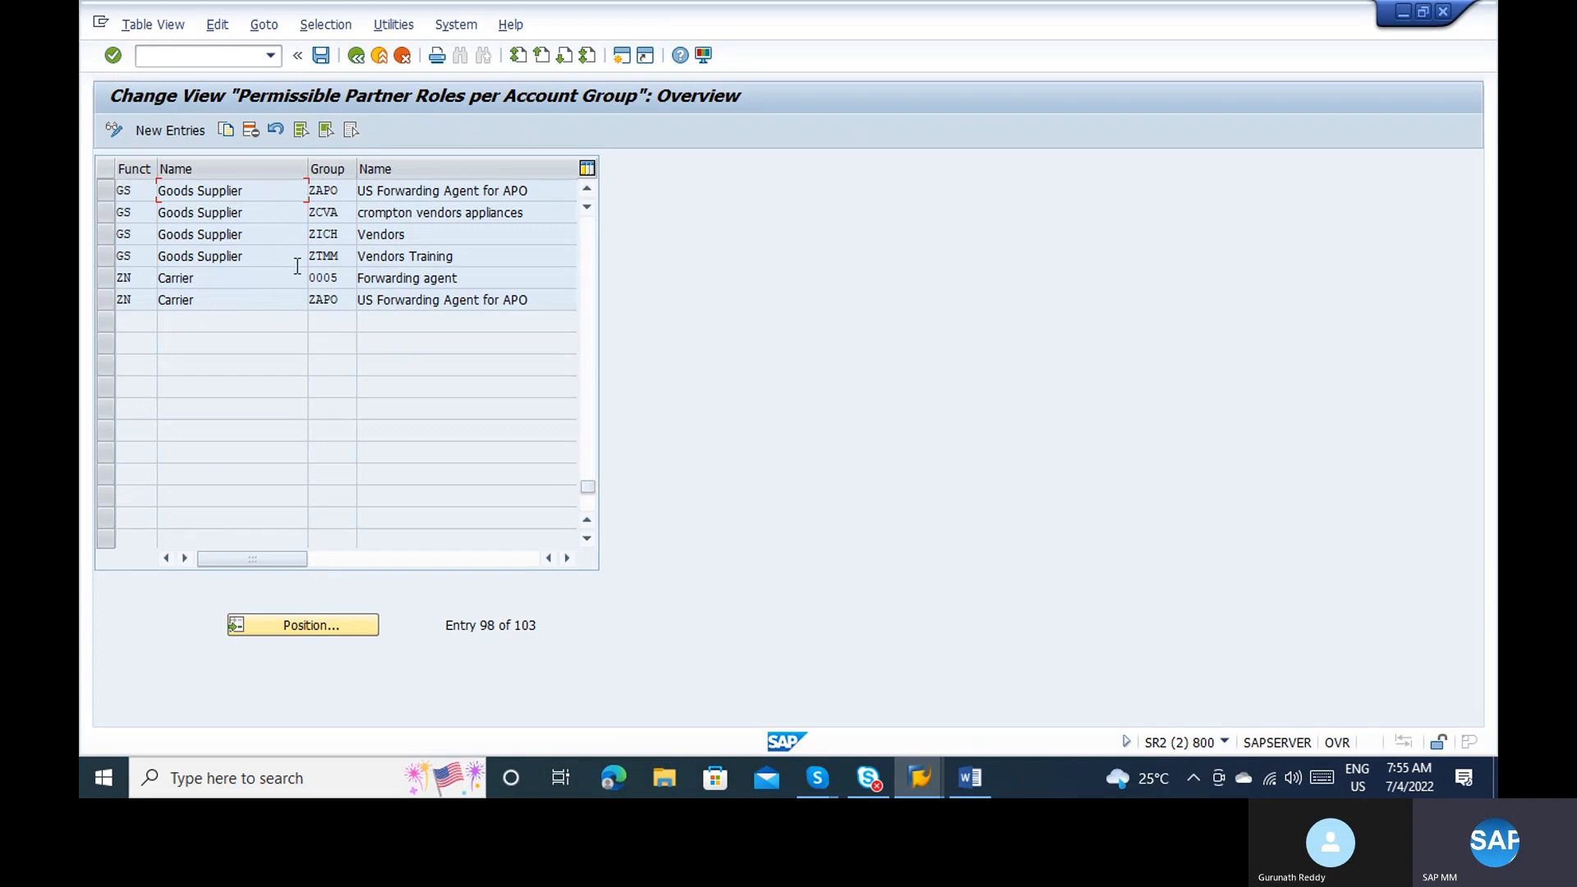
# Step: Copy the Goods Supplier (GS) entry of account group ZAPO to a new entry for account group ZABC
pyautogui.click(105, 186)
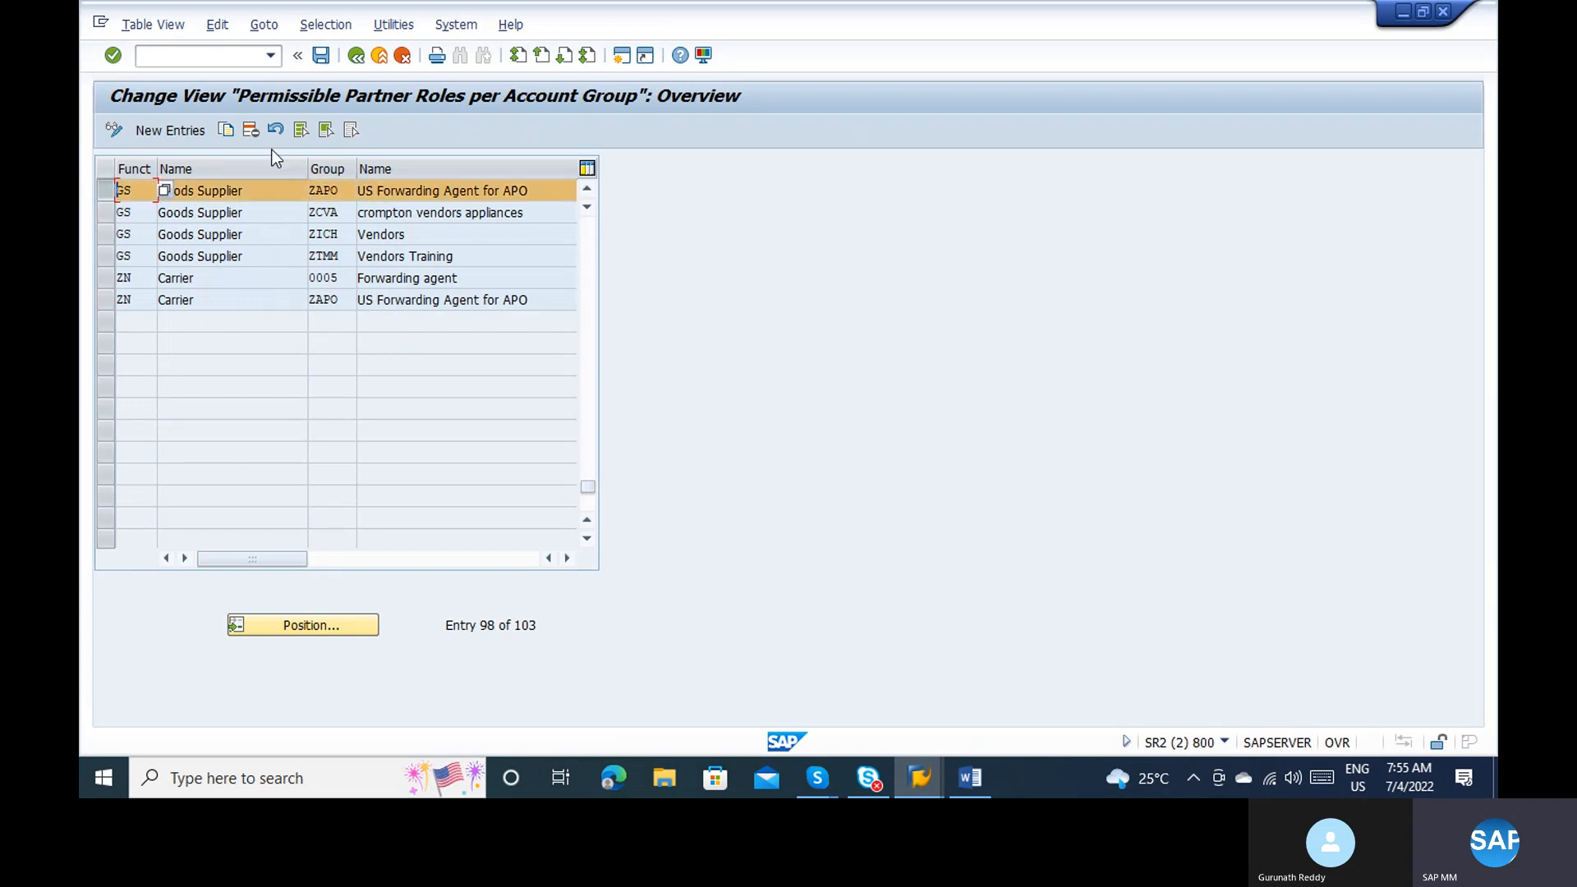
pyautogui.click(230, 131)
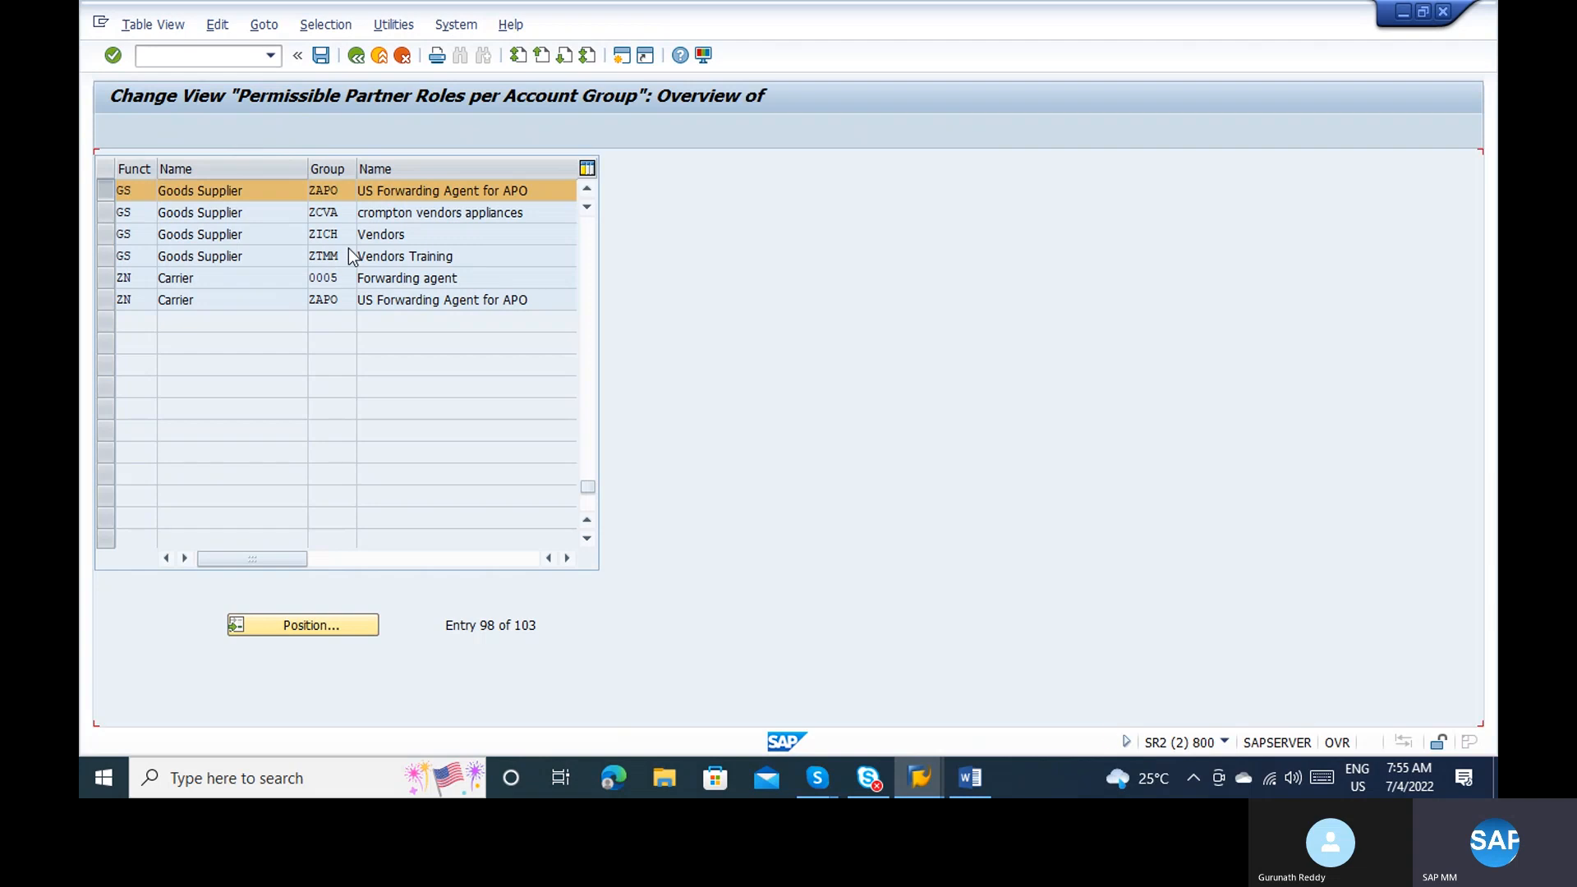
pyautogui.press('Tab')
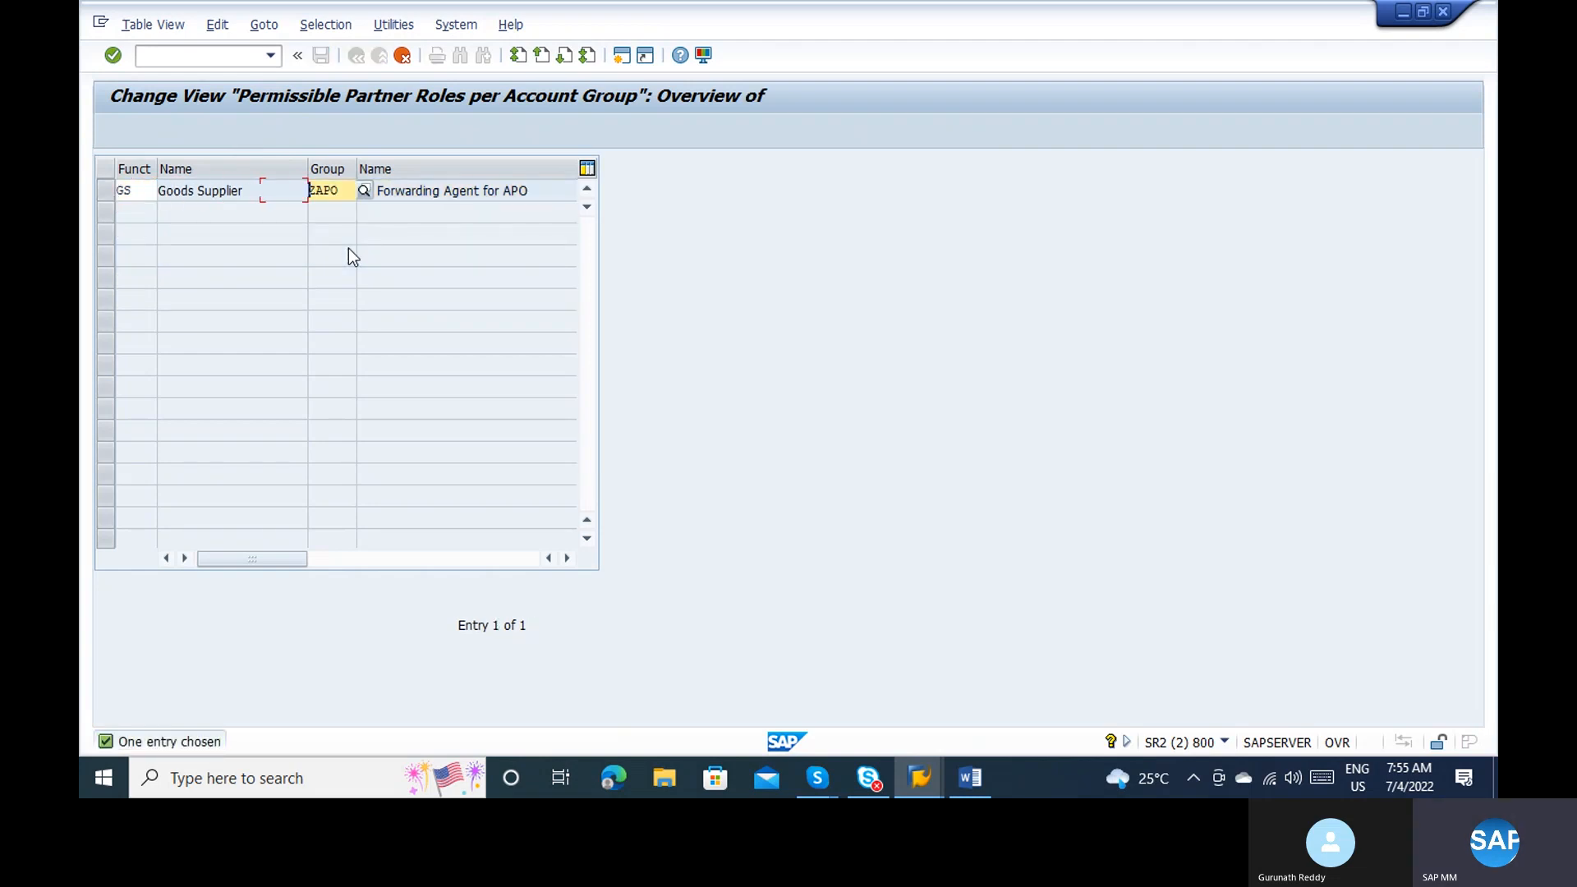
pyautogui.write('0001')
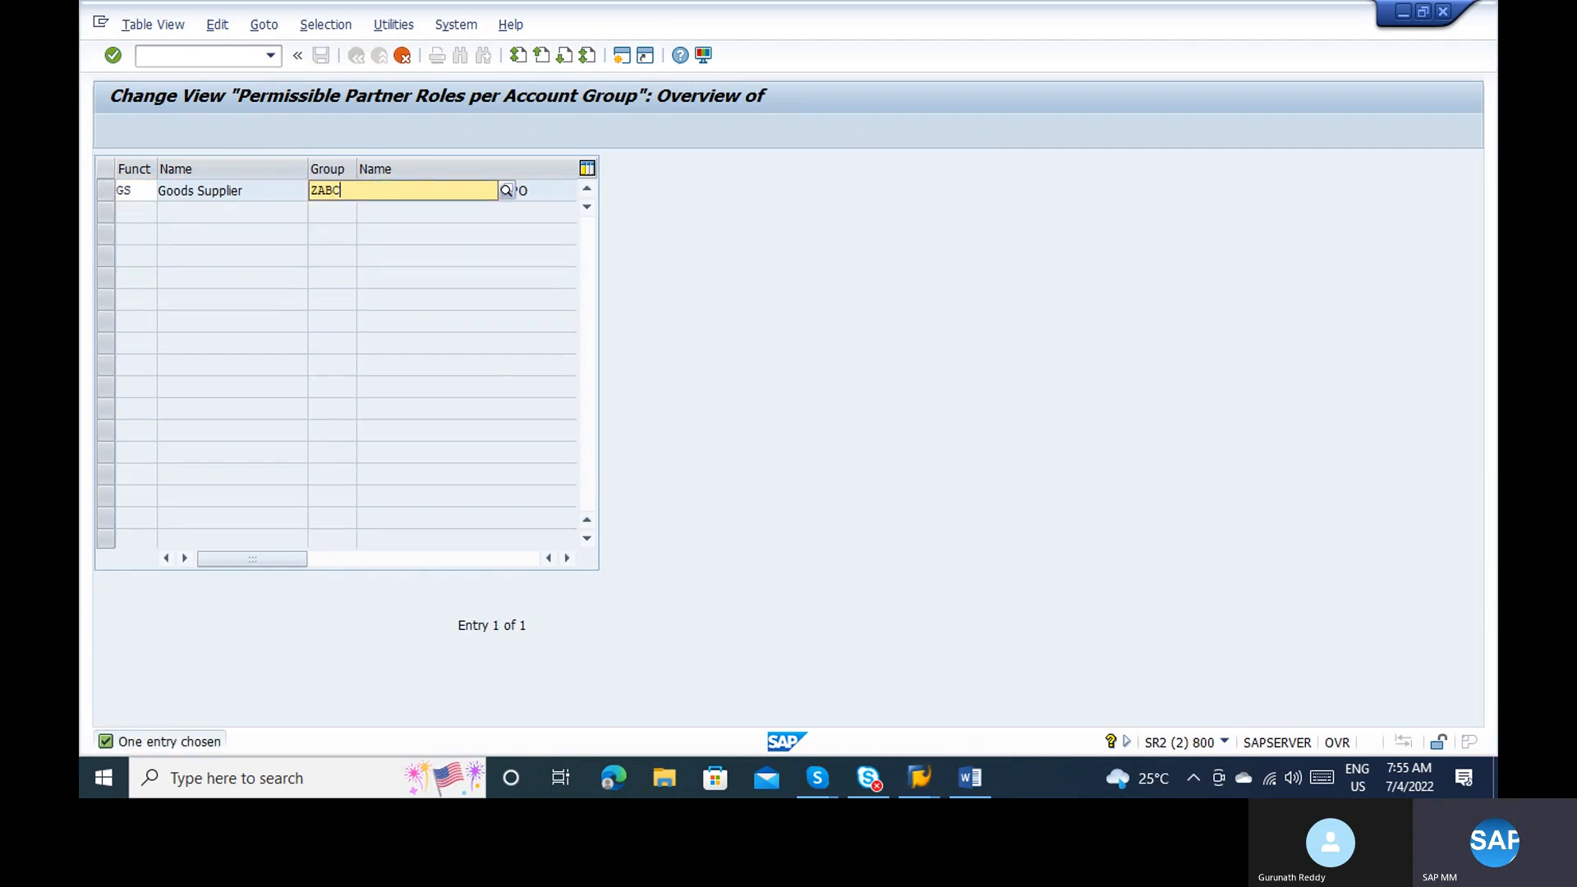
pyautogui.press('Return')
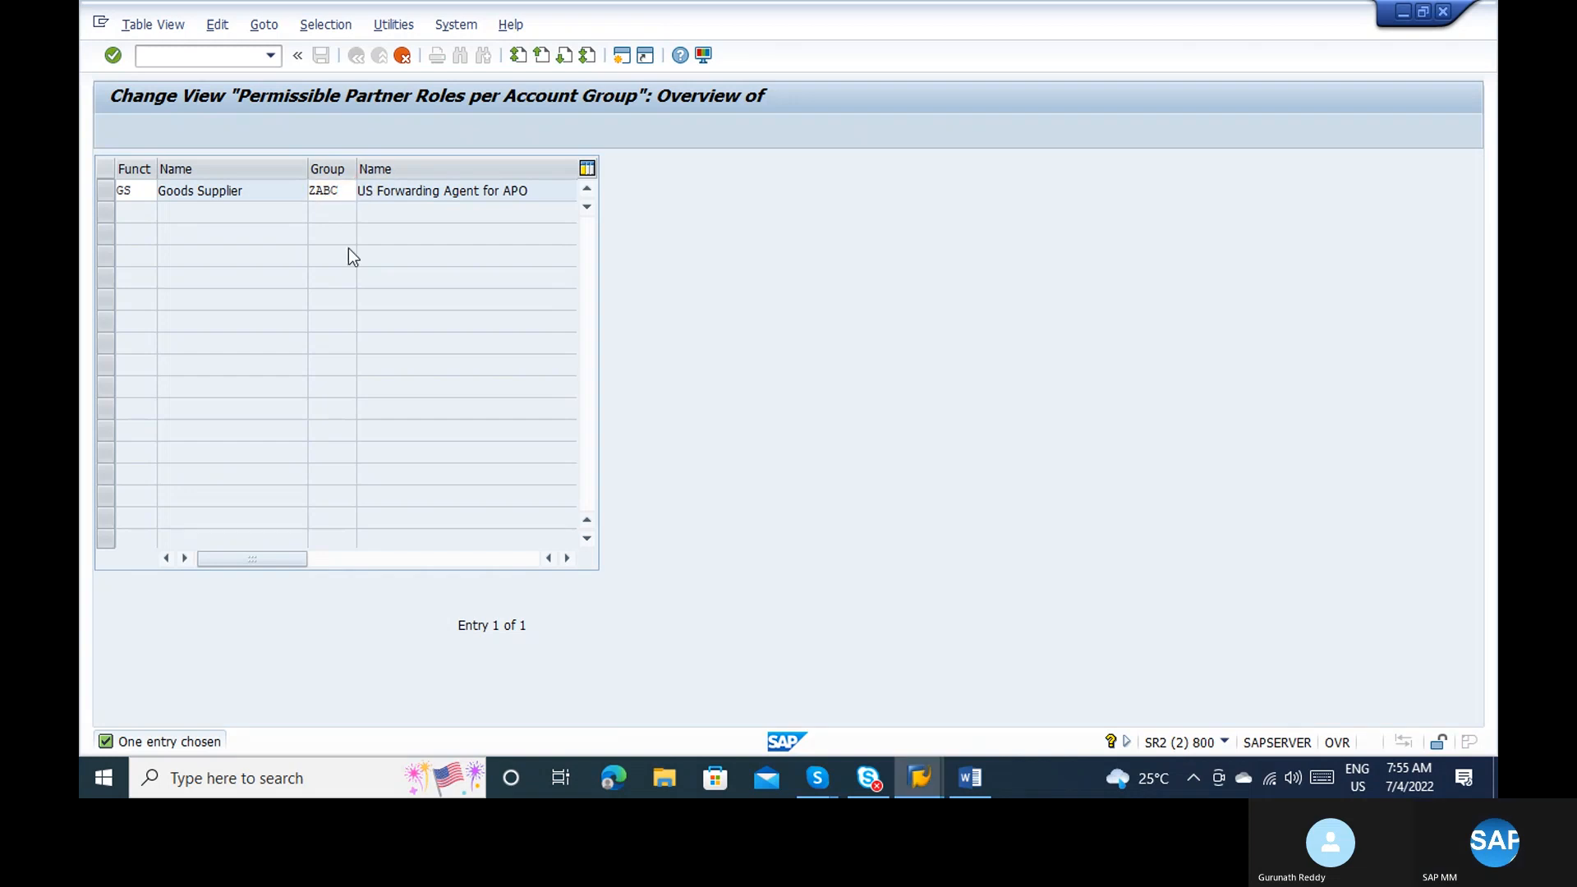
pyautogui.press('Return')
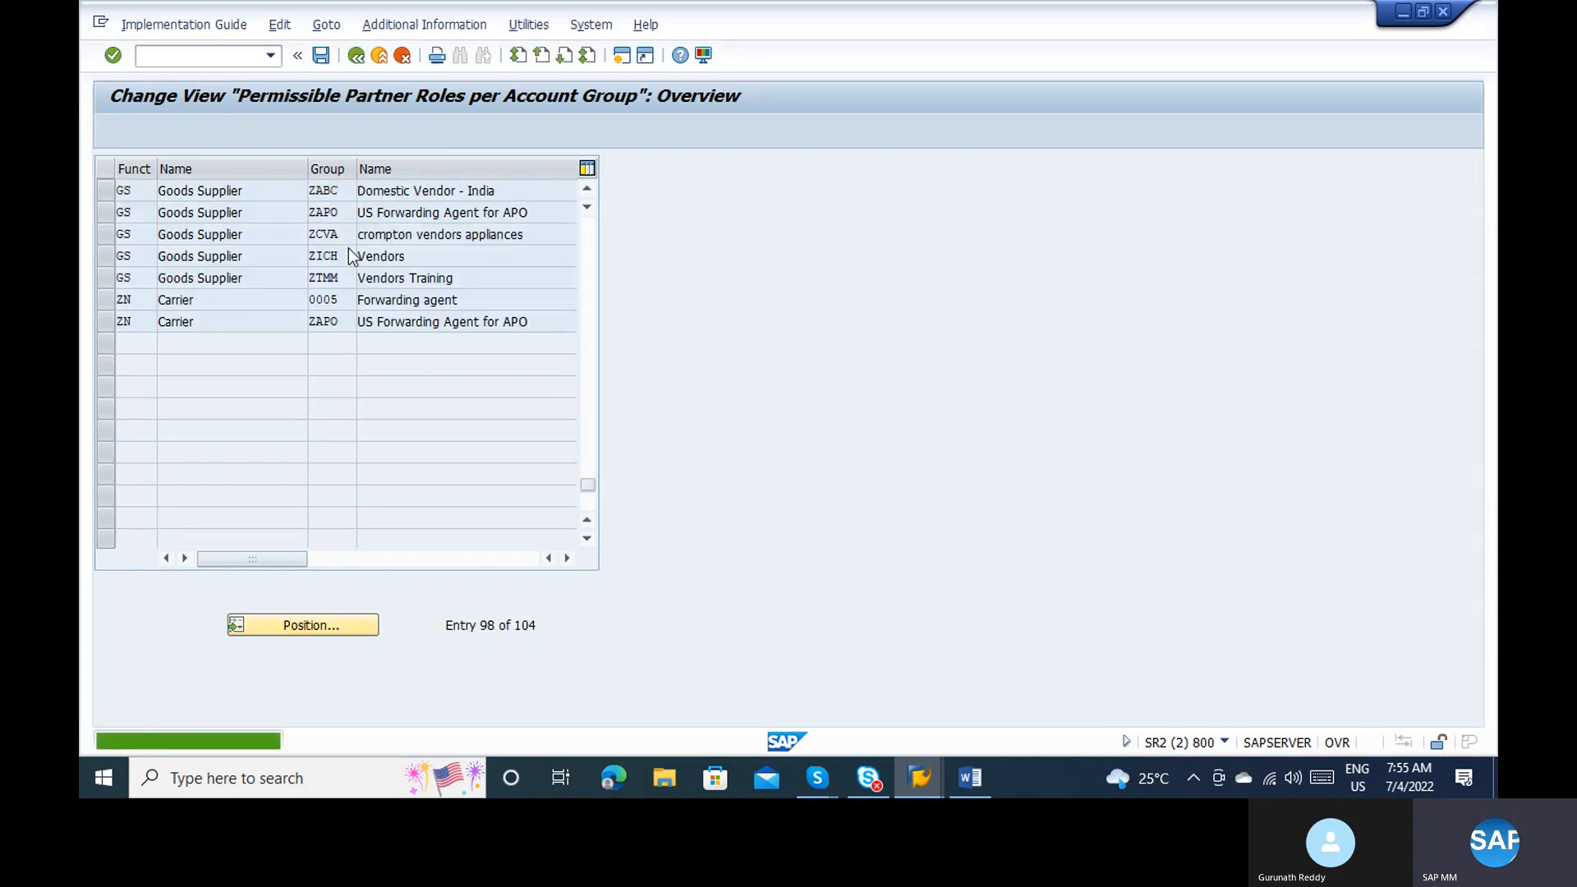
# Step: Save the new permissible role entry under customizing request SR2K900048
pyautogui.hotkey('alt', 'Tab')
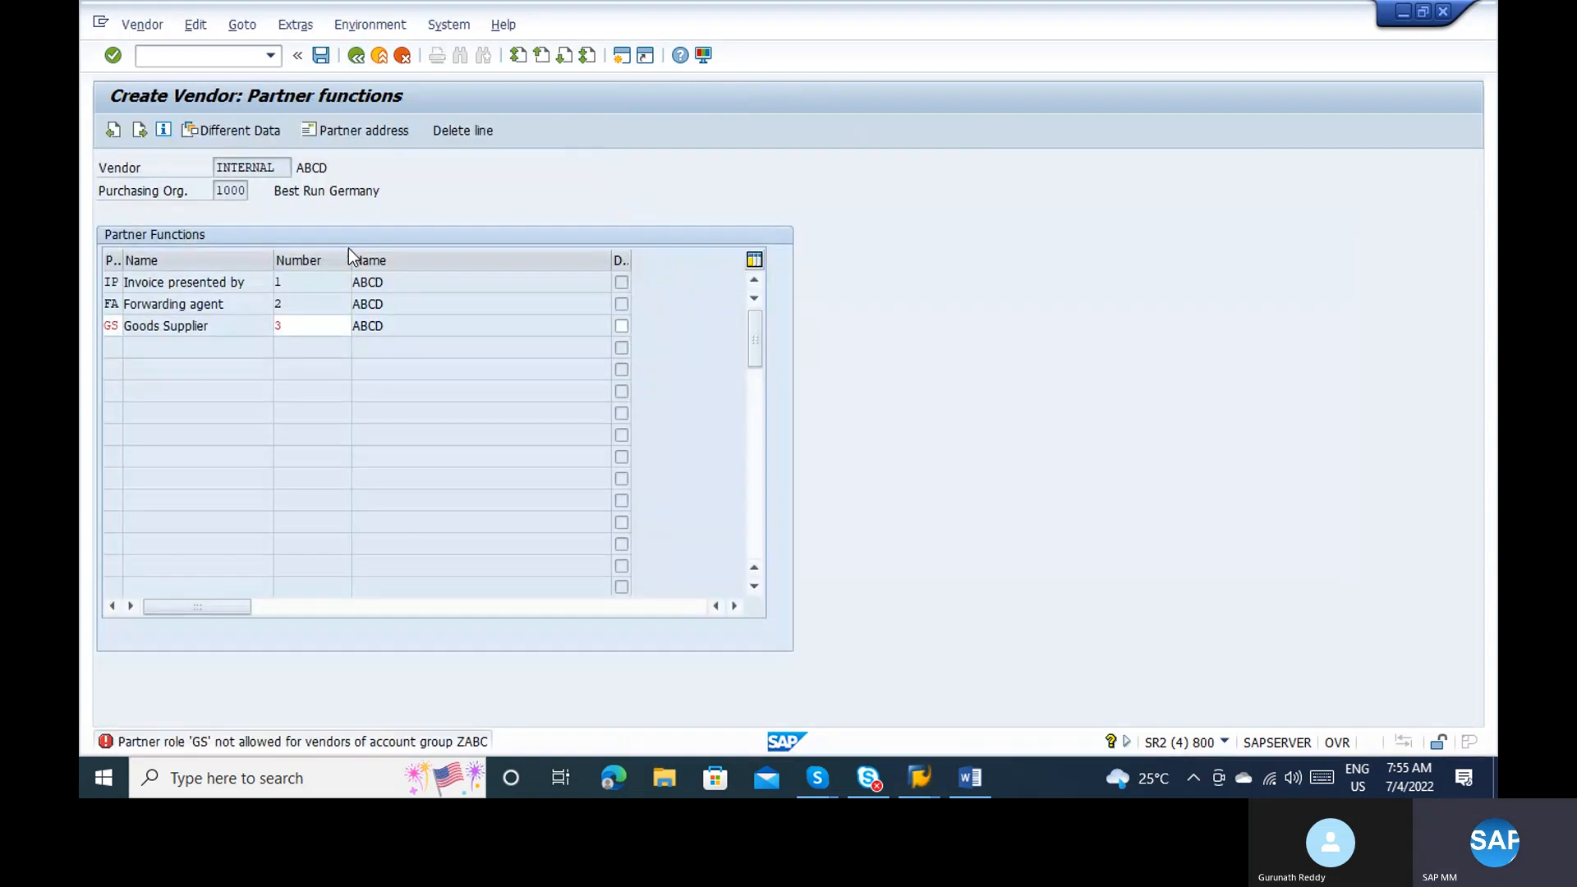
pyautogui.hotkey('alt', 'Tab')
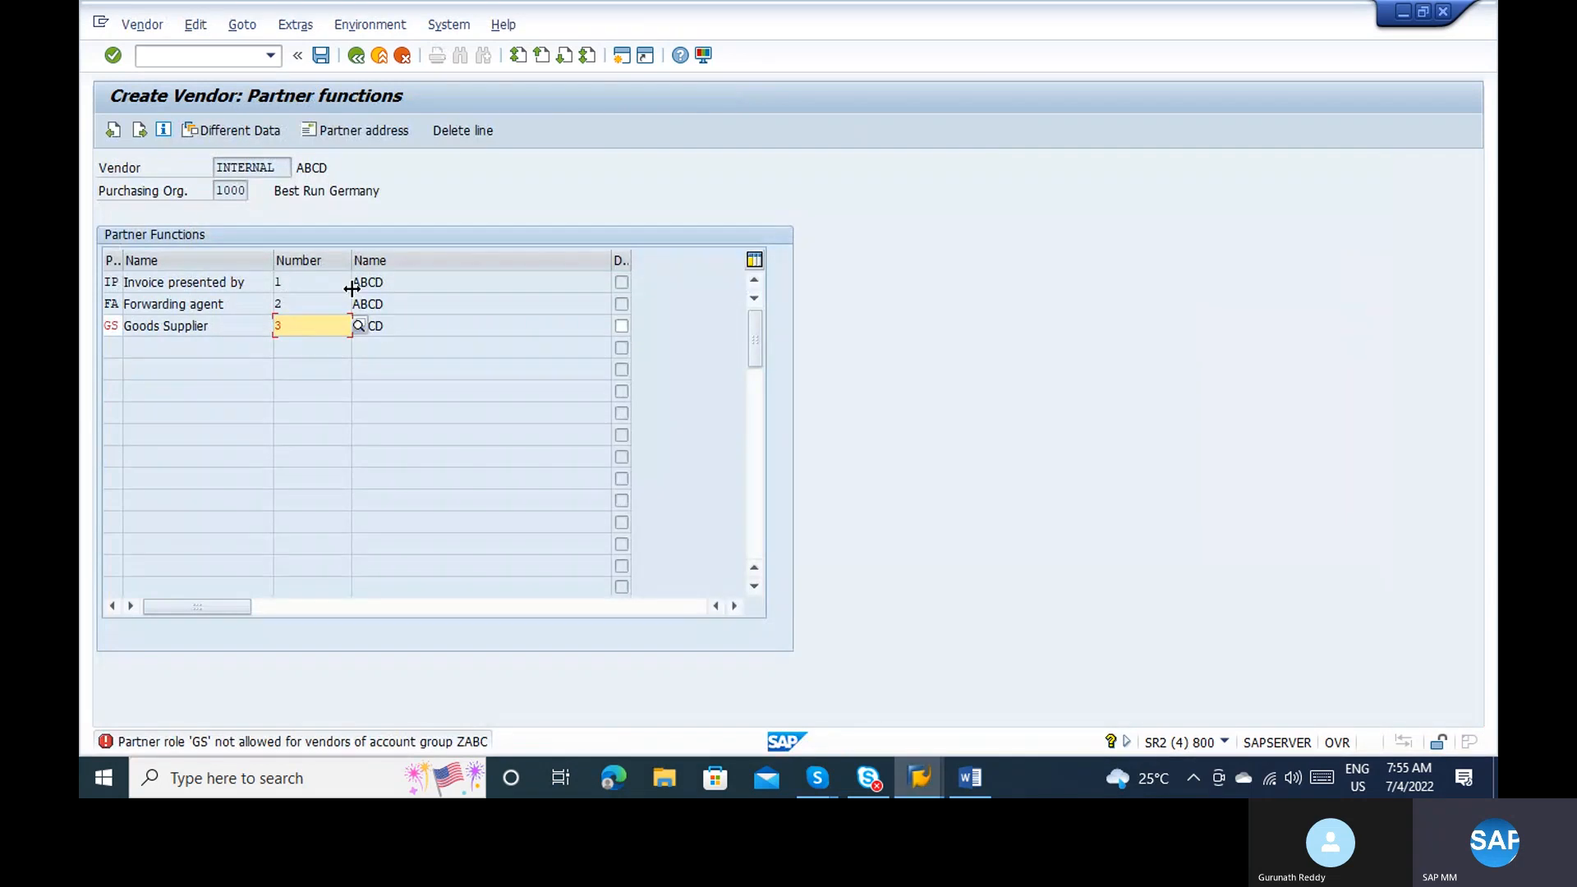
pyautogui.hotkey('alt', 'Tab')
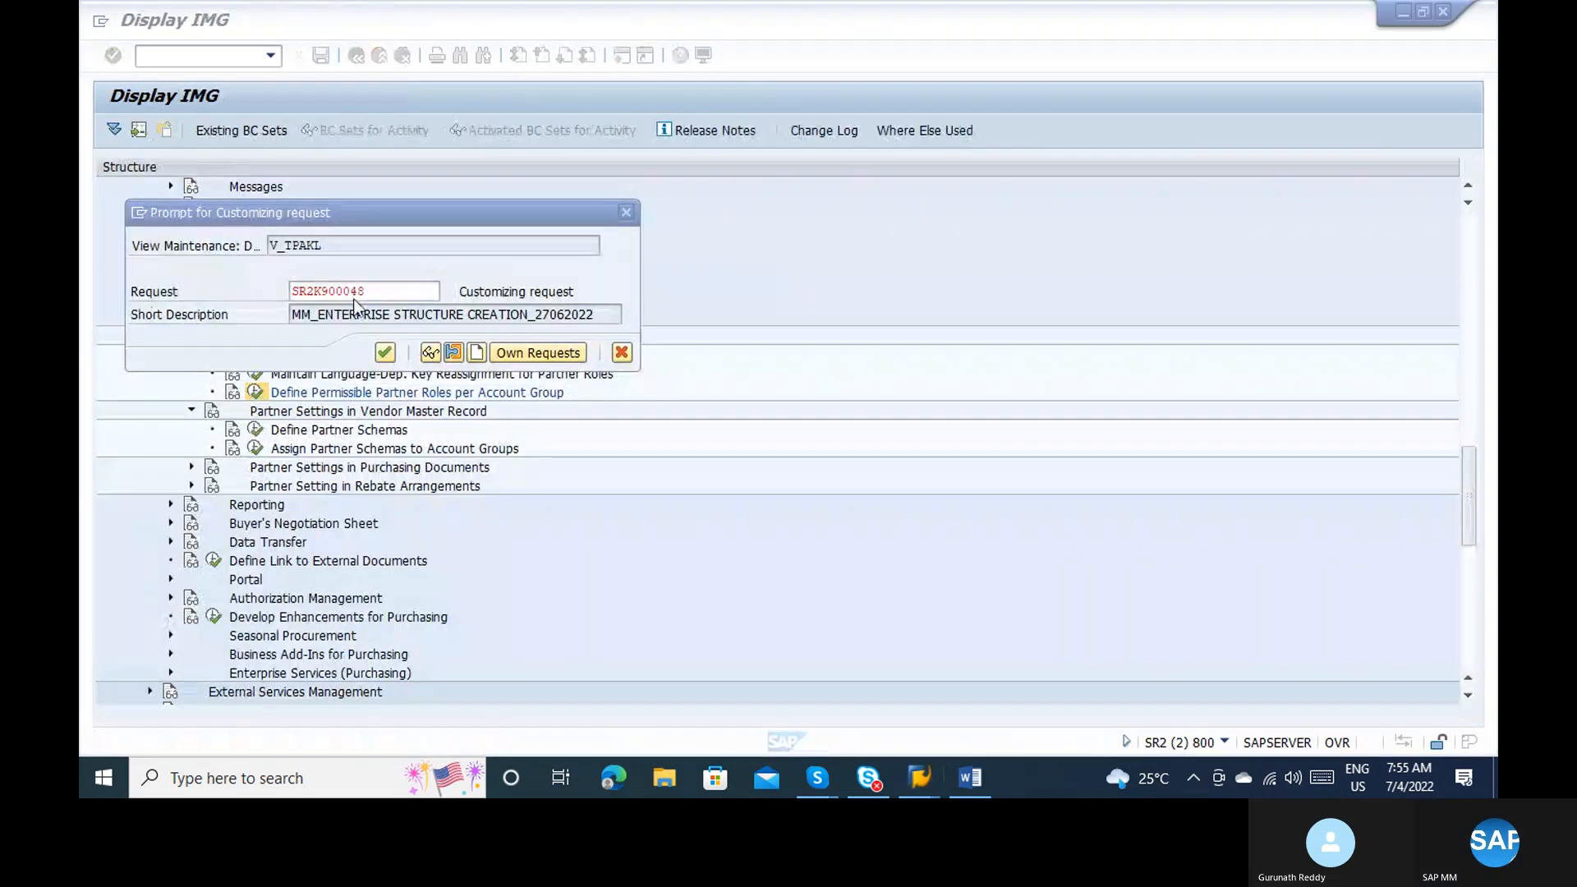
pyautogui.click(384, 352)
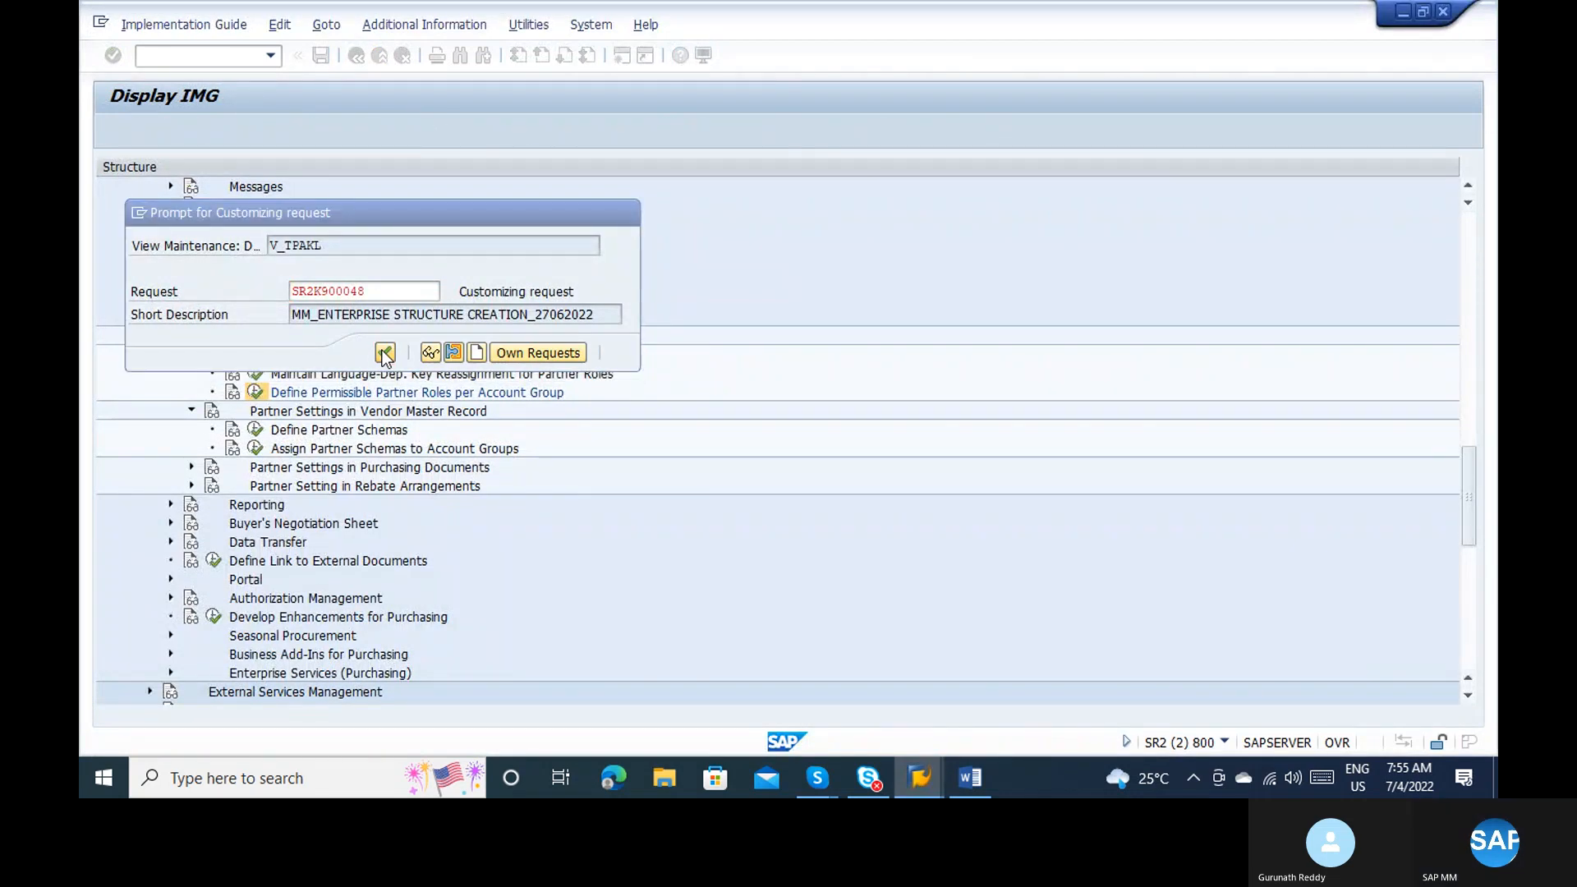
# Step: Switch back to the vendor creation session, confirm the Goods Supplier partner entry and save the vendor
pyautogui.hotkey('alt', 'Tab')
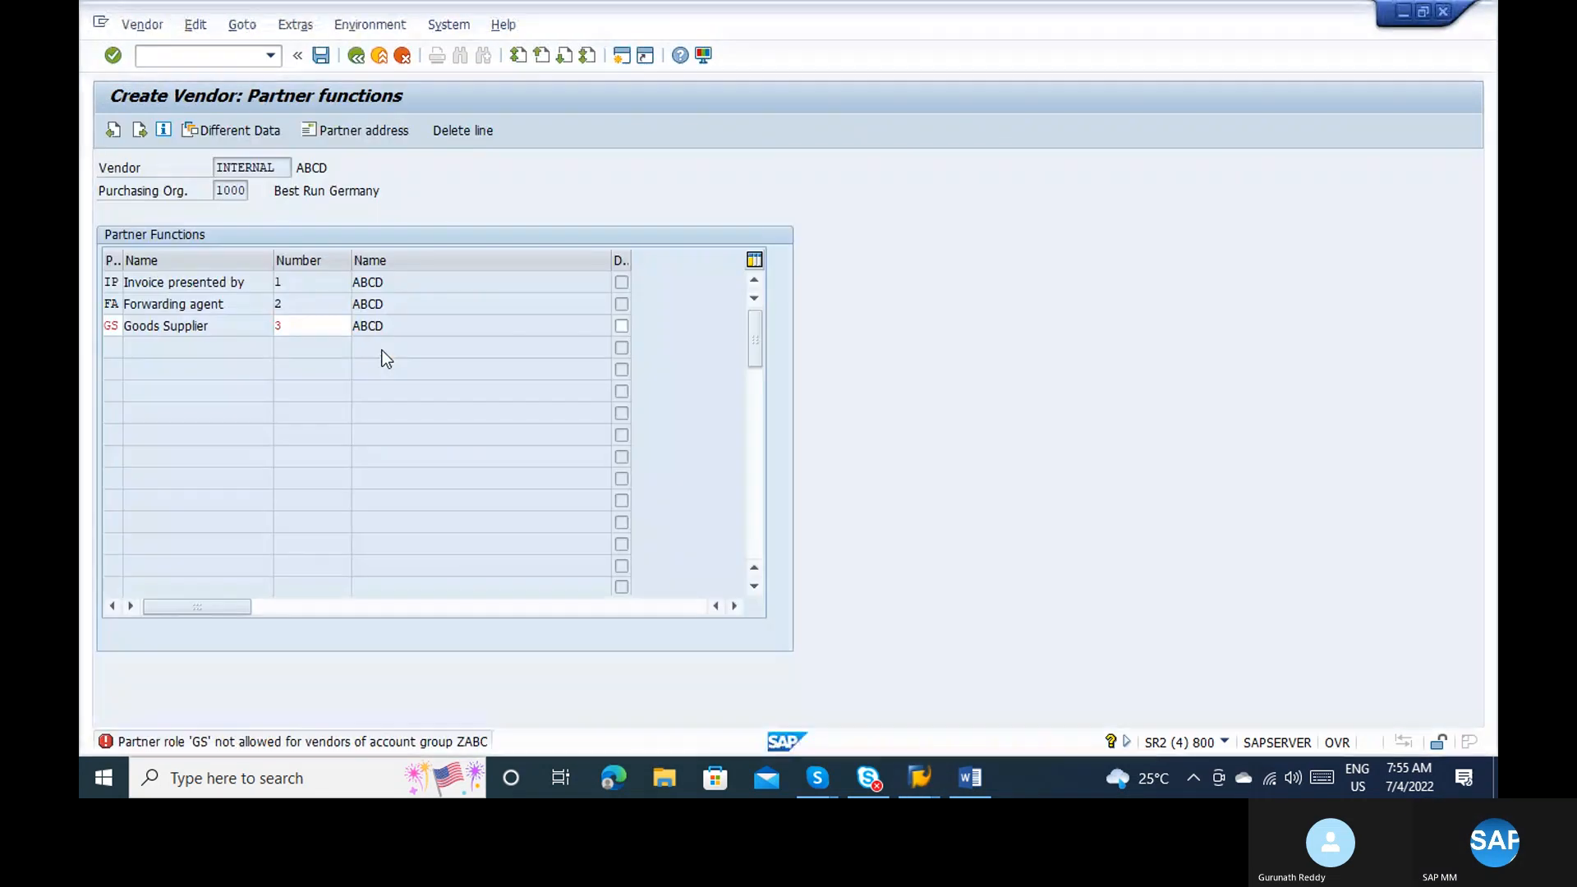
pyautogui.press('Return')
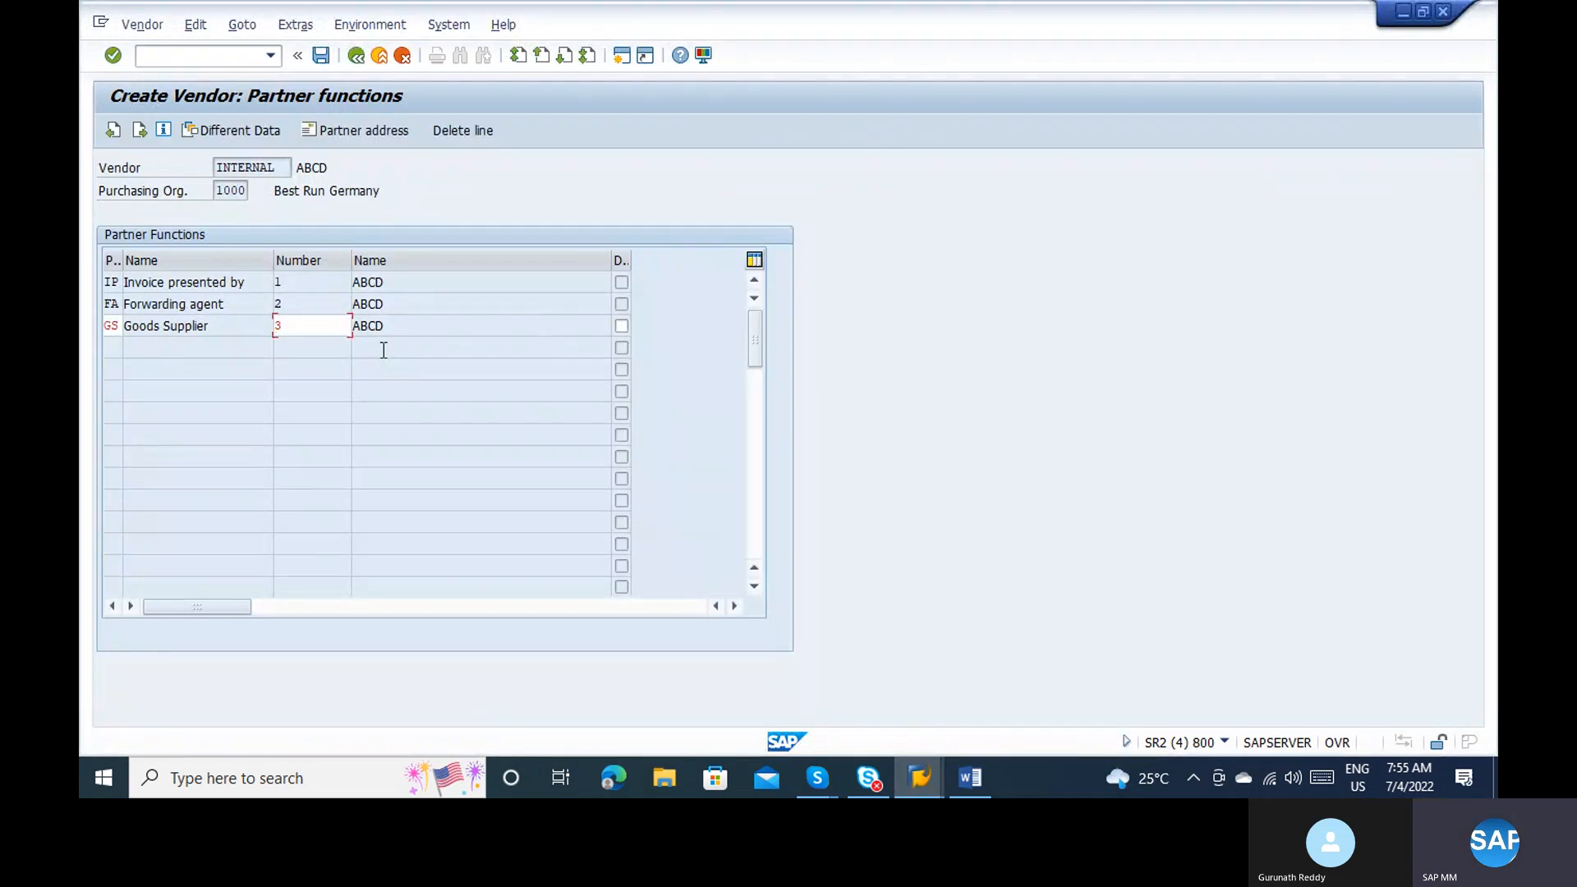
pyautogui.press('Return')
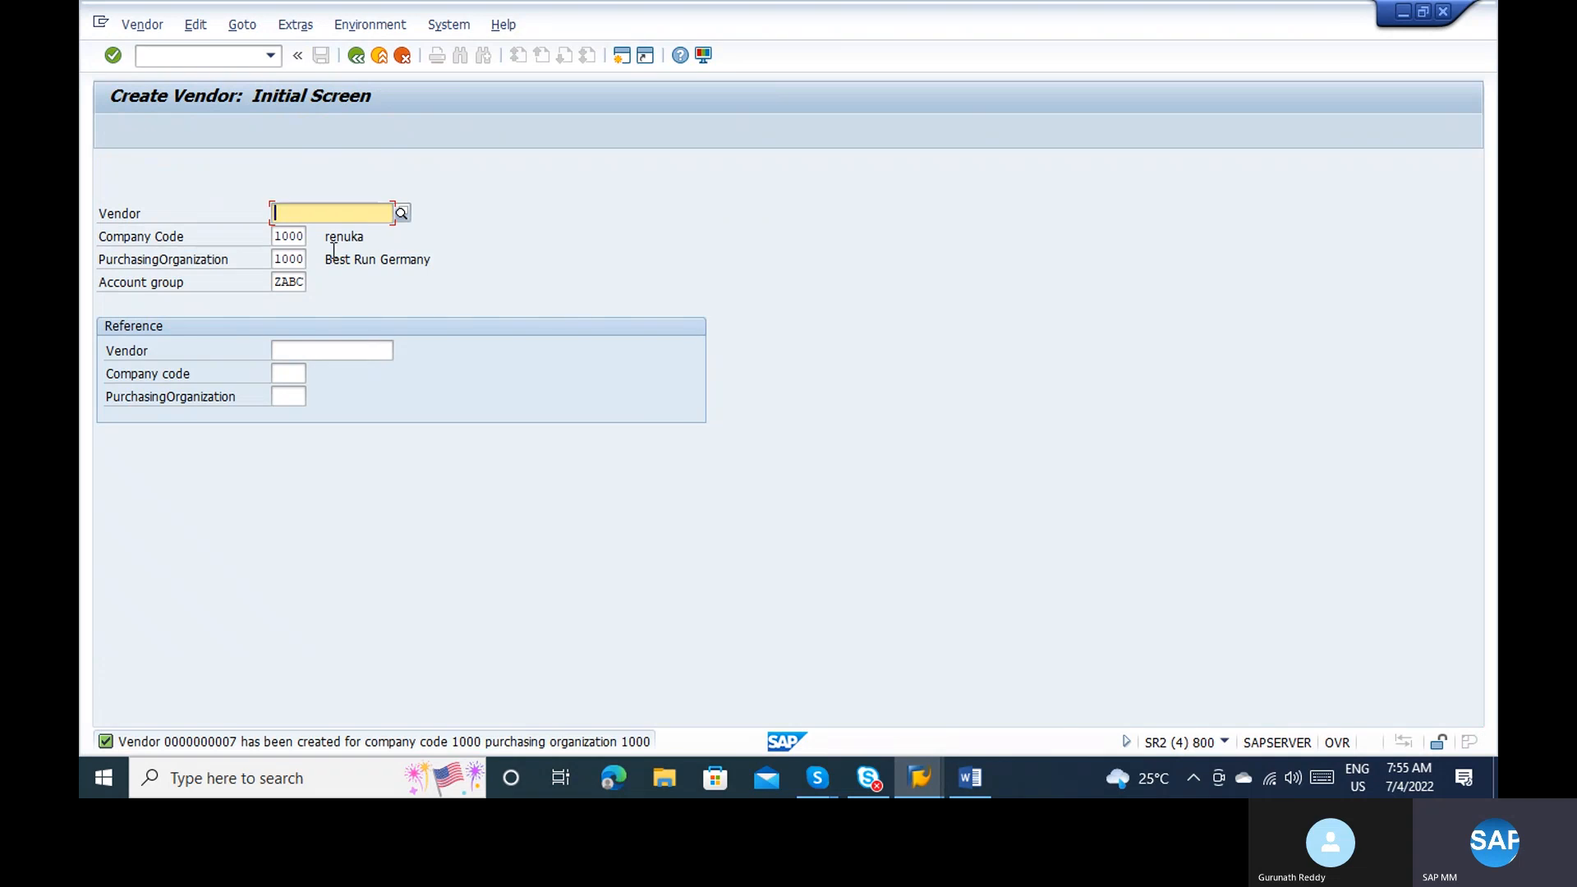
# Step: Display the newly created vendor with the Partner functions view selected, and go past its address data to the partner functions
pyautogui.click(155, 29)
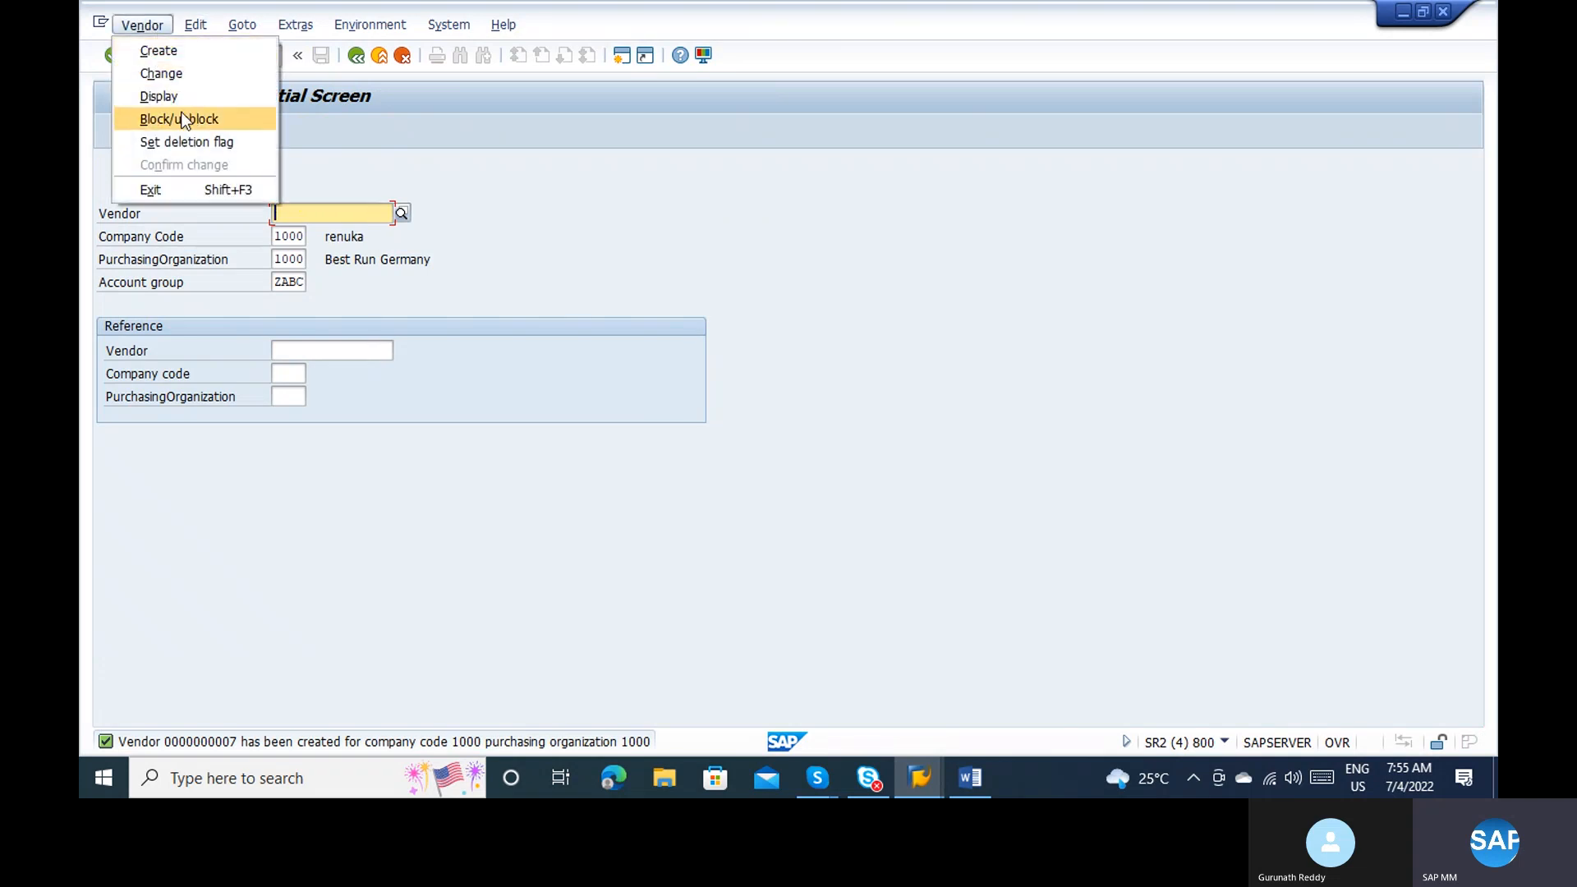
pyautogui.click(174, 91)
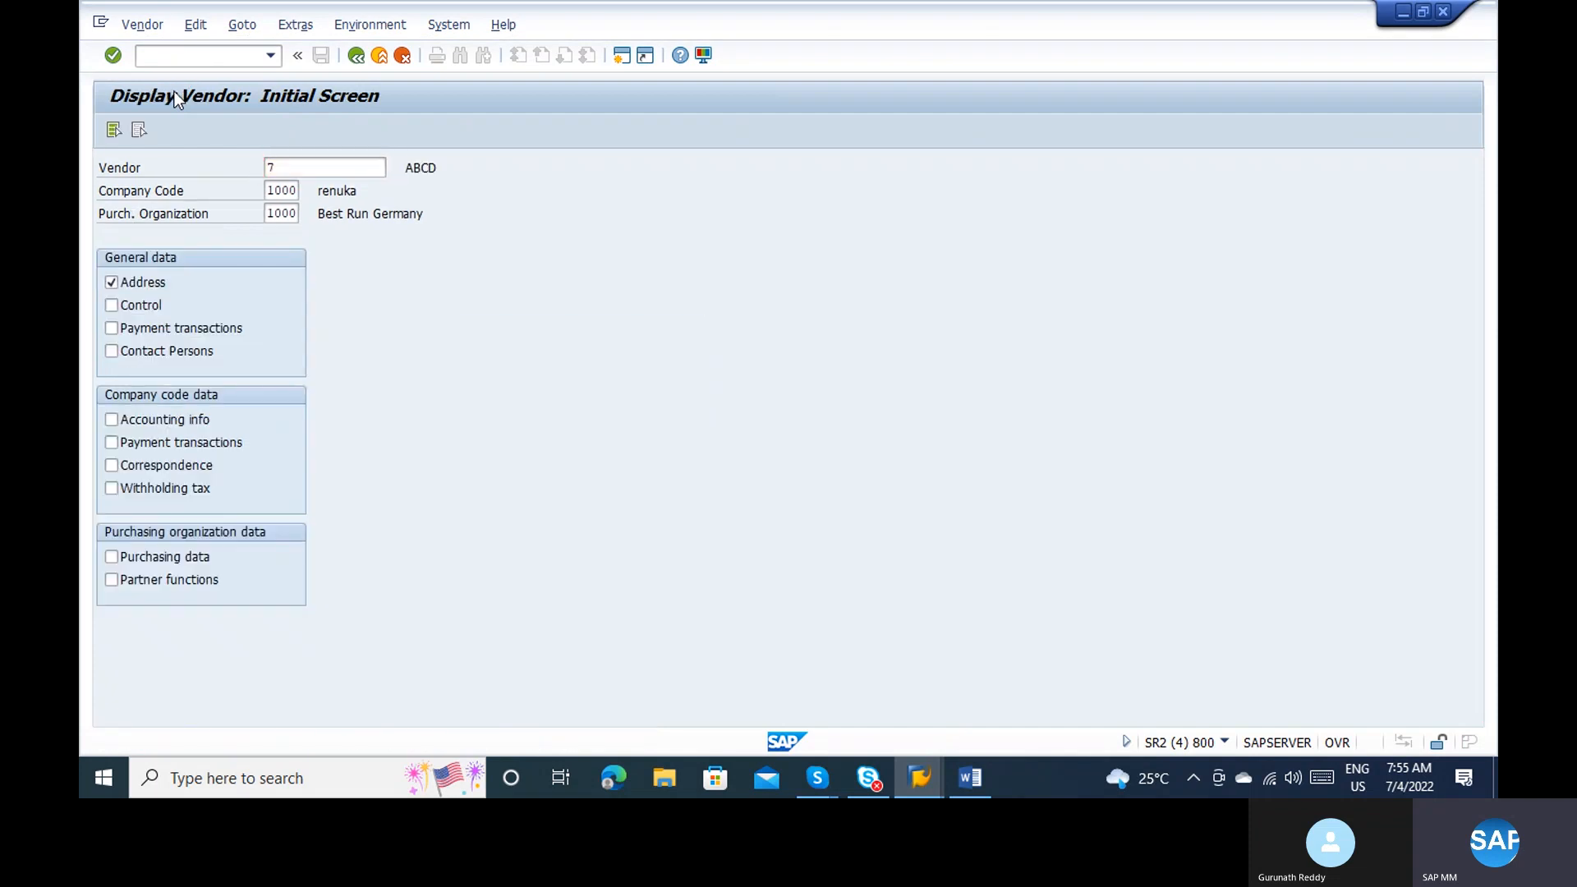
pyautogui.press('Return')
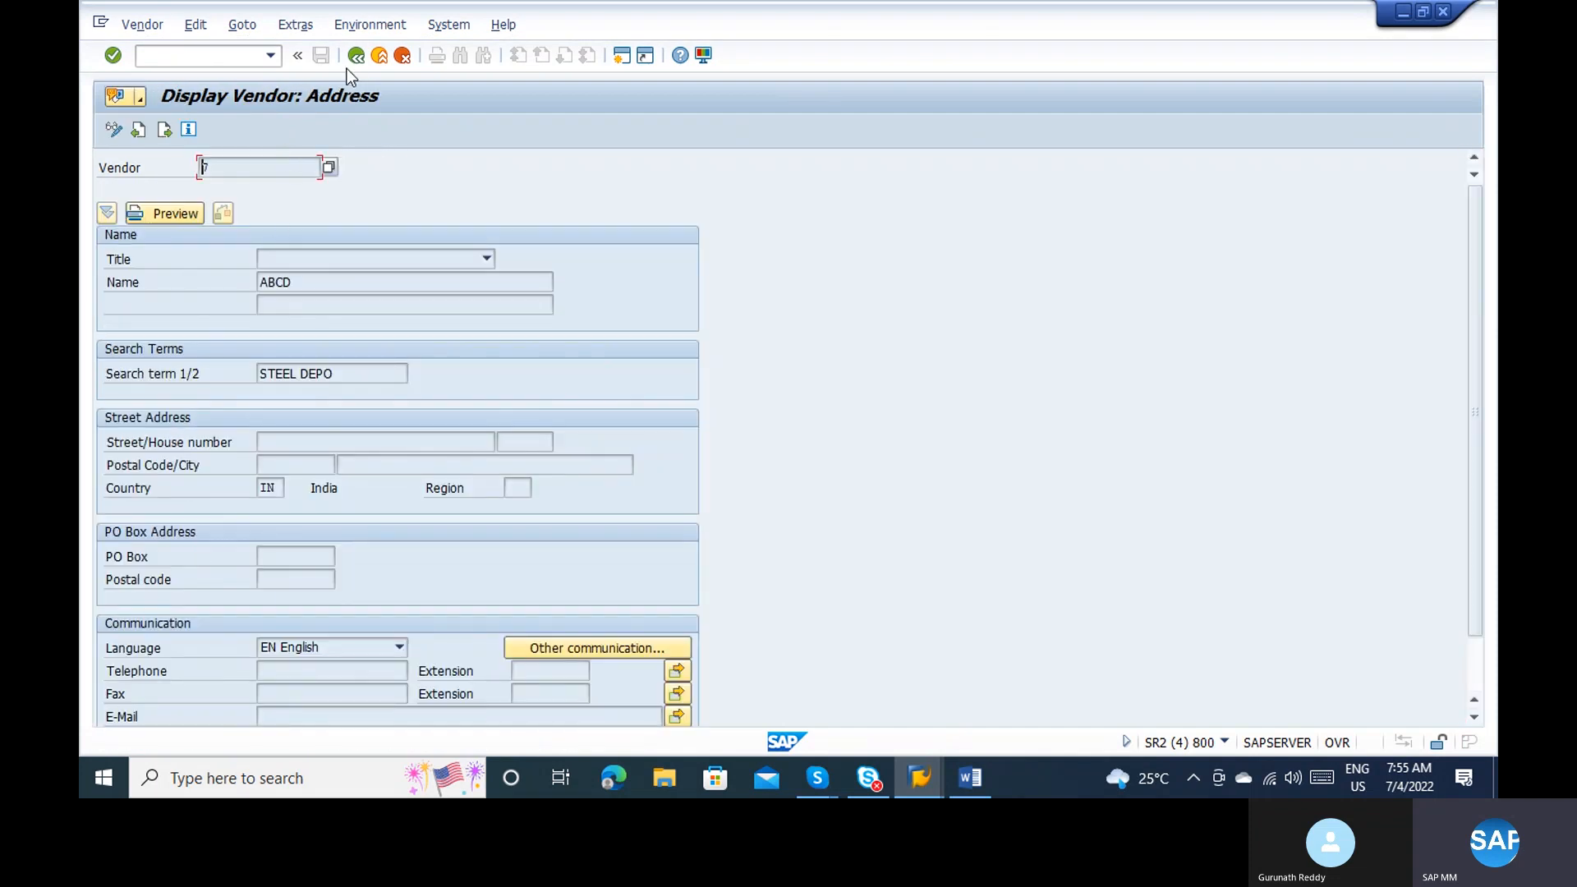
pyautogui.click(356, 56)
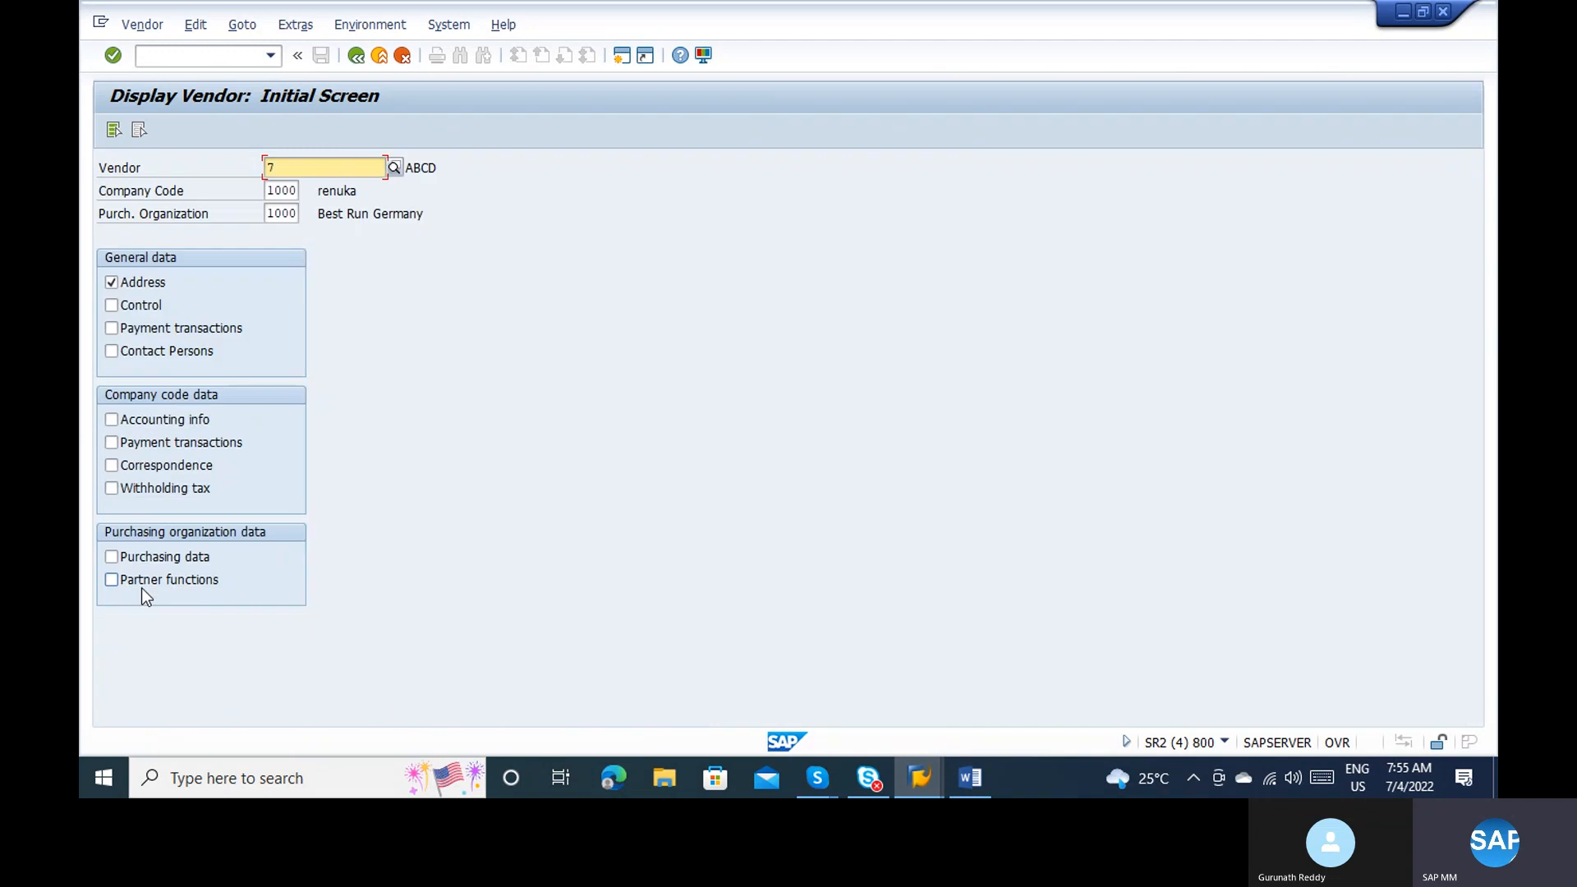
pyautogui.click(136, 583)
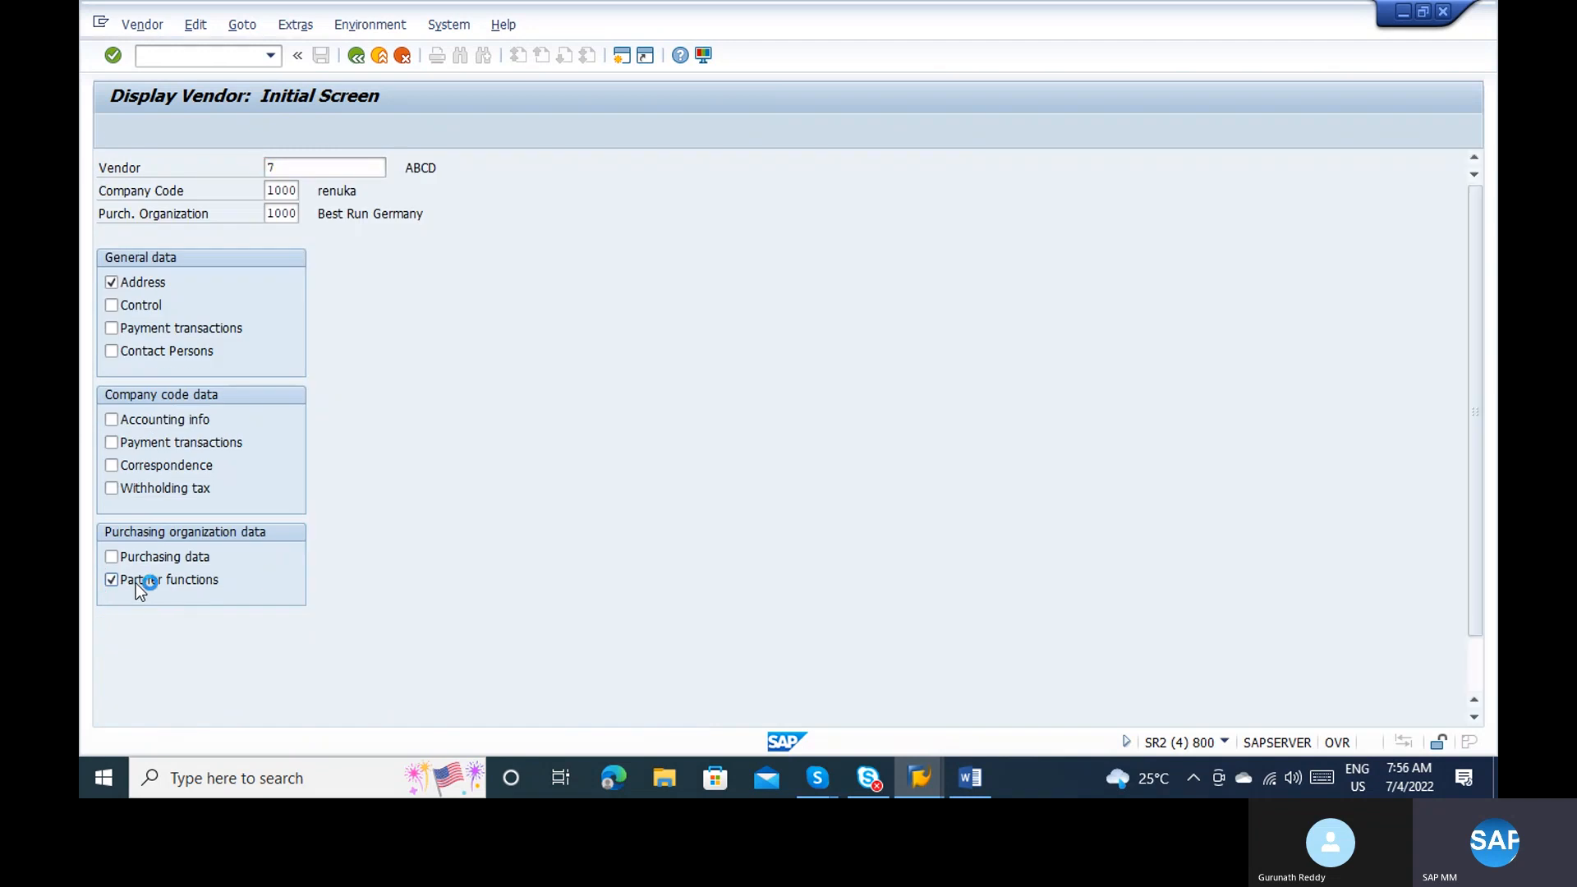
pyautogui.press('Return')
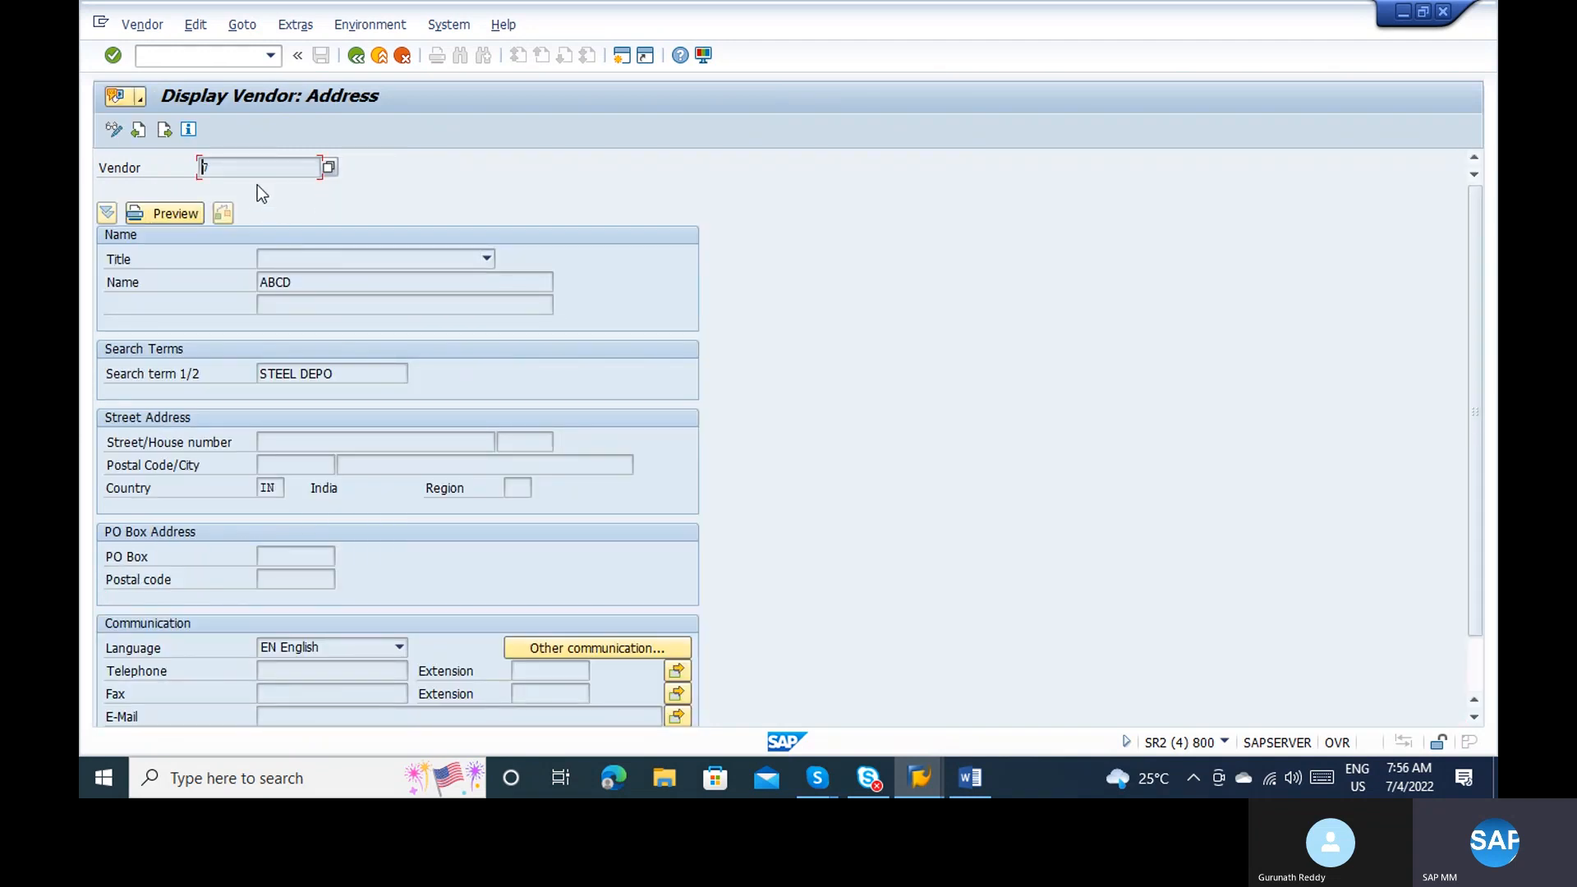
pyautogui.press('Return')
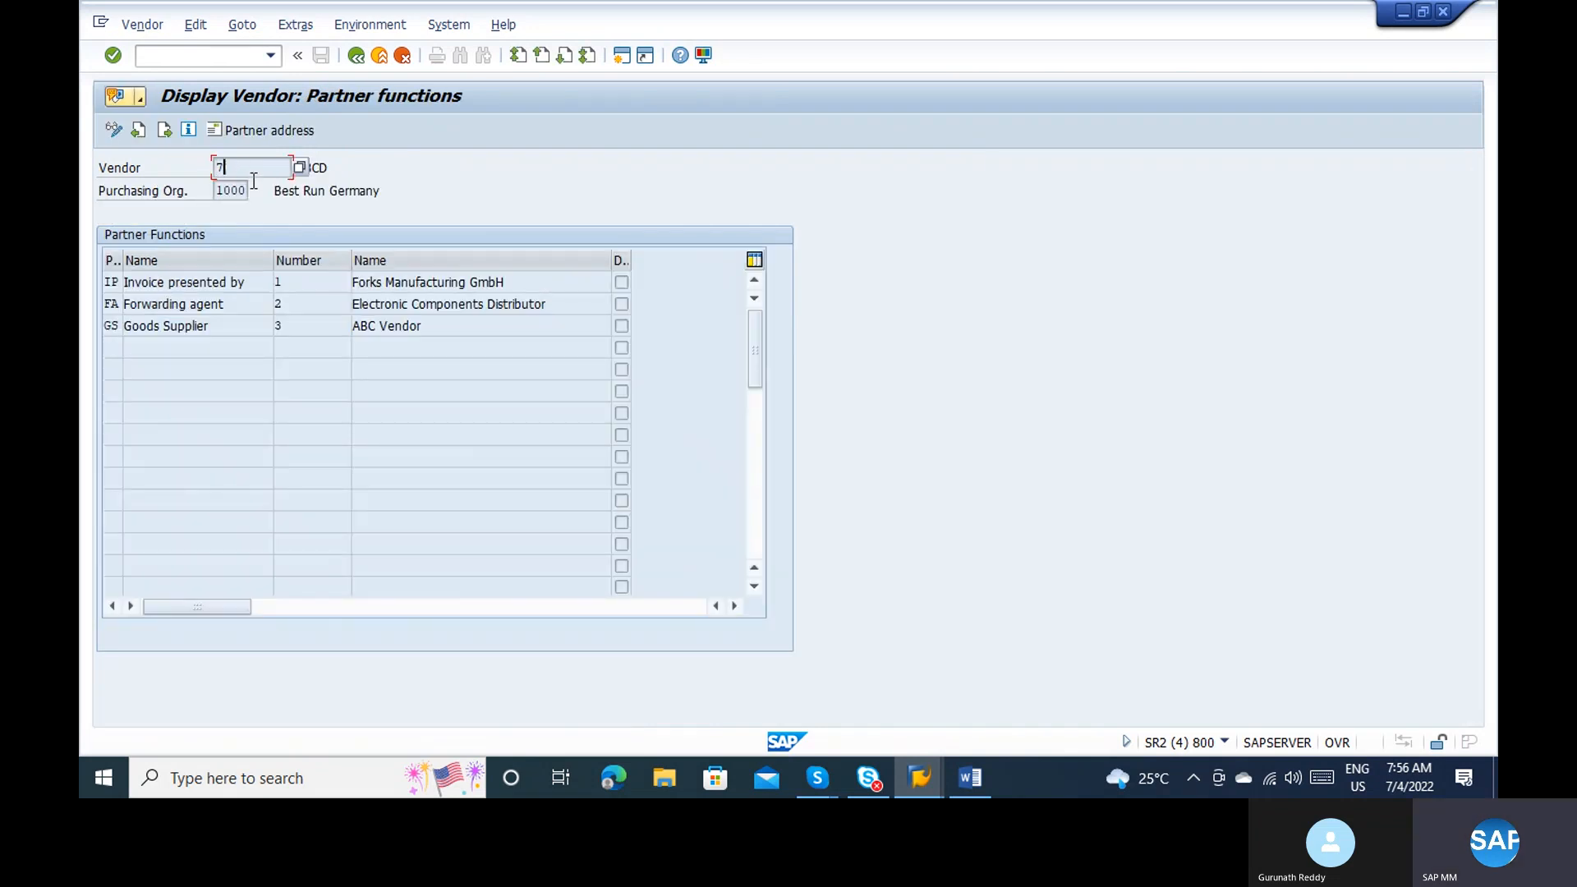
# Step: Examine the partners assigned to Invoice presented by, Forwarding agent and Goods Supplier, and return to the initial vendor display
pyautogui.click(295, 286)
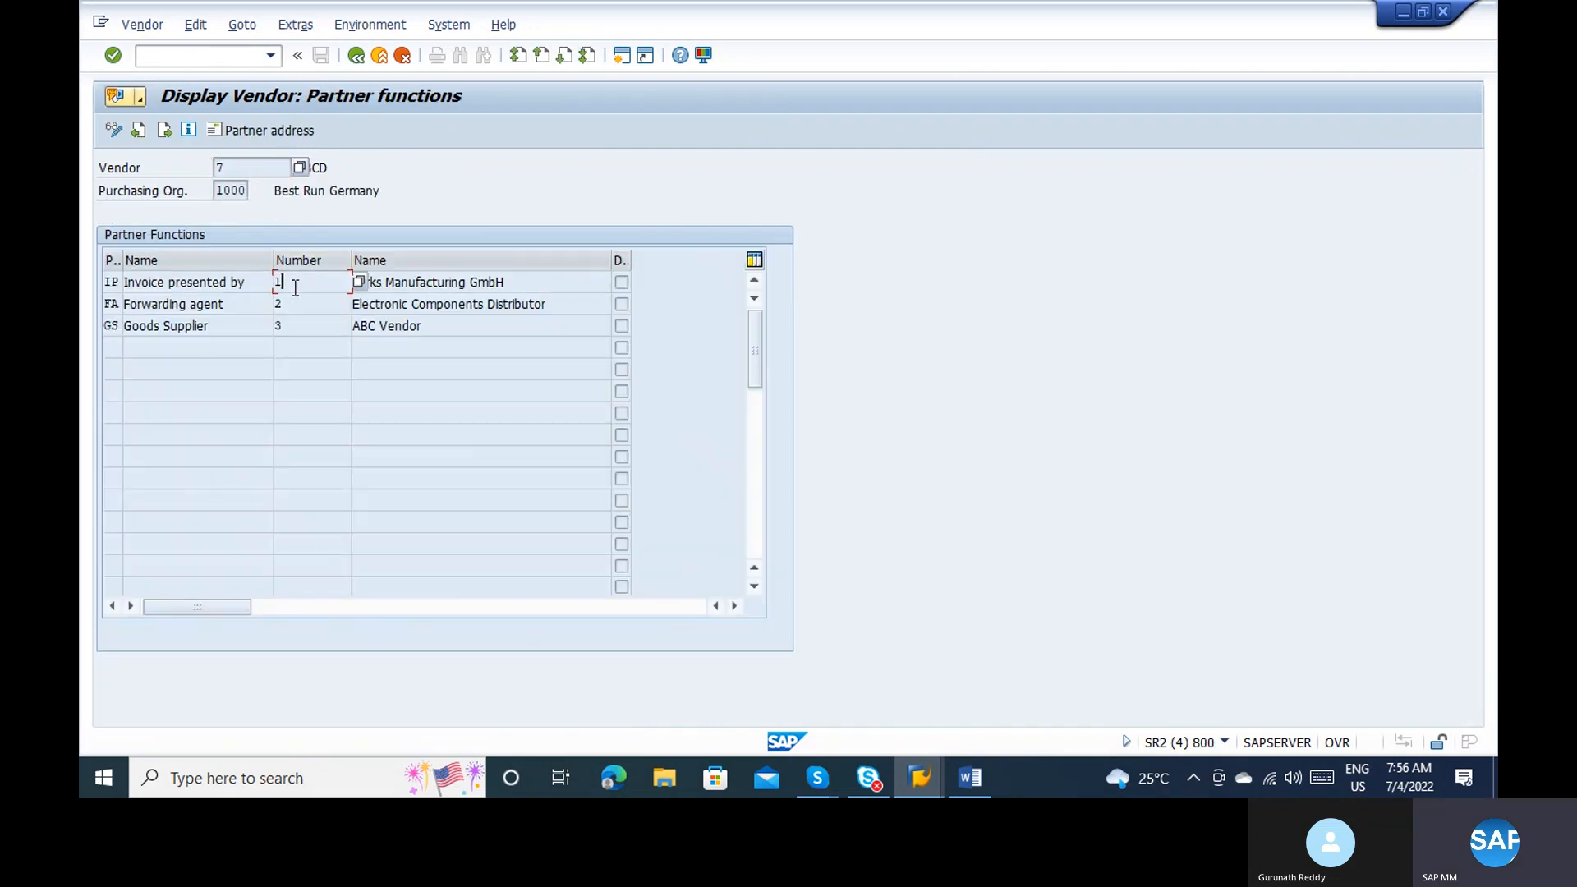
pyautogui.click(154, 283)
pyautogui.click(298, 283)
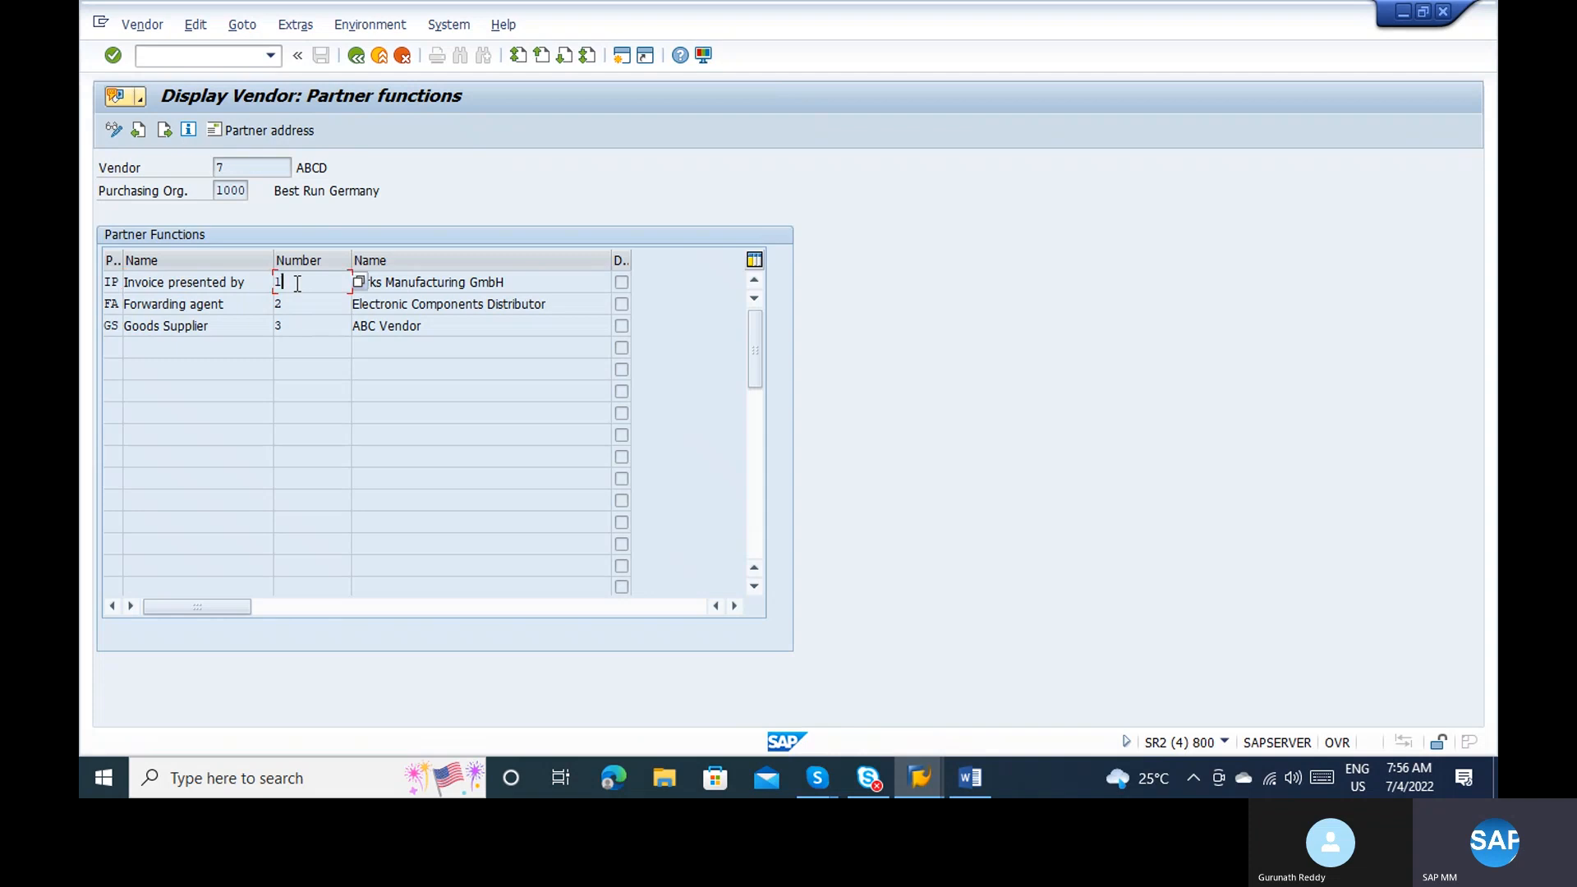
pyautogui.click(197, 304)
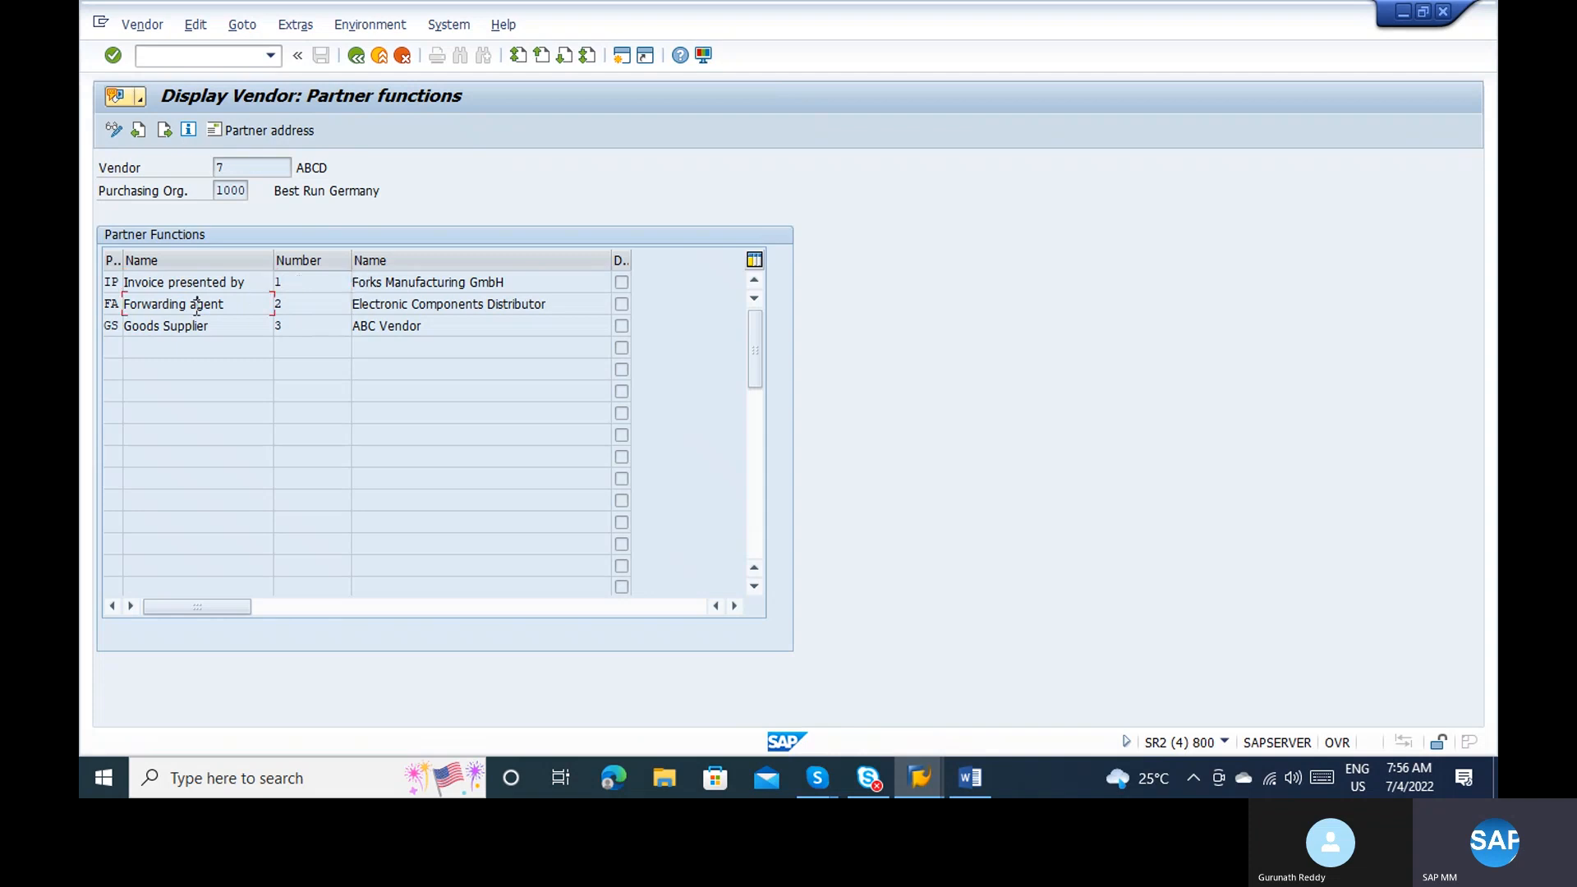
pyautogui.click(298, 303)
pyautogui.click(217, 326)
pyautogui.click(309, 323)
pyautogui.click(428, 322)
pyautogui.click(357, 58)
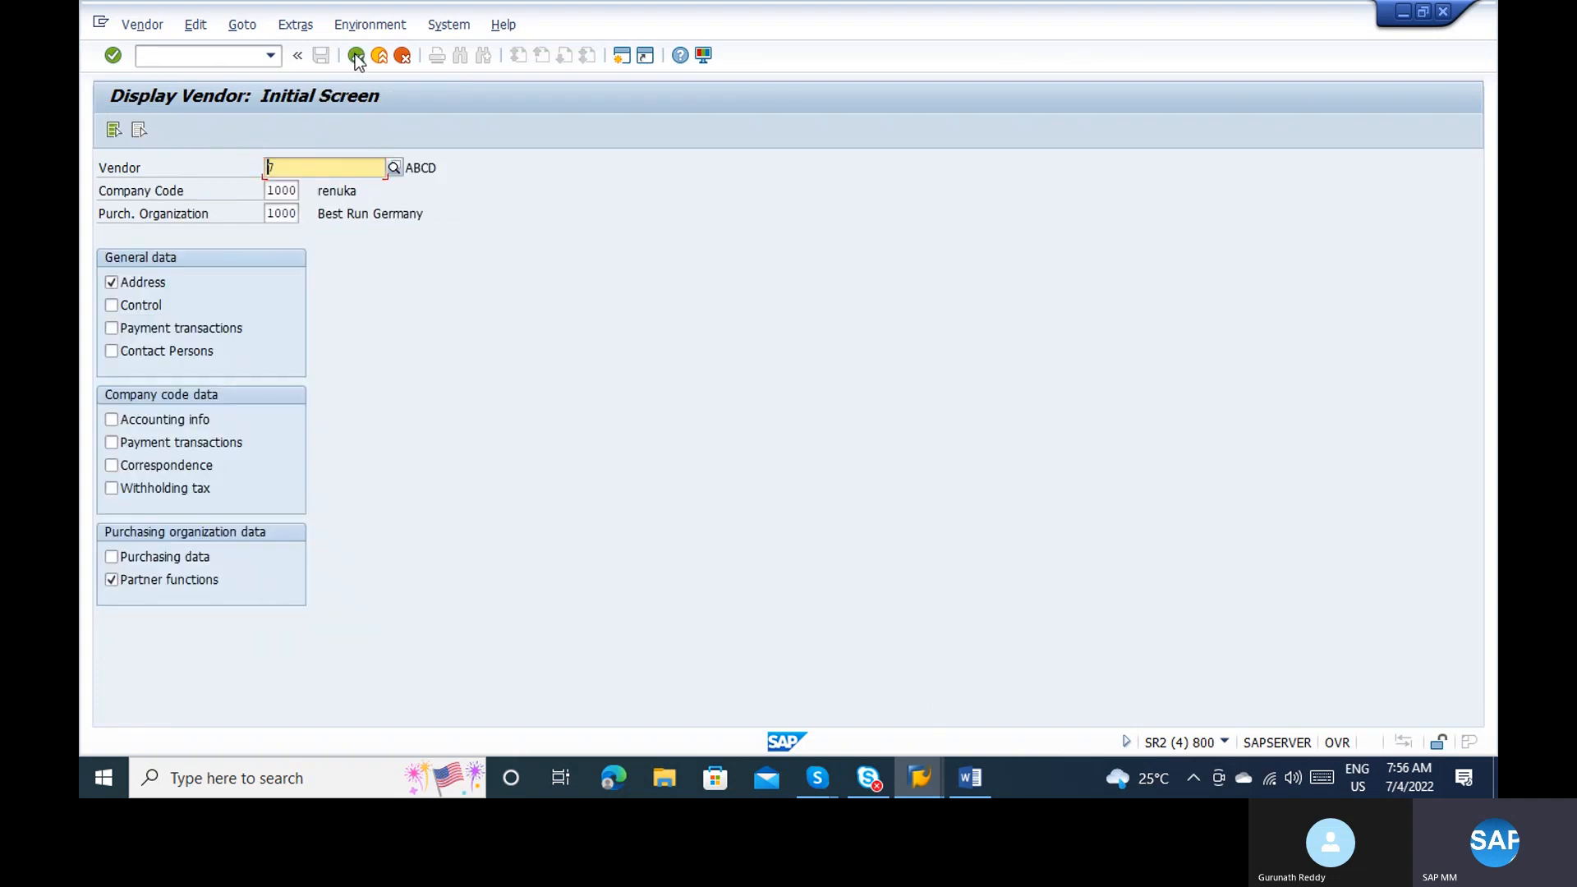
# Step: Switch to the Customizing session, leave the role view and reopen Define Permissible Partner Roles per Account Group
pyautogui.hotkey('alt', 'Tab')
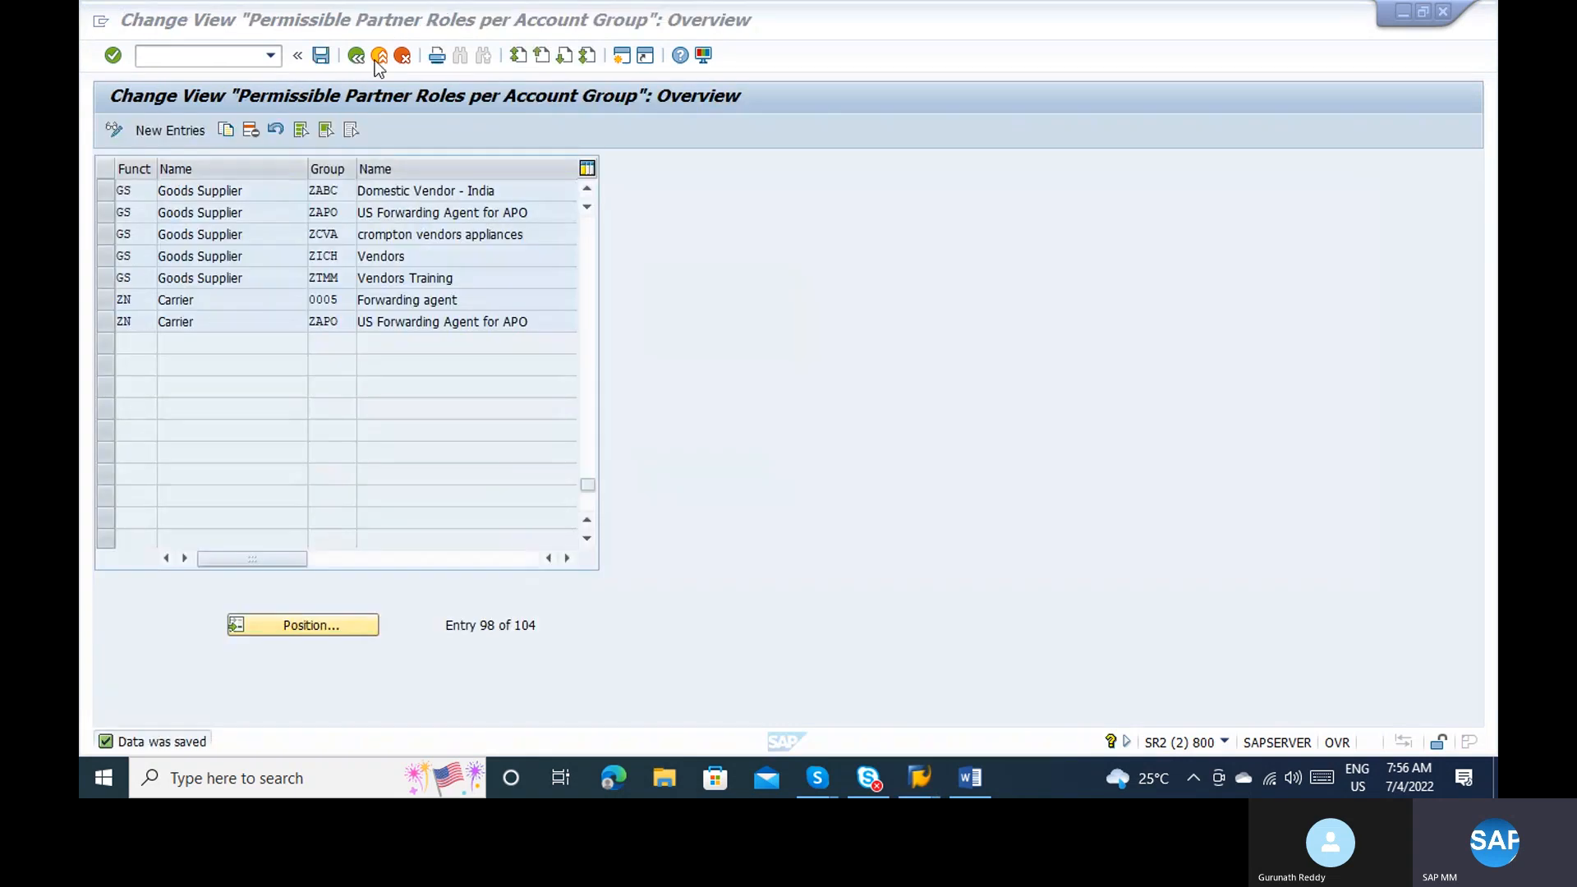
pyautogui.click(357, 58)
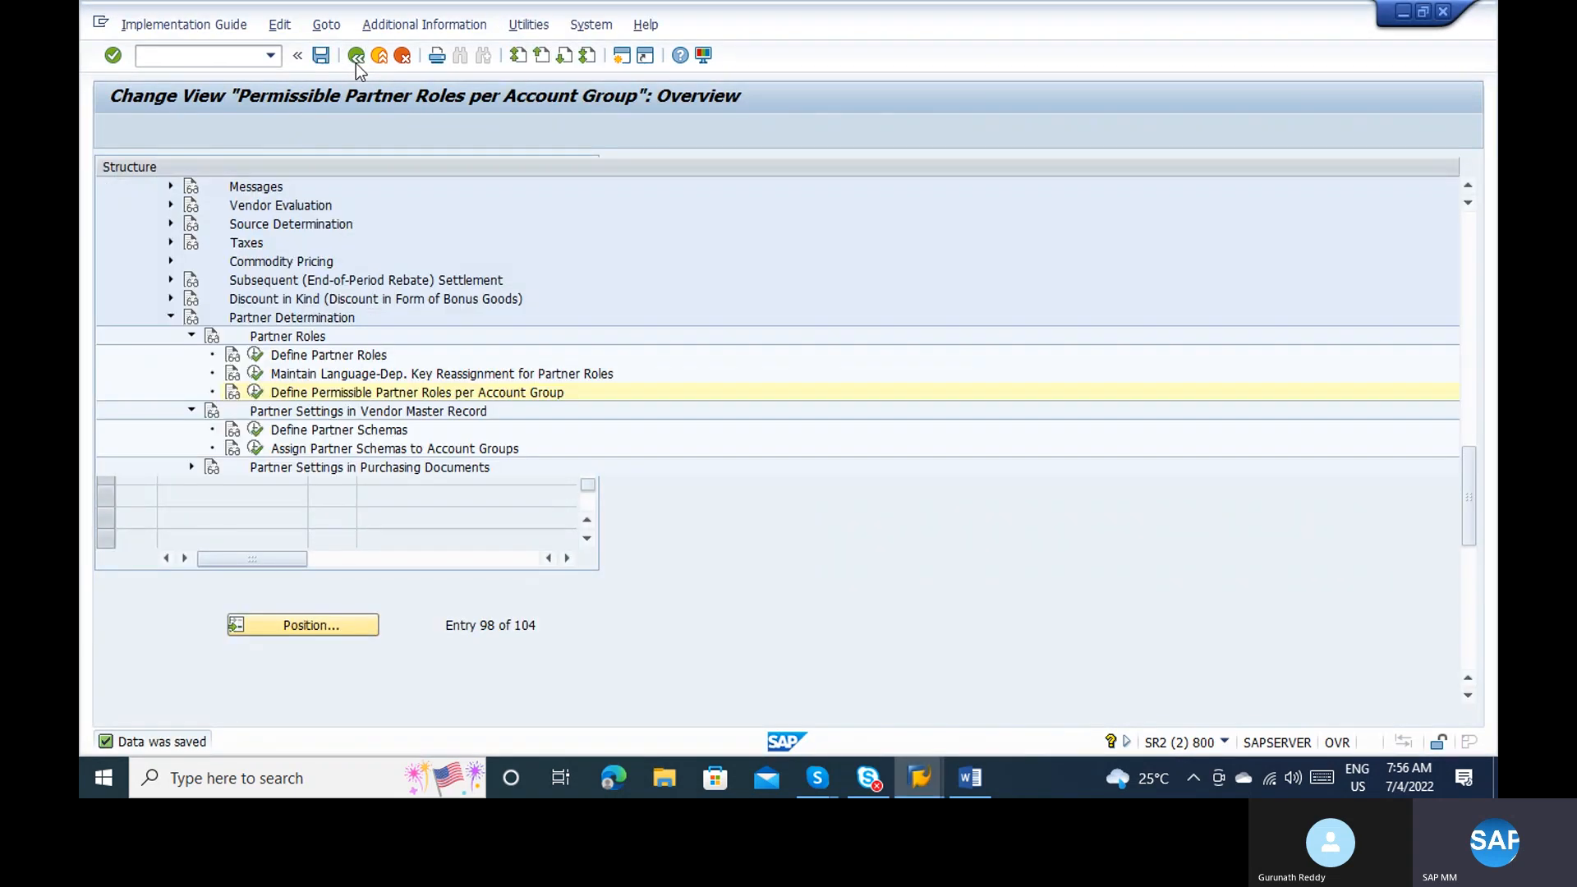
pyautogui.click(306, 356)
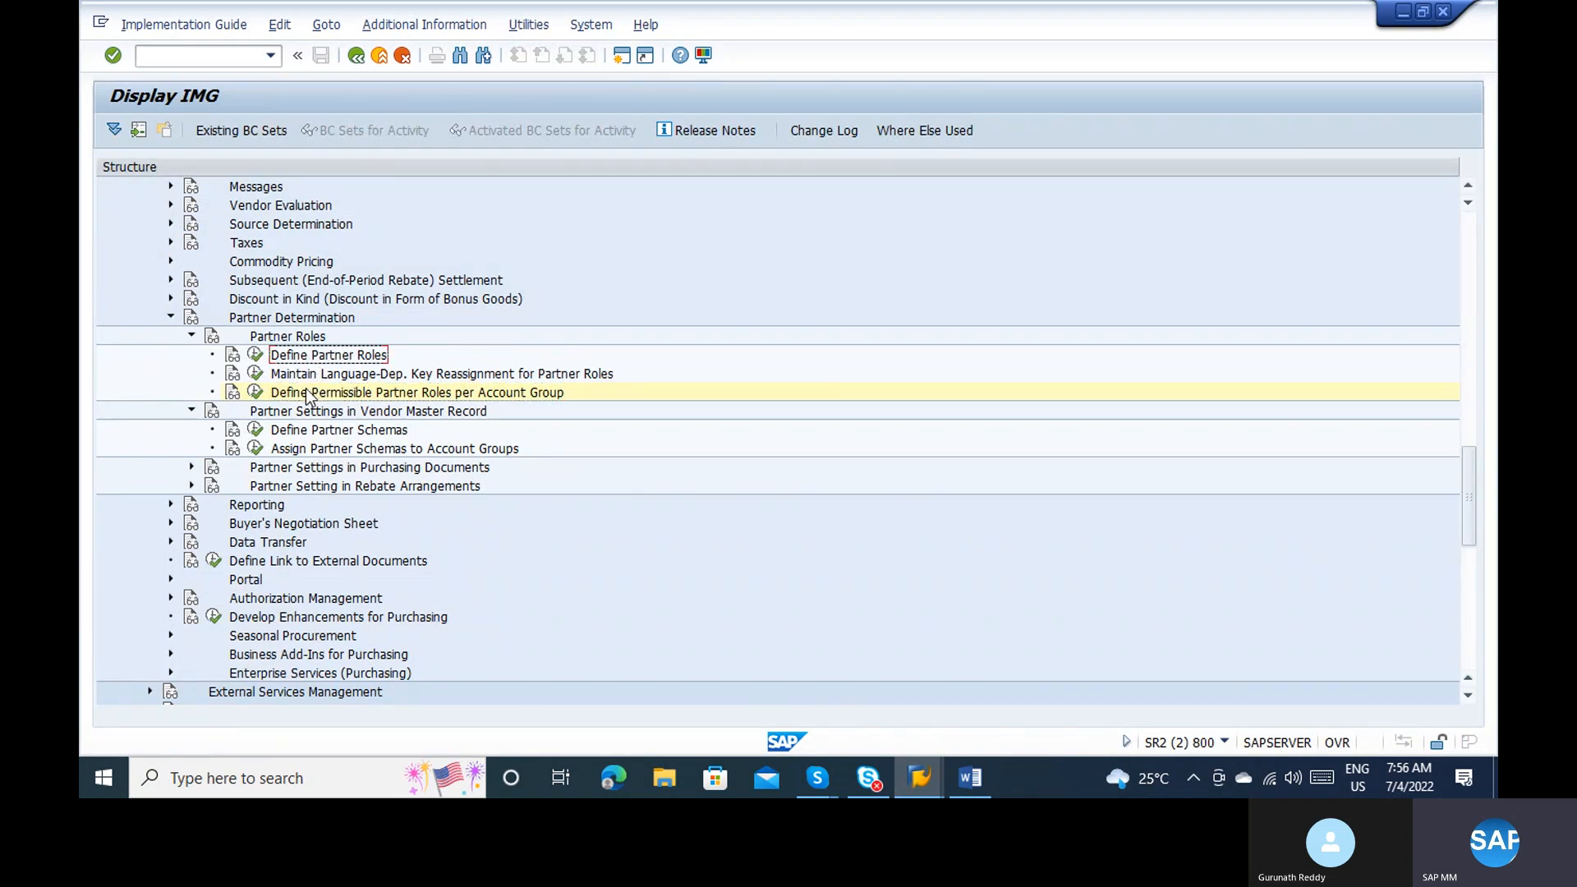
pyautogui.click(308, 393)
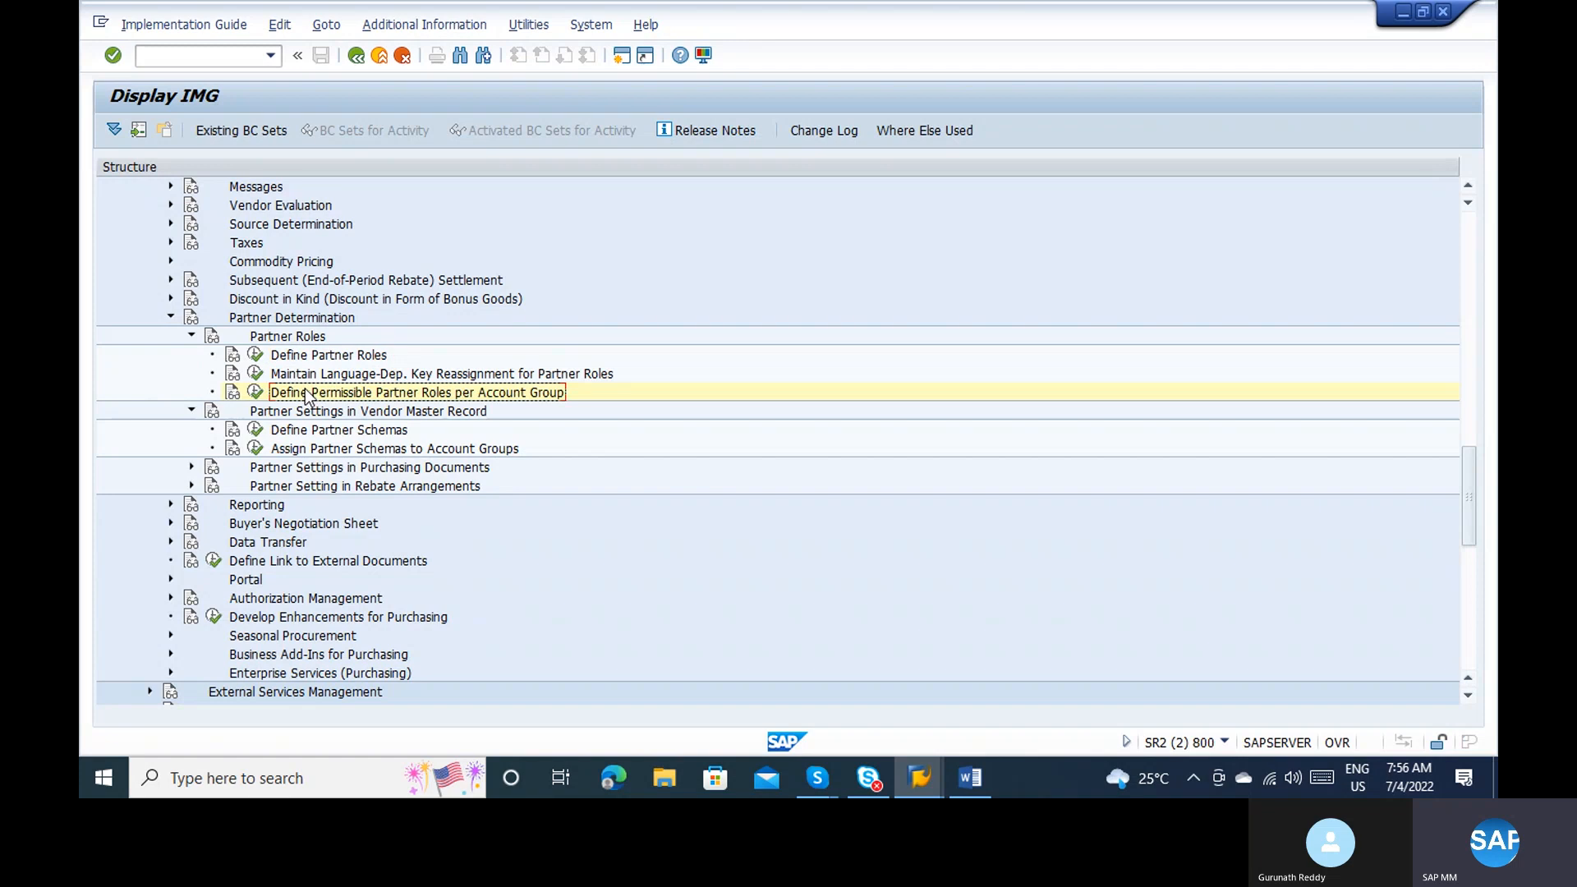
pyautogui.click(259, 392)
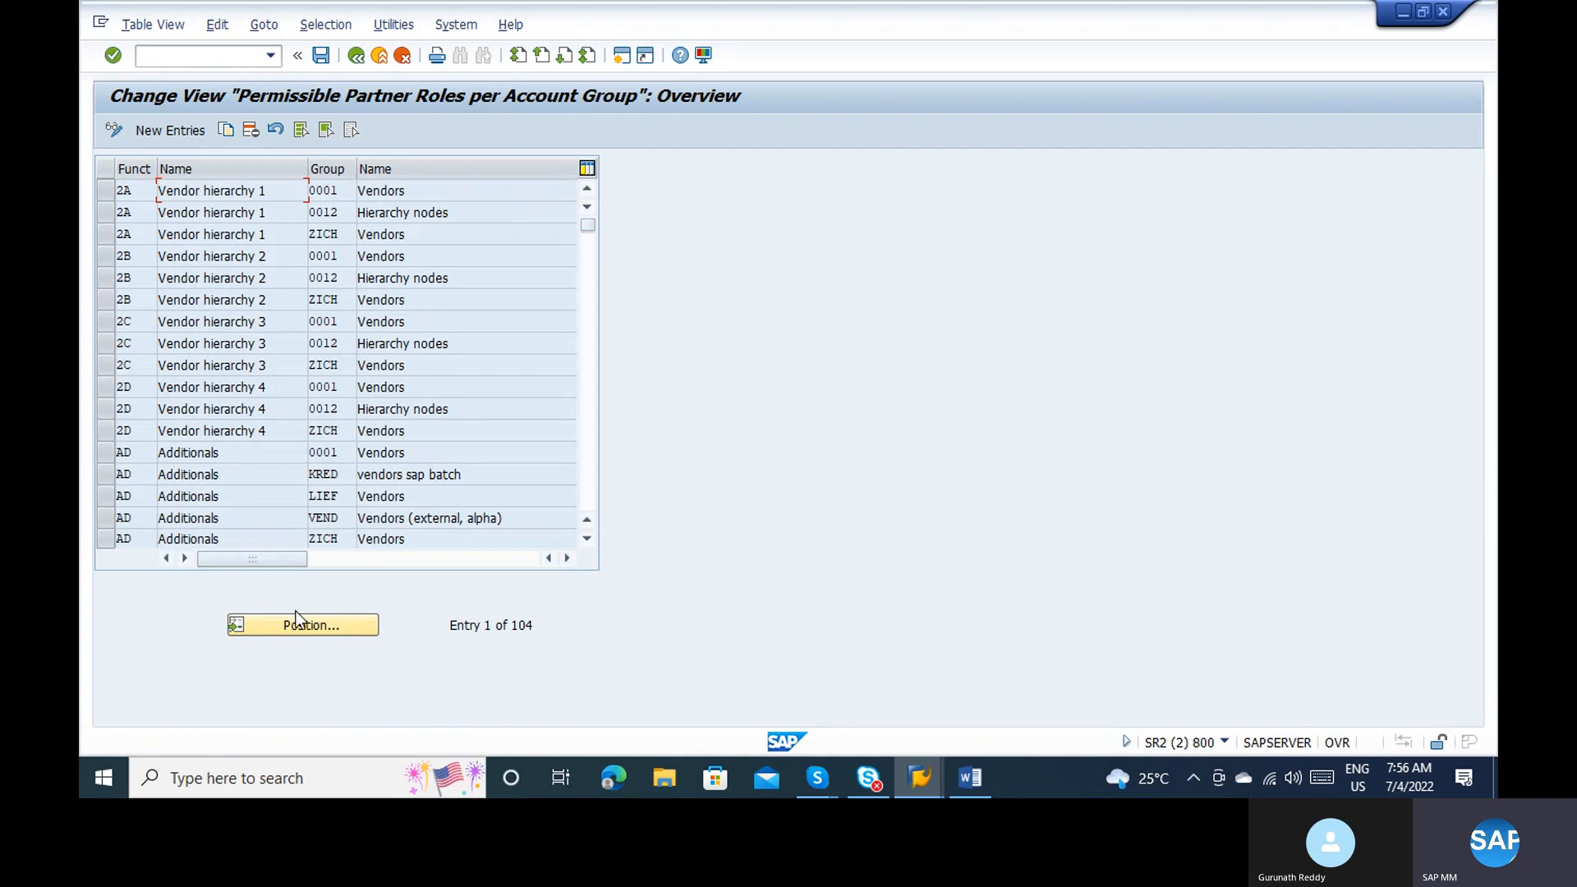
# Step: Position the permissible partner roles list at partner function VV and an account group starting with Z
pyautogui.click(296, 625)
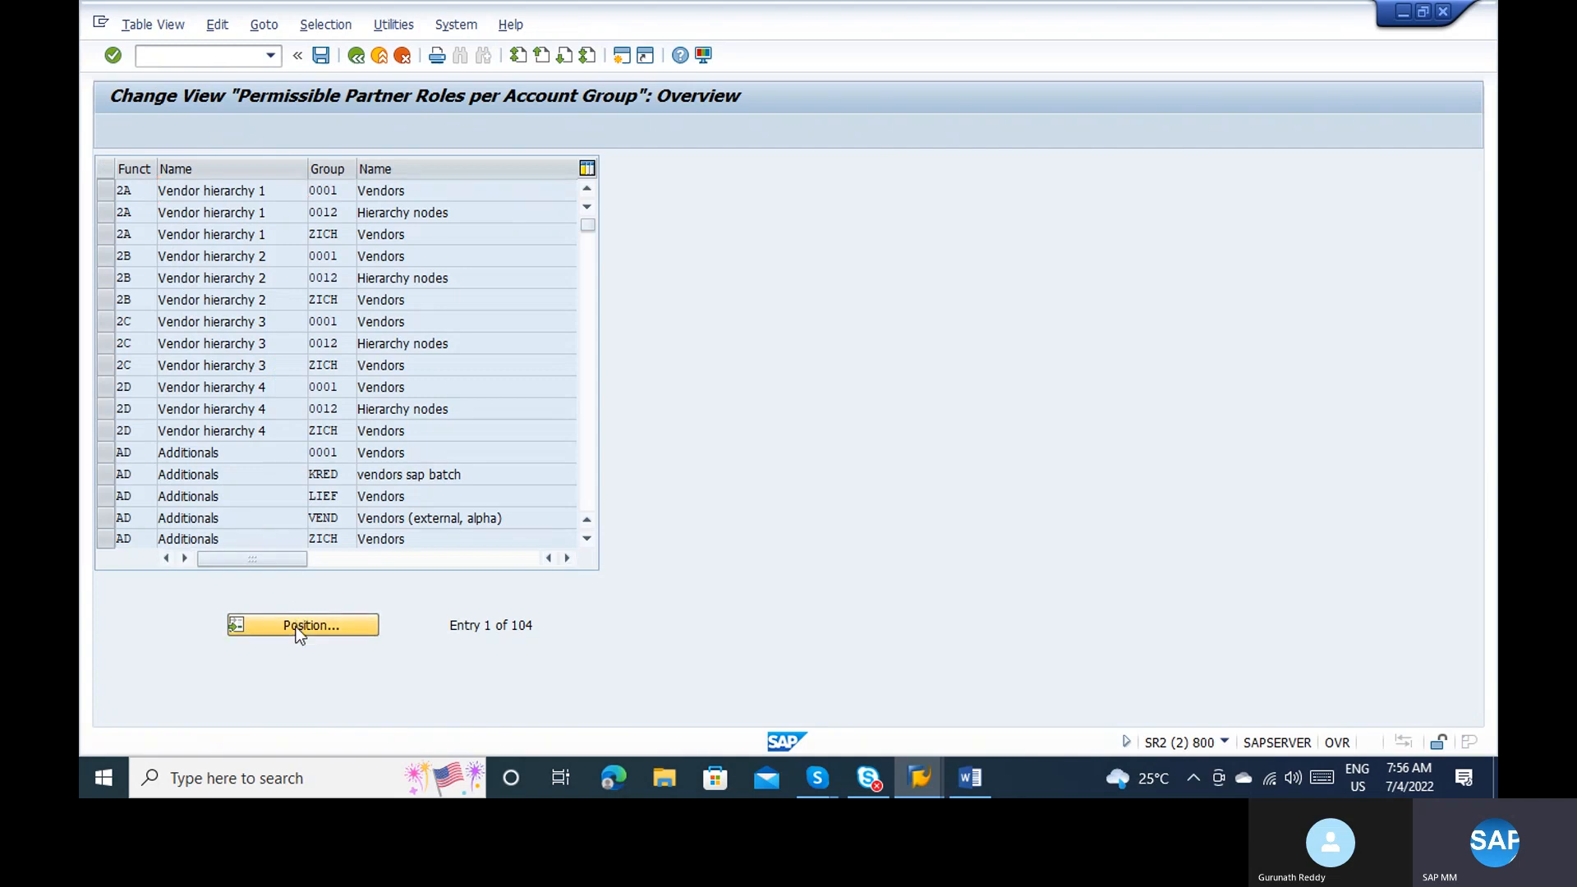
pyautogui.write('V')
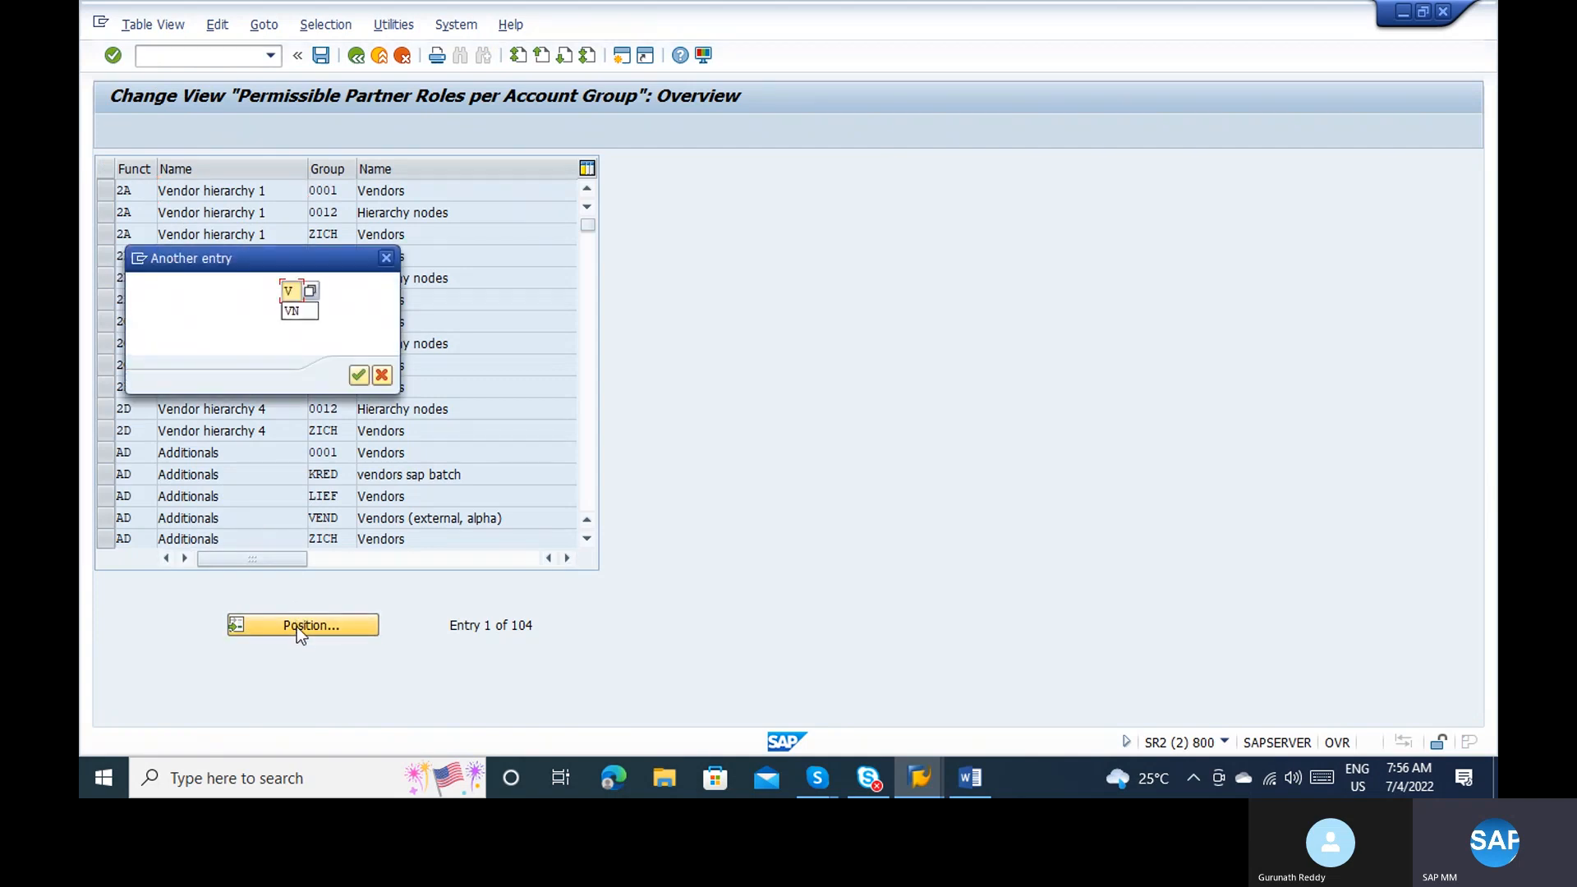
pyautogui.write('N')
pyautogui.press('Tab')
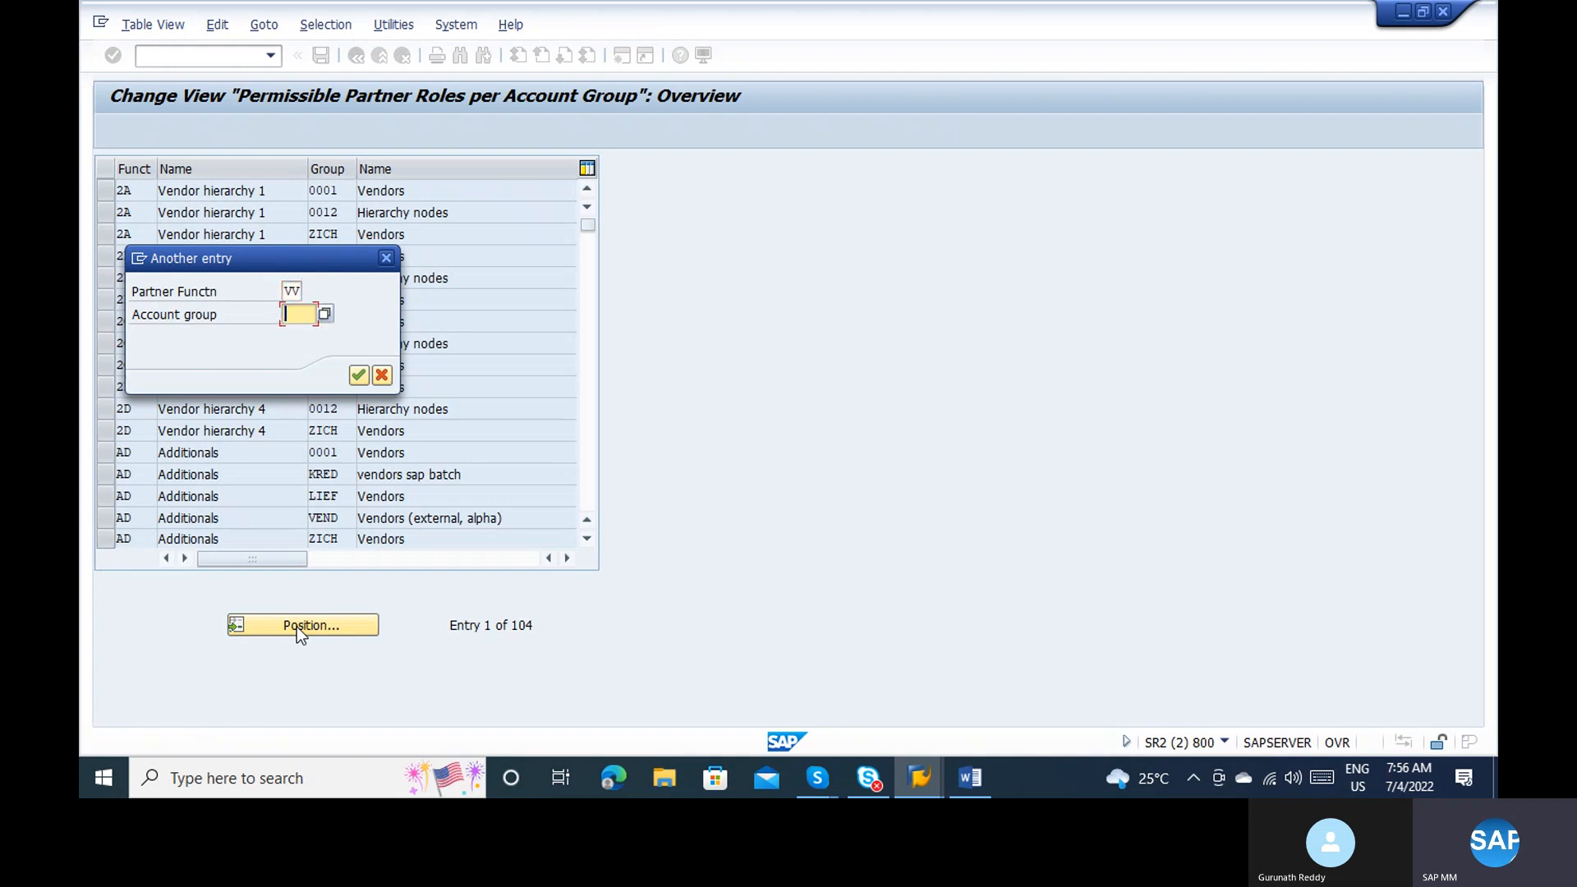
pyautogui.write('Z')
pyautogui.press('Return')
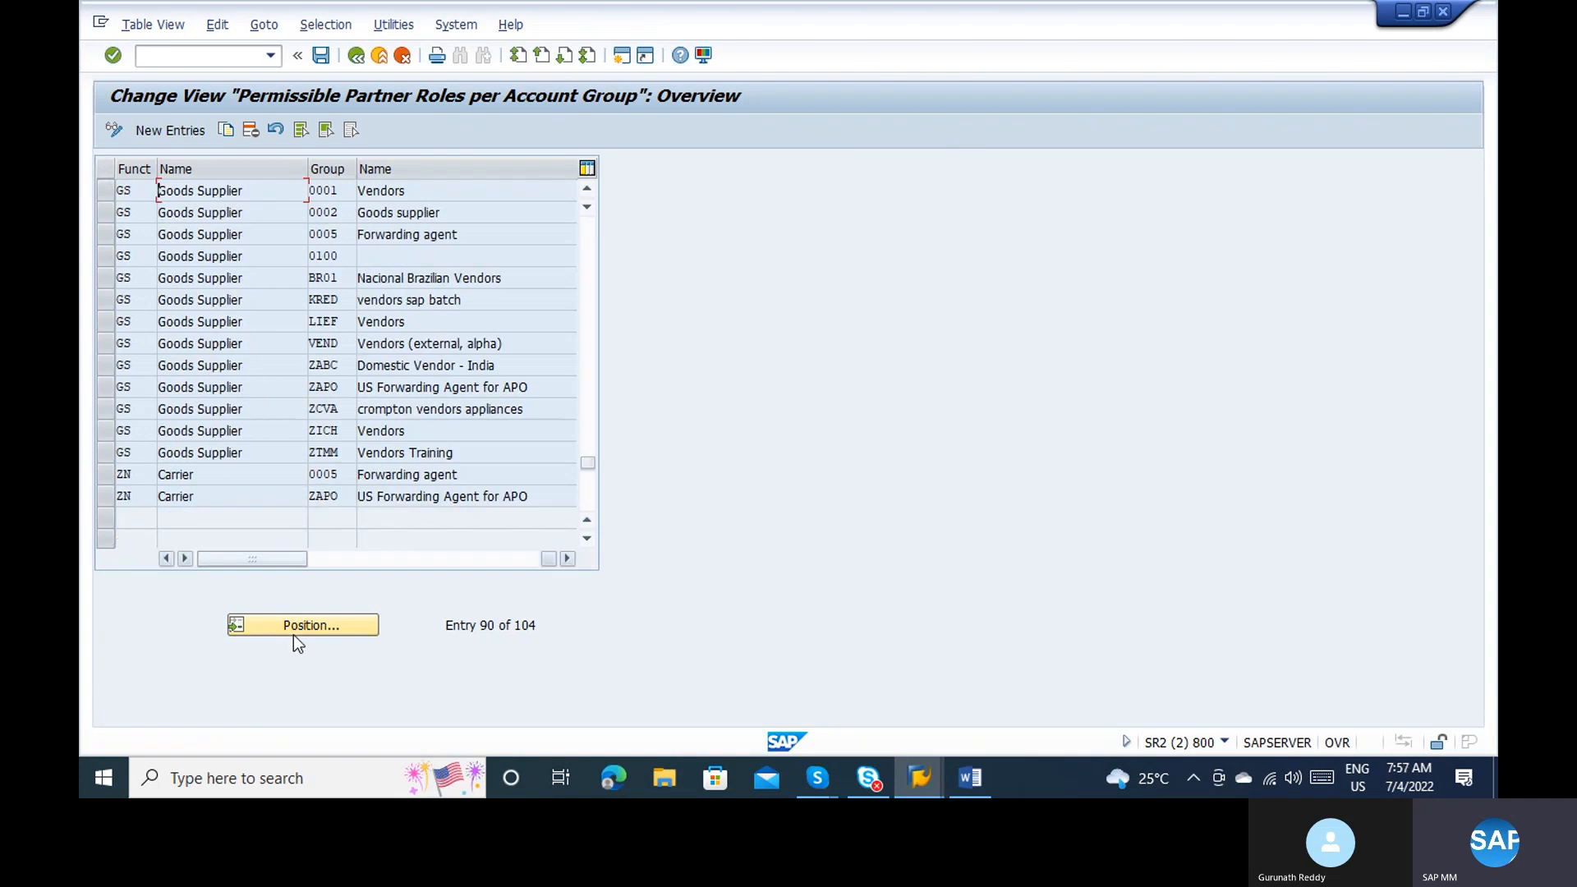
# Step: Add partner function VN as a permissible role for account group ZABC, save it in customizing request SR2K900048 and leave the view
pyautogui.click(160, 136)
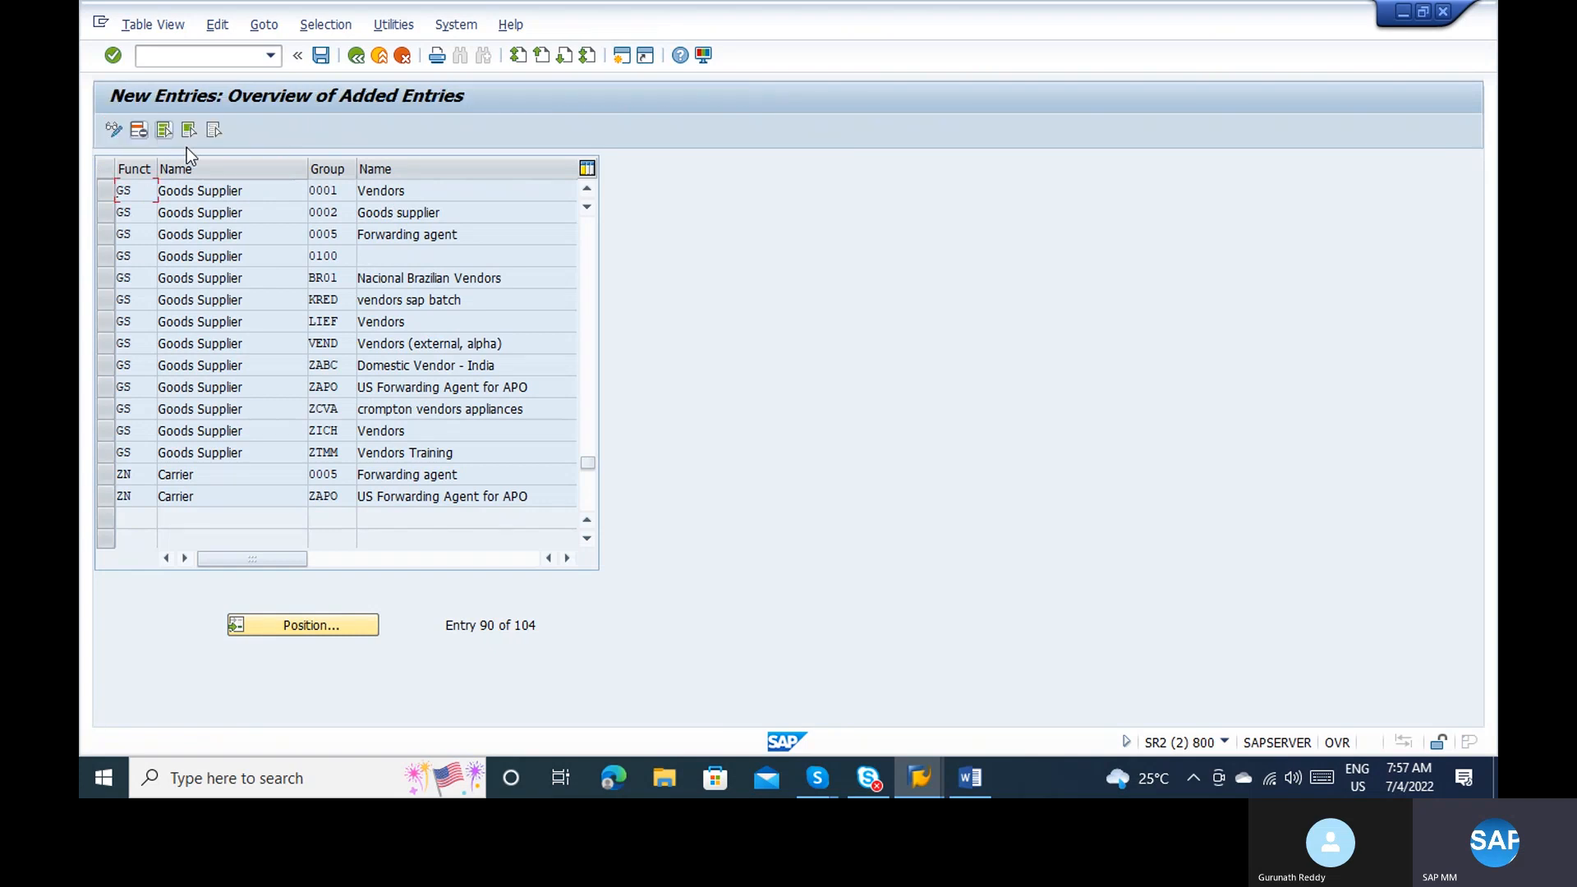
pyautogui.write('VN')
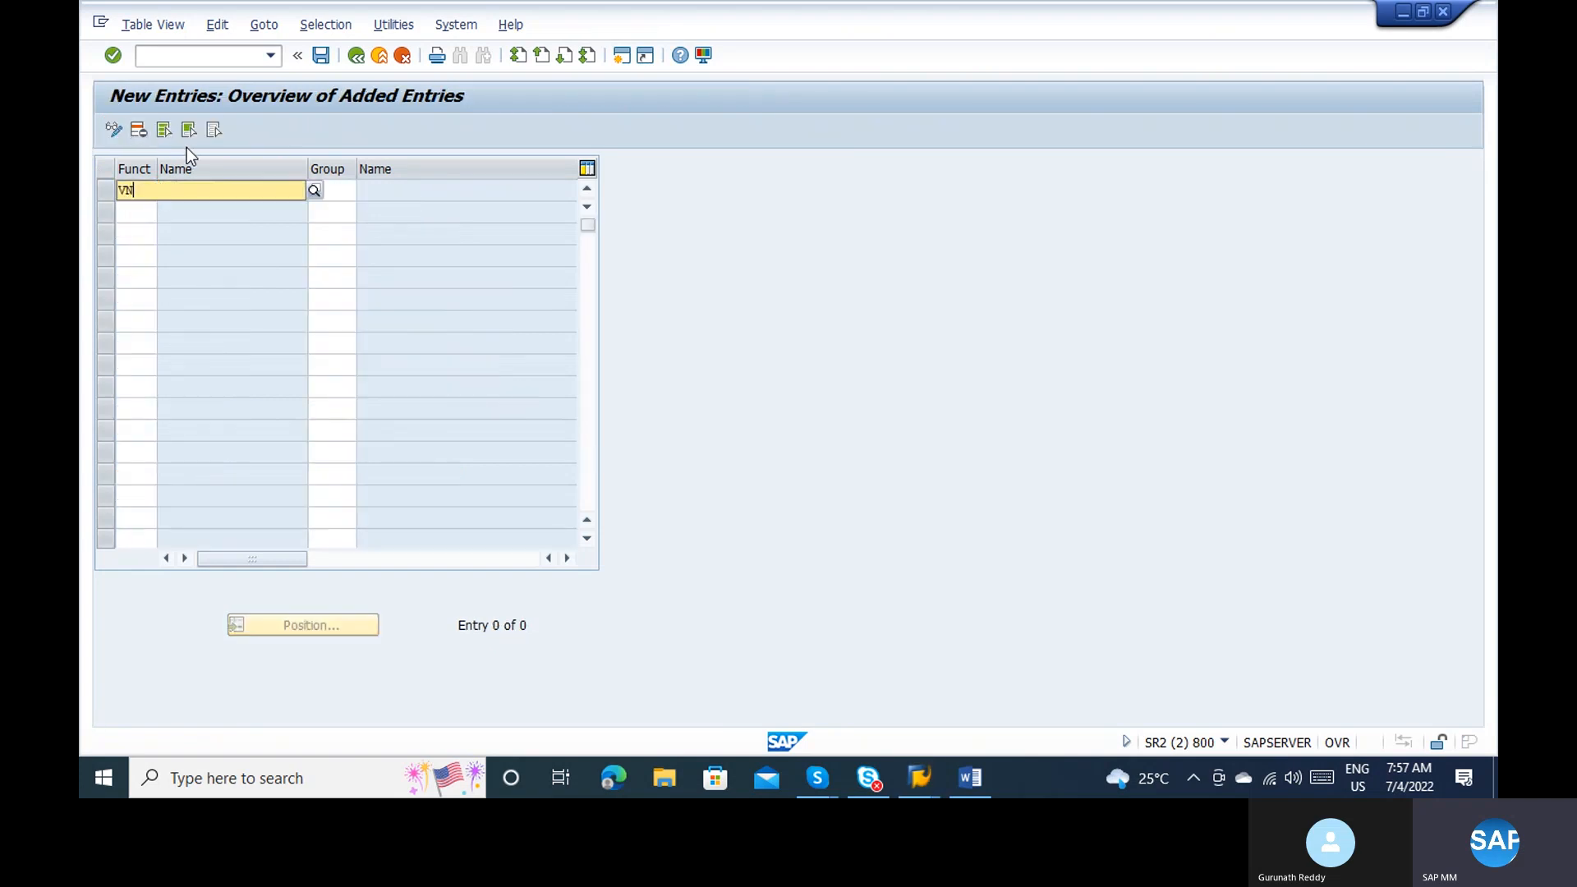
pyautogui.press('BackSpace')
pyautogui.press('BackSpace')
pyautogui.write('VN')
pyautogui.press('Tab')
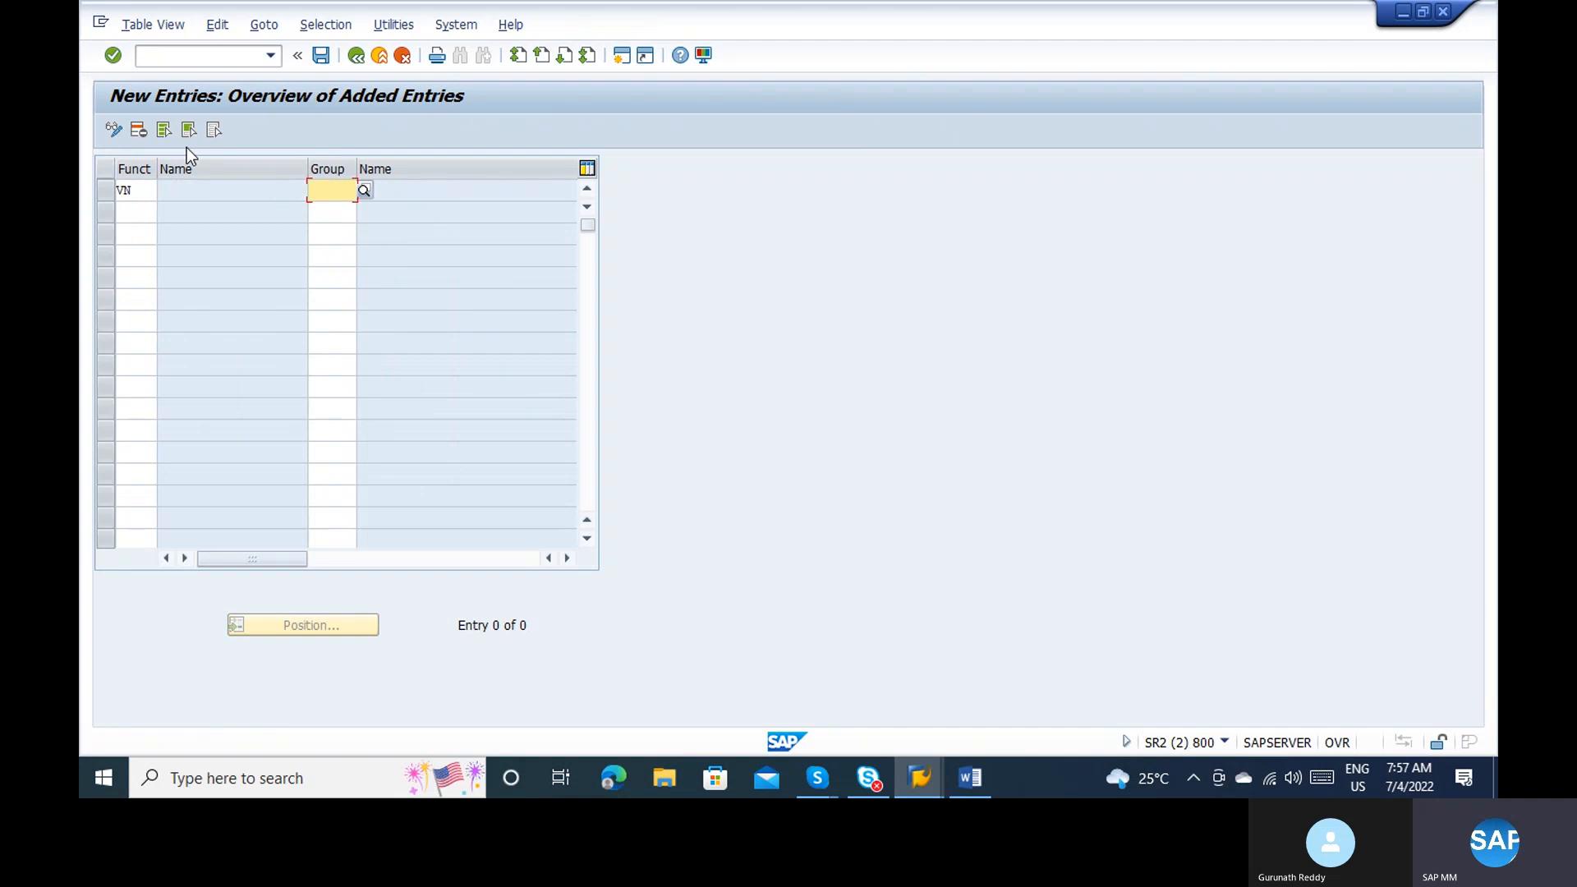
pyautogui.write('ZABC')
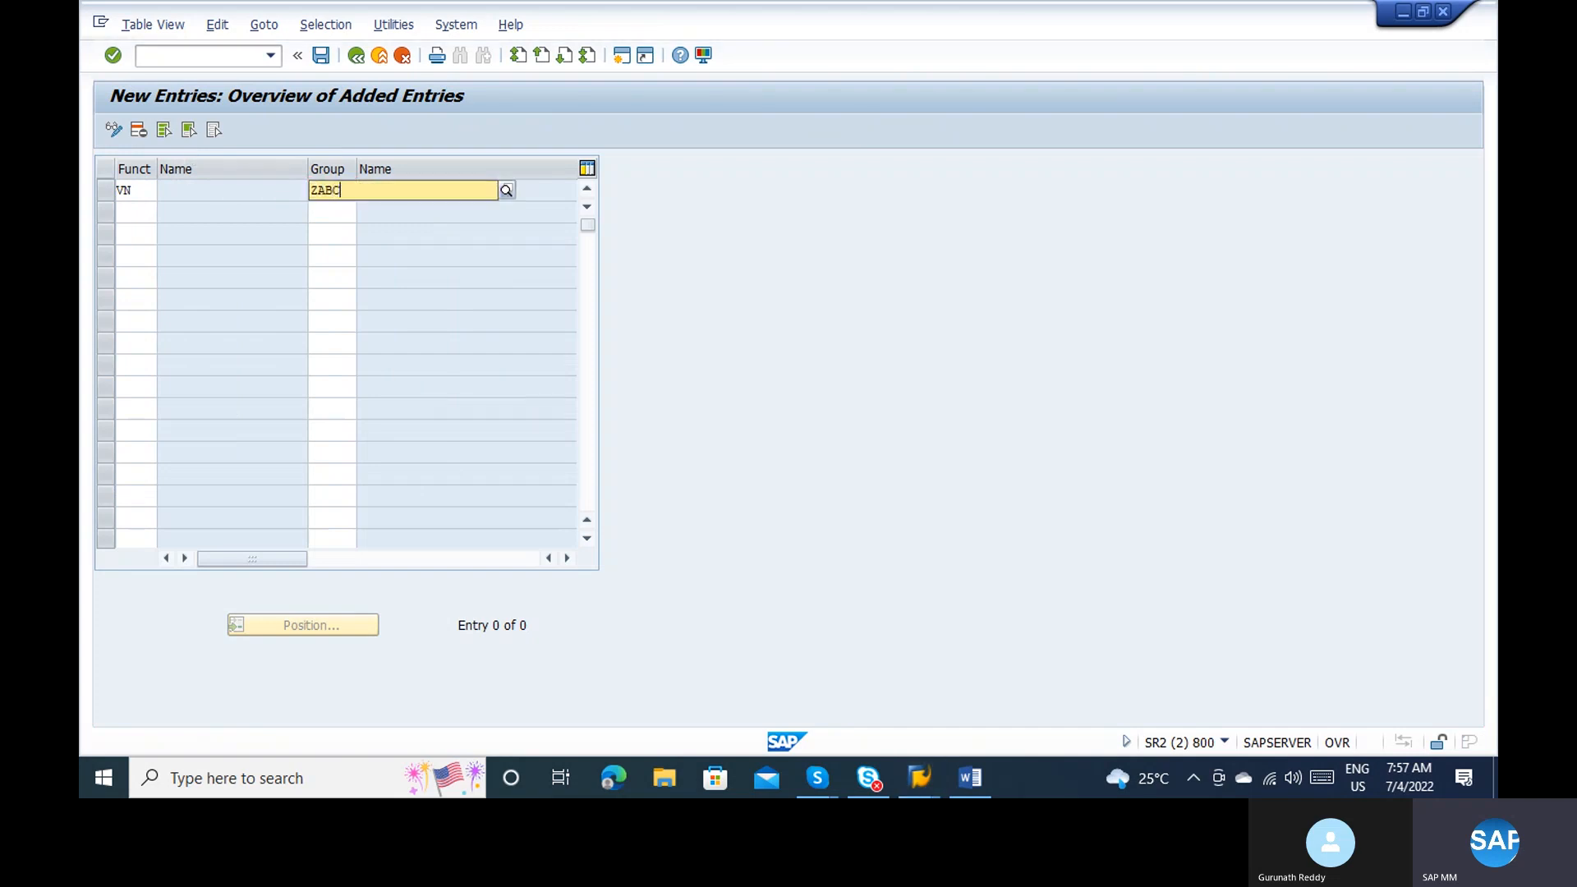
pyautogui.press('Return')
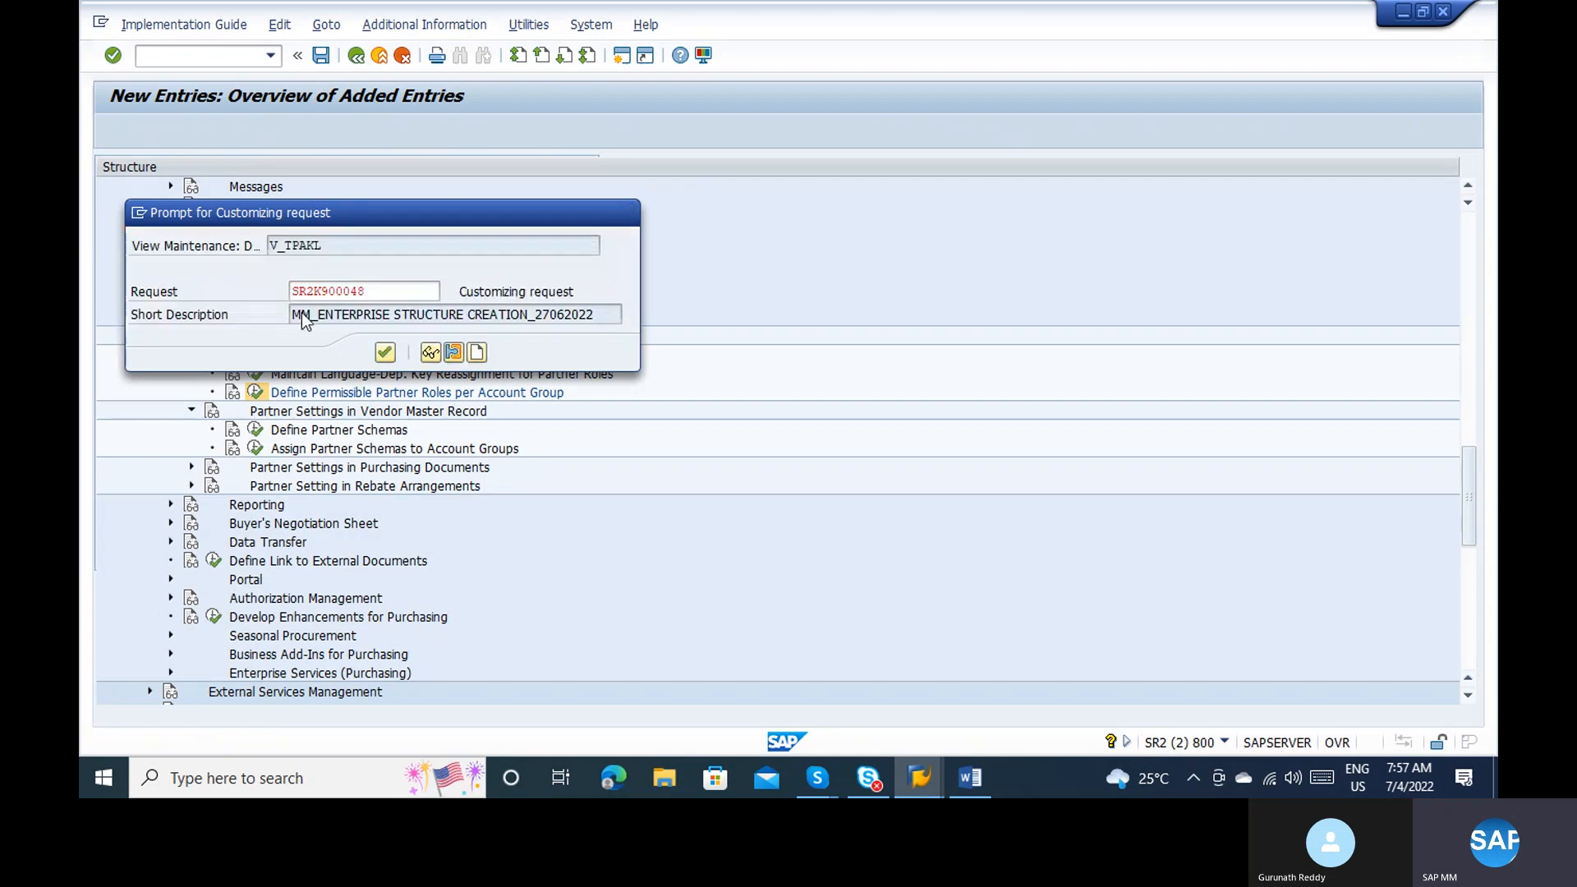
pyautogui.click(385, 353)
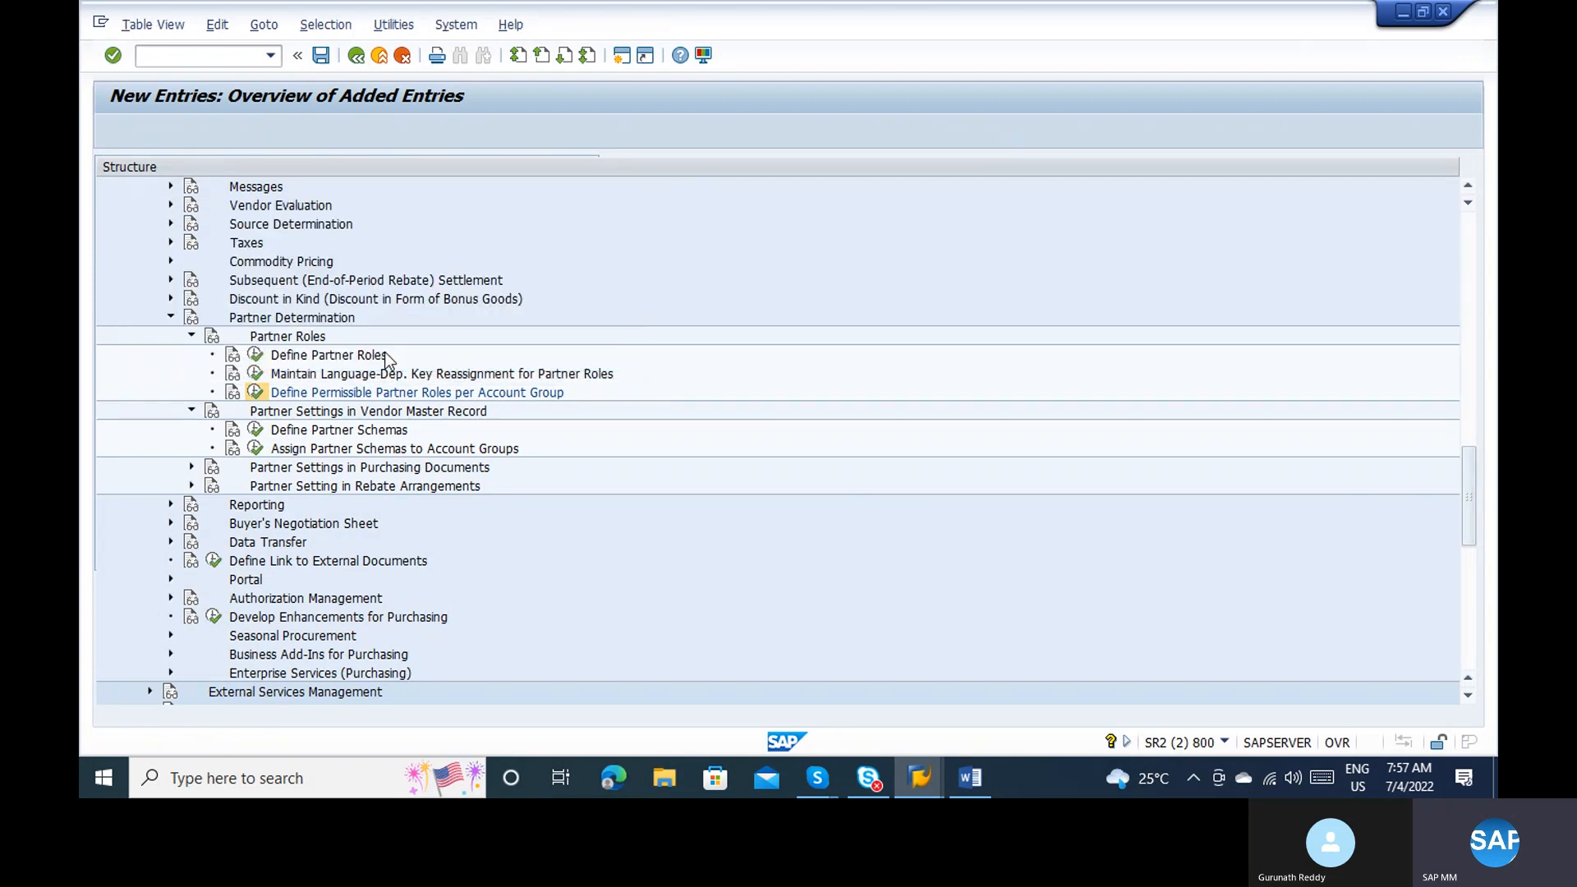
pyautogui.click(382, 59)
# Step: Switch to the Word notes document and begin the explanation of item 7, Partner determination, with "– Whether or which"
pyautogui.hotkey('alt', 'Tab')
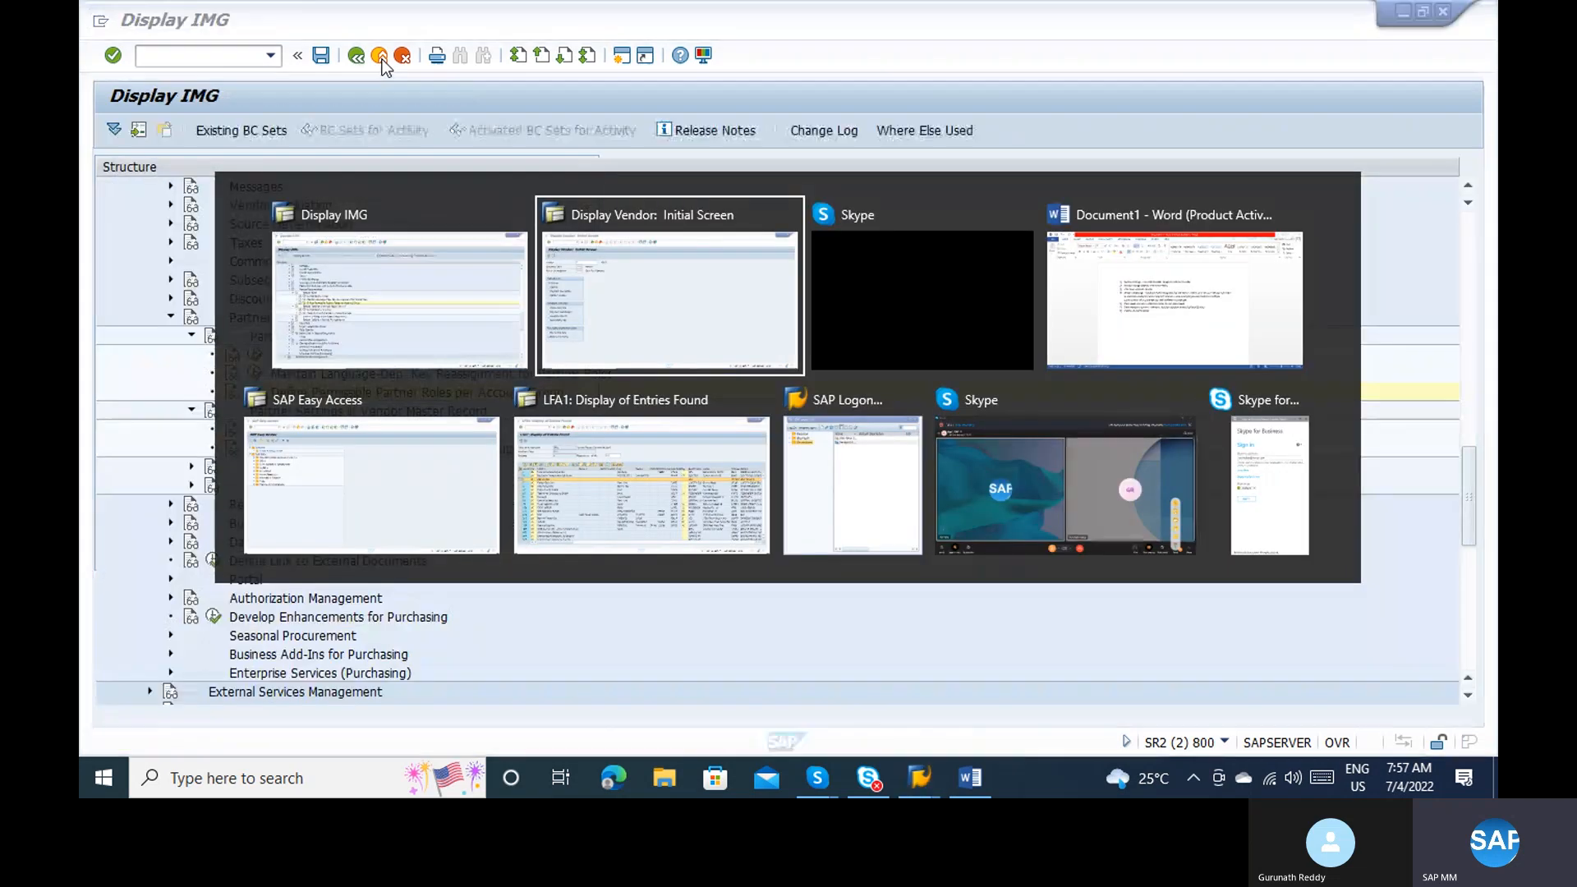
pyautogui.hotkey('alt', 'Tab')
pyautogui.hotkey('alt', 'Tab')
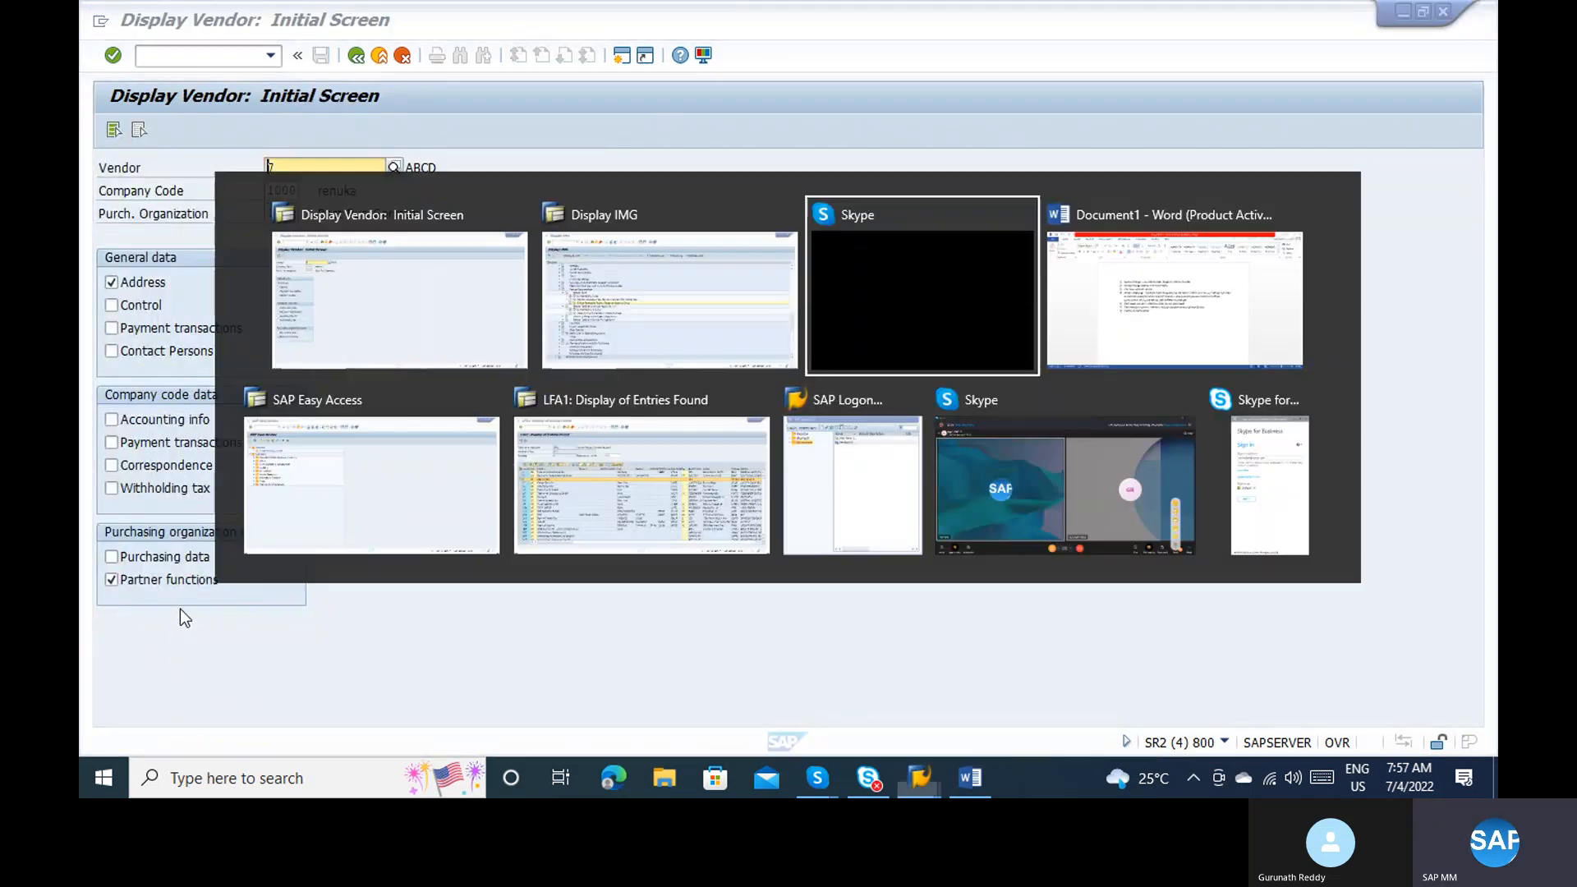
pyautogui.hotkey('alt', 'Tab')
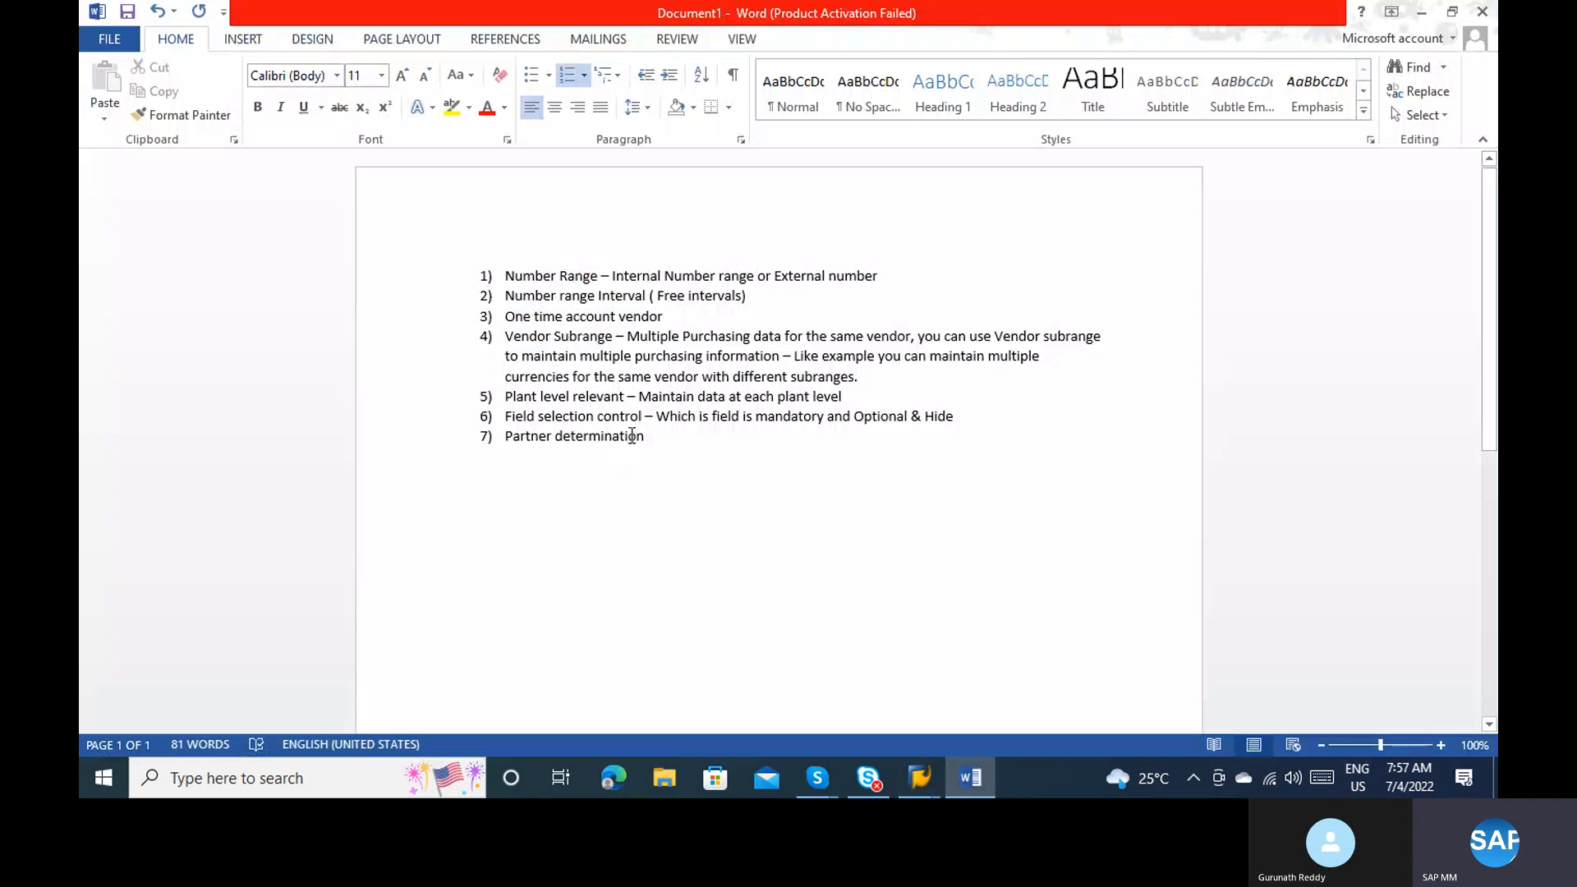
pyautogui.write('- ')
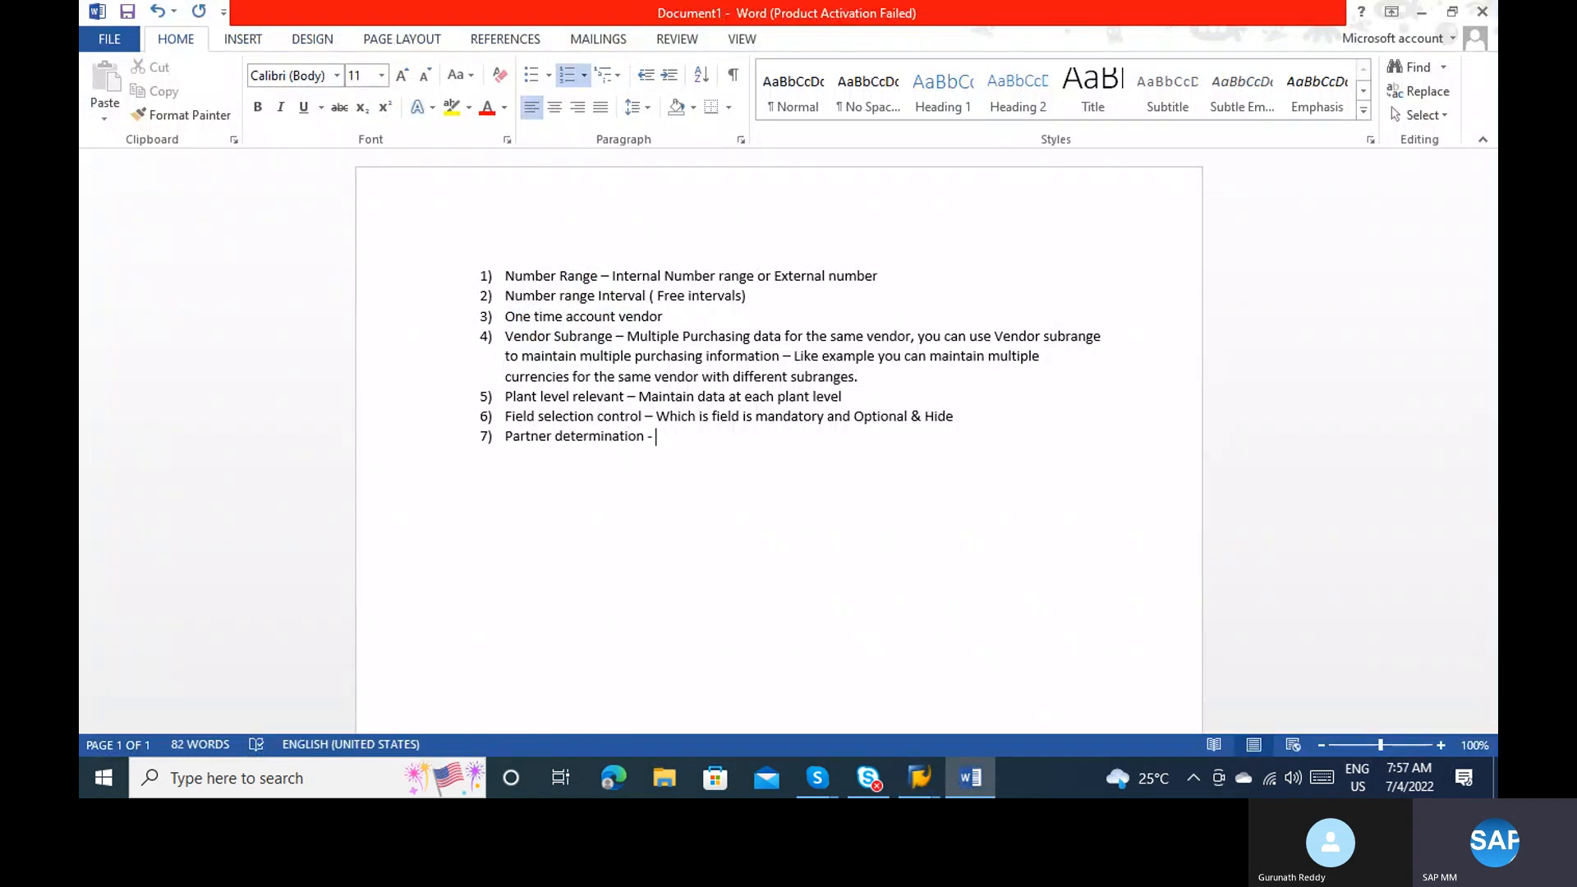
pyautogui.write('h')
pyautogui.write('hethr')
pyautogui.press('BackSpace')
pyautogui.press('BackSpace')
pyautogui.press('BackSpace')
pyautogui.write('ther or which vendo')
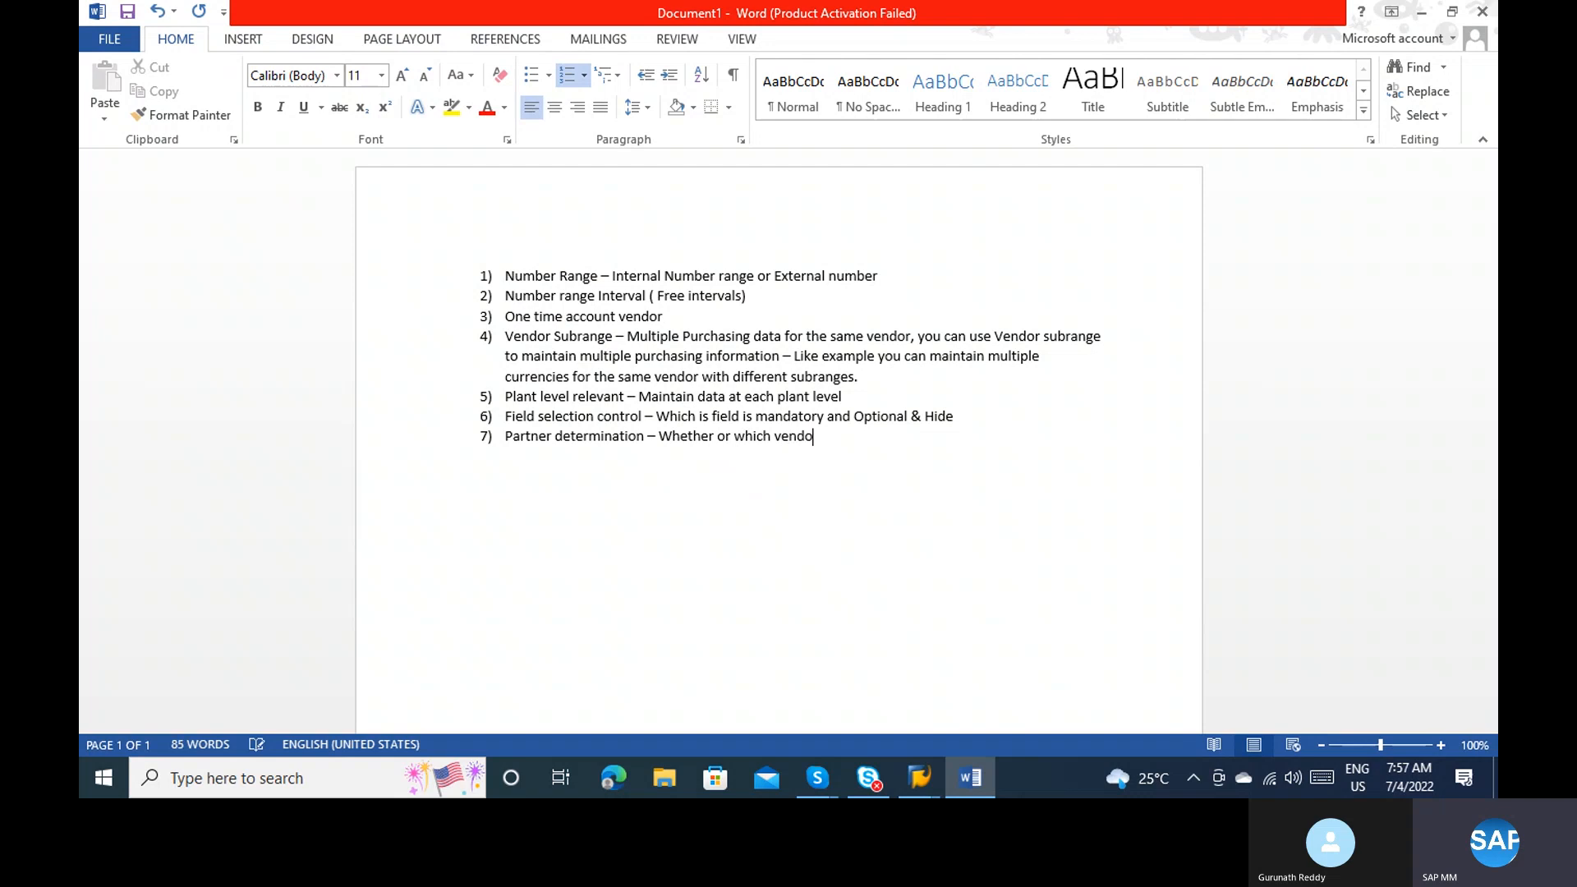
# Step: Complete the item 7 explanation with "Partner role need to assign for vendor account group" and end the numbered list after it
pyautogui.press('BackSpace')
pyautogui.press('BackSpace')
pyautogui.press('BackSpace')
pyautogui.press('BackSpace')
pyautogui.press('BackSpace')
pyautogui.write('Partner role need to assign')
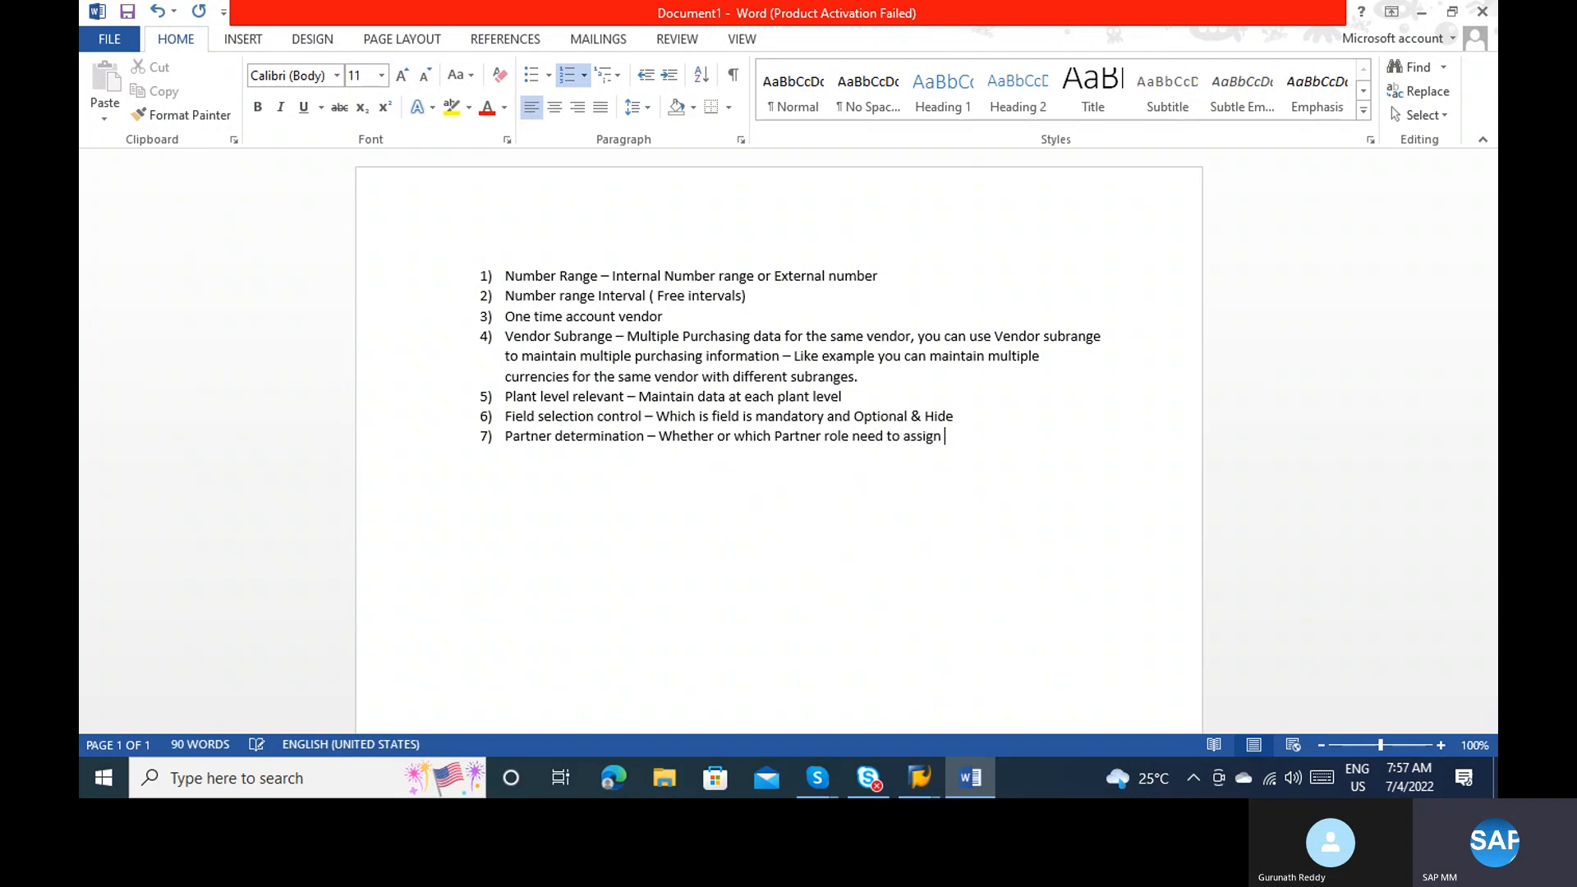
pyautogui.write(' for vendor account grou')
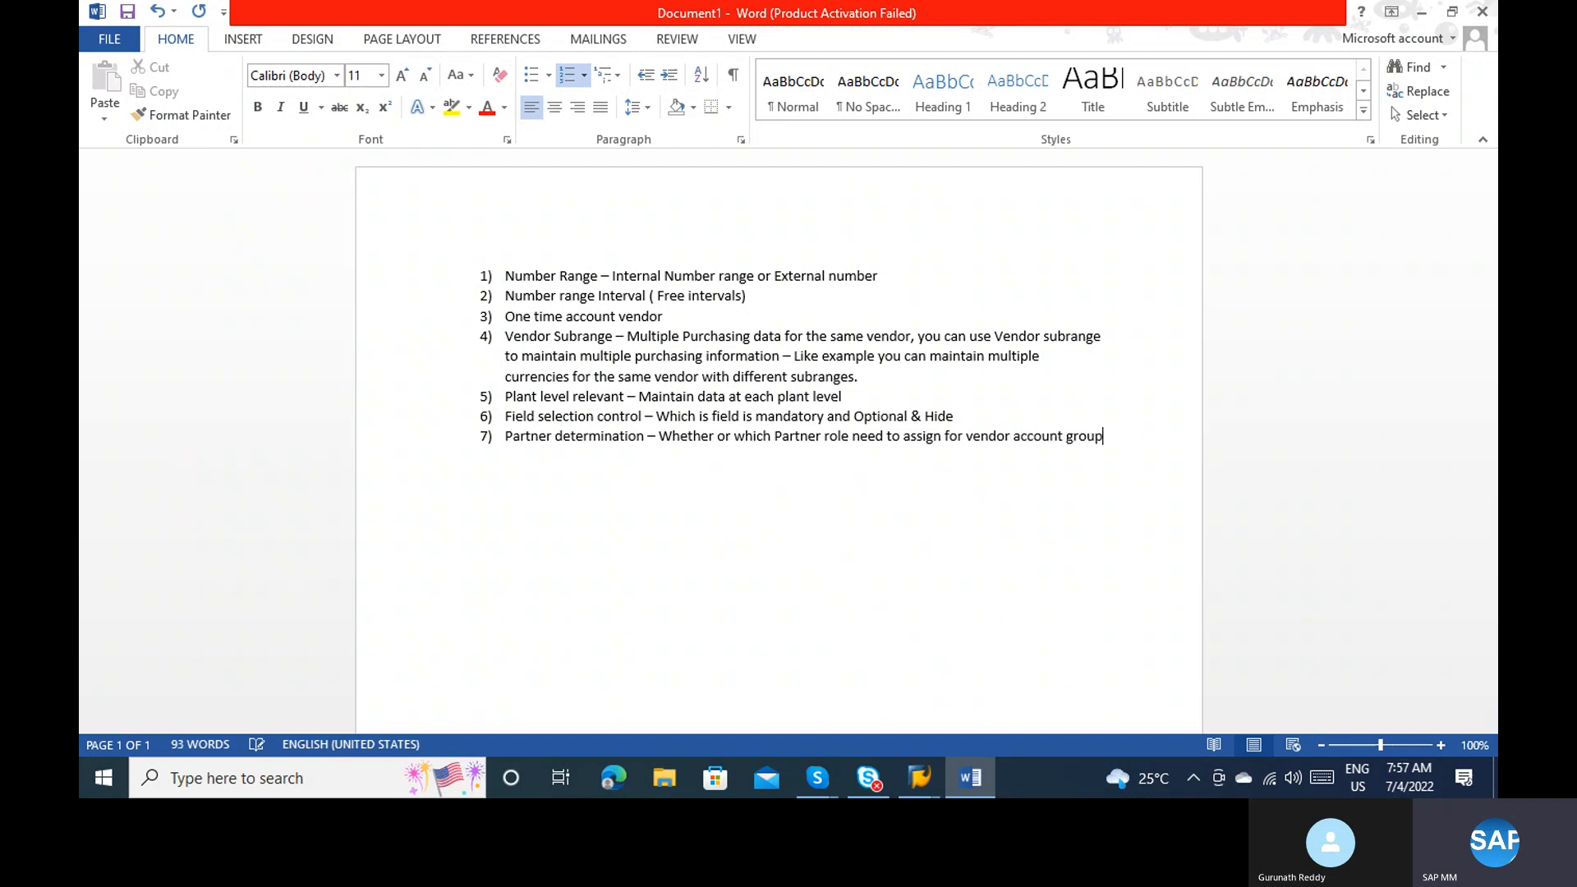
pyautogui.write('p')
pyautogui.press('Return')
pyautogui.press('Return')
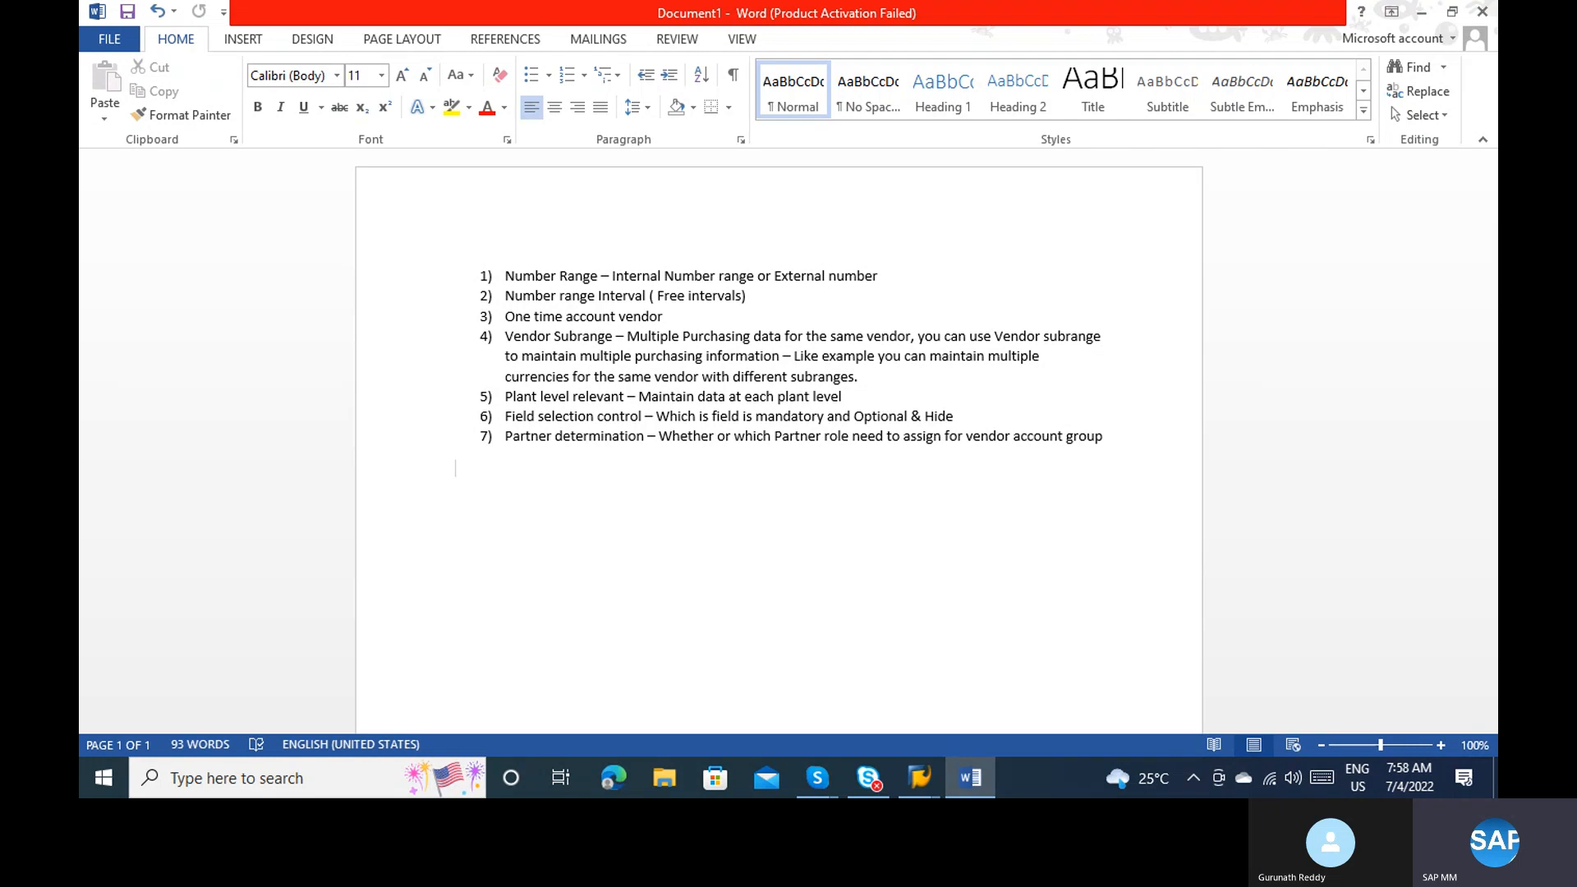
pyautogui.click(1117, 438)
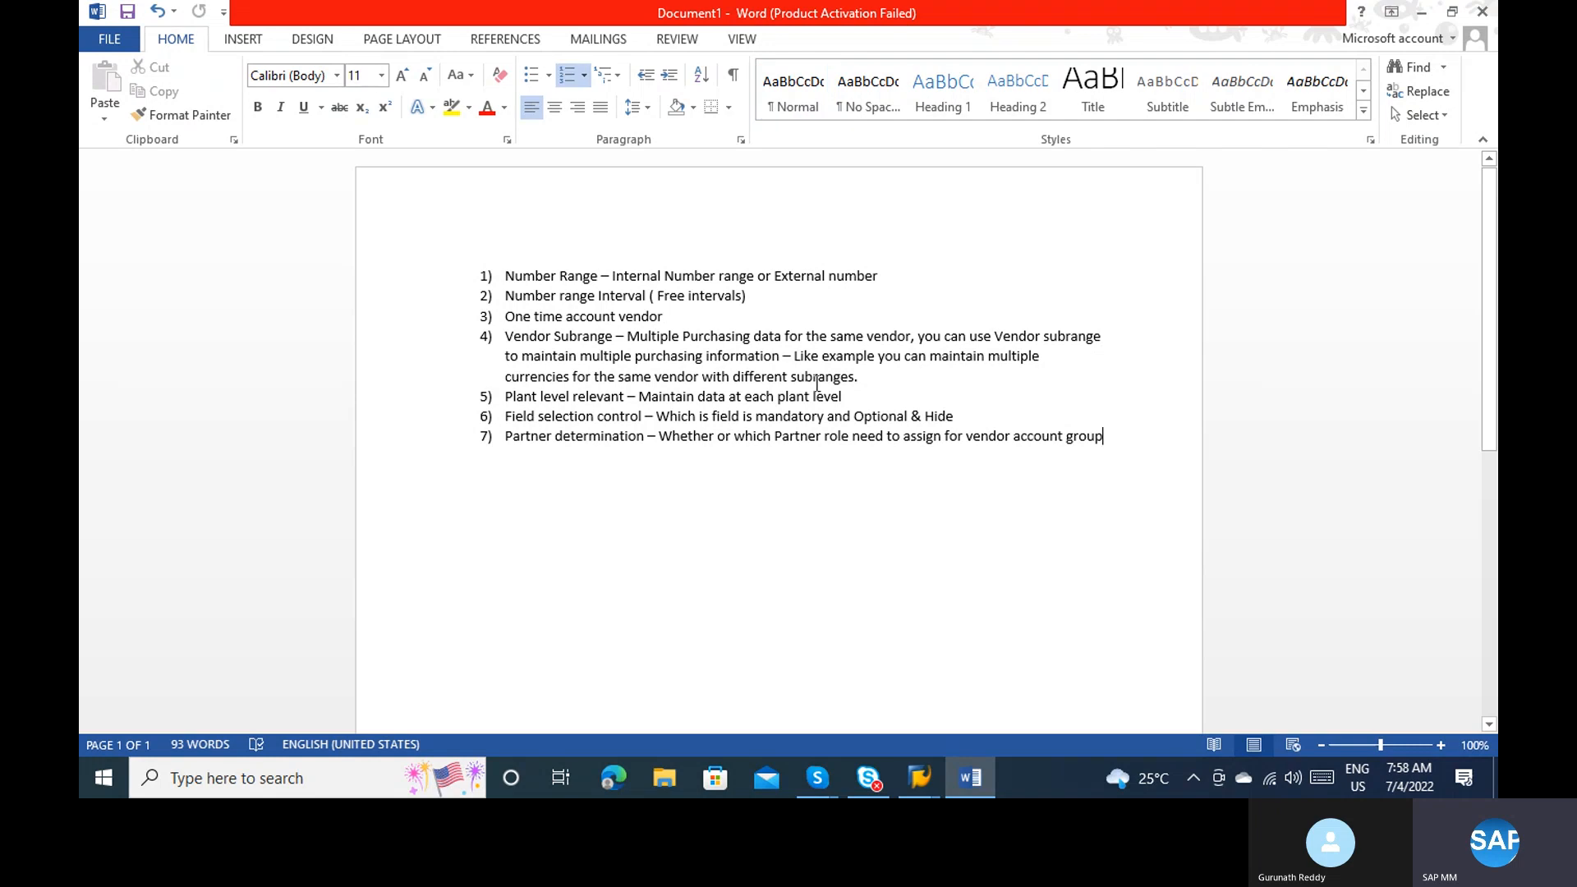